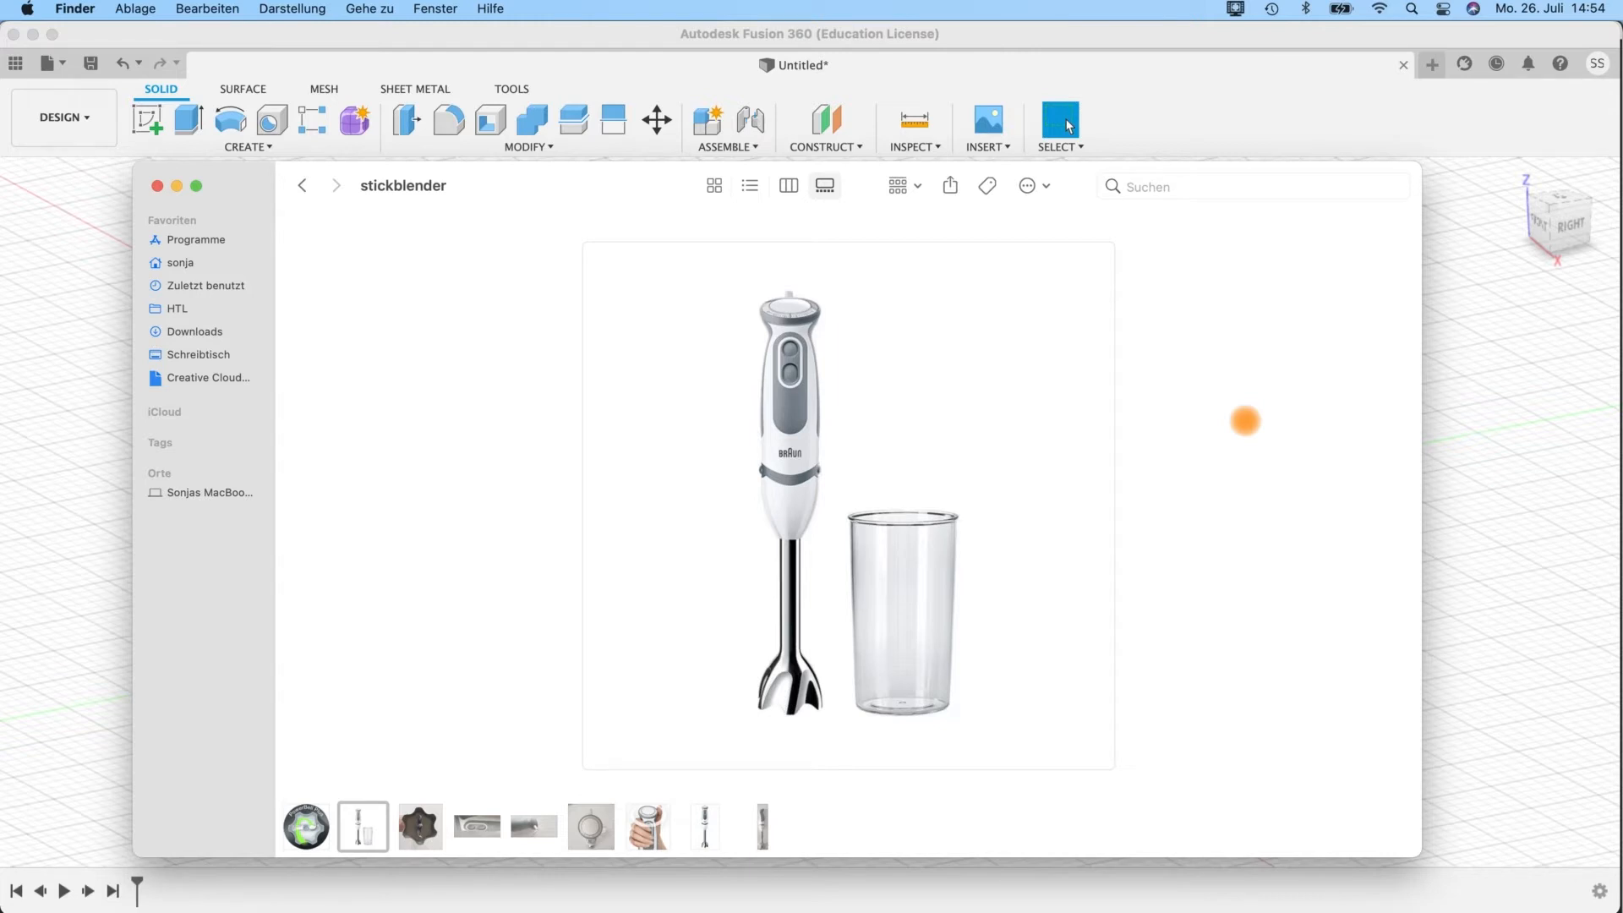
Look through the stick blender reference photos in the stickblender folder and minimise the folder window.
click(420, 824)
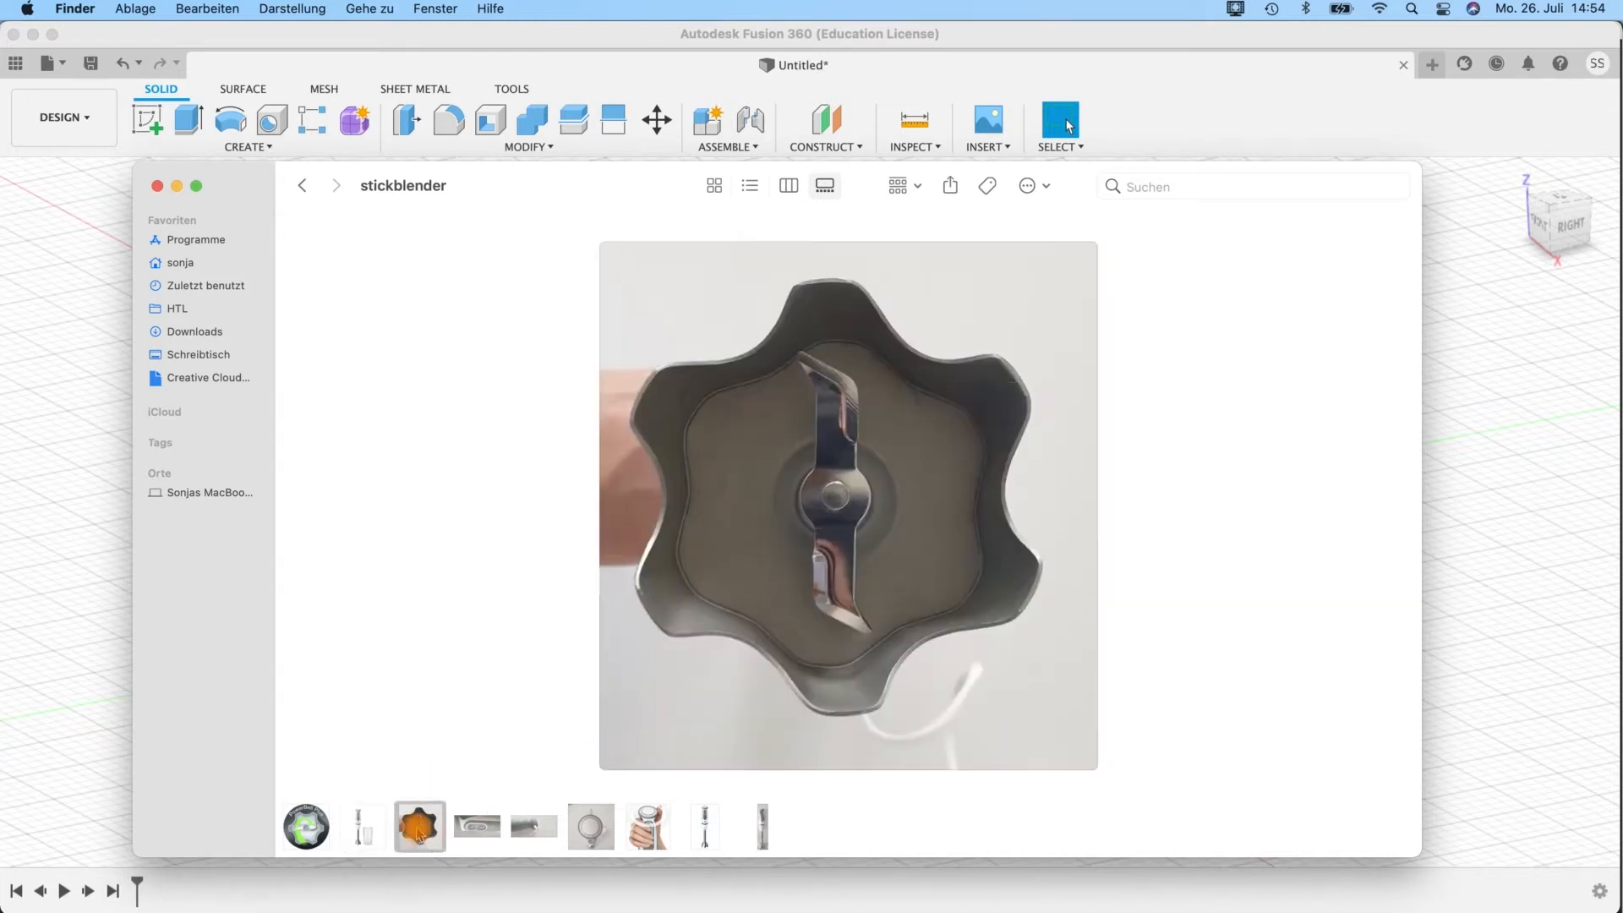
key(Right)
key(Right)
key(Right)
key(Right)
key(Right)
key(Right)
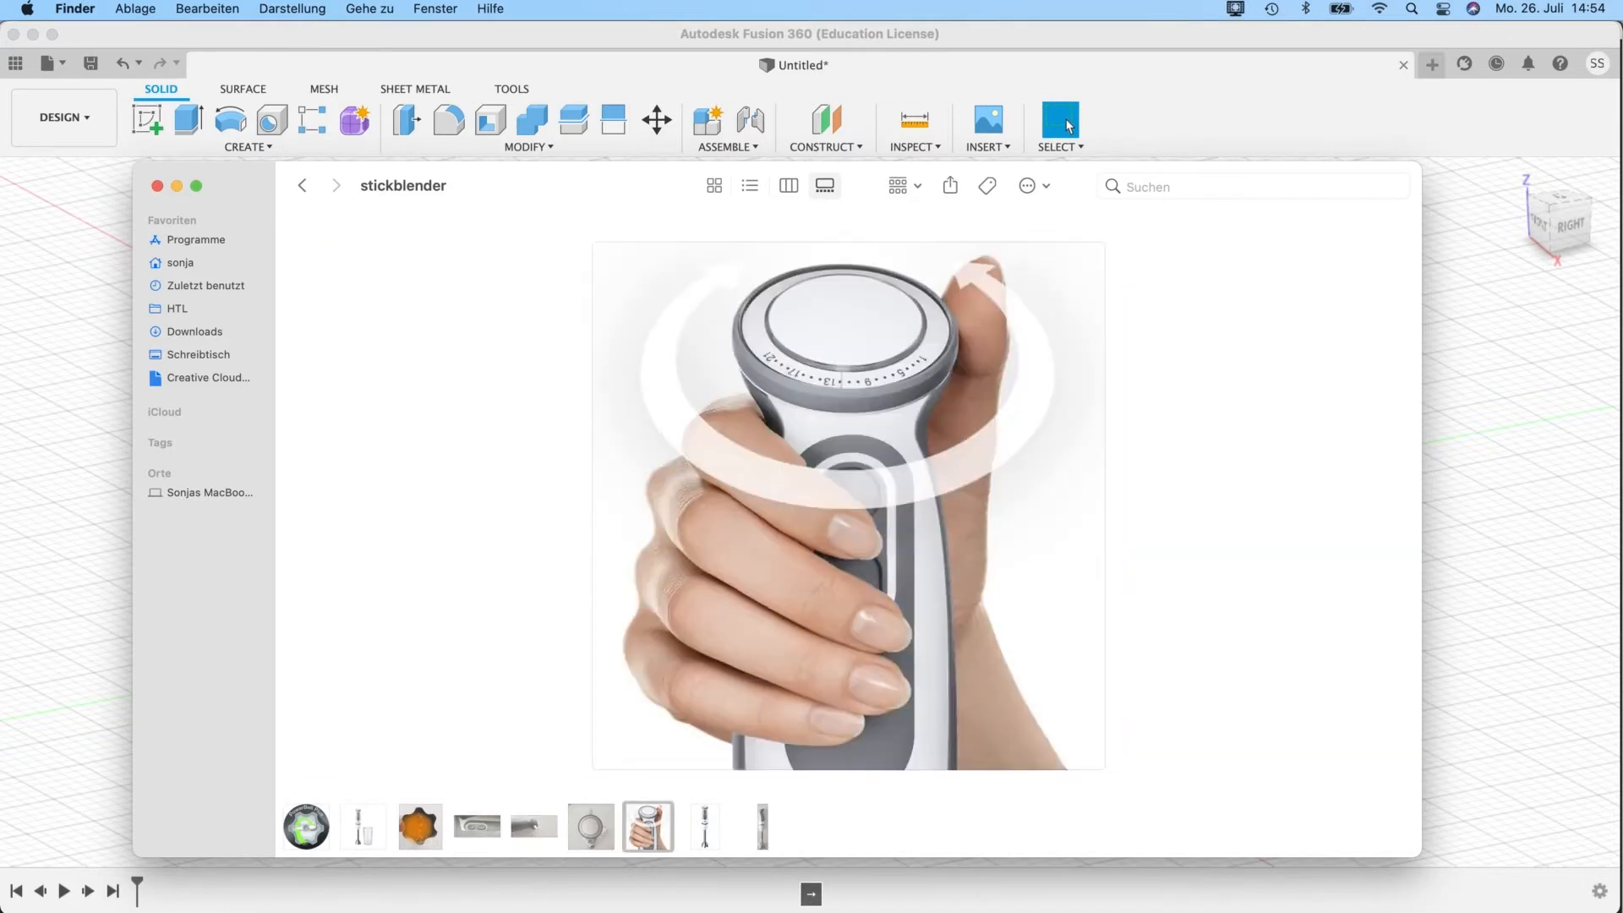
key(Left)
key(Left)
key(Right)
key(Right)
key(Right)
key(Left)
key(Left)
key(Left)
key(Left)
key(Left)
key(Left)
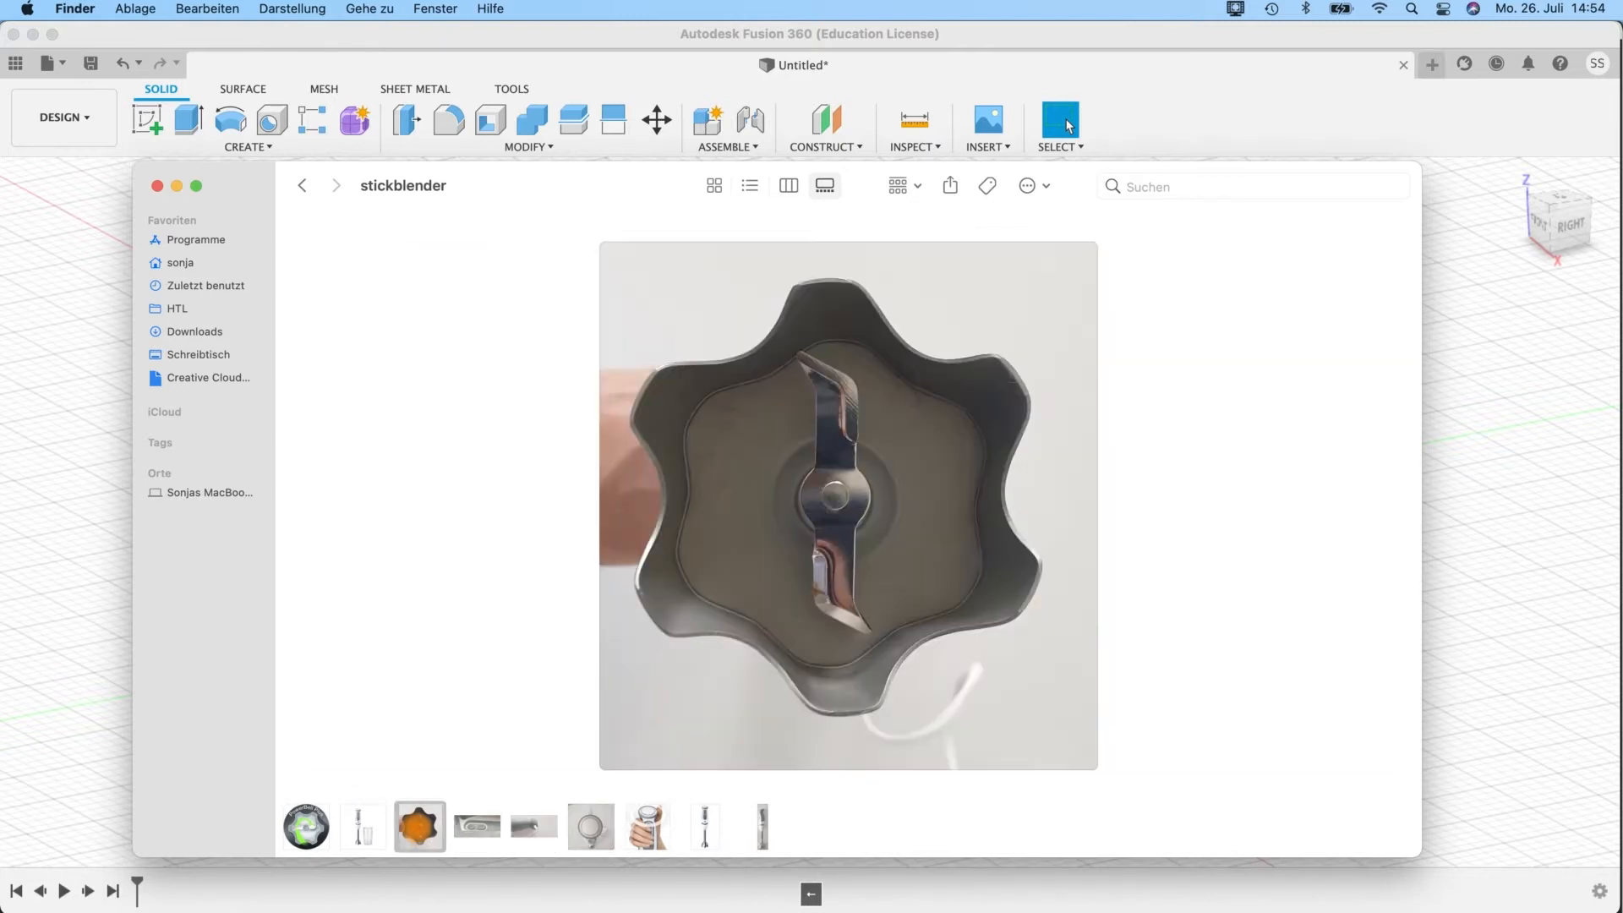
key(Left)
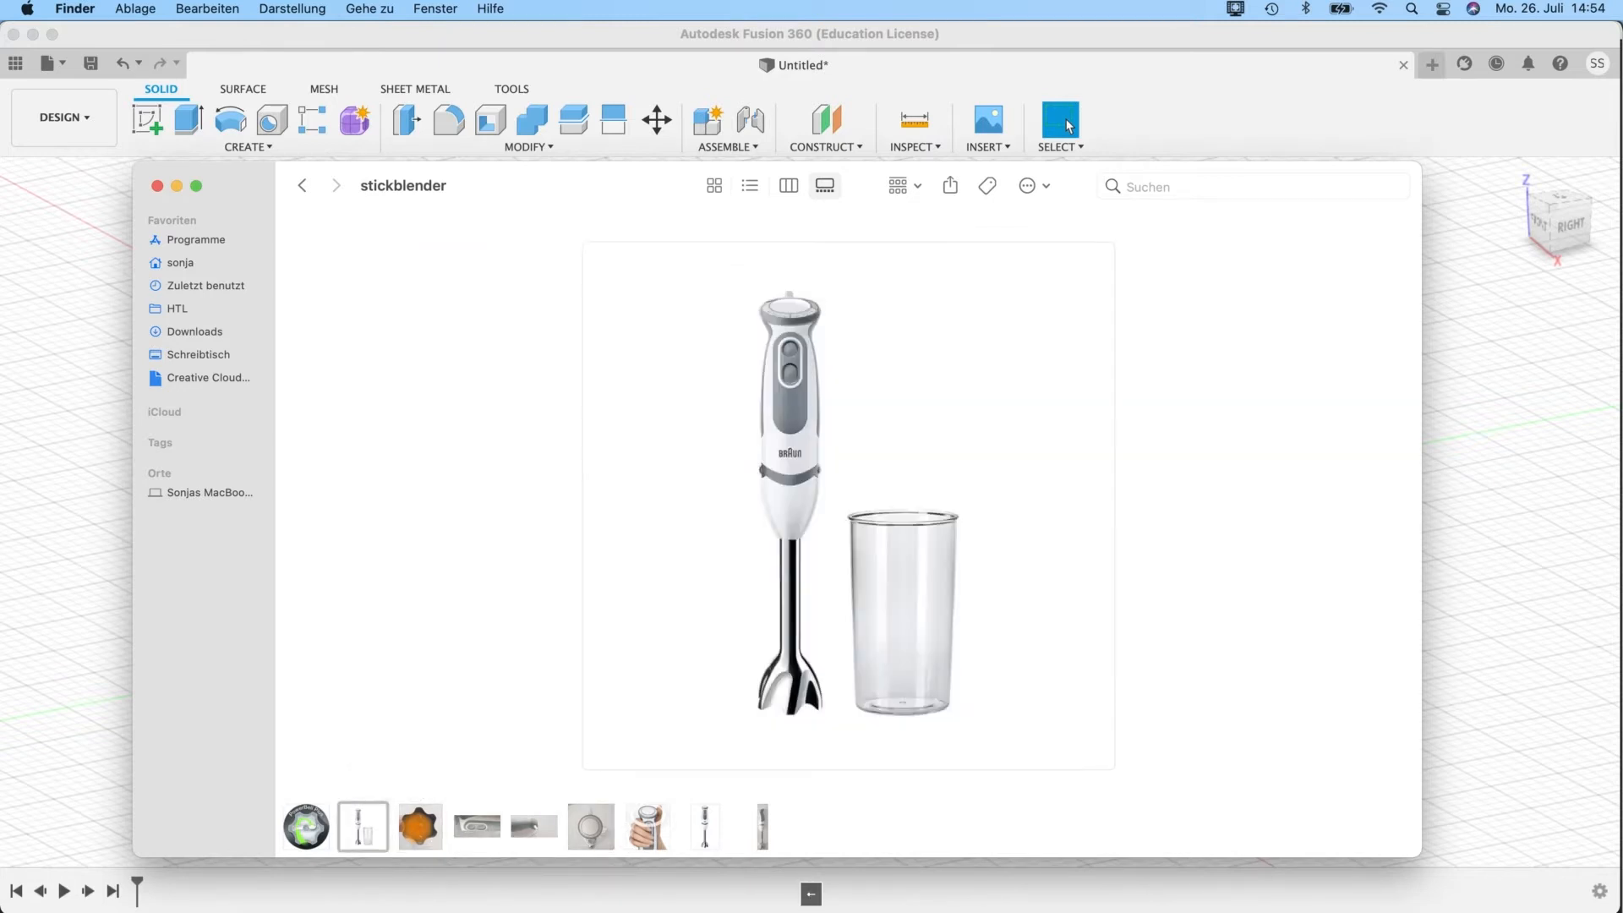
key(Right)
key(Left)
click(176, 187)
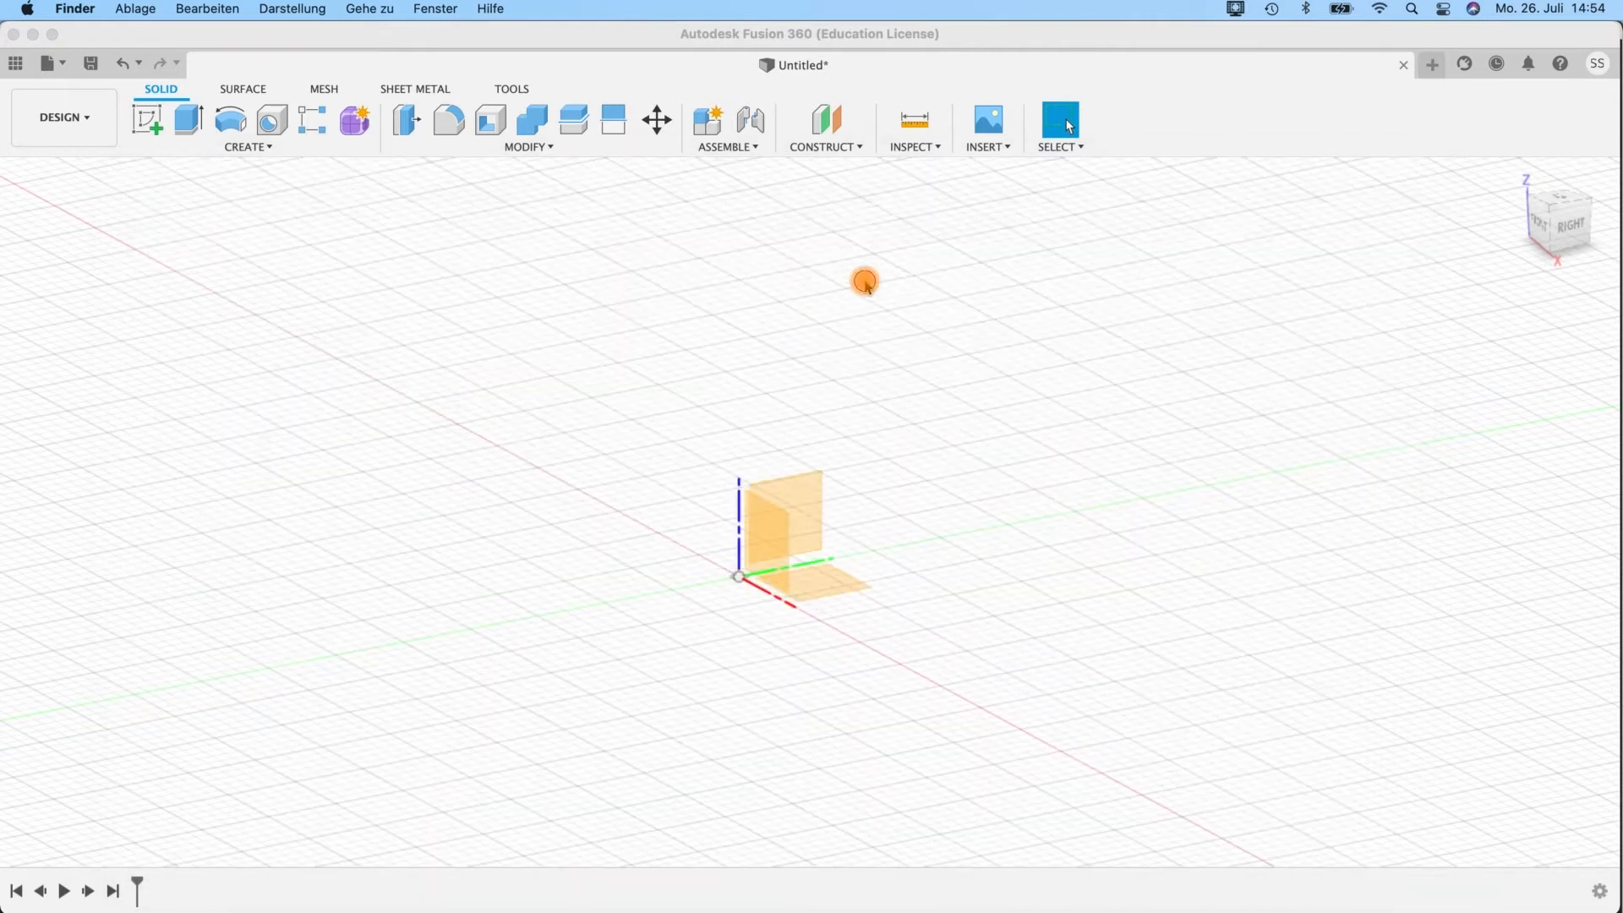
Start a new canvas from the local image stickblender_front.jpg in the fusion_prep/stickblender folder.
click(994, 146)
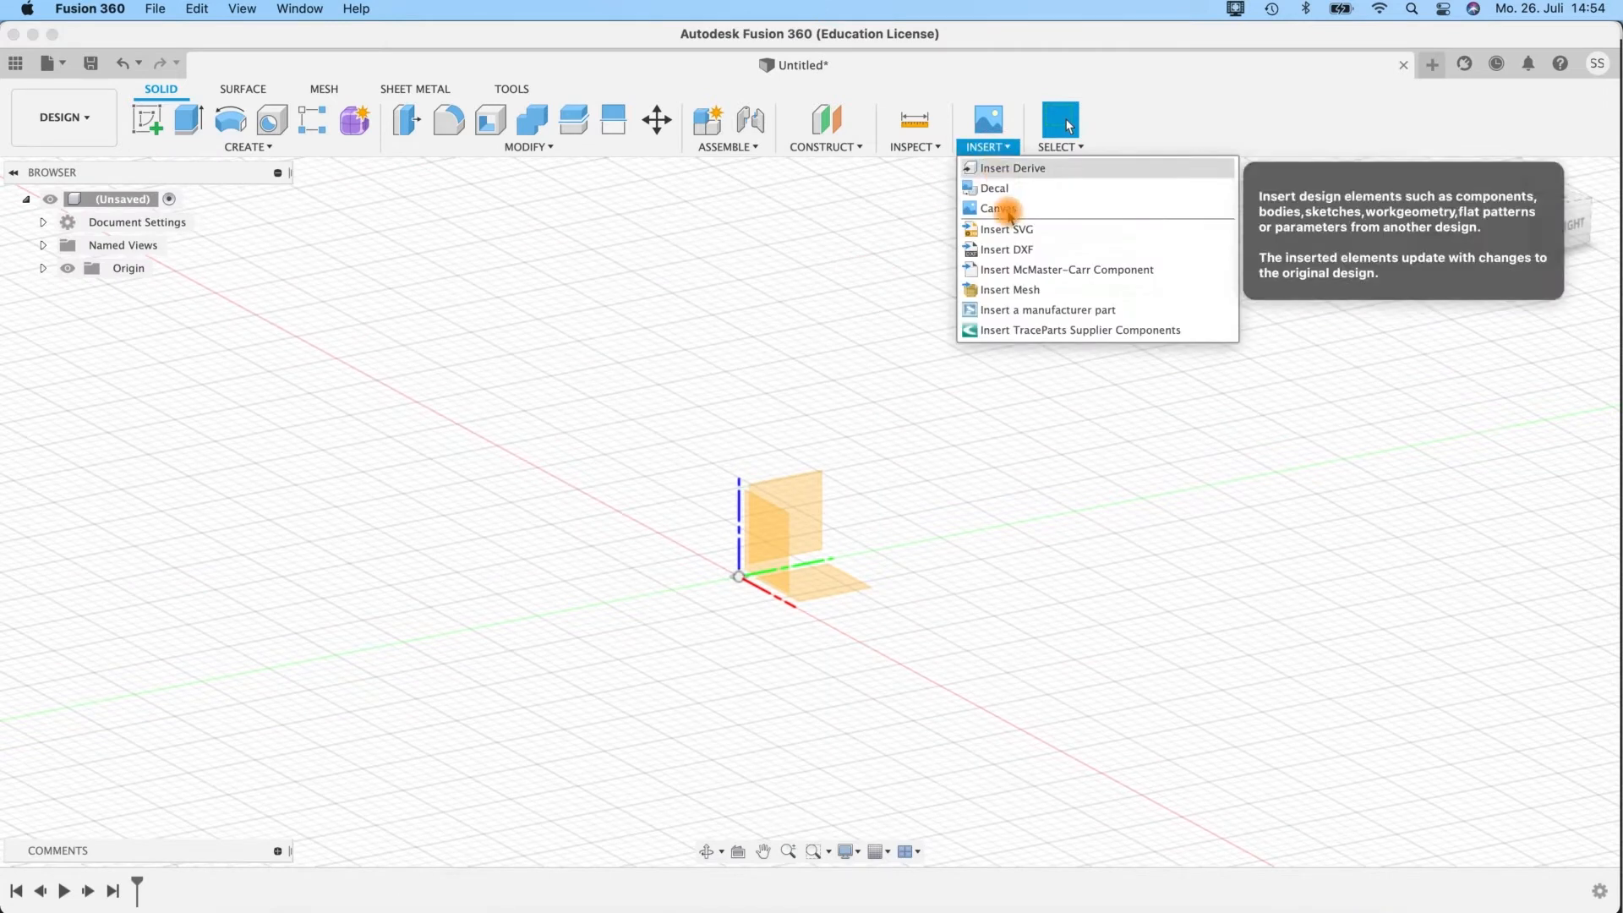
click(1002, 209)
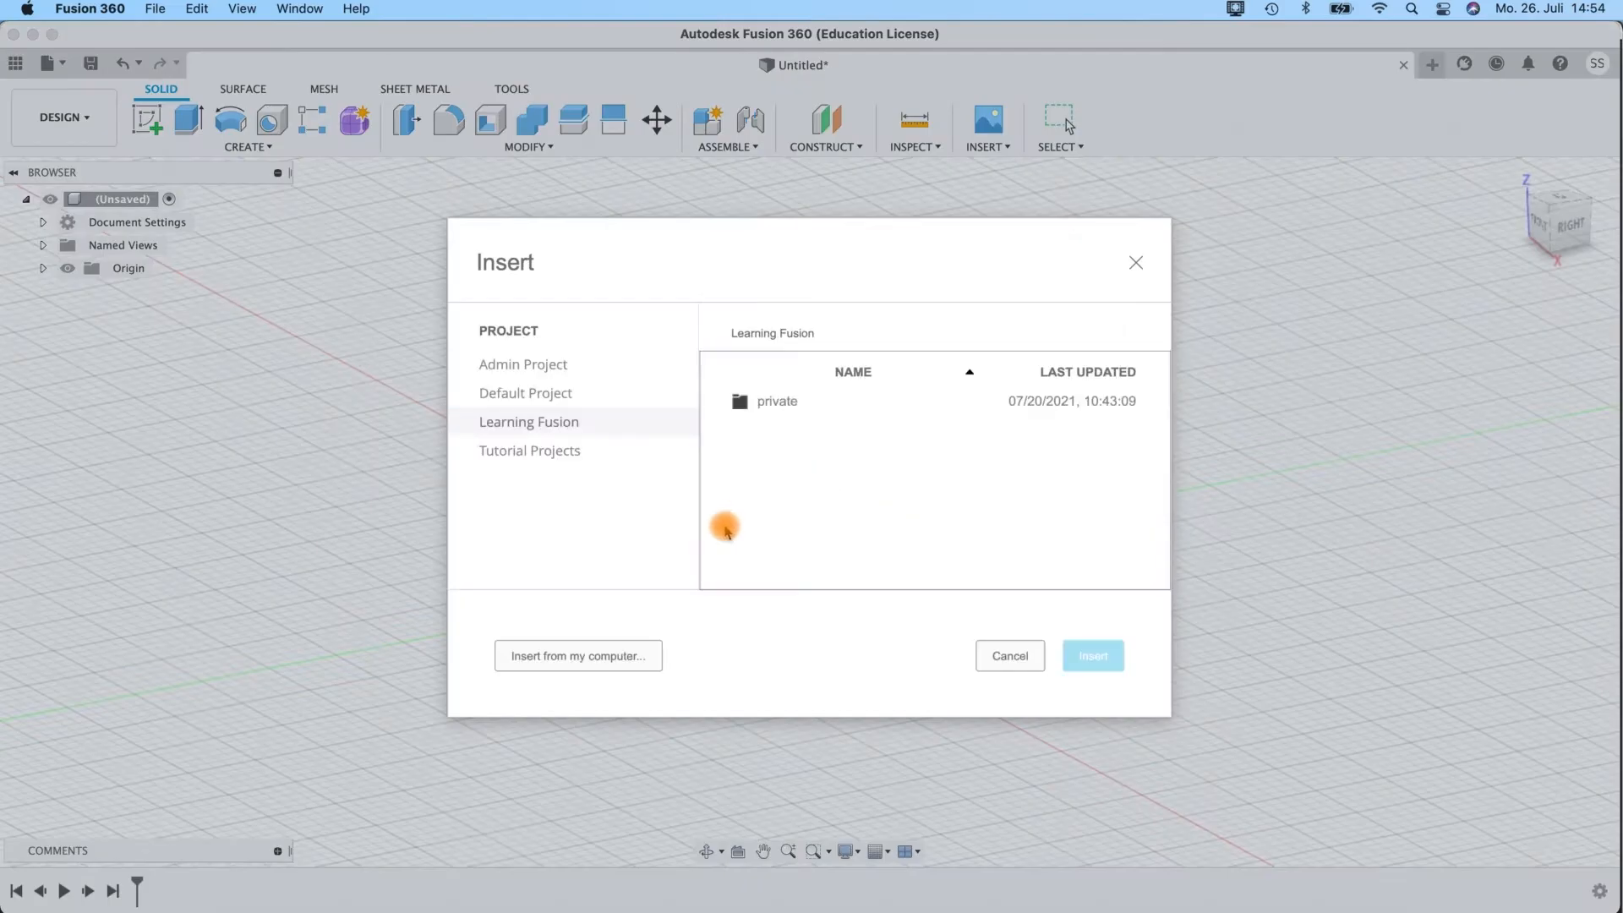
click(616, 656)
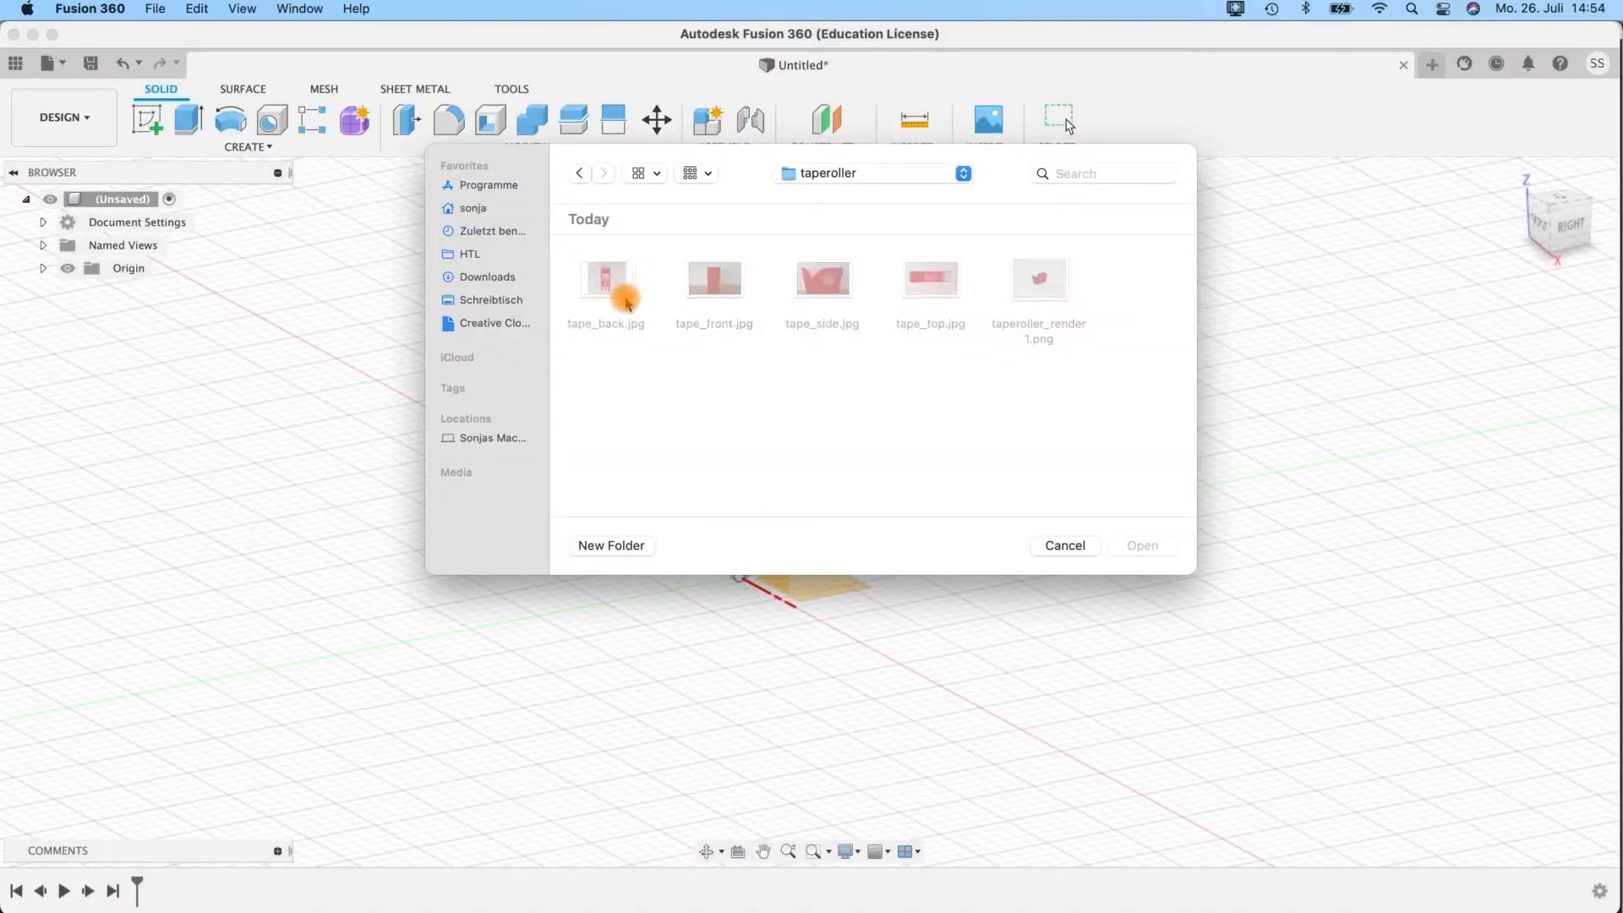
click(924, 172)
click(863, 194)
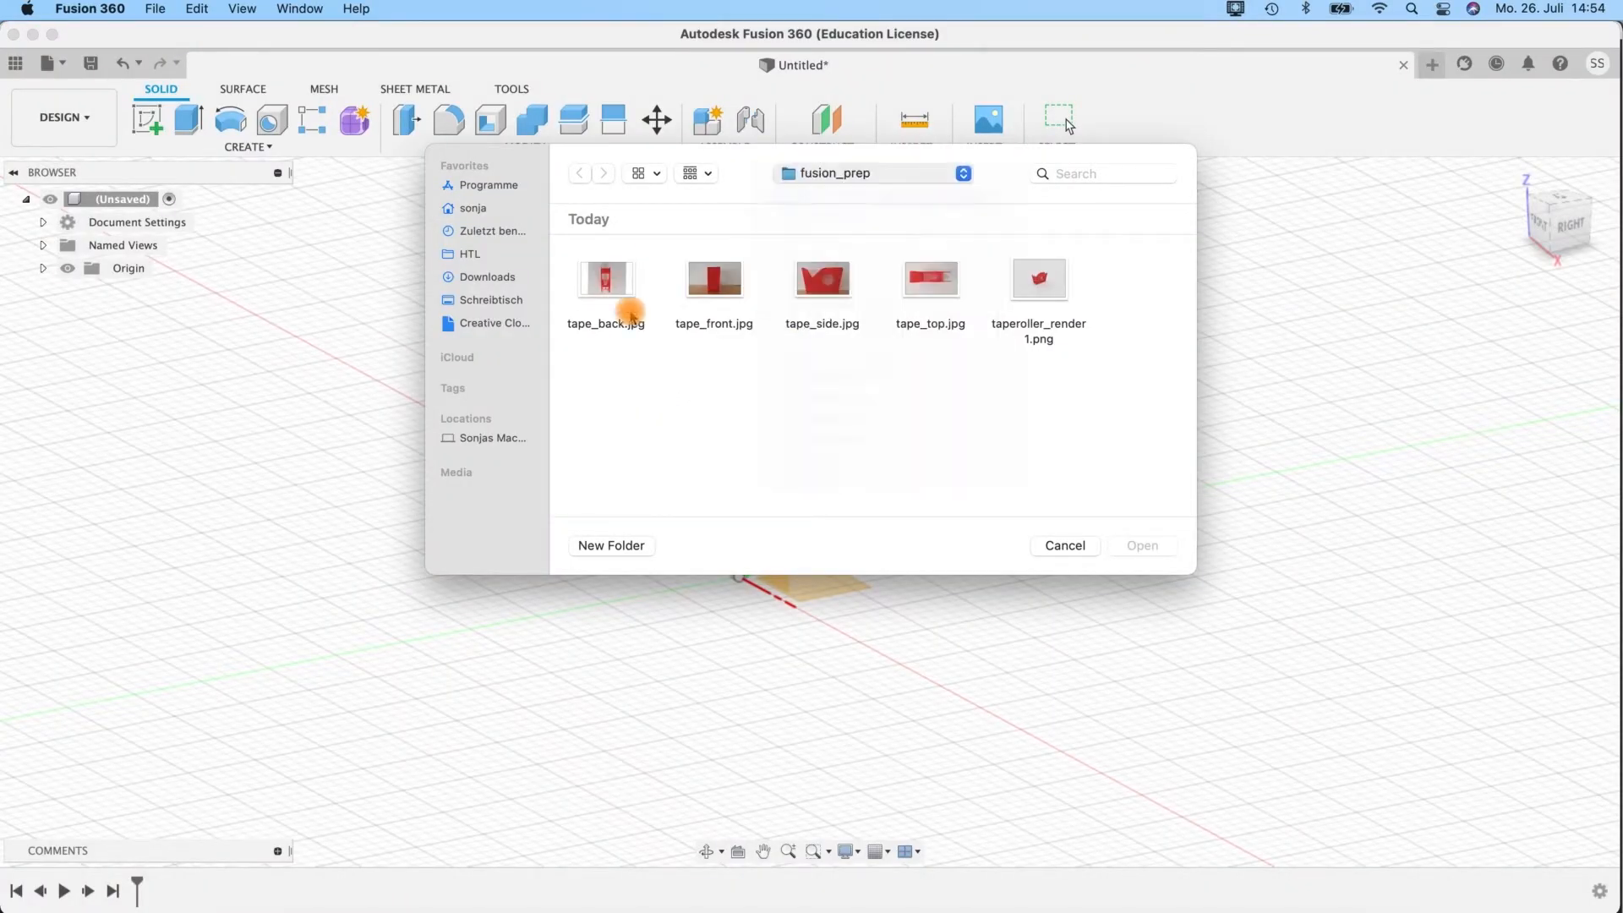
double_click(630, 312)
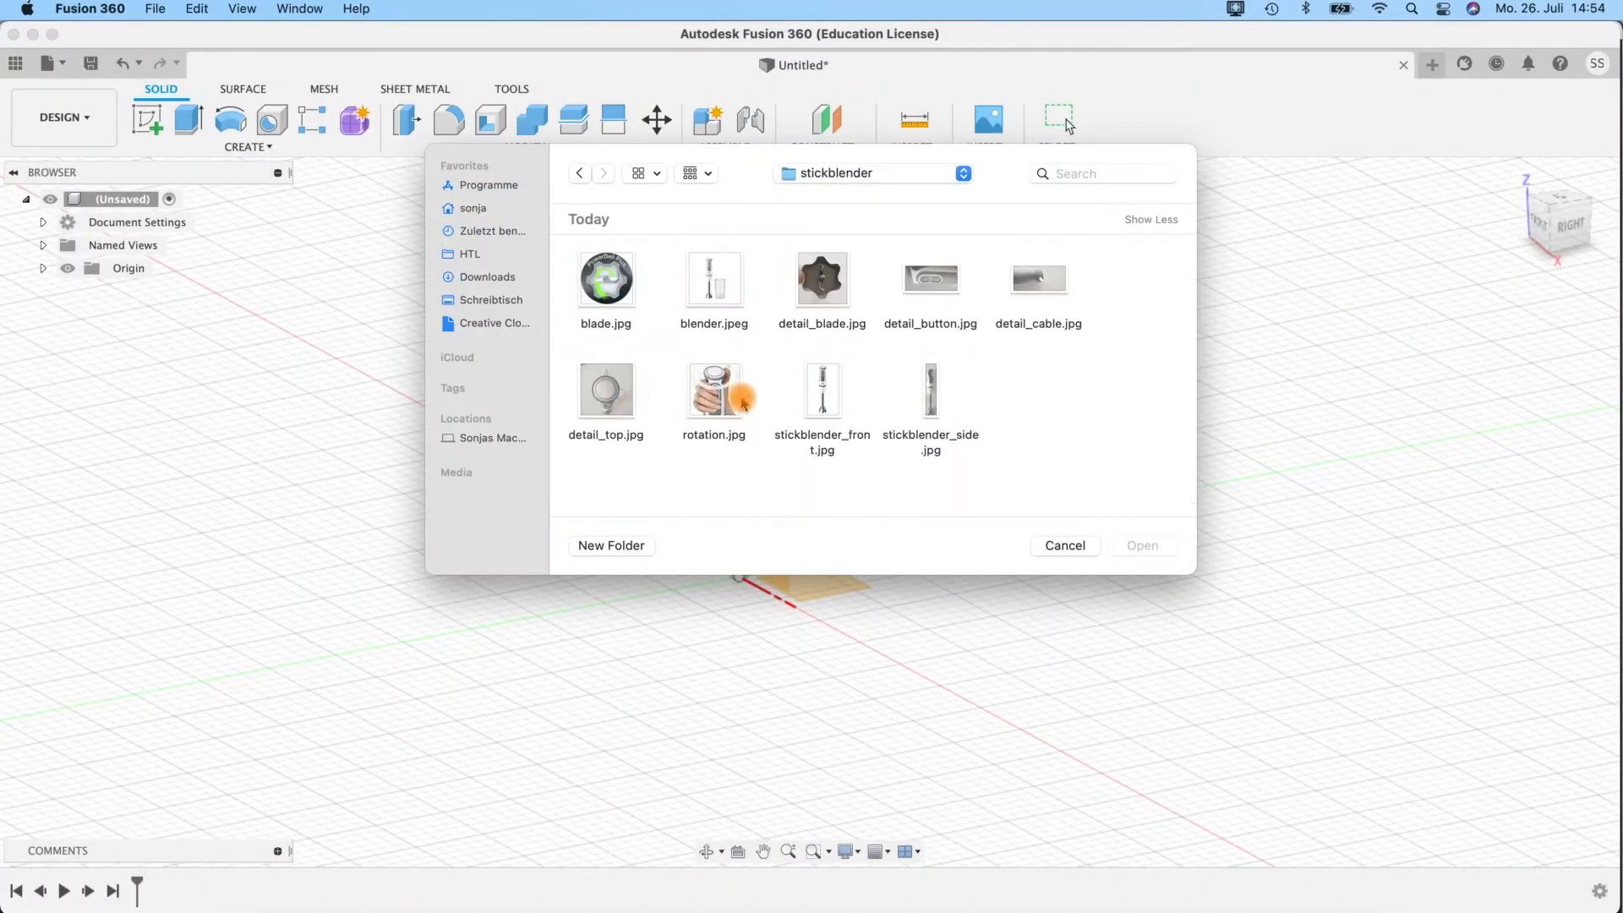
click(821, 406)
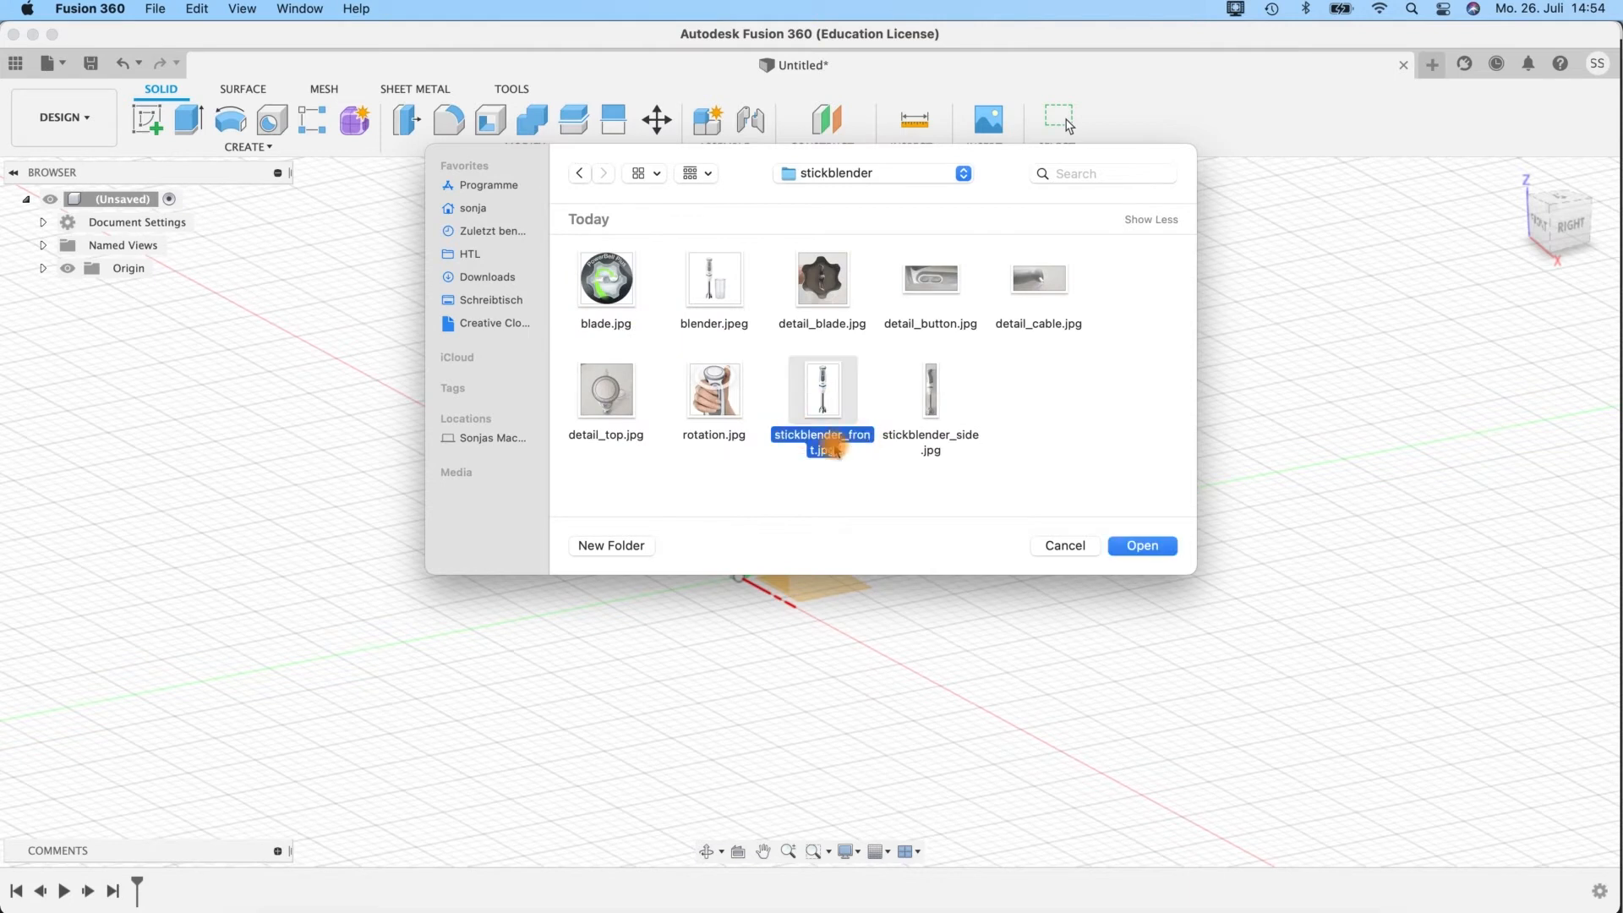
click(1125, 548)
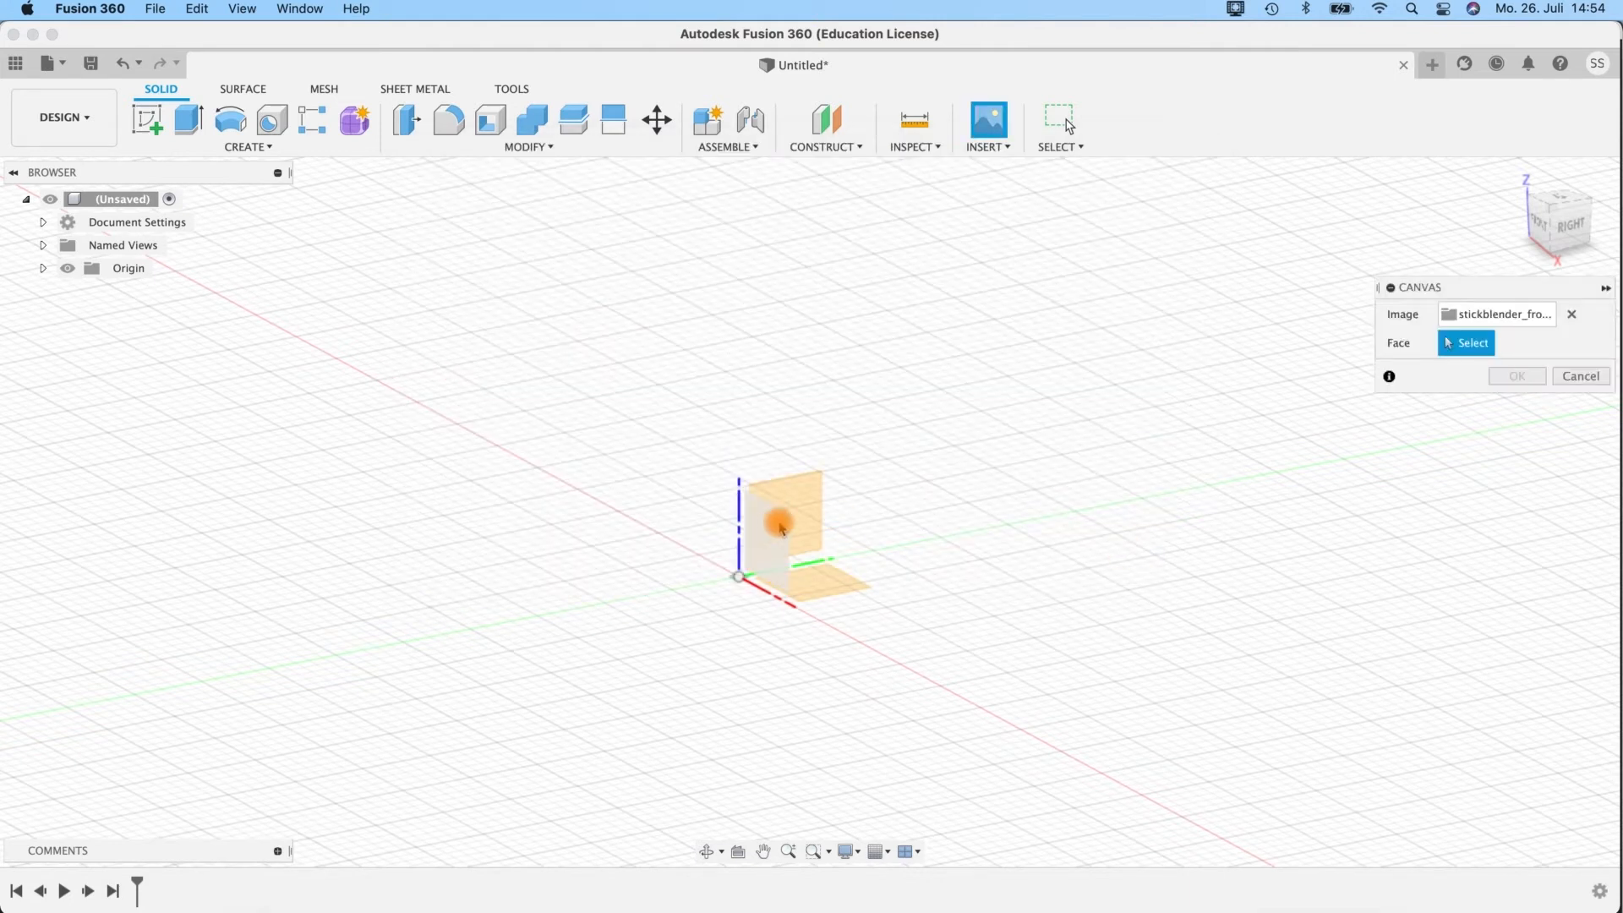
Place the front image on the XZ plane and enlarge it uniformly to a plane scale of about 6.01.
shift+middle_drag(939, 533, 754, 537)
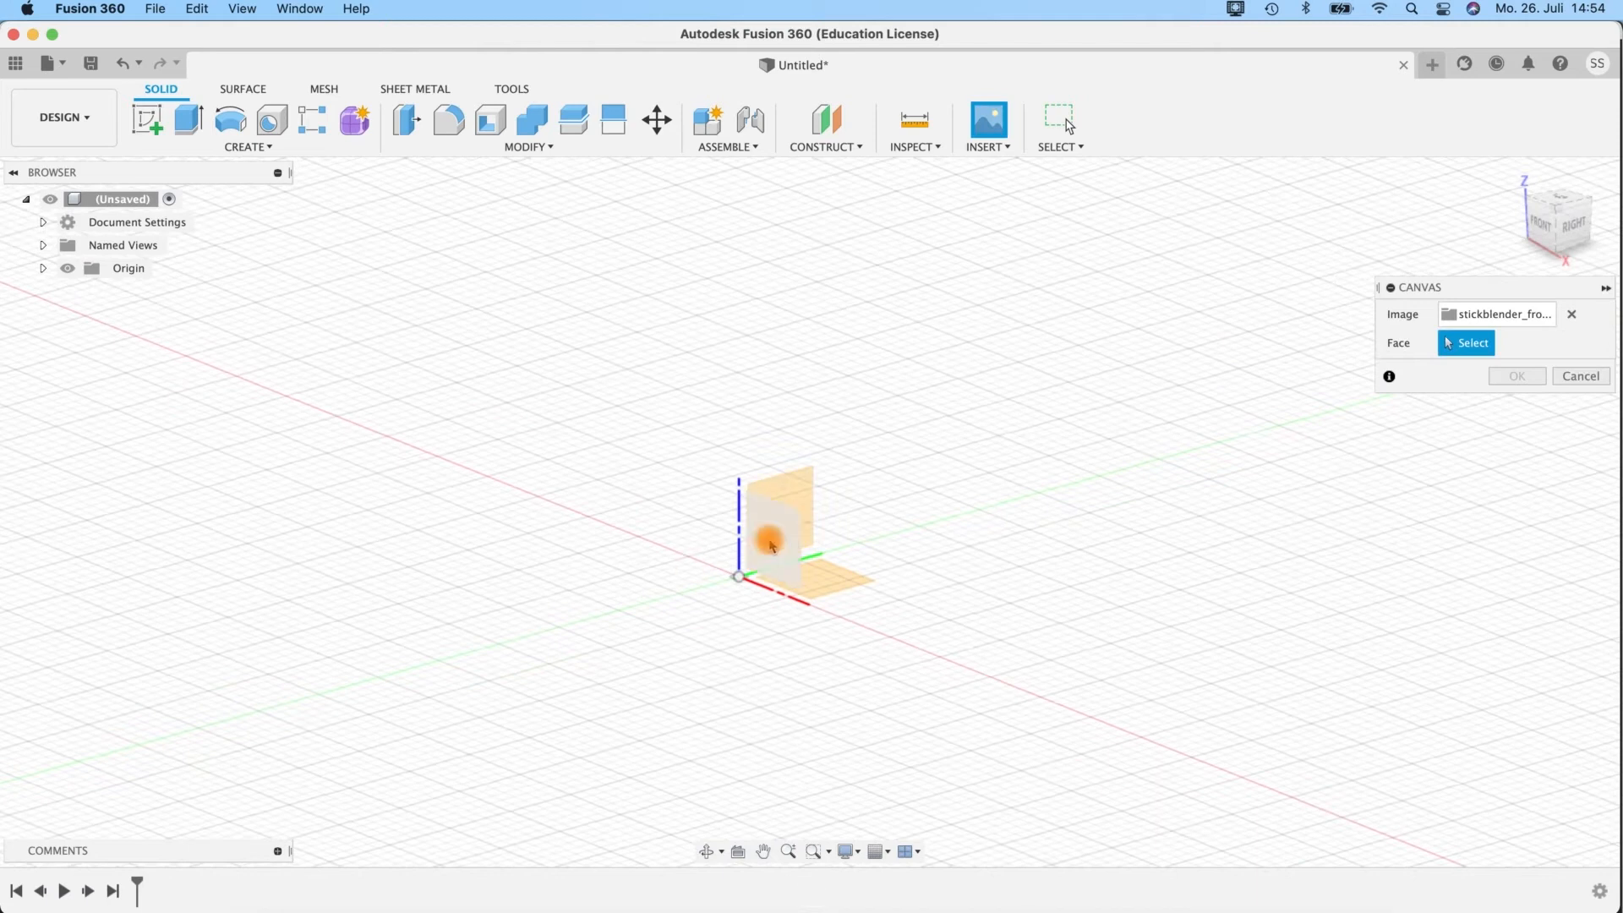
click(774, 547)
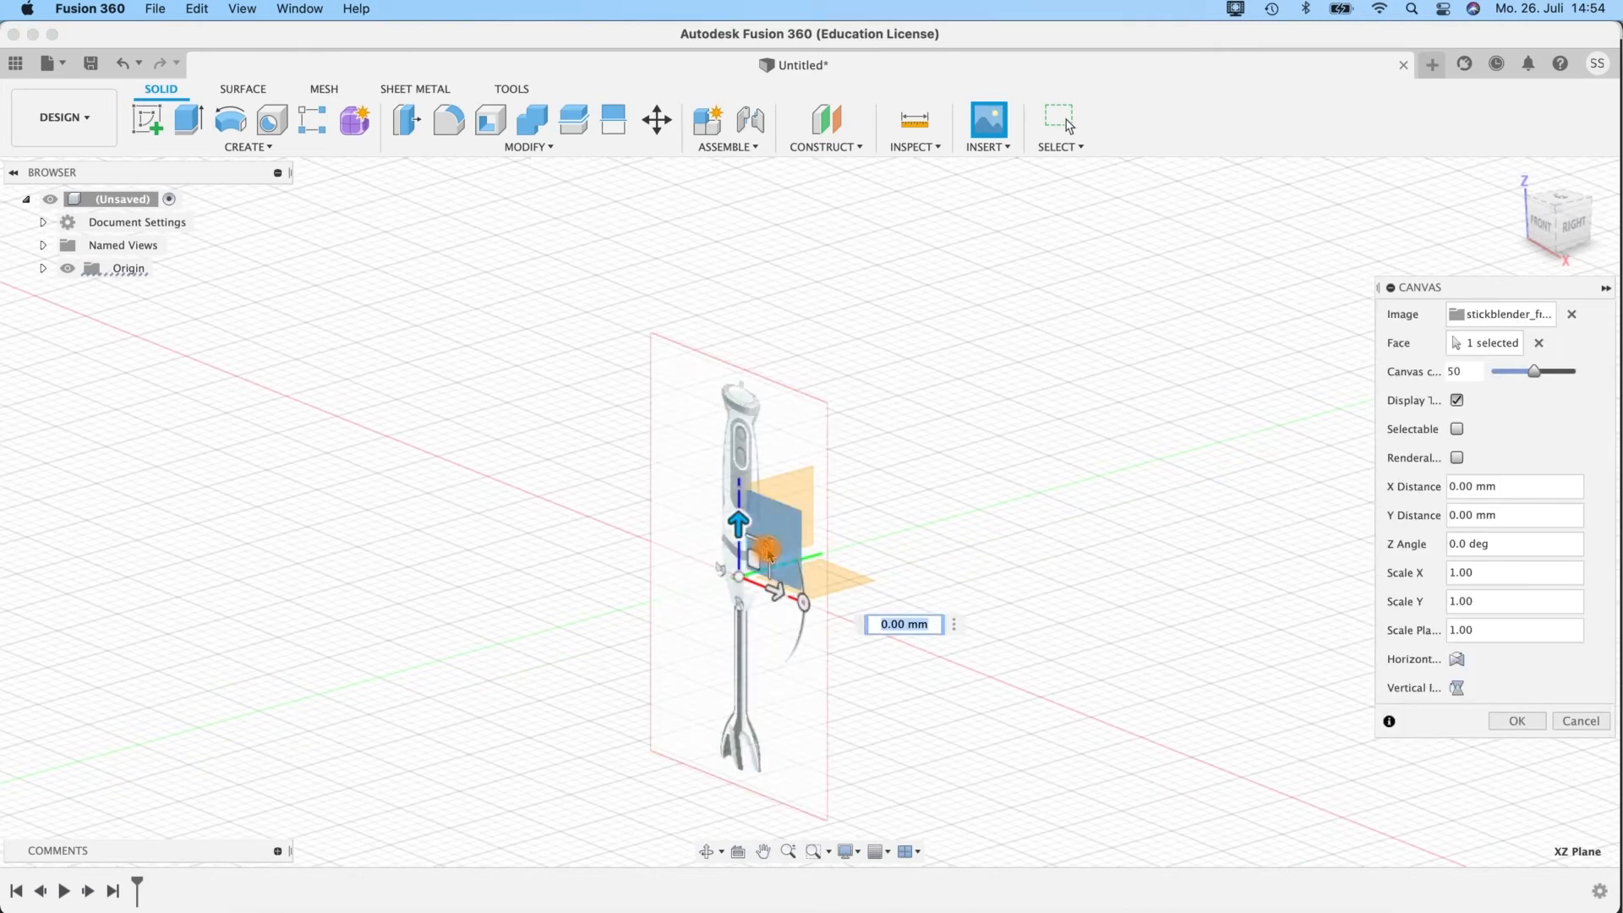
drag(769, 553, 1188, 689)
click(1518, 719)
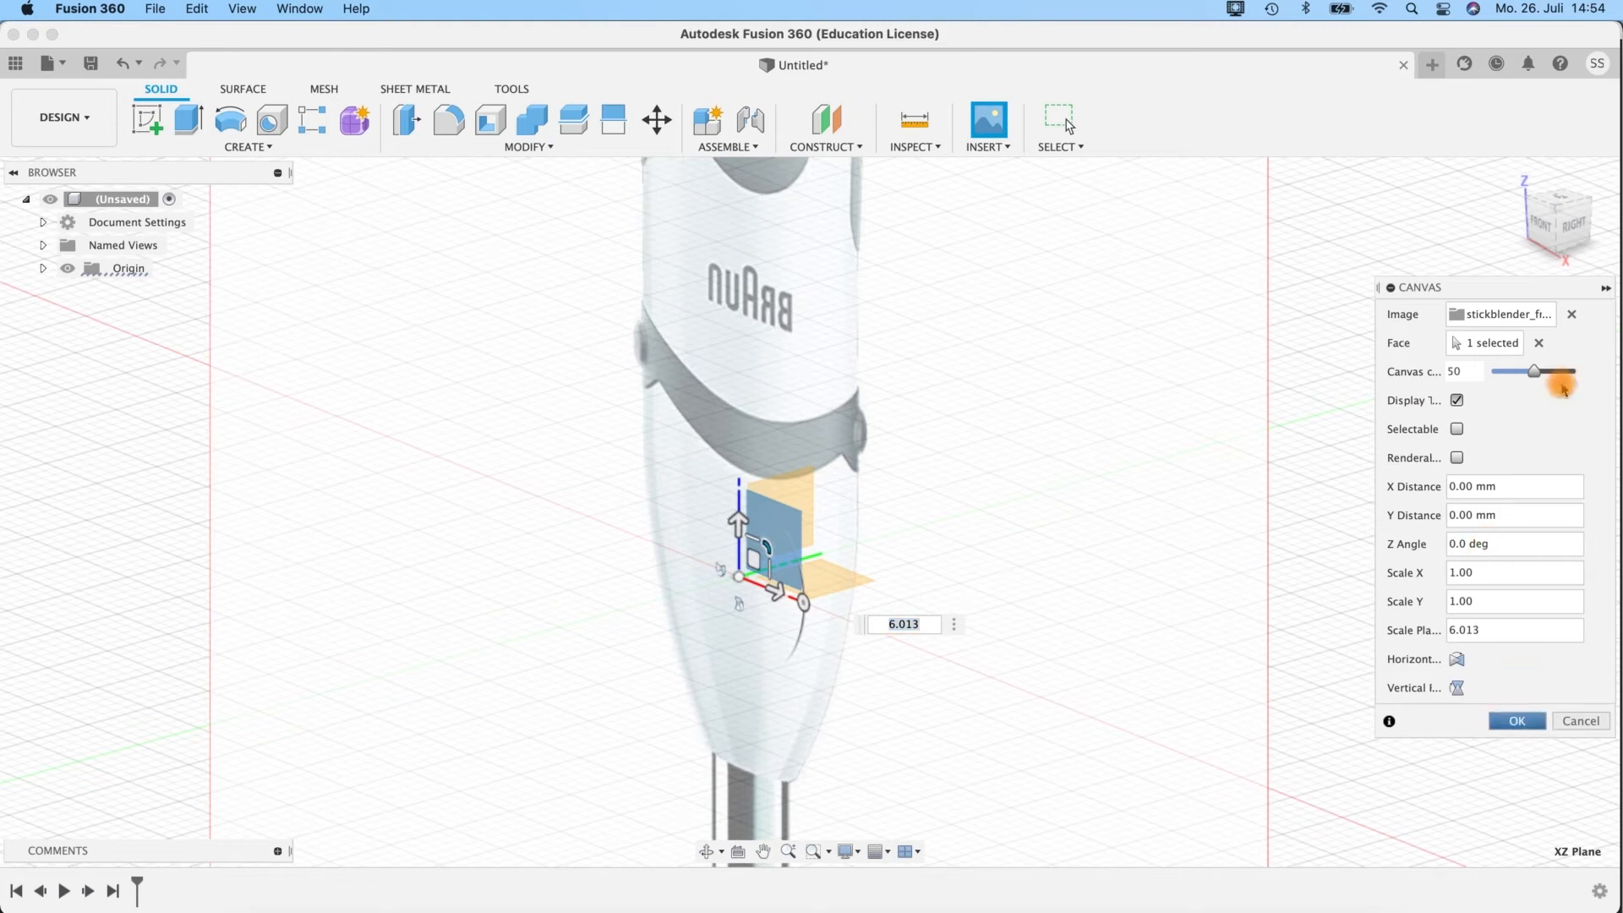
Start calibrating the stickblender_front canvas in front view and set the first point at the lower tip of the blender foot.
click(1534, 229)
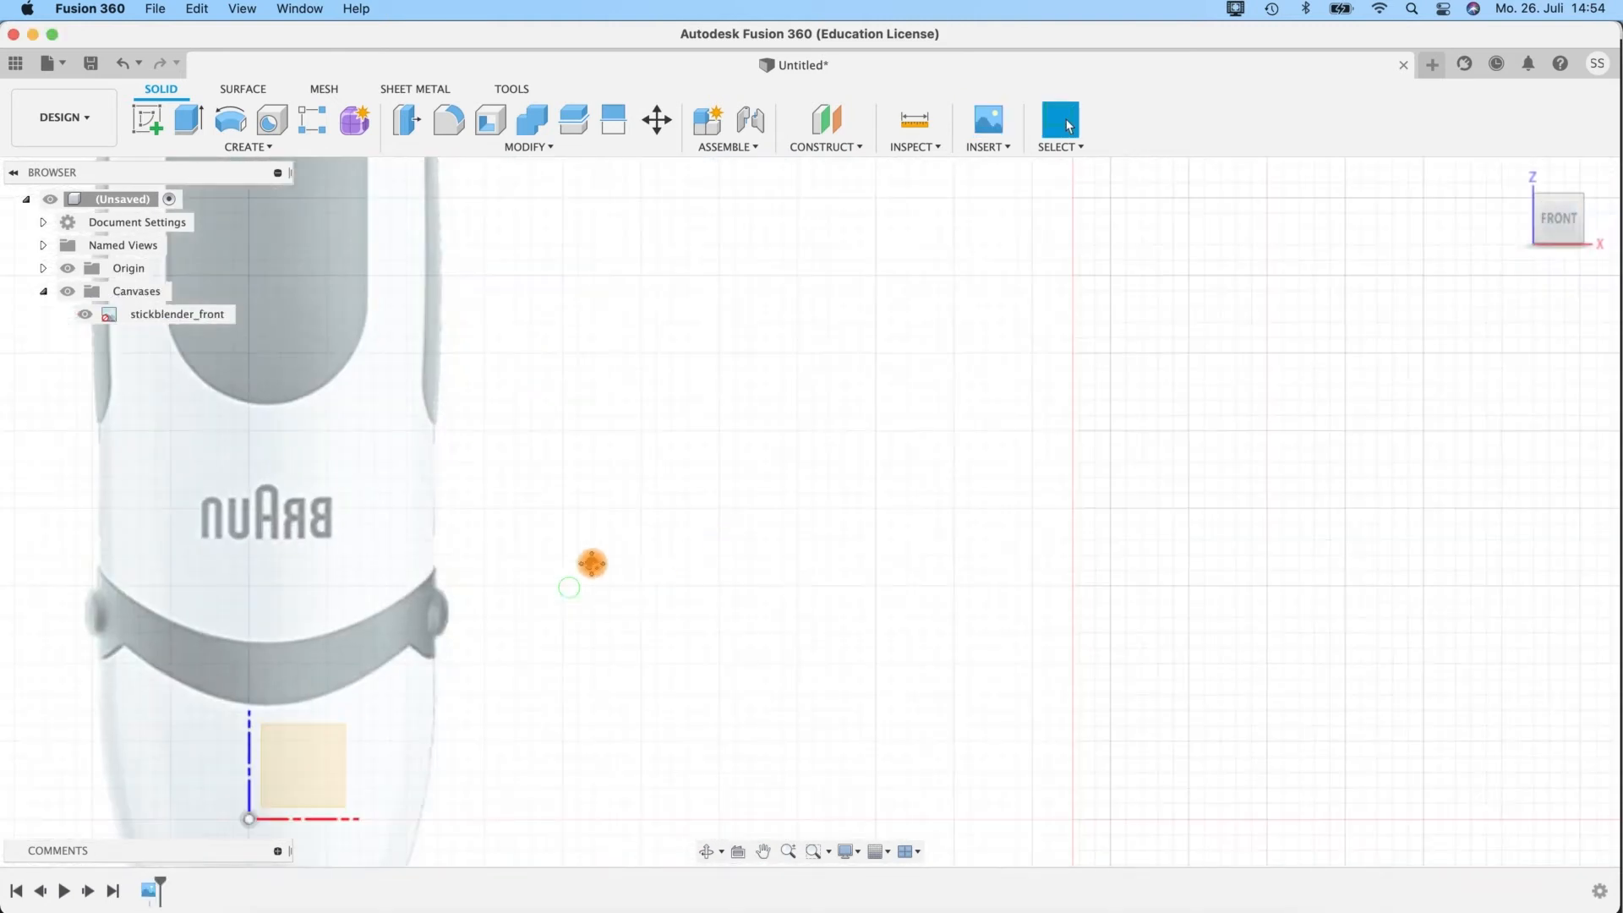
right_click(161, 320)
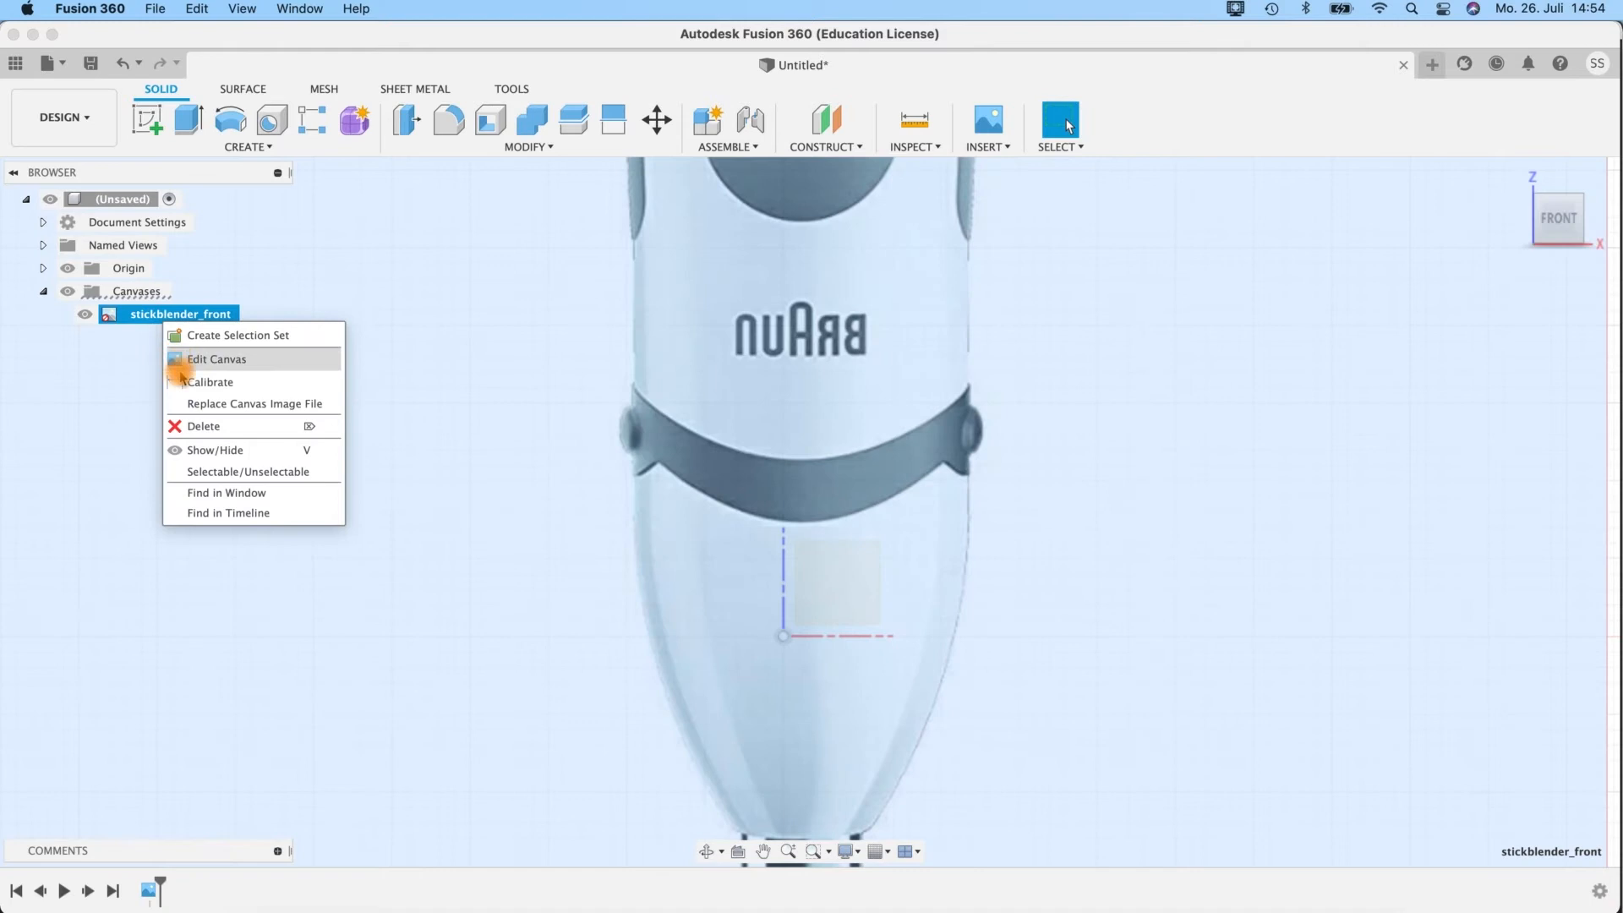
click(182, 383)
scroll(802, 529, down, 10)
middle_drag(667, 443, 615, 429)
scroll(628, 438, up, 2)
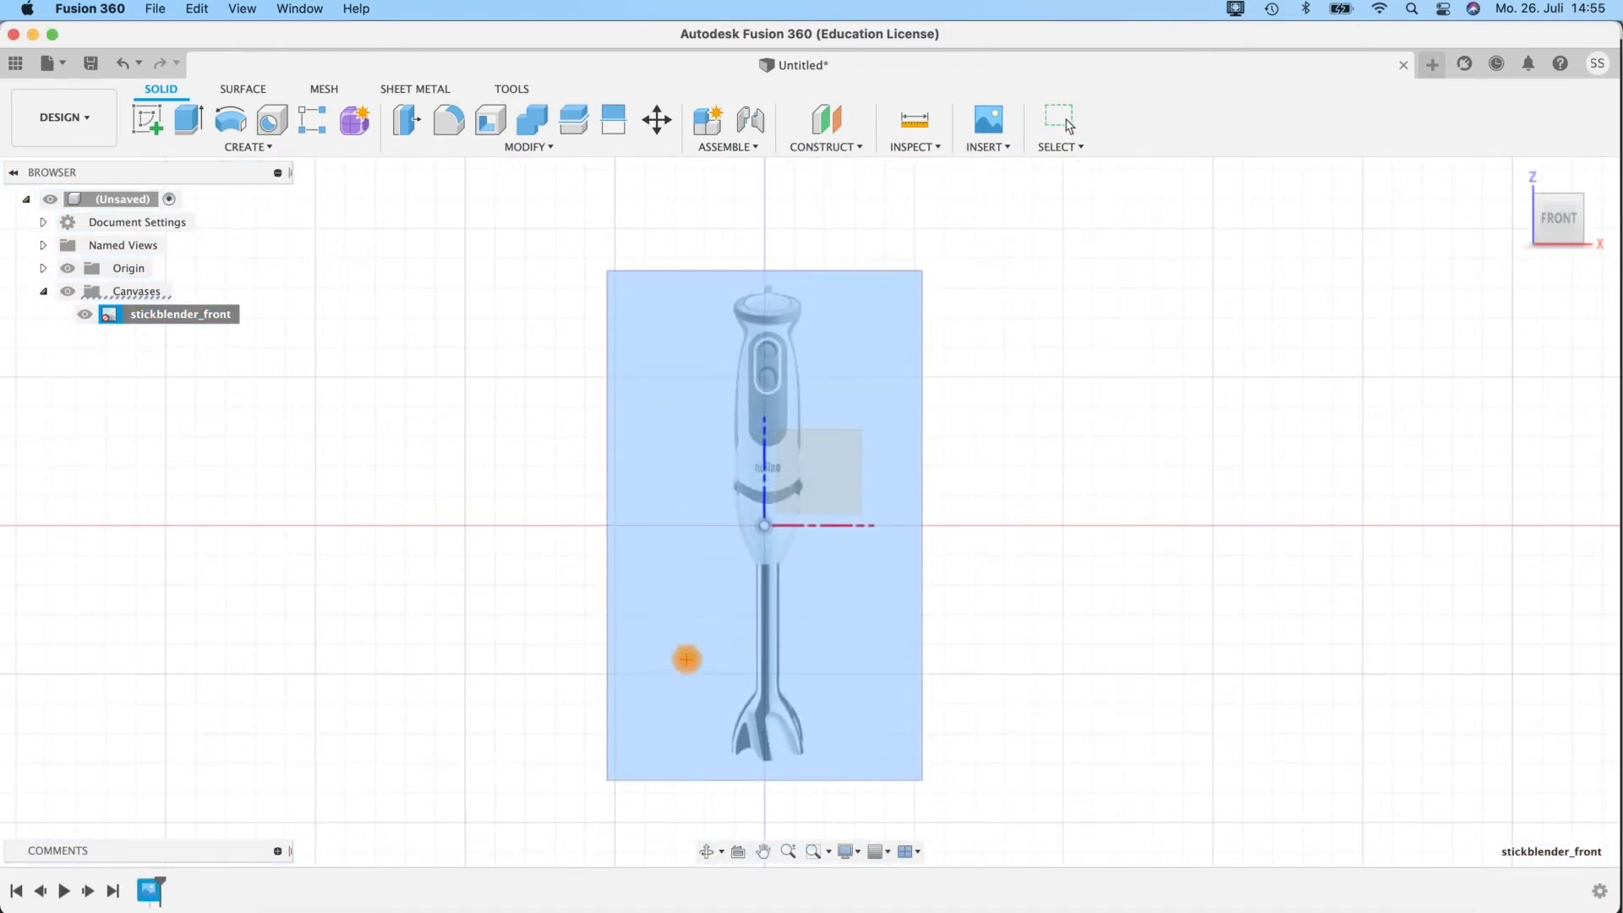
scroll(762, 680, up, 5)
middle_drag(826, 764, 770, 565)
click(713, 556)
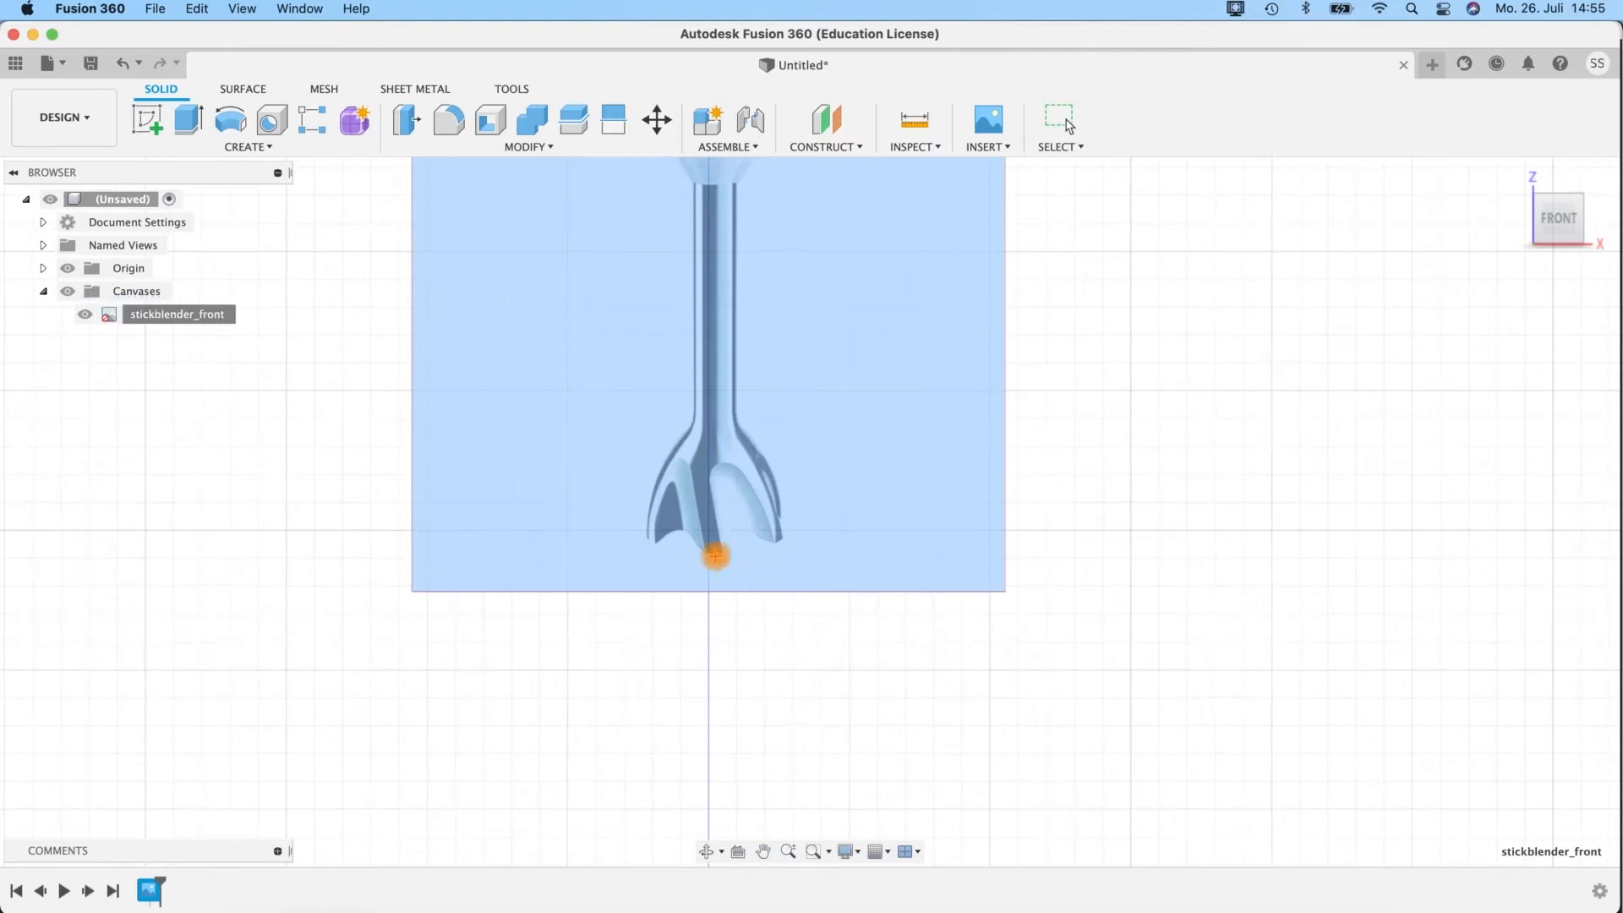
Set the second calibration point at the top edge of the handle, below the cable stub, and calibrate the distance to 395 mm.
scroll(693, 591, down, 5)
scroll(699, 568, up, 2)
scroll(698, 566, up, 5)
middle_drag(663, 322, 699, 525)
middle_drag(674, 276, 732, 736)
middle_drag(795, 305, 781, 559)
scroll(856, 431, up, 1)
scroll(855, 431, up, 5)
middle_drag(803, 452, 799, 719)
middle_drag(681, 306, 728, 559)
click(735, 564)
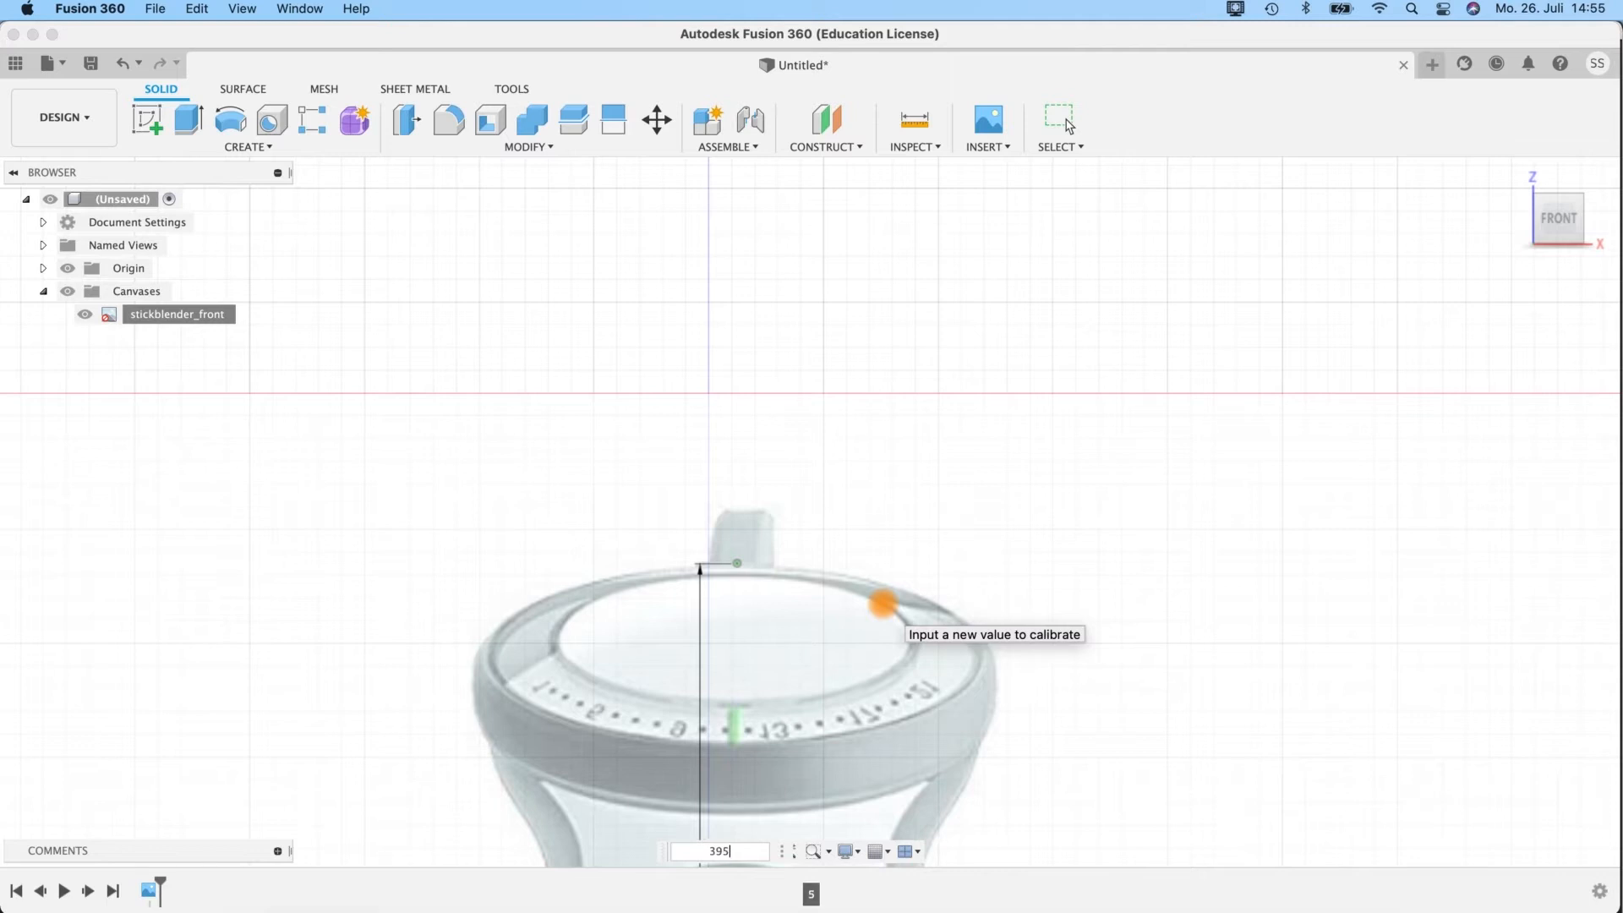
key(Return)
scroll(944, 252, down, 10)
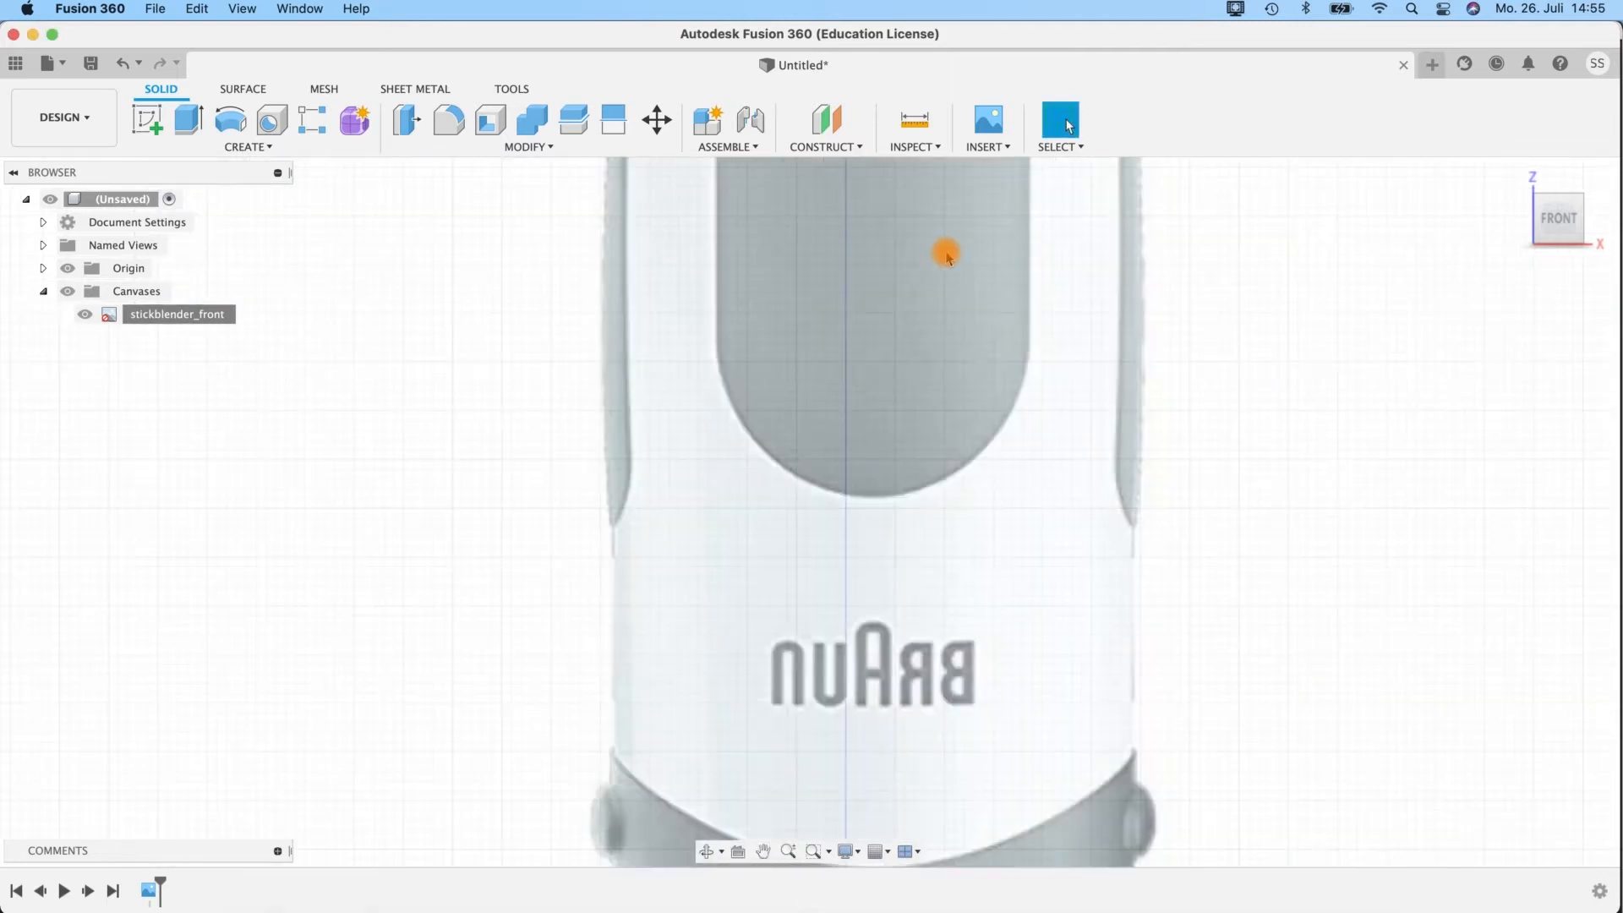
Edit the front canvas, moving it up about 198.35 mm and sideways about -2.94 mm so the blender foot sits centred on the origin.
right_click(178, 315)
click(190, 348)
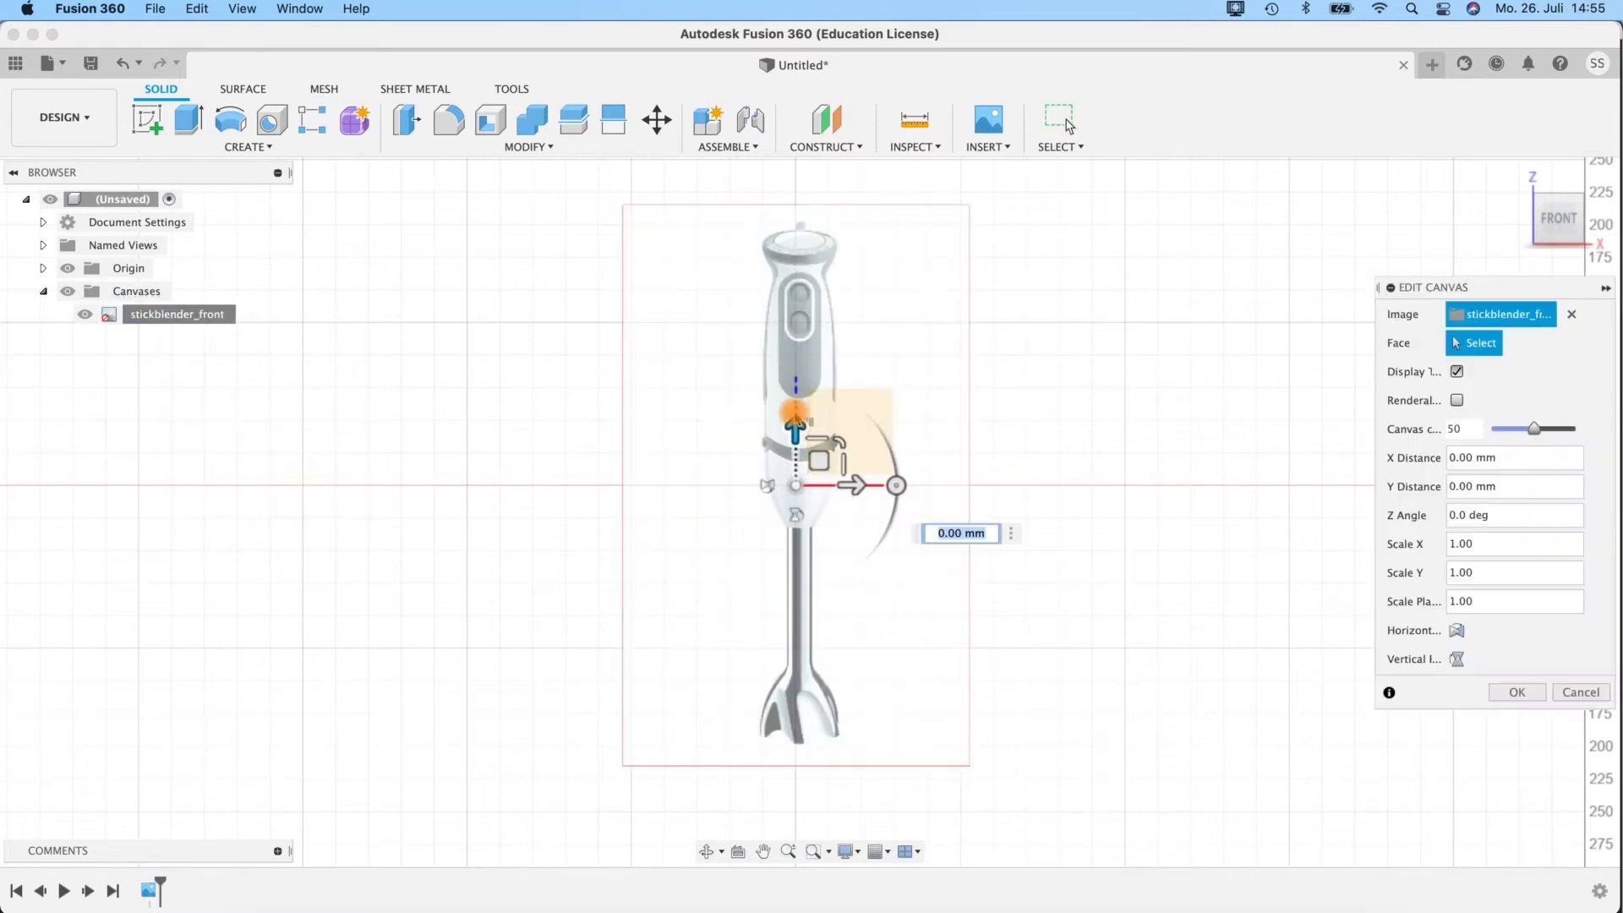
drag(795, 427, 779, 169)
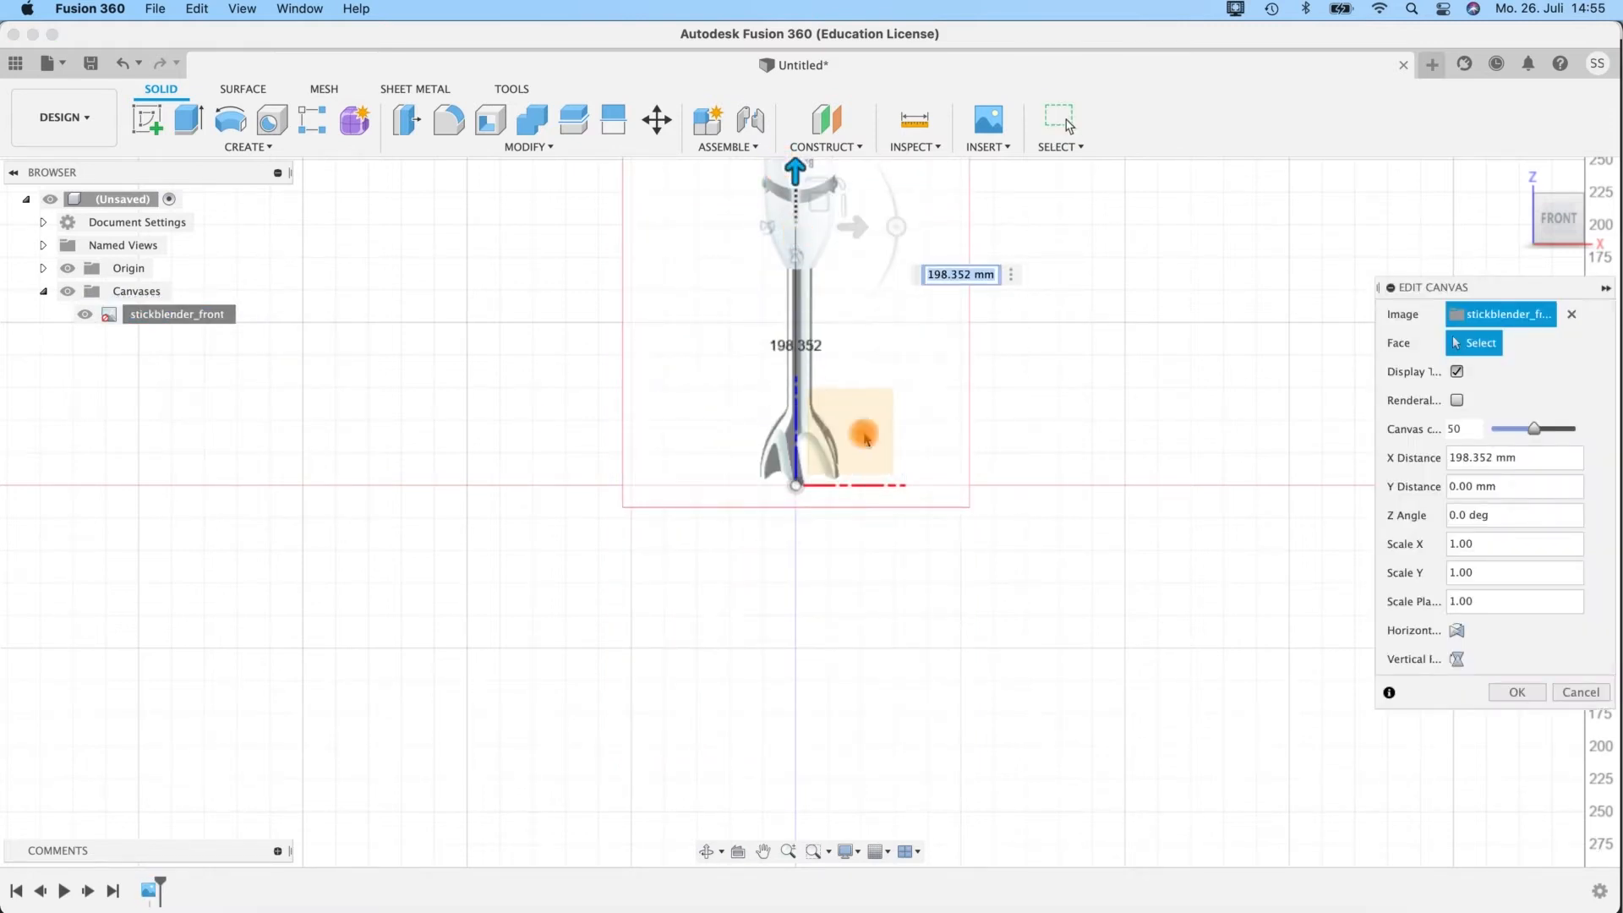
middle_drag(830, 345, 916, 535)
drag(941, 420, 930, 417)
Lower the front canvas by about 5.06 mm so the outer foot tips align with the horizontal axis, and apply the edit.
scroll(964, 635, up, 5)
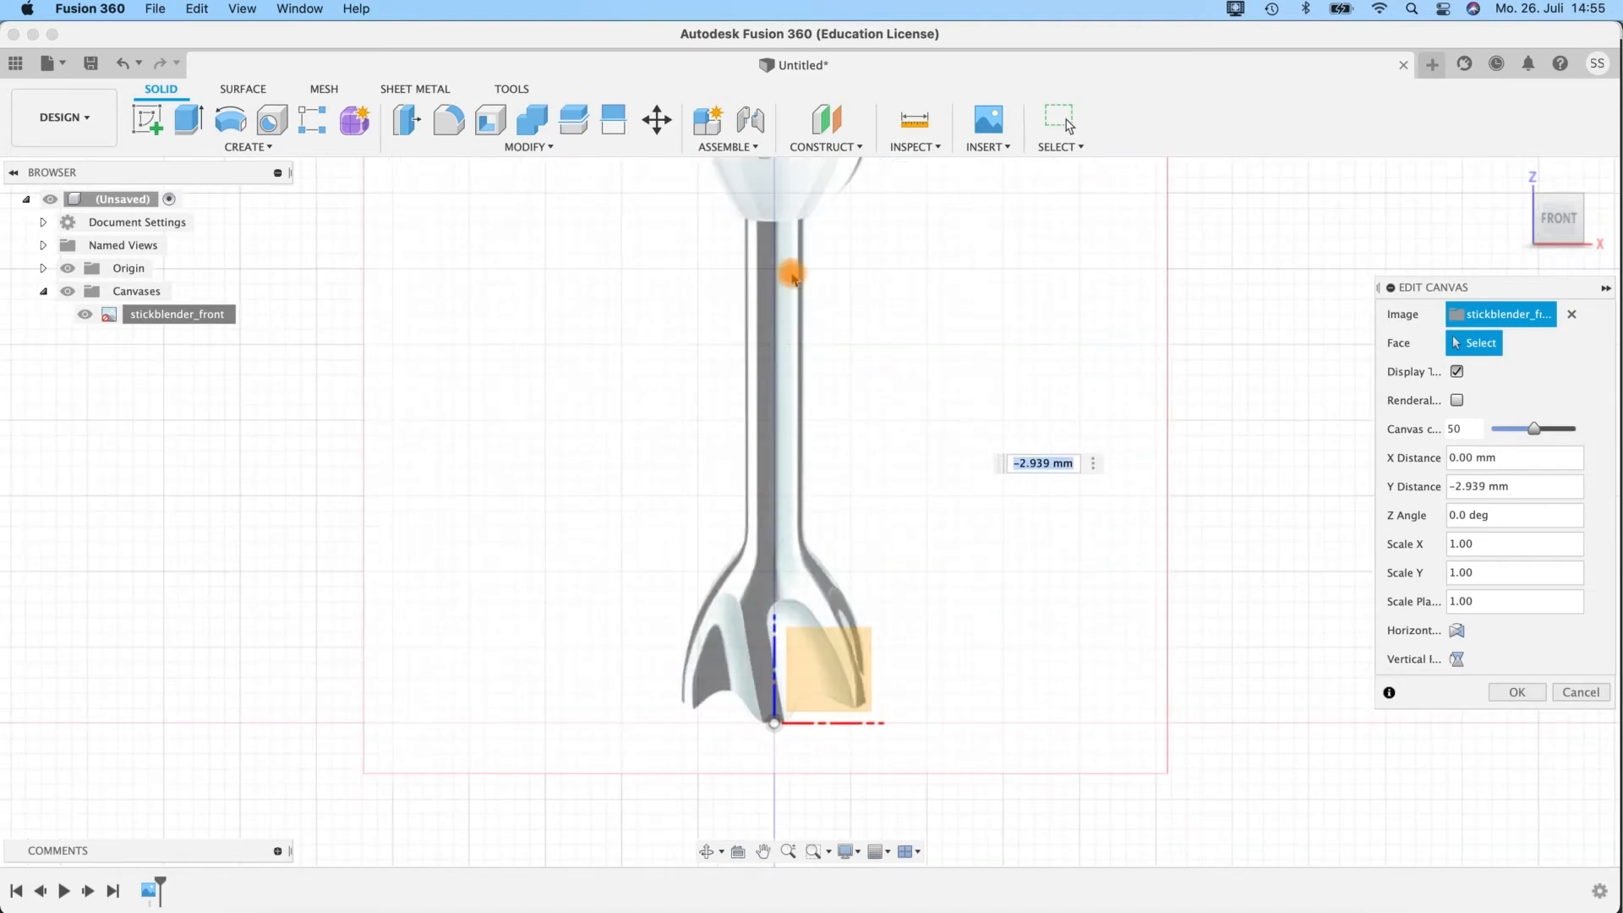
middle_drag(848, 423, 858, 522)
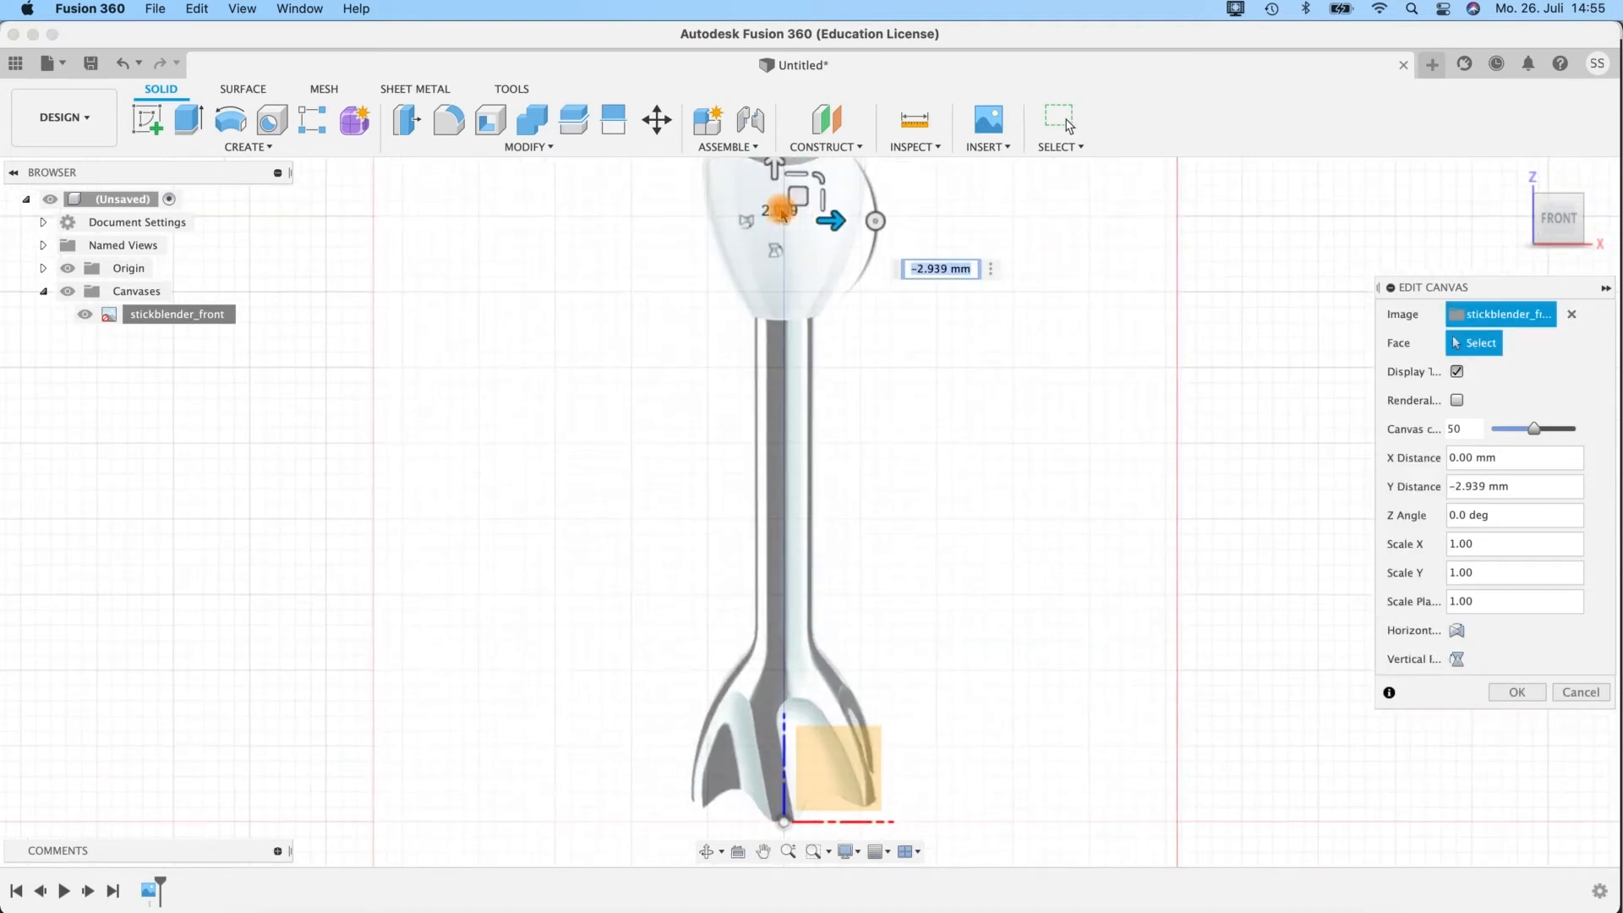
drag(776, 168, 775, 184)
middle_drag(870, 423, 820, 277)
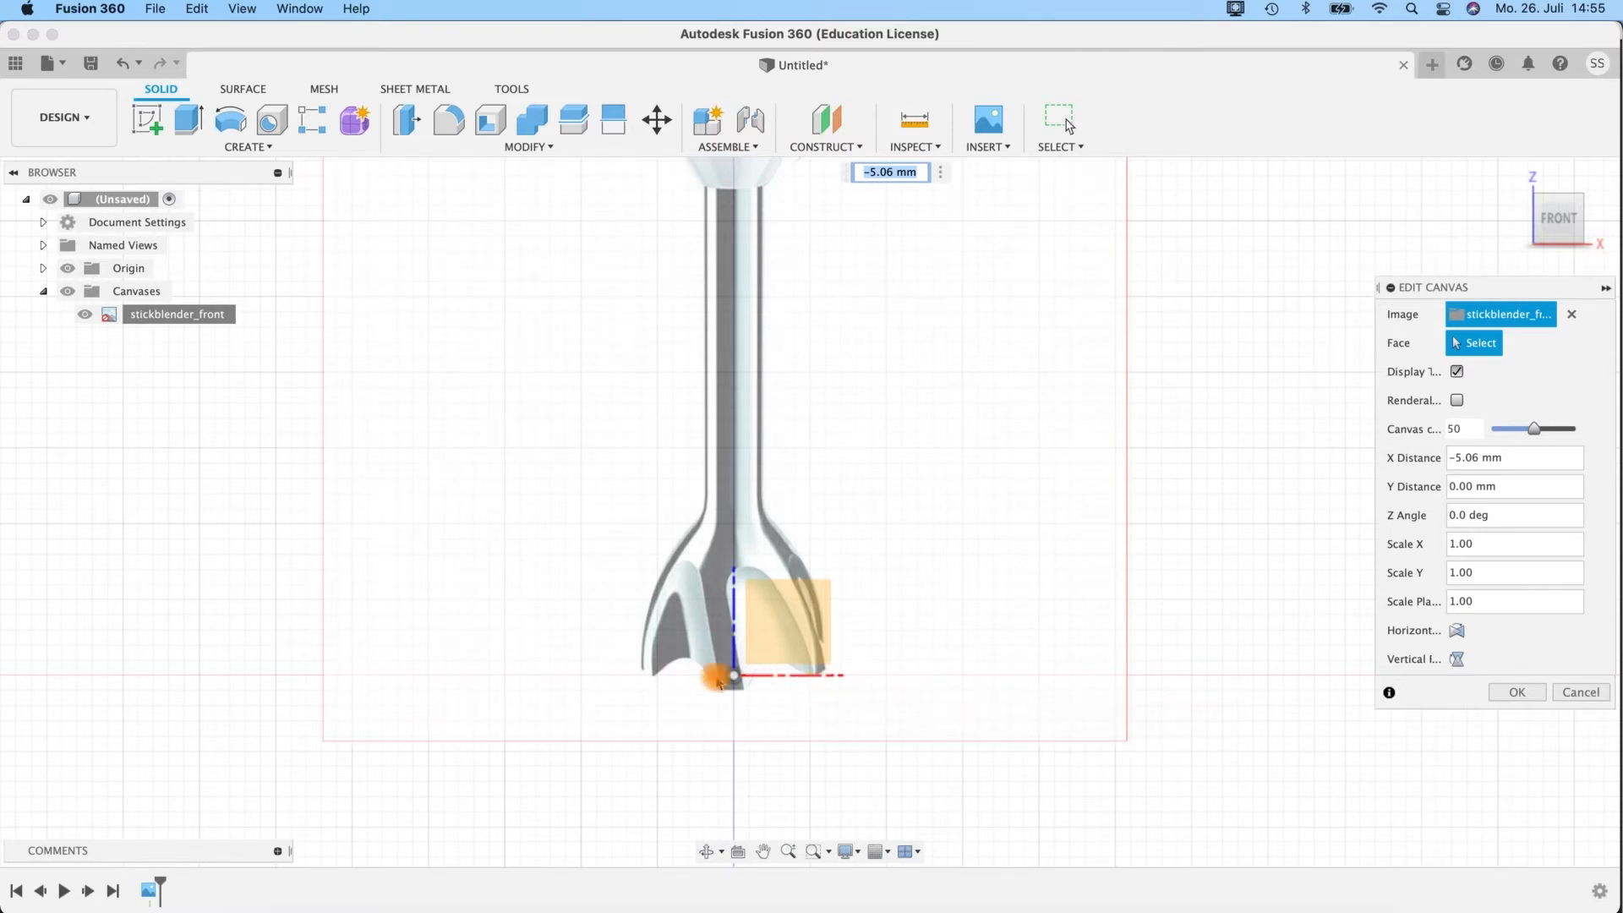
middle_drag(888, 406, 870, 663)
middle_drag(873, 492, 910, 739)
middle_drag(915, 423, 912, 211)
middle_drag(1015, 789, 1015, 366)
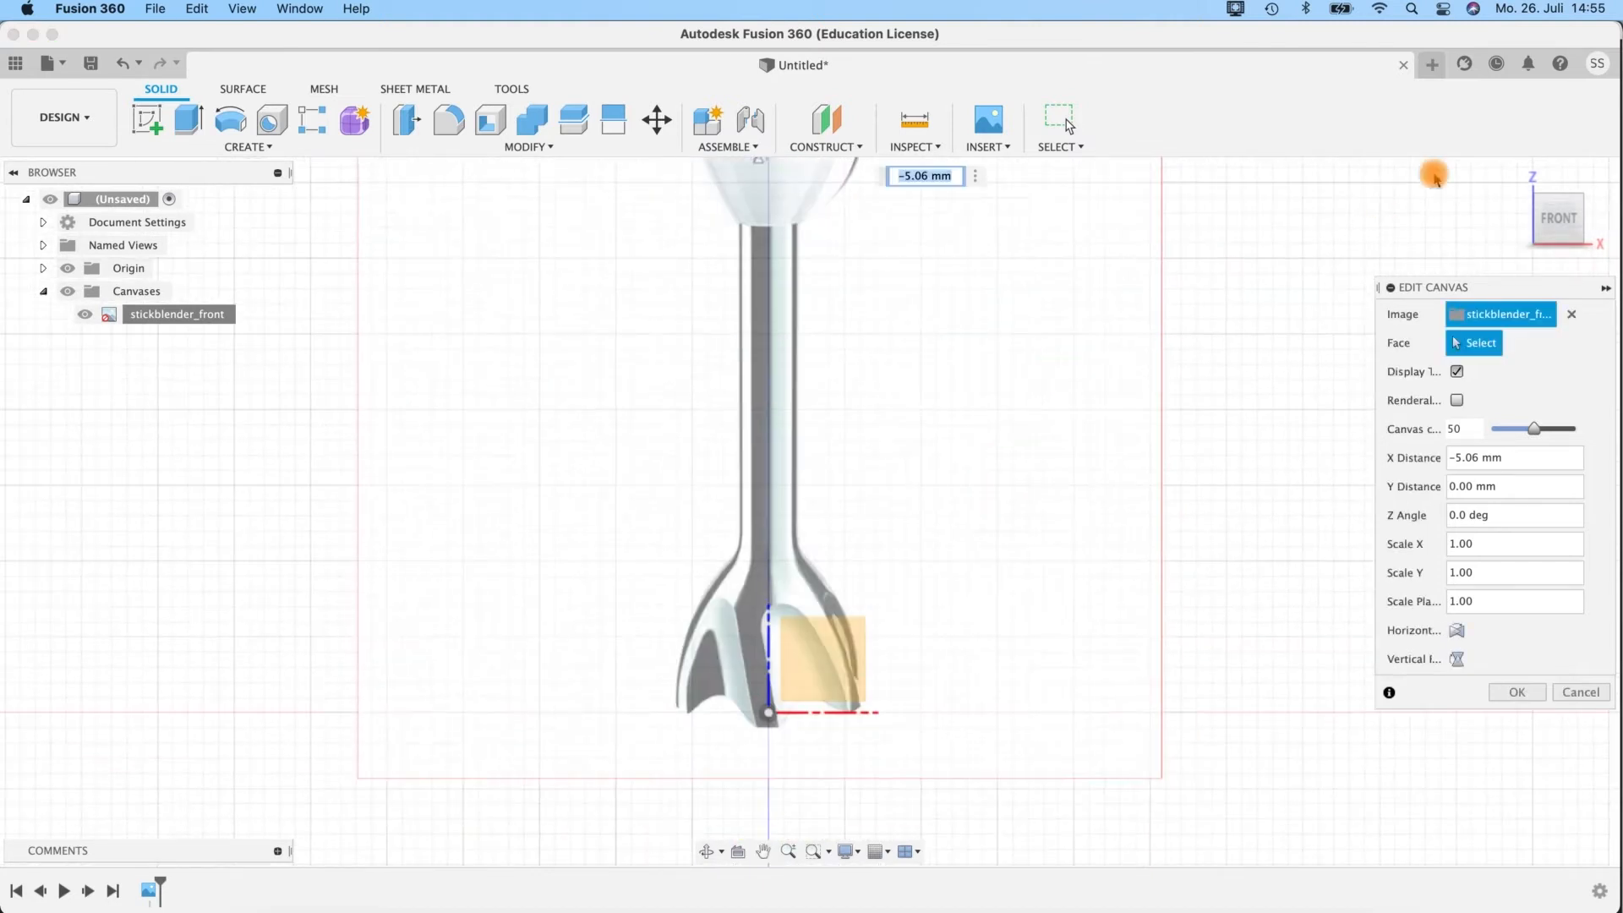
click(1519, 693)
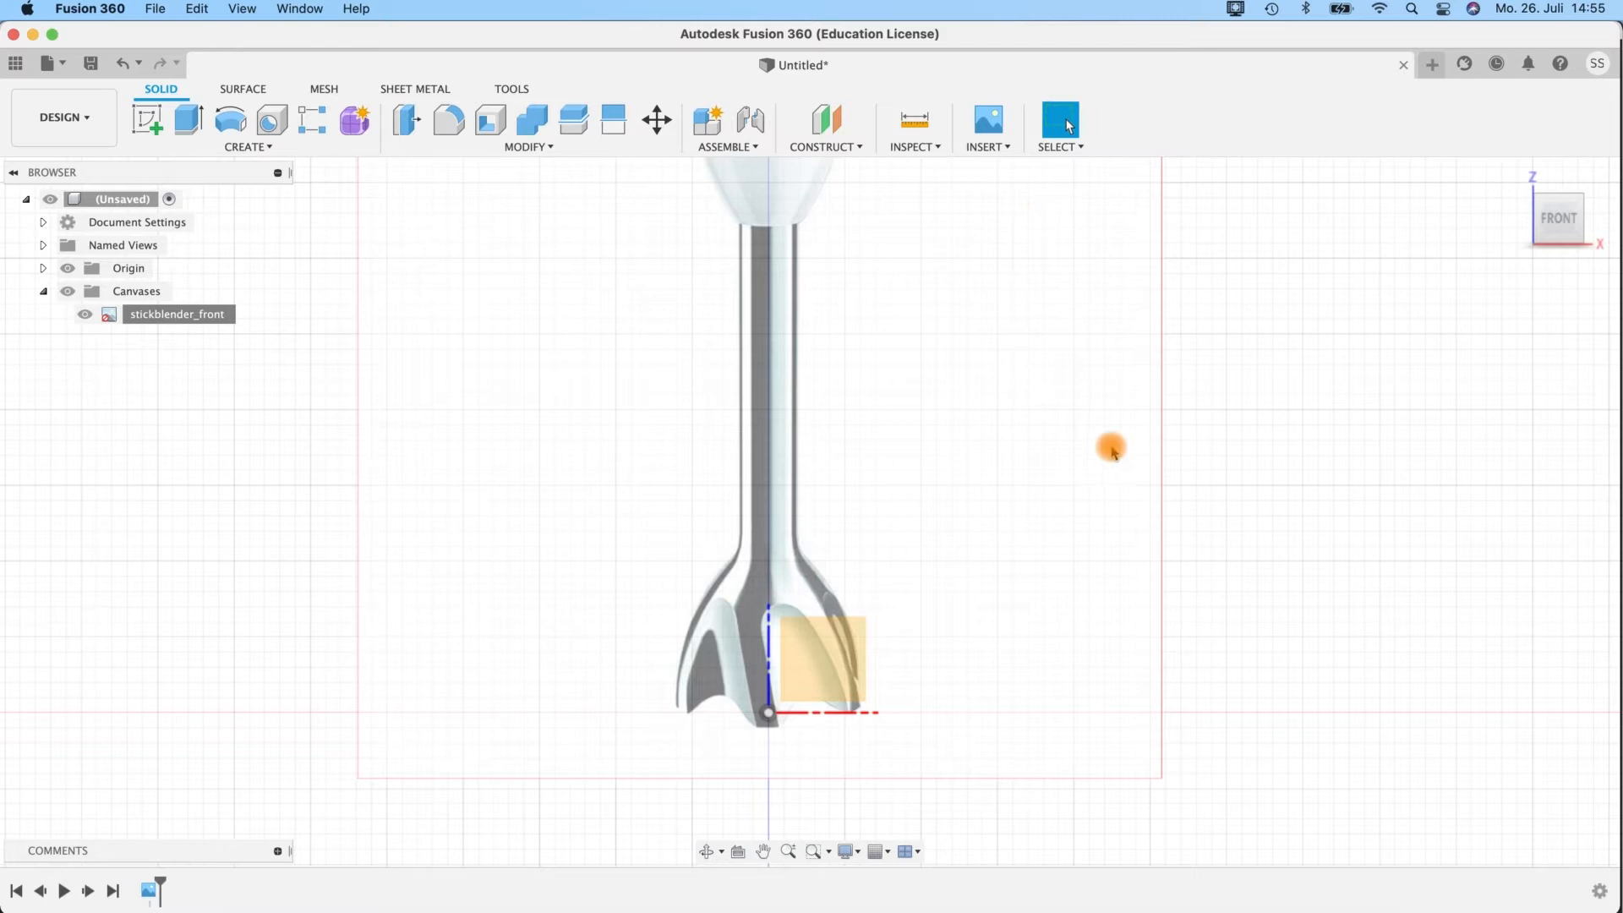
Start a second canvas from the local image stickblender_side.jpg in the fusion_prep/stickblender folder.
shift+middle_drag(1116, 443, 1163, 461)
click(973, 152)
click(978, 201)
click(585, 655)
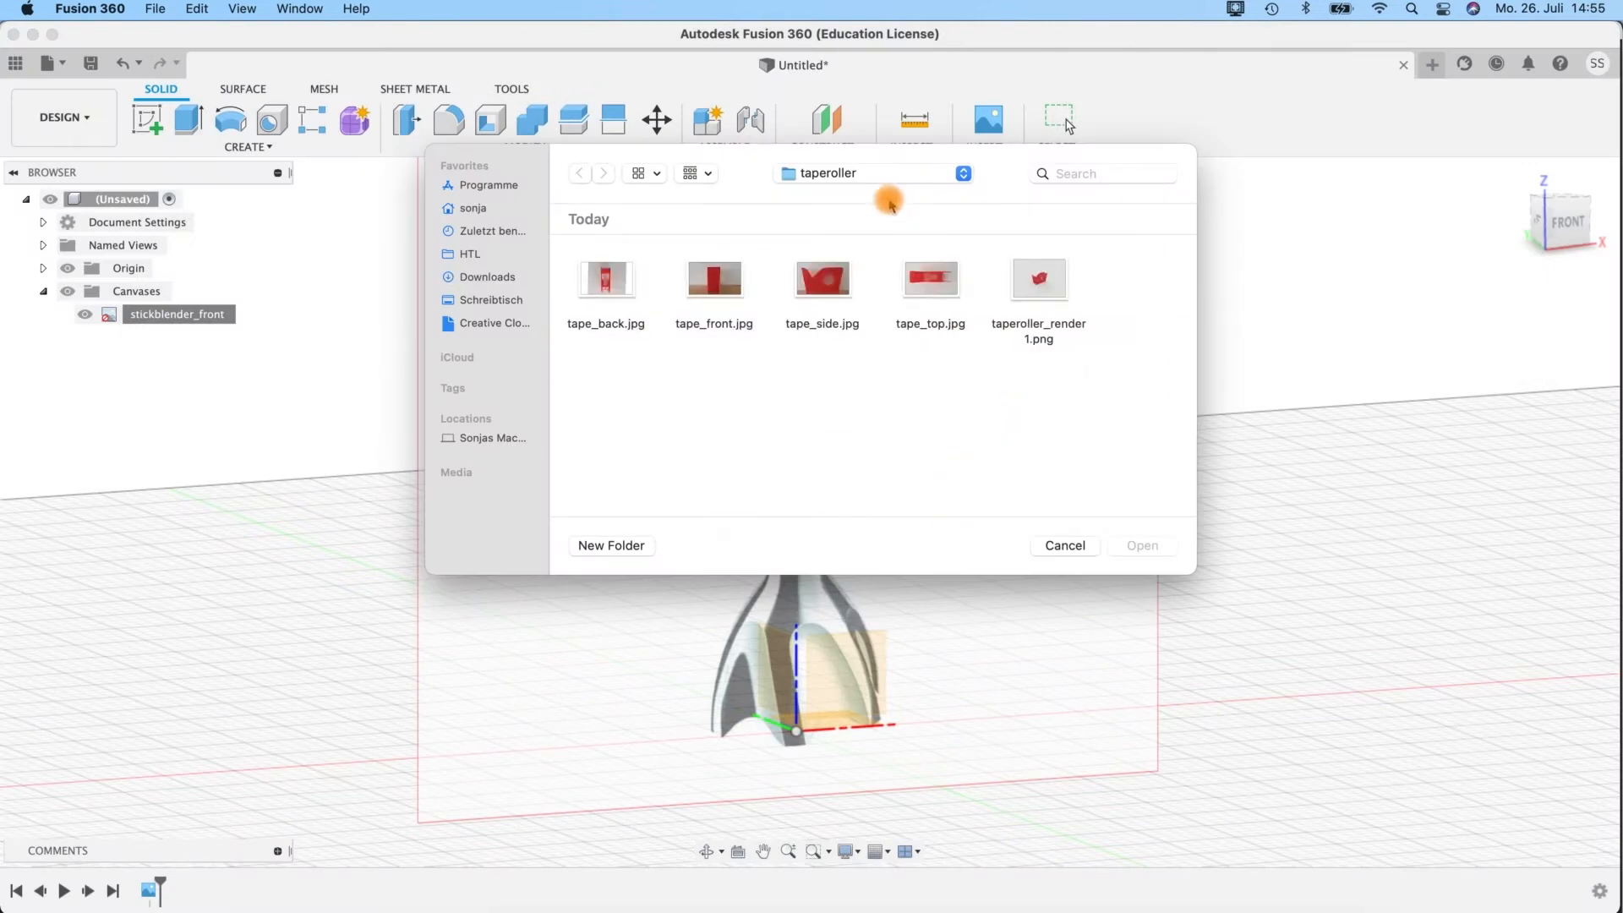
click(879, 174)
click(846, 191)
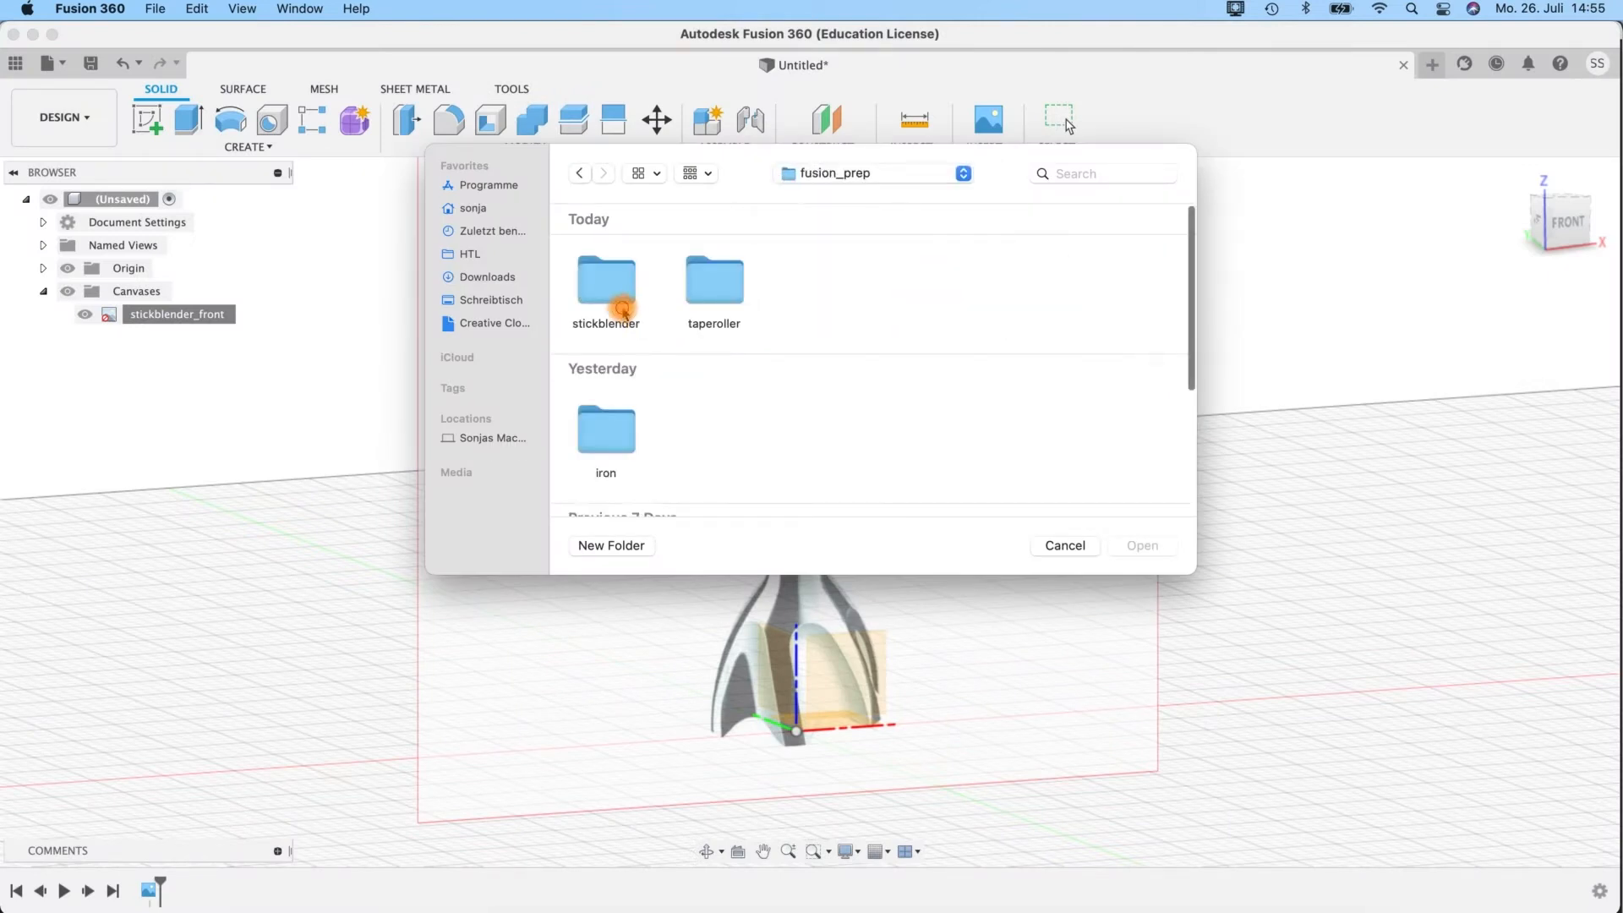
double_click(623, 310)
click(908, 428)
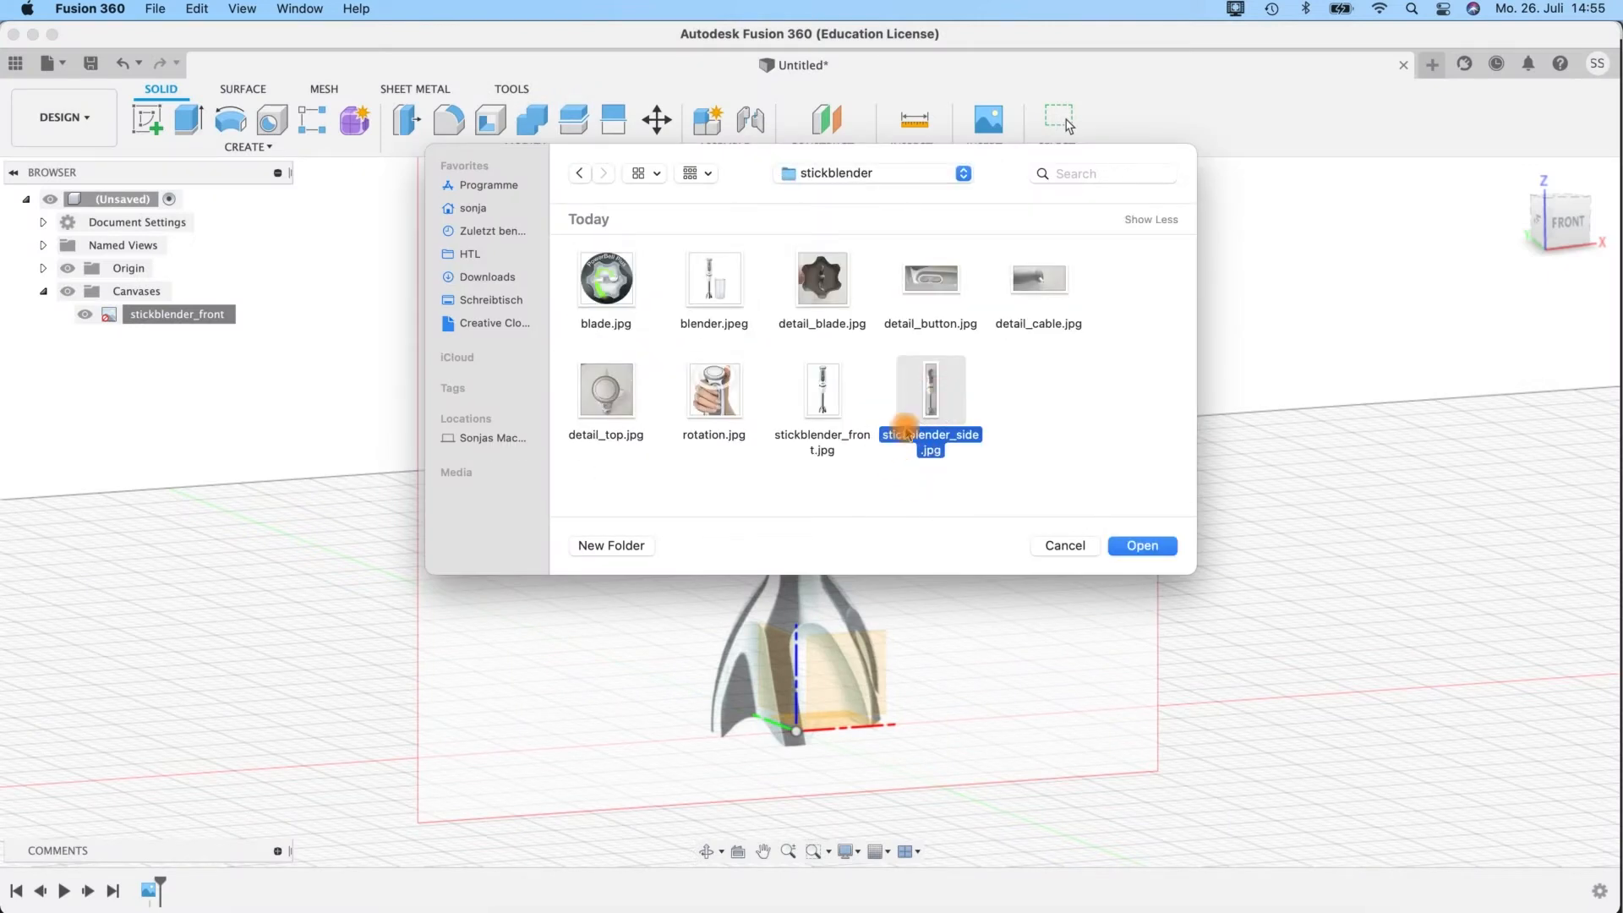
click(1143, 546)
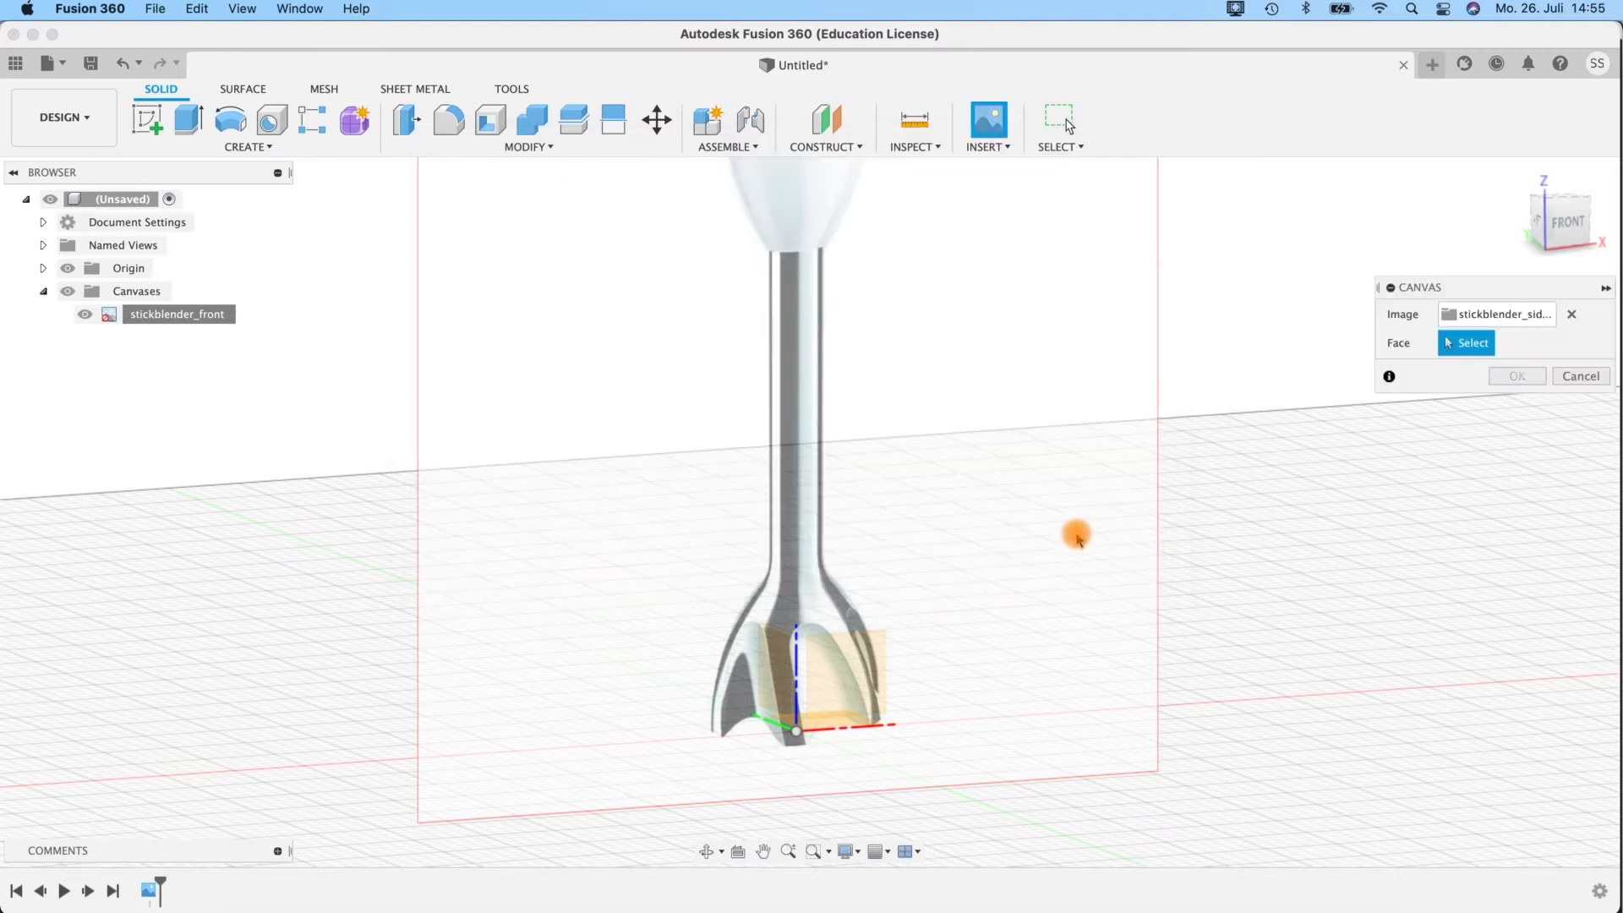
Place the side image on the YZ plane, enlarge it uniformly, and confirm the canvas.
shift+middle_drag(1053, 538, 1178, 550)
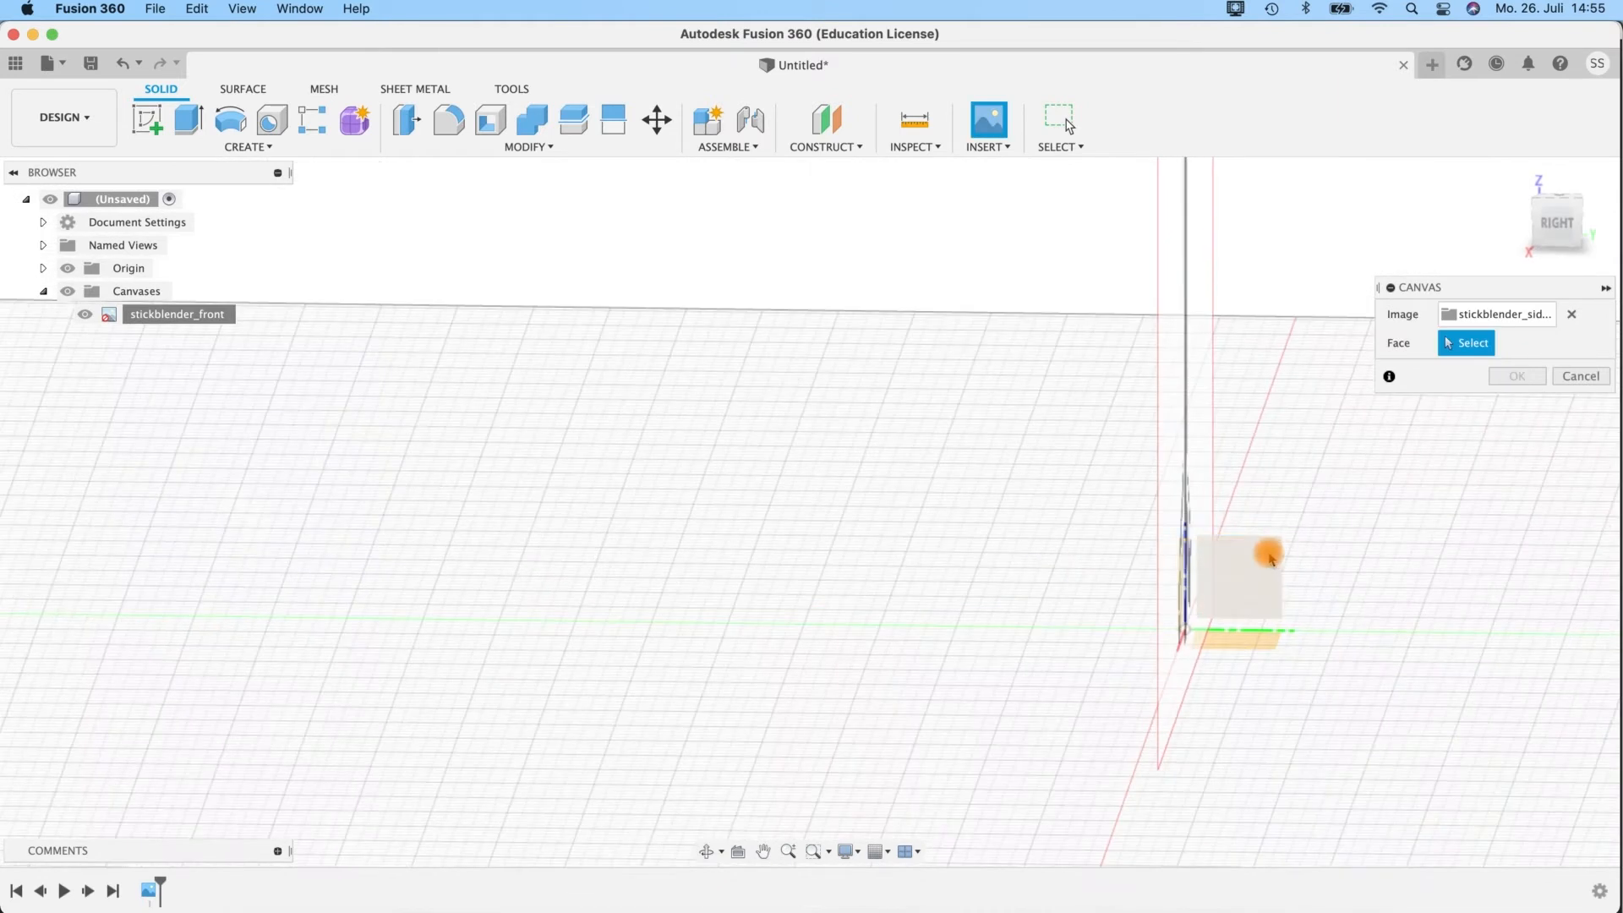
click(1269, 628)
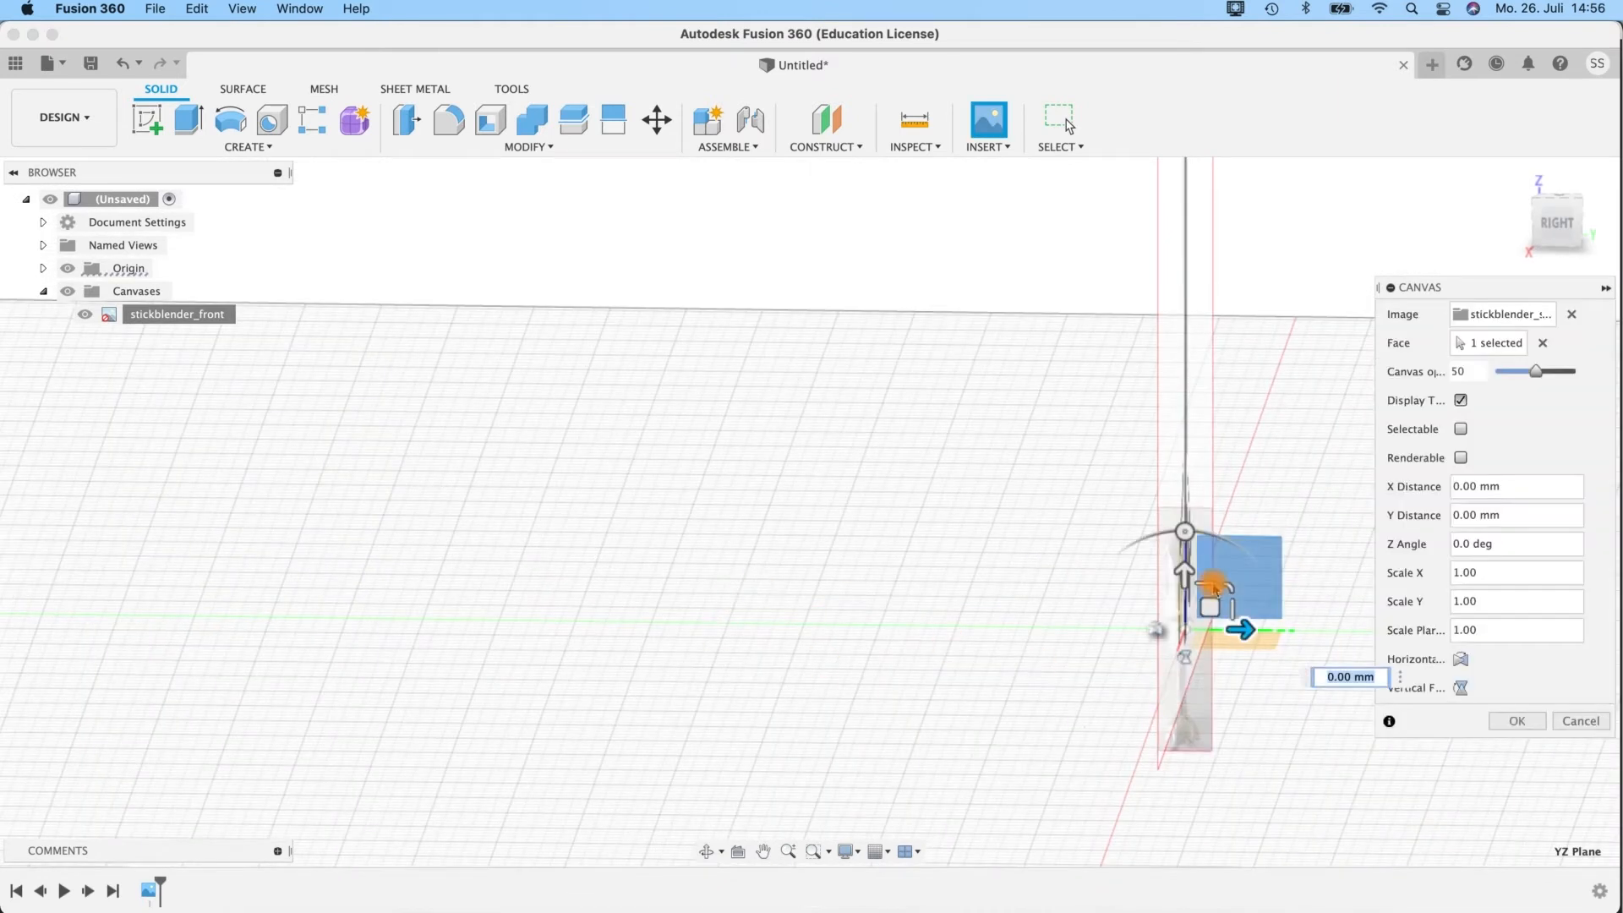
drag(1227, 589, 1616, 222)
click(1525, 720)
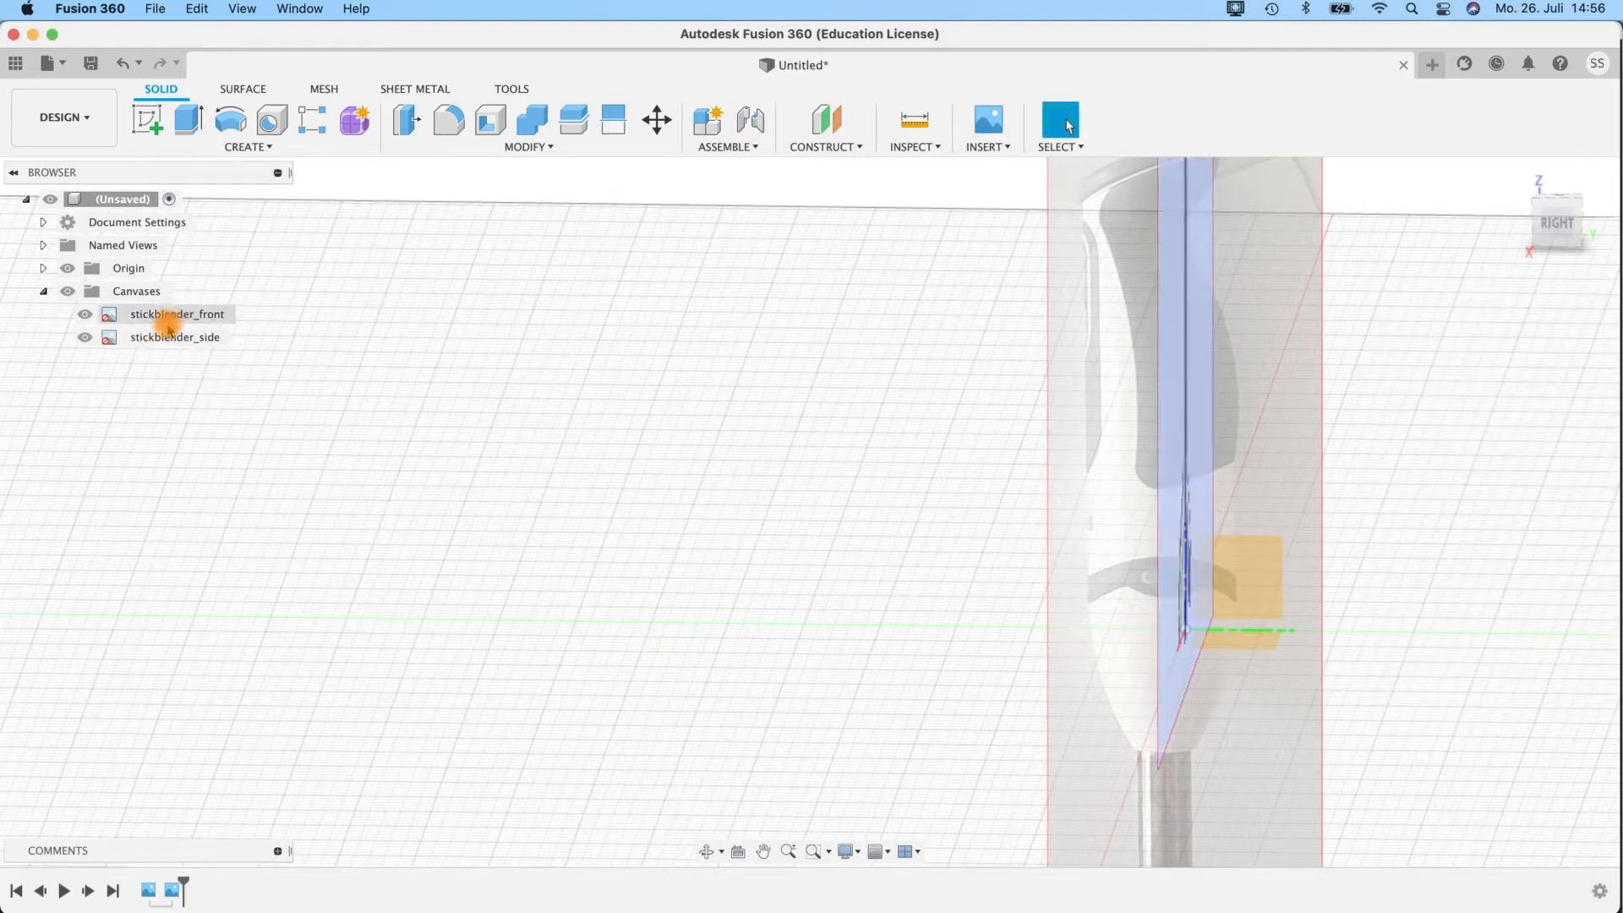
Calibrate the side canvas to 395 mm between the top of the handle and the lowest tips of the blender foot.
right_click(174, 337)
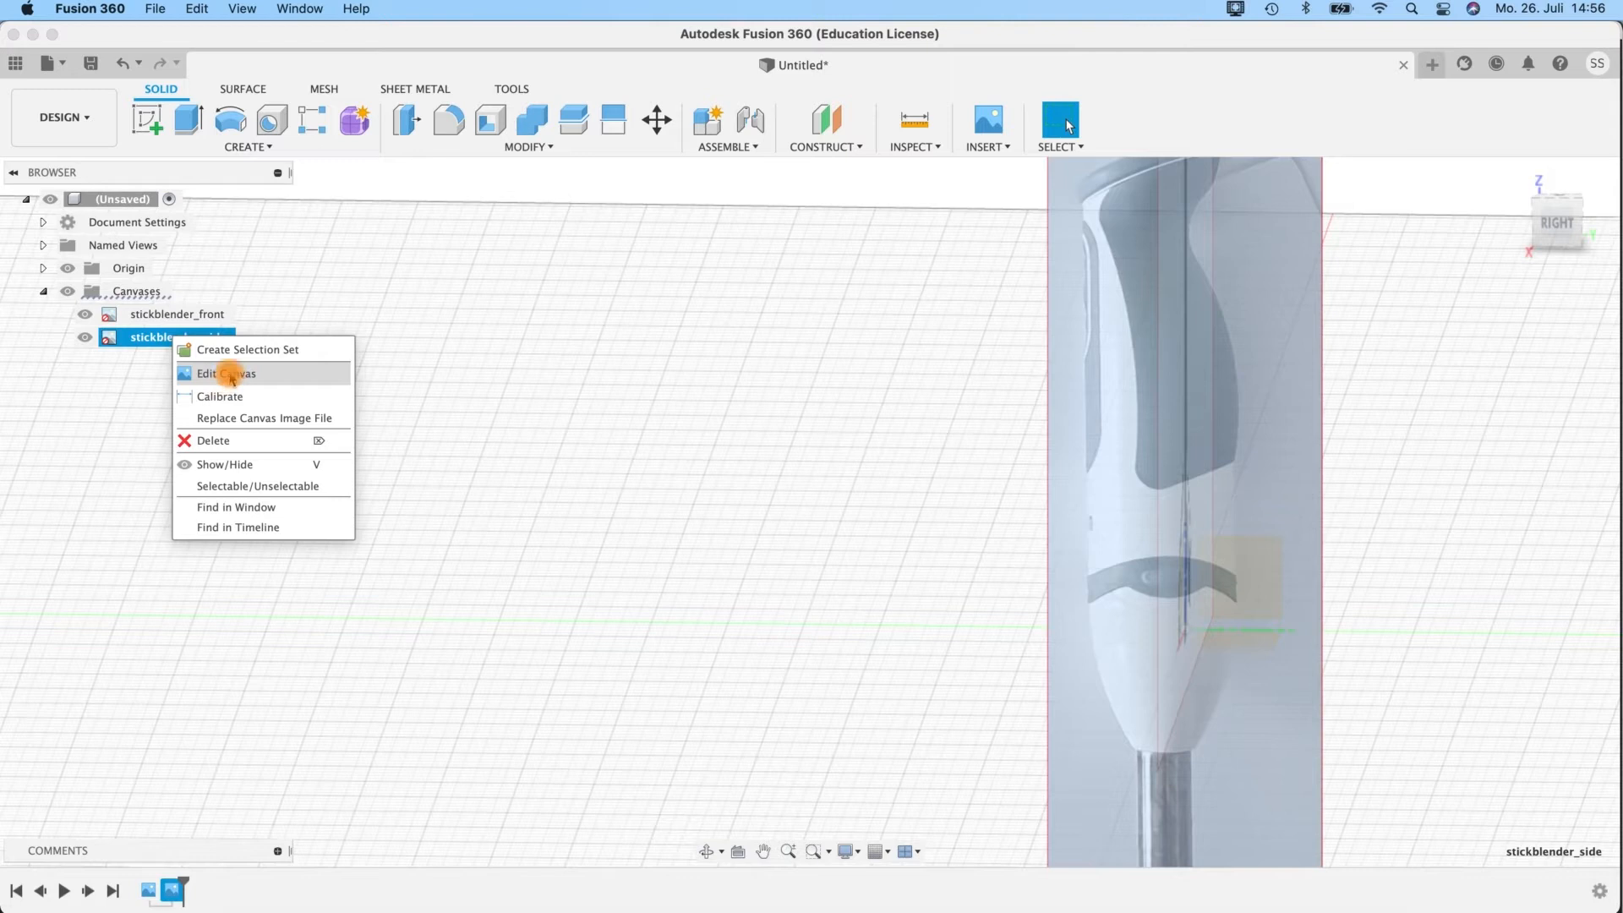
click(232, 378)
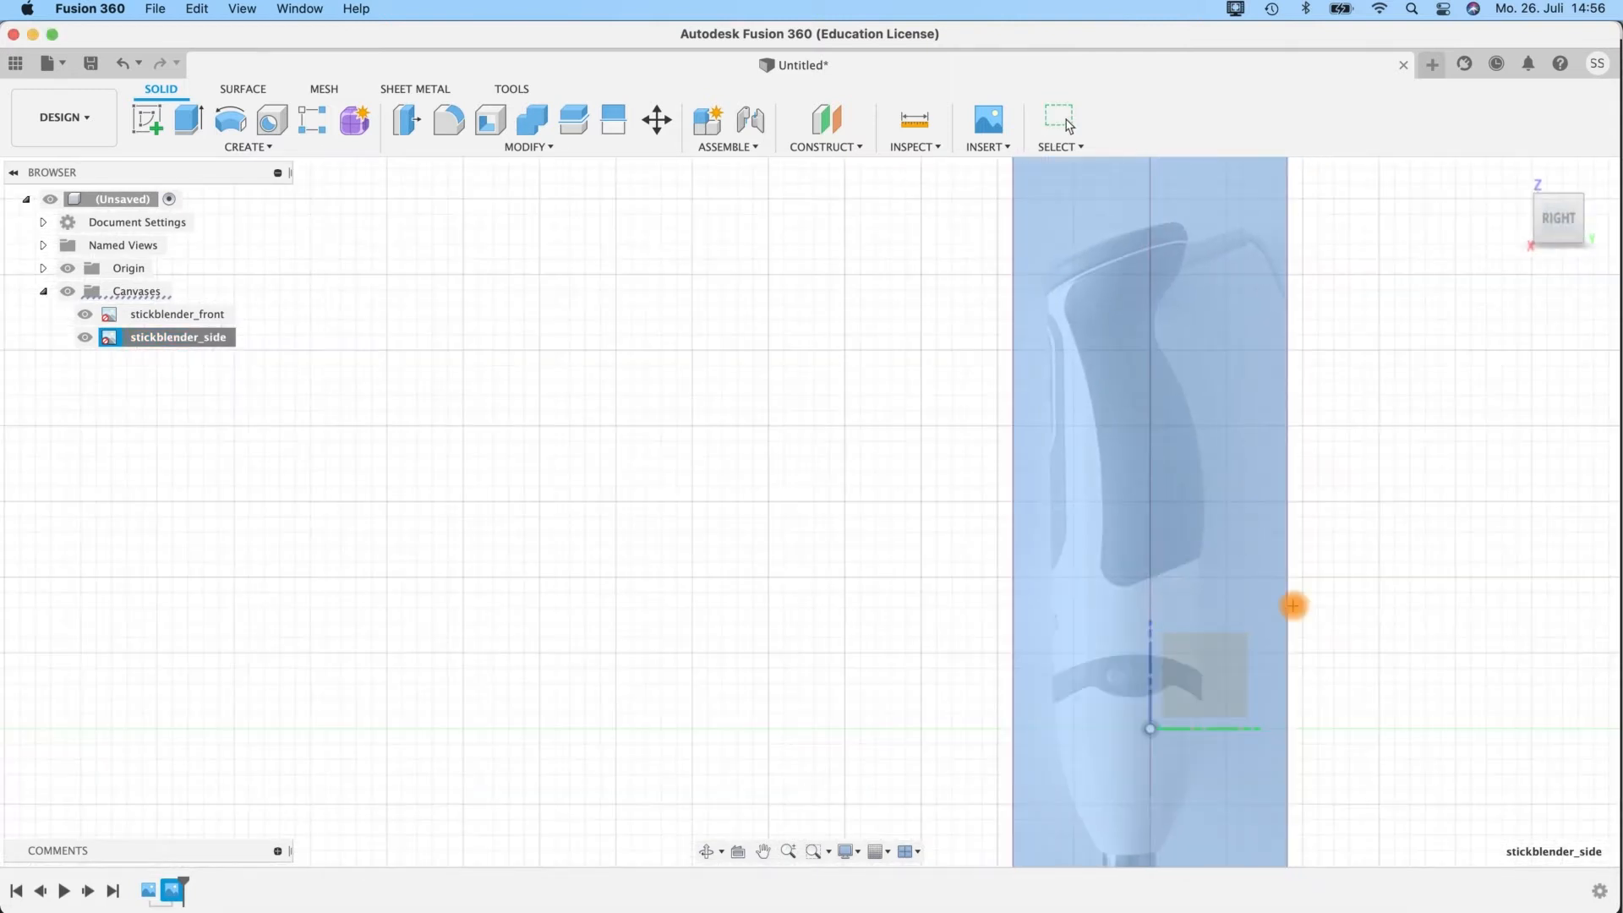
middle_drag(1294, 605, 972, 173)
middle_drag(1013, 590, 962, 382)
middle_drag(947, 235, 946, 626)
middle_drag(823, 203, 860, 492)
scroll(860, 493, up, 4)
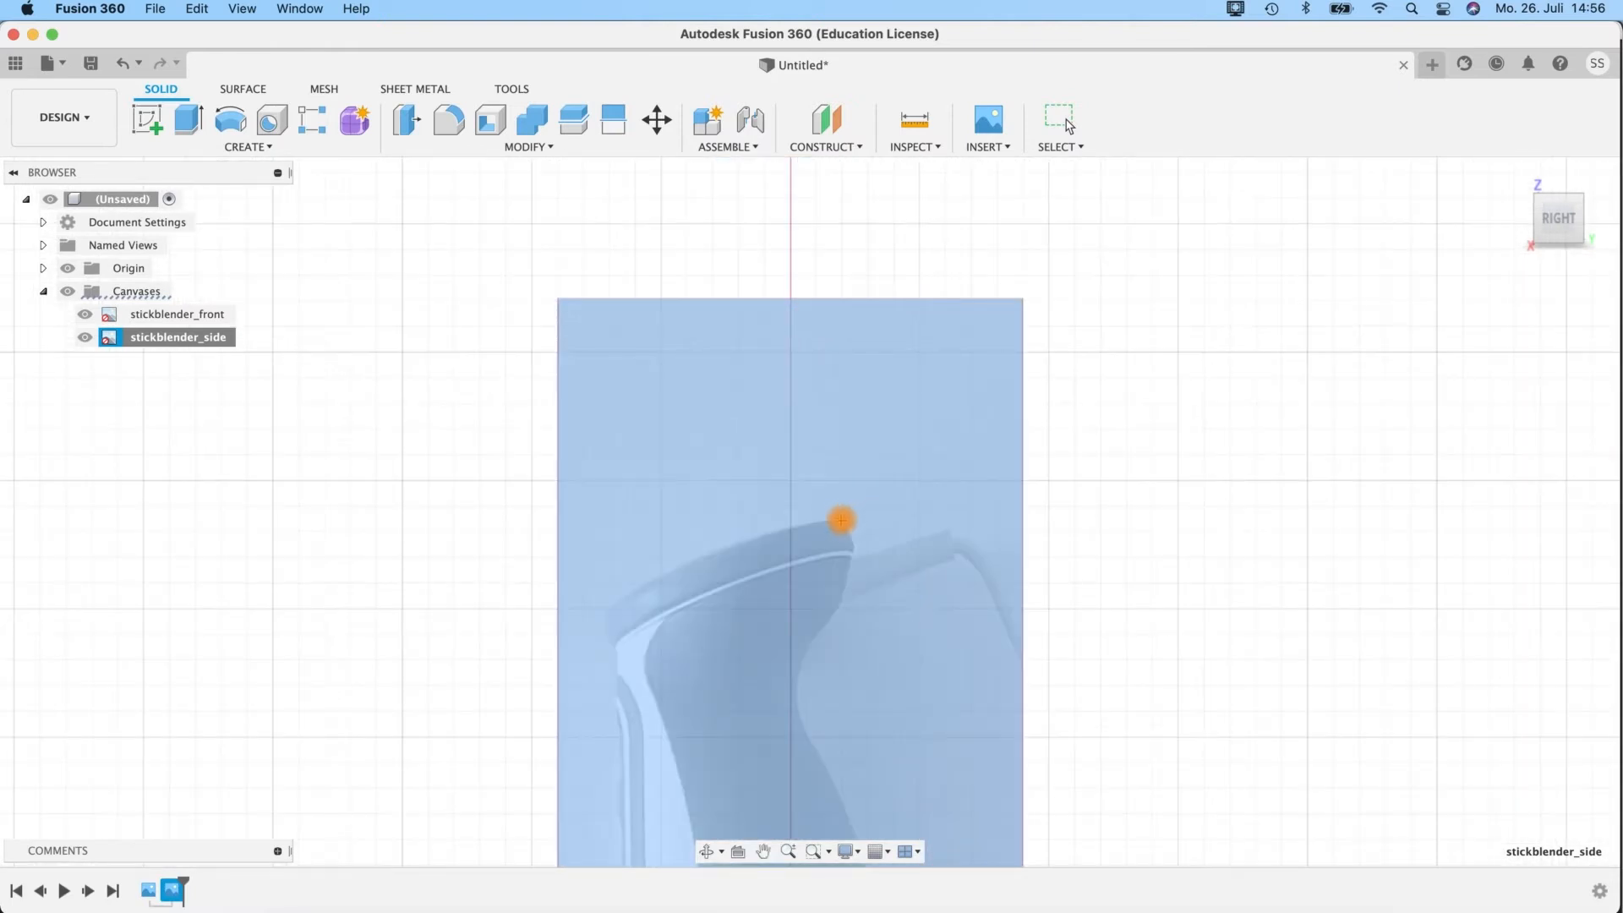
middle_drag(1119, 642, 1058, 165)
middle_drag(1055, 634, 1098, 131)
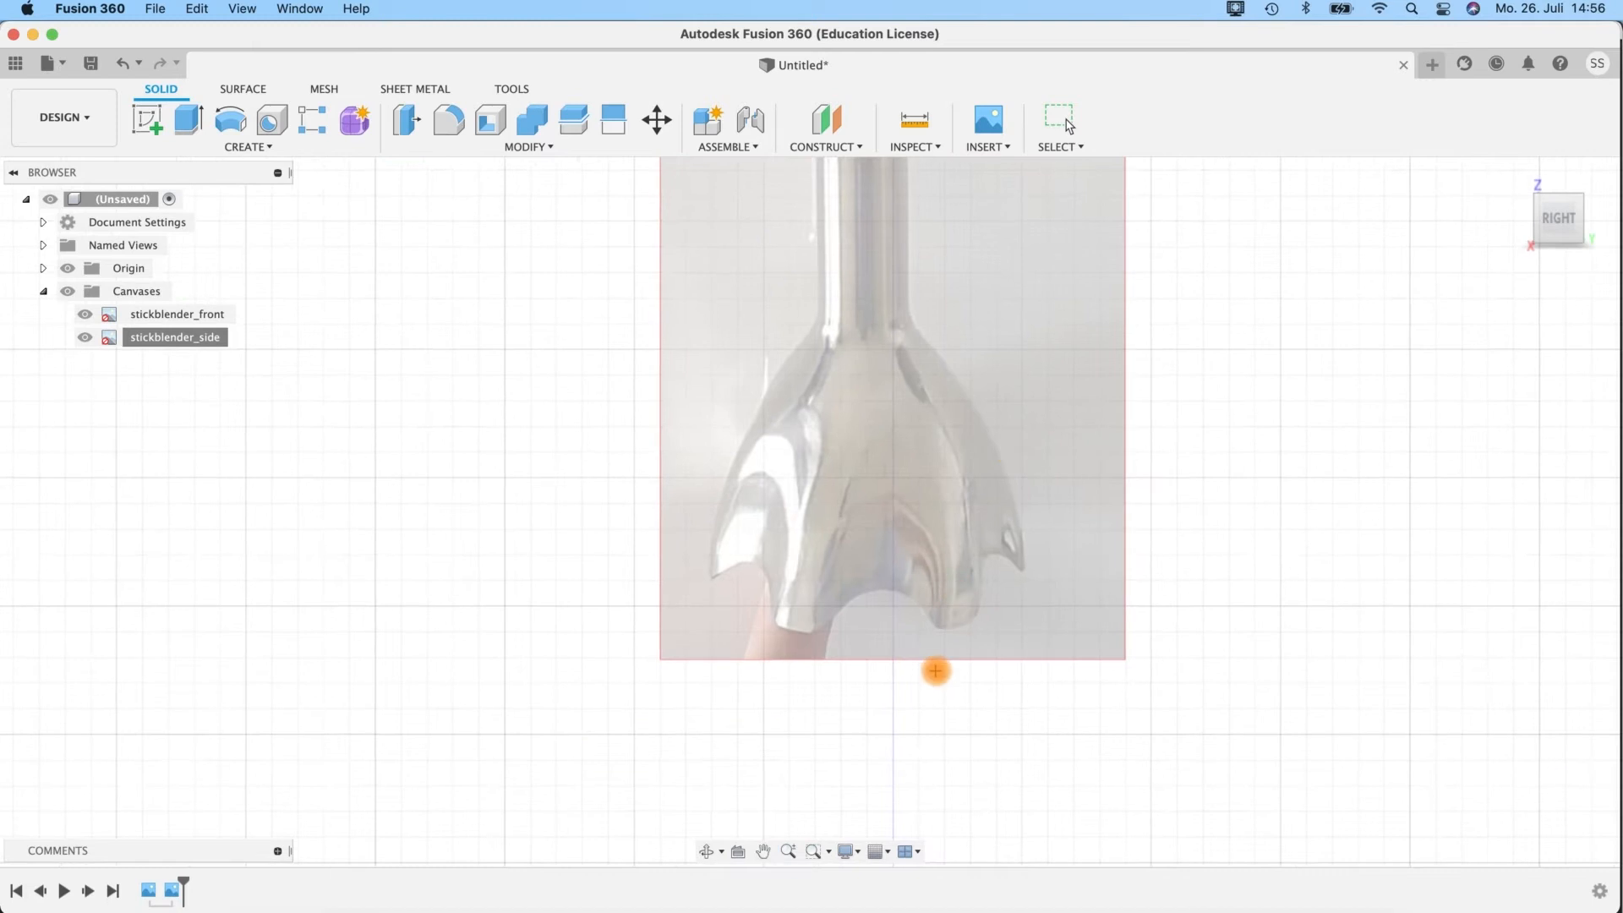
click(985, 630)
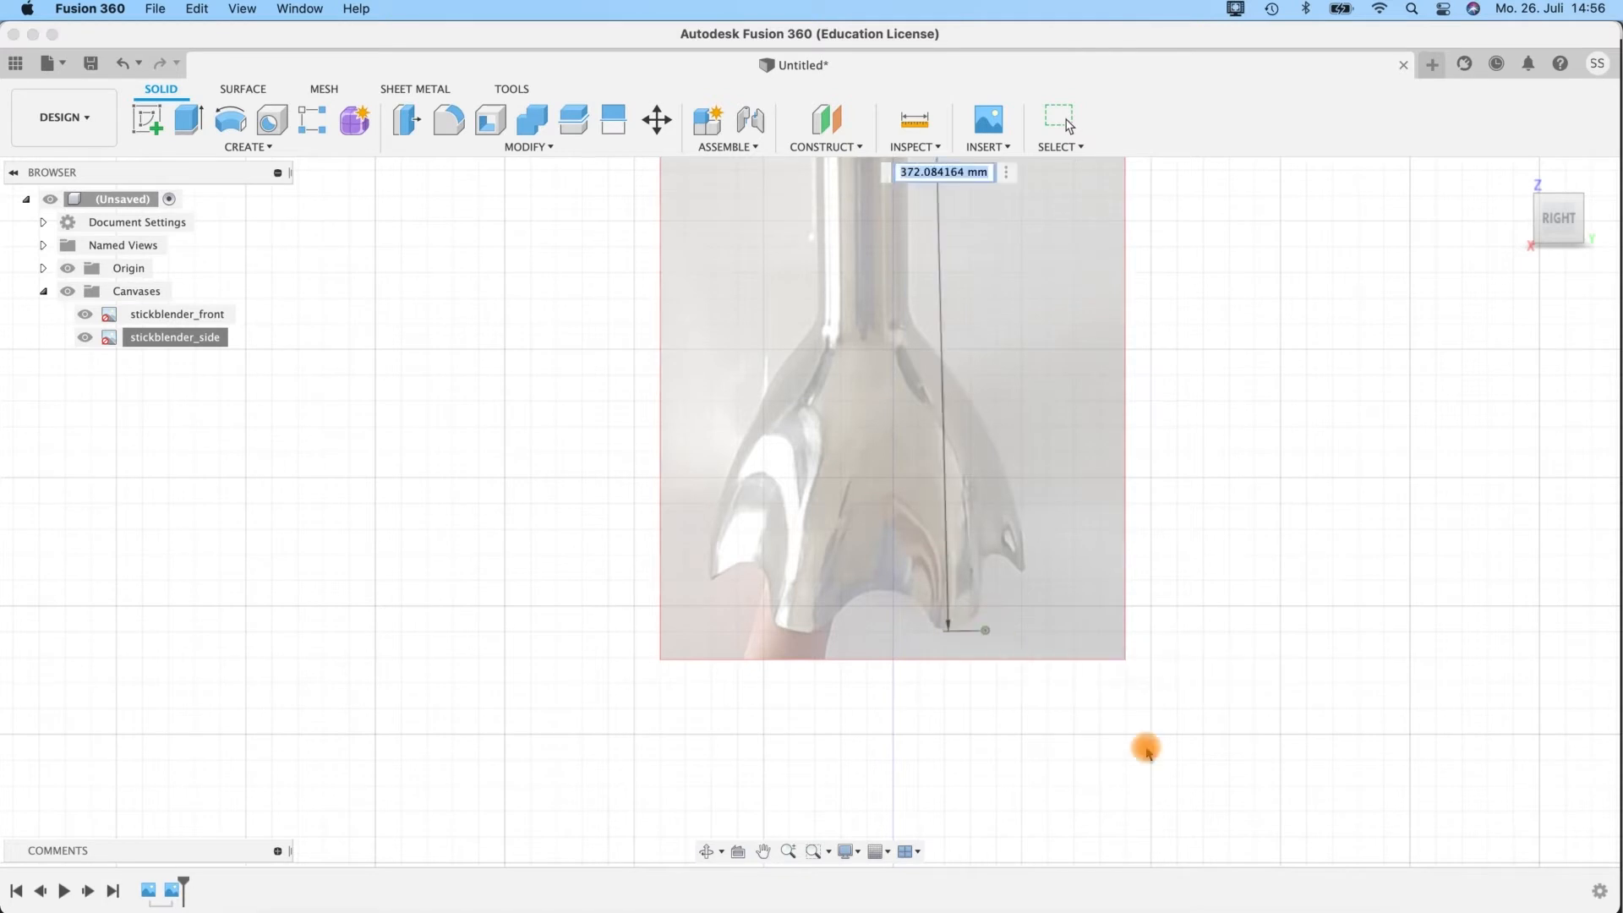
text(395)
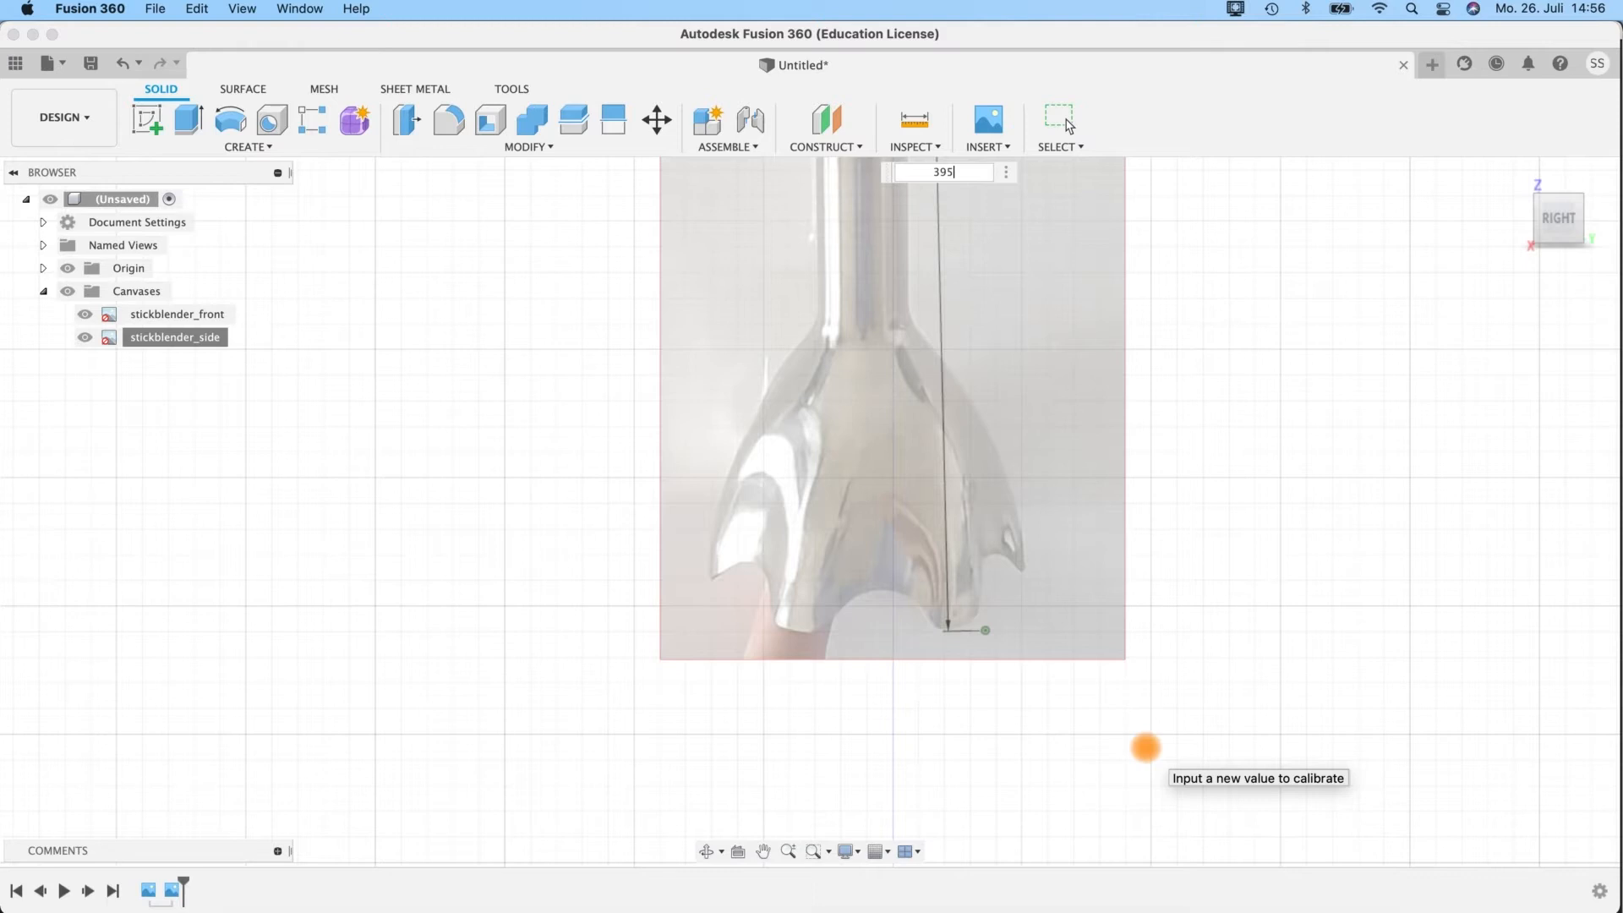
key(Return)
Edit the side canvas and move it up about 215.67 mm towards the height of the front canvas.
scroll(852, 601, down, 5)
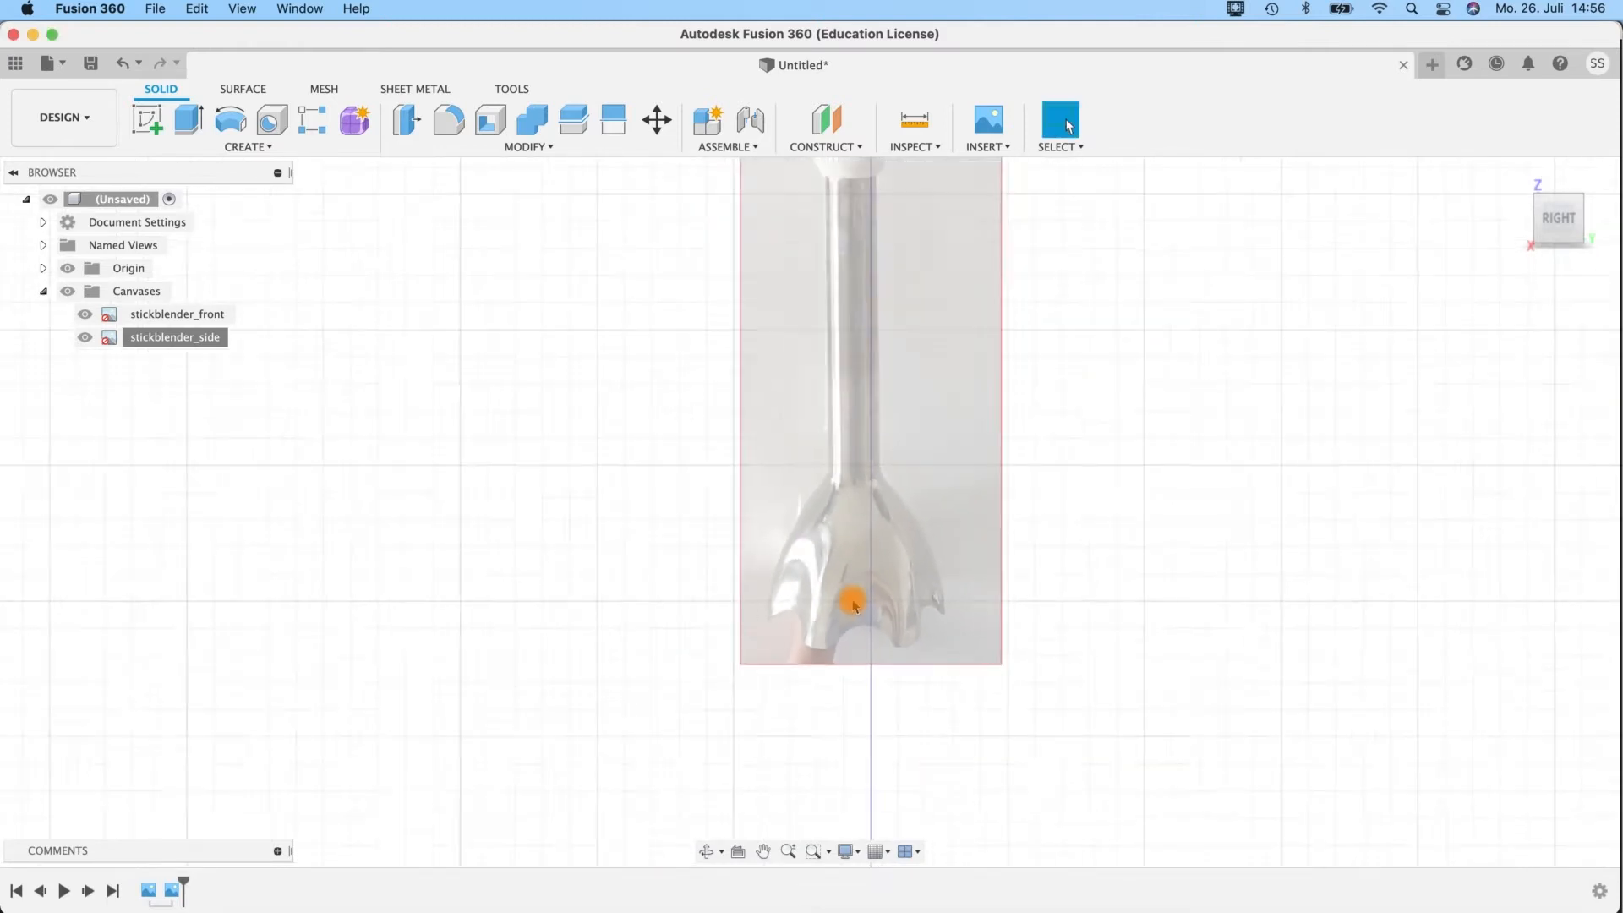
right_click(181, 350)
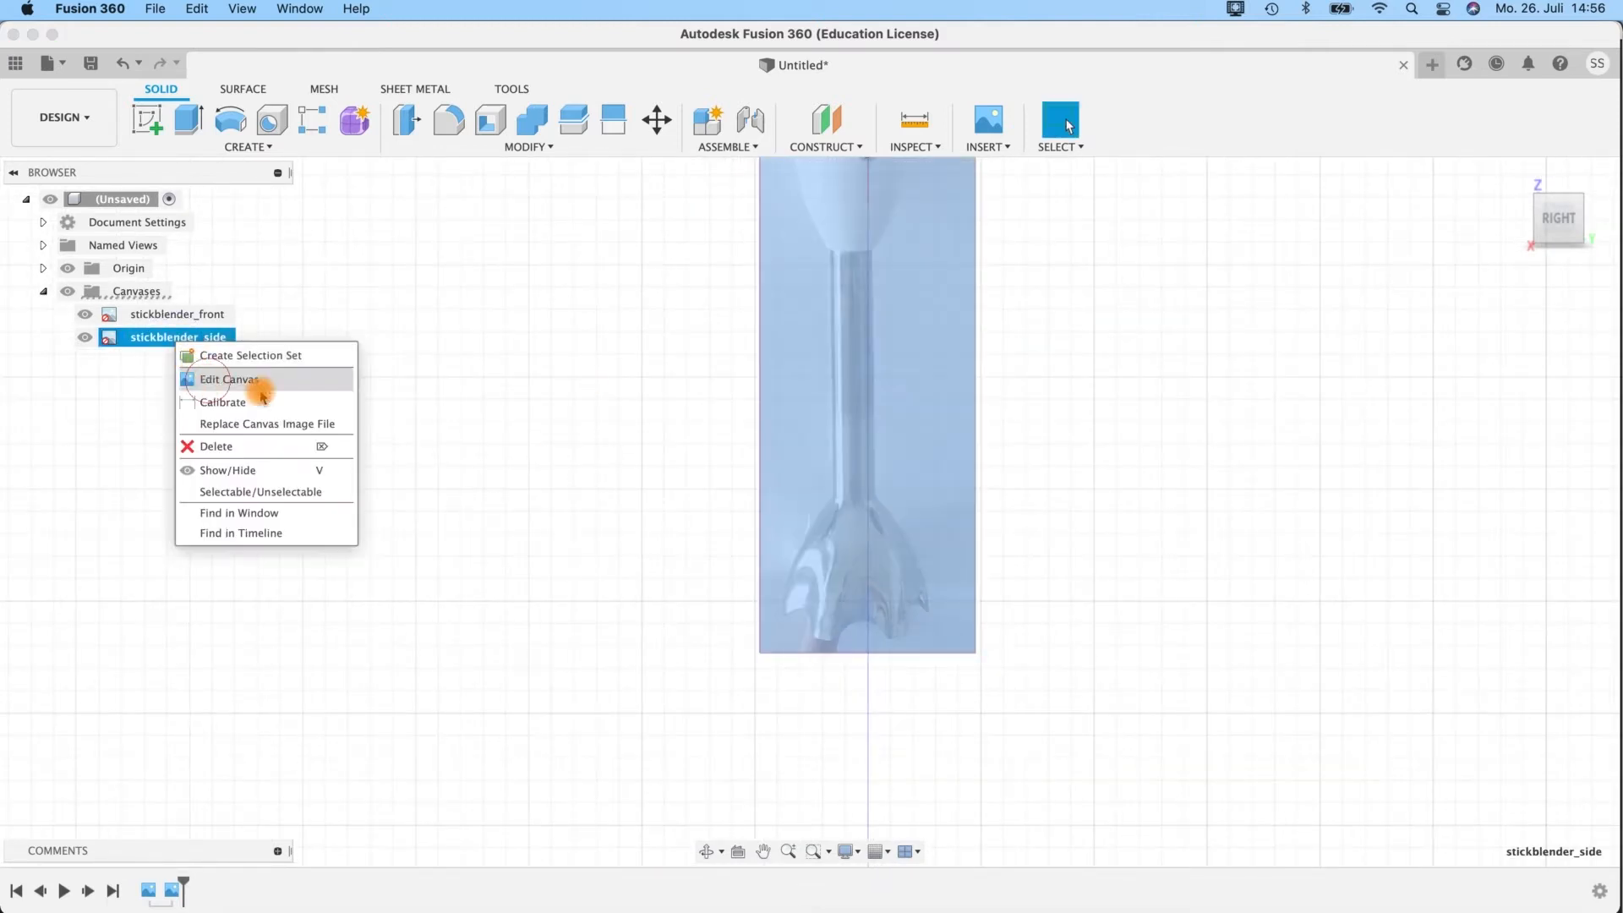
click(207, 377)
shift+middle_drag(1035, 504, 1081, 509)
middle_drag(1074, 368, 1086, 623)
drag(889, 369, 889, 164)
middle_drag(1133, 460, 1141, 755)
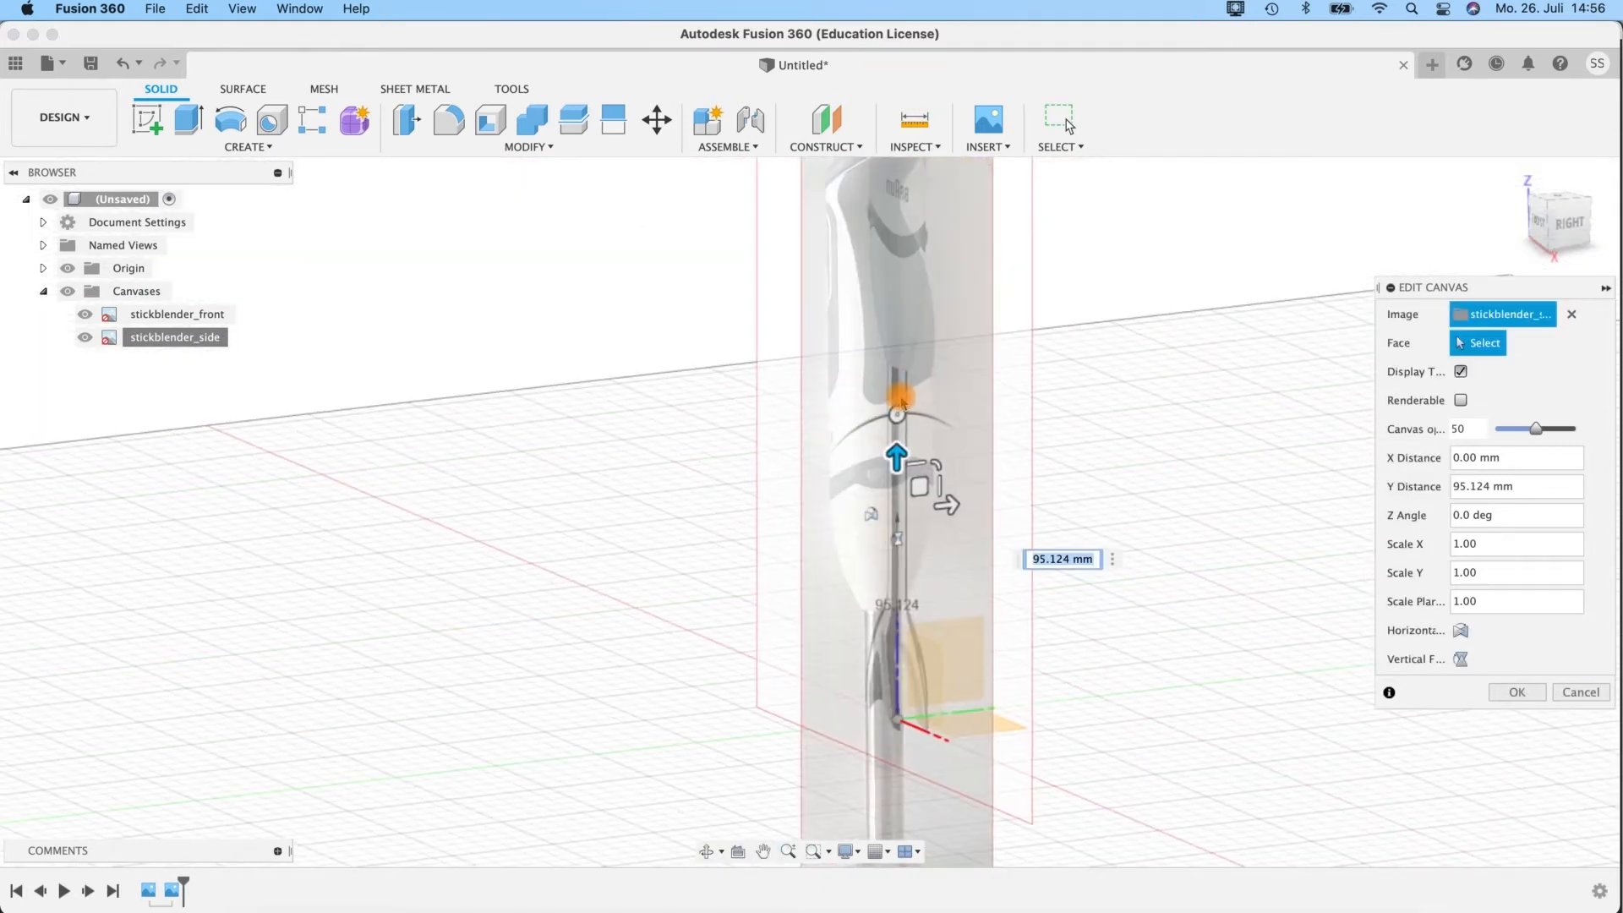
drag(896, 465, 851, 186)
Lower the side canvas by about 4.27 mm and shift it sideways about 3.56 mm to match the front canvas at the handle top.
middle_drag(1051, 355, 952, 708)
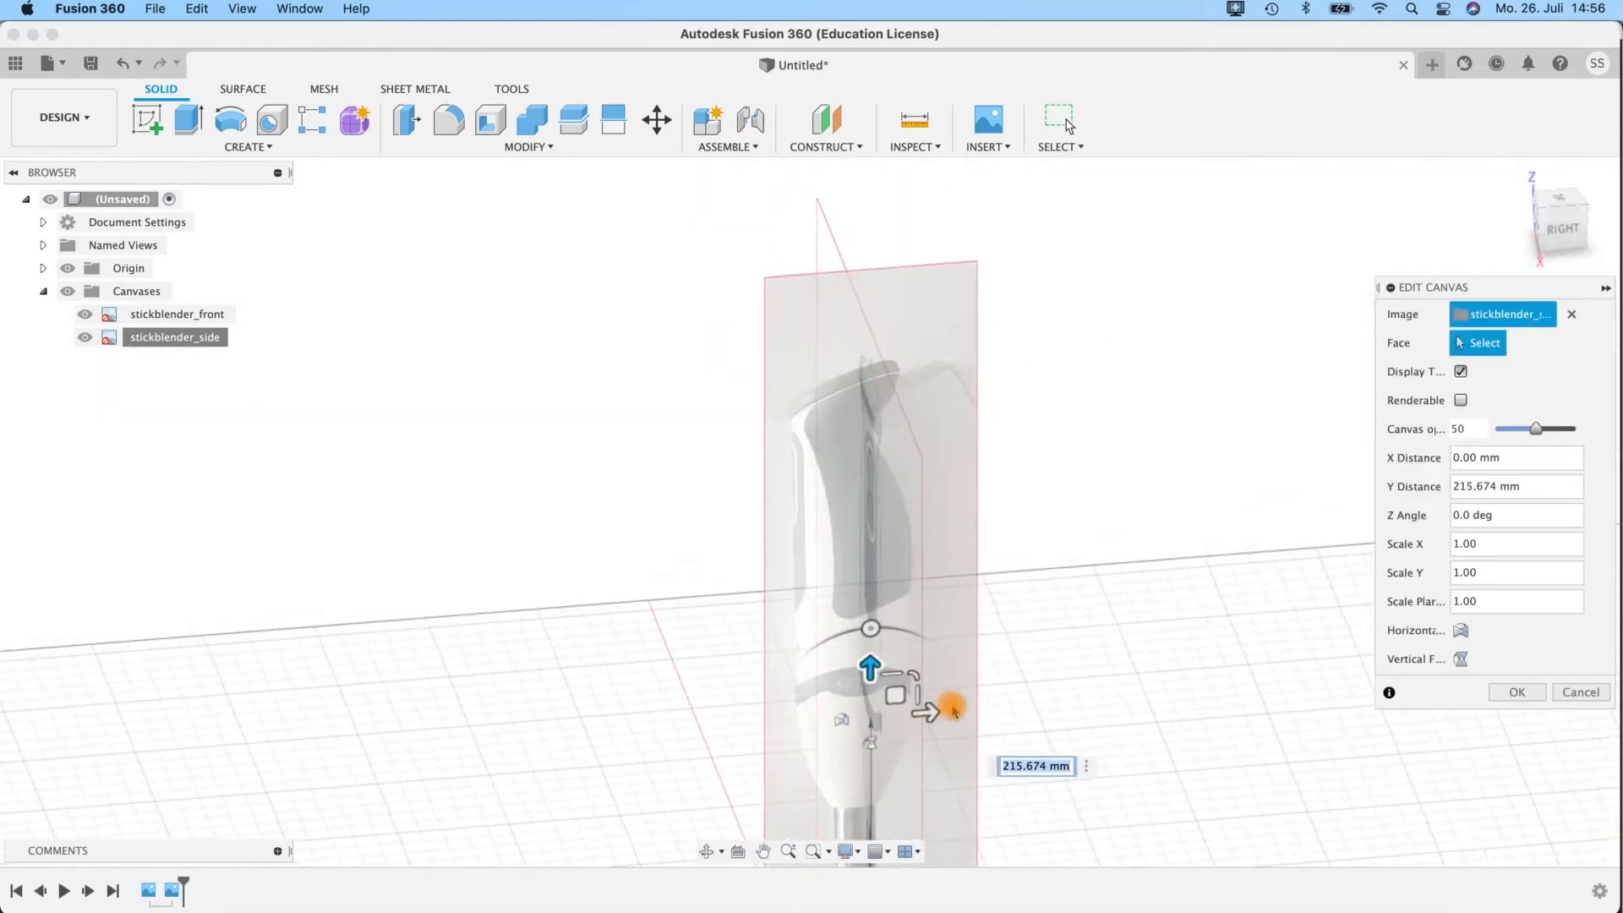
drag(935, 716, 919, 694)
shift+middle_drag(922, 692, 1043, 663)
drag(1013, 722, 1014, 728)
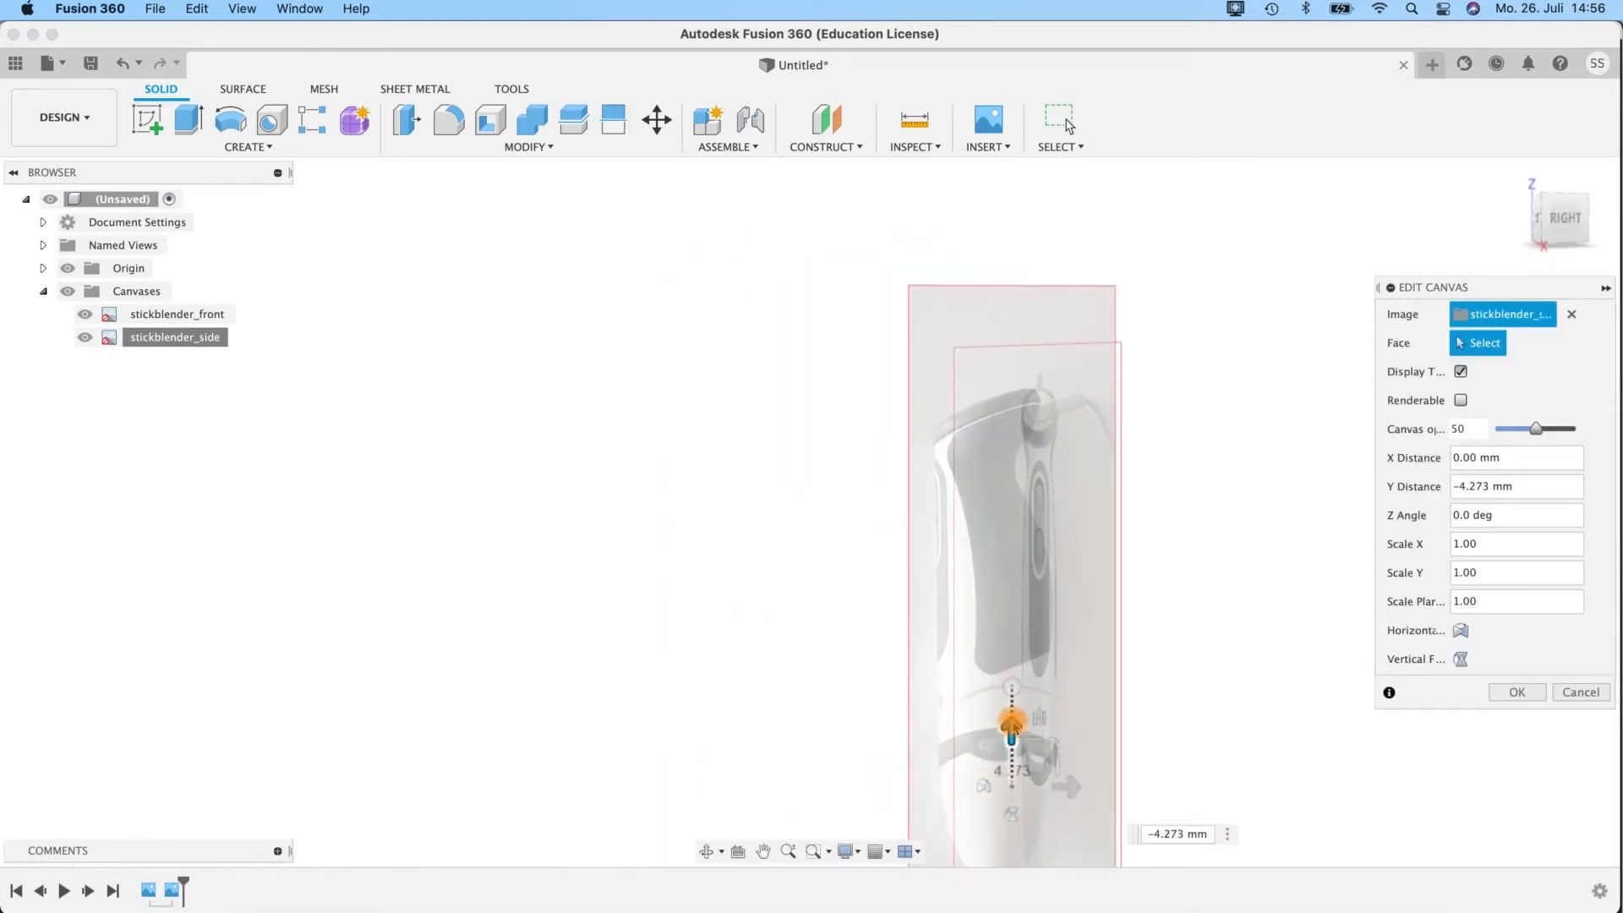
drag(1079, 787, 1086, 788)
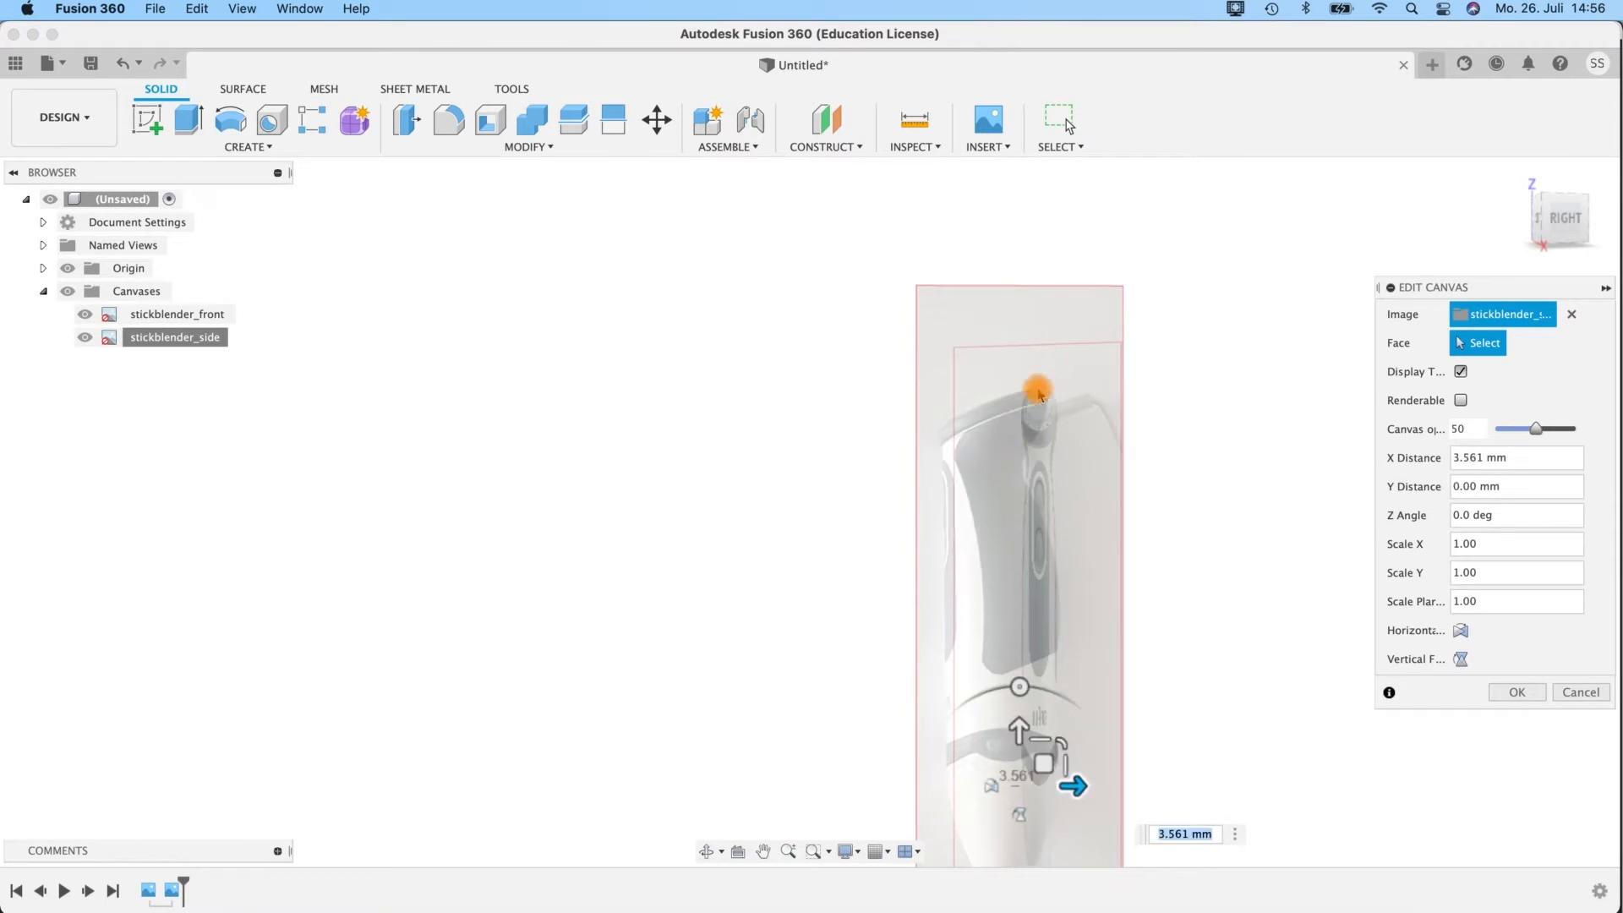
Increase the side canvas's sideways offset to about 19.15 mm so the blender shaft lines up with the vertical axis.
middle_drag(1184, 824, 944, 174)
shift+middle_drag(1046, 516, 1249, 370)
click(1549, 221)
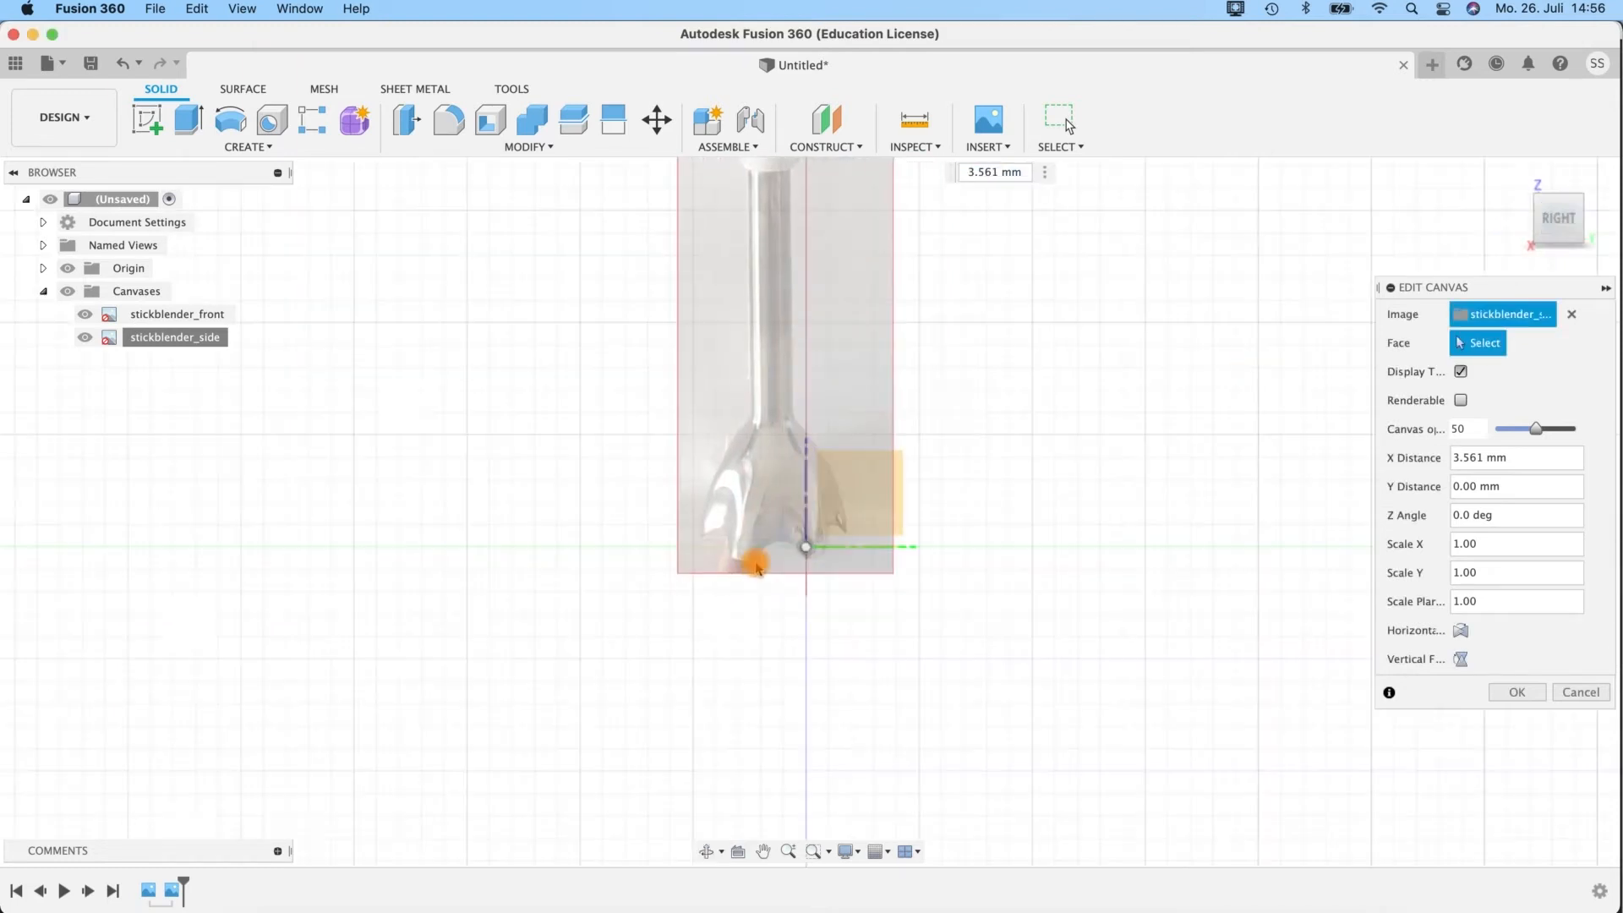
scroll(820, 541, up, 5)
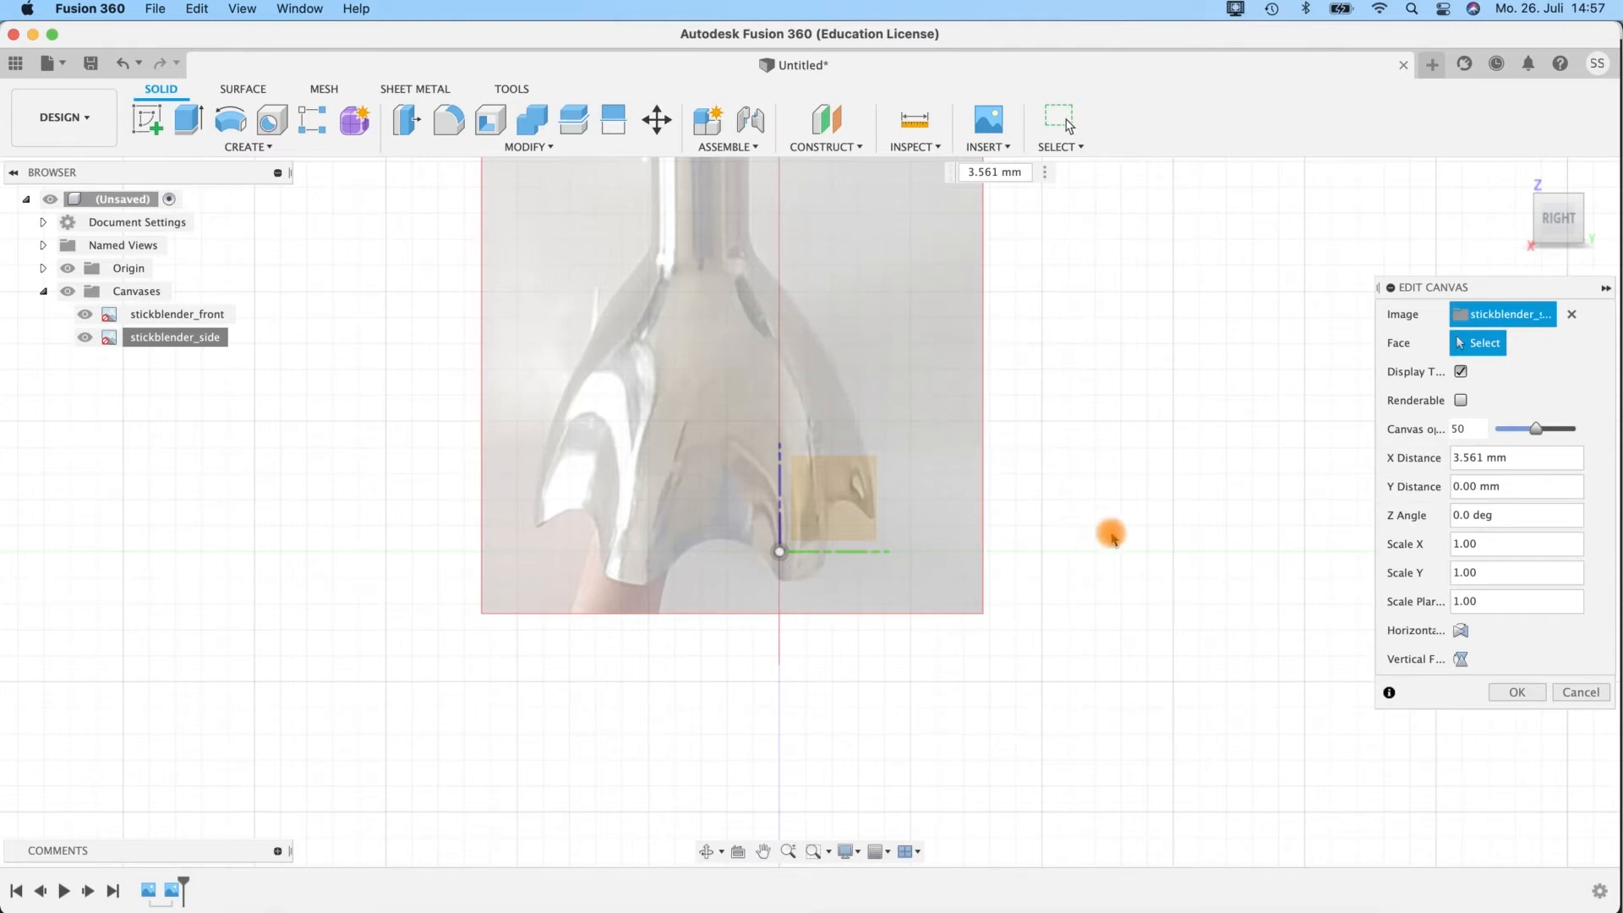
scroll(1112, 532, down, 5)
middle_drag(1106, 345, 964, 330)
drag(902, 329, 931, 354)
scroll(846, 714, up, 5)
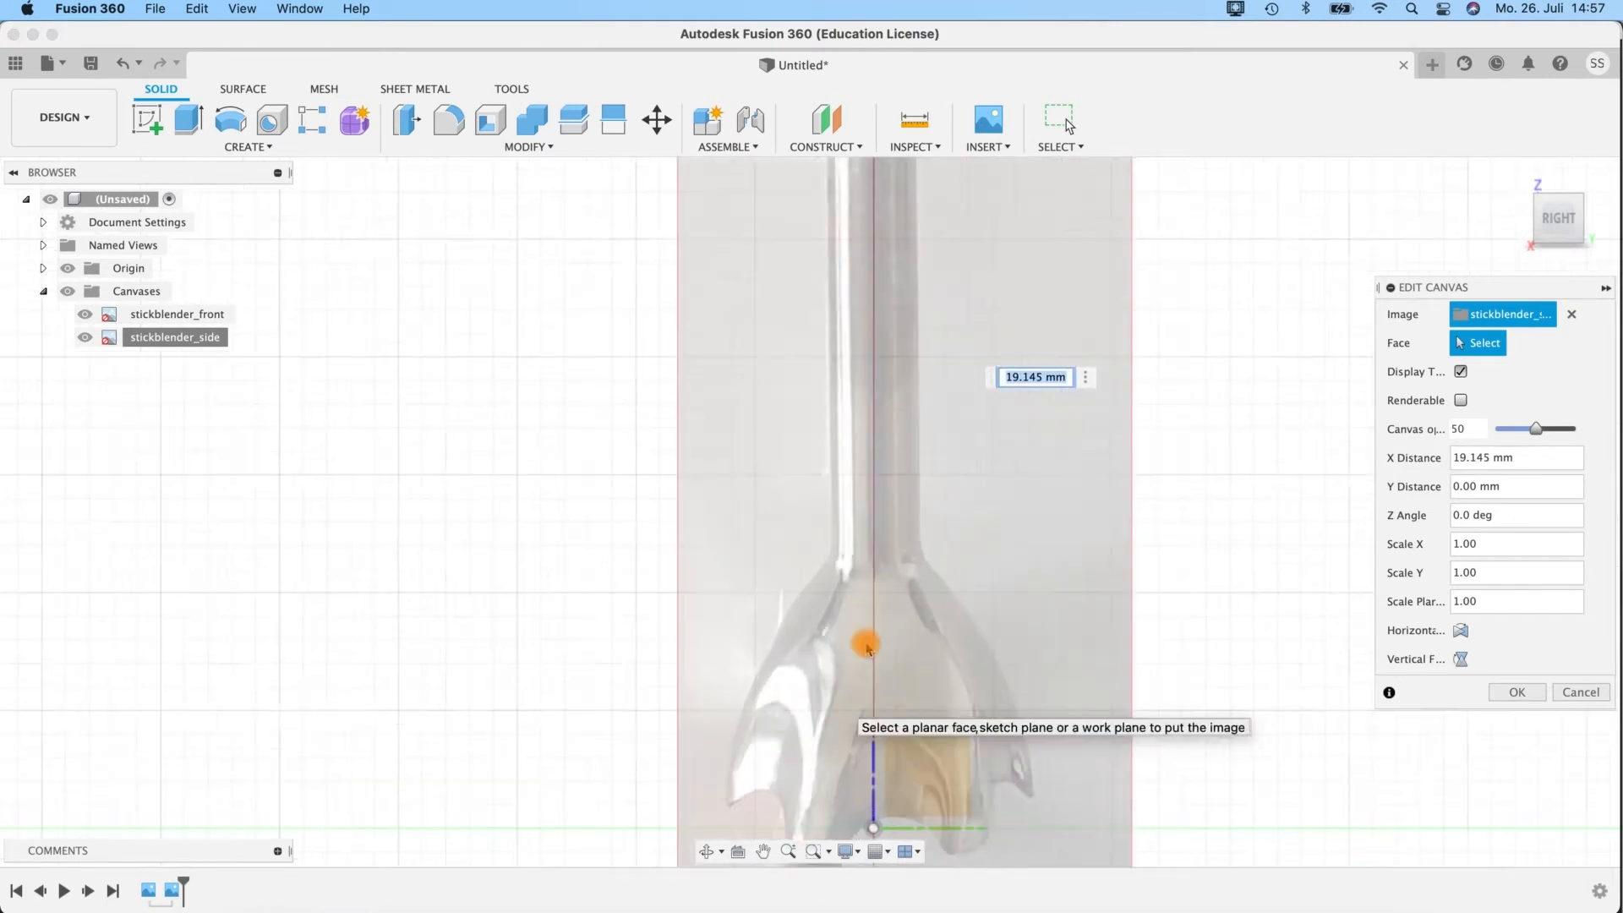
Fine-tune the side canvas's sideways offset to about 20.40 mm and apply the edit.
scroll(906, 364, down, 5)
middle_drag(1016, 660, 1057, 347)
drag(935, 502, 938, 502)
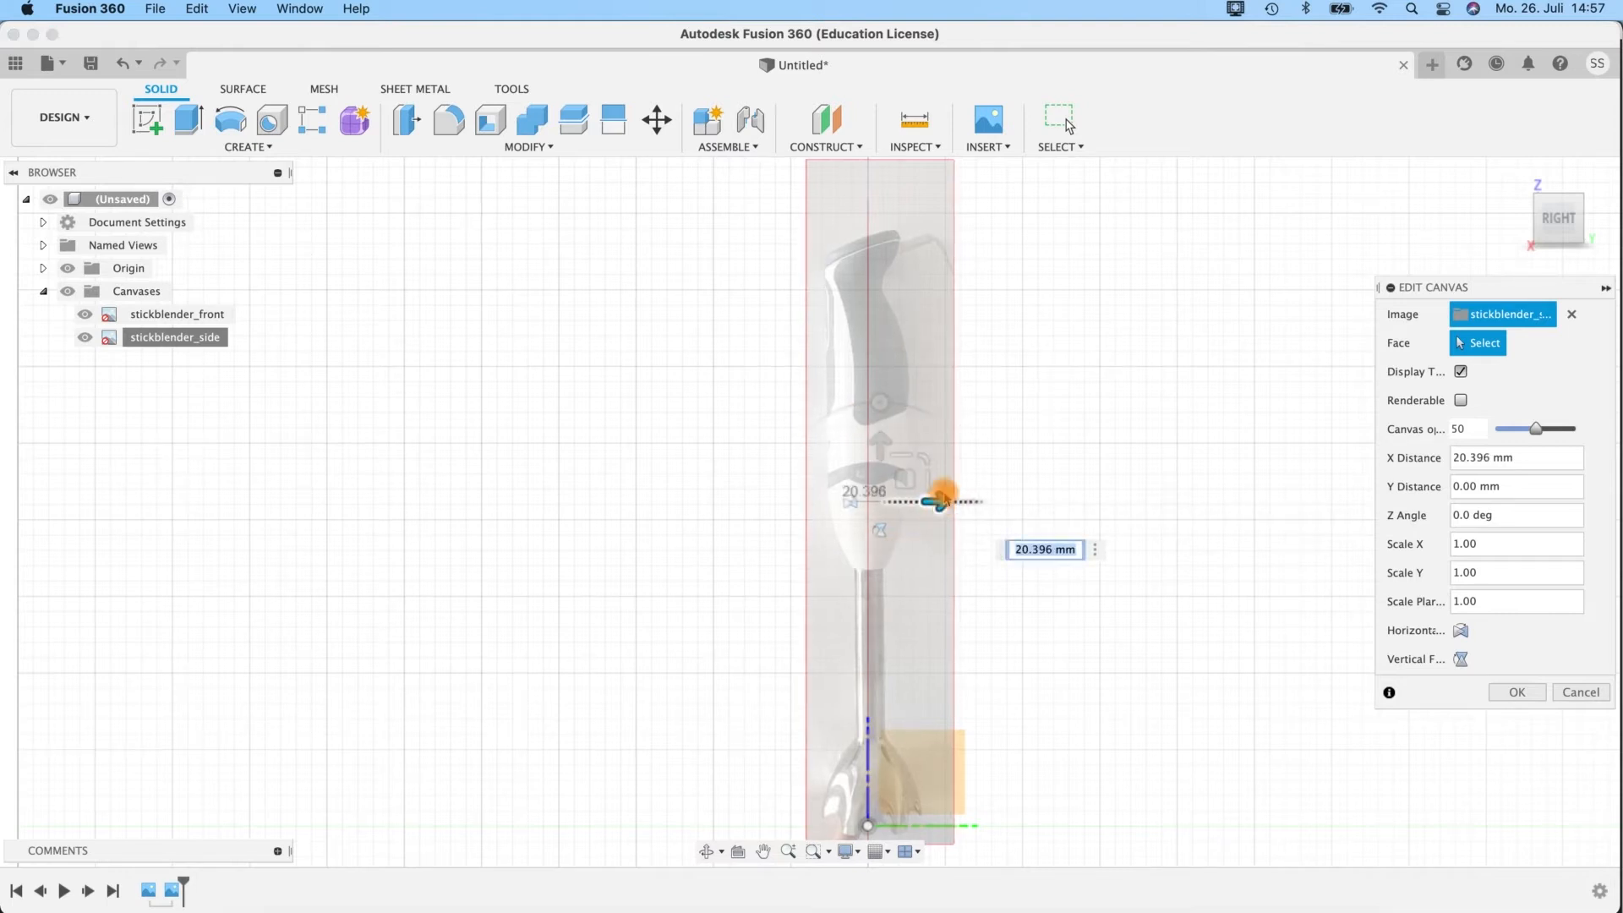
click(1515, 691)
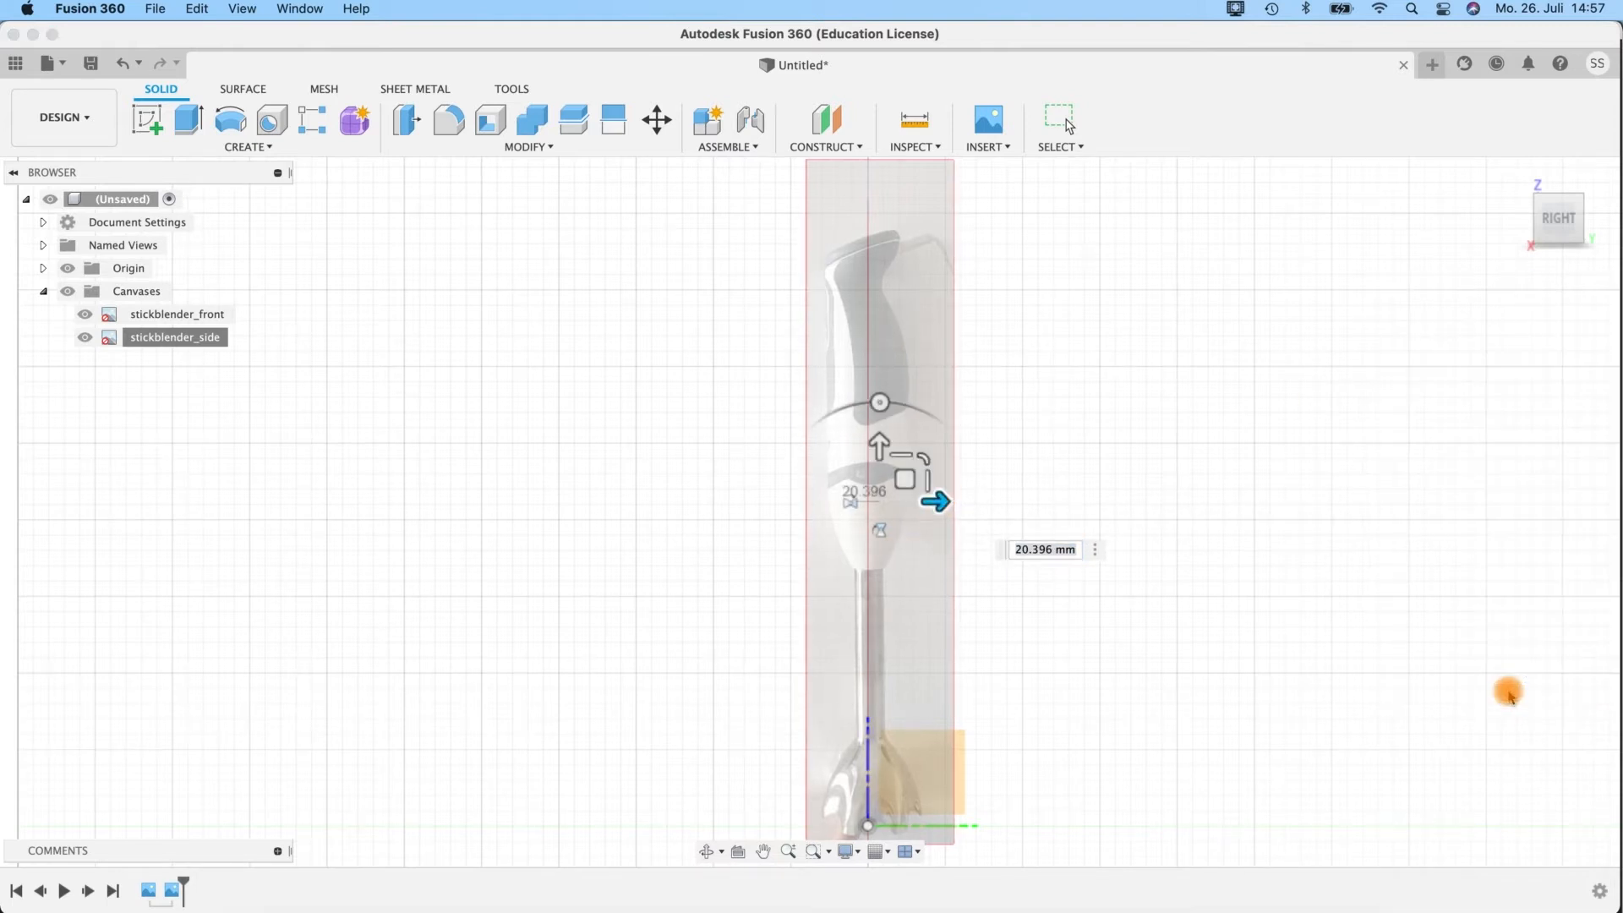
Save the design as stickblender in the Tutorial Projects location.
shift+middle_drag(1214, 337, 1214, 352)
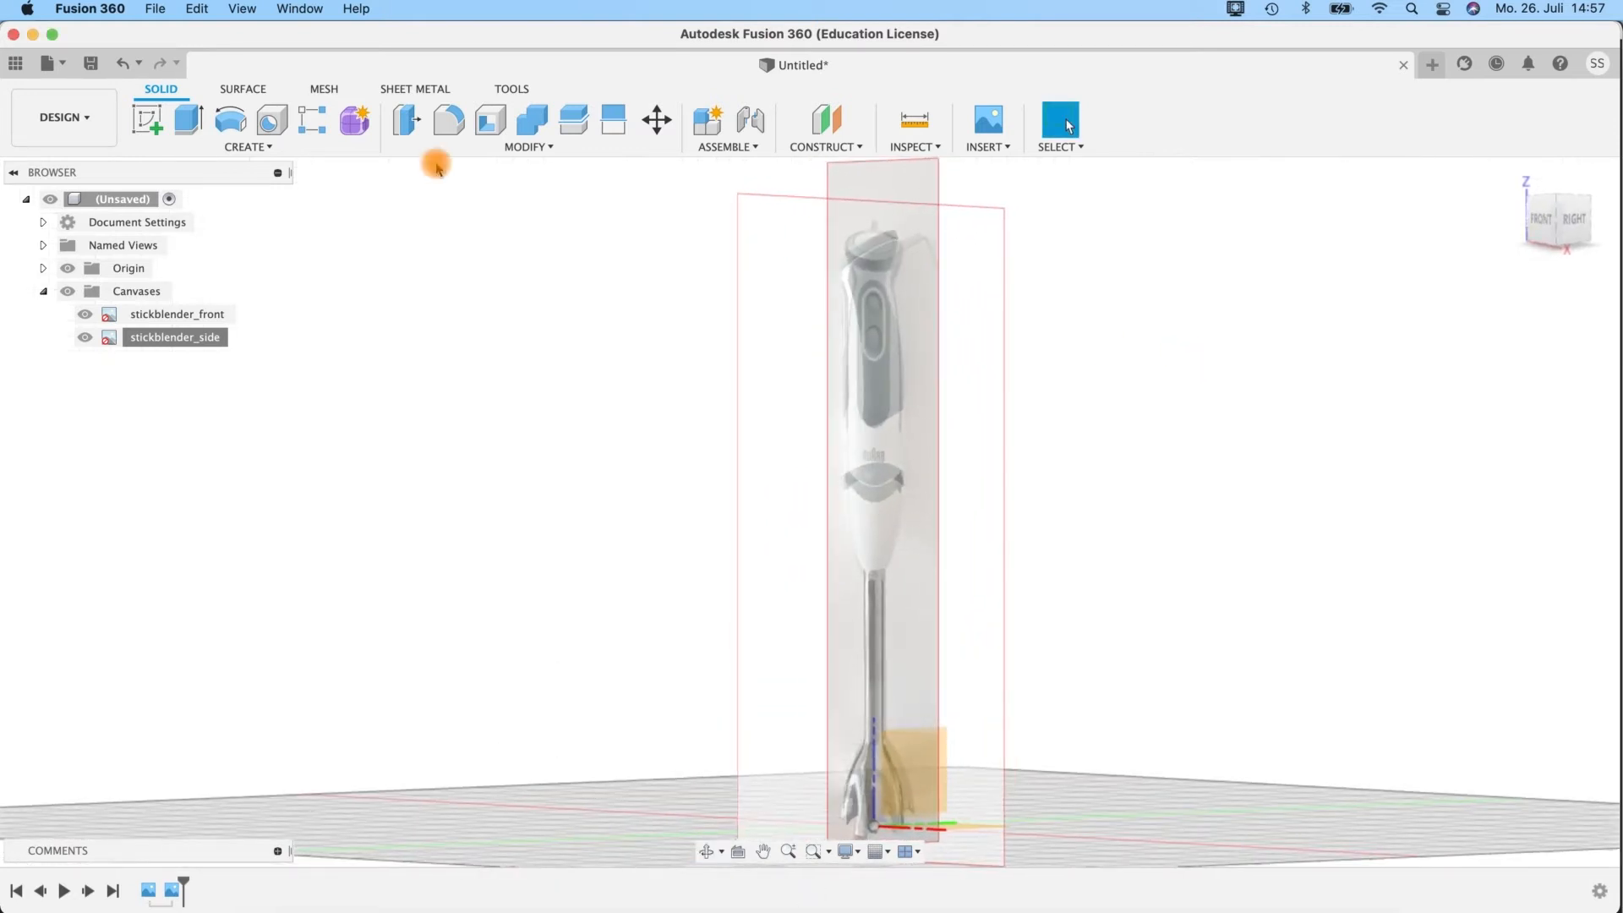
click(156, 9)
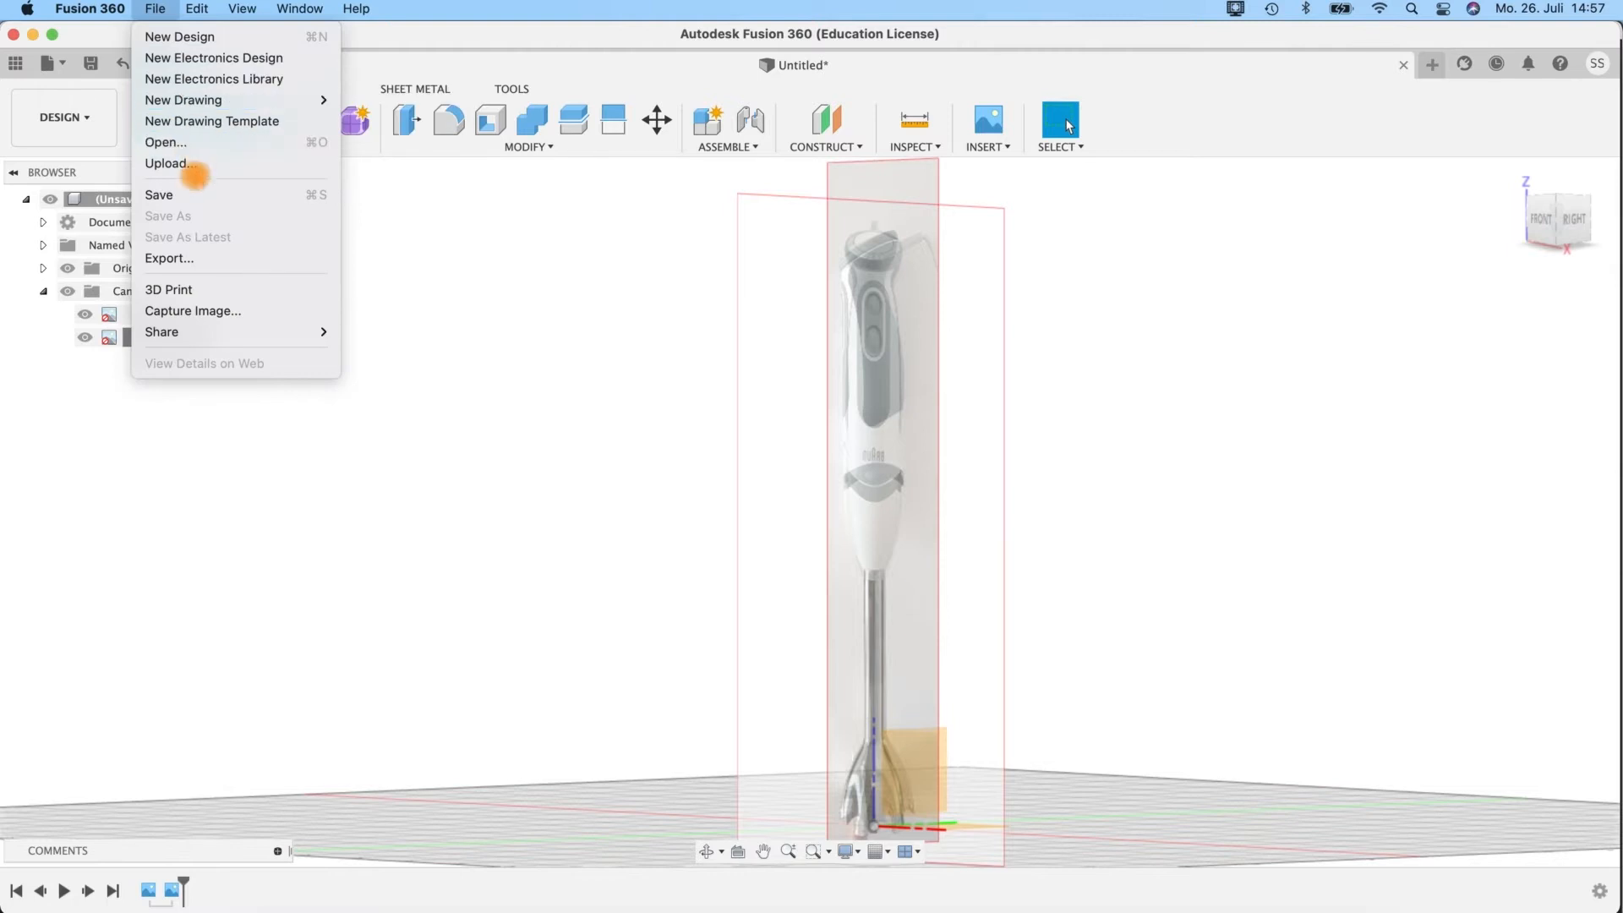
click(193, 193)
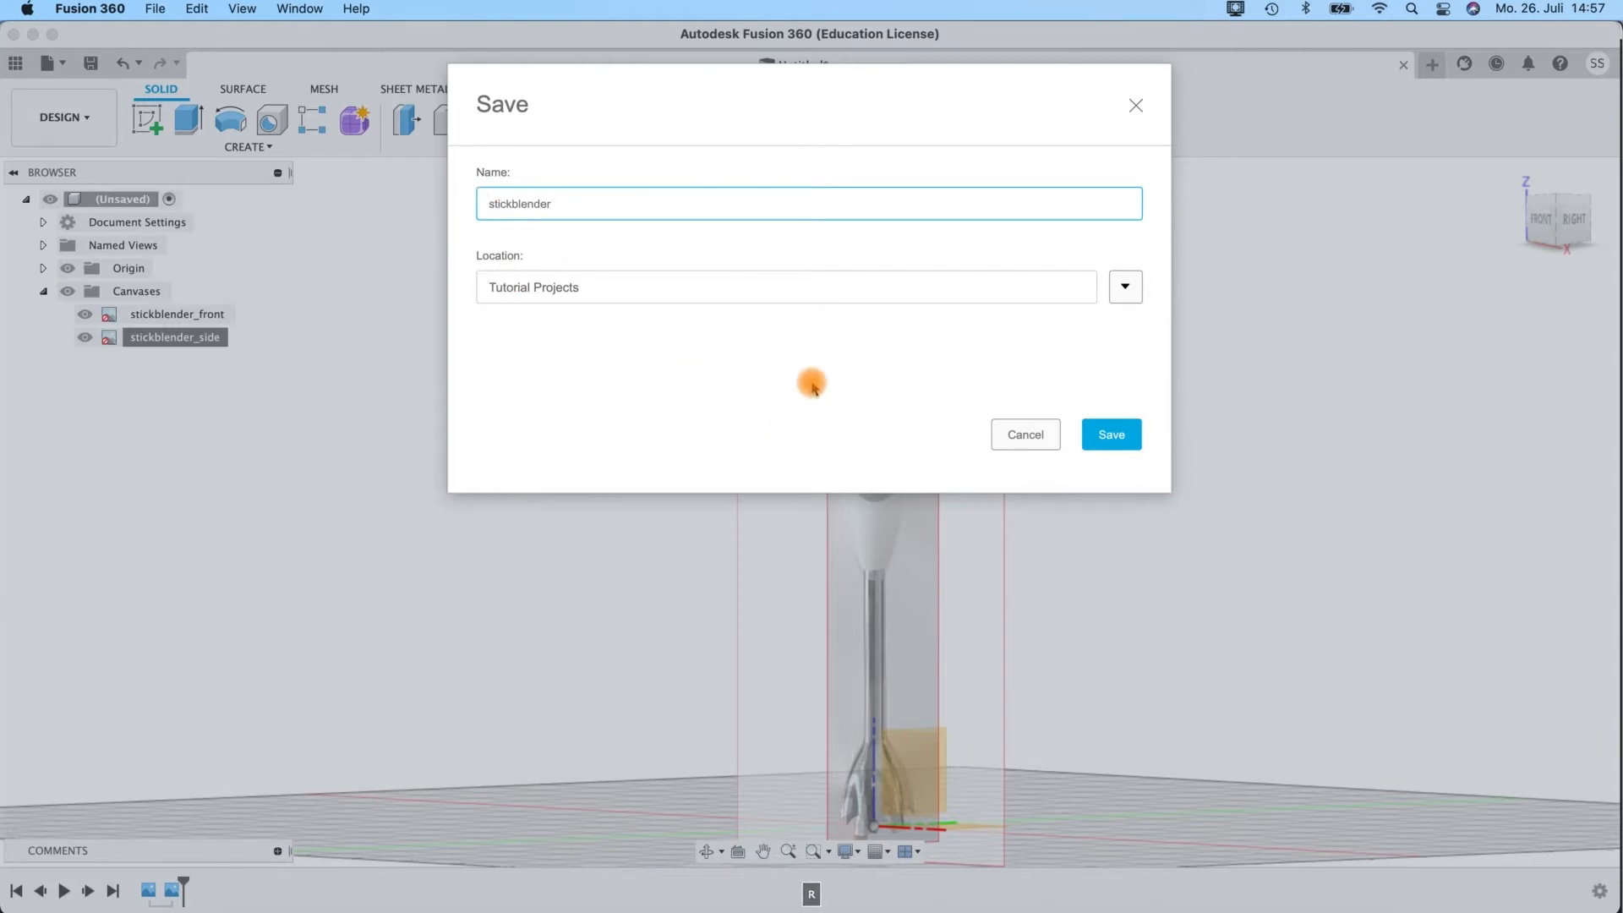
click(1112, 434)
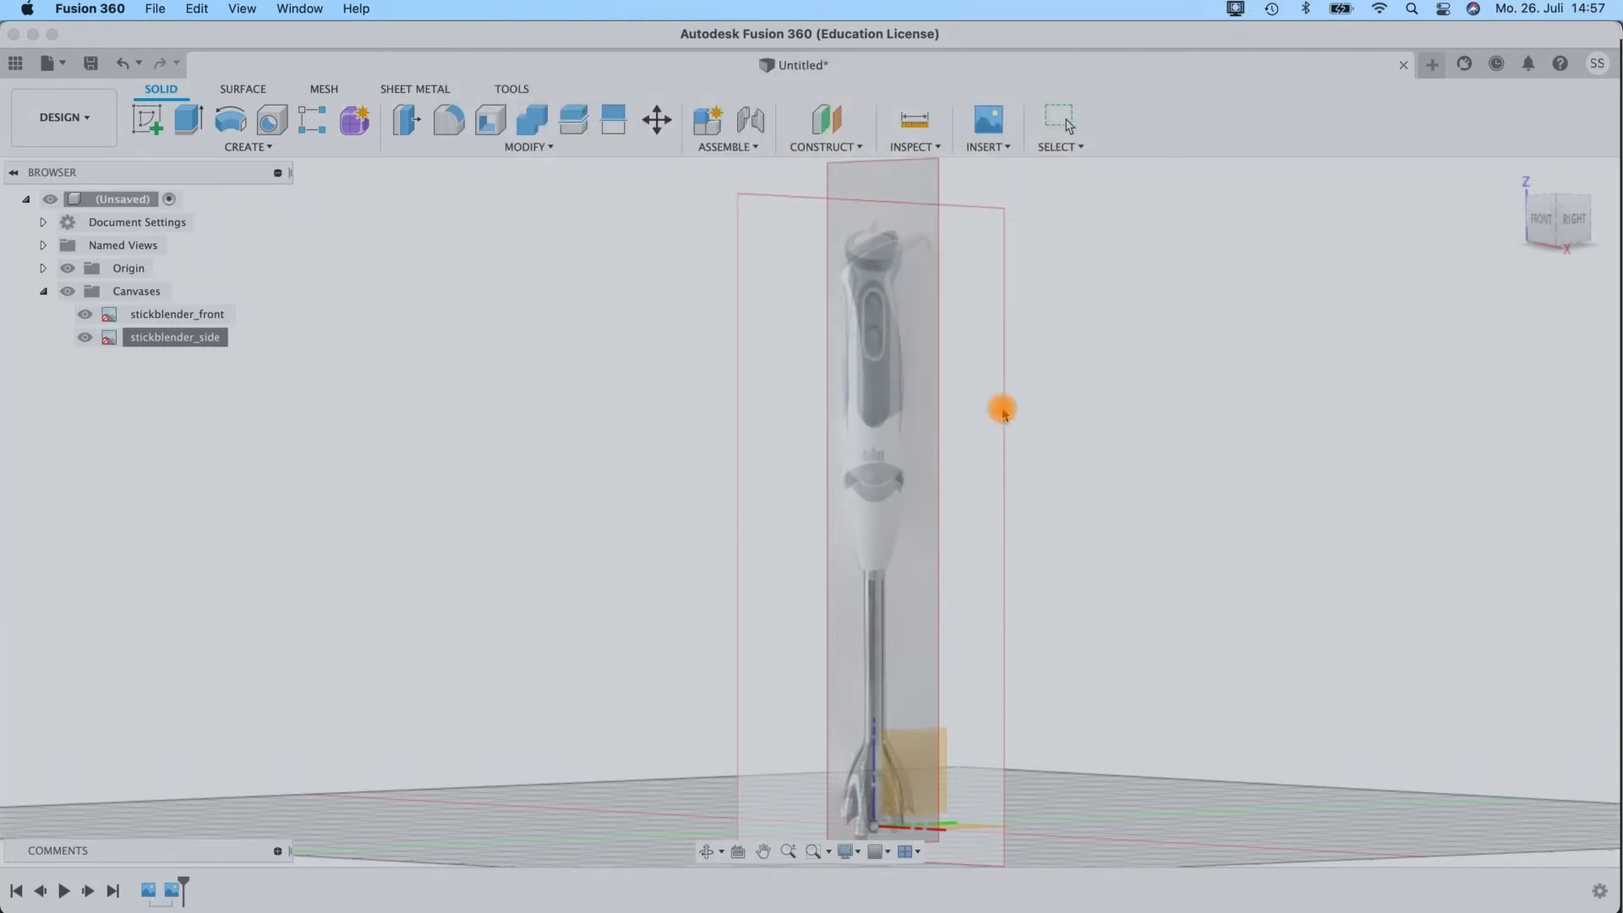
Create and activate an internal standard component named blender under the root assembly, and collapse the Canvases folder.
shift+middle_drag(1110, 529, 1119, 337)
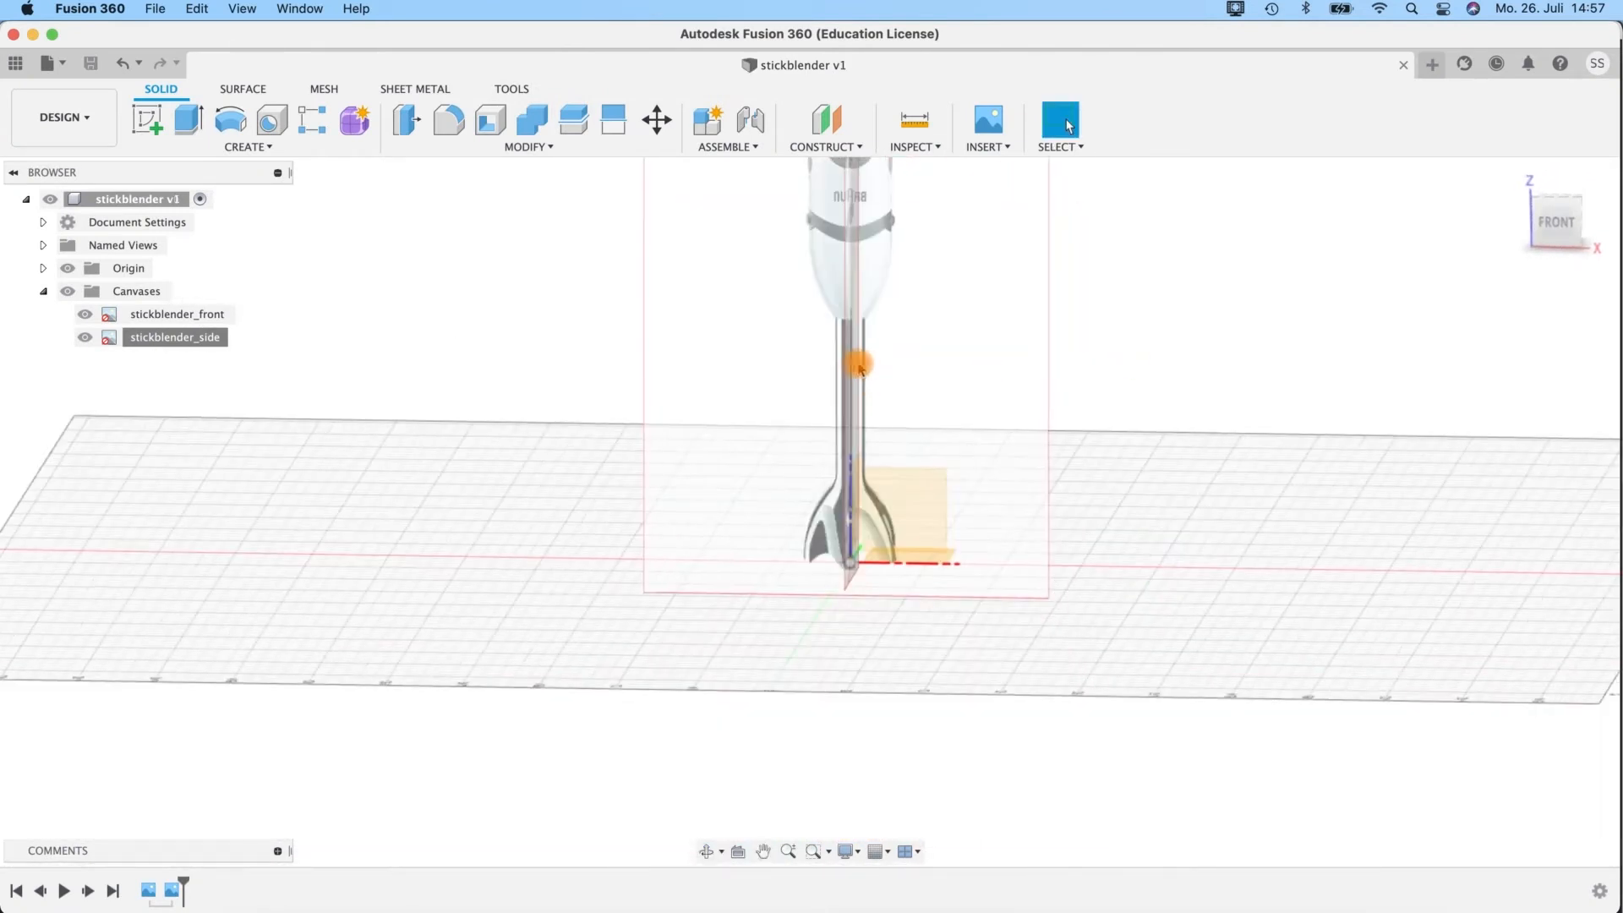
click(742, 147)
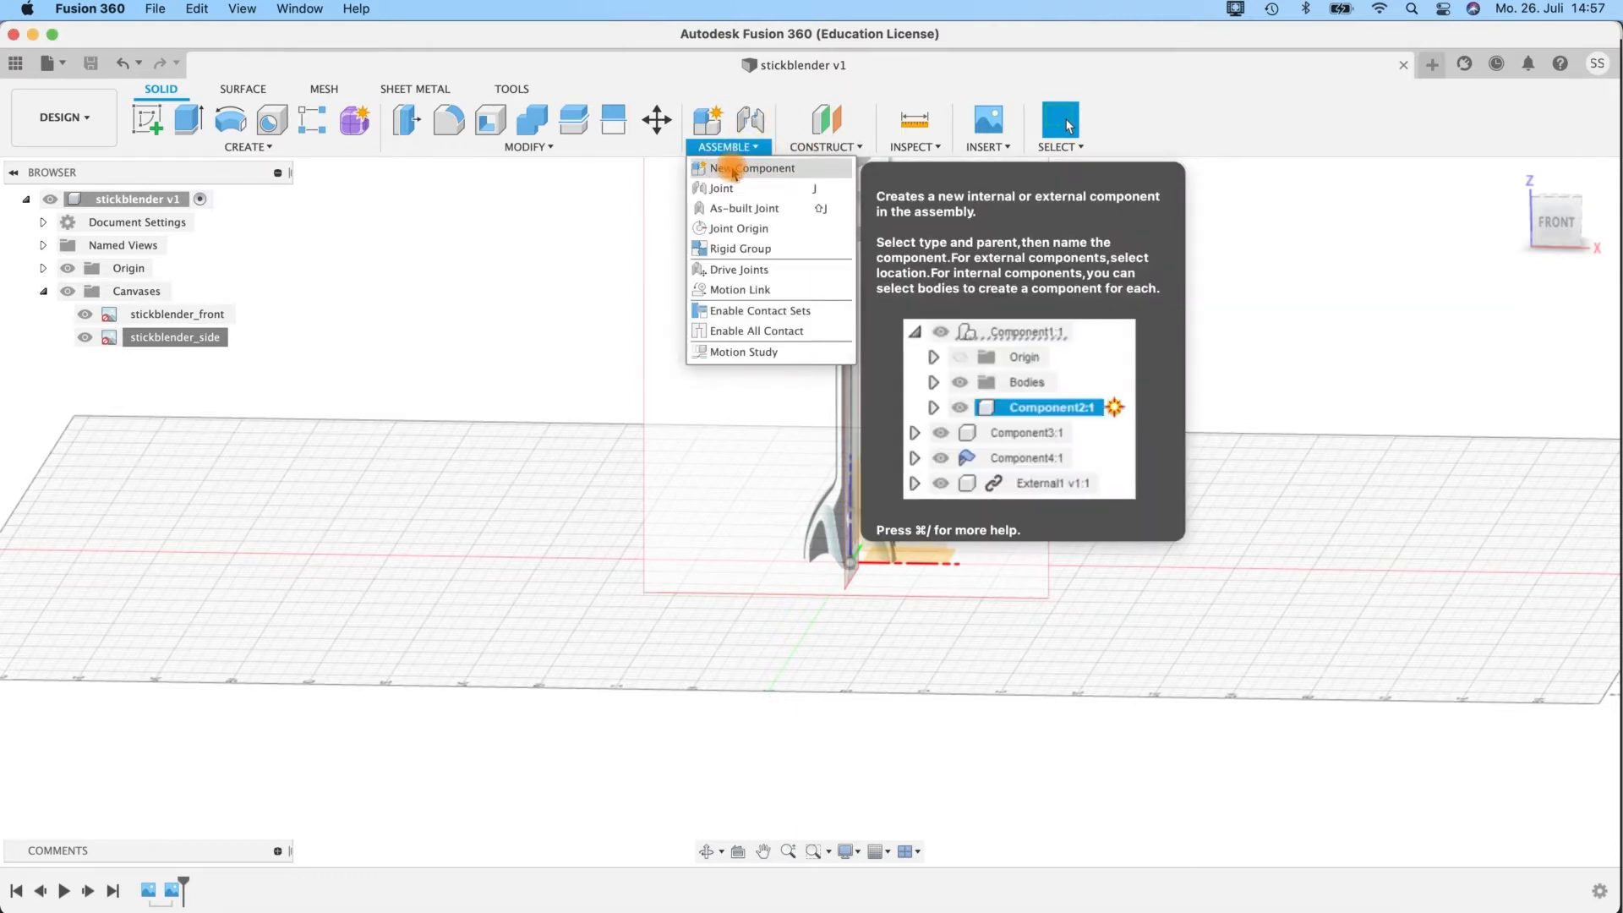
click(733, 169)
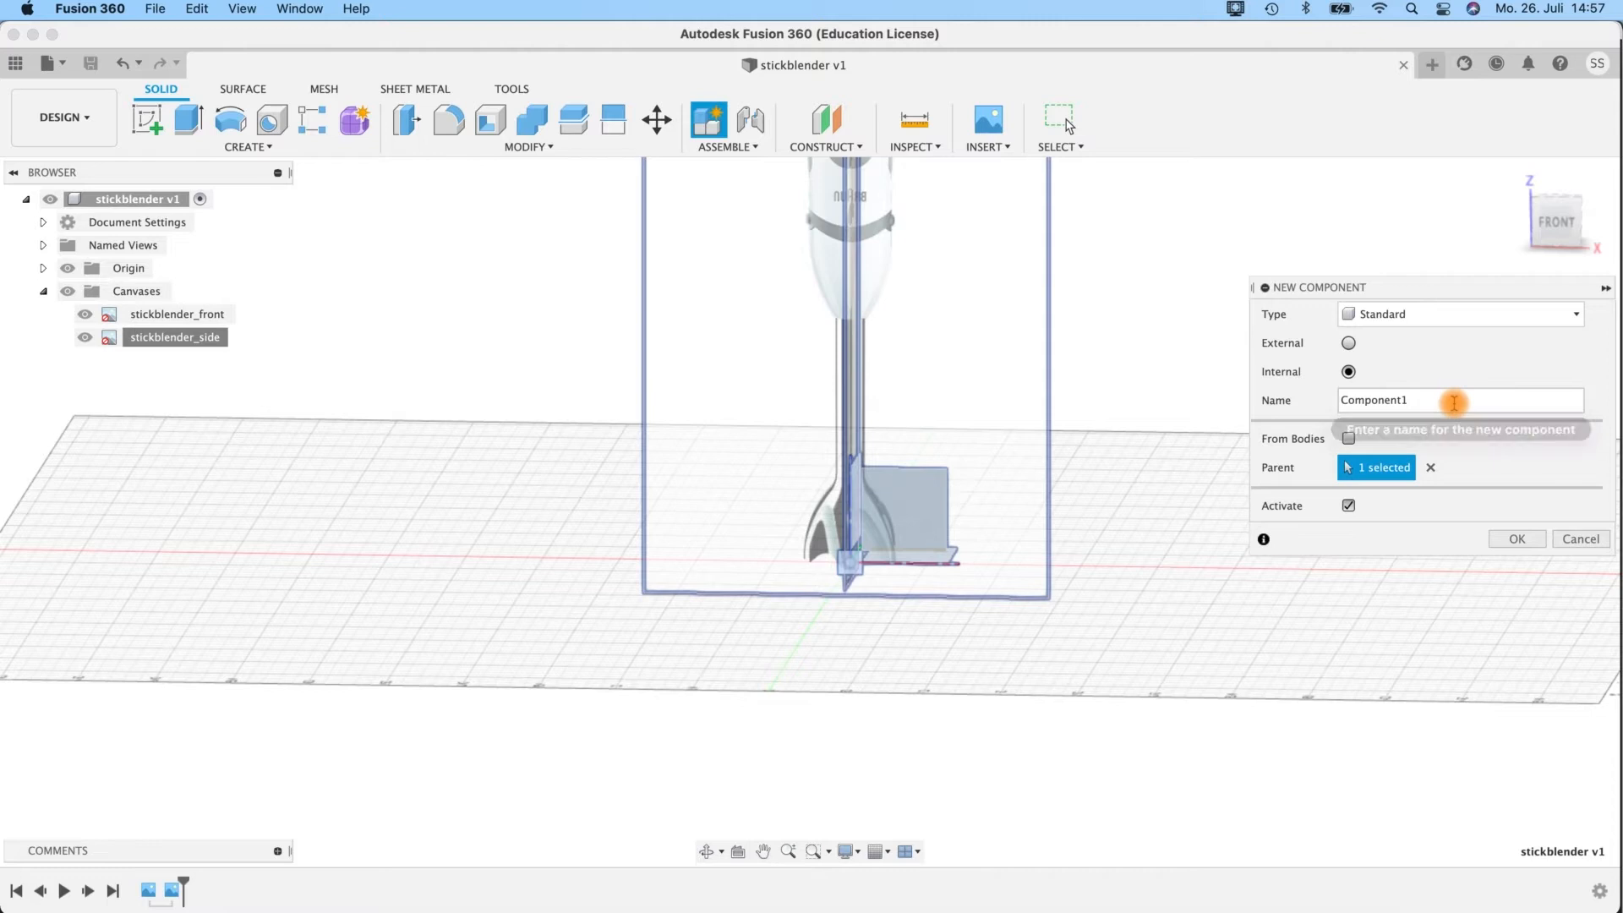
double_click(1429, 410)
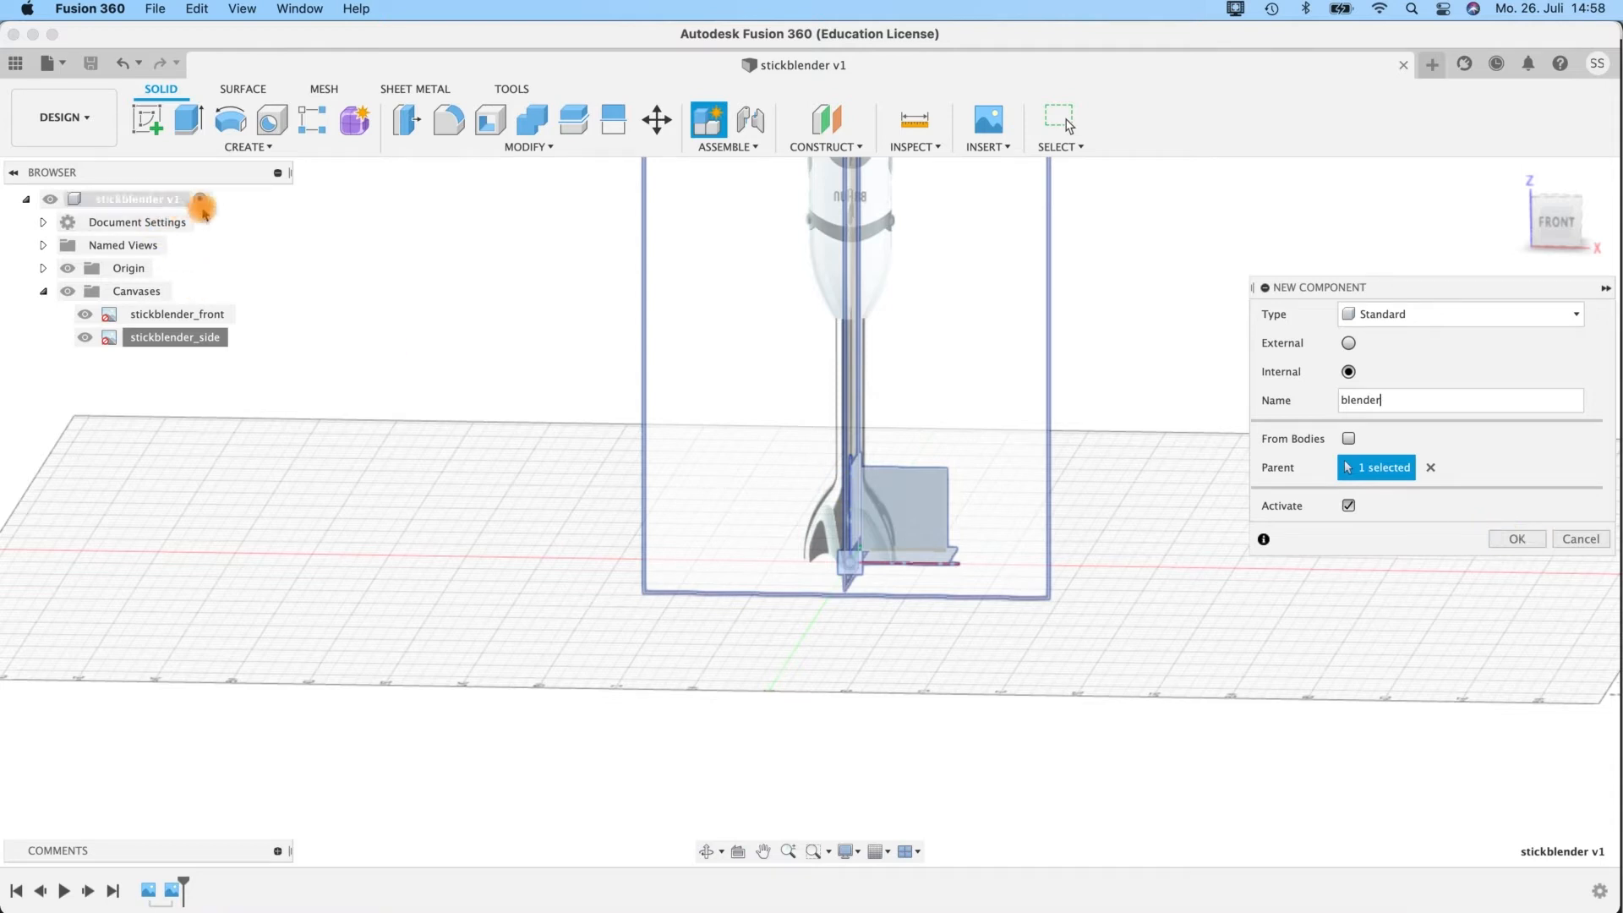
click(1519, 538)
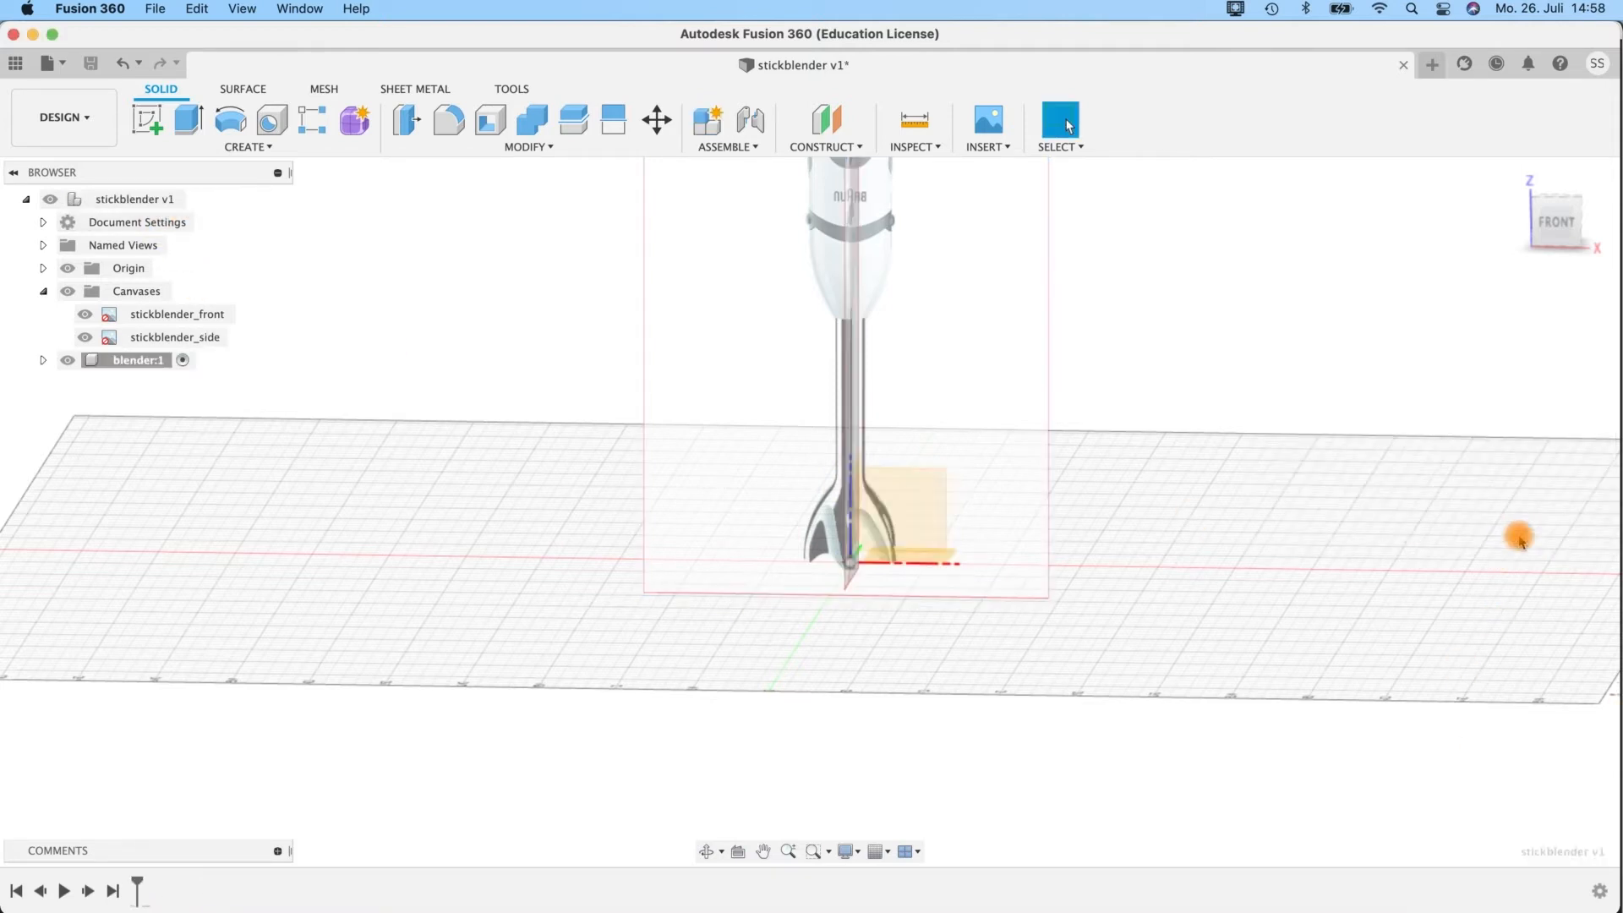
click(131, 360)
click(44, 291)
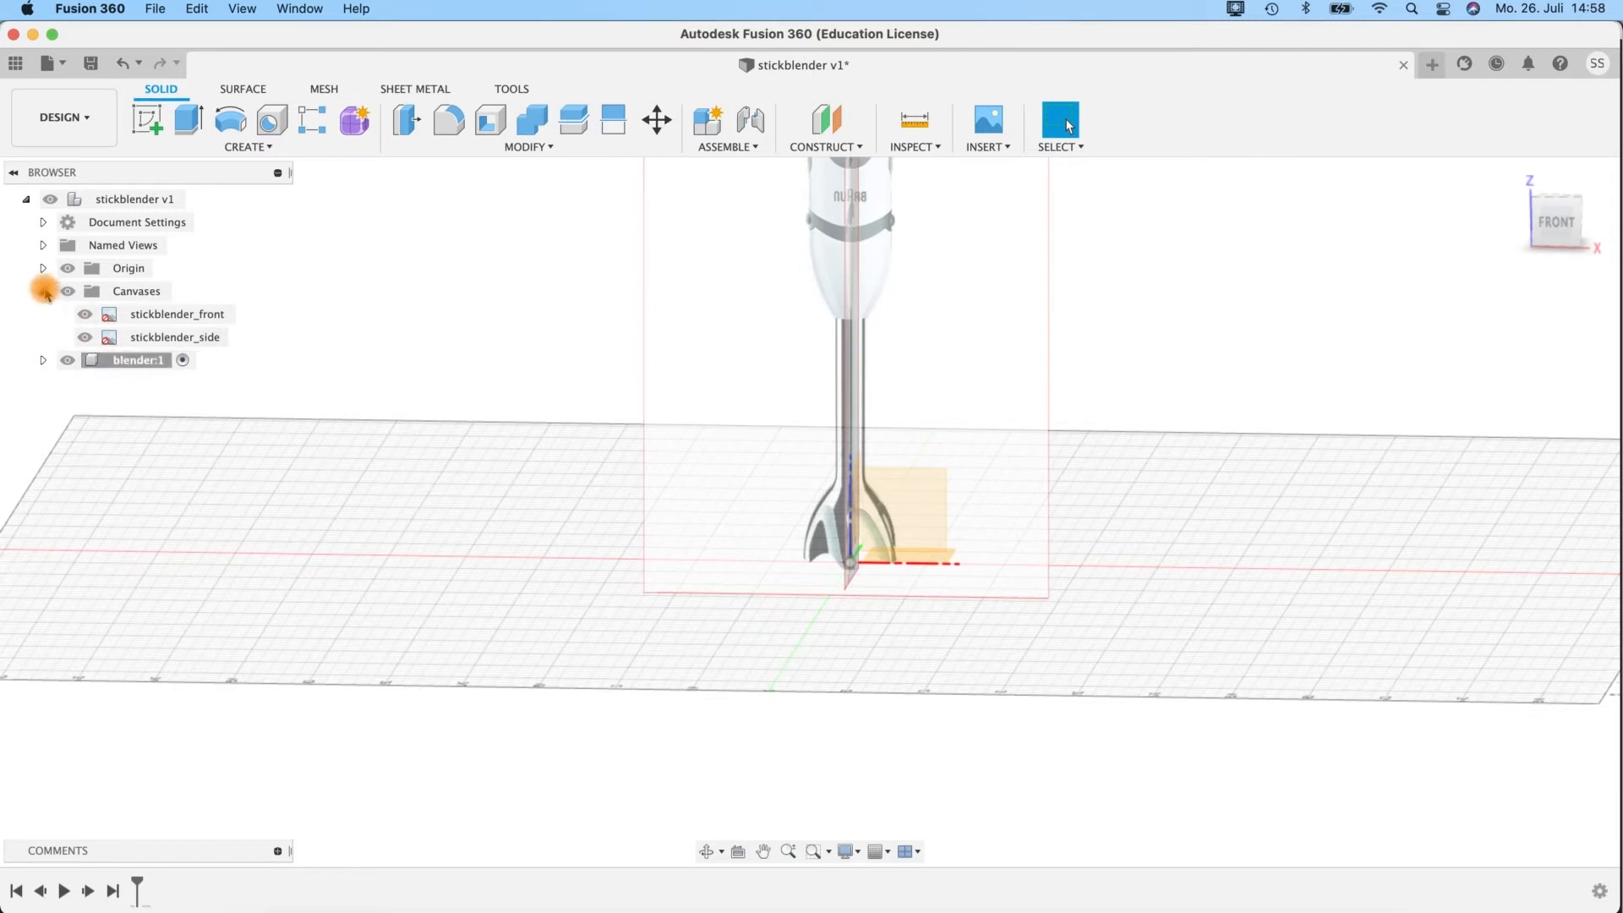
click(44, 292)
Start a sketch in the blender component on the front XZ origin plane.
scroll(913, 479, up, 2)
scroll(913, 479, down, 2)
middle_drag(1089, 370, 1009, 584)
mouse_move(1029, 562)
shift+middle_down()
mouse_move(1050, 541)
mouse_move(1015, 532)
mouse_move(1019, 593)
mouse_move(1044, 552)
shift+middle_up()
click(149, 125)
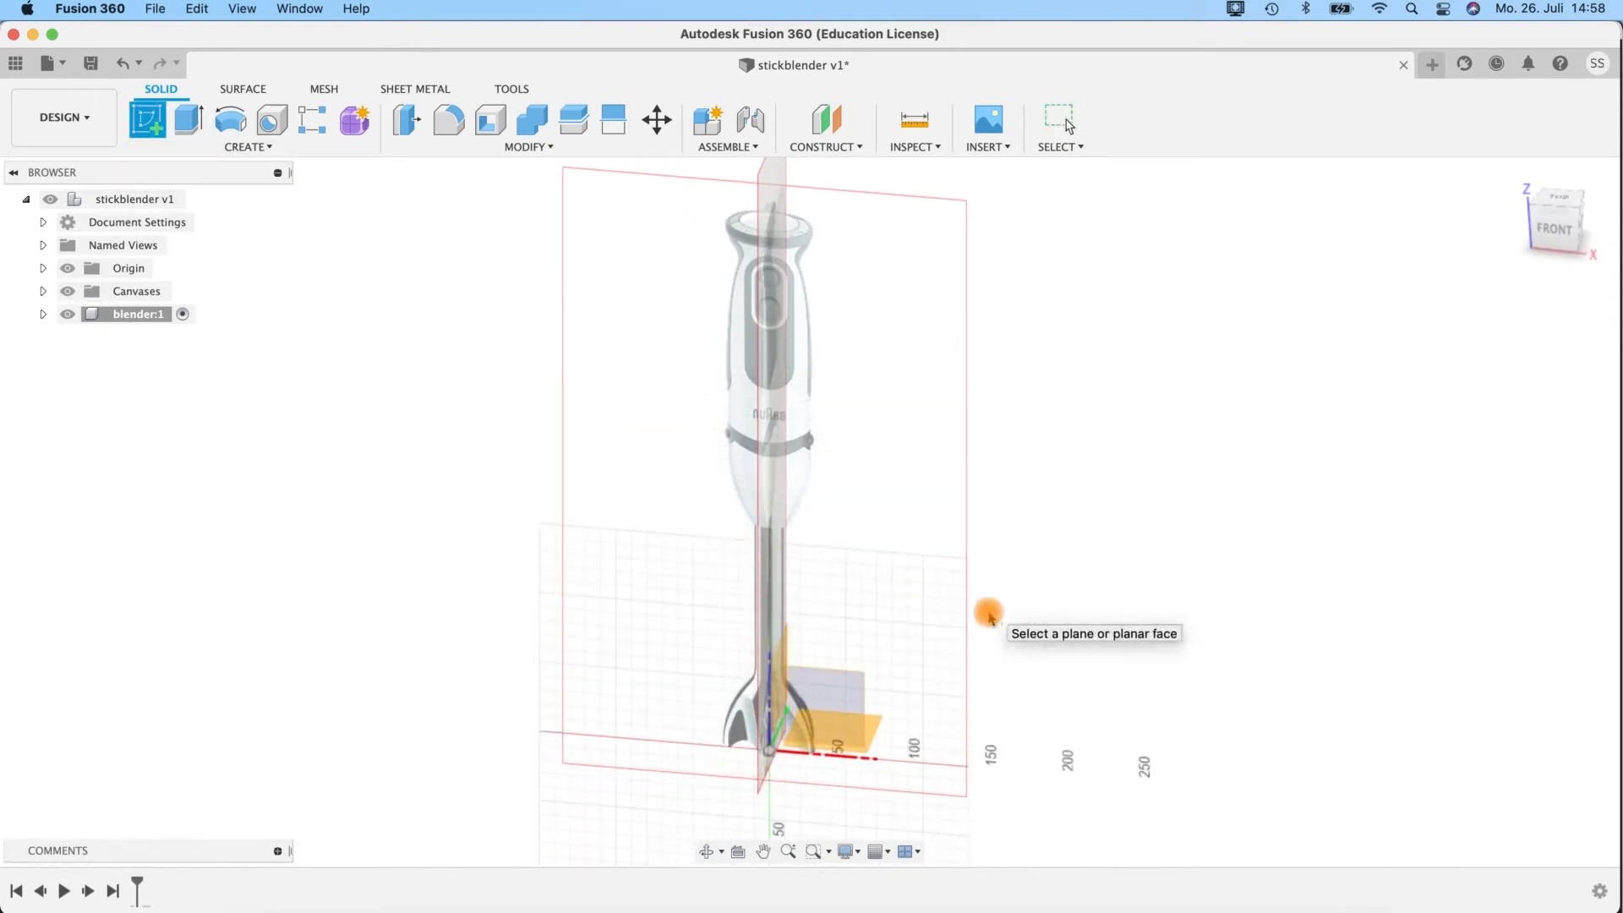
shift+middle_drag(985, 581, 985, 554)
click(822, 708)
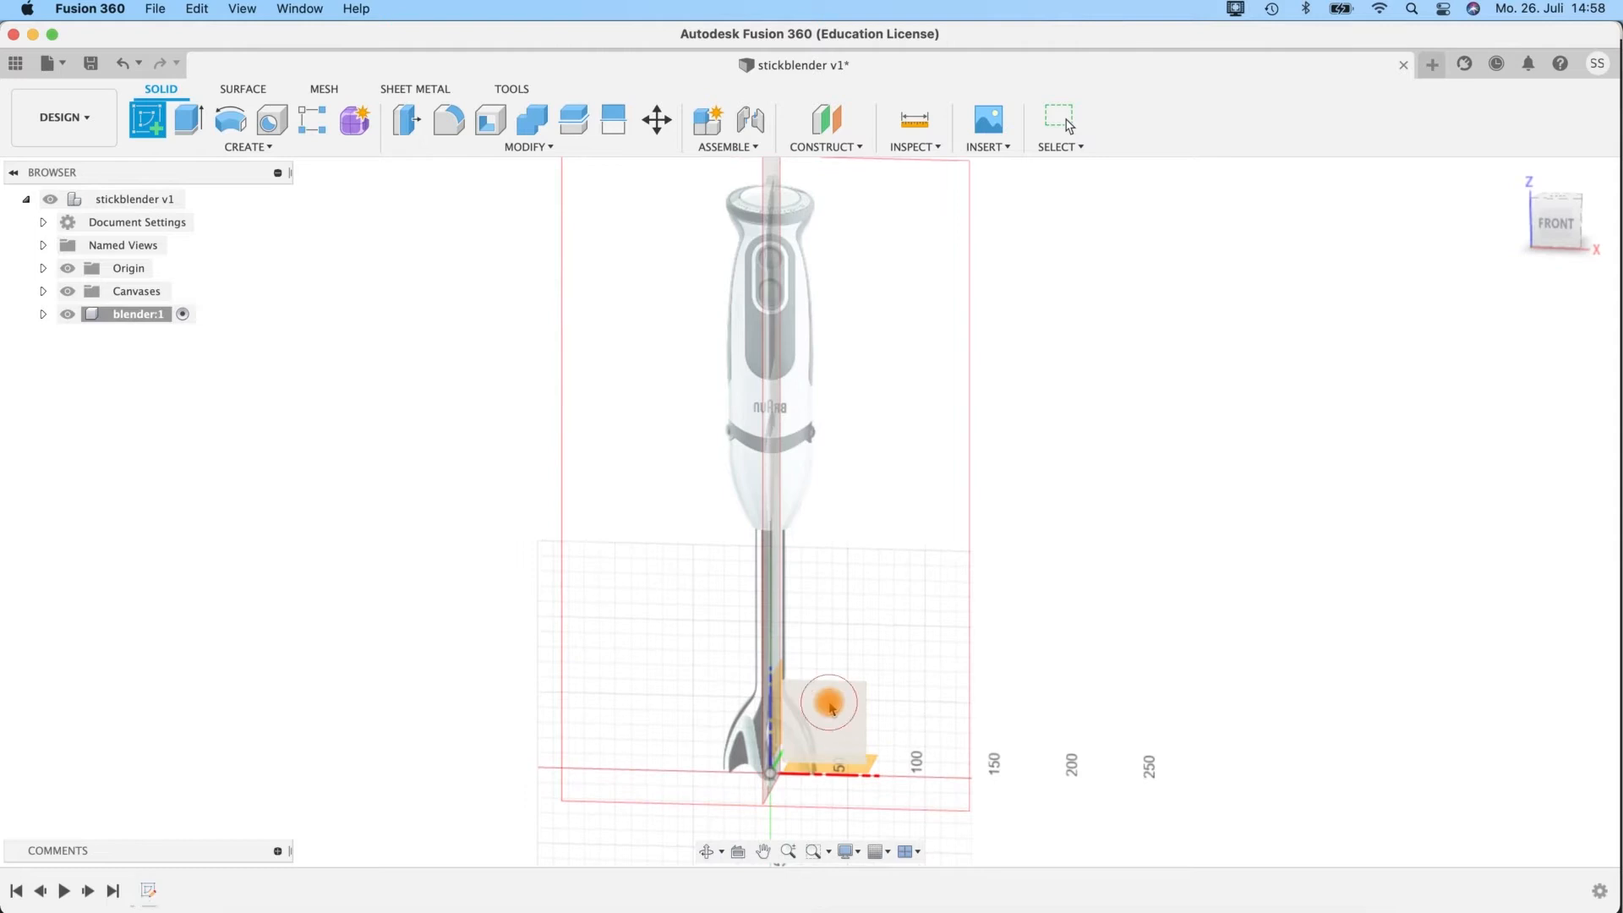
scroll(866, 461, up, 3)
mouse_move(866, 460)
middle_down()
mouse_move(923, 451)
mouse_move(923, 467)
middle_up()
scroll(923, 467, up, 1)
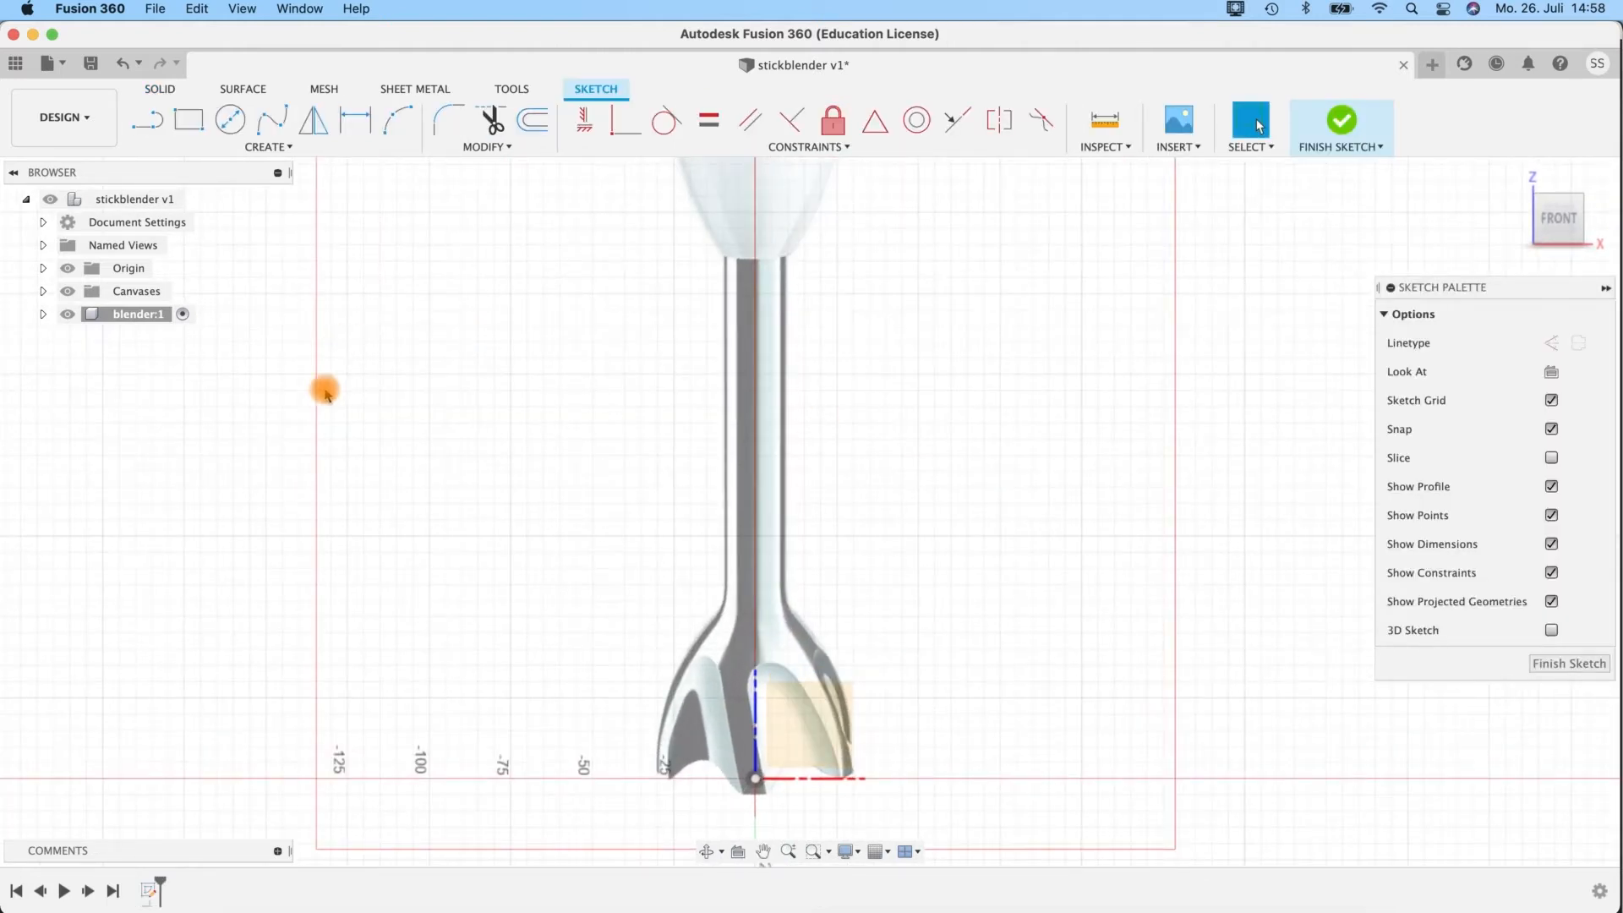
Draw a vertical 170 mm line upward from the origin along the blender shaft, end the Line tool and select the line.
click(140, 136)
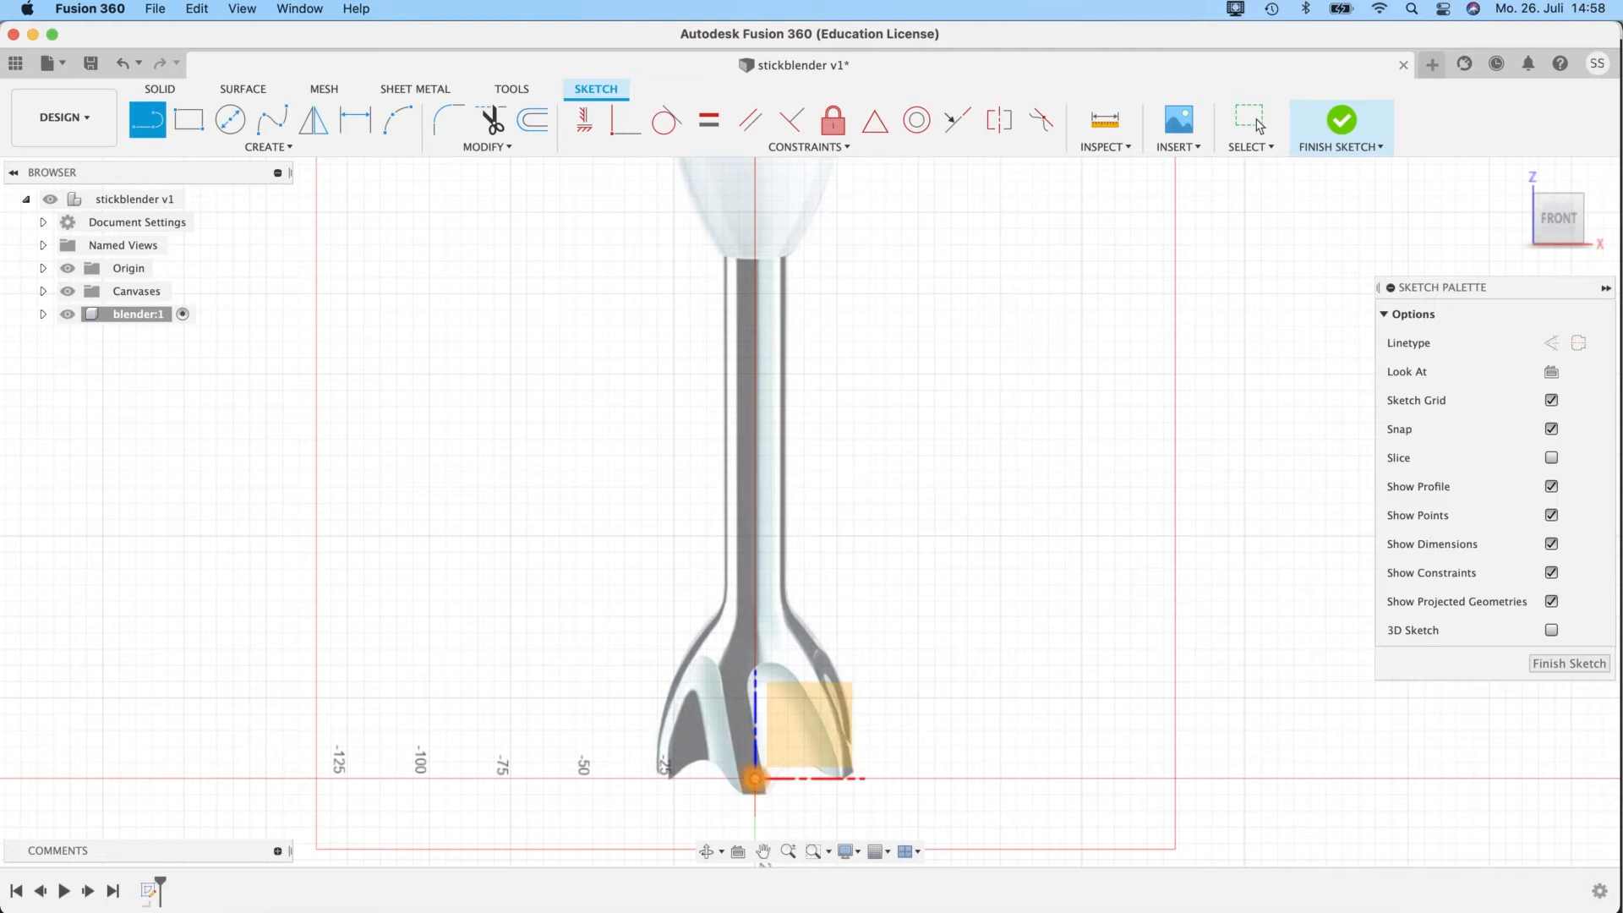
click(755, 779)
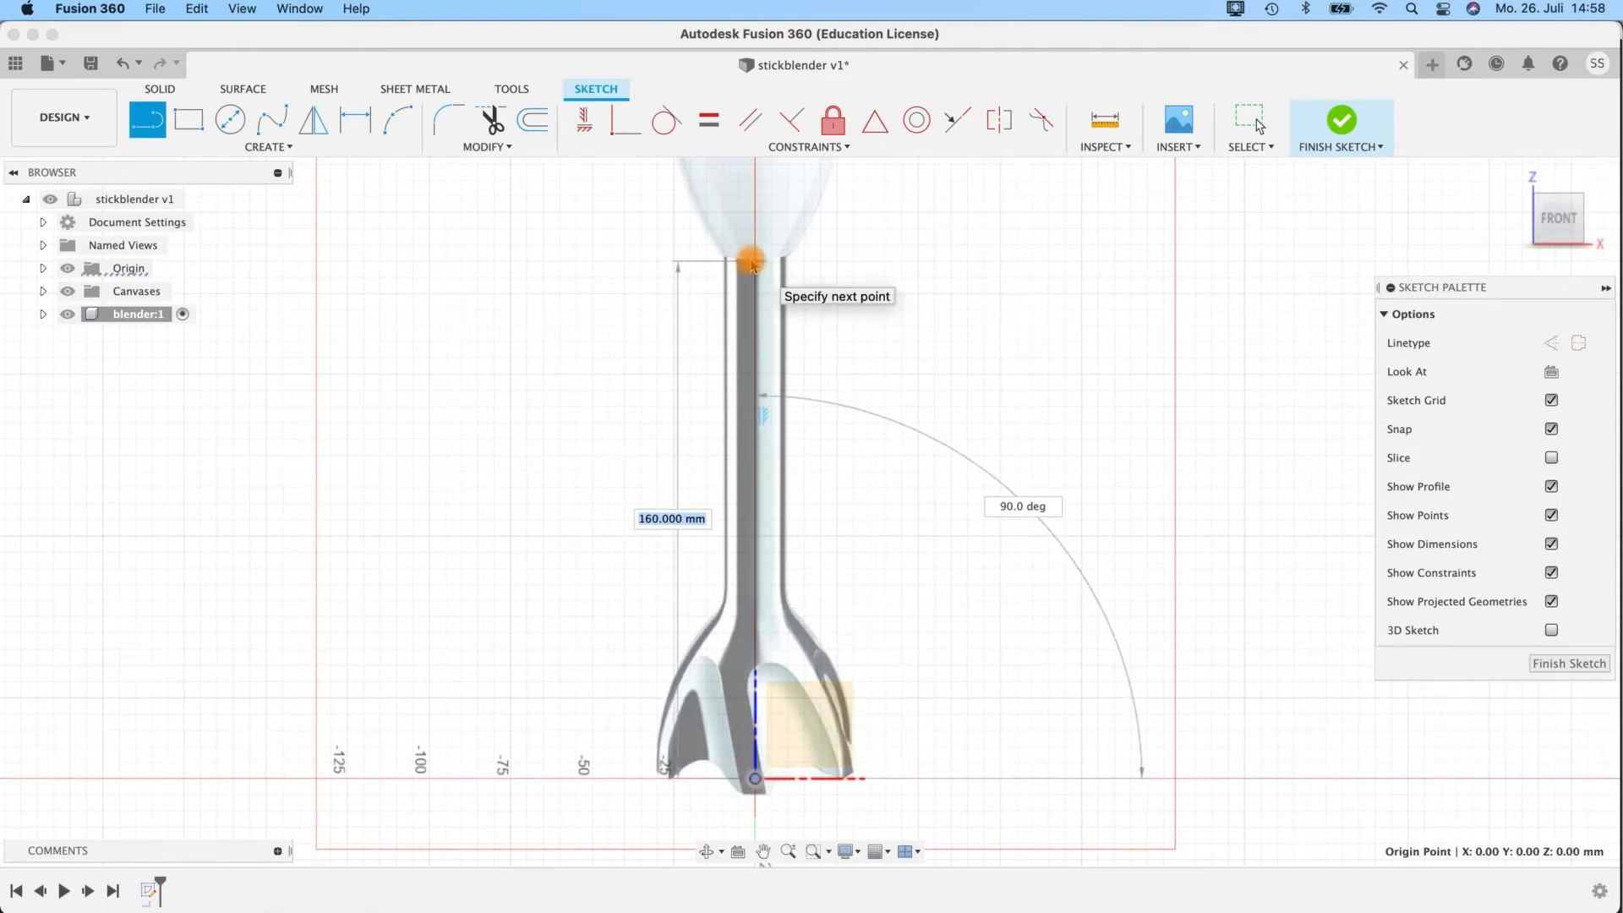
text(170)
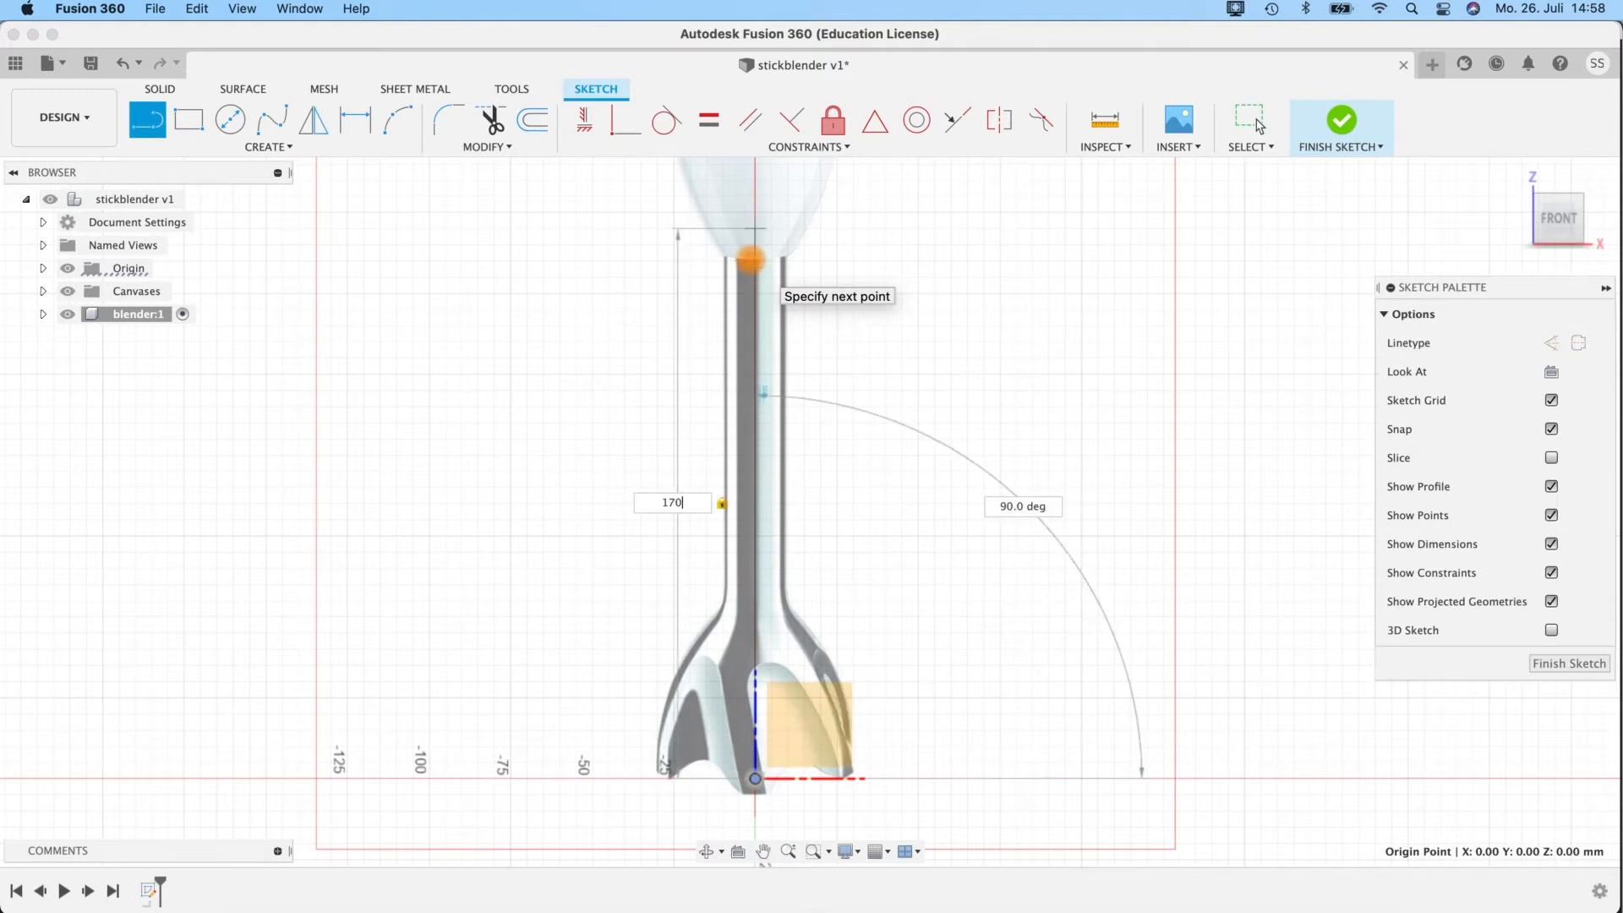
key(Return)
key(Escape)
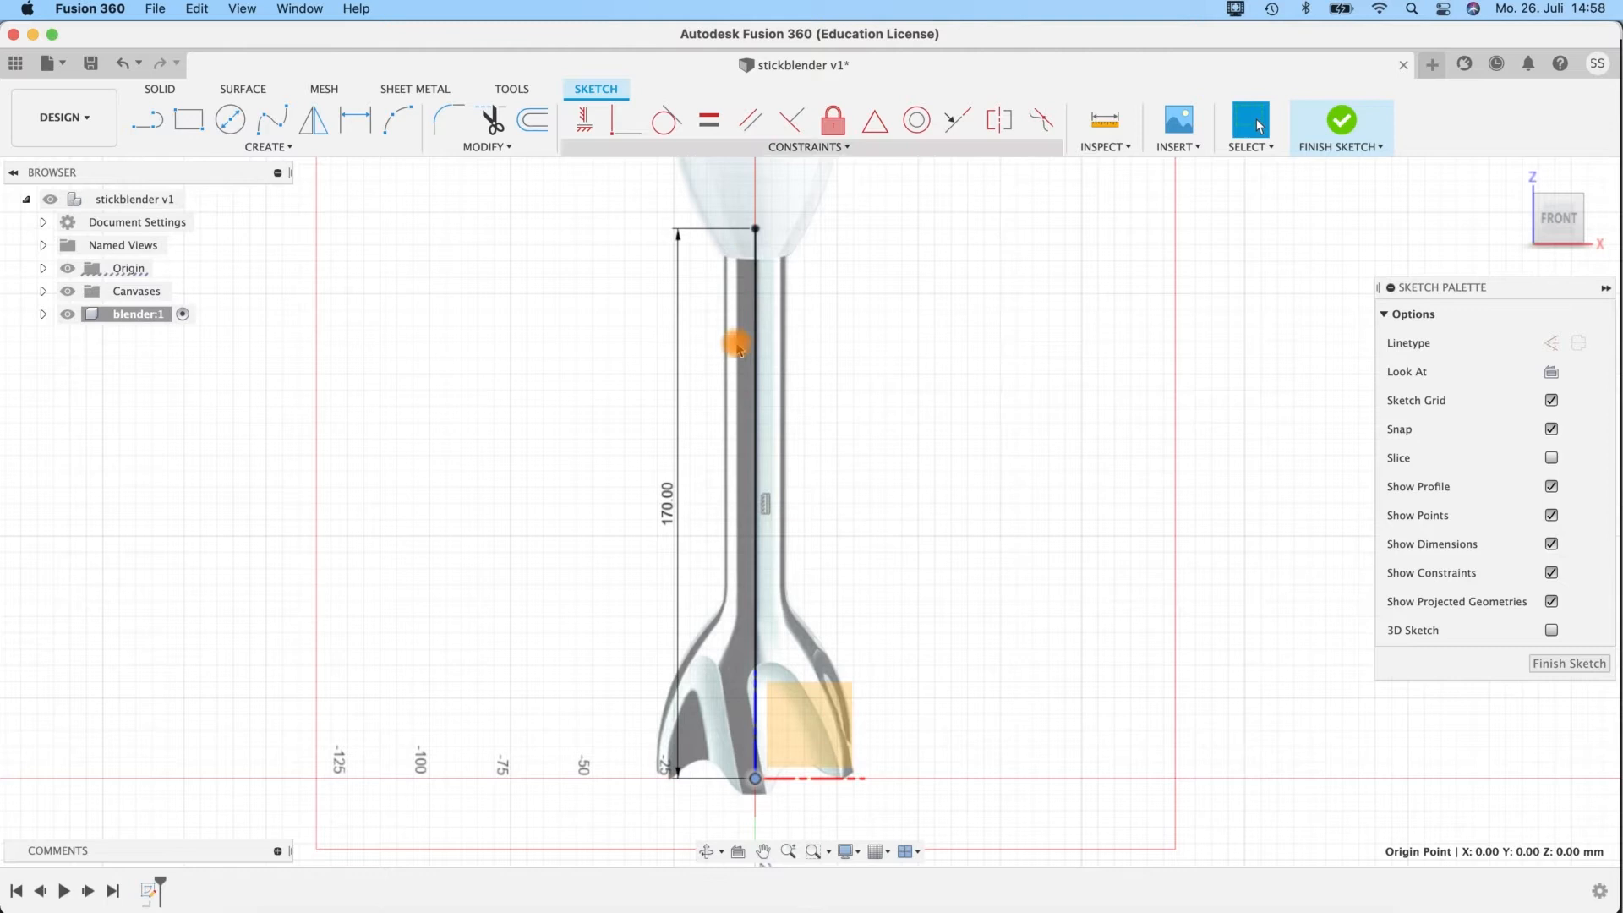
click(756, 599)
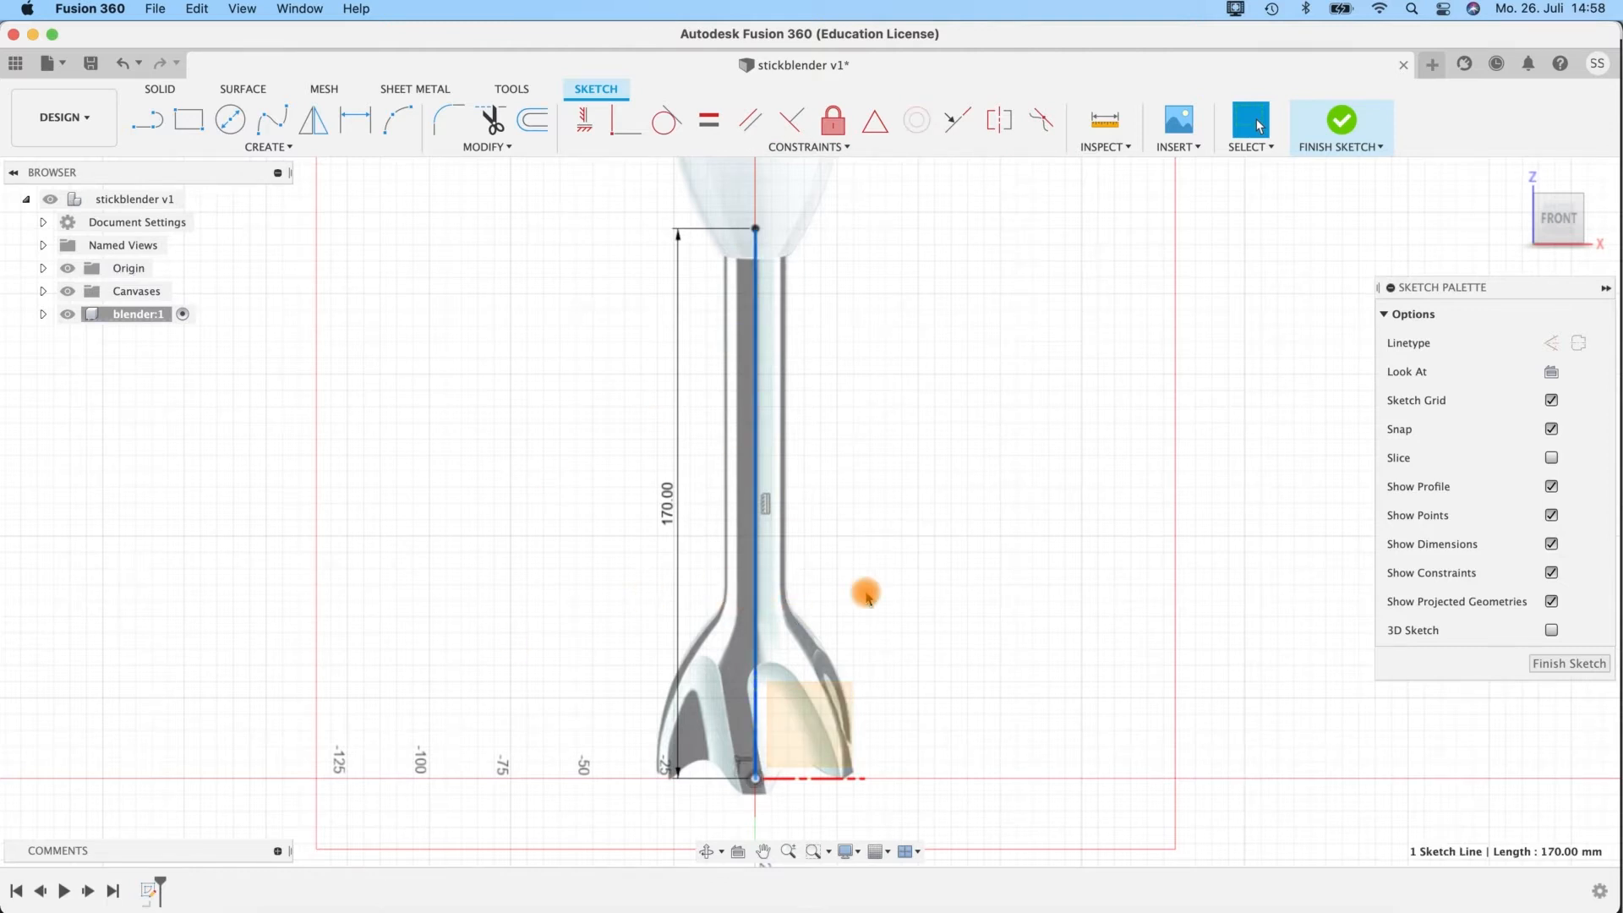
Turn the 170 mm vertical line into a construction line and draw a 34 mm horizontal line to the right from the origin.
key(x)
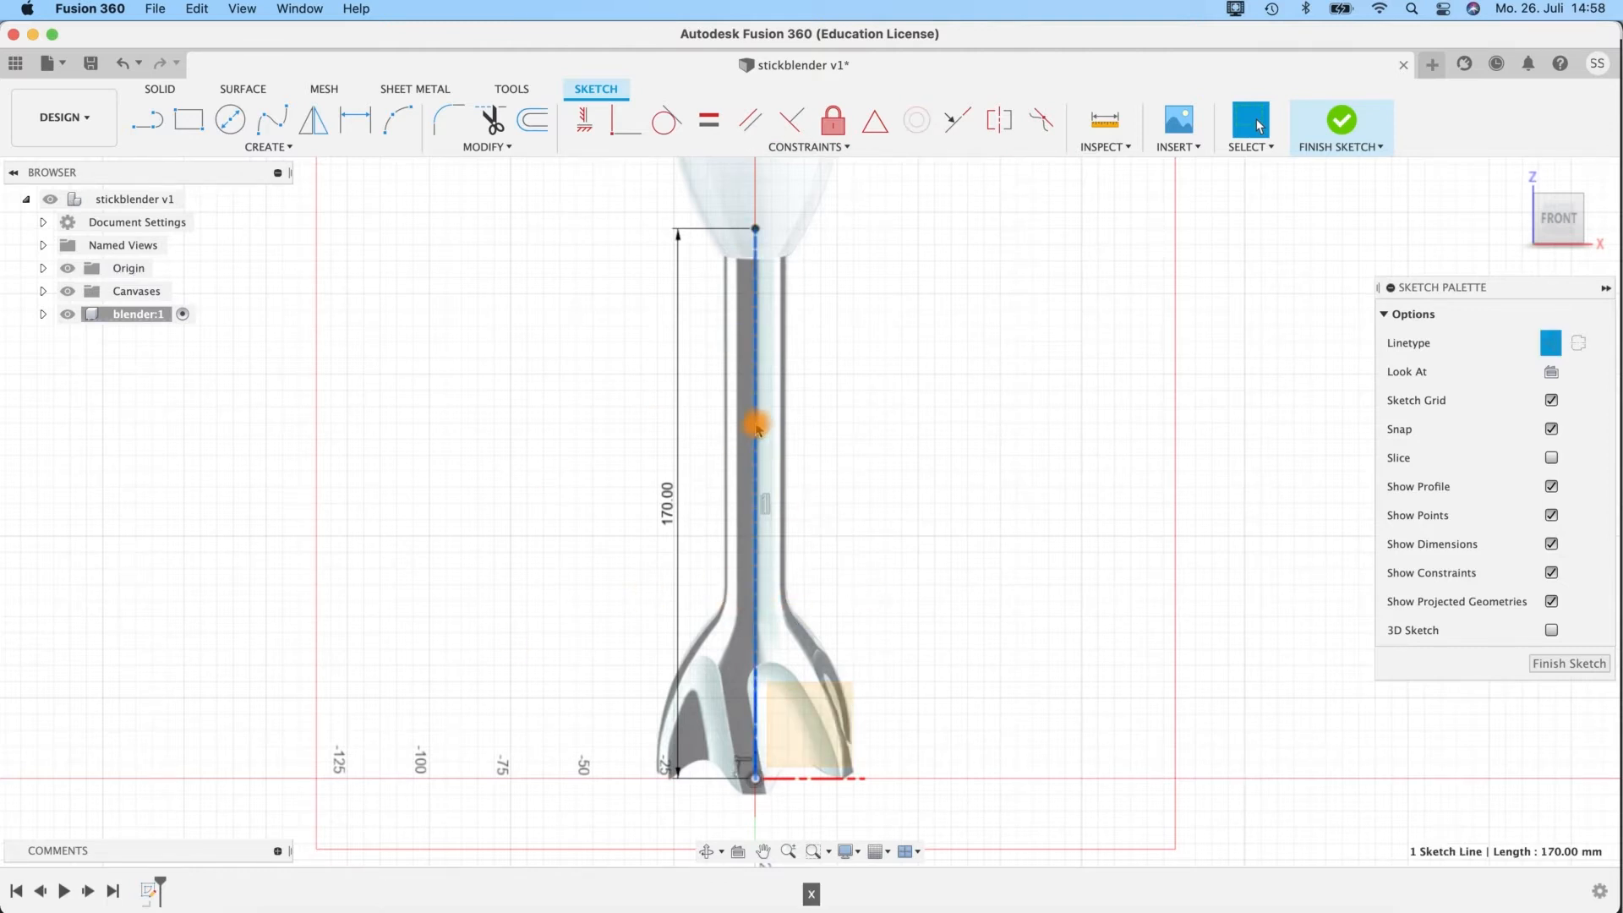
click(146, 122)
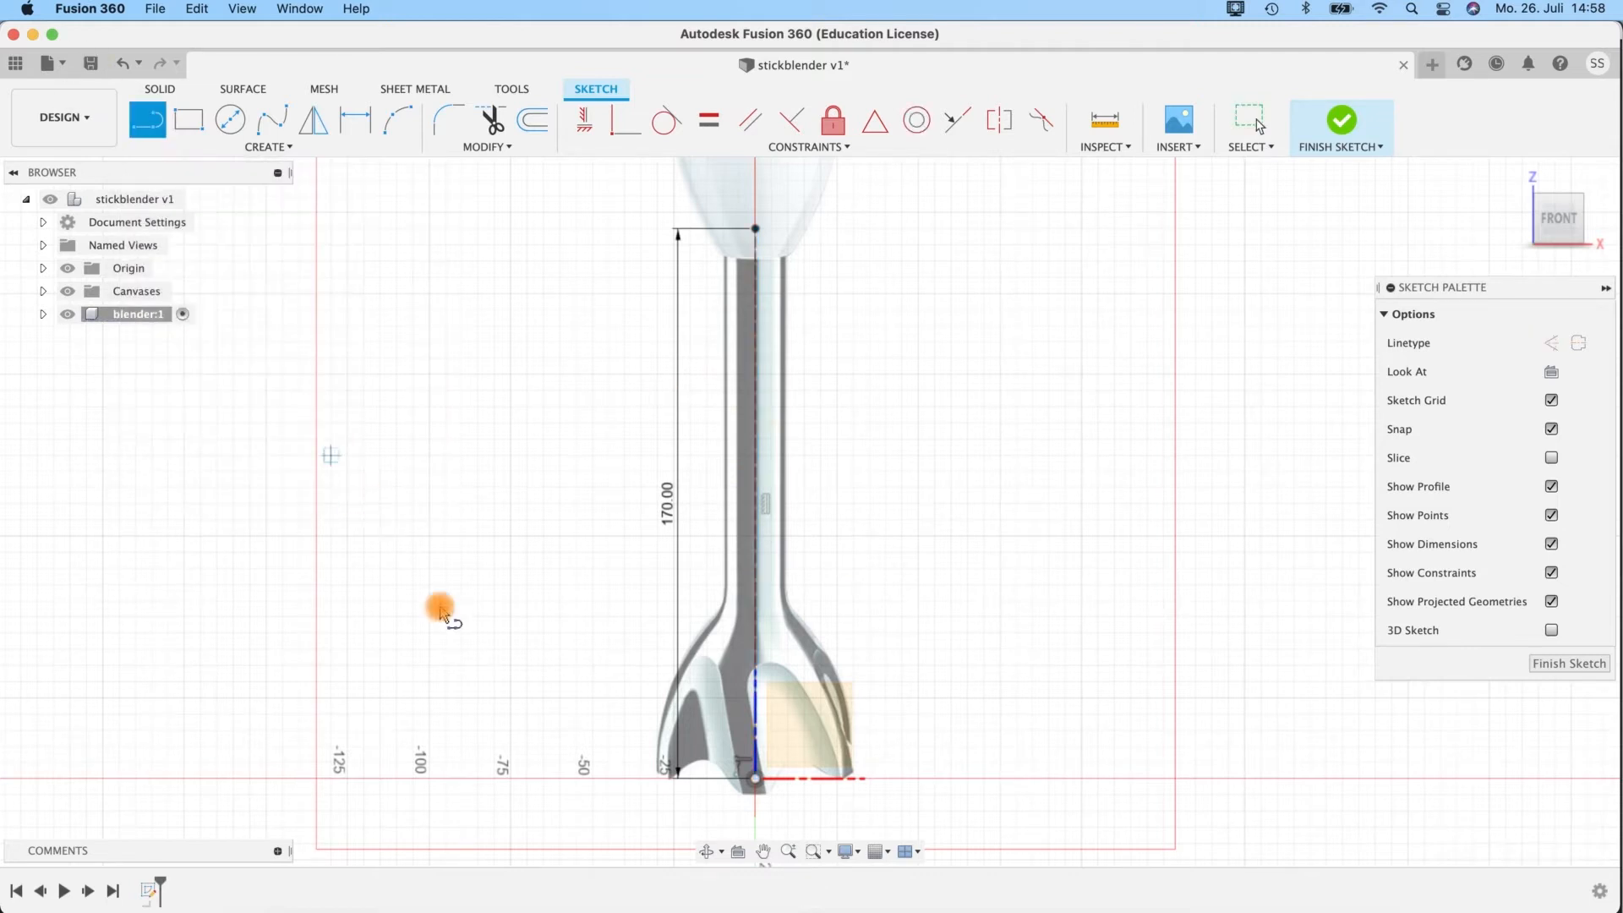
click(754, 780)
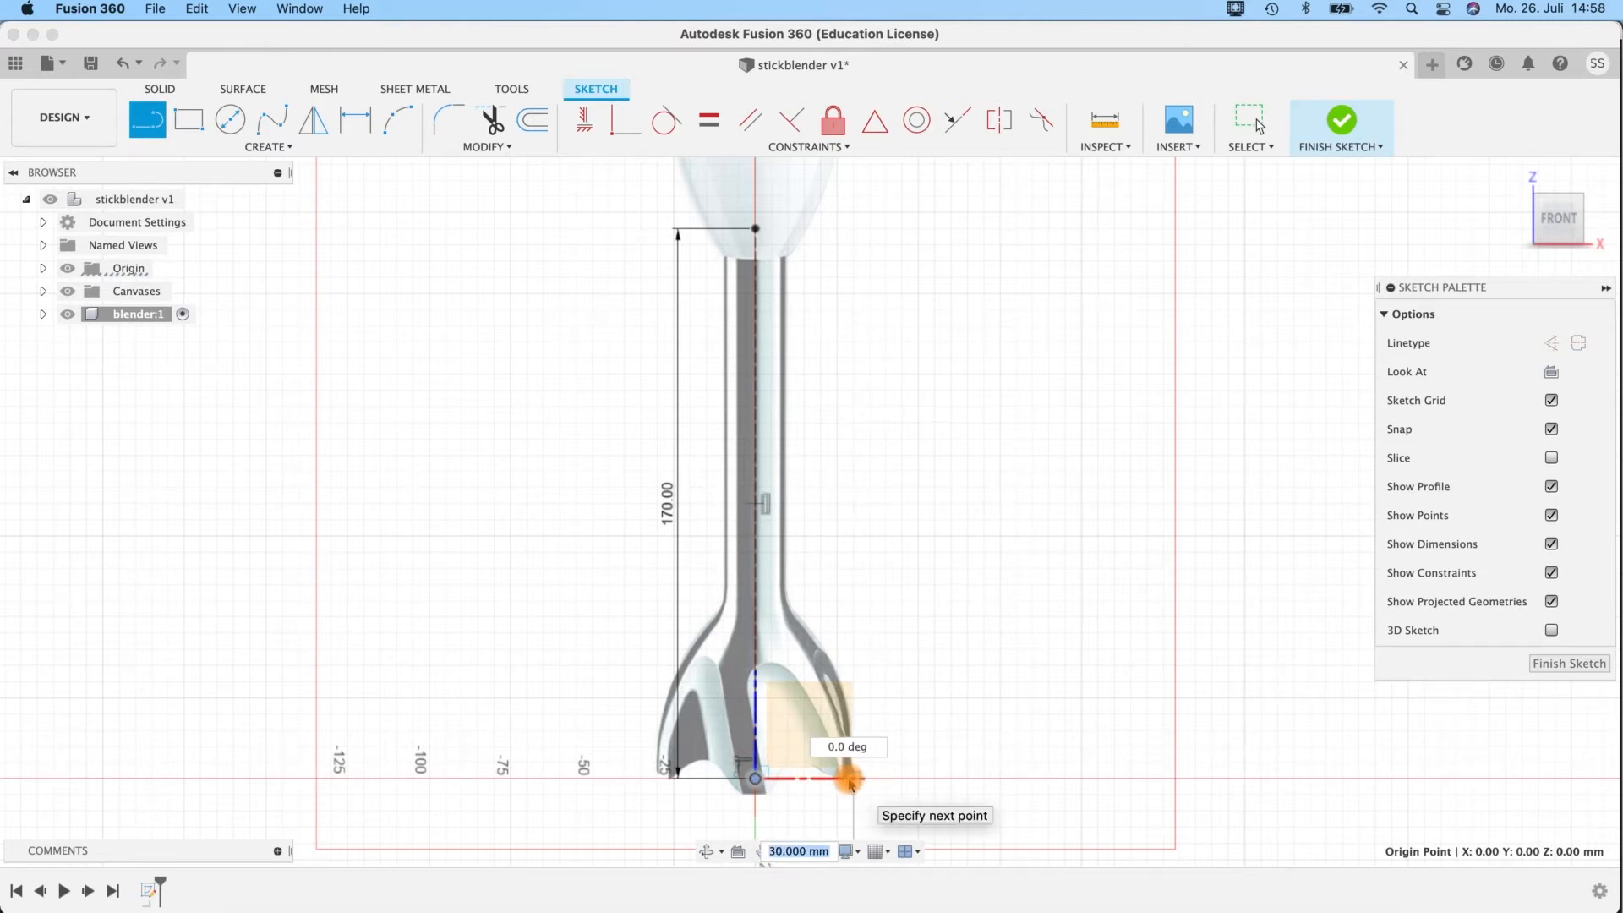
text(34)
key(Return)
key(Return)
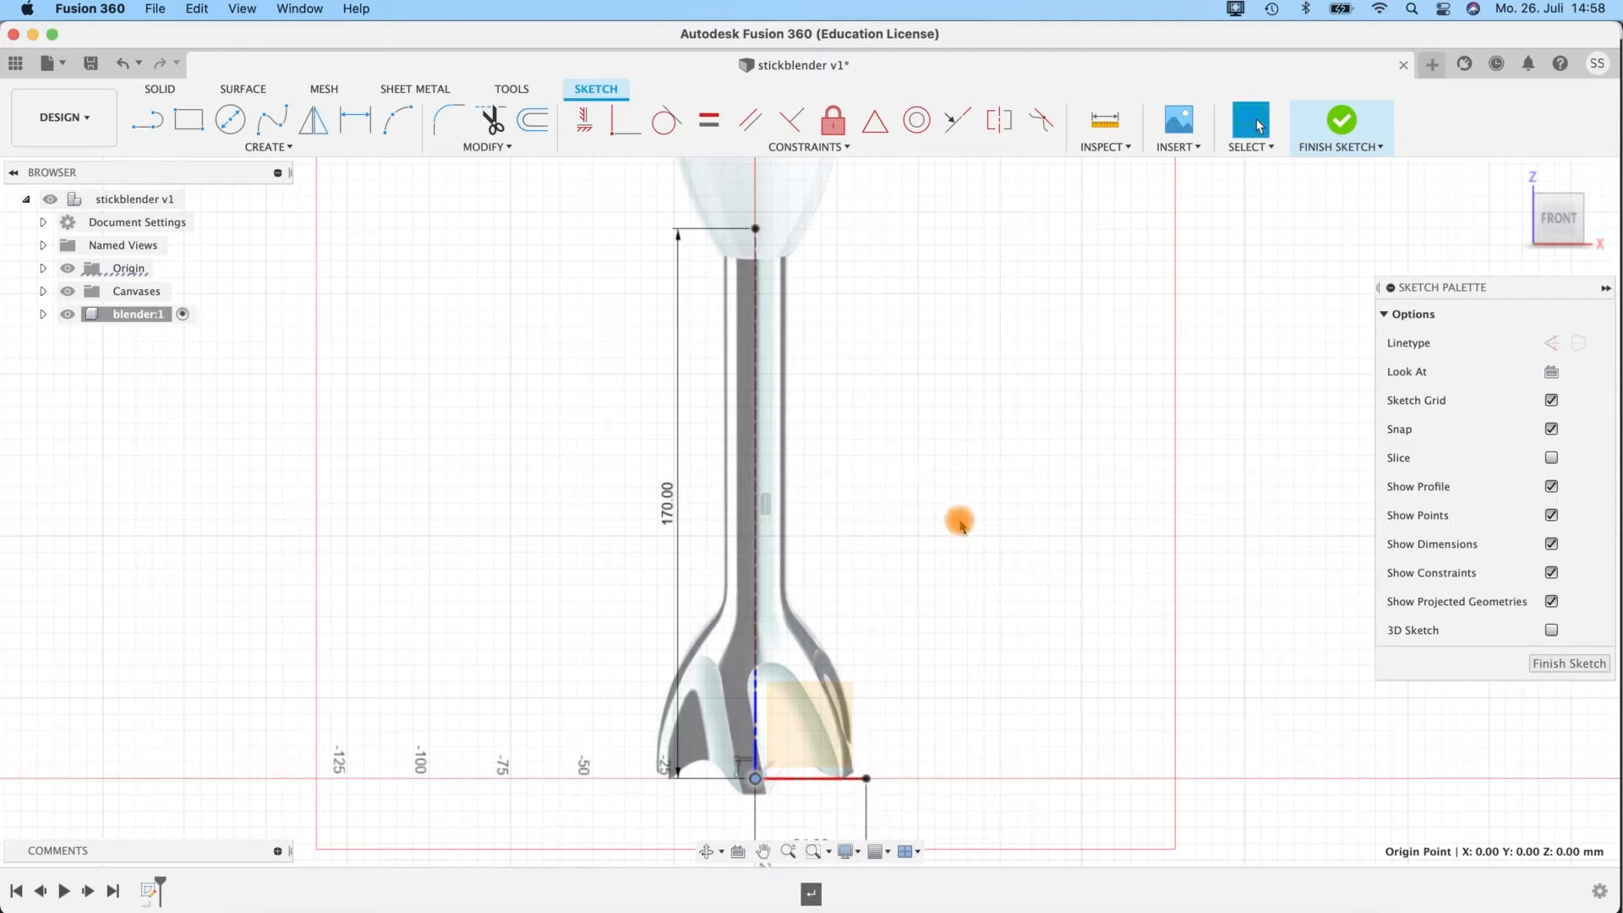
Turn the 34 mm horizontal line at the base of the bell into a construction line.
scroll(1015, 644, down, 5)
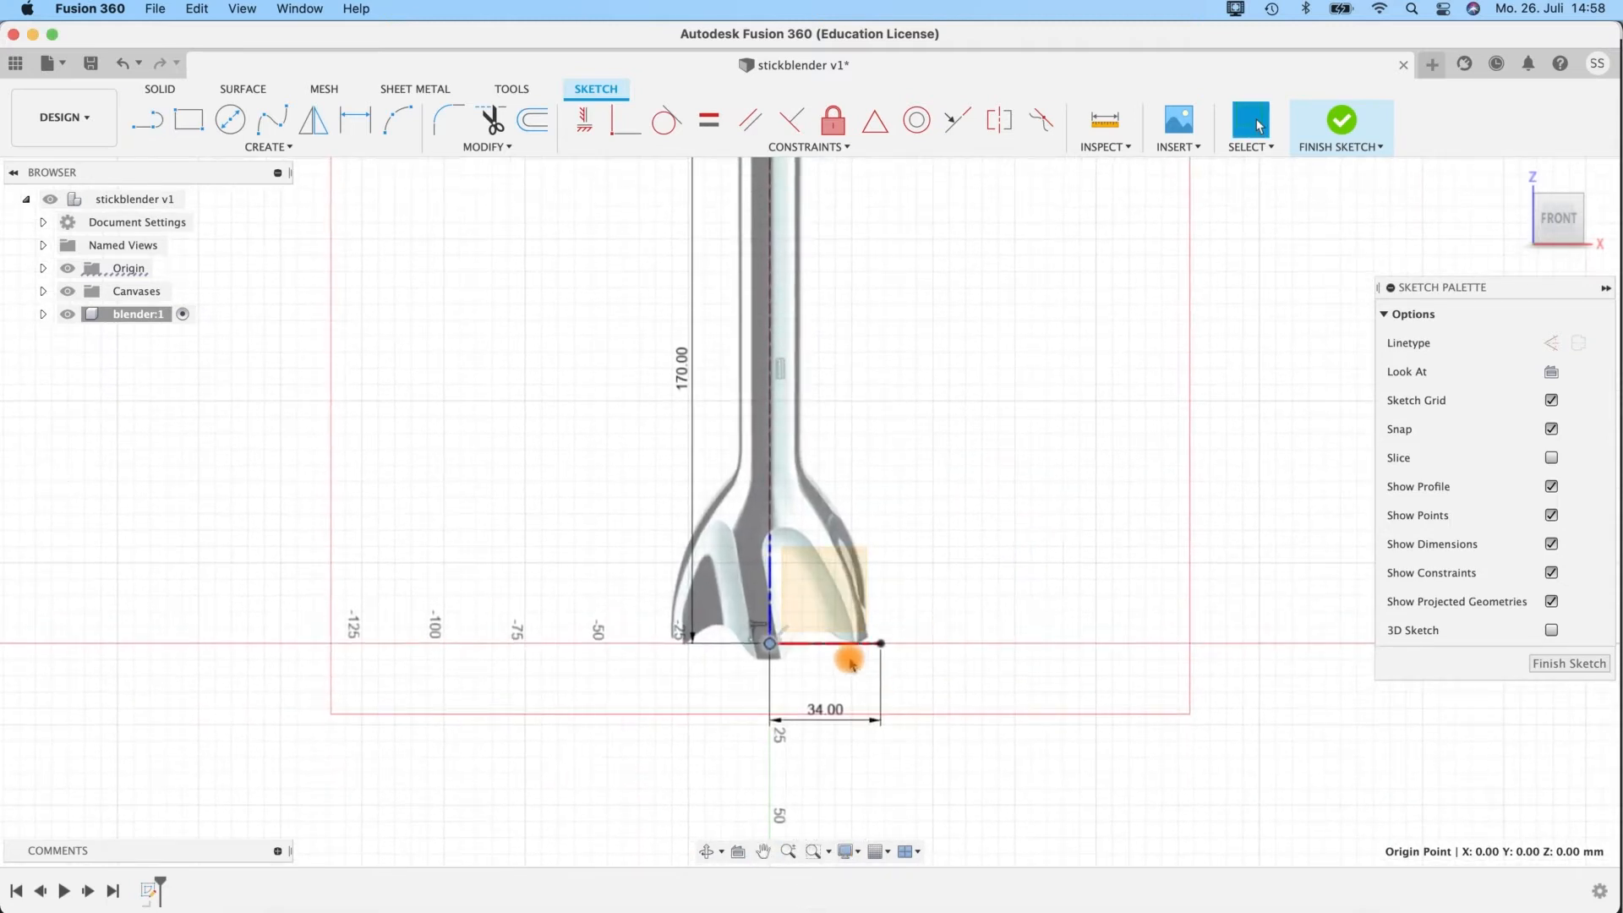
scroll(851, 664, up, 5)
click(840, 621)
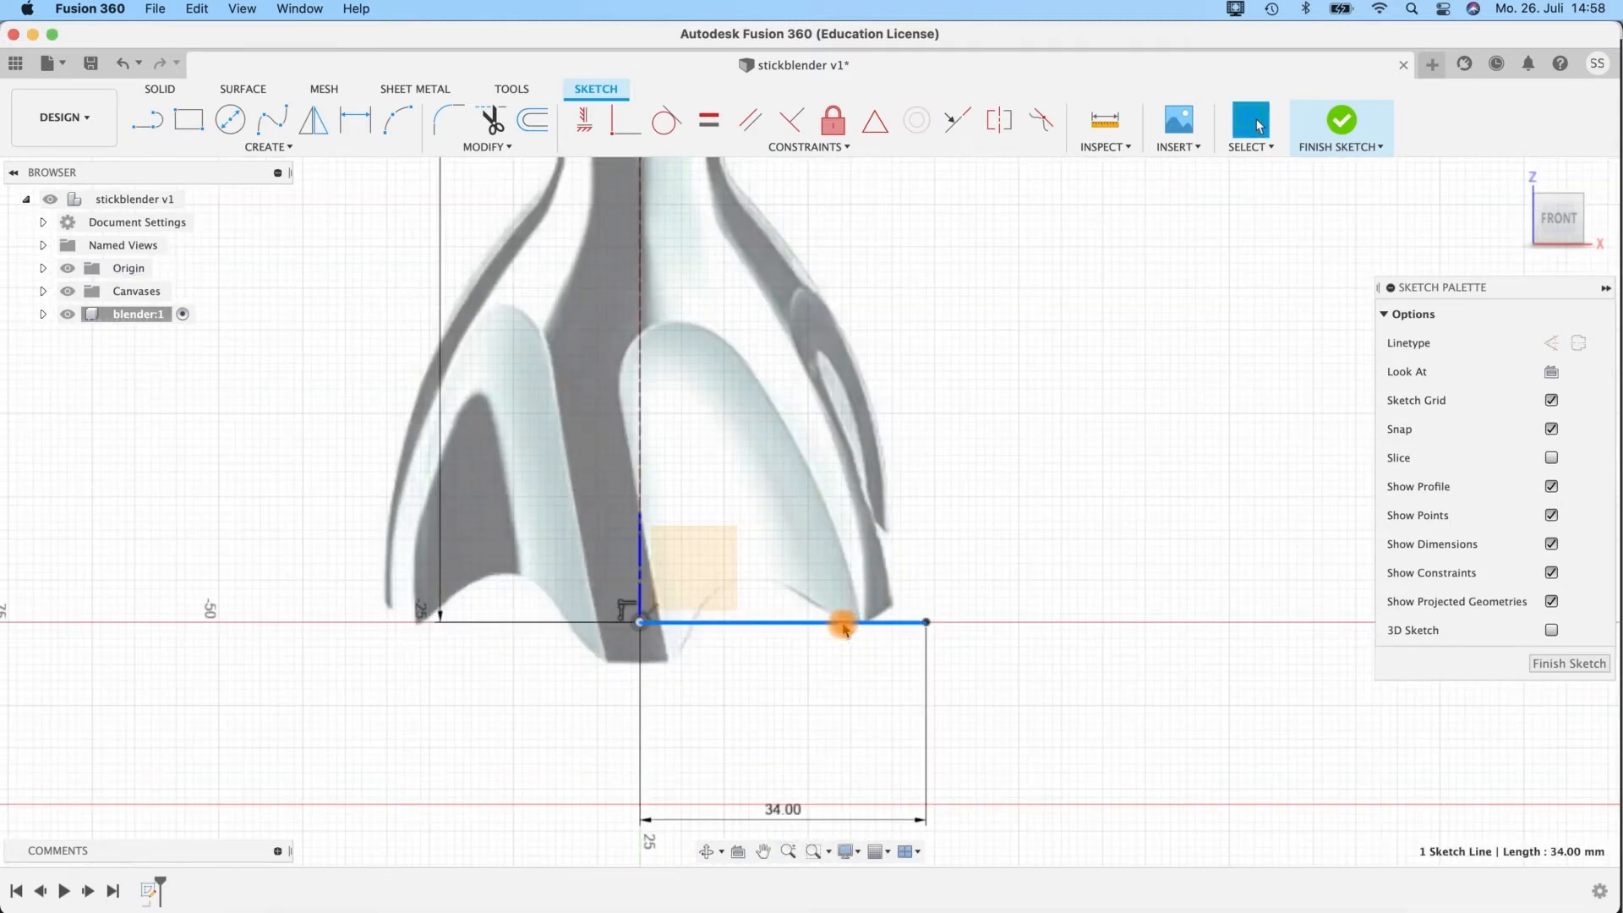
scroll(959, 700, down, 5)
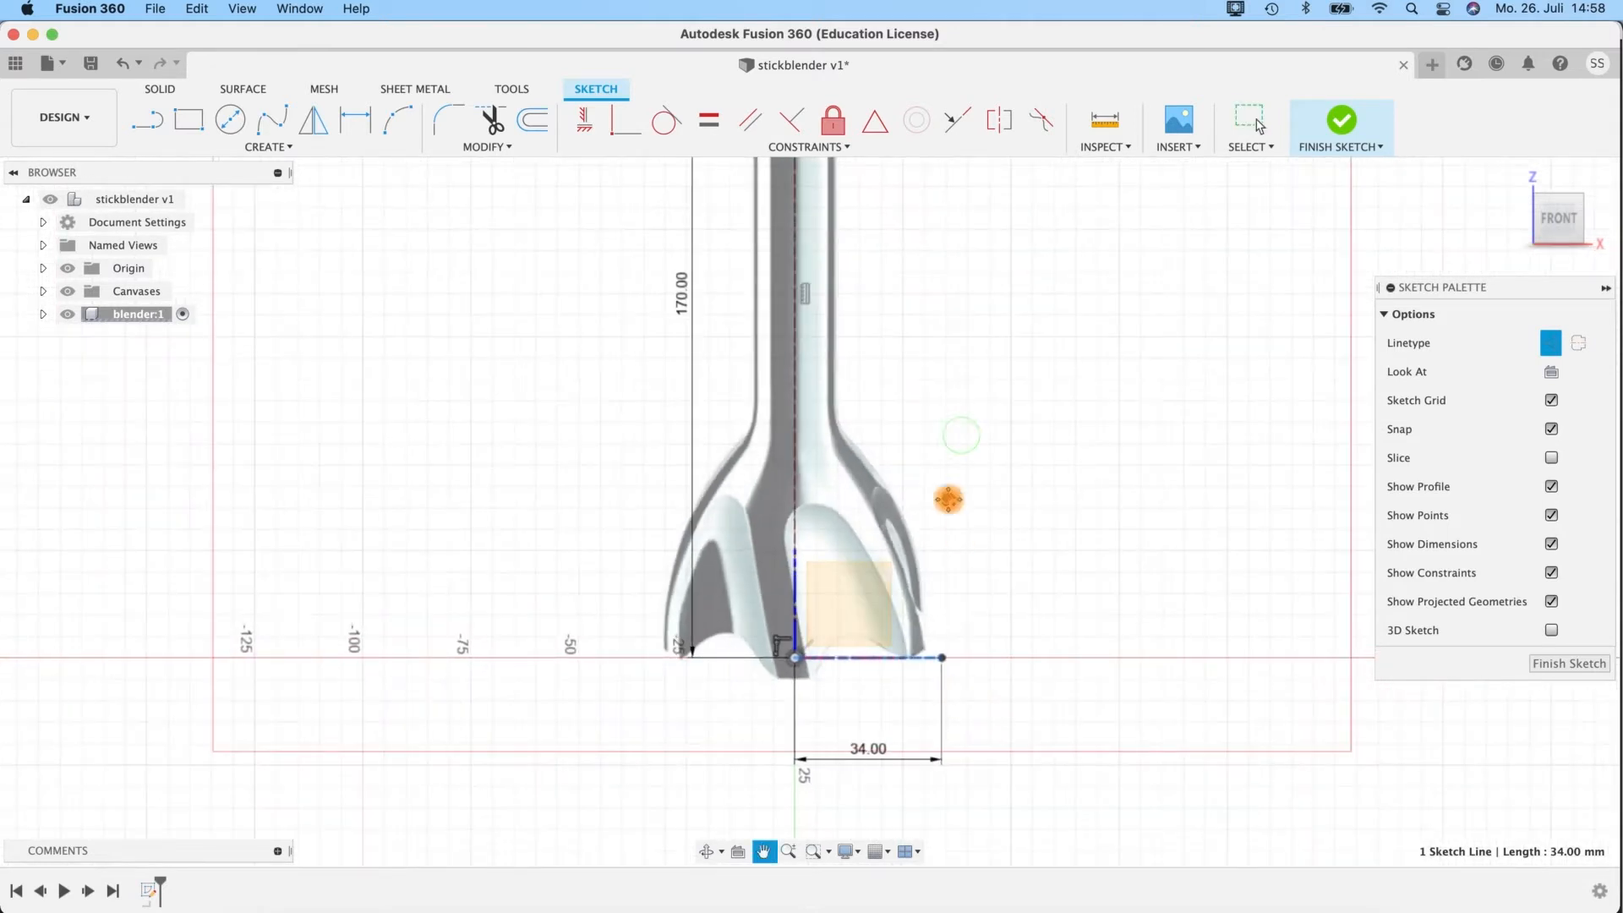
Draw a 10 mm horizontal line from the upper end of the centre line, continuing 115 mm vertically down the shaft's right edge.
scroll(931, 594, down, 1)
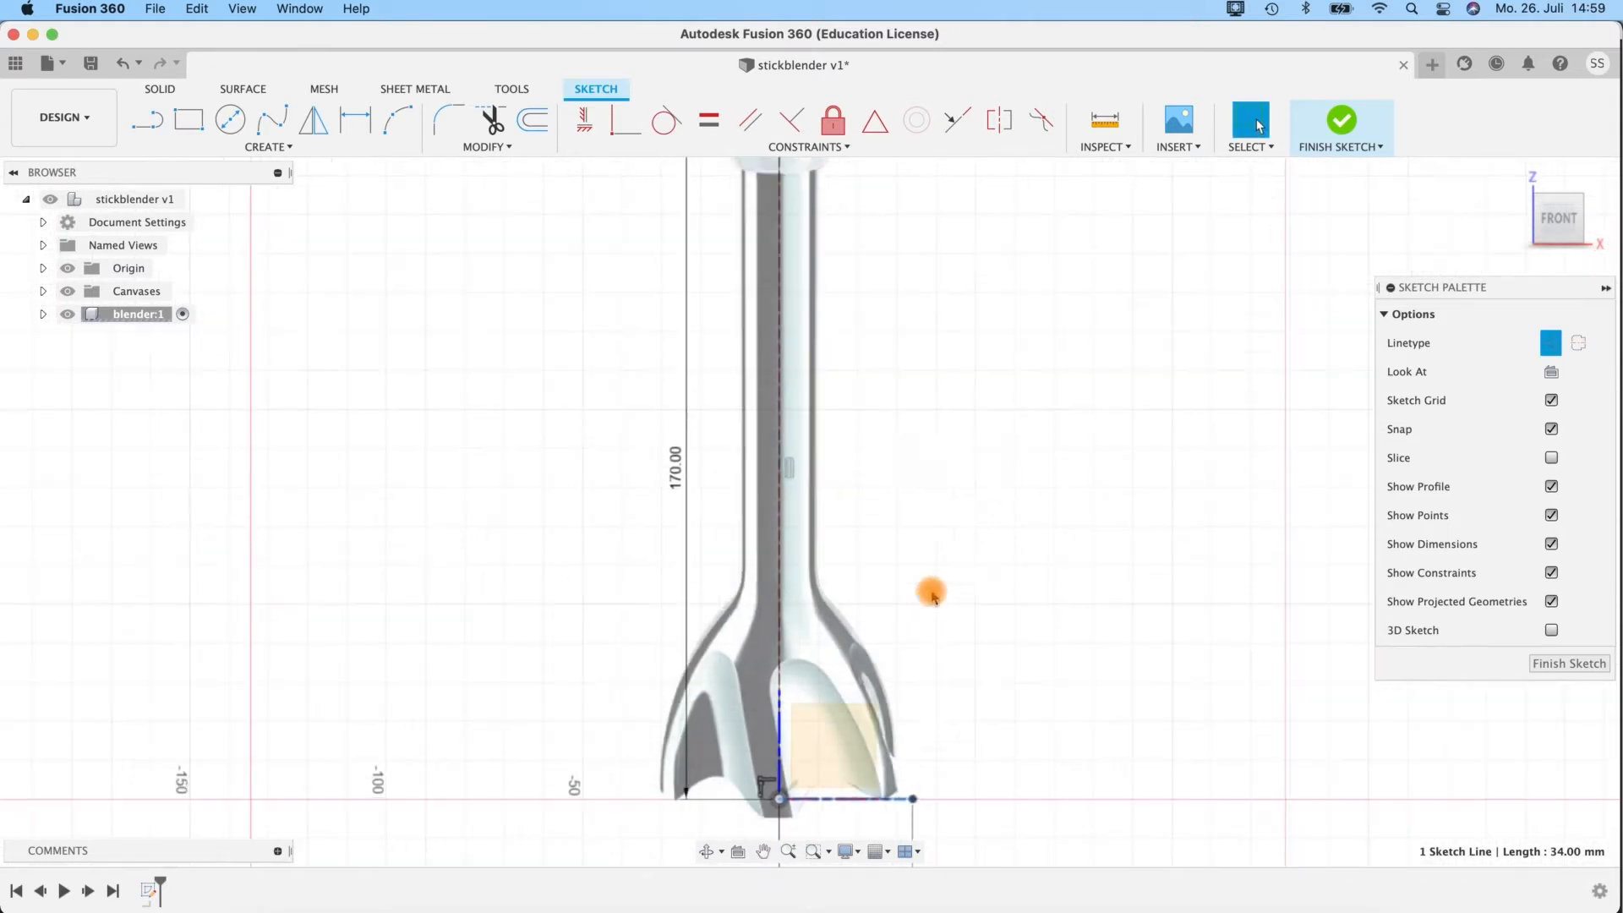
middle_drag(932, 478, 954, 644)
click(135, 127)
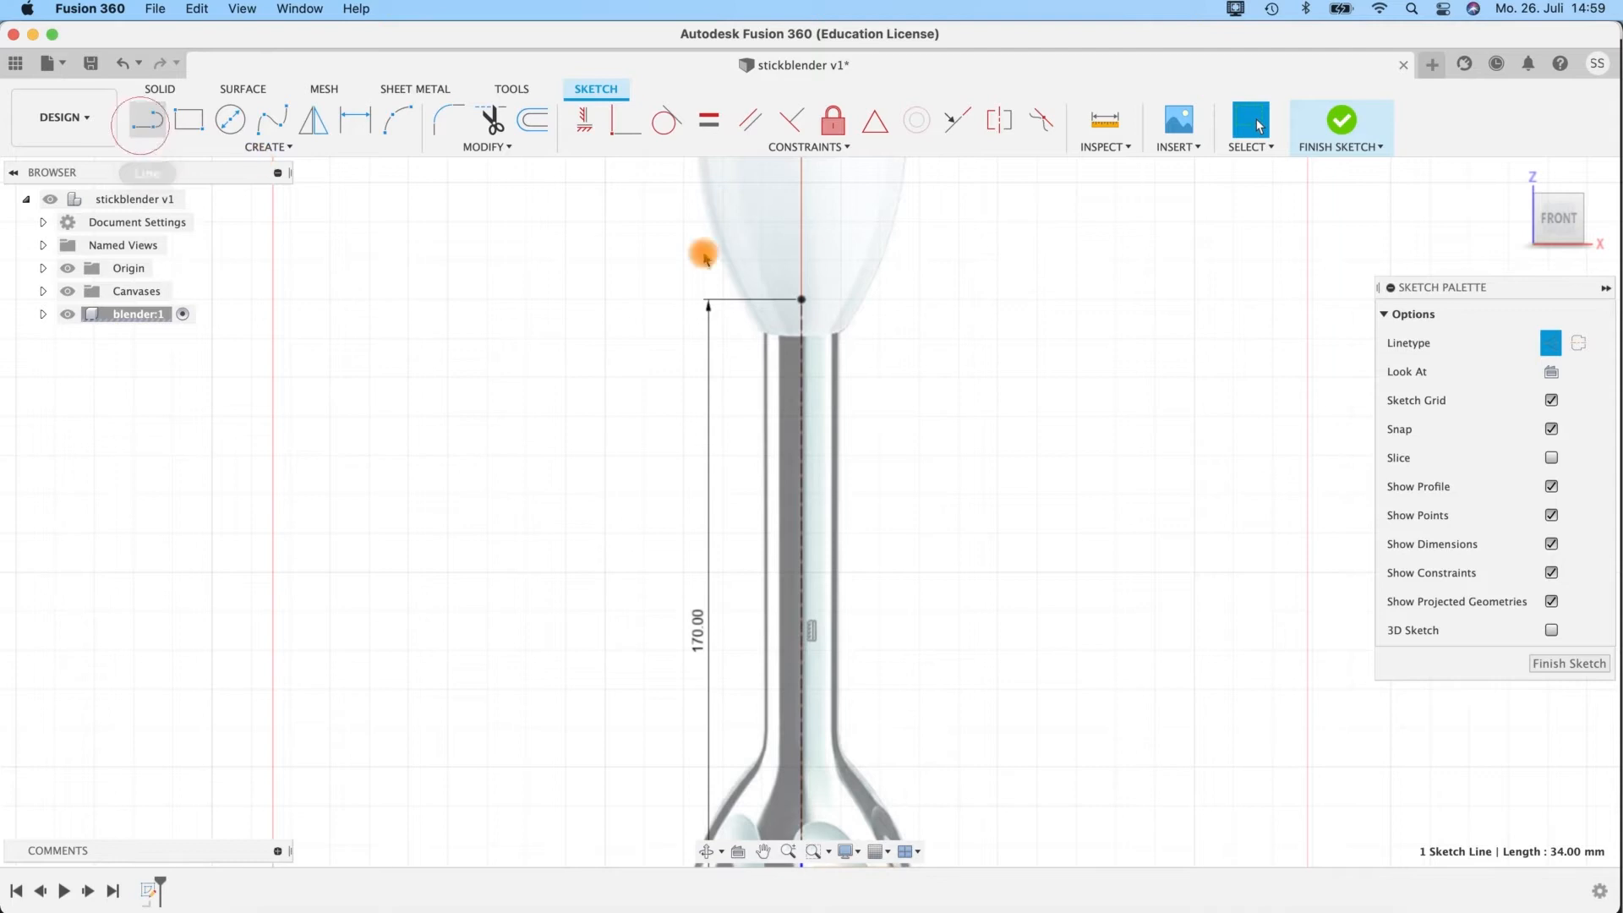
click(800, 299)
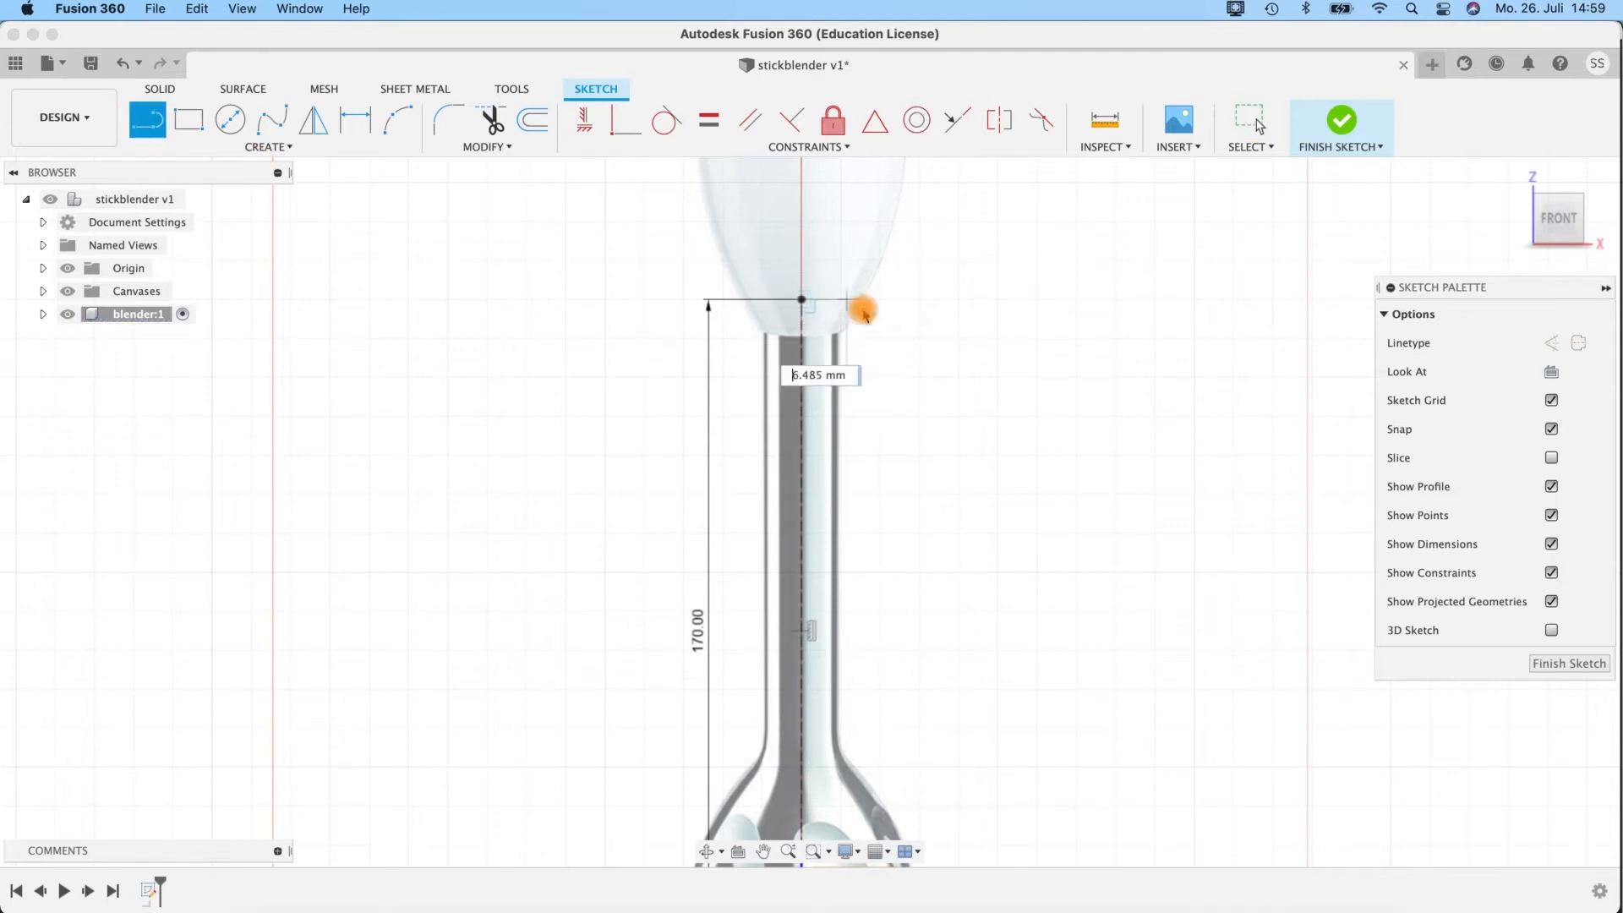
key(Tab)
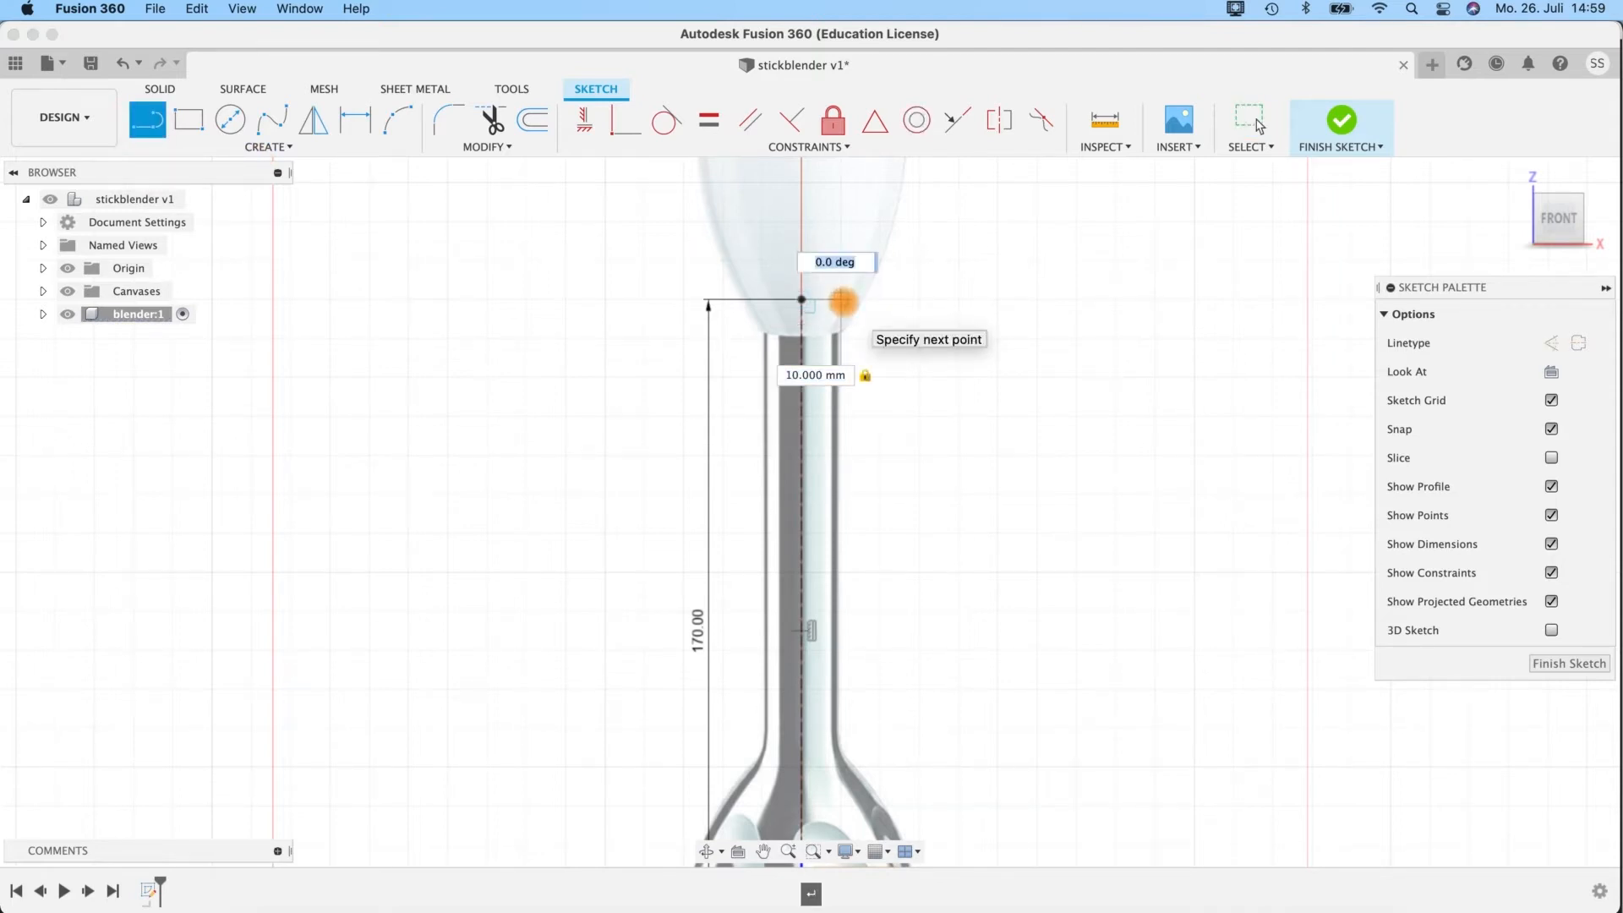
click(839, 301)
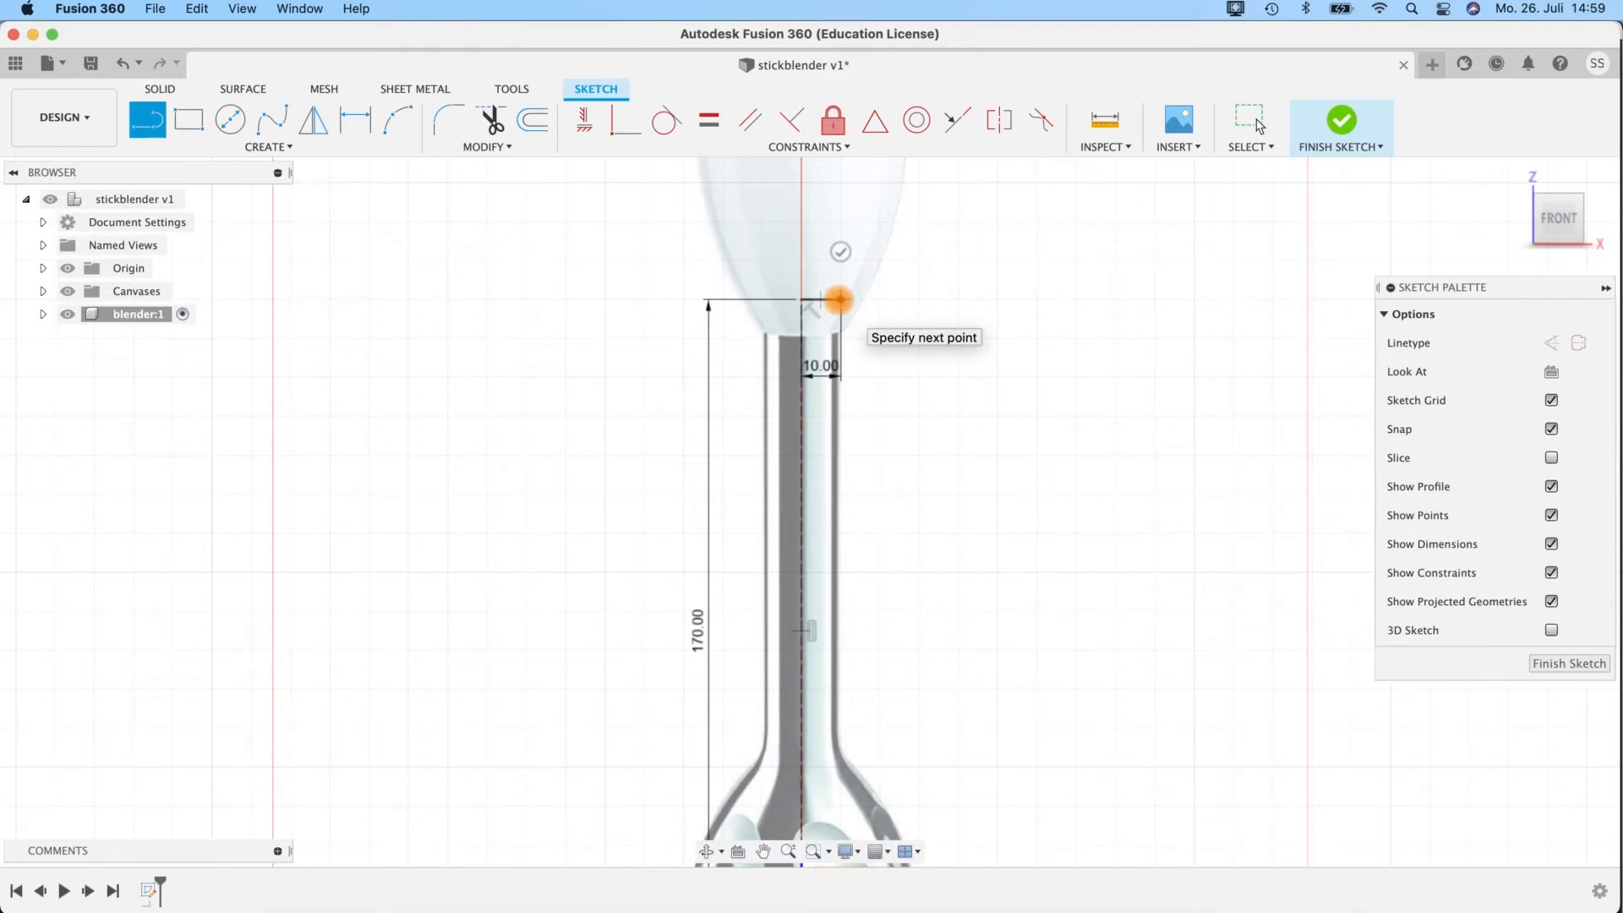
mouse_move(869, 662)
middle_down()
mouse_move(852, 478)
mouse_move(834, 474)
middle_up()
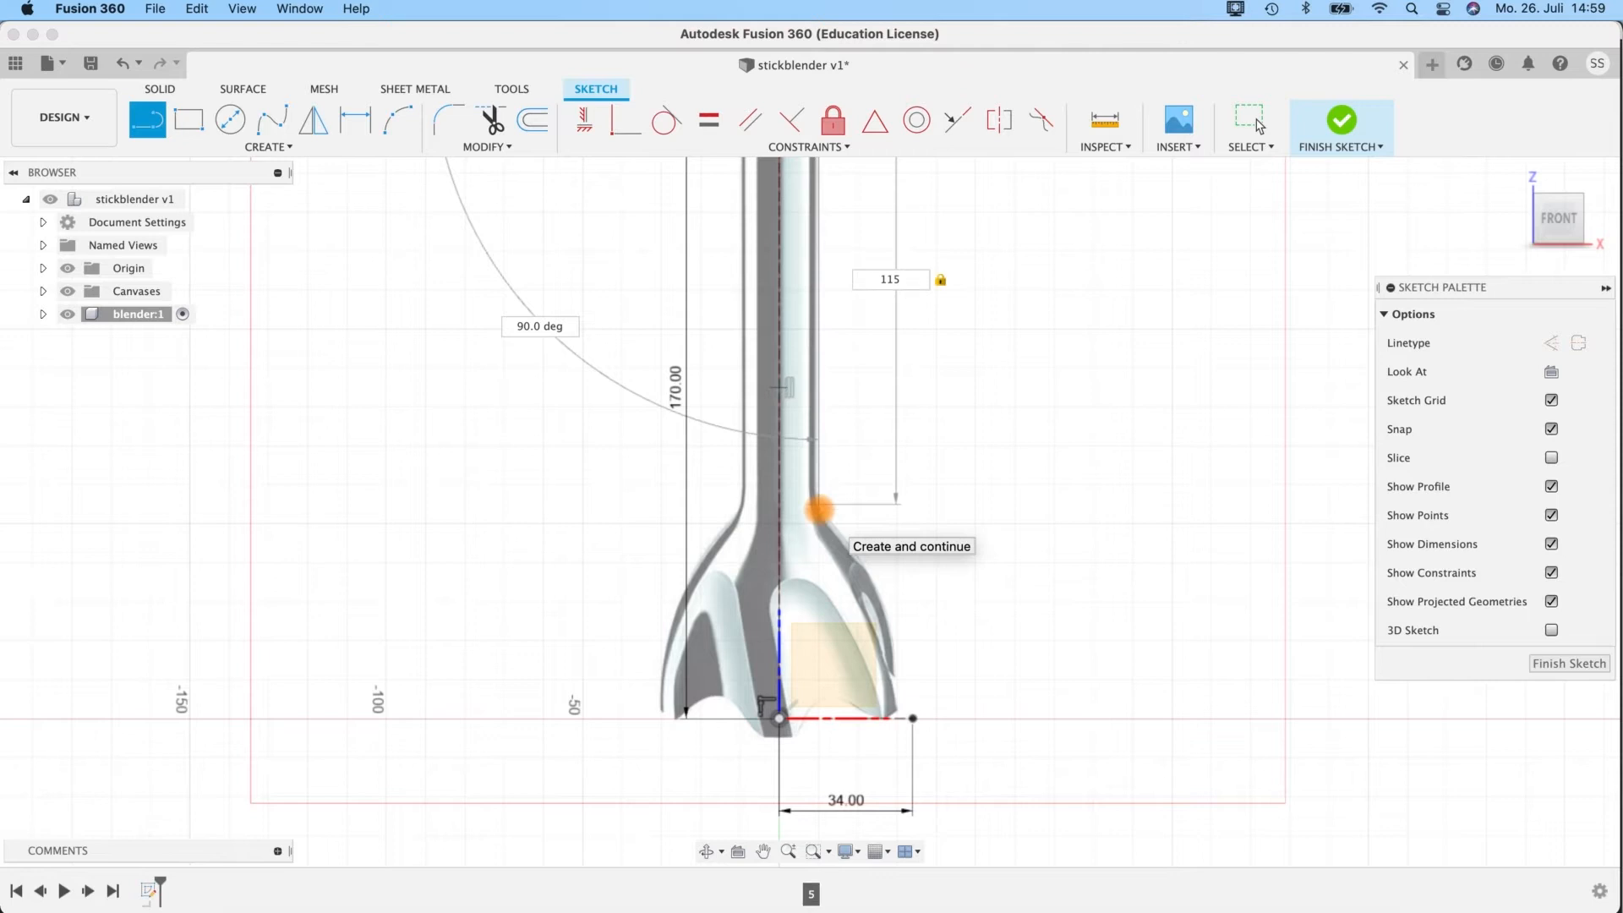
key(Return)
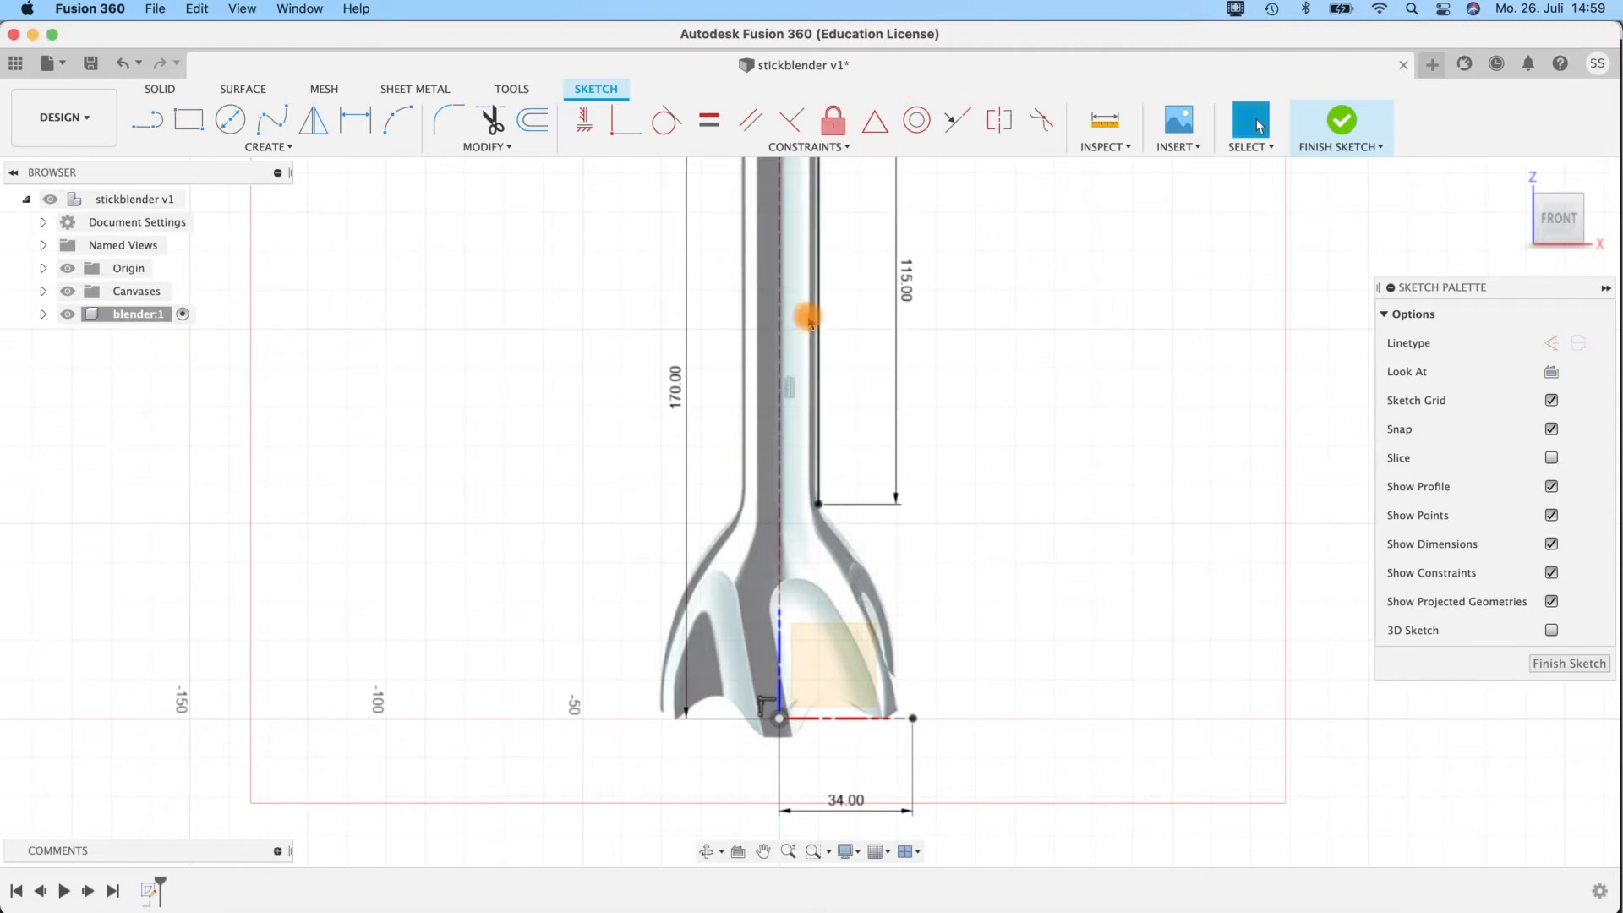
Draw a 3-point arc from the lower end of the 115 mm line to the end of the 34 mm line, bulging outward around the bell.
middle_drag(952, 554, 892, 430)
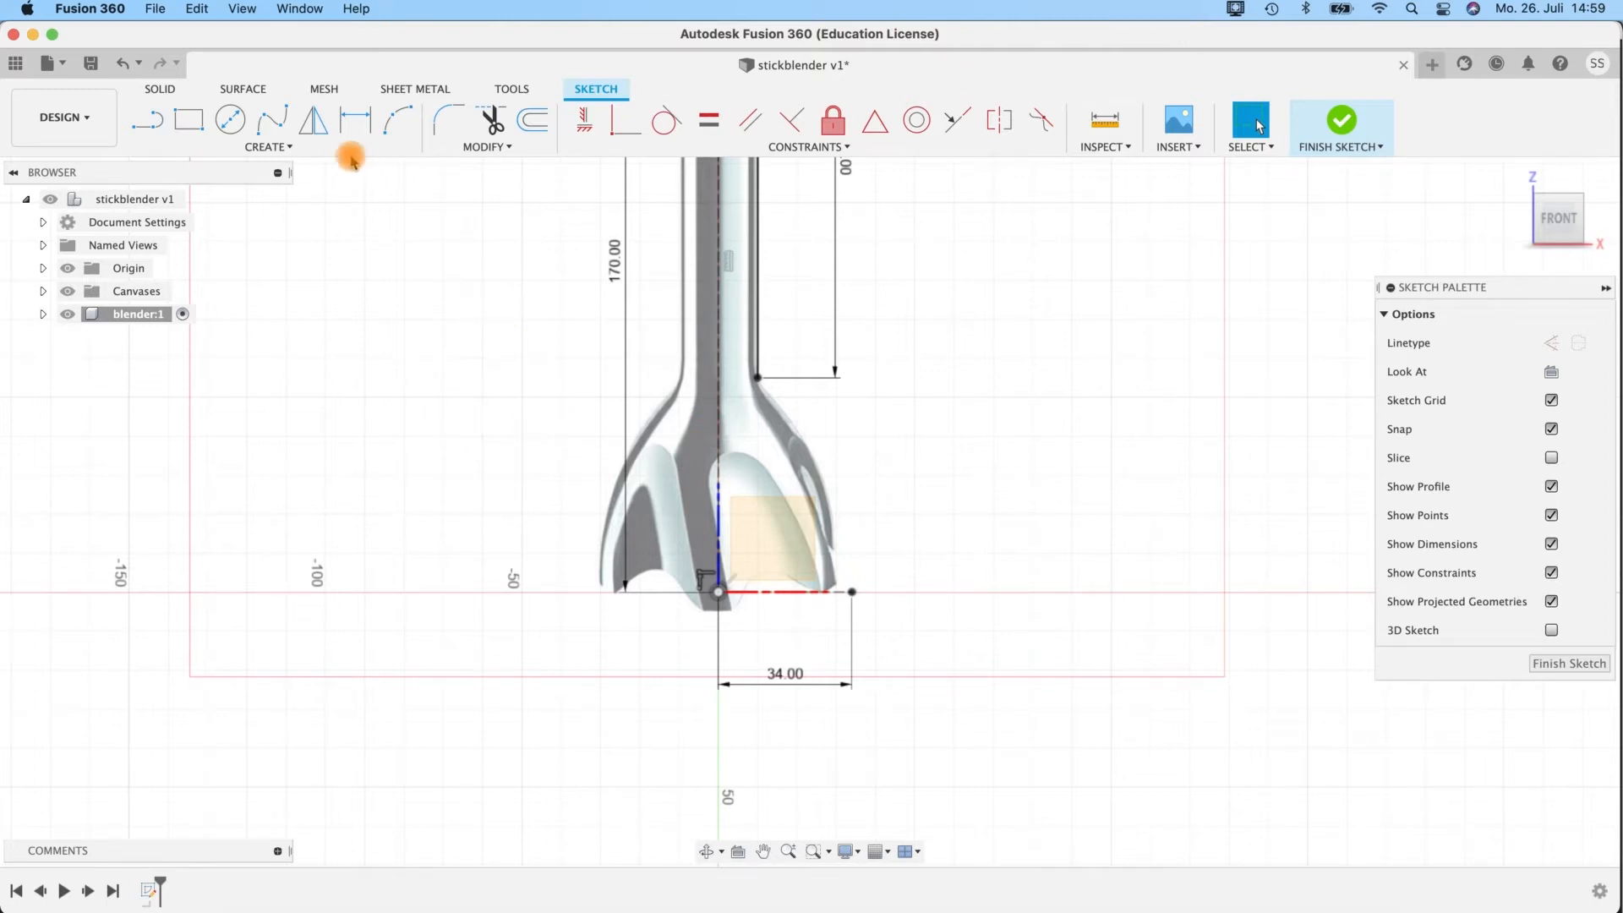
click(392, 128)
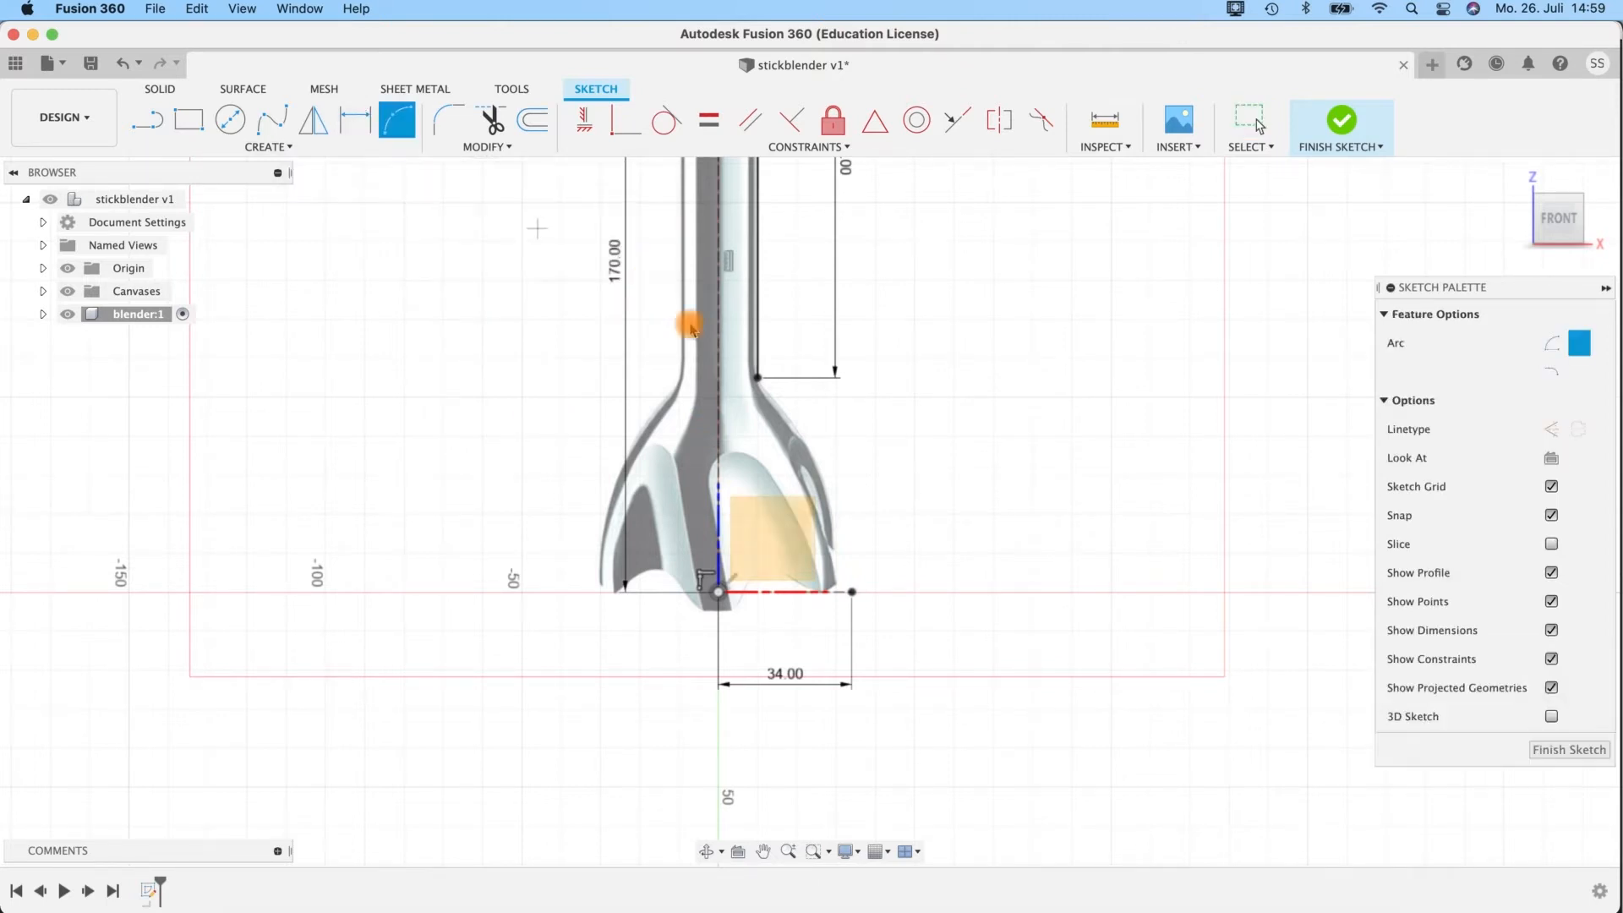
click(758, 380)
click(851, 592)
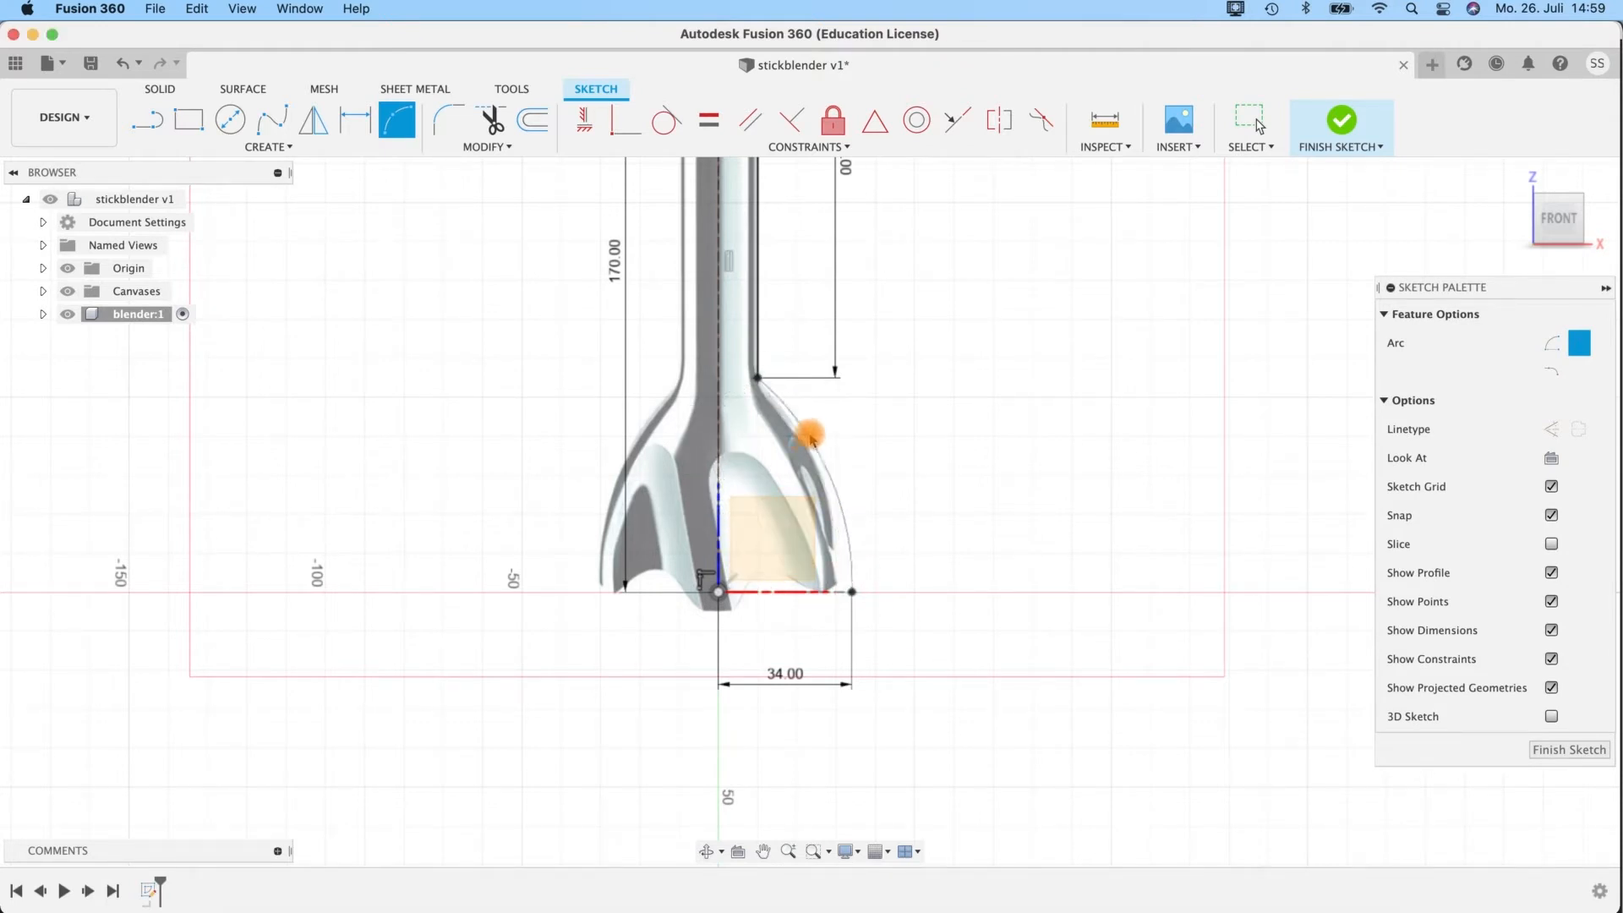
scroll(837, 436, up, 5)
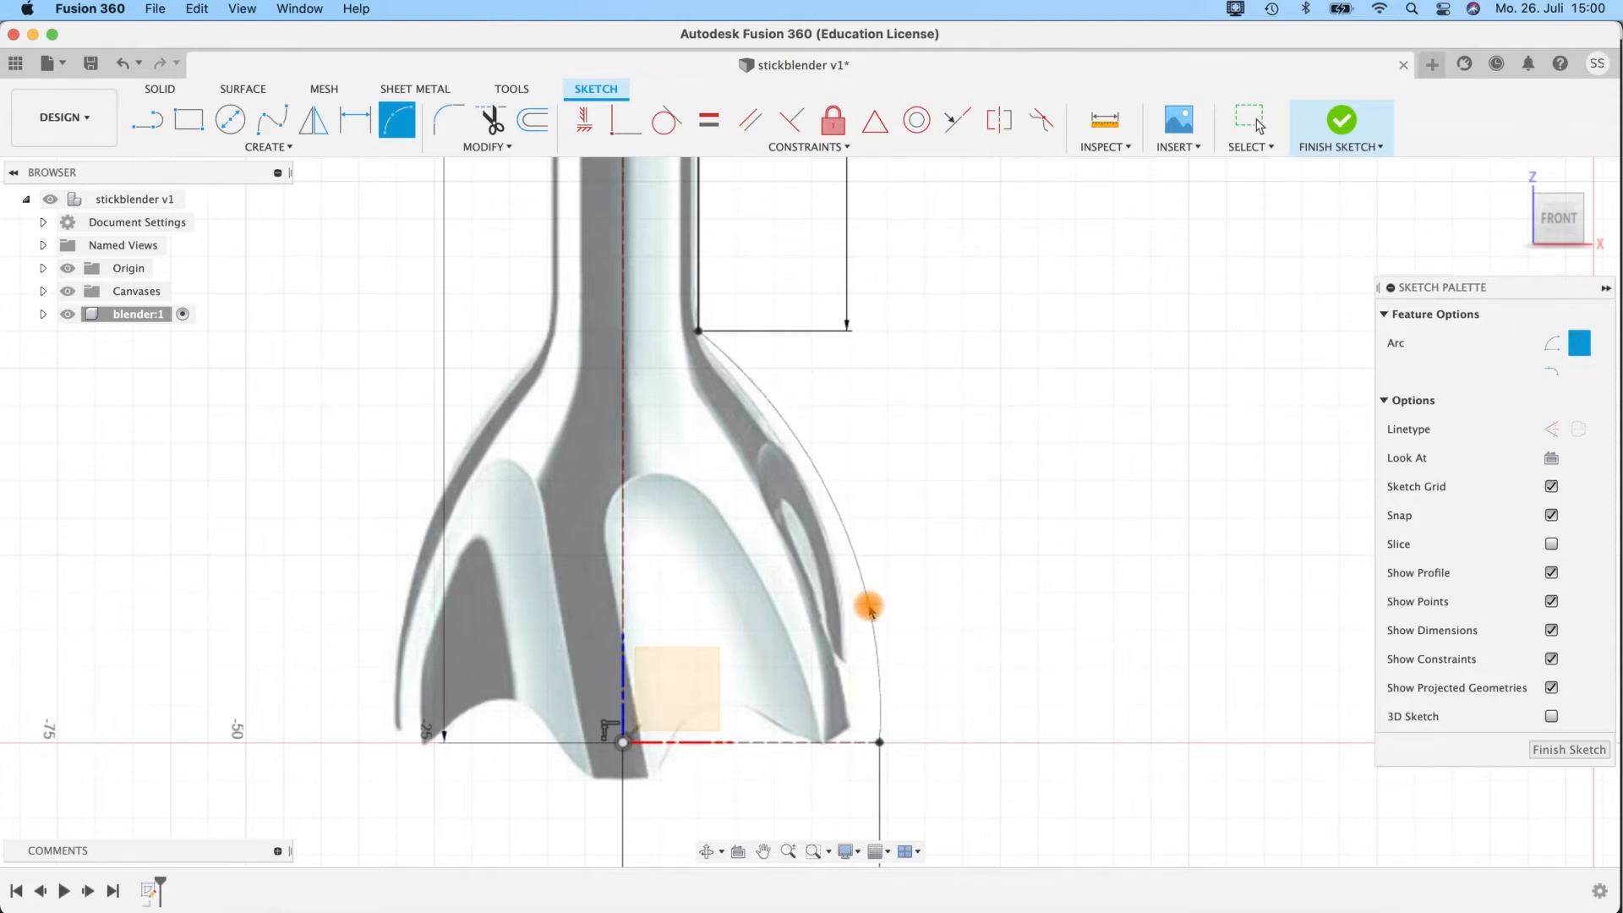
scroll(867, 606, up, 5)
middle_drag(868, 605, 850, 387)
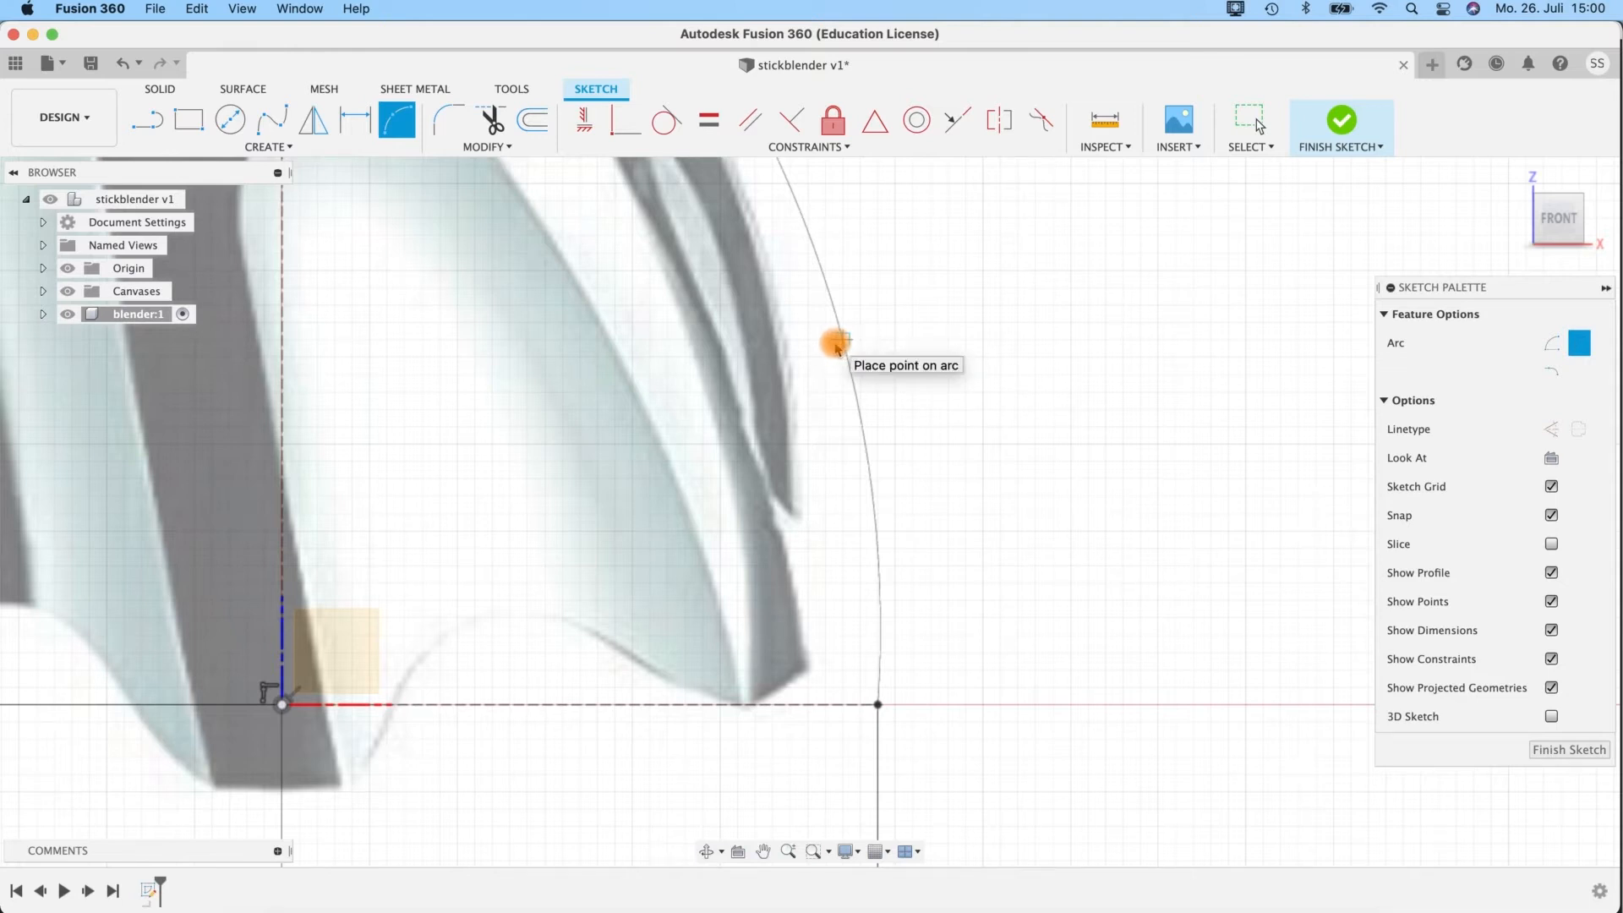
click(829, 340)
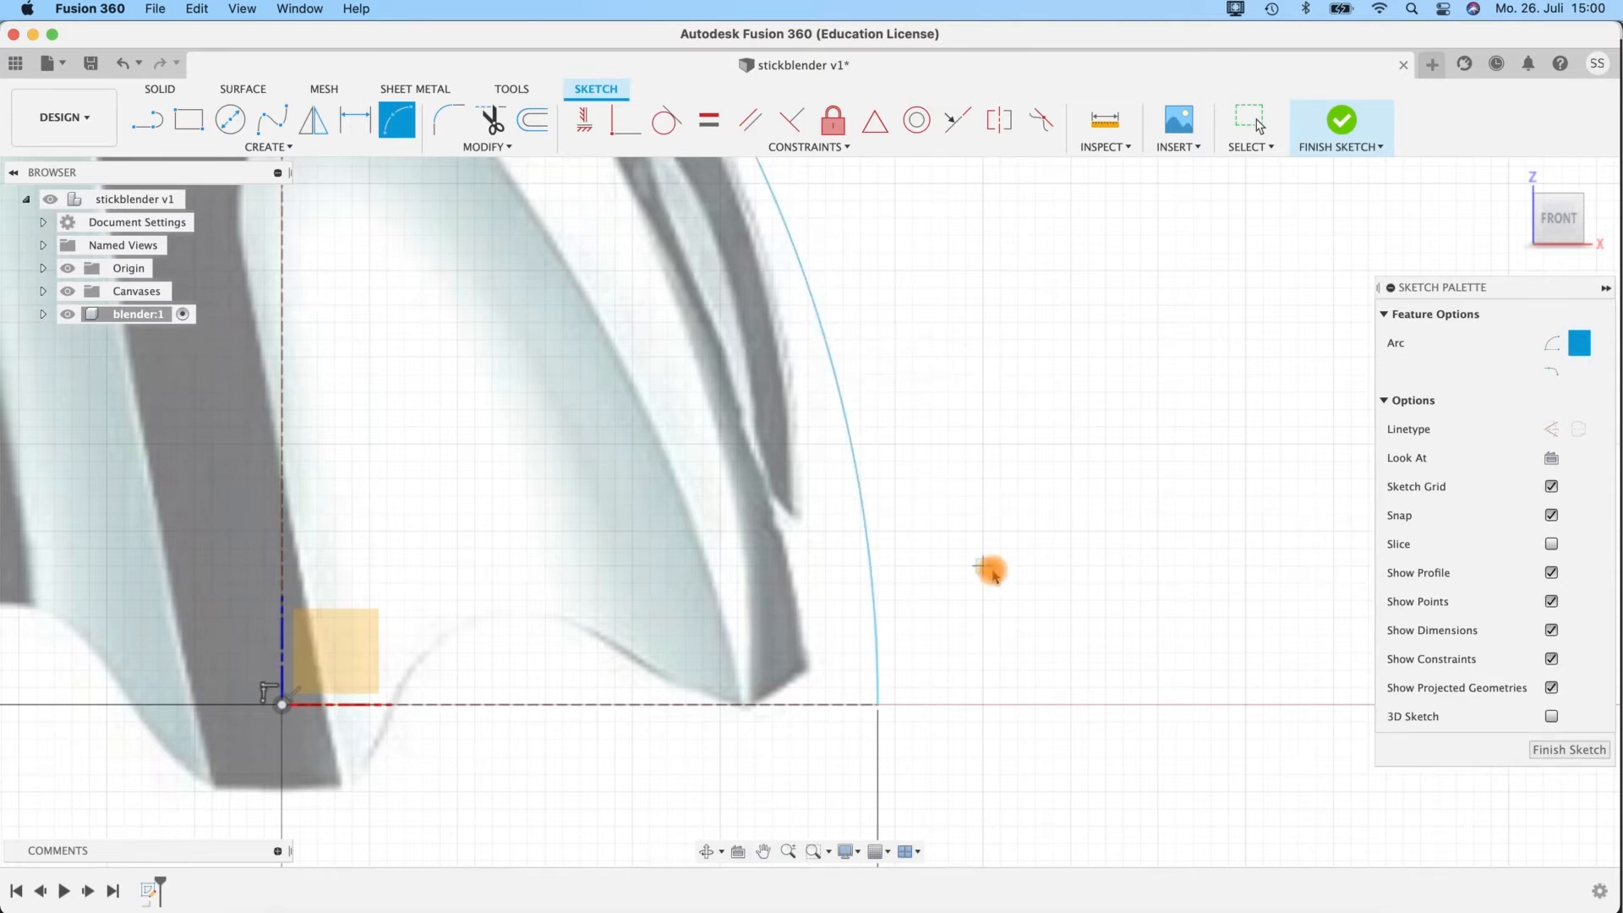
Fillet the corner between the 115 mm shaft line and the bell arc with a 10 mm radius.
scroll(989, 567, down, 3)
mouse_move(936, 382)
middle_down()
mouse_move(961, 364)
mouse_move(982, 445)
mouse_move(967, 370)
mouse_move(982, 445)
mouse_move(972, 625)
middle_up()
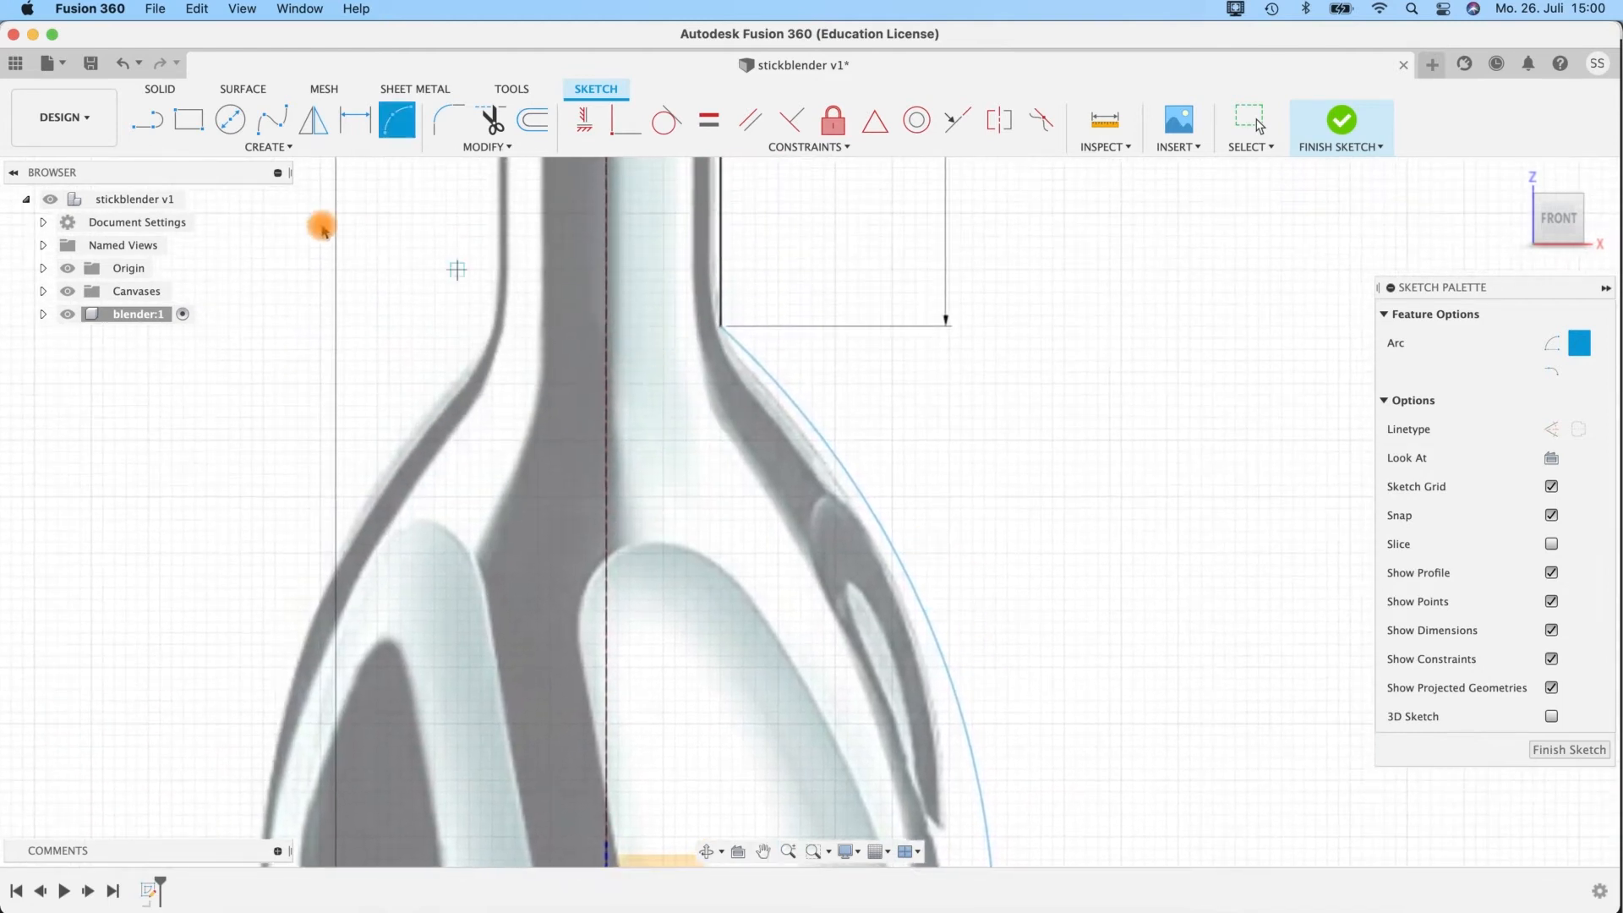
click(447, 120)
click(716, 328)
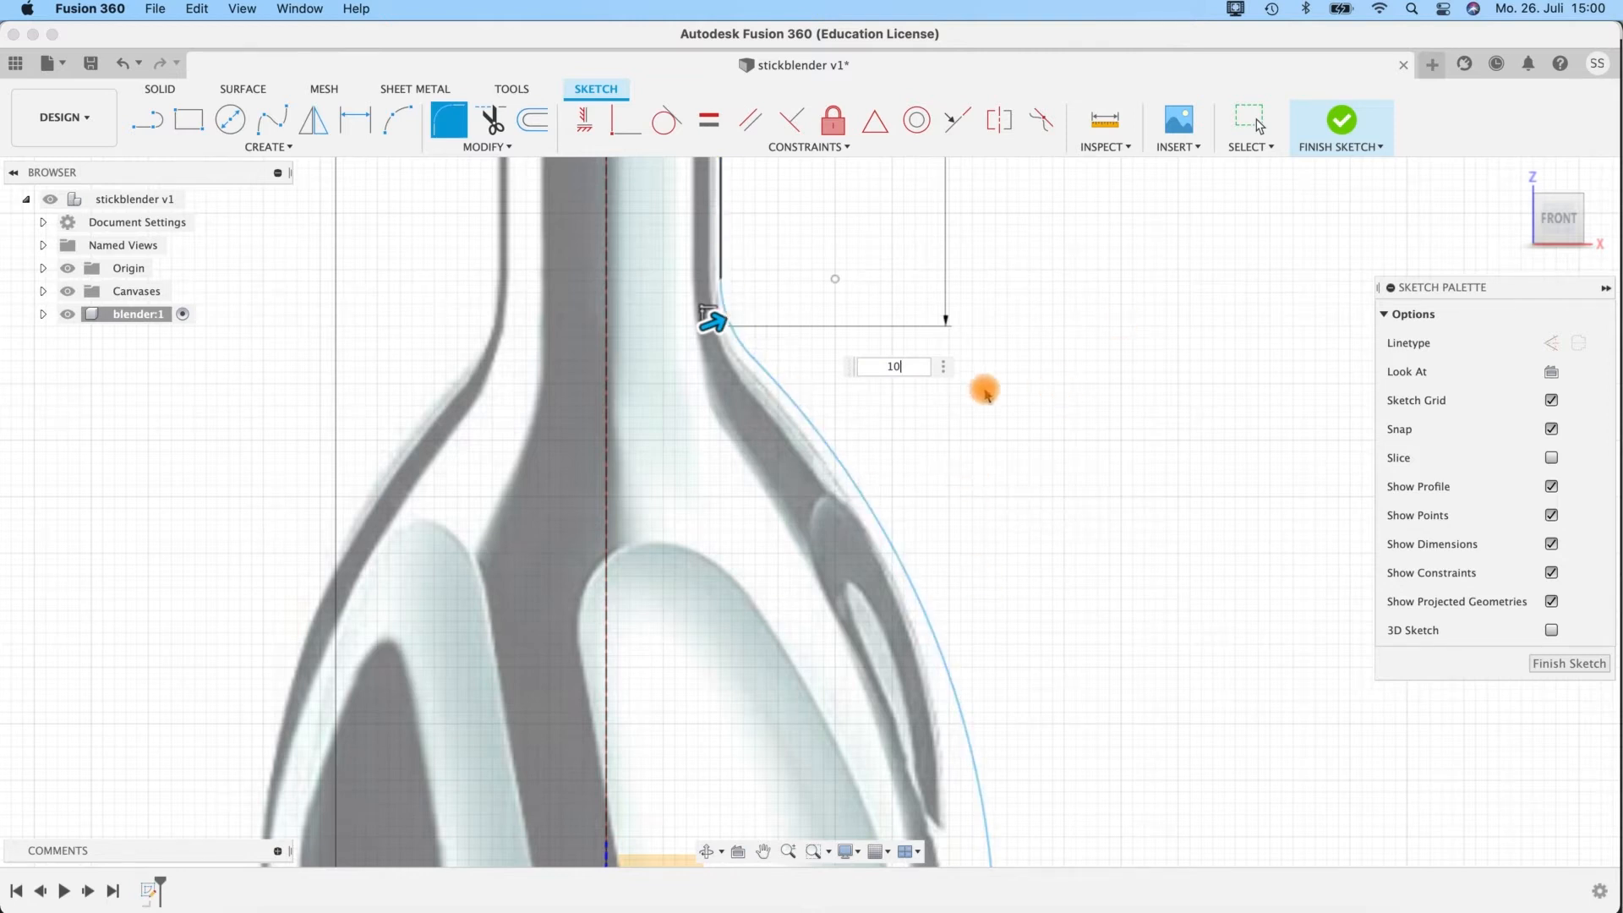
scroll(1008, 435, up, 3)
scroll(1010, 438, down, 6)
Turn the 10 mm horizontal line at the top of the shaft into a construction line.
mouse_move(1027, 399)
middle_down()
mouse_move(1040, 468)
mouse_move(1000, 873)
mouse_move(950, 638)
mouse_move(917, 296)
middle_up()
drag(915, 297, 952, 465)
middle_drag(953, 465, 973, 679)
middle_drag(981, 453, 978, 648)
click(794, 318)
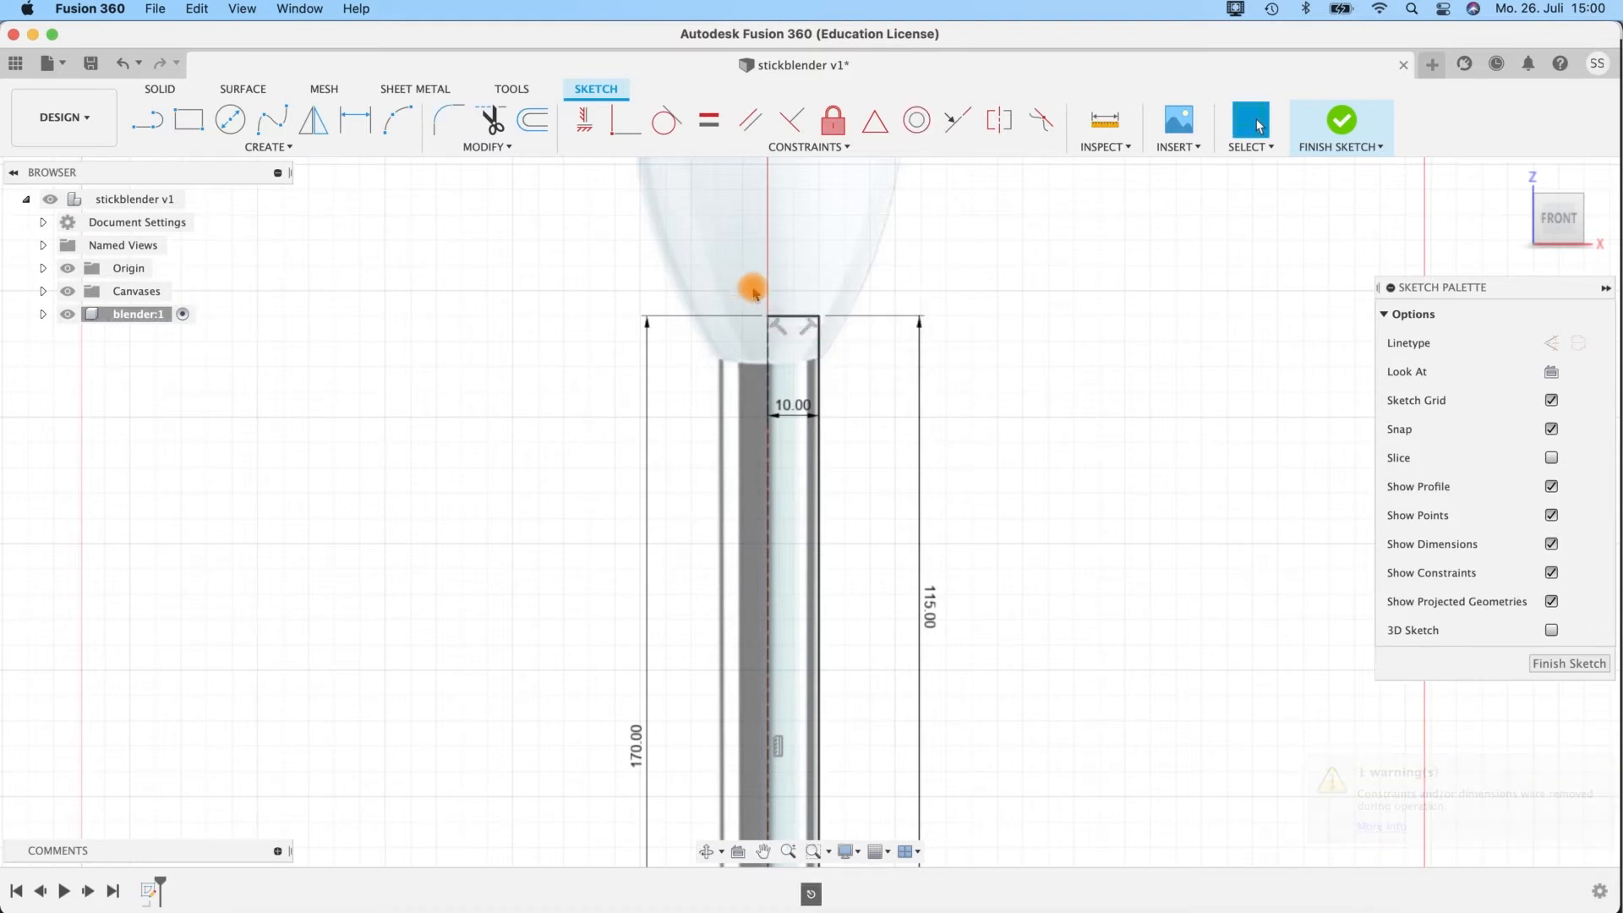
key(Escape)
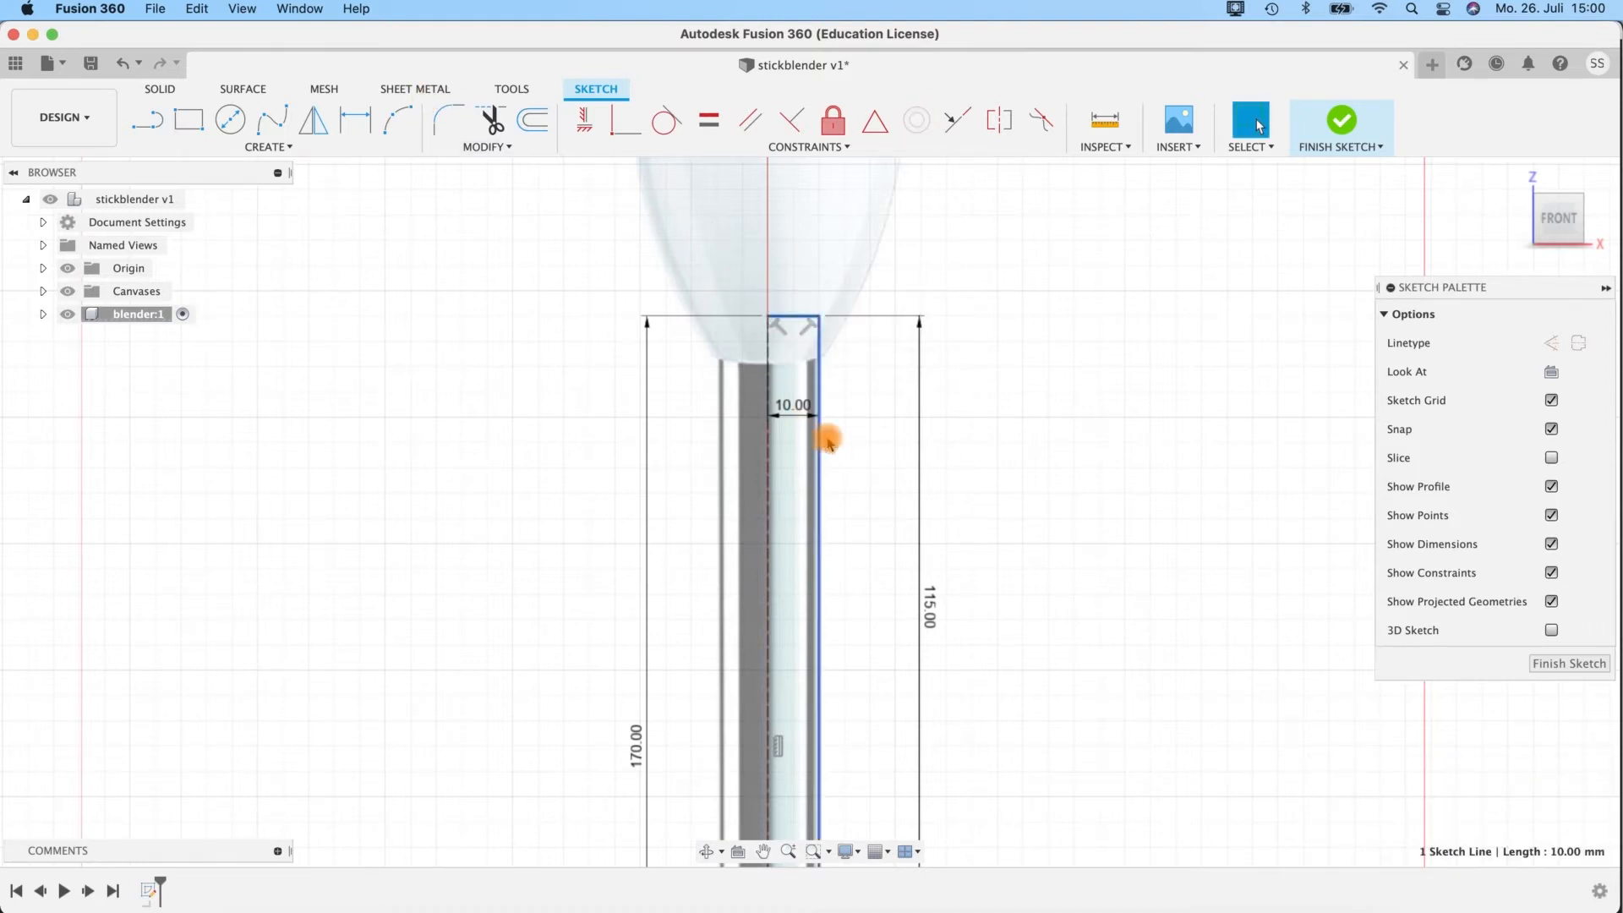
key(x)
Finish the blender profile sketch.
middle_drag(966, 534, 863, 144)
middle_drag(728, 192, 778, 651)
middle_drag(770, 322, 766, 131)
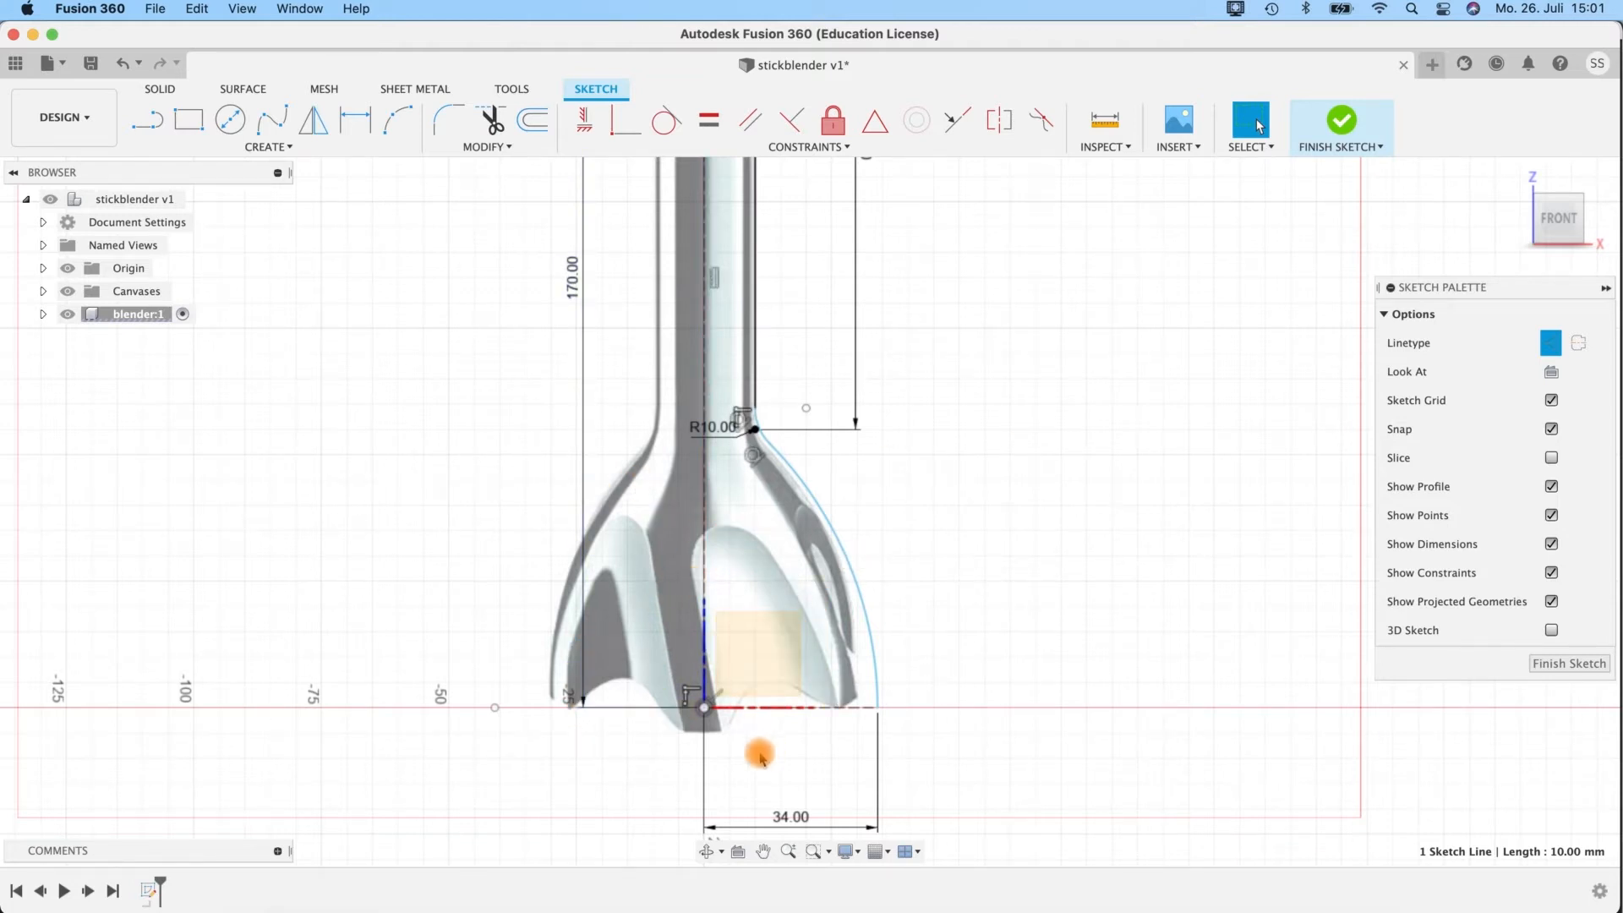
click(1342, 127)
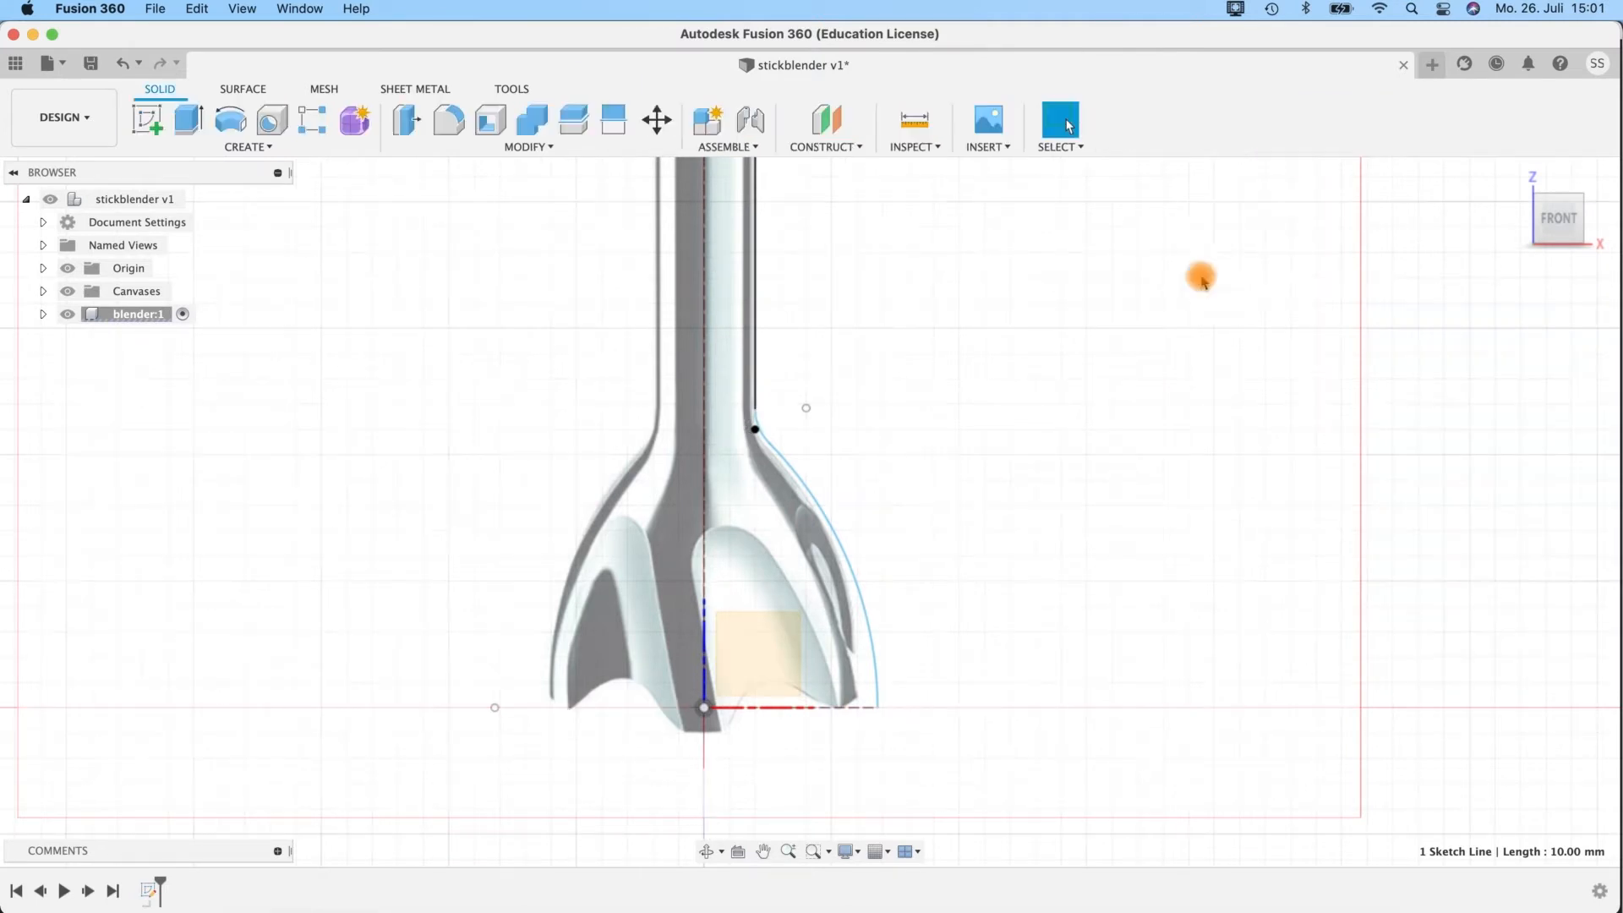
Create a form feature in the blender component for T-Spline modelling.
scroll(1099, 341, down, 4)
shift+middle_drag(1046, 348, 1012, 378)
middle_drag(1043, 300, 935, 580)
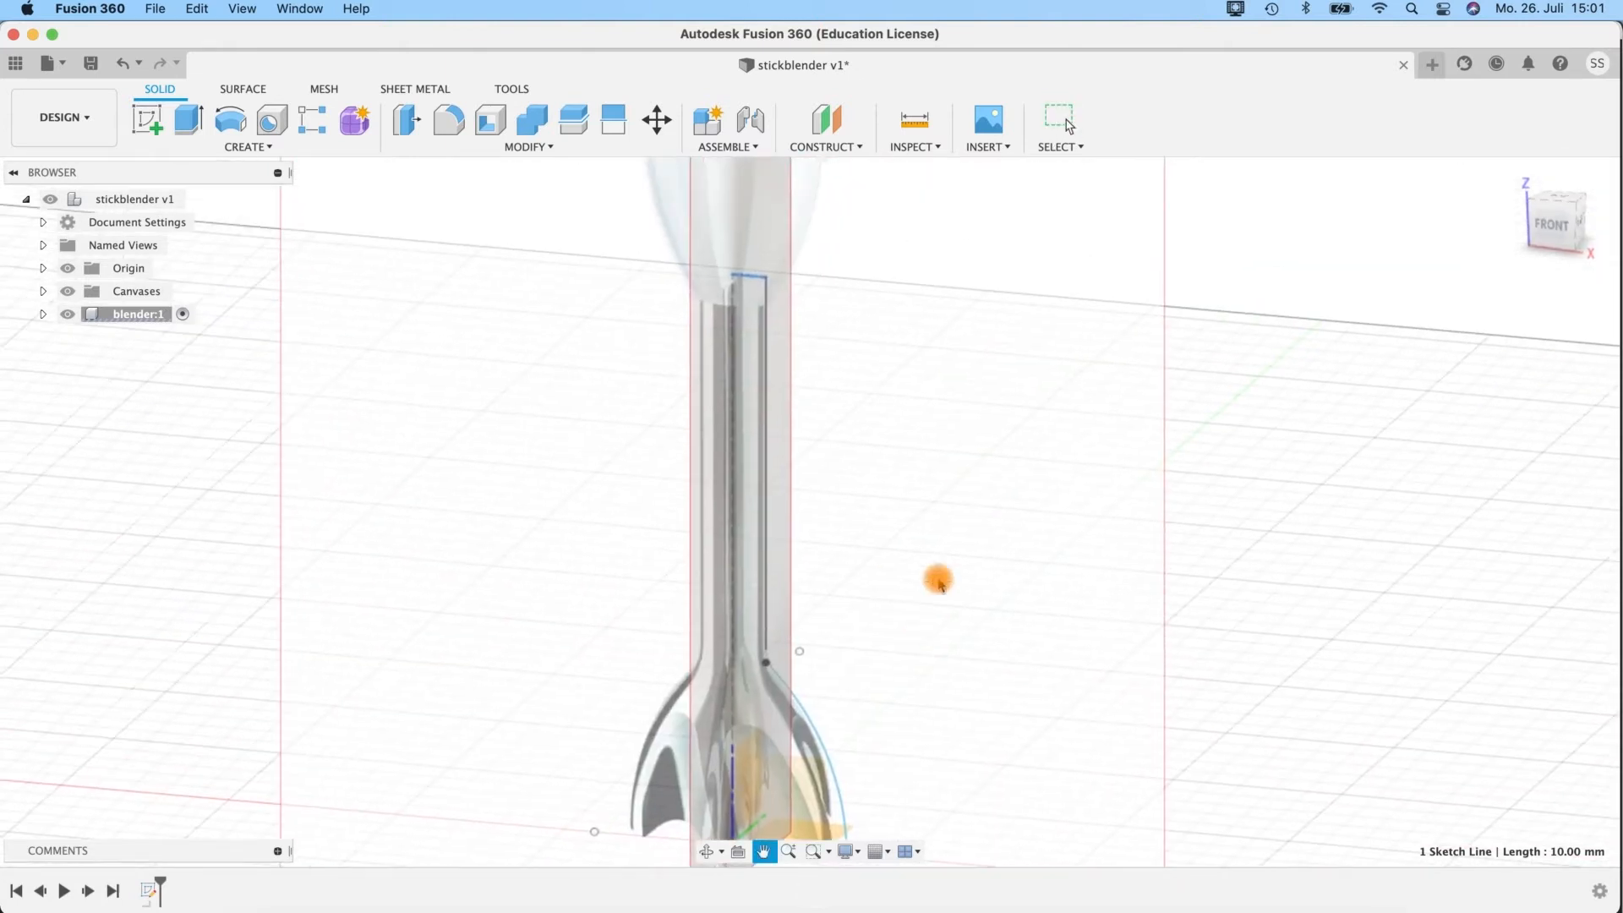
click(243, 89)
click(174, 89)
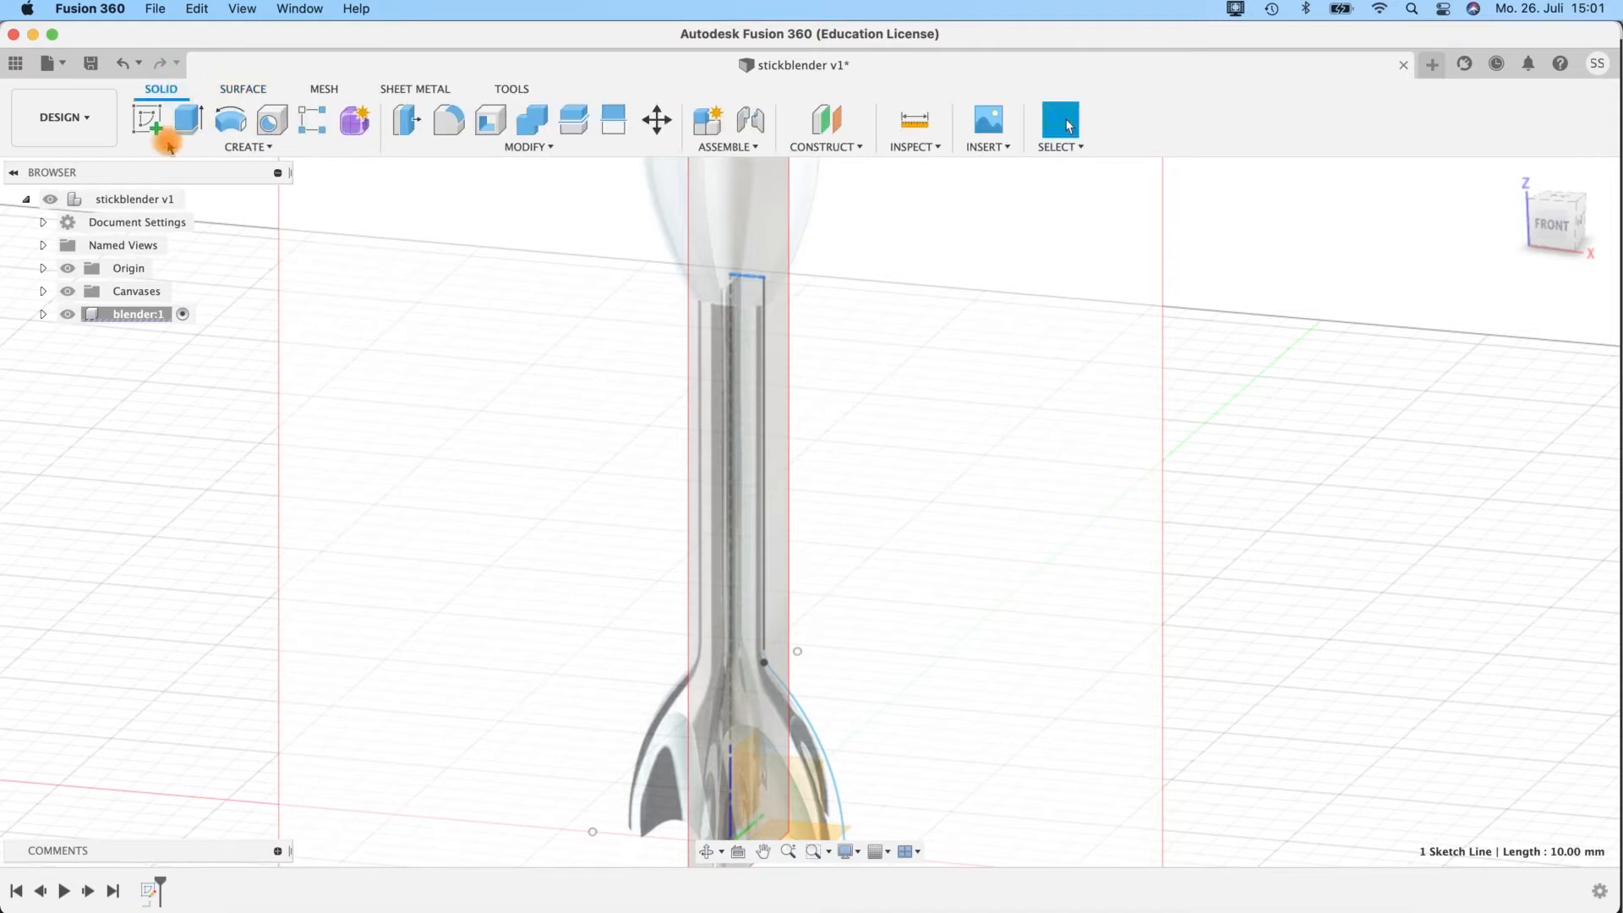
click(356, 127)
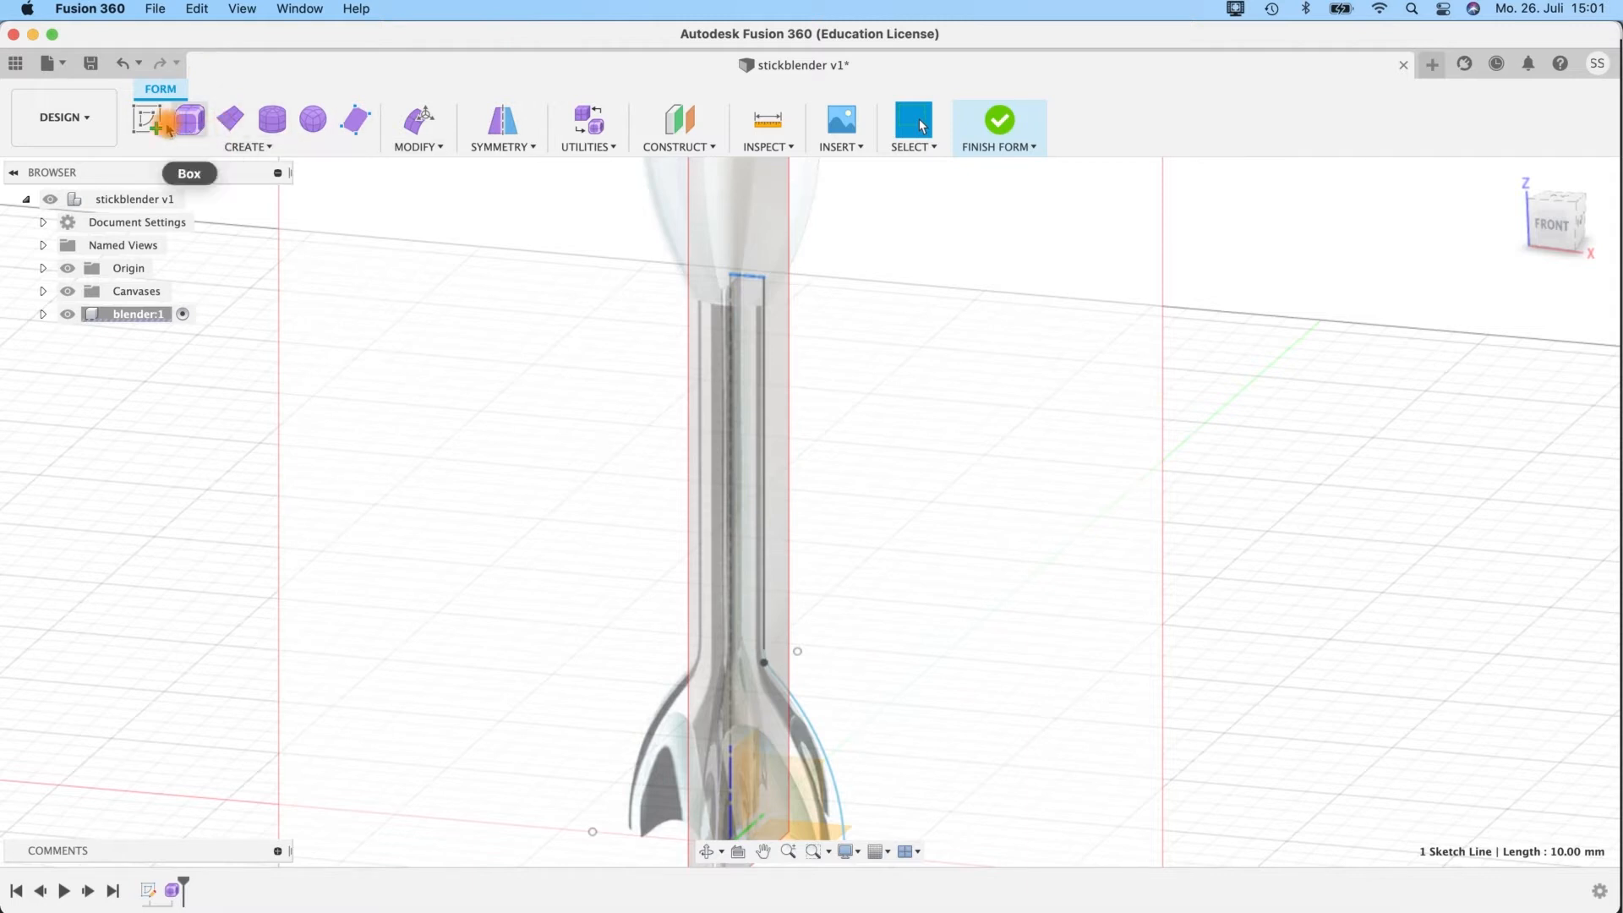
Revolve the shaft and bell profile chain fully around the vertical centre line as a T-Spline body.
click(254, 147)
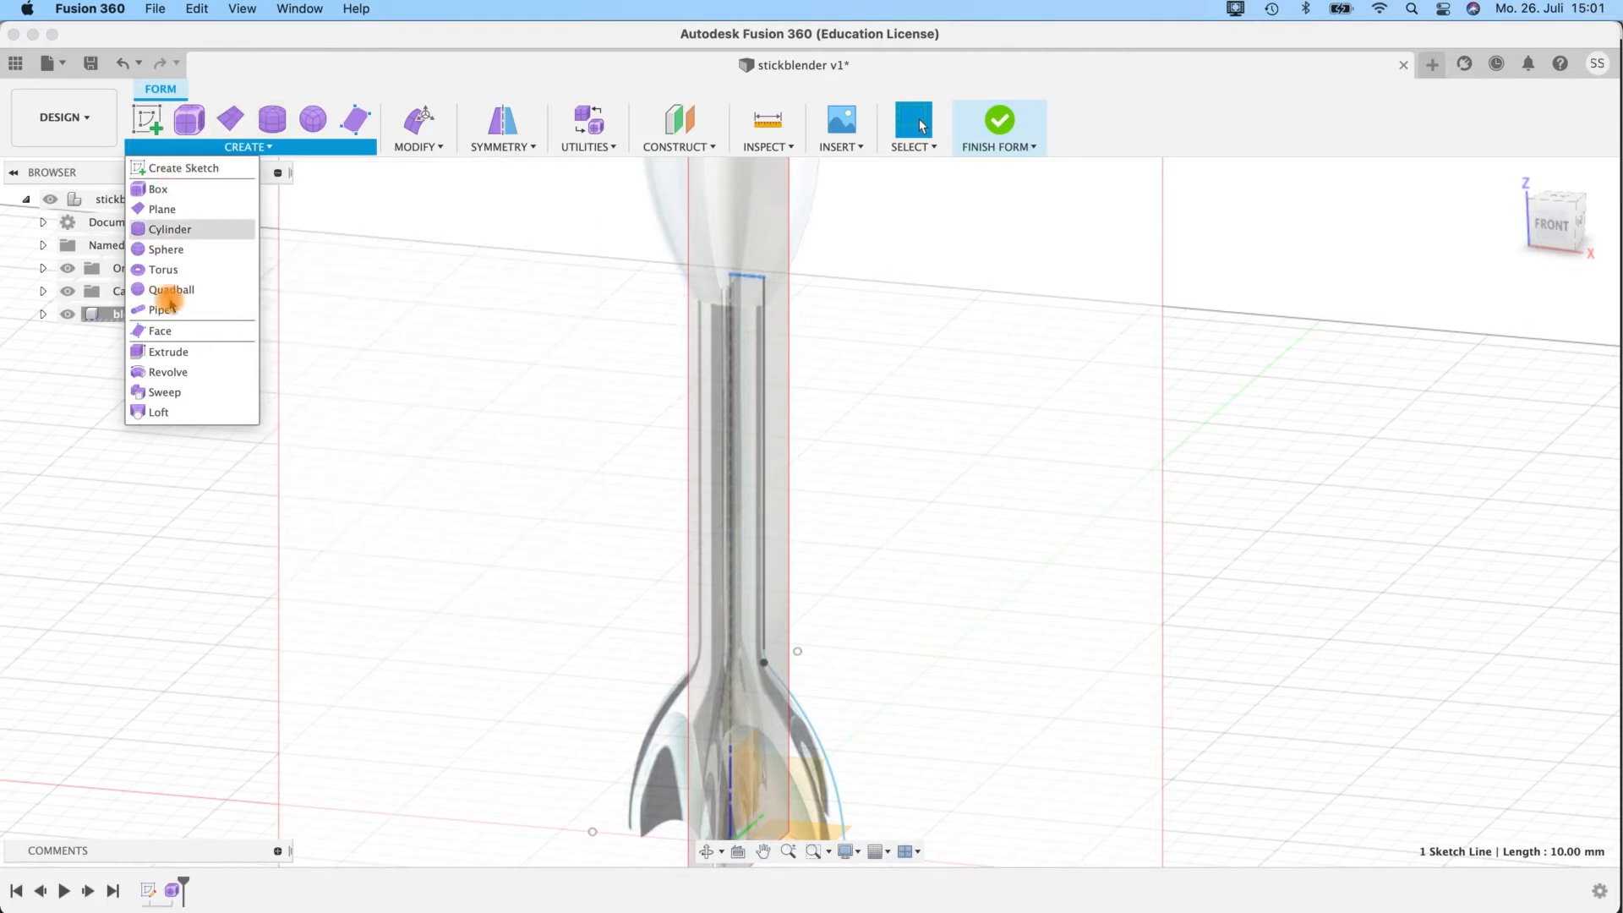
click(171, 373)
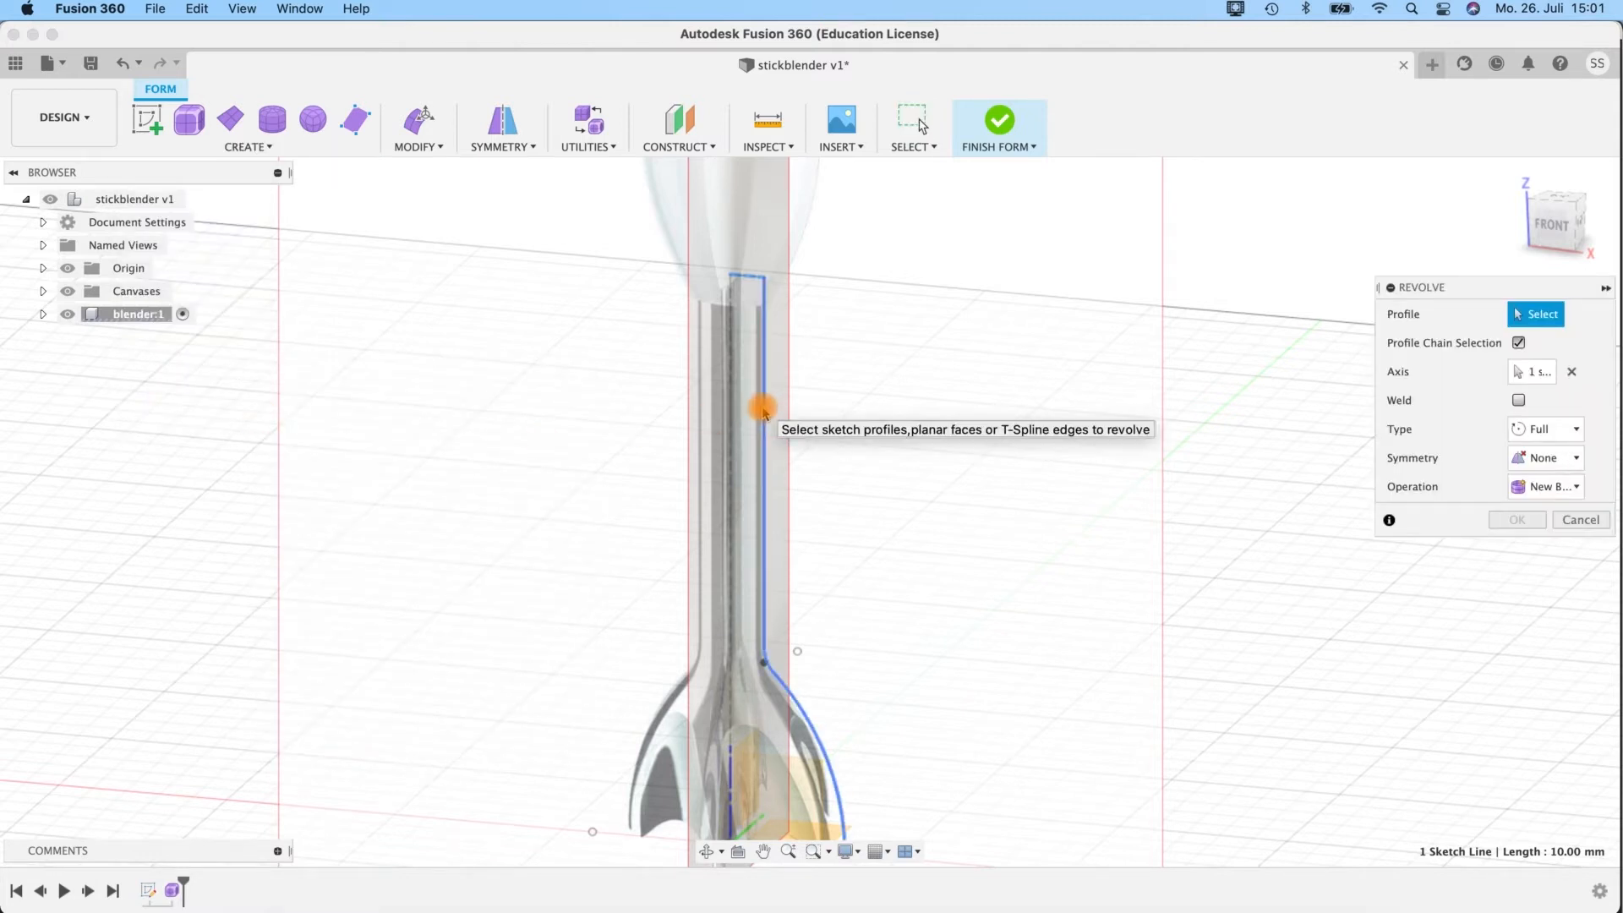
click(761, 432)
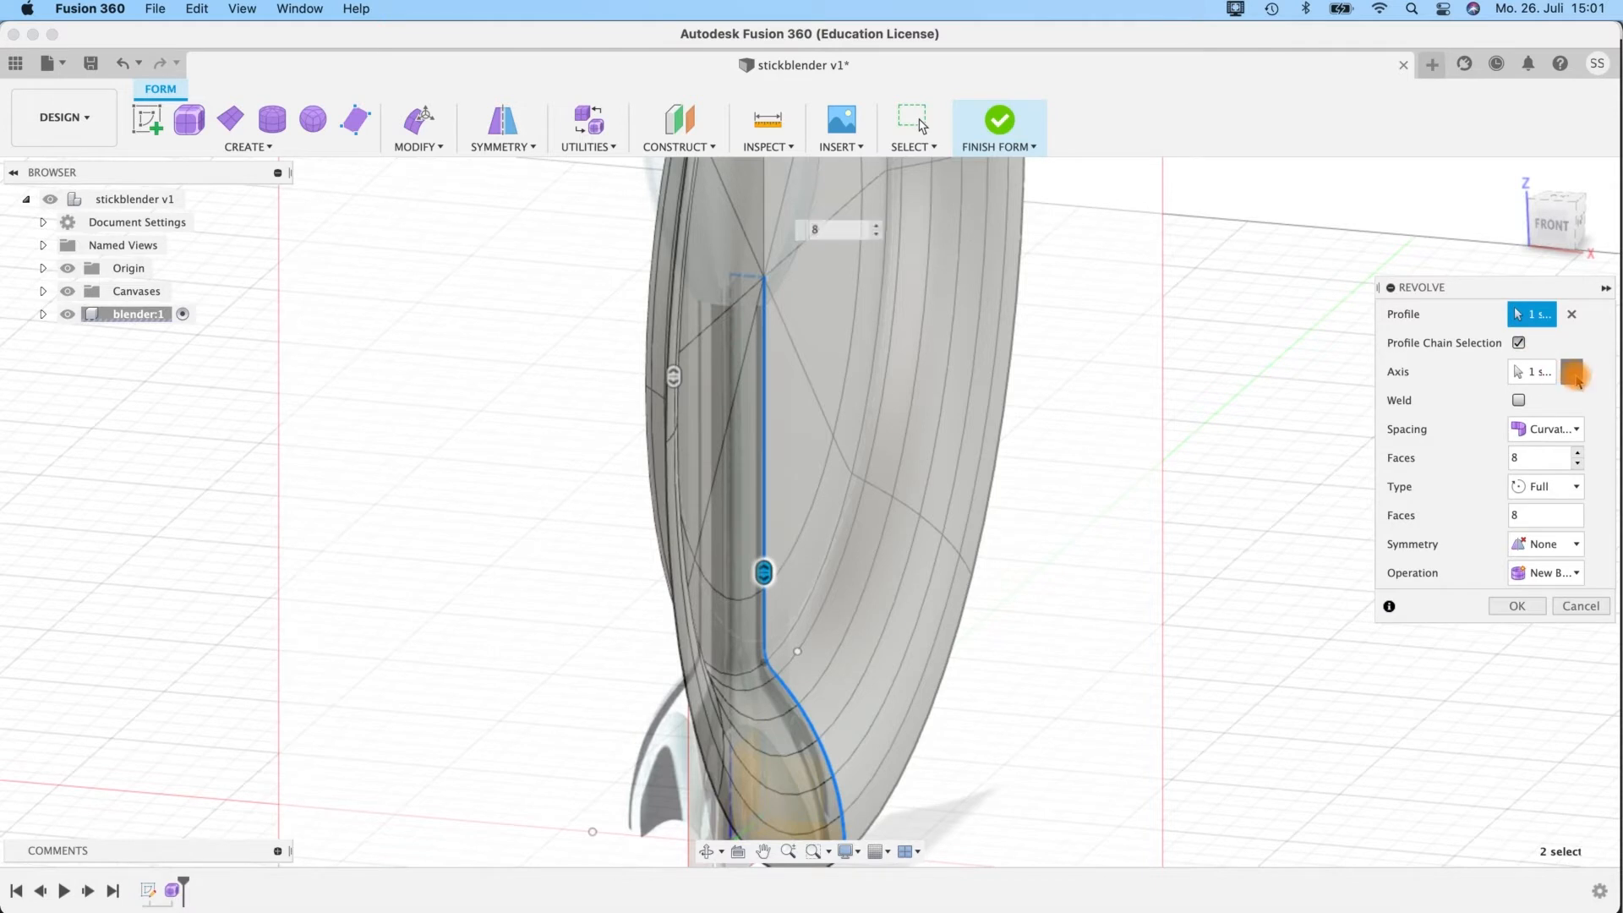
click(1573, 374)
mouse_move(892, 464)
shift+middle_down()
mouse_move(837, 434)
mouse_move(905, 565)
mouse_move(956, 405)
shift+middle_up()
click(728, 388)
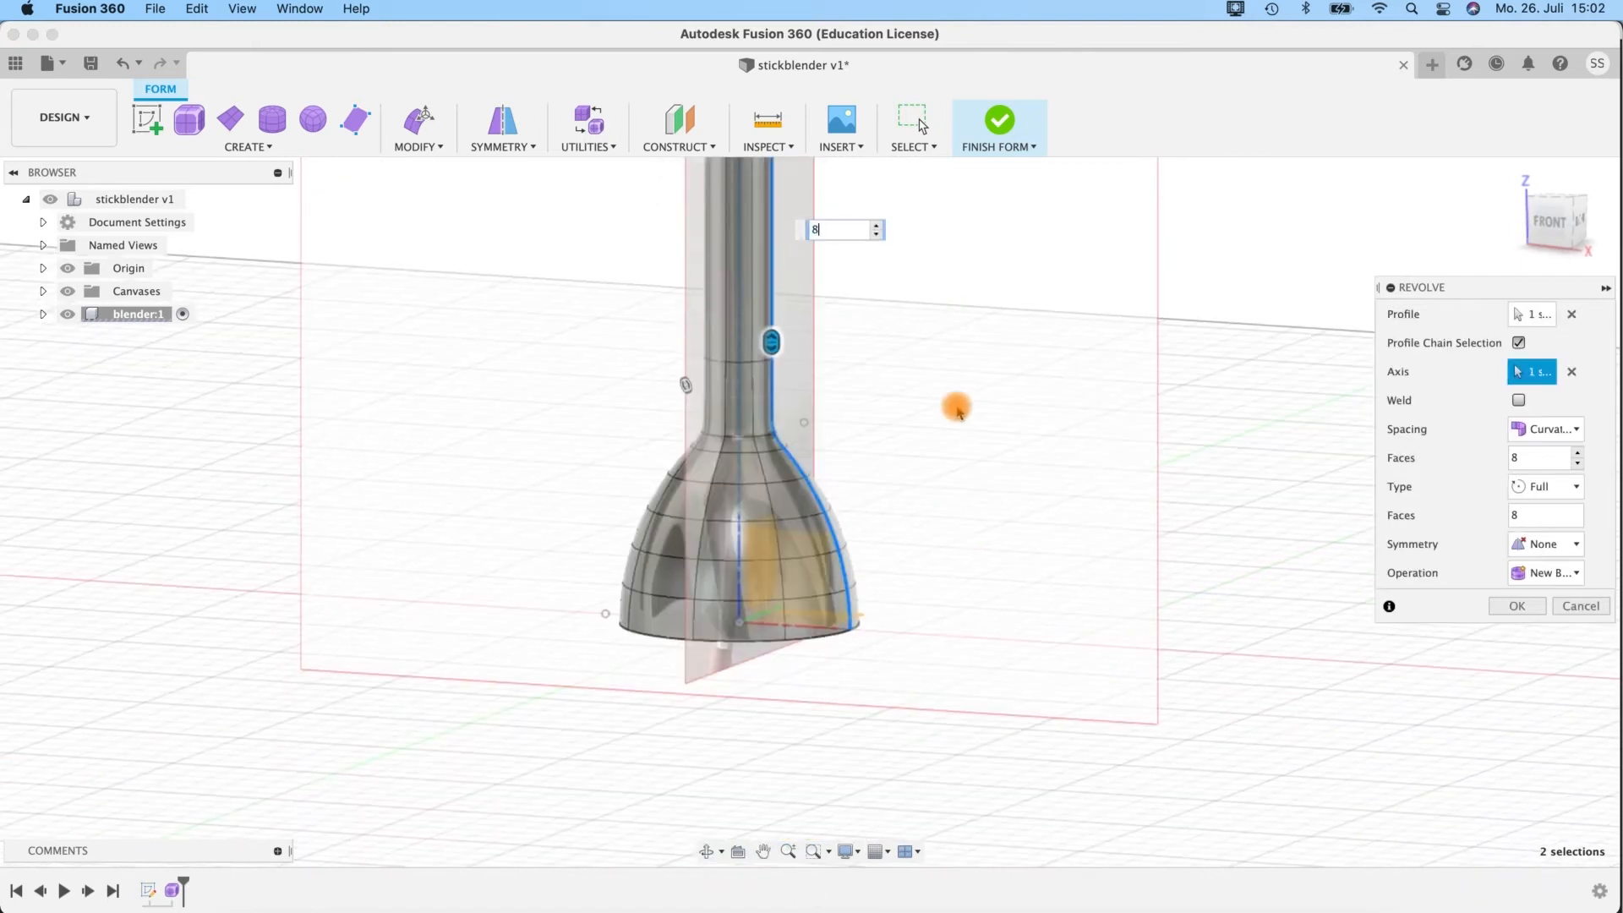
scroll(956, 407, up, 5)
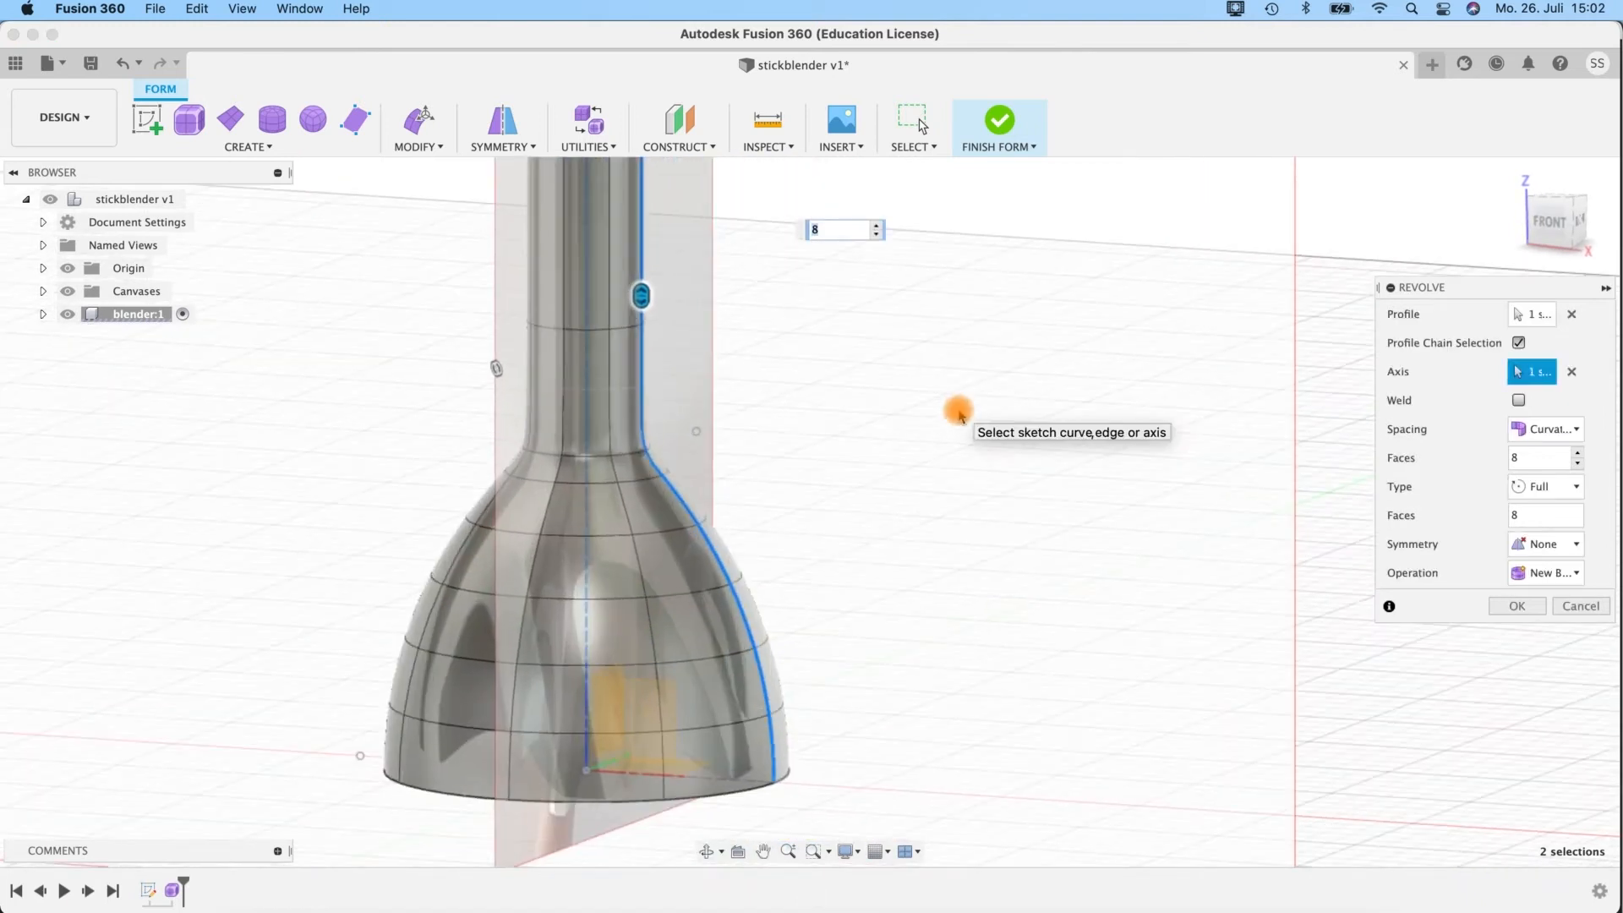
Hide the front and side reference canvases to expose the revolve preview.
click(43, 291)
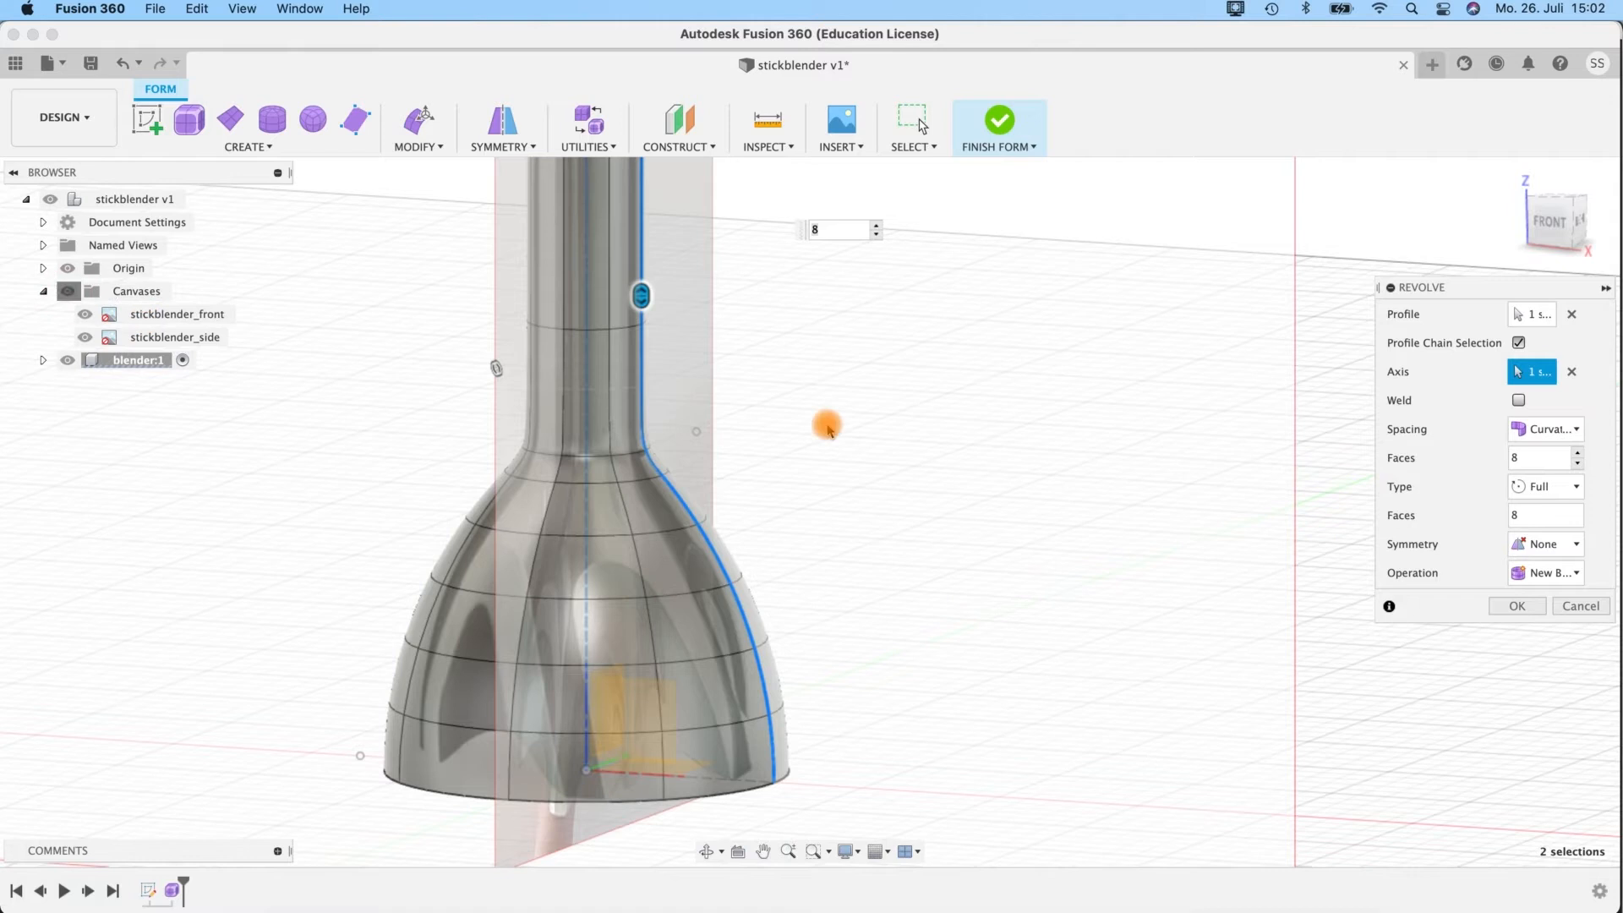
shift+middle_drag(779, 436, 861, 426)
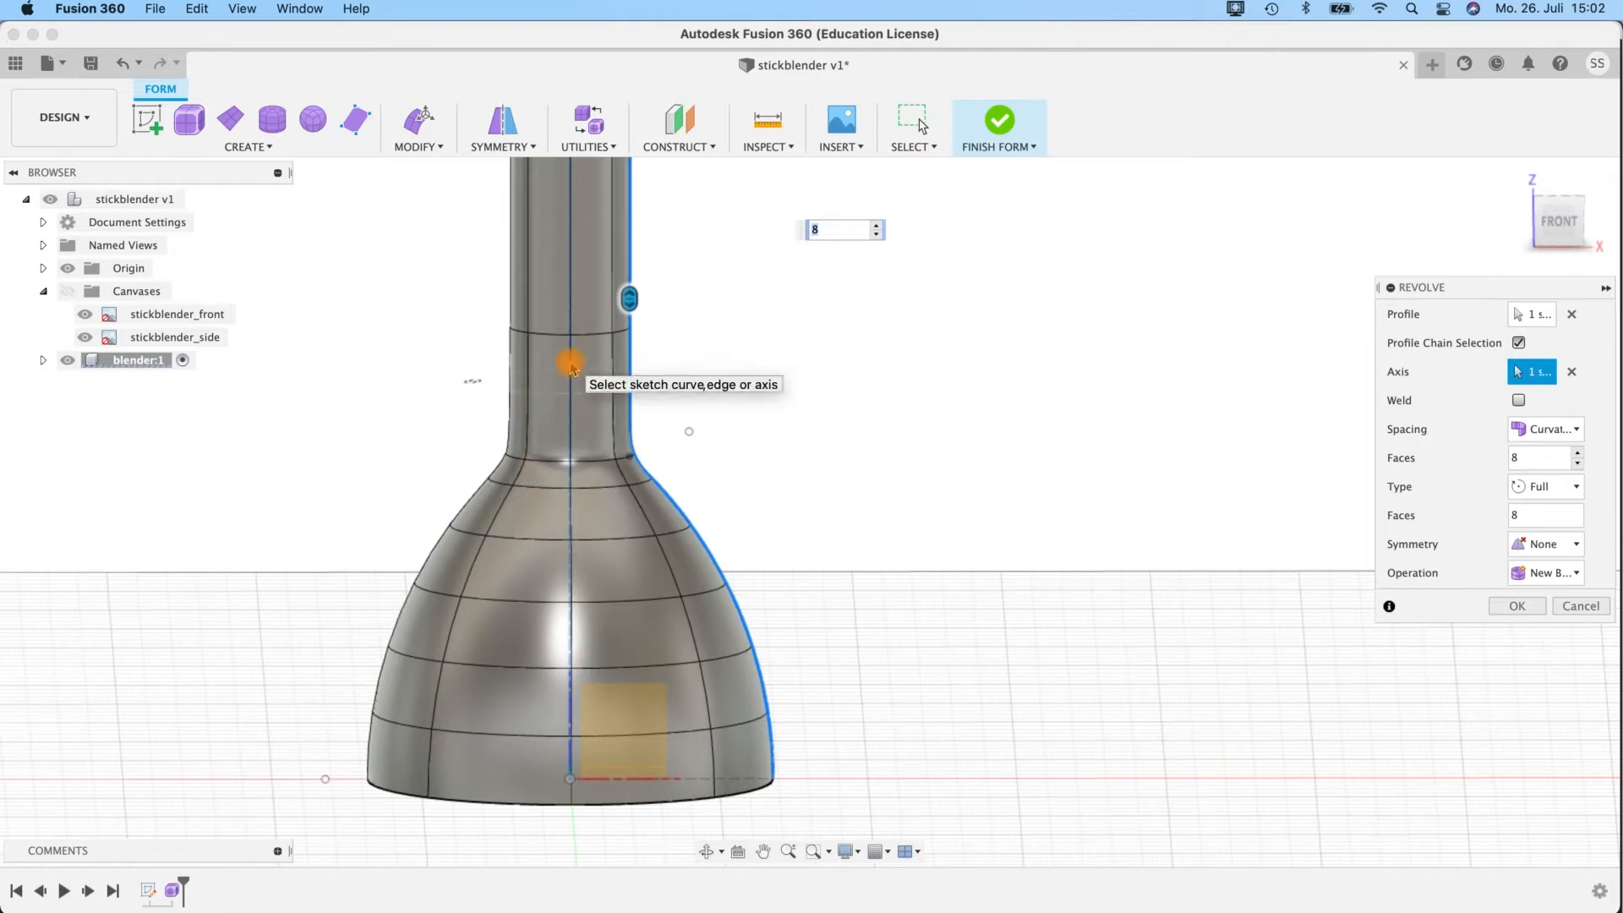
scroll(706, 524, down, 3)
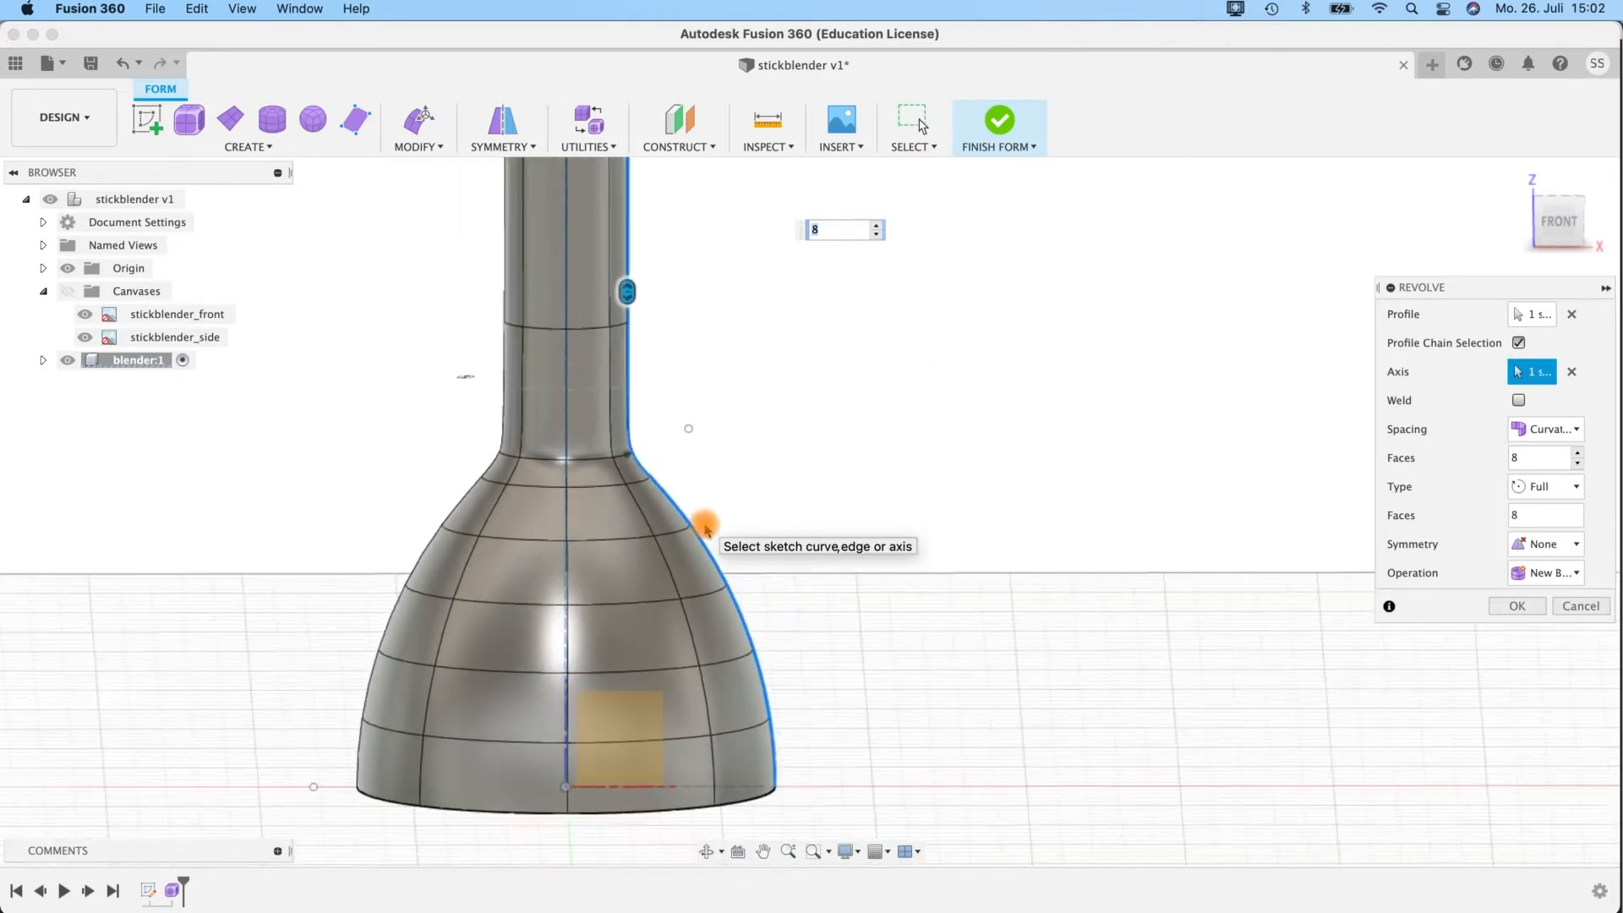
middle_drag(743, 377, 854, 482)
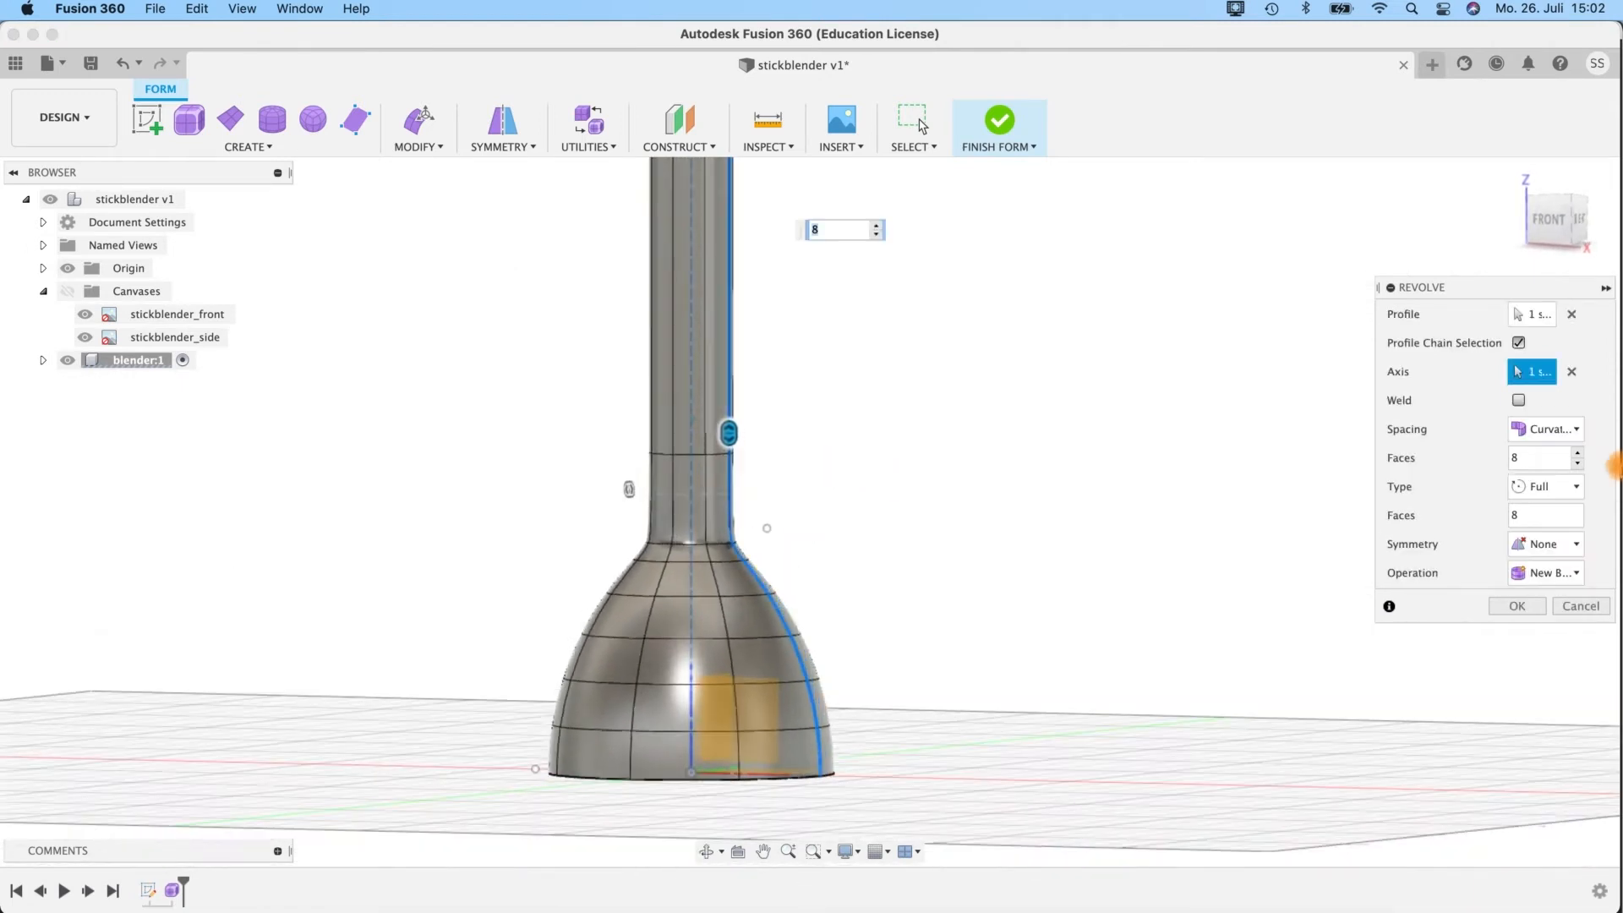
shift+middle_drag(815, 423, 854, 418)
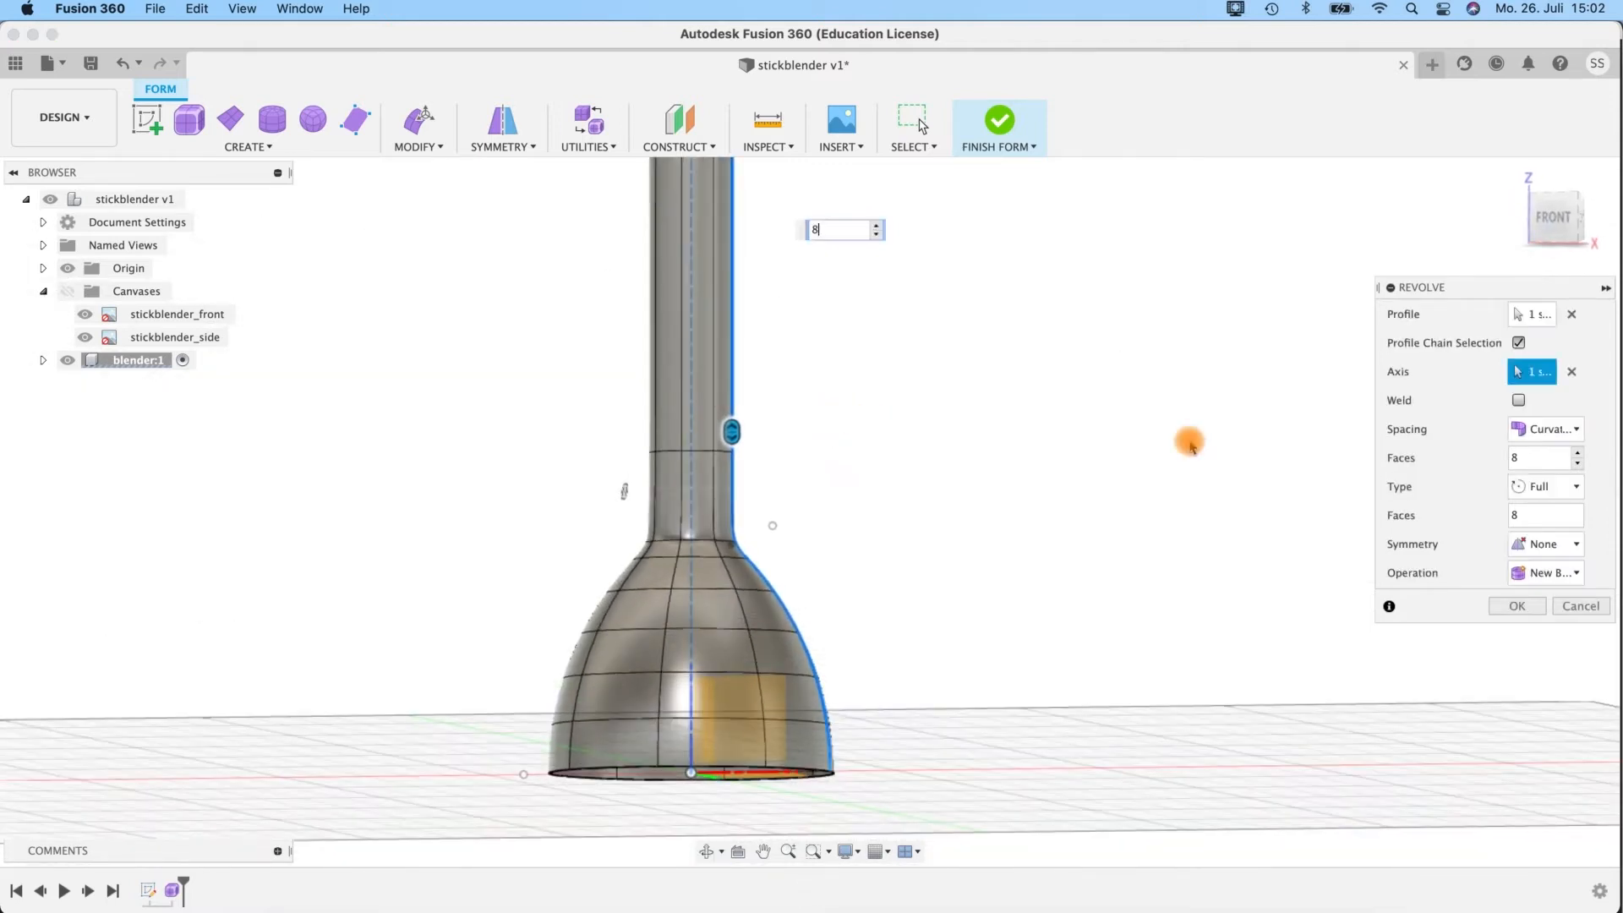
Try reducing the number of faces along the revolved profile to 3.
click(1577, 465)
click(1578, 466)
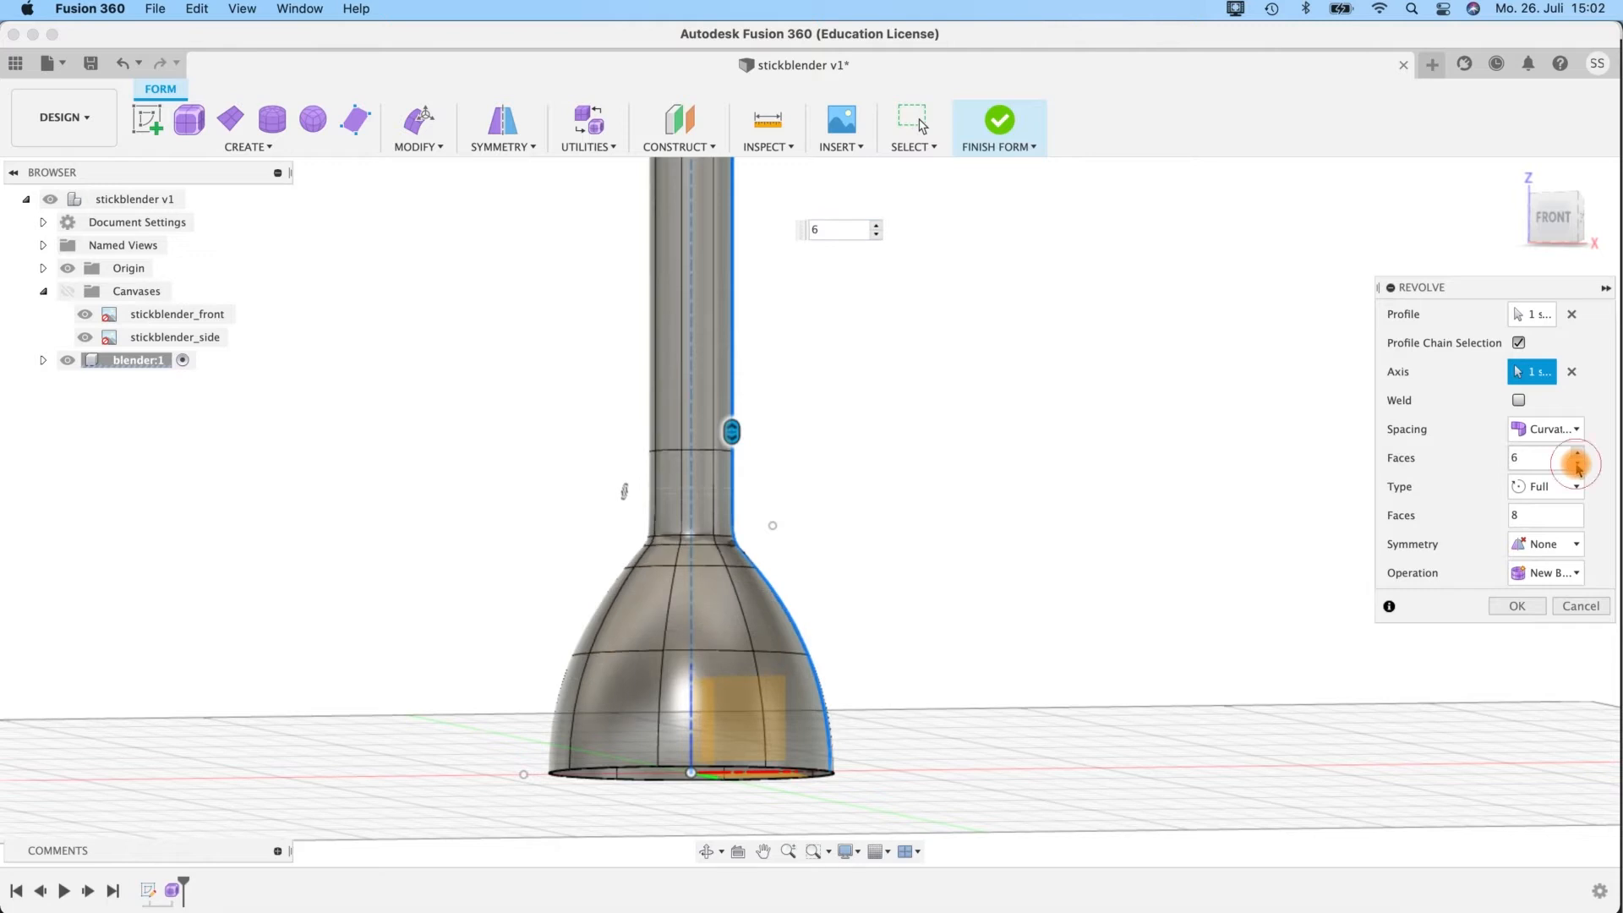
click(1577, 454)
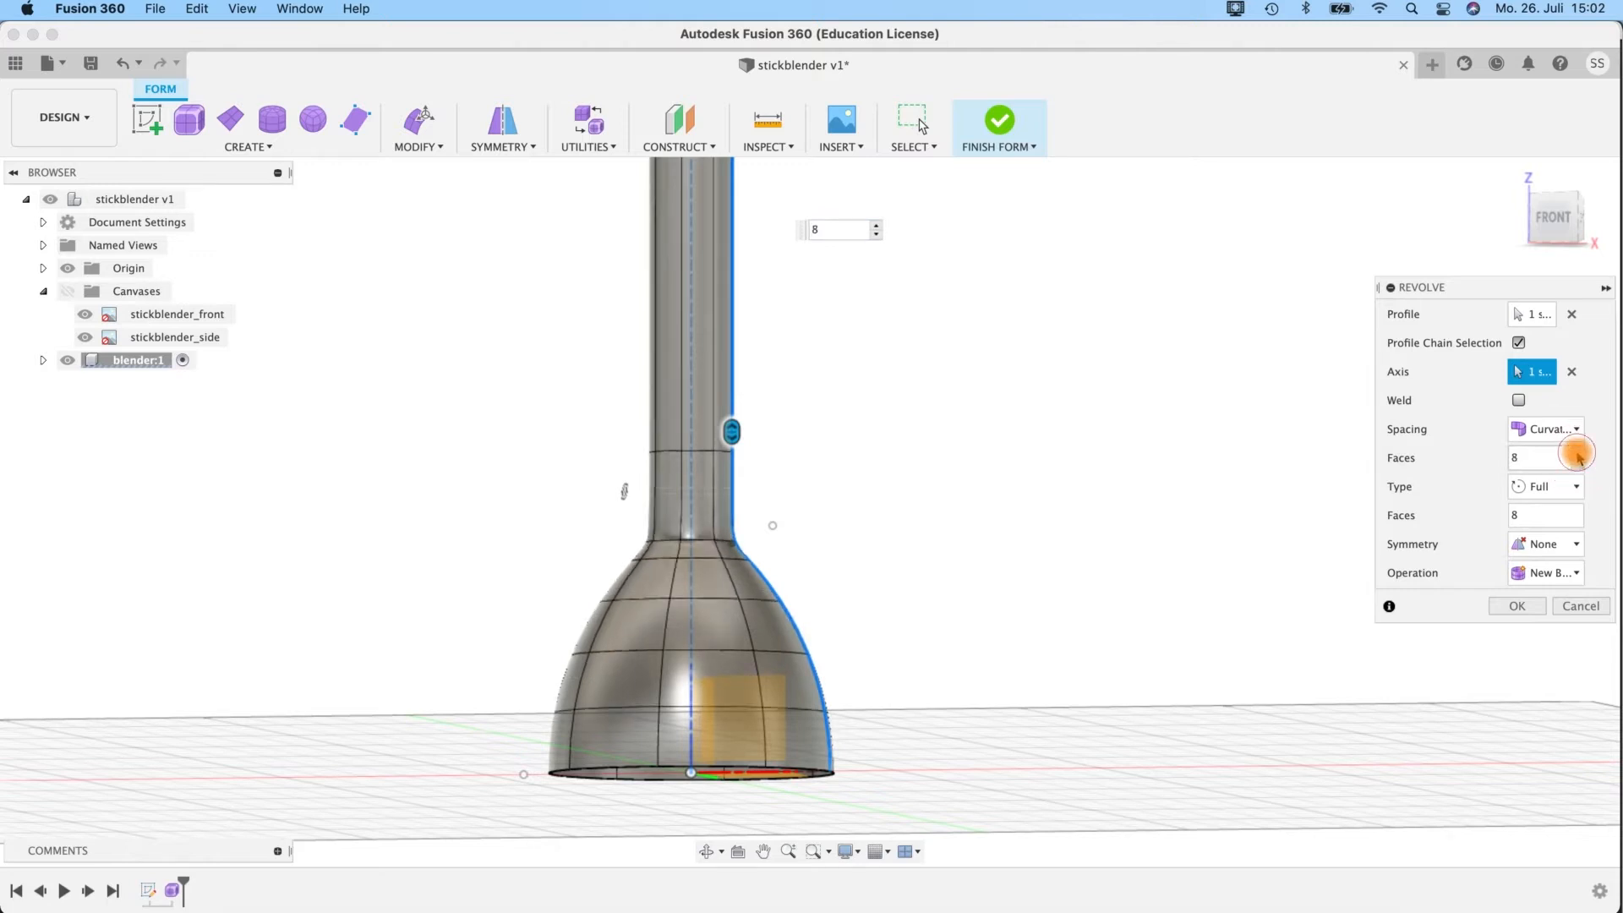
click(1578, 466)
click(1578, 466)
click(1578, 466)
click(1577, 466)
click(1577, 466)
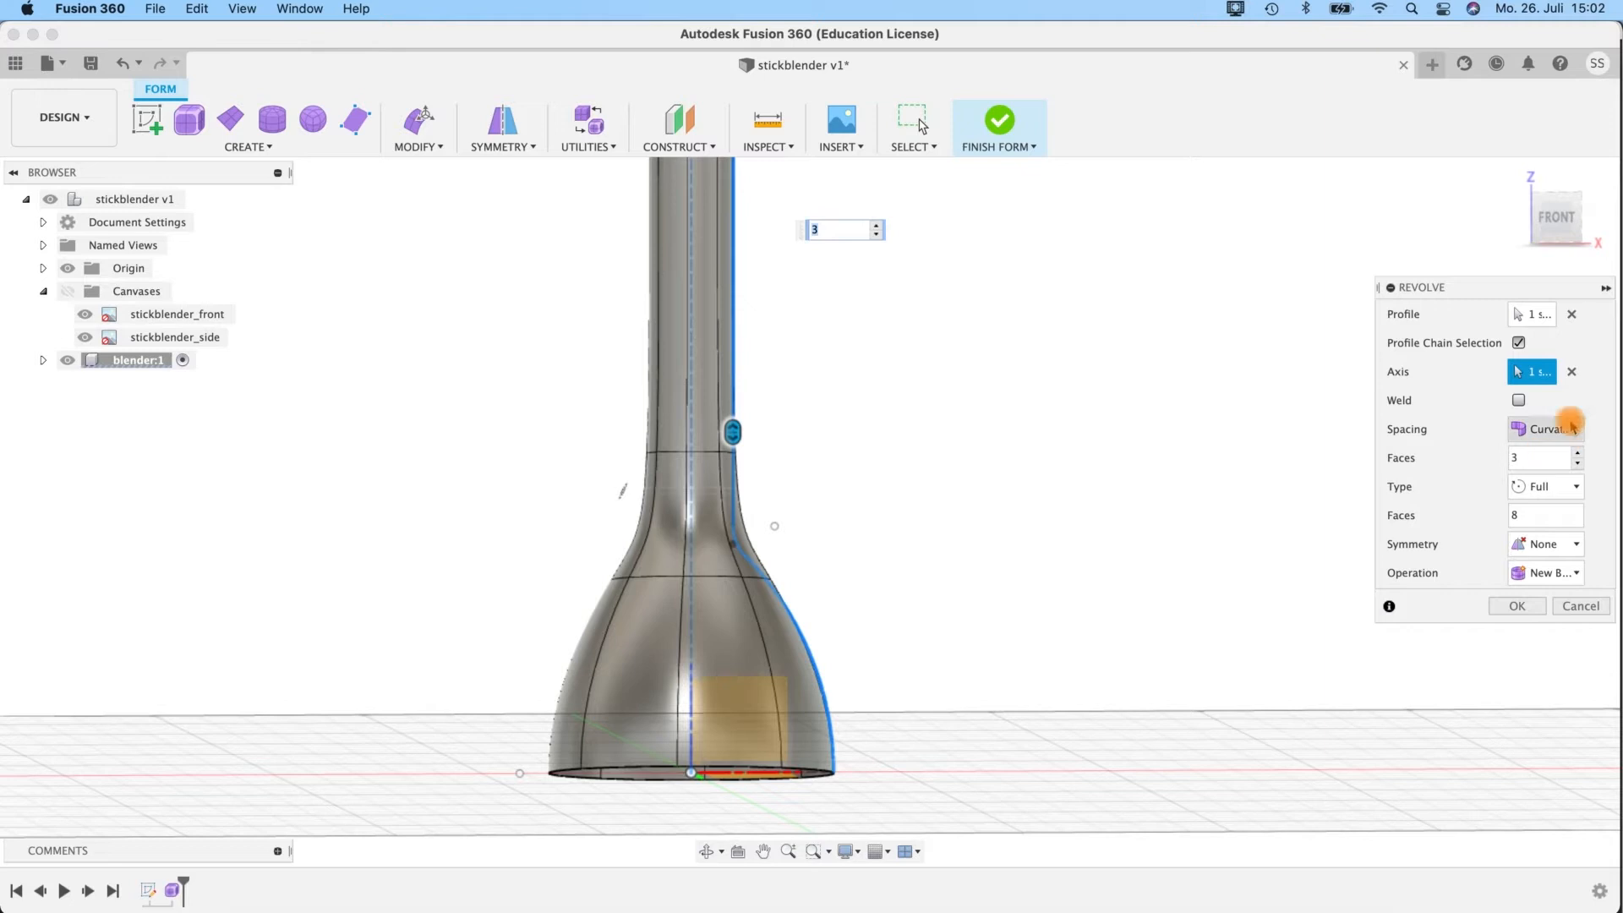
Set the number of faces along the revolved profile to 7, judging the shape from the front view.
click(1558, 224)
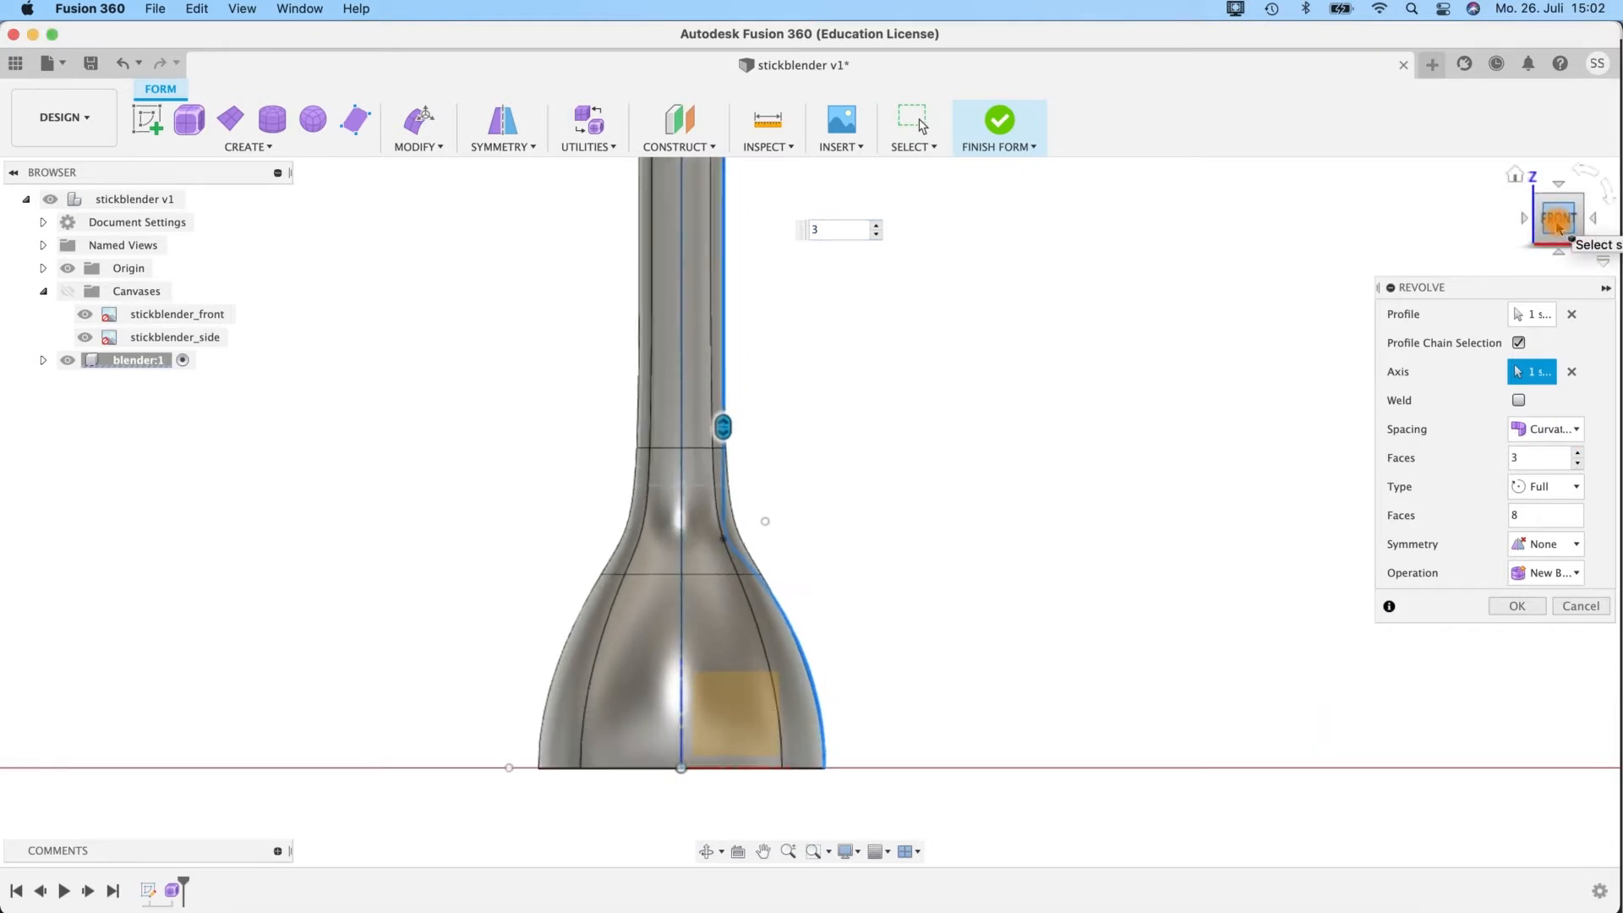
click(1576, 457)
click(1576, 457)
click(1576, 457)
click(1576, 457)
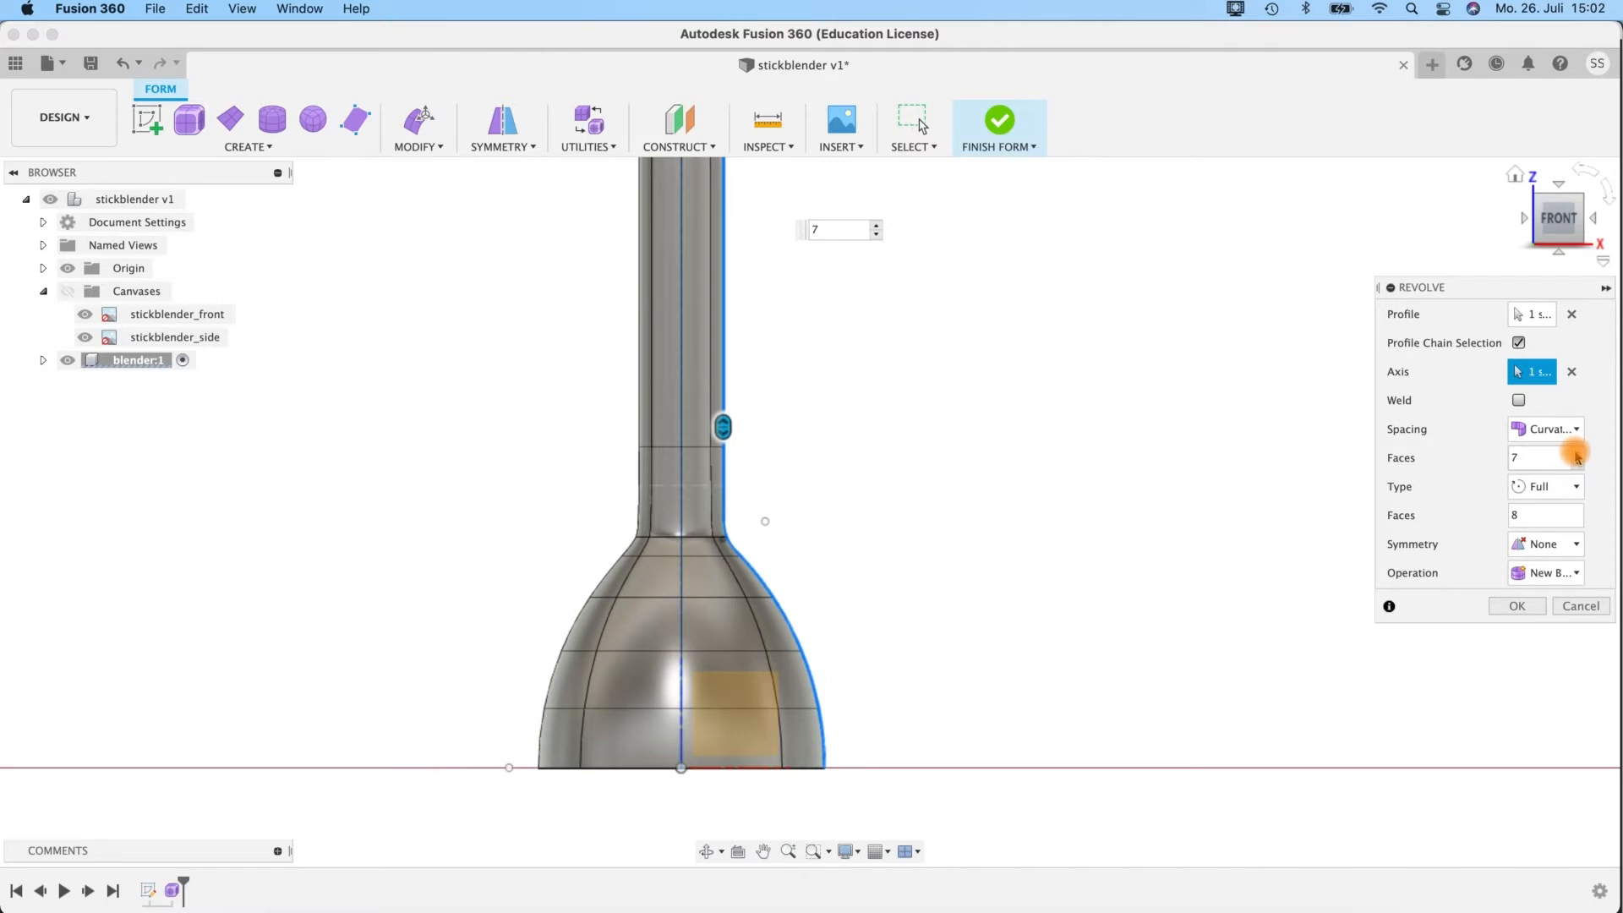
click(1576, 458)
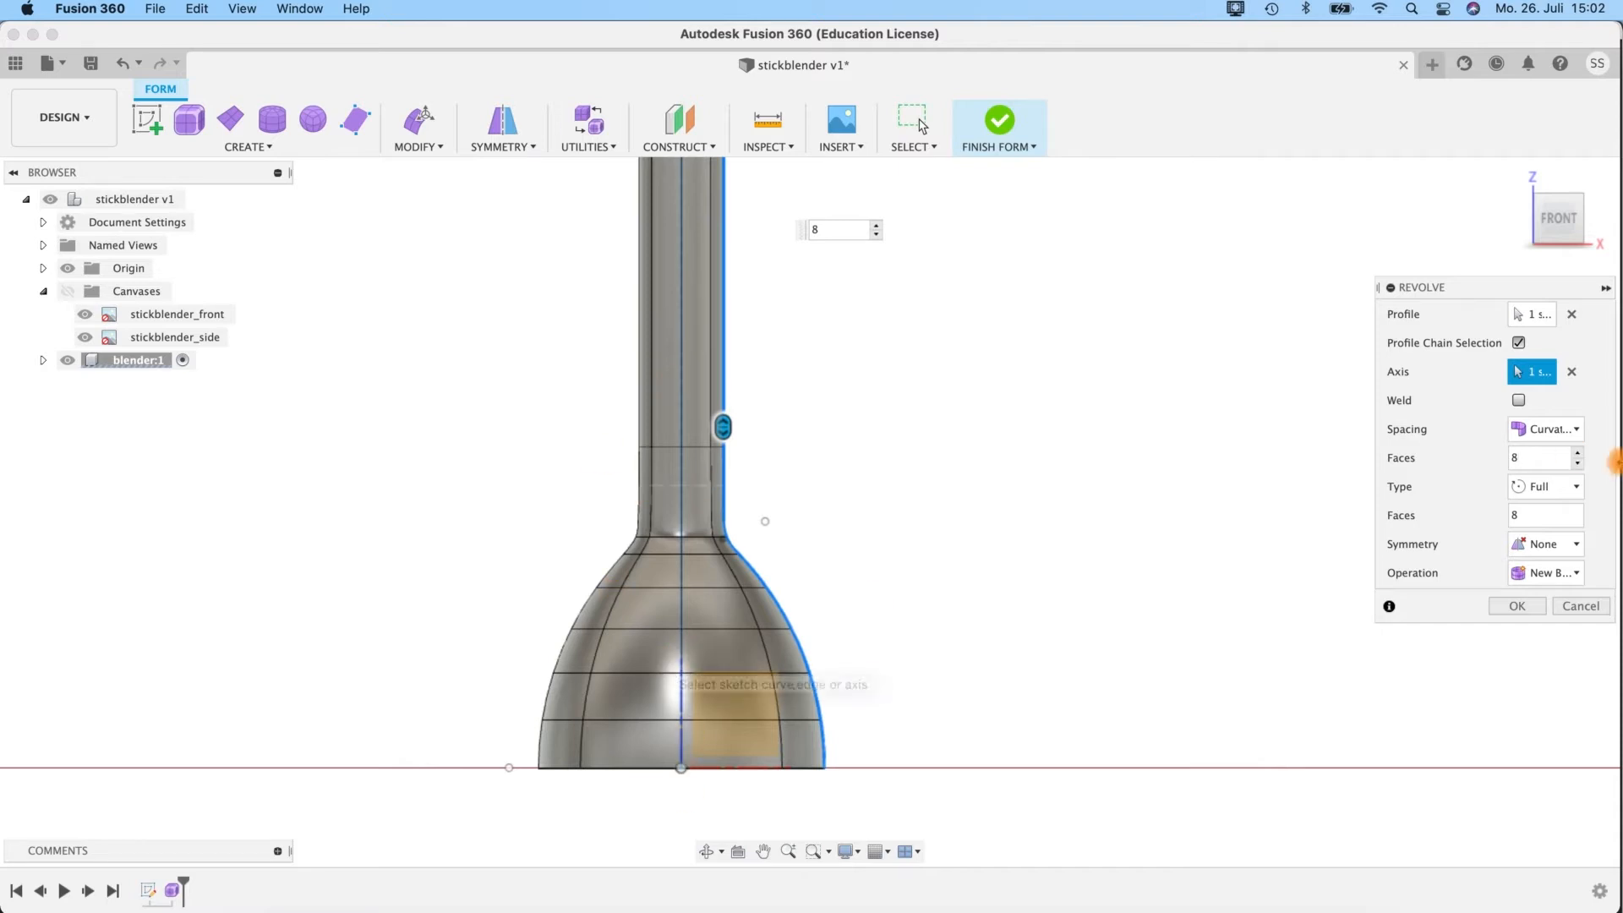
click(1578, 464)
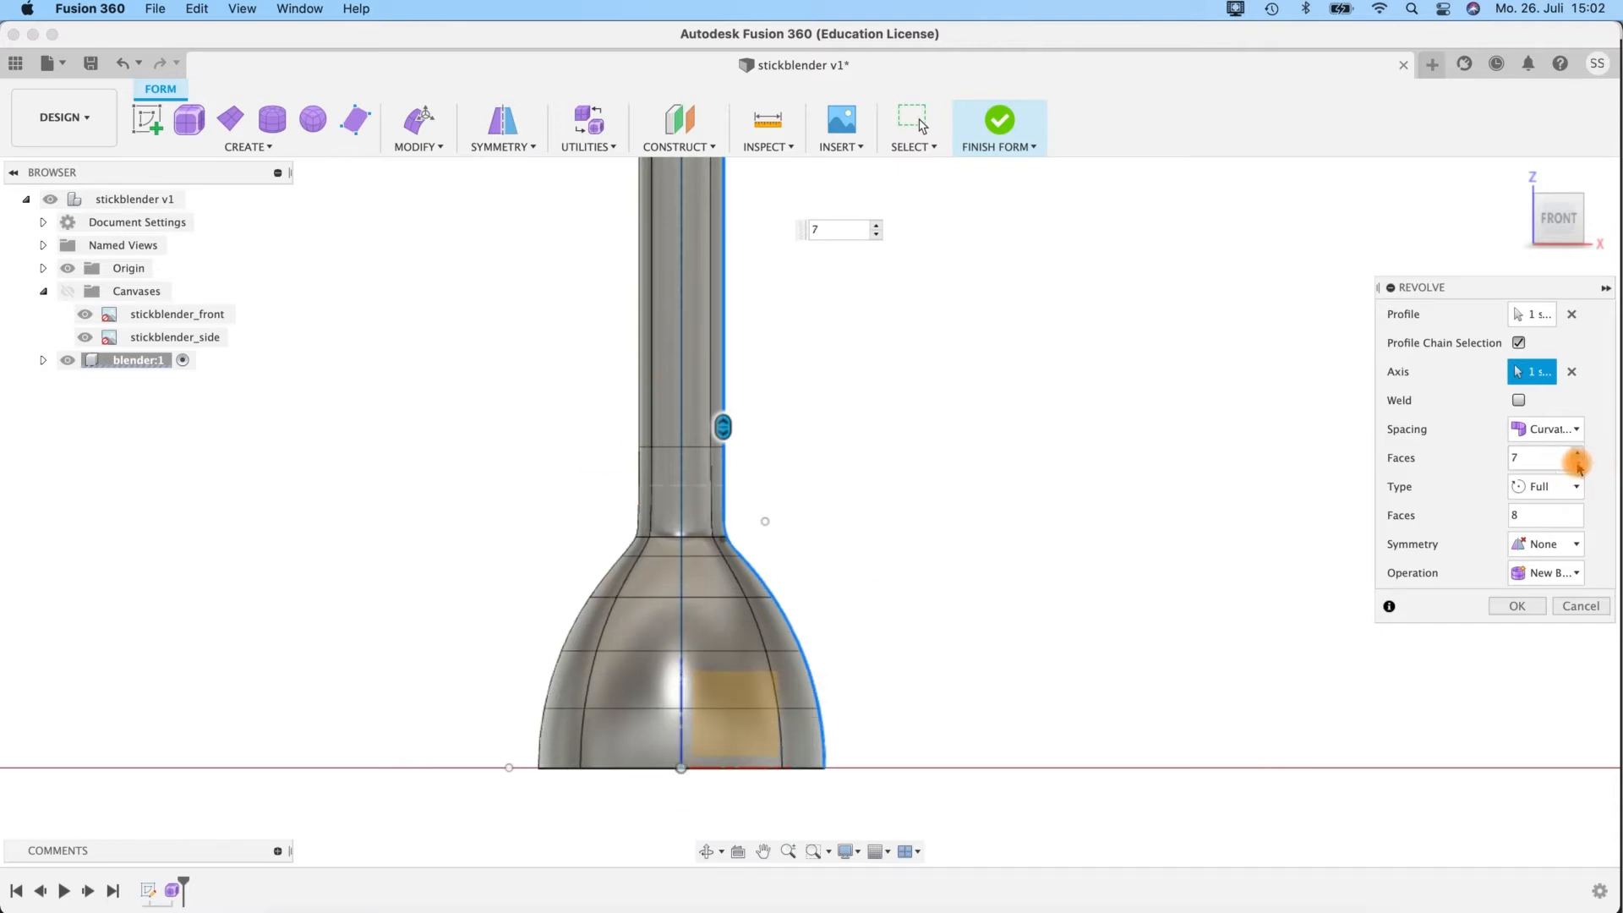
Test 6 faces along the profile against the sketch curve at the fillet and bell, and return to 7.
scroll(764, 580, up, 2)
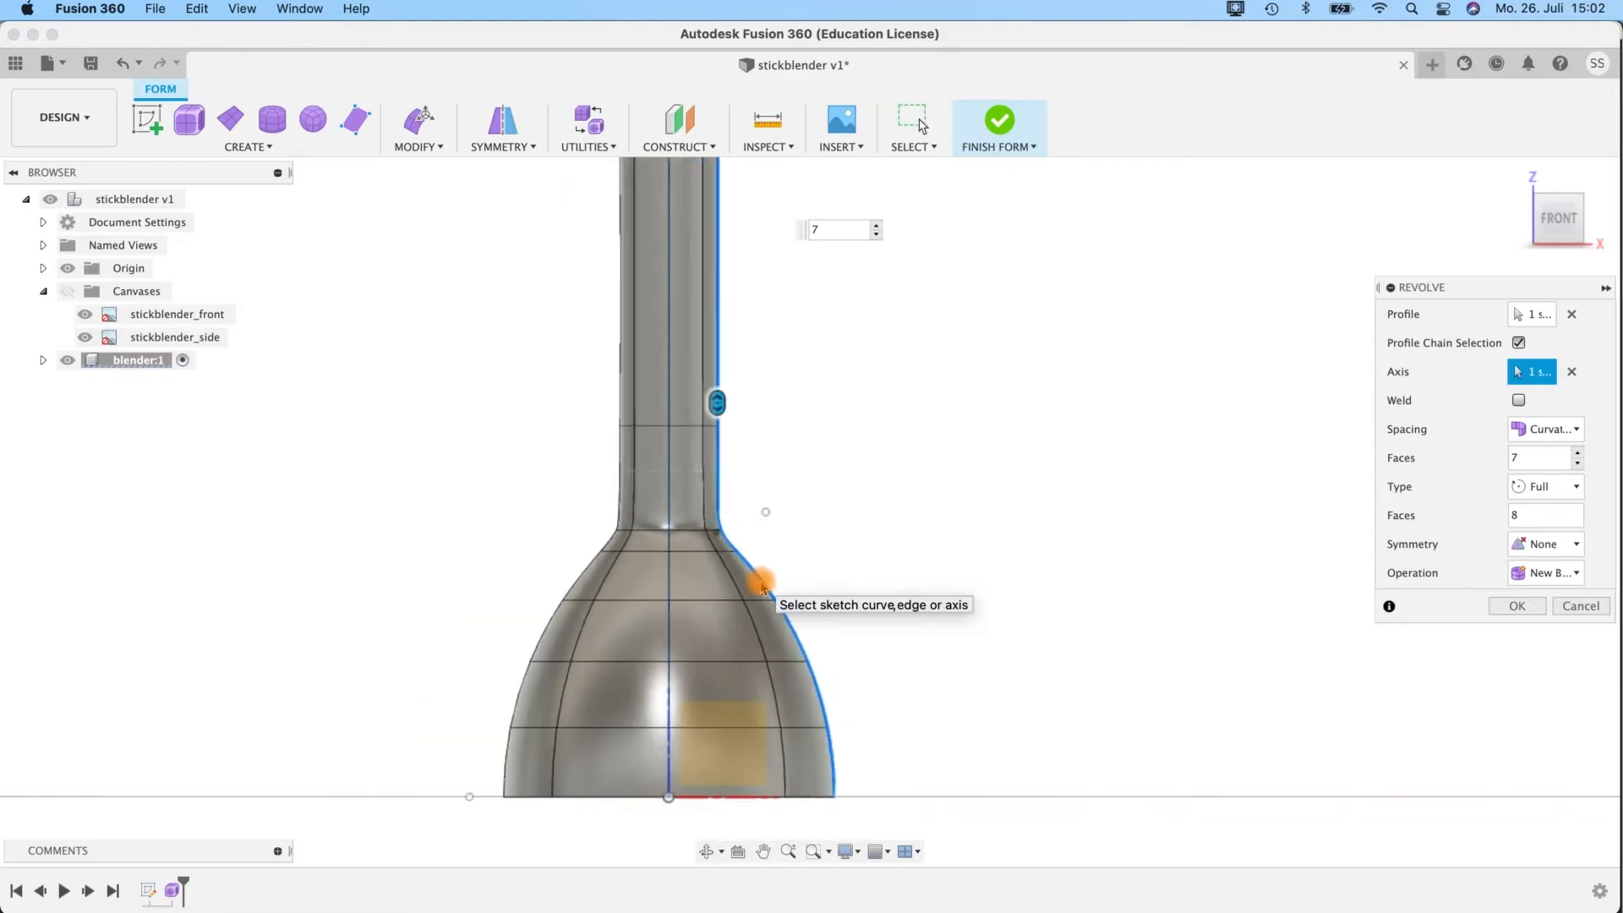
click(1577, 453)
click(1578, 464)
click(1578, 463)
scroll(865, 536, up, 4)
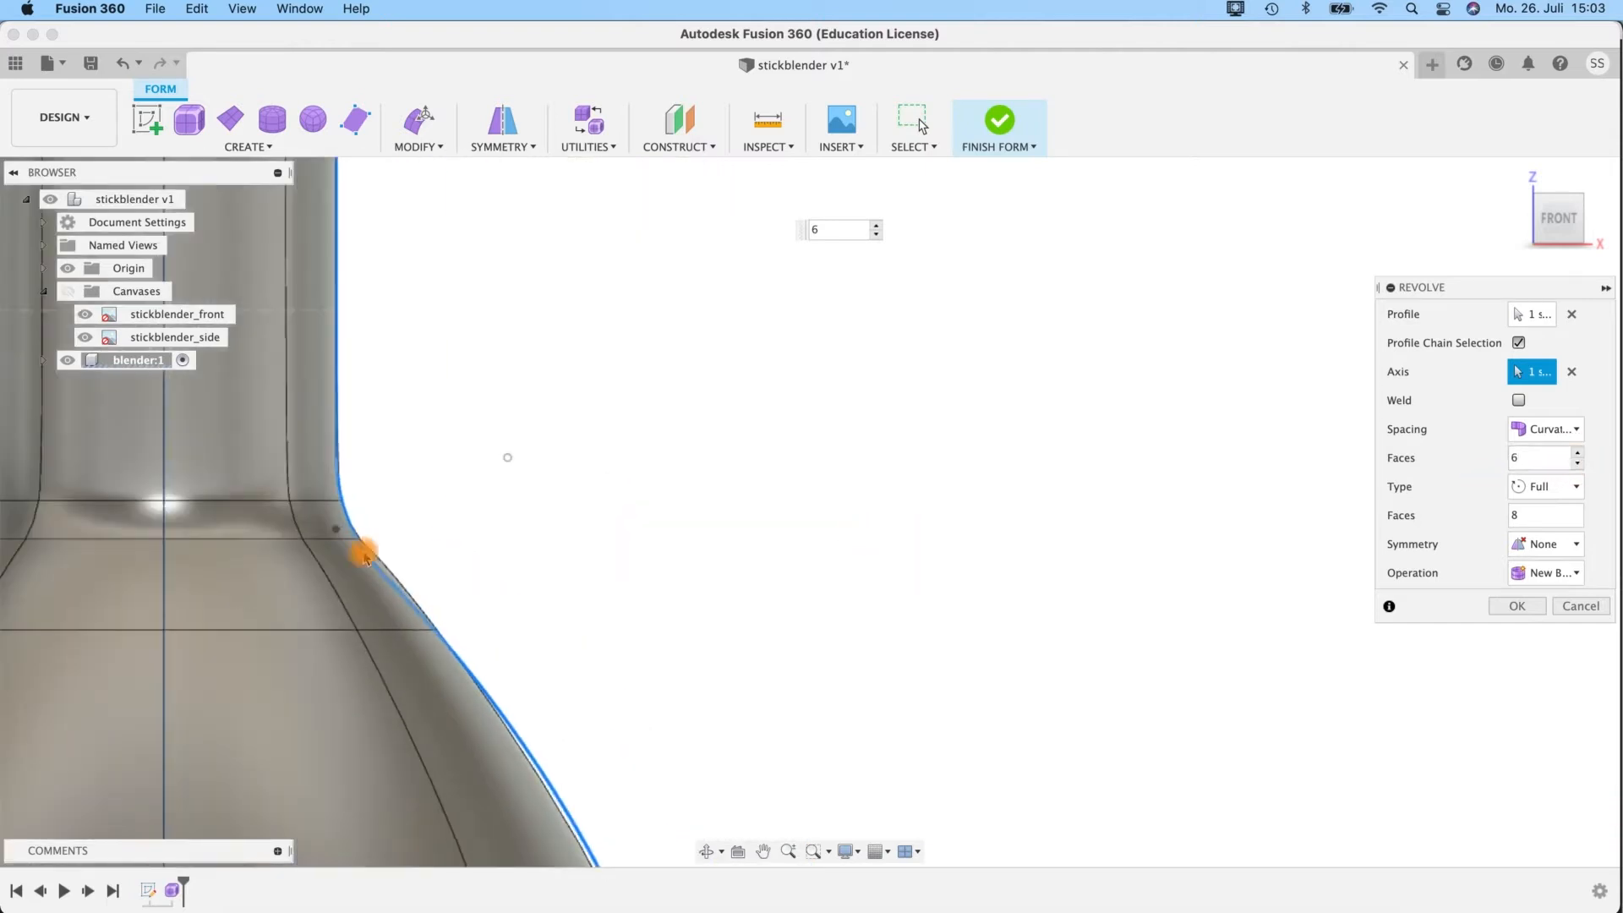
click(1578, 452)
middle_drag(681, 510, 1132, 514)
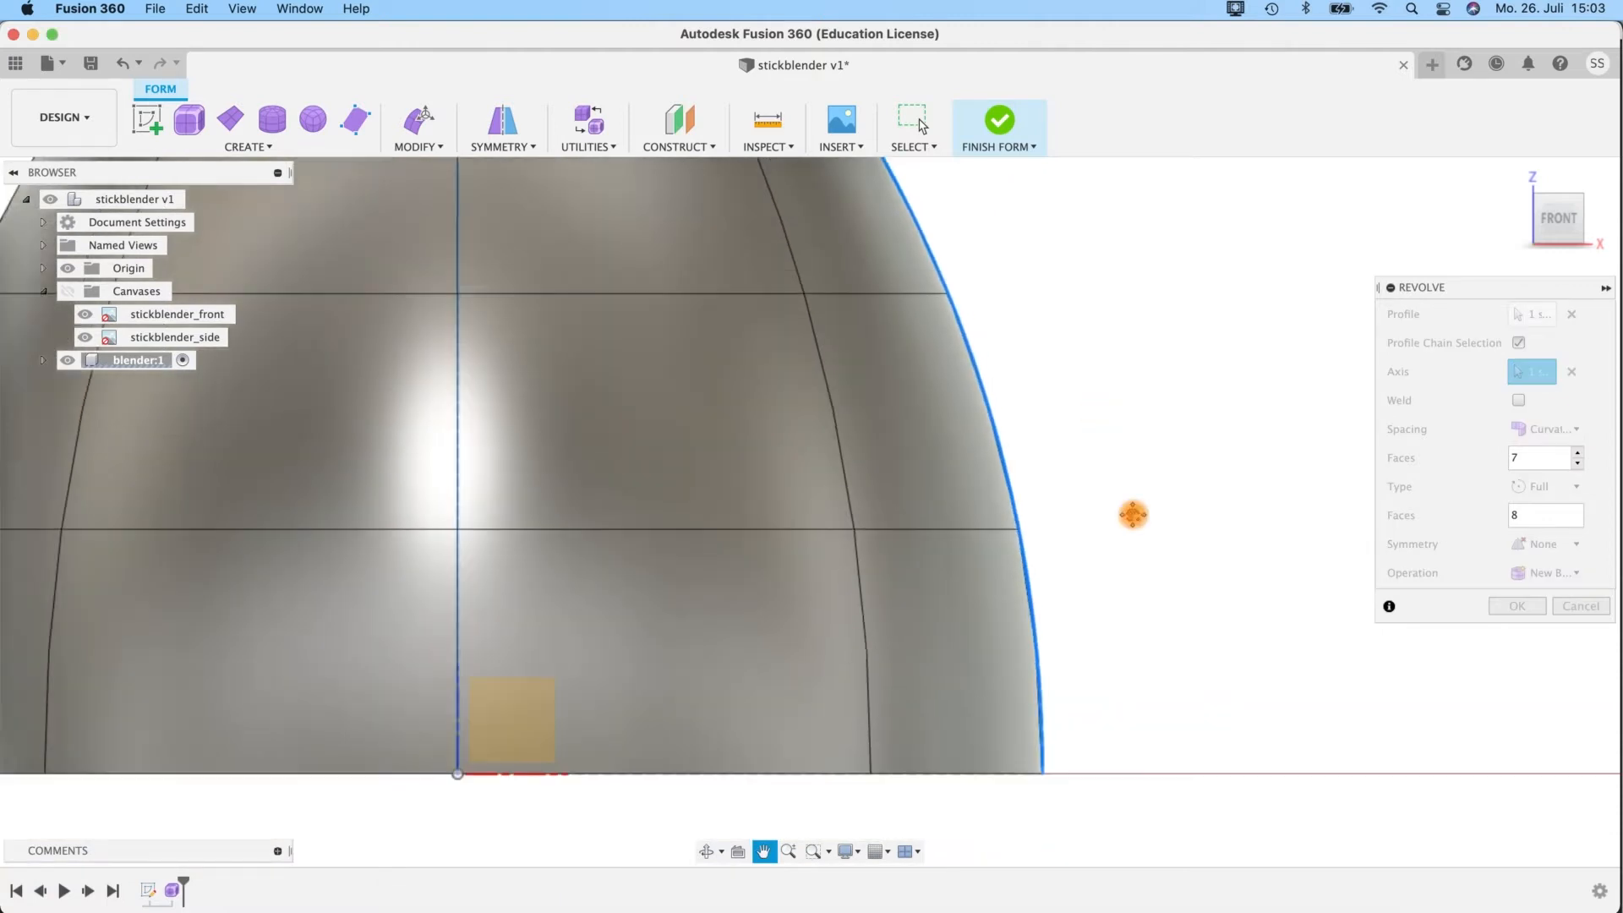
scroll(1133, 514, down, 5)
middle_drag(880, 408, 843, 395)
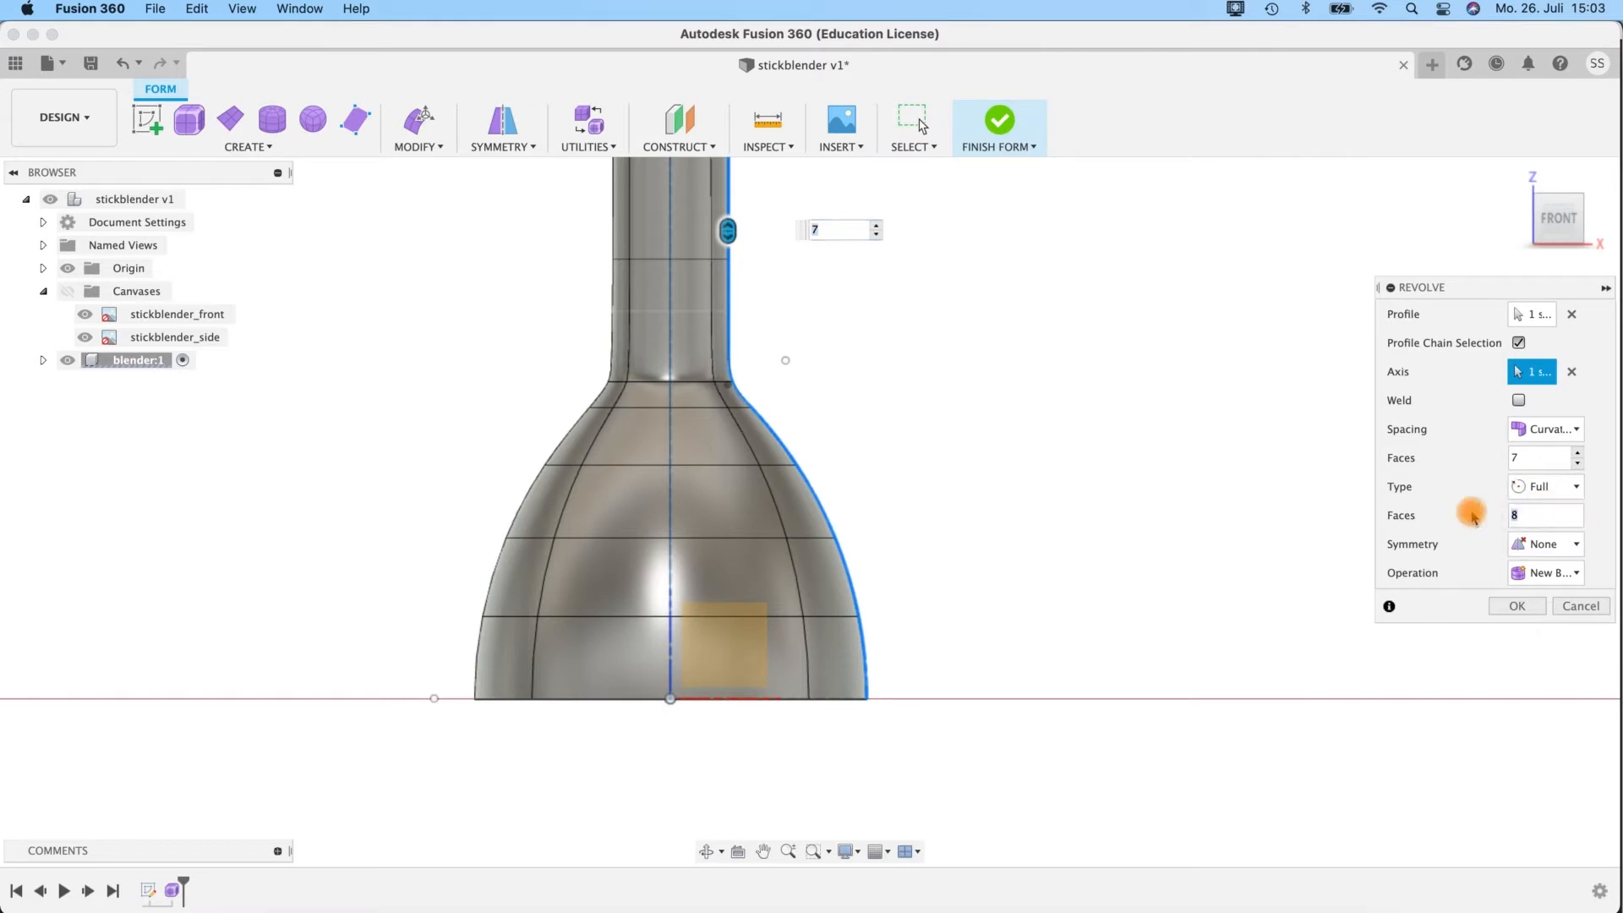
Set the faces around the full revolution to 24 and complete the revolve as a new body.
double_click(1562, 519)
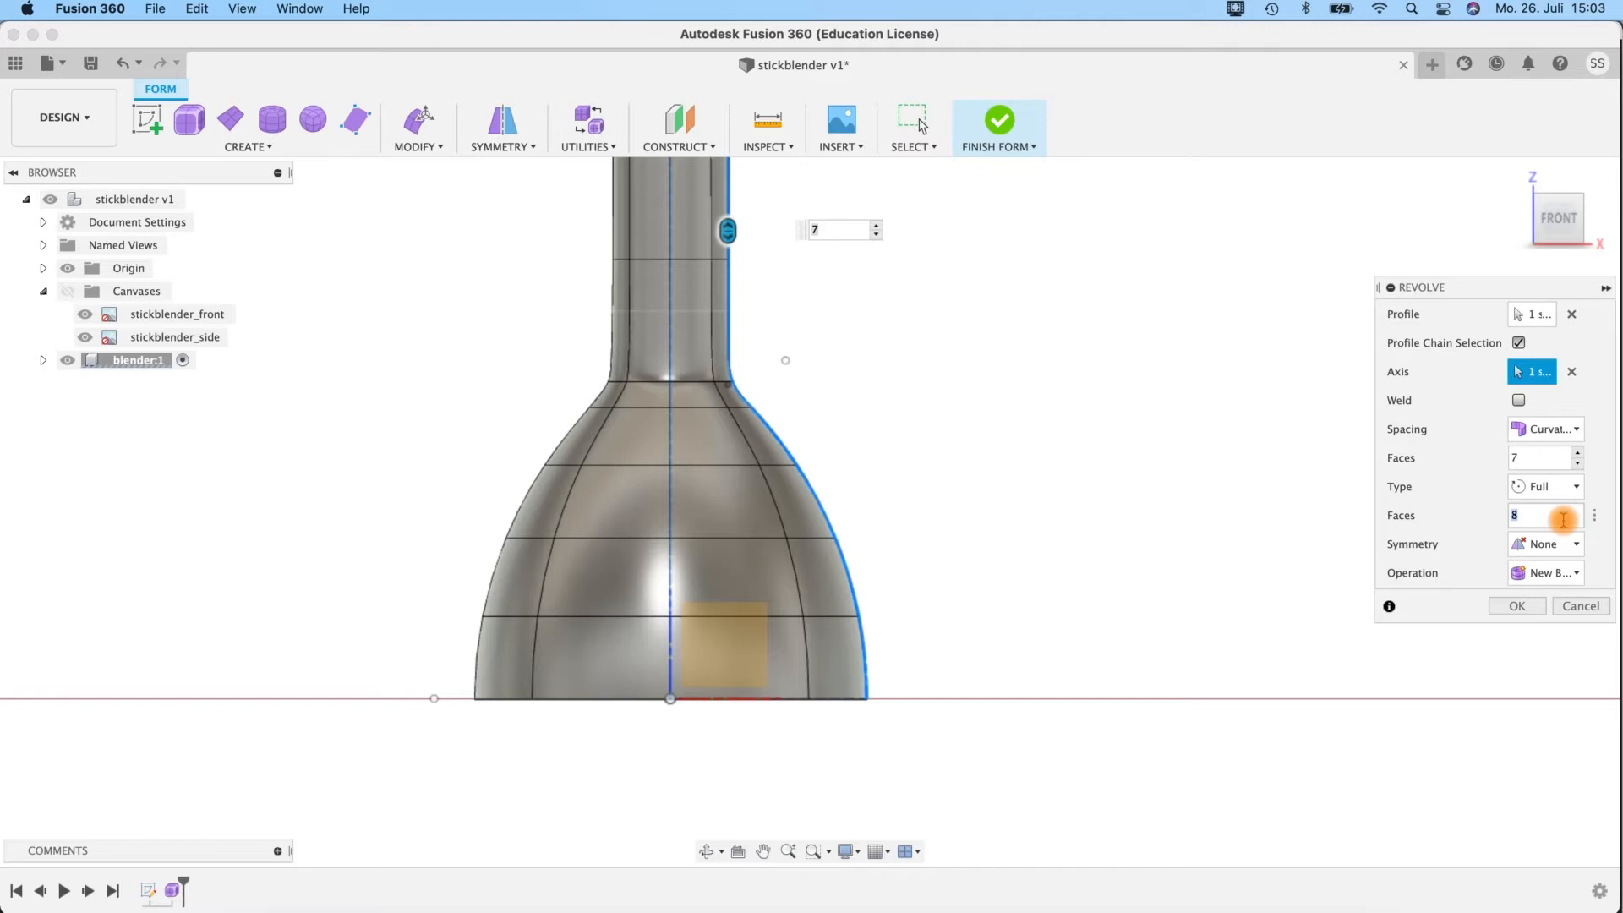
text(24)
key(Return)
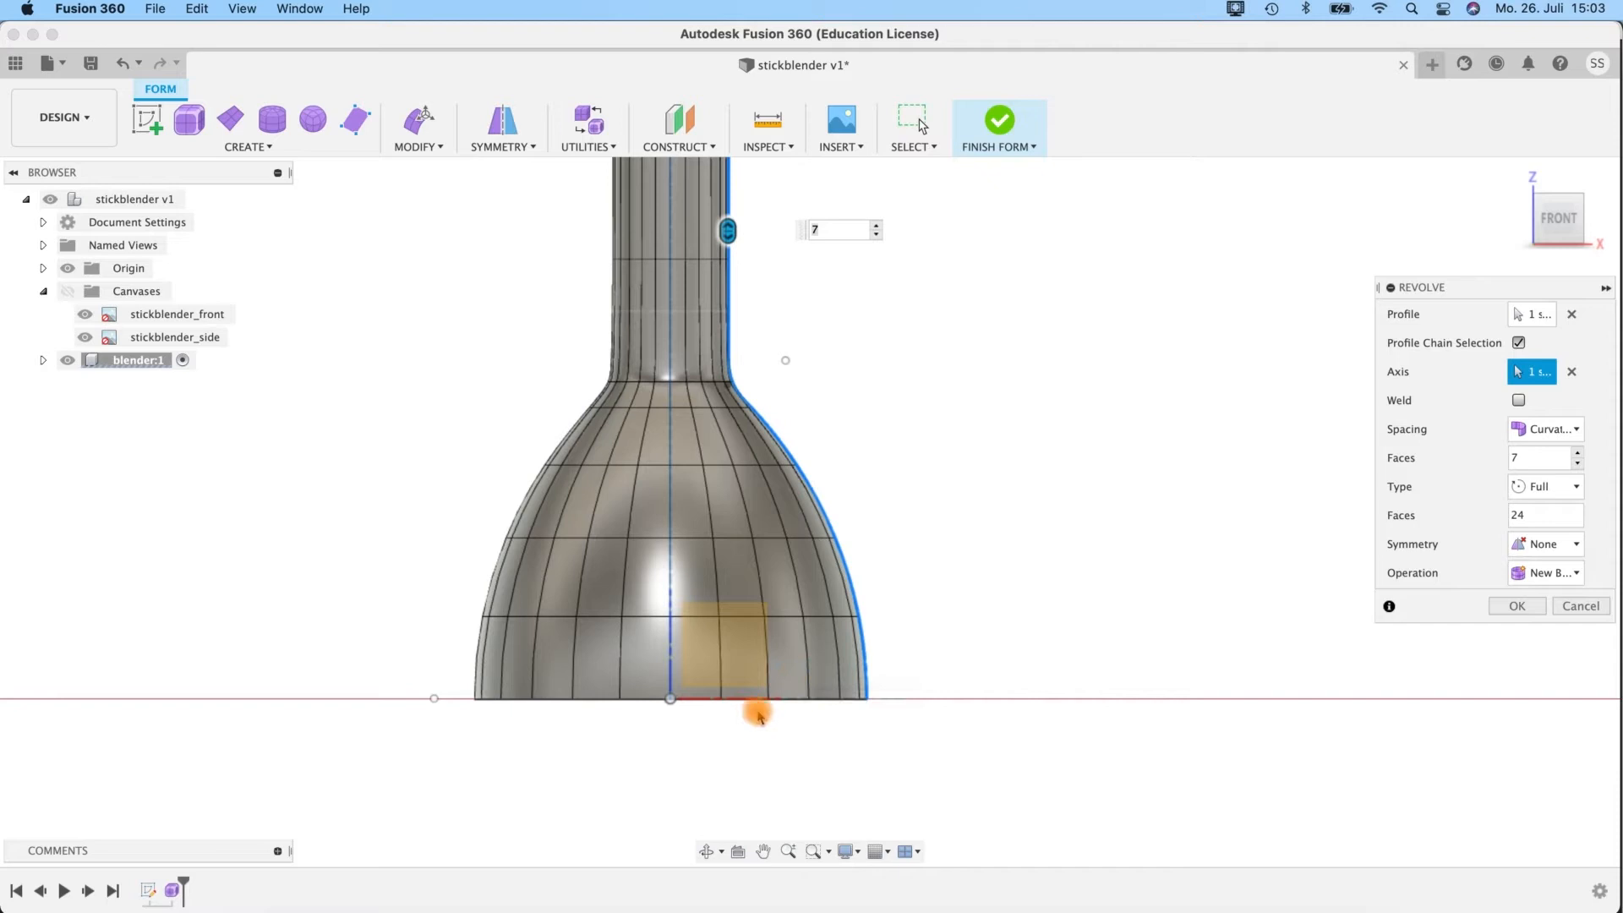
drag(1541, 515, 1485, 513)
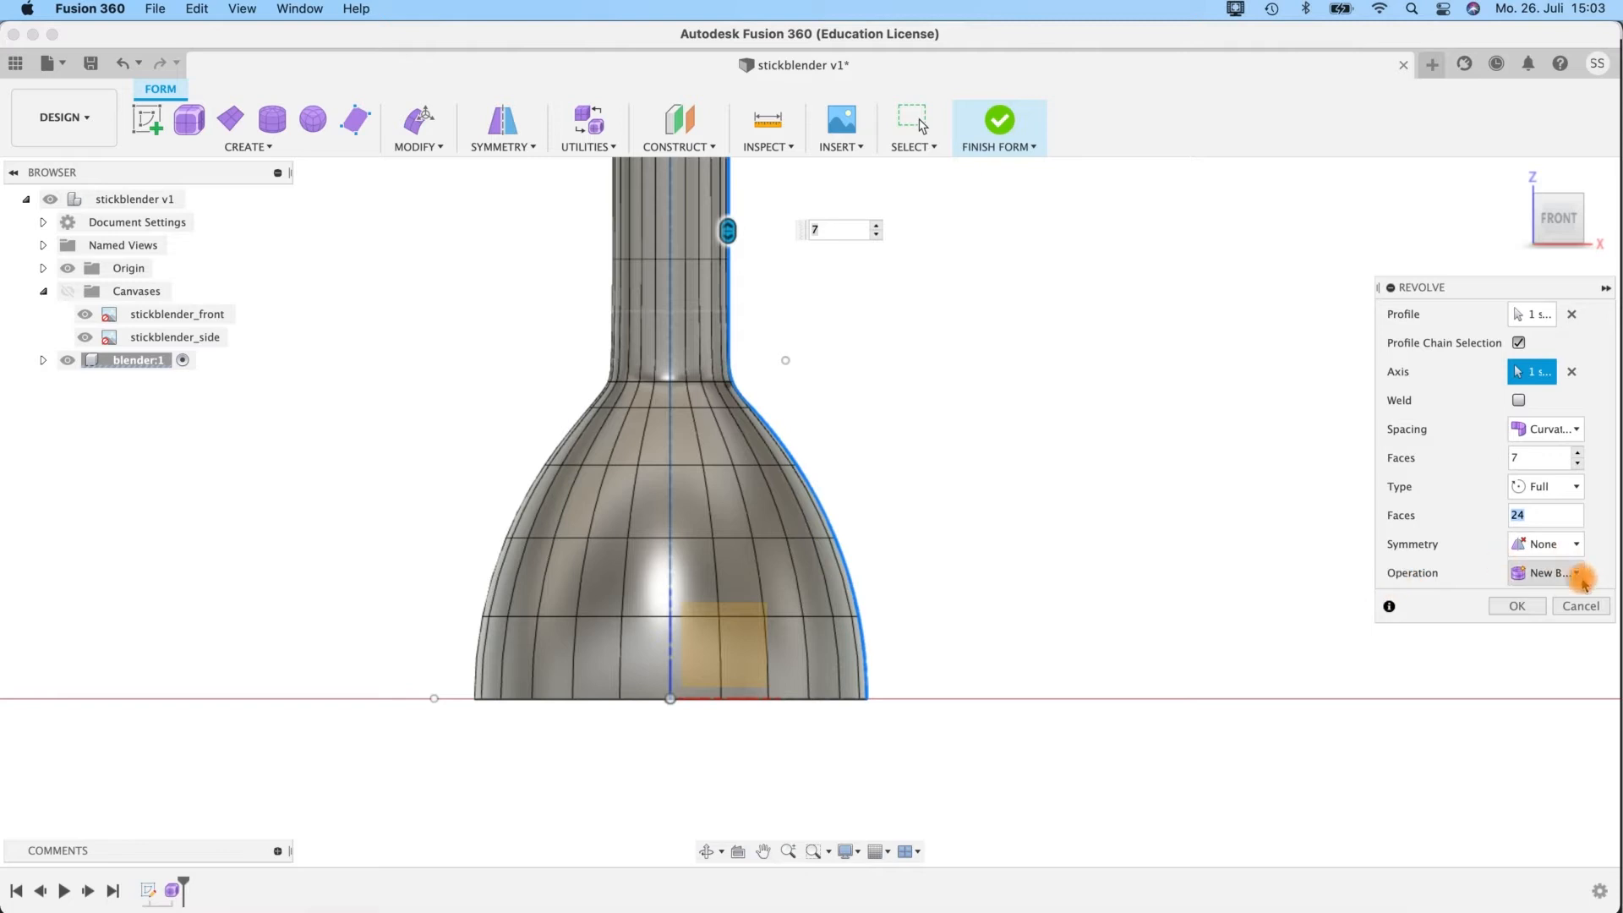
click(1516, 609)
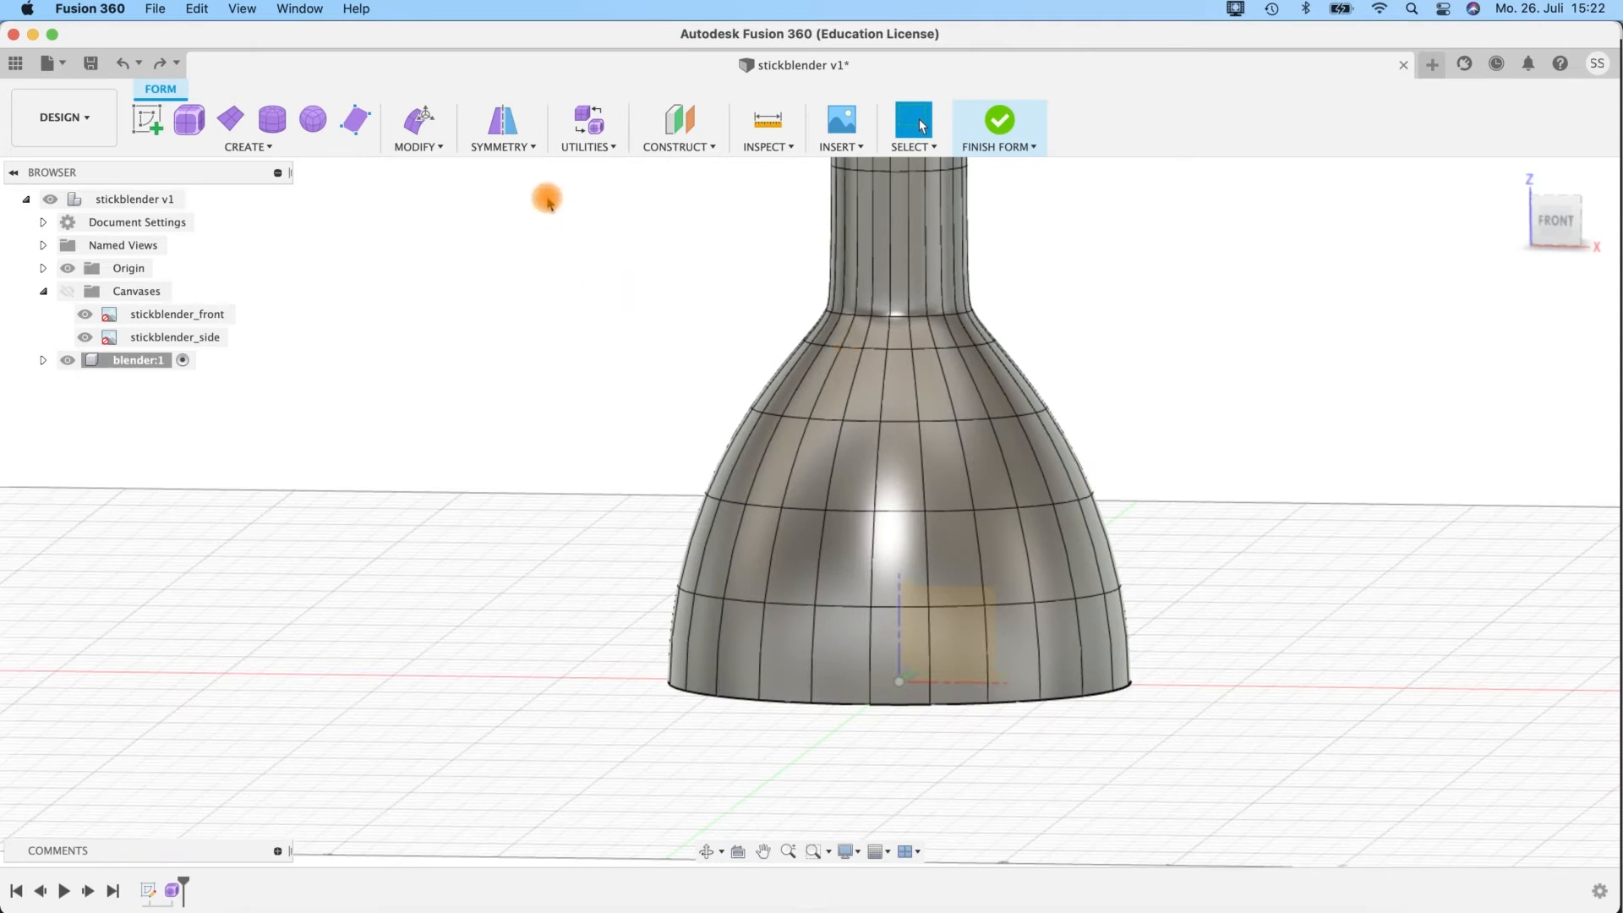
Set up an internal circular symmetry from a front face in the bell's lowest row, choosing 6 sided symmetry.
click(500, 150)
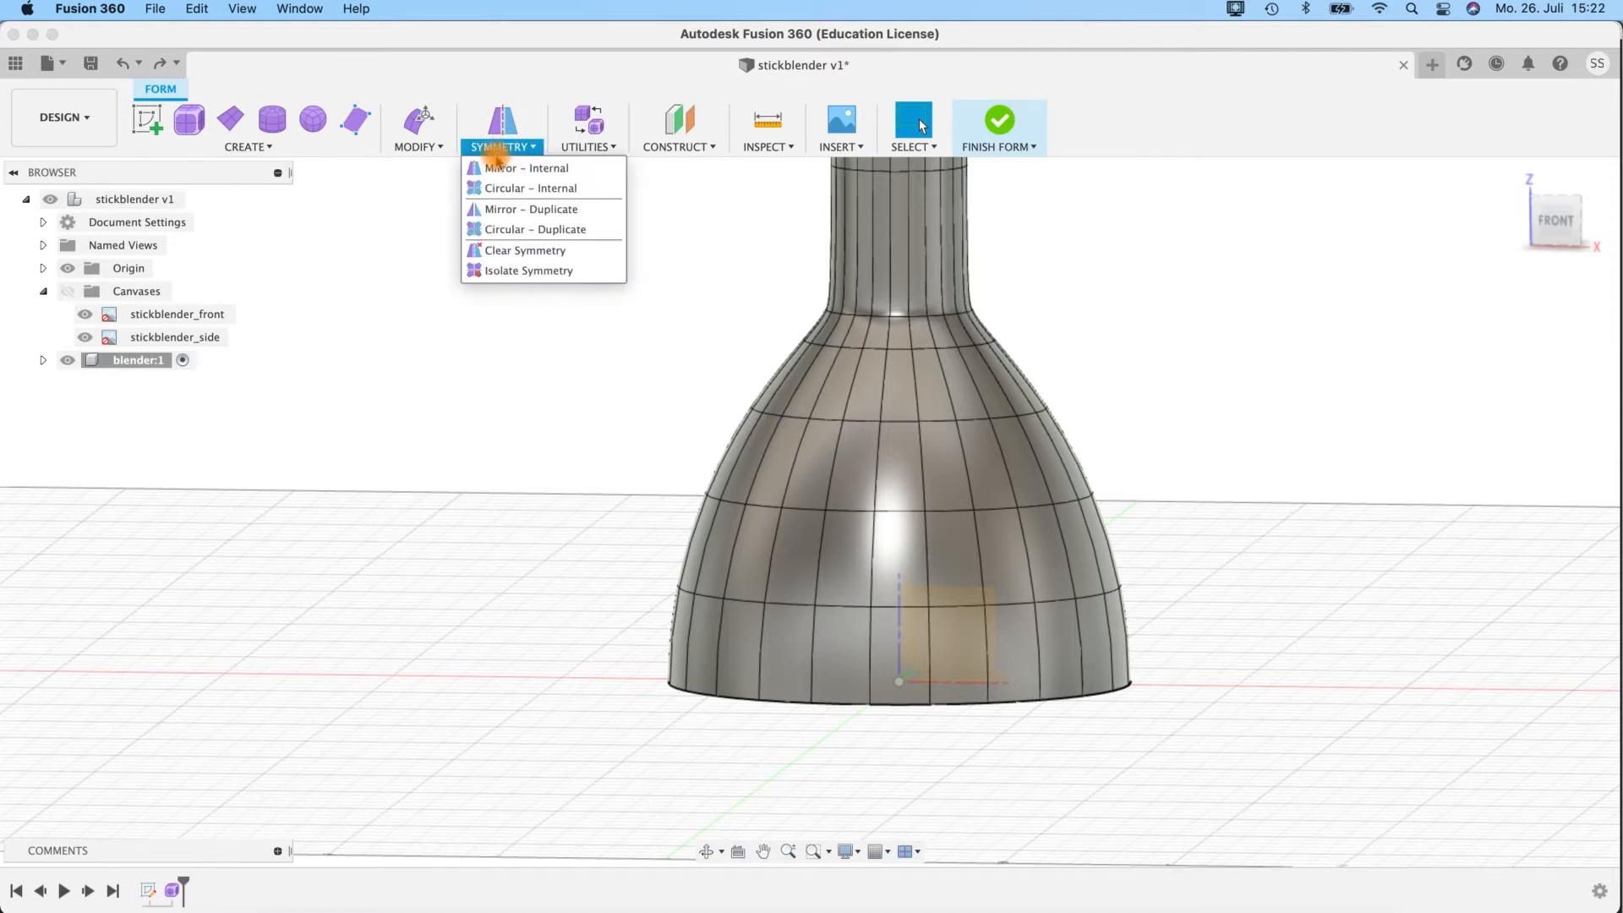
click(533, 189)
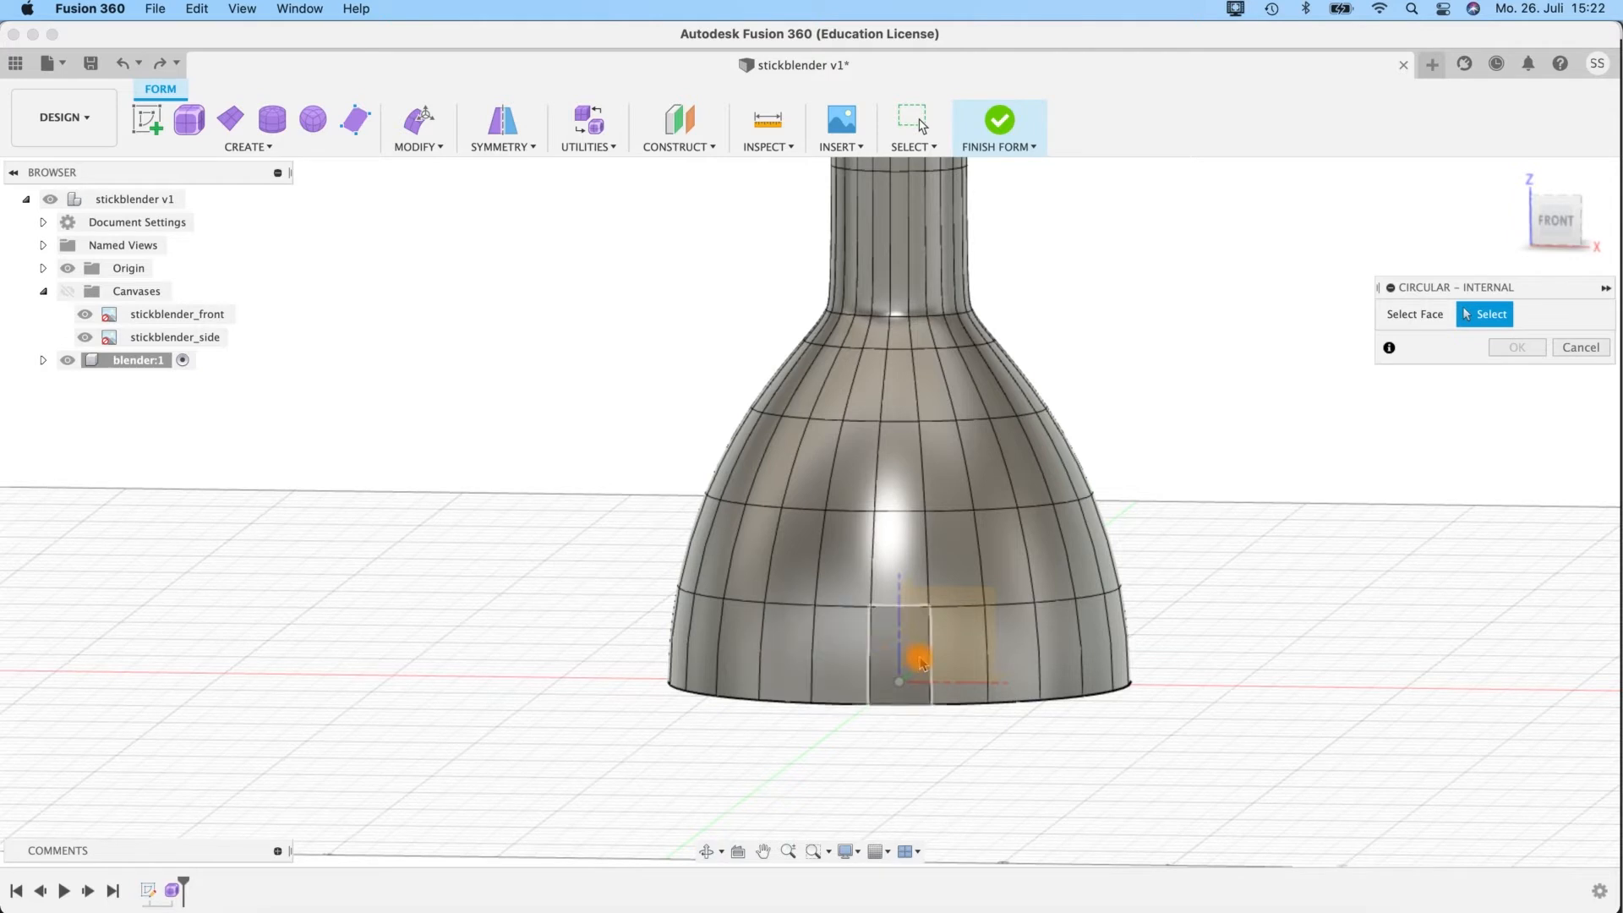
click(886, 665)
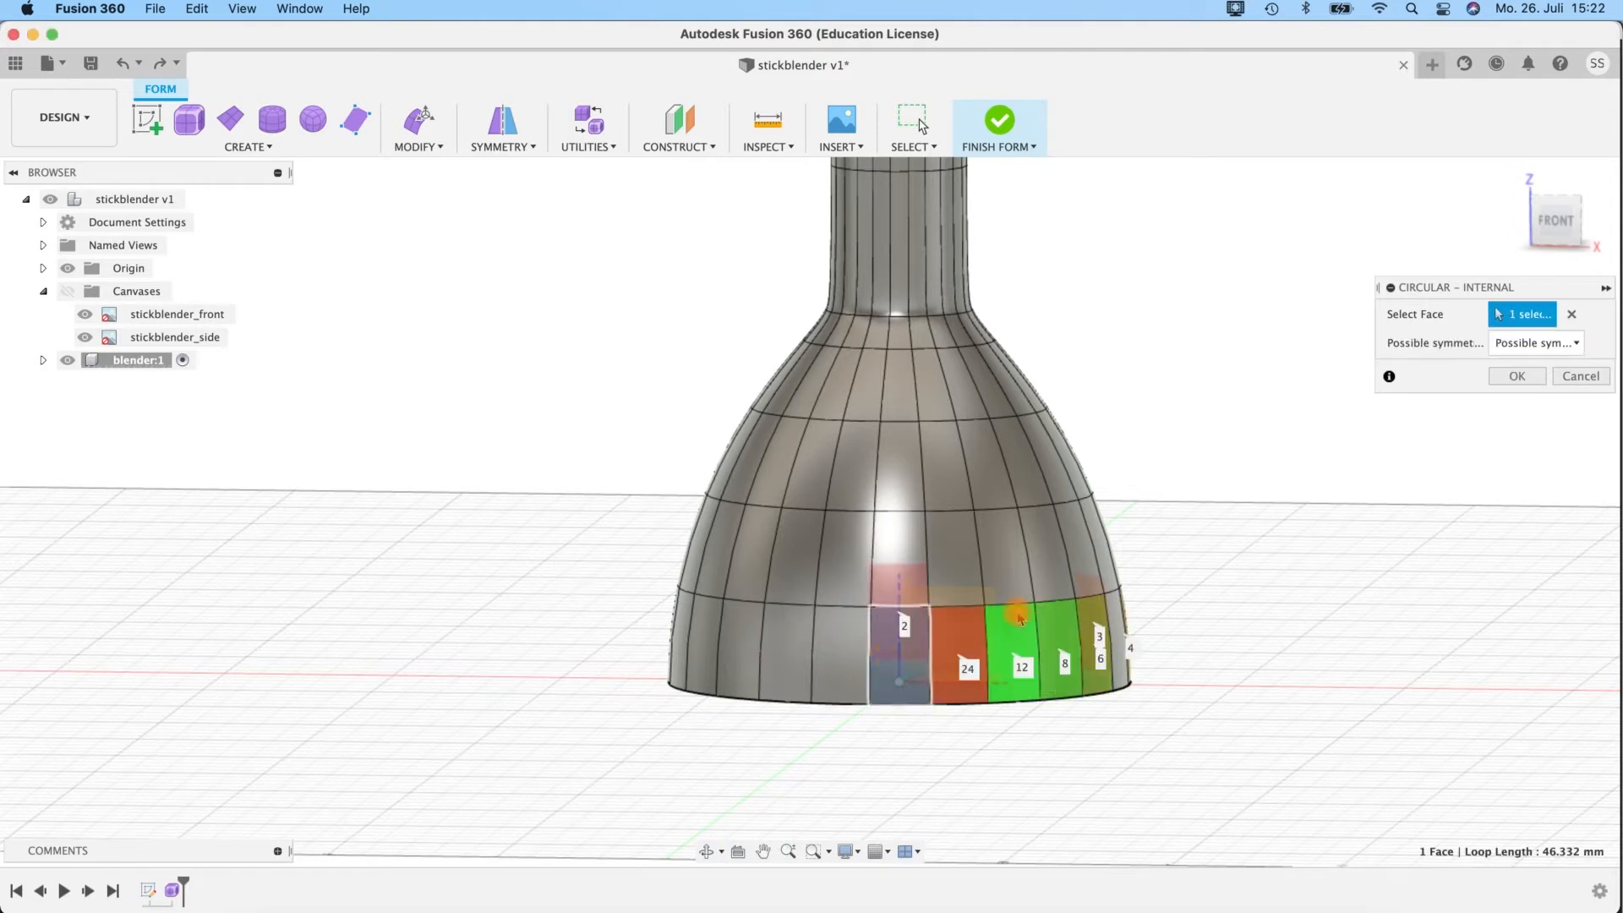
shift+middle_drag(1167, 580, 1219, 471)
middle_drag(1075, 436, 1006, 450)
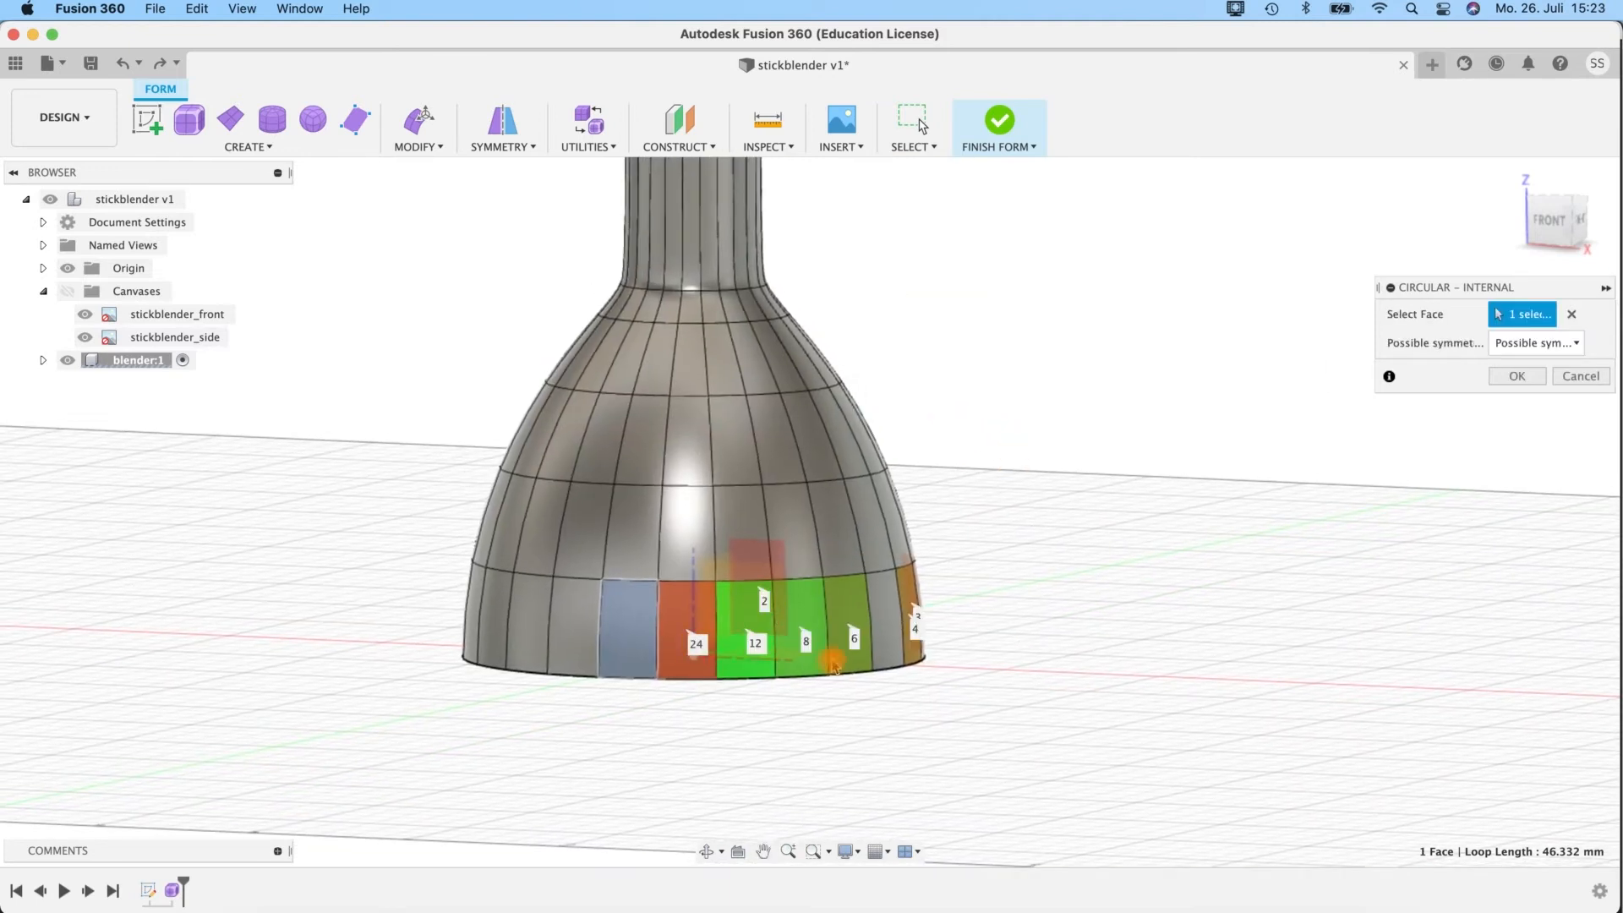
shift+middle_drag(978, 601, 879, 509)
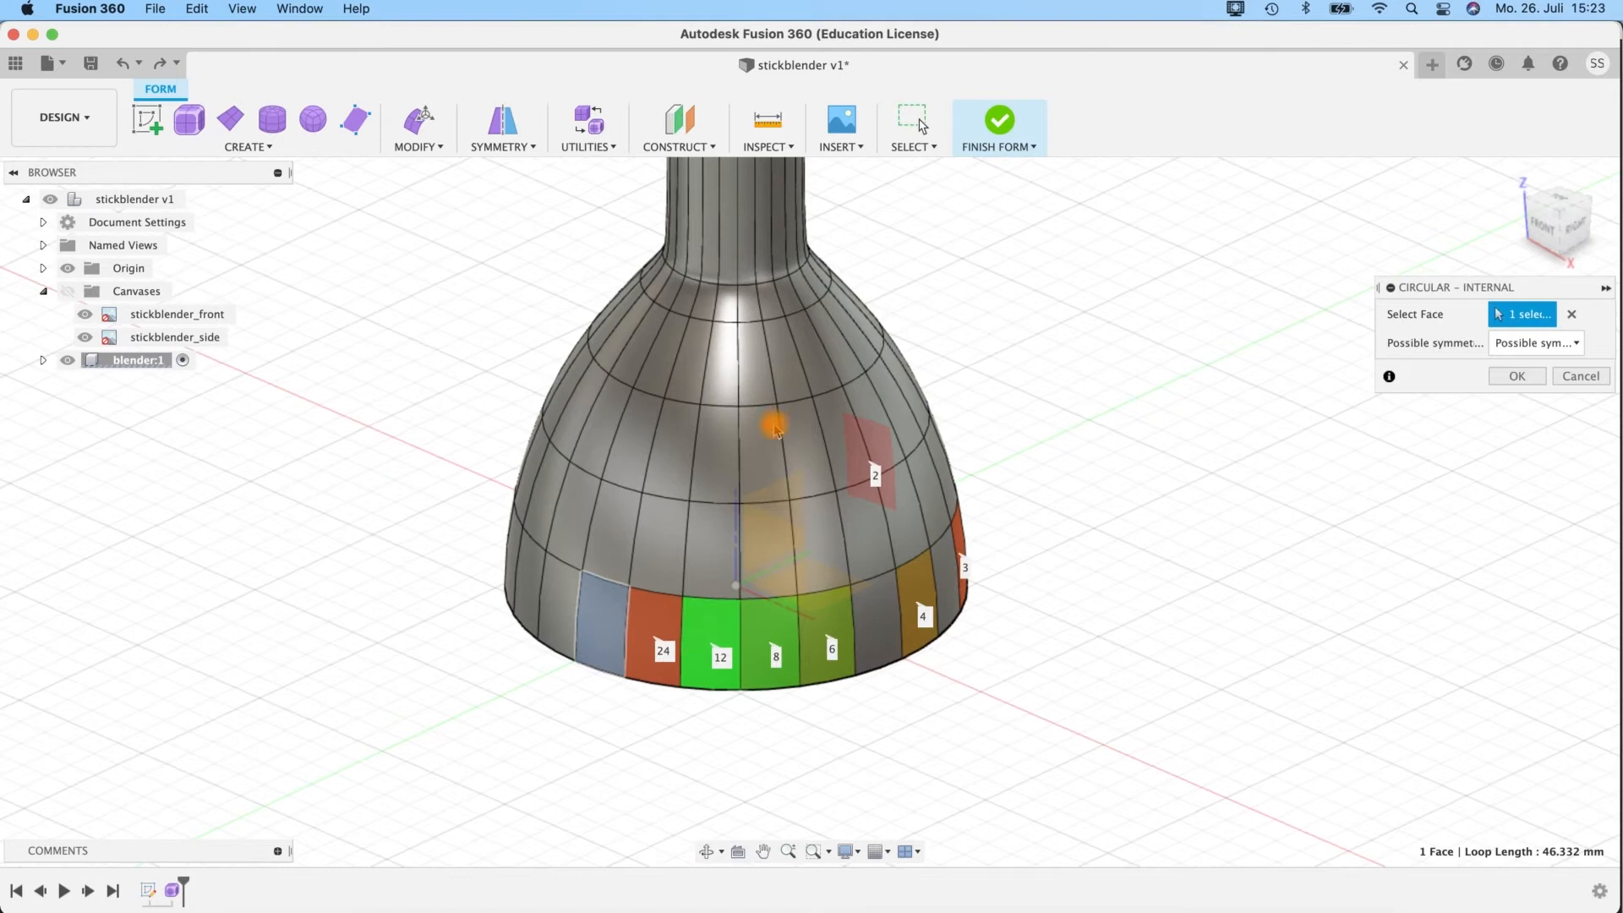
shift+middle_drag(666, 730, 804, 692)
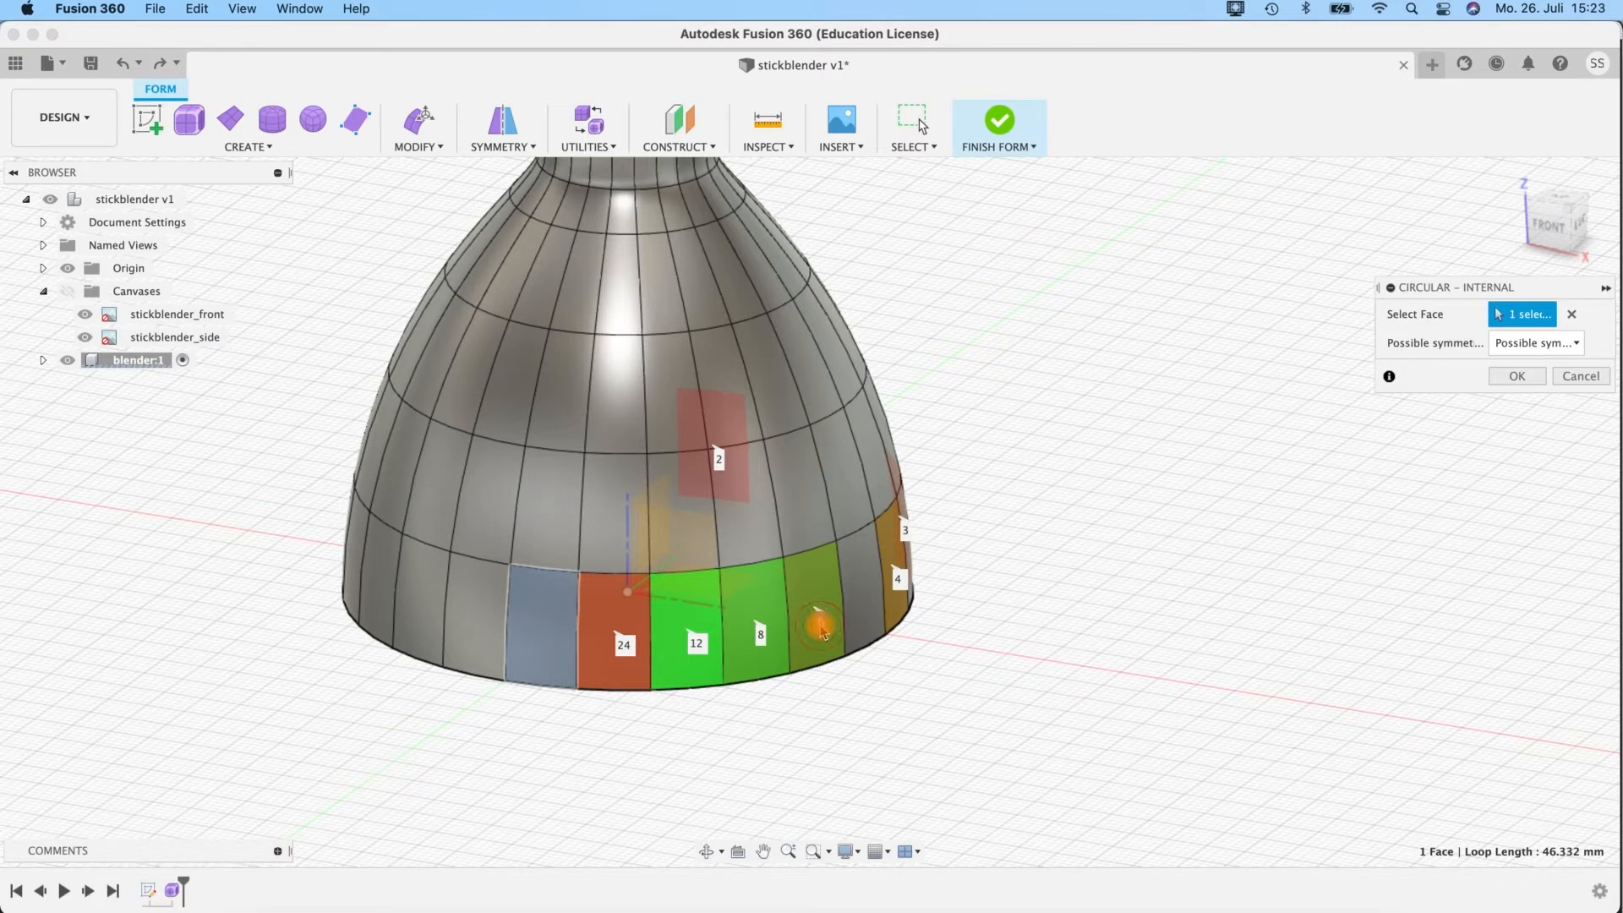
shift+middle_drag(797, 703, 827, 659)
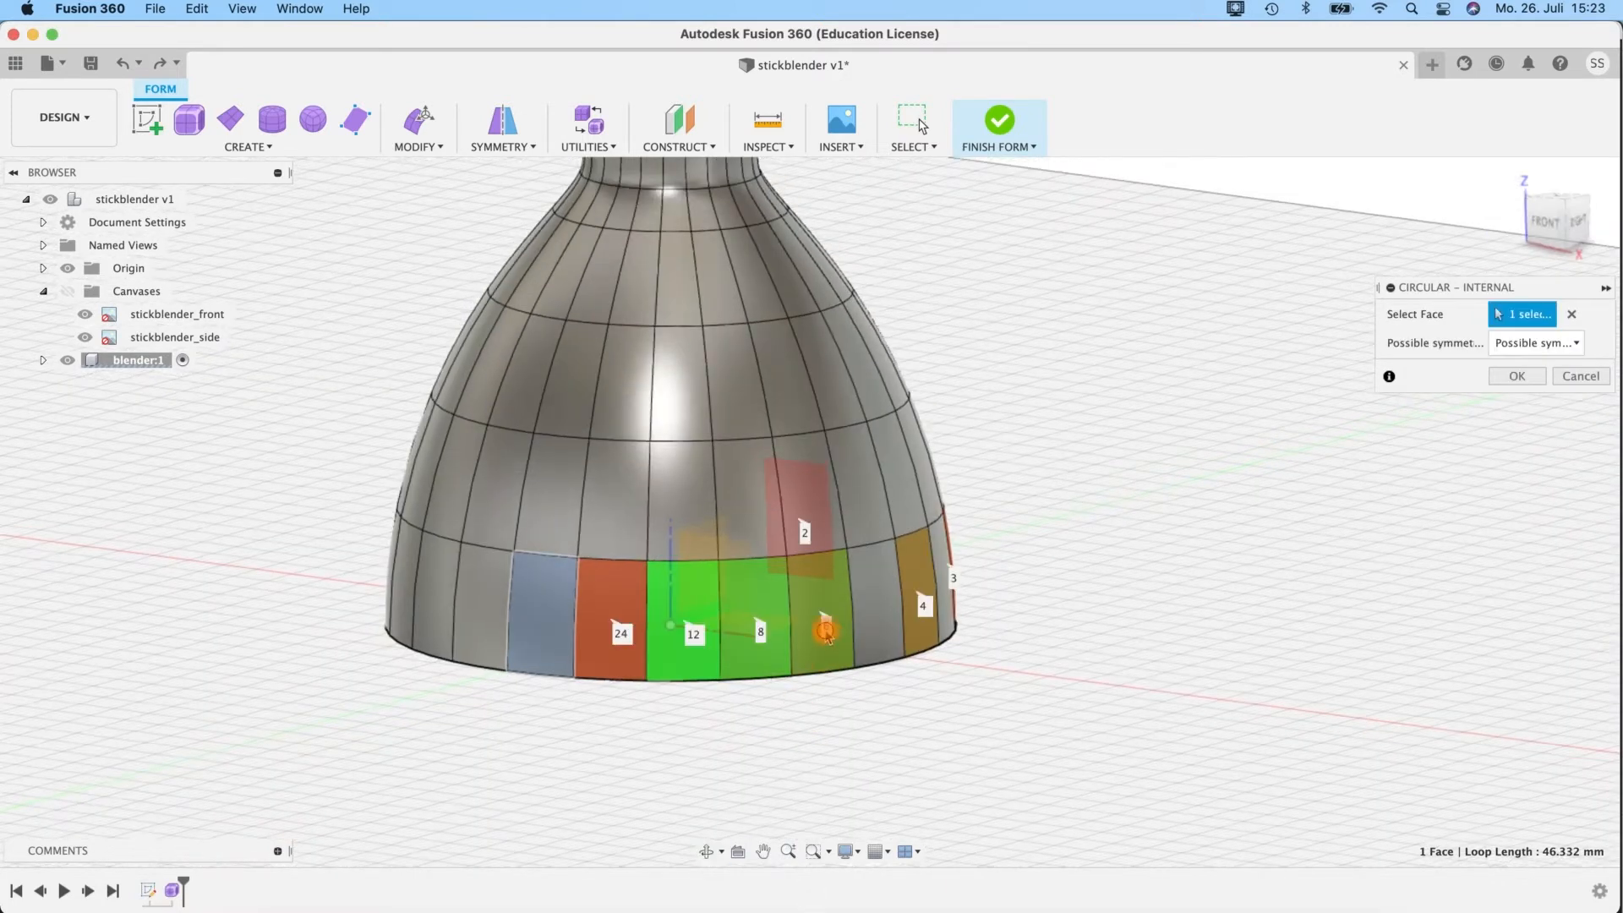
click(1532, 343)
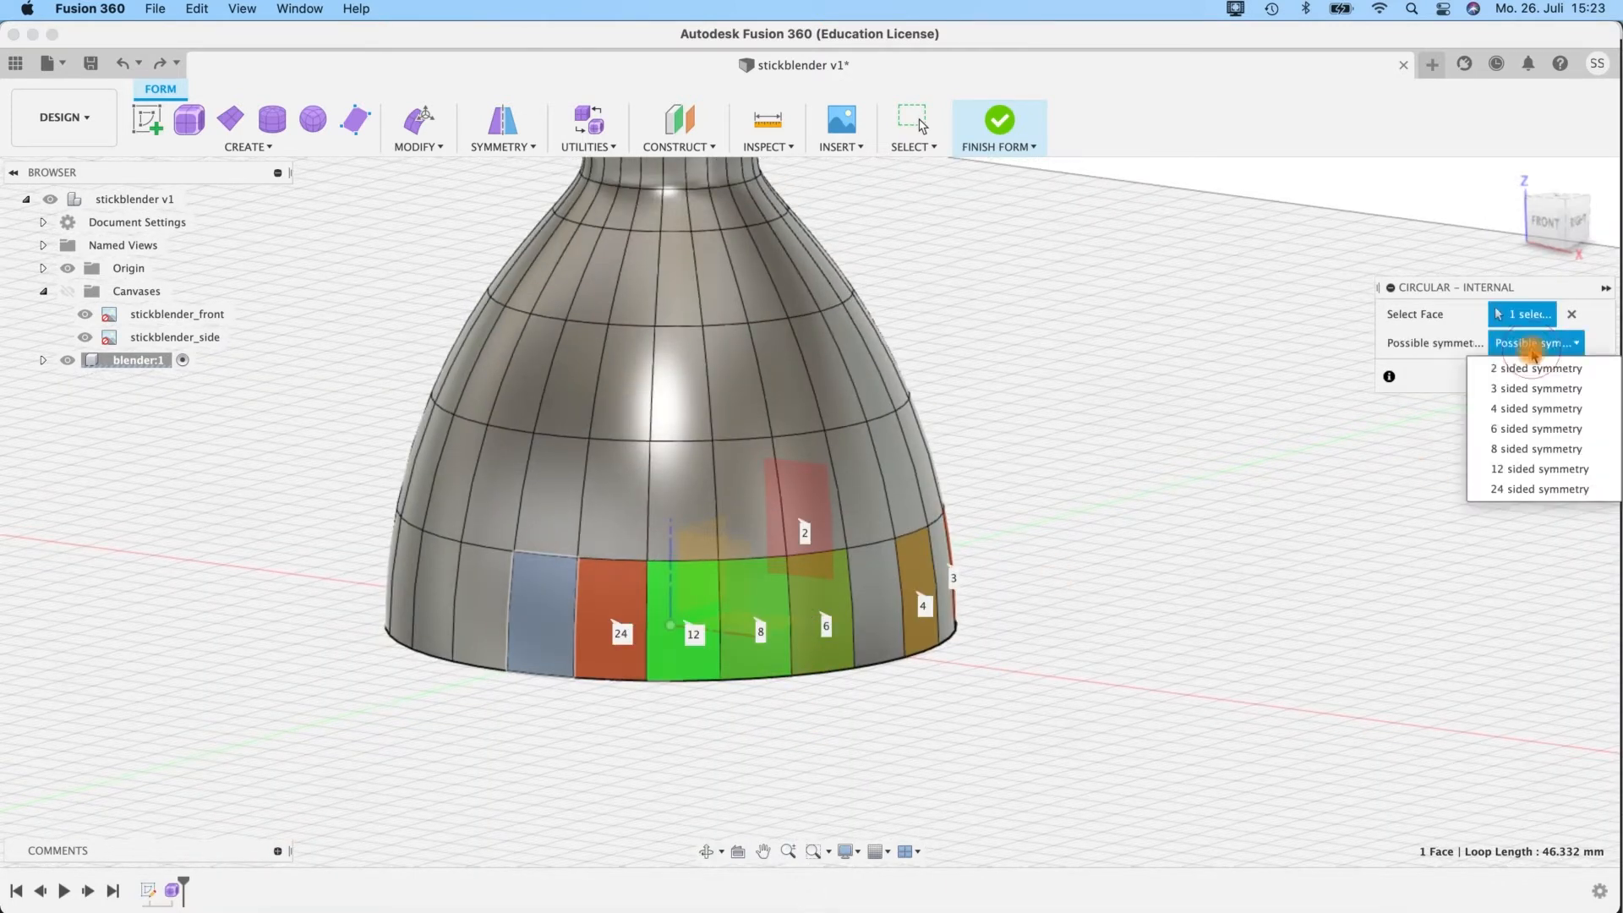
click(1513, 428)
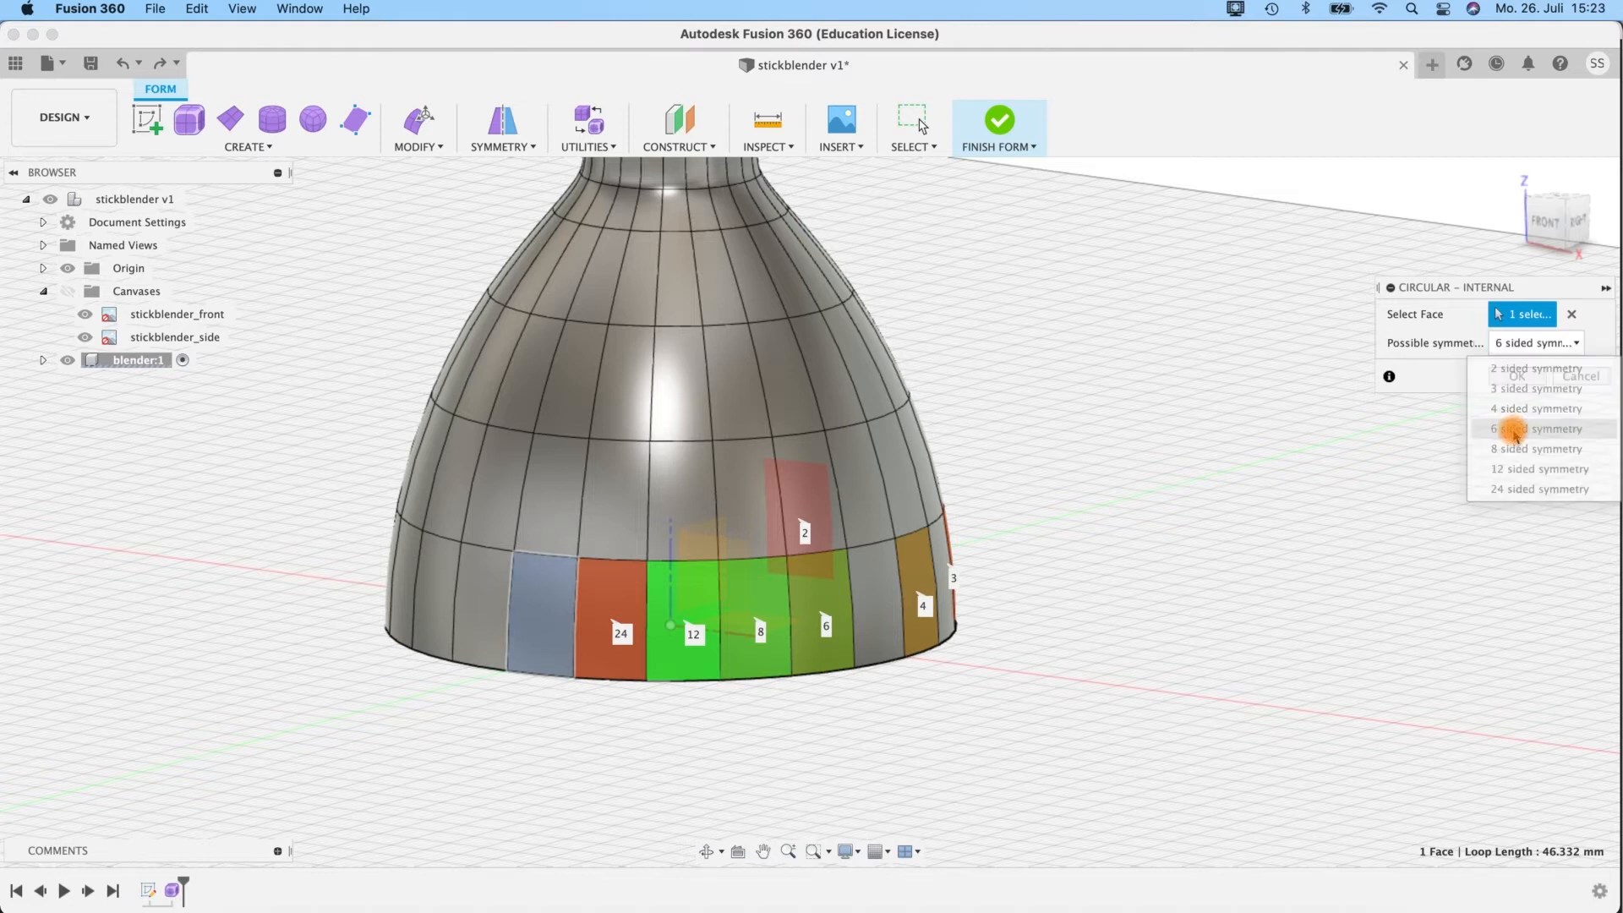
mouse_move(1015, 514)
shift+middle_down()
mouse_move(1003, 504)
mouse_move(1019, 507)
shift+middle_up()
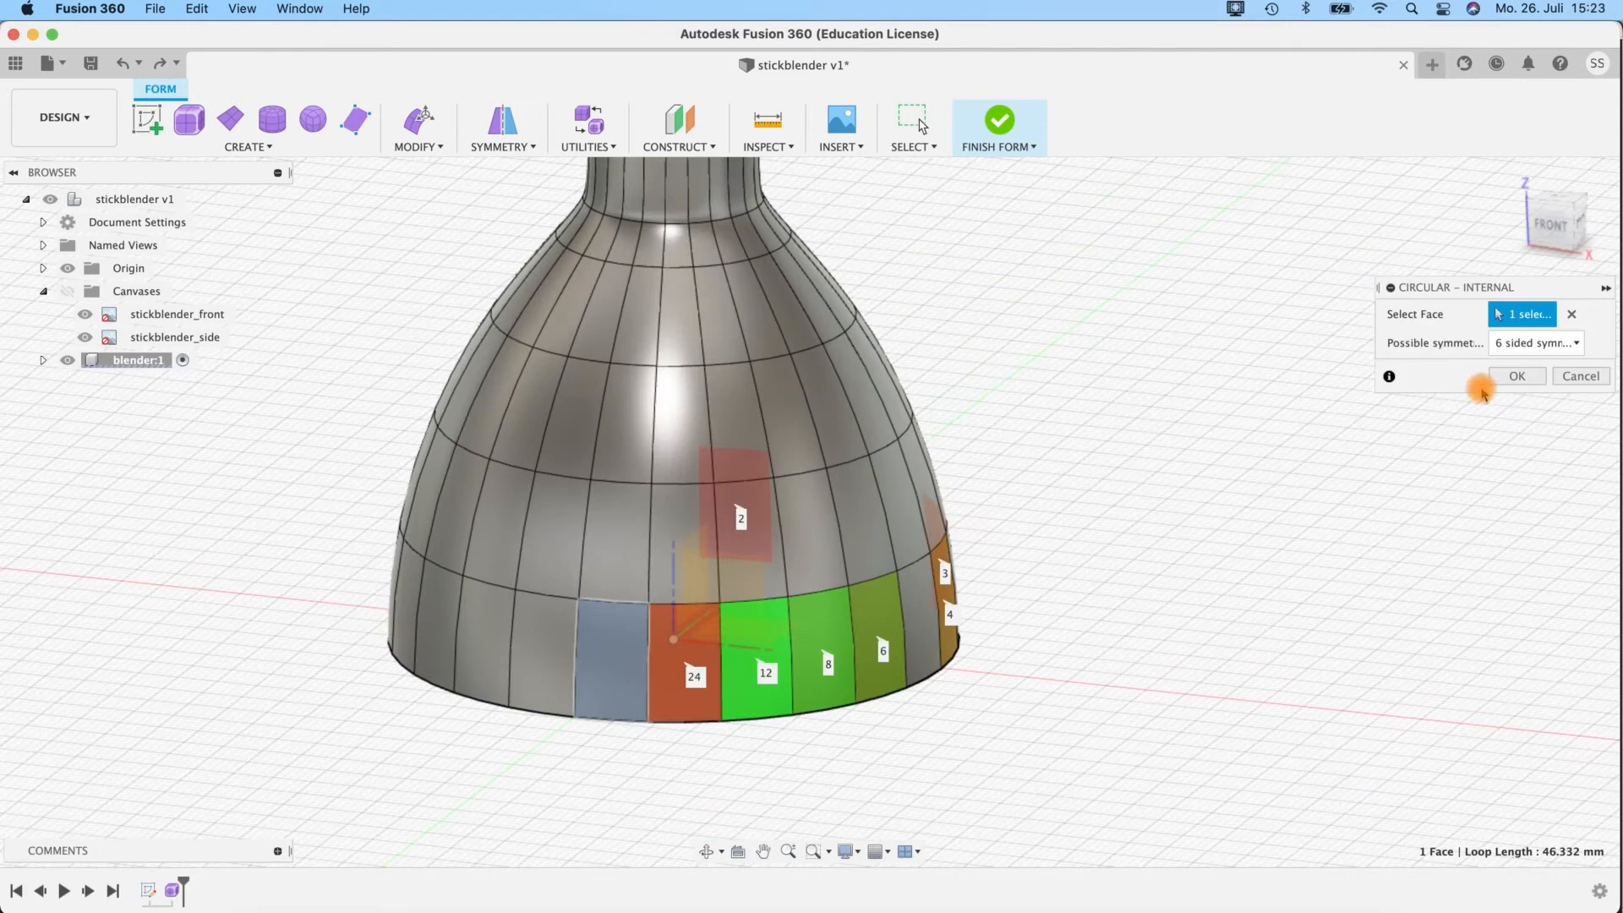
Try 8 sided symmetry in the preview and return the setting to 6 sided symmetry.
click(1521, 343)
click(1524, 444)
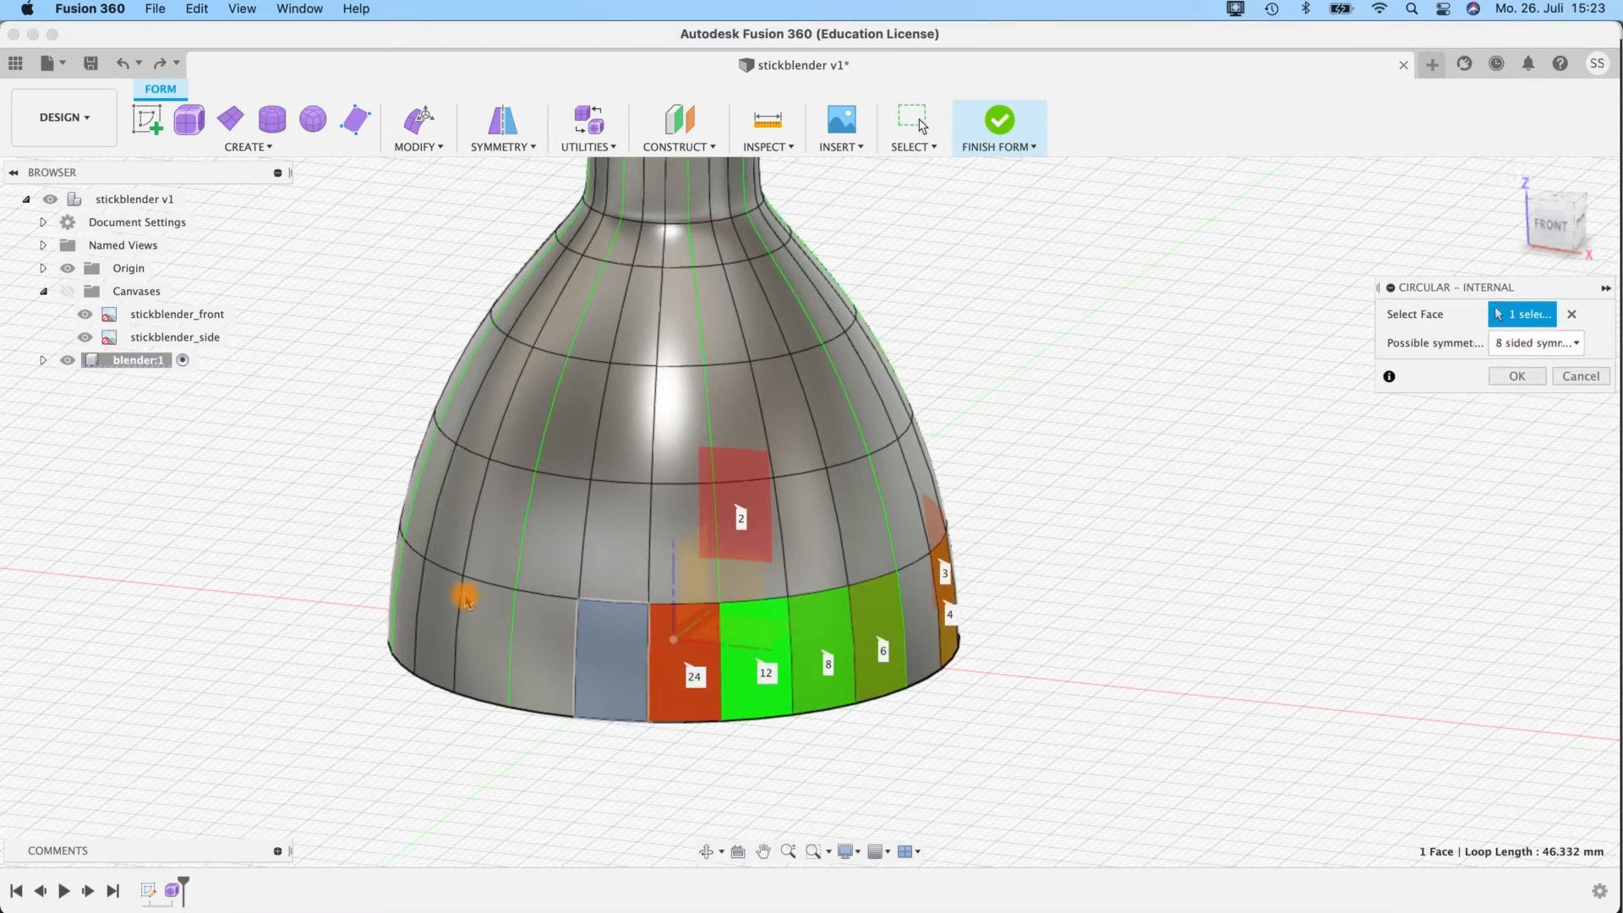
shift+middle_drag(1085, 348, 1108, 371)
click(1564, 343)
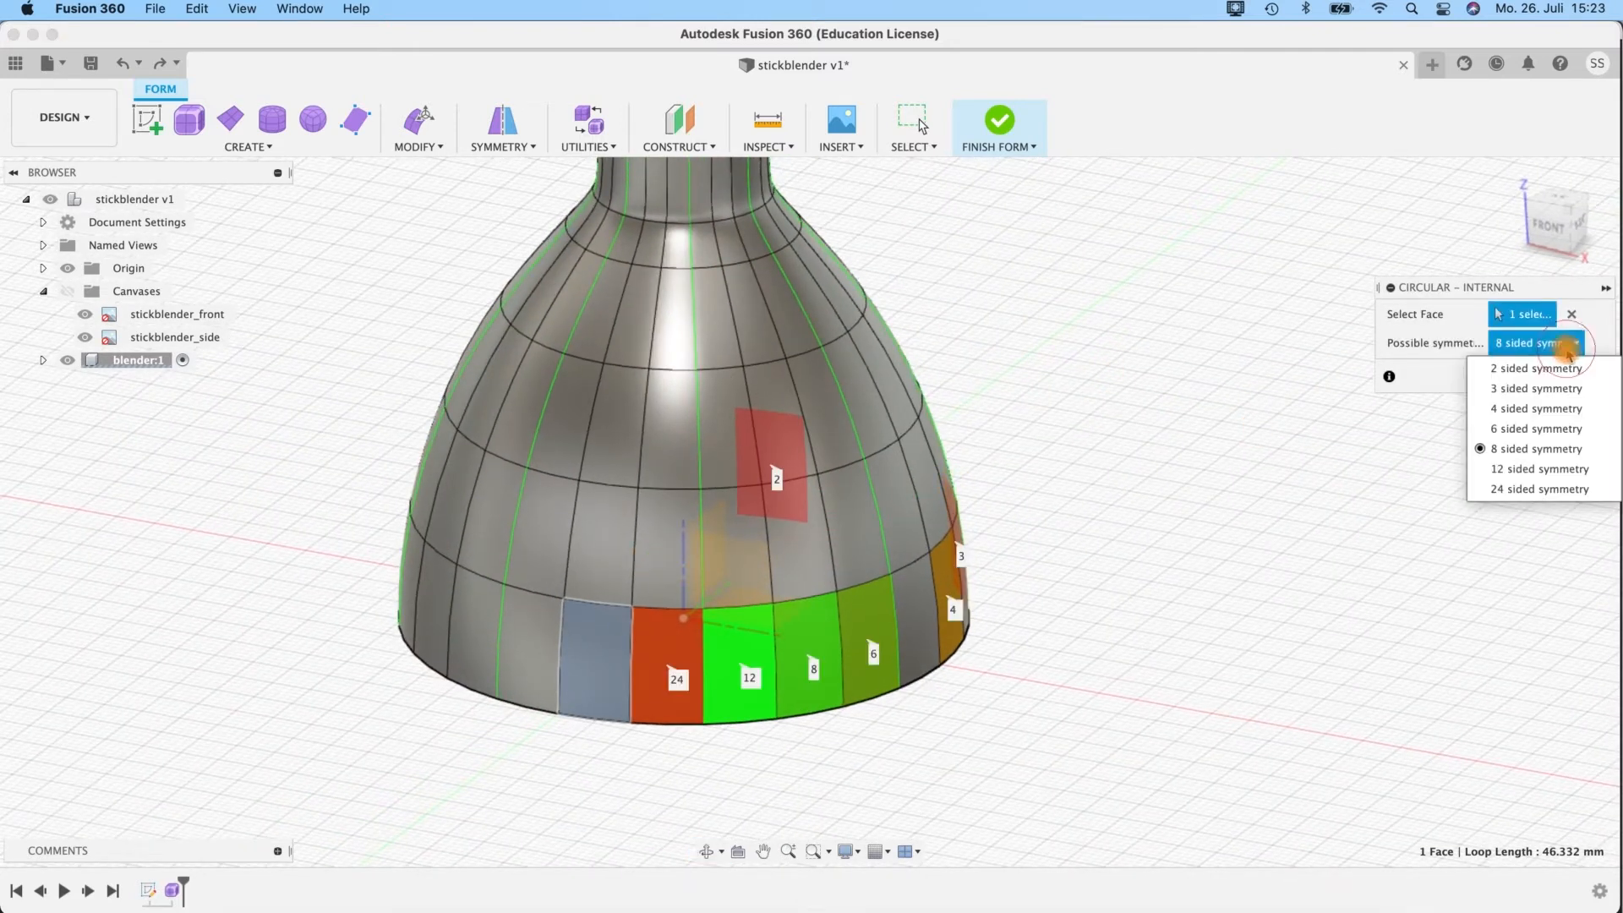
click(1530, 430)
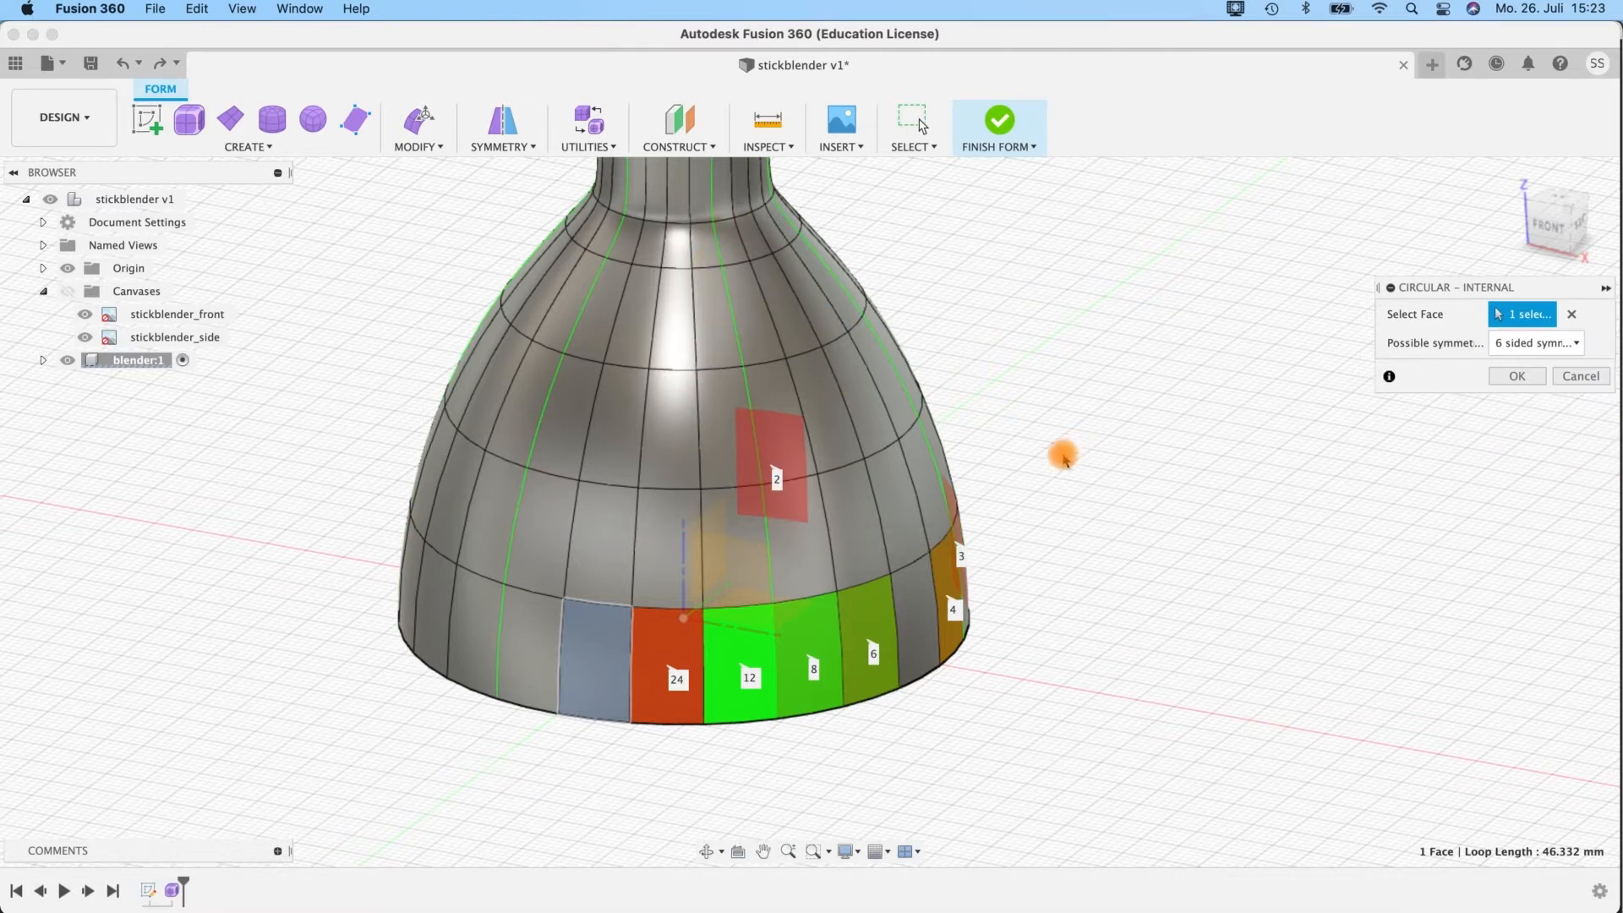
Check the previewed symmetry lines around the bell and apply the 6 sided circular symmetry.
shift+middle_drag(1073, 439, 1059, 442)
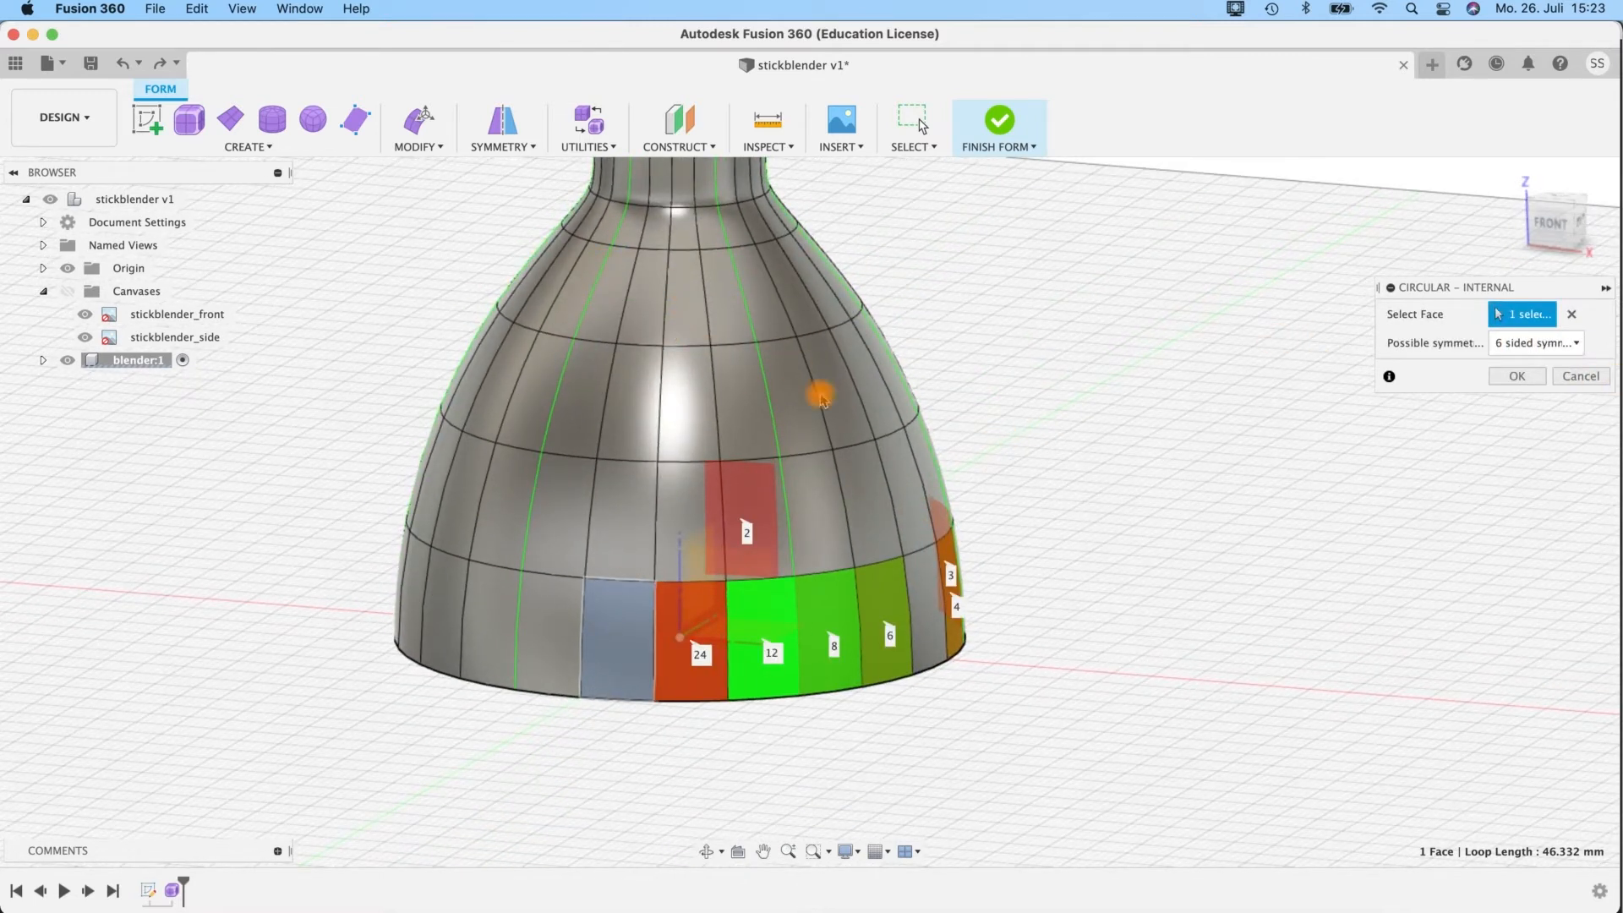
mouse_move(990, 399)
shift+middle_down()
mouse_move(1004, 414)
mouse_move(981, 401)
shift+middle_up()
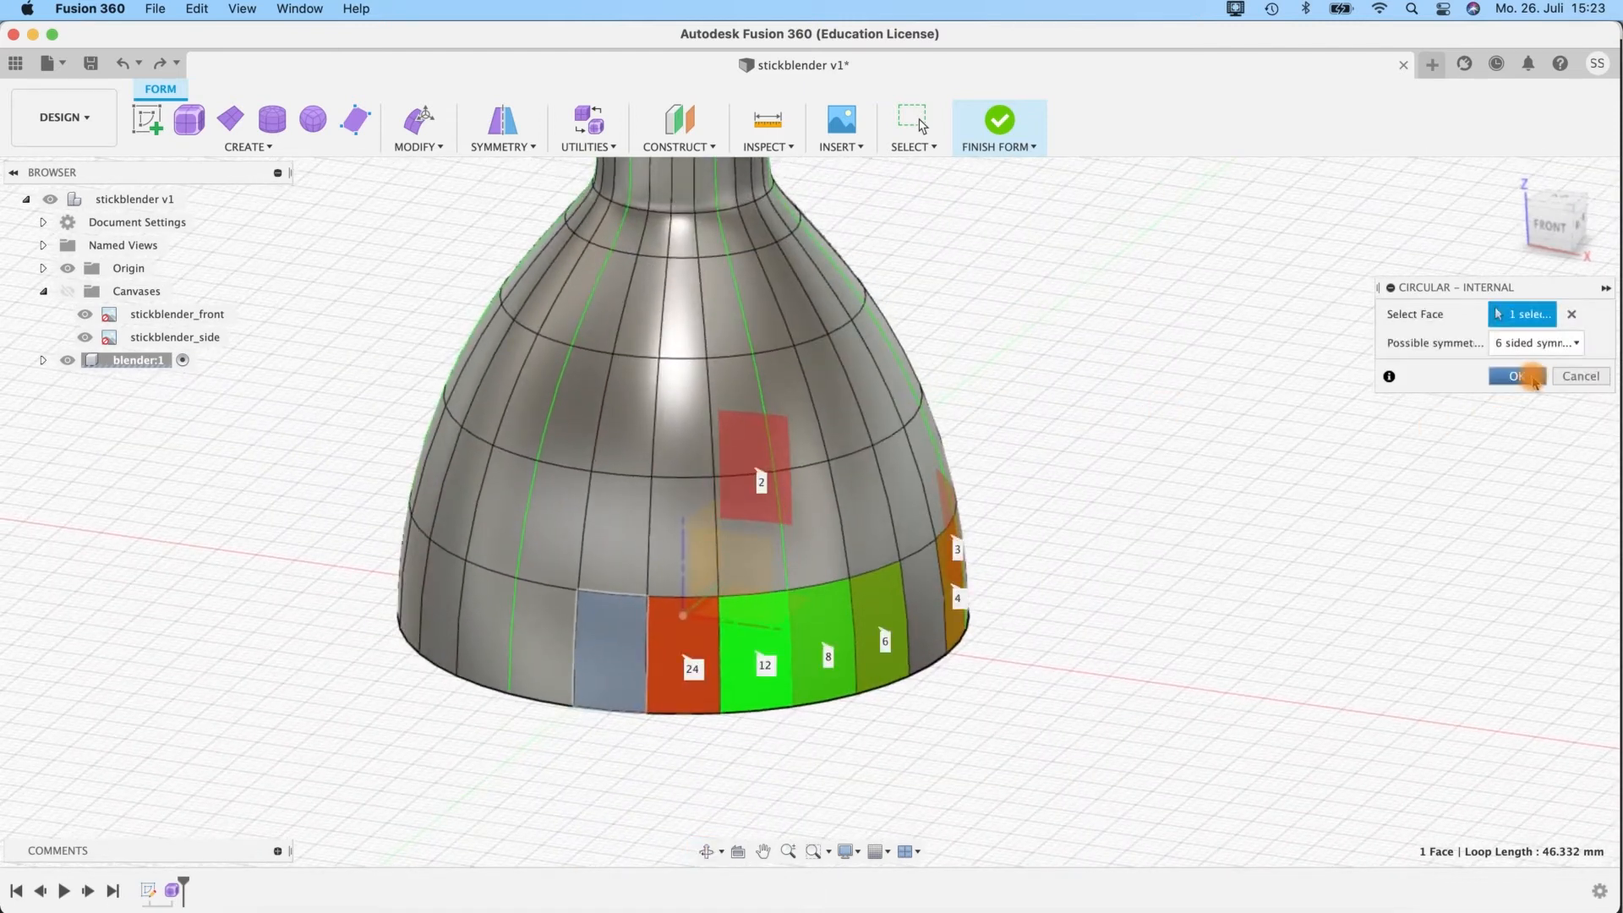
click(1533, 378)
Select two vertically adjacent faces at the bell's rim and open them in Edit Form.
shift+middle_drag(1141, 525, 1099, 500)
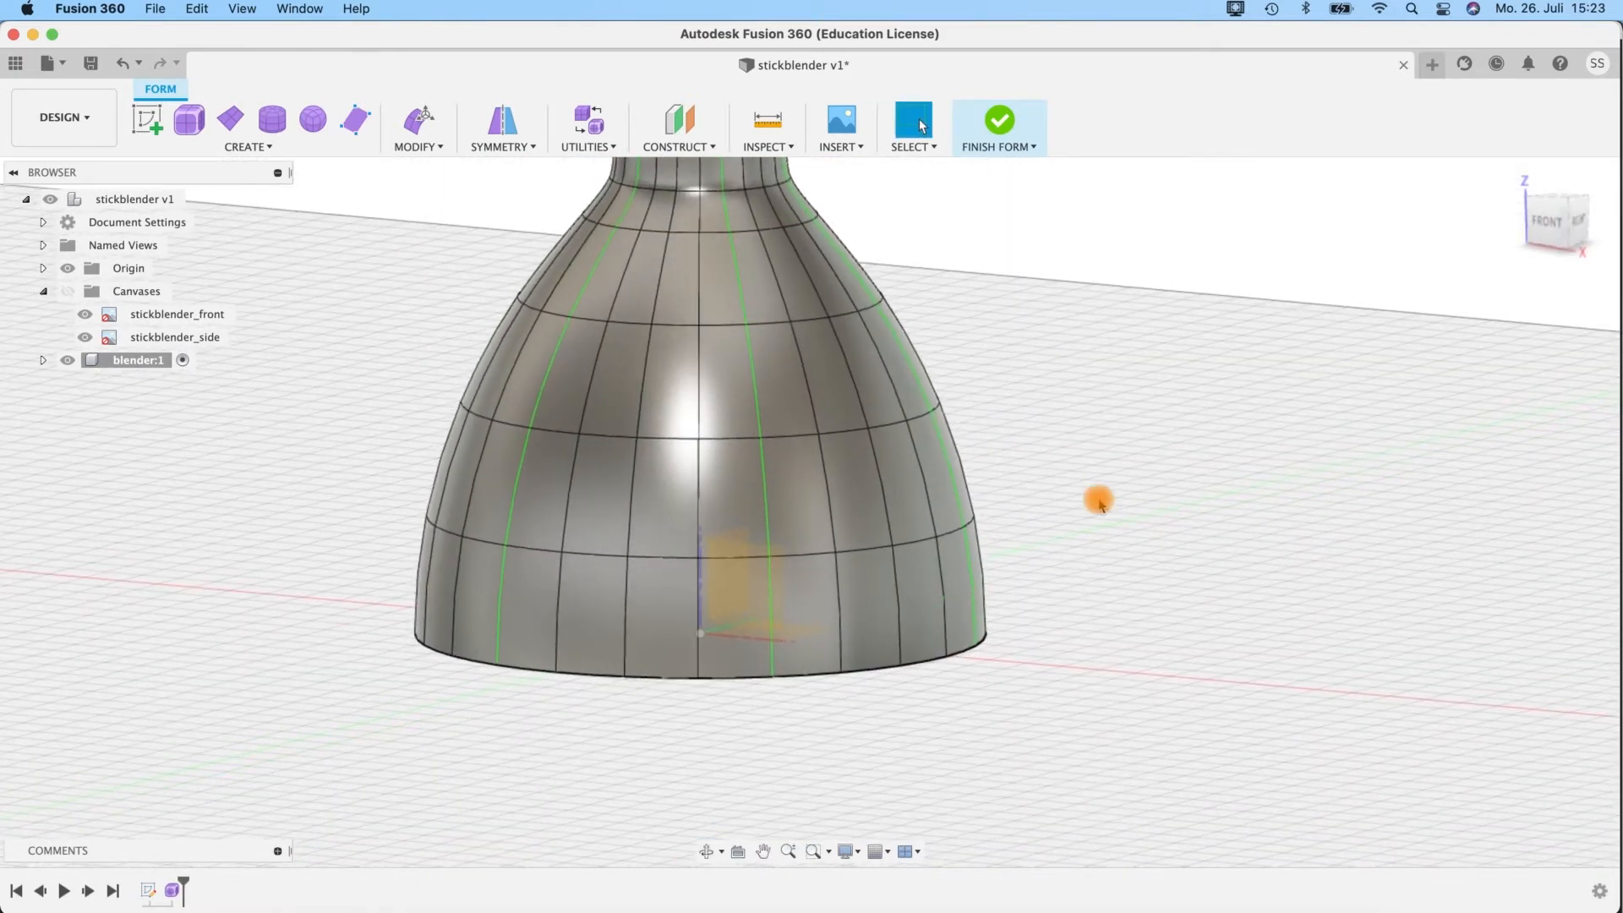
click(647, 661)
shift+middle_drag(949, 707, 651, 422)
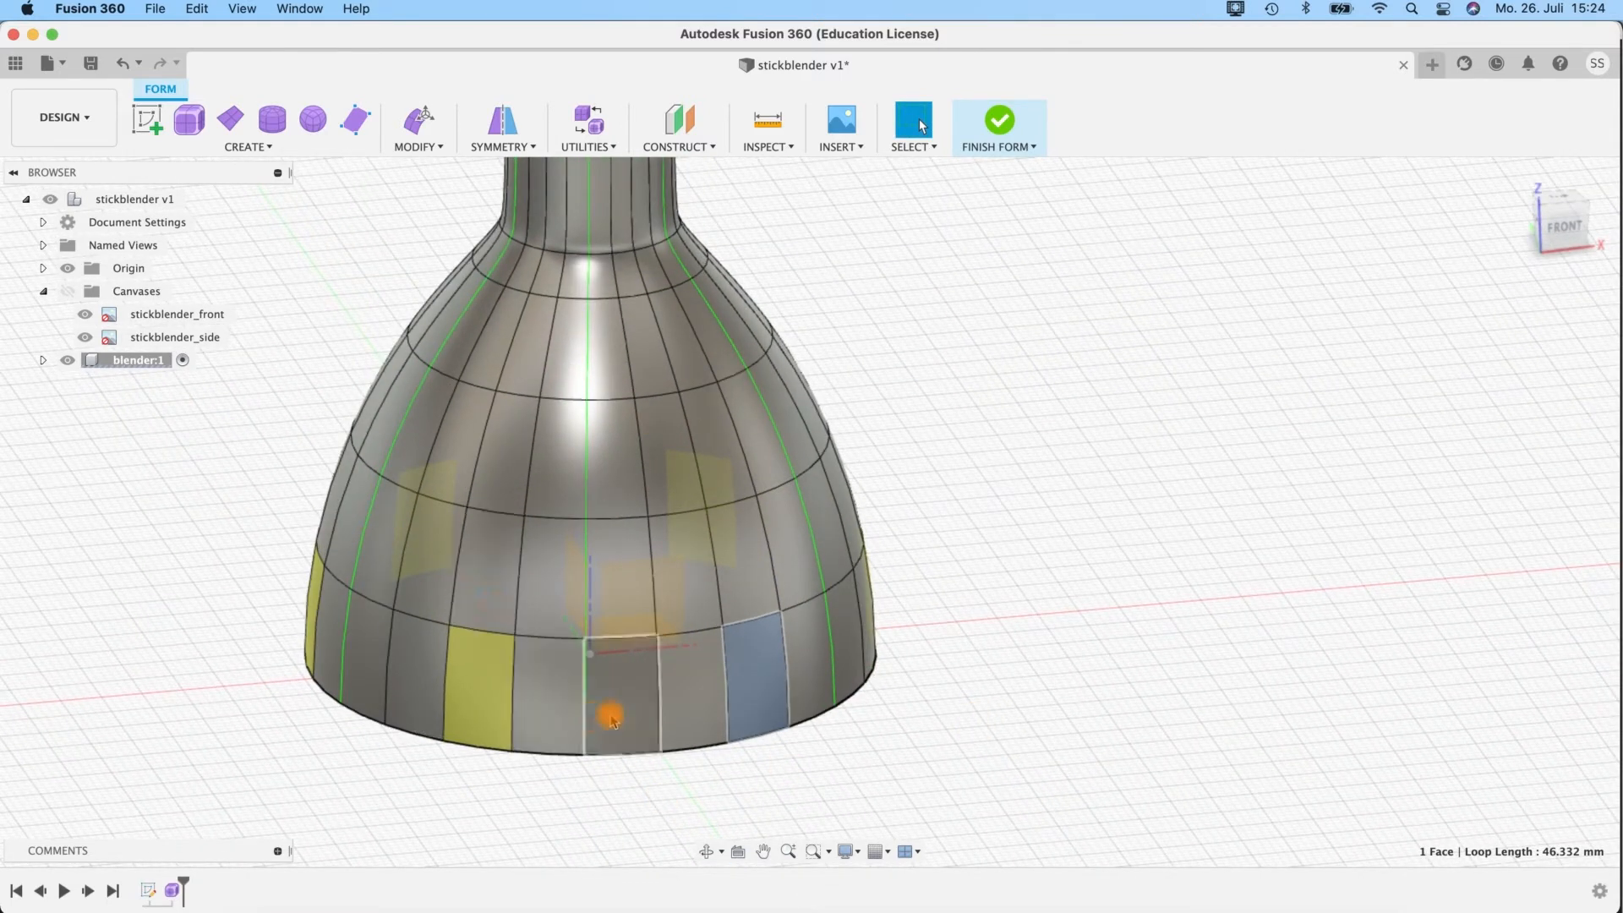
shift+middle_drag(849, 740, 819, 771)
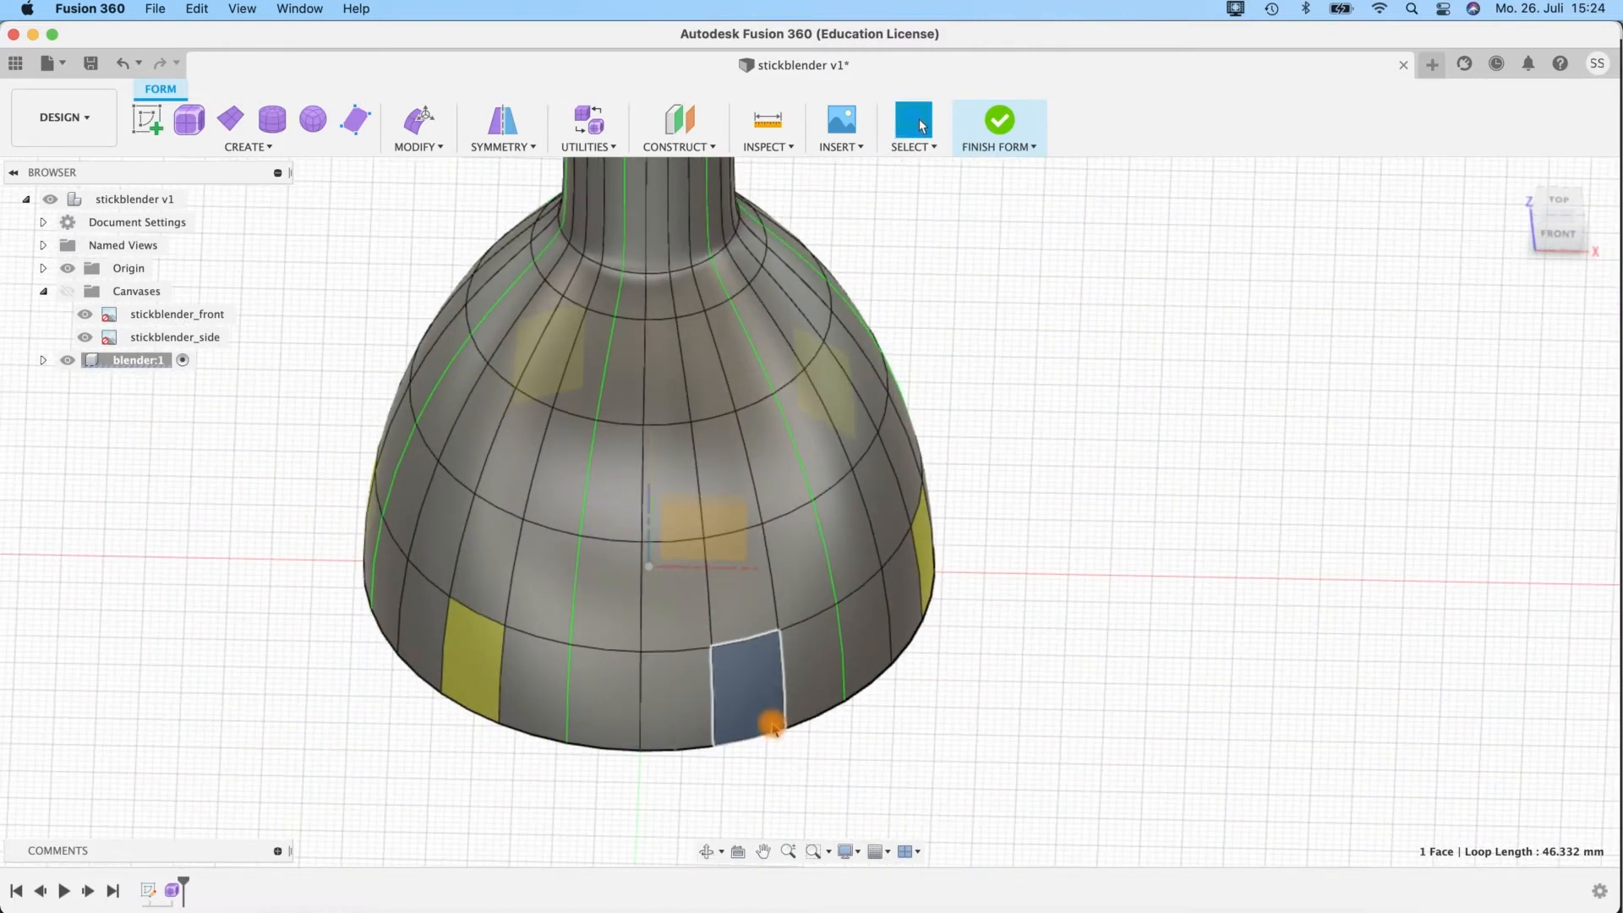
shift+click(735, 623)
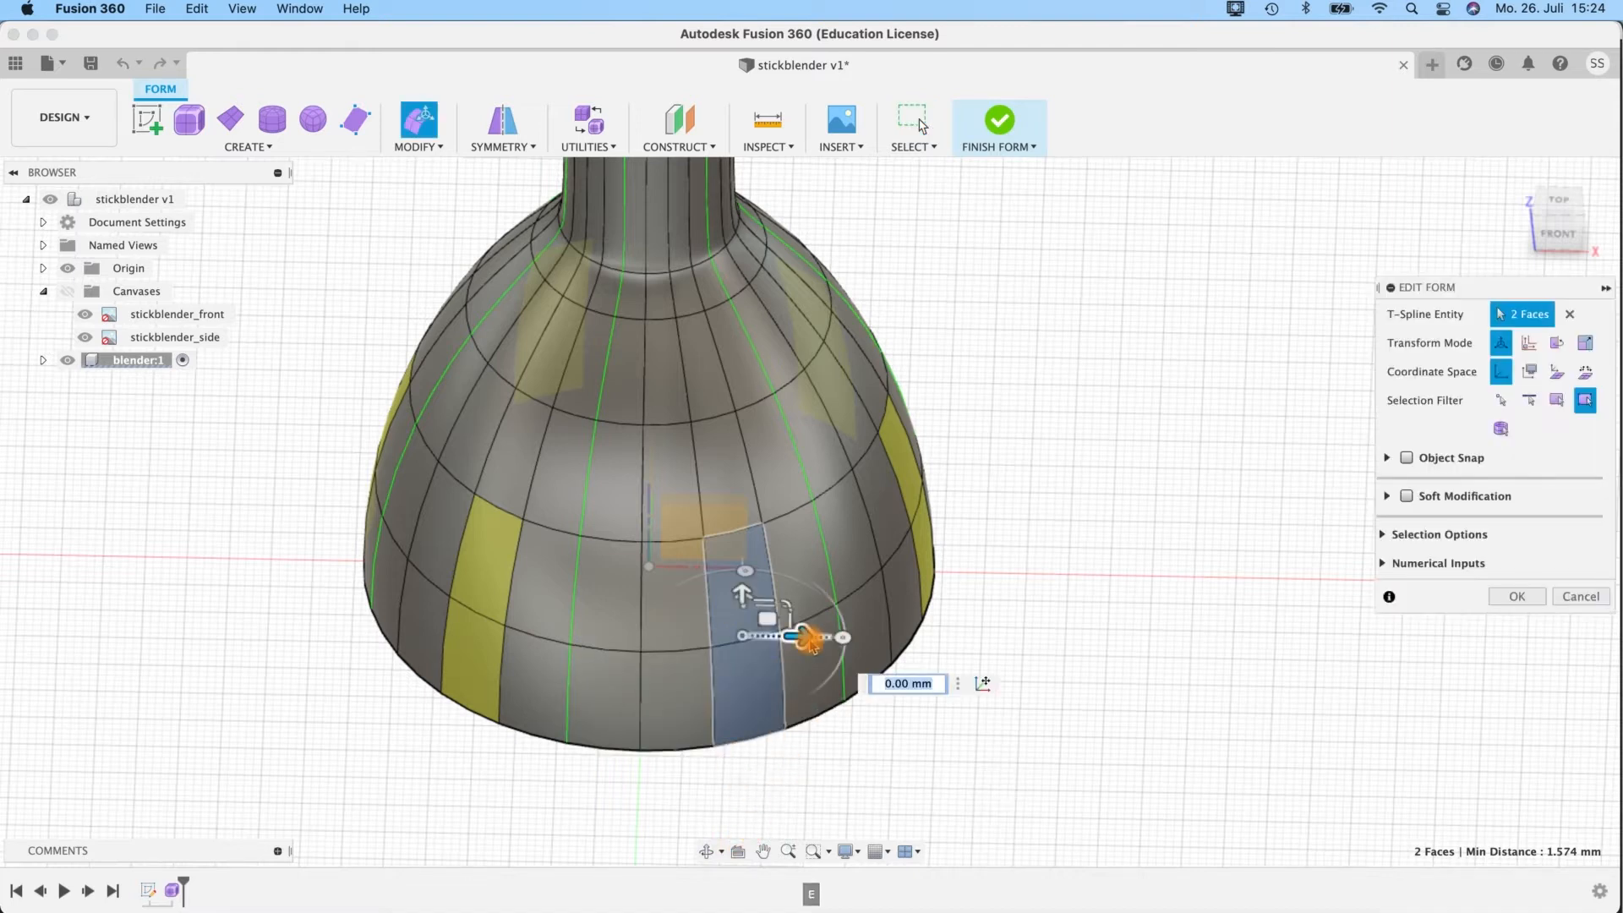
click(417, 145)
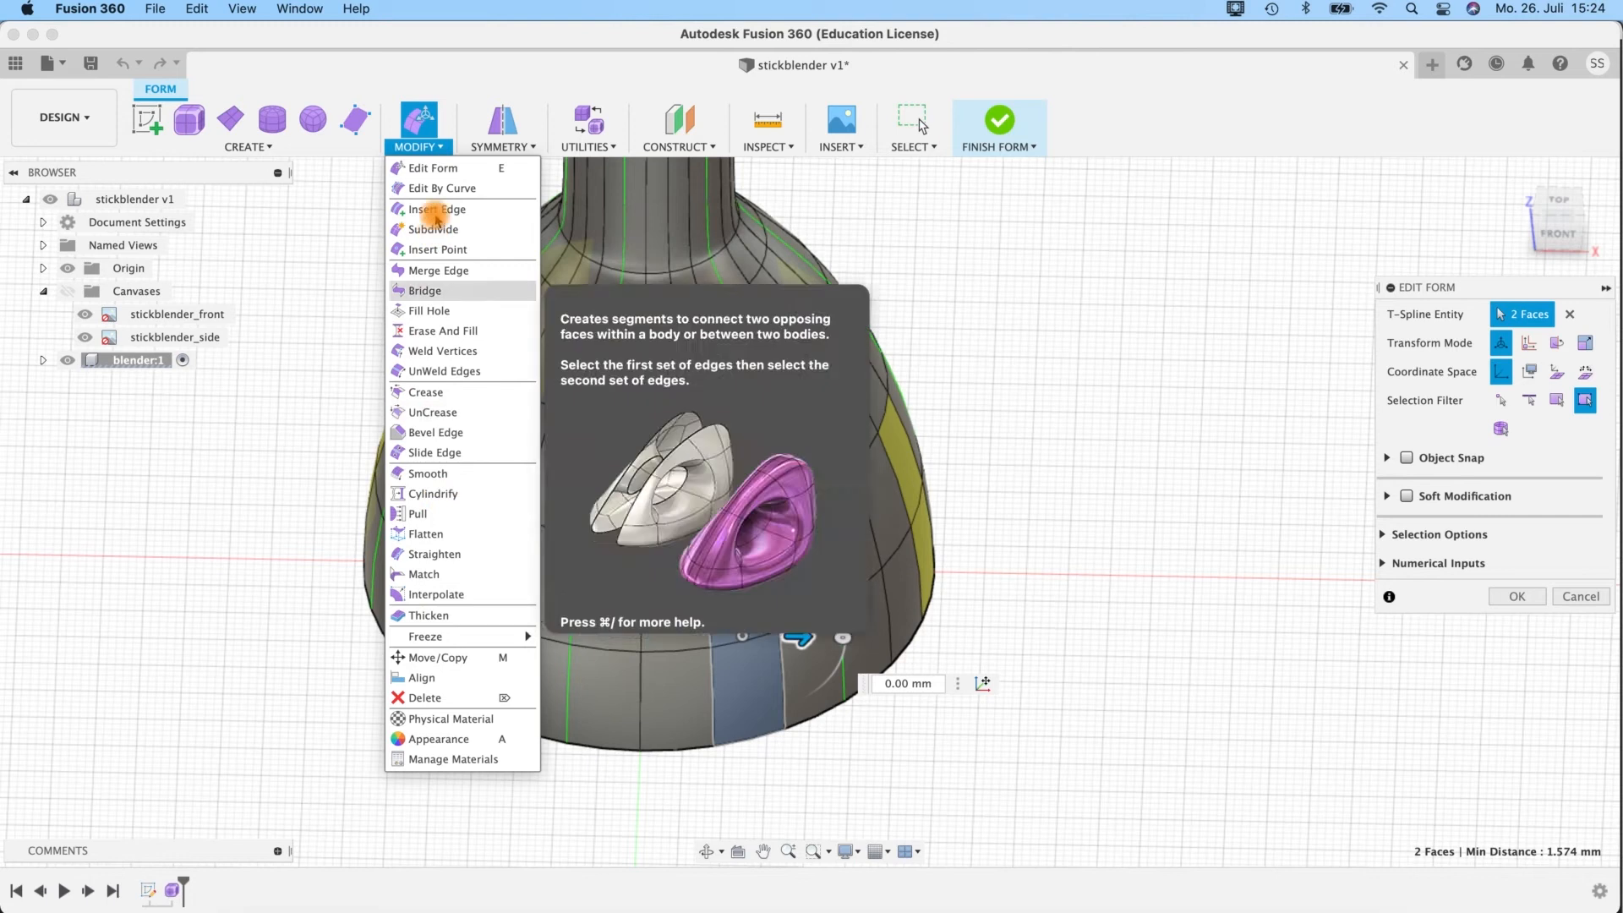
click(422, 172)
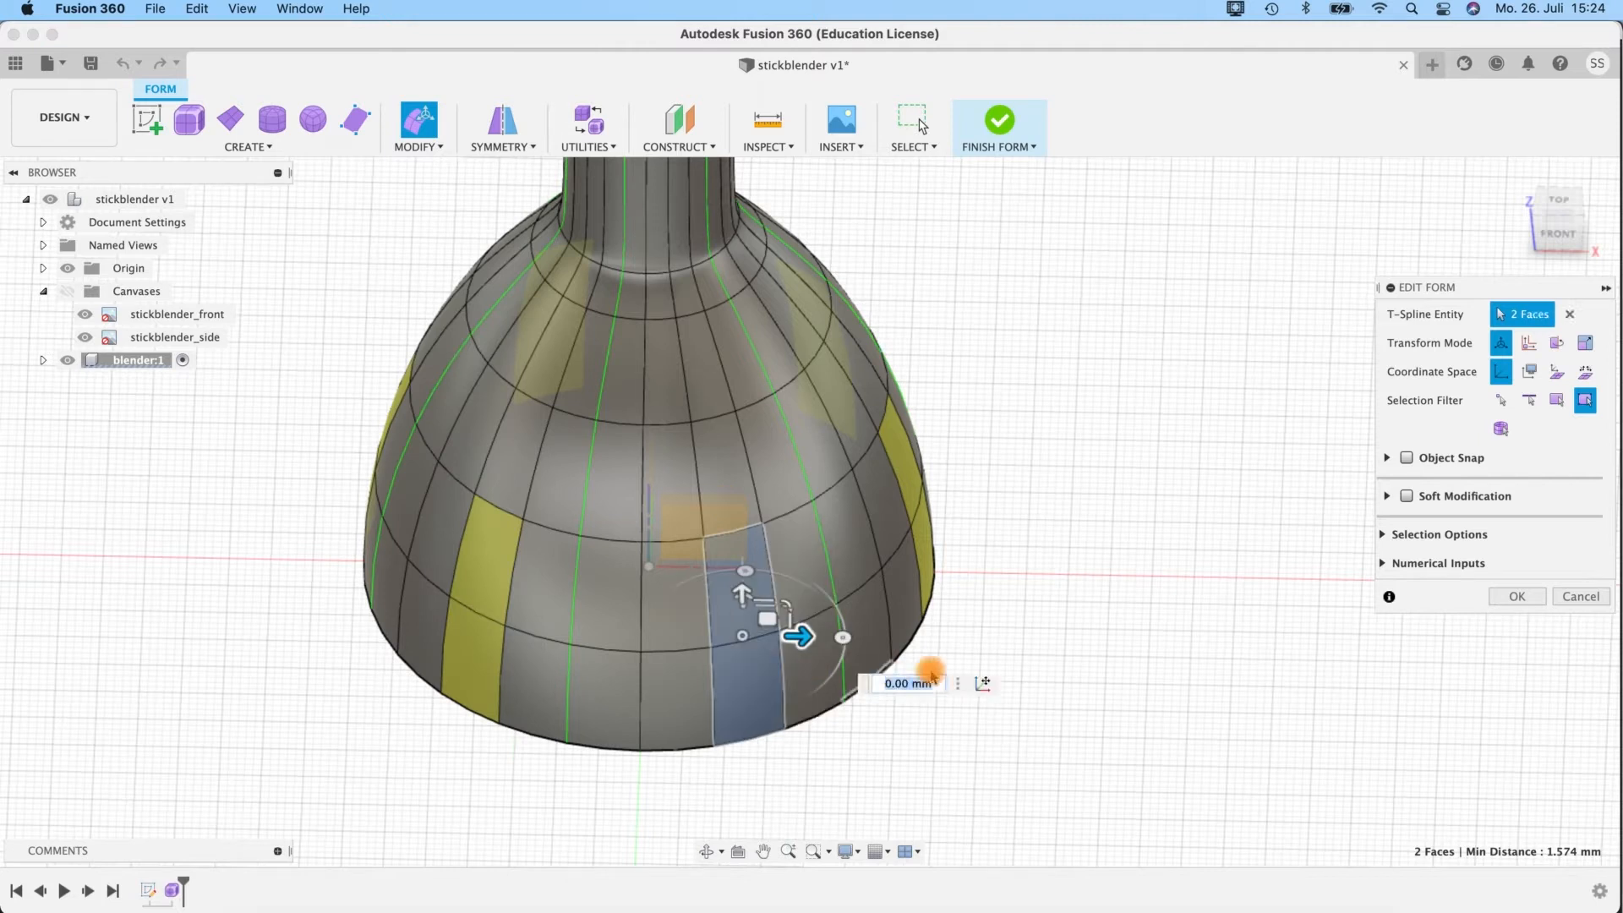
Push the two rim faces inward about 3.49 mm, shift them sideways and push them in about 0.7 mm further.
shift+middle_drag(974, 718, 930, 717)
shift+middle_drag(1094, 660, 933, 659)
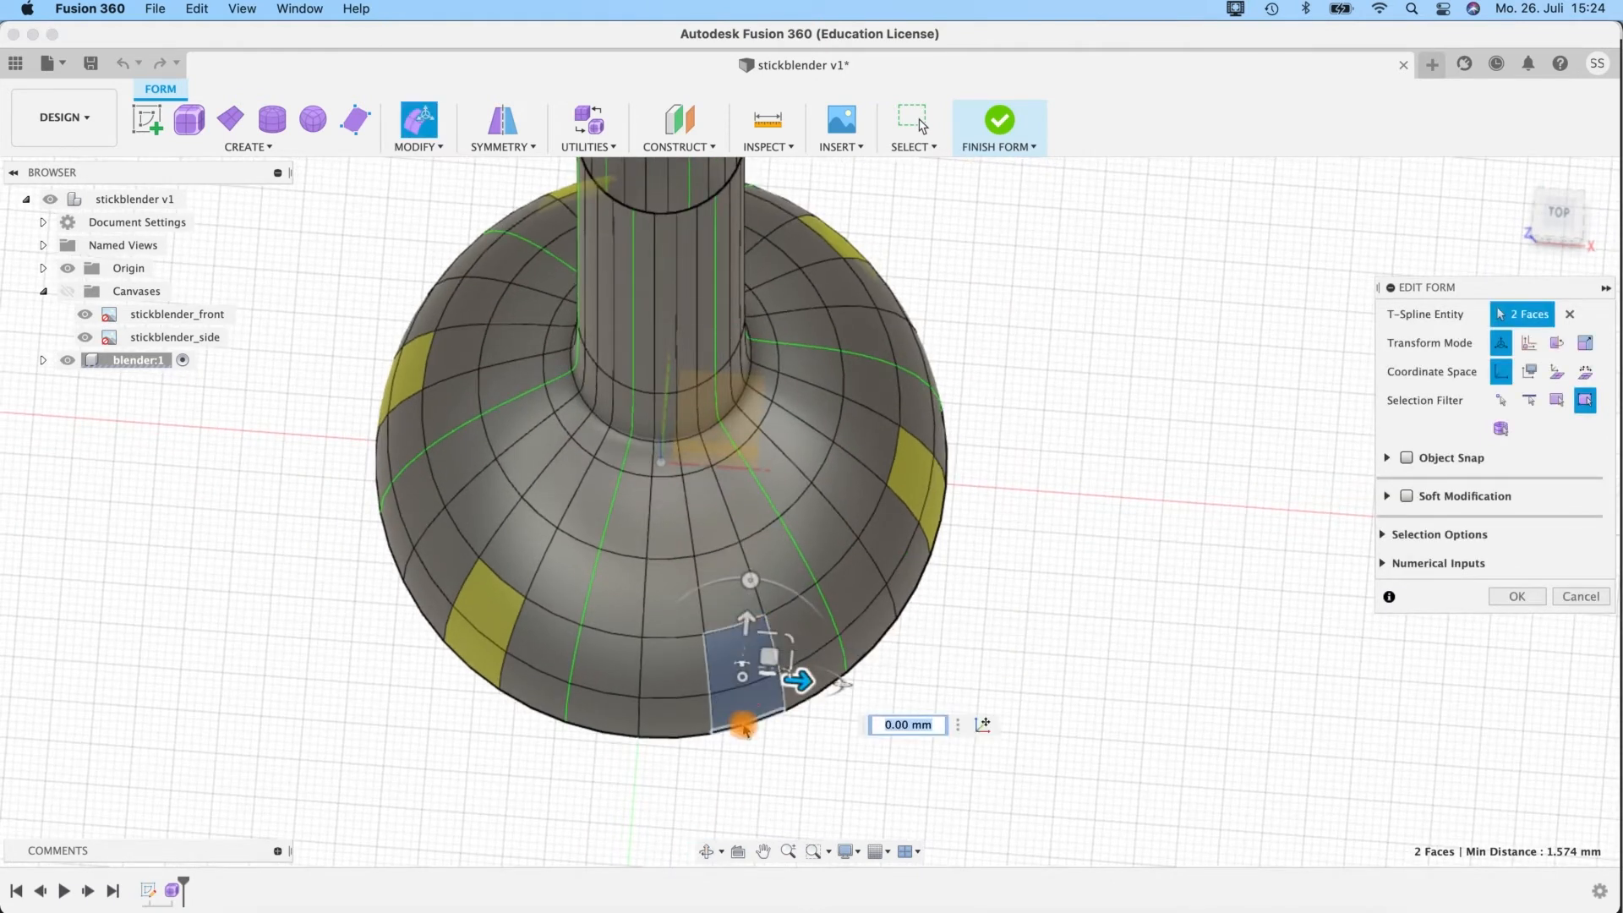
mouse_move(746, 624)
mouse_down()
mouse_move(741, 584)
mouse_move(744, 596)
mouse_up()
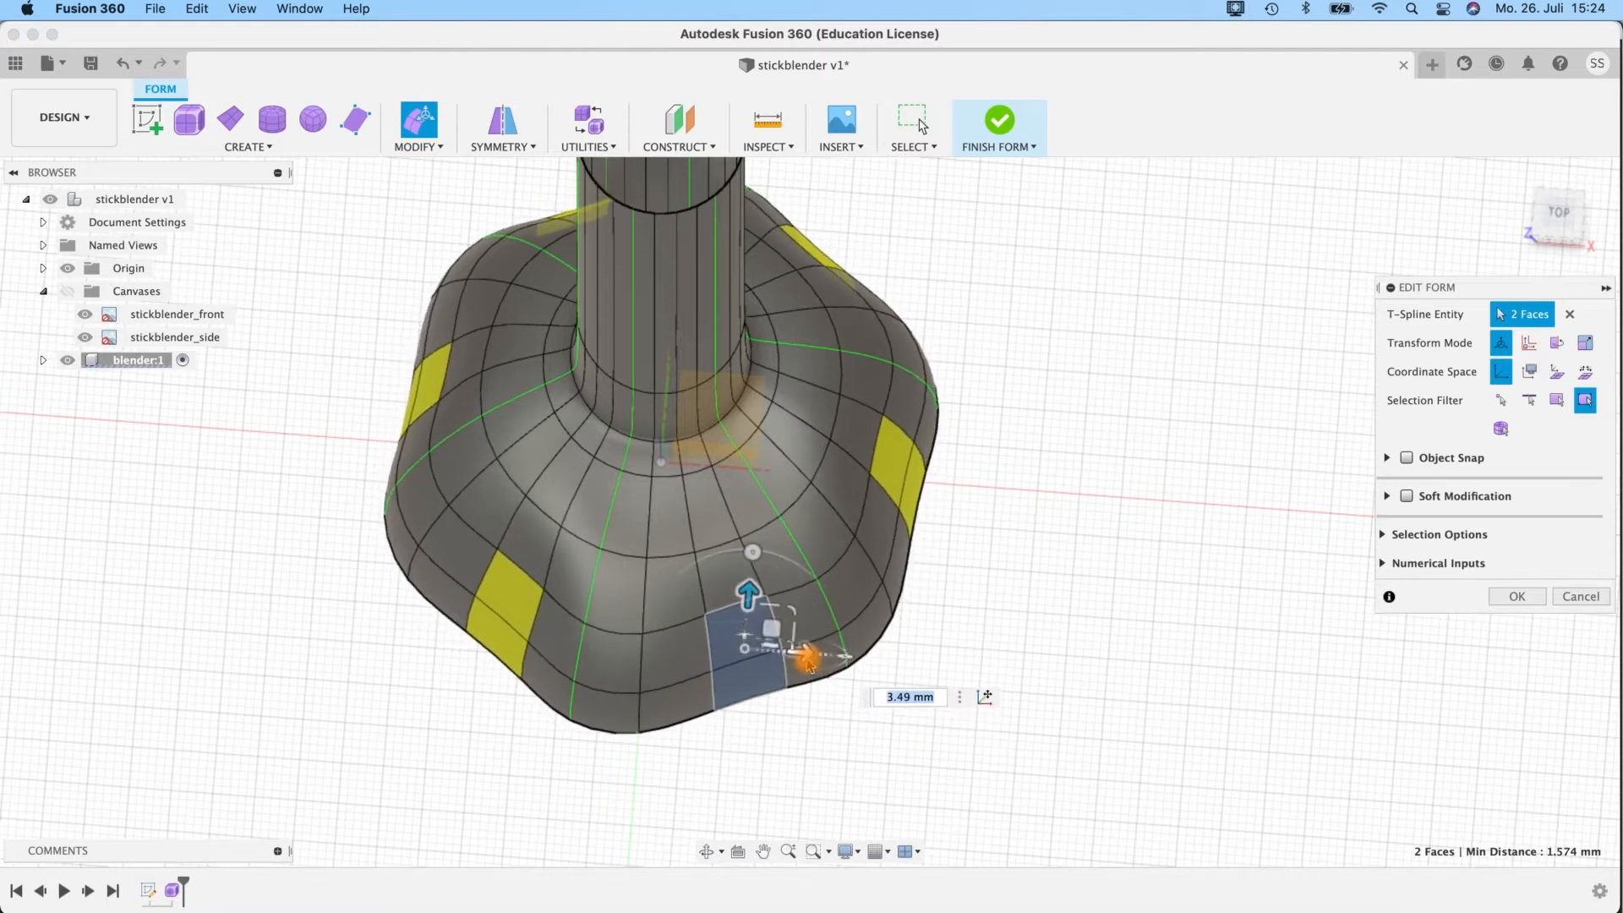
drag(812, 655, 732, 649)
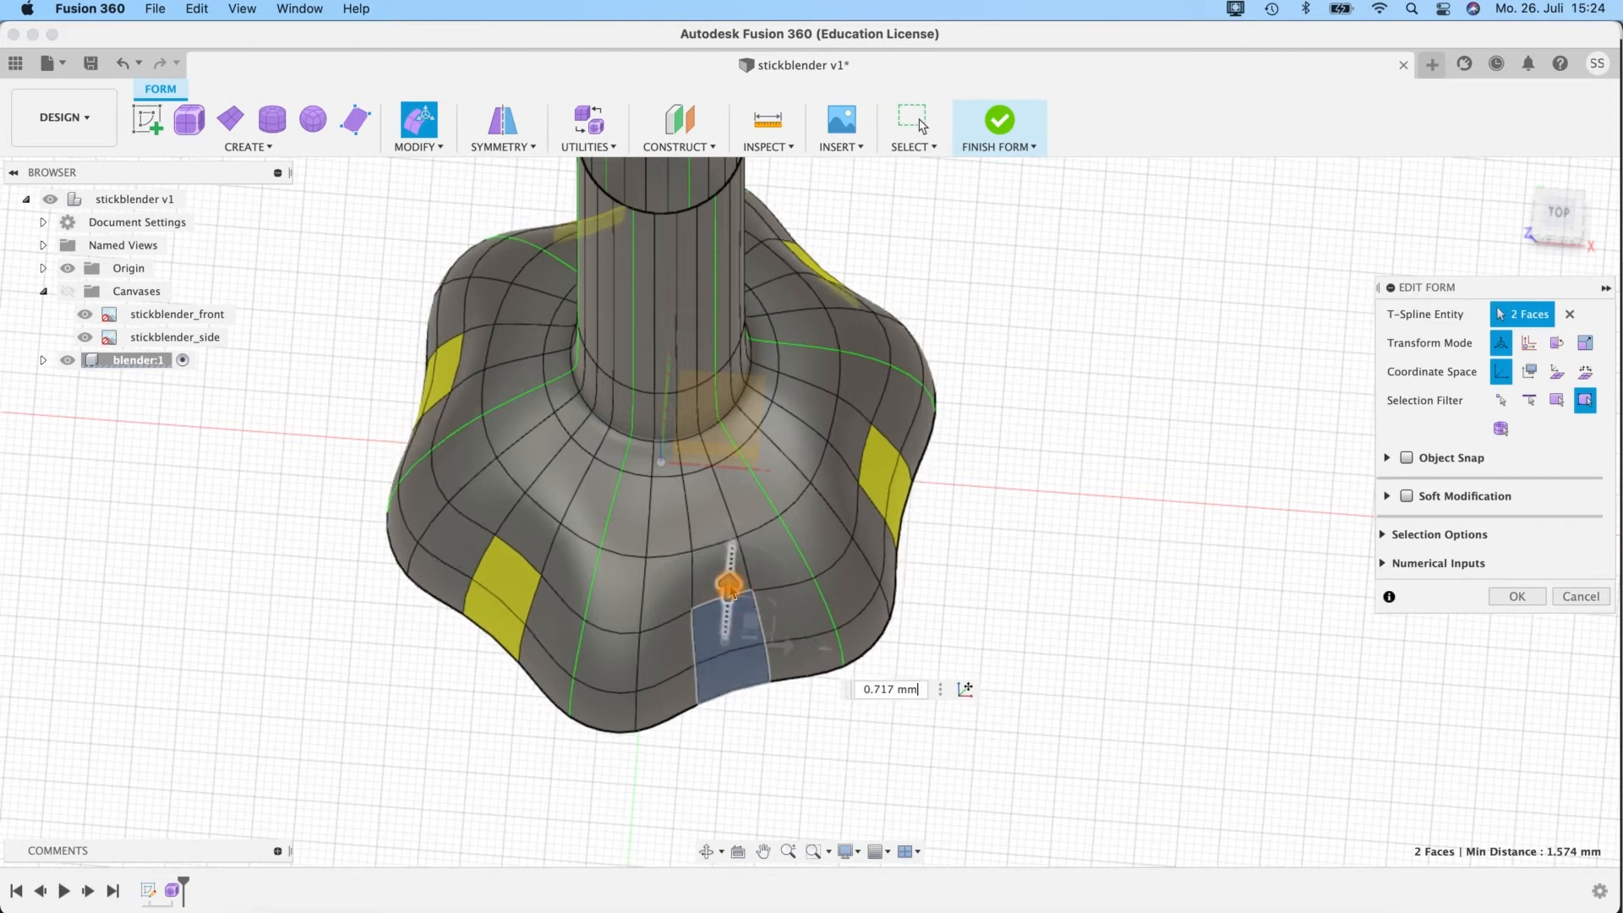
Scale the two rim faces down uniformly to a factor of about 0.4.
shift+middle_drag(935, 616, 928, 565)
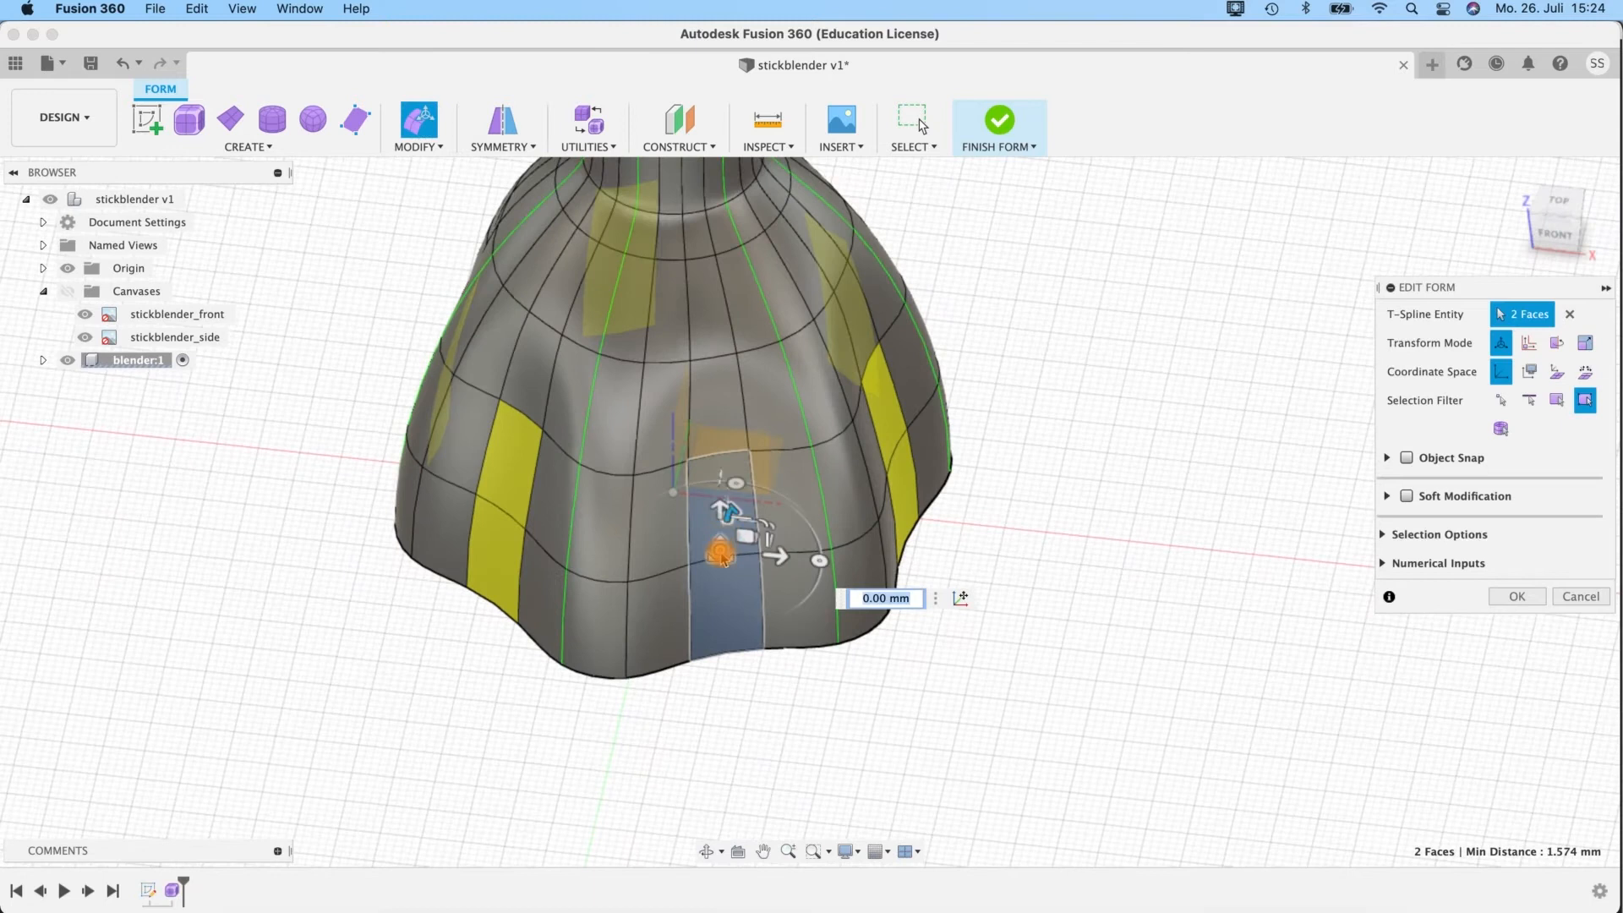
drag(721, 551, 693, 567)
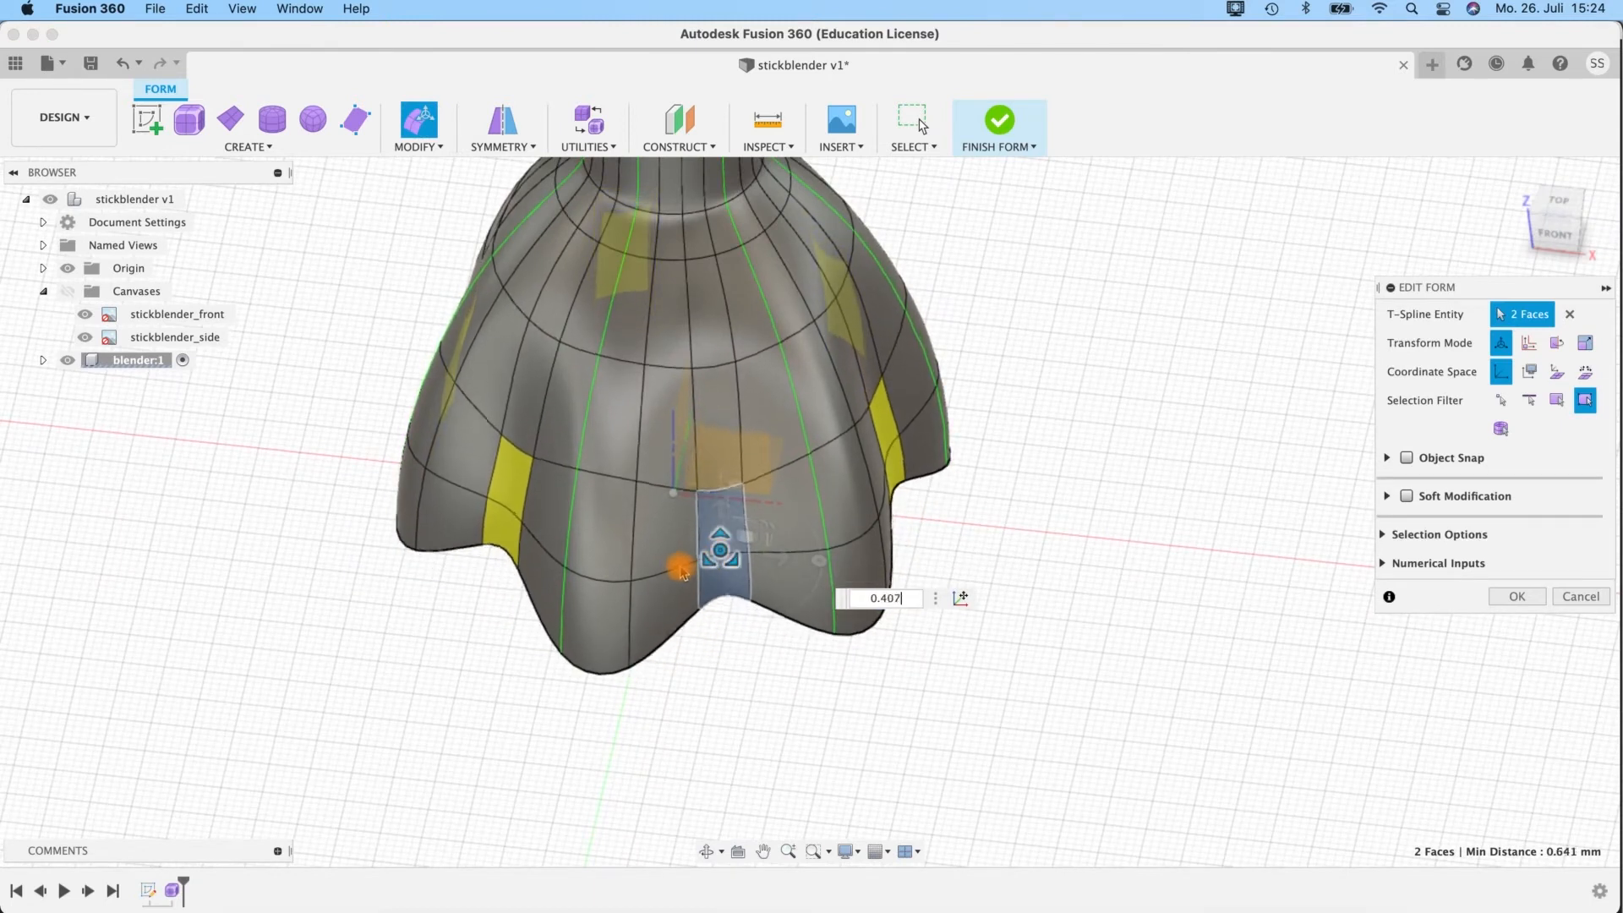
mouse_move(906, 482)
shift+middle_down()
mouse_move(906, 409)
mouse_move(901, 509)
shift+middle_up()
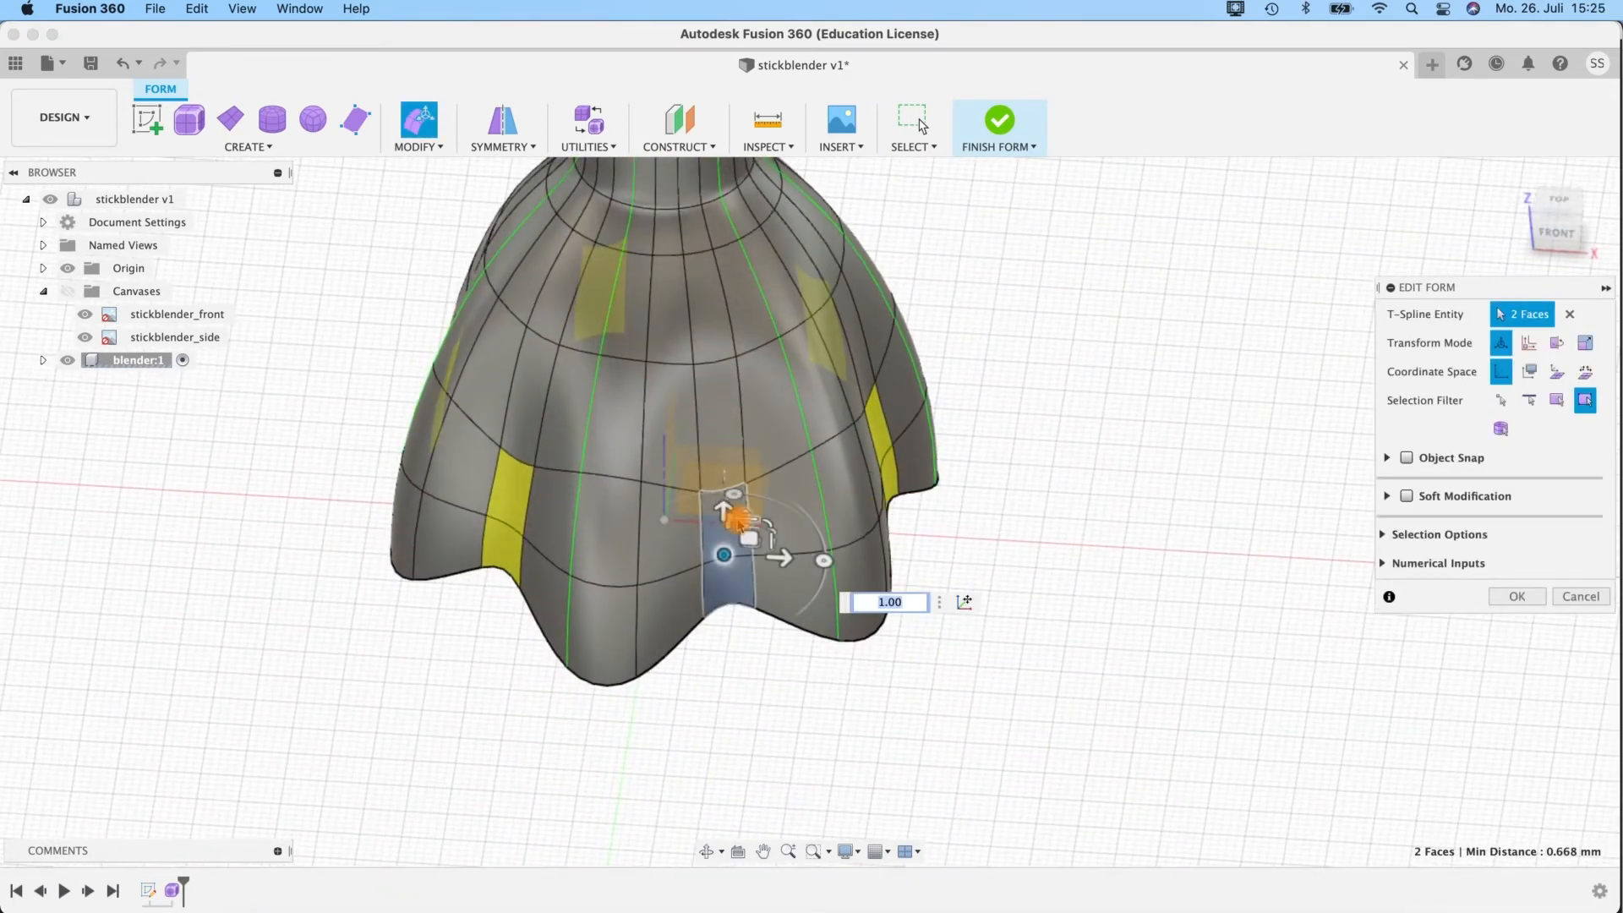
Raise the two scaled faces to form deep notches between pointed lobes around the bell's rim.
shift+middle_drag(998, 451, 840, 406)
drag(710, 428, 724, 369)
shift+middle_drag(718, 415, 647, 411)
mouse_move(647, 404)
mouse_down()
mouse_move(640, 381)
mouse_move(638, 394)
mouse_up()
mouse_move(649, 456)
shift+middle_down()
mouse_move(659, 558)
mouse_move(609, 449)
mouse_move(580, 428)
mouse_move(573, 444)
mouse_move(616, 442)
mouse_move(645, 623)
mouse_move(616, 442)
mouse_move(642, 472)
shift+middle_up()
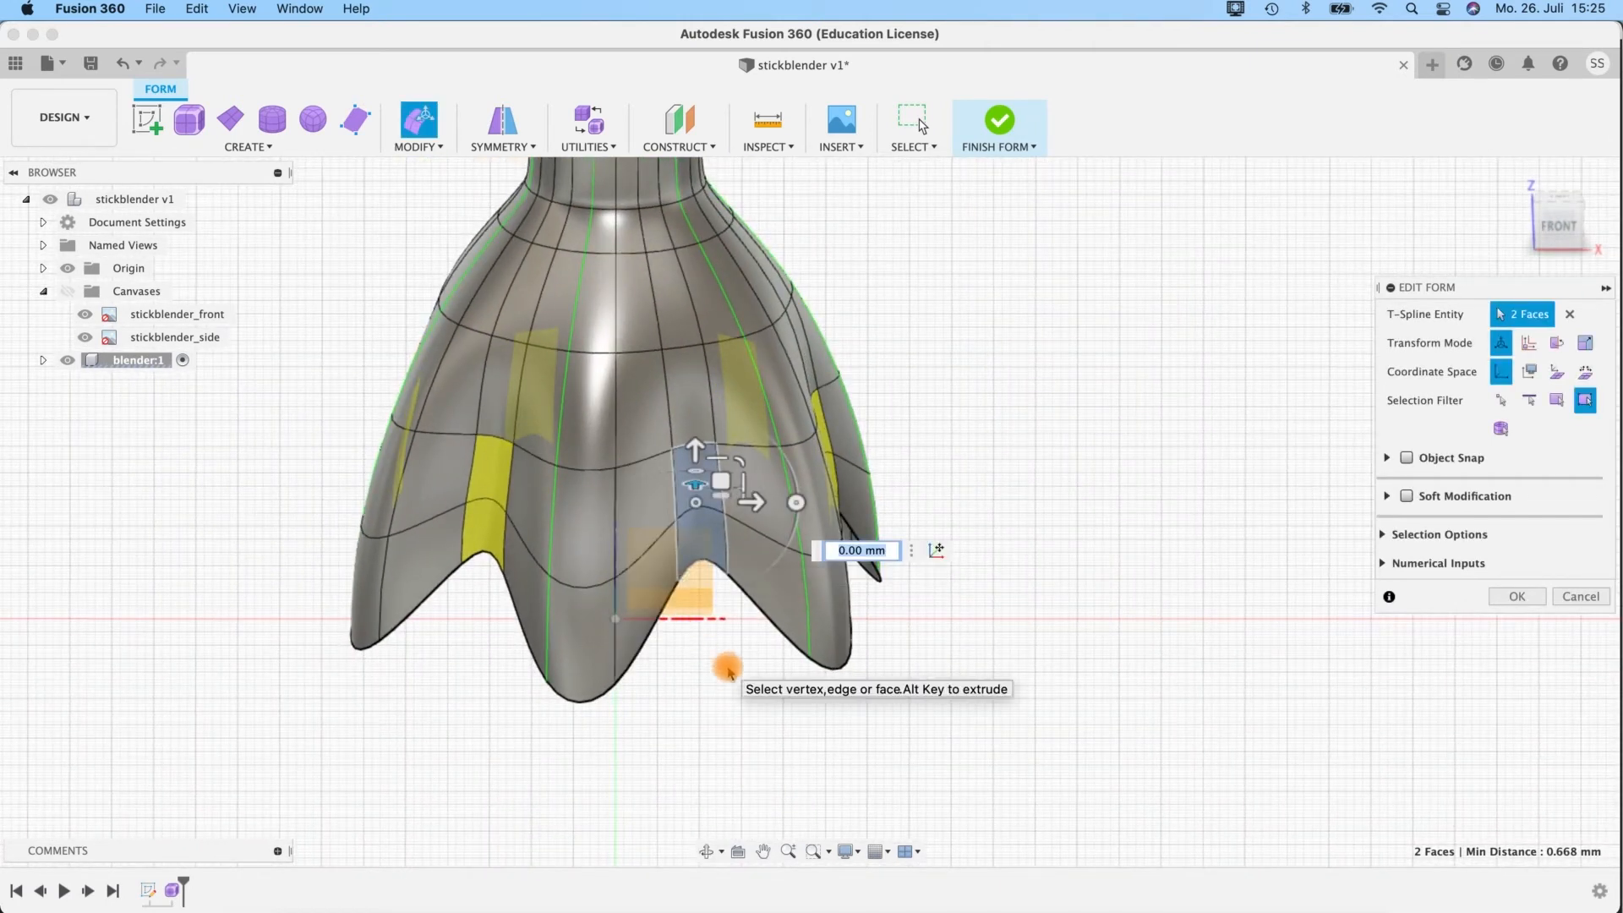
Compare the notched bell in box display and smooth display several times, ending in box display.
key(ctrl+1)
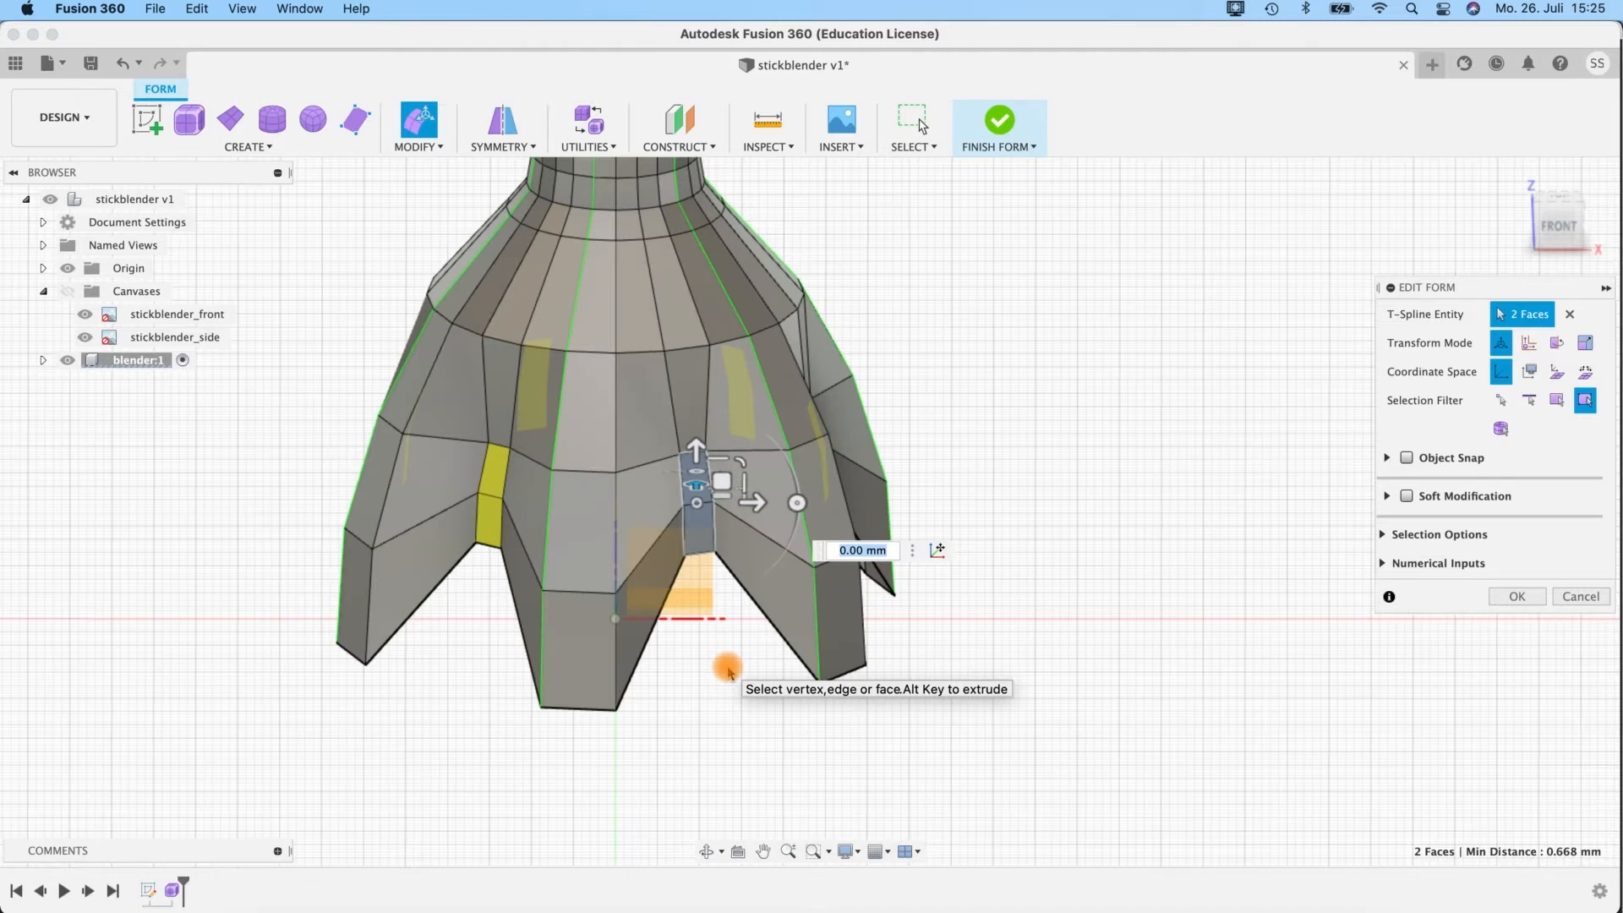
key(ctrl+3)
key(ctrl+1)
key(ctrl+3)
key(ctrl+1)
key(ctrl+3)
key(ctrl+1)
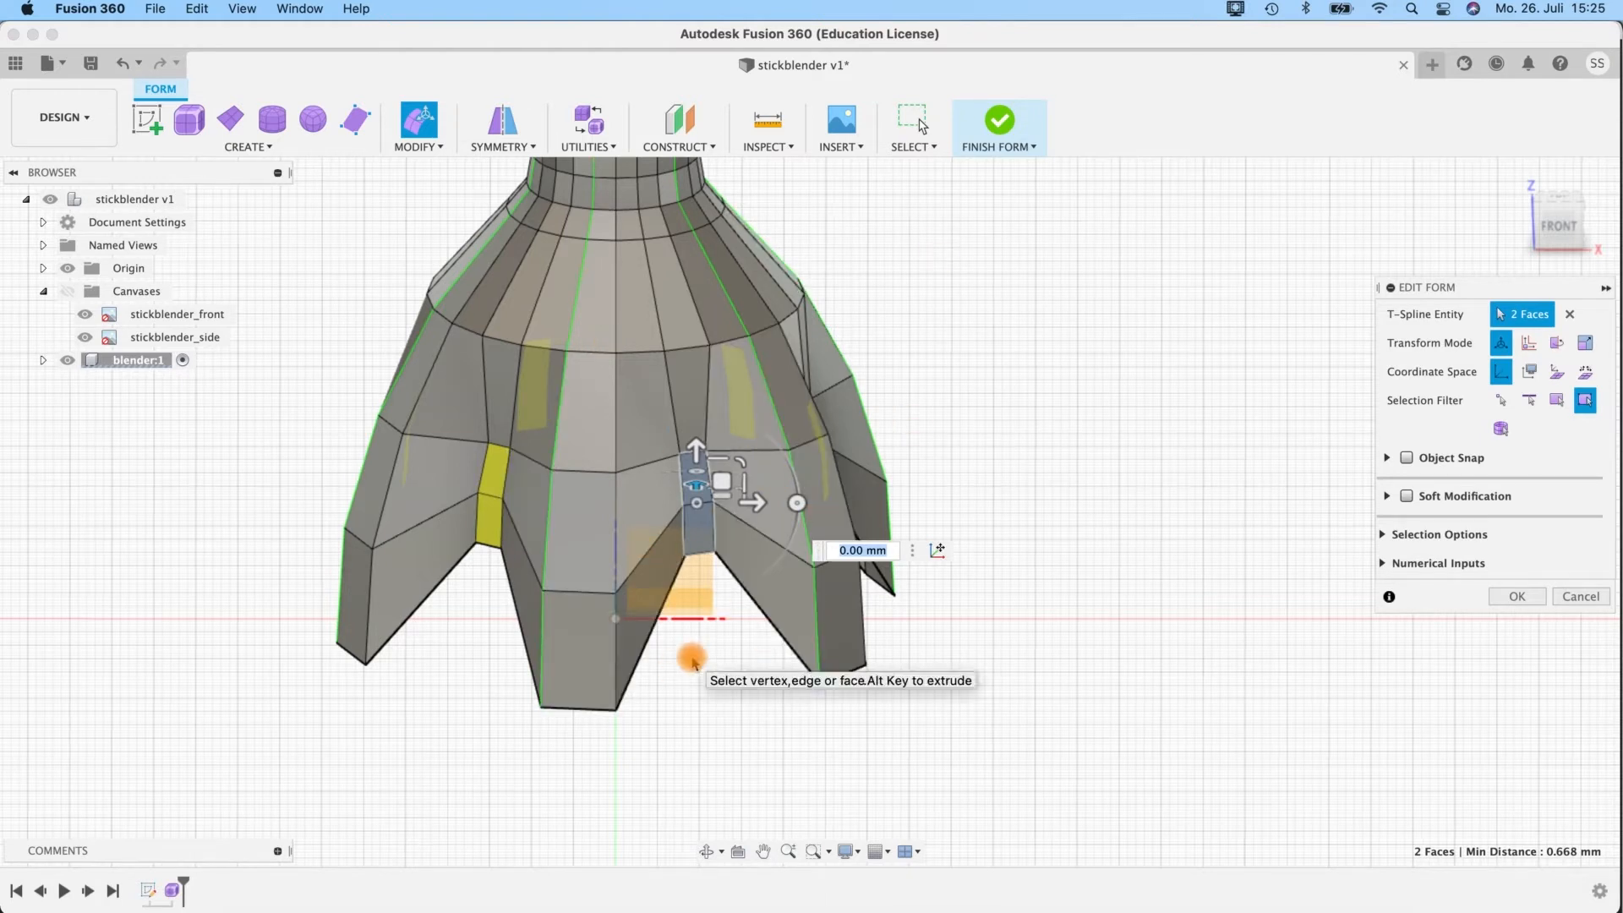
key(ctrl+3)
key(ctrl+1)
Select only the lower face at the top of the notch and move it inward about 1.8 mm.
shift+middle_drag(453, 779, 616, 605)
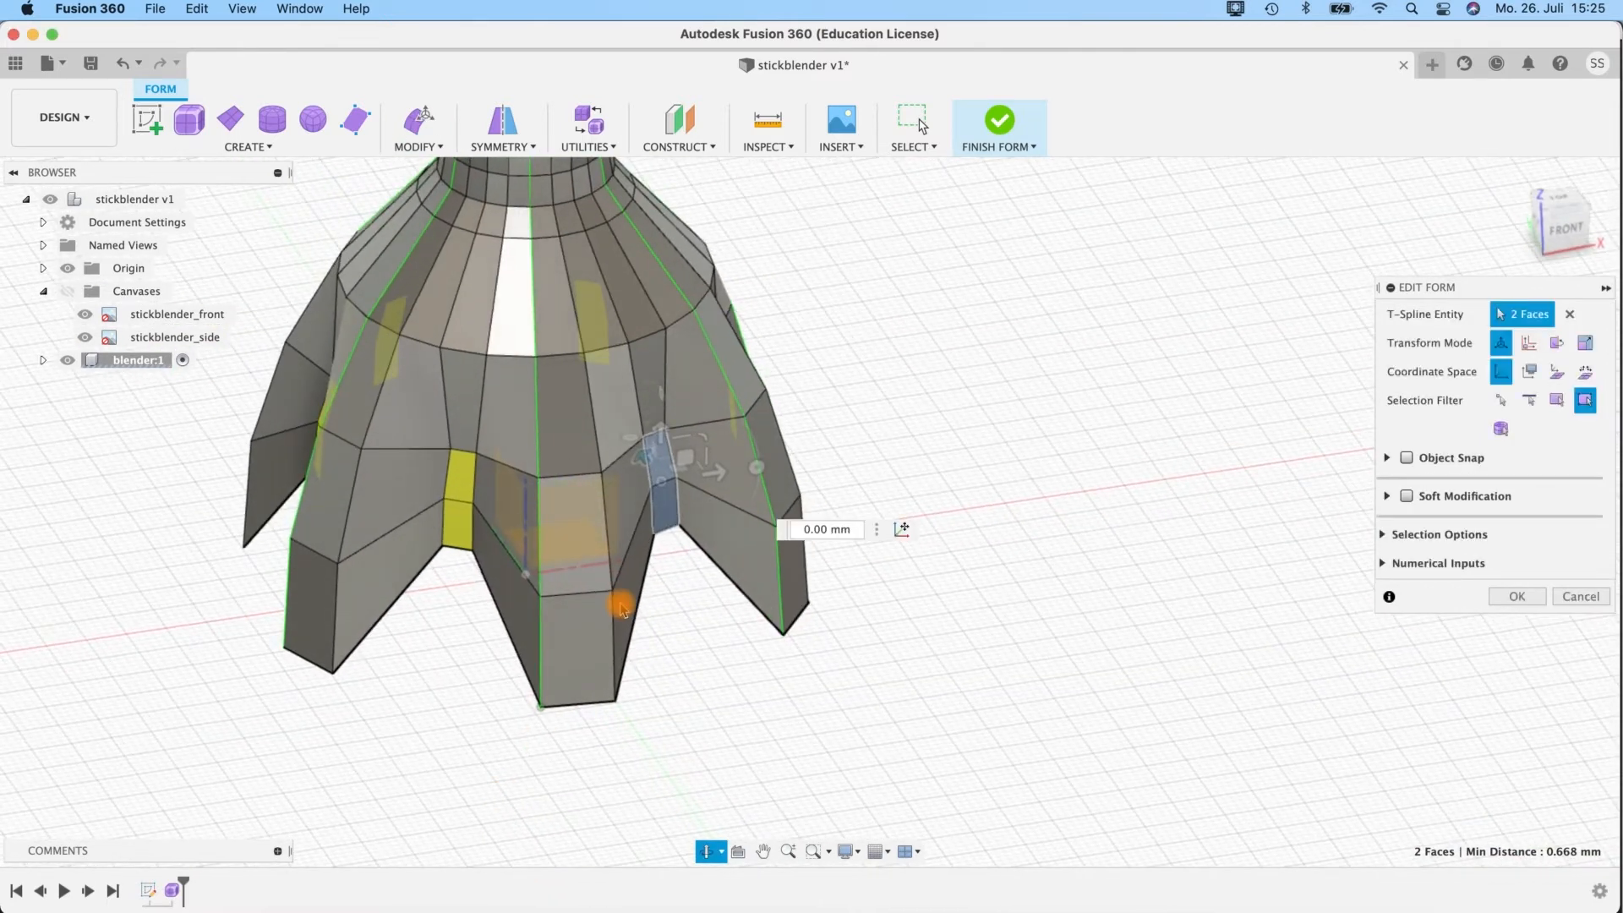
click(666, 518)
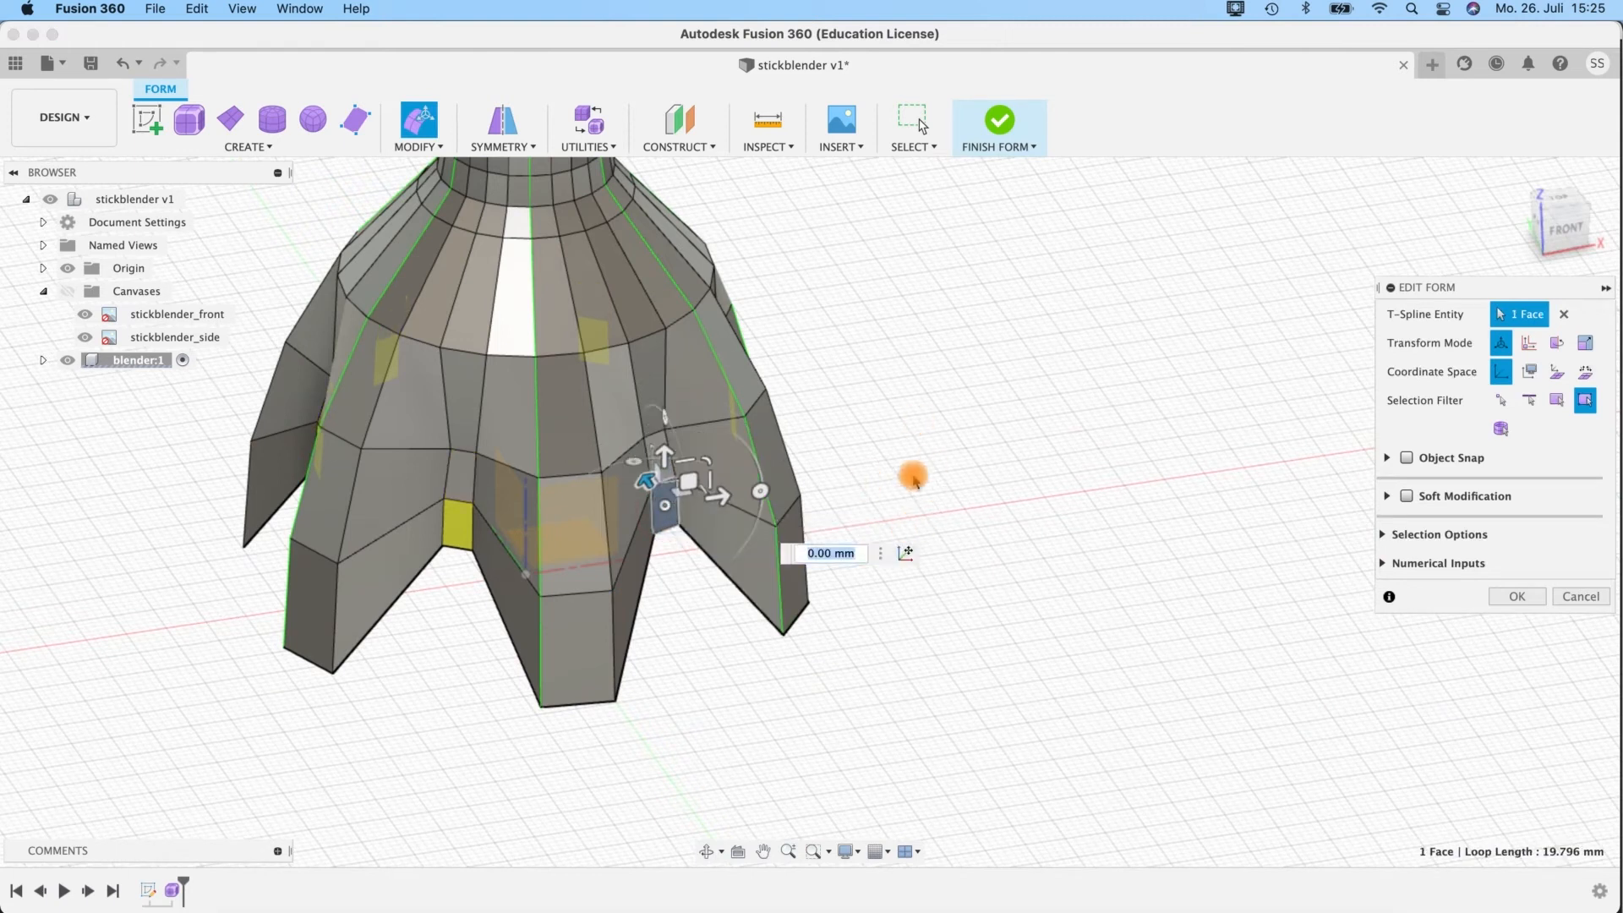
mouse_move(938, 532)
shift+middle_down()
mouse_move(927, 605)
mouse_move(964, 522)
shift+middle_up()
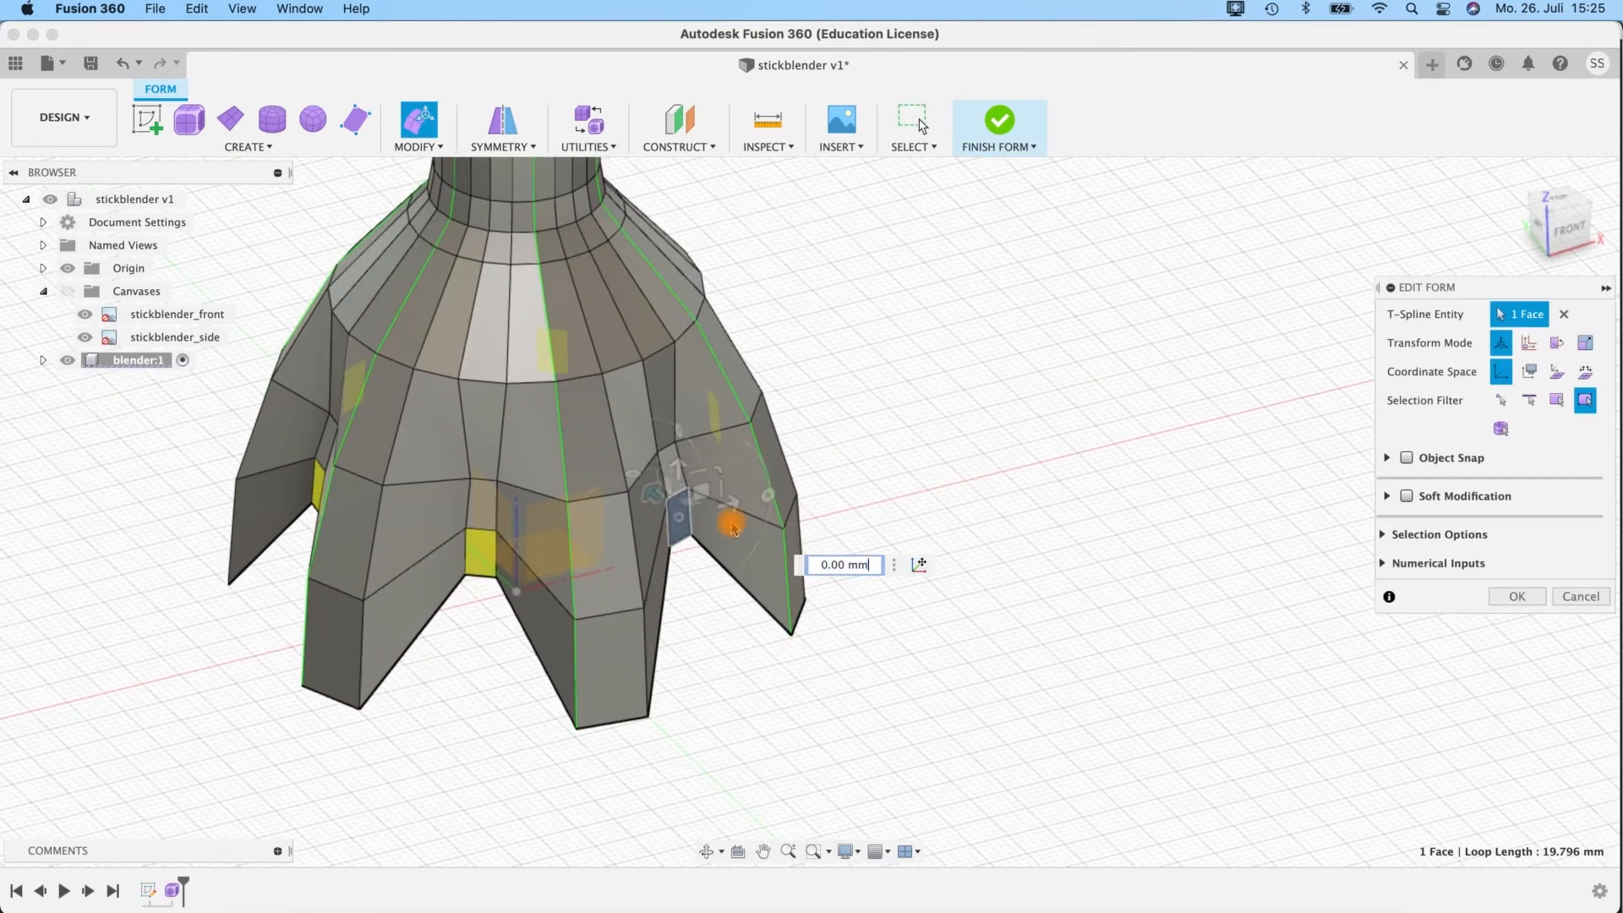
drag(651, 496, 644, 492)
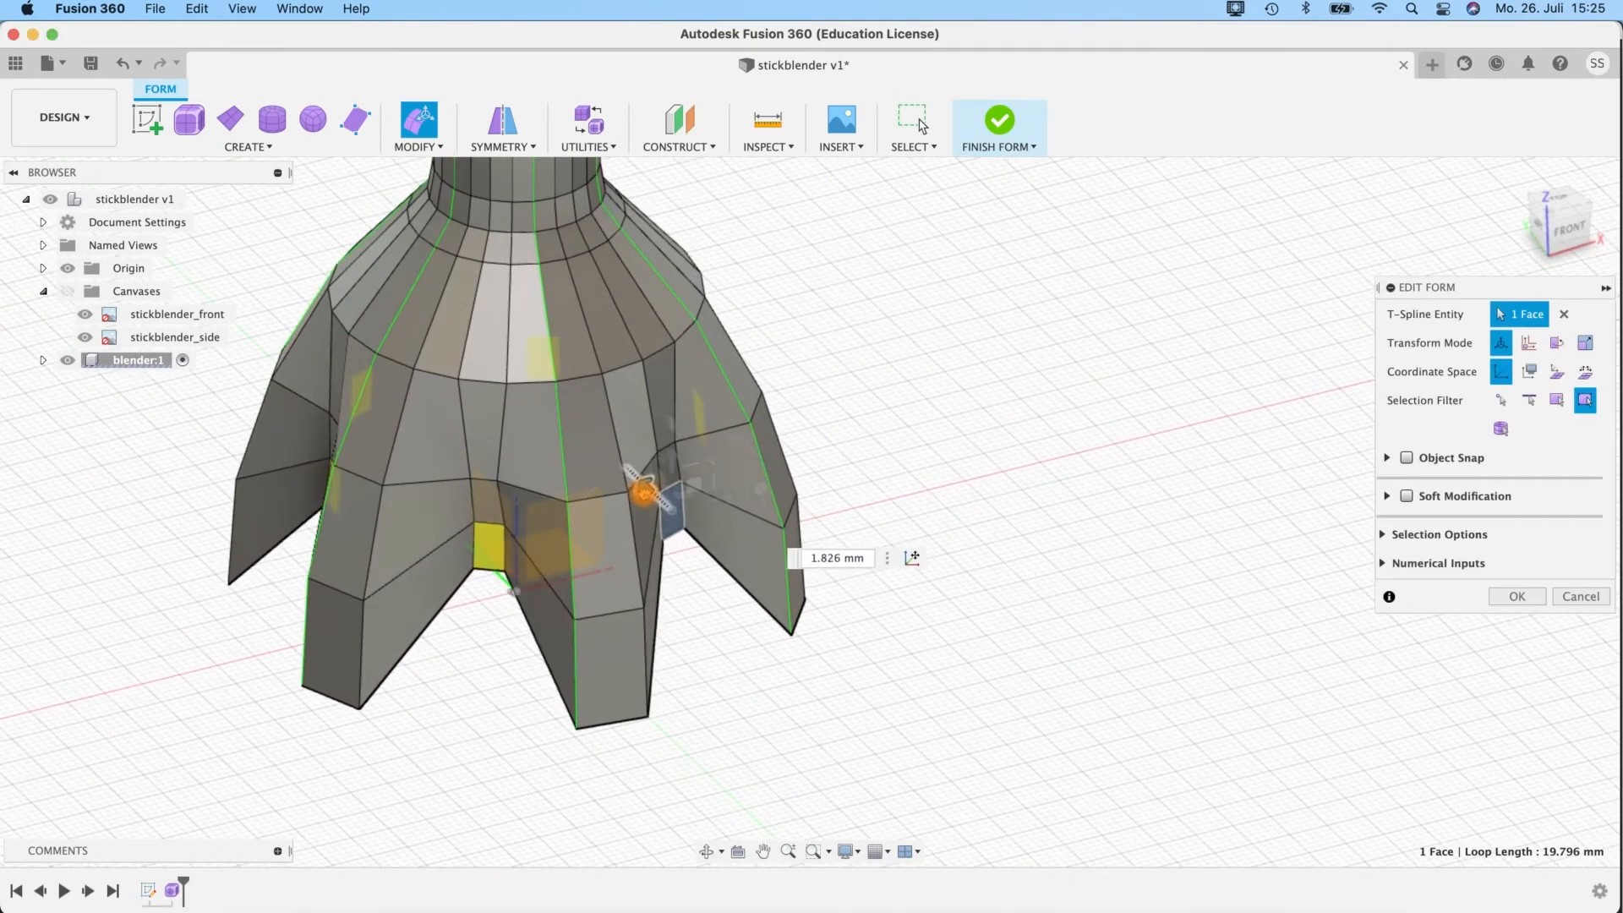
shift+middle_drag(718, 616, 677, 565)
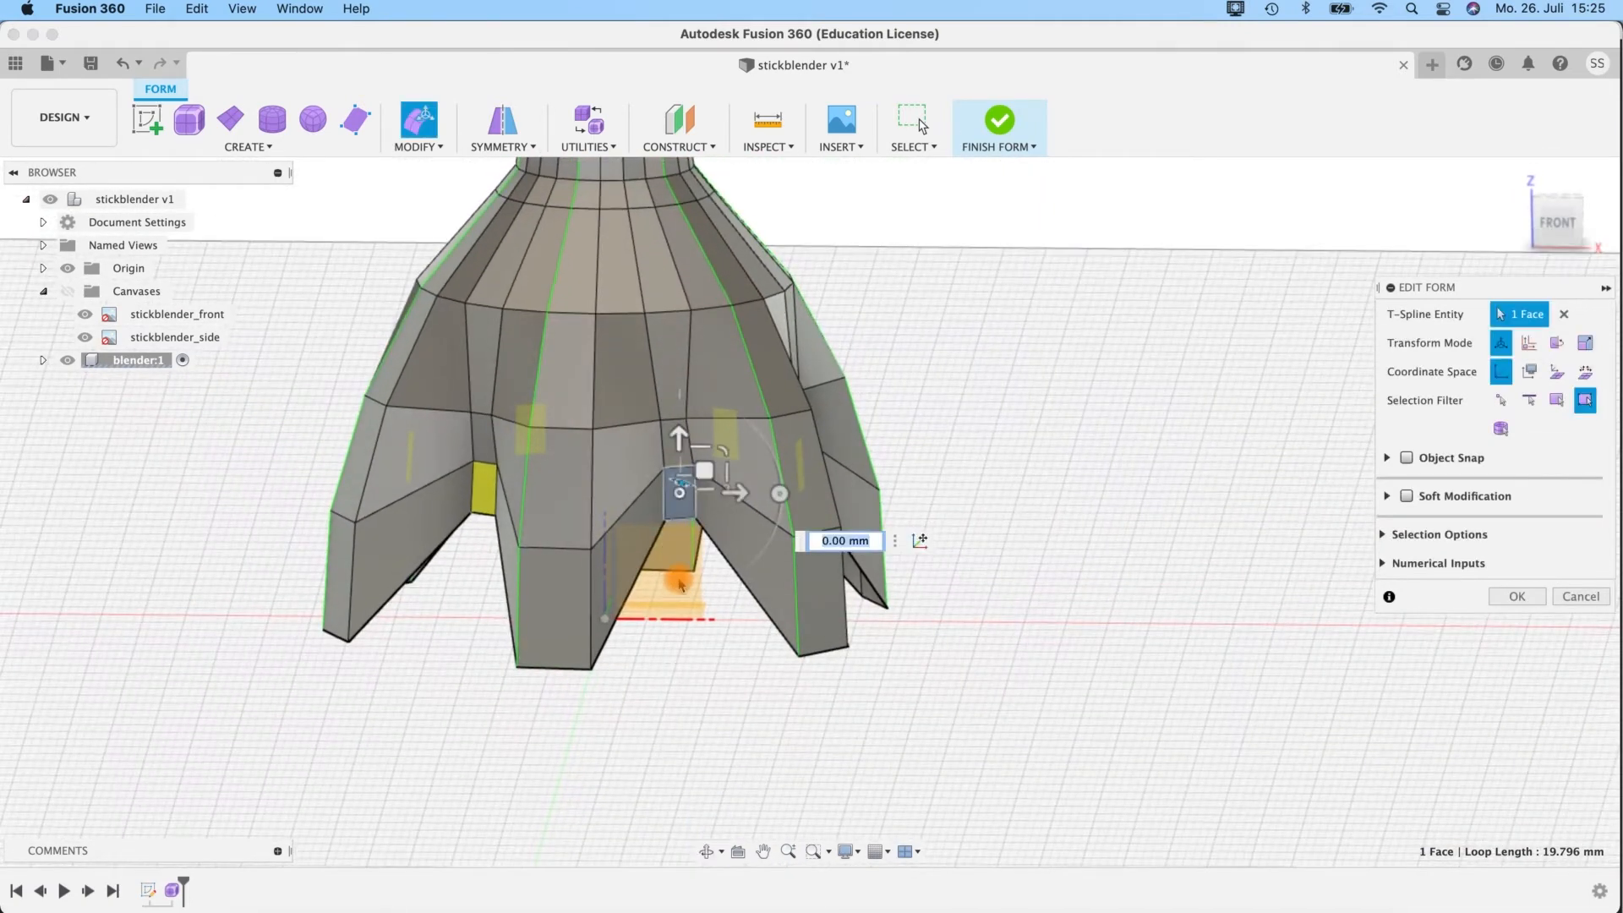
Show the canvases and lower the two stacked faces at the top of the notch together by about 5.9 mm.
shift+middle_drag(622, 714, 1145, 406)
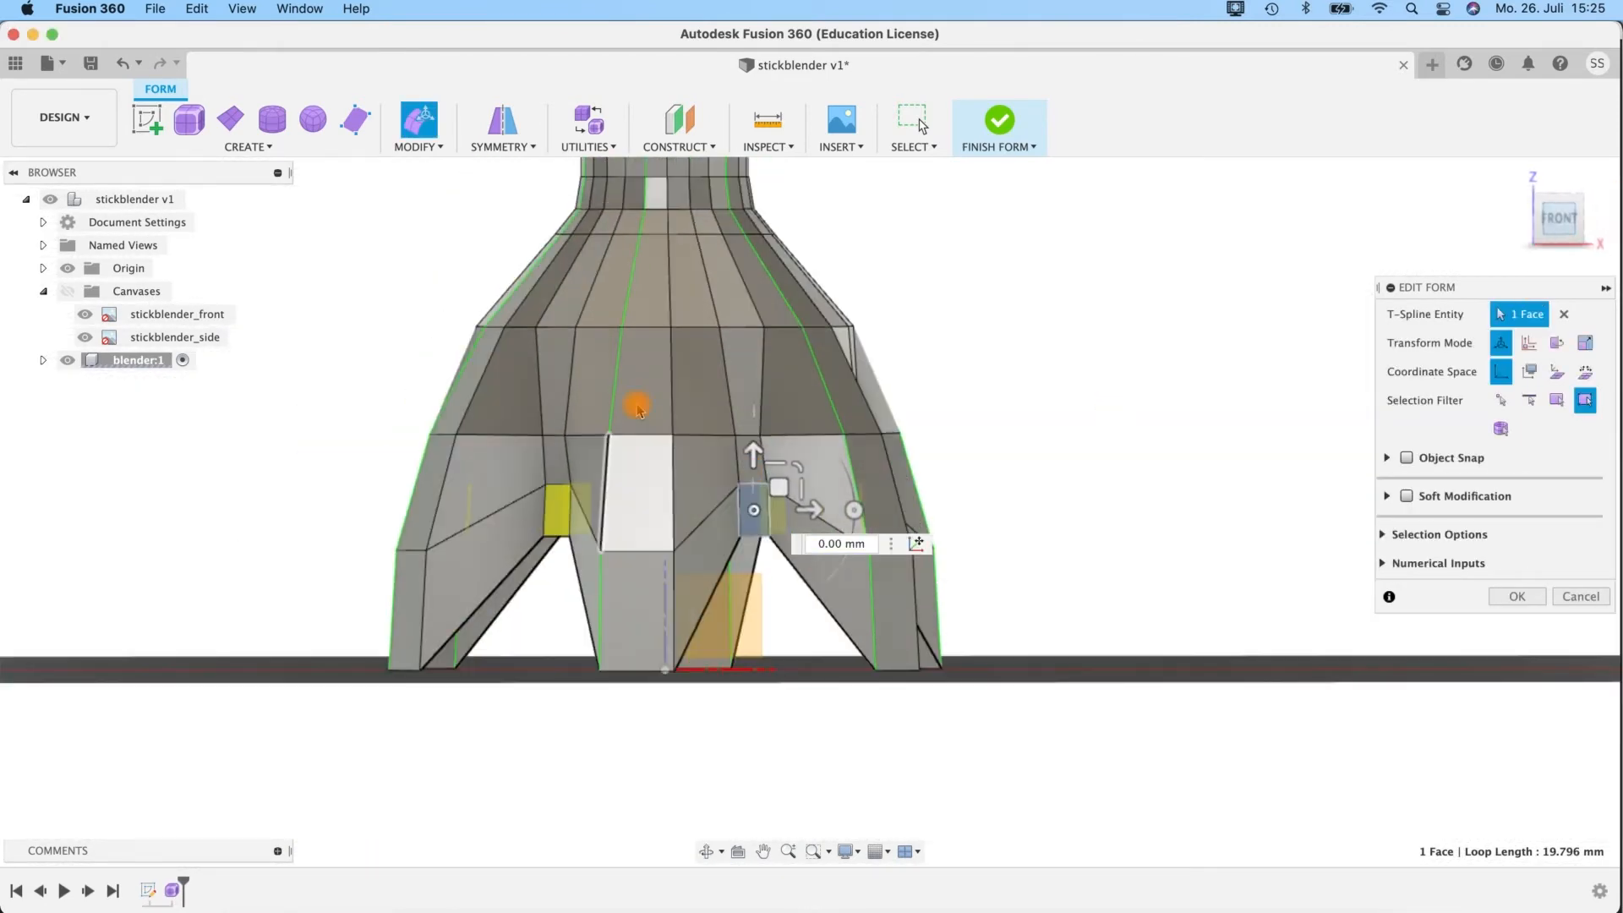
click(67, 290)
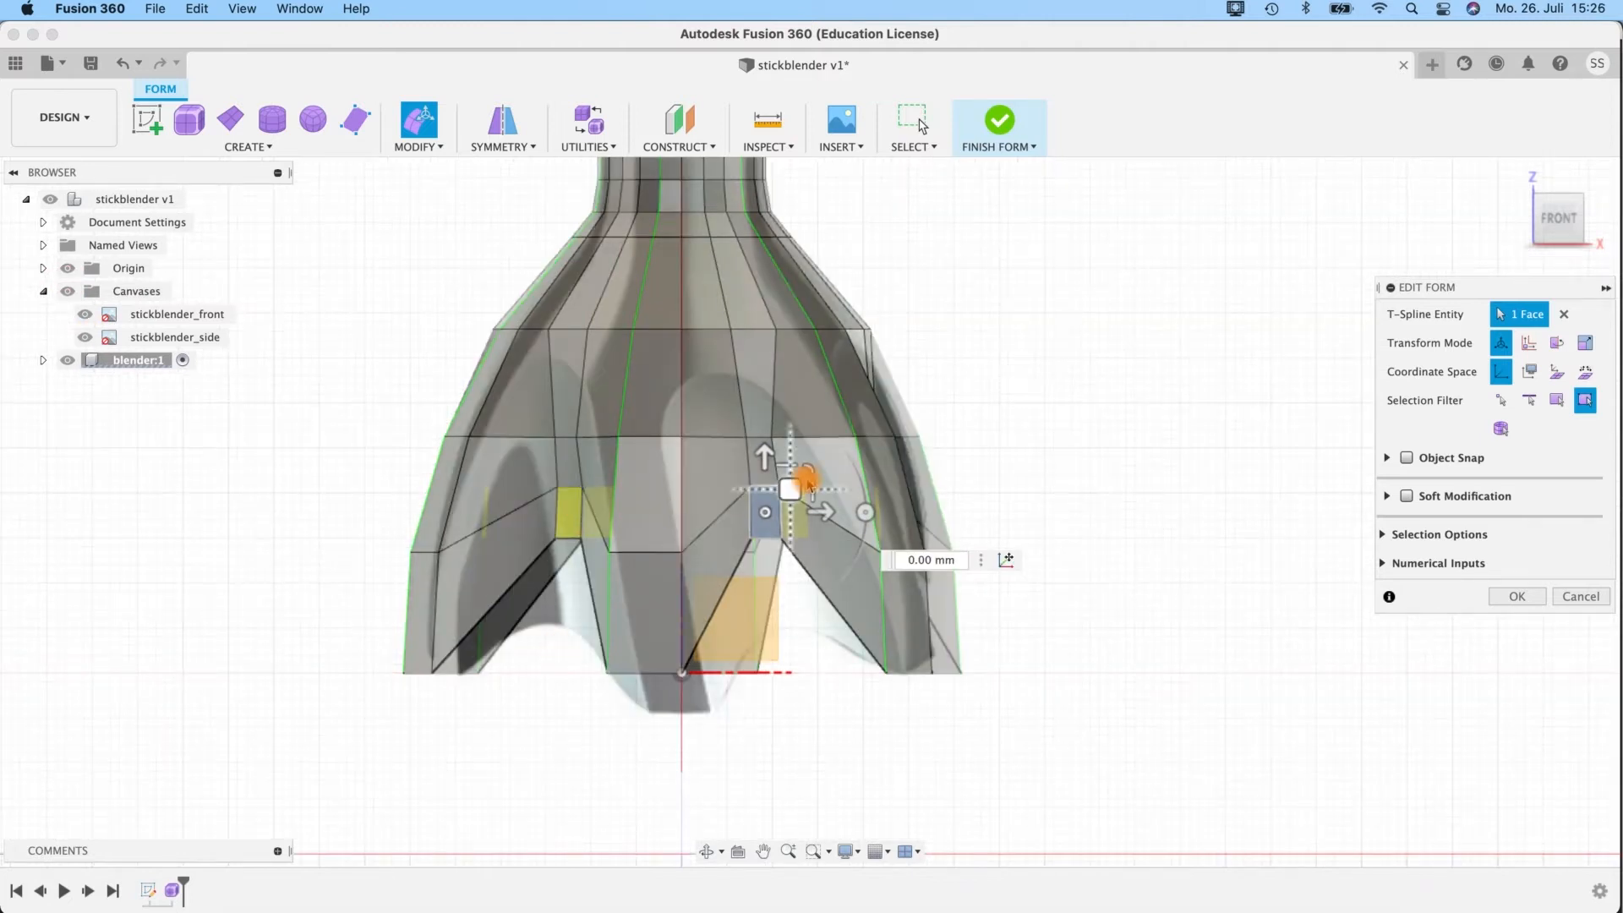
shift+click(769, 459)
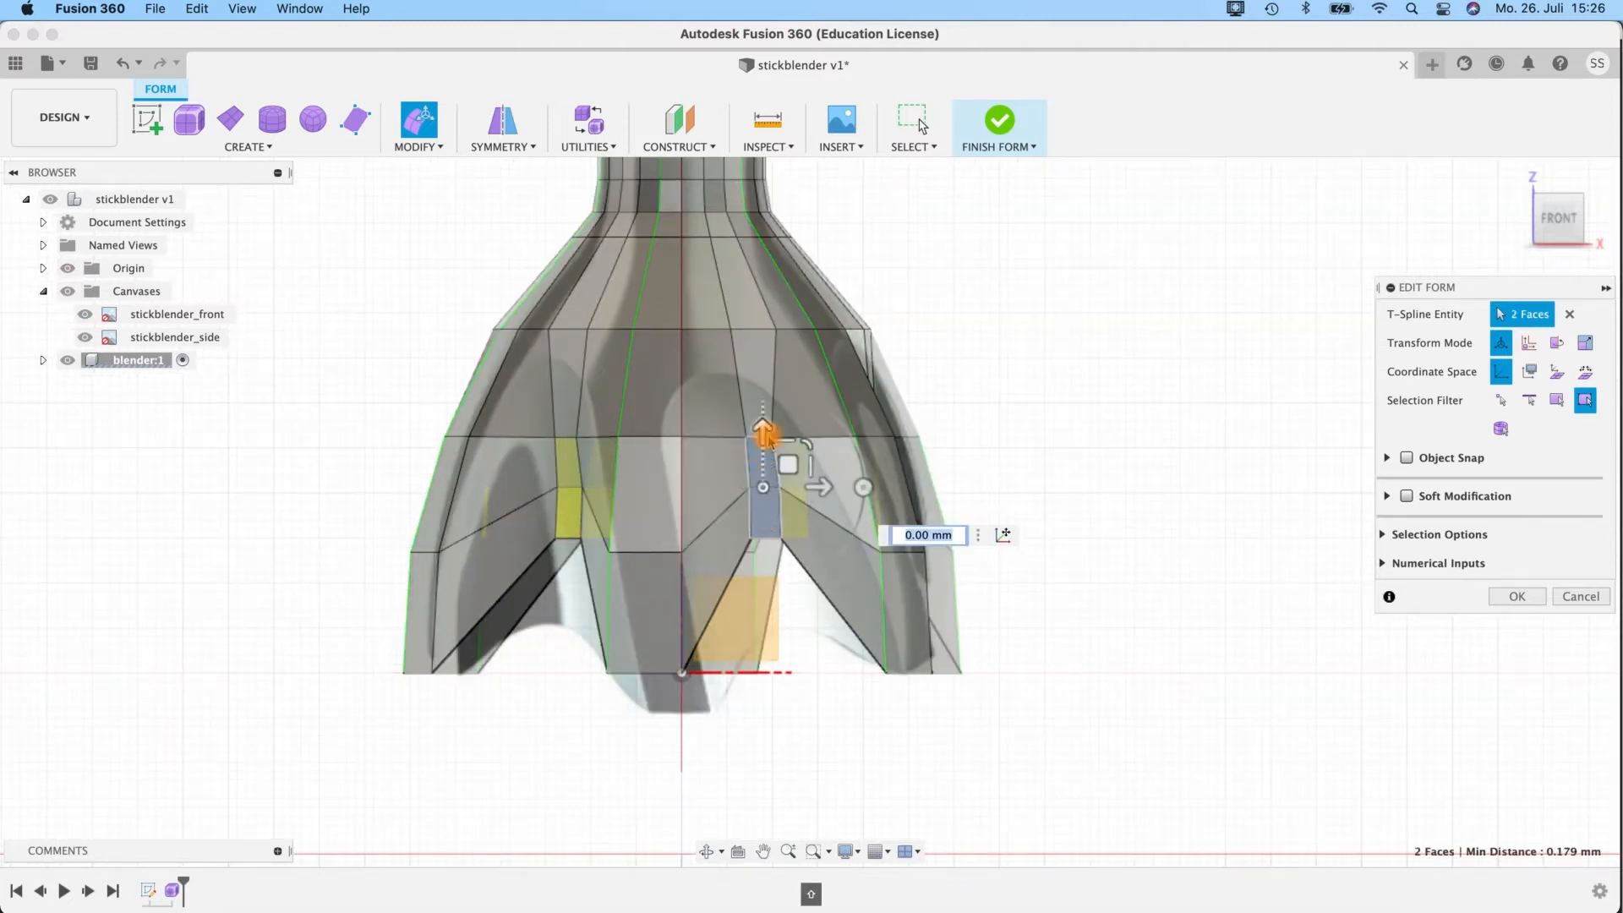
drag(762, 431, 772, 480)
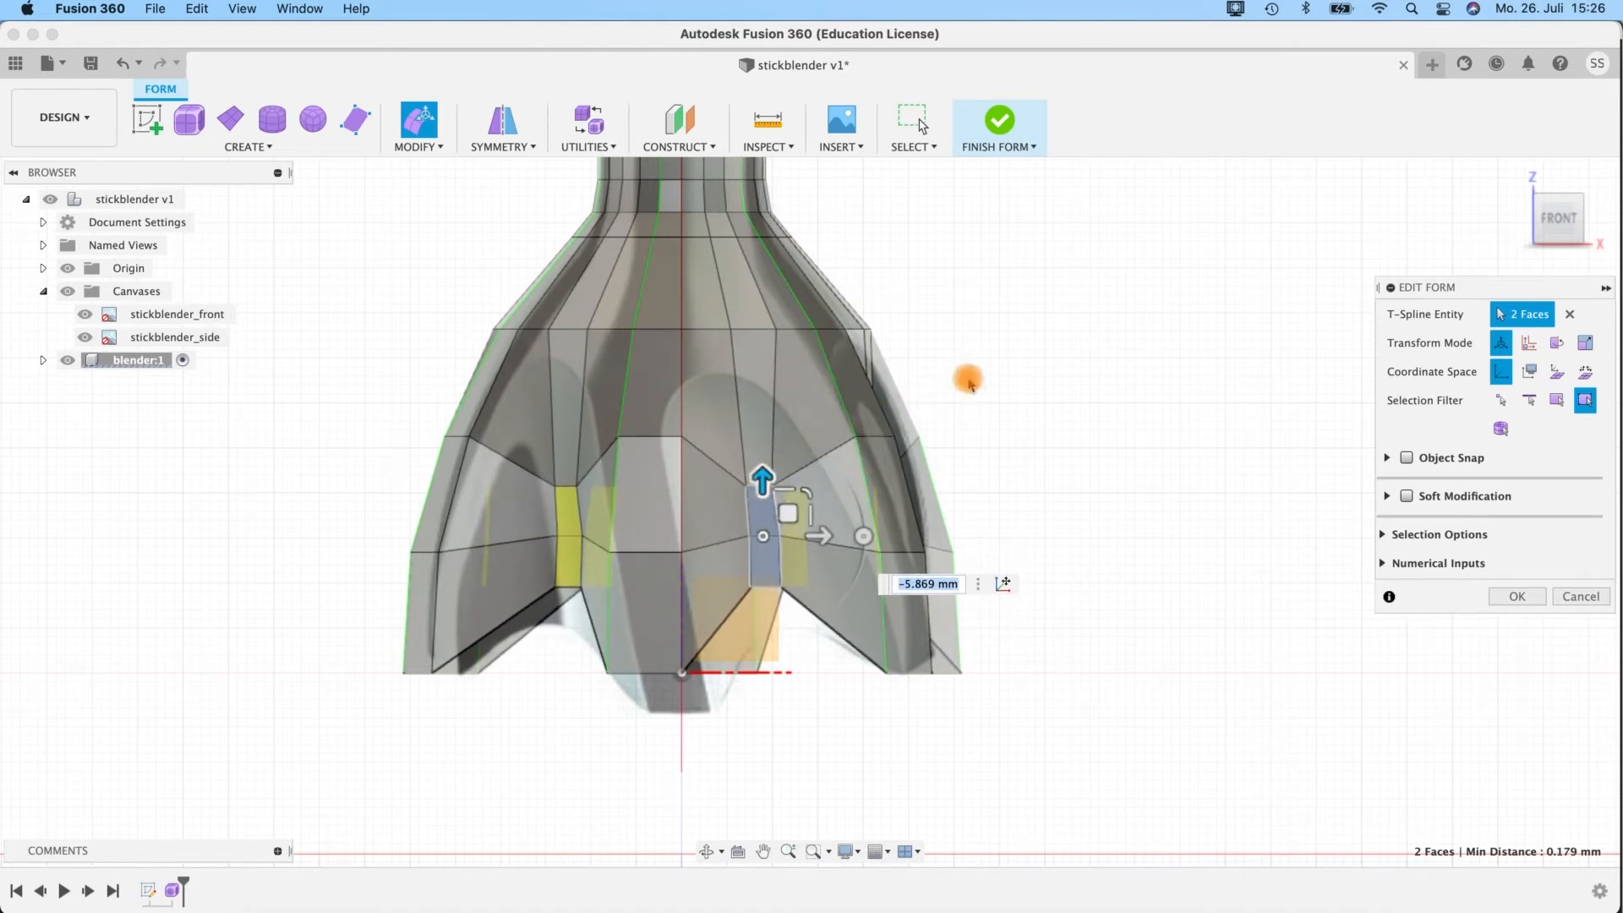
Raise the short upper edge of the notch about 12.5 mm and the short edge below it about 6 mm.
click(564, 491)
scroll(749, 455, up, 4)
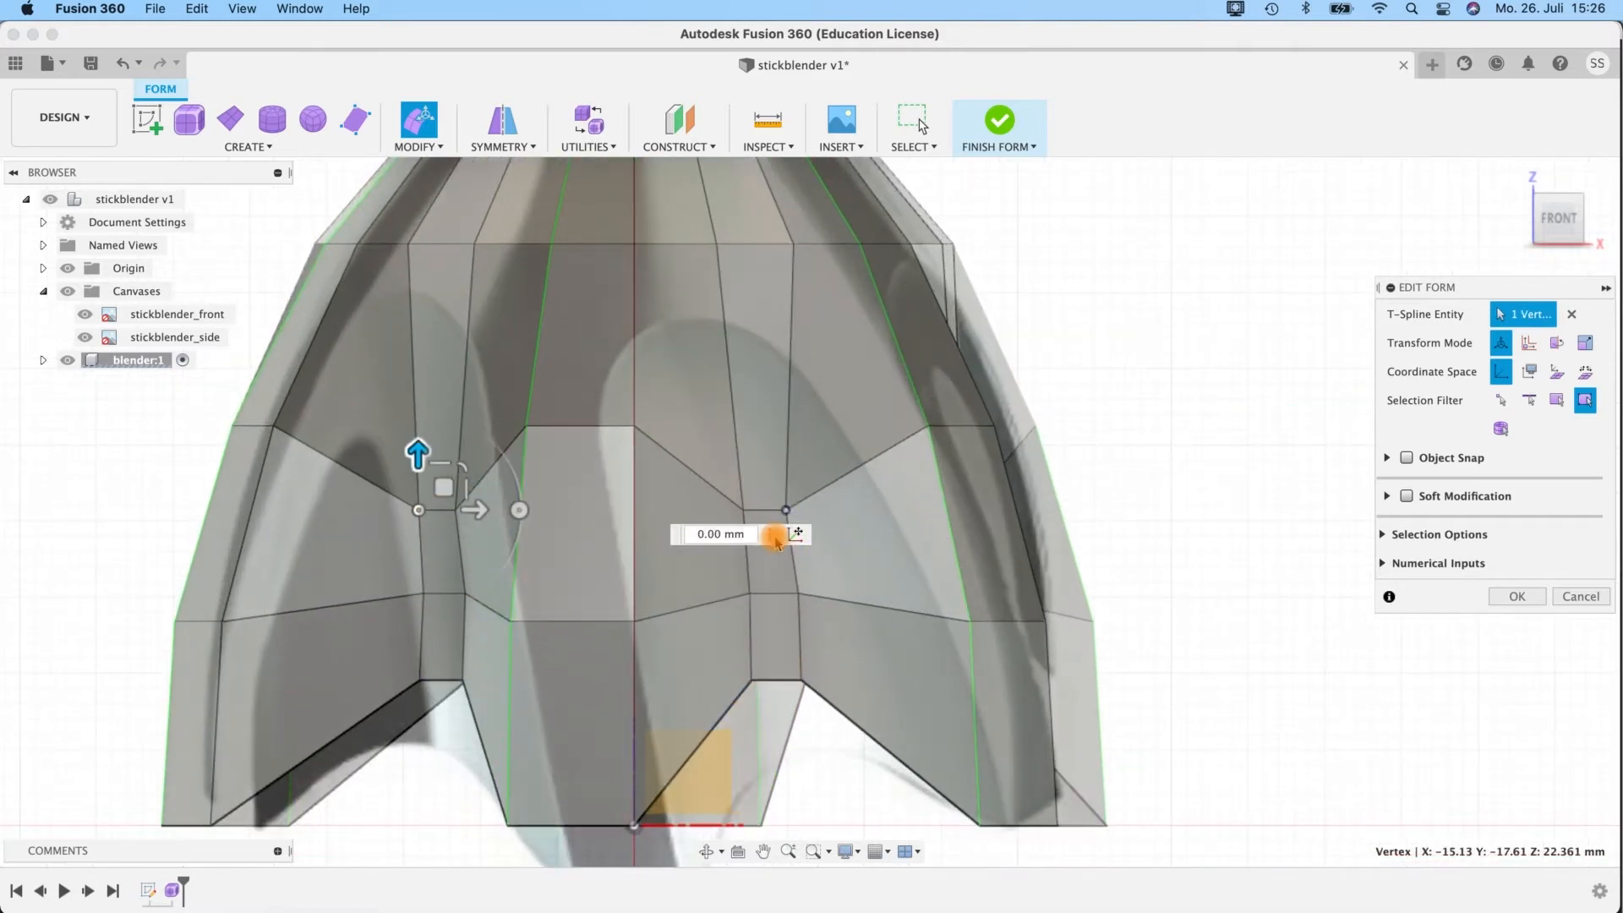
click(767, 512)
drag(765, 448, 768, 272)
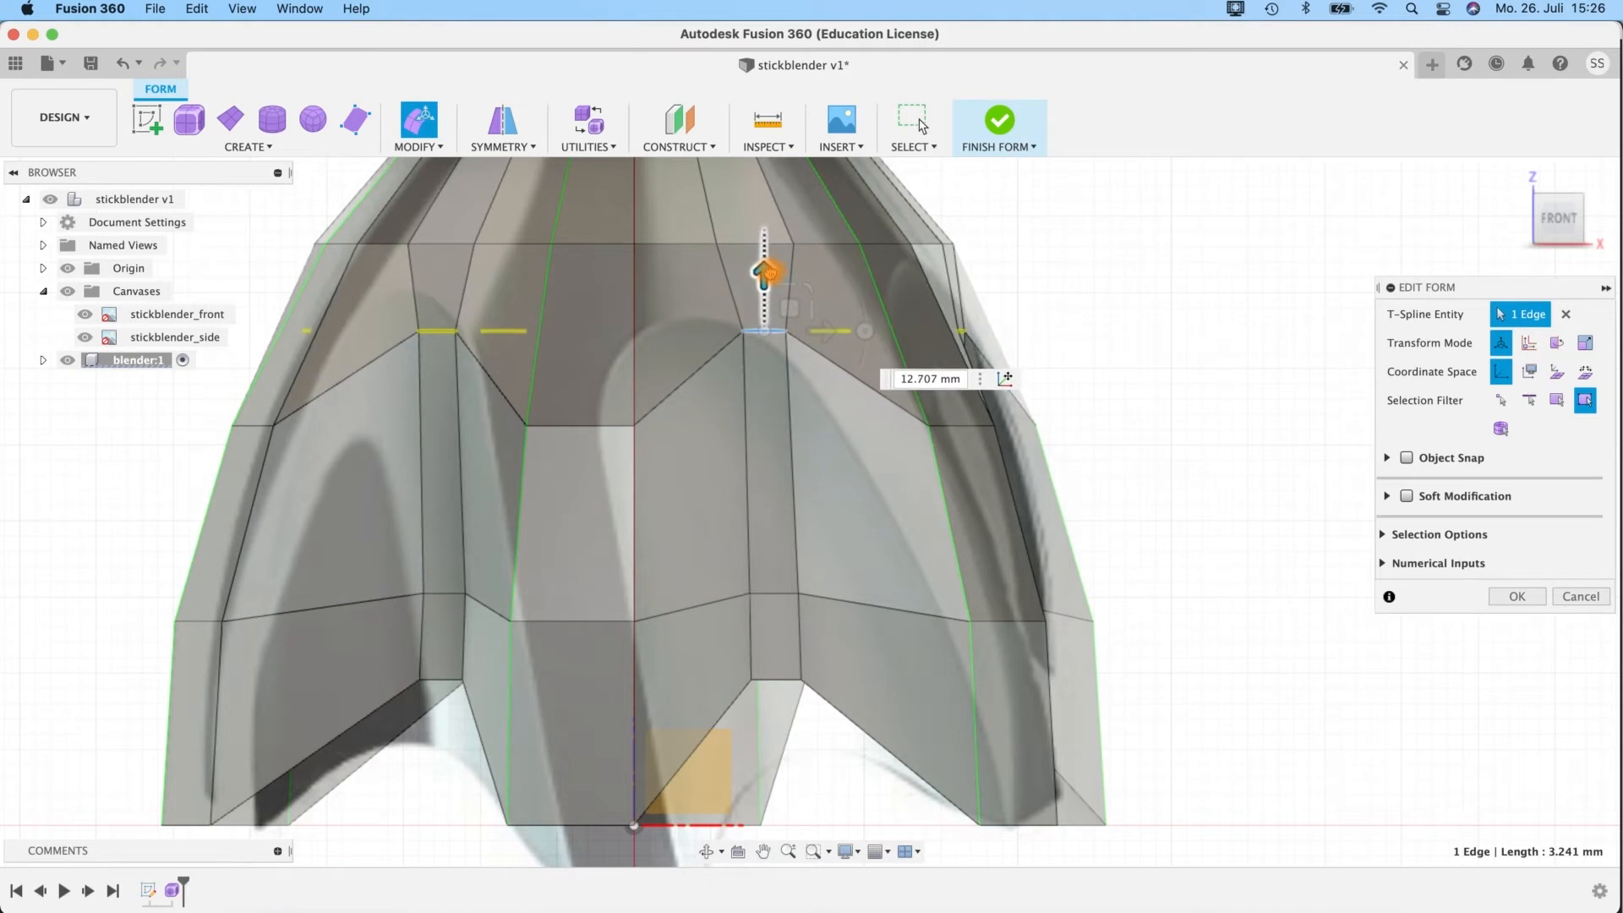
click(774, 597)
drag(773, 542, 773, 450)
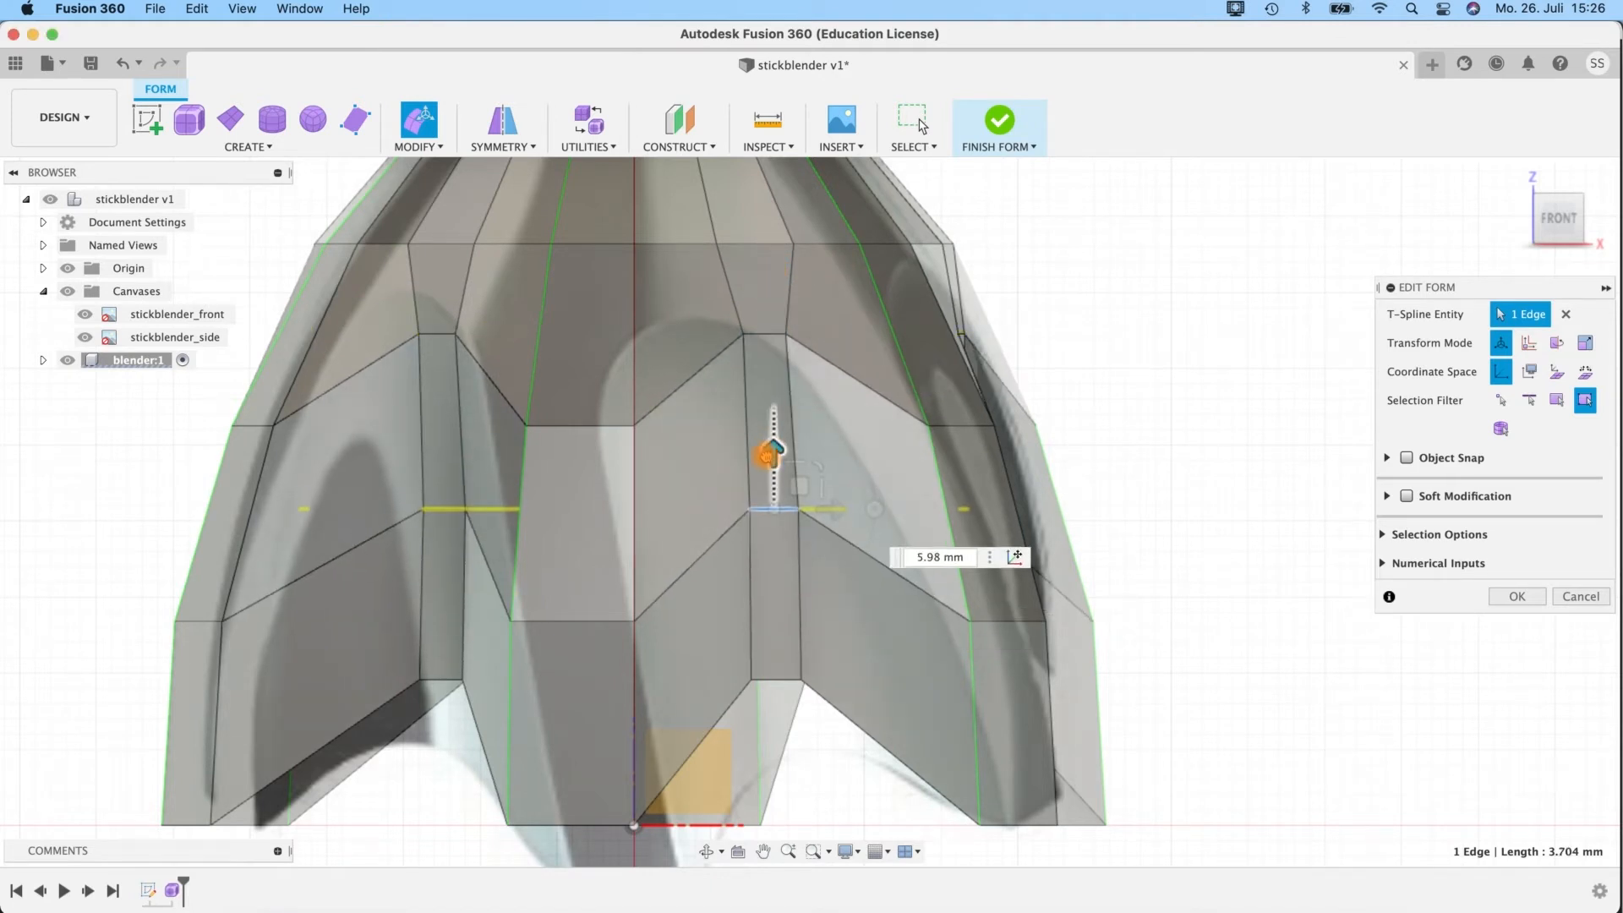
Hide the canvases and check the reshaped notches around the bell.
shift+middle_drag(1099, 496, 1002, 478)
shift+middle_drag(1146, 401, 1204, 377)
shift+middle_drag(1130, 476, 990, 259)
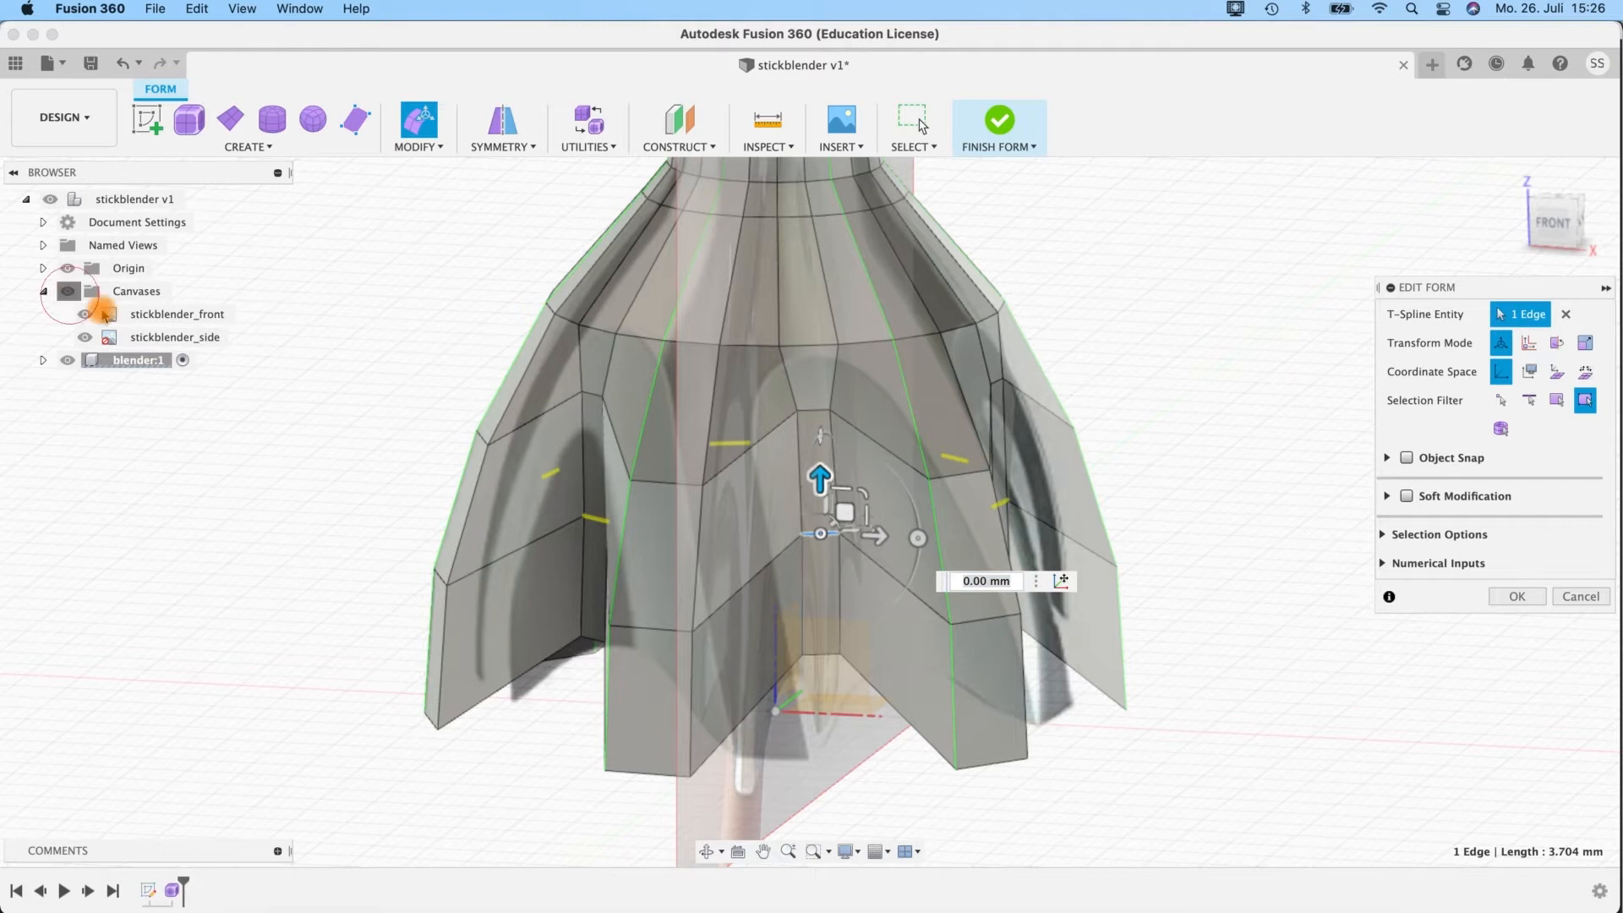
click(68, 291)
shift+middle_drag(1109, 605, 1138, 376)
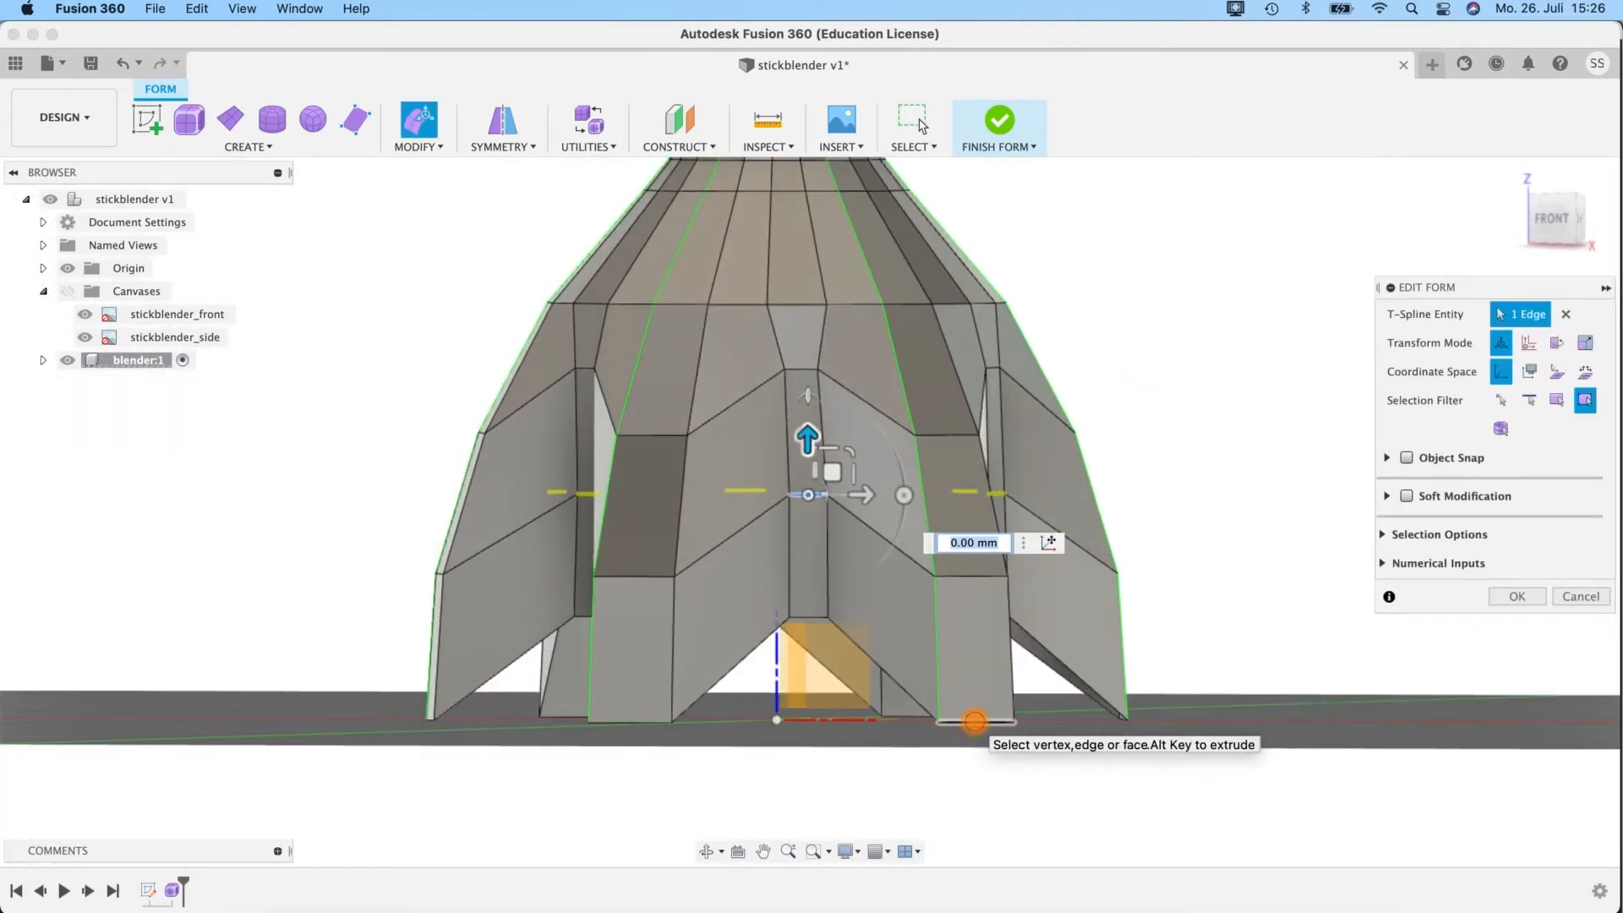
Try to shift a single lower tip edge of a lobe sideways, and undo the move.
double_click(975, 721)
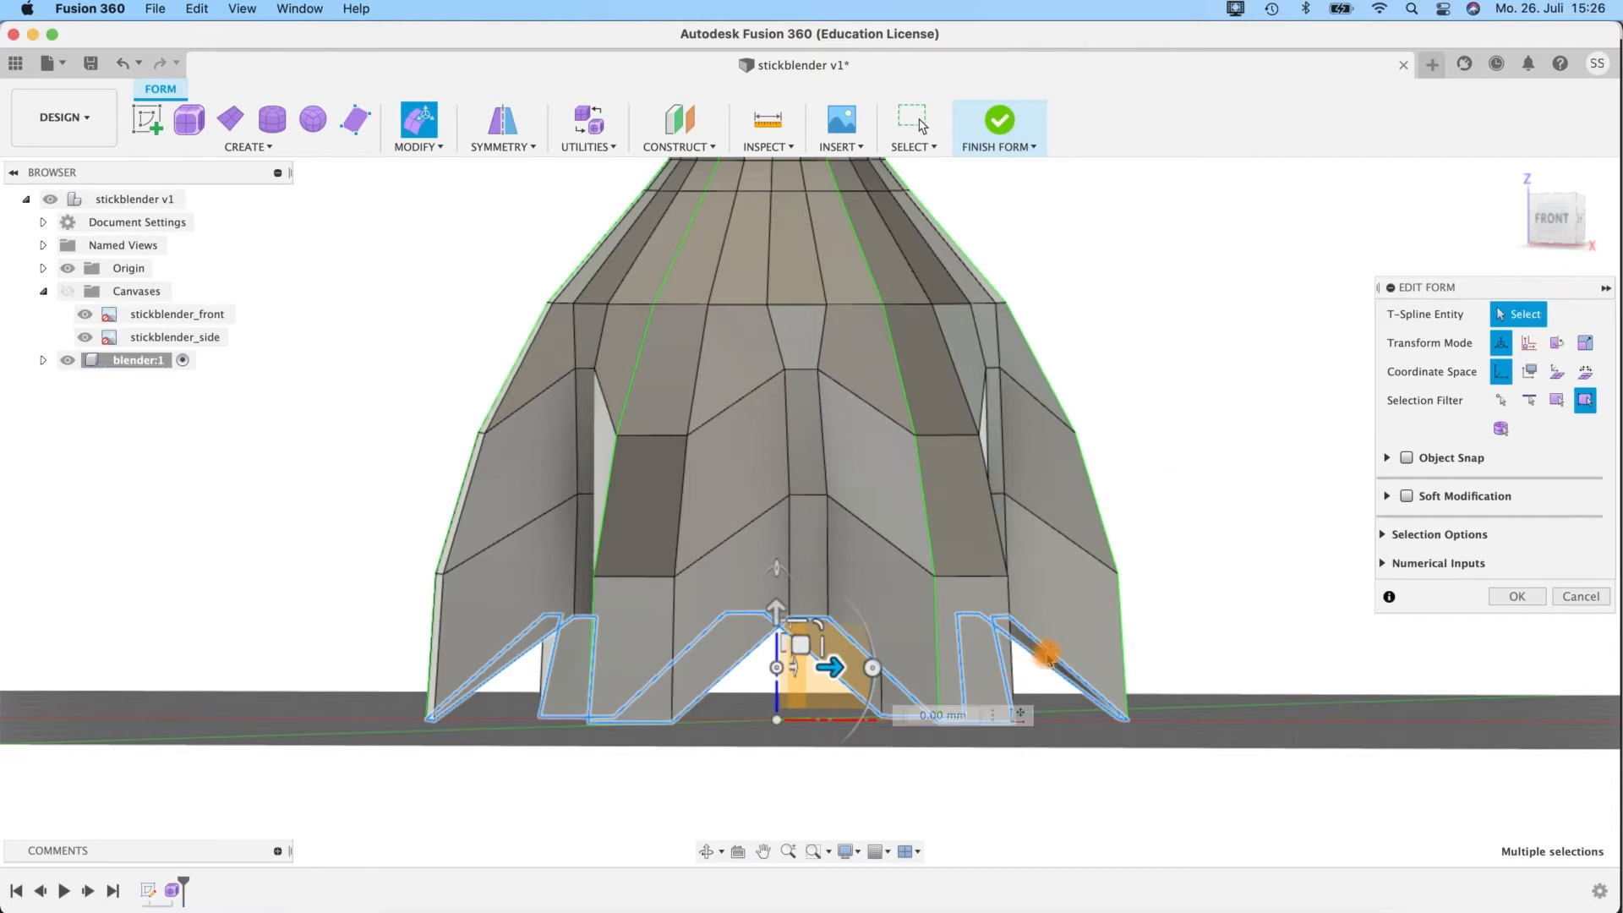
double_click(975, 720)
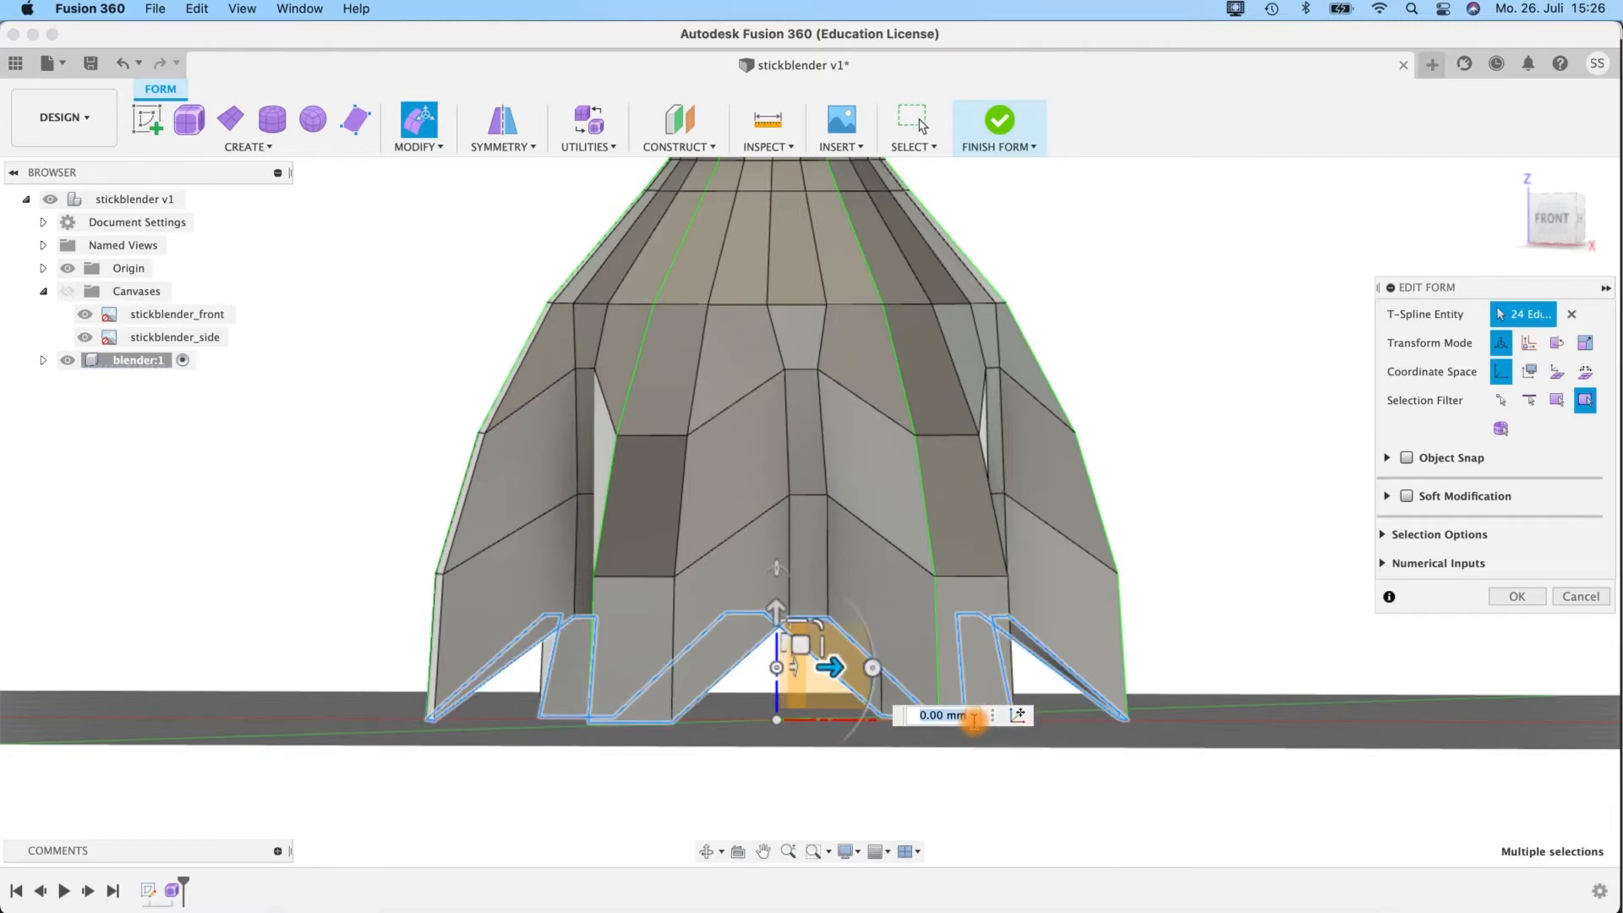
mouse_move(1170, 618)
shift+middle_down()
mouse_move(1177, 641)
mouse_move(1175, 619)
shift+middle_up()
click(669, 748)
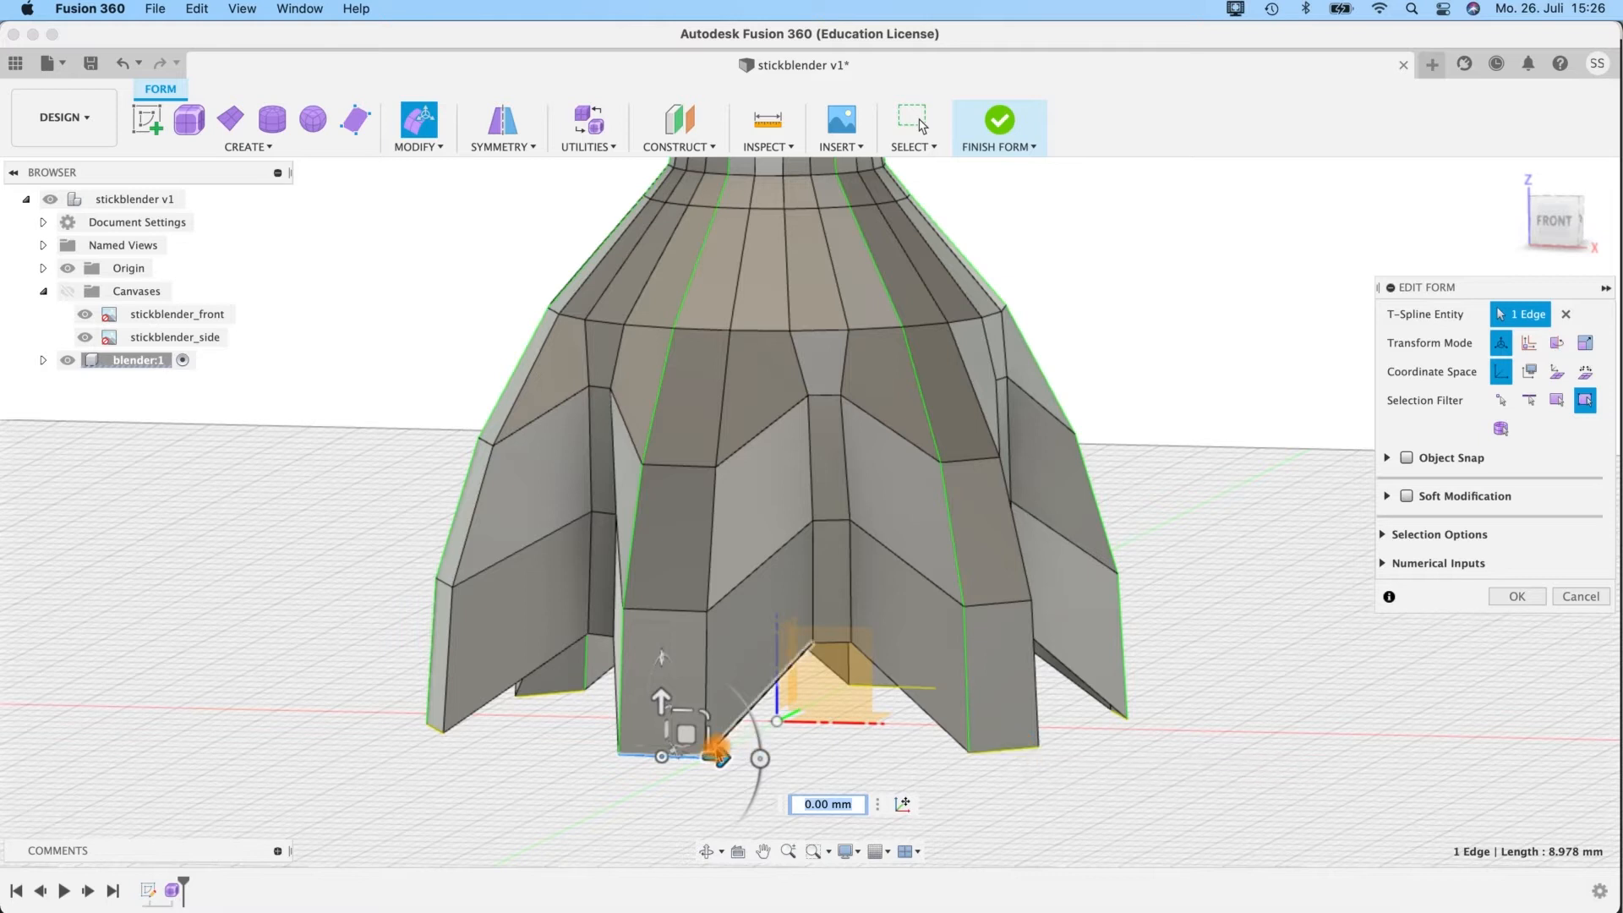
right_click(685, 763)
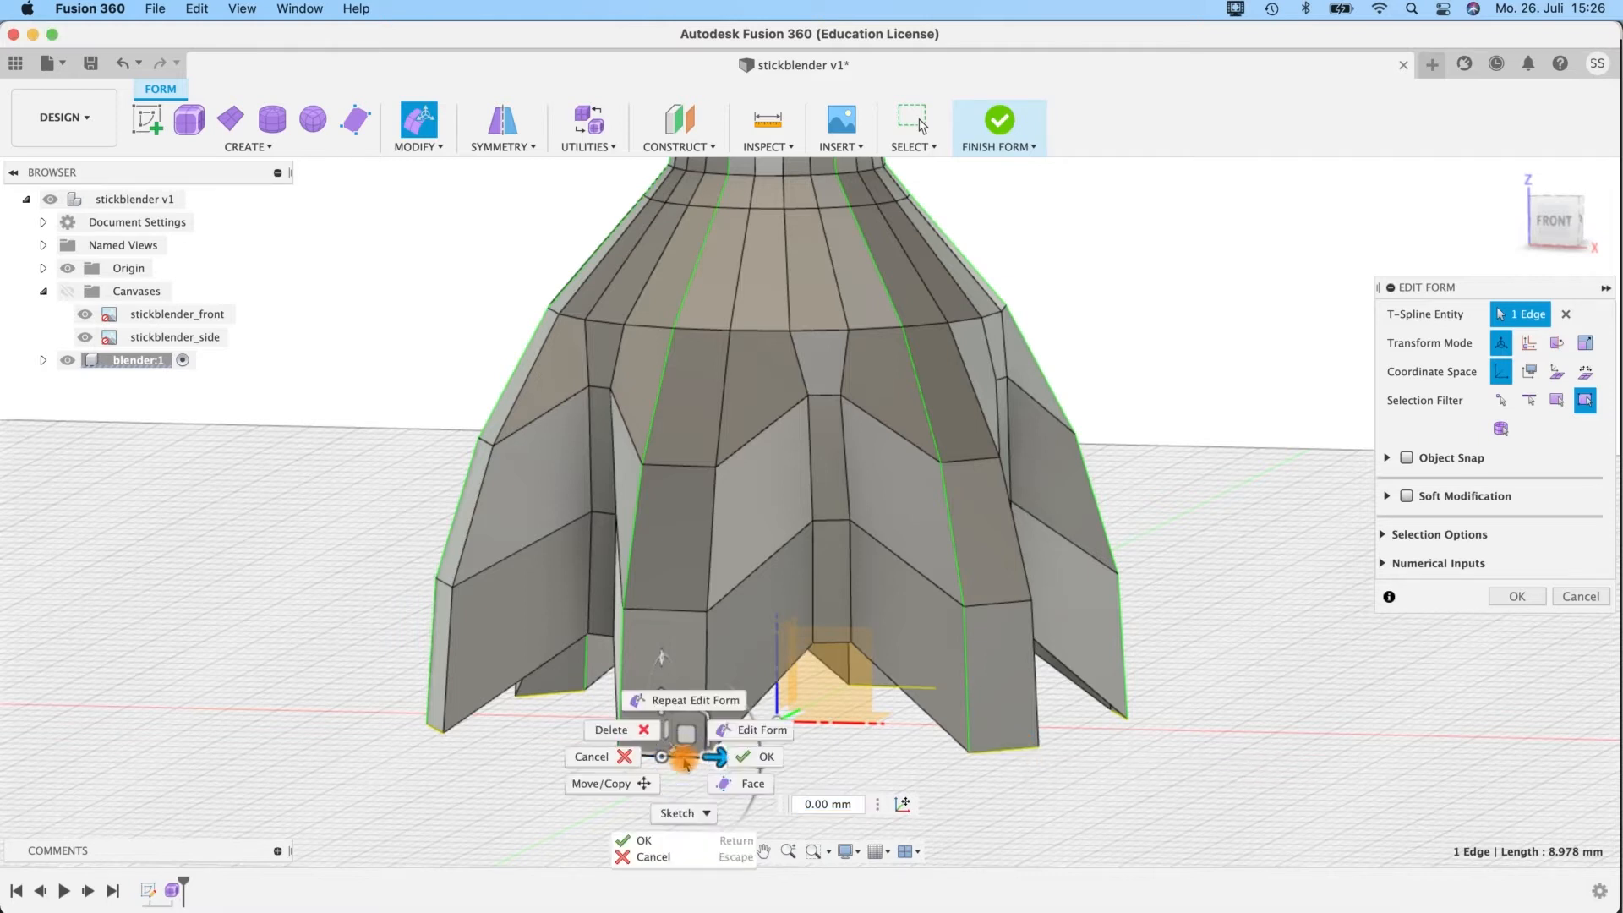
click(683, 761)
drag(721, 757, 645, 756)
shift+middle_drag(1156, 675, 1186, 763)
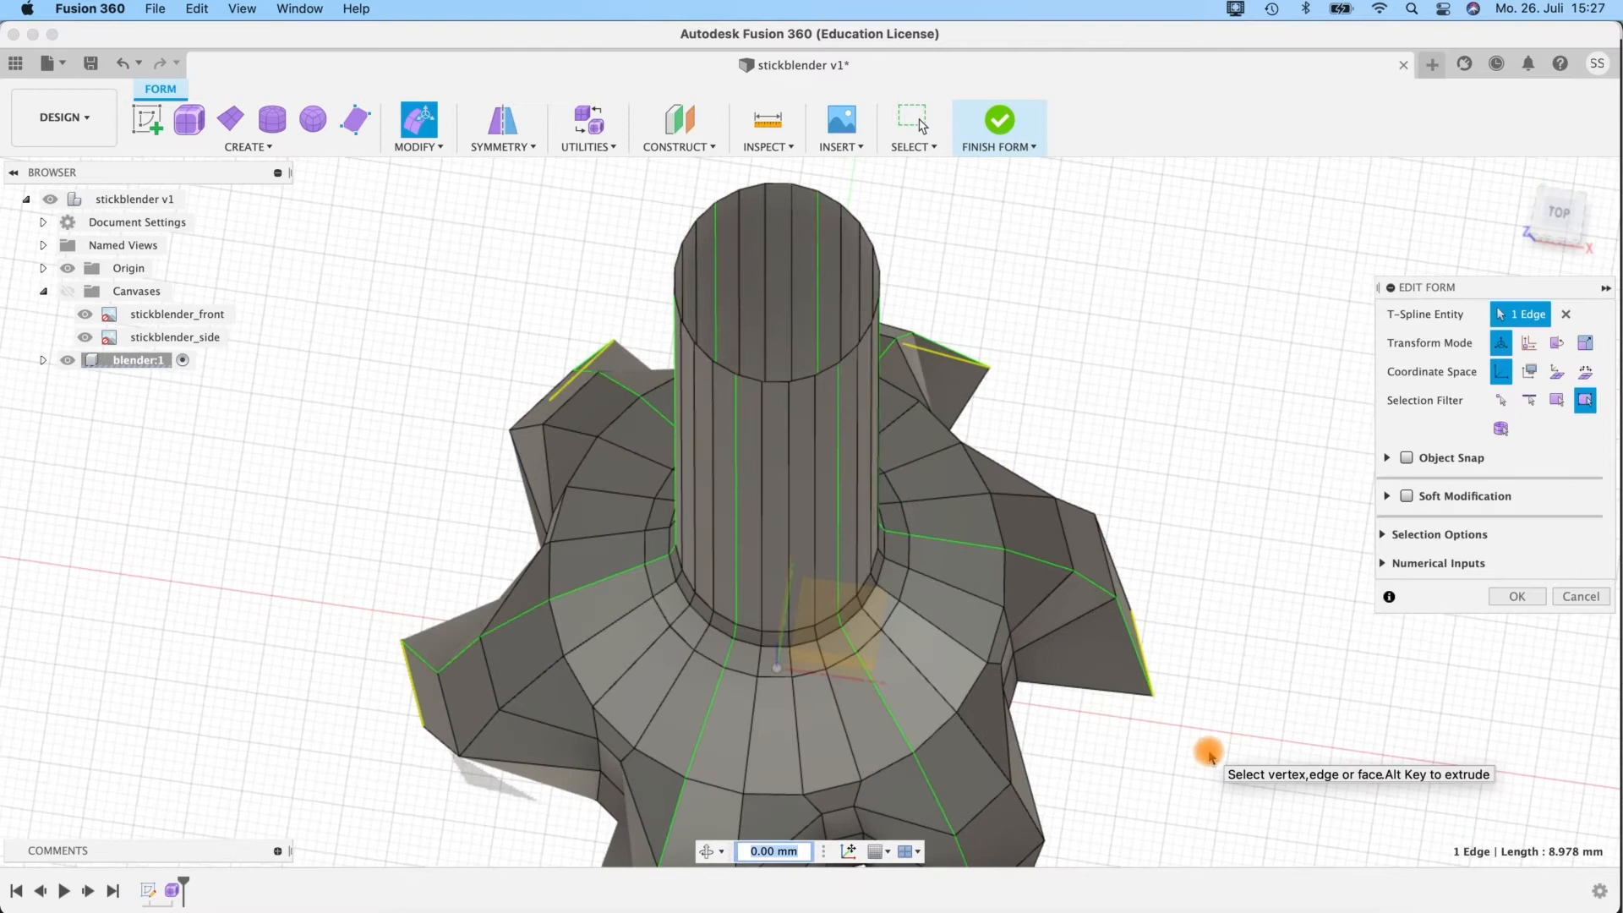
key(super+z)
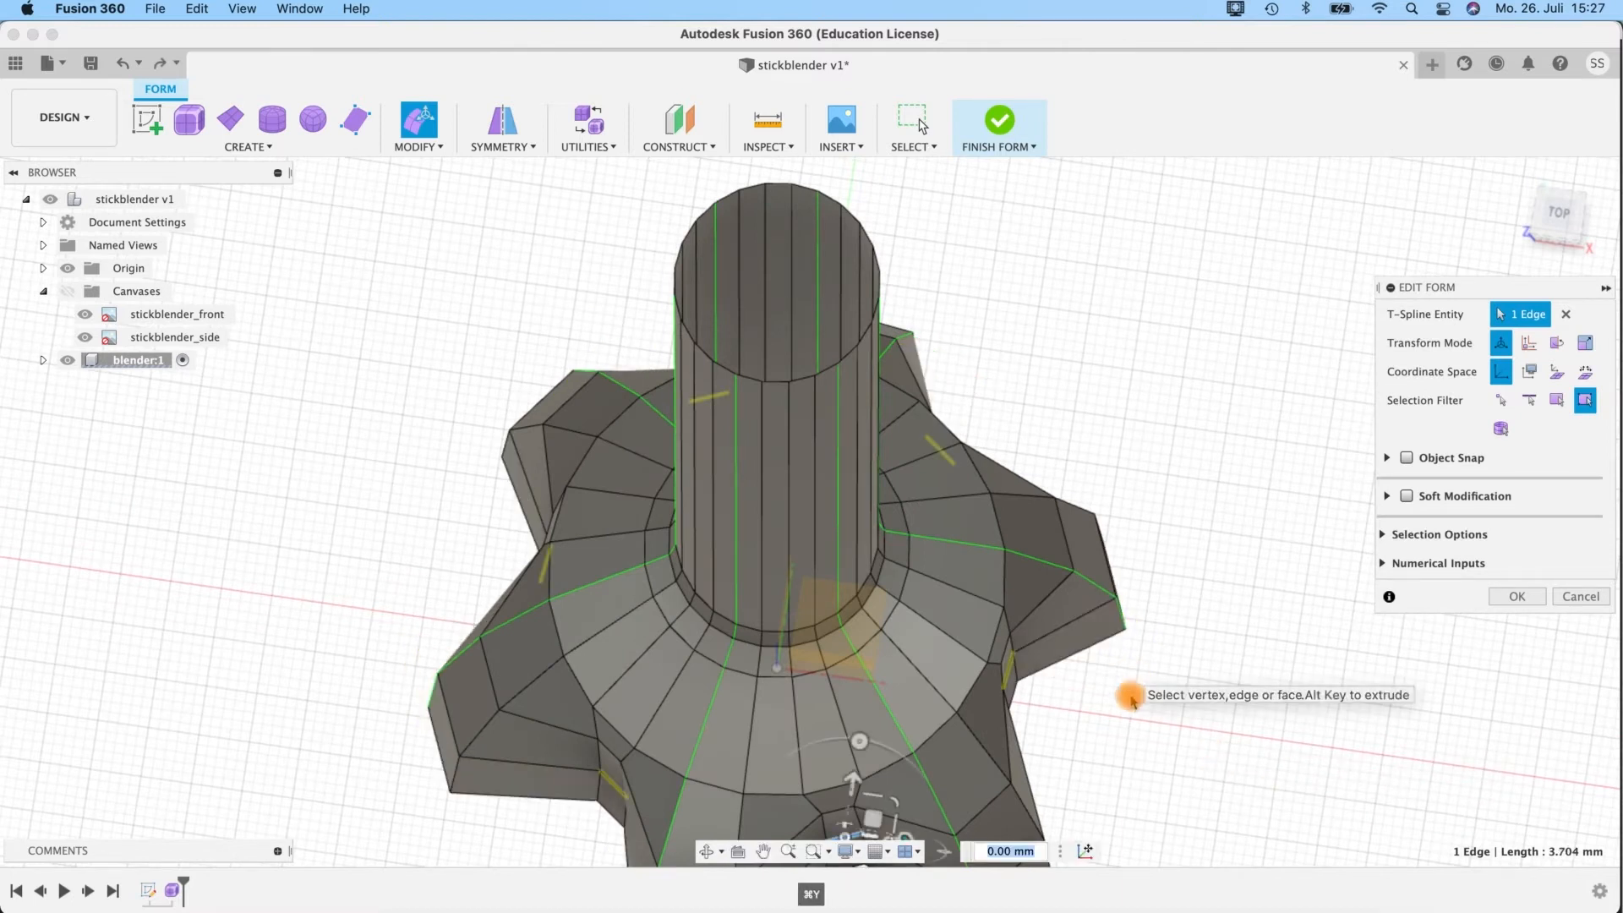
Try rotating the bell's whole rim edge loop about 10.5 degrees around the vertical axis, and undo the rotation.
shift+middle_drag(1120, 701, 1106, 651)
double_click(859, 682)
shift+middle_drag(859, 681, 903, 598)
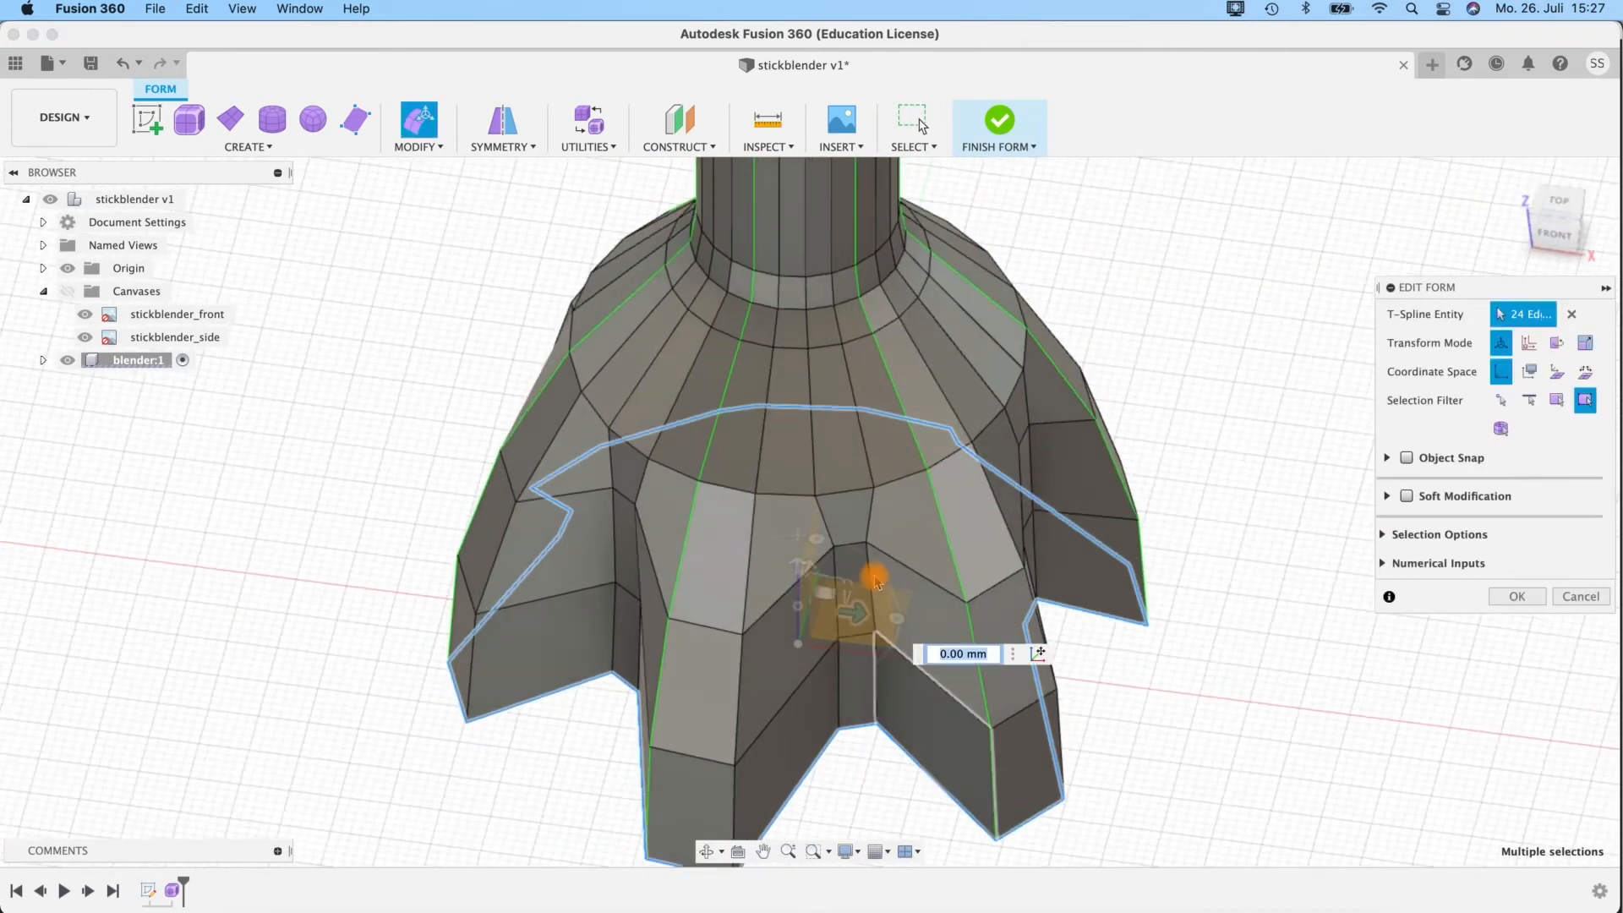
drag(889, 592, 890, 612)
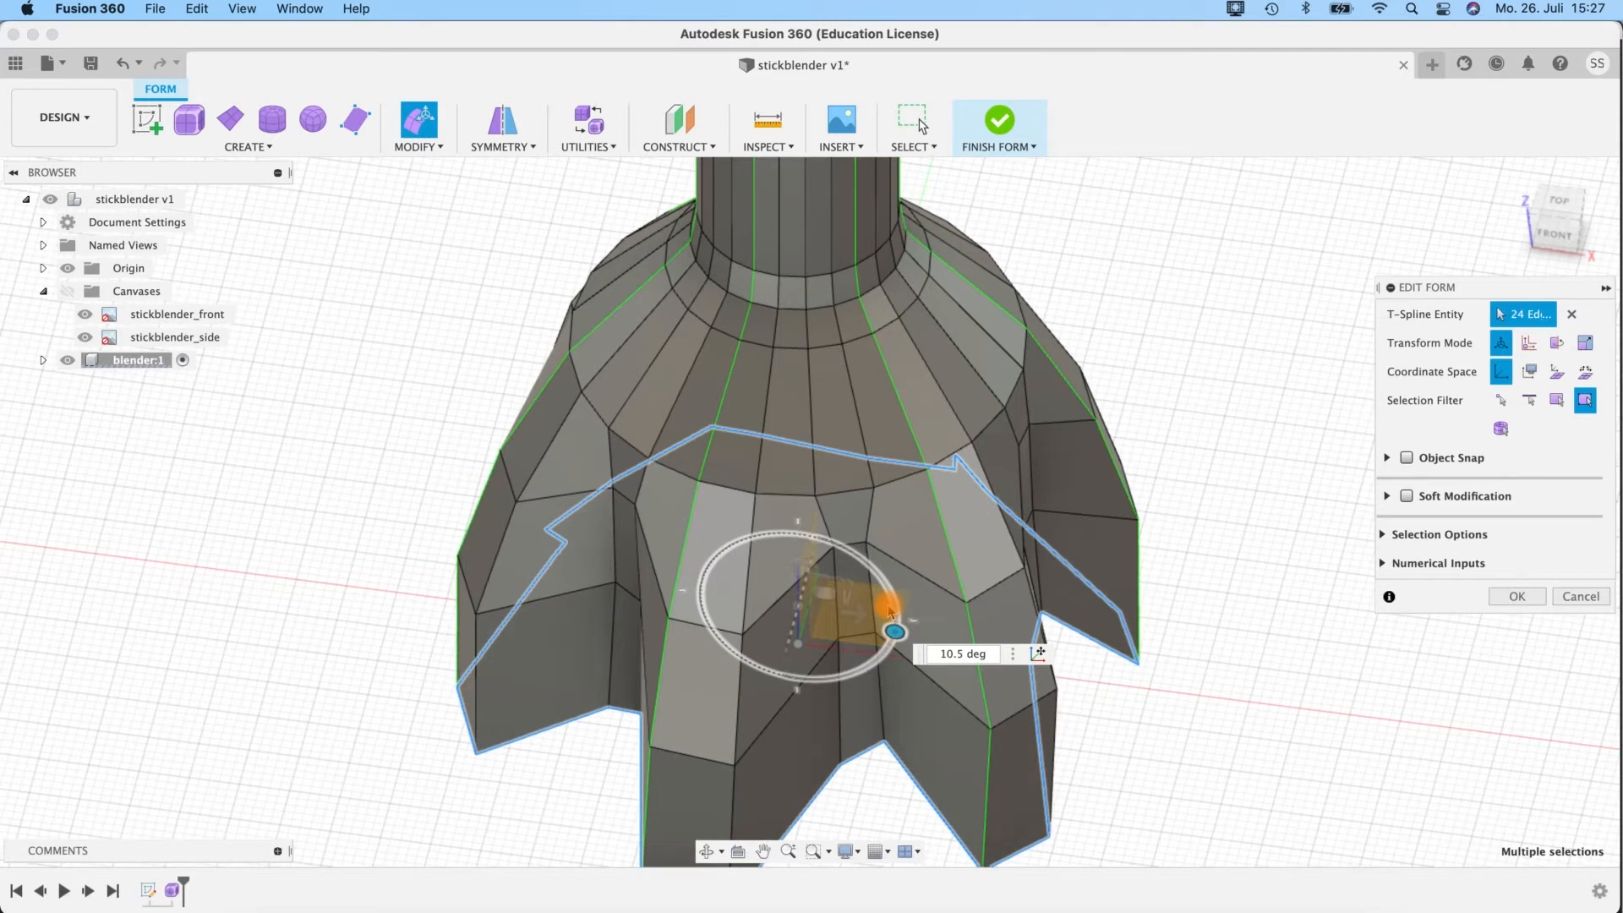
key(super+z)
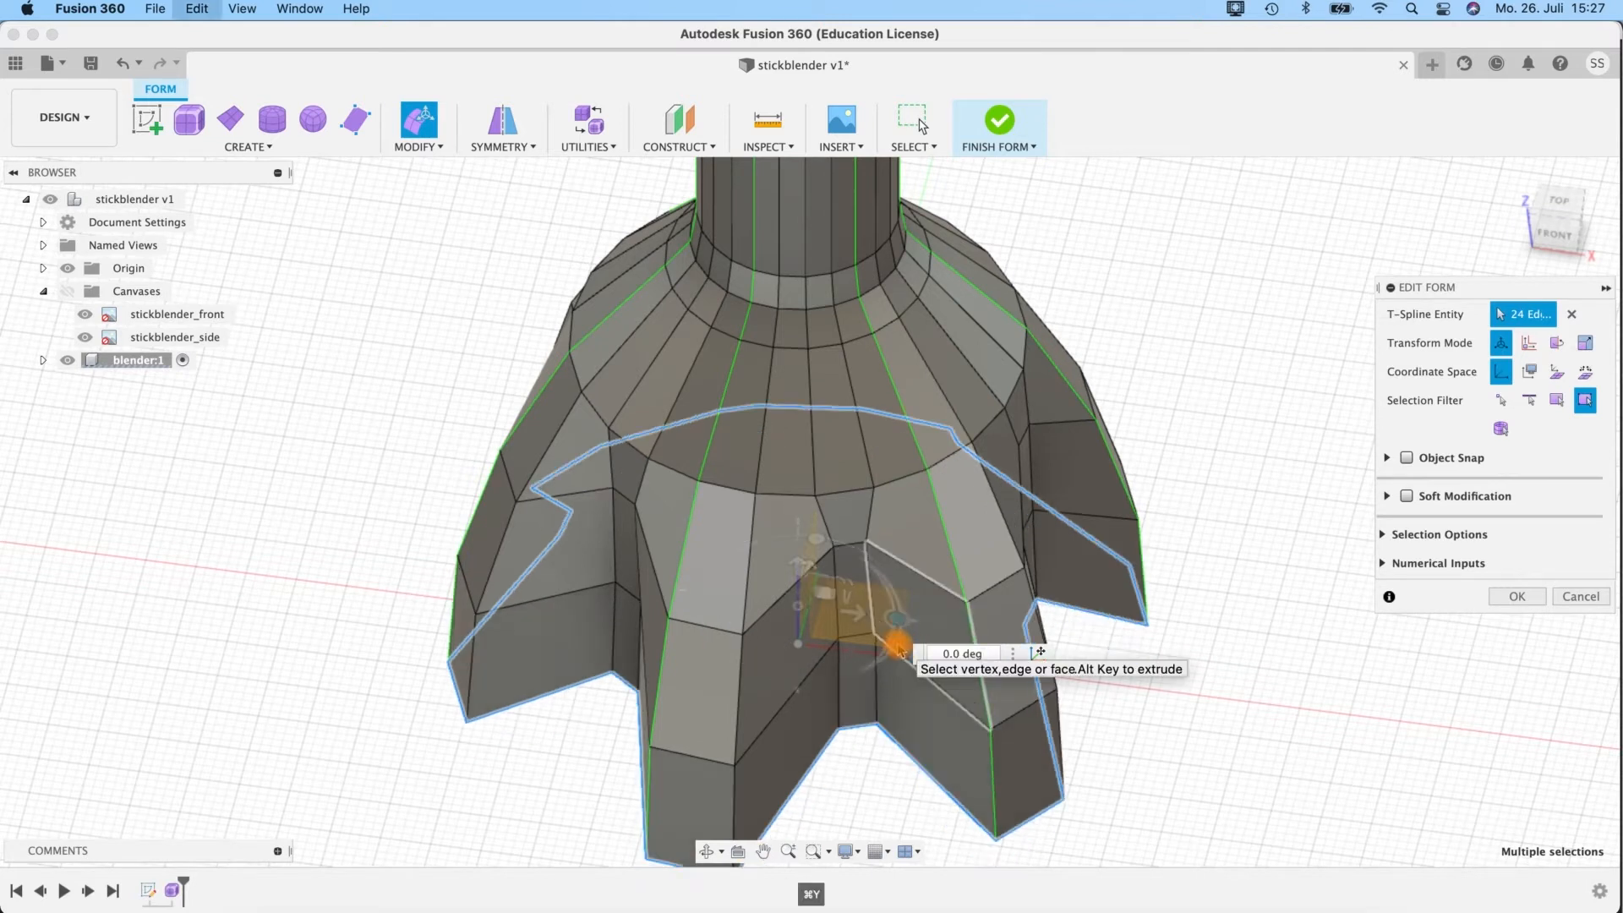
Rotate the bell's whole rim edge loop by -20 degrees around the vertical axis to twist the lobes.
scroll(879, 685, up, 5)
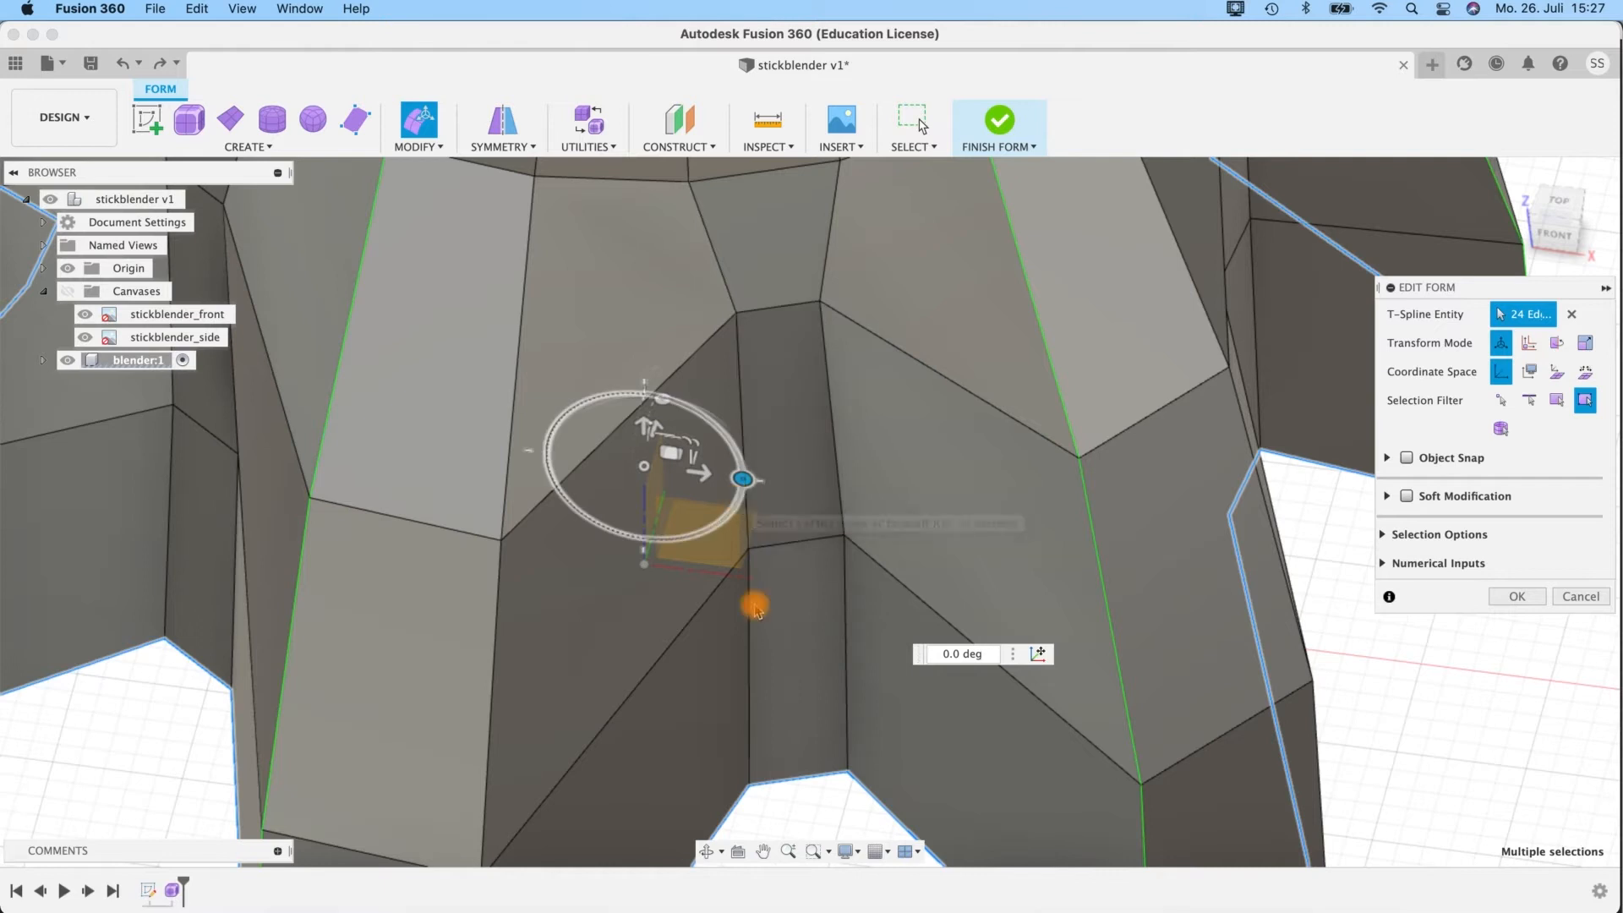
shift+middle_drag(840, 739, 891, 744)
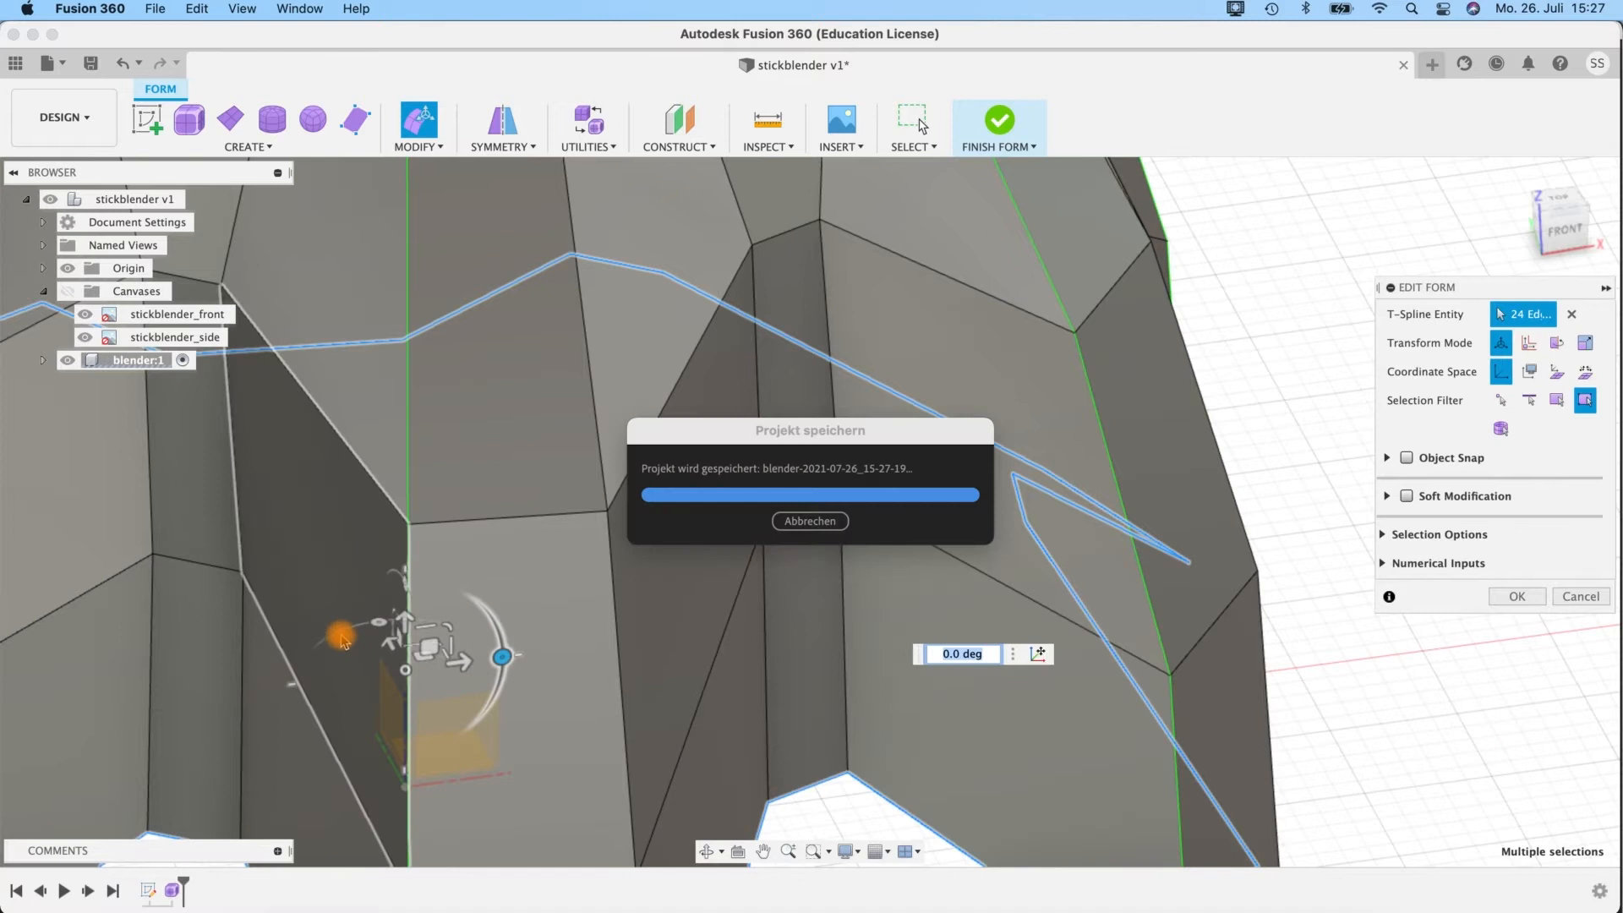
drag(350, 634, 377, 642)
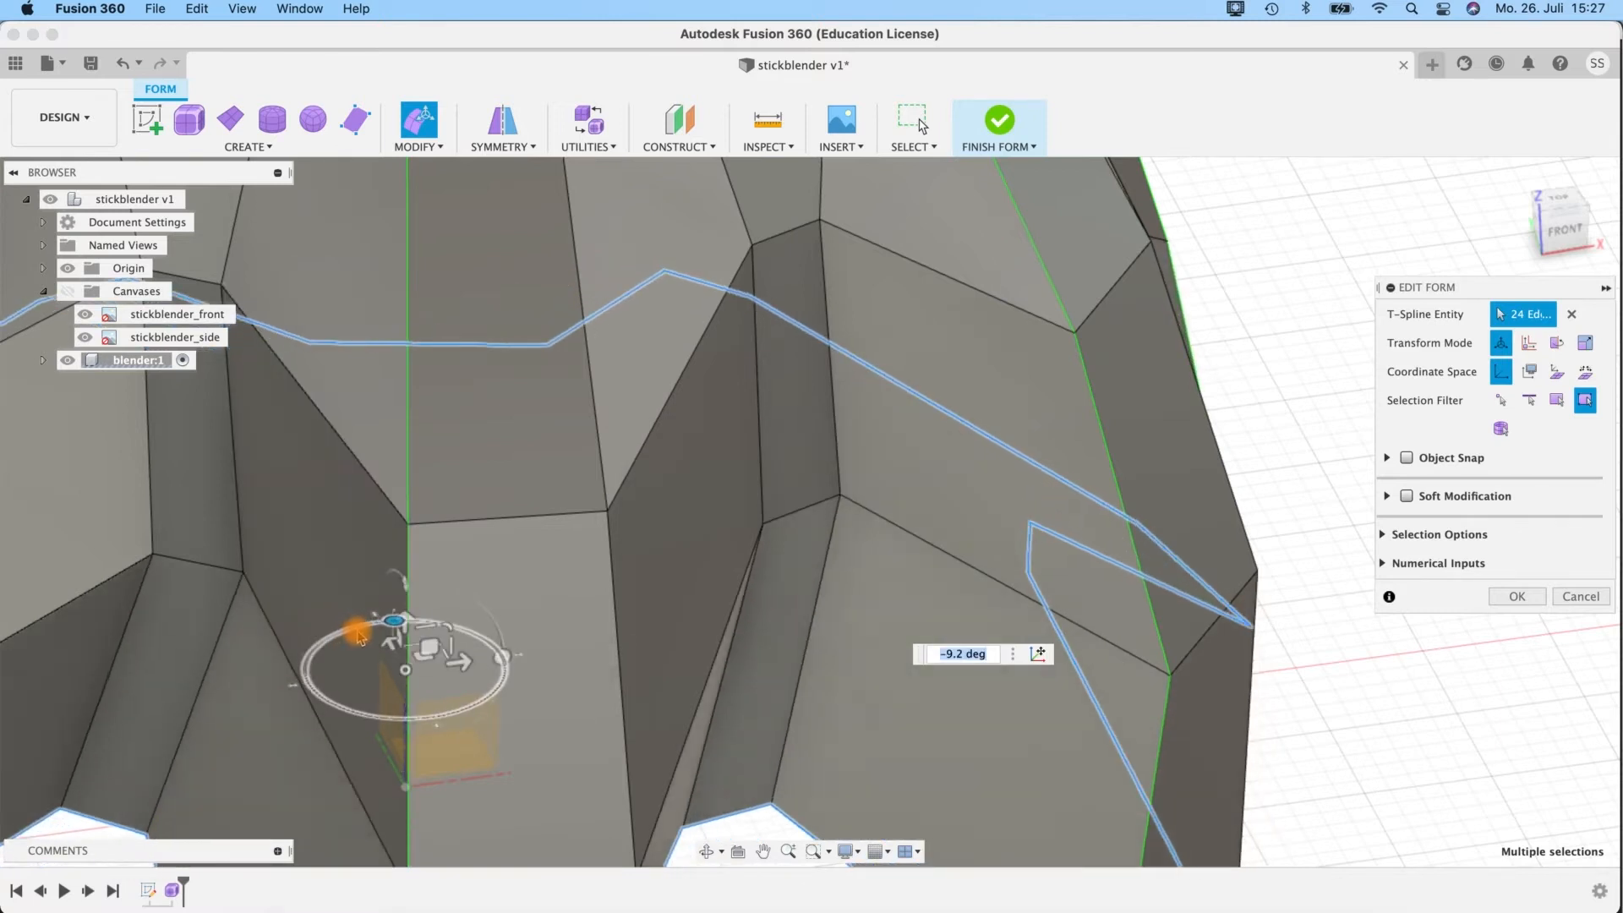
scroll(355, 631, down, 5)
scroll(357, 615, down, 8)
shift+middle_drag(607, 508, 679, 549)
middle_drag(494, 514, 667, 569)
shift+middle_drag(891, 439, 941, 402)
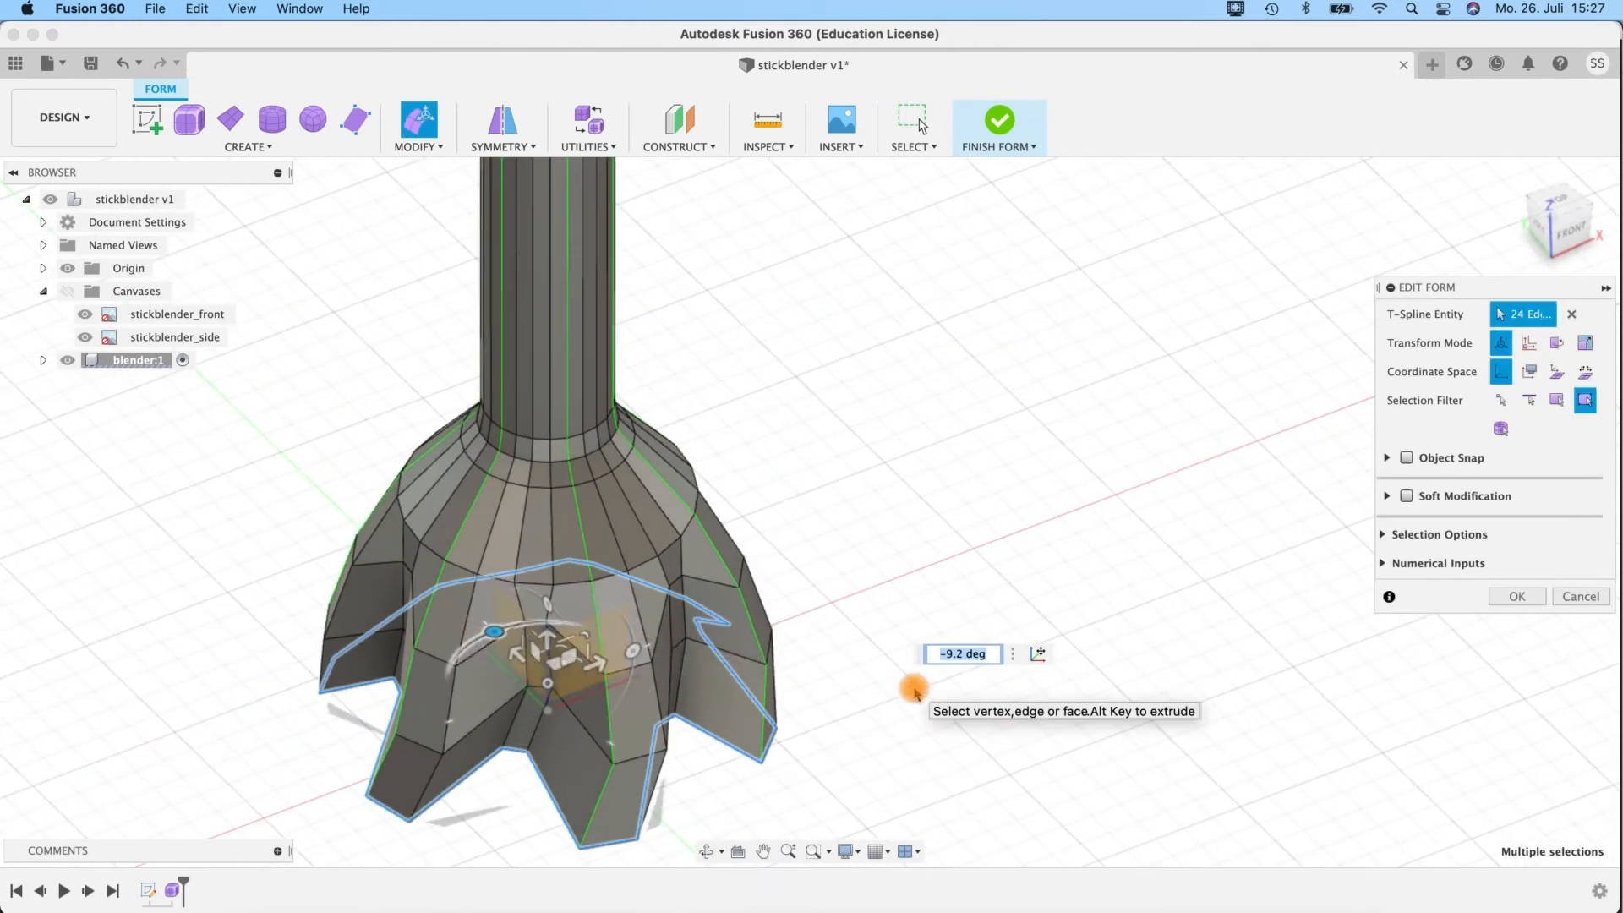
shift+middle_drag(836, 486, 807, 454)
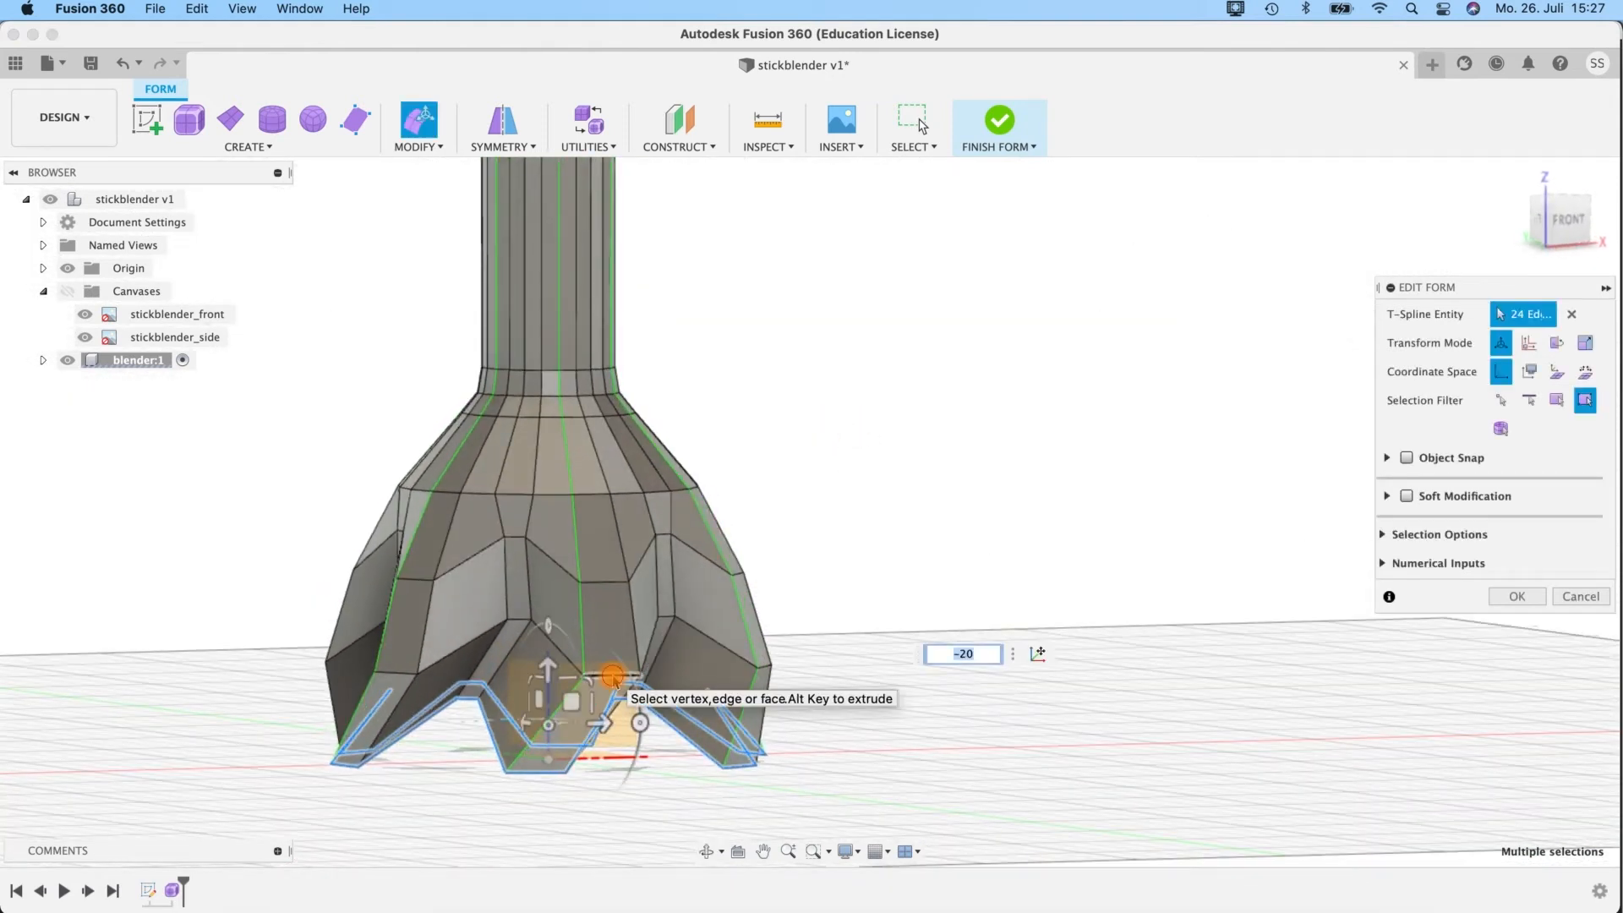
Rotate the edge loop just above the rim by -10 degrees around the vertical axis and switch to smooth display.
shift+middle_drag(843, 548, 505, 636)
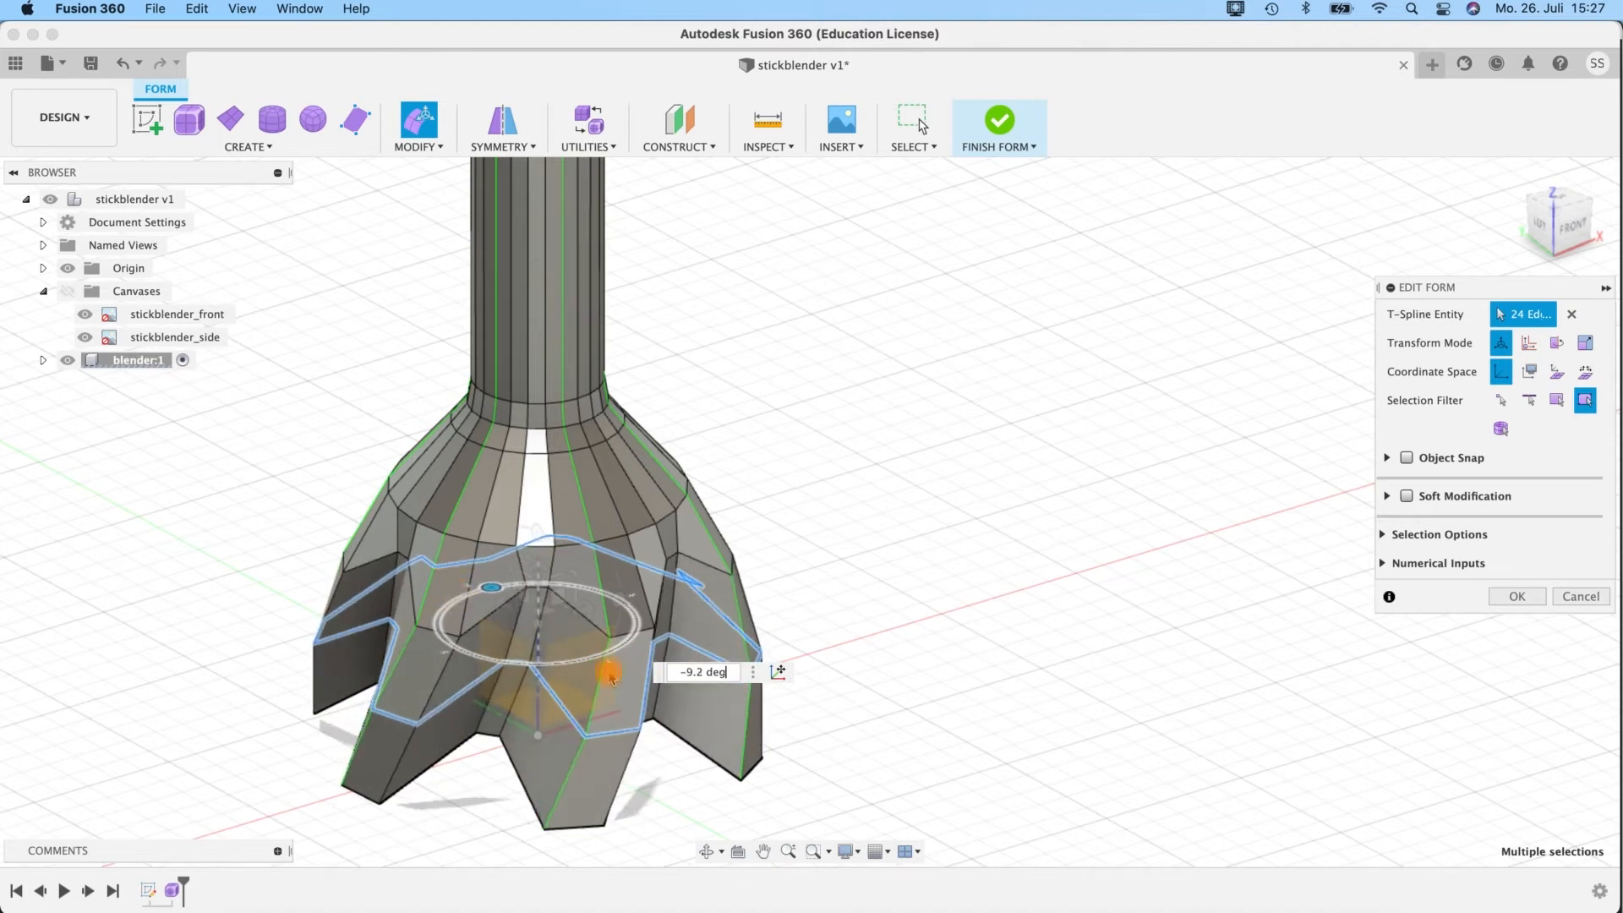
drag(609, 673, 609, 674)
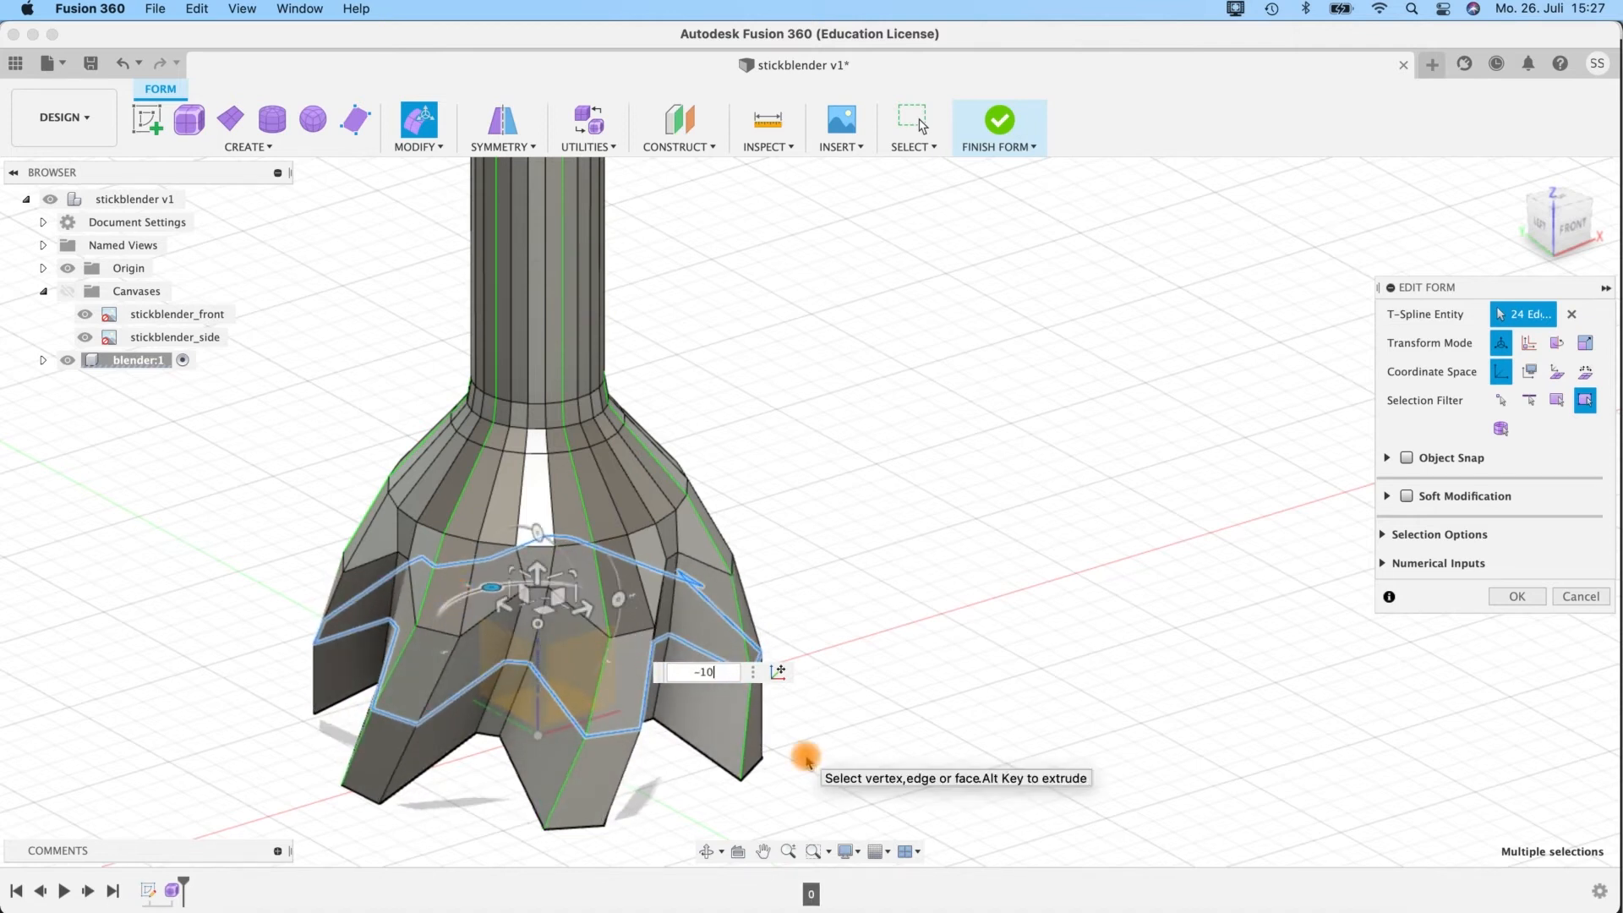
shift+middle_drag(880, 583, 937, 449)
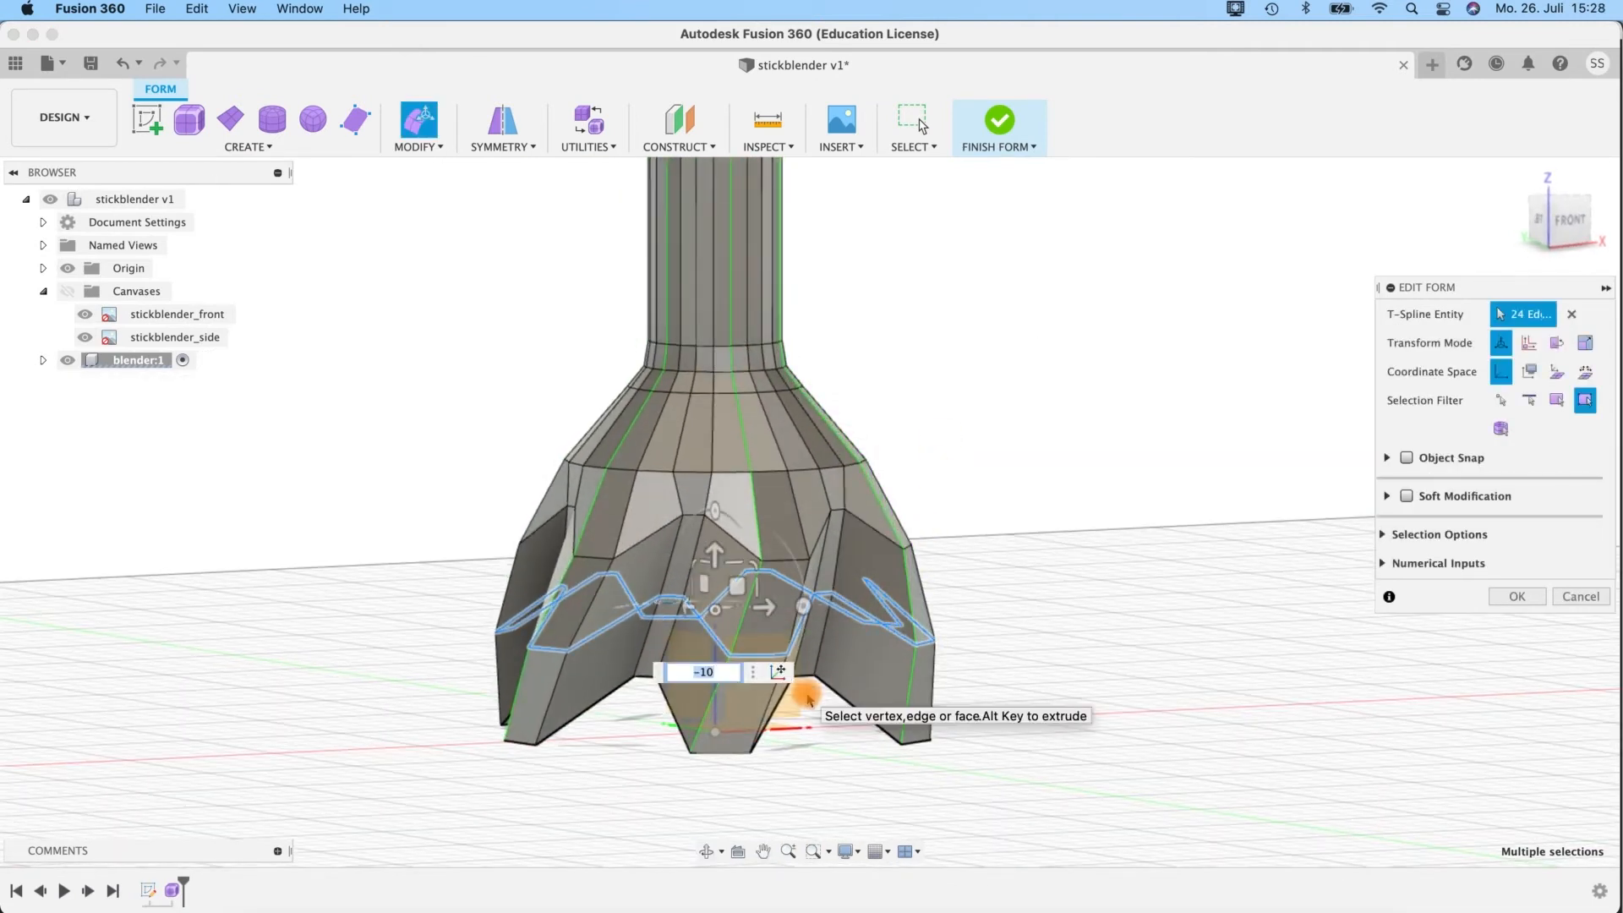
shift+middle_drag(920, 555, 946, 474)
shift+middle_drag(958, 778, 989, 641)
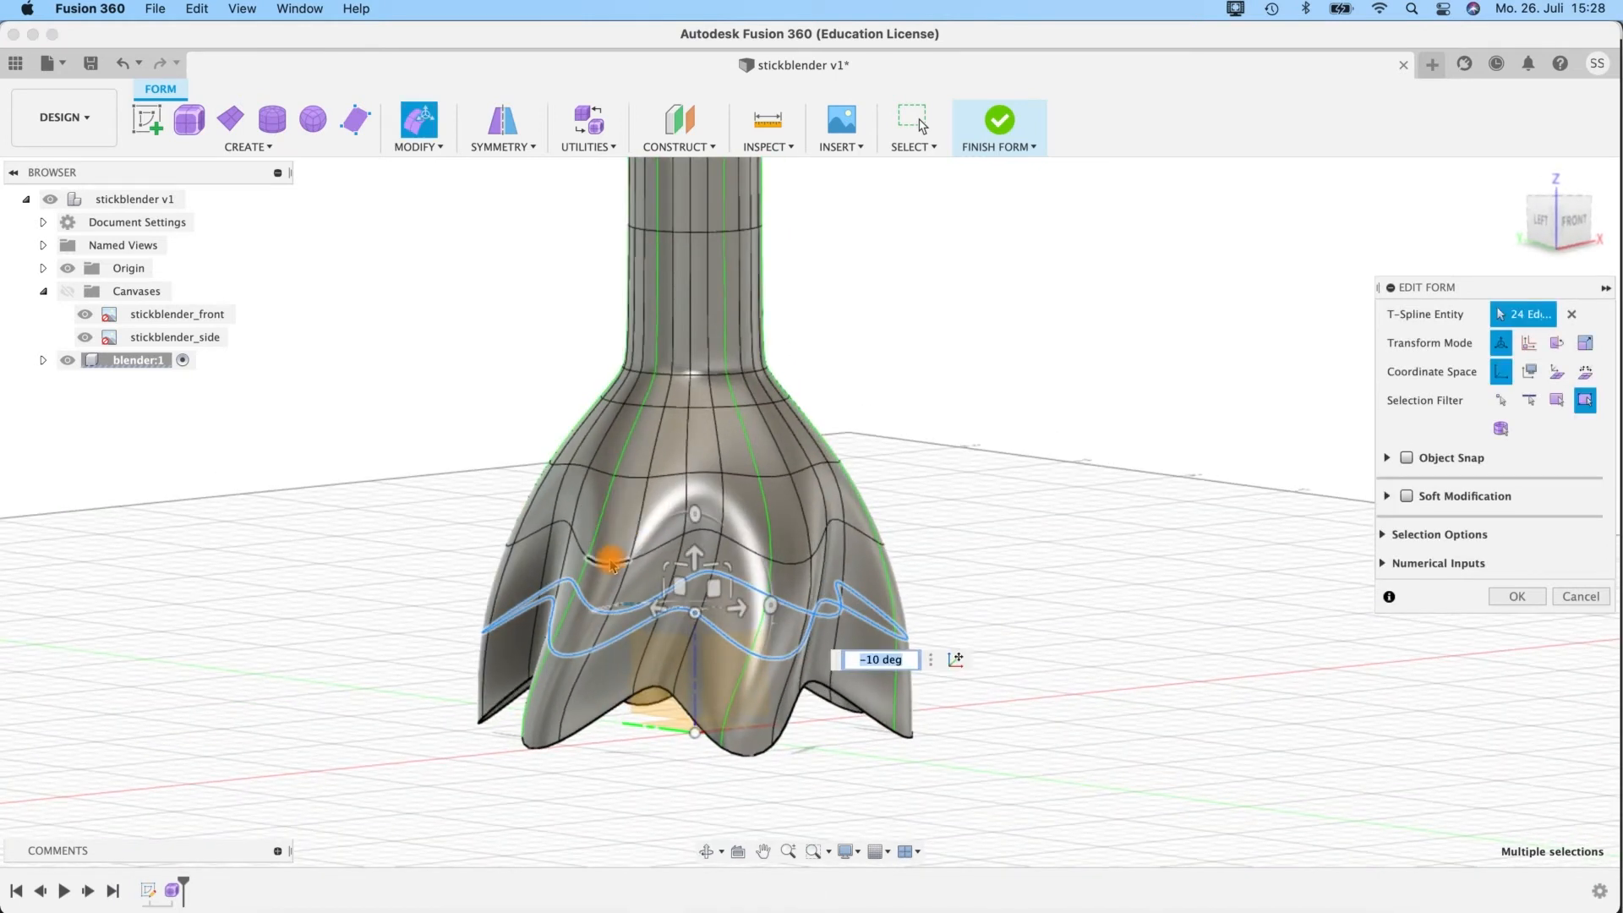
Try rotating the second edge loop above the rim about 30 degrees around the vertical axis, and undo the rotation.
shift+middle_drag(1081, 539, 951, 584)
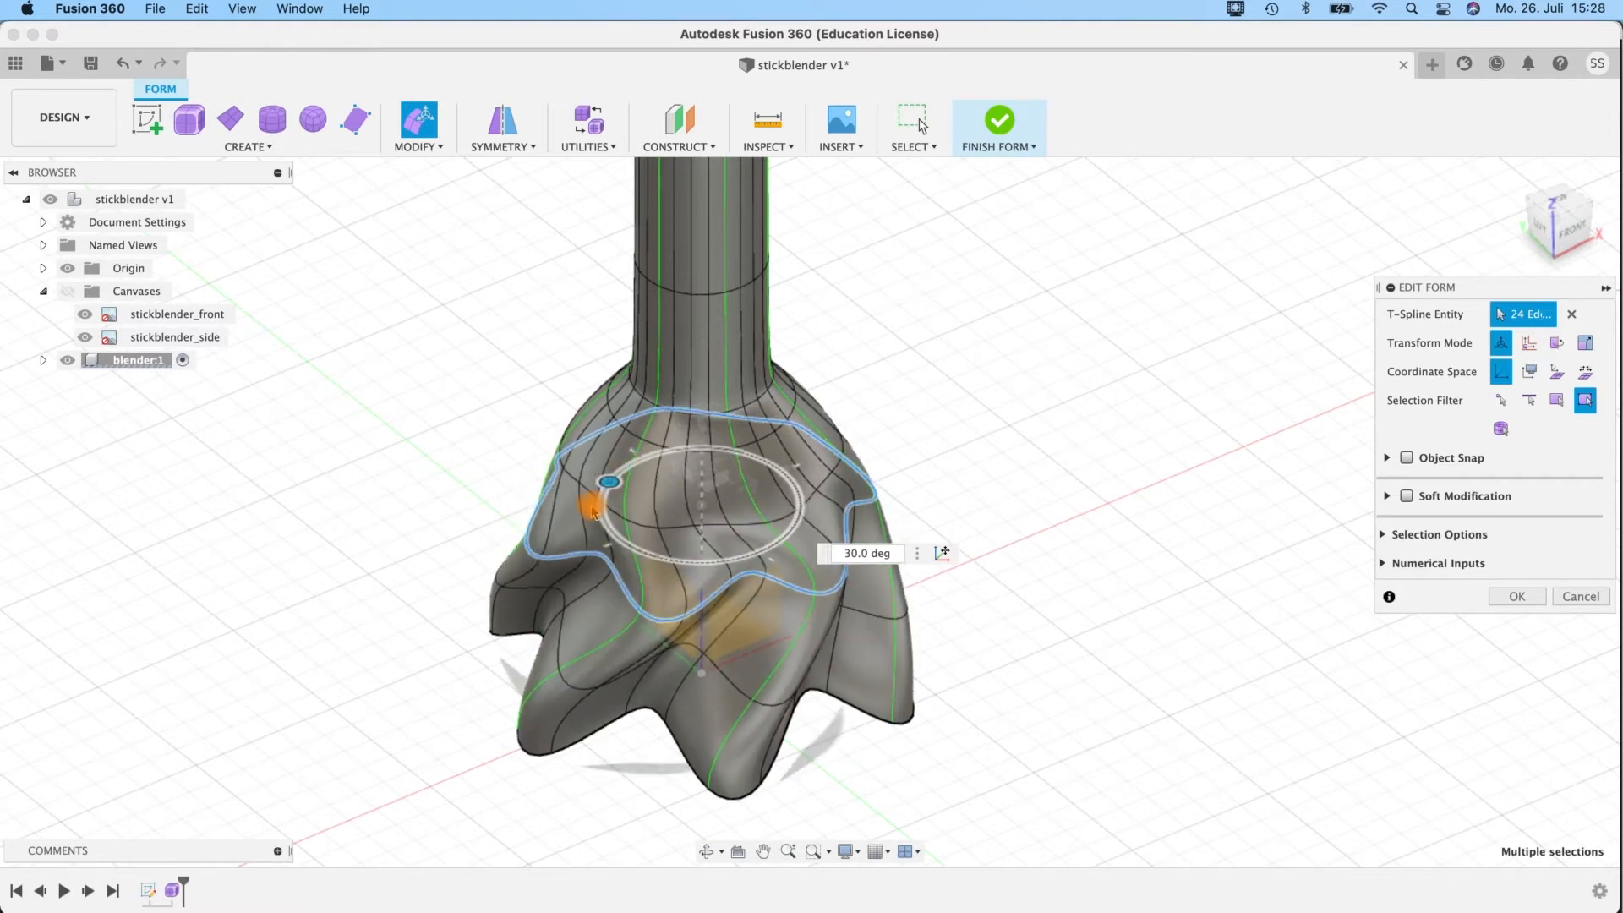
mouse_move(971, 437)
shift+middle_down()
mouse_move(931, 388)
mouse_move(972, 449)
shift+middle_up()
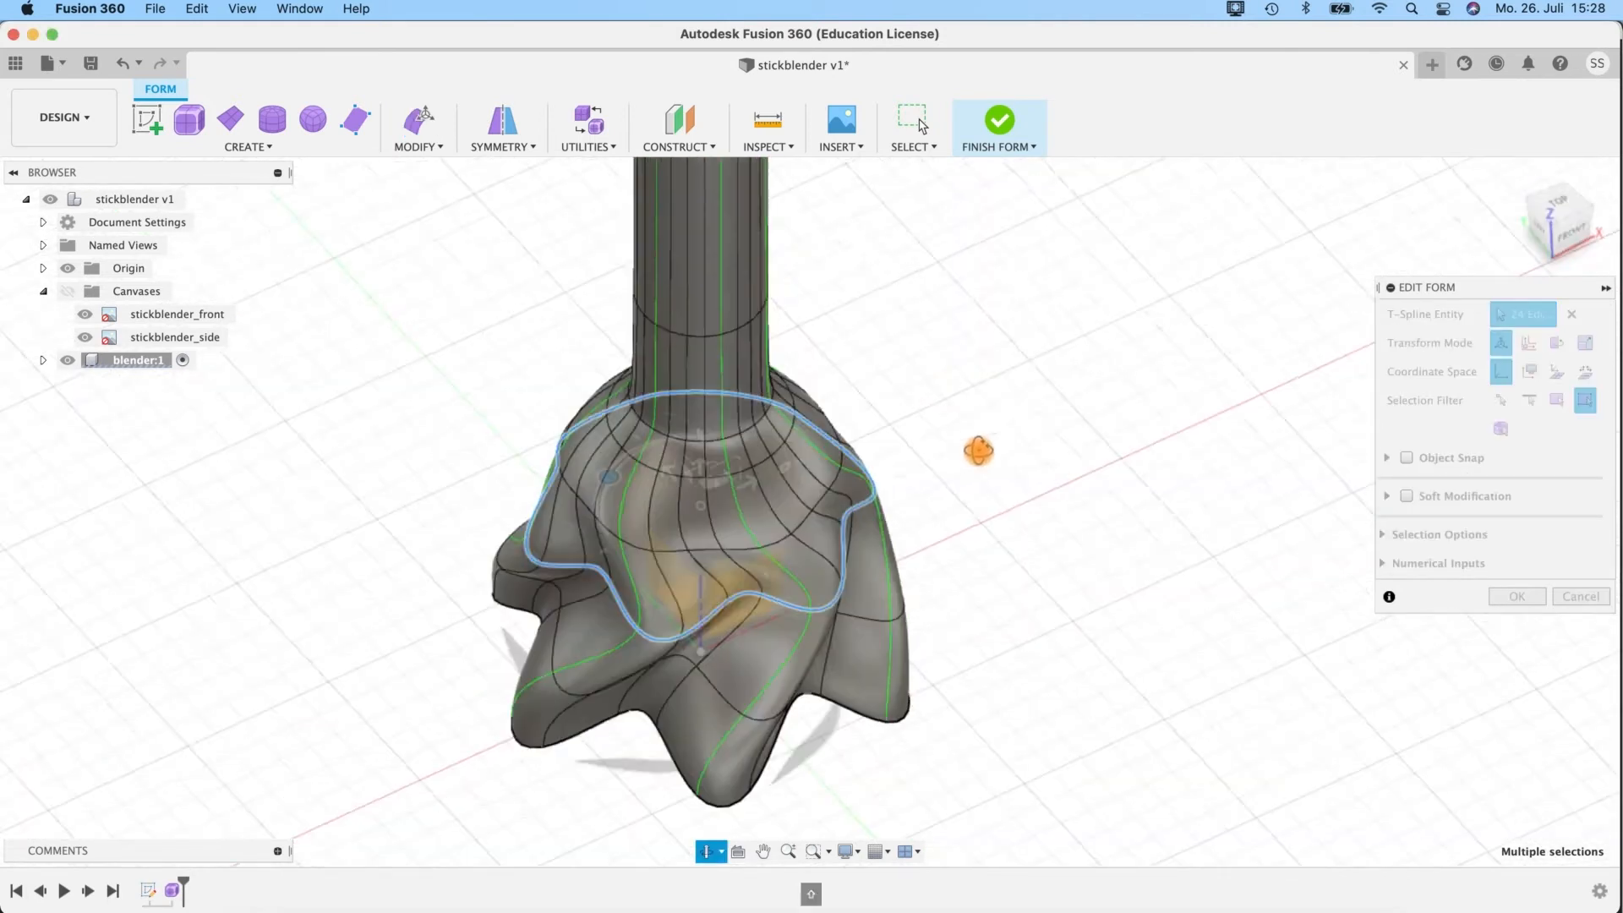
shift+middle_drag(975, 652, 1048, 508)
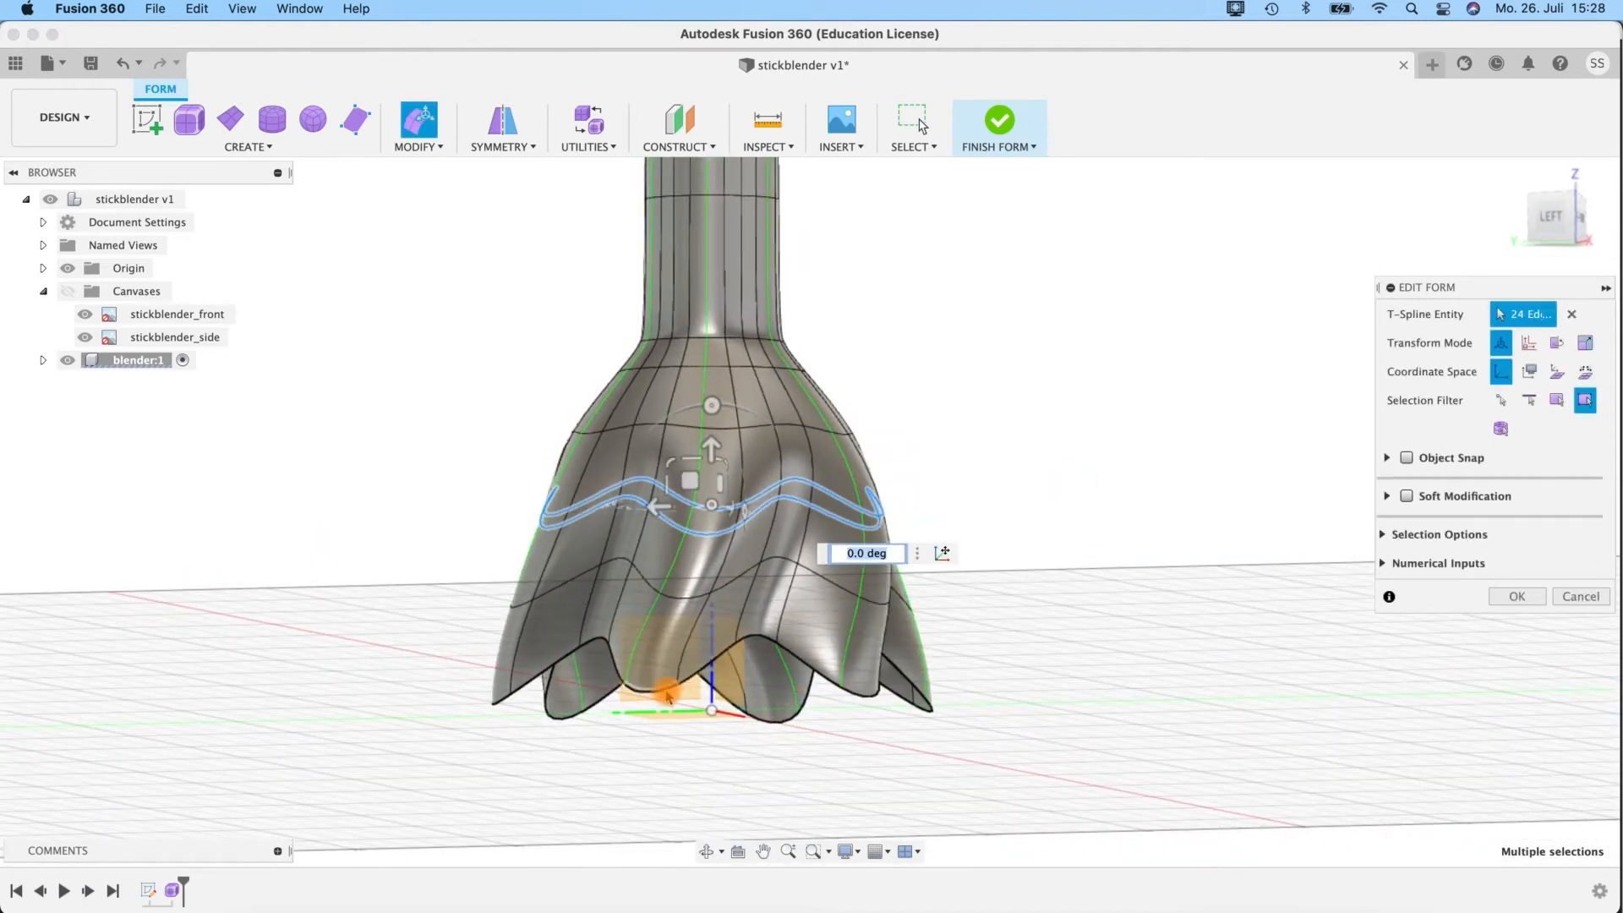
Return to box display and select the lower tip edges of all six lobes together around the bell.
key(ctrl+1)
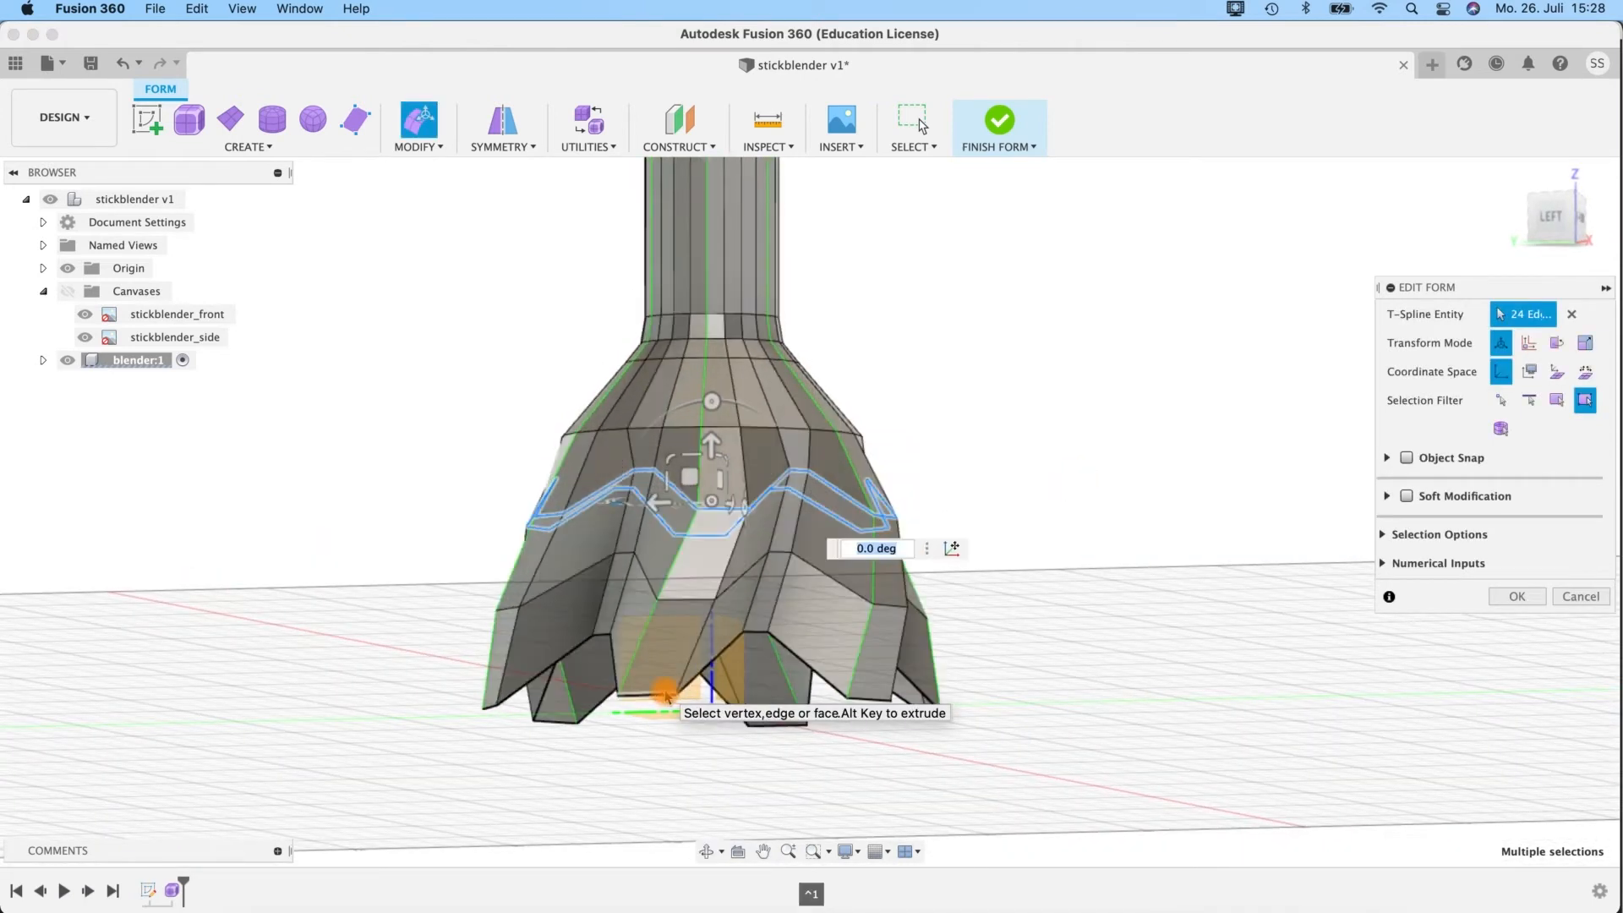
click(660, 694)
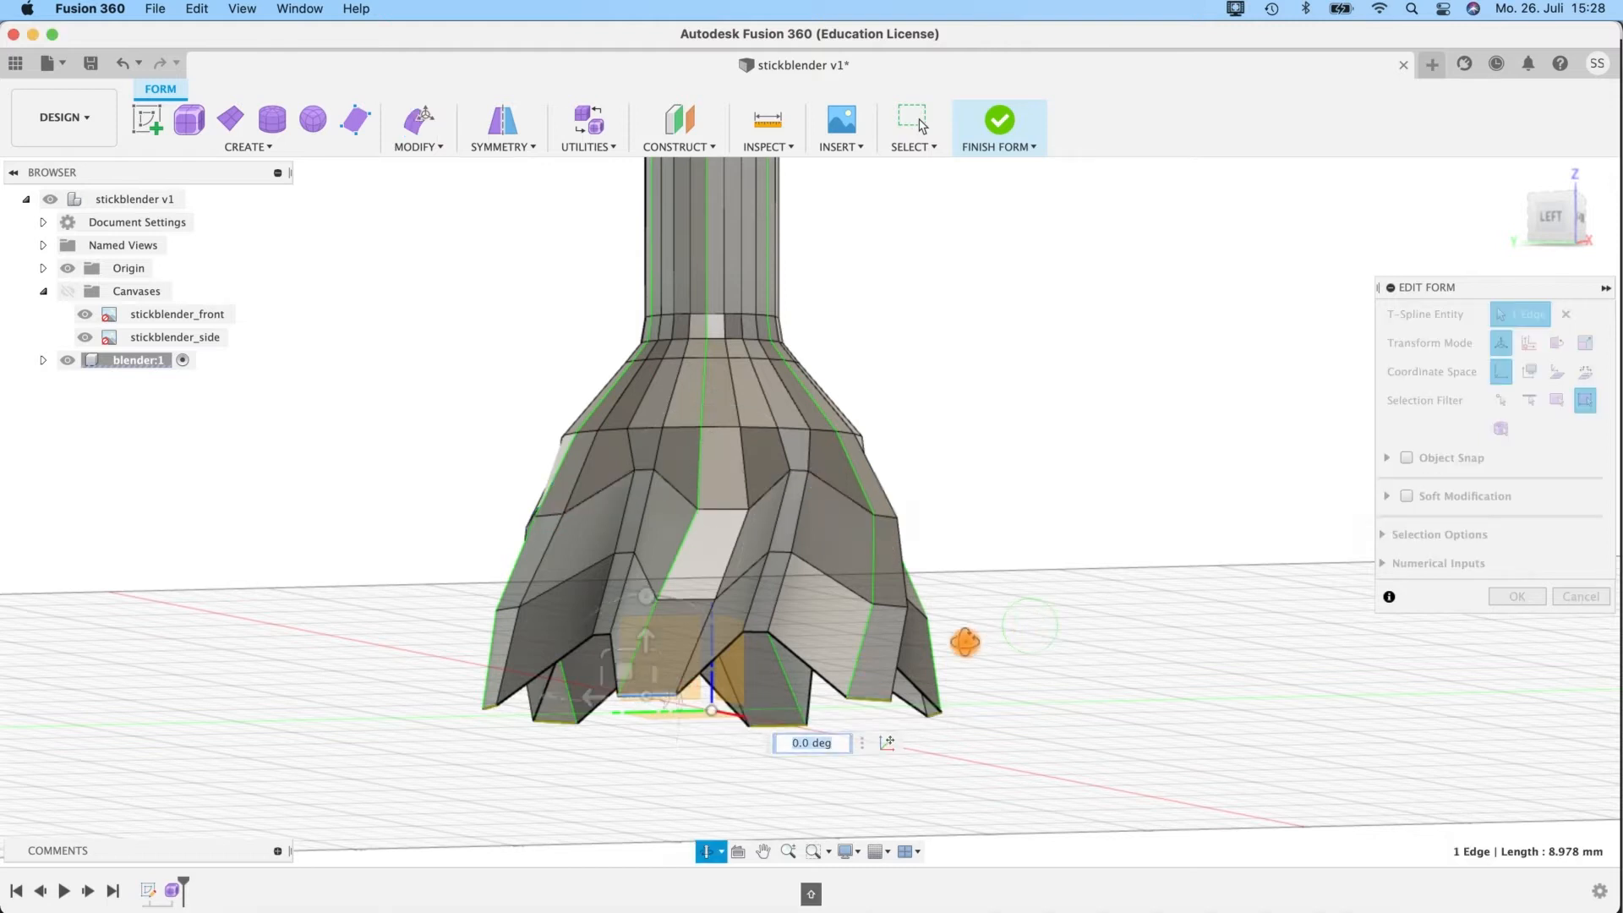
shift+middle_drag(964, 642, 776, 676)
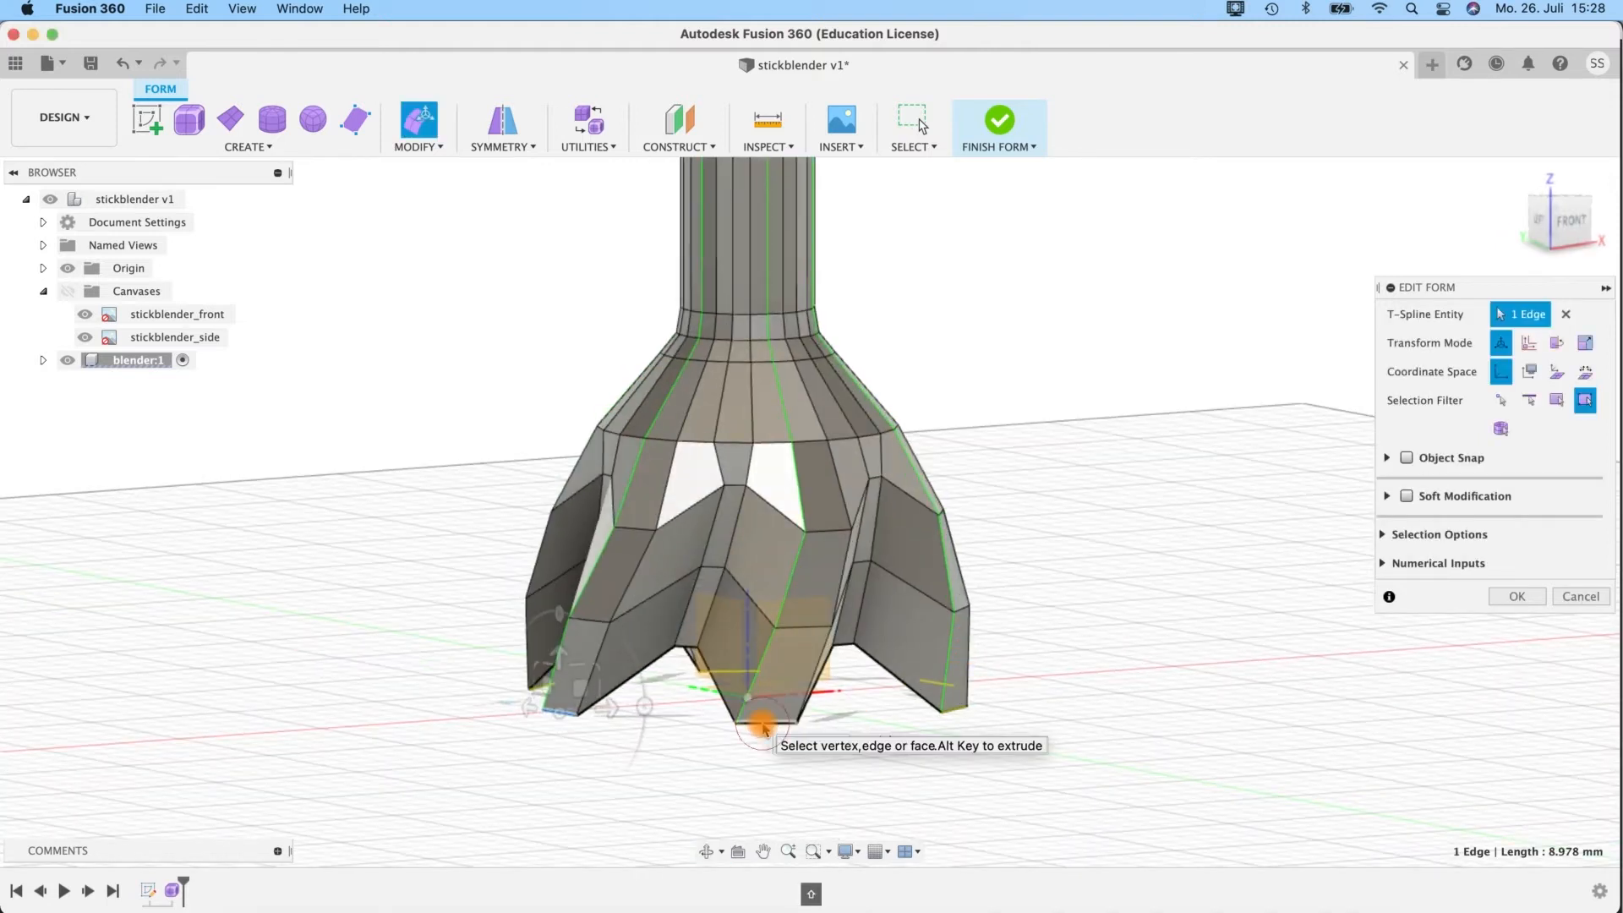
shift+click(761, 723)
shift+middle_drag(1029, 671, 961, 689)
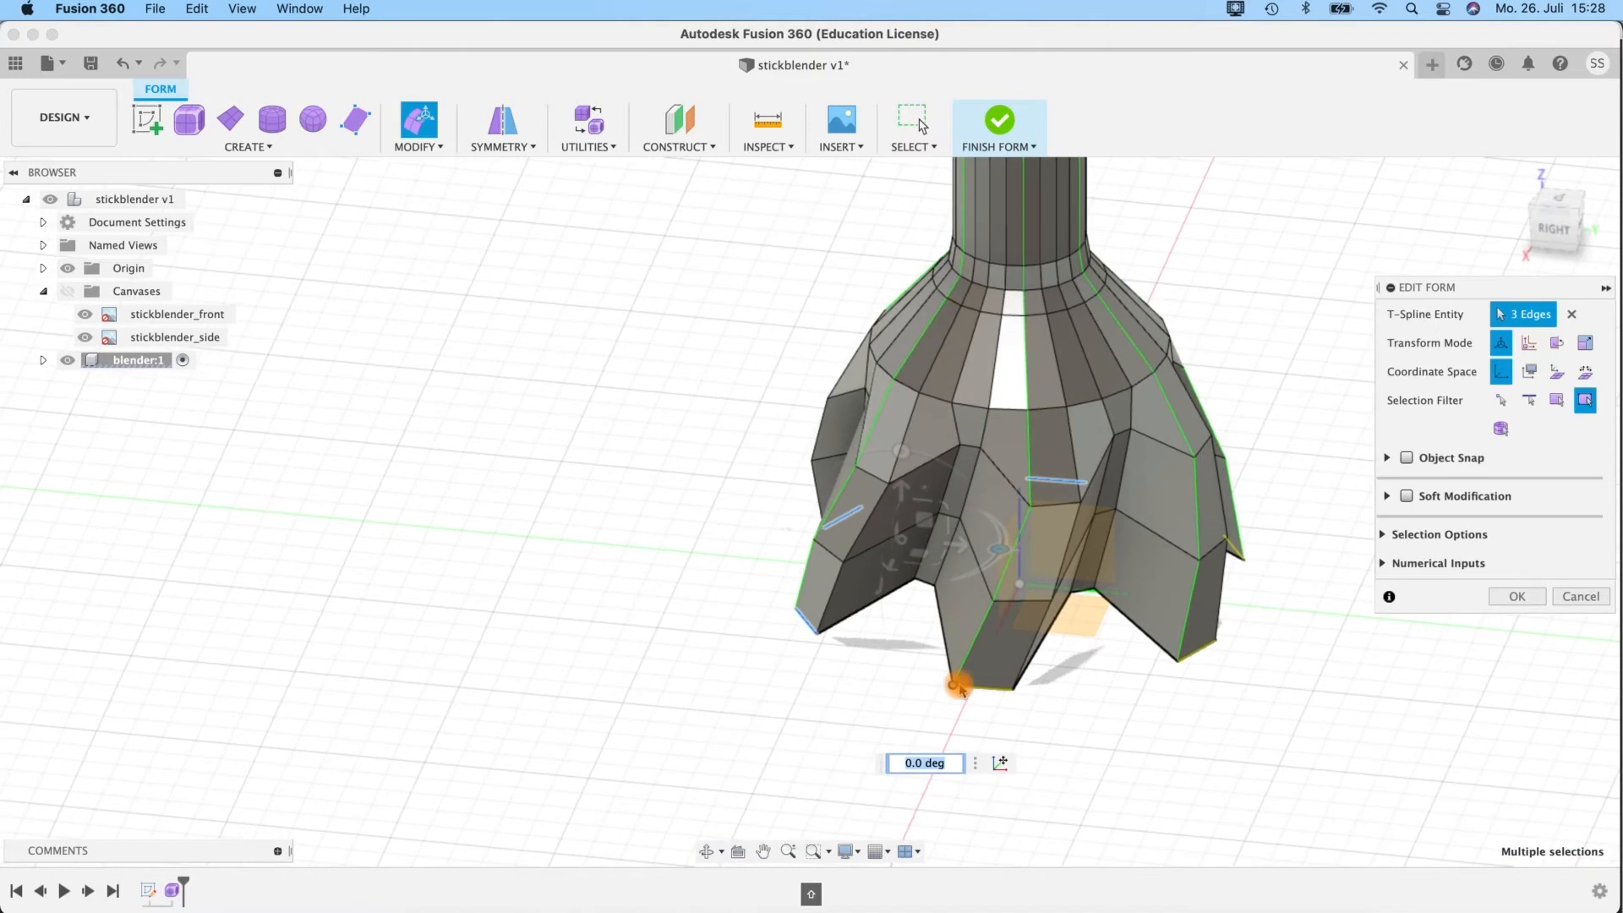
shift+click(979, 693)
shift+click(1200, 654)
shift+middle_drag(1232, 652, 972, 592)
shift+middle_drag(740, 545, 862, 659)
shift+click(898, 644)
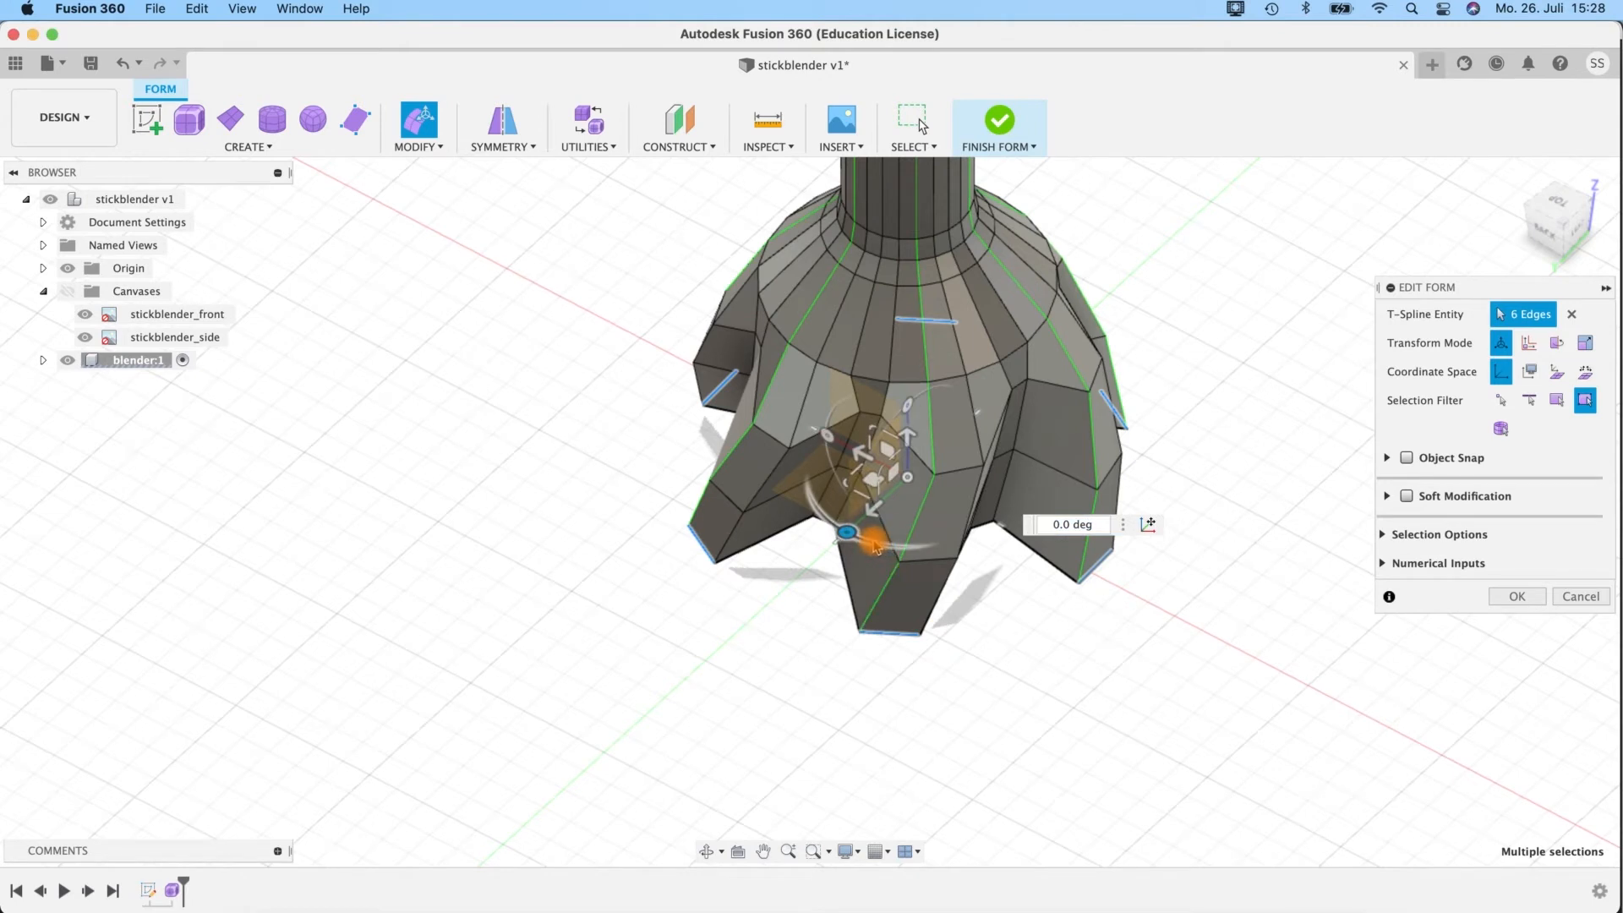
Reselect the lower tip edges of all six lobes and rotate them by -5 degrees around the vertical axis.
click(743, 580)
shift+middle_drag(743, 580, 873, 660)
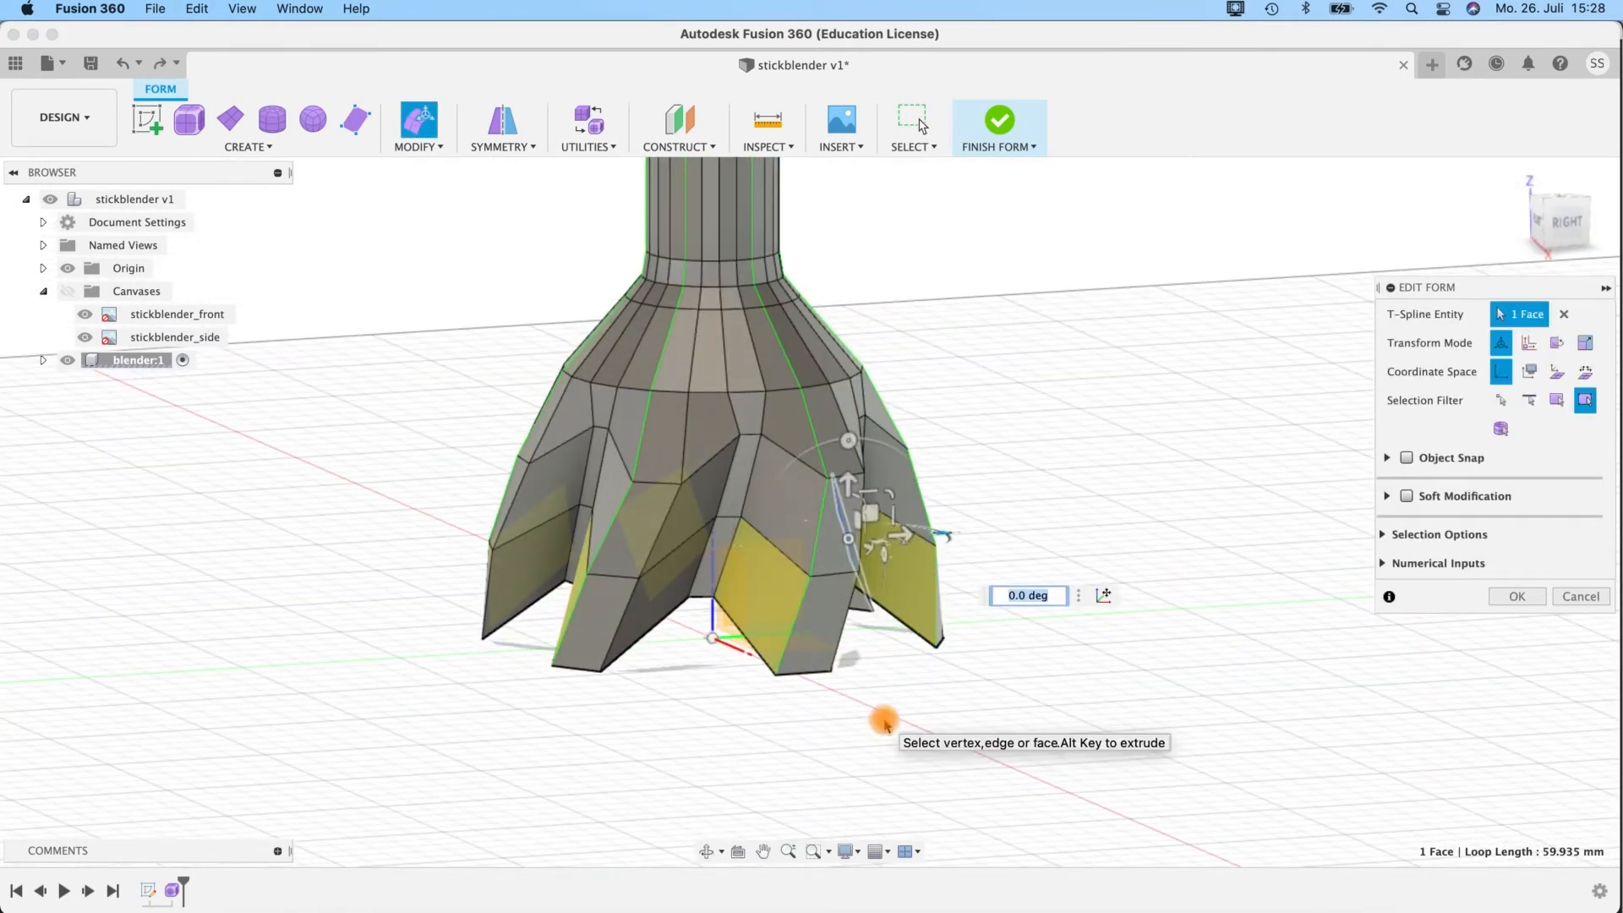
key(super+y)
click(564, 666)
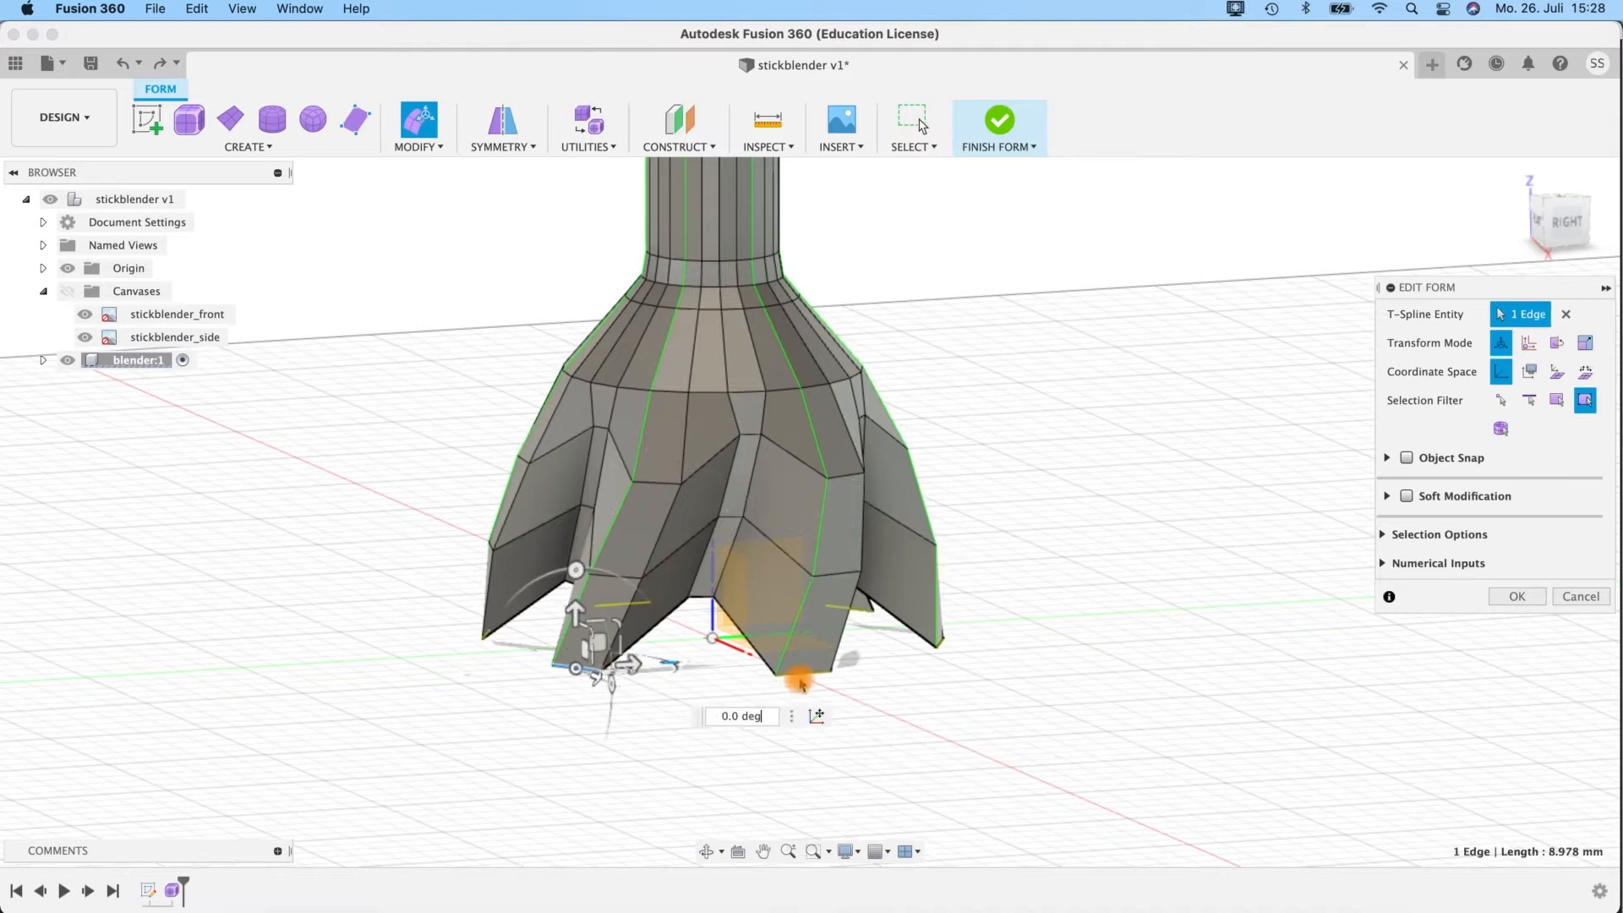
shift+middle_drag(471, 666, 590, 678)
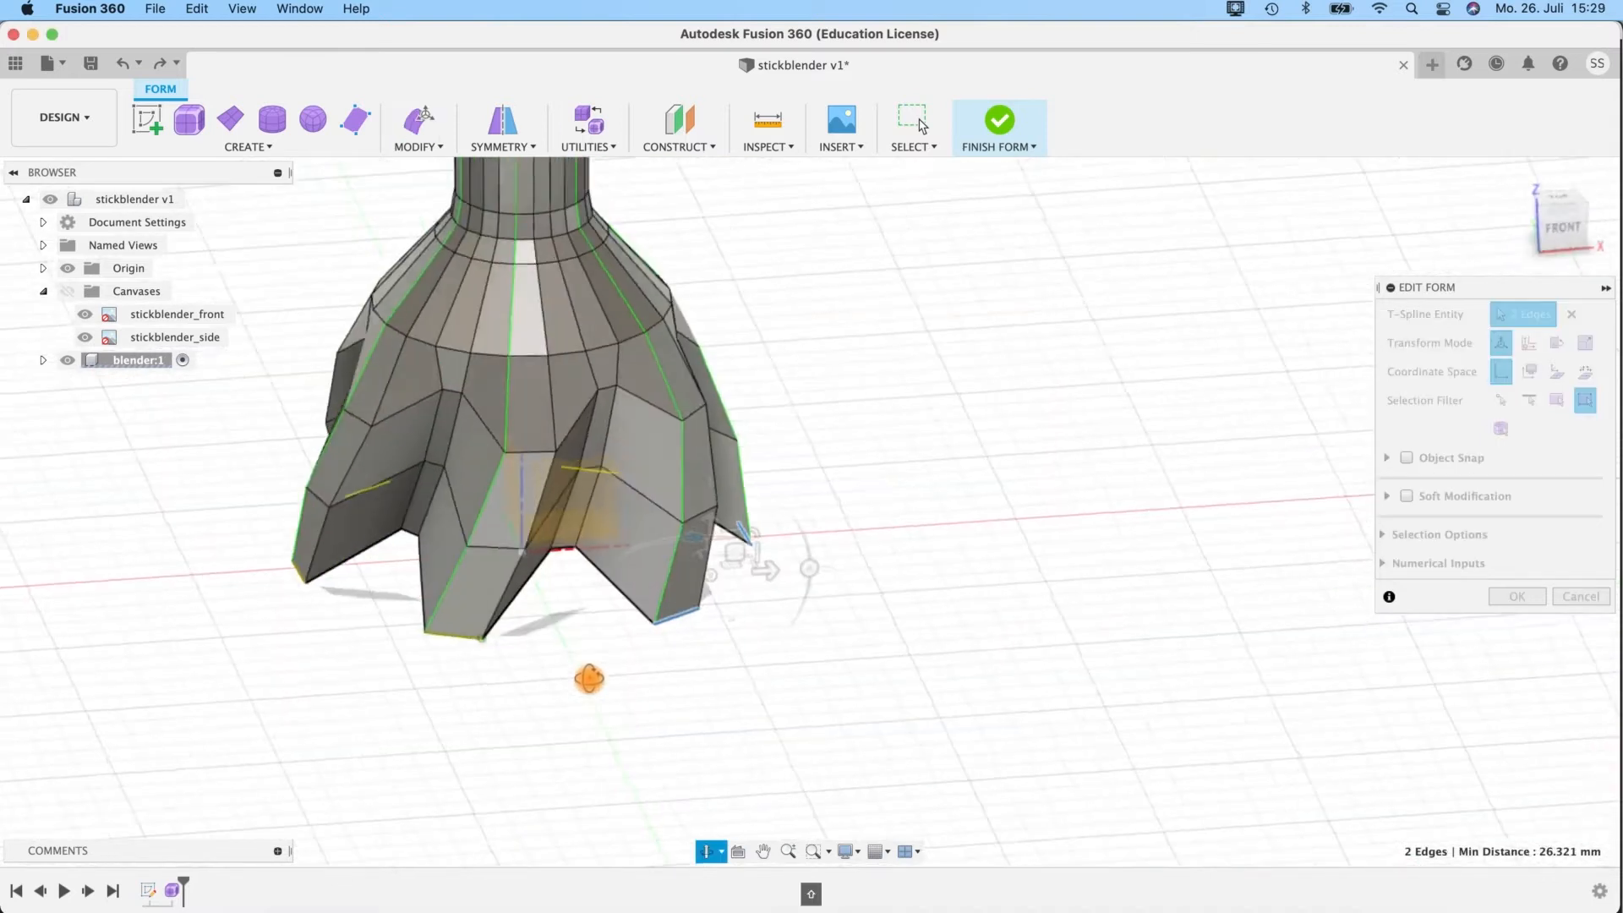
shift+middle_drag(290, 572, 816, 583)
shift+middle_drag(760, 661, 541, 704)
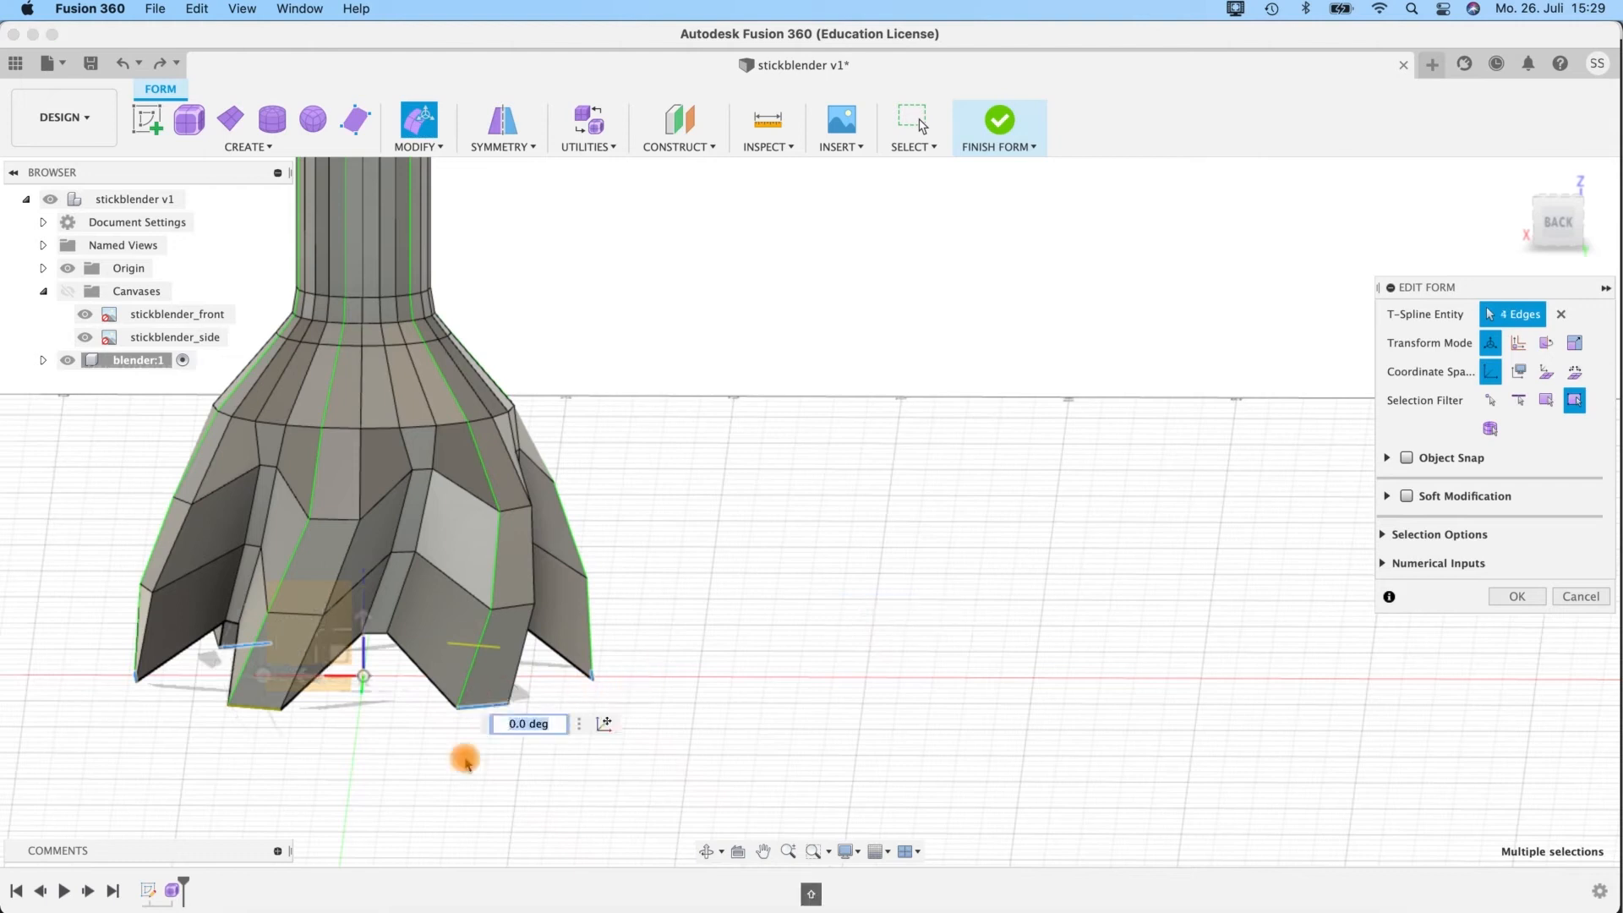
shift+middle_drag(243, 708, 133, 677)
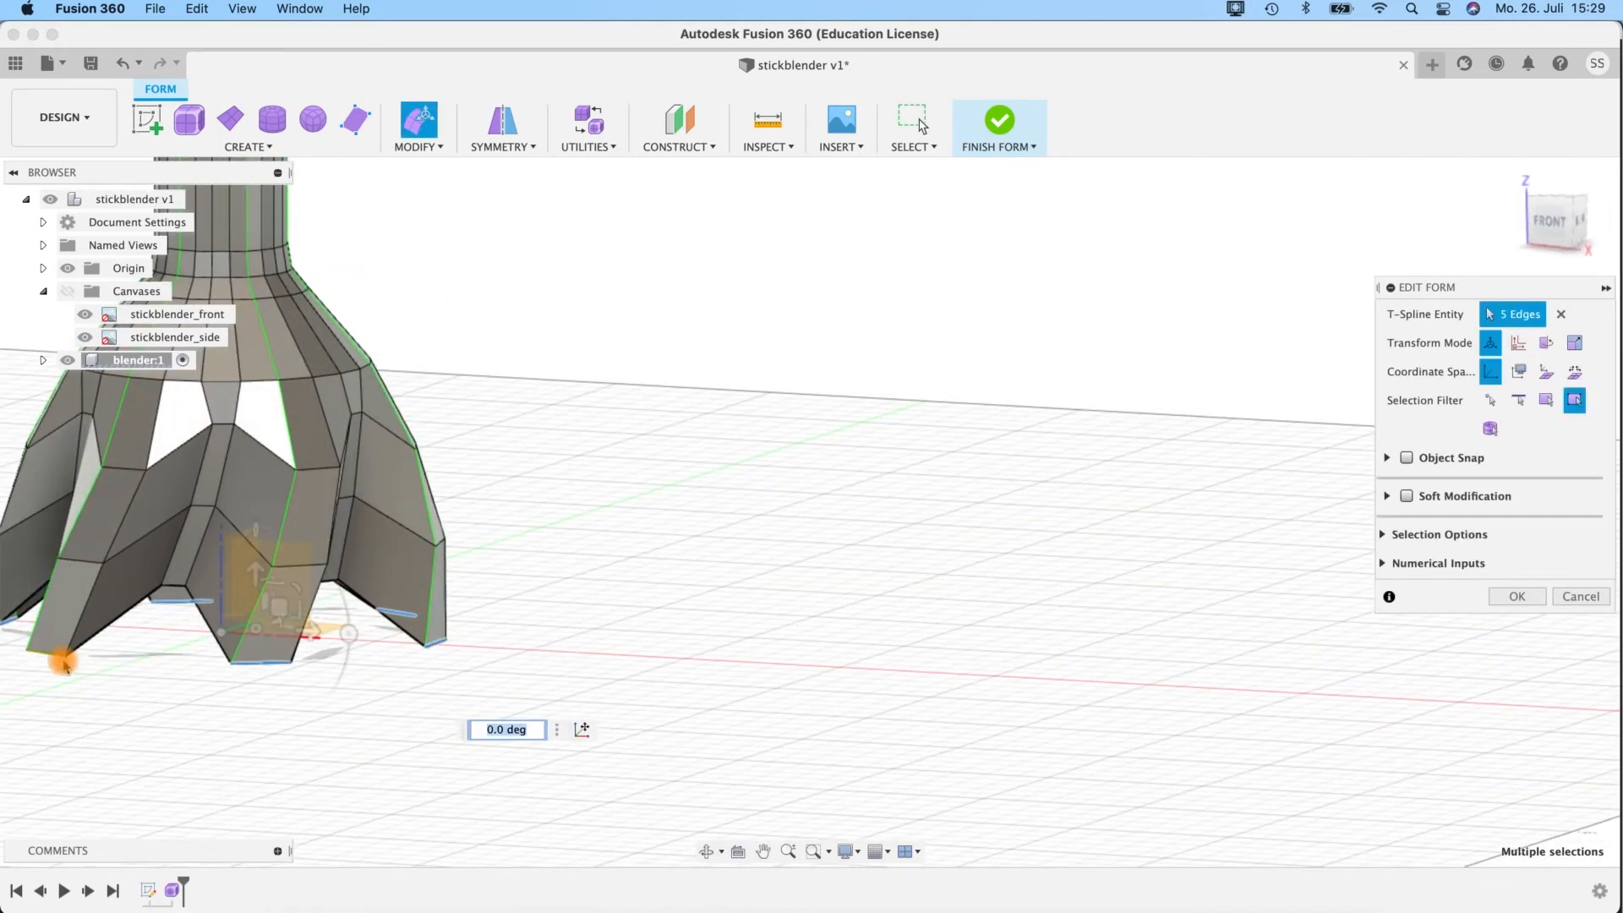
shift+middle_drag(631, 496, 773, 626)
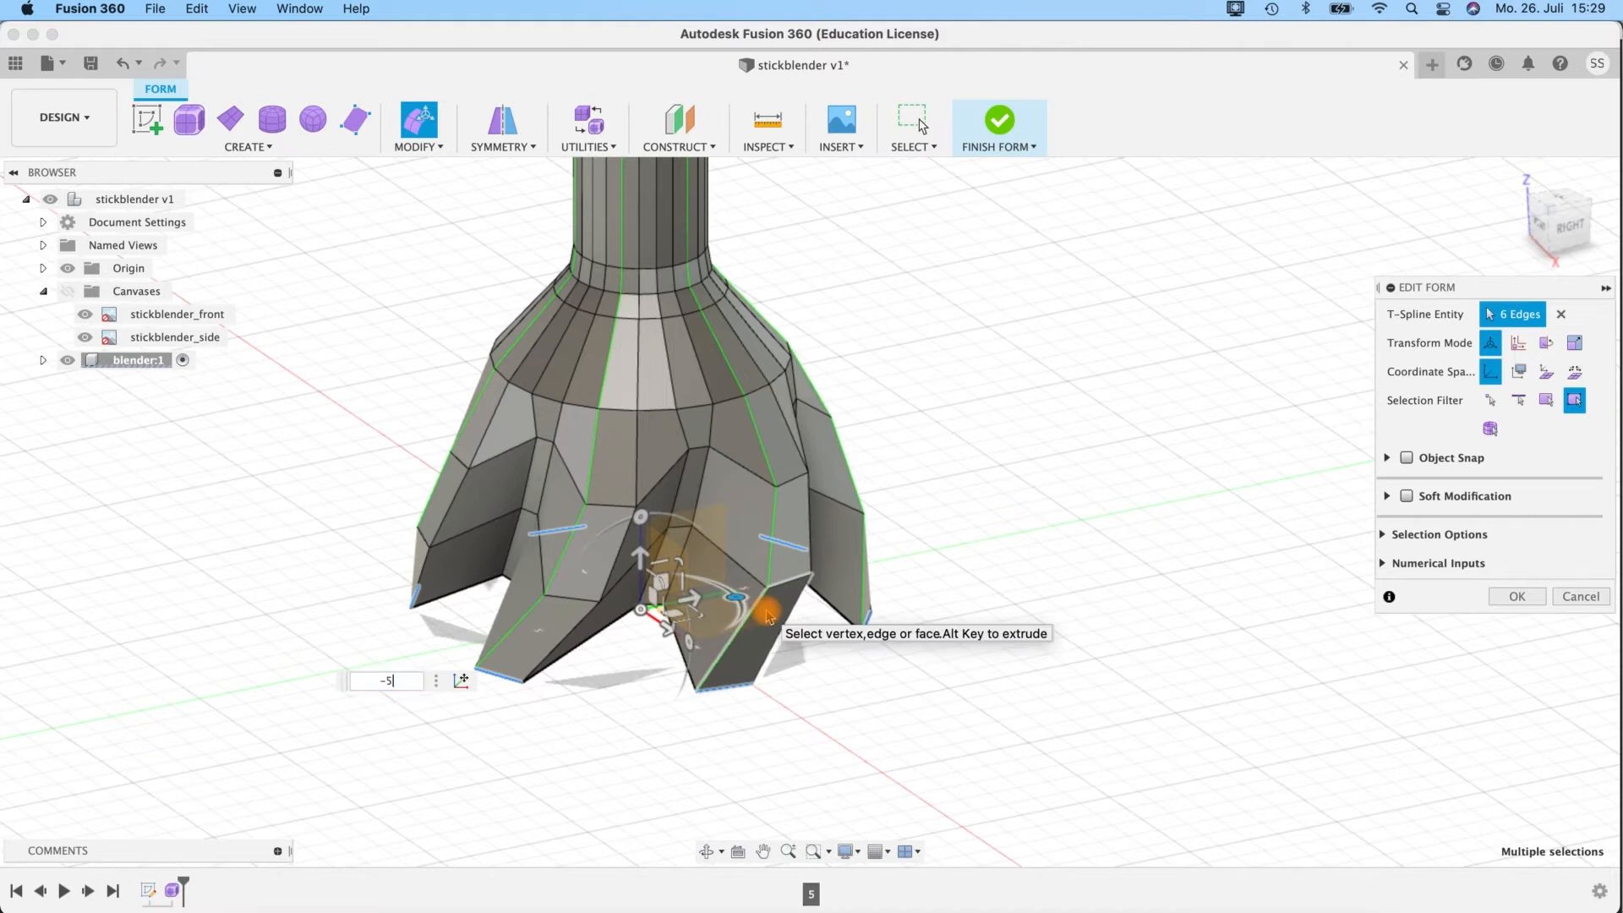
shift+middle_drag(983, 500, 955, 462)
shift+middle_drag(963, 470, 960, 471)
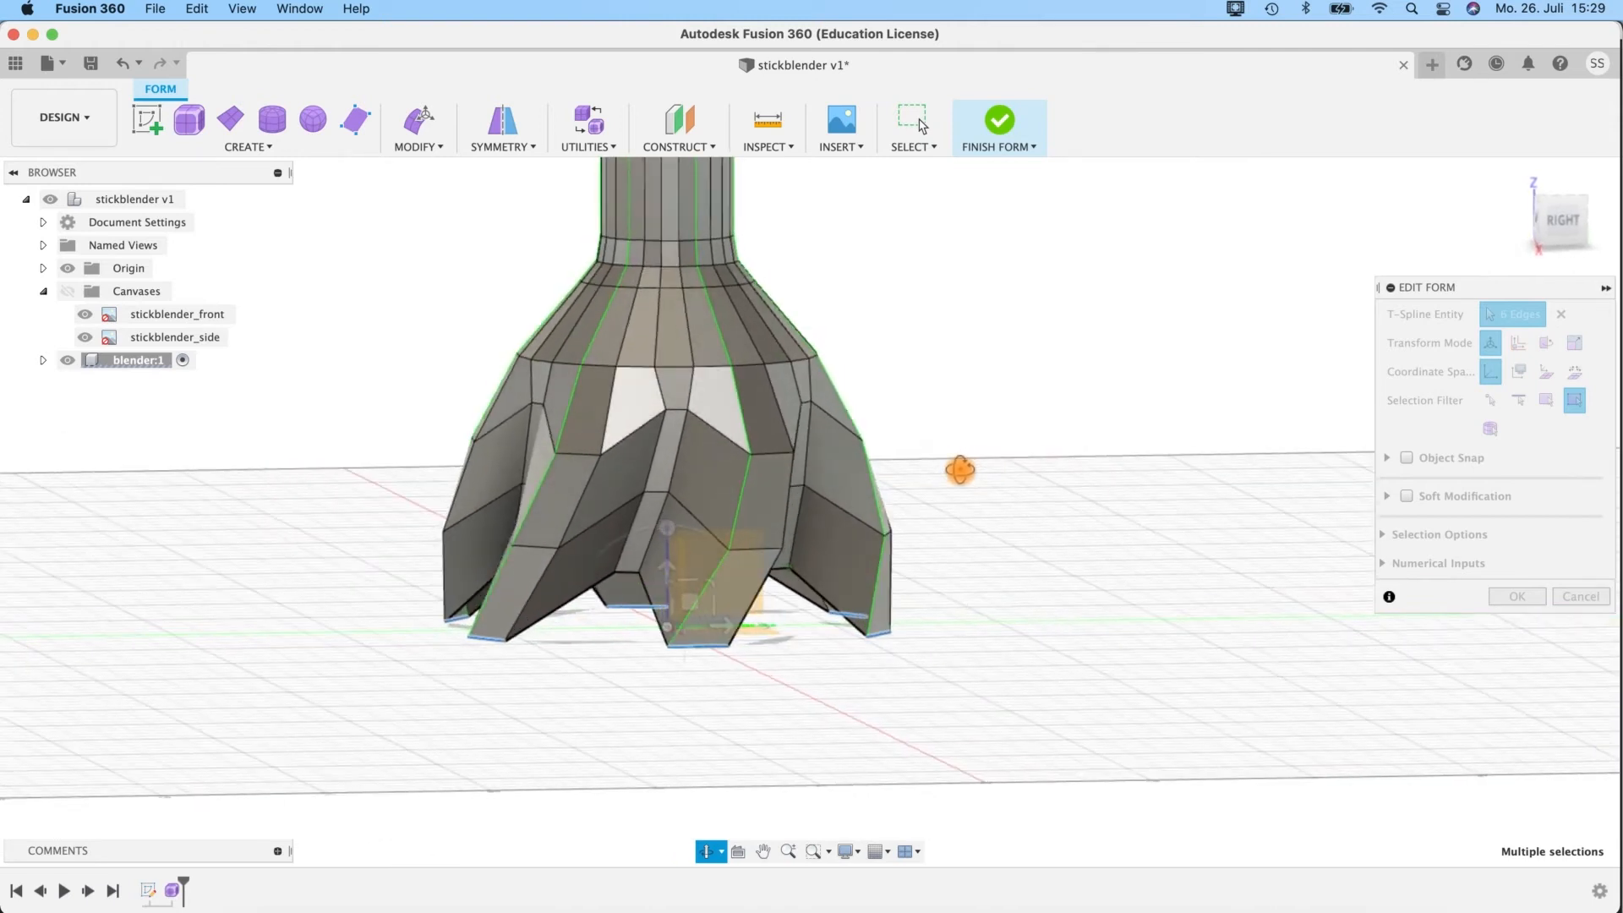
Try moving the short edge at the top of the notches about 2.8 mm sideways.
click(679, 417)
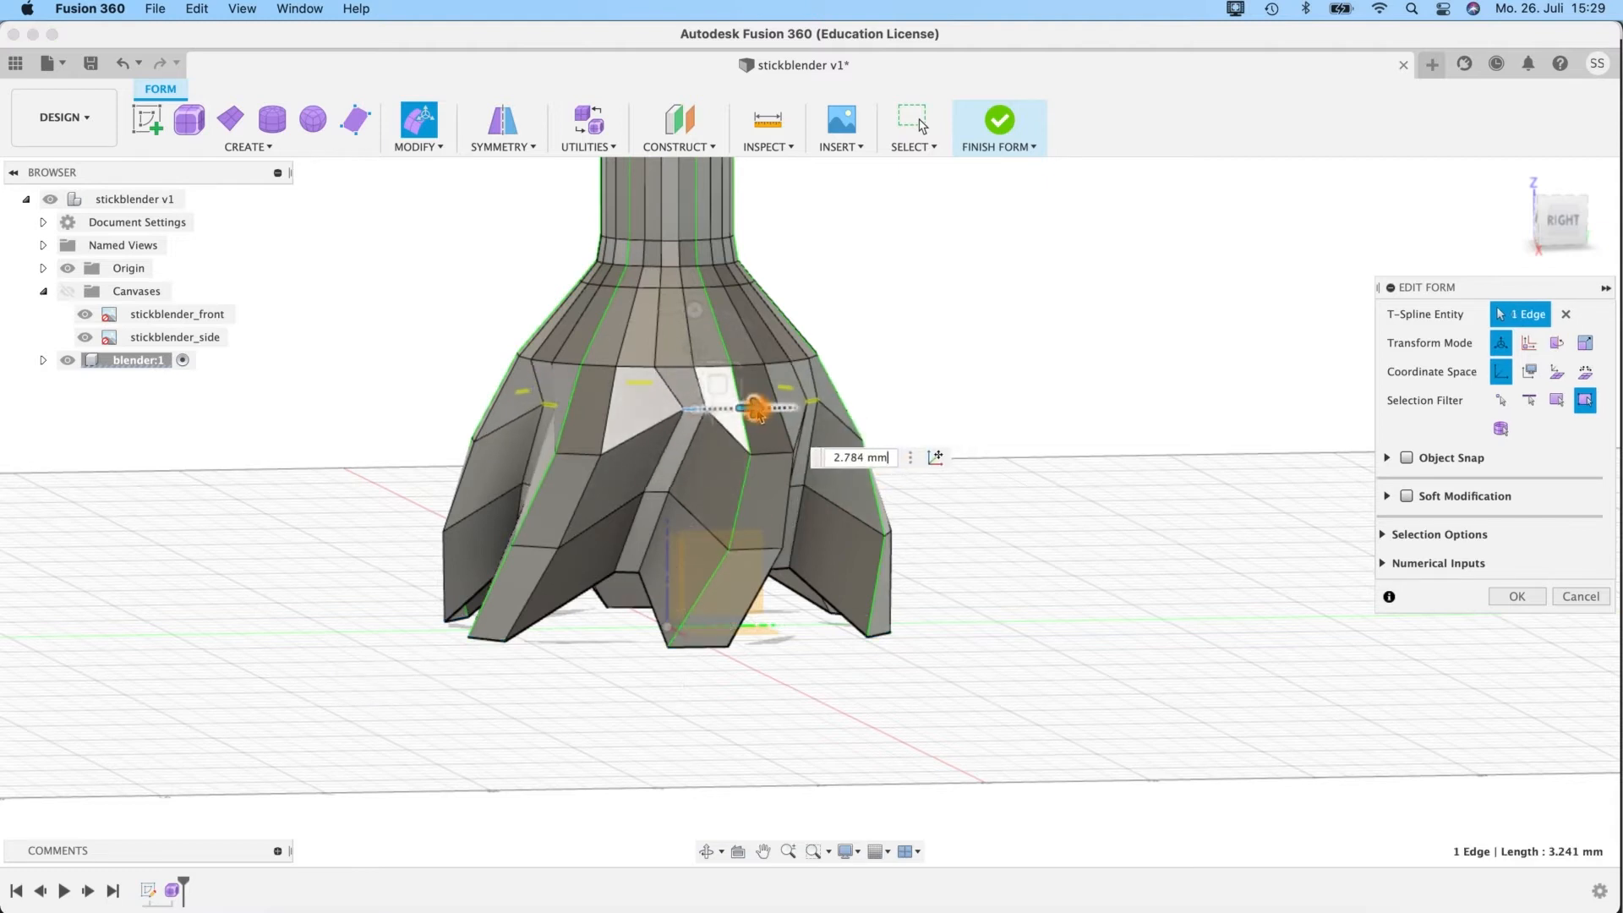
shift+middle_drag(737, 453, 929, 570)
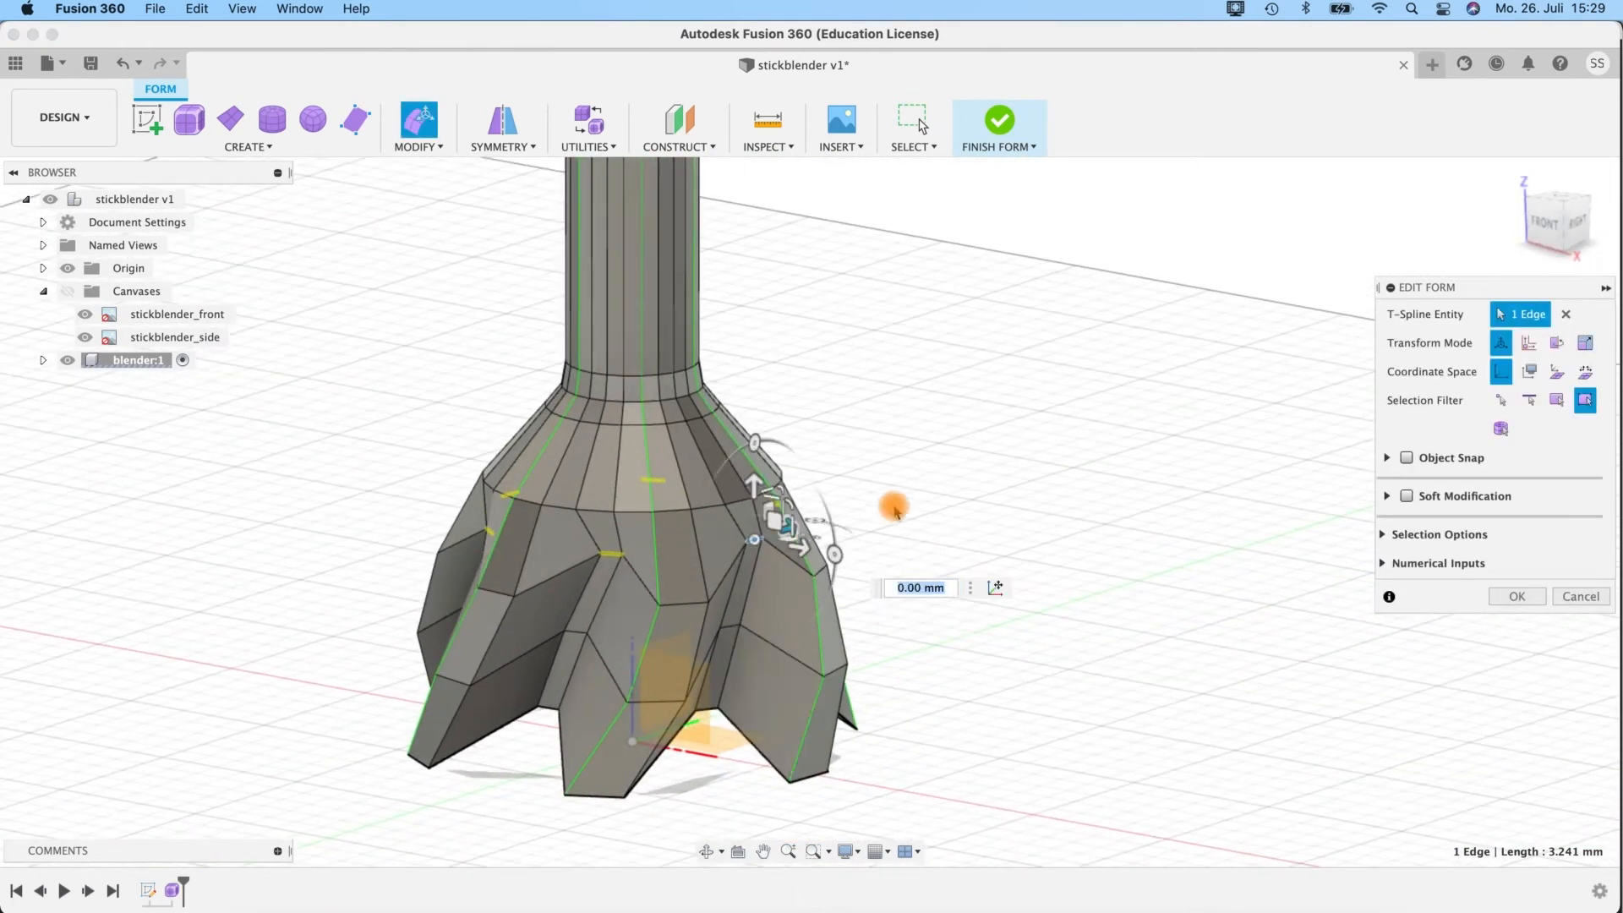
middle_drag(891, 507, 881, 347)
shift+middle_drag(699, 743, 598, 695)
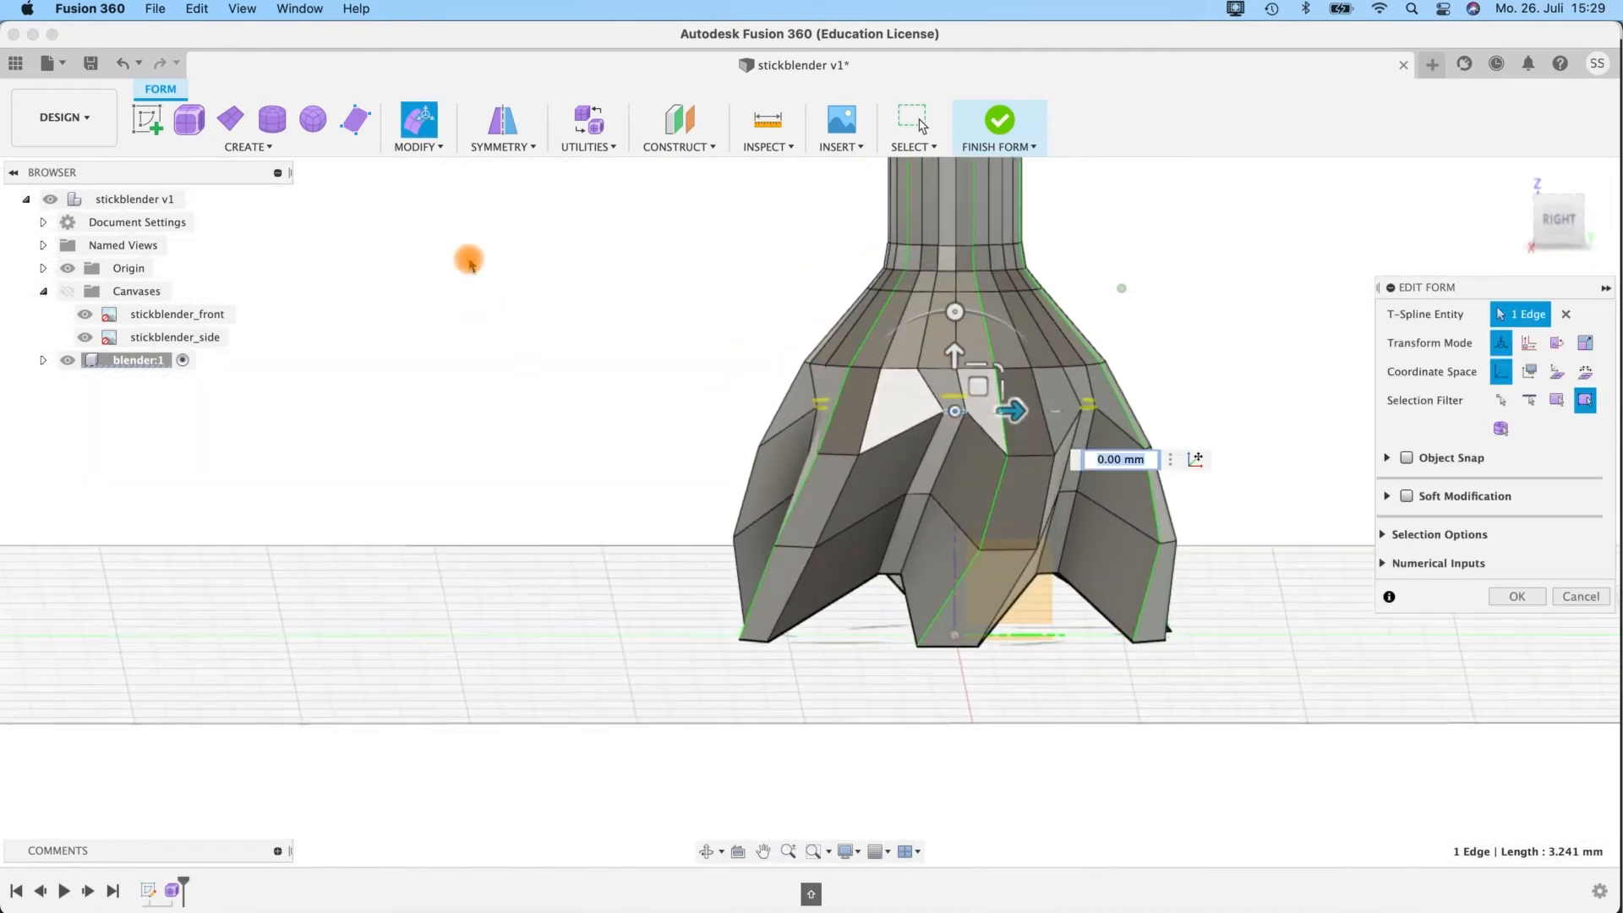
shift+middle_drag(854, 684, 845, 668)
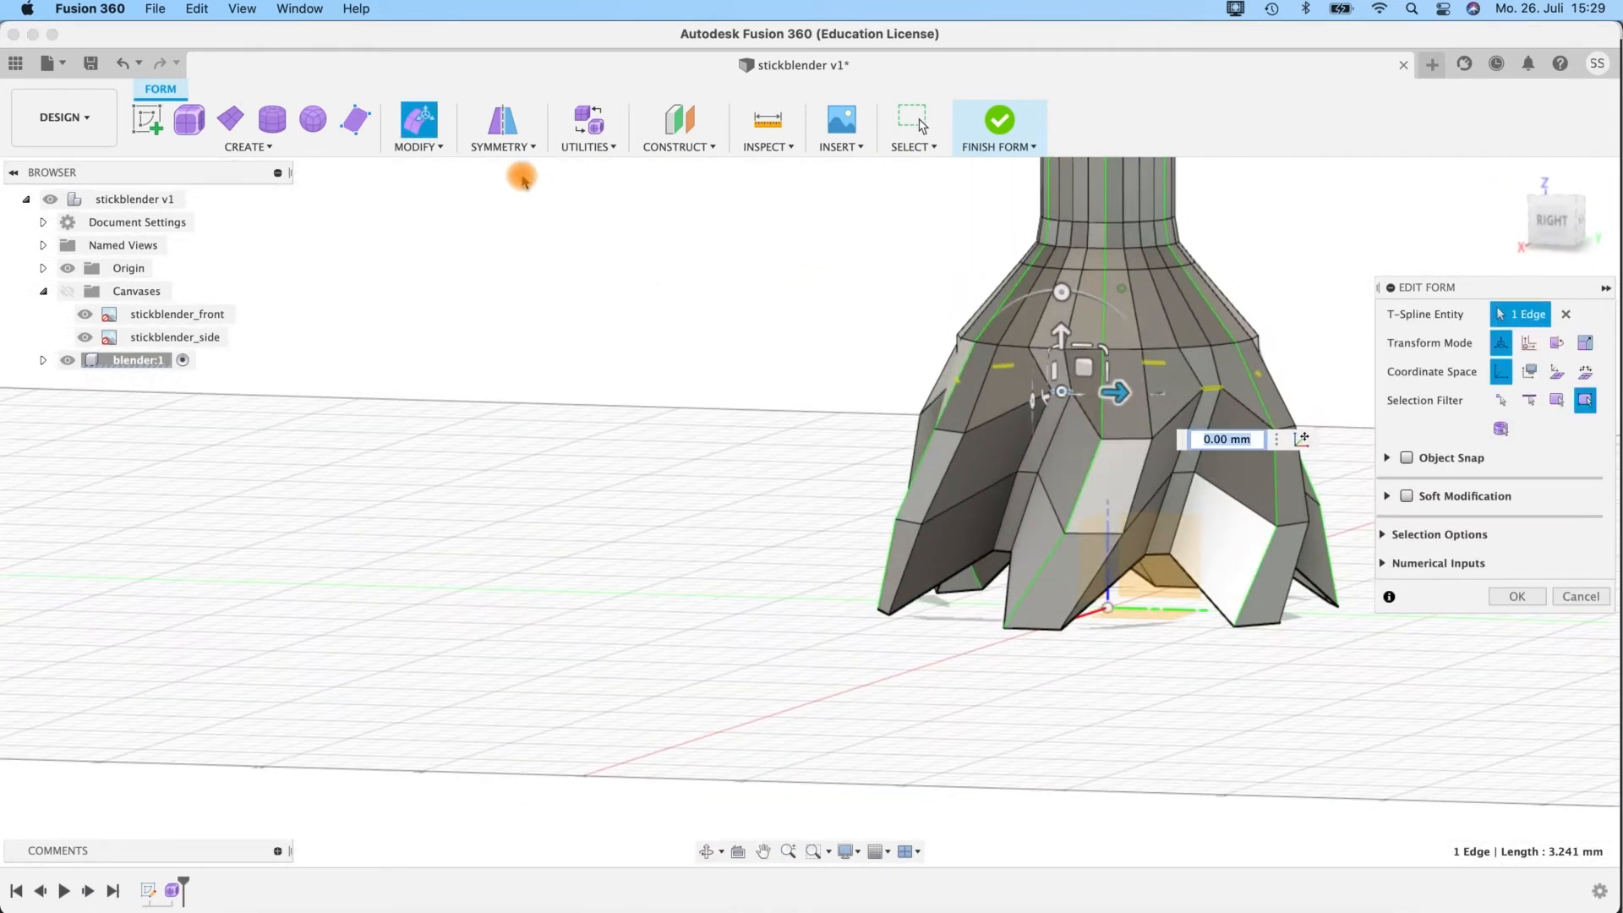
click(414, 150)
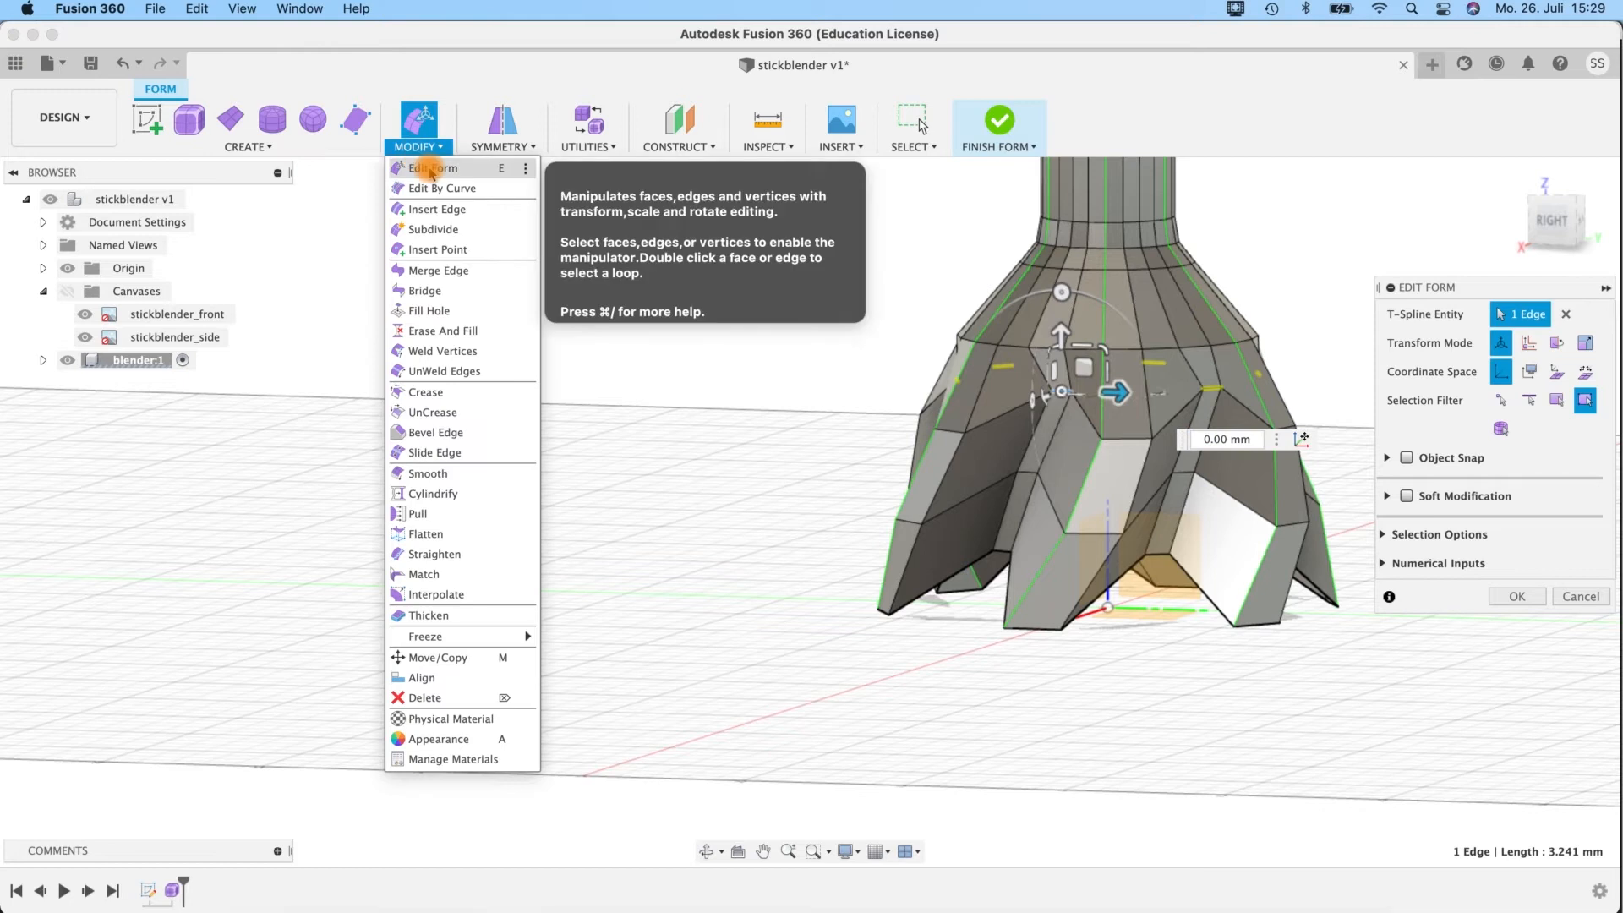
click(441, 219)
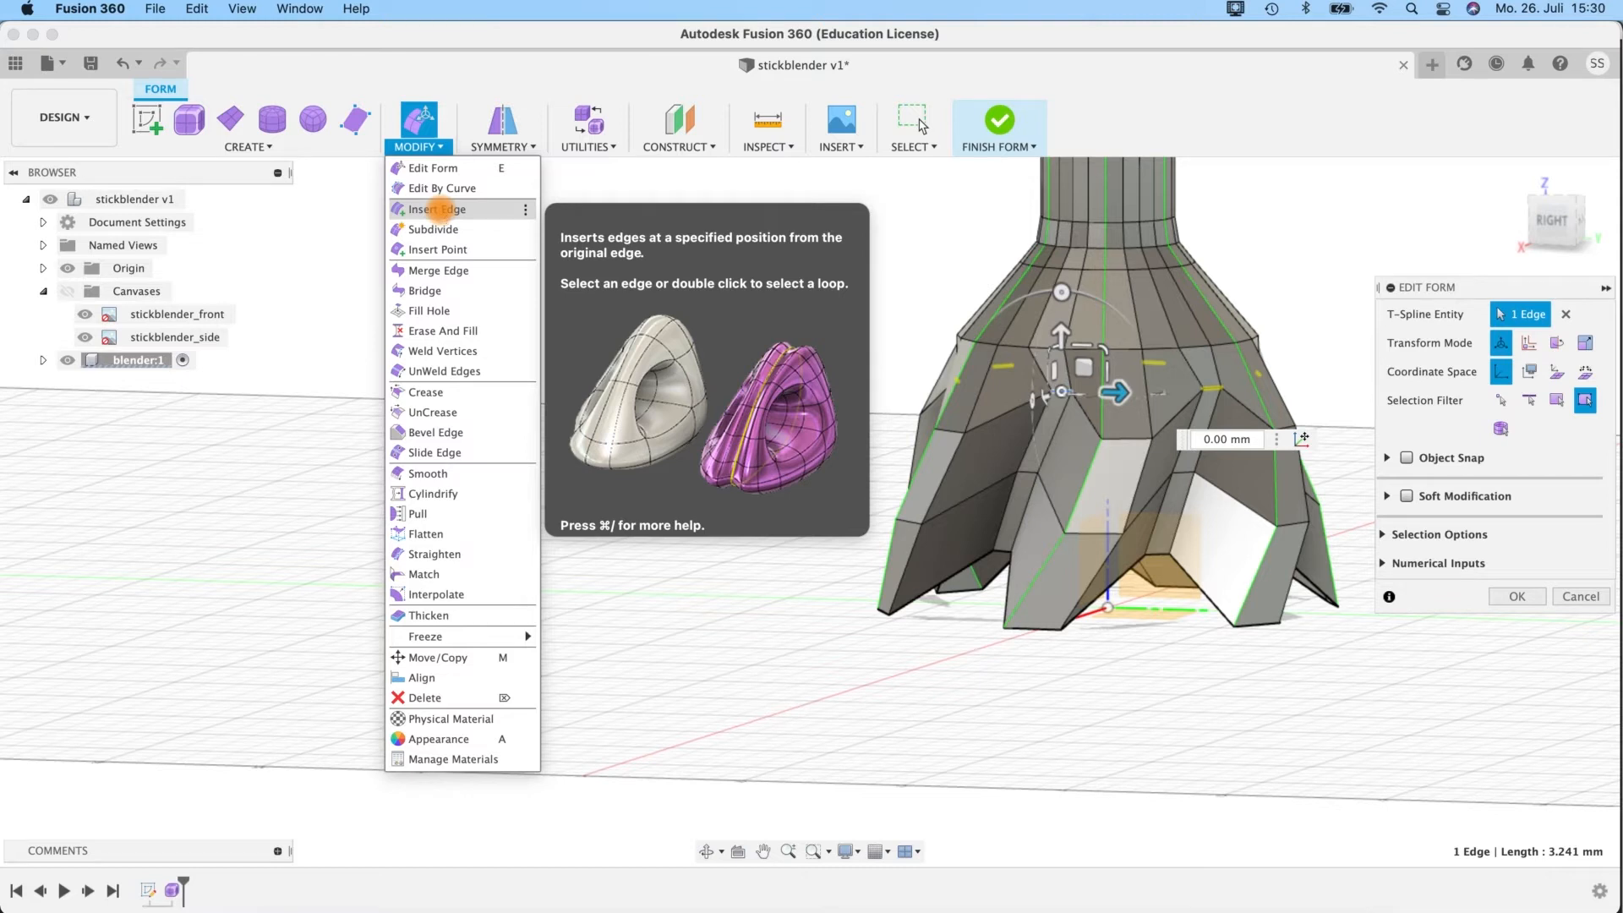
click(441, 209)
shift+middle_drag(935, 671, 1027, 672)
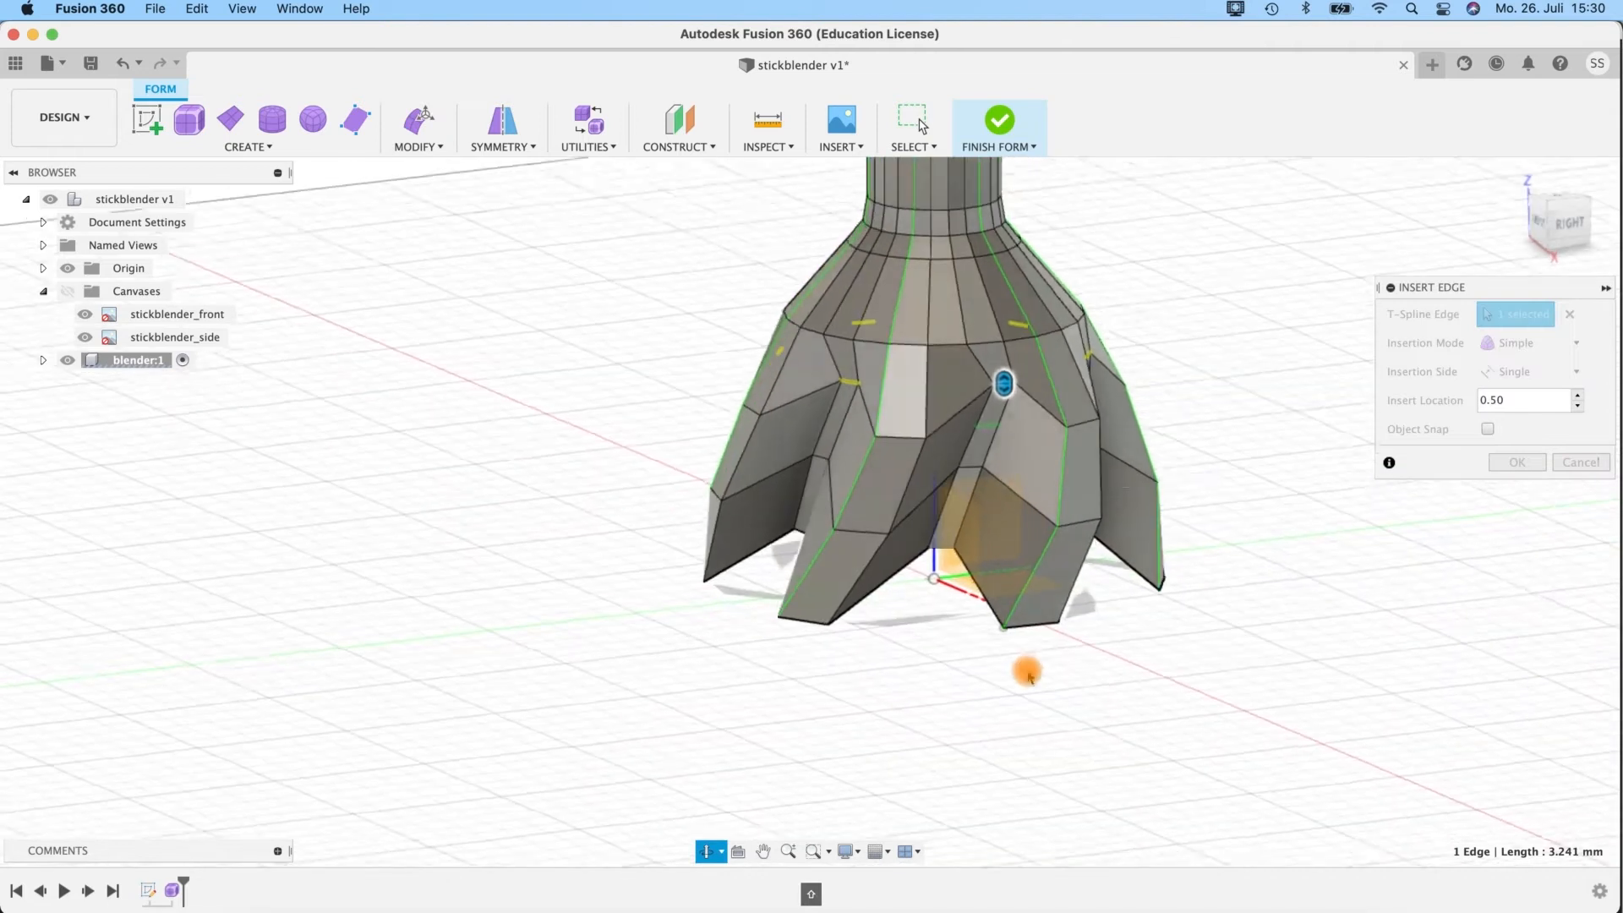
scroll(1047, 589, up, 3)
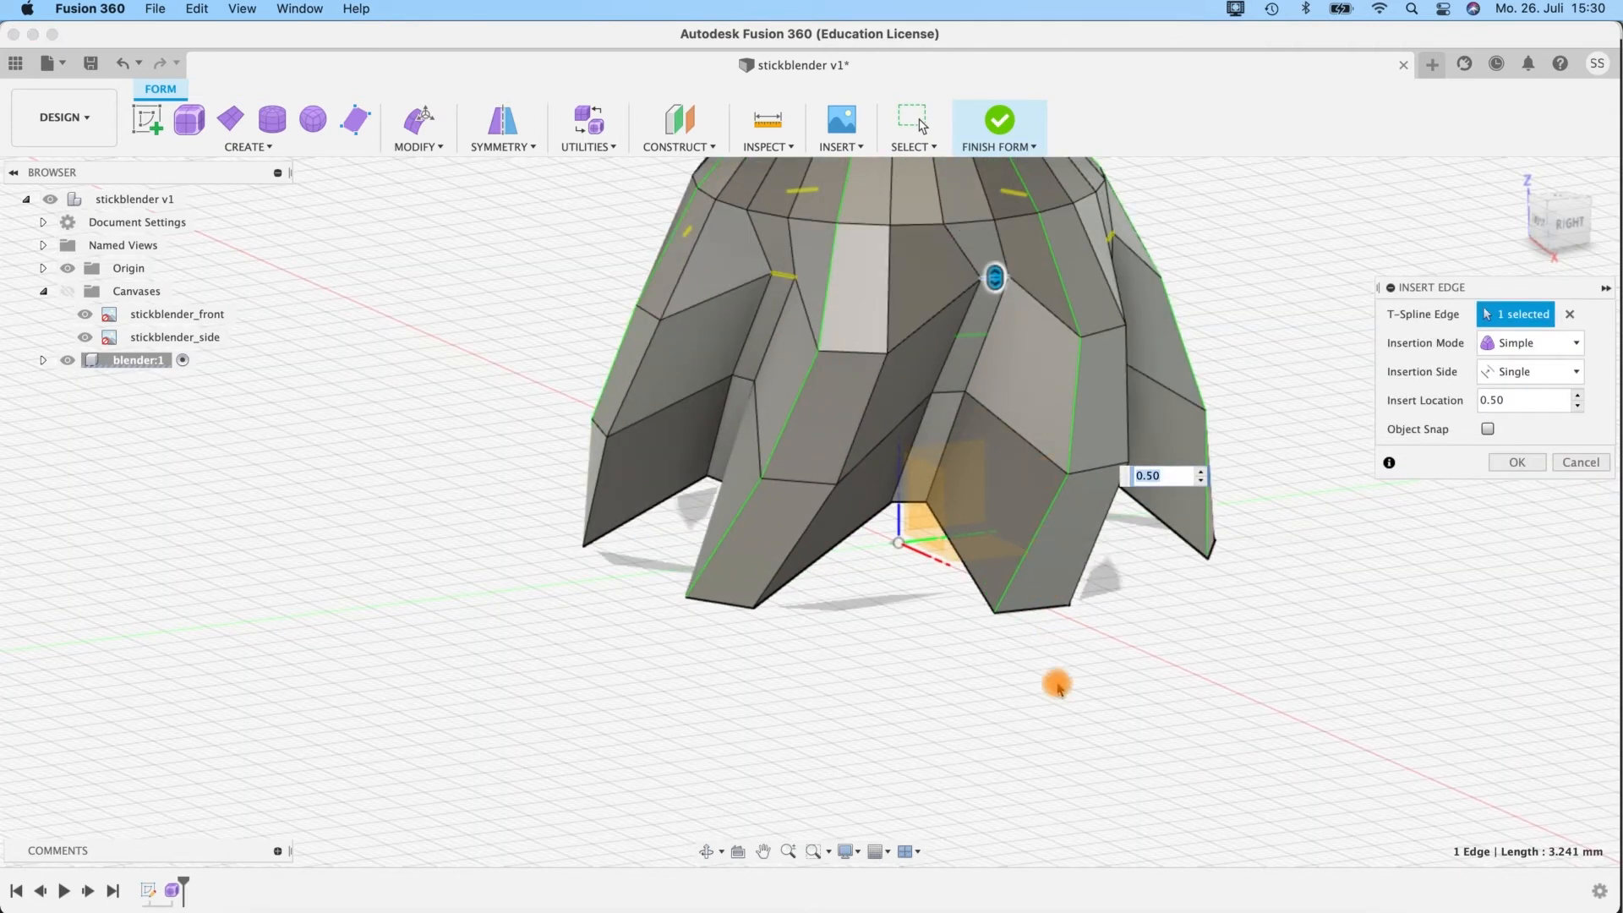
shift+middle_drag(1114, 665, 1143, 490)
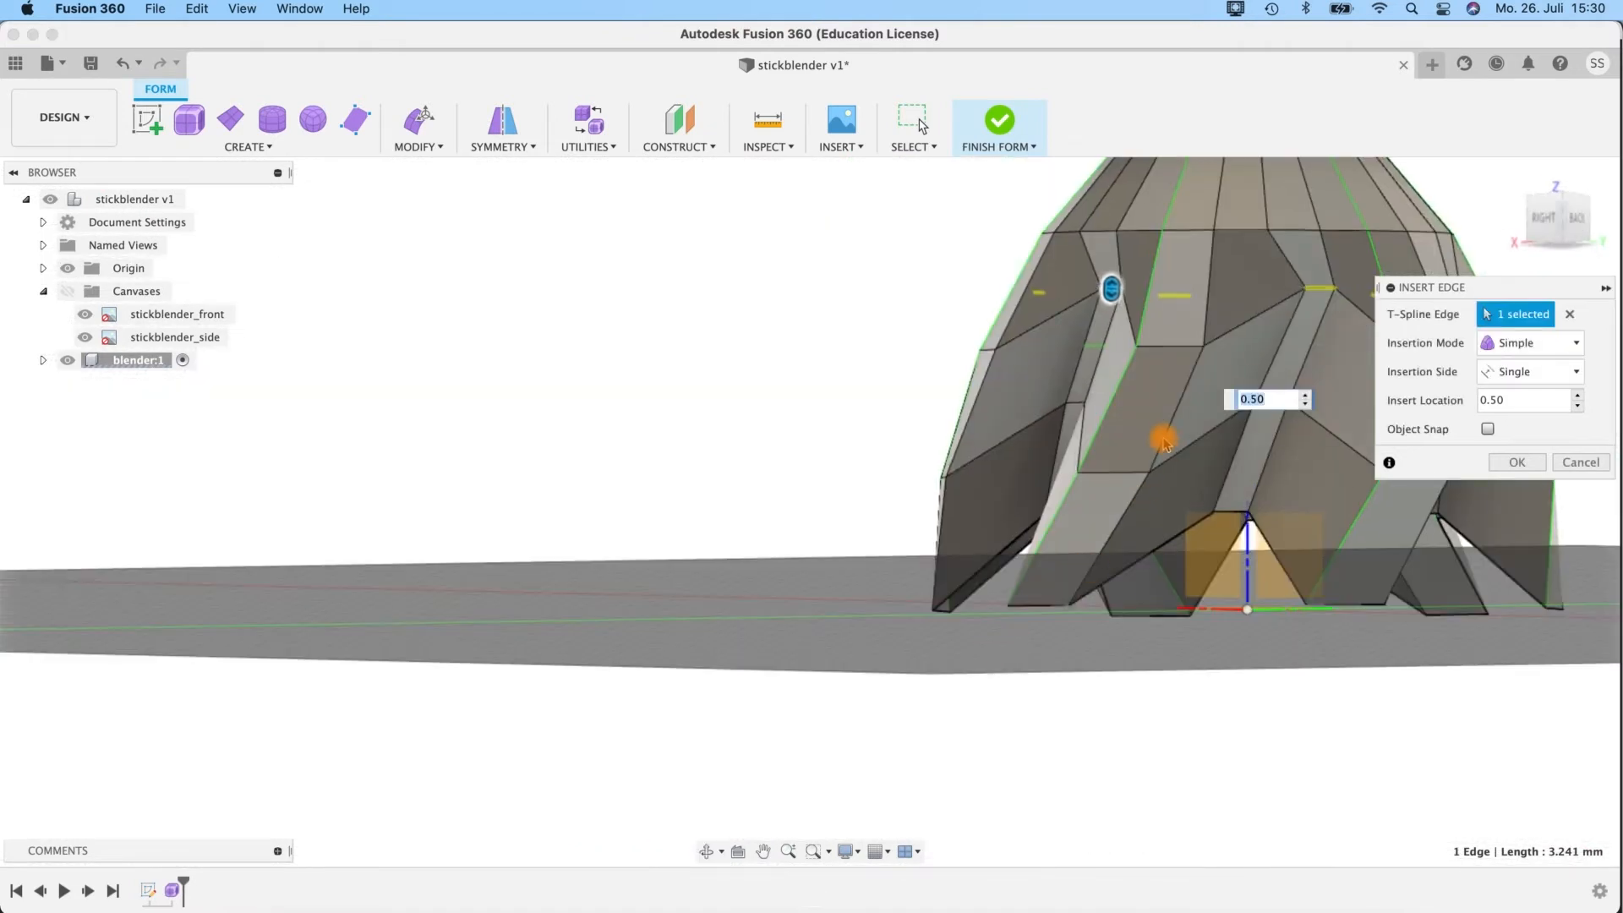
middle_drag(728, 388, 461, 532)
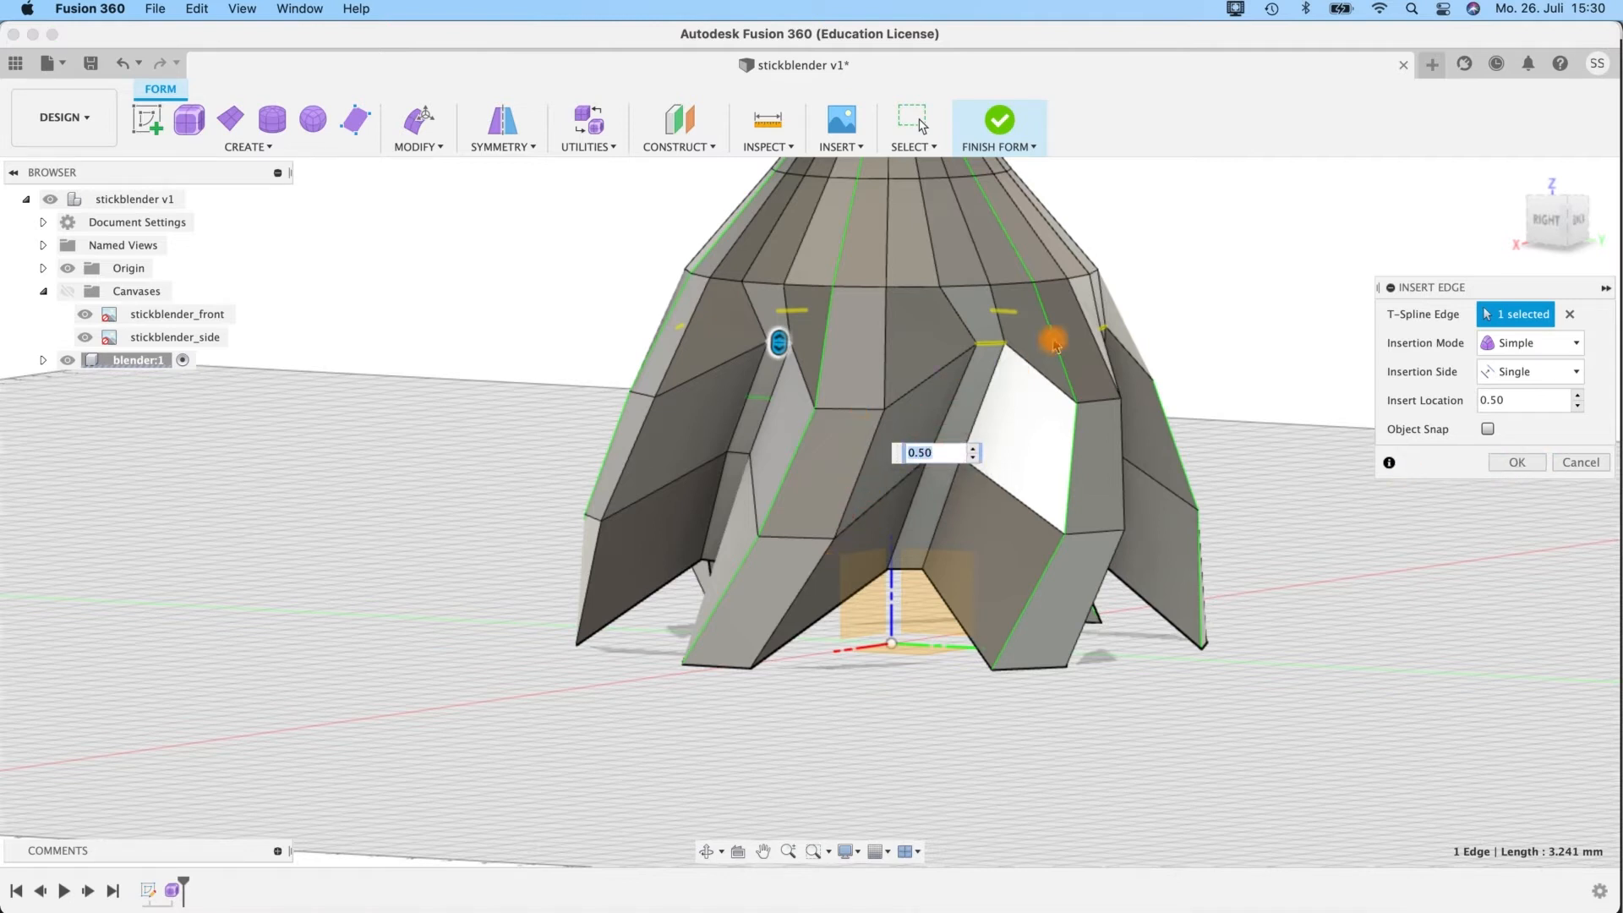
click(1580, 462)
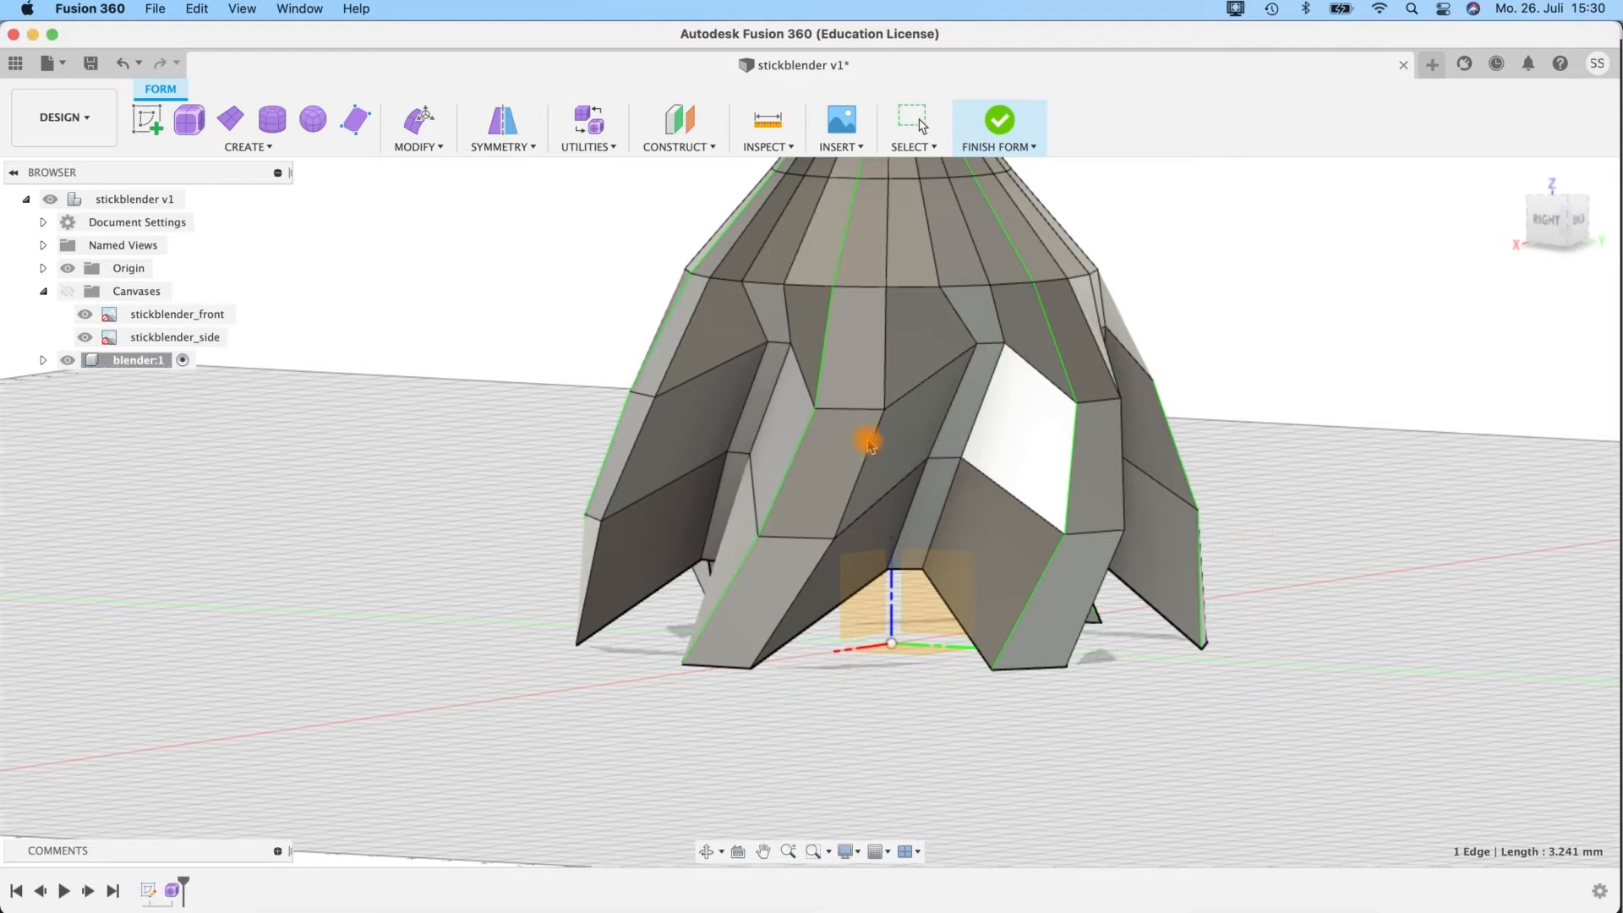
Start inserting edges beside the two lower edges on one side of the lobes, at a location of about -0.09 toward the notch.
click(844, 509)
shift+click(816, 561)
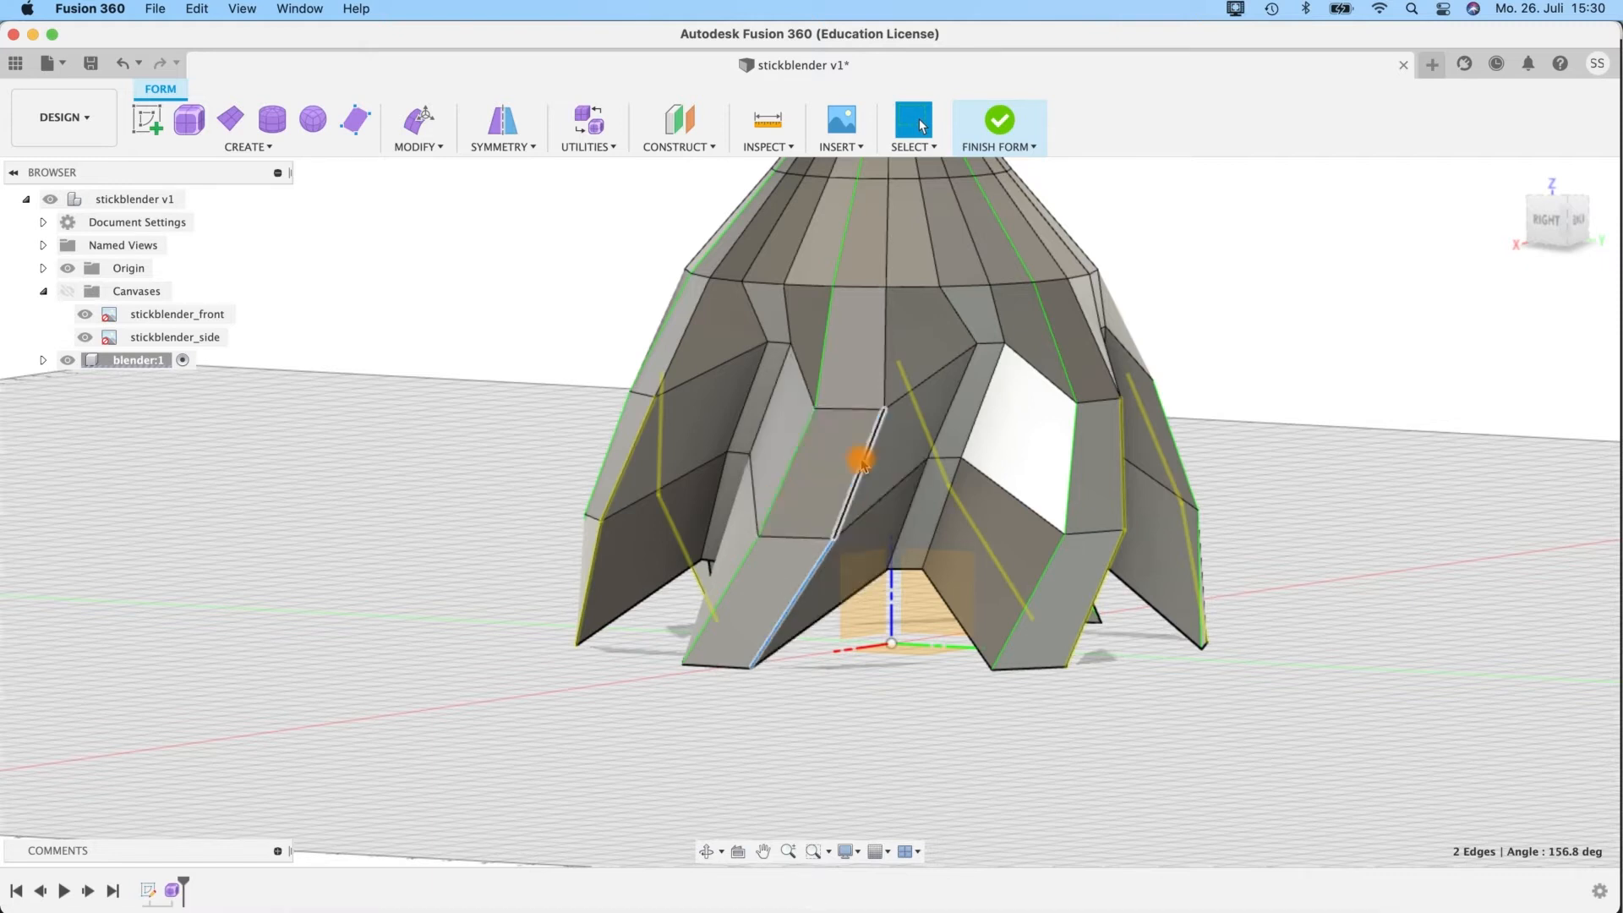
click(416, 142)
click(437, 209)
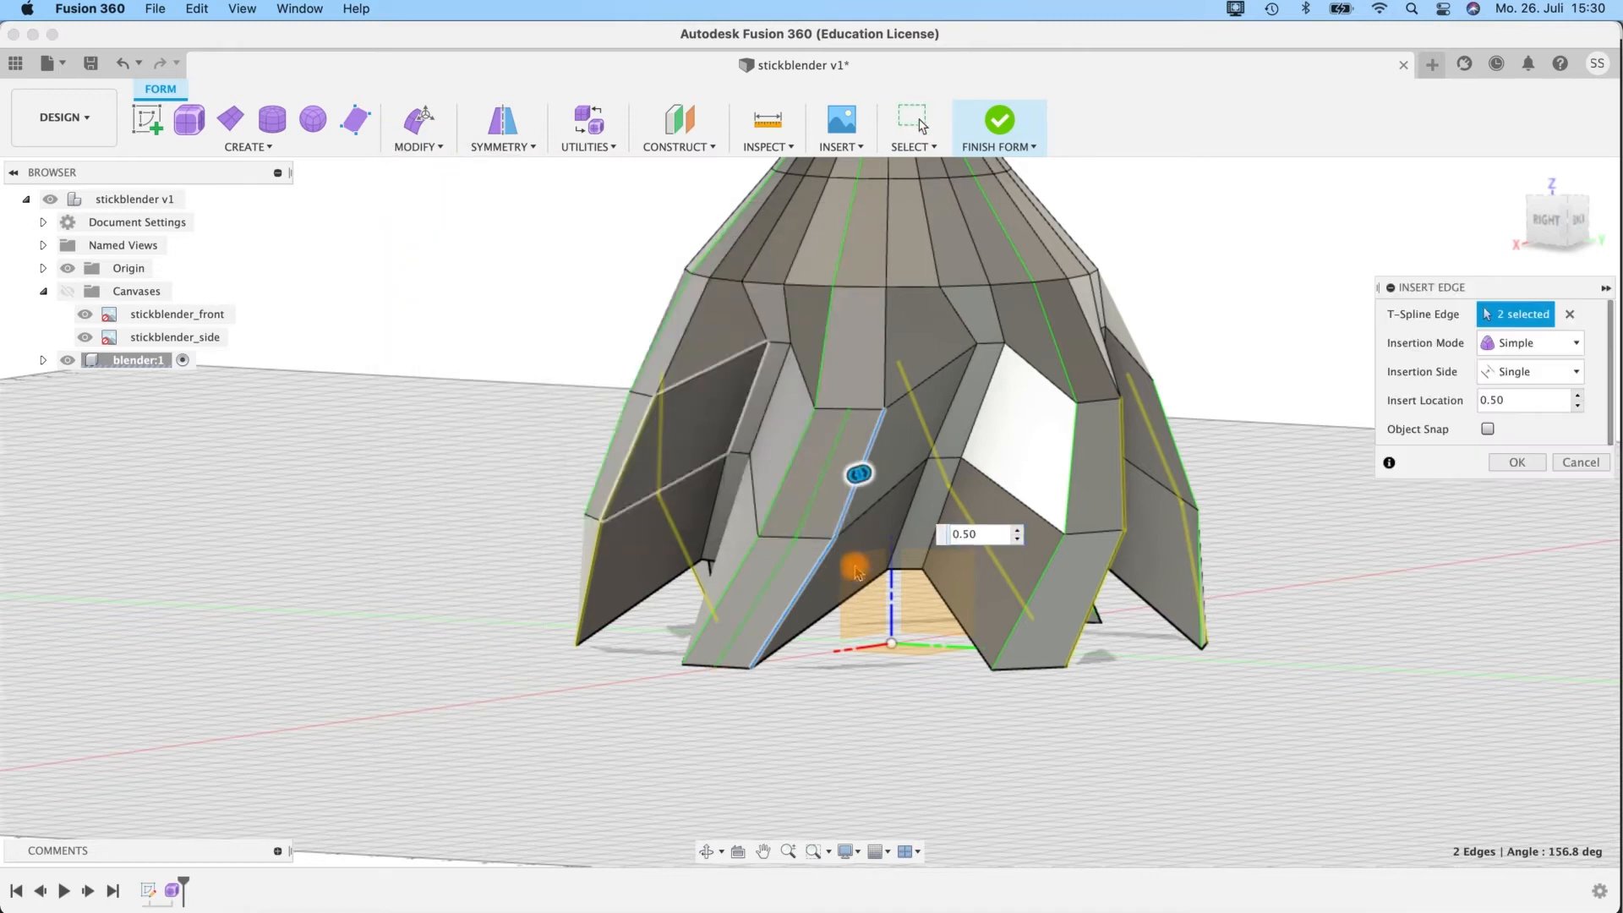
drag(868, 477, 921, 478)
shift+middle_drag(756, 724, 832, 600)
scroll(832, 600, up, 4)
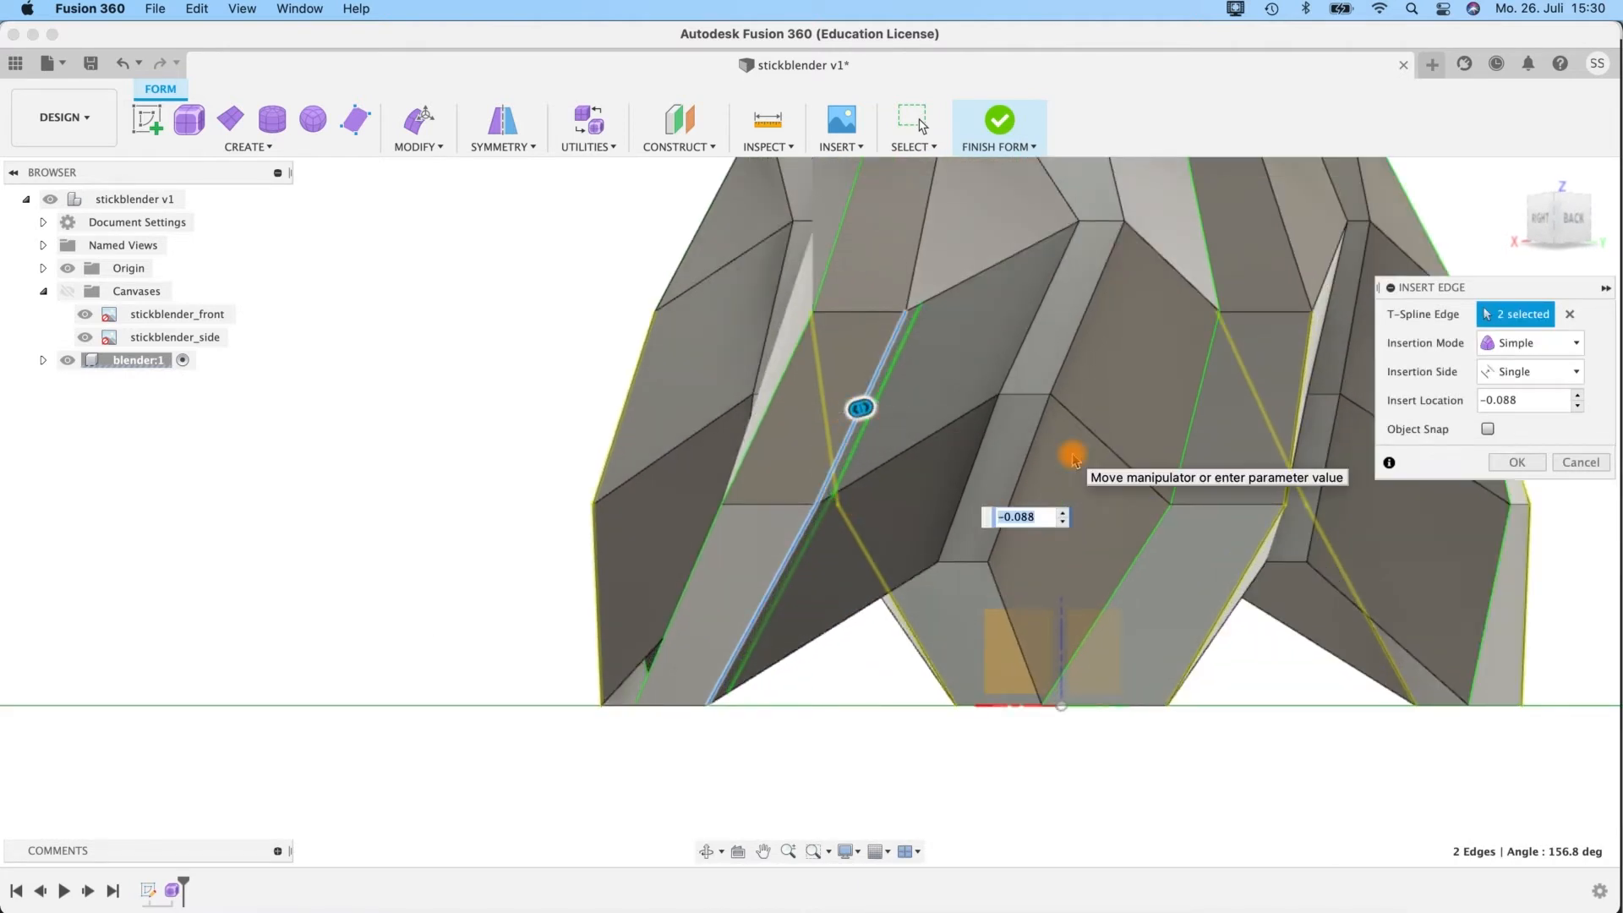
Set the insert location to -0.1 and create the new edges along that side of the lobes.
text(-1)
key(Return)
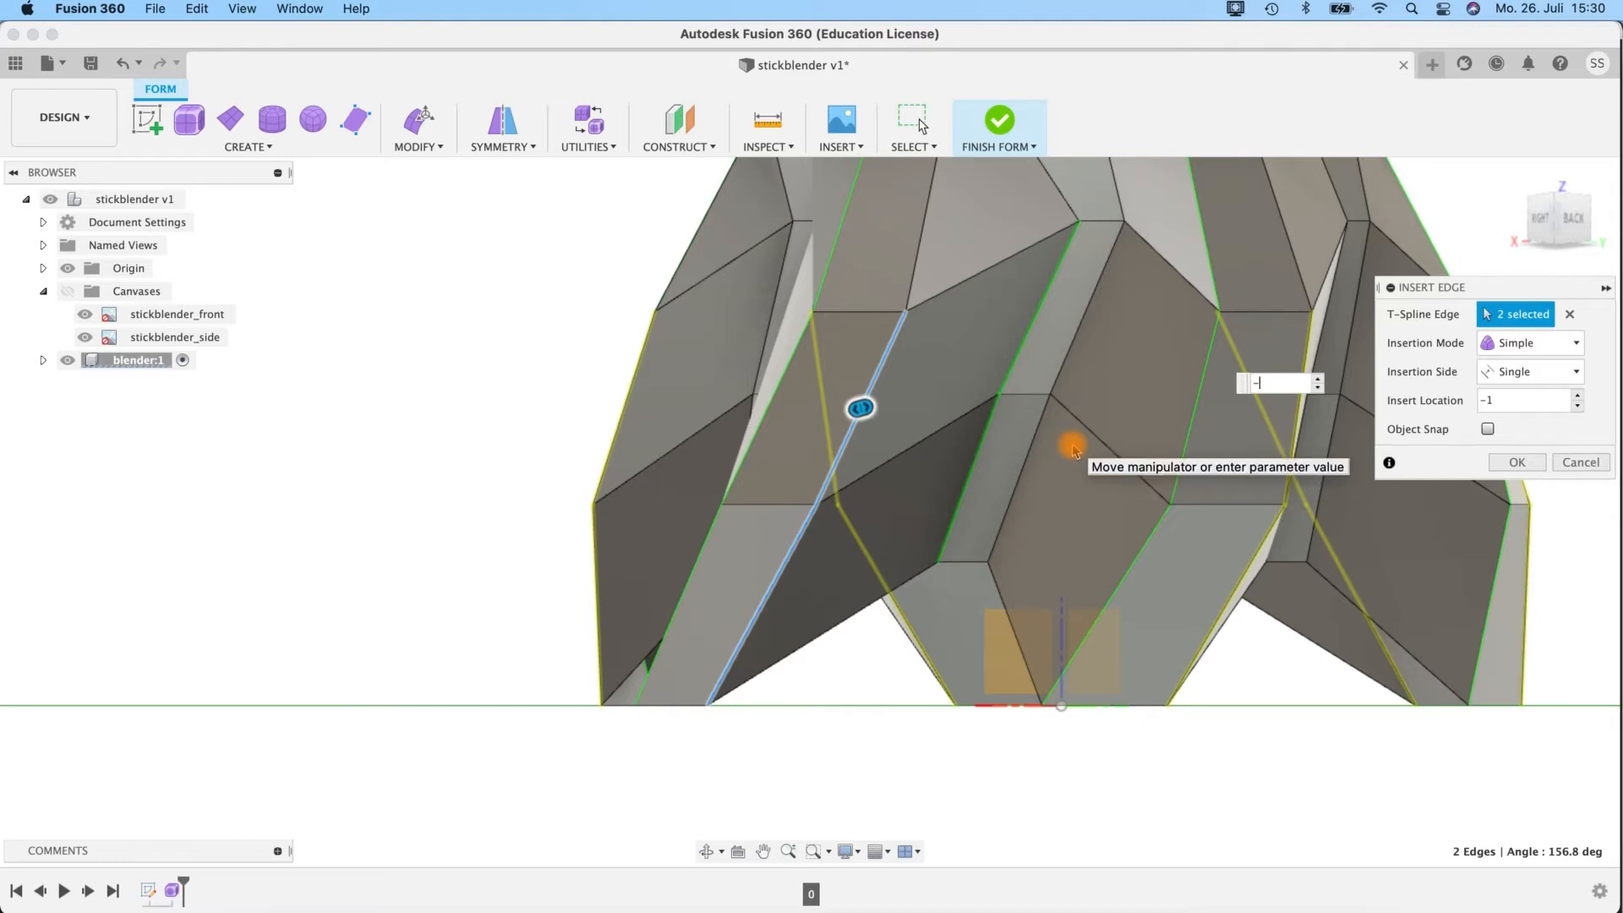
key(Return)
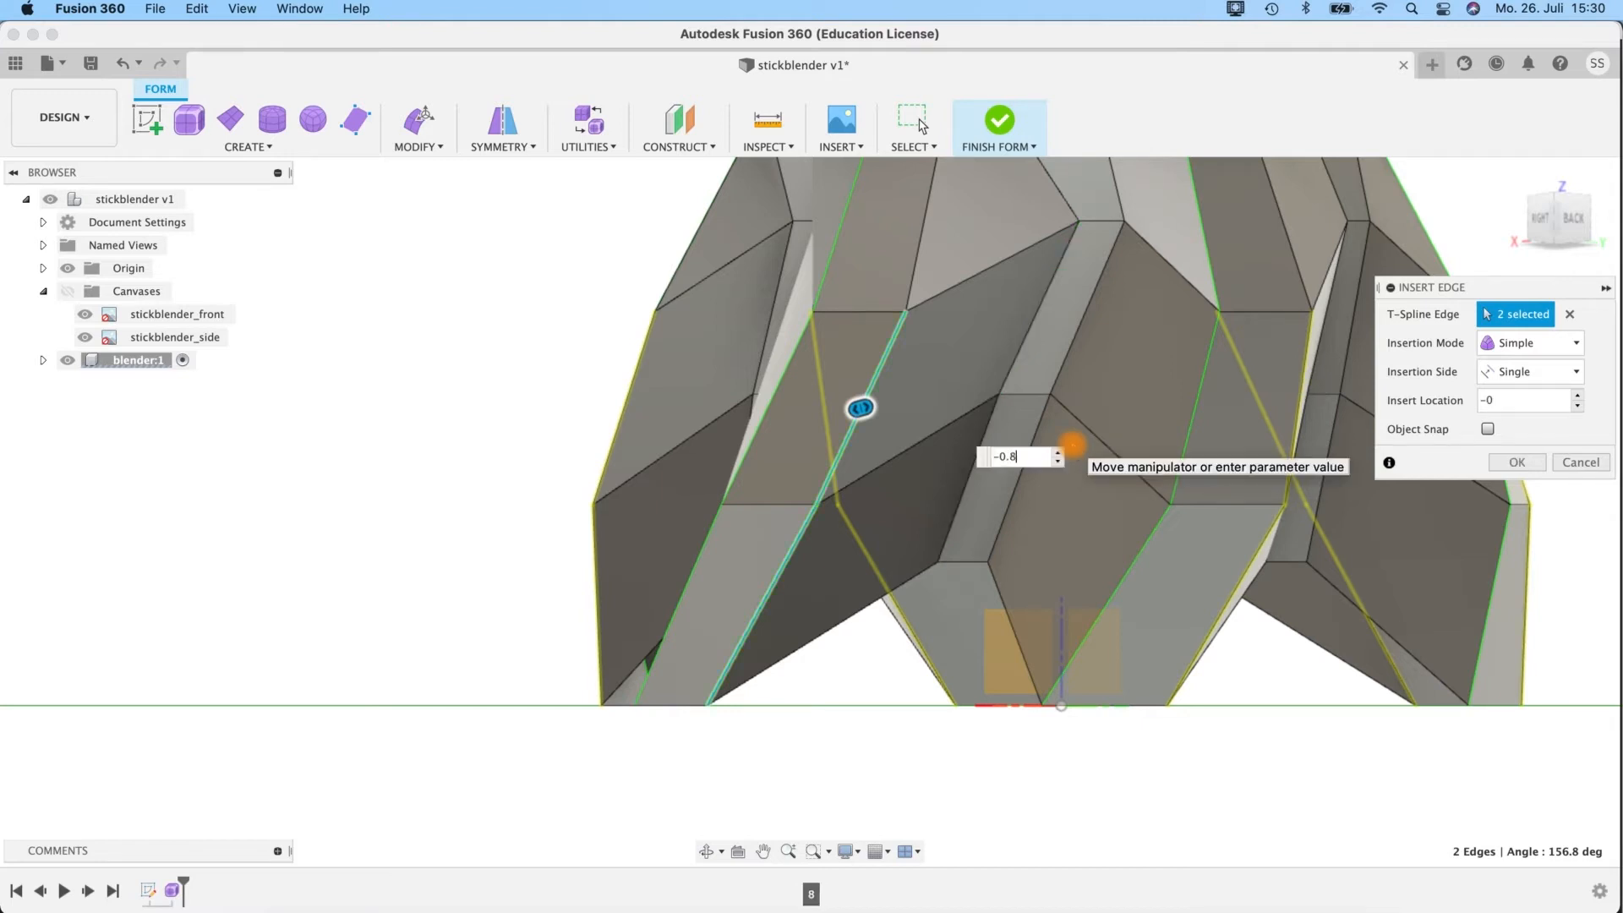
text(-0.8)
key(Return)
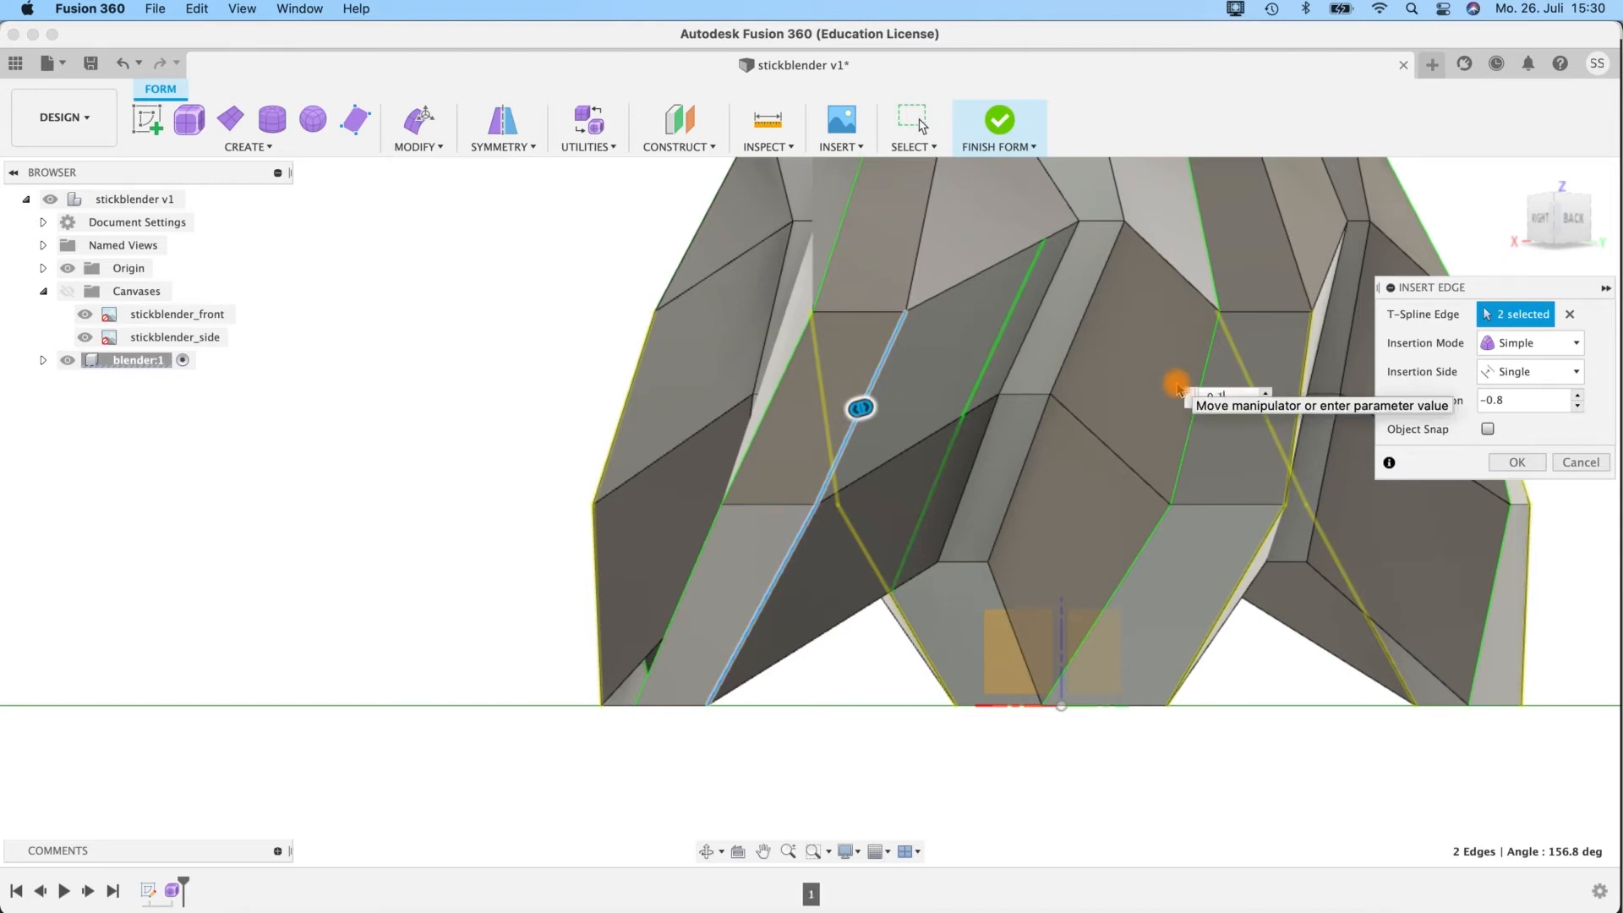
key(Return)
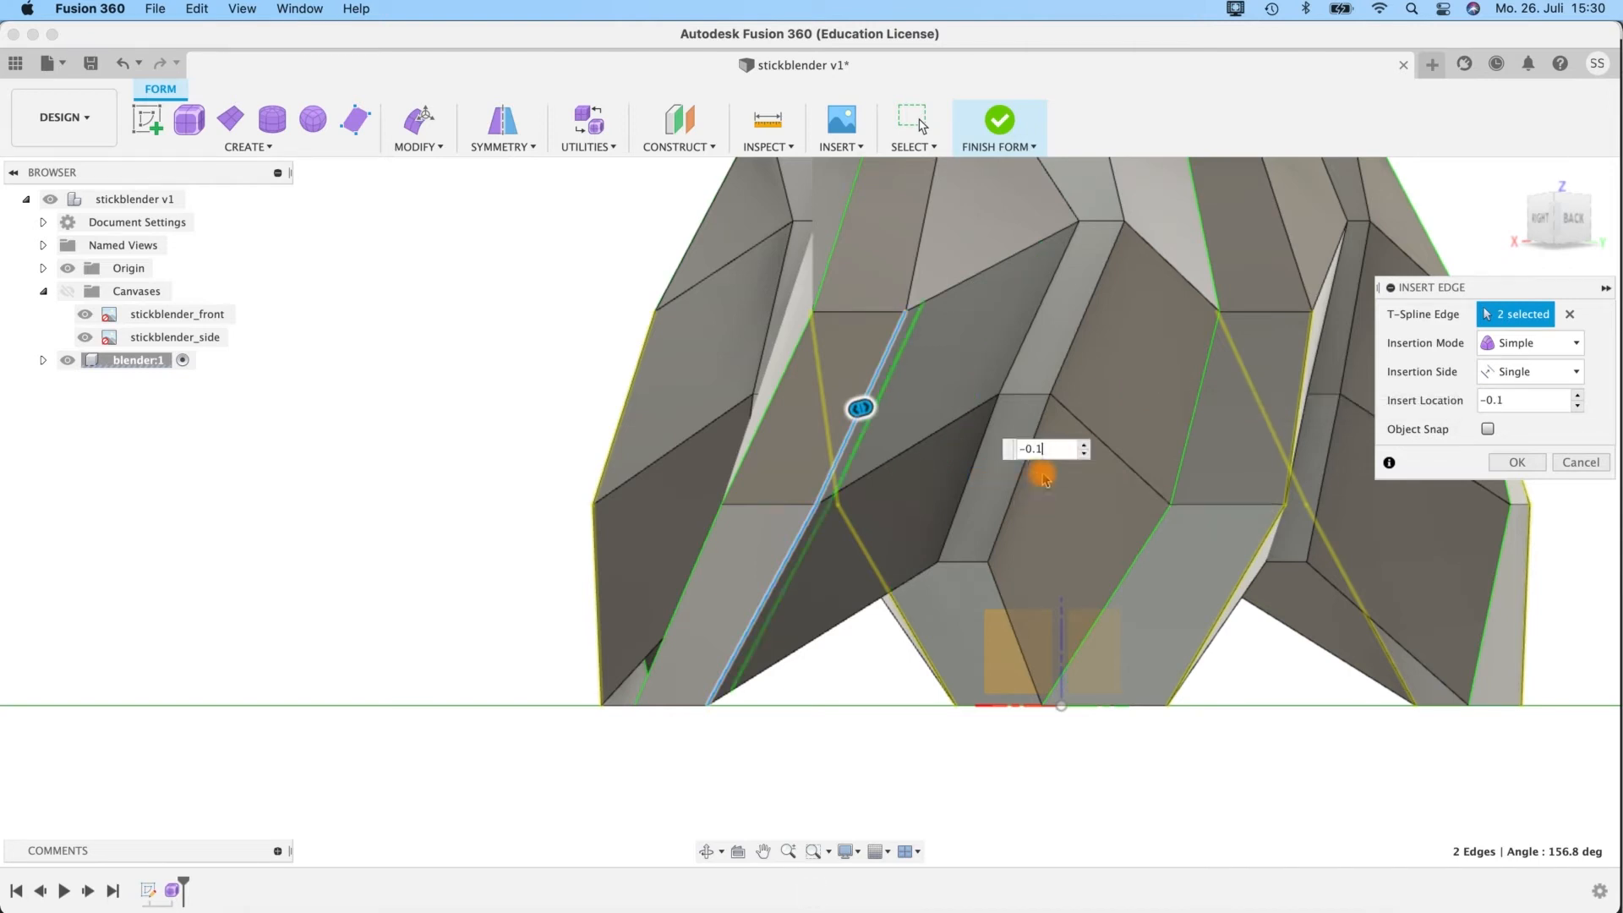
mouse_move(811, 706)
shift+middle_down()
mouse_move(1025, 779)
mouse_move(841, 711)
shift+middle_up()
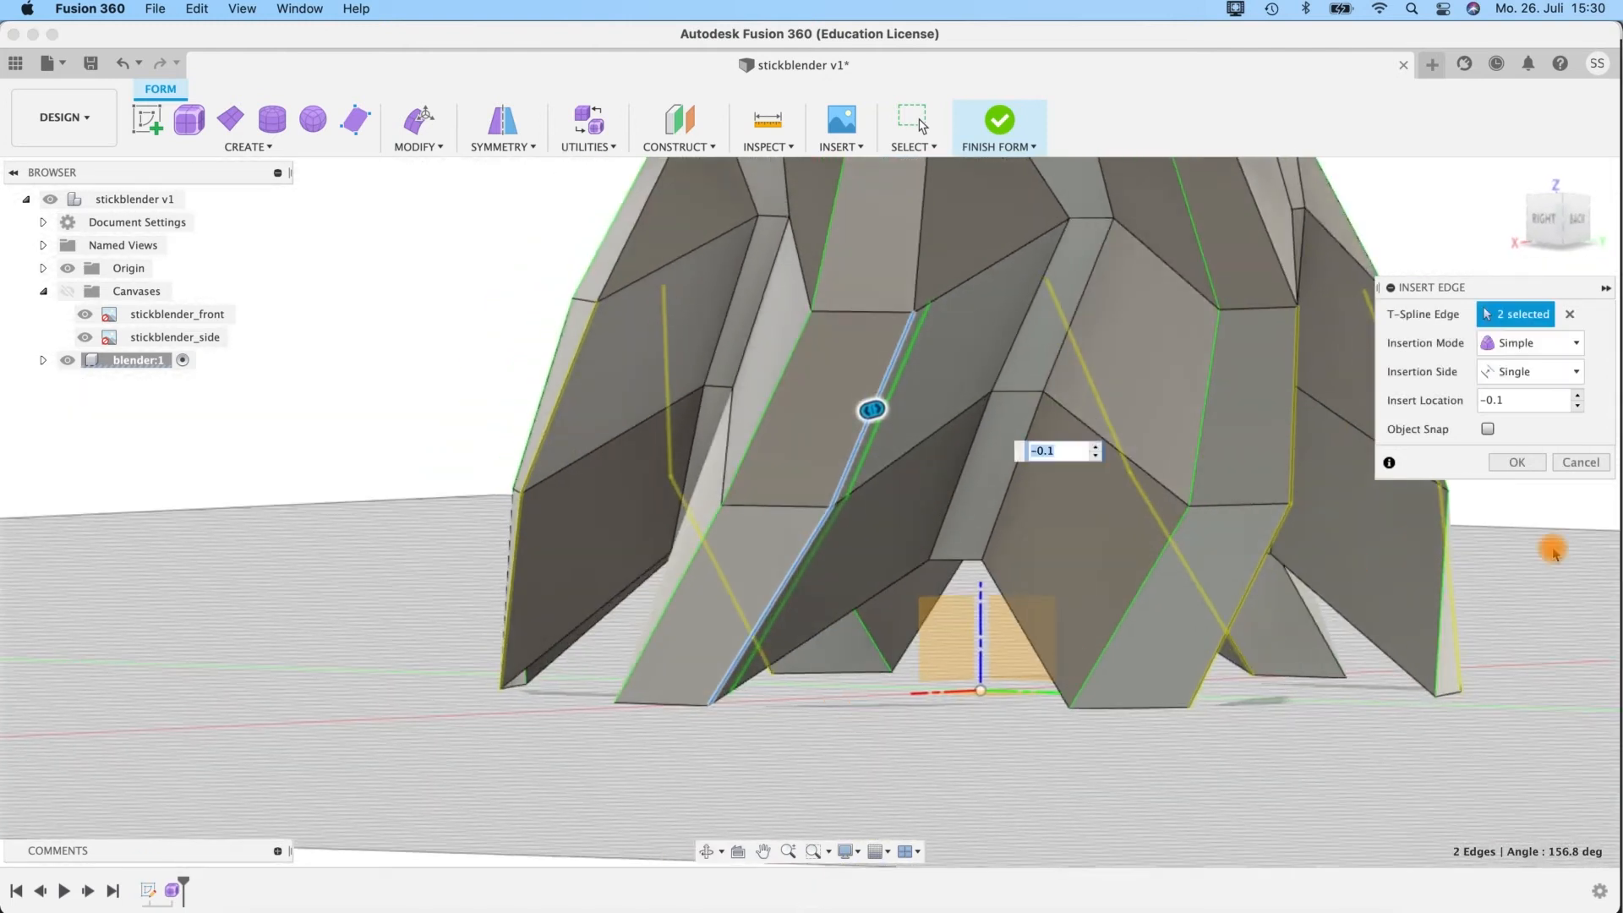
click(1516, 463)
Insert edges beside the two lower edges on the opposite side of the lobes, with an insert location of 0.1.
shift+middle_drag(905, 696, 713, 442)
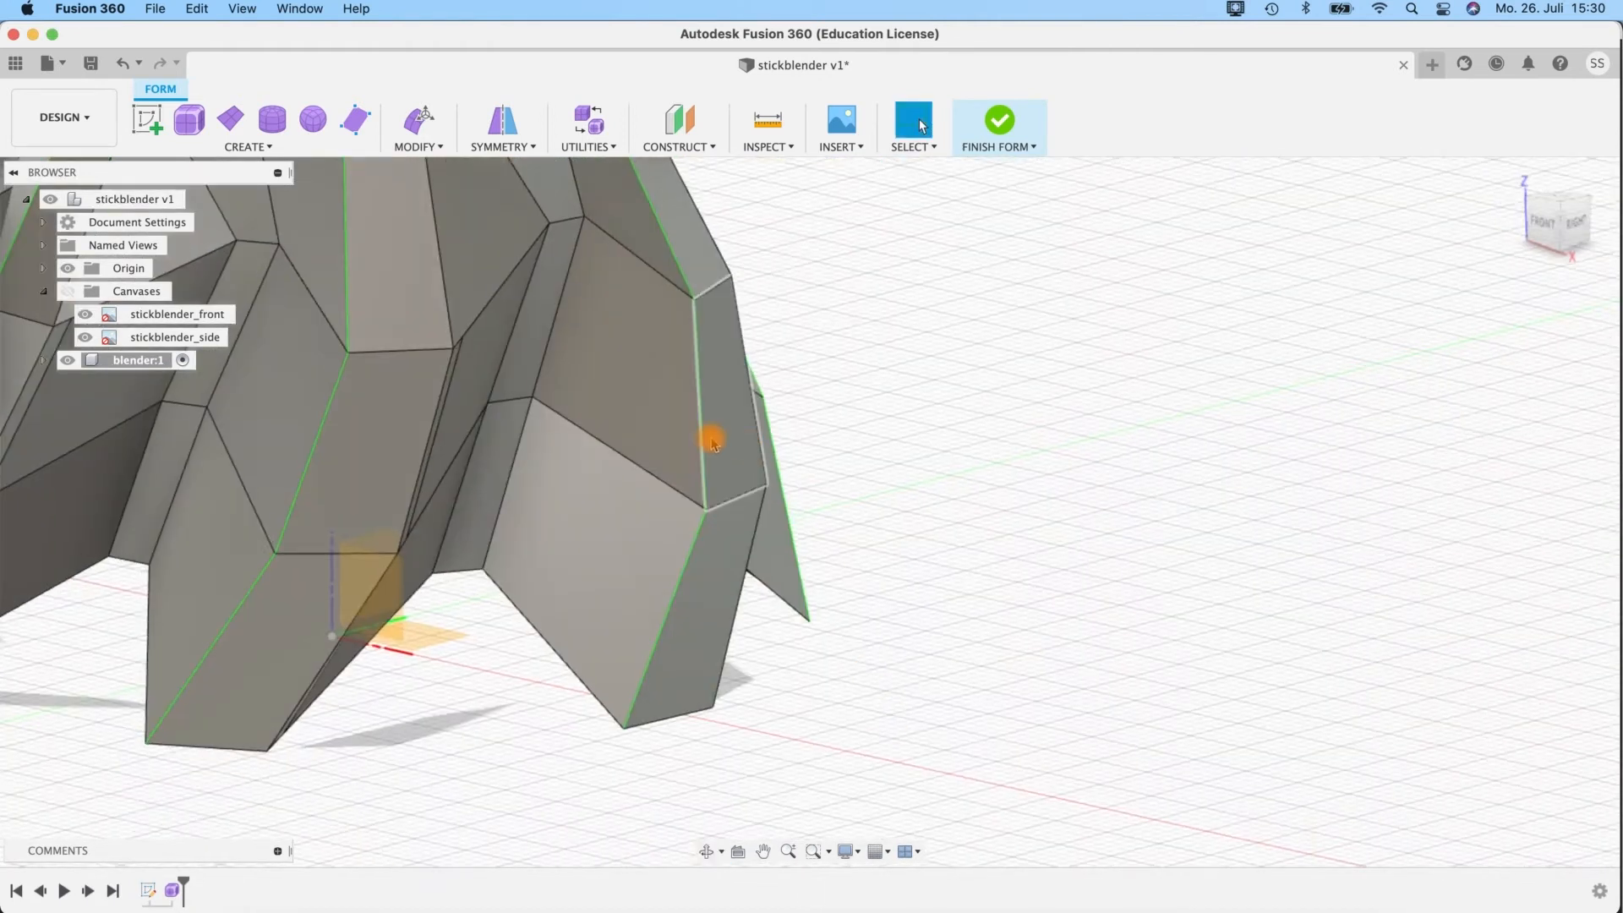
click(701, 434)
shift+click(689, 544)
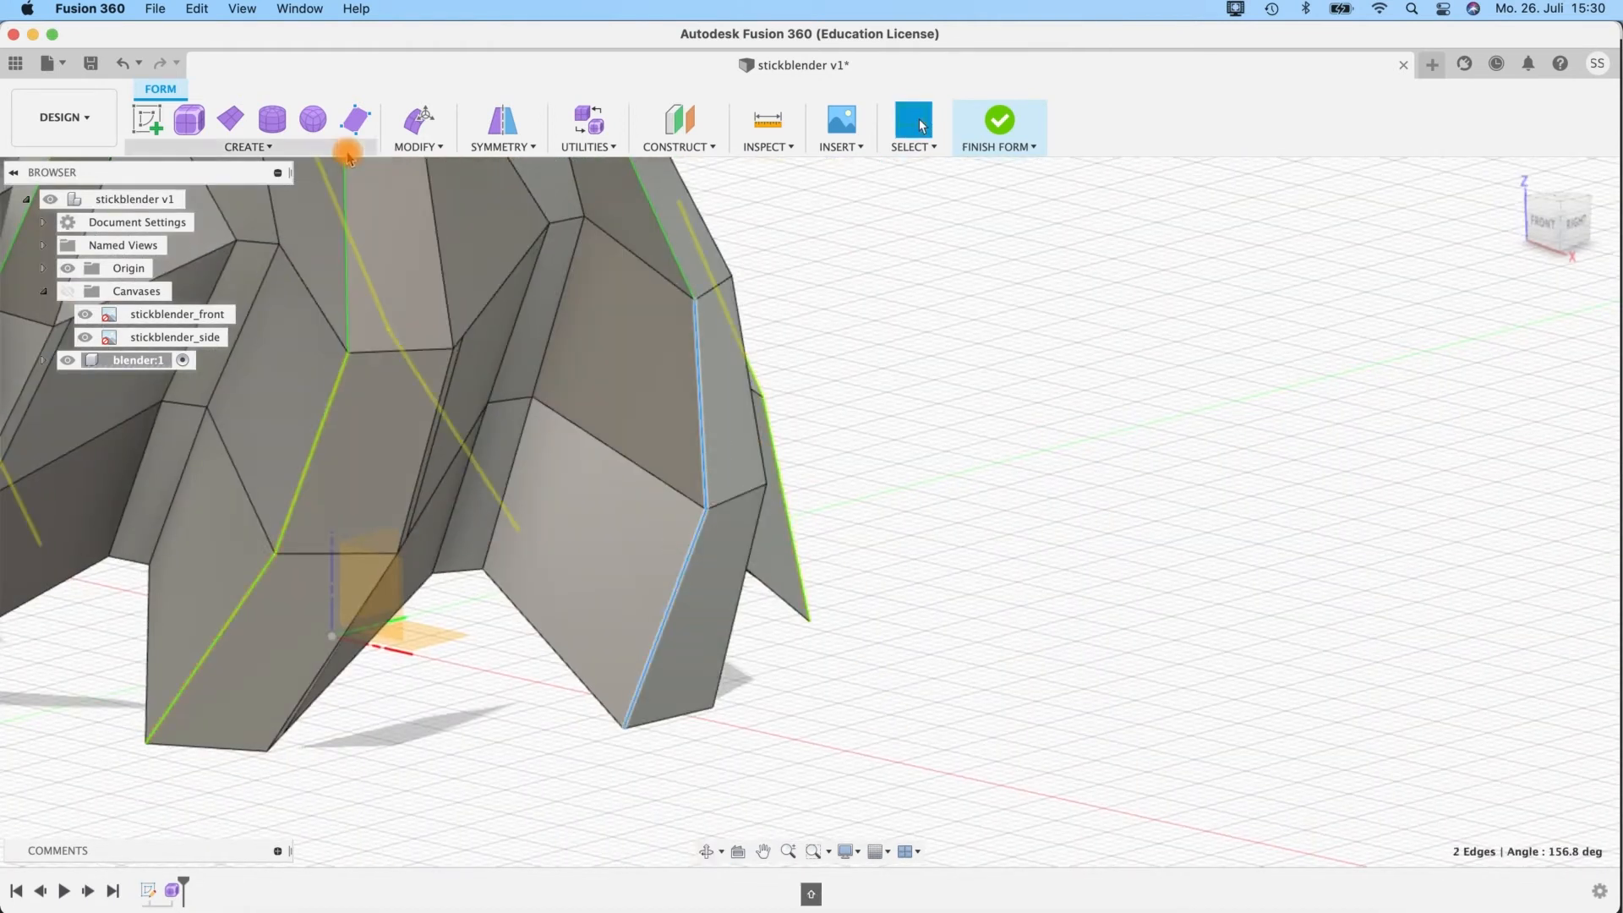
click(429, 147)
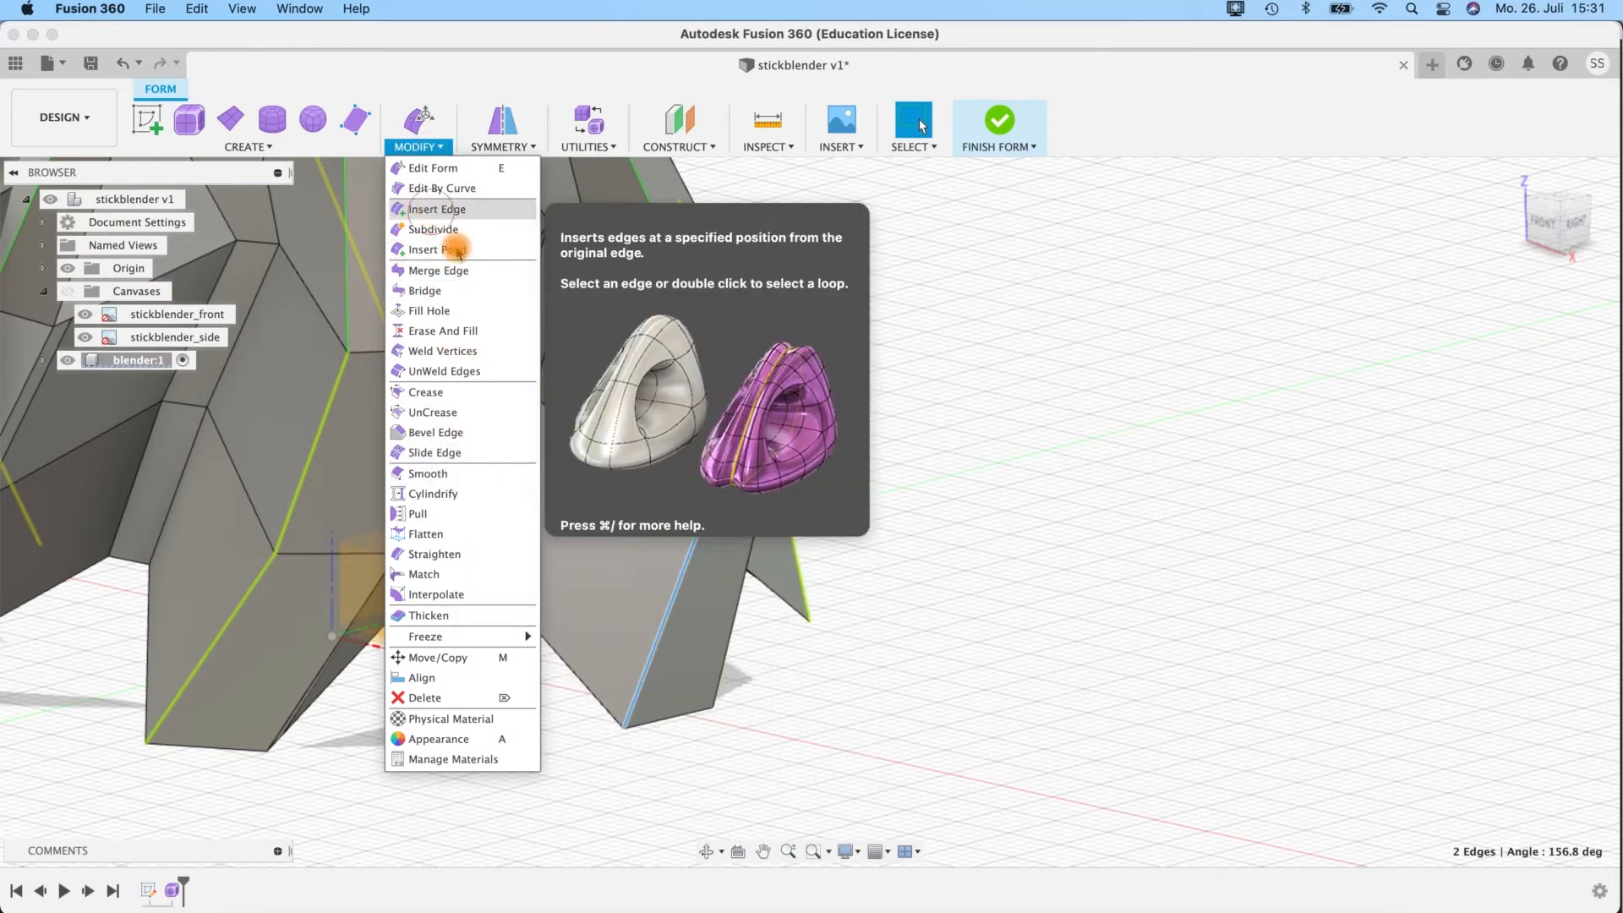
click(437, 209)
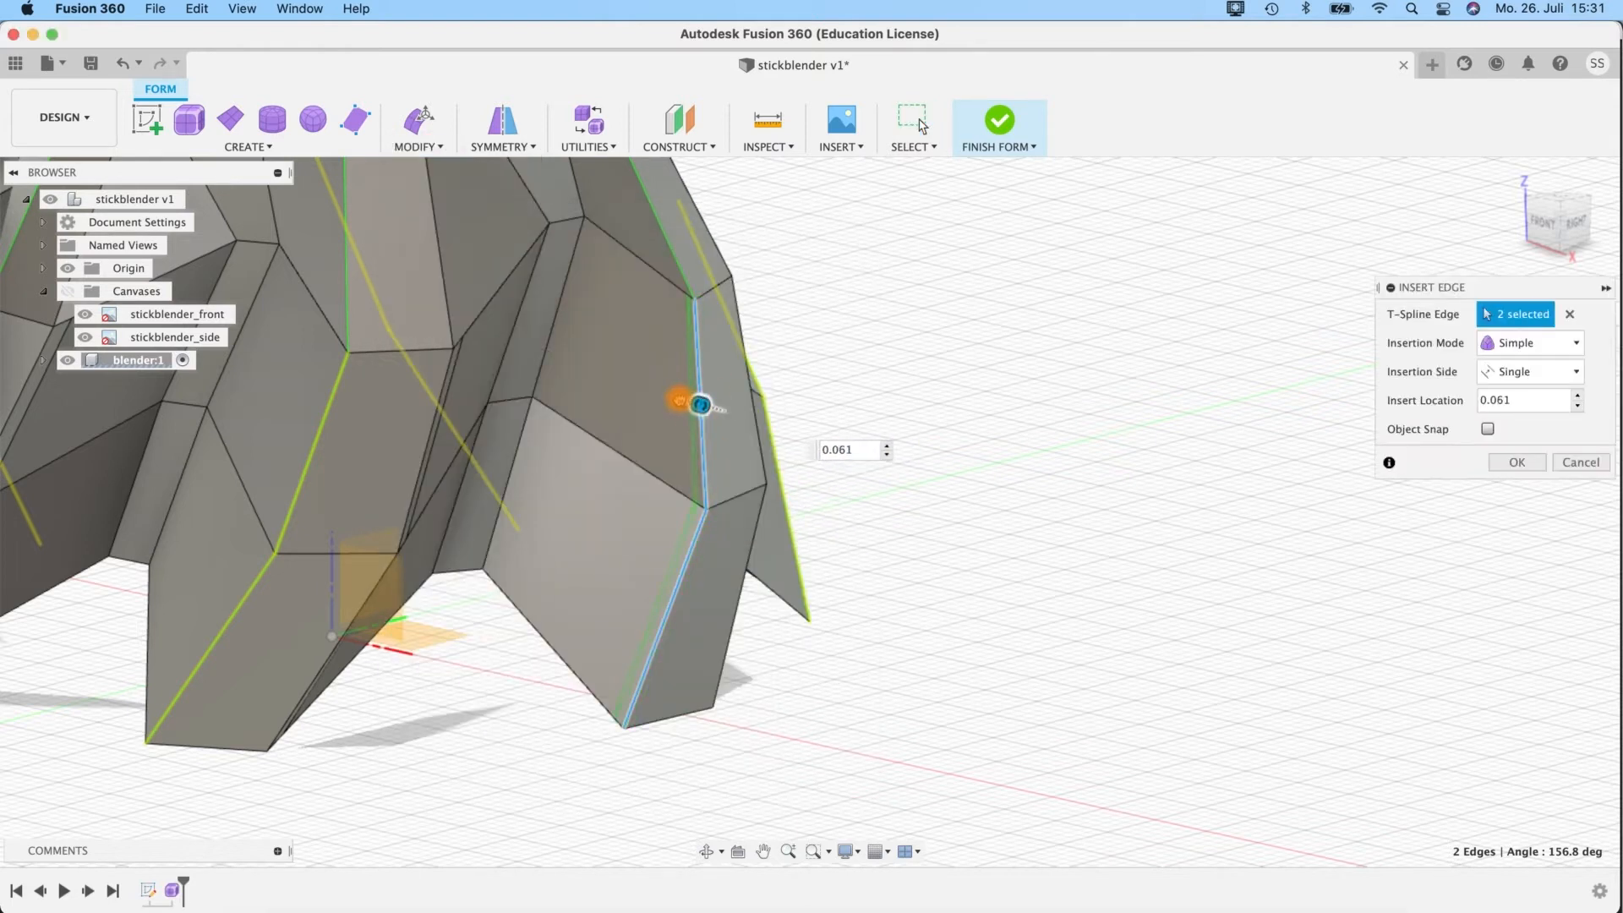
drag(679, 401, 682, 401)
double_click(856, 453)
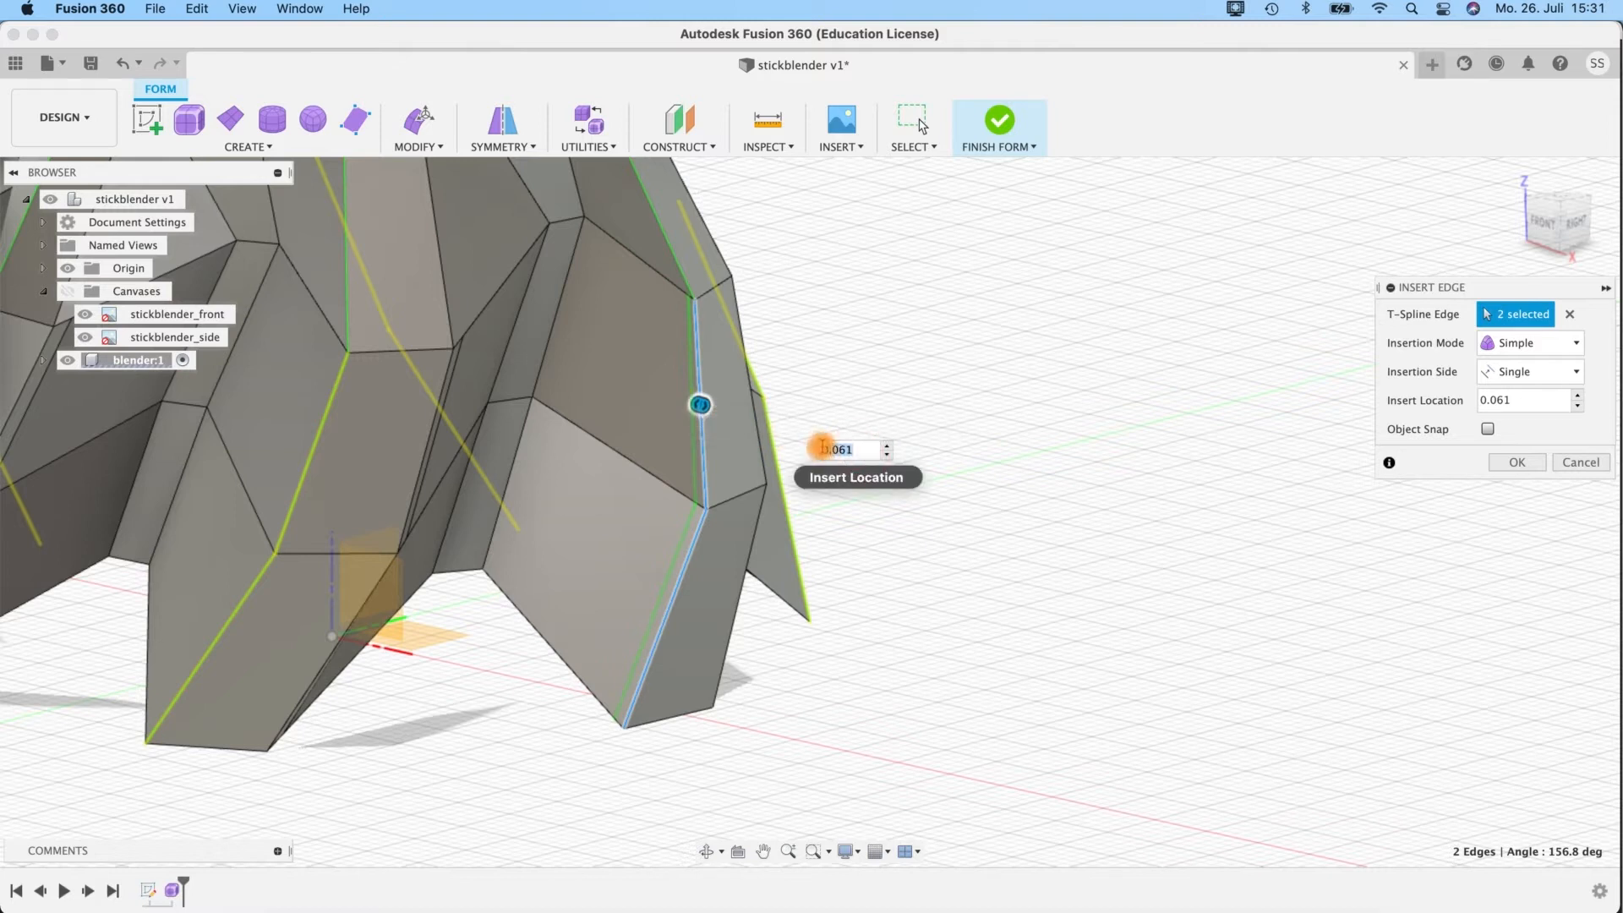
text(0.1)
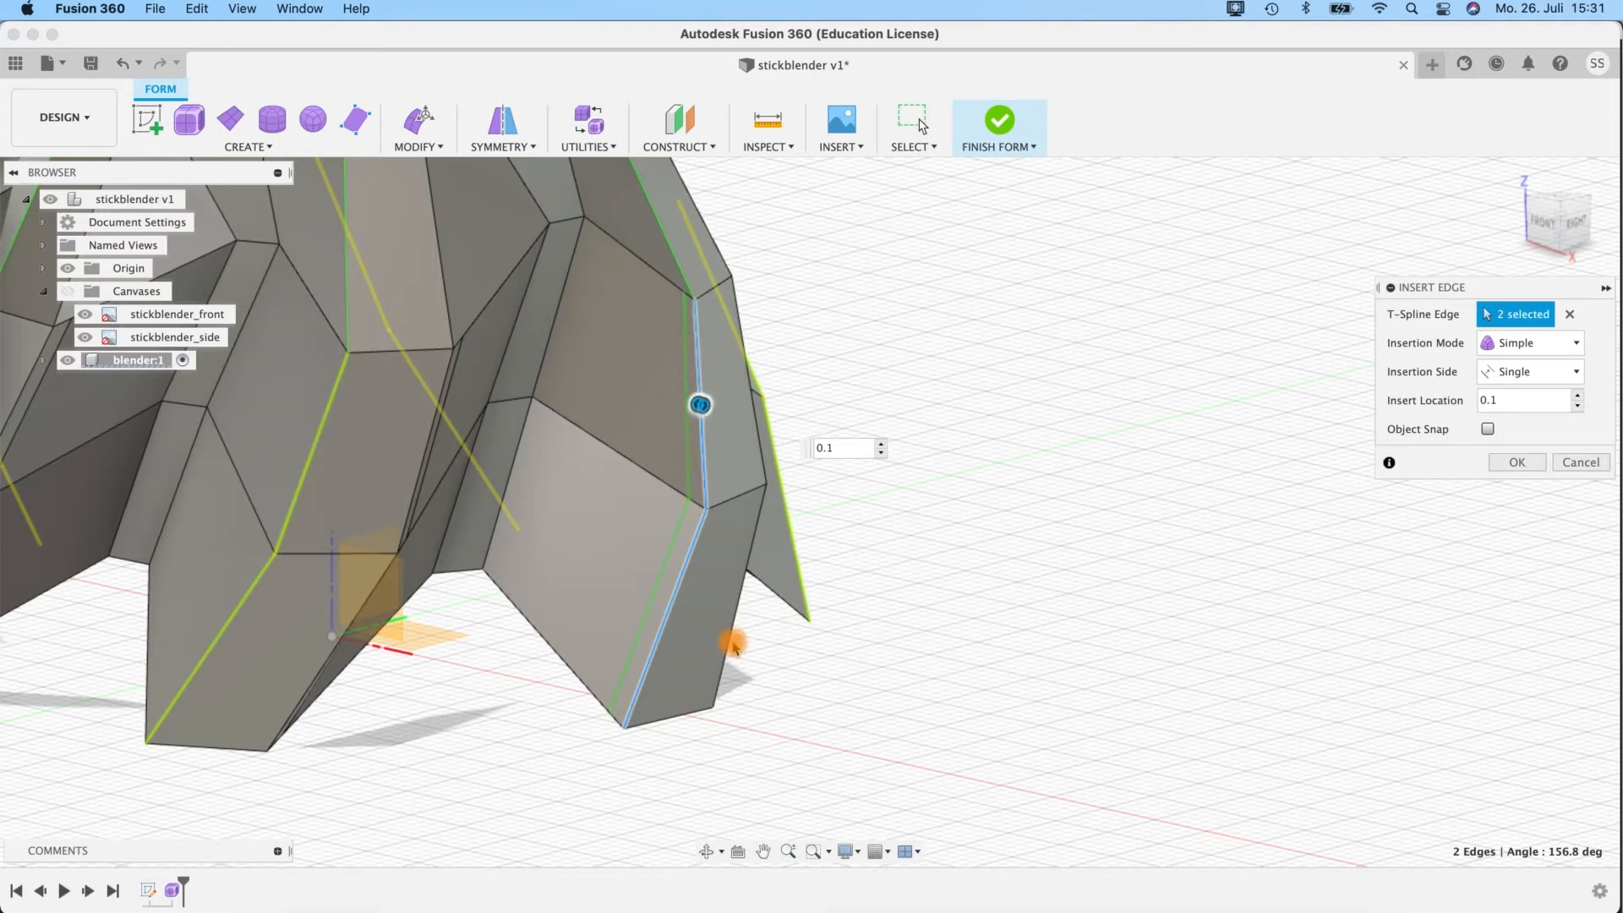
scroll(733, 647, up, 1)
scroll(734, 647, down, 5)
shift+middle_drag(798, 619, 1229, 445)
click(1516, 465)
Switch to smooth display and view the bell's twisted lobes from the front.
shift+middle_drag(398, 688, 464, 514)
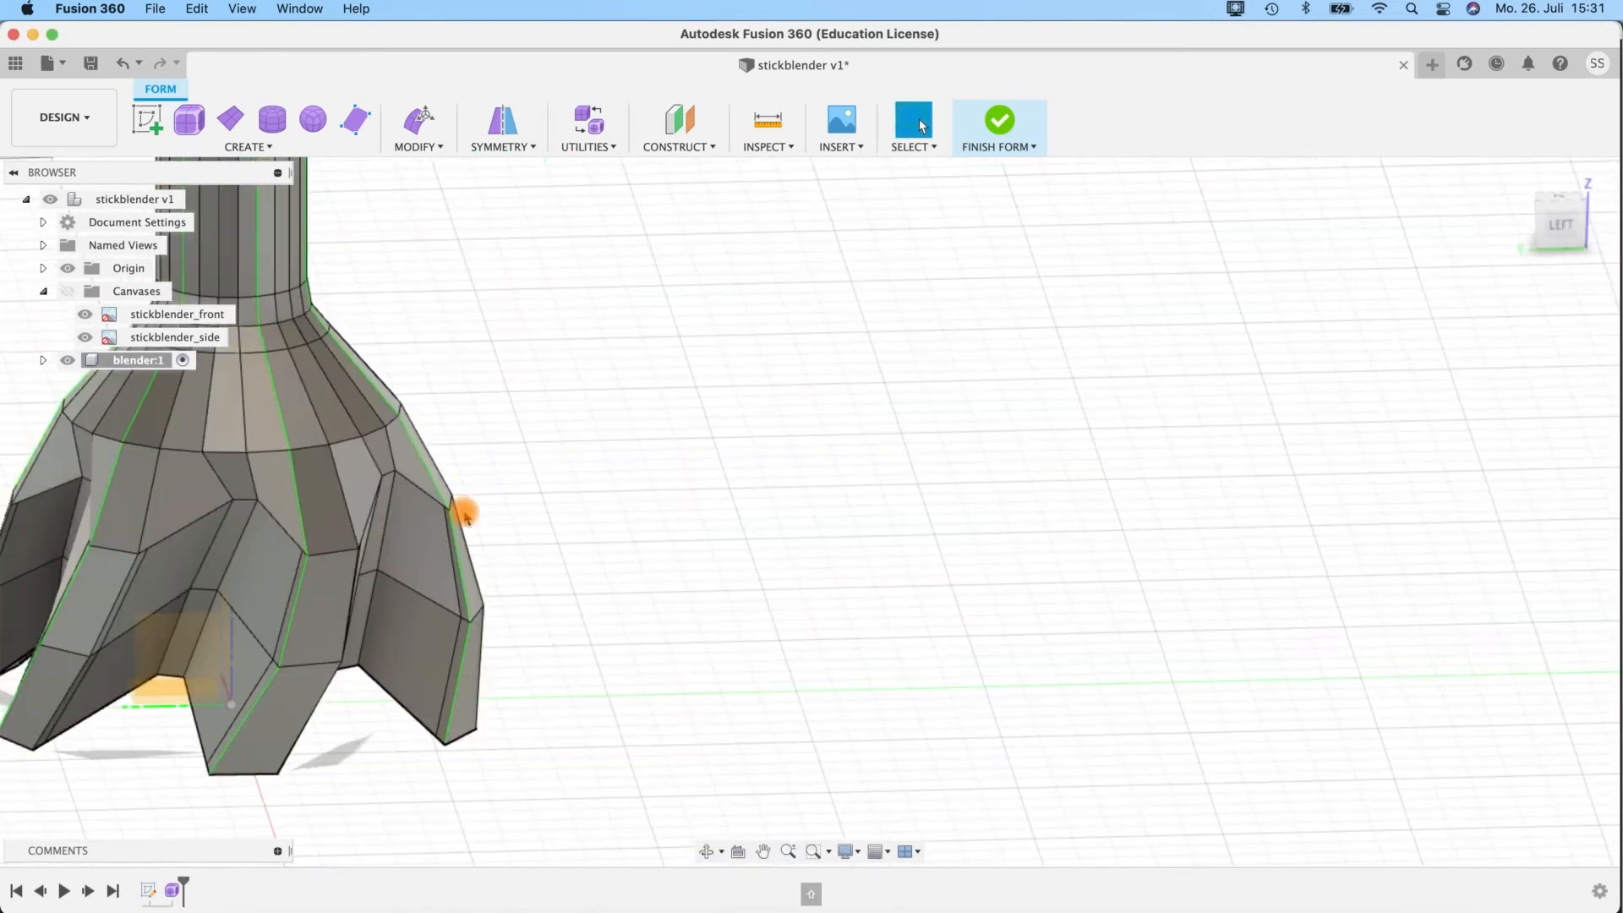
shift+middle_drag(591, 575, 1000, 506)
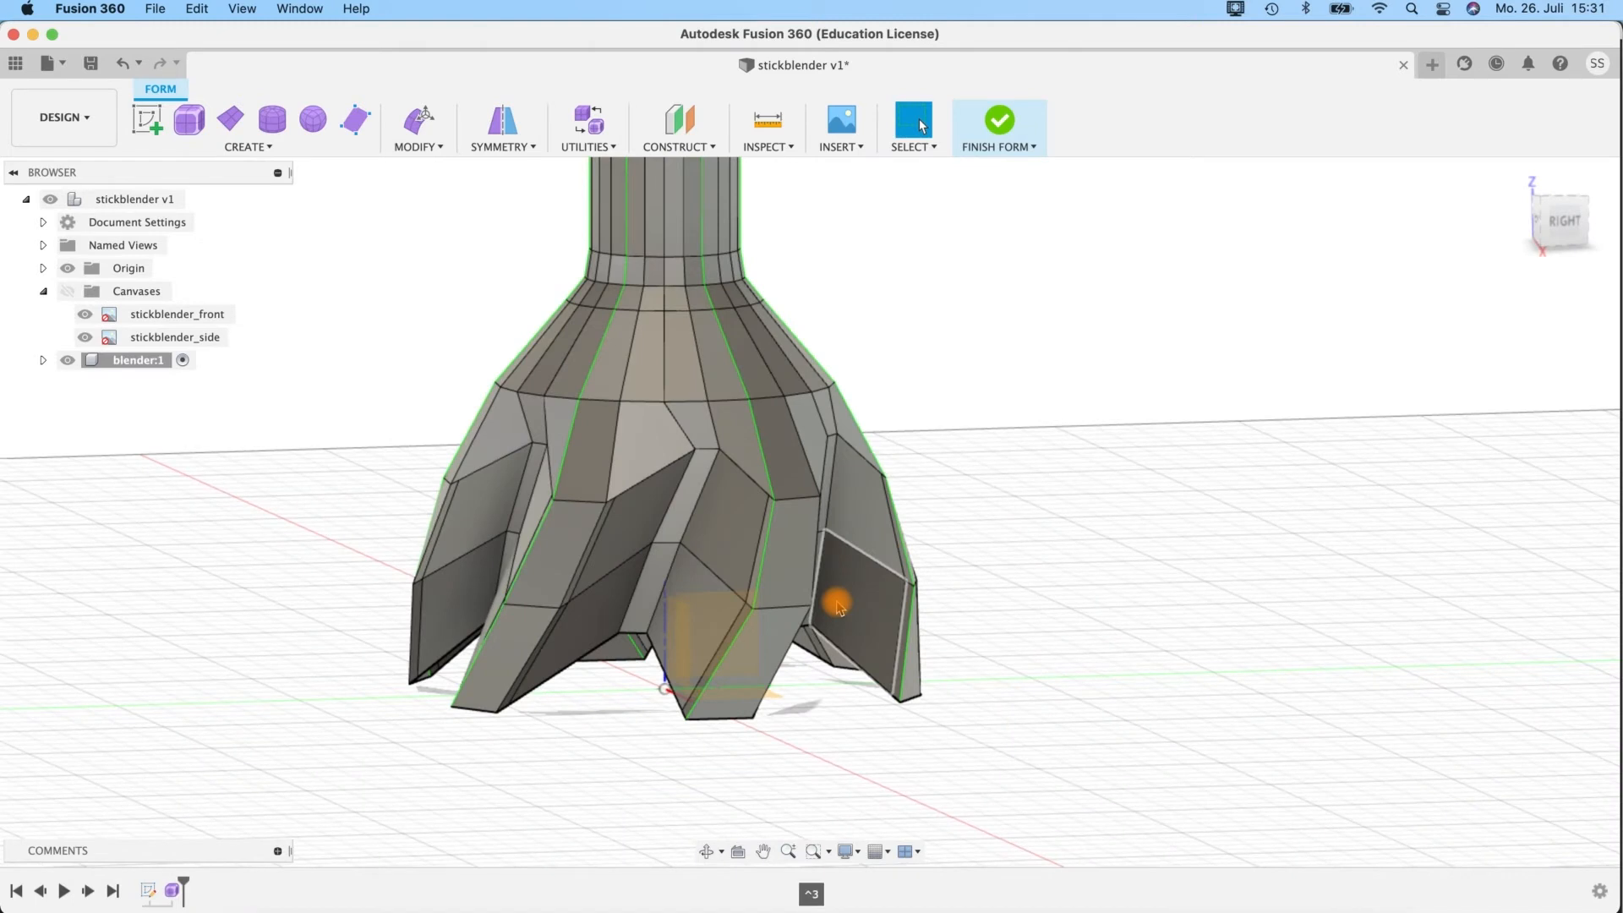
shift+middle_drag(703, 703, 1442, 287)
scroll(956, 556, up, 3)
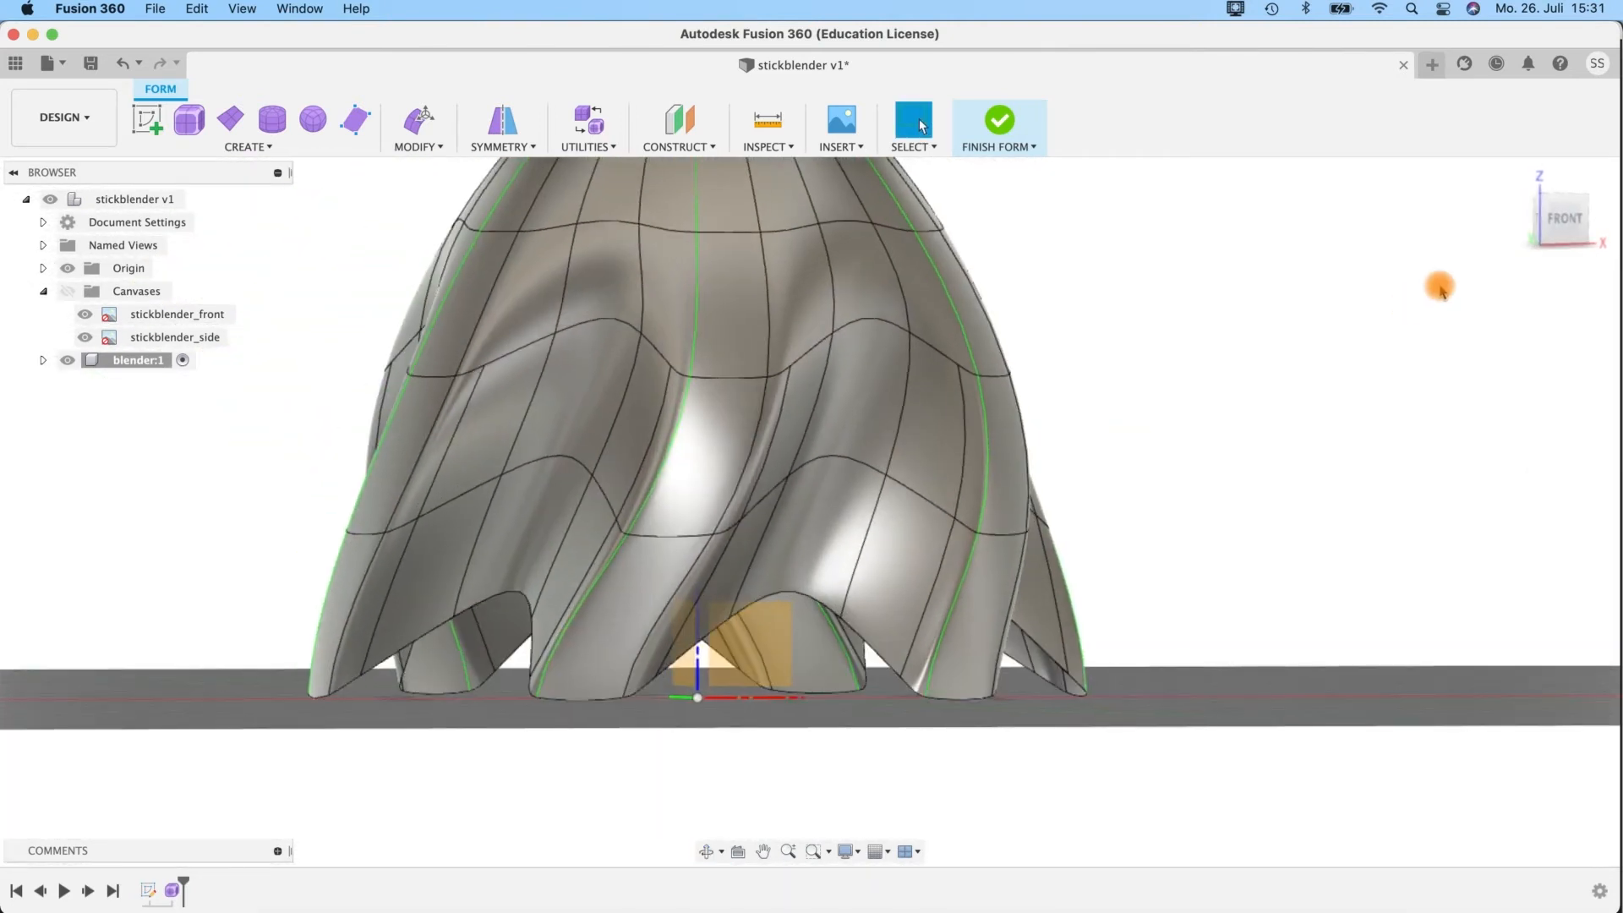
Using Edit Form, lower a lobe's bottom edge by about 0.69 mm and check the bell in box and smooth display.
click(1566, 221)
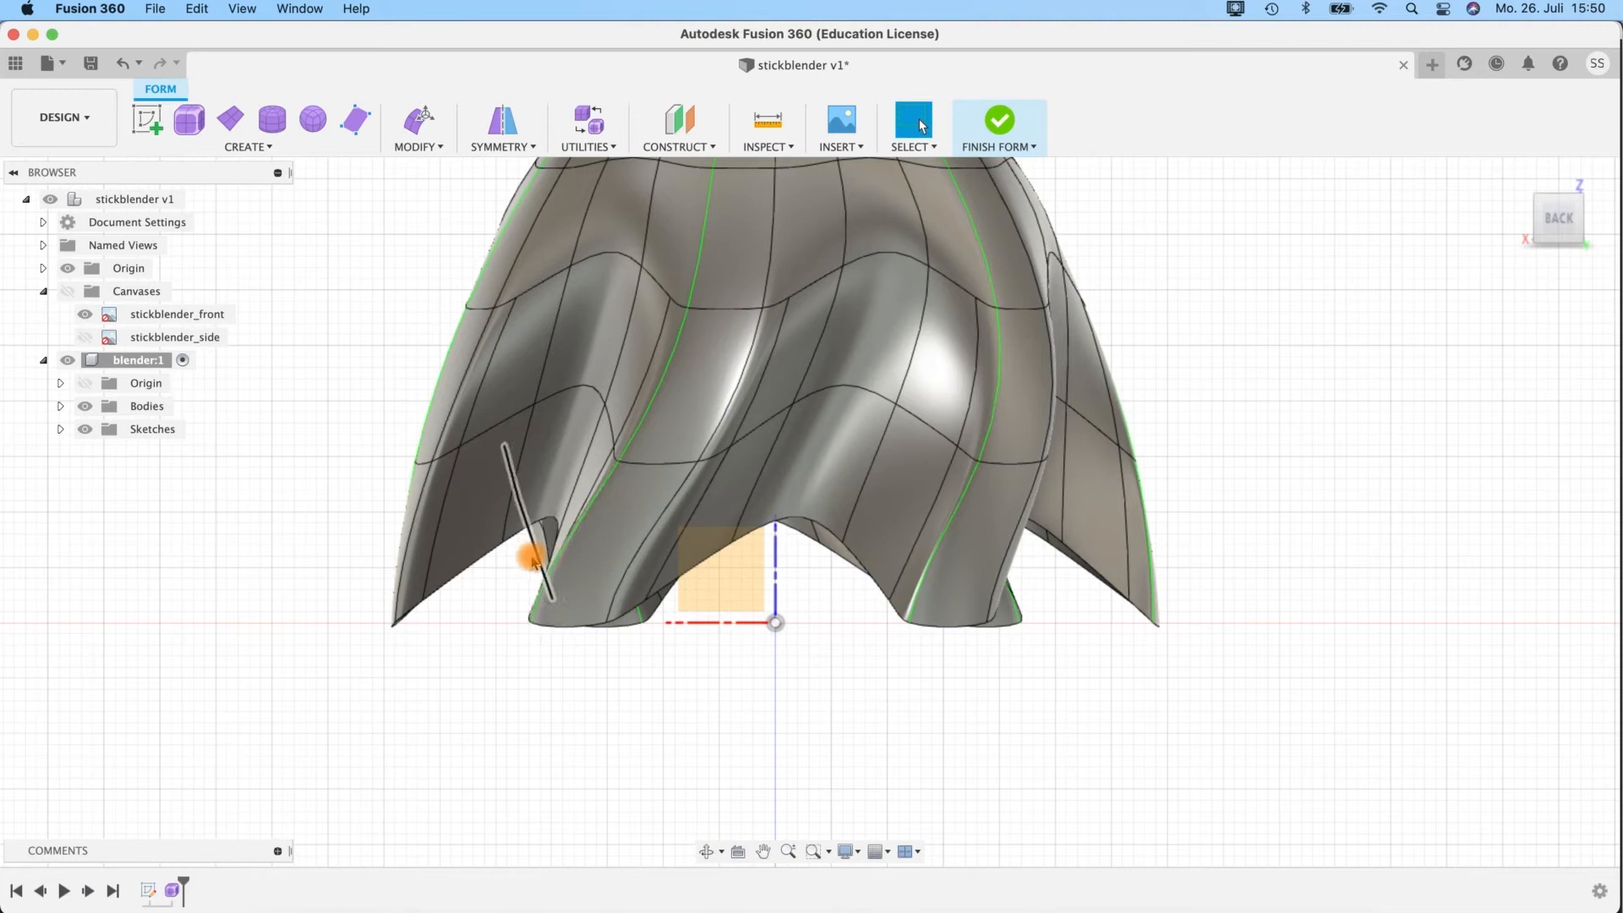
click(558, 627)
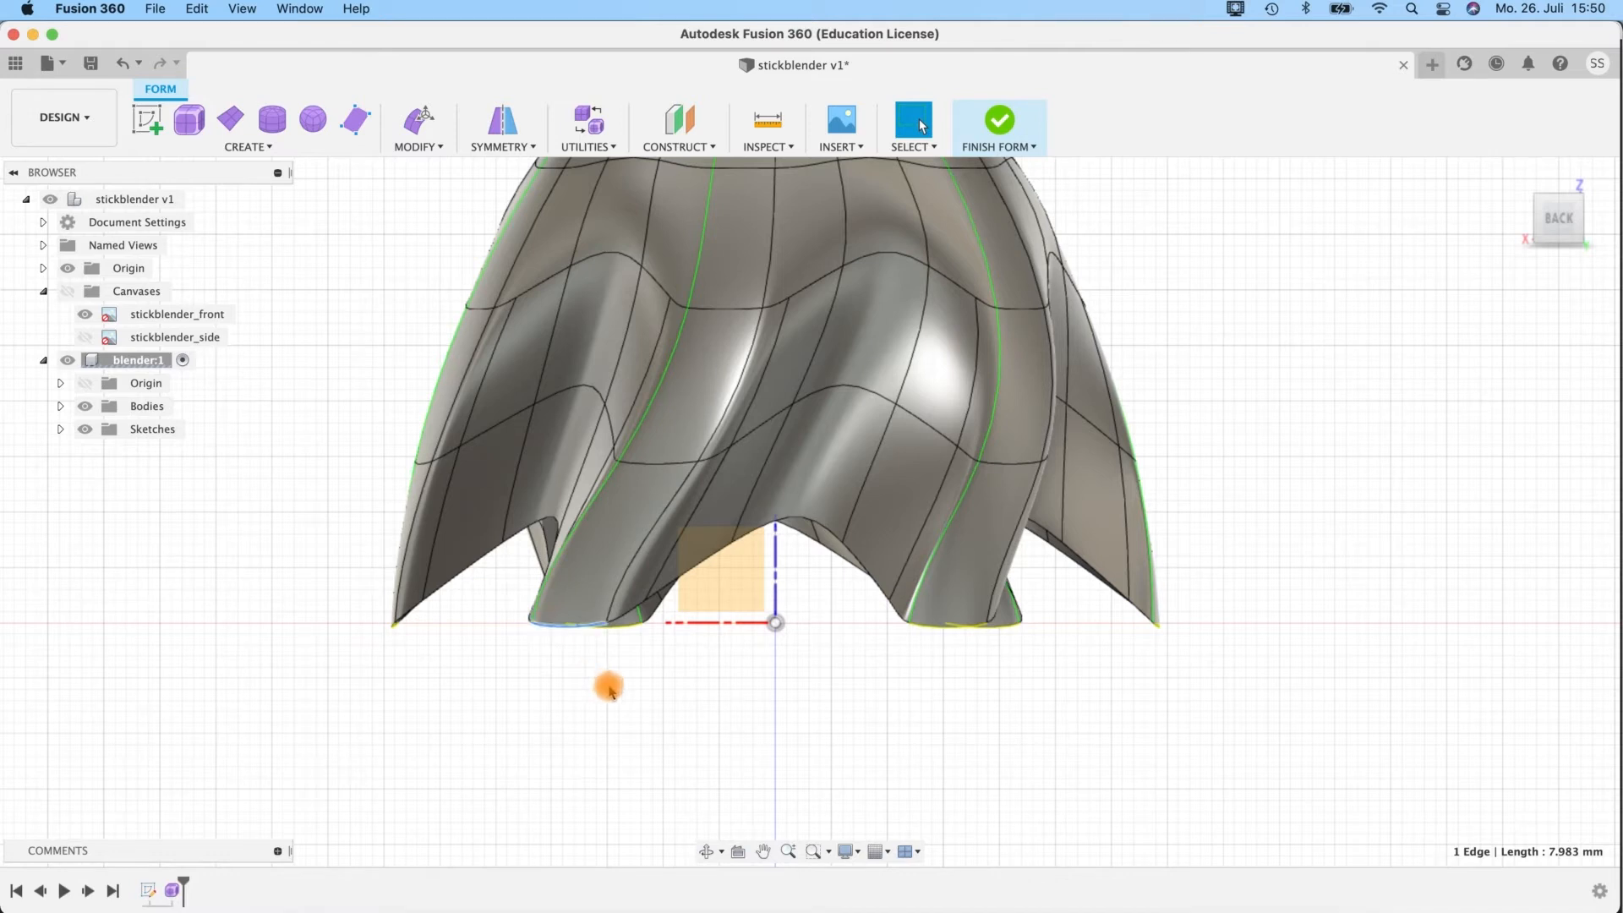
key(e)
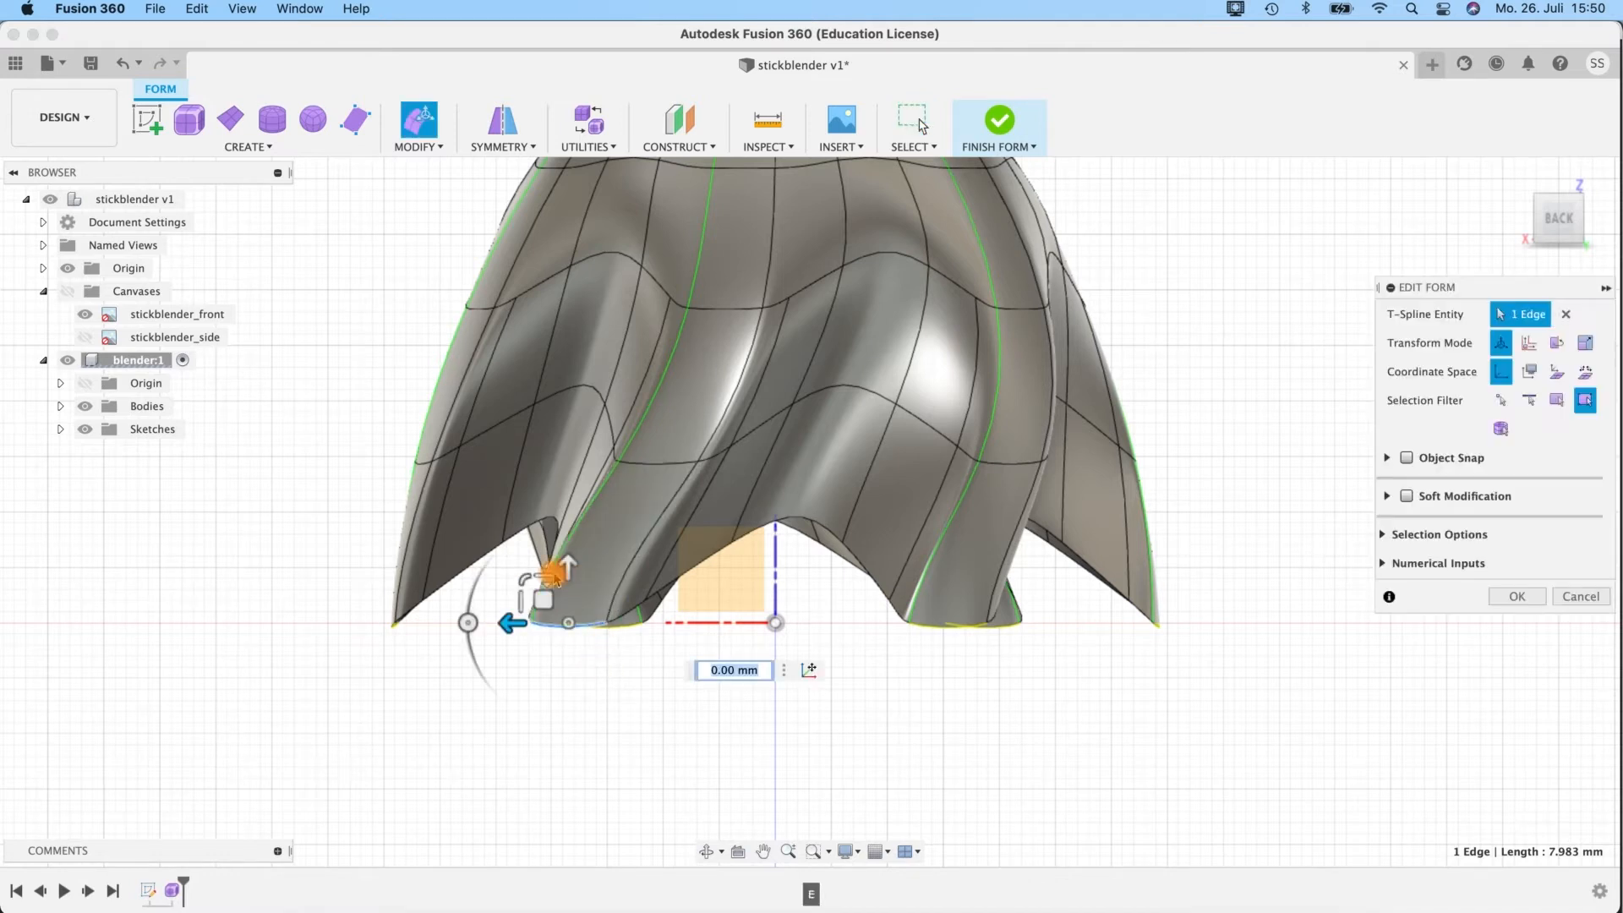
drag(569, 568, 568, 578)
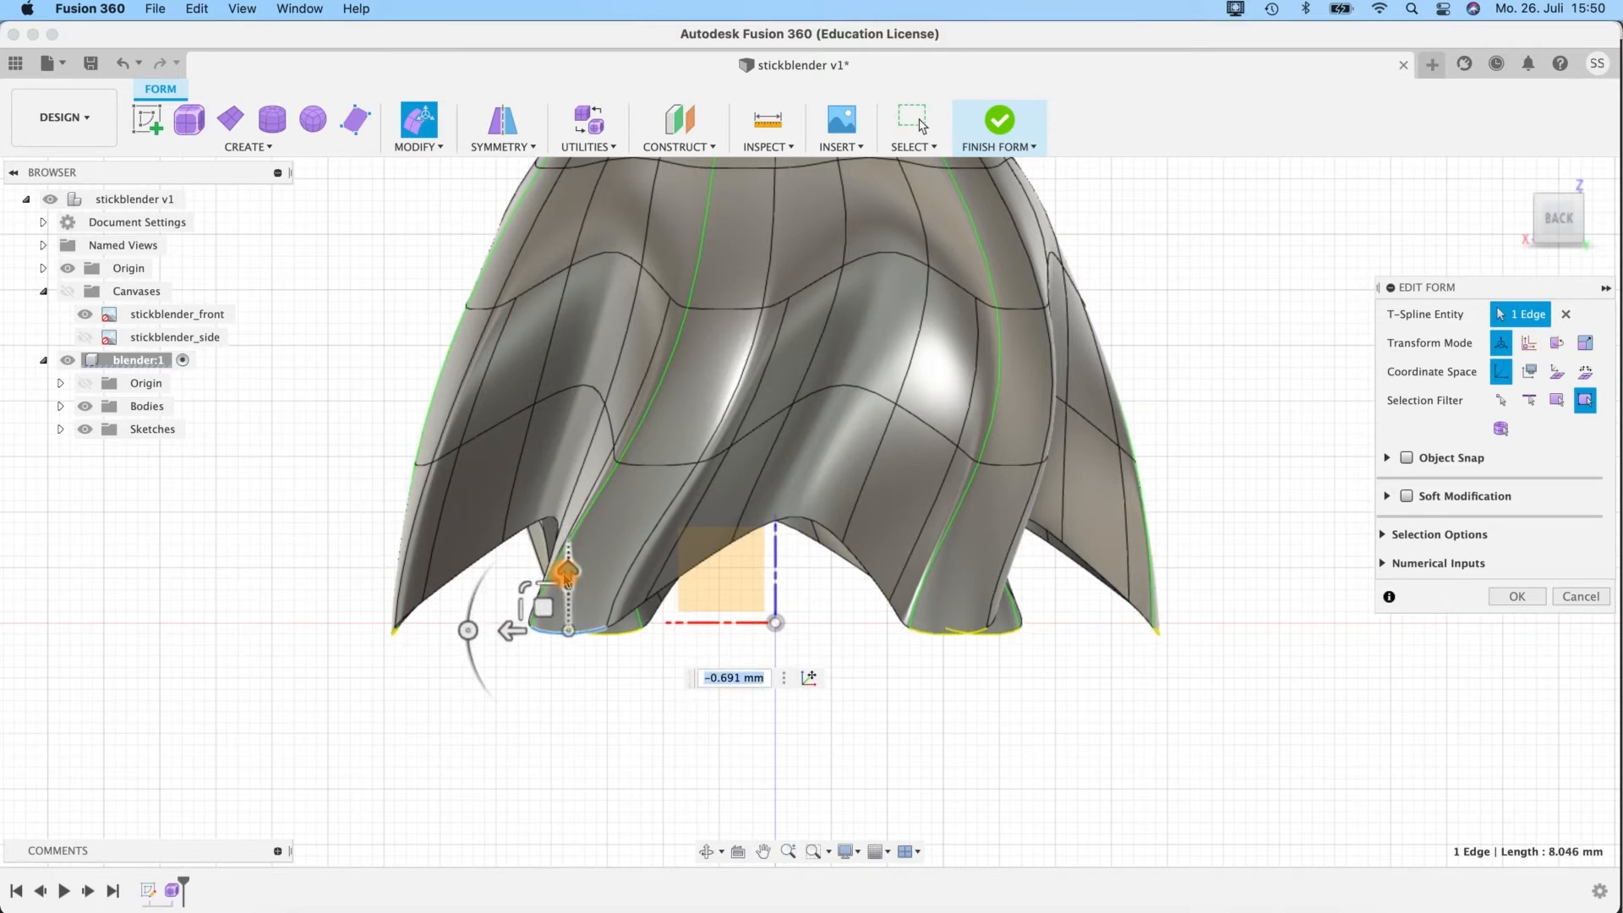
key(ctrl+1)
click(638, 719)
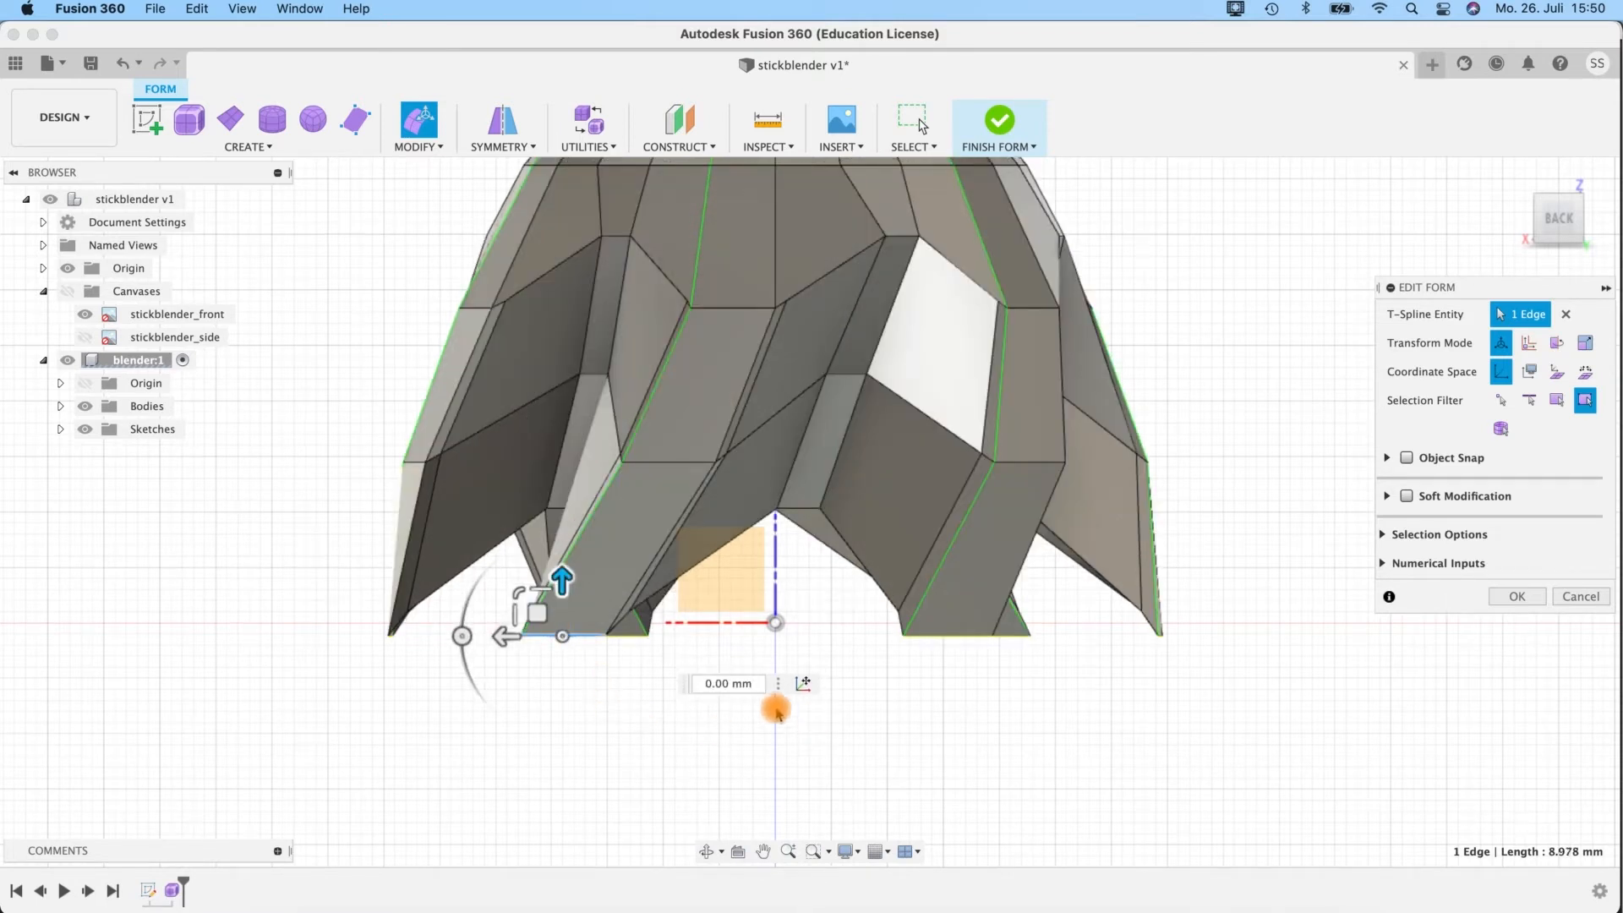
key(ctrl+3)
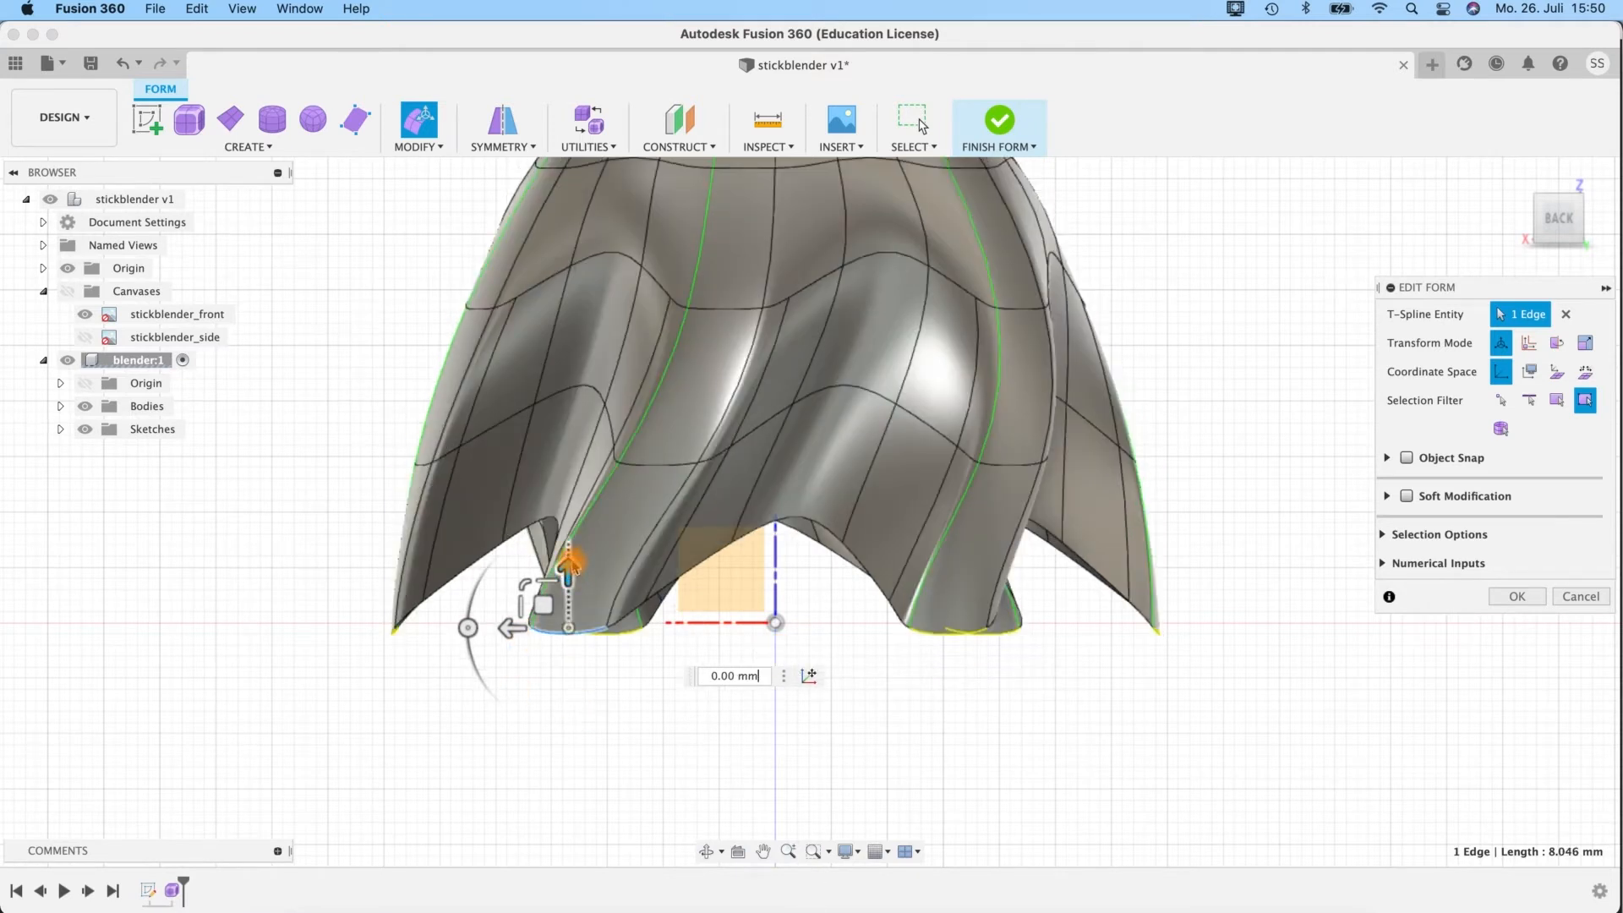
Fine-tune the height of the lobe's bottom edge, lowering it about 0.17 mm in the last move, and apply the edit.
drag(568, 568, 567, 574)
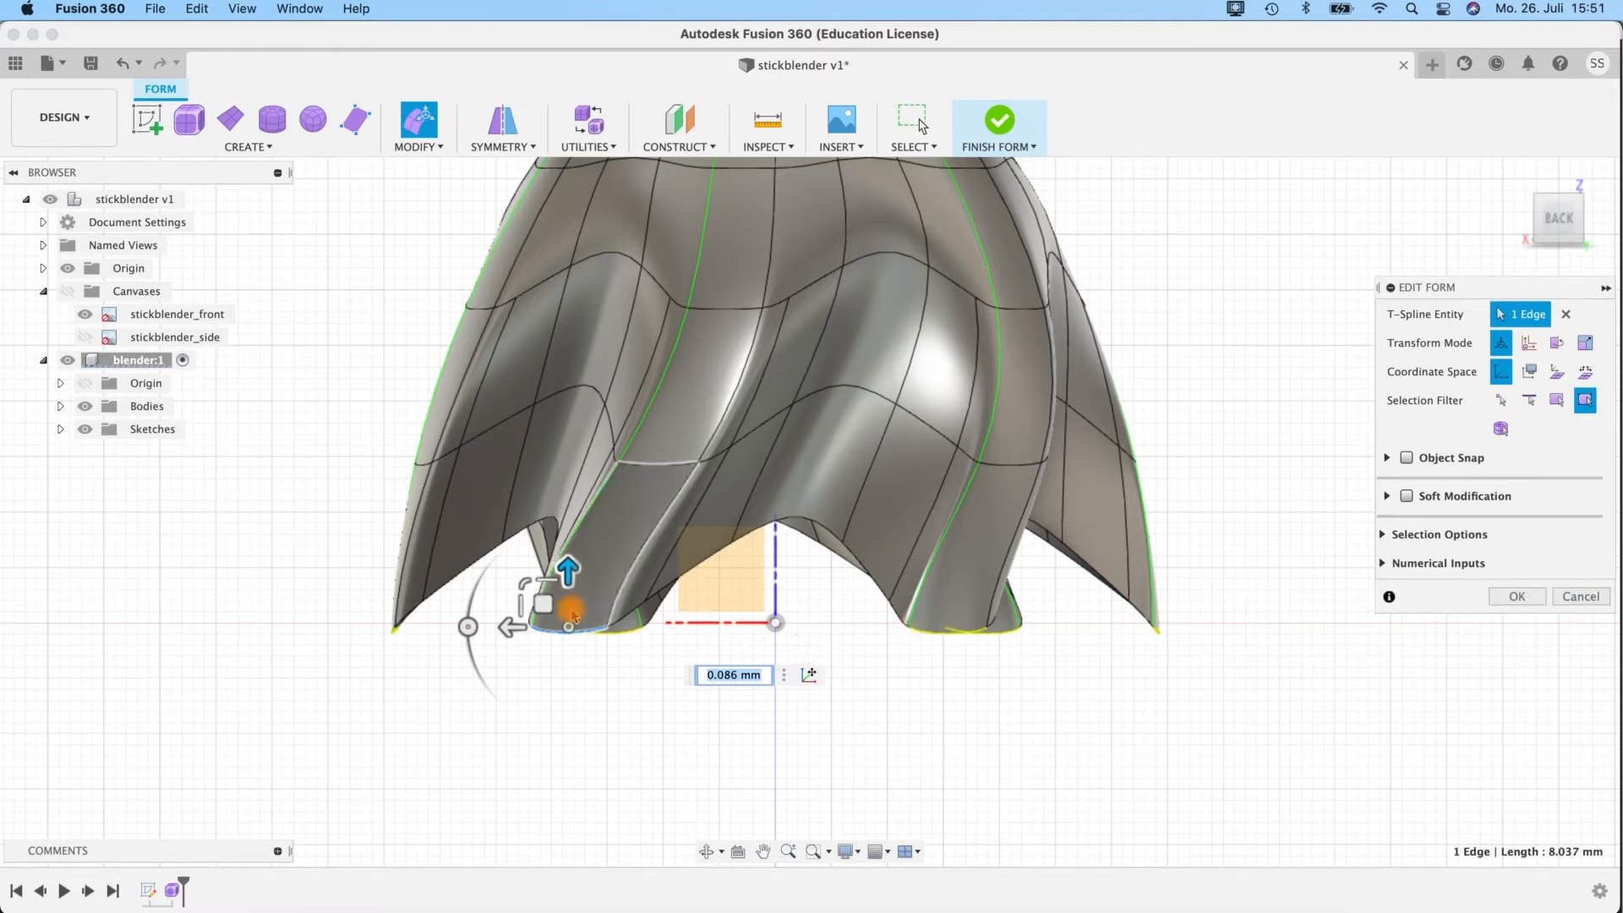
drag(568, 572, 569, 573)
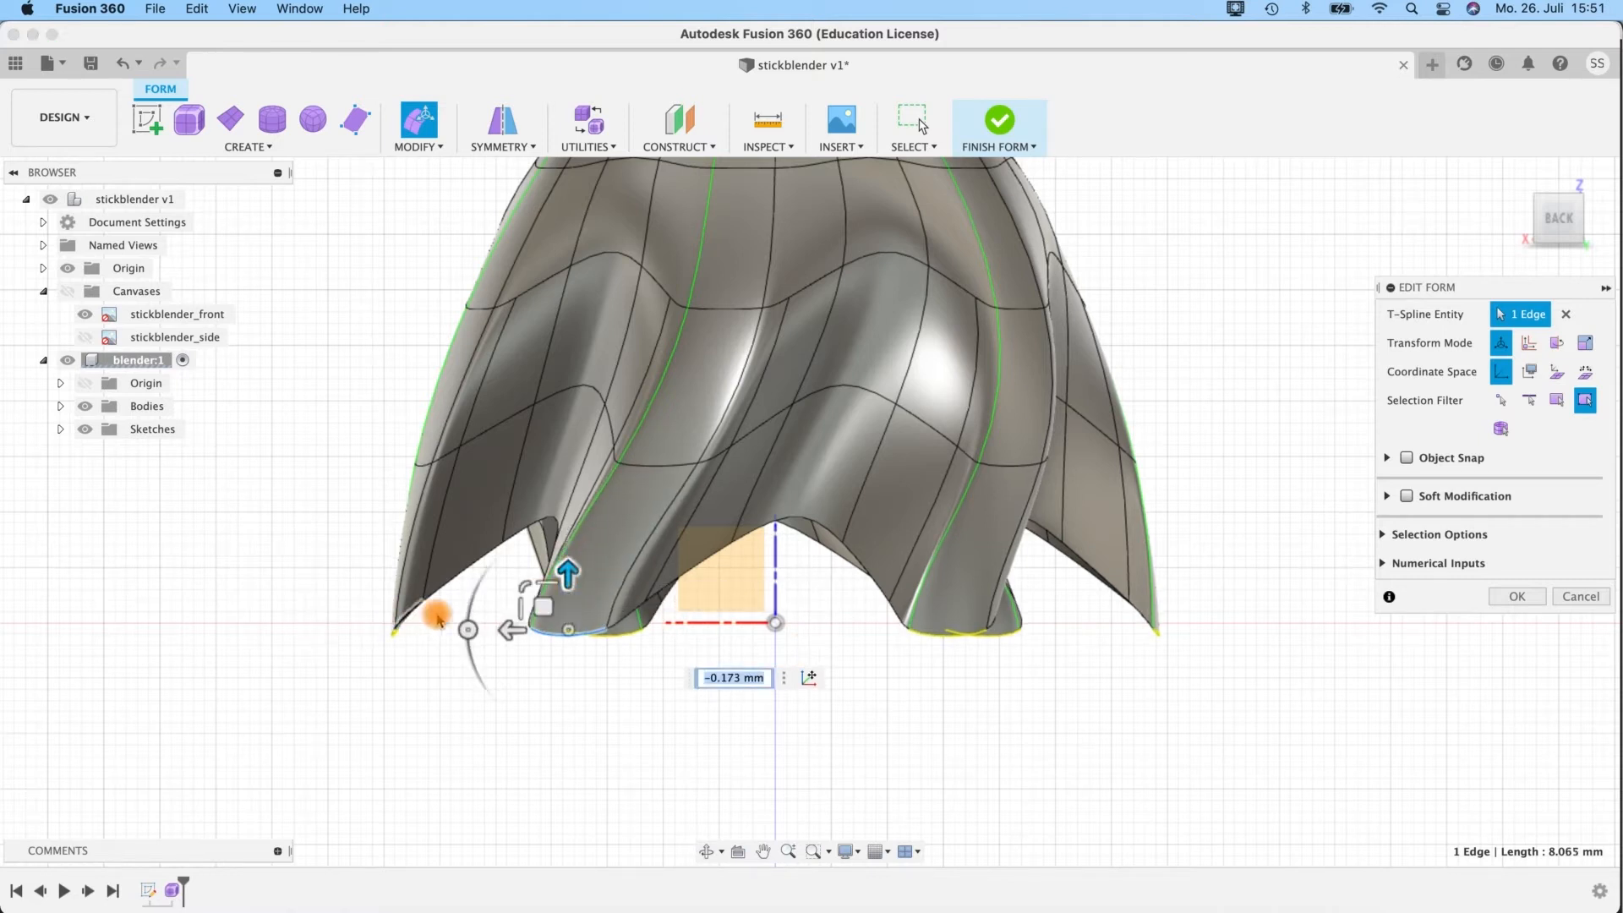
click(1517, 596)
shift+middle_drag(714, 705, 734, 719)
middle_drag(862, 707, 860, 672)
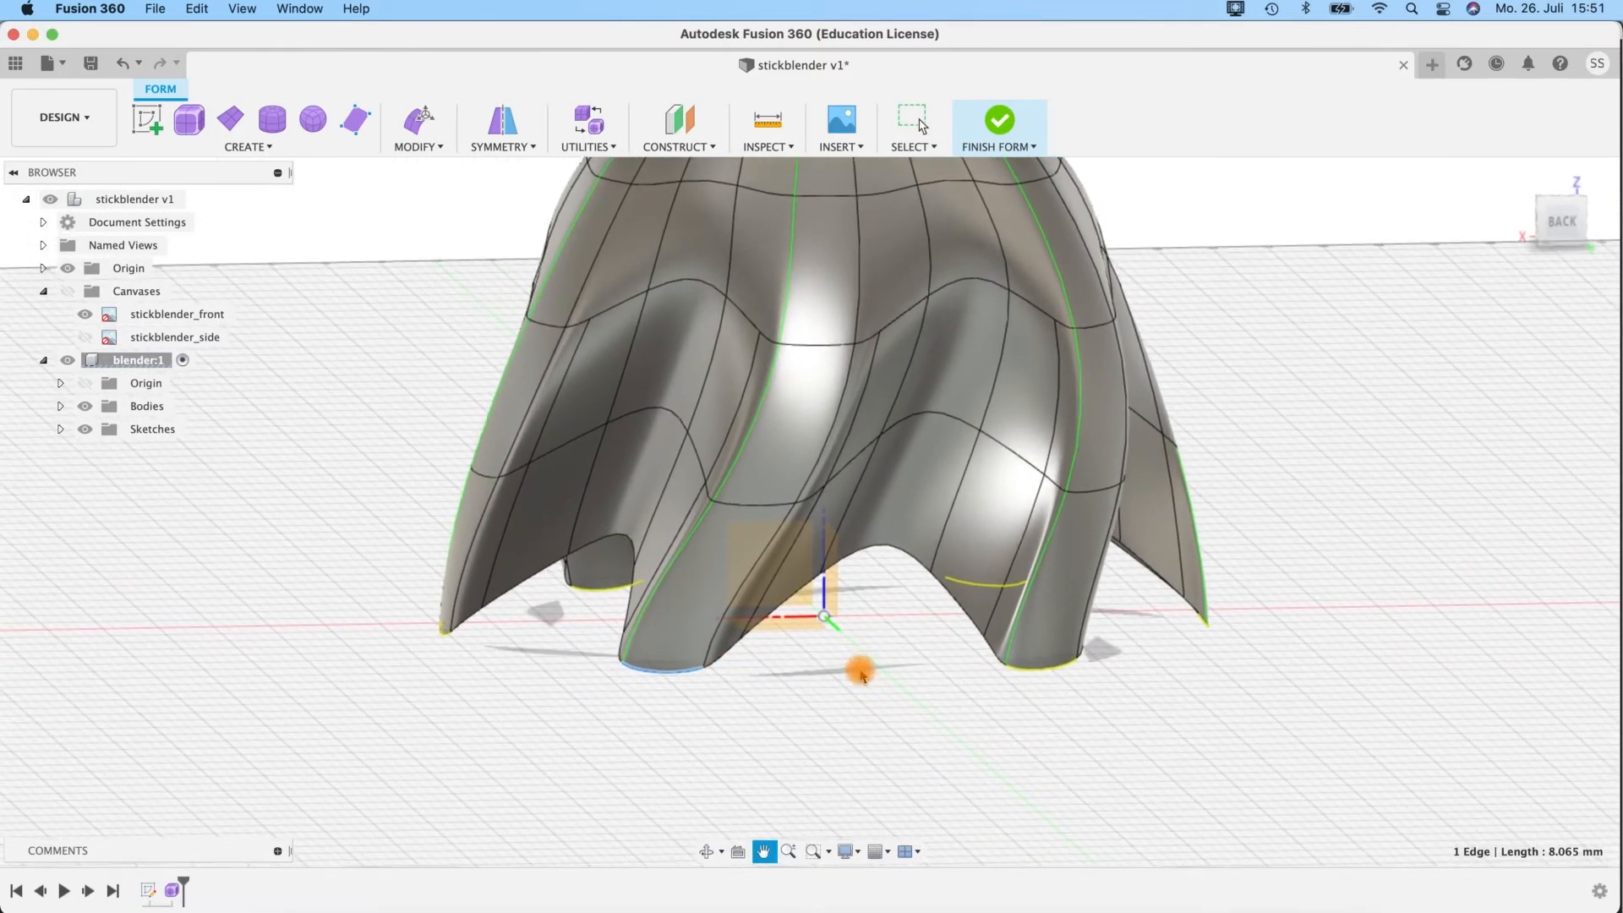
Finish the form and show the surface body Body1.
click(423, 146)
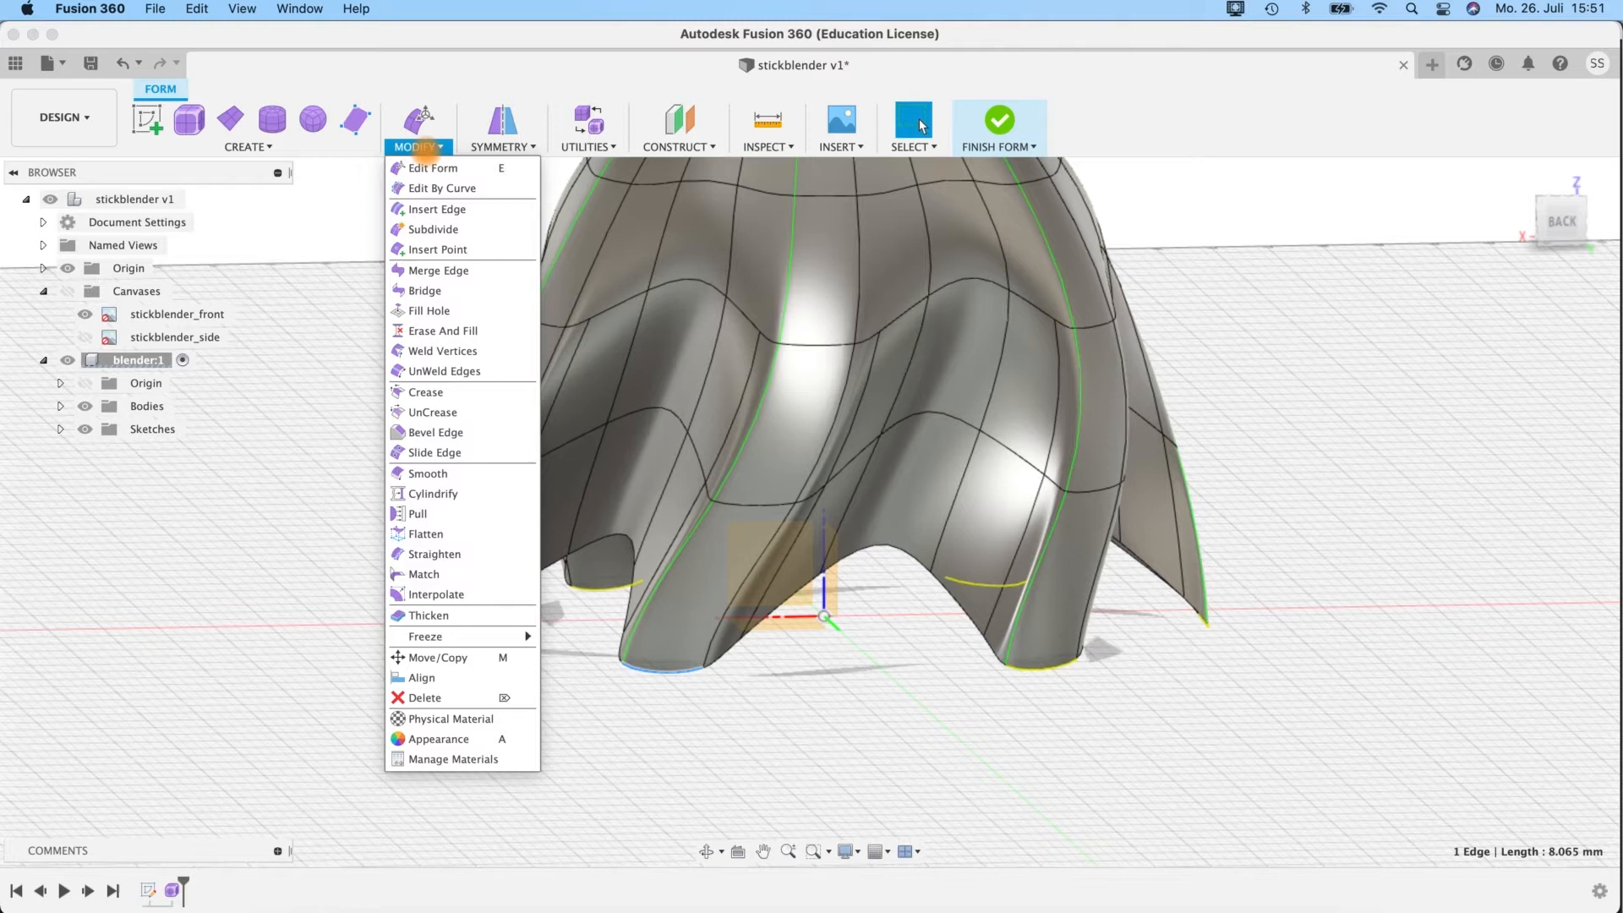
click(1000, 125)
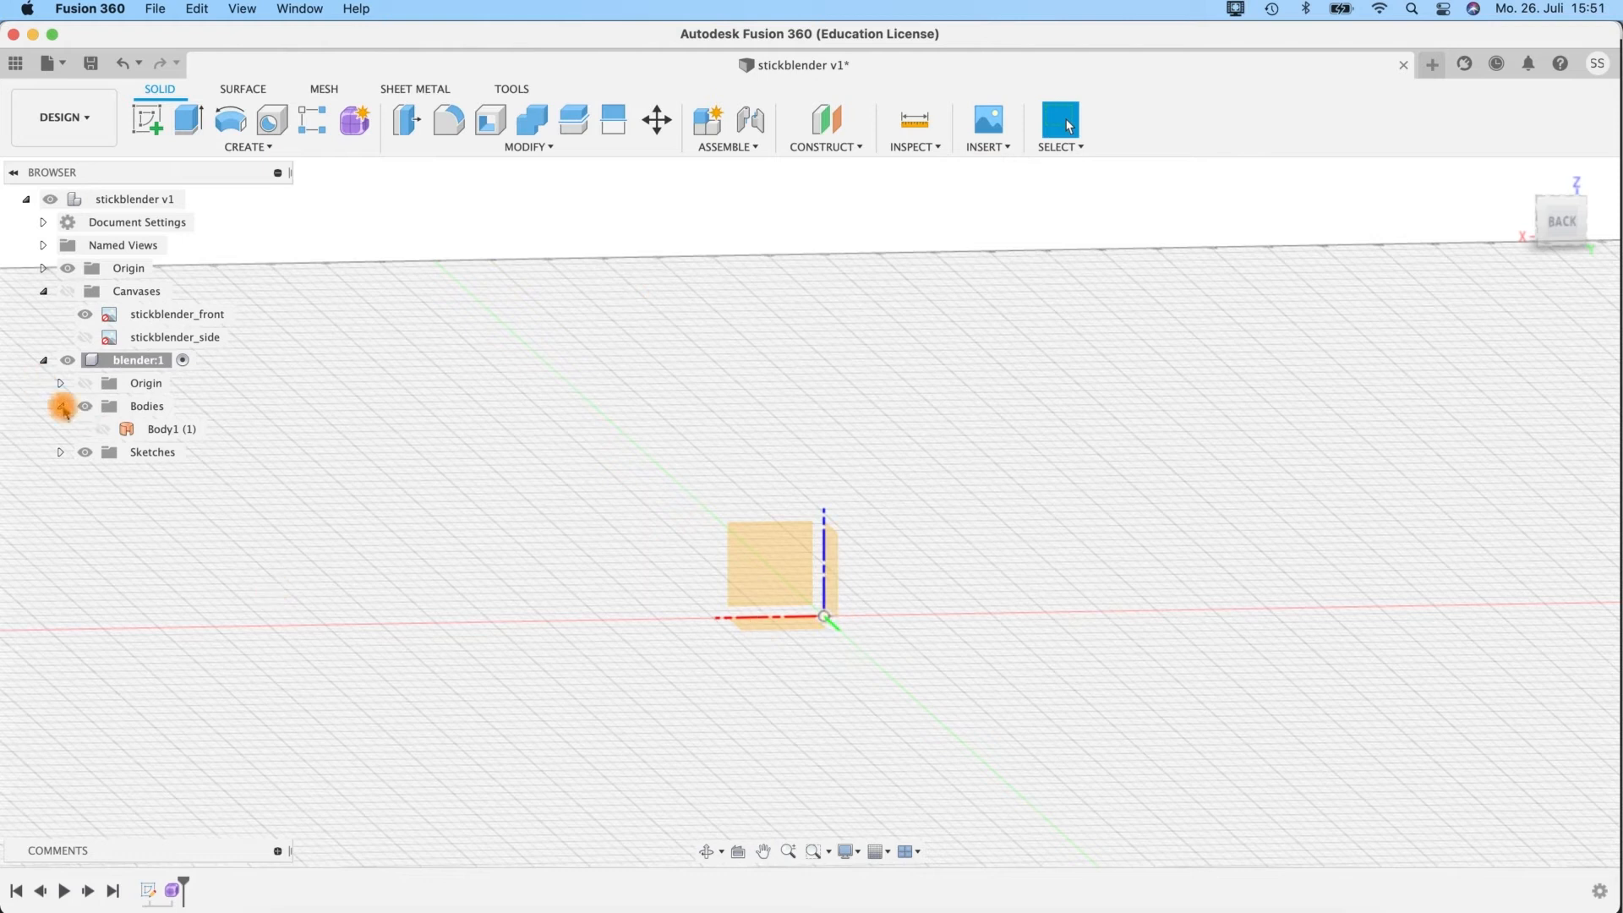
click(103, 428)
shift+middle_drag(1184, 453, 1165, 372)
Reverse the normal of the bell's surface with the Reverse Normal command.
click(848, 305)
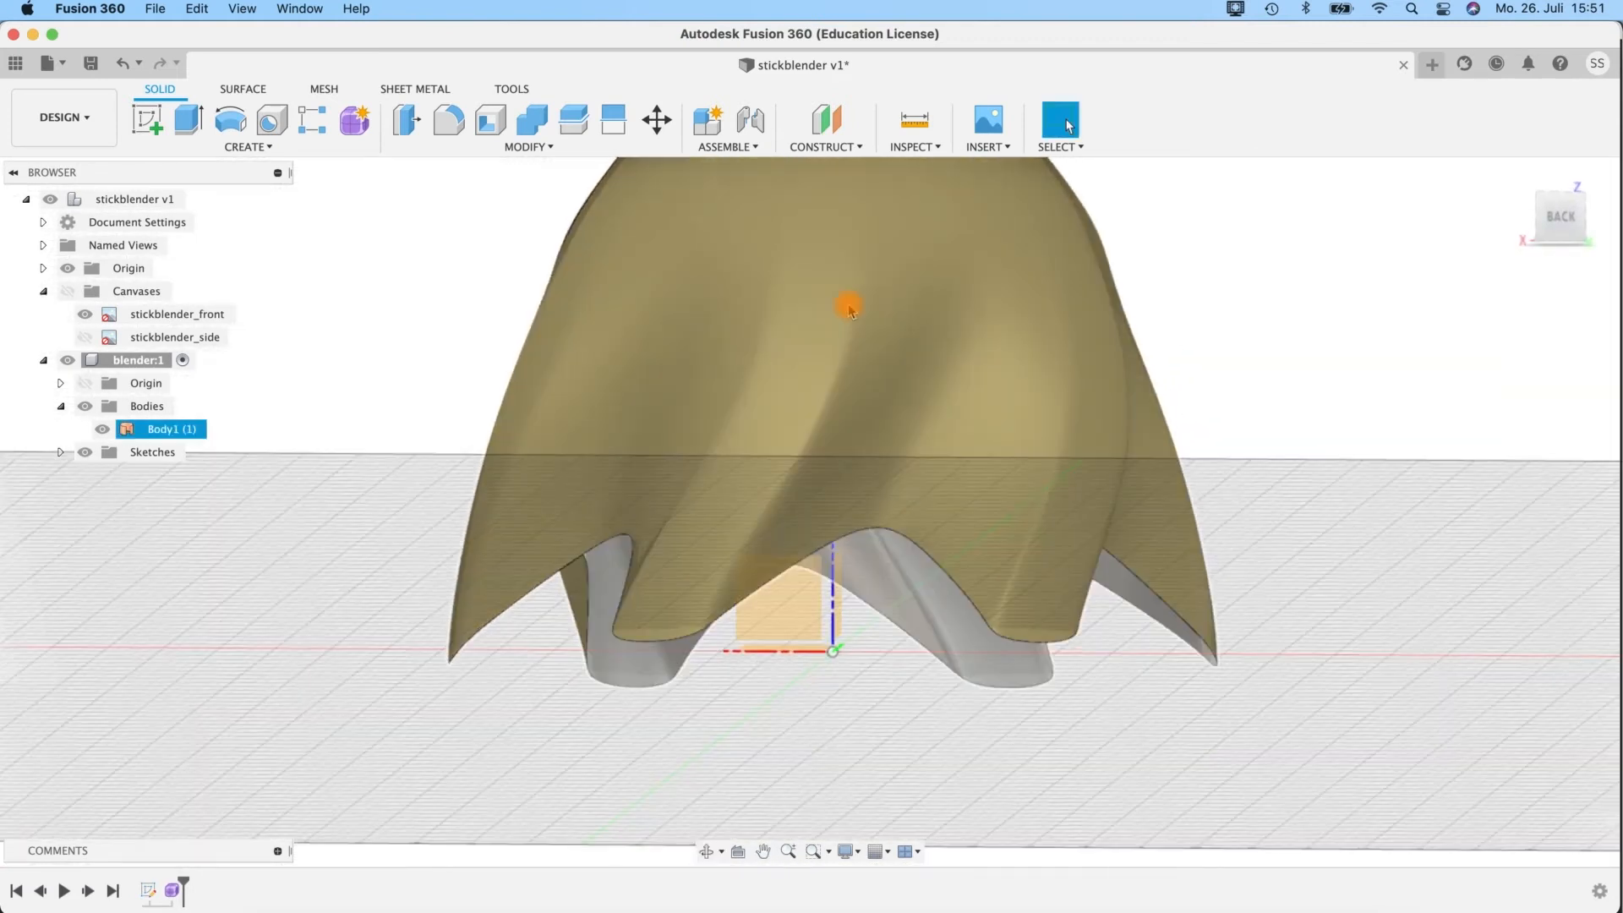
click(524, 147)
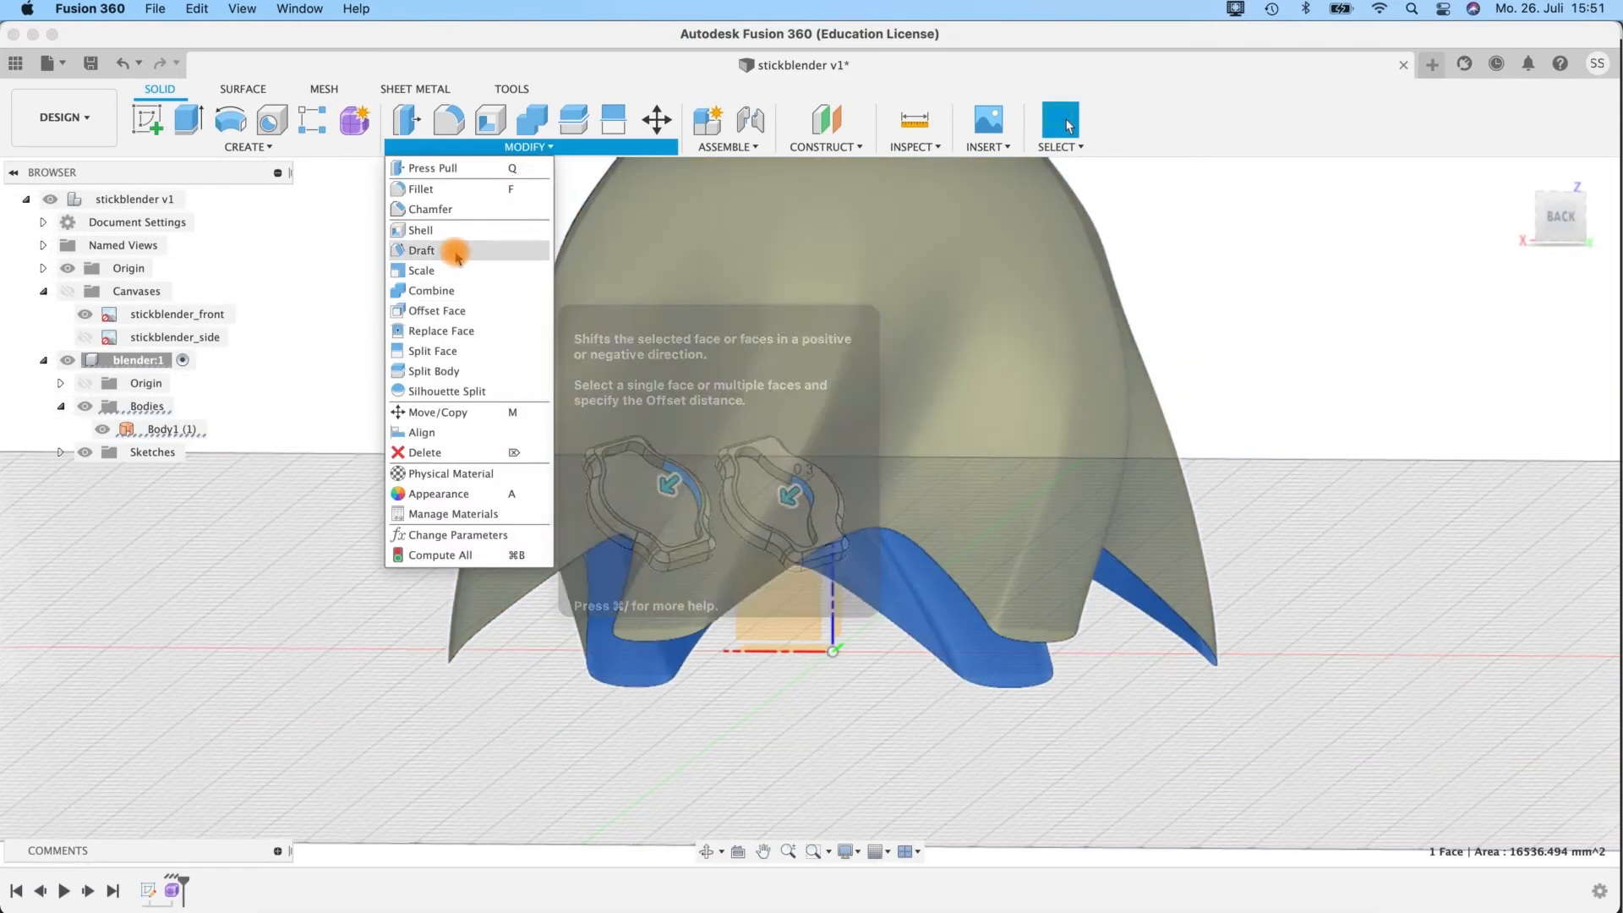
click(243, 88)
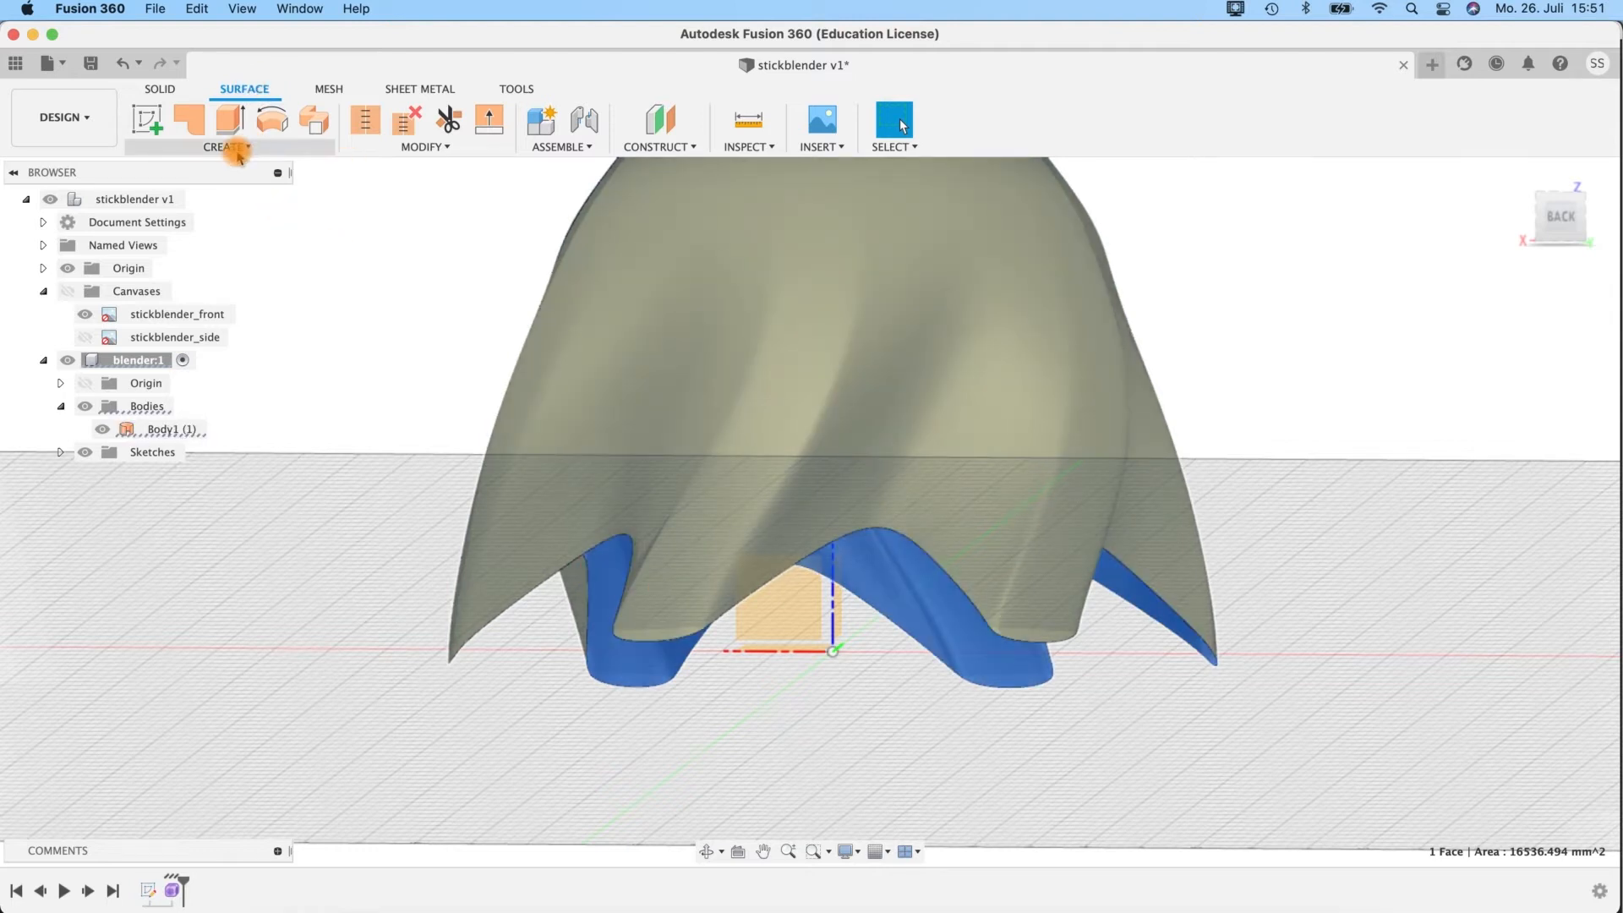
click(395, 149)
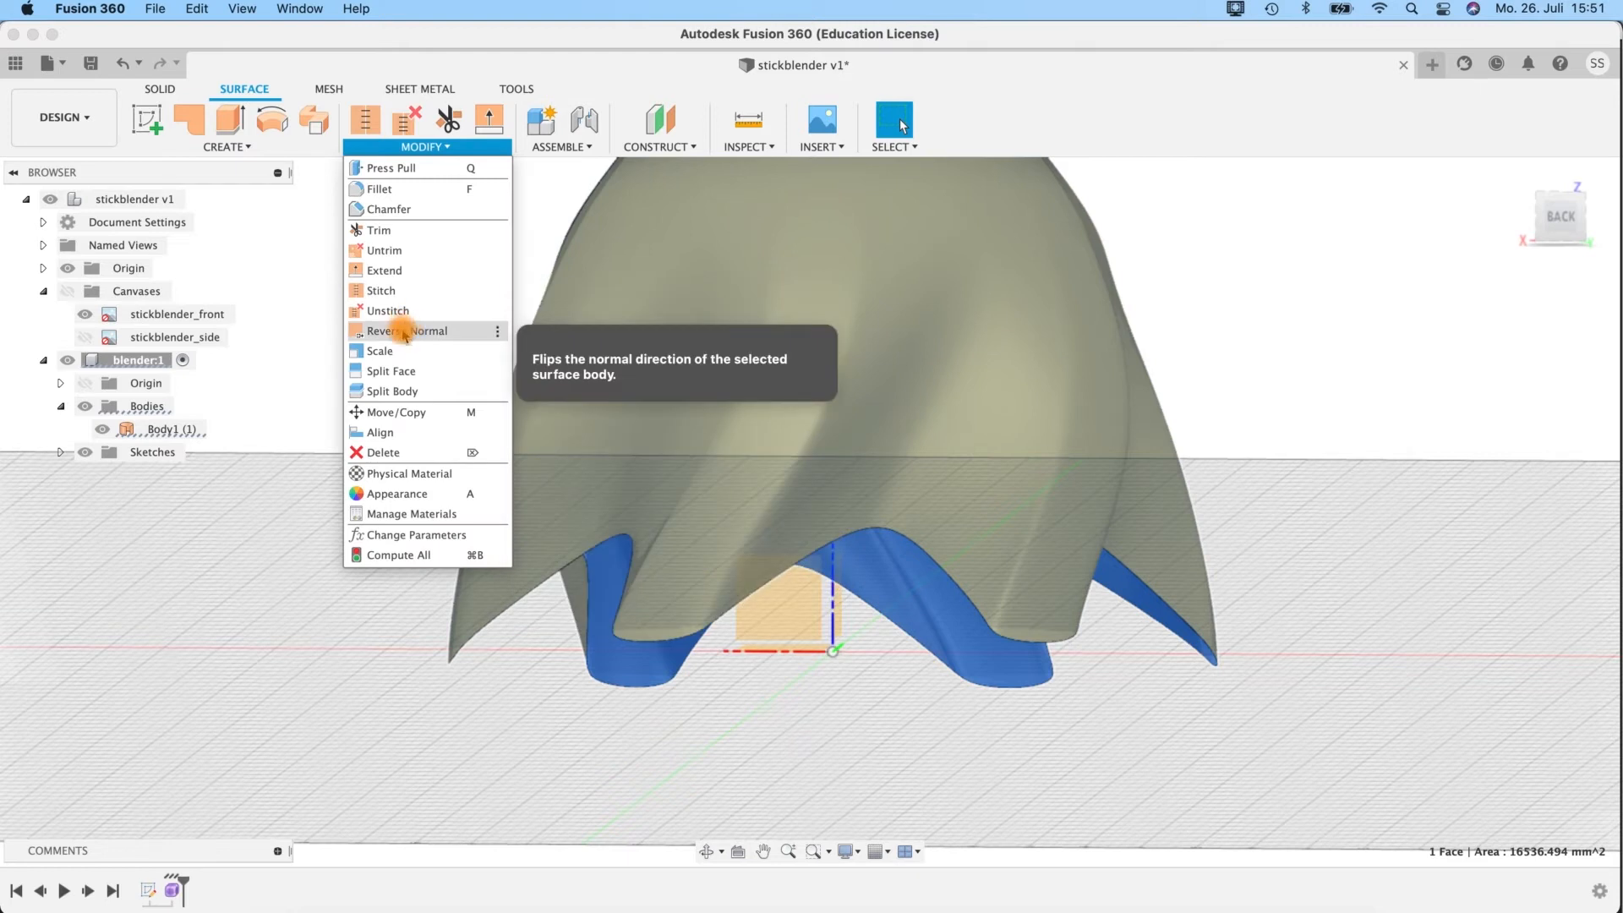
click(404, 331)
click(725, 658)
click(990, 341)
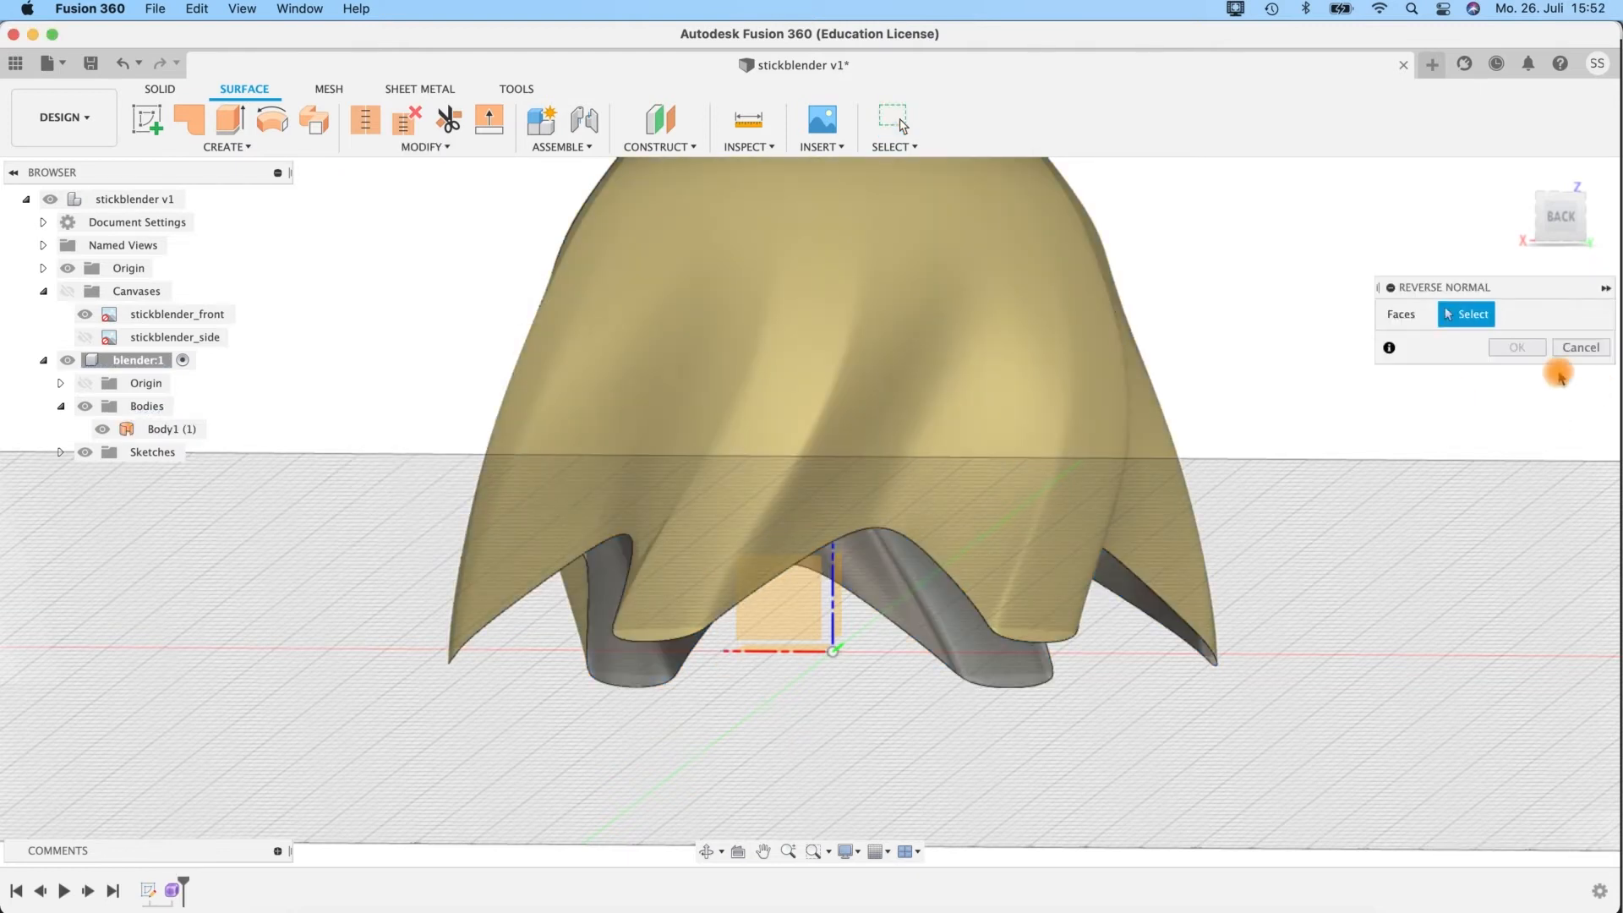
click(979, 323)
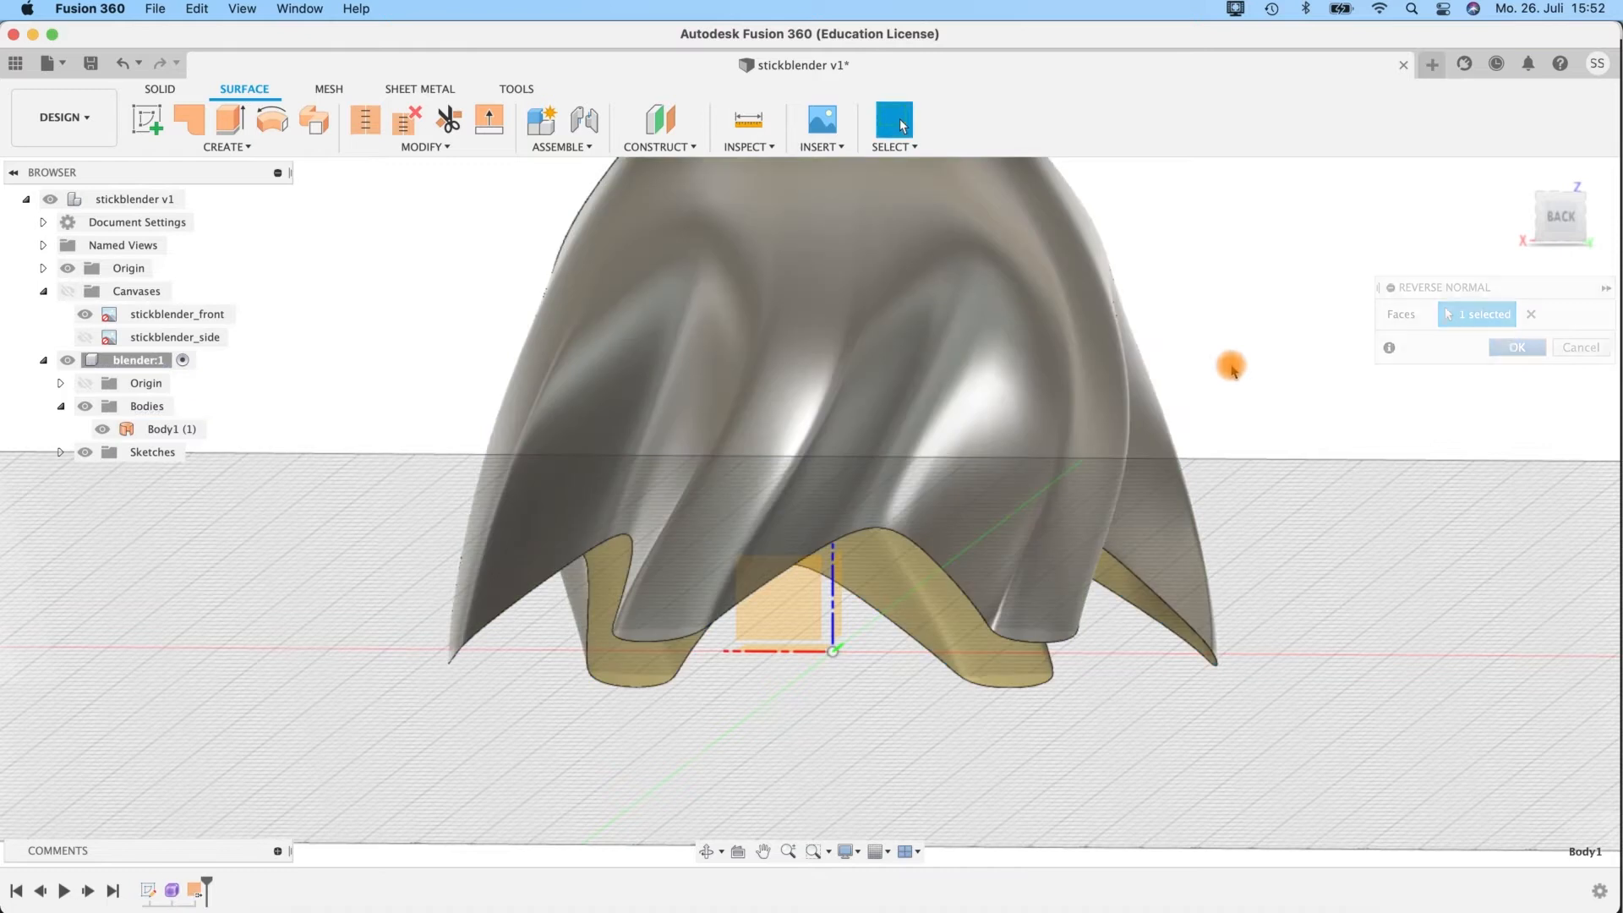
Start a surface Trim and choose the XY origin plane as the trim tool.
mouse_move(824, 673)
shift+middle_down()
mouse_move(826, 656)
mouse_move(833, 702)
mouse_move(823, 688)
shift+middle_up()
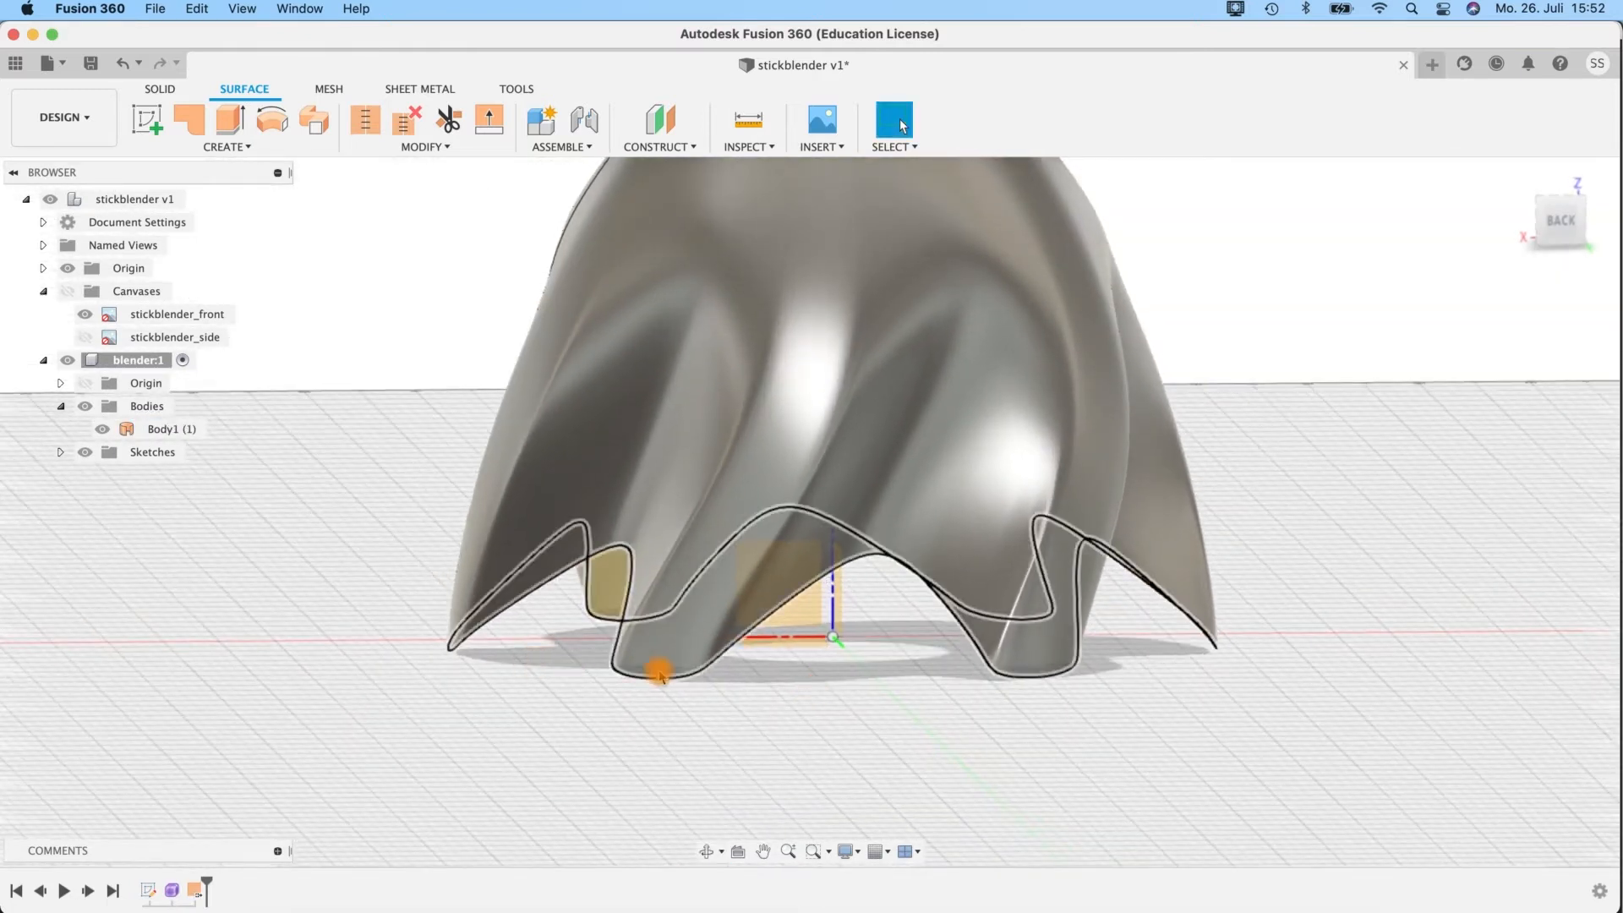
click(651, 670)
click(787, 705)
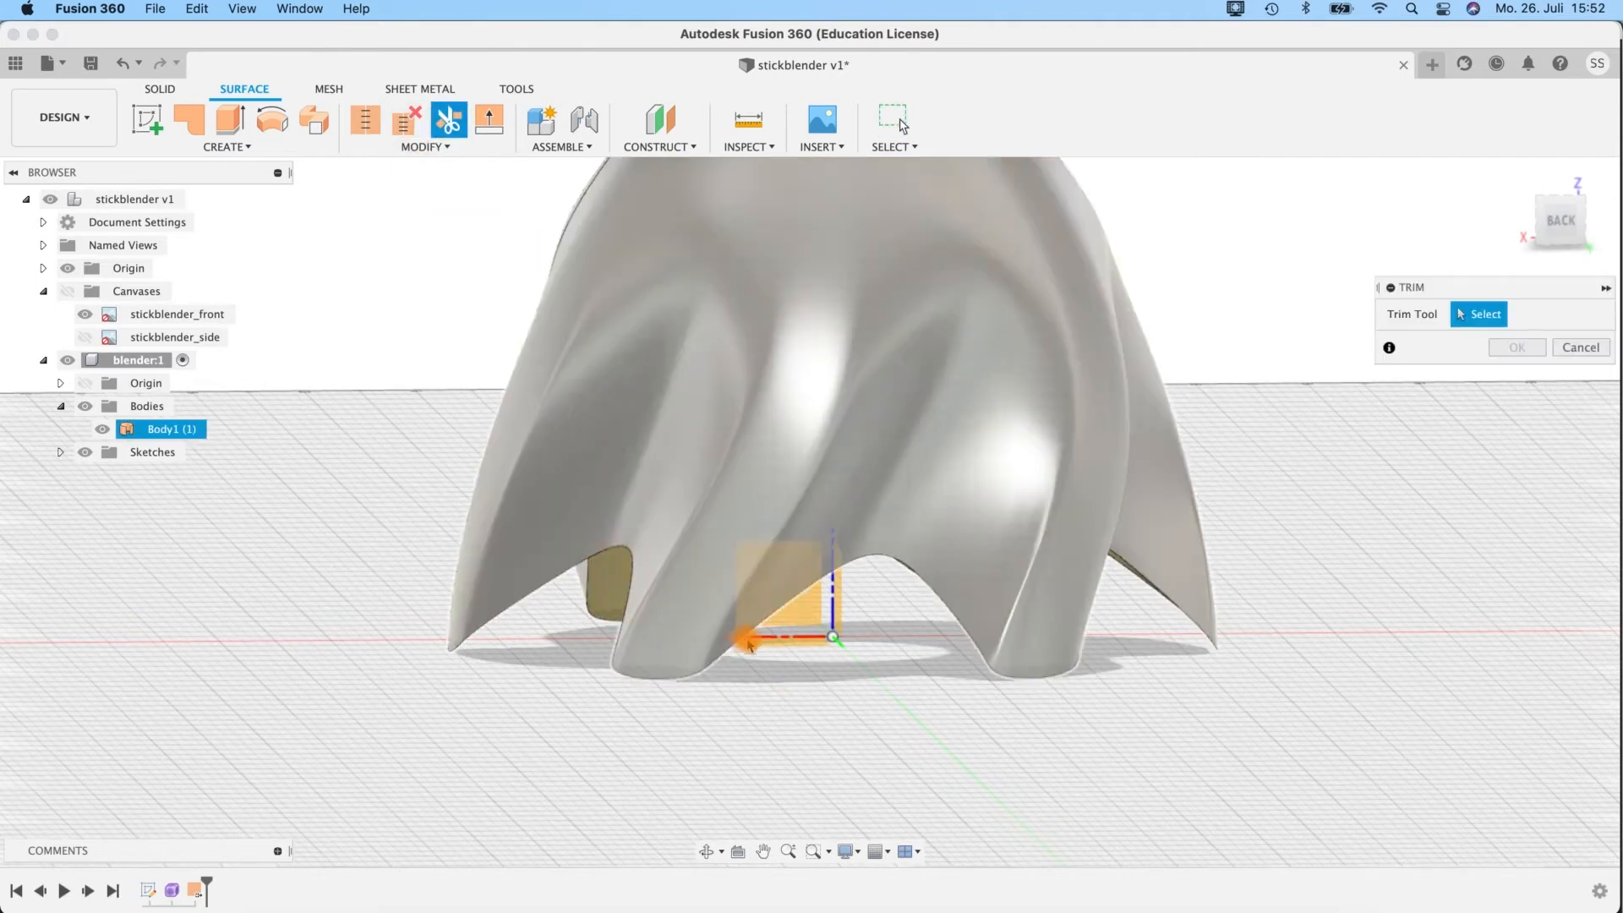
click(710, 568)
shift+middle_drag(855, 721, 798, 644)
click(802, 634)
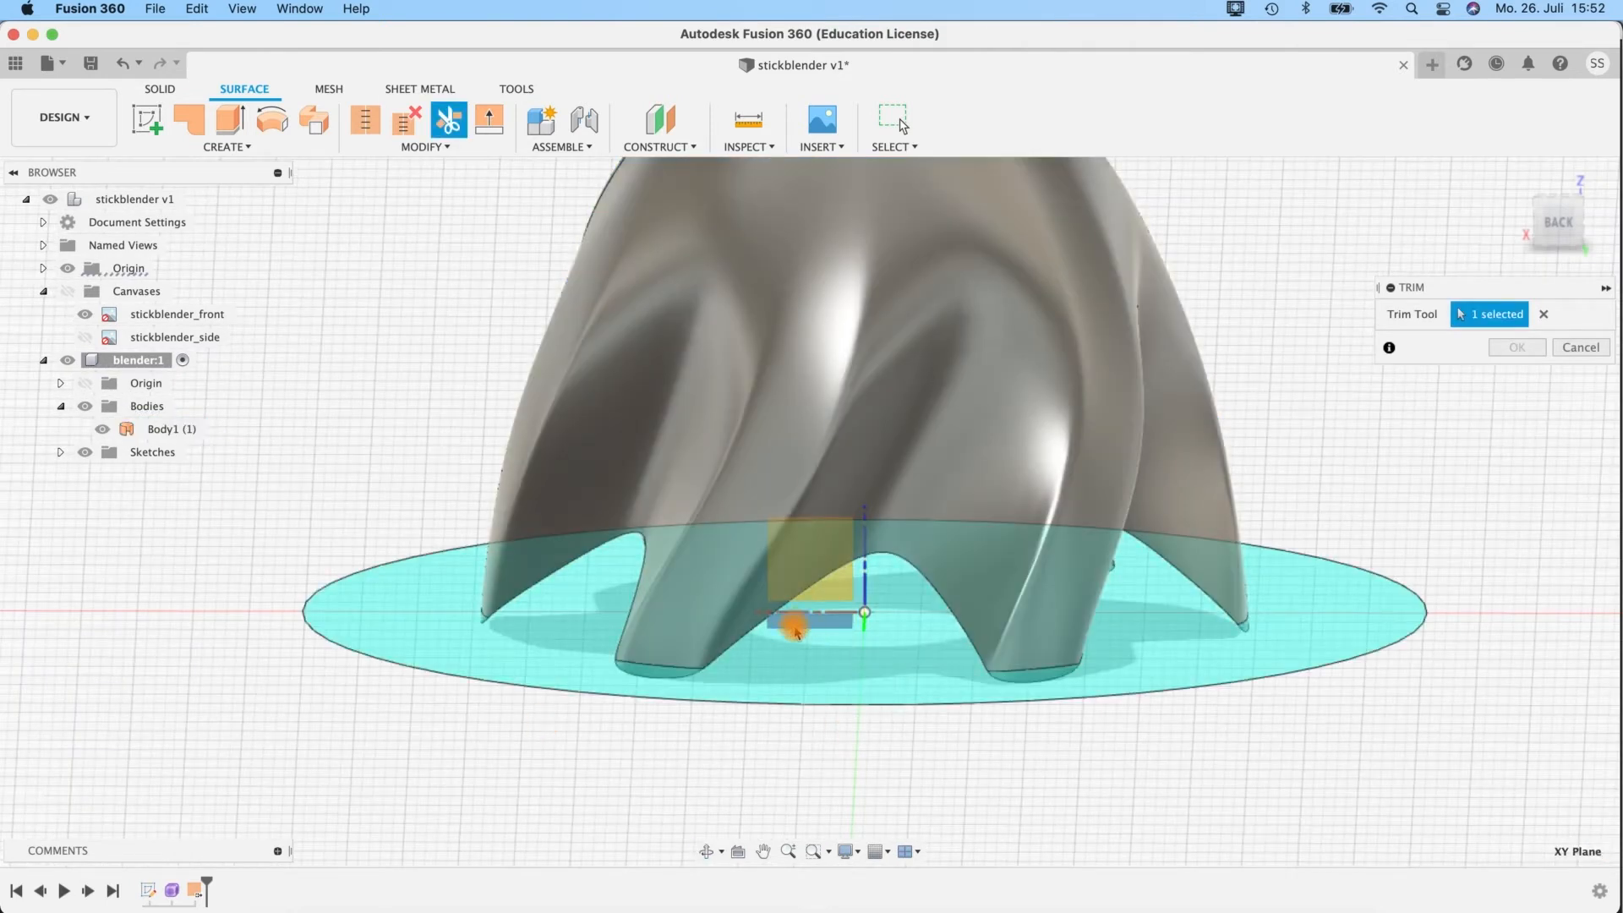
Trim away the surface regions of all the lobe tips that lie below the XY plane.
mouse_move(1166, 580)
shift+middle_down()
mouse_move(1265, 510)
mouse_move(1184, 578)
shift+middle_up()
shift+middle_drag(553, 755, 589, 724)
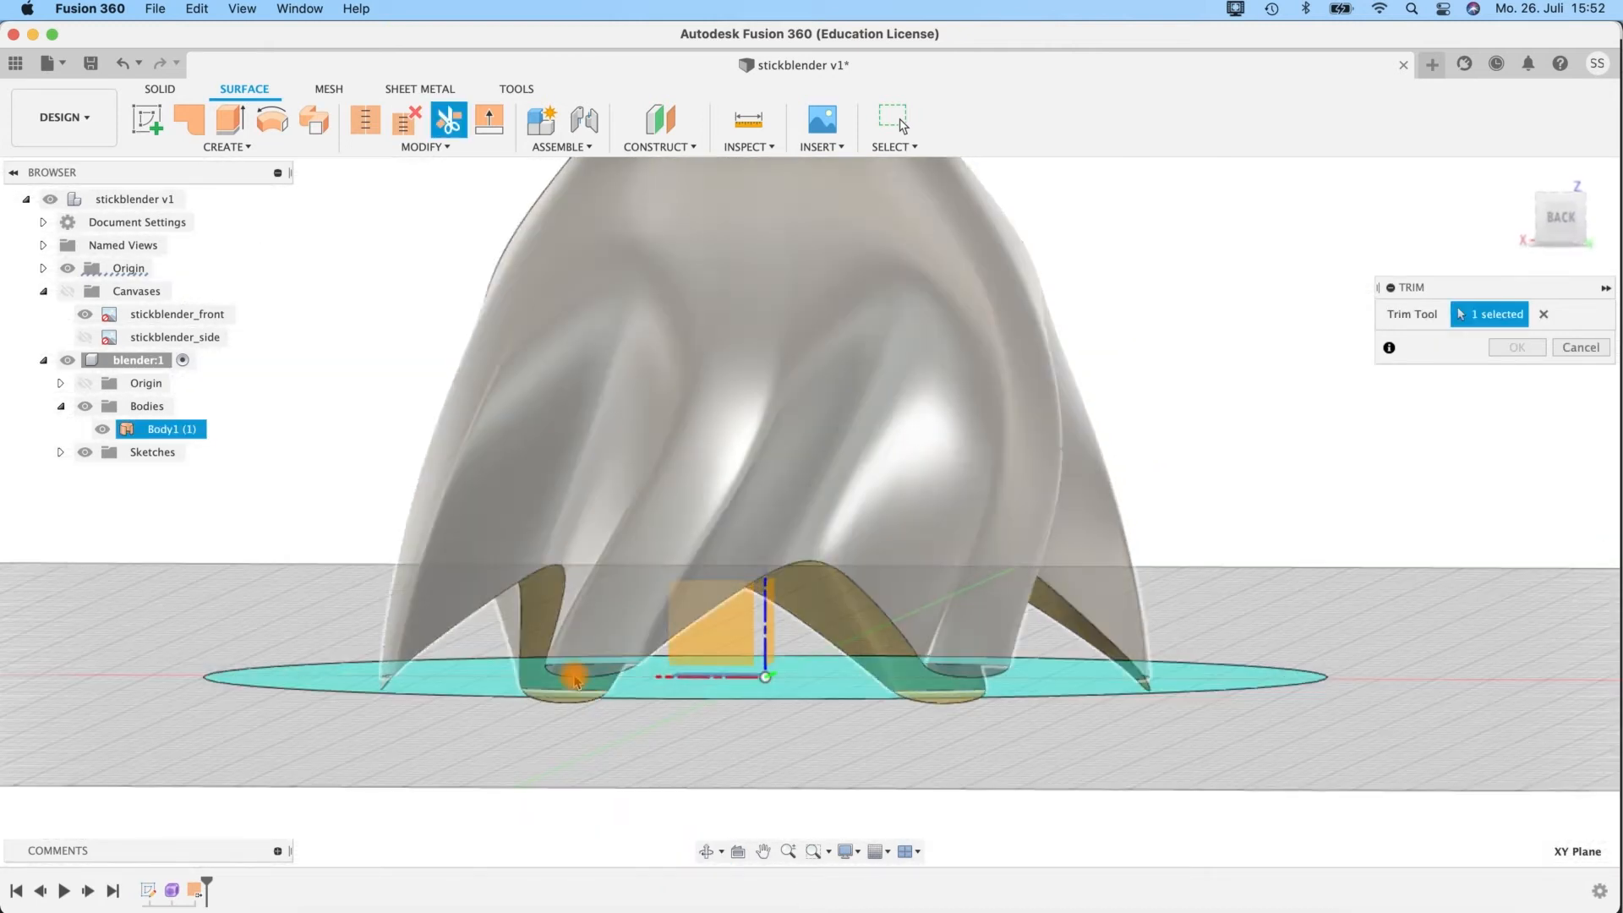
click(959, 676)
click(565, 704)
click(559, 700)
click(383, 685)
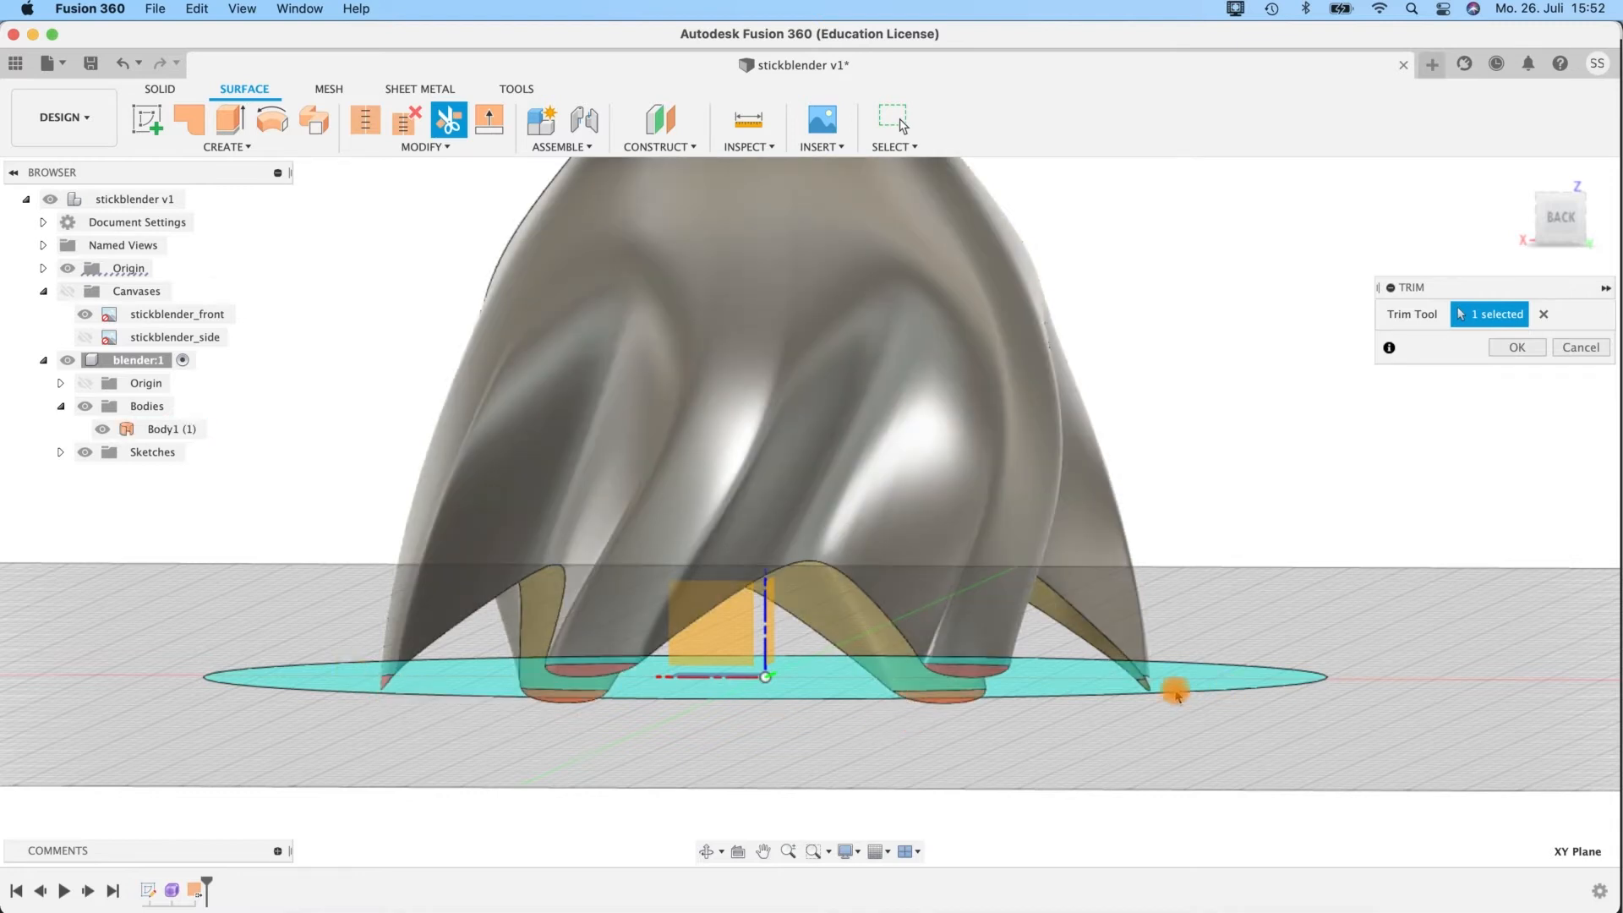
shift+middle_drag(1205, 729, 635, 734)
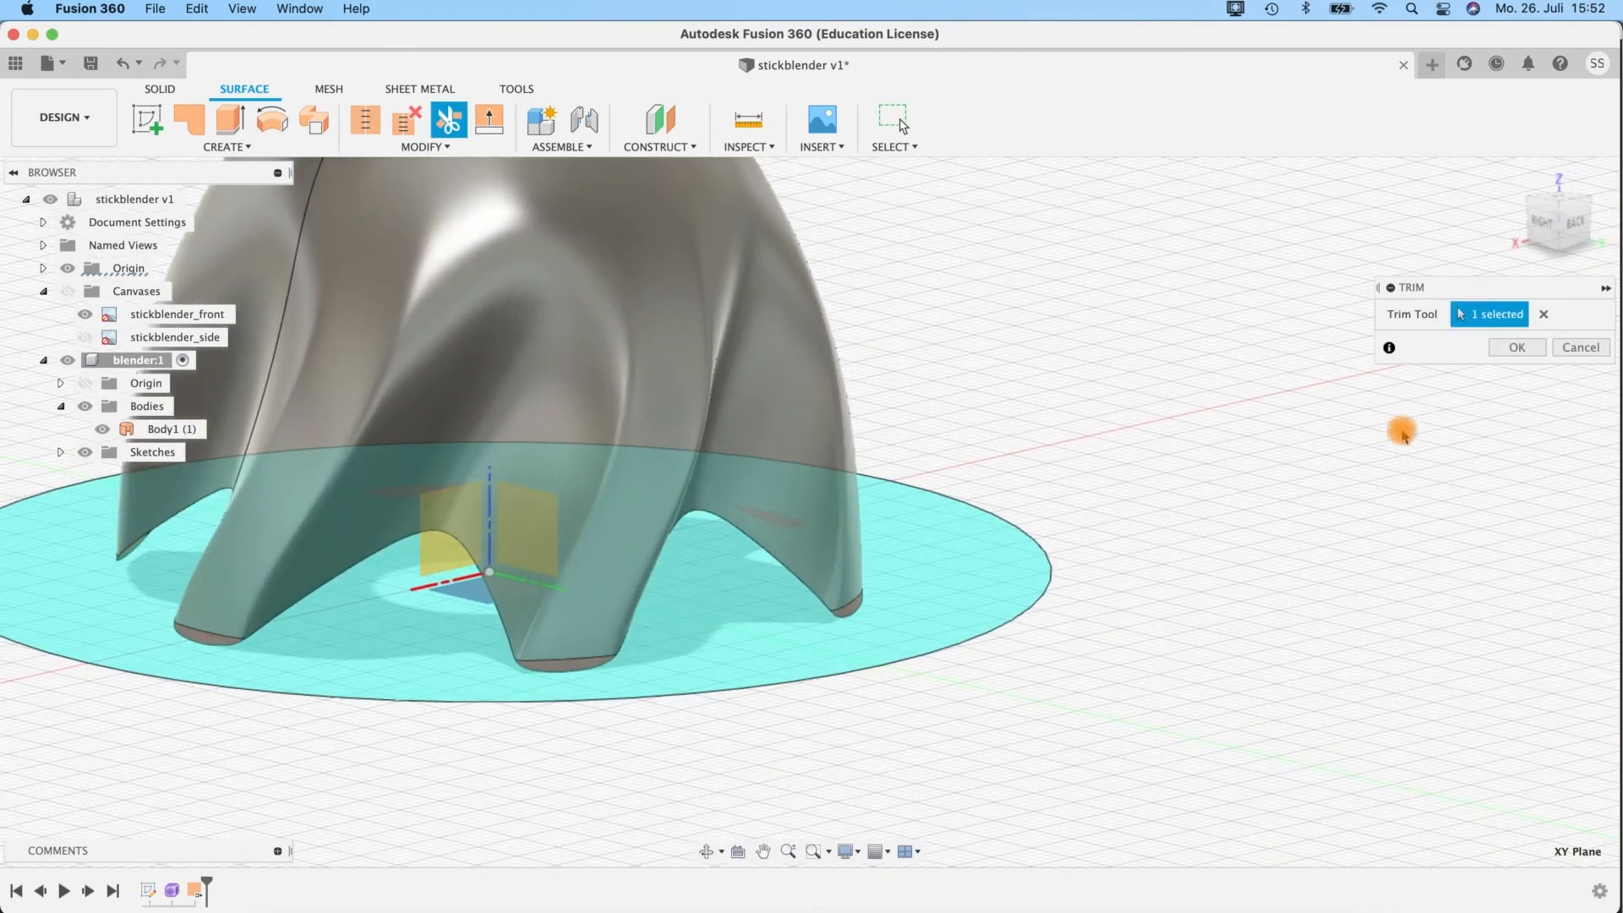
key(Return)
shift+middle_drag(716, 659, 342, 338)
middle_drag(1154, 341, 1380, 344)
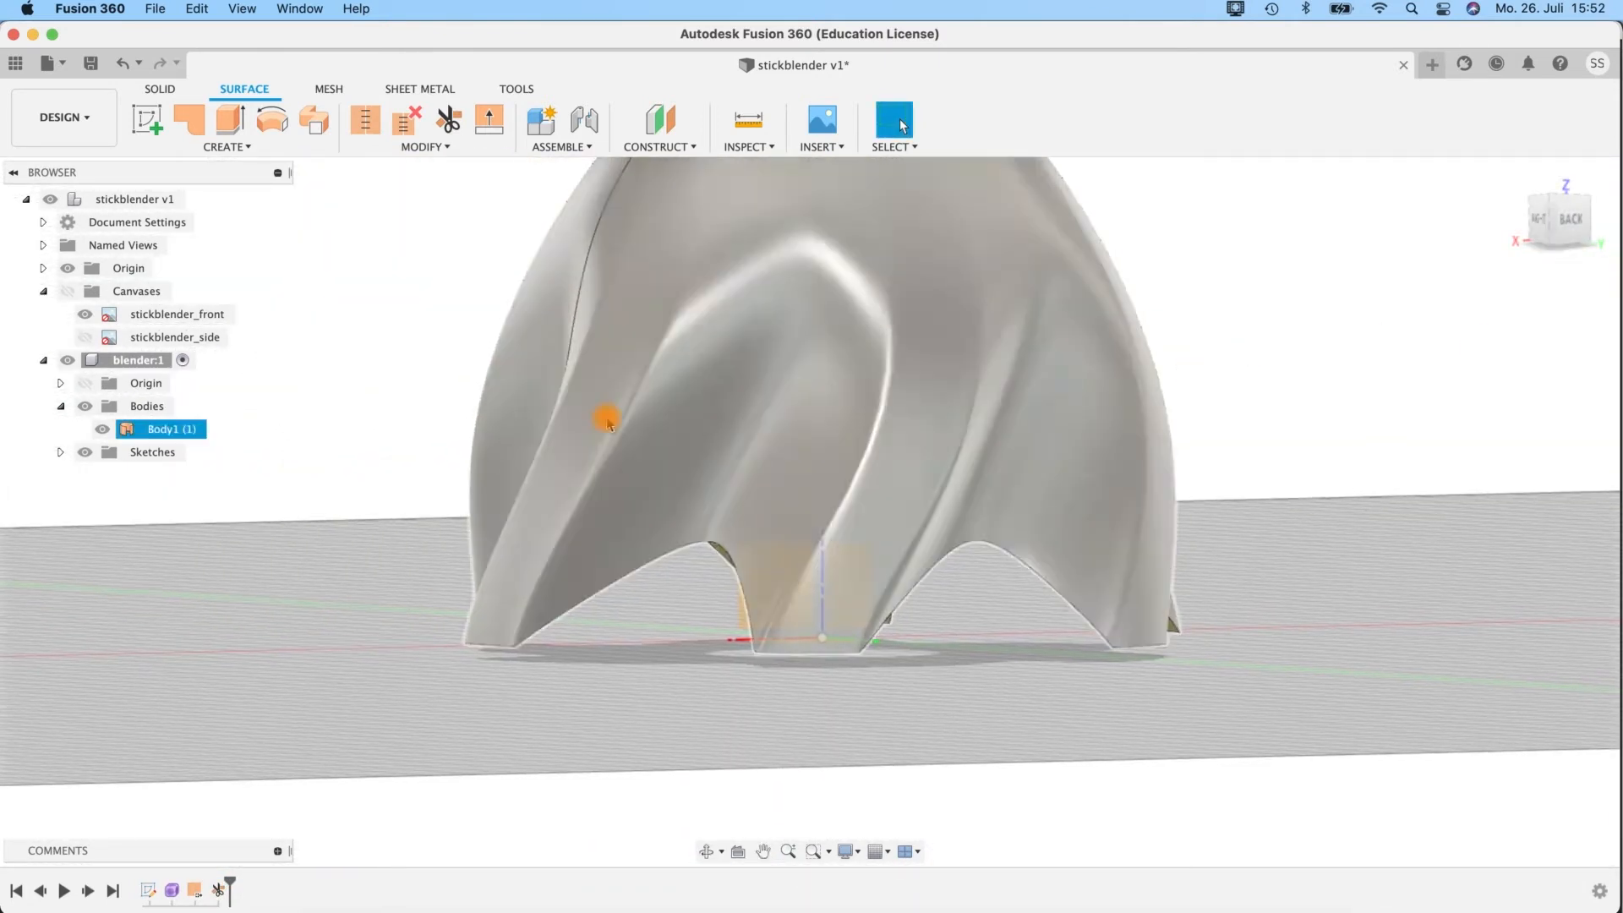
Thicken the trimmed bell surface by 1 mm on one side as a new body.
click(214, 147)
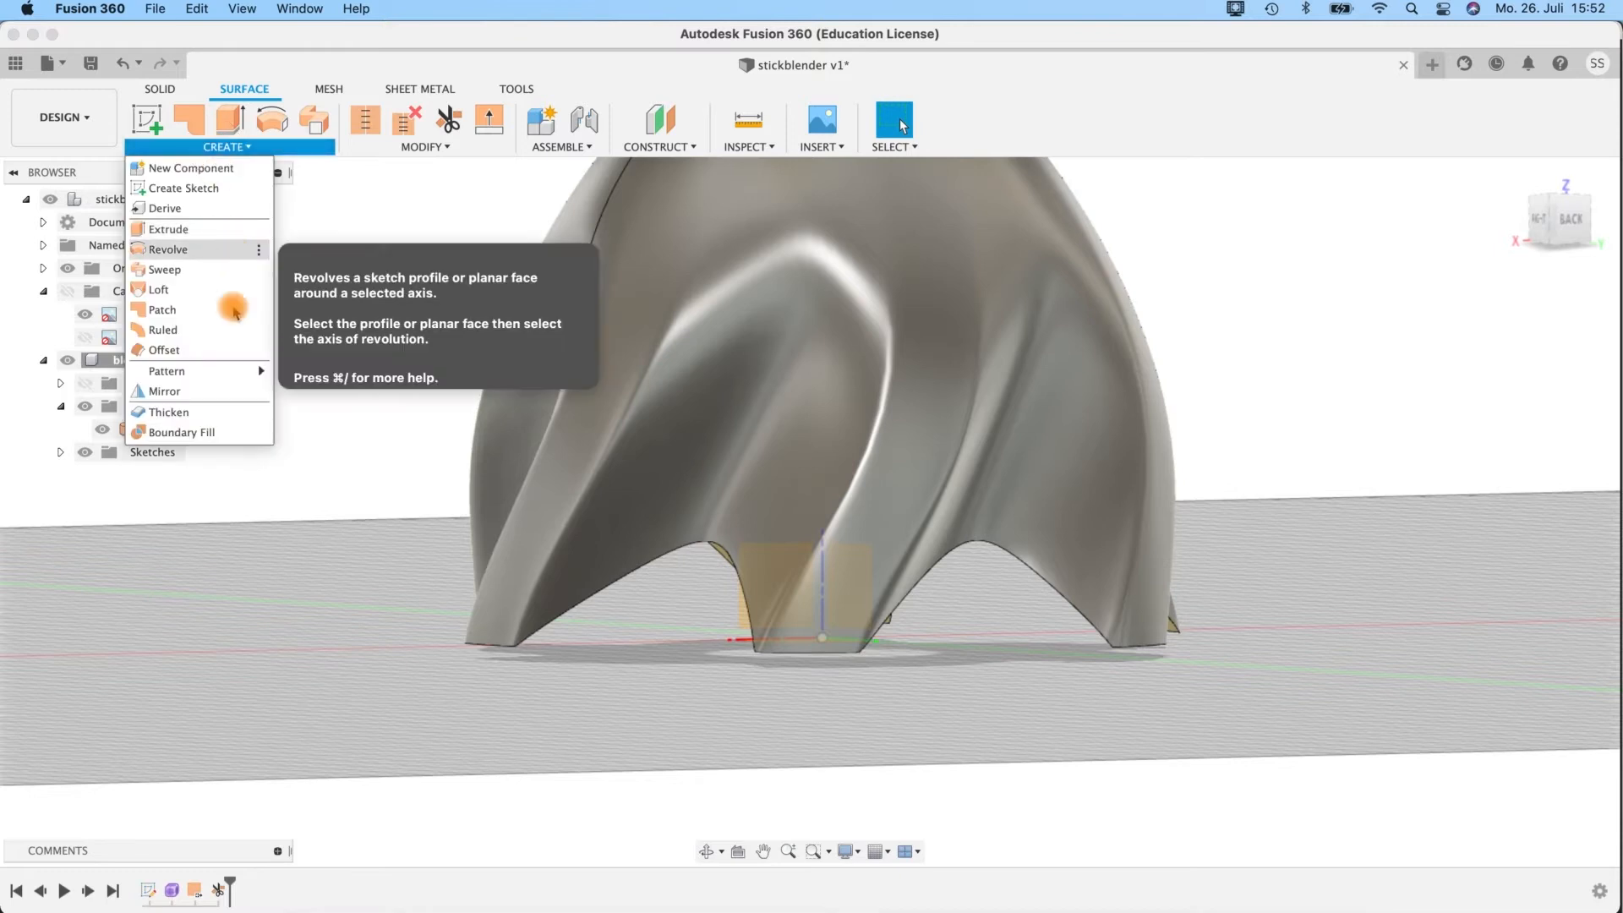
click(170, 412)
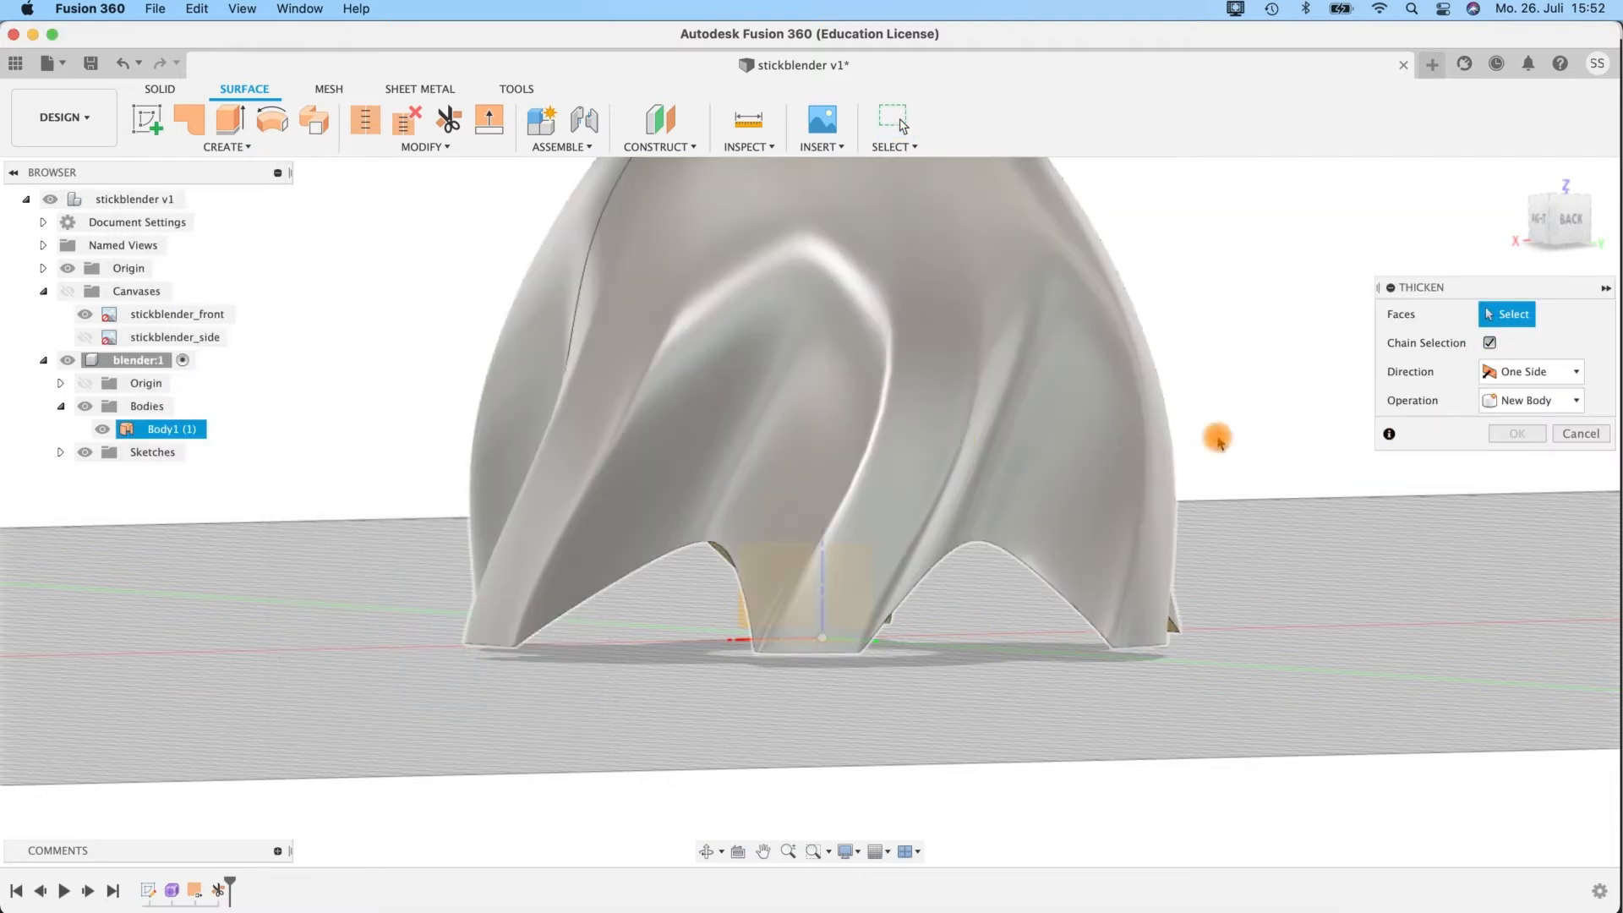
click(927, 389)
click(1020, 416)
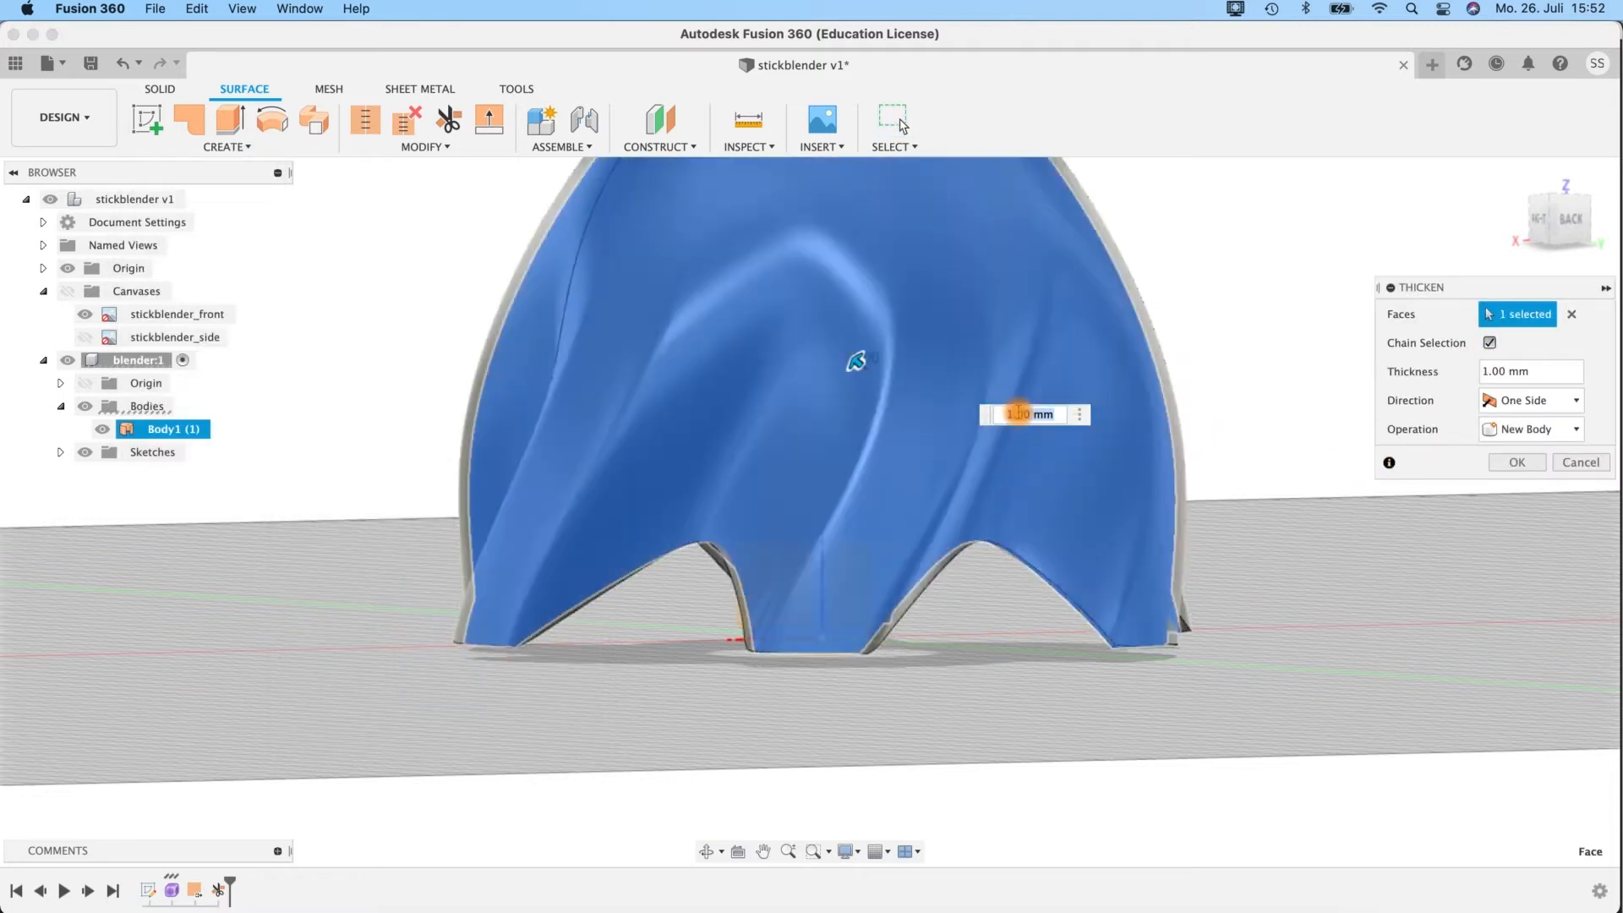
mouse_move(856, 362)
shift+middle_down()
mouse_move(812, 294)
mouse_move(862, 351)
mouse_move(845, 334)
shift+middle_up()
shift+middle_drag(673, 691, 636, 653)
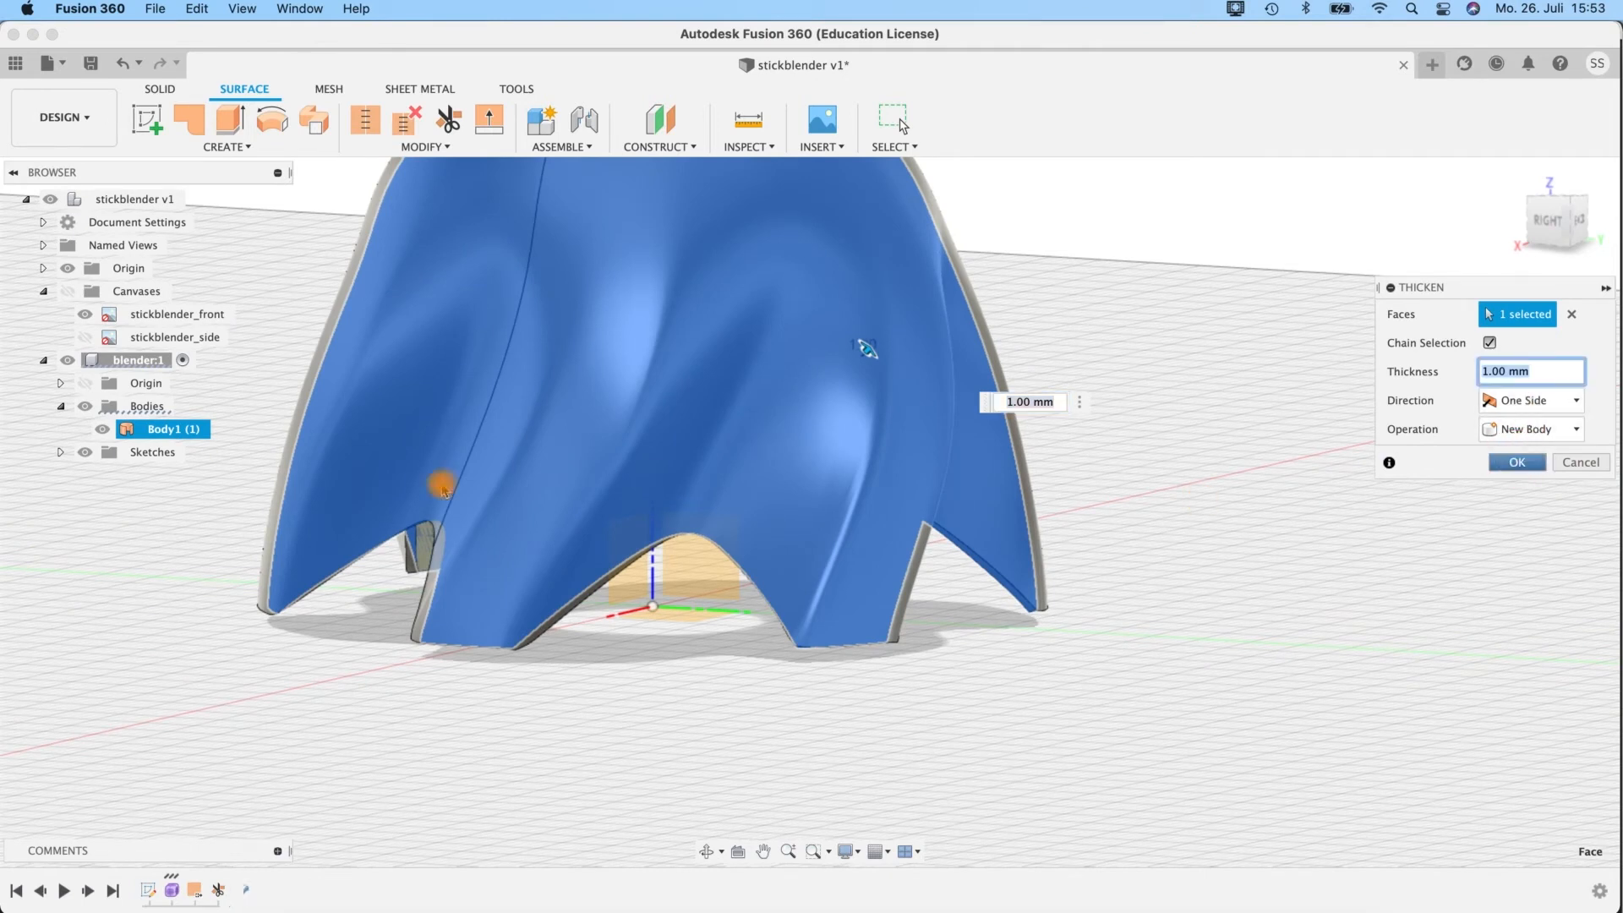
key(Return)
Hide the surface body Body1 and view the thickened solid on its own.
click(102, 431)
click(128, 452)
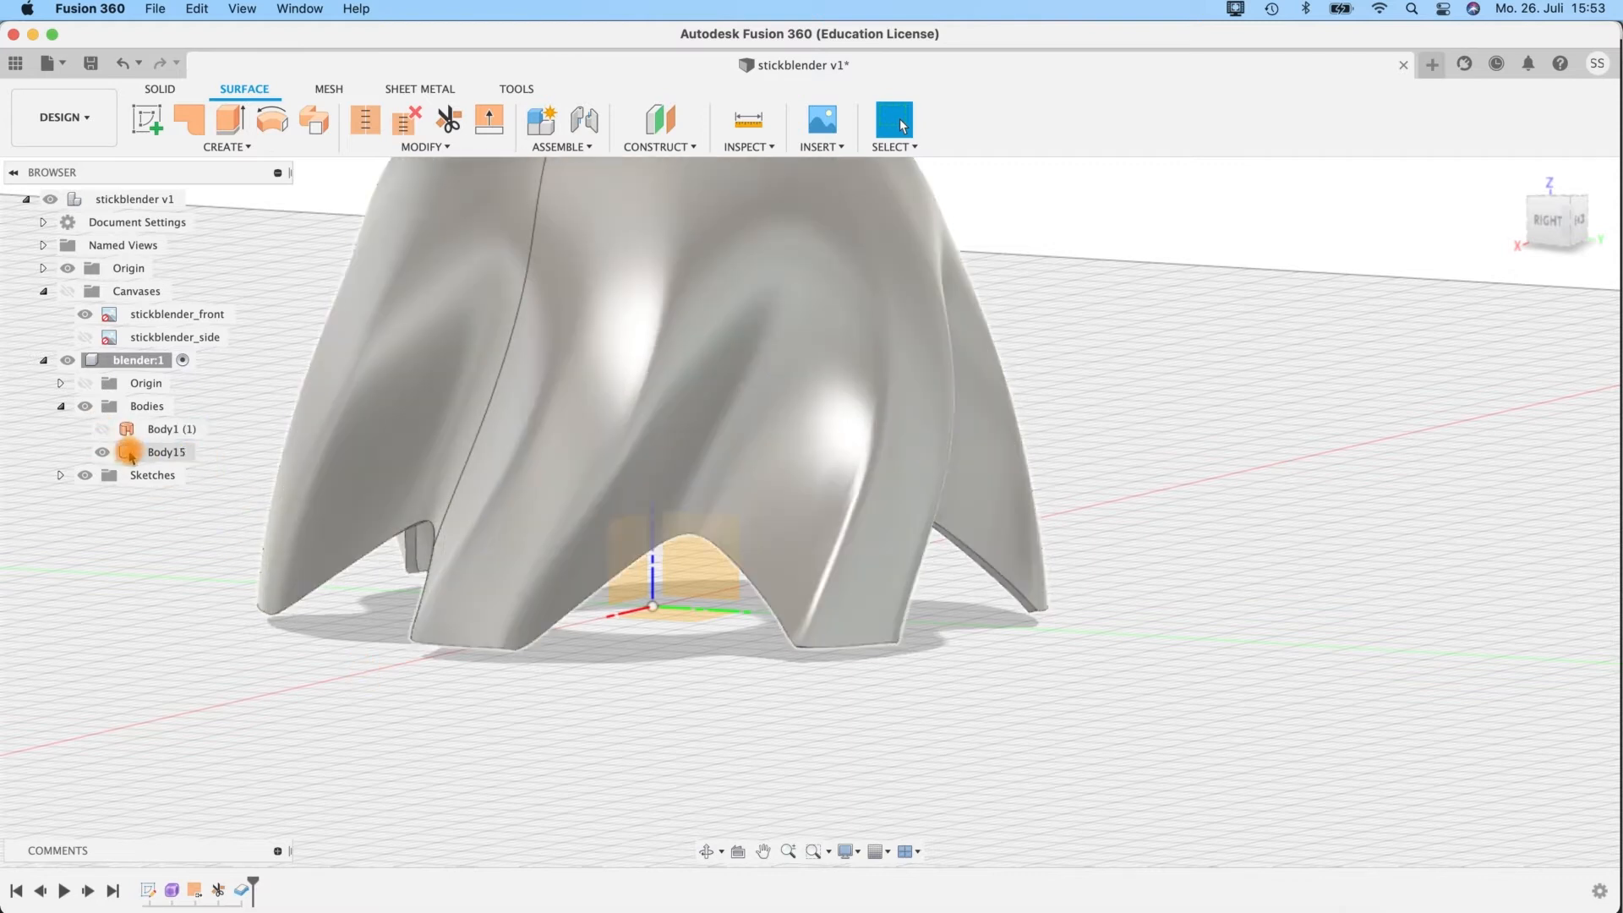
click(126, 454)
click(634, 662)
shift+middle_drag(602, 695, 637, 723)
shift+middle_drag(695, 499, 848, 518)
Make the side canvas and the whole Canvases folder visible again.
click(85, 336)
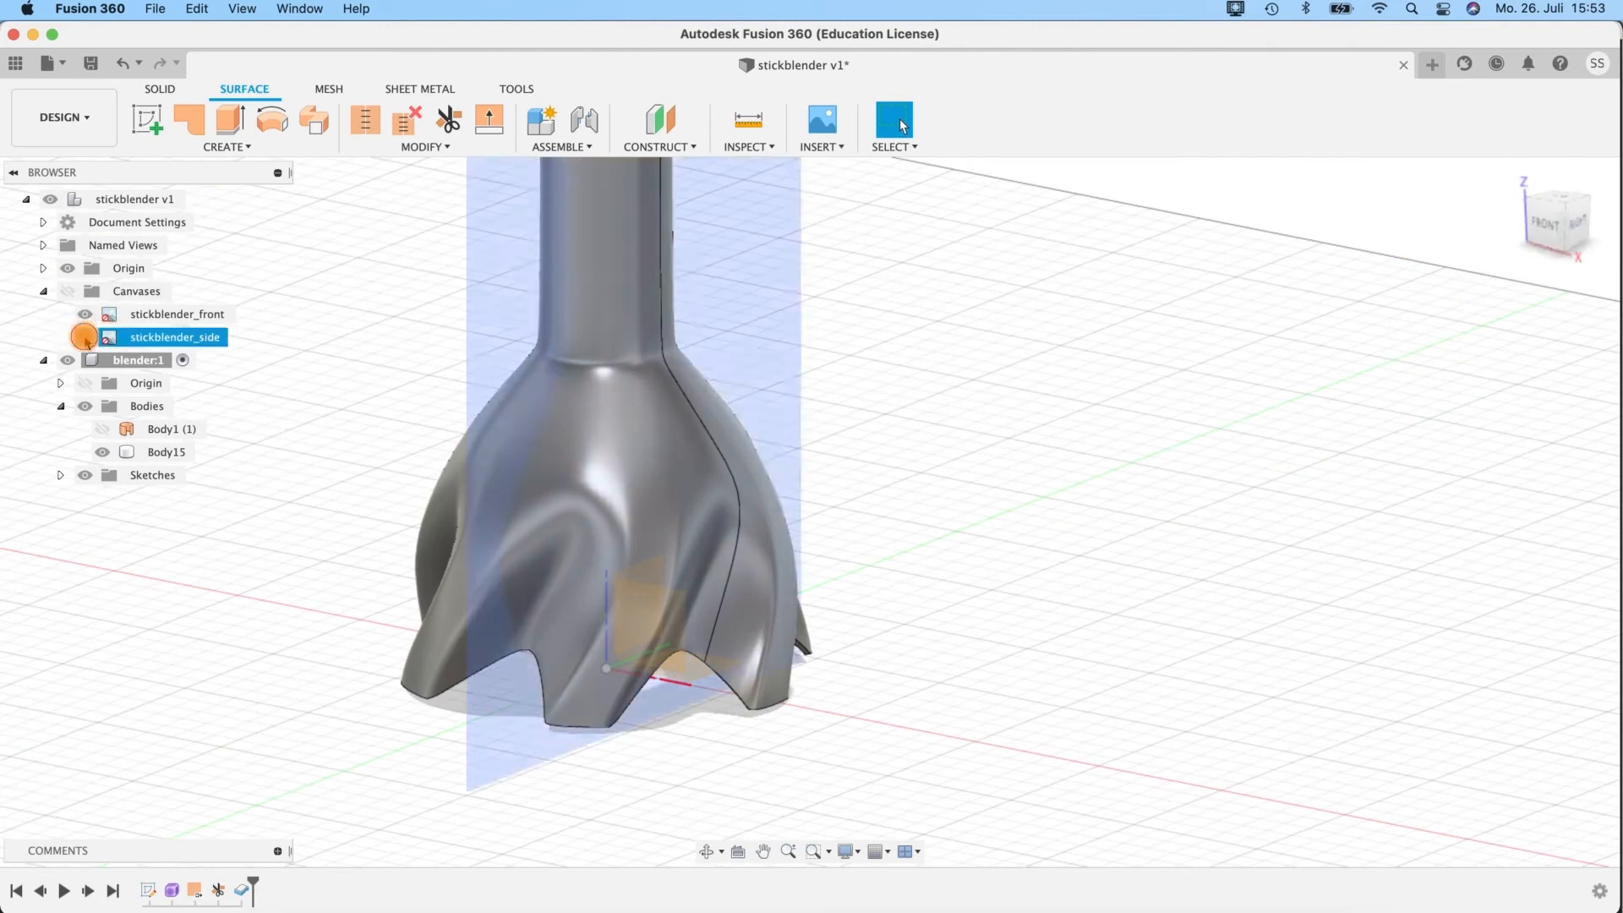
click(68, 291)
shift+middle_drag(862, 485, 975, 481)
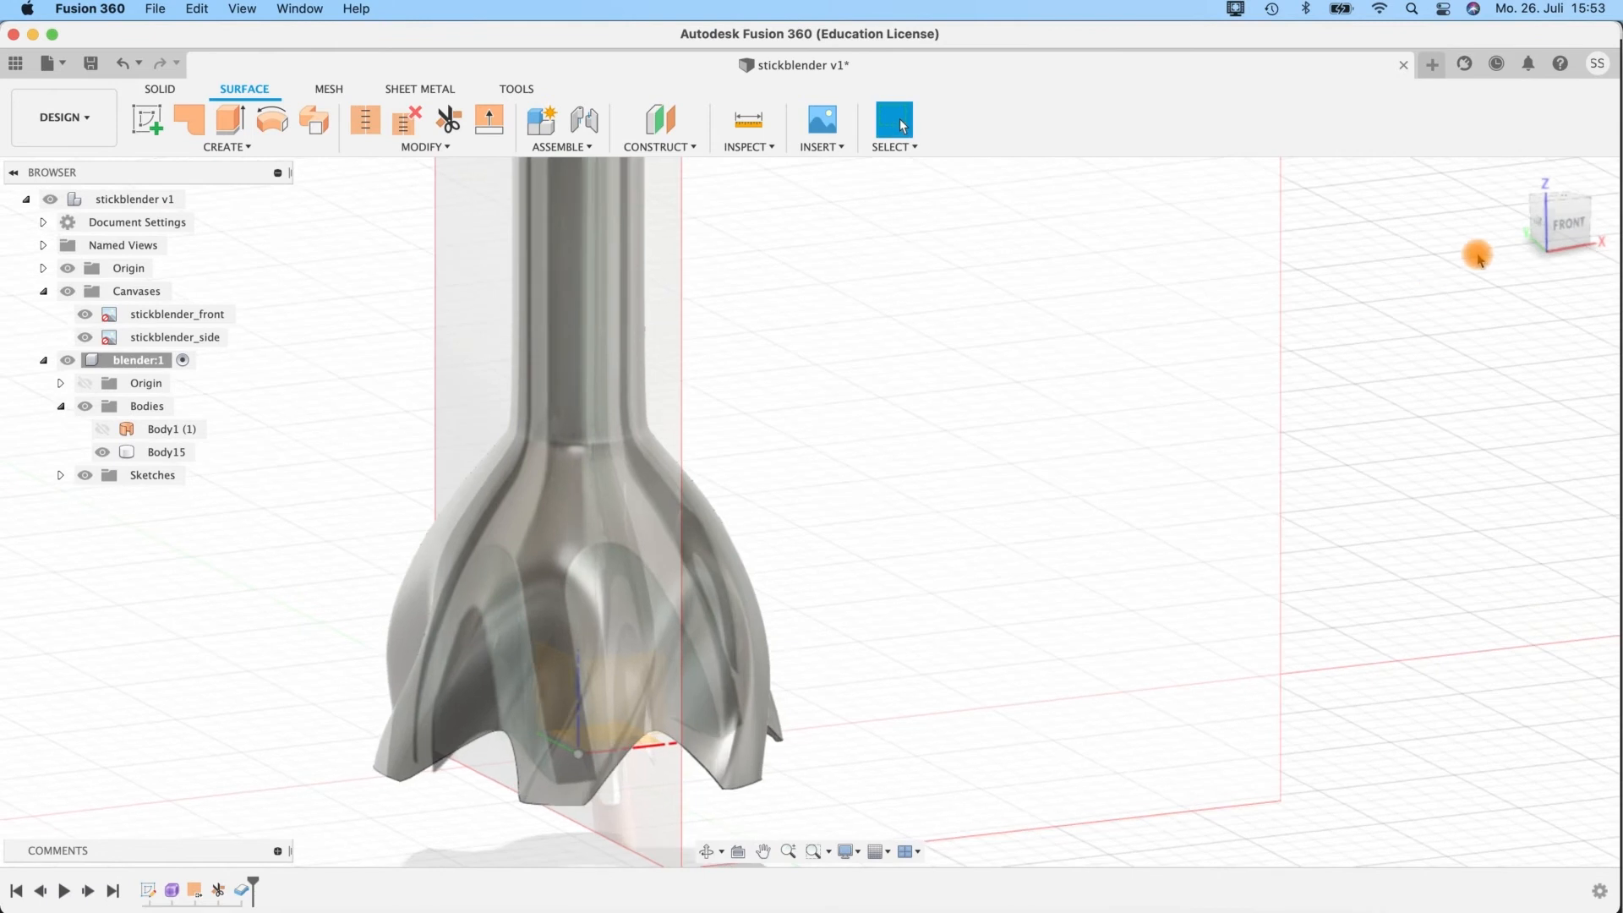
Compare the thickened body with the reference canvases from the front and the back.
click(1564, 218)
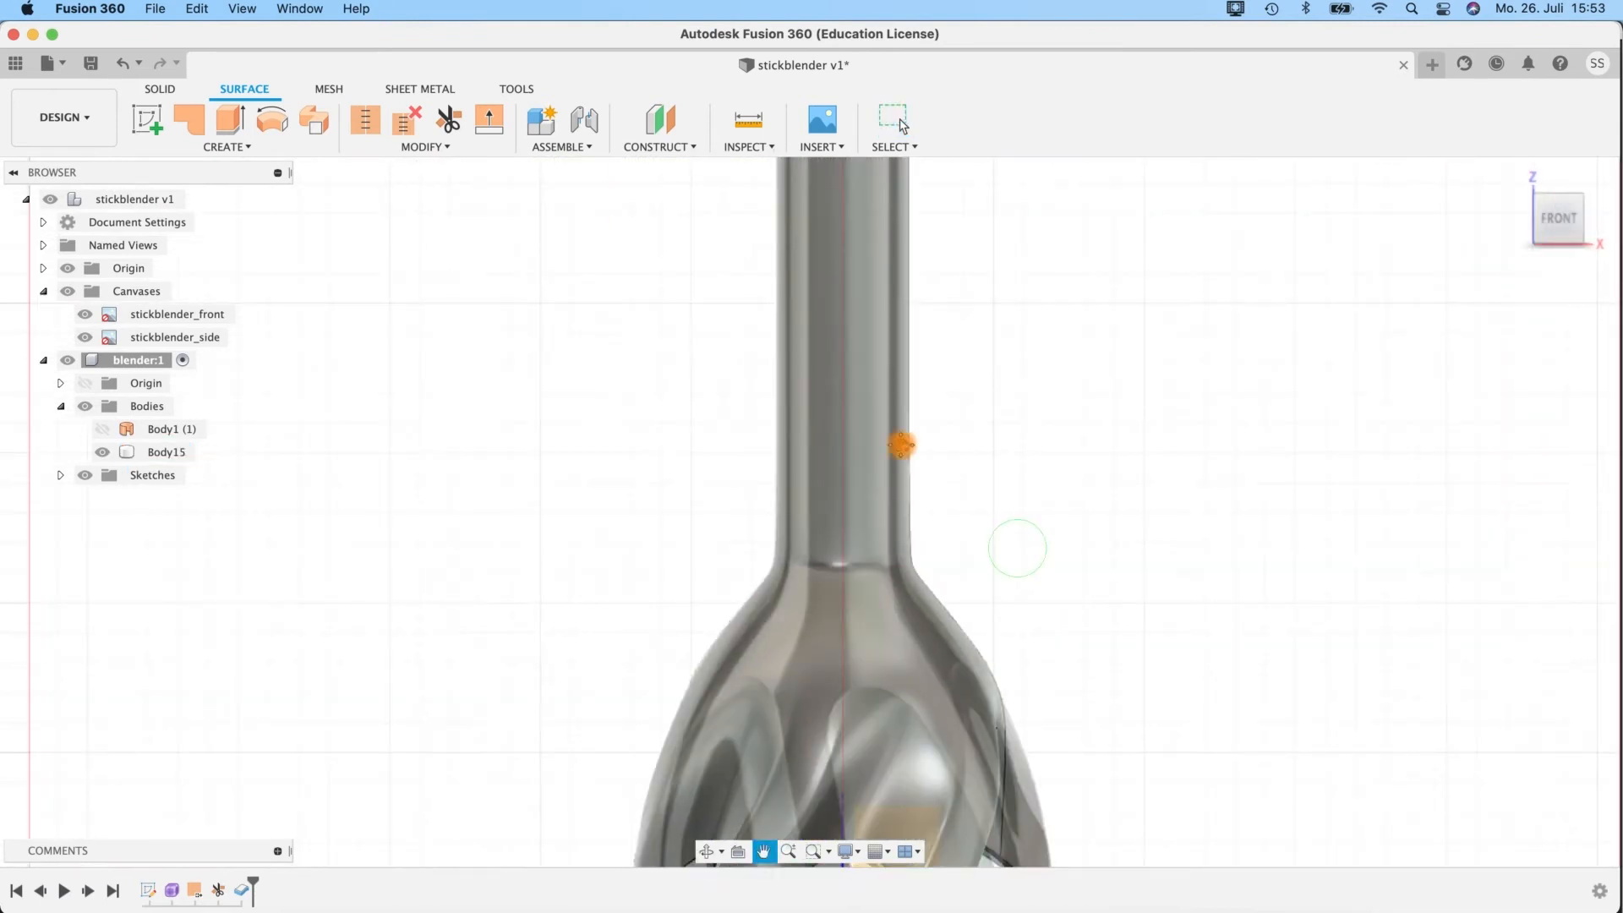
middle_drag(906, 442, 715, 318)
shift+middle_drag(587, 473, 1188, 569)
middle_drag(1133, 369, 650, 408)
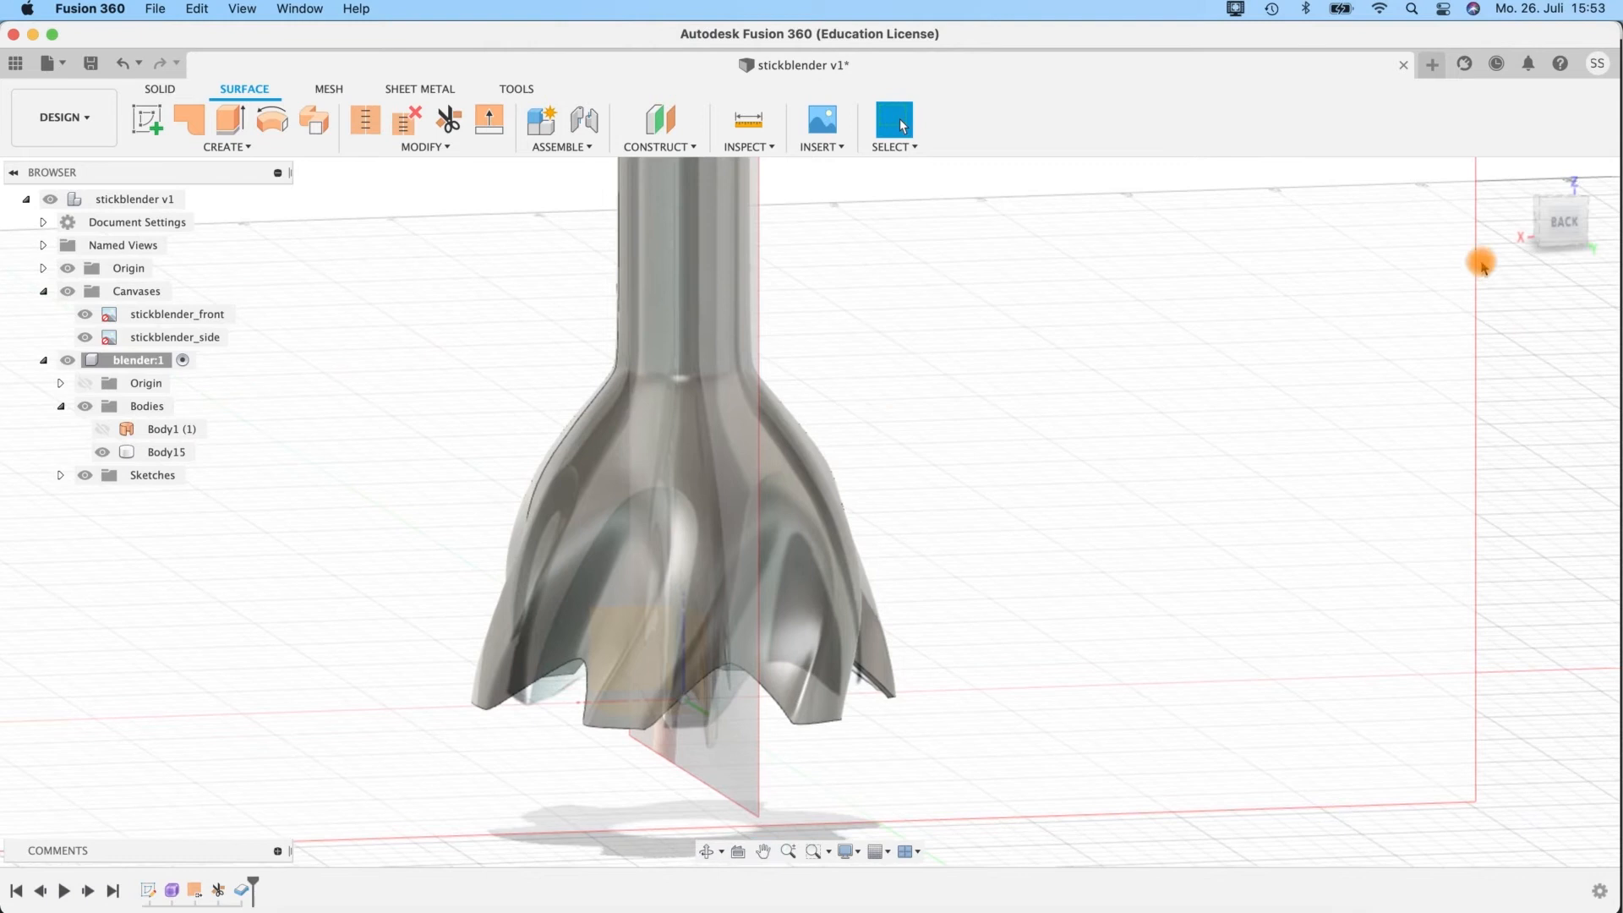
shift+middle_drag(1160, 518, 1101, 561)
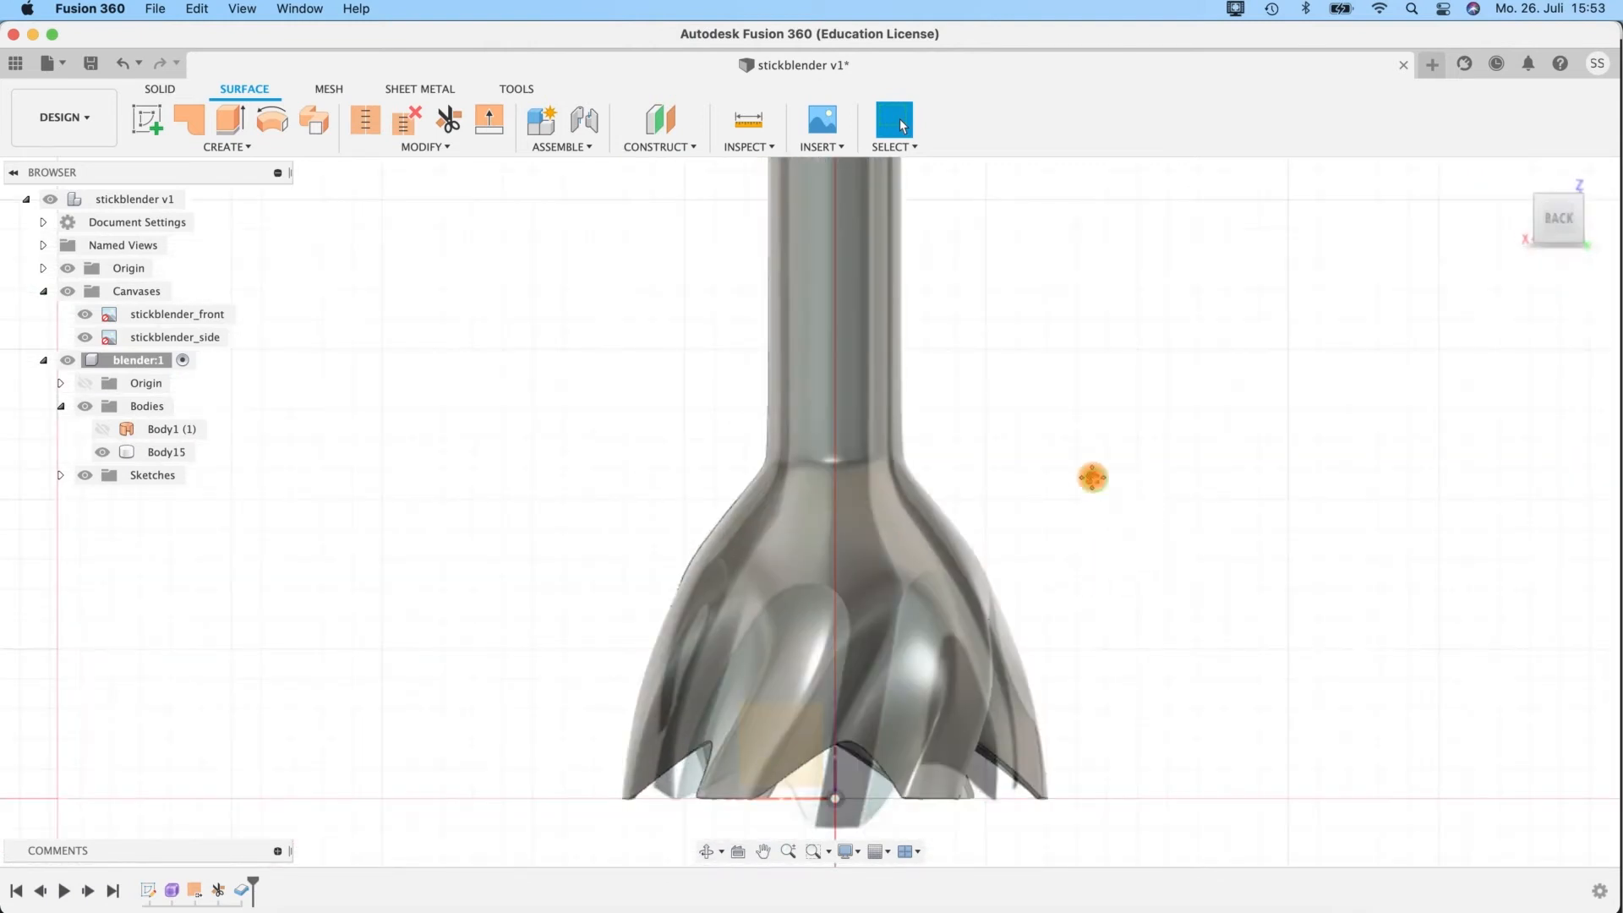
middle_drag(1092, 478, 876, 380)
click(500, 676)
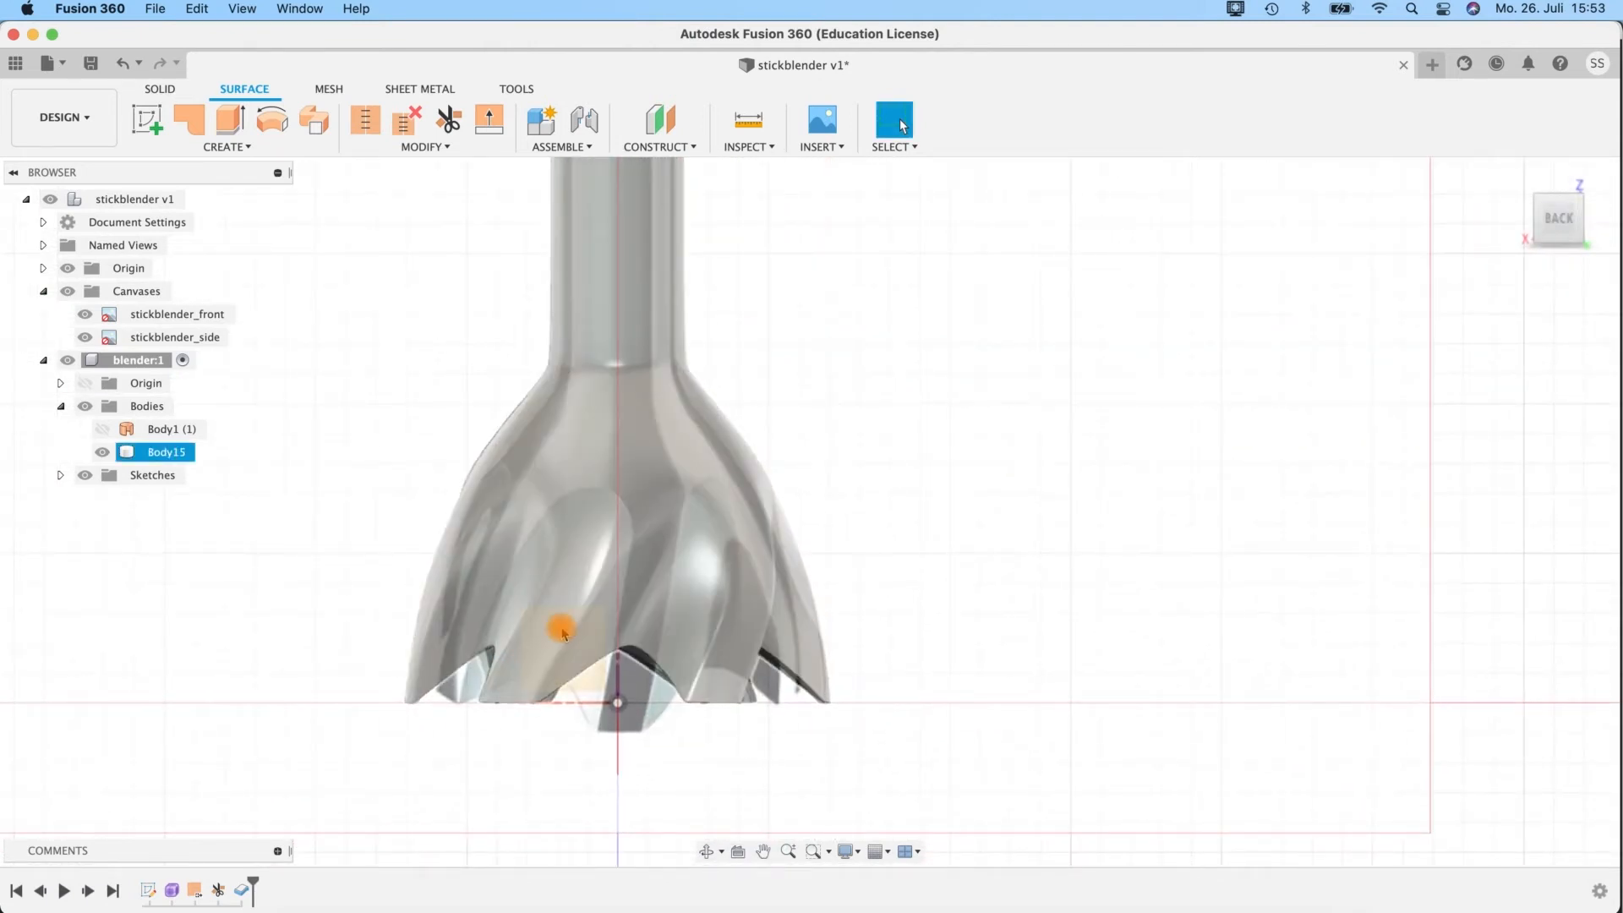
Inspect the thickened body against the reference canvases from the back and from below.
click(1184, 456)
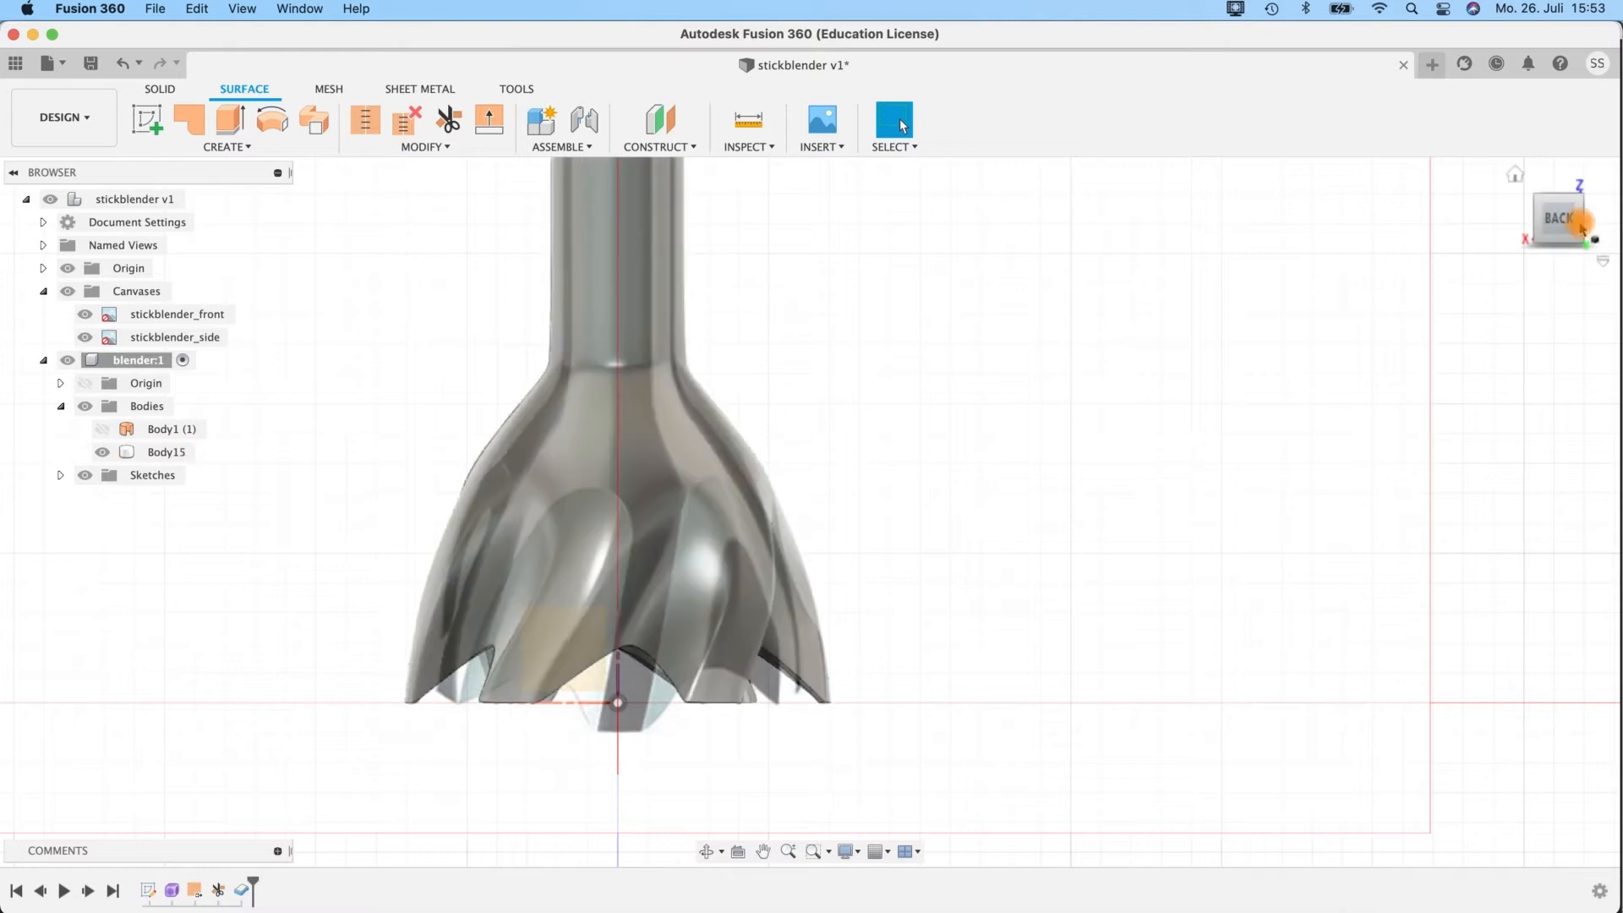
click(587, 549)
click(1271, 356)
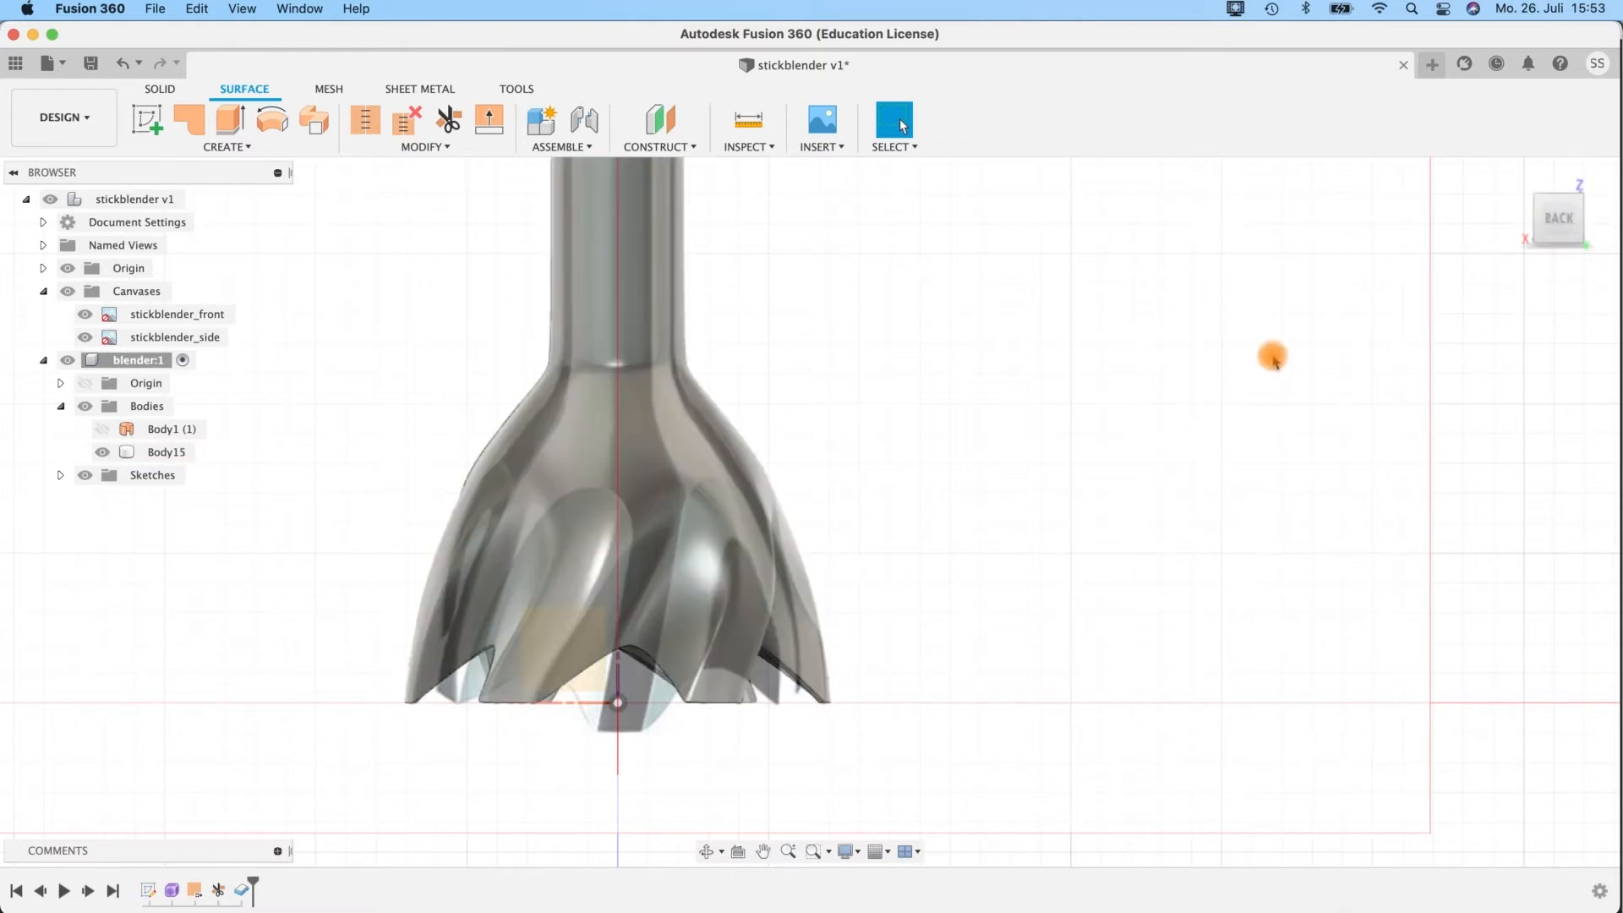
click(1511, 179)
shift+middle_drag(710, 669, 928, 660)
scroll(928, 660, up, 5)
middle_drag(888, 598, 923, 338)
mouse_move(938, 533)
shift+middle_down()
mouse_move(916, 449)
mouse_move(925, 515)
shift+middle_up()
scroll(927, 517, up, 5)
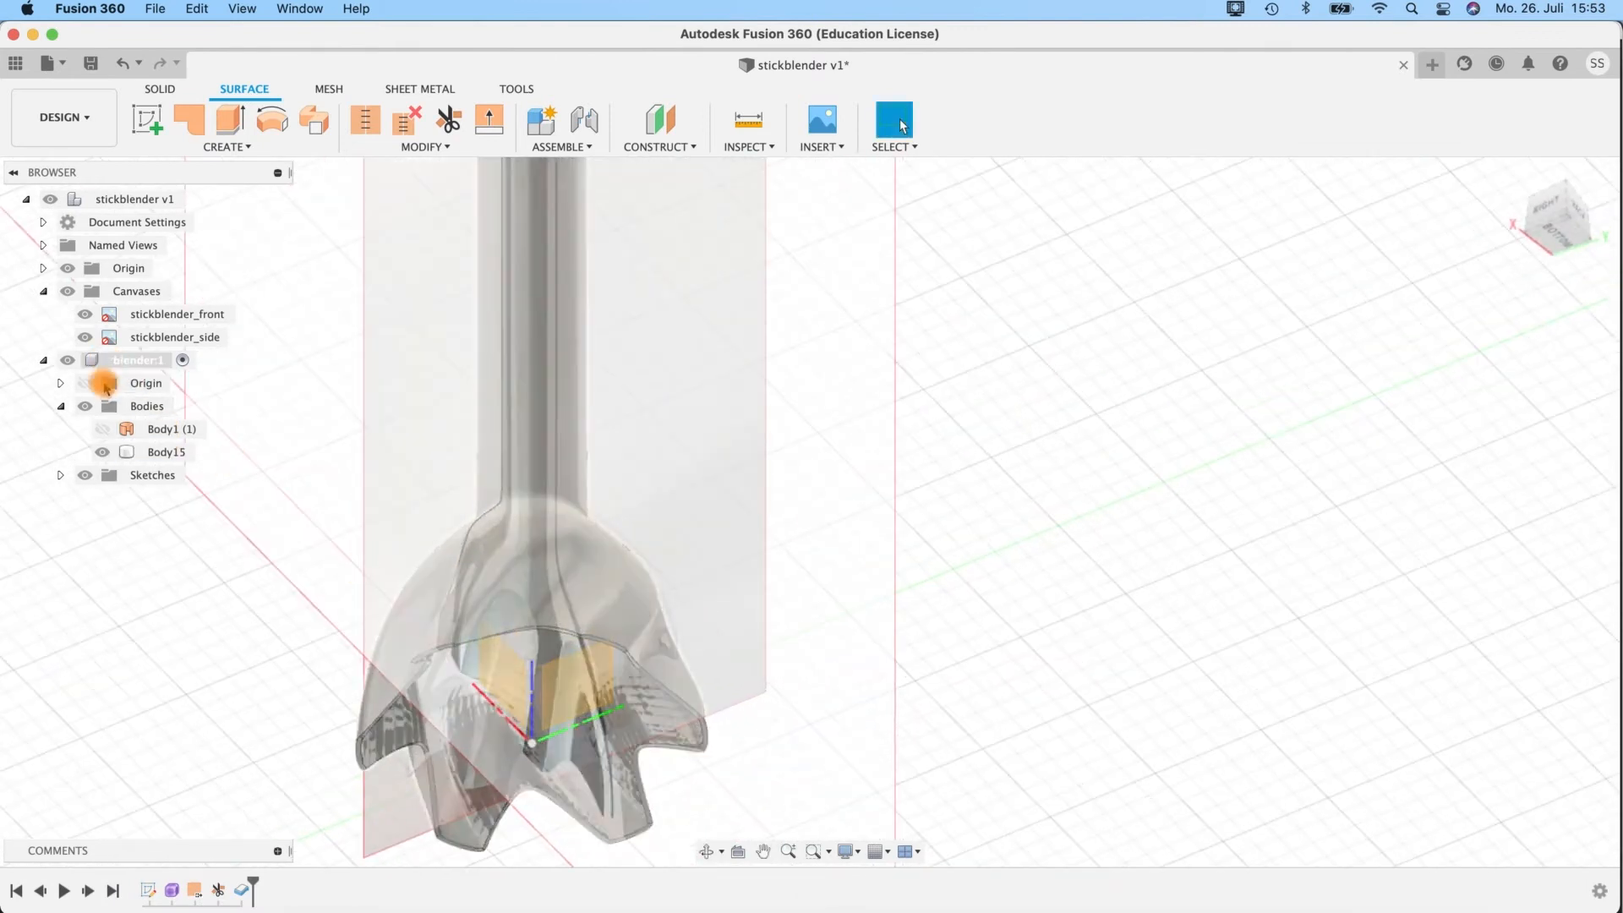
Hide the Canvases folder and open Form1 for editing.
click(67, 291)
shift+middle_drag(634, 478, 919, 537)
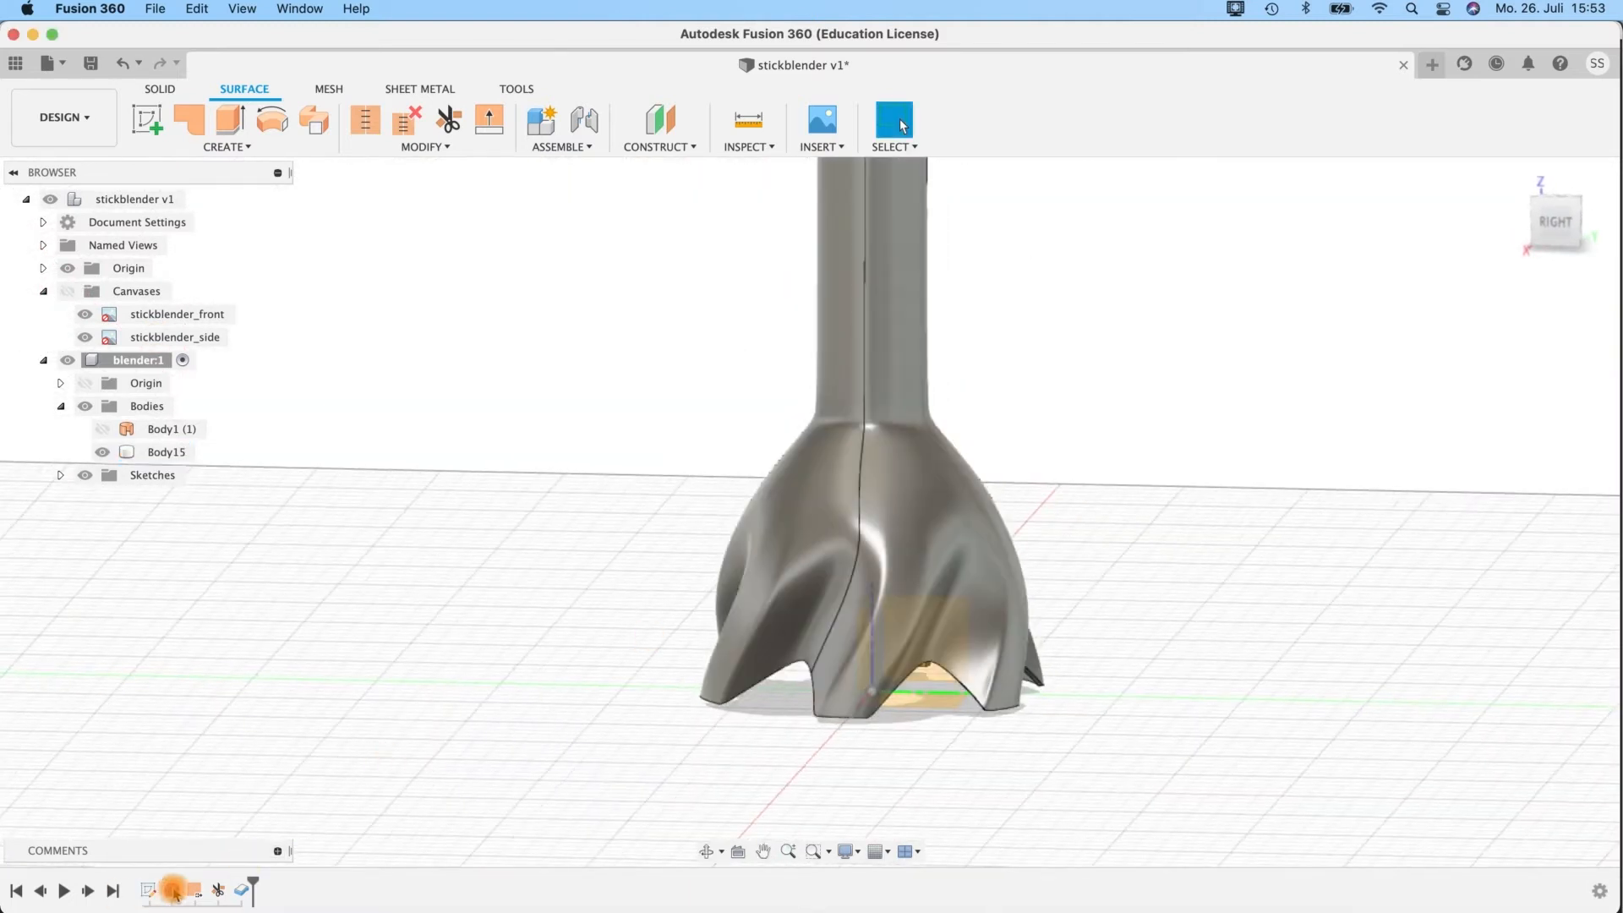
click(503, 774)
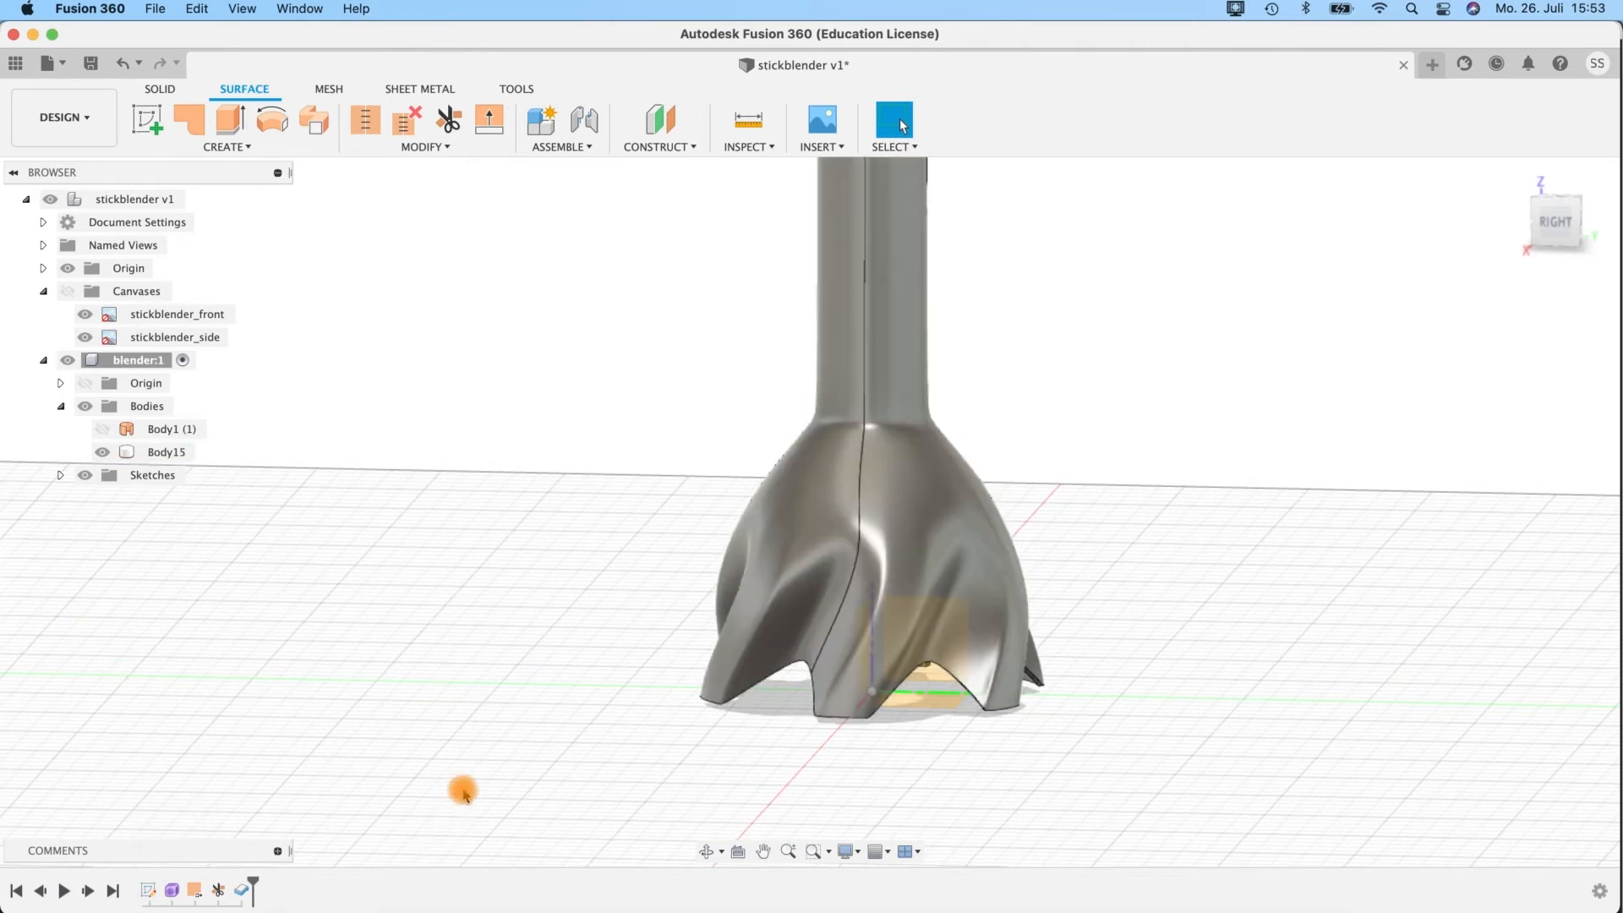
right_click(175, 897)
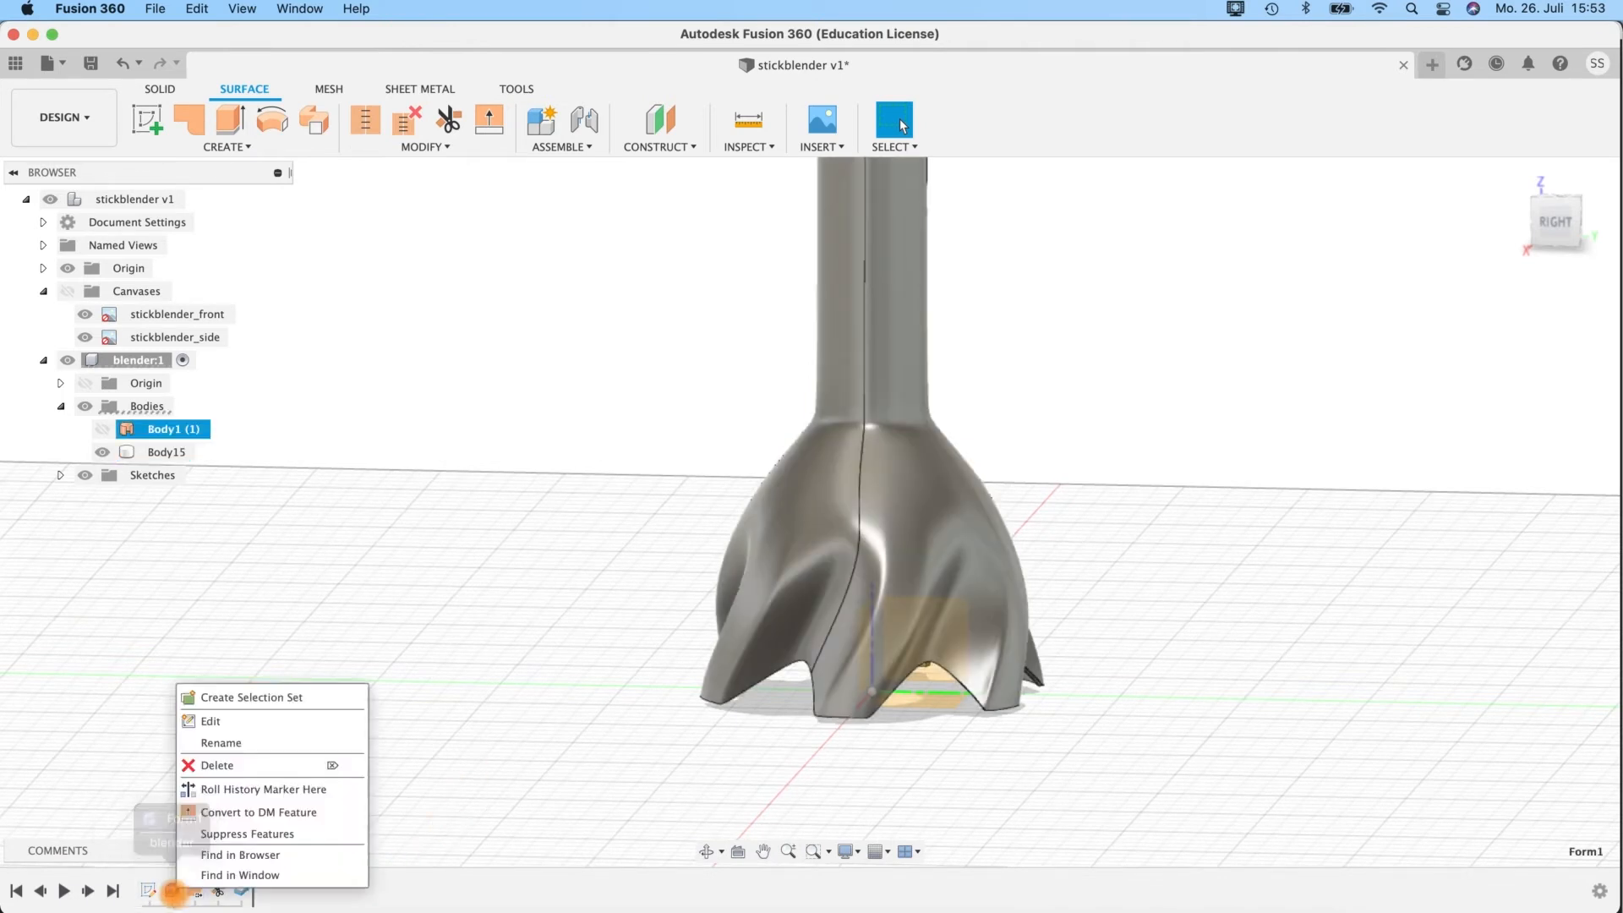
click(204, 725)
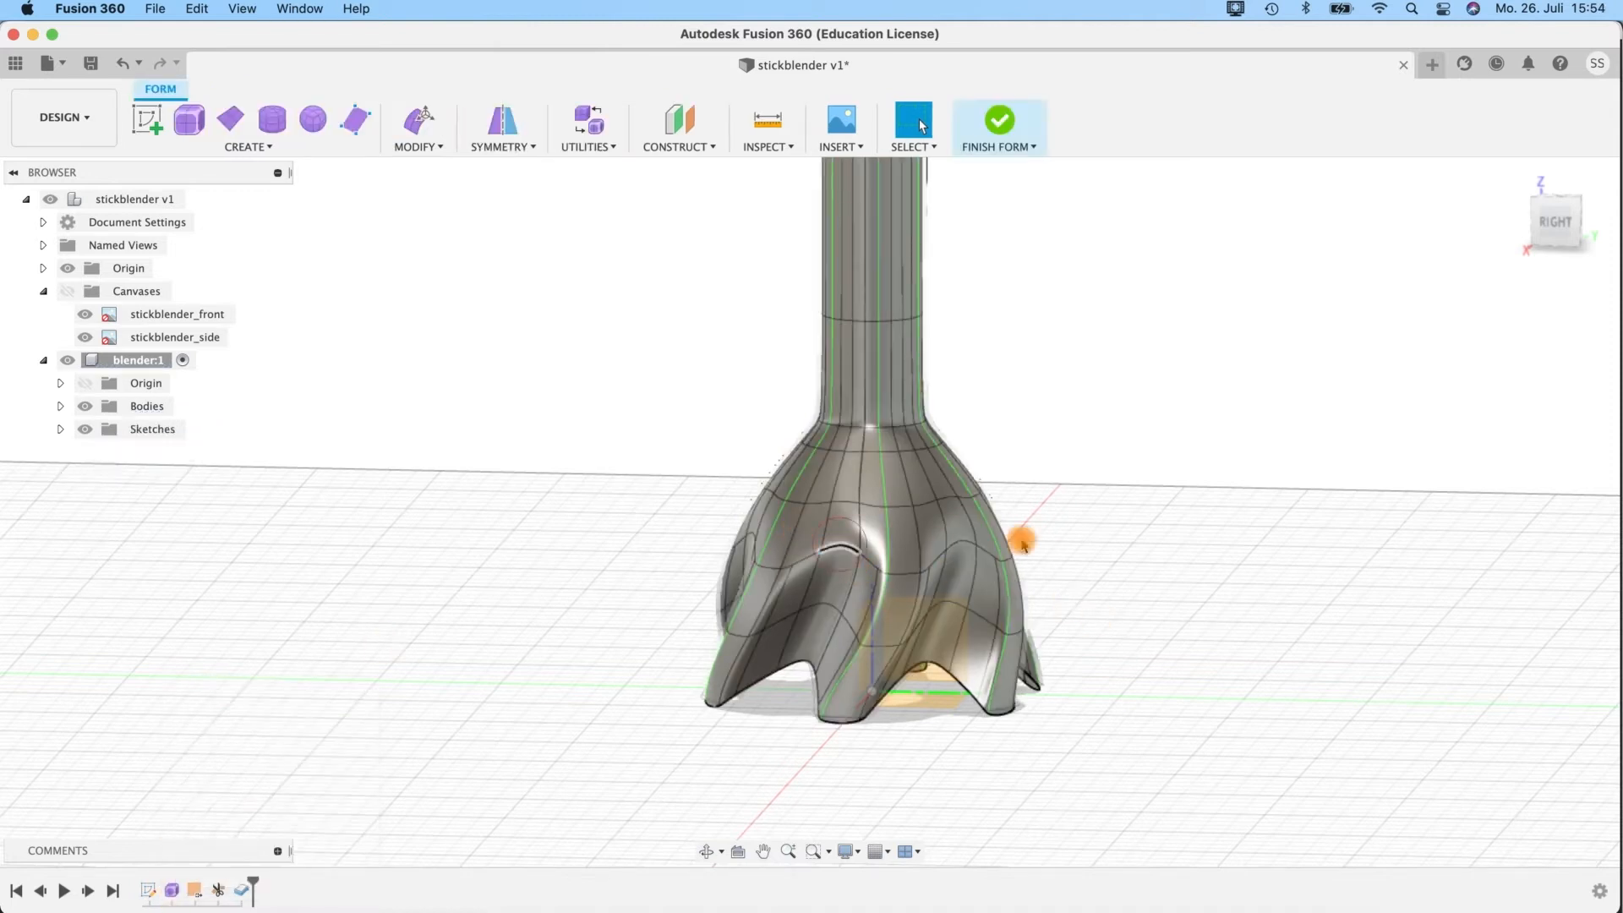
Move the short edge at the top of each flute upward by about 1.35 mm with Edit Form.
key(e)
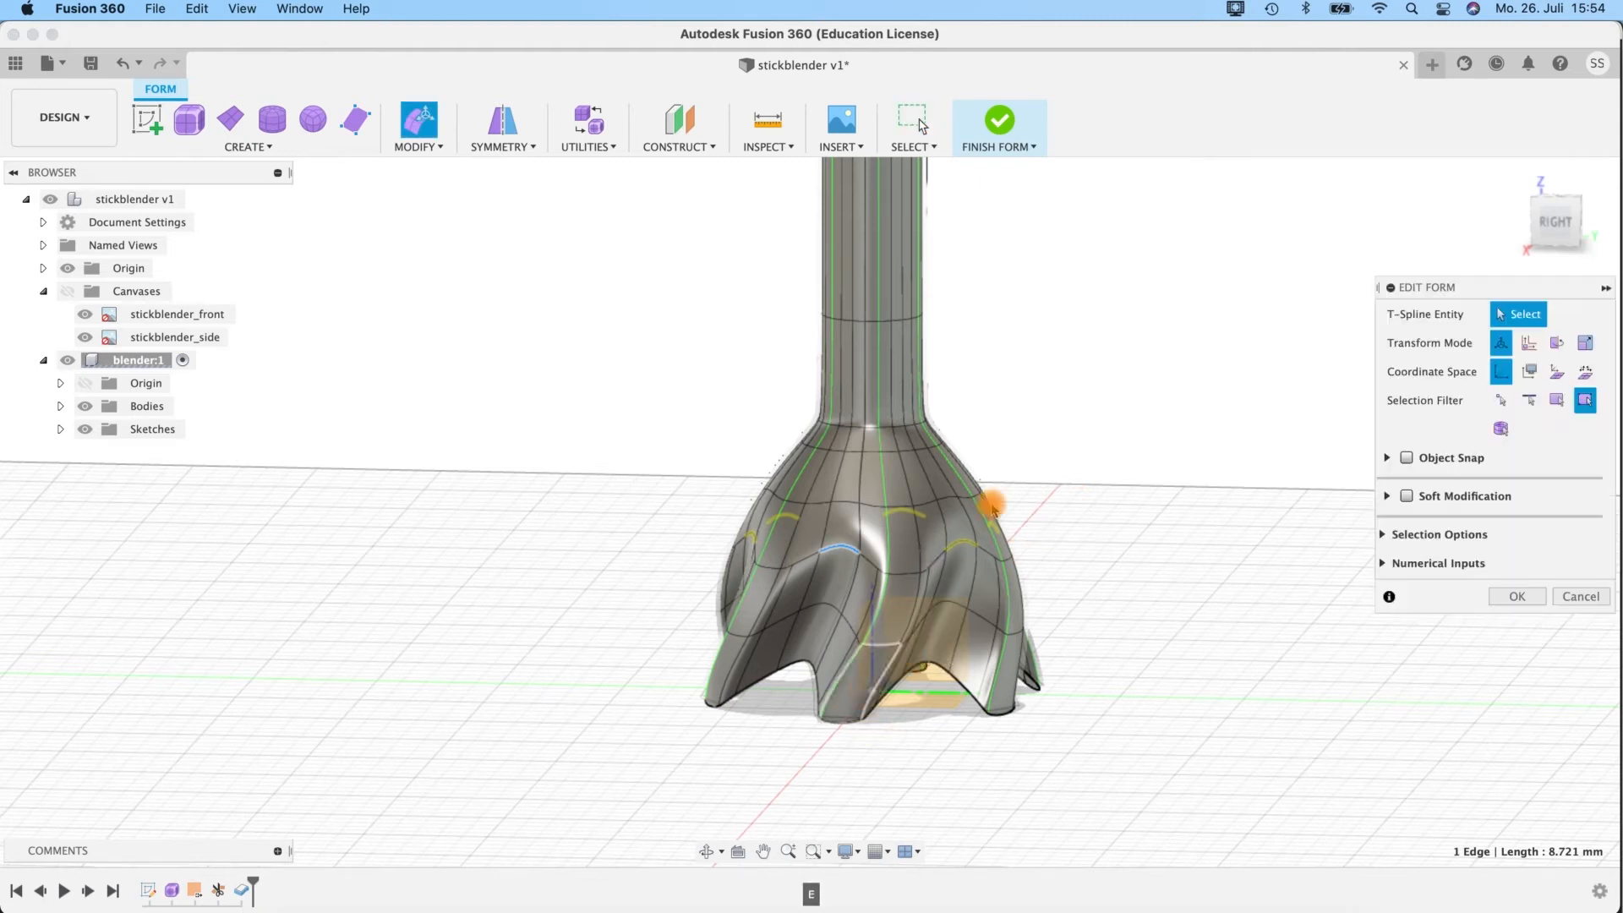
shift+middle_drag(1068, 529, 1015, 602)
drag(803, 578, 808, 576)
shift+middle_drag(693, 672, 857, 347)
drag(845, 399, 847, 394)
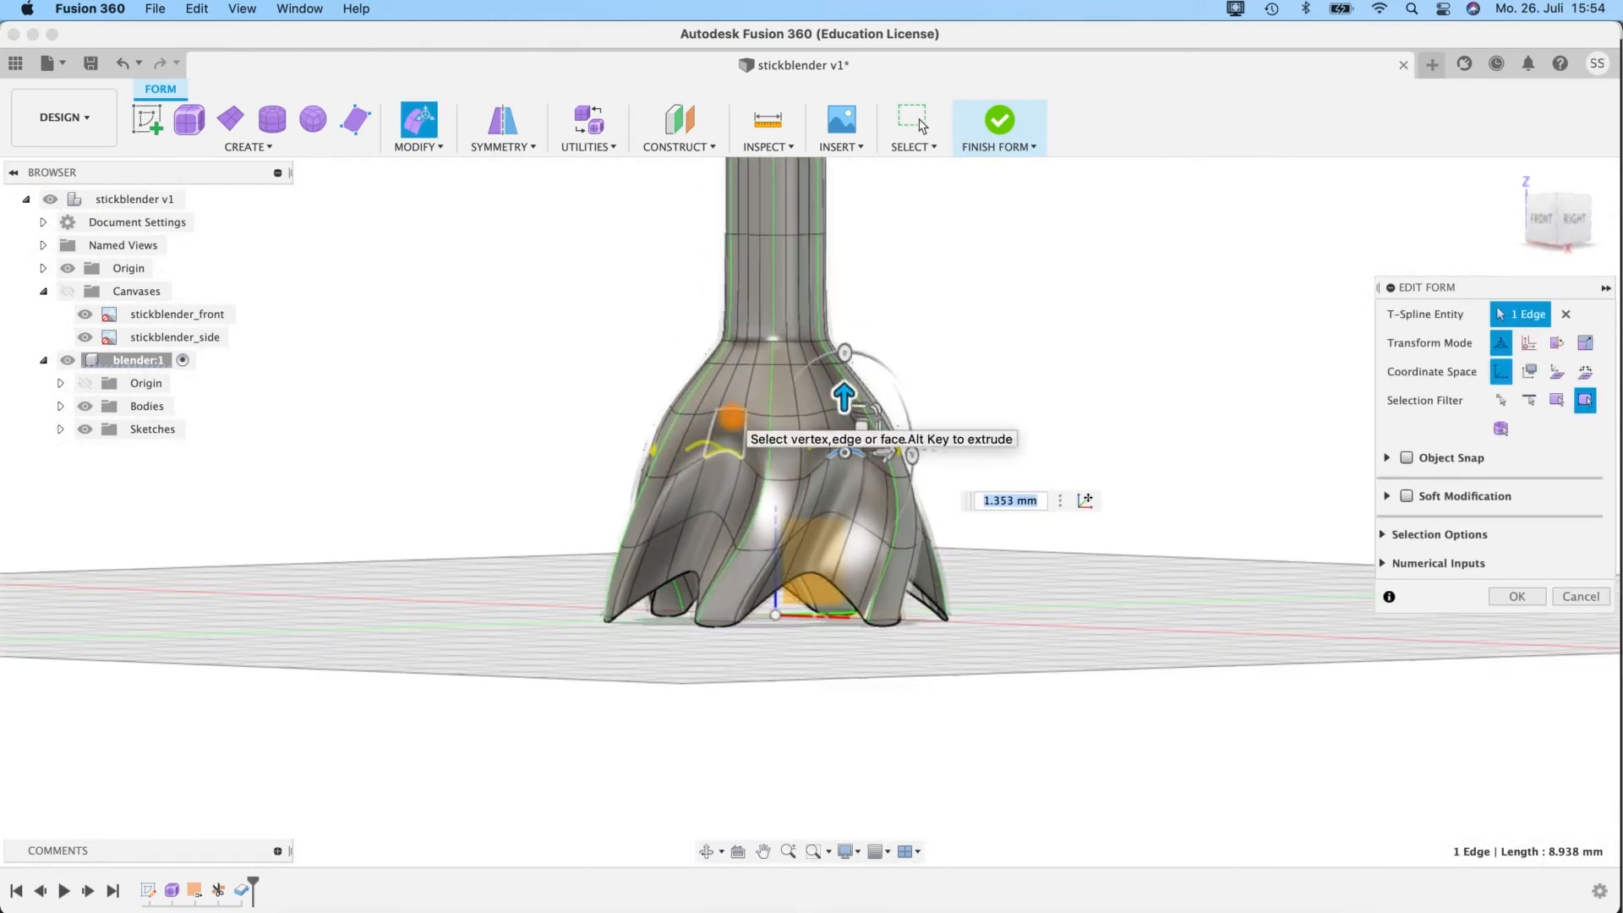
Show the form in box display and rotate the full edge ring above the flutes about the vertical axis by 12 degrees.
key(ctrl+1)
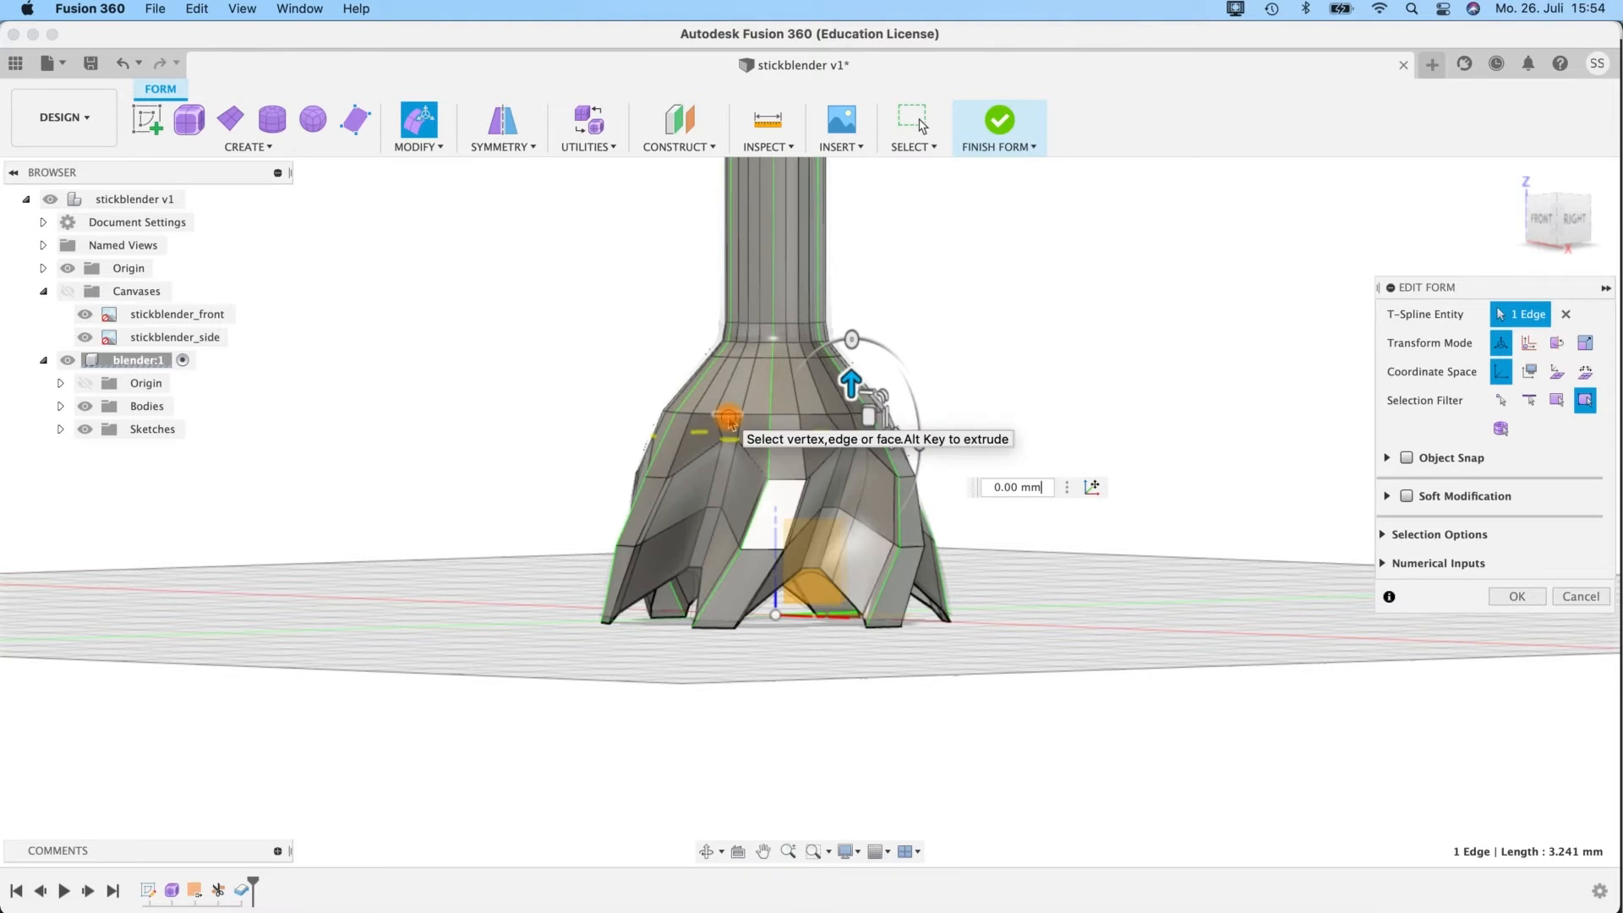
click(729, 418)
shift+middle_drag(957, 373, 991, 428)
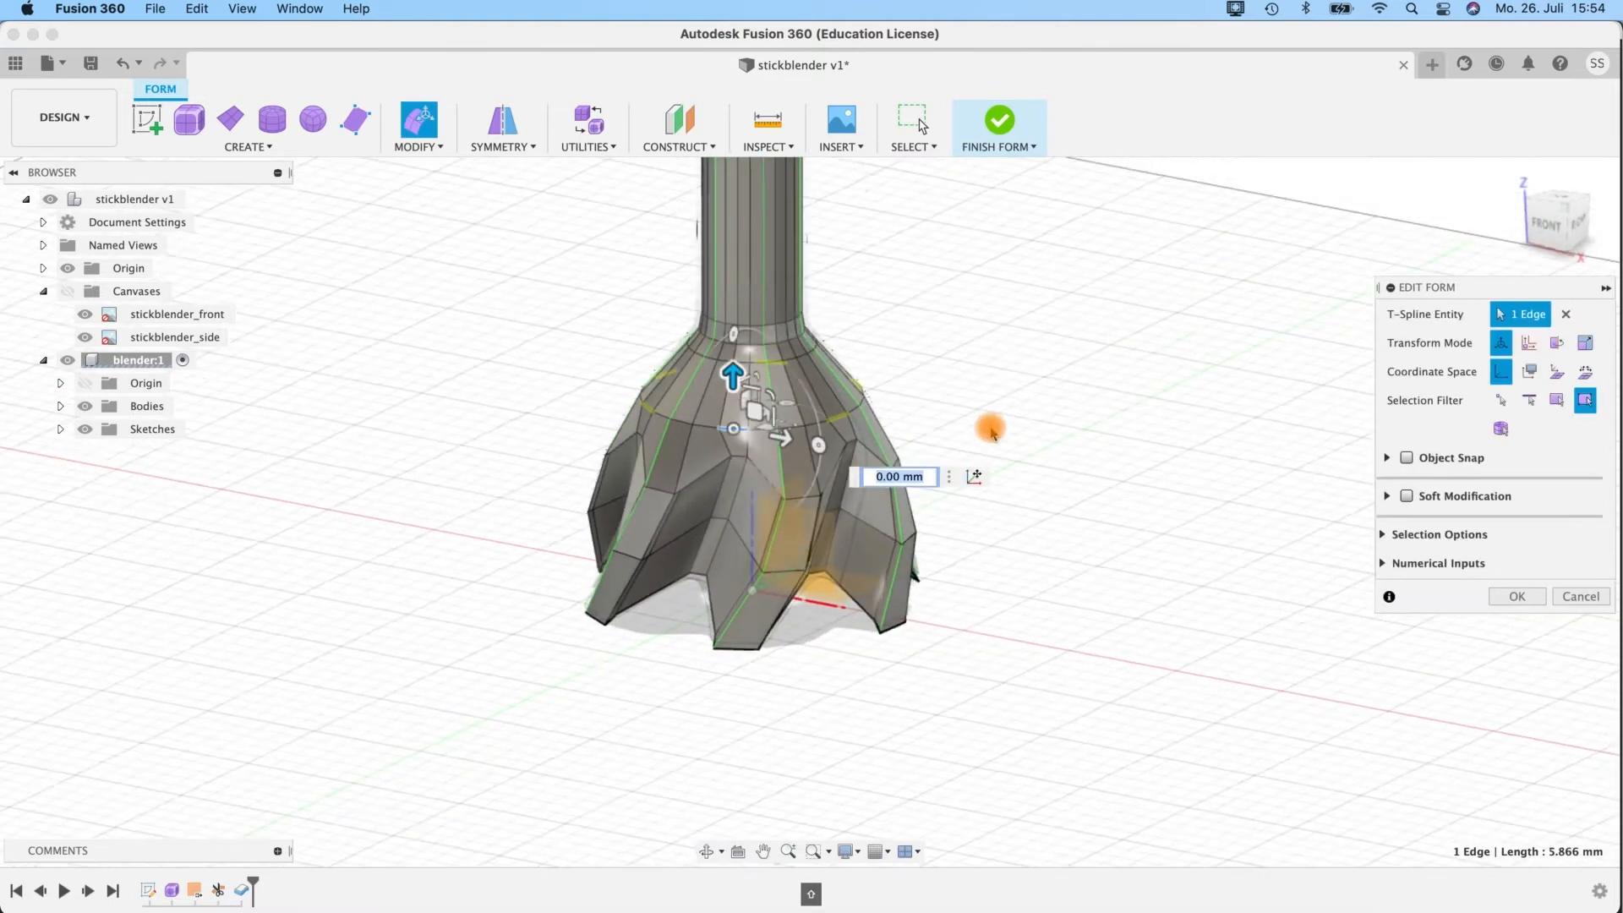
scroll(991, 429, up, 3)
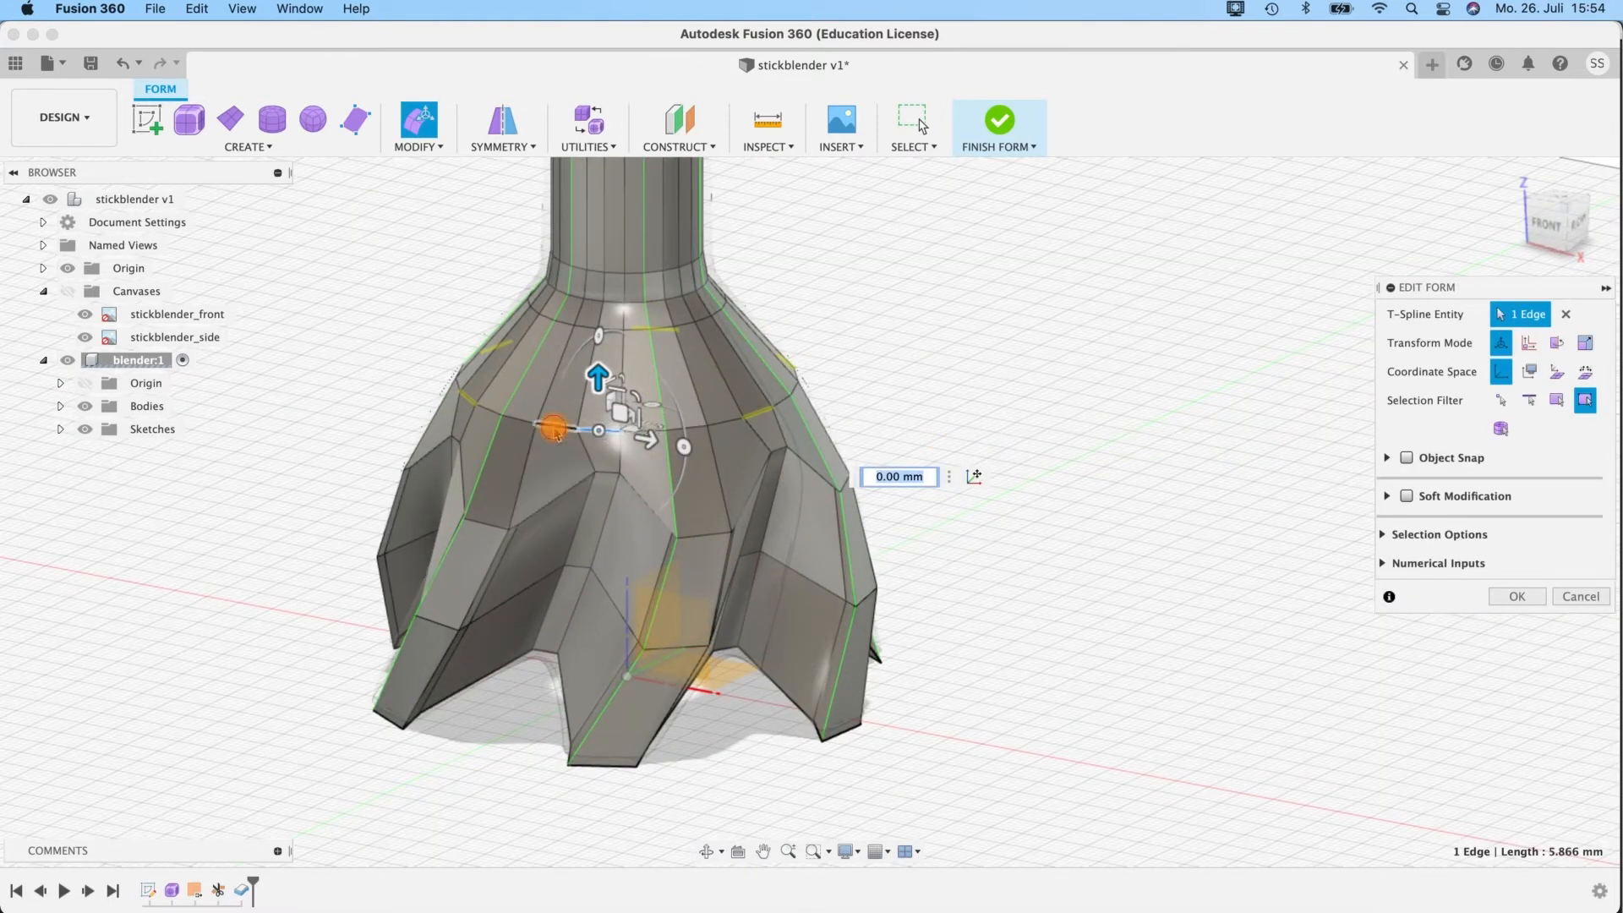
double_click(605, 438)
shift+middle_drag(777, 307, 748, 347)
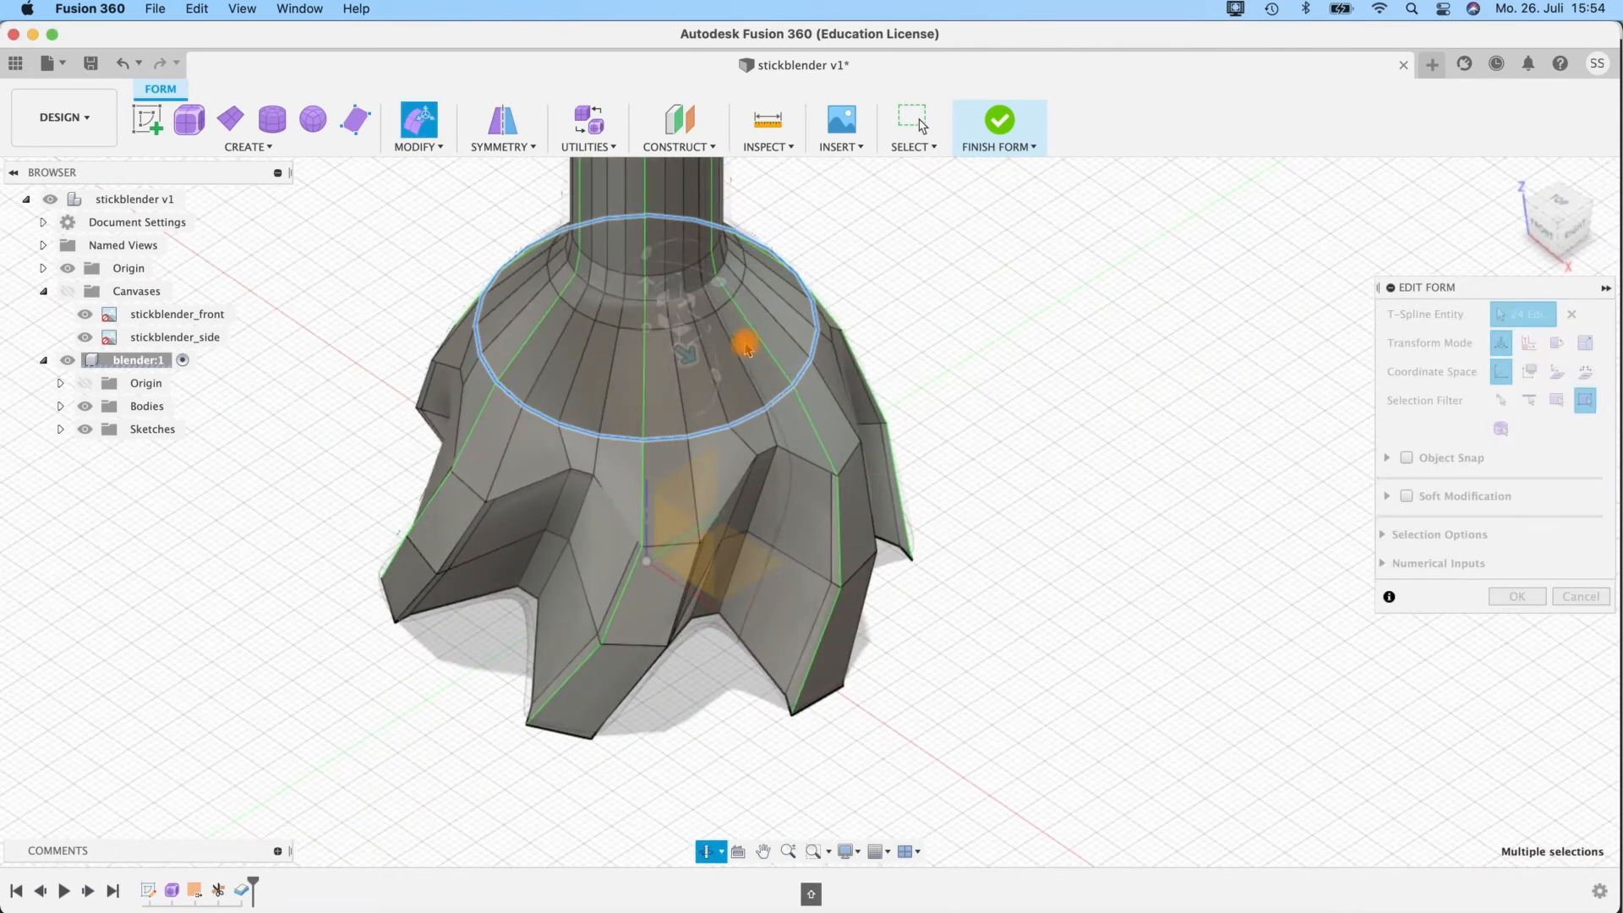
mouse_move(733, 312)
mouse_down()
mouse_move(720, 279)
mouse_move(724, 296)
mouse_up()
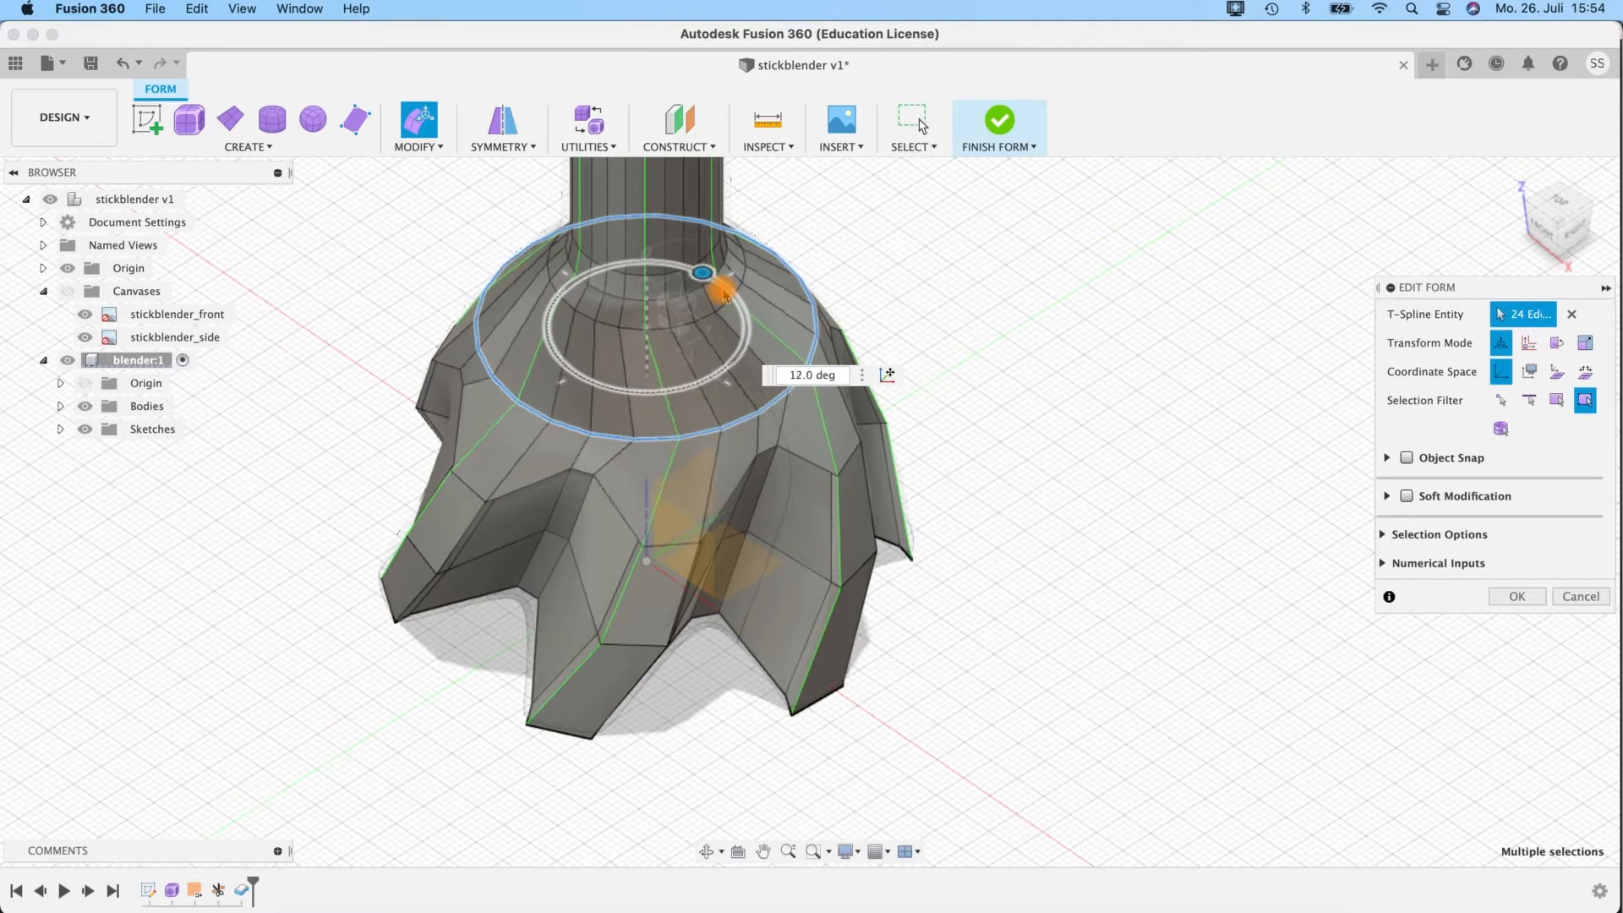
Rotate the zigzag edge loop around the flute tops by about 3.7 degrees about the vertical axis and finish the form.
double_click(613, 494)
drag(743, 372, 742, 368)
shift+middle_drag(977, 351, 1045, 490)
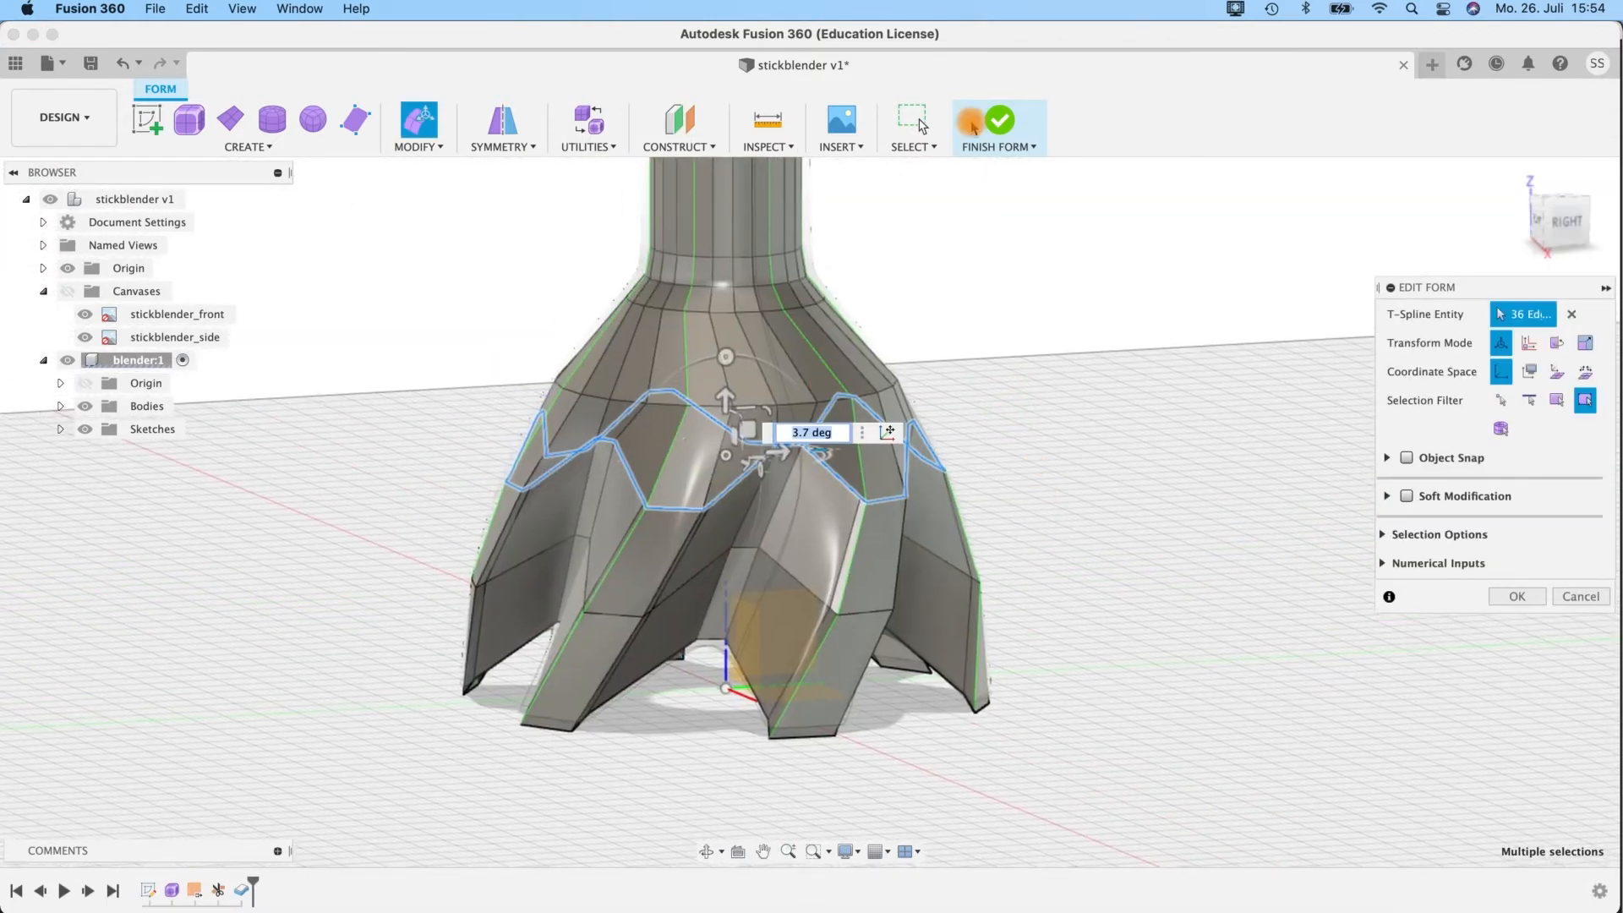
click(972, 125)
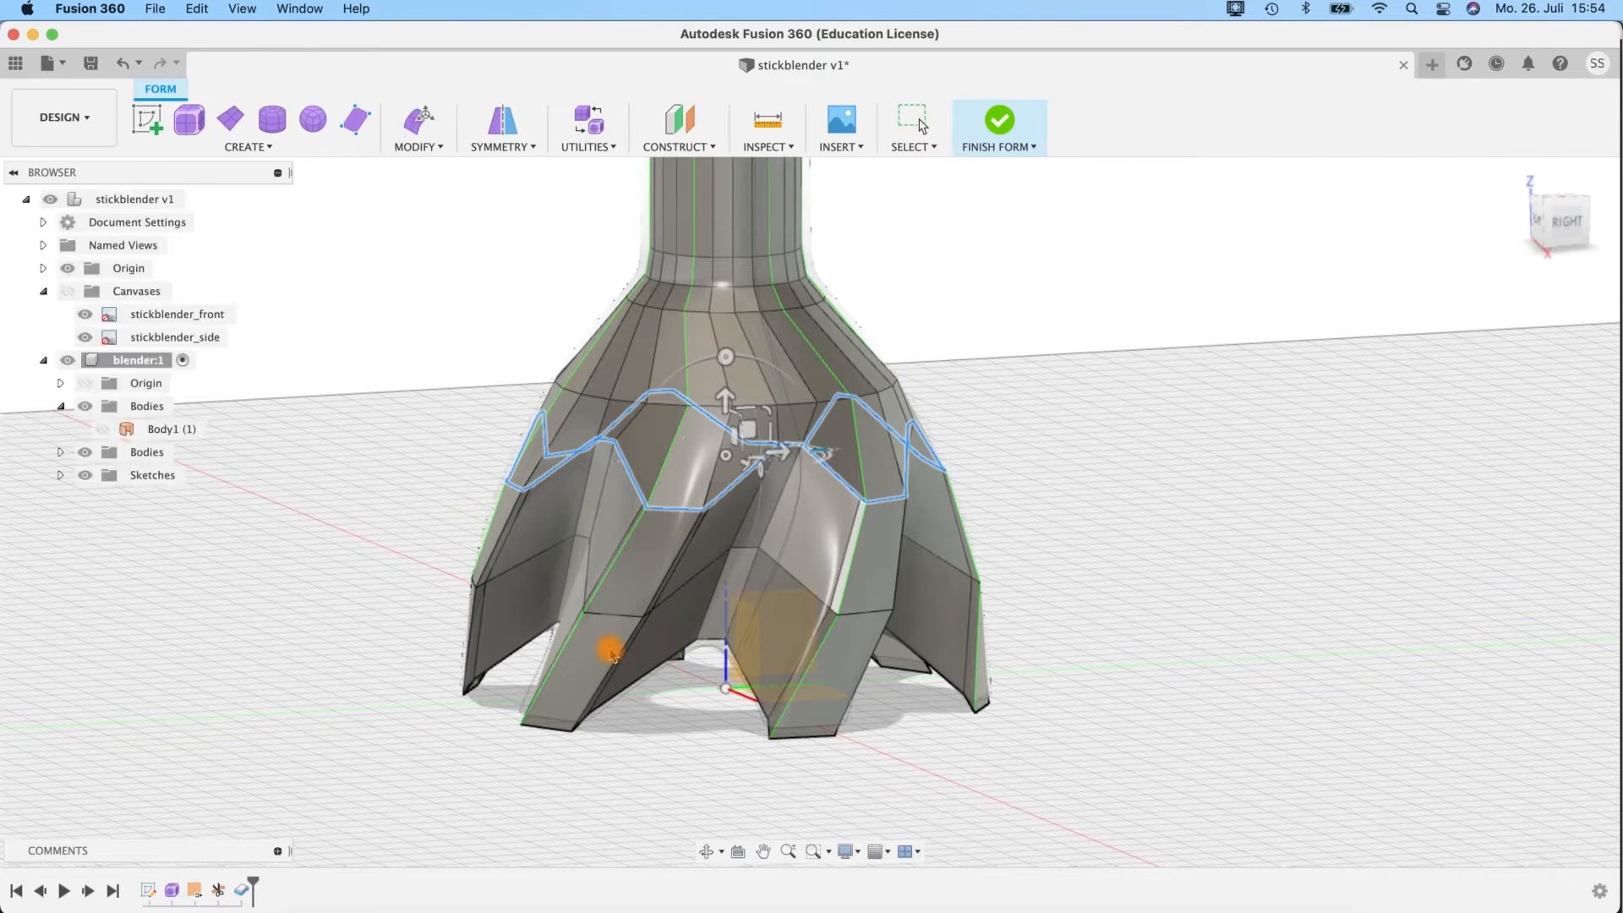
shift+middle_drag(612, 656, 865, 550)
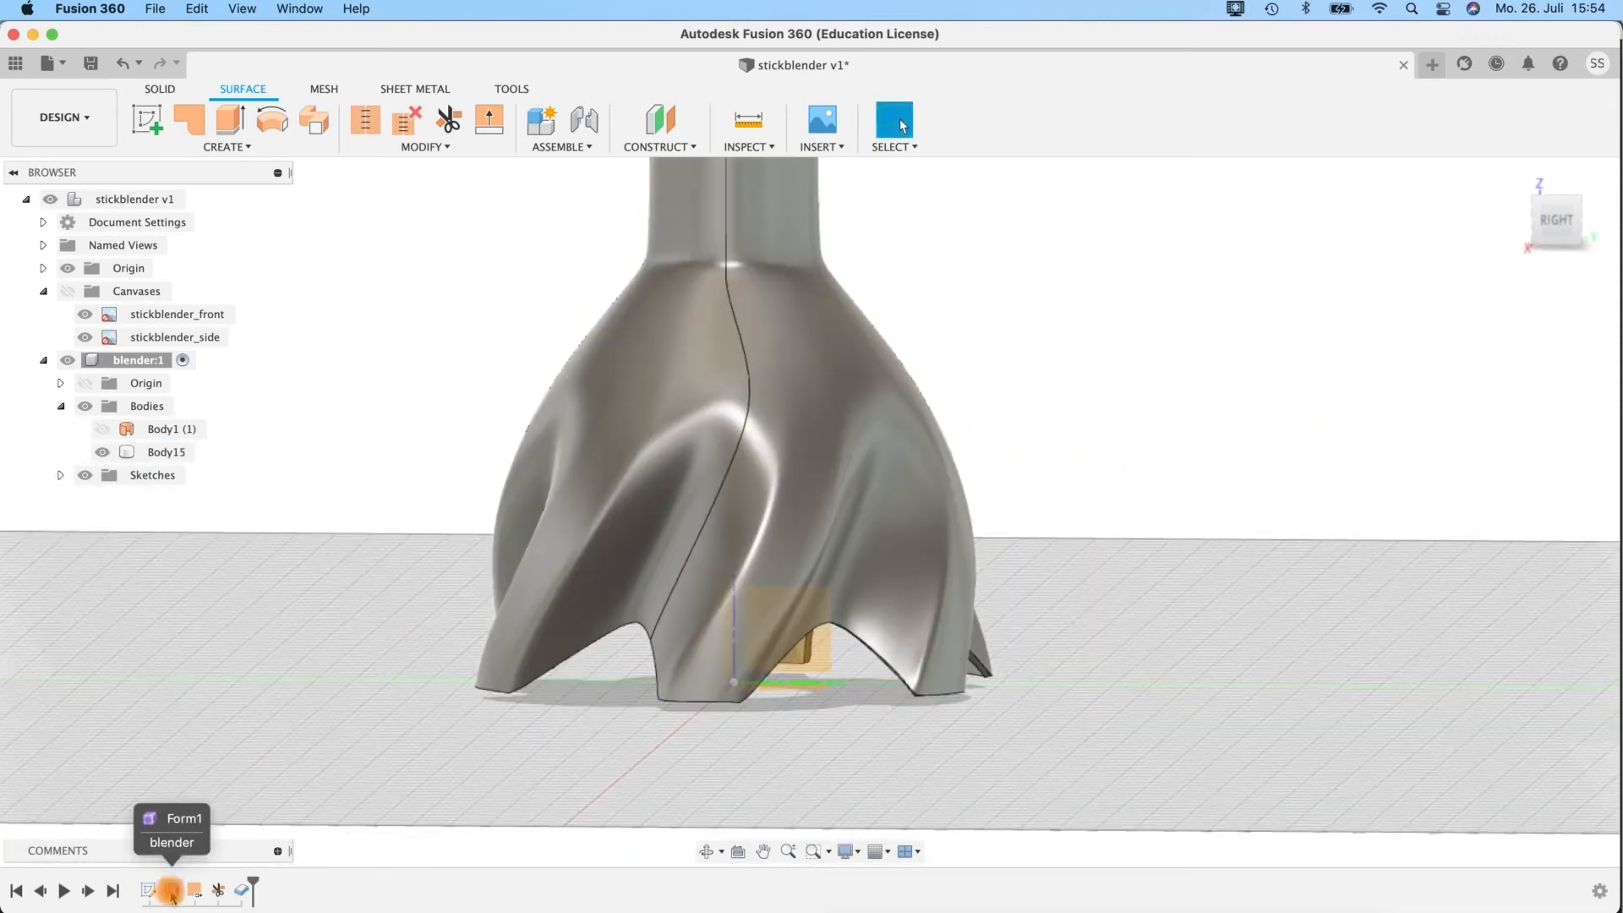
Reopen Form1, move the bottom edges of the six lobes slightly upward, and finish the form.
right_click(172, 892)
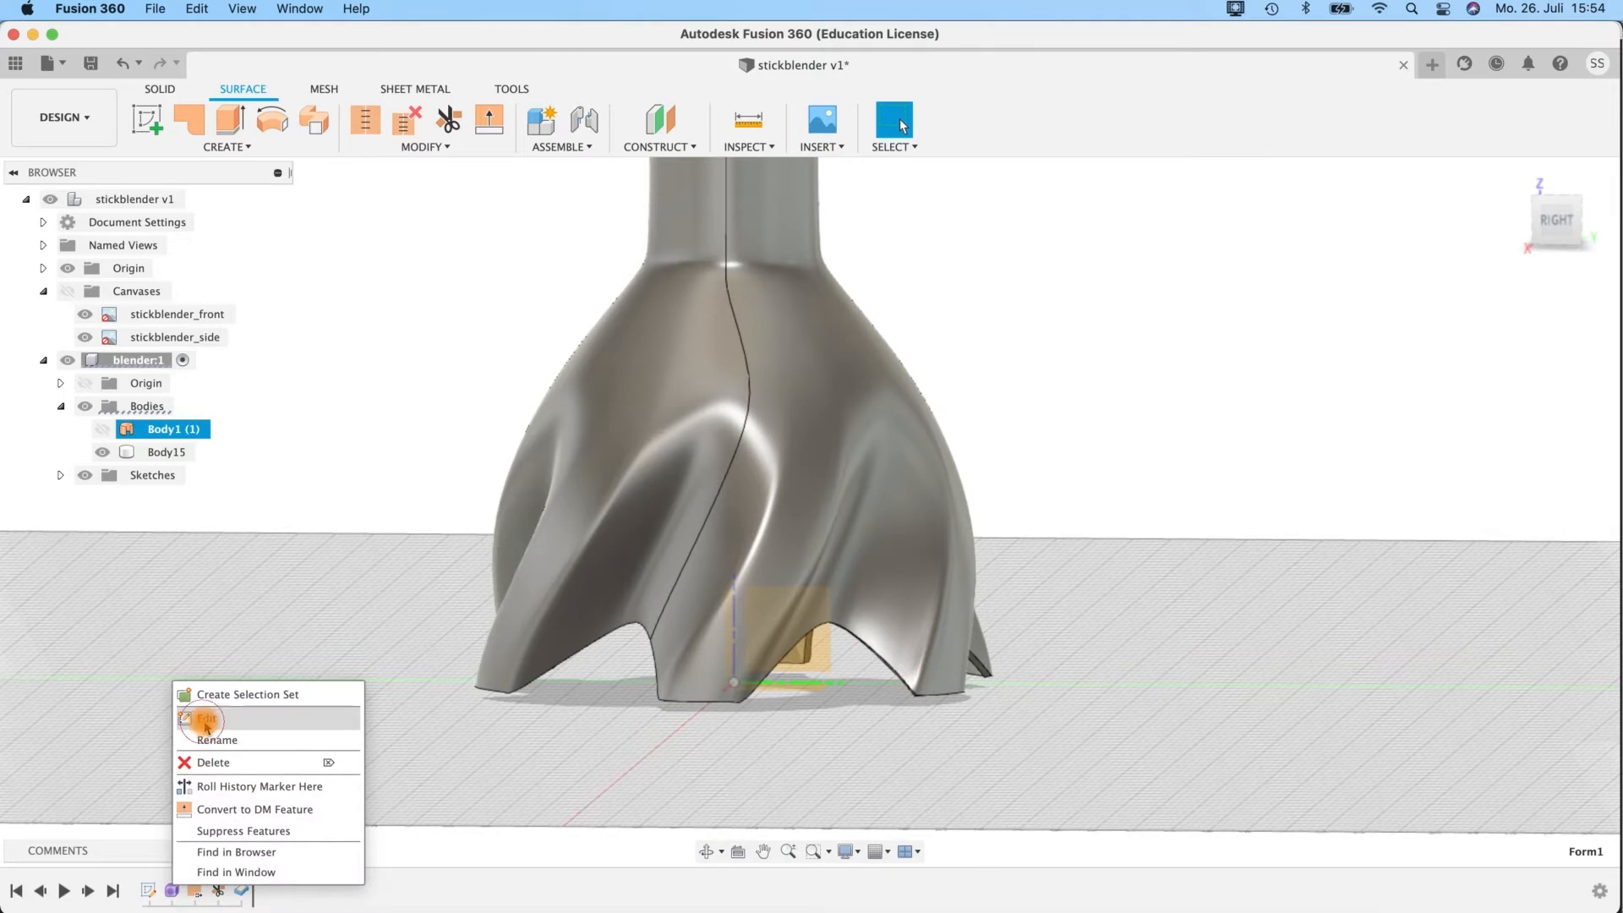
click(206, 720)
click(689, 714)
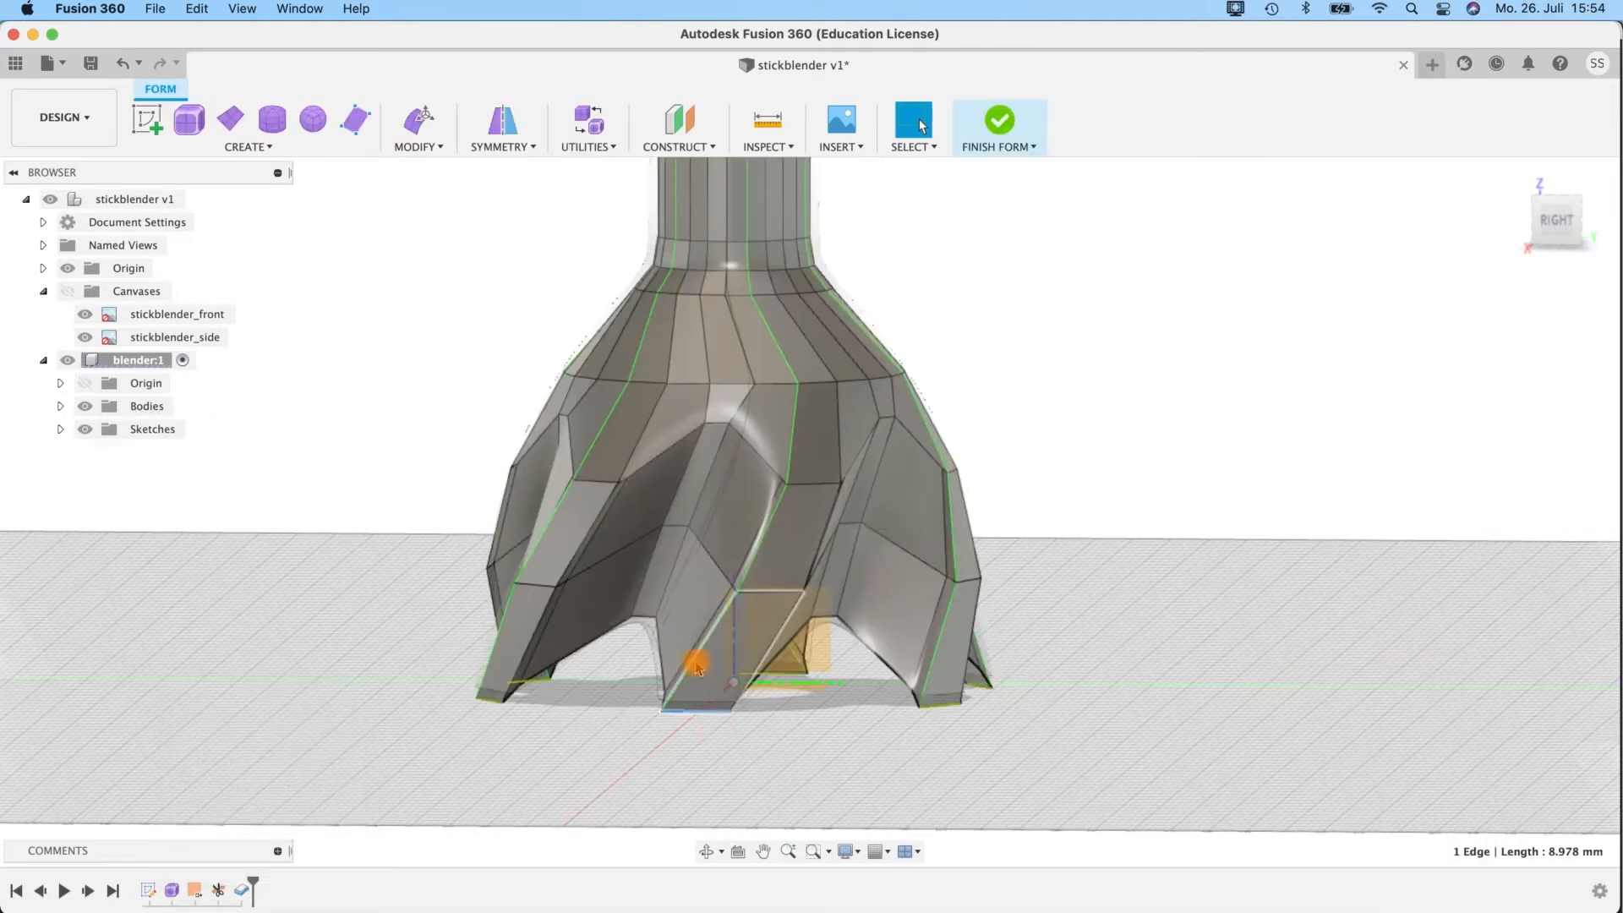
scroll(717, 731, up, 5)
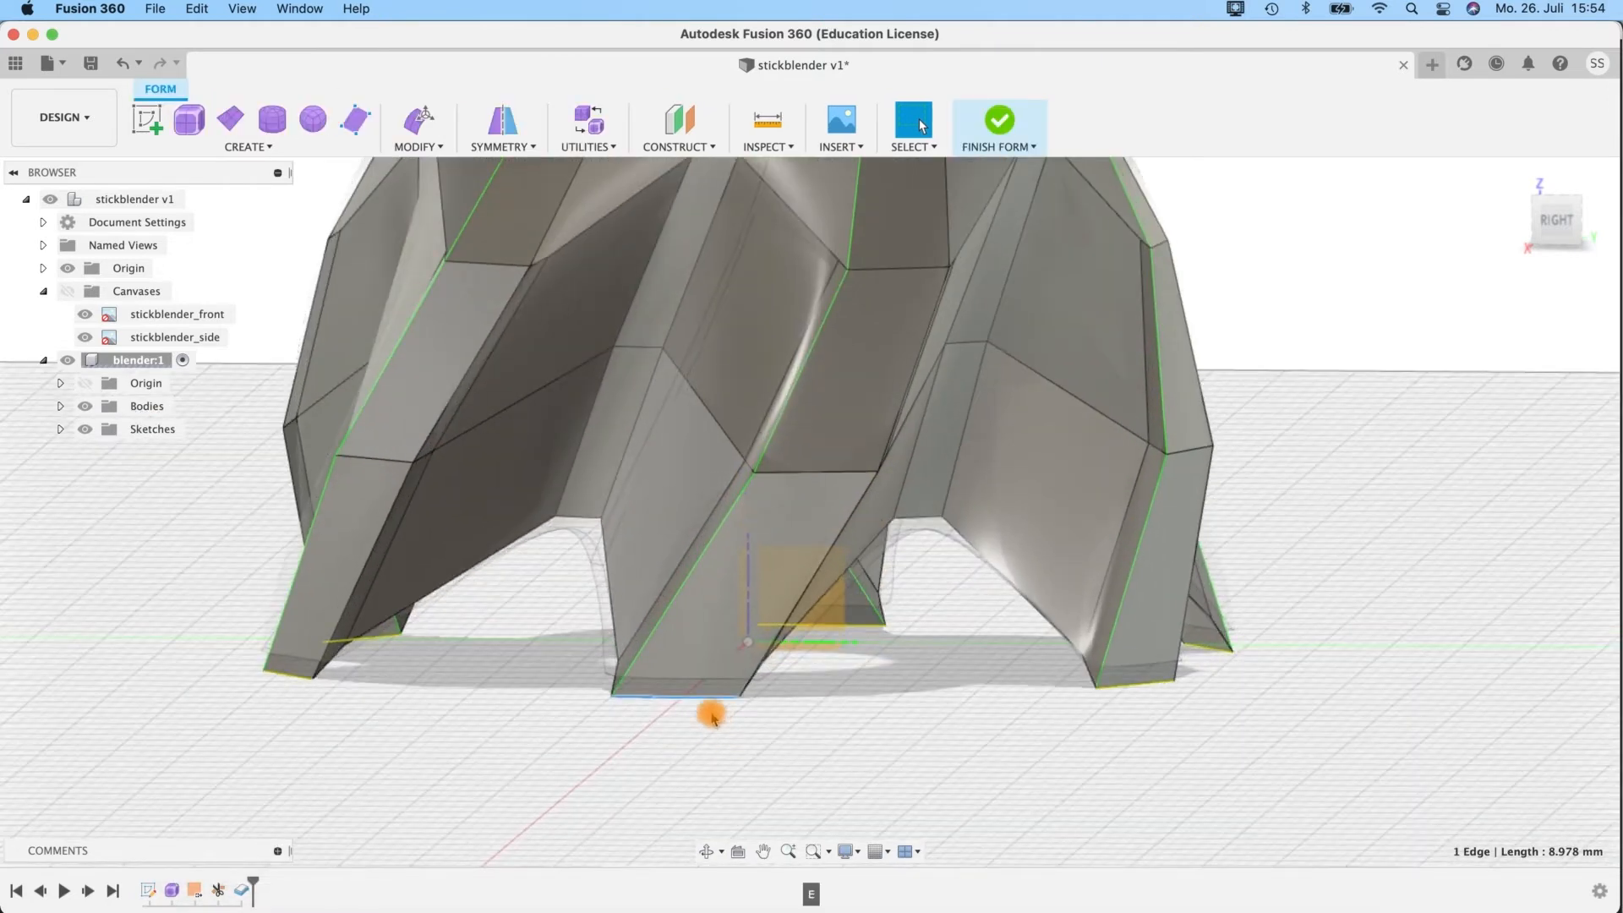
key(e)
drag(675, 644, 675, 641)
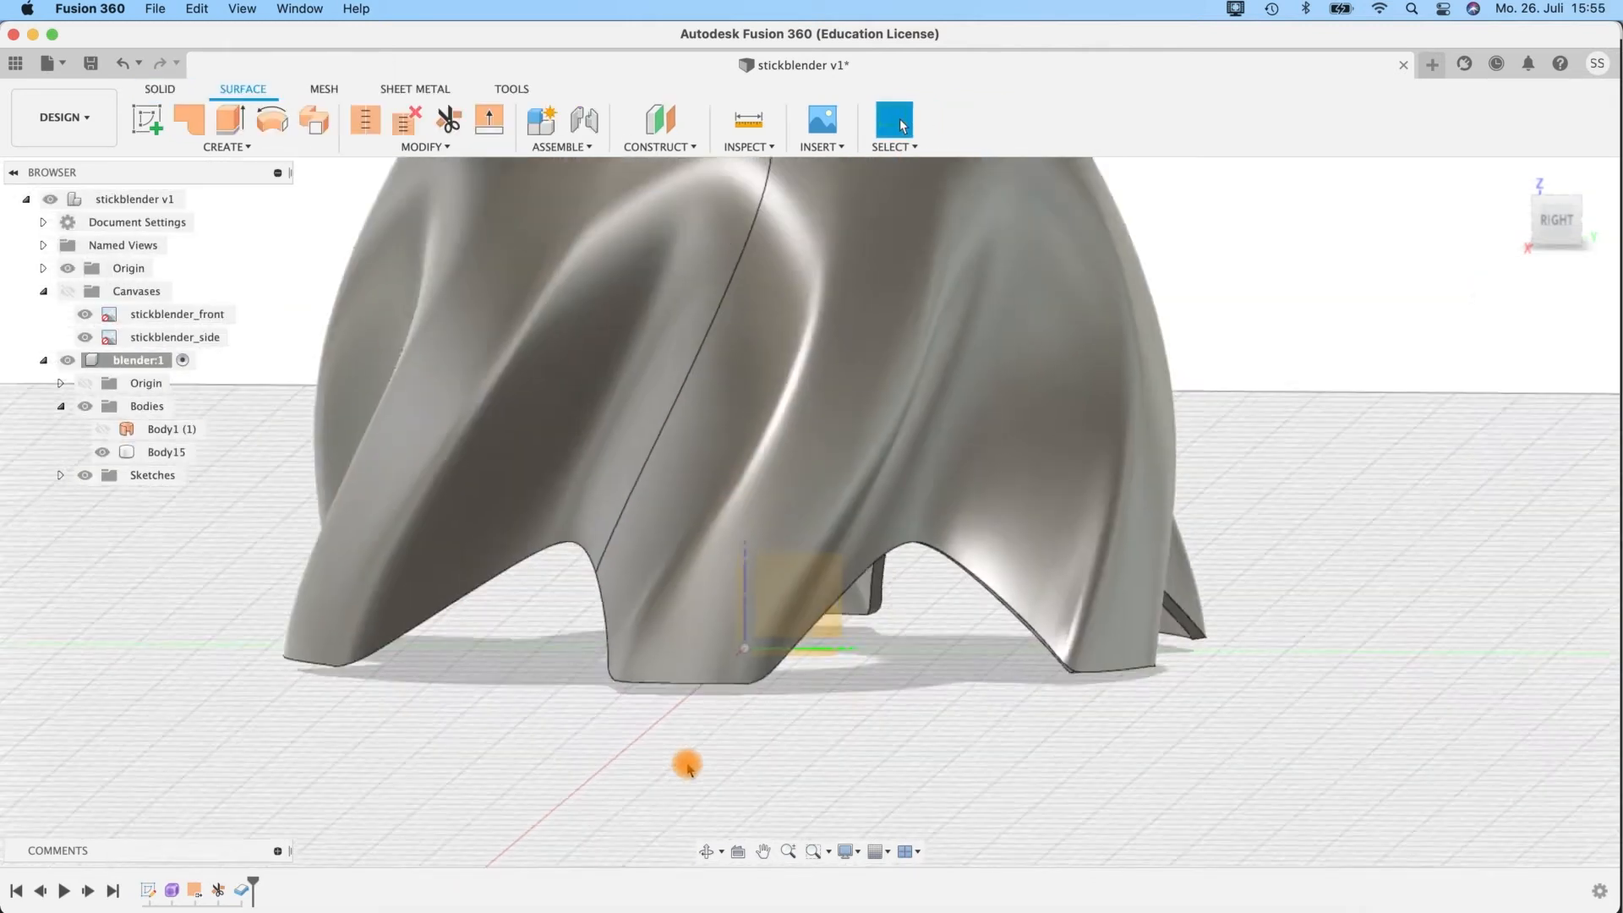
shift+middle_drag(686, 765, 749, 399)
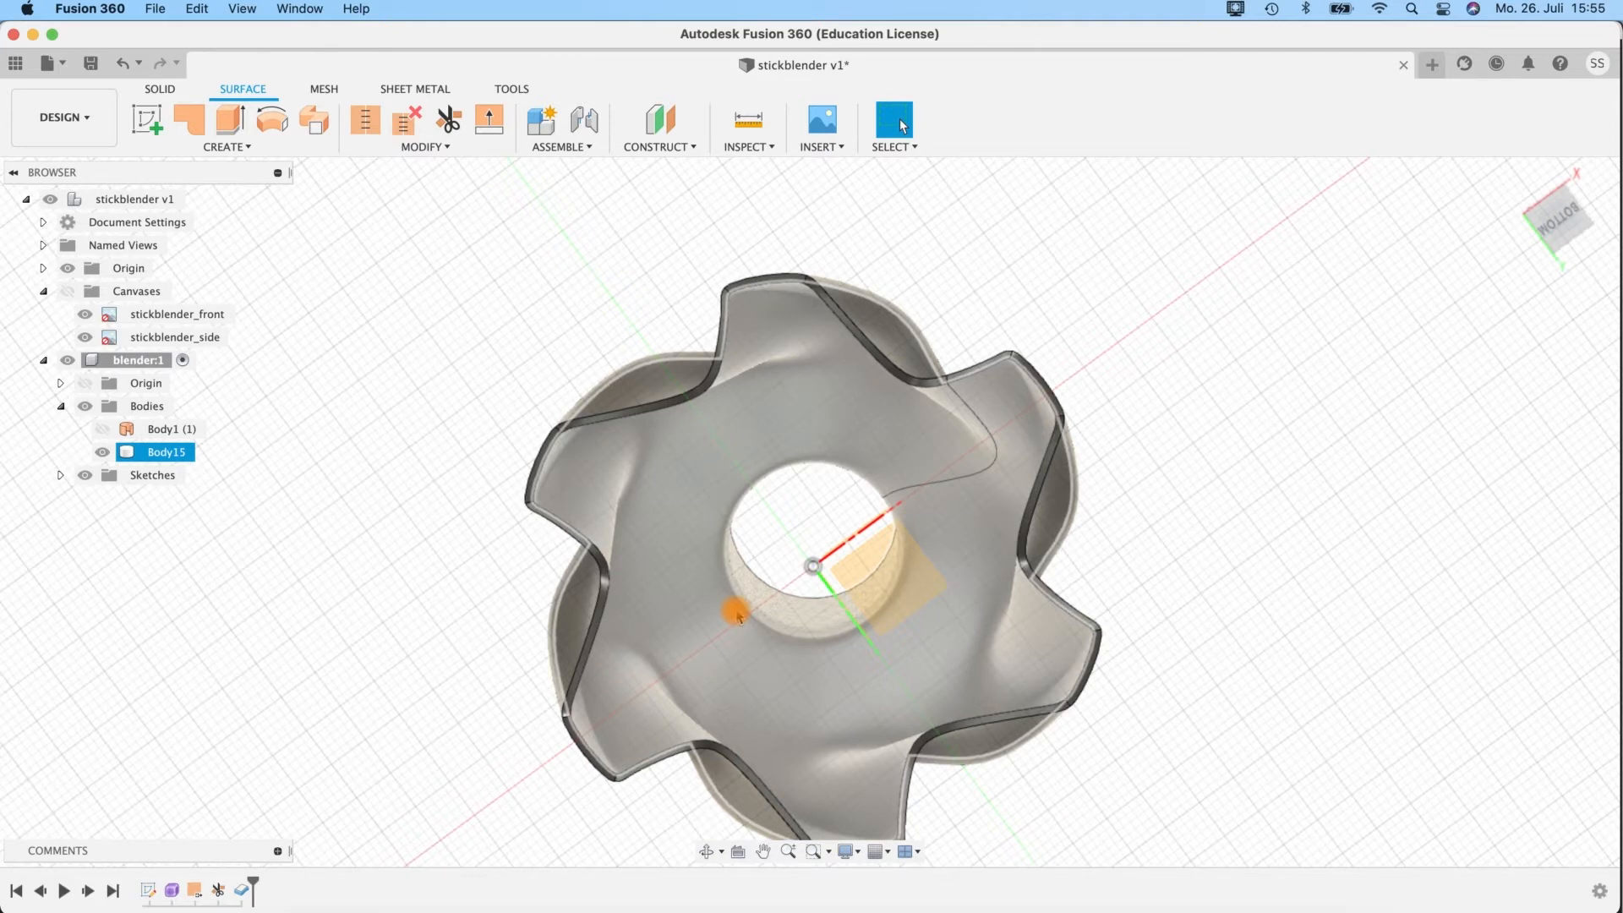
click(1203, 562)
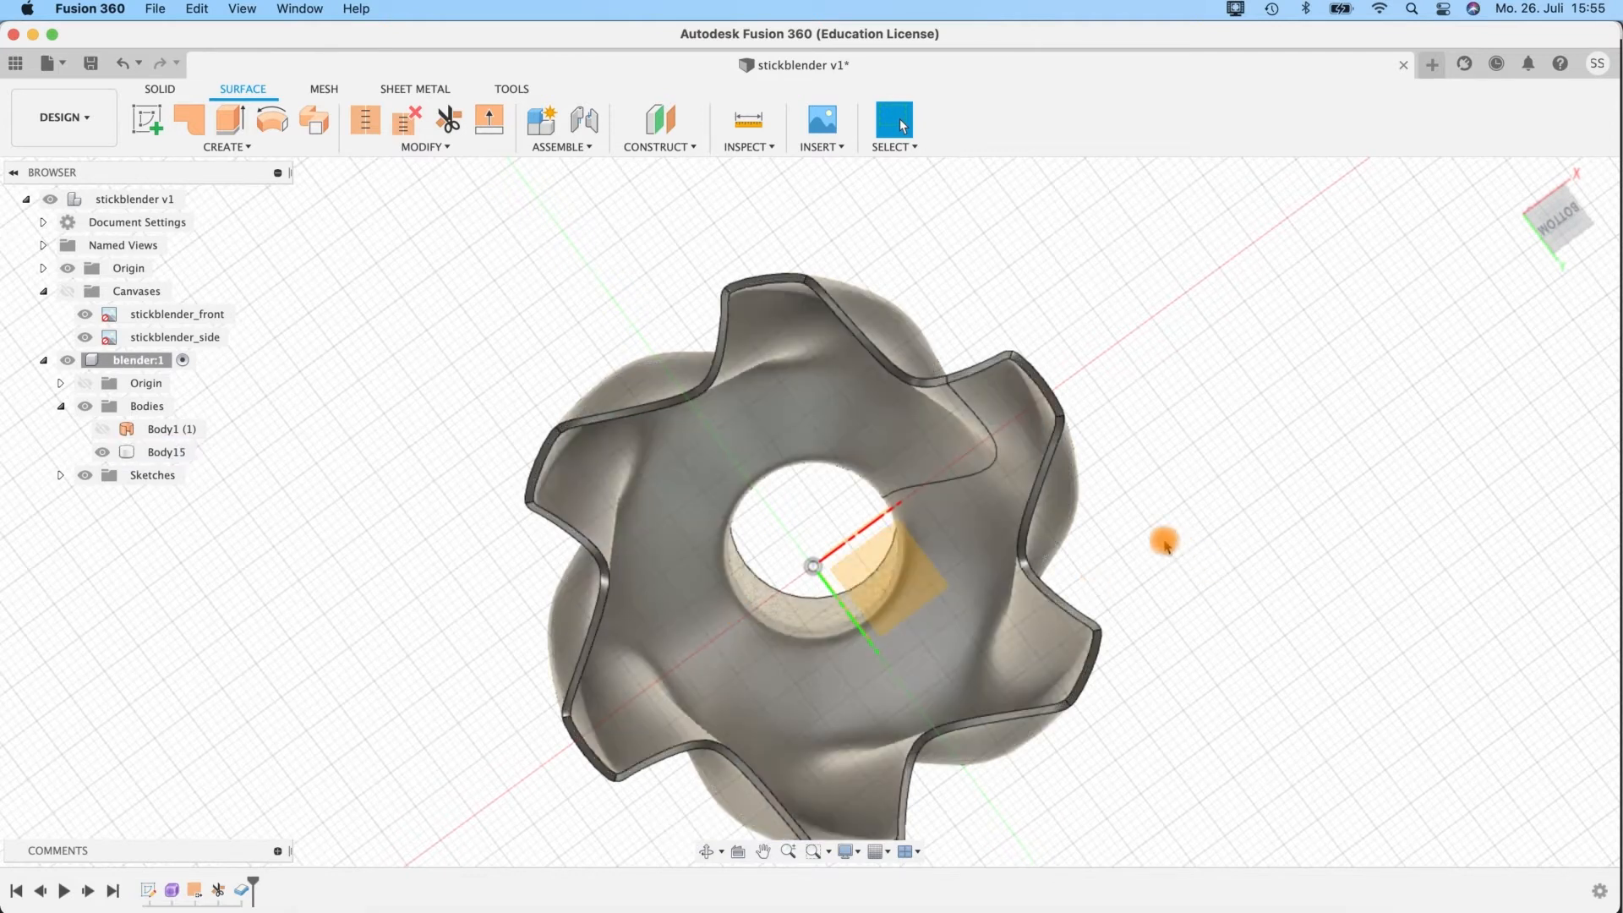
shift+middle_drag(1150, 550, 949, 765)
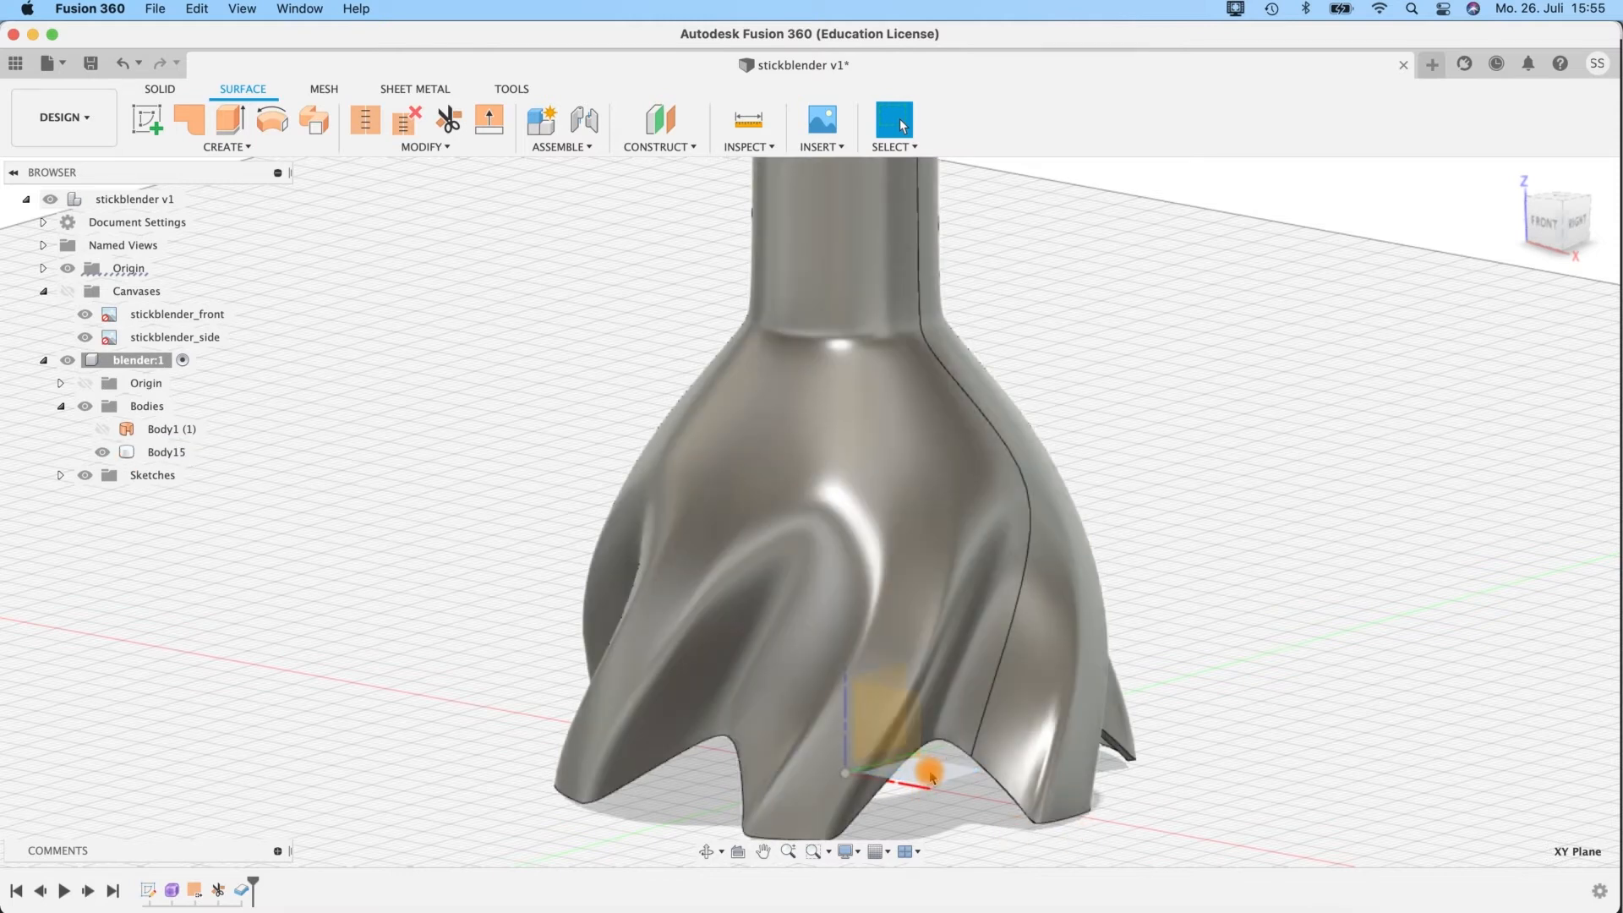
Create a construction plane offset 21 mm upward from the XY plane, passing through the bell.
shift+middle_drag(1215, 667, 1151, 713)
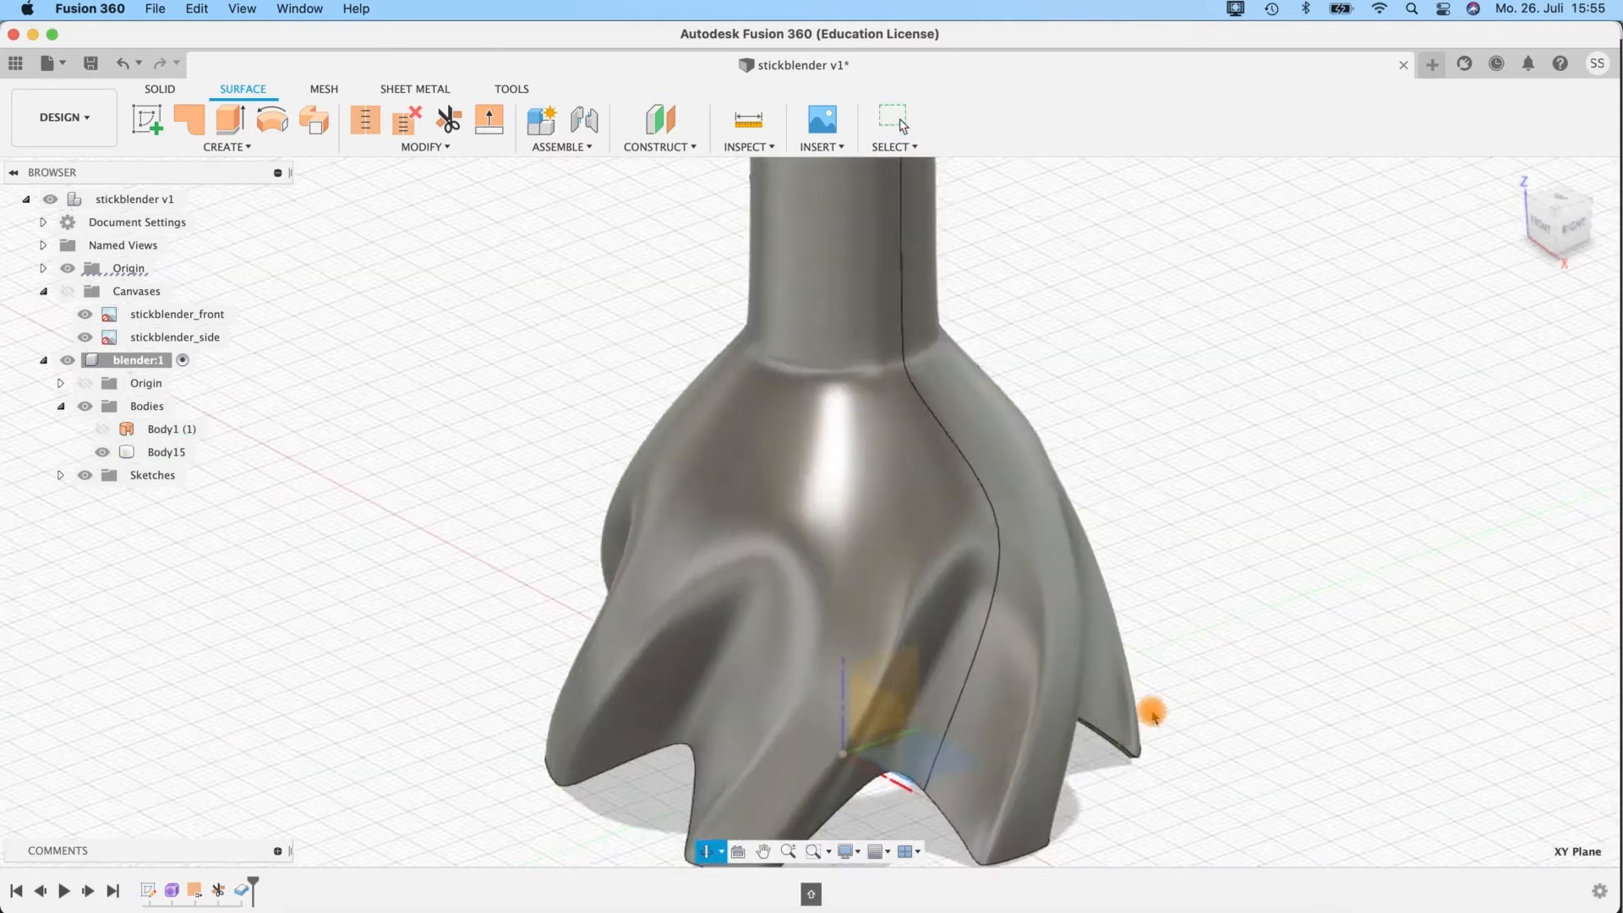
shift+middle_drag(1188, 765, 1087, 714)
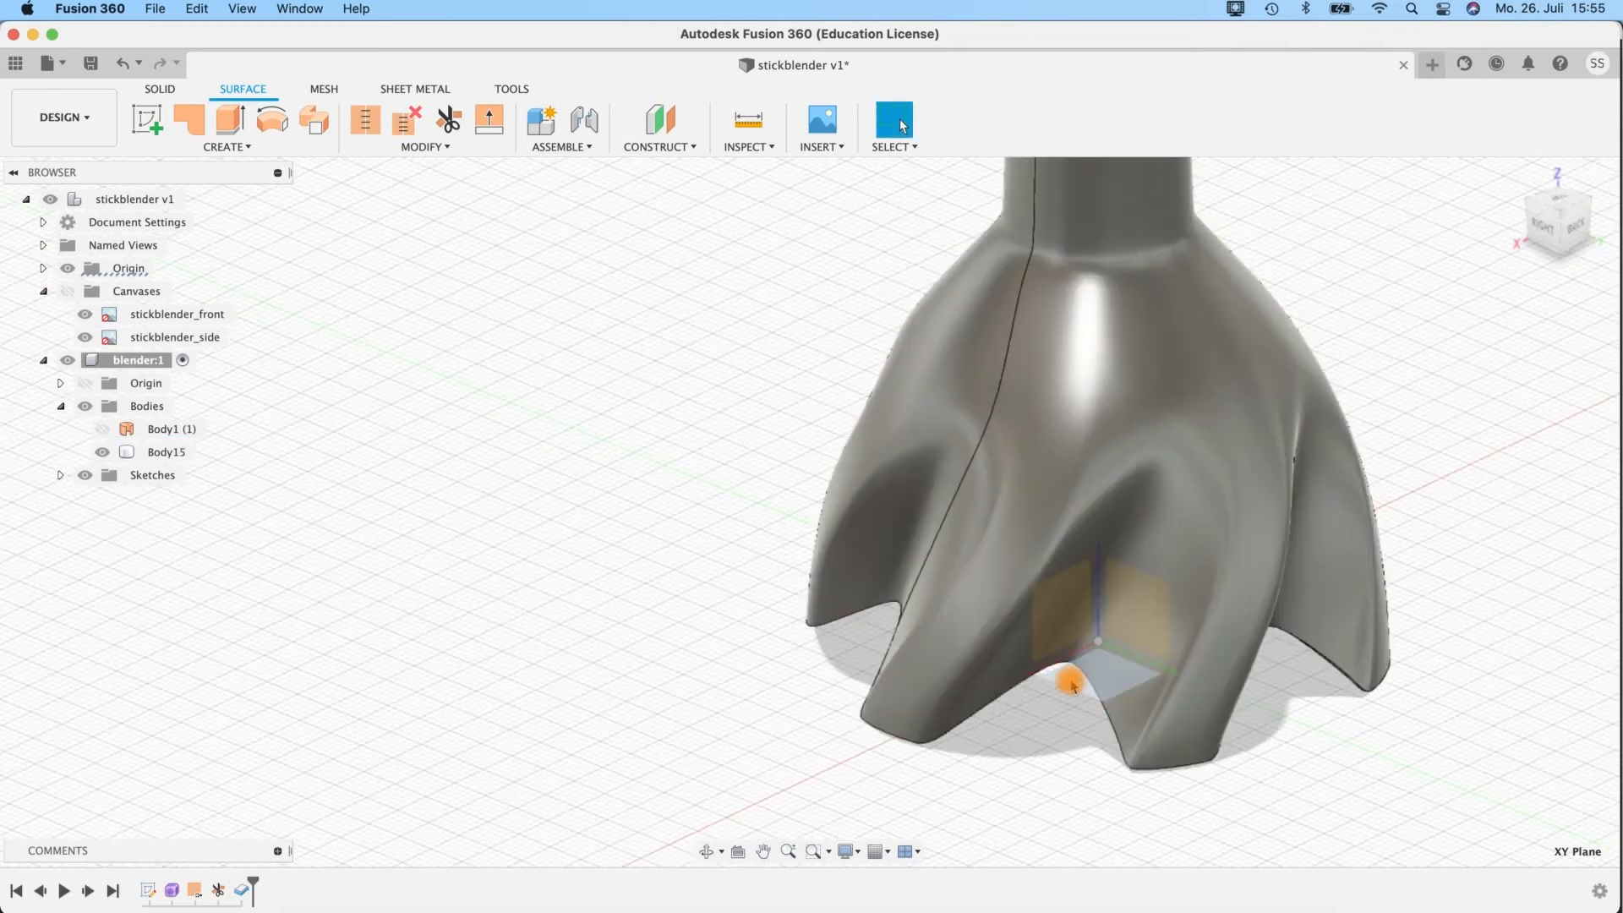
click(668, 158)
click(668, 166)
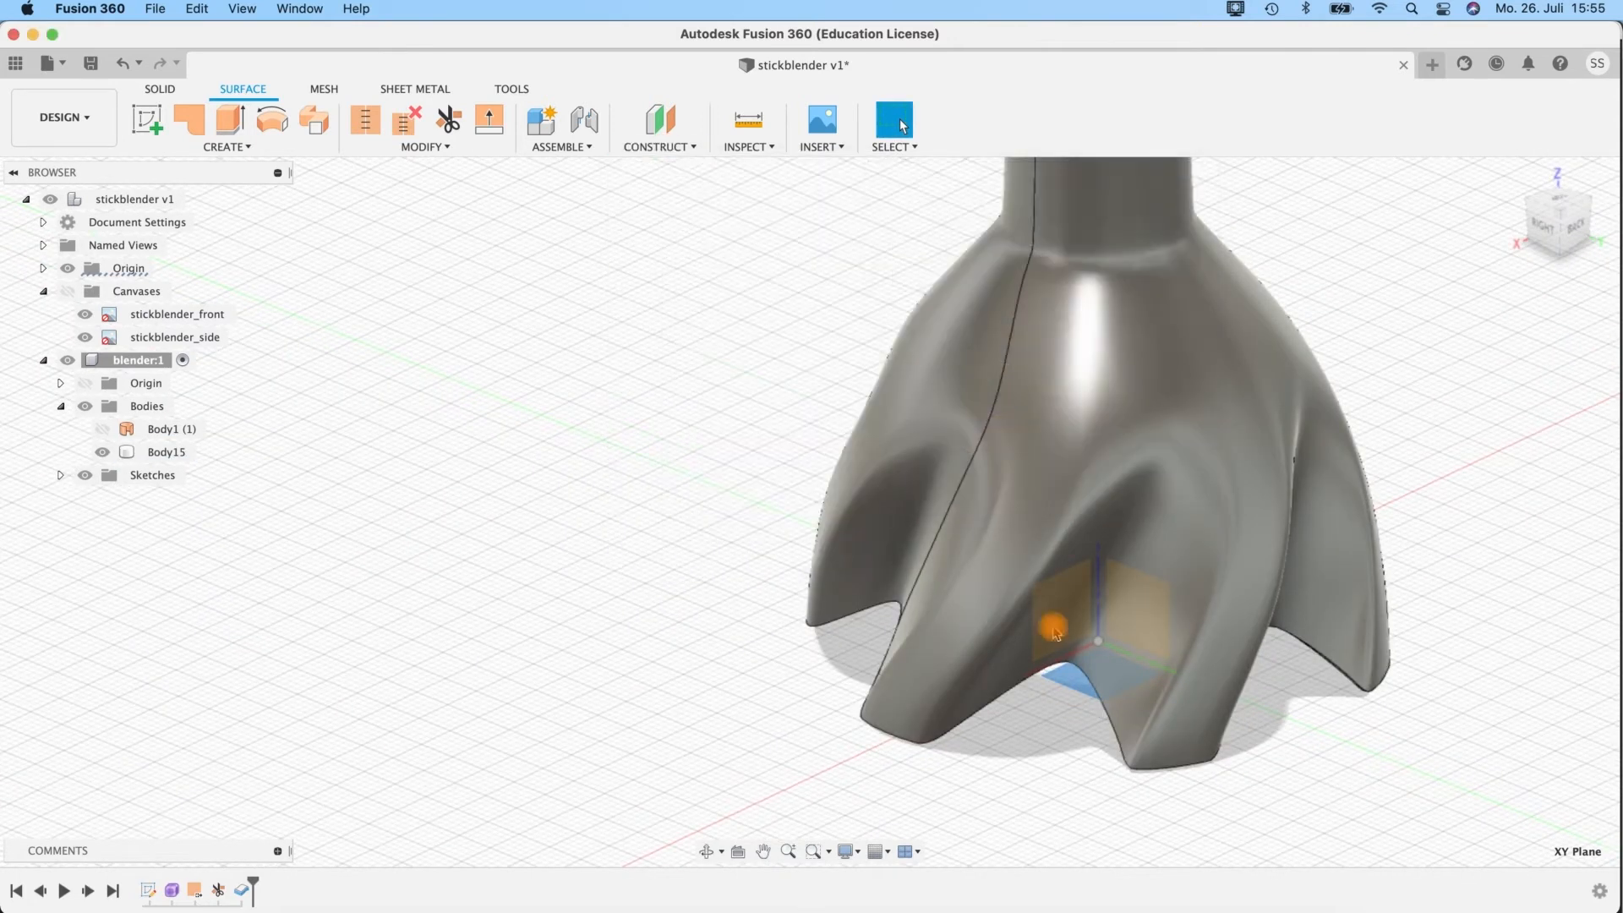
click(1073, 689)
drag(1050, 686, 1048, 577)
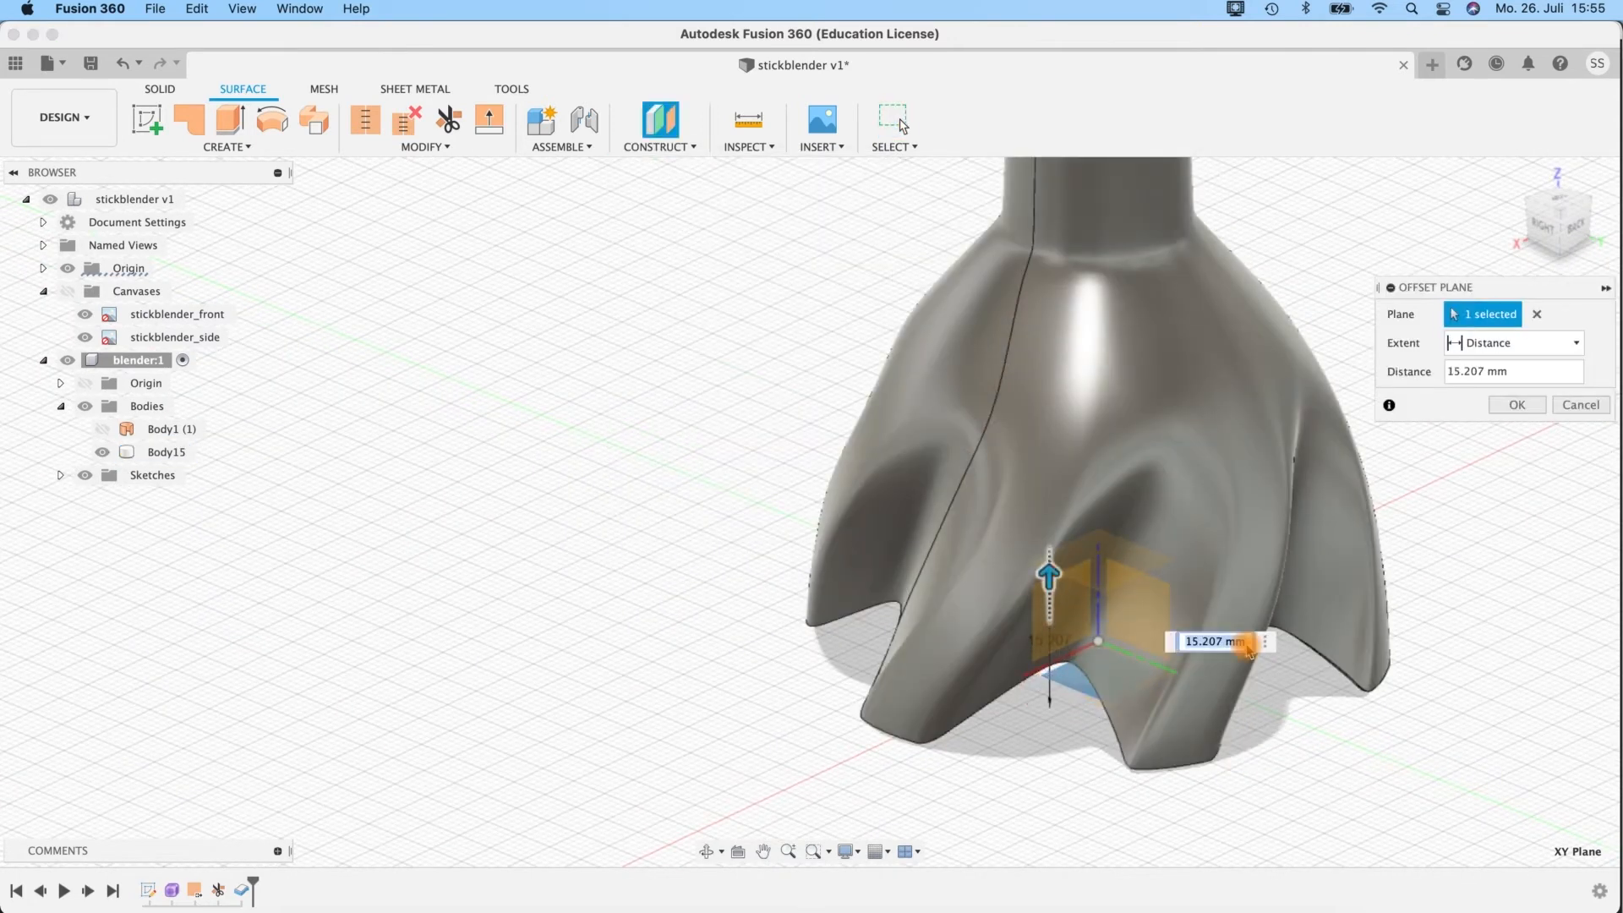
text(221)
key(BackSpace)
key(BackSpace)
text(1)
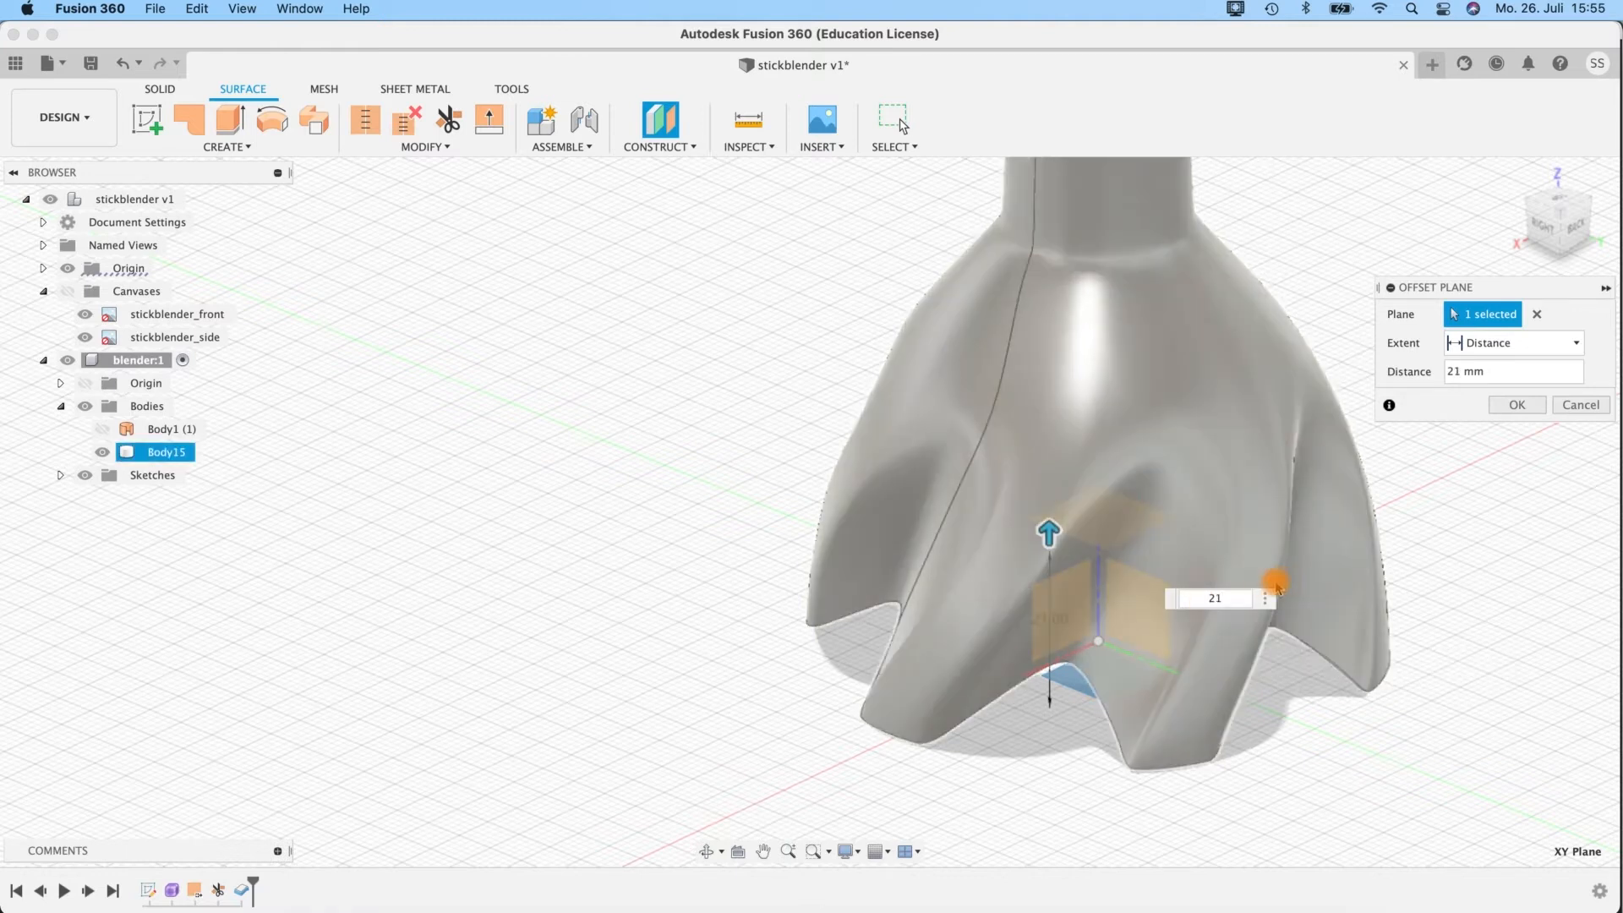
key(Return)
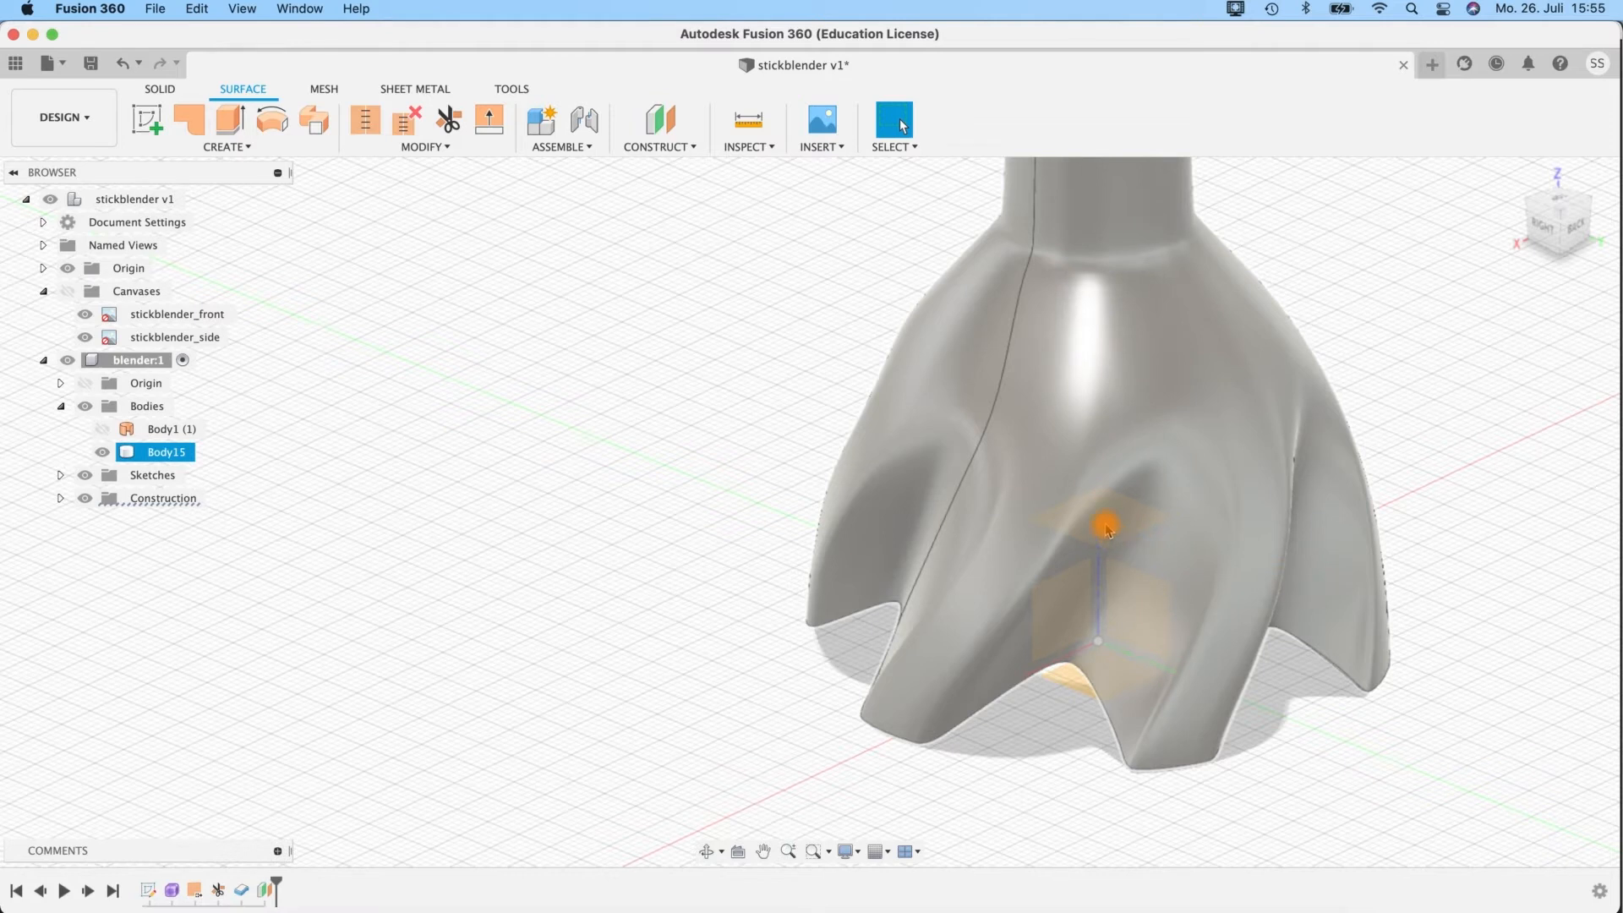
Hide the blender's bodies and start a sketch on the offset plane.
click(68, 361)
click(68, 360)
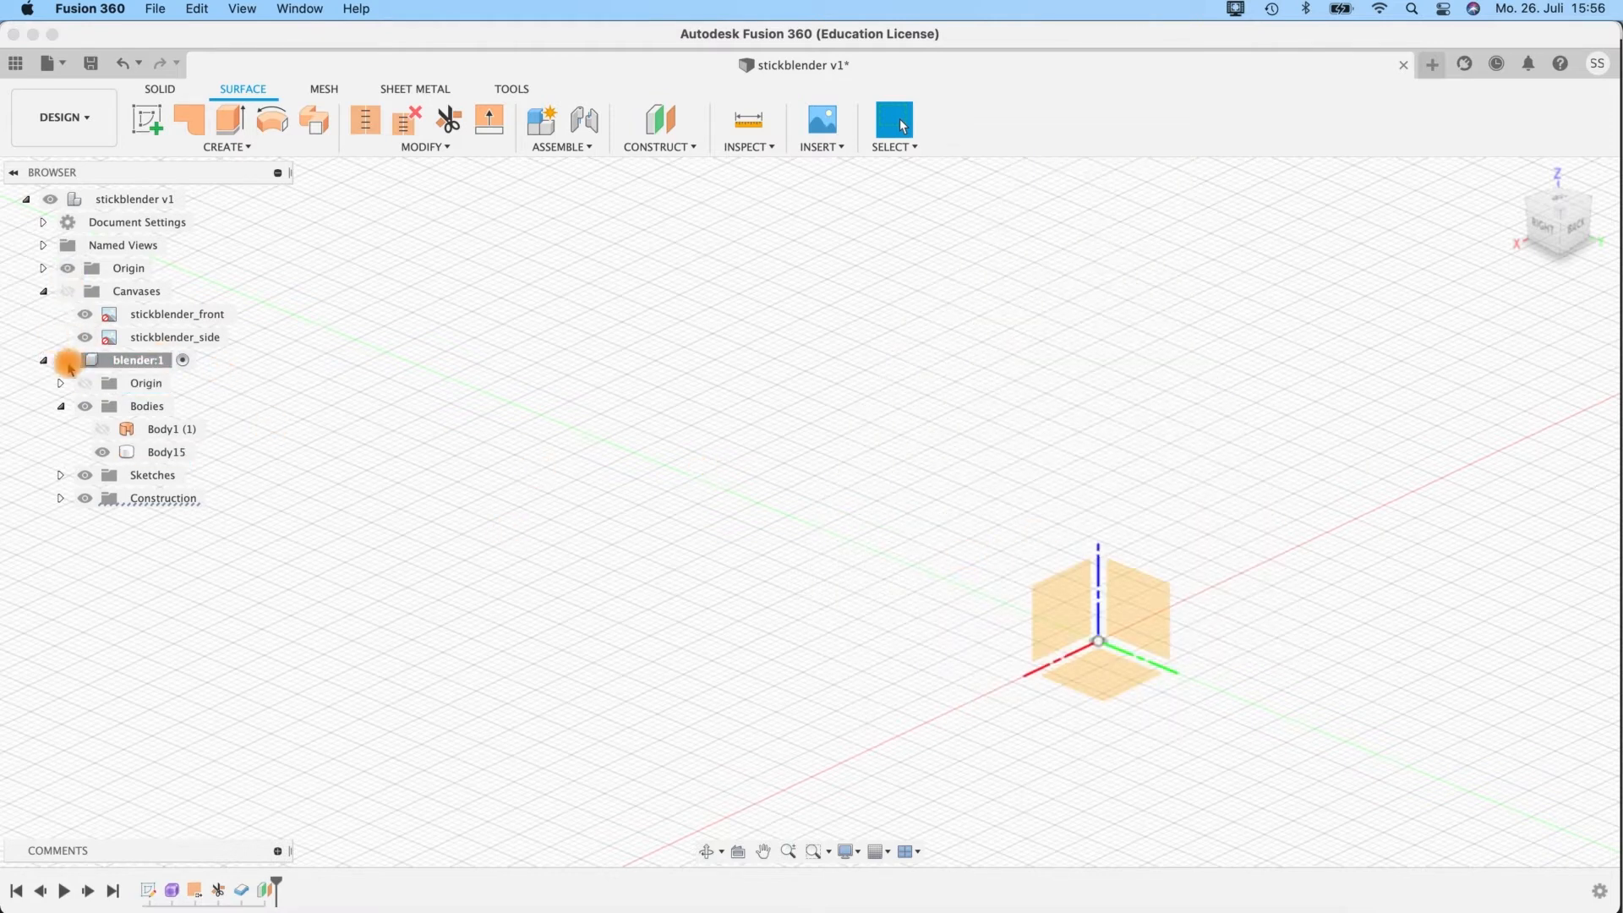
click(84, 406)
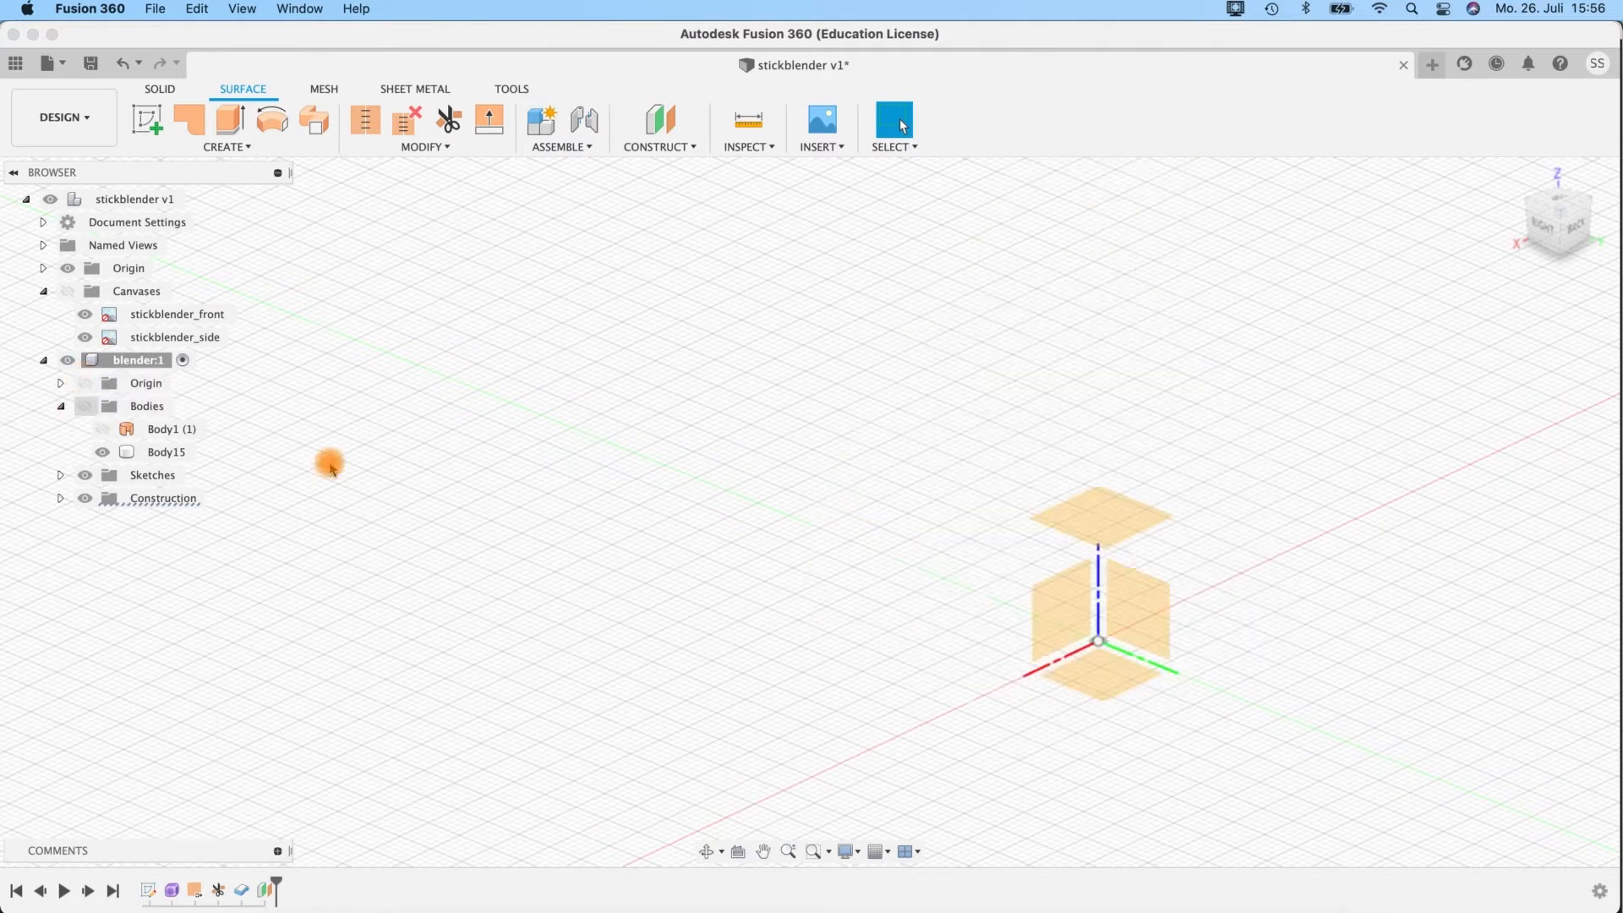
click(1114, 522)
right_click(1114, 524)
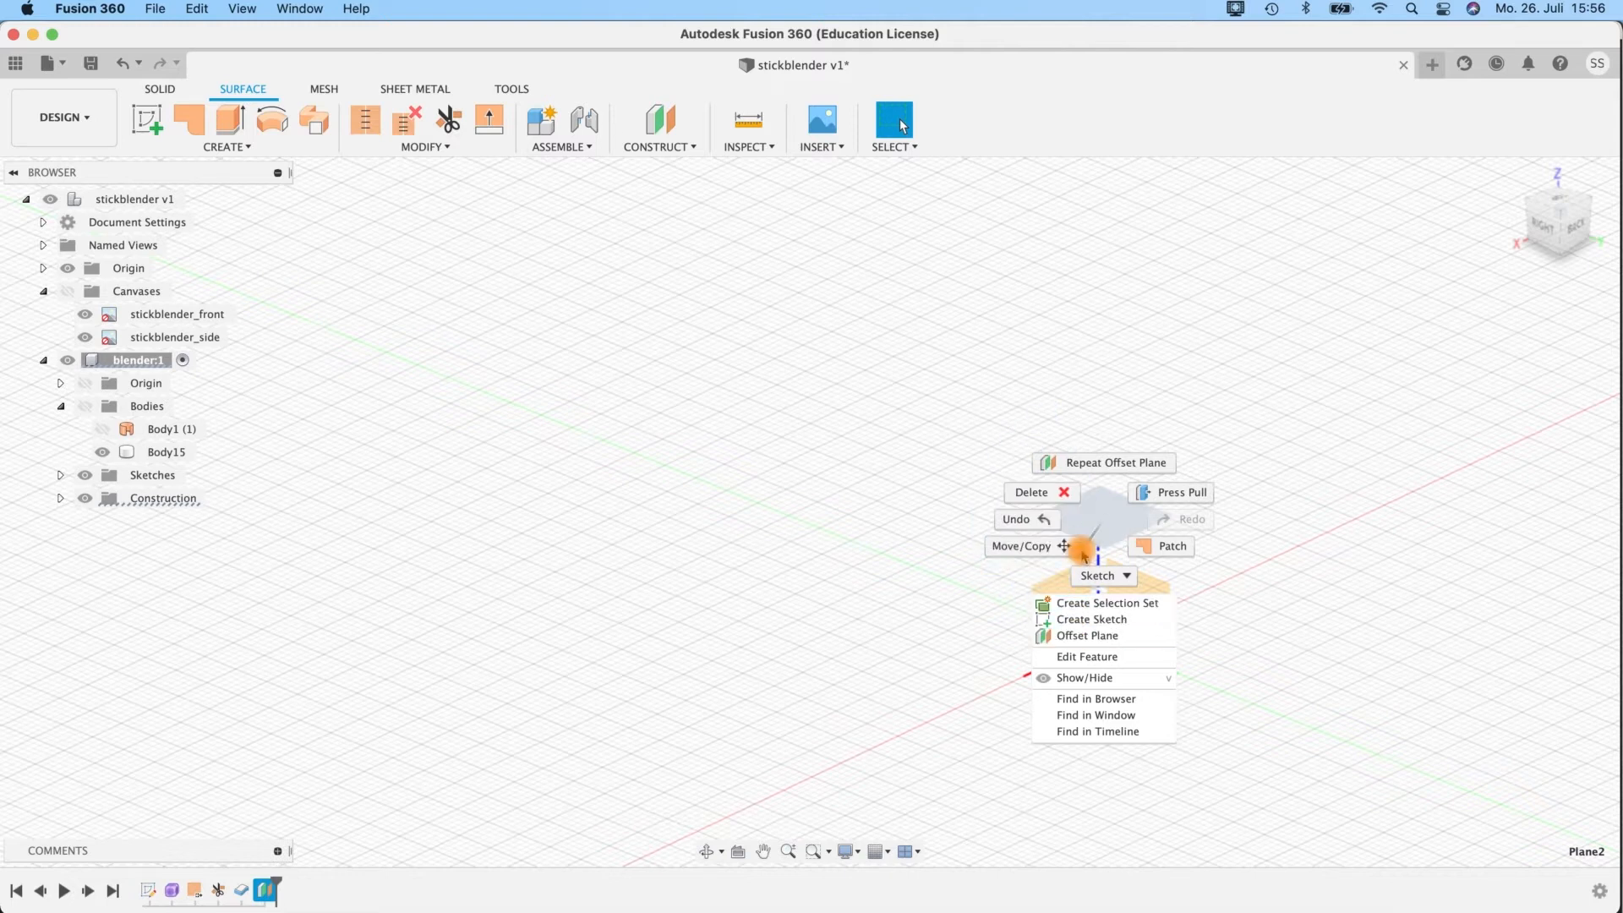
click(1091, 619)
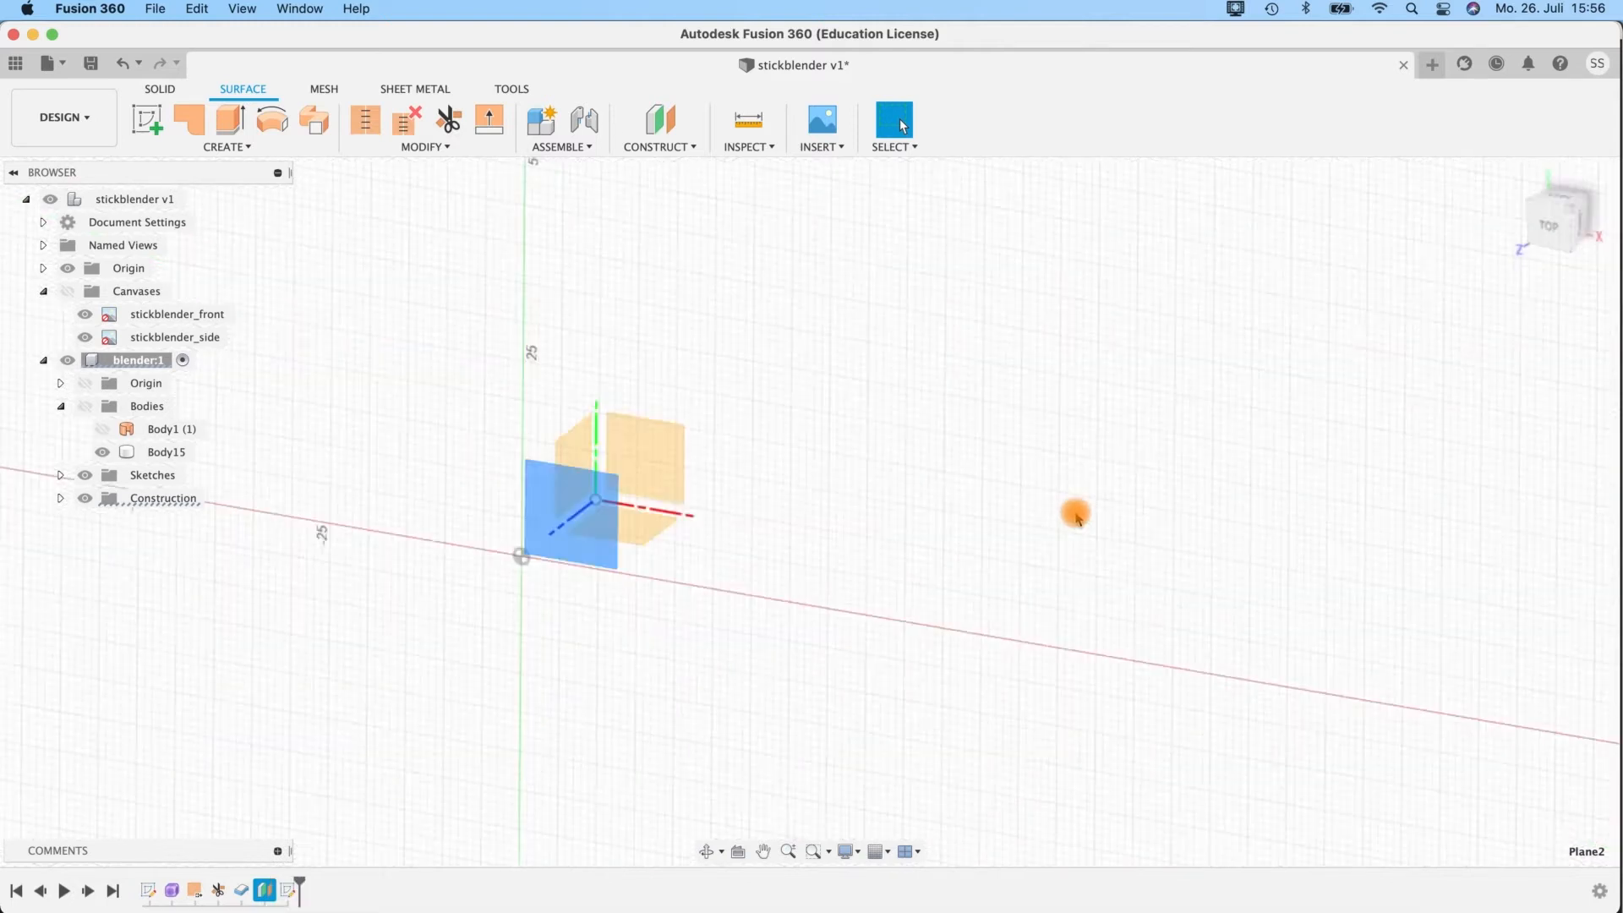
Show the bodies, sketch an origin-centred circle about 73.5 mm in diameter enclosing the whole bell, and finish the sketch.
click(85, 409)
click(86, 407)
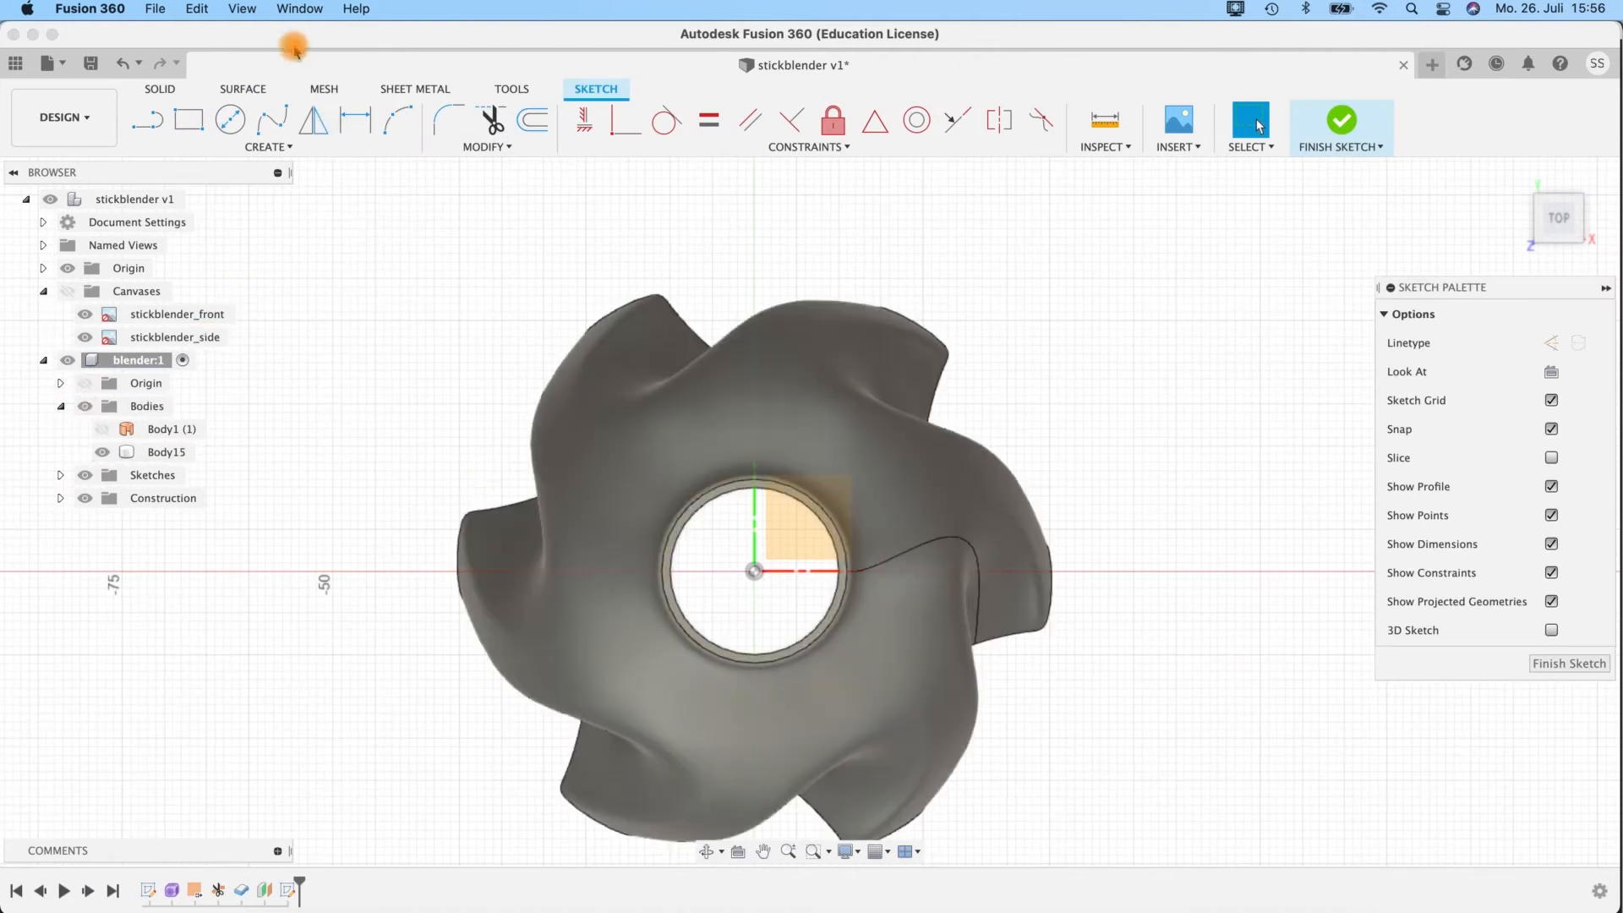
click(231, 127)
click(754, 571)
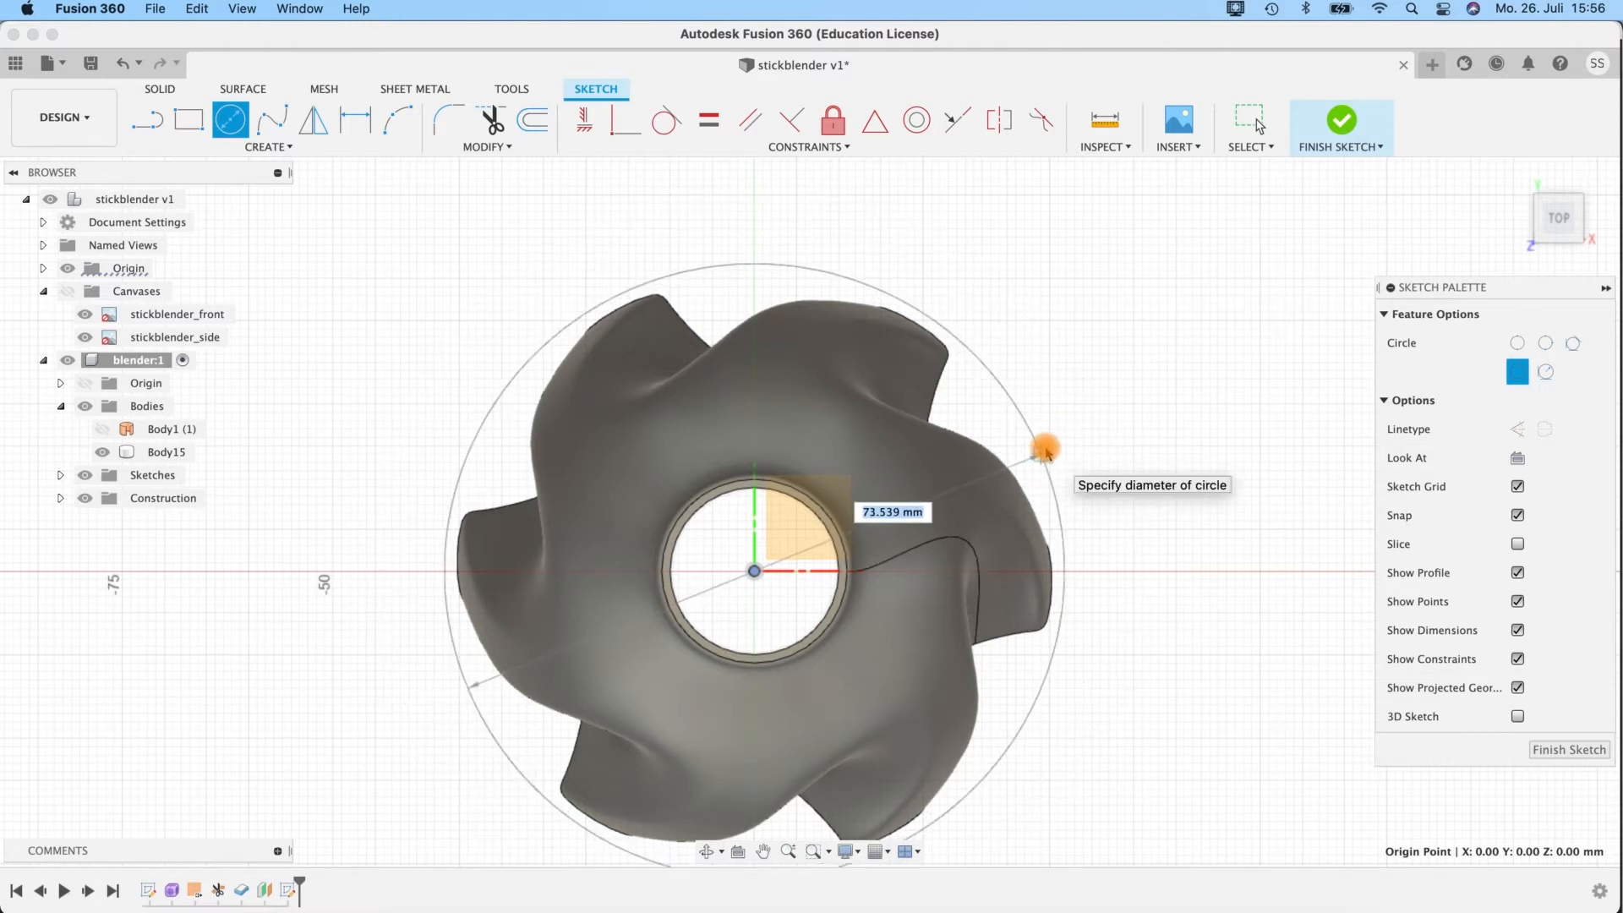
click(1046, 449)
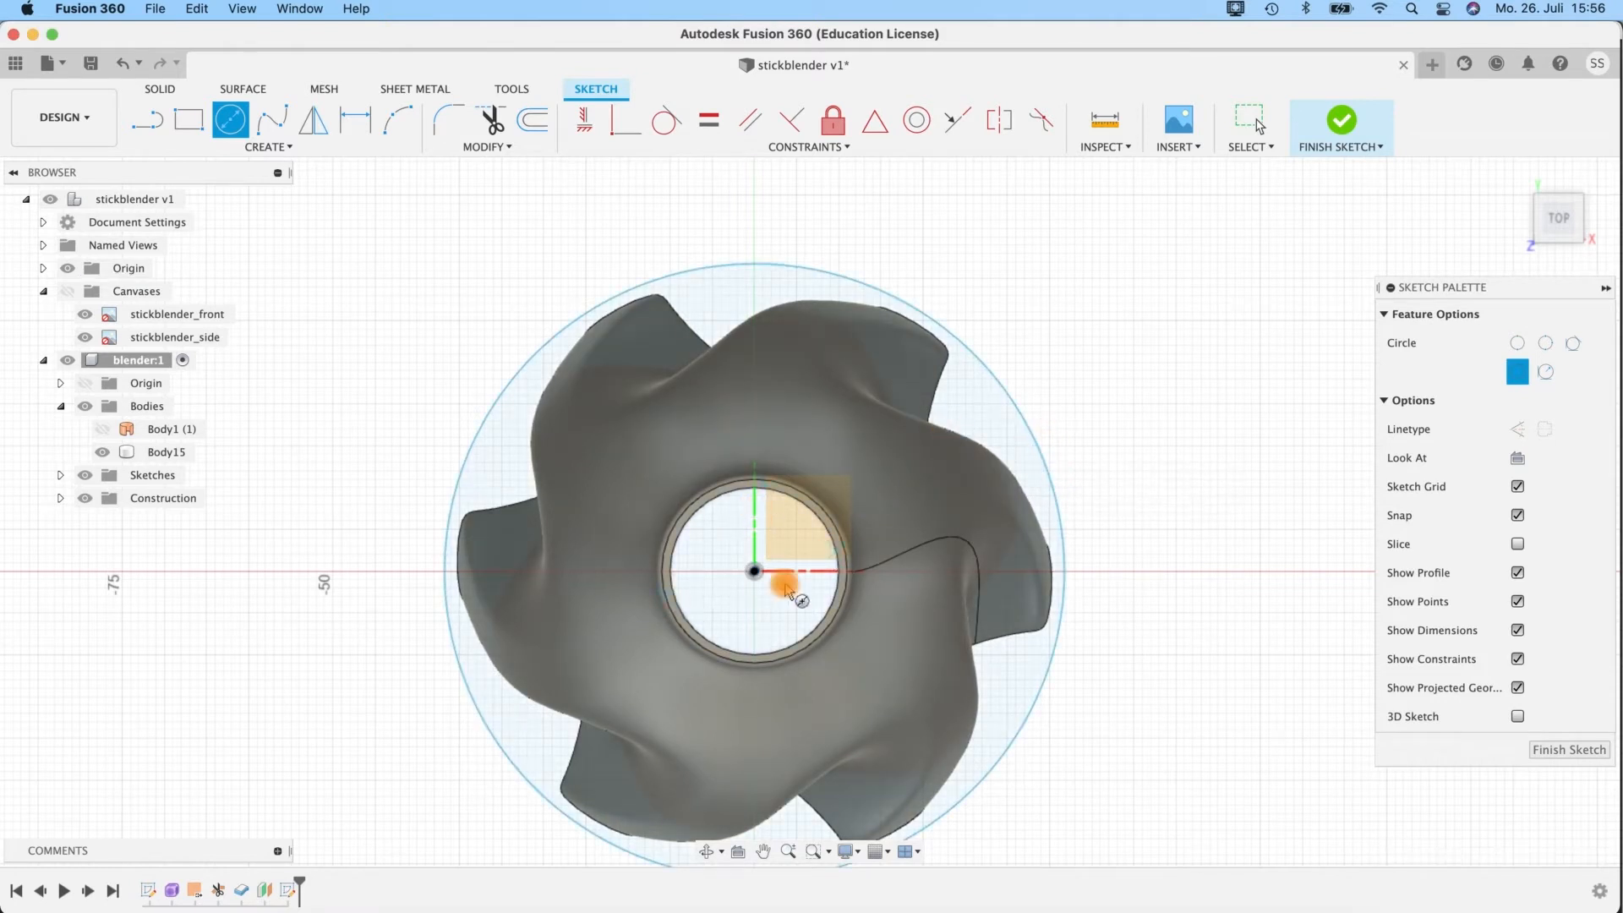
click(1550, 750)
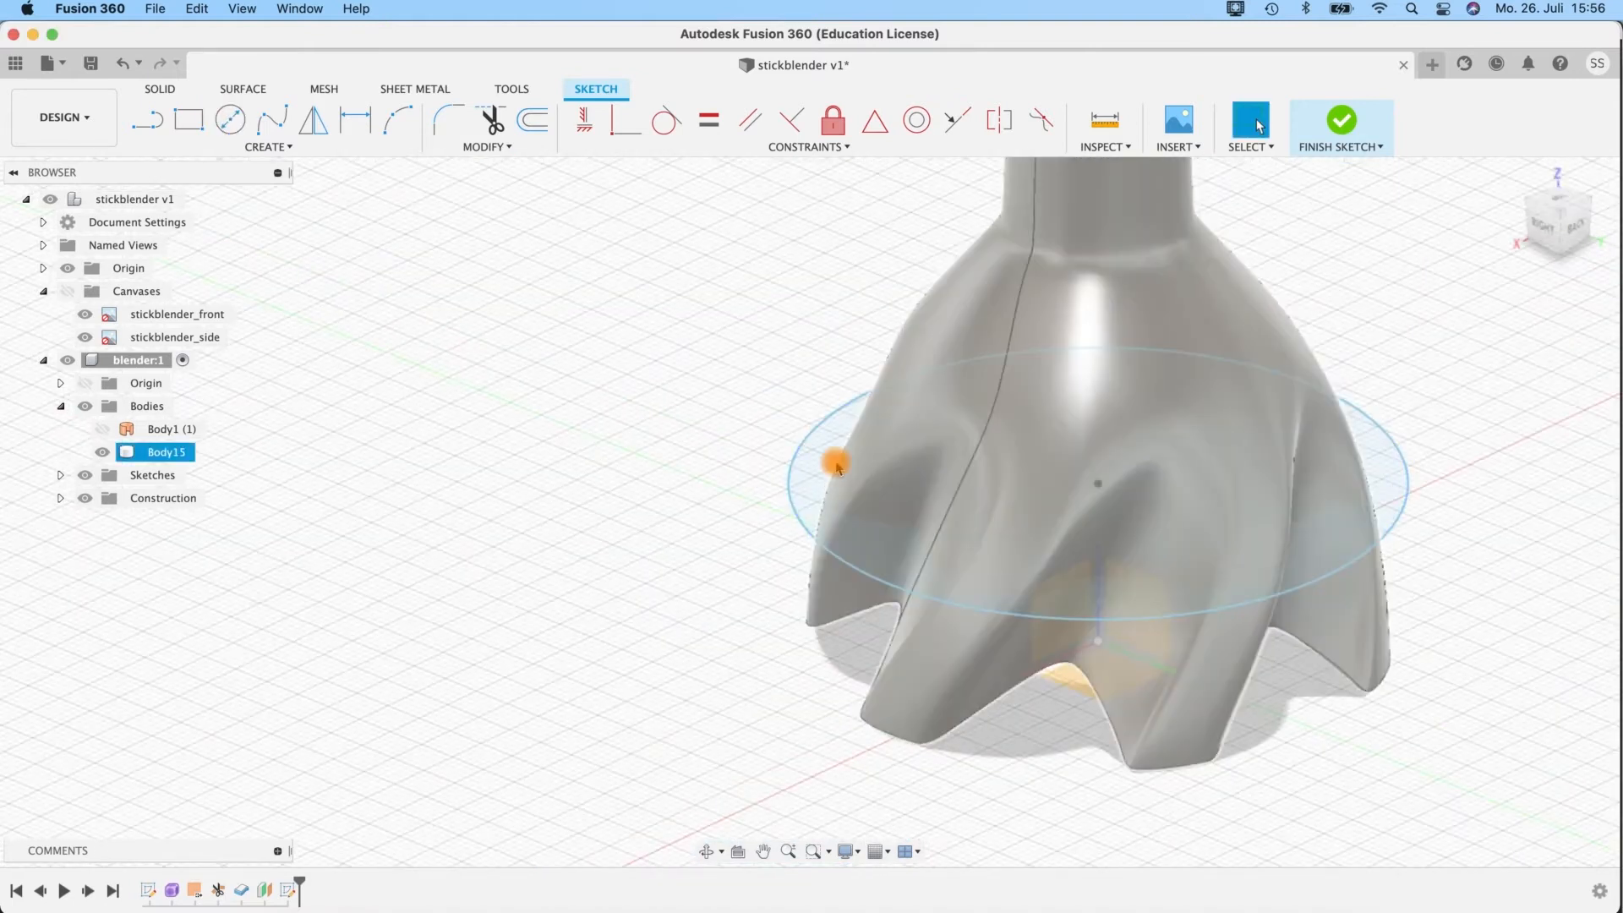
Extrude the circle profile 1 mm upward as a new body.
click(782, 450)
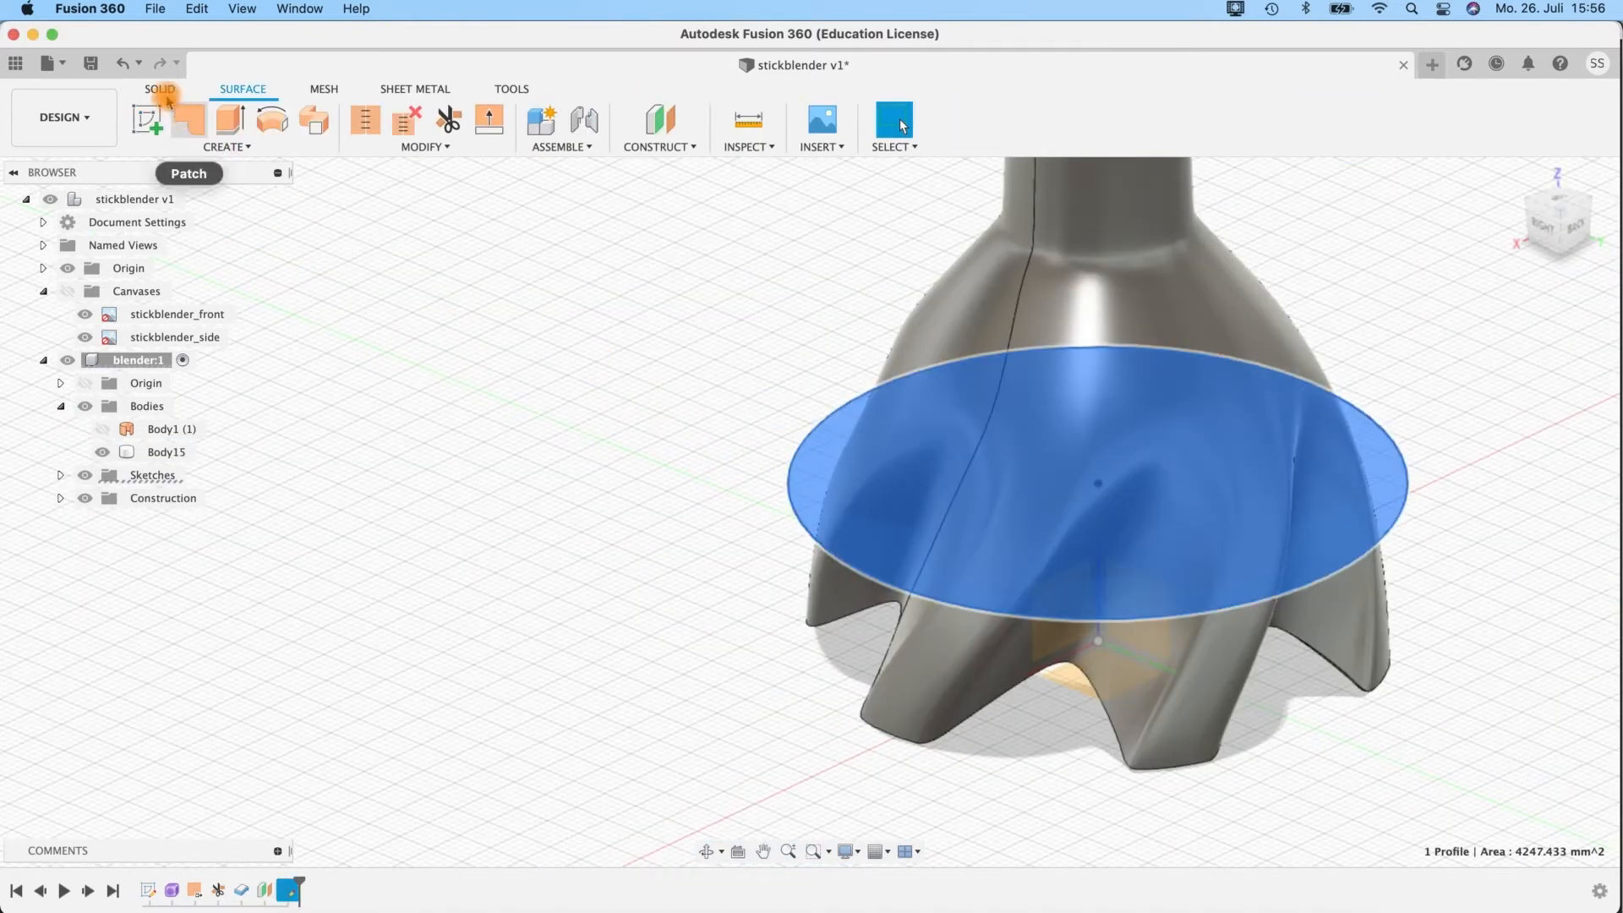
click(160, 88)
click(187, 120)
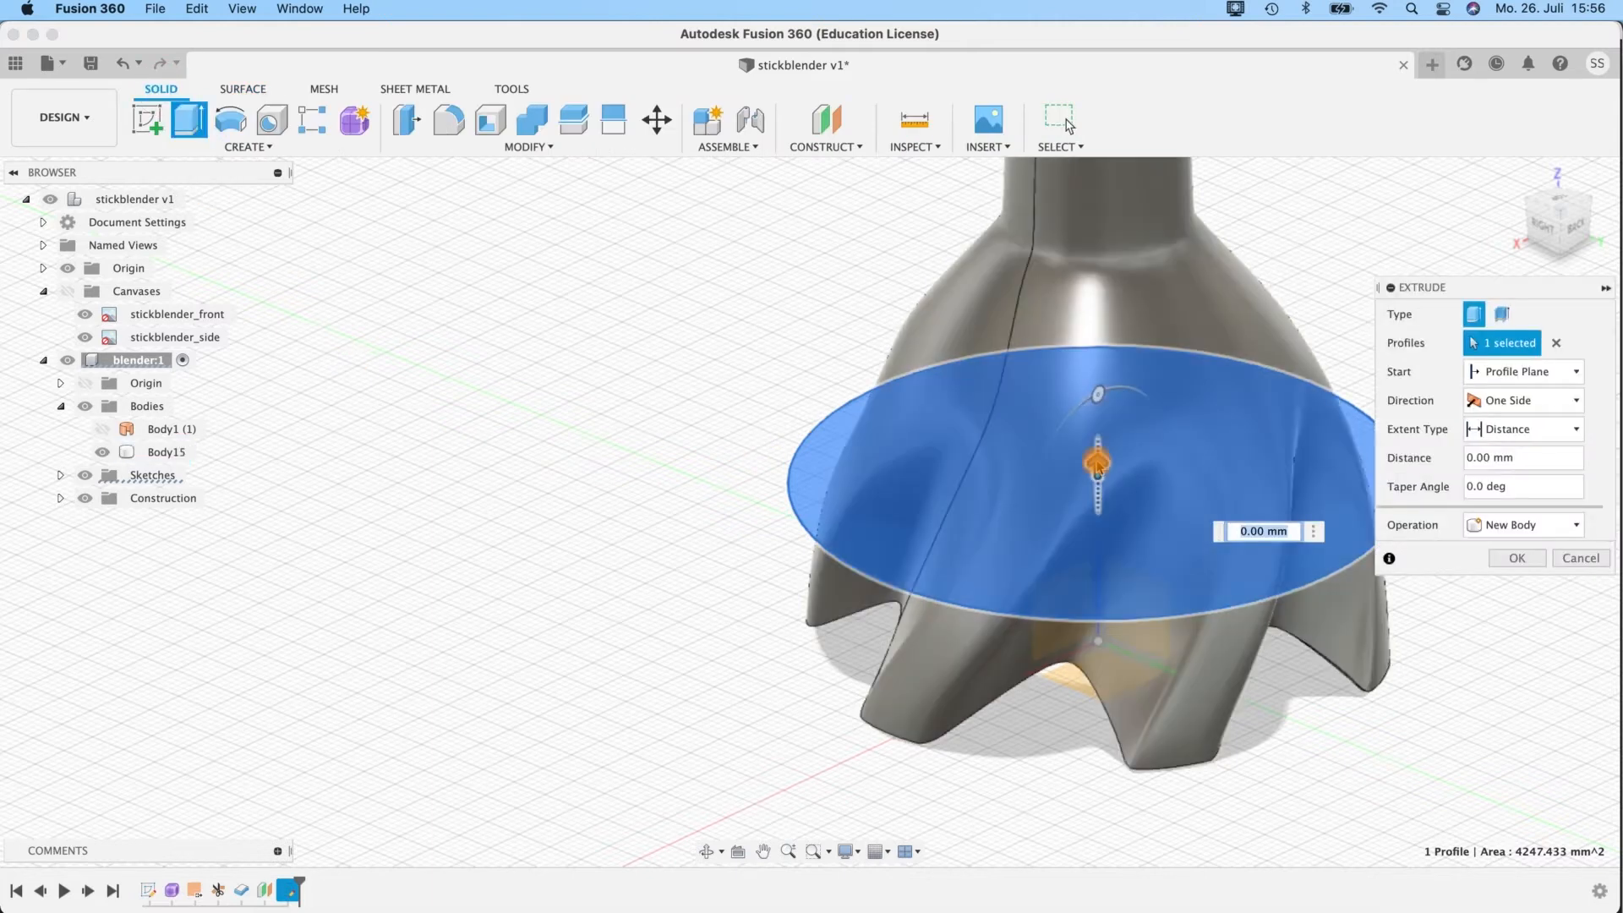
drag(1097, 462, 1145, 464)
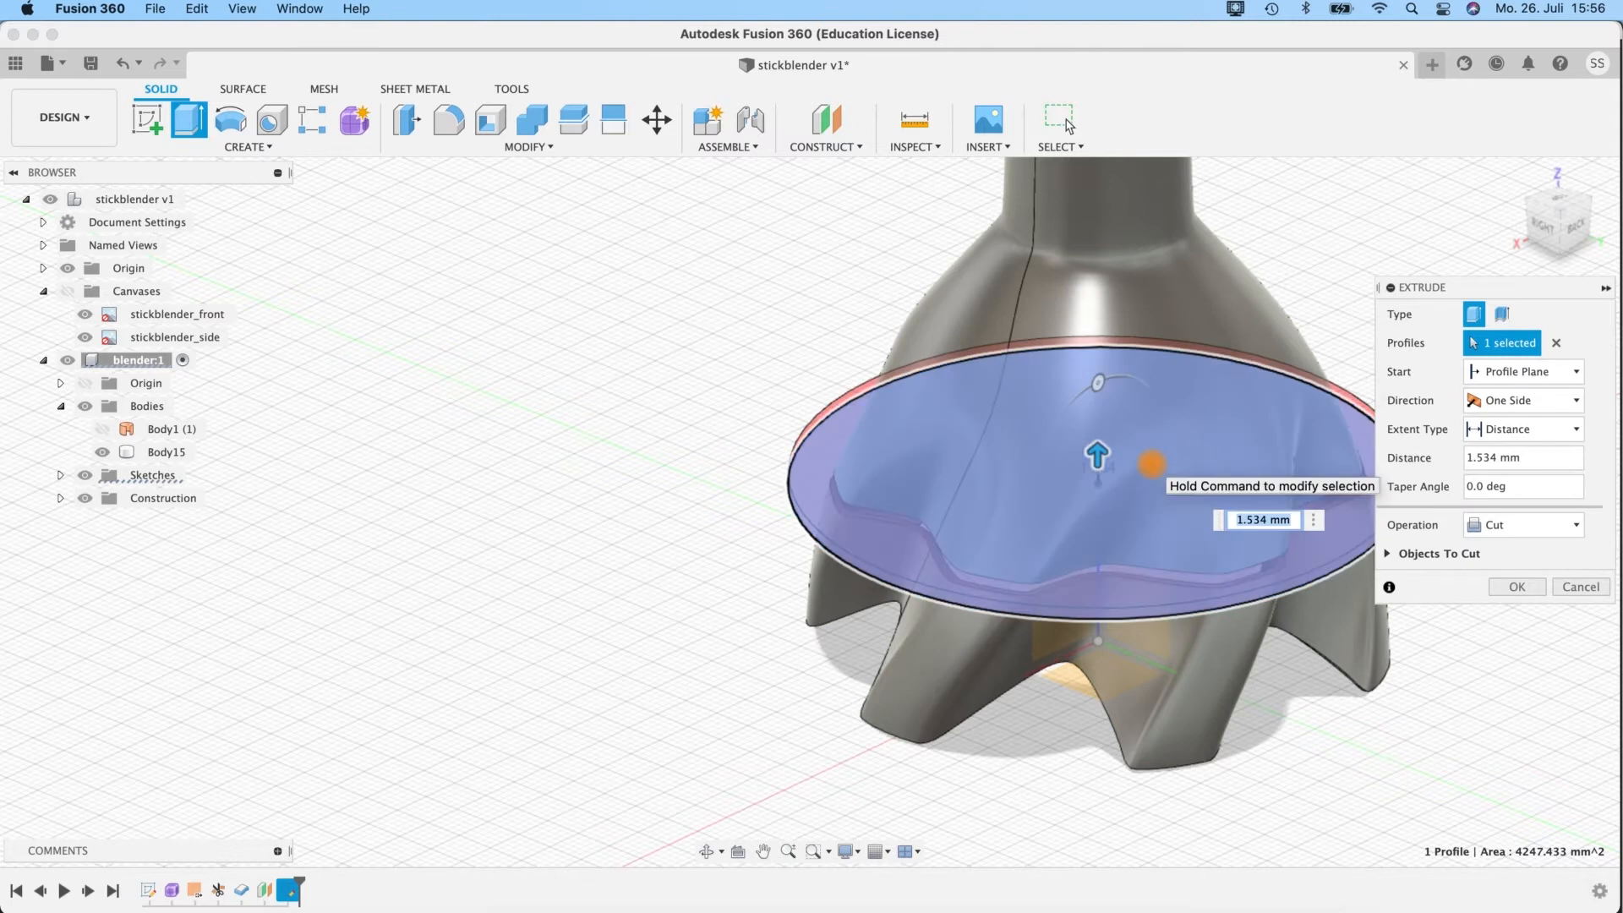
key(Return)
click(1543, 525)
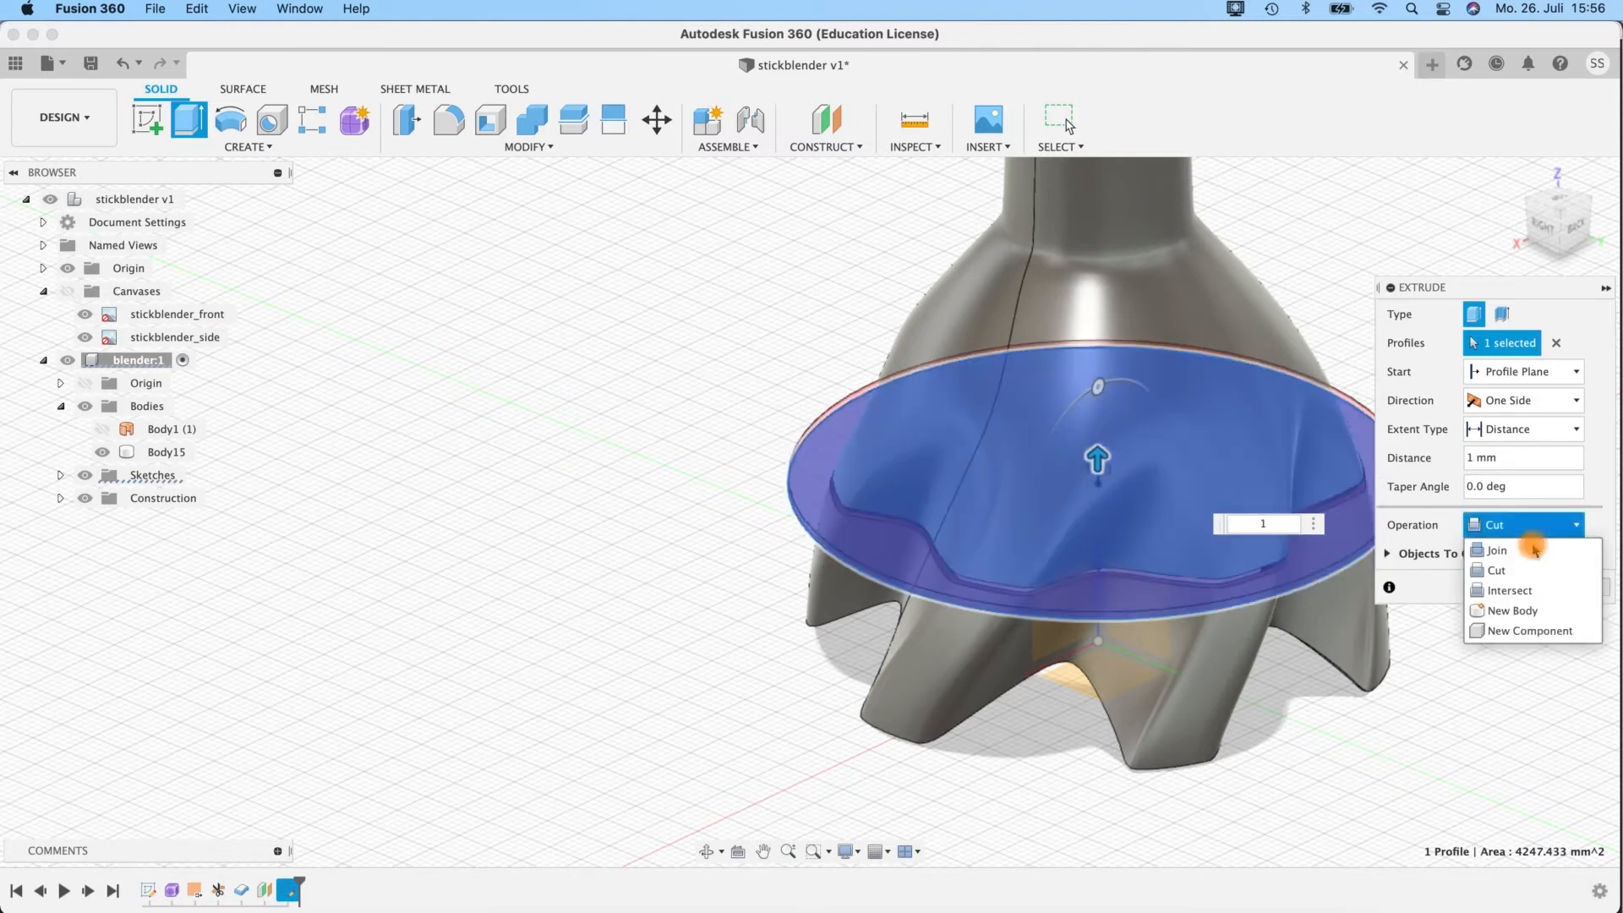
click(1513, 611)
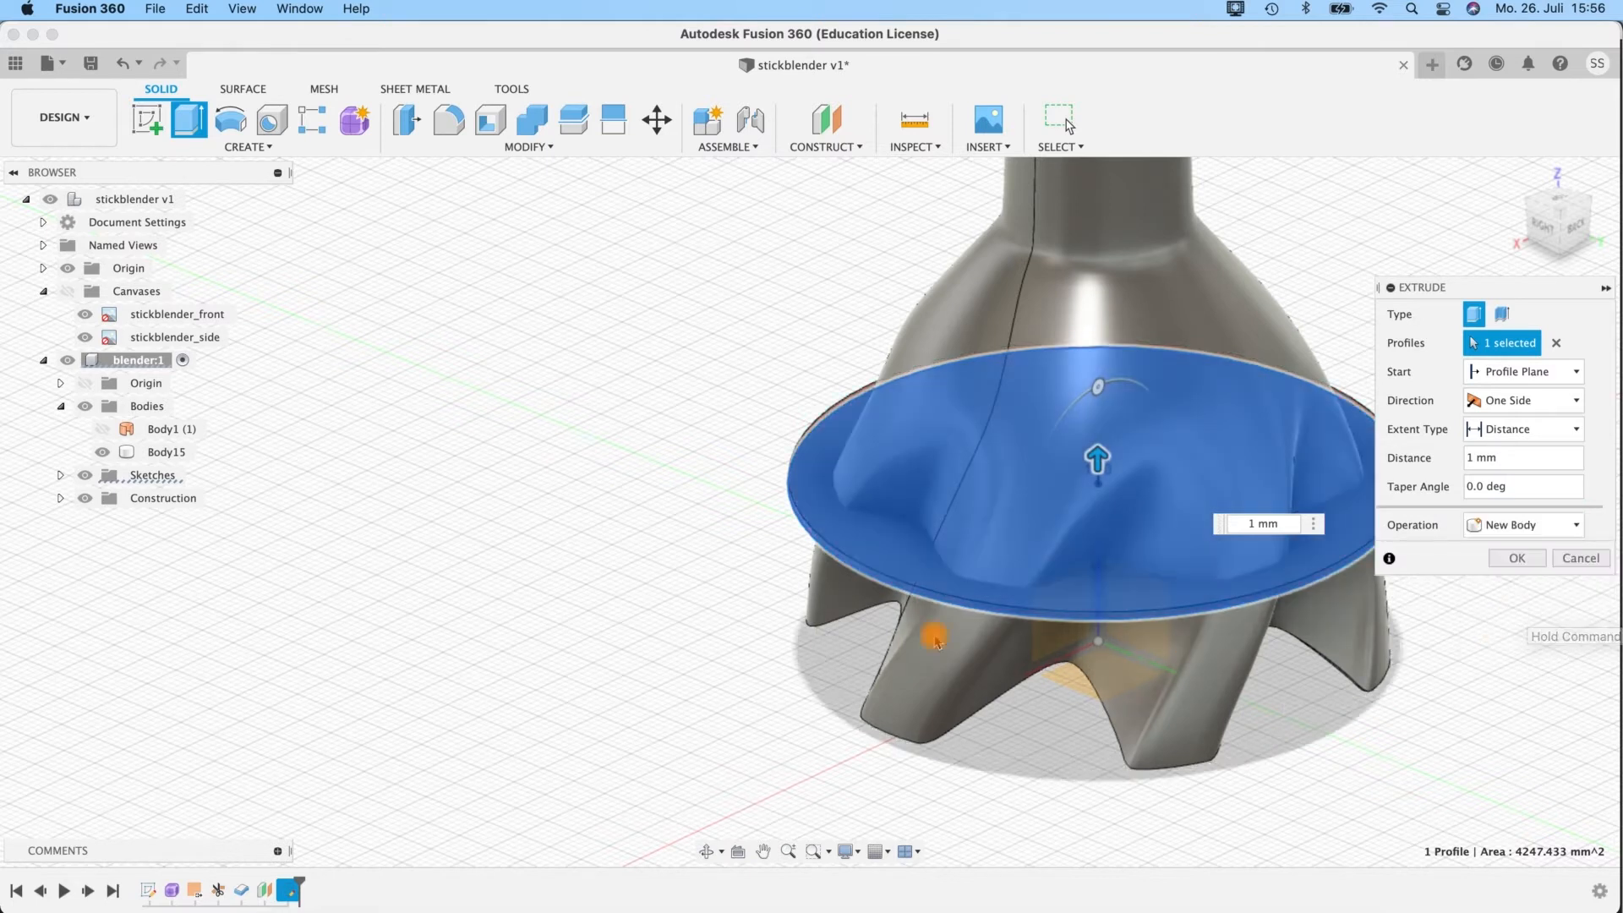
middle_drag(638, 681, 347, 651)
mouse_move(1180, 512)
shift+middle_down()
mouse_move(1178, 439)
mouse_move(1178, 480)
shift+middle_up()
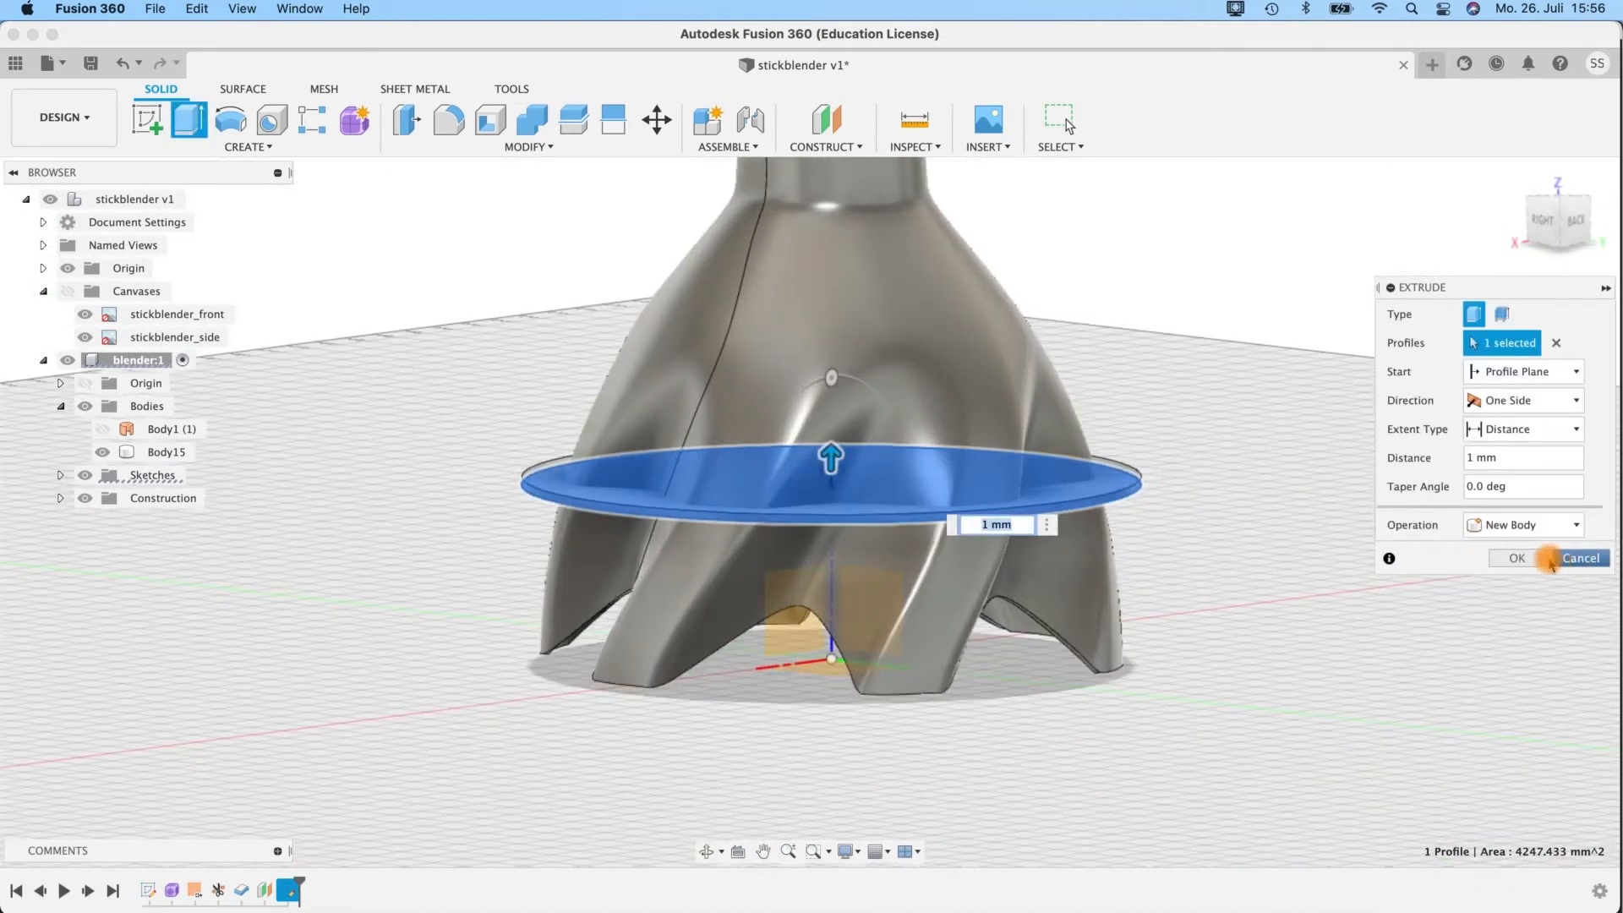
key(Return)
Split the disc body using the bell body as the splitting tool.
shift+middle_drag(1201, 543, 1209, 613)
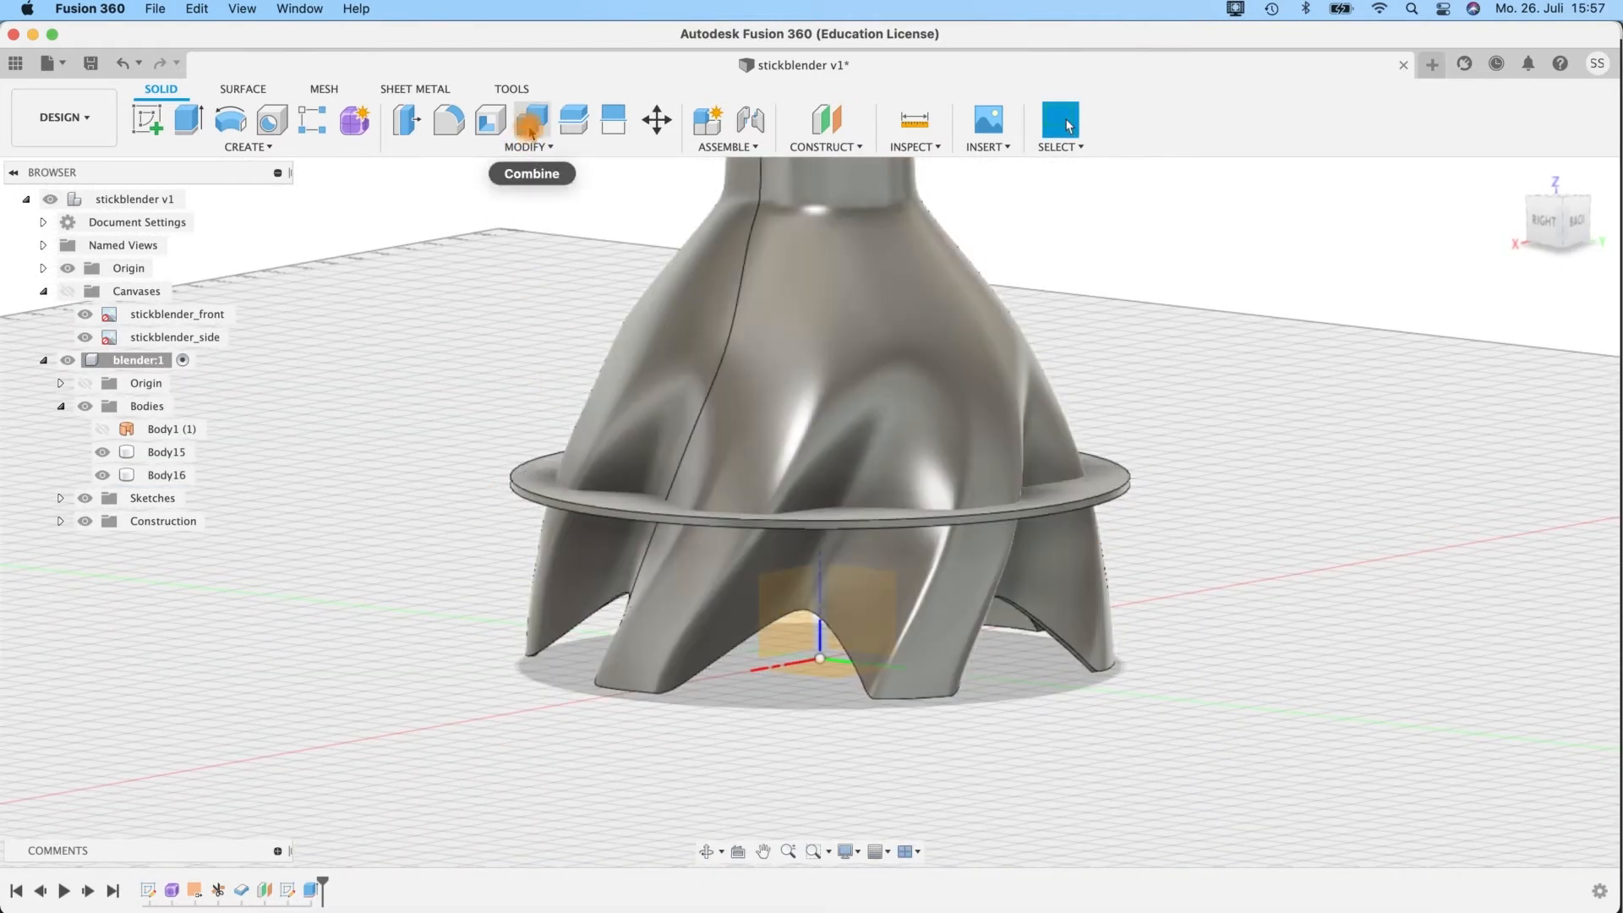
click(532, 124)
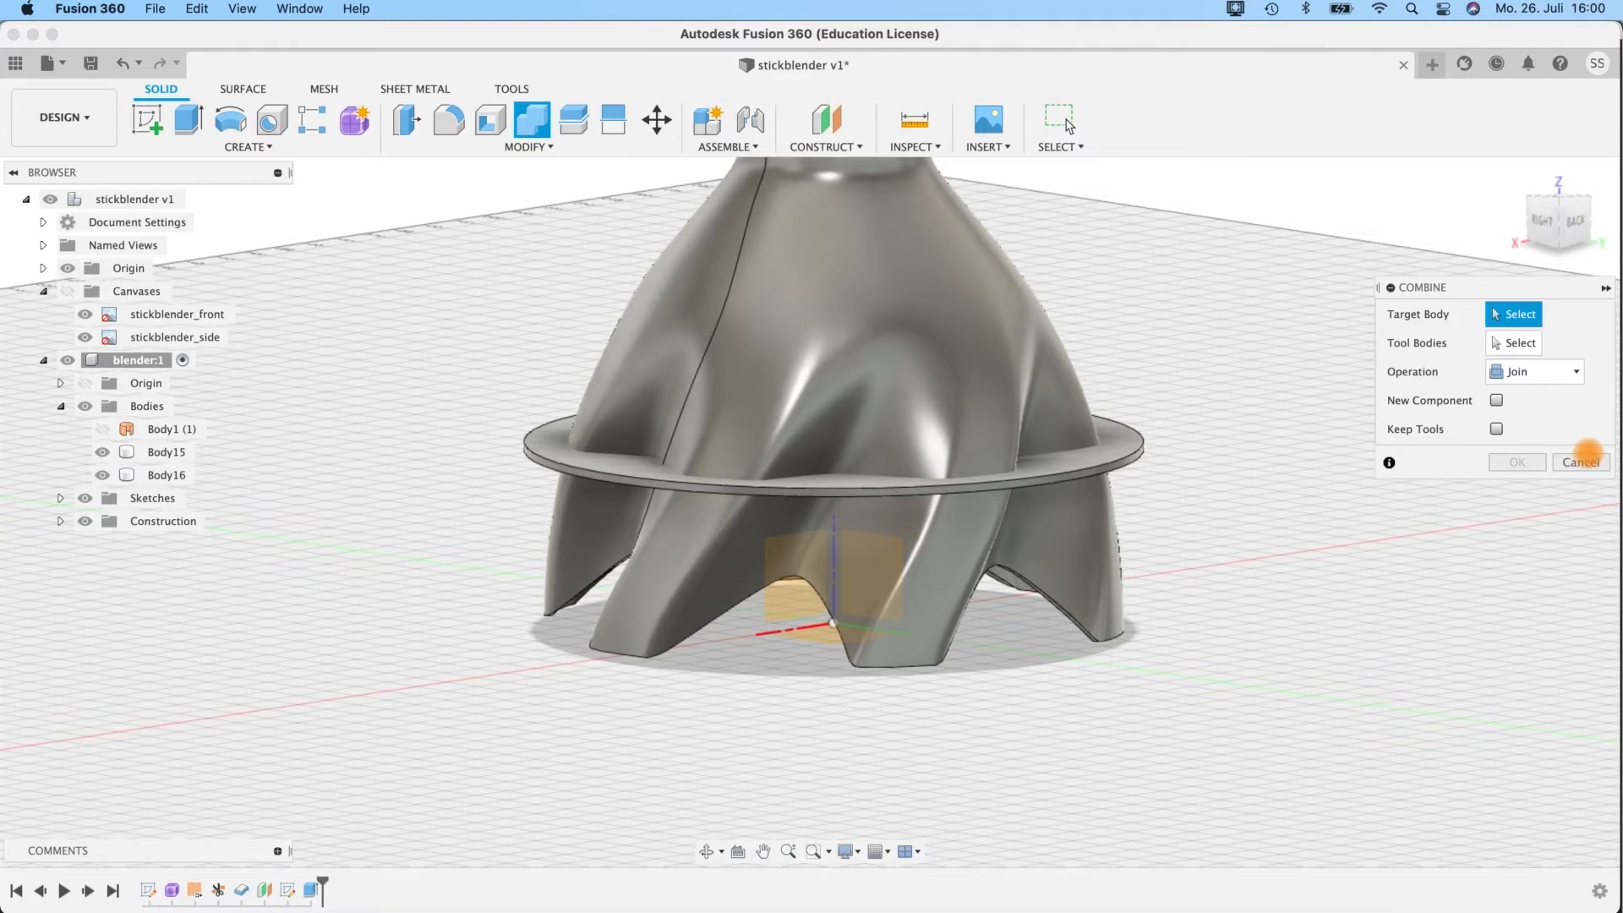
click(1580, 462)
click(574, 124)
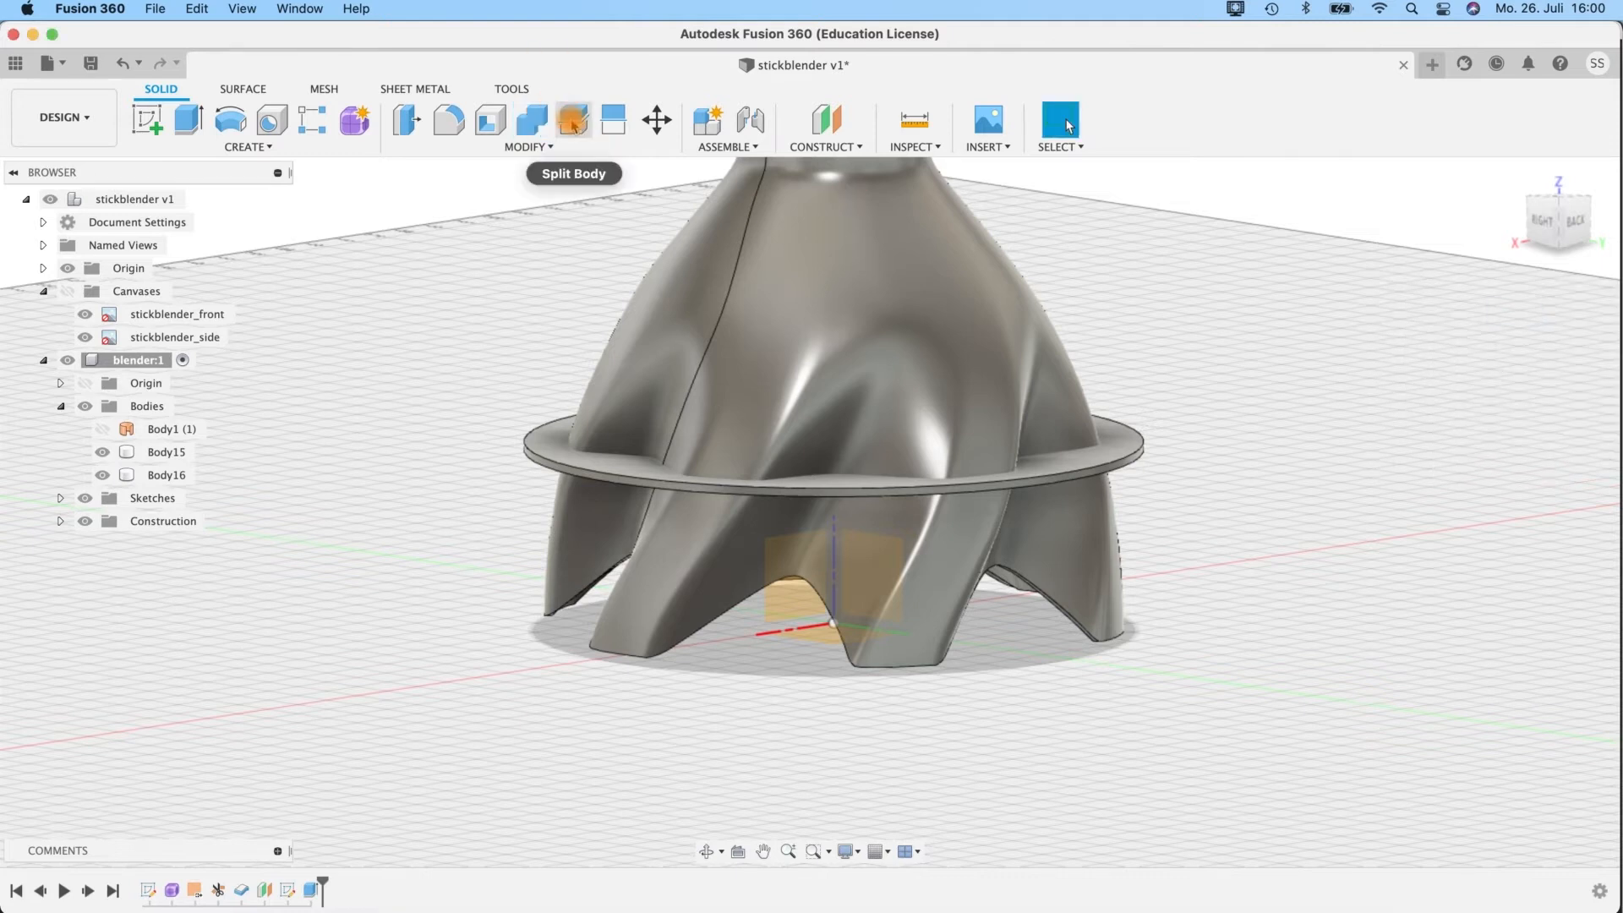
click(574, 123)
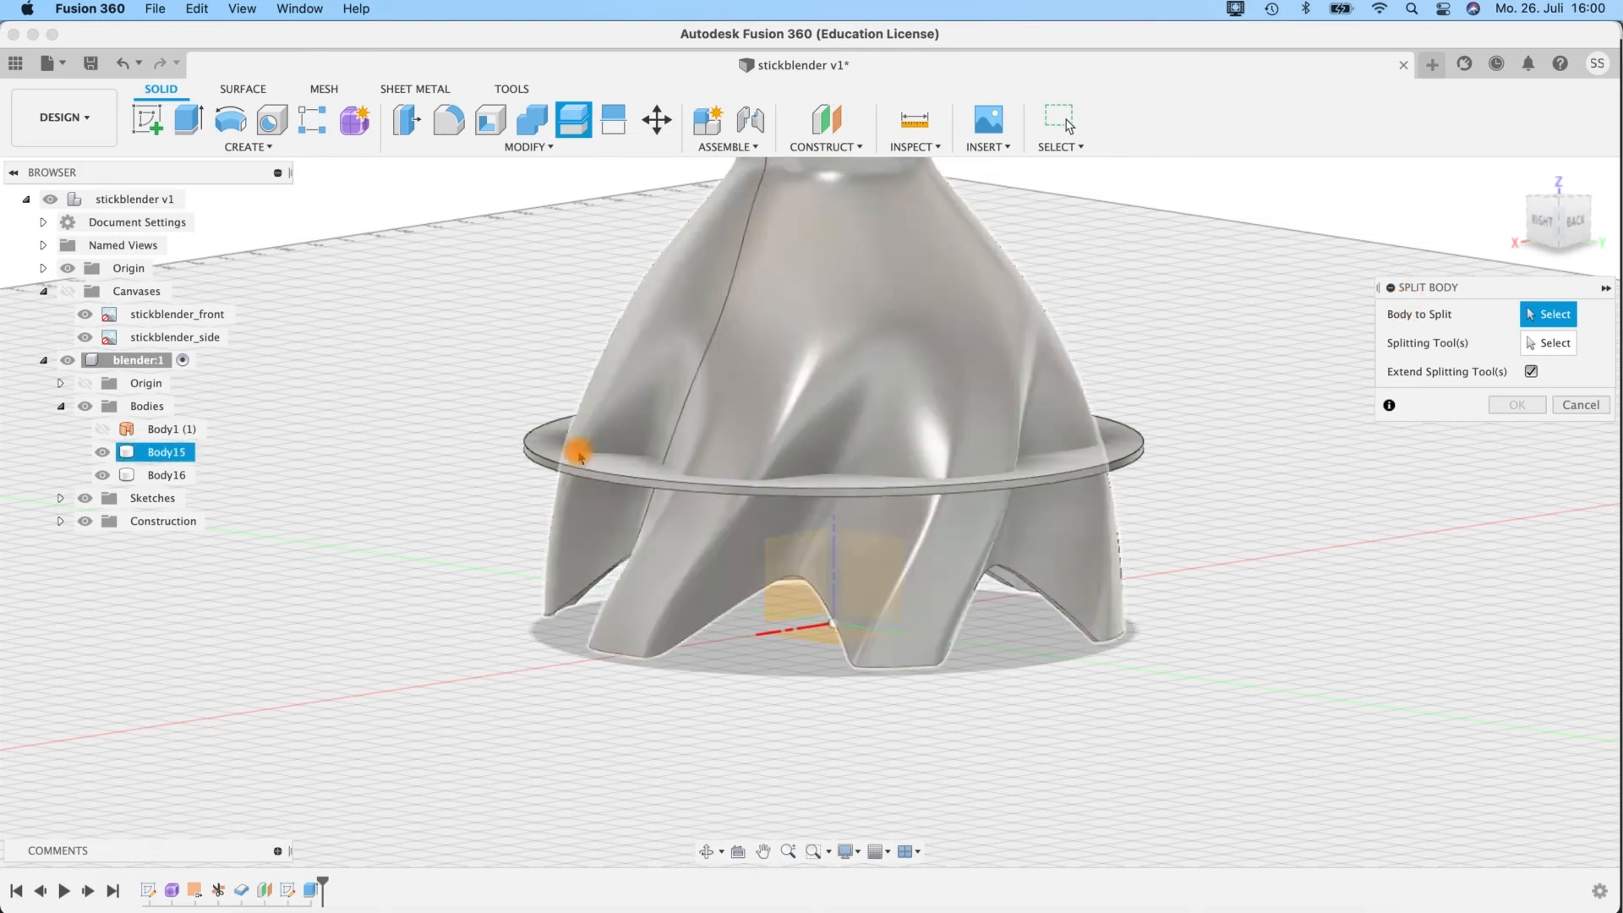
click(552, 455)
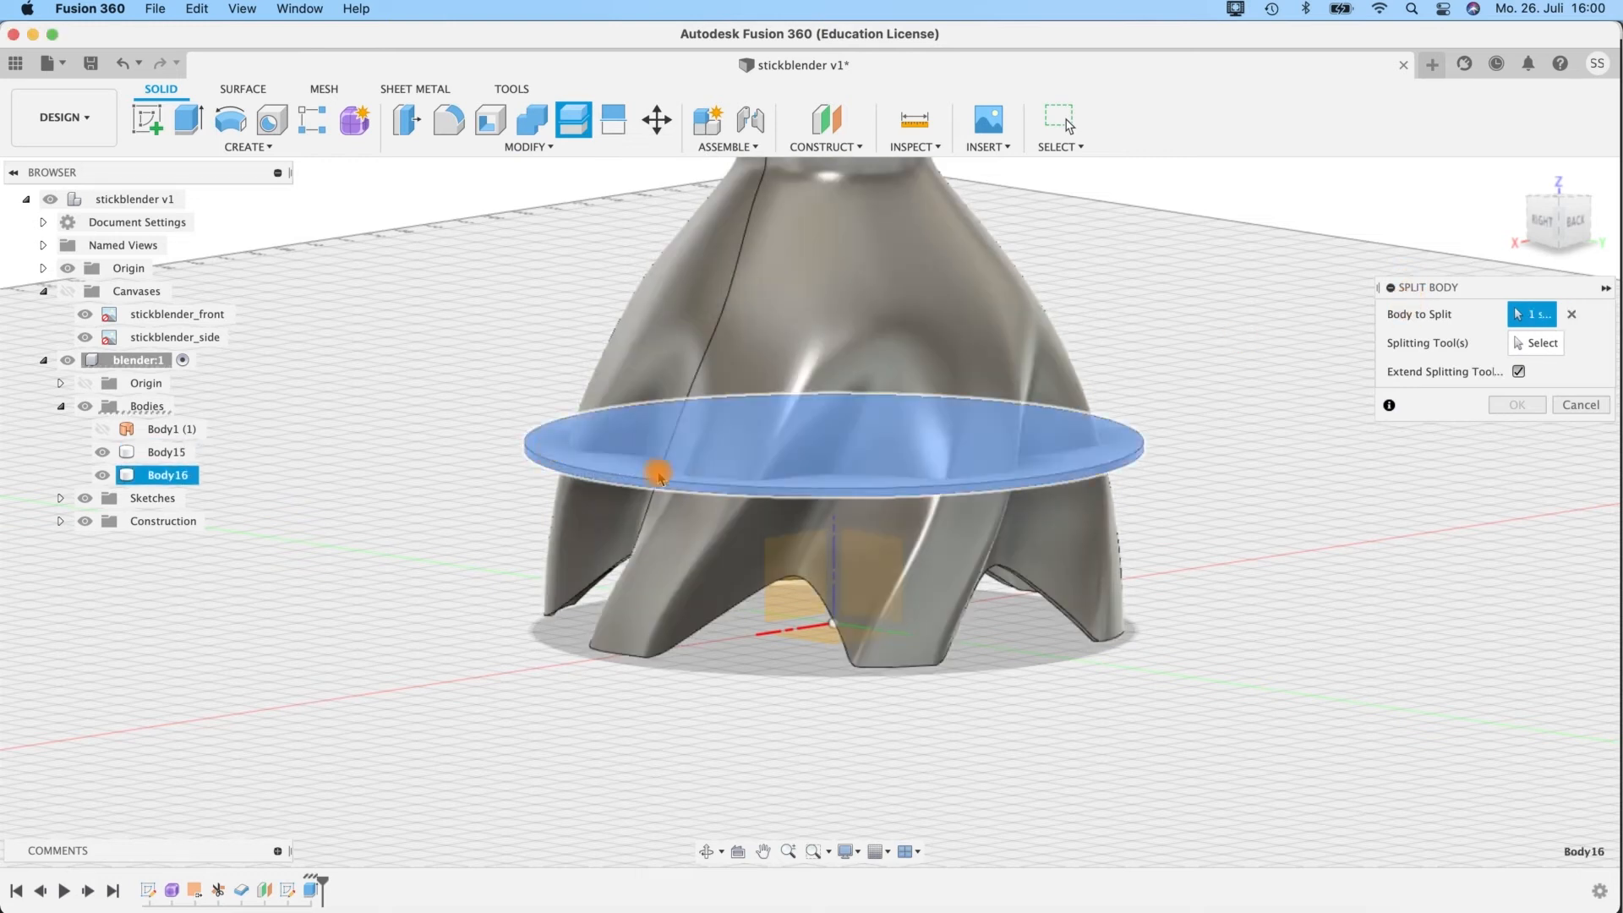
click(1553, 344)
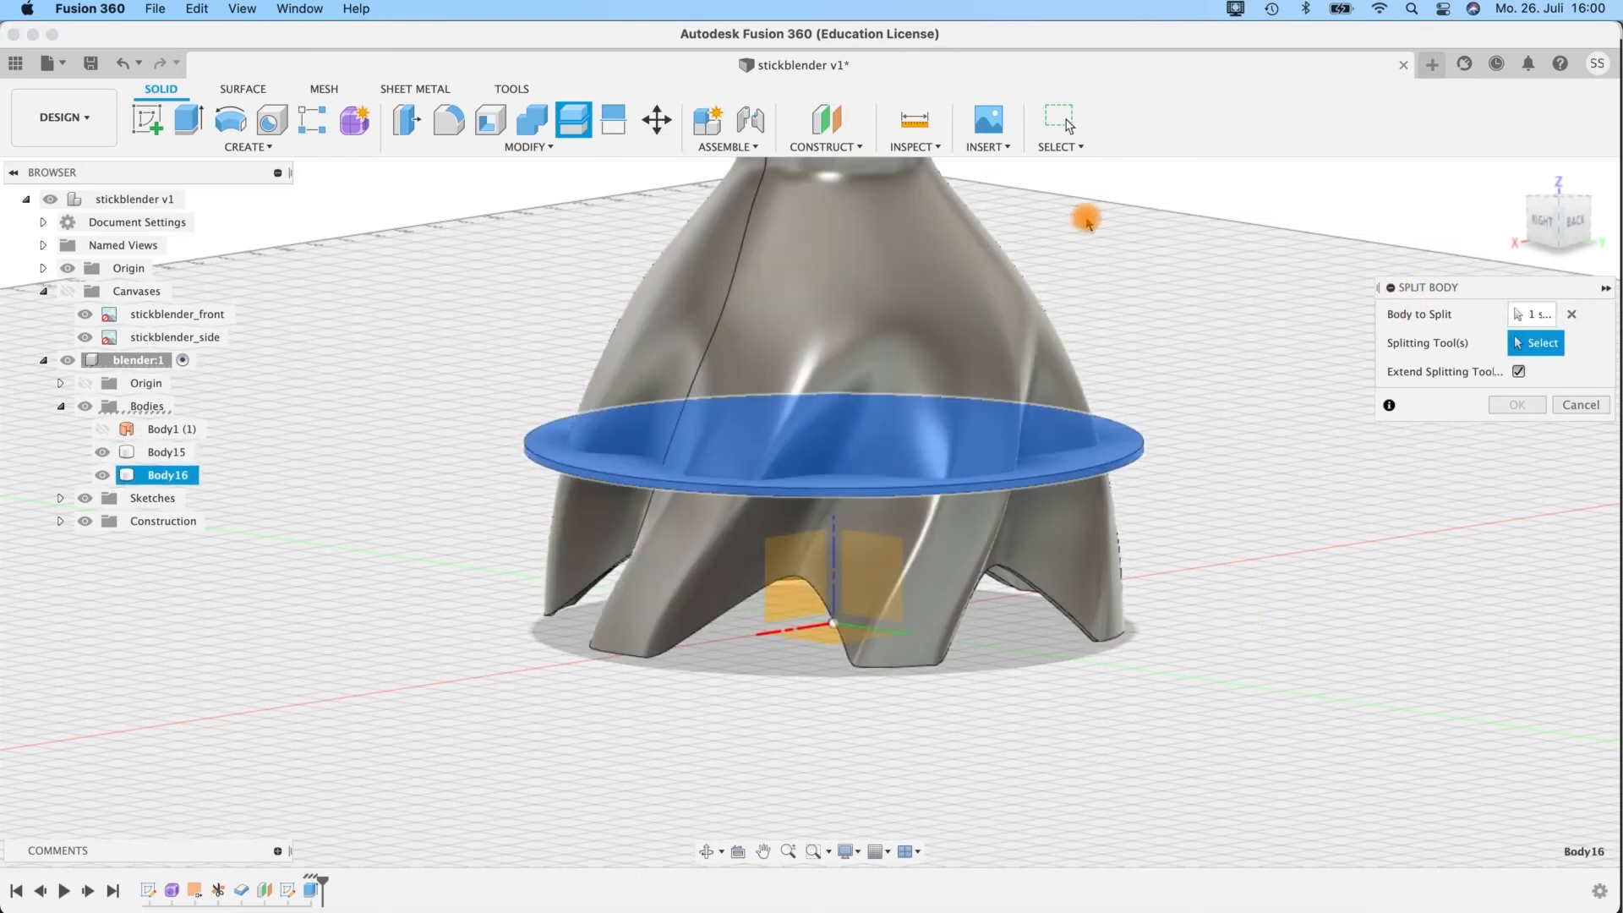
click(879, 318)
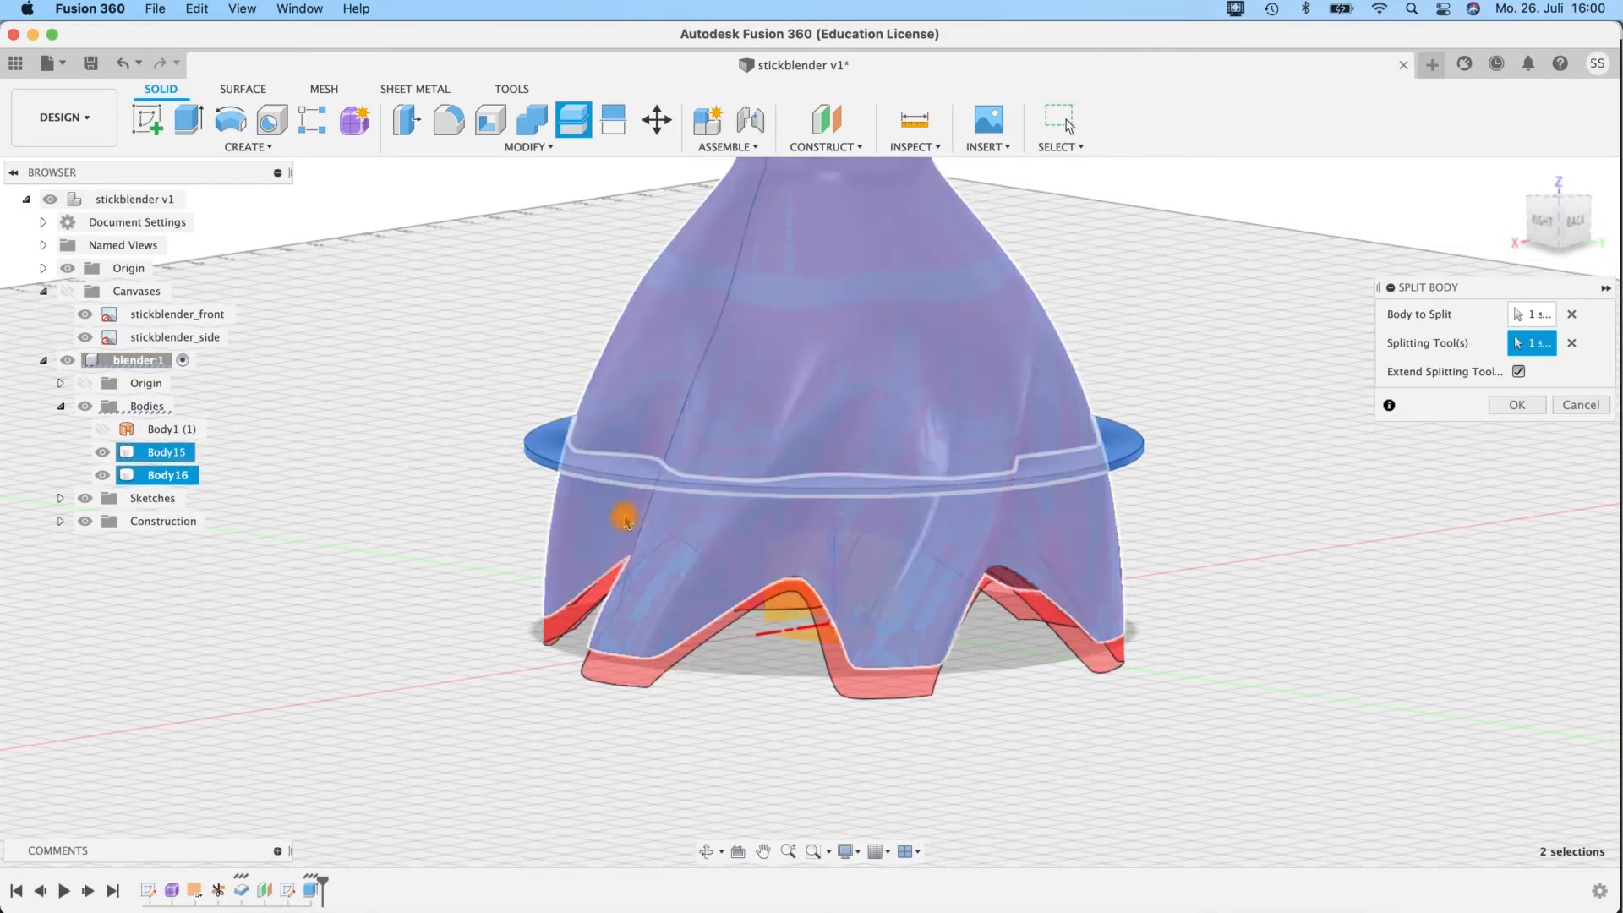
click(1514, 404)
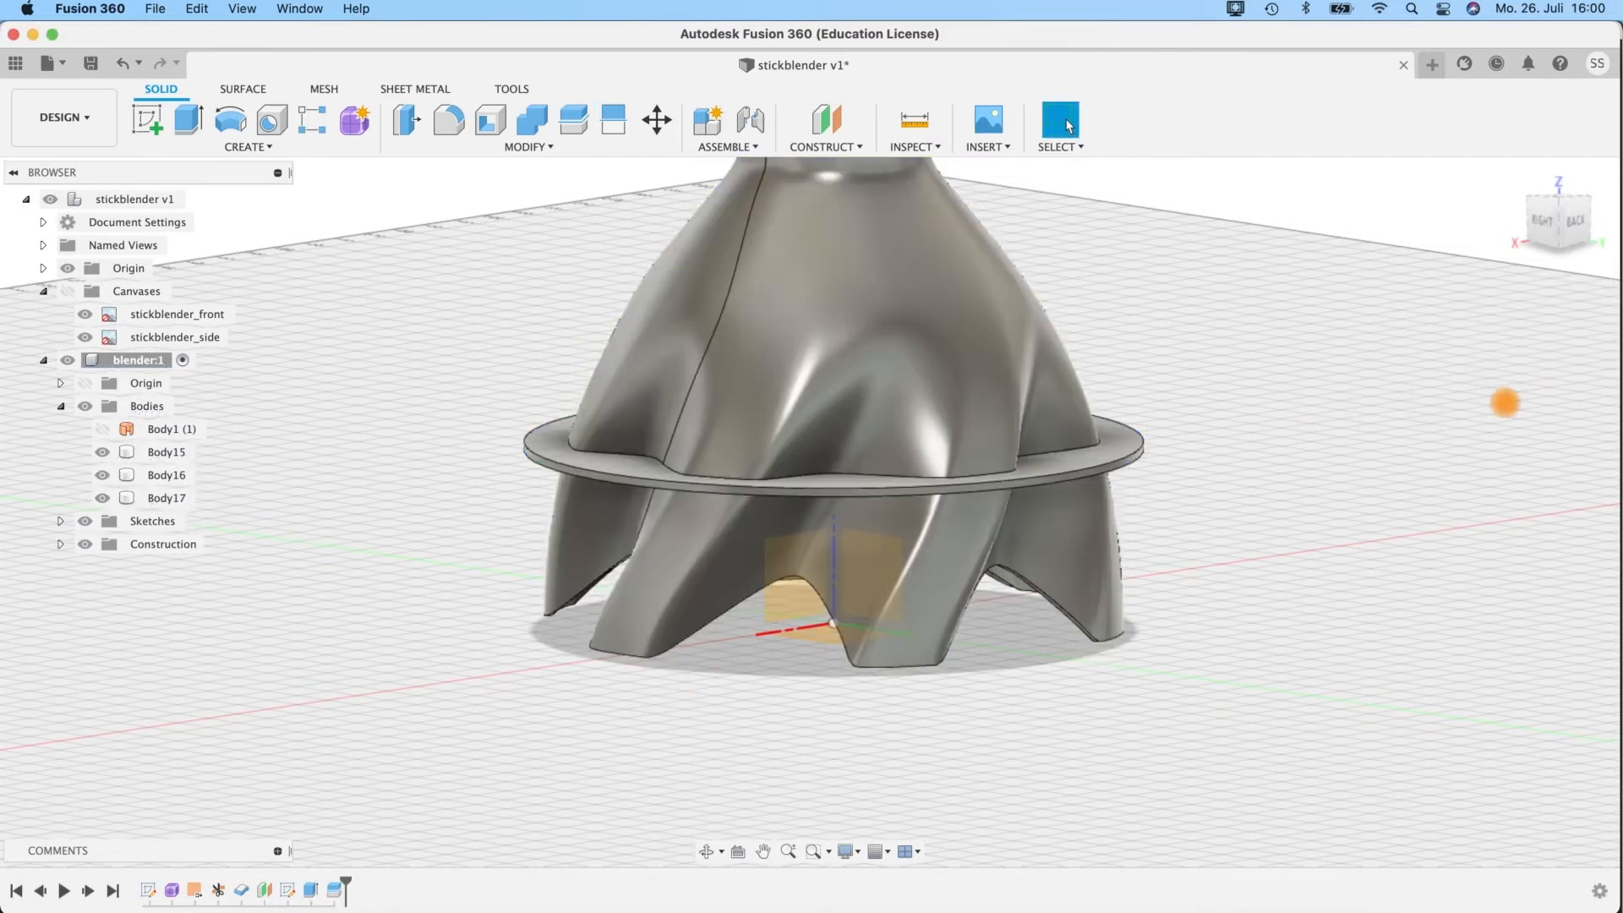
Remove the outer ring of the split disc that lies outside the bell.
click(546, 451)
click(196, 498)
shift+middle_drag(1434, 384, 1355, 307)
click(1117, 665)
mouse_move(1306, 381)
shift+middle_down()
mouse_move(1312, 341)
mouse_move(1264, 257)
shift+middle_up()
mouse_move(1174, 370)
shift+middle_down()
mouse_move(1145, 330)
mouse_move(1142, 366)
mouse_move(1178, 431)
mouse_move(1174, 504)
mouse_move(1145, 417)
mouse_move(1128, 454)
mouse_move(1152, 507)
mouse_move(1144, 536)
shift+middle_up()
click(554, 385)
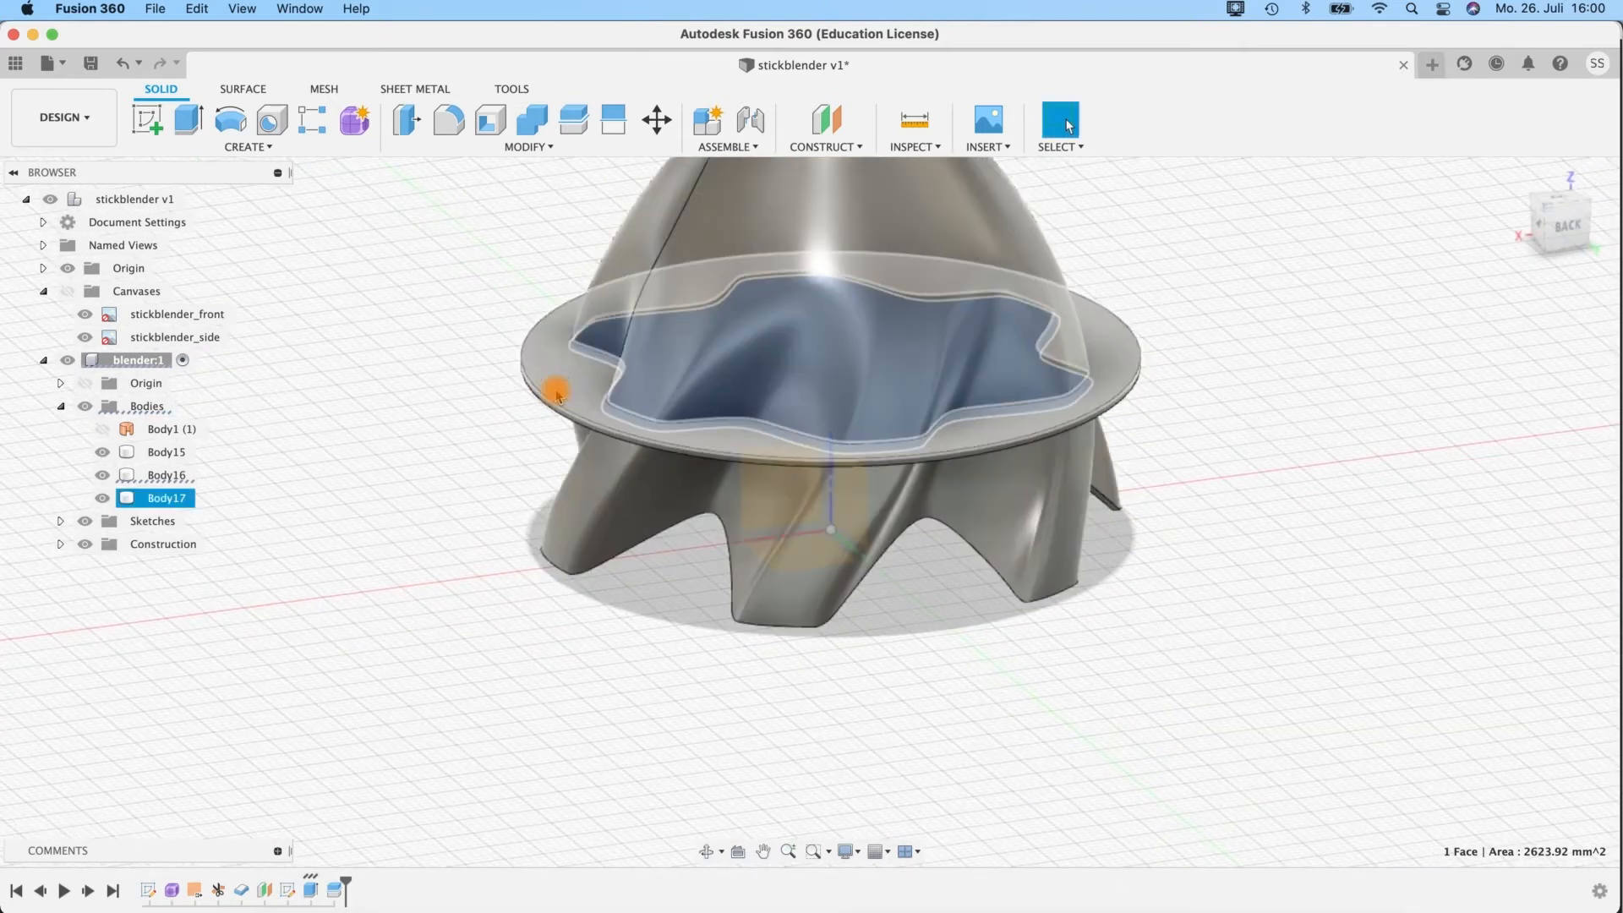
click(152, 498)
right_click(160, 498)
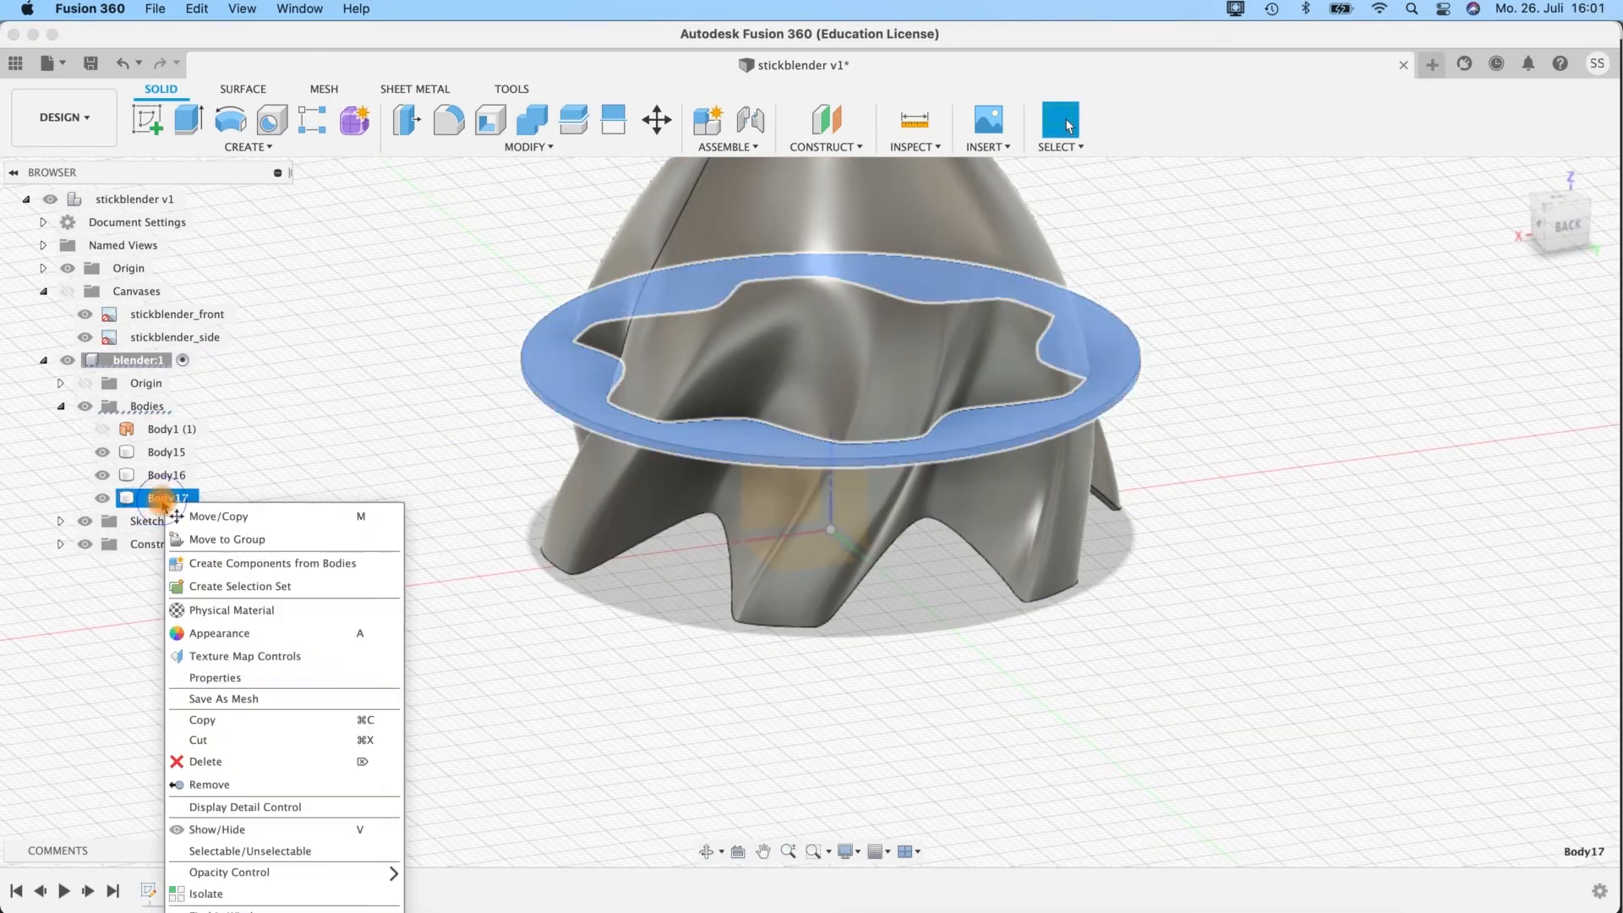
click(218, 786)
Join the trimmed internal disc and the twisted bell into a single body with Combine.
shift+middle_drag(1196, 482, 1178, 382)
middle_drag(1134, 305, 931, 529)
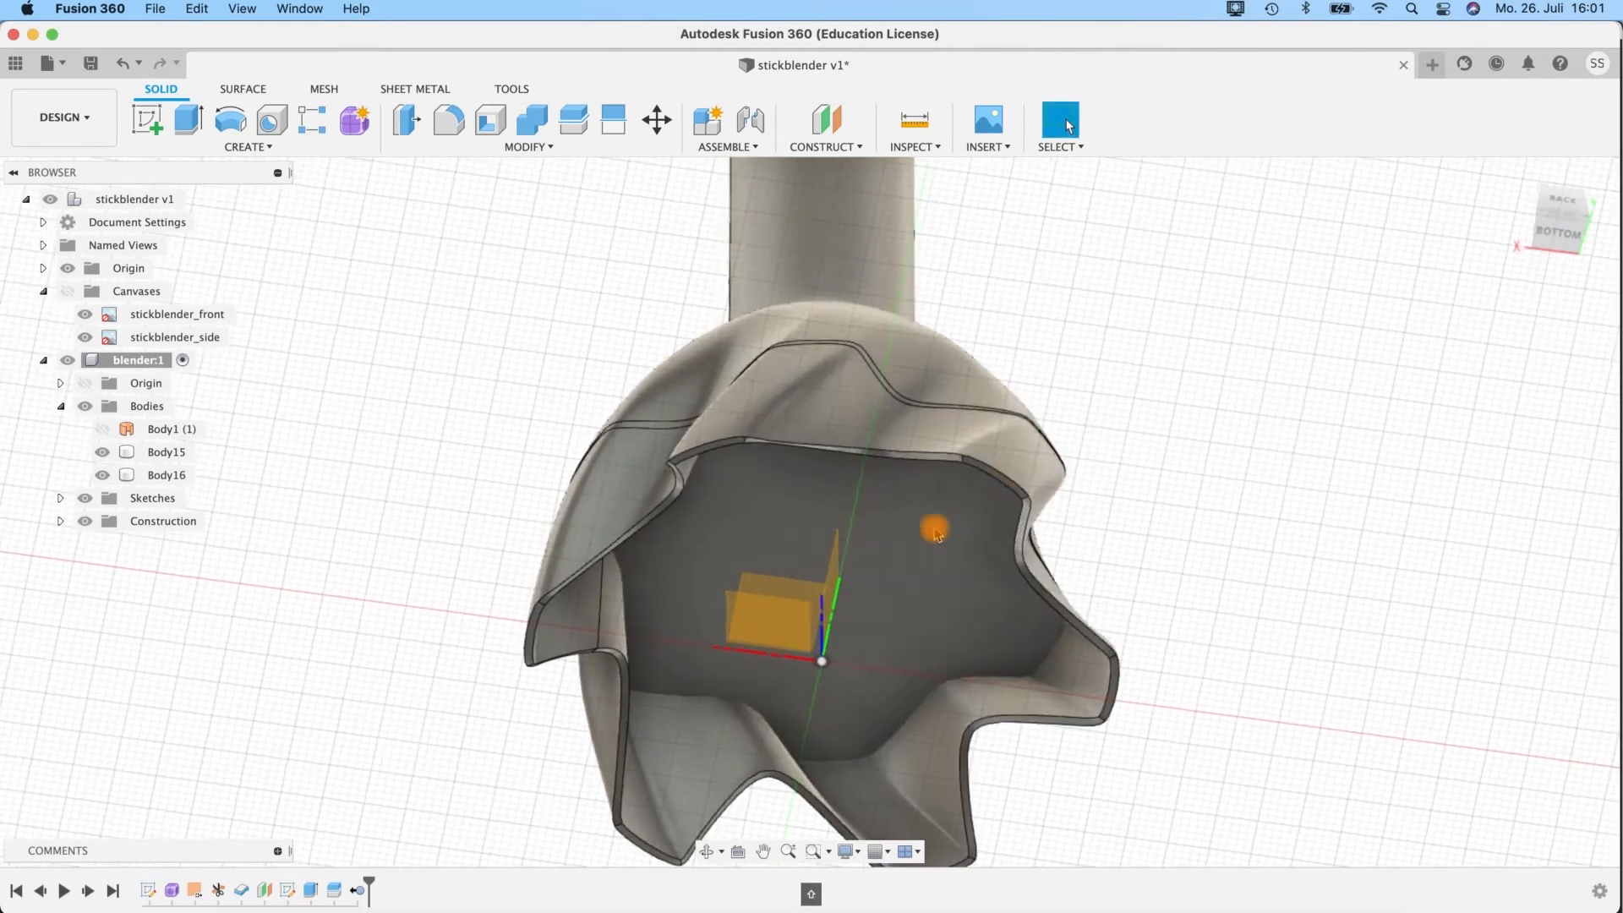
click(899, 360)
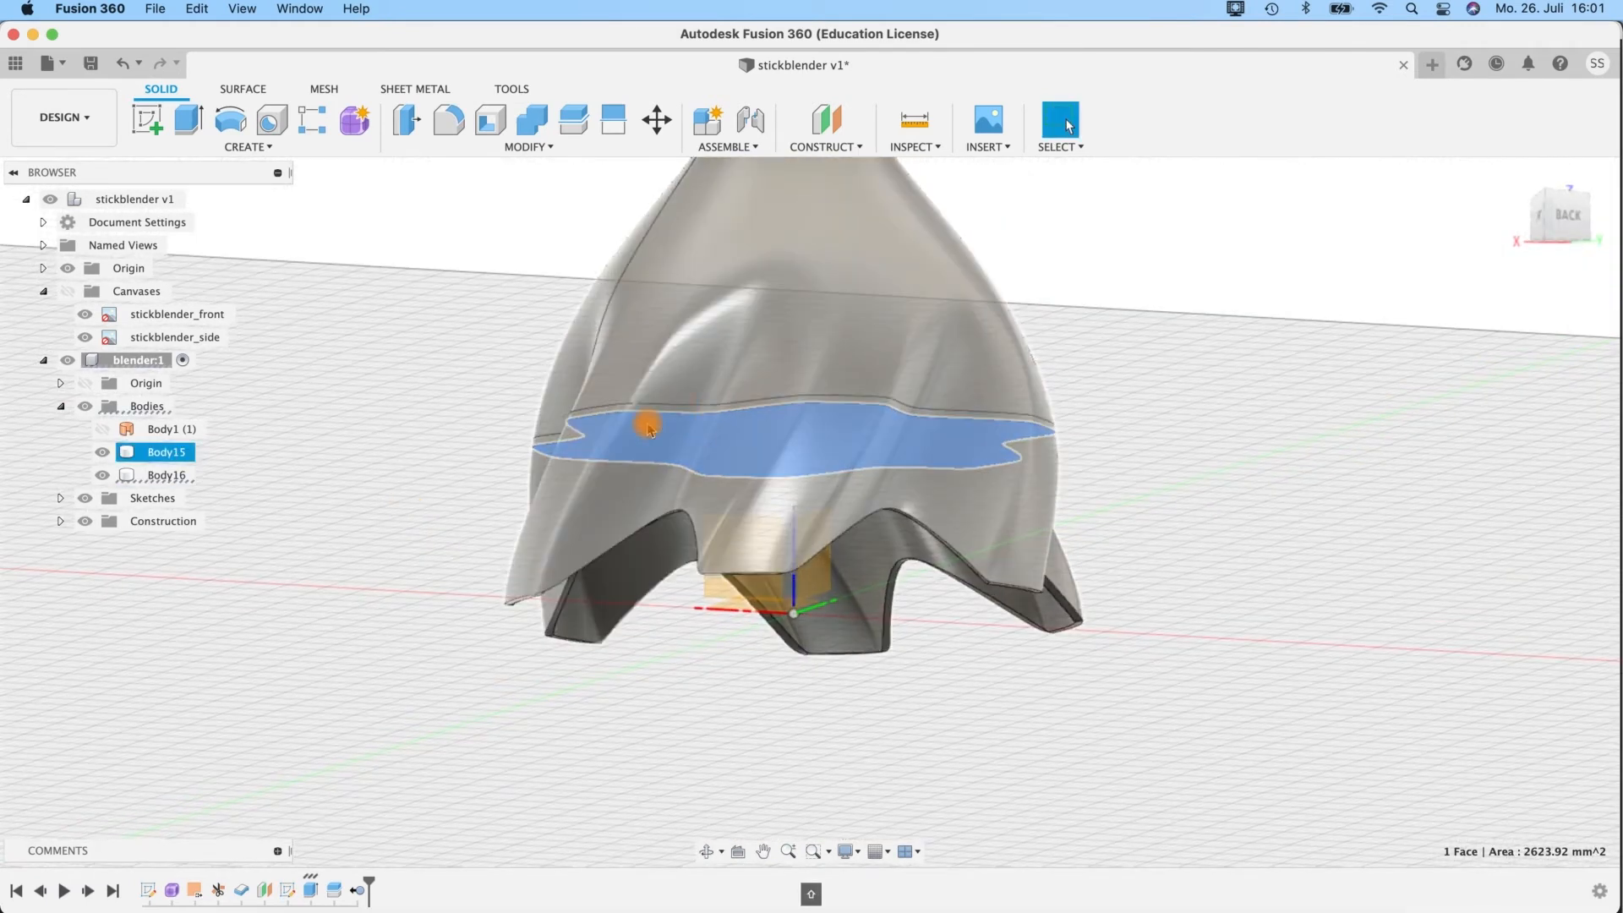
click(646, 427)
click(165, 475)
shift+click(165, 451)
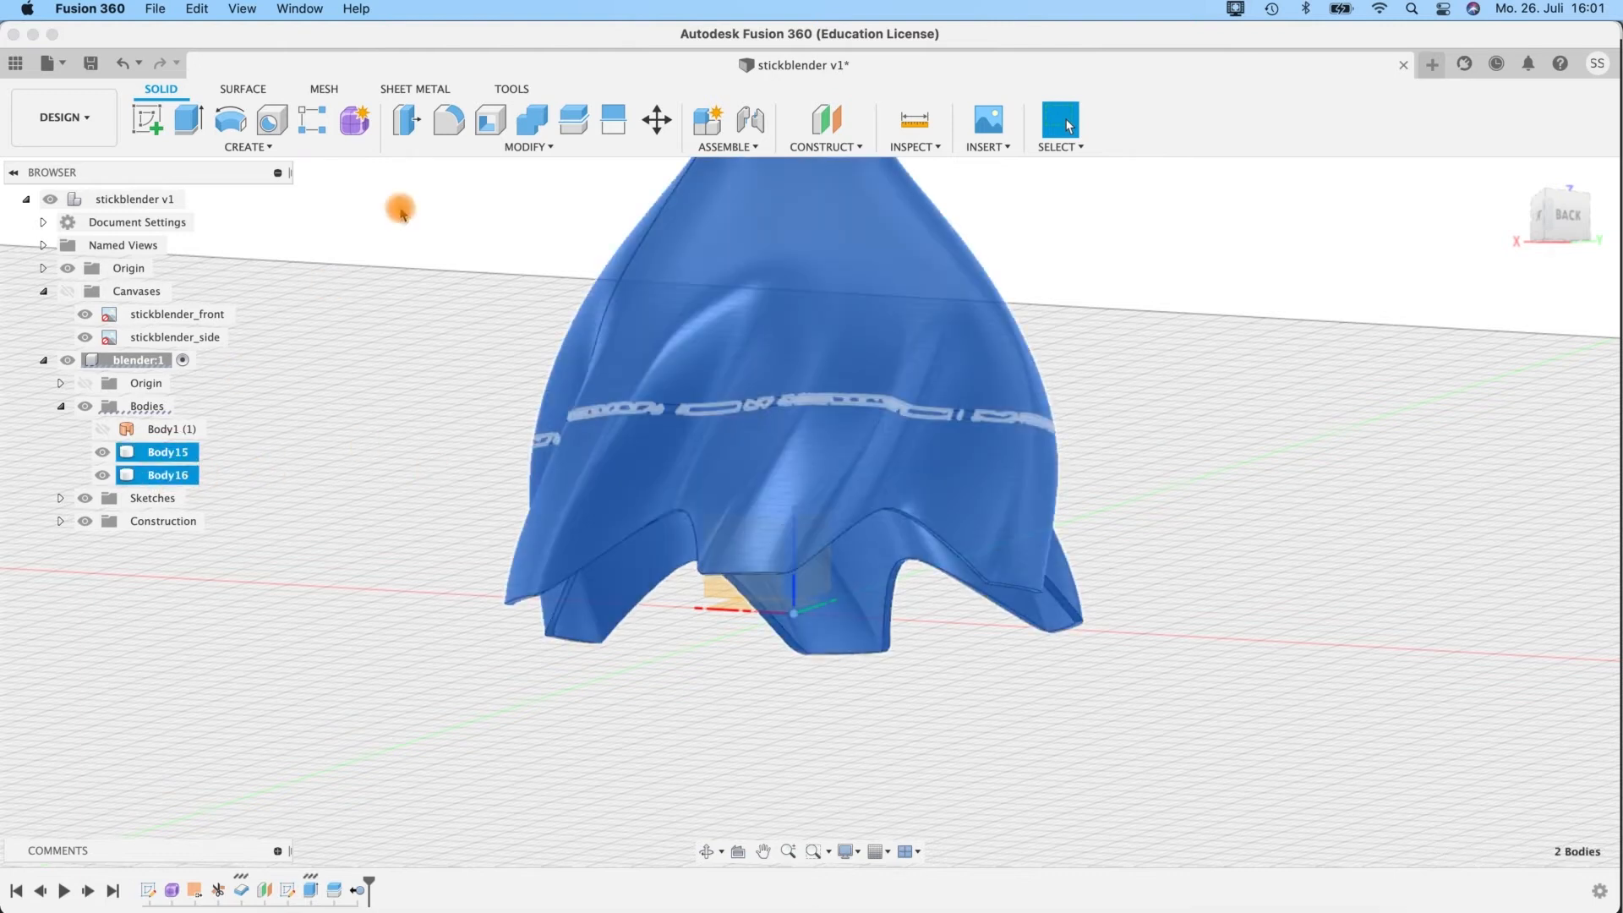
click(538, 127)
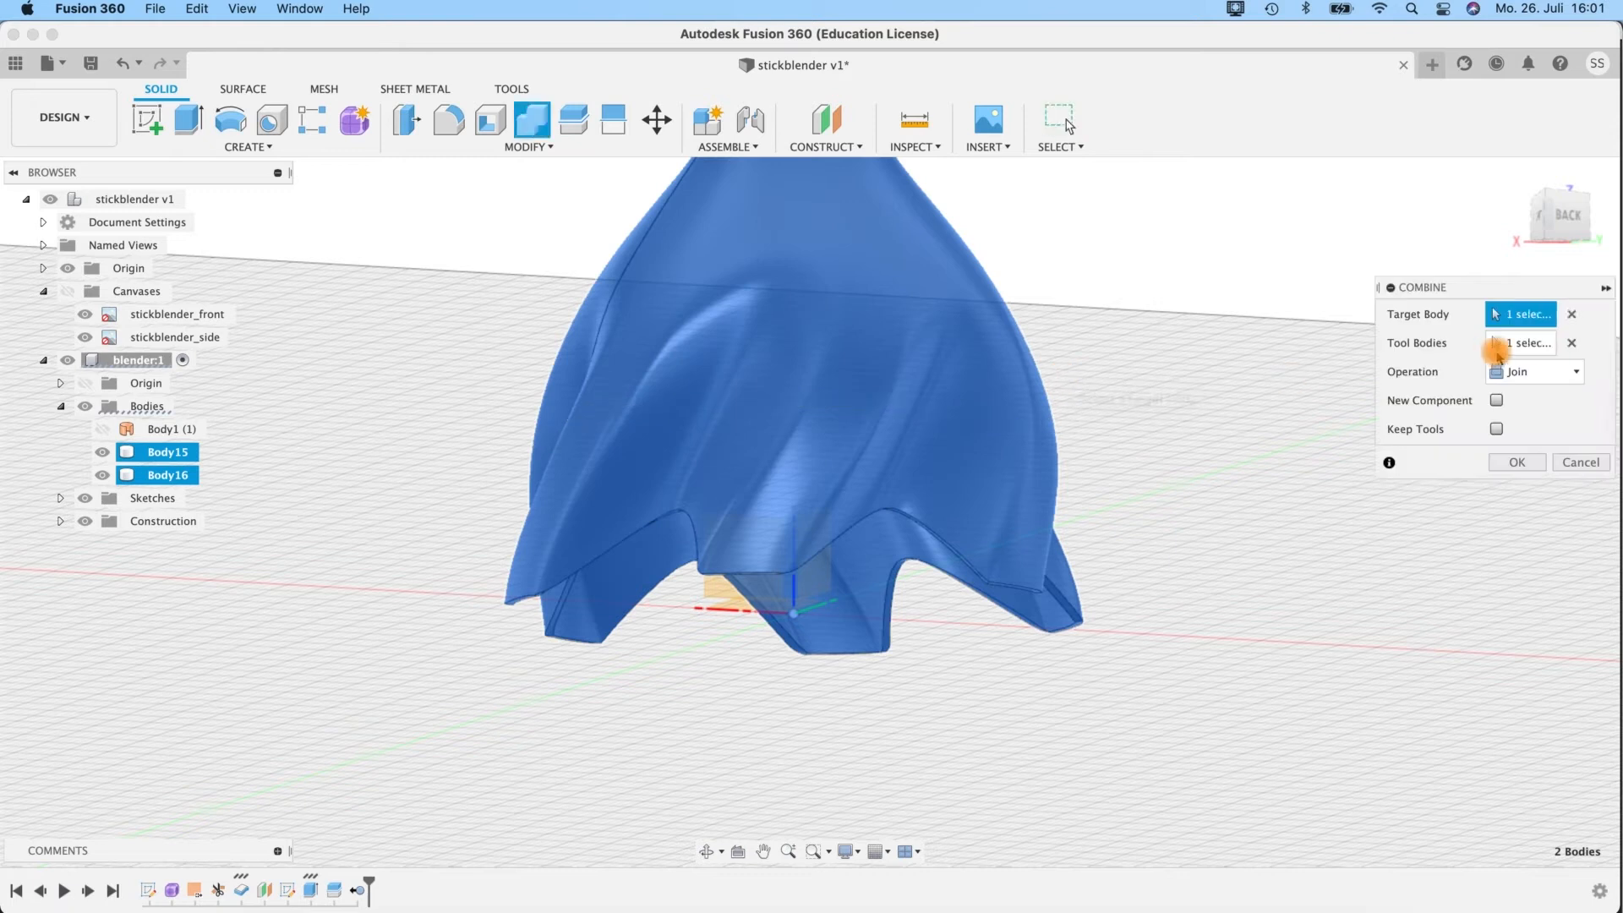
shift+middle_drag(1130, 333, 834, 460)
click(1551, 319)
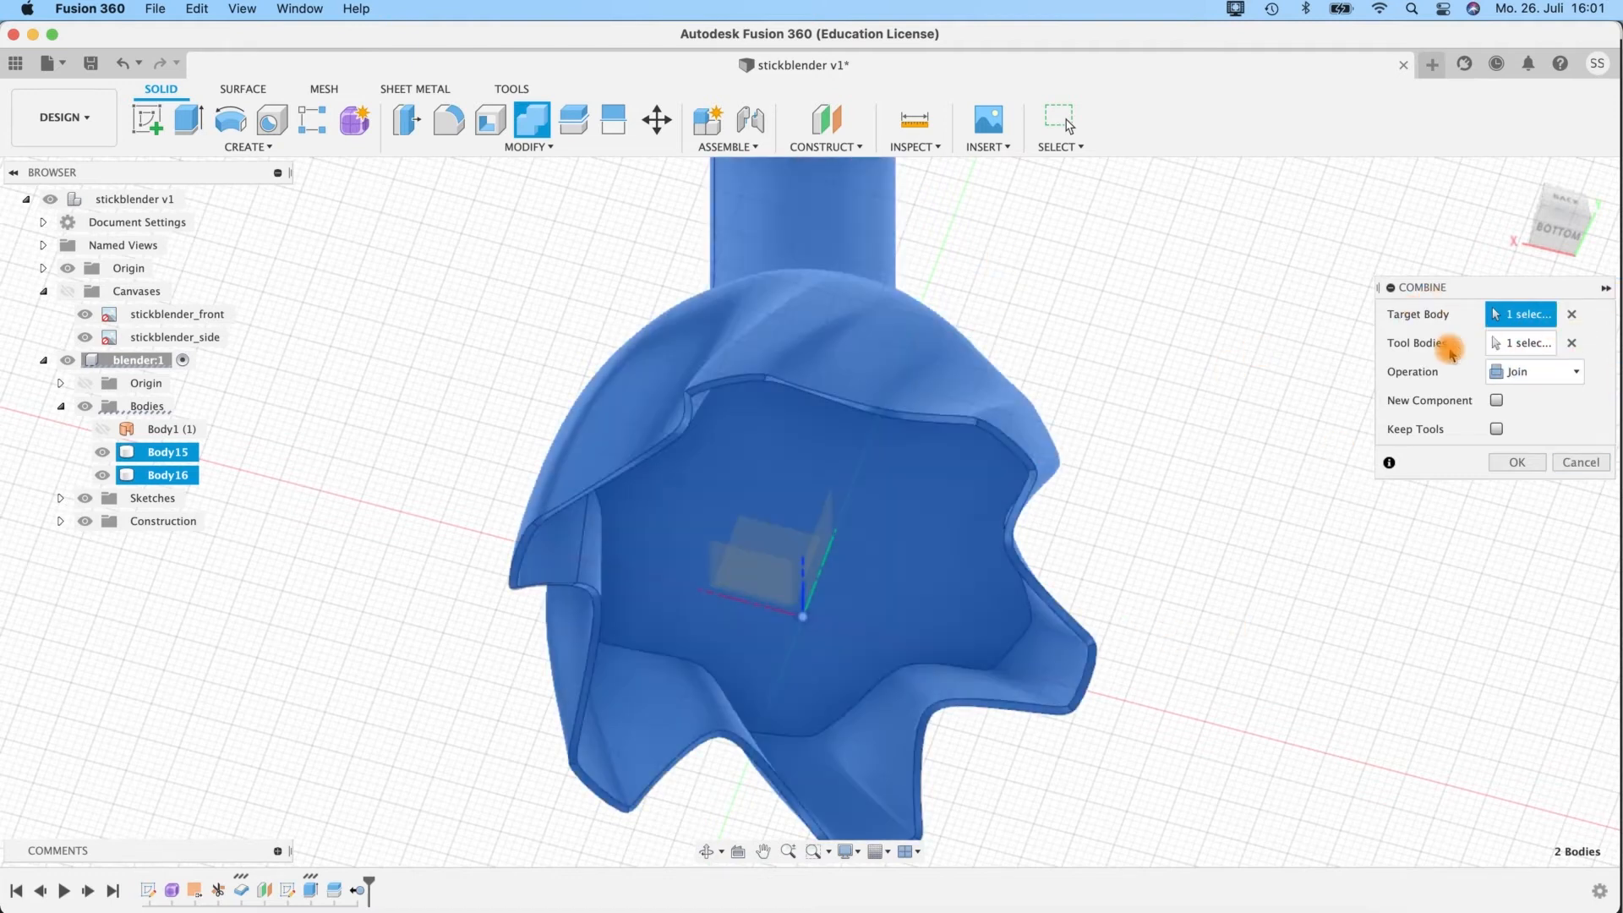
click(1505, 465)
shift+middle_drag(1184, 493, 1176, 526)
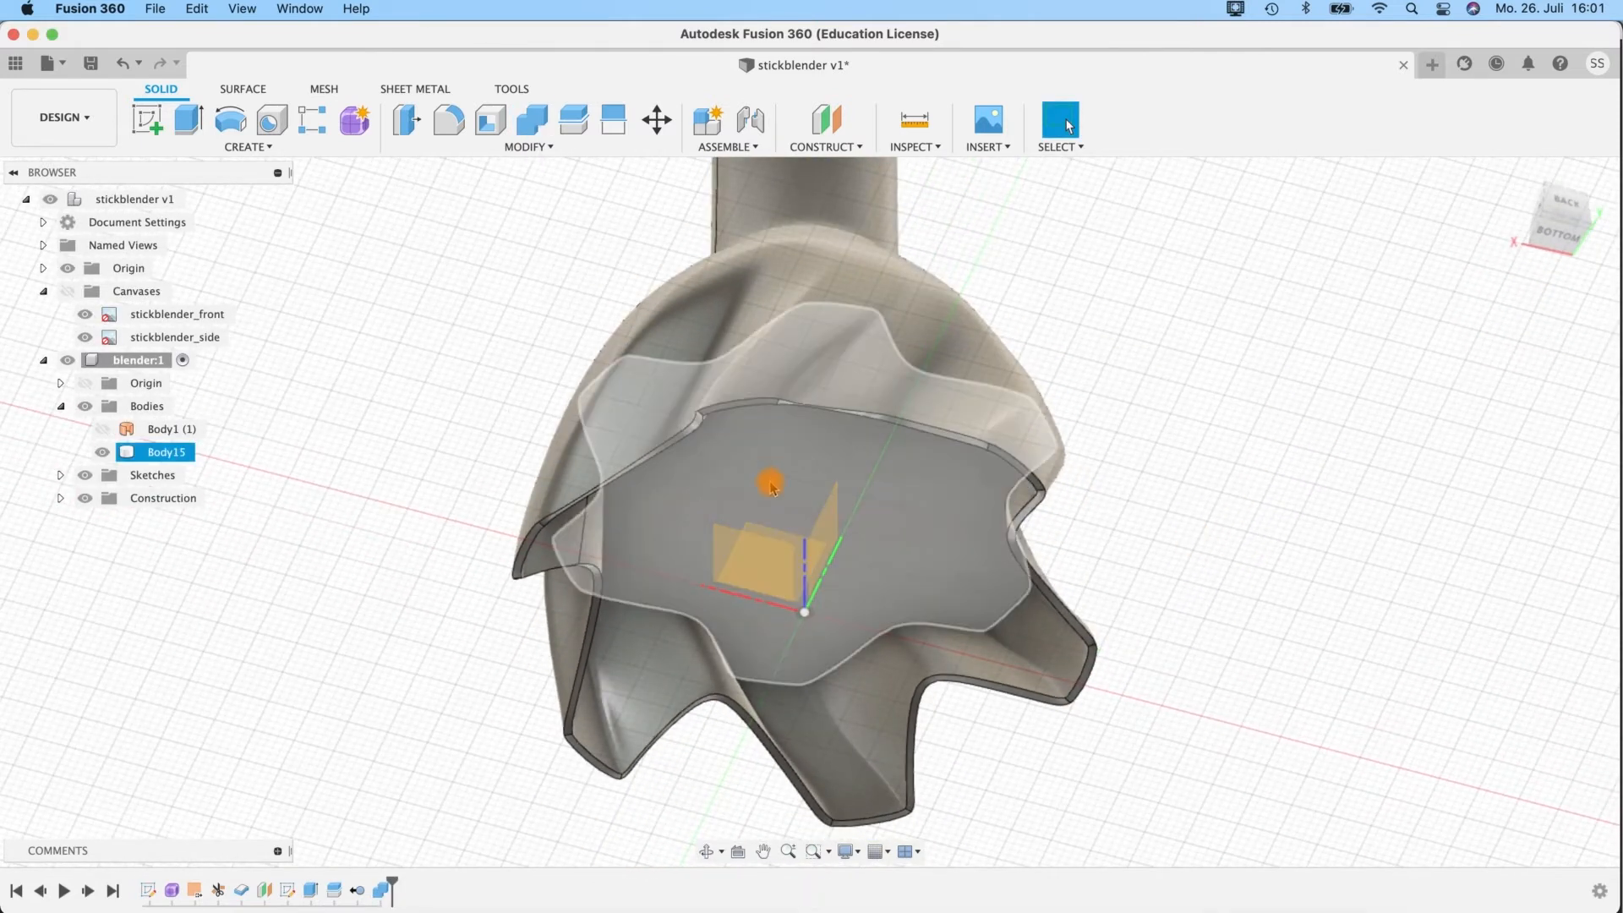
Show the disc's circle sketch, add an origin-centred circle 14 mm in diameter to it, and finish the sketch.
click(60, 475)
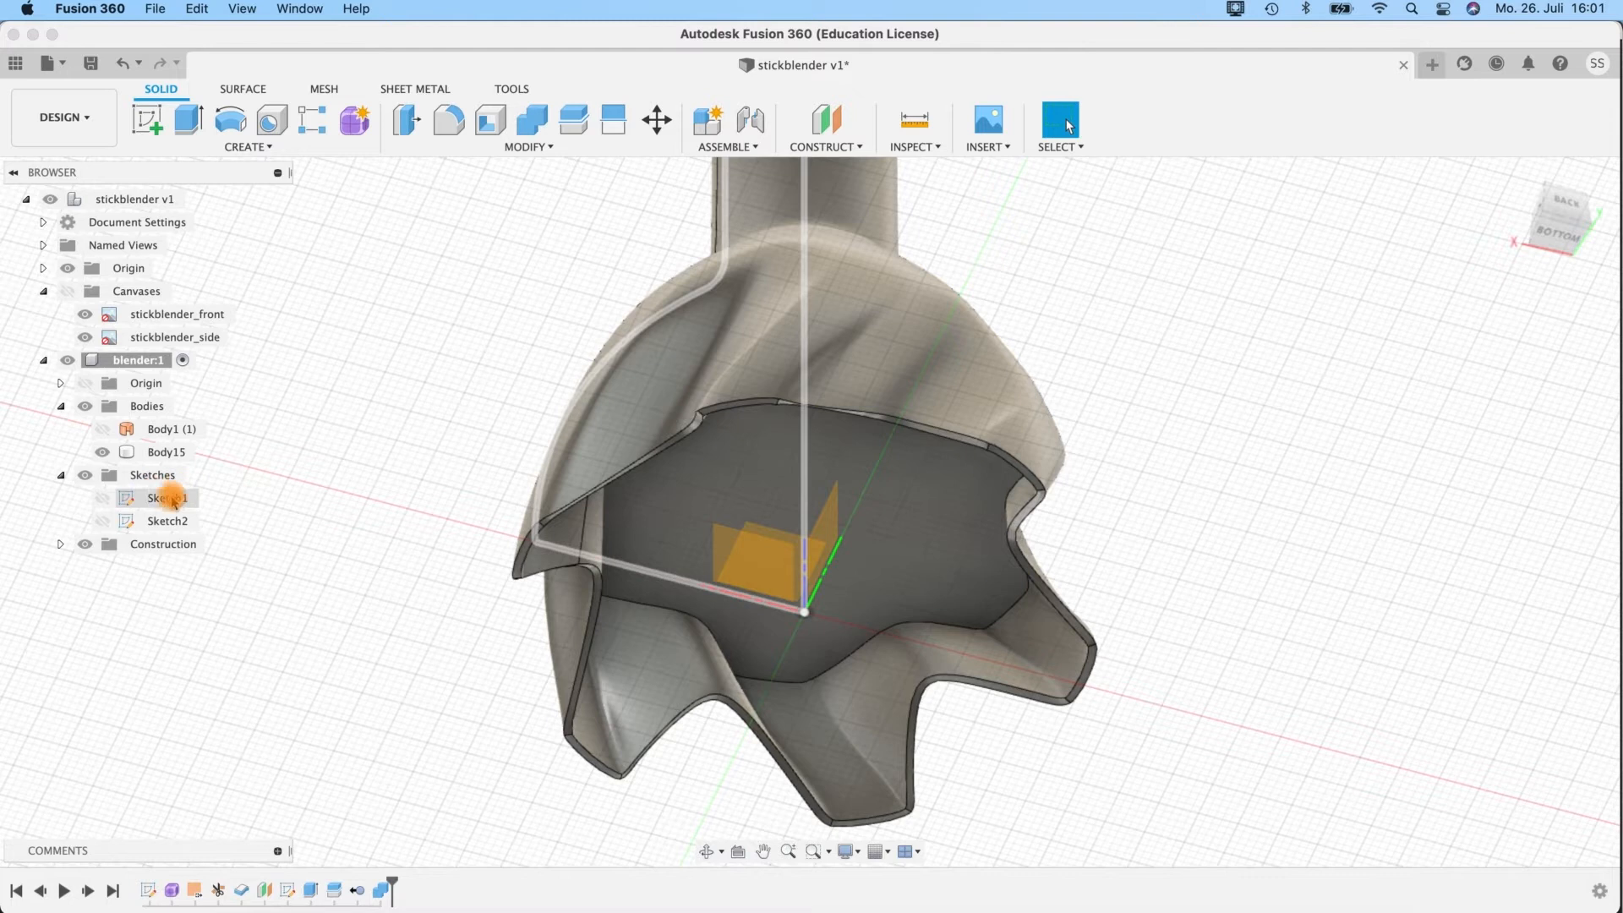
click(102, 521)
click(164, 522)
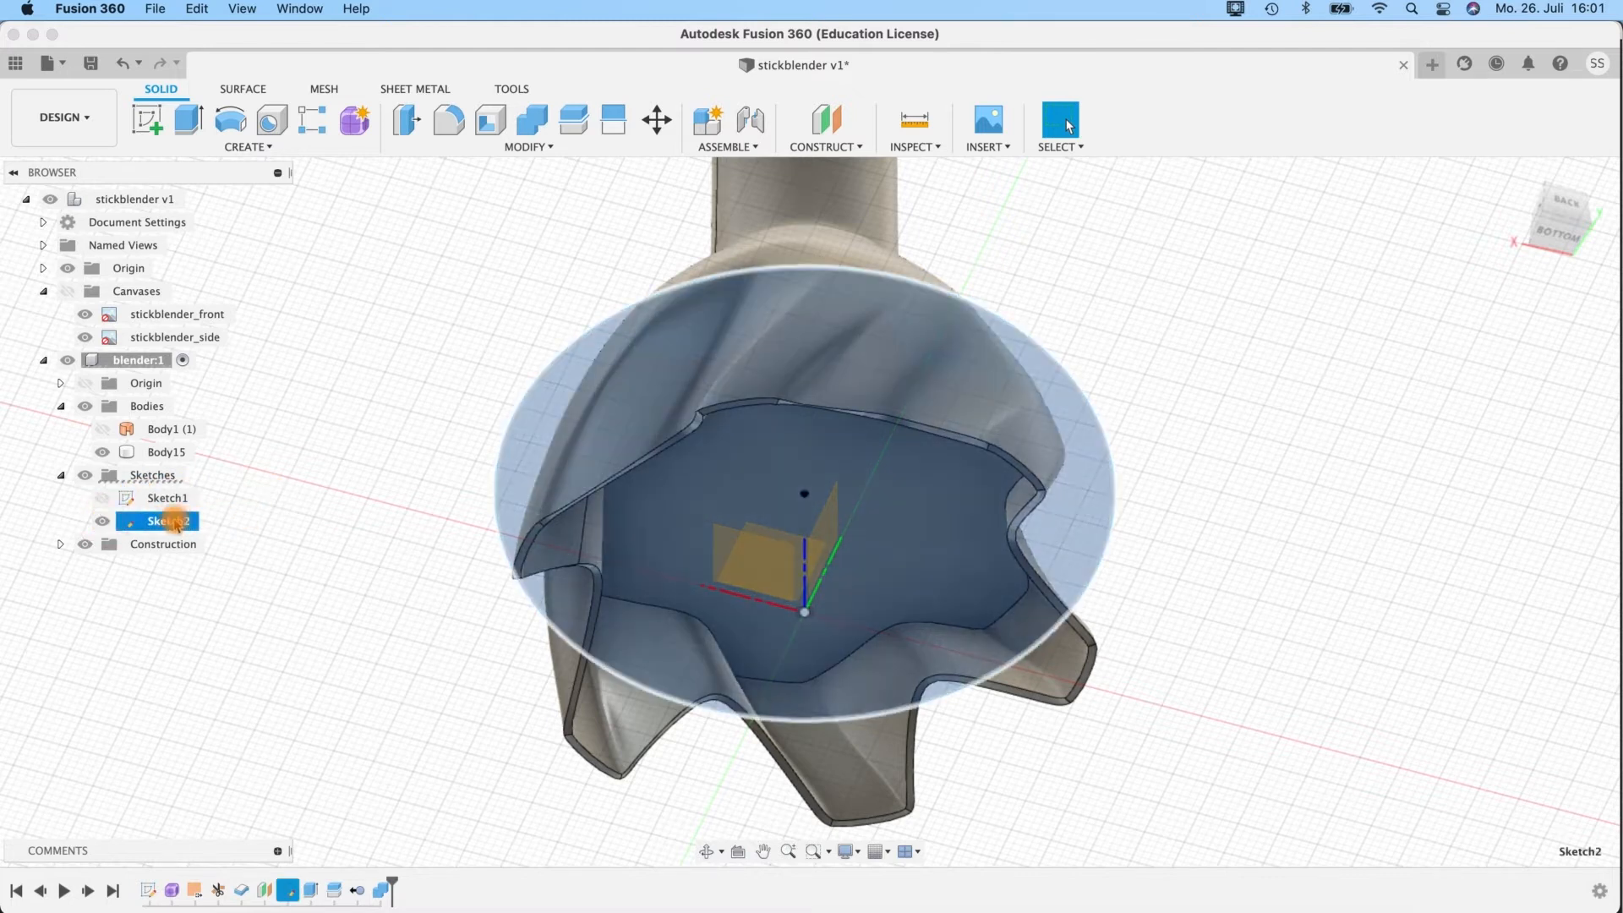
right_click(178, 522)
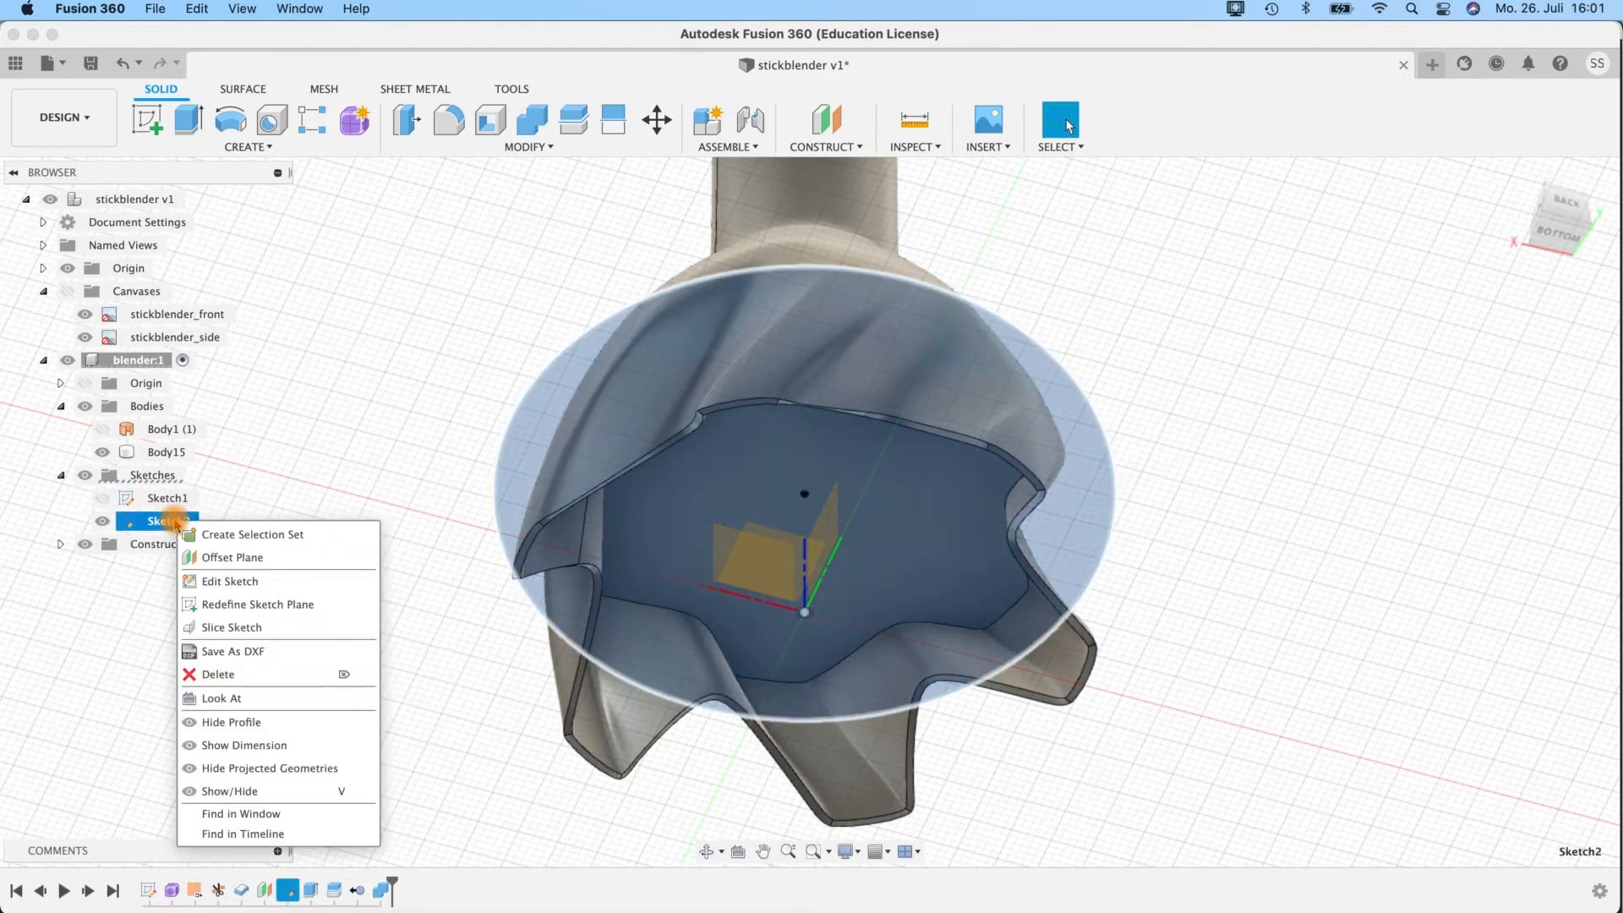
click(229, 581)
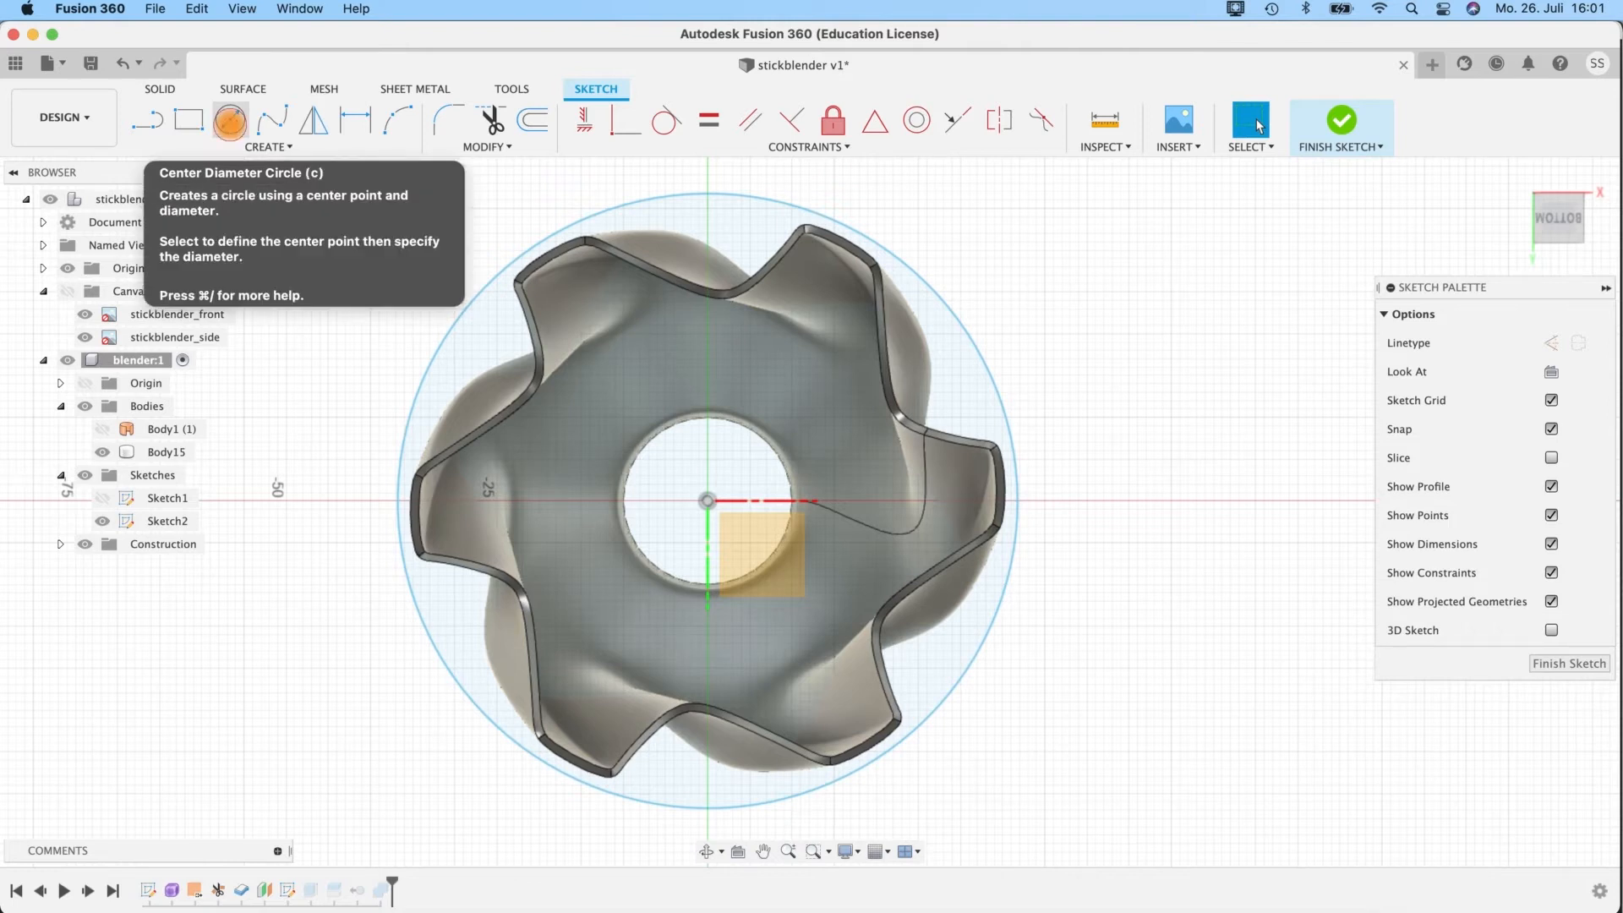
click(229, 120)
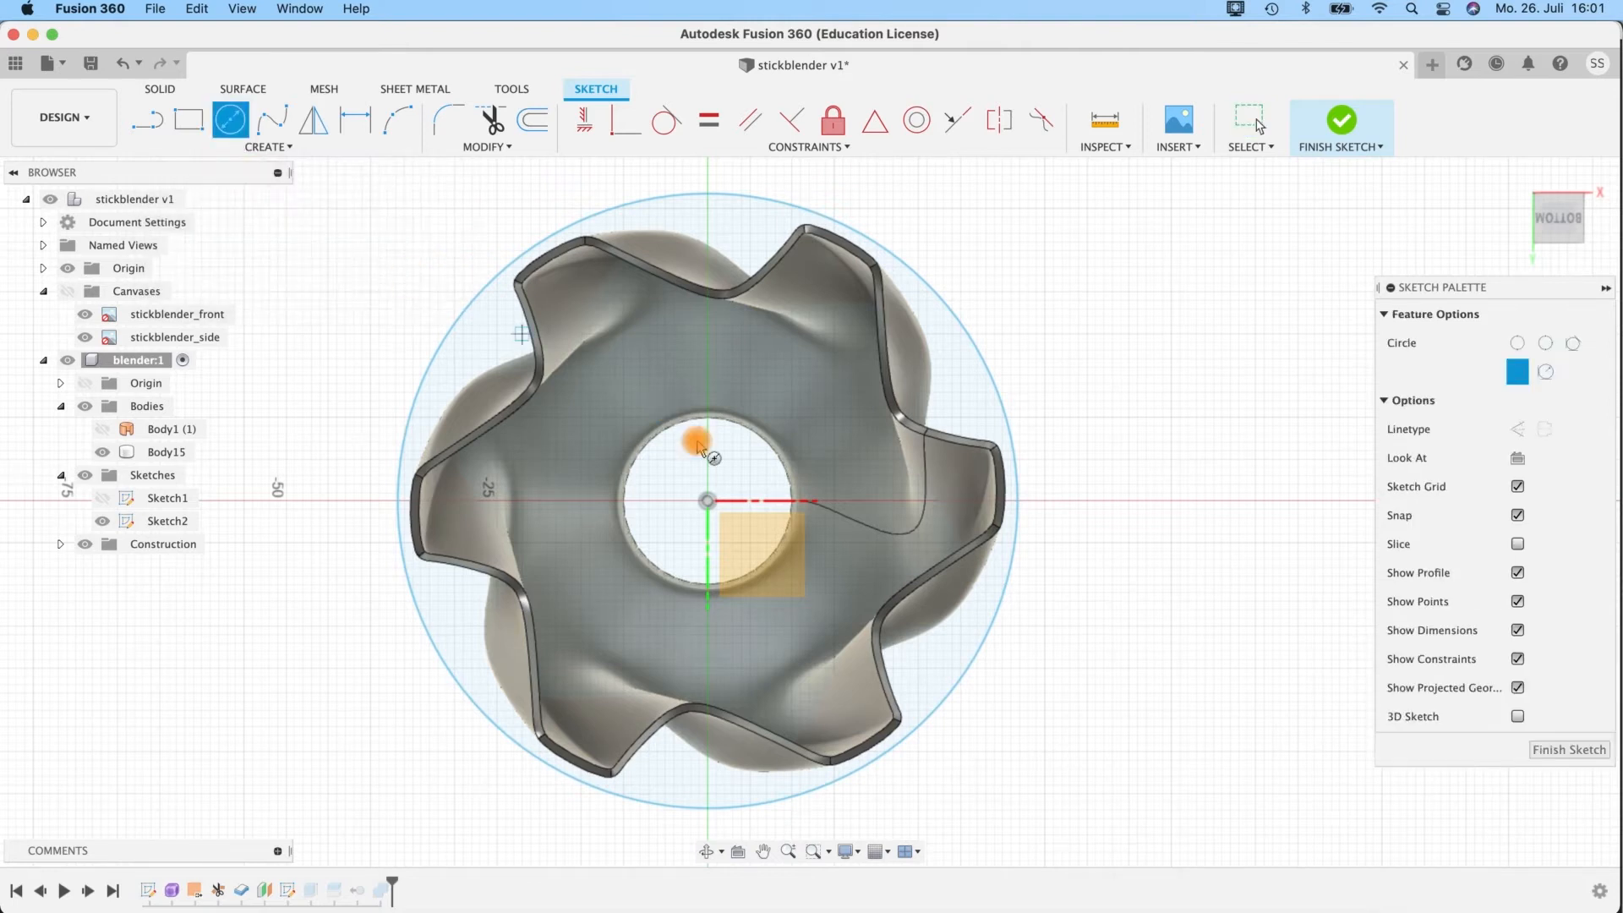
click(709, 501)
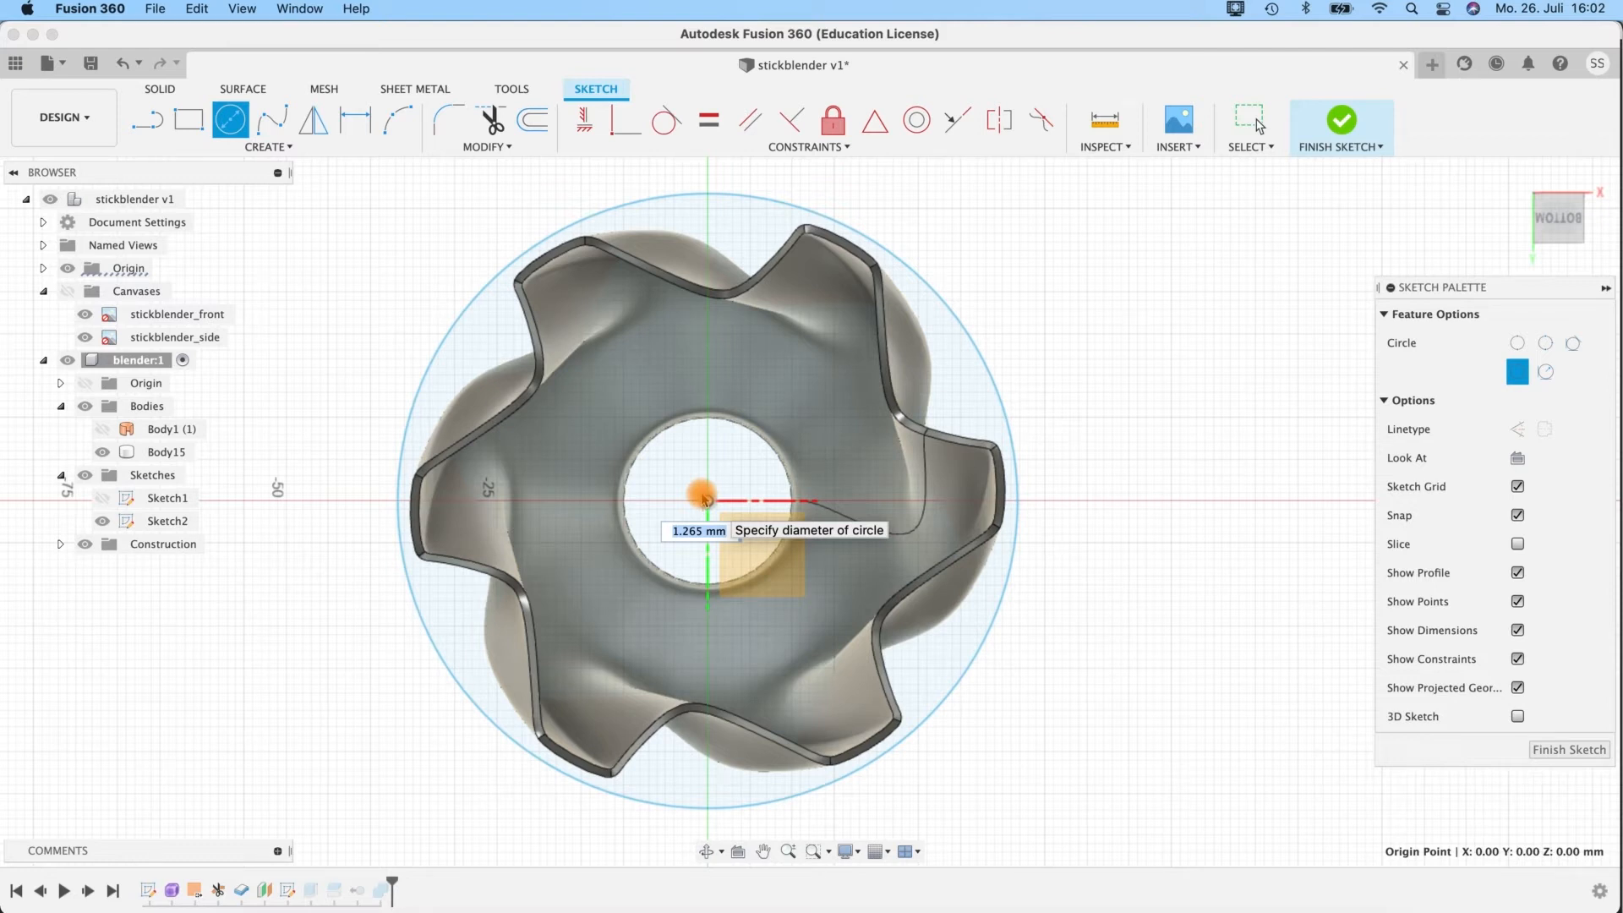
key(Tab)
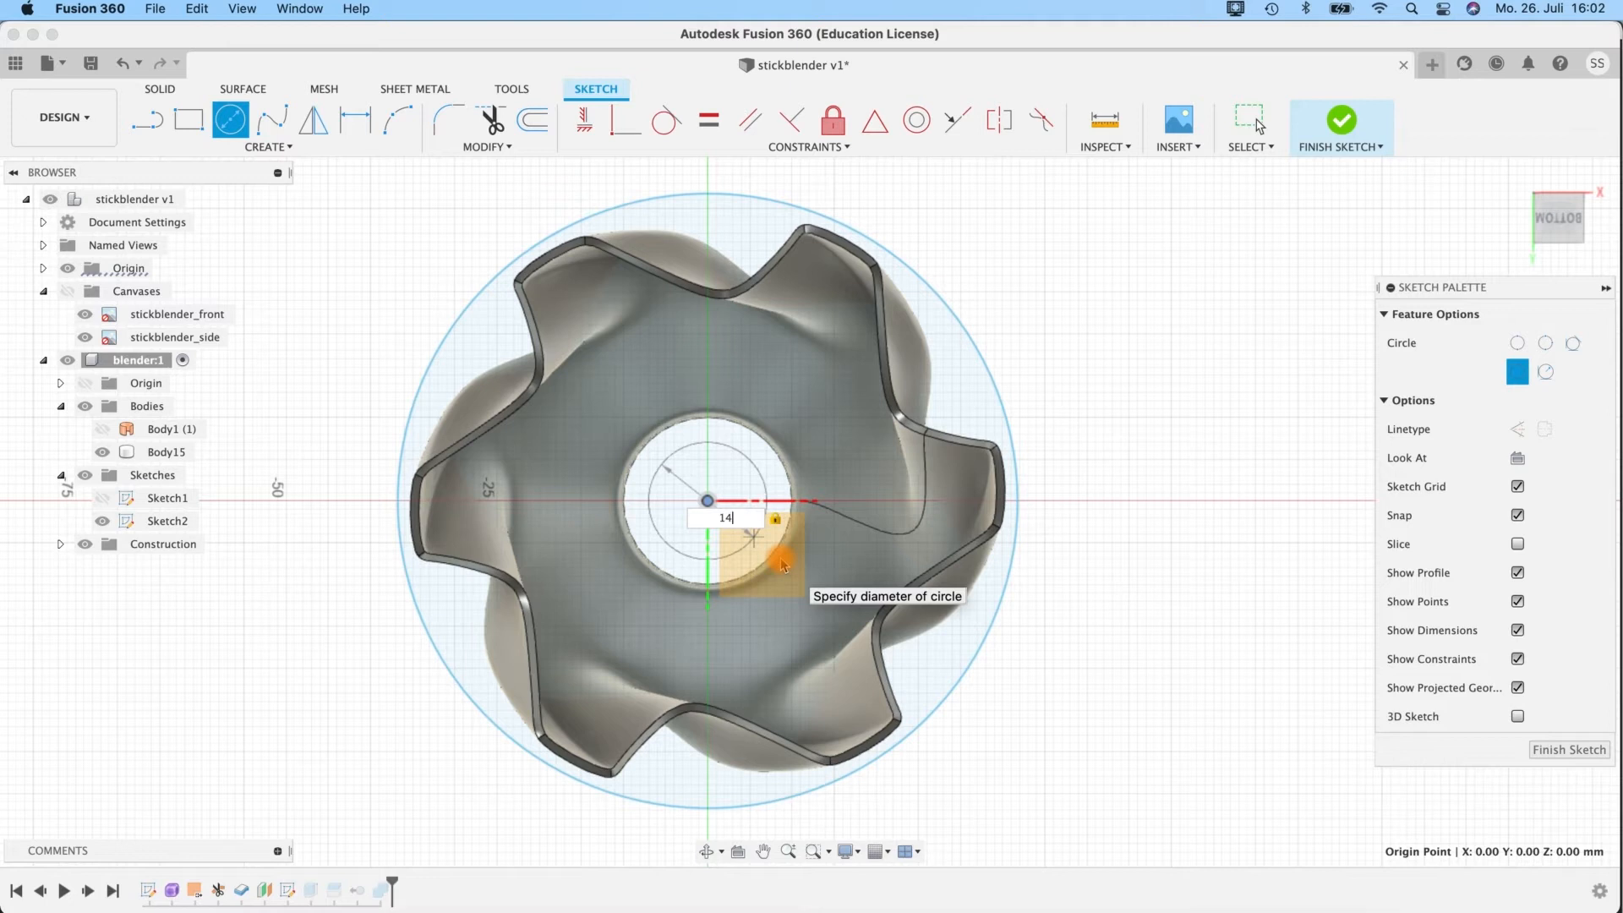
key(Return)
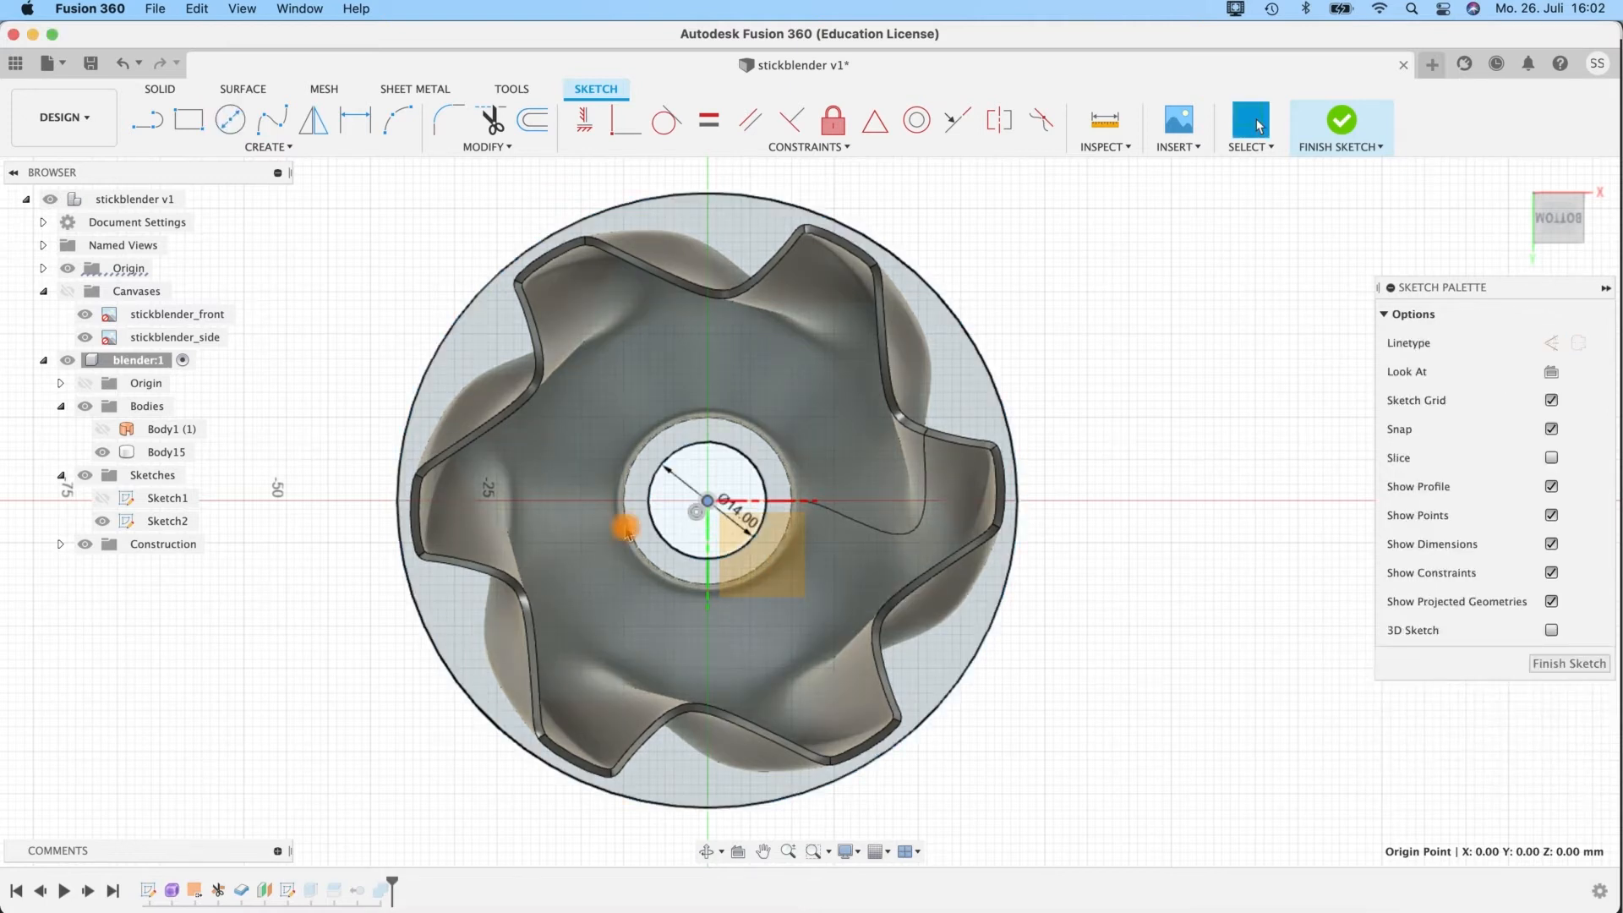
click(1563, 666)
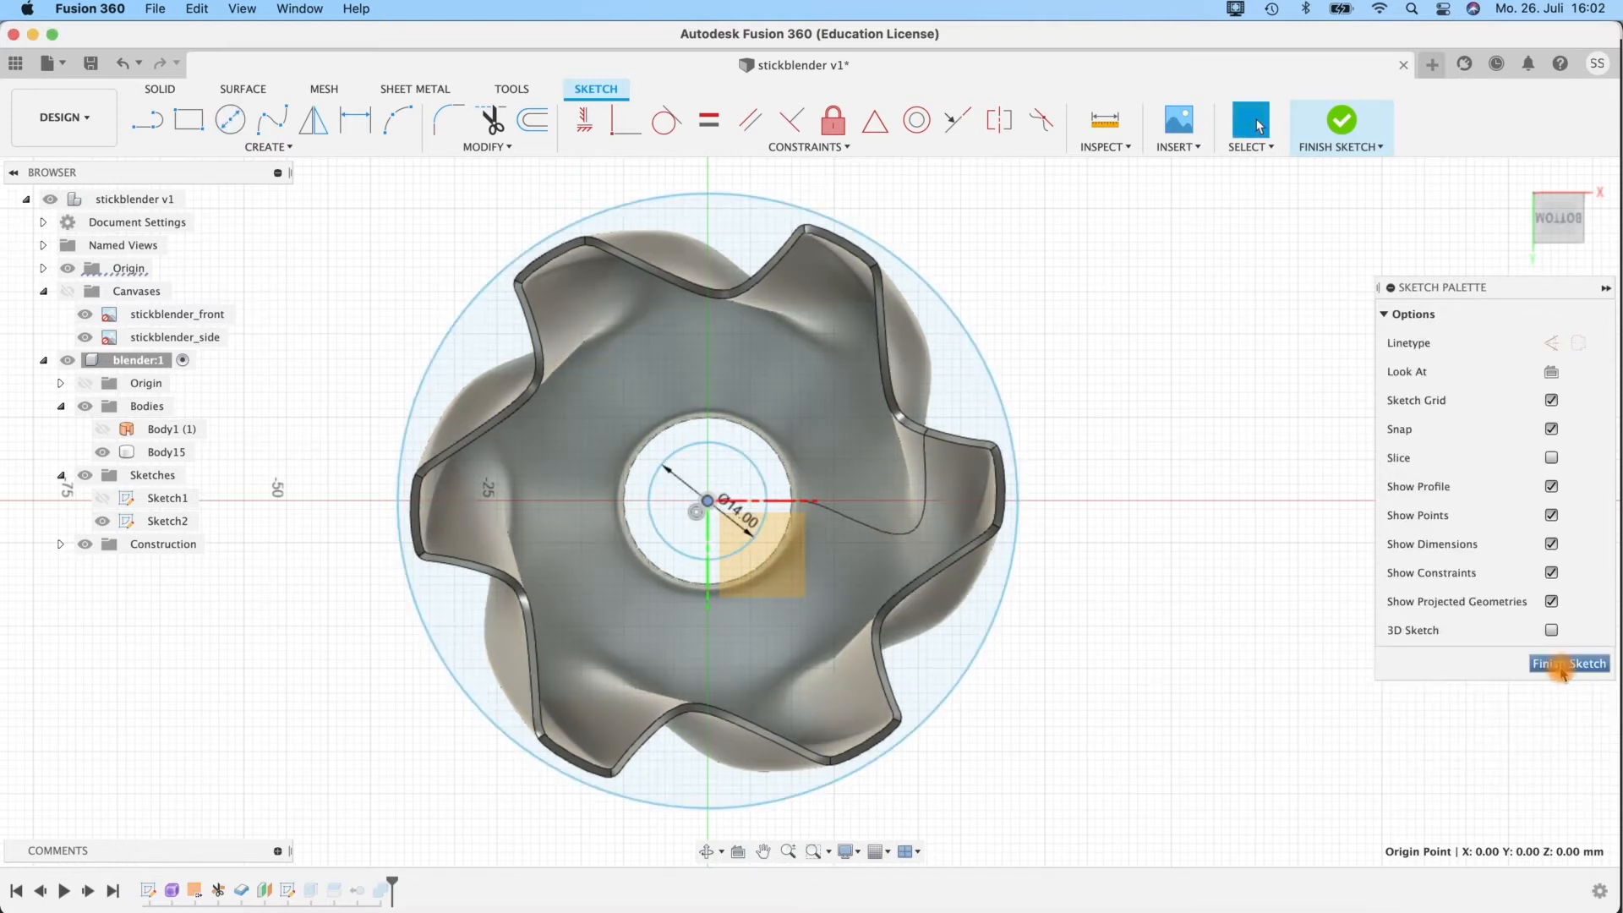
click(1336, 133)
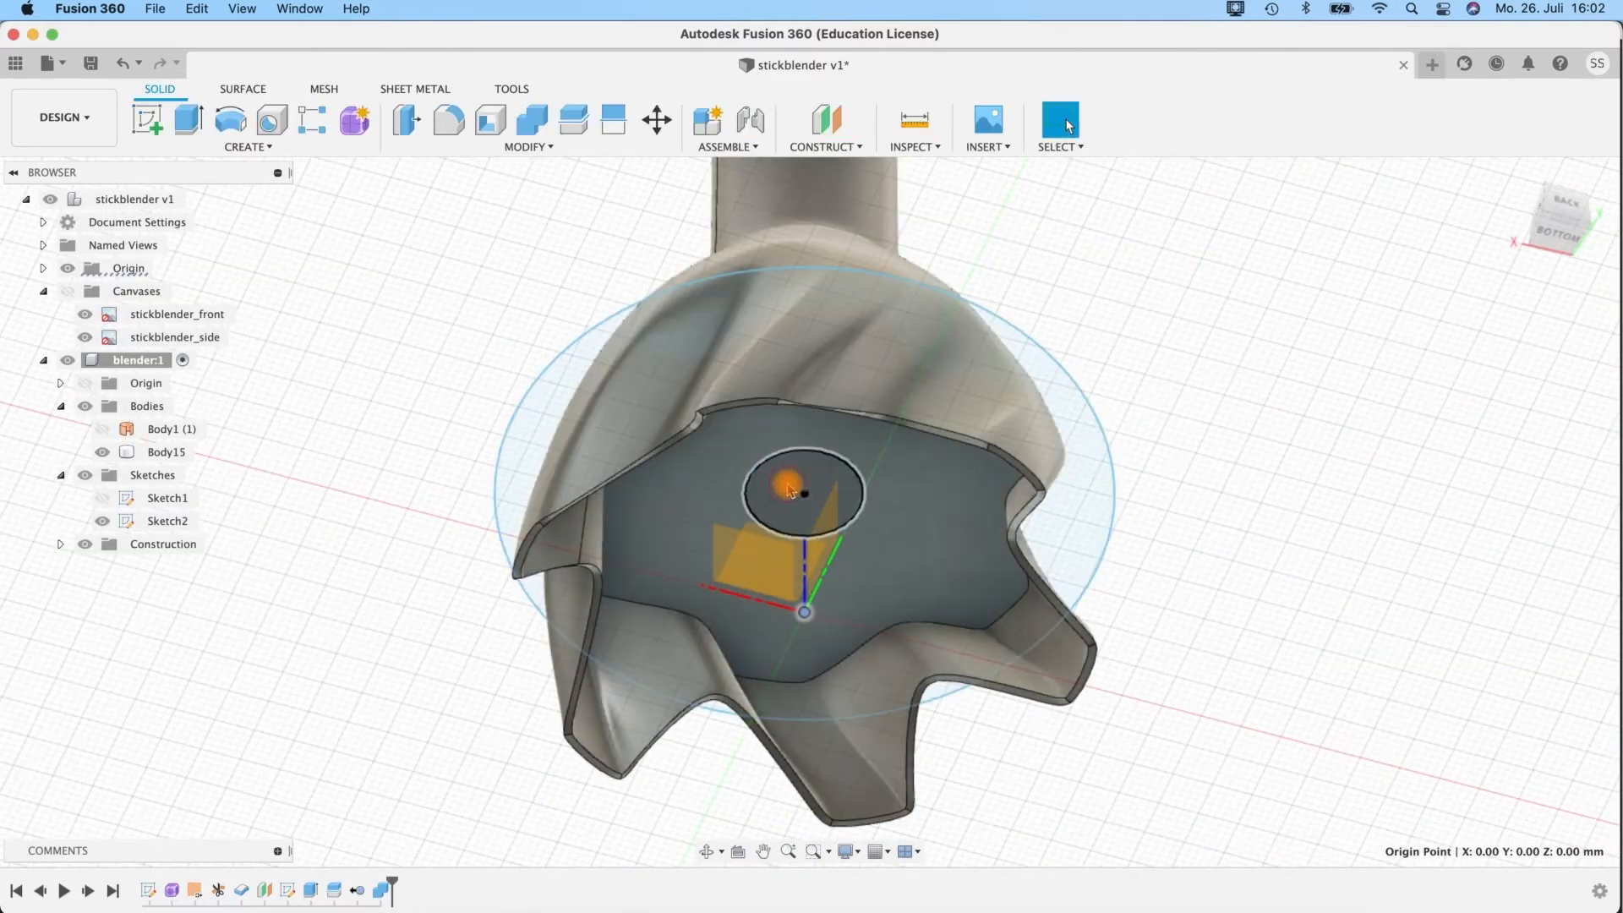
Extrude the 14 mm circle by -8 mm towards the bell's opening with a -5 degree taper, joined to the body.
click(788, 489)
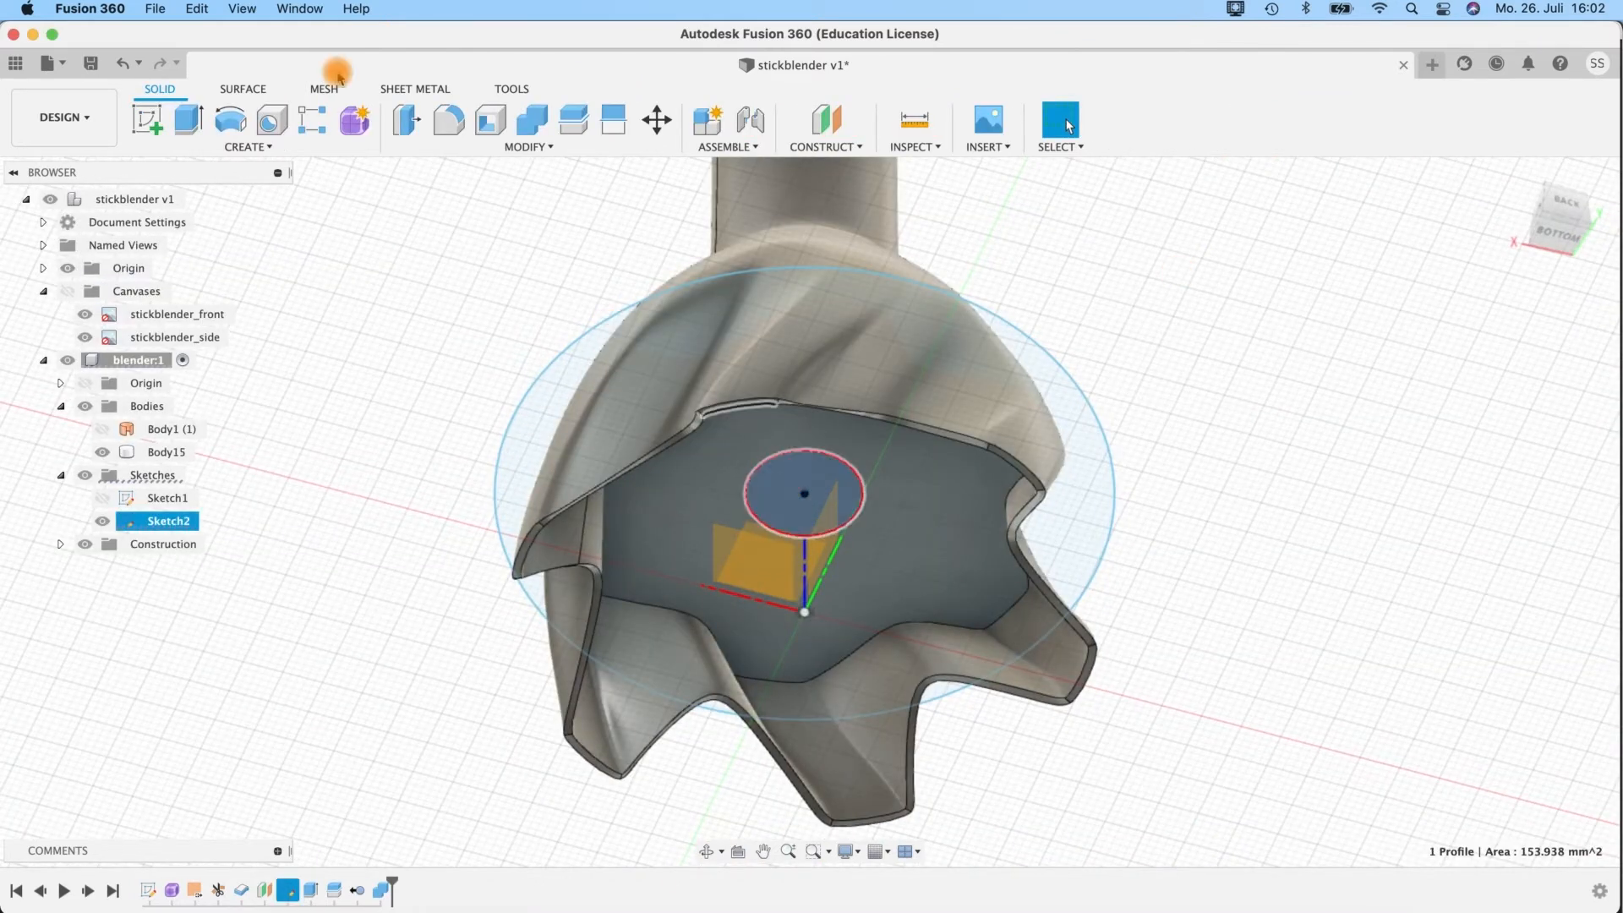
click(188, 127)
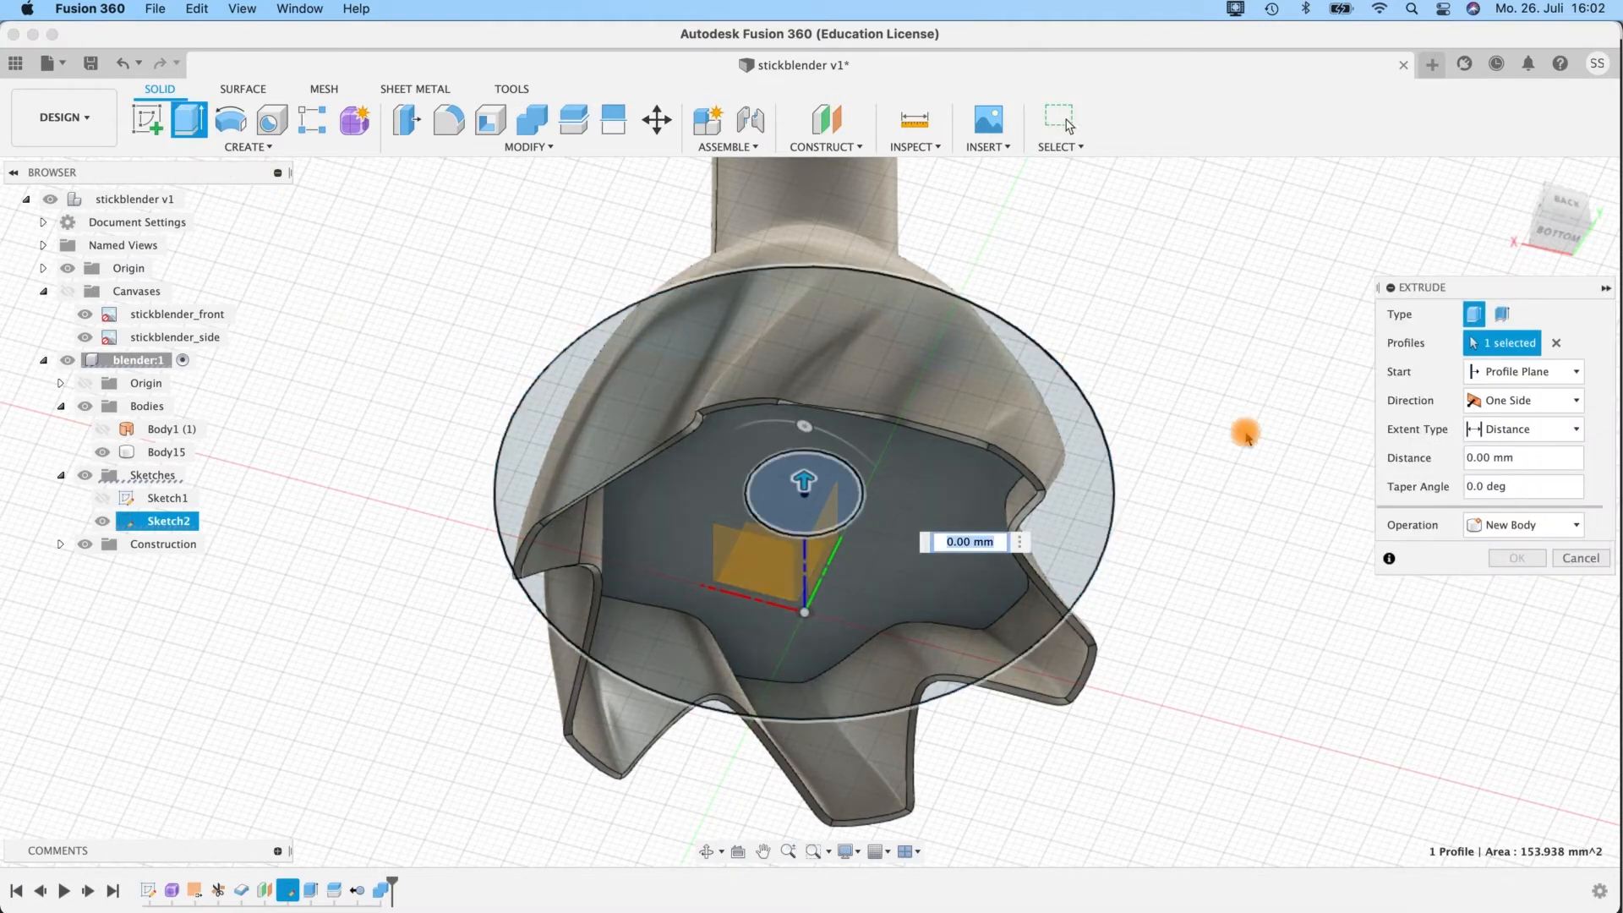
shift+middle_drag(1203, 494, 1188, 583)
drag(808, 482, 808, 504)
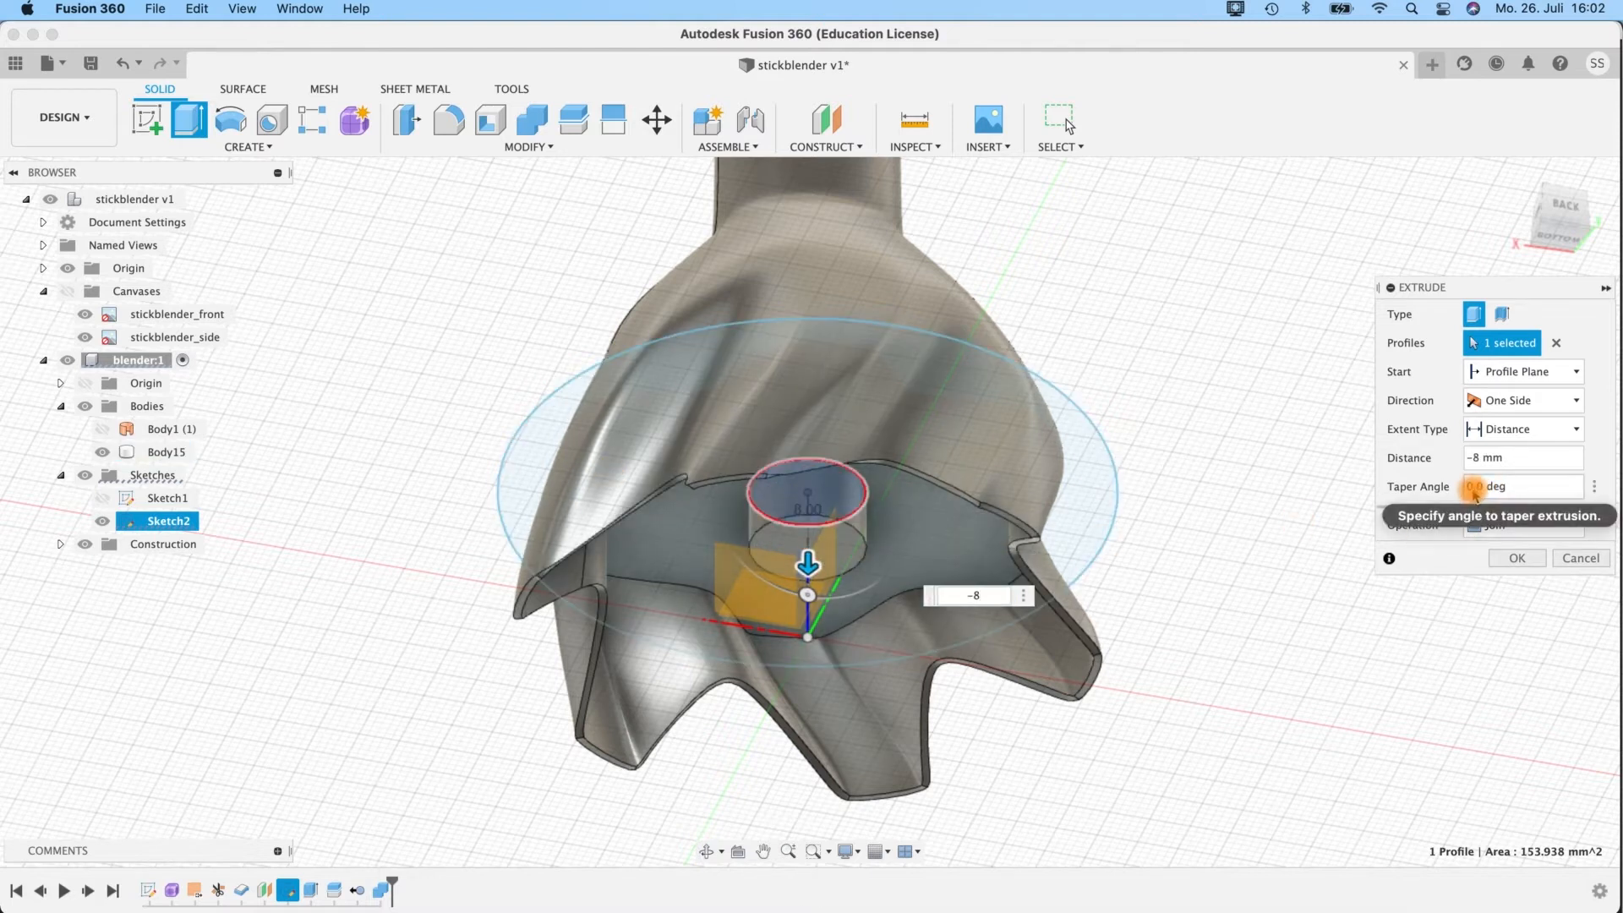
click(1496, 489)
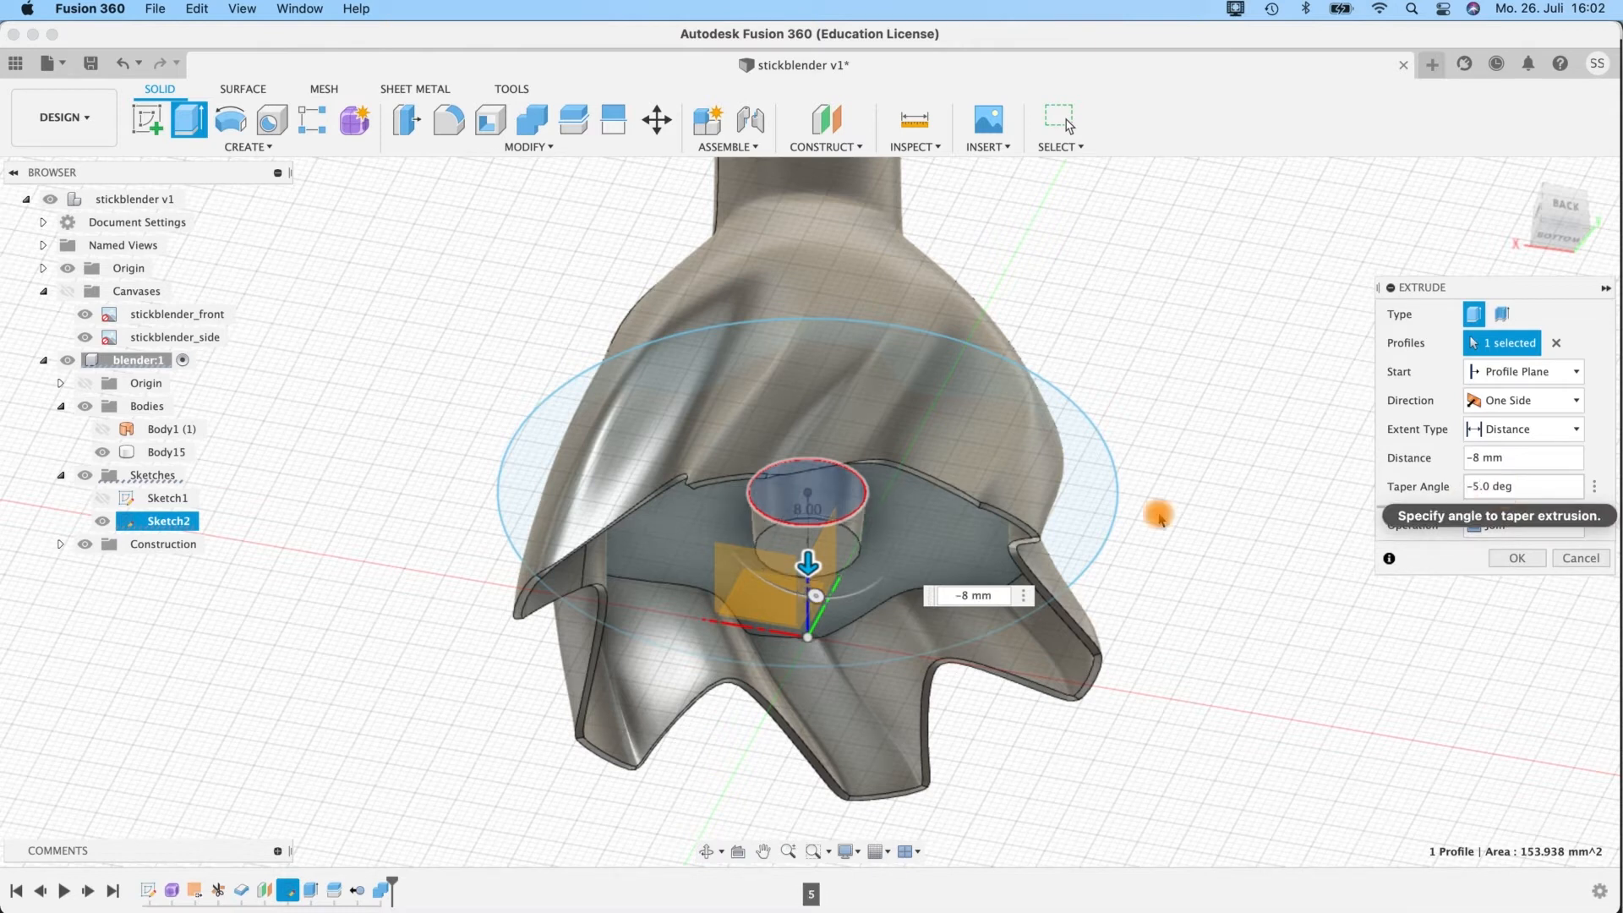
shift+middle_drag(1214, 598, 1294, 592)
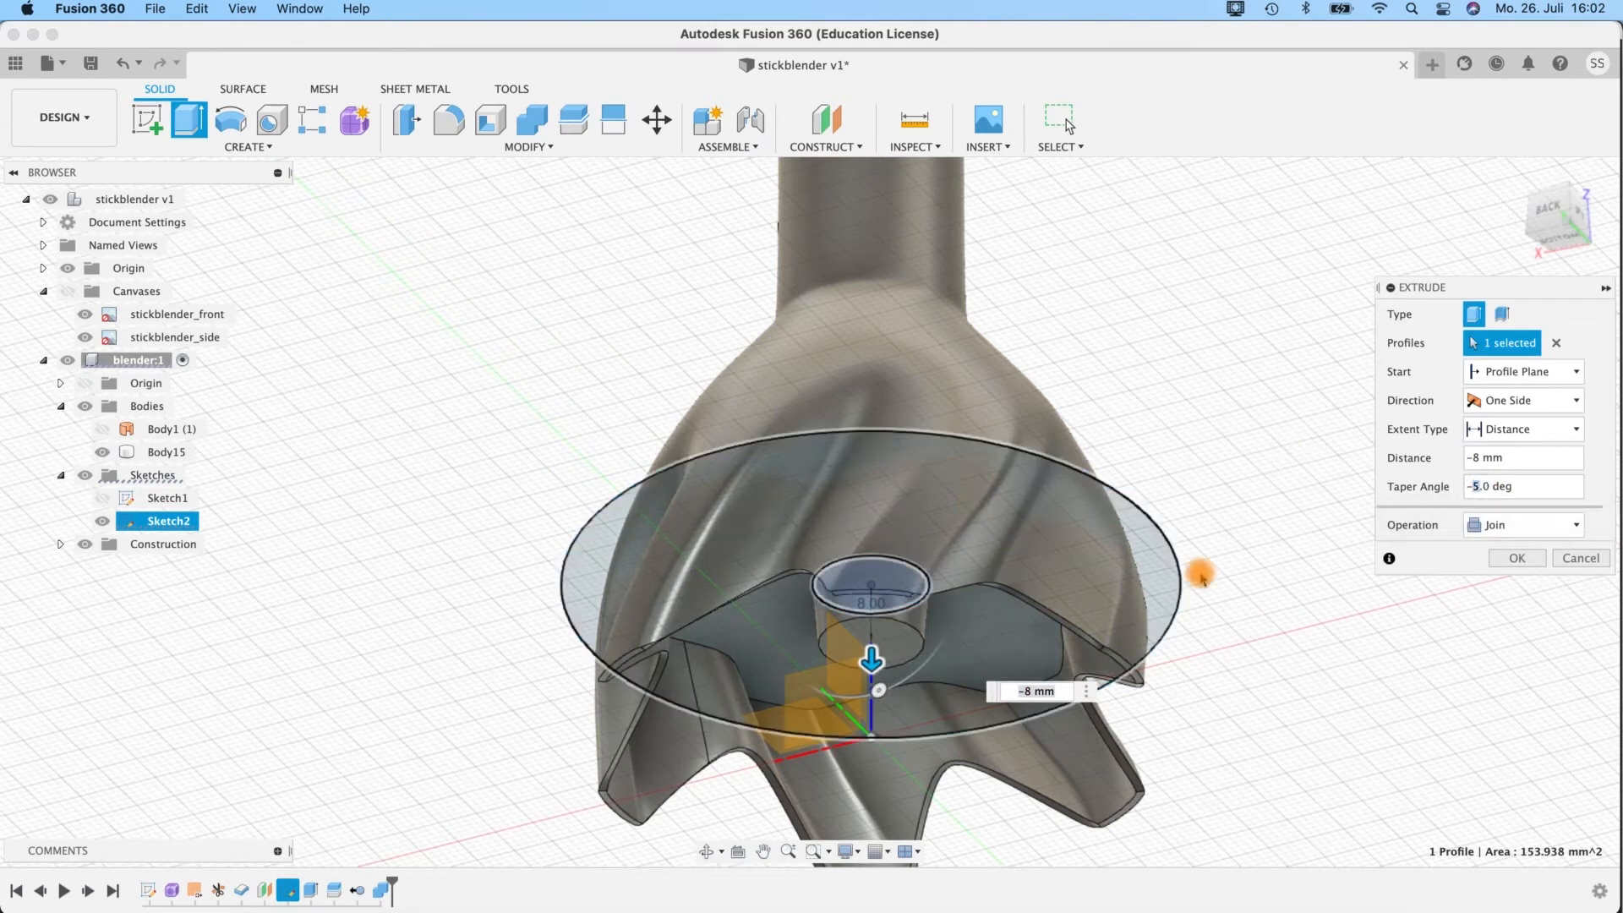
click(1510, 565)
Start a hole on the tapered boss's end face and position it at the face's centre.
shift+middle_drag(1232, 606, 717, 440)
click(717, 440)
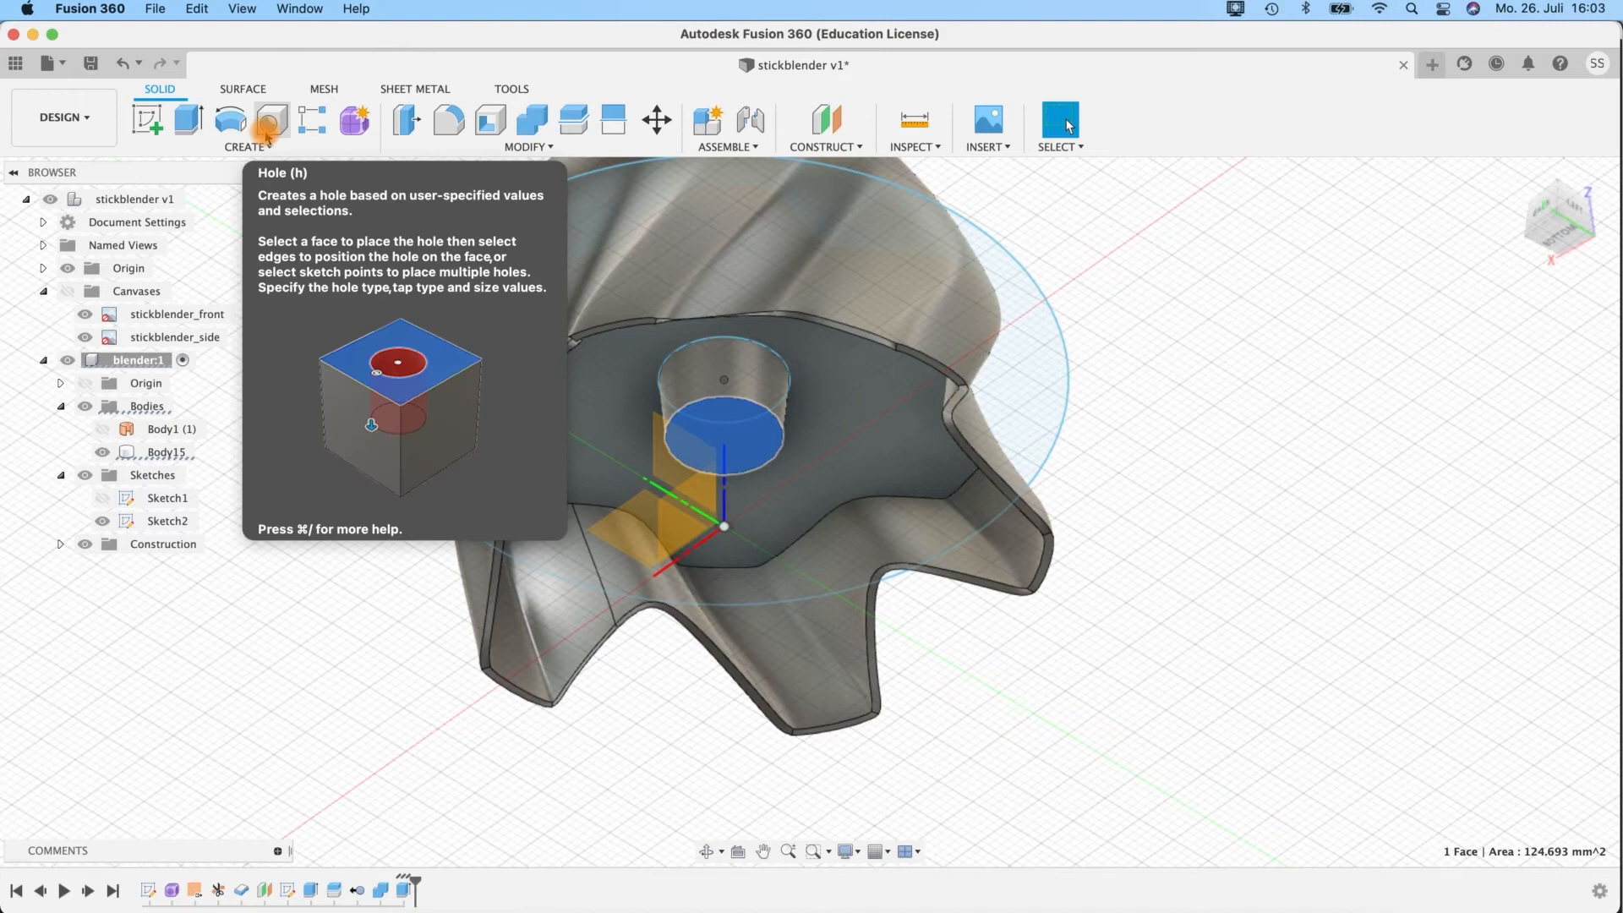
click(269, 125)
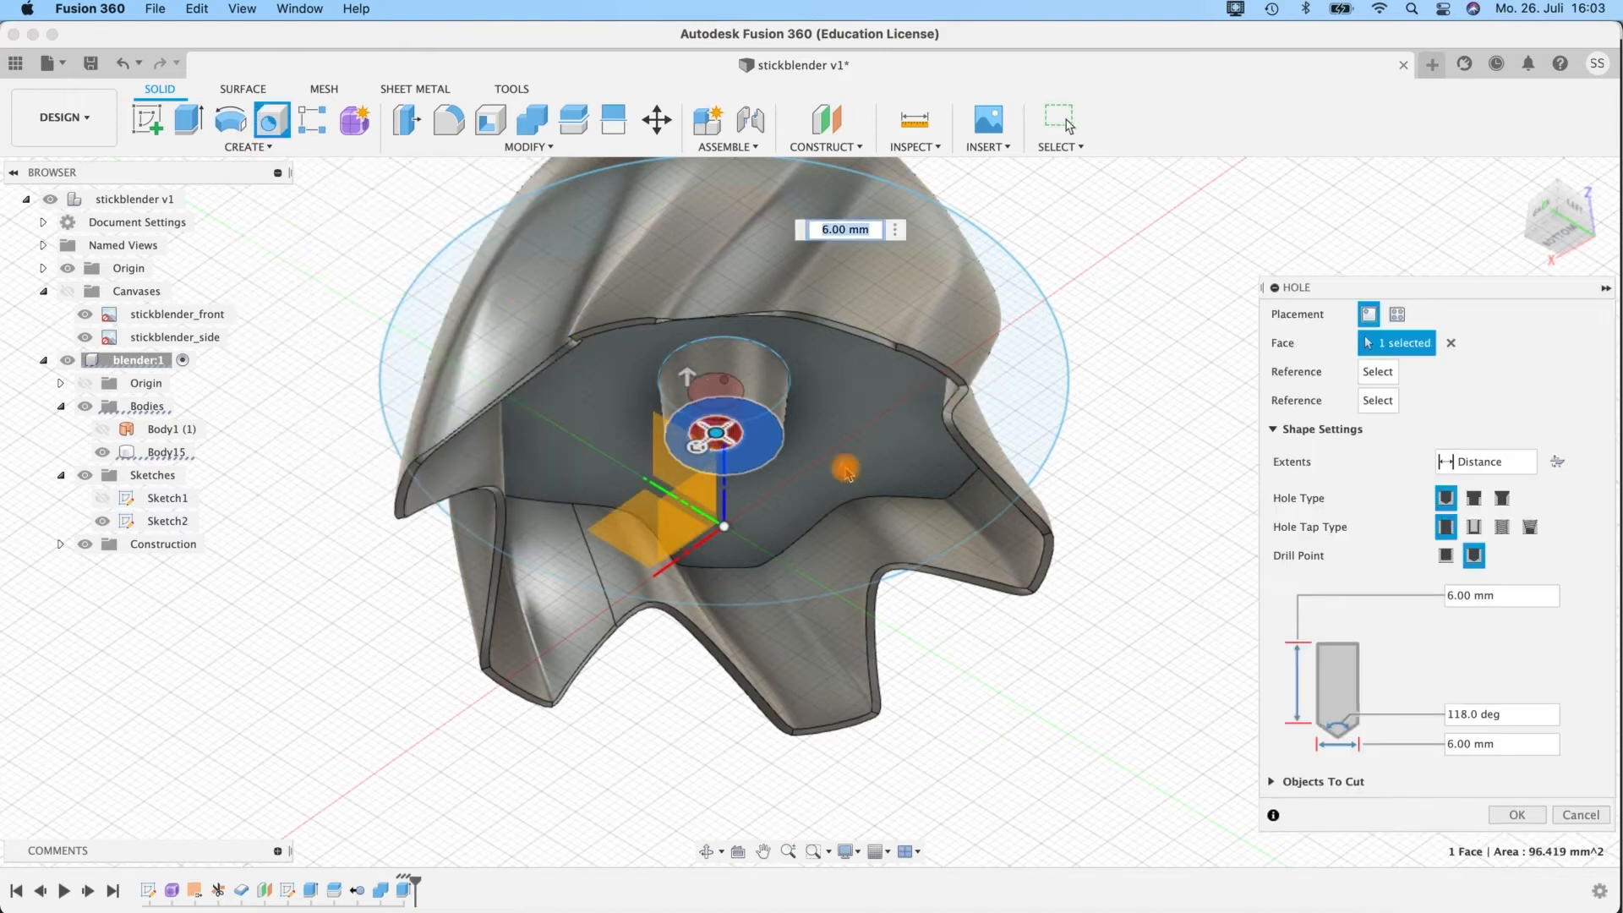
shift+middle_drag(1131, 396, 1367, 347)
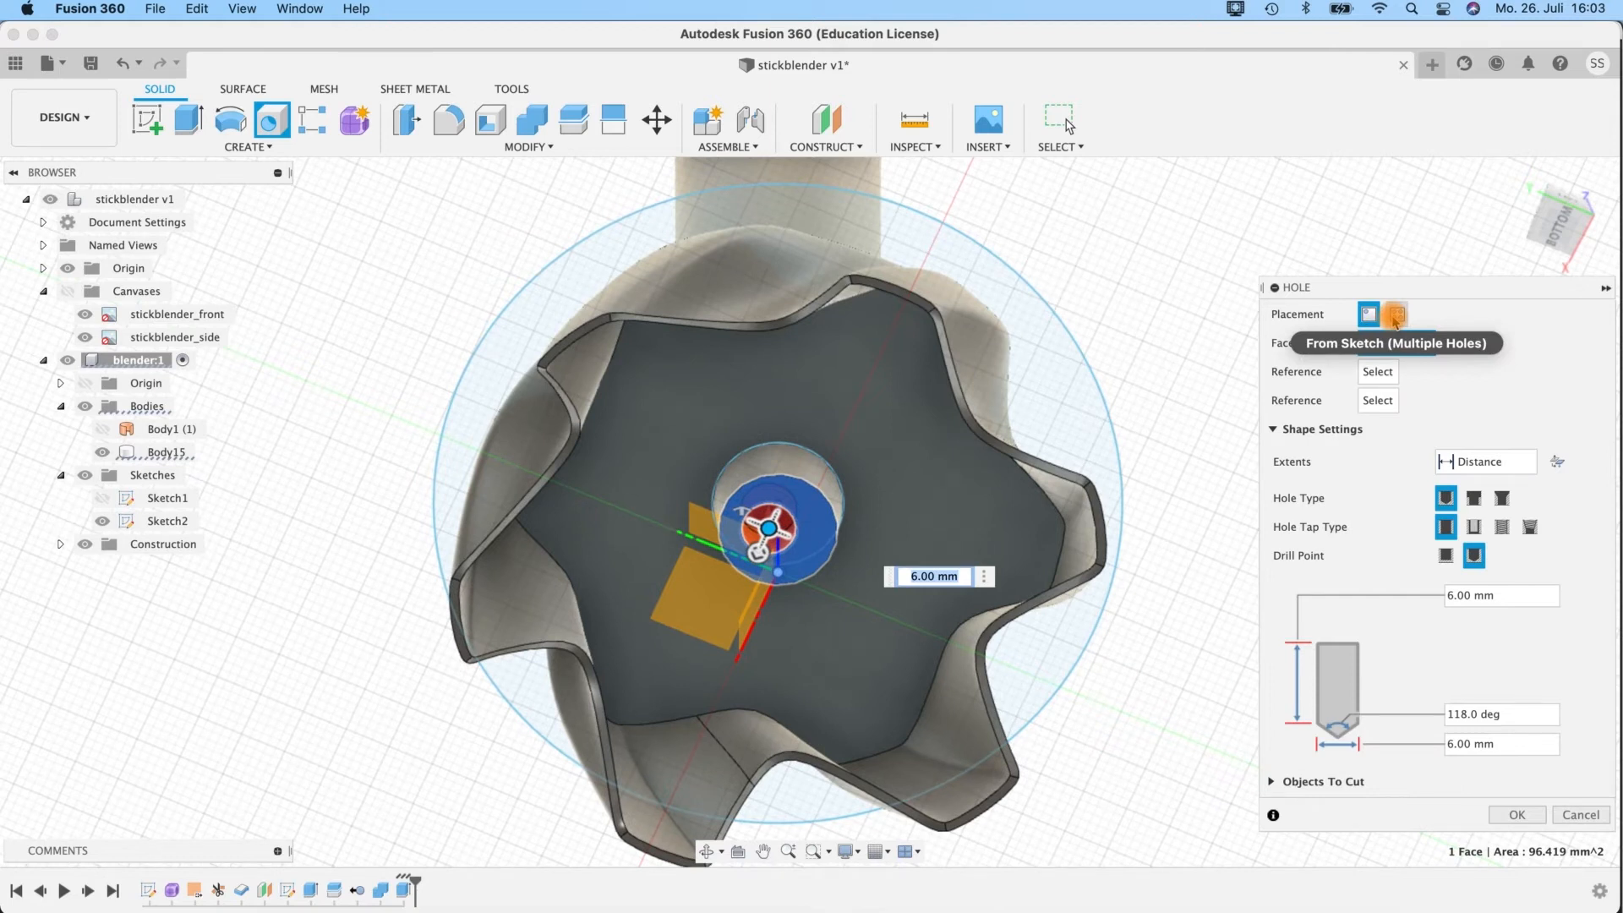
mouse_move(1193, 418)
shift+middle_down()
mouse_move(1207, 467)
mouse_move(1186, 435)
shift+middle_up()
scroll(790, 510, up, 3)
scroll(791, 511, up, 1)
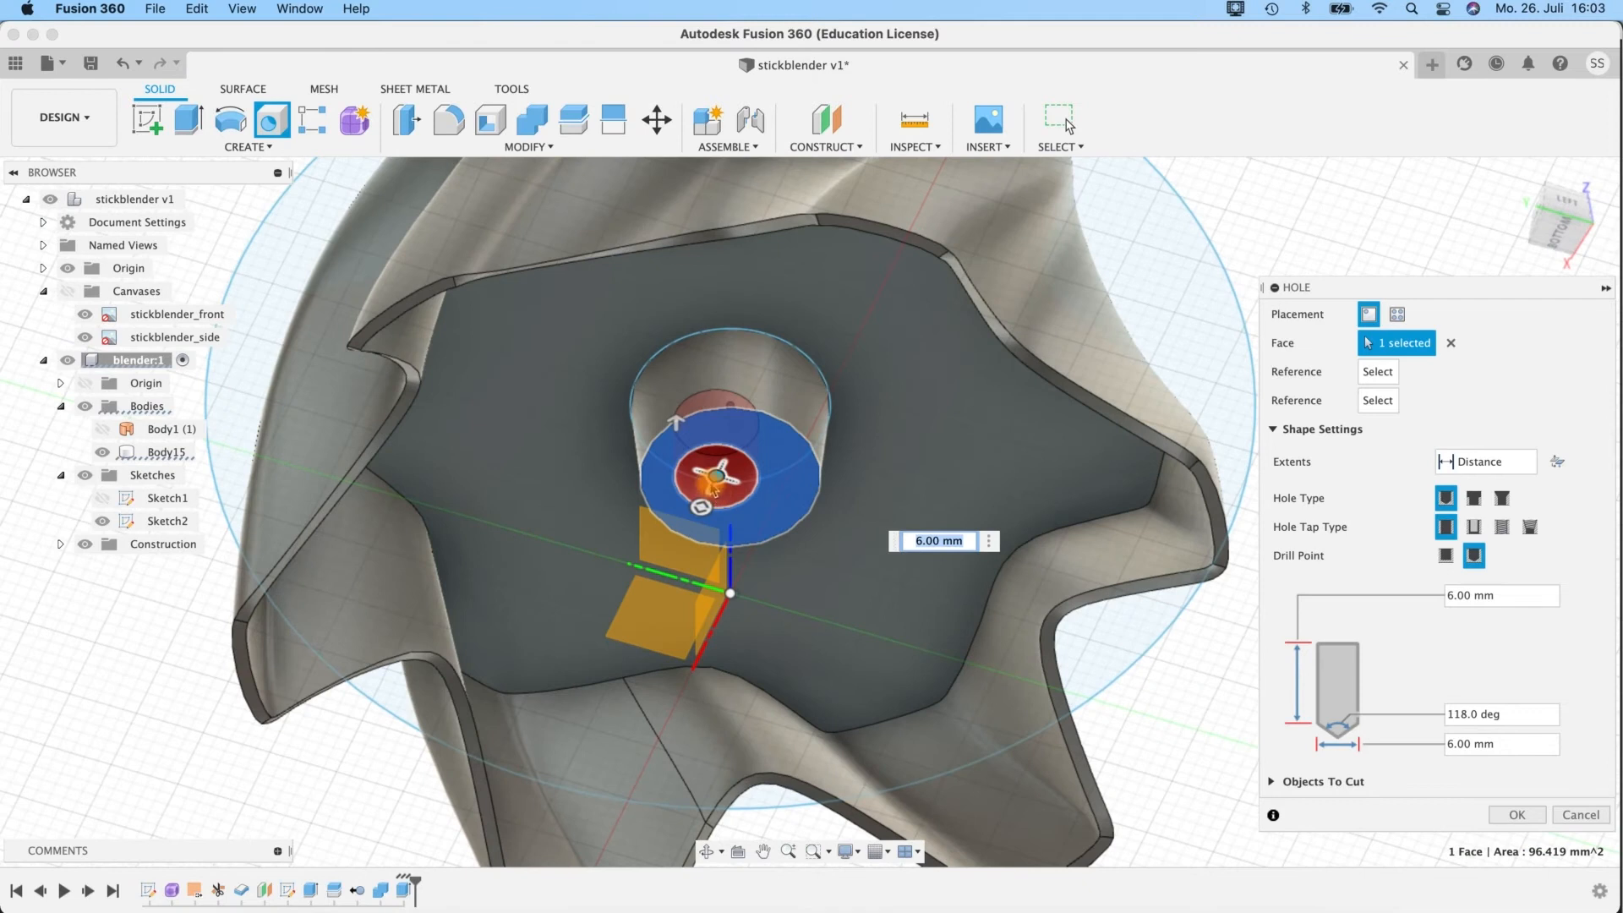
mouse_move(716, 476)
mouse_down()
mouse_move(727, 450)
mouse_move(734, 472)
mouse_up()
shift+middle_drag(1341, 197, 1307, 124)
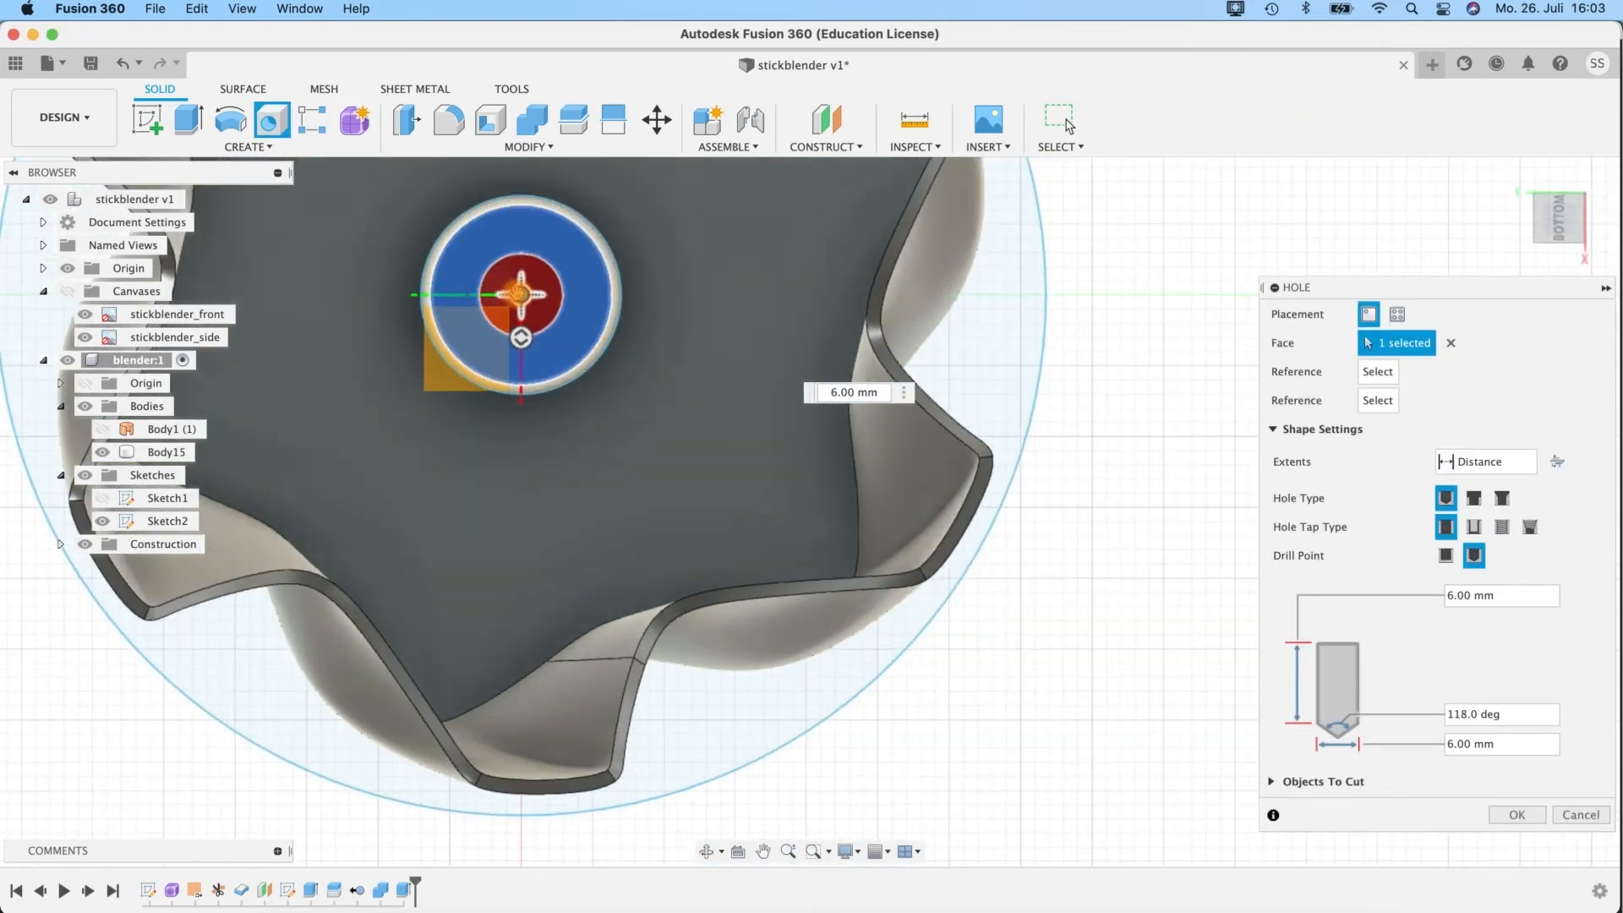
drag(520, 295, 513, 294)
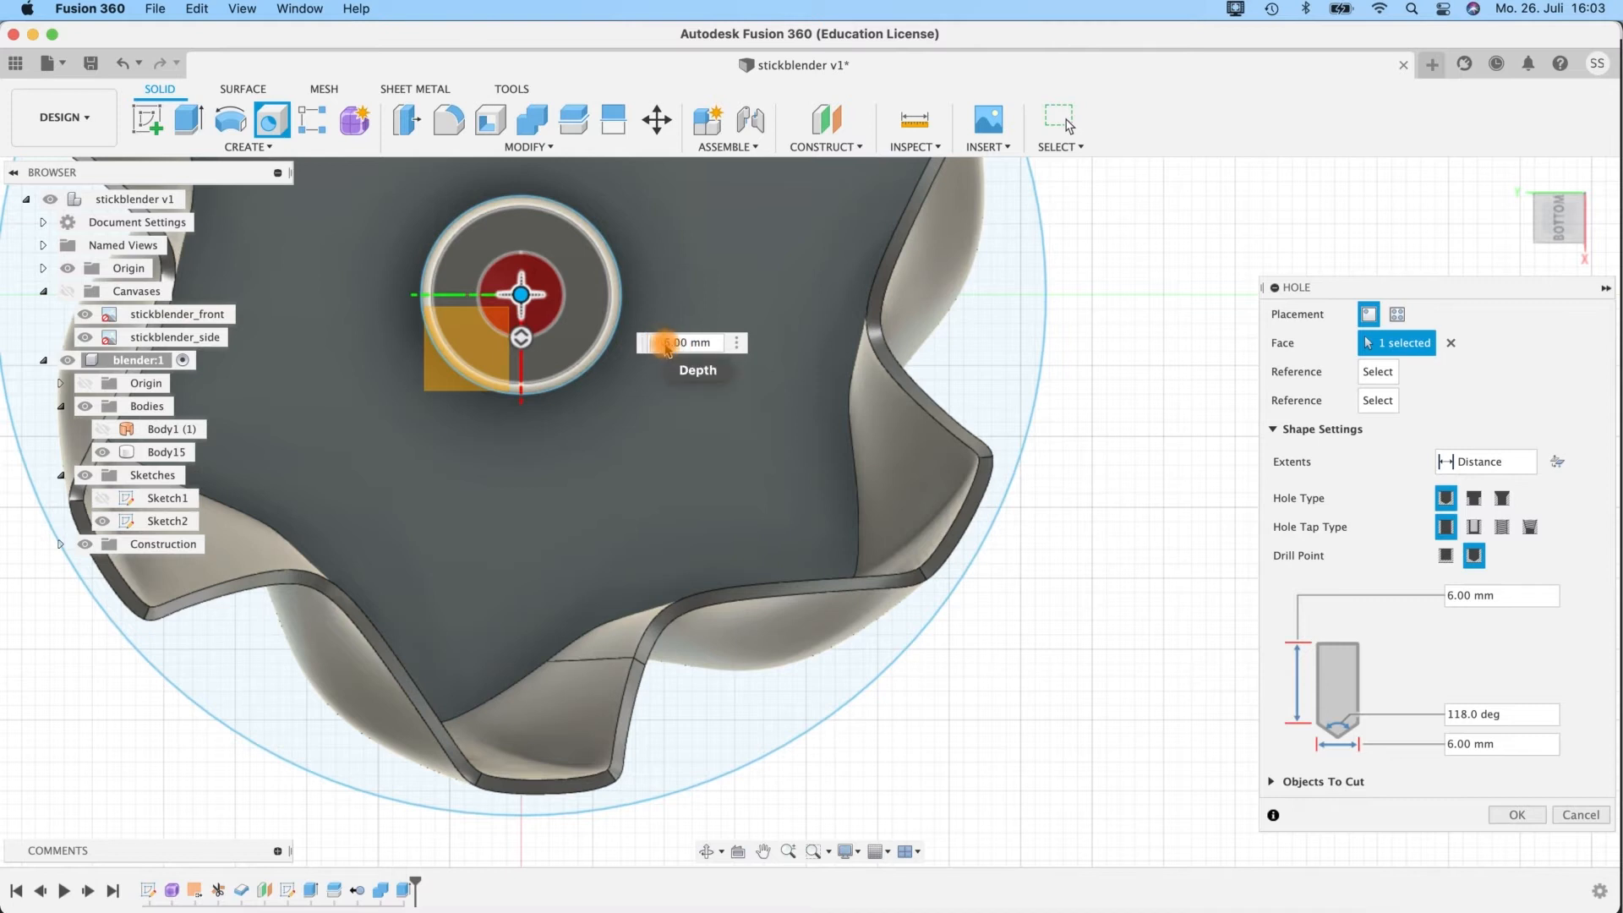
Set the hole's depth to 8 mm, with a simple tap type and a flat drill point.
key(Return)
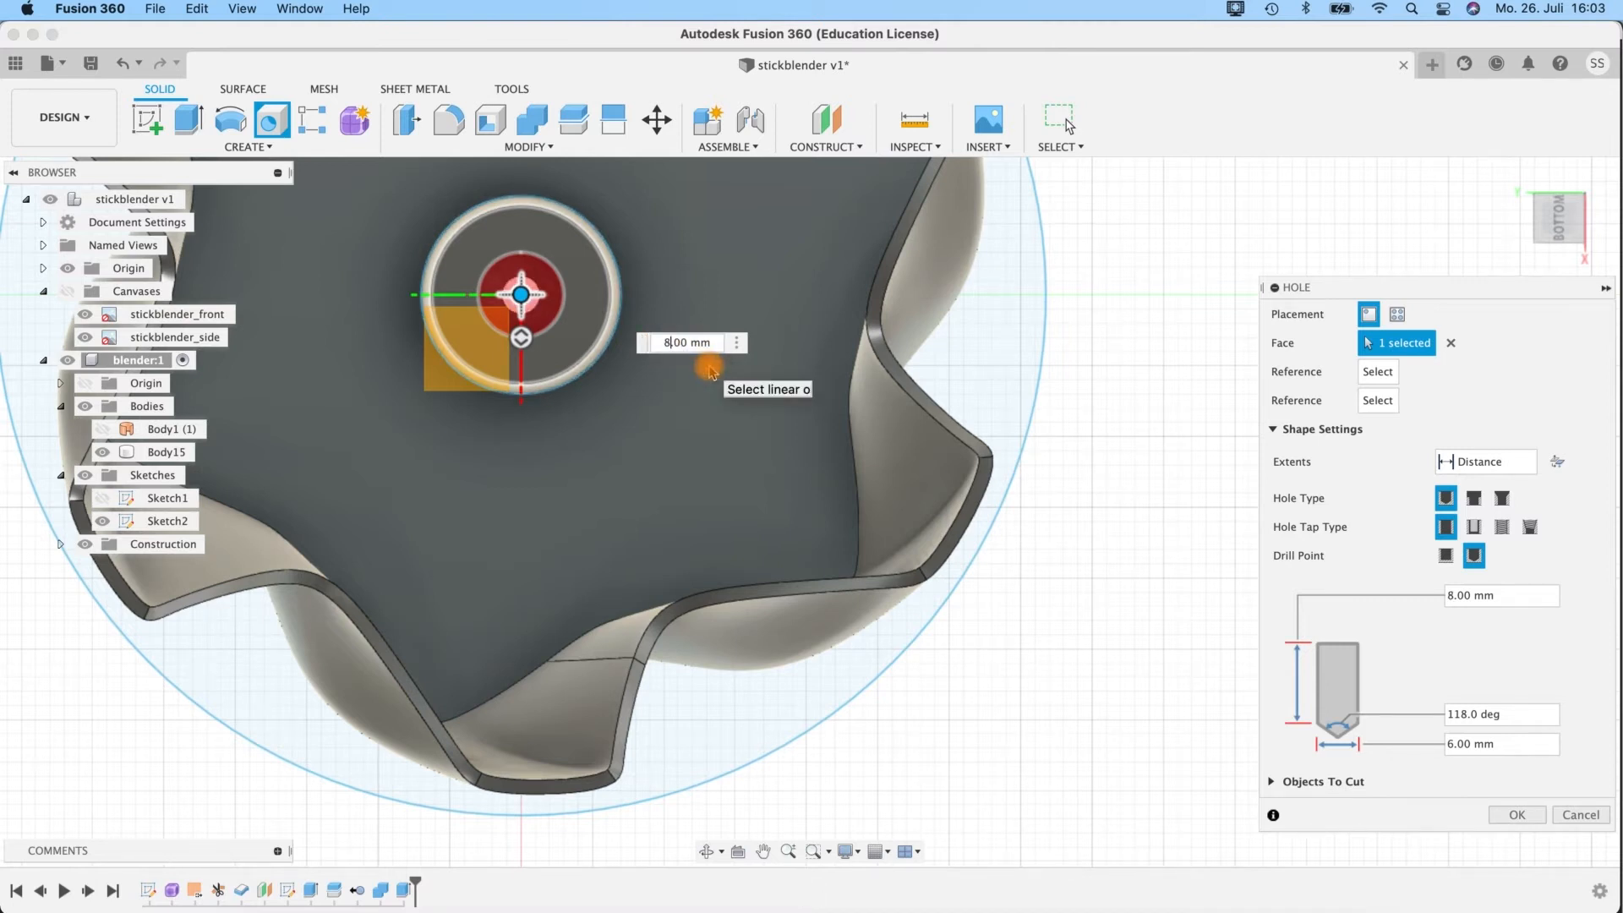
click(1474, 527)
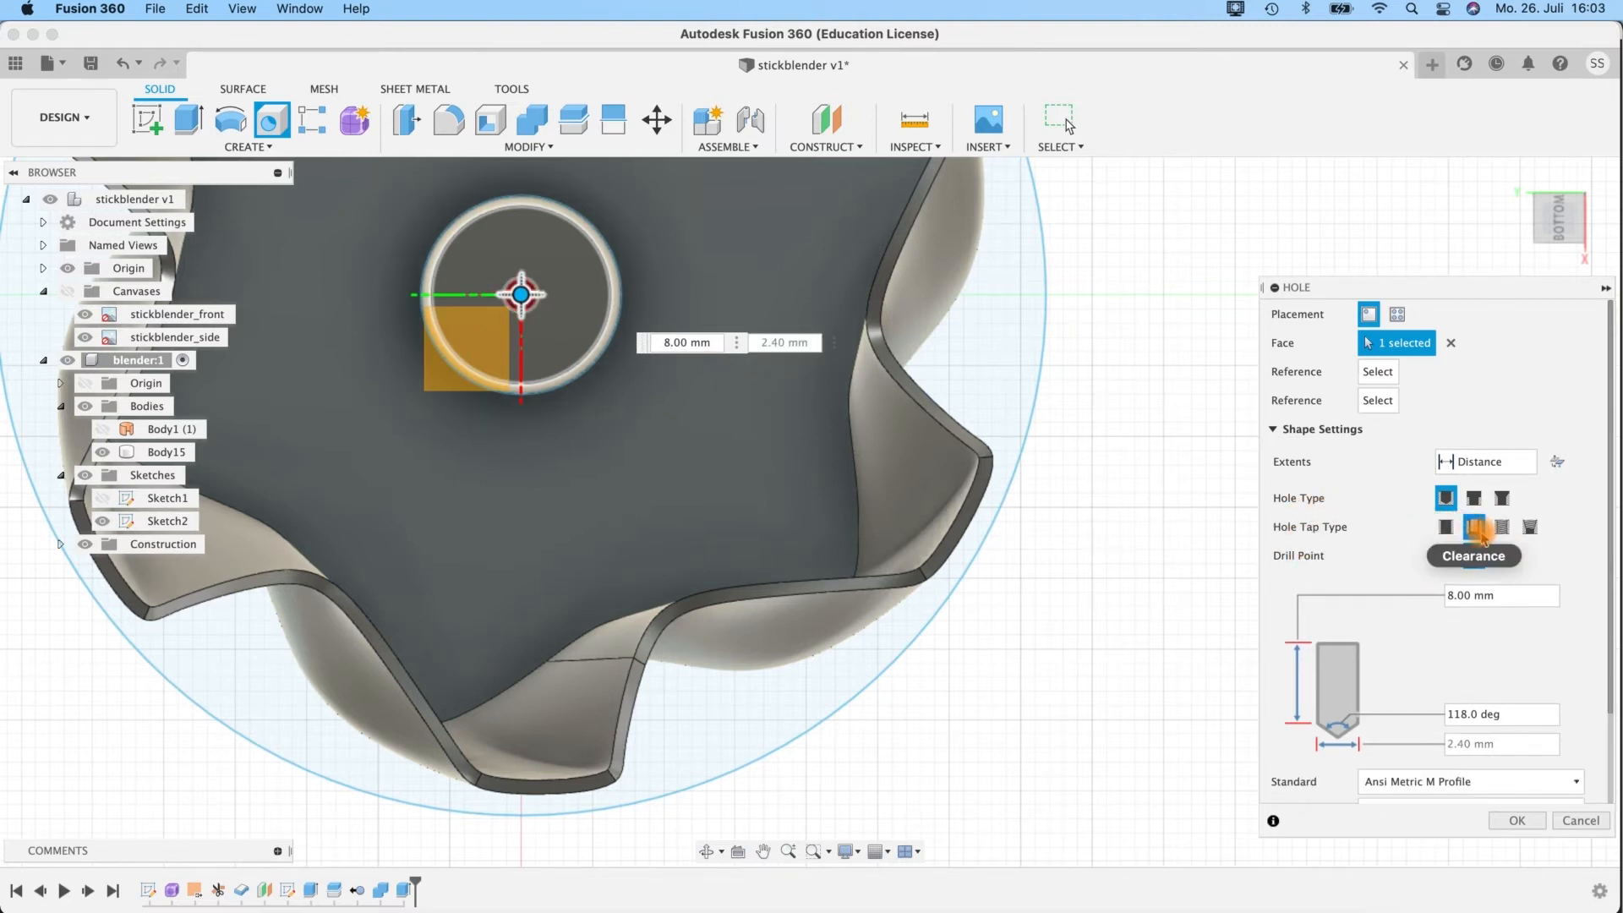
click(1446, 527)
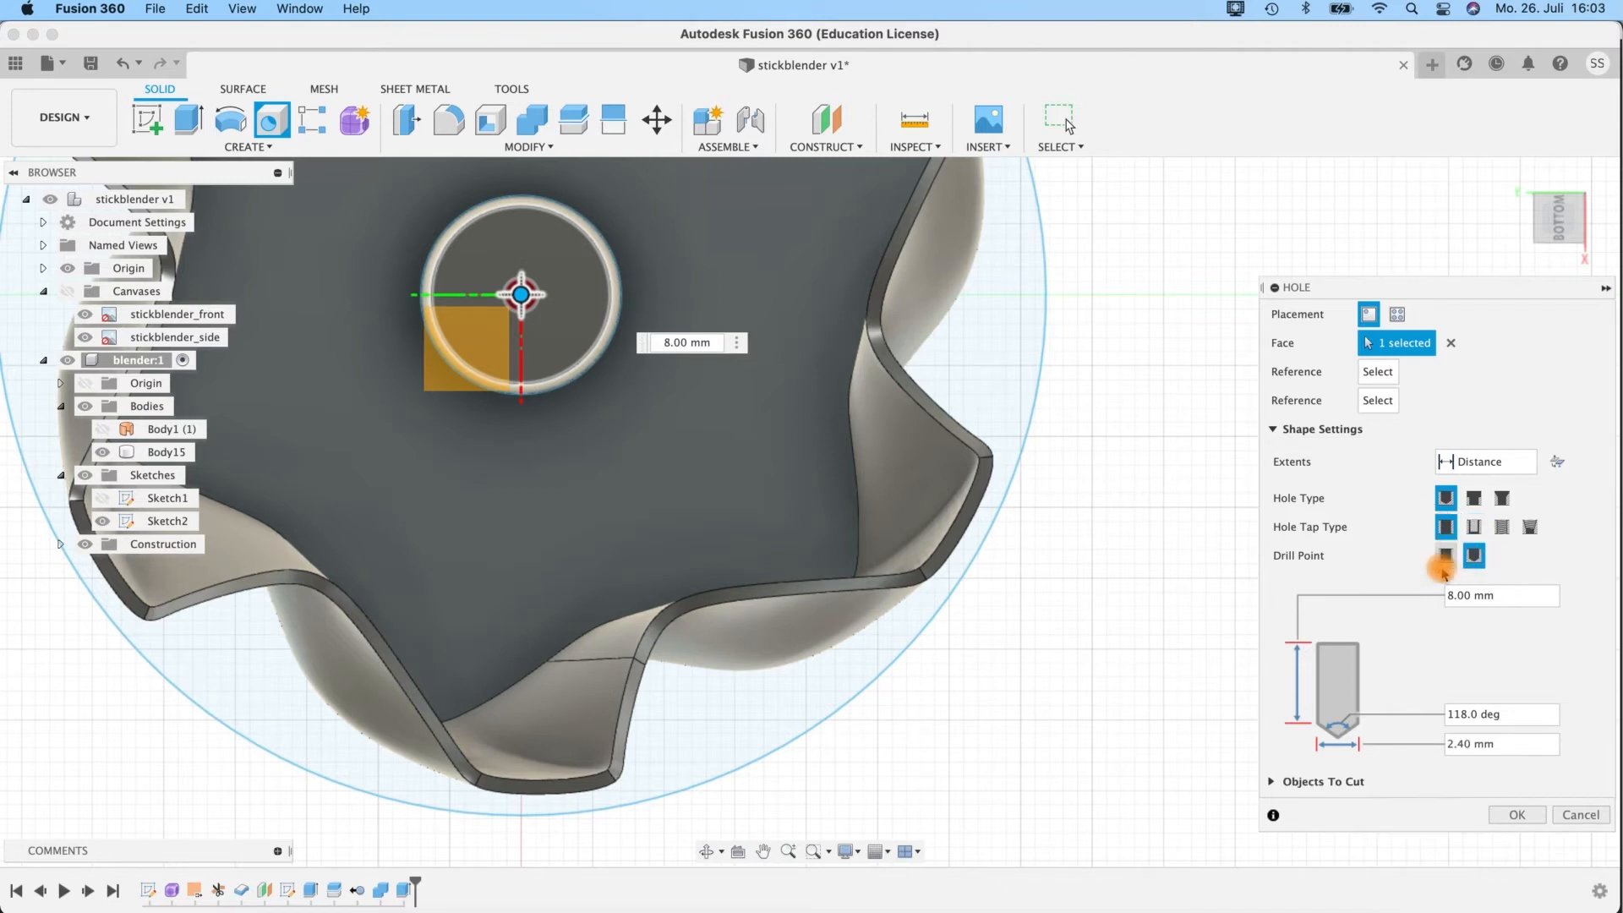
click(1445, 556)
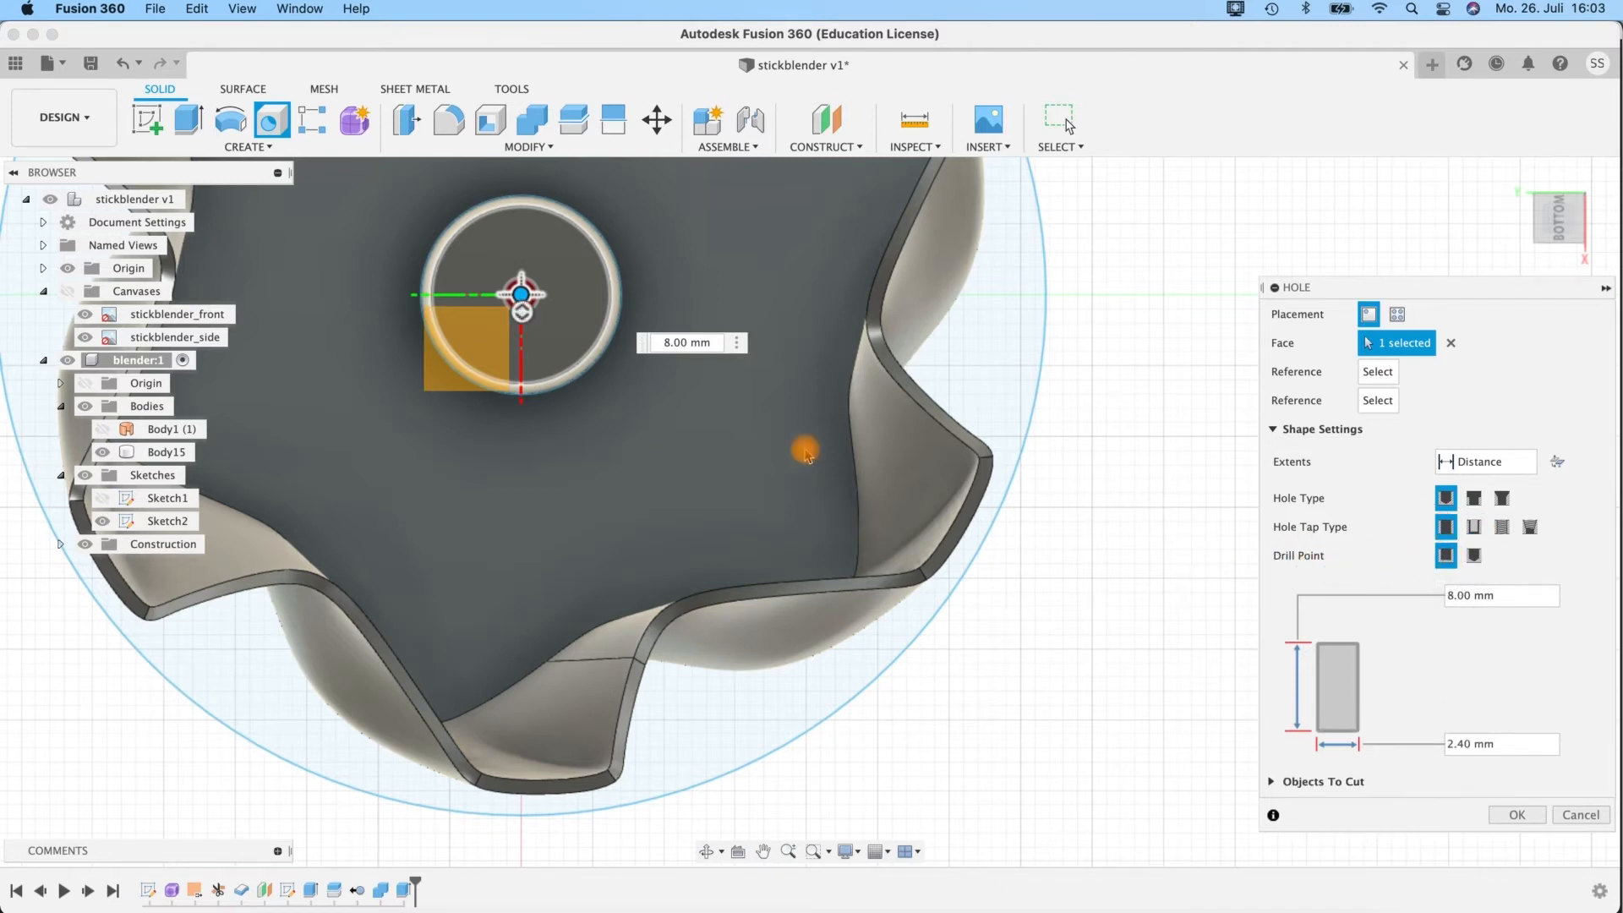
Set the hole's diameter to 5 mm and create it in the boss.
mouse_move(1034, 572)
shift+middle_down()
mouse_move(1025, 616)
mouse_move(1026, 578)
shift+middle_up()
click(1493, 743)
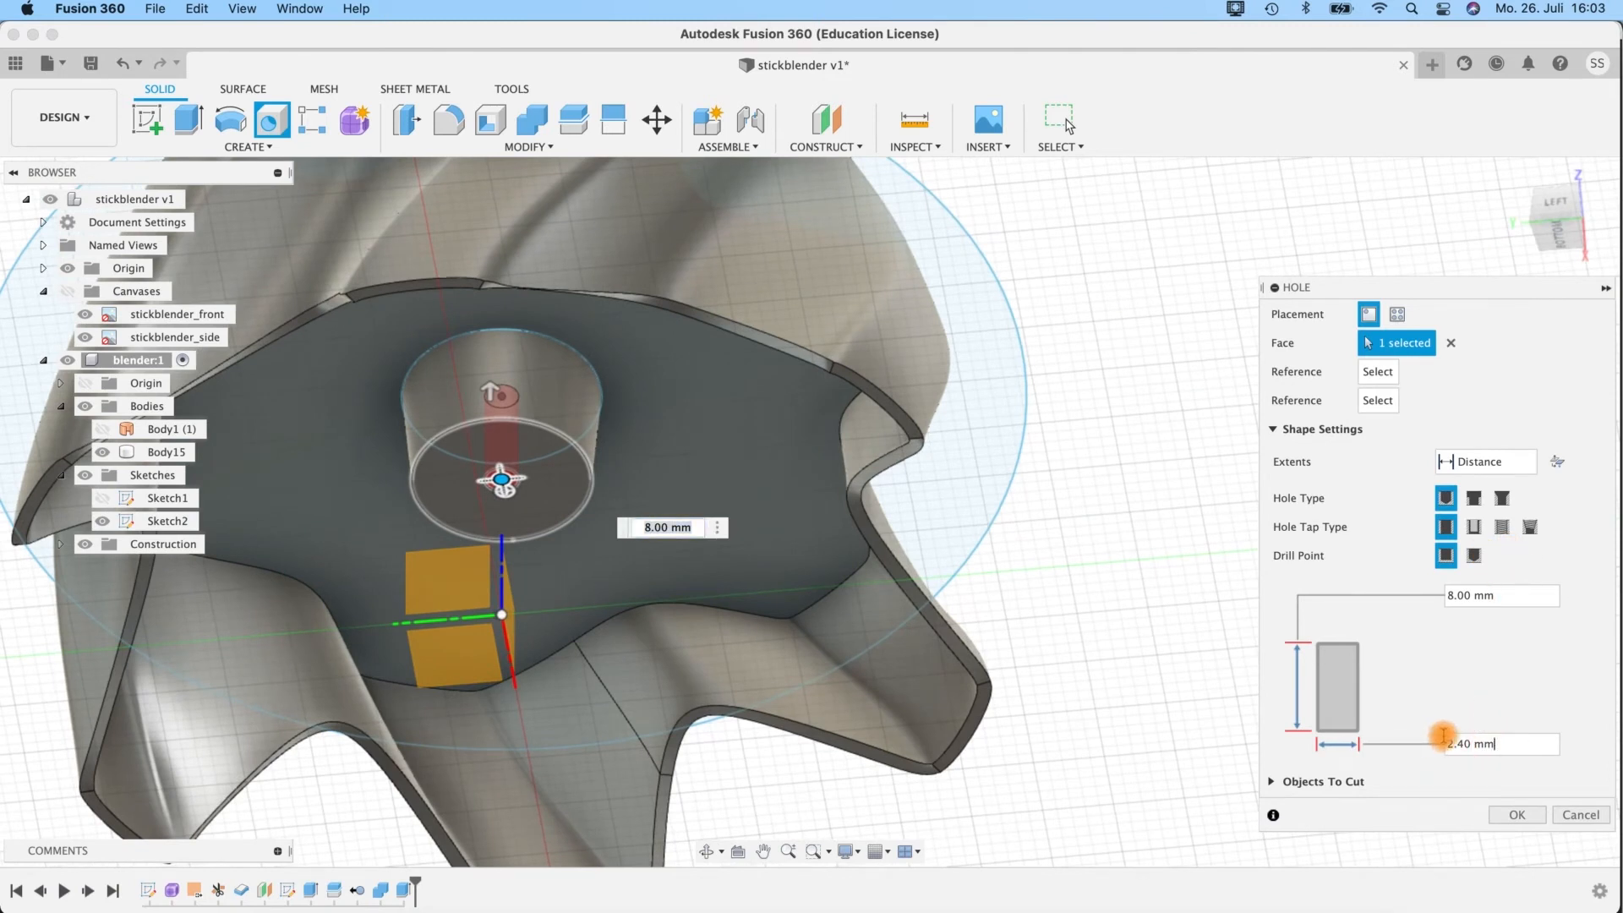
drag(1440, 743, 1497, 741)
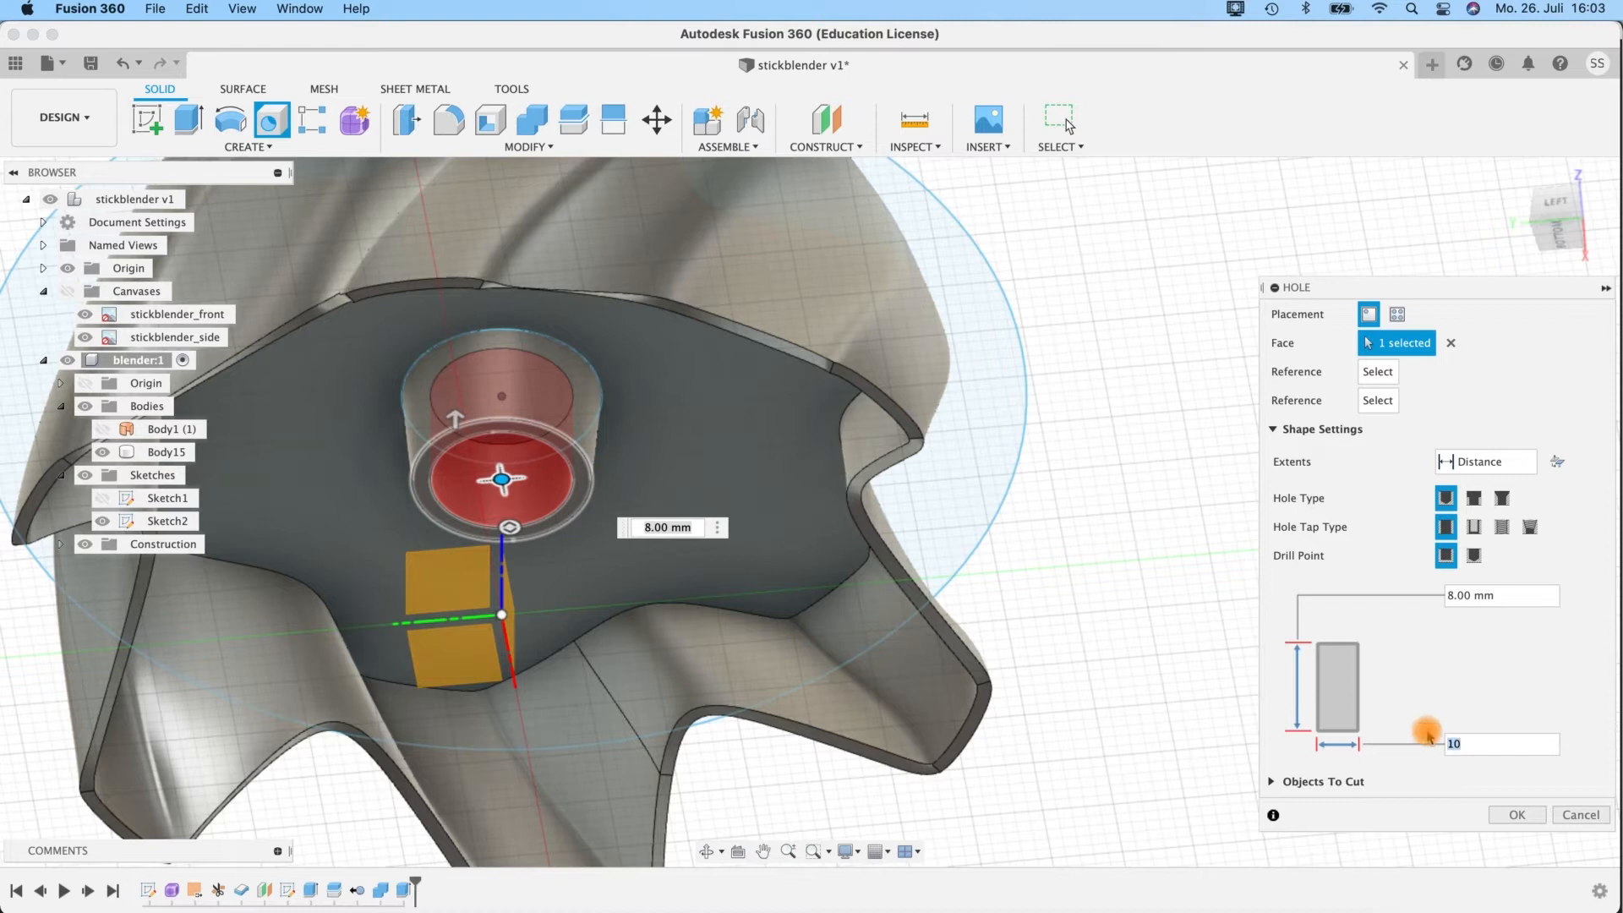
text(5)
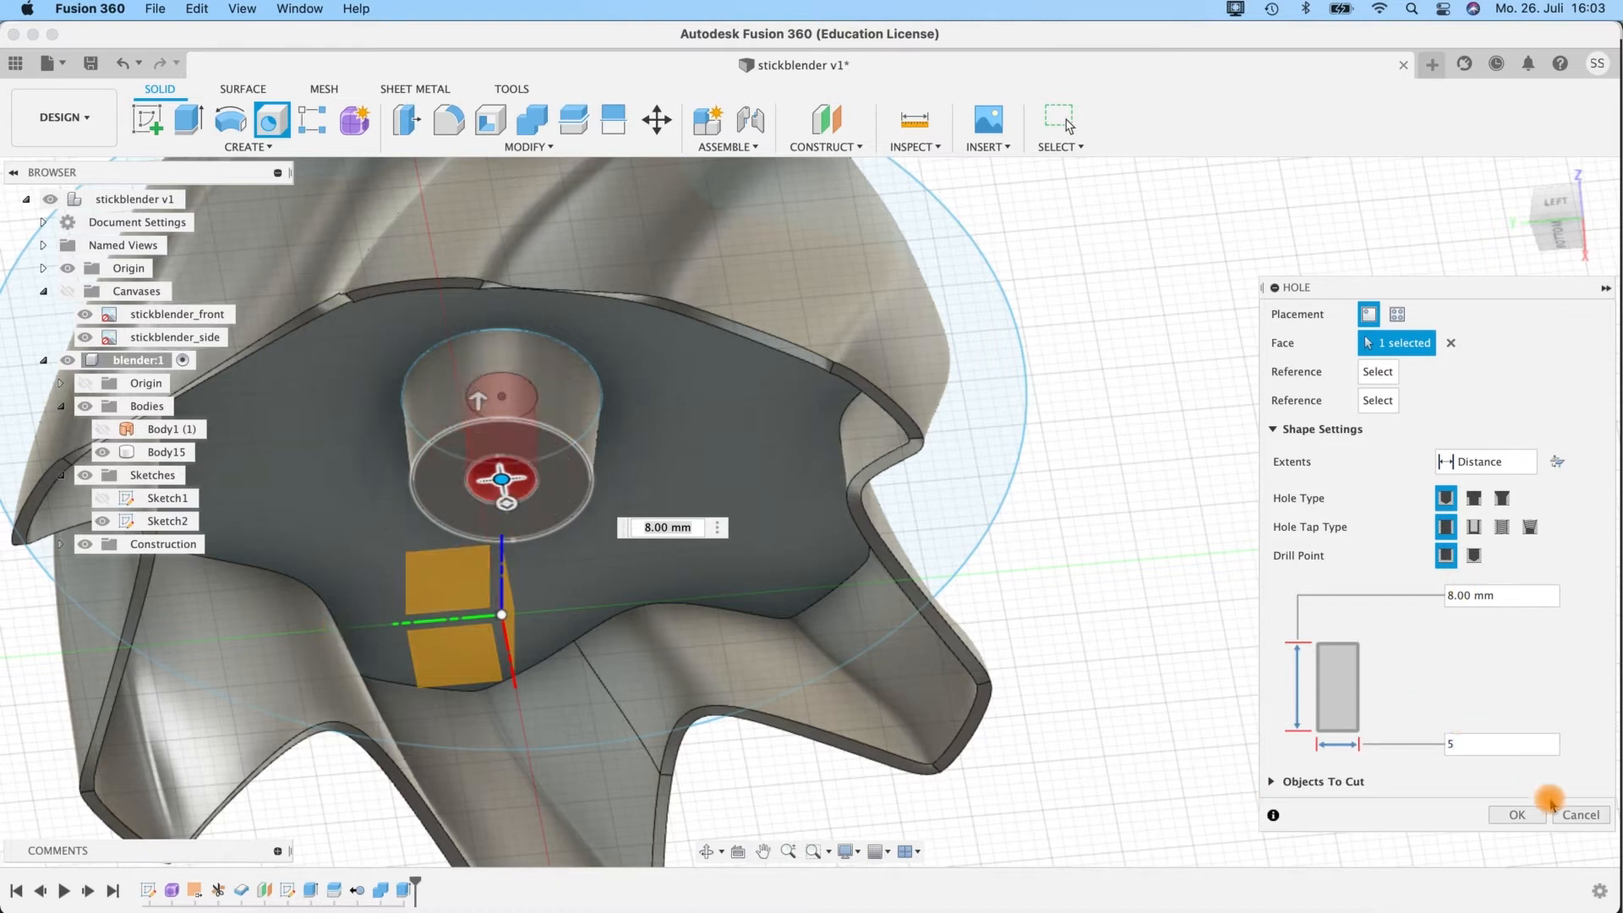
click(1519, 814)
shift+middle_drag(1130, 660, 1135, 512)
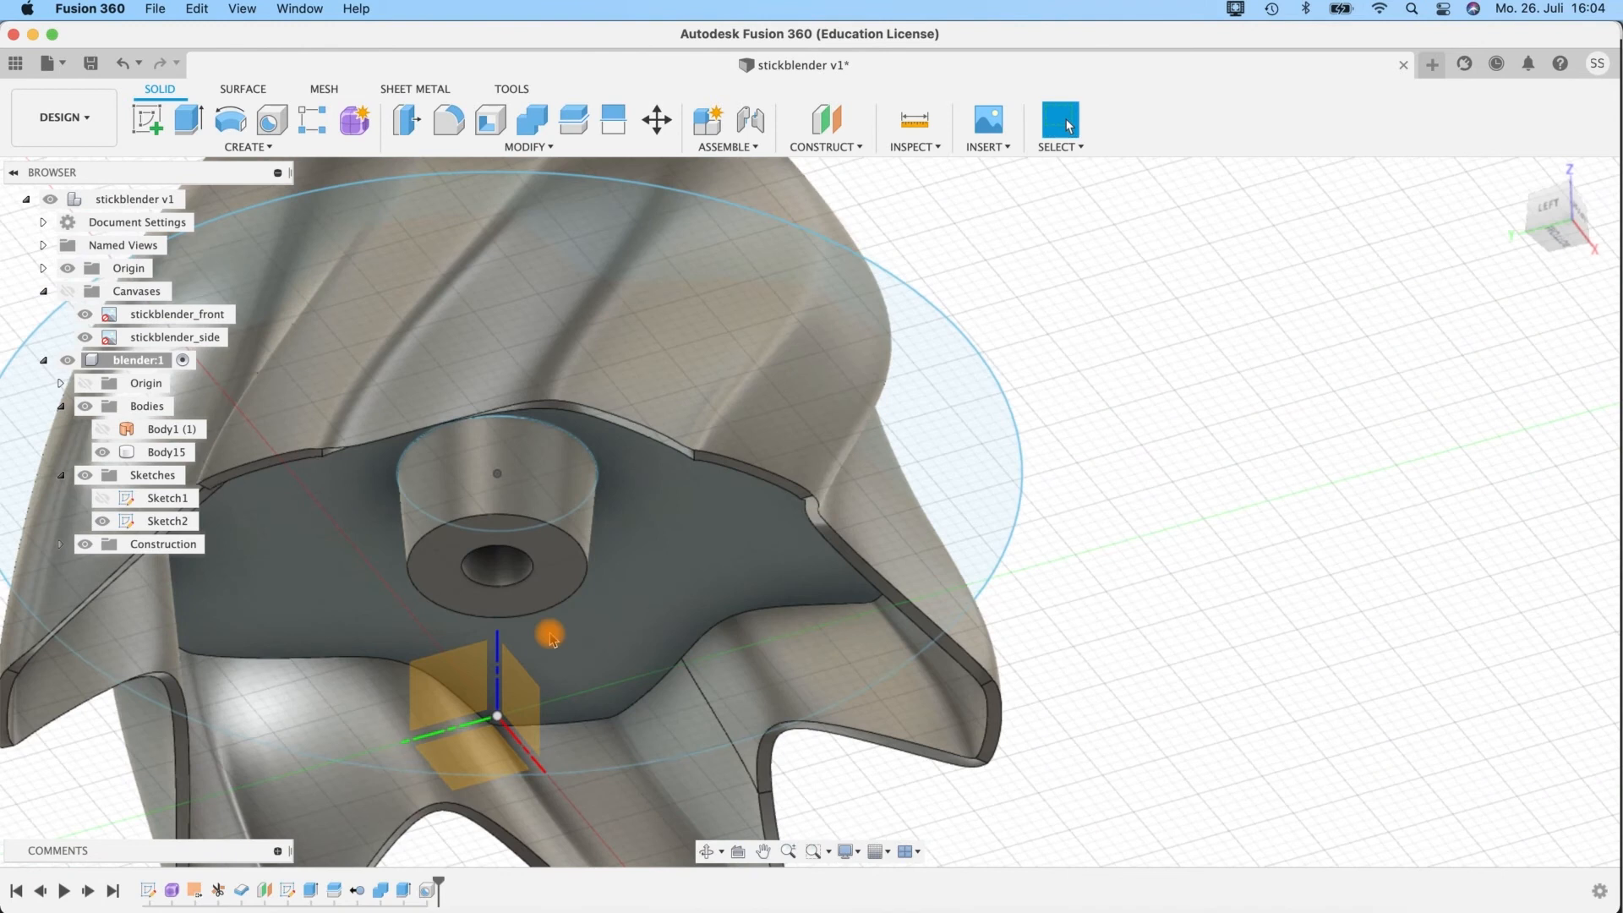
click(1137, 510)
scroll(1140, 501, down, 5)
shift+middle_drag(1142, 497, 1015, 497)
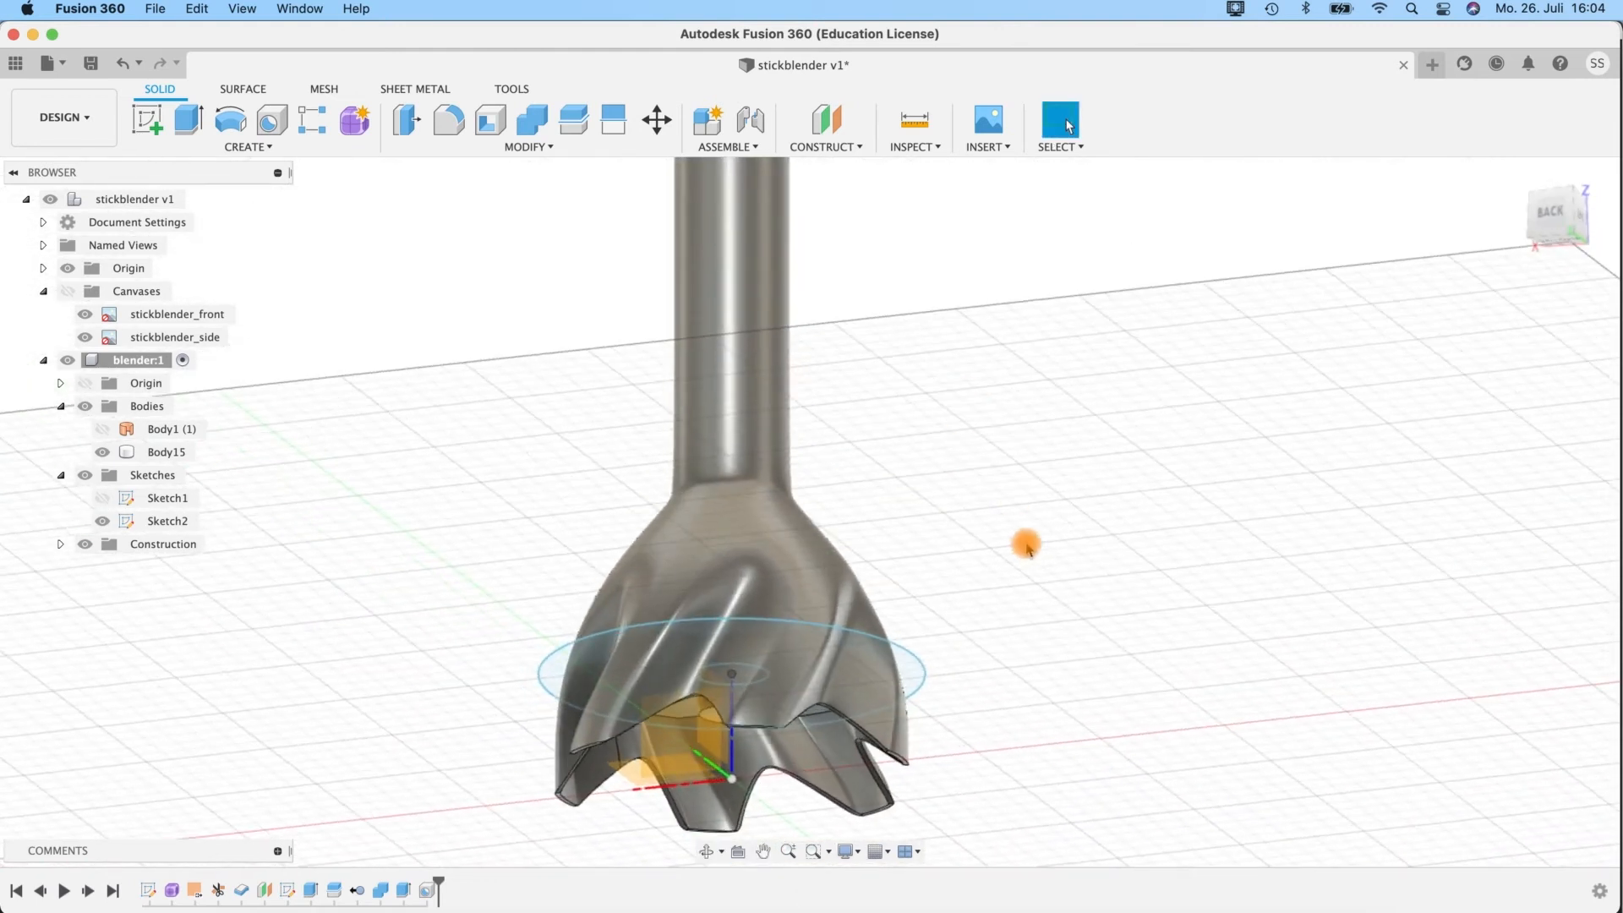
shift+middle_drag(910, 471, 924, 486)
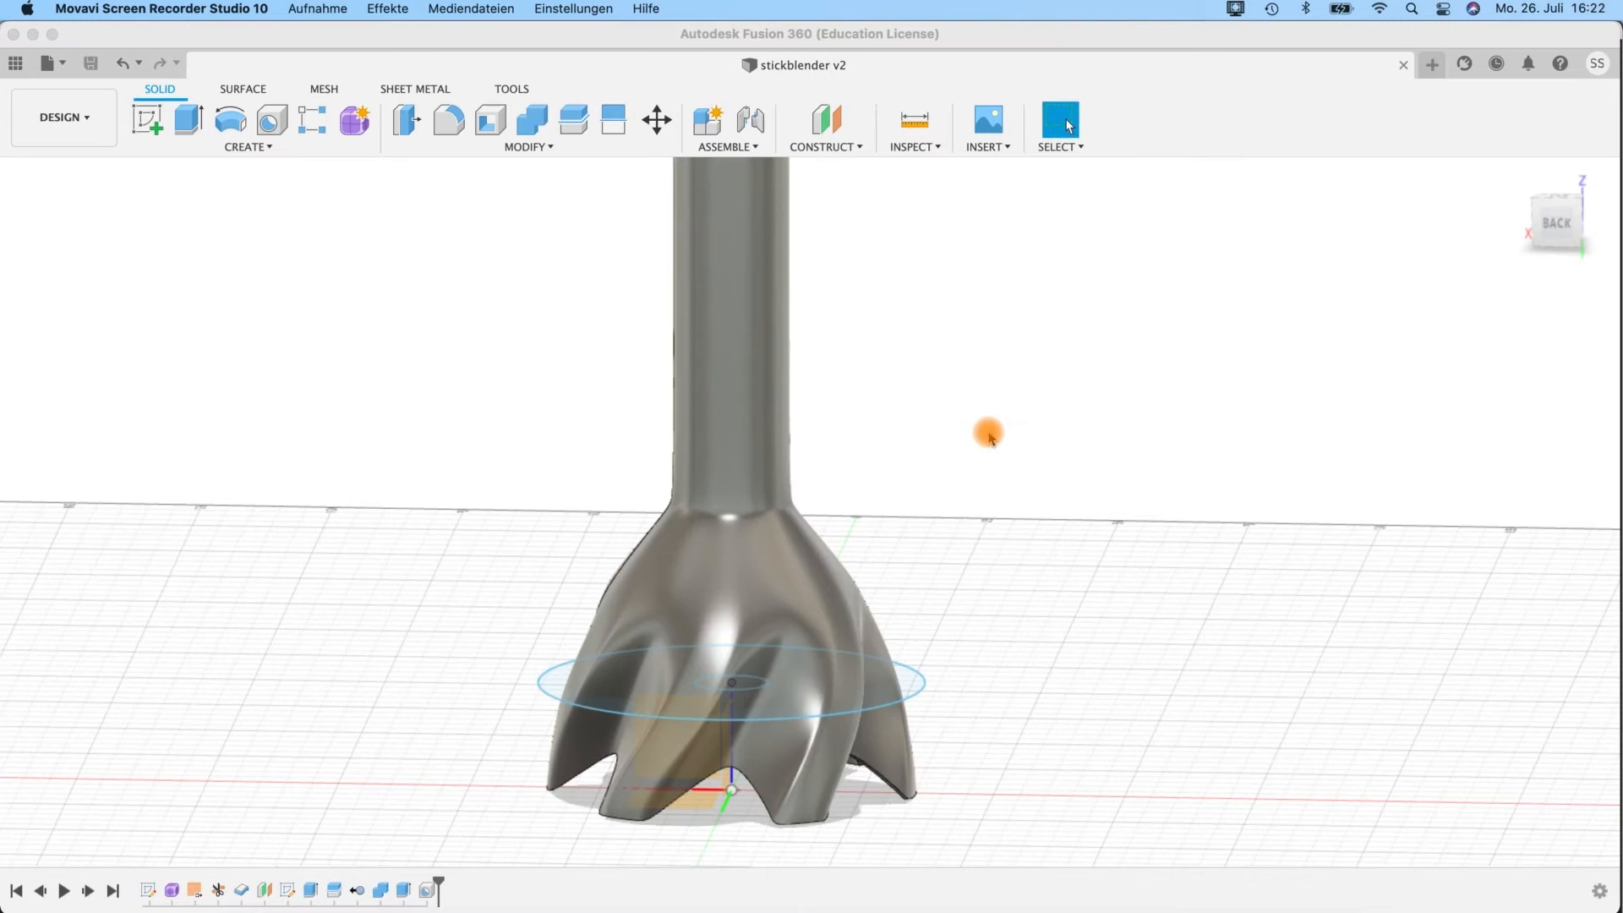
click(972, 431)
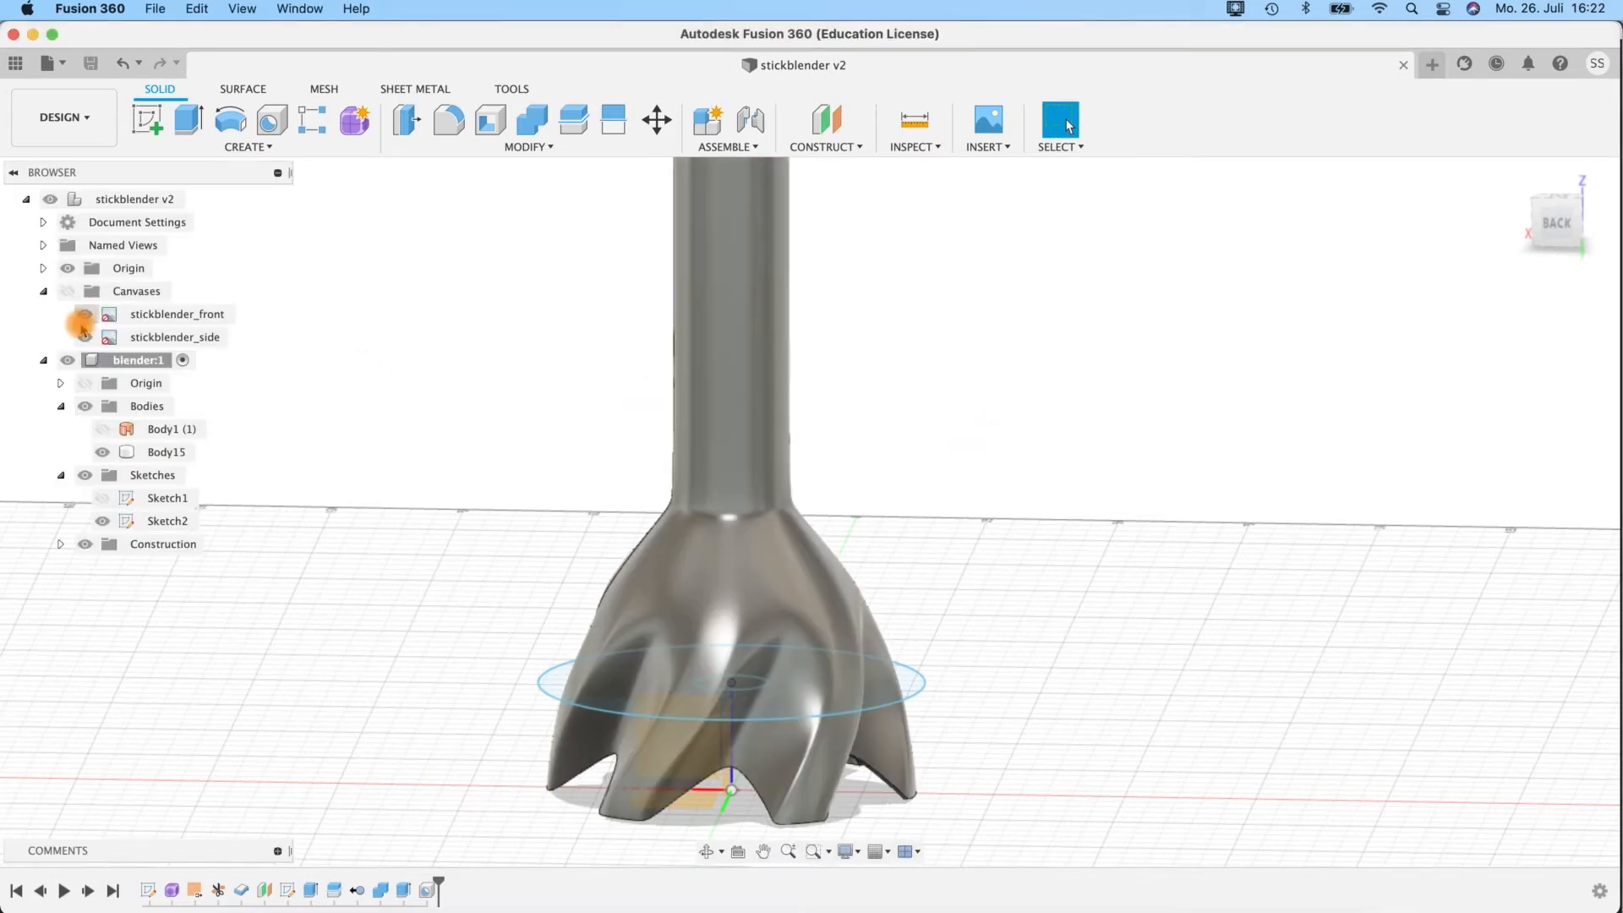
click(723, 149)
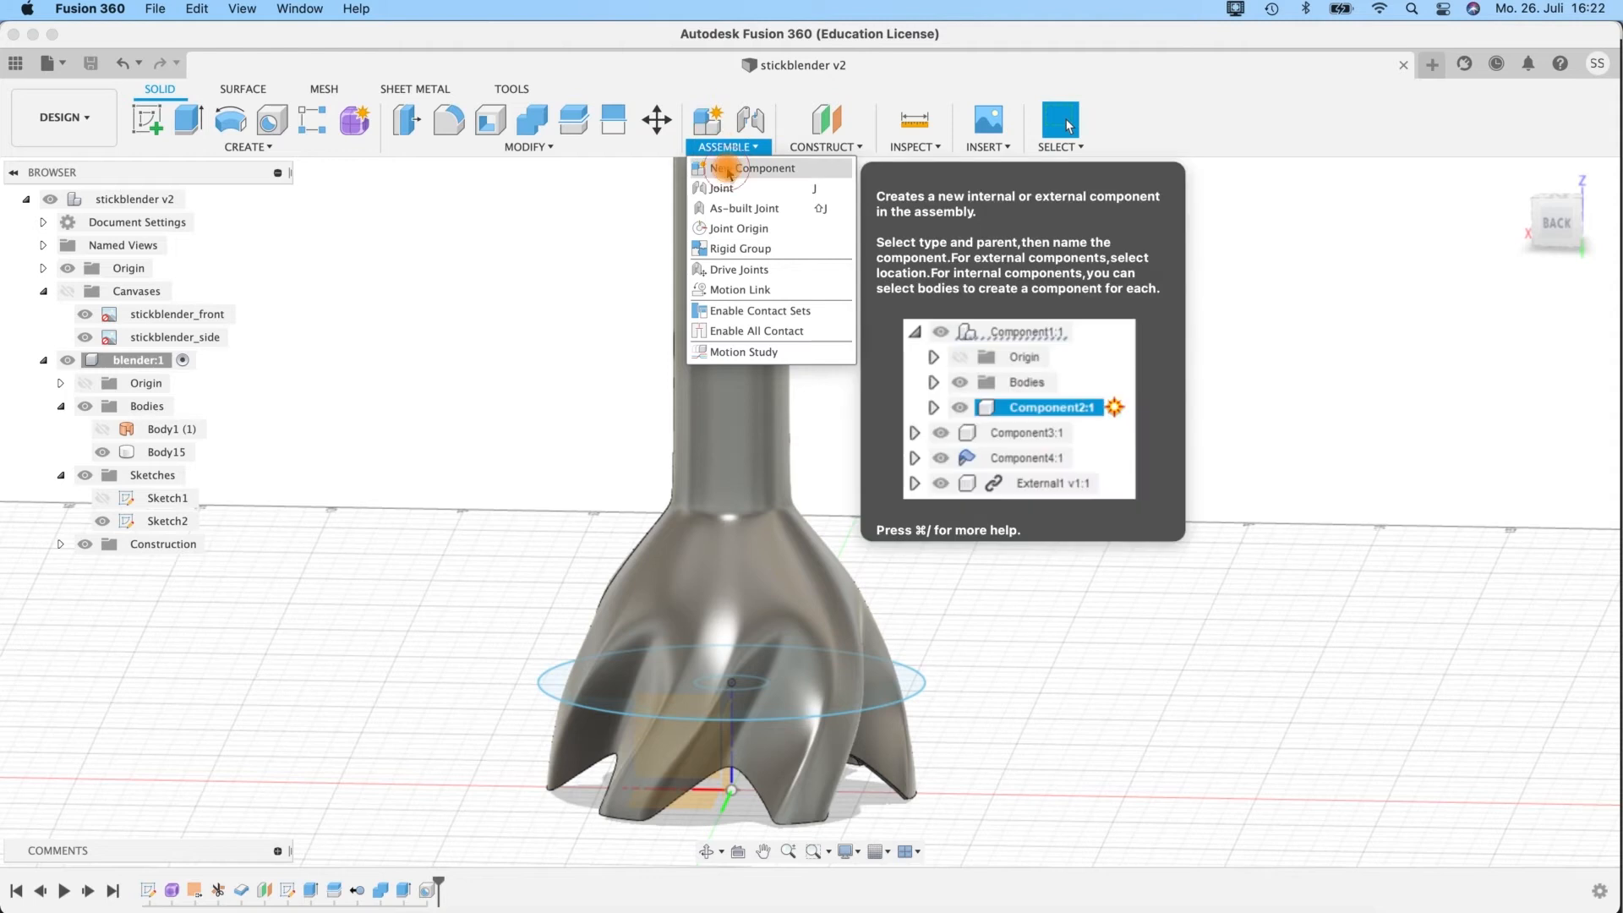
click(727, 167)
double_click(1425, 401)
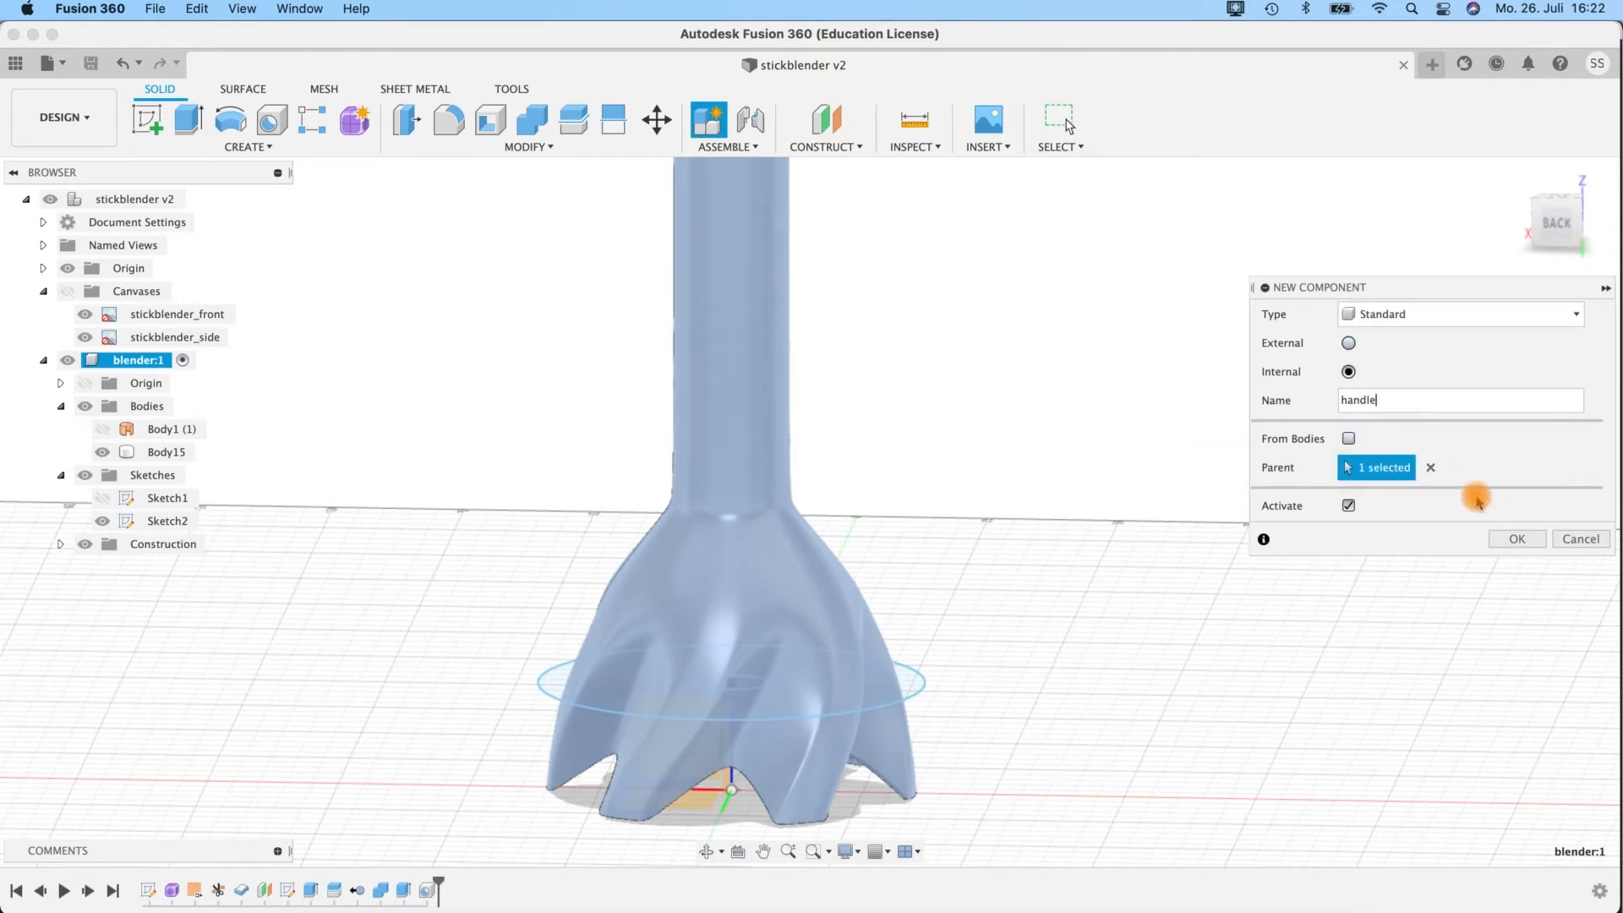
click(1430, 467)
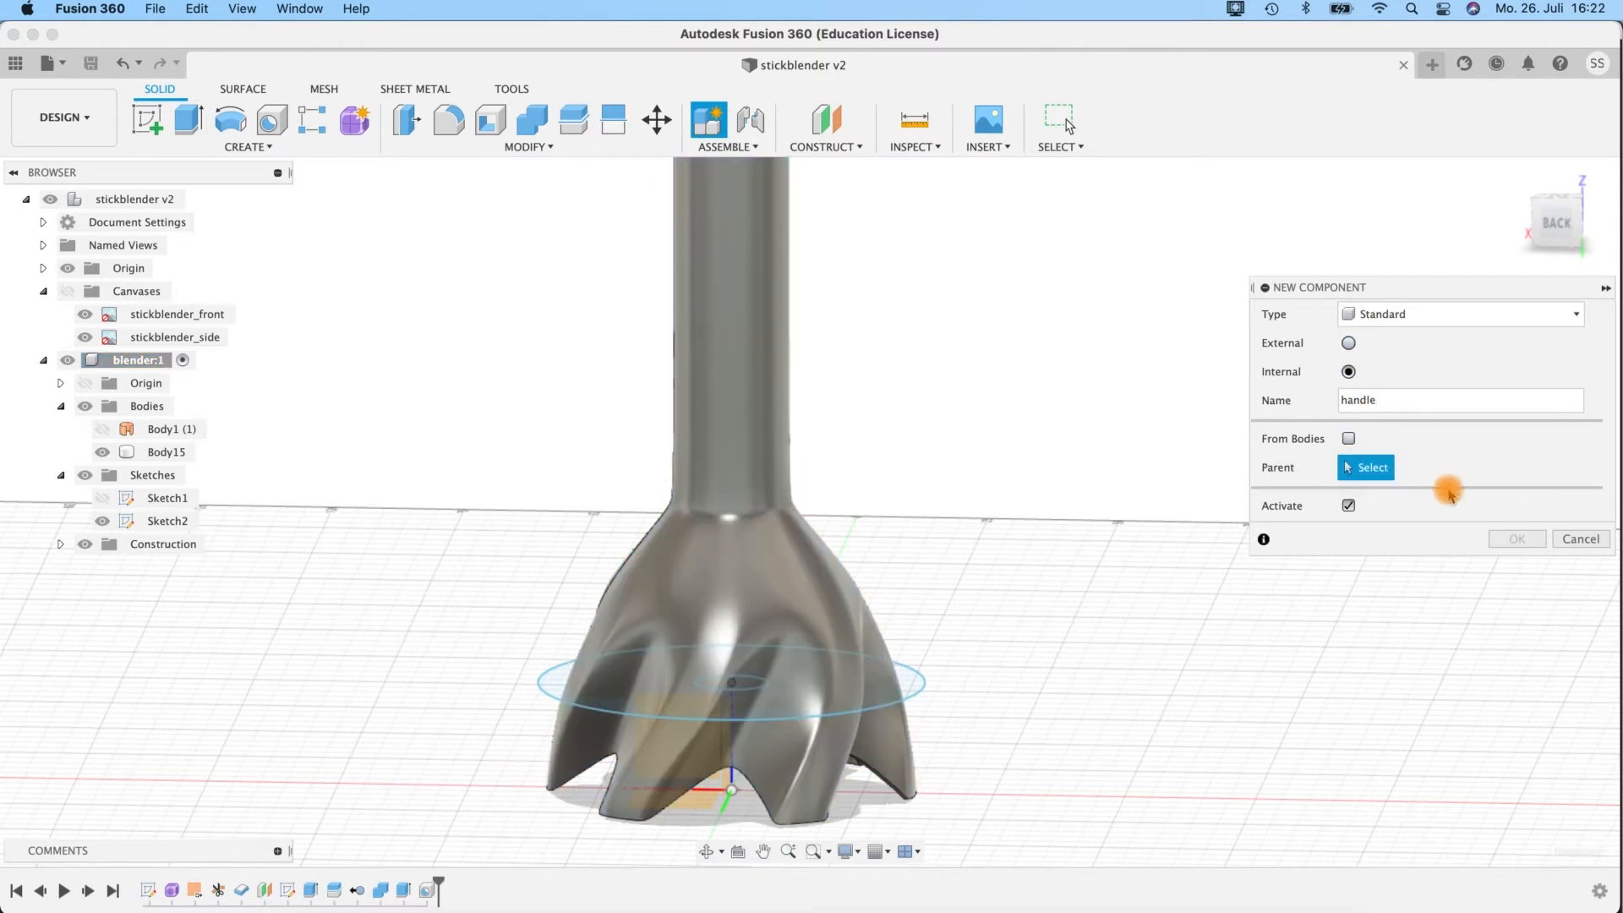
Activate the top-level stickblender assembly and collapse the Bodies and Sketches folders of the blender component.
click(197, 203)
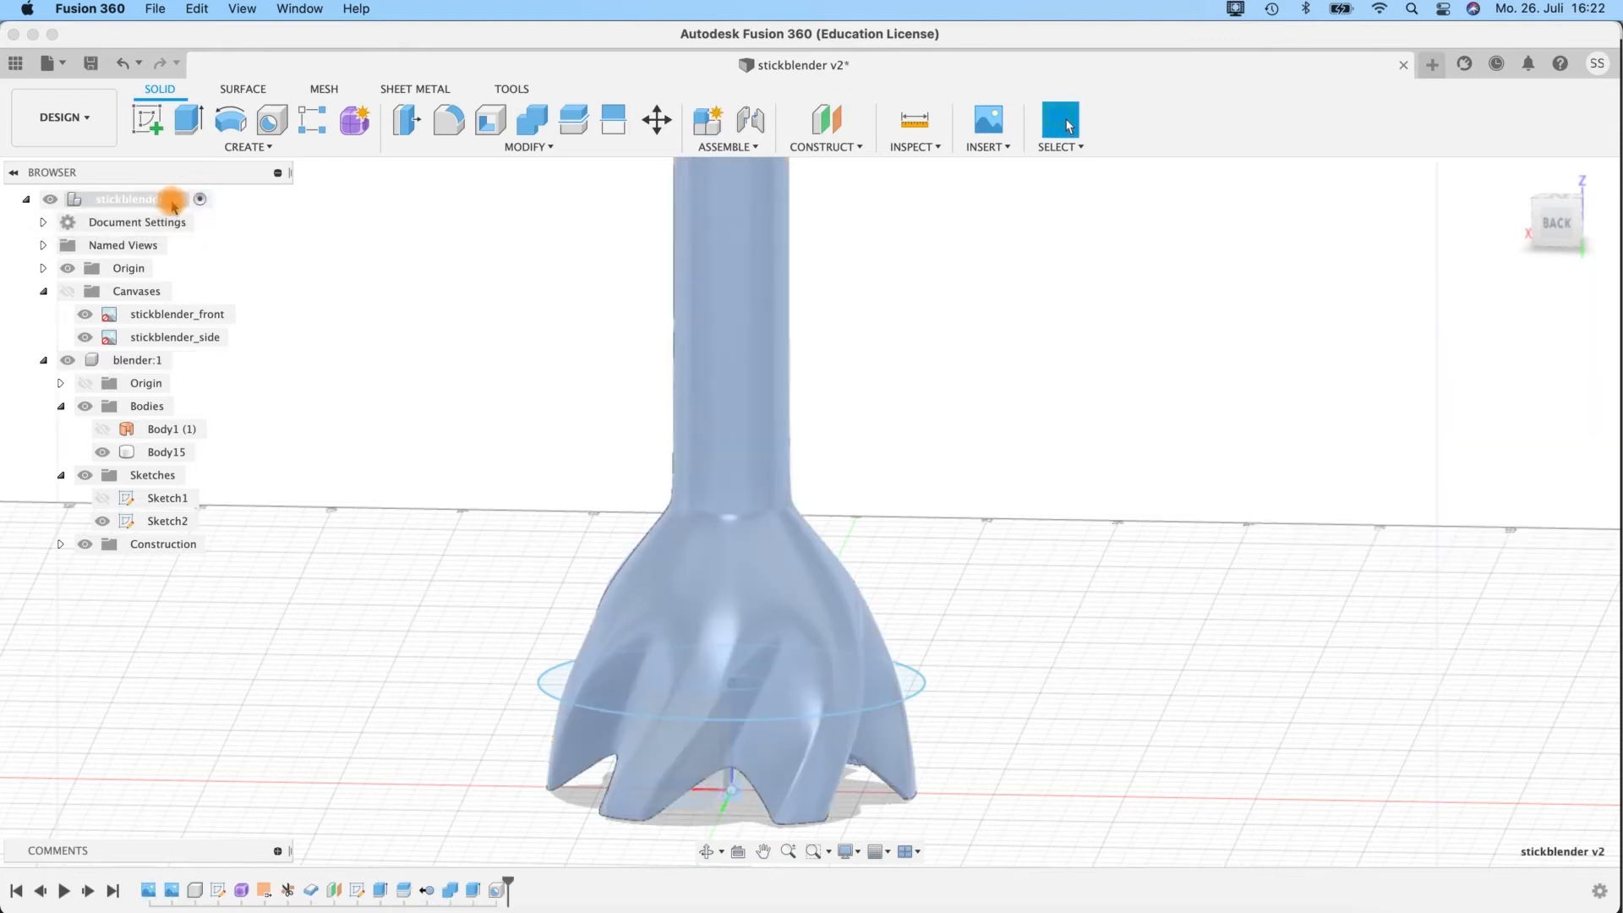
click(166, 200)
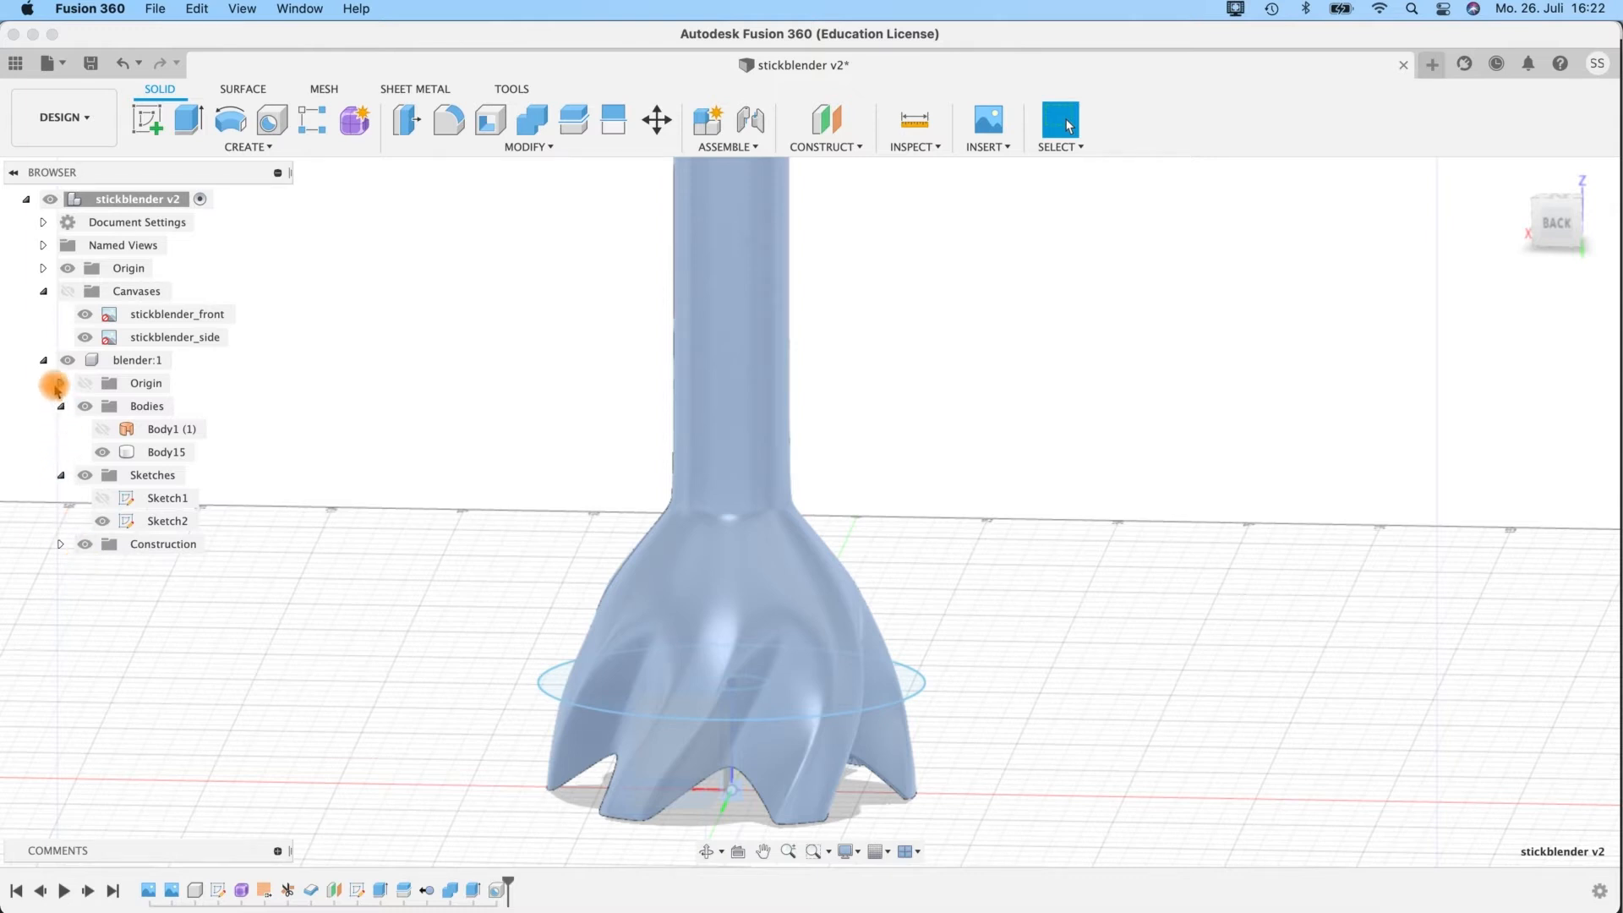
click(44, 362)
click(43, 362)
click(61, 406)
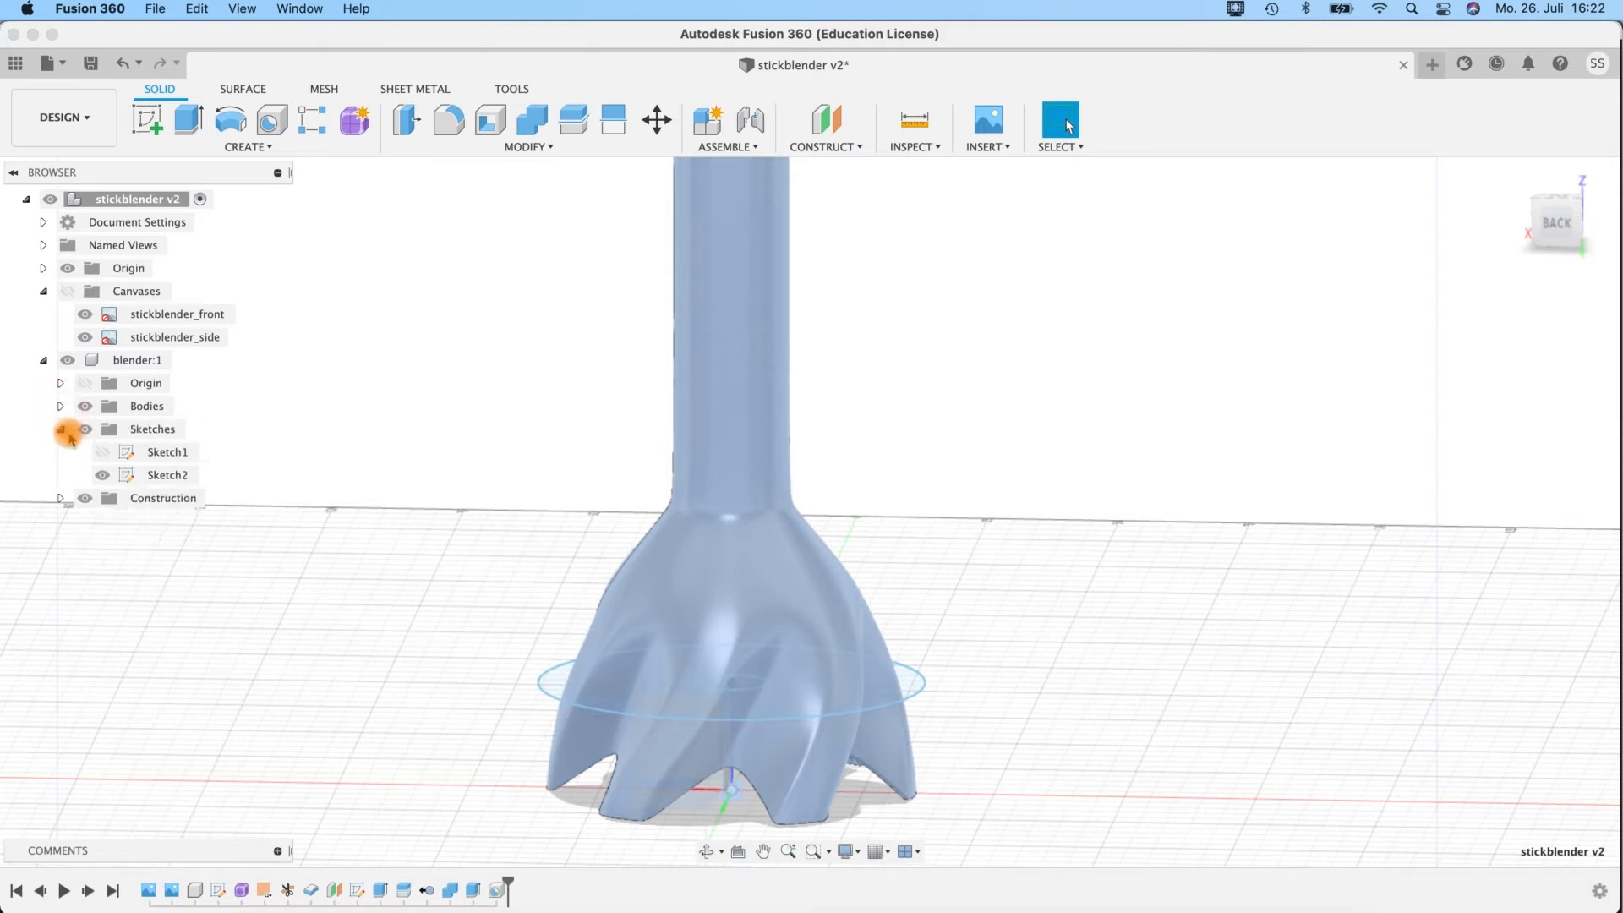
click(61, 429)
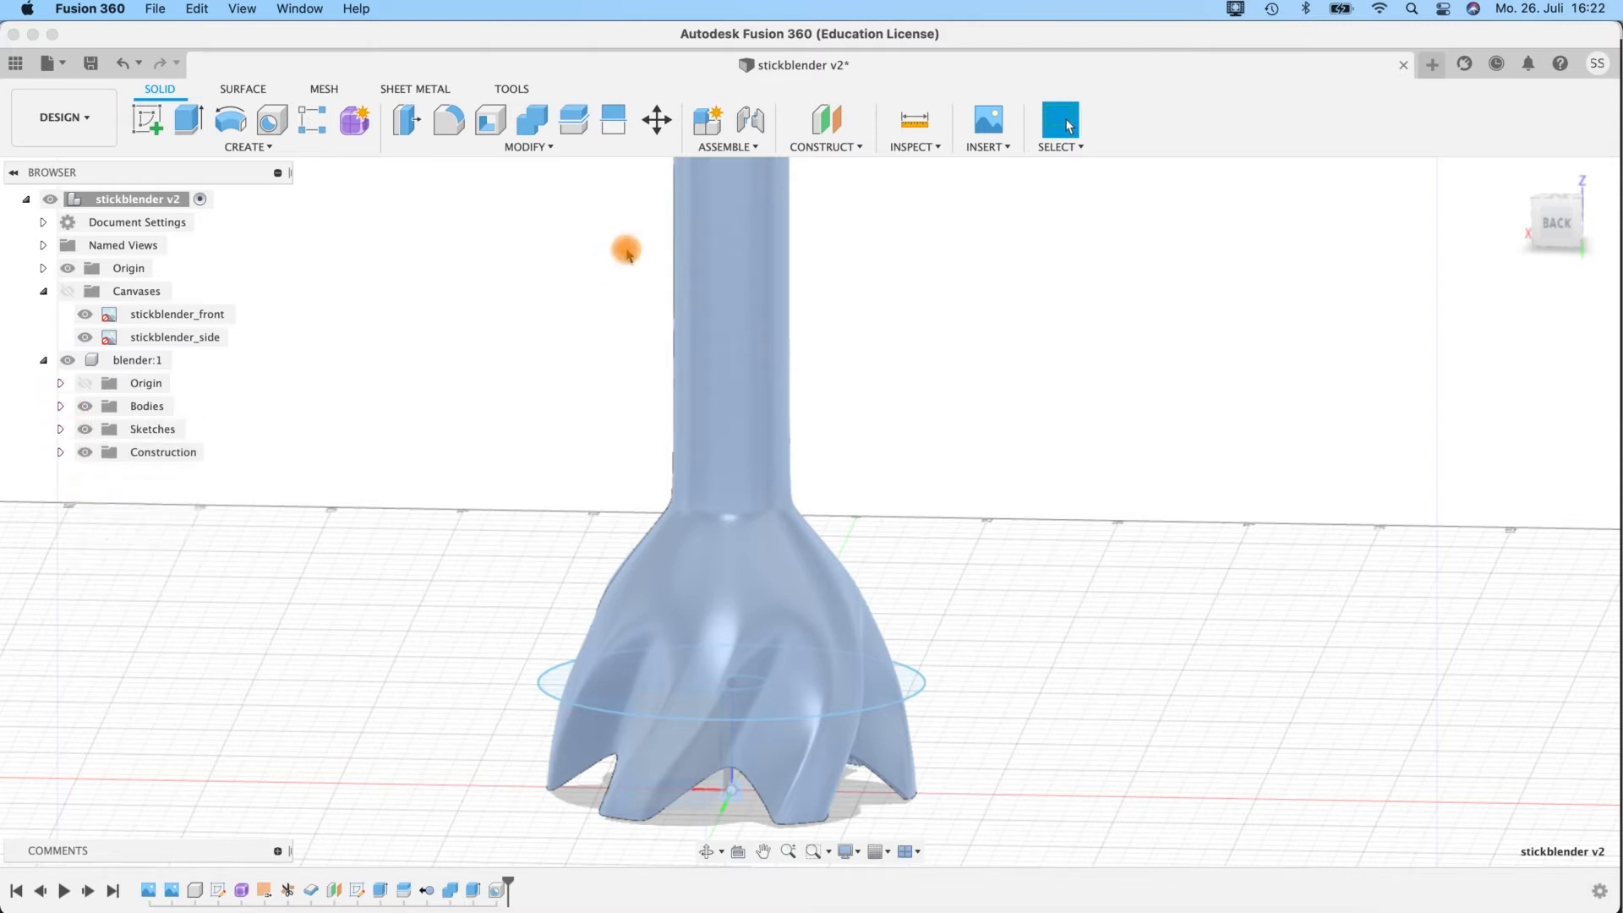
Create an active internal component named handle under the top-level assembly, and collapse the blender component in the browser.
click(724, 147)
click(744, 167)
click(196, 200)
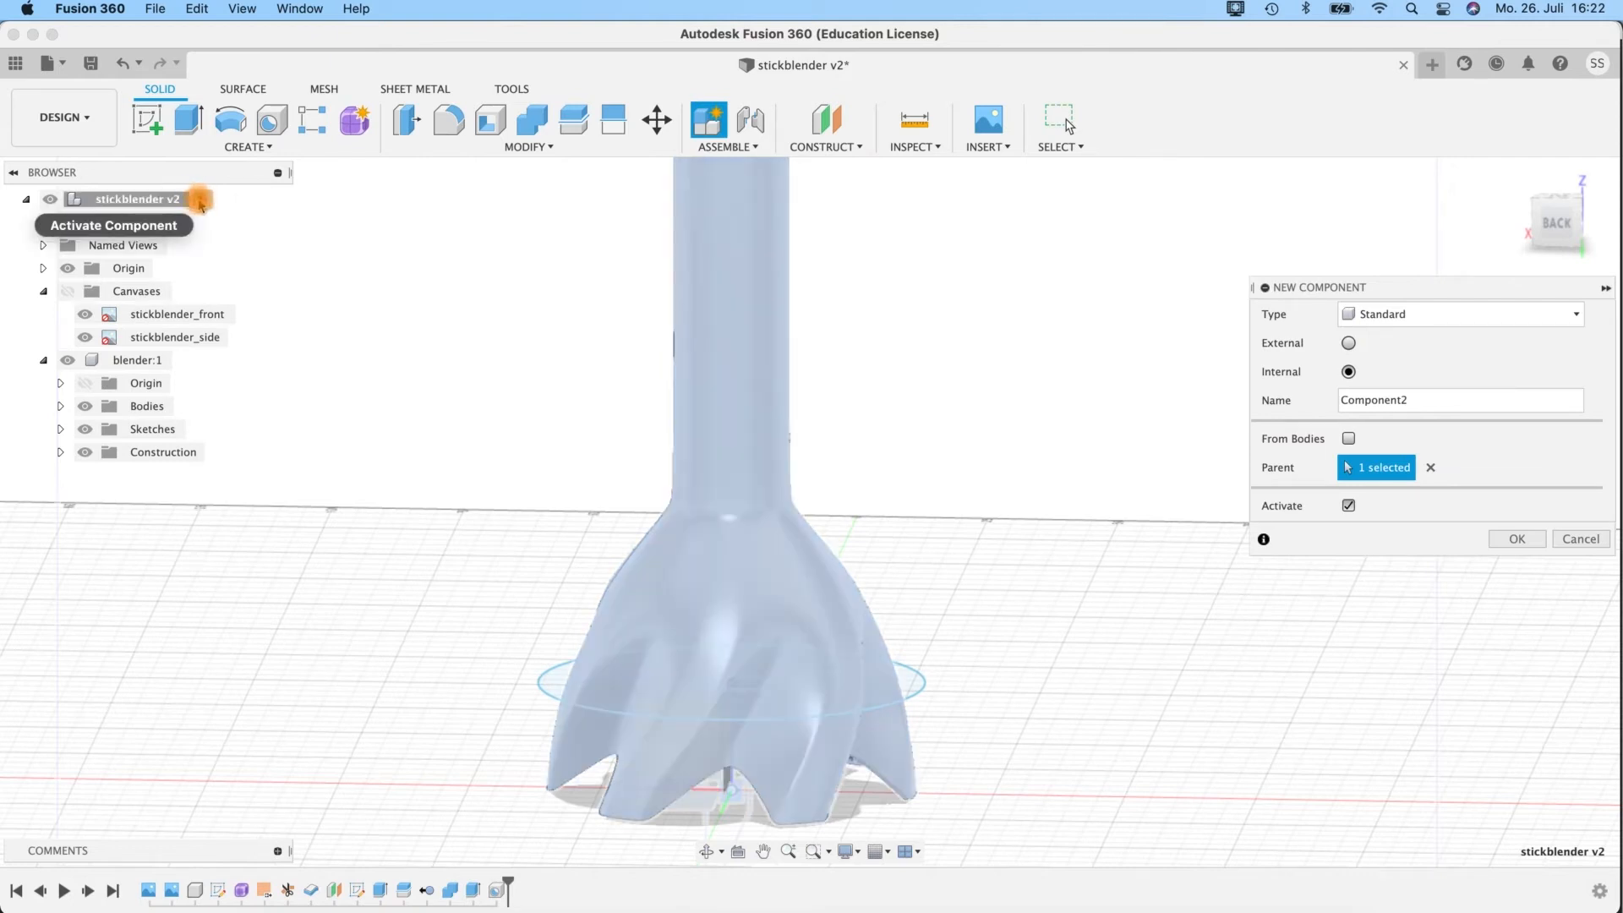
drag(1408, 401, 1241, 394)
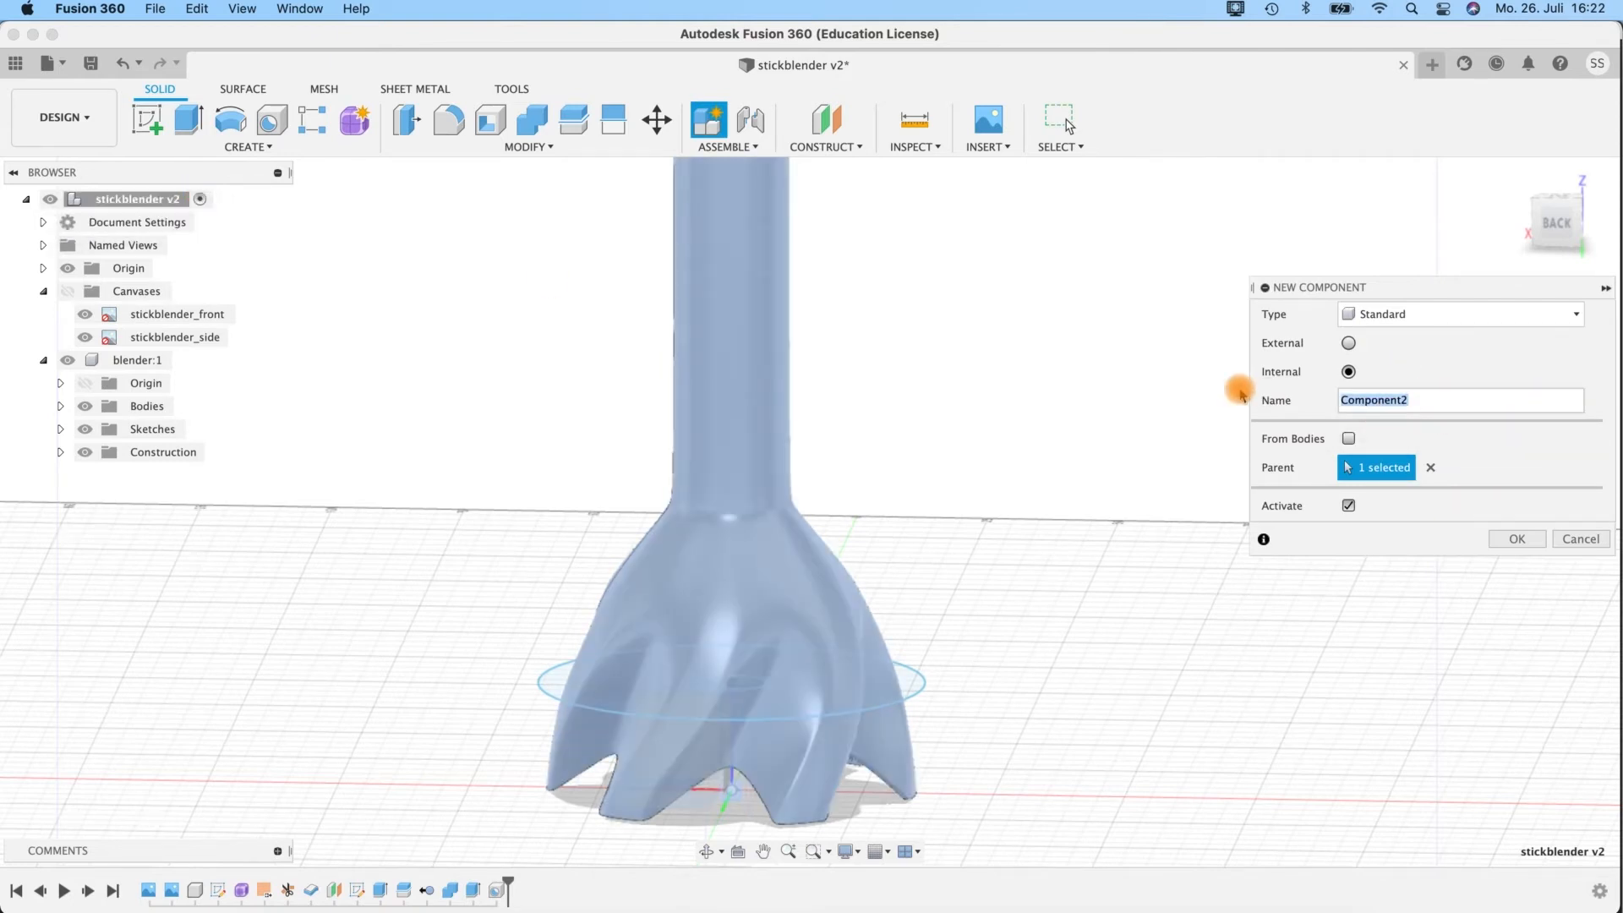
text(handle)
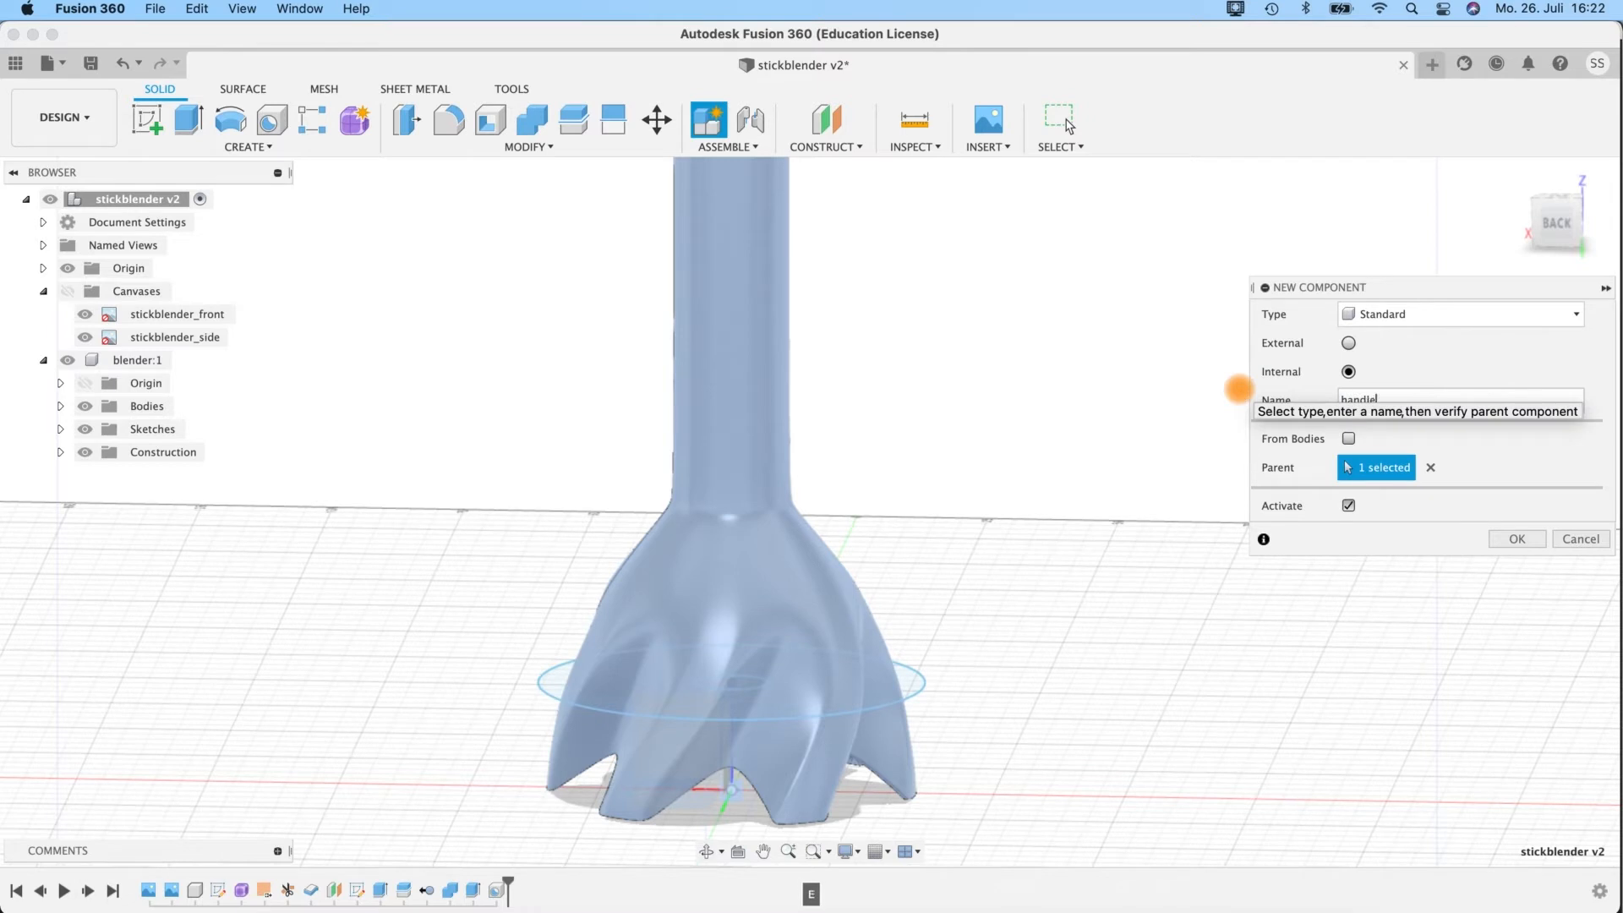
click(1500, 538)
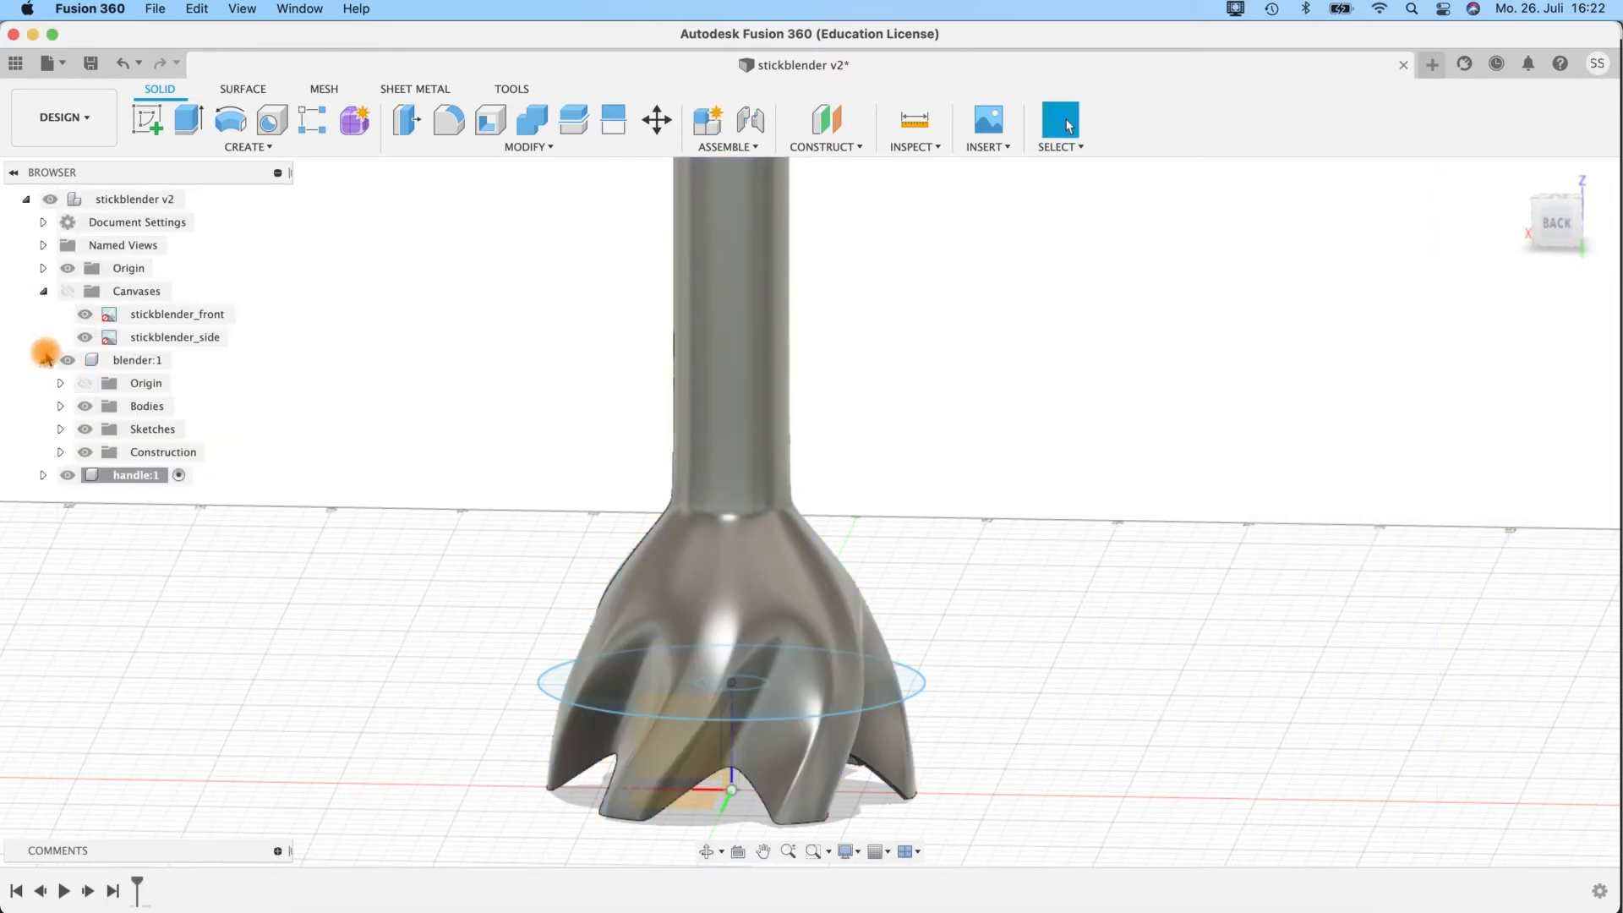
click(44, 359)
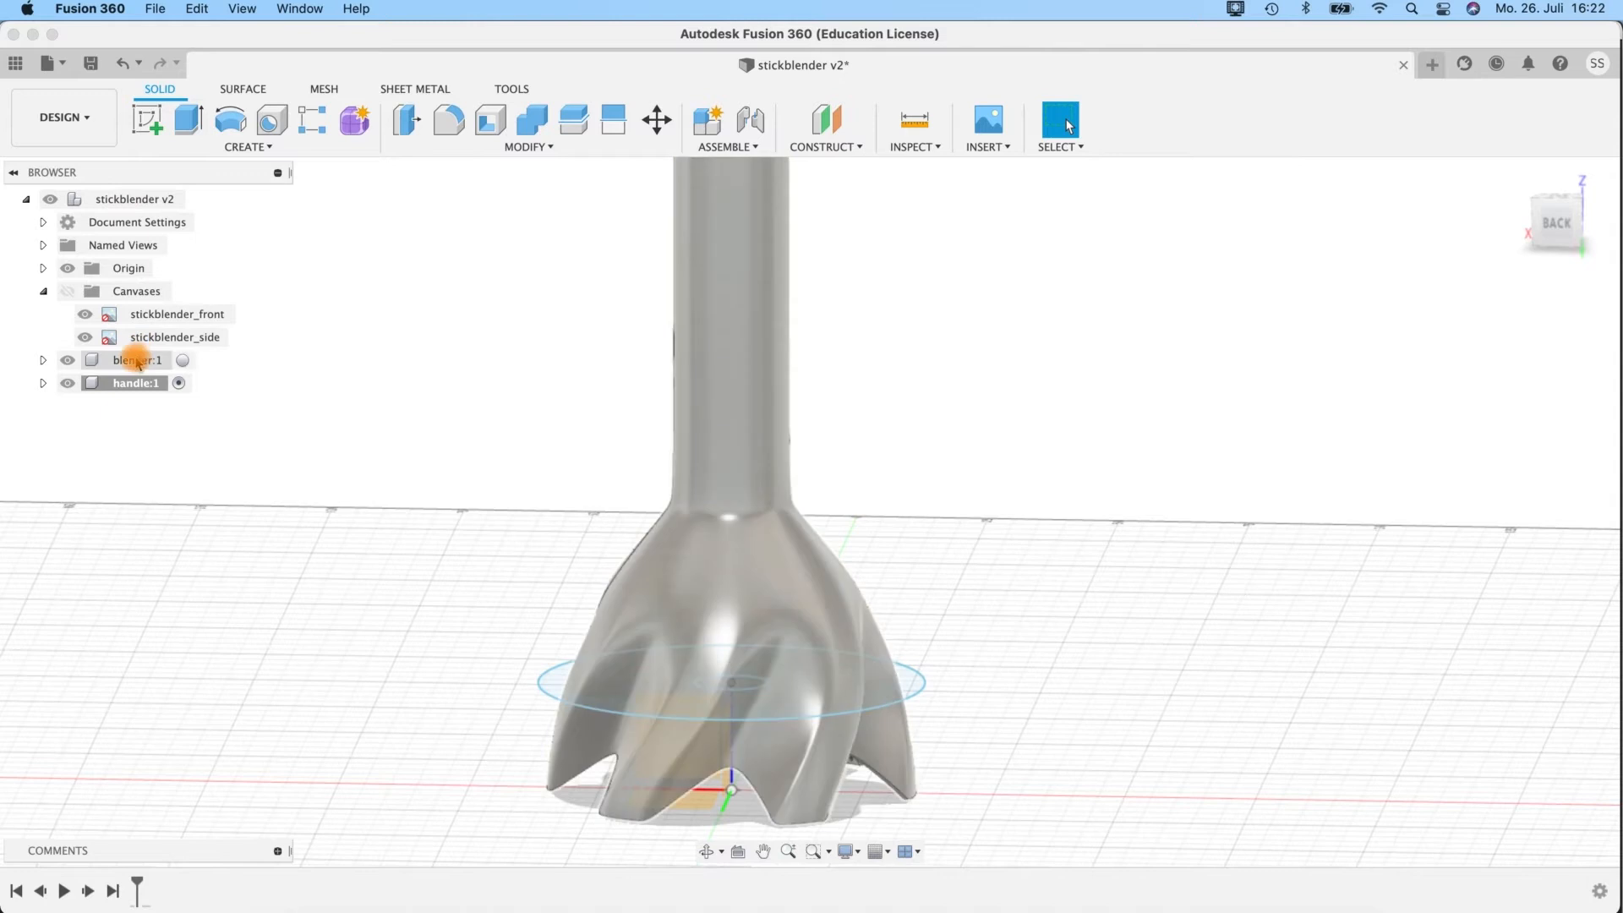
Hide the blender component and show the reference canvases.
drag(127, 391, 49, 401)
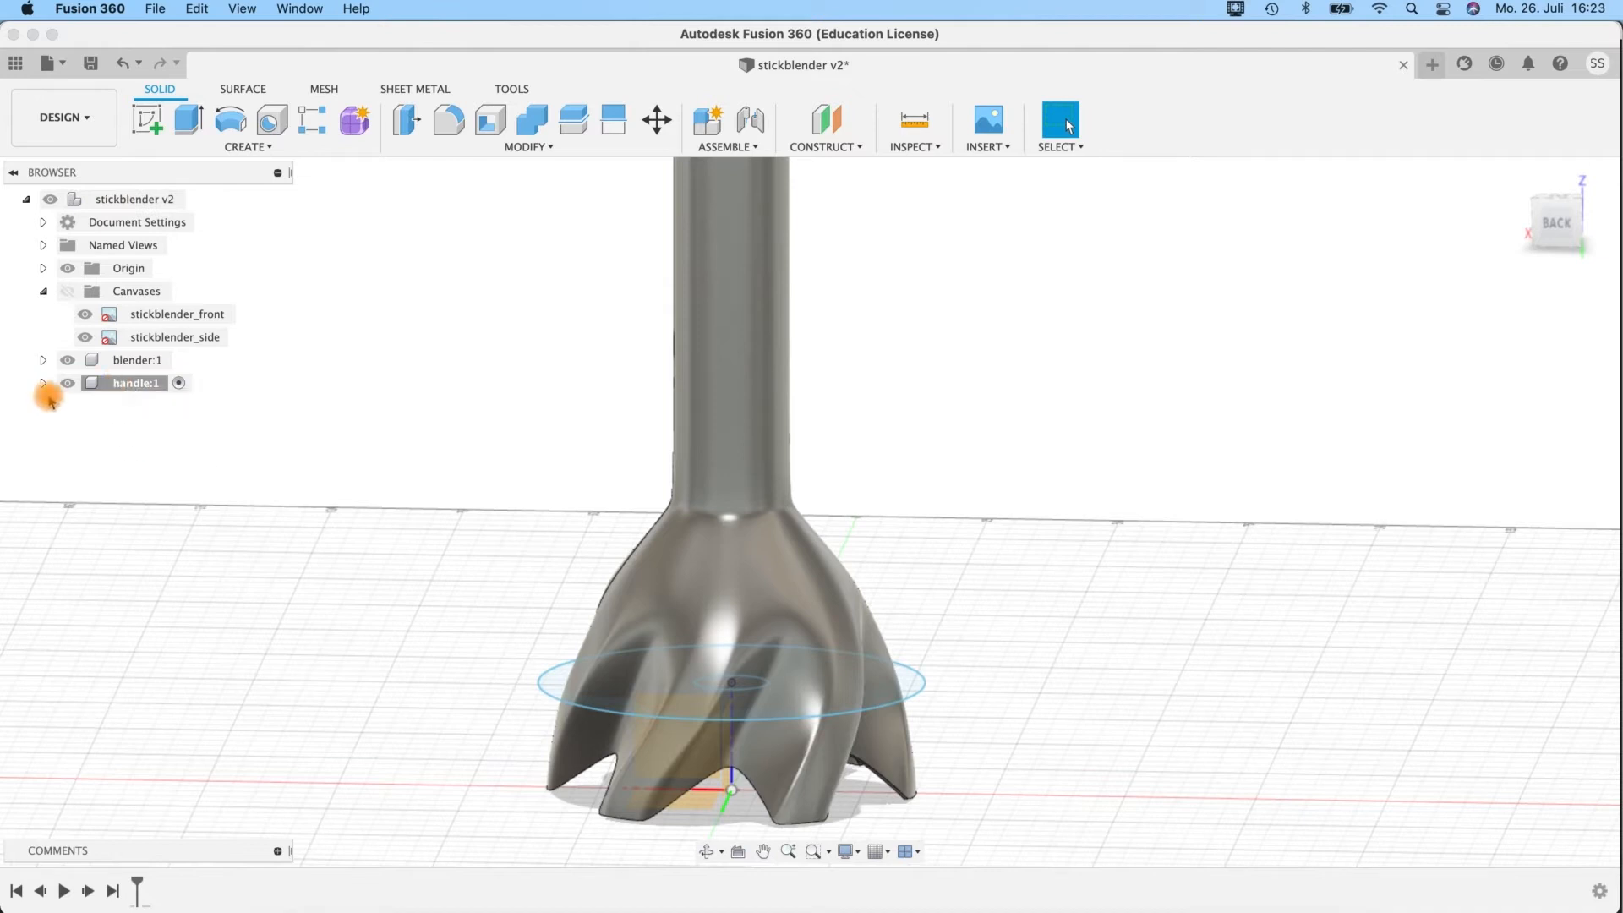
click(68, 360)
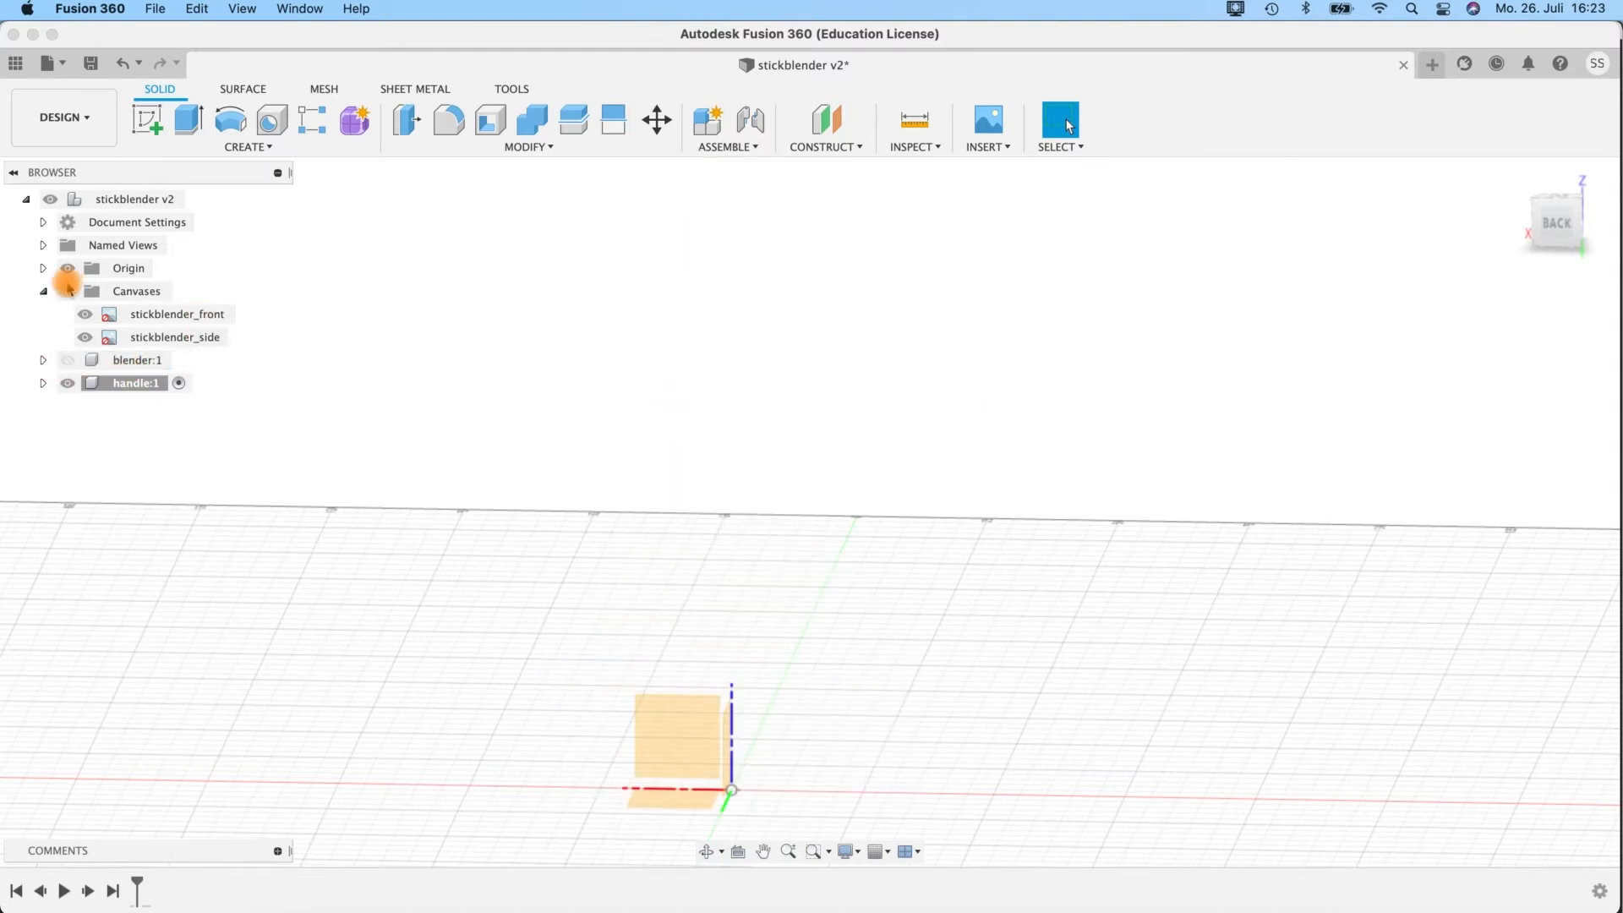
click(68, 290)
scroll(848, 622, up, 1)
scroll(848, 621, down, 5)
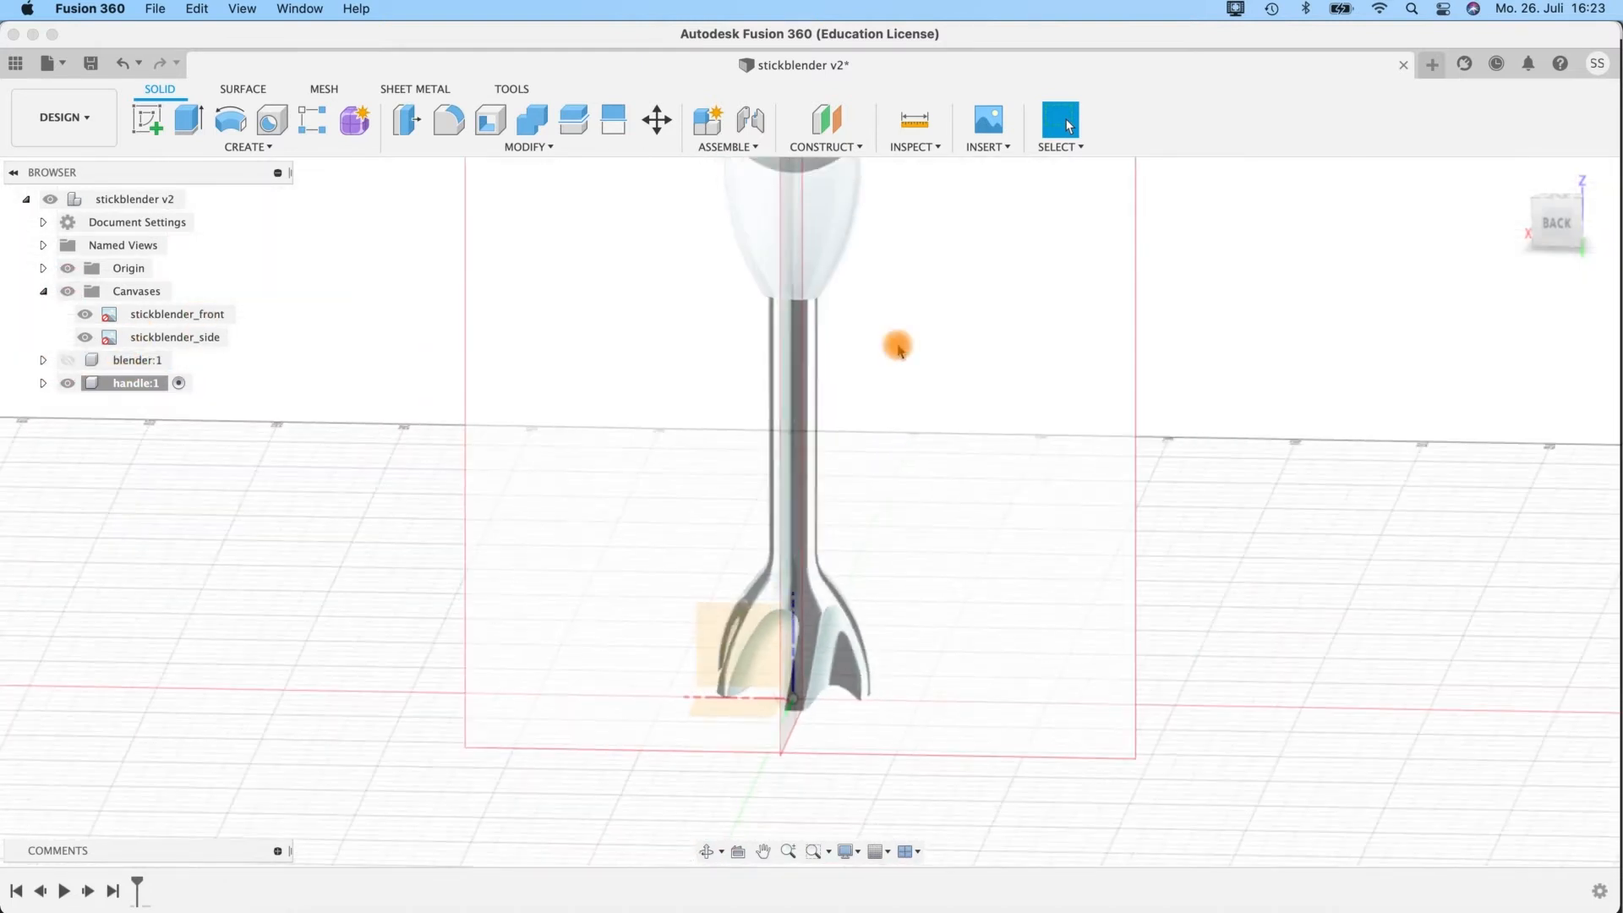
scroll(899, 349, down, 2)
middle_drag(1122, 317, 1112, 646)
shift+middle_drag(1098, 566, 1135, 462)
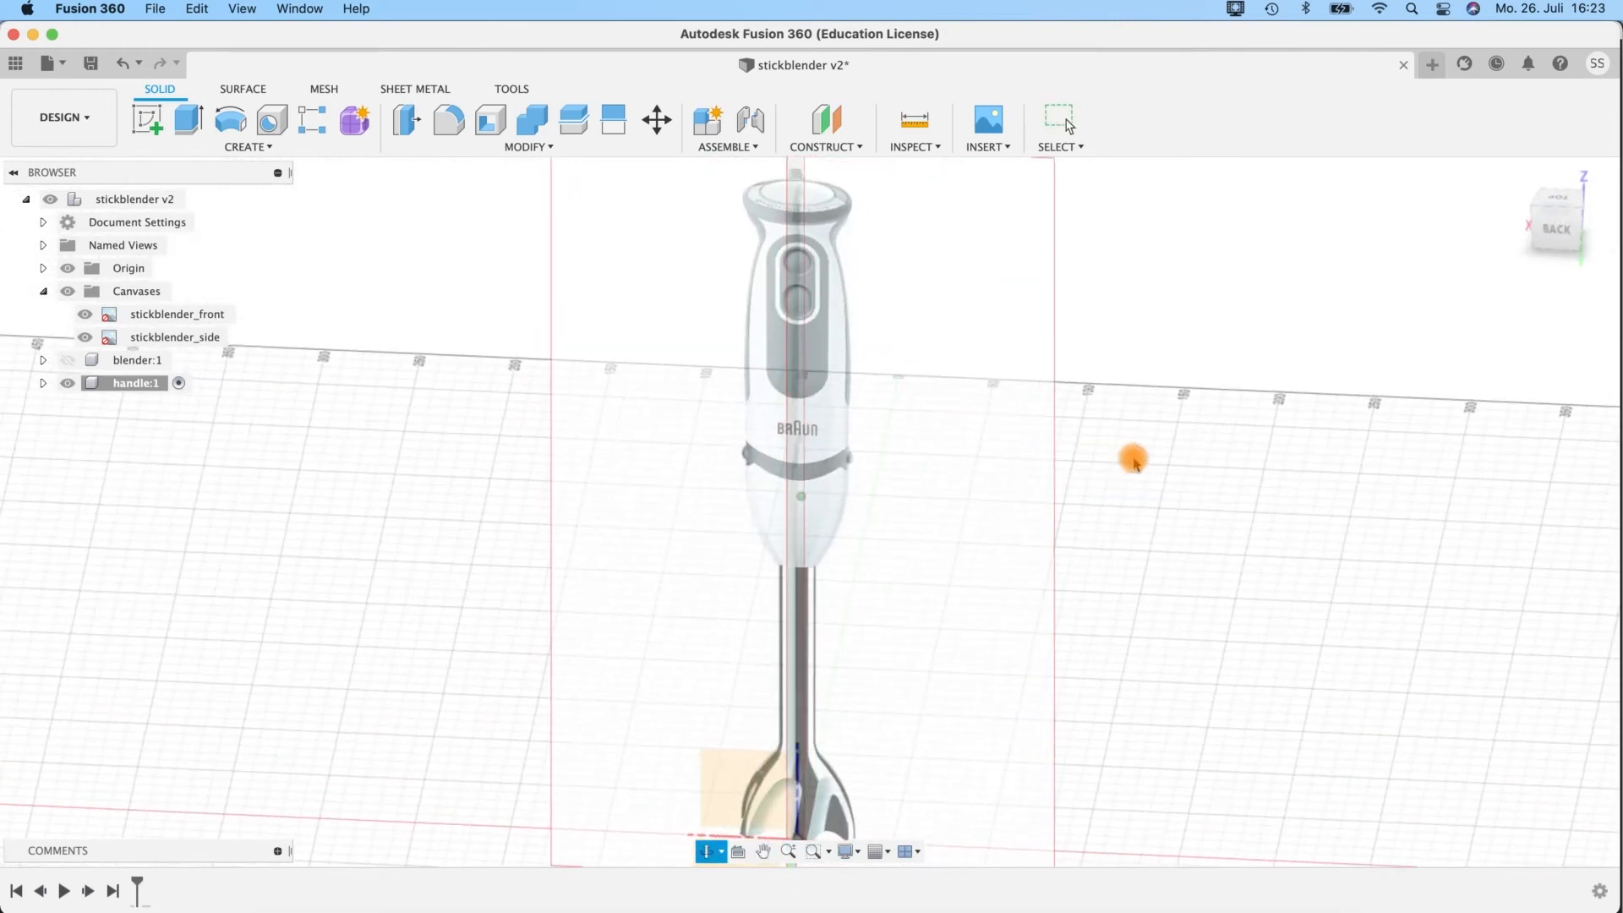
shift+middle_drag(1138, 337, 782, 179)
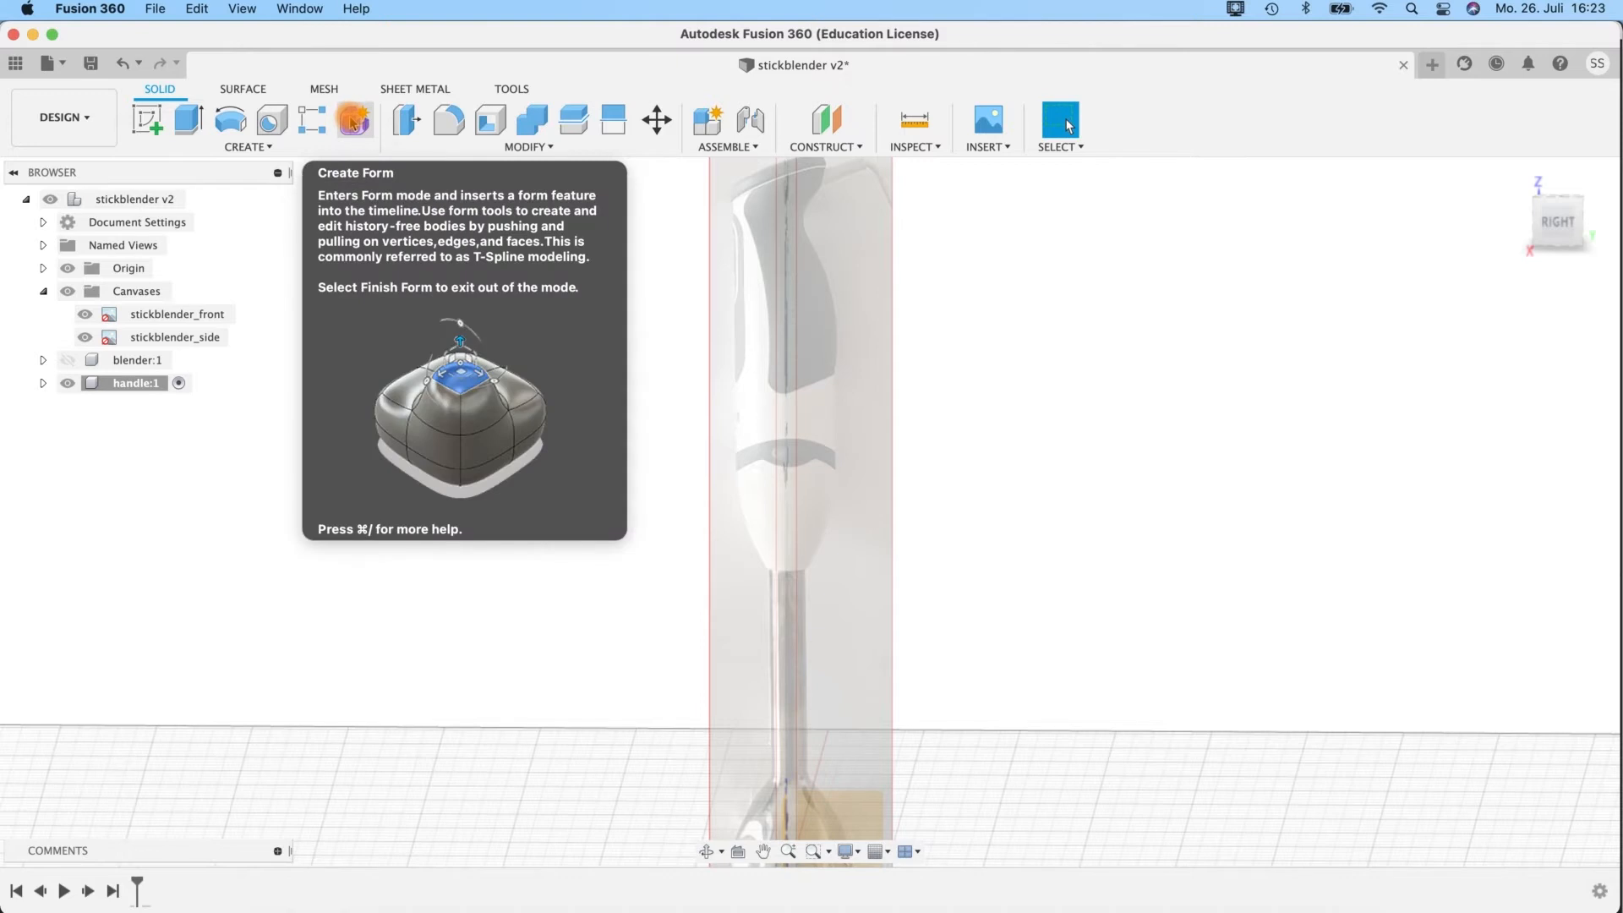
Start a form in the handle component and place a cylinder on the horizontal plane, centred at the origin, about 56.7 mm in diameter.
click(353, 123)
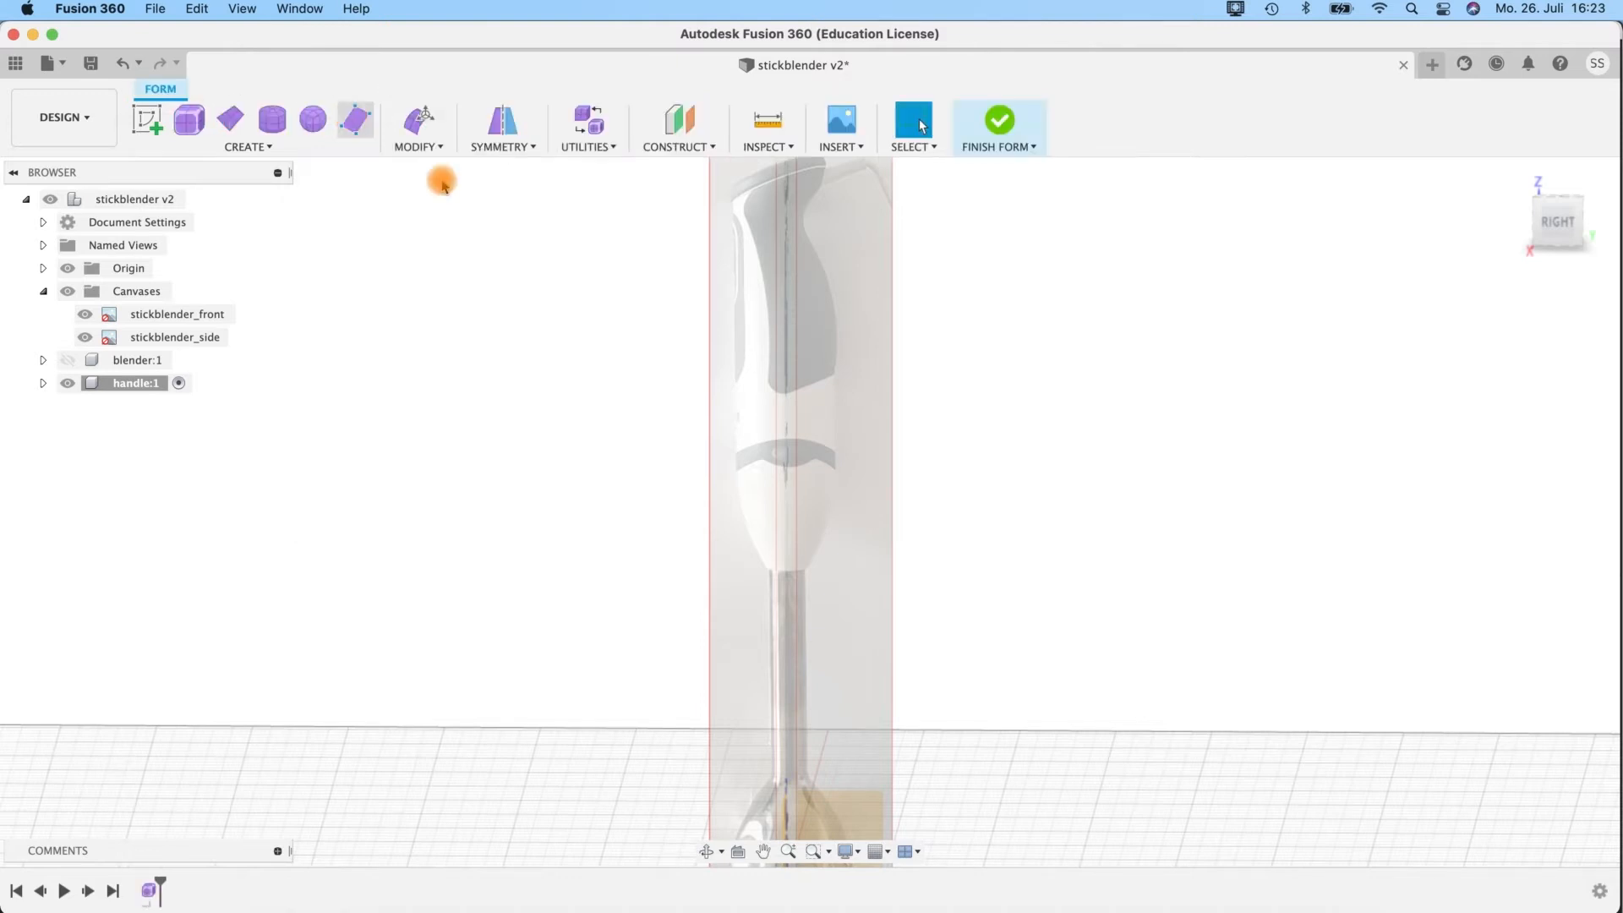
shift+middle_drag(1023, 651, 1007, 677)
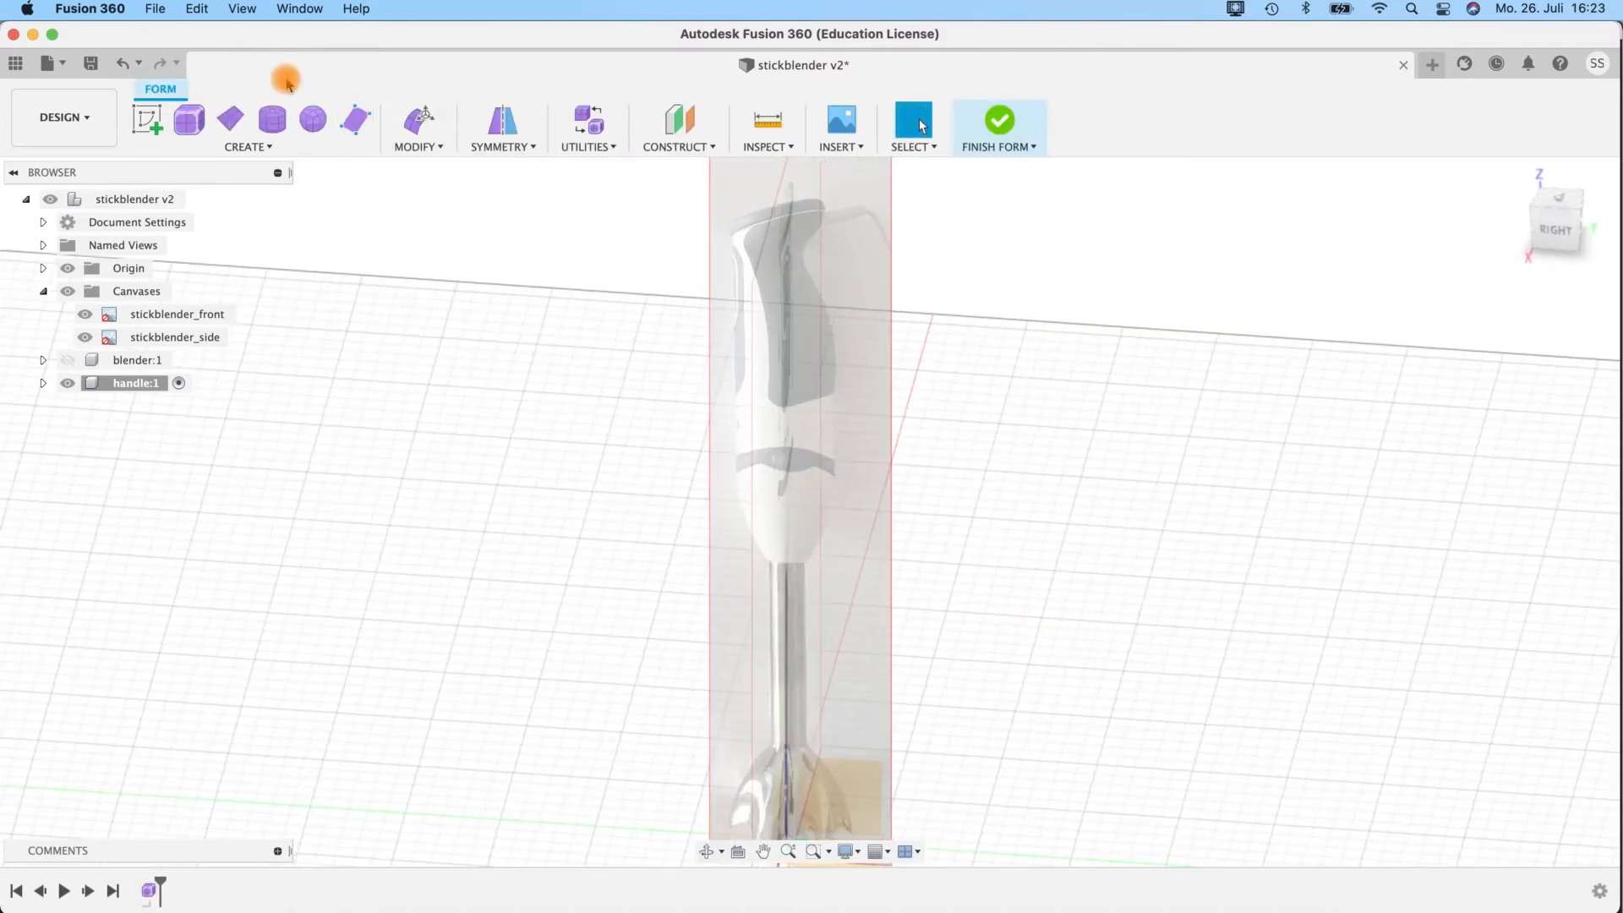
click(248, 148)
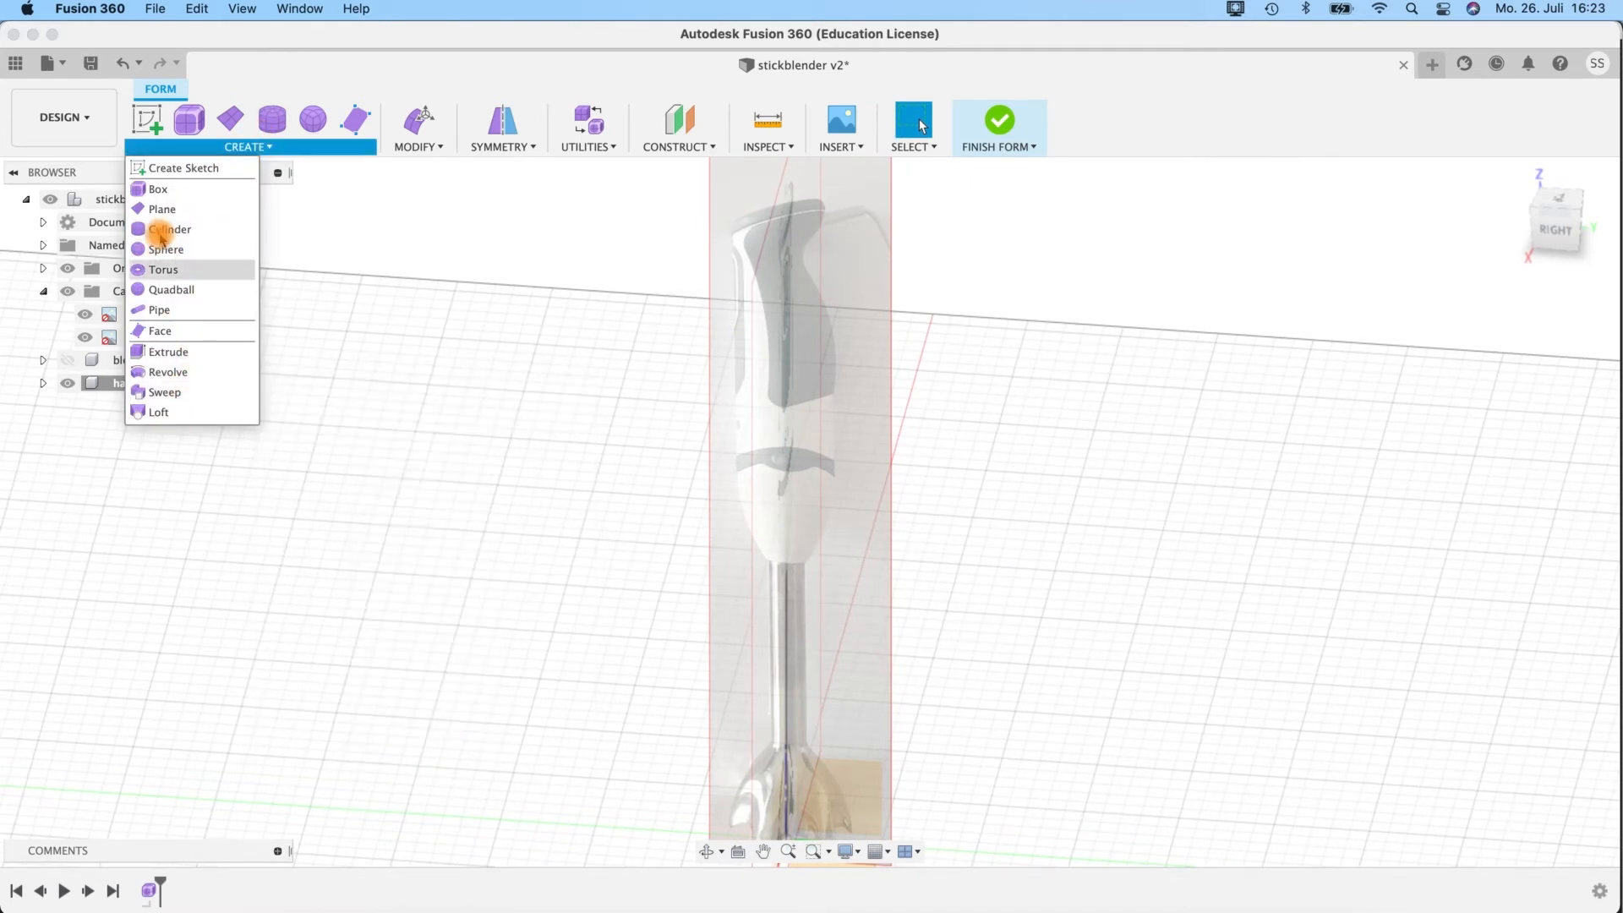
click(161, 233)
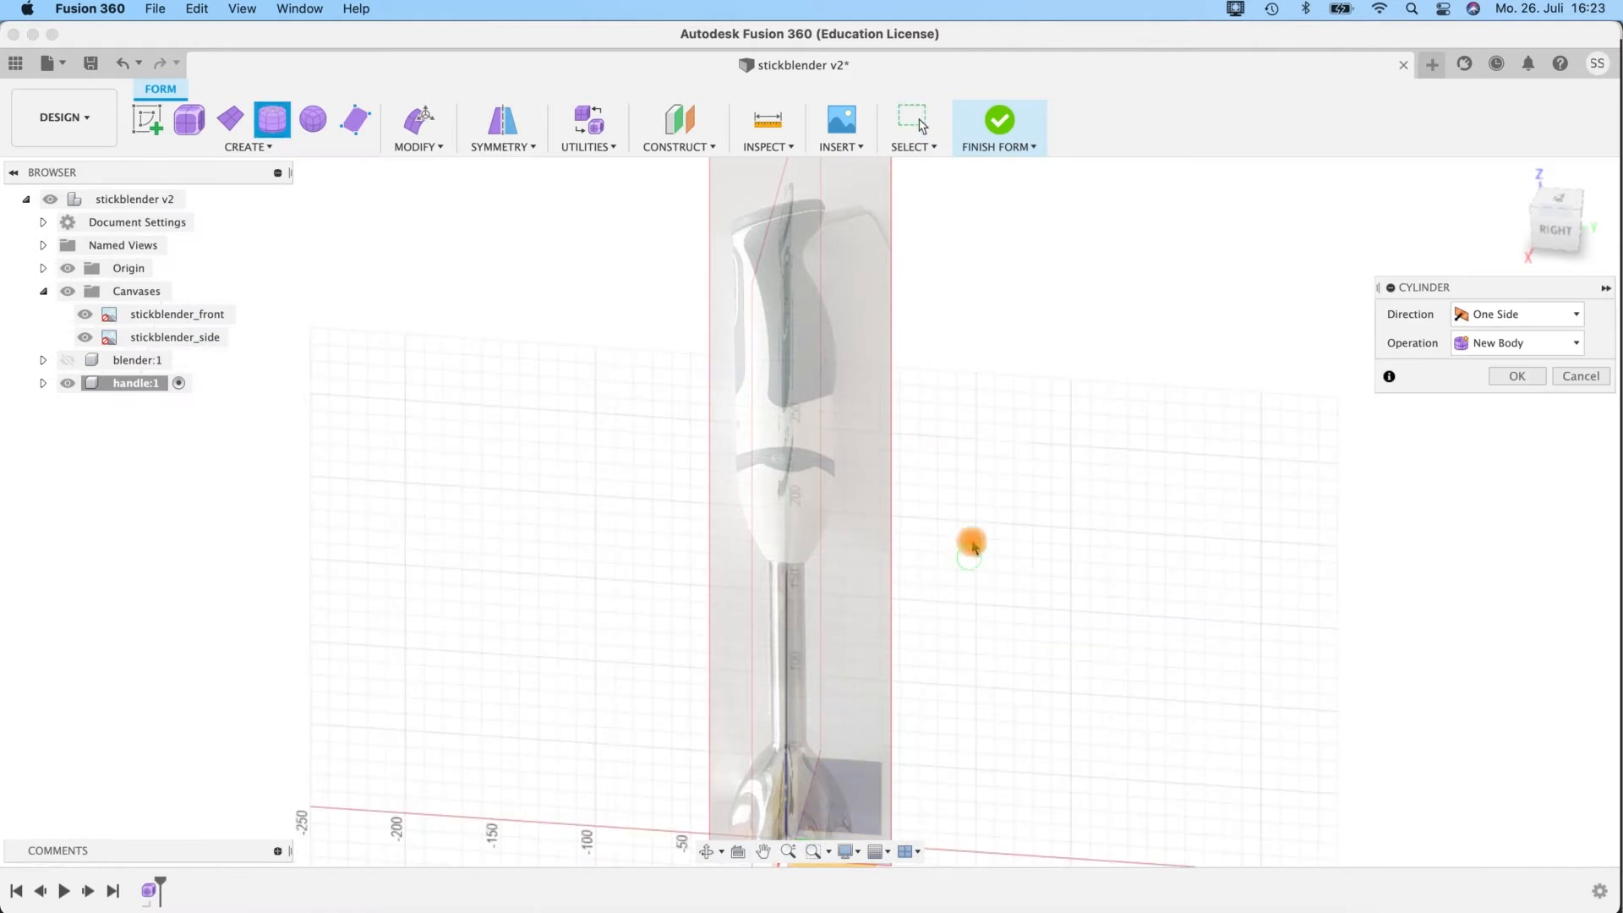
middle_drag(971, 544, 966, 374)
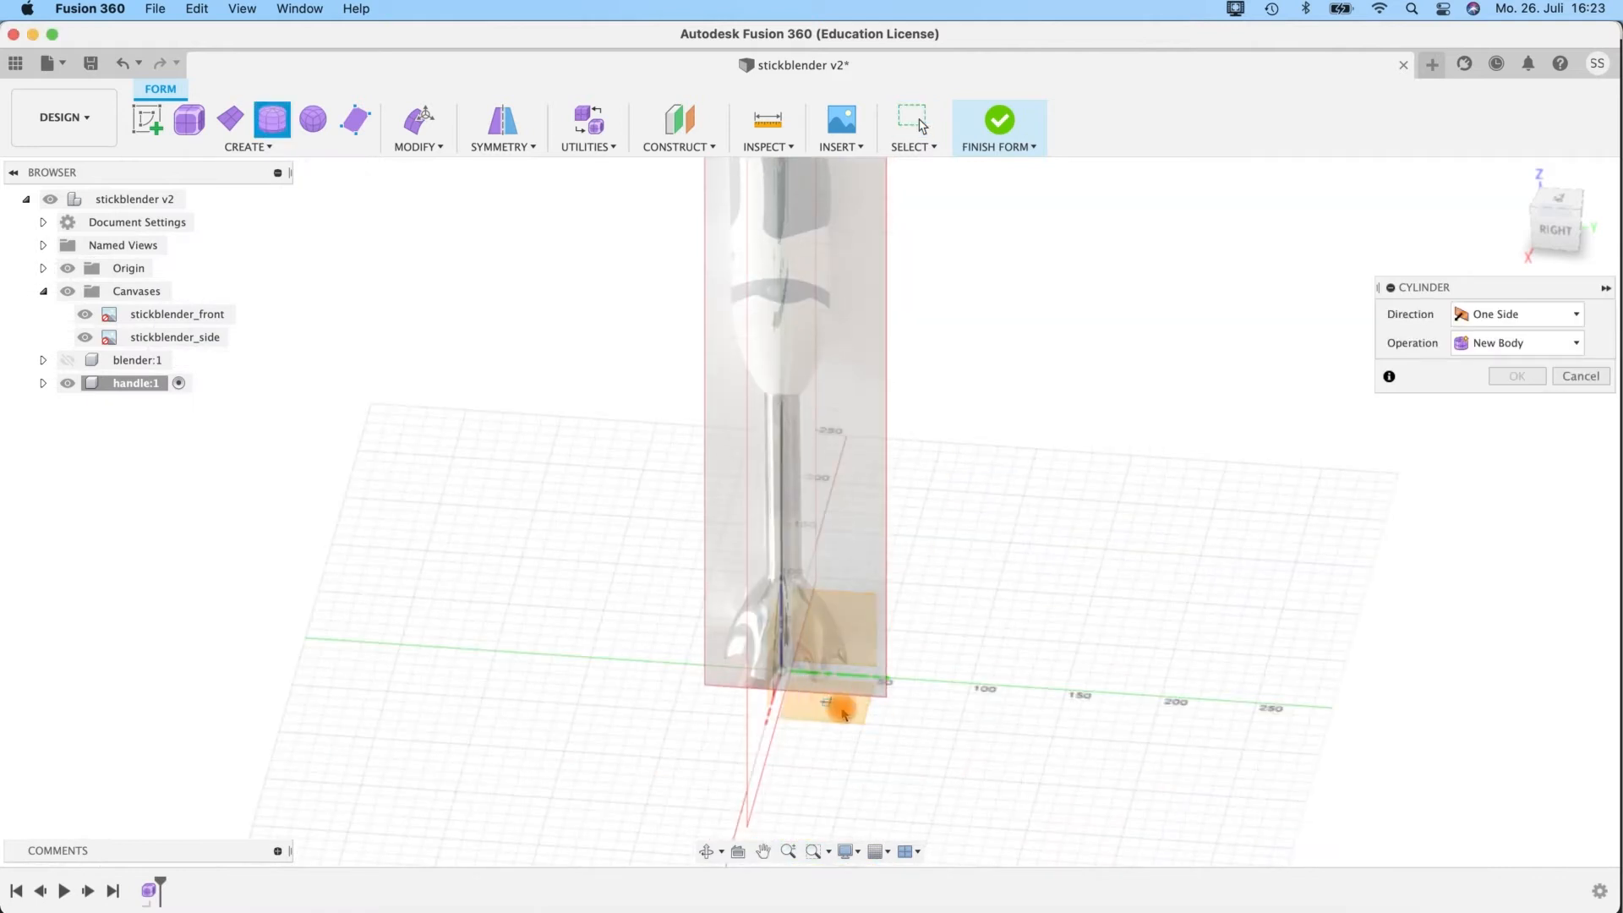
scroll(774, 661, up, 5)
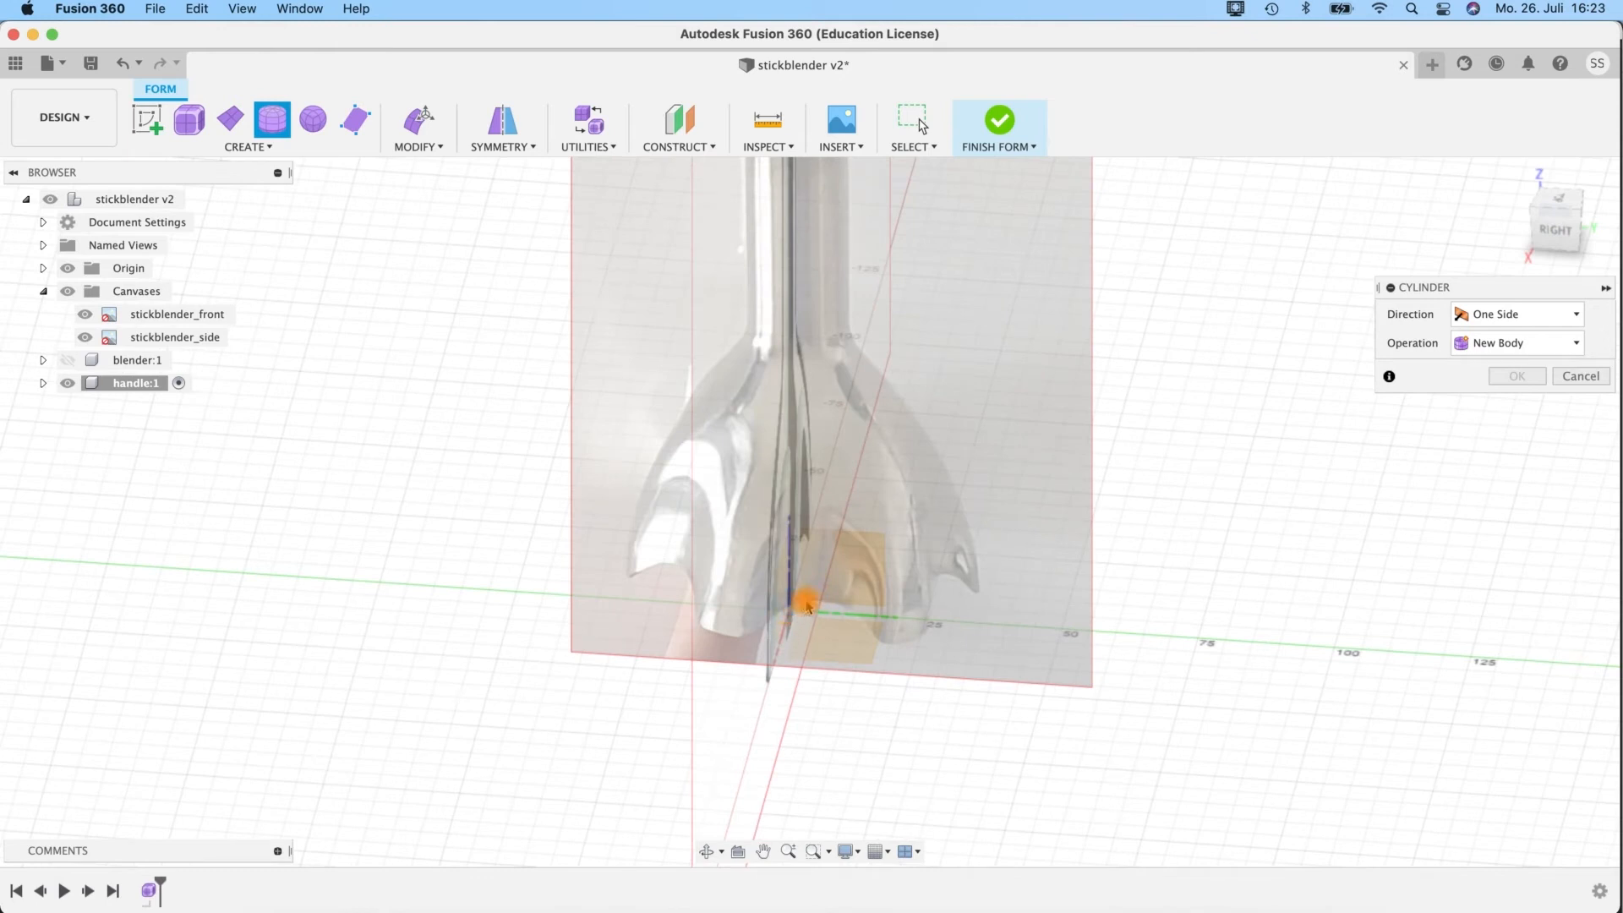
click(788, 610)
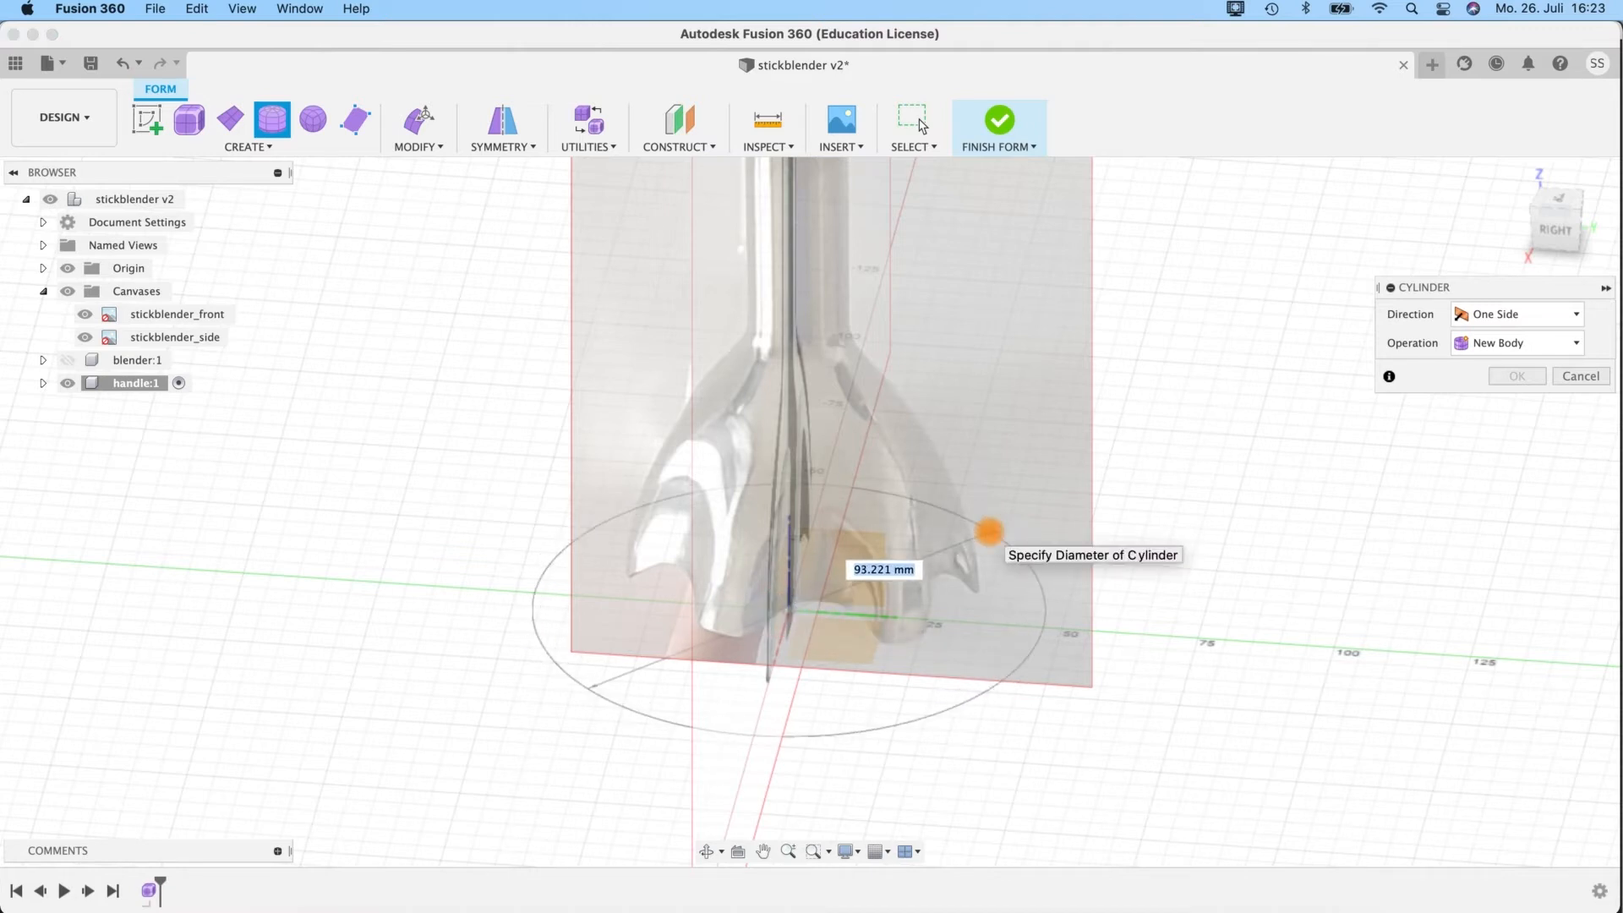
key(Return)
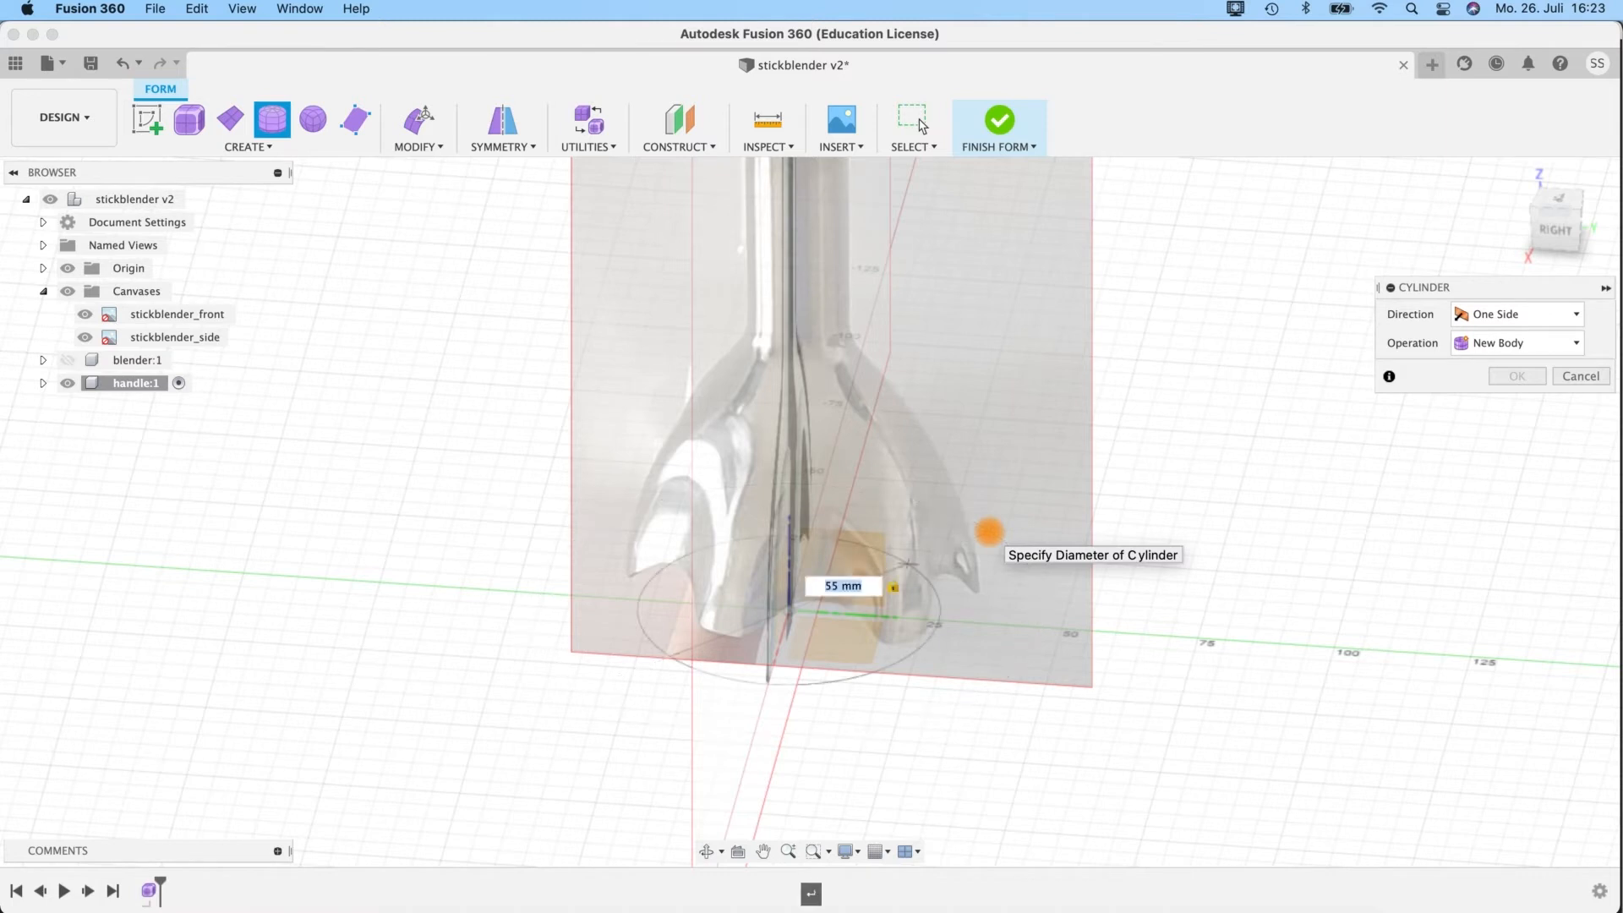
click(803, 571)
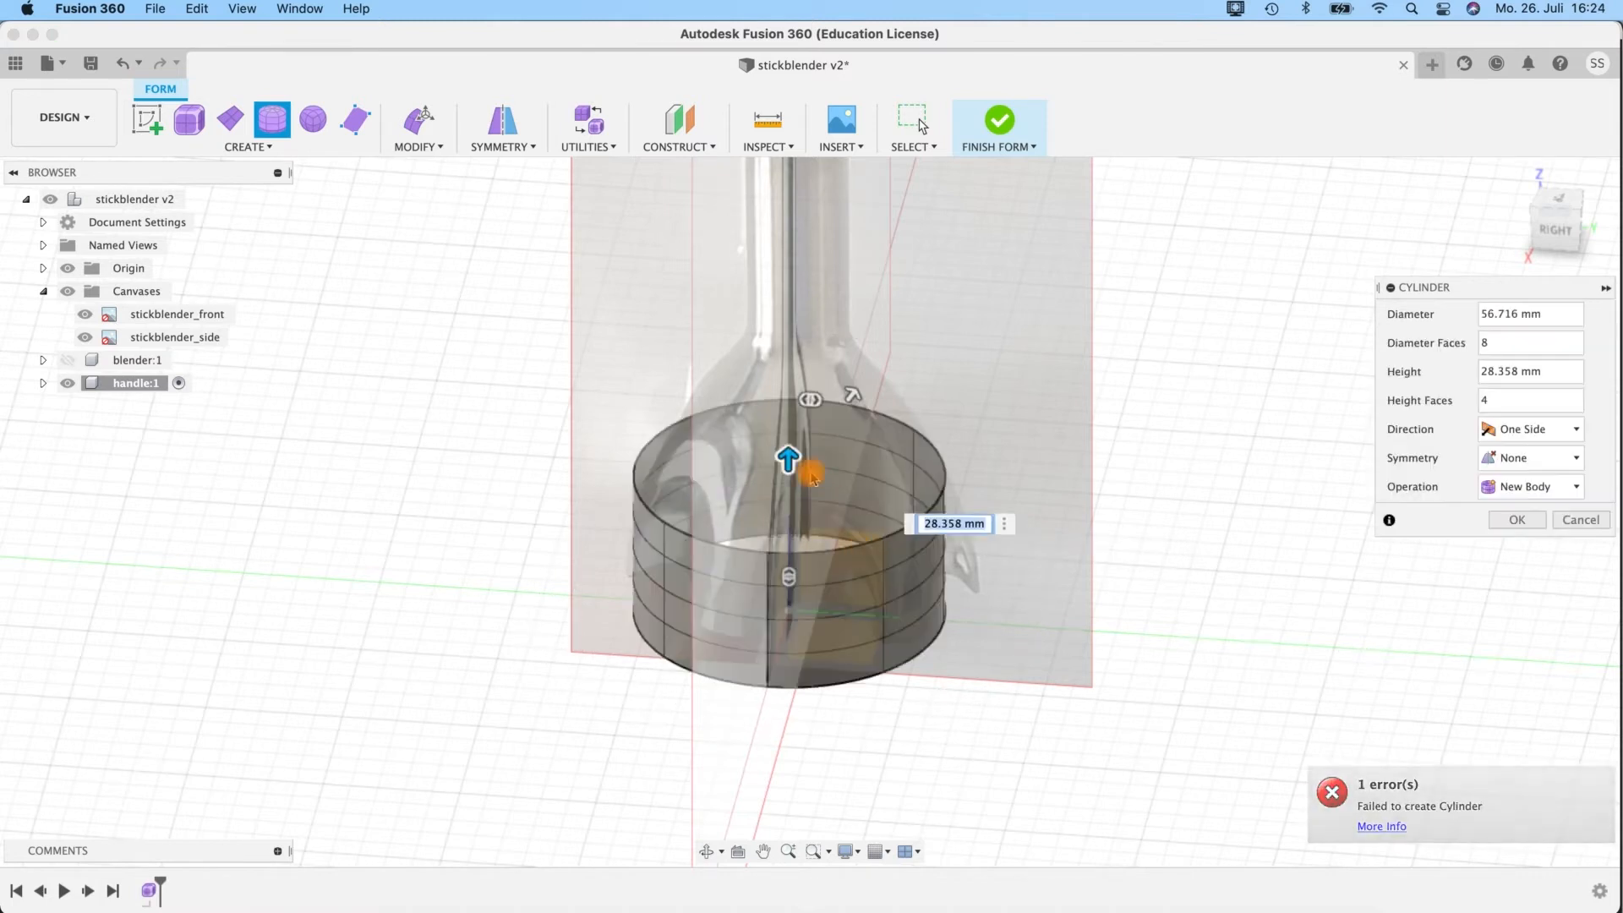
Raise the form cylinder's height to about 146.6 mm along the blender shaft.
drag(790, 457, 833, 212)
scroll(1098, 481, up, 3)
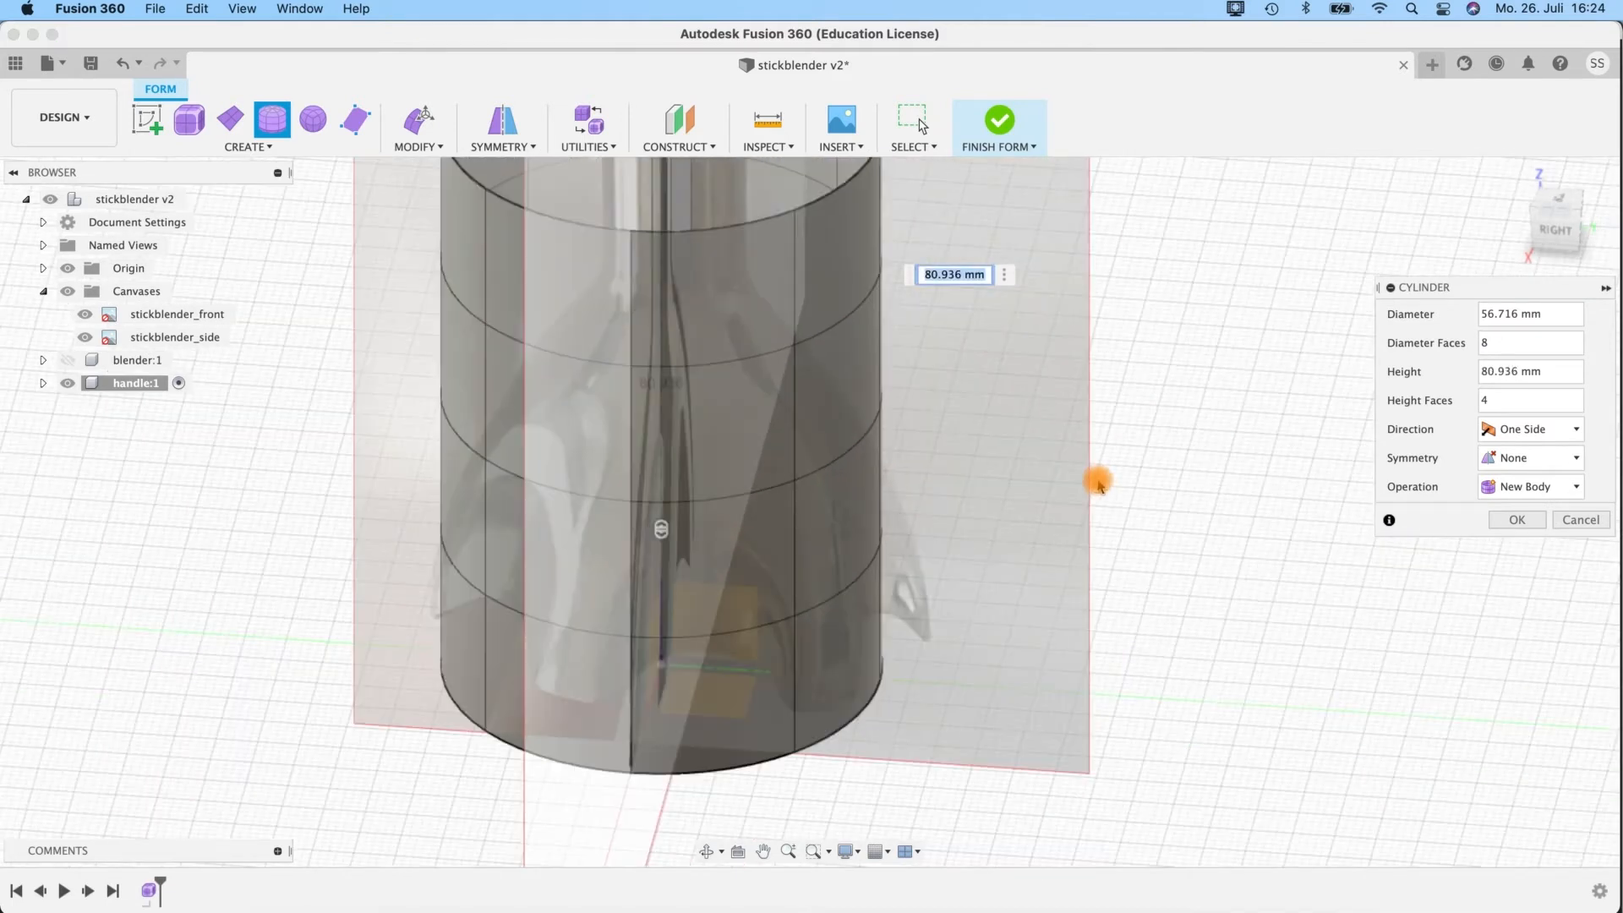
scroll(1099, 481, down, 6)
middle_drag(1149, 382, 1045, 492)
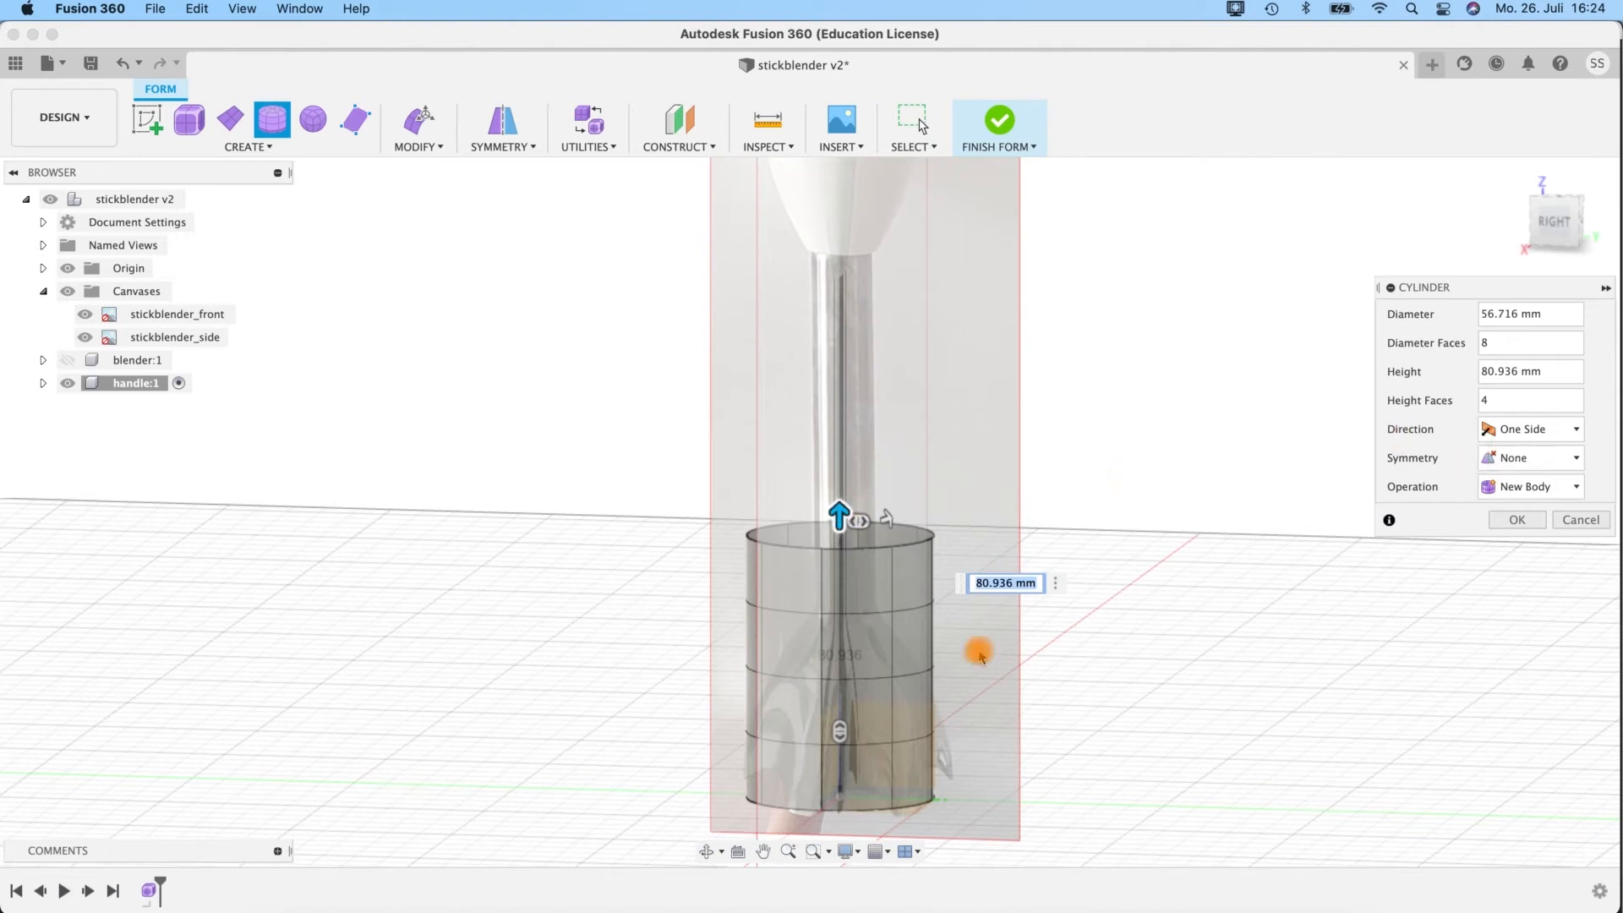
drag(840, 516, 839, 304)
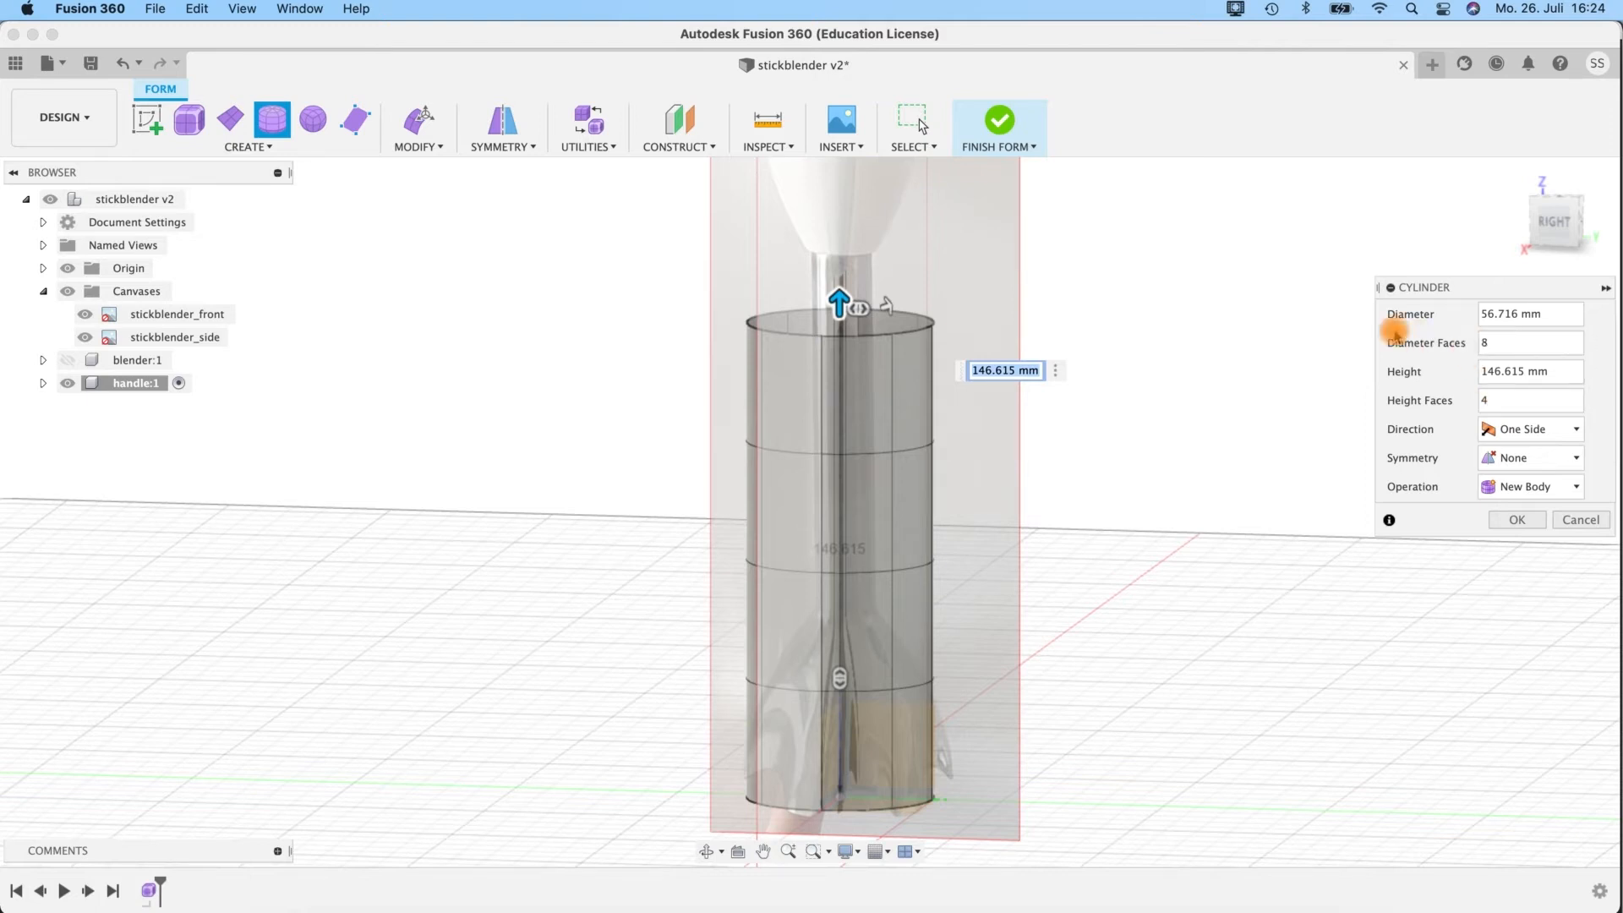
Set the cylinder's height faces to 6 and create it as a new body.
shift+middle_drag(1143, 553, 1073, 511)
click(1509, 342)
click(1501, 402)
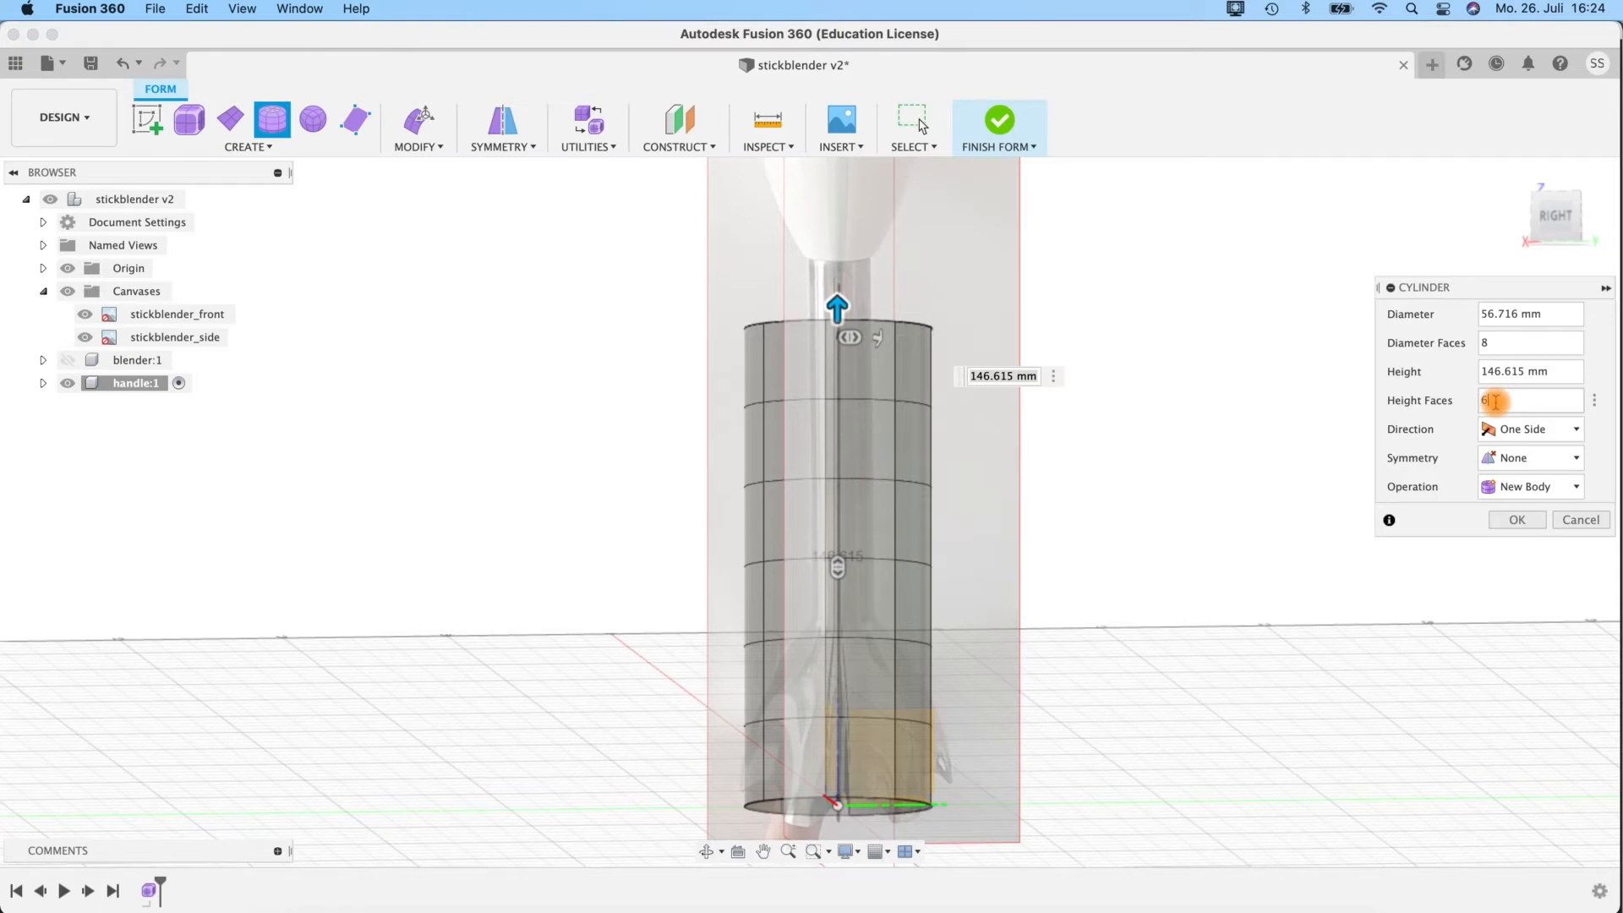
click(1516, 520)
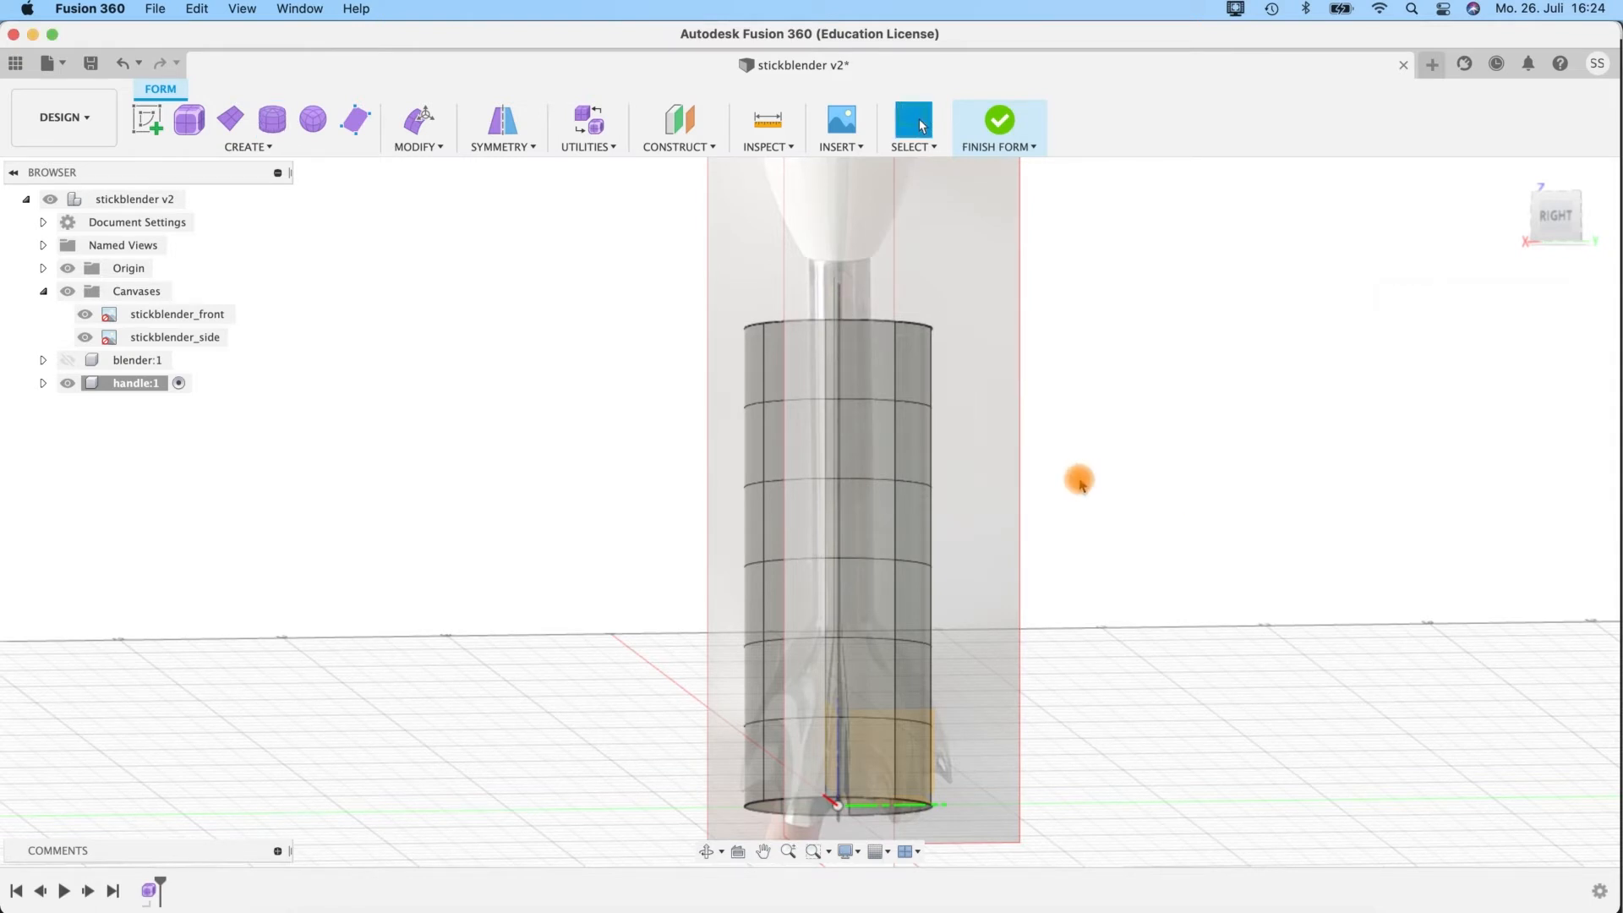
scroll(1076, 474, down, 5)
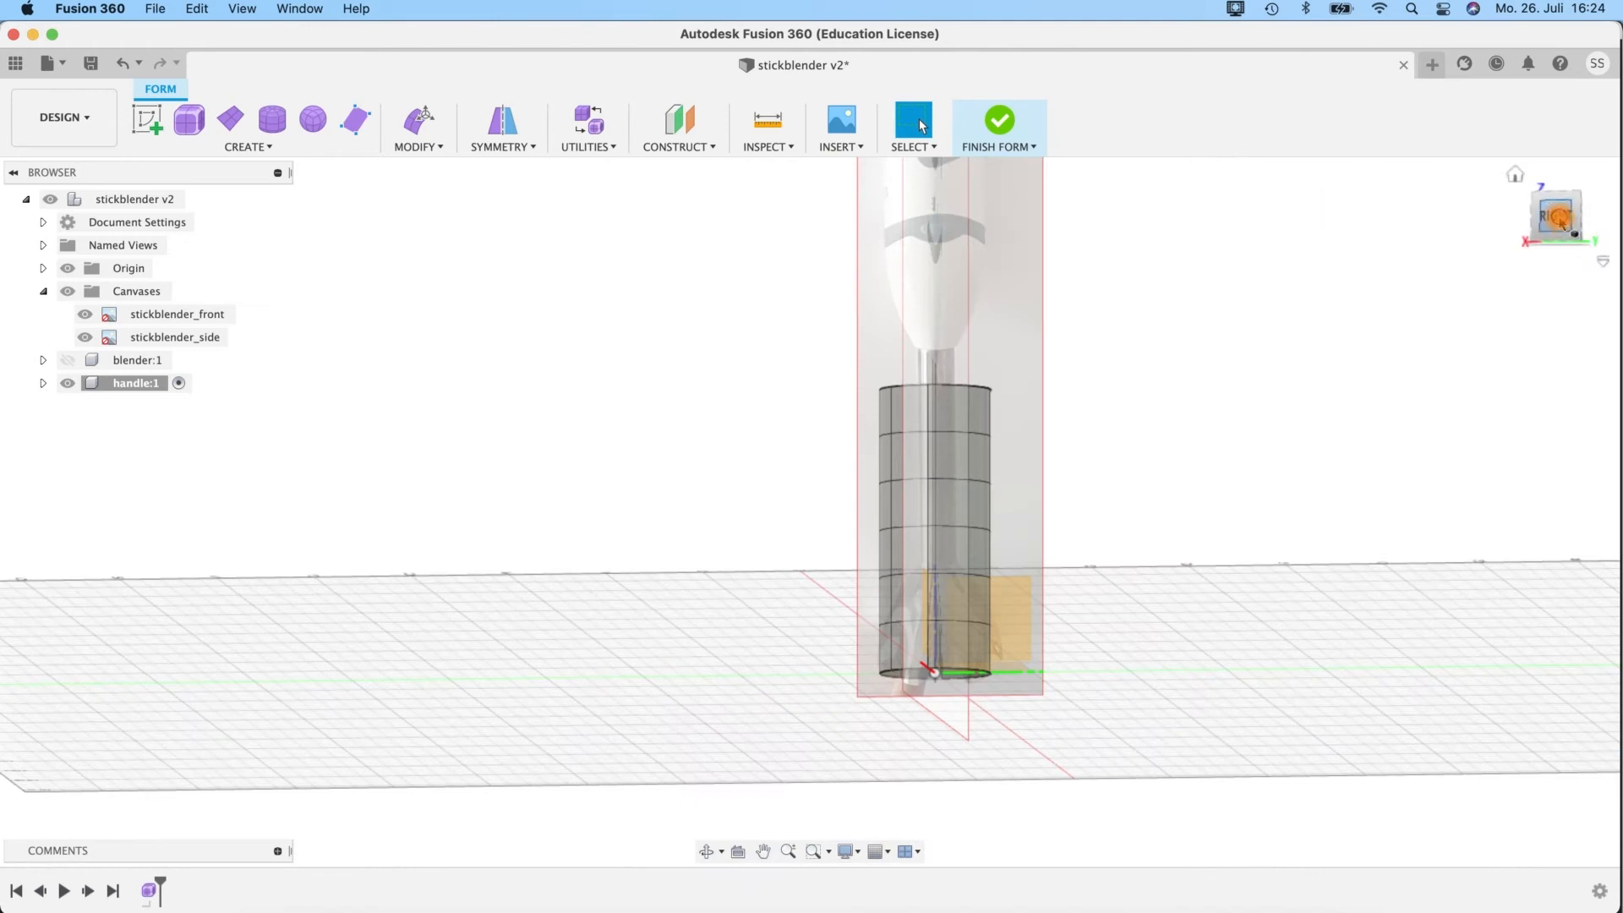
Move the form cylinder up about 206.1 mm along Z to the handle area of the reference canvas.
click(1558, 218)
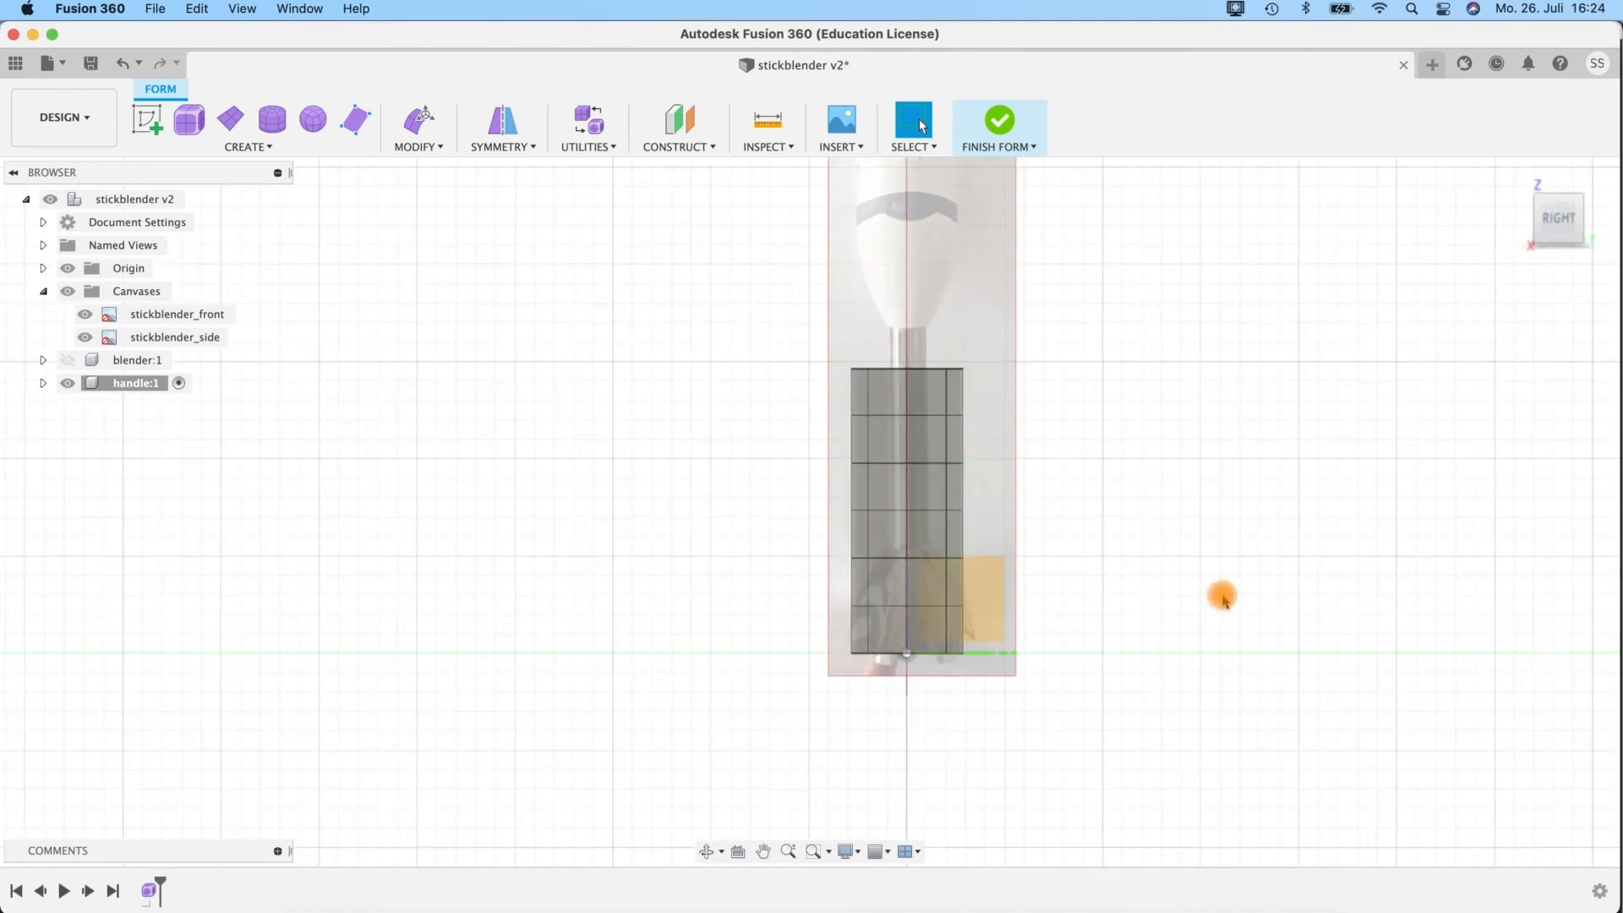
key(m)
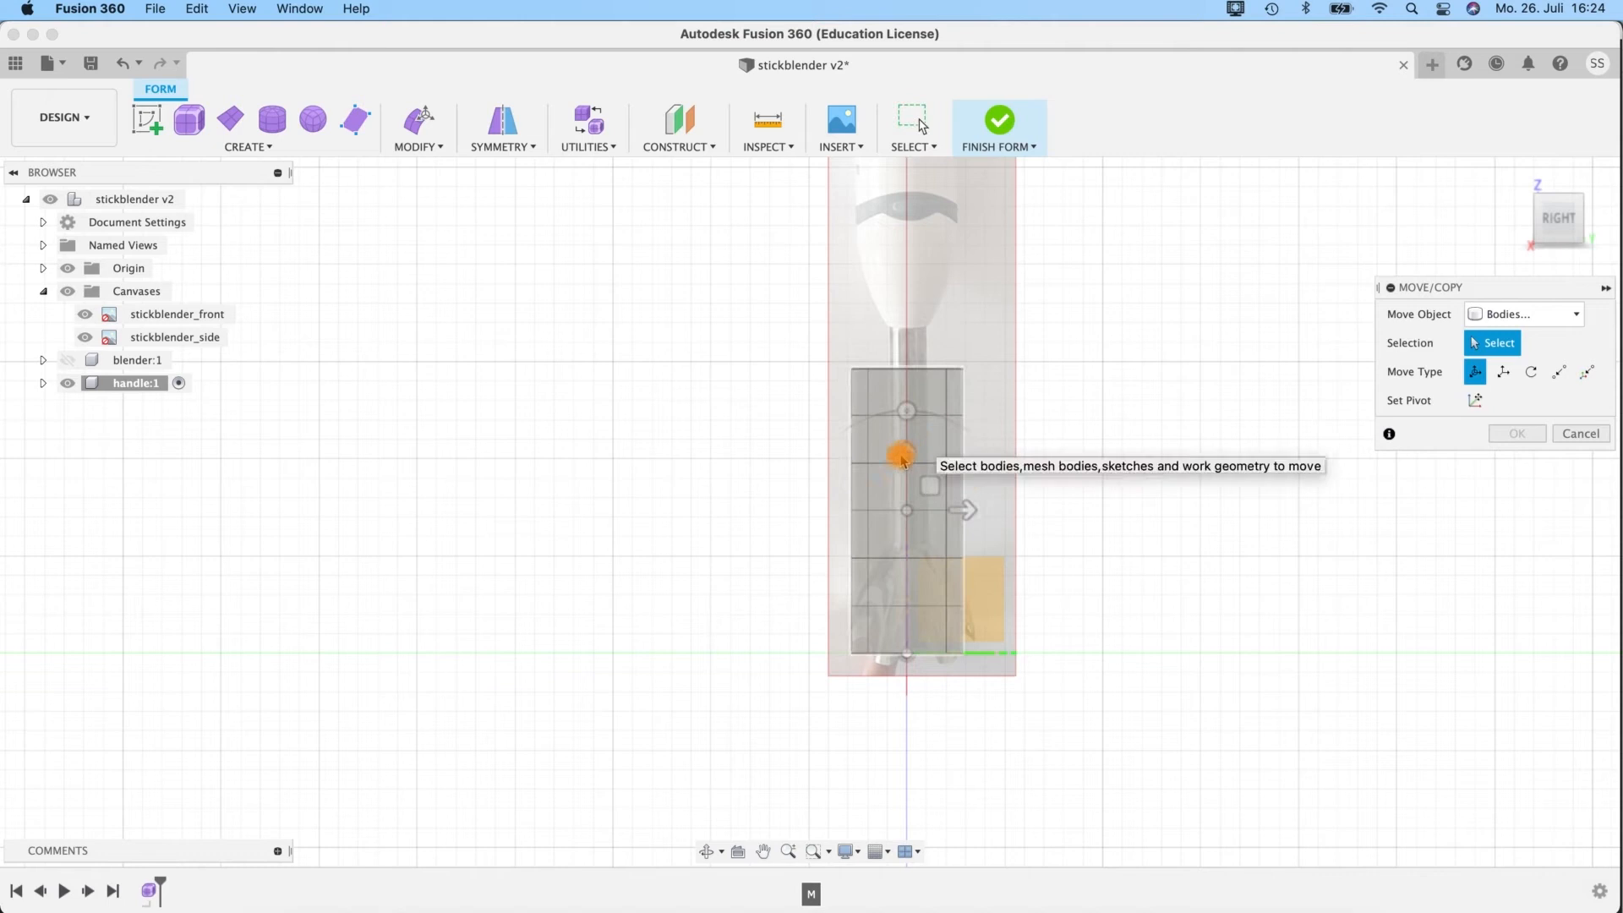
click(906, 441)
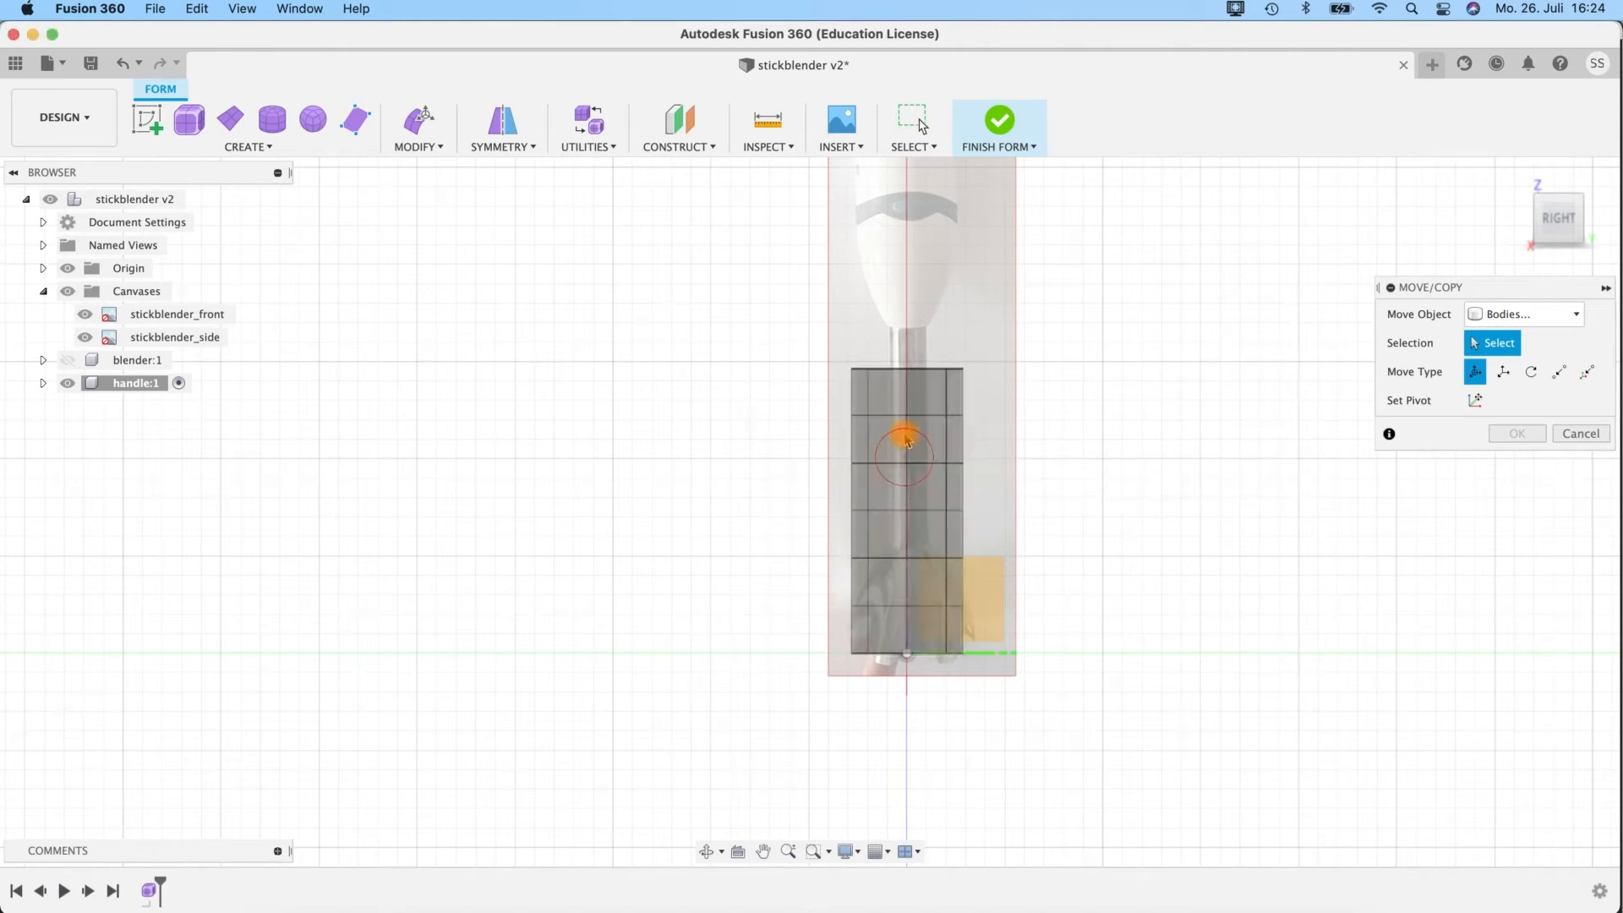
click(926, 430)
drag(905, 446, 897, 195)
middle_drag(1005, 239, 939, 558)
drag(837, 495, 843, 324)
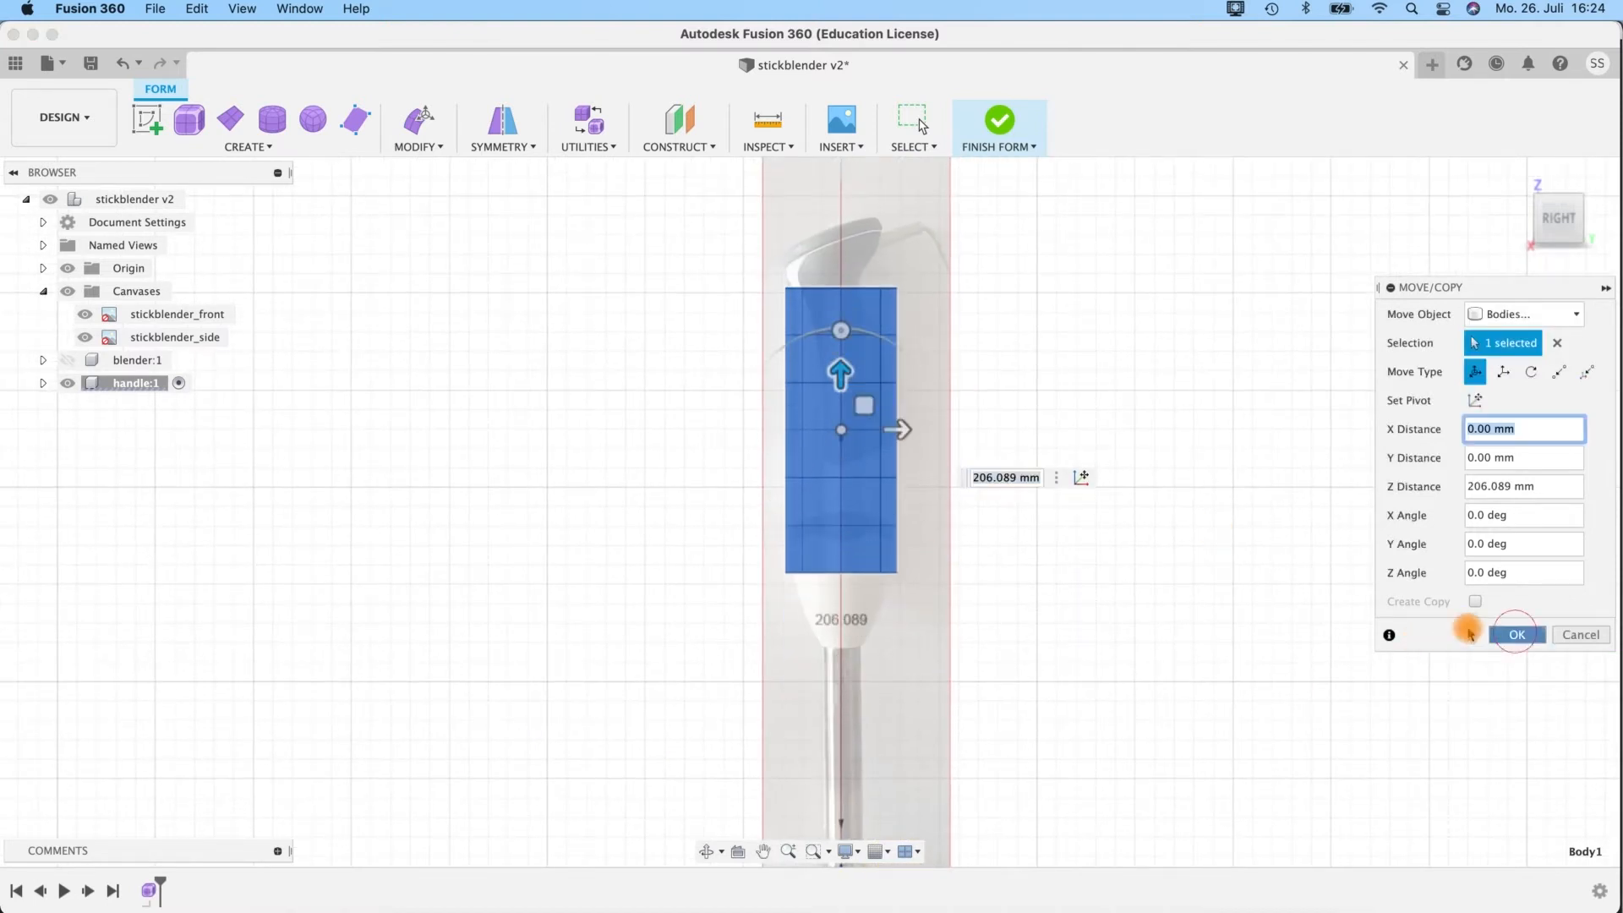
click(1517, 634)
Select the cylinder's lowest edge loop and start Edit Form on it.
double_click(821, 289)
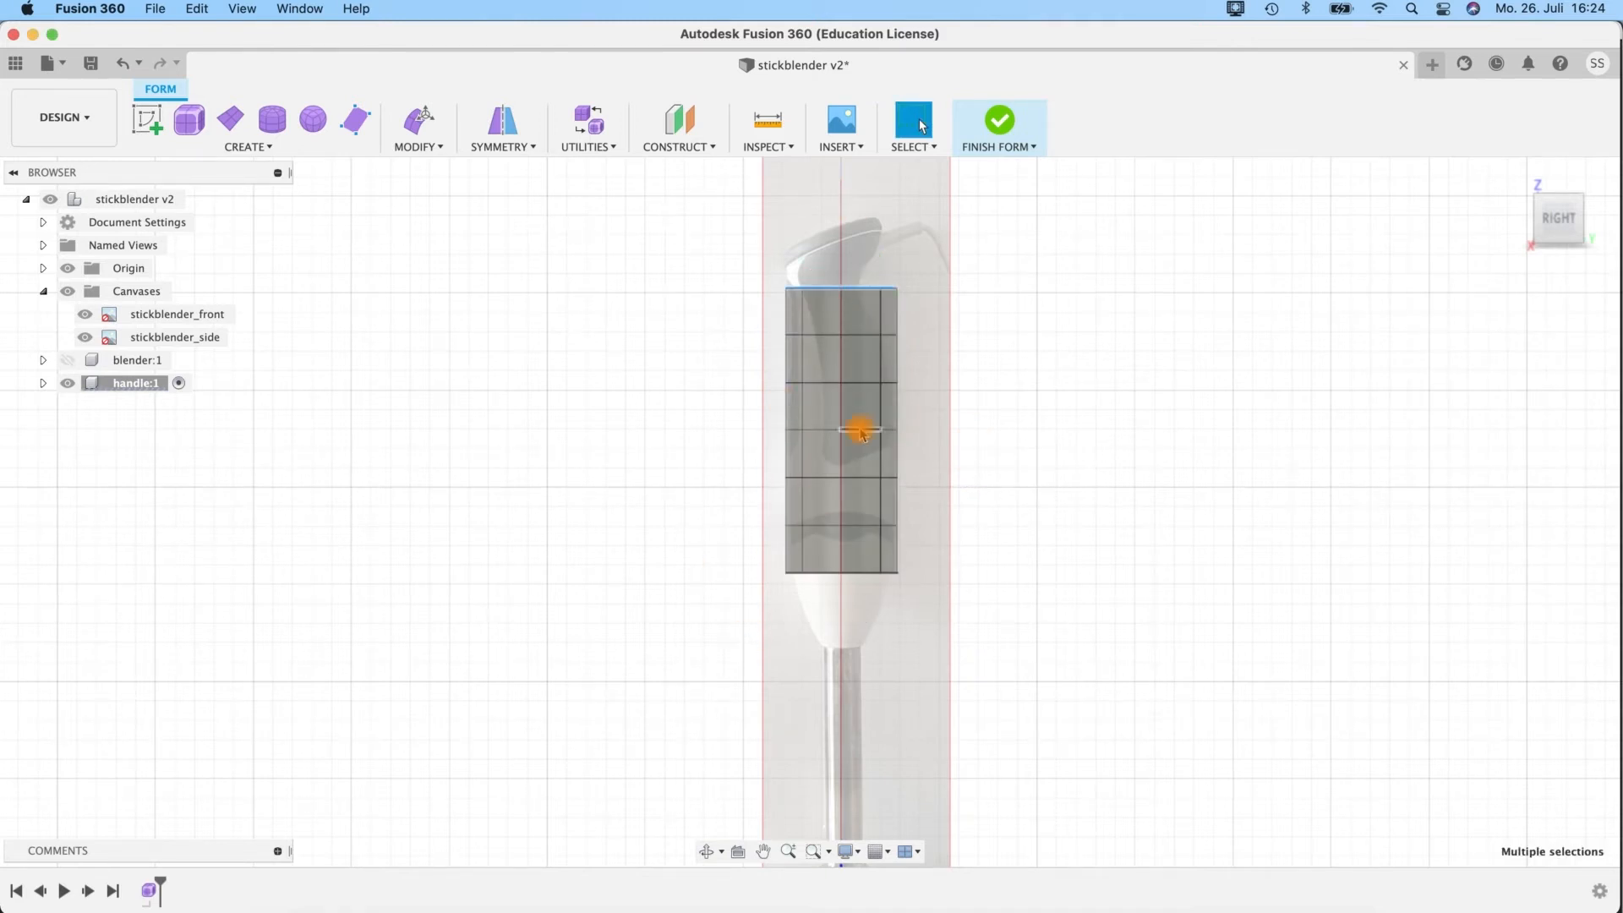
scroll(845, 301, up, 3)
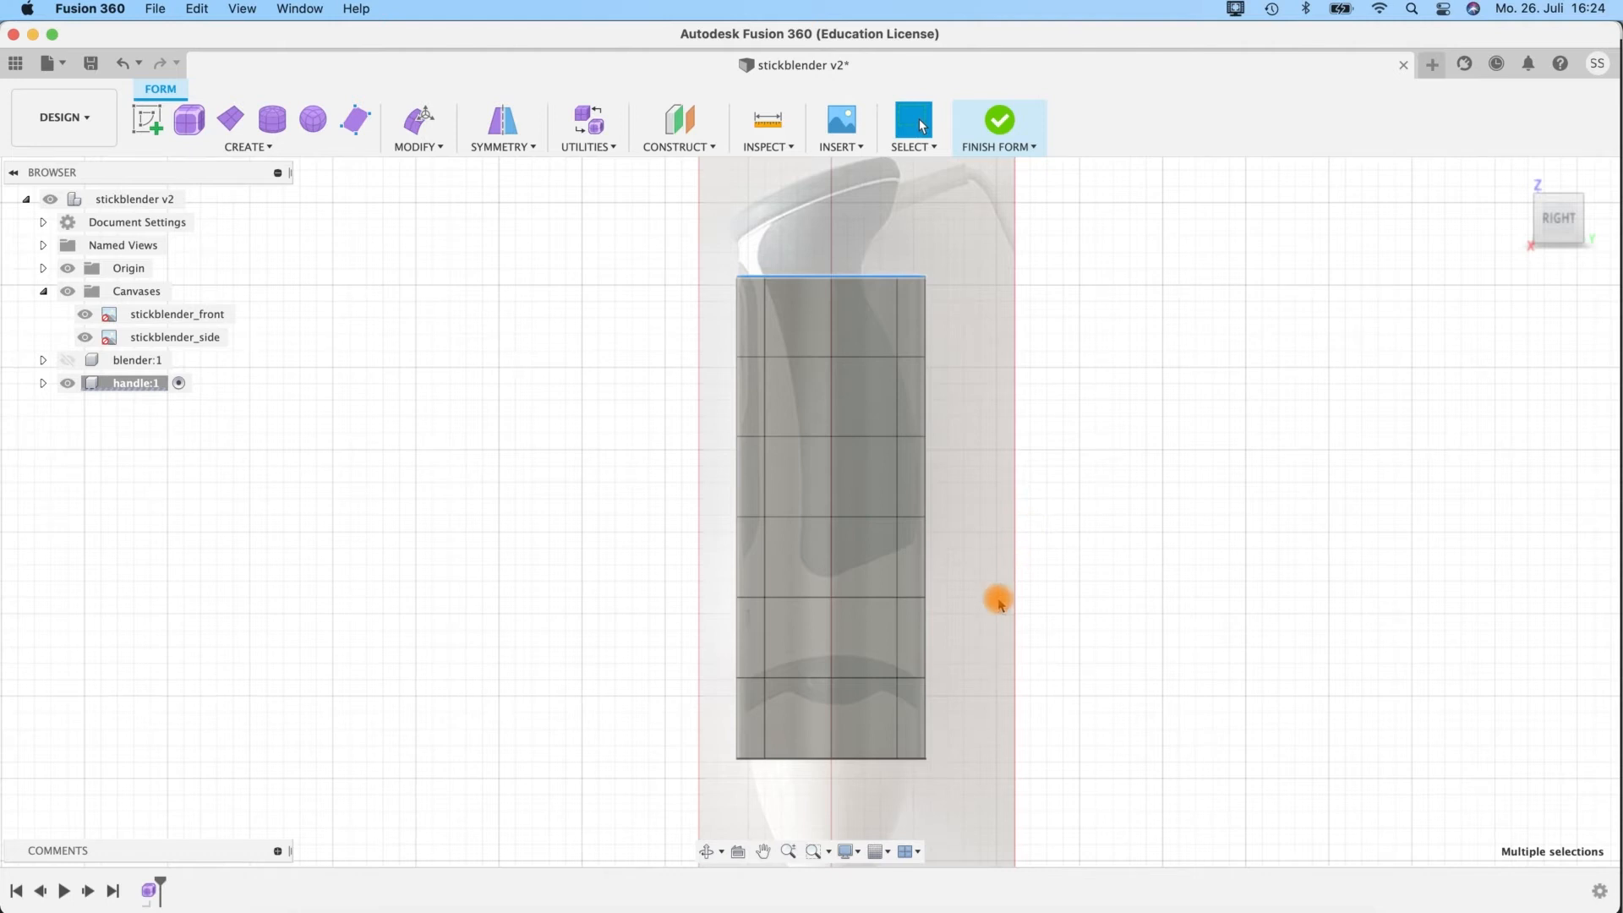
middle_drag(963, 559, 914, 308)
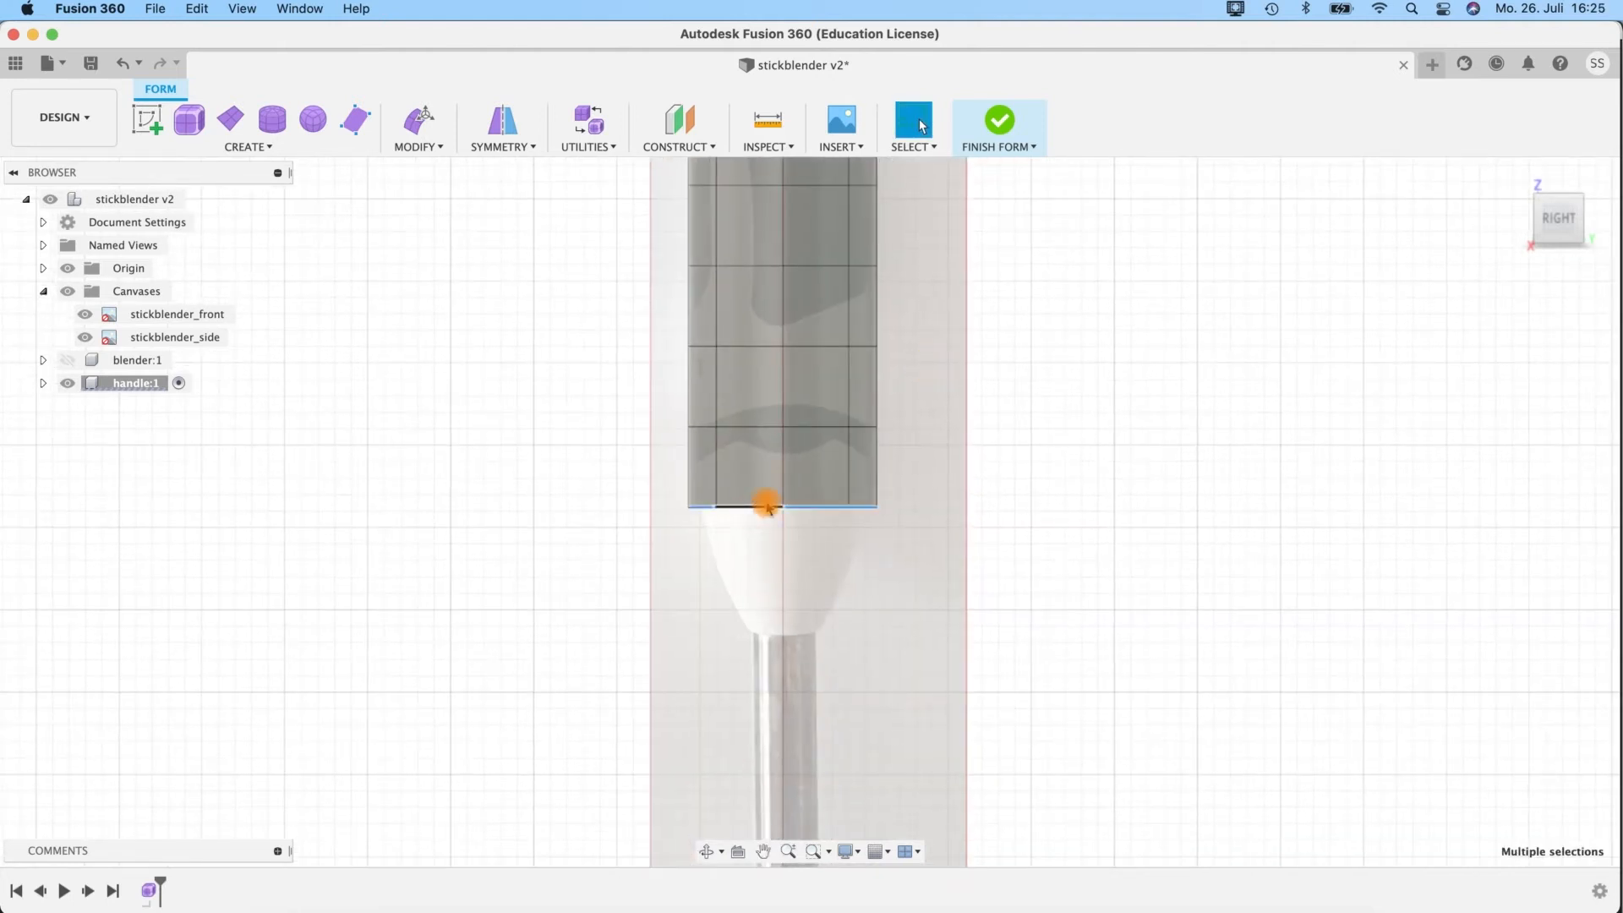
mouse_move(1063, 391)
shift+middle_down()
mouse_move(1119, 363)
mouse_move(1087, 402)
shift+middle_up()
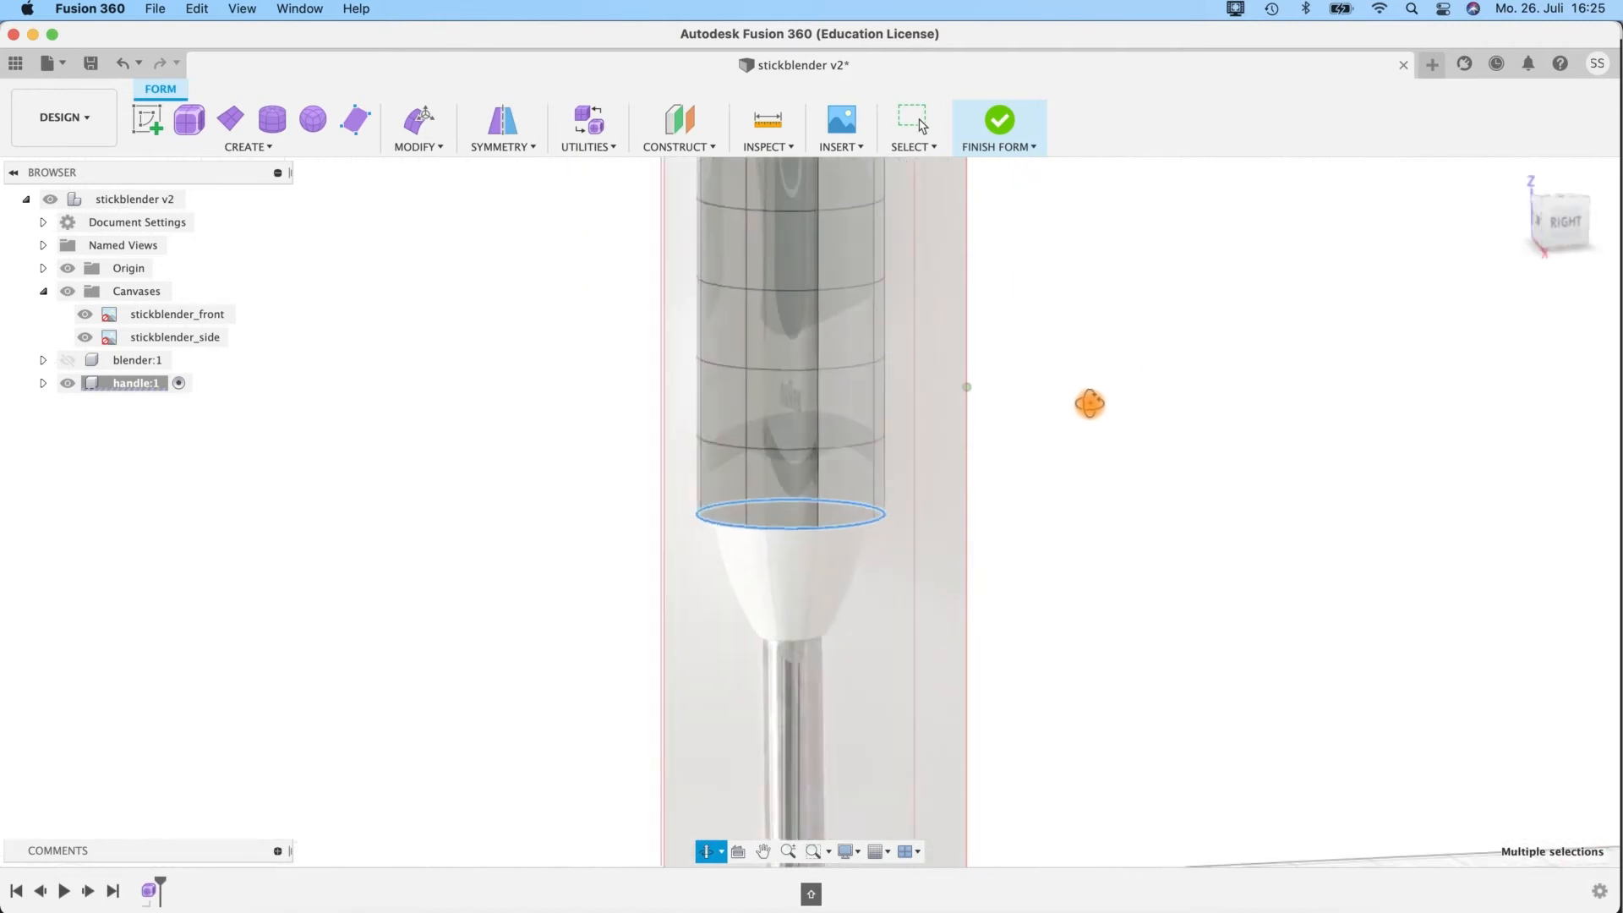
mouse_move(1029, 536)
shift+middle_down()
mouse_move(1000, 500)
mouse_move(1019, 541)
shift+middle_up()
shift+middle_drag(1172, 520, 1143, 521)
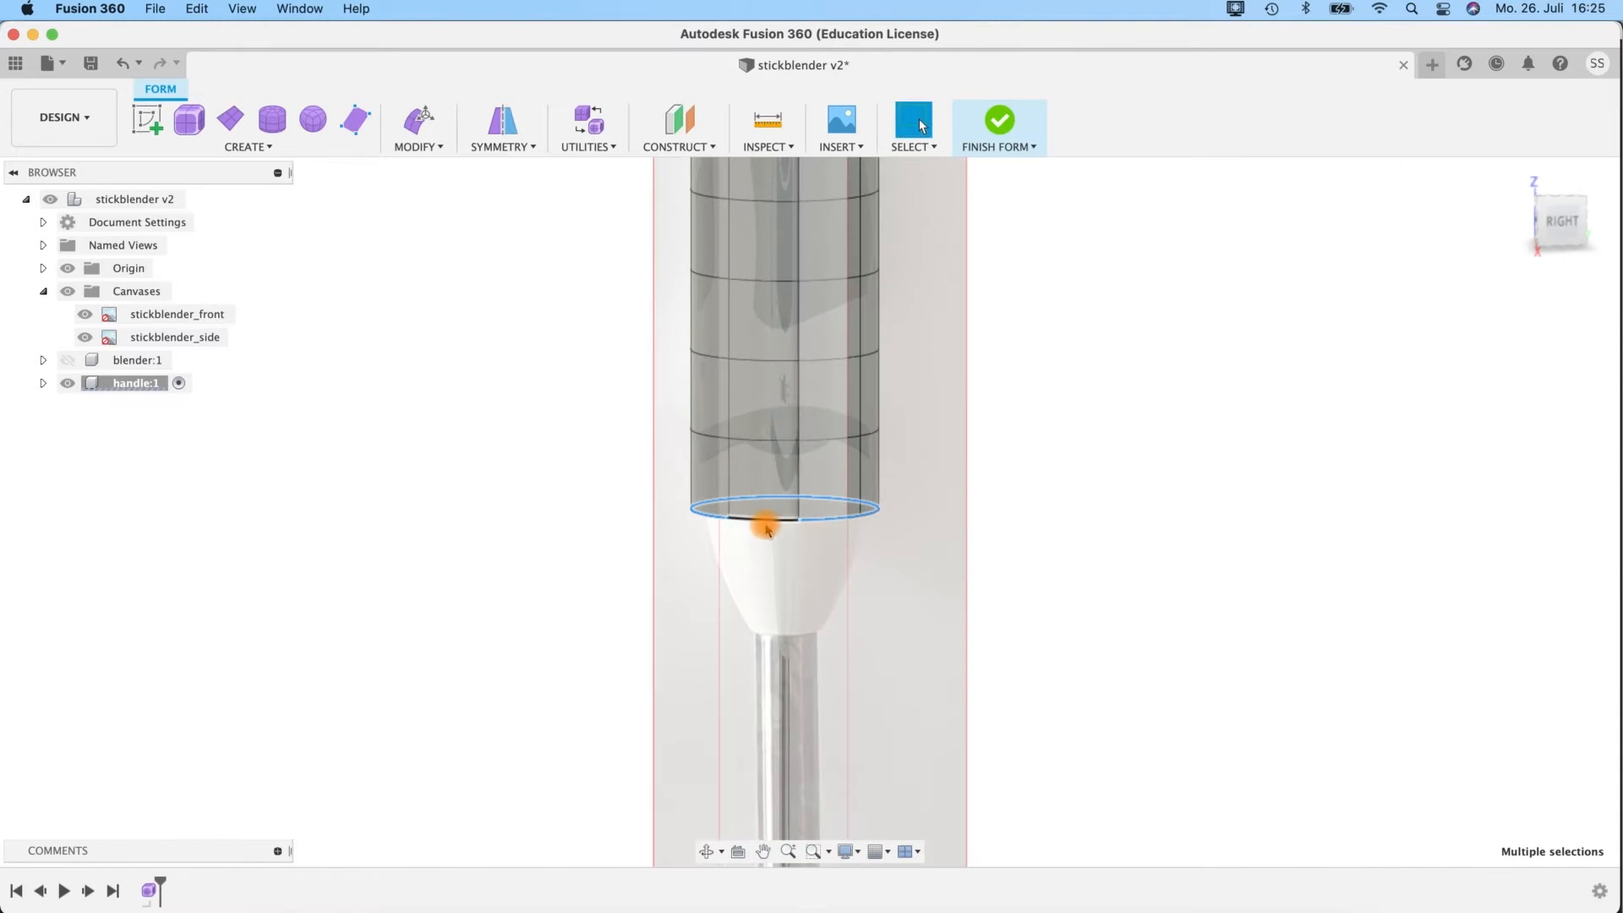
key(e)
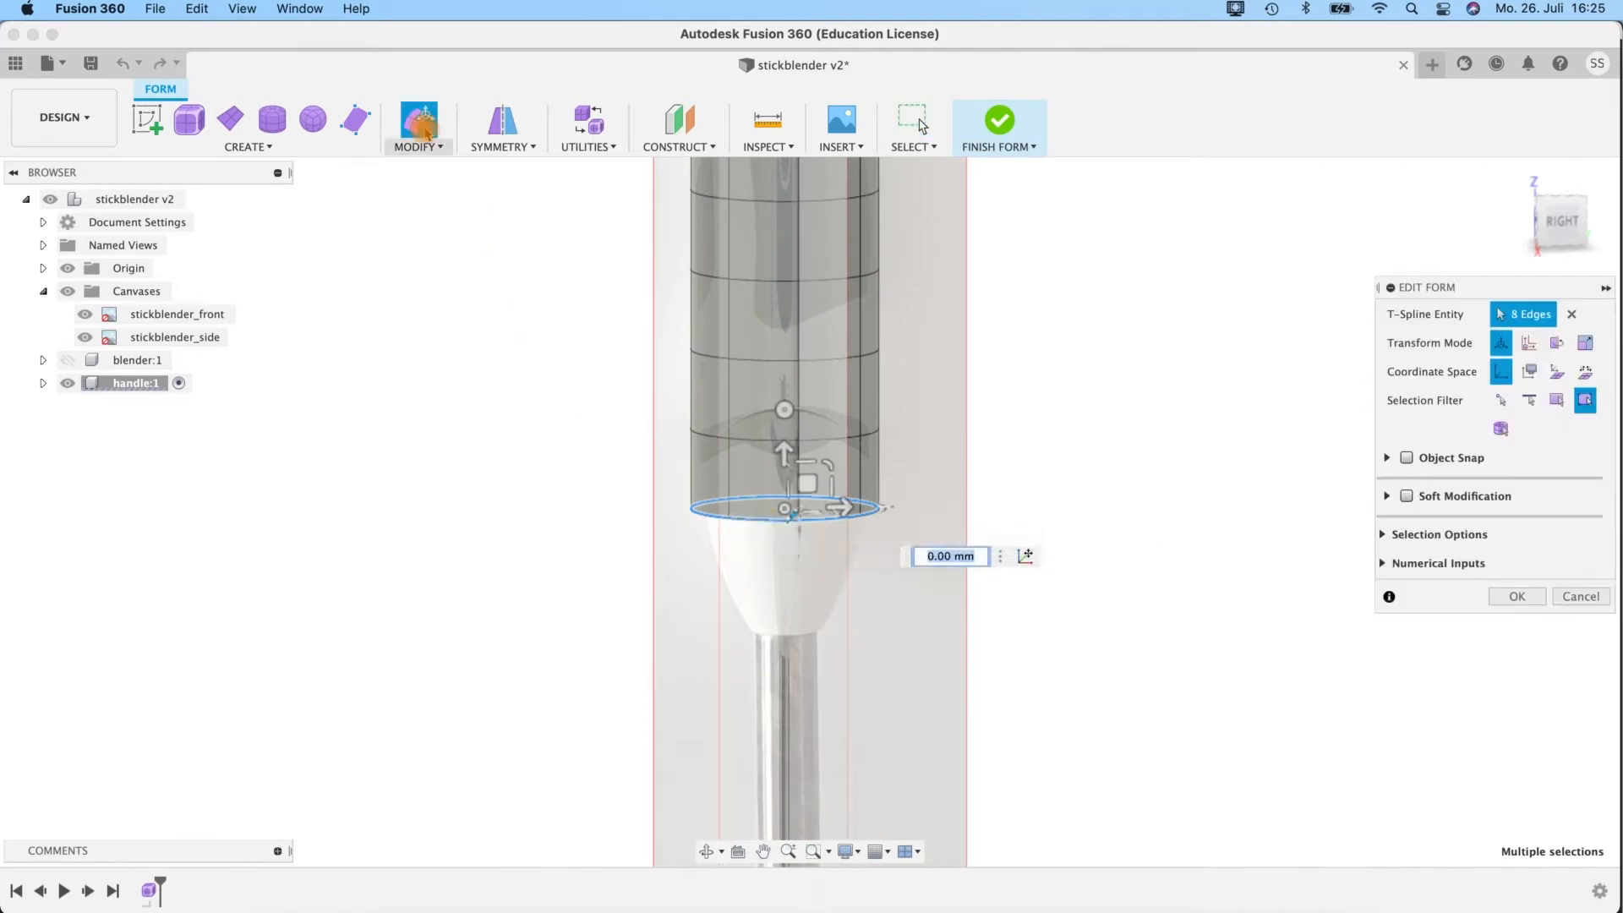
click(421, 135)
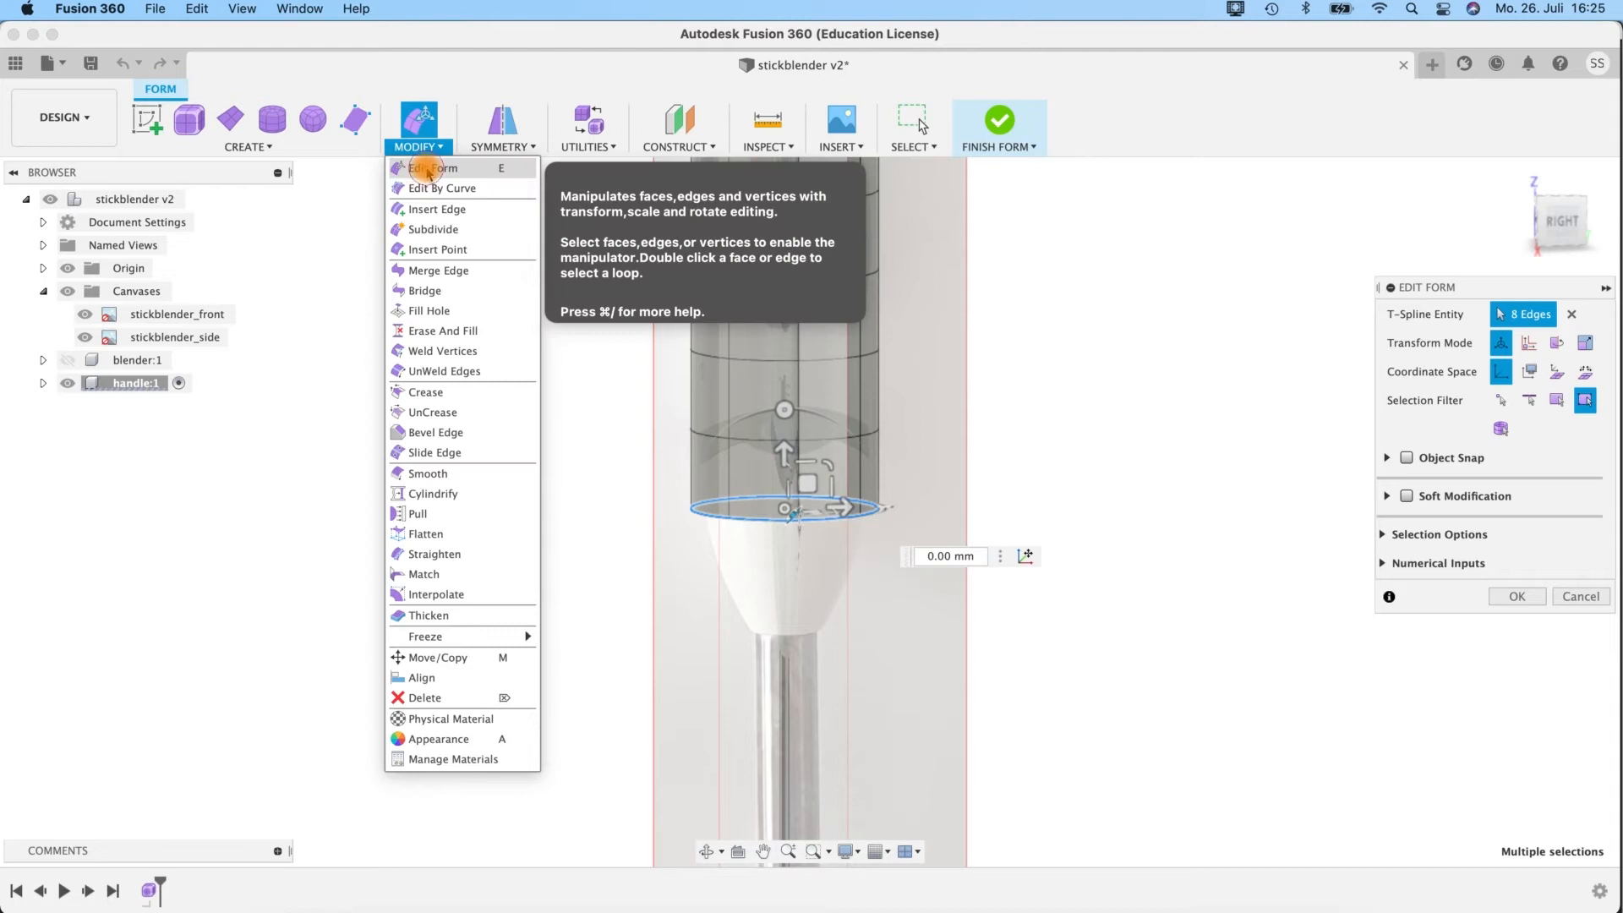
click(429, 173)
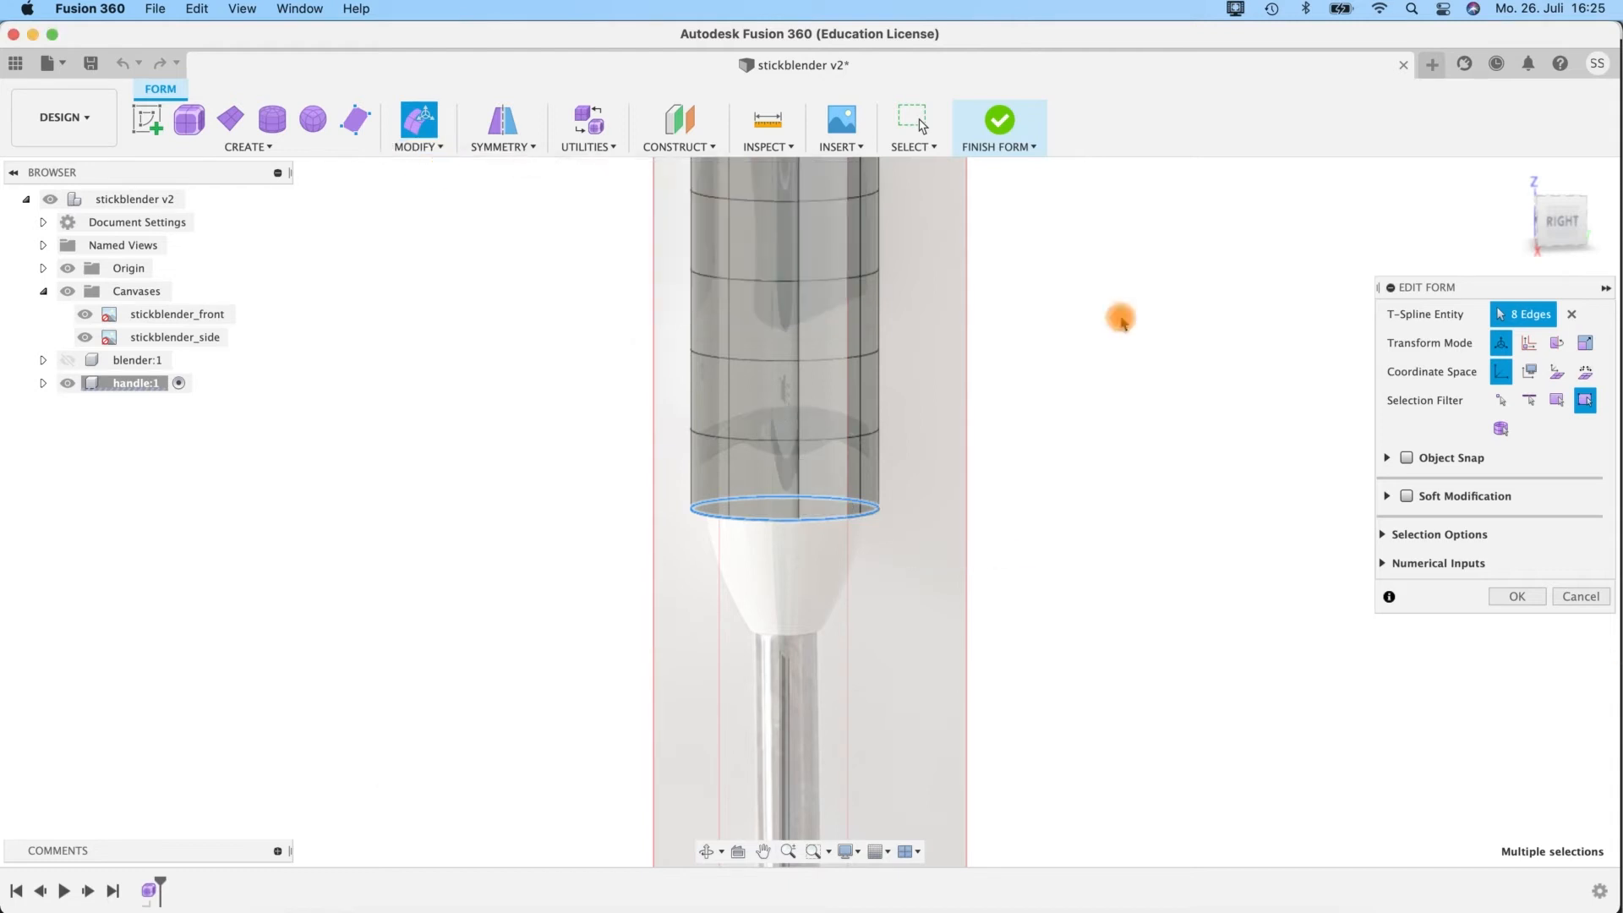
Expand the selection options and try growing and shrinking the selection from the lowest edge loop.
click(1384, 563)
click(1383, 534)
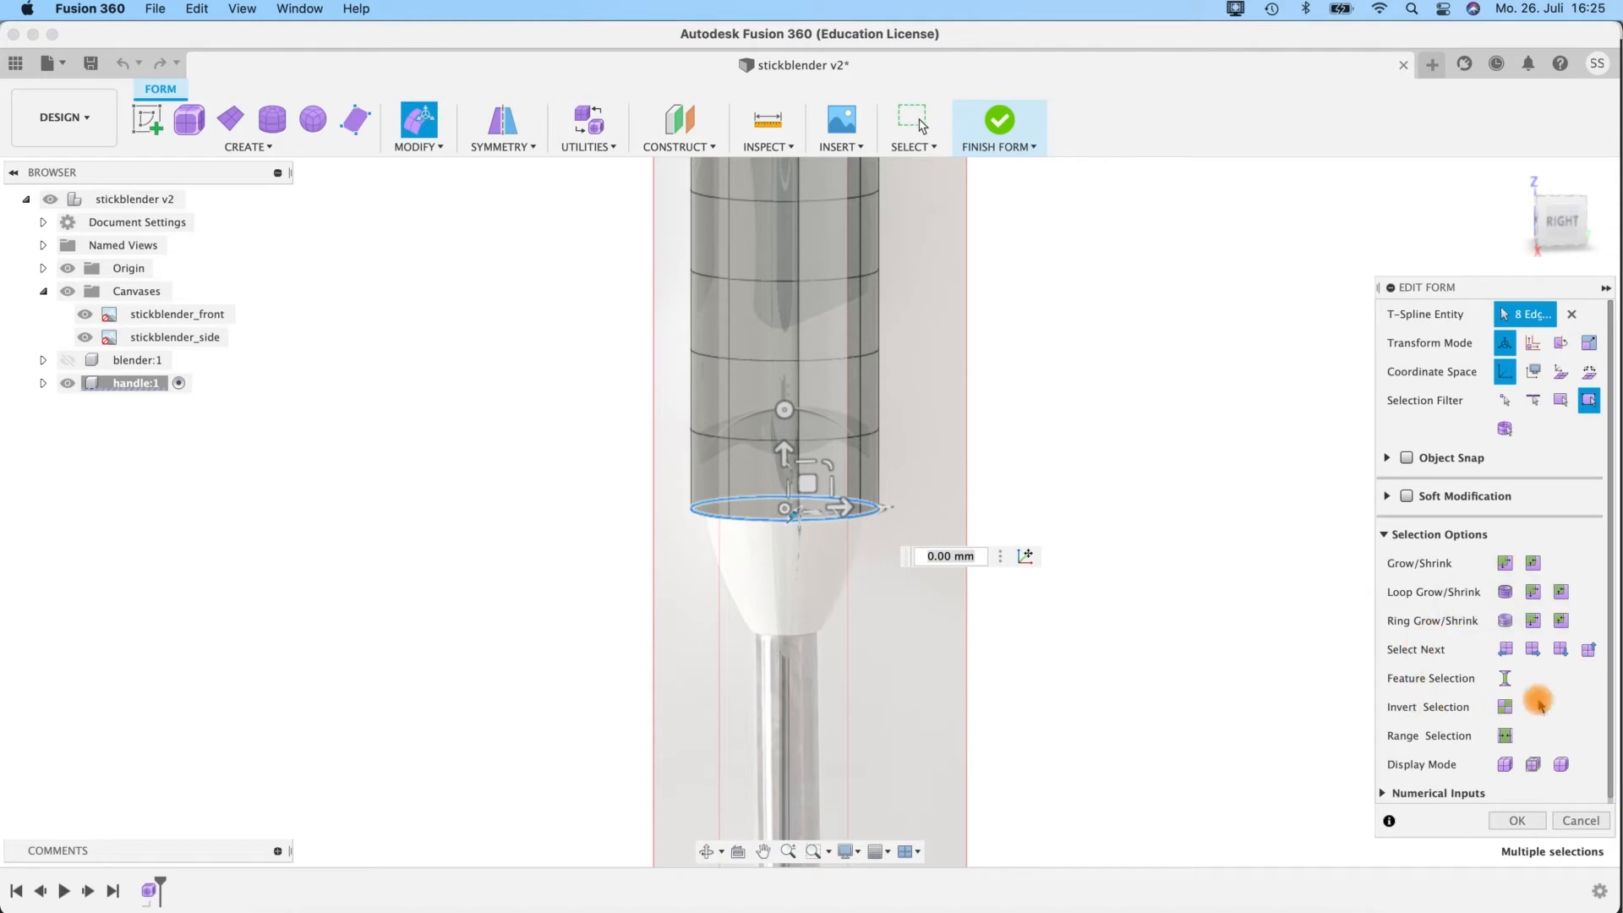
scroll(1541, 706, down, 1)
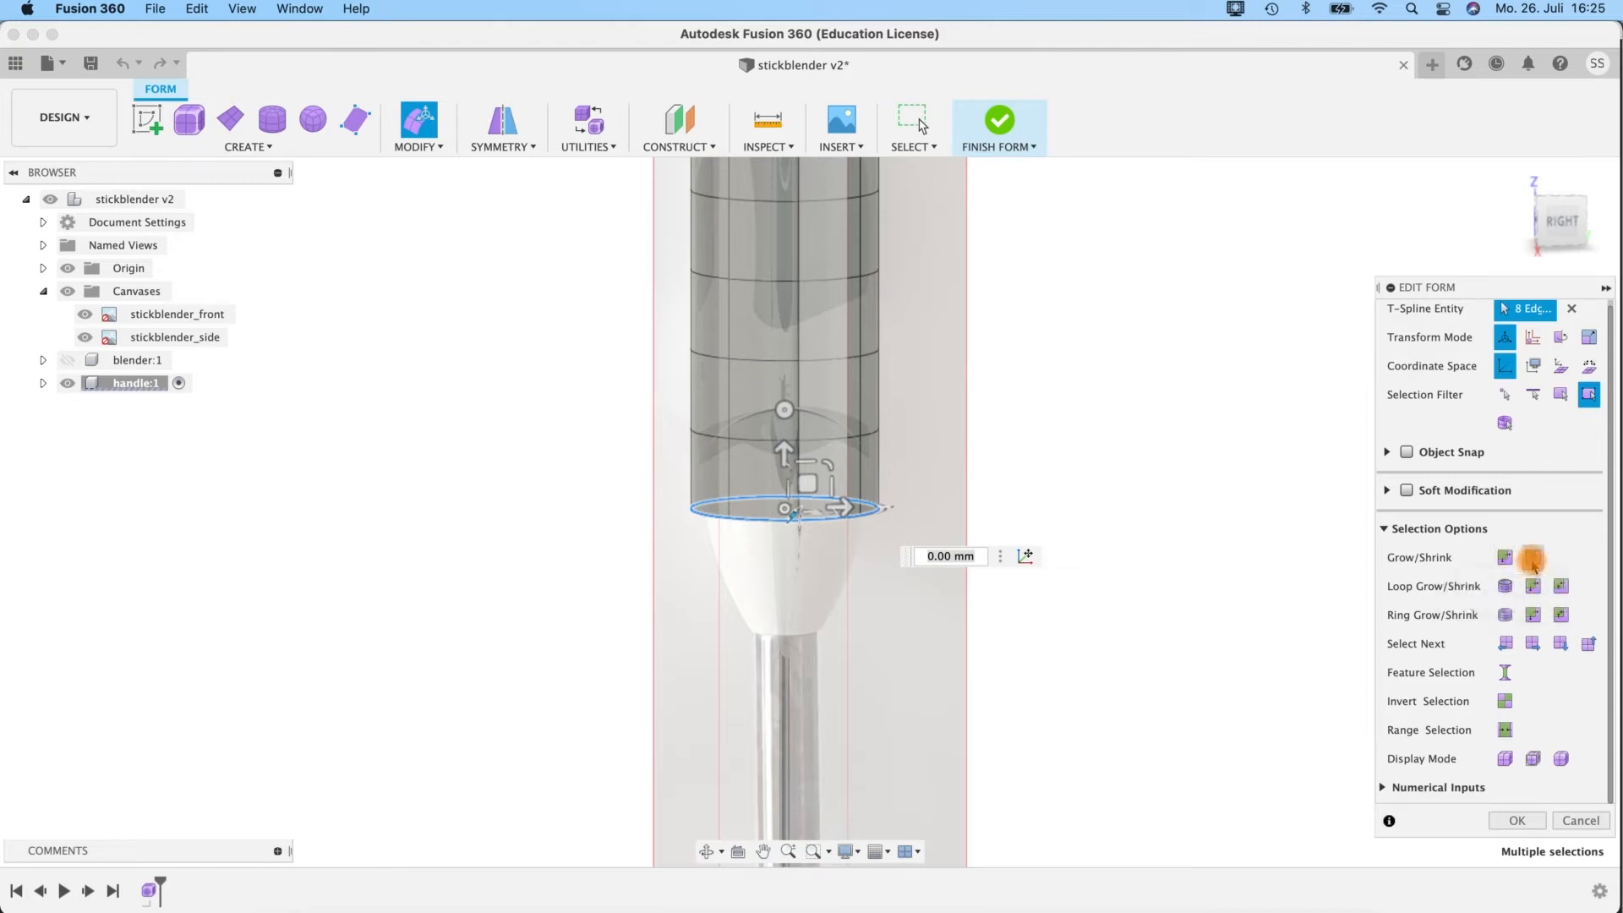
click(1506, 558)
click(1506, 558)
click(1506, 558)
click(1534, 560)
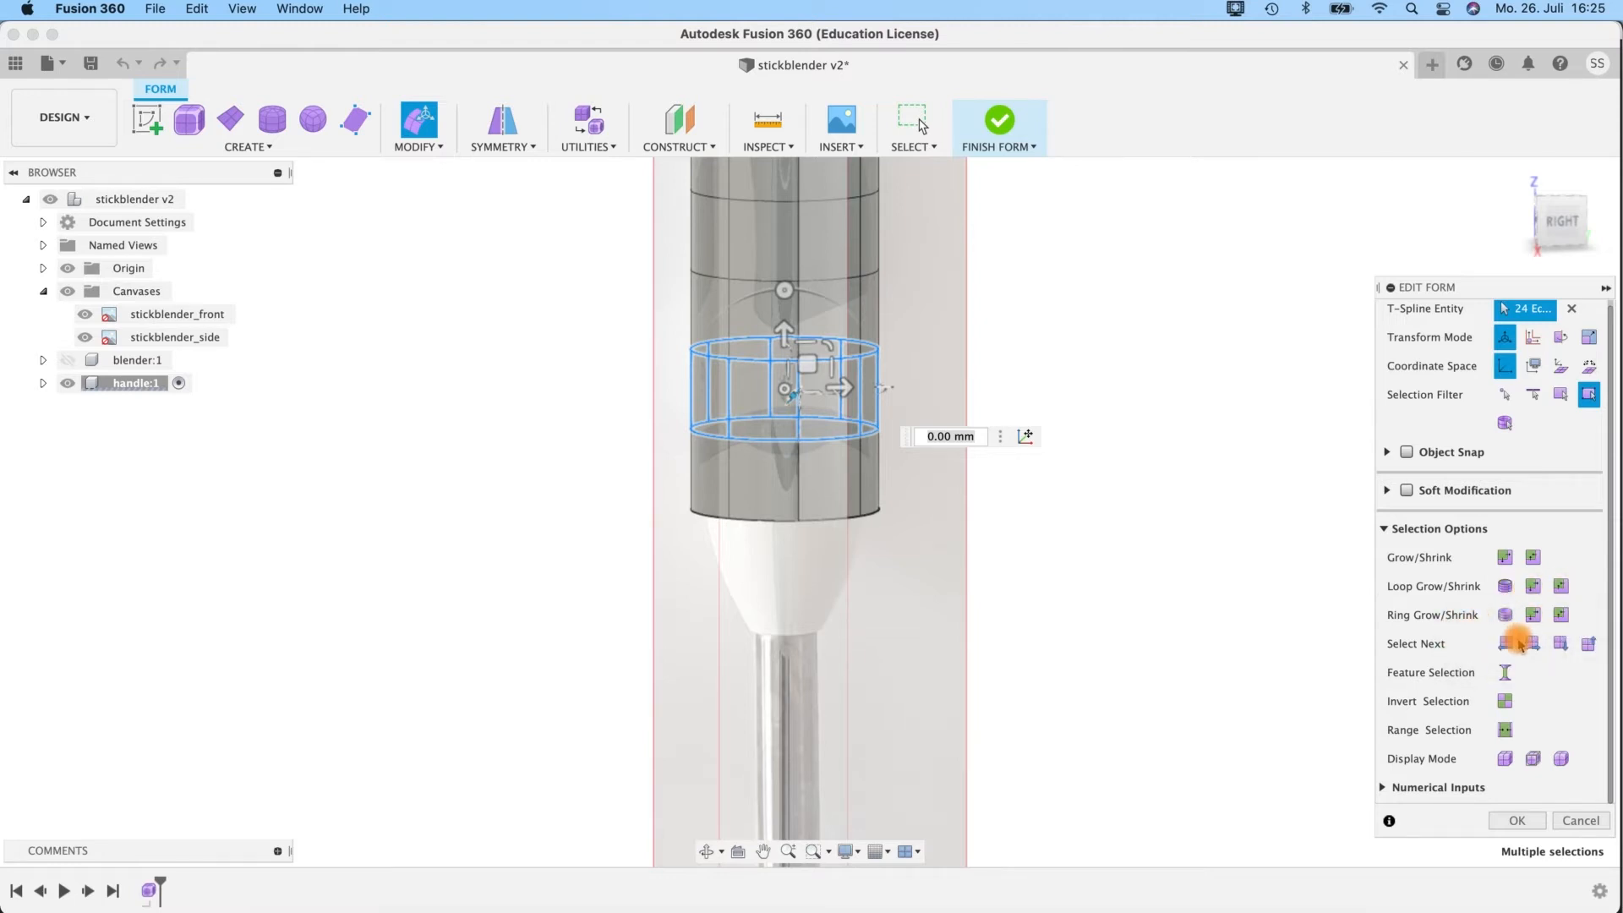
Reselect the lowest edge loop and lower it about 41.9 mm to the lower end of the handle.
double_click(780, 519)
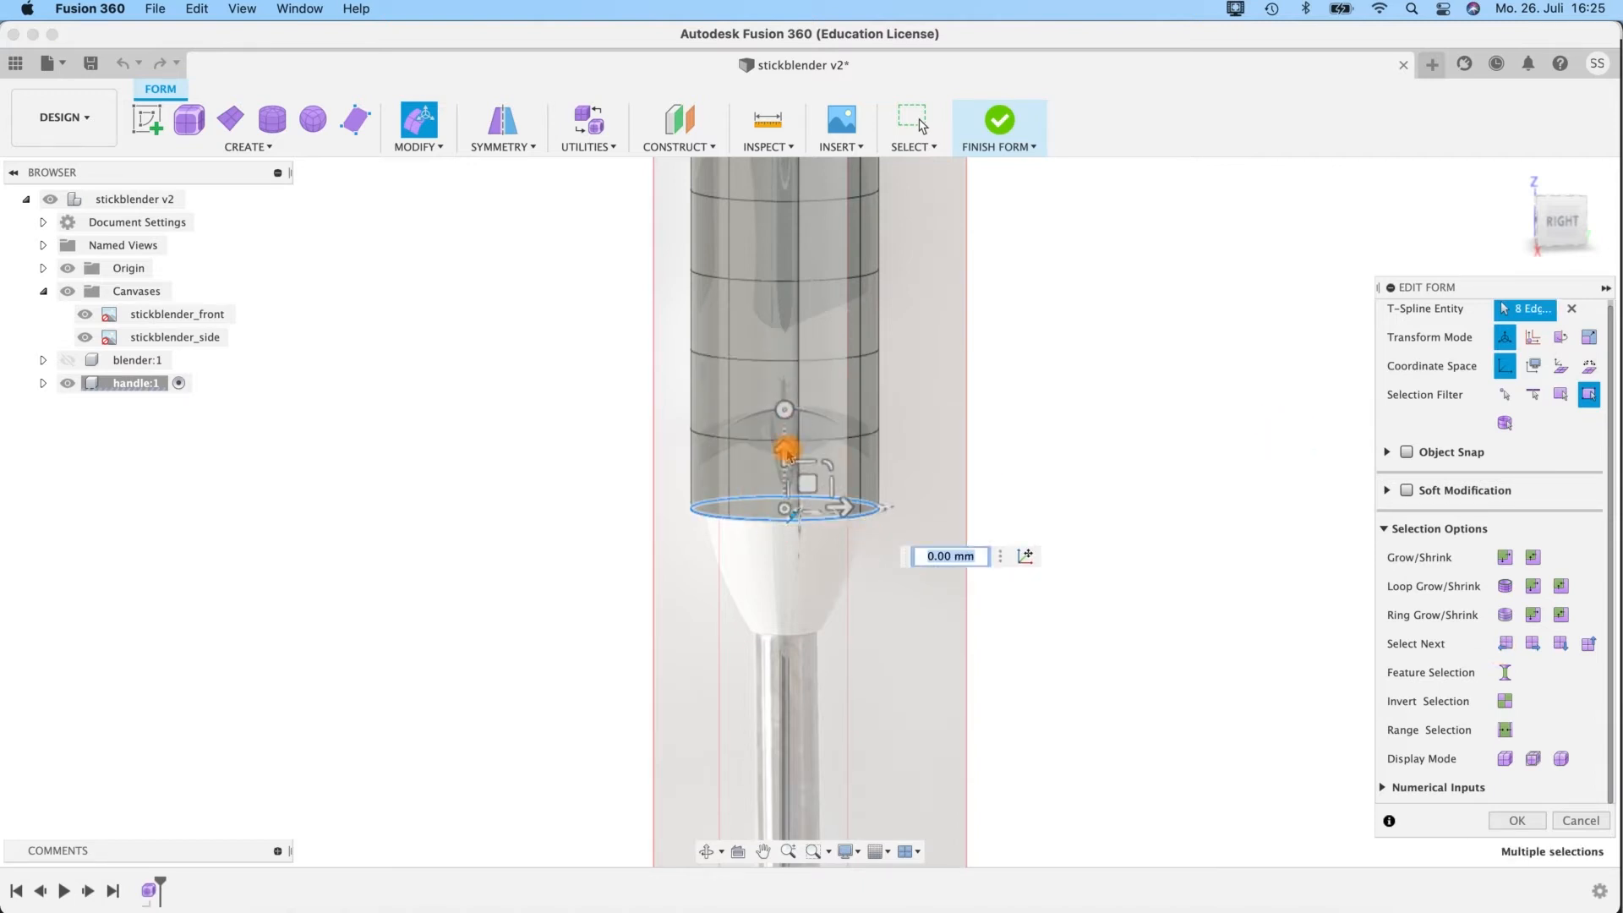
shift+middle_drag(962, 478, 932, 465)
click(779, 447)
drag(795, 514, 812, 589)
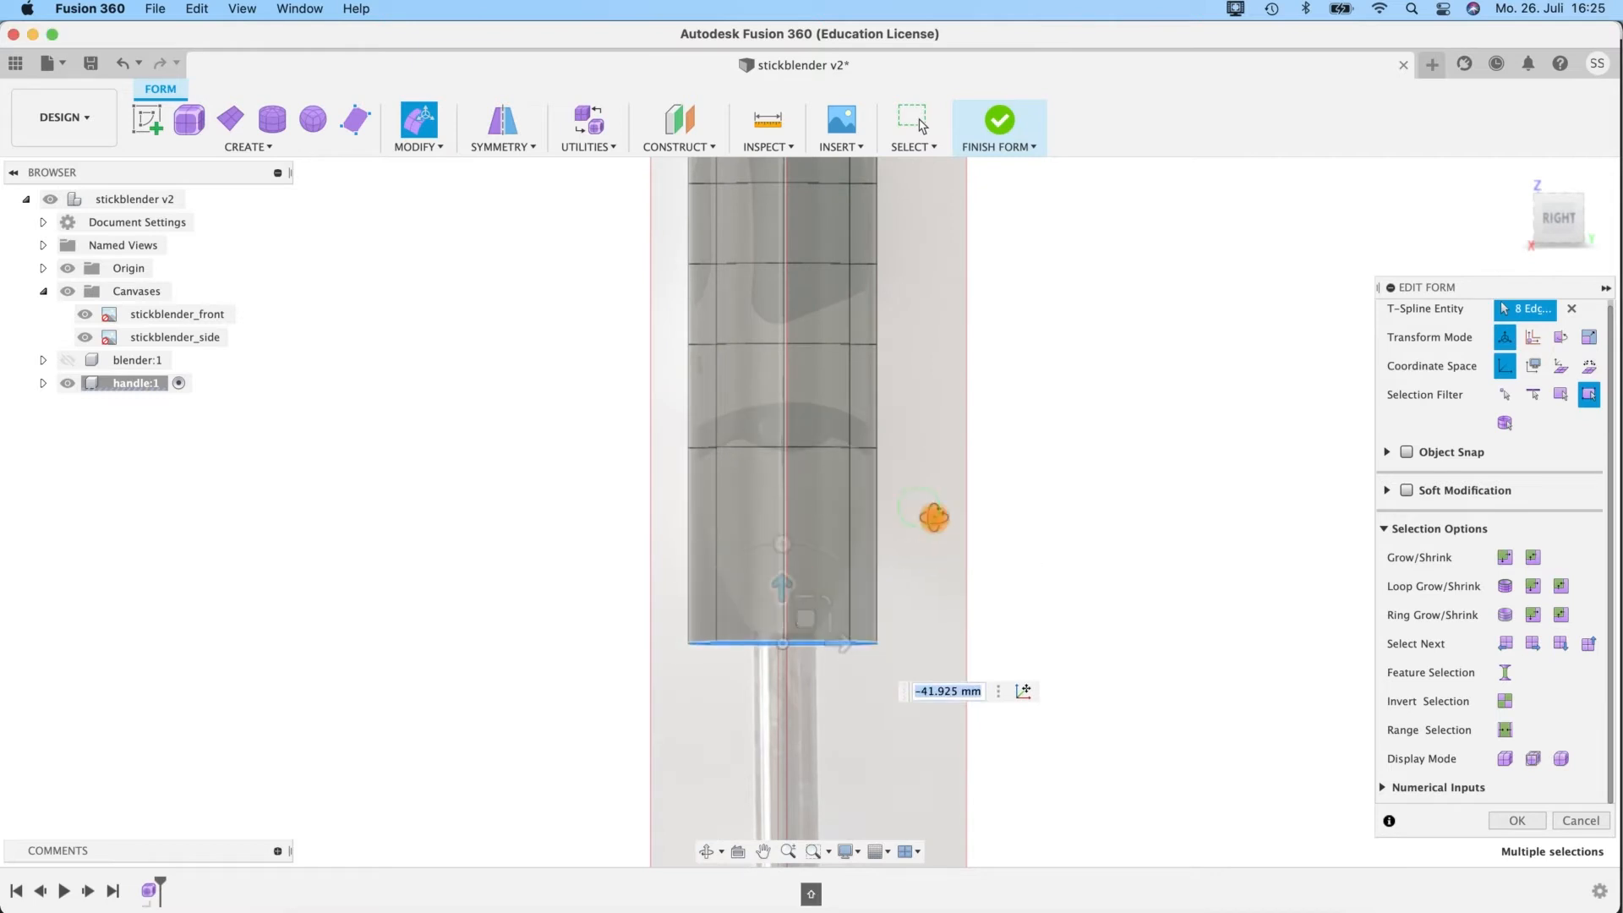
Try narrowing the lowest edge loop by scaling it only in the side-view plane to about 0.43, and undo that scaling.
shift+middle_drag(931, 516, 940, 543)
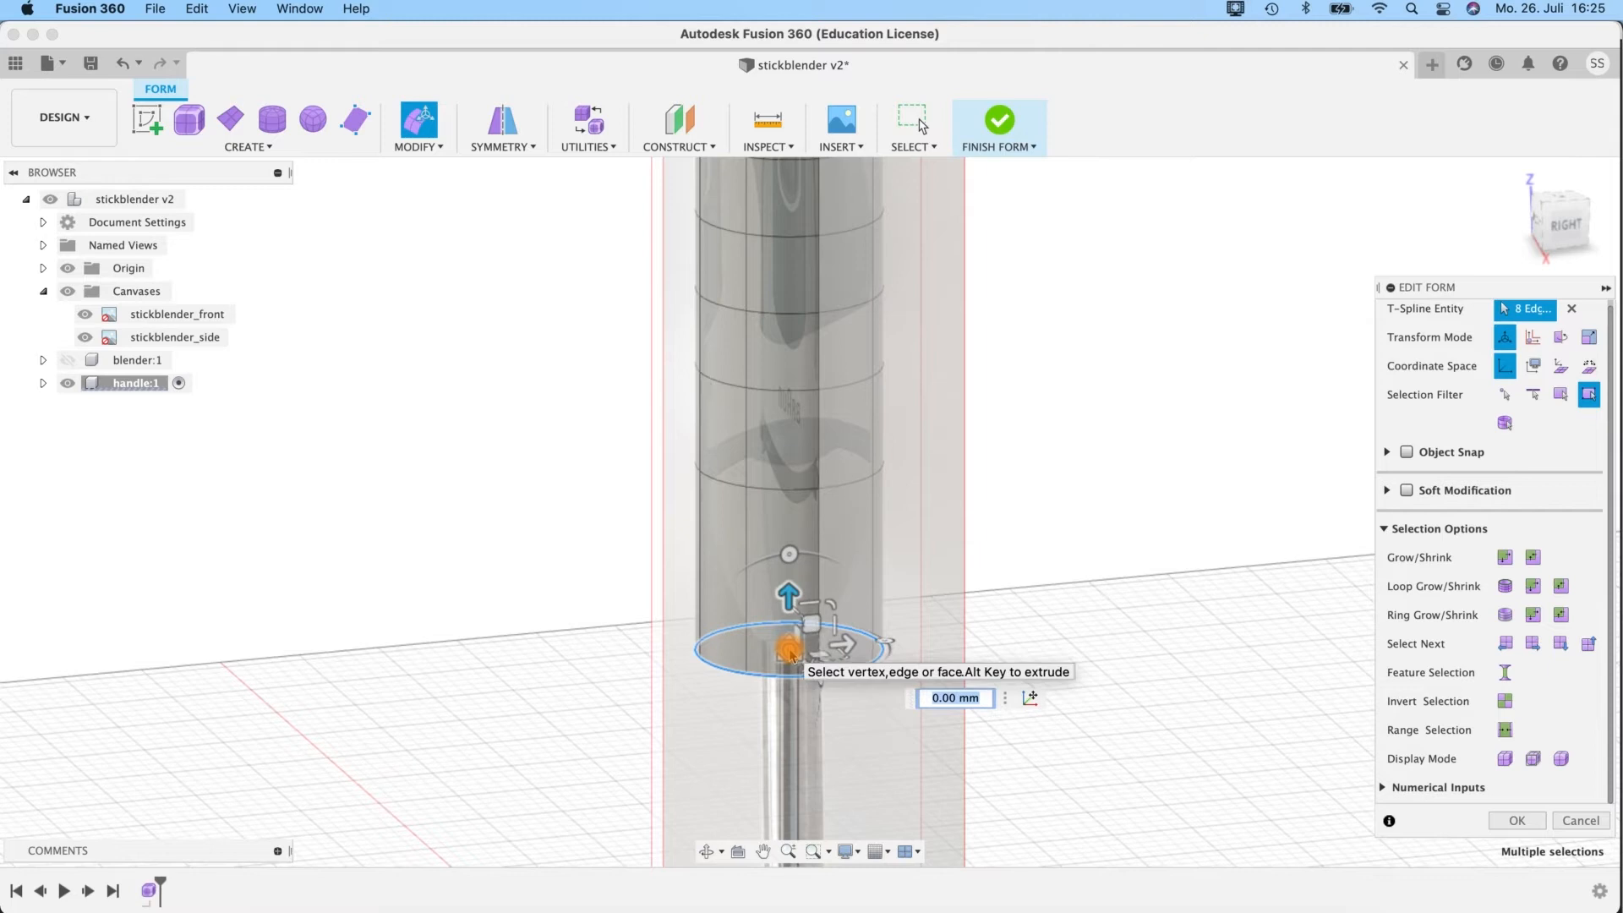
click(1568, 224)
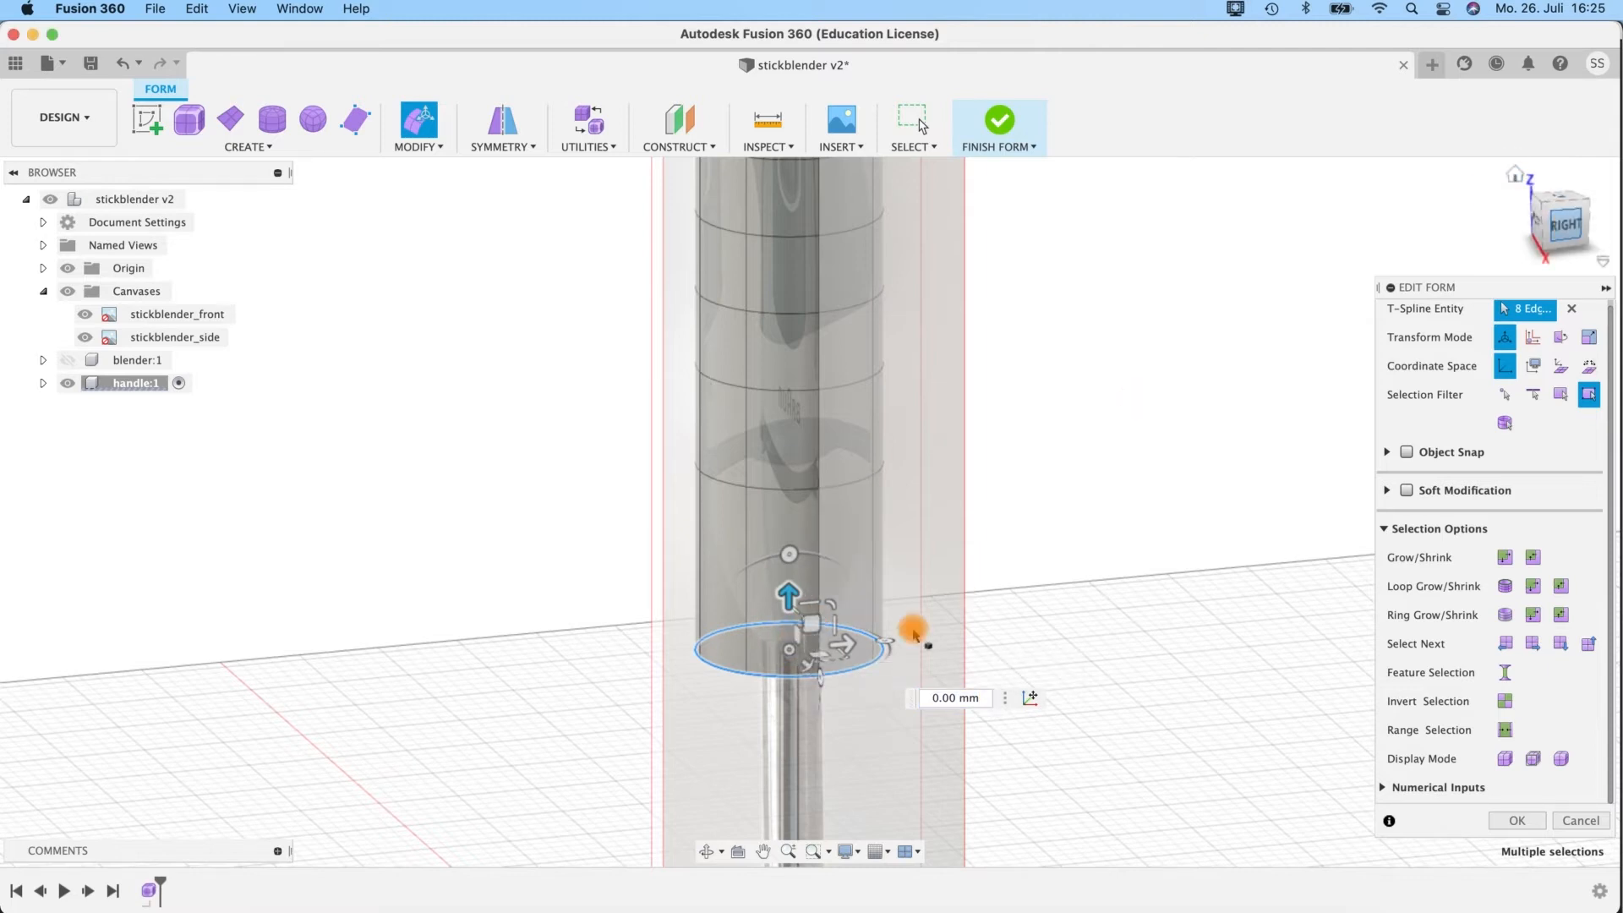
middle_drag(1138, 476, 1007, 349)
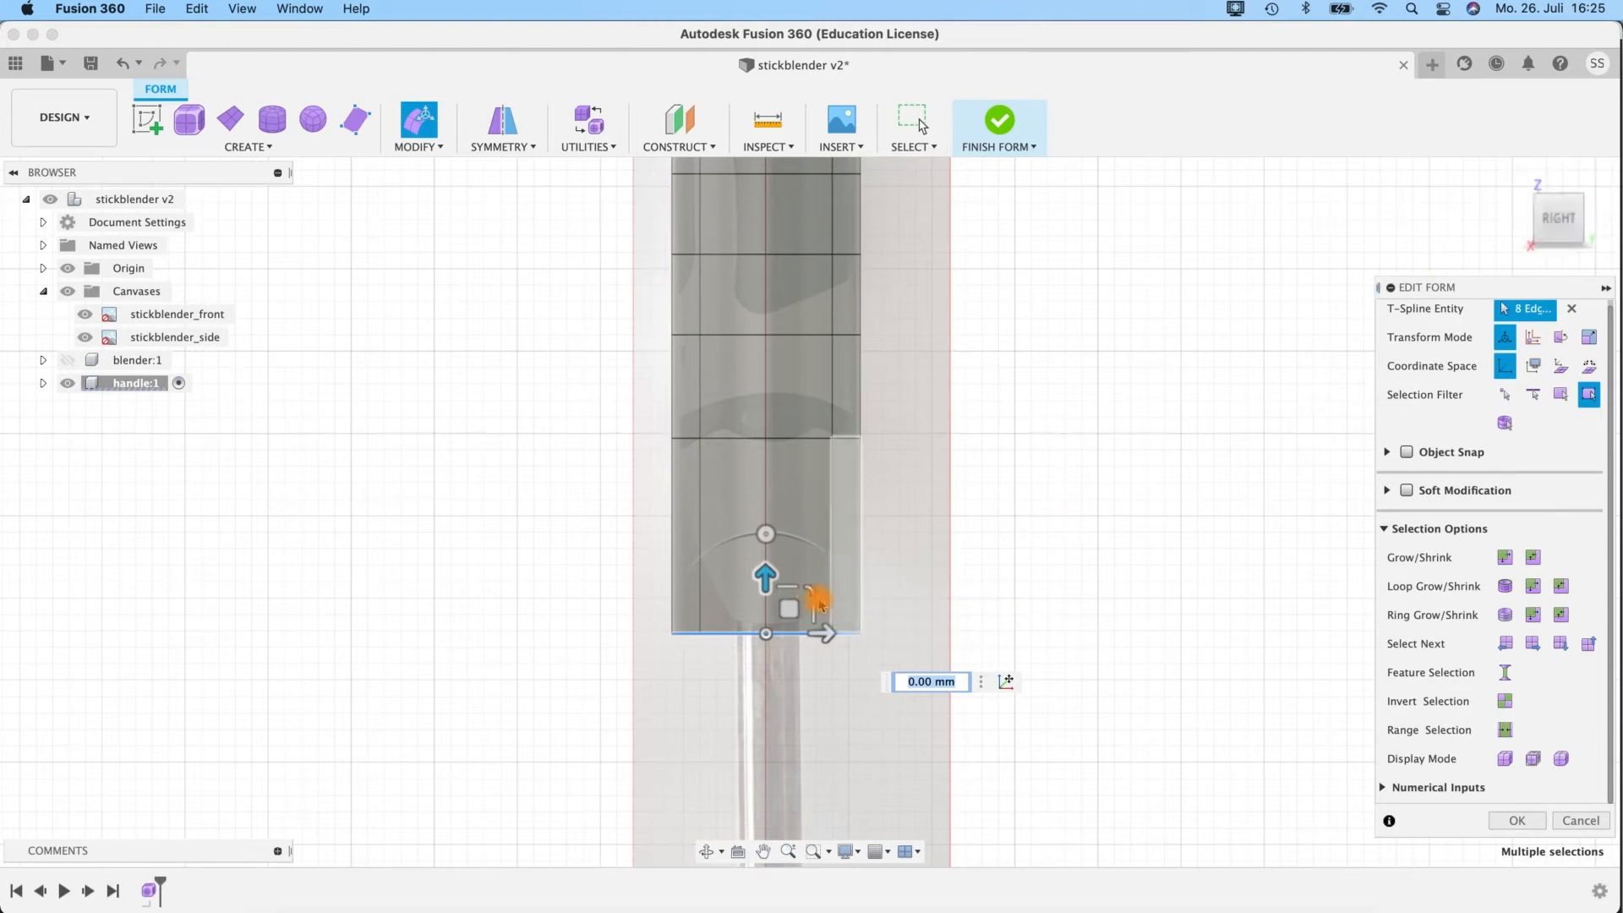
drag(804, 598, 778, 627)
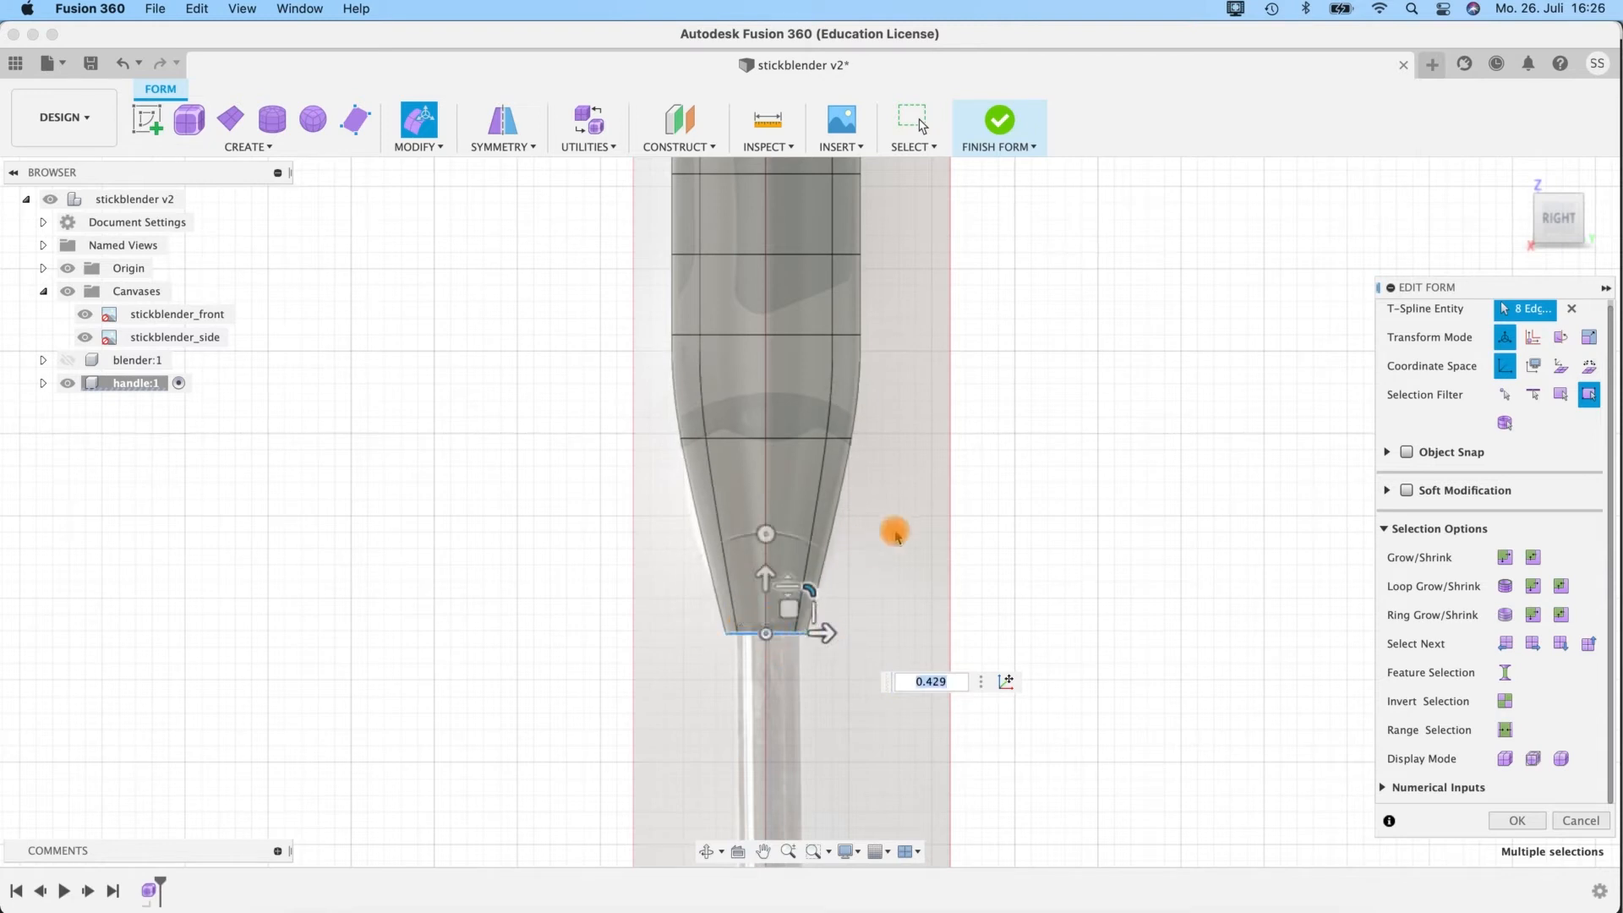
shift+middle_drag(910, 533, 931, 475)
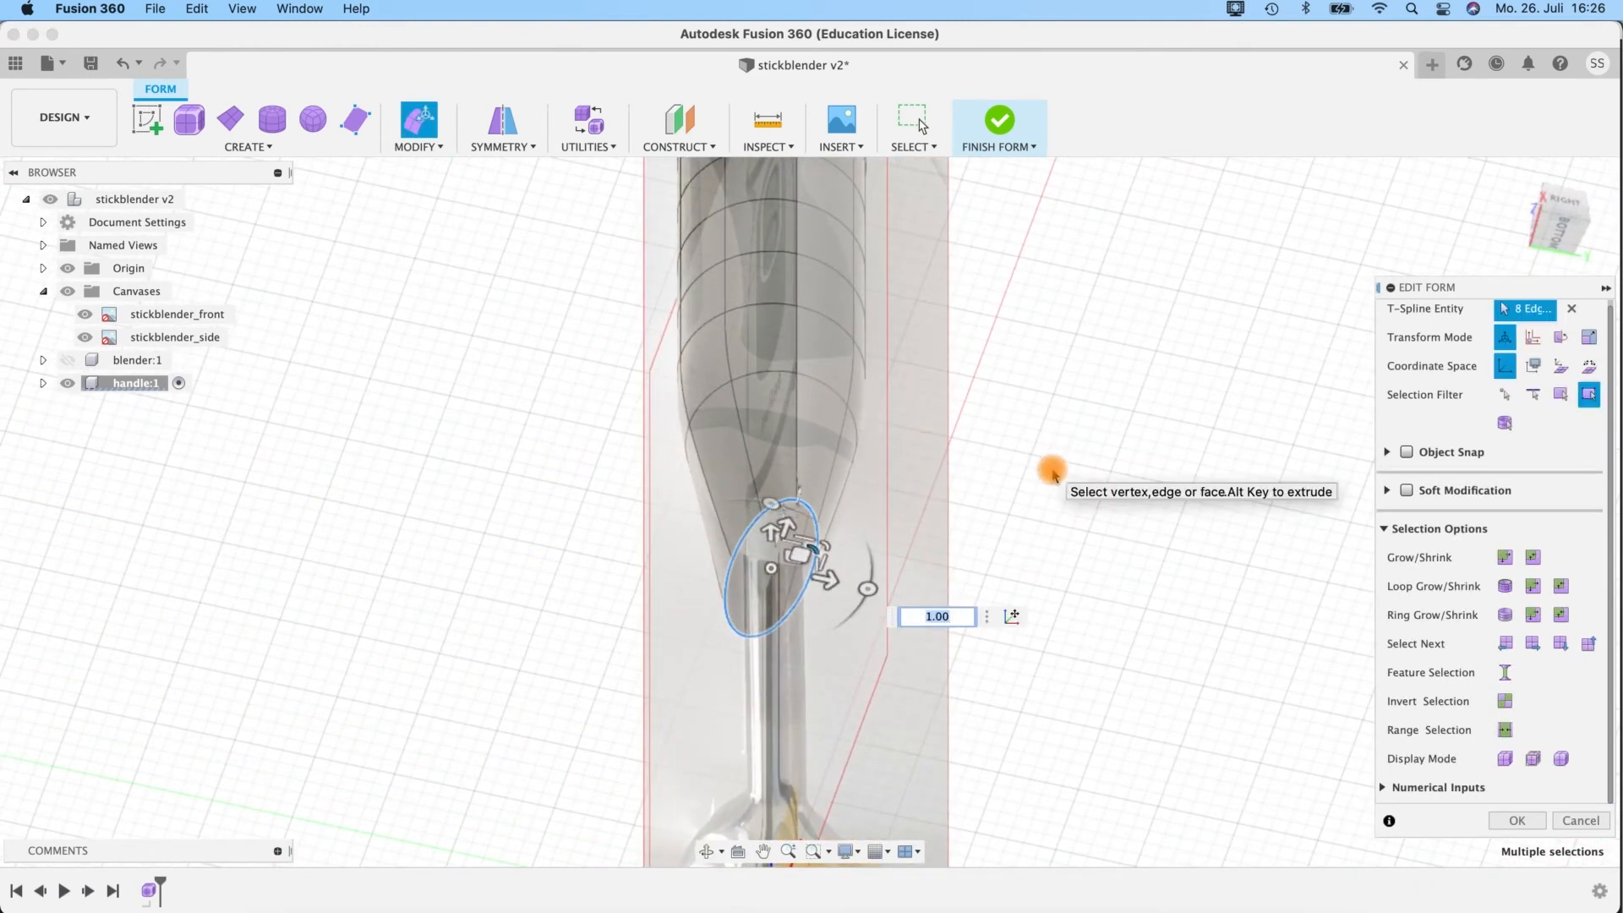
key(super+z)
Scale the lowest edge loop uniformly to about 0.36 so that it fits the blender shaft.
shift+middle_drag(1048, 451, 765, 636)
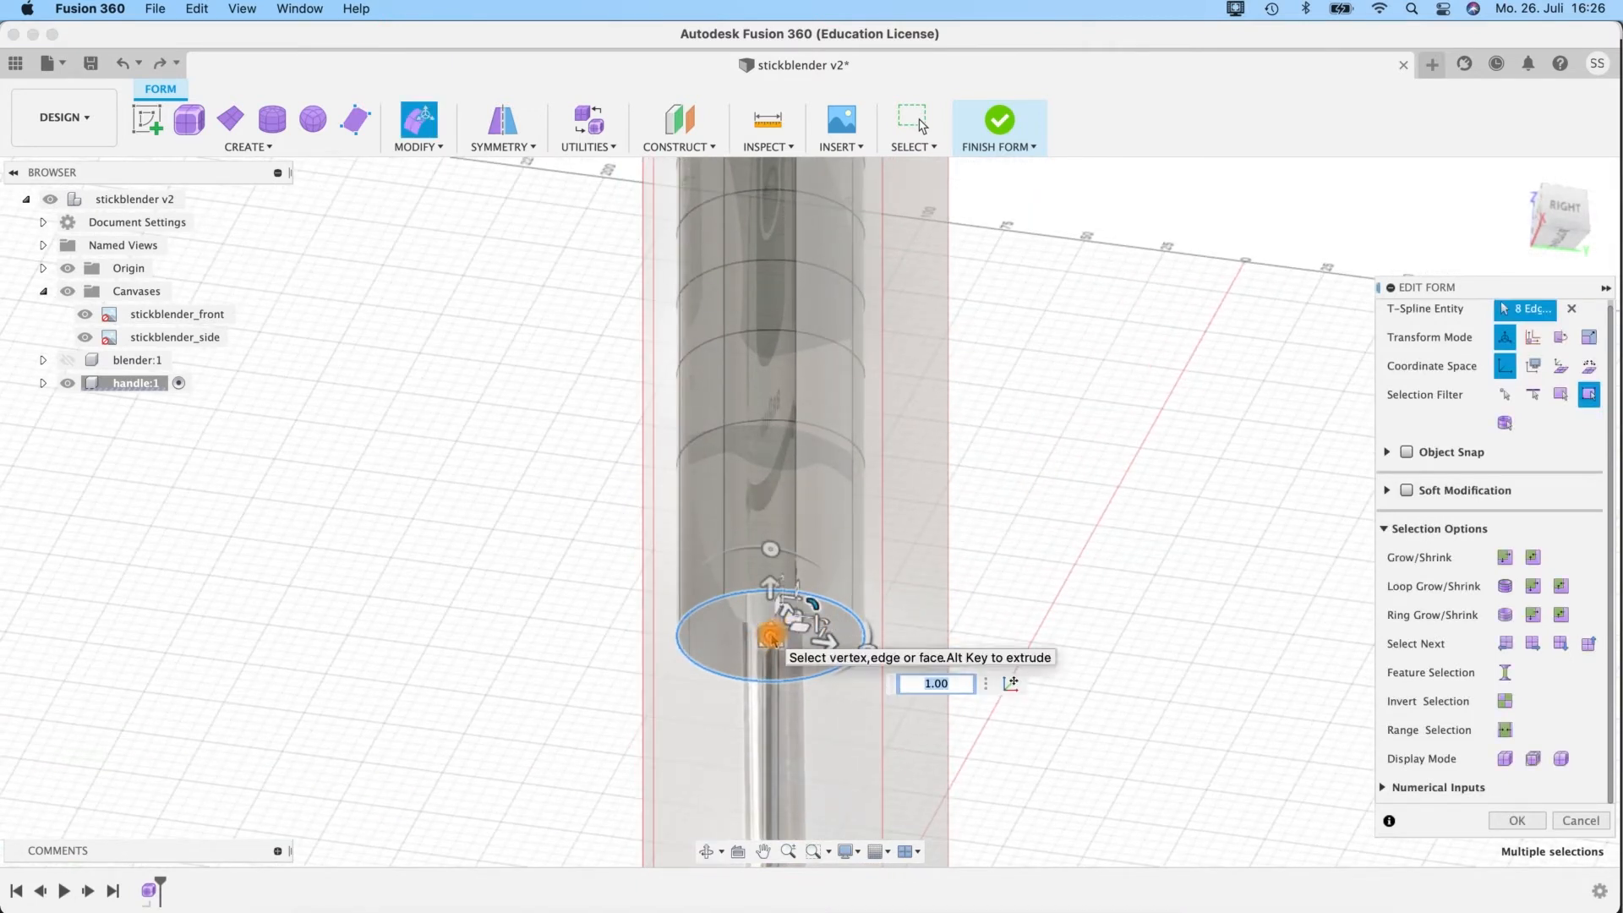
drag(771, 634, 725, 668)
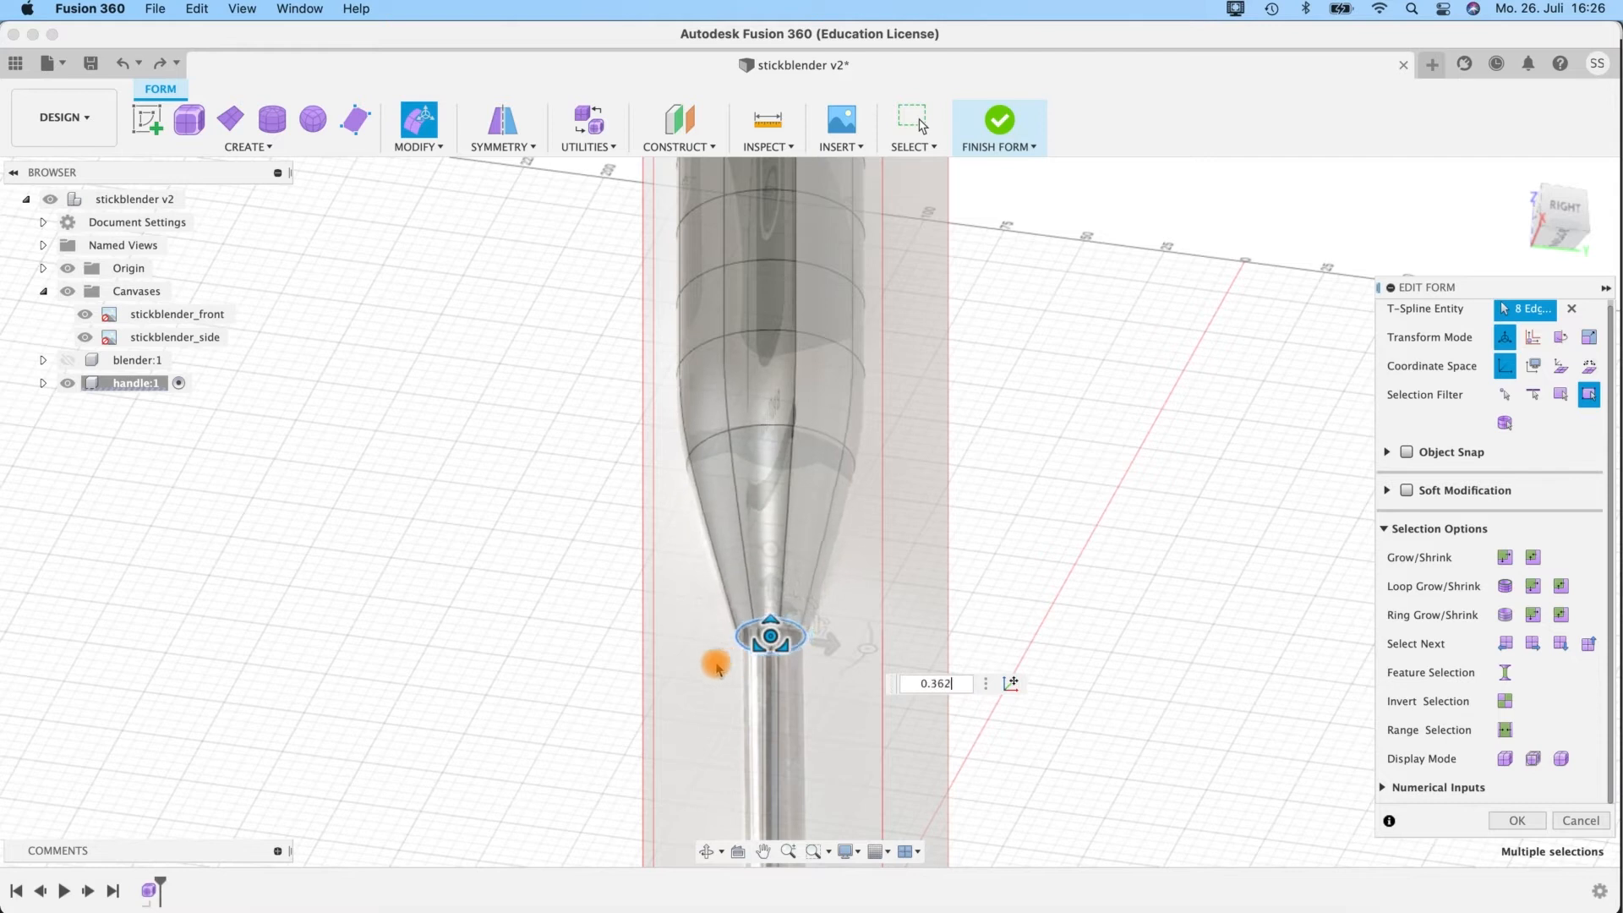
shift+middle_drag(1080, 547, 1031, 595)
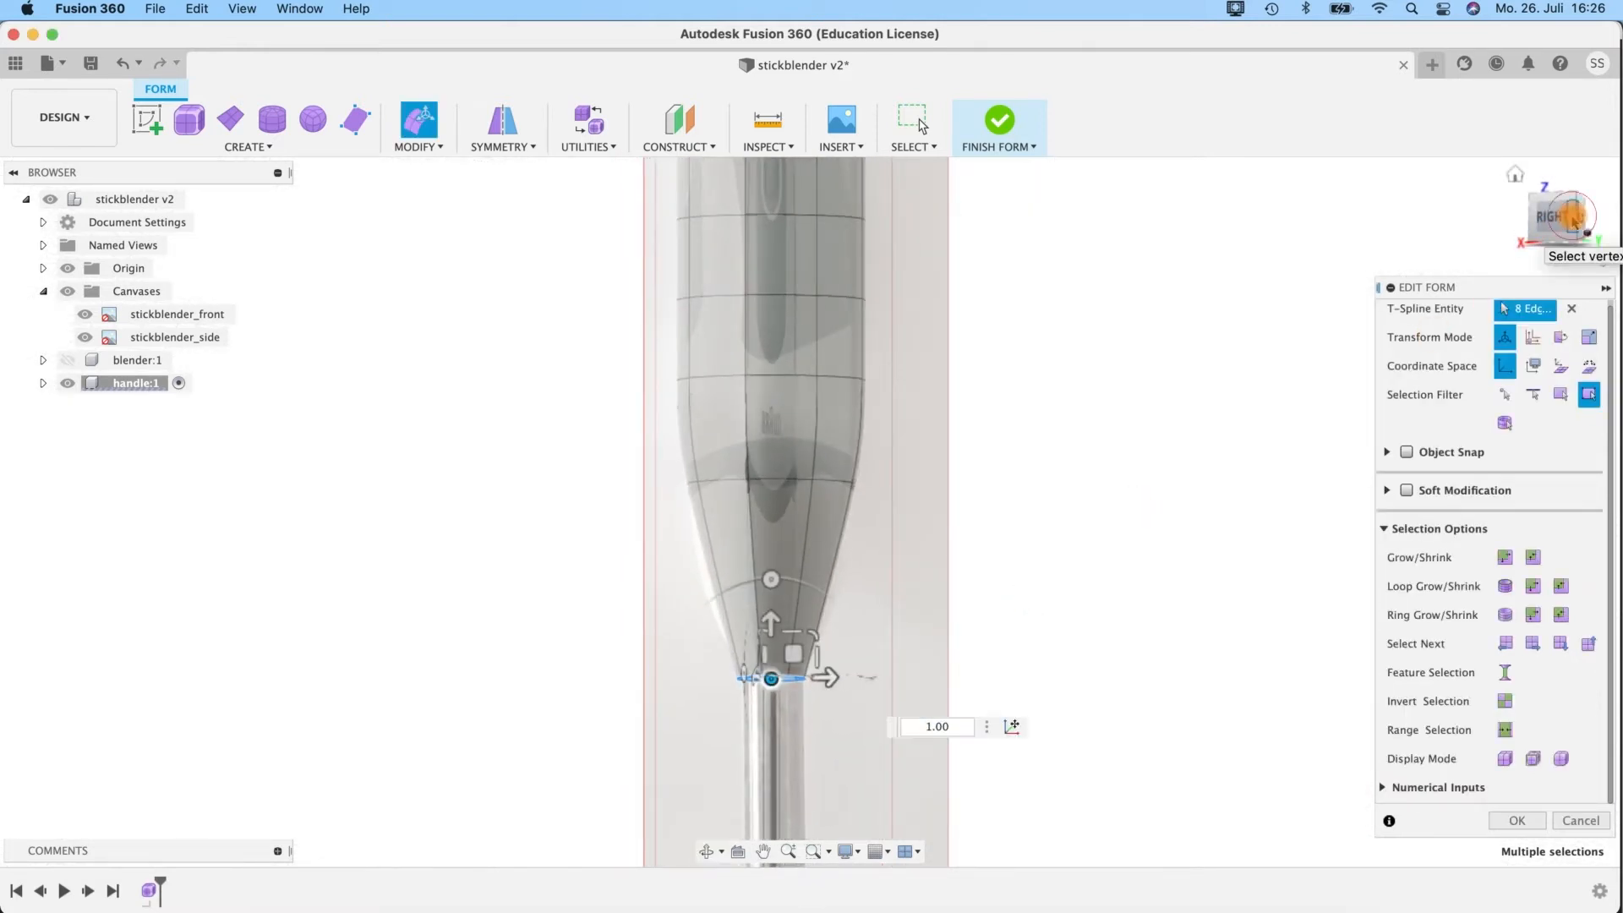
click(1573, 218)
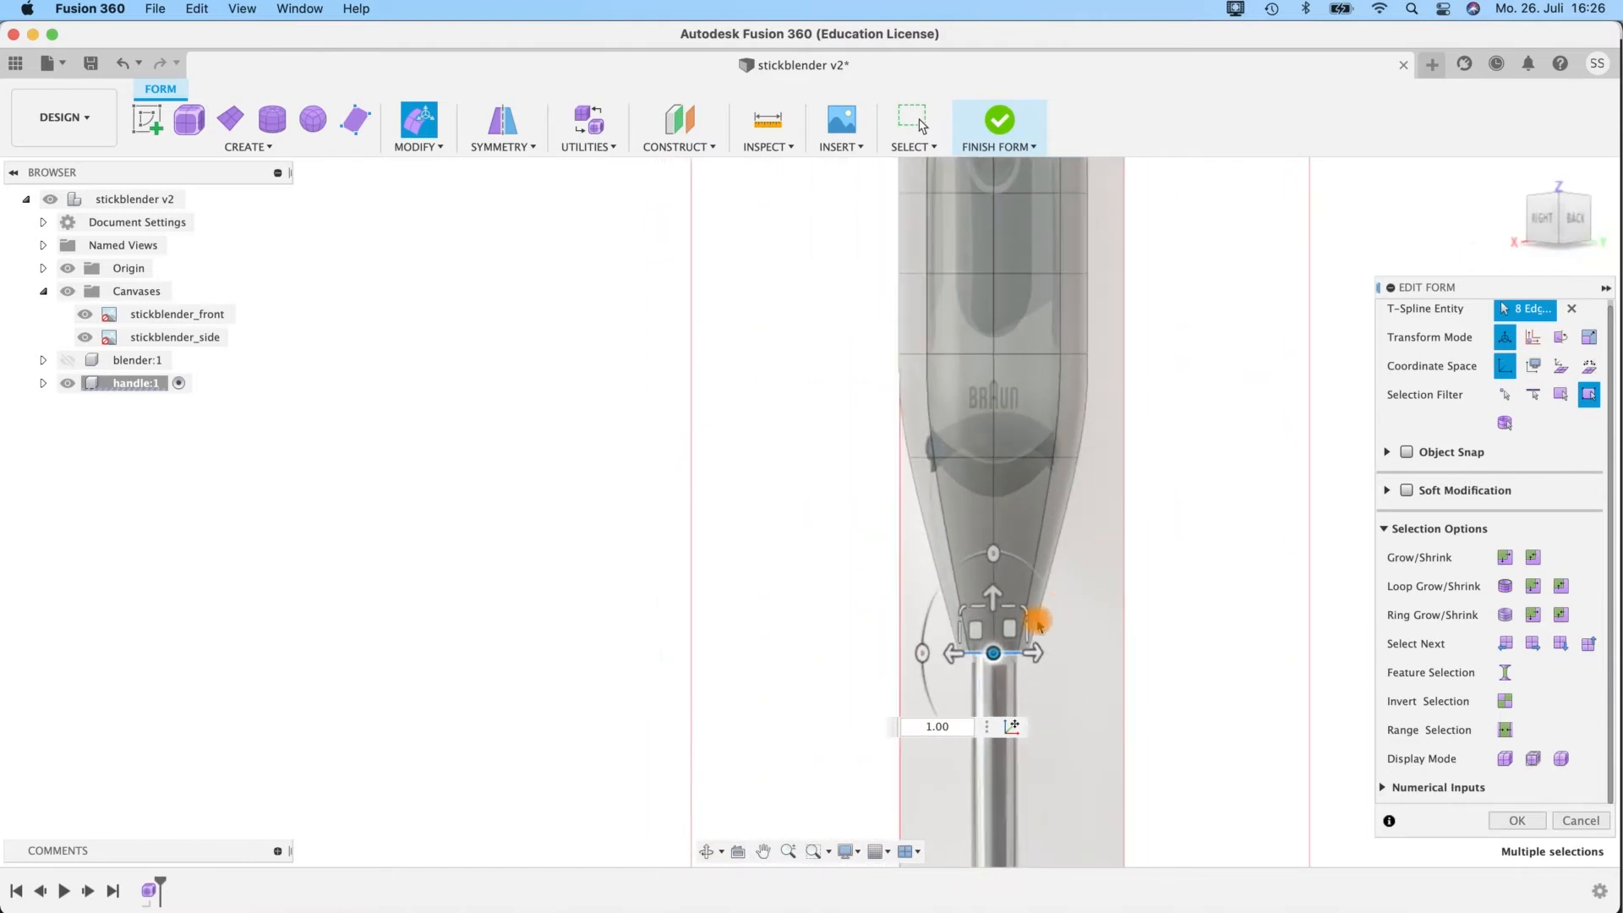
drag(1001, 653, 992, 653)
middle_drag(1149, 431, 870, 481)
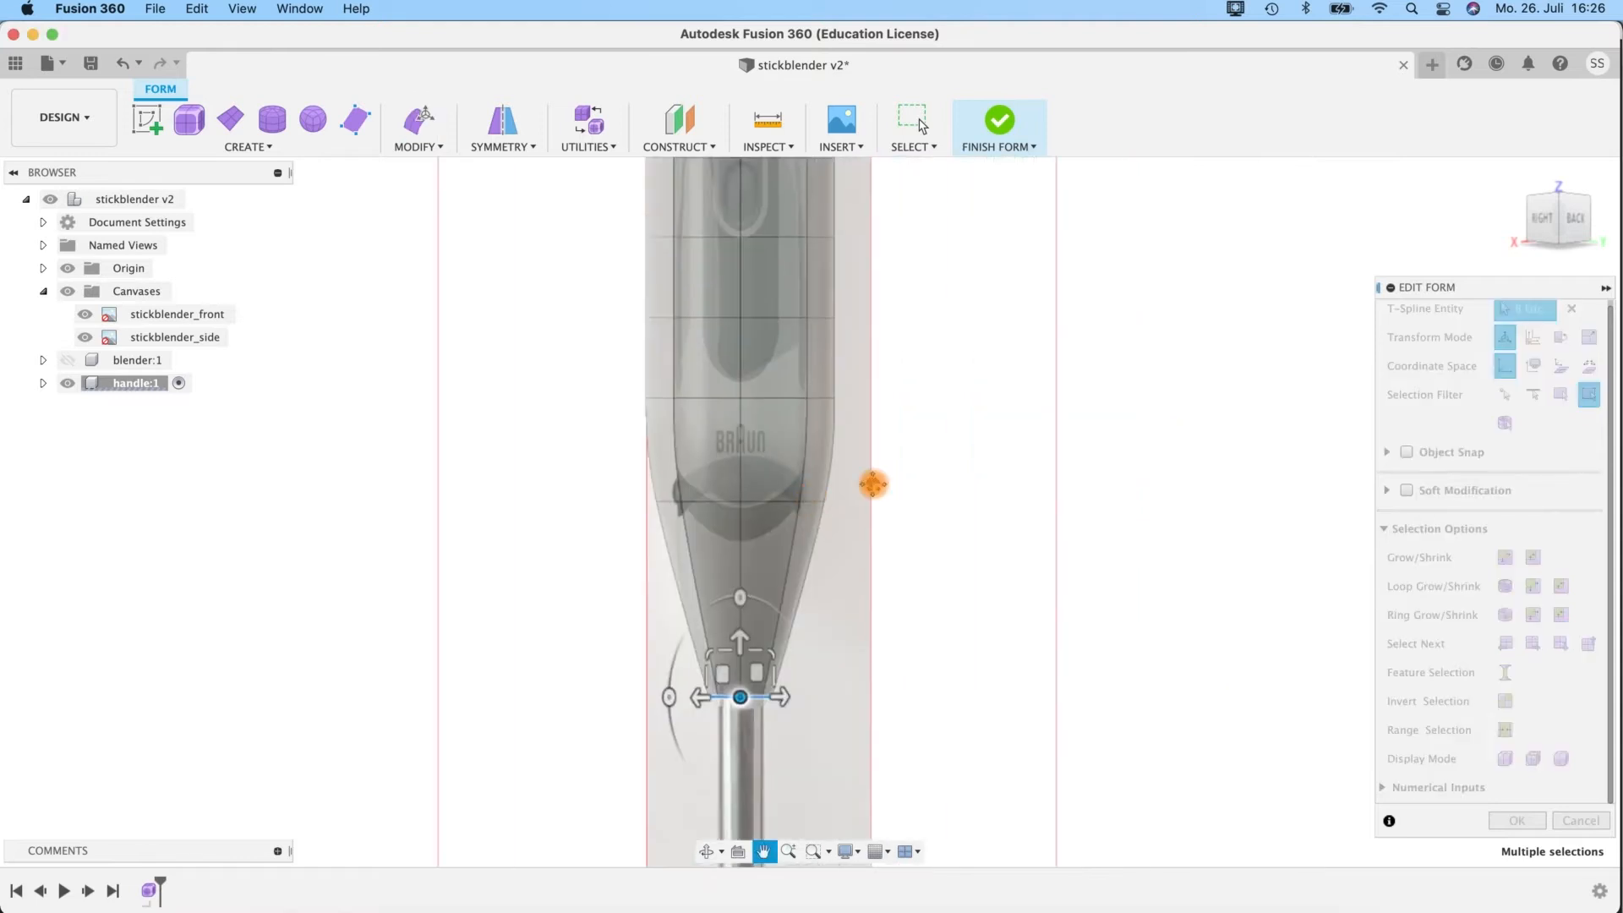
In the front view, lower the bottom edge loop about 2.6 mm to the shaft joint and fine-tune its uniform scale.
click(1543, 221)
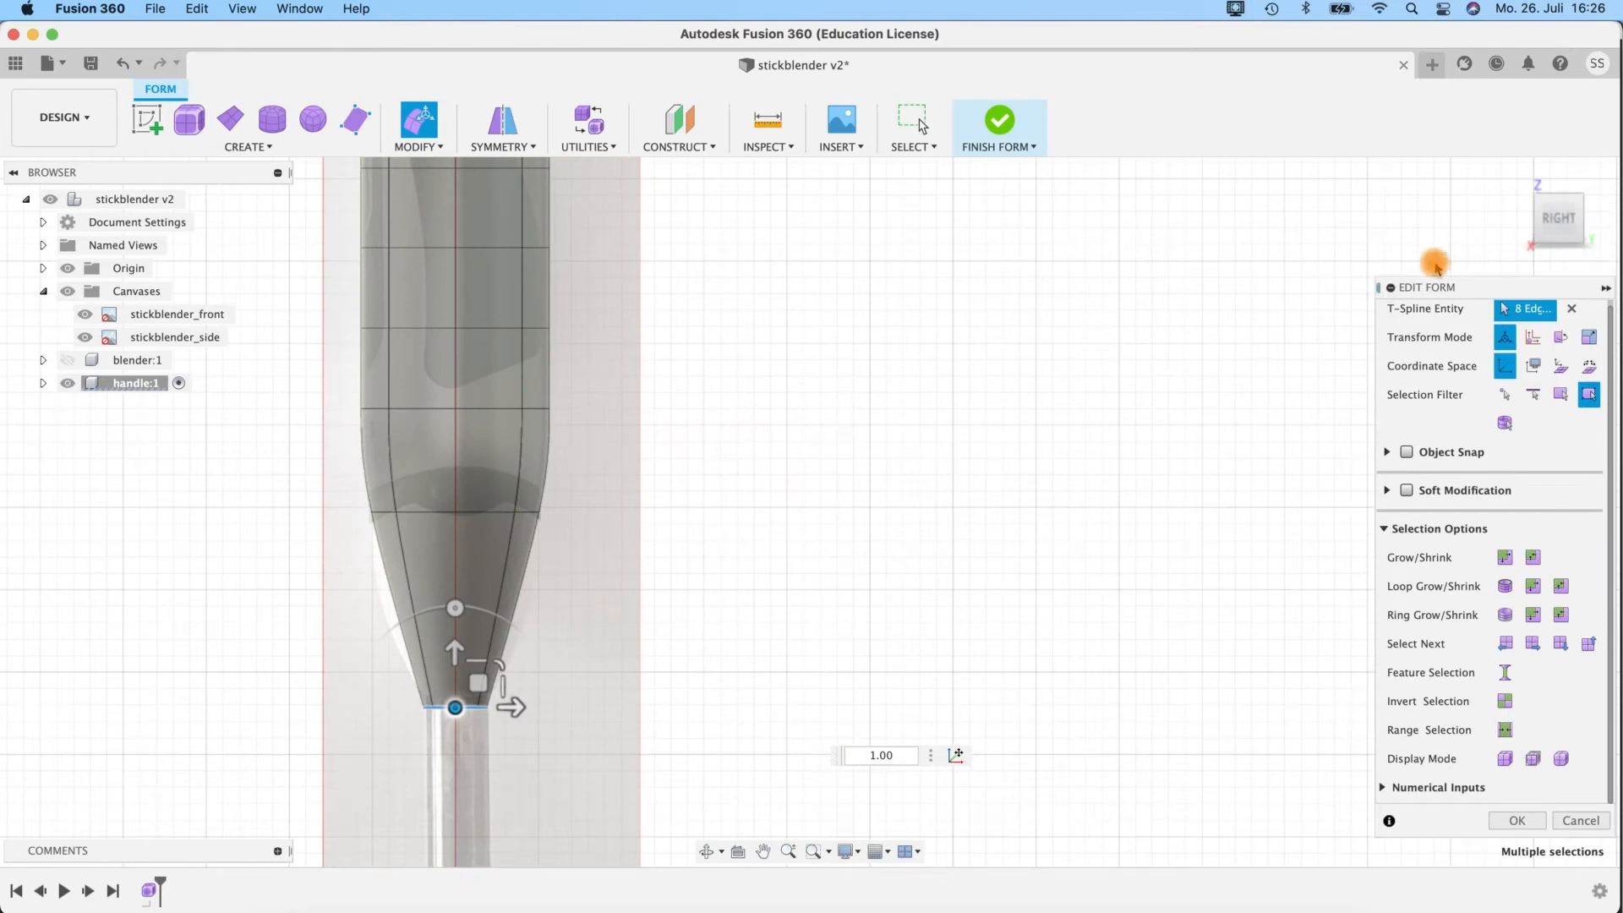
click(1558, 221)
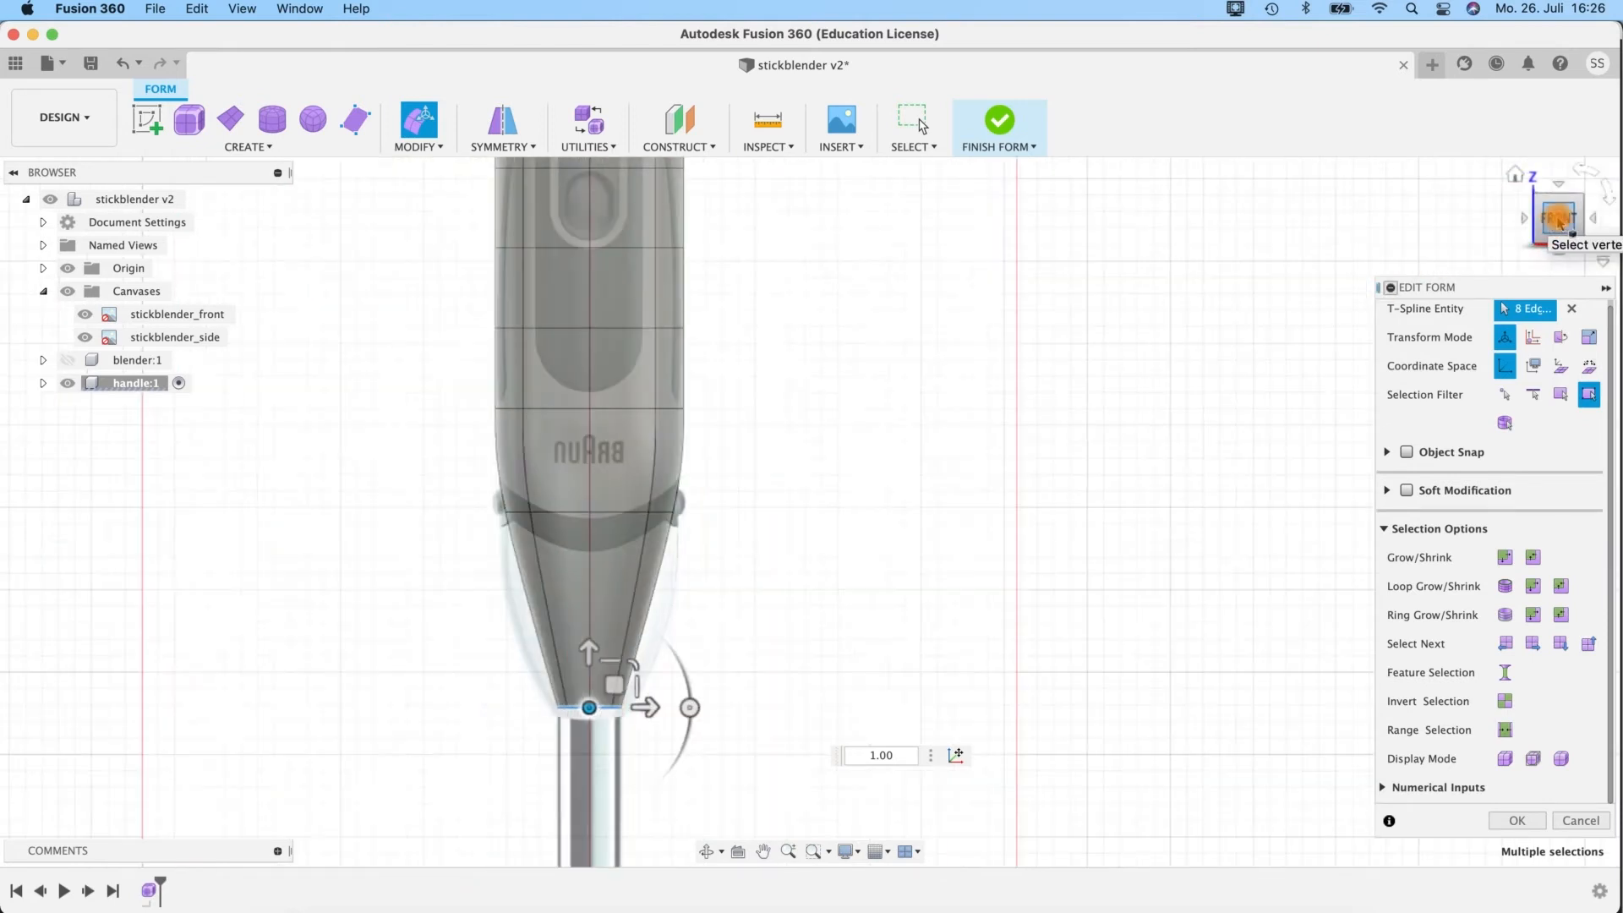
middle_drag(655, 723, 749, 567)
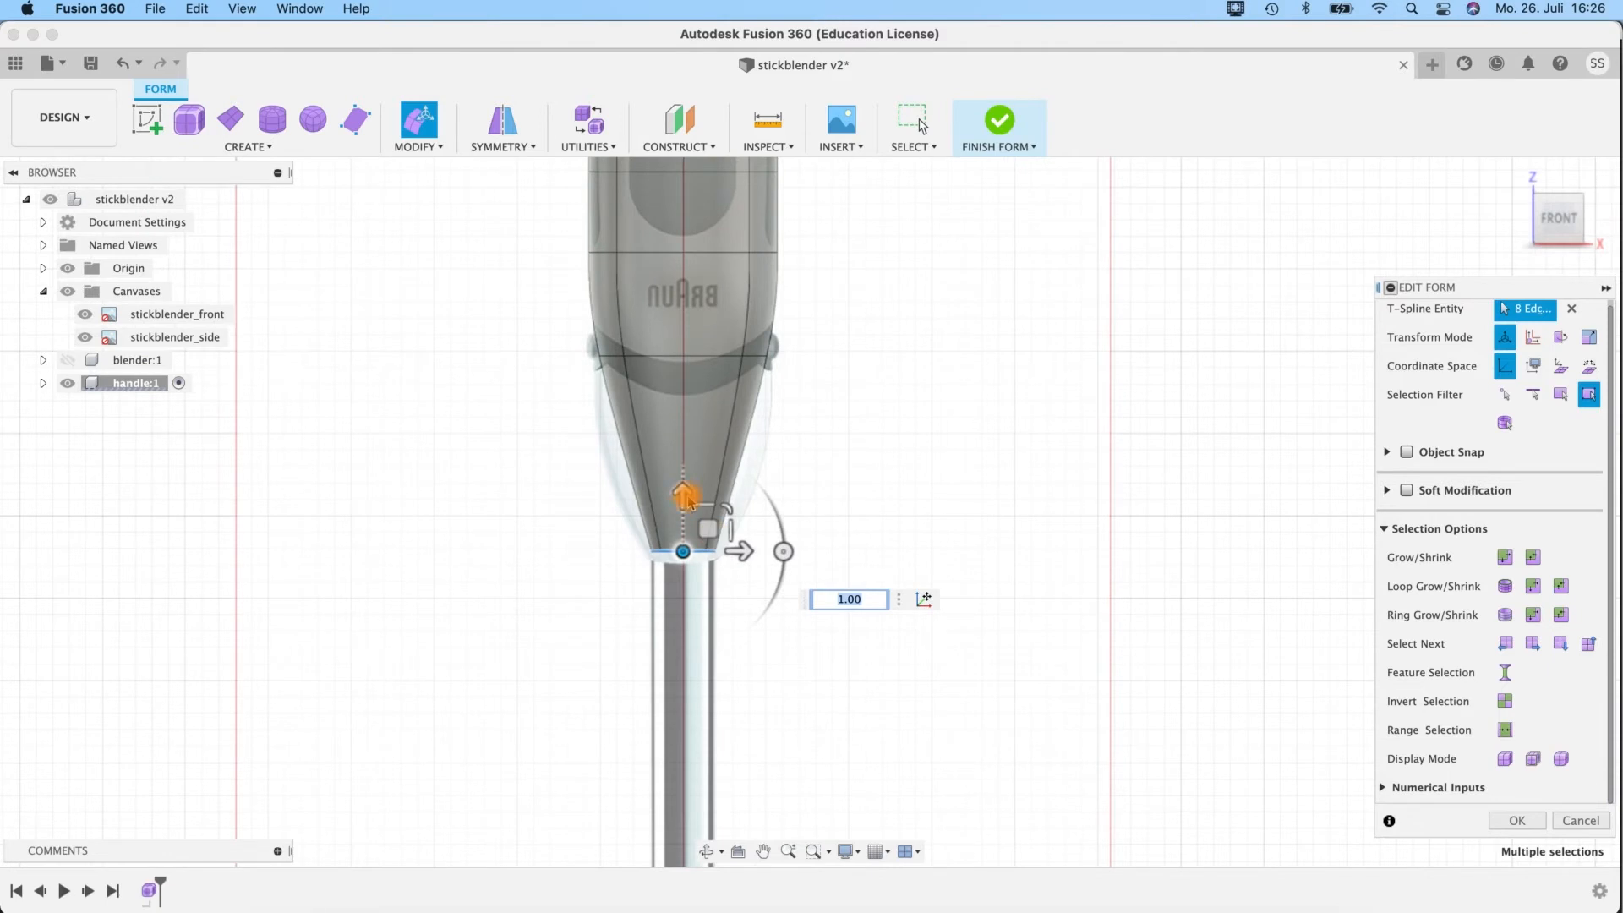
drag(683, 497, 692, 578)
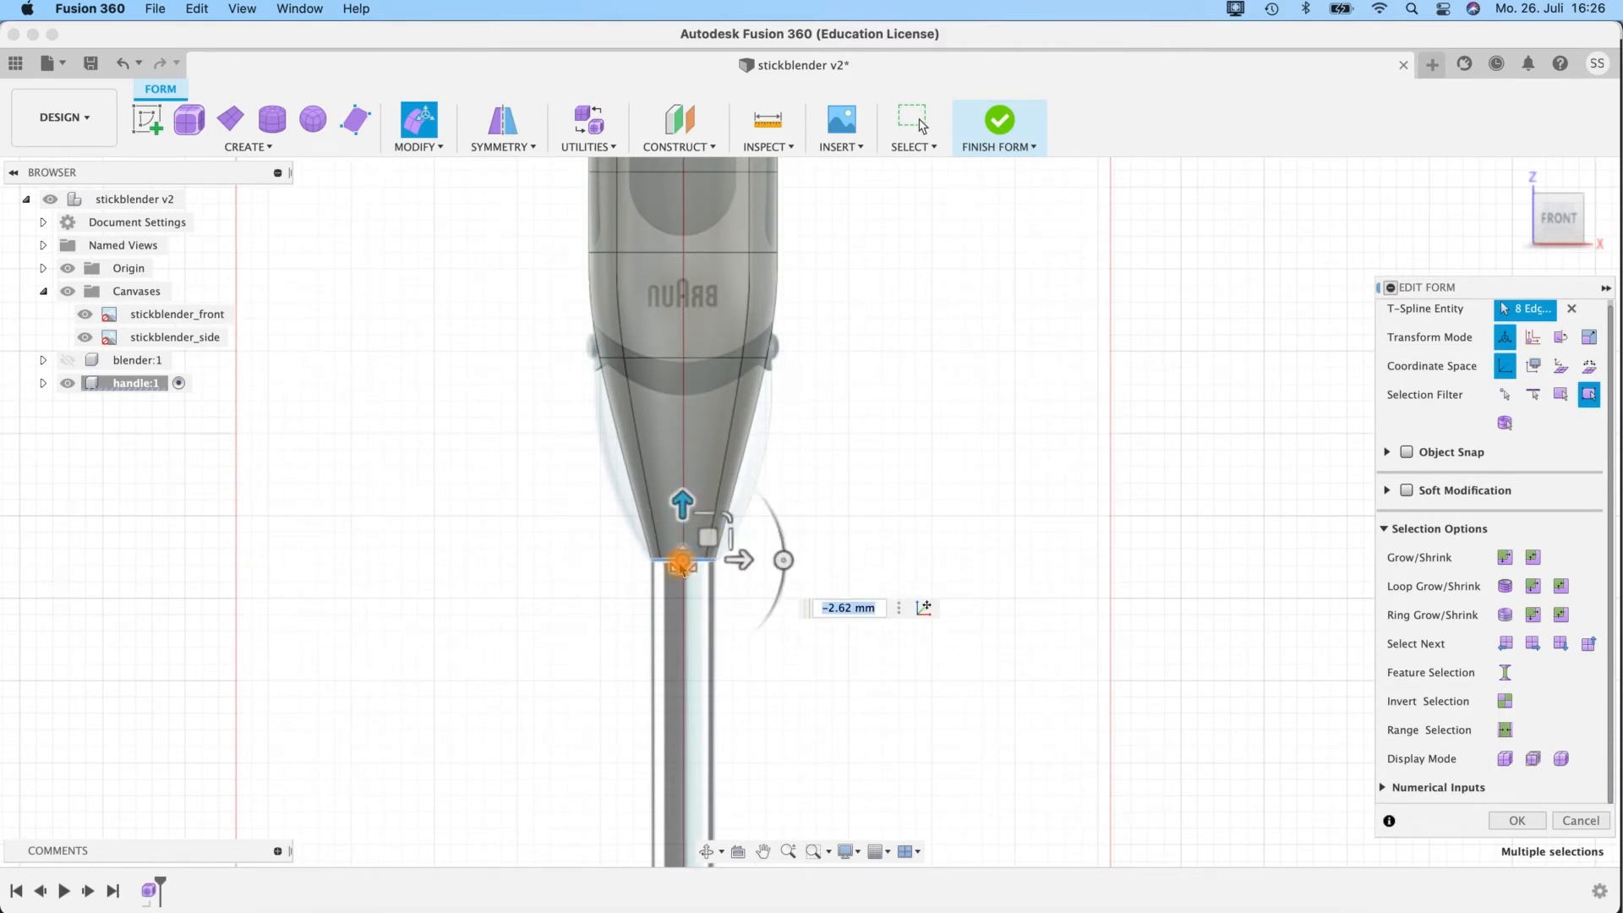
drag(681, 565, 684, 561)
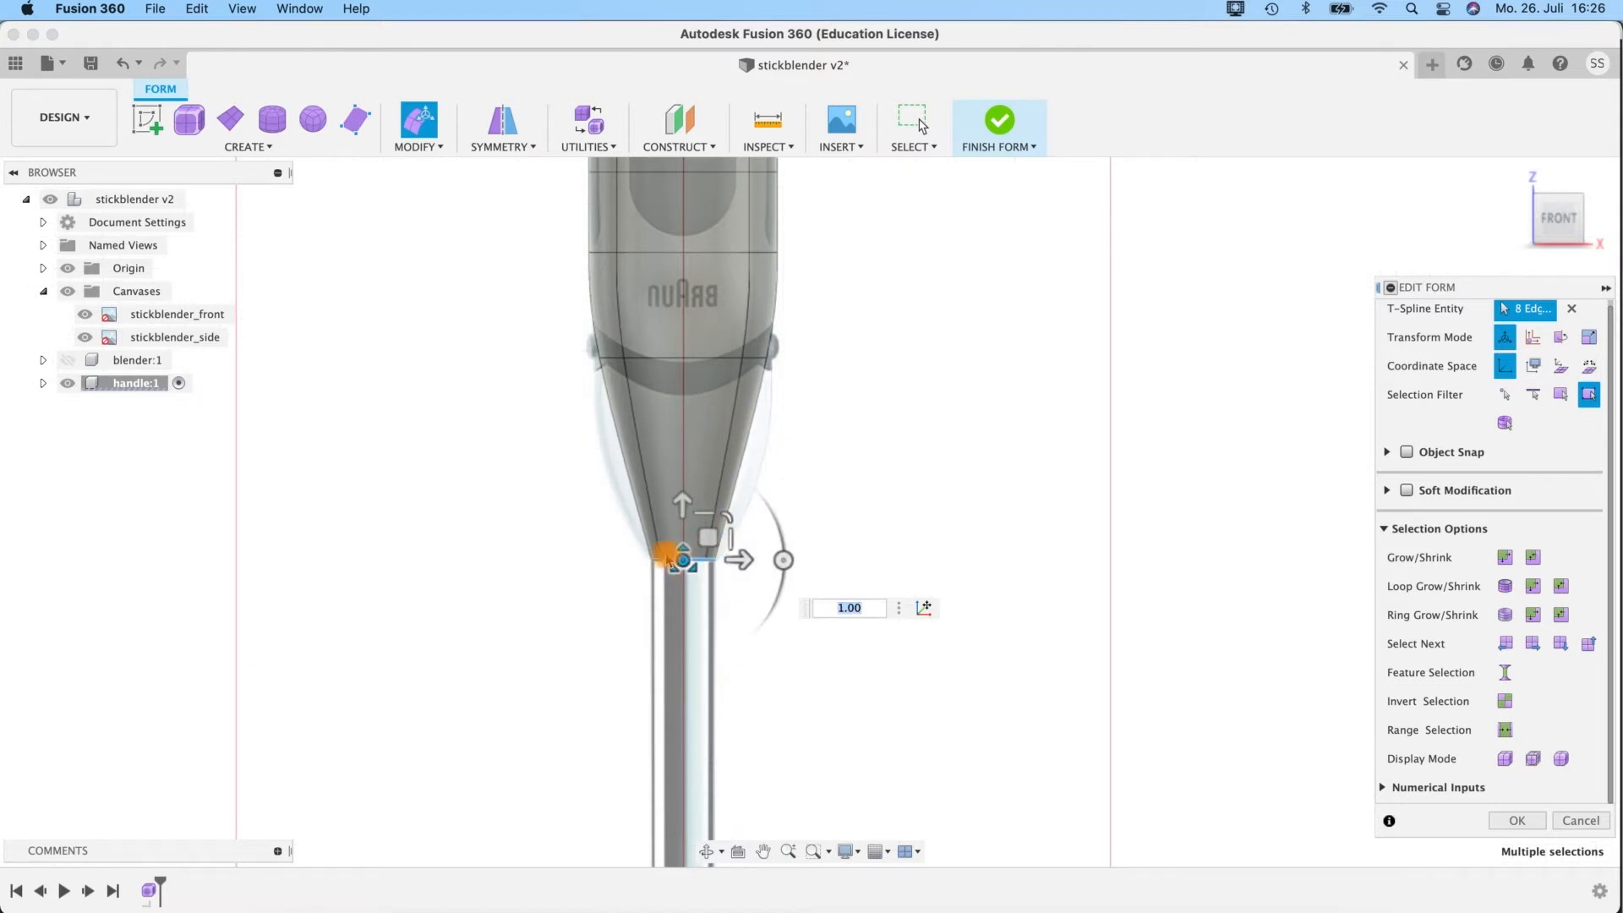
Lower the second-lowest edge loop along the handle's taper, and raise the top edge loop about 25.6 mm.
double_click(645, 355)
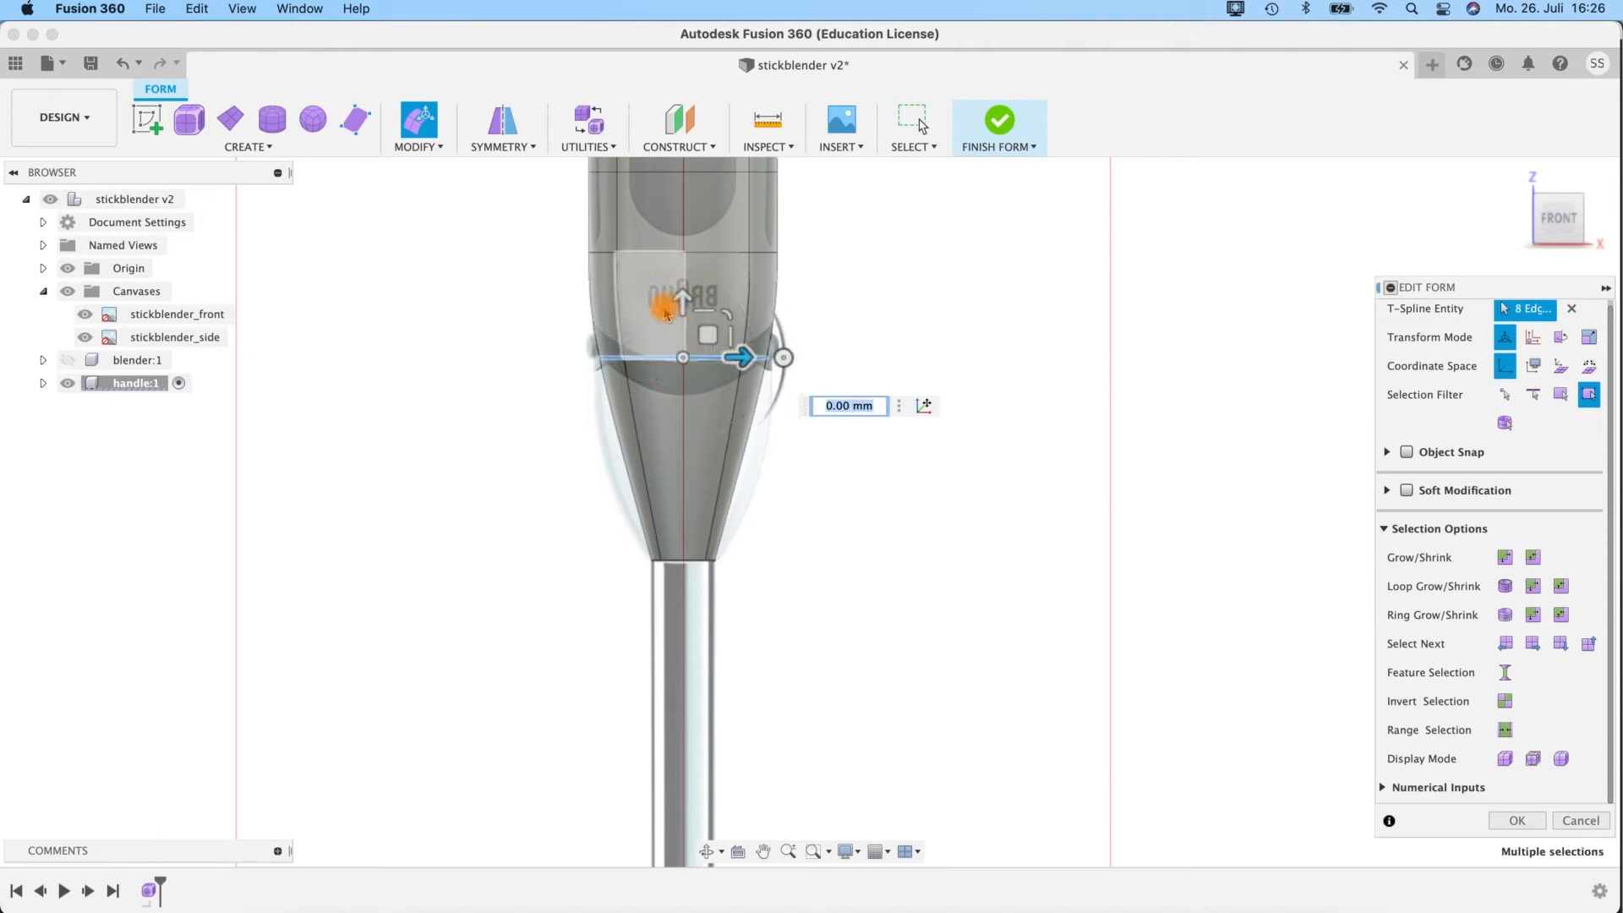
drag(666, 311, 665, 417)
middle_drag(837, 330, 835, 743)
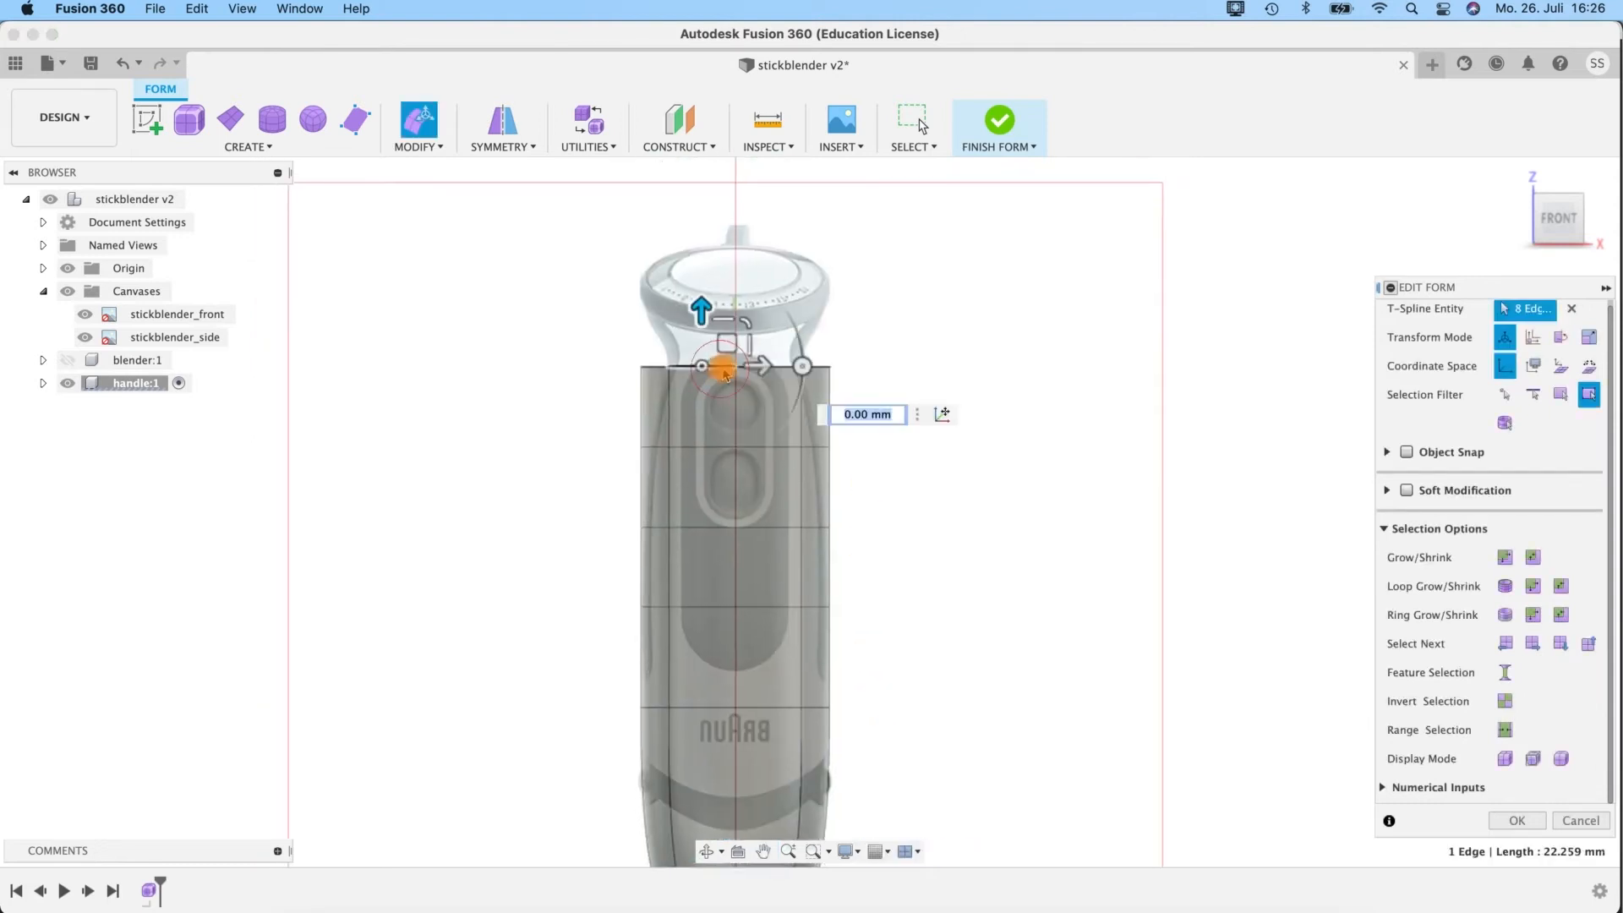
drag(735, 311, 717, 230)
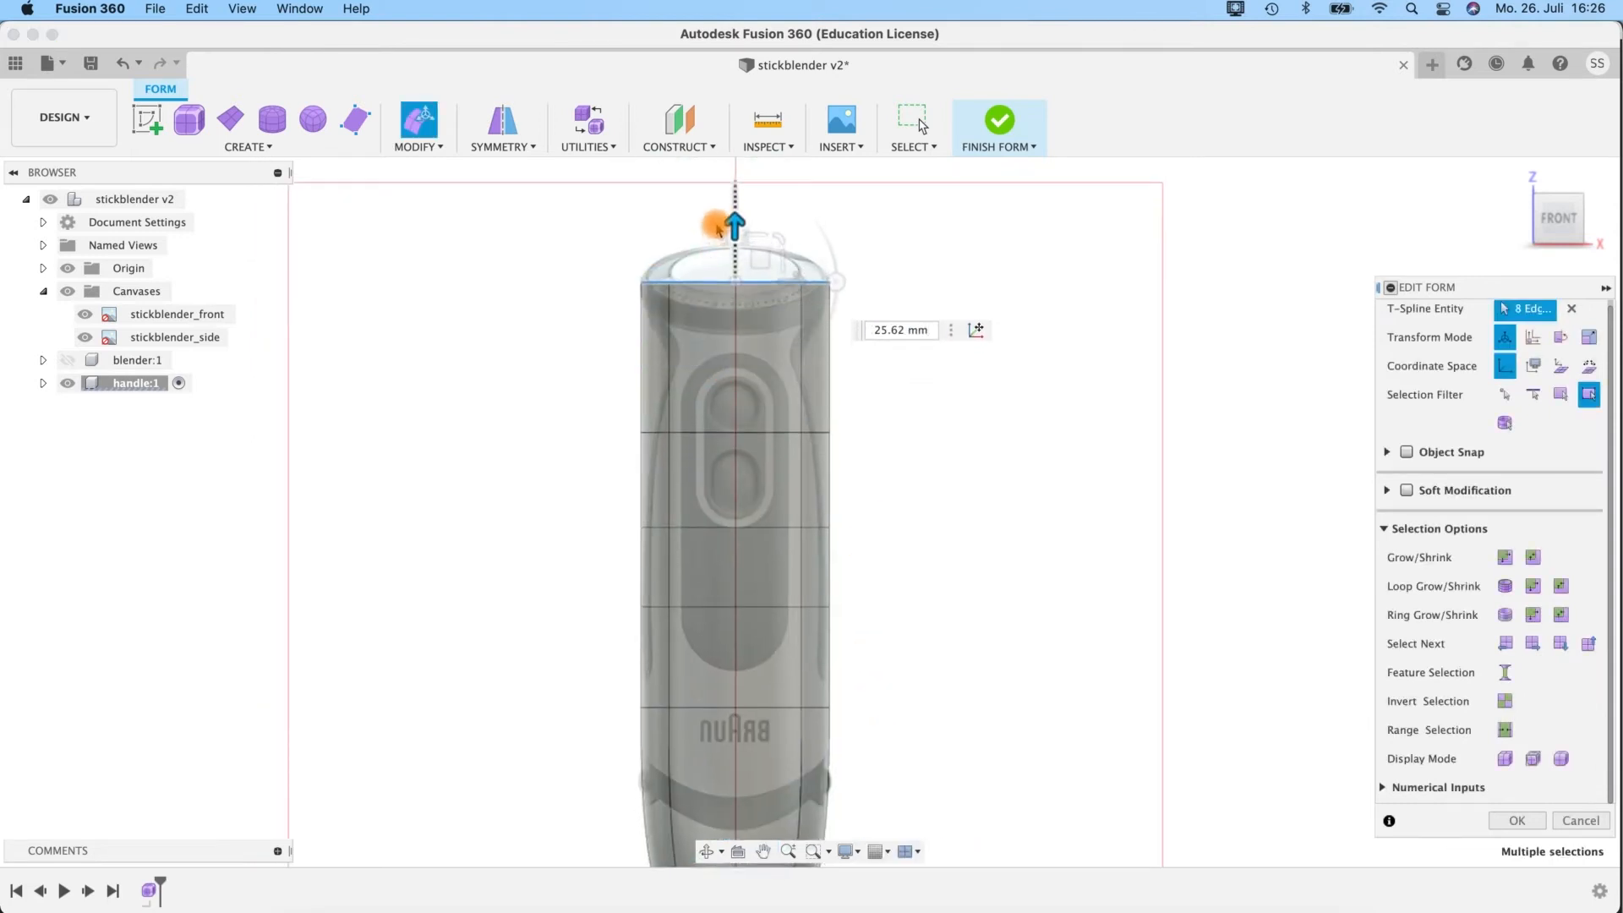
In the front view, move the middle edge loops along the handle one by one so that they are spaced evenly below the top loop.
double_click(712, 432)
drag(729, 372, 736, 252)
double_click(713, 508)
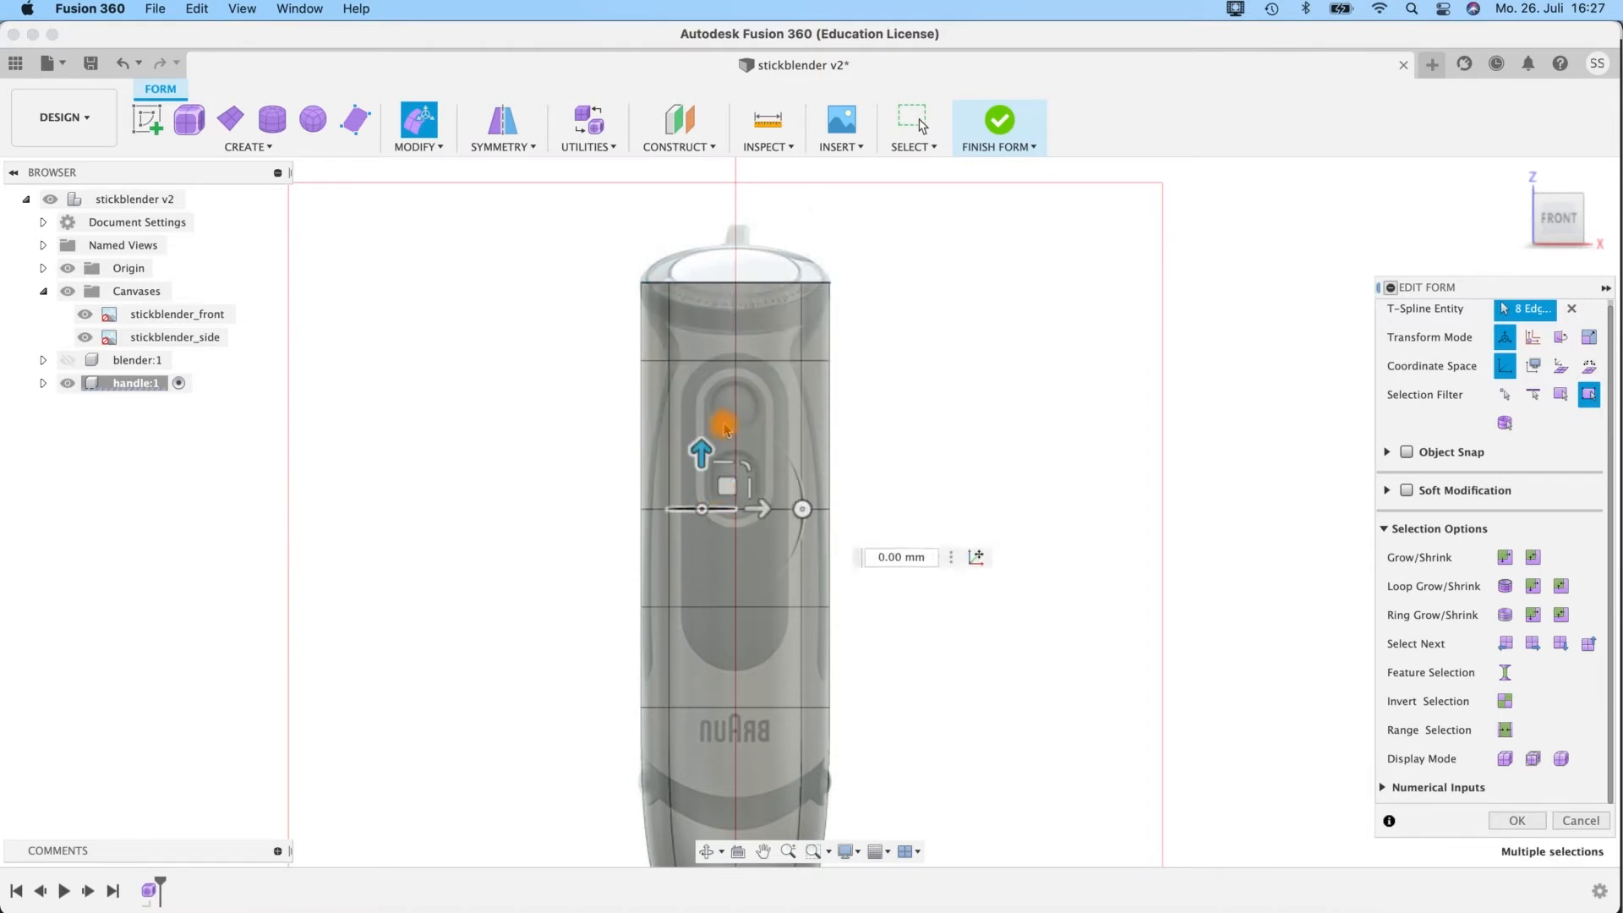
drag(739, 452, 738, 414)
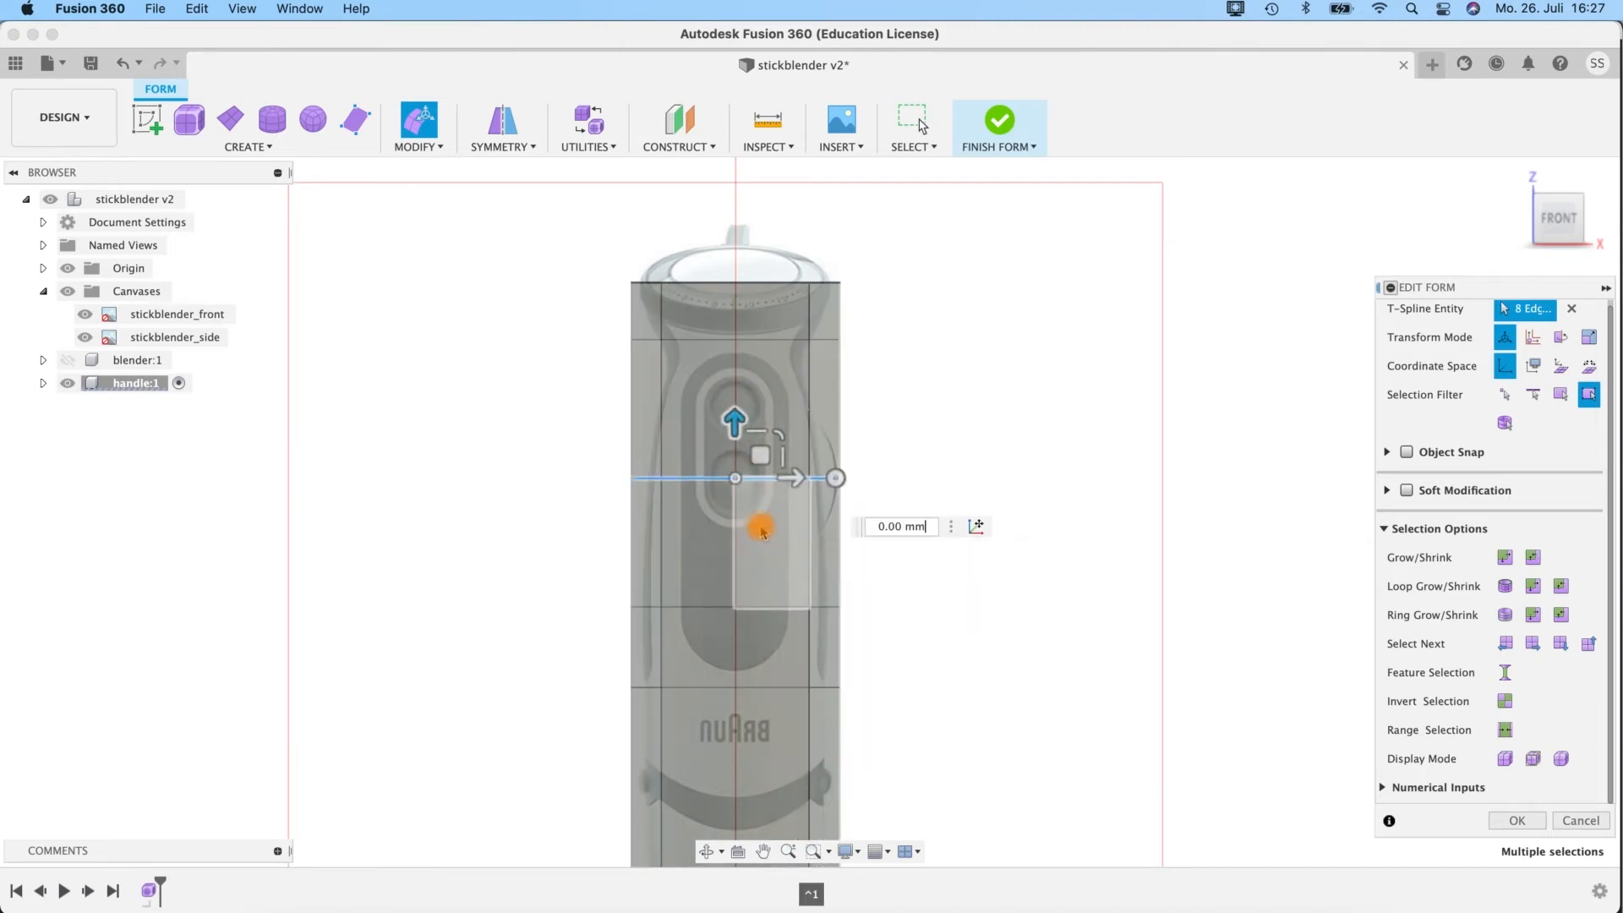
double_click(675, 338)
drag(734, 280, 735, 305)
middle_drag(871, 528, 877, 428)
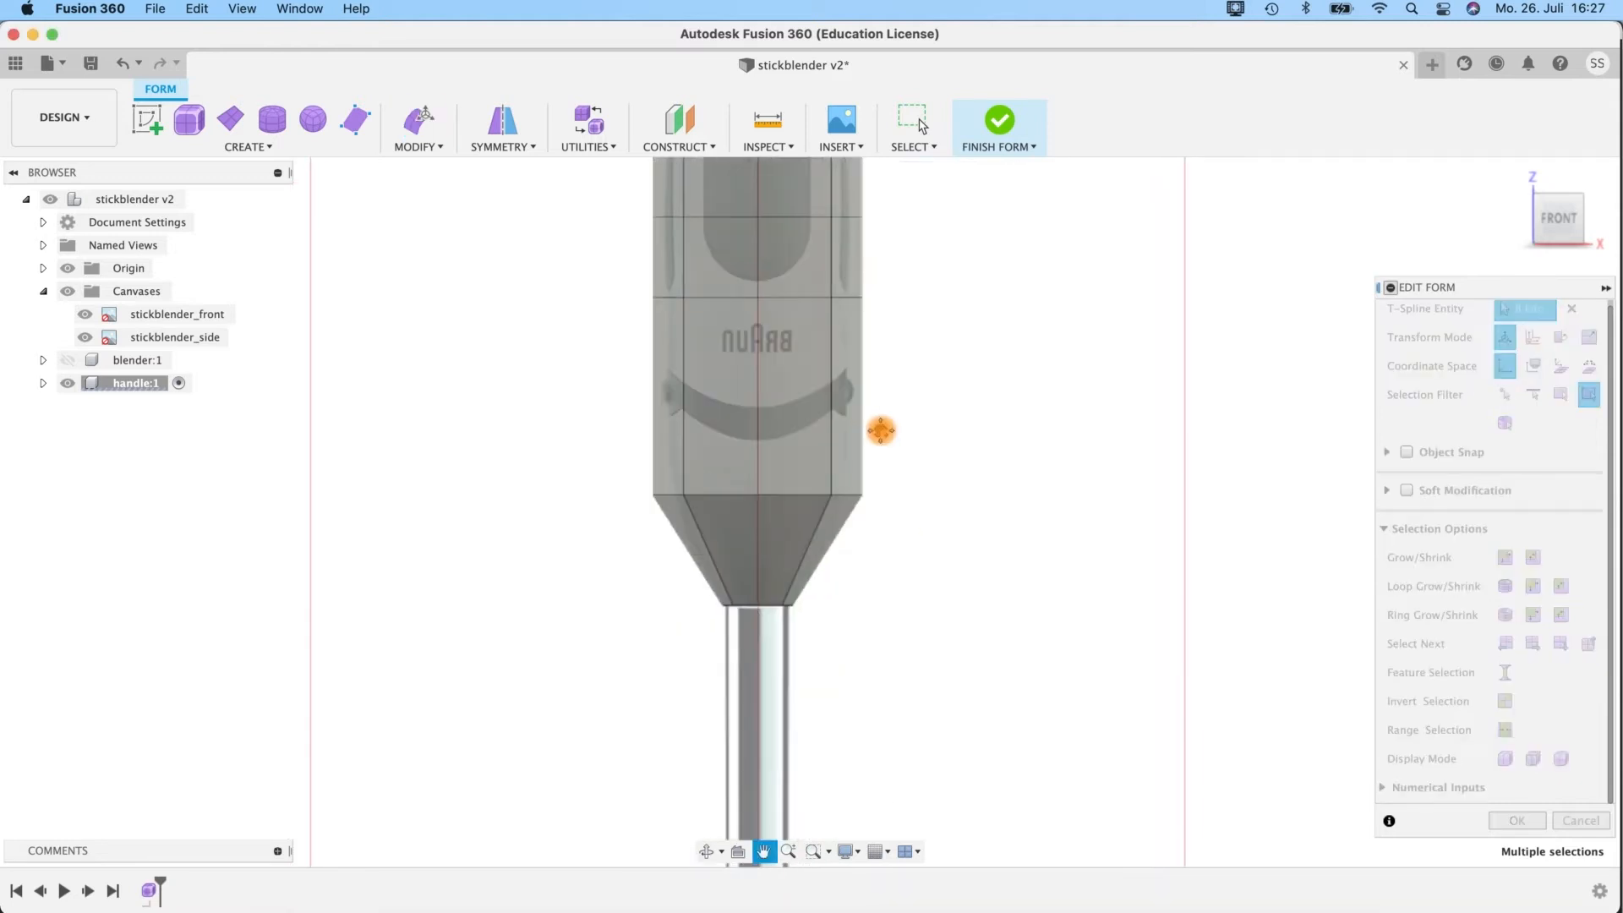
double_click(679, 464)
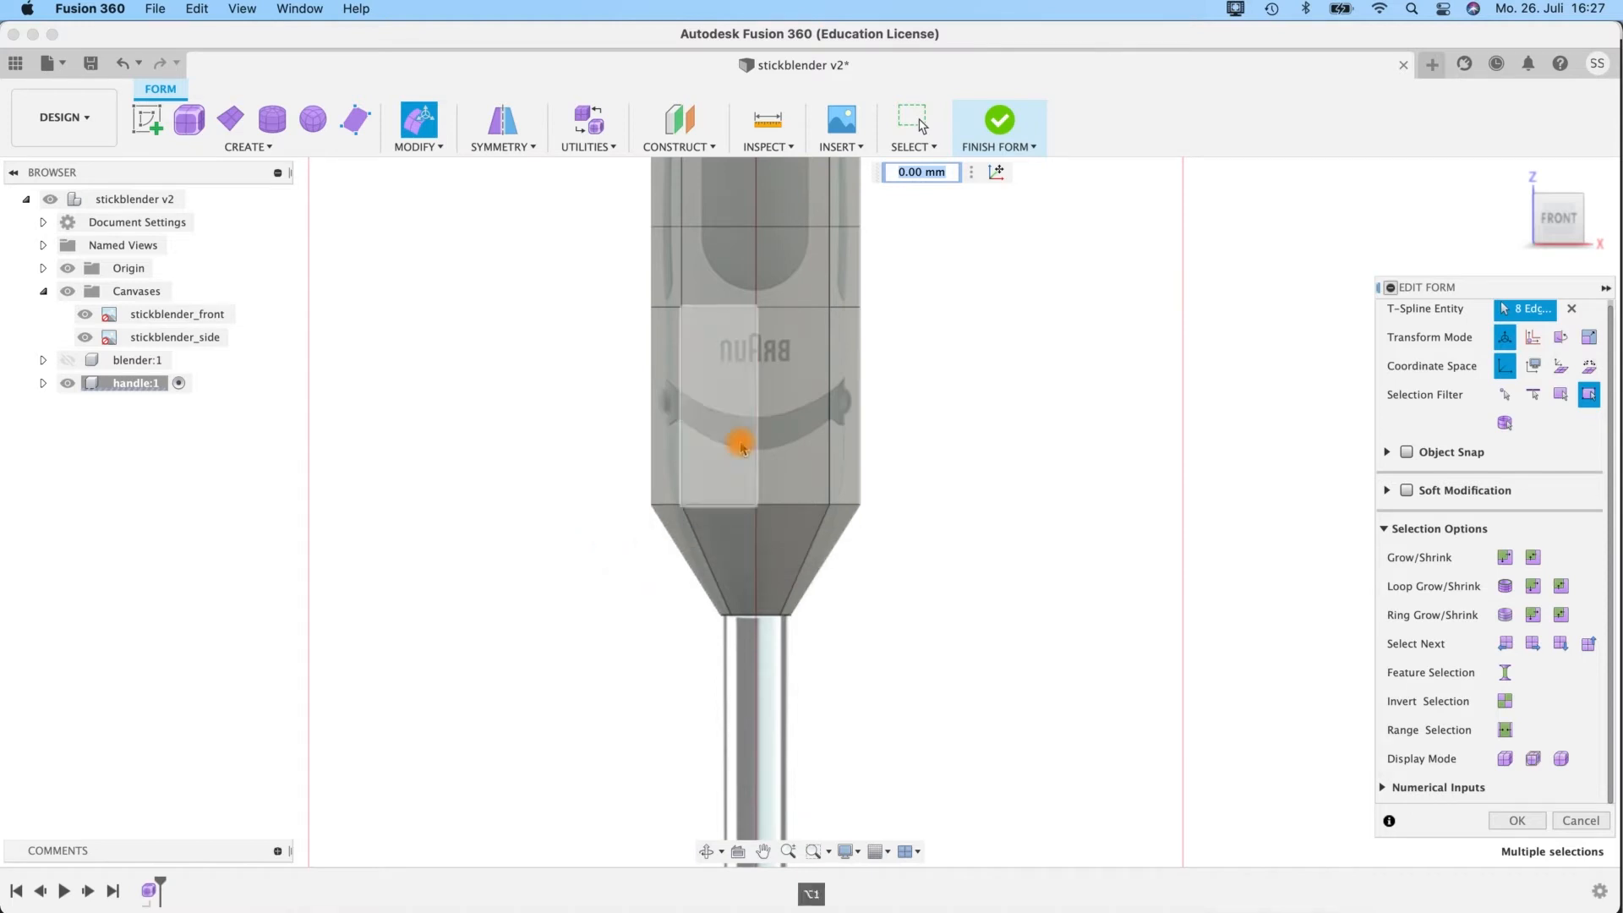
middle_drag(906, 398, 892, 526)
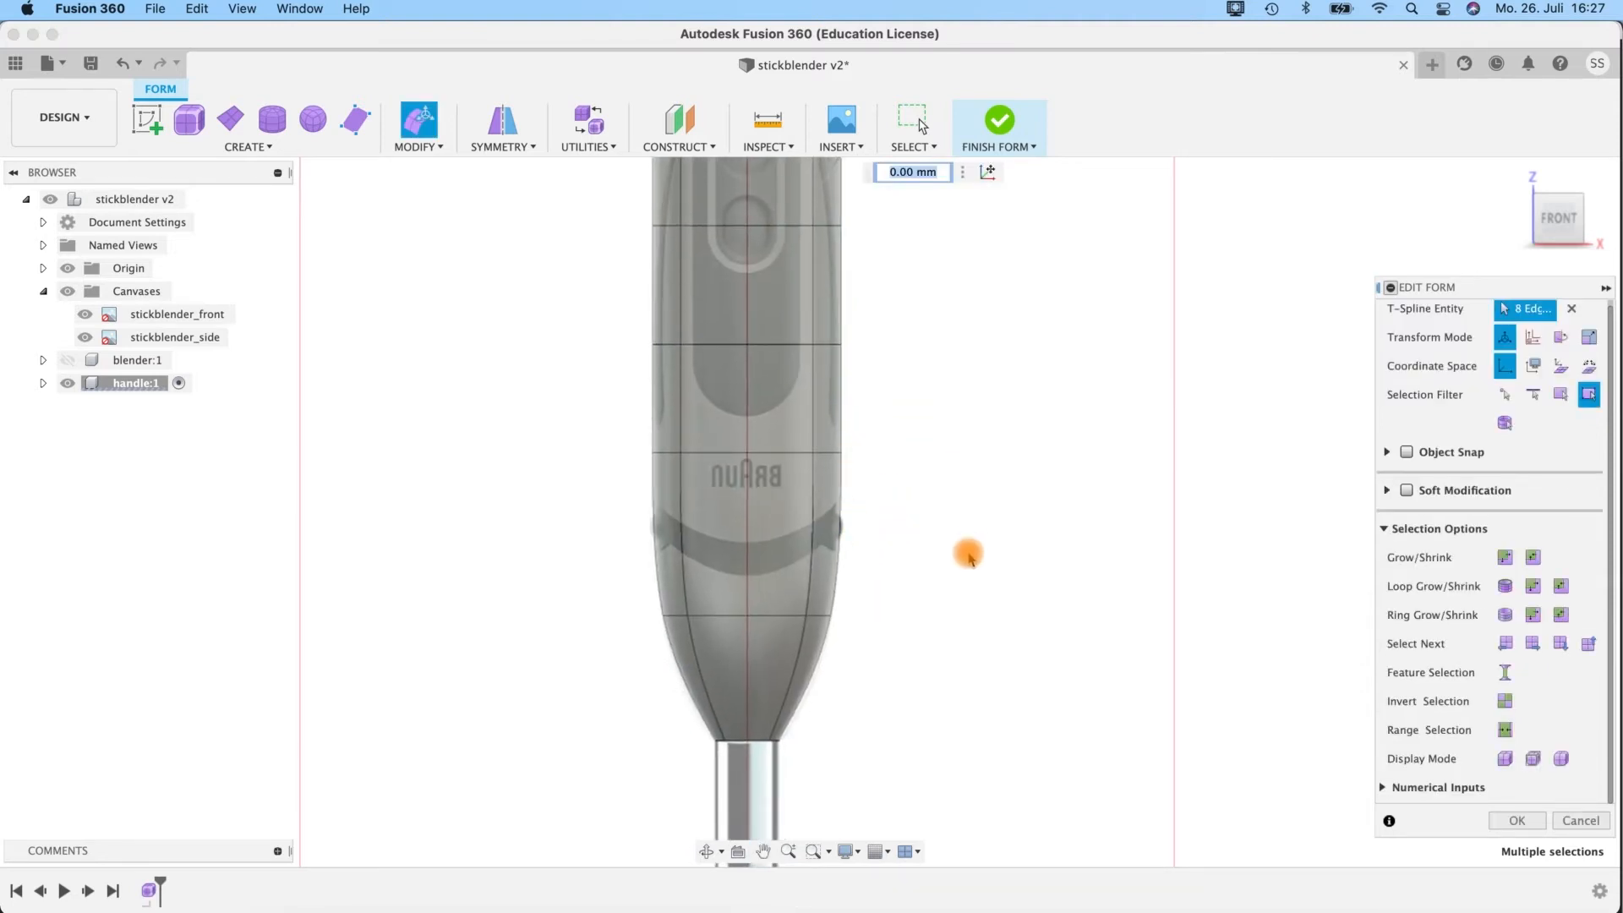
middle_drag(938, 361, 935, 573)
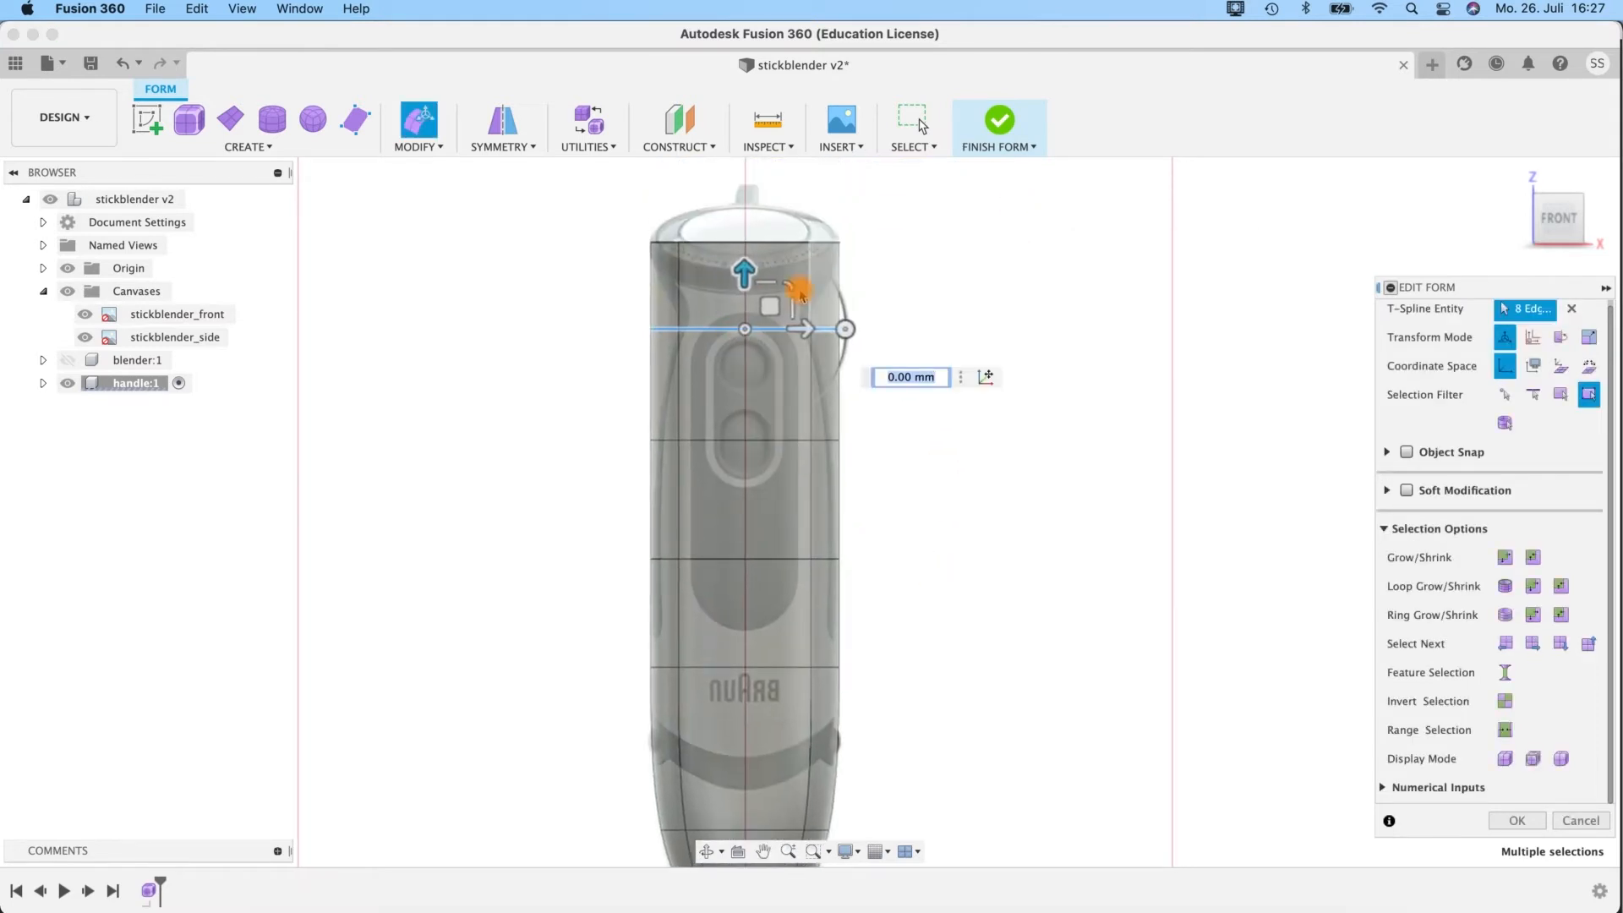
In the right view, rotate the handle's top edge loop 22 degrees to follow the slanted top on the side canvas.
click(1598, 225)
middle_drag(685, 616, 885, 708)
scroll(827, 615, up, 4)
middle_drag(724, 341, 790, 448)
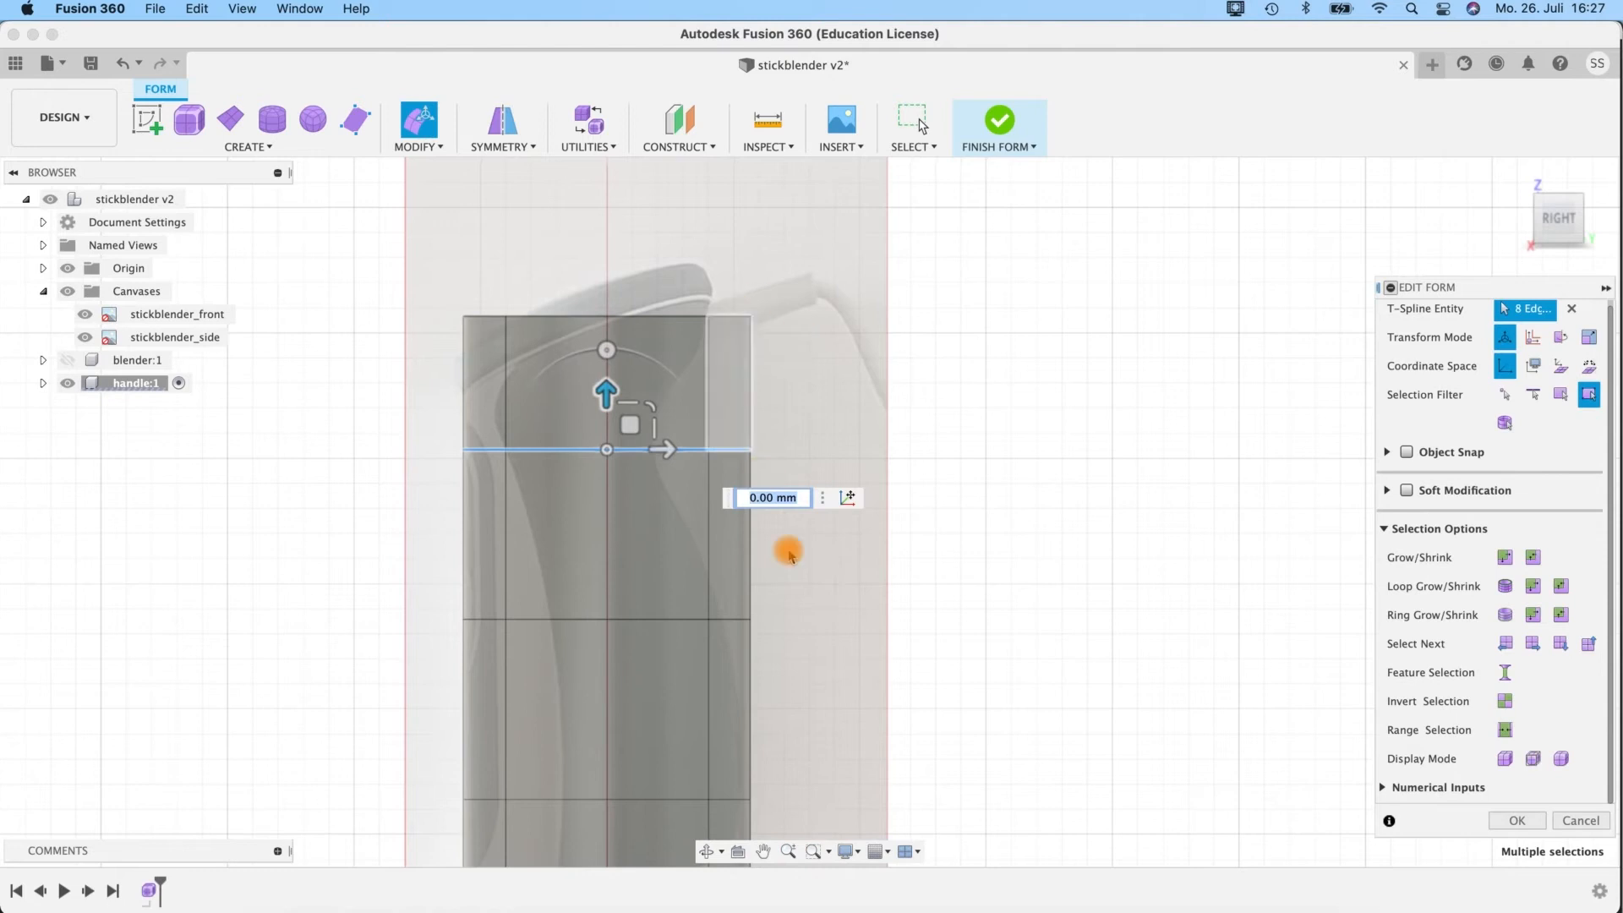
double_click(554, 323)
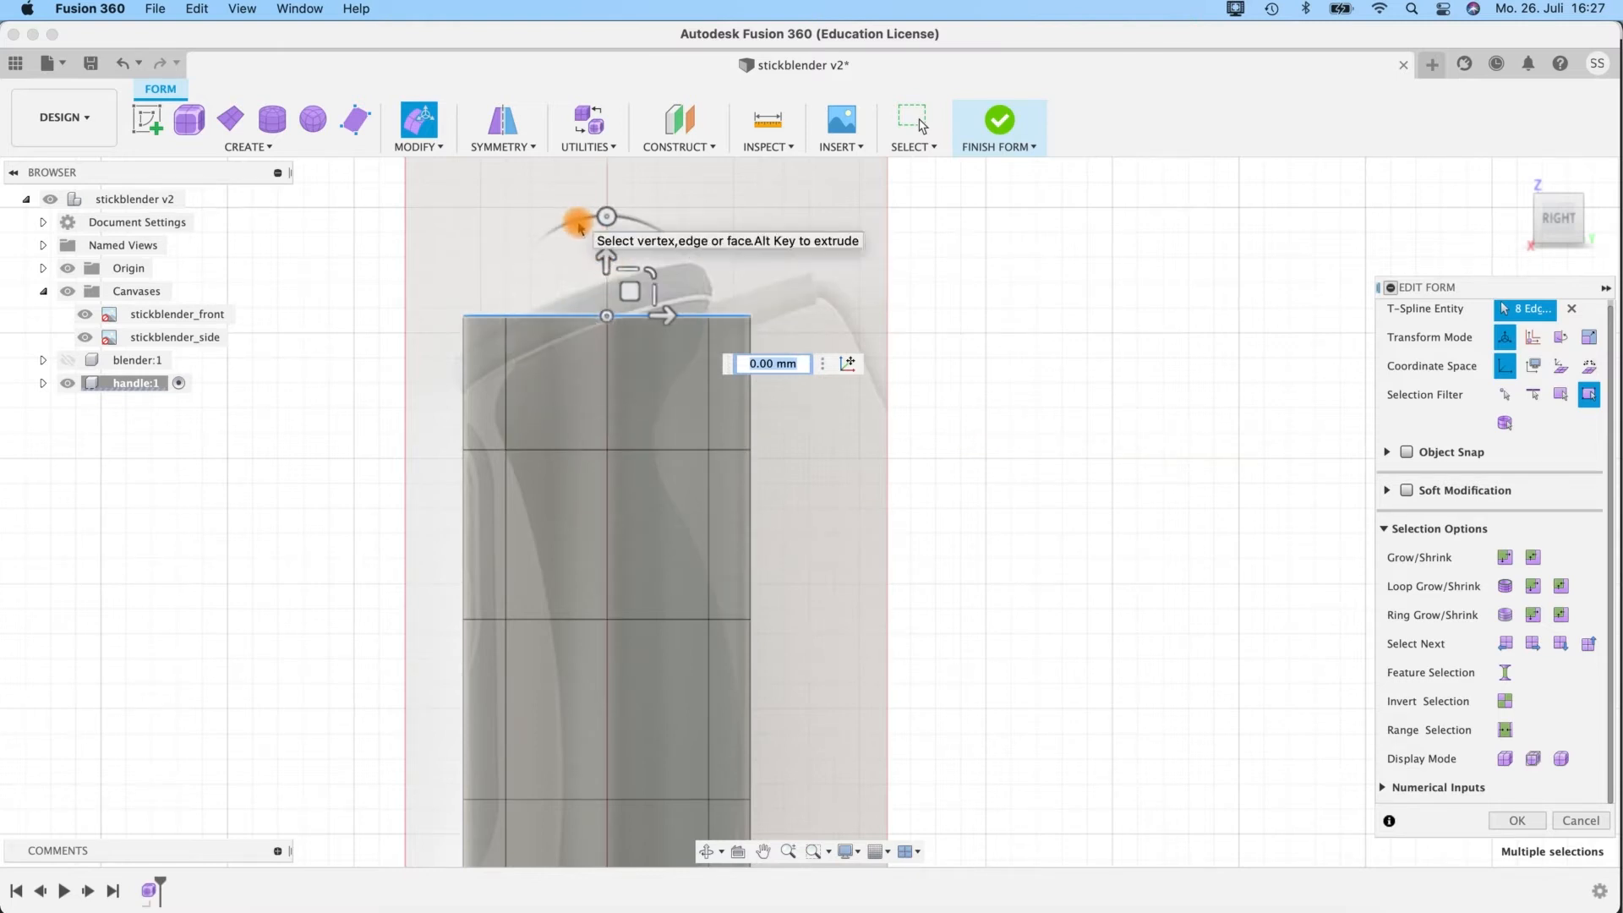
drag(580, 221, 542, 256)
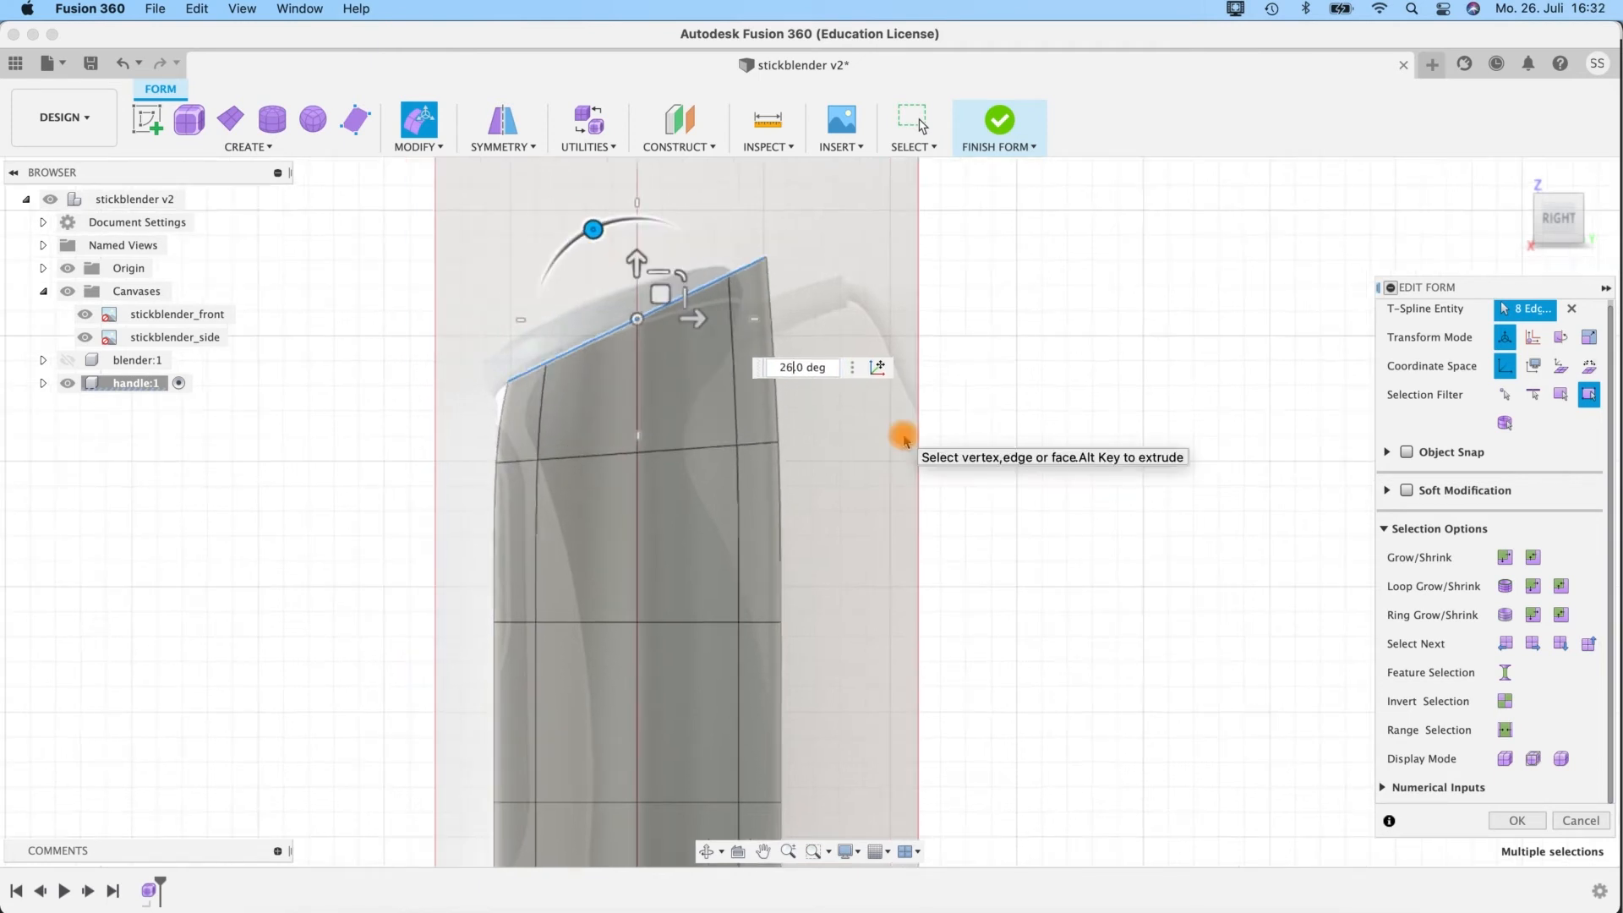
key(Return)
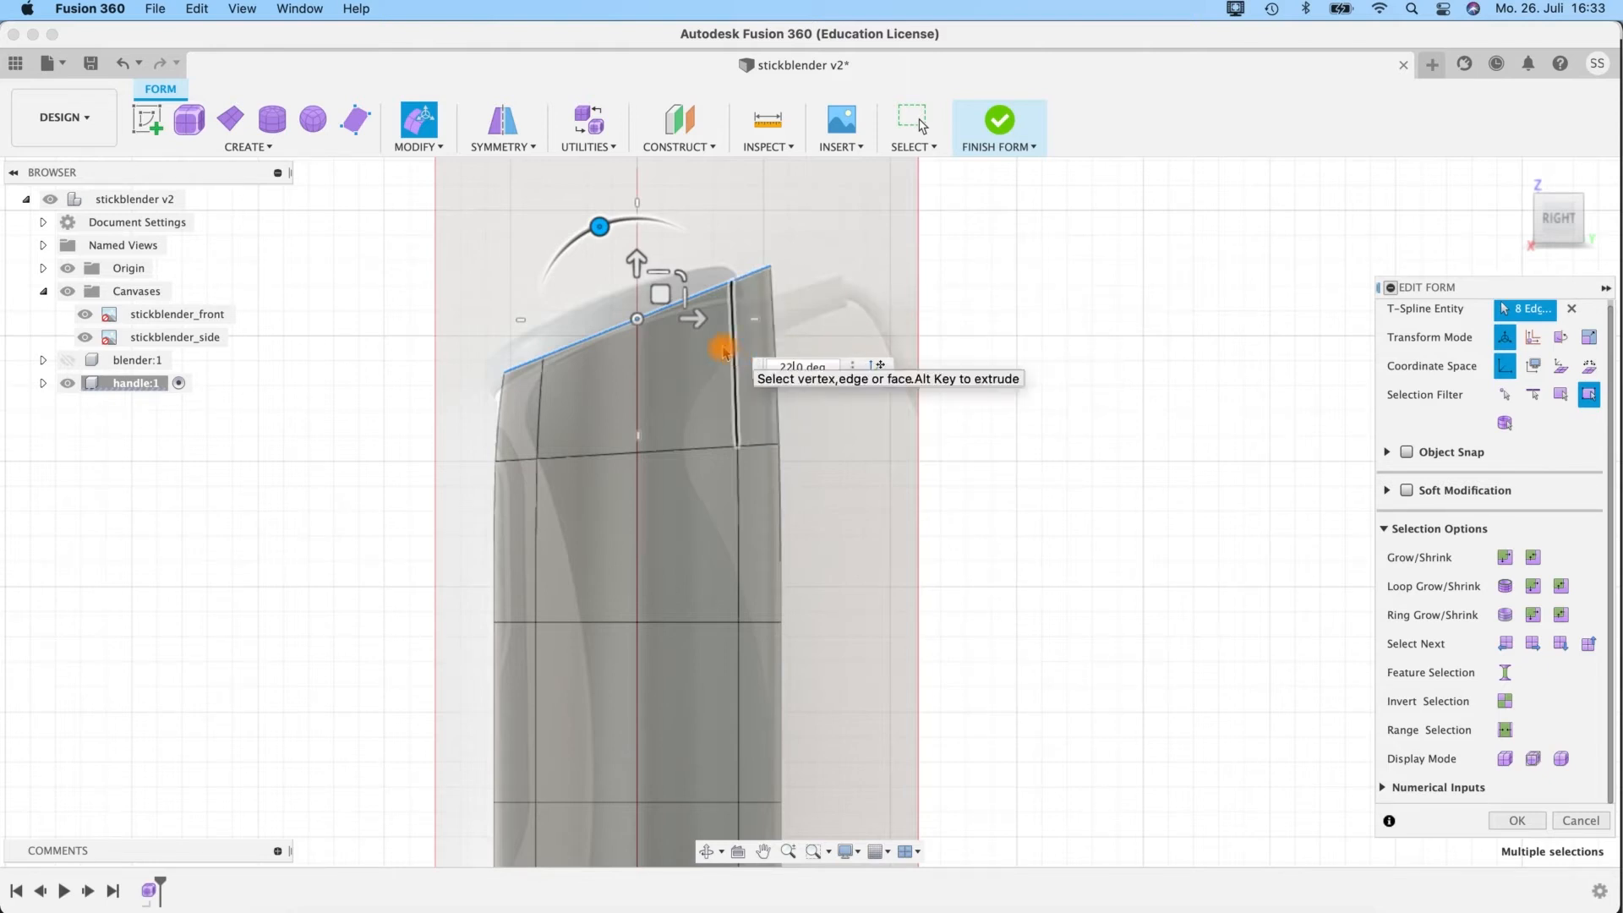
Shift the tilted top edge loop horizontally by -1.719 mm and check the handle's outline with the canvases temporarily hidden.
drag(693, 322, 674, 319)
scroll(507, 453, up, 6)
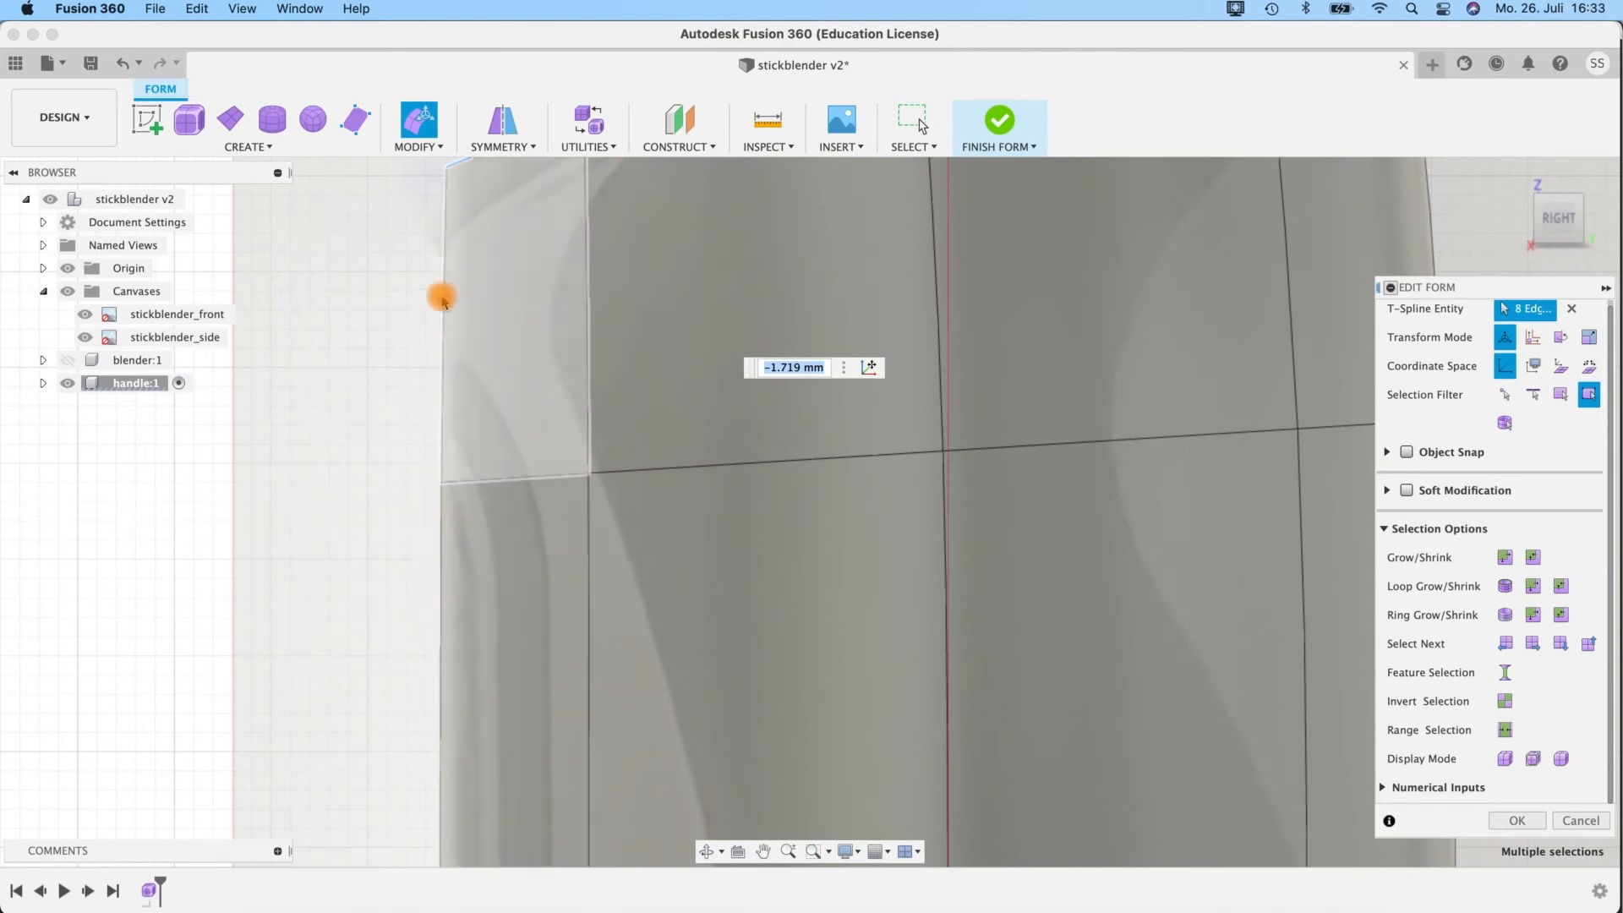
middle_drag(411, 532, 408, 622)
click(66, 292)
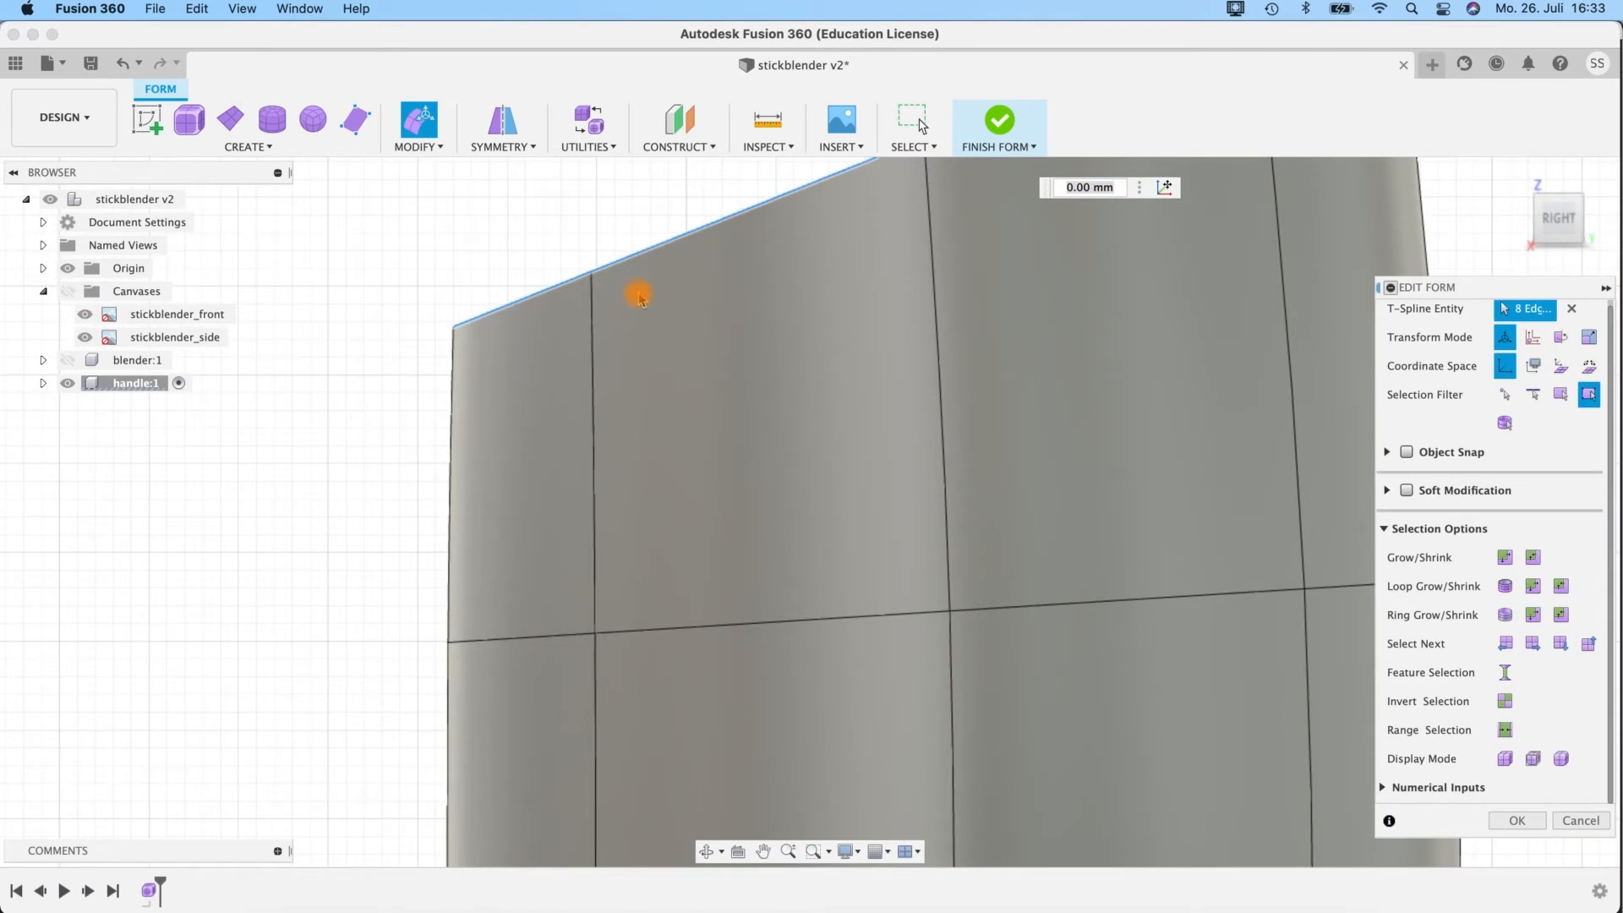
scroll(555, 250, down, 5)
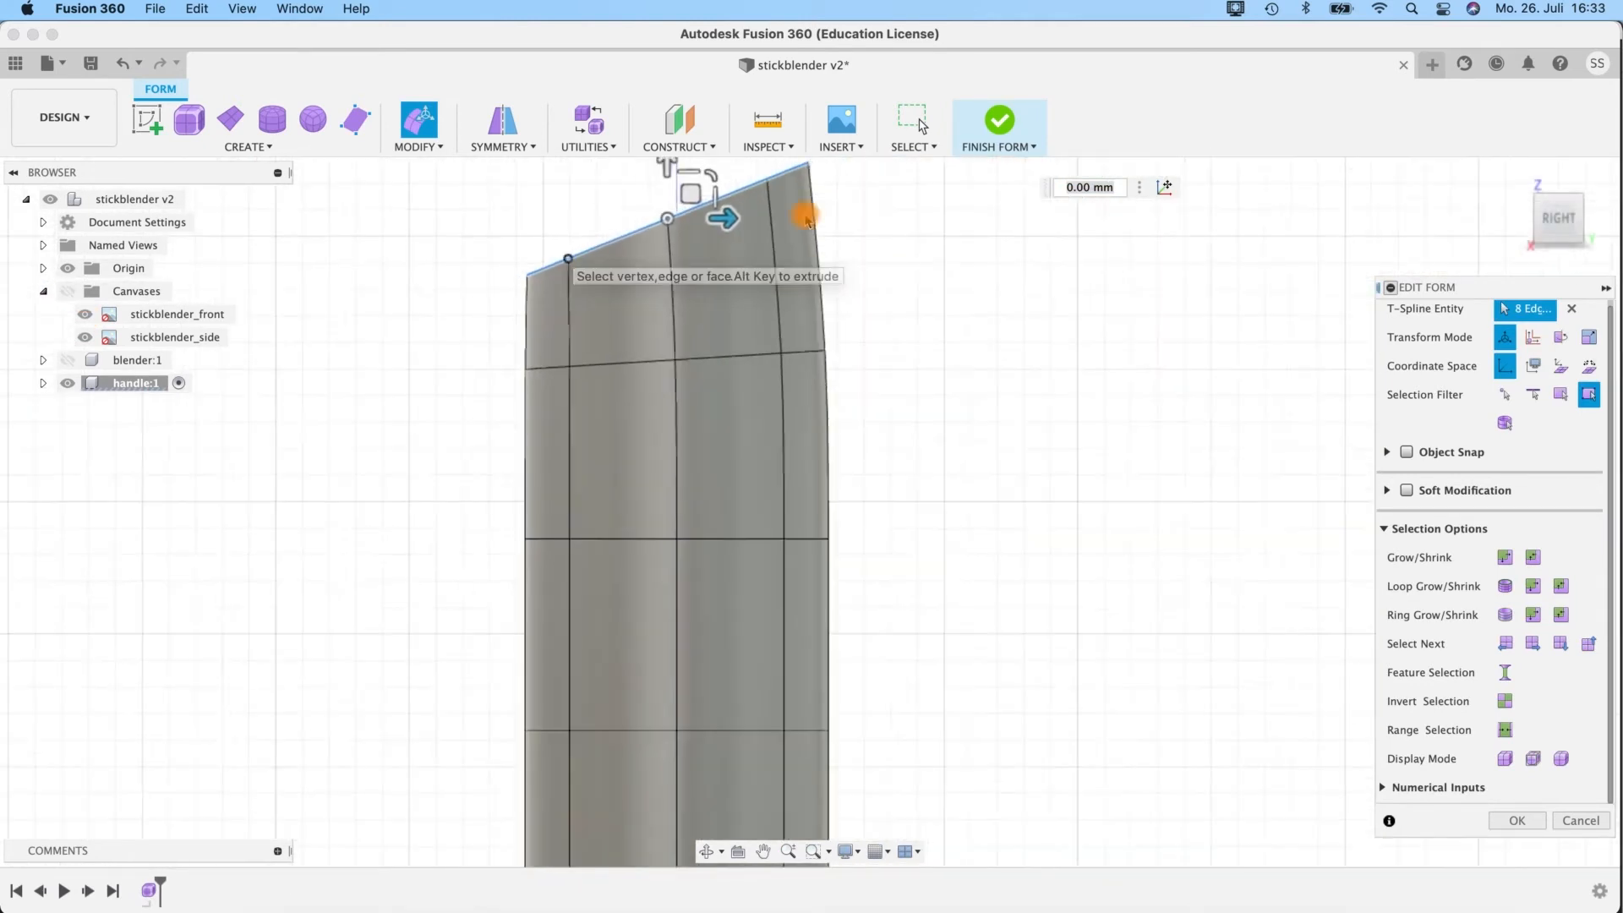
scroll(807, 221, down, 1)
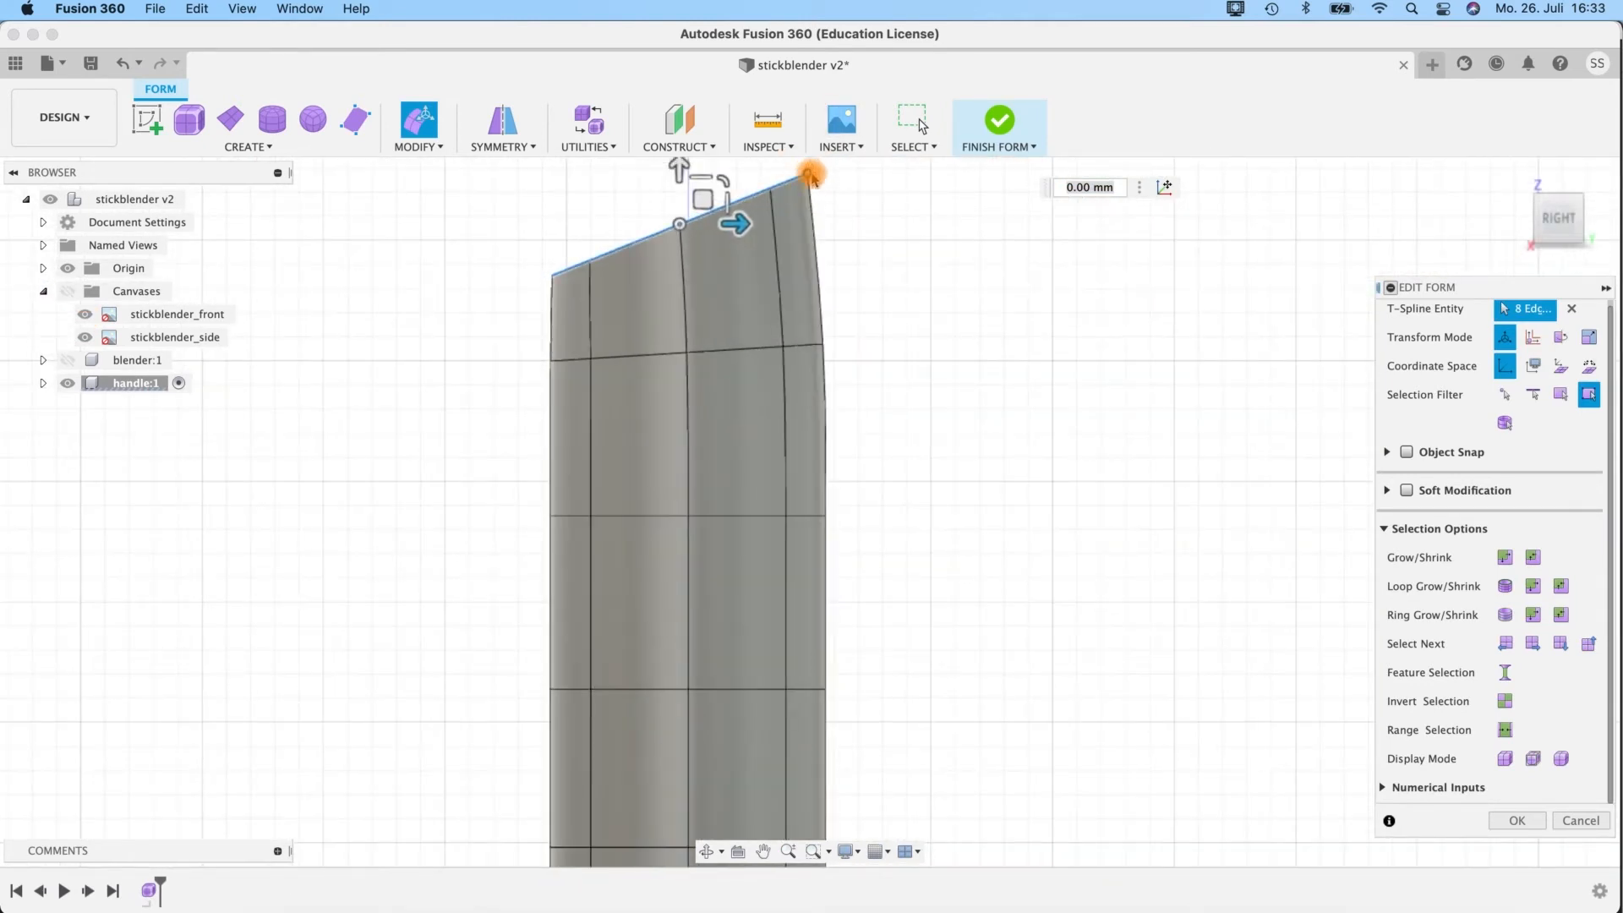
click(66, 292)
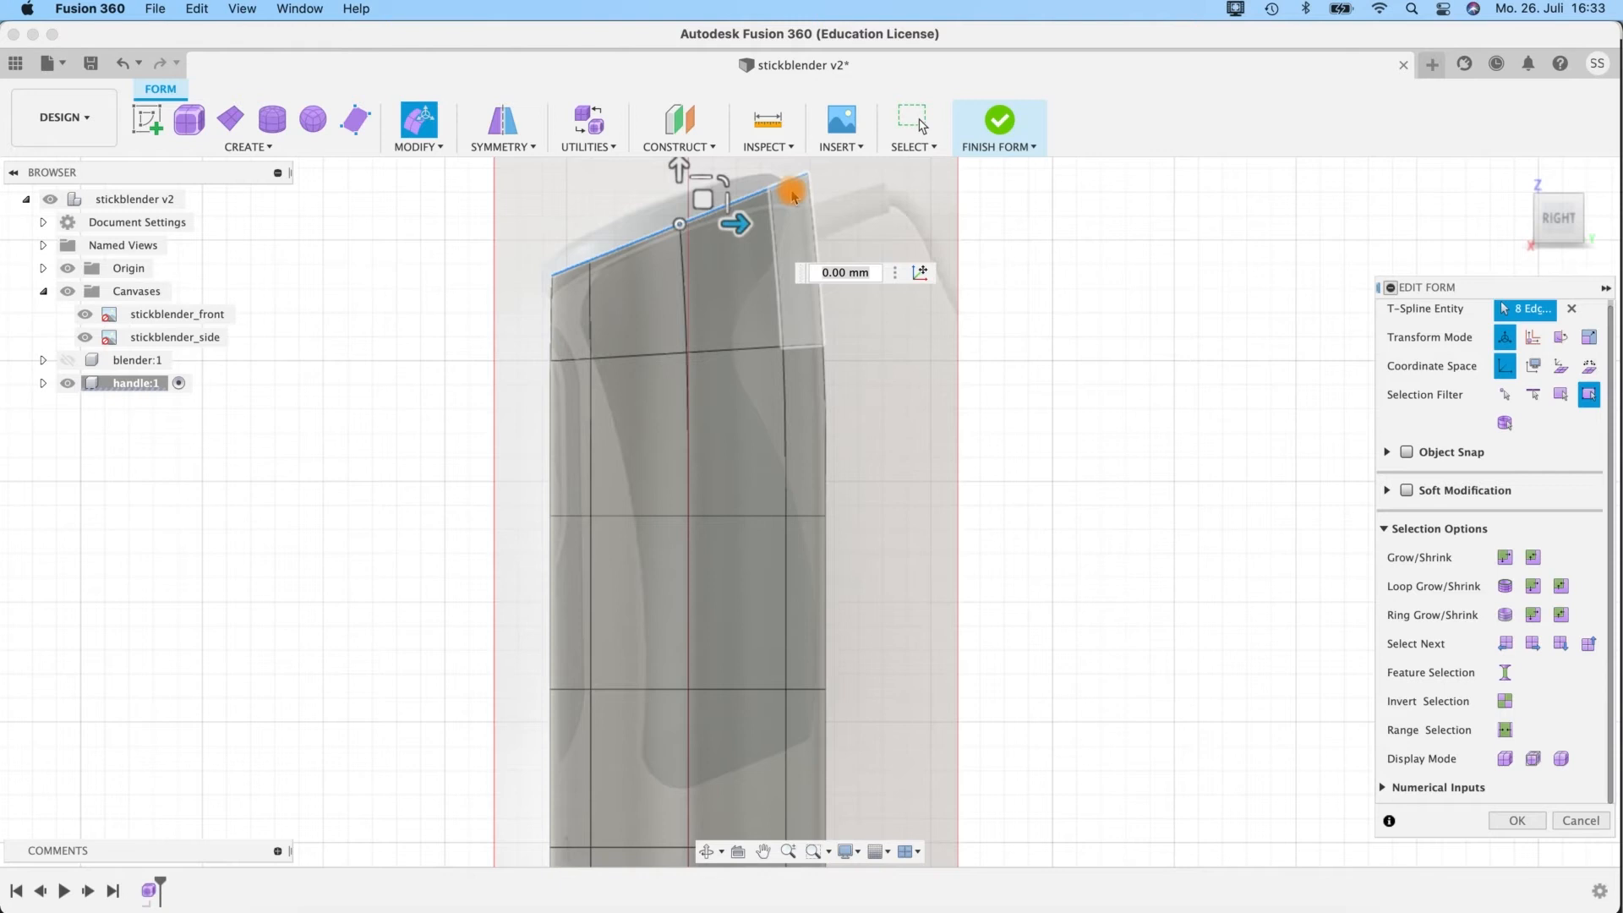
Nudge the tilted top edge loop slightly toward the rear of the handle and switch the form to box display.
scroll(896, 604, up, 3)
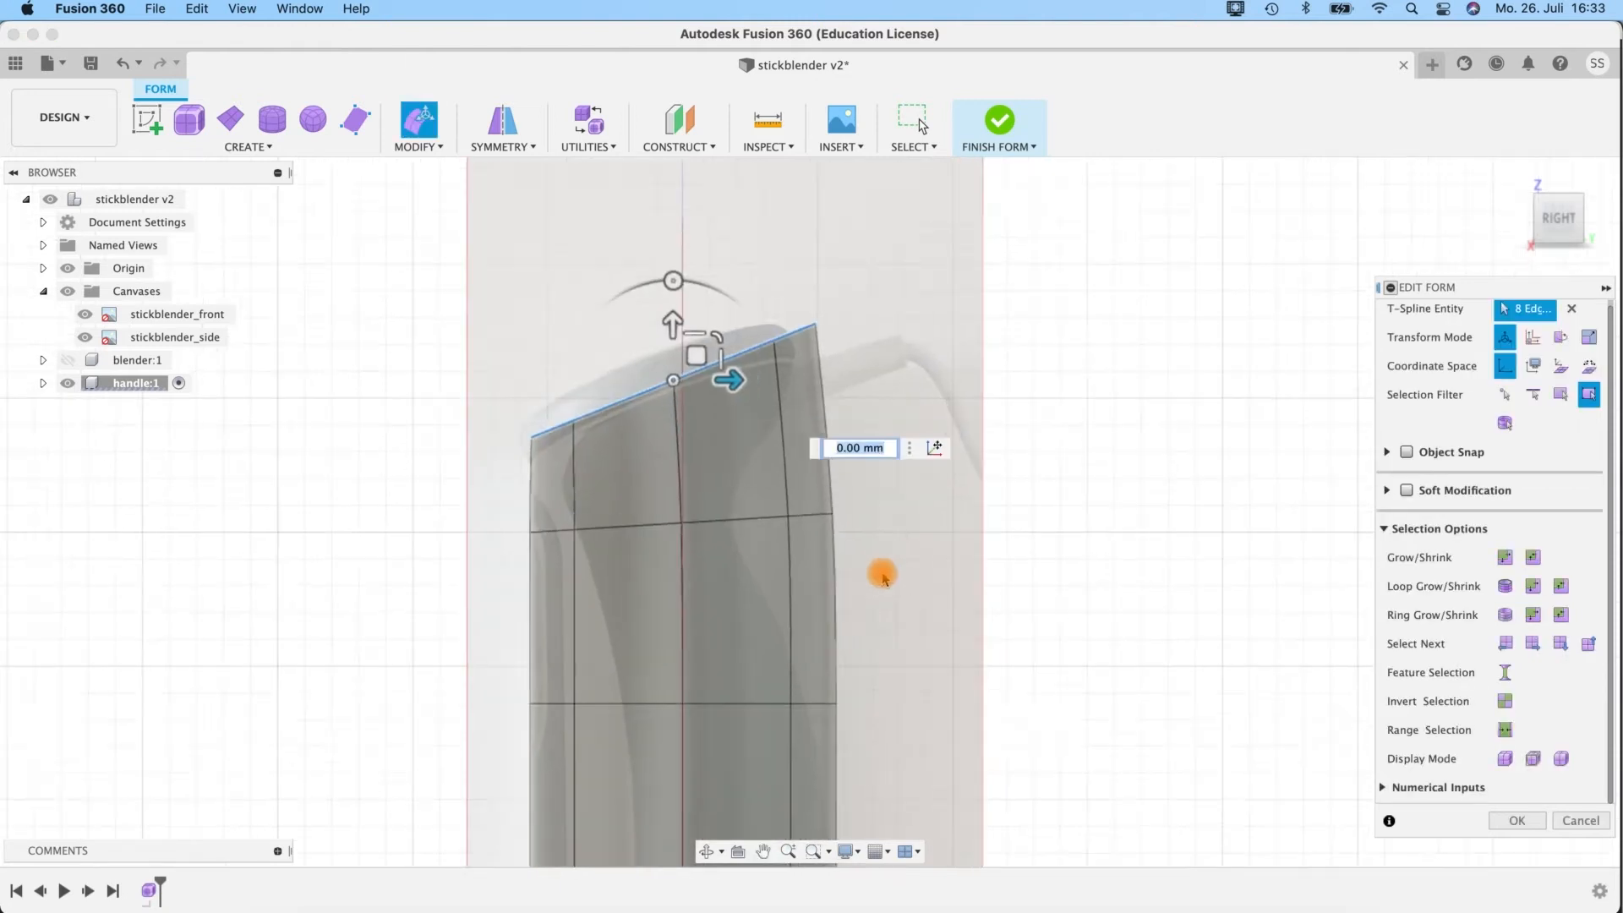
scroll(672, 408, up, 2)
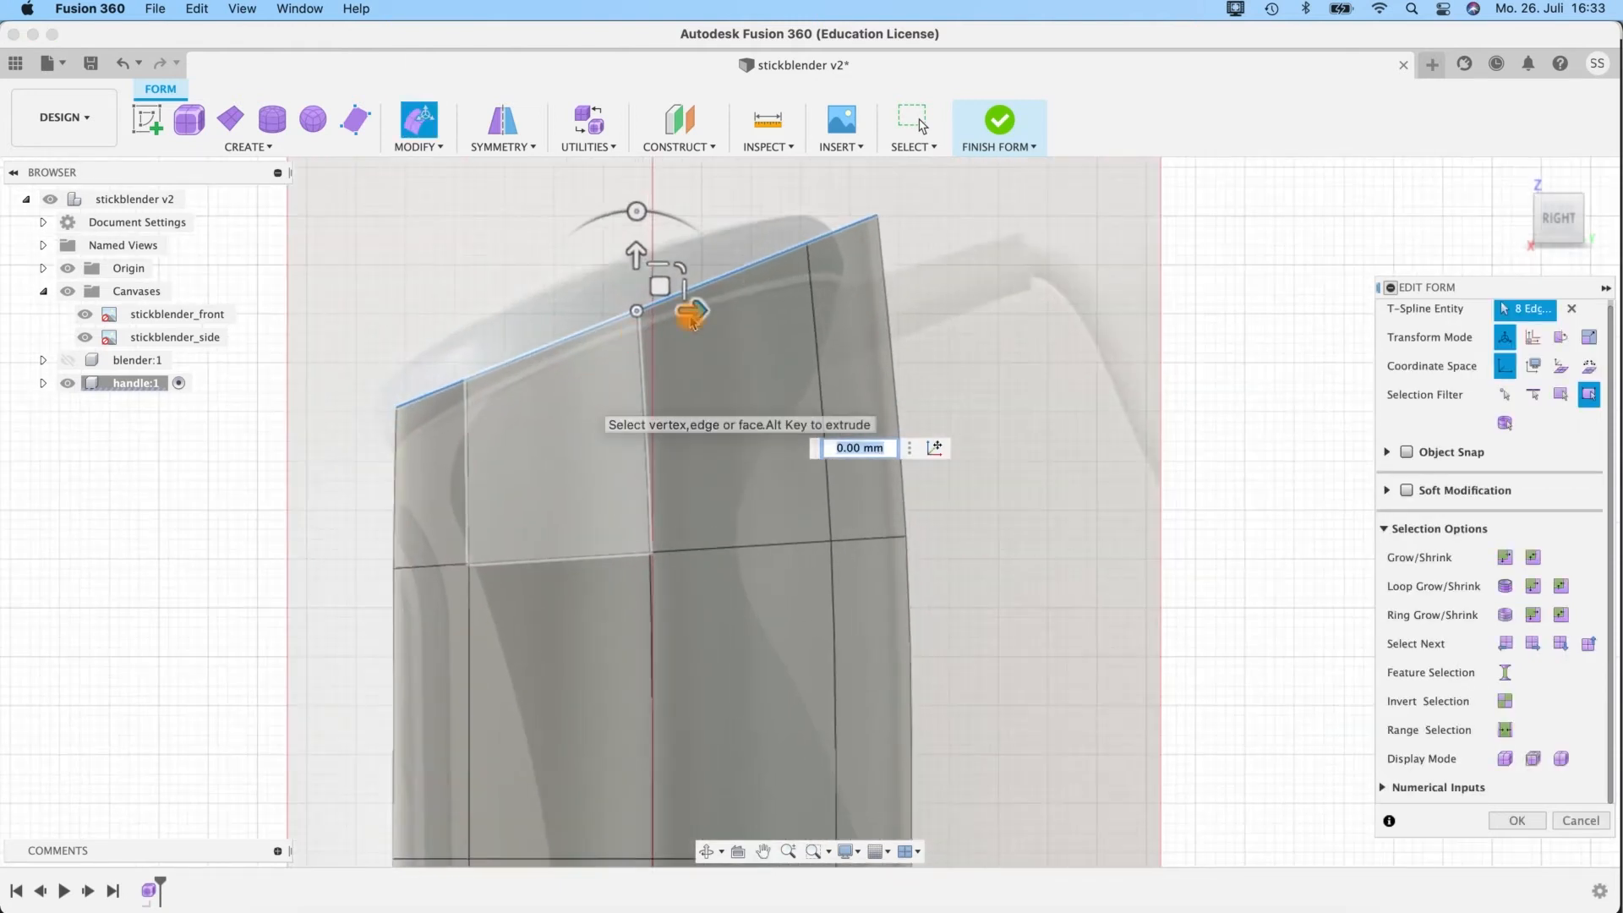
scroll(512, 298, up, 2)
middle_drag(512, 297, 620, 313)
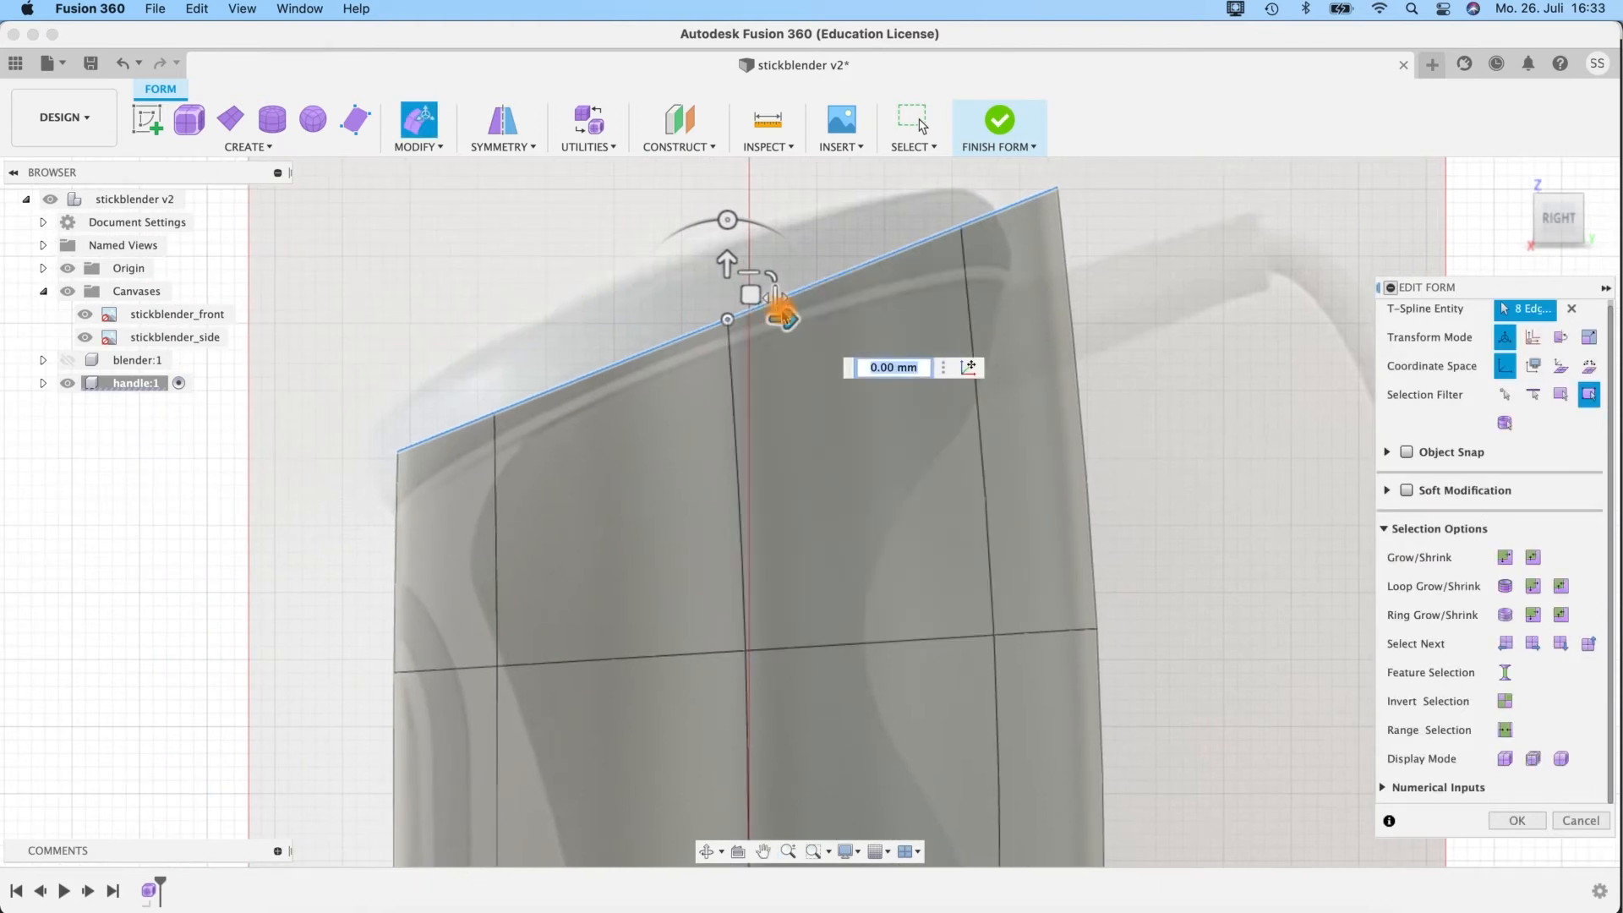
mouse_move(790, 319)
mouse_down()
mouse_move(810, 320)
mouse_move(794, 320)
mouse_up()
text(<1)
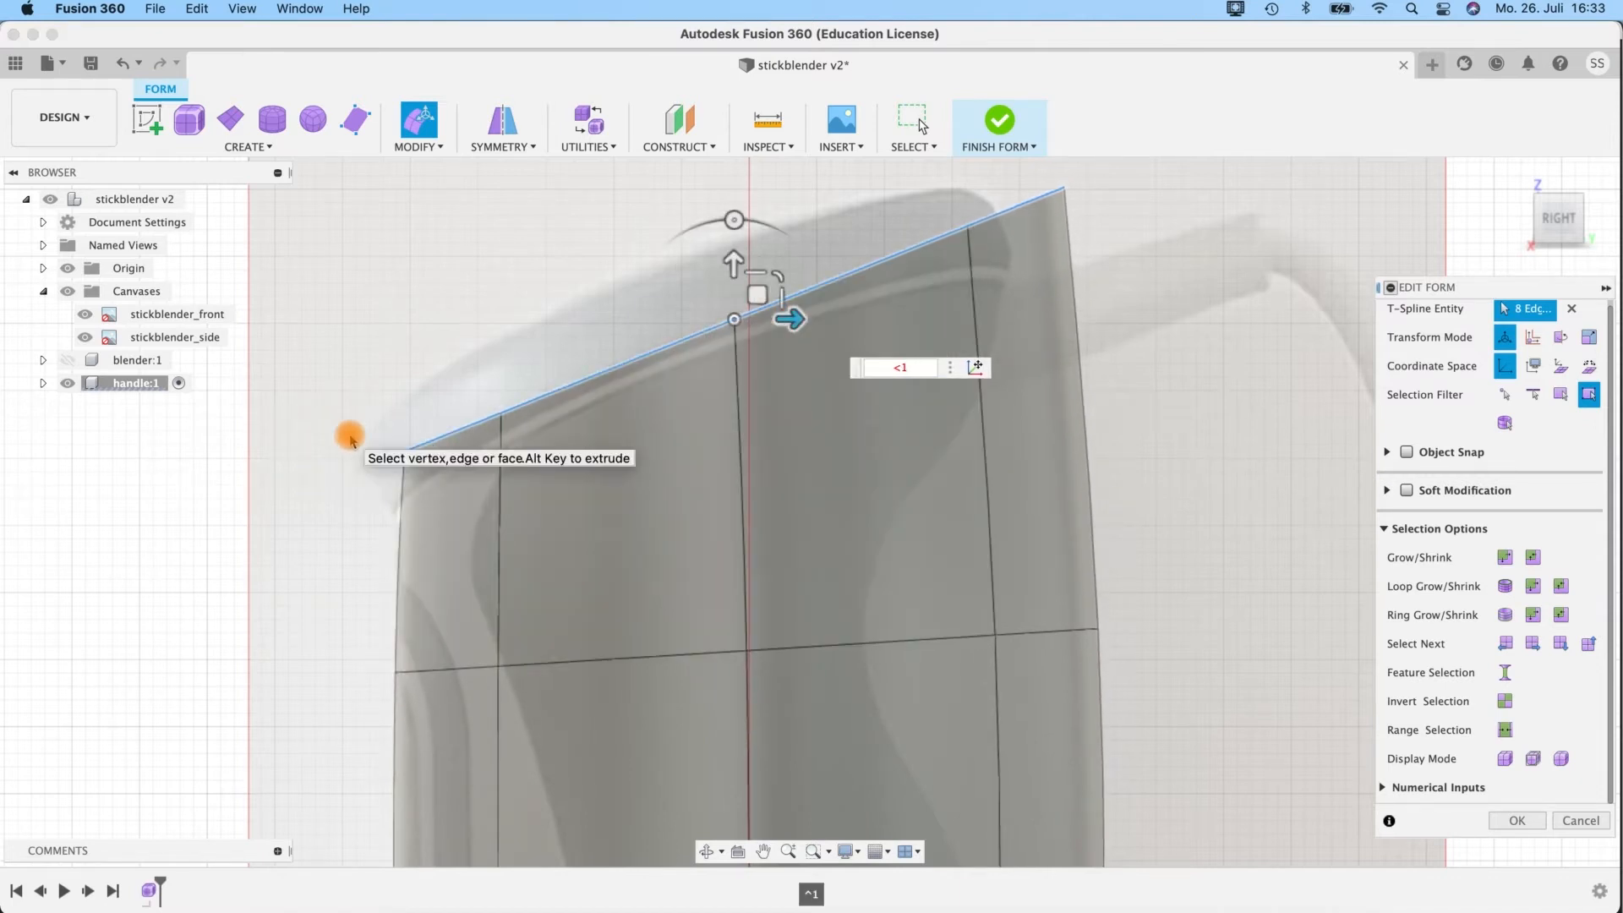
key(Return)
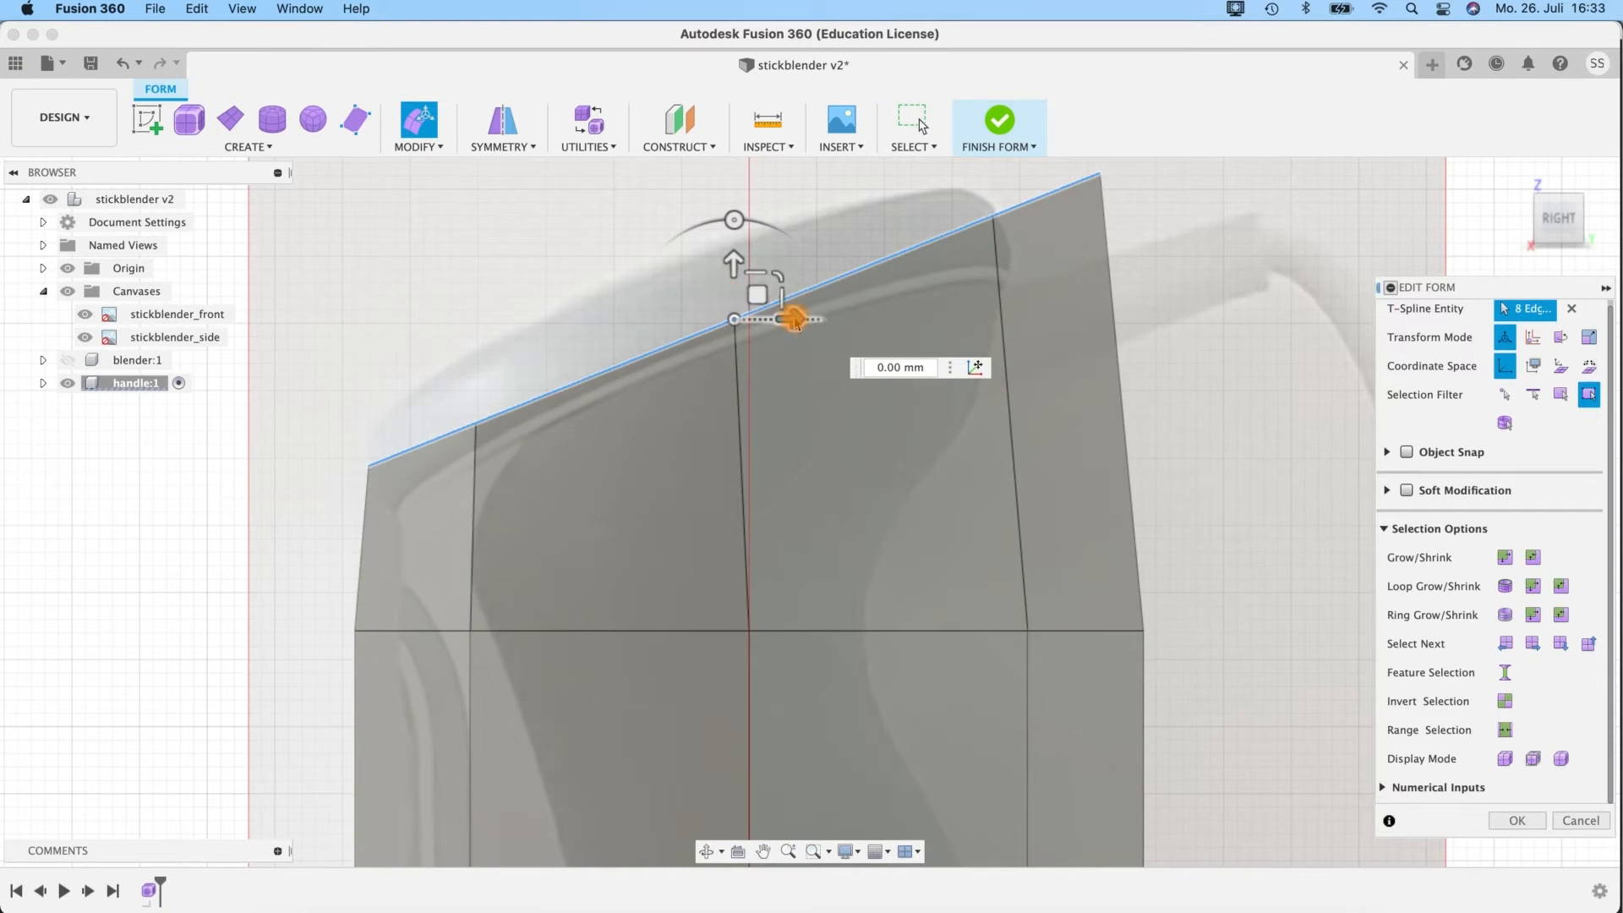
Shift the tilted top edge loop by -1.155 mm and fine-tune it by 0.045 mm to align its front corner with the loop below.
drag(795, 321, 780, 319)
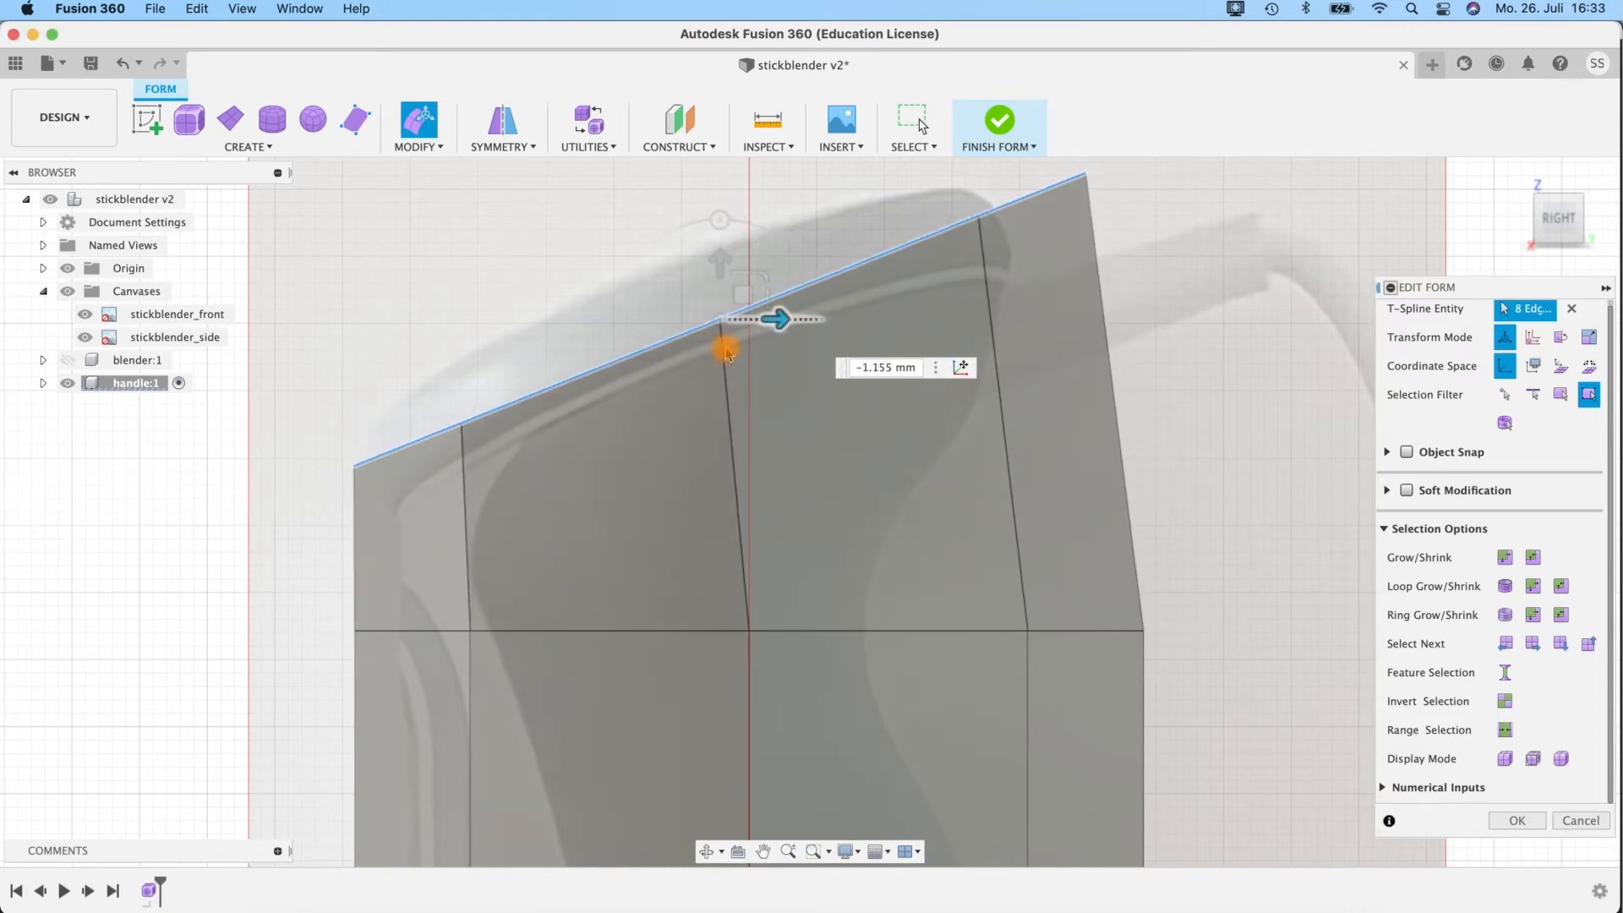
scroll(533, 395, up, 5)
middle_drag(438, 353, 245, 320)
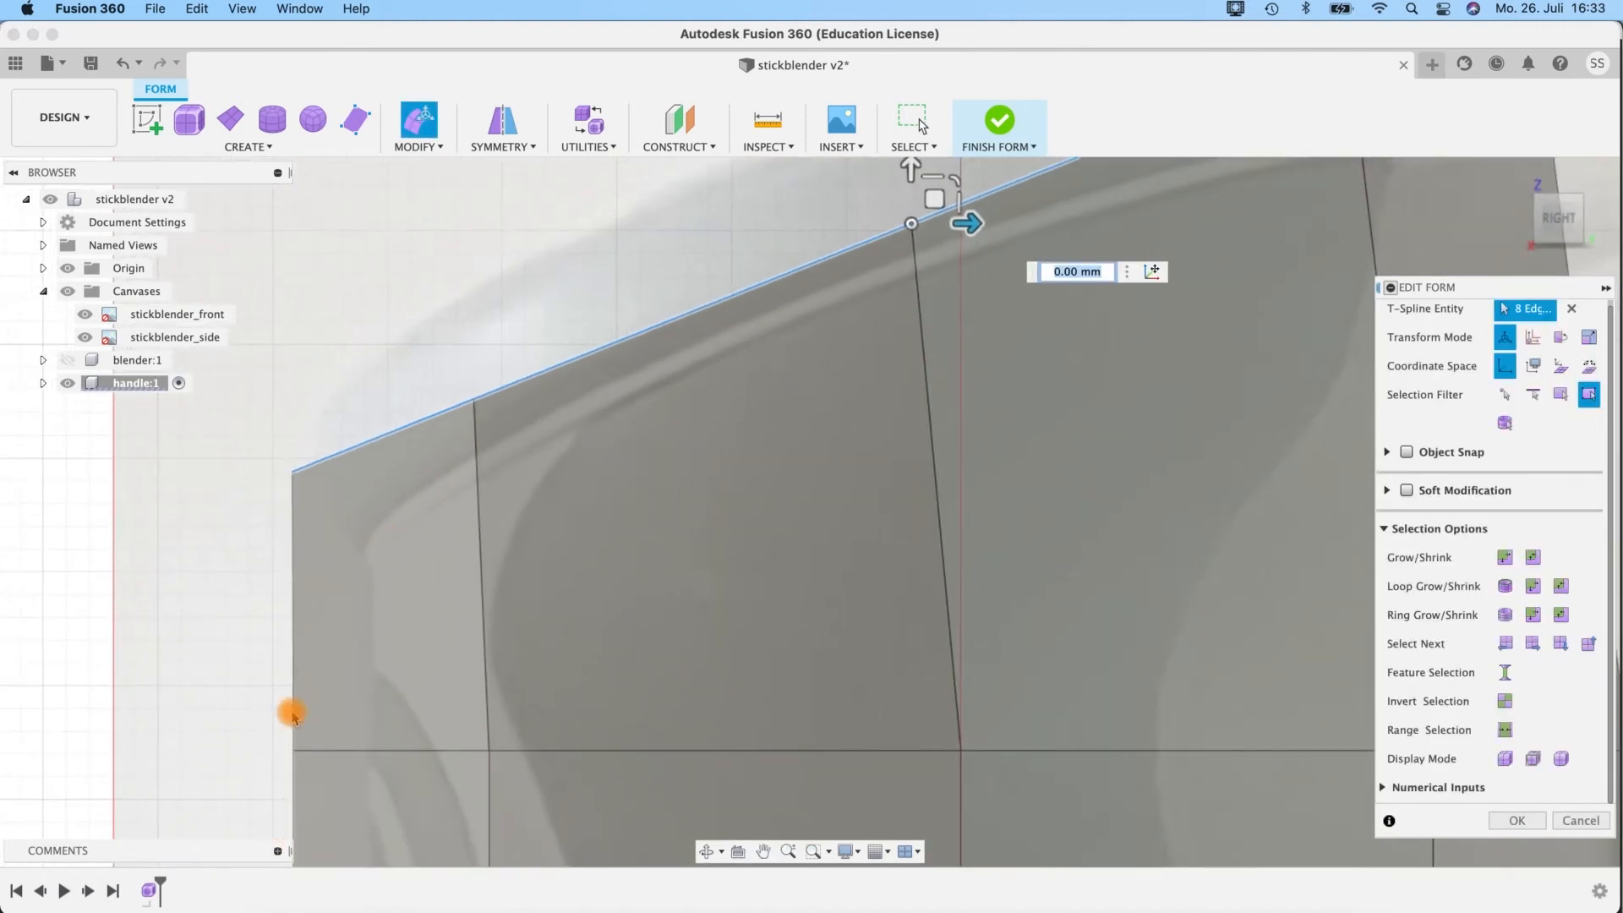
drag(973, 223, 973, 222)
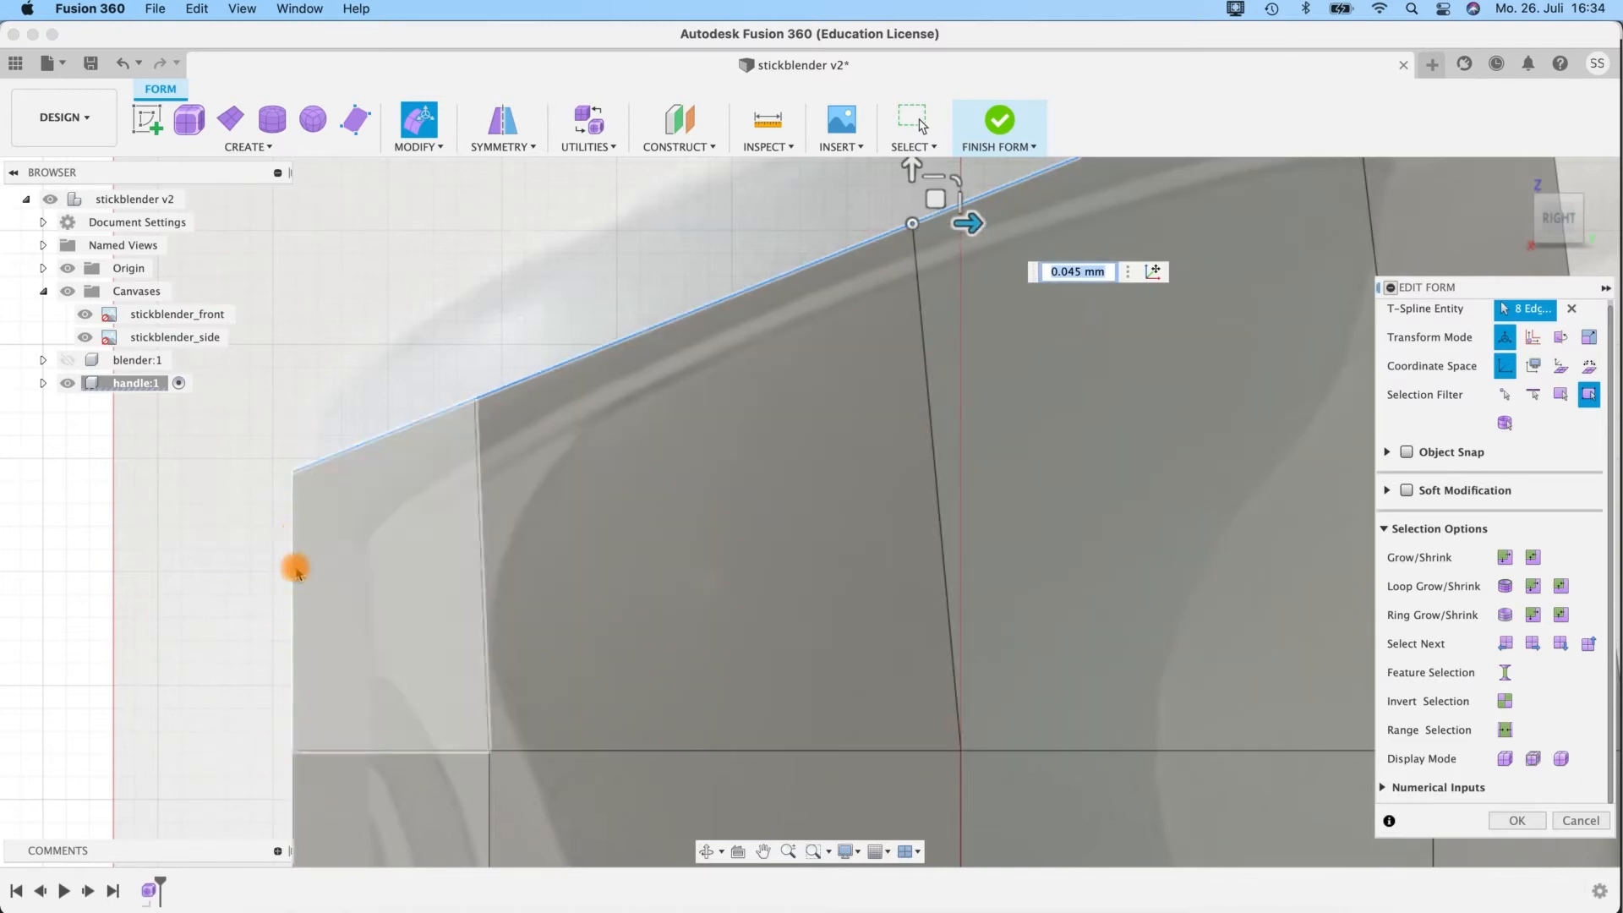
Accept the edge loop changes and finish the Edit Form command.
scroll(1015, 478, down, 5)
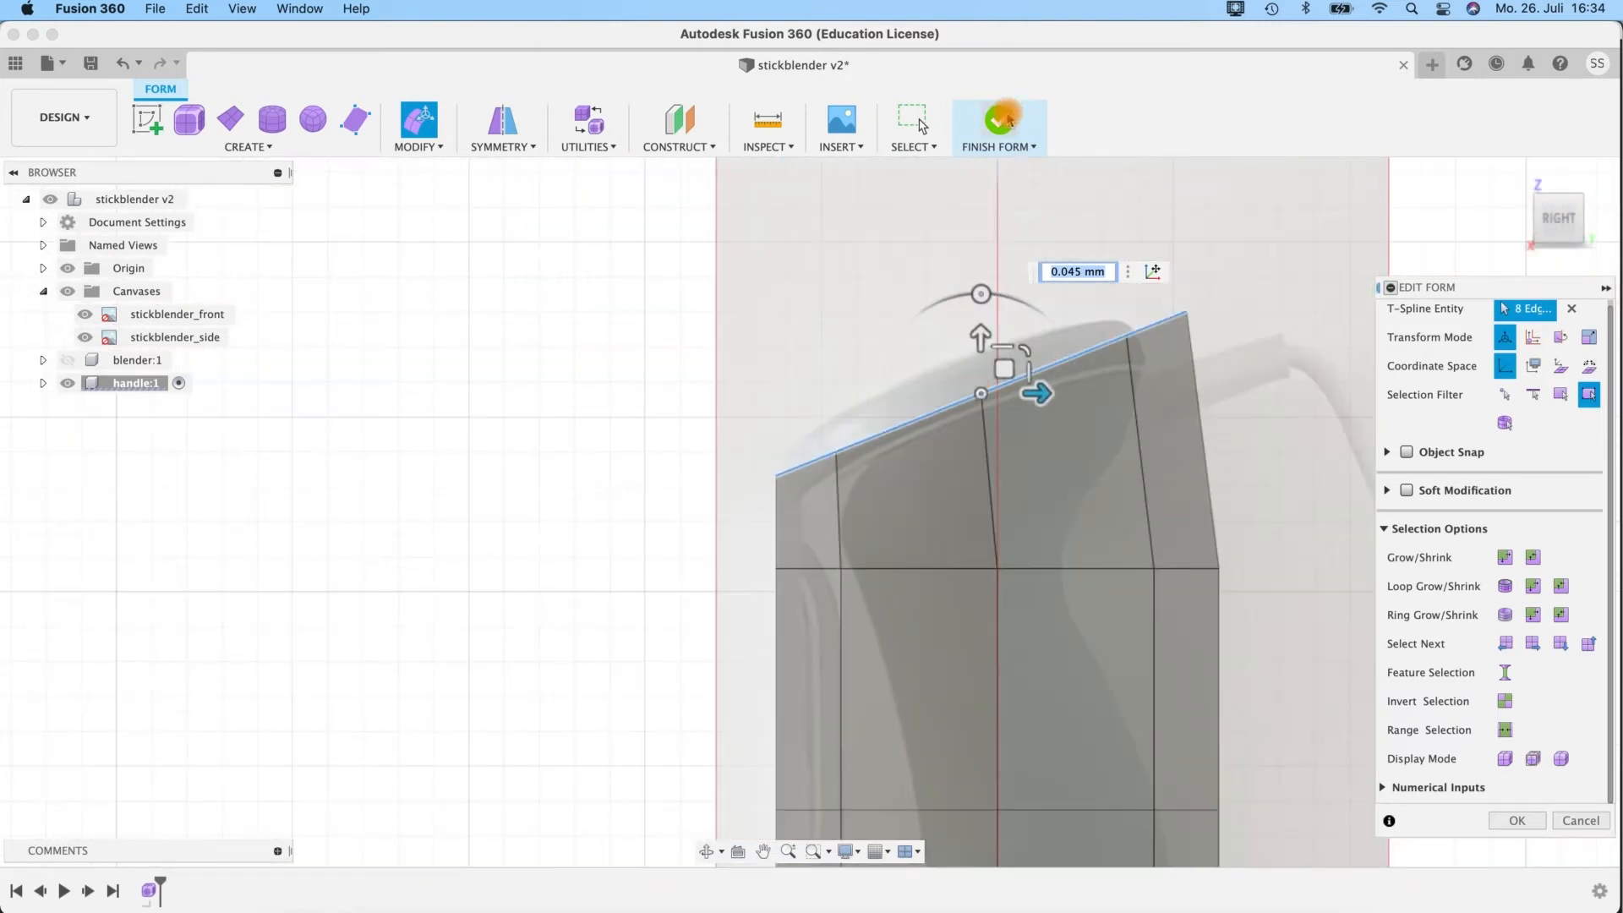
middle_drag(1276, 580, 1043, 507)
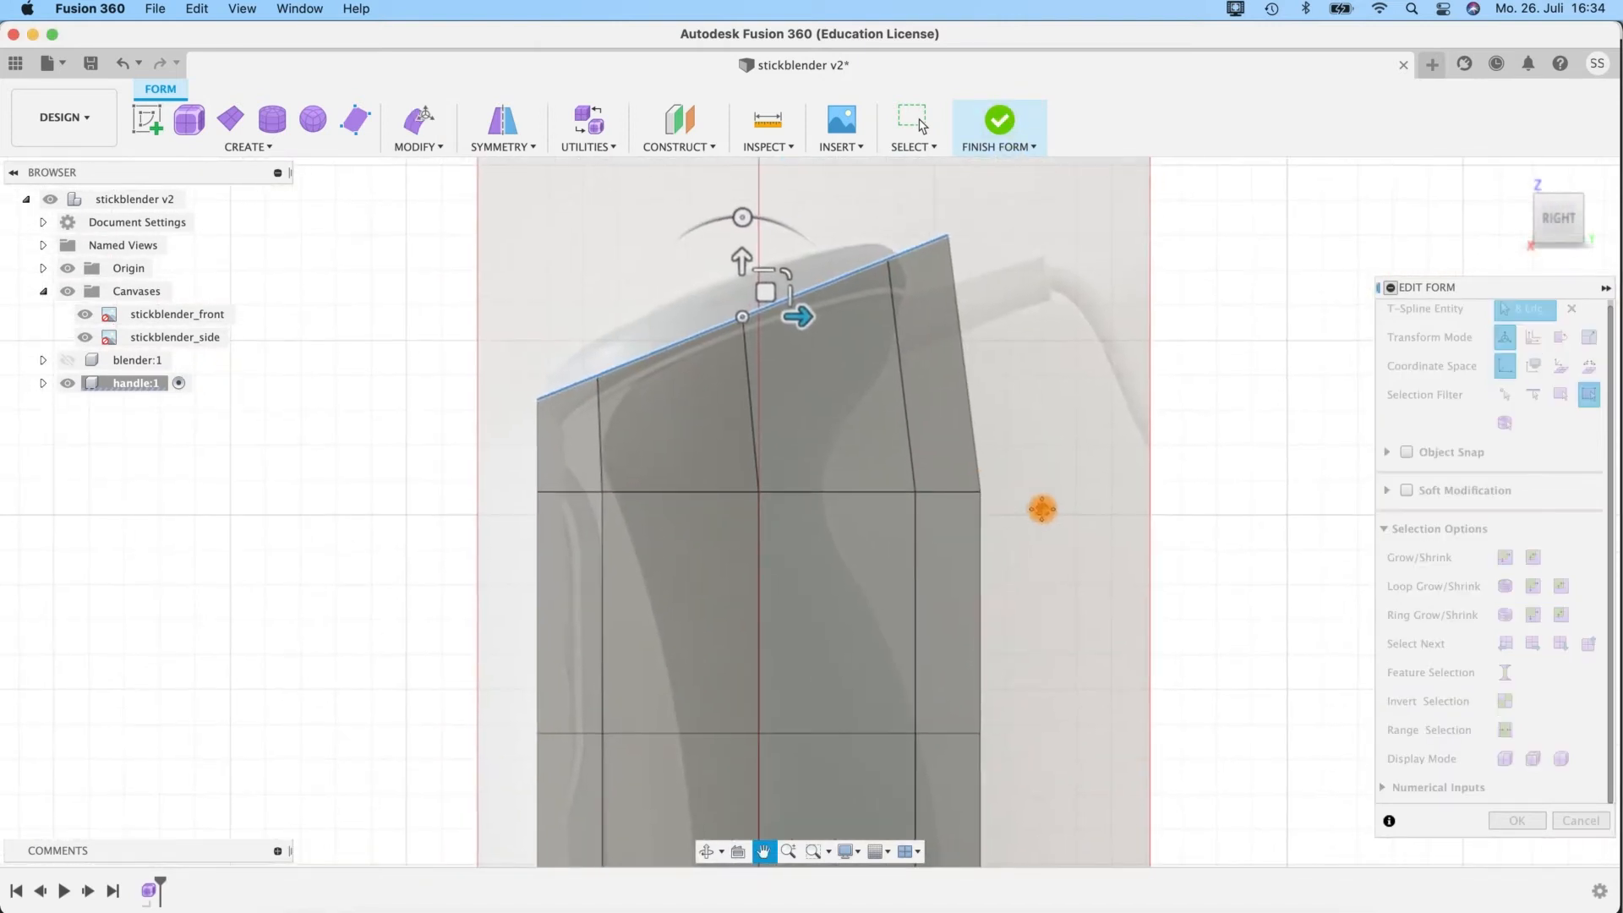
right_click(855, 489)
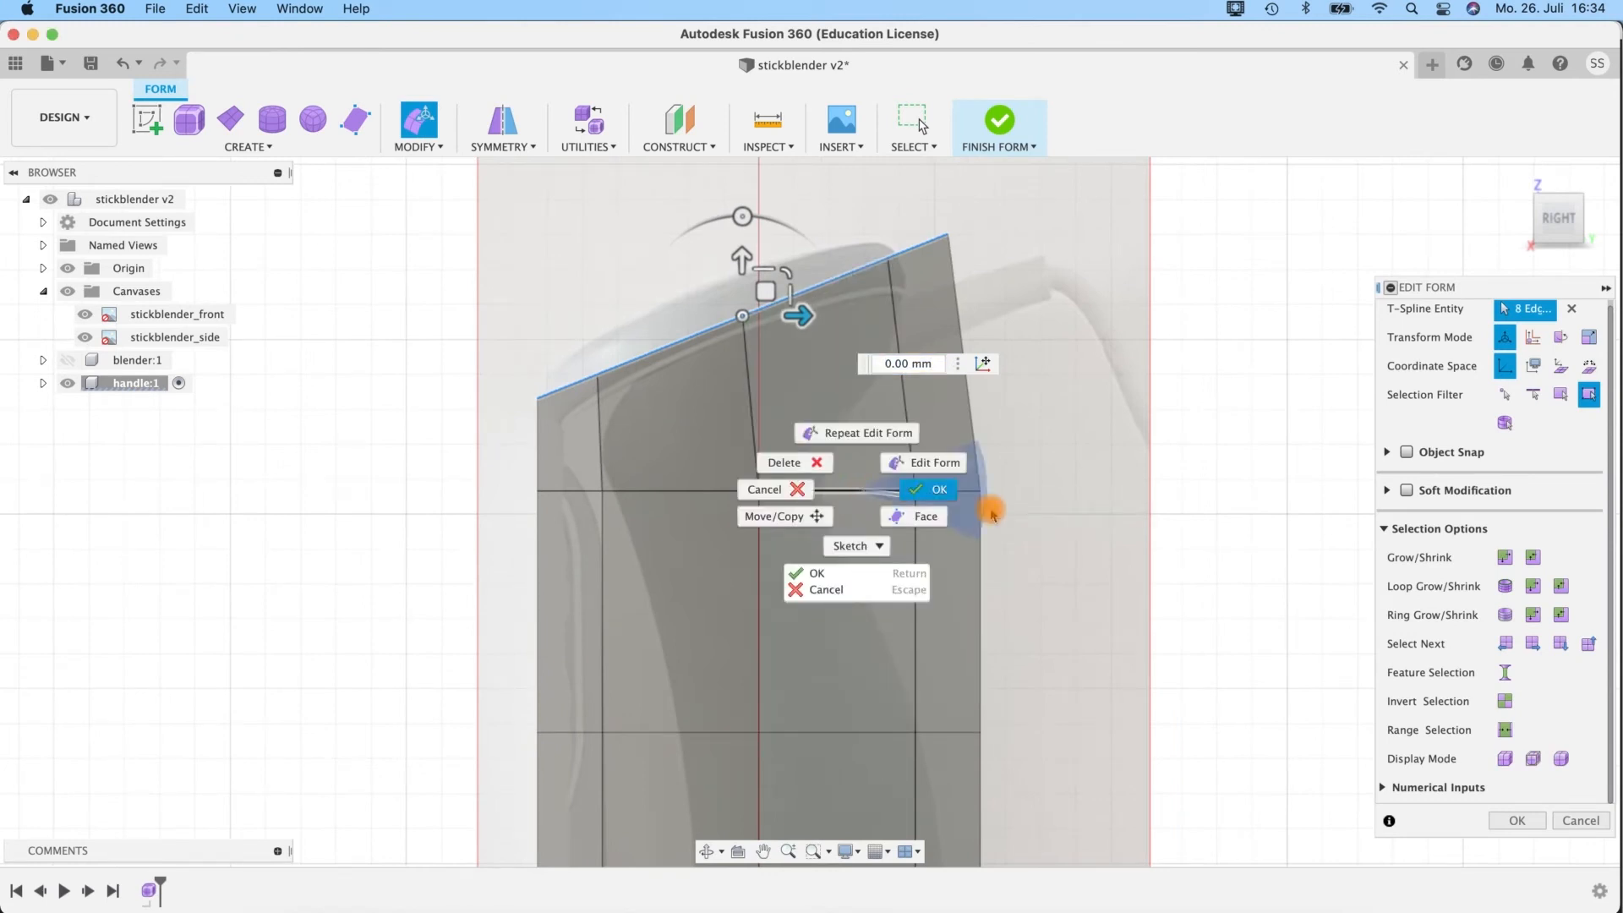
click(929, 491)
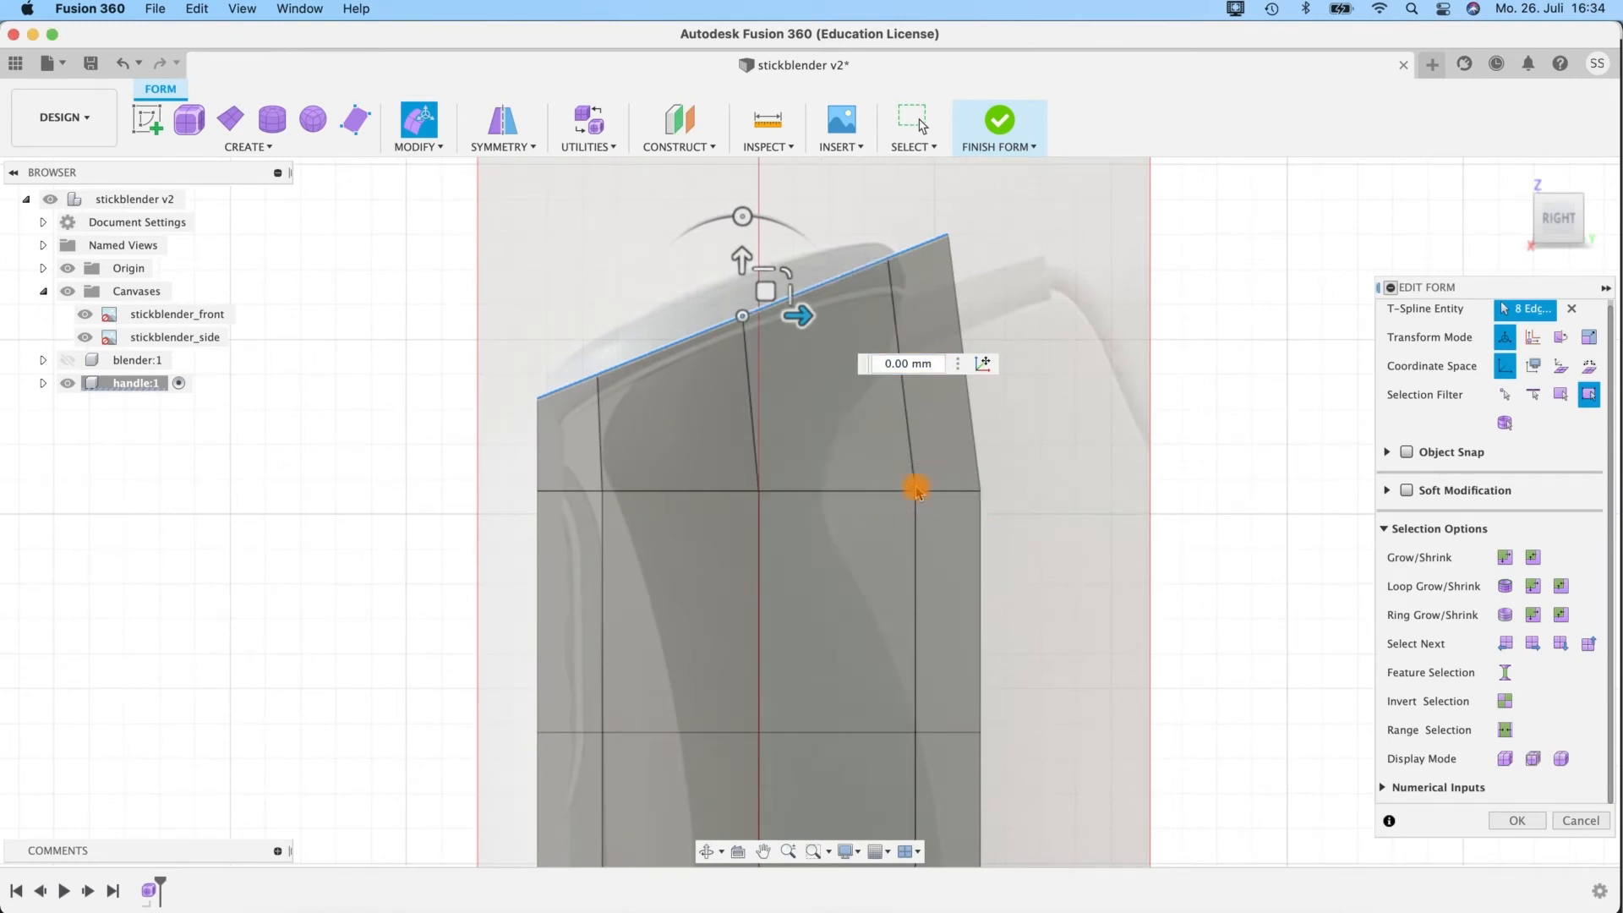
click(669, 492)
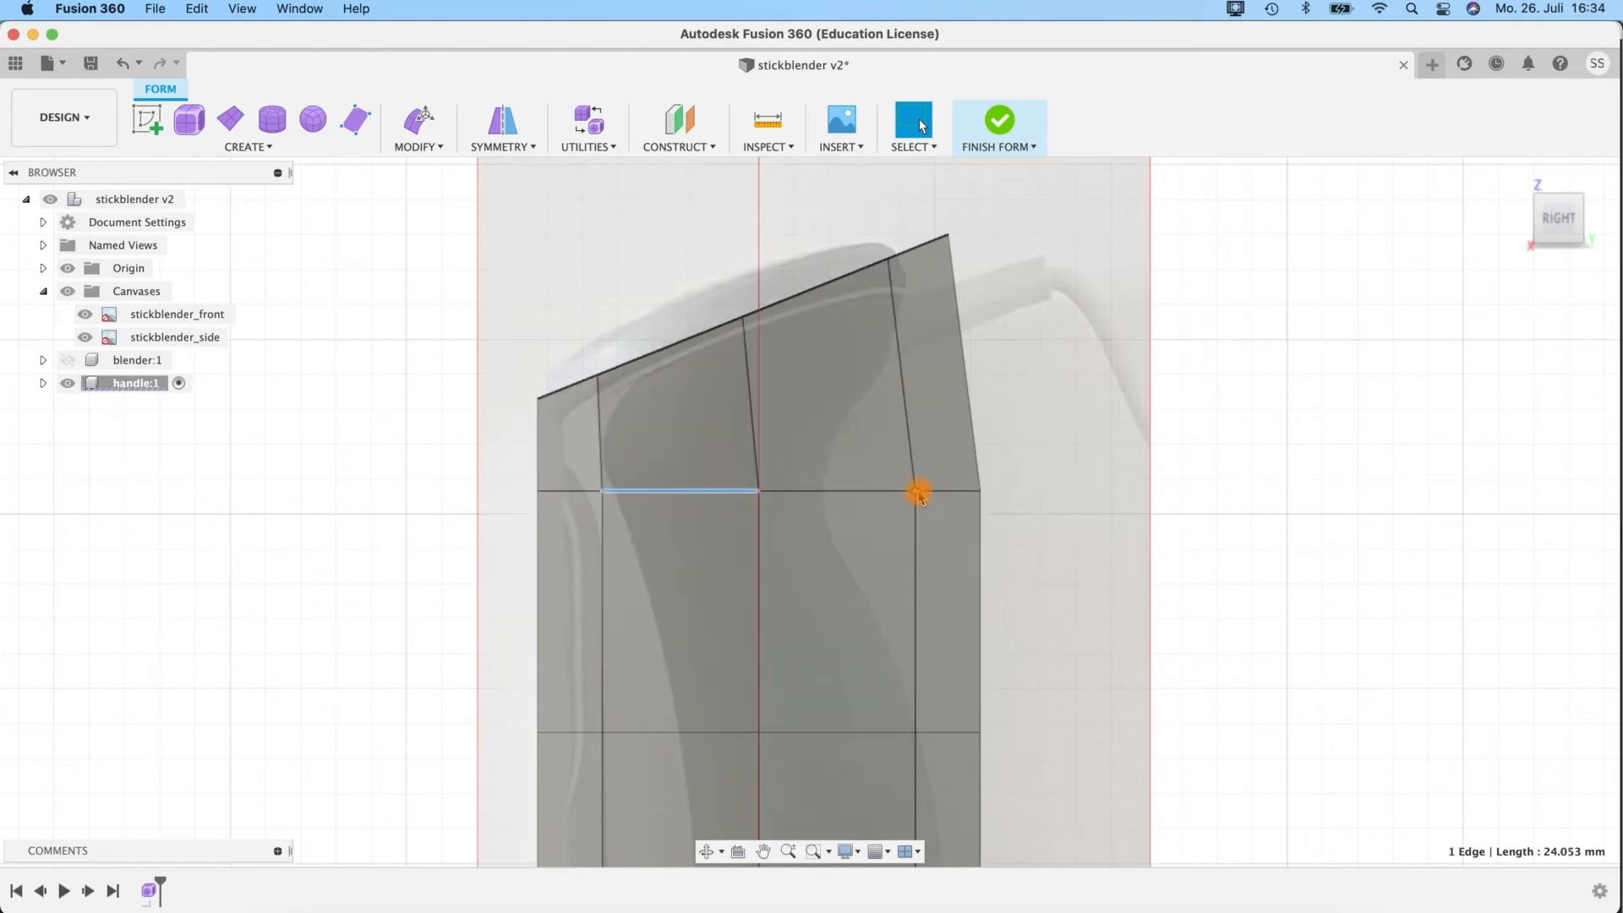
drag(1040, 514, 917, 490)
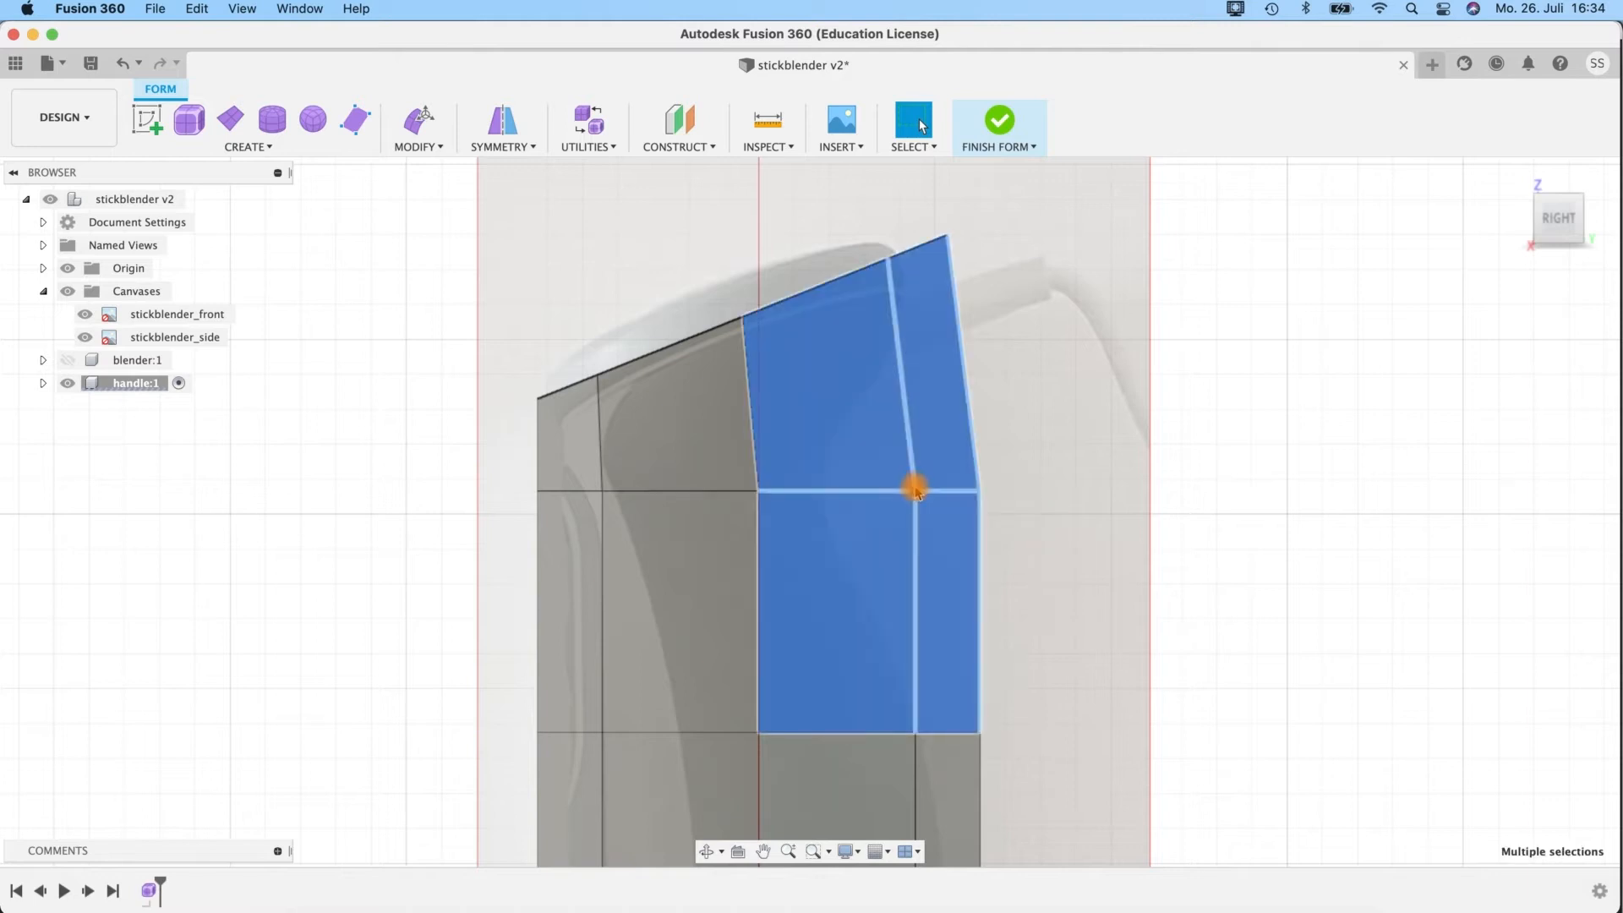
click(1016, 514)
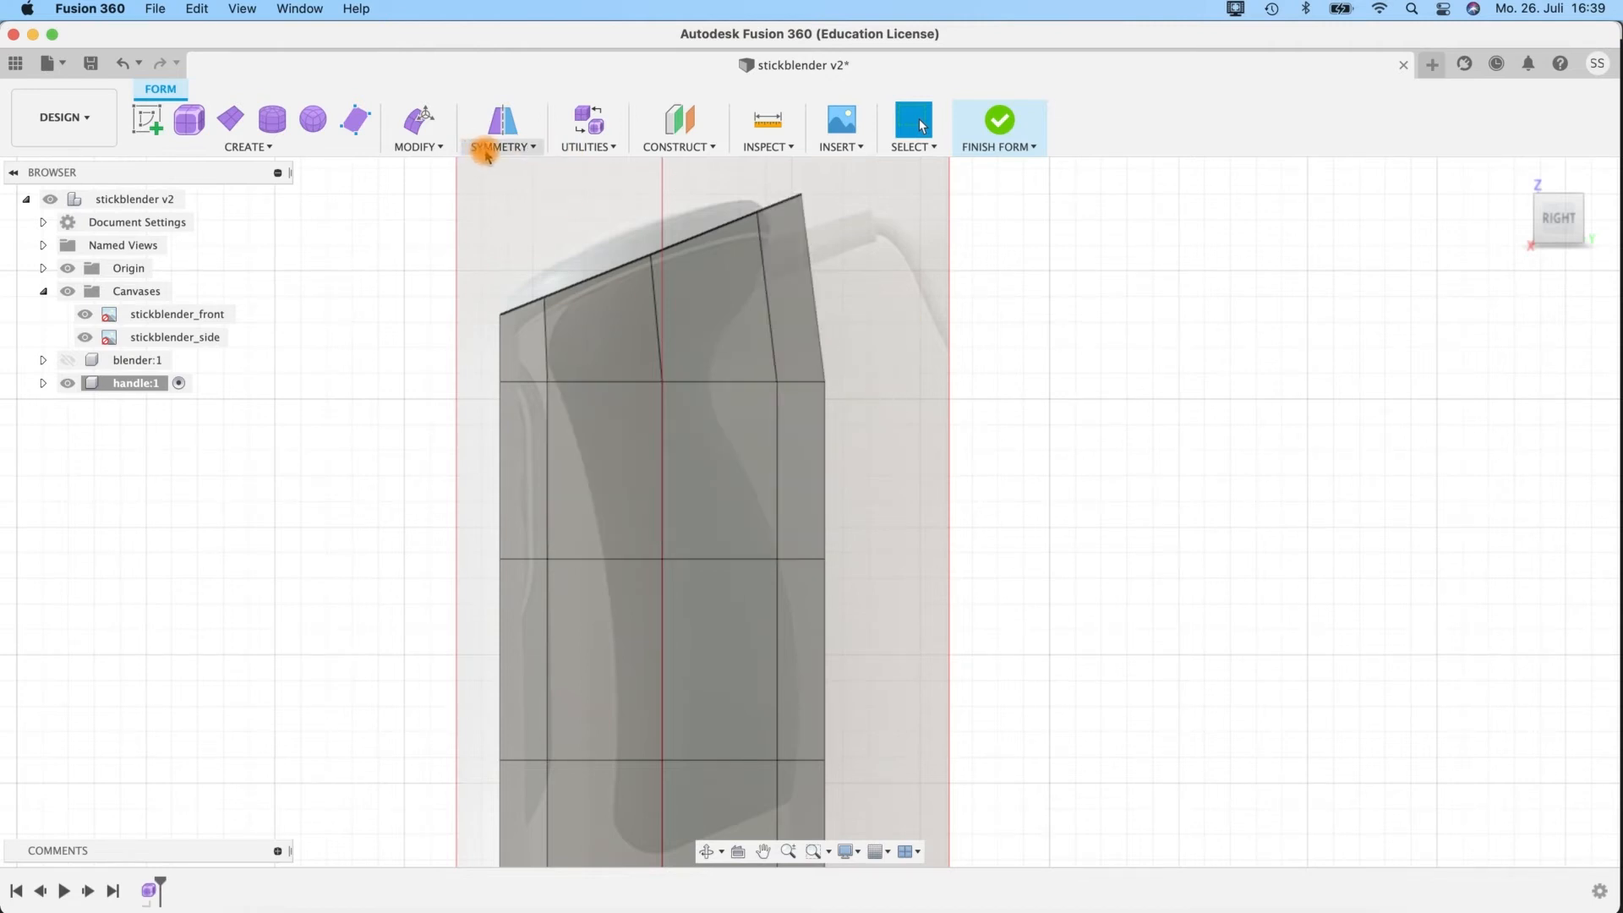
Hide the front canvas and add internal mirror symmetry to the handle using the two adjoining front faces of its top row.
shift+middle_drag(942, 520, 1009, 529)
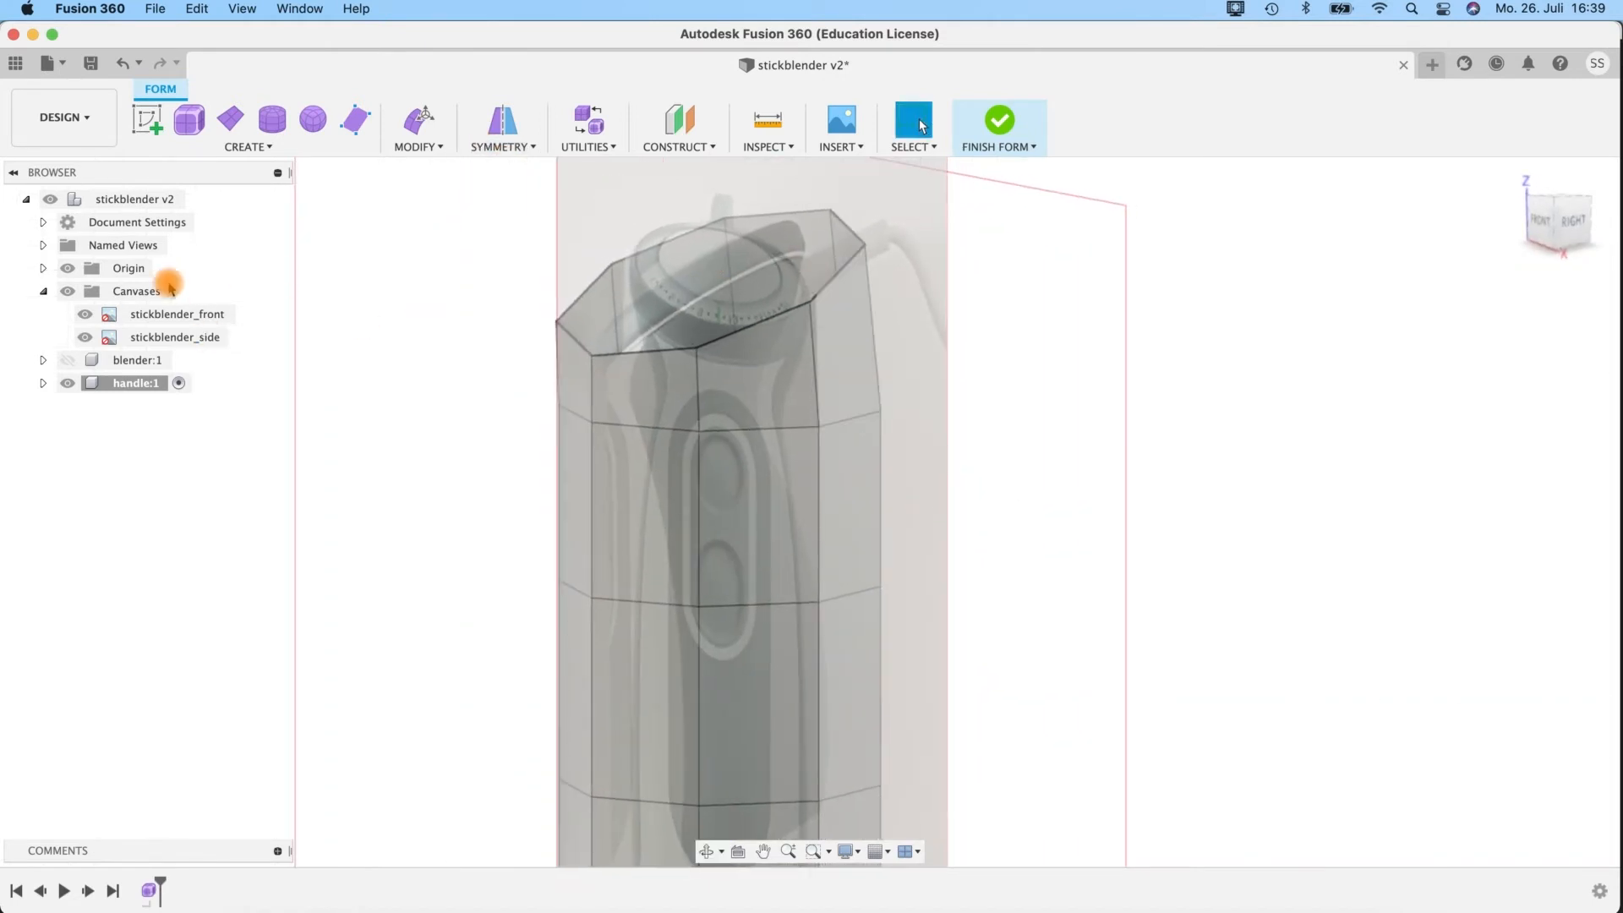
click(82, 318)
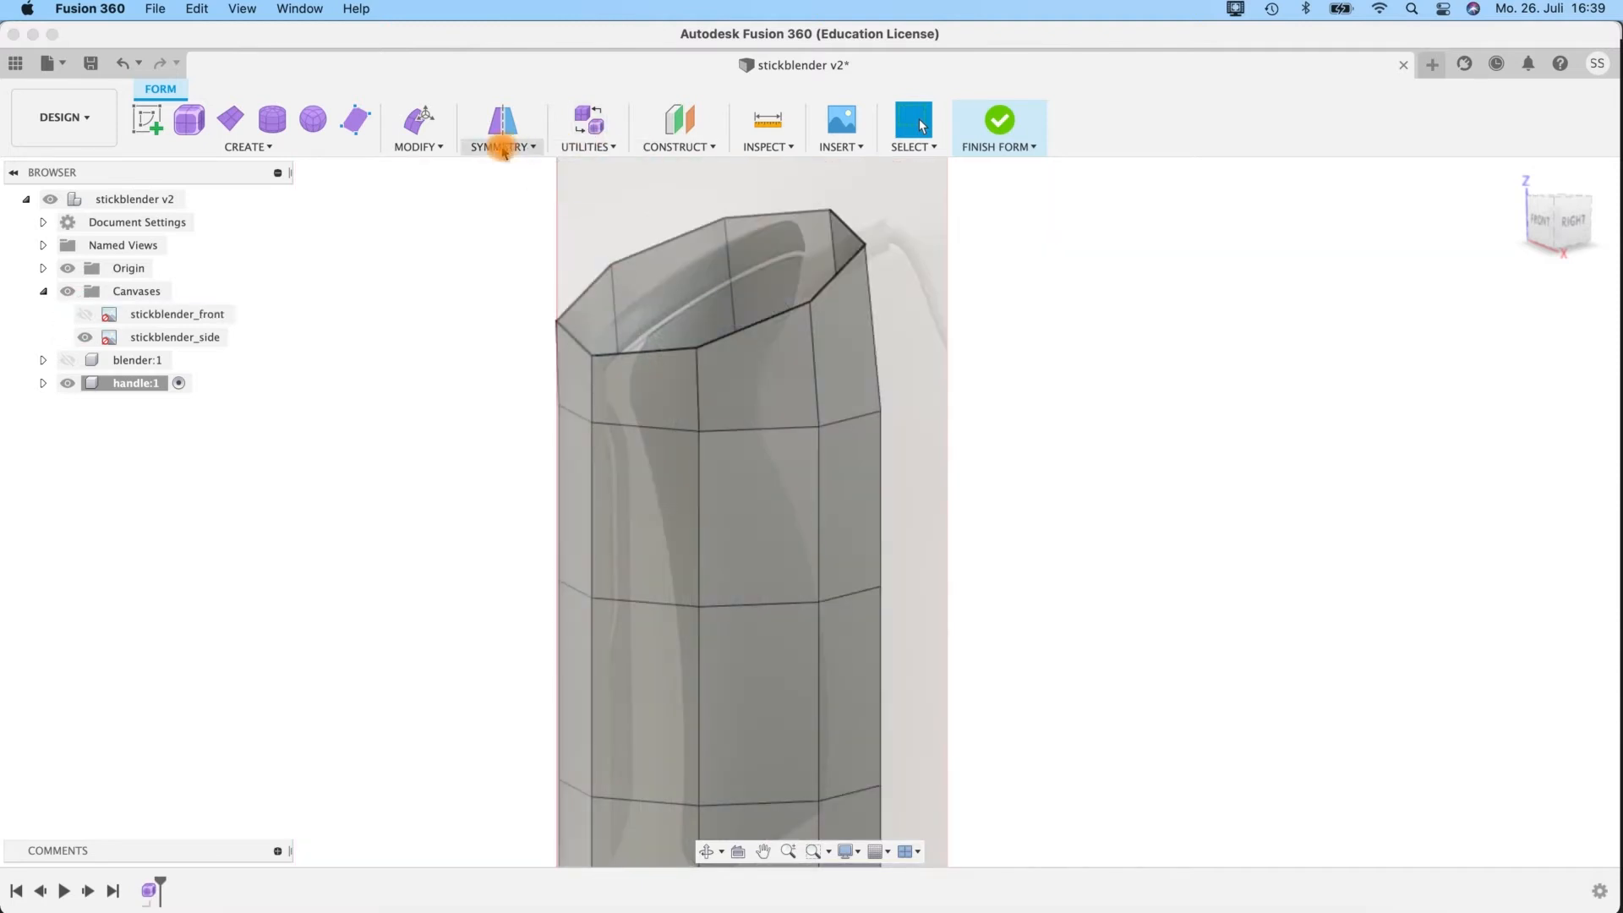
click(500, 149)
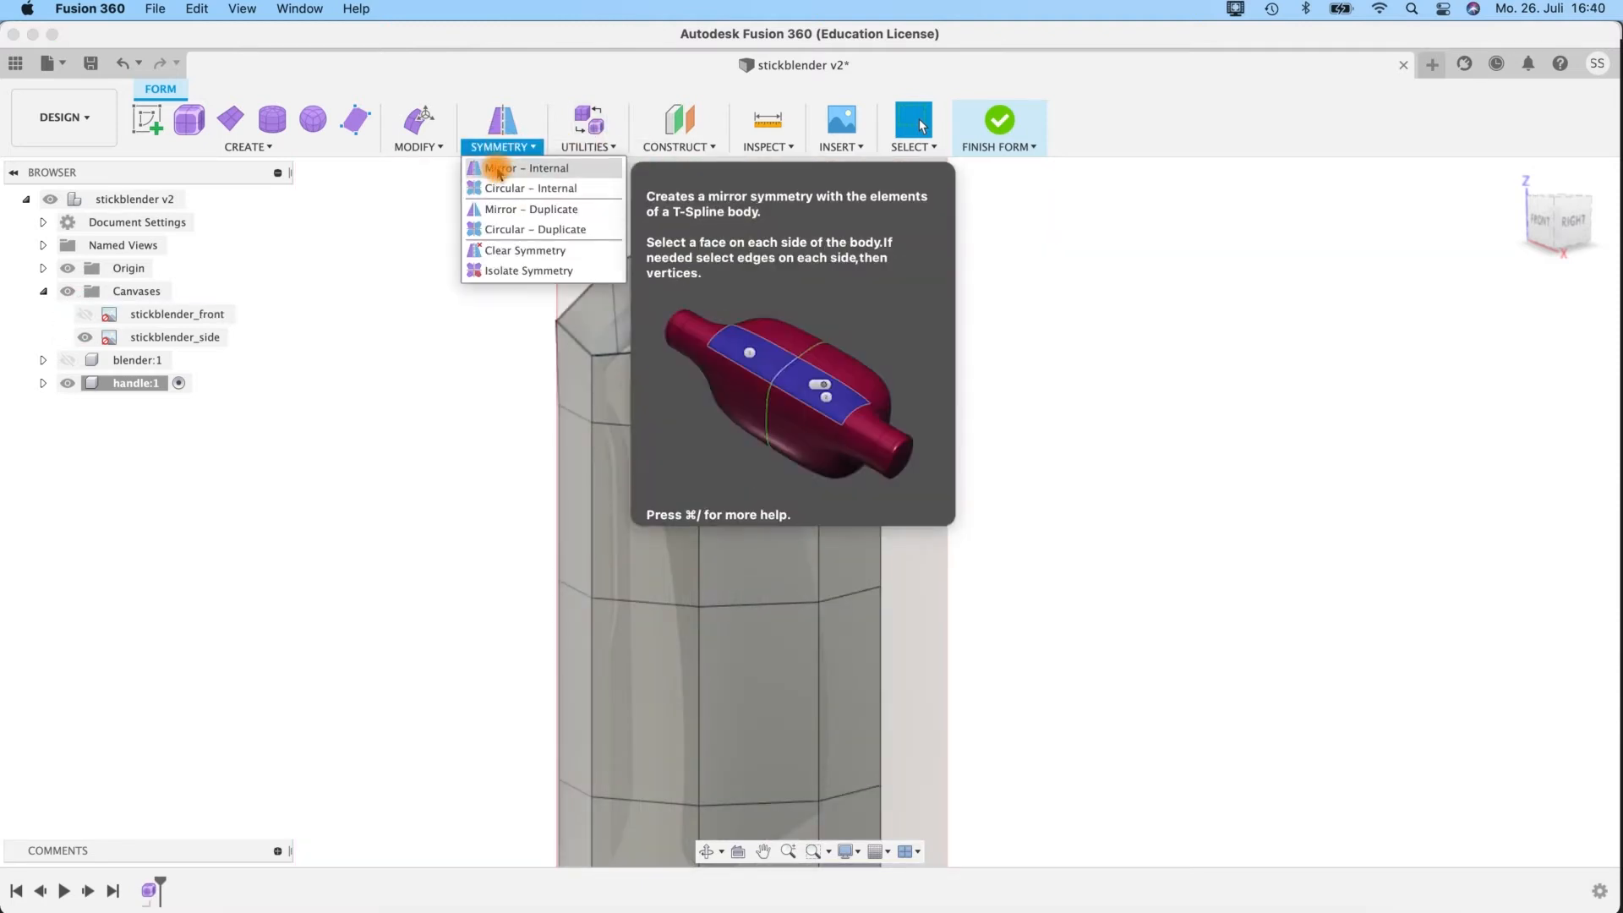
click(499, 169)
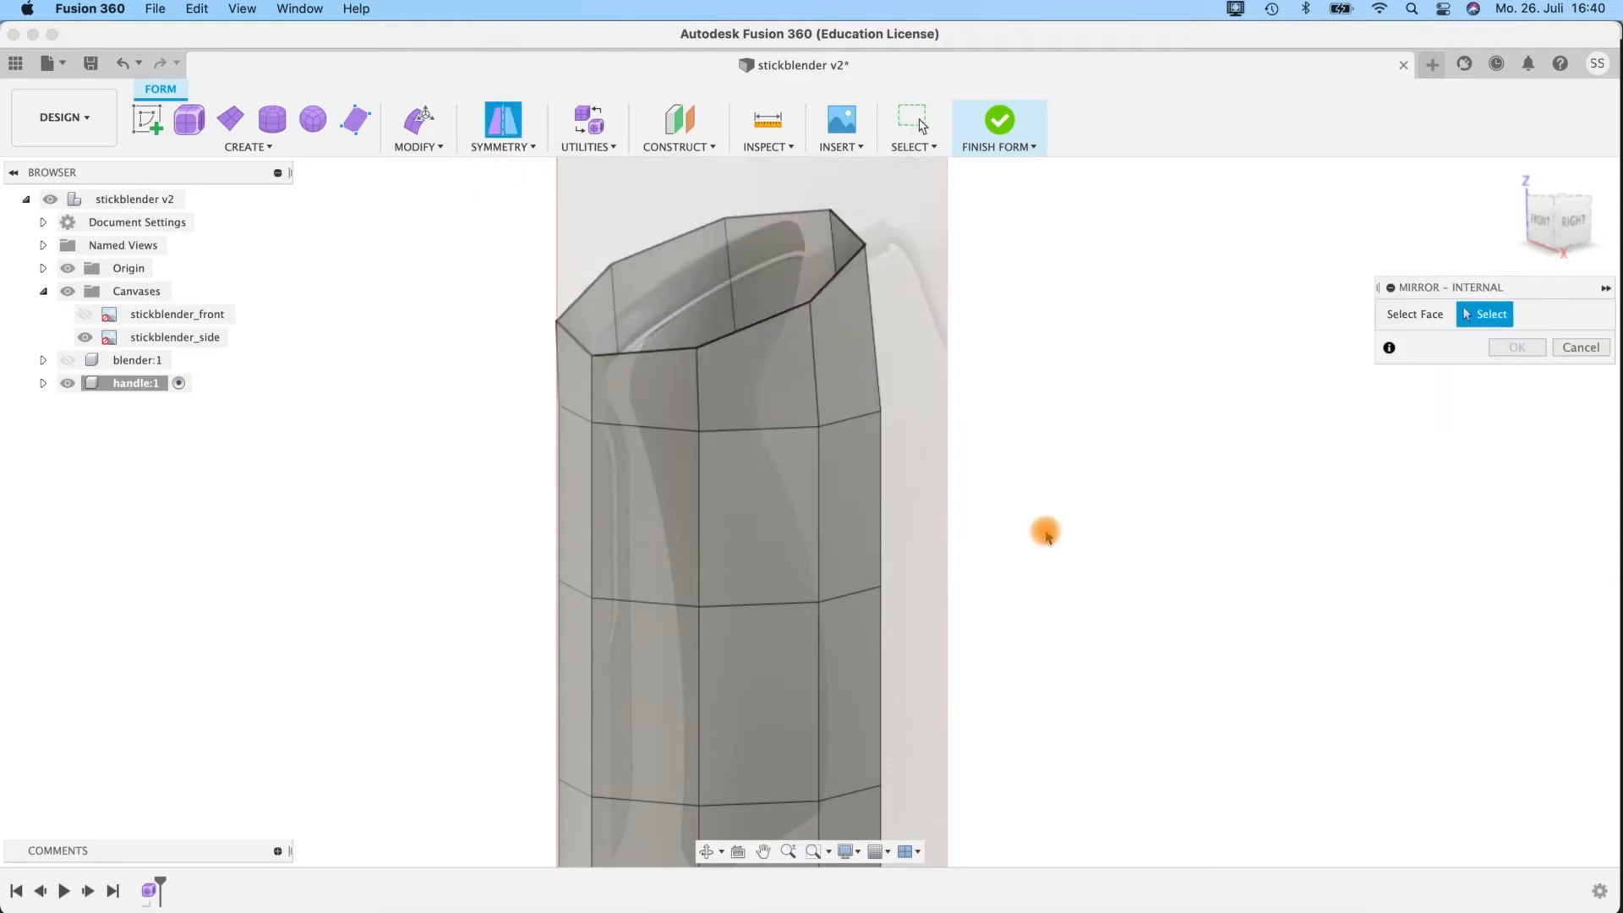
shift+middle_drag(1067, 526, 931, 479)
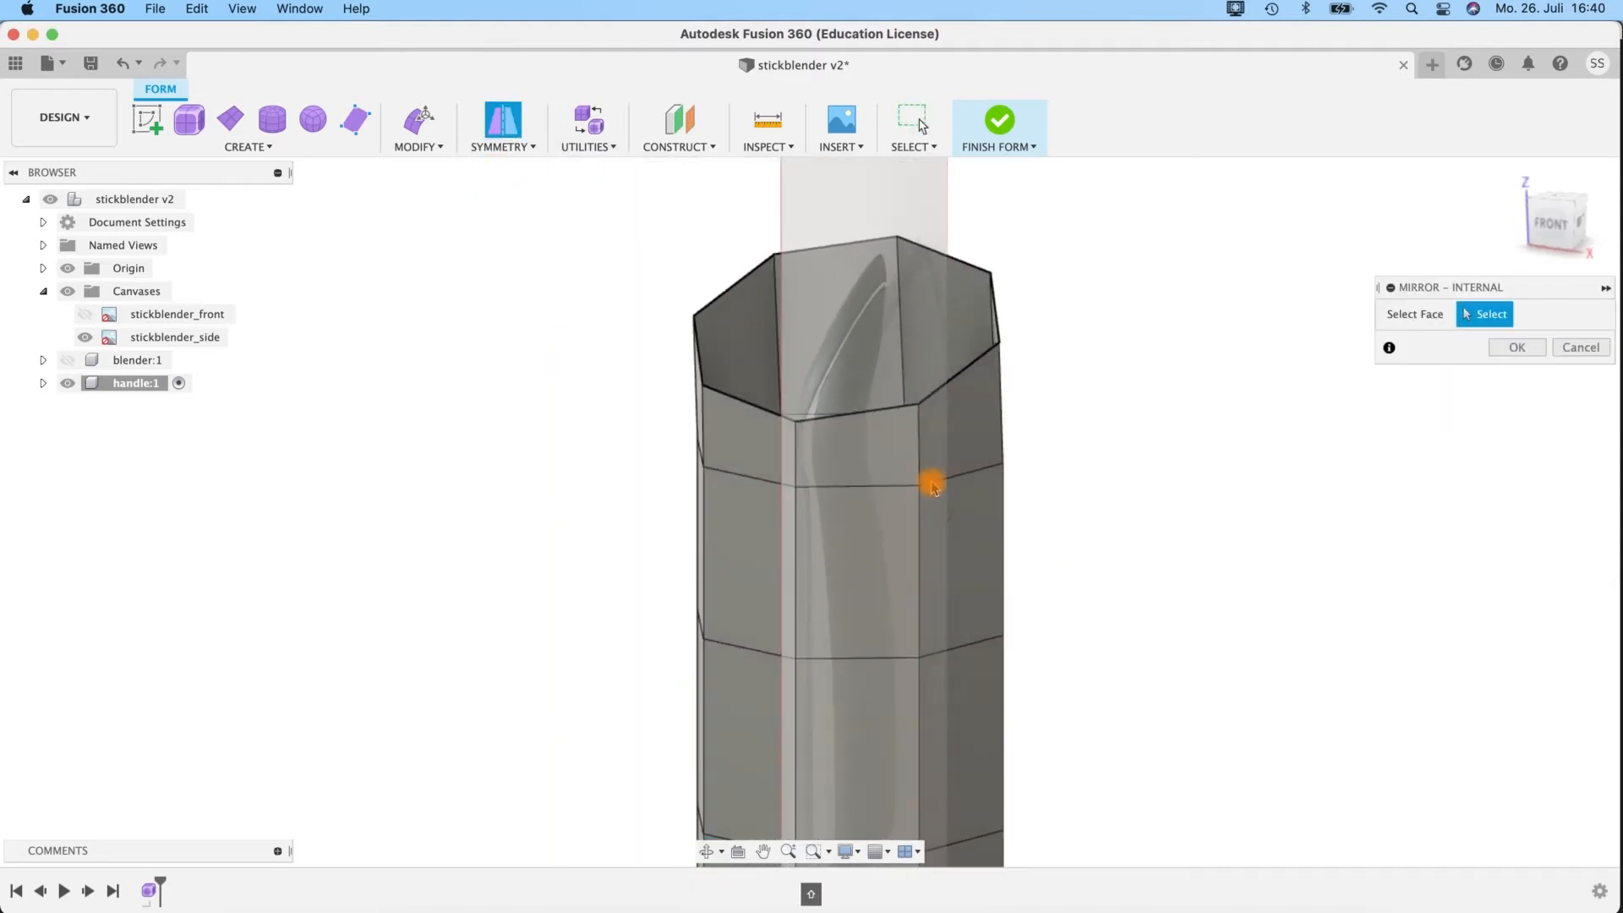
click(762, 454)
click(859, 453)
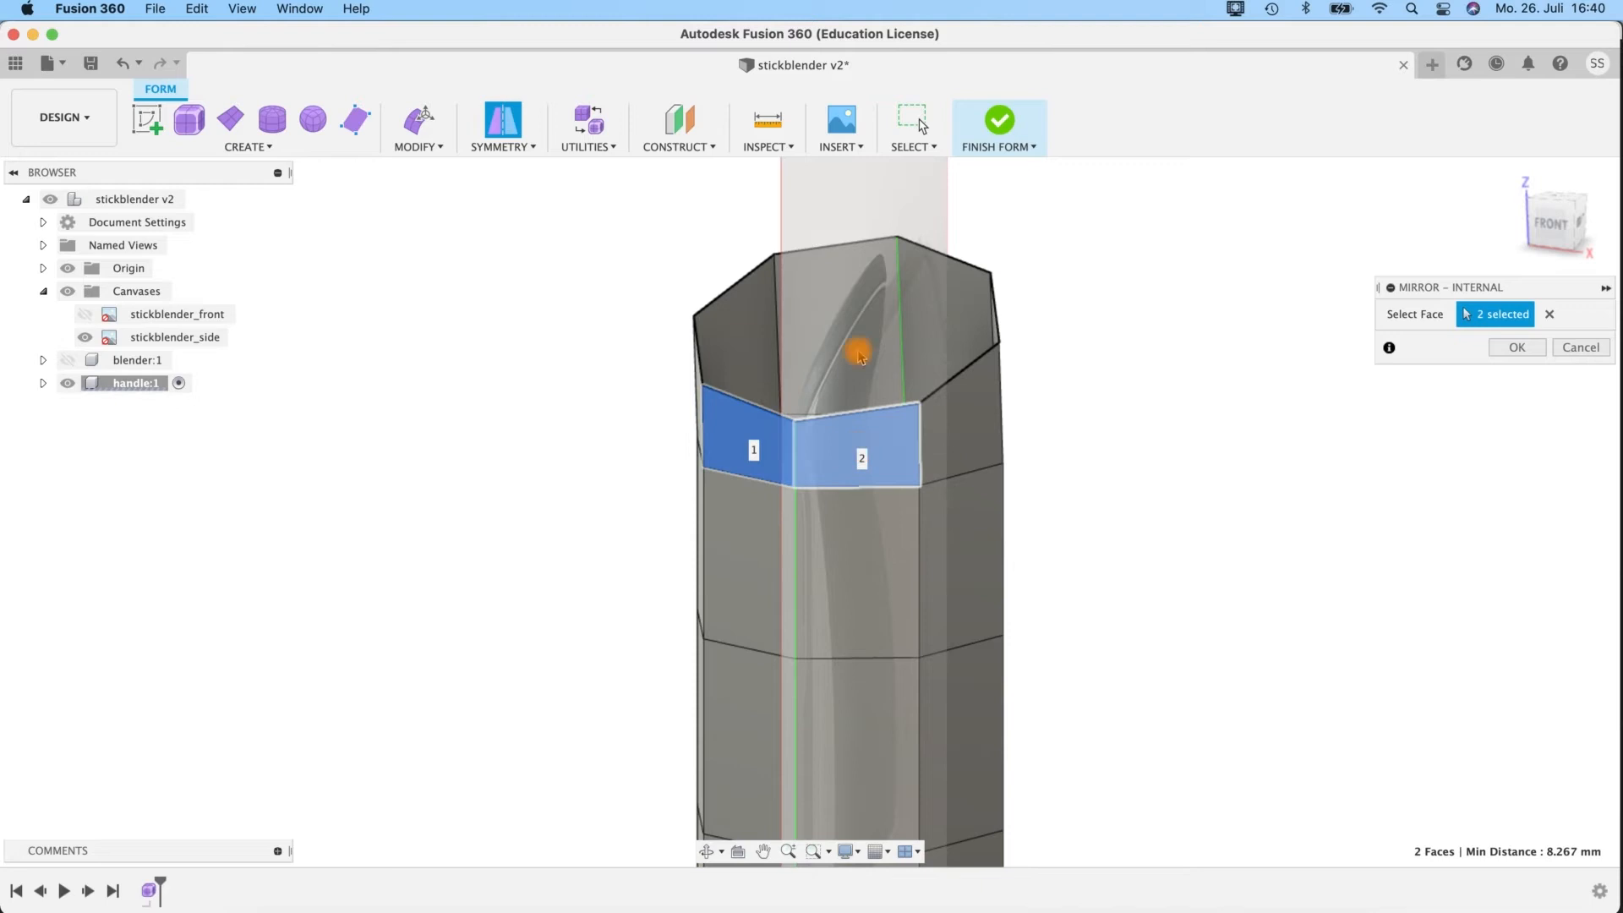
scroll(995, 636, down, 5)
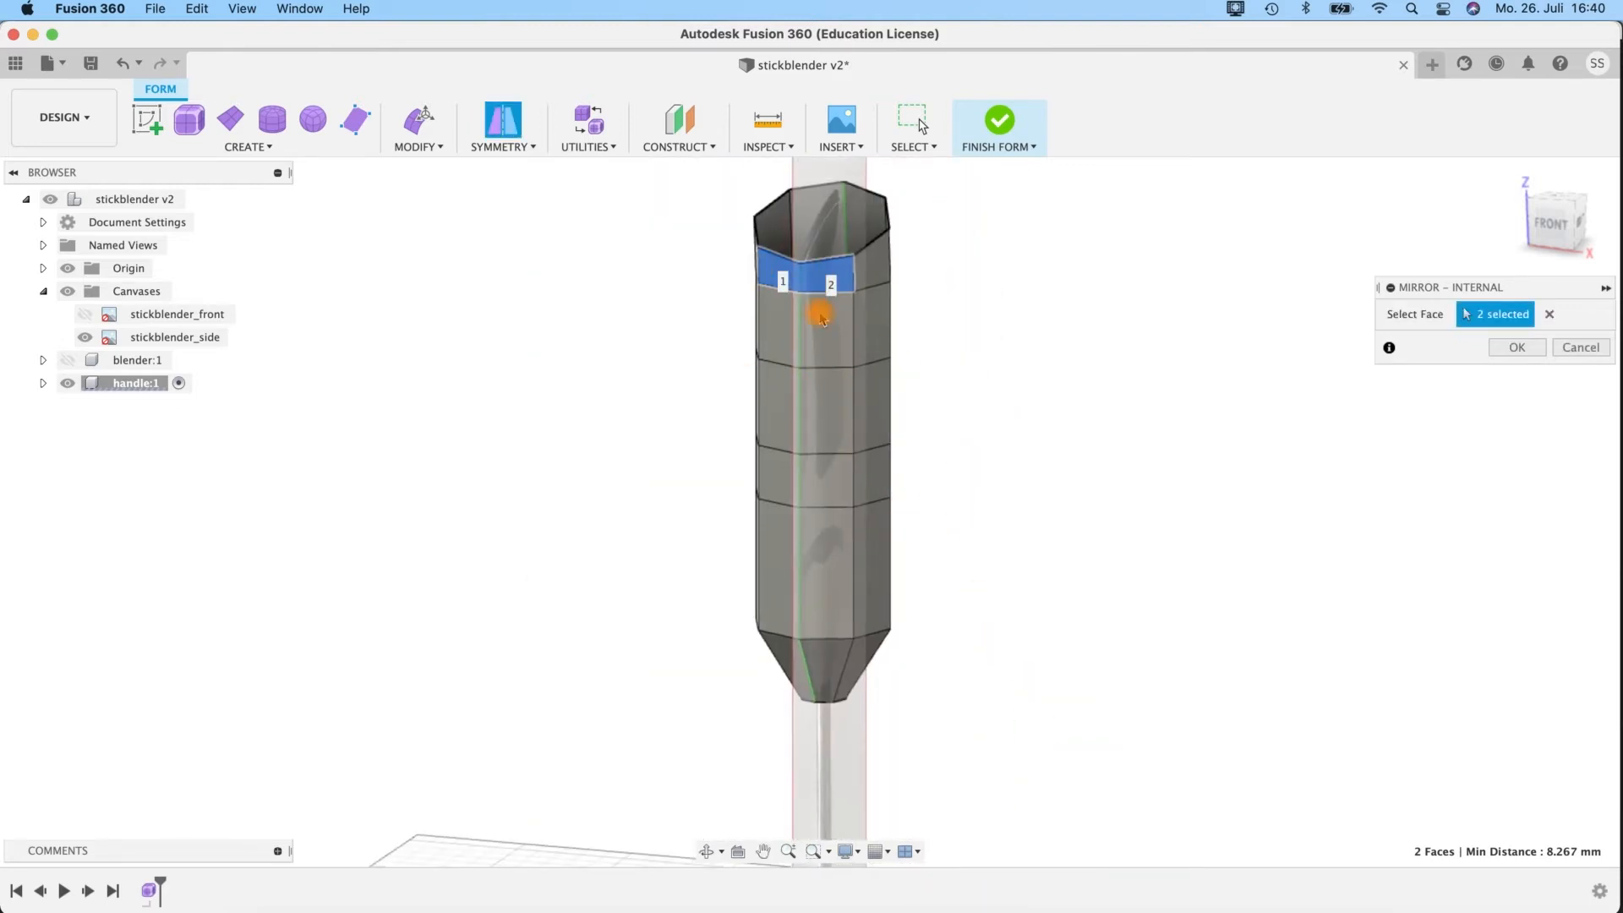
scroll(991, 372, up, 5)
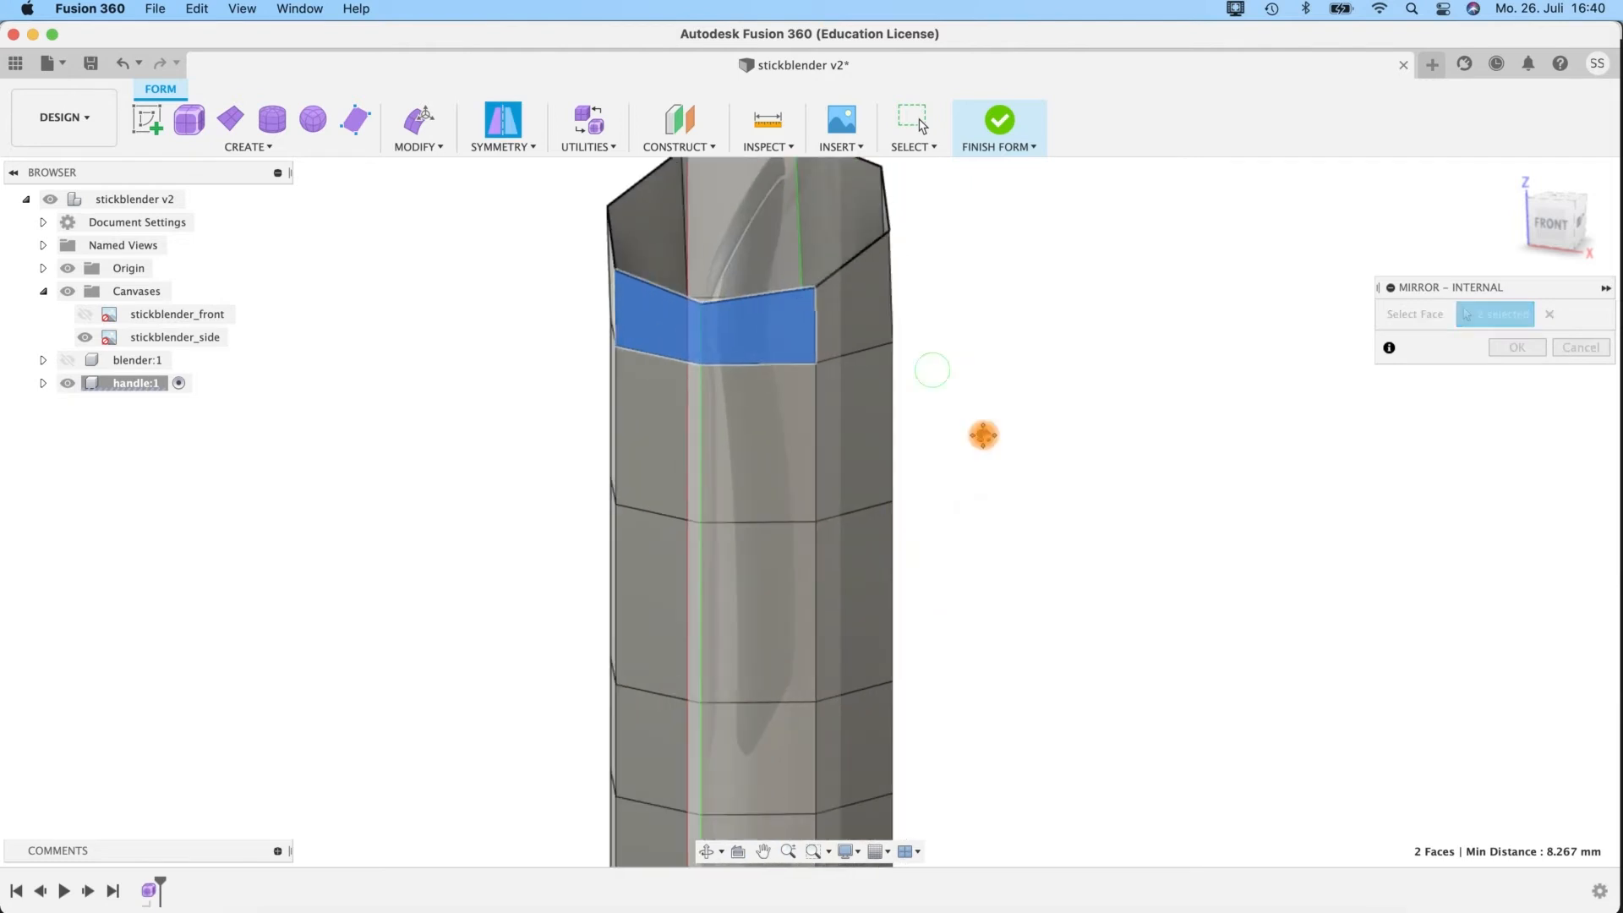
click(1515, 347)
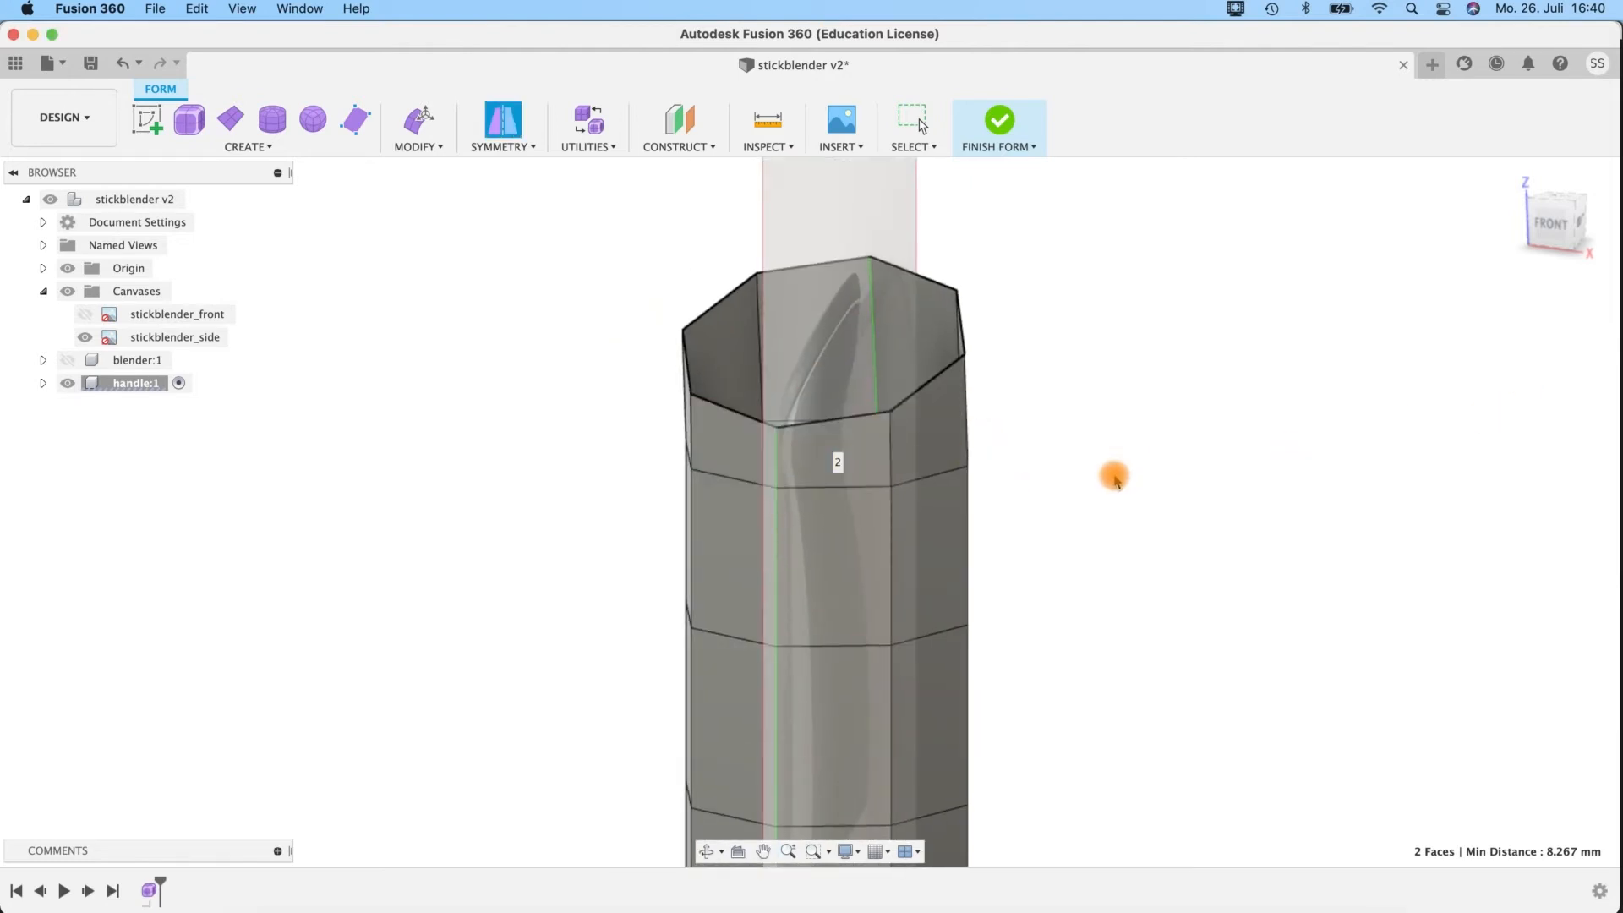
Start Edit Form and move the rear side vertex of the loop below the tilted top to about X 19.3, Y 12.3 mm.
shift+middle_drag(1044, 477, 1088, 471)
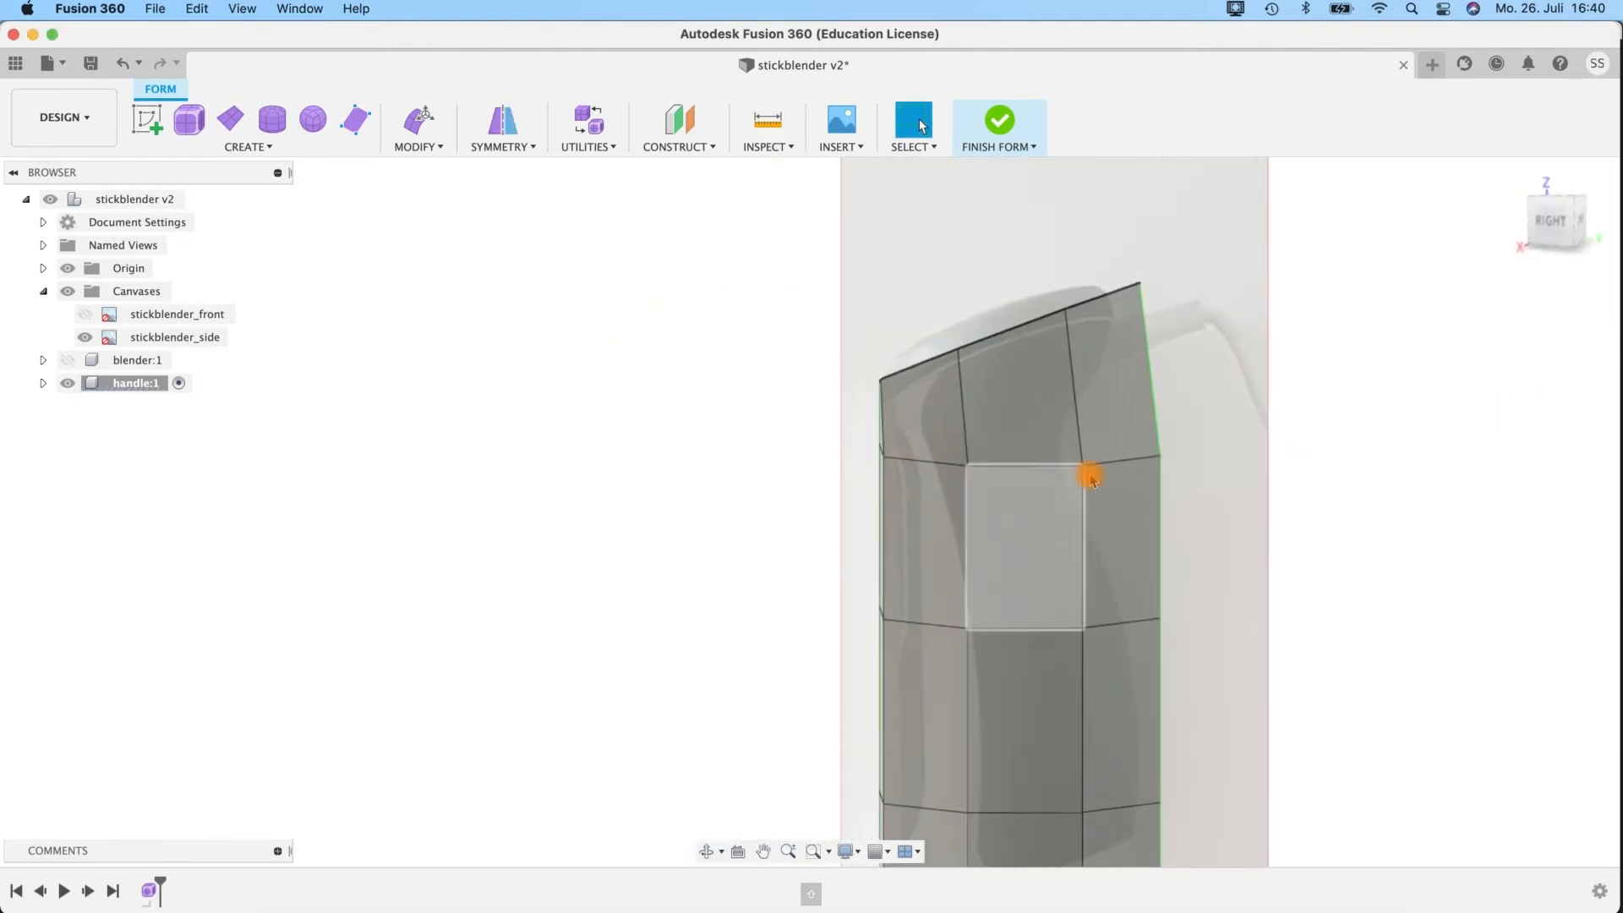
shift+middle_drag(1301, 462, 1111, 464)
key(e)
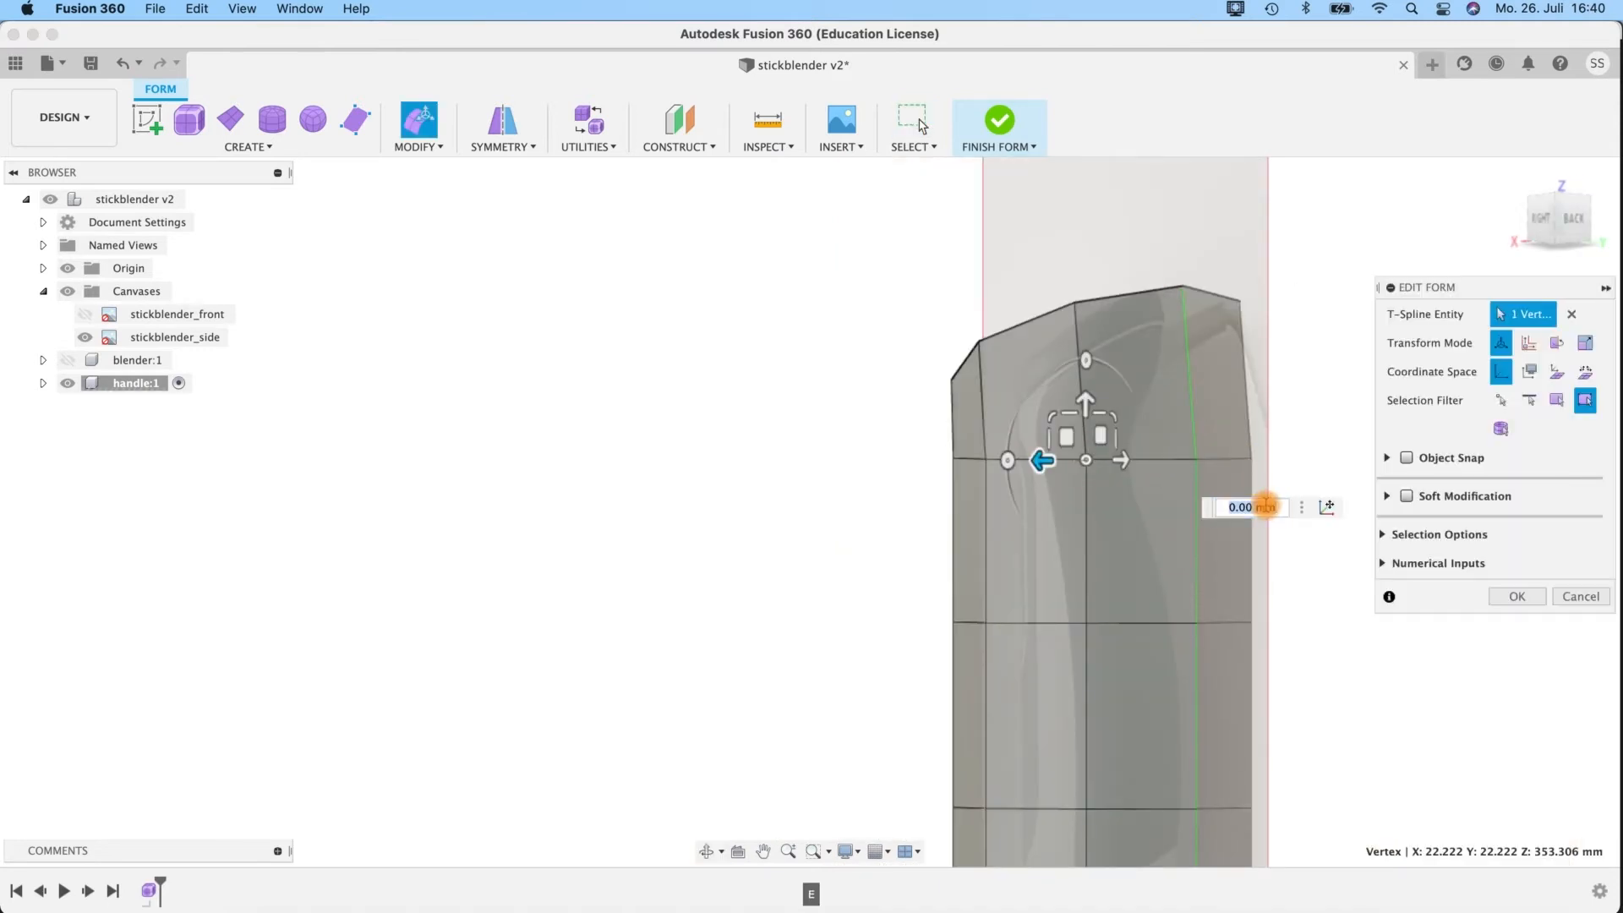
text(e)
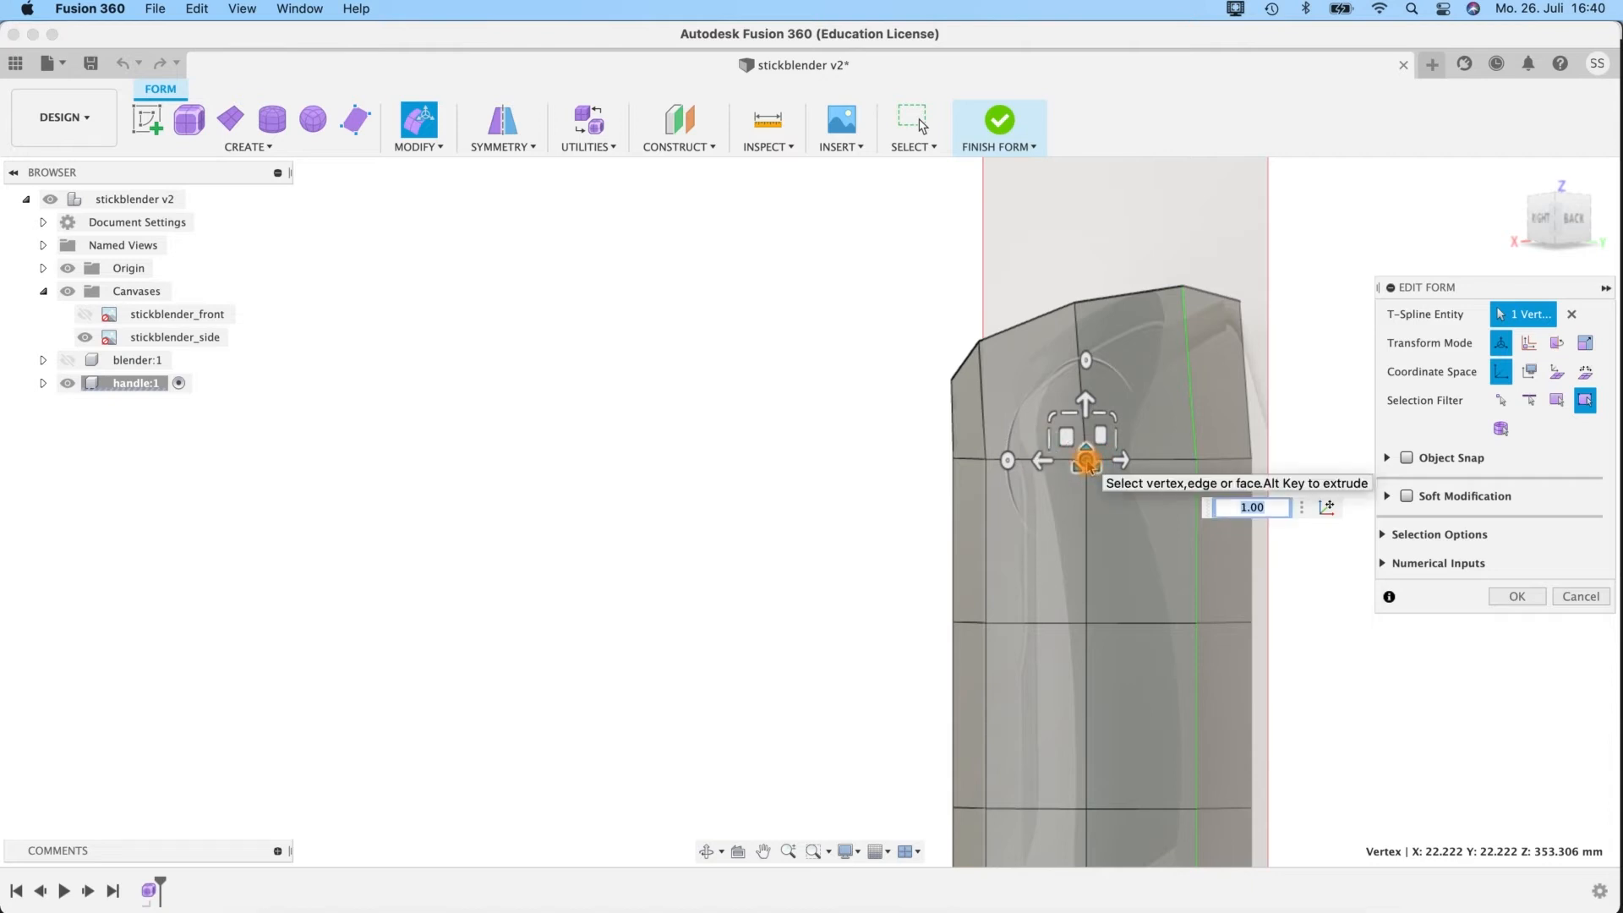
shift+middle_drag(1341, 667, 1177, 541)
drag(1145, 521, 1099, 508)
shift+middle_drag(1189, 453, 1068, 503)
drag(725, 414, 751, 414)
shift+middle_drag(1133, 482, 1276, 380)
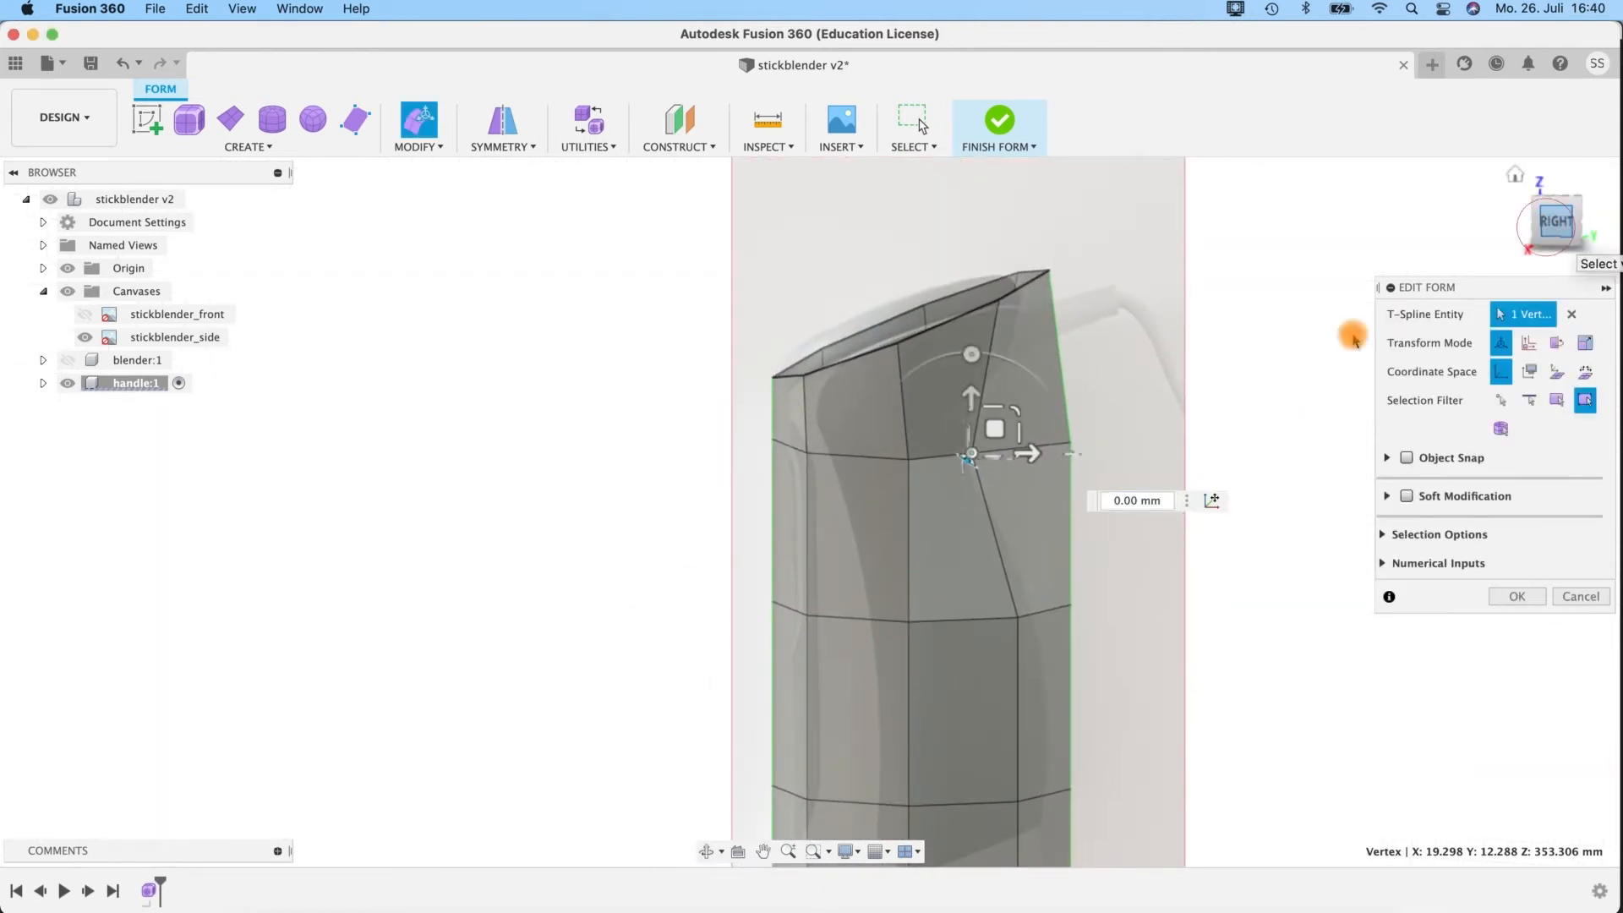
Shift the middle side vertex of the same loop forward to about Y -10.3 mm and inward to about X 30.2 mm.
click(940, 417)
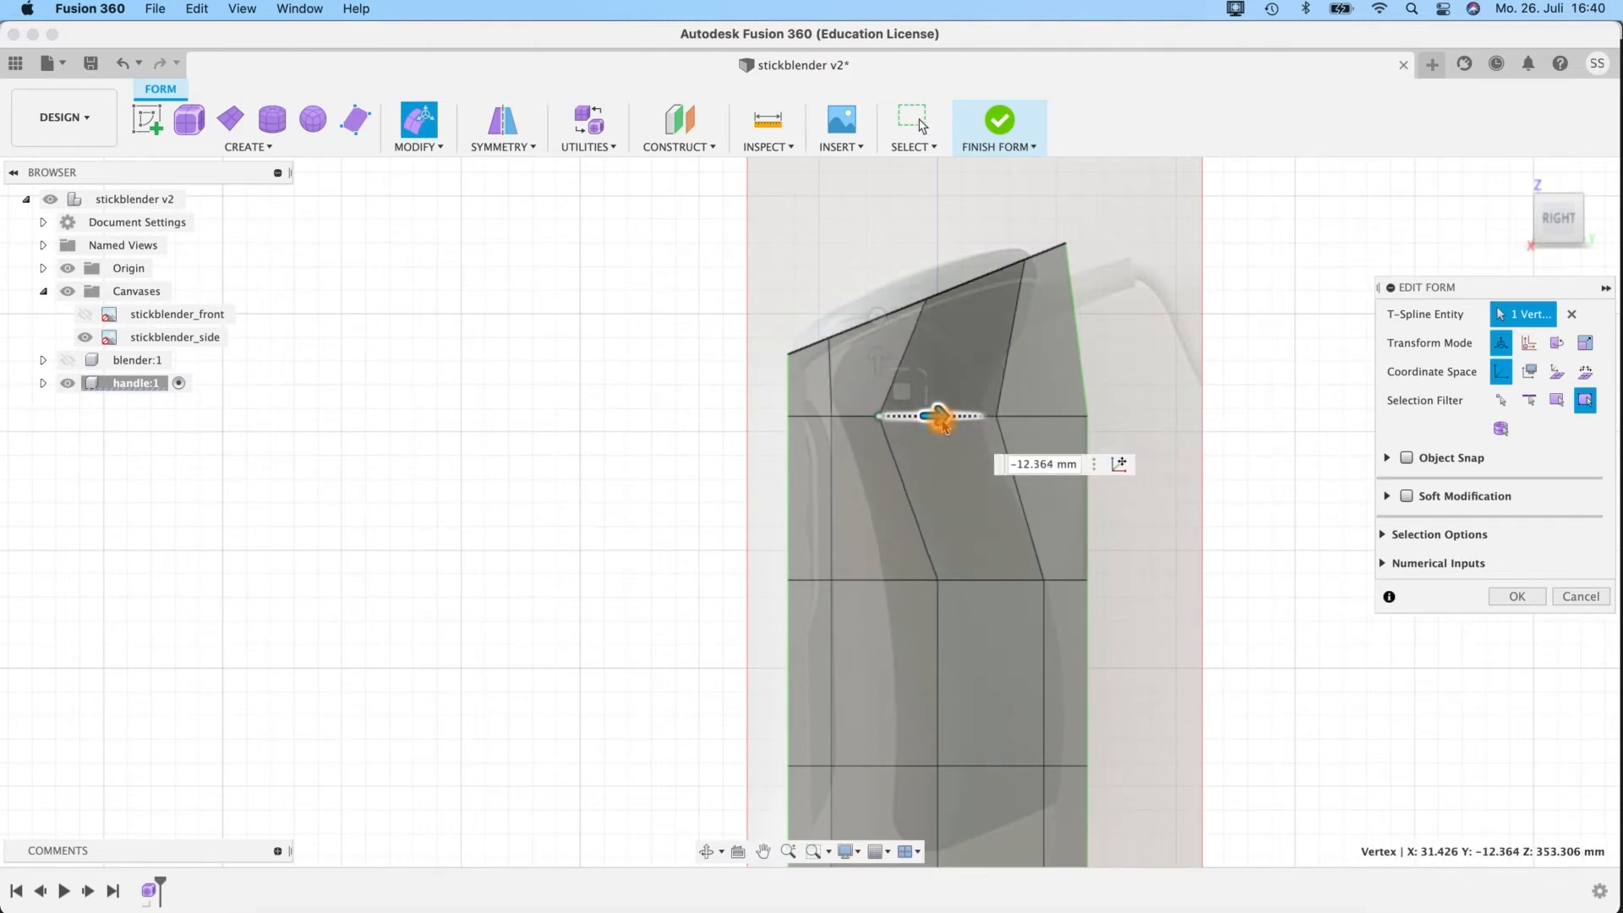
shift+middle_drag(1248, 385, 1301, 460)
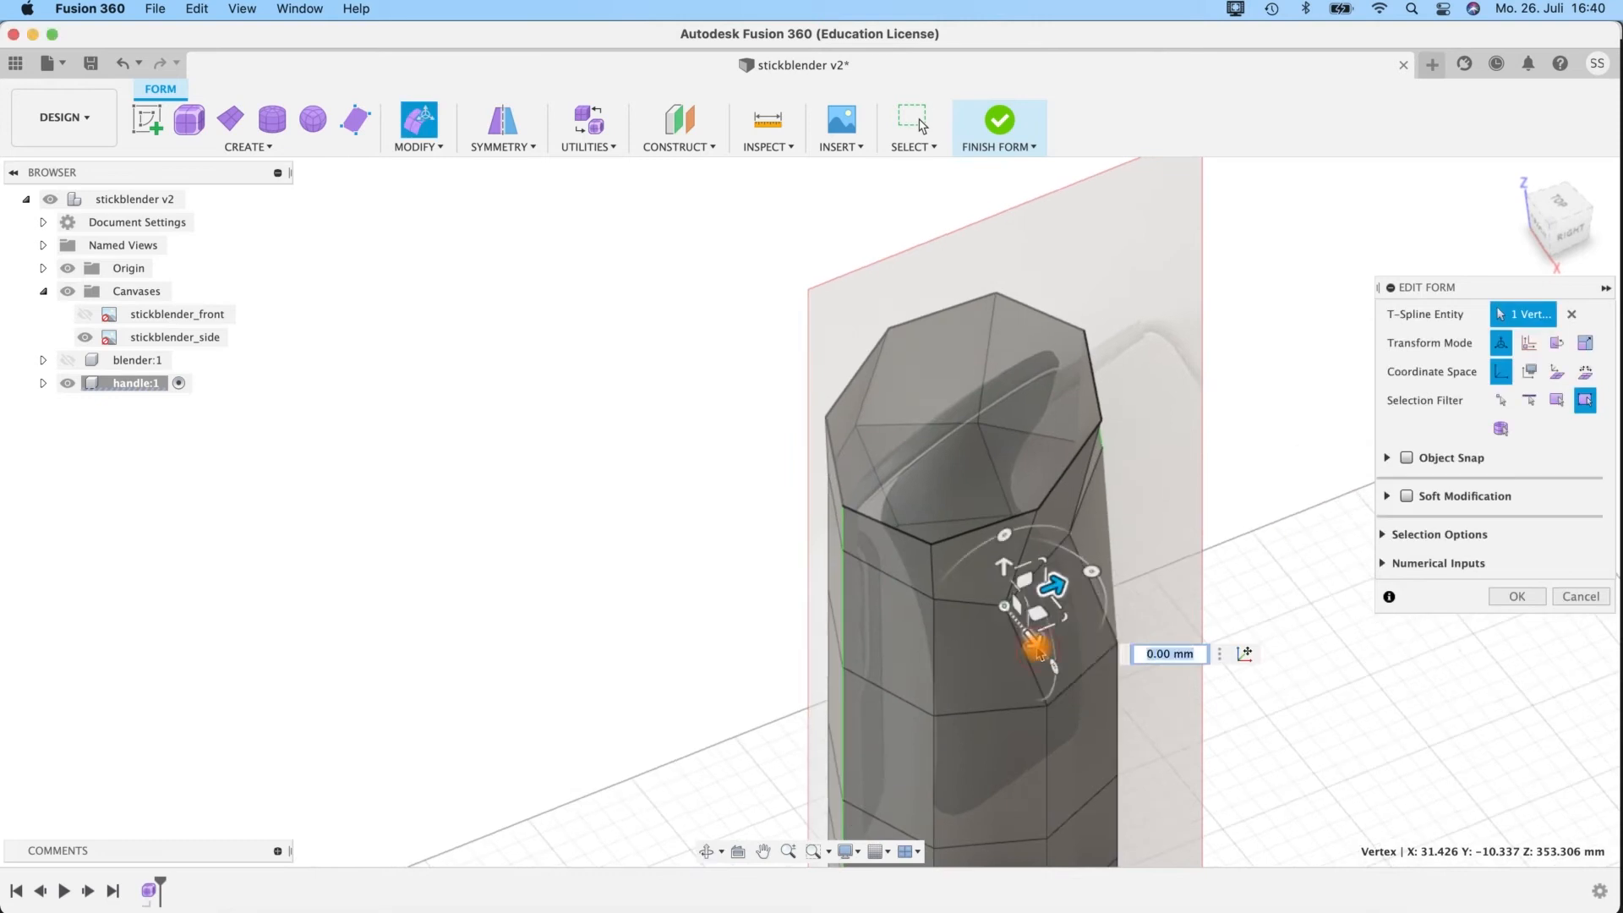
shift+middle_drag(1031, 643, 786, 471)
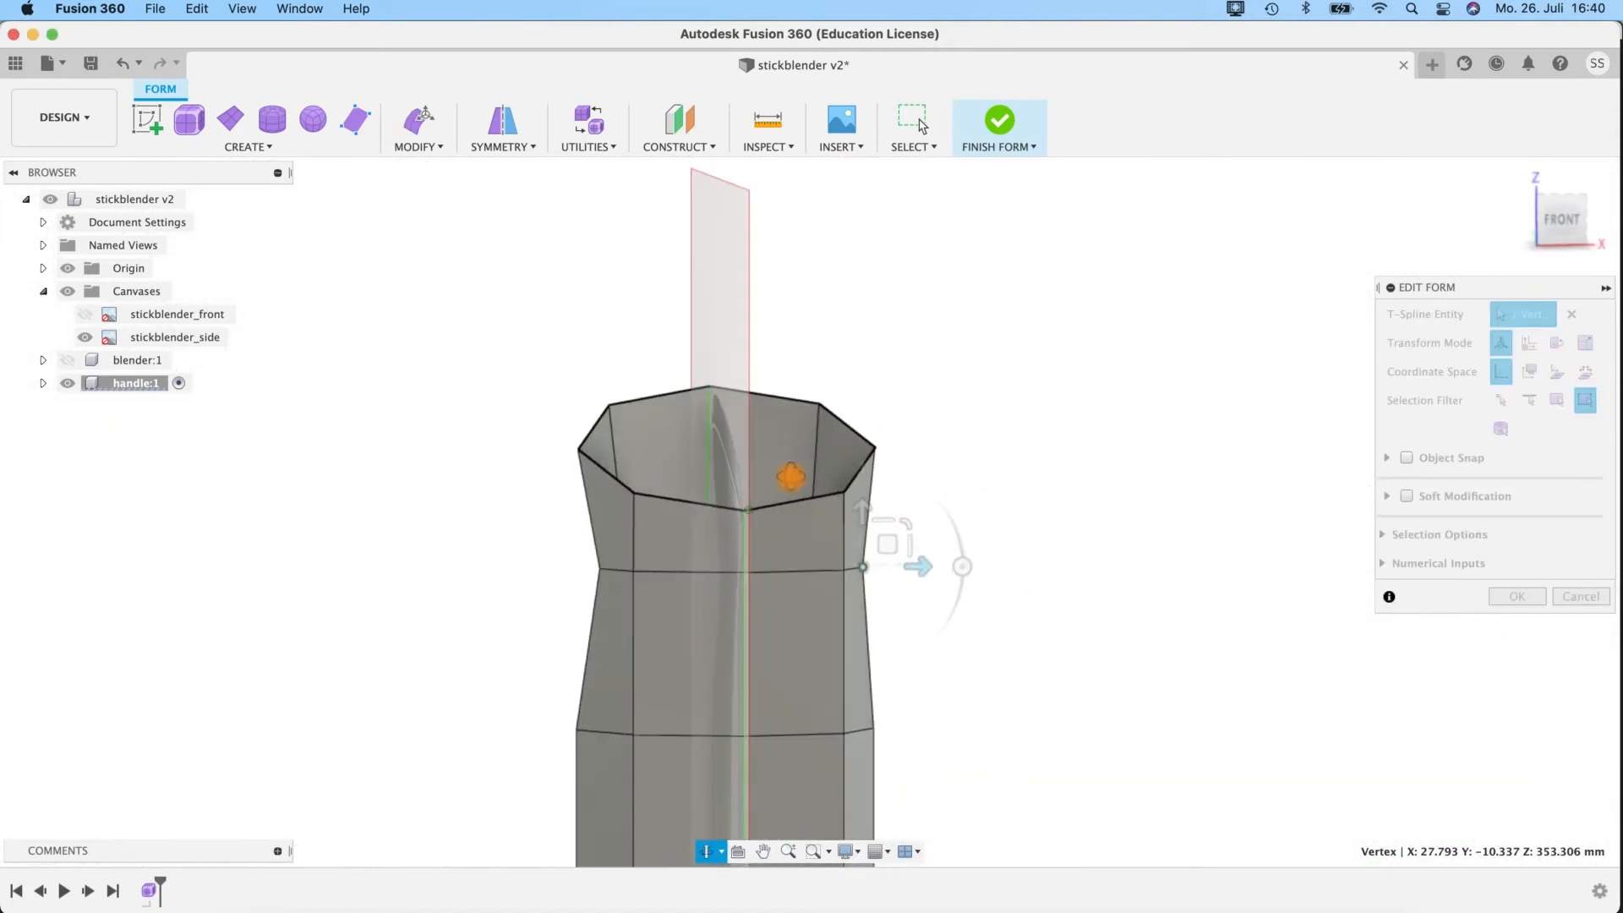
shift+middle_drag(985, 655, 980, 651)
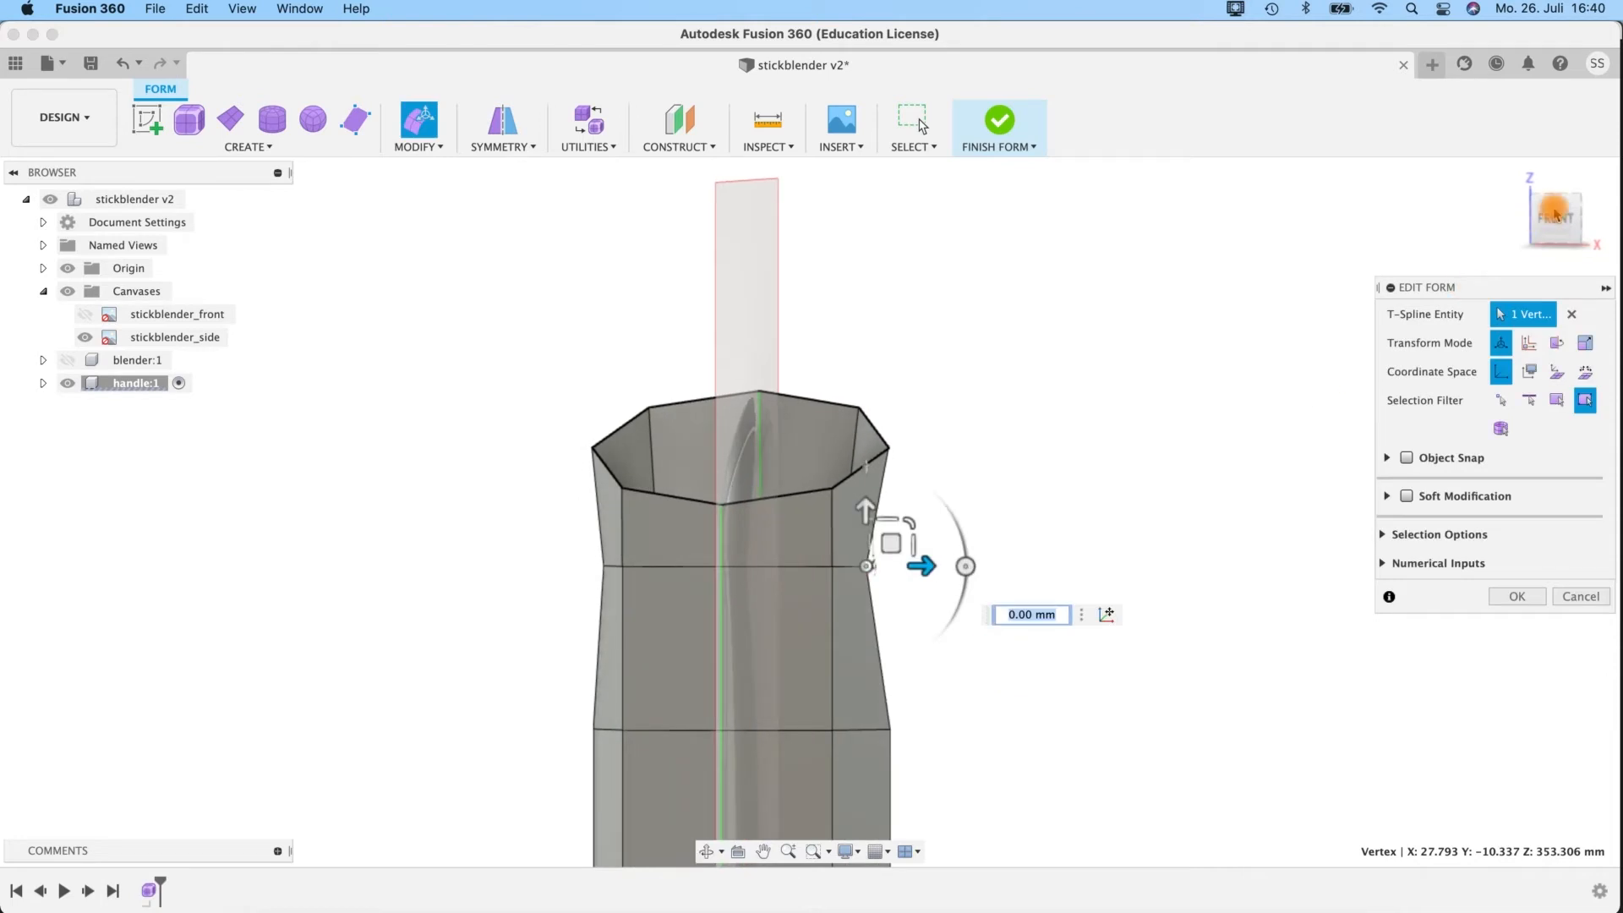
drag(954, 564, 955, 564)
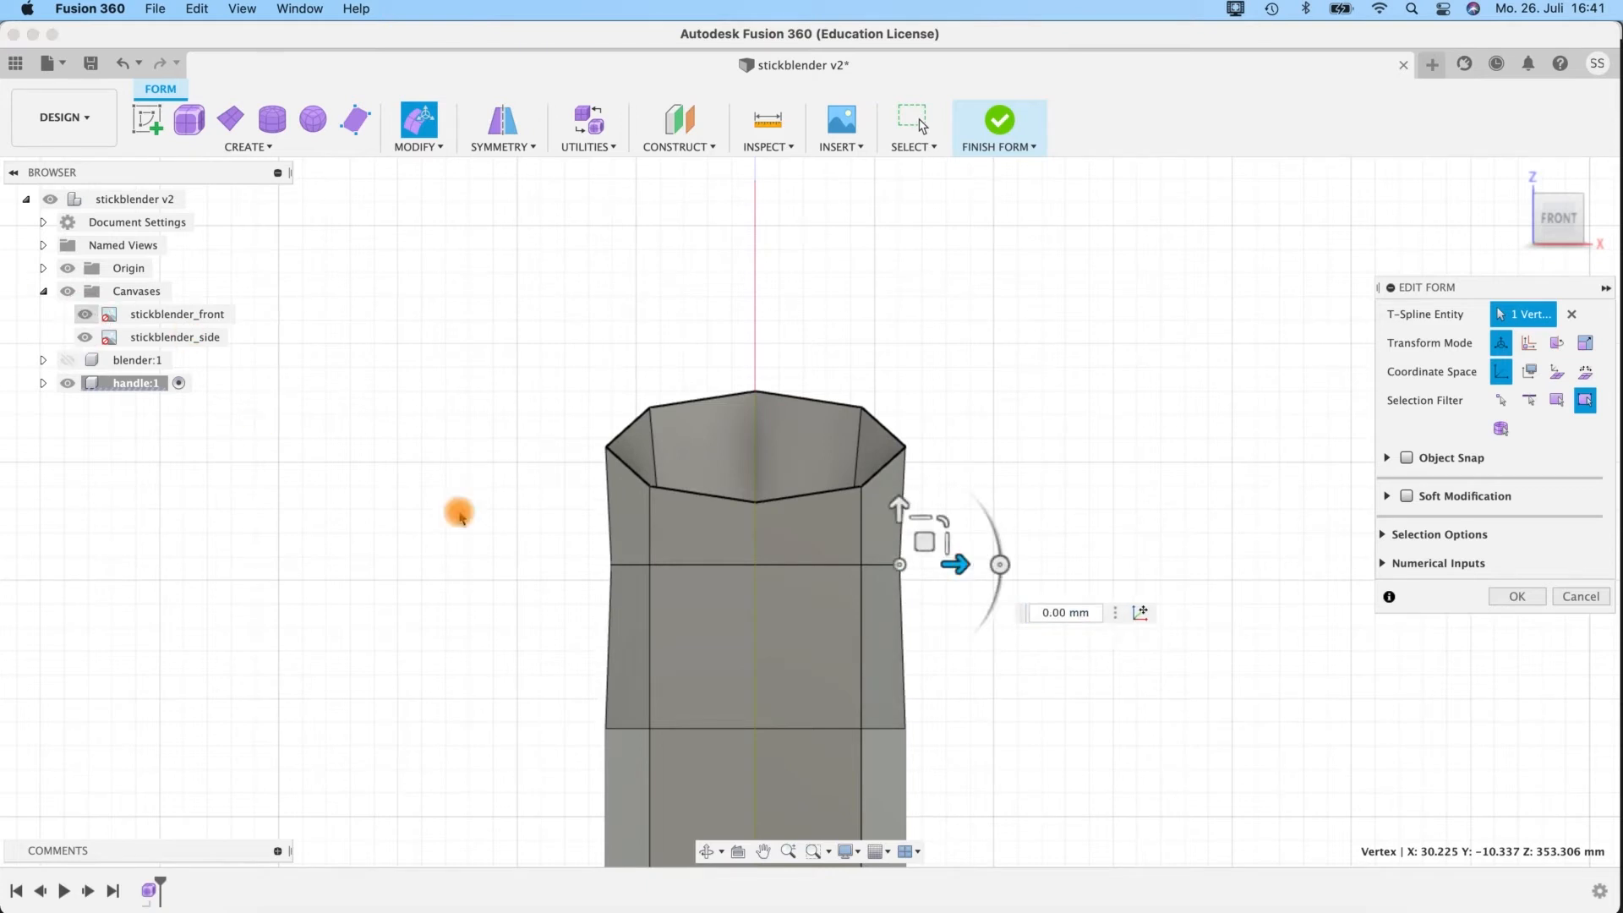
Switch to smooth display and shift the middle side vertex inward by about -10.786 mm to match the neck on the visible front canvas.
middle_drag(993, 751, 898, 210)
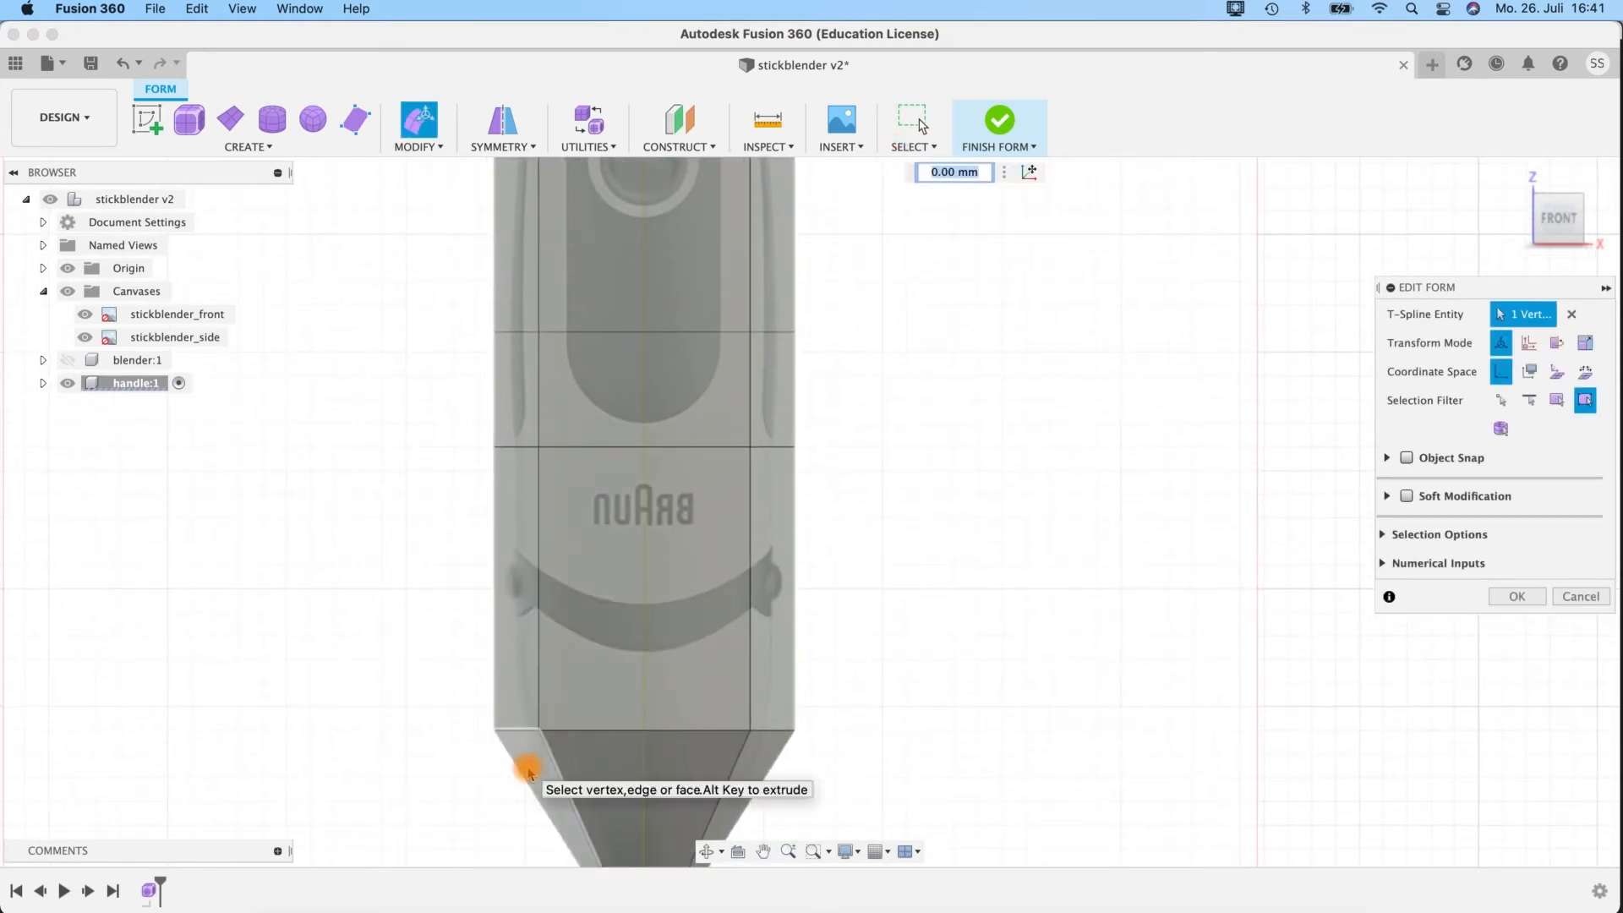
key(ctrl+3)
middle_drag(875, 216, 896, 570)
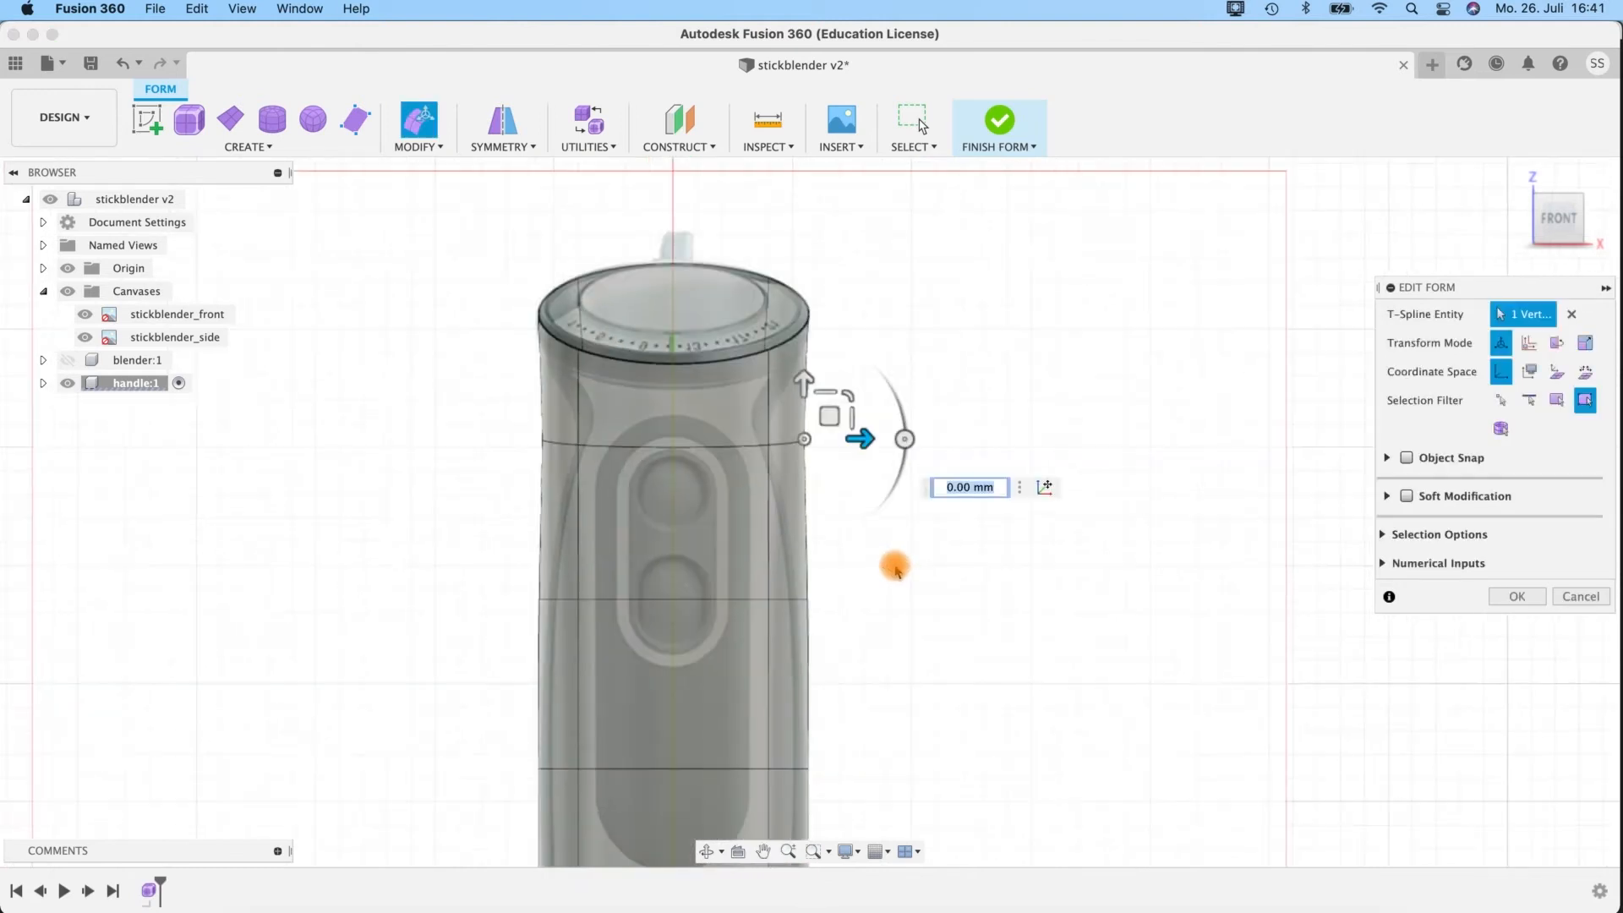
scroll(896, 570, up, 3)
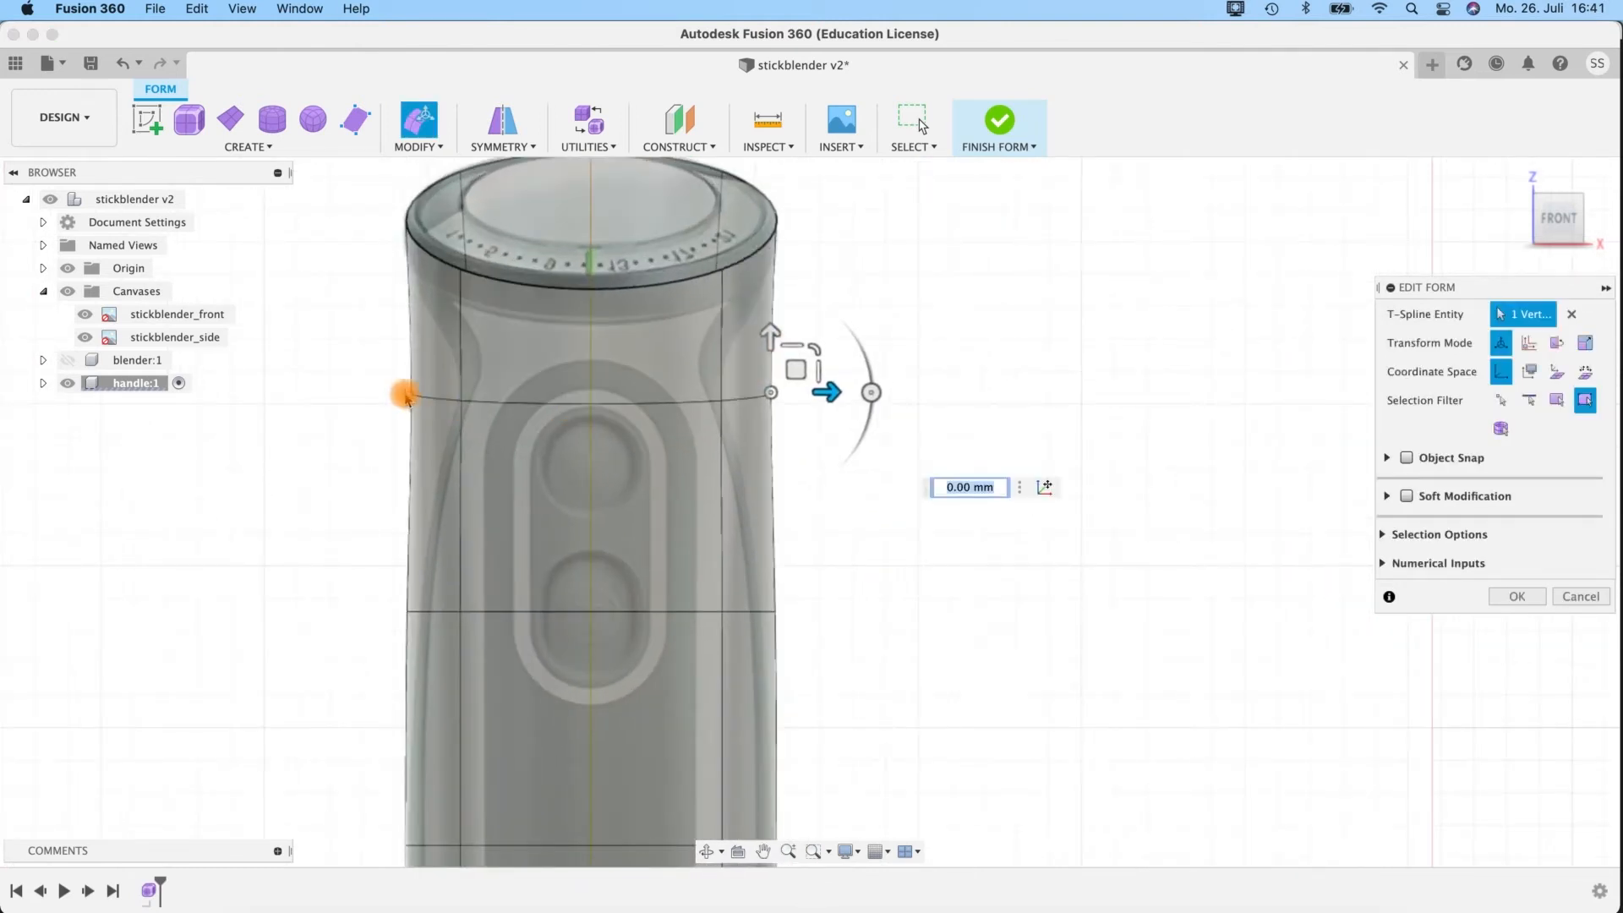
drag(826, 392, 760, 402)
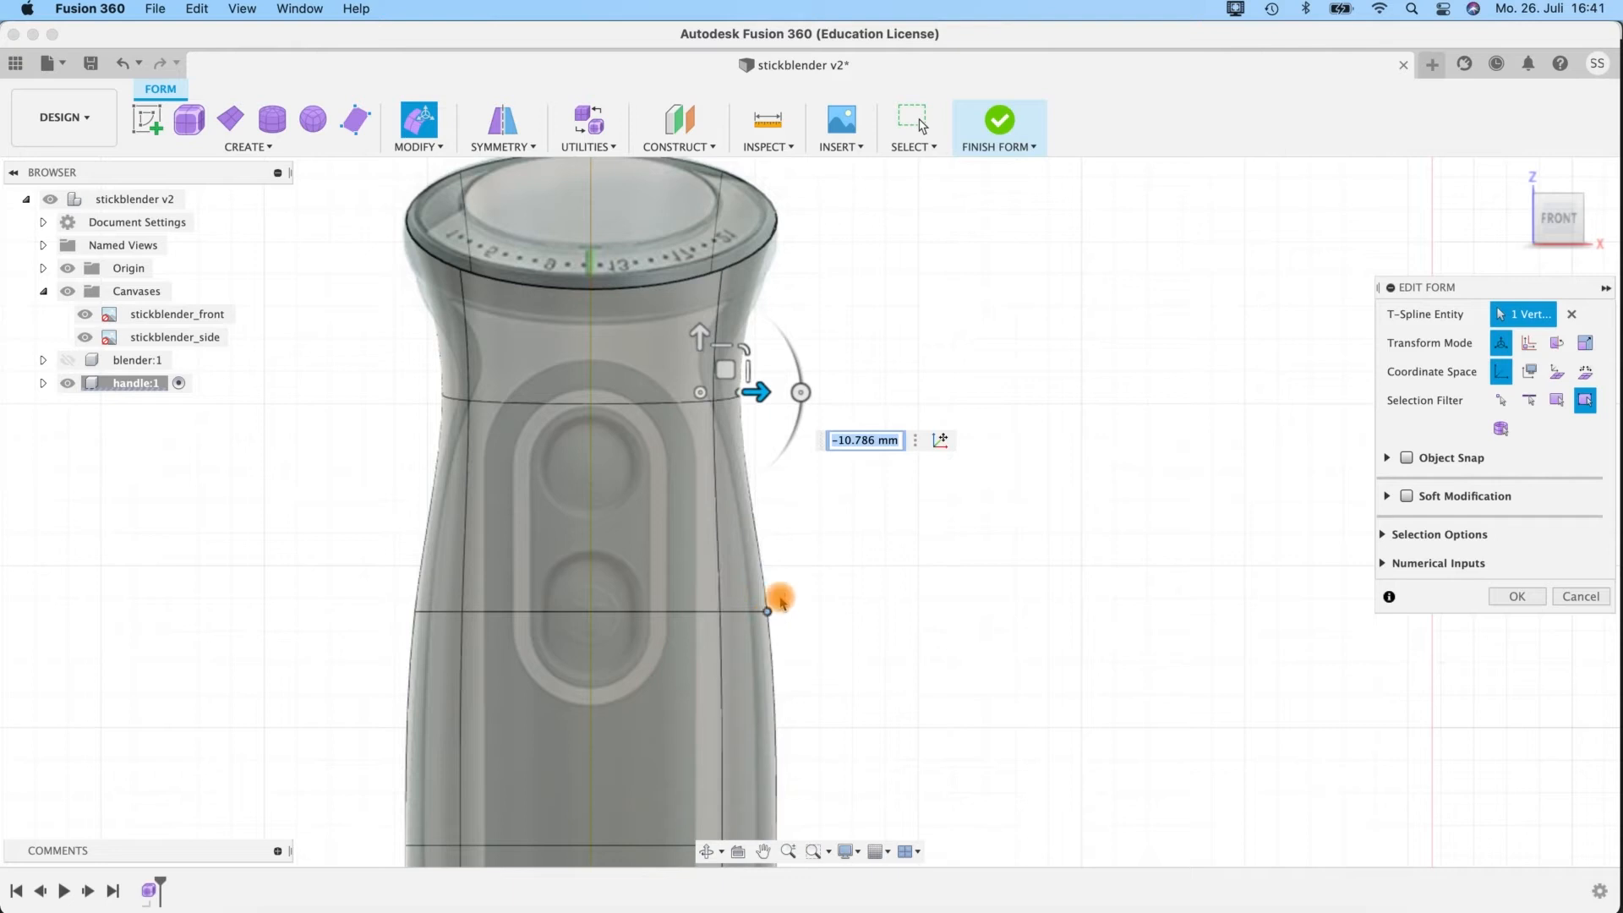
Shift the loop's rear side and rear centre vertices forward along the side canvas, the centre one to about Y 5.6 mm, and switch to box display.
shift+middle_drag(922, 387, 797, 365)
middle_drag(771, 454, 442, 460)
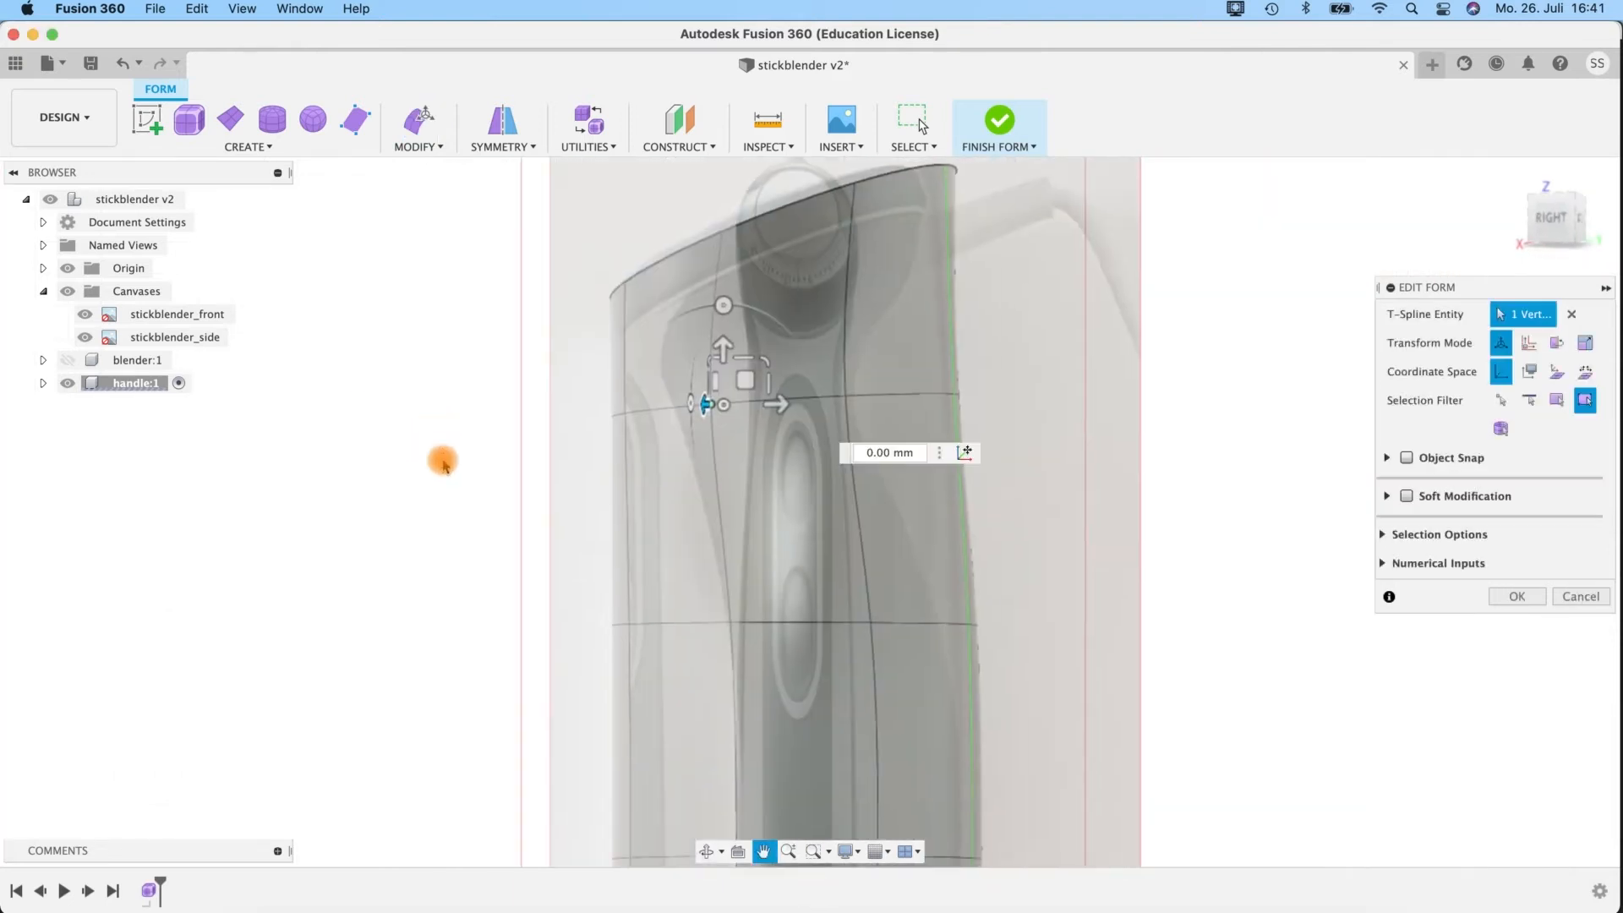
shift+middle_drag(1152, 472, 1165, 467)
click(1558, 221)
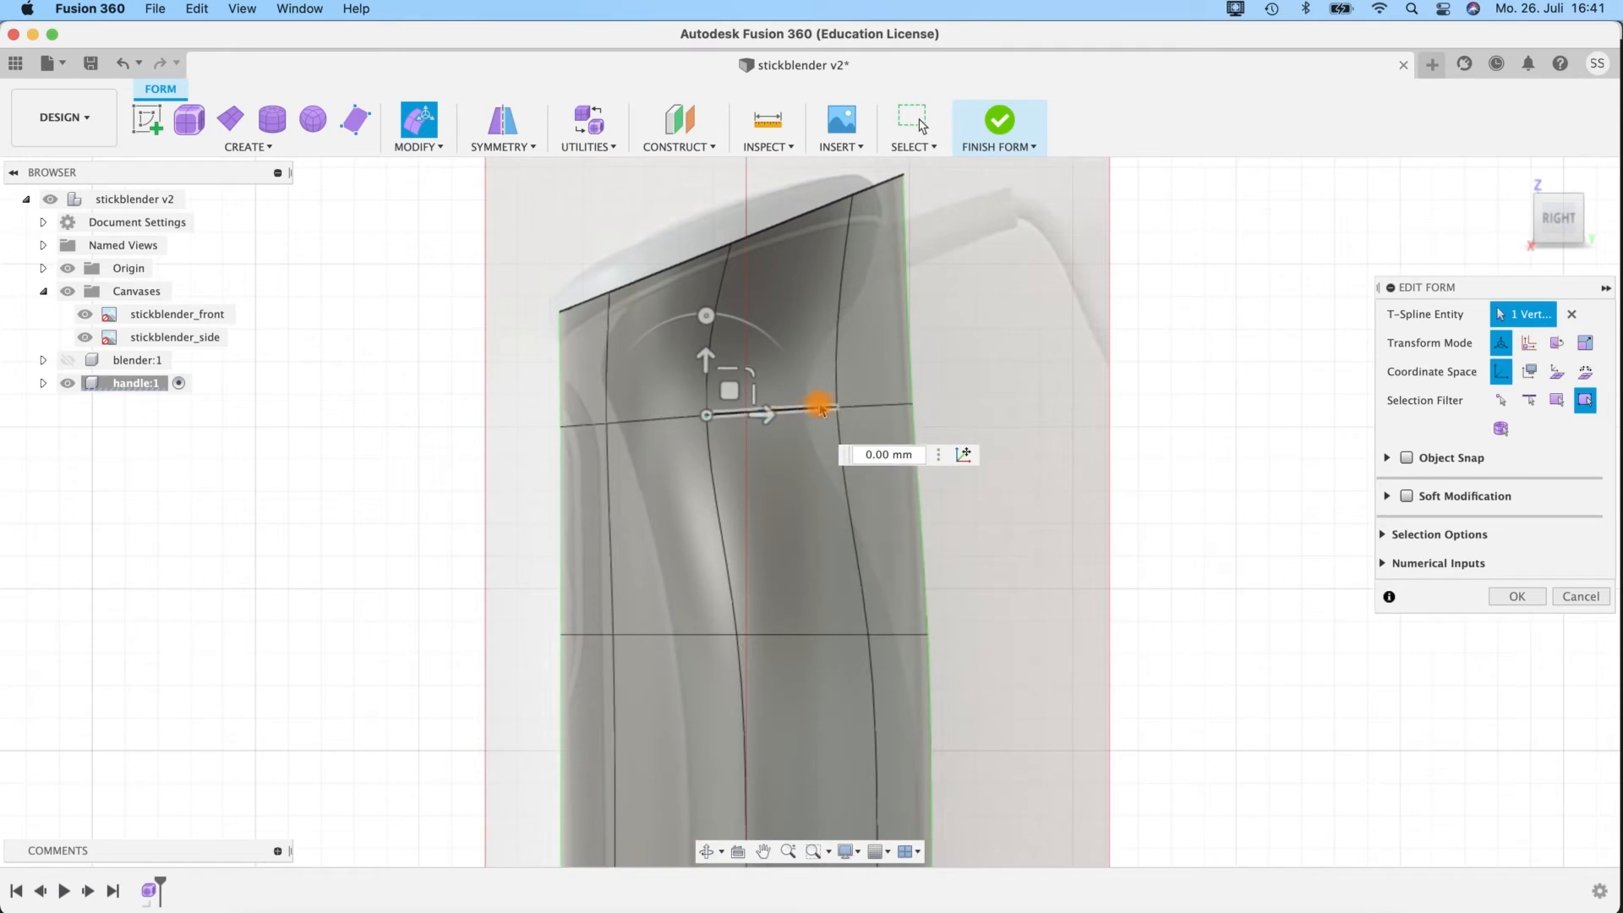
click(838, 412)
drag(895, 406, 822, 421)
click(897, 408)
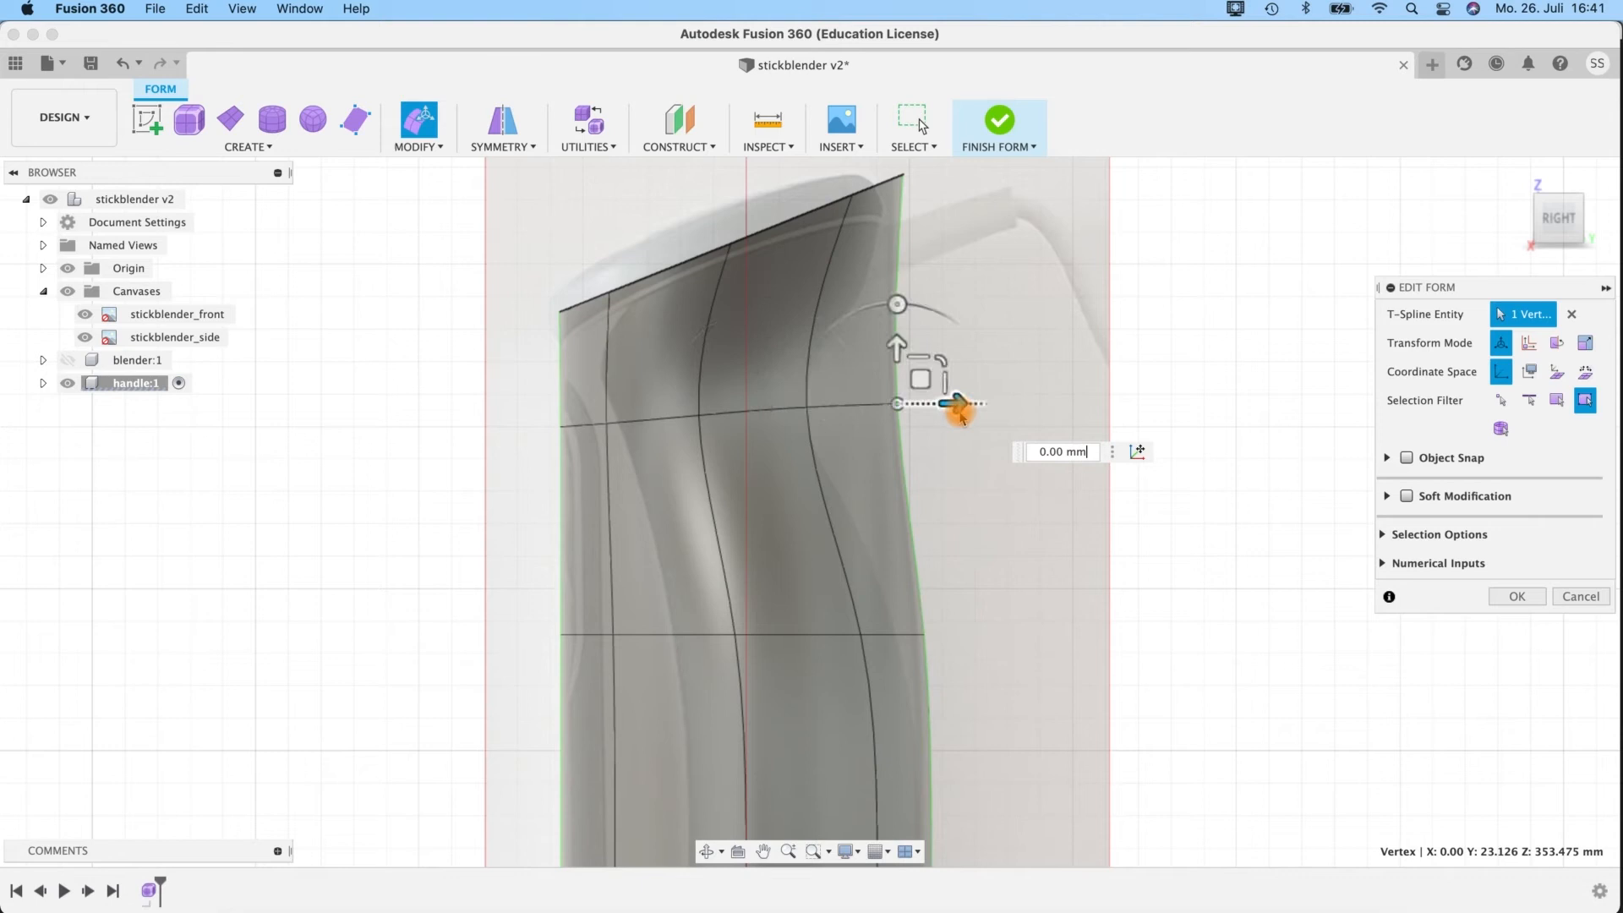
drag(940, 411, 794, 433)
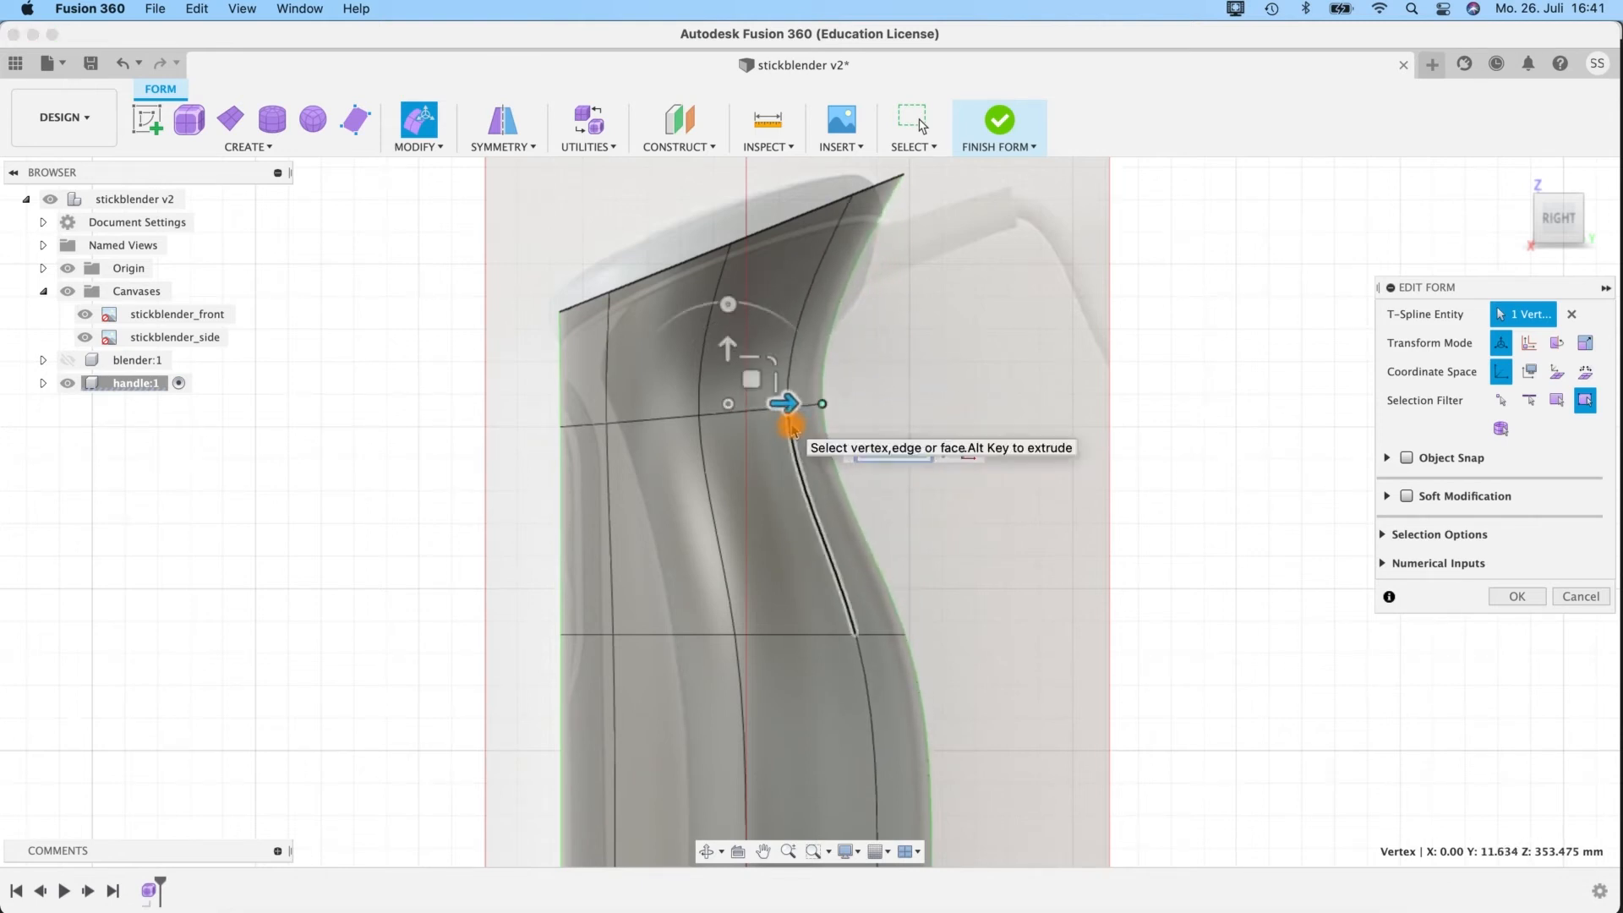
key(ctrl+1)
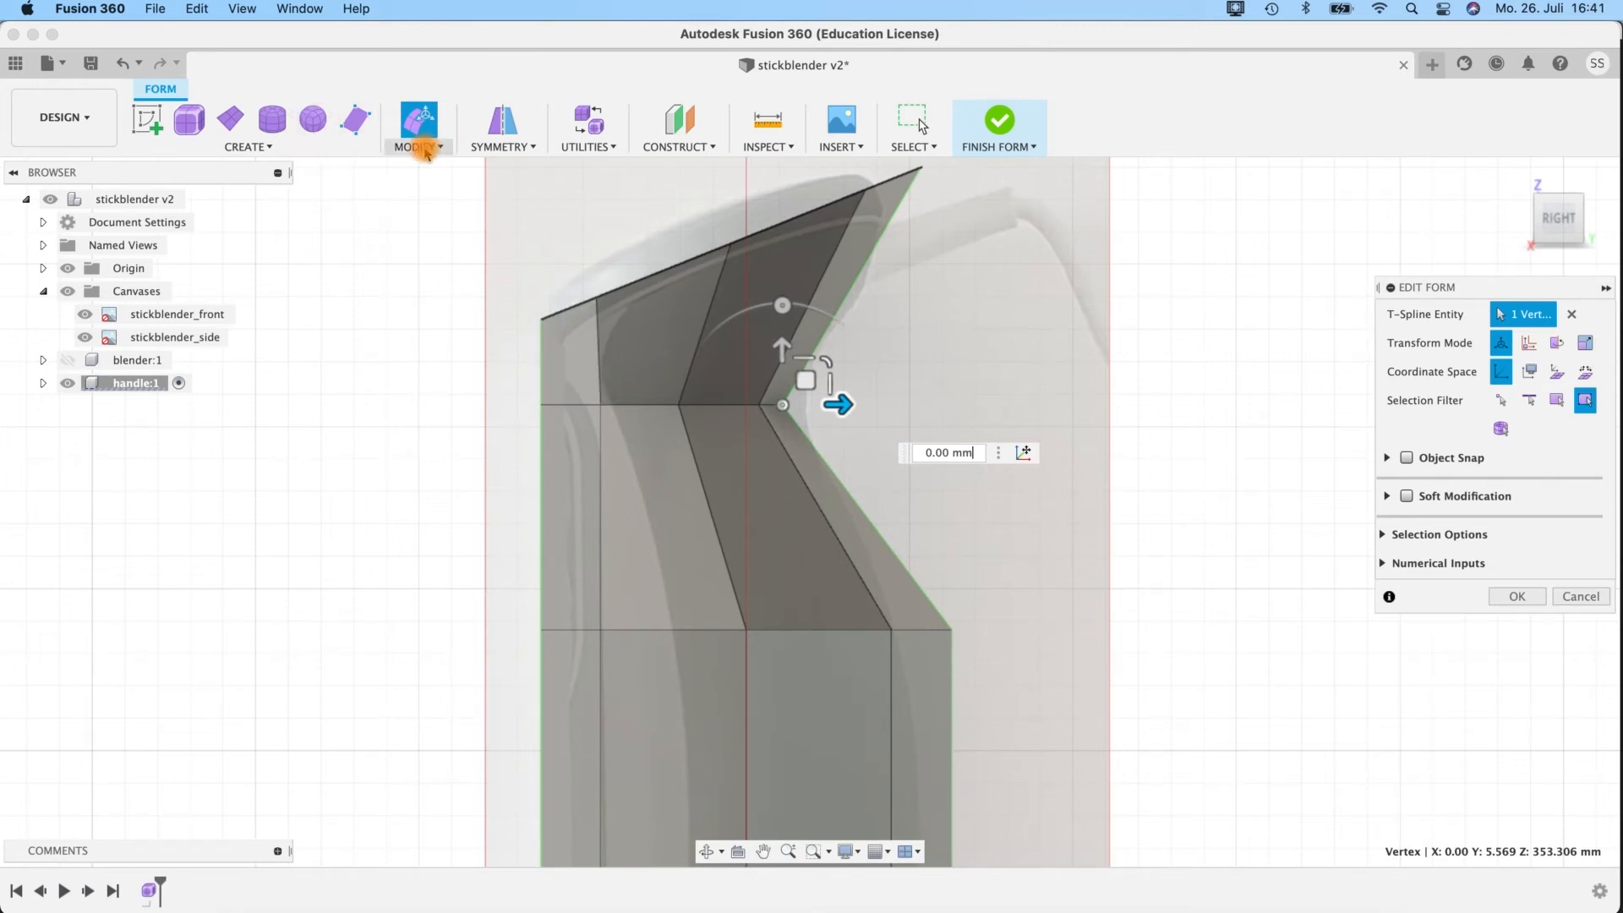
Insert a single simple edge loop below the handle's neck loop at insert location 0.5.
double_click(624, 404)
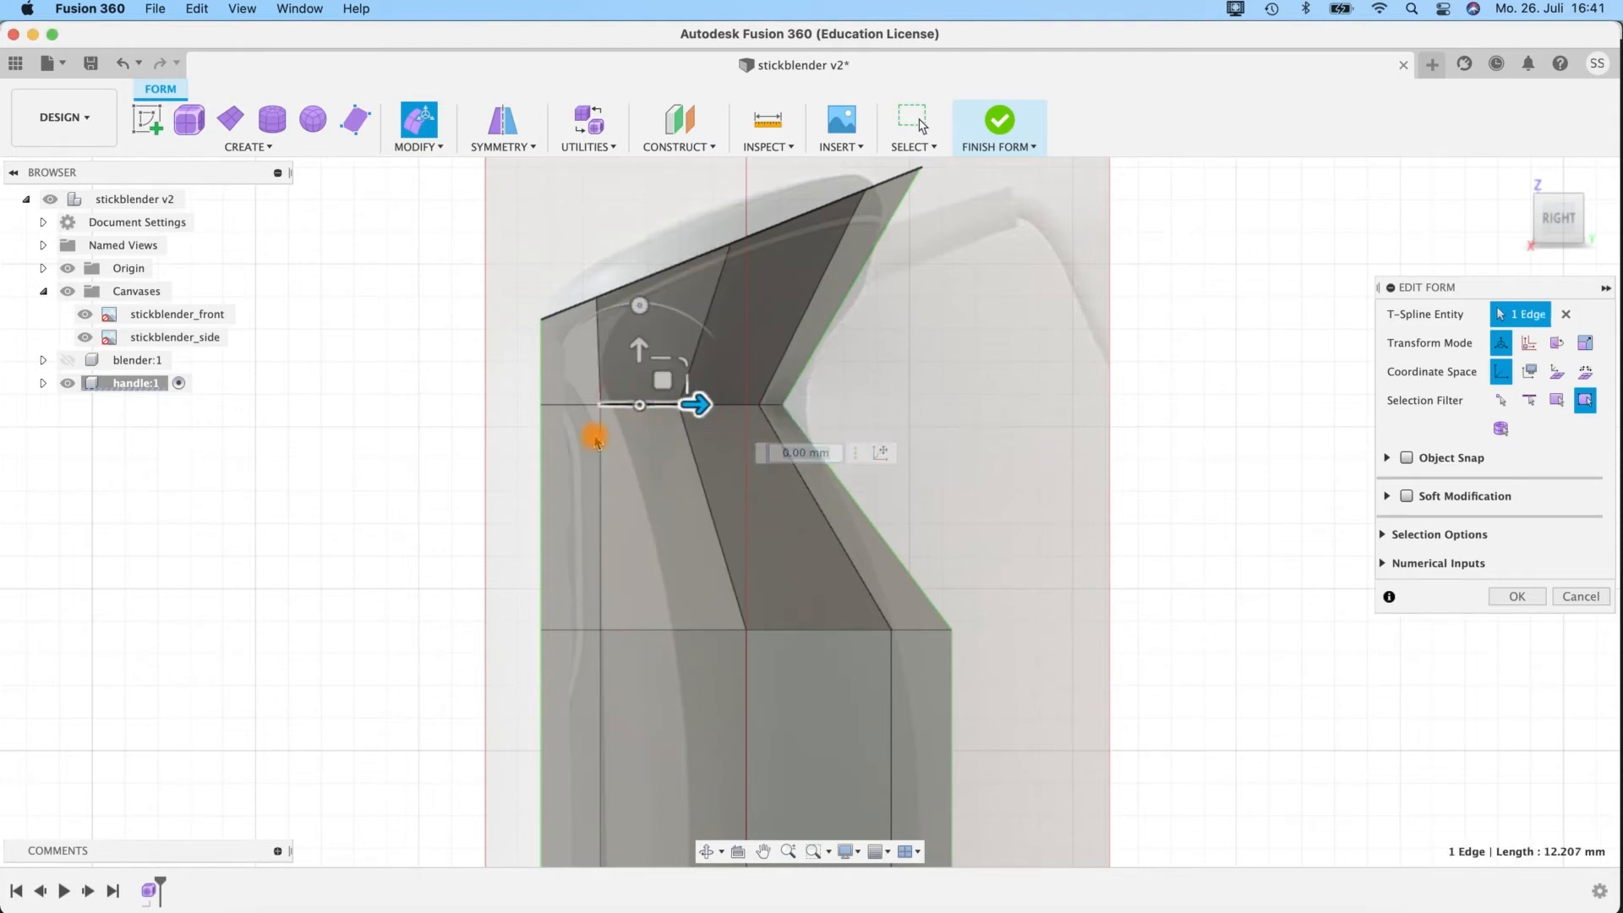
click(454, 149)
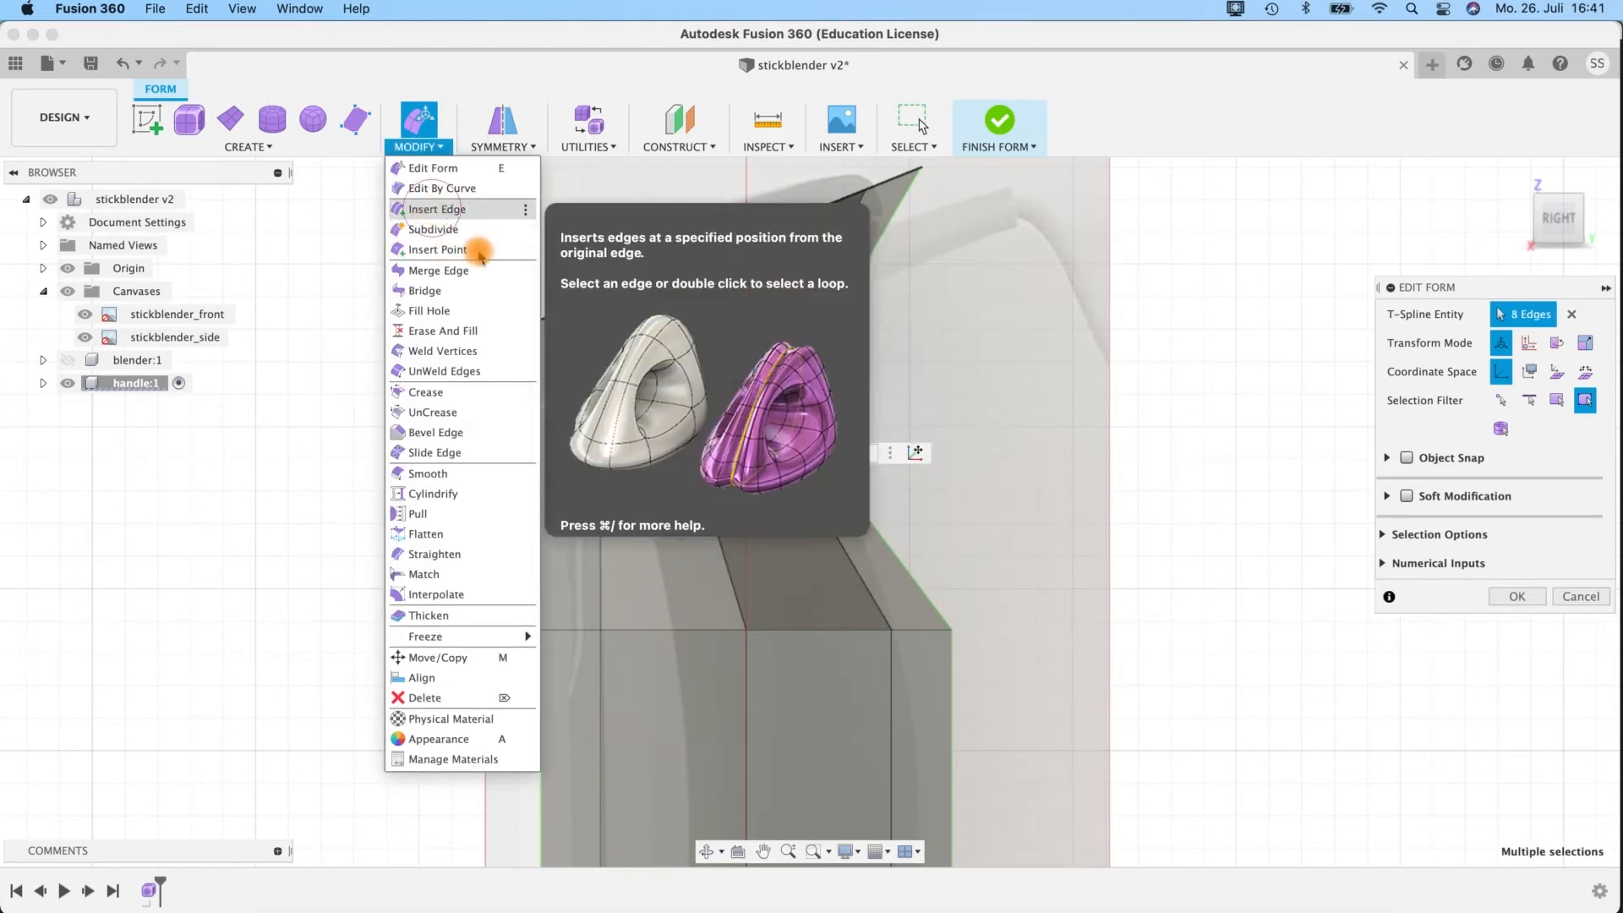
click(437, 209)
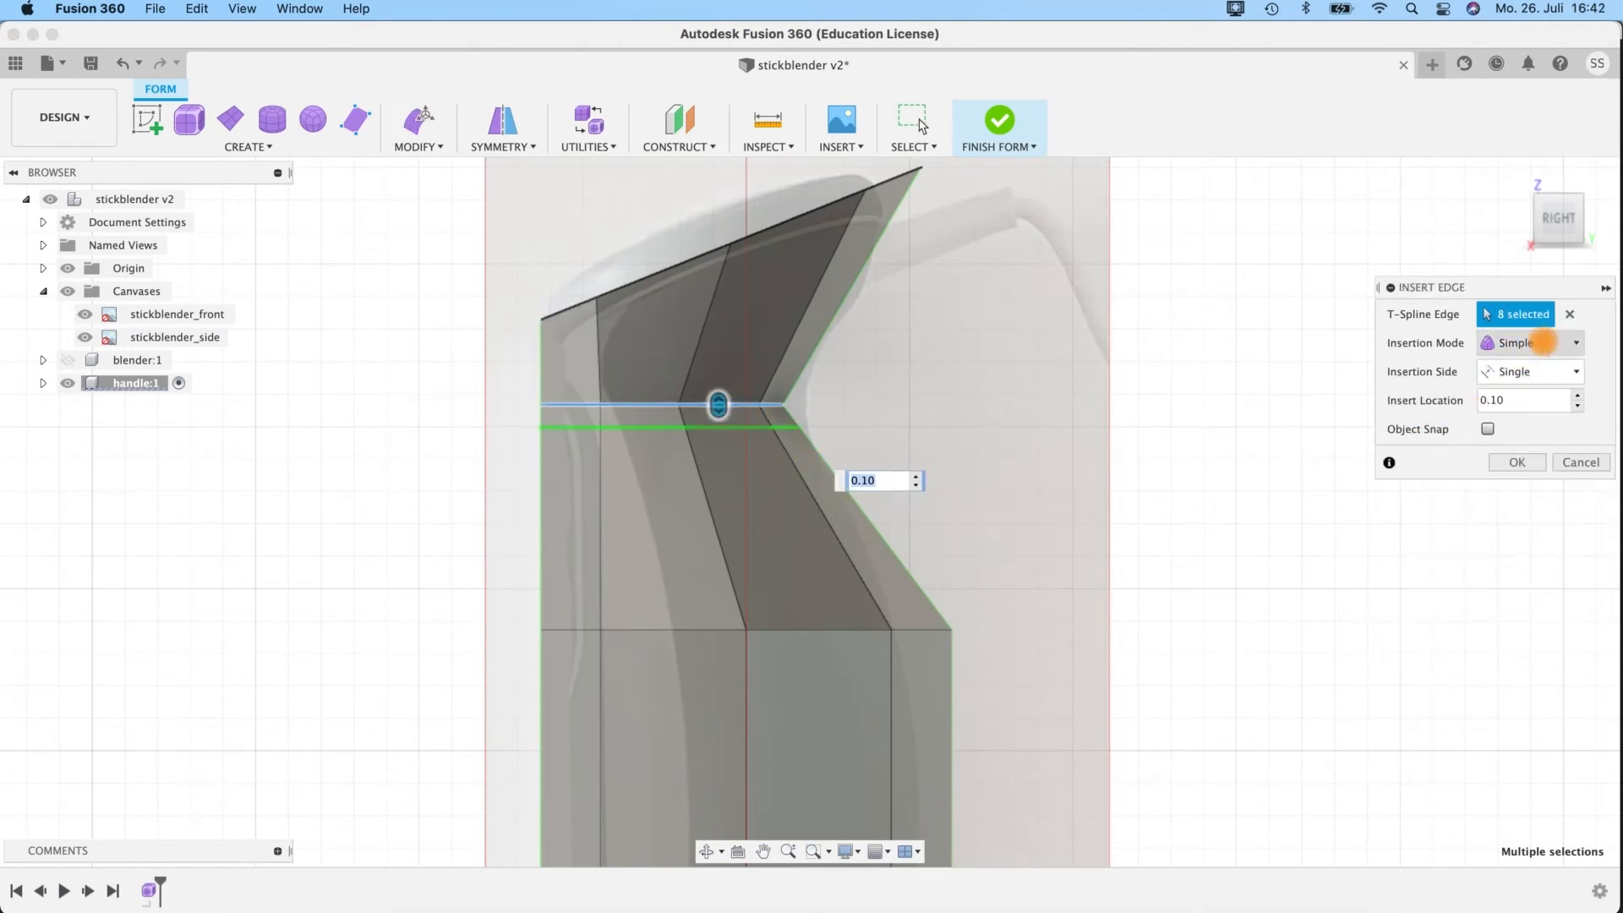
drag(720, 412, 935, 559)
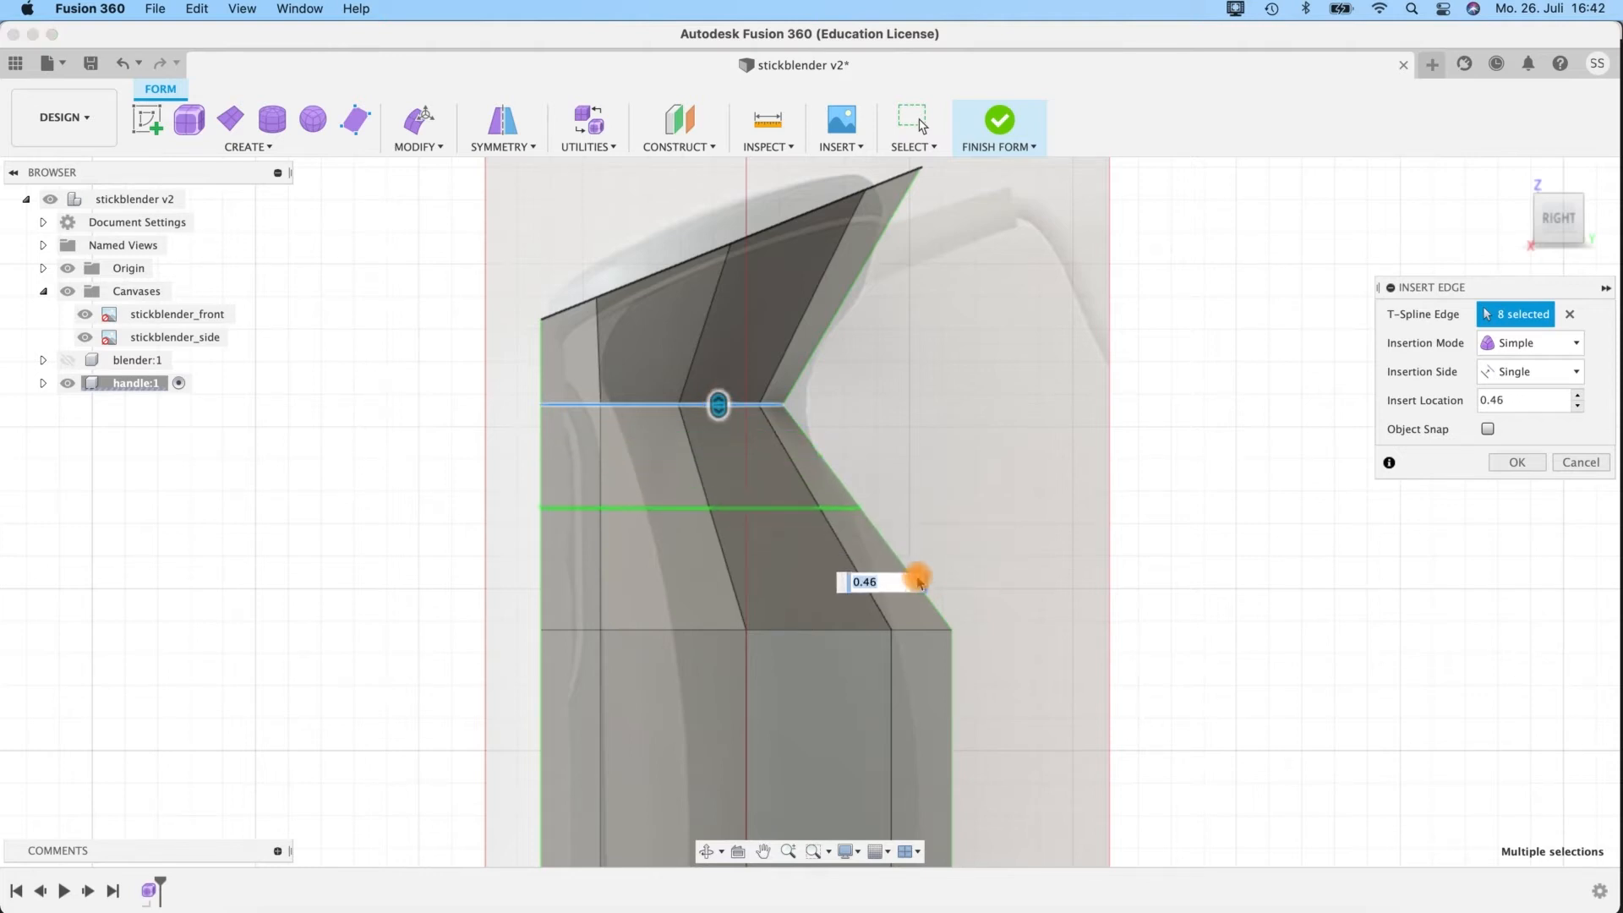
click(902, 584)
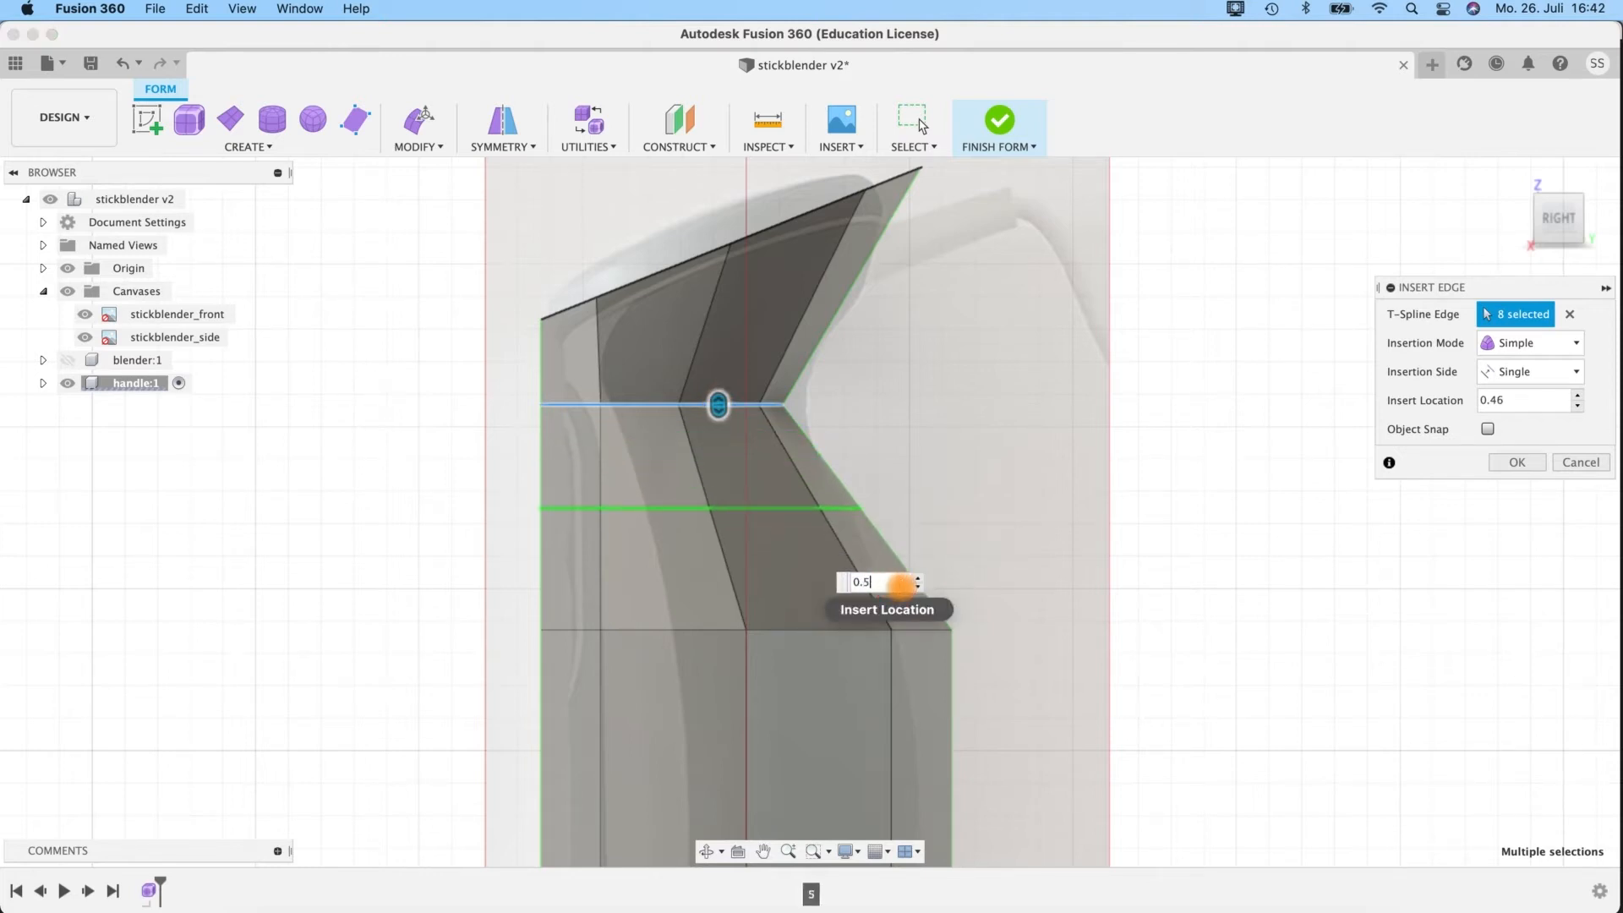
text(0.5)
key(Return)
Insert a single simple edge loop above the handle's neck loop, near the rim, at insert location about -0.8.
click(647, 406)
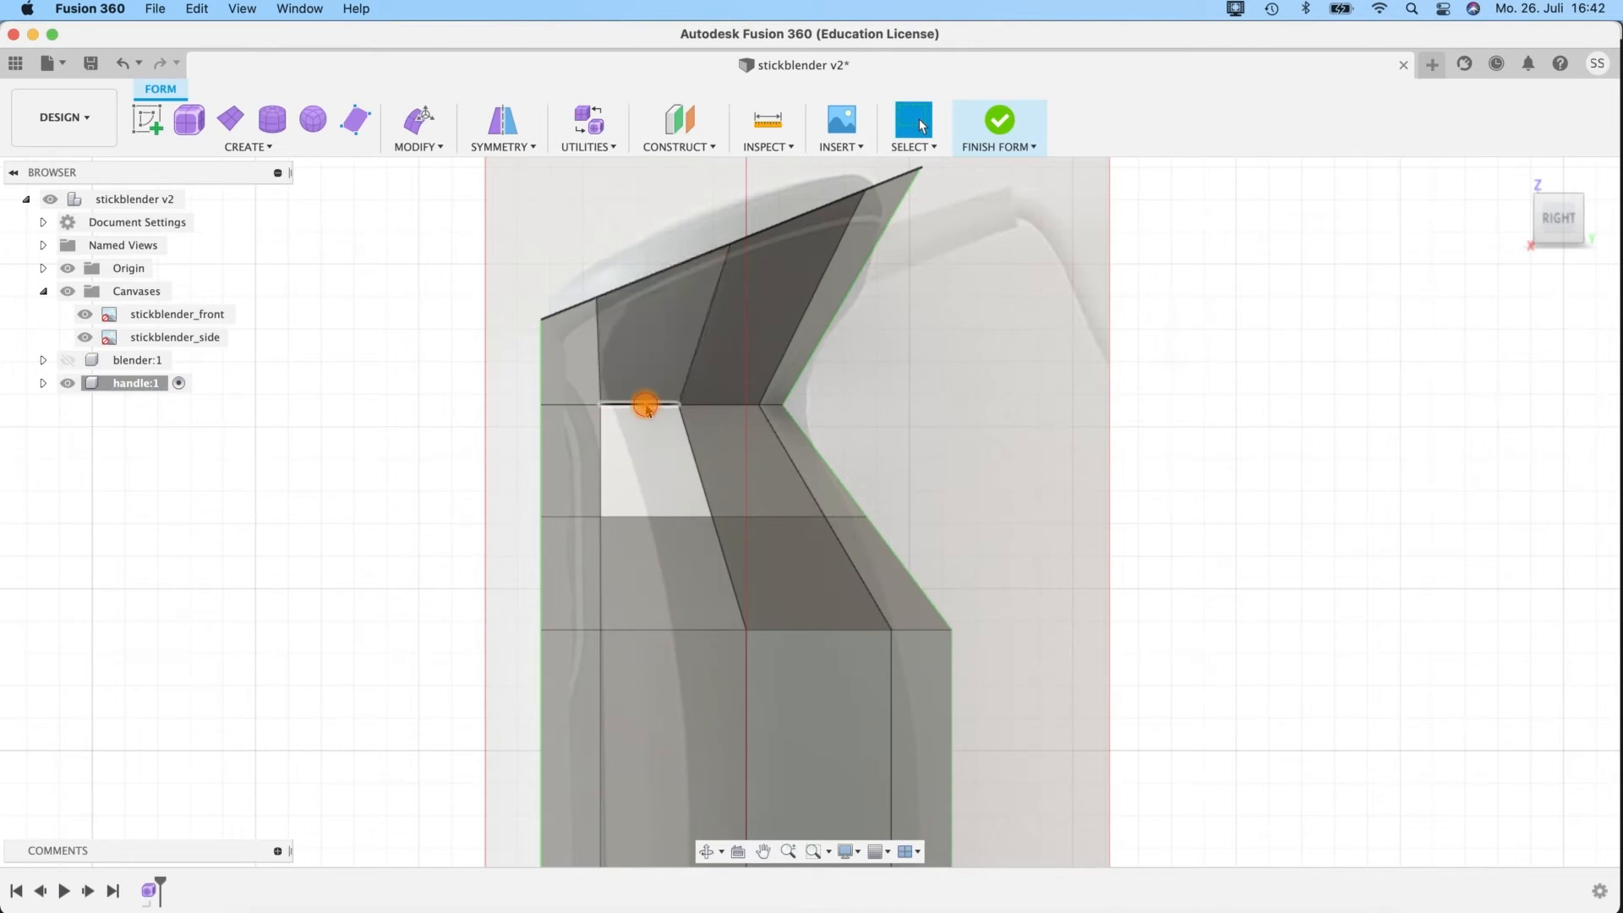
click(428, 150)
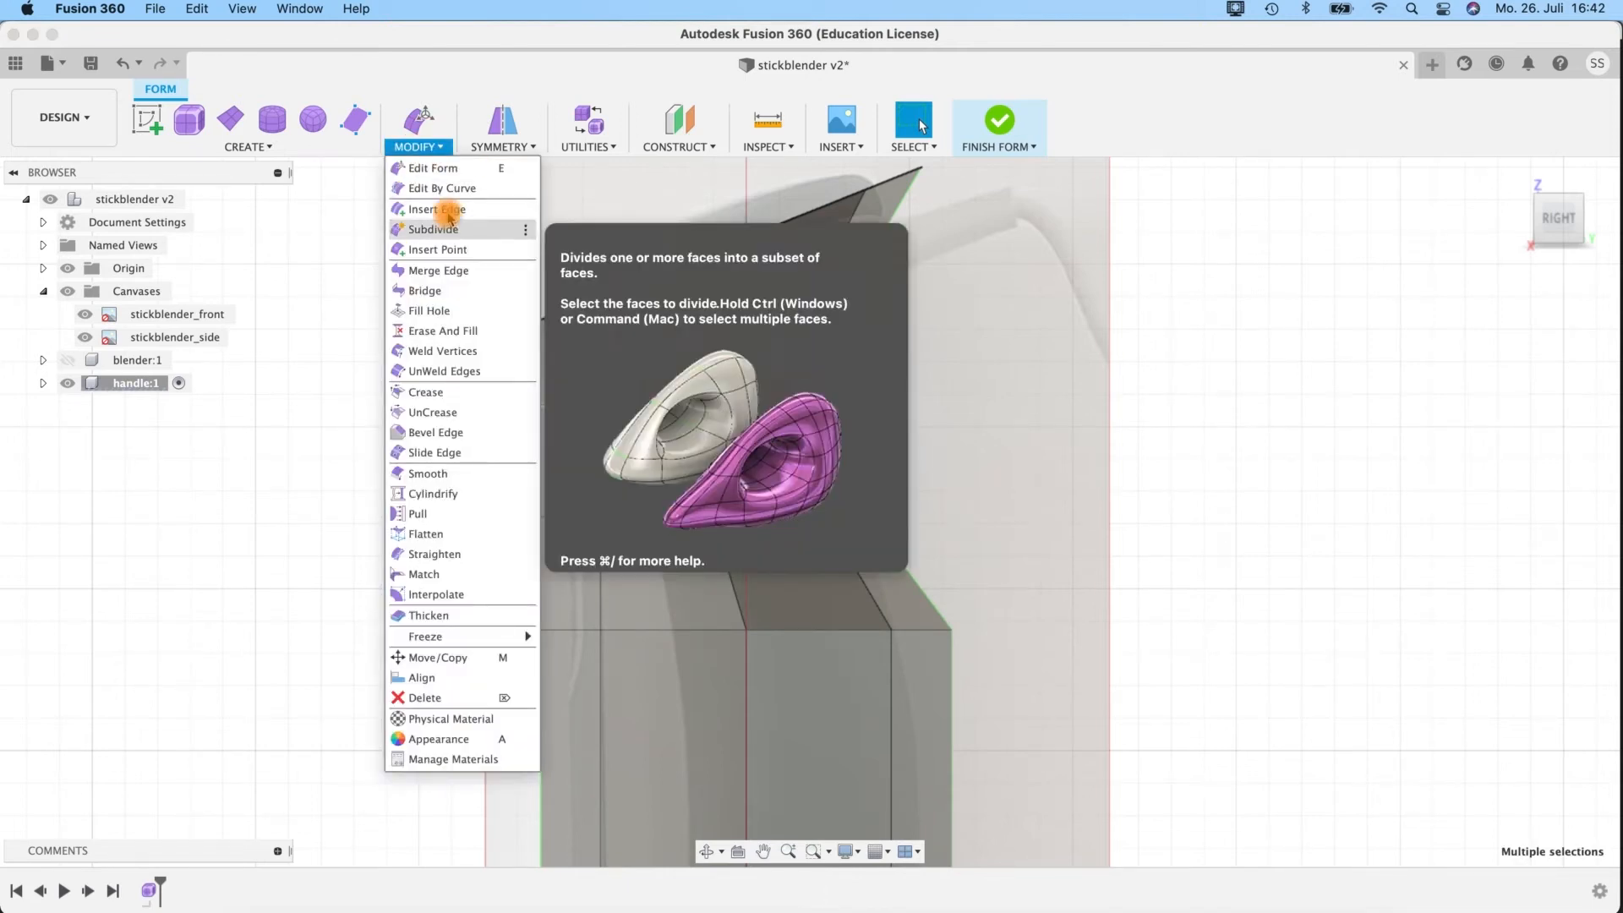
click(457, 210)
drag(750, 415, 715, 112)
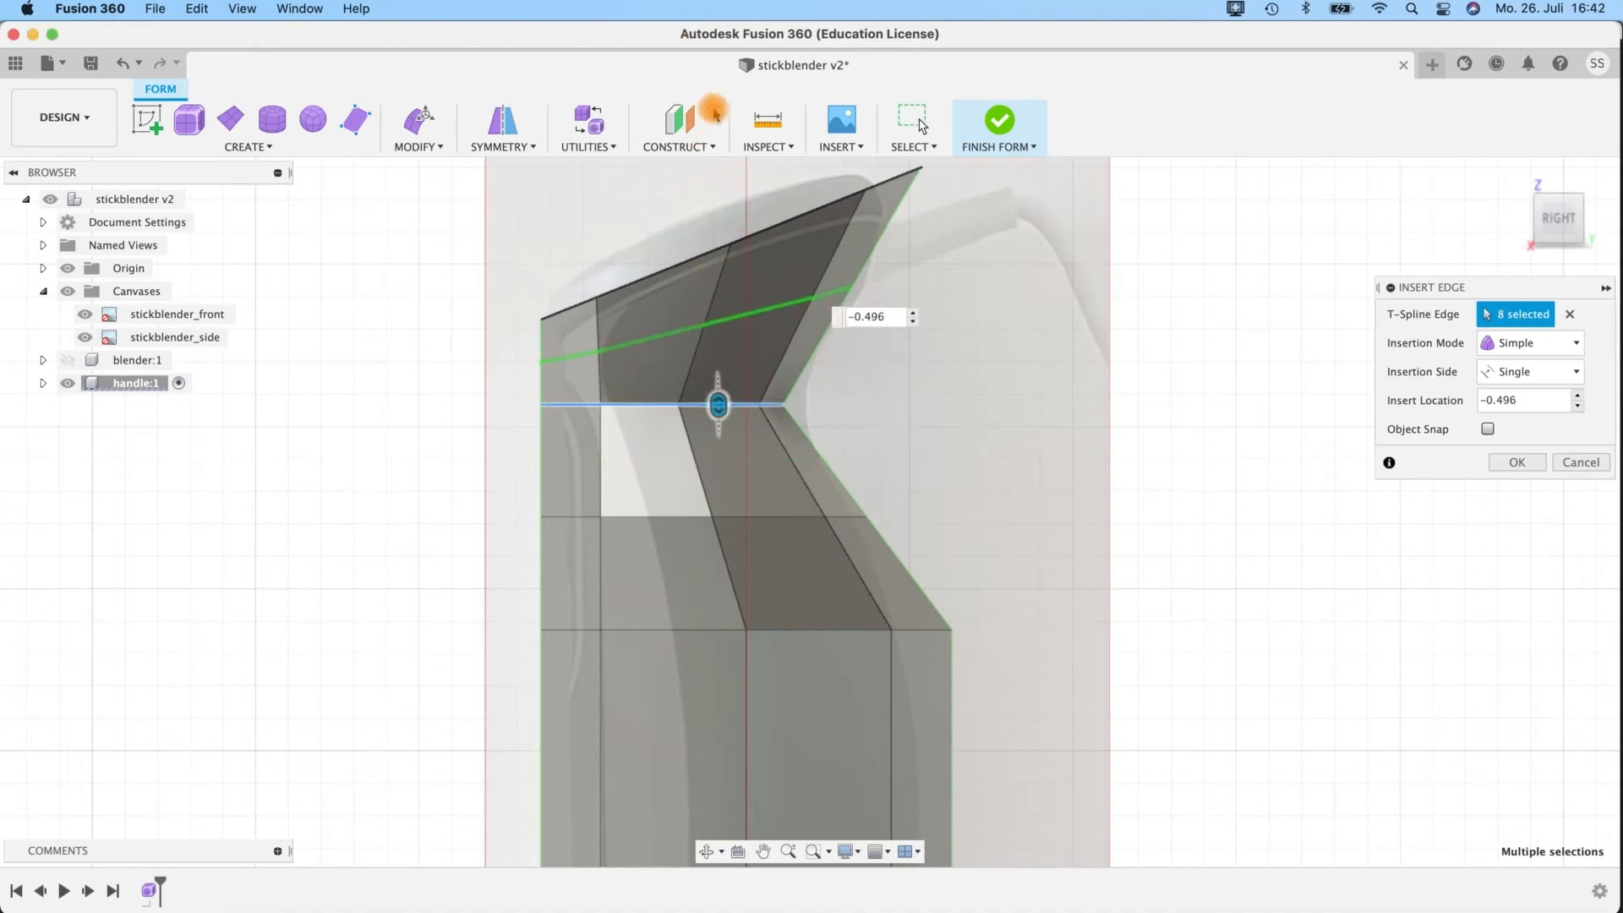
drag(723, 355, 734, 321)
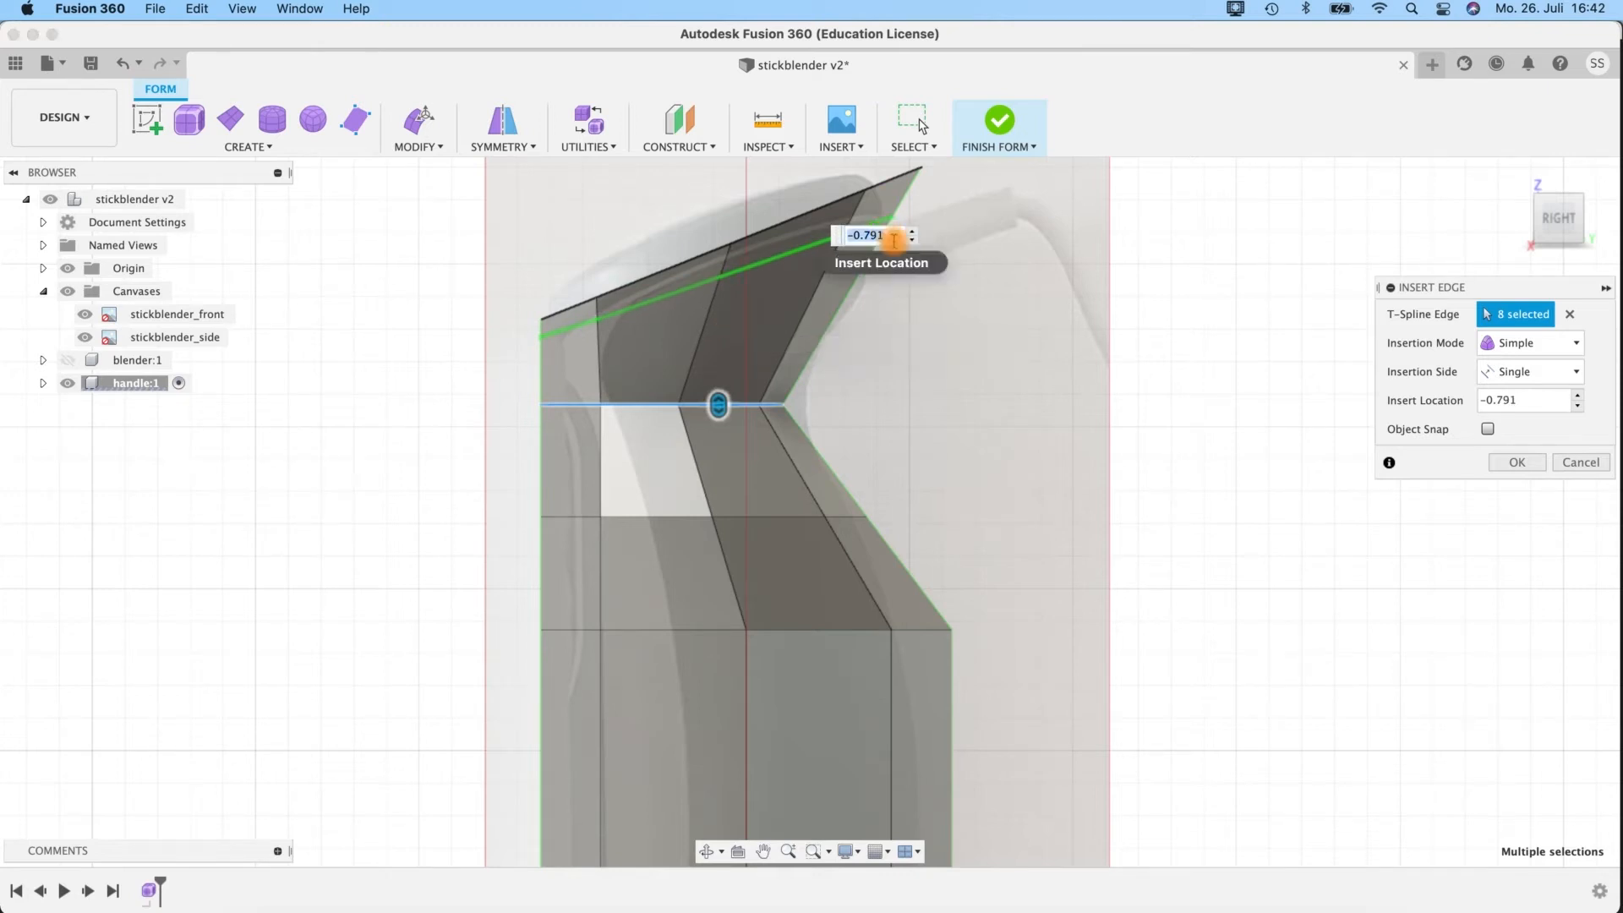
click(1513, 463)
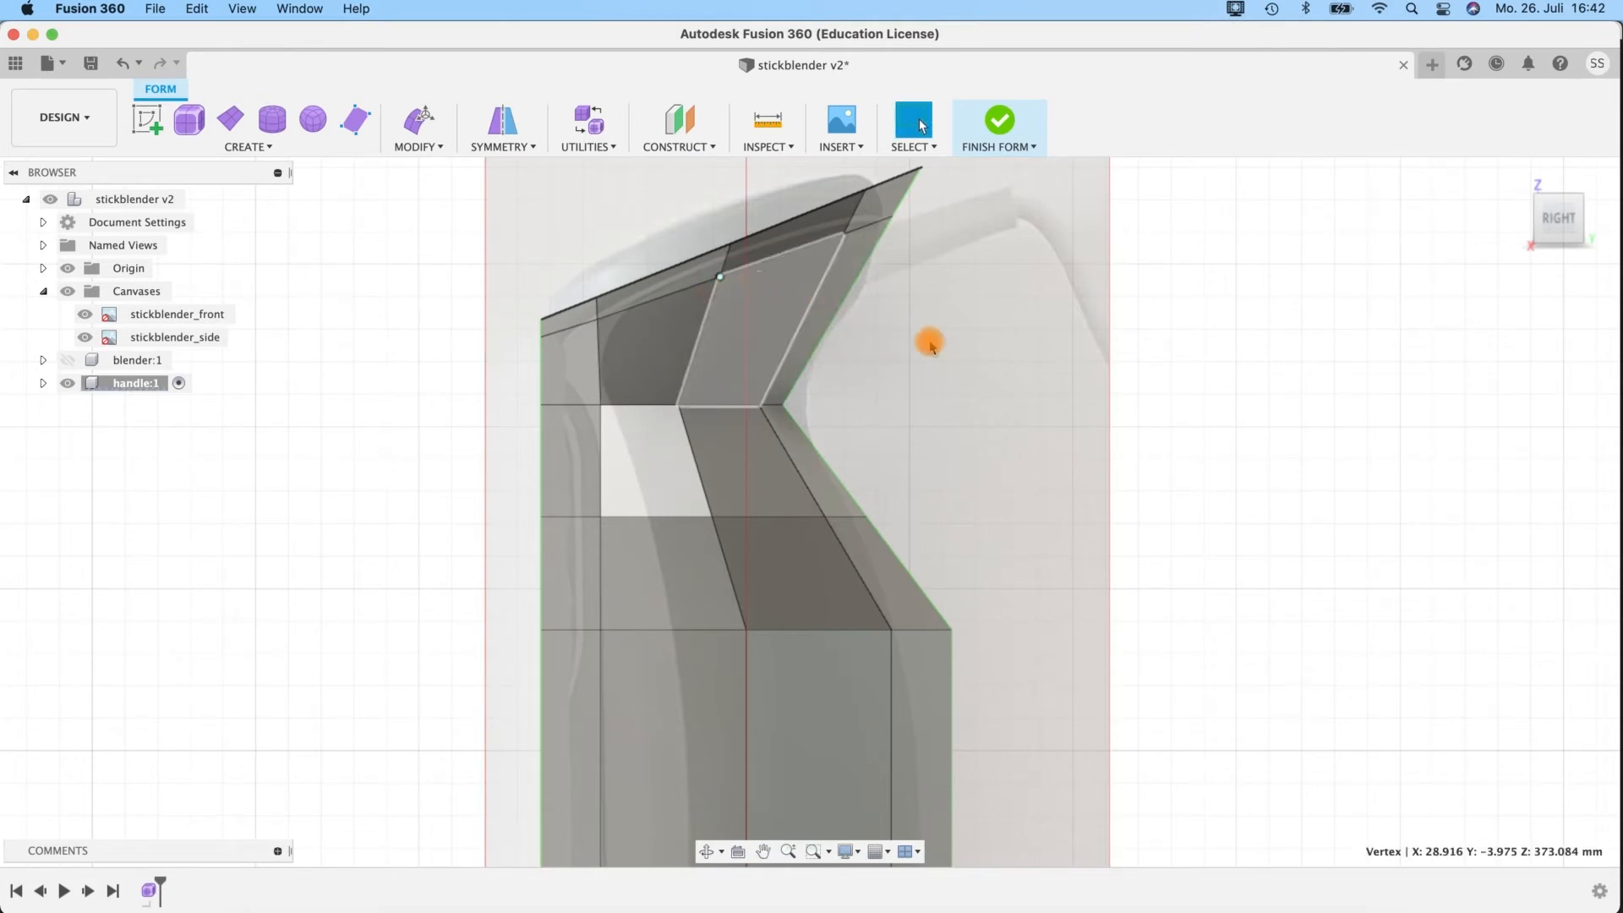
Switch to smooth display and shift the new upper loop's rear side and rear centre vertices slightly rearward to match the side canvas.
shift+middle_drag(1018, 361, 990, 384)
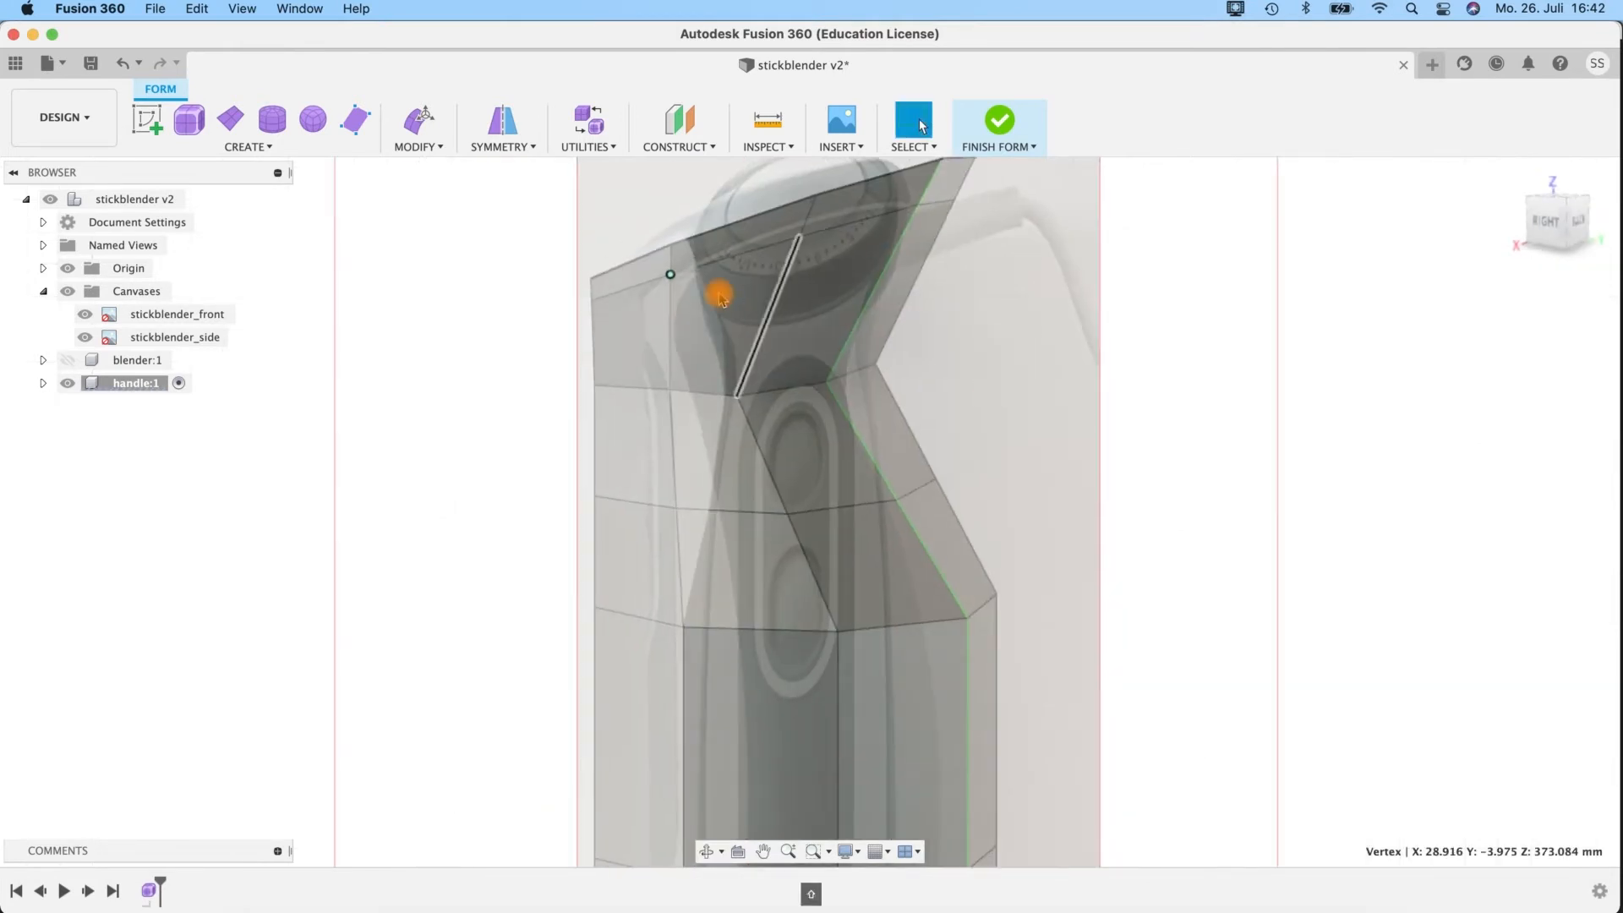
shift+click(918, 208)
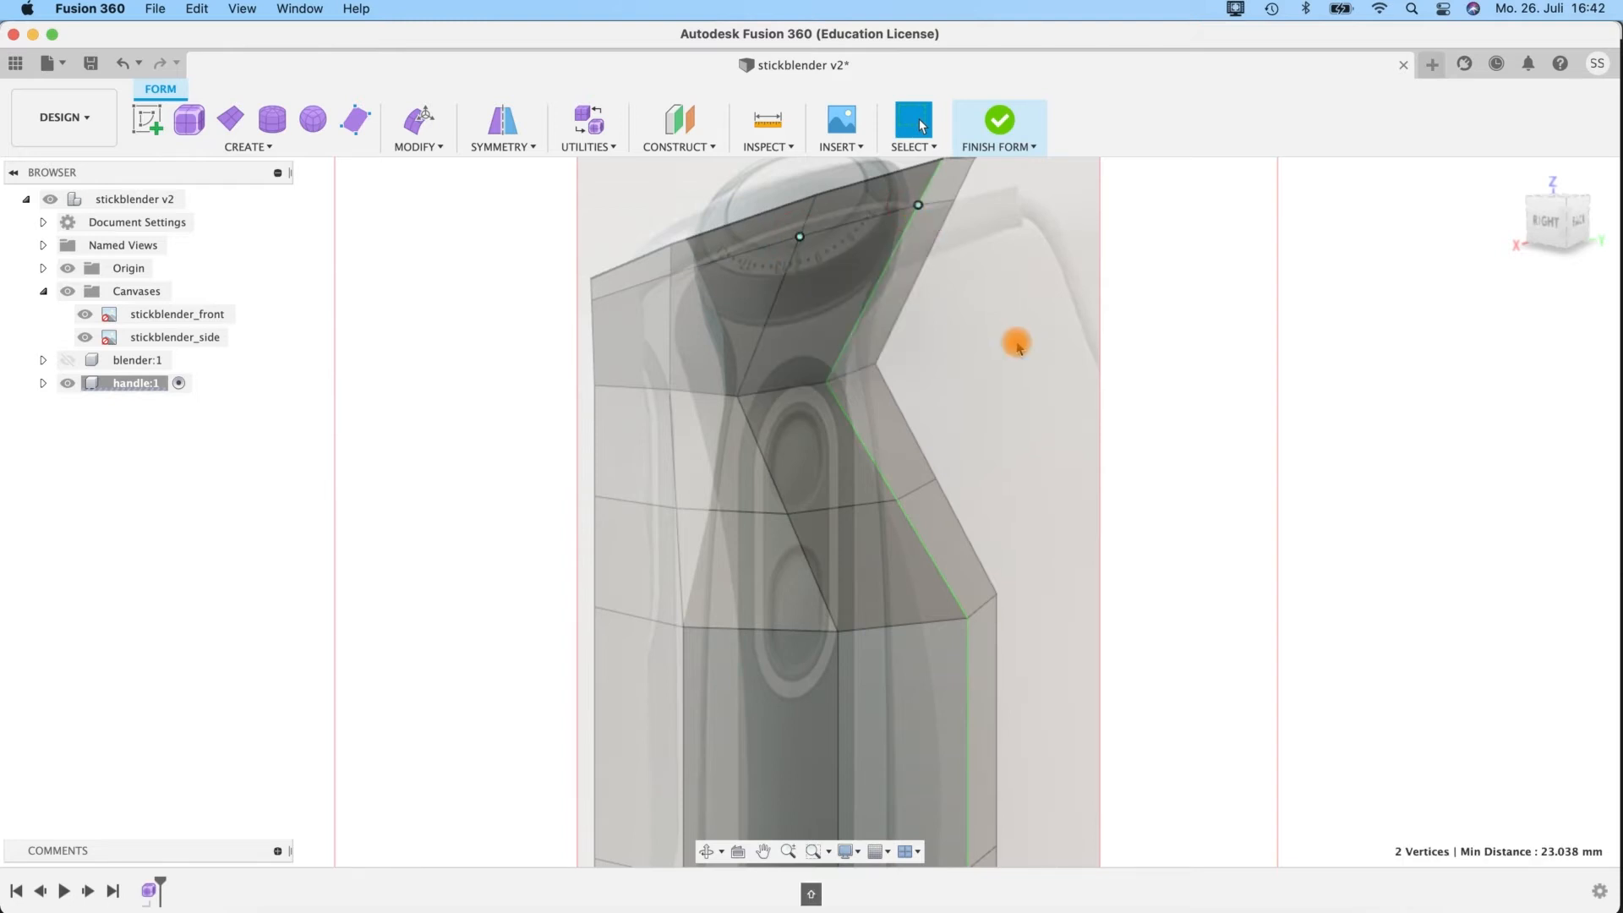
key(e)
shift+middle_drag(999, 319, 1046, 331)
drag(933, 245, 937, 248)
shift+middle_drag(937, 248, 840, 437)
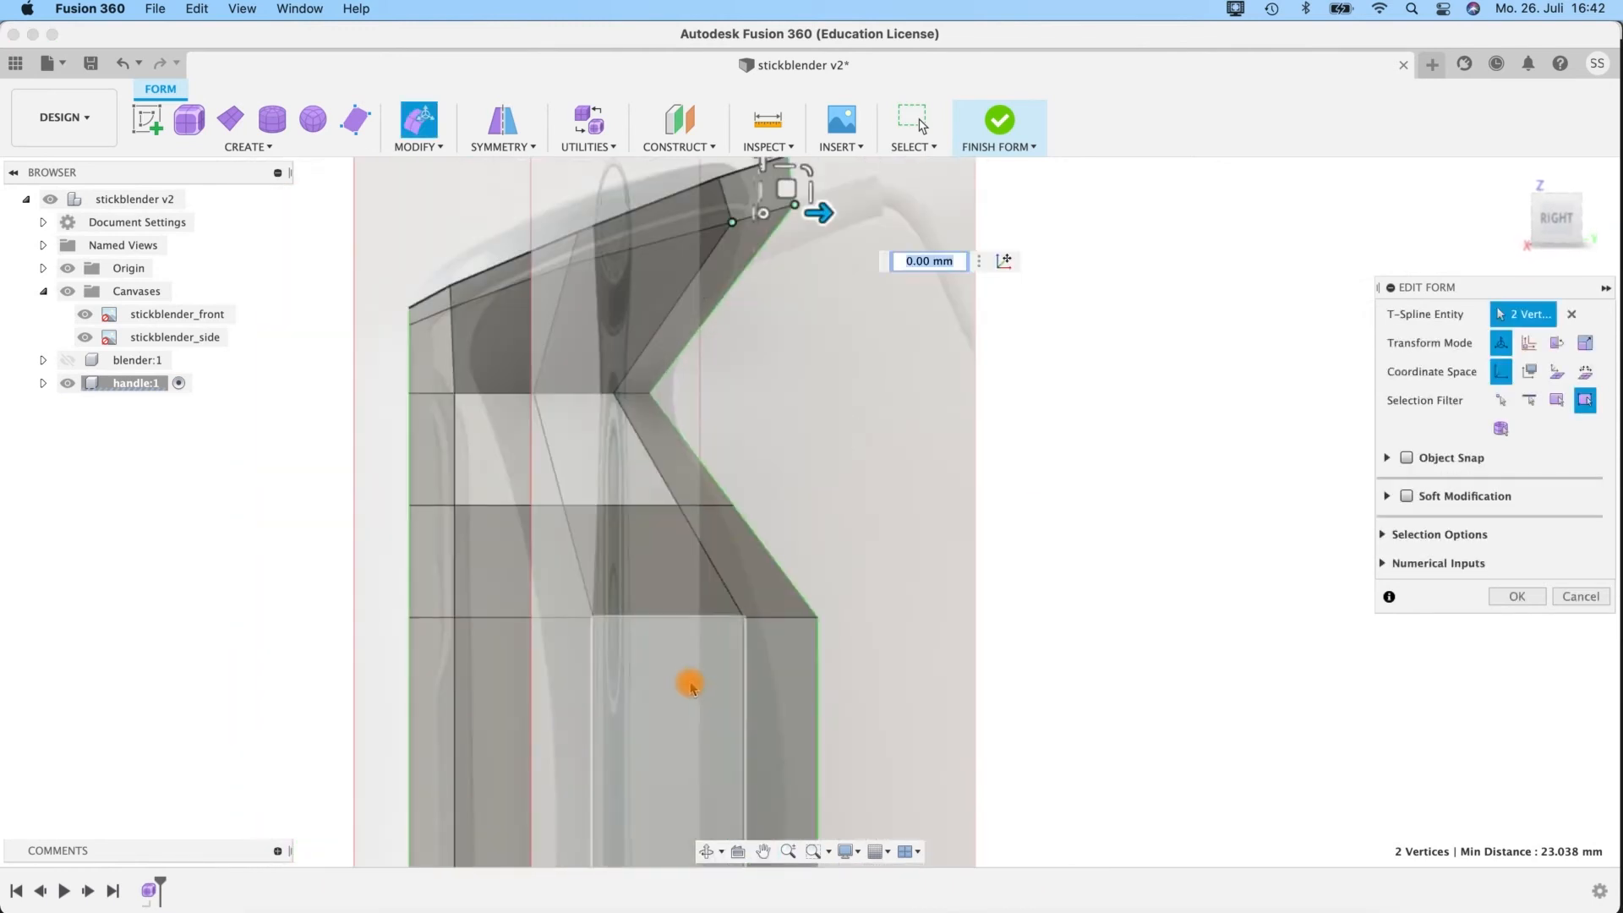
key(ctrl+3)
click(1559, 222)
middle_drag(810, 345, 830, 515)
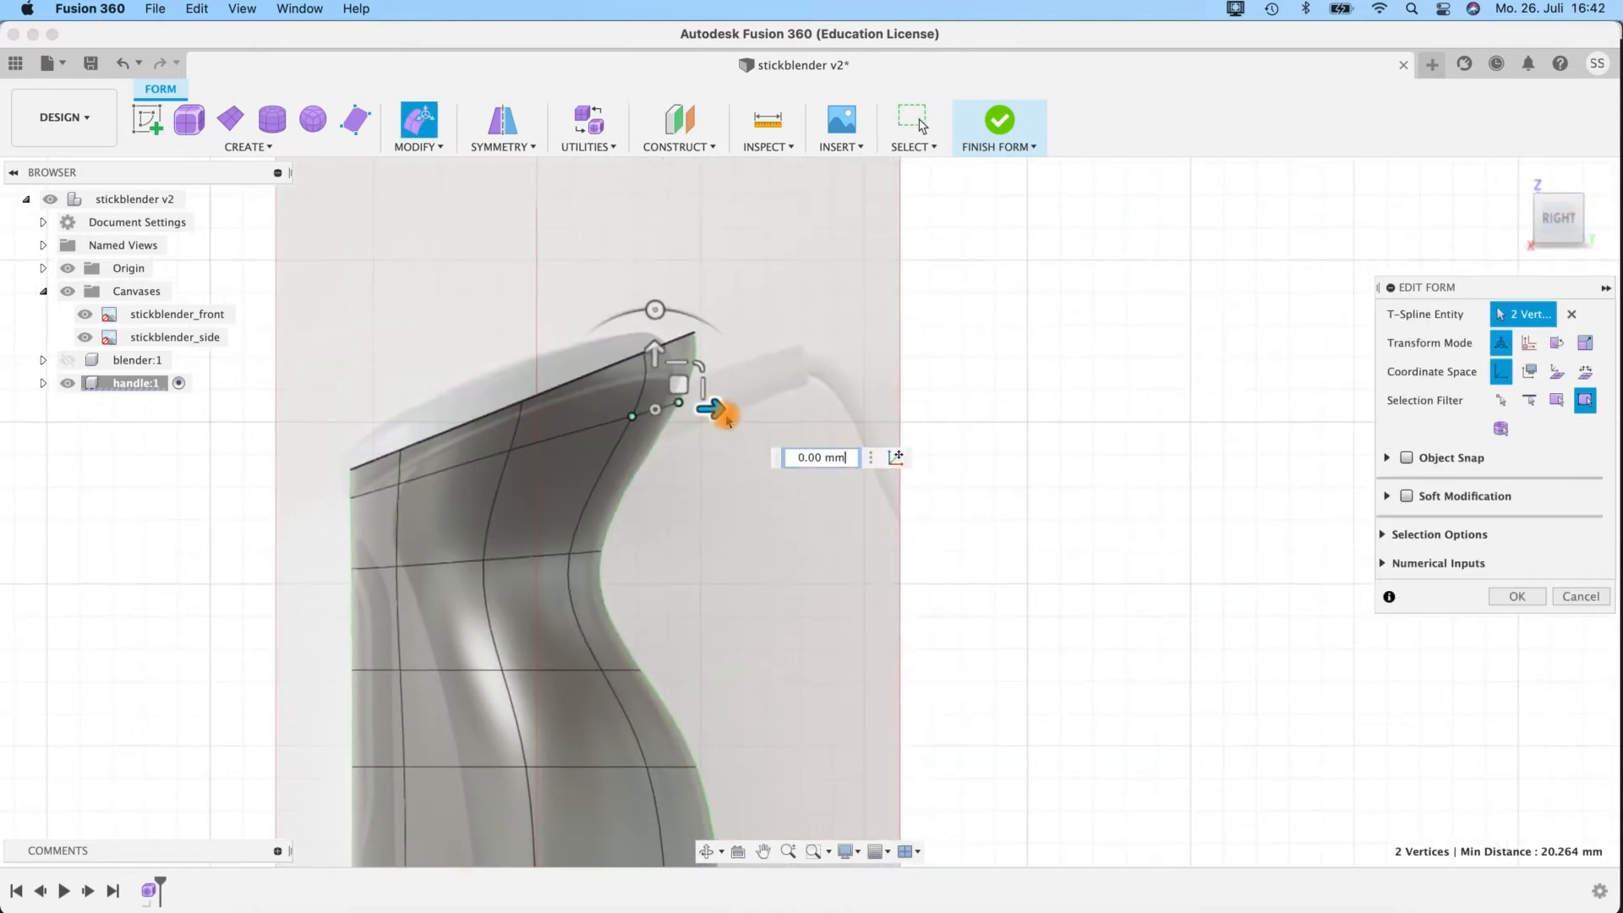
drag(729, 409, 741, 409)
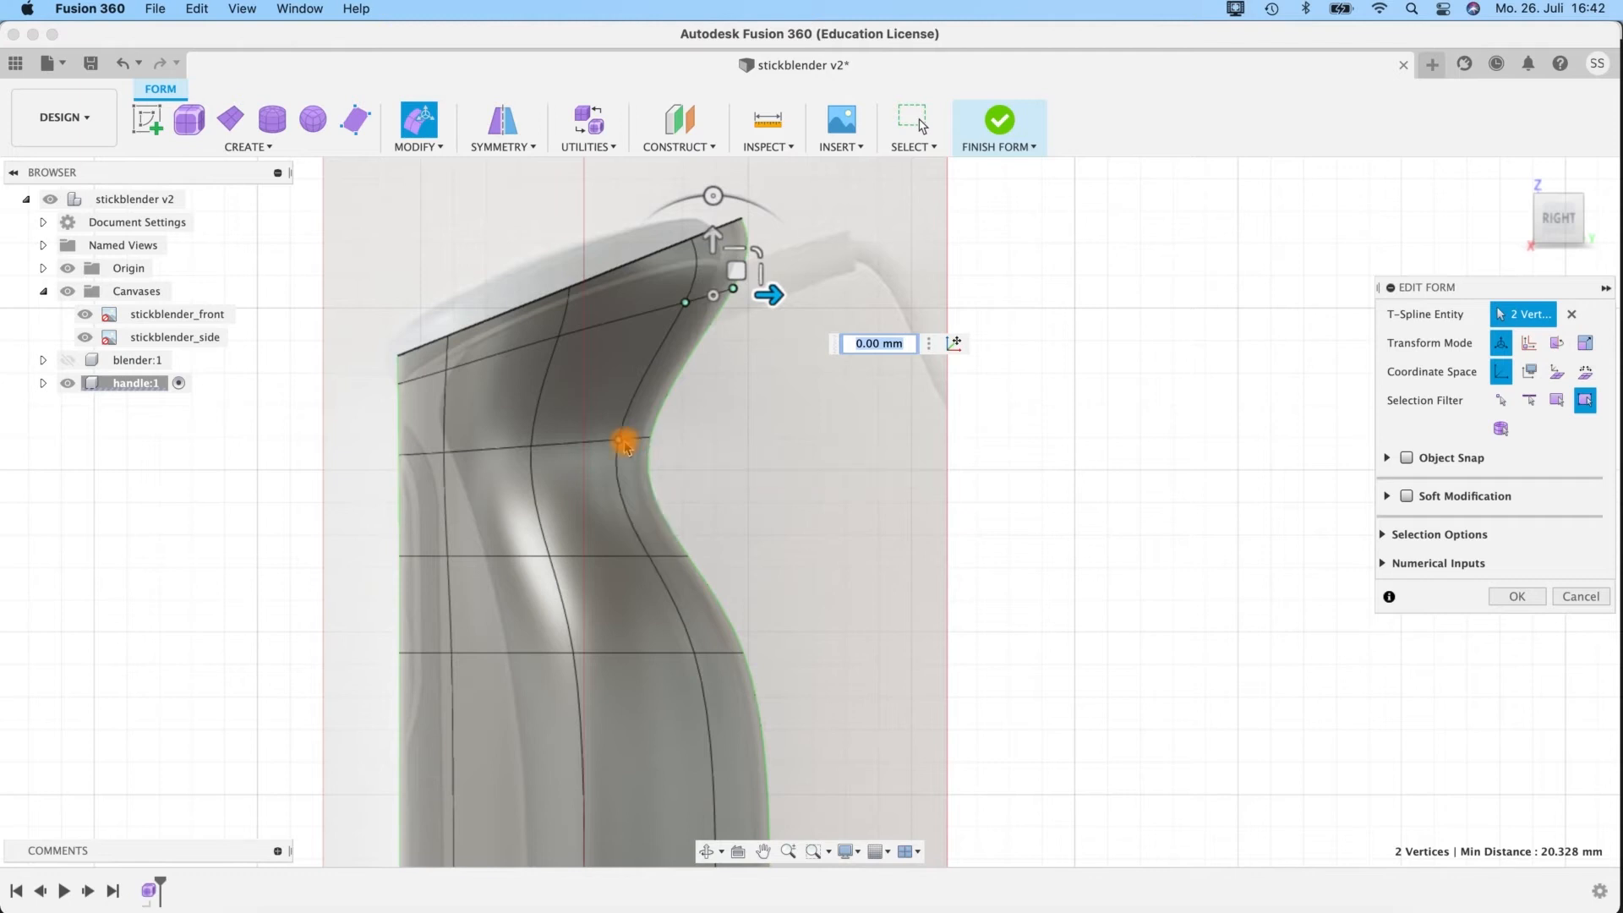
Shift the neck loop's rear side and rear centre vertices forward by about -0.591 mm along the side canvas.
click(649, 444)
shift+click(650, 444)
drag(685, 438, 825, 439)
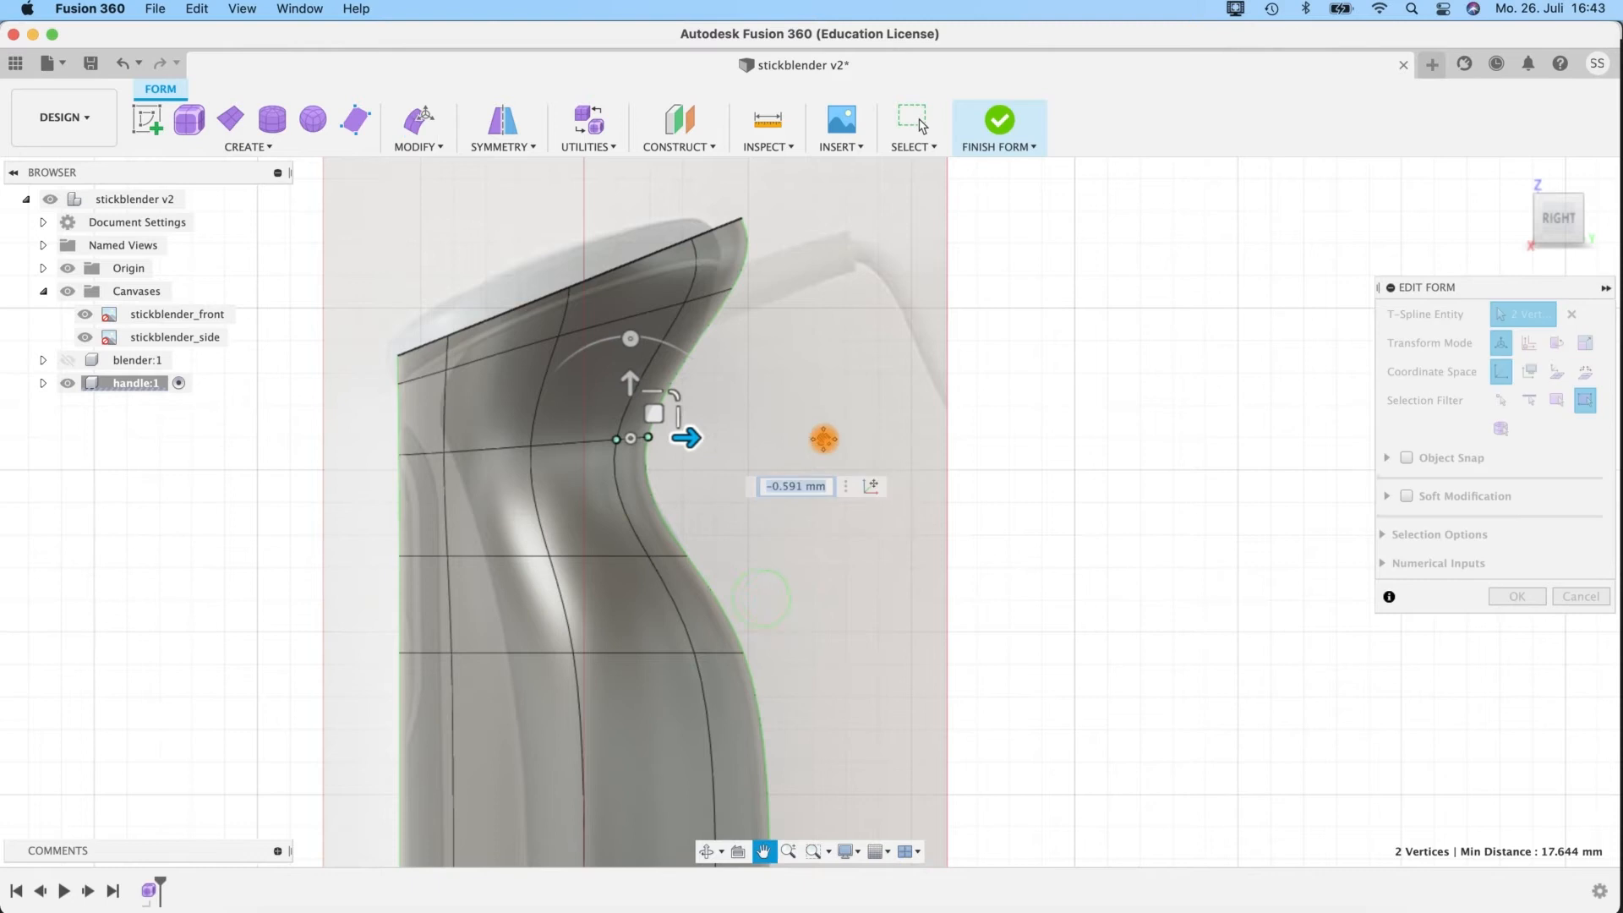
middle_drag(824, 439, 890, 272)
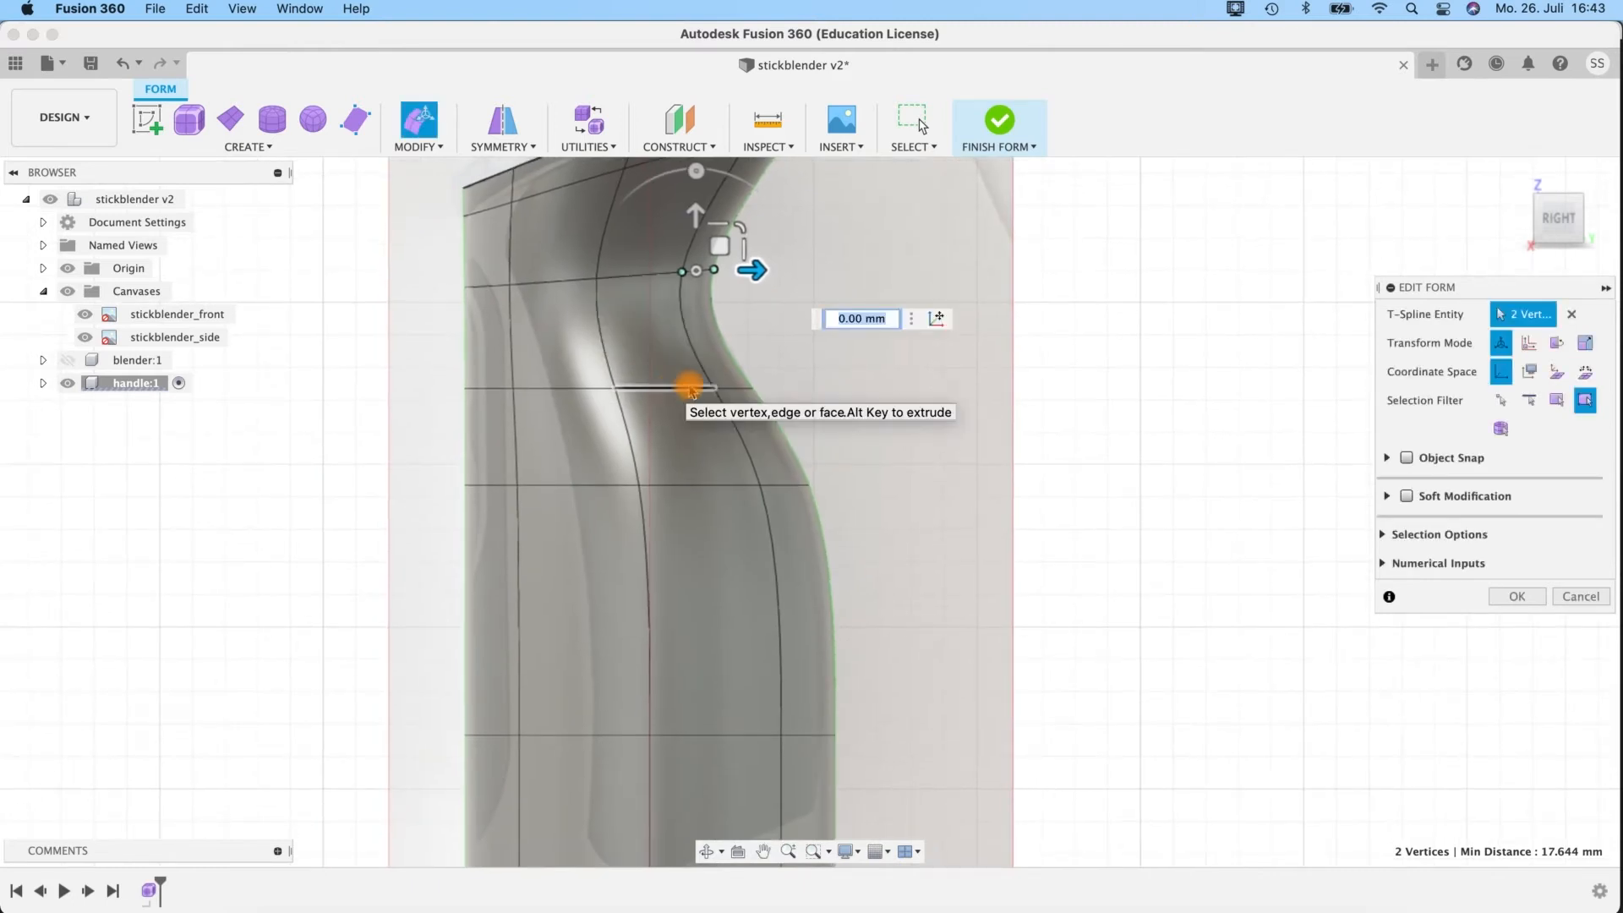
Shift the rear side and rear centre vertices of the loop directly below the neck forward by about -0.591 mm.
click(714, 388)
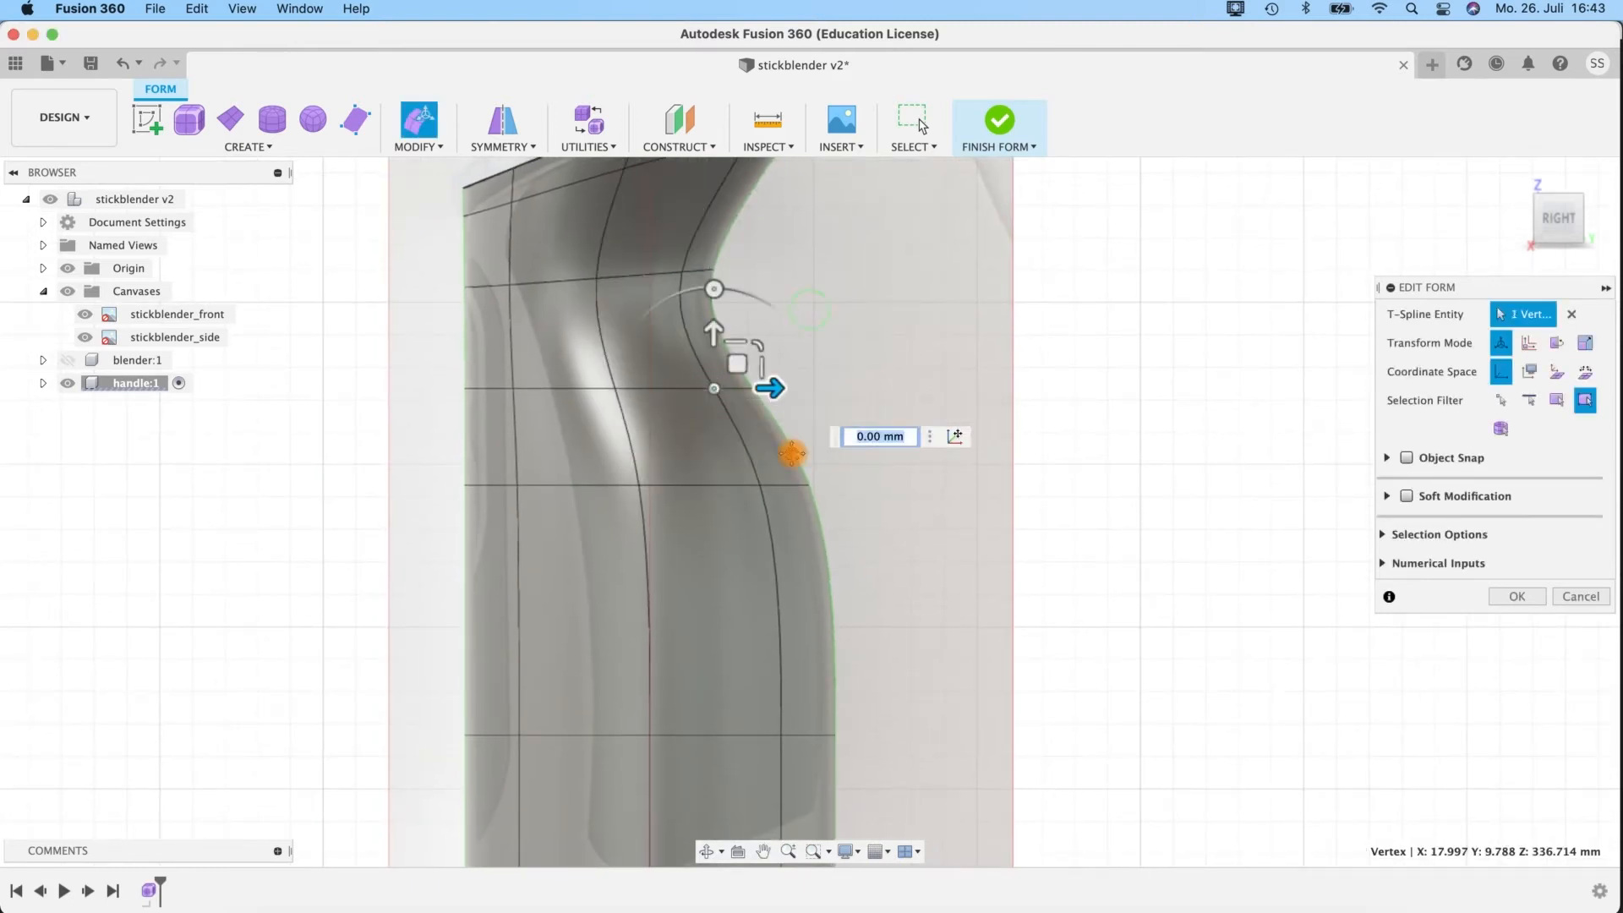
middle_drag(792, 454, 767, 625)
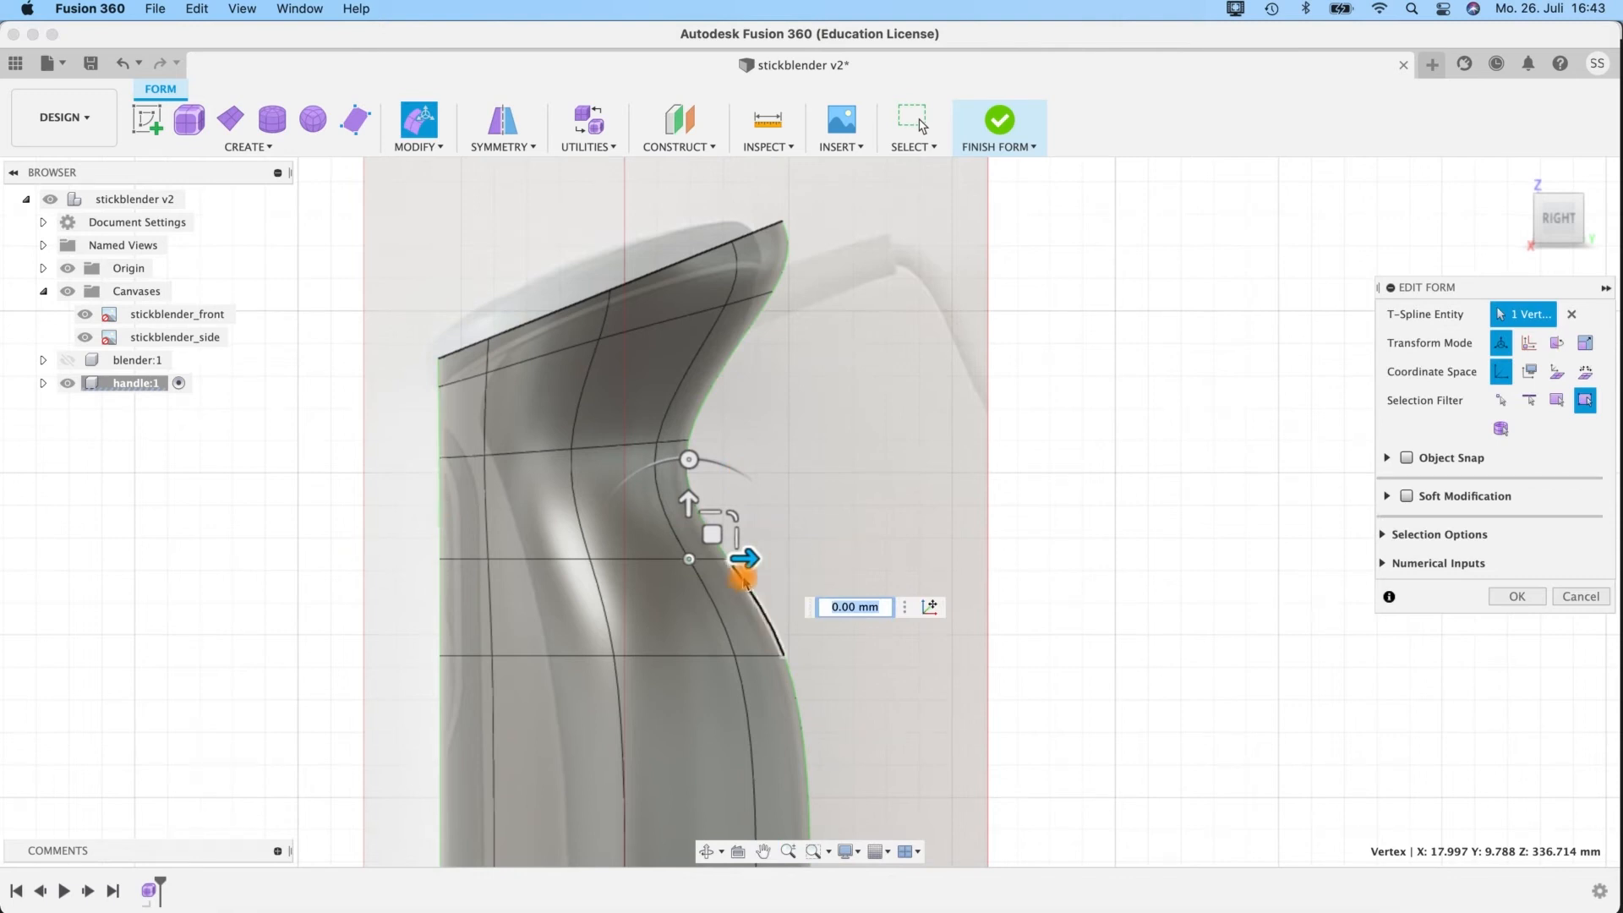
drag(732, 554, 765, 558)
shift+click(687, 559)
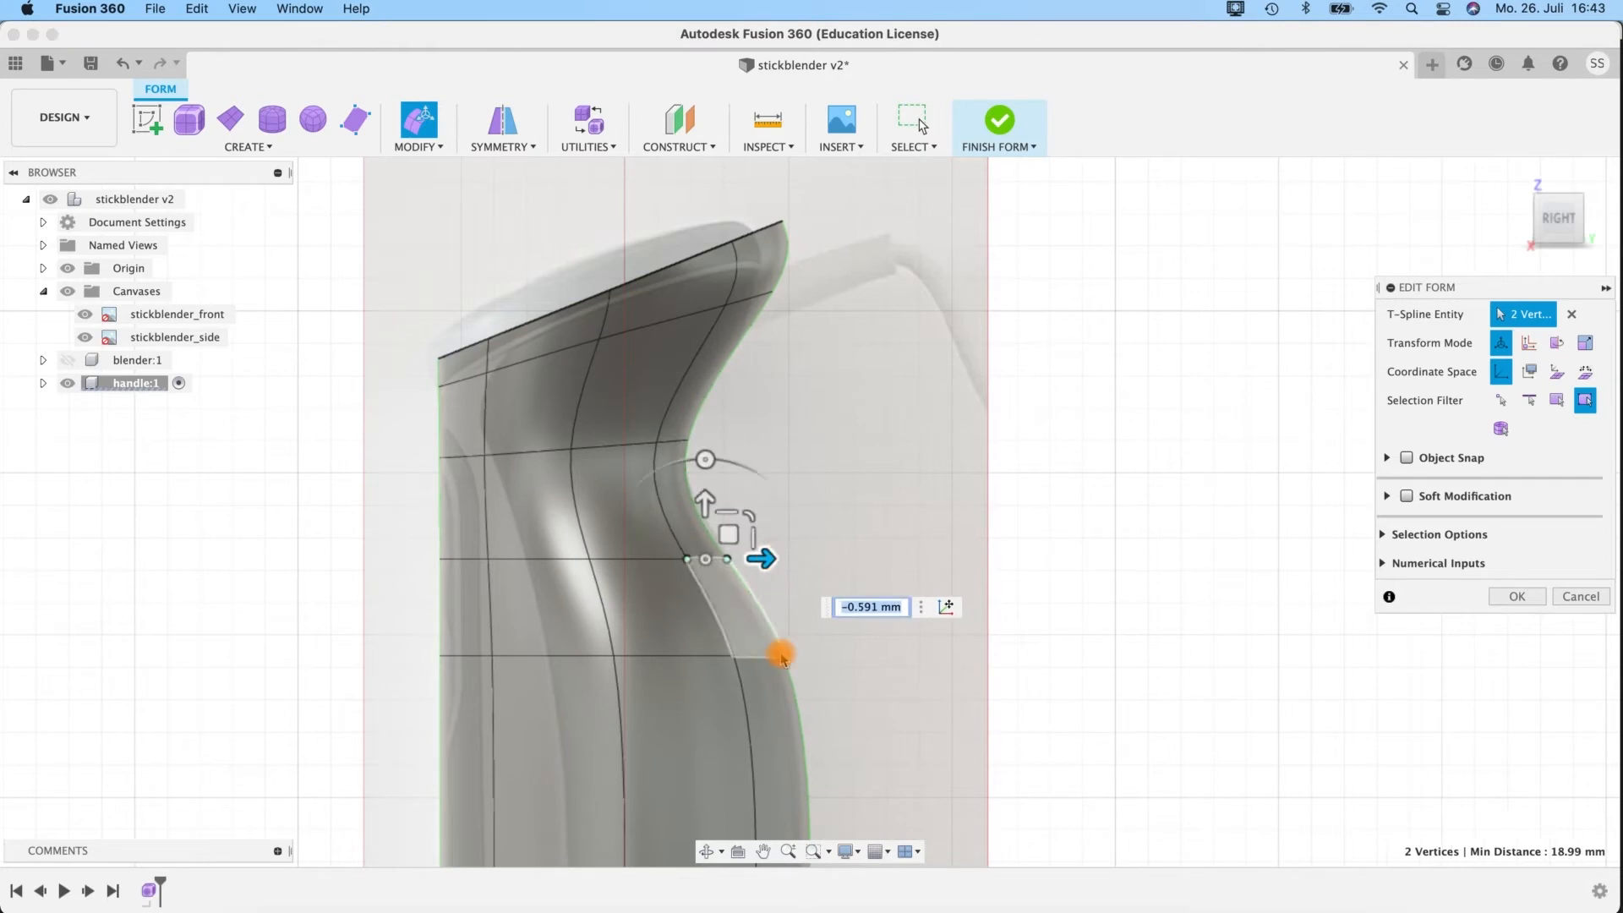
middle_drag(913, 606, 895, 302)
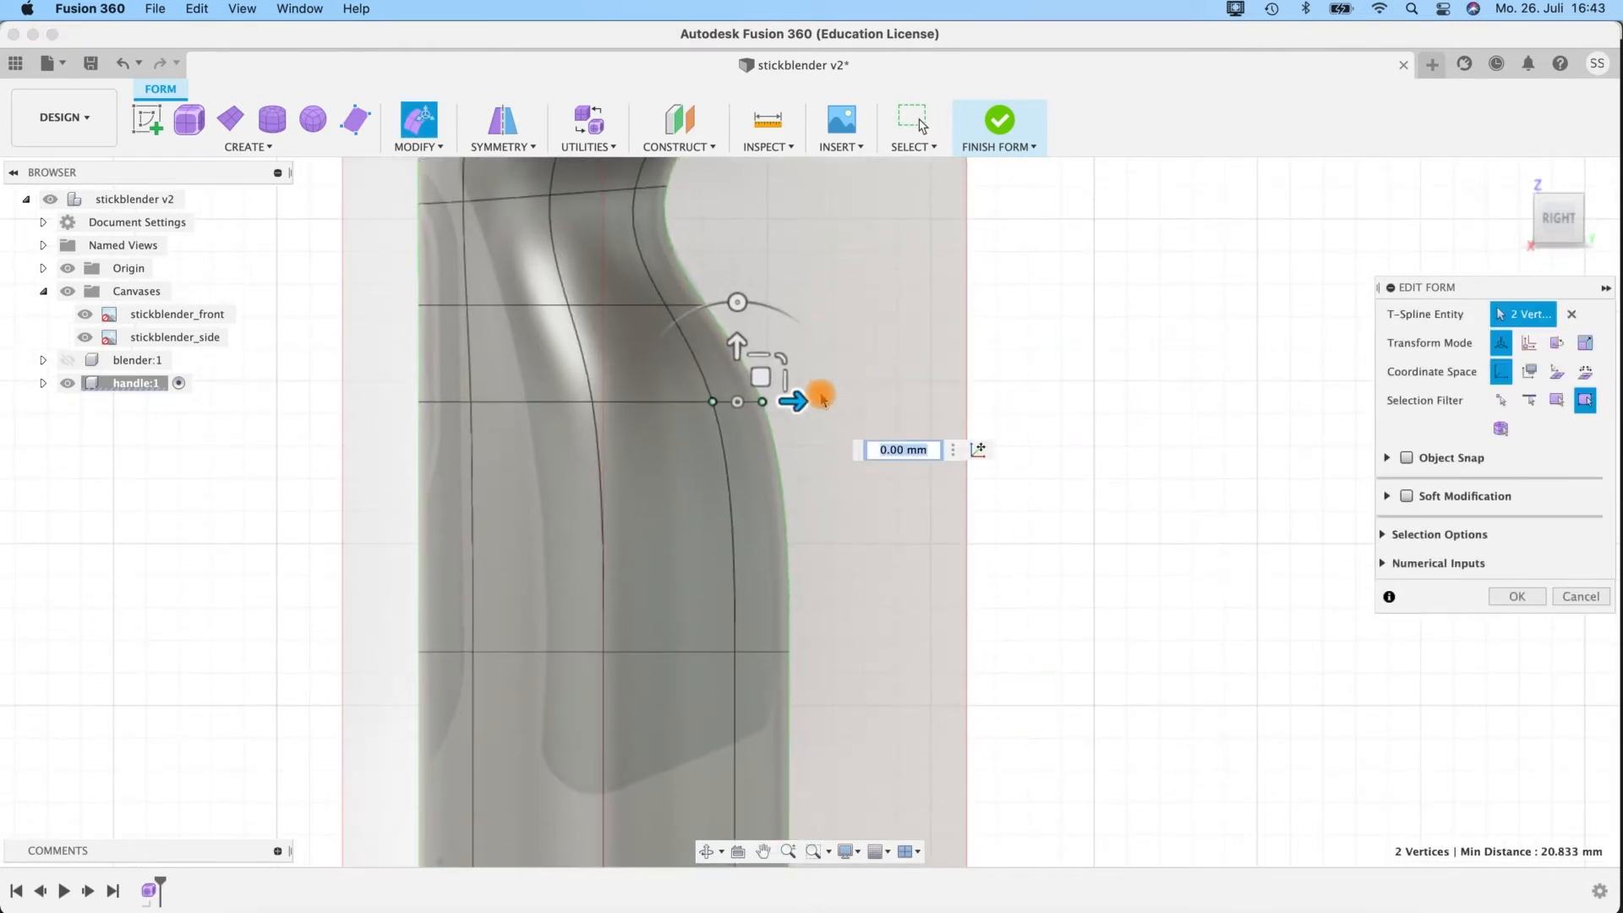
middle_drag(782, 297, 835, 519)
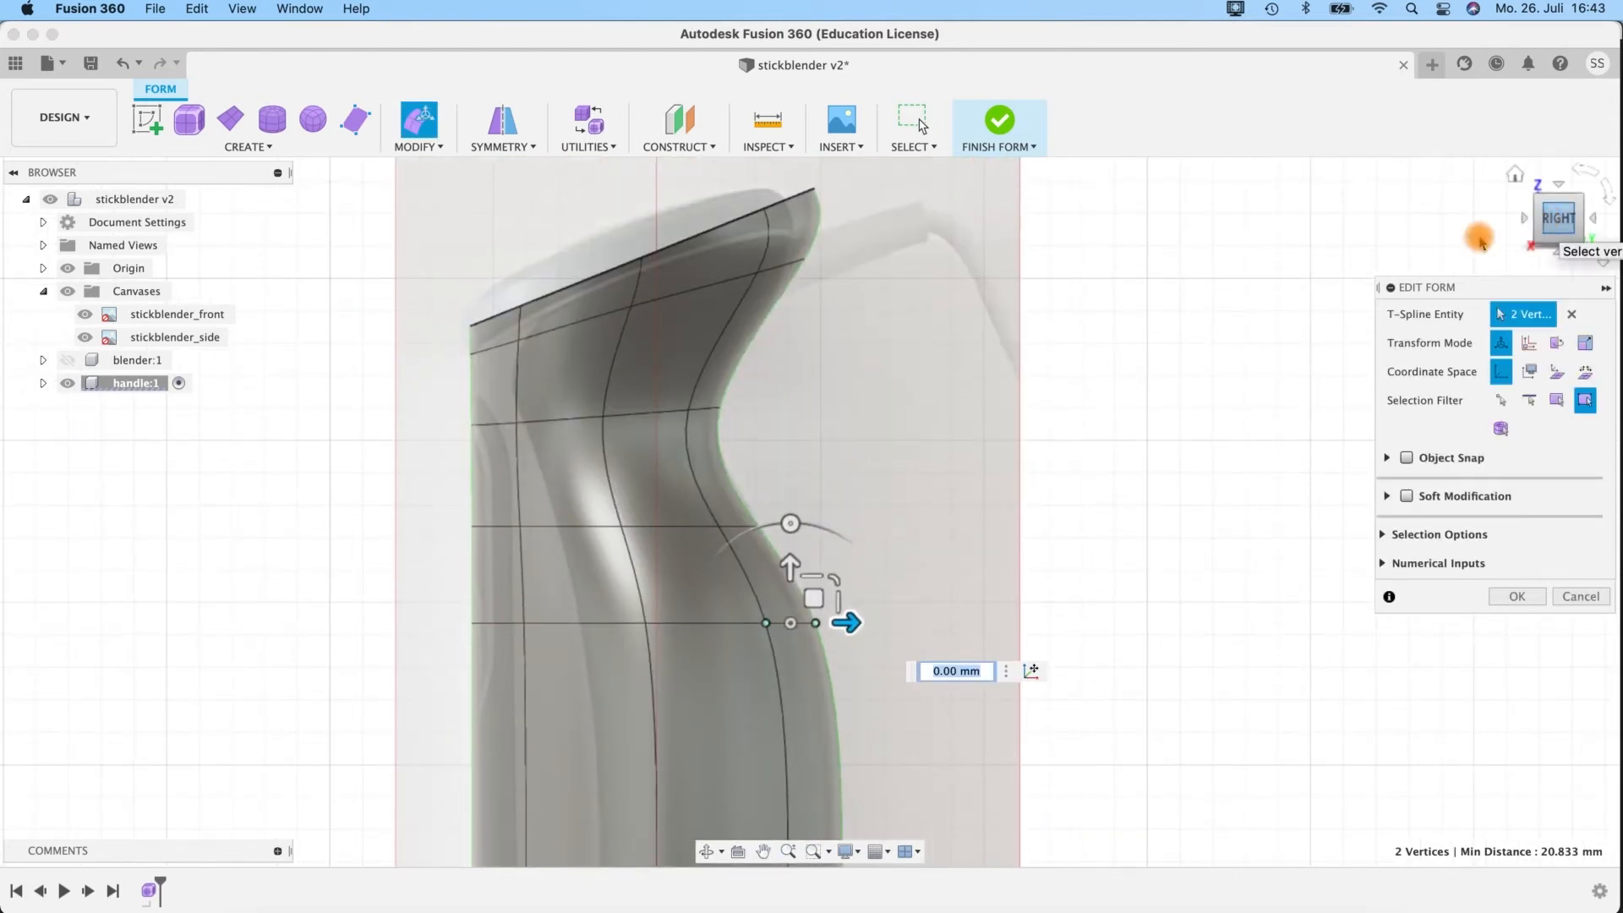
Against the front canvas, shift the neck loop's middle side vertex inward by about -2.4 mm.
click(1528, 224)
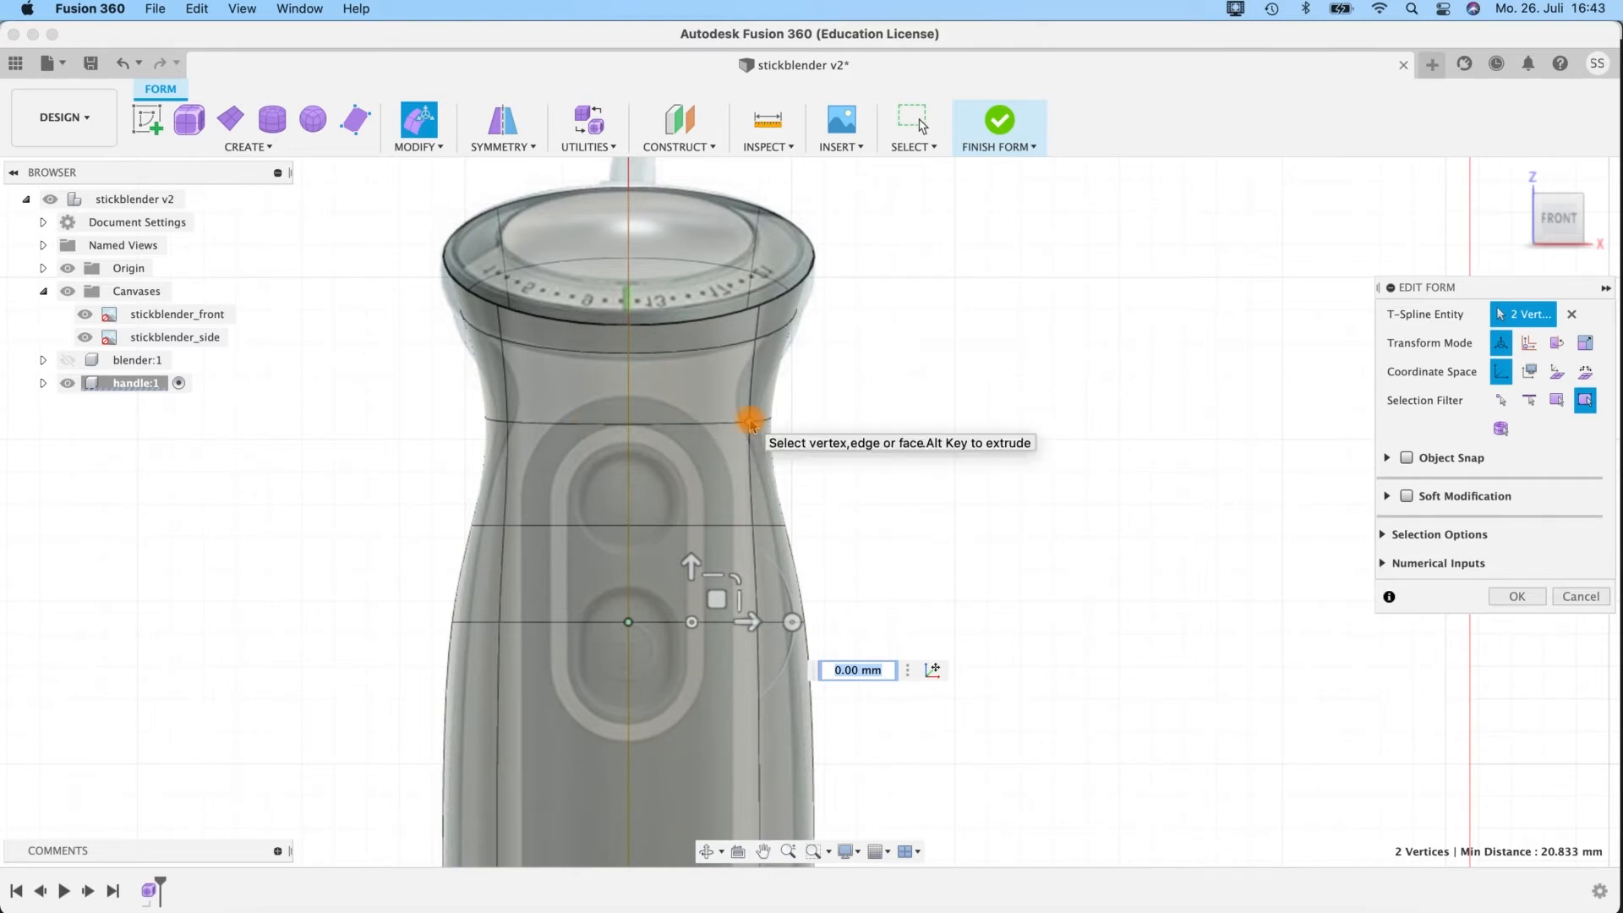
shift+middle_drag(960, 449, 972, 369)
drag(910, 390, 904, 393)
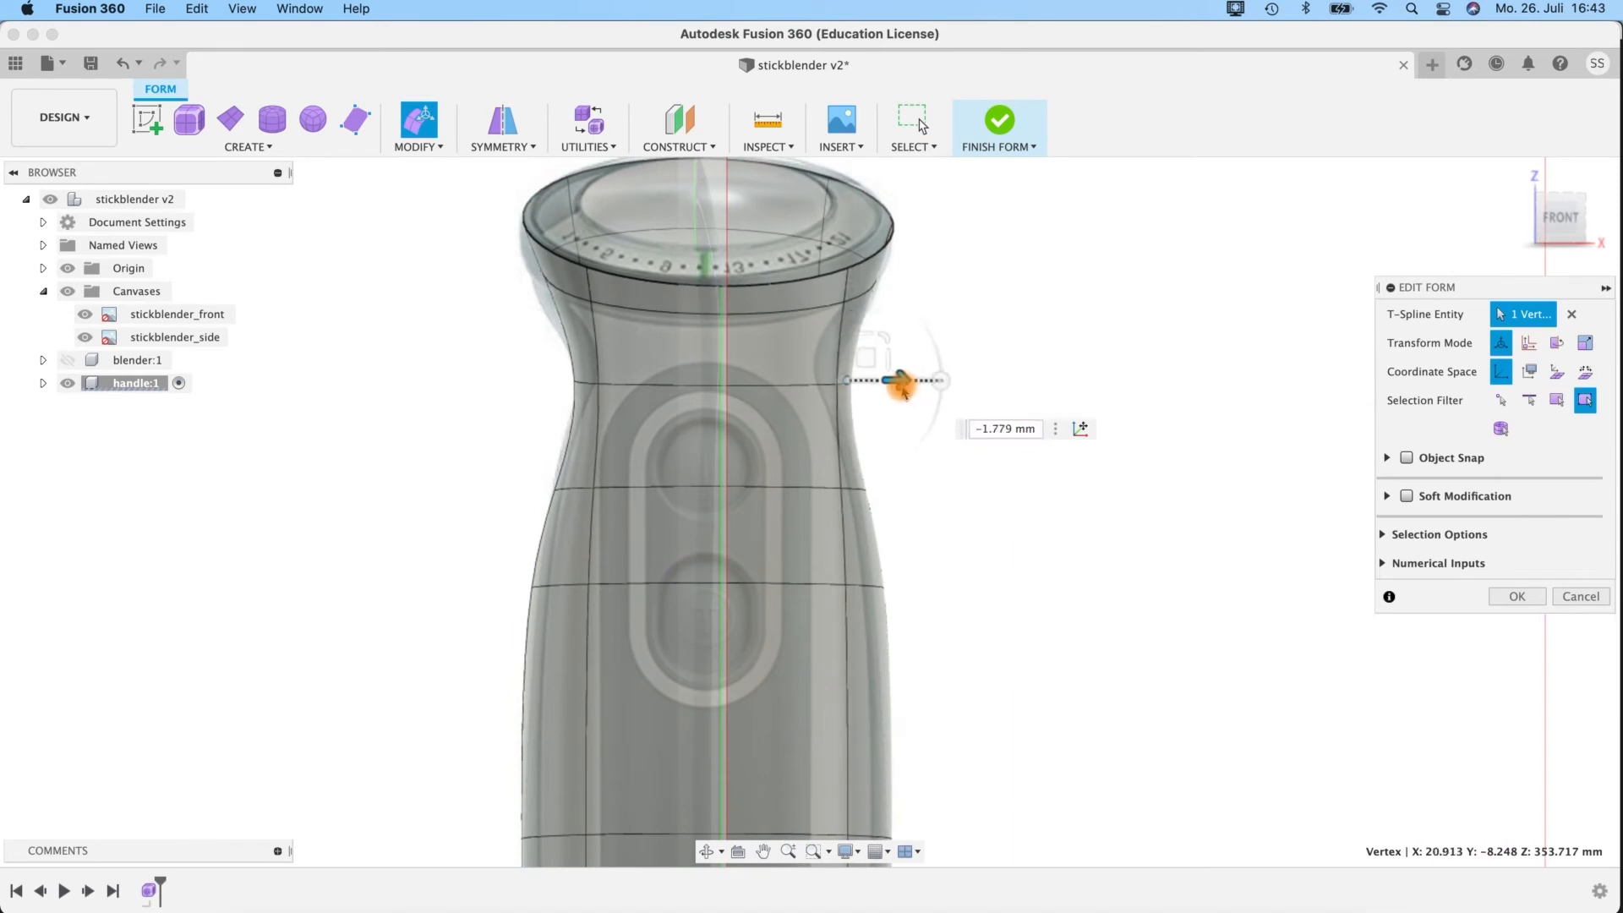
click(1560, 217)
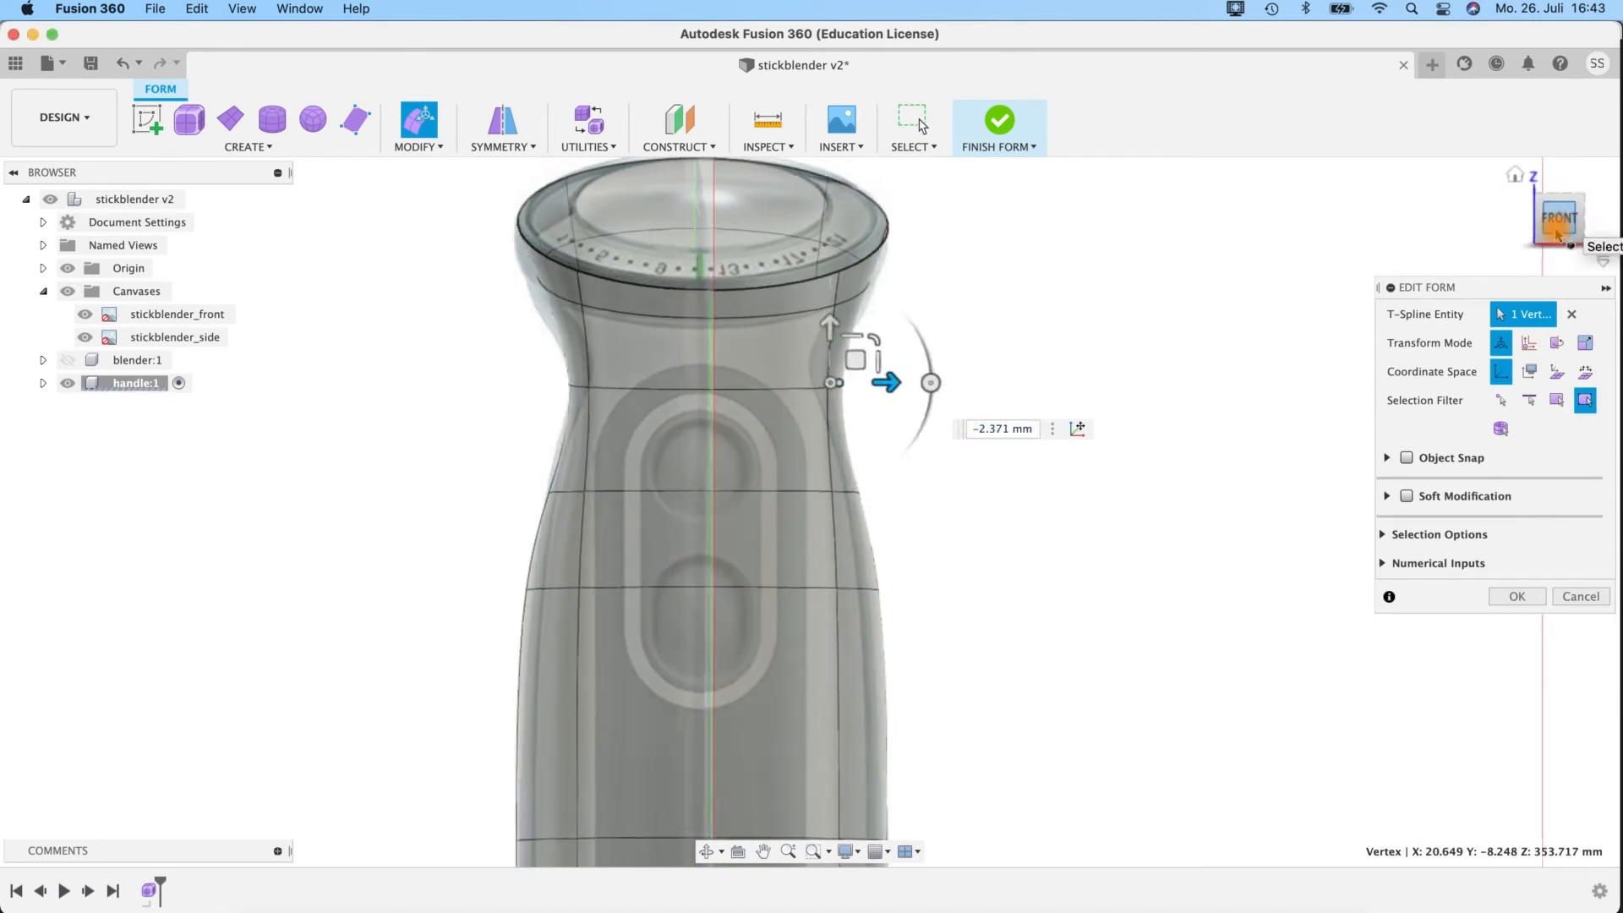
mouse_move(882, 387)
mouse_down()
mouse_move(864, 387)
mouse_move(881, 387)
mouse_up()
Shift the middle side vertex of the upper loop below the rim outward to about X 26.8 mm to match the front canvas.
mouse_move(935, 284)
shift+middle_down()
mouse_move(852, 278)
mouse_move(989, 264)
mouse_move(953, 265)
mouse_move(981, 268)
mouse_move(943, 289)
shift+middle_up()
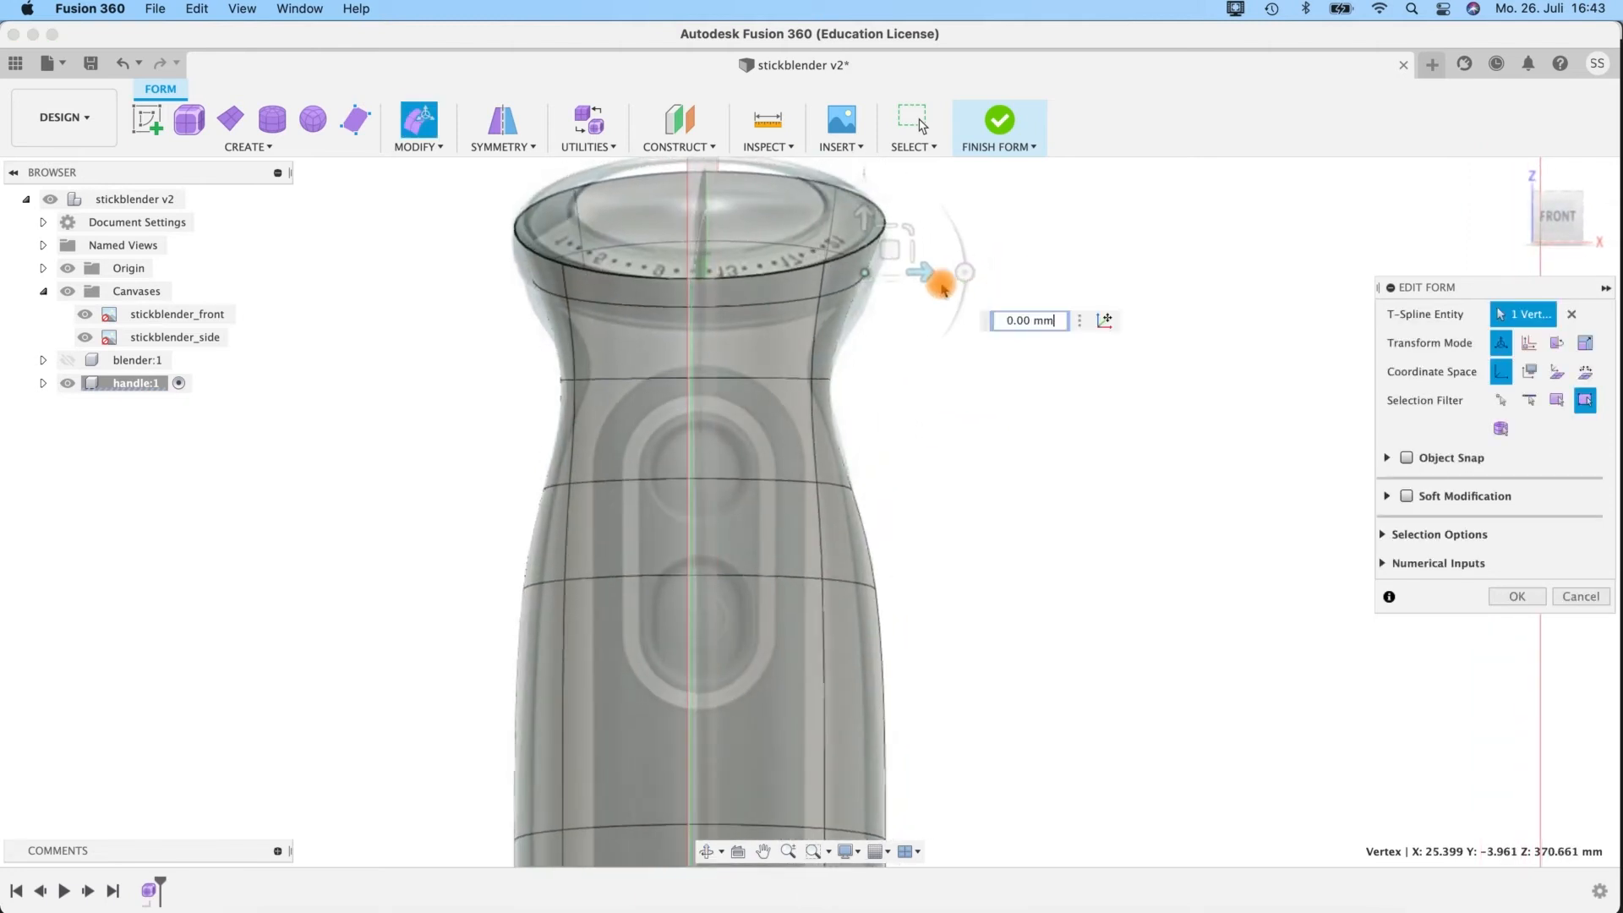
drag(928, 273, 947, 273)
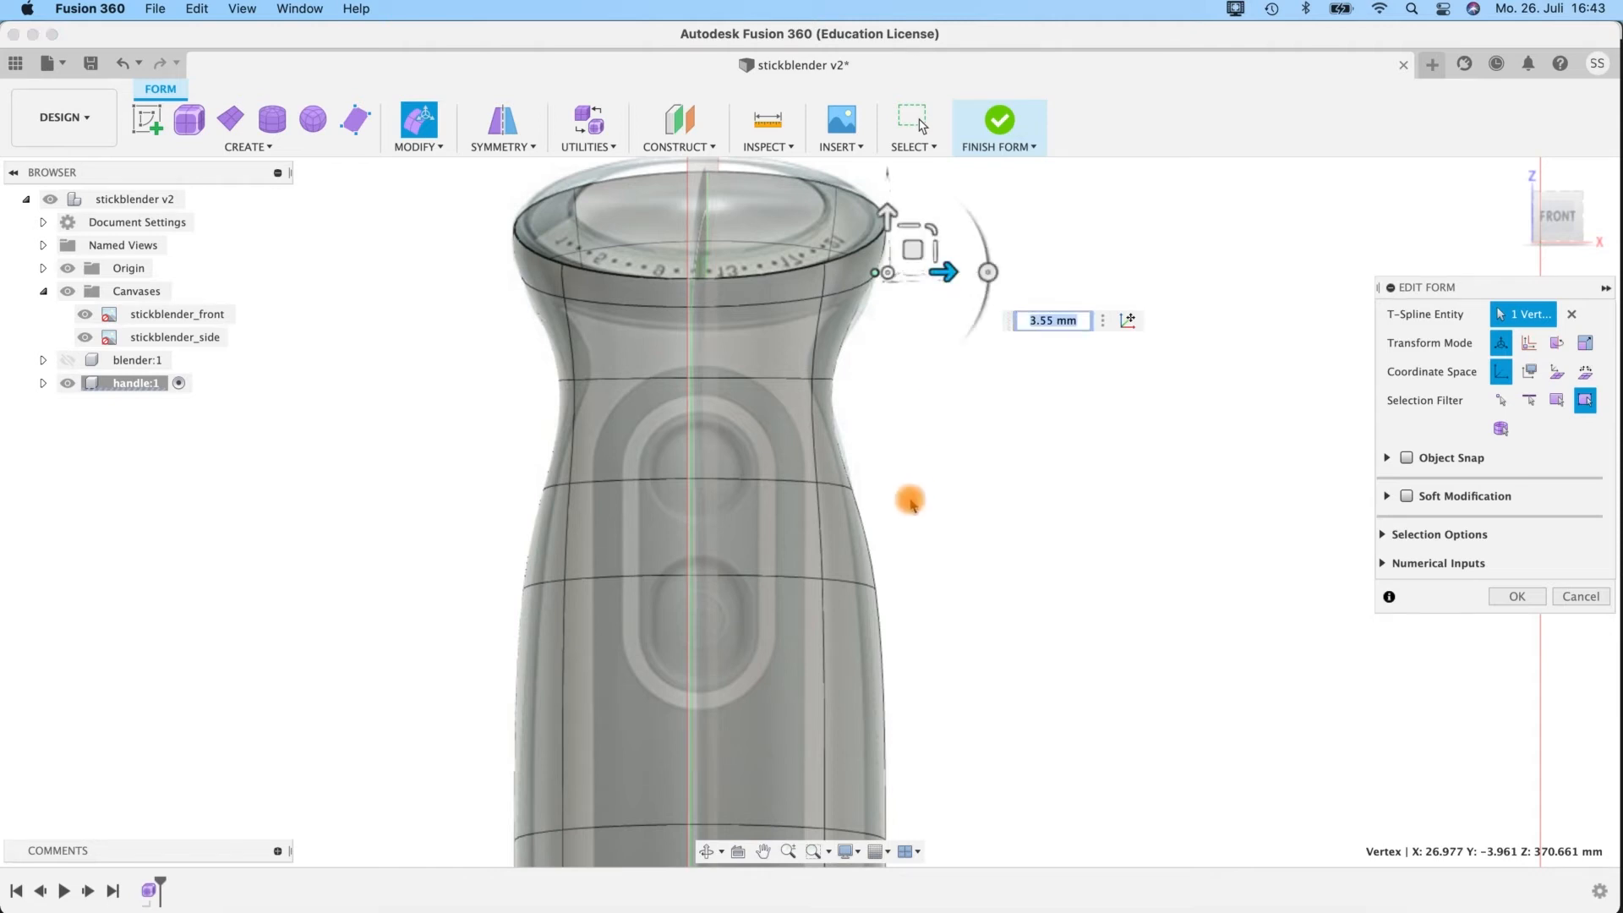
shift+middle_drag(1178, 401, 859, 428)
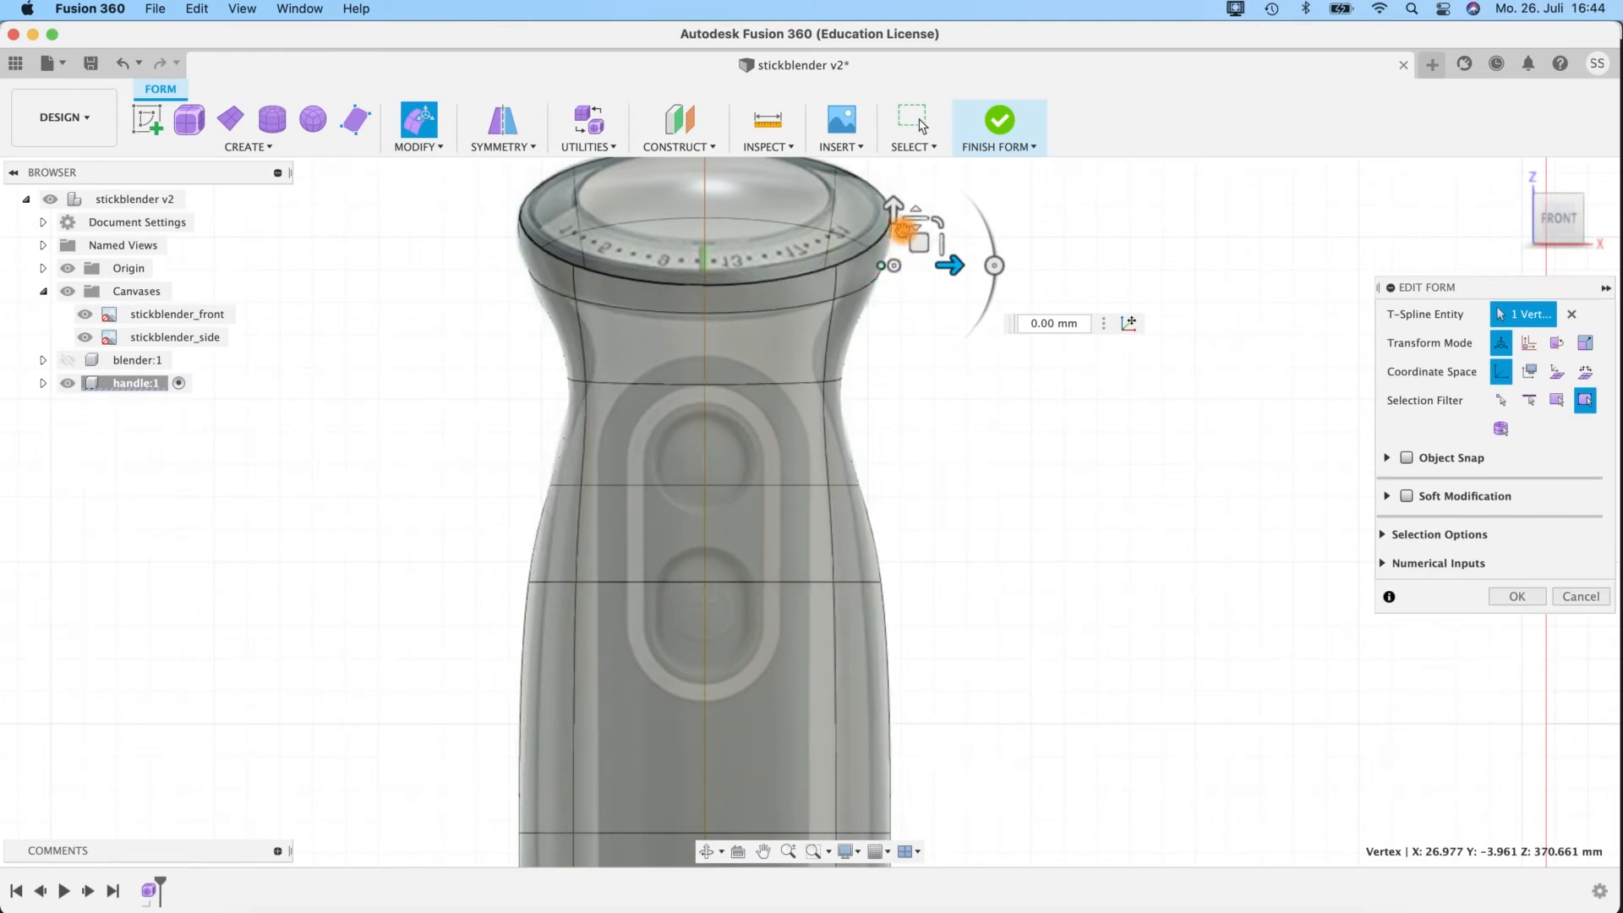
drag(953, 266, 946, 277)
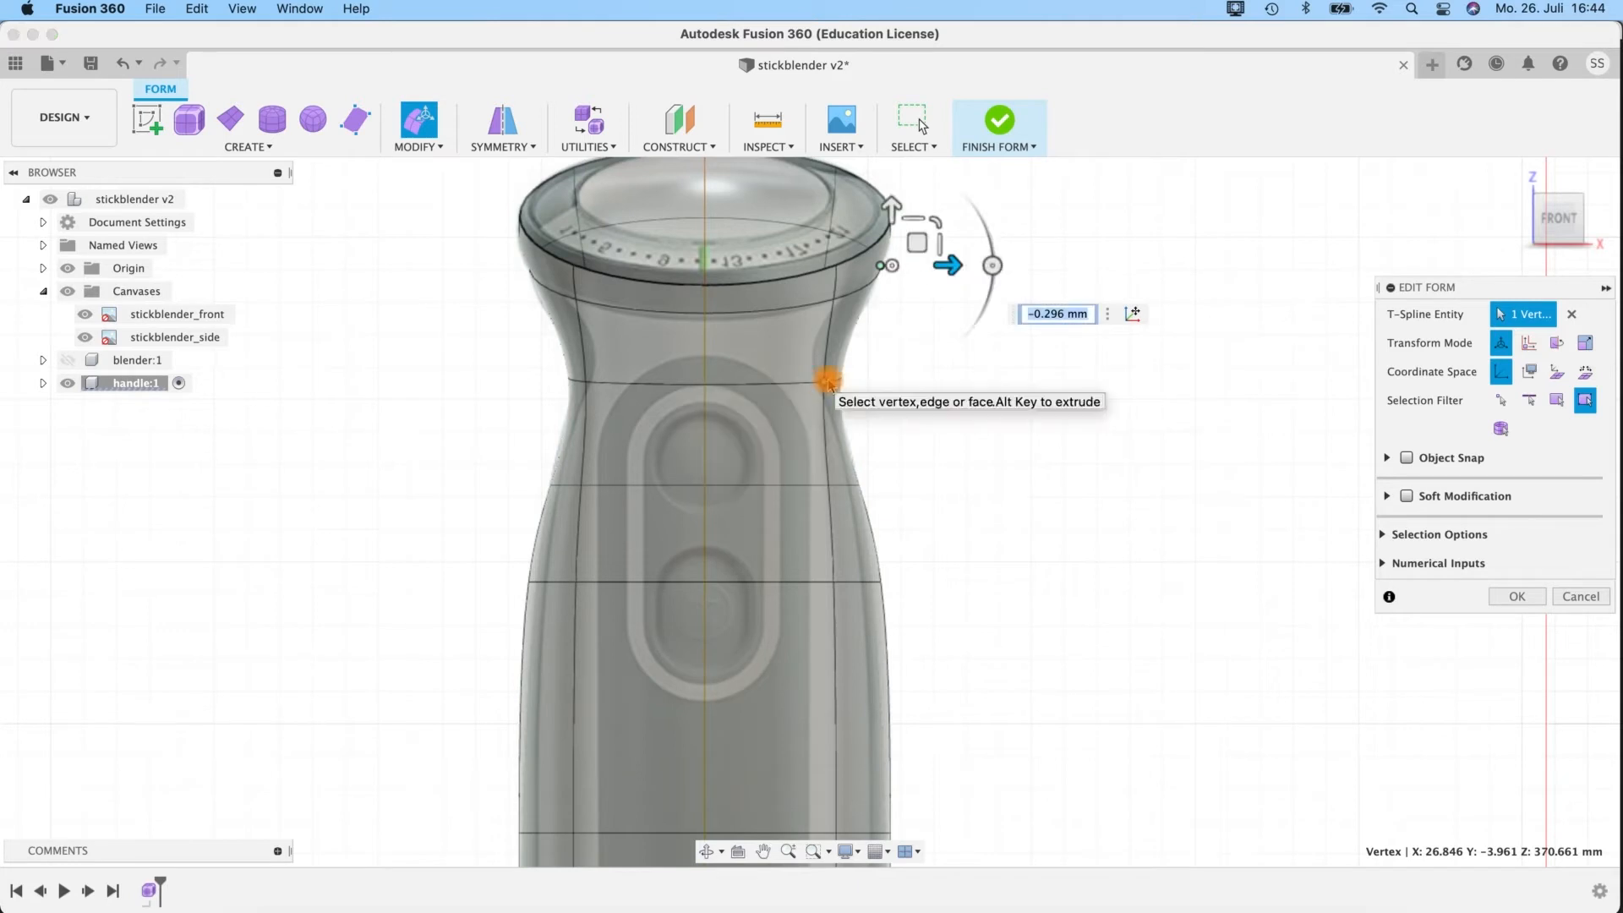
Select both front side vertices of the neck loop, examine the neck from several angles, and hide the canvases.
click(826, 383)
shift+click(585, 382)
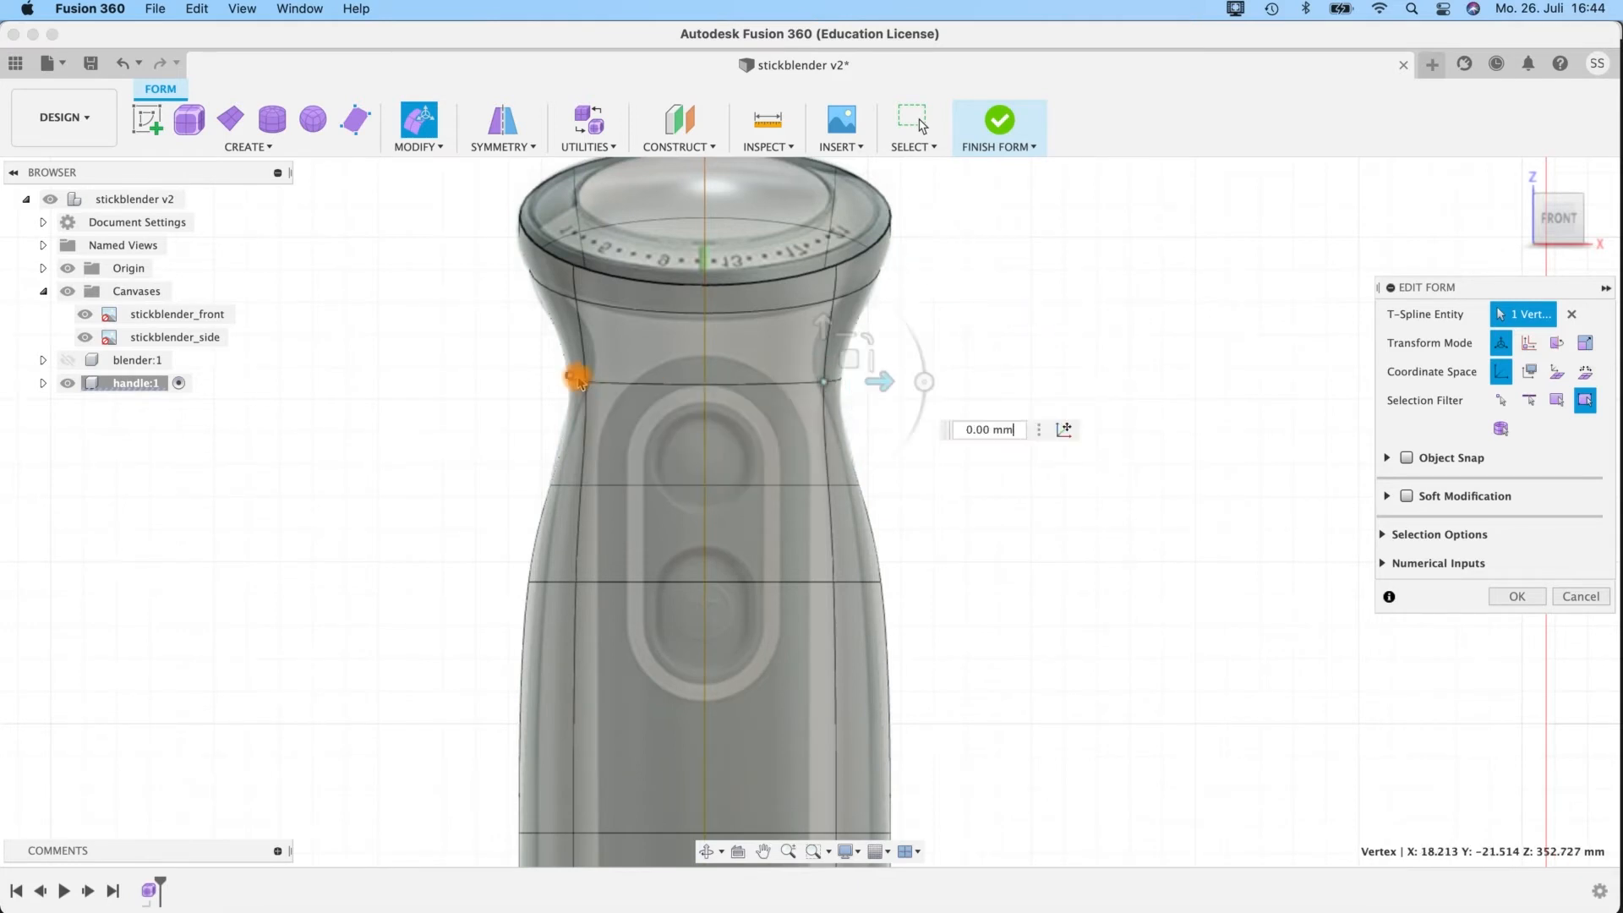
mouse_move(1023, 443)
shift+middle_down()
mouse_move(844, 417)
mouse_move(829, 460)
mouse_move(1036, 439)
mouse_move(1028, 462)
shift+middle_up()
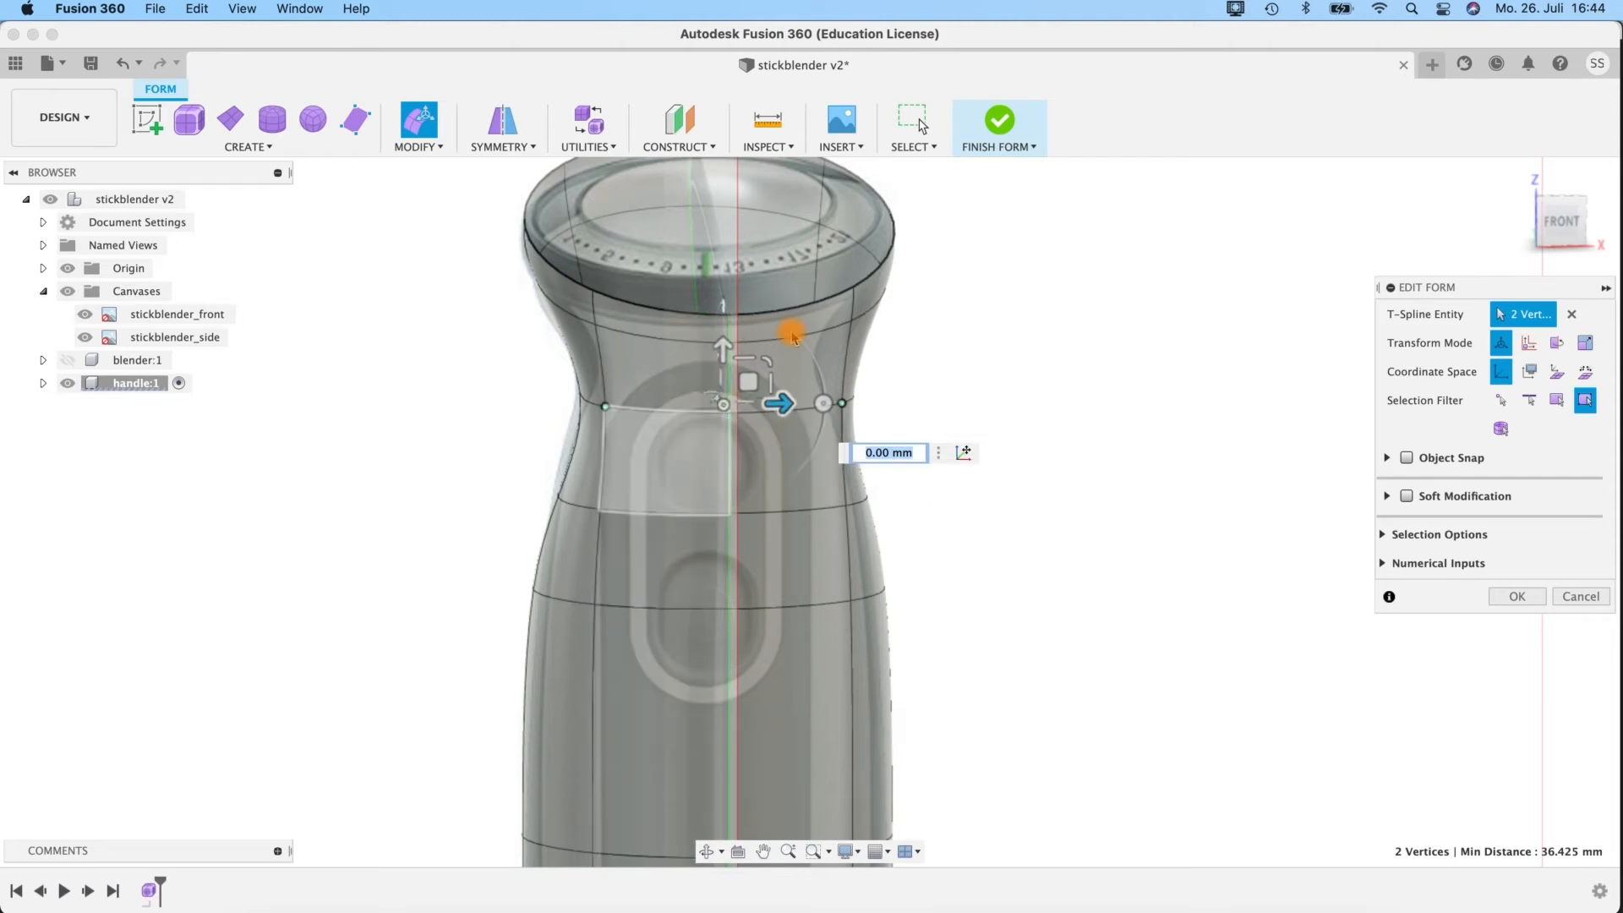
shift+middle_drag(958, 543, 949, 534)
shift+middle_drag(930, 469, 834, 360)
shift+middle_drag(1076, 409, 926, 342)
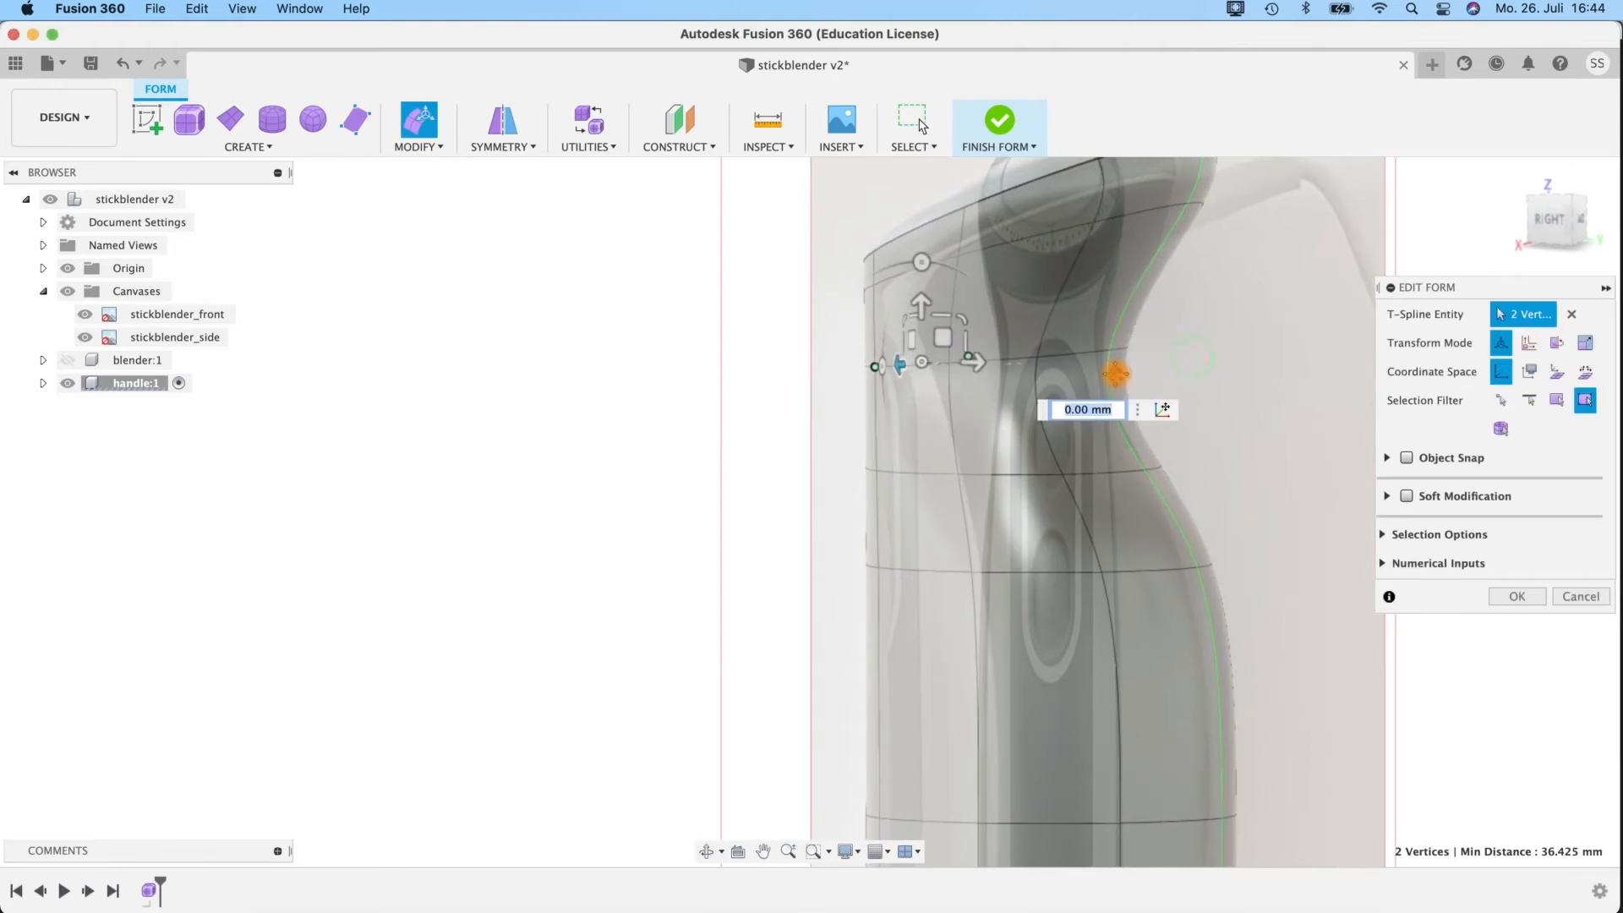
shift+middle_drag(1115, 373, 986, 261)
shift+middle_drag(1014, 406, 1091, 431)
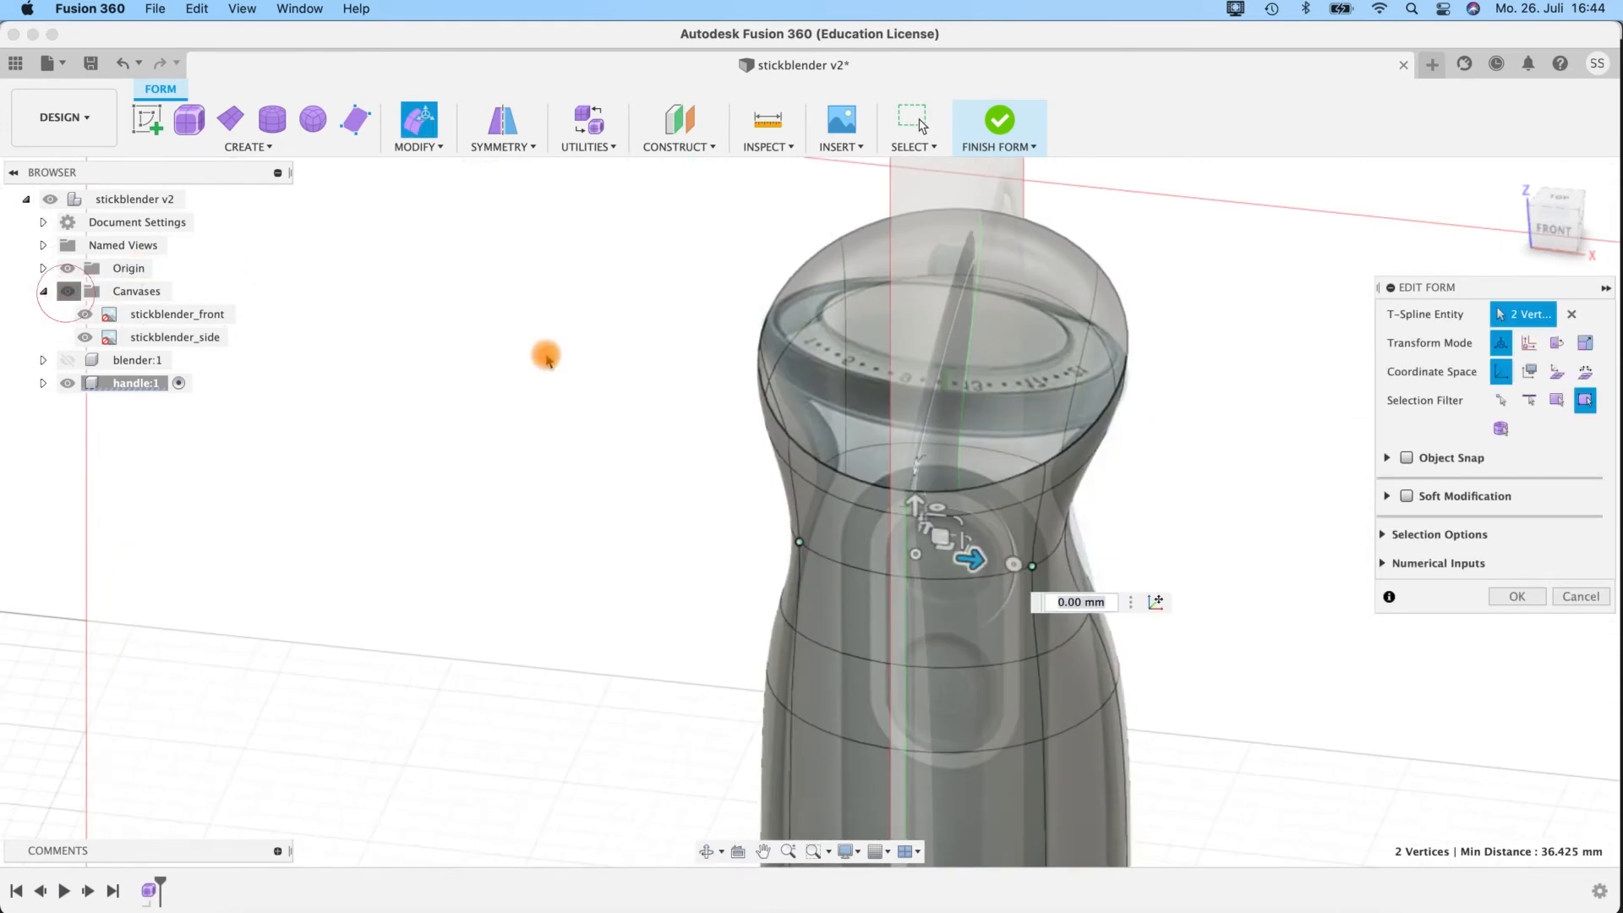
shift+middle_drag(1178, 534, 1266, 486)
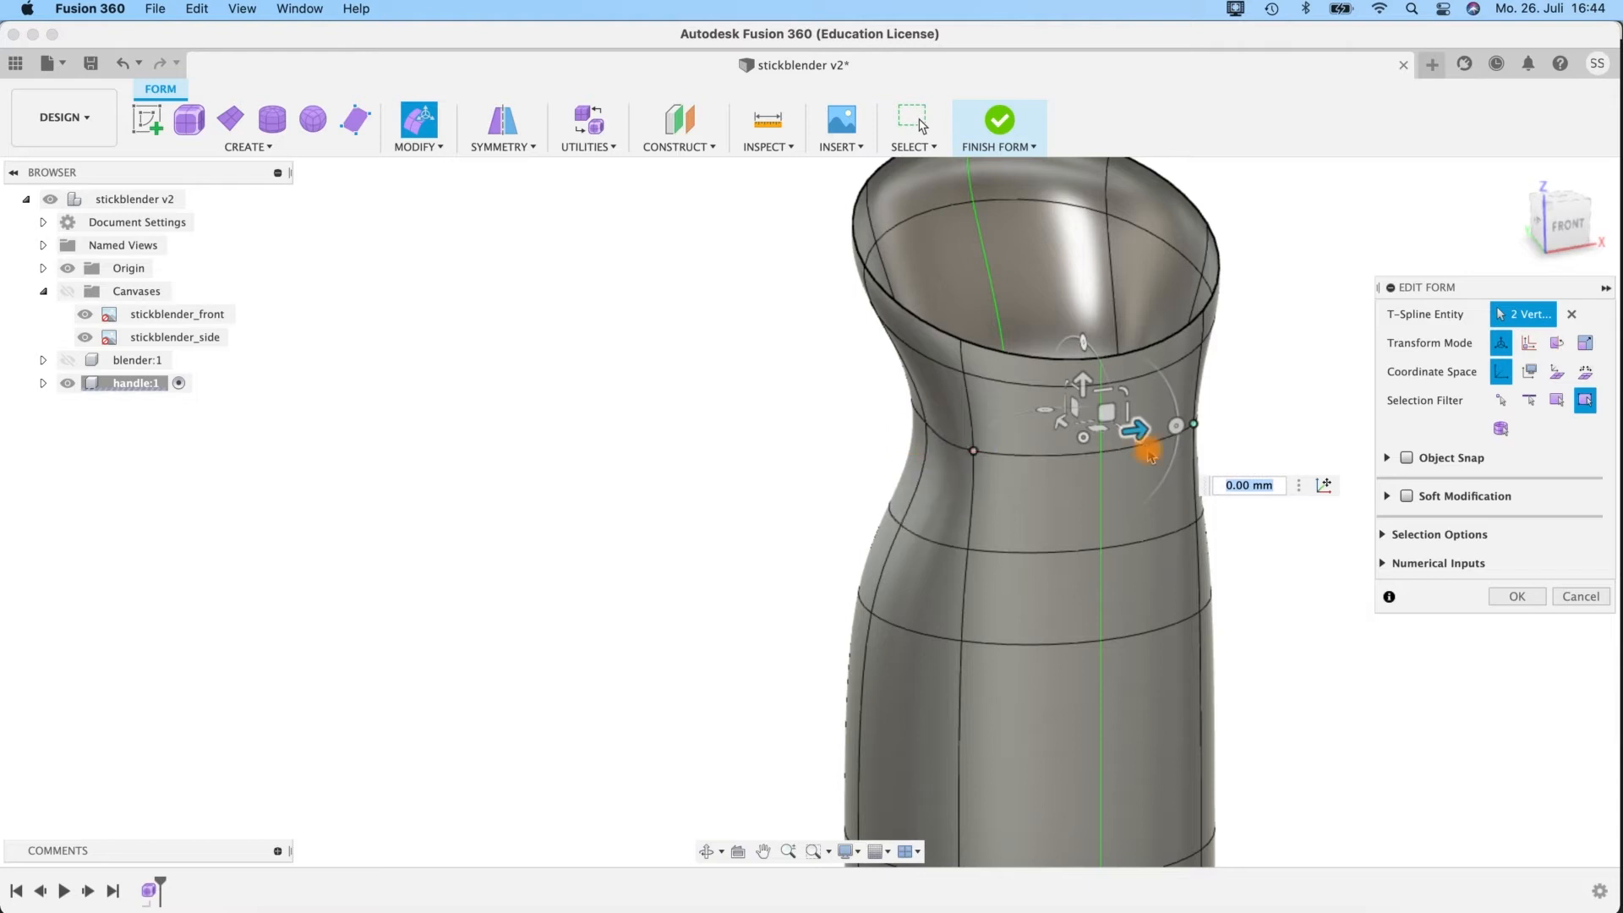
Shift the neck loop's front side vertex inward by about -3.6 mm, show the canvases, and fine-tune it by about -0.443 mm.
click(1195, 425)
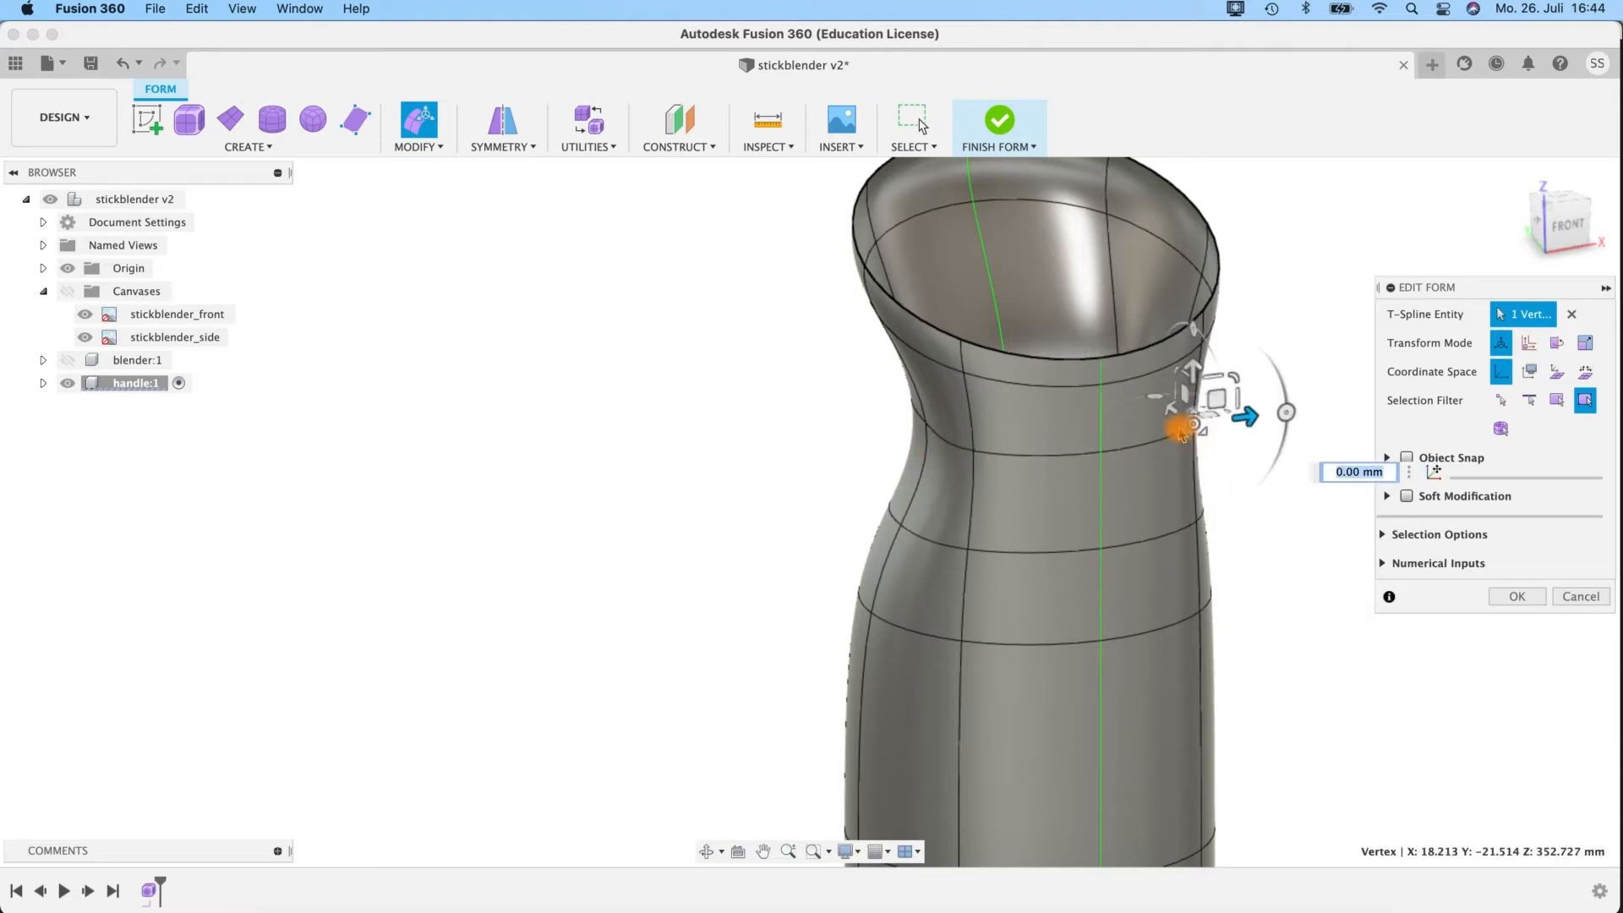
drag(1255, 420, 1233, 419)
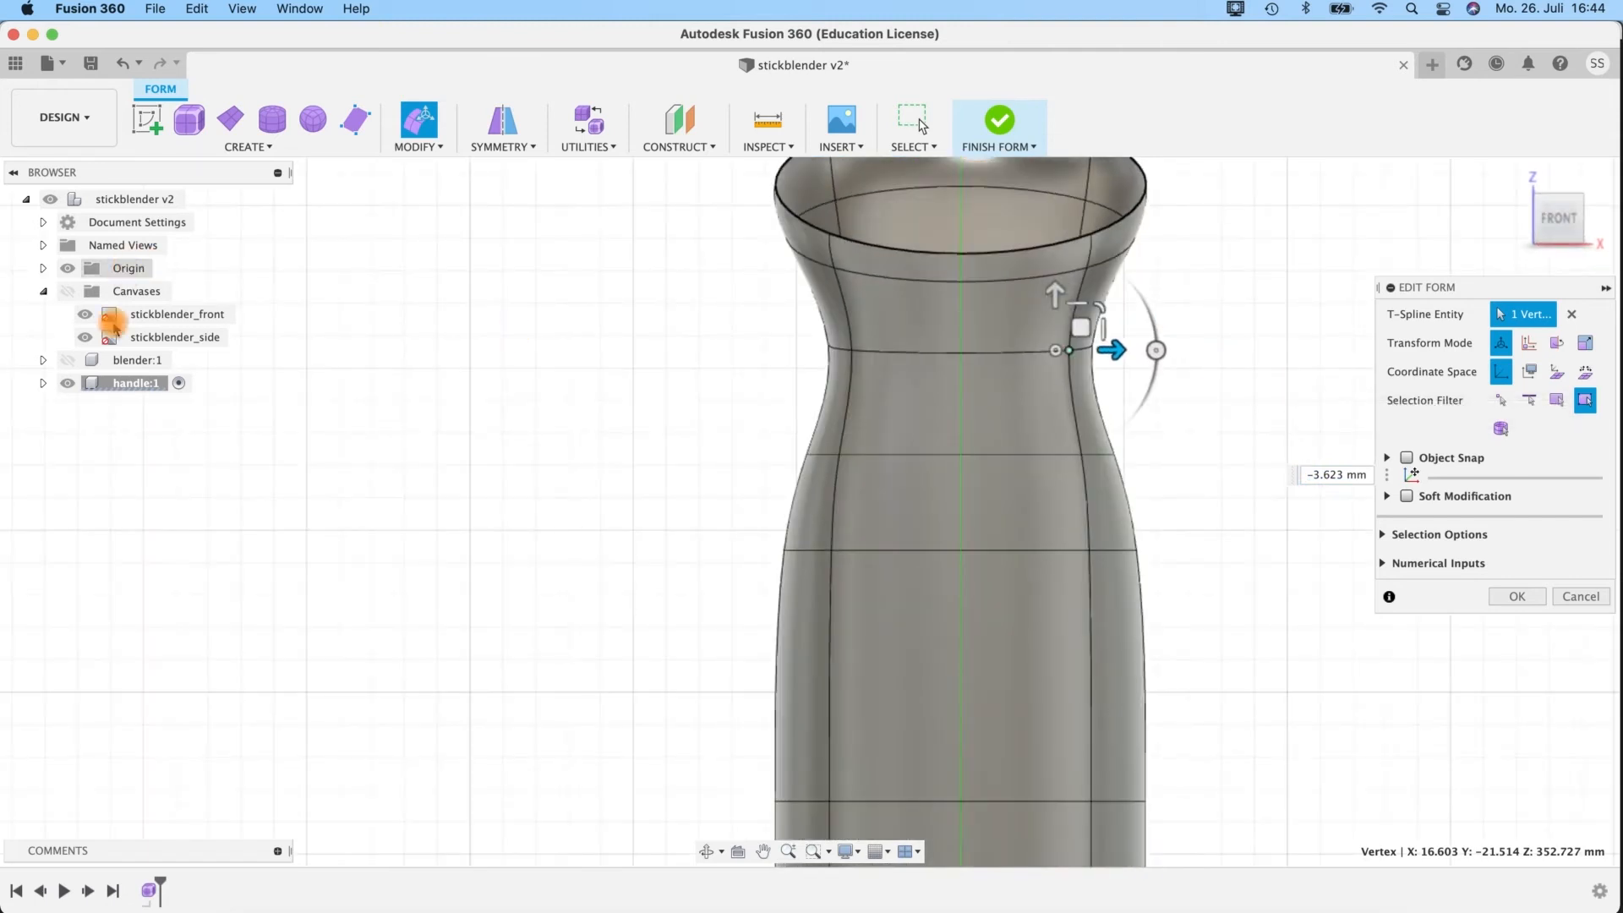
click(67, 291)
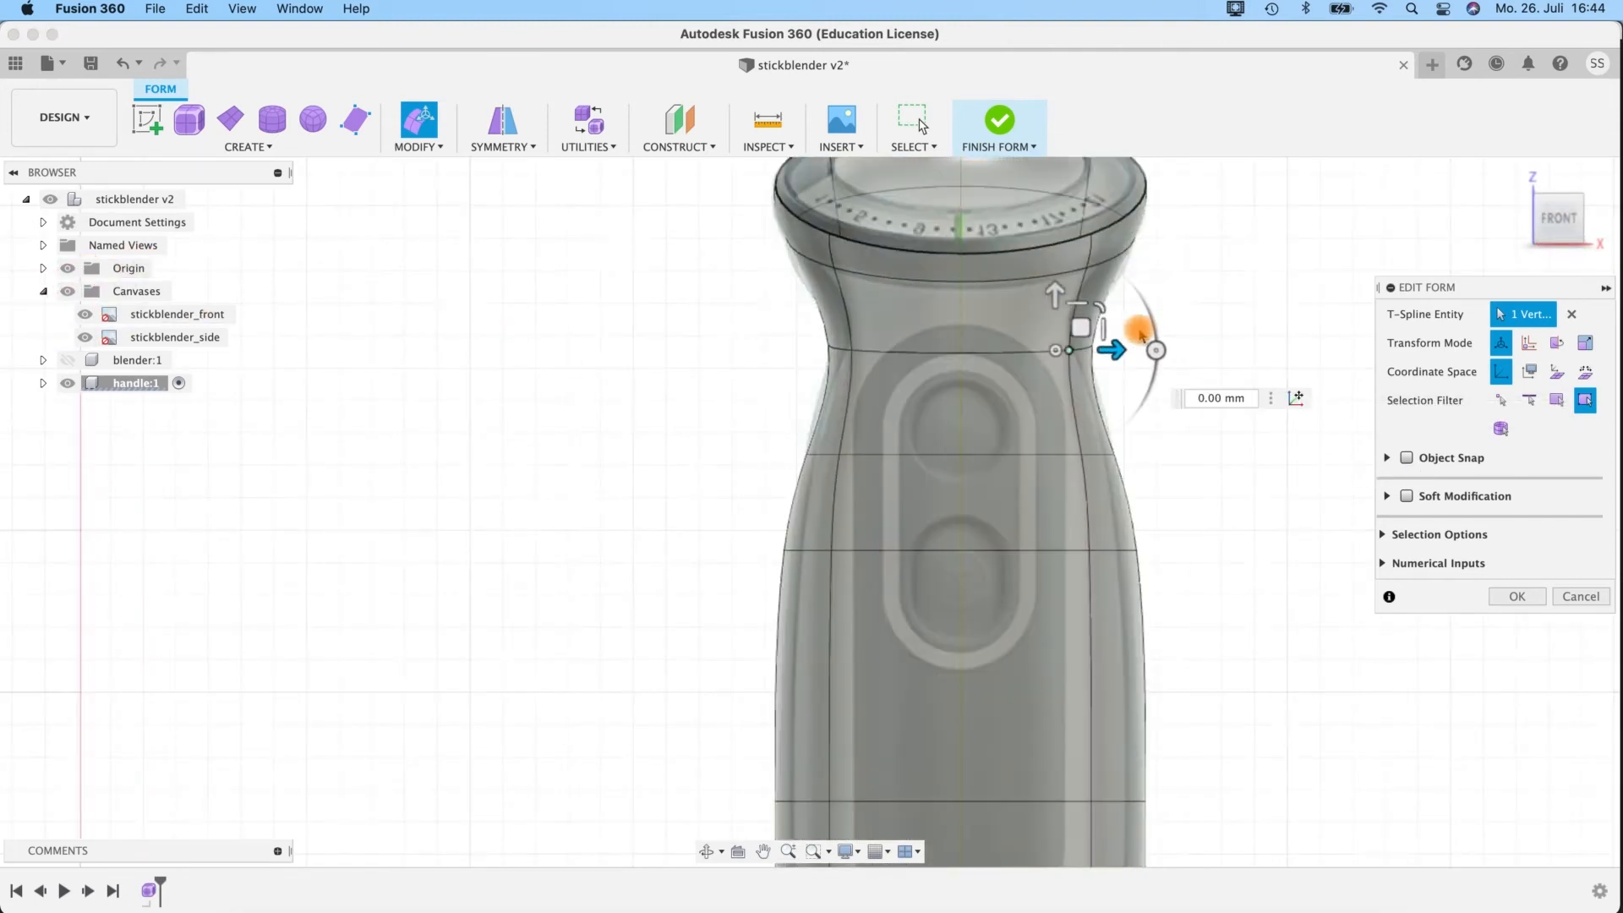
drag(1120, 351, 1116, 350)
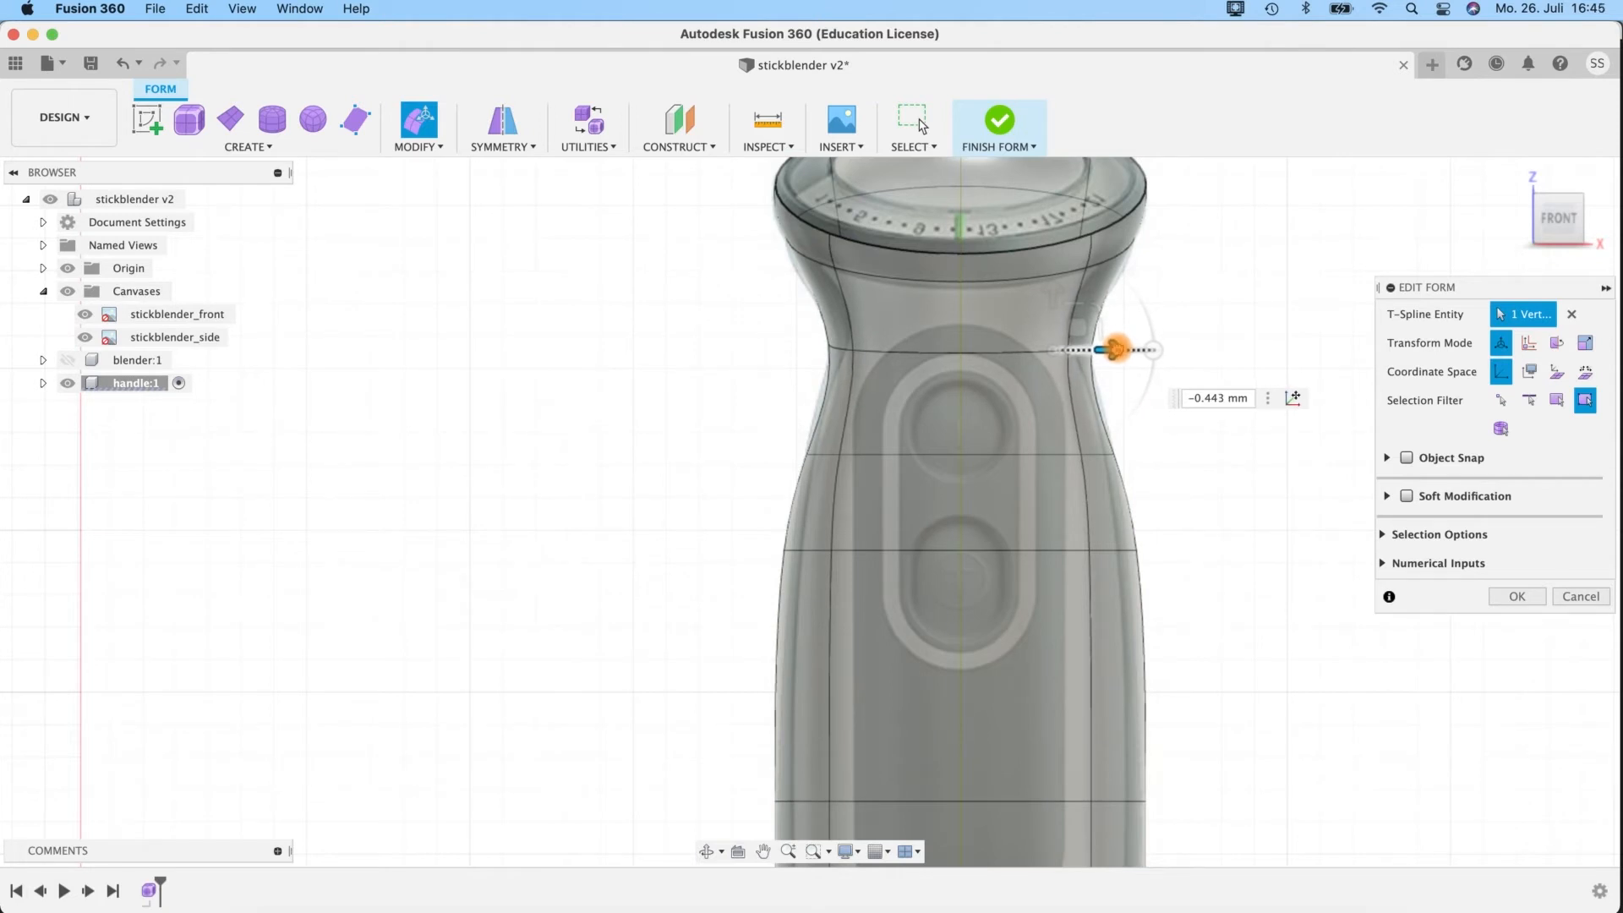
drag(1116, 349, 1116, 350)
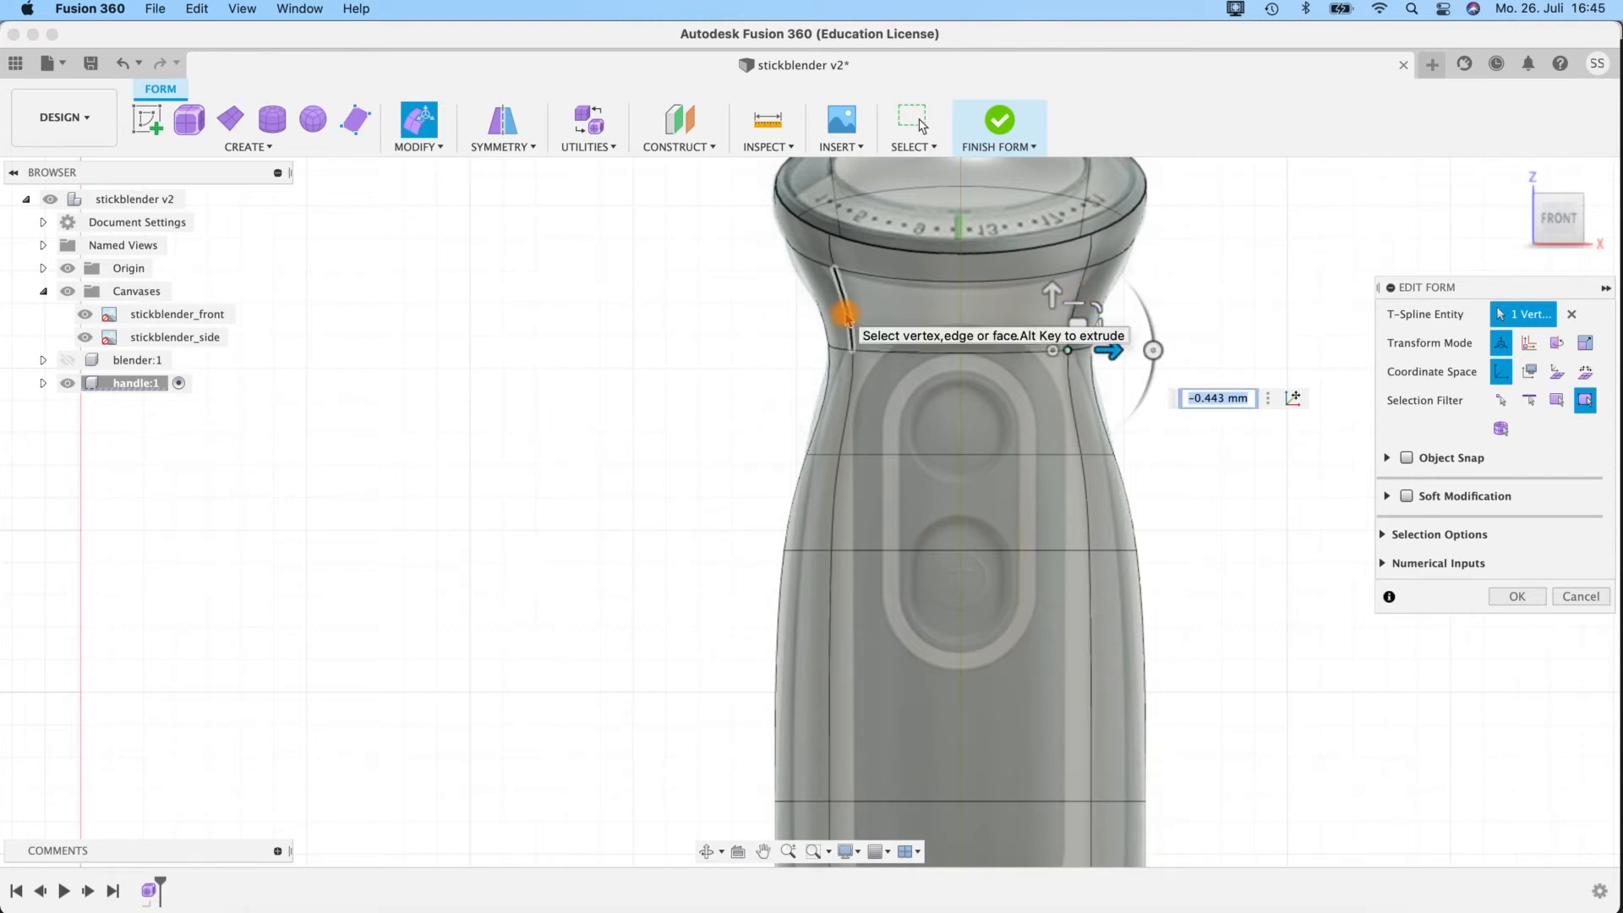
Select the neck edge loop, check it against the side canvas, and finish the T-spline form.
double_click(875, 349)
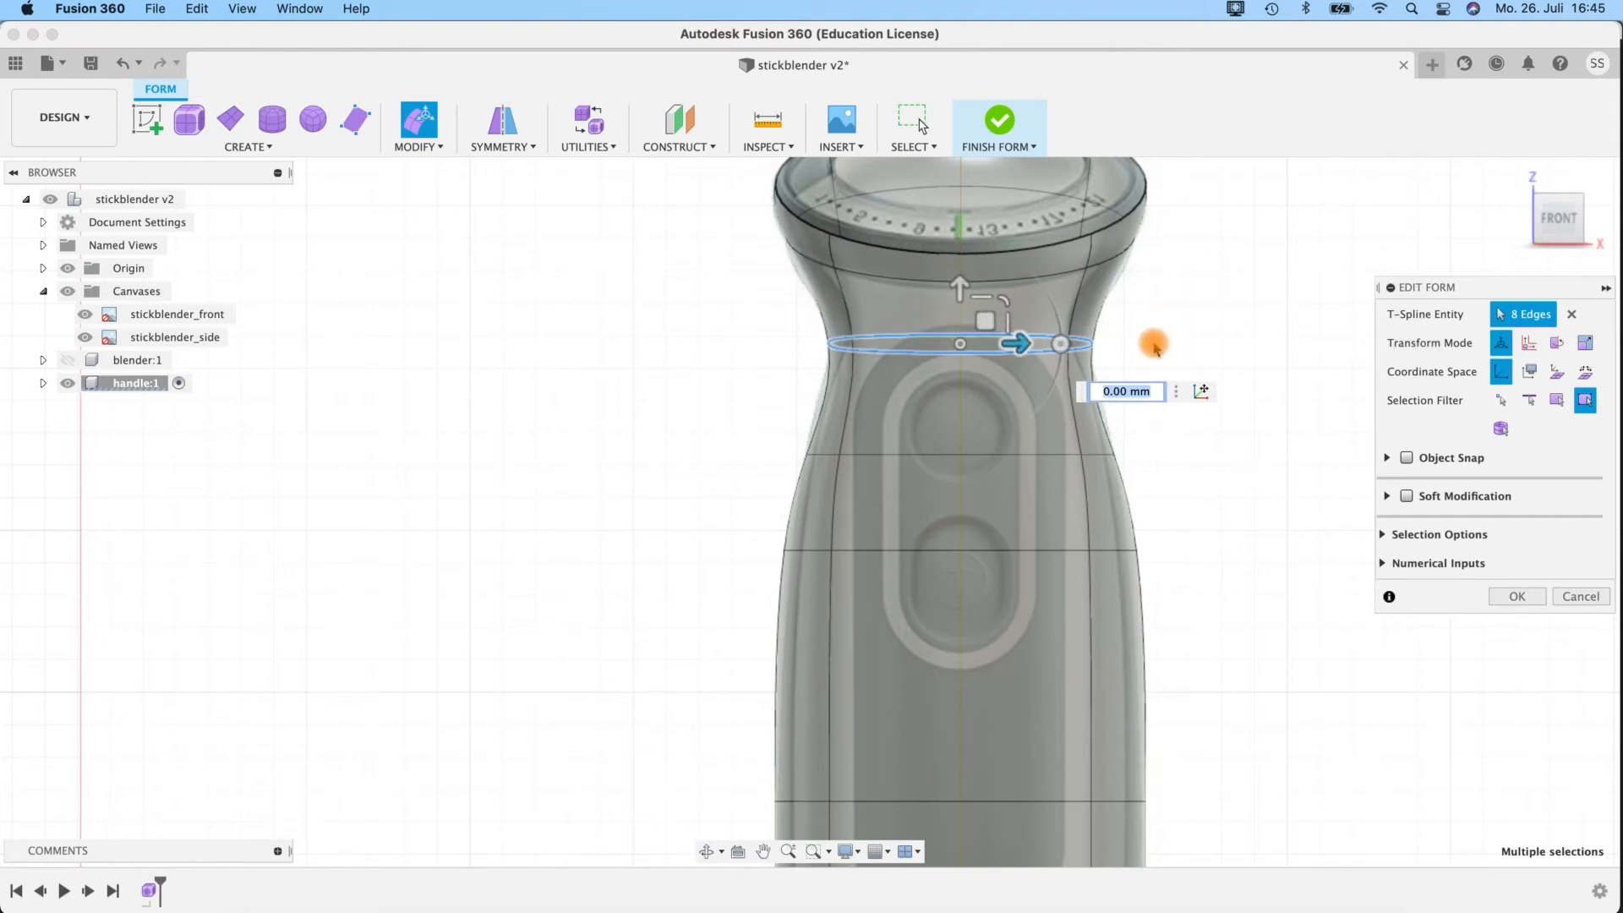
shift+middle_drag(1153, 342, 1540, 308)
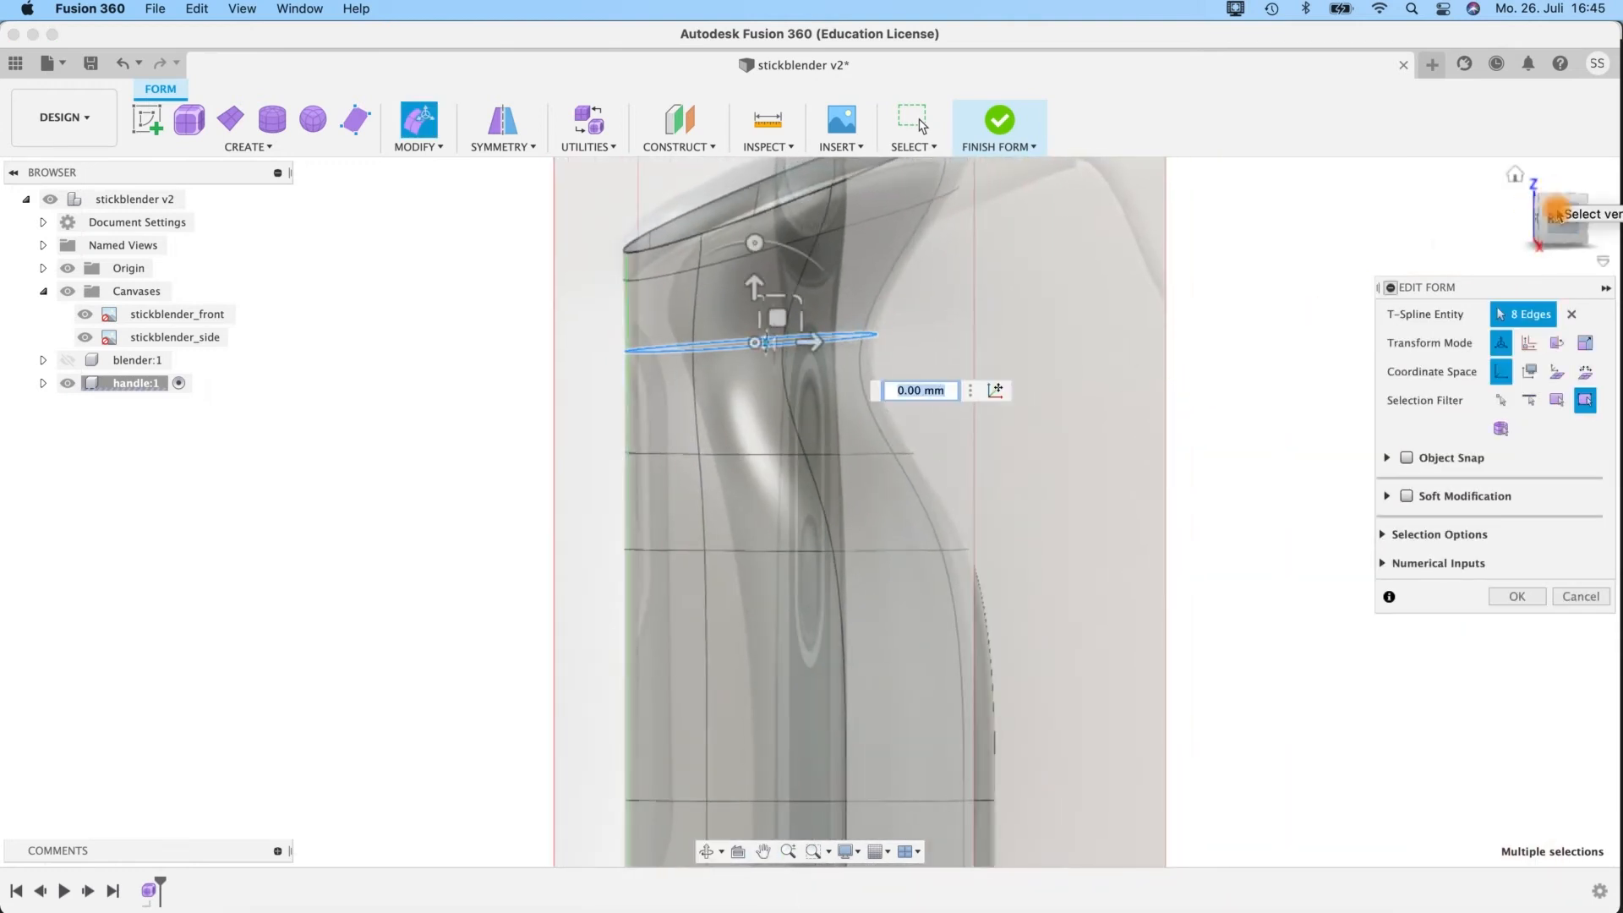
scroll(1043, 456, down, 8)
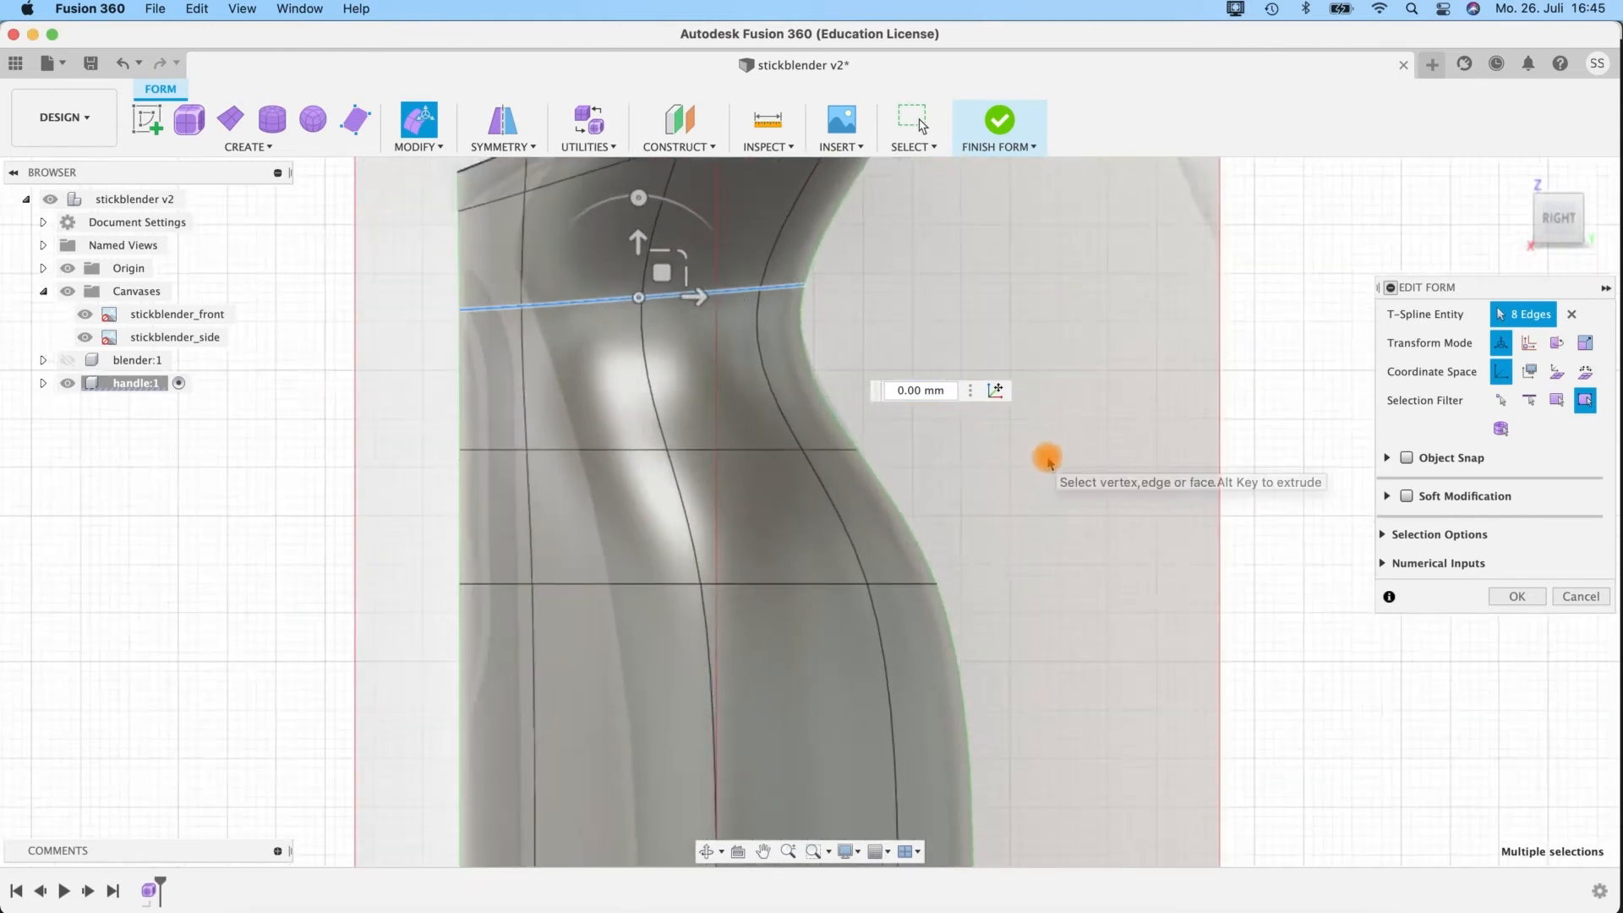
middle_drag(1064, 472, 941, 350)
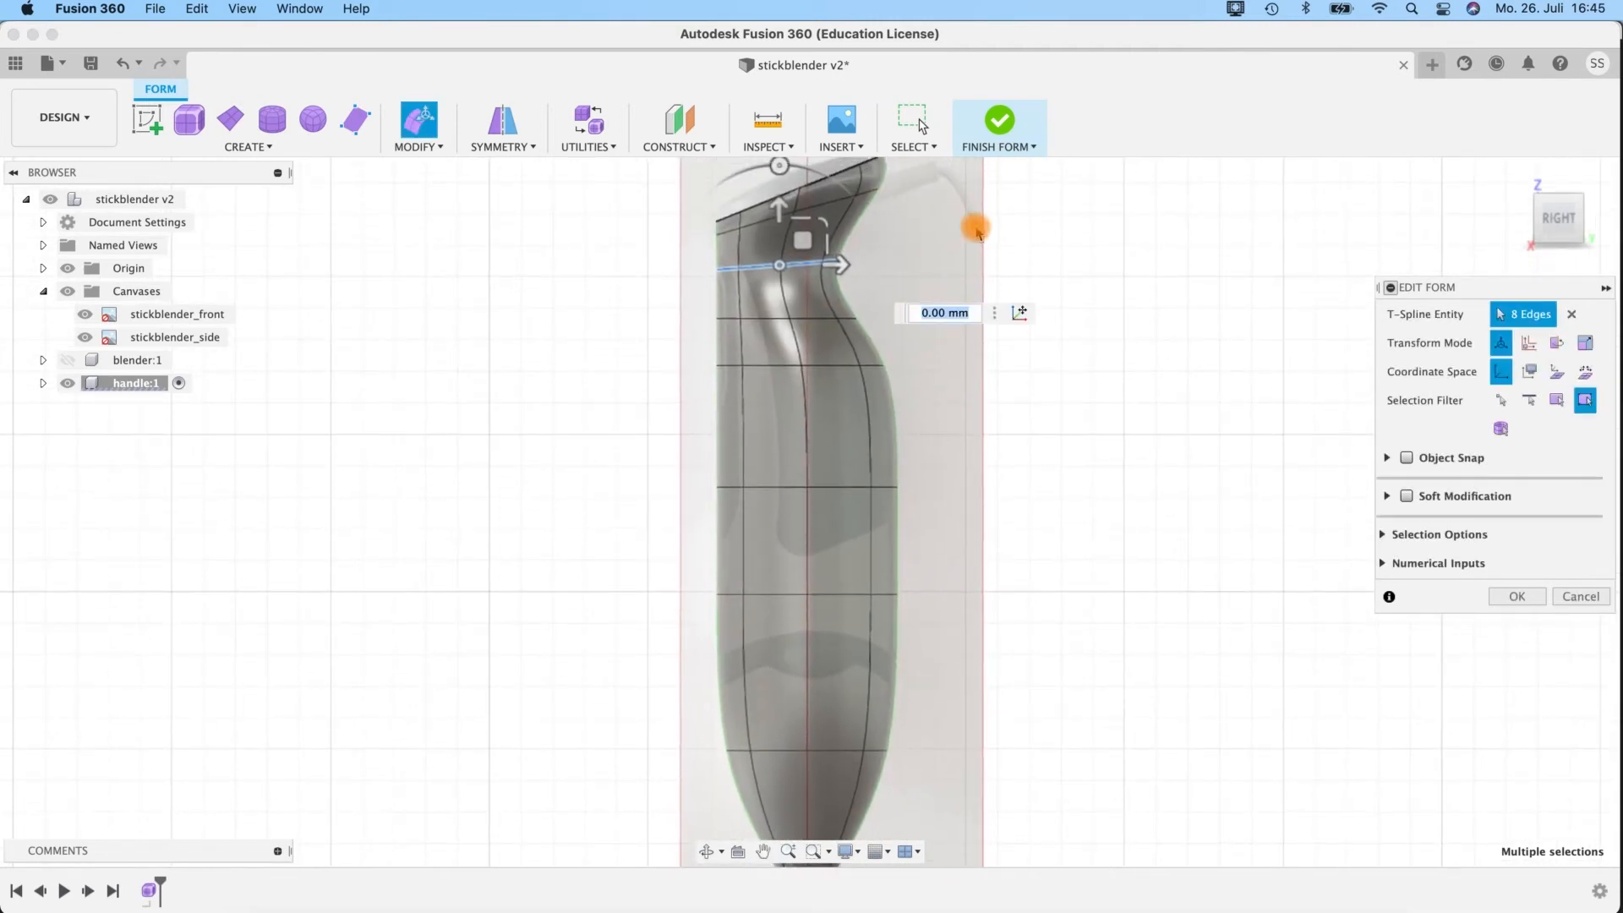
click(995, 120)
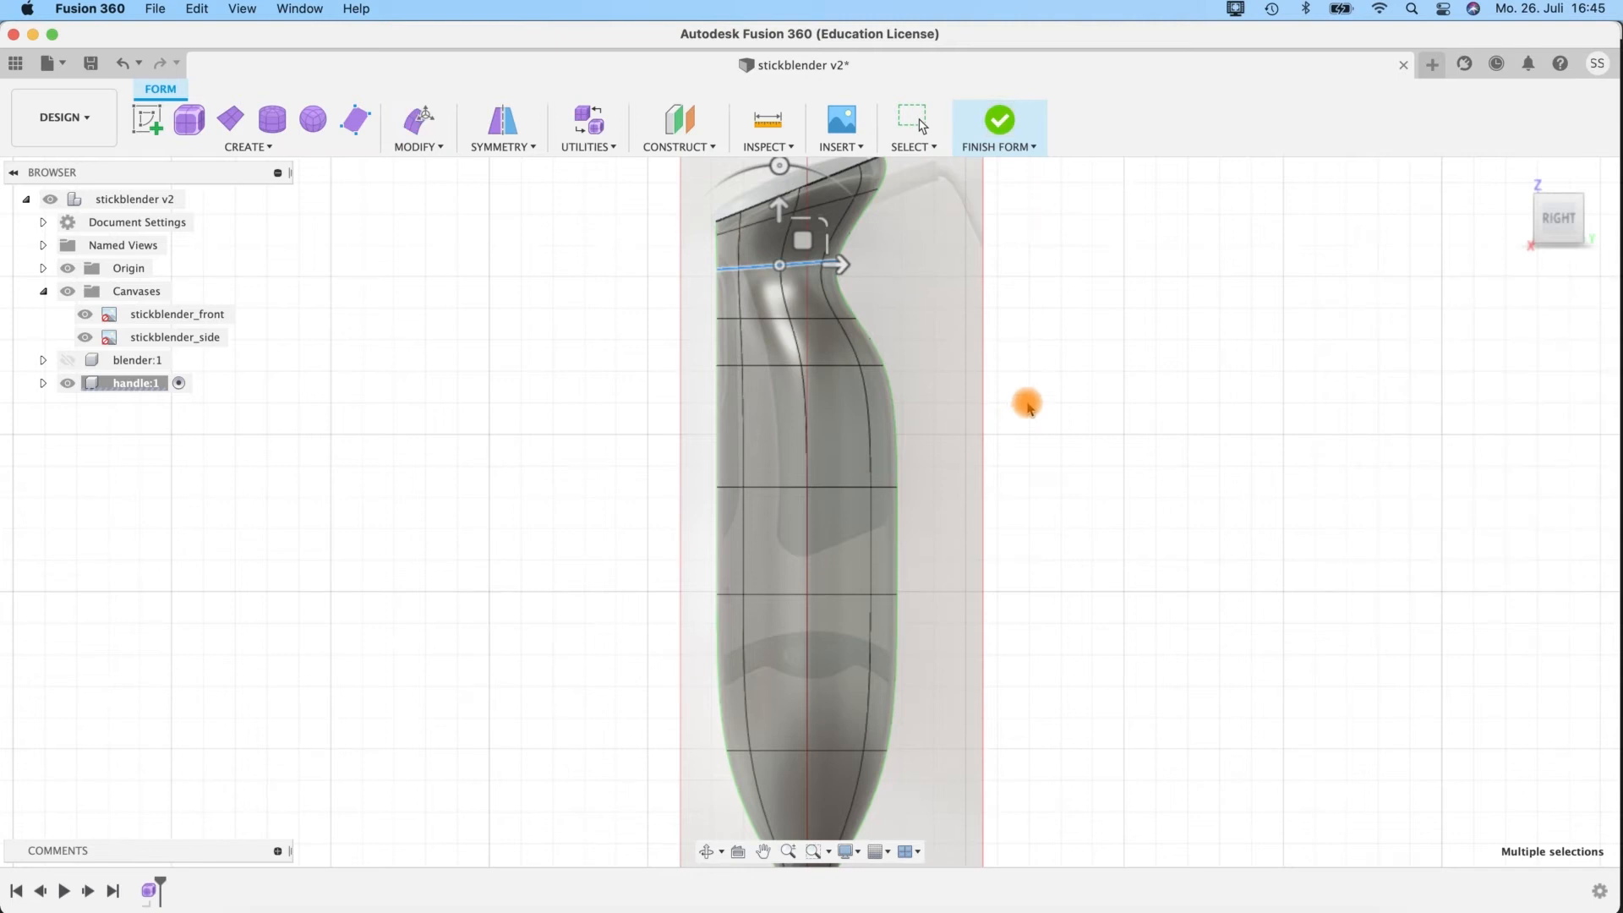
Hide the canvases and close the handle's open top rim with a Patch surface as a new body.
shift+middle_drag(1041, 416, 1155, 409)
click(68, 291)
shift+middle_drag(1097, 537, 931, 373)
click(927, 393)
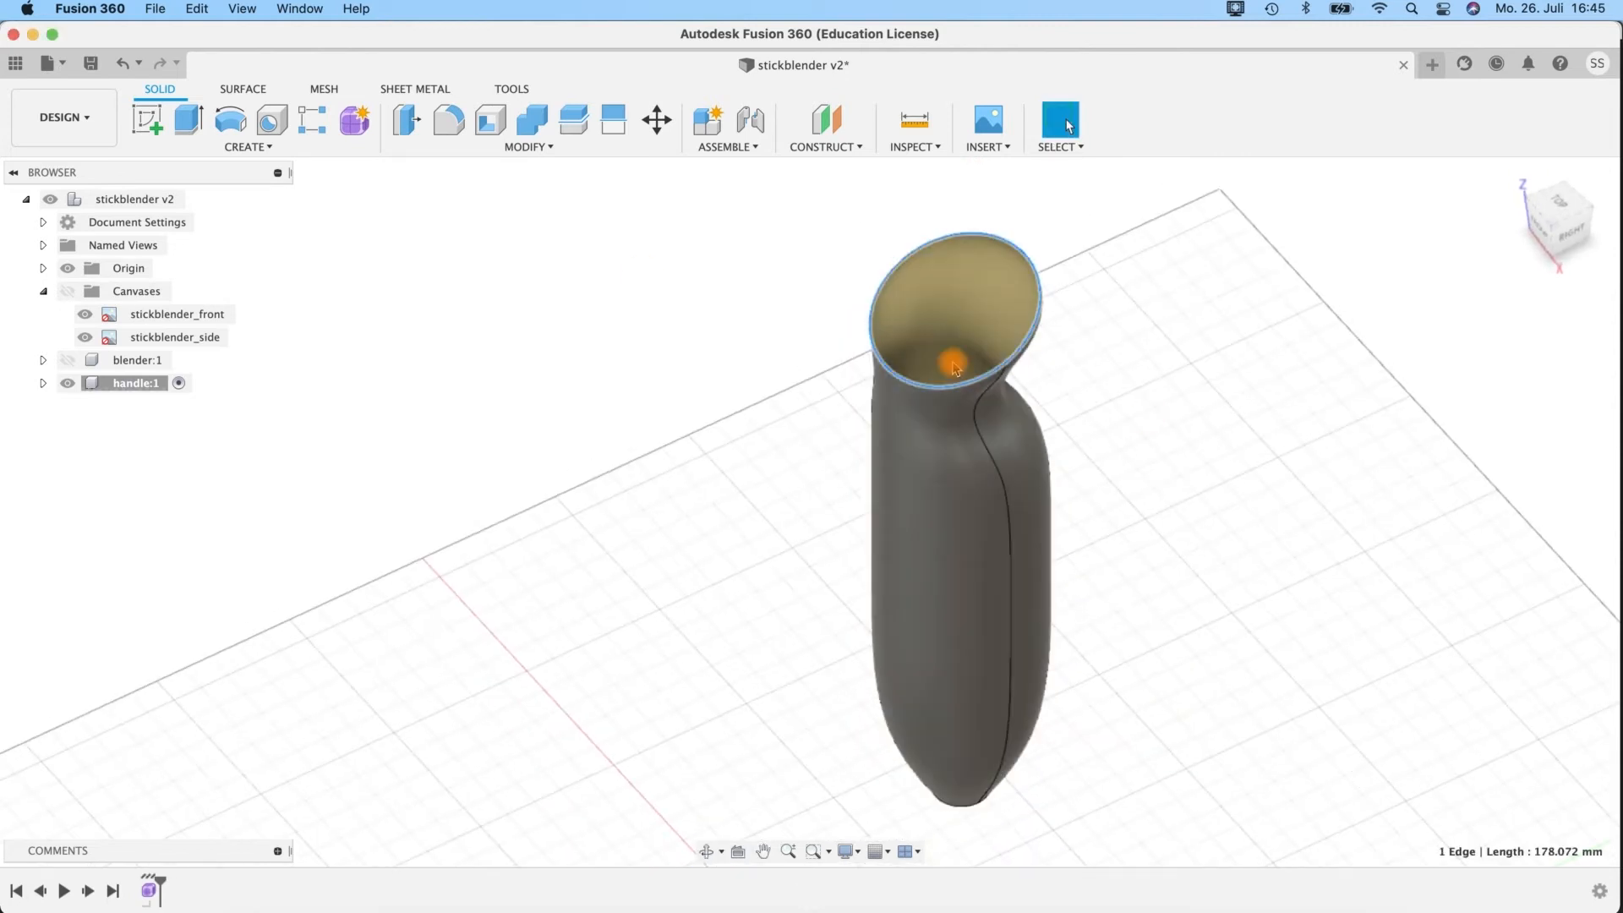
click(226, 89)
shift+middle_drag(1132, 544, 895, 370)
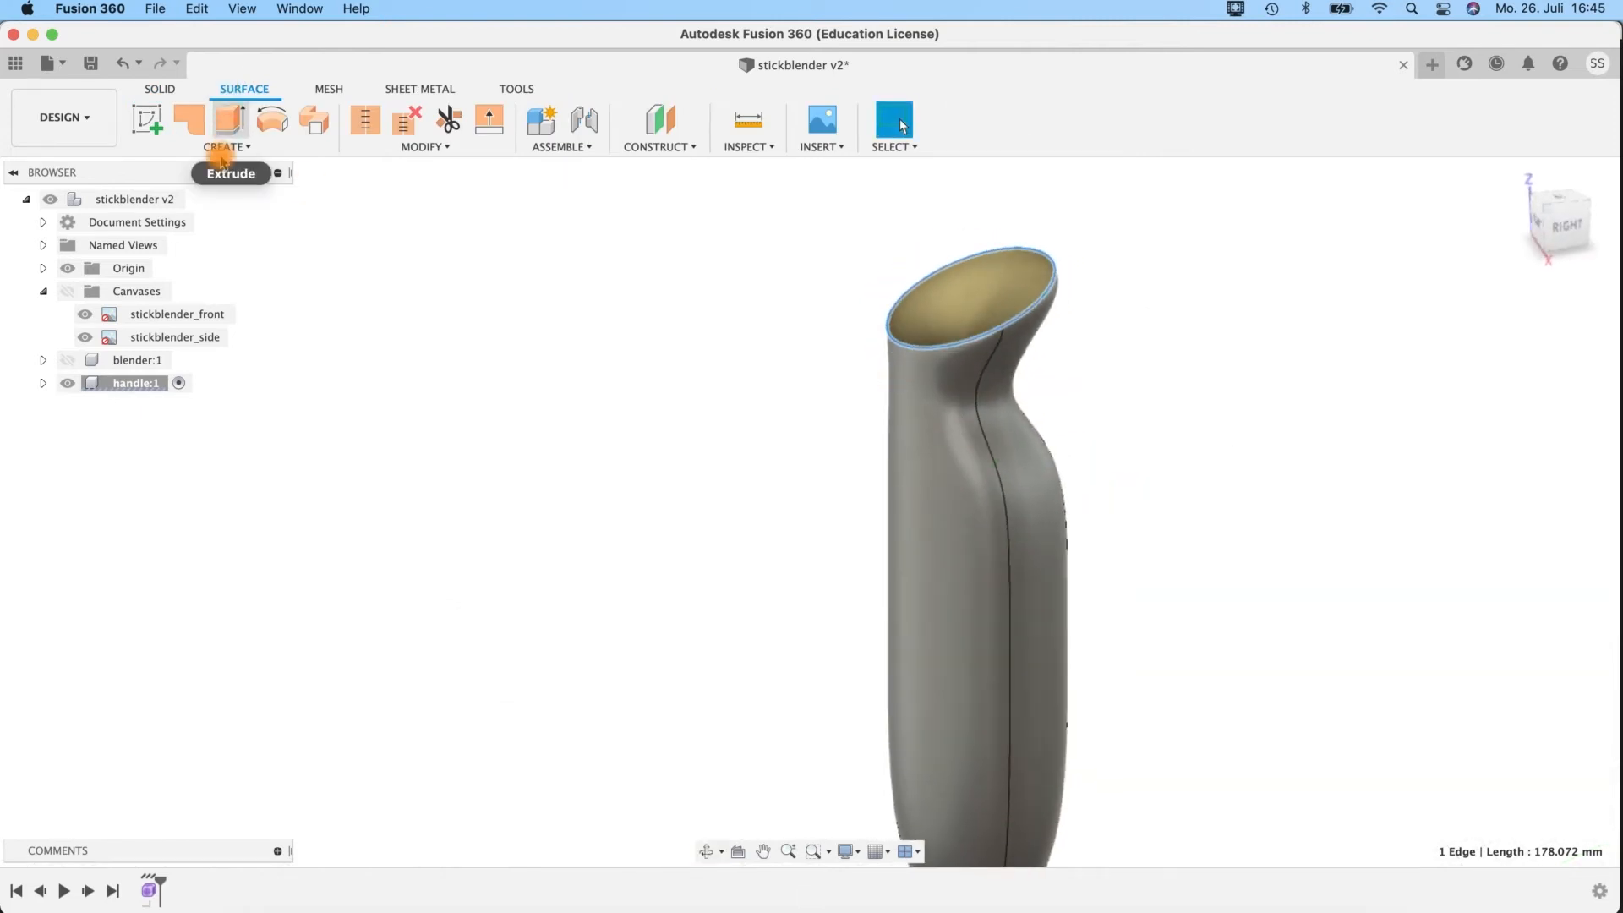
click(193, 121)
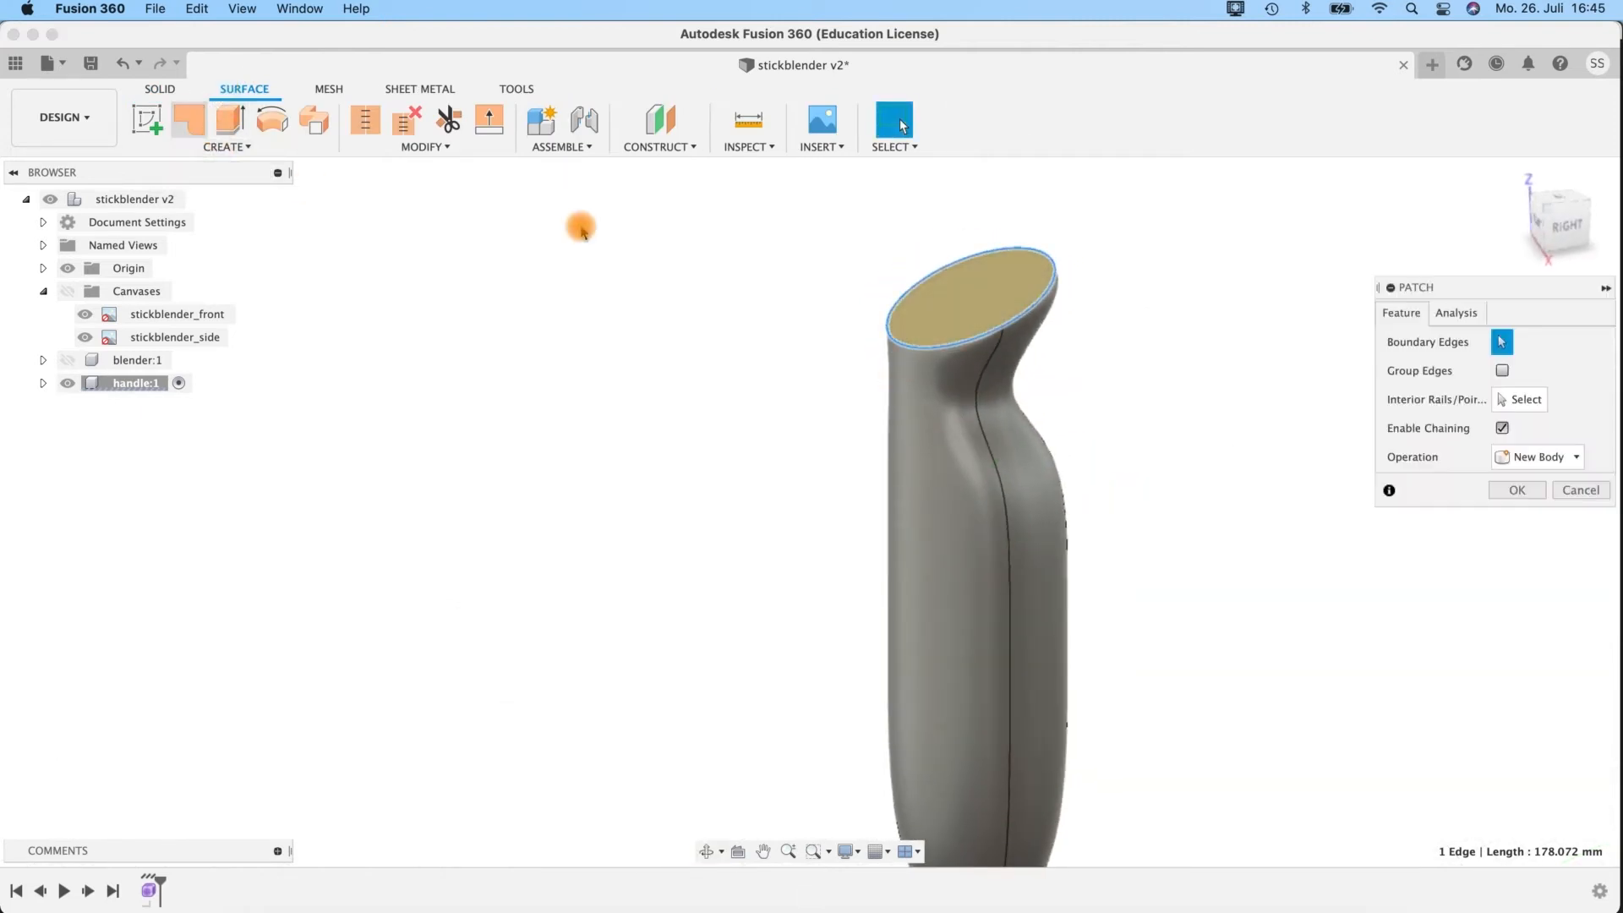
click(911, 297)
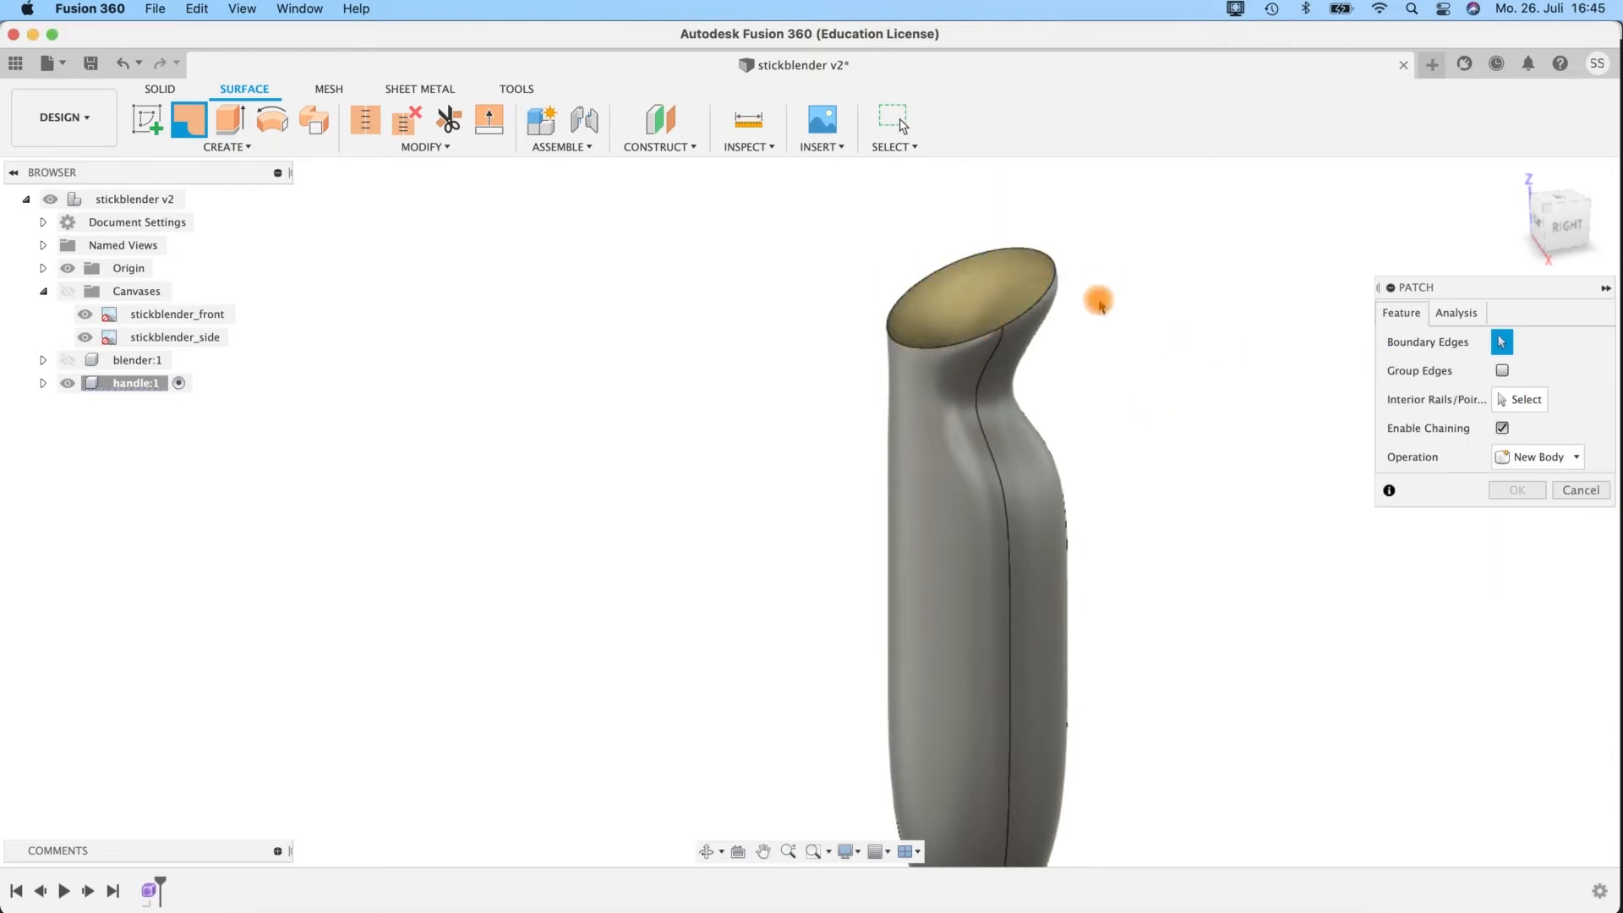
click(1018, 251)
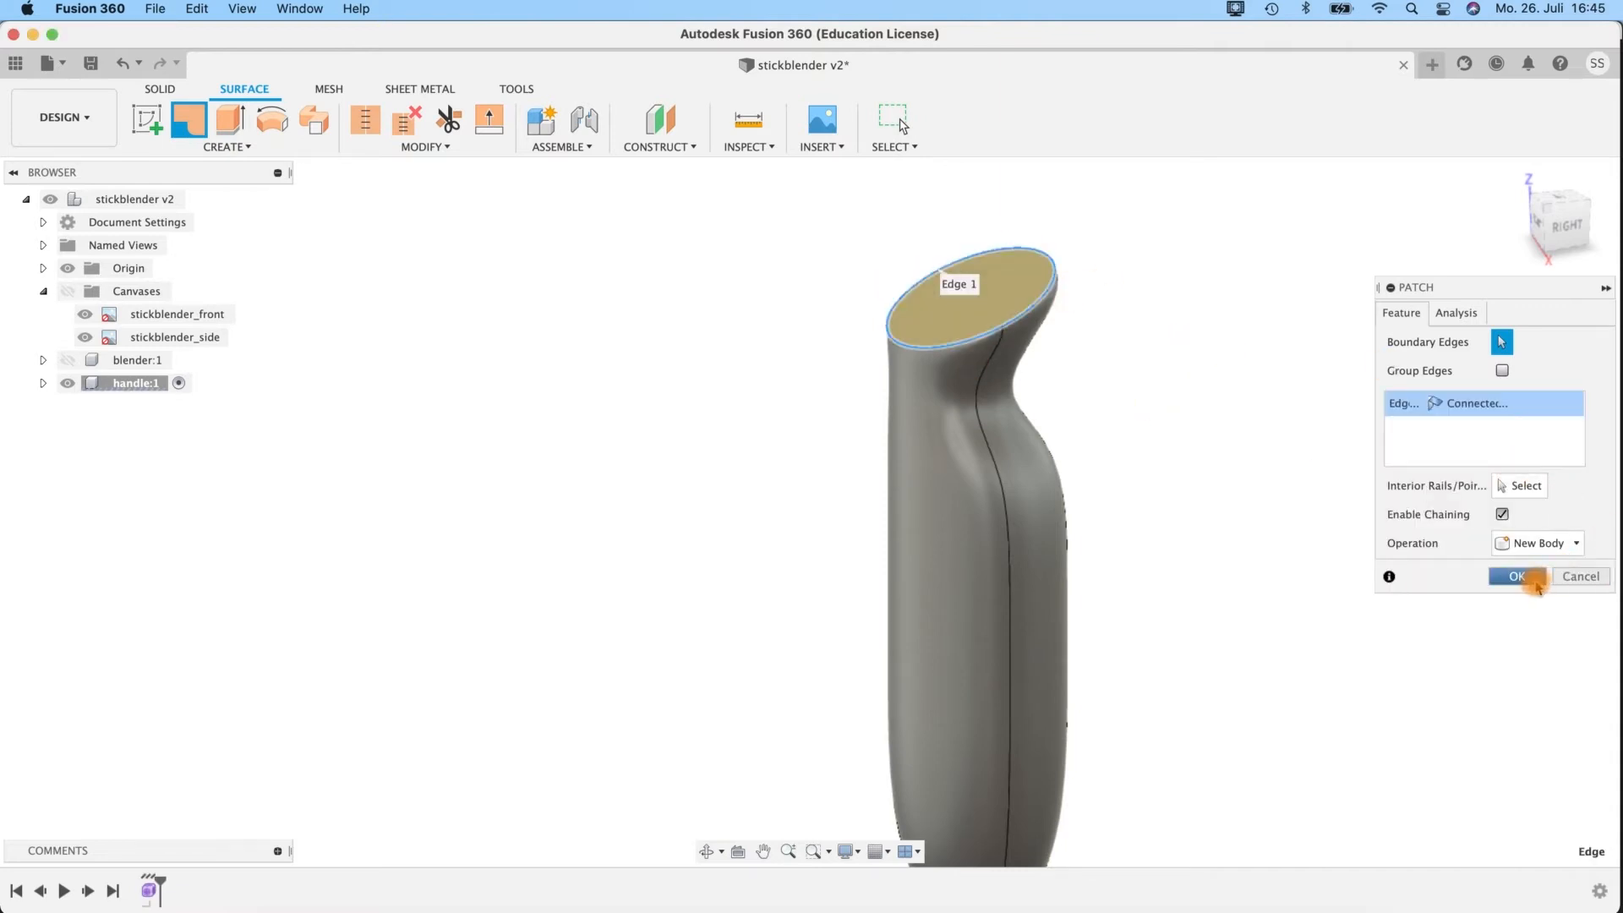
click(1517, 576)
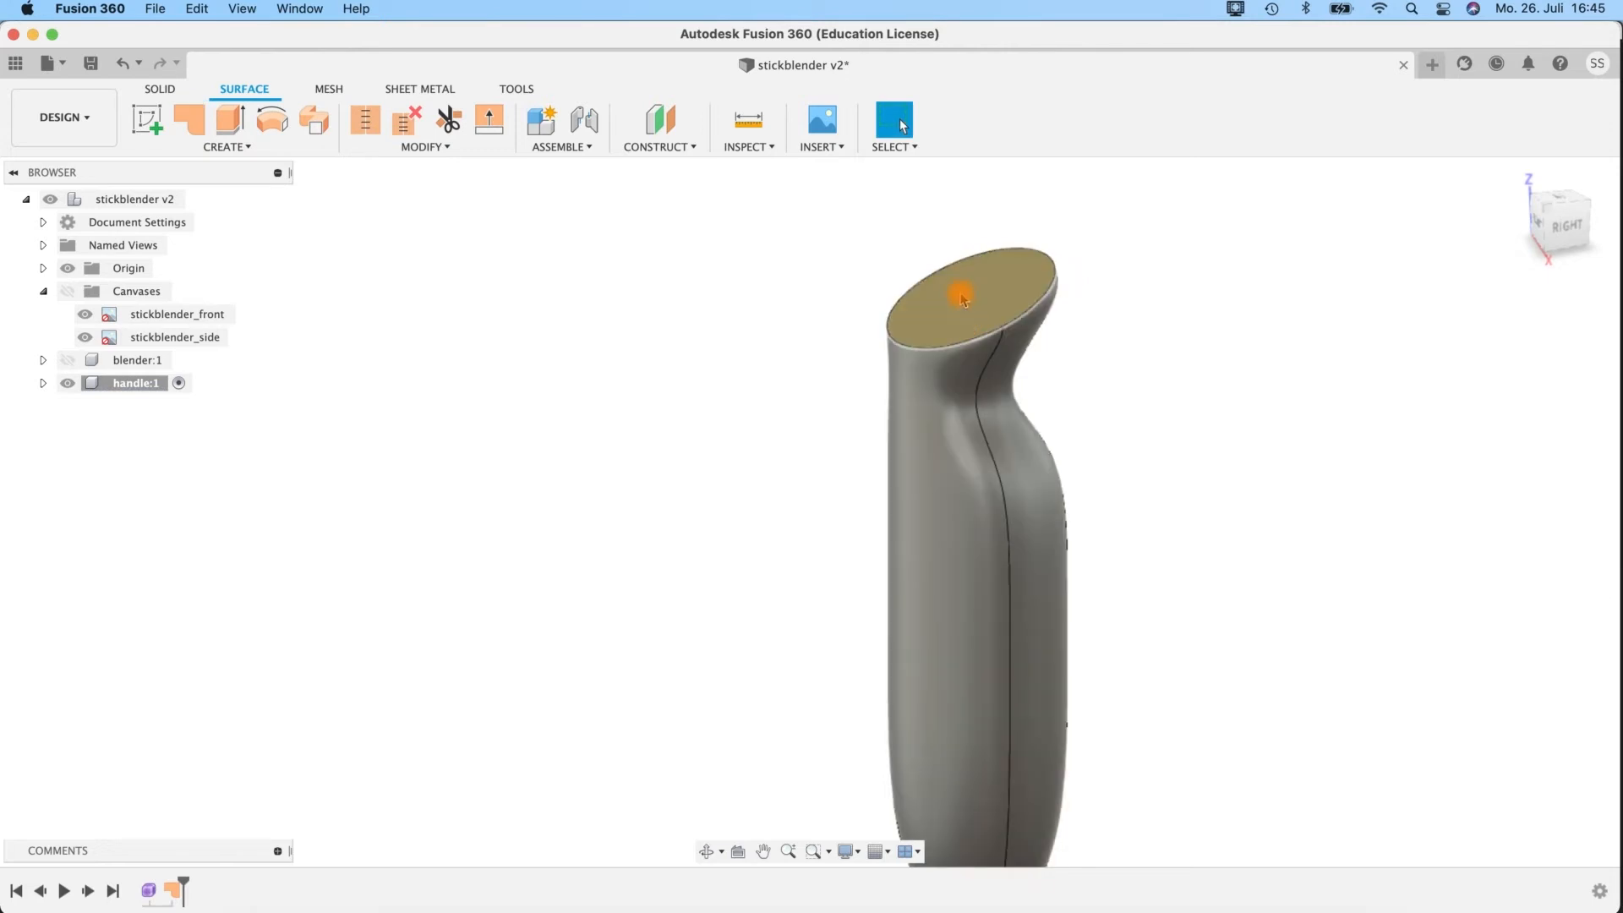
Reverse the normal of the patch surface closing the handle's top.
click(437, 148)
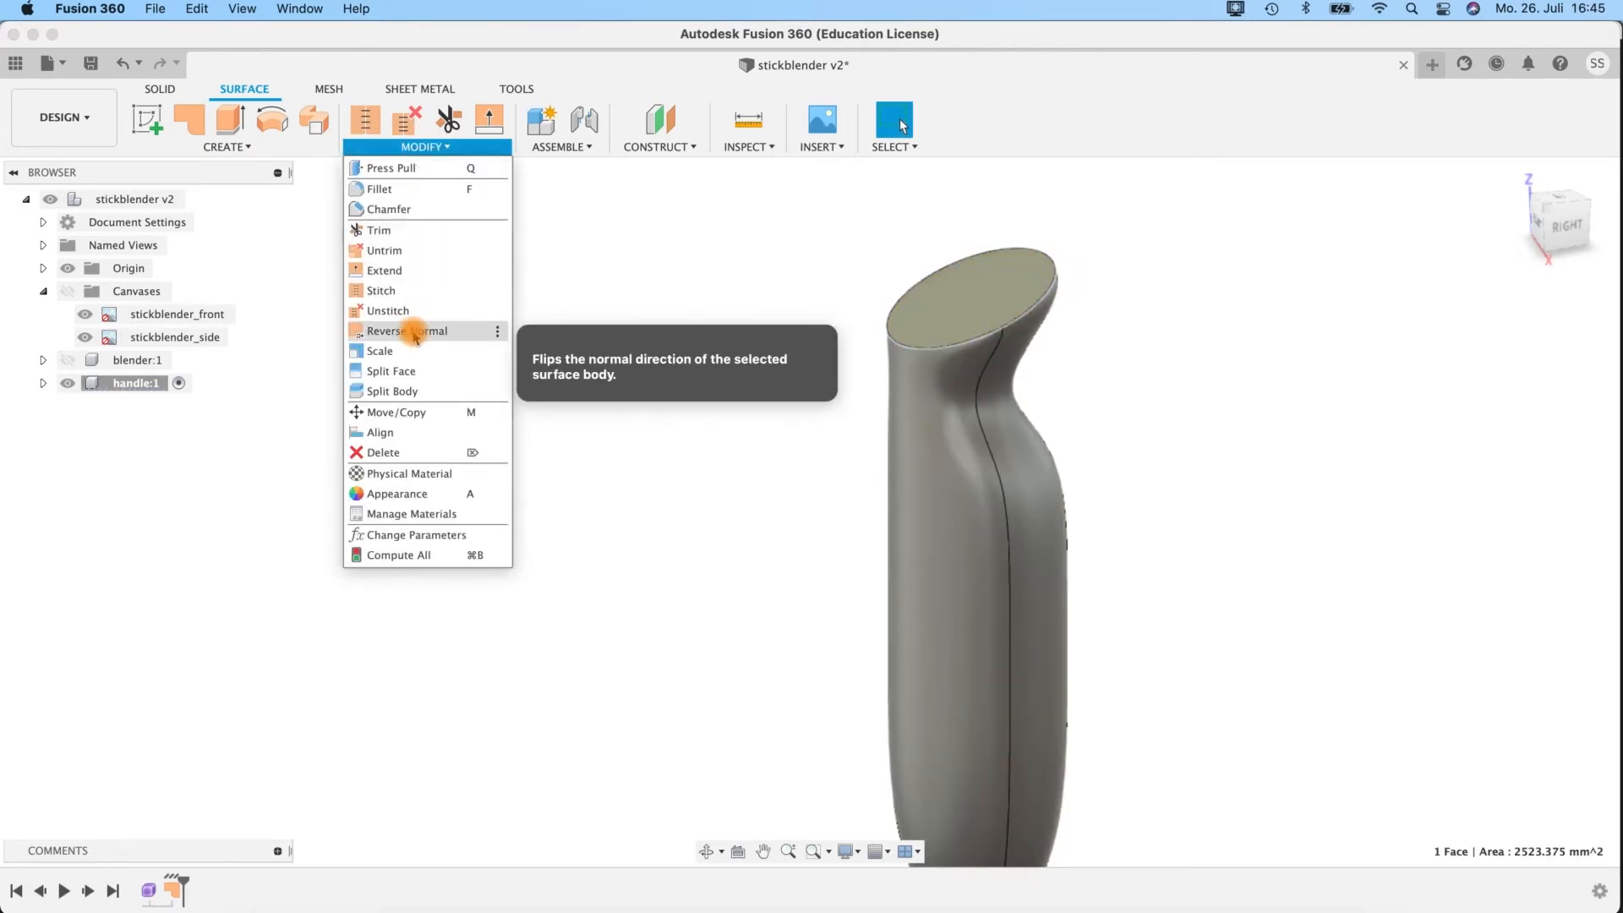
click(417, 326)
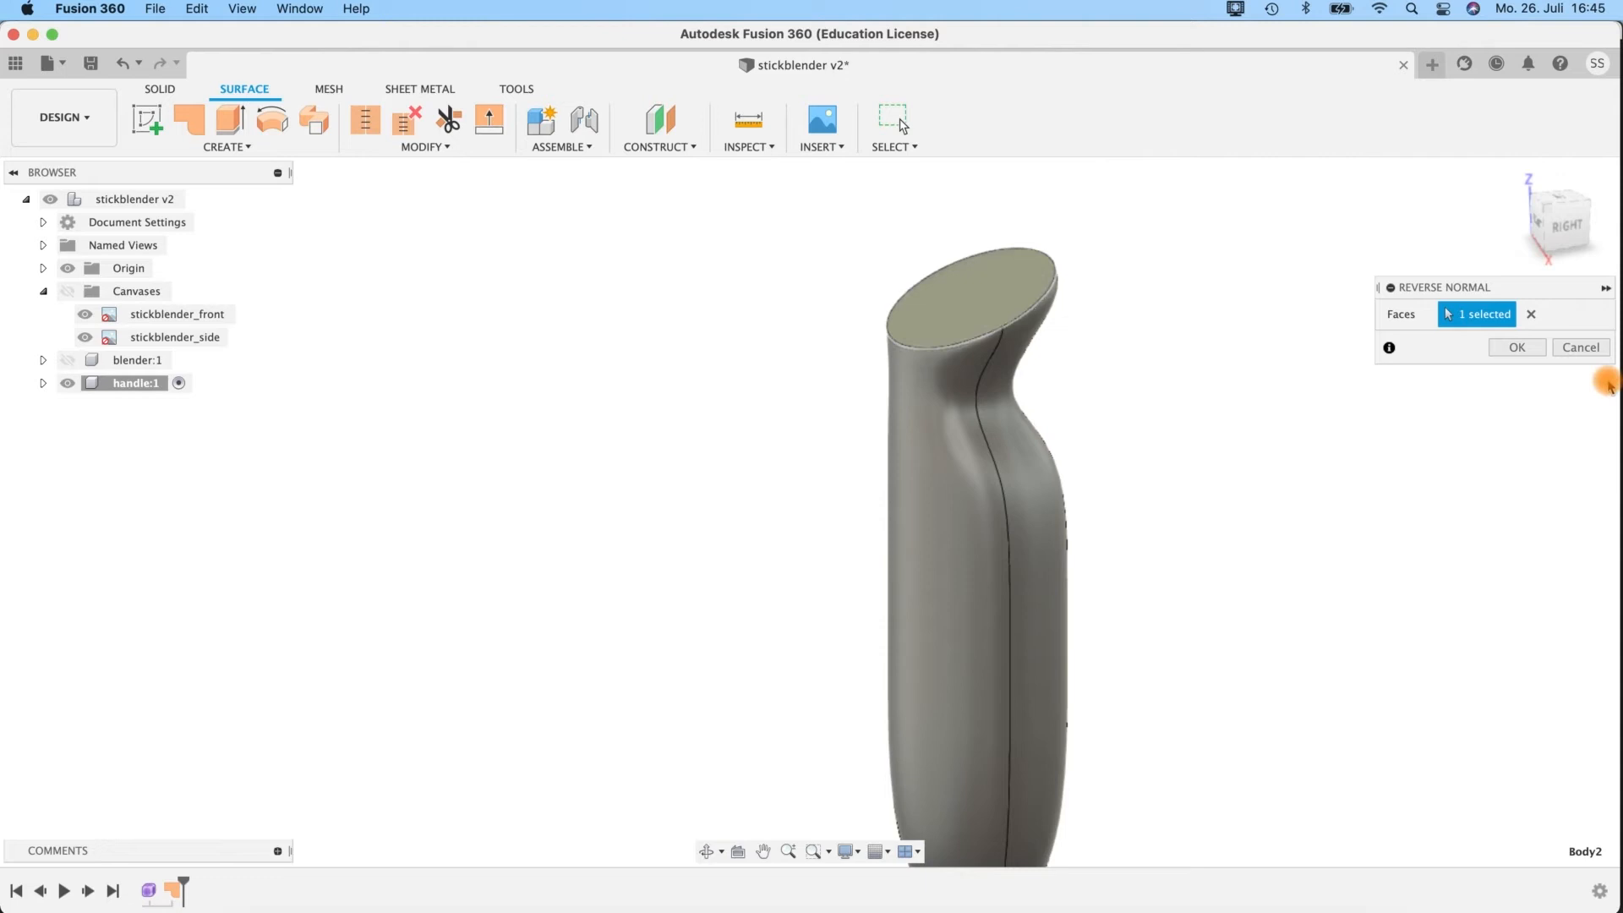
click(1526, 347)
Close the small round opening at the handle's lower end with a Patch surface as a new body.
shift+middle_drag(1115, 509, 858, 541)
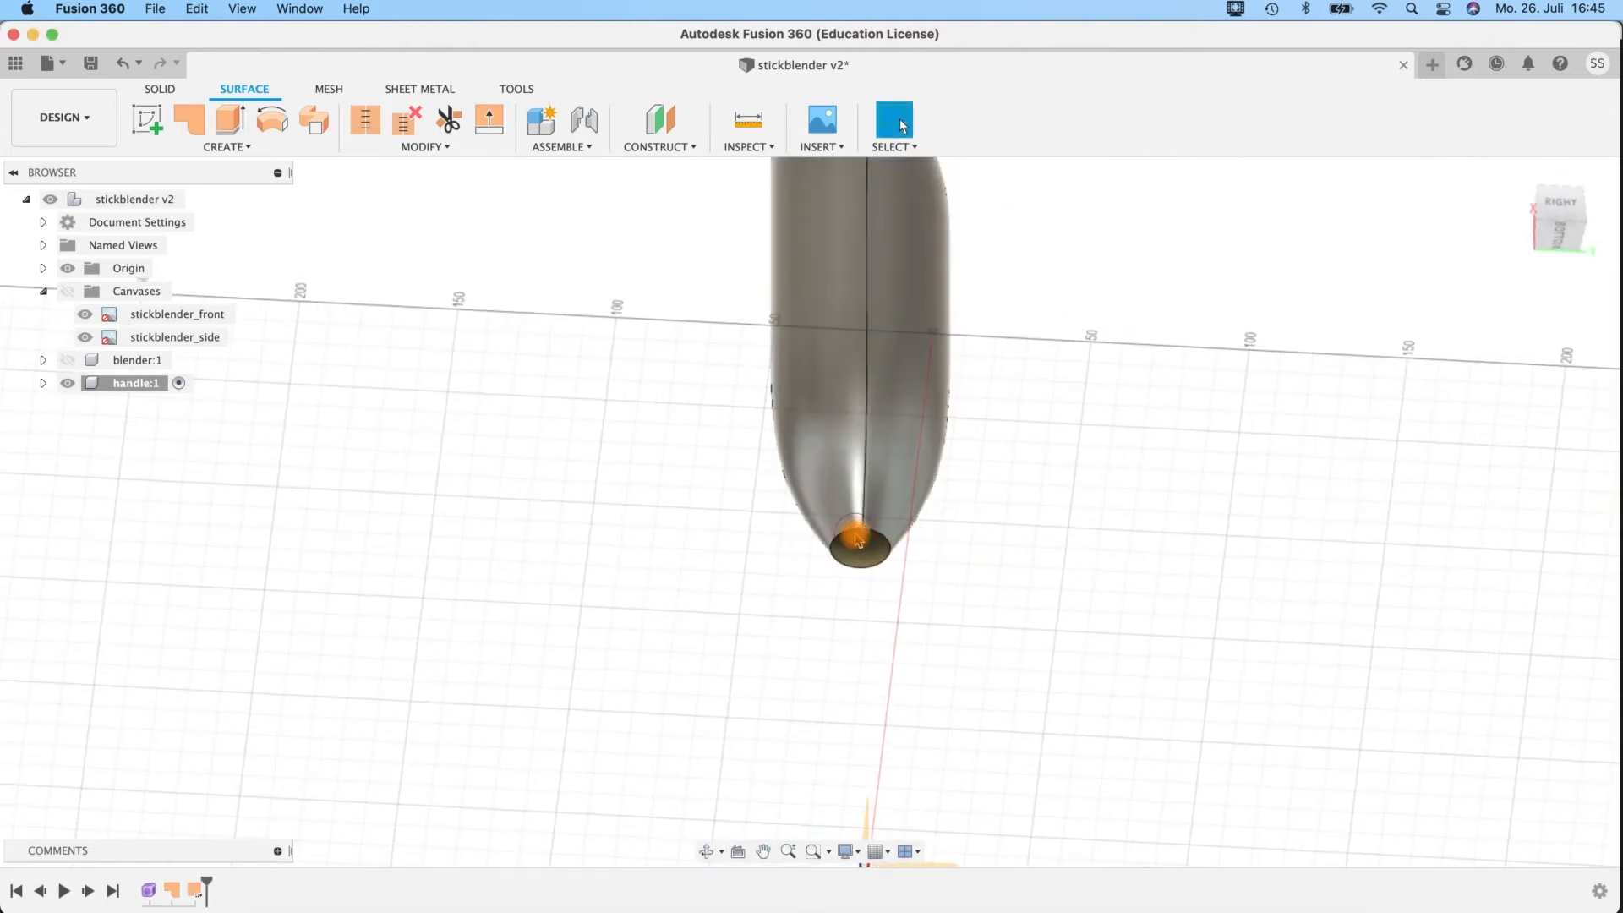
click(851, 531)
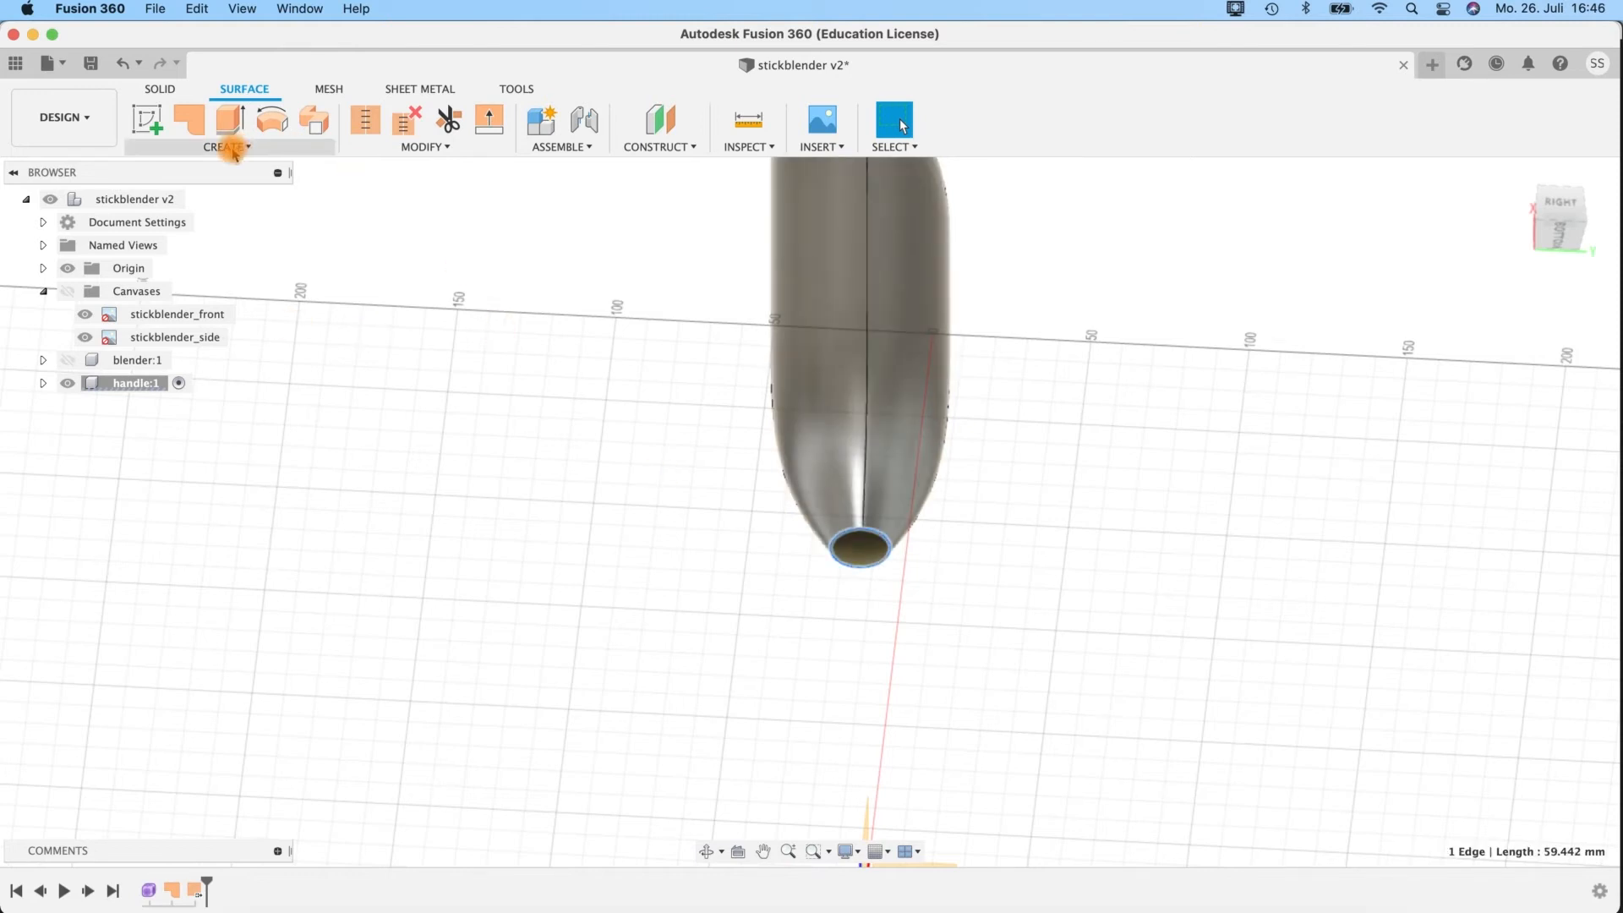
click(189, 120)
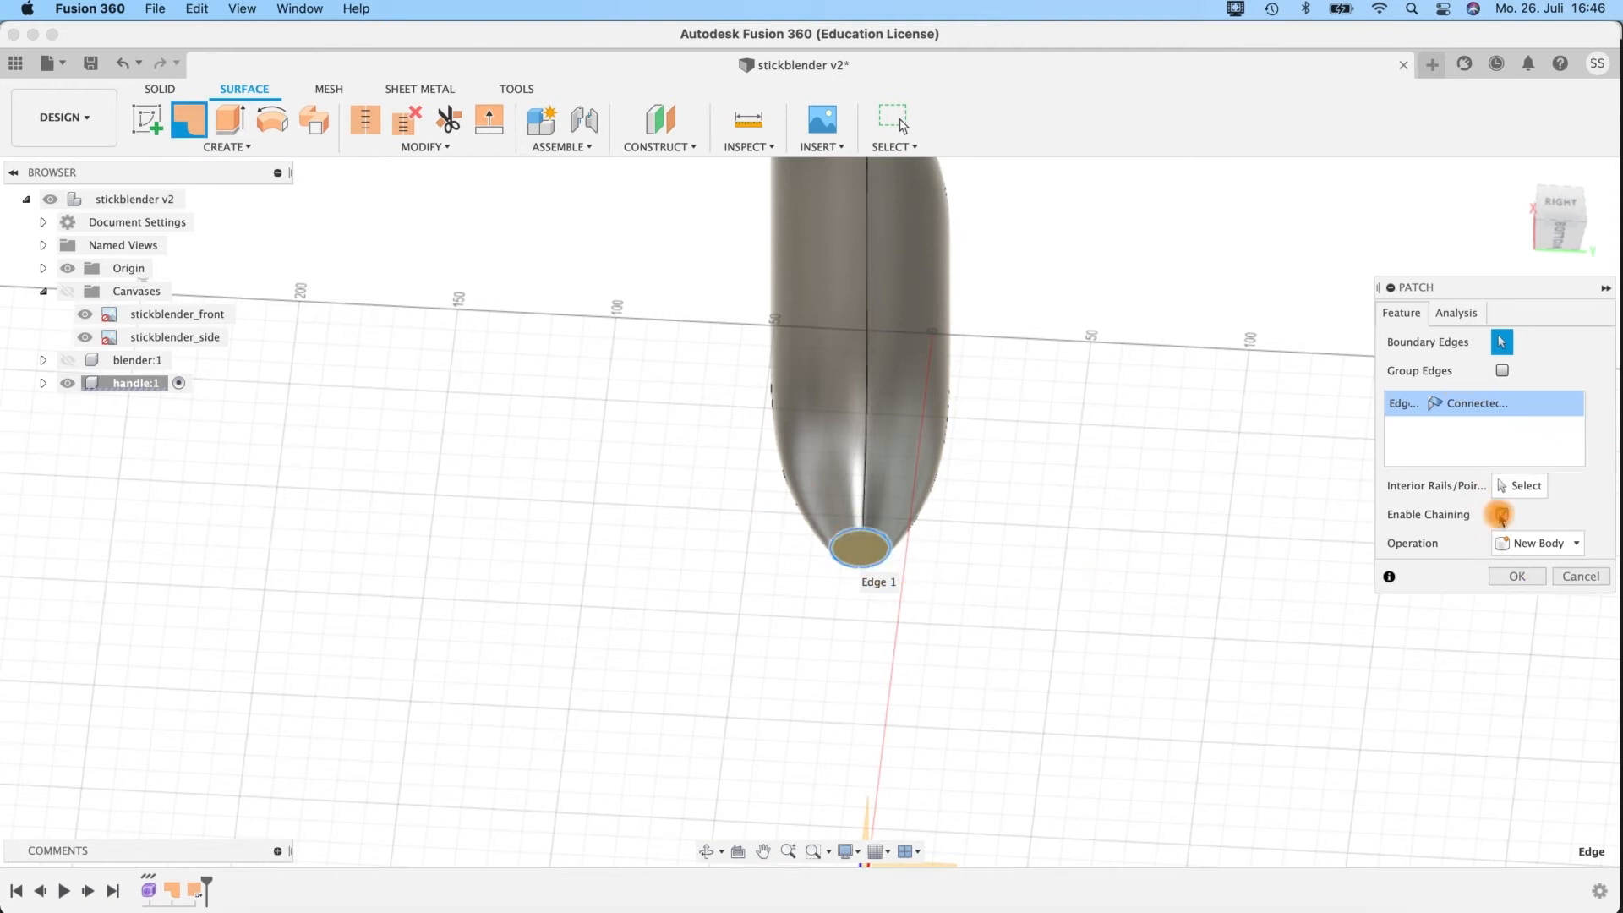
click(1513, 577)
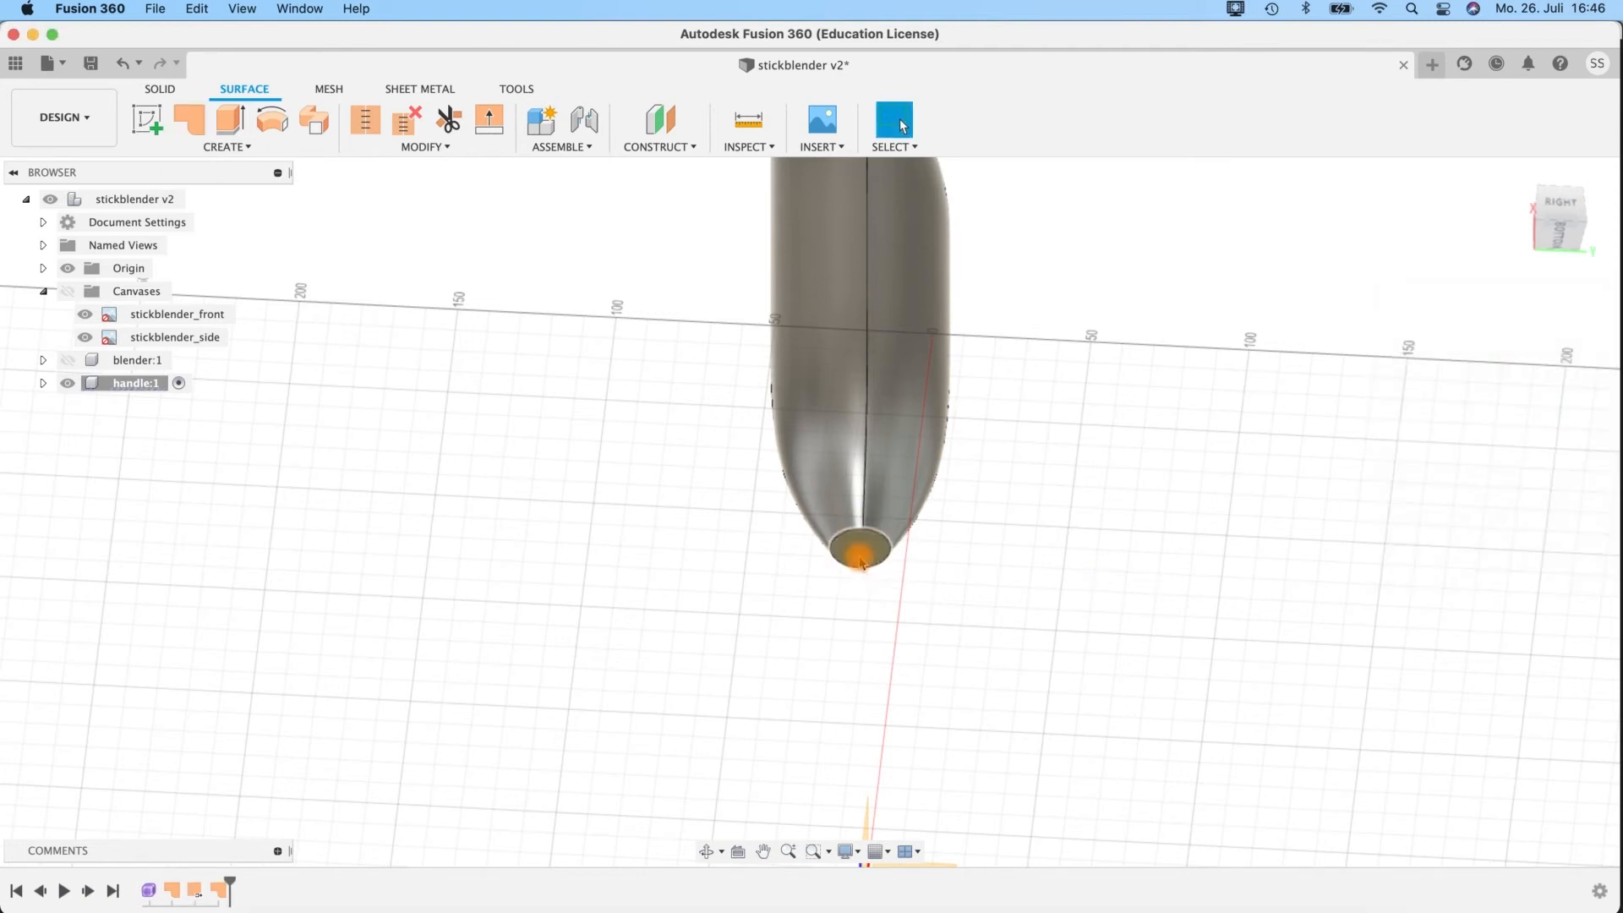
Expand the handle's bodies and reverse the normal of only the patch surface at the handle's lower end.
click(384, 155)
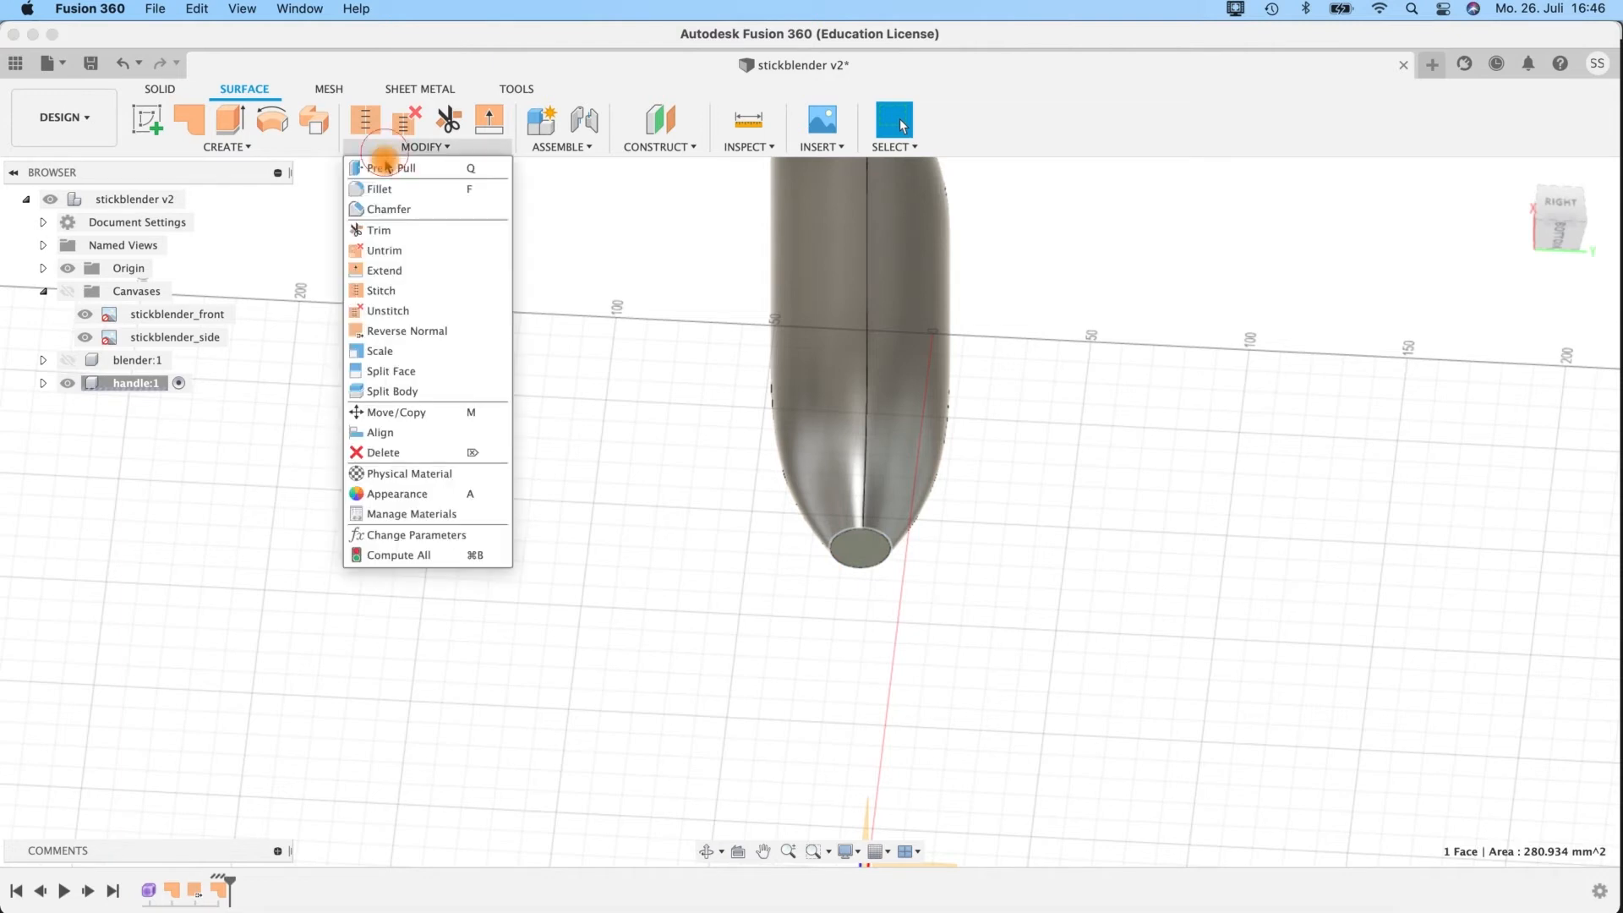
click(410, 326)
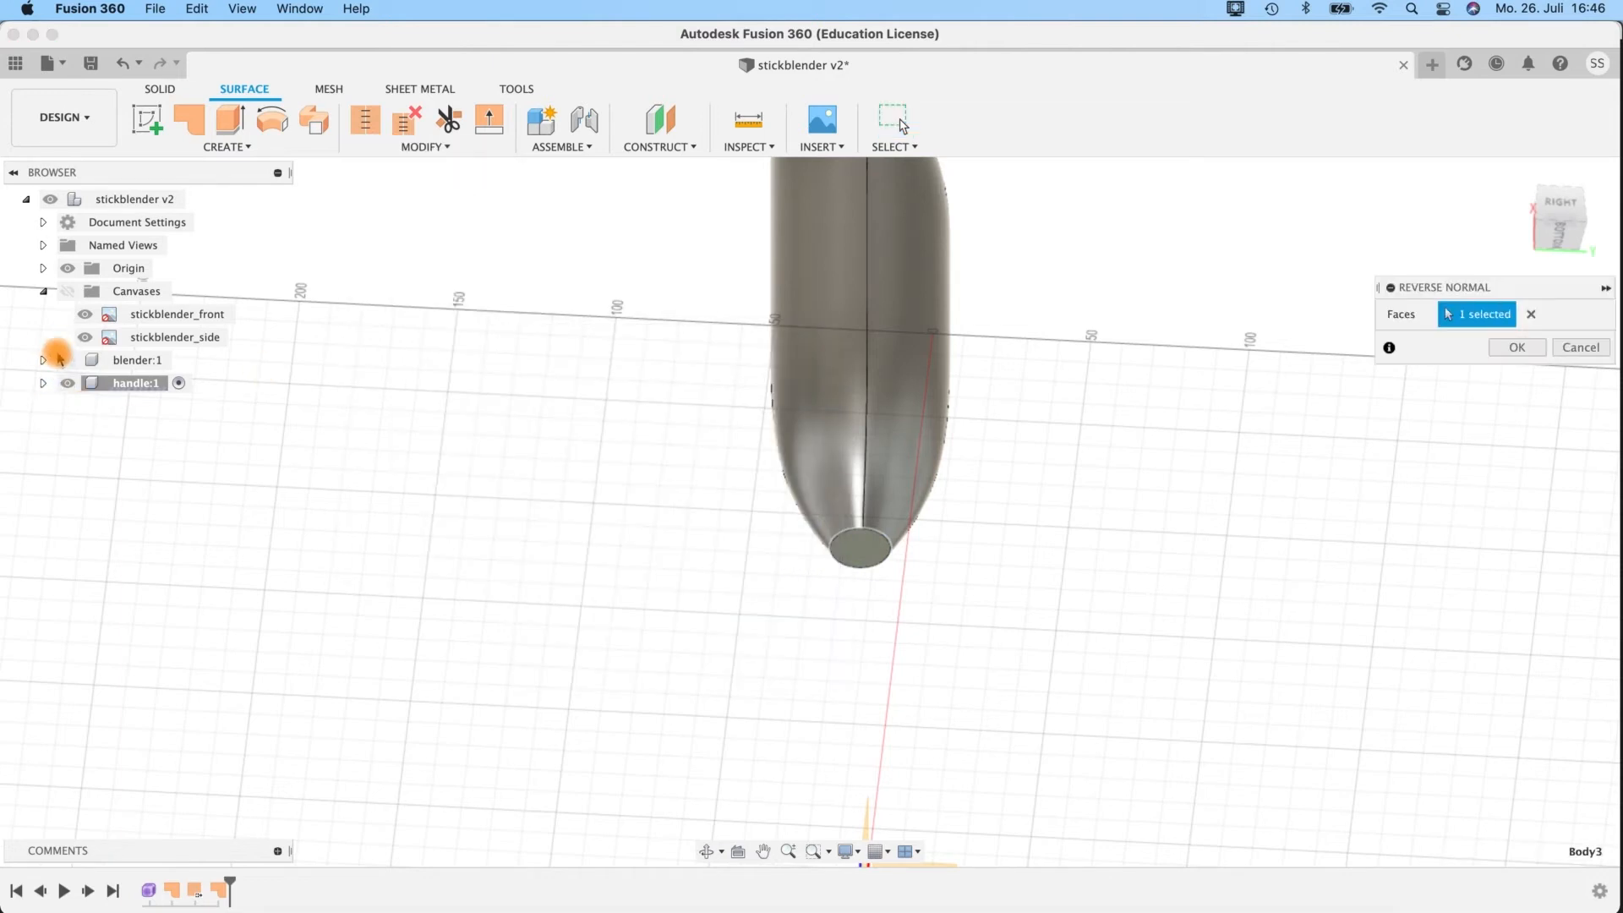
click(43, 384)
click(65, 430)
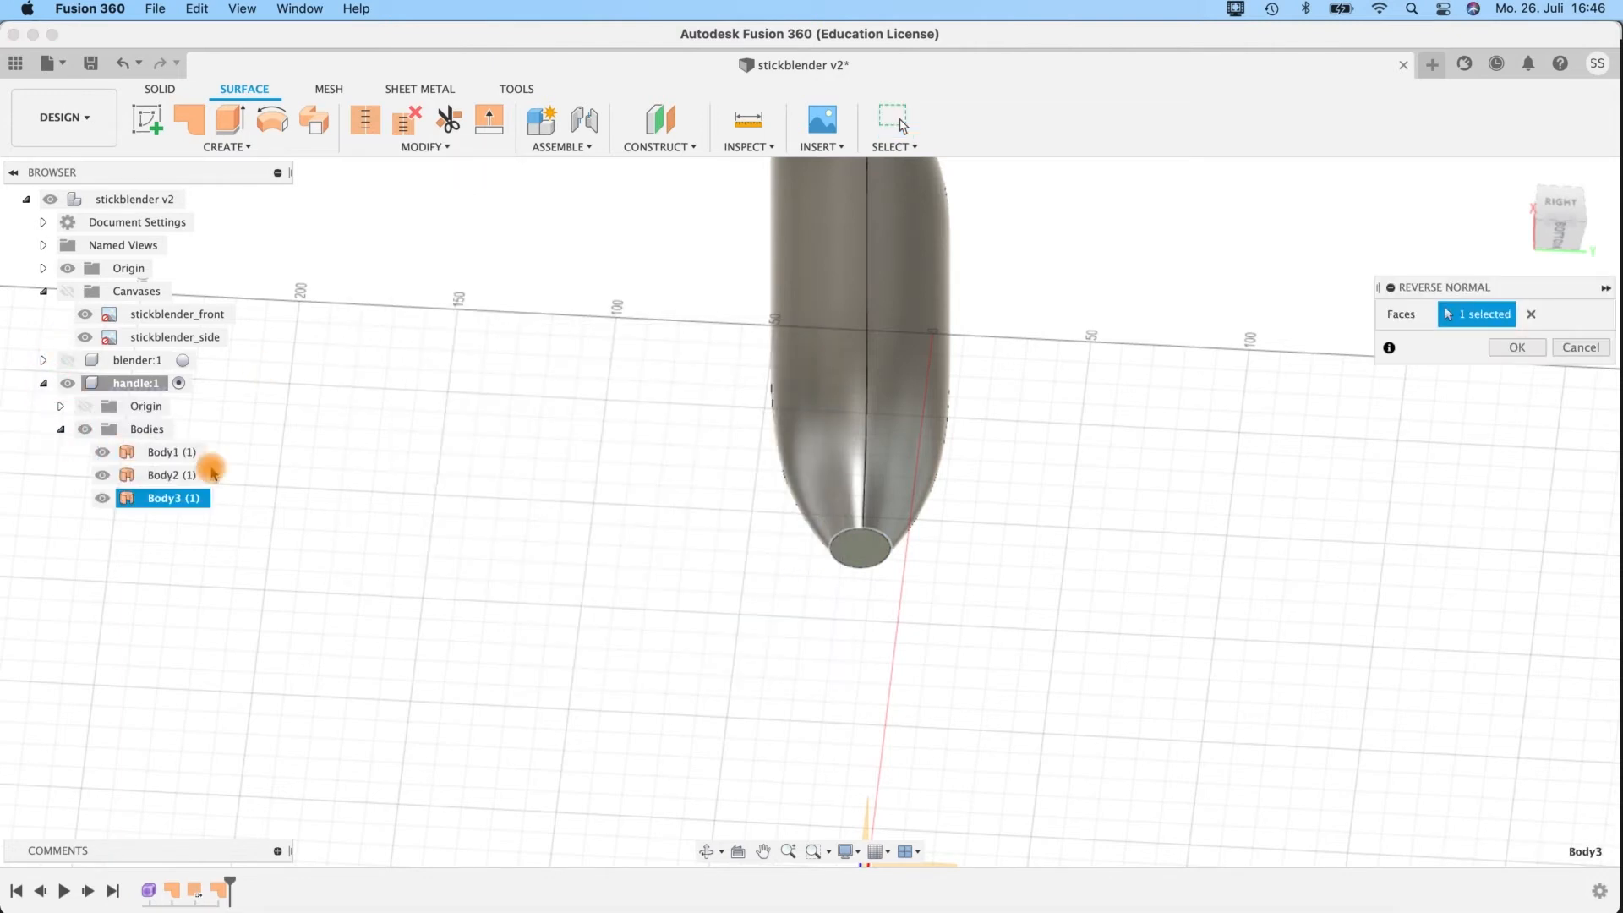
shift+click(173, 455)
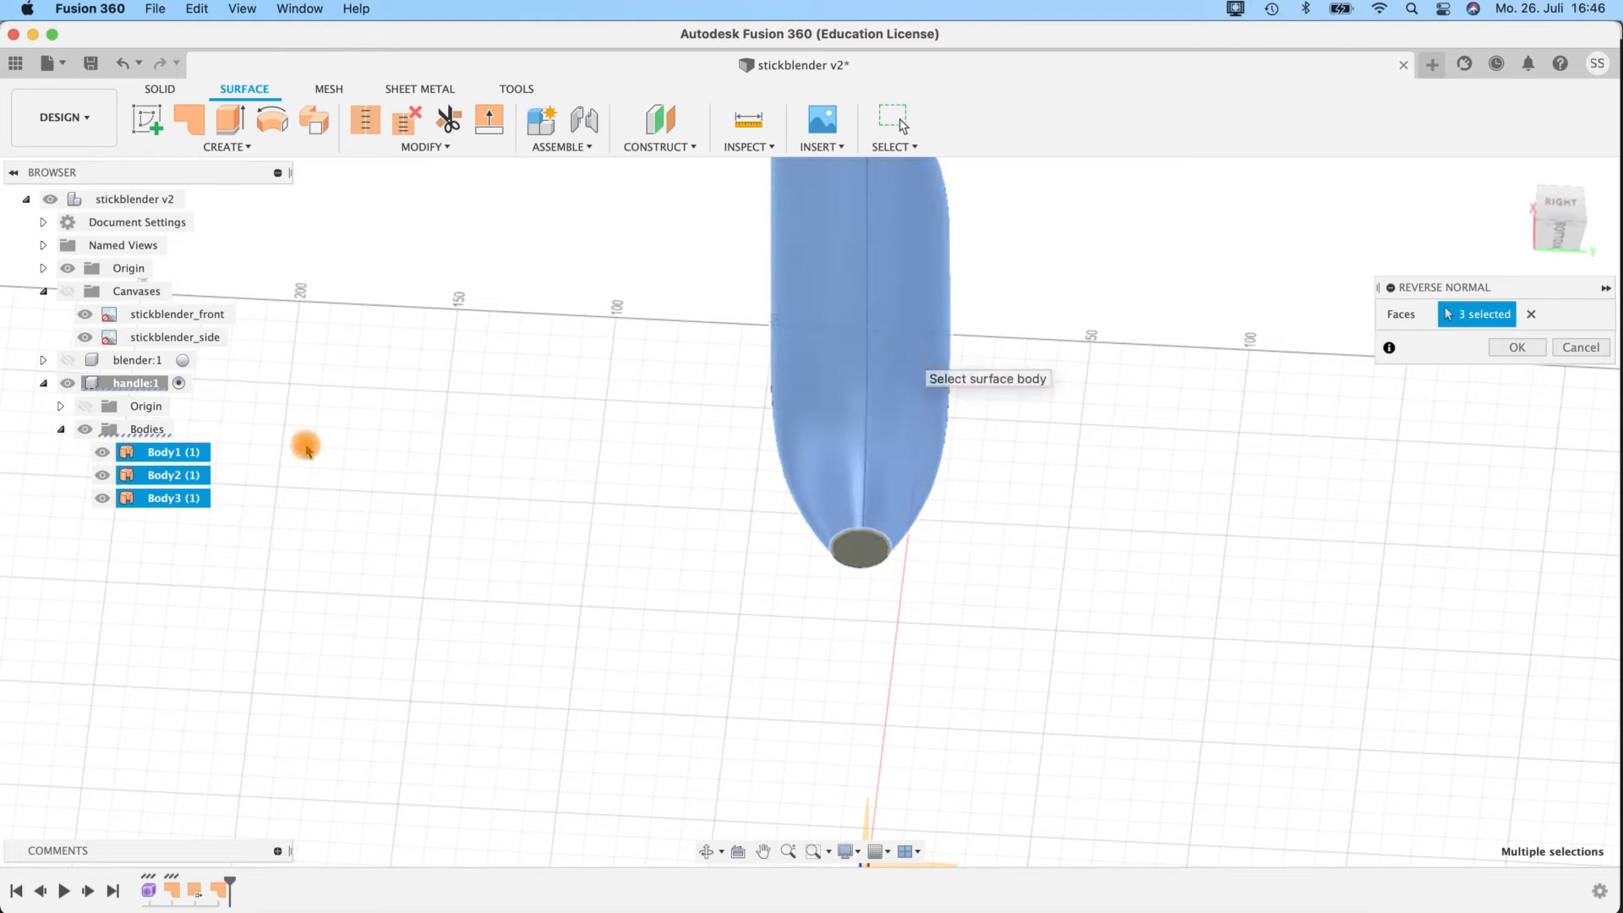
click(152, 454)
double_click(150, 475)
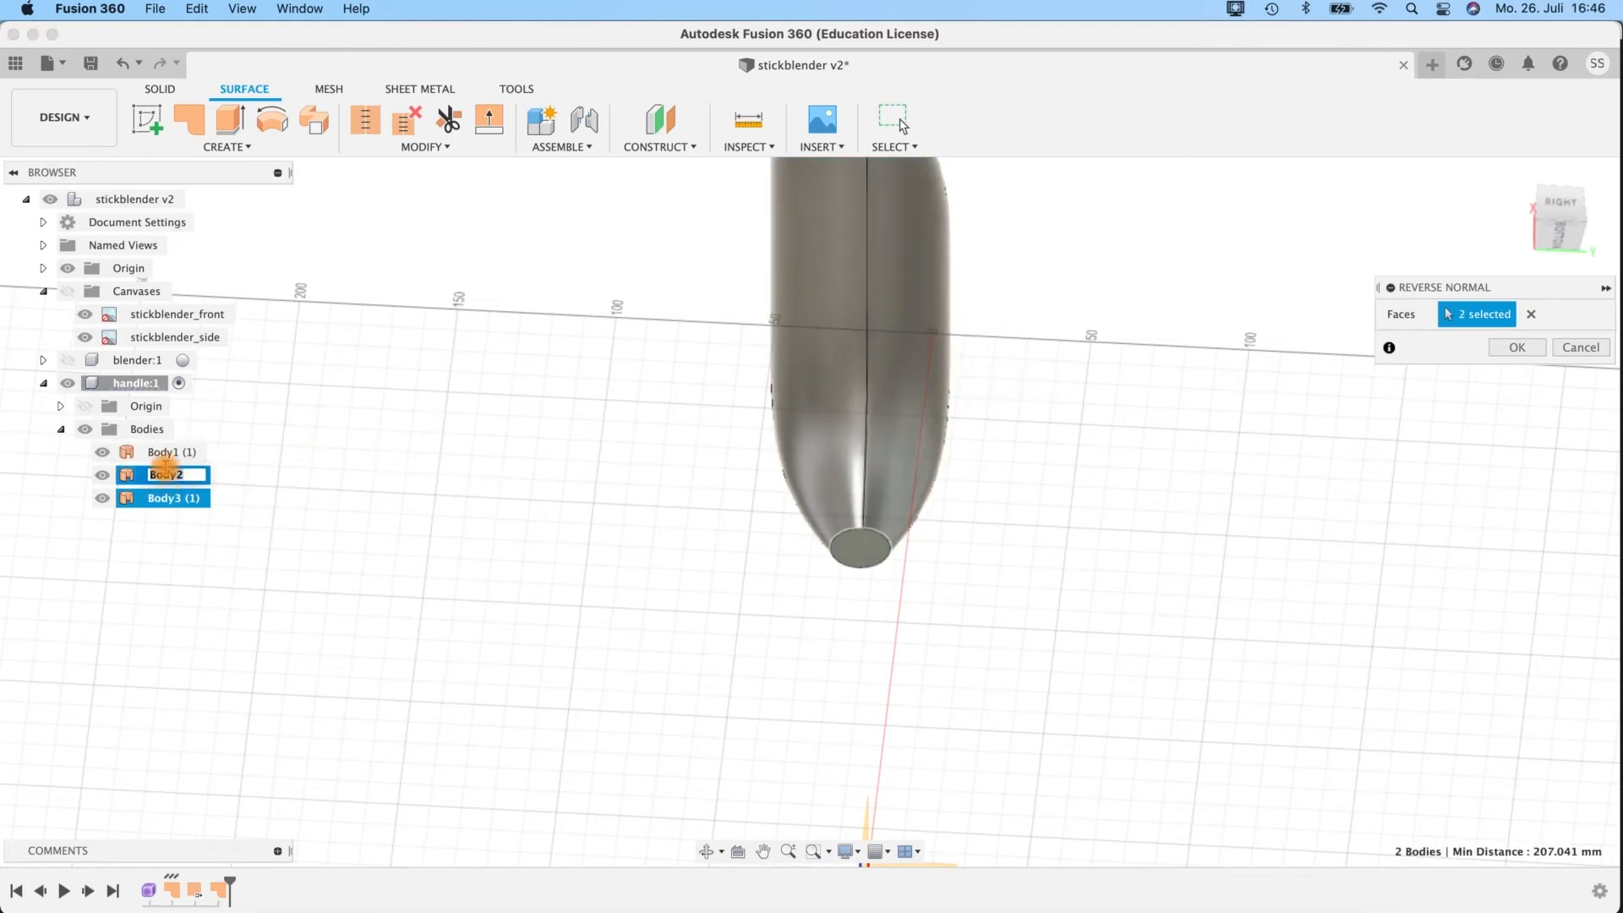
click(310, 495)
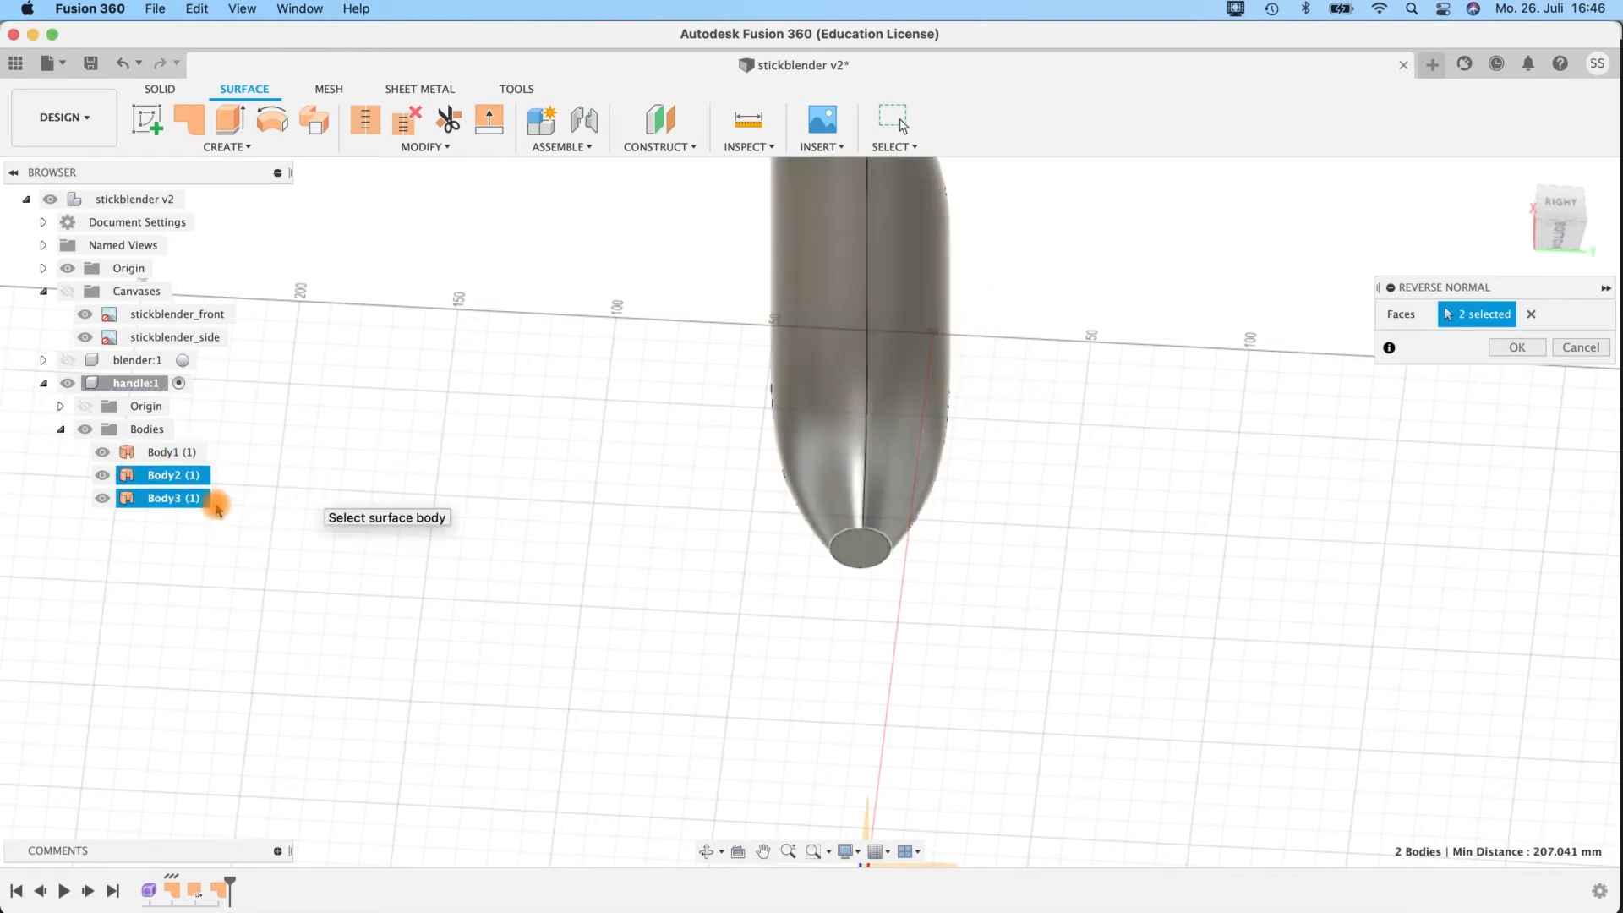
double_click(137, 476)
click(131, 481)
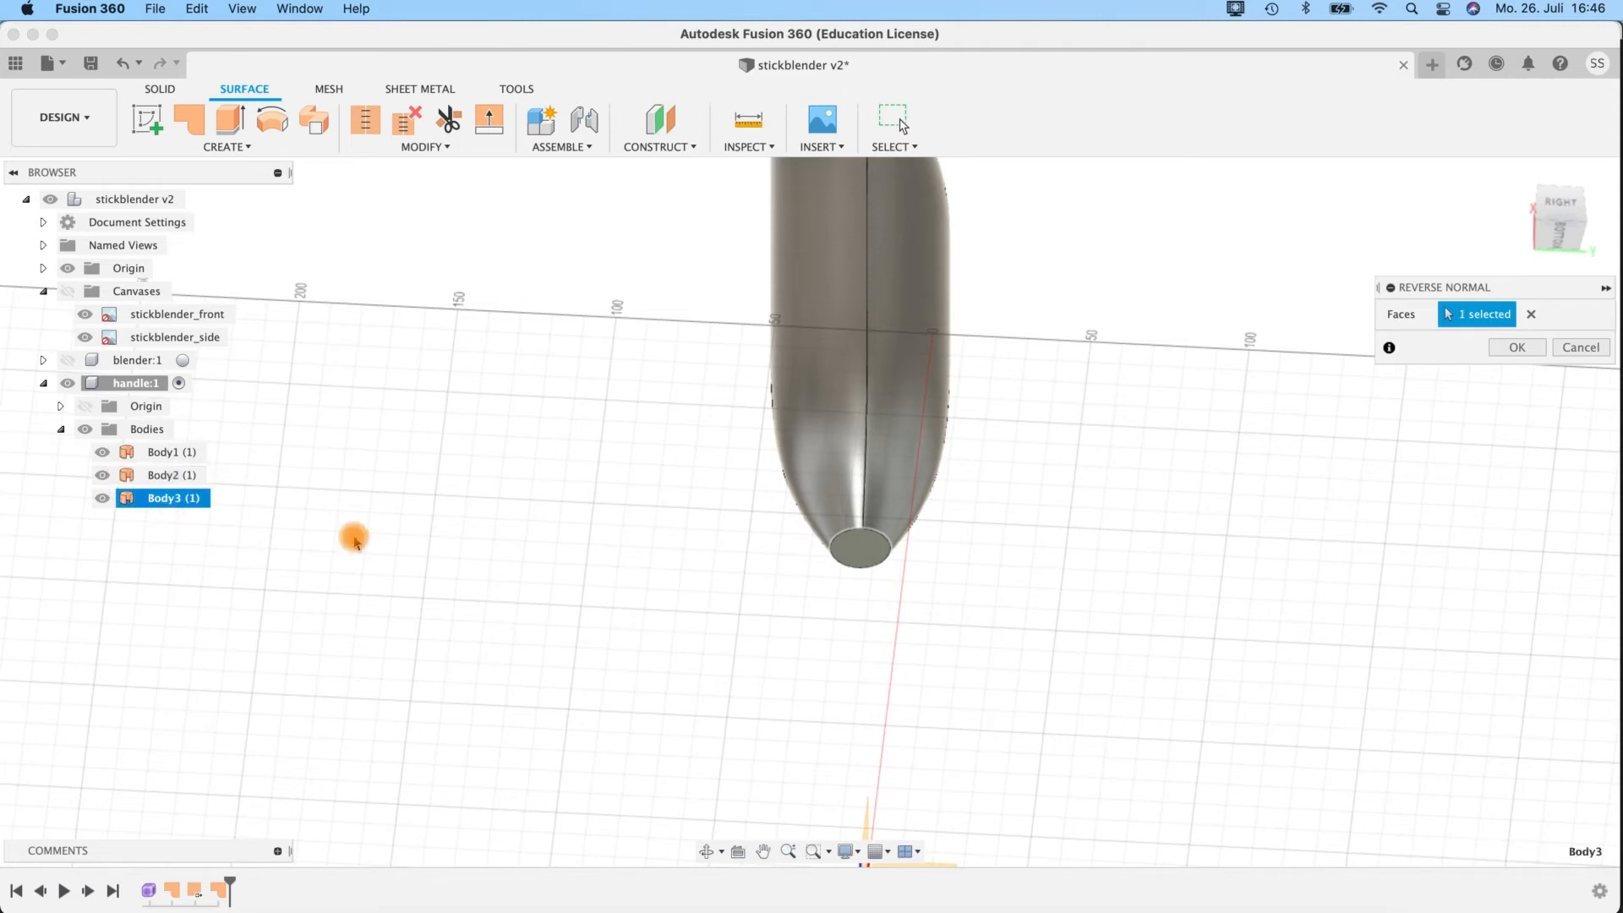
click(1517, 348)
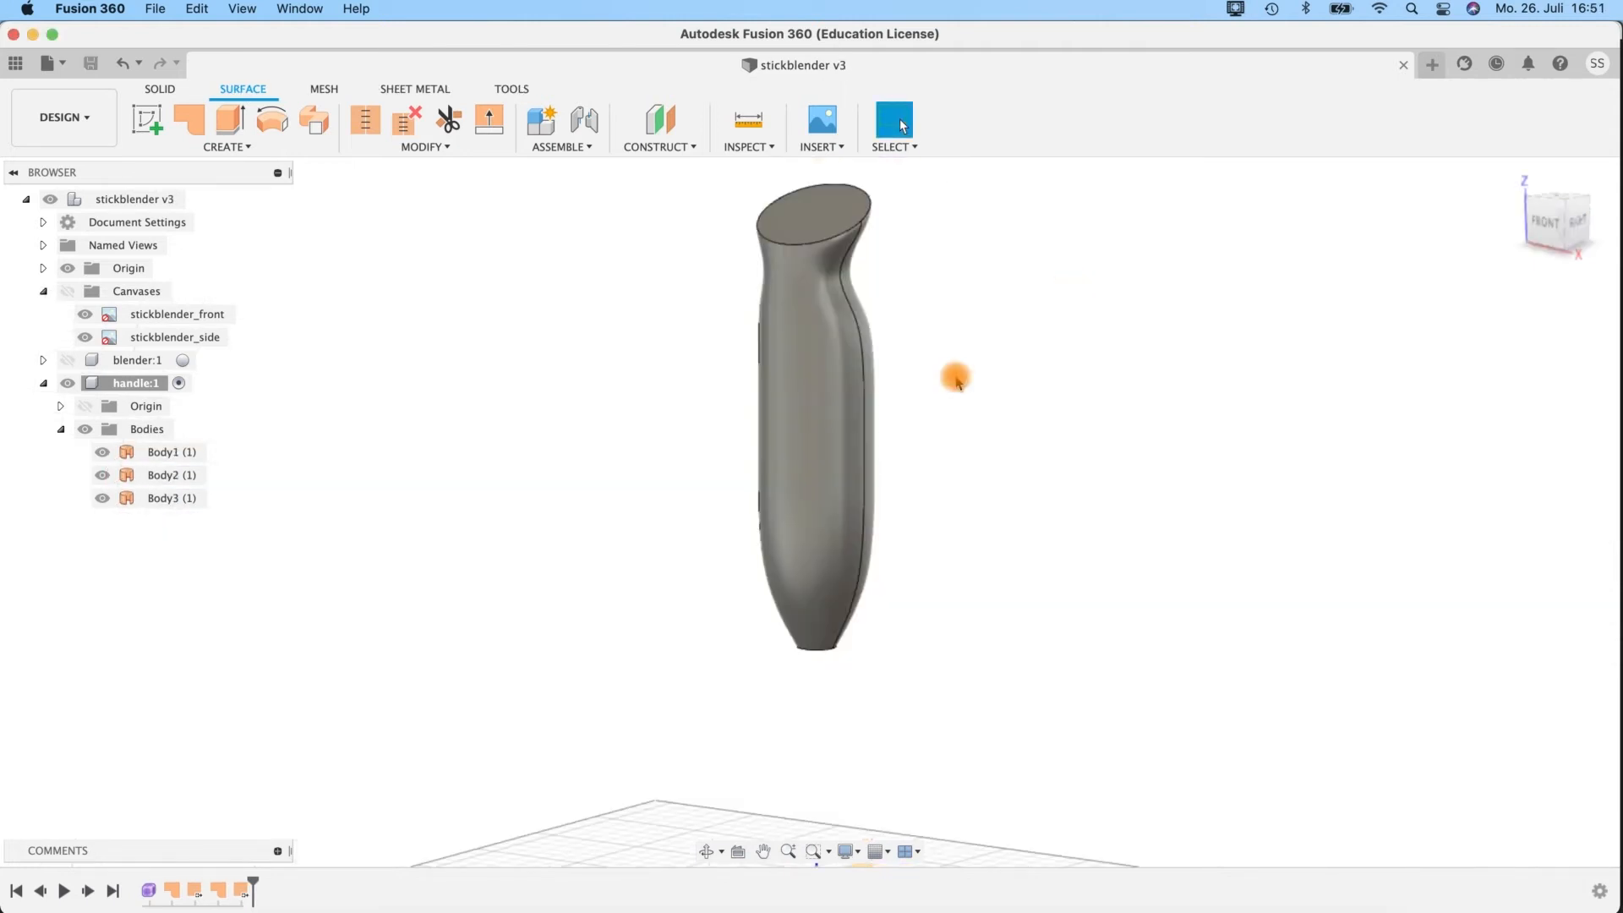
Stitch the handle shell and both end patches into a new body with a 0.10 mm tolerance.
shift+middle_drag(957, 446, 960, 449)
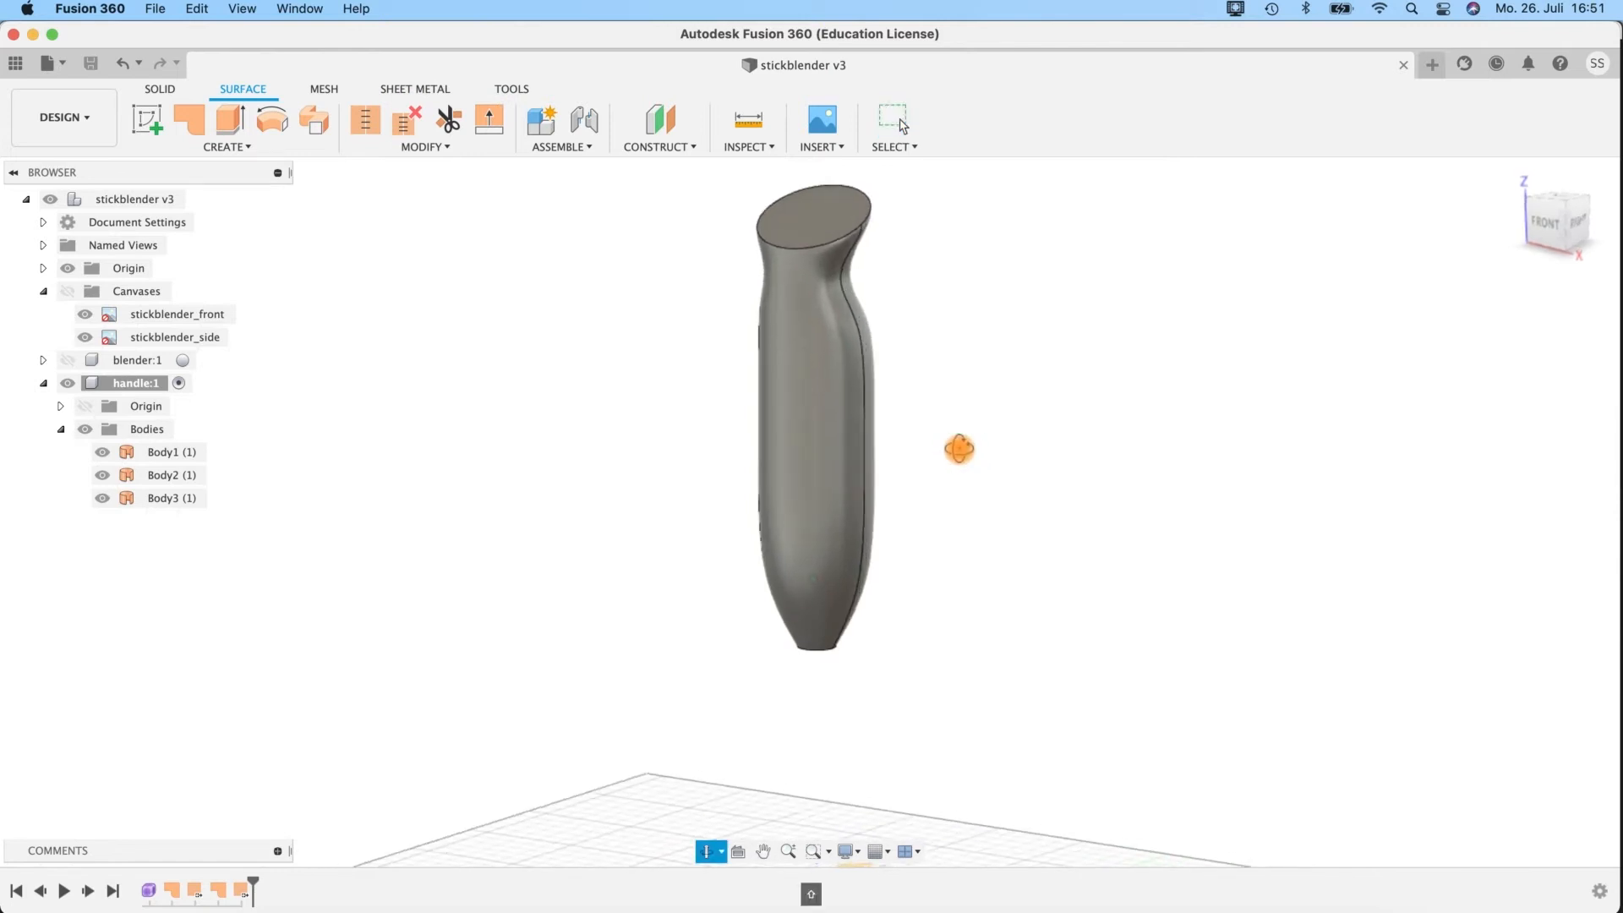
click(365, 123)
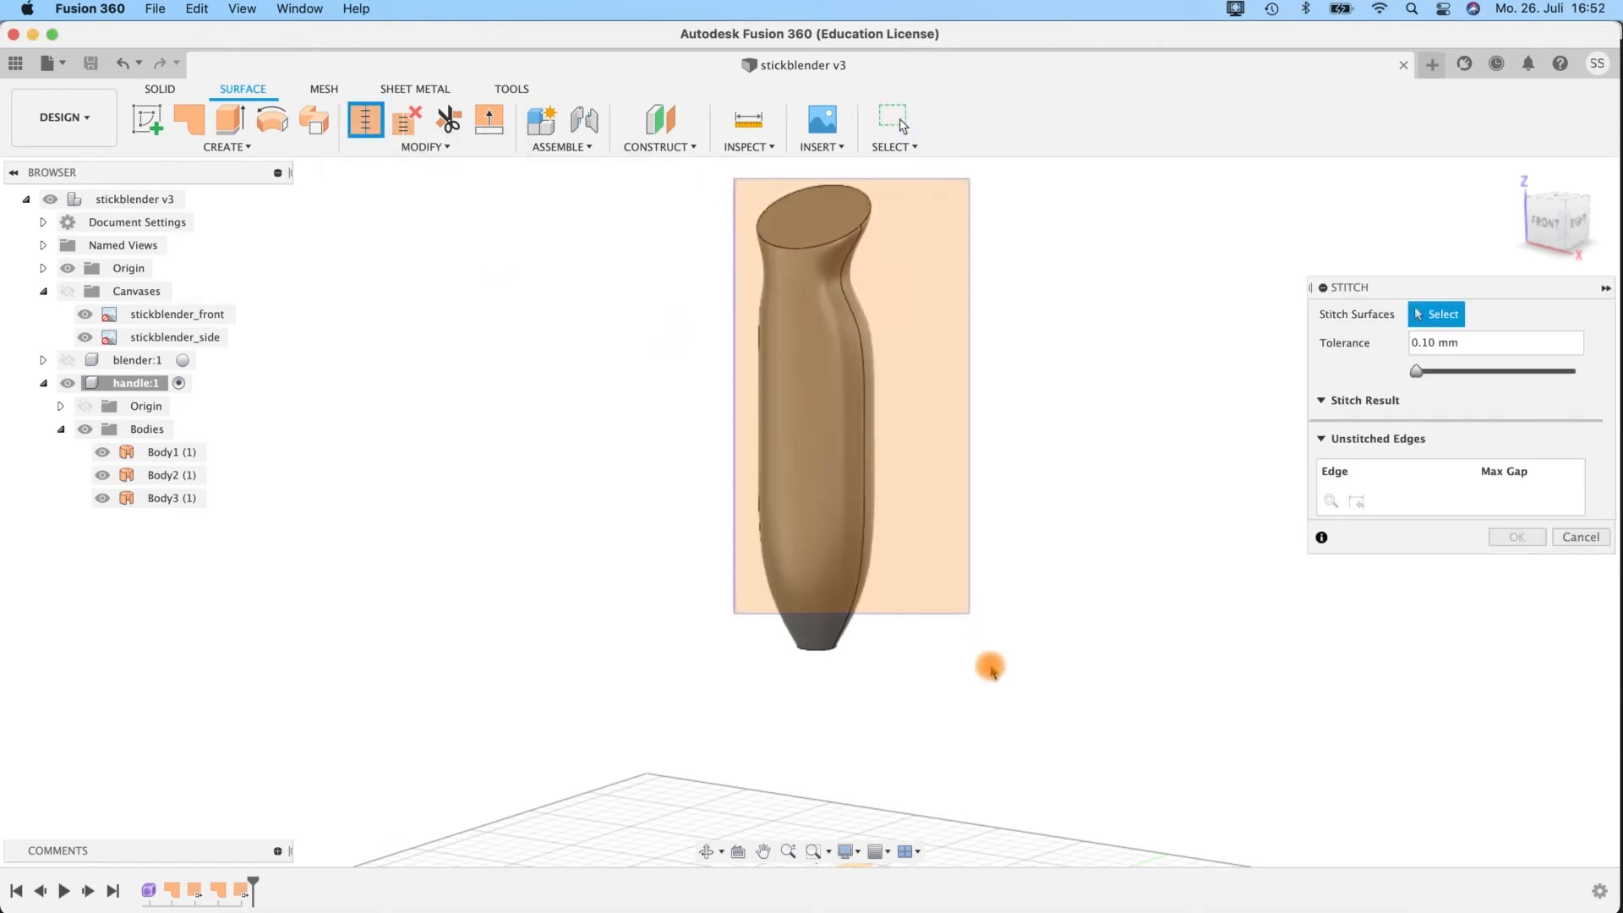
drag(991, 668, 1012, 722)
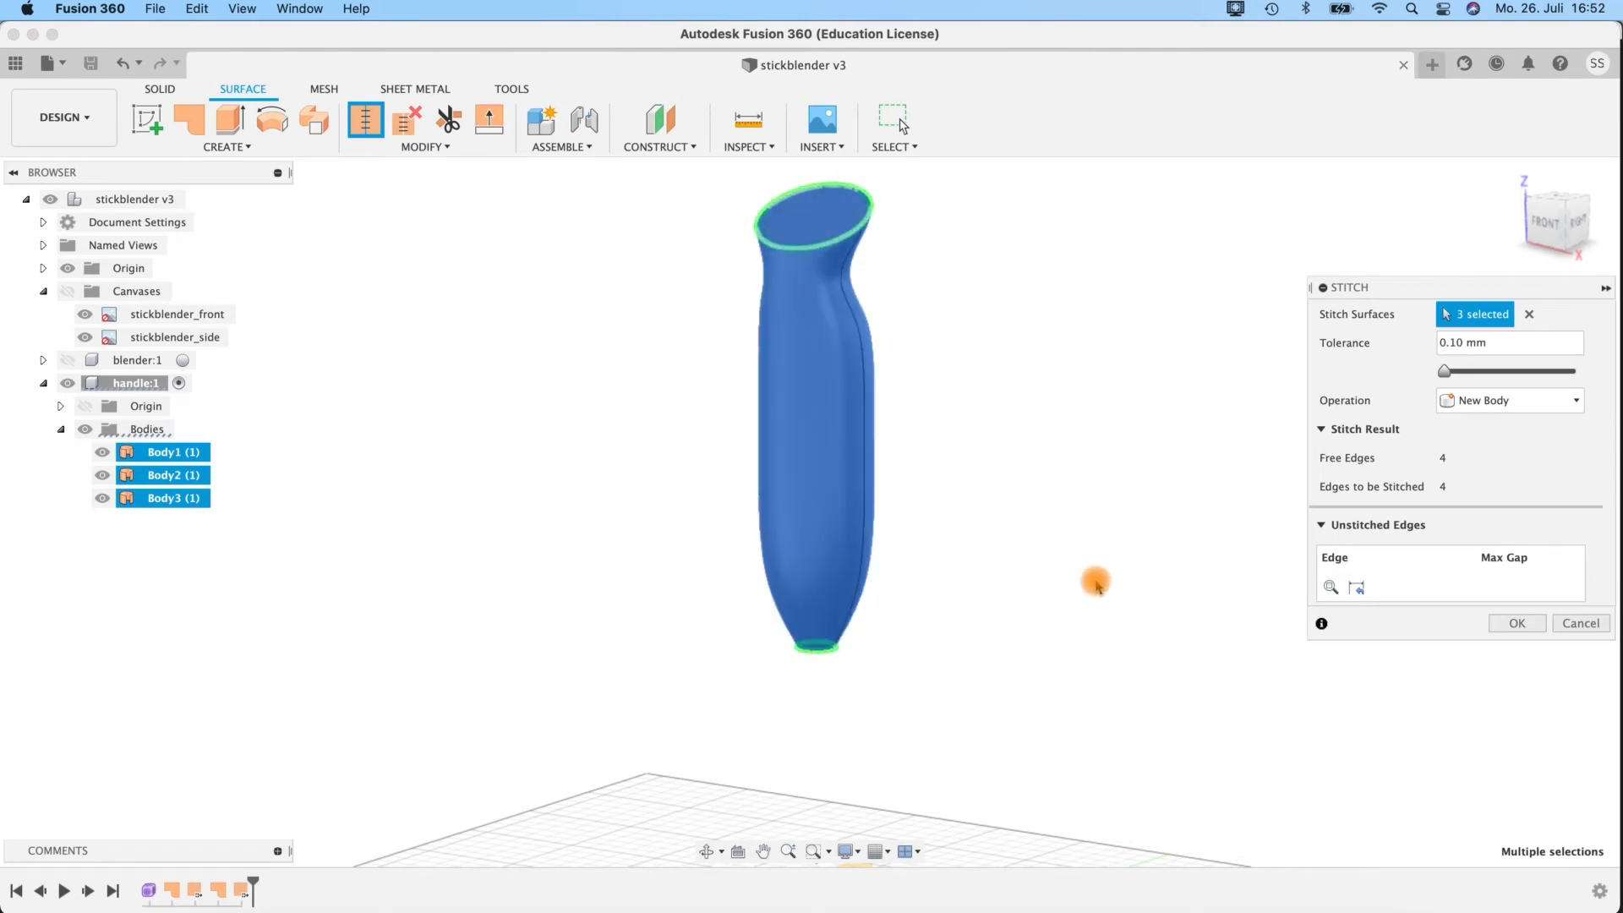
click(1515, 623)
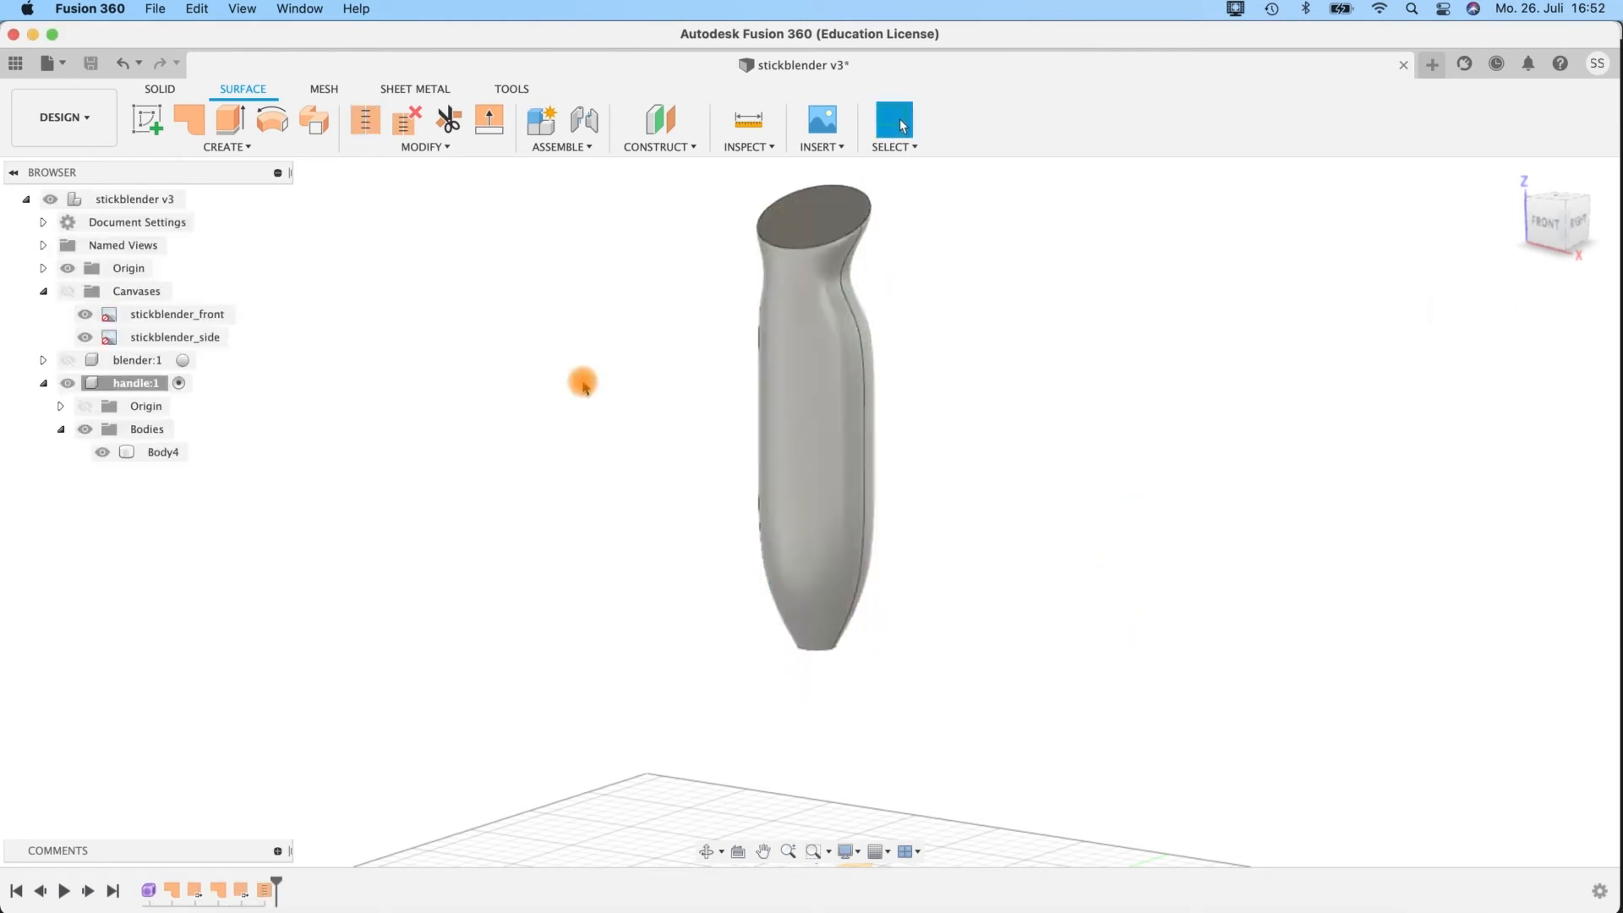
Rename the stitched body as handle.
click(161, 453)
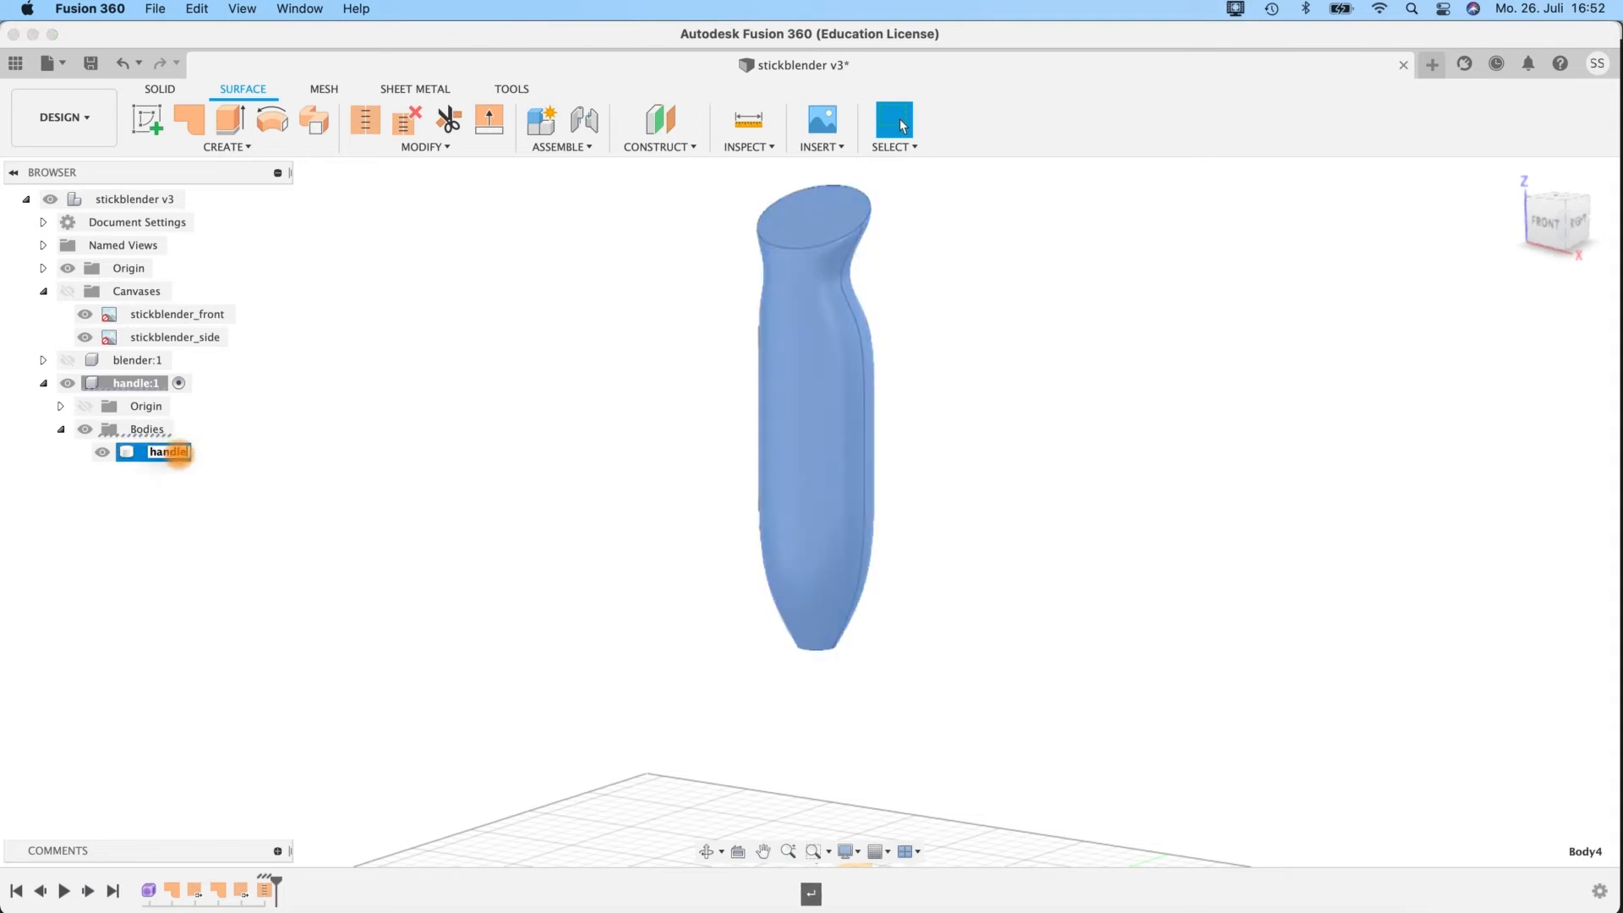
text(handle)
key(Return)
Show the canvases again and view the handle from the front, keeping the blender component hidden.
shift+middle_drag(965, 555, 1004, 538)
middle_drag(925, 386, 957, 515)
click(1558, 221)
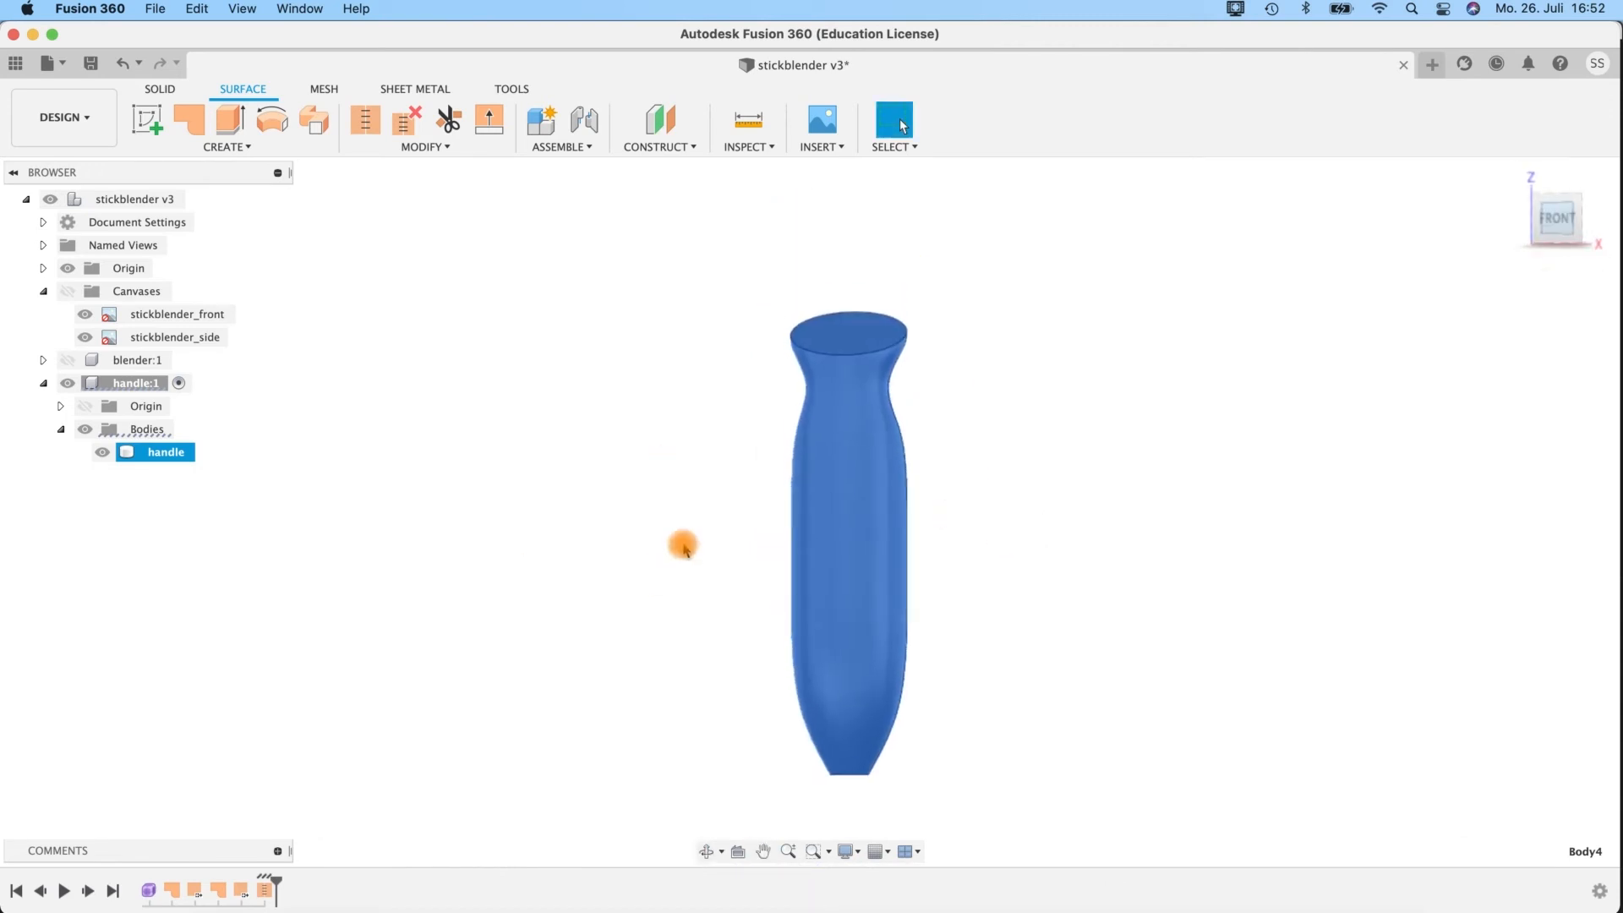
mouse_move(90, 387)
mouse_down()
mouse_move(82, 406)
mouse_move(68, 364)
mouse_up()
click(67, 361)
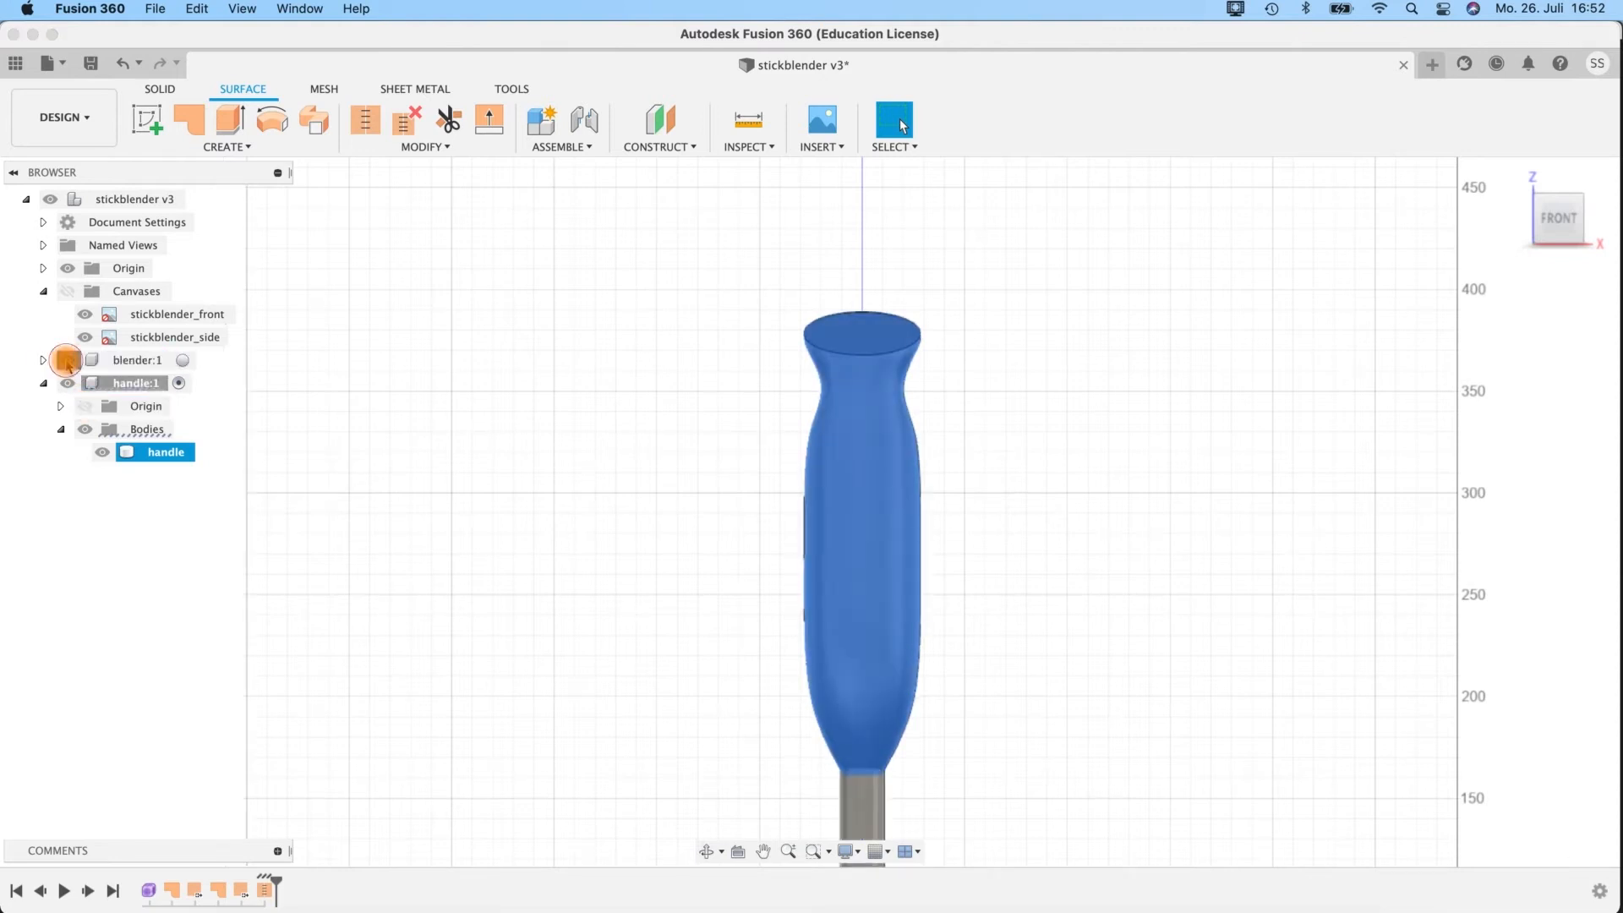
click(68, 292)
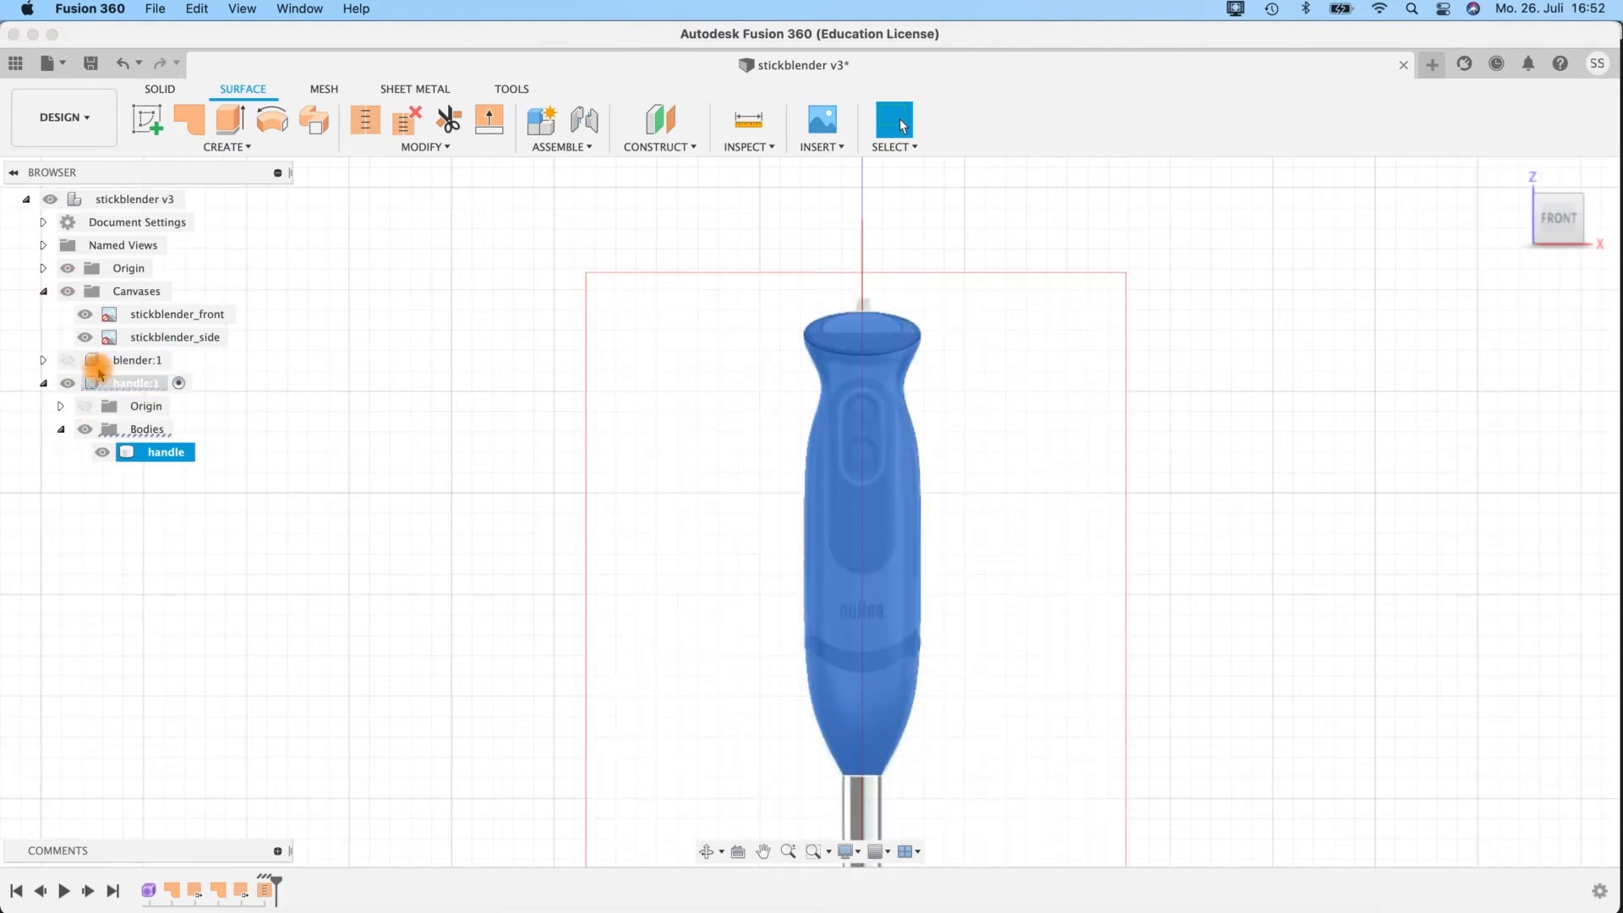
scroll(1009, 698, up, 4)
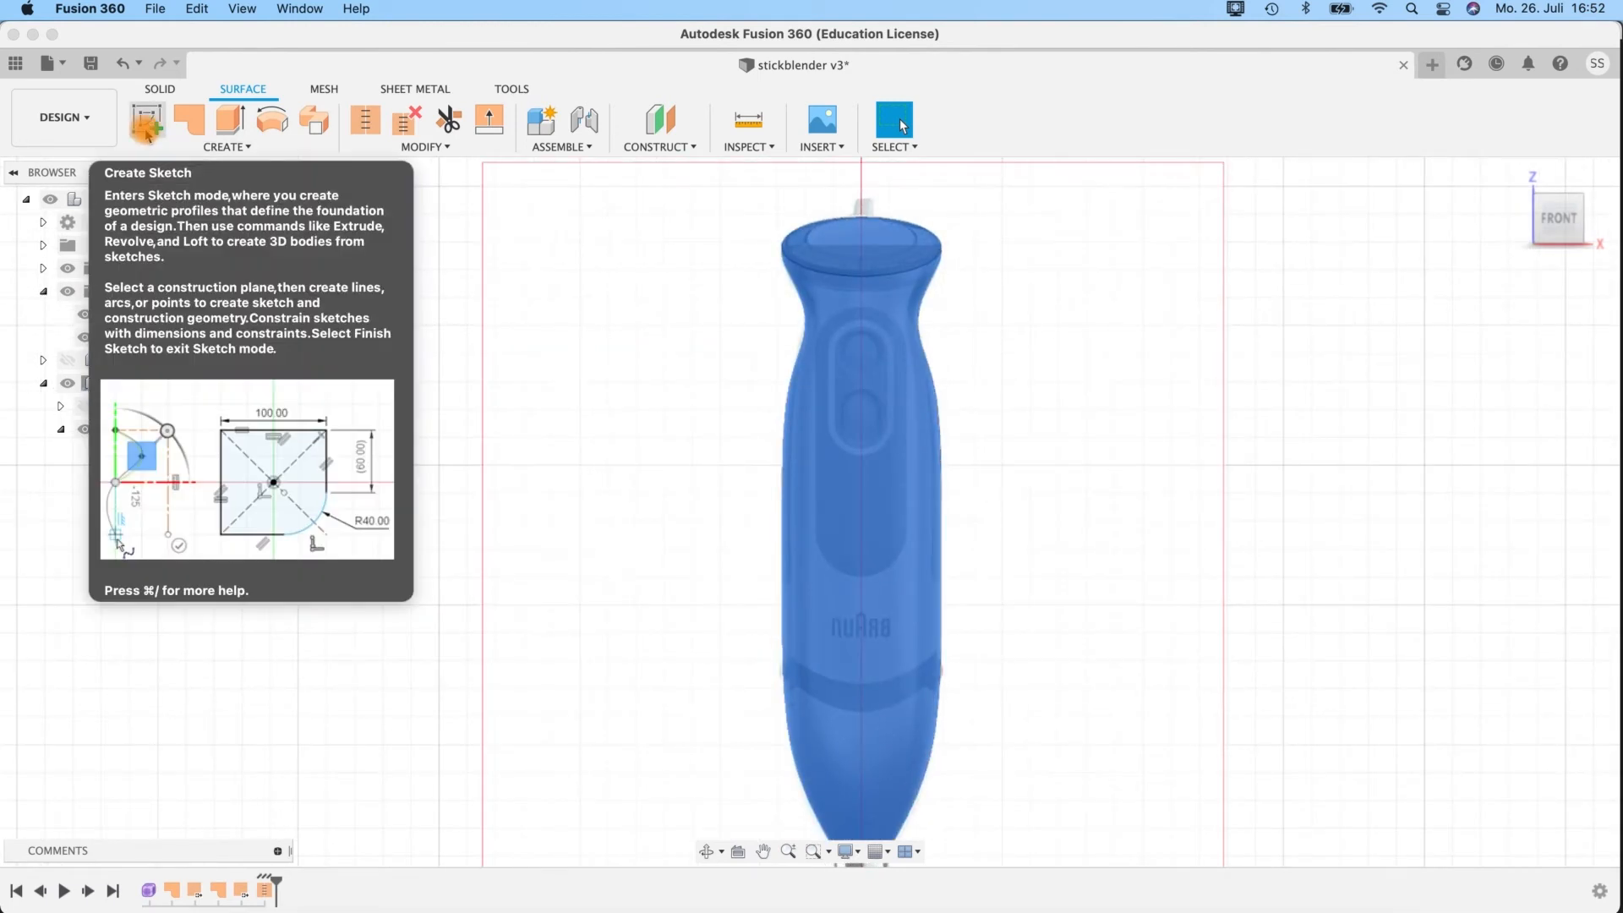
Create a sketch on the front XZ origin plane inside the handle component.
click(146, 125)
shift+middle_drag(1033, 674, 940, 666)
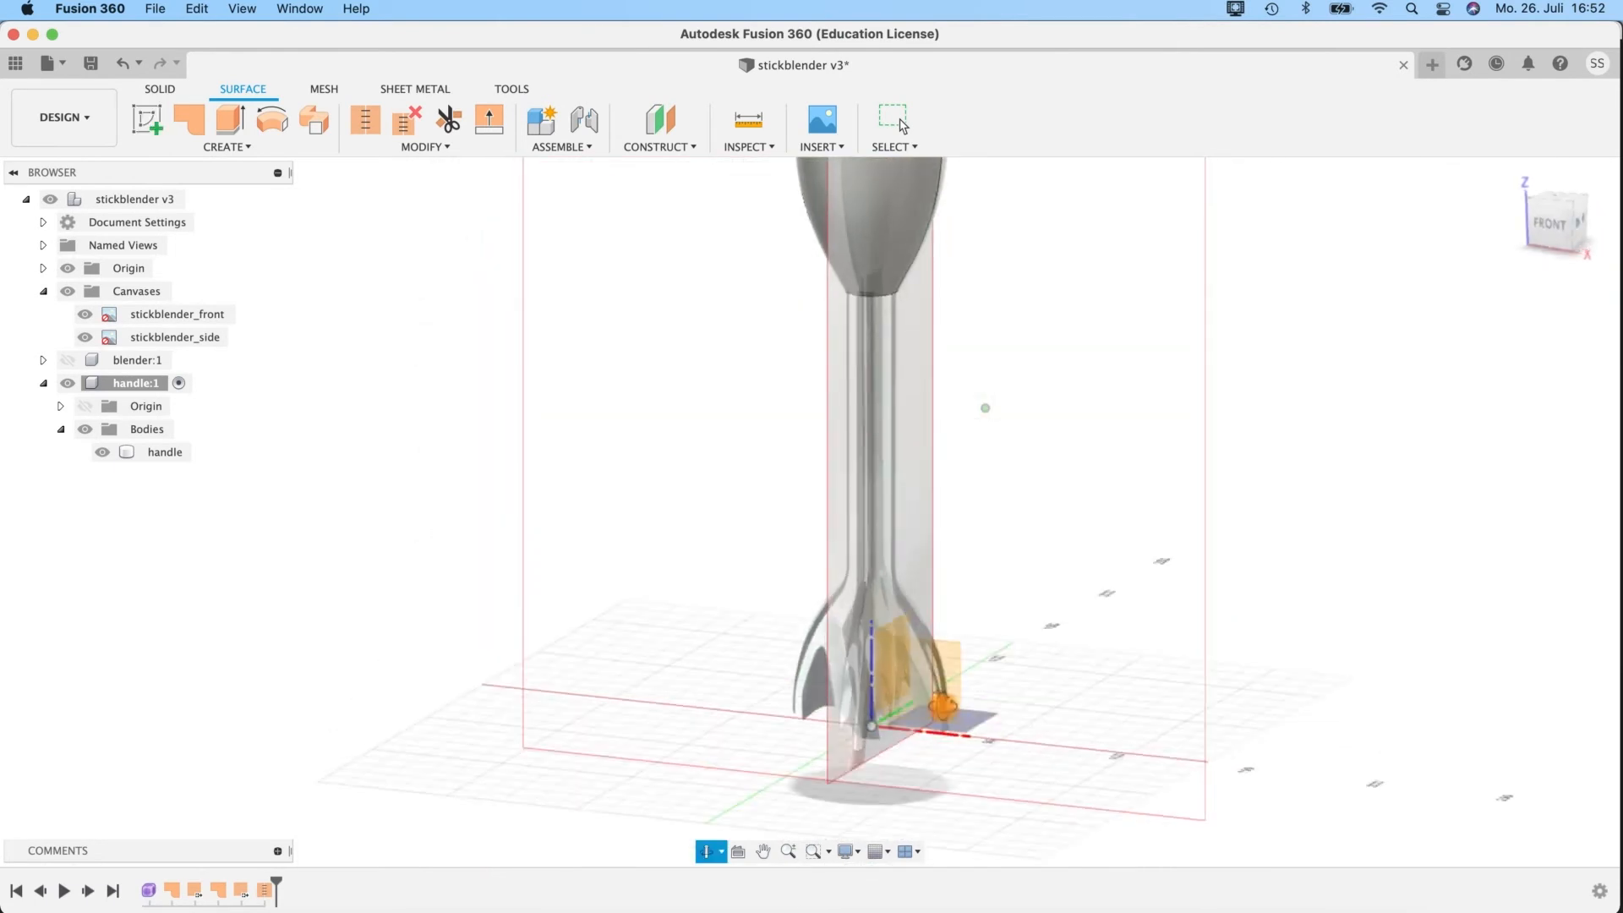
click(938, 668)
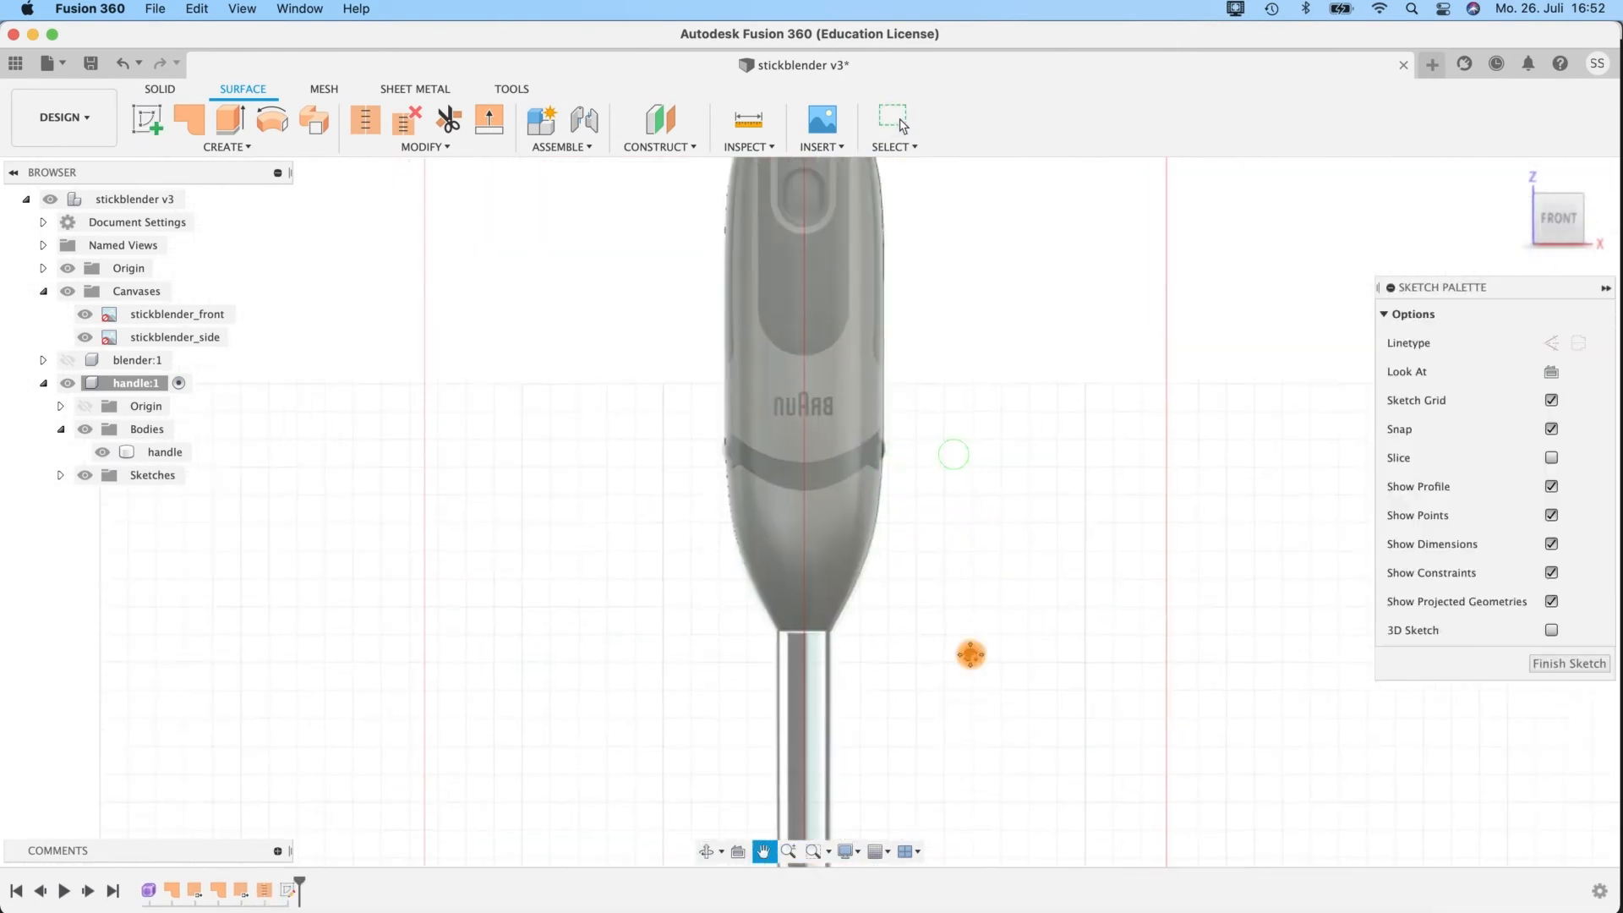
Sketch a vertical 400 mm line from the origin point up through the middle of the handle to above its top.
scroll(1006, 504, up, 8)
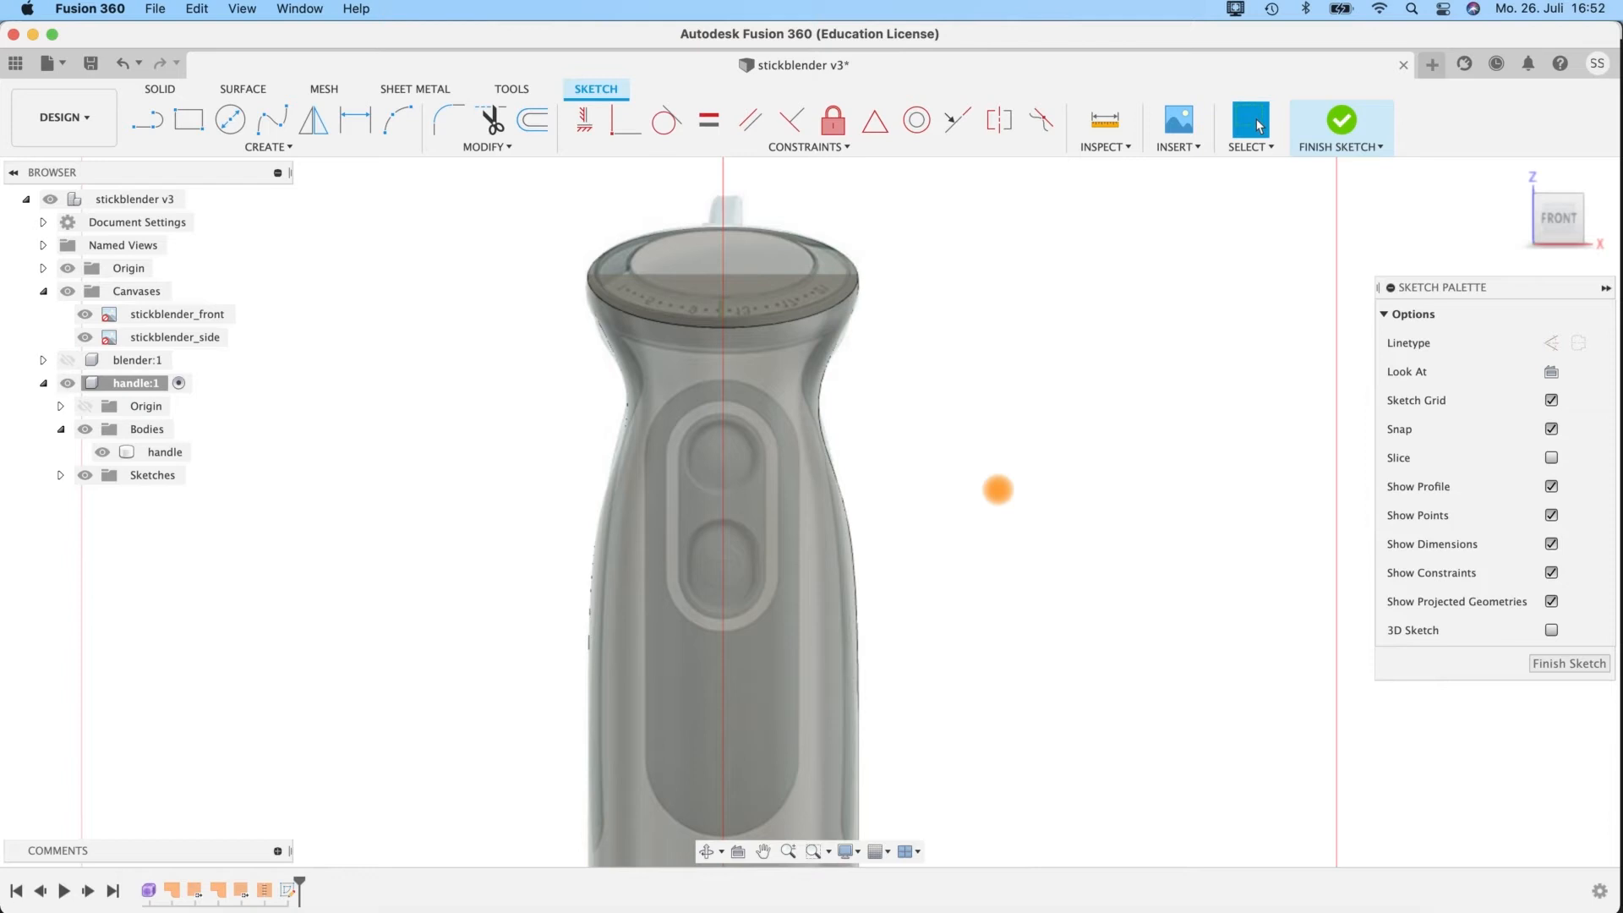
click(146, 127)
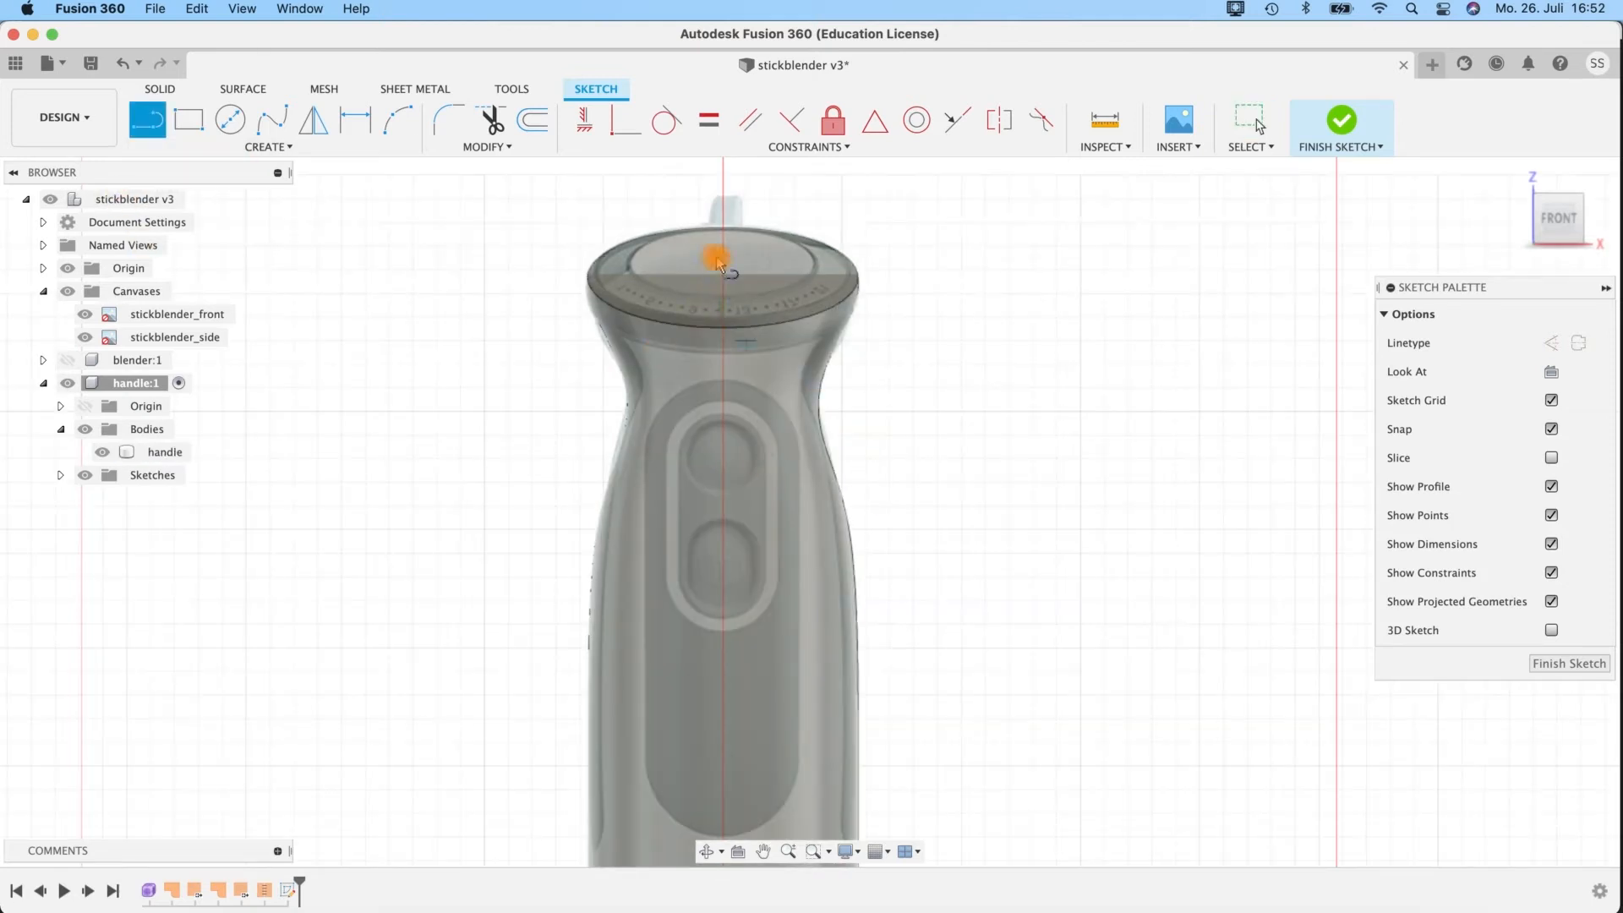
scroll(943, 514, down, 4)
middle_drag(941, 523, 909, 348)
middle_drag(938, 554, 905, 258)
click(781, 792)
middle_drag(905, 390, 846, 826)
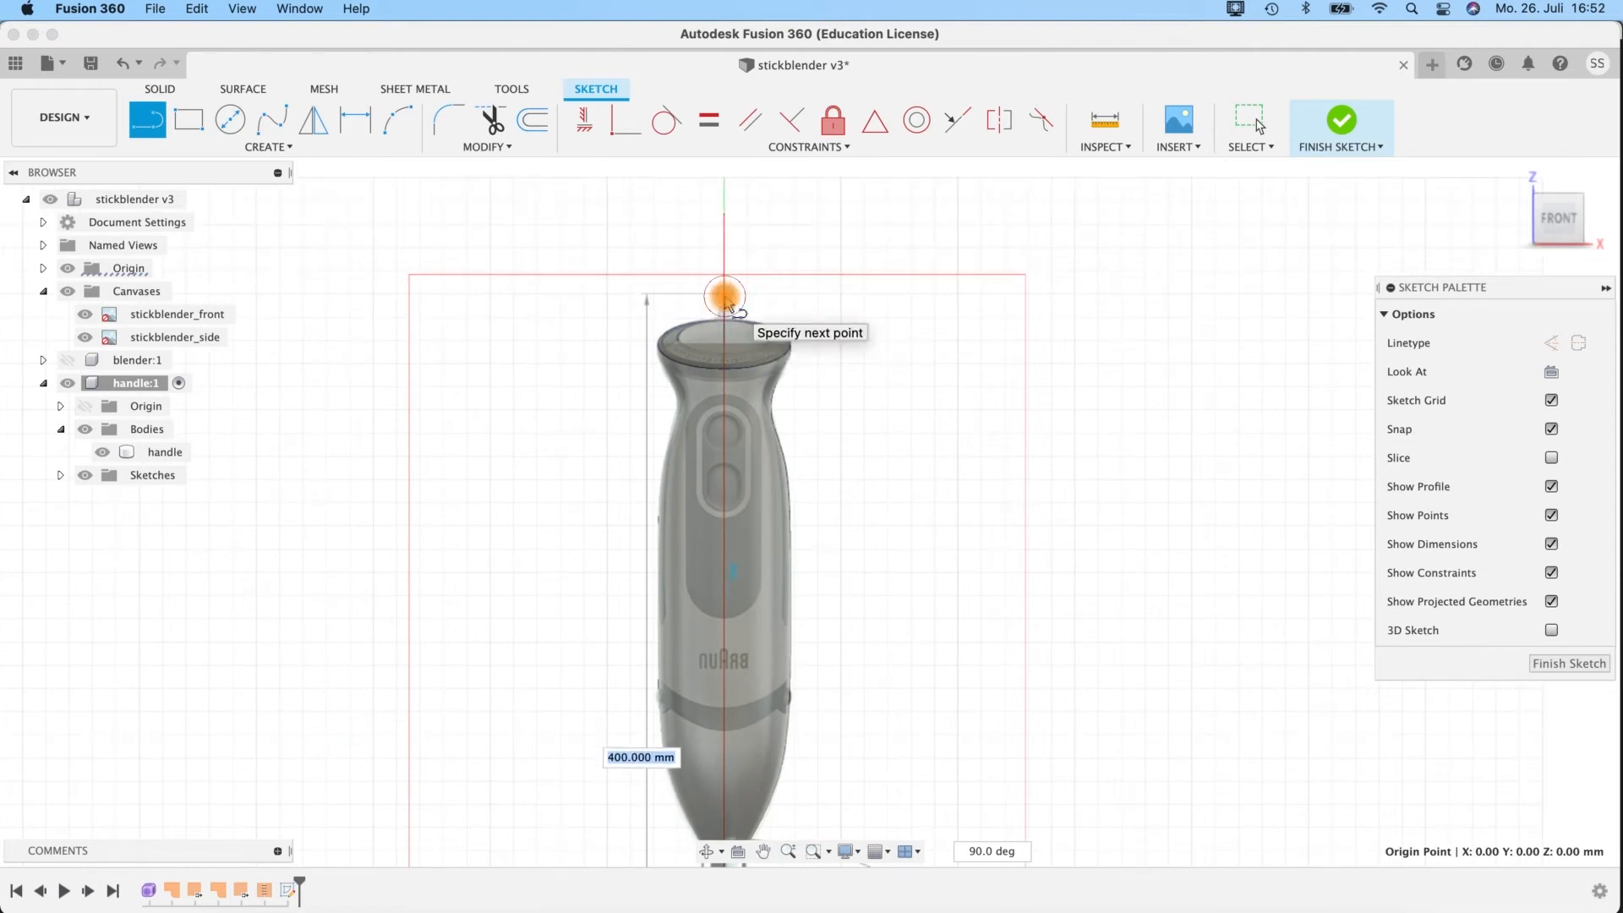
click(725, 295)
key(Tab)
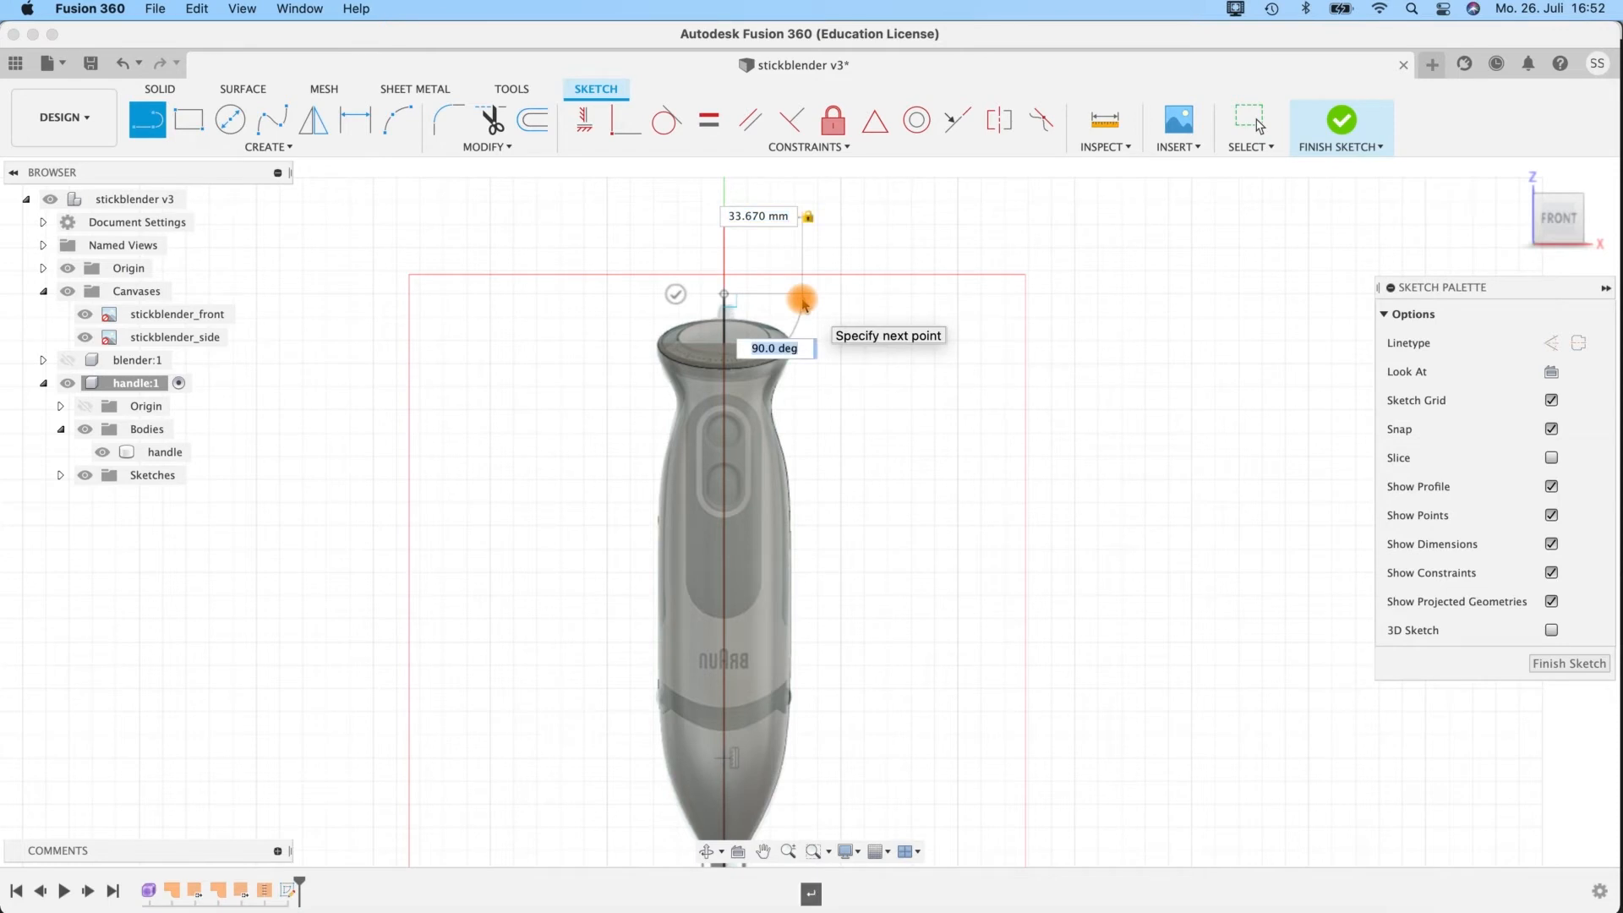
key(Escape)
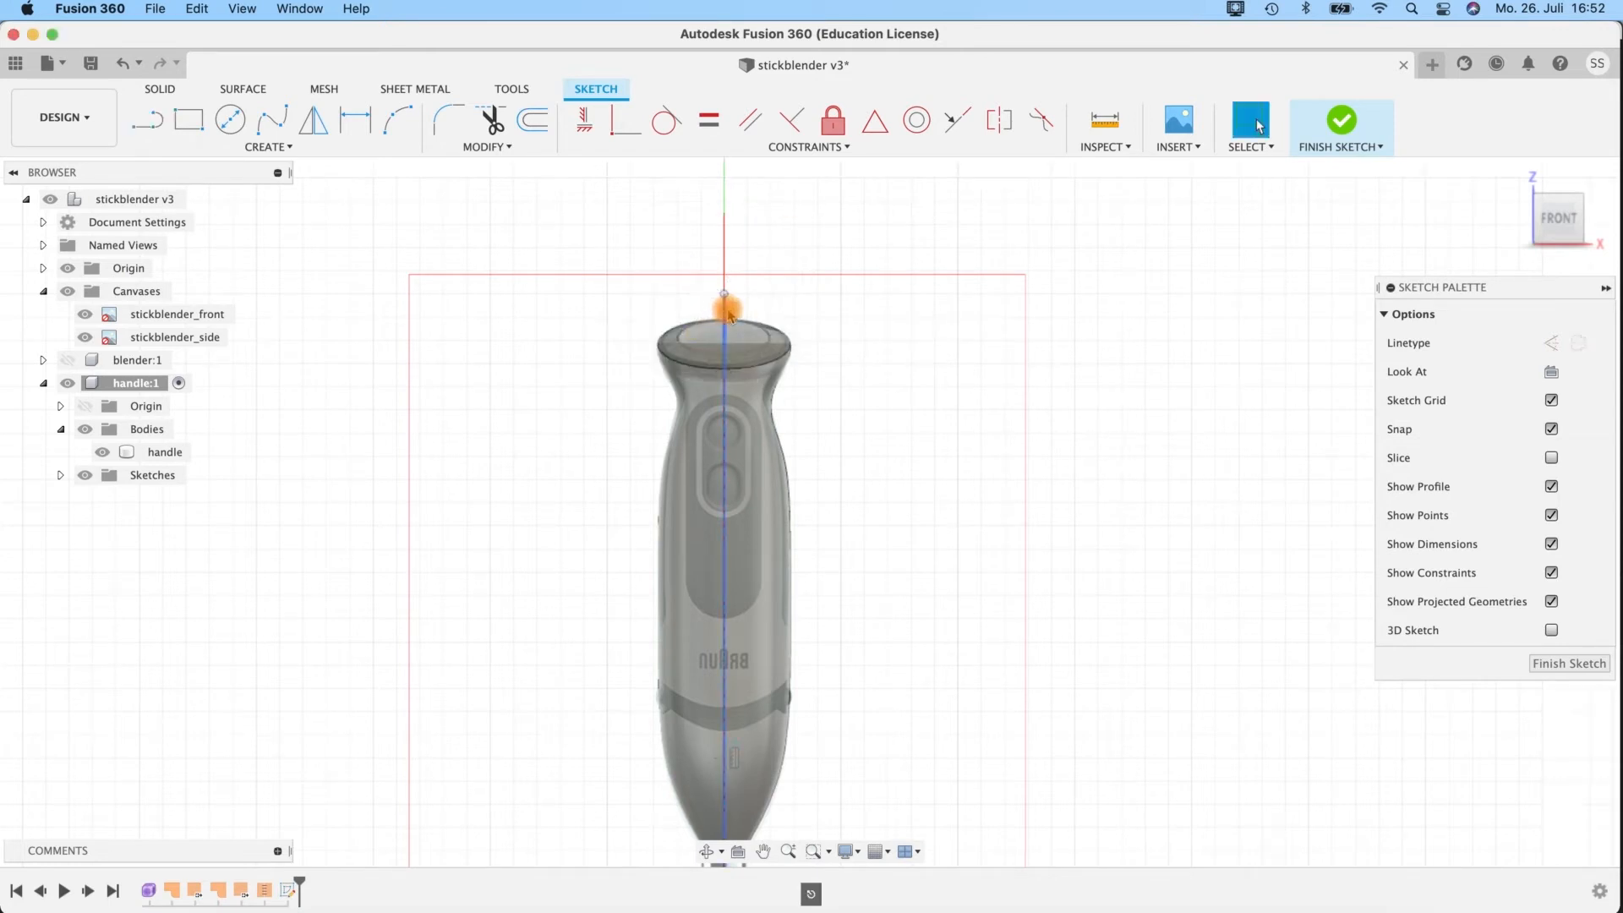
Convert the vertical centre line to a construction line.
click(724, 309)
key(x)
scroll(804, 415, up, 6)
mouse_move(797, 449)
middle_down()
mouse_move(891, 323)
mouse_move(881, 406)
middle_up()
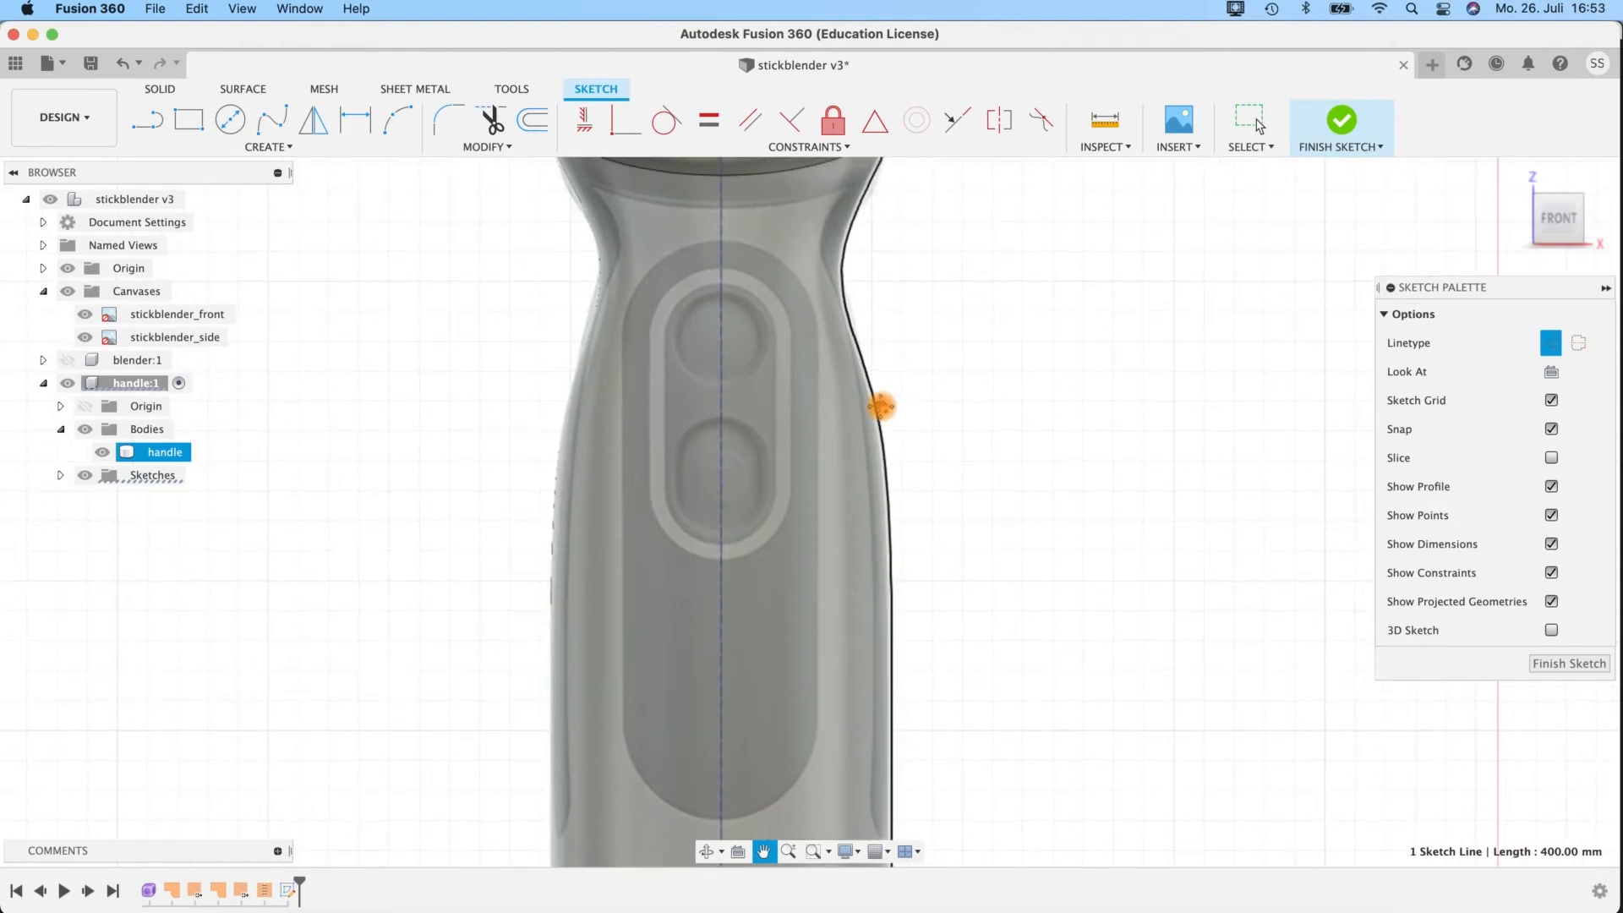
click(971, 421)
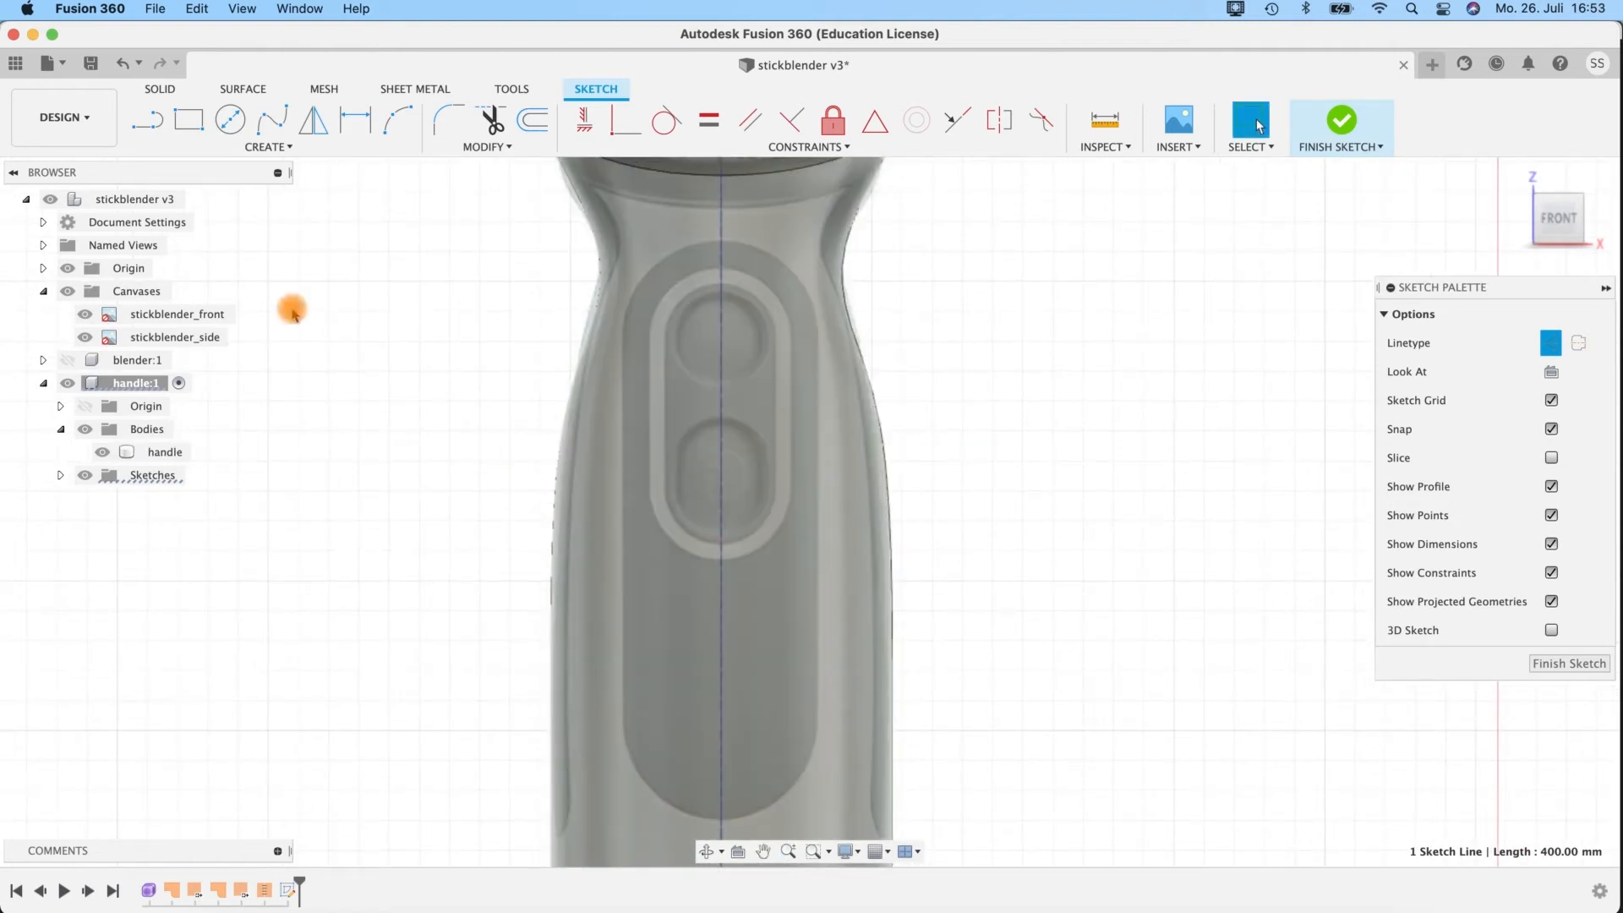
Pin the Center to Center Slot command to the sketch toolbar.
click(218, 149)
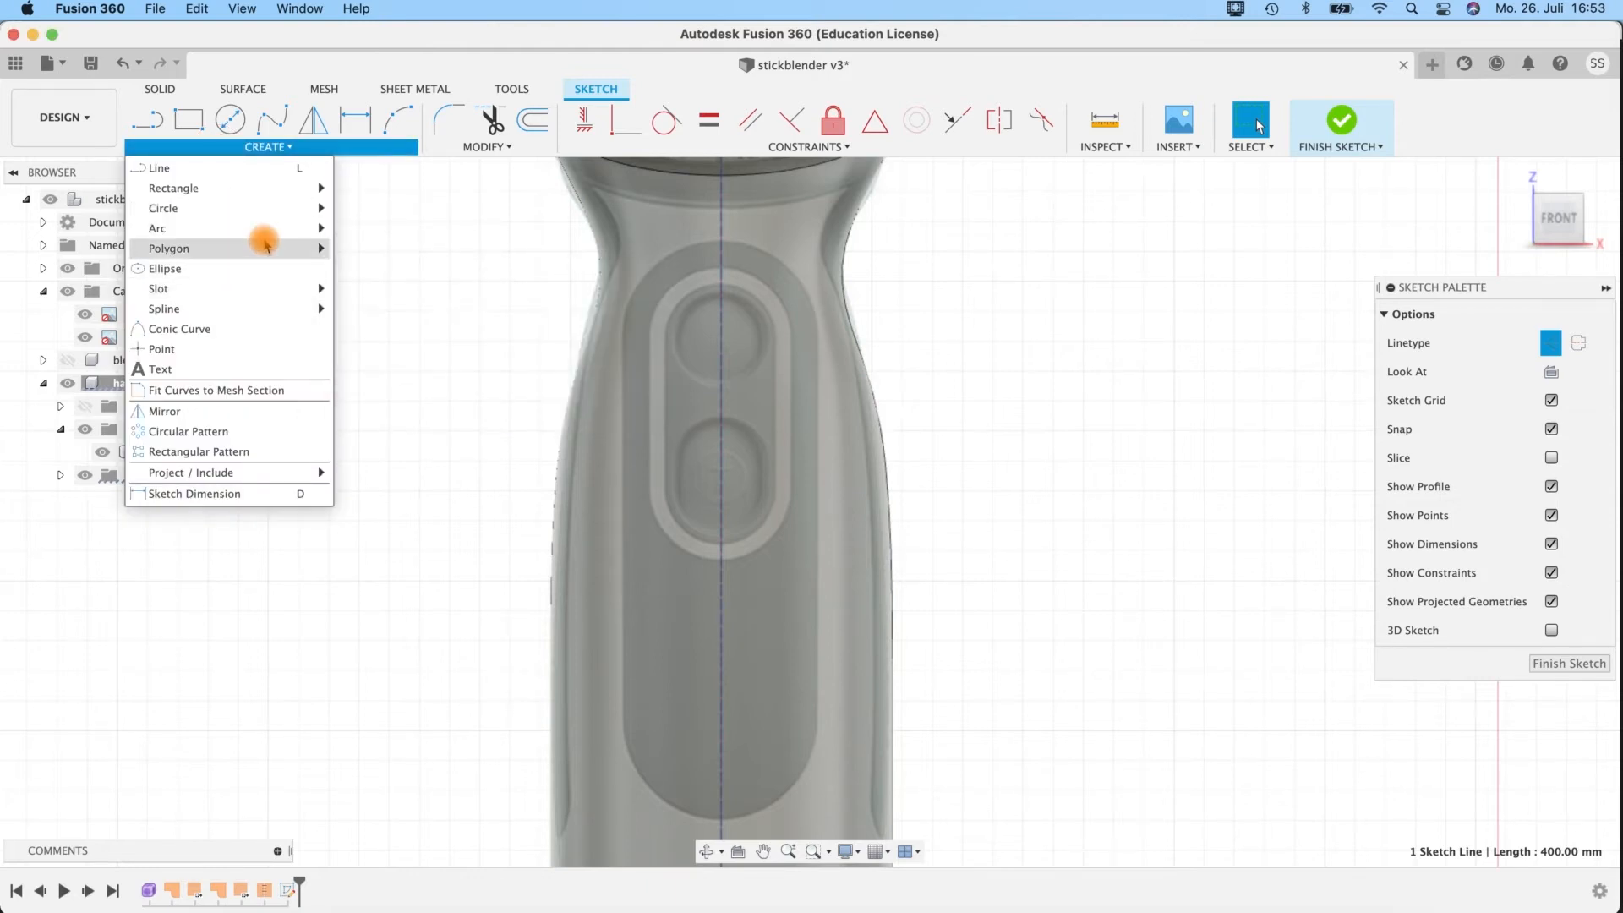
mouse_move(265, 245)
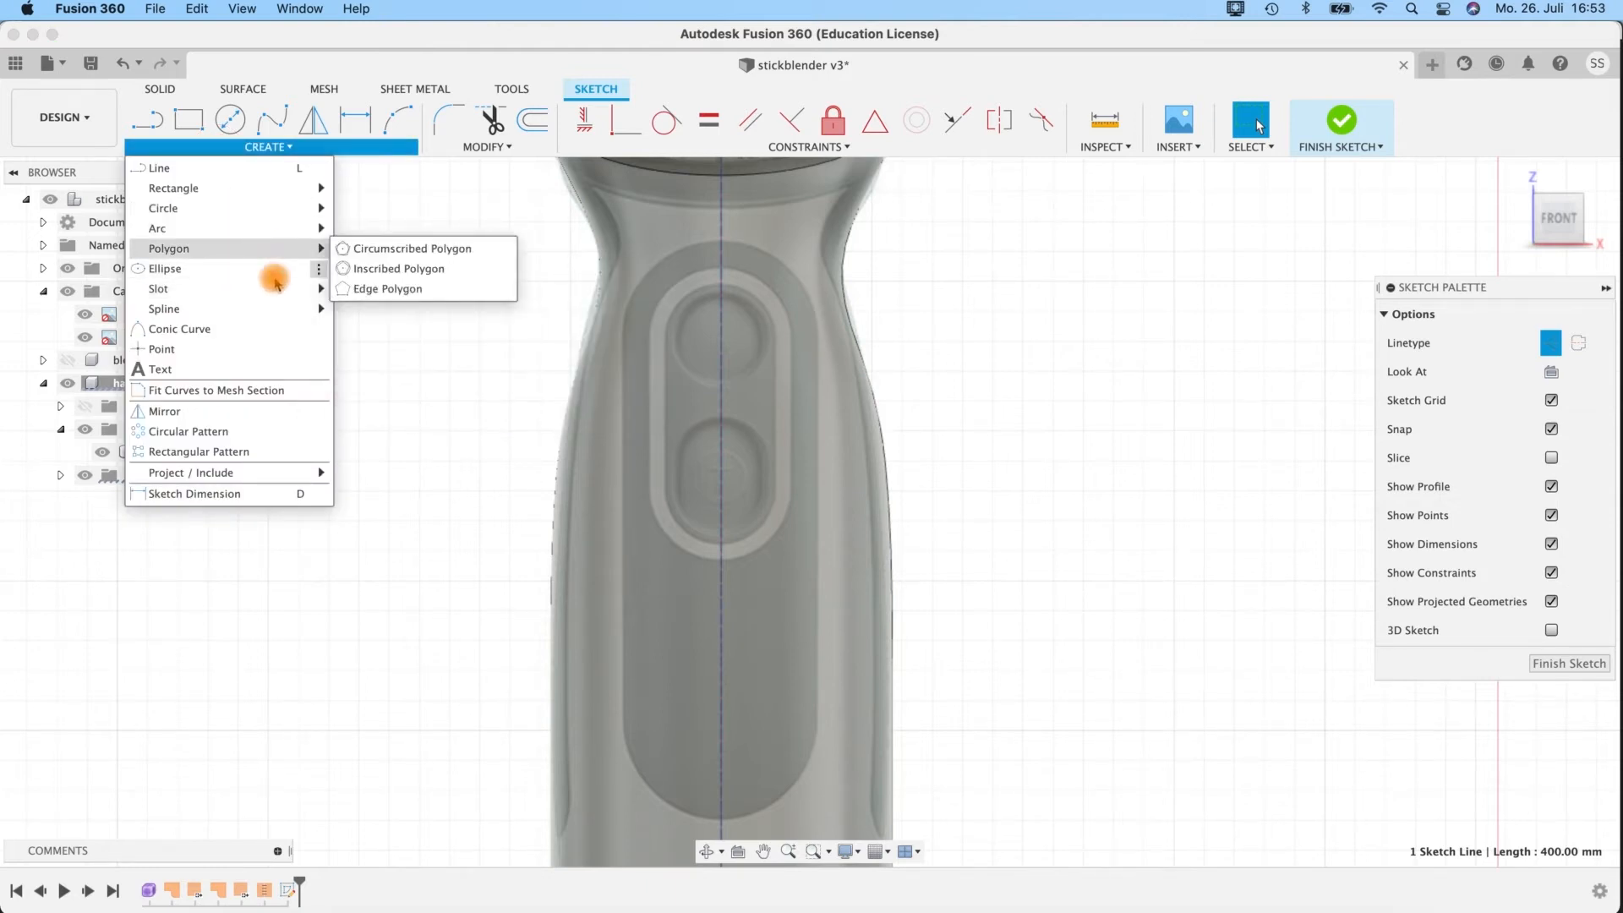
mouse_move(277, 288)
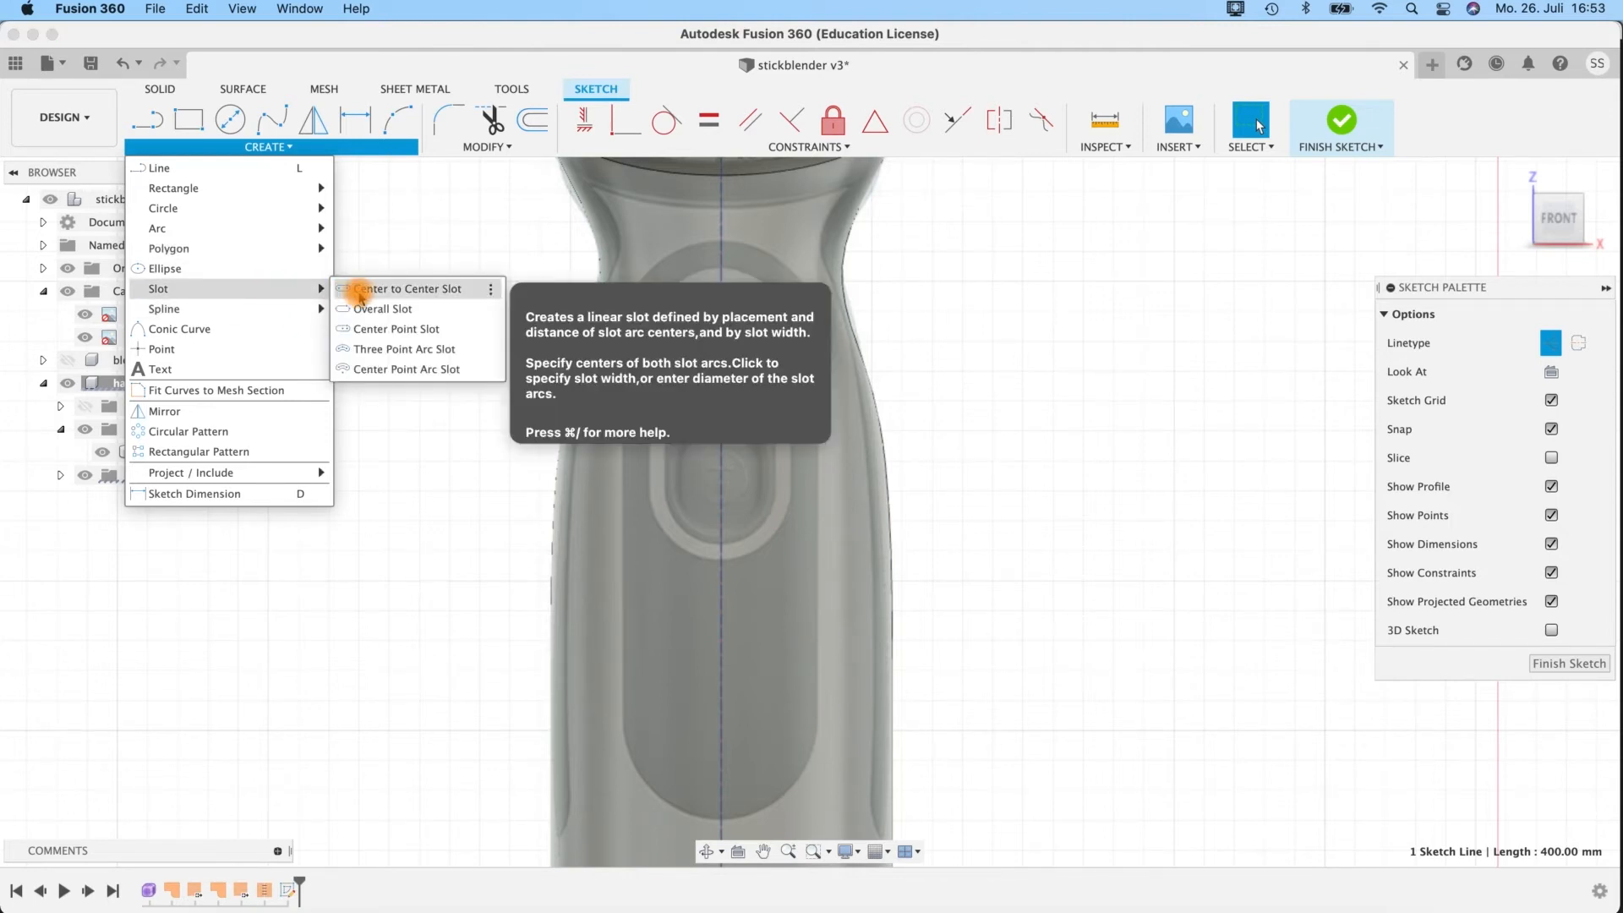
click(491, 292)
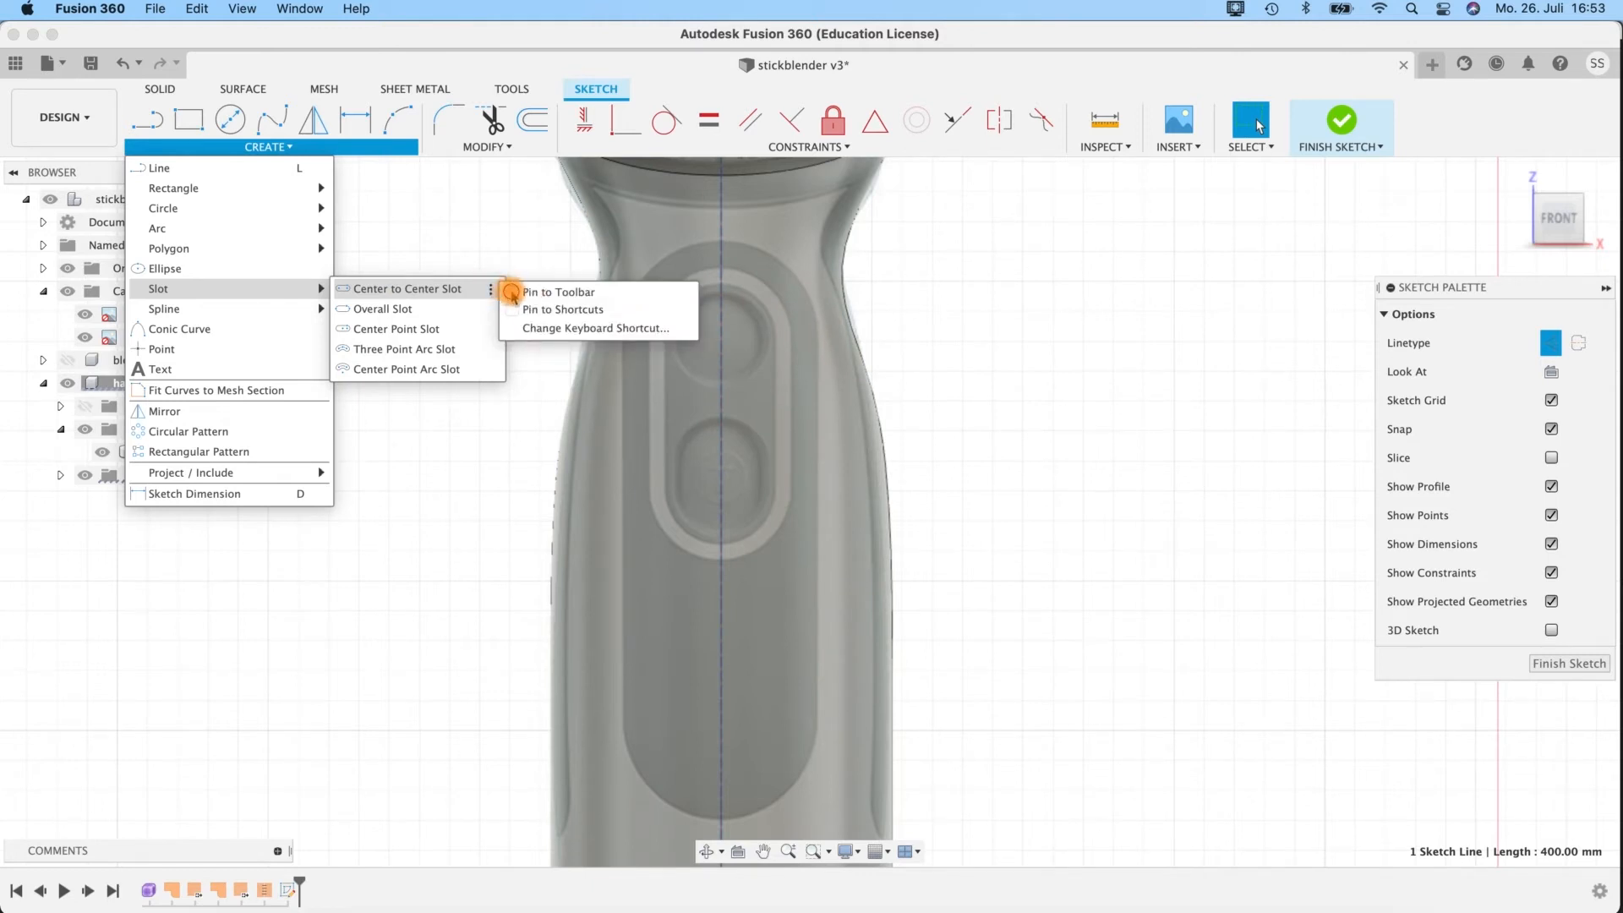
click(512, 293)
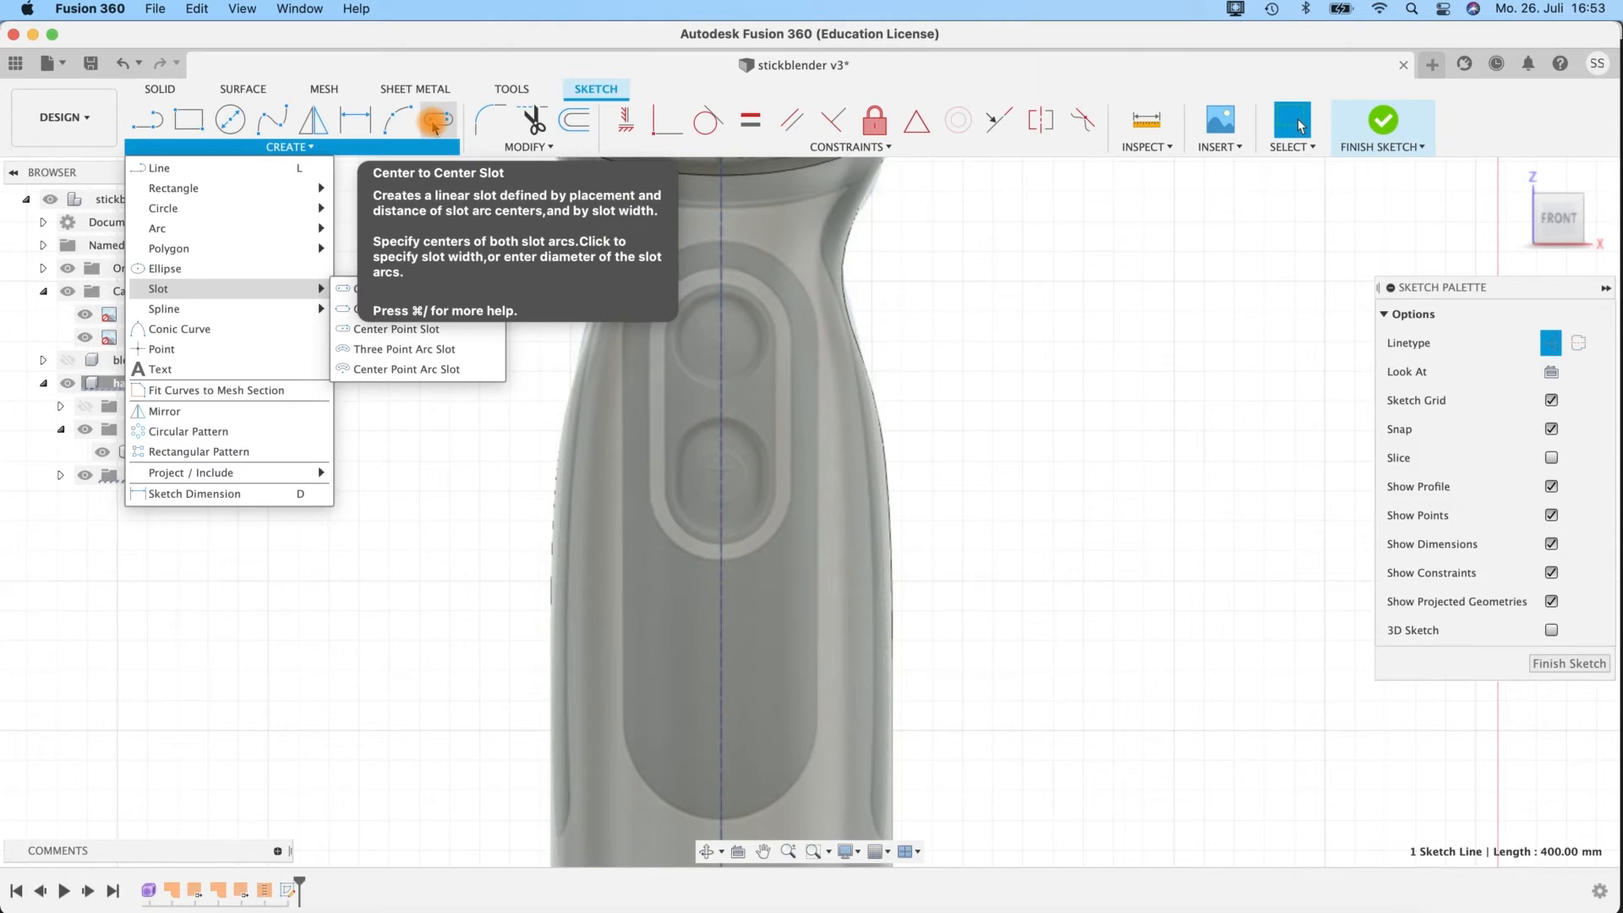
Sketch a 34 mm wide centre-to-centre slot on the construction line, tracing the dark grip panel on the canvas.
click(434, 123)
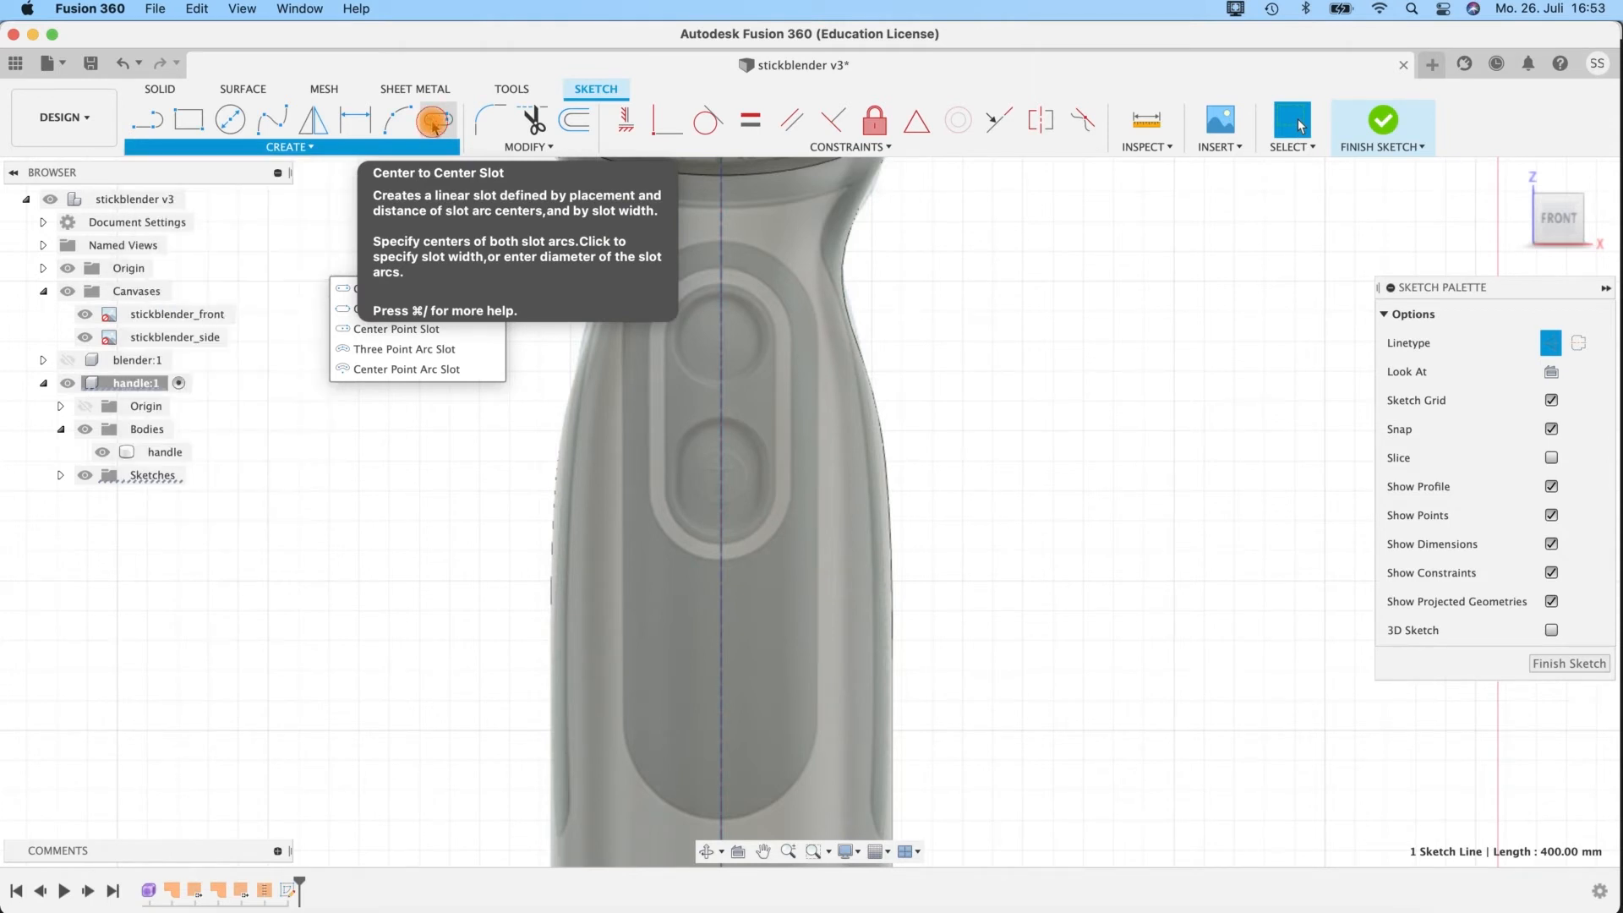
click(720, 372)
click(721, 712)
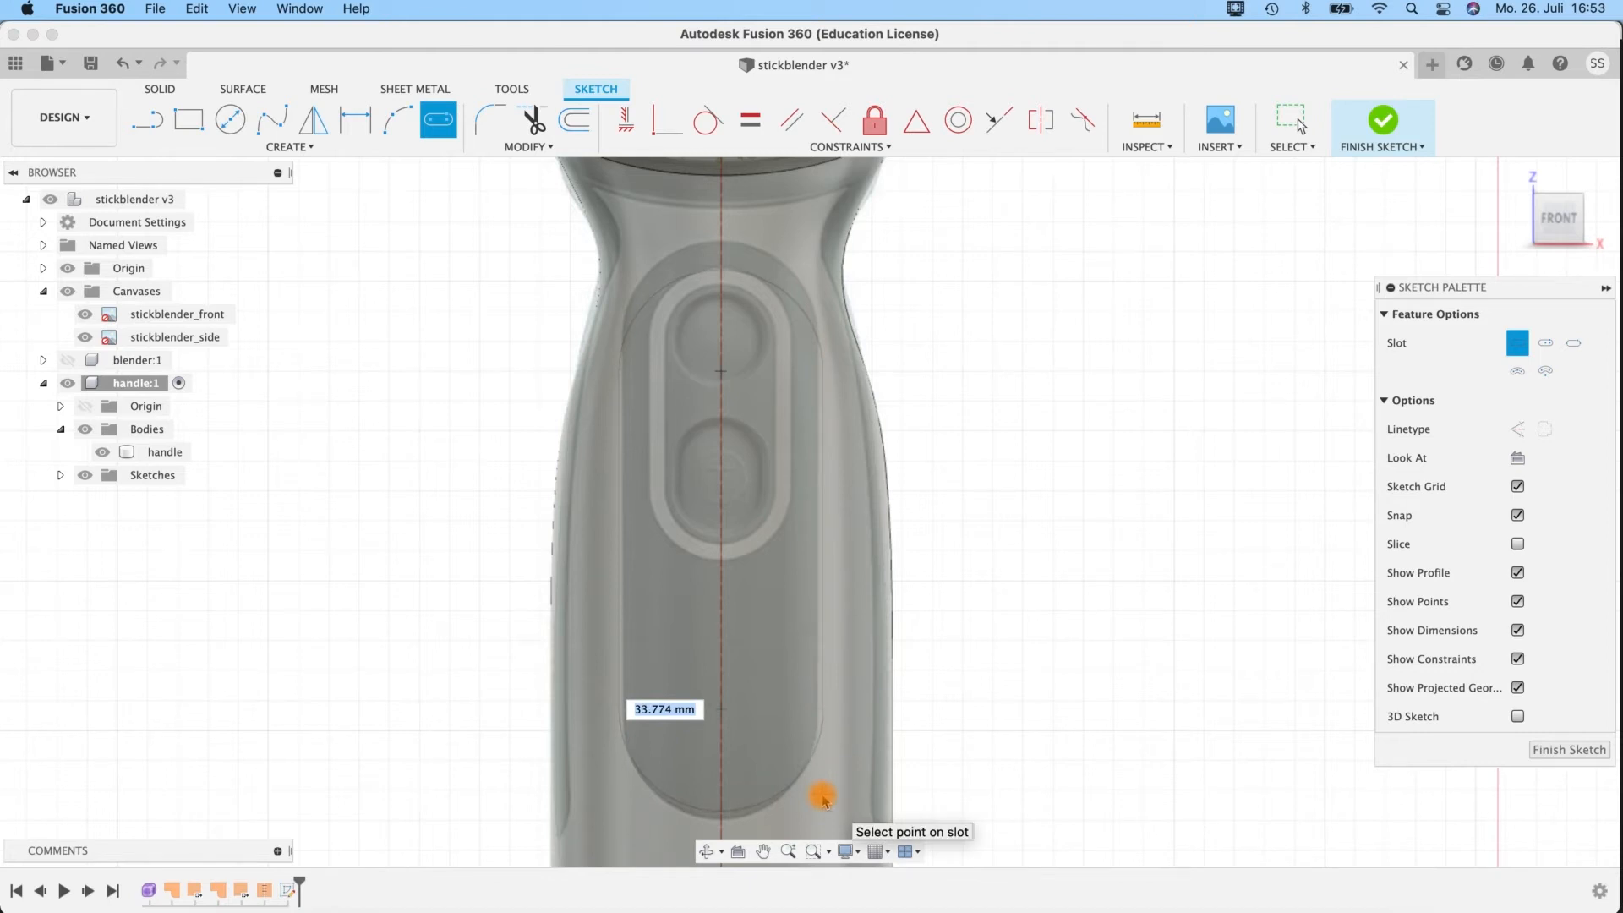
text(34)
key(Return)
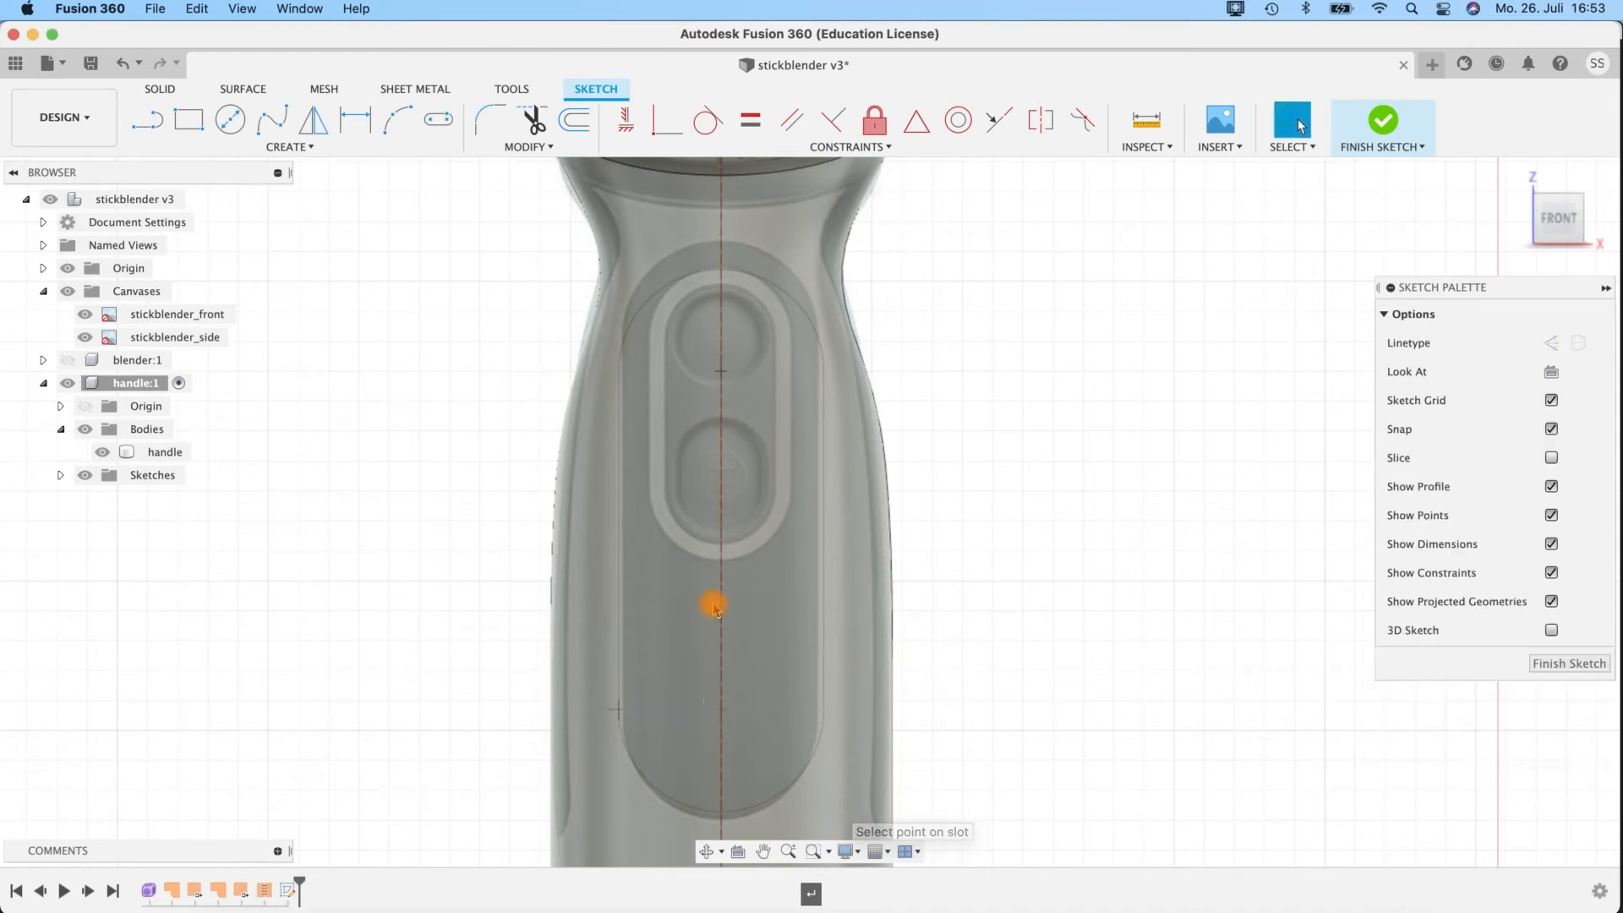
Move the slot's upper centre point up about 5 mm and its lower one down about 1 mm to match the grip panel.
click(723, 376)
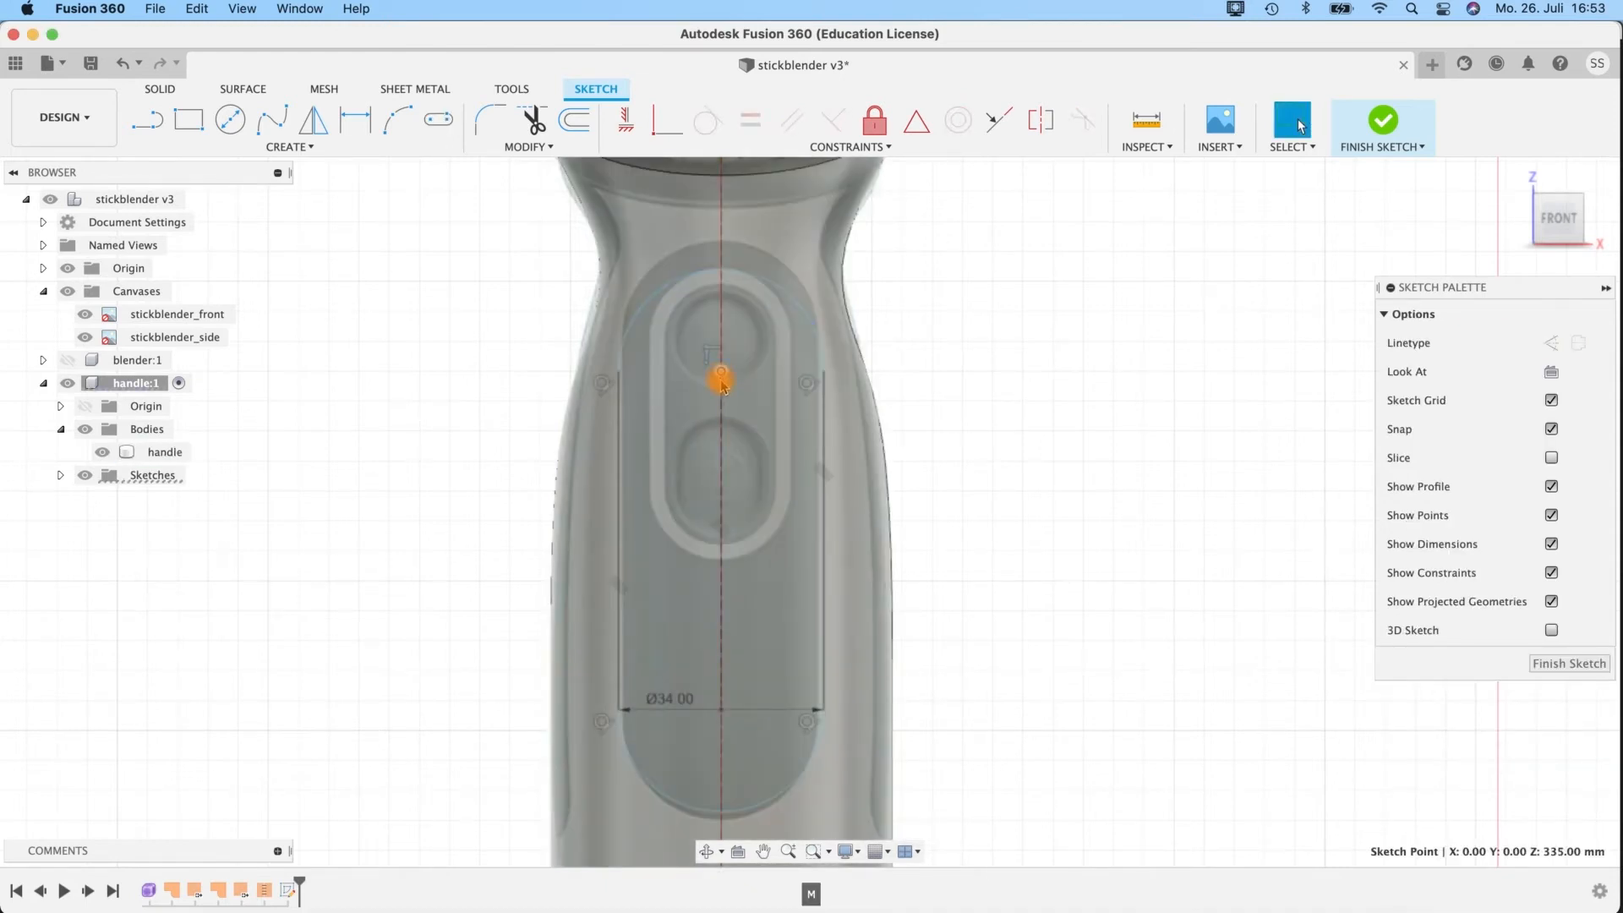
key(m)
mouse_move(723, 427)
mouse_down()
mouse_move(724, 376)
mouse_move(731, 404)
mouse_up()
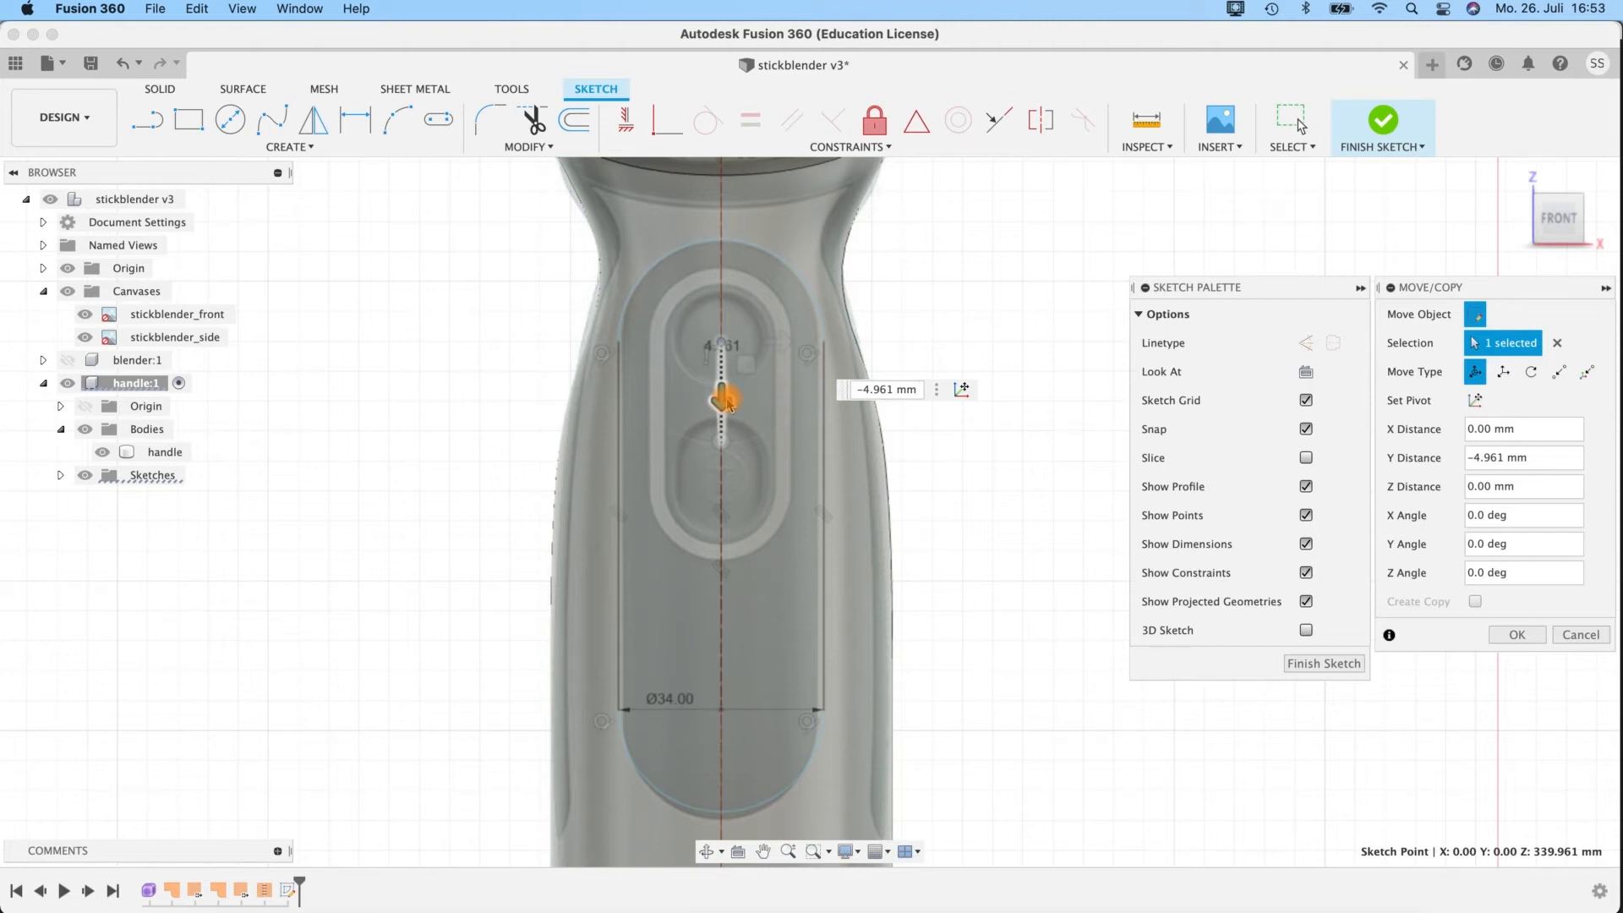
drag(729, 404, 727, 406)
drag(732, 755, 721, 776)
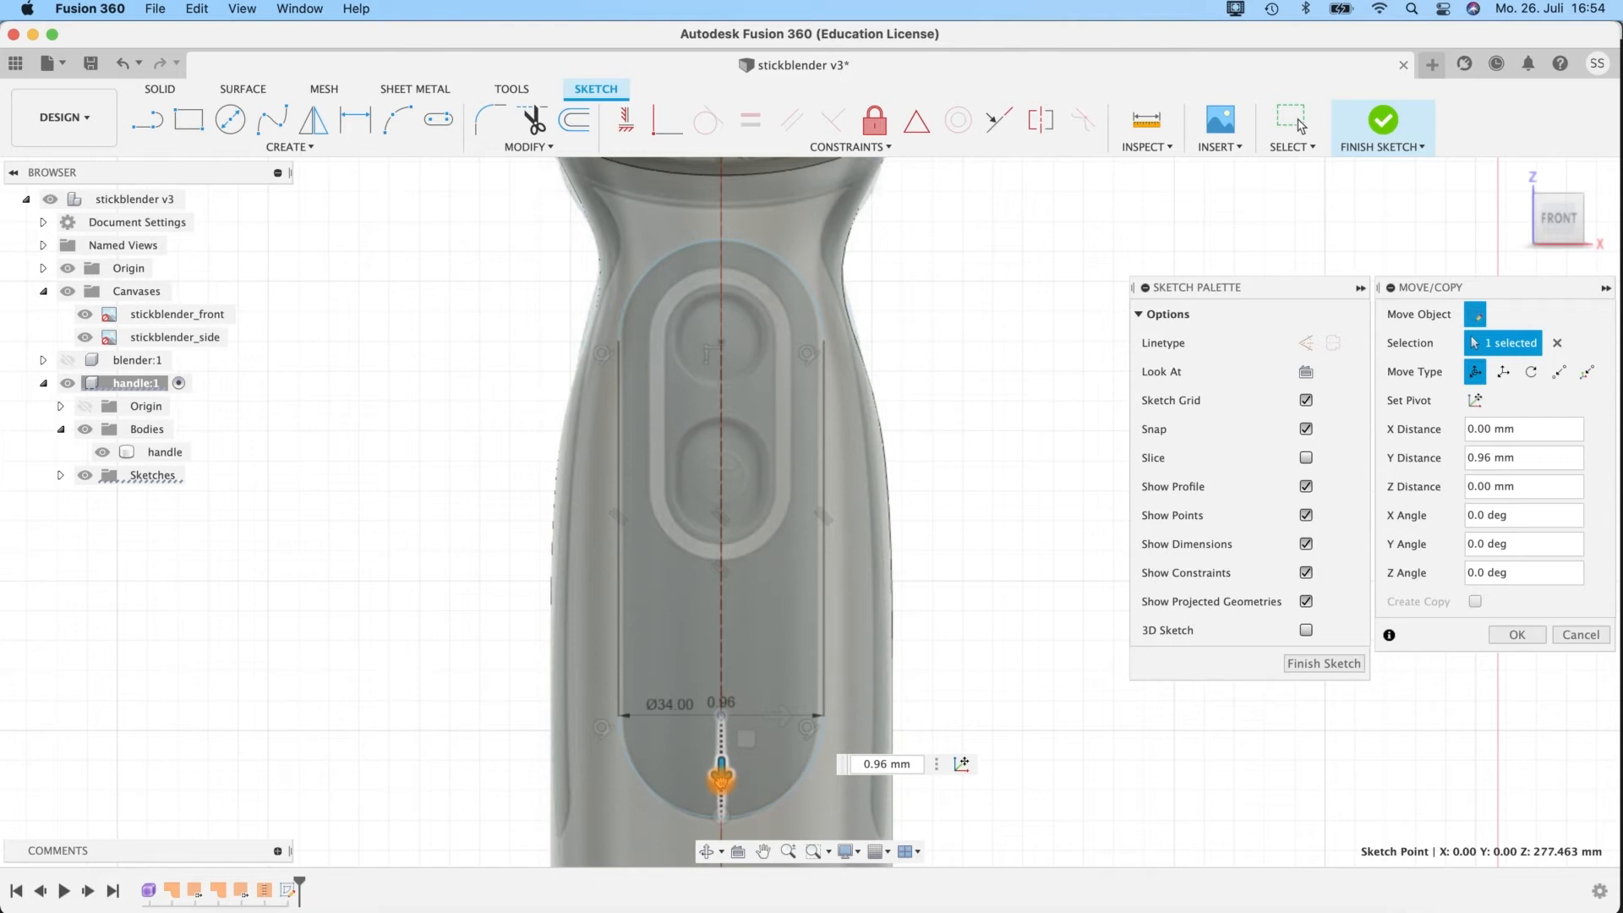
drag(721, 776, 721, 776)
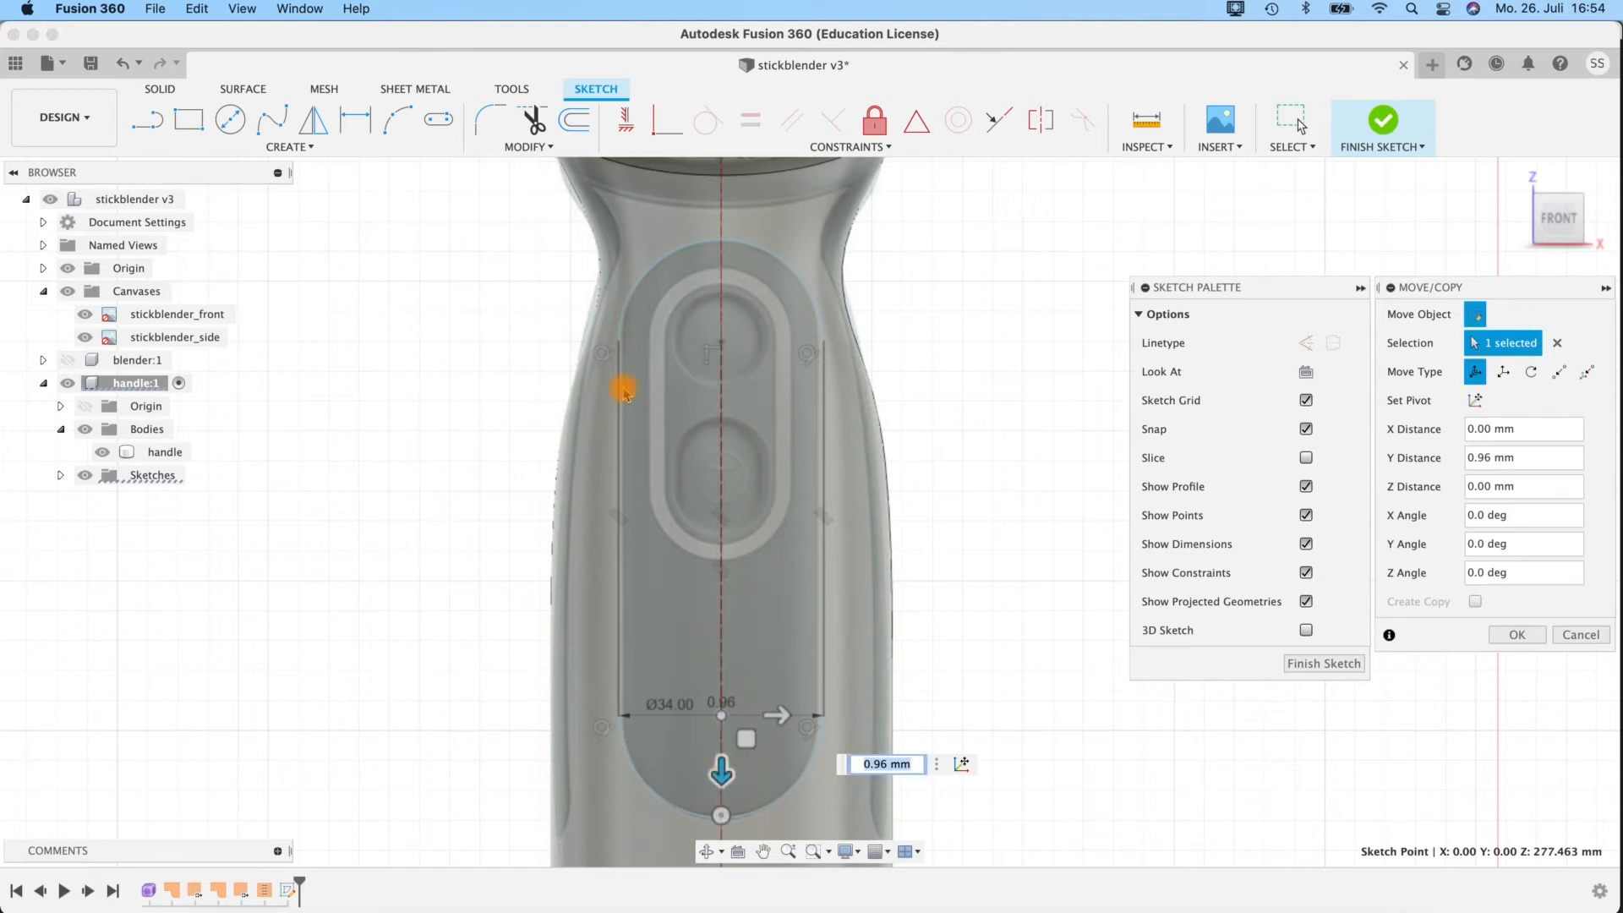
Sketch an inner centre-to-centre slot over the button ring, from the outer slot's upper centre down the construction line, centres about 23 mm apart.
scroll(831, 347, up, 3)
mouse_move(979, 243)
middle_down()
mouse_move(1014, 157)
mouse_move(1032, 284)
middle_up()
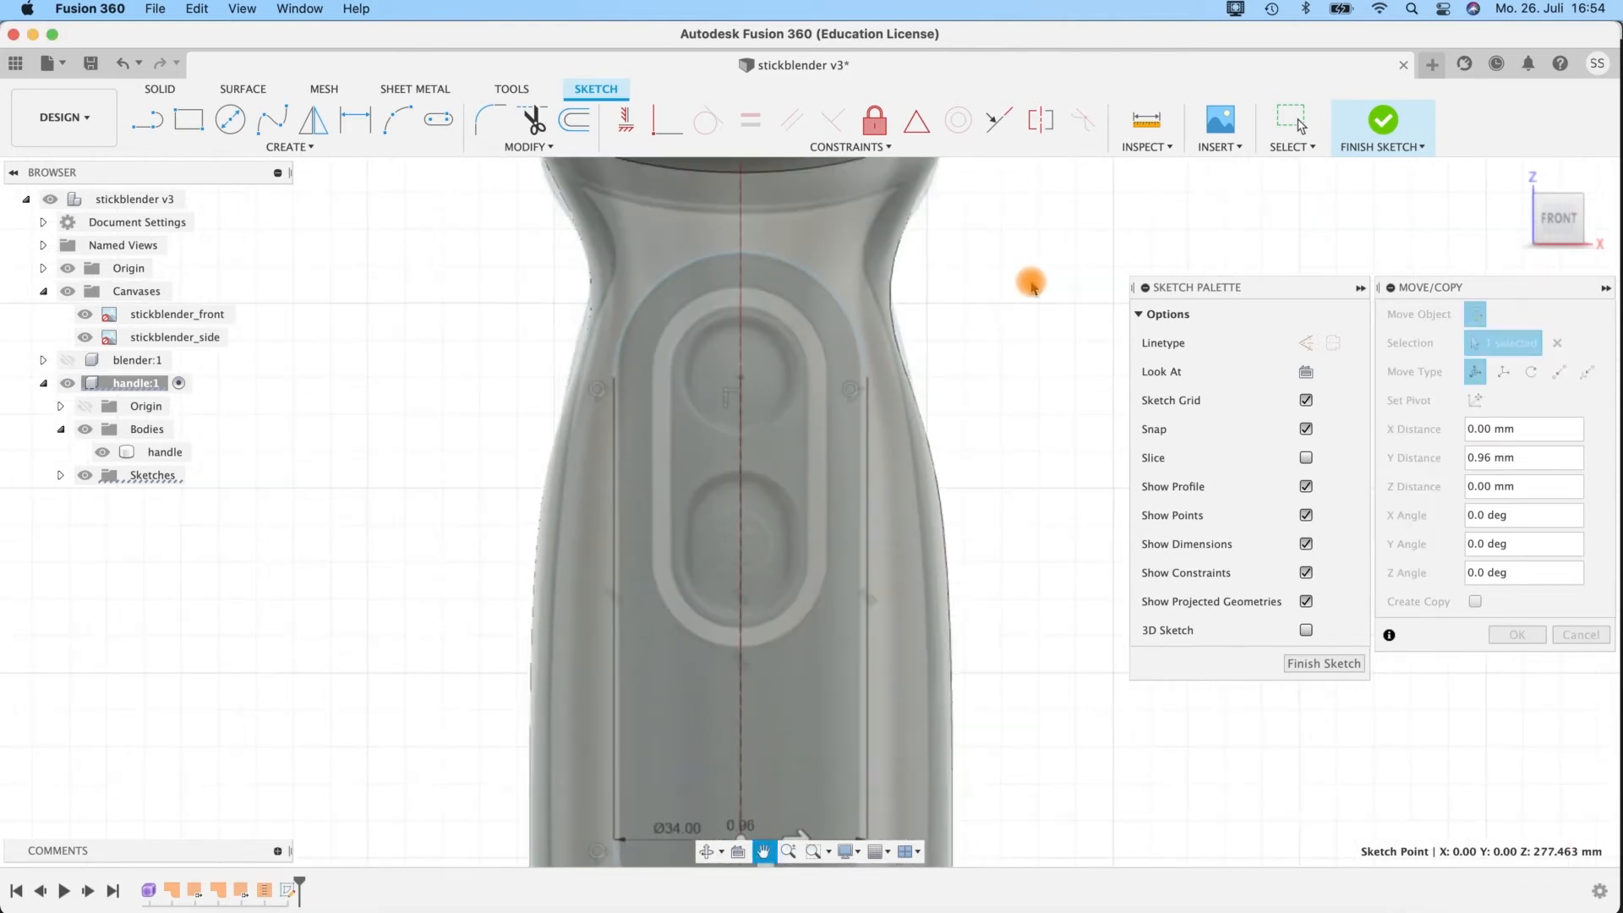
click(433, 123)
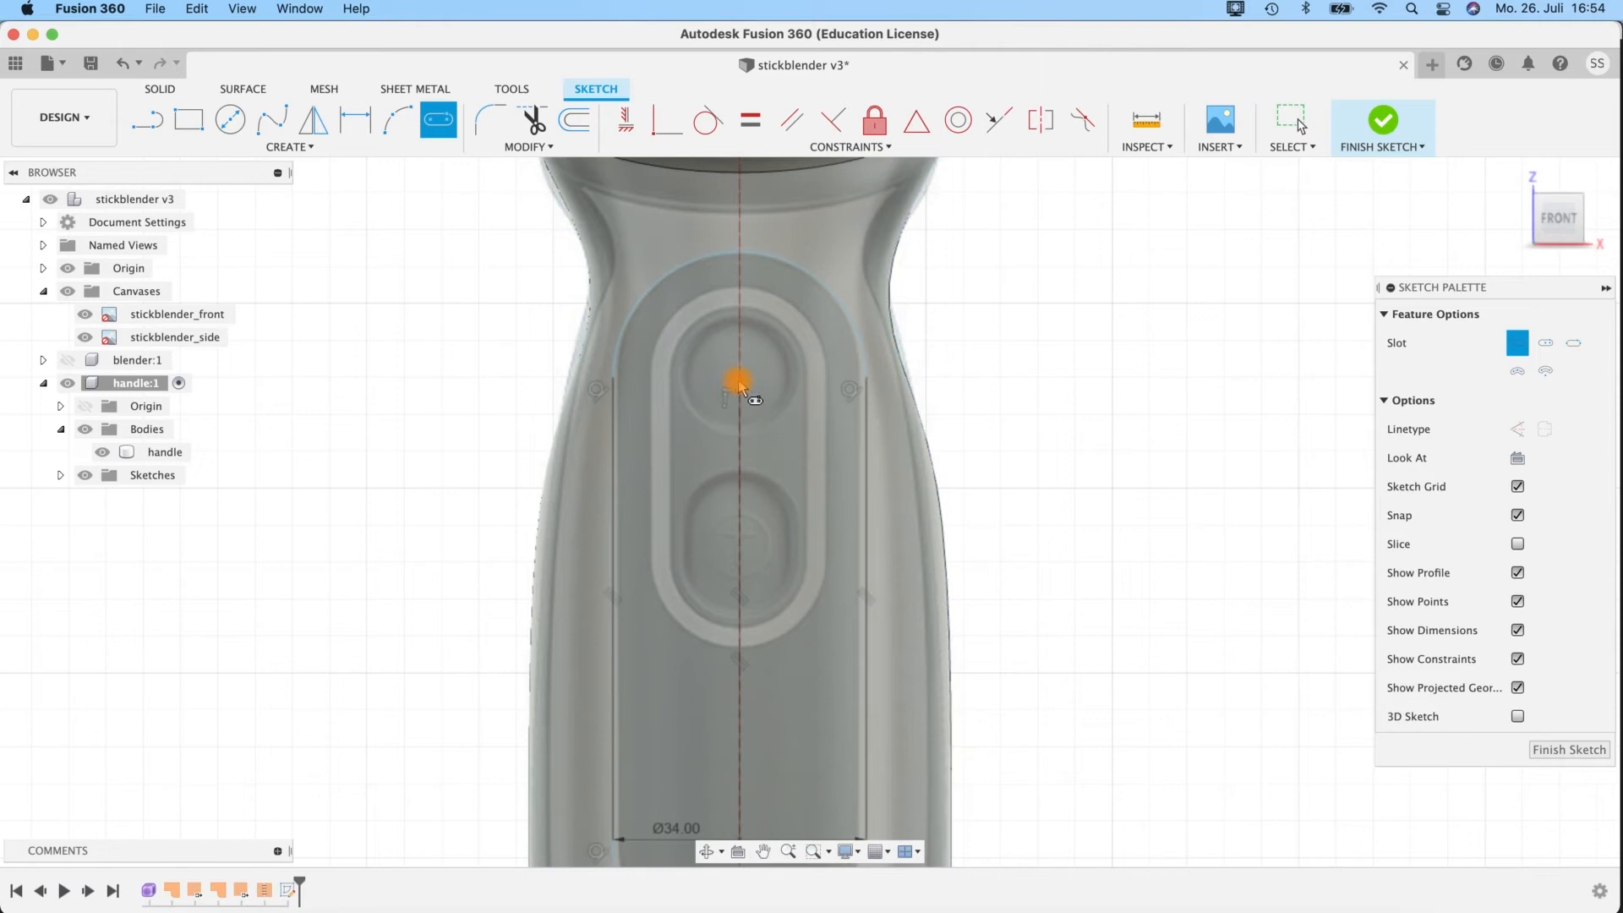
click(740, 379)
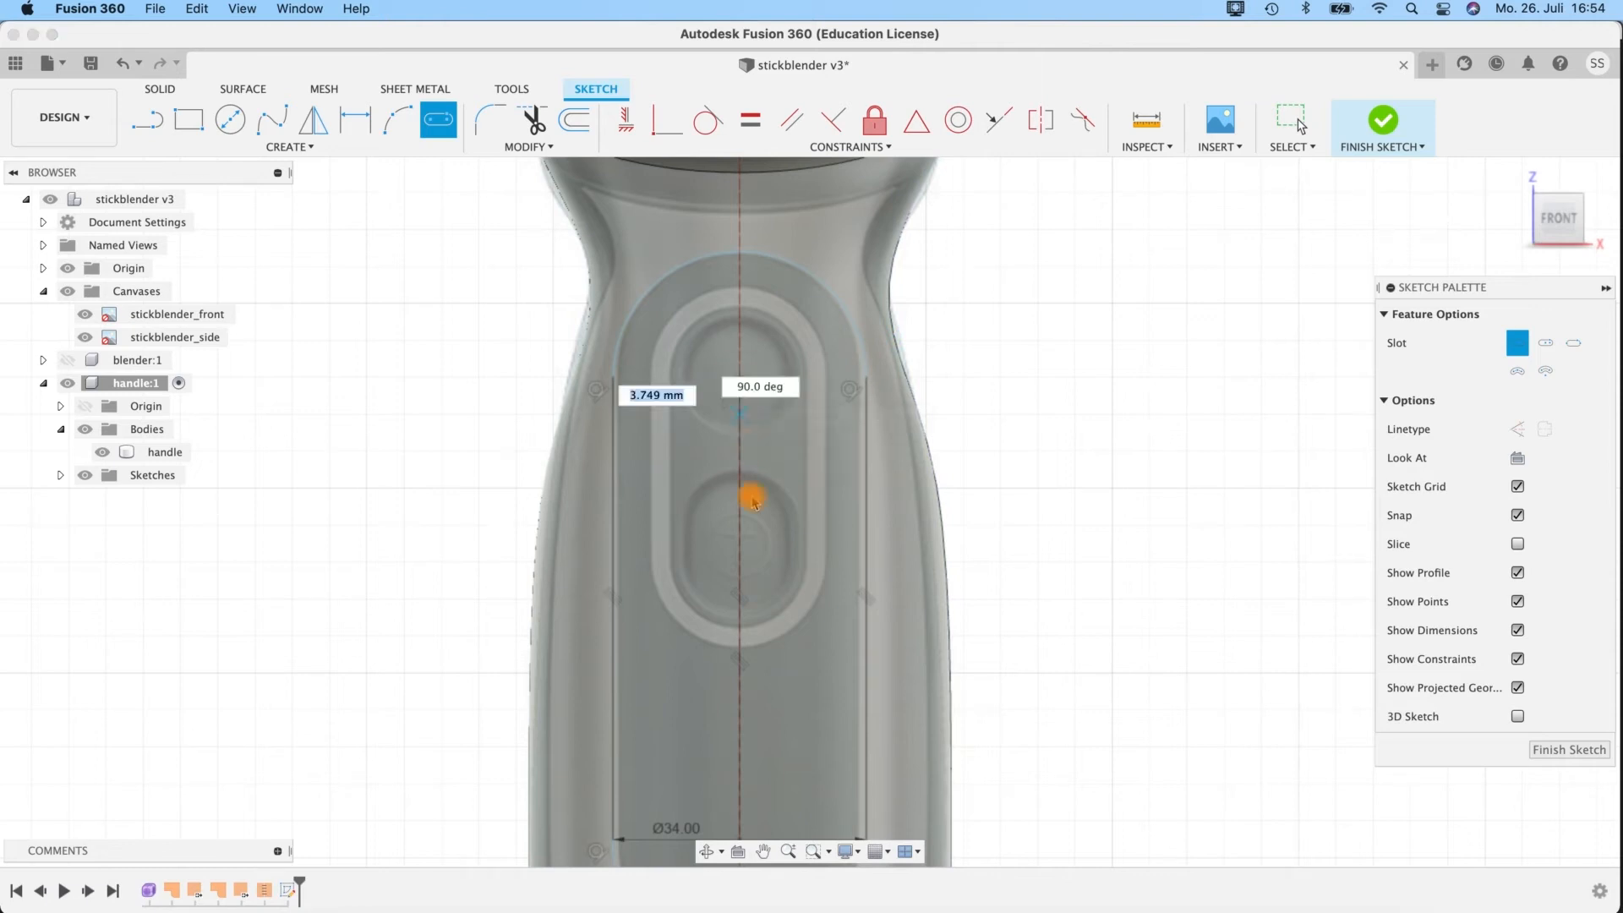
click(740, 548)
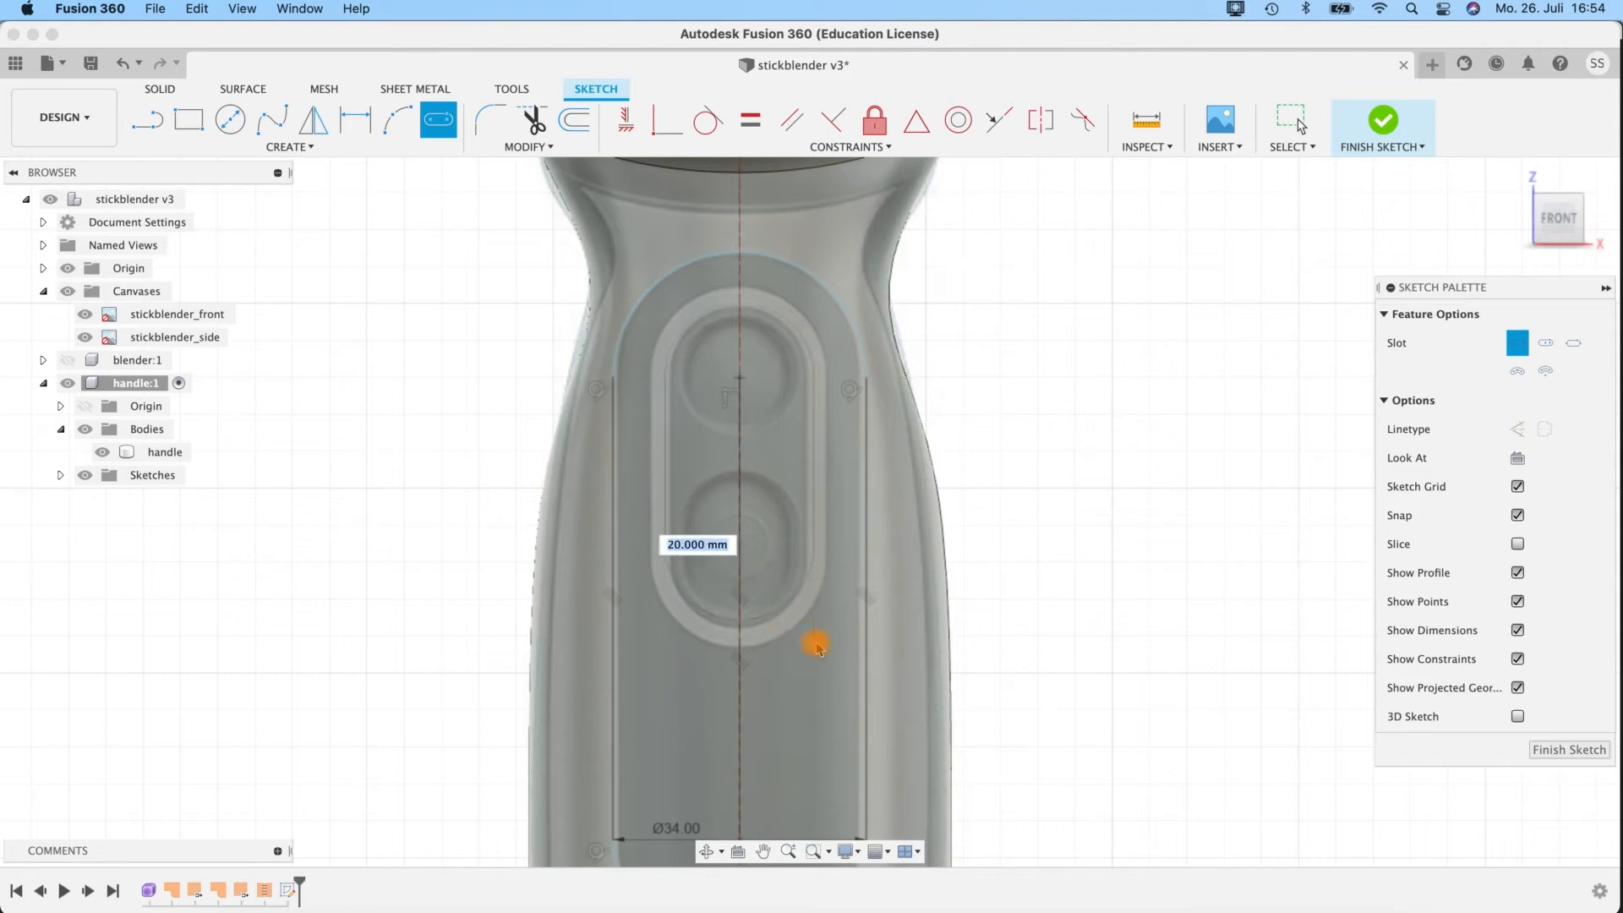
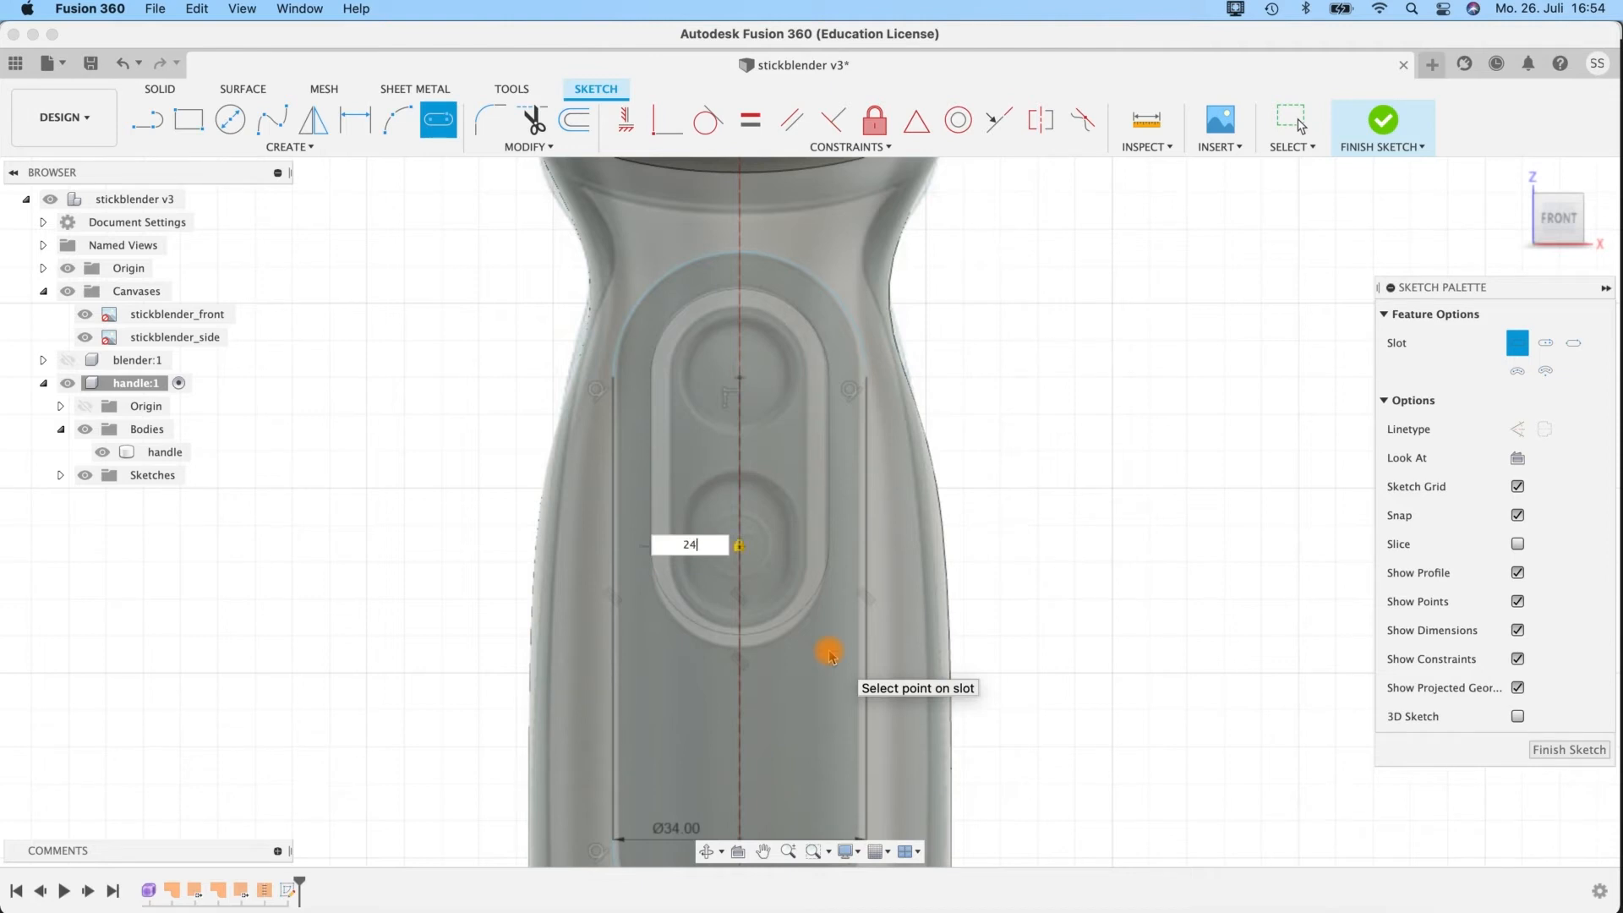
Set the inner slot's width to 24 mm and move its lower centre point down about 1.7 mm to match the button ring.
click(825, 621)
key(Escape)
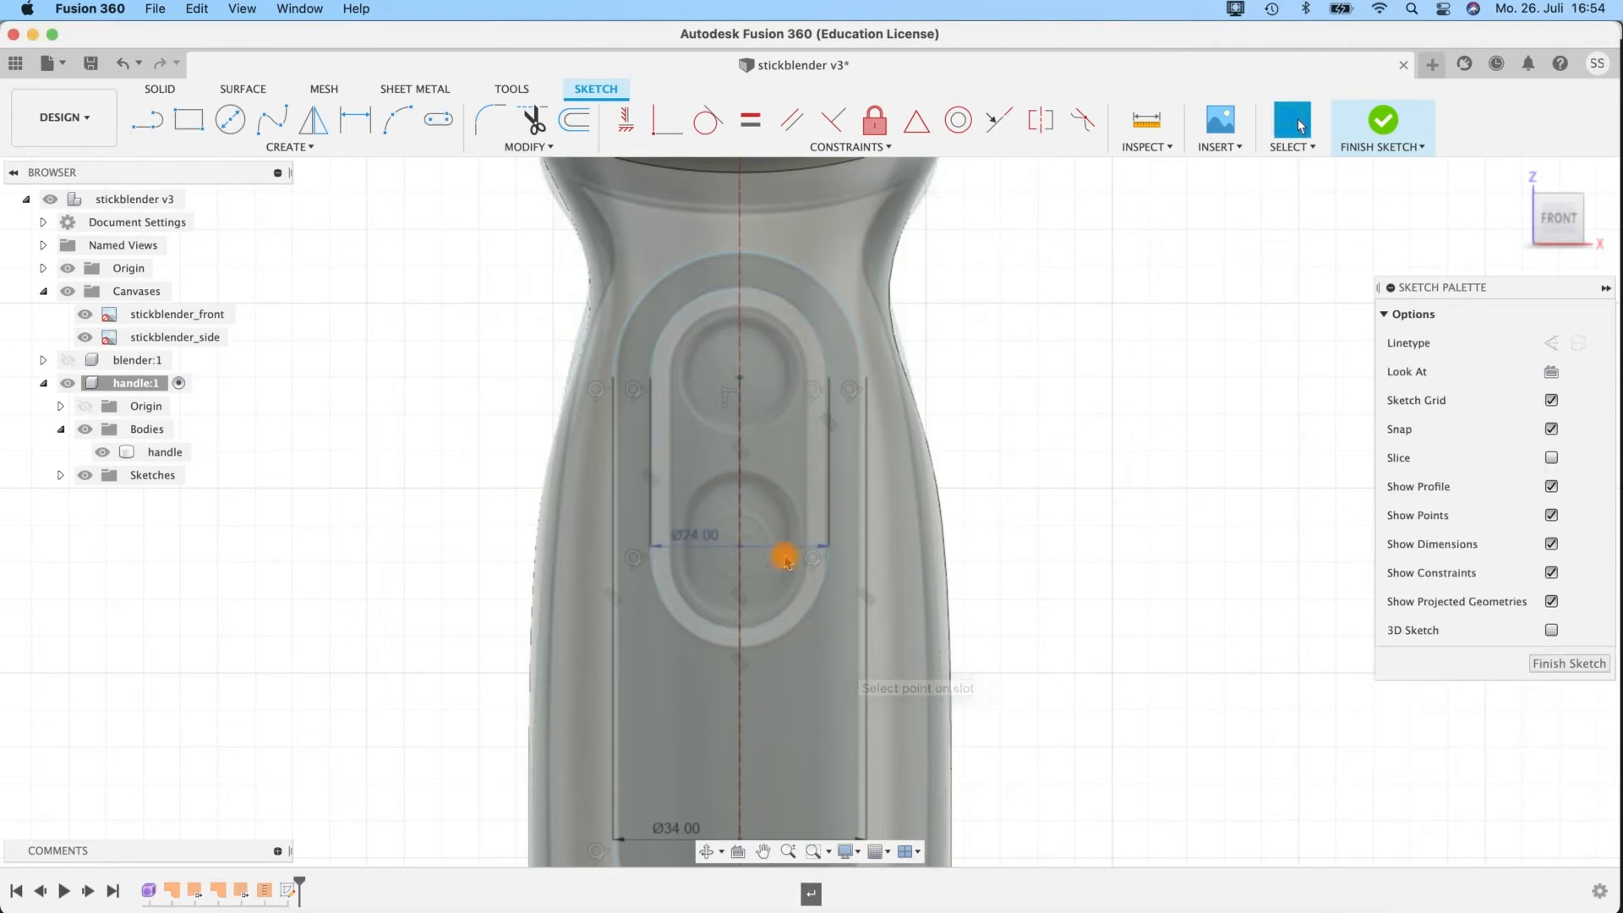
click(740, 548)
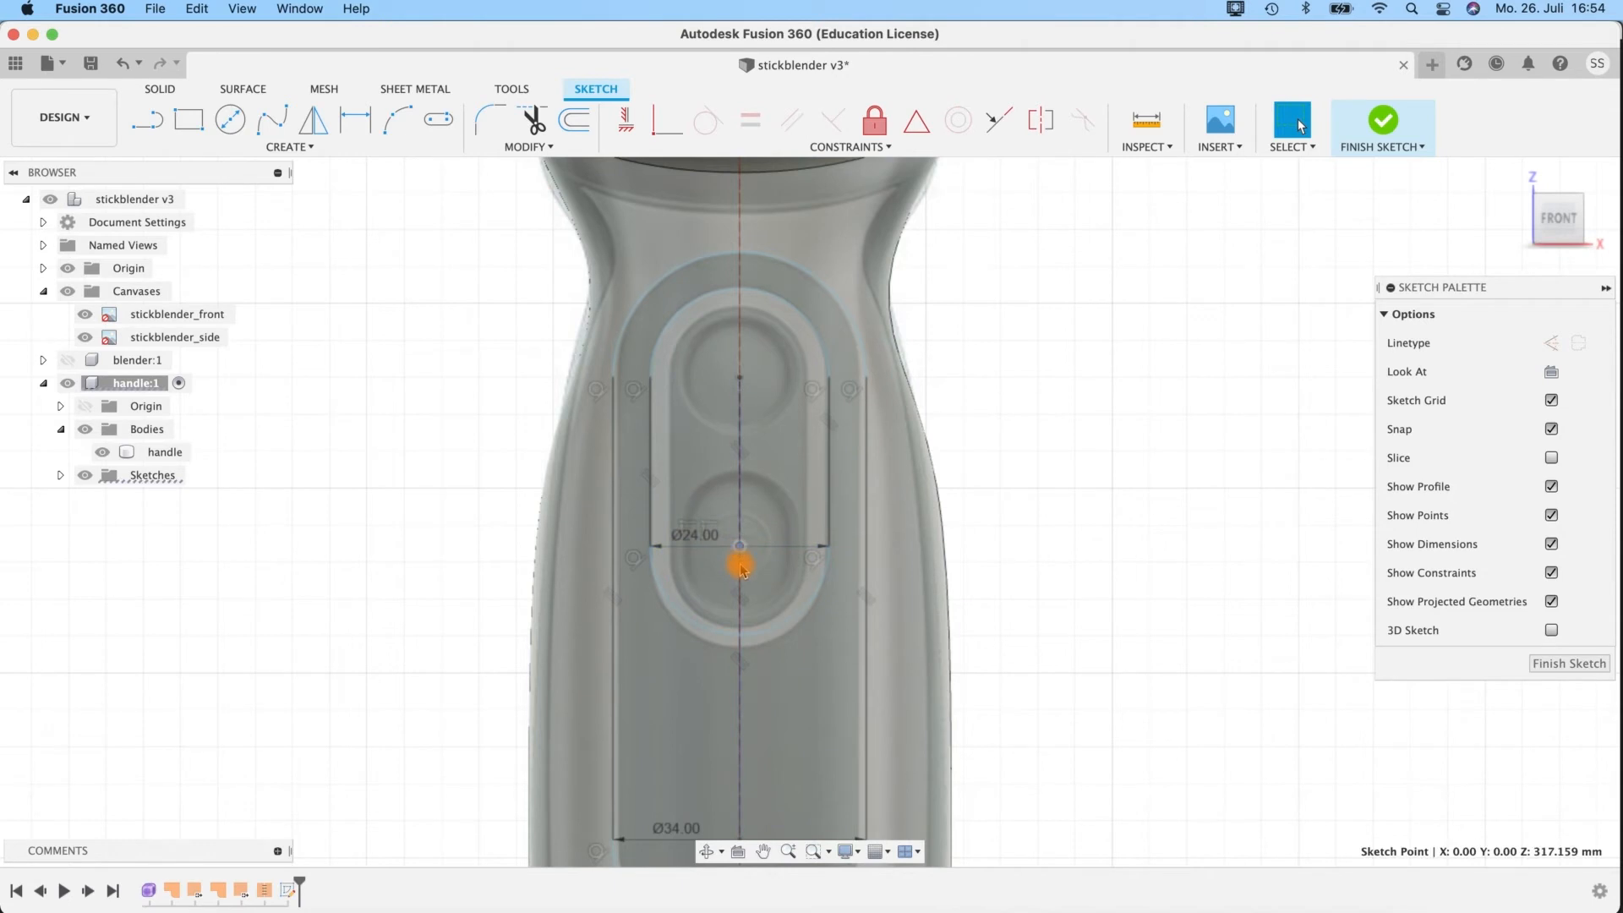
key(m)
drag(739, 606, 741, 622)
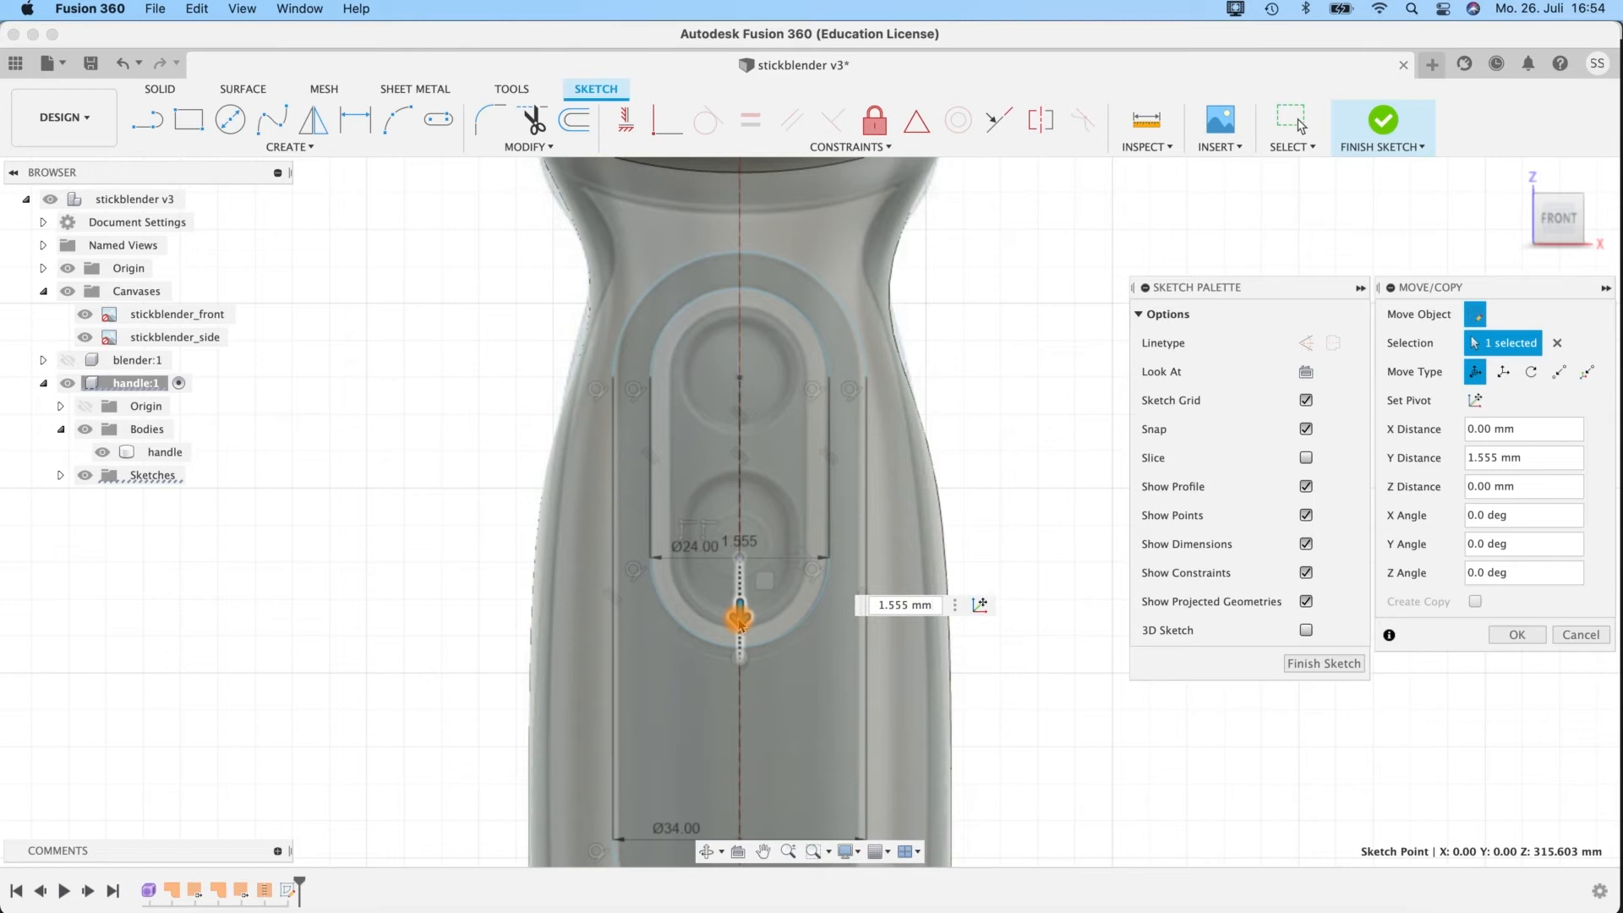
drag(741, 625, 740, 626)
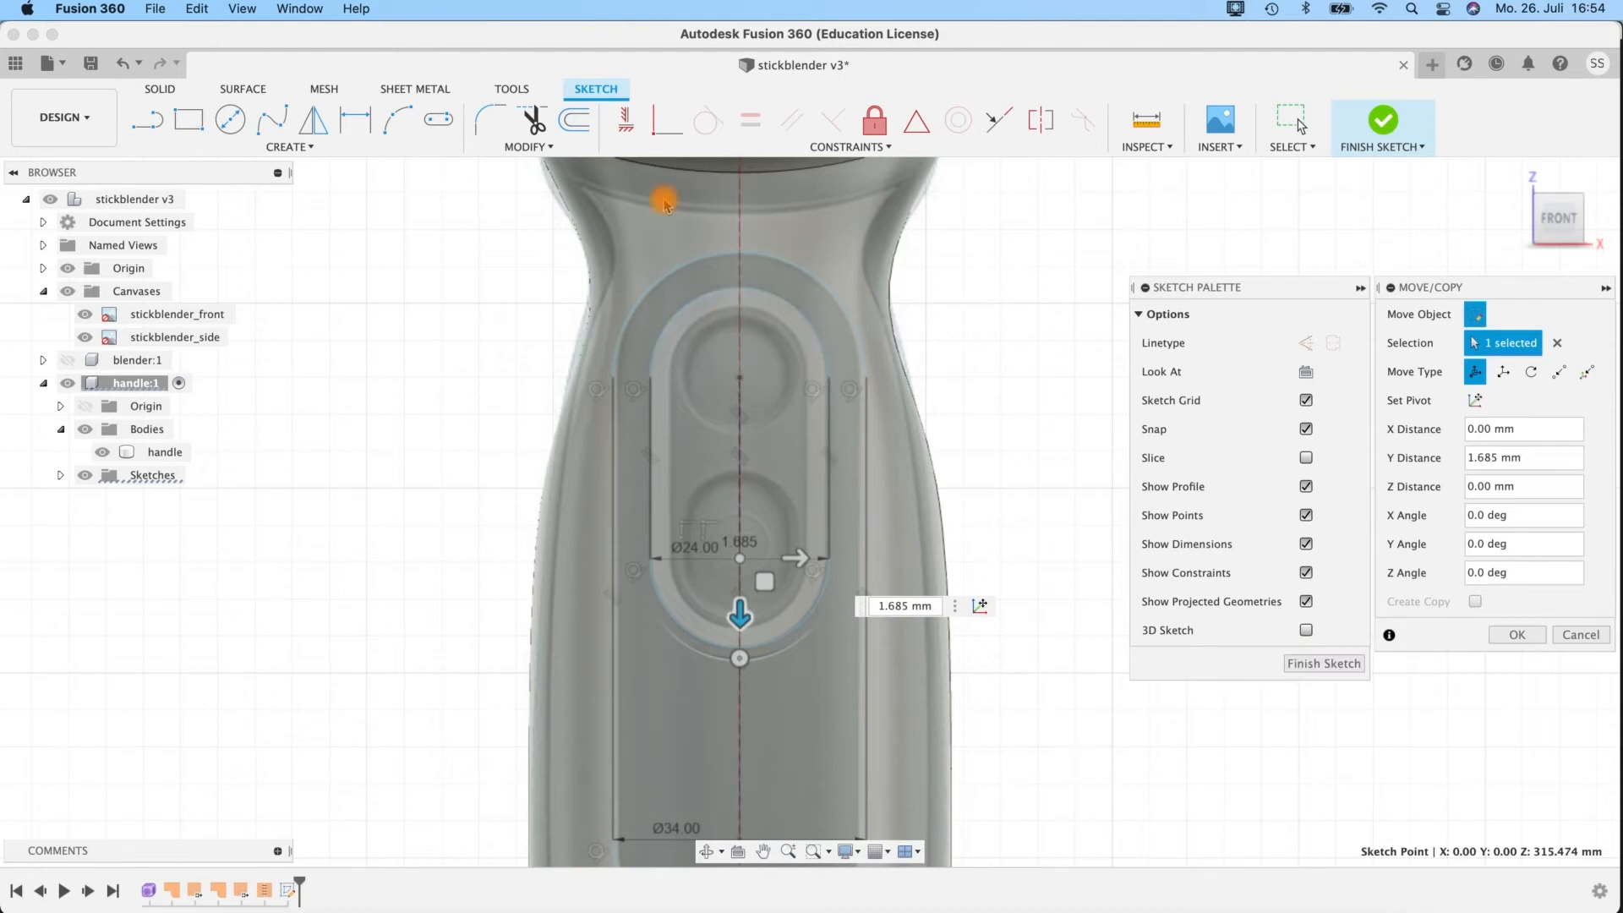
Offset the inner slot inward by 2.5 mm to trace the inside of the button ring.
click(575, 120)
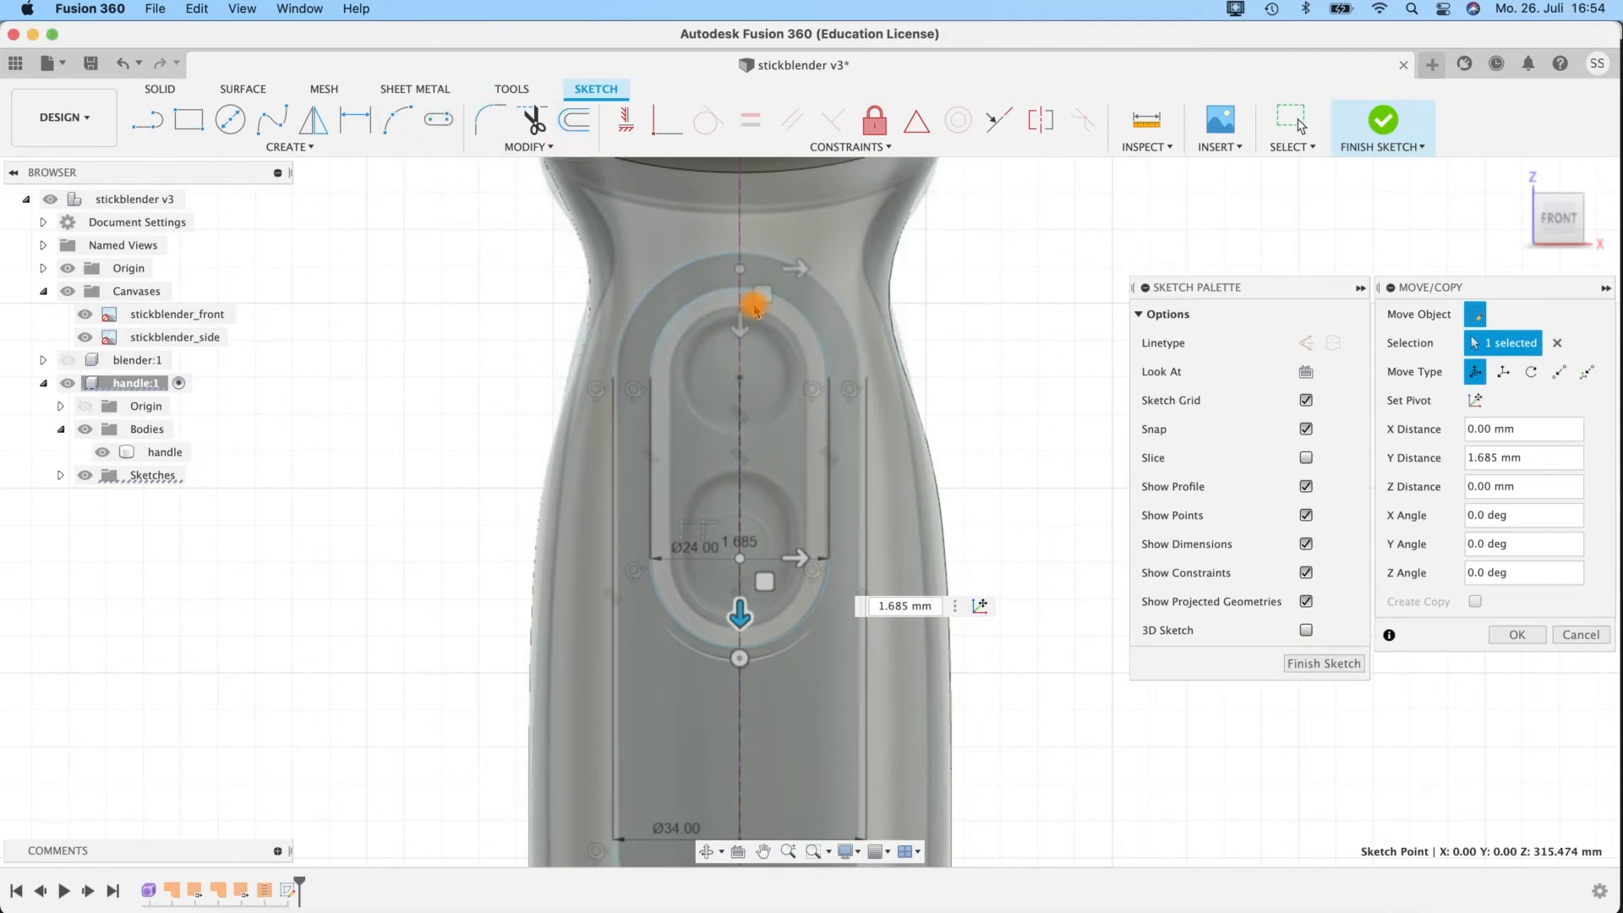
click(693, 311)
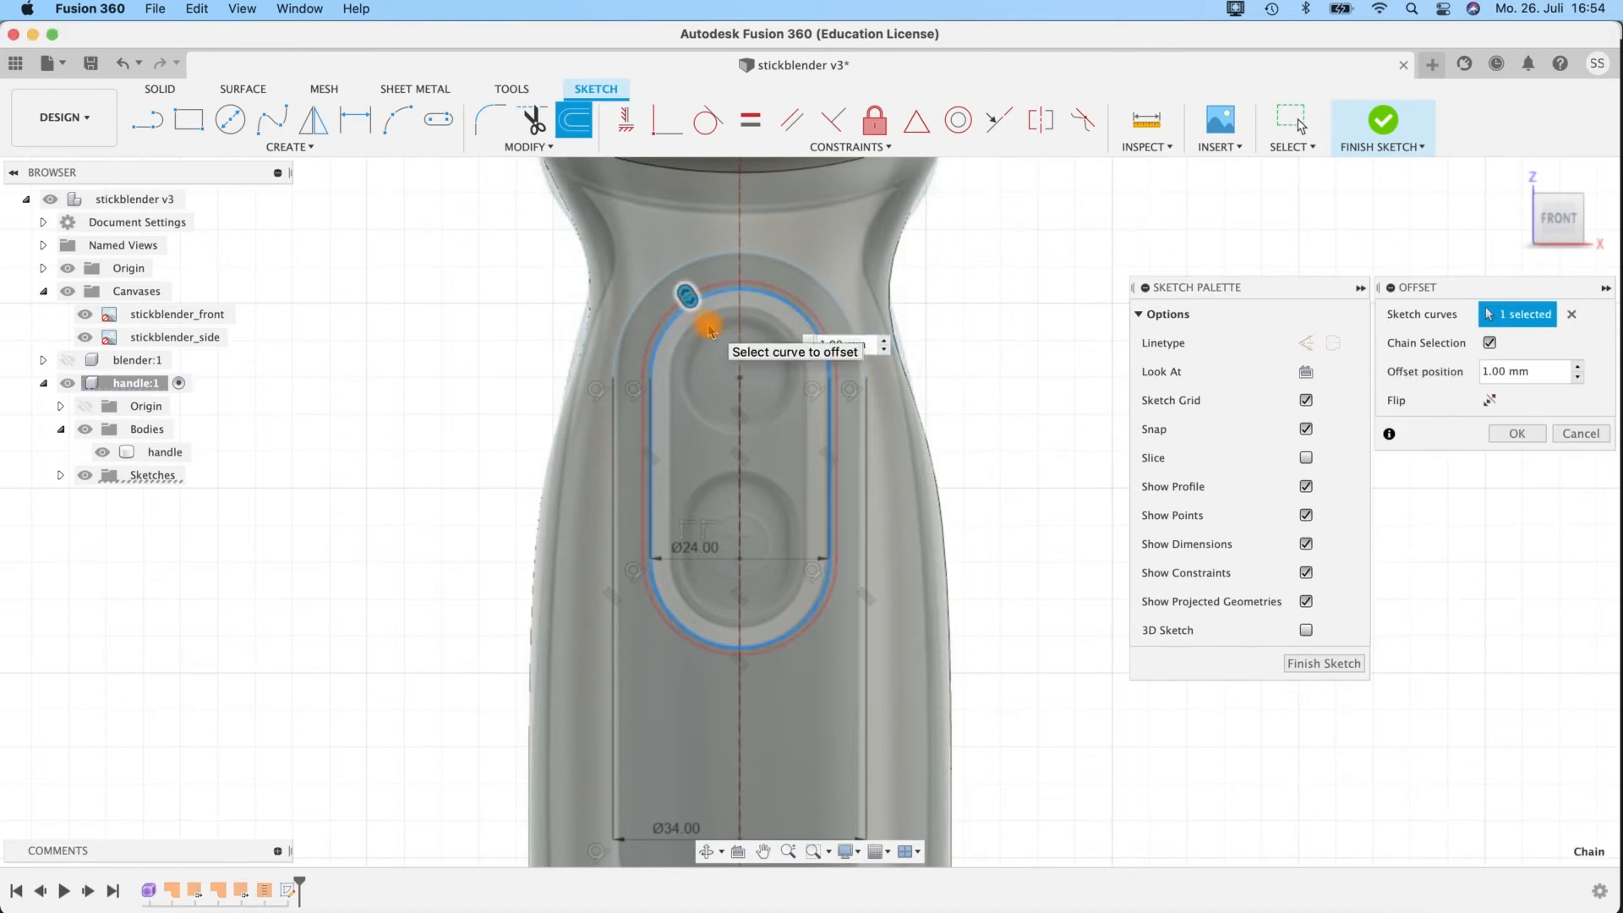
drag(689, 296, 699, 316)
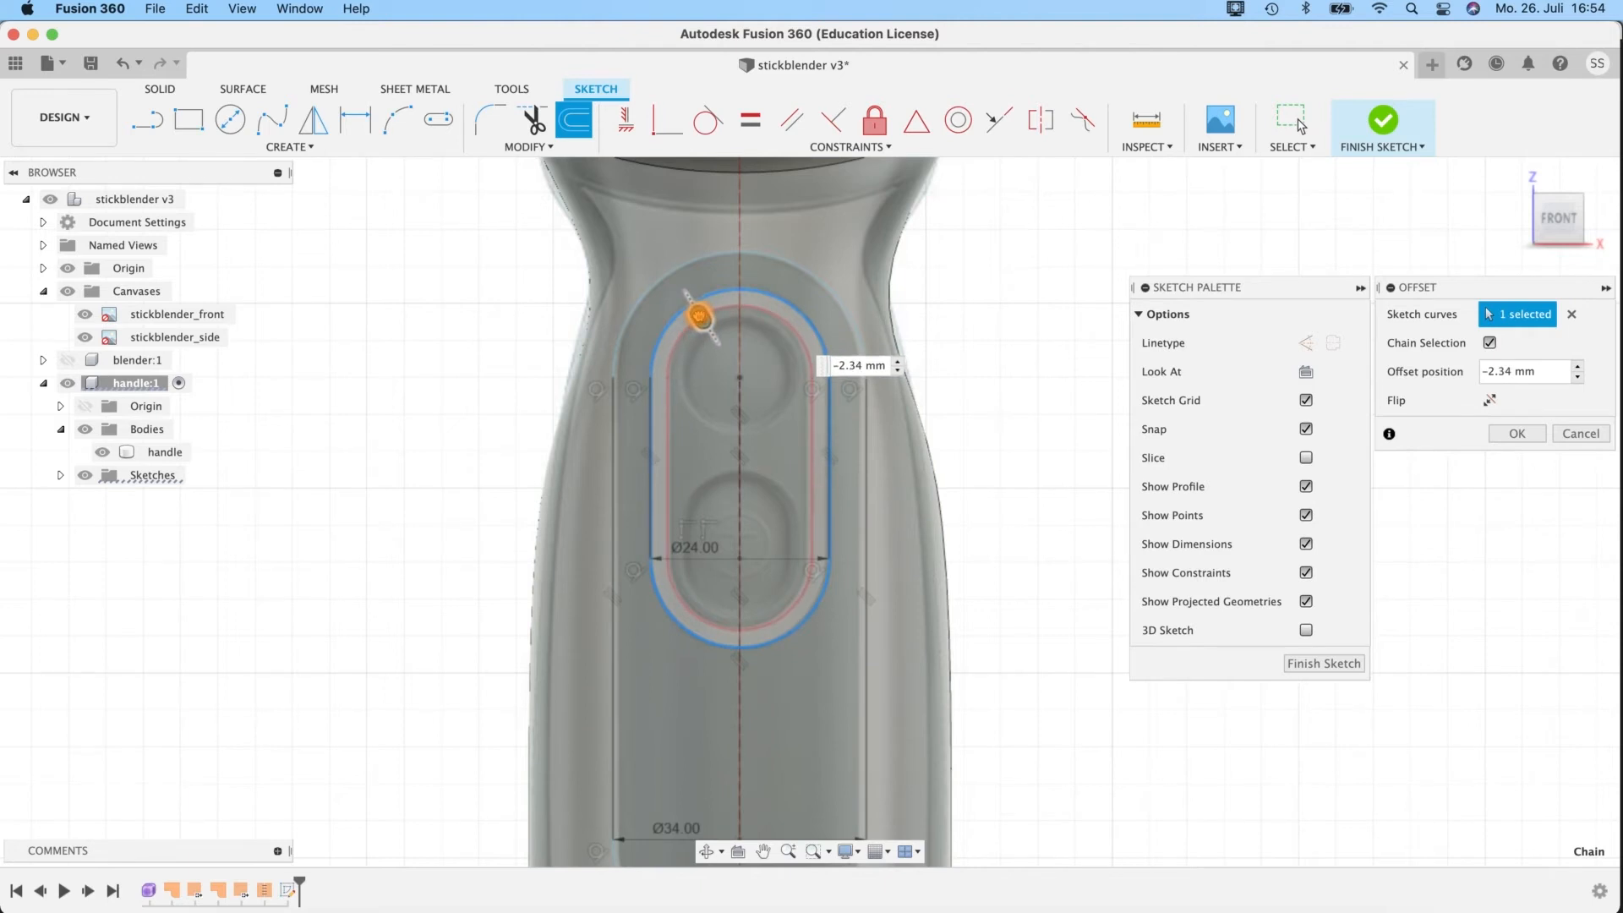
drag(699, 317, 697, 318)
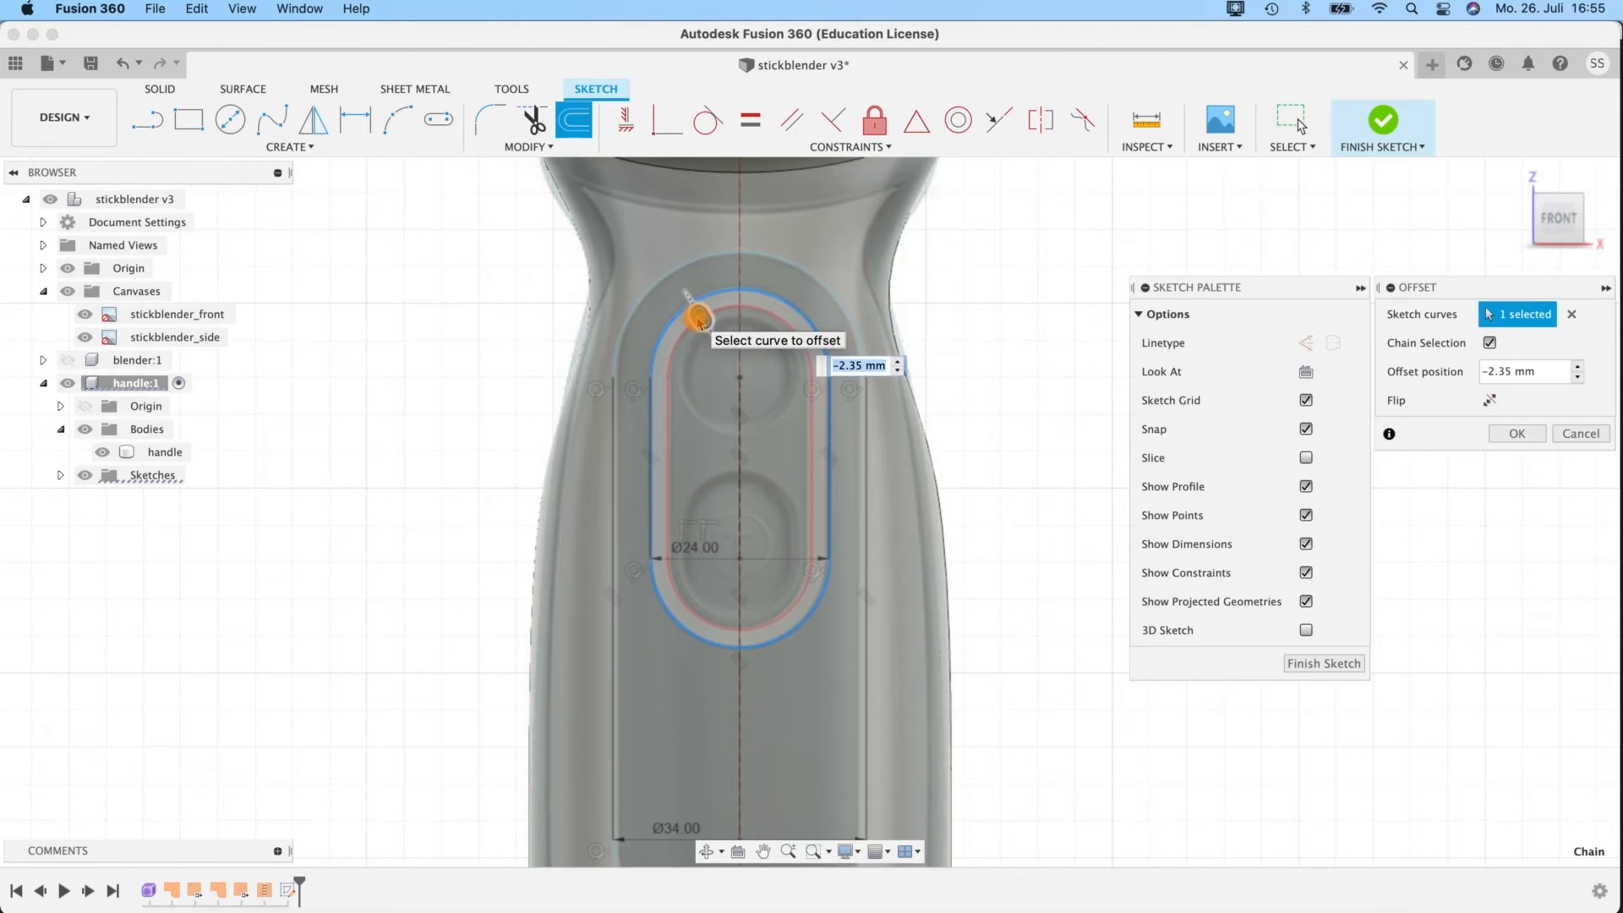
text(.5)
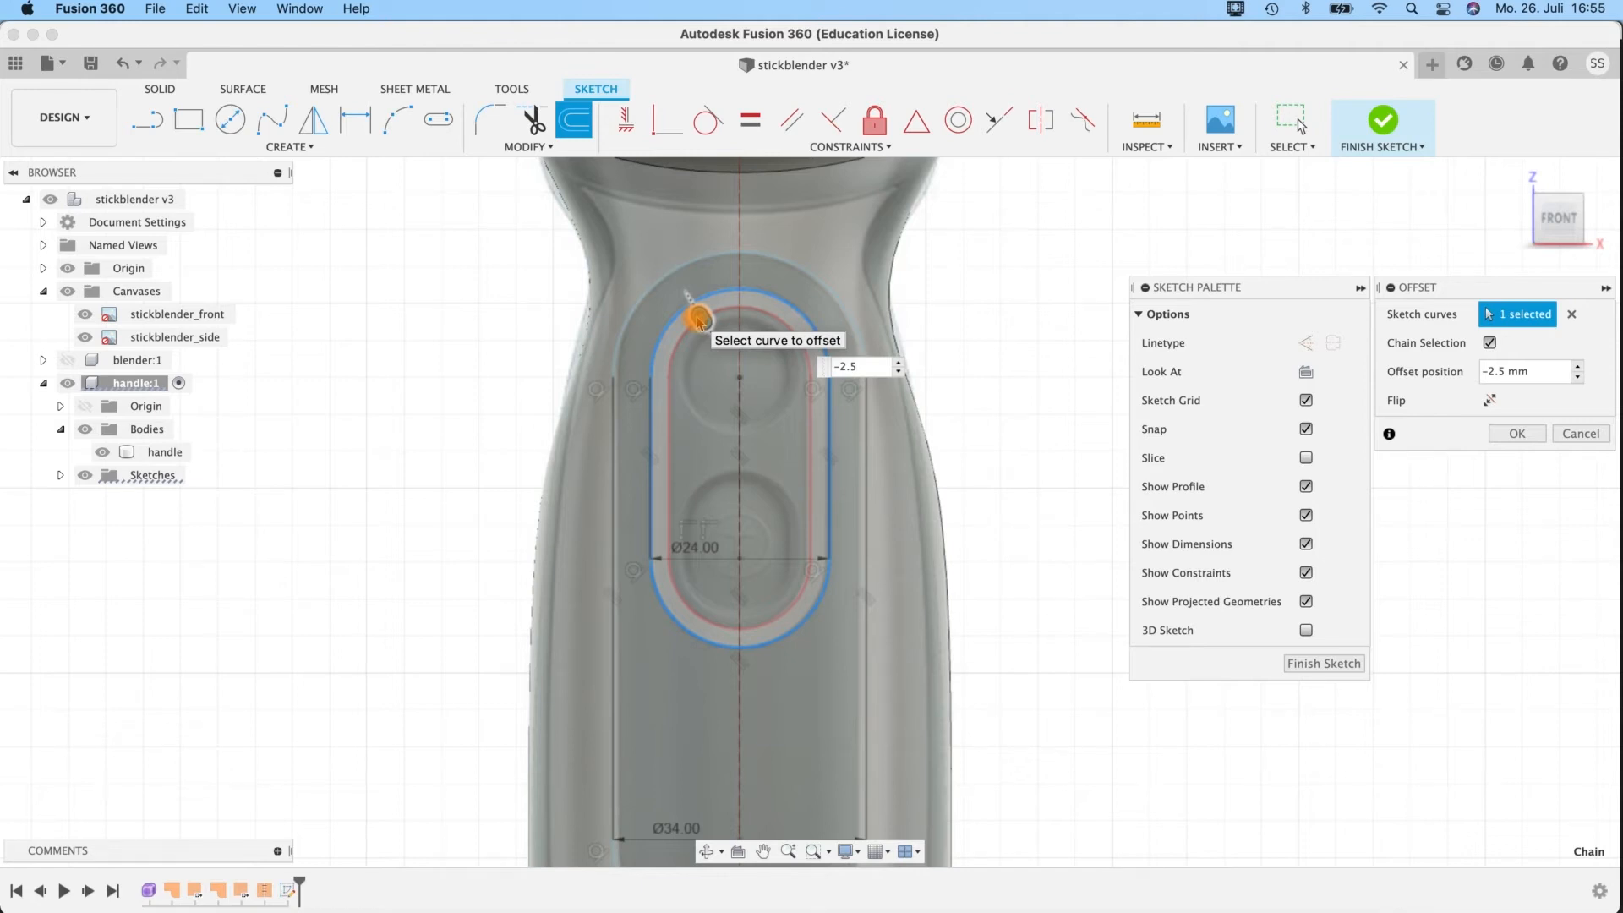
key(Return)
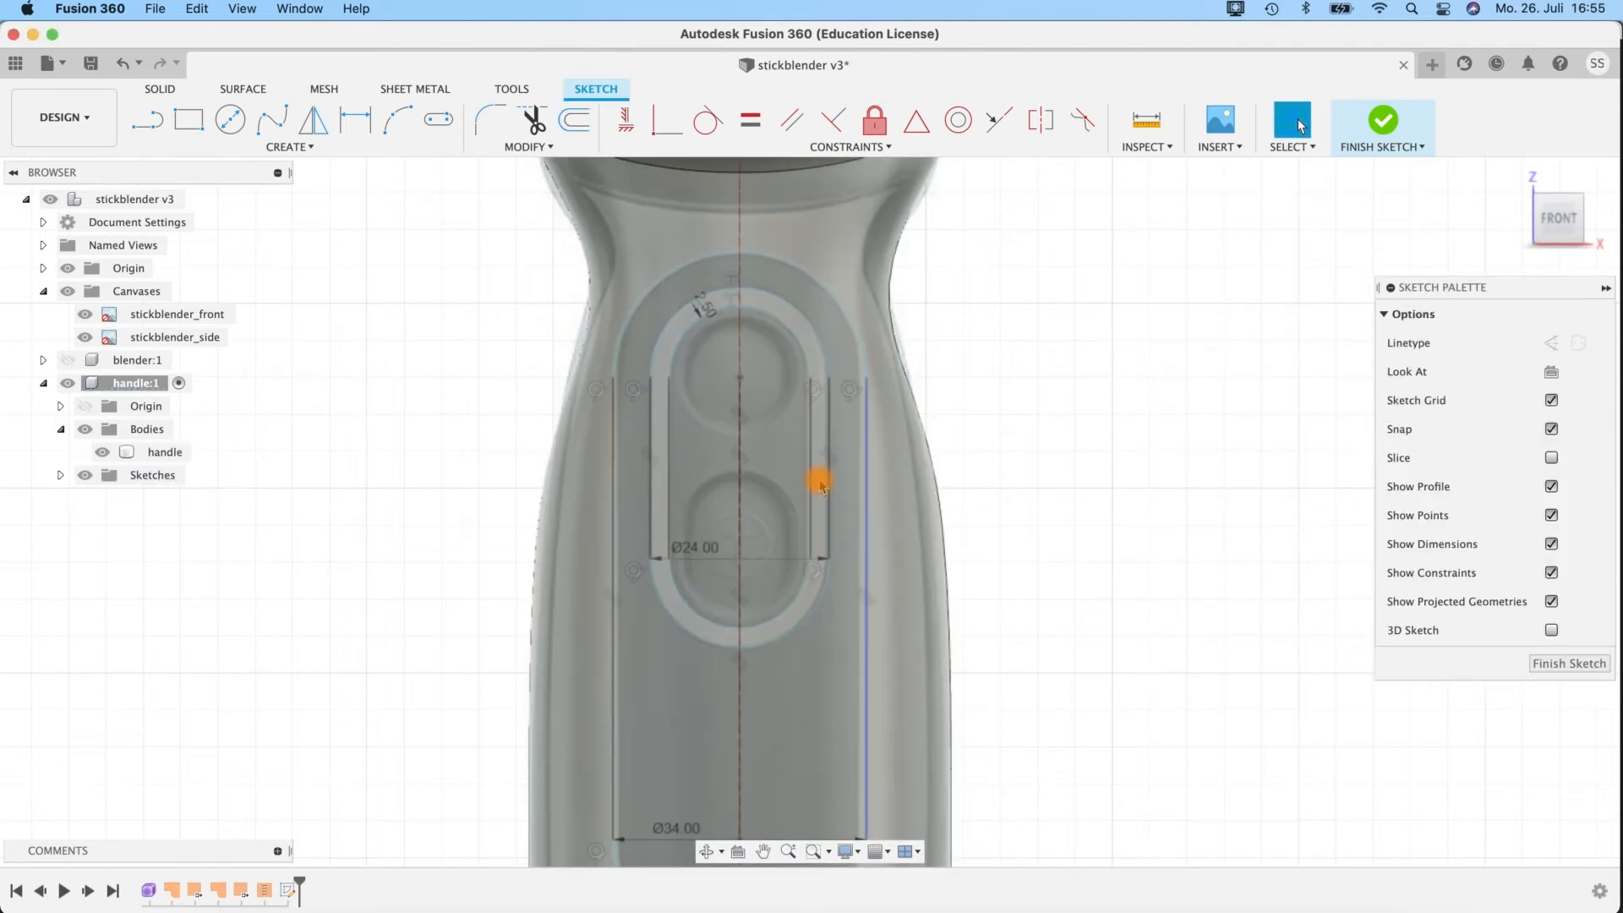
Sketch a 15 mm diameter circle at the slots' shared upper centre point, over the upper button.
click(230, 119)
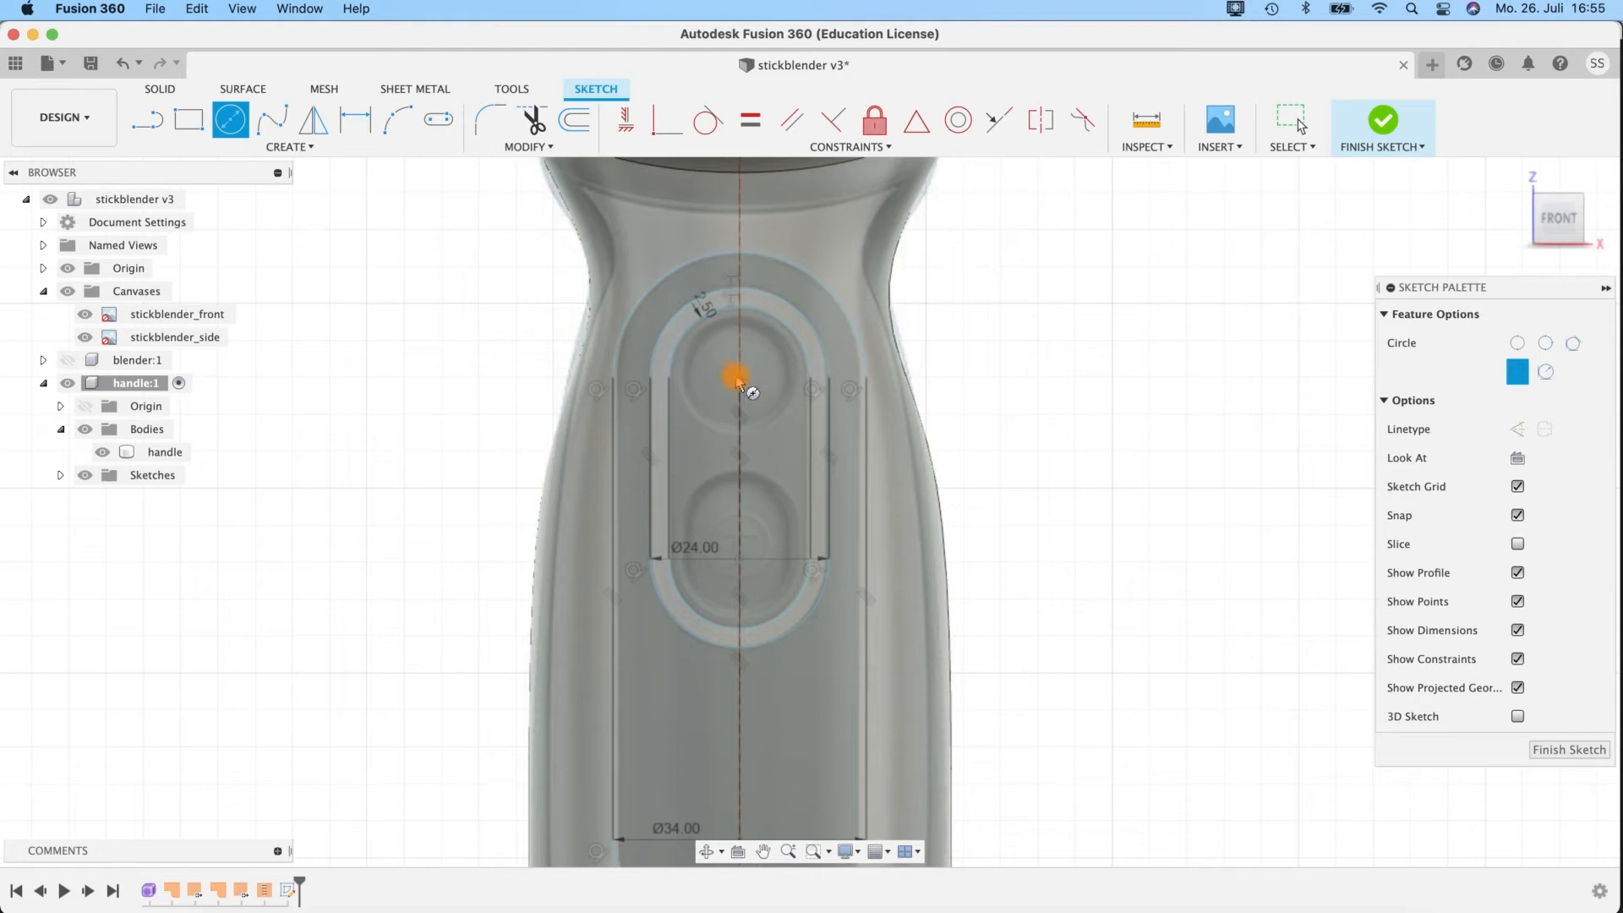
click(756, 377)
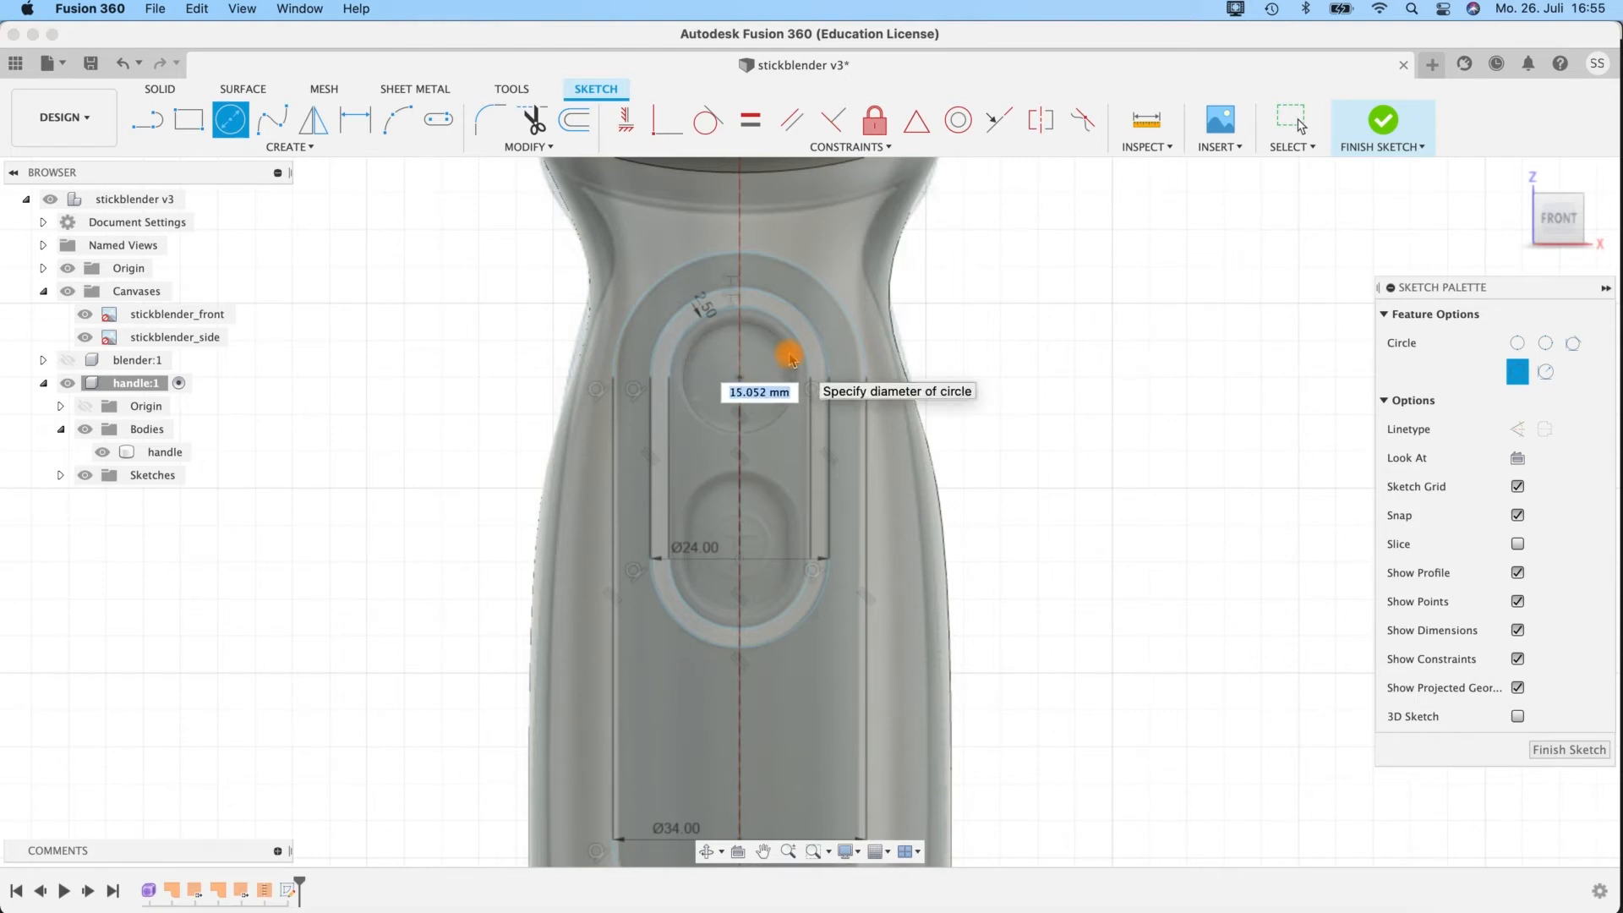
key(Return)
key(Escape)
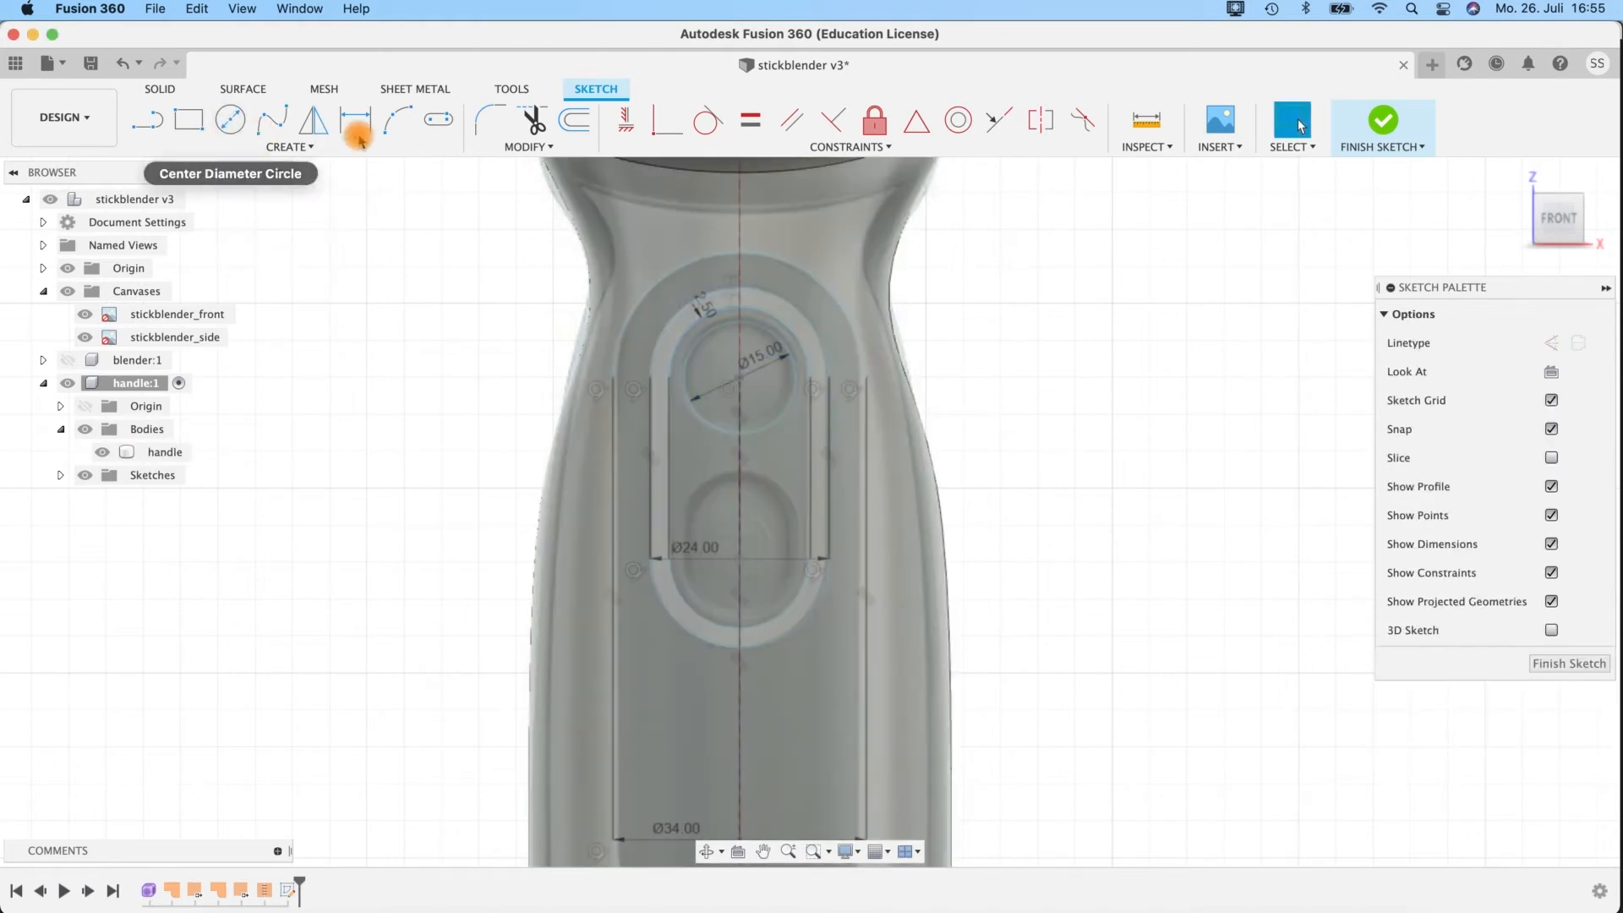
Sketch a 15 mm wide centre-to-centre slot over the lower button, ending on the ring slot's lower centre, centres about 3 mm apart, and finish the sketch.
click(438, 119)
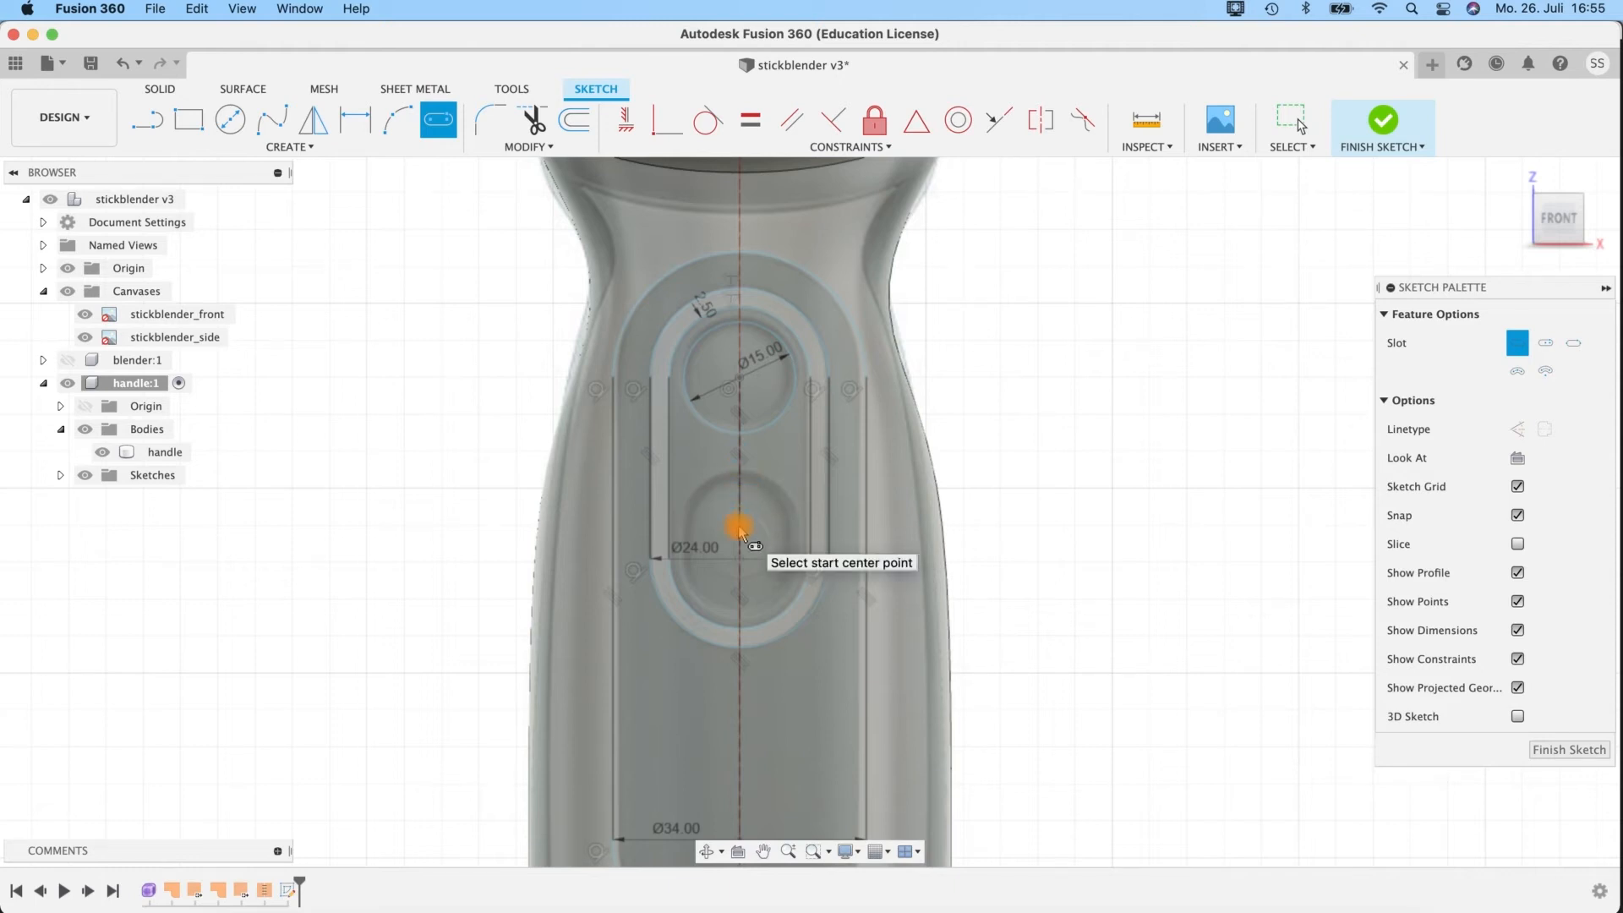
click(741, 541)
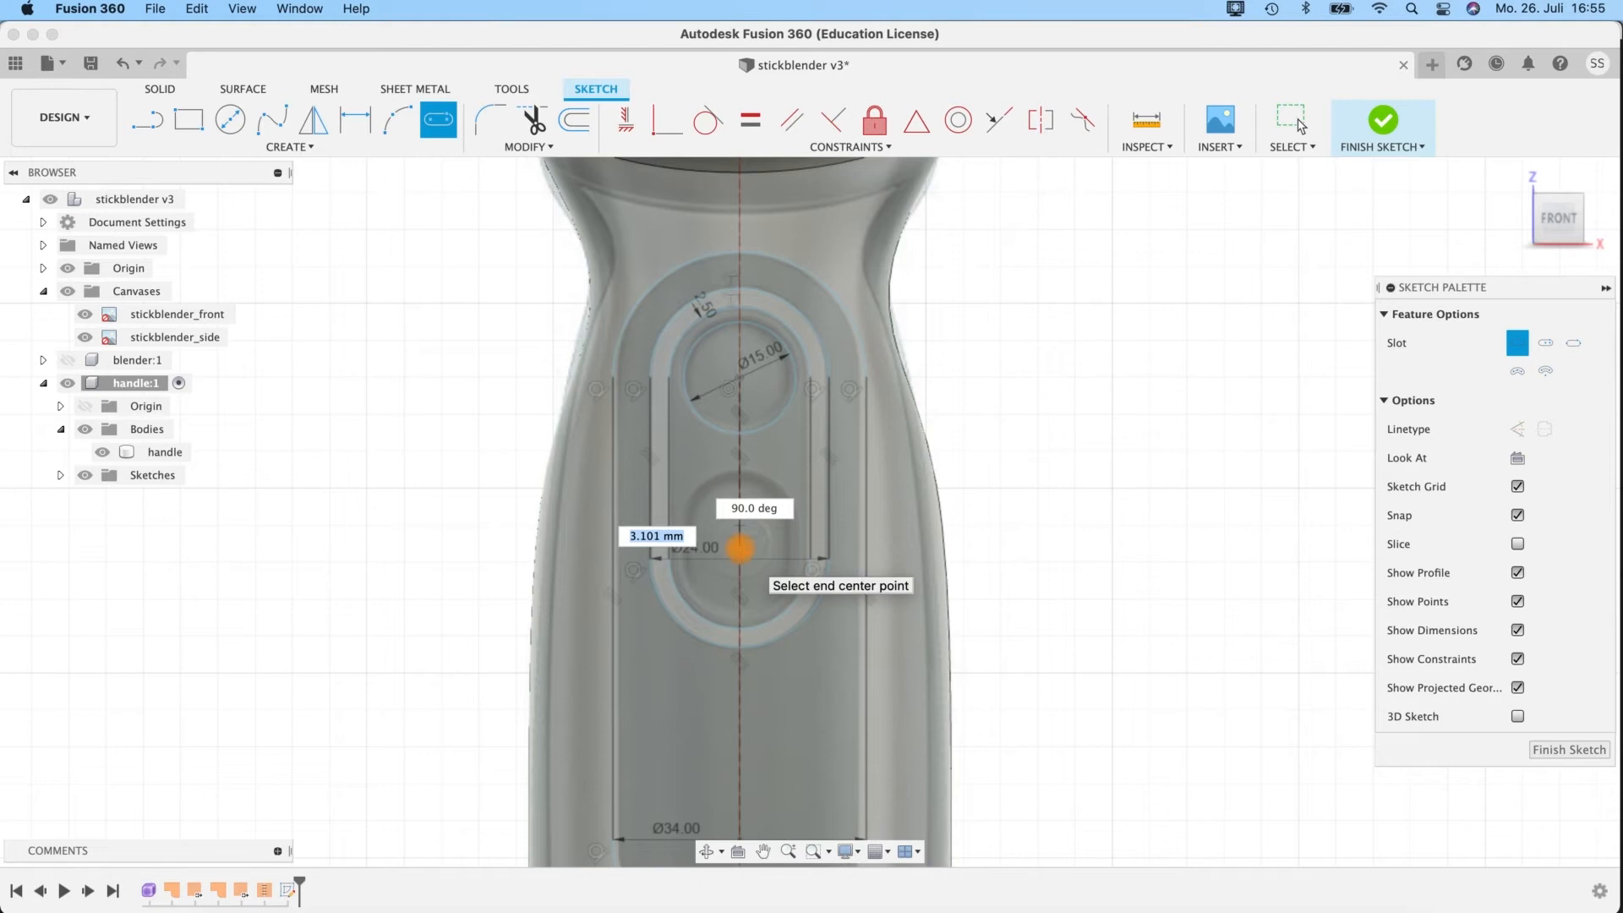
click(741, 560)
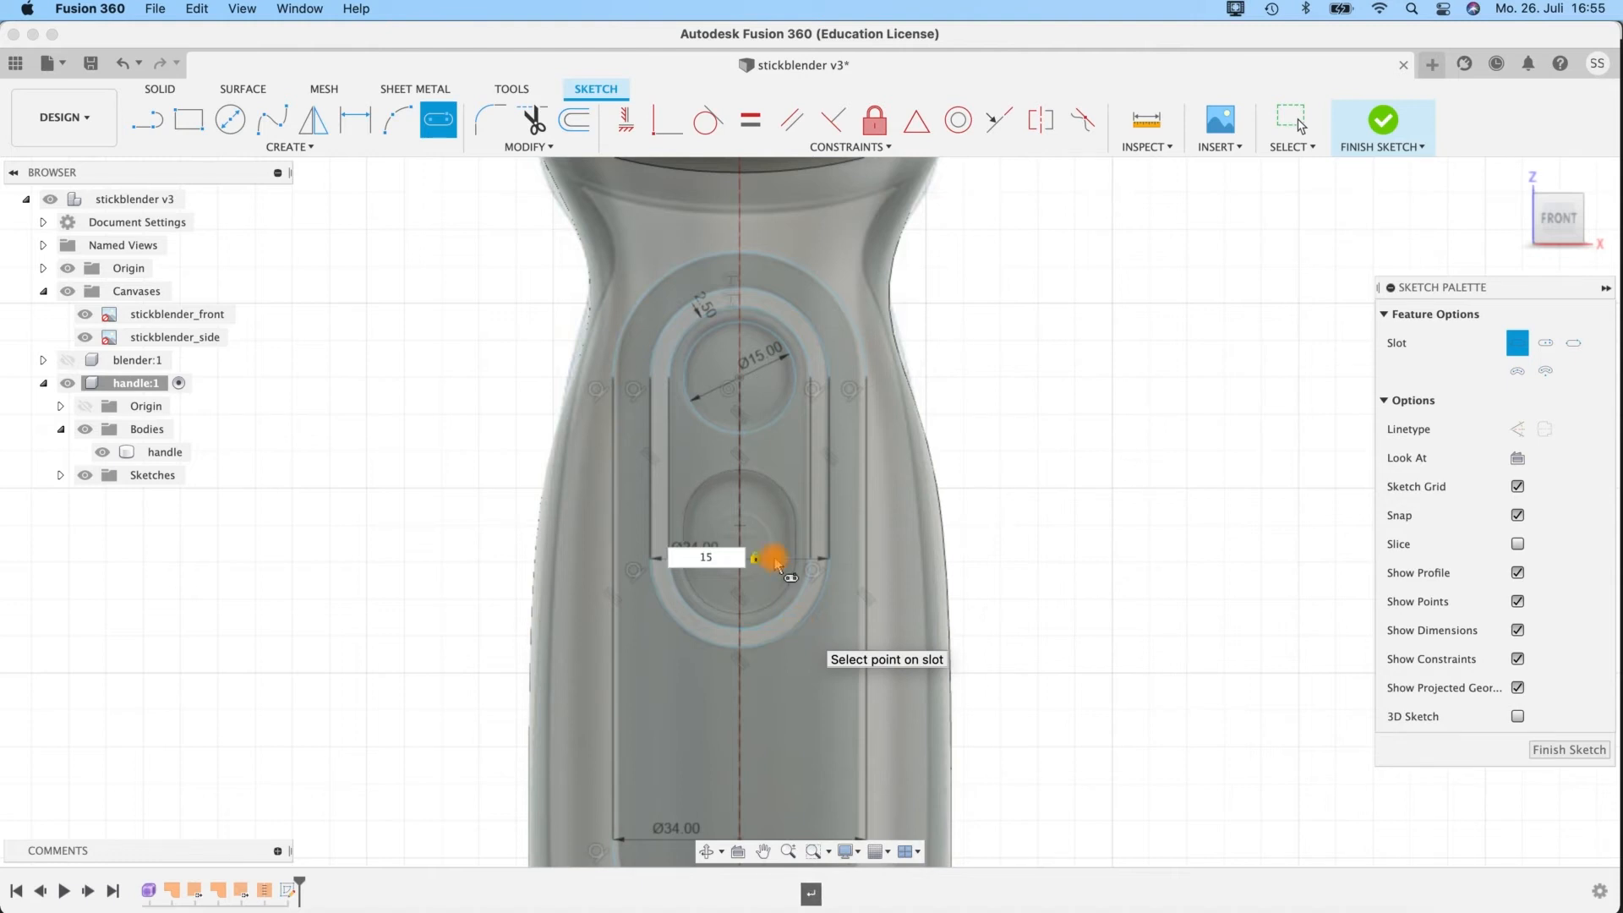
key(Return)
scroll(723, 587, up, 4)
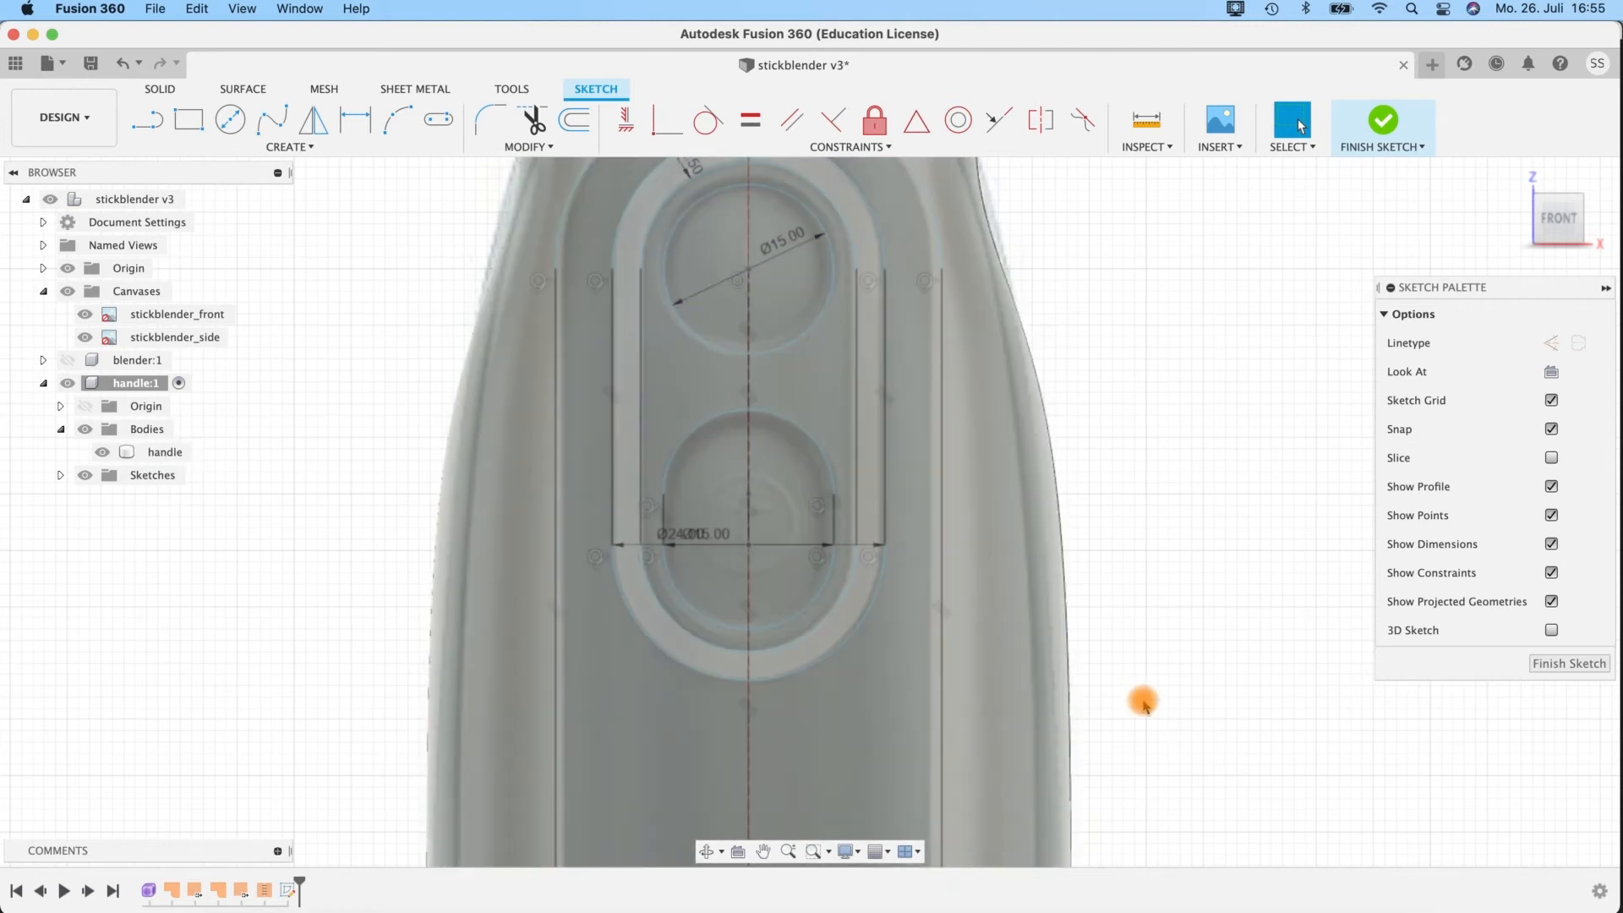
scroll(1141, 699, up, 3)
scroll(1141, 699, down, 5)
middle_drag(1141, 699, 753, 371)
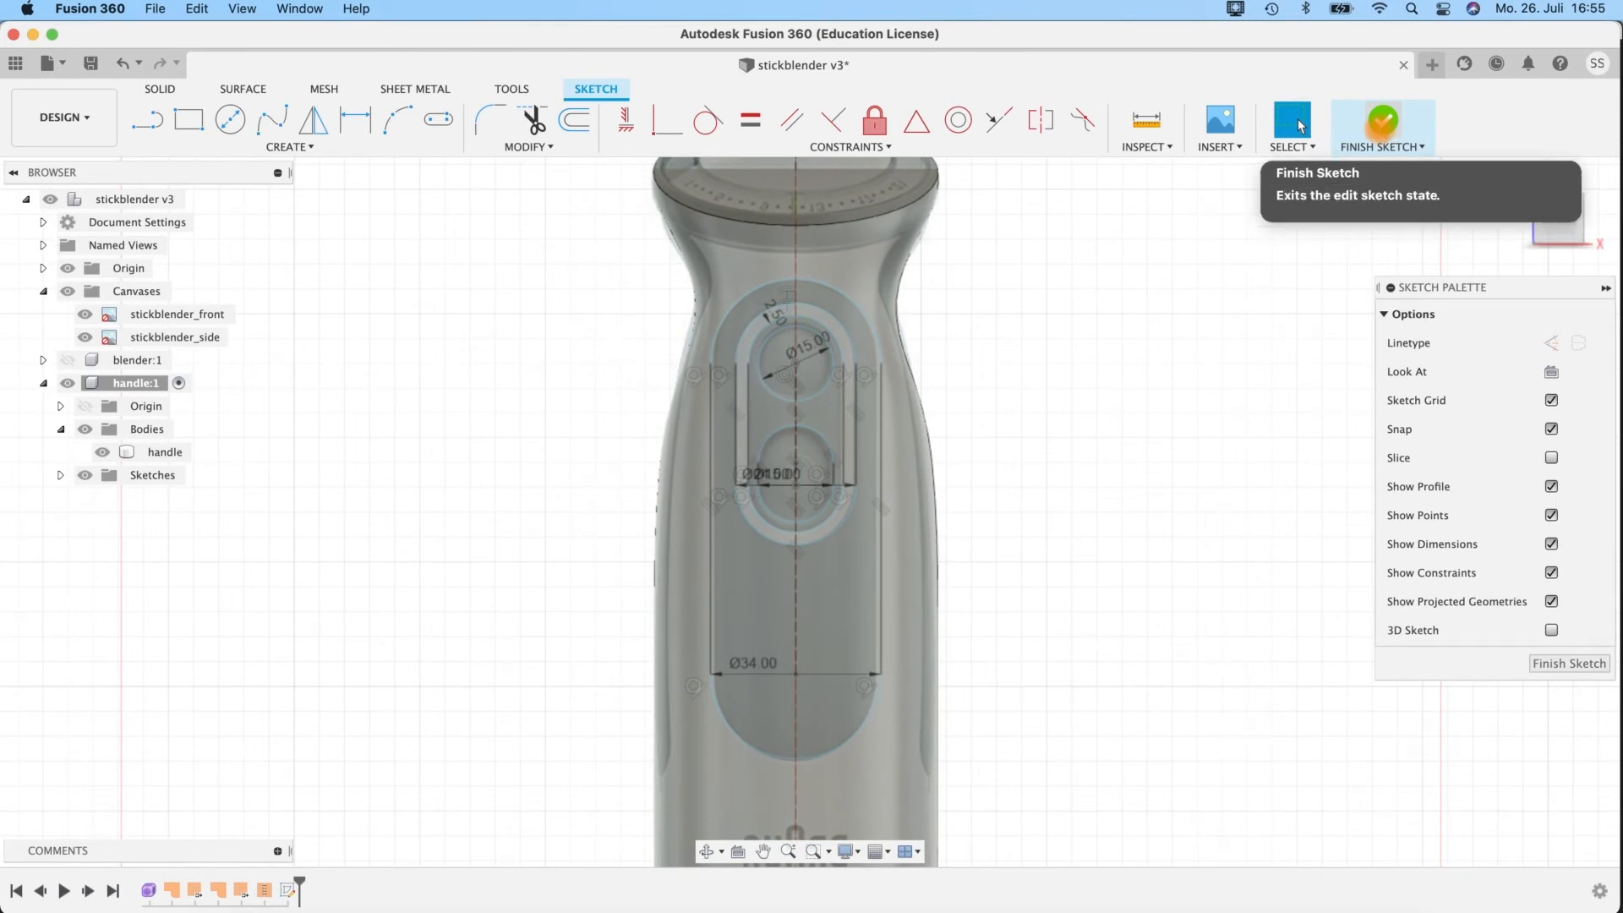
click(1383, 121)
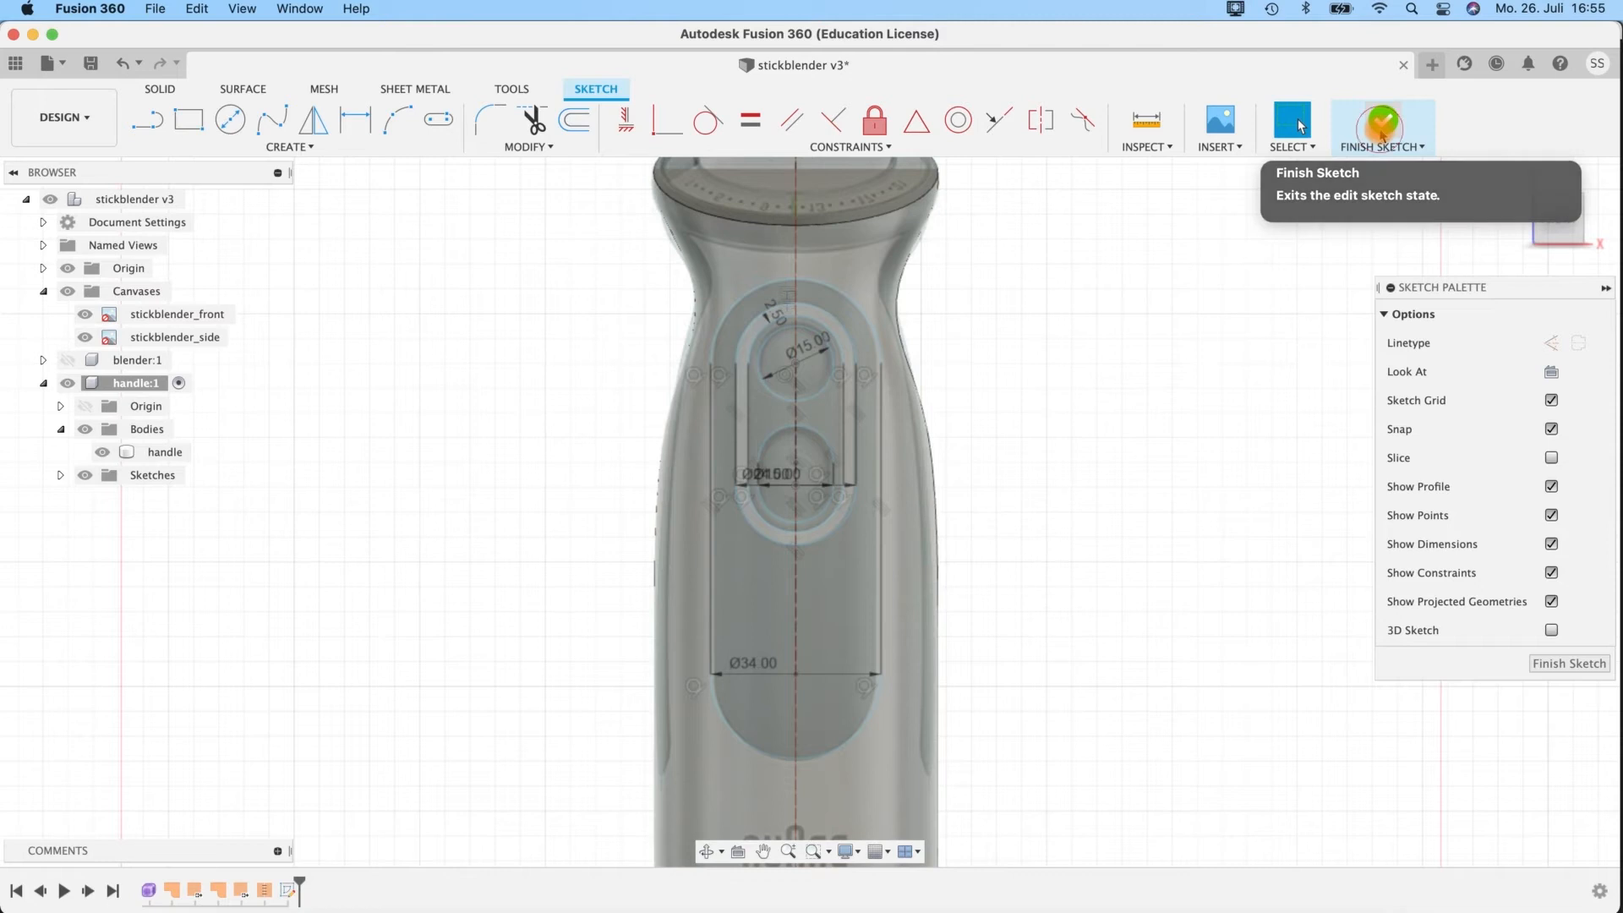
Start a new sketch on the handle's side plane and show the canvases.
click(924, 601)
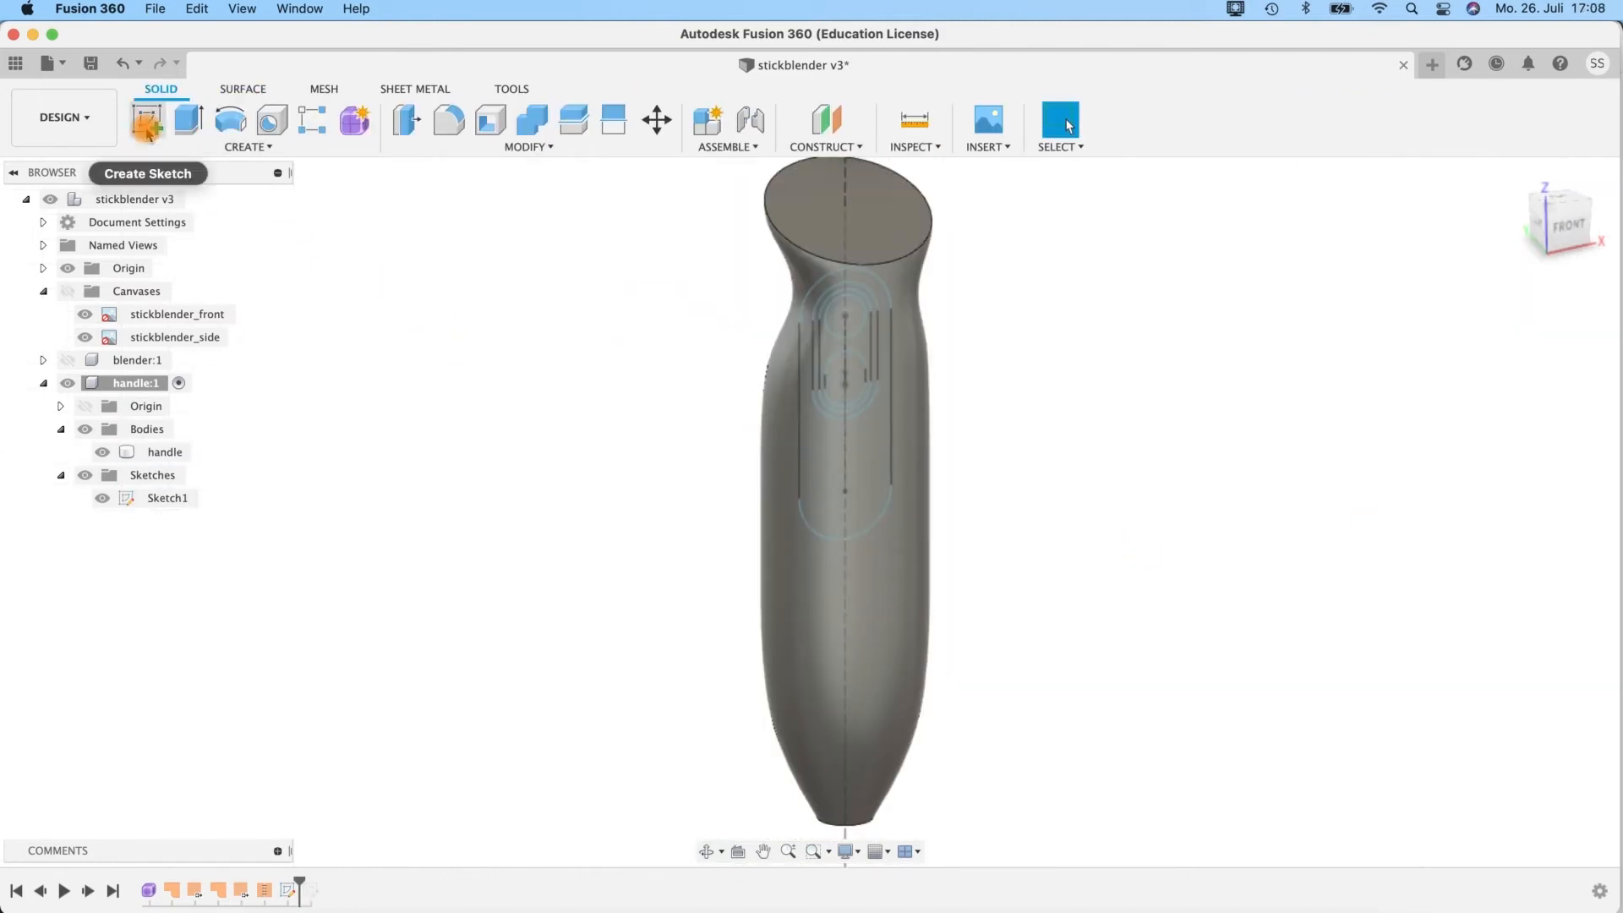
mouse_move(1018, 663)
shift+middle_down()
mouse_move(1098, 666)
mouse_move(1076, 488)
mouse_move(1029, 525)
mouse_move(1073, 707)
mouse_move(921, 727)
shift+middle_up()
scroll(1098, 667, up, 3)
scroll(1080, 653, down, 4)
click(921, 729)
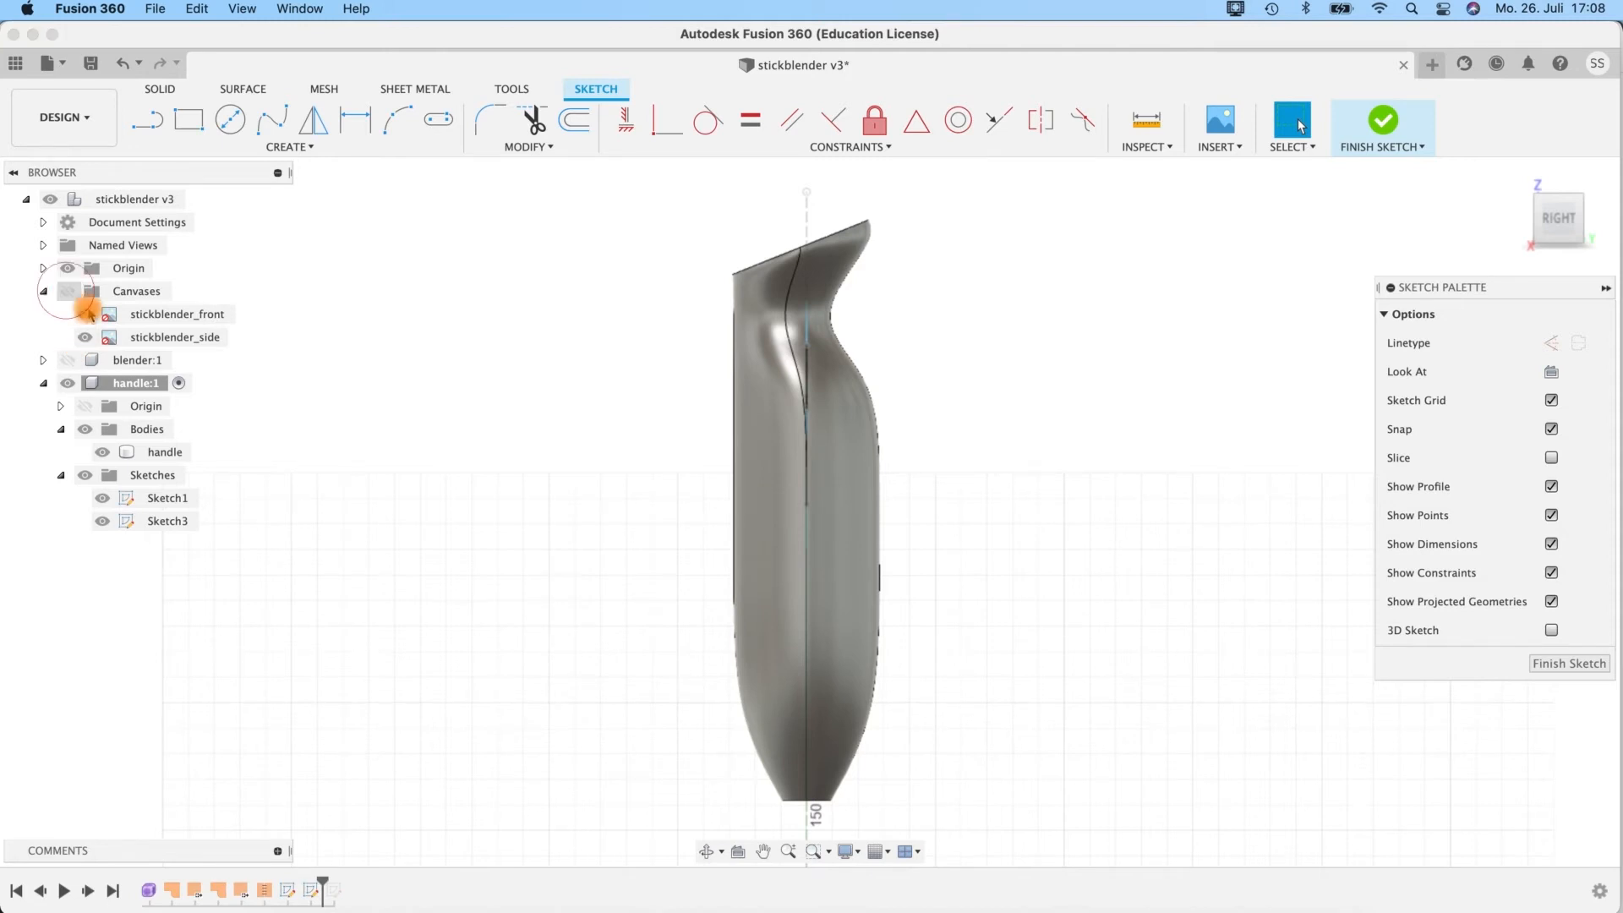
click(67, 291)
Compare the handle body's side outline with the side canvas, from the slanted top down to the lower tip.
mouse_move(975, 343)
middle_down()
mouse_move(1001, 408)
mouse_move(908, 377)
mouse_move(903, 392)
middle_up()
scroll(904, 393, up, 4)
mouse_move(998, 363)
middle_down()
mouse_move(1019, 419)
mouse_move(1017, 388)
middle_up()
click(588, 633)
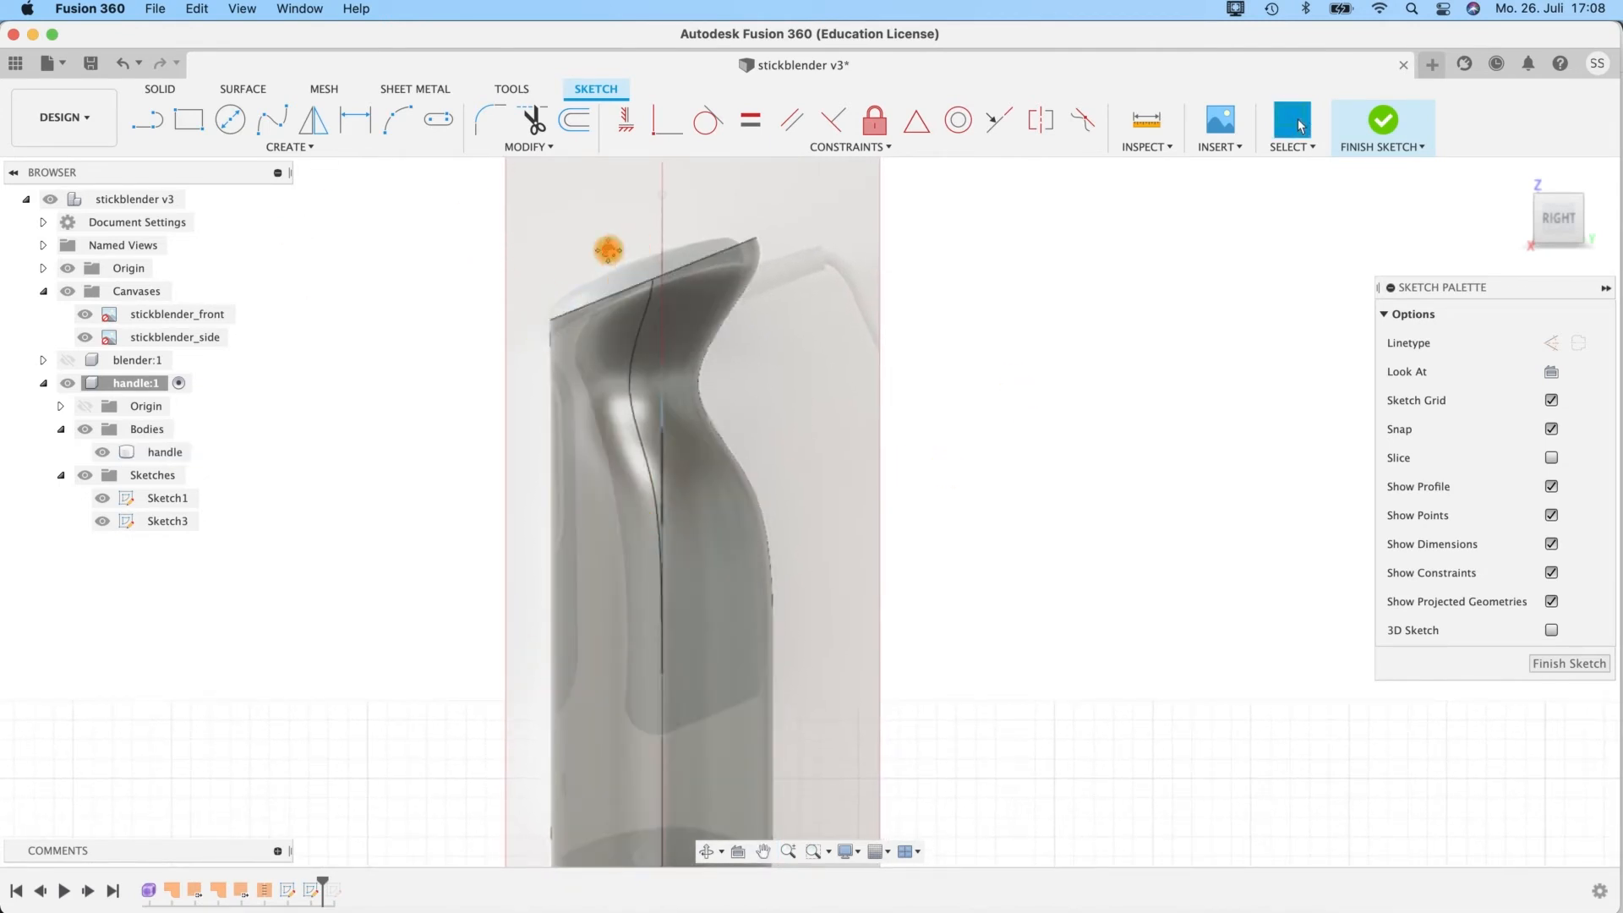
middle_drag(609, 247, 585, 236)
click(572, 306)
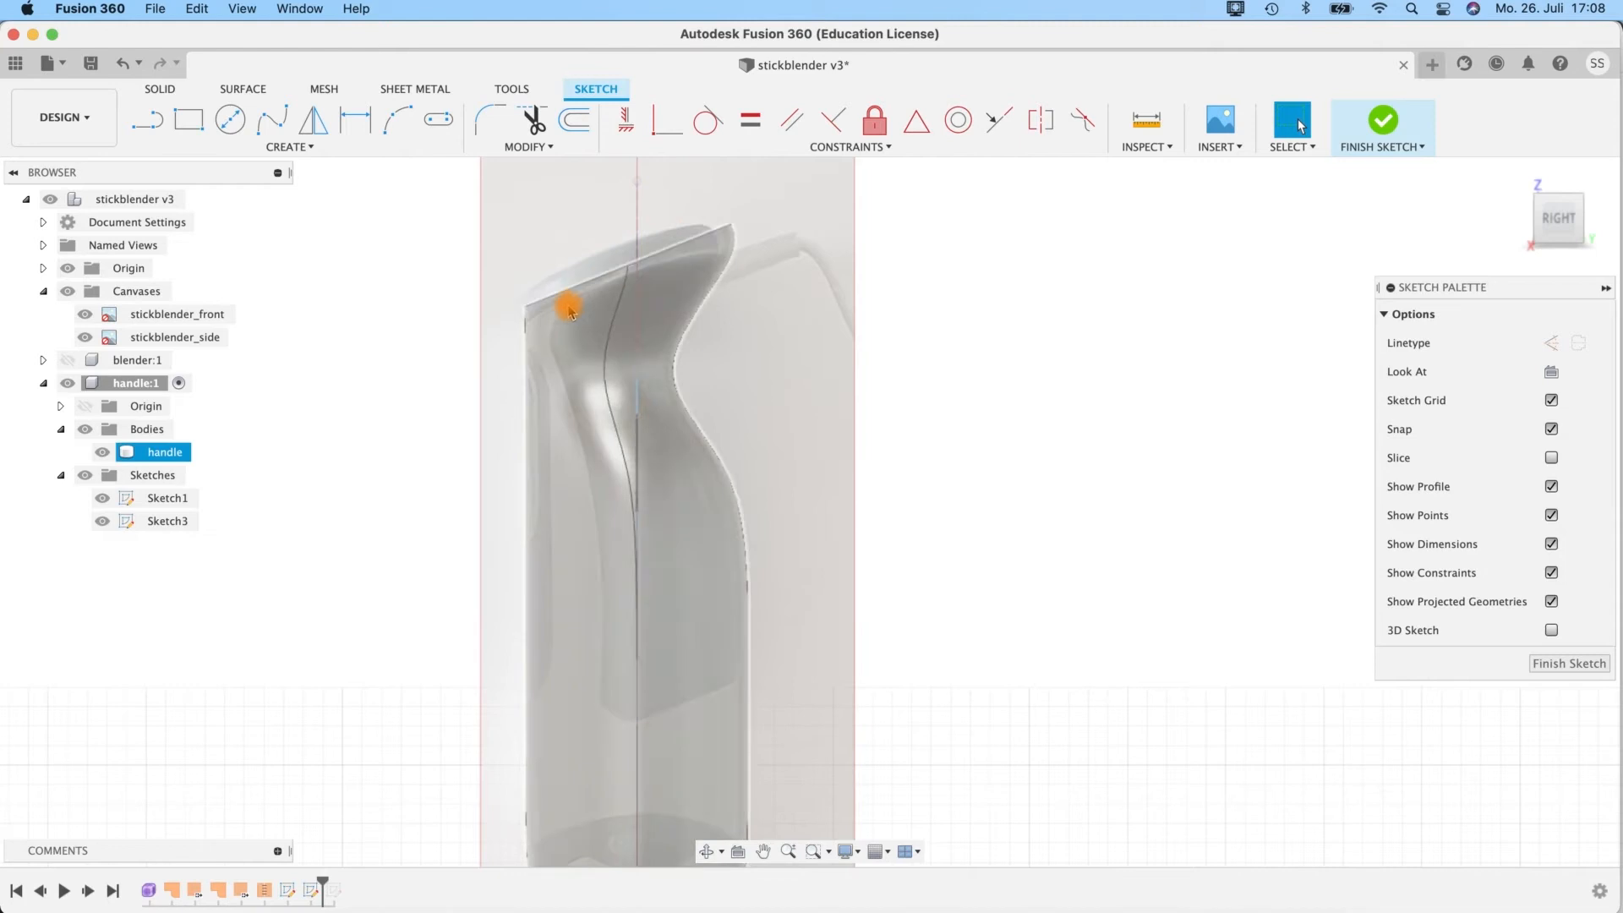
click(484, 454)
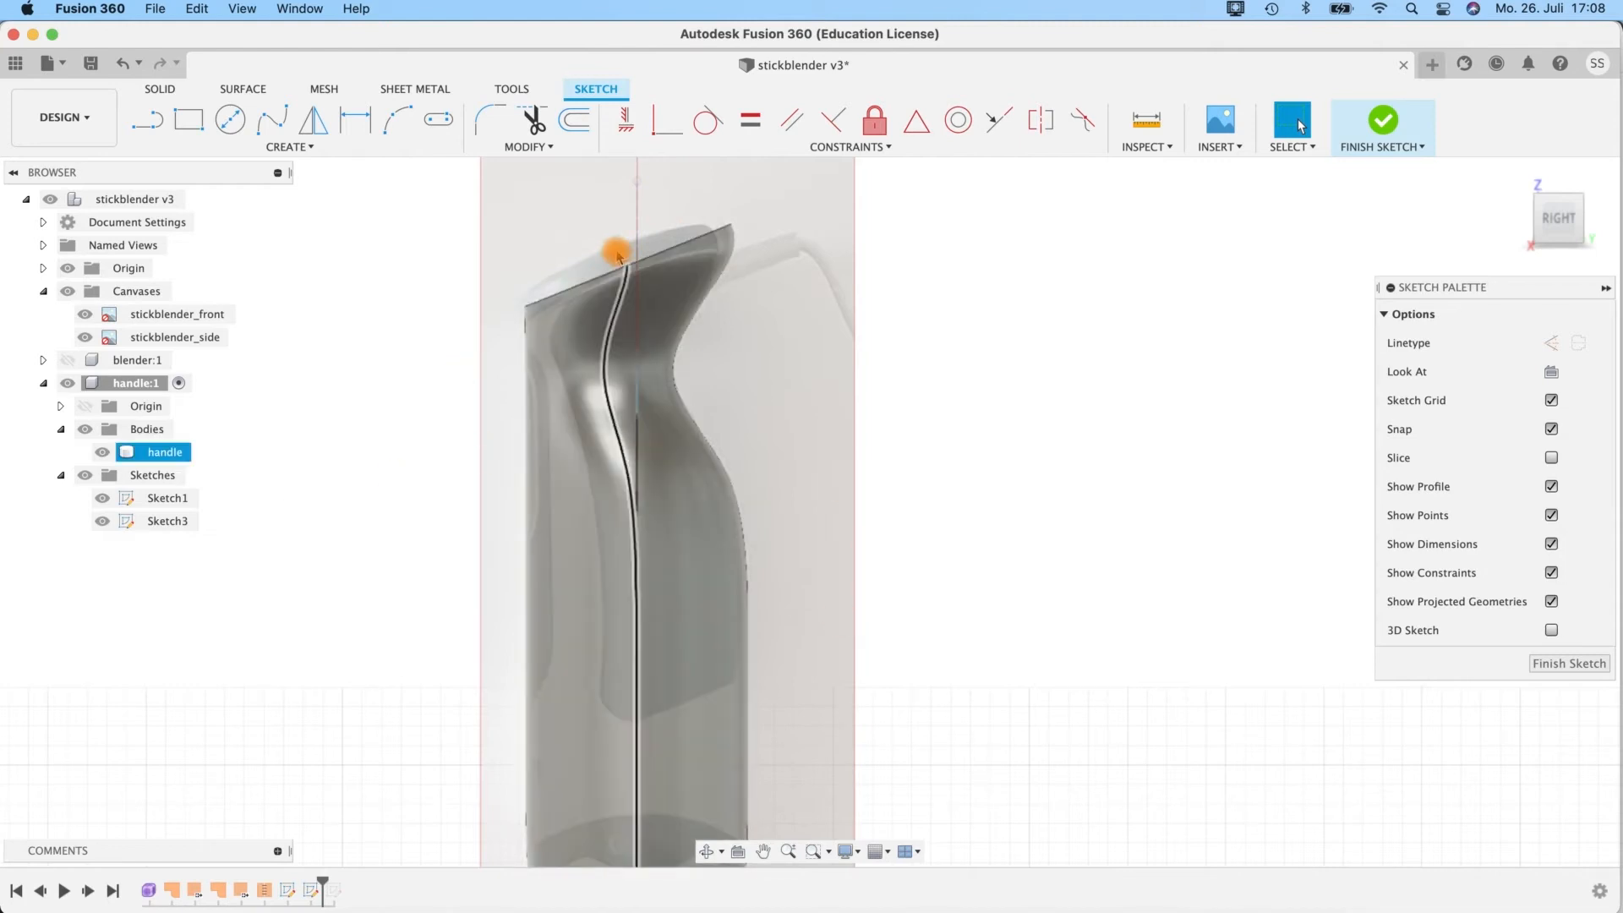
middle_drag(832, 737, 900, 456)
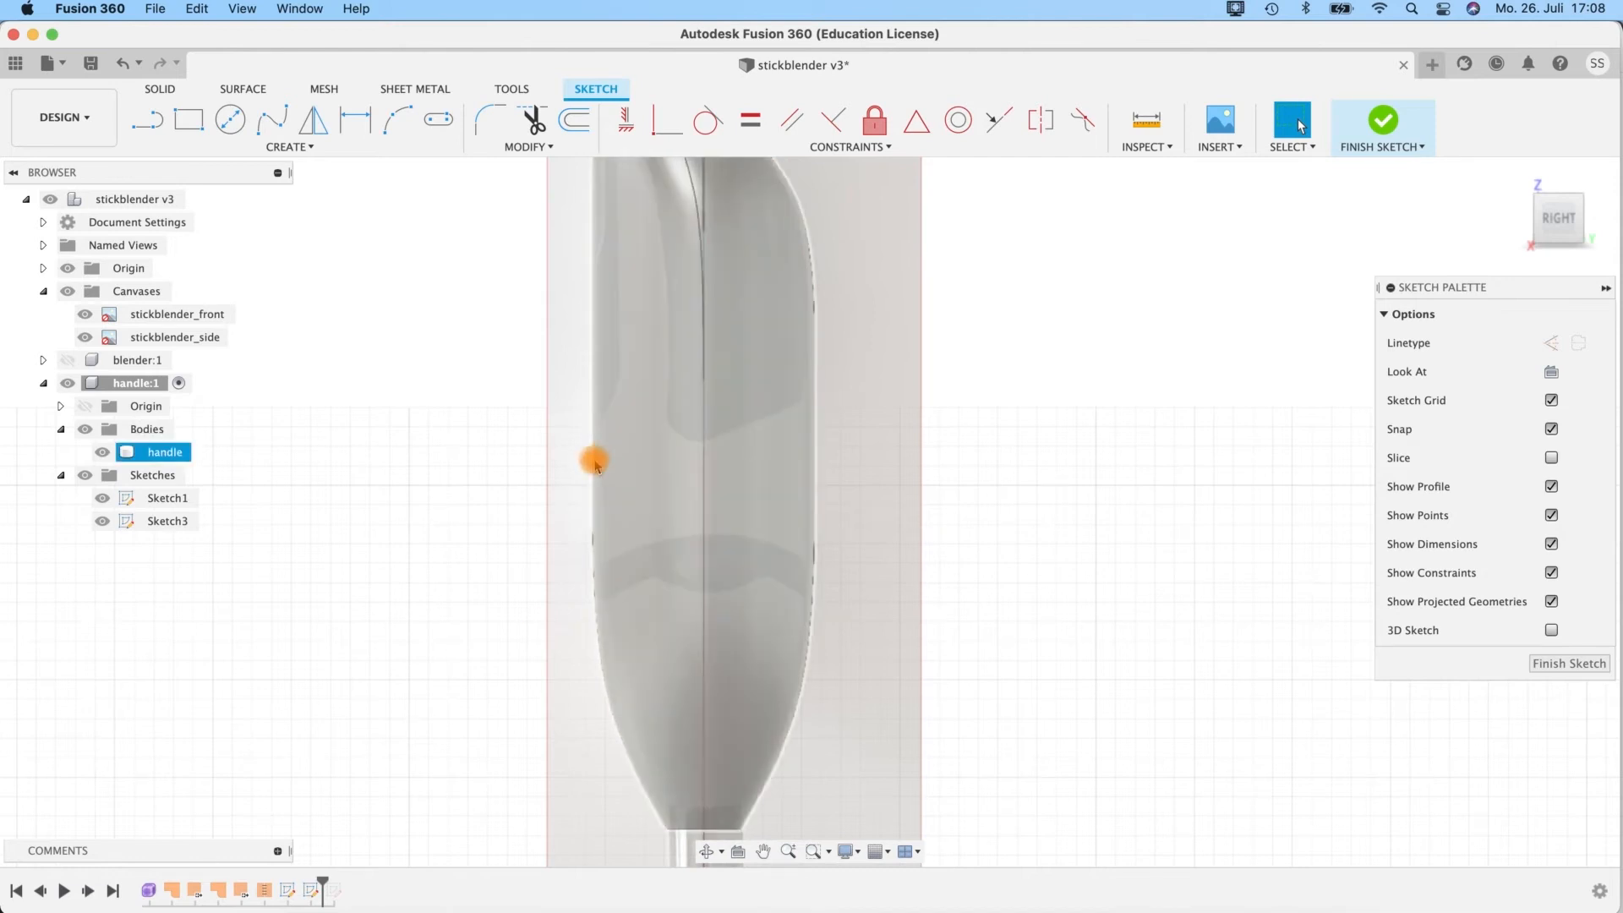
mouse_move(826, 416)
middle_down()
mouse_move(815, 399)
mouse_move(782, 435)
mouse_move(787, 597)
middle_up()
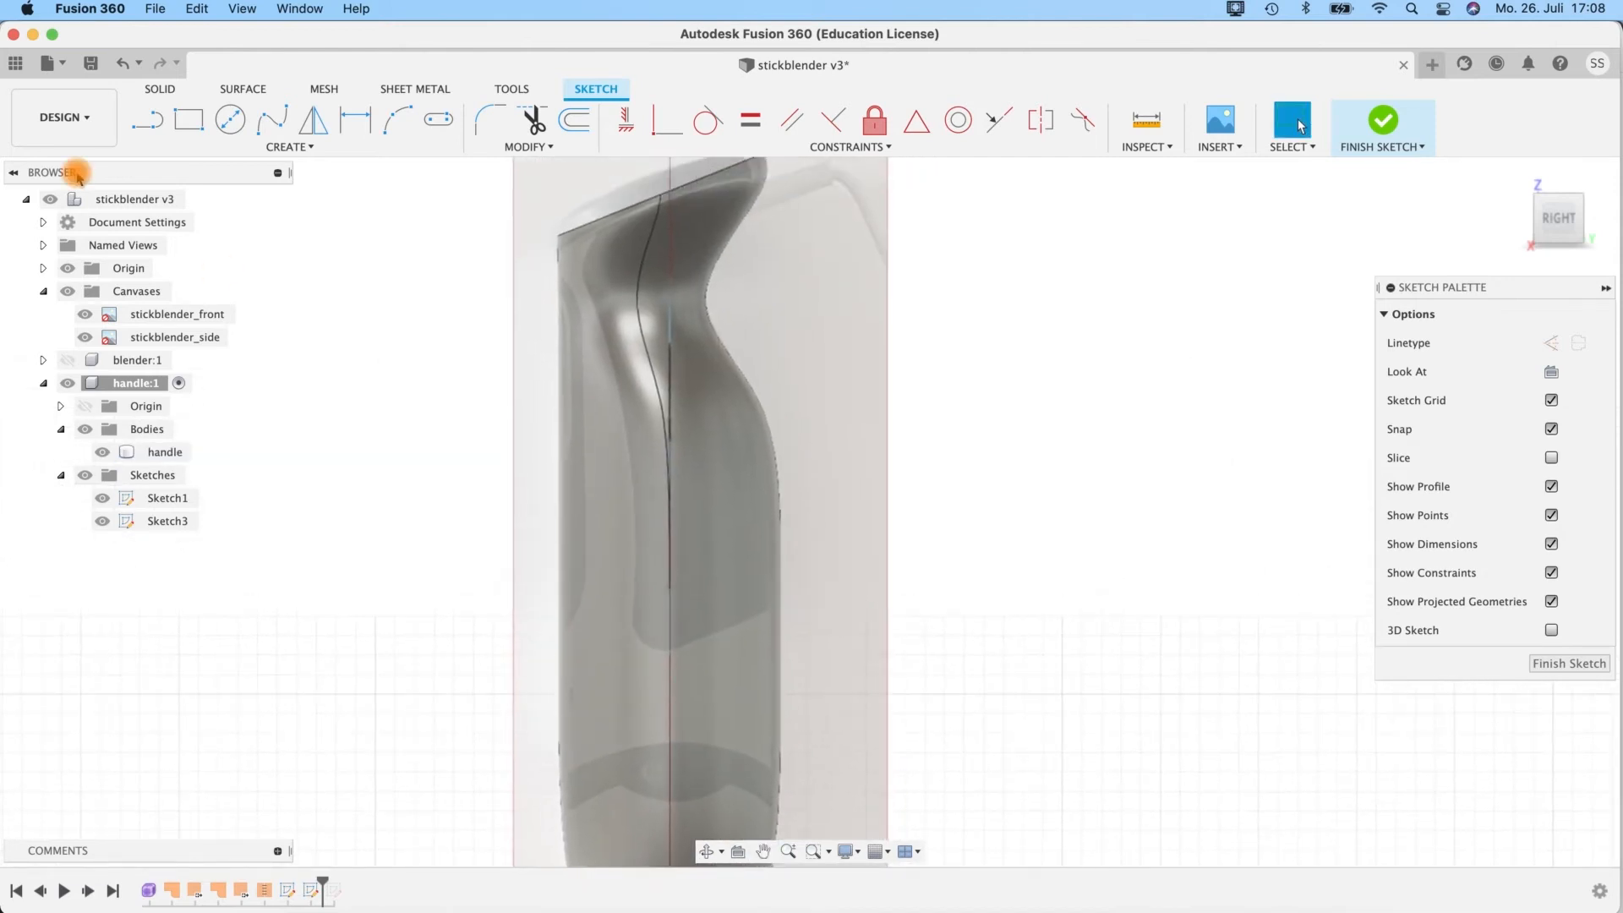
Sketch a slanted line about 61 mm long along the lower edge of the rear grip area, starting outside the handle's rear outline.
click(142, 131)
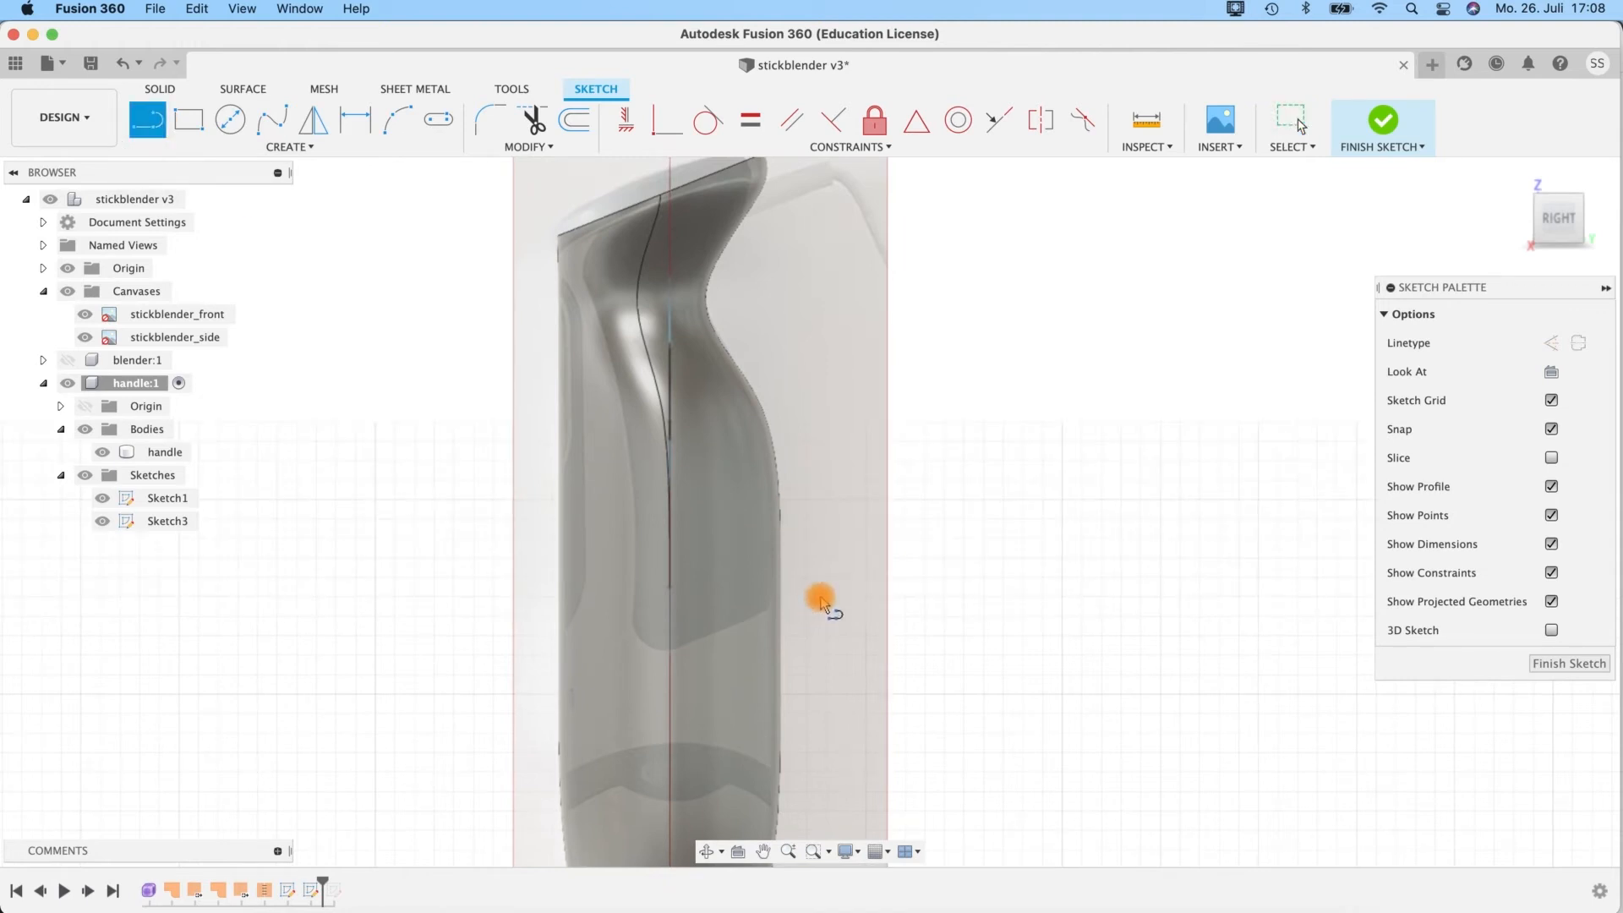
scroll(818, 605, up, 2)
scroll(872, 533, up, 2)
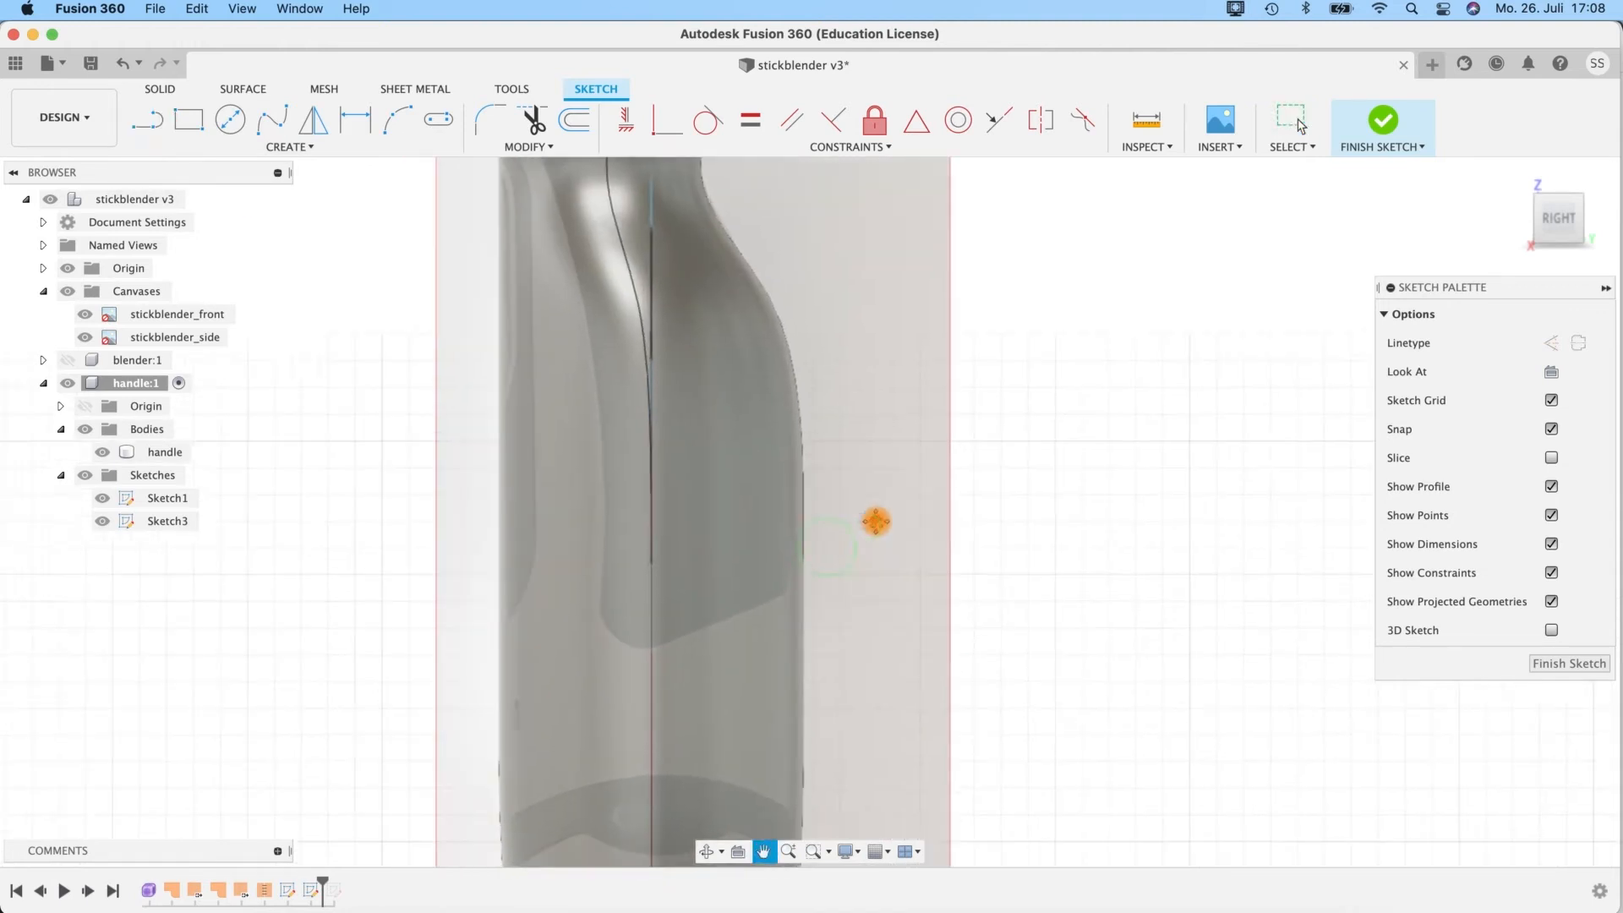
click(868, 563)
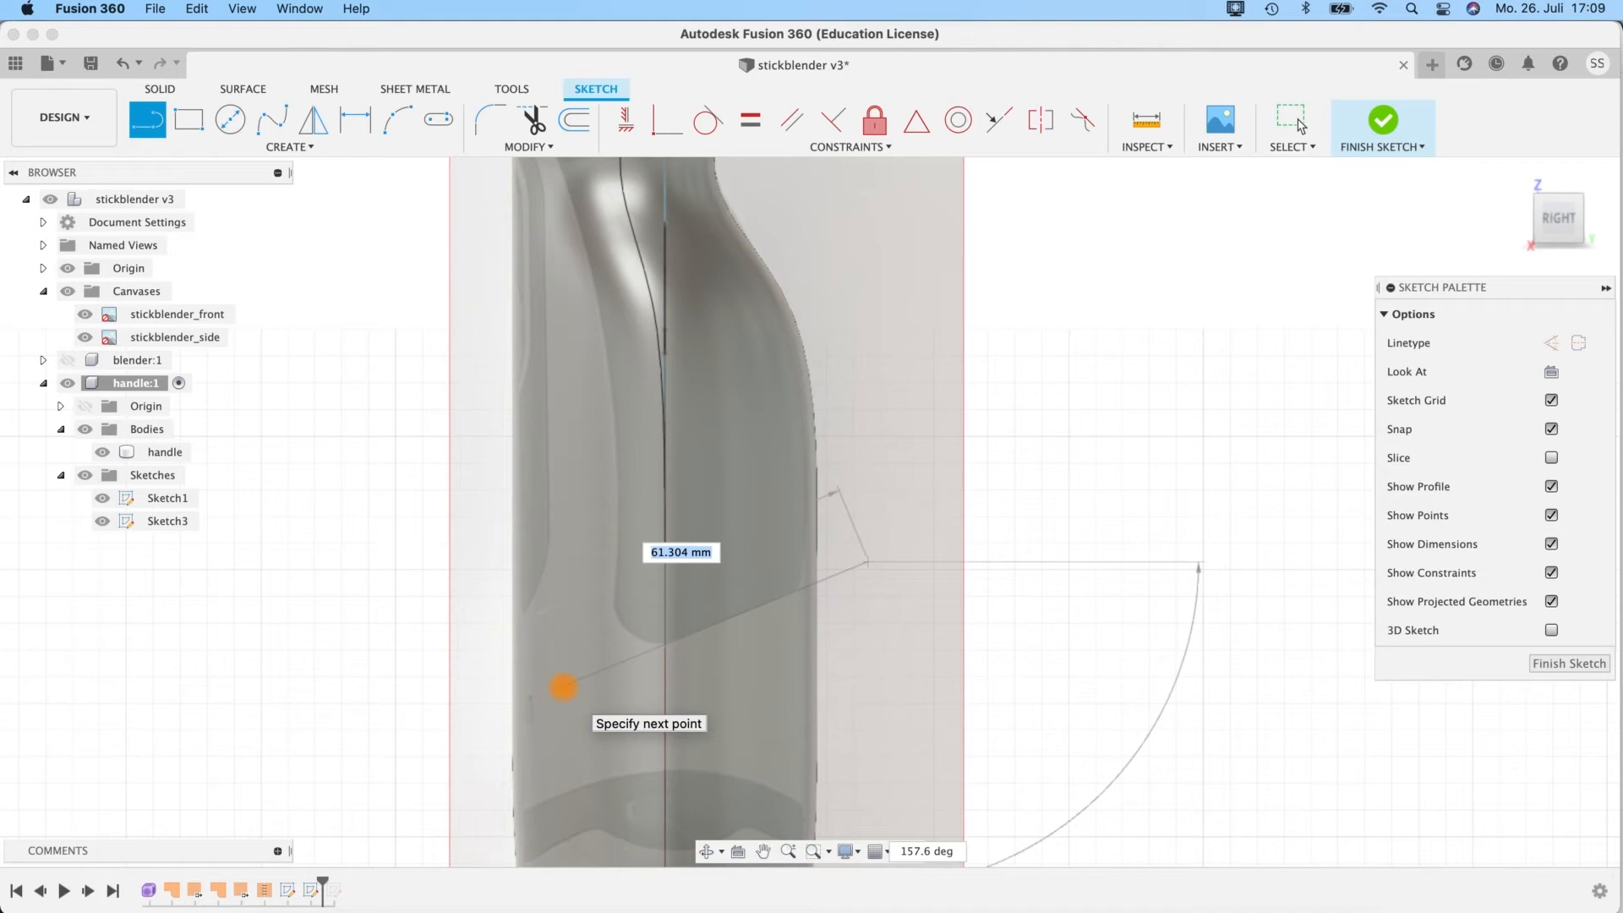
click(563, 687)
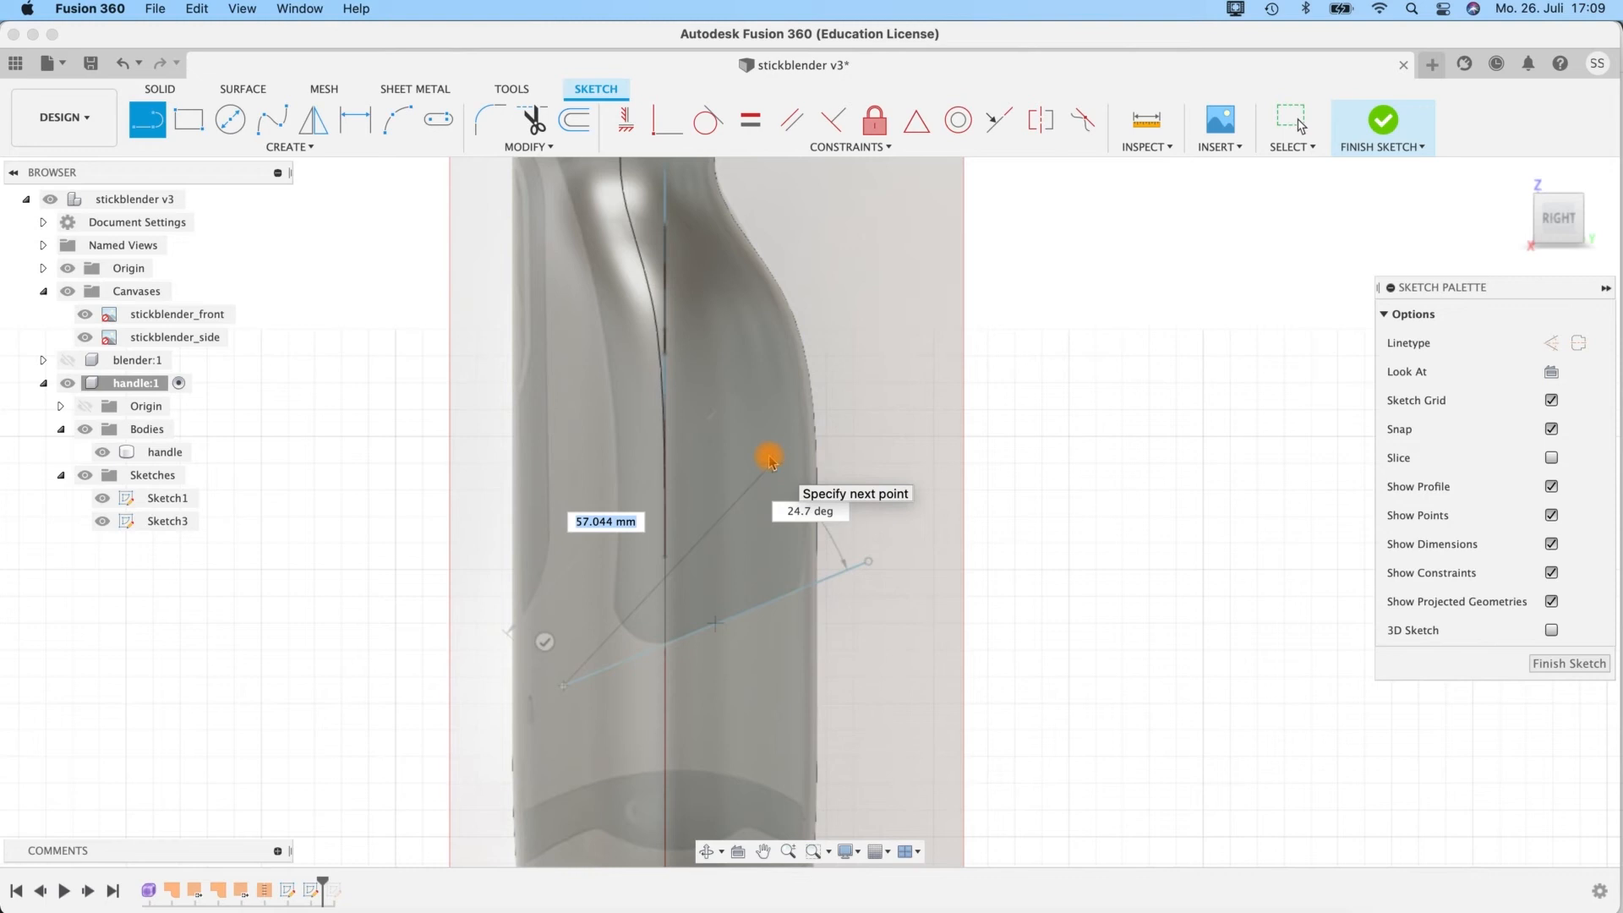
key(Escape)
middle_drag(862, 358, 840, 536)
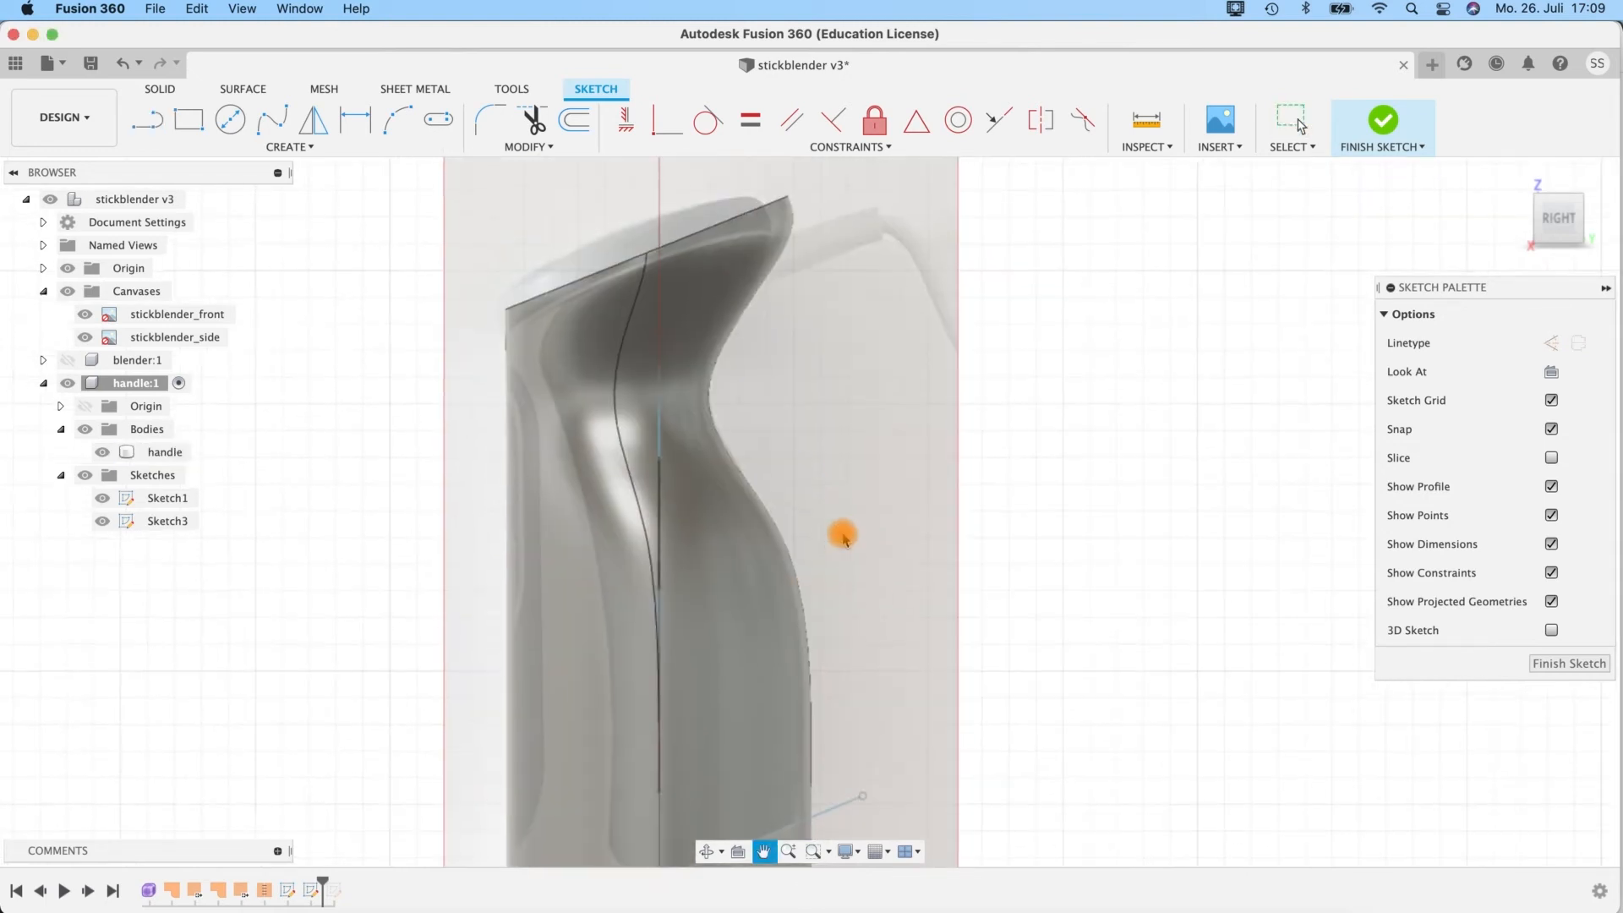
scroll(841, 488, up, 2)
scroll(841, 486, down, 1)
middle_drag(815, 363, 788, 434)
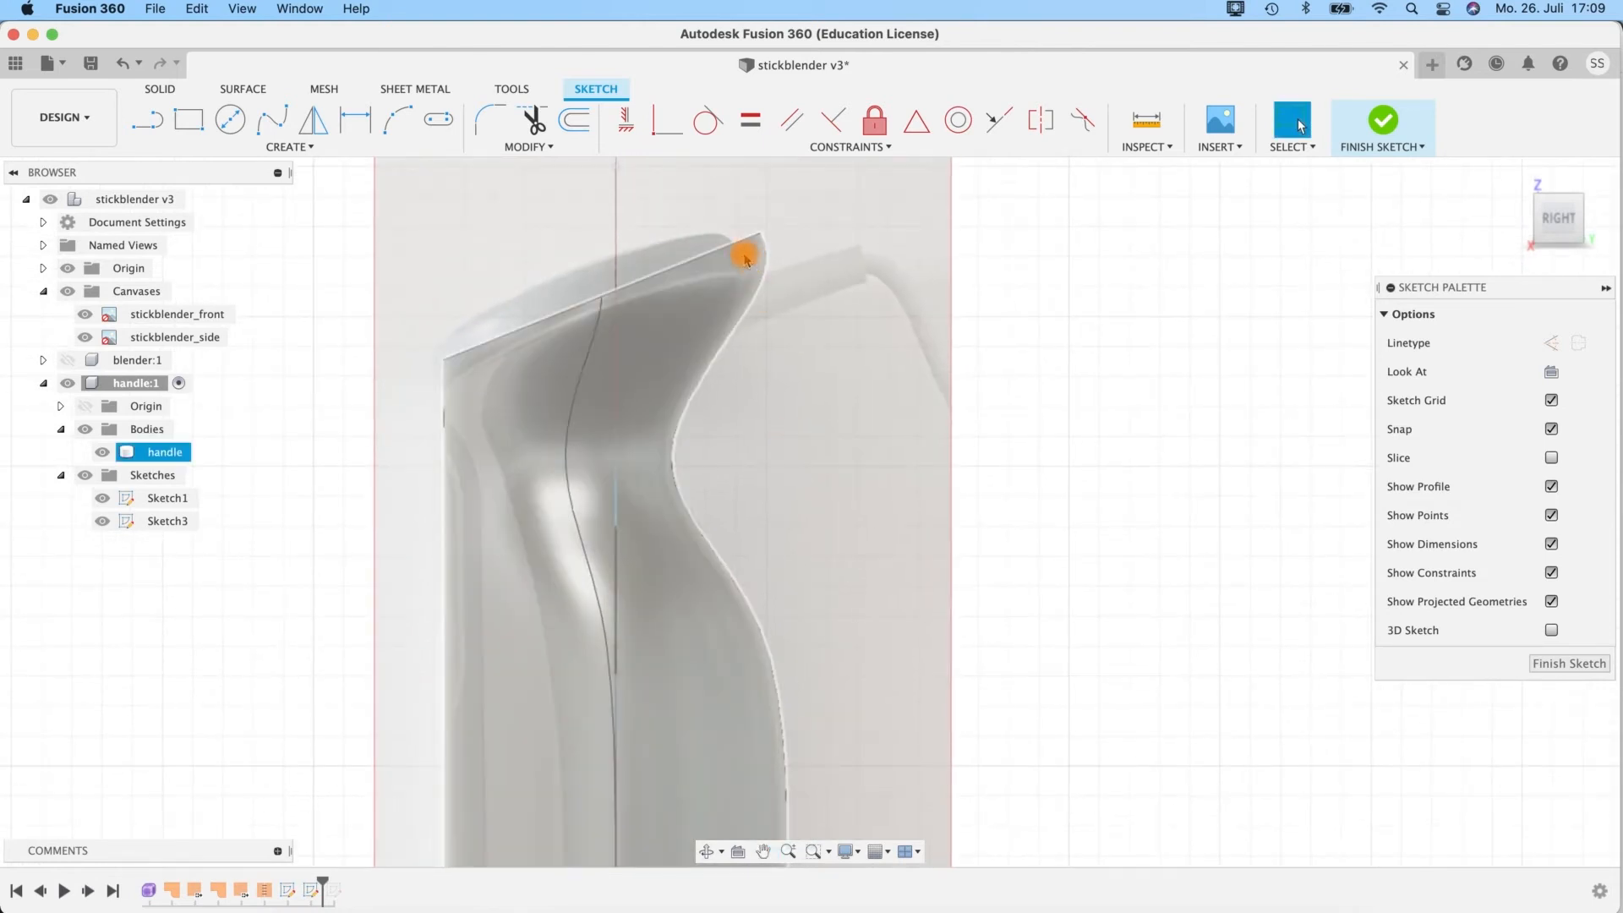
click(146, 124)
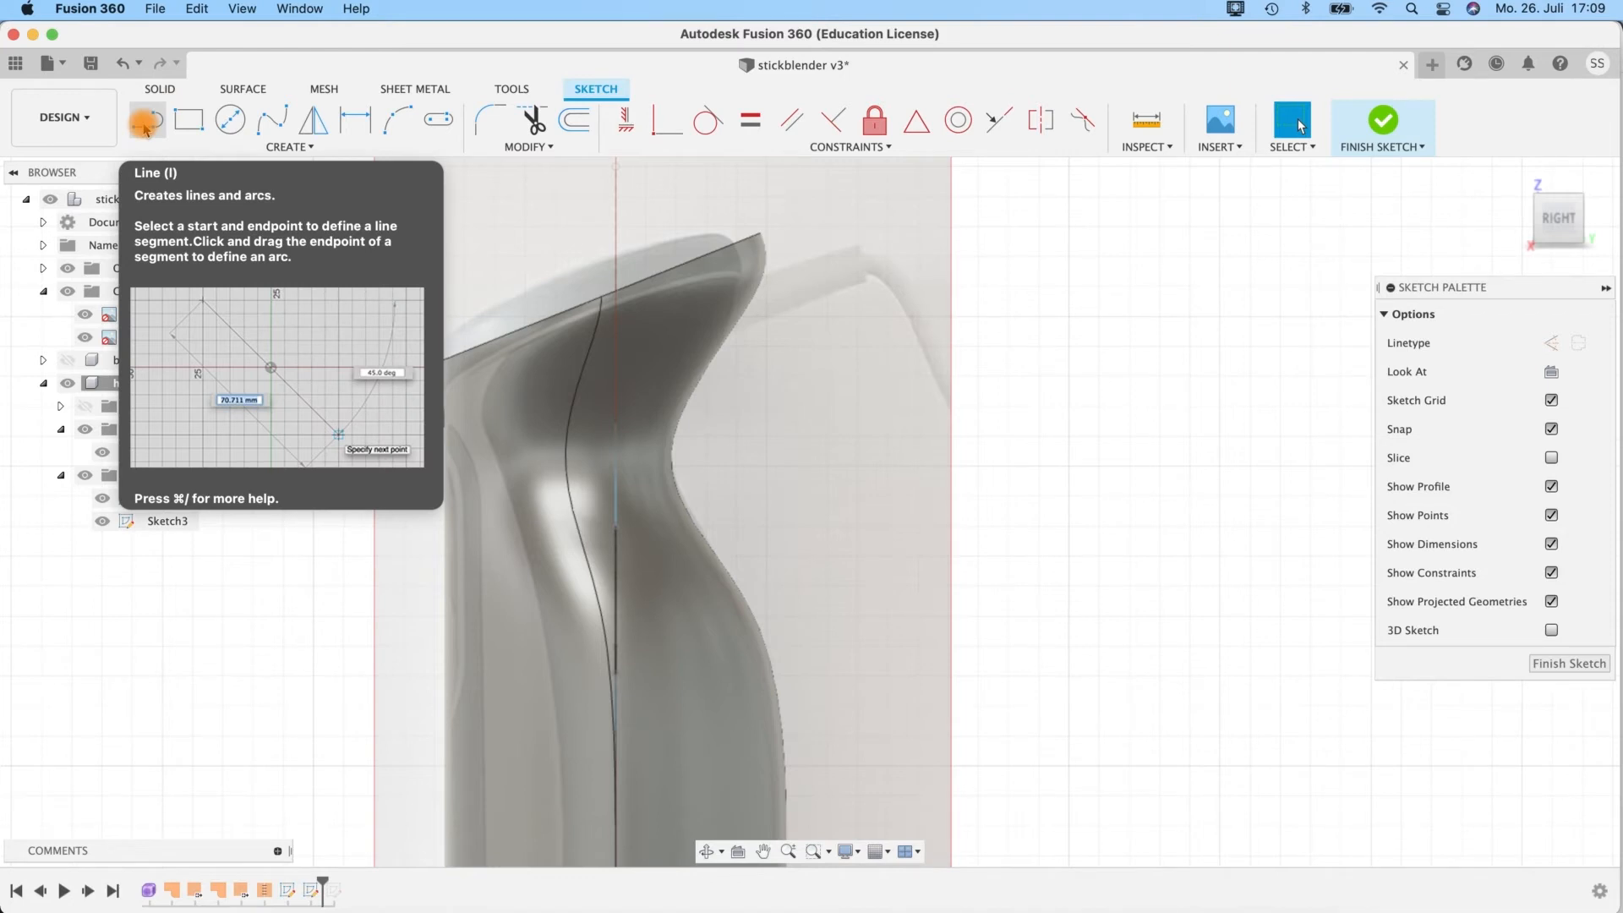
click(145, 125)
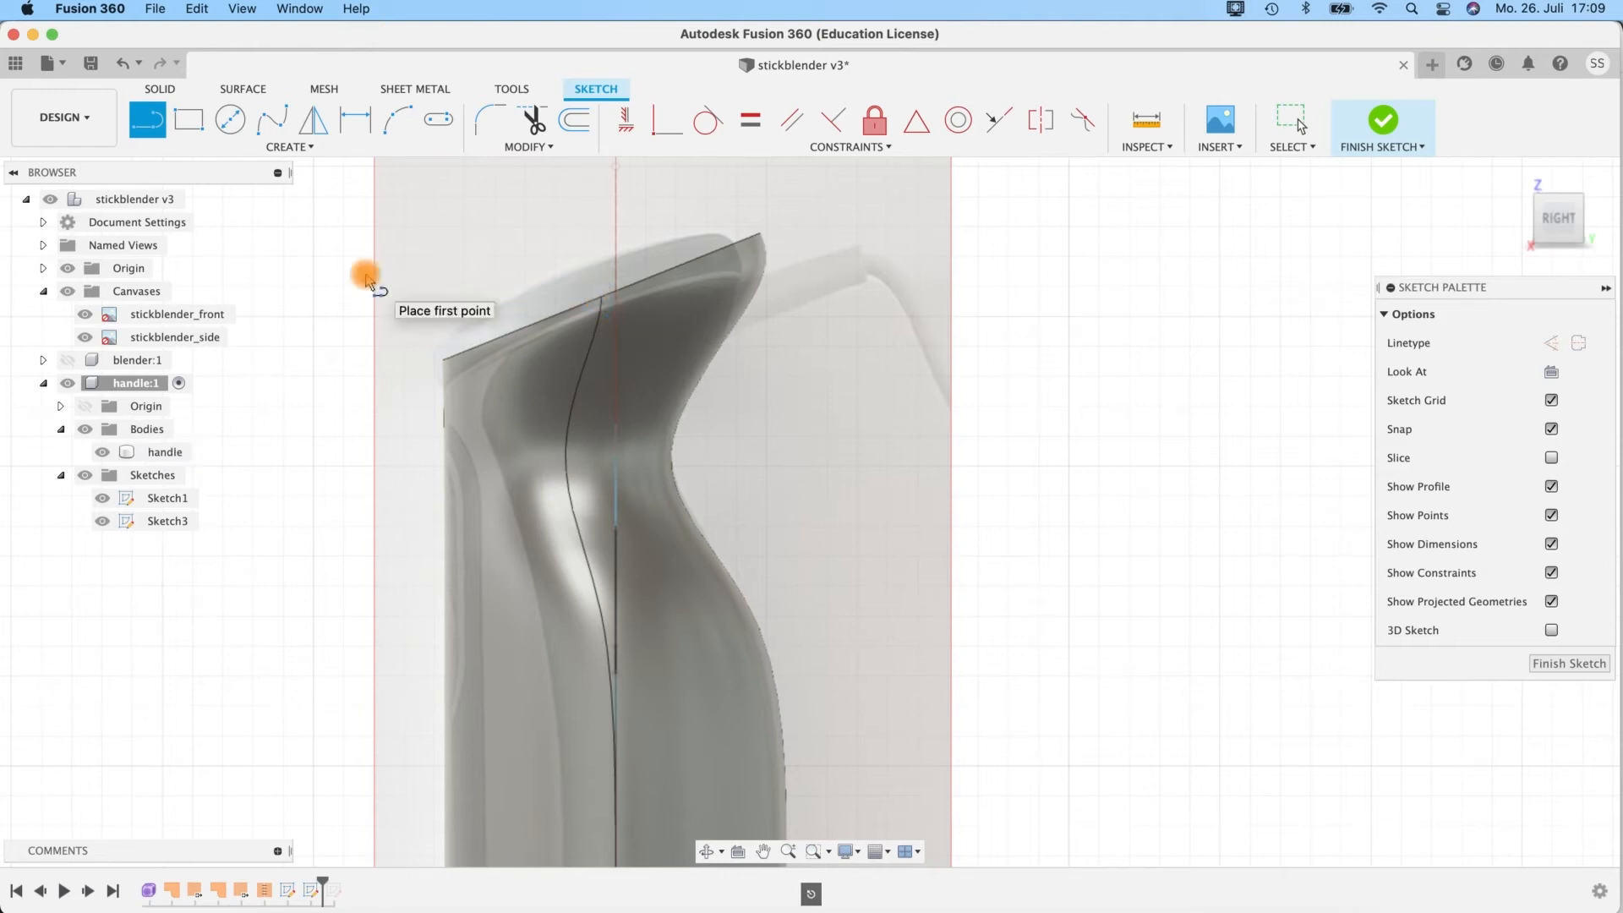
key(Escape)
Project the handle's slanted top edge into the side-plane sketch as a linked line.
click(529, 328)
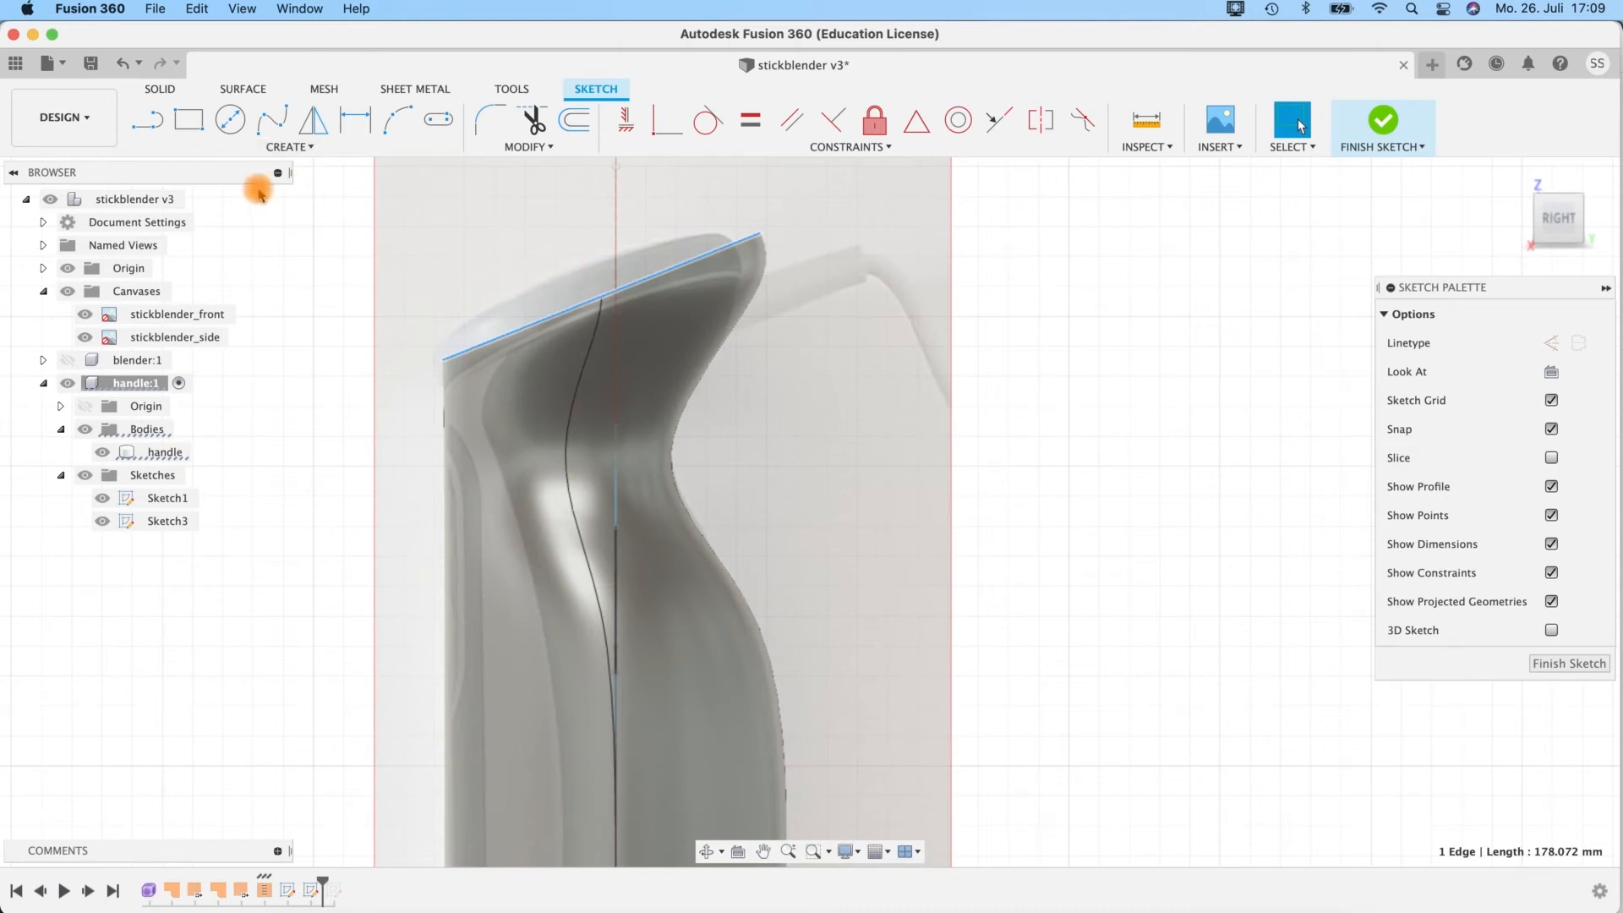
click(222, 154)
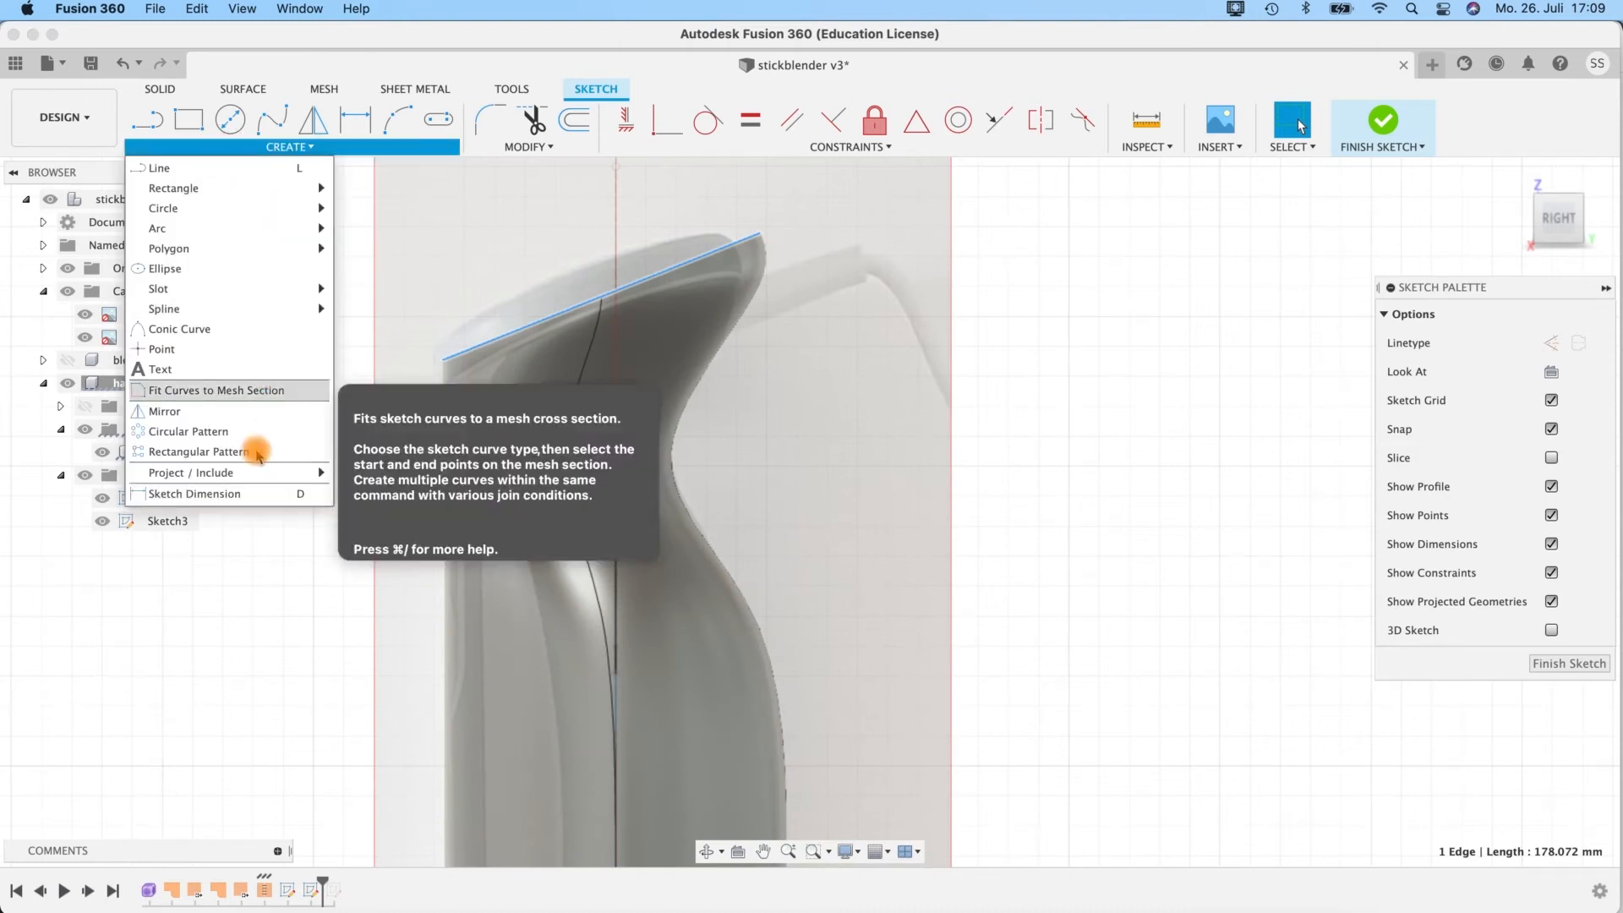
mouse_move(255, 478)
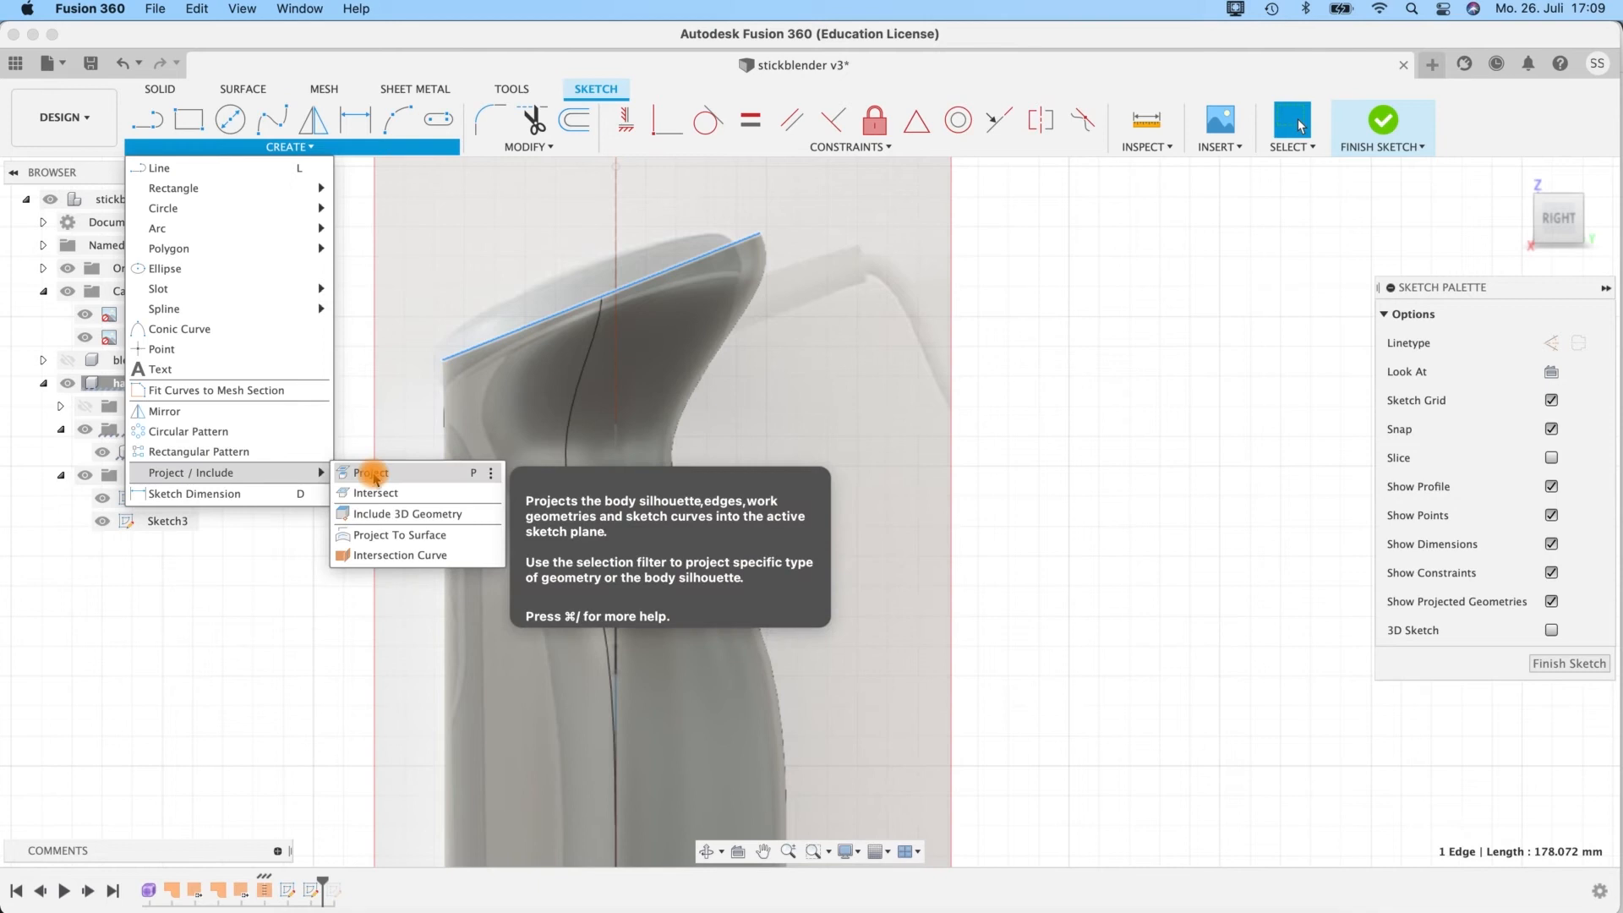
click(373, 474)
click(552, 323)
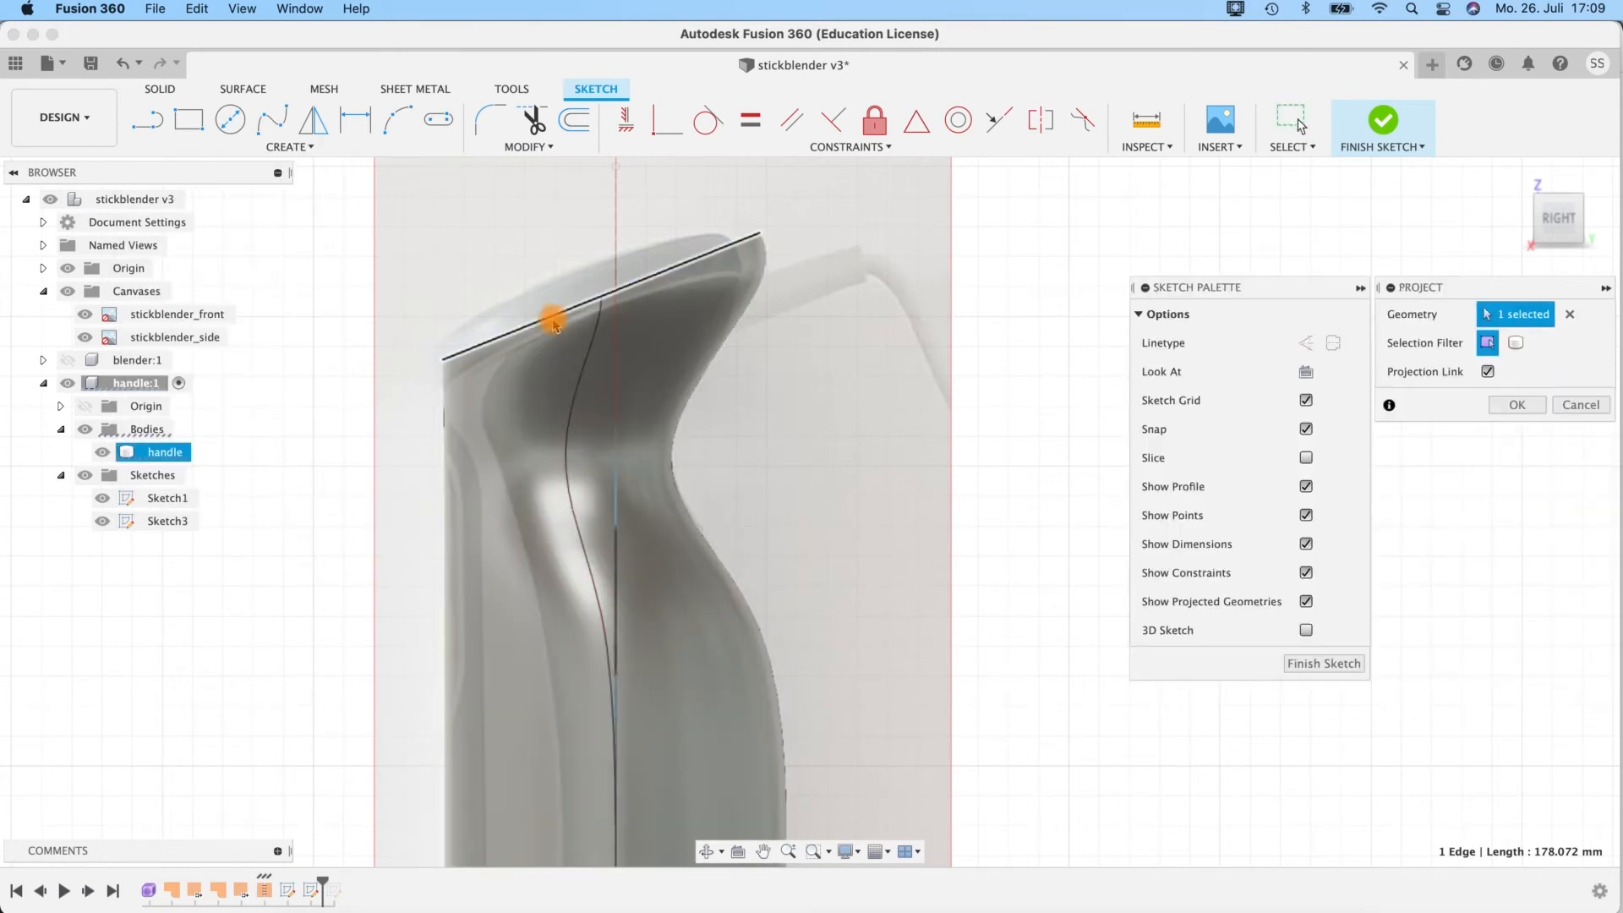
click(552, 318)
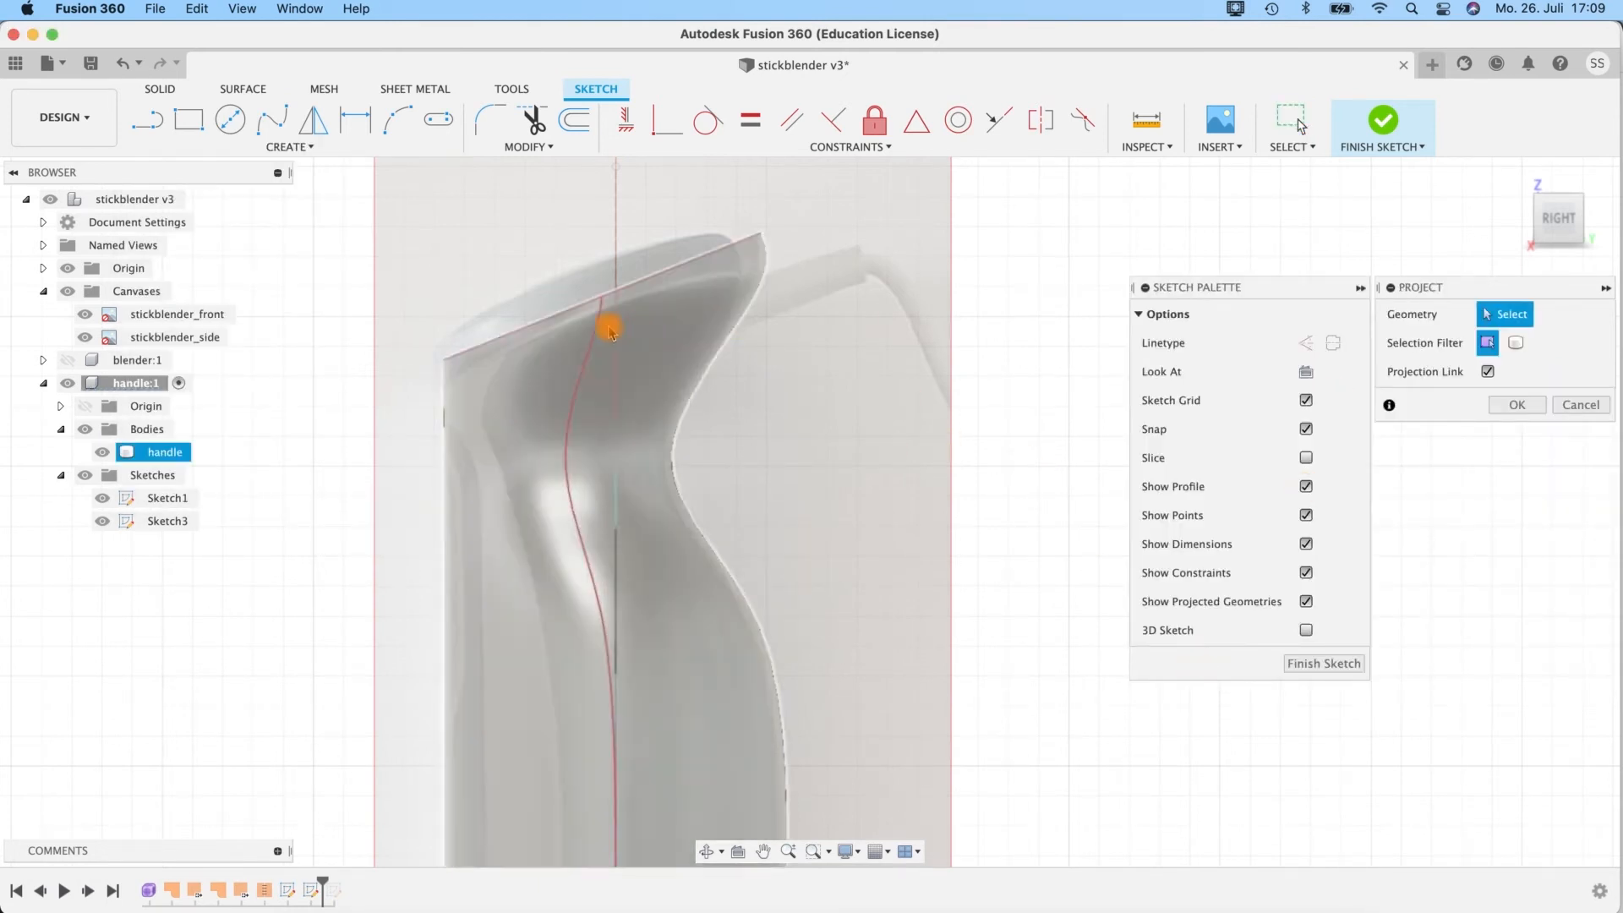
click(575, 314)
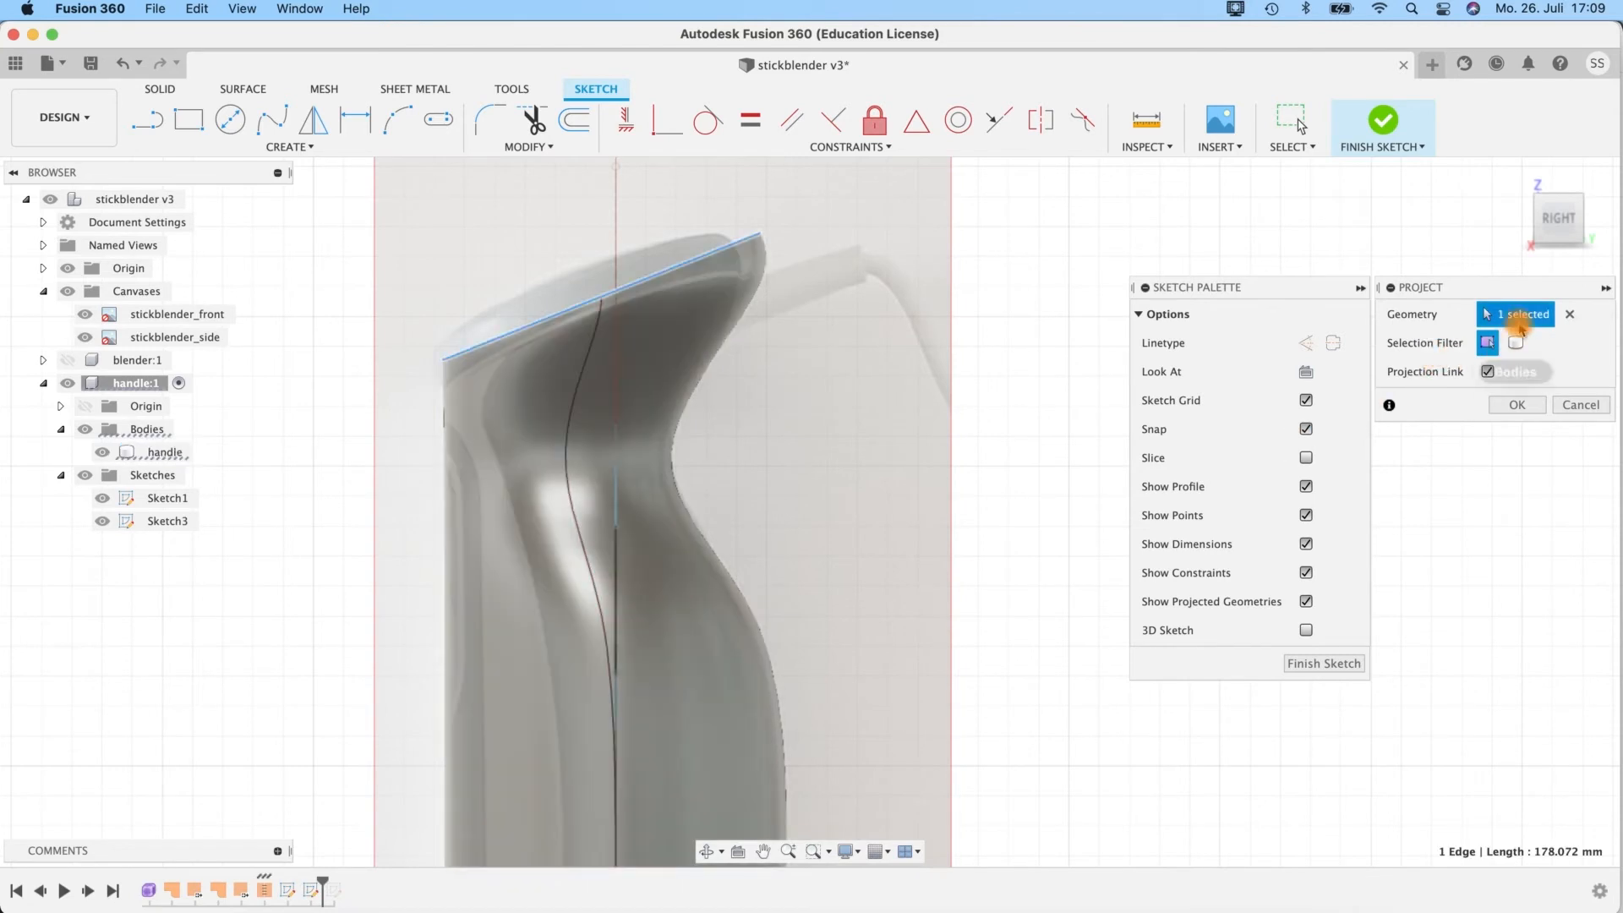
click(1478, 407)
click(626, 360)
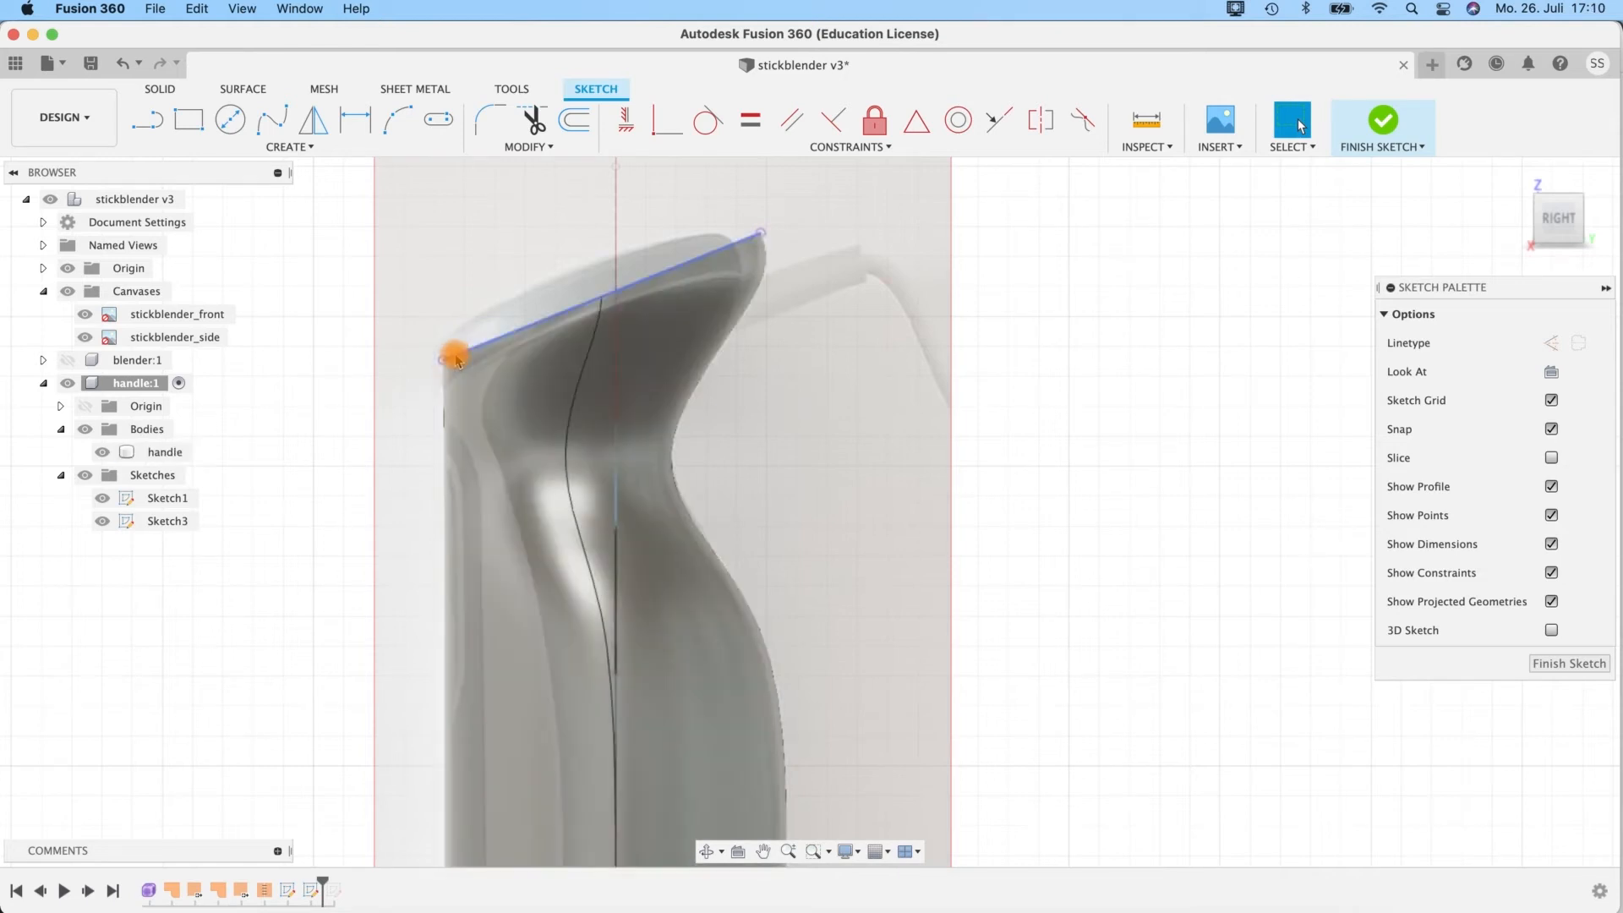
Hide the handle component's bodies to uncover the side canvas beneath the sketch.
click(113, 431)
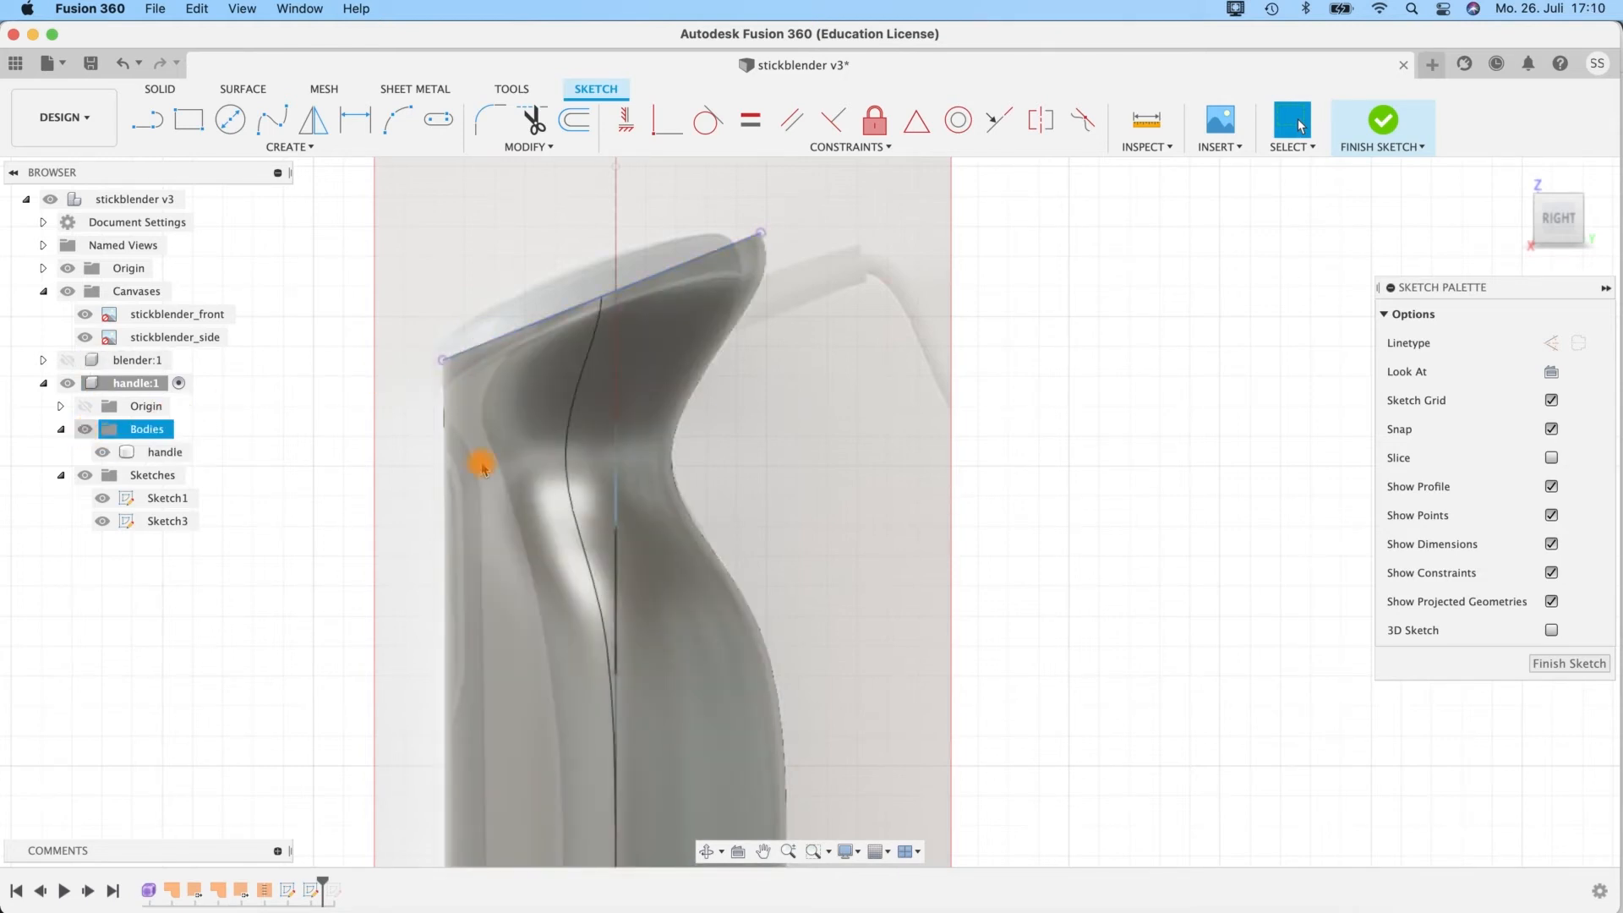
click(947, 518)
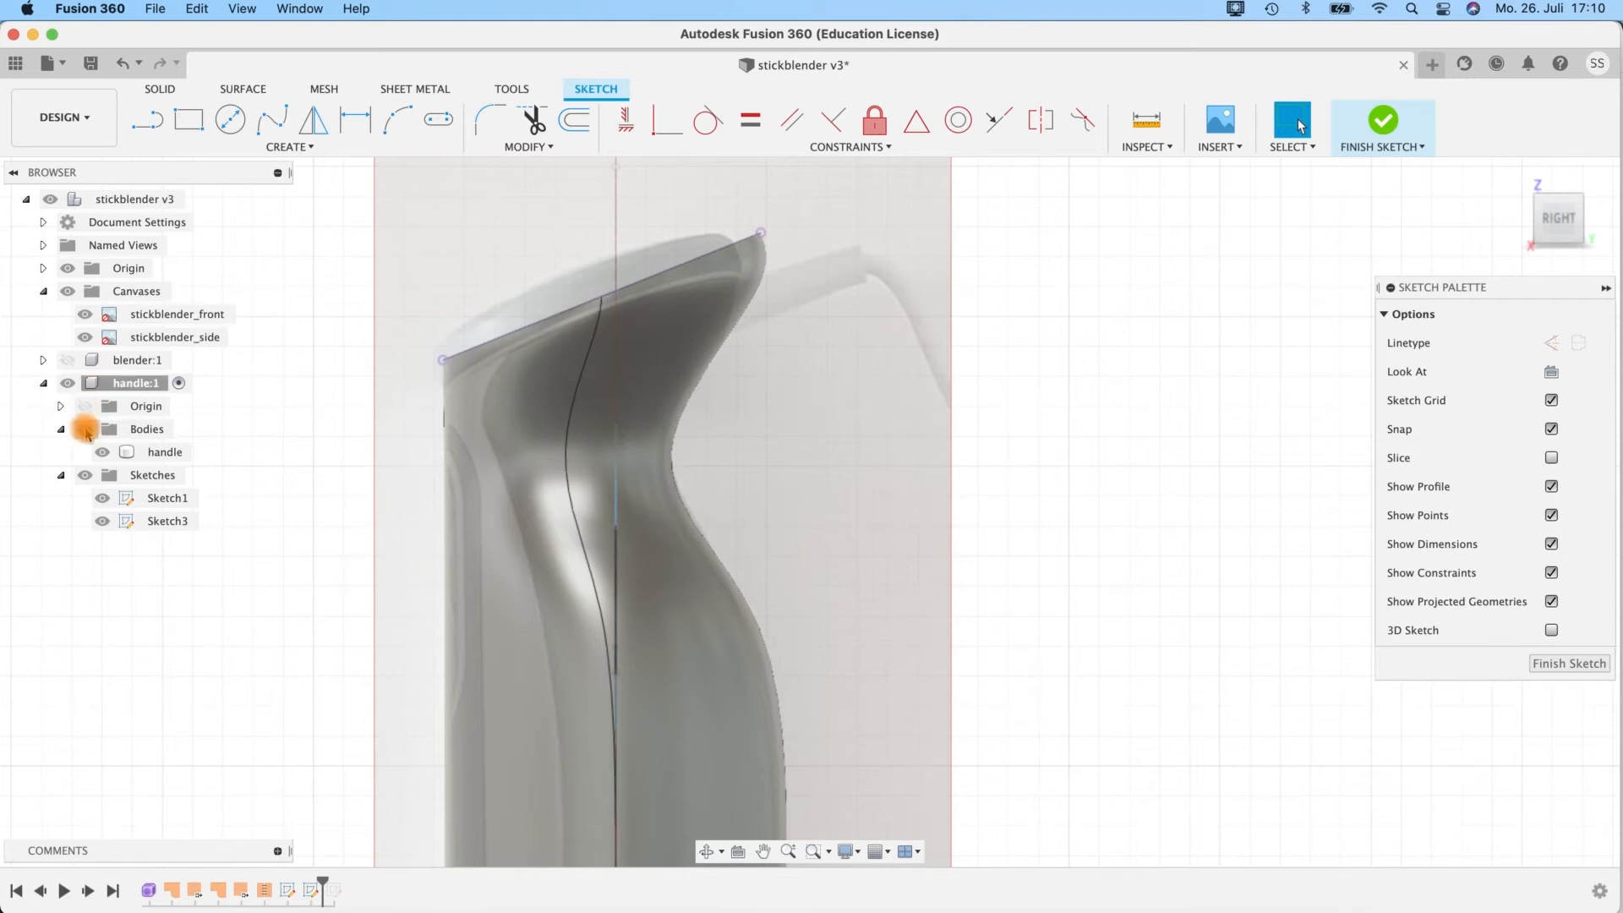
click(85, 430)
Sketch a 3-point arc along the grey grip area's front edge, running past the projected top line and the lower slanted line.
mouse_move(769, 507)
middle_down()
mouse_move(731, 252)
mouse_move(700, 362)
mouse_move(791, 282)
middle_up()
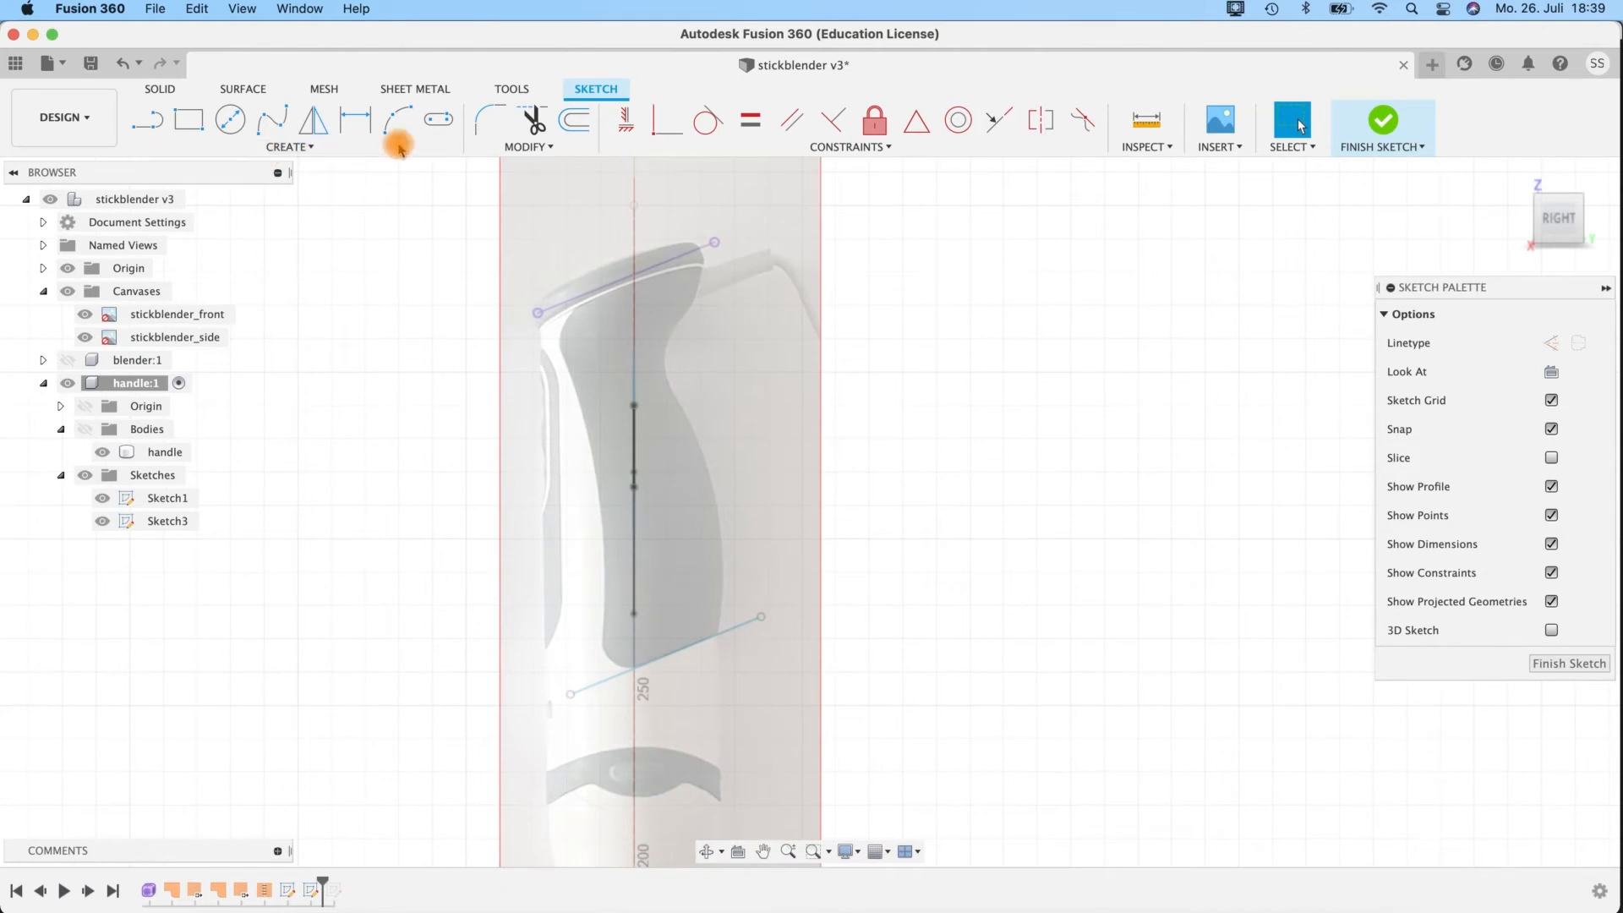
click(395, 123)
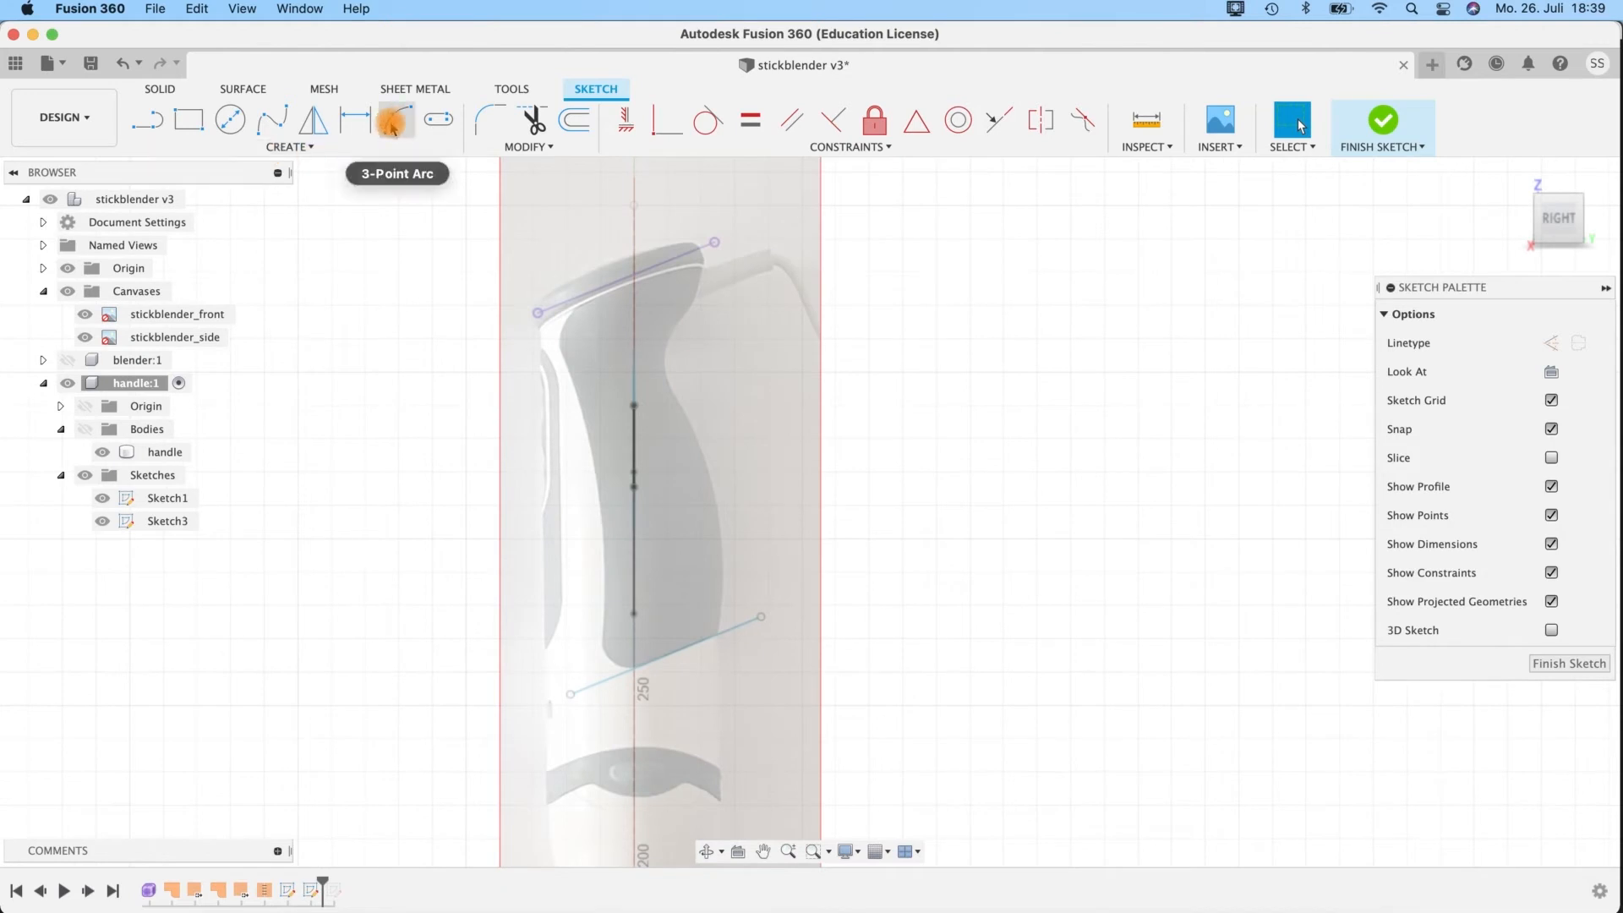
click(391, 124)
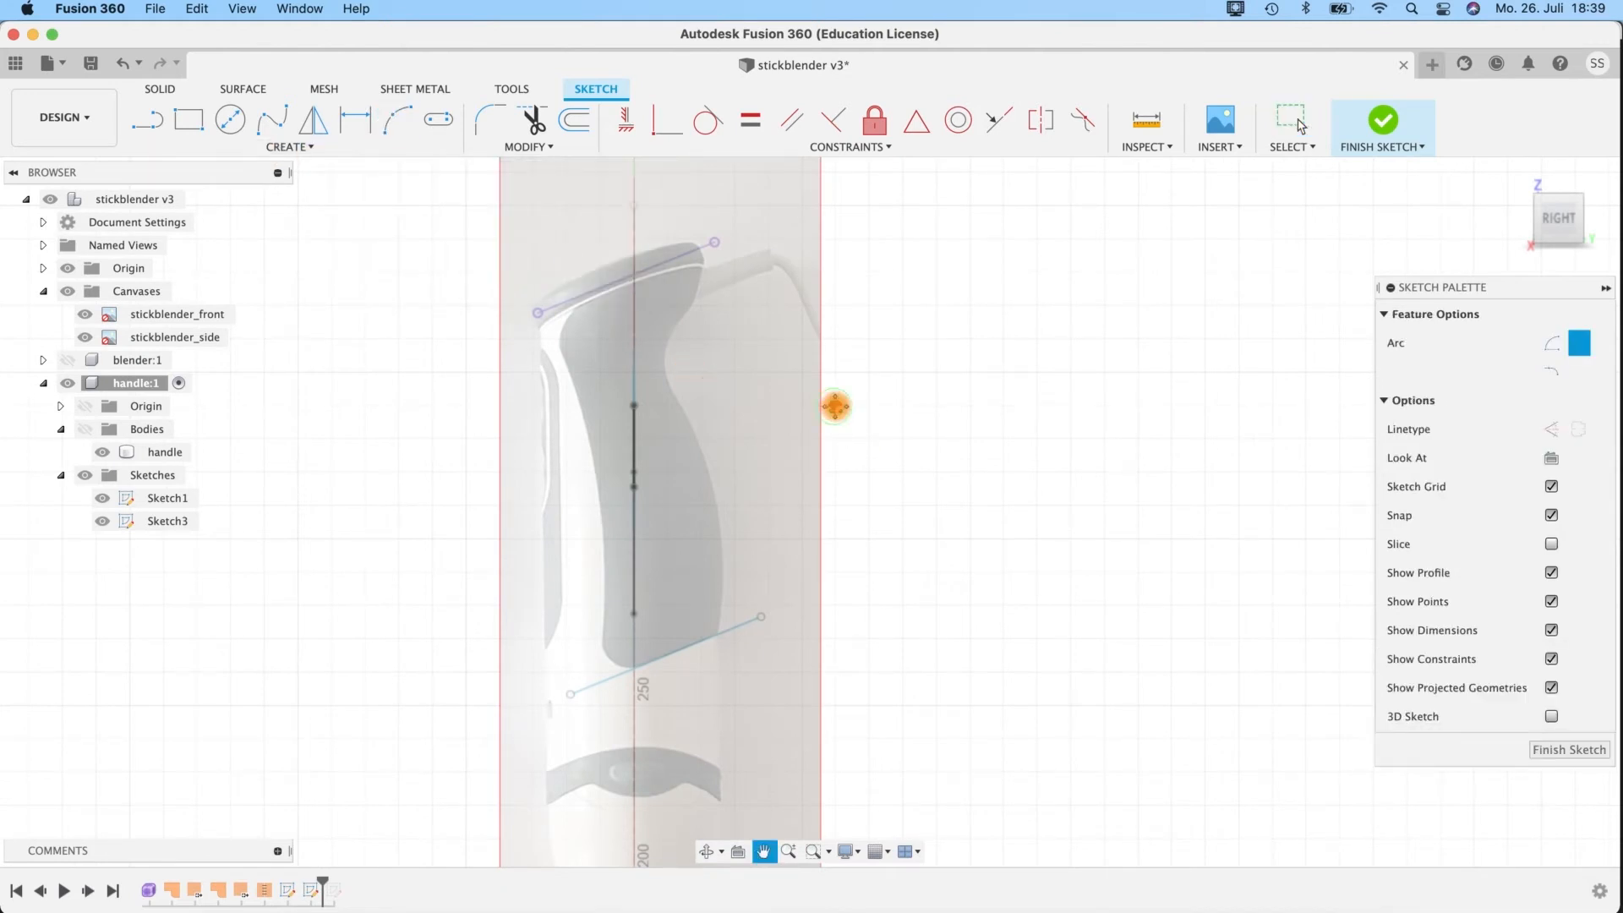
middle_drag(834, 407, 900, 393)
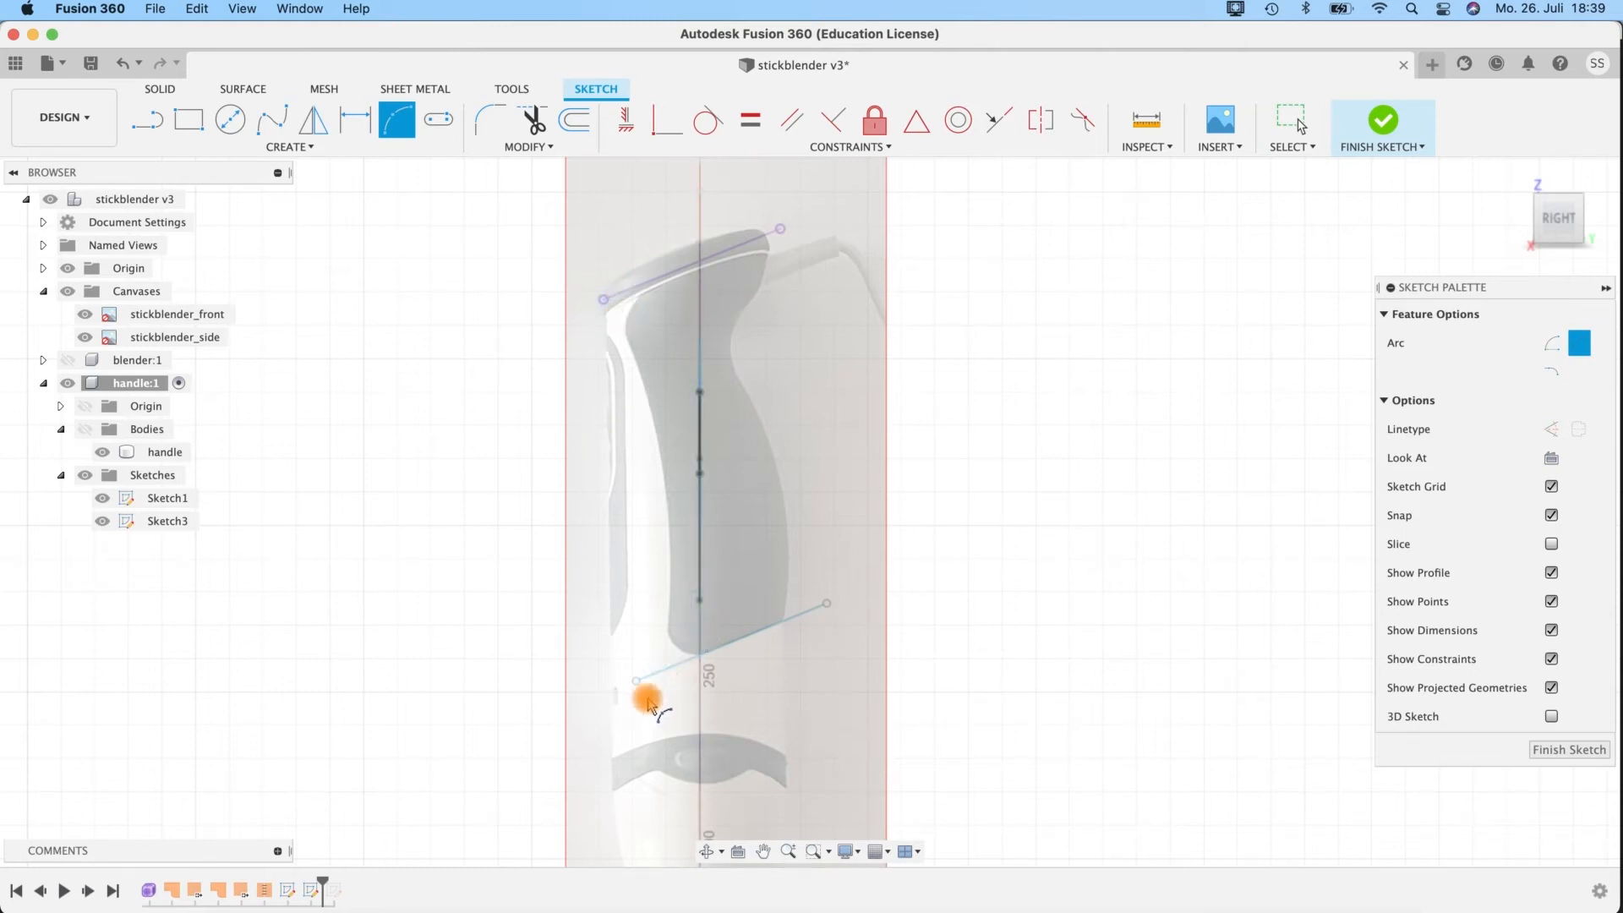
click(582, 268)
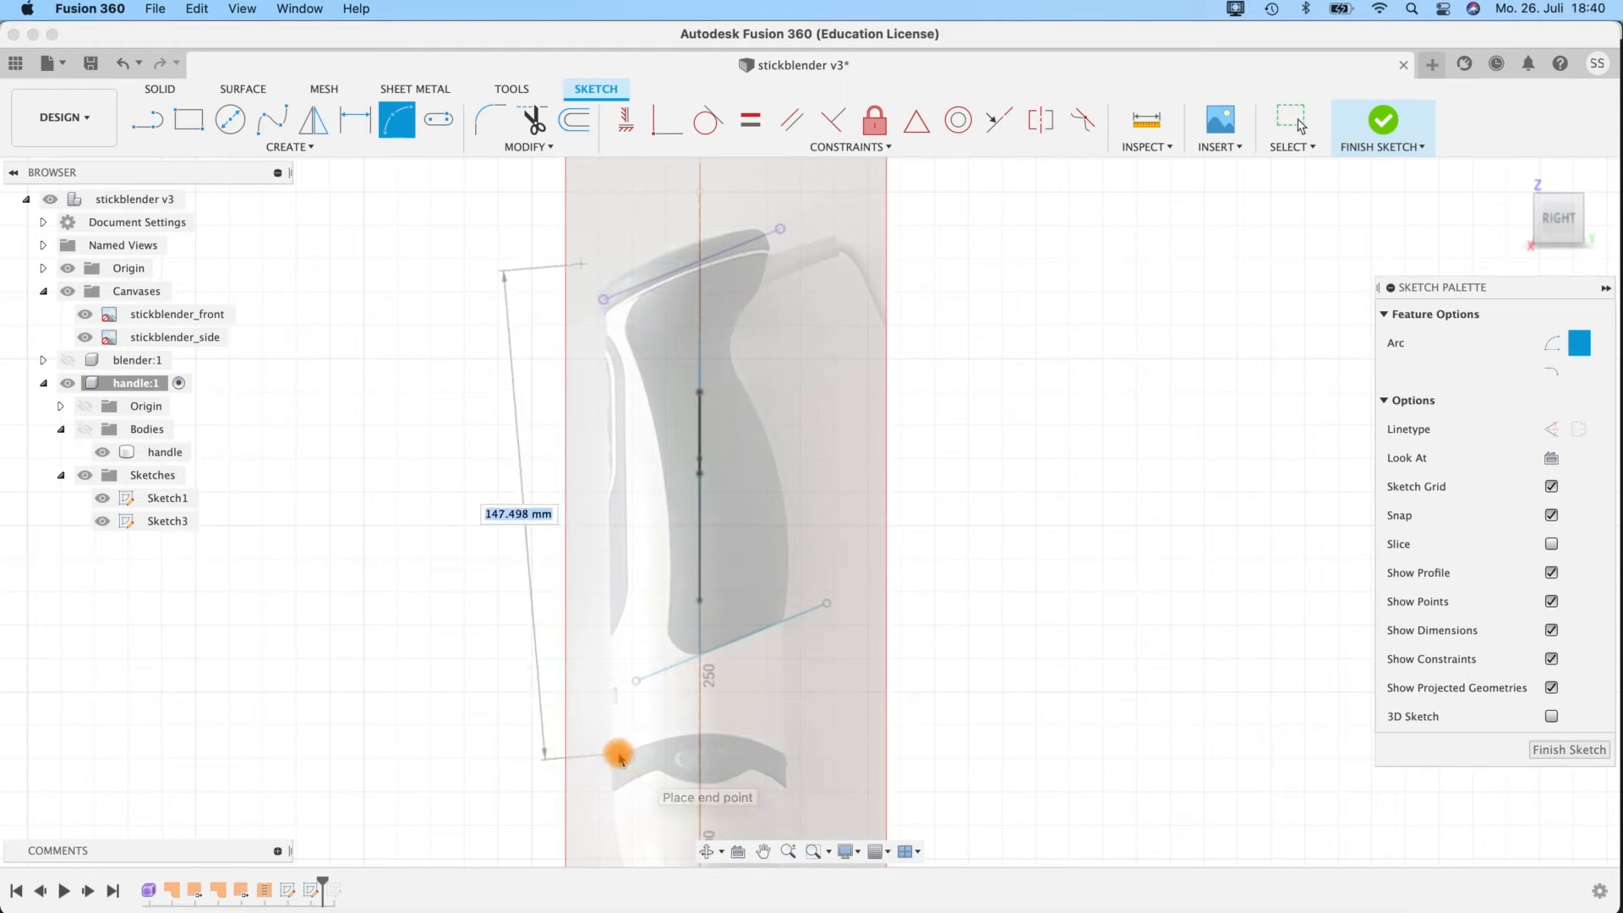
click(652, 717)
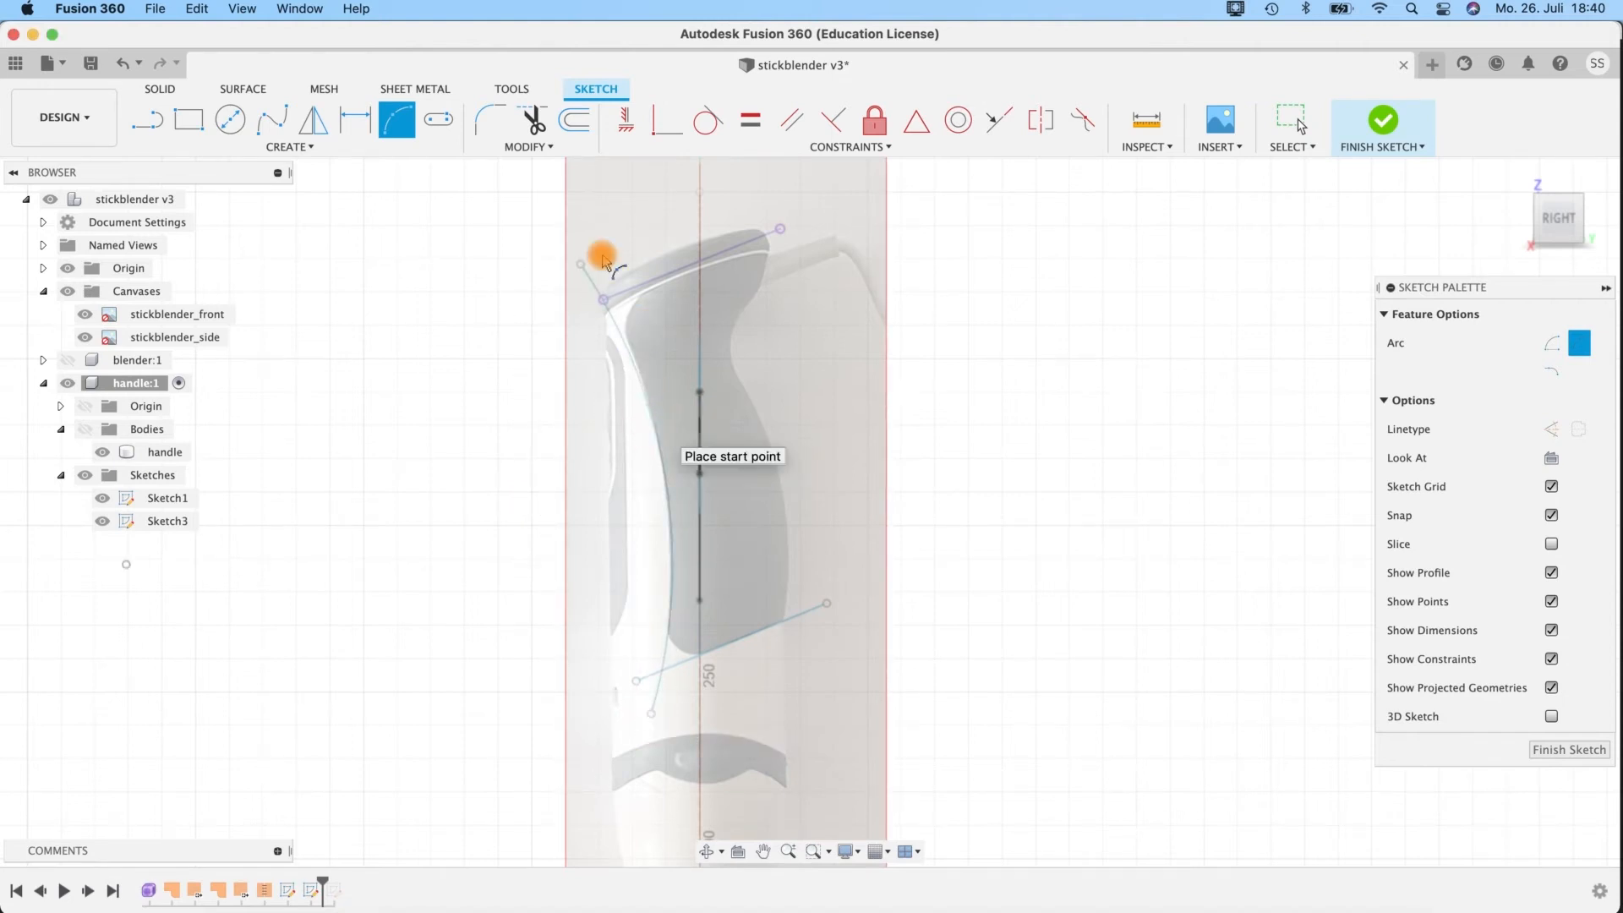
click(602, 336)
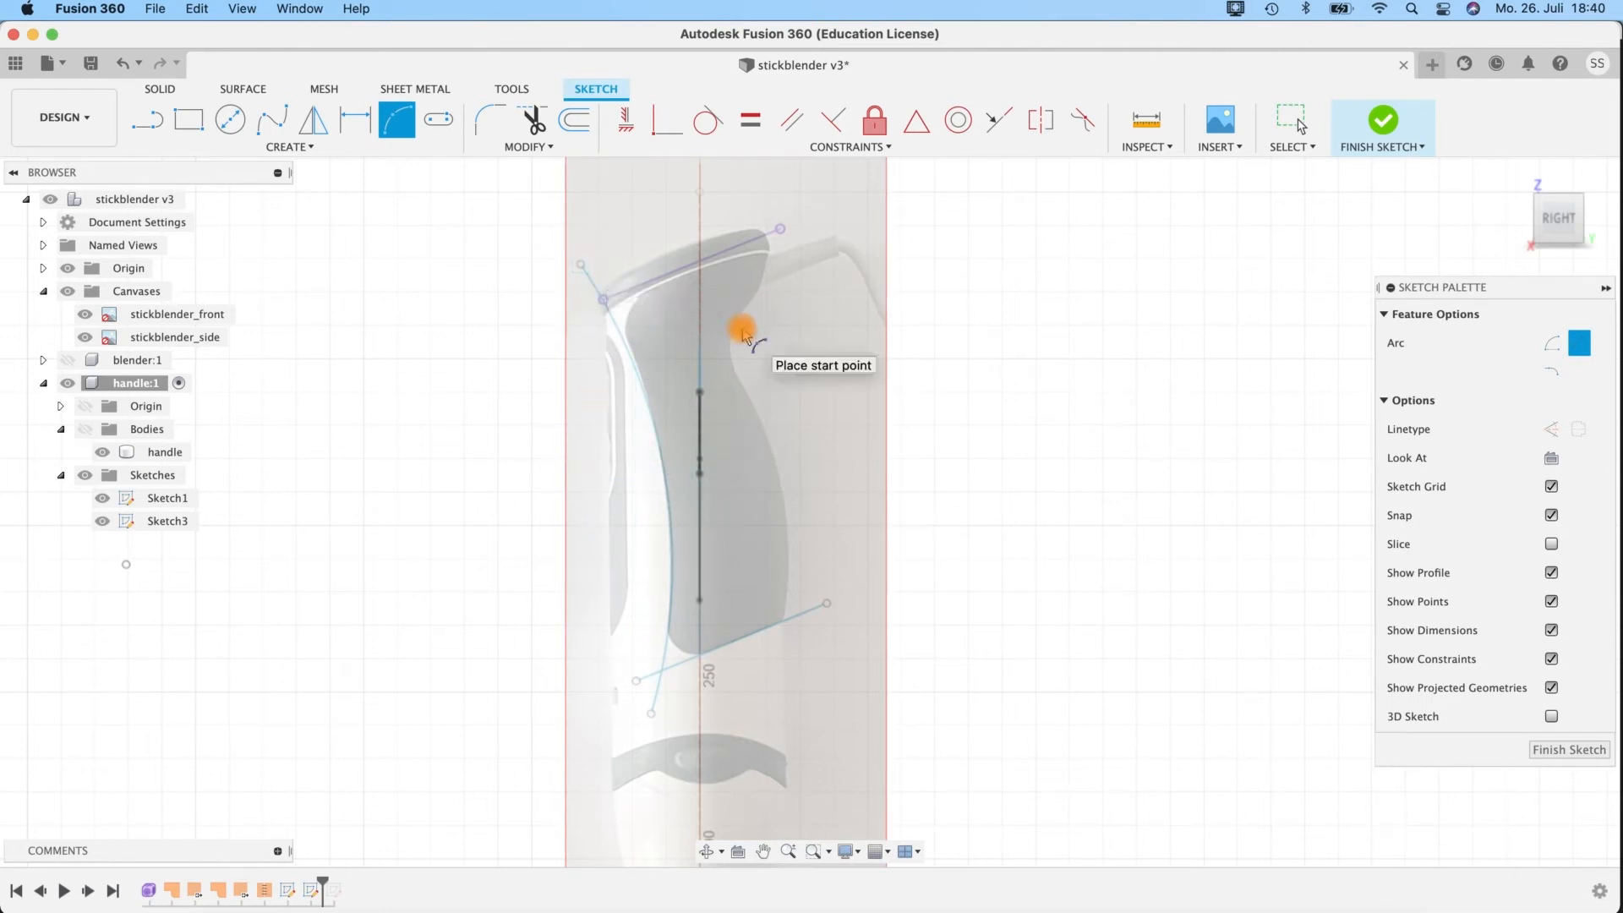
key(Escape)
Fit the arc to the grip edge by moving its upper end to about Y -42.6, Z 392.3 mm and lower end to Y -15.9, Z 239.4 mm.
mouse_move(587, 264)
mouse_down()
mouse_move(594, 249)
mouse_move(555, 236)
mouse_up()
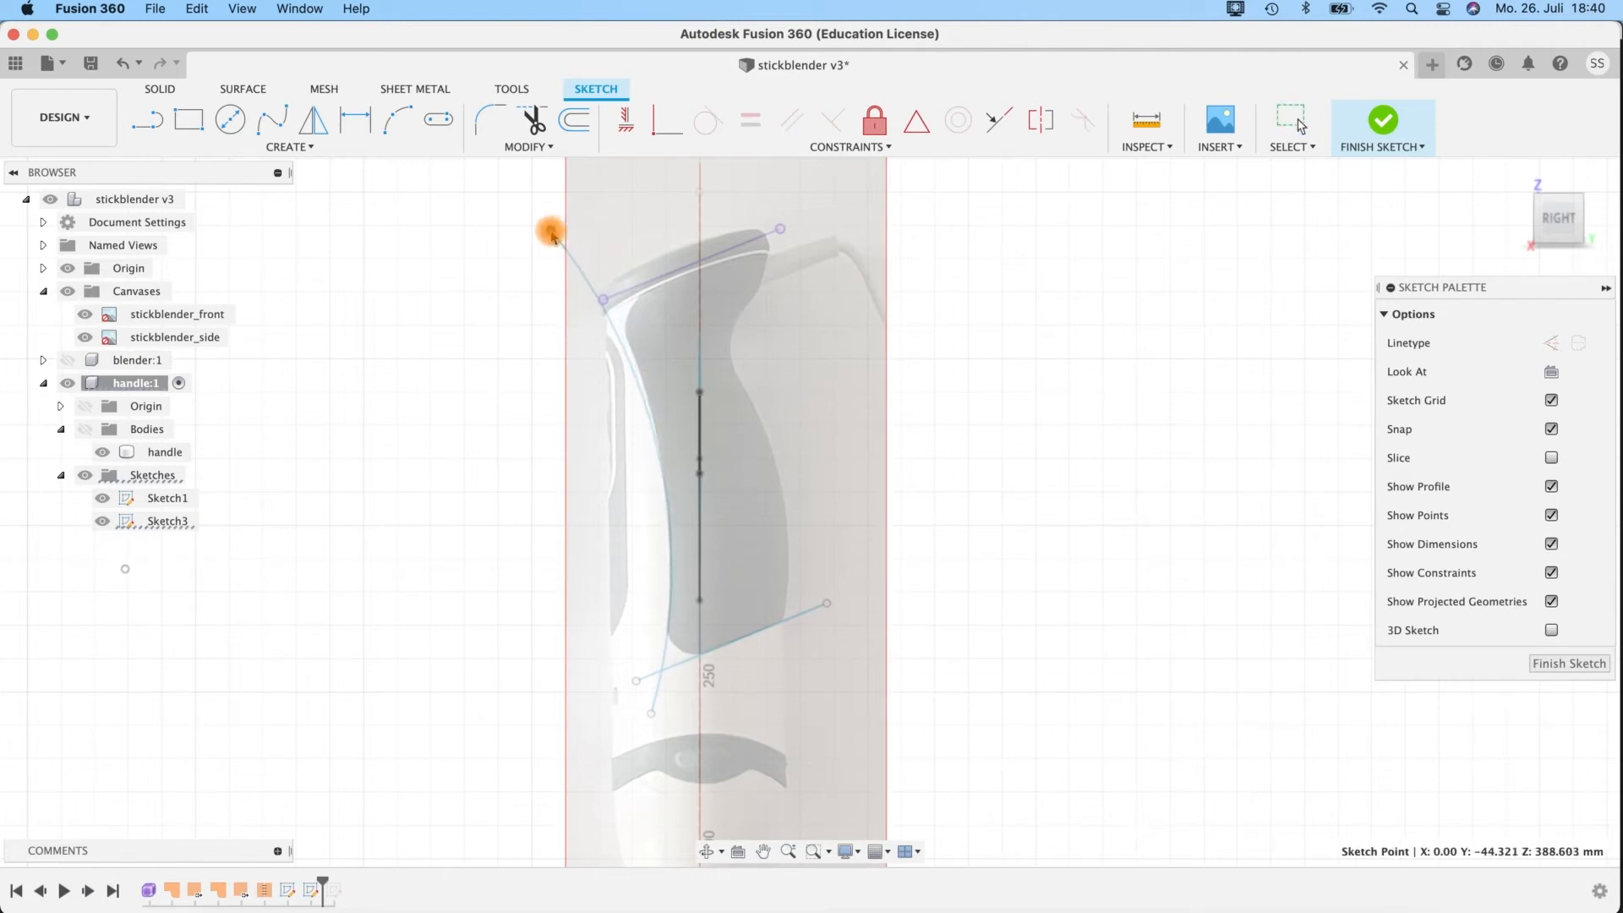
drag(649, 722, 642, 727)
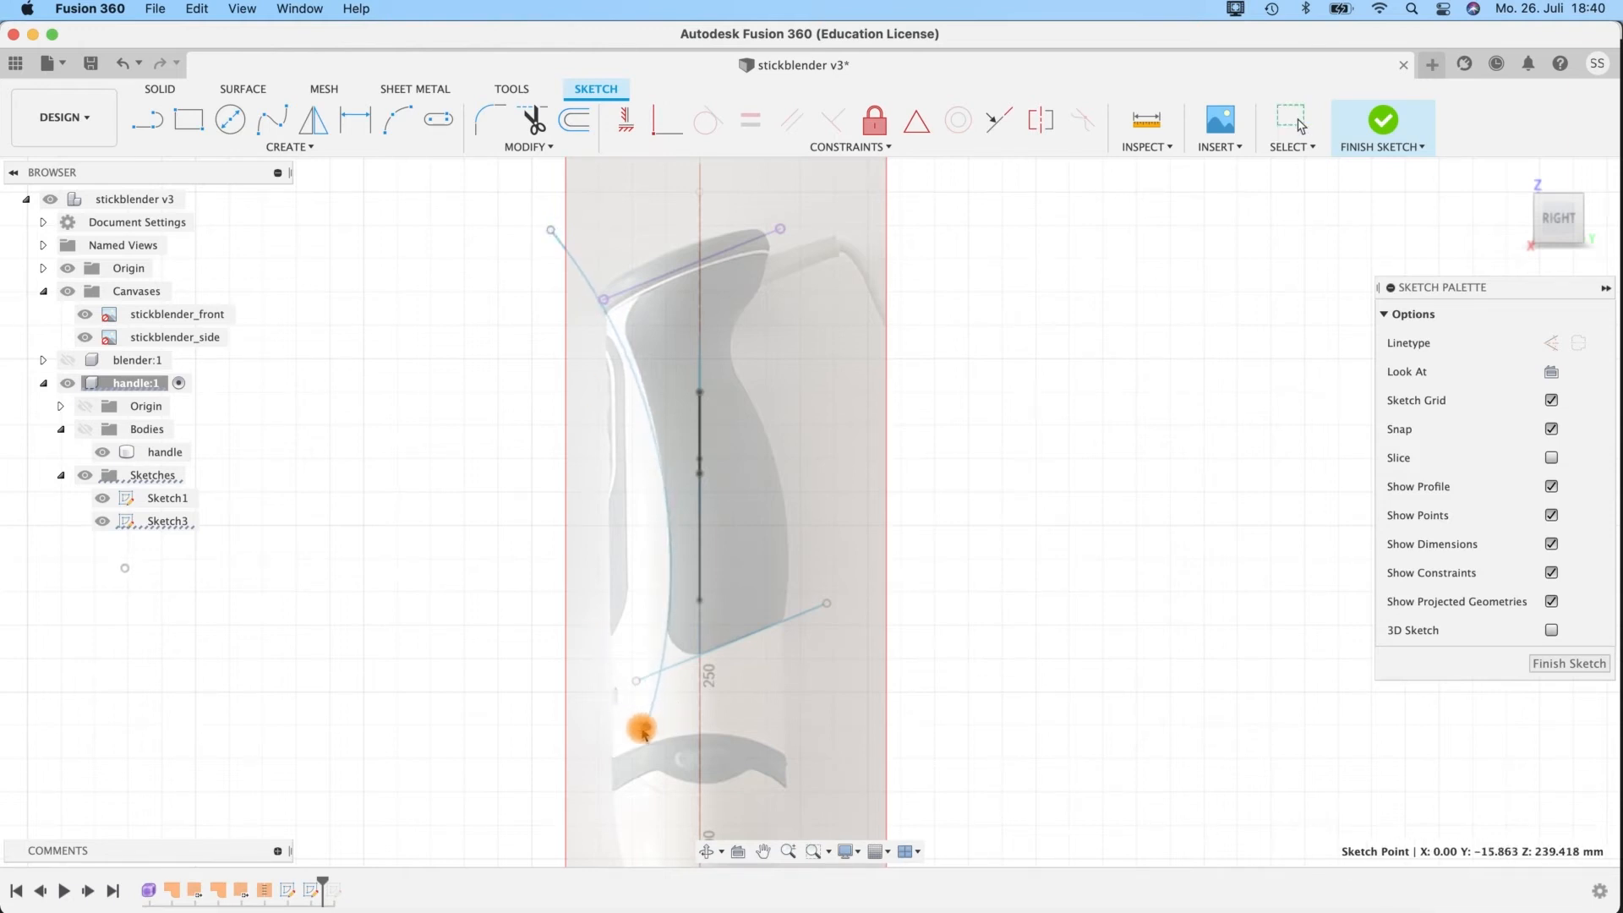
drag(550, 230, 558, 223)
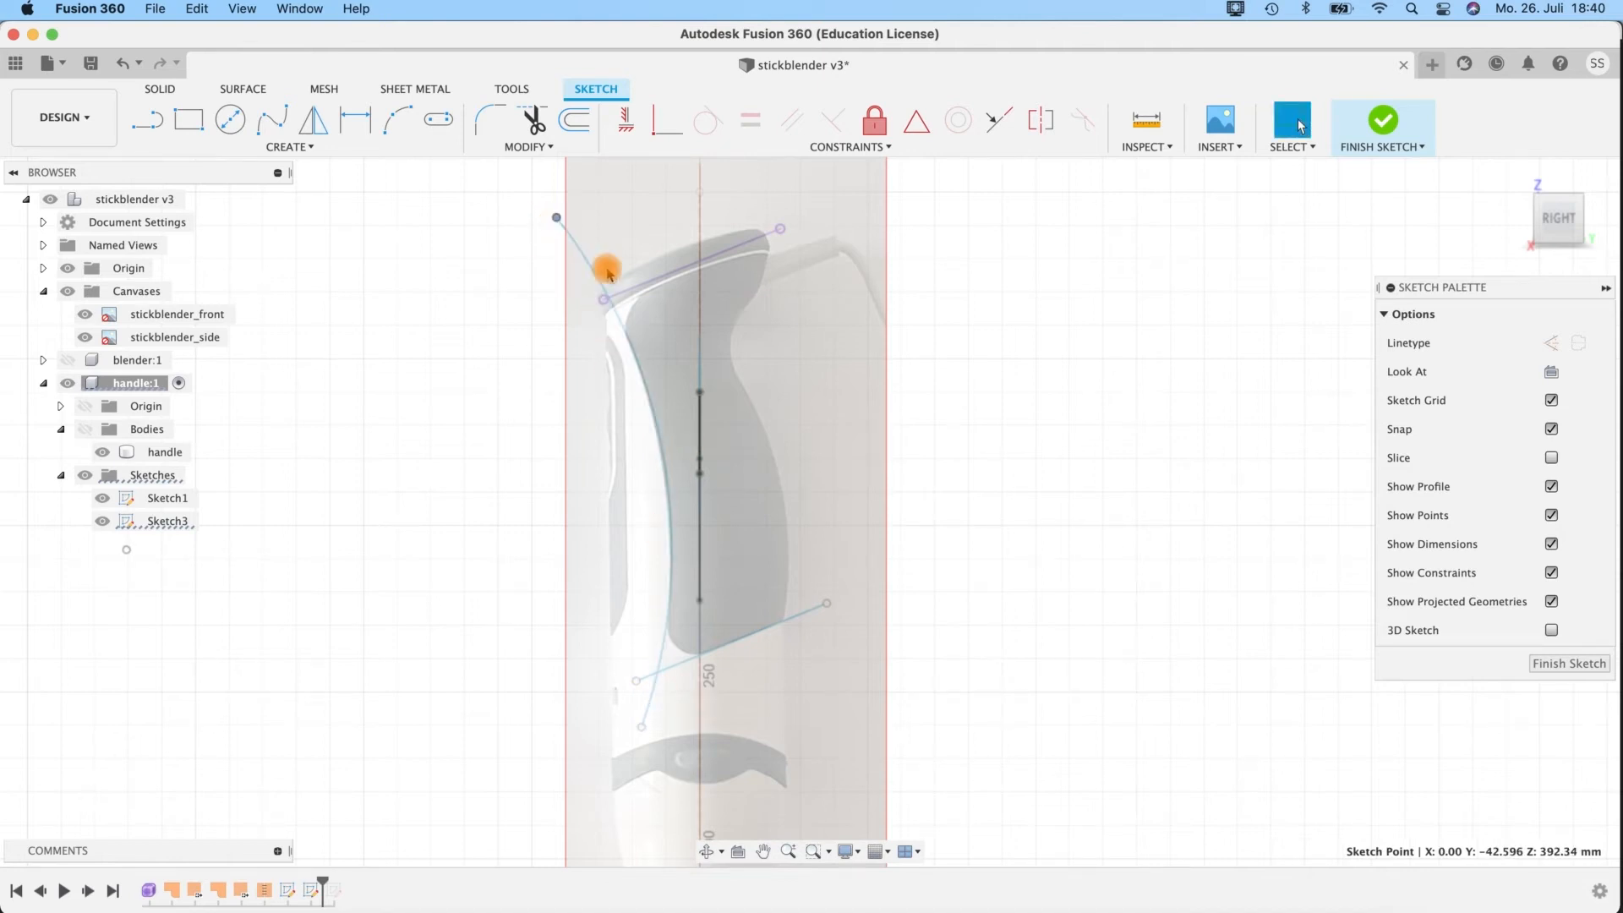
scroll(623, 330, up, 3)
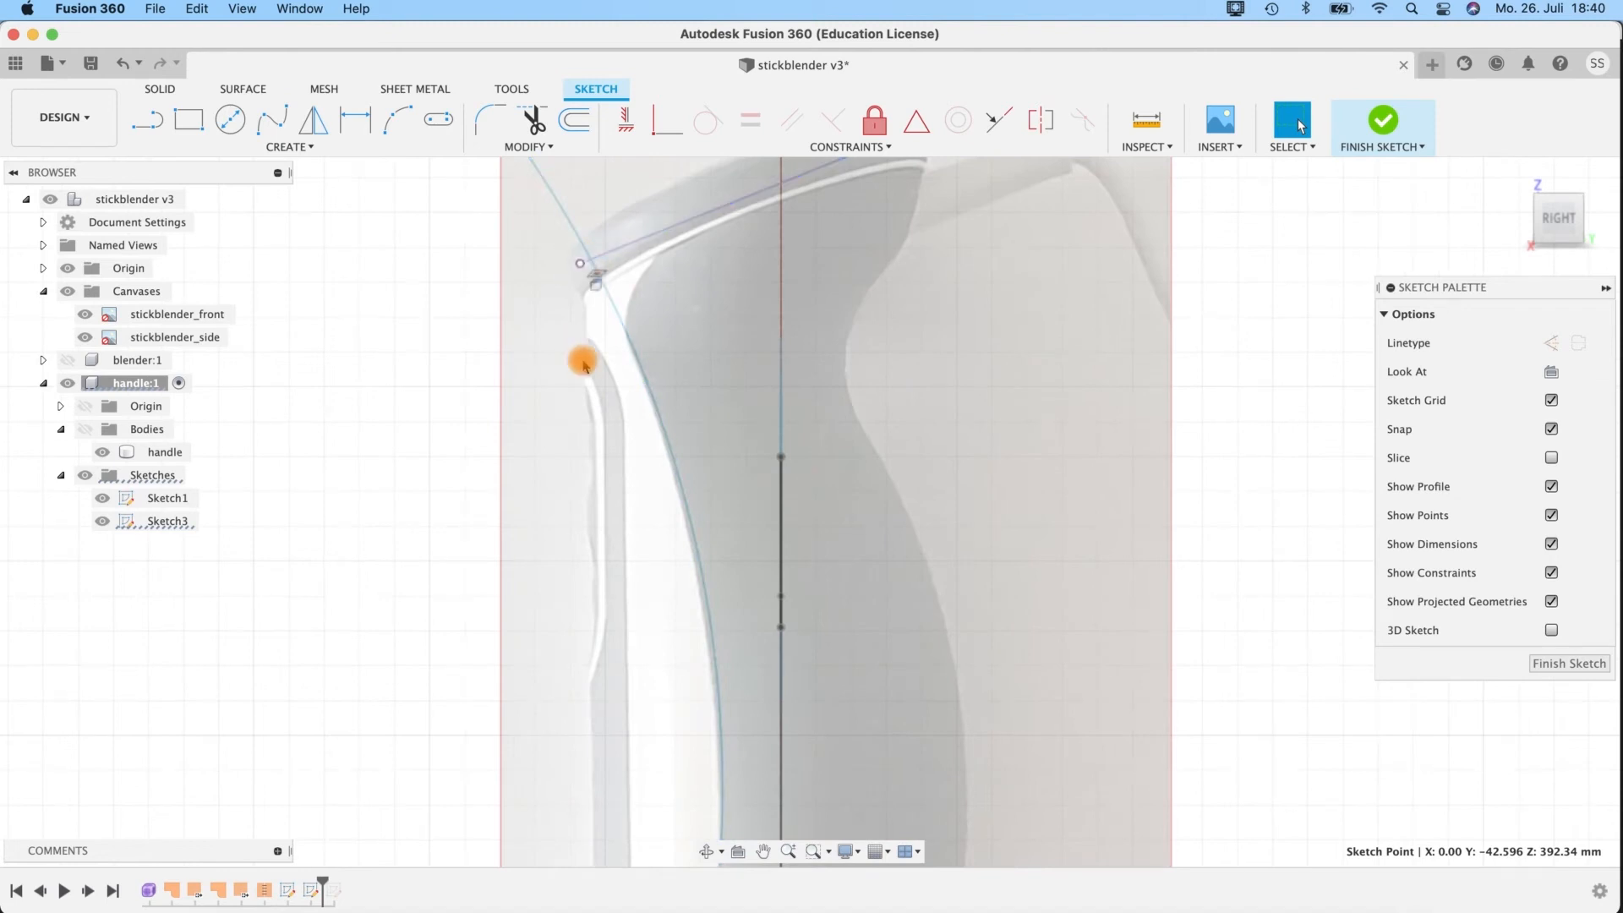
scroll(582, 362, down, 5)
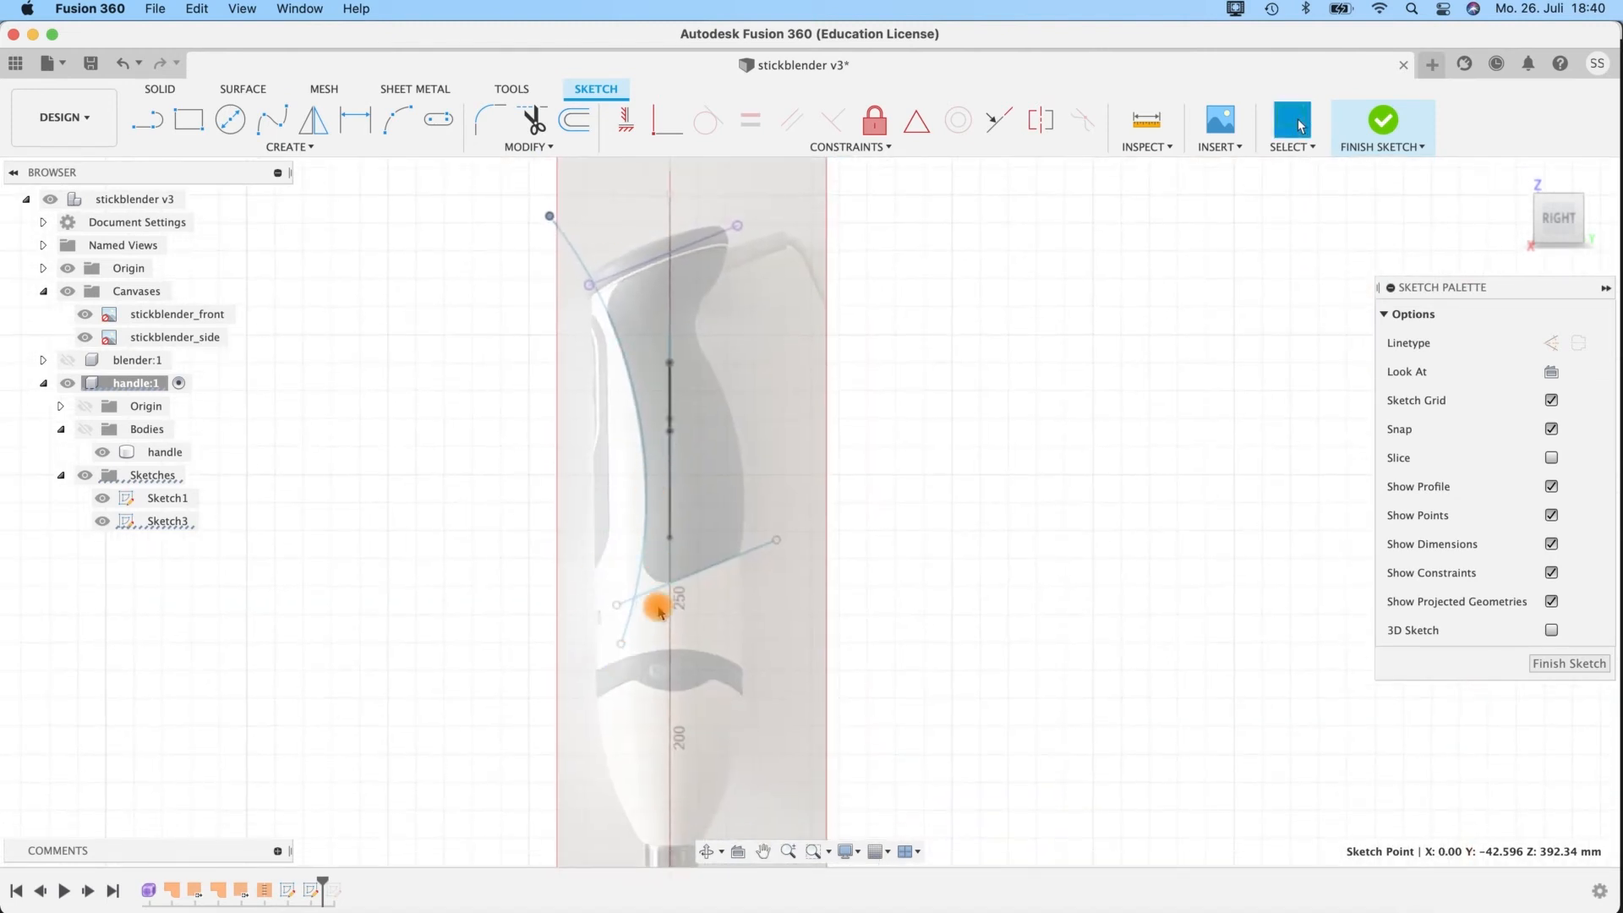
scroll(642, 490, up, 2)
scroll(642, 489, down, 1)
middle_drag(826, 426, 841, 462)
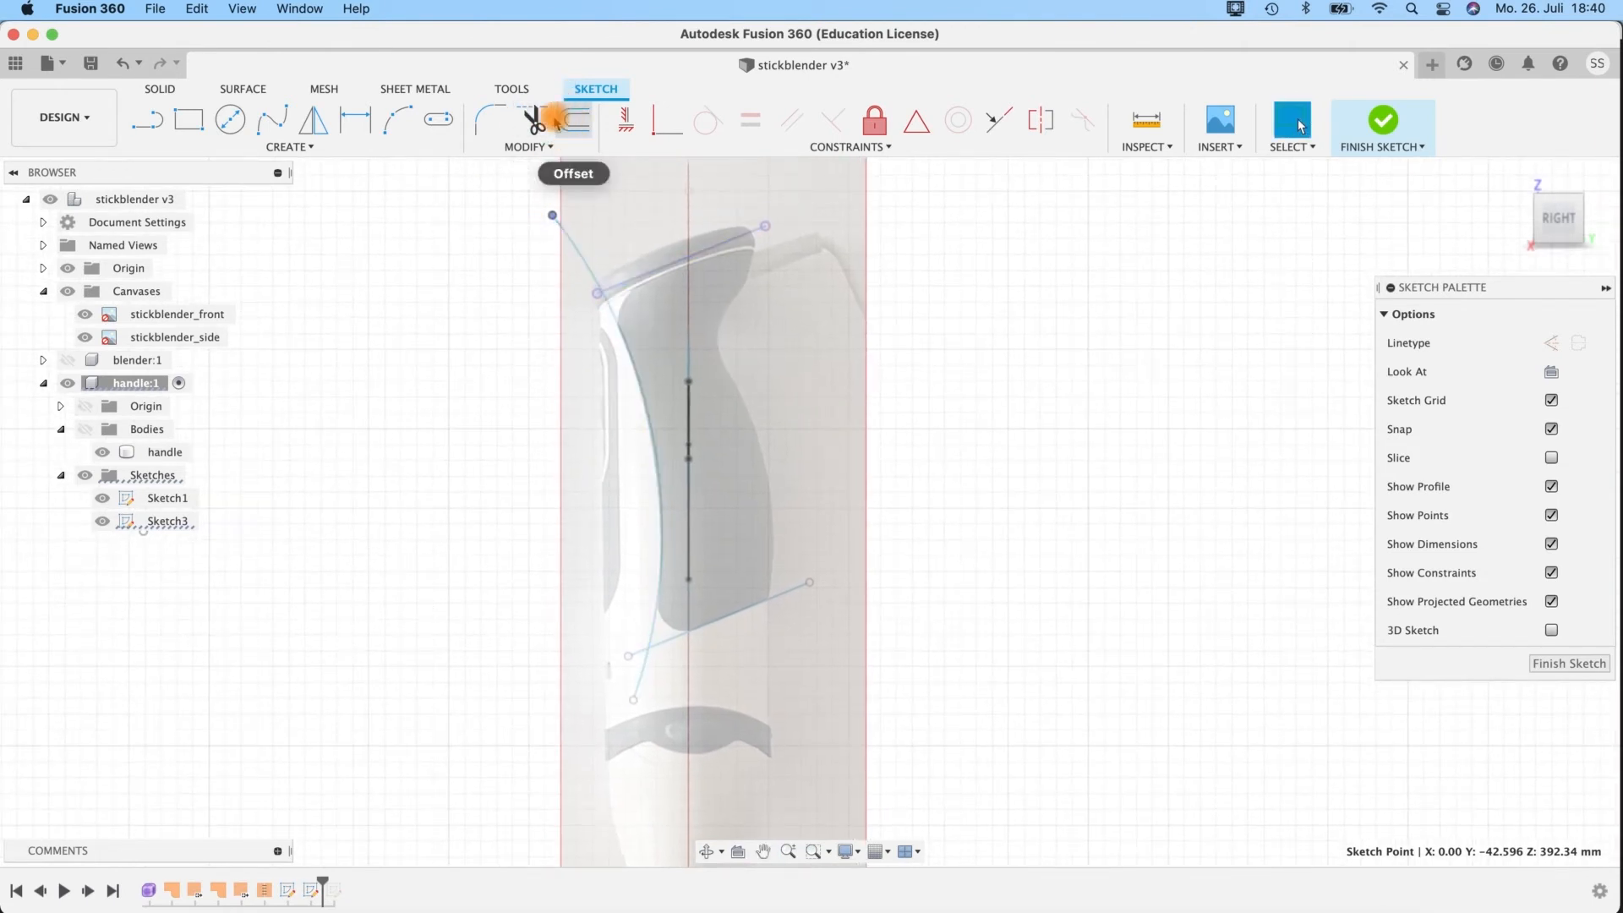
Fillet the corner between the front arc and the lower slanted line with a 9 mm radius.
click(490, 120)
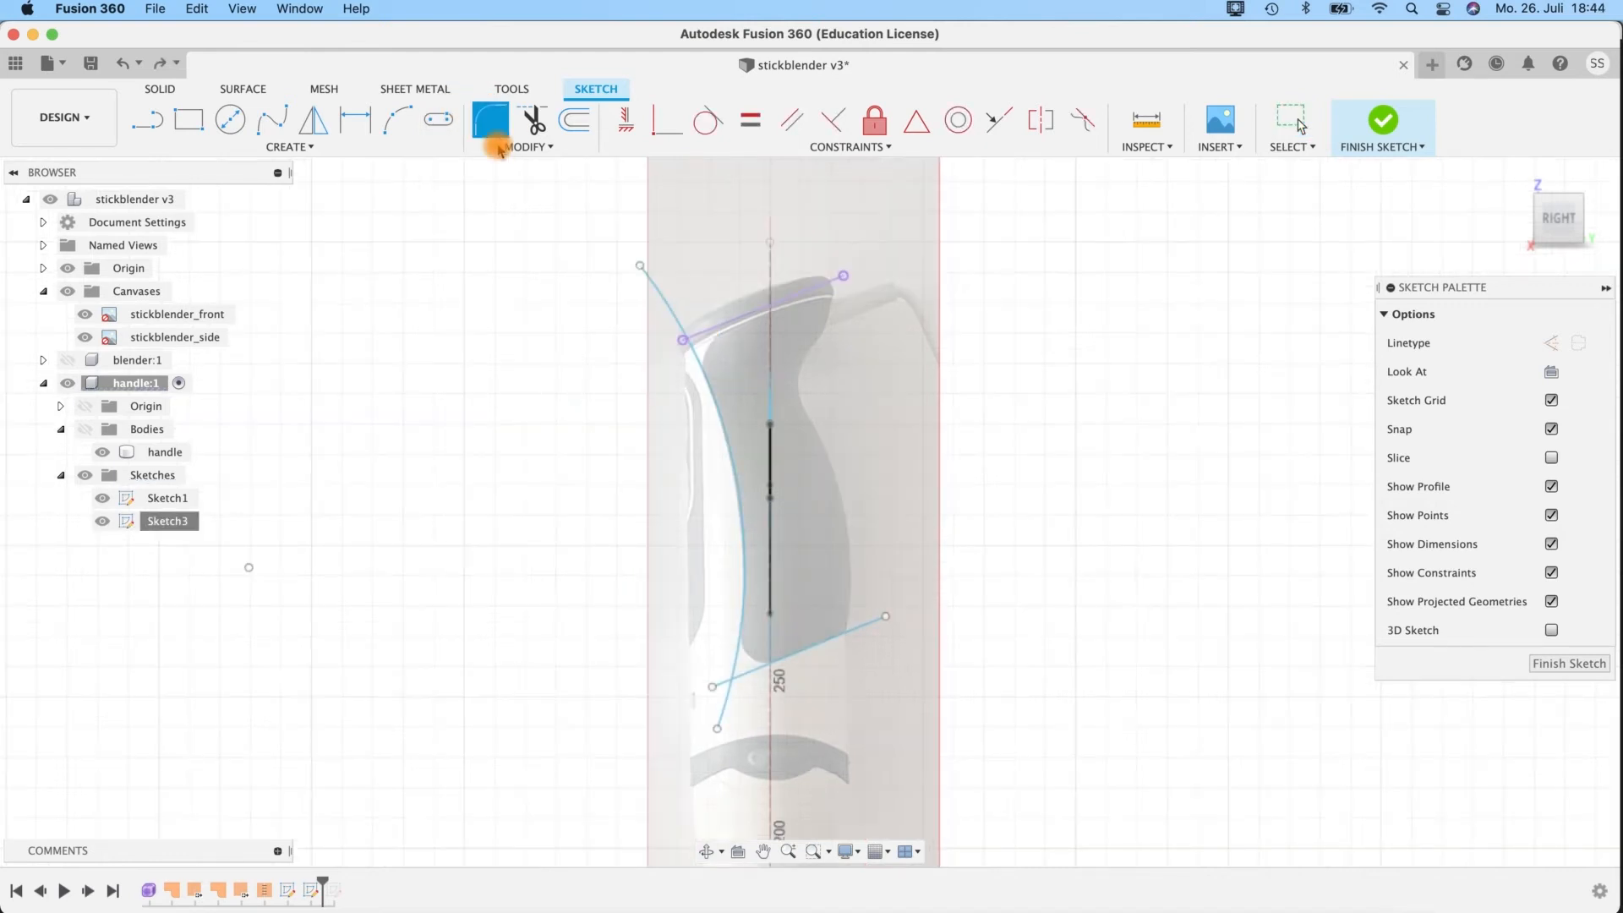
click(741, 639)
click(747, 668)
drag(749, 665, 744, 670)
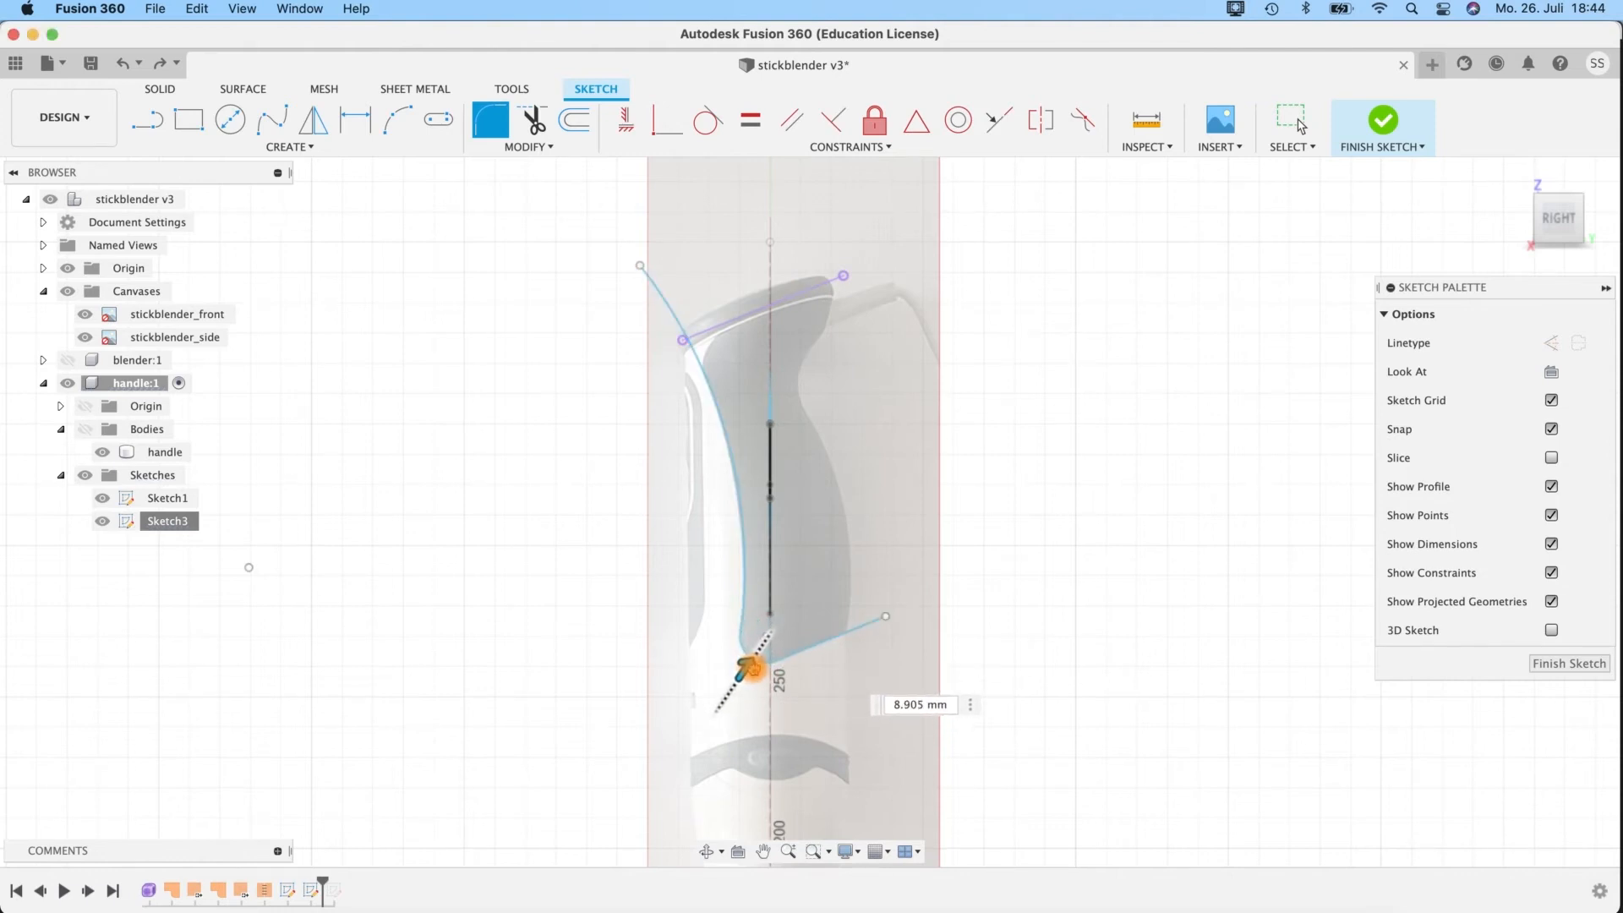
click(937, 706)
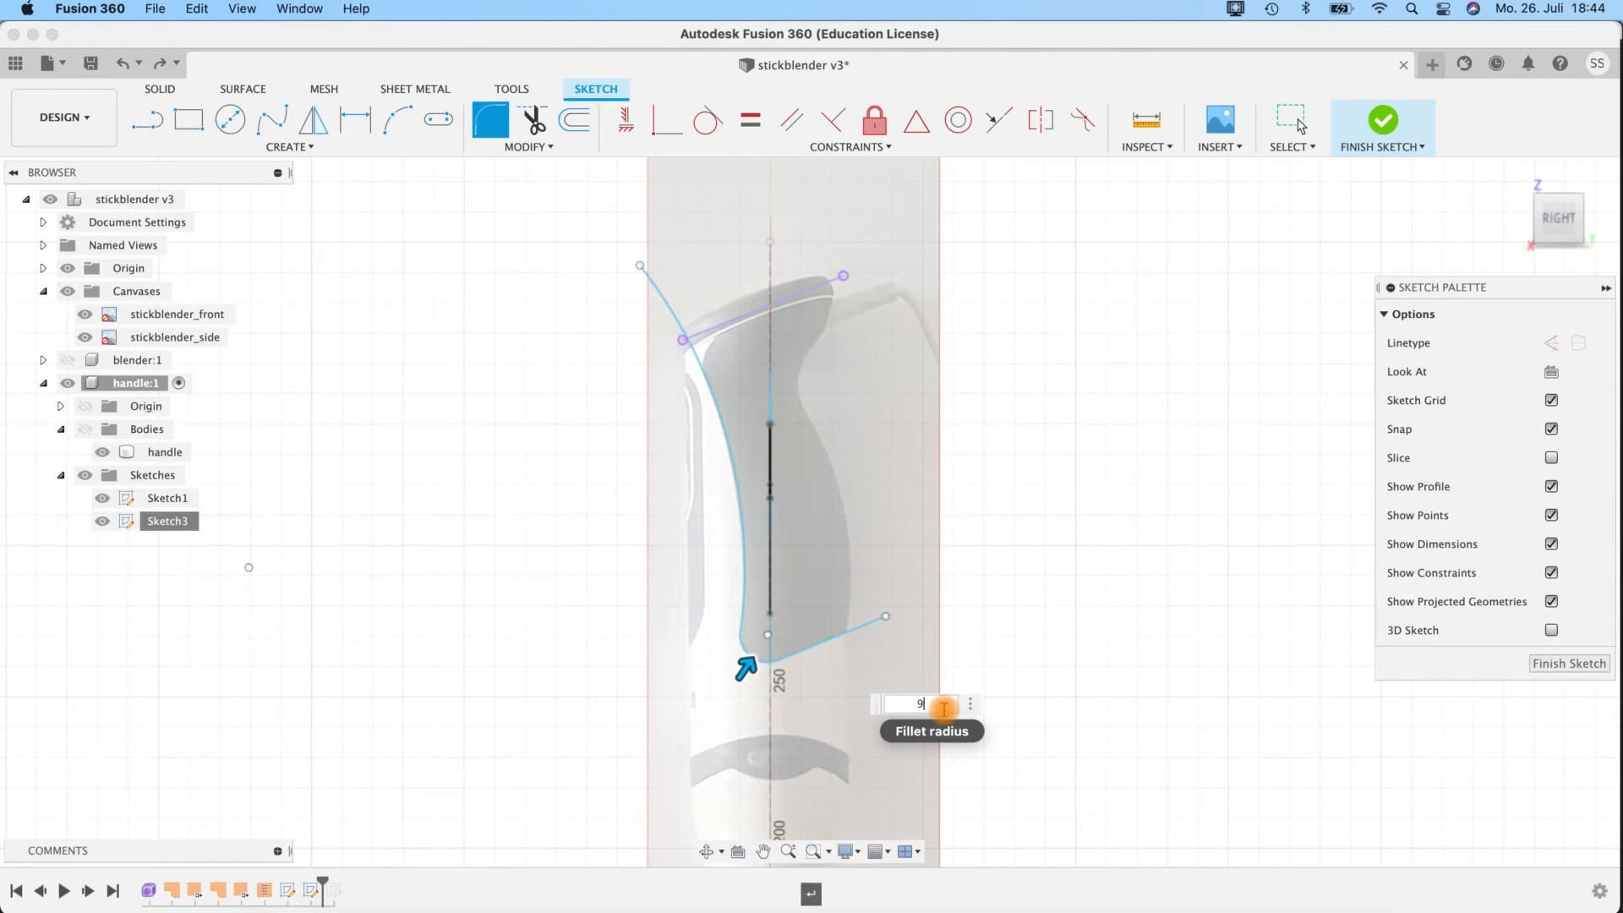
key(Return)
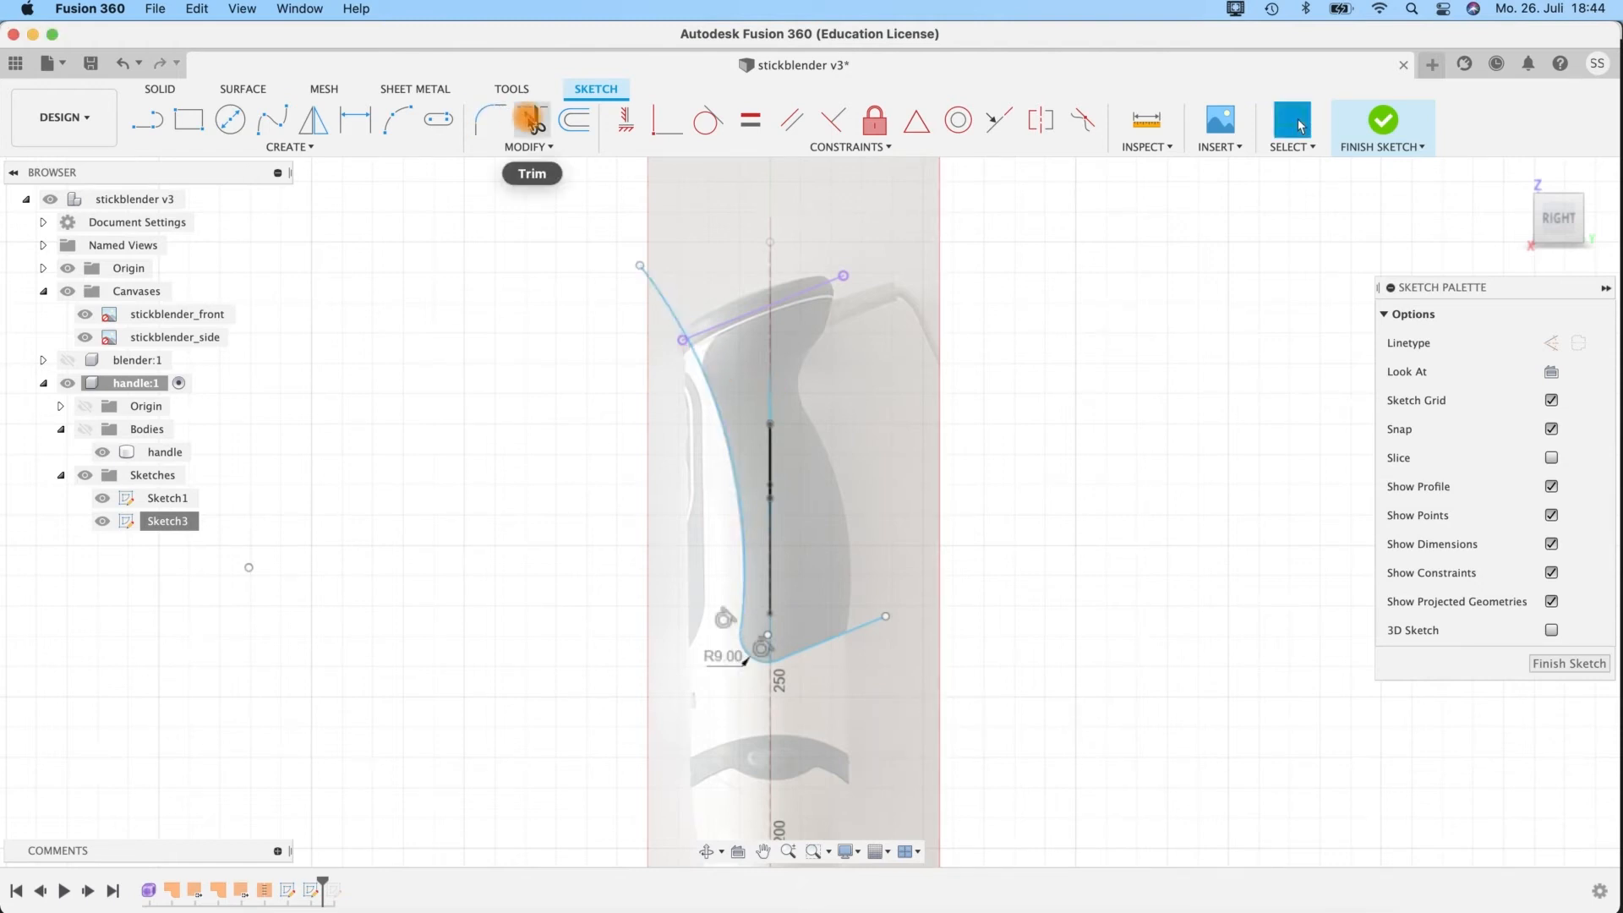
click(504, 116)
click(699, 366)
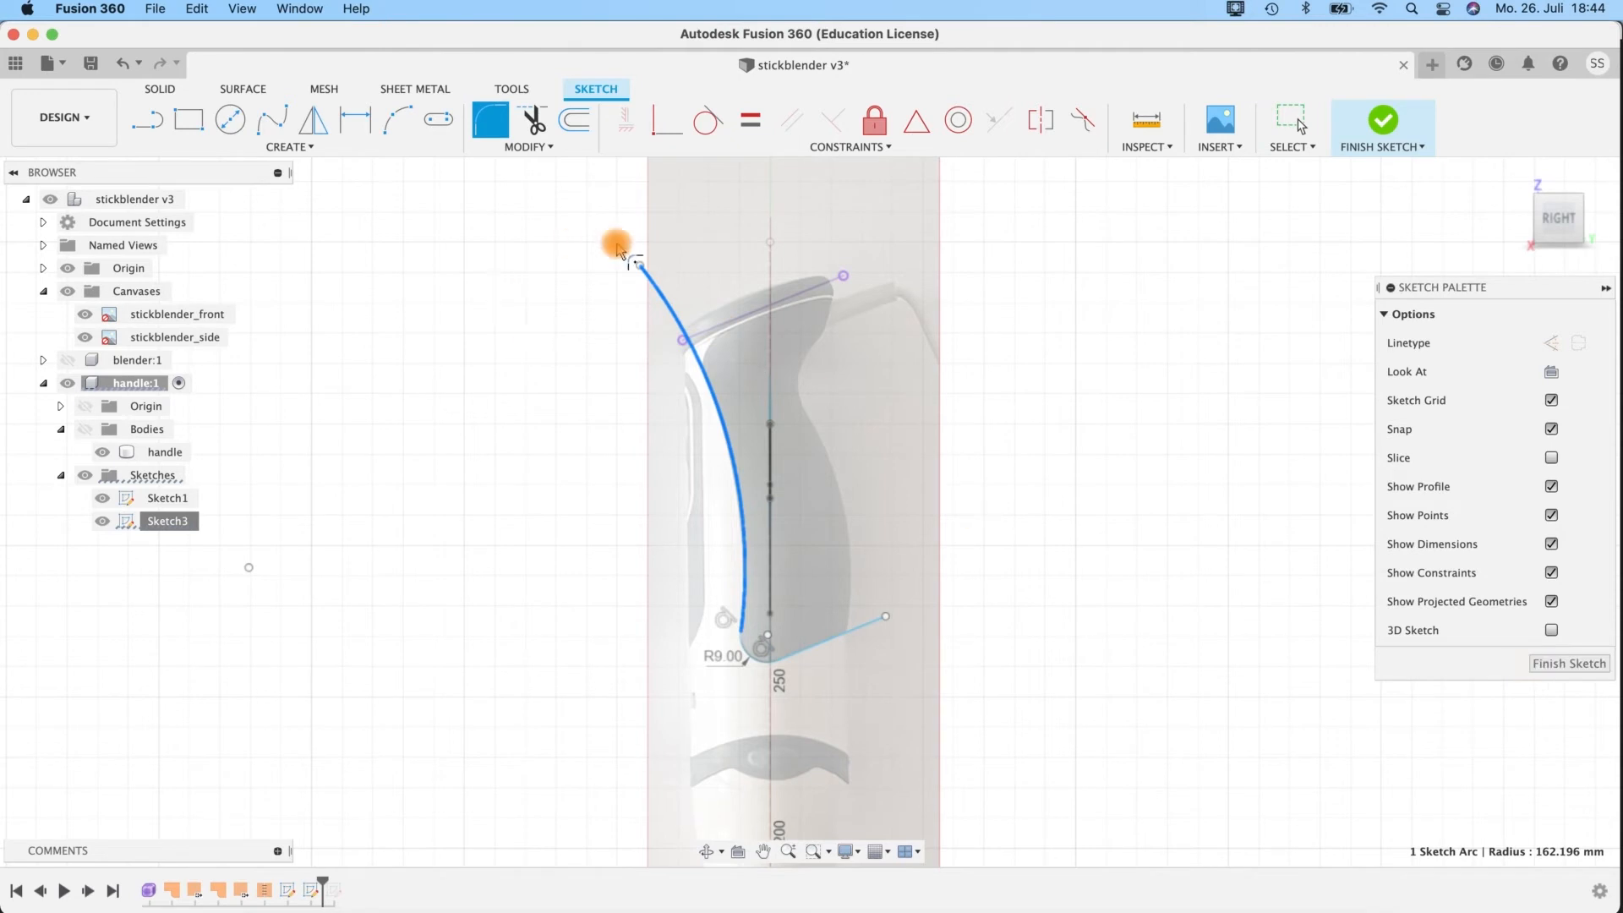
key(Escape)
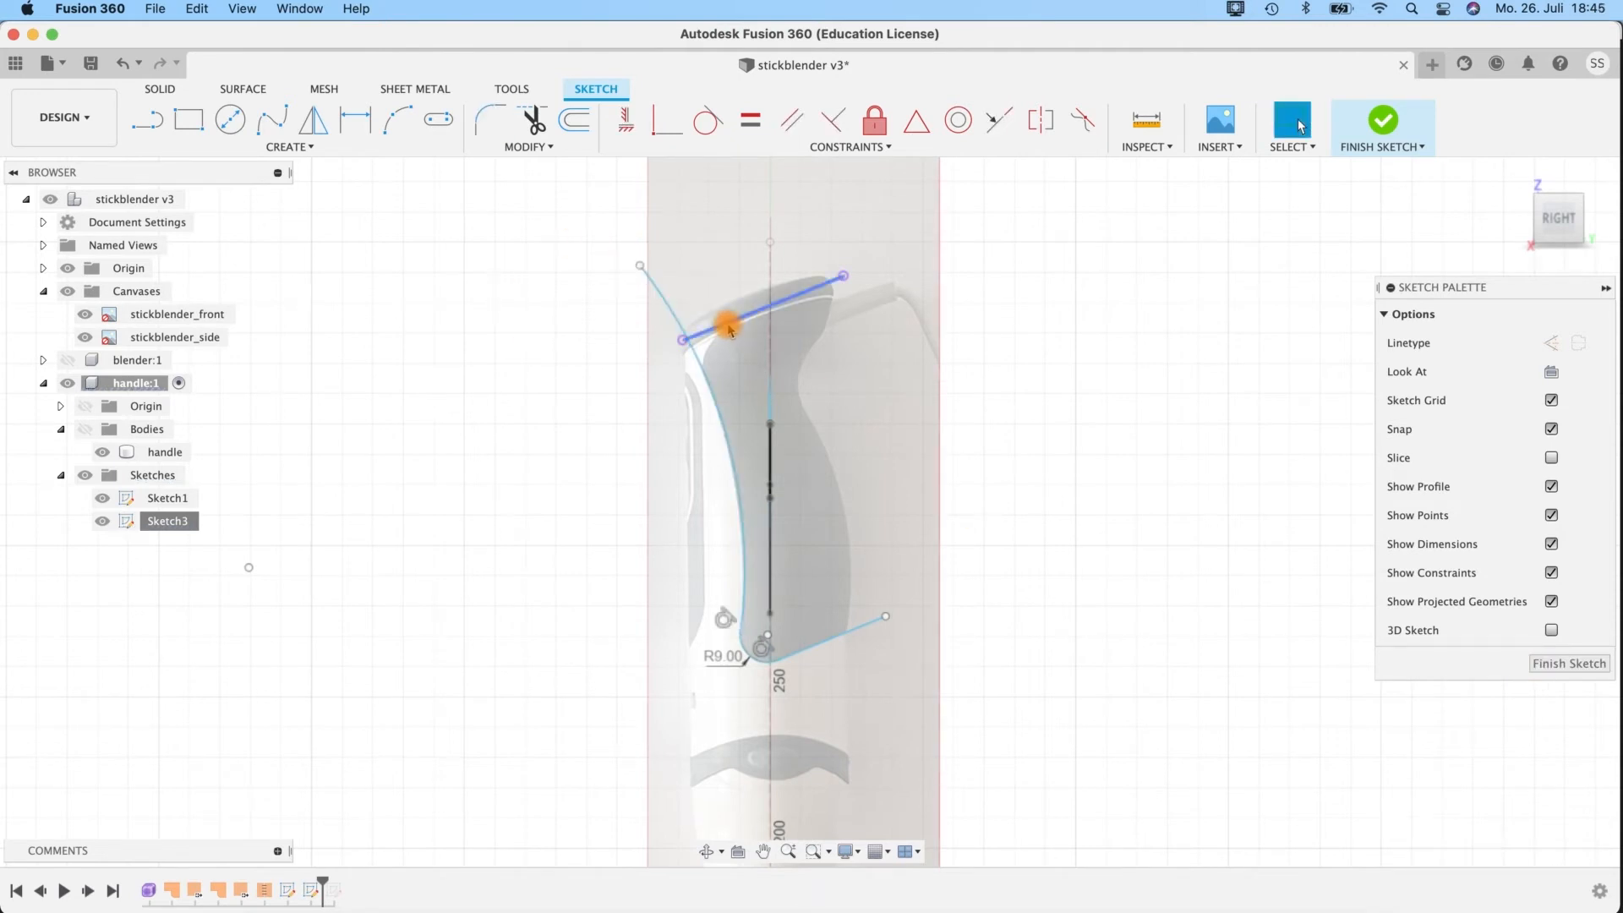
Break the projected top line's link to the body and fillet its corner with the front arc at a 15 mm radius.
click(730, 330)
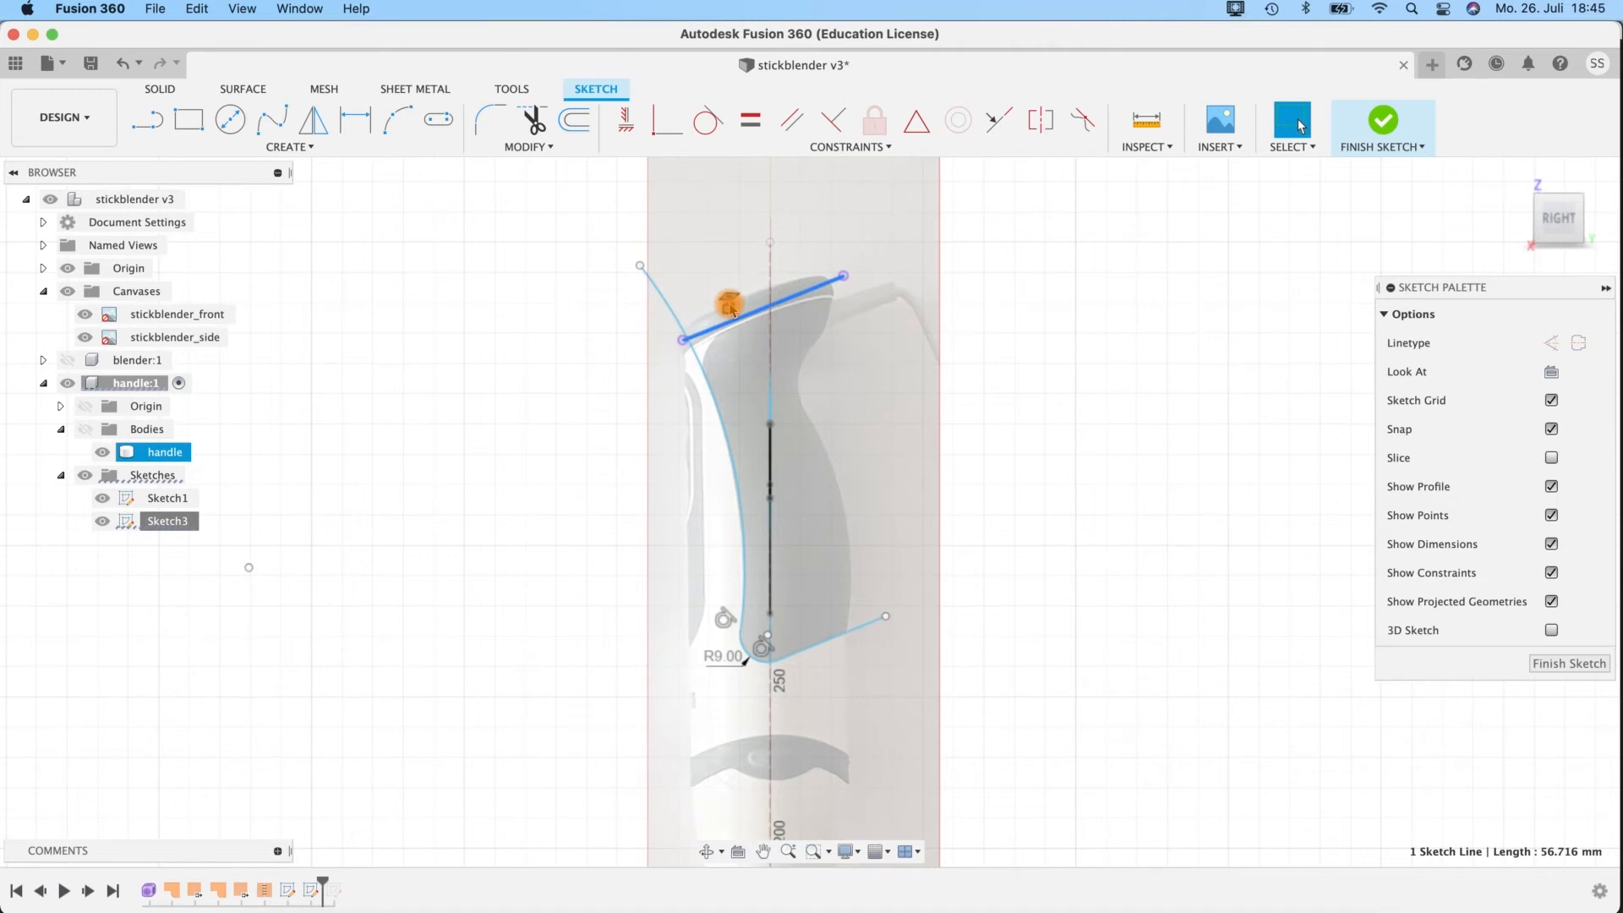
click(730, 308)
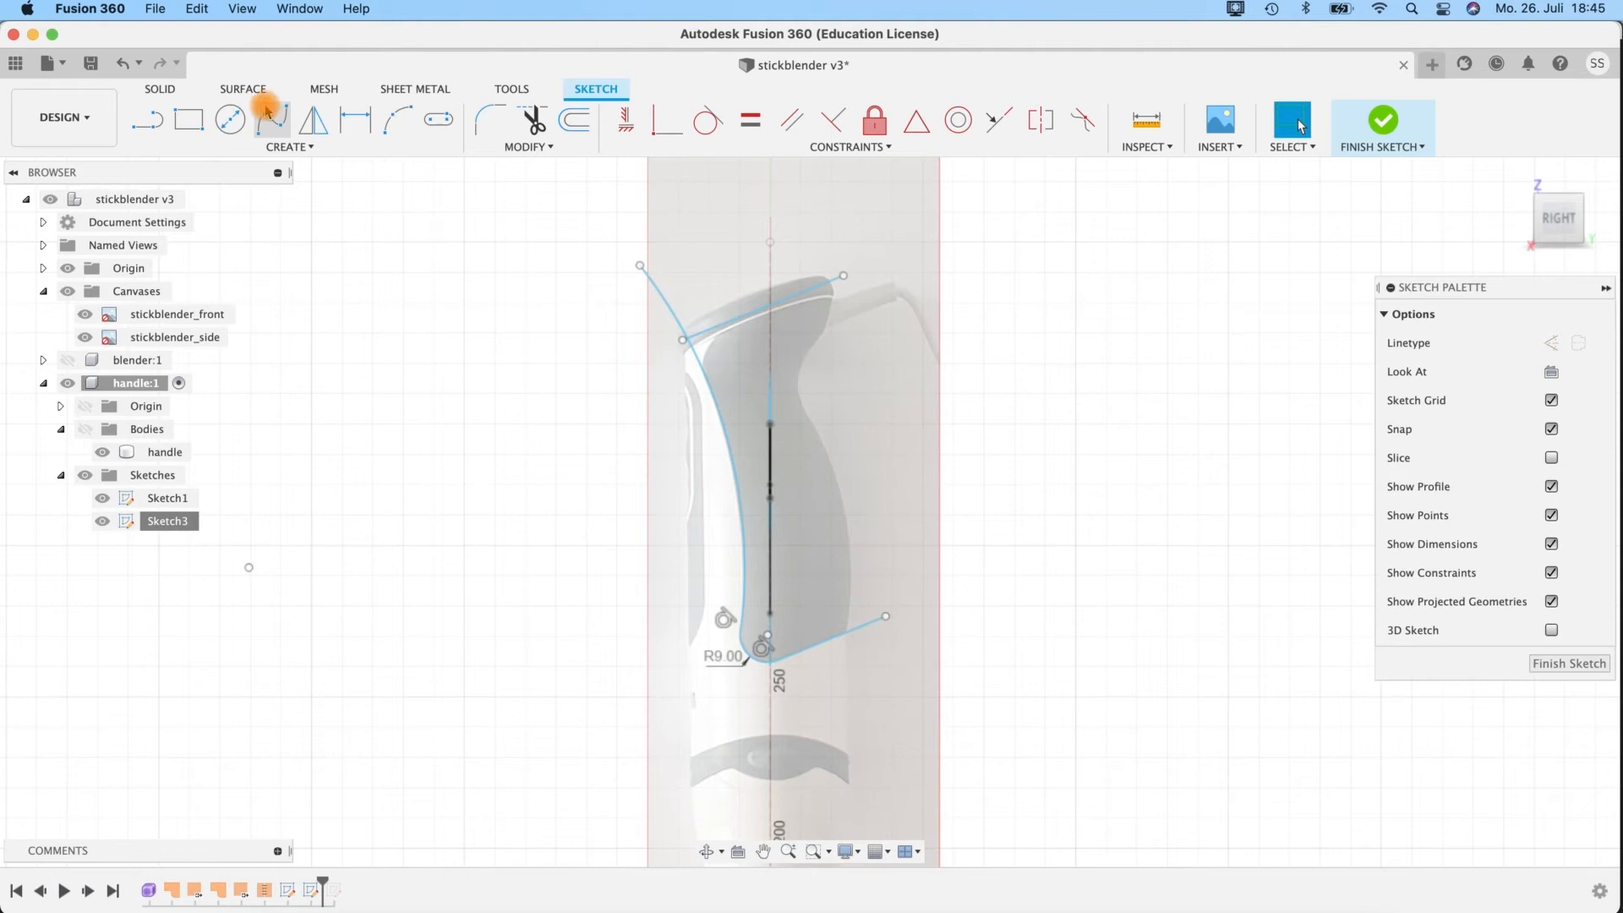
click(489, 119)
click(707, 381)
click(691, 334)
drag(689, 331, 698, 335)
click(874, 395)
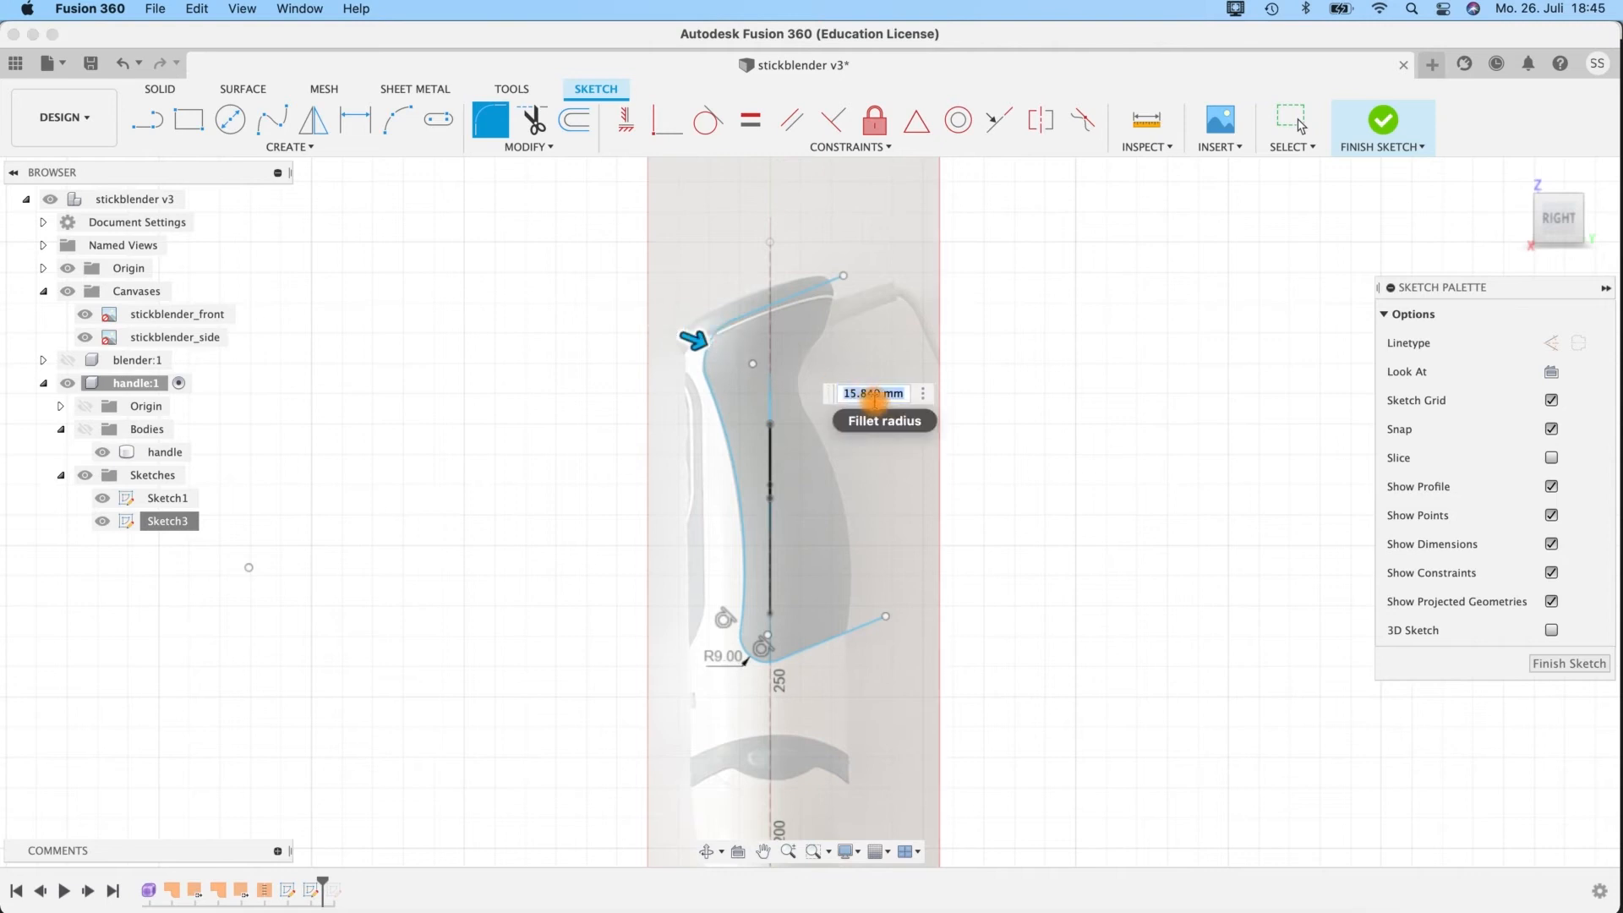
text(15)
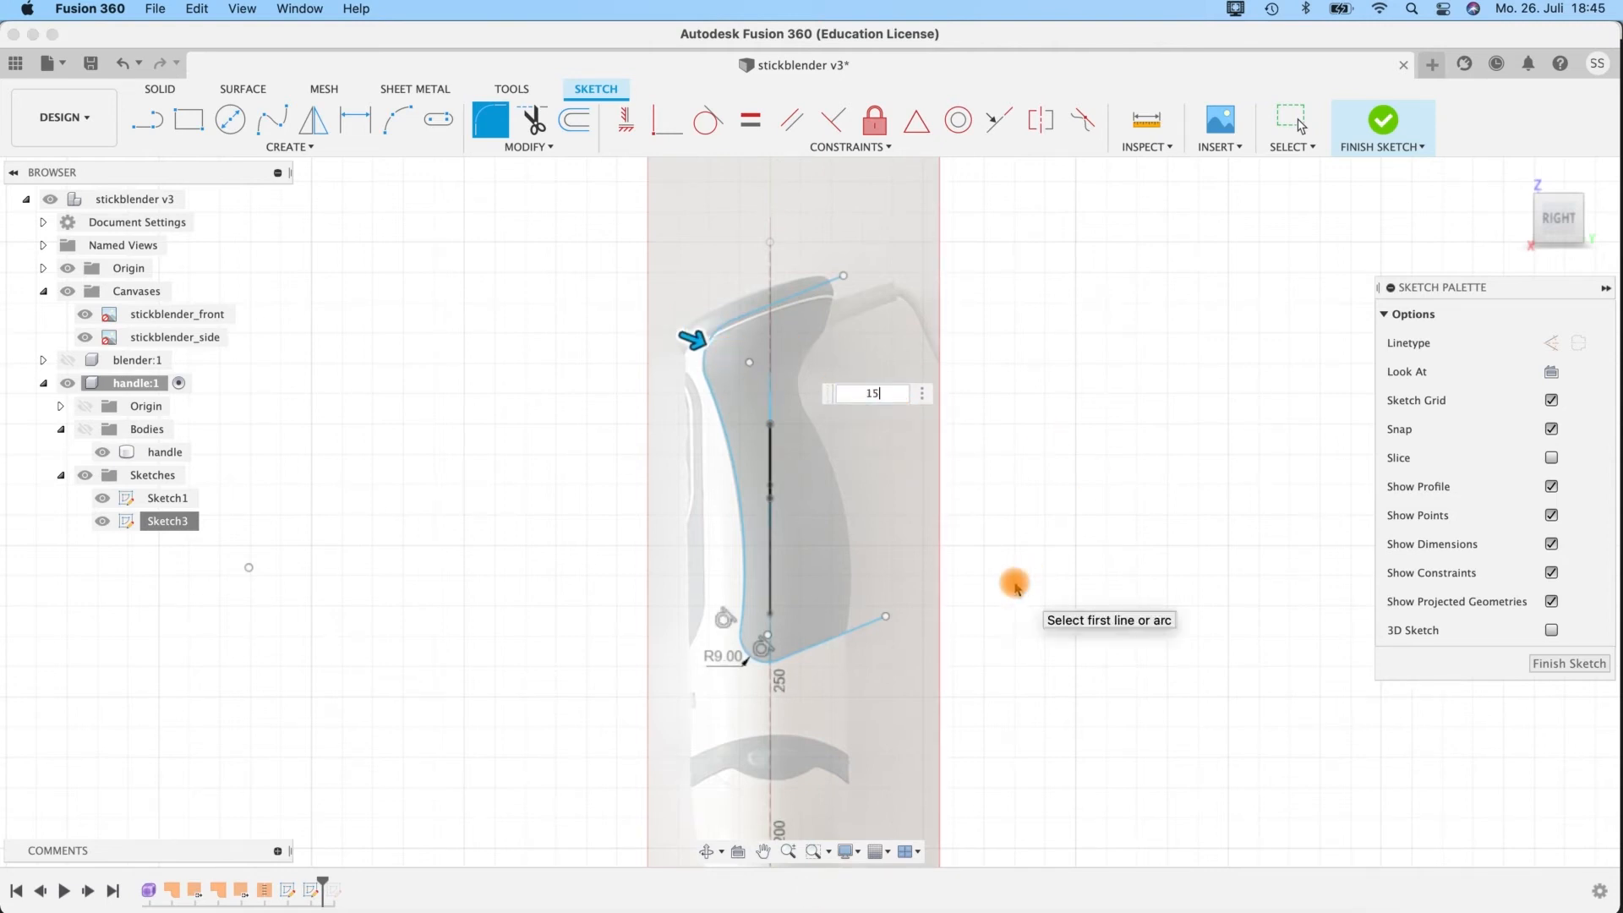
key(Return)
key(Escape)
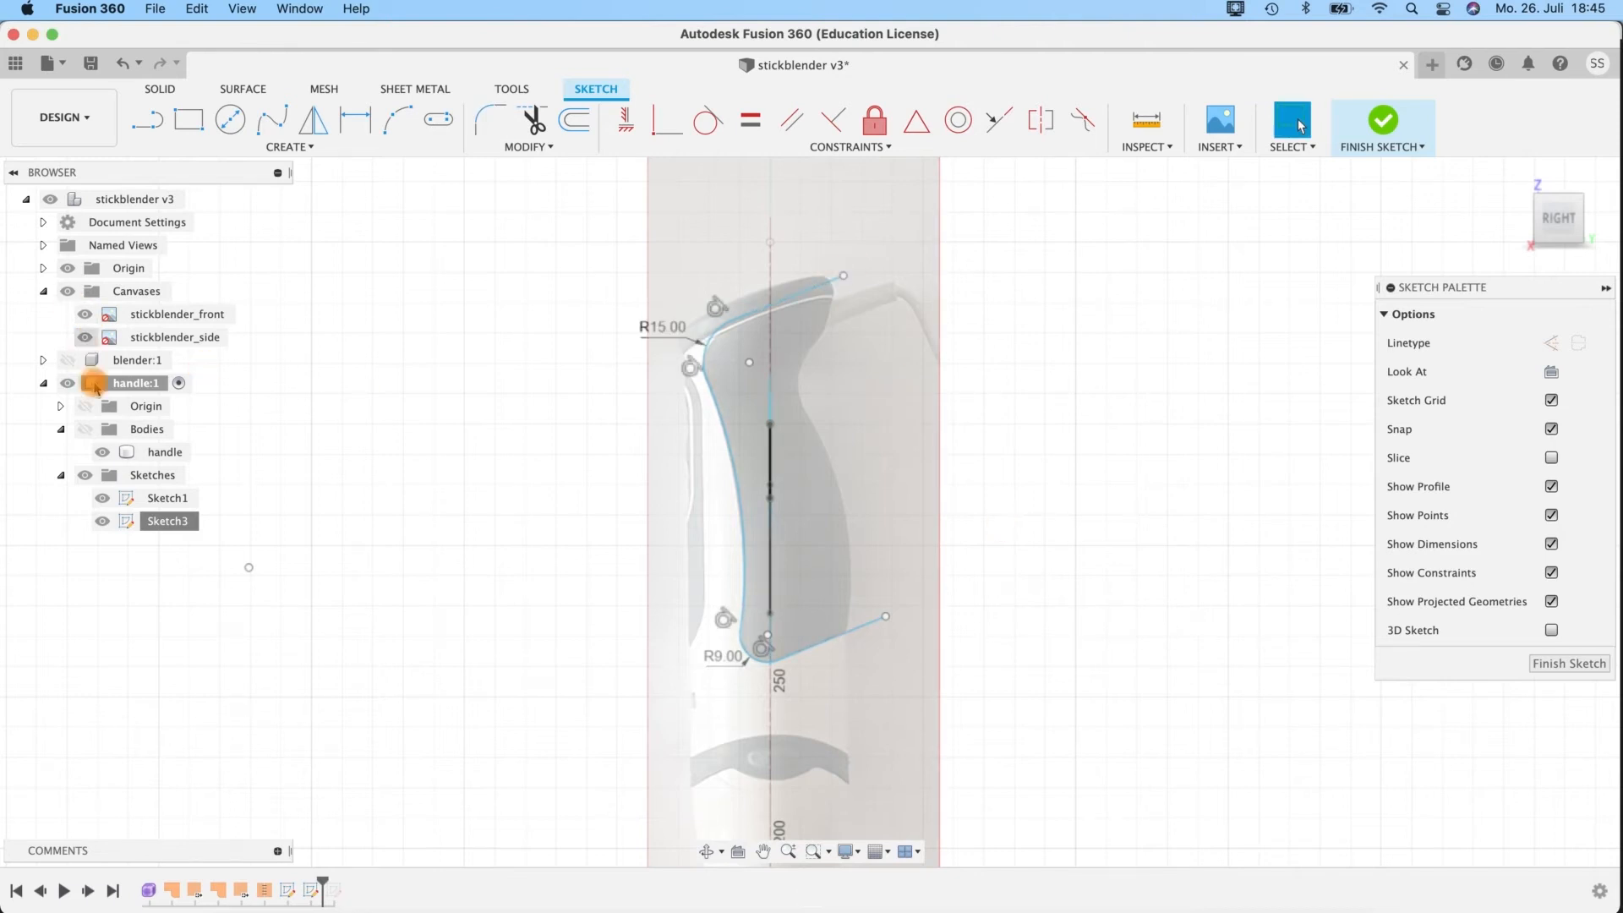
Compare the grip area's sketch outline with the handle body by briefly showing the body.
click(64, 363)
click(84, 429)
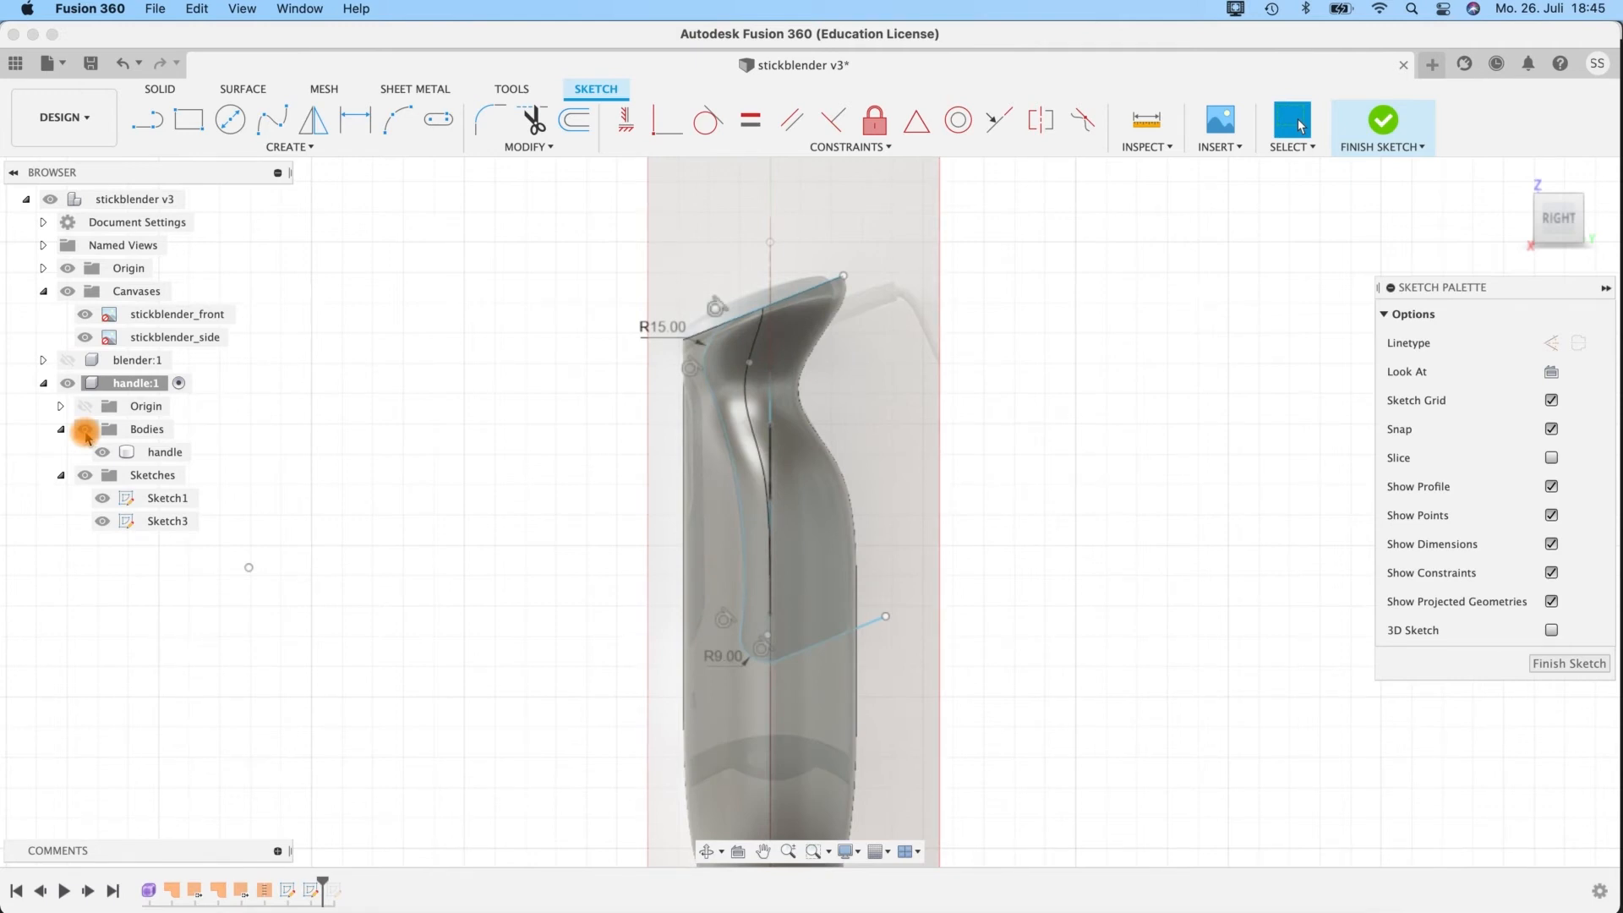
click(85, 430)
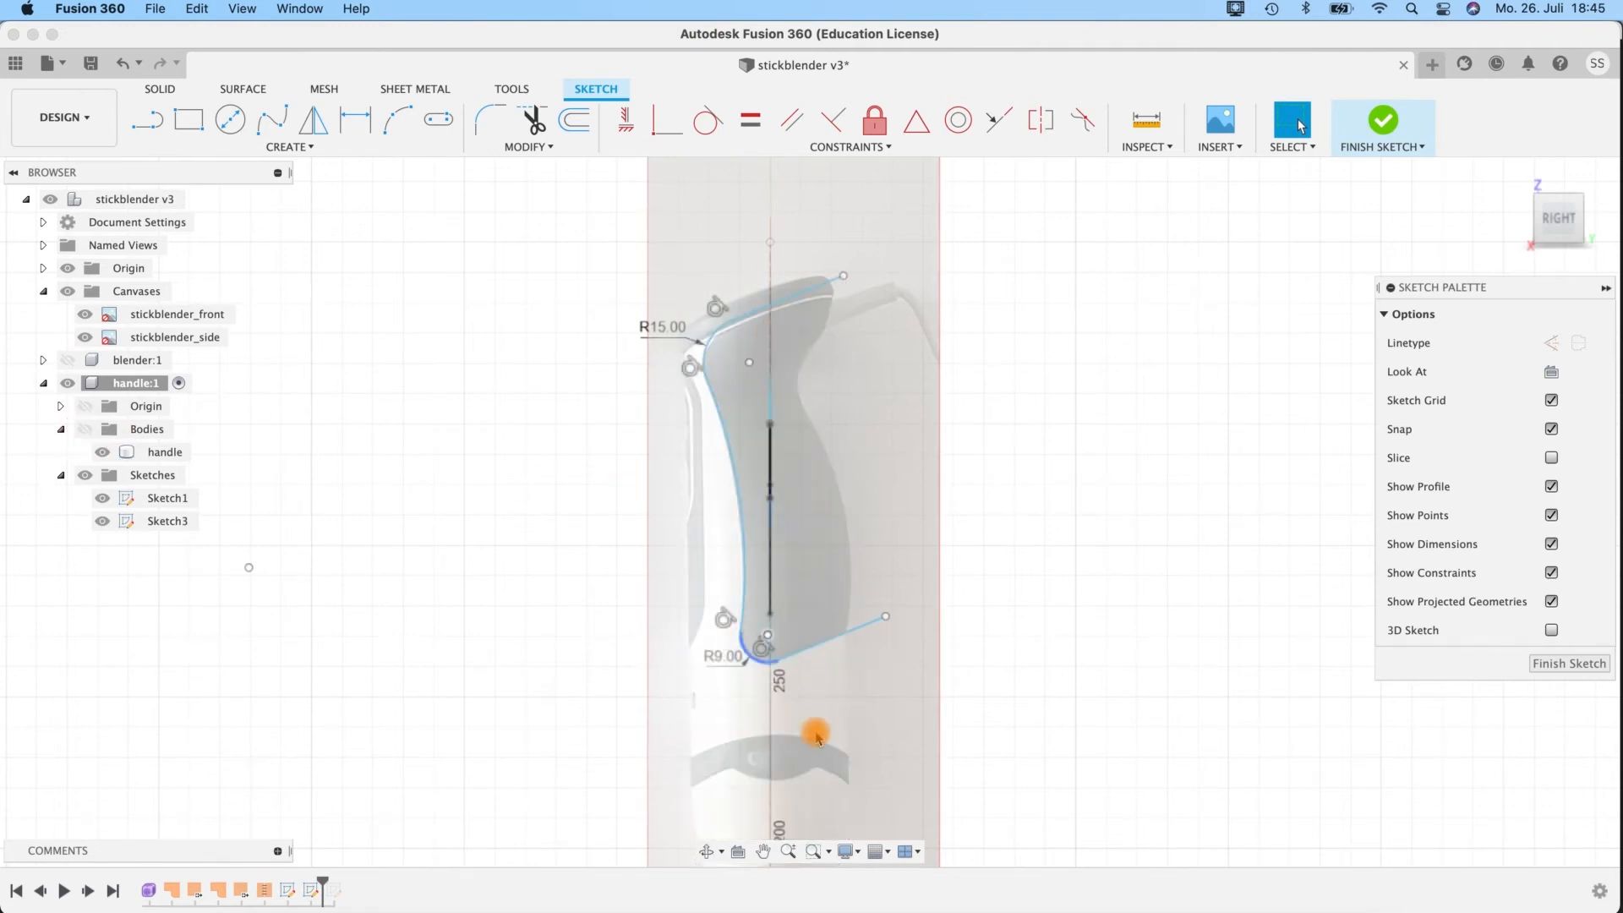
Sketch a 100 mm diameter circle centred on the vertical axis at Z 140 mm.
mouse_move(924, 696)
middle_down()
mouse_move(852, 475)
mouse_move(866, 505)
middle_up()
scroll(840, 567, up, 2)
key(Escape)
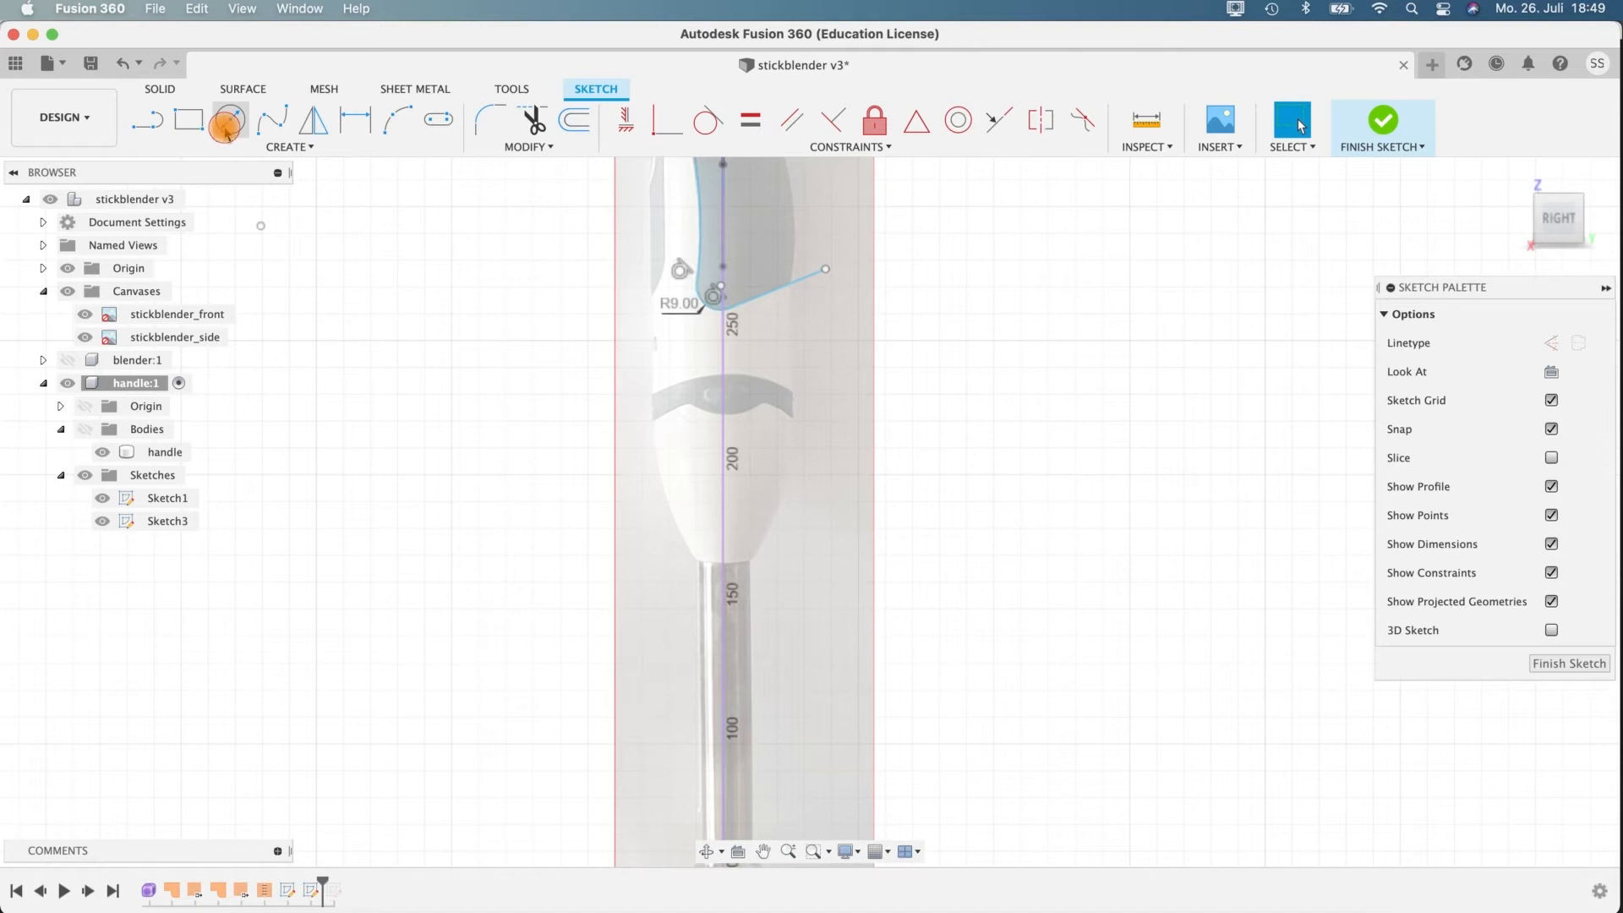
click(226, 126)
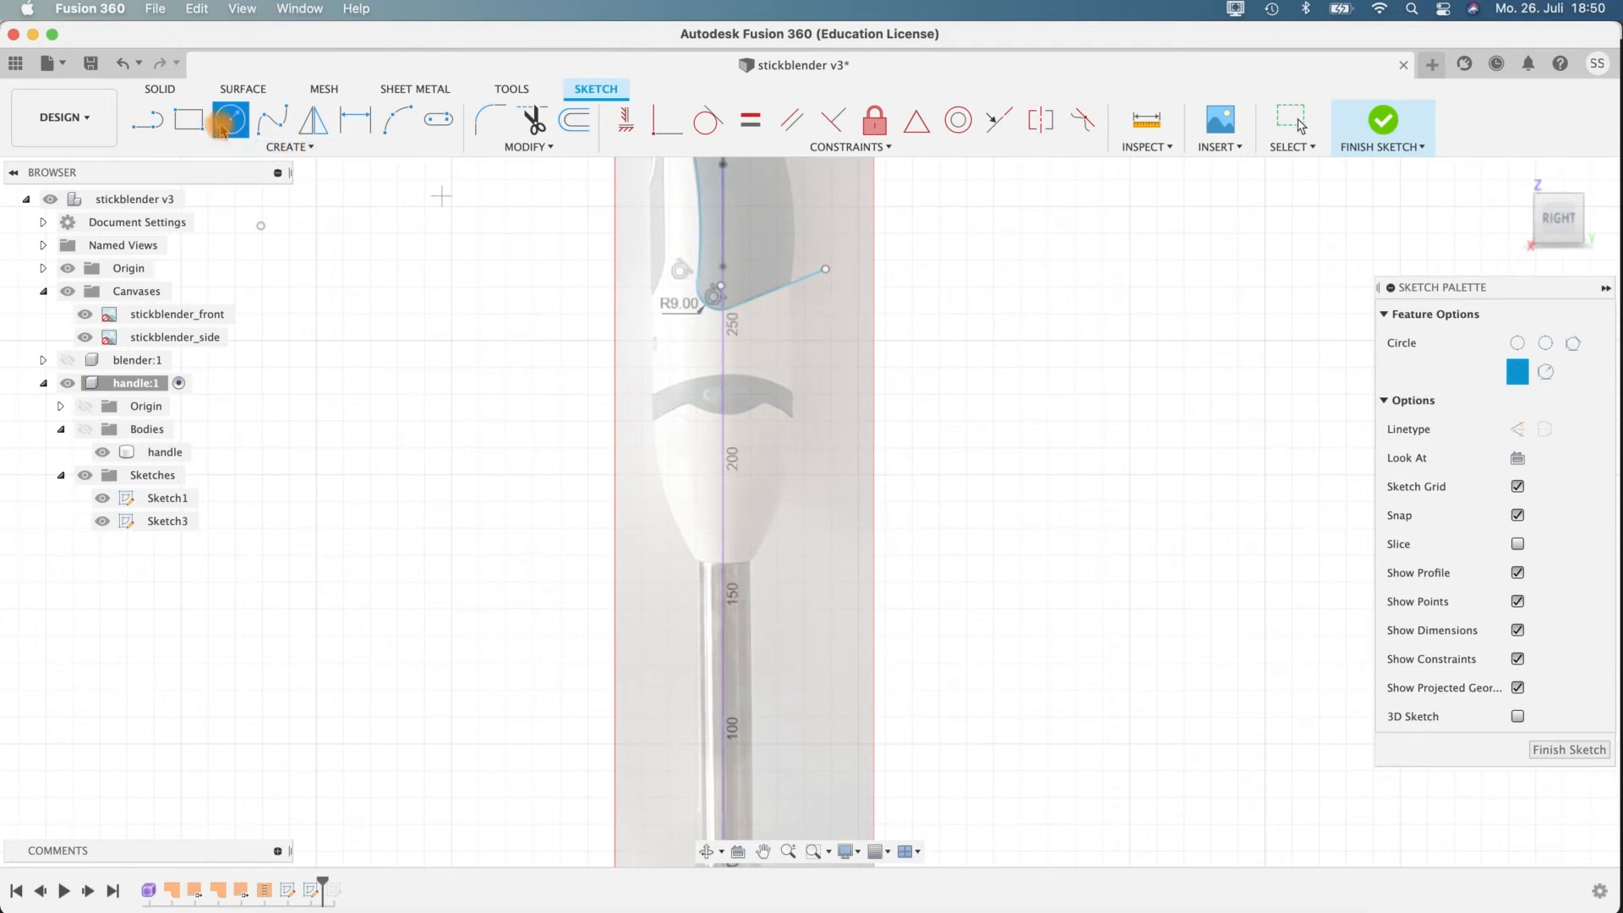
click(722, 639)
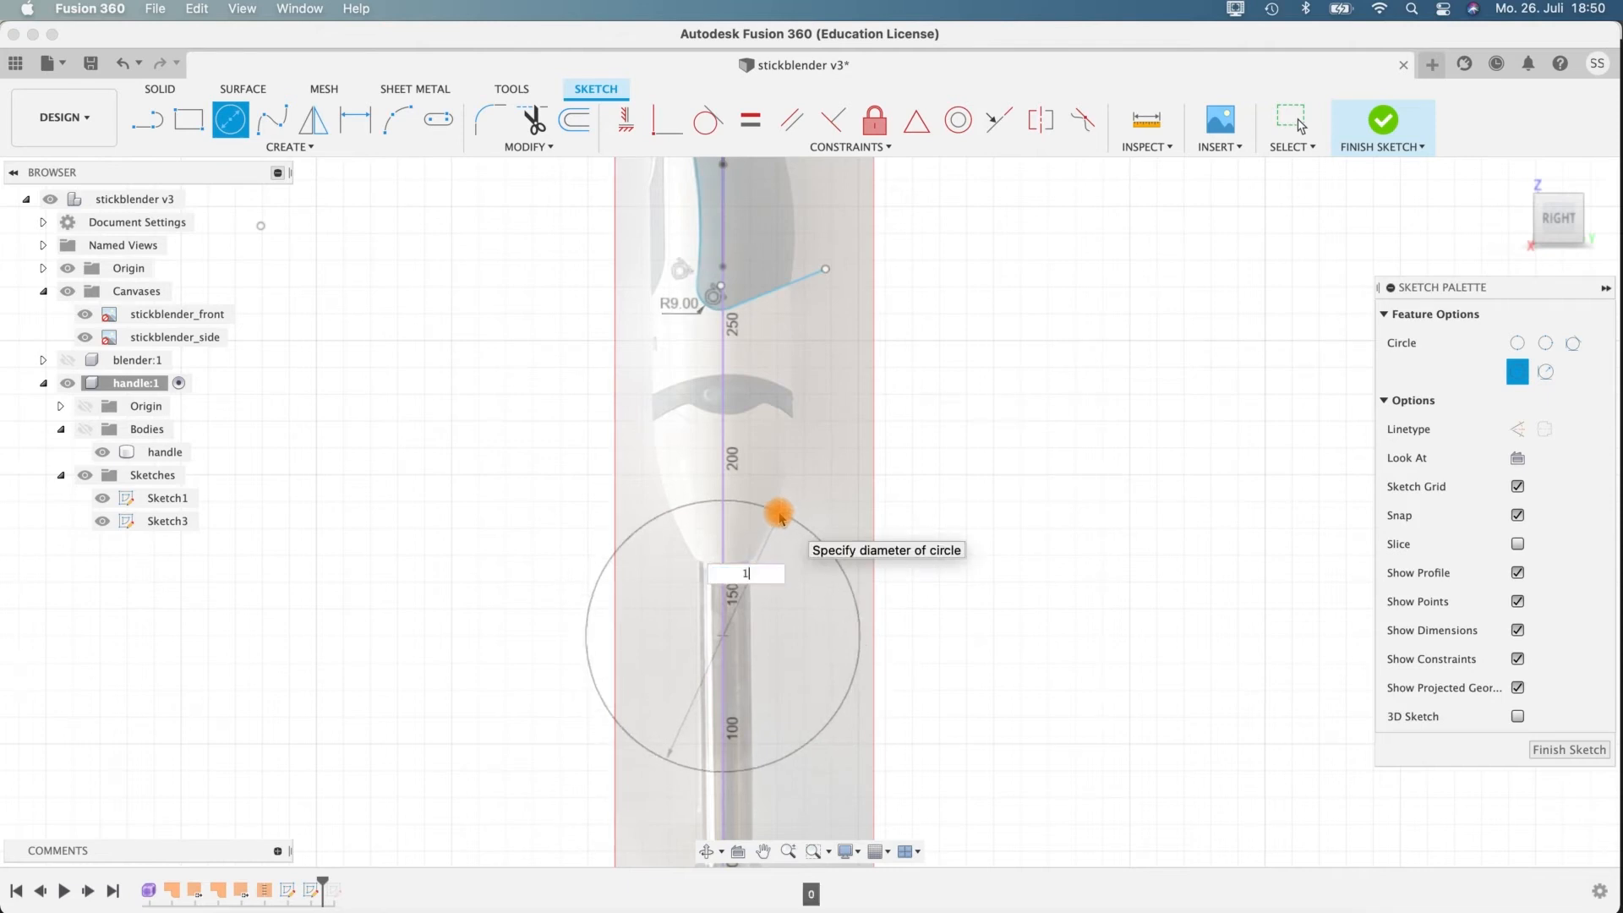
key(Return)
key(Escape)
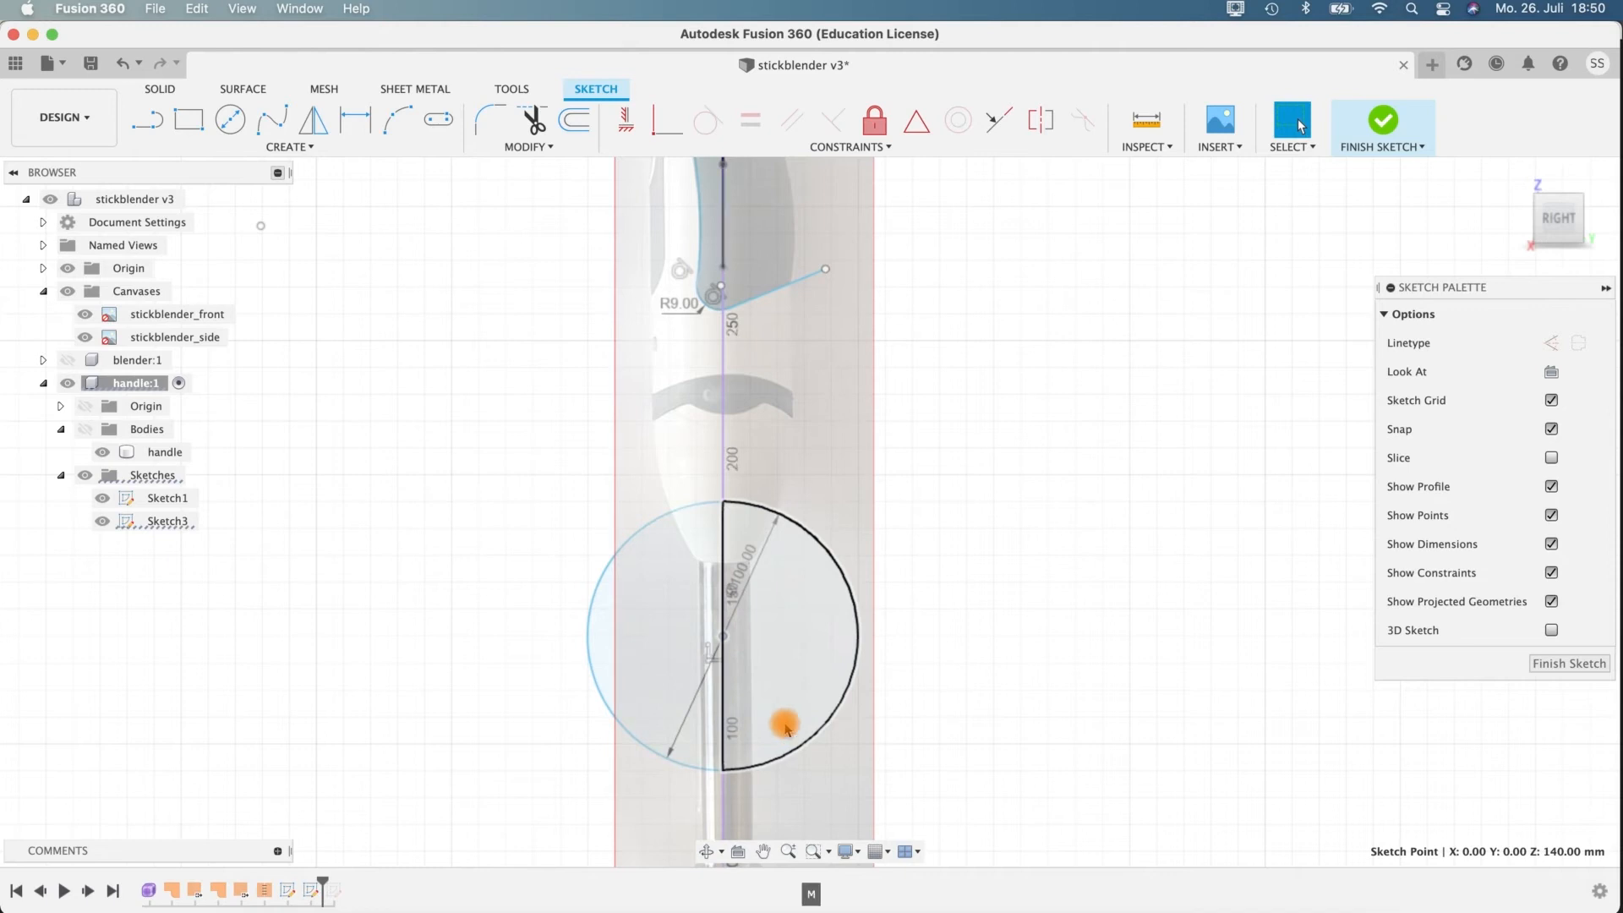
Move the circle's centre up about 47.4 mm along the axis so its upper edge follows the dark band.
key(m)
click(723, 639)
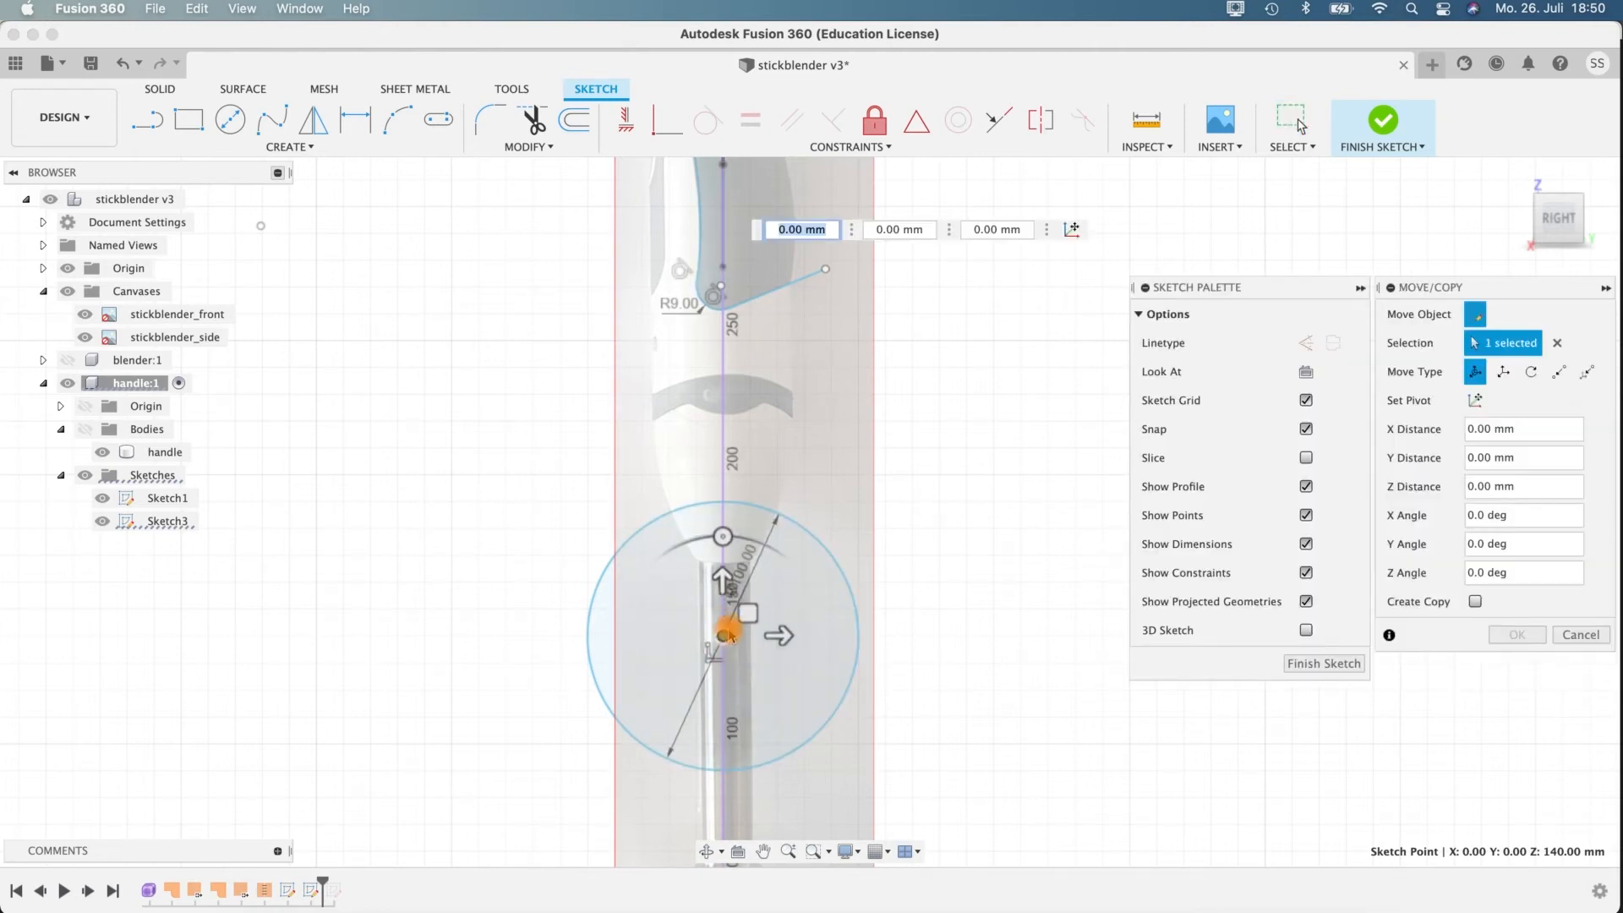
drag(718, 602, 717, 456)
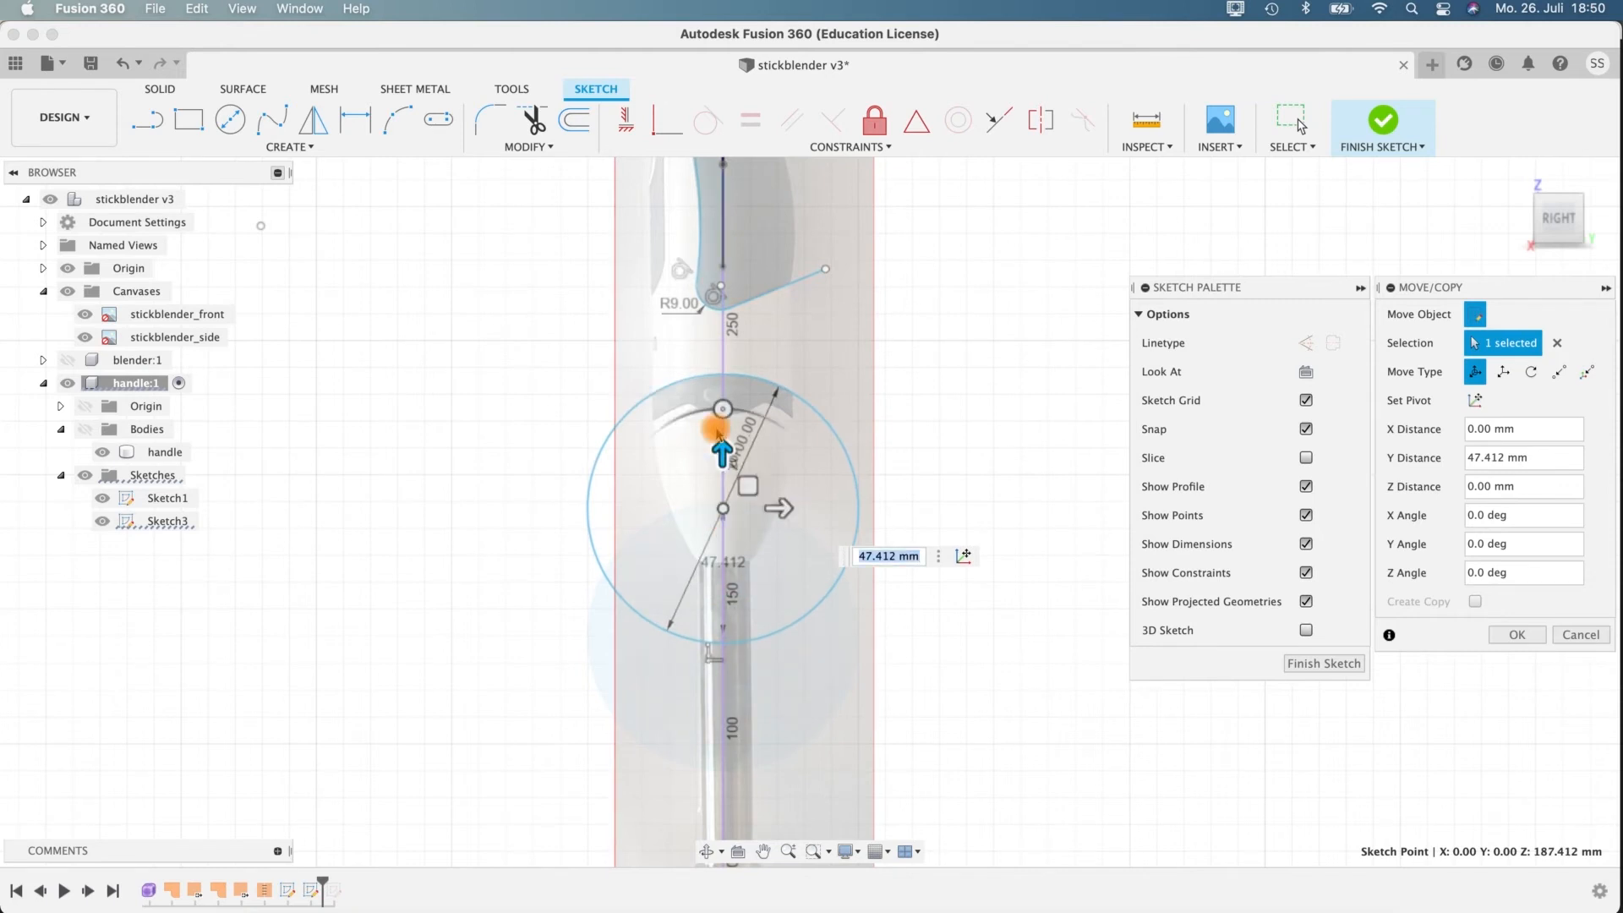
scroll(717, 431, up, 5)
scroll(672, 330, down, 4)
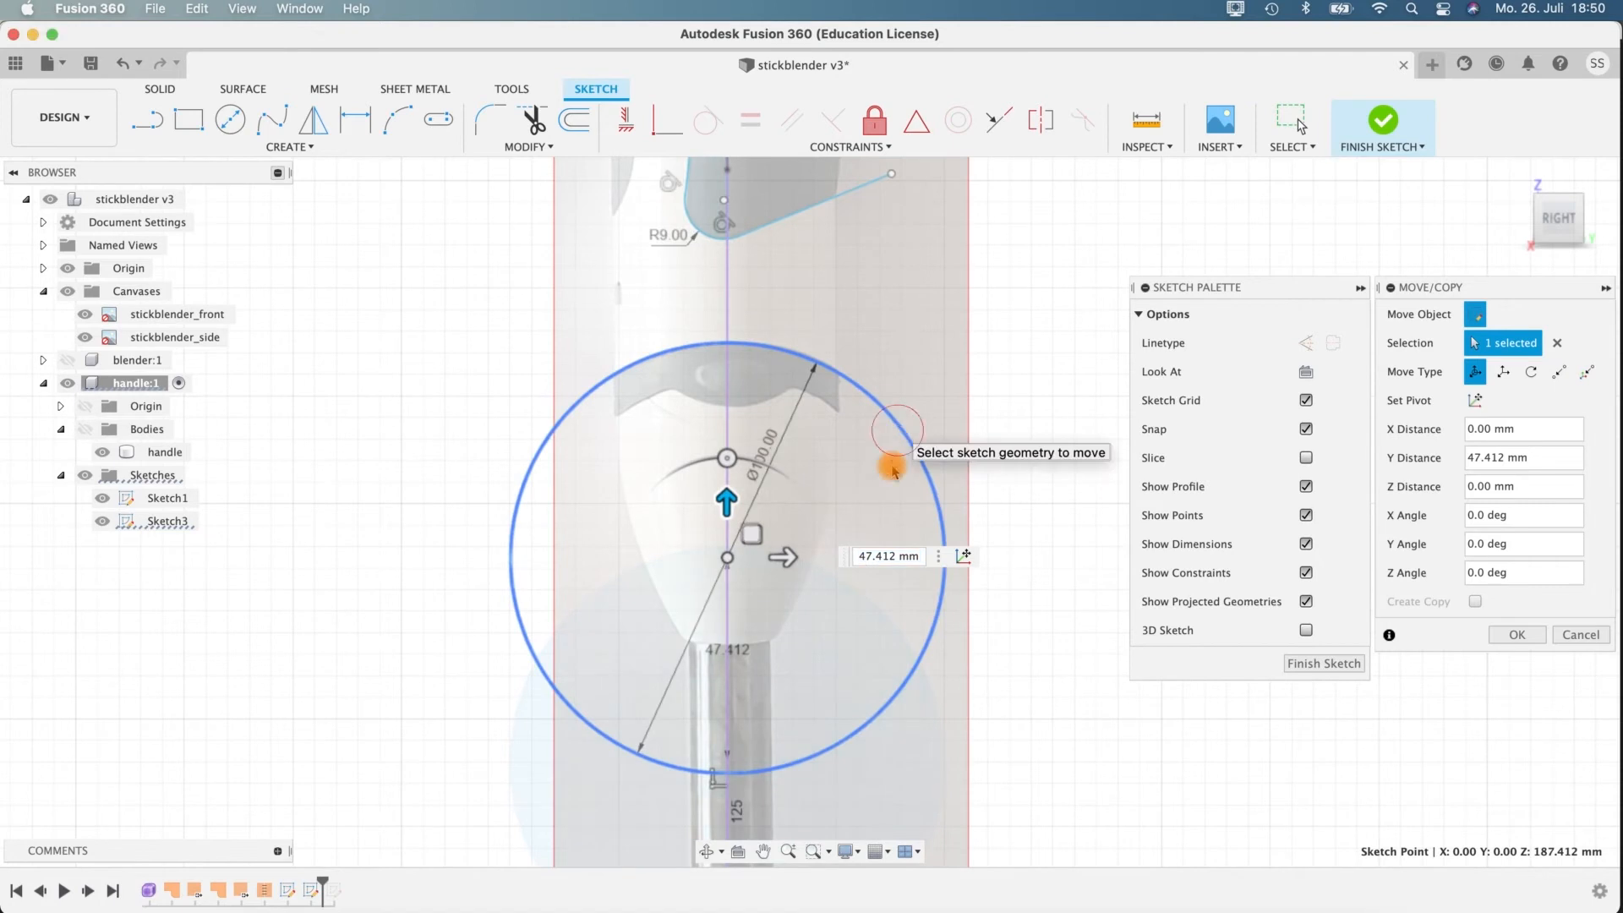
click(930, 614)
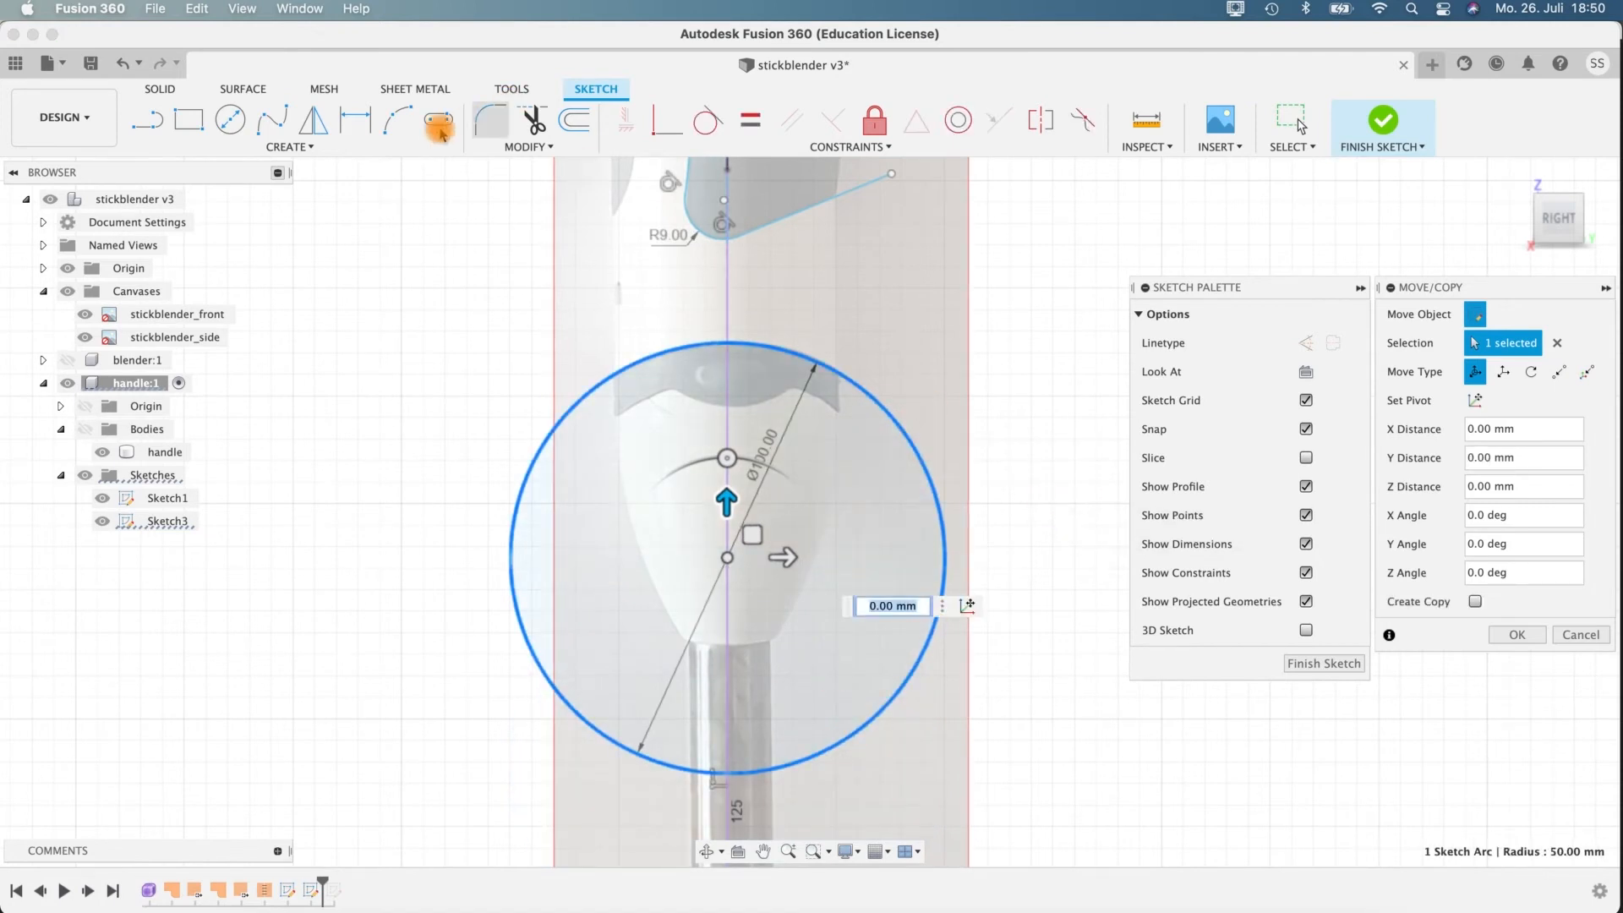
Offset the 100 mm circle inward by 8 mm.
click(574, 123)
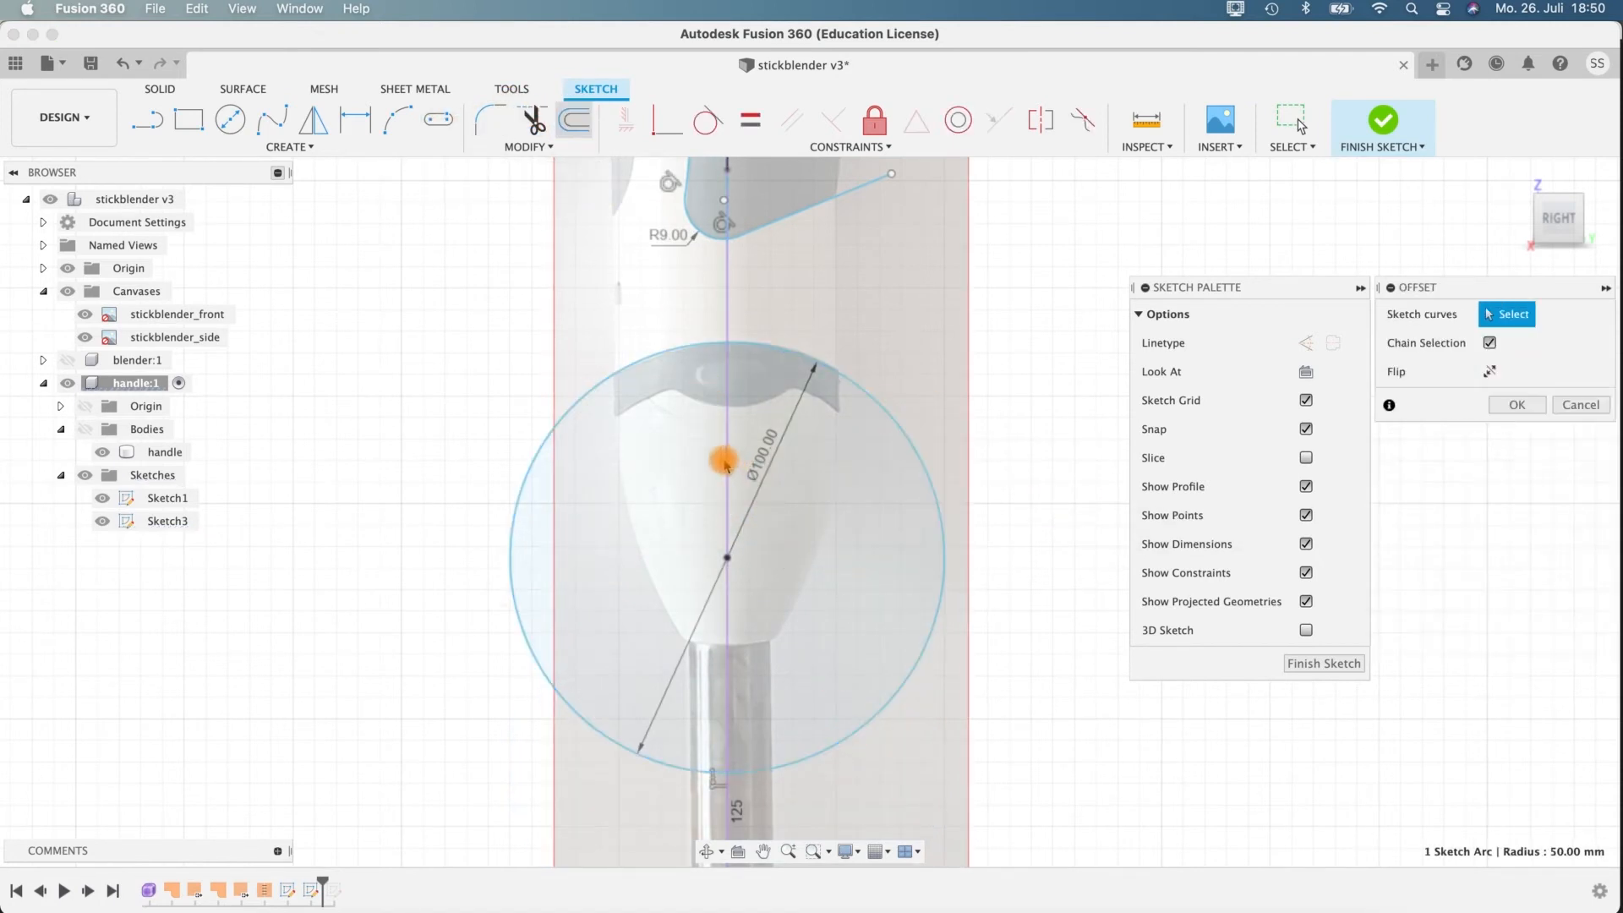
click(851, 383)
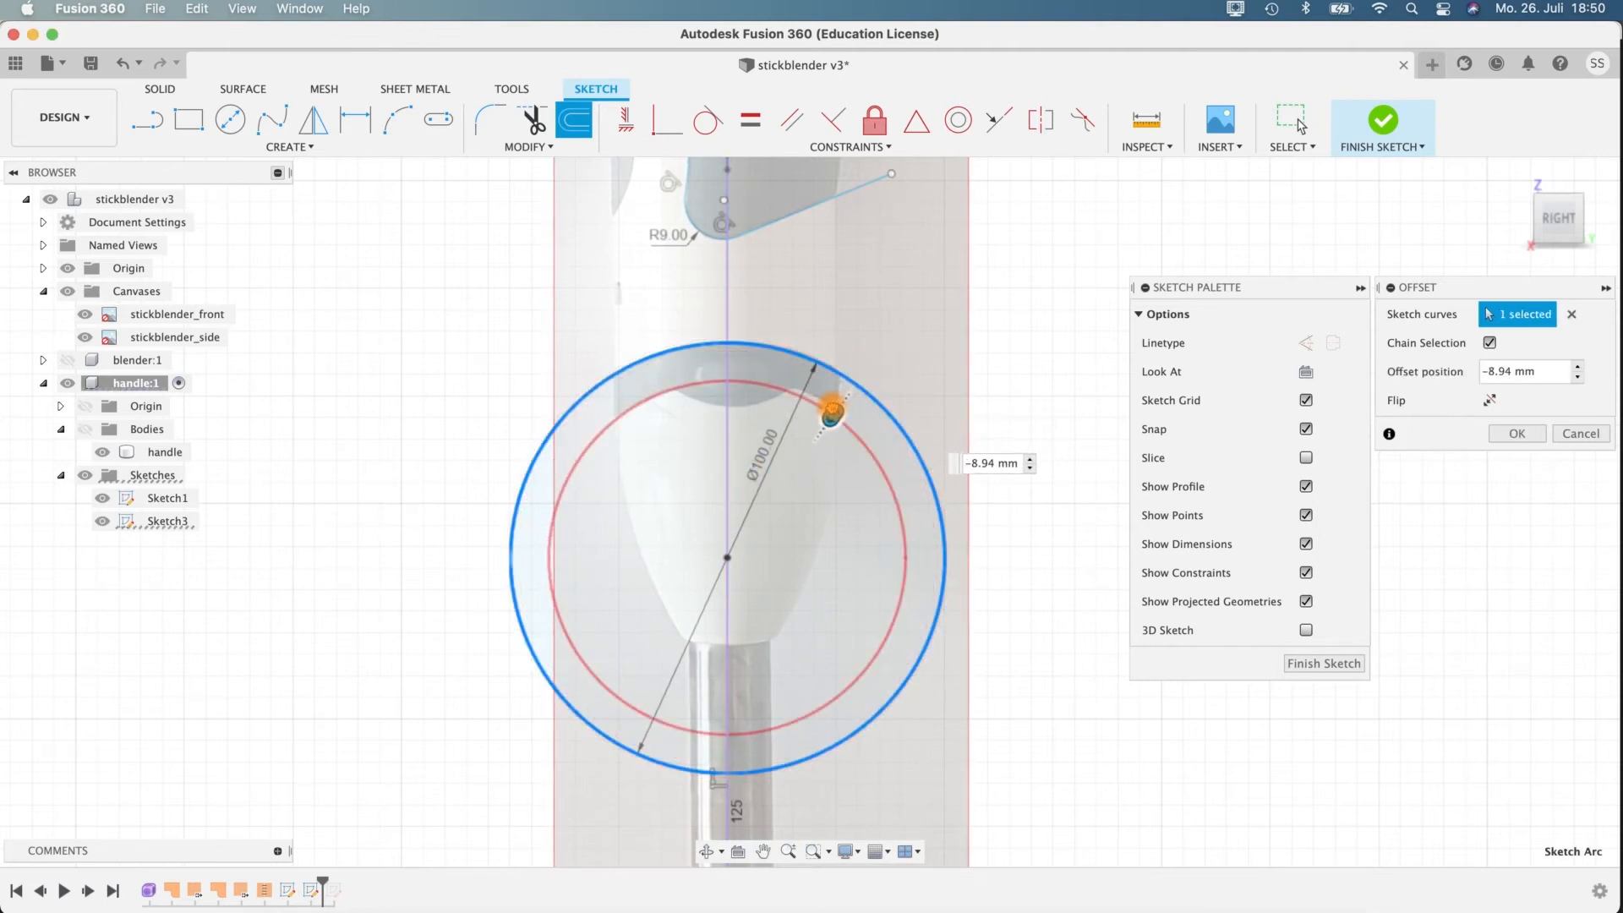
drag(853, 419, 853, 418)
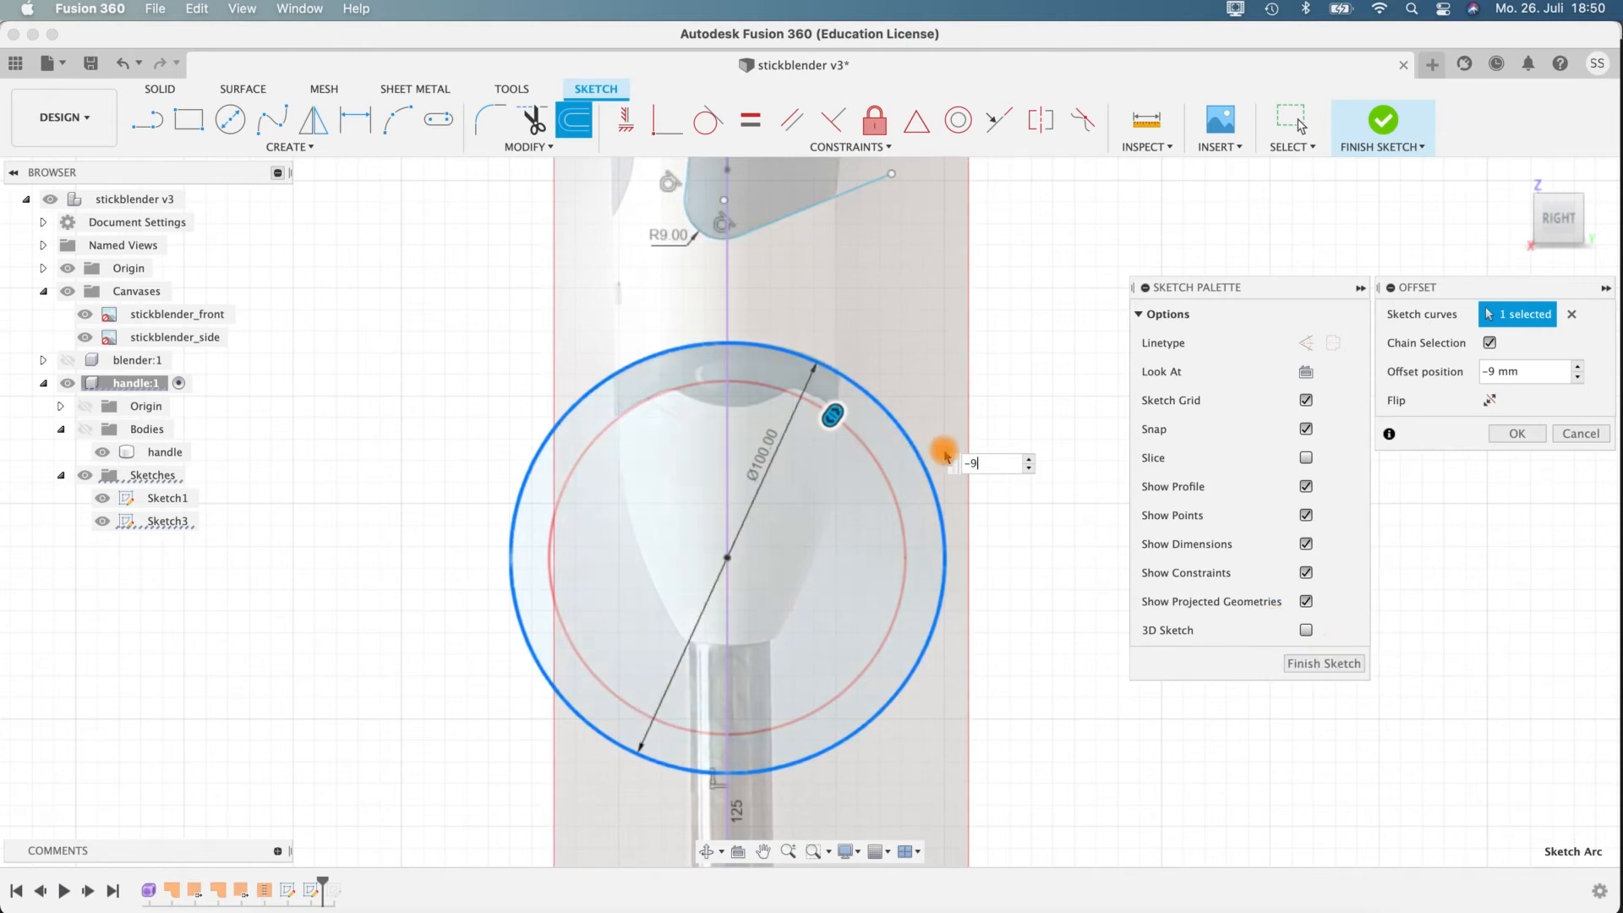
text(8)
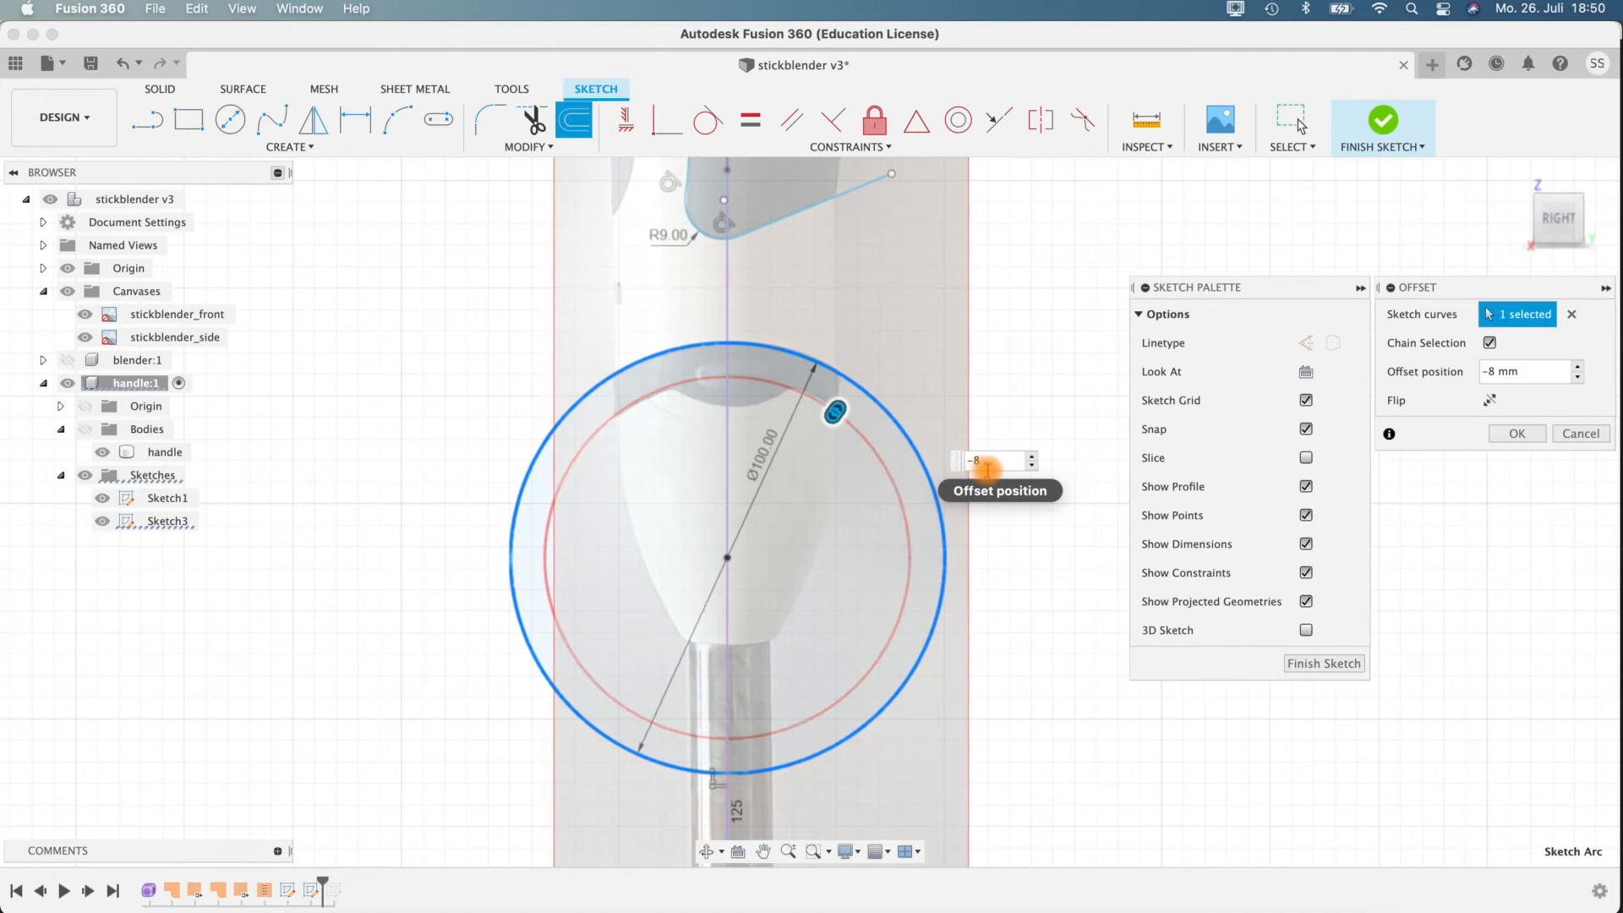
click(1517, 433)
scroll(880, 351, up, 2)
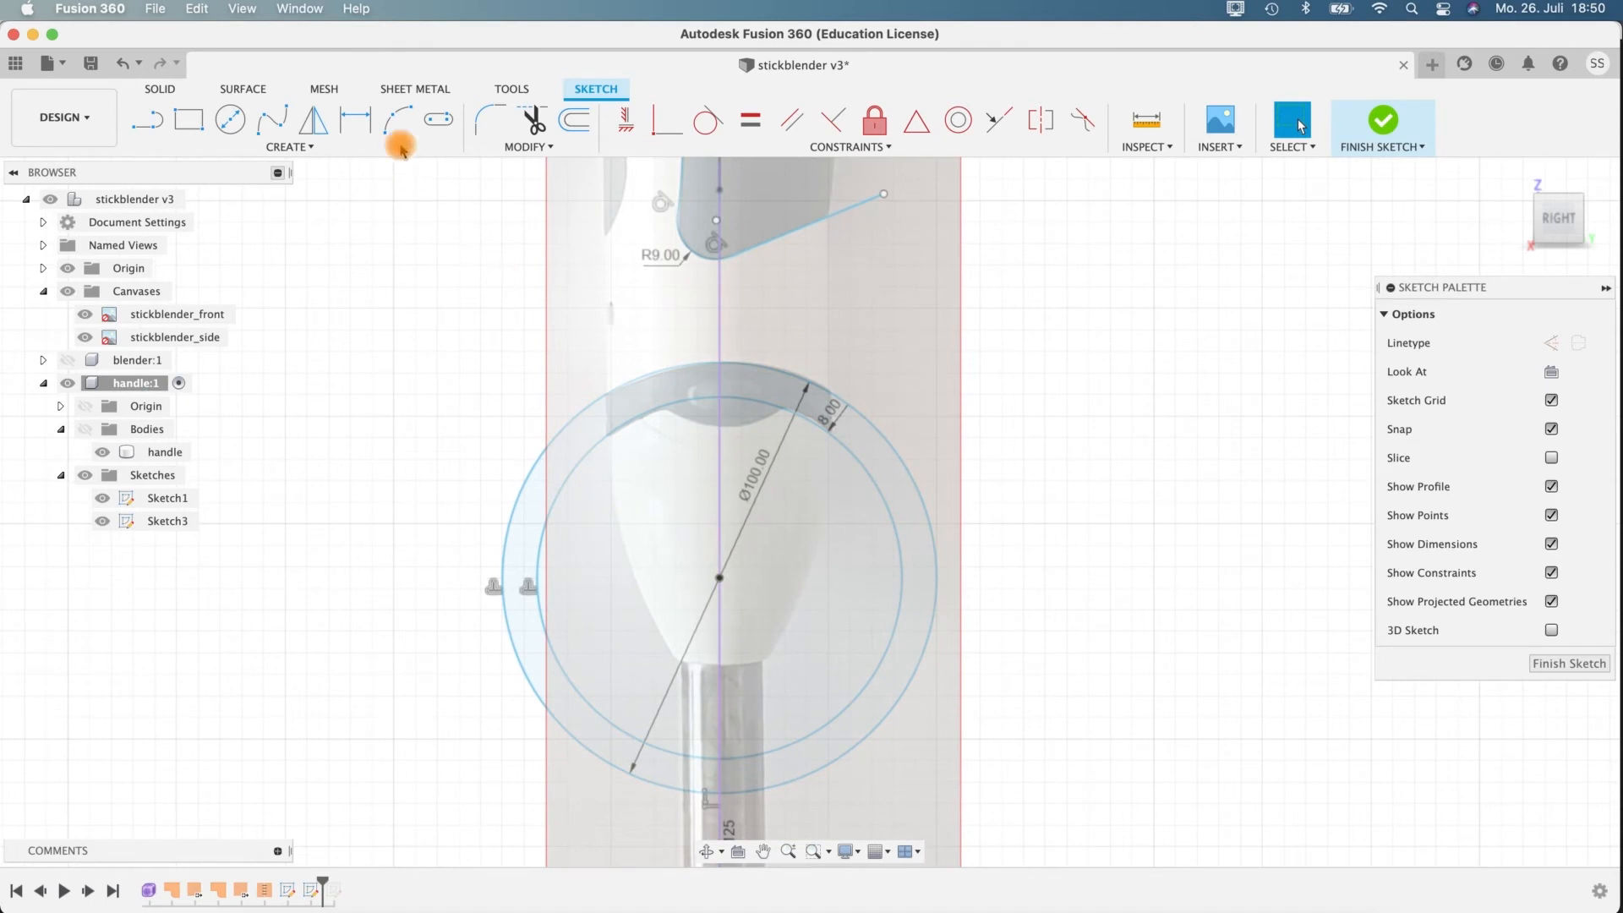
Sketch a 60 mm diameter circle centred on the axis above the band, reaching down to the band's lower bulge.
click(230, 119)
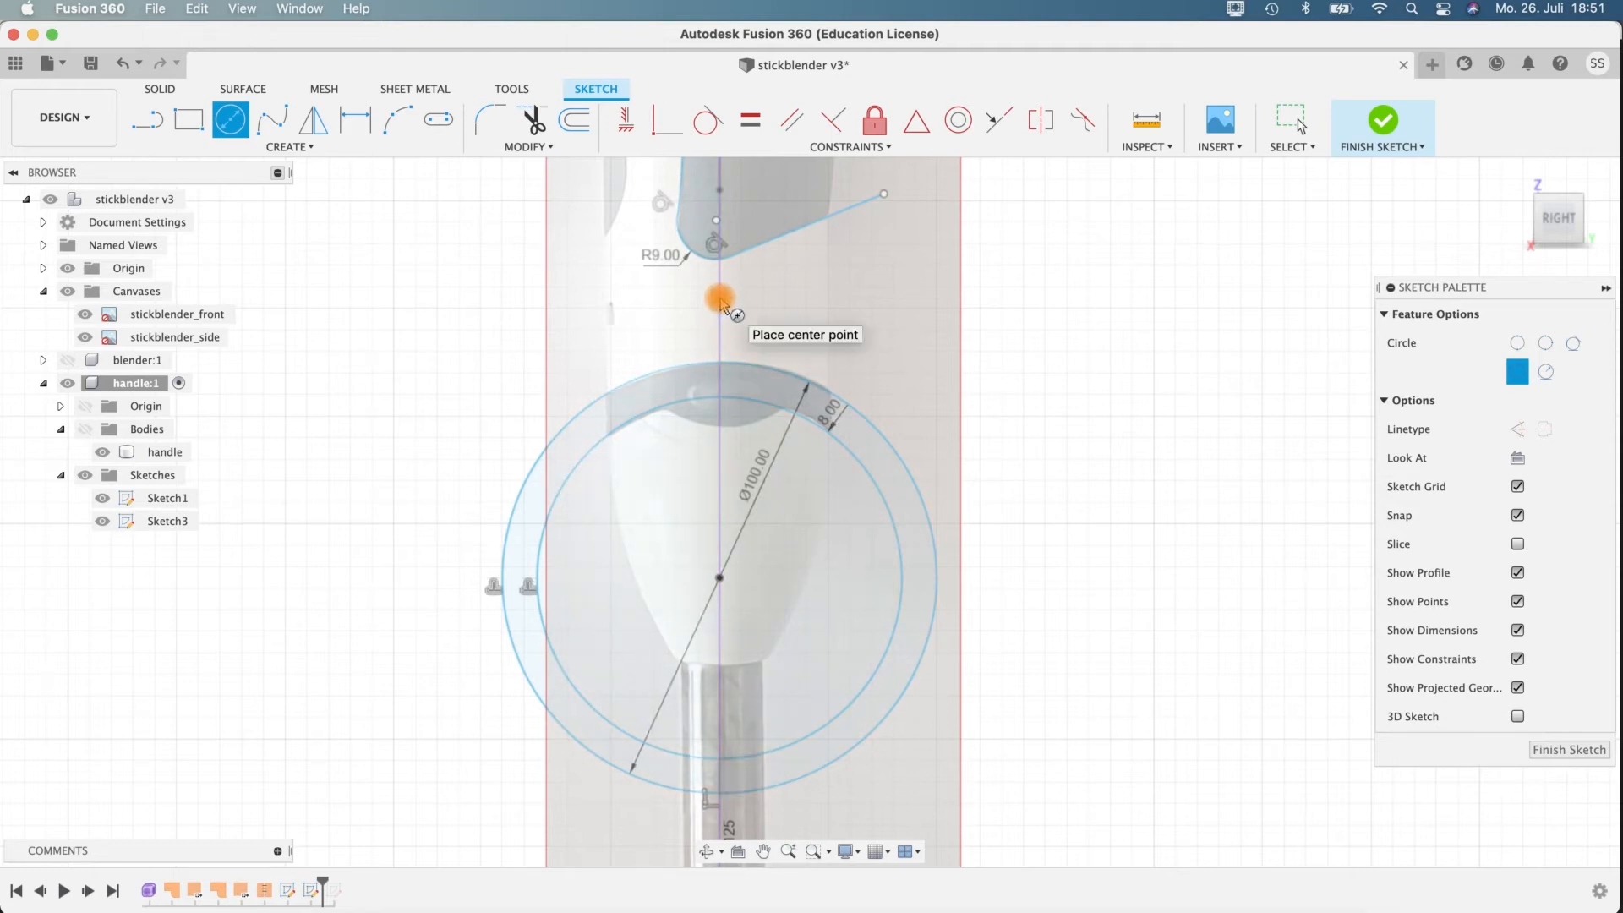
click(719, 296)
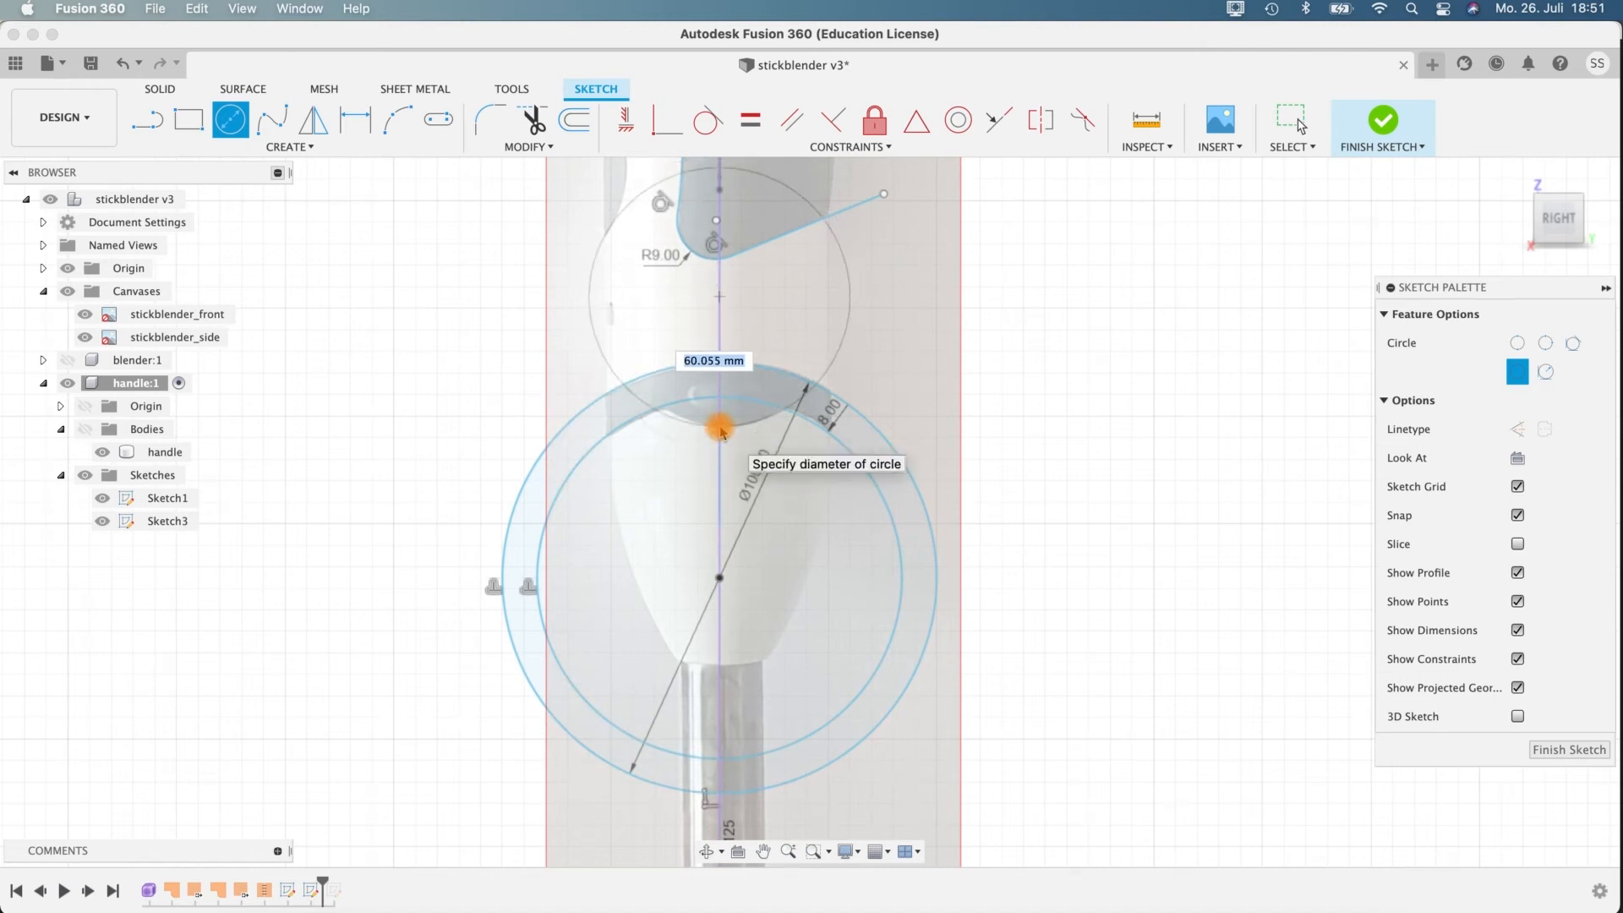
key(Return)
key(Escape)
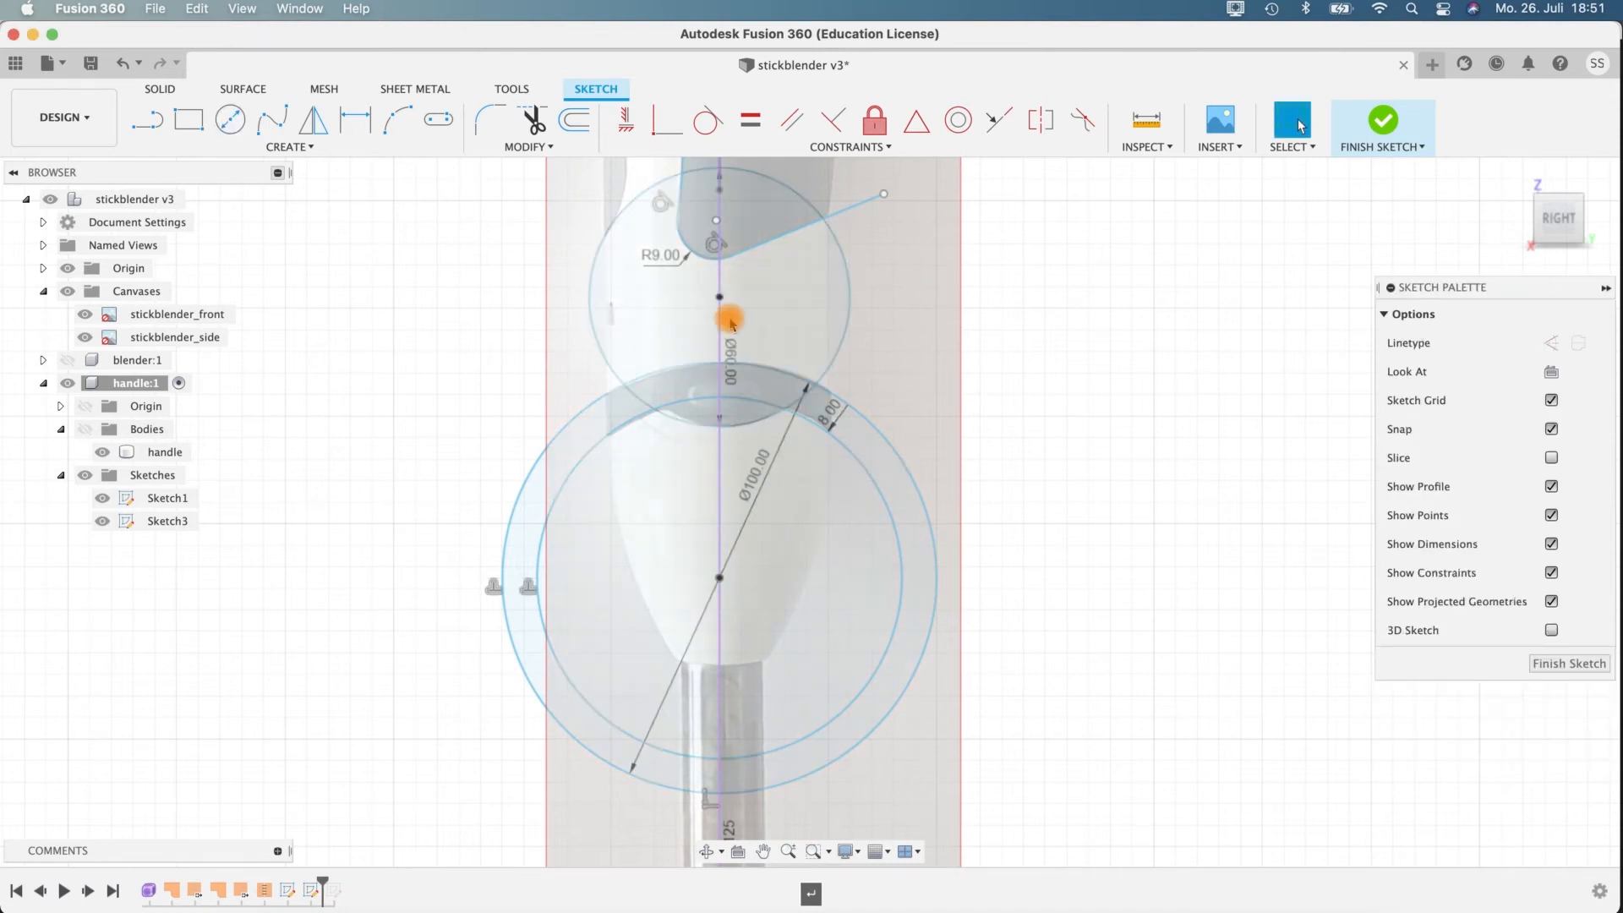
Move the 60 mm circle's centre up about 0.2 mm along the axis.
click(720, 299)
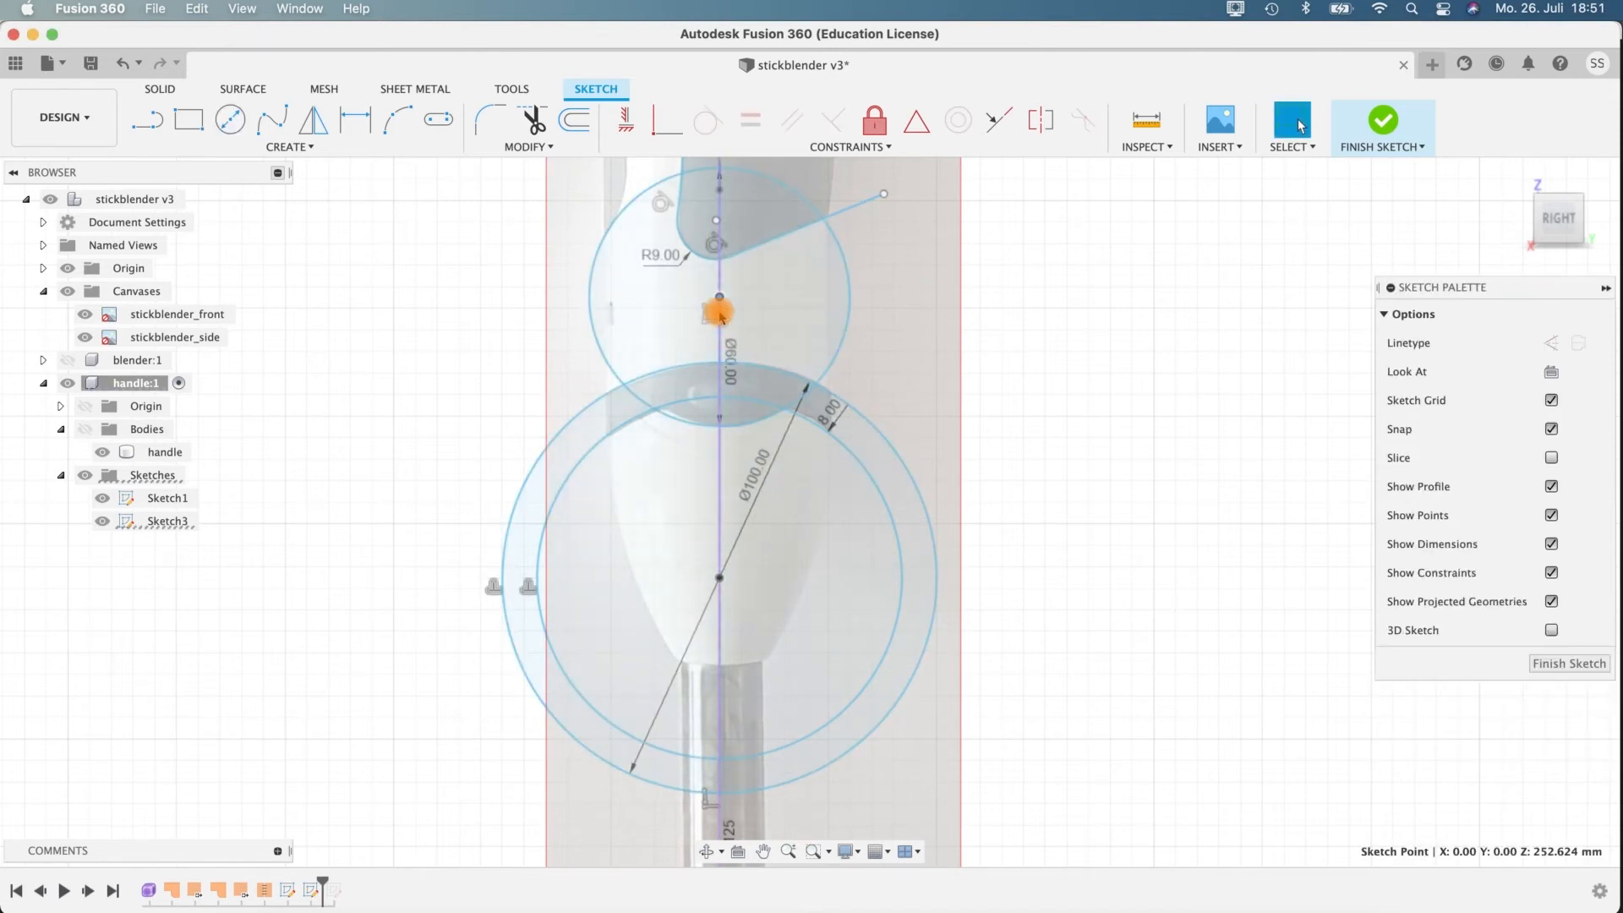
key(m)
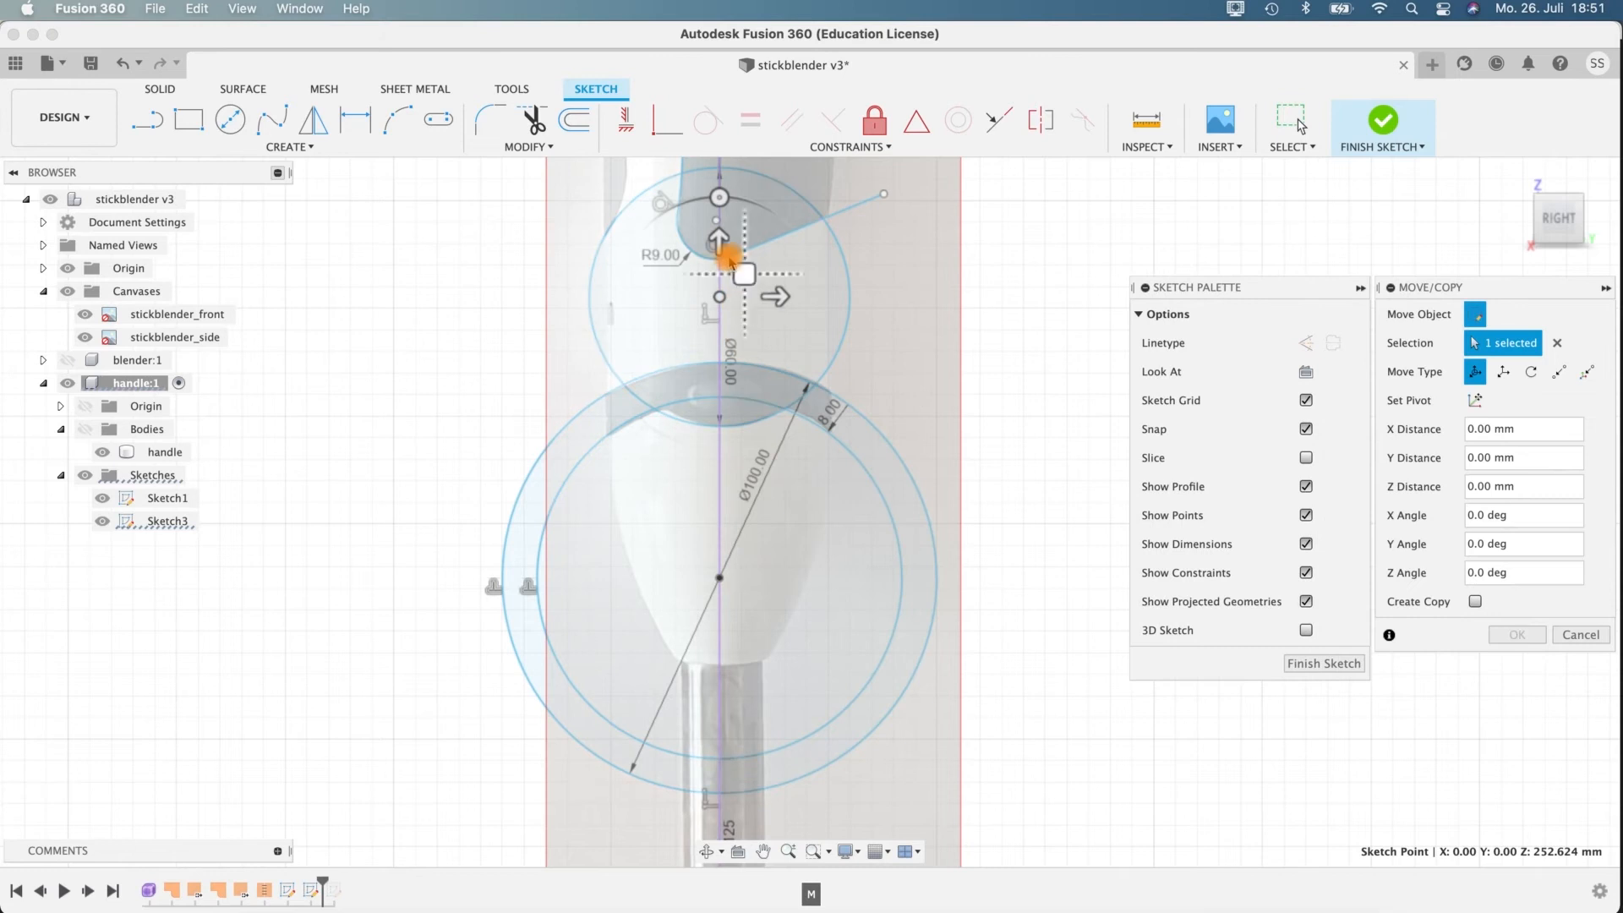
mouse_move(723, 241)
mouse_down()
mouse_move(720, 226)
mouse_move(721, 243)
mouse_up()
mouse_move(944, 326)
middle_down()
mouse_move(949, 408)
mouse_move(933, 336)
middle_up()
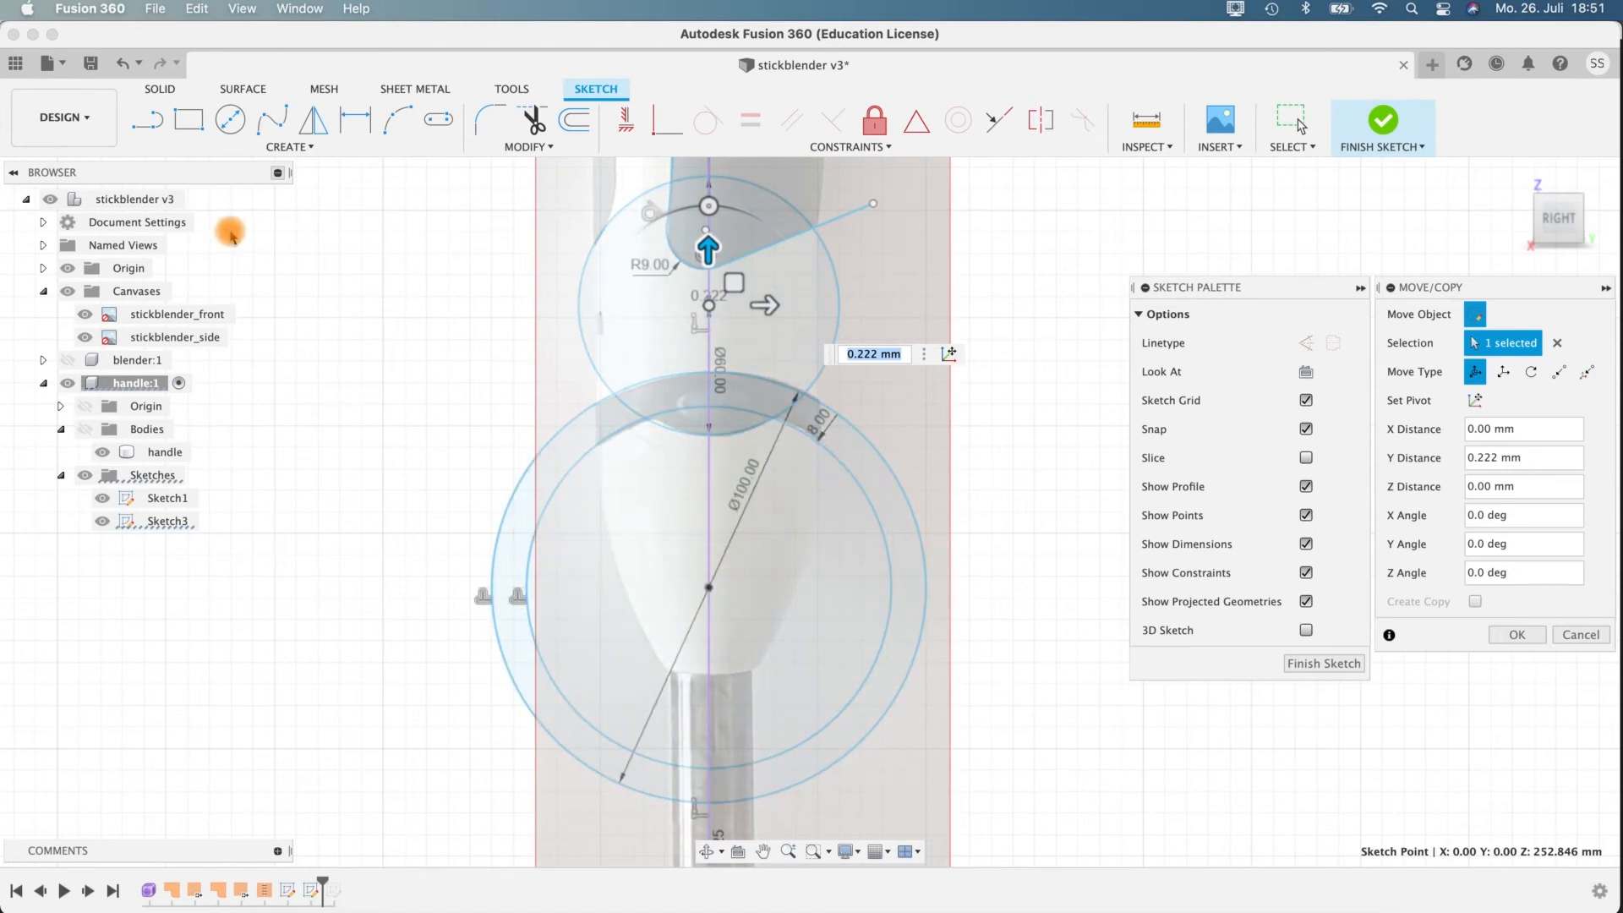
Draw a horizontal line across both concentric circles, below the dark band and above their centre, extending past both sides.
click(148, 123)
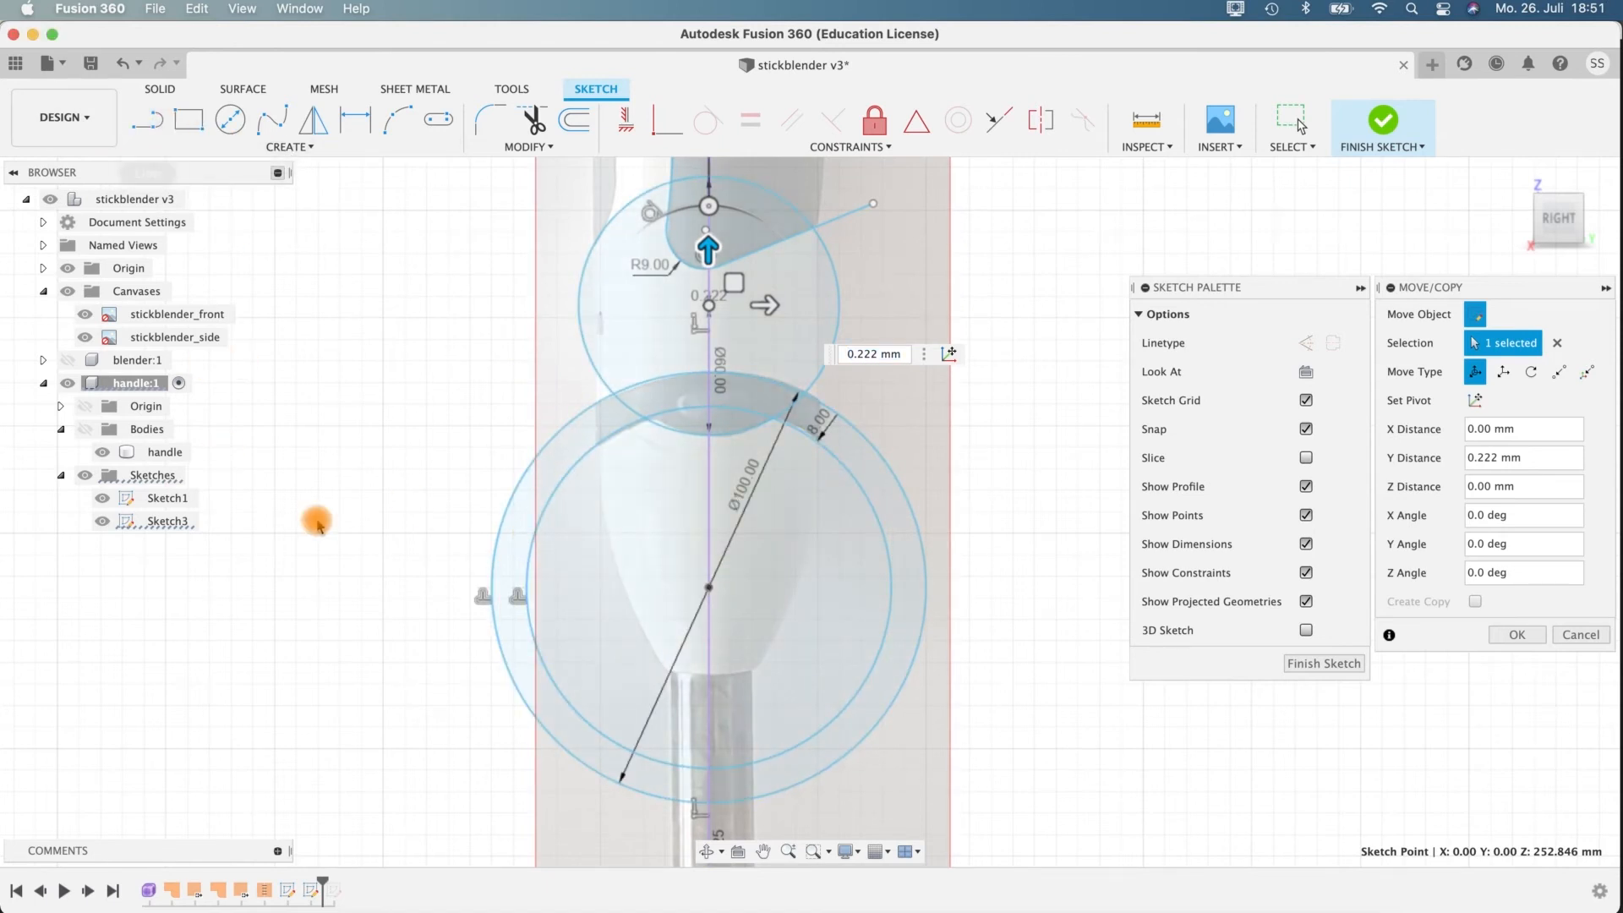
click(463, 491)
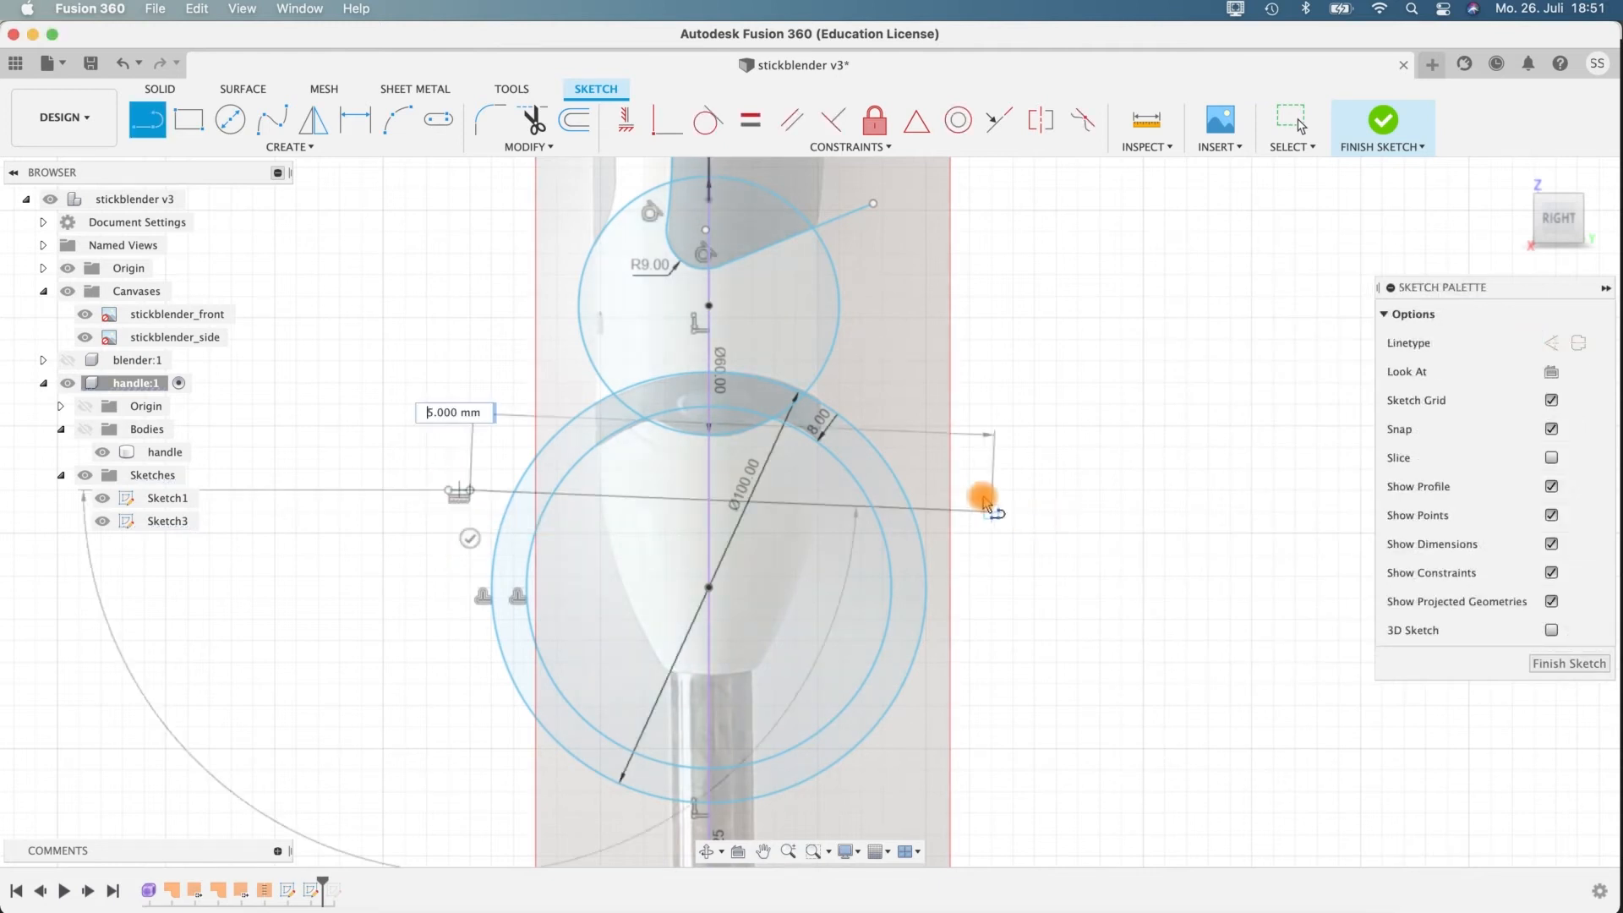
click(996, 490)
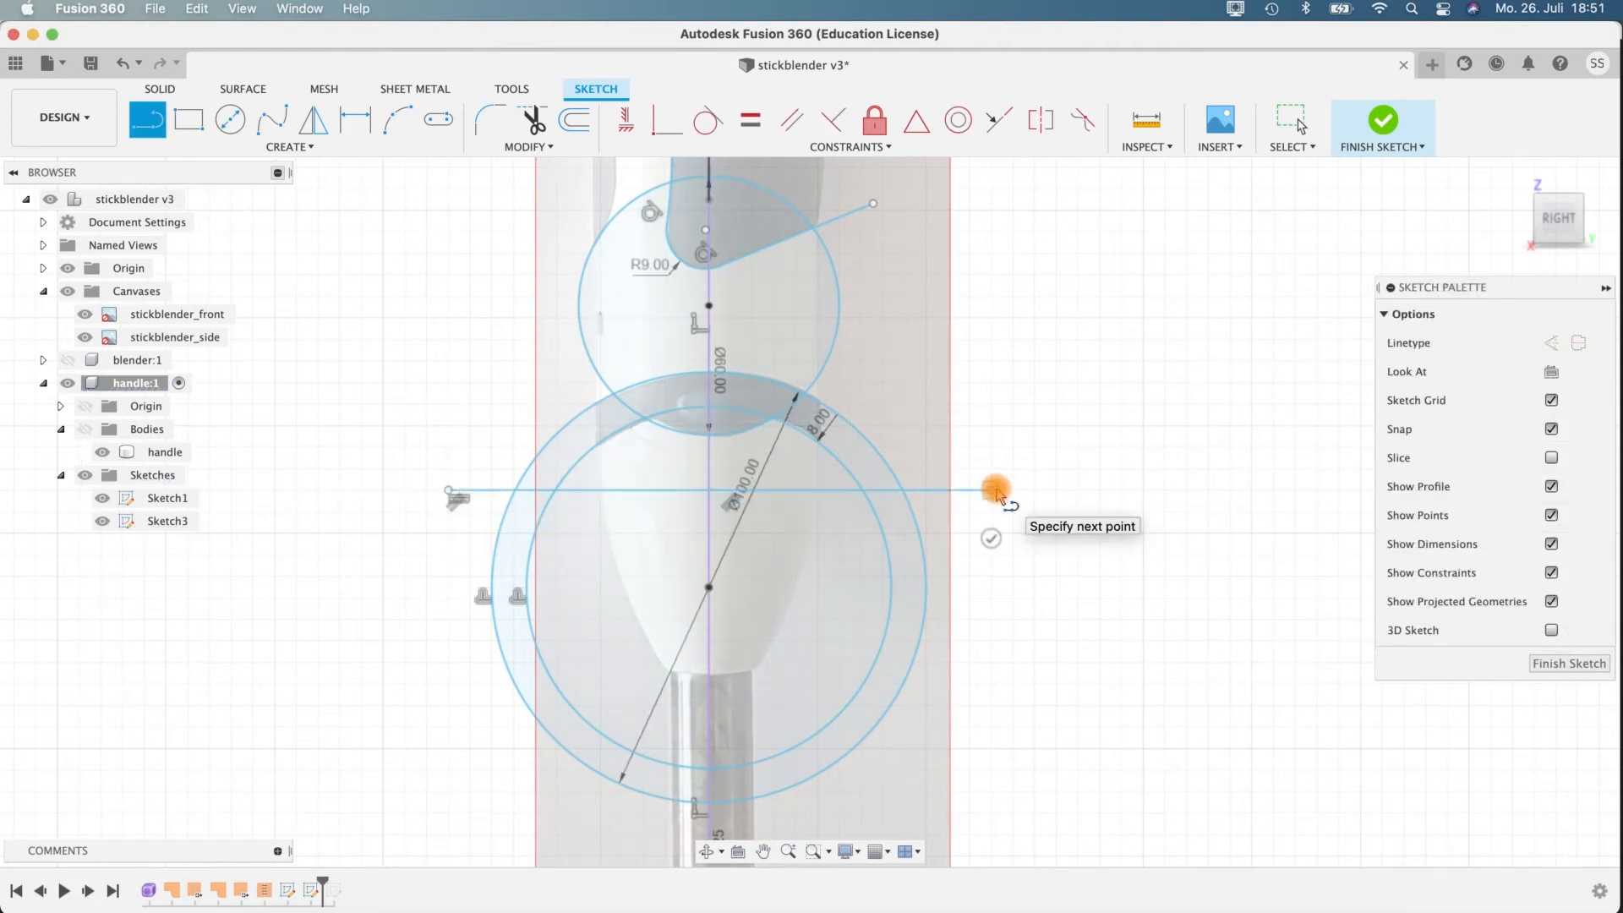
key(Escape)
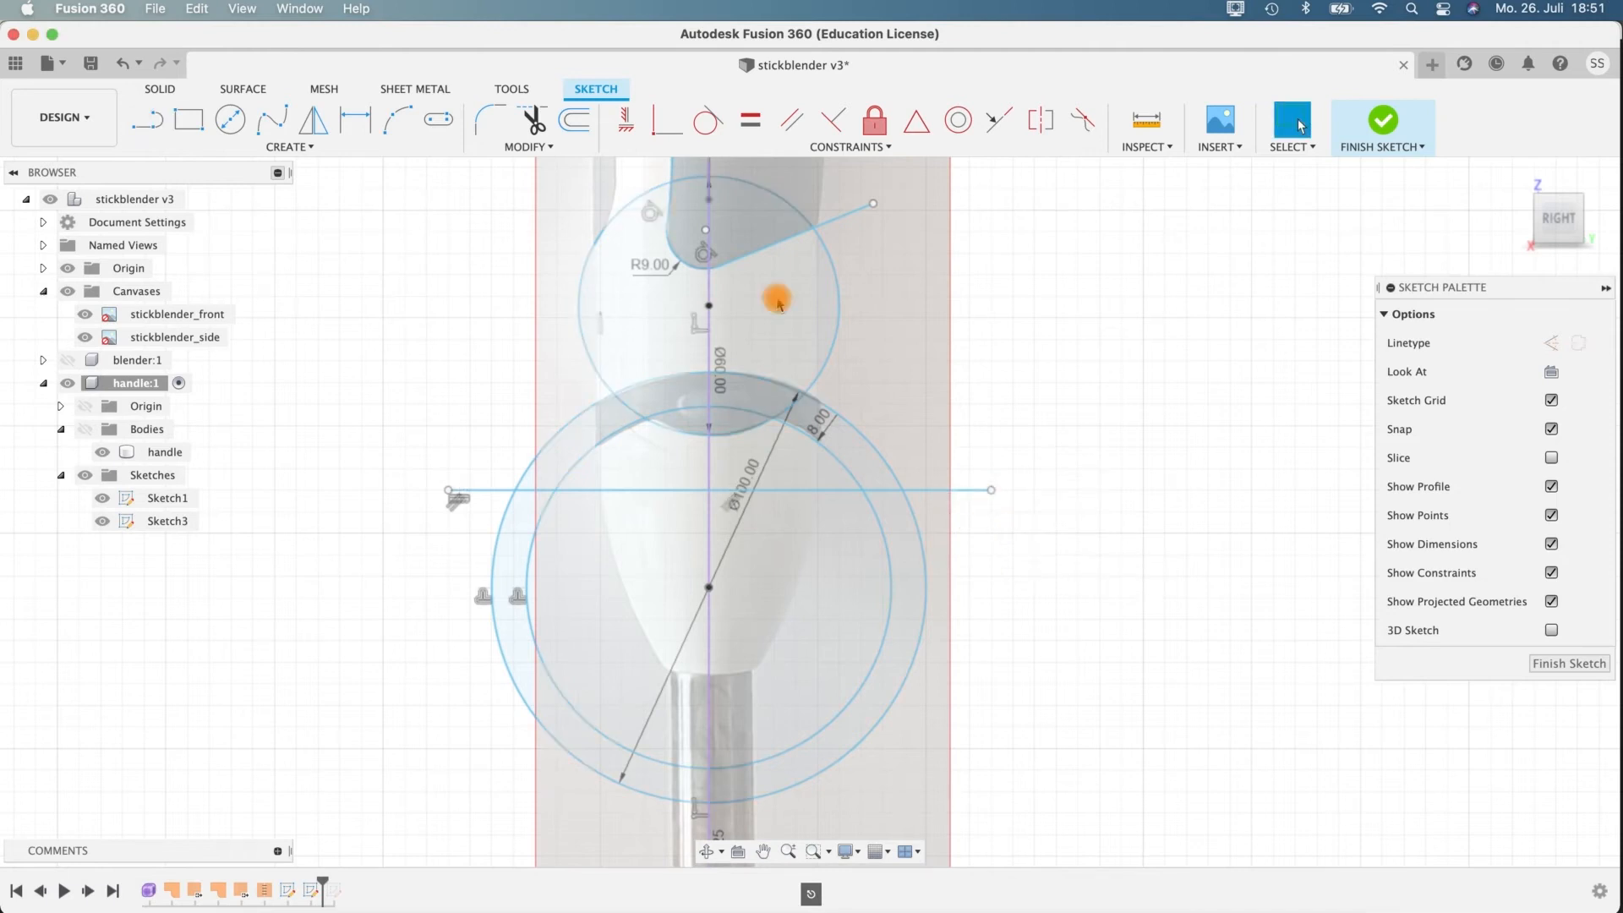
Trim the 60 mm circle and the inner offset circle so only the band's curved lower edge with its central bulge remains.
click(535, 124)
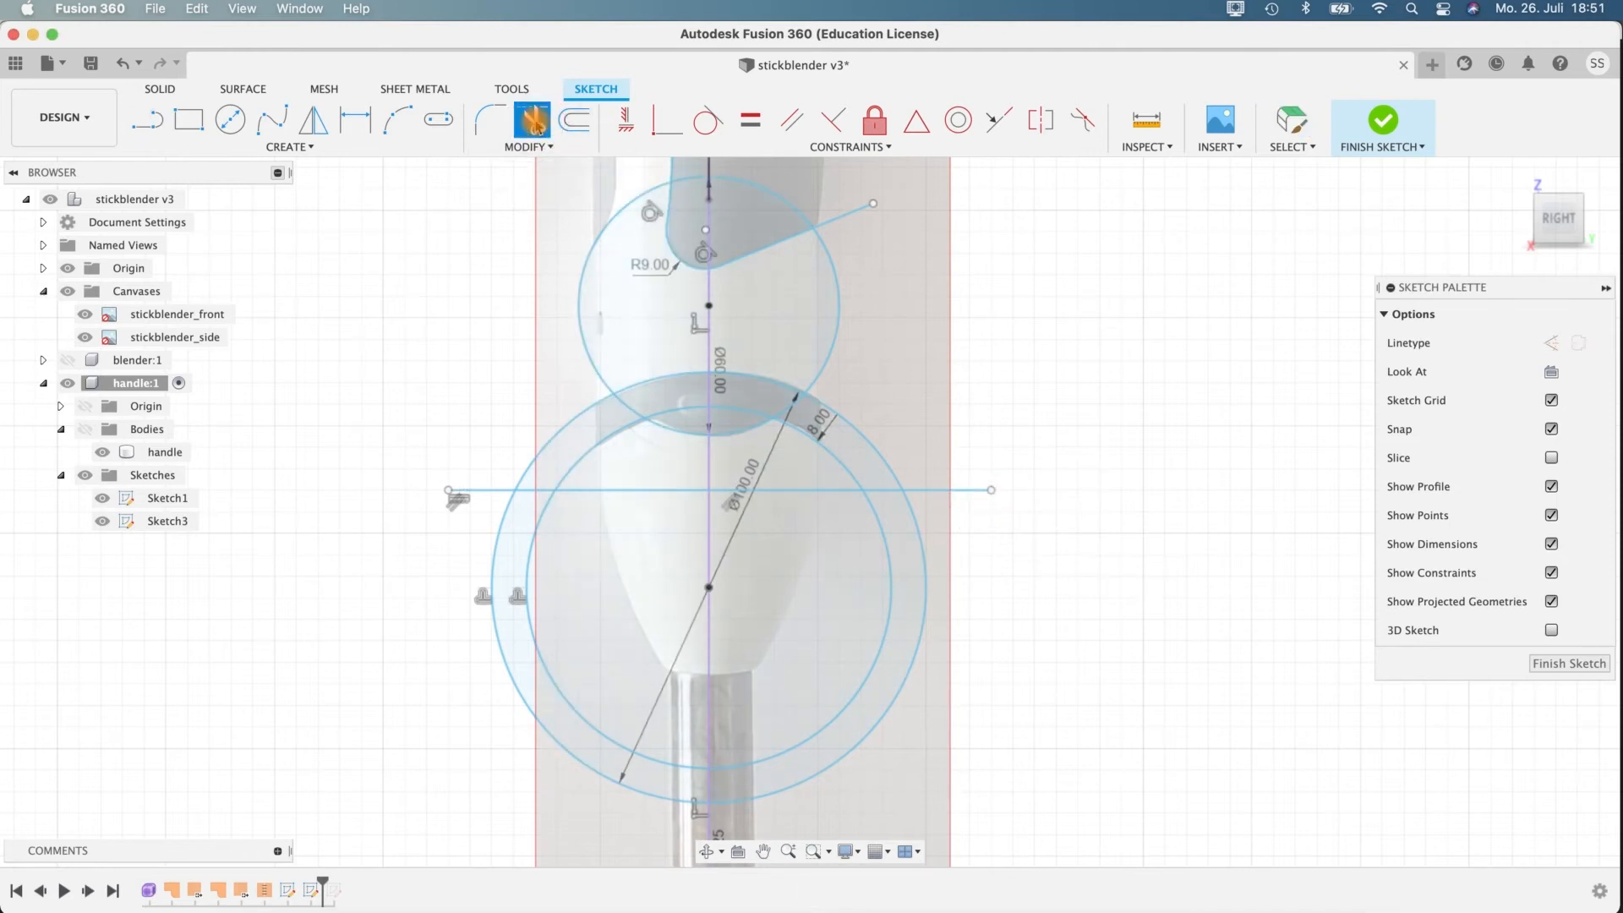
click(692, 181)
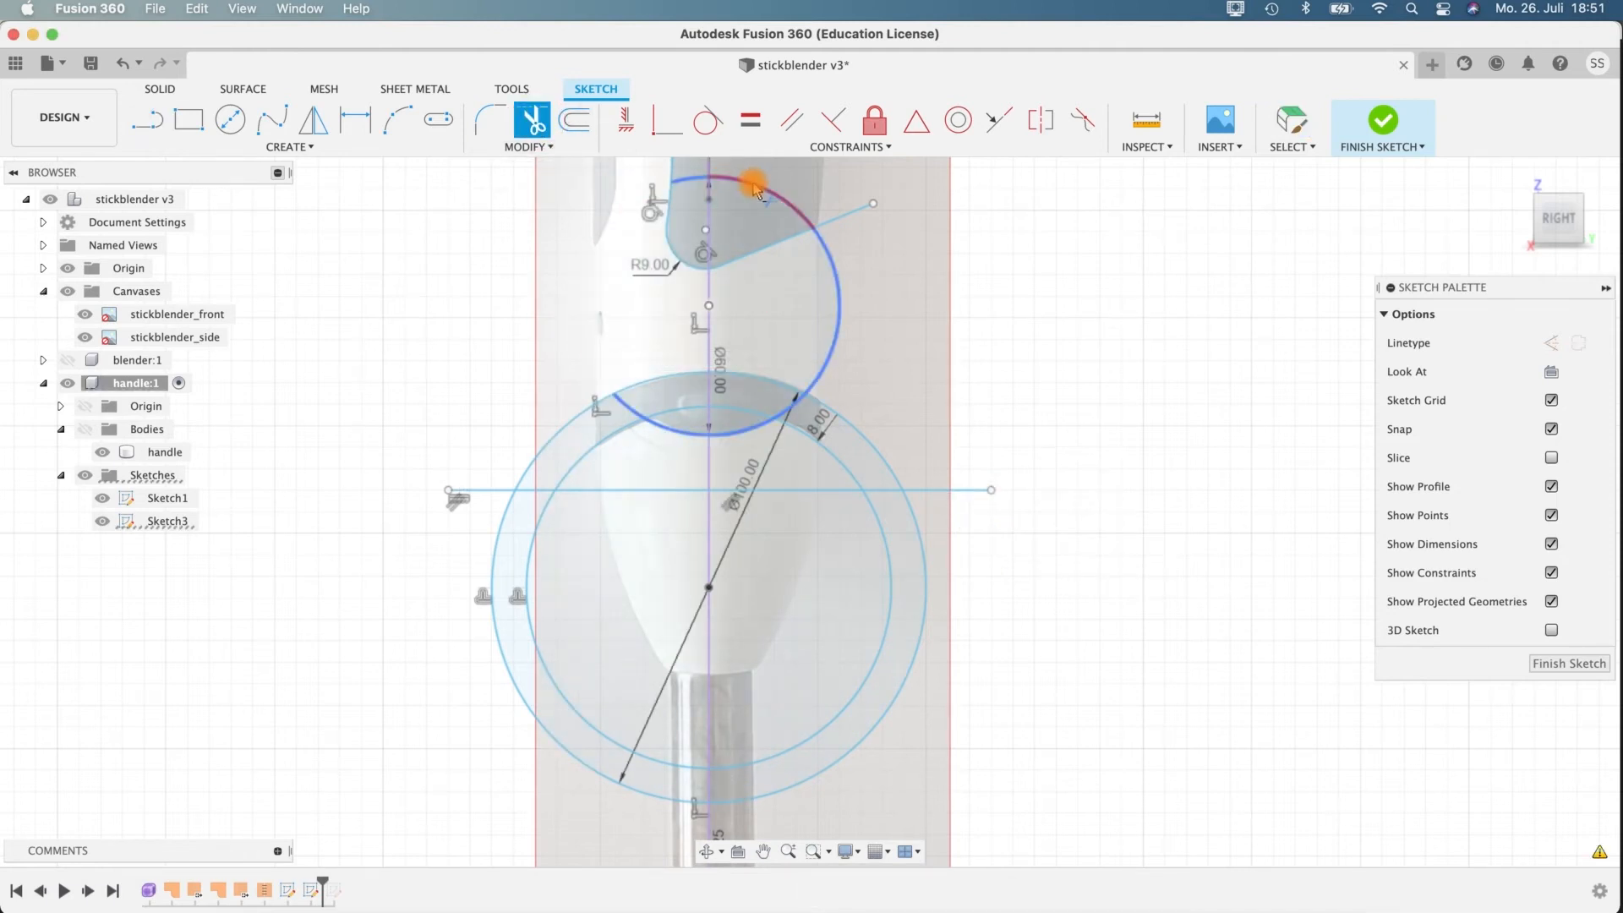
click(703, 179)
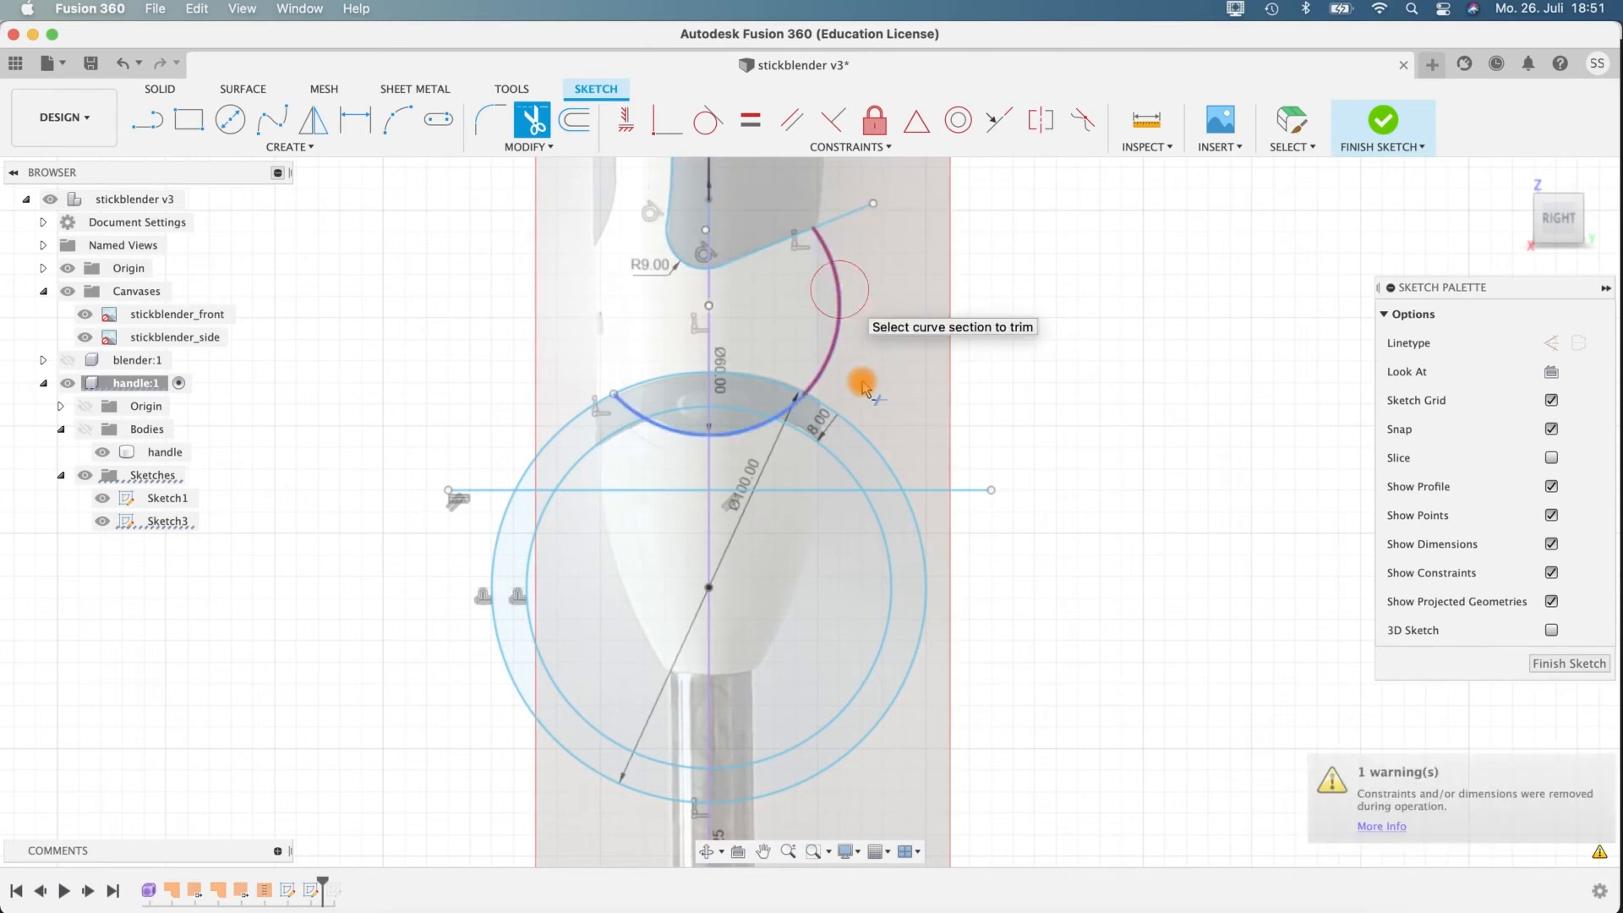
click(627, 410)
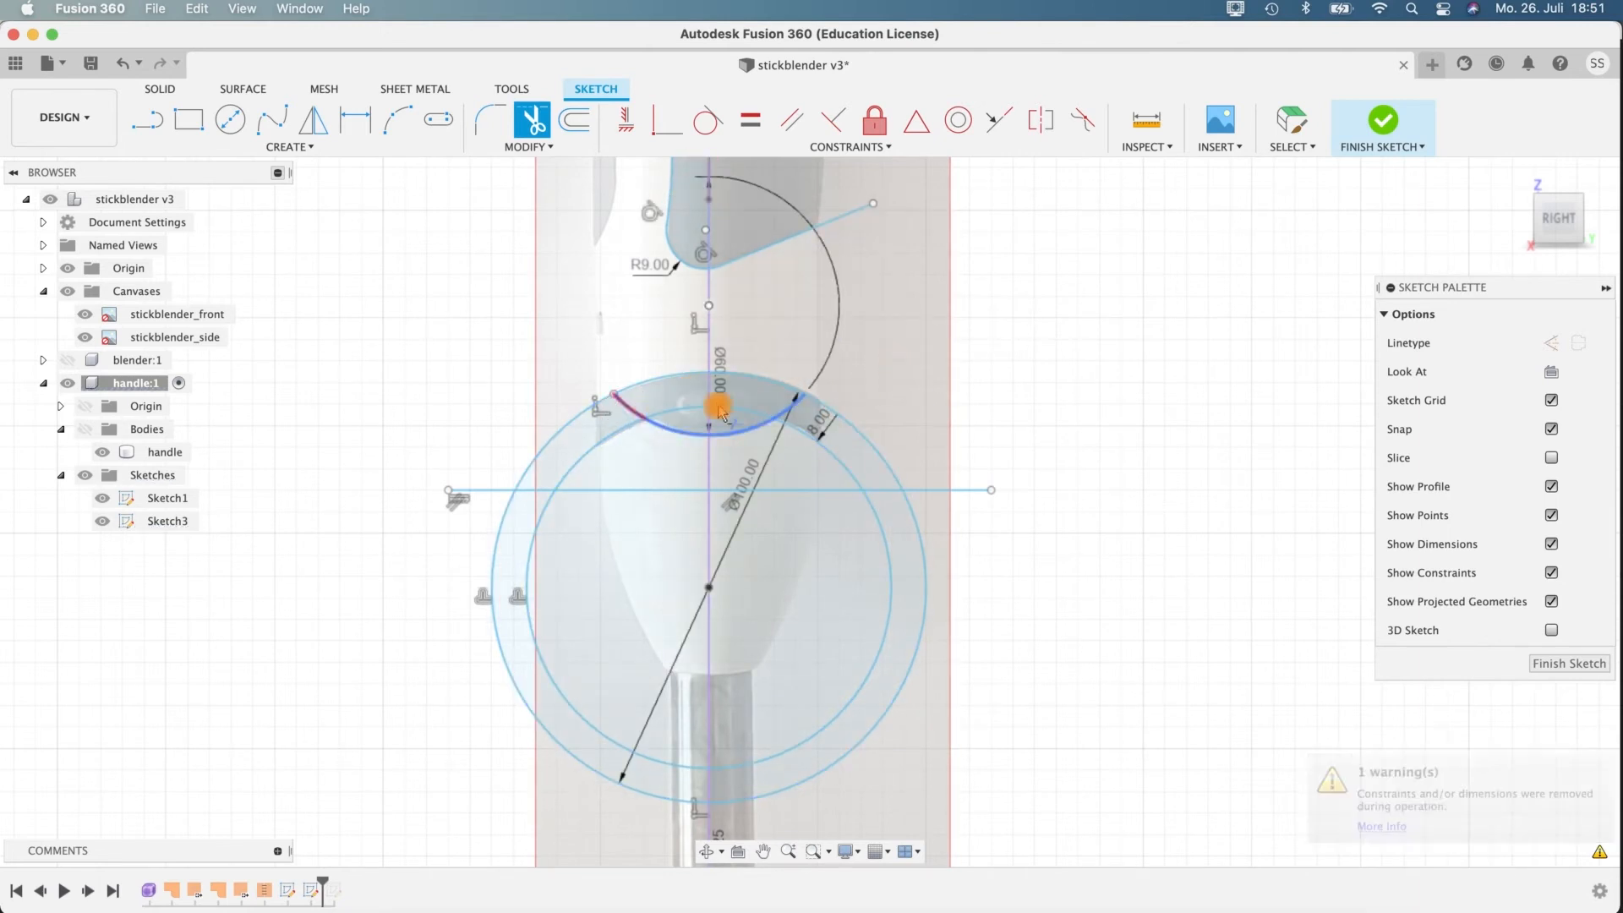
click(792, 414)
click(679, 413)
click(957, 465)
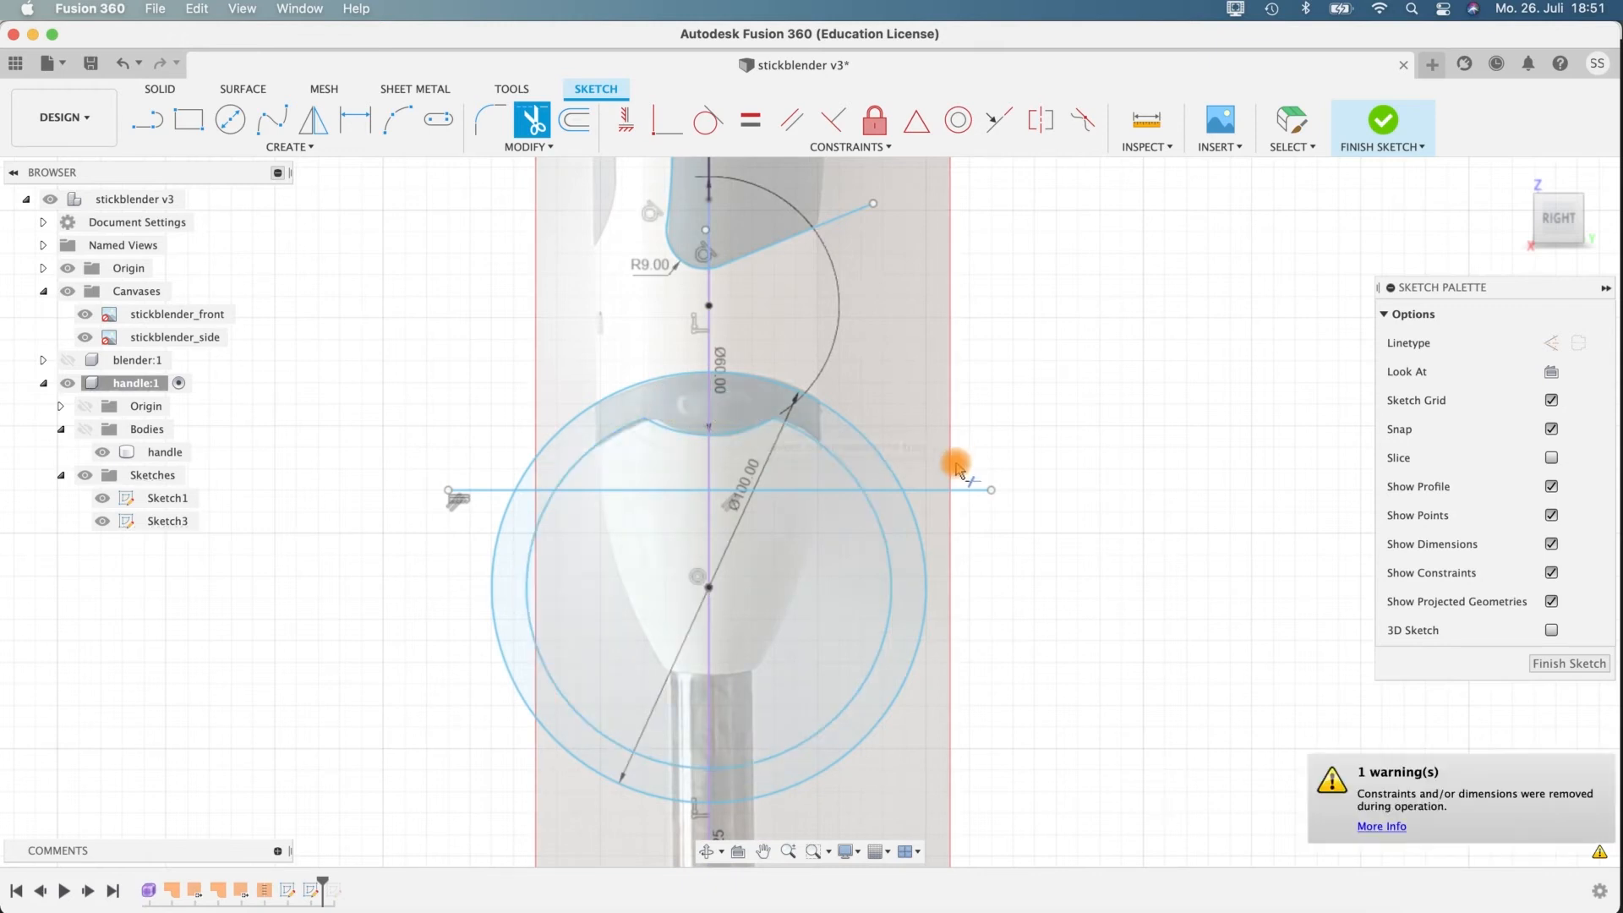
Trim both large circles below the horizontal line and the line's excess, leaving short segments closing the band's ends.
click(471, 489)
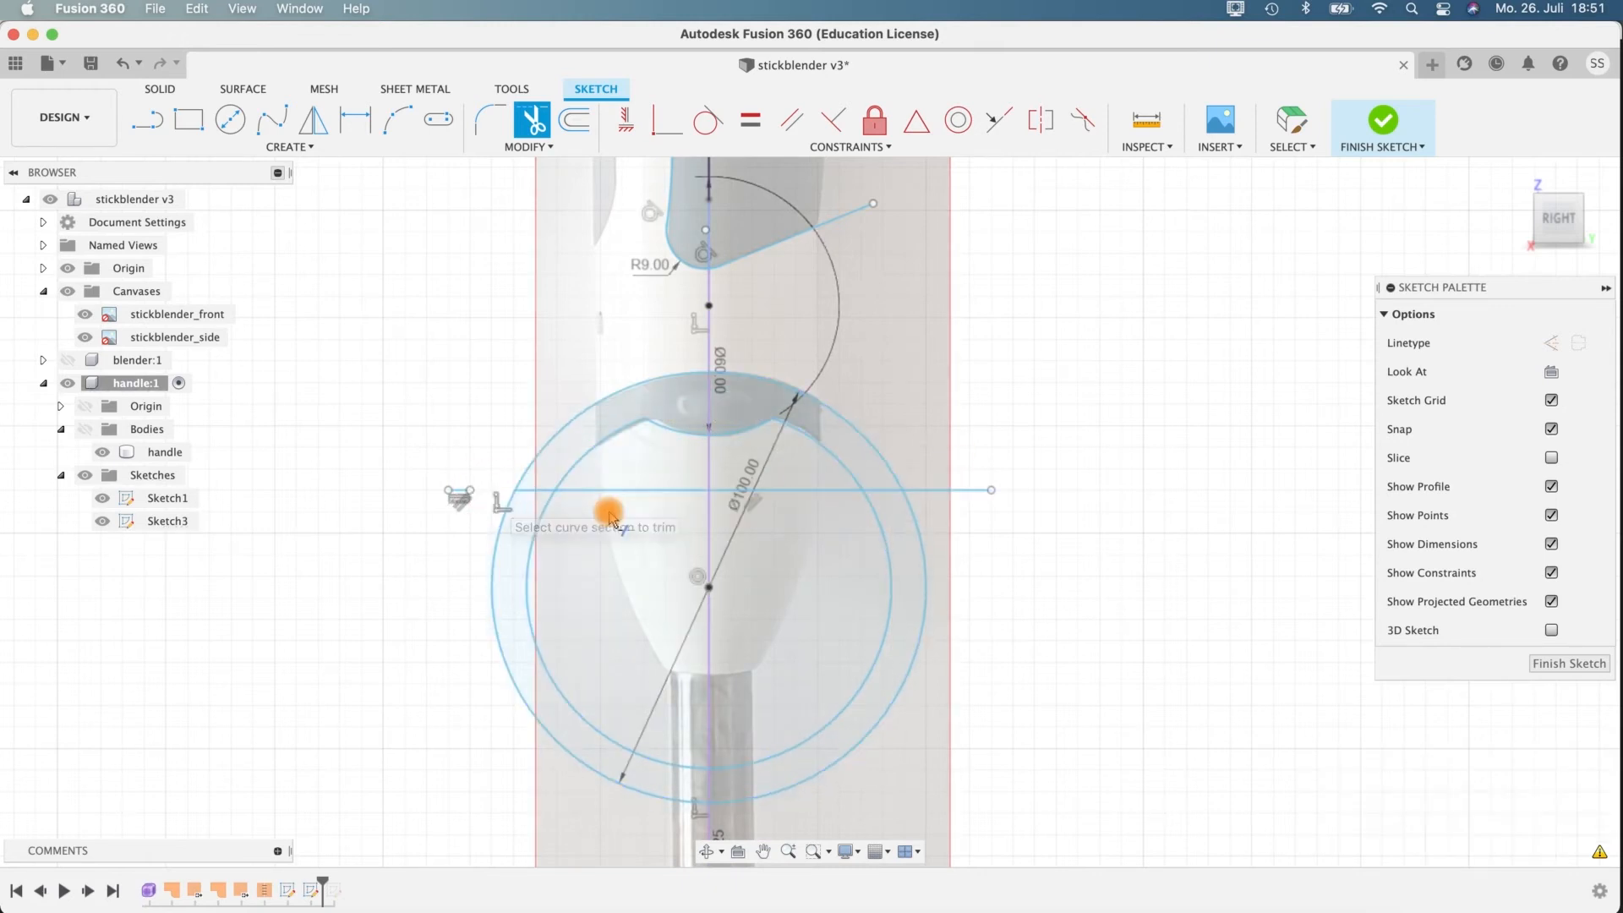
click(533, 534)
click(500, 536)
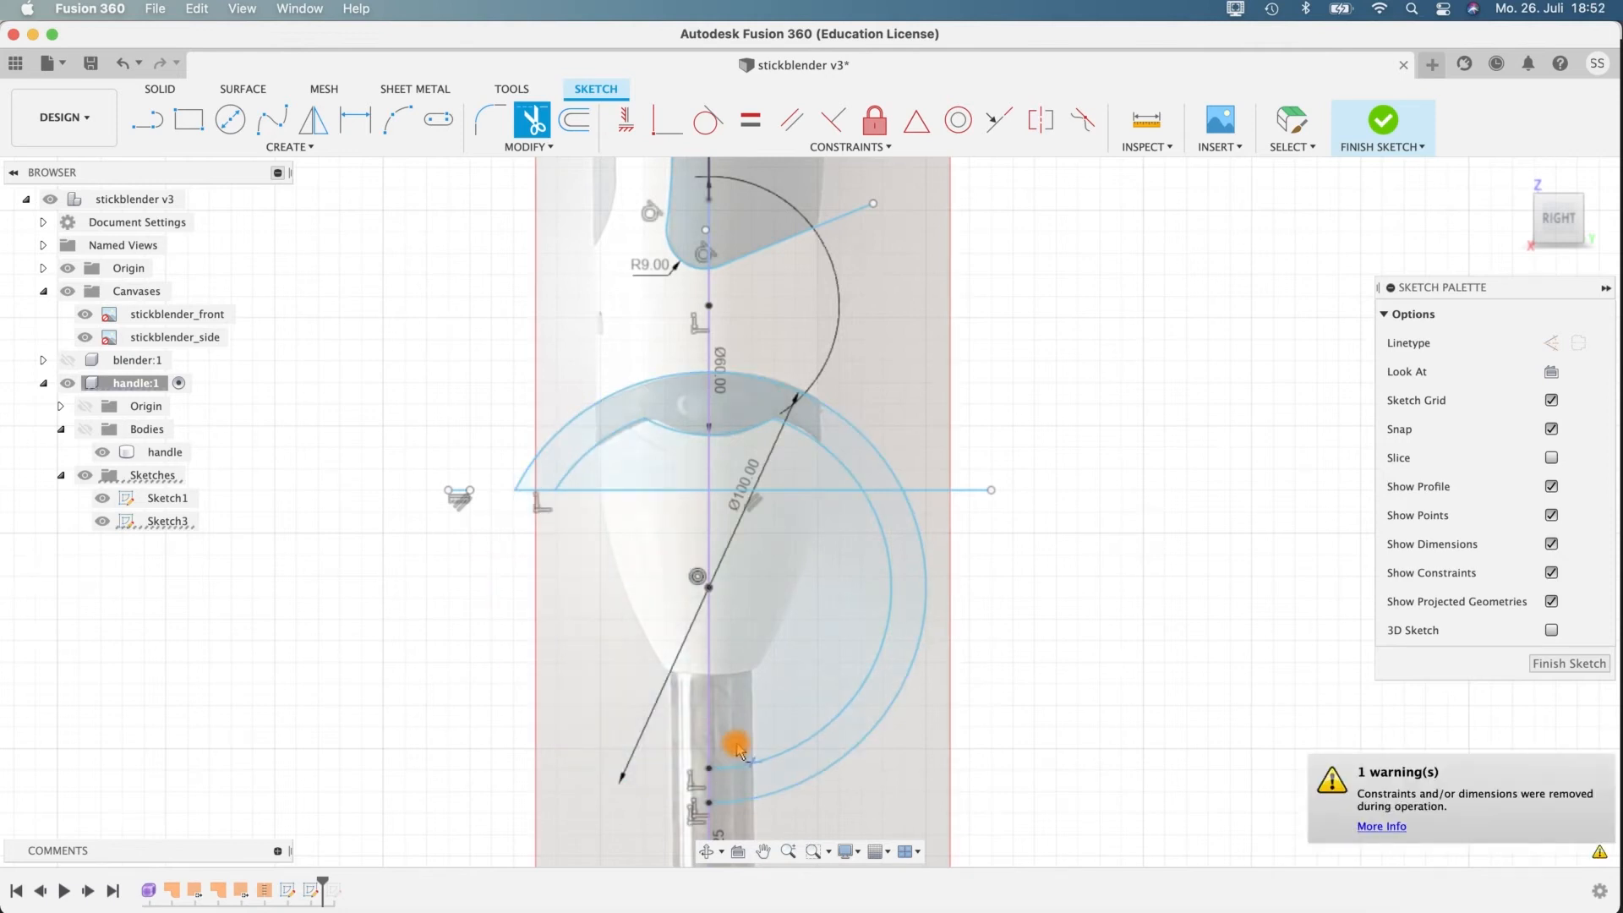
click(744, 761)
click(917, 537)
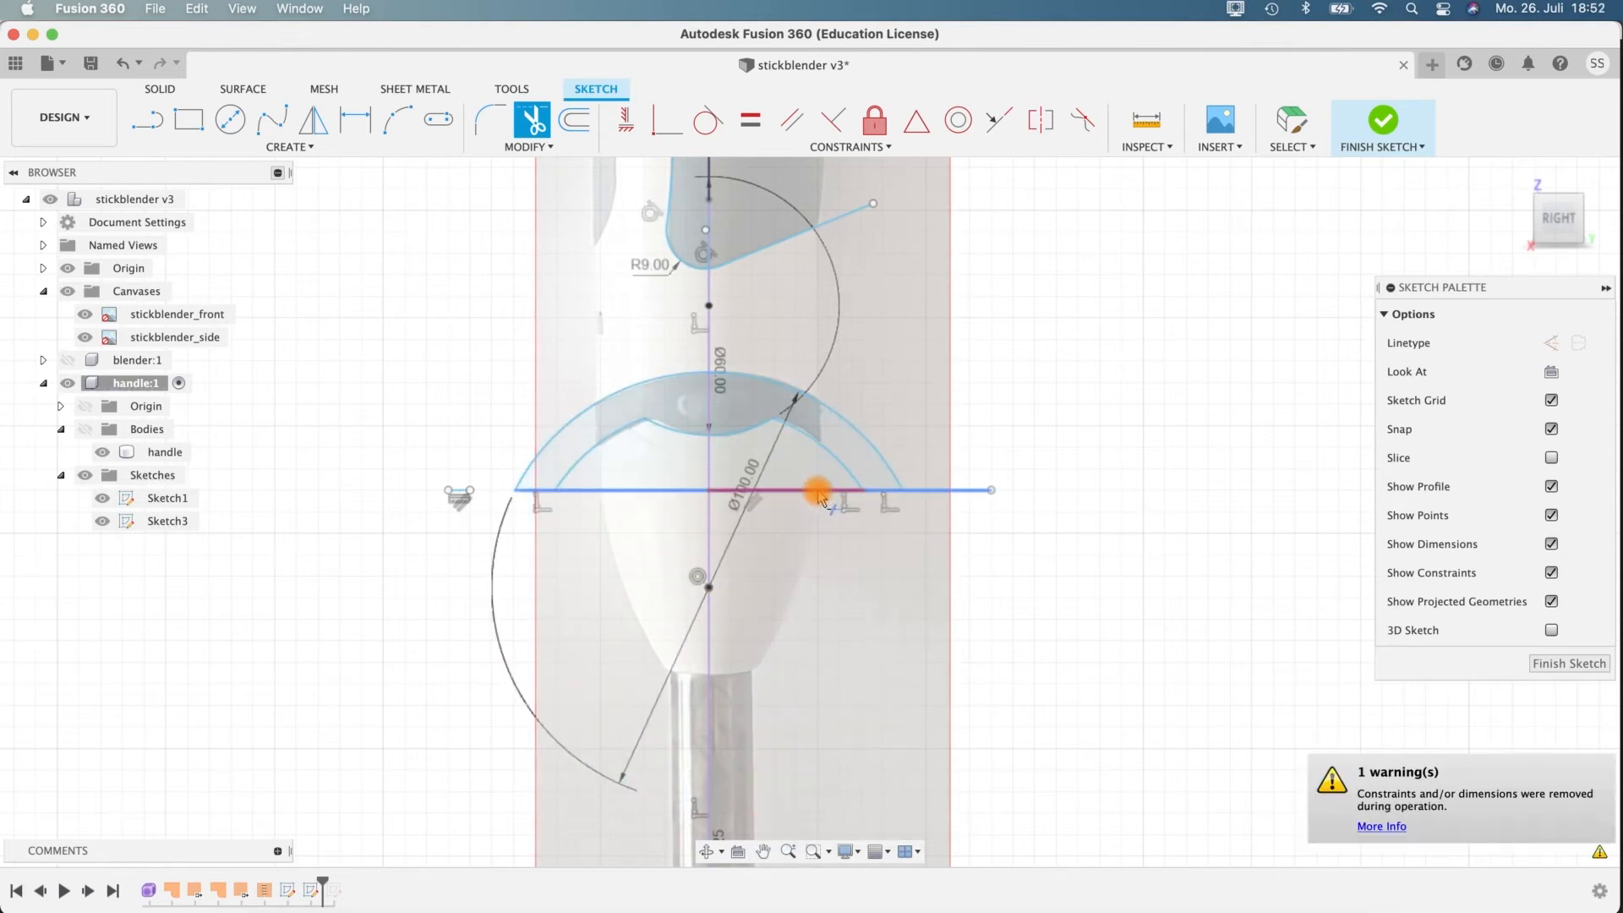
click(974, 478)
scroll(1036, 640, down, 2)
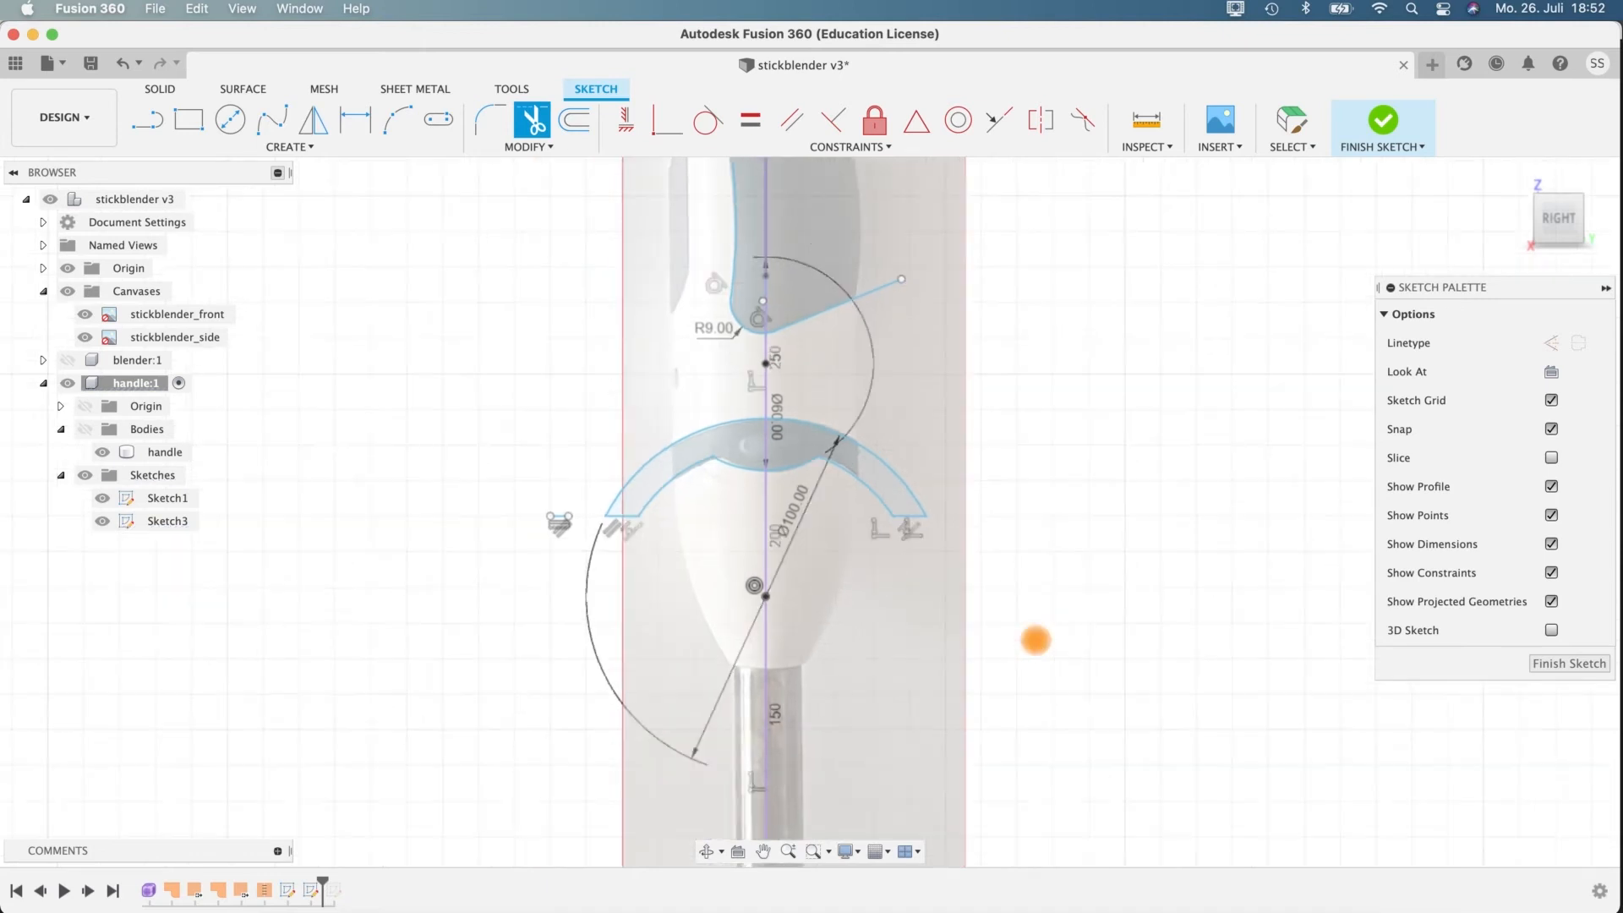
Finish the sketch and show the handle component's bodies.
mouse_move(1016, 469)
middle_down()
mouse_move(972, 634)
mouse_move(899, 469)
middle_up()
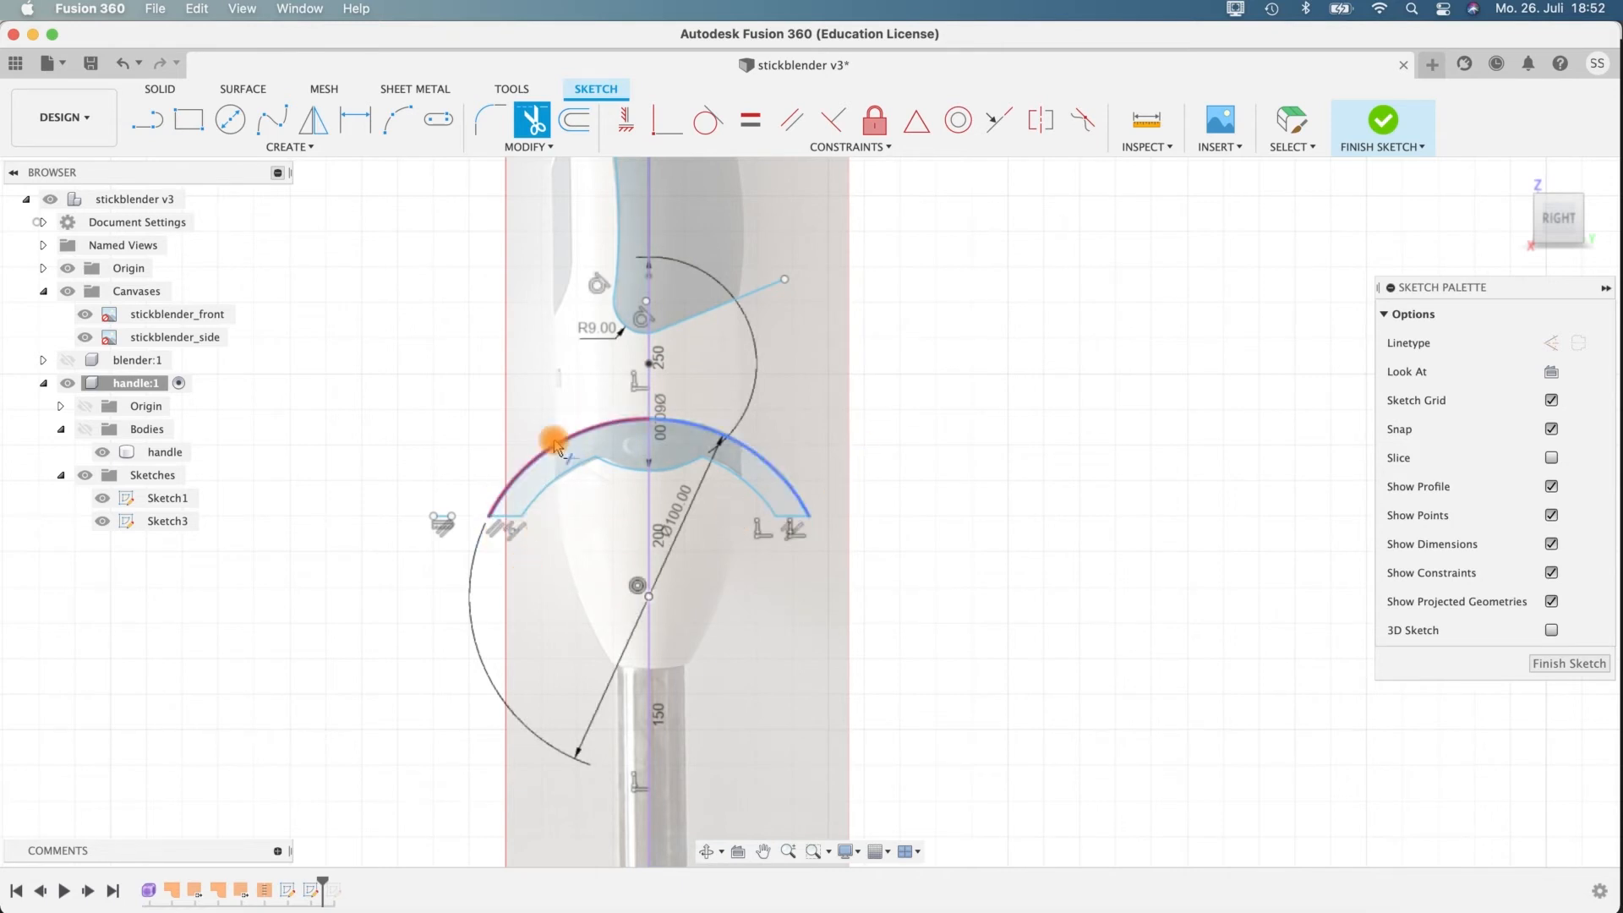
mouse_move(894, 372)
middle_down()
mouse_move(986, 598)
mouse_move(921, 330)
mouse_move(888, 482)
mouse_move(922, 611)
mouse_move(892, 495)
middle_up()
click(1378, 118)
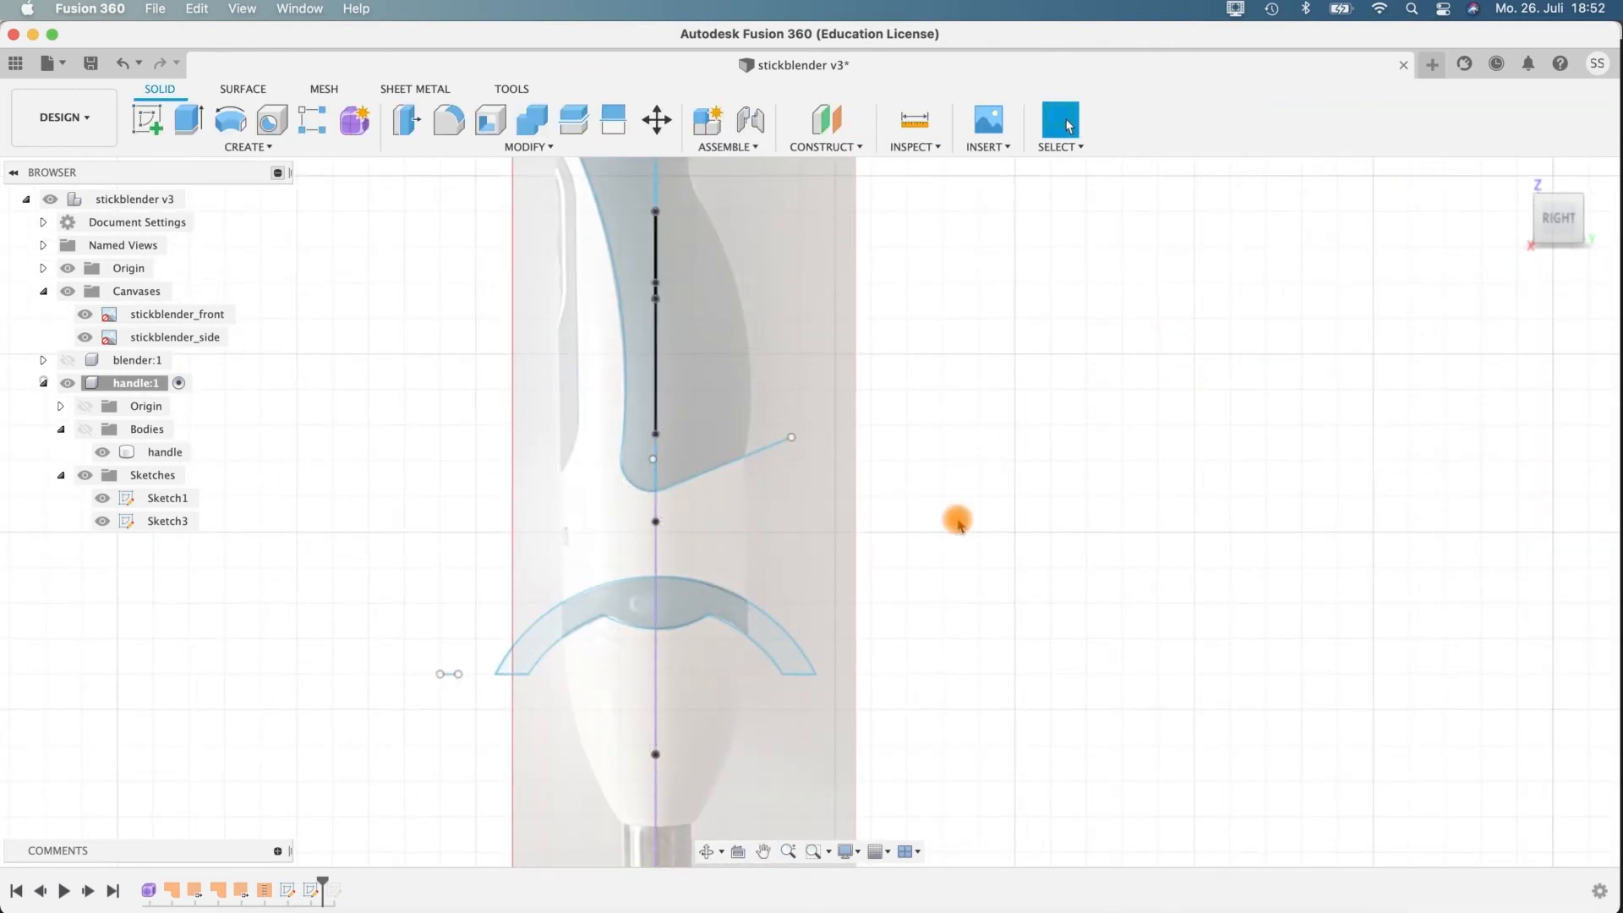
shift+middle_drag(971, 449, 1196, 441)
click(84, 429)
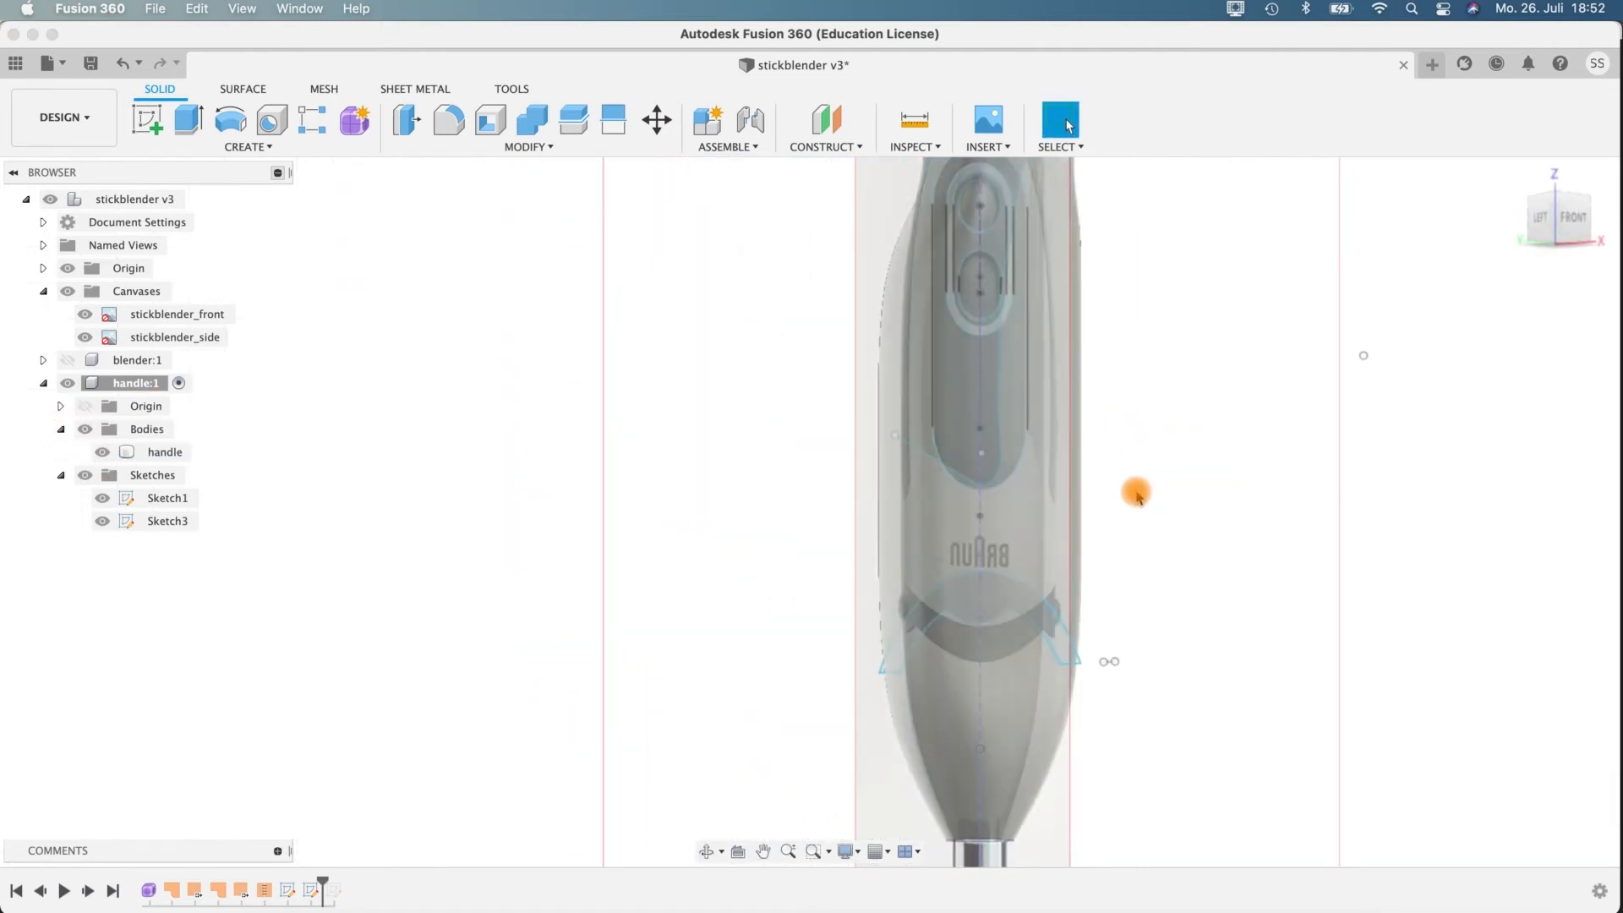
Reopen the side-plane sketch with the lower band profile for editing, with the reference canvases shown.
click(68, 291)
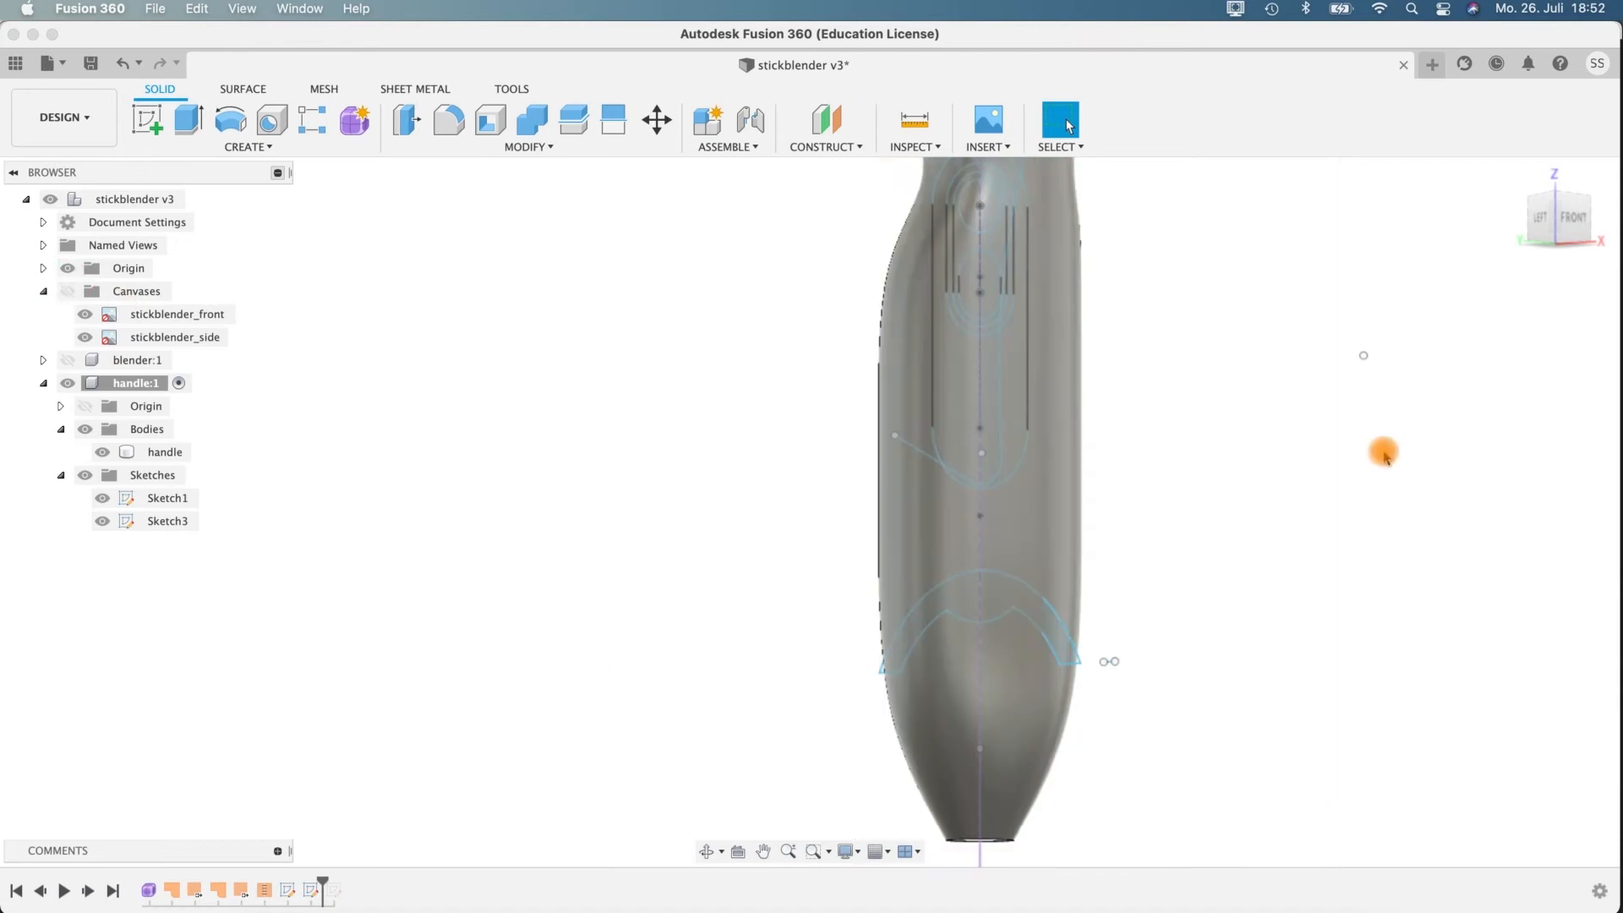
shift+middle_drag(1365, 454, 818, 488)
click(784, 529)
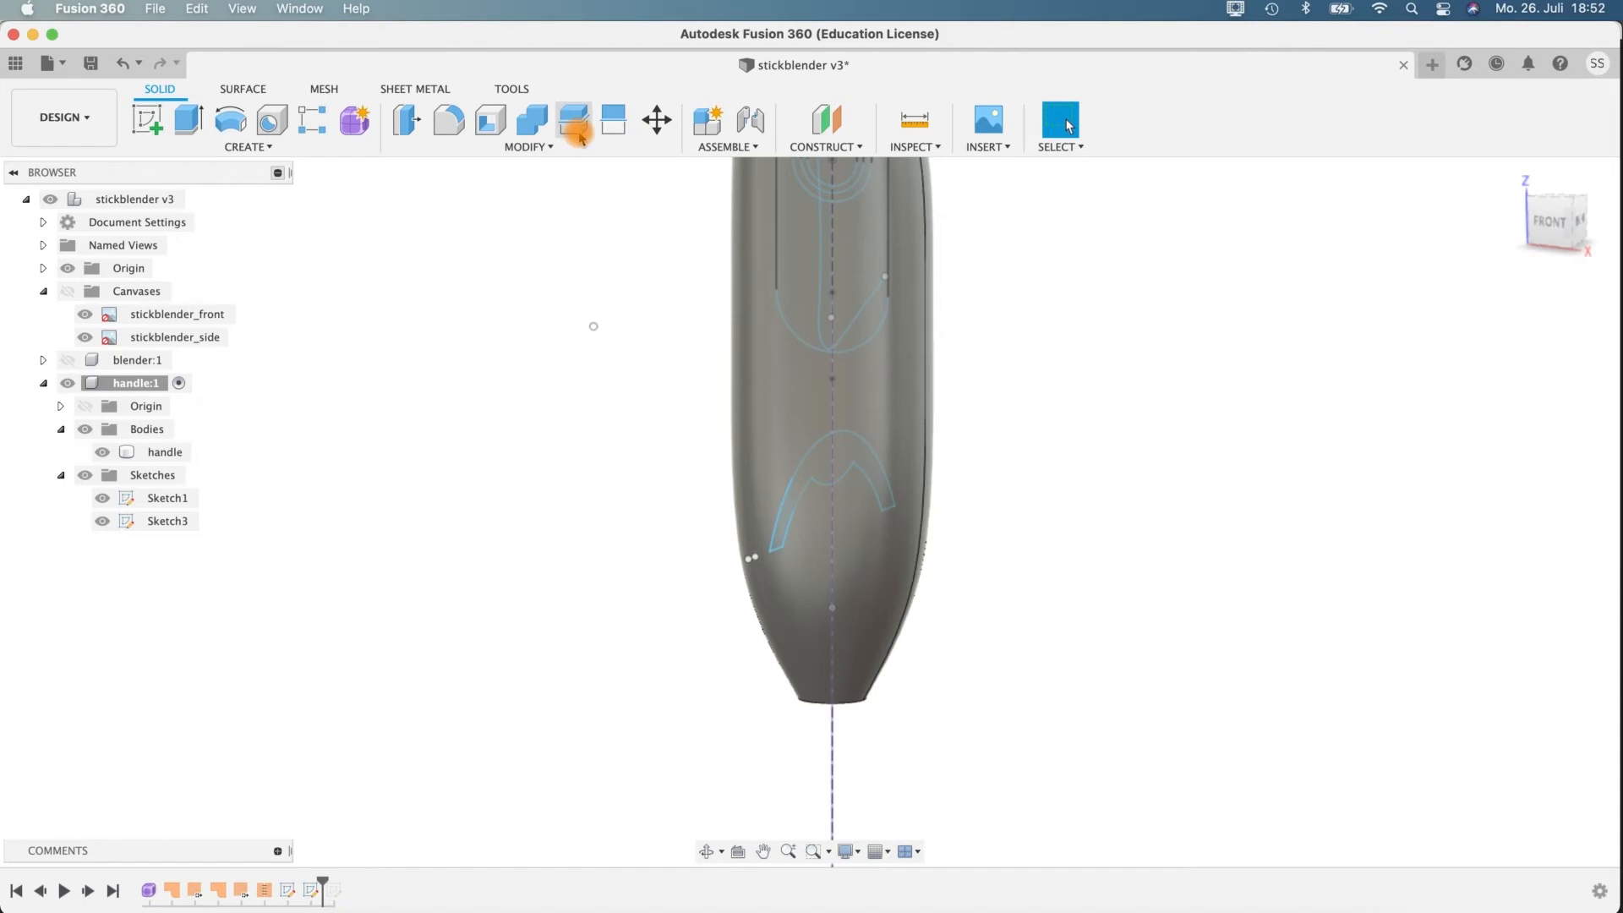
click(160, 519)
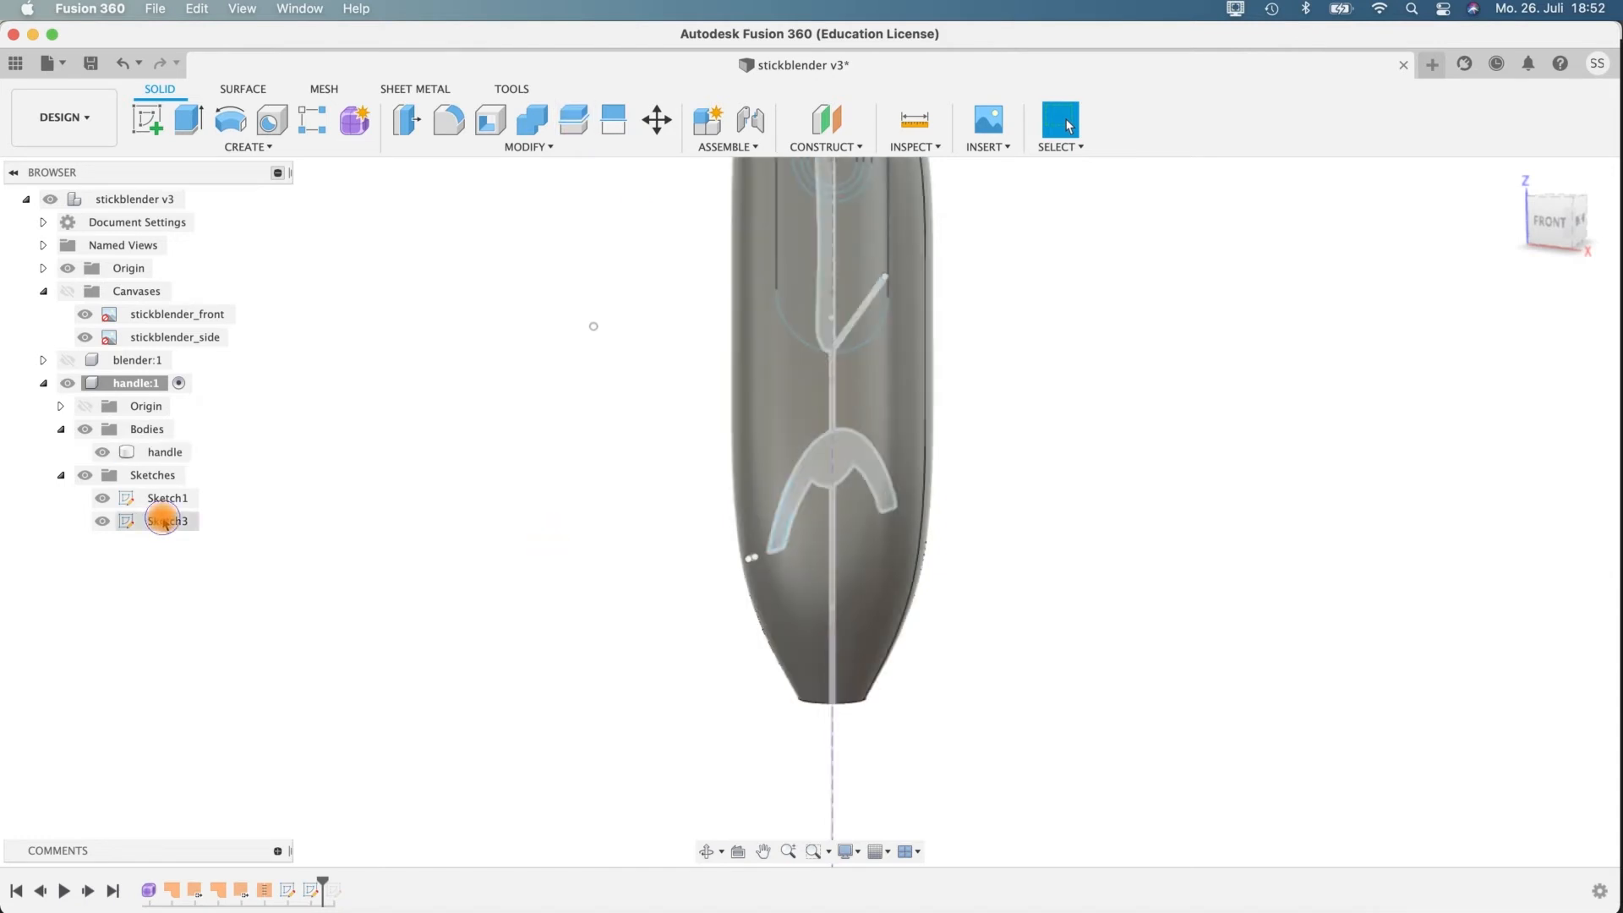
right_click(168, 522)
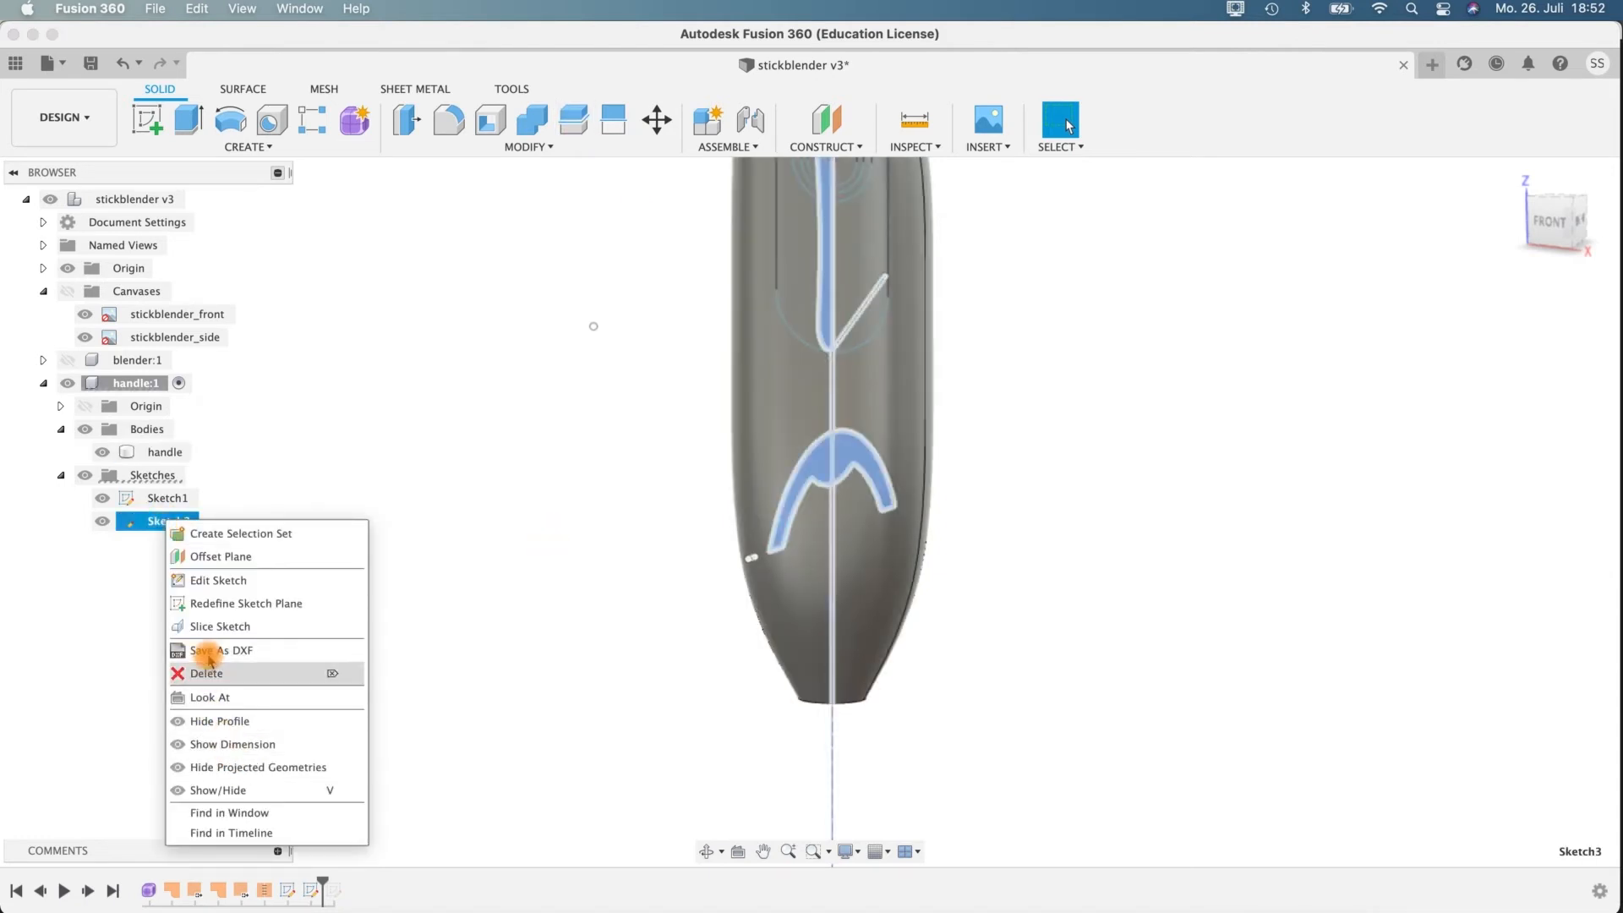
click(211, 580)
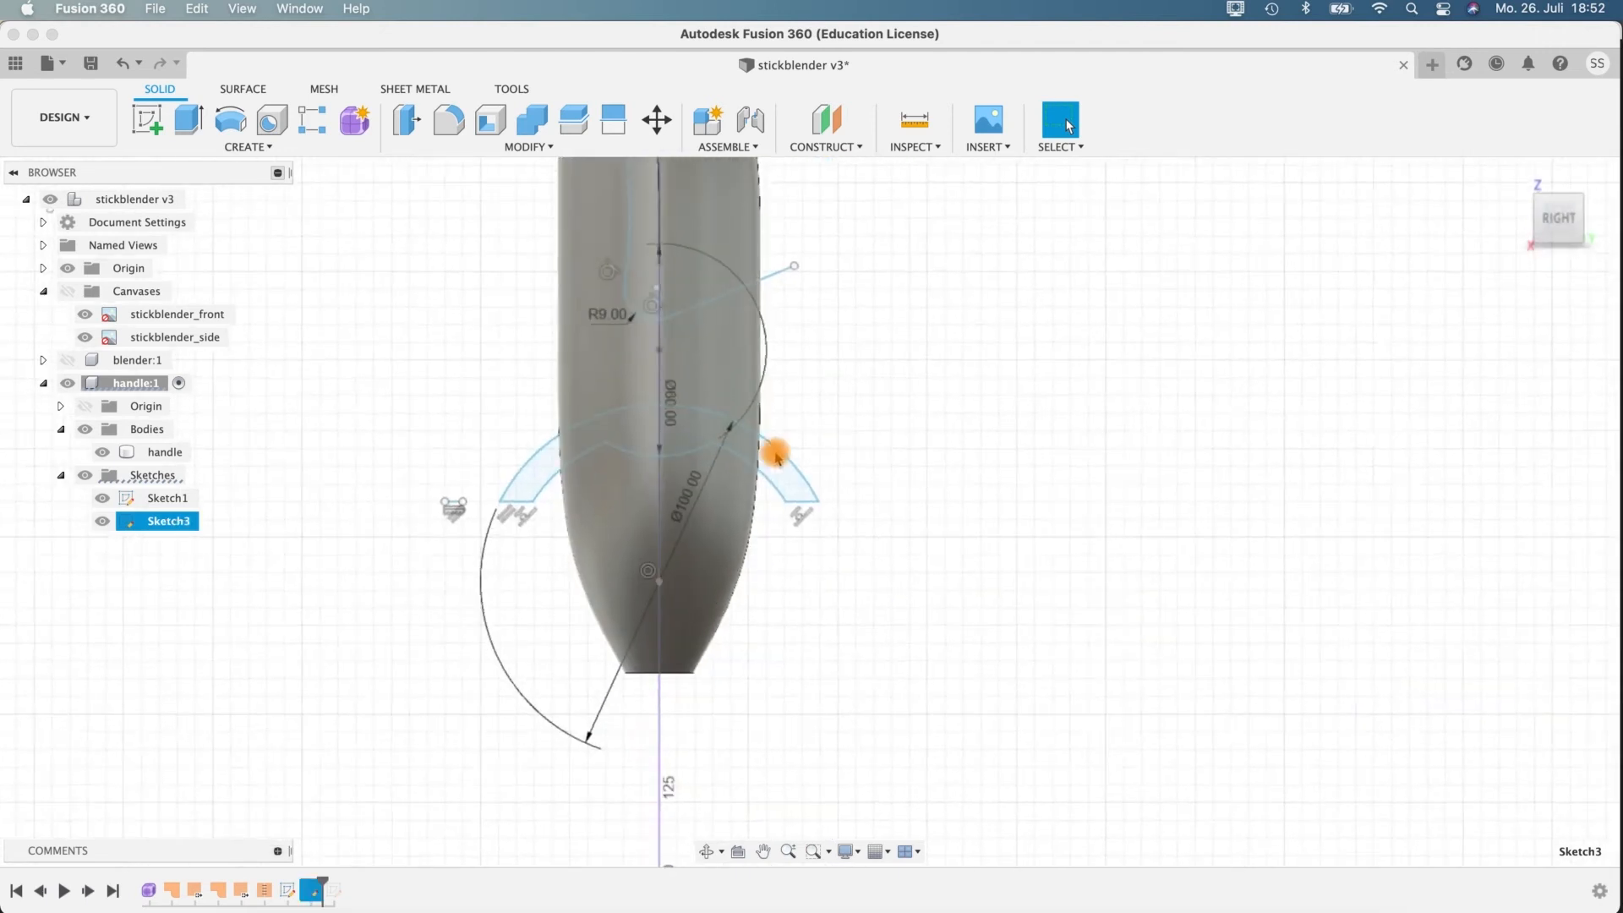
scroll(809, 420, up, 2)
click(67, 291)
click(603, 437)
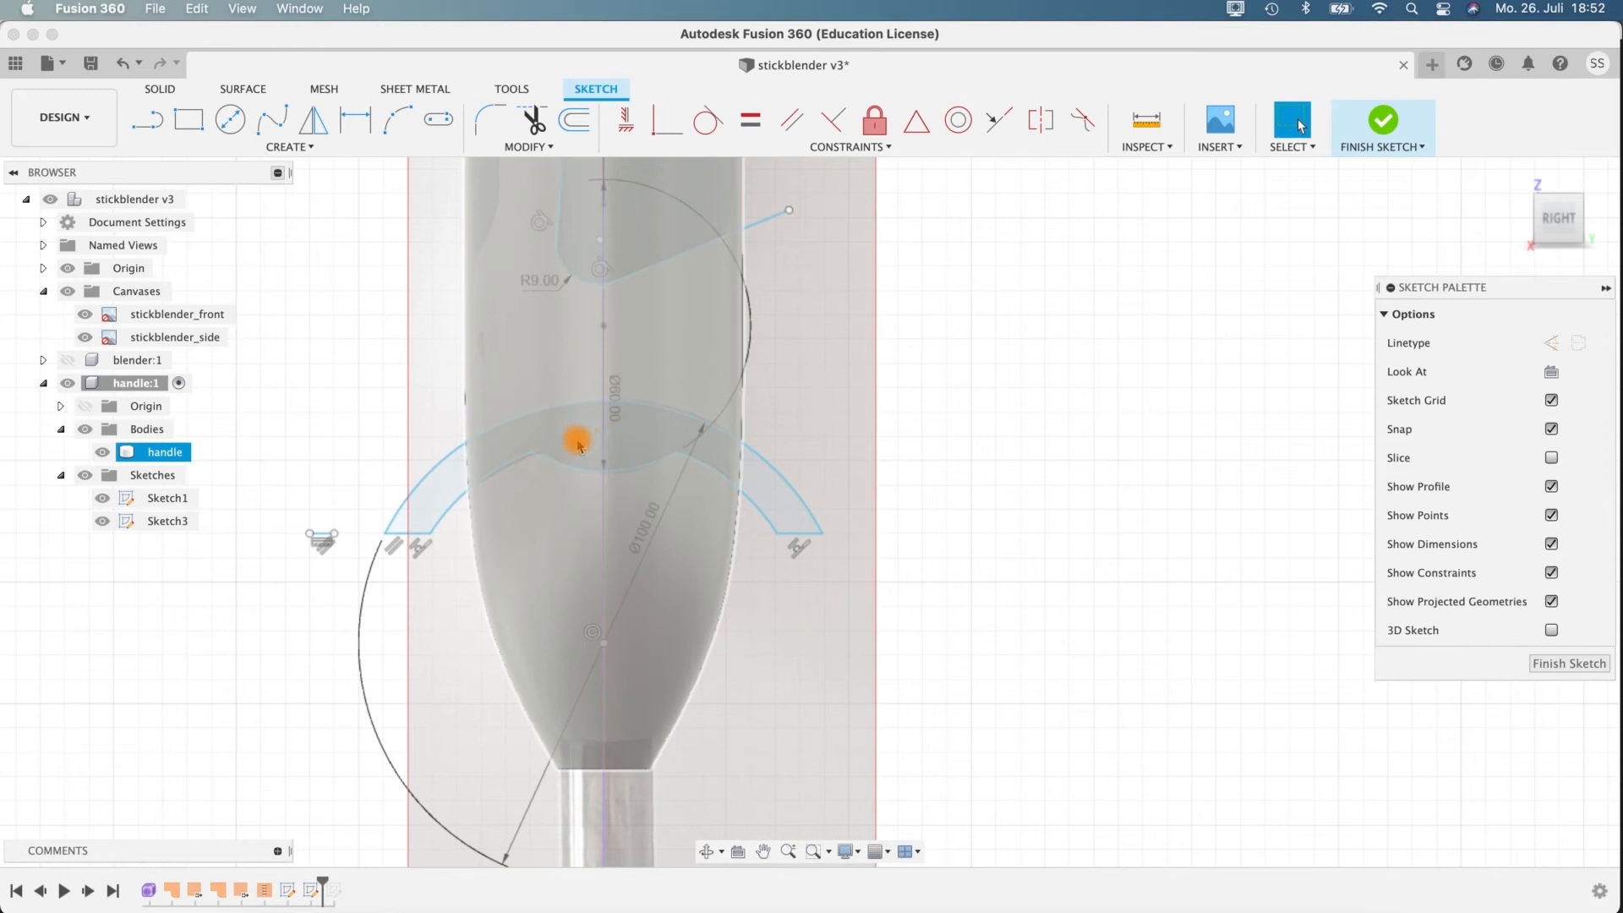
scroll(602, 436, up, 3)
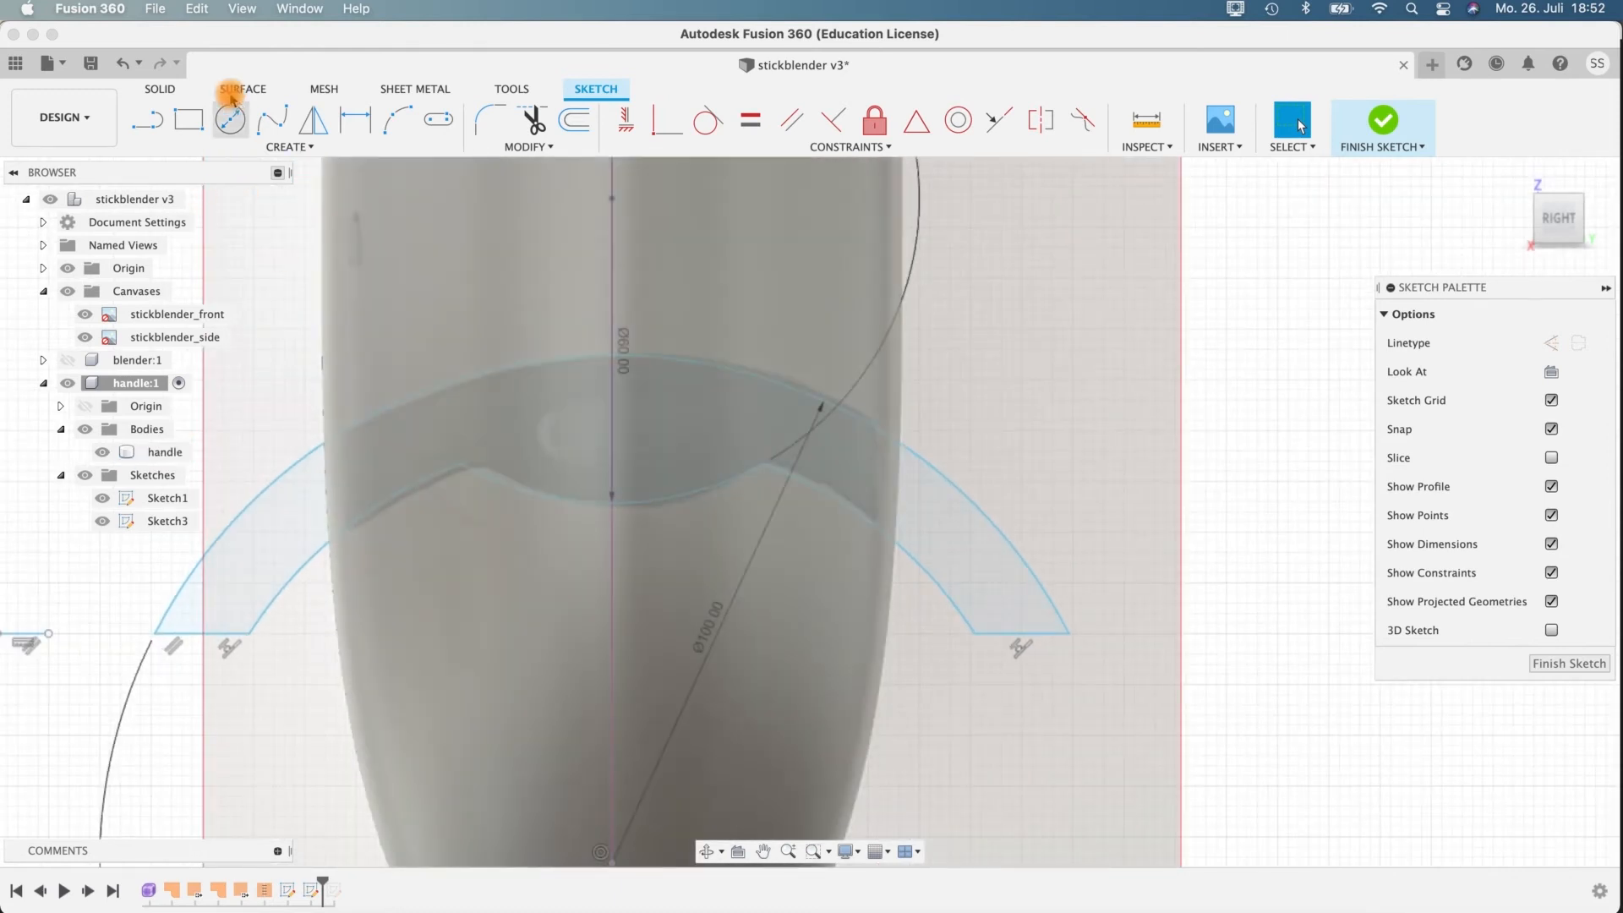
Draw a horizontal ellipse about 18 mm wide inside the dark band, centred on the handle's vertical axis.
click(243, 143)
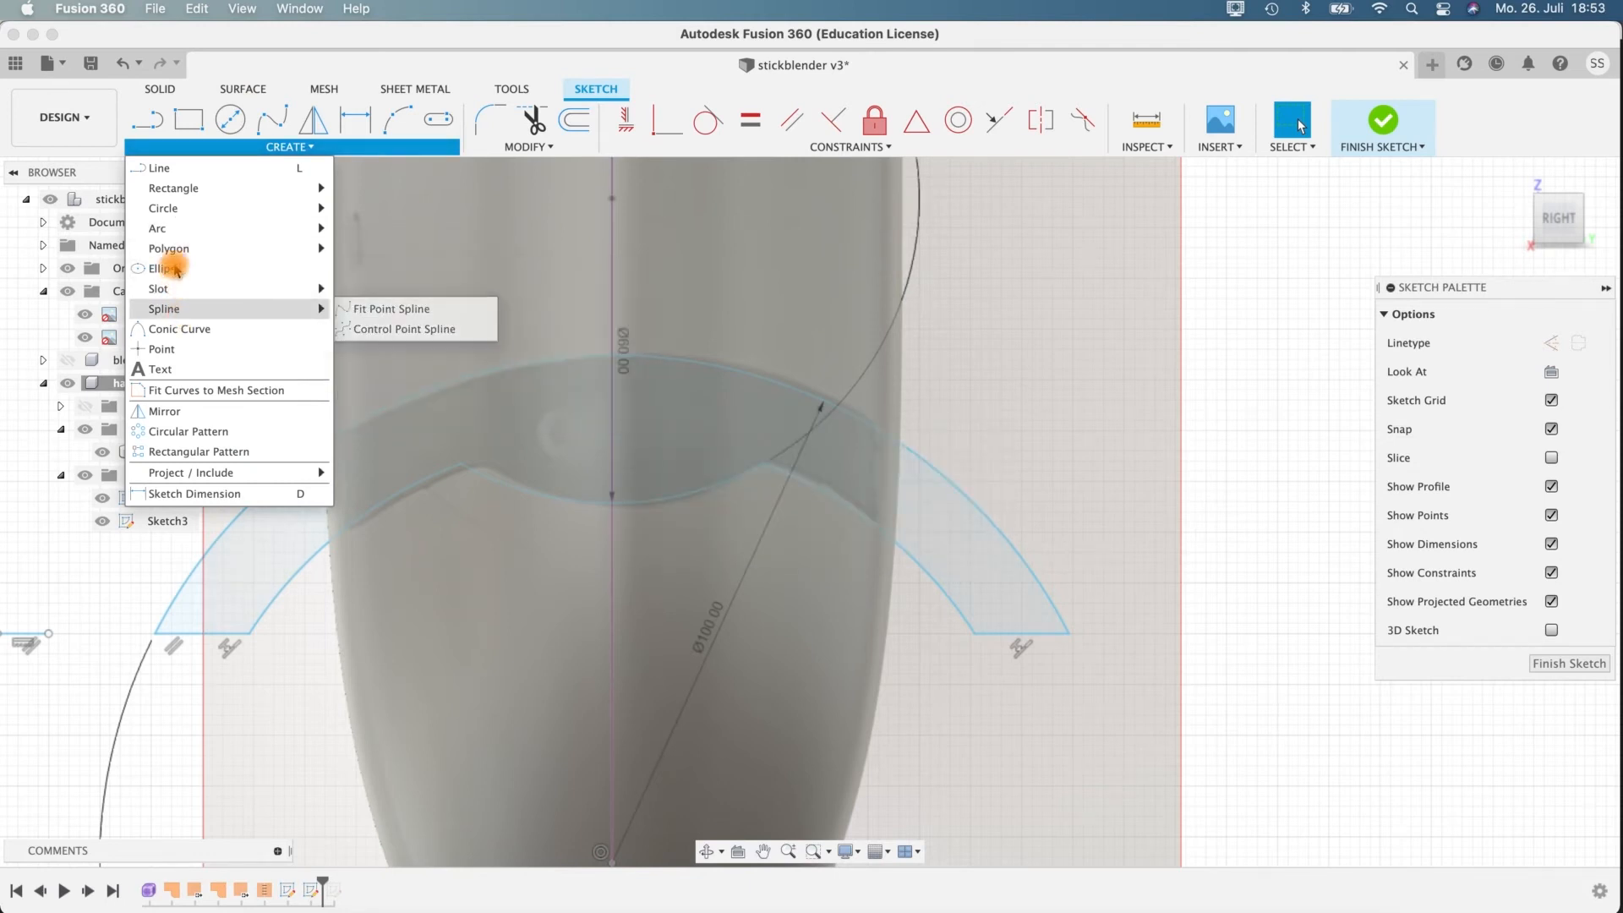
click(166, 269)
click(614, 425)
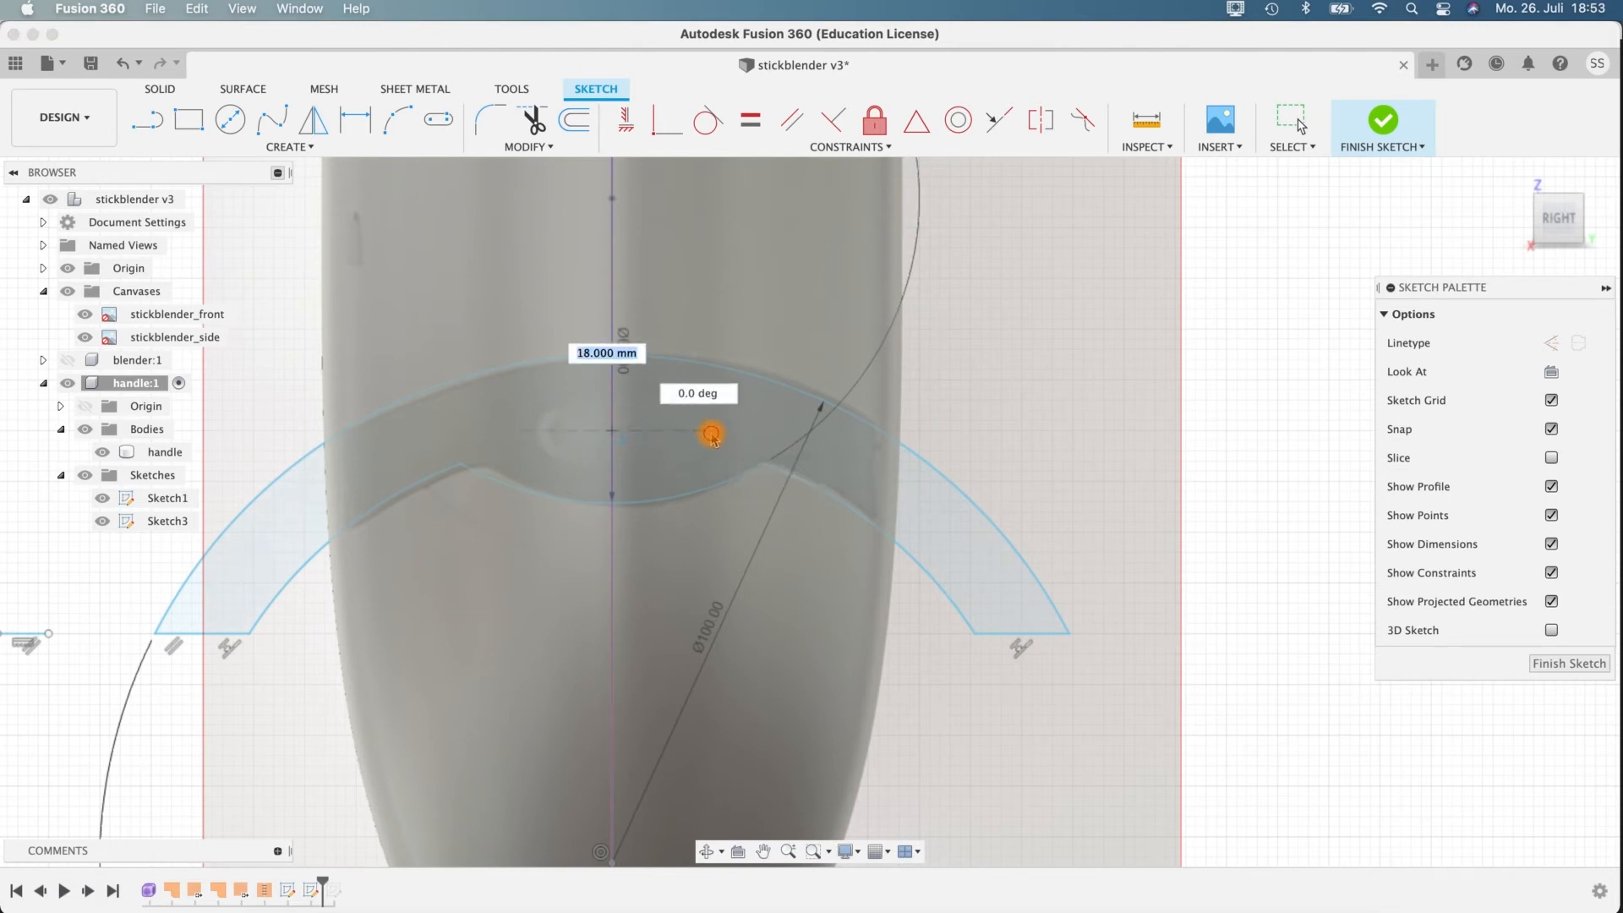
click(712, 436)
click(613, 405)
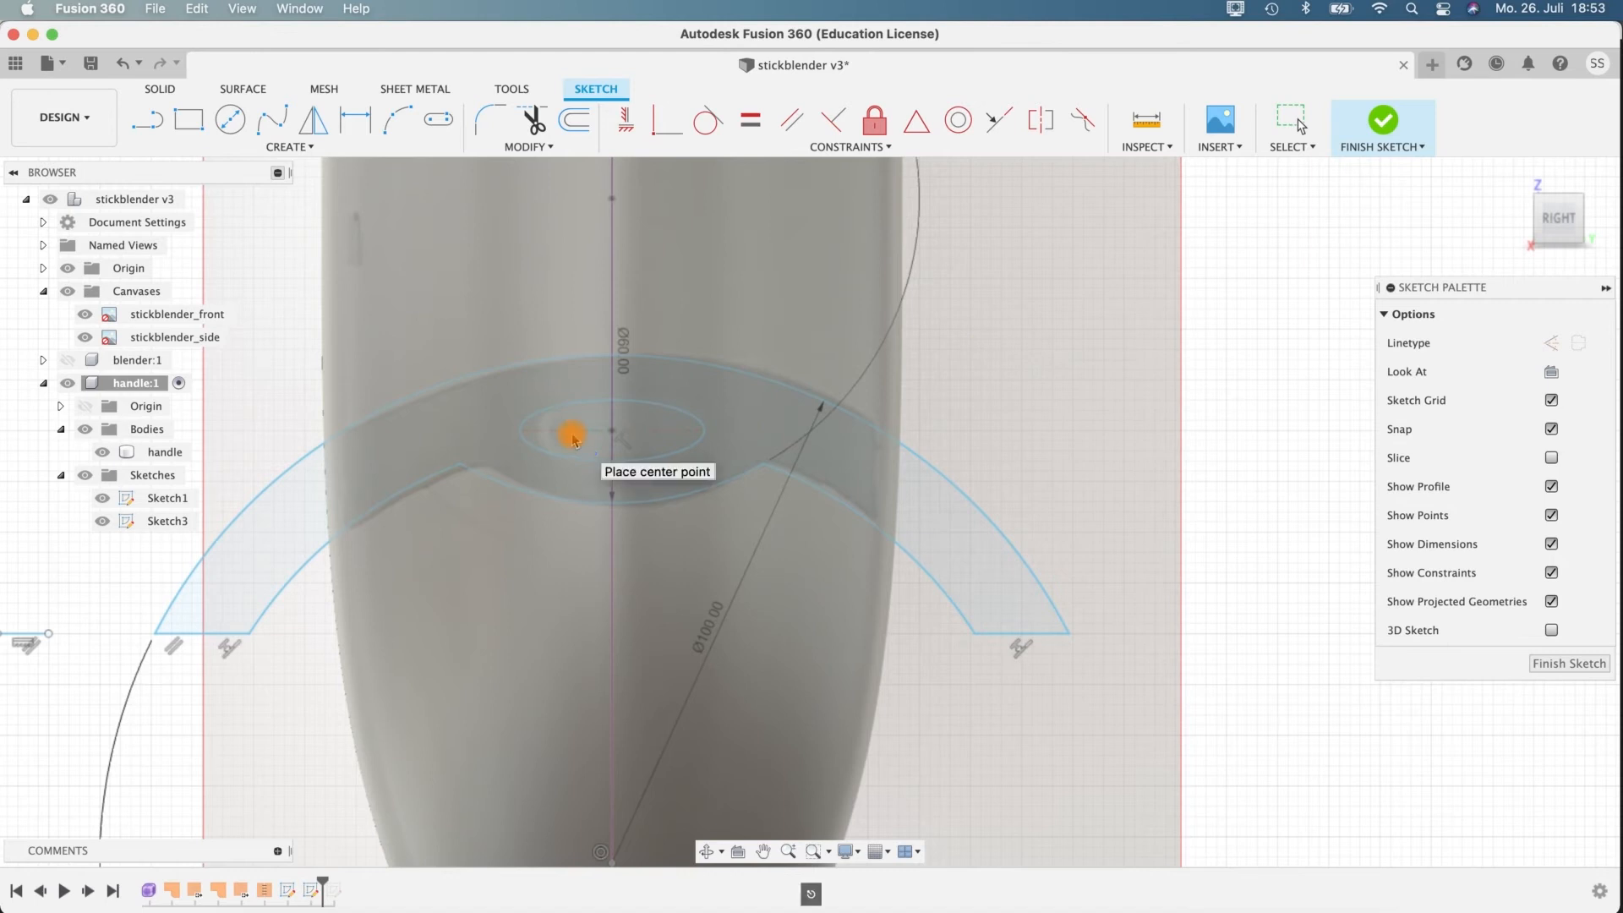
Move the ellipse's centre point up 0.283 mm and finish the sketch.
key(Escape)
click(614, 434)
key(m)
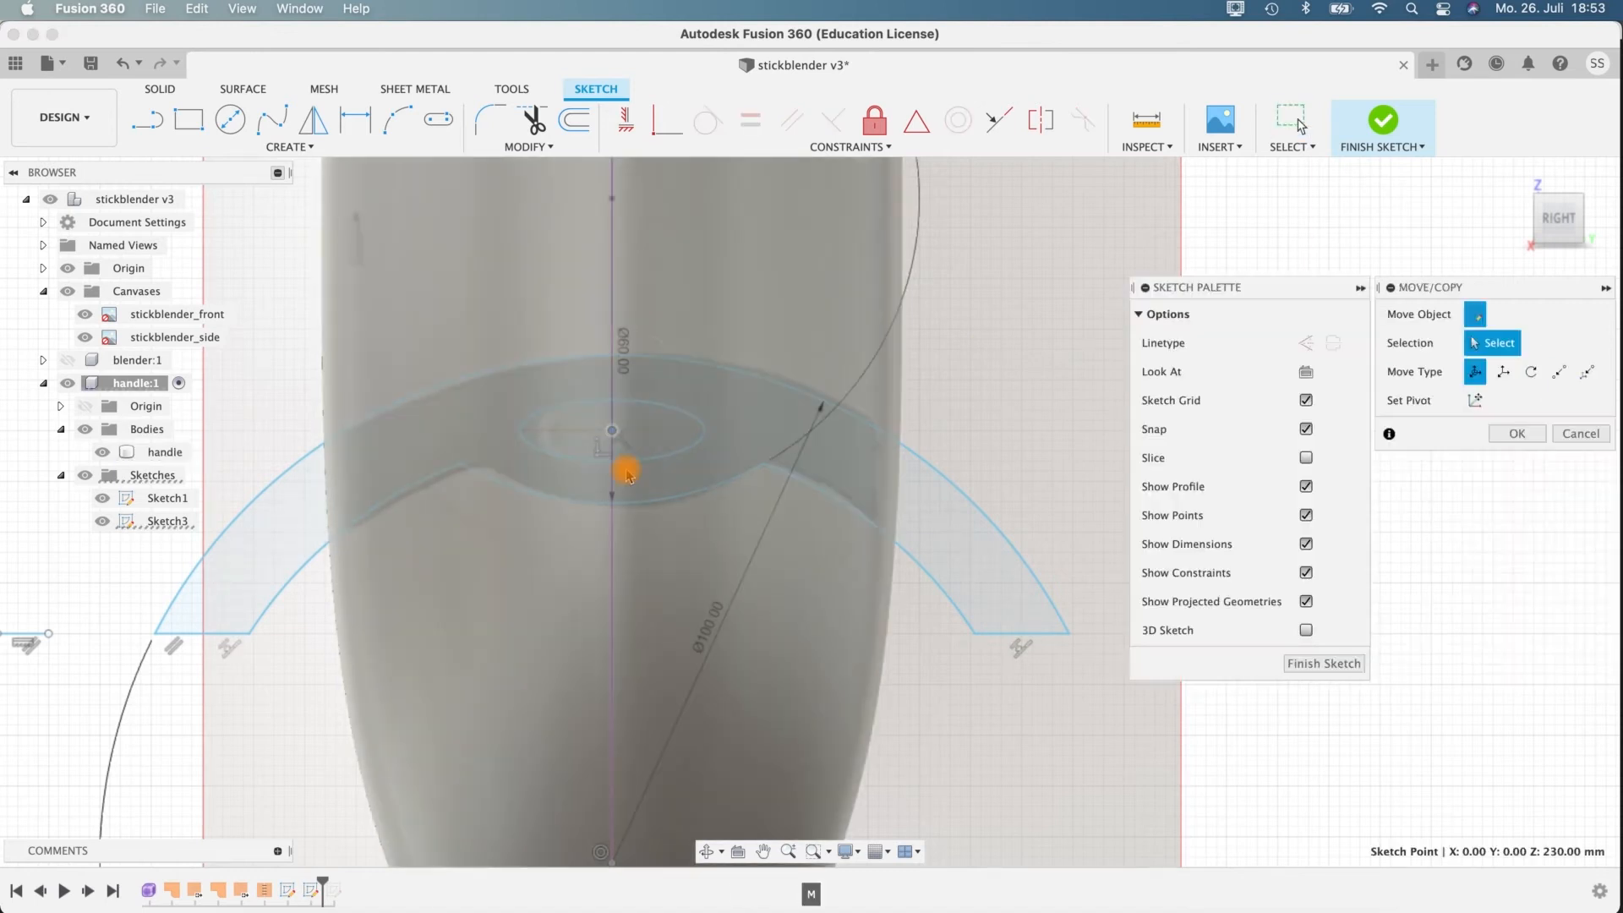
drag(617, 372, 615, 373)
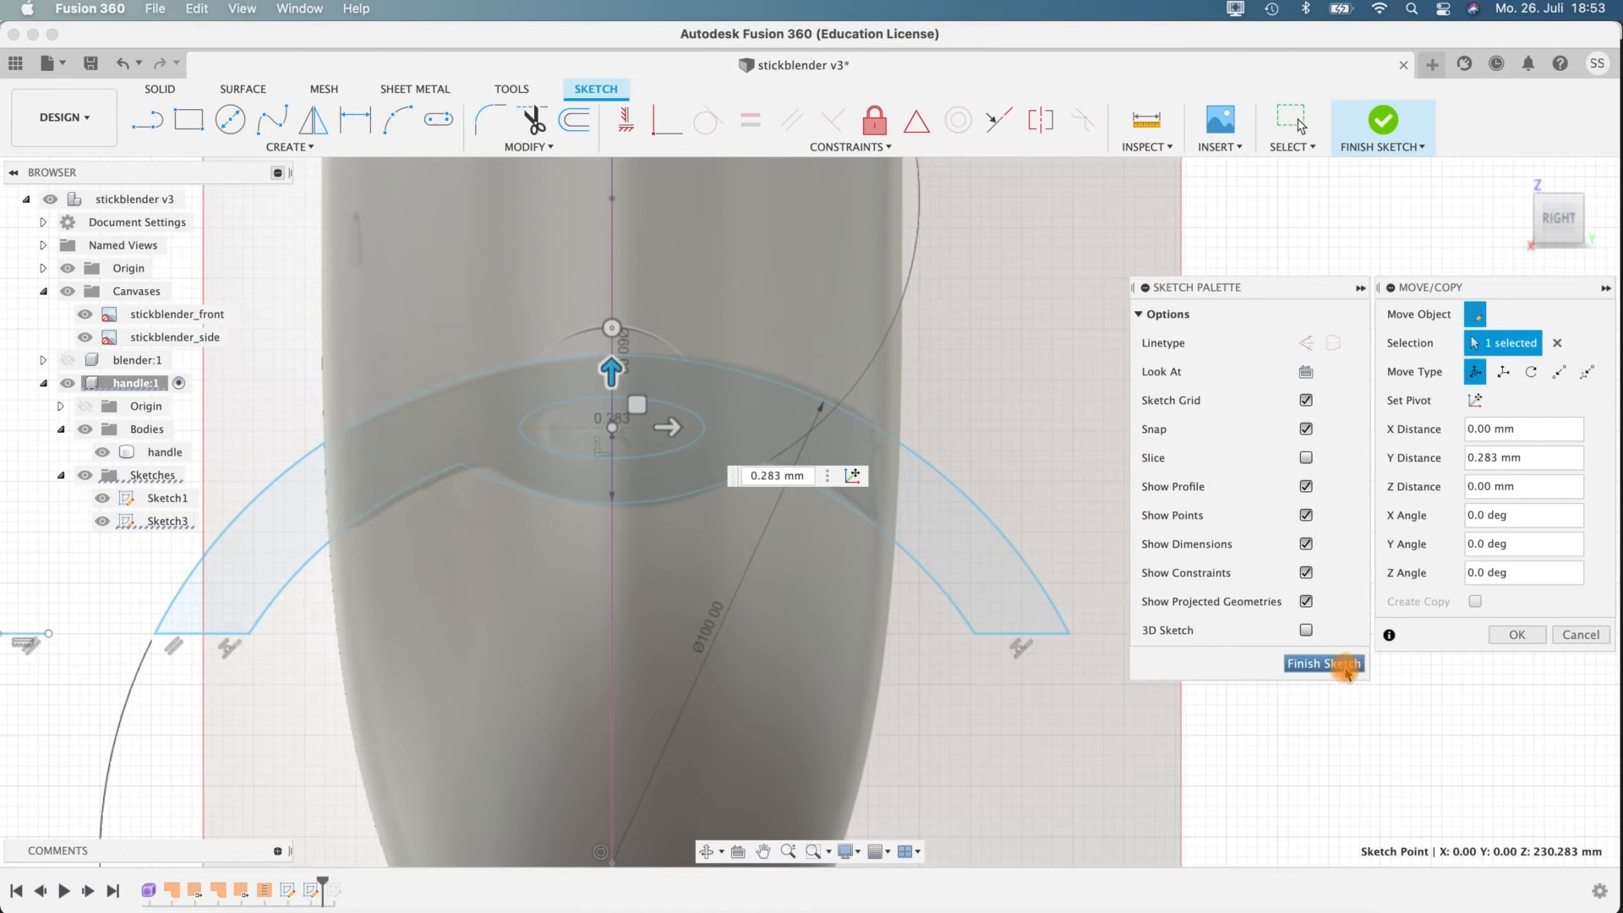
key(Return)
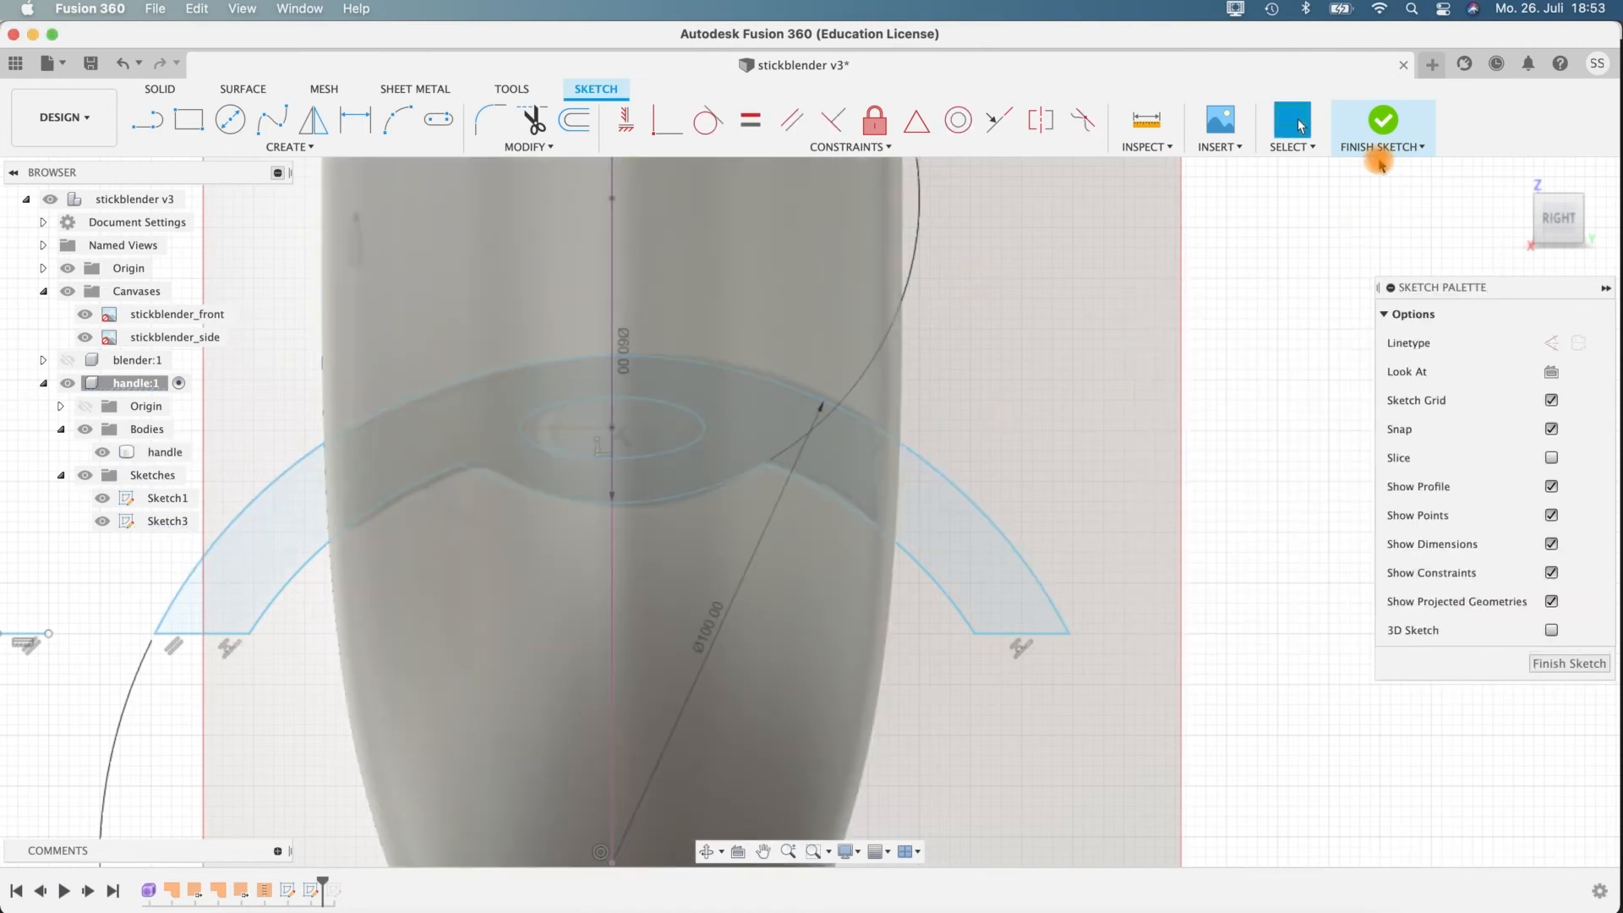
click(1381, 116)
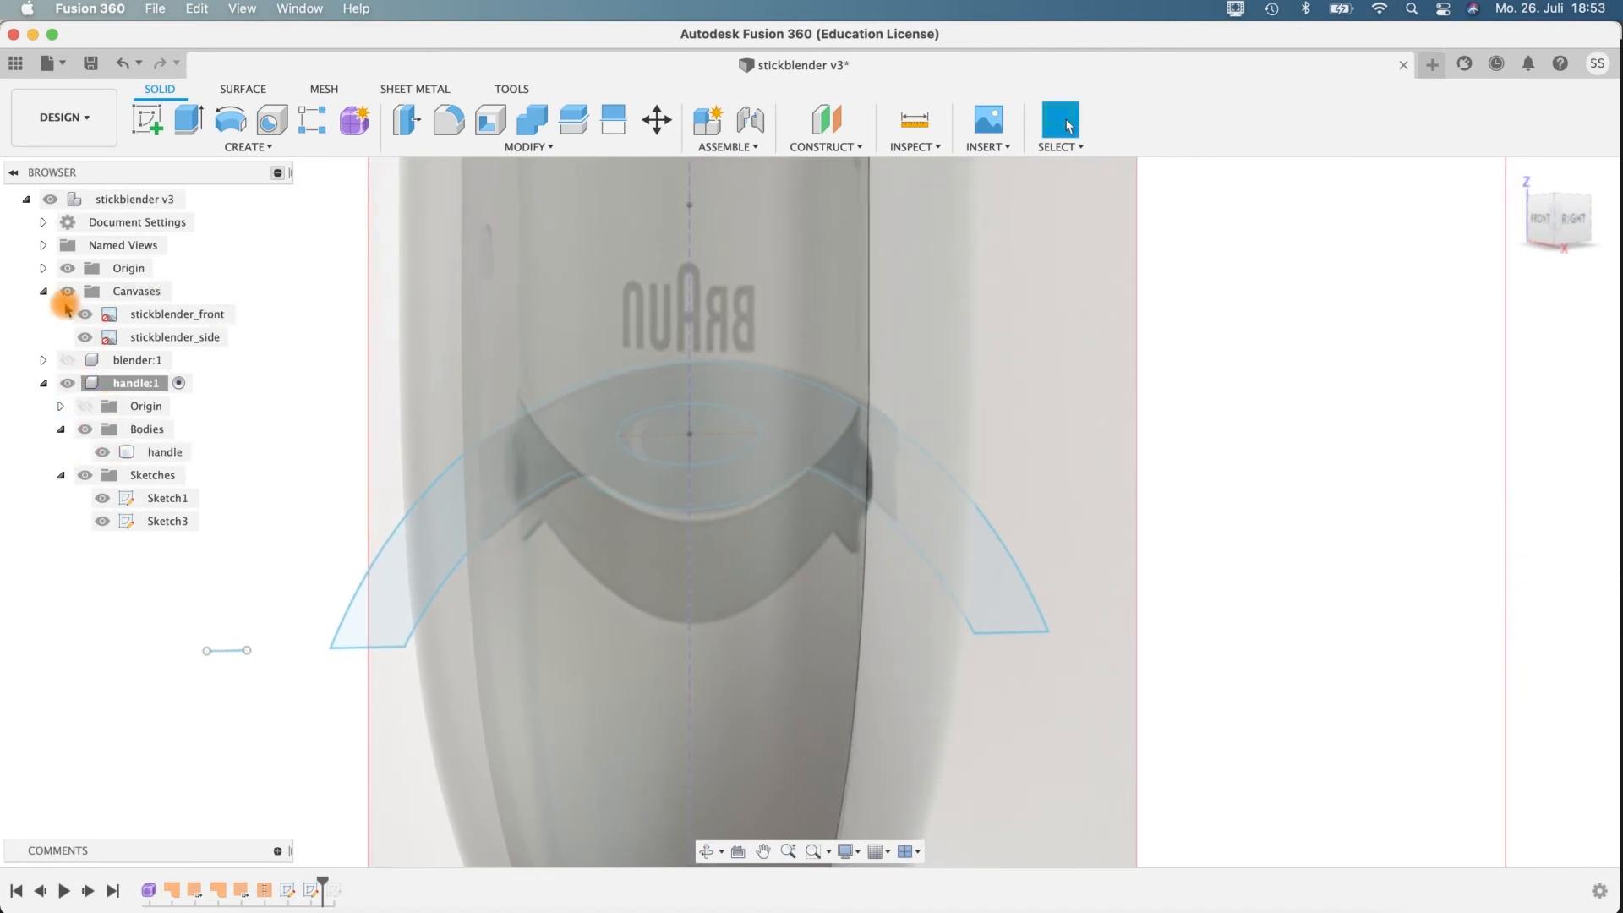
Hide the reference canvases and bring the handle body with its lower band profile into view.
scroll(1082, 528, up, 1)
scroll(1087, 524, down, 5)
shift+middle_drag(1087, 525, 1048, 460)
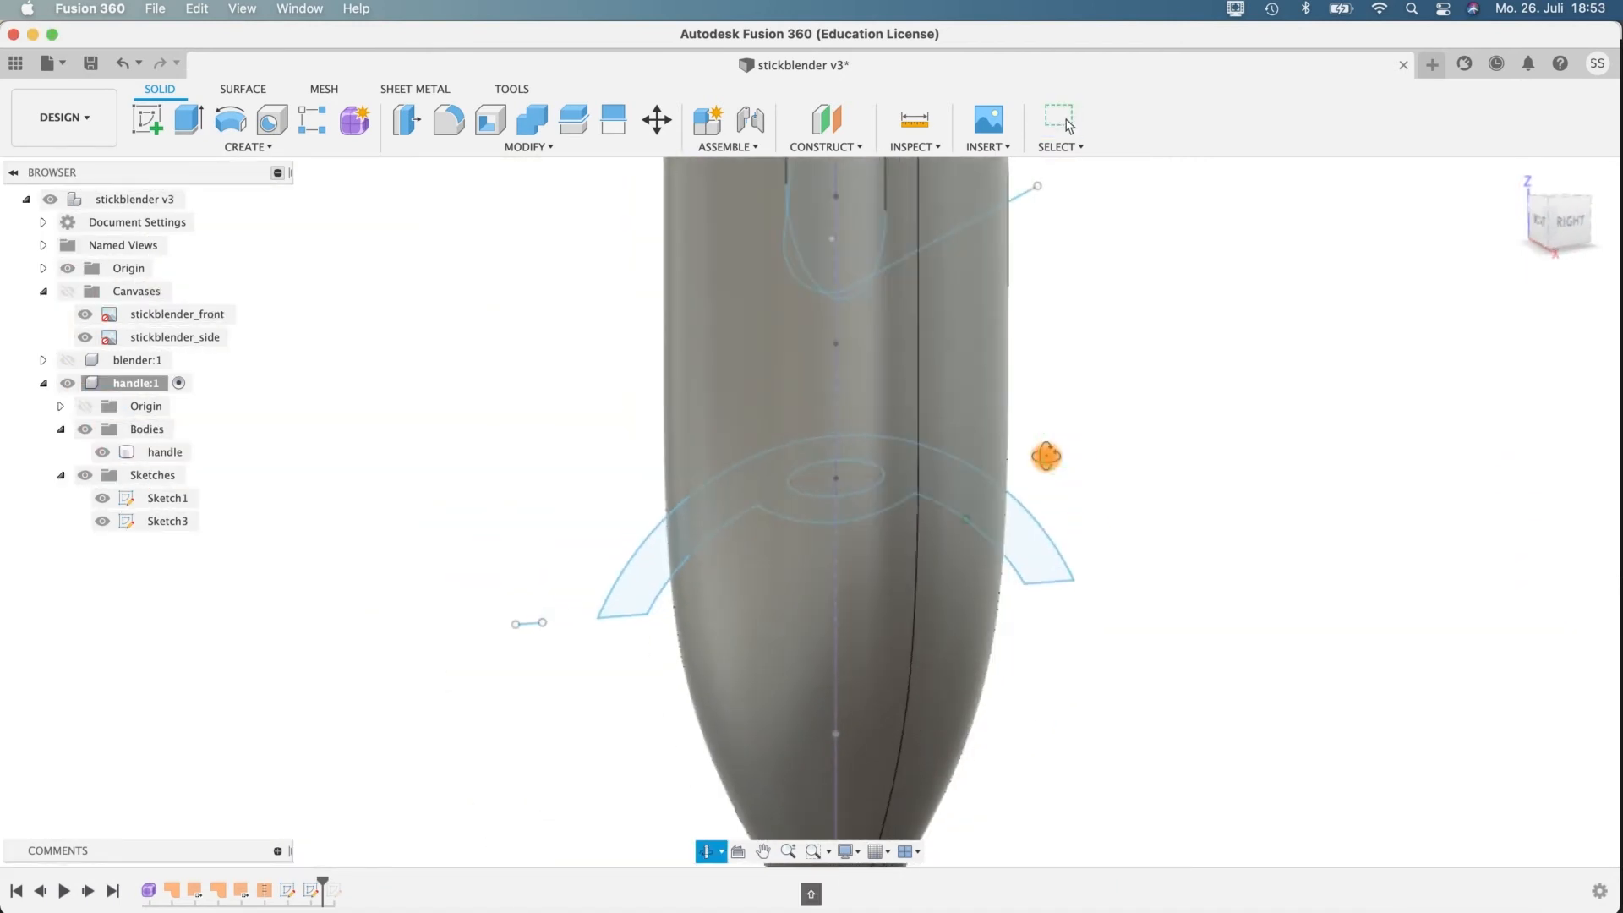
click(761, 499)
click(672, 552)
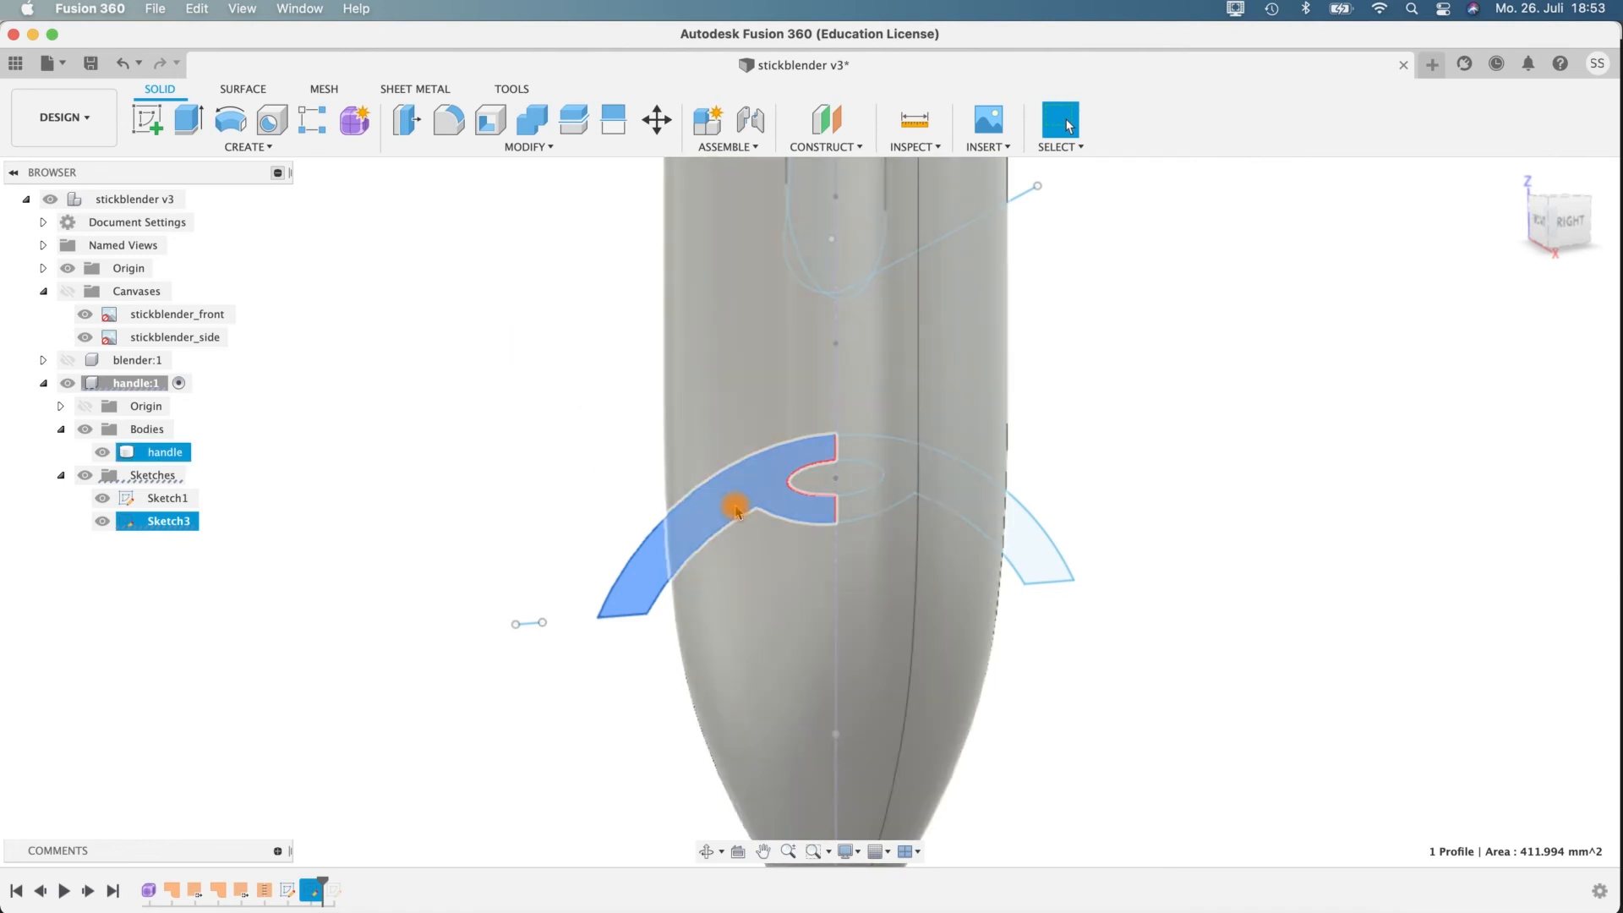
click(439, 340)
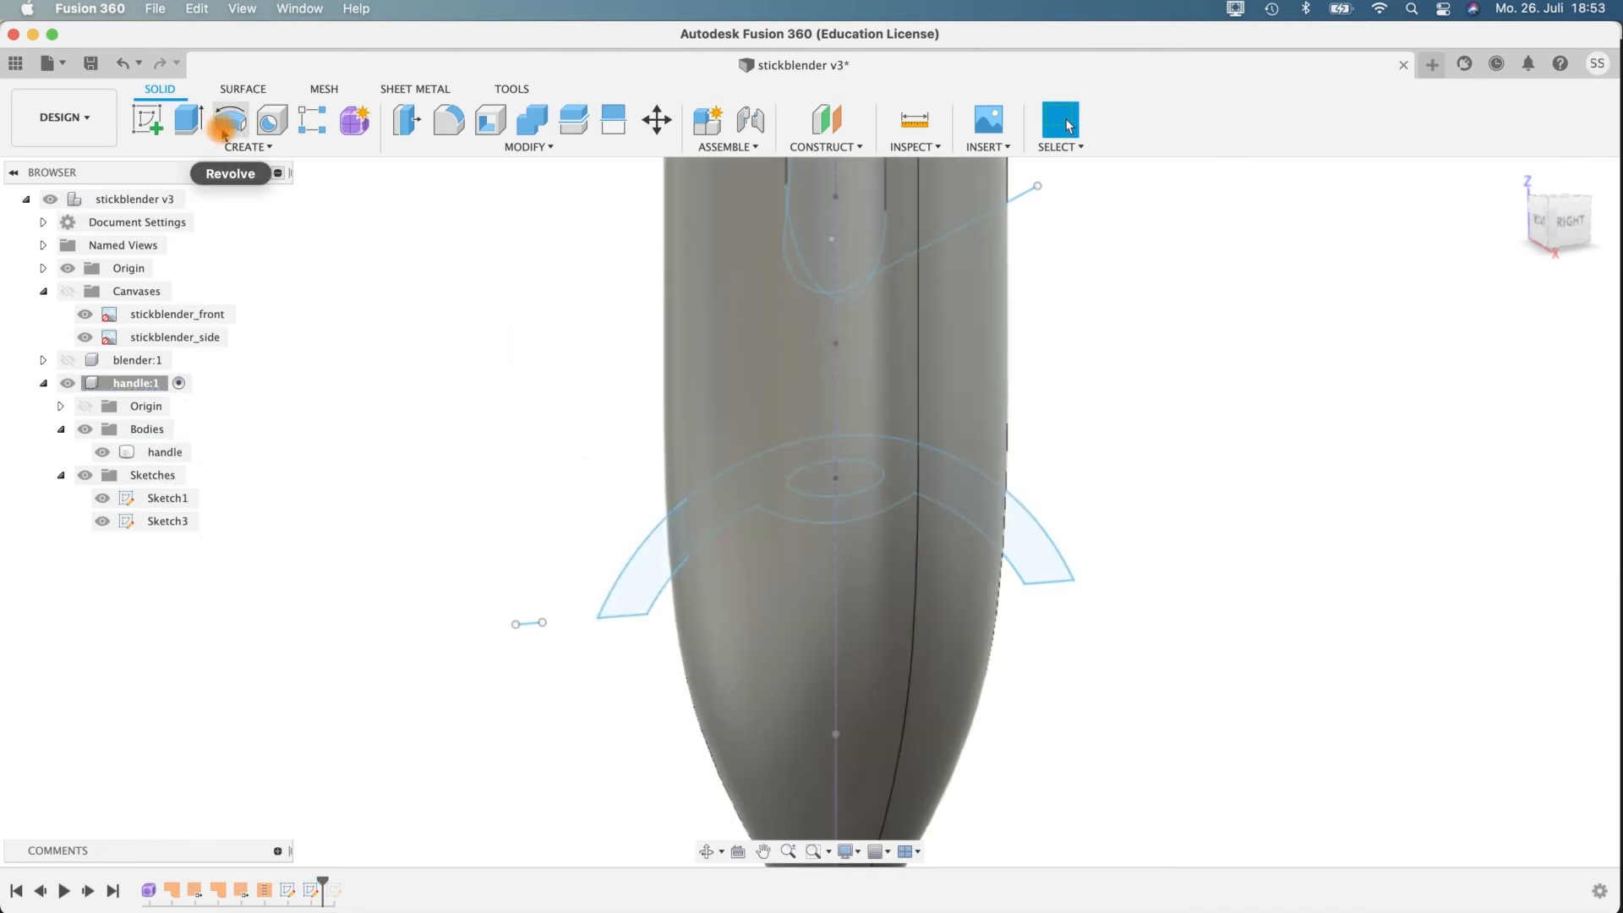
Extrude all four band profiles, including both ellipse halves, symmetrically by 41.053 mm as a new body.
click(192, 123)
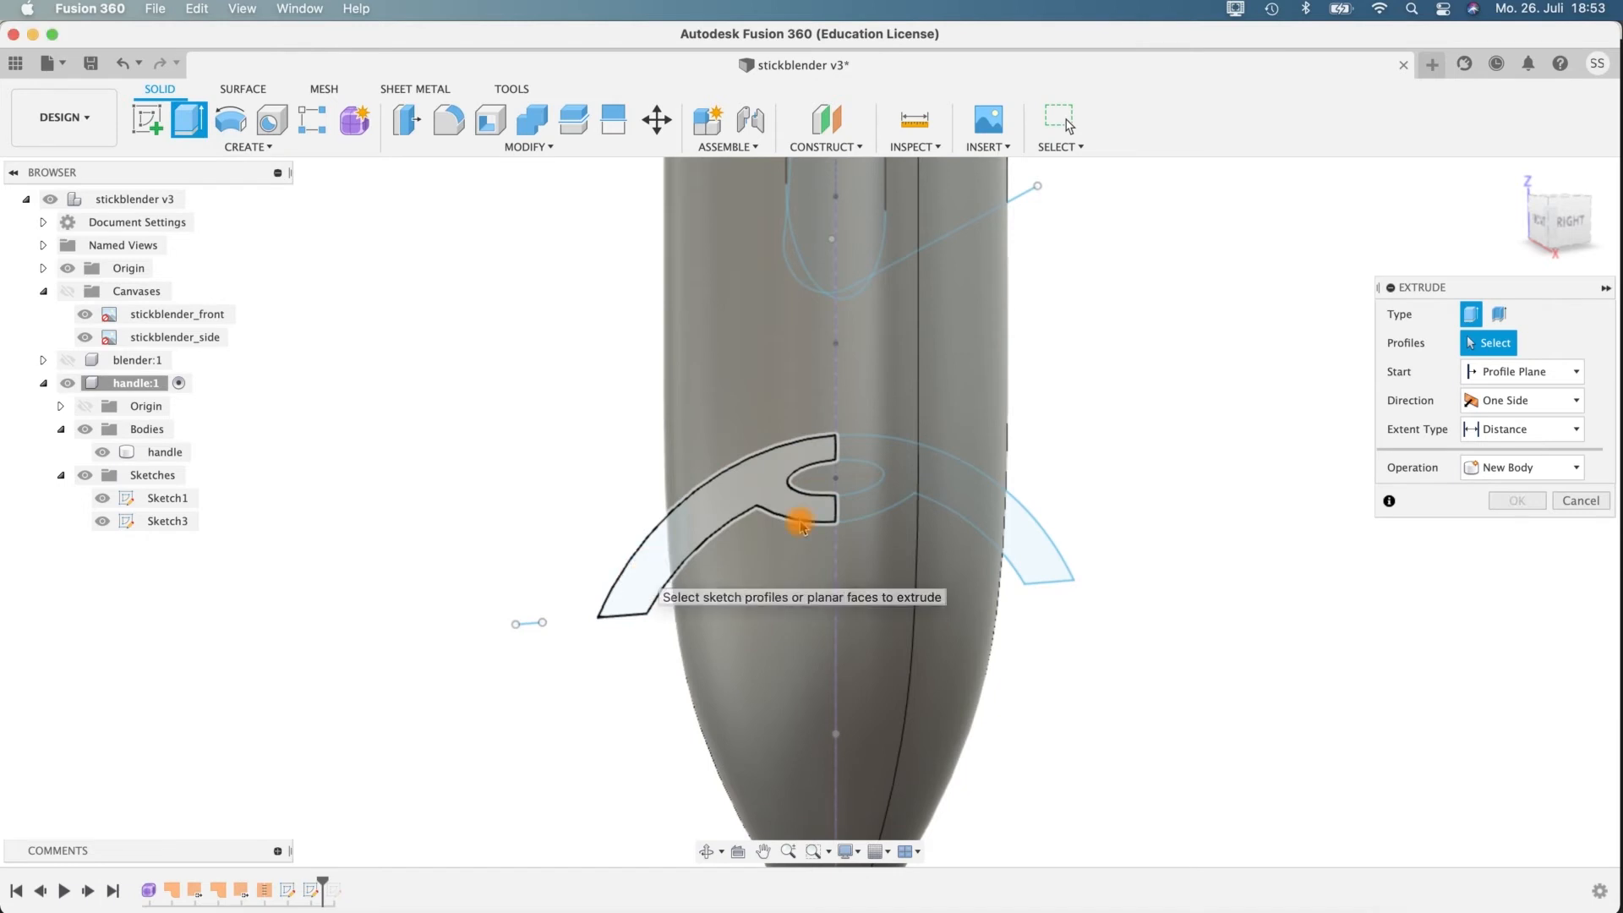
click(645, 577)
shift+click(854, 450)
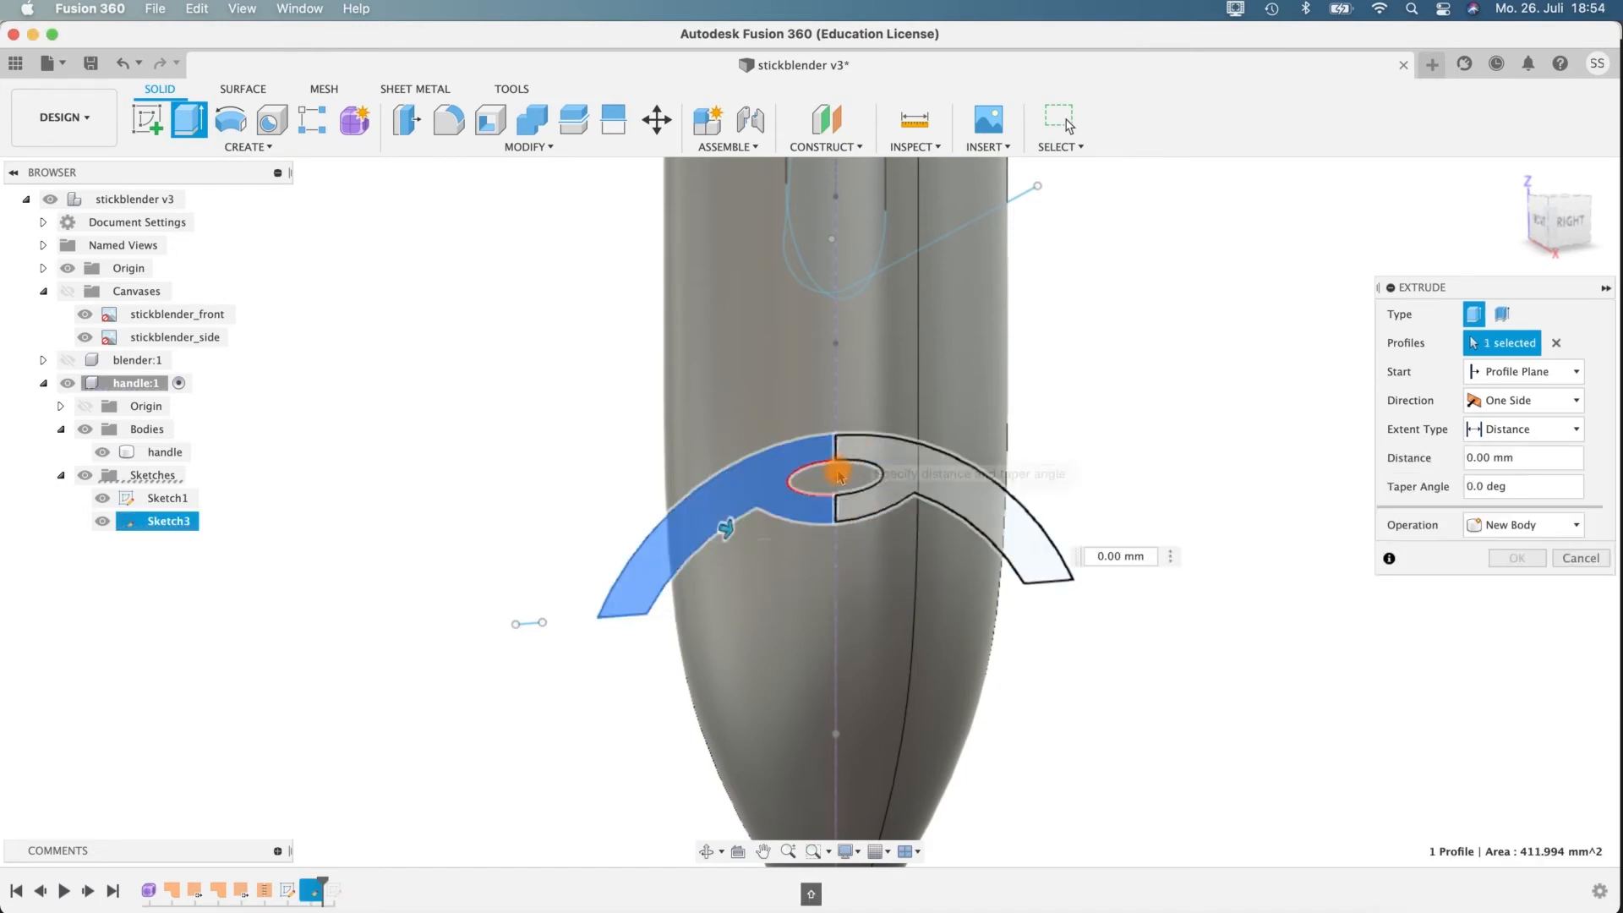
shift+click(821, 476)
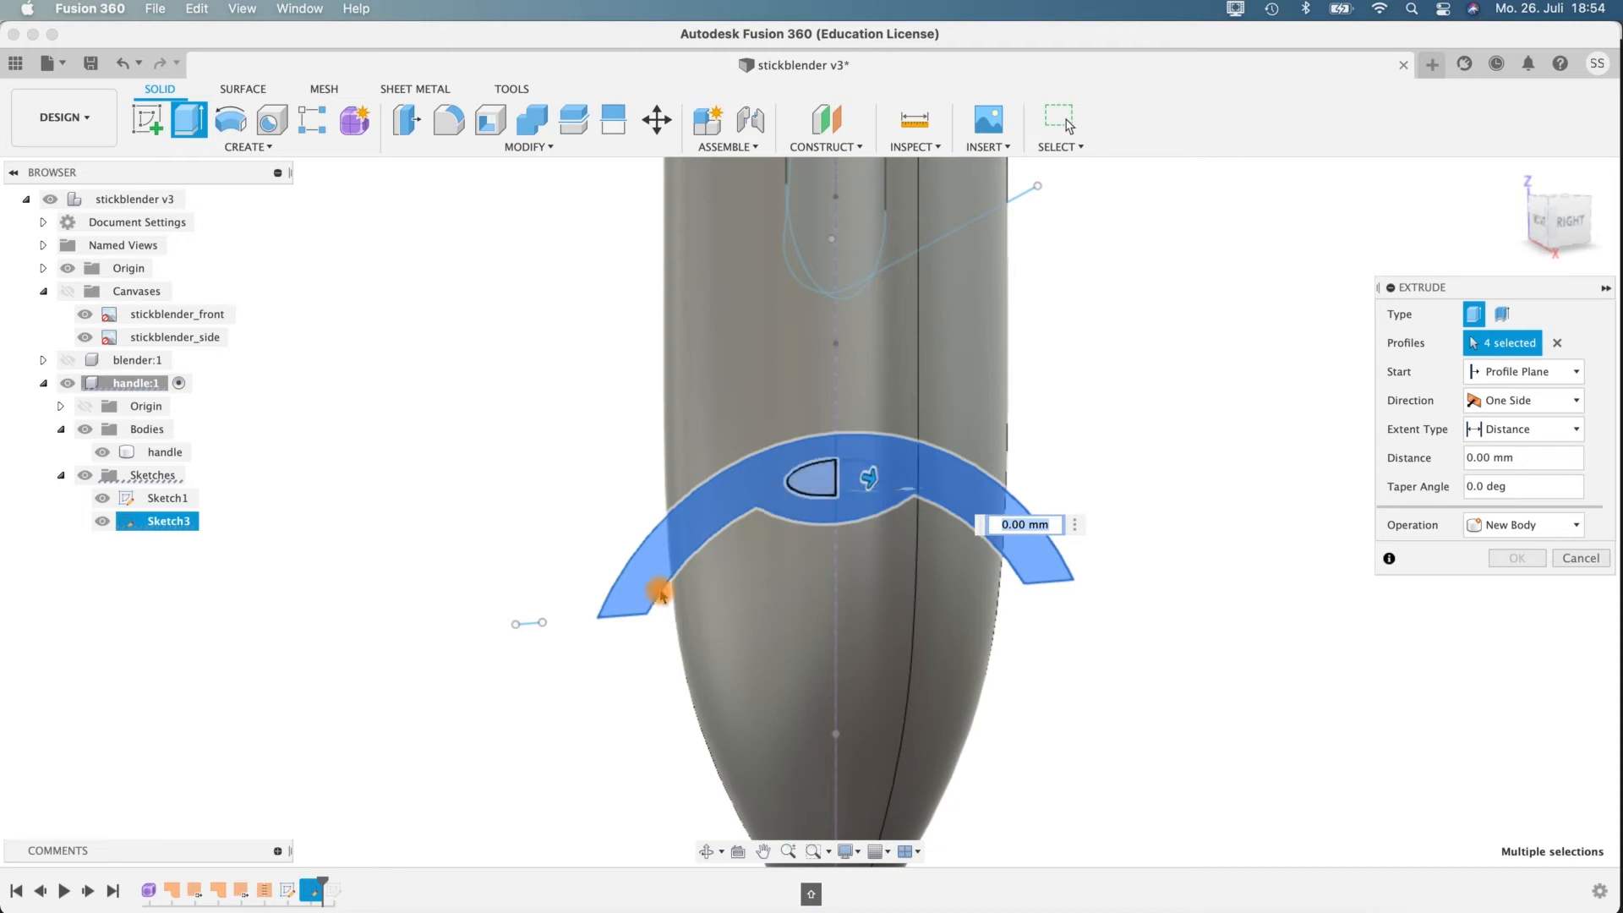
shift+middle_drag(1145, 730, 1182, 734)
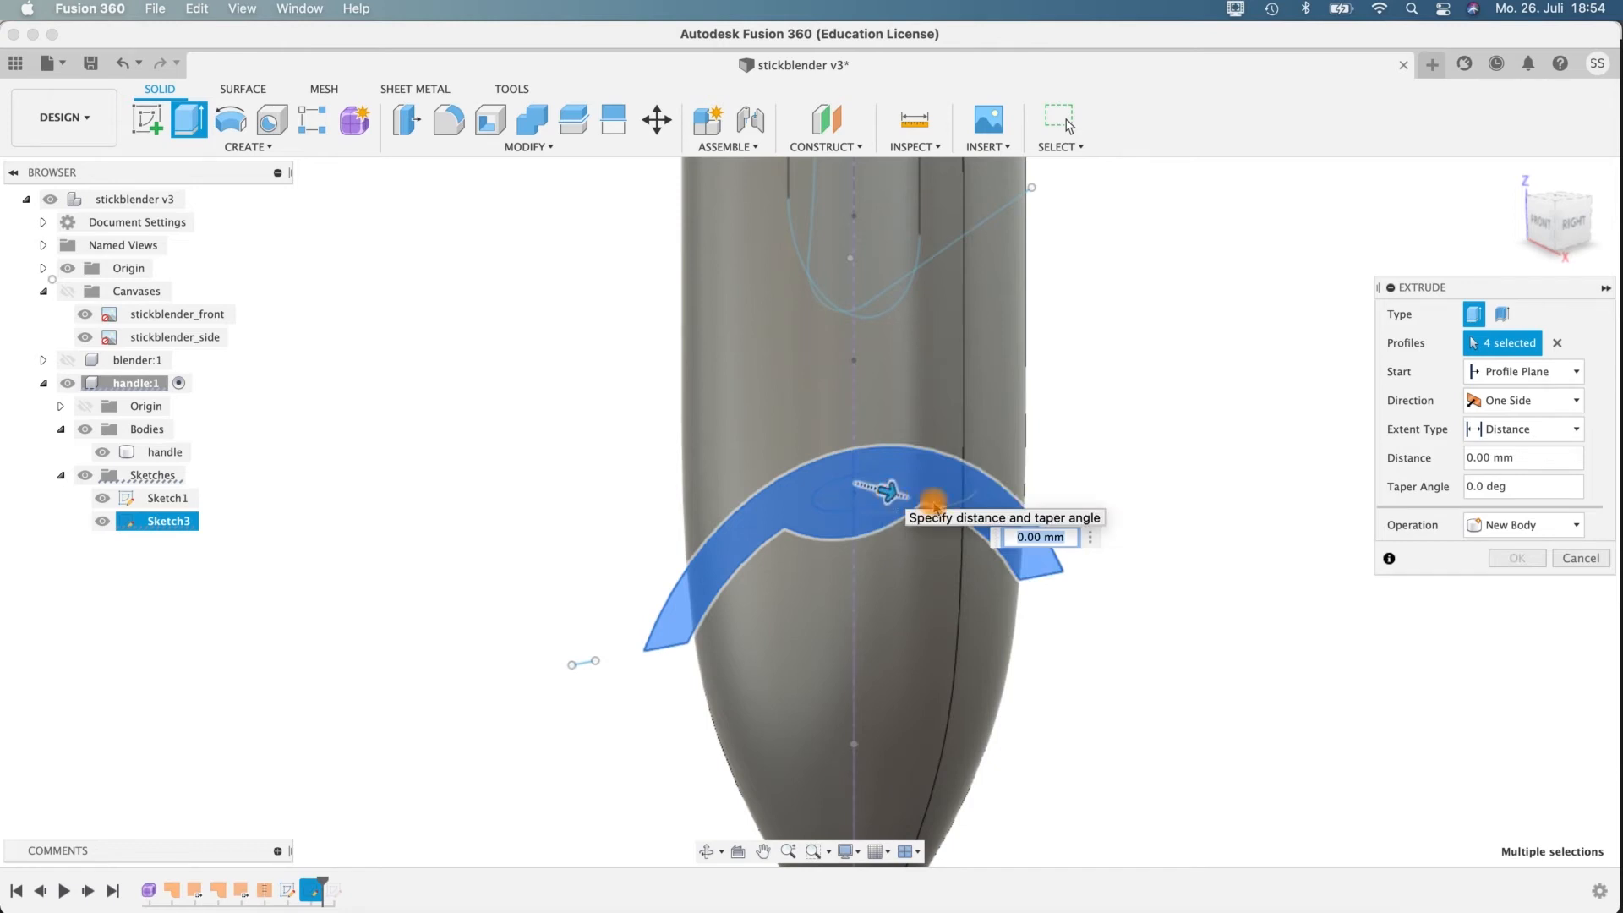
click(1525, 400)
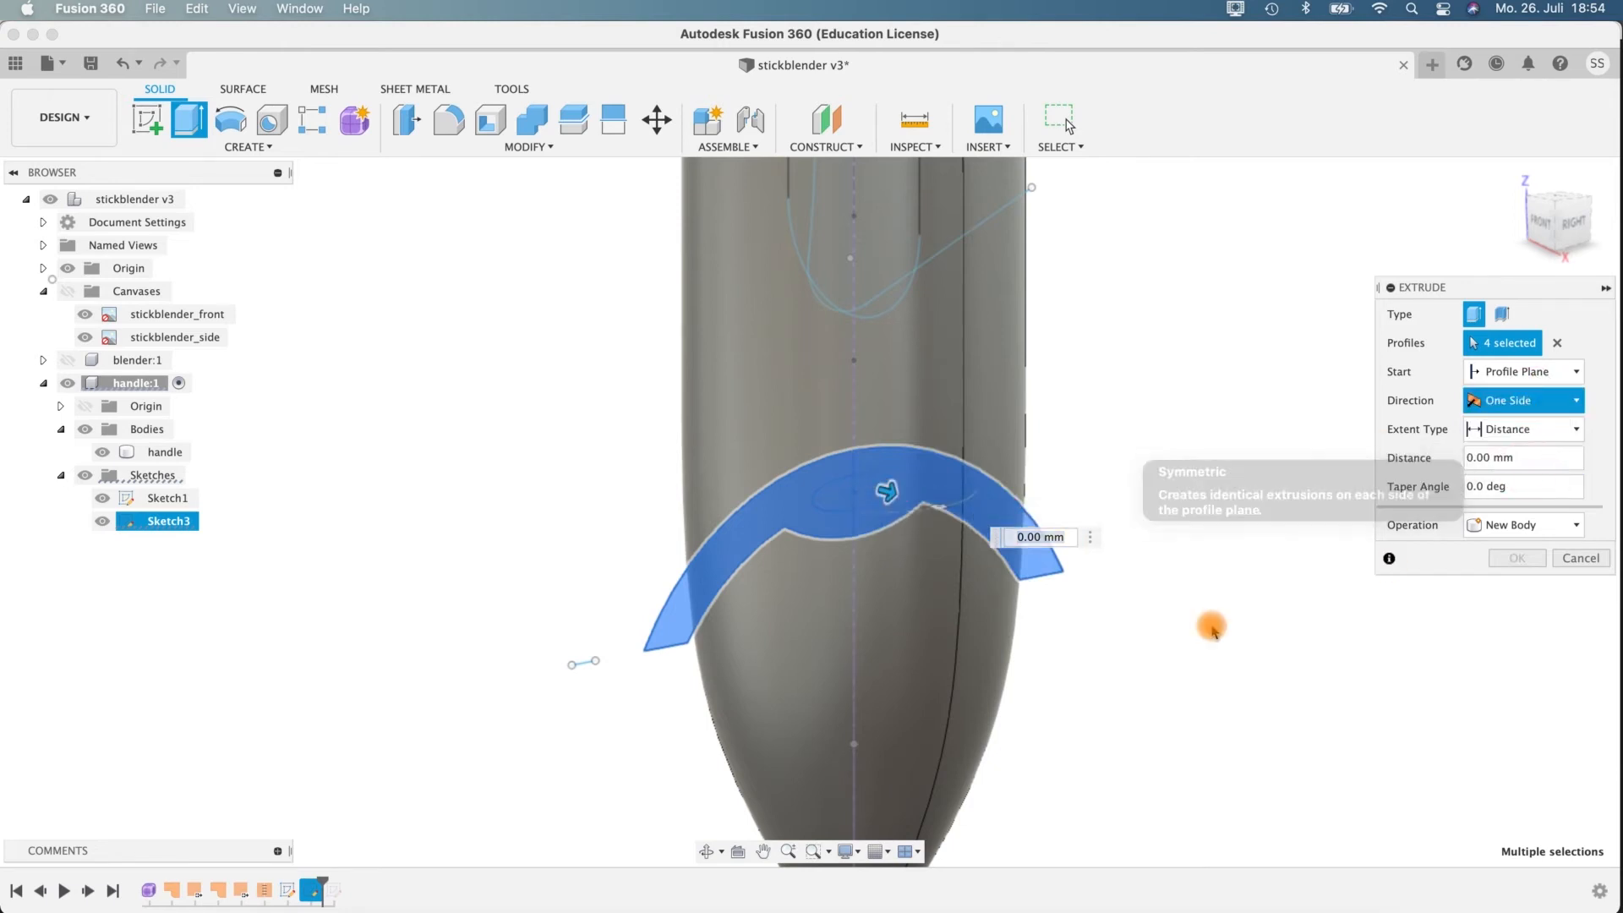
drag(888, 494, 1045, 563)
shift+middle_drag(1084, 706, 1345, 442)
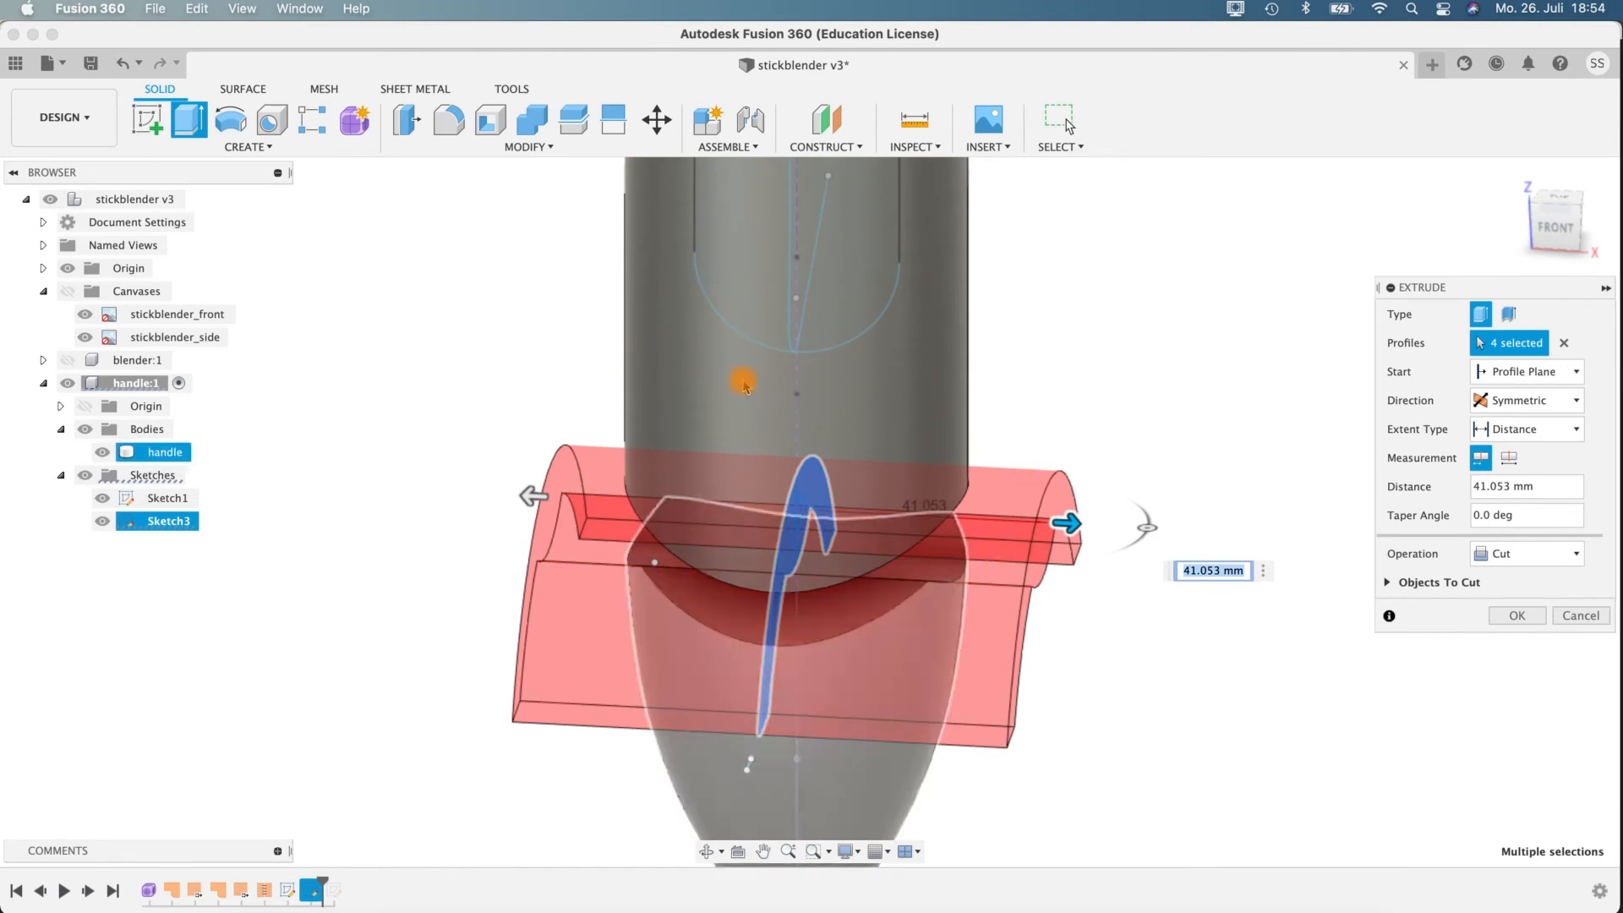
click(1539, 555)
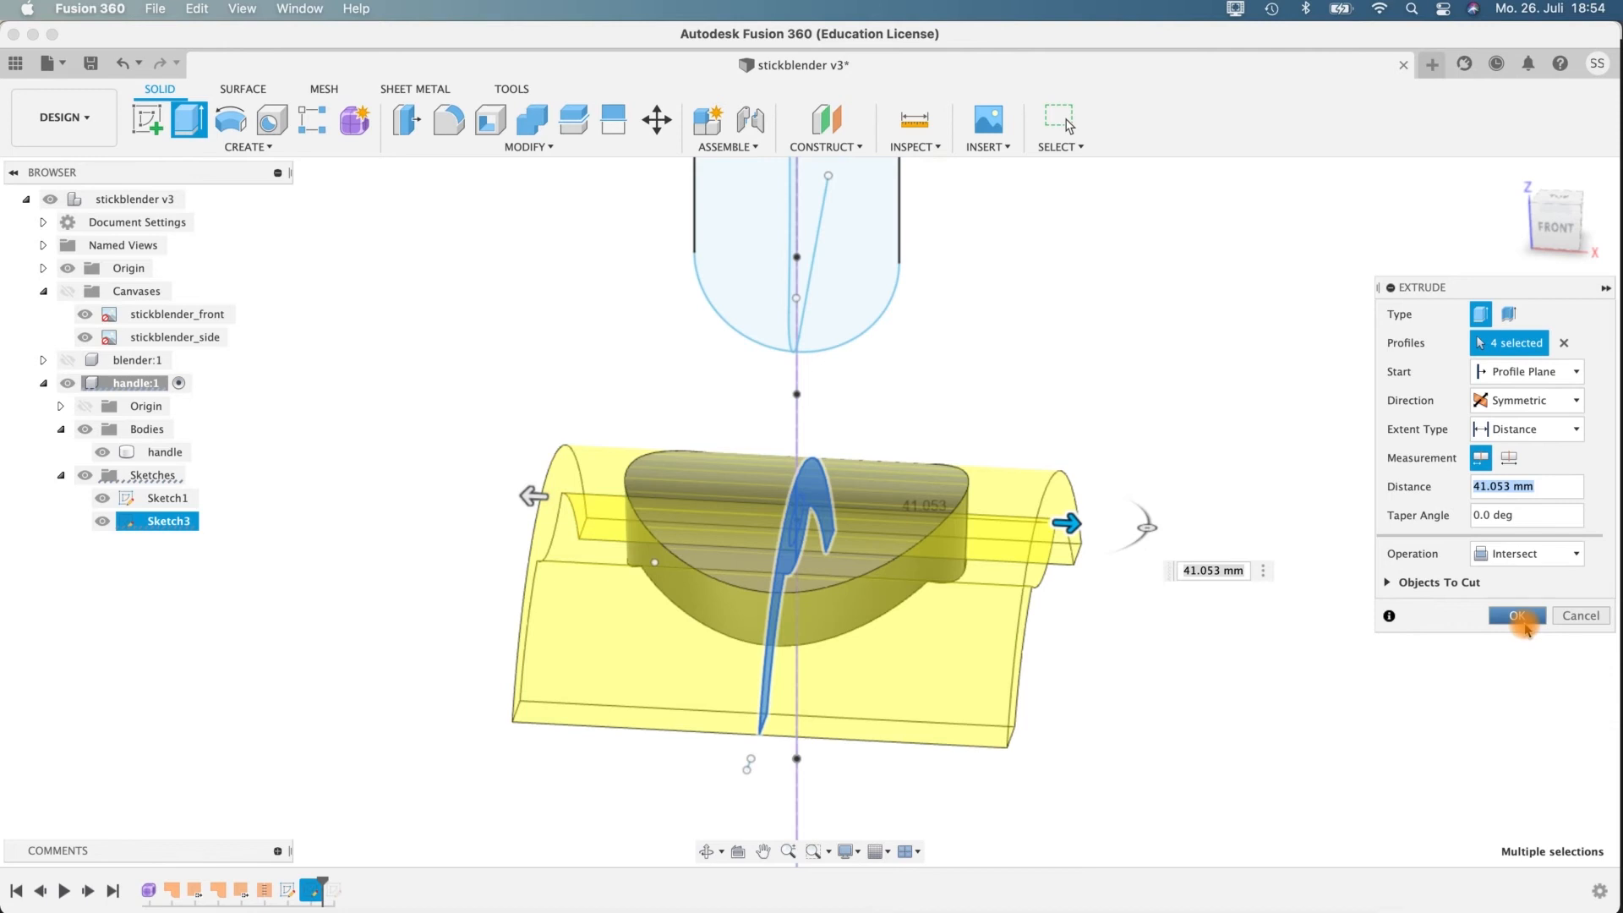
click(1522, 554)
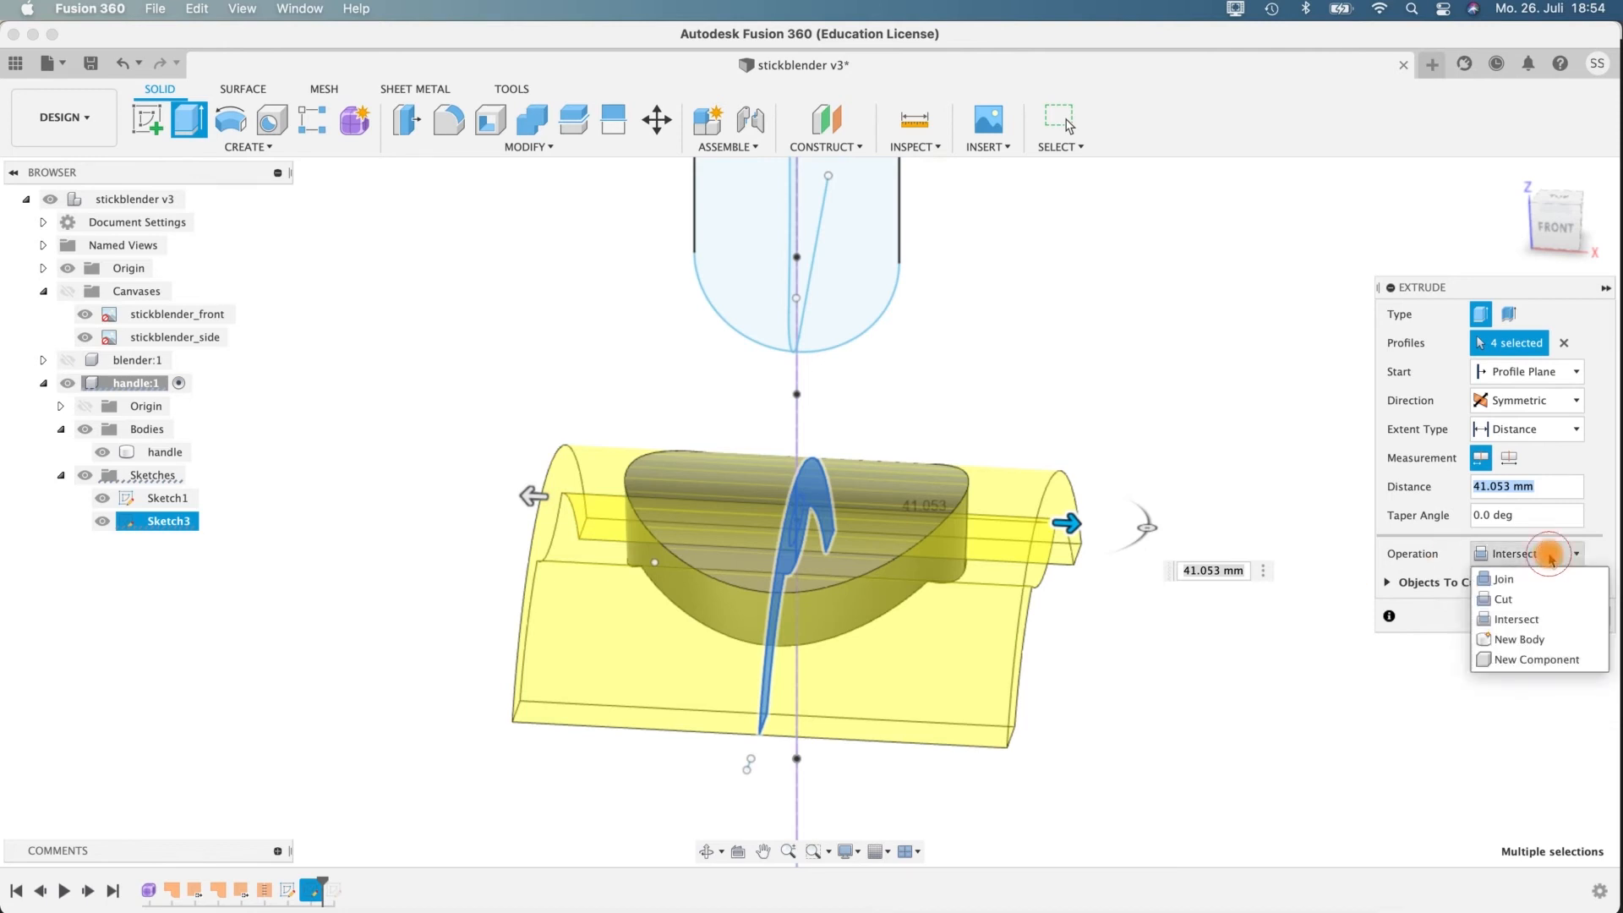
click(1517, 643)
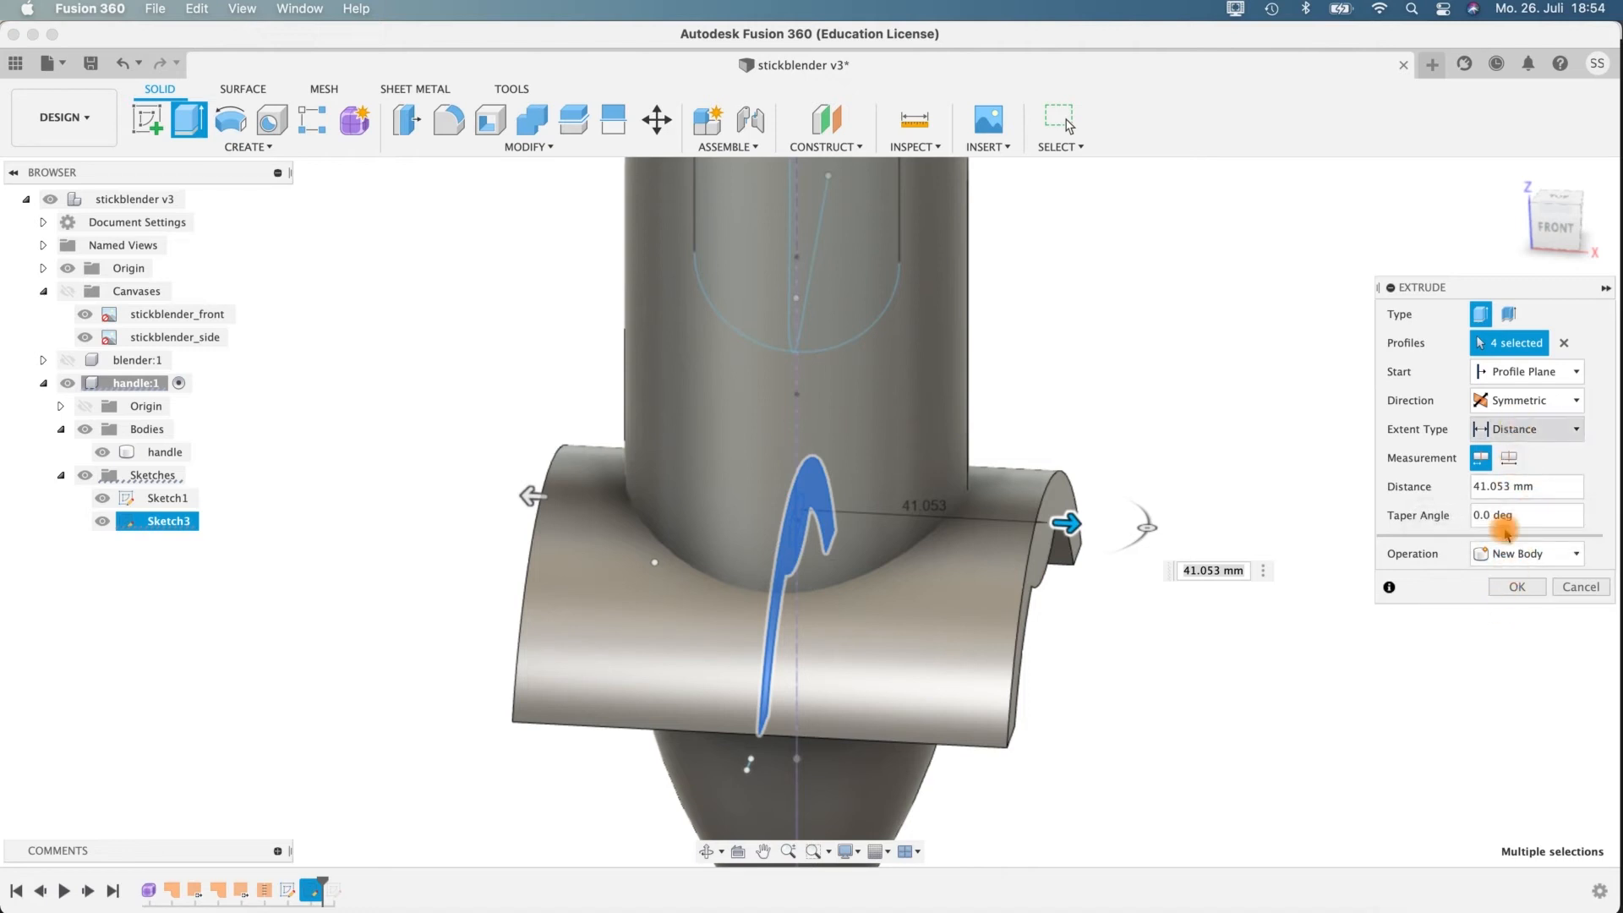
click(1513, 587)
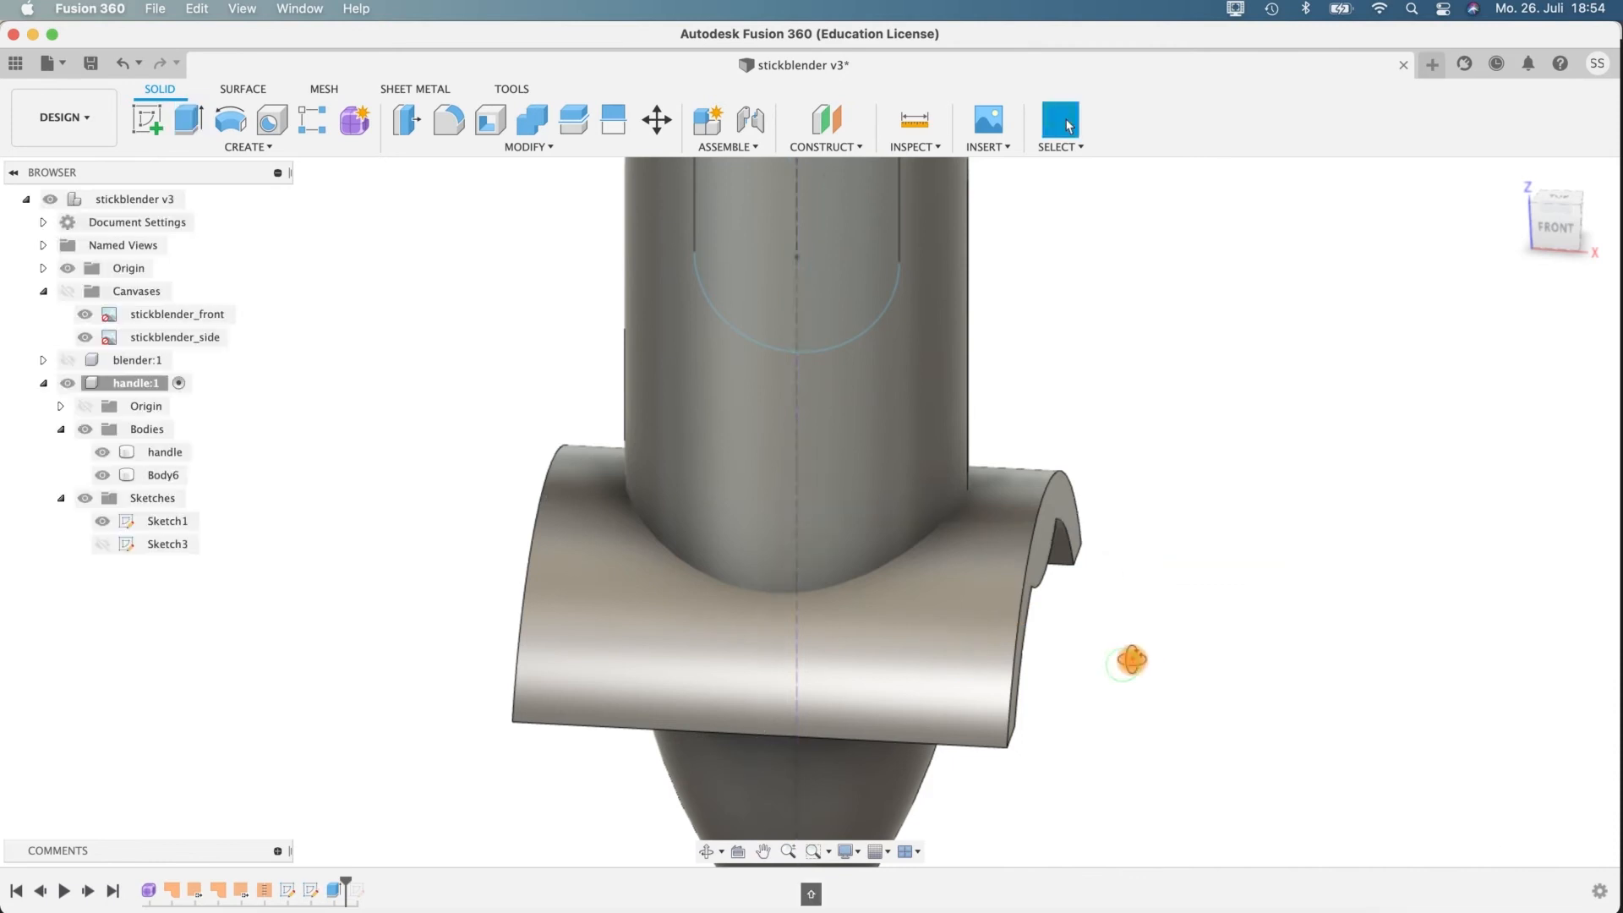
Split the extruded band body using the handle body as the splitting tool.
click(583, 125)
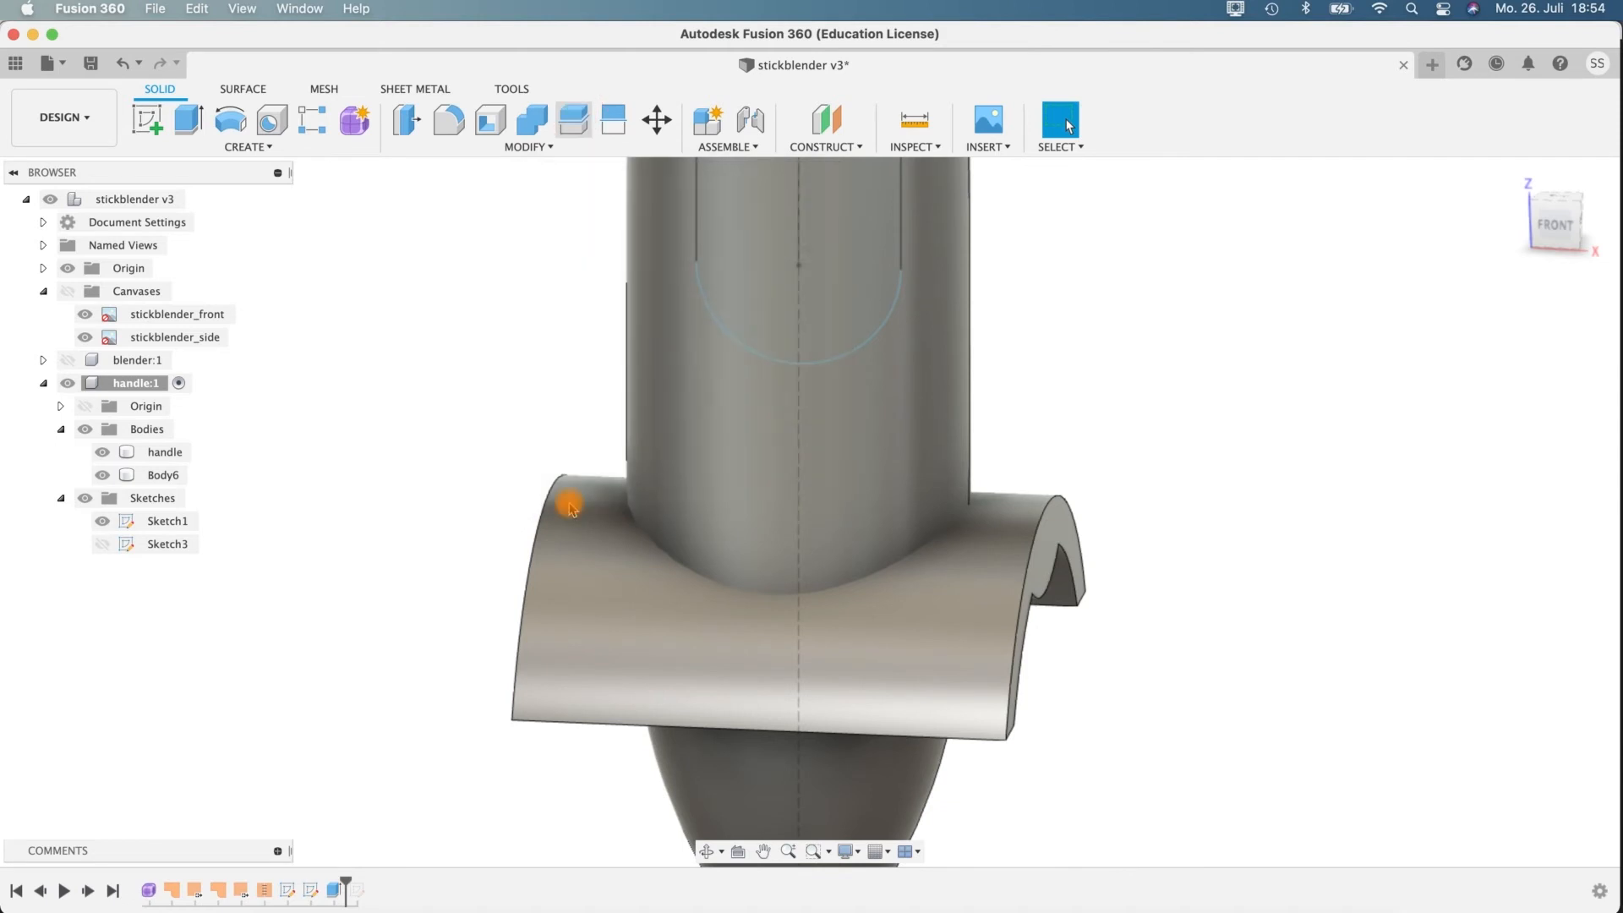
click(596, 668)
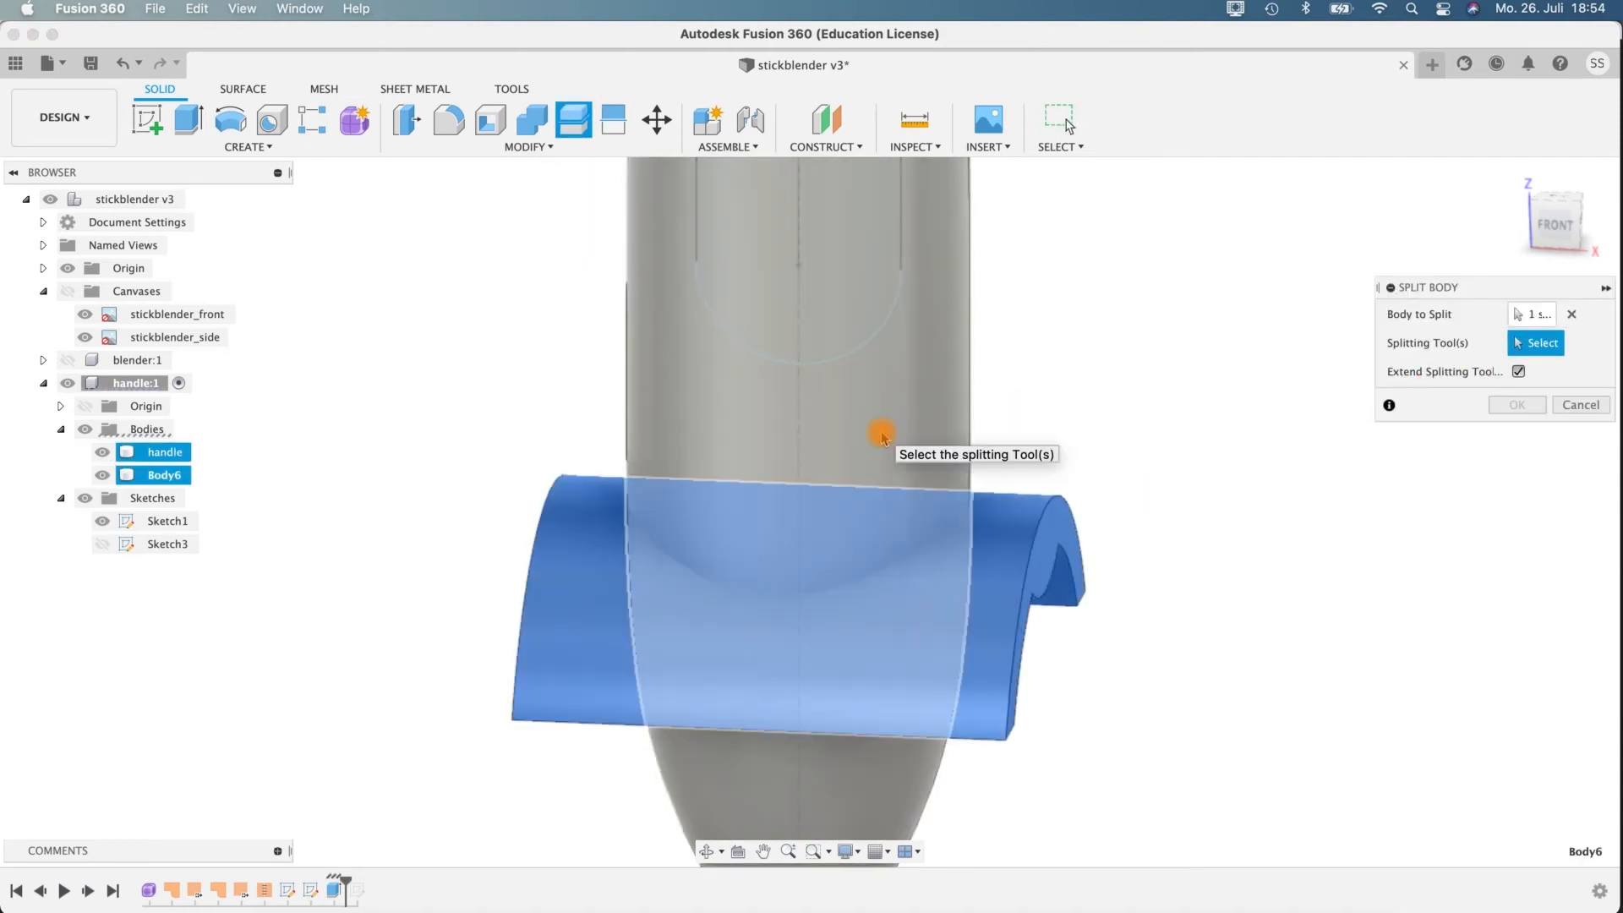
click(882, 437)
shift+middle_drag(1232, 558, 1250, 517)
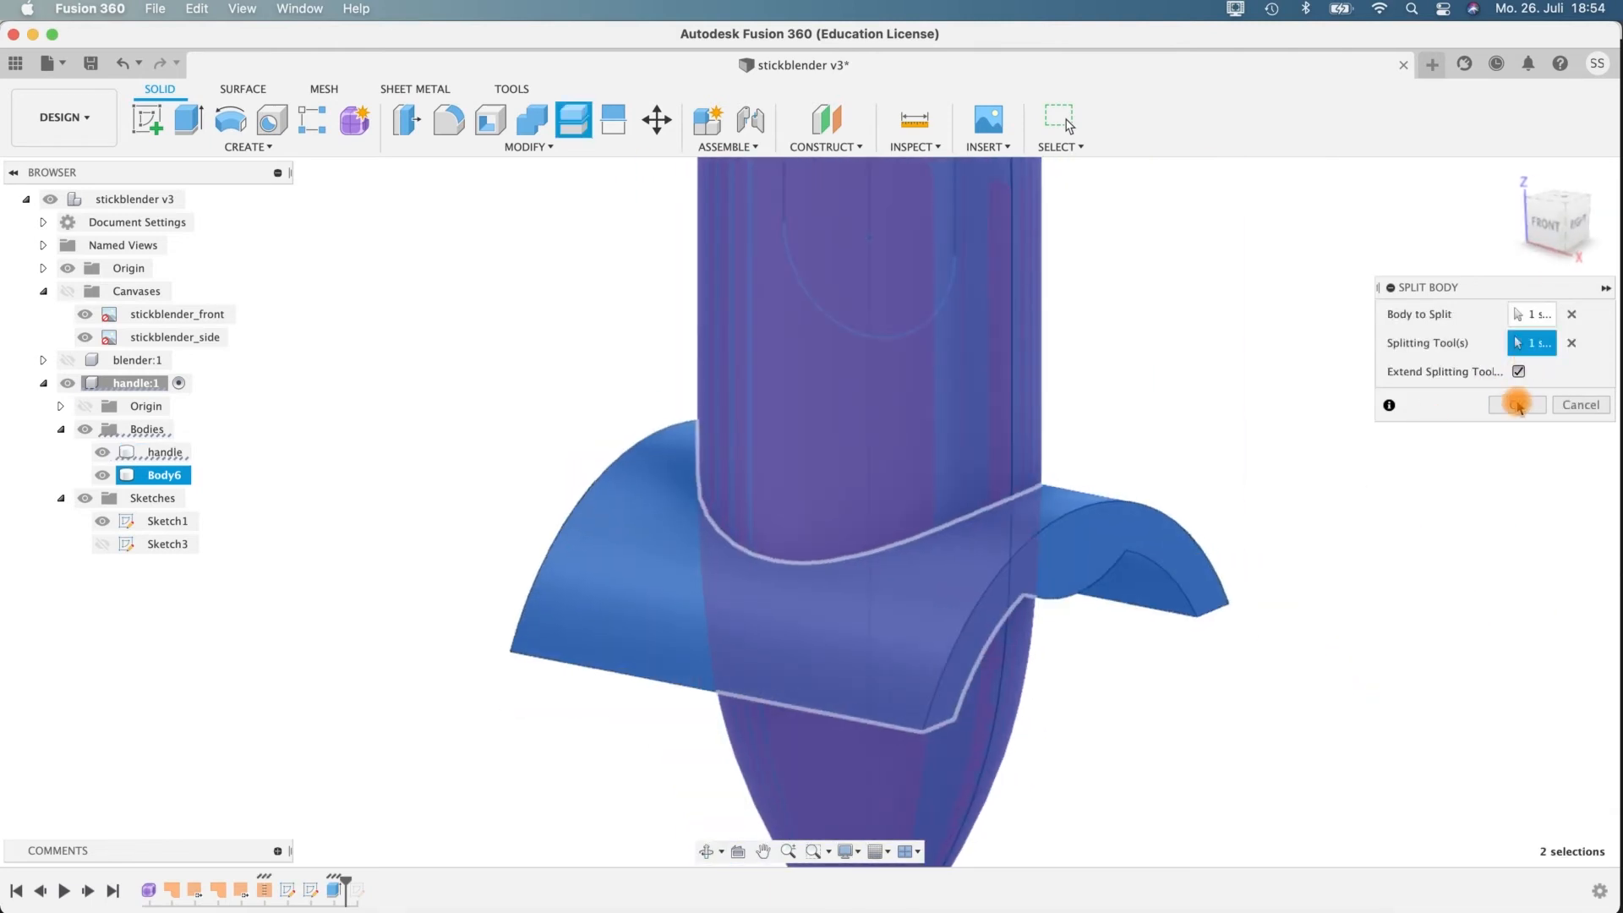
key(Return)
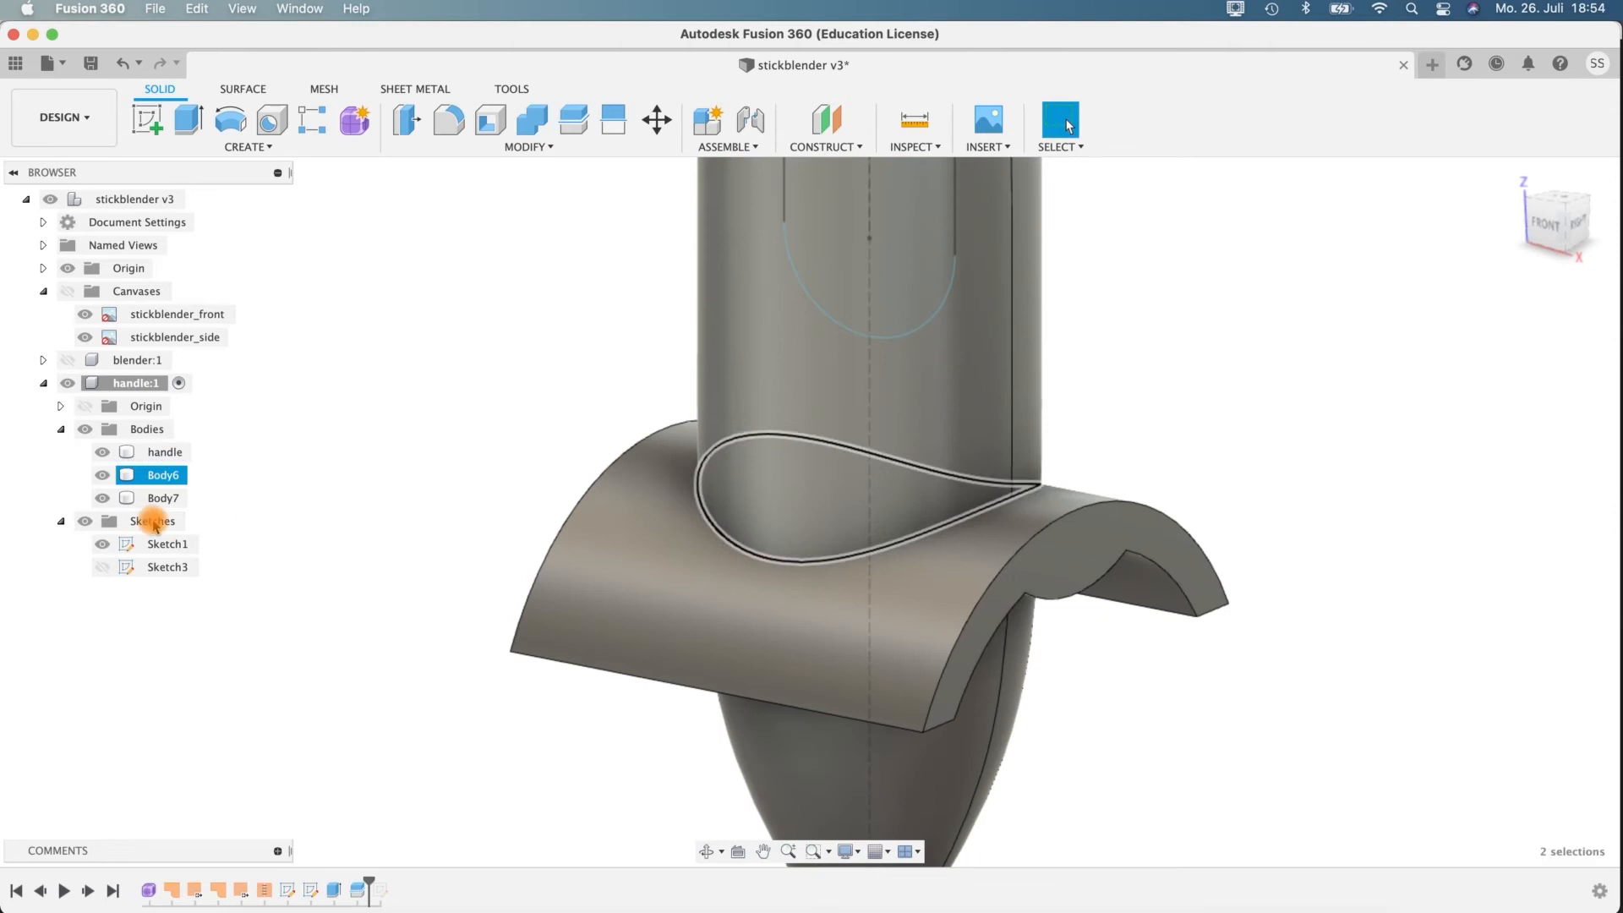
Remove the split-off band piece outside the handle, keeping the inner band, and inspect the band from the front.
click(160, 475)
click(605, 562)
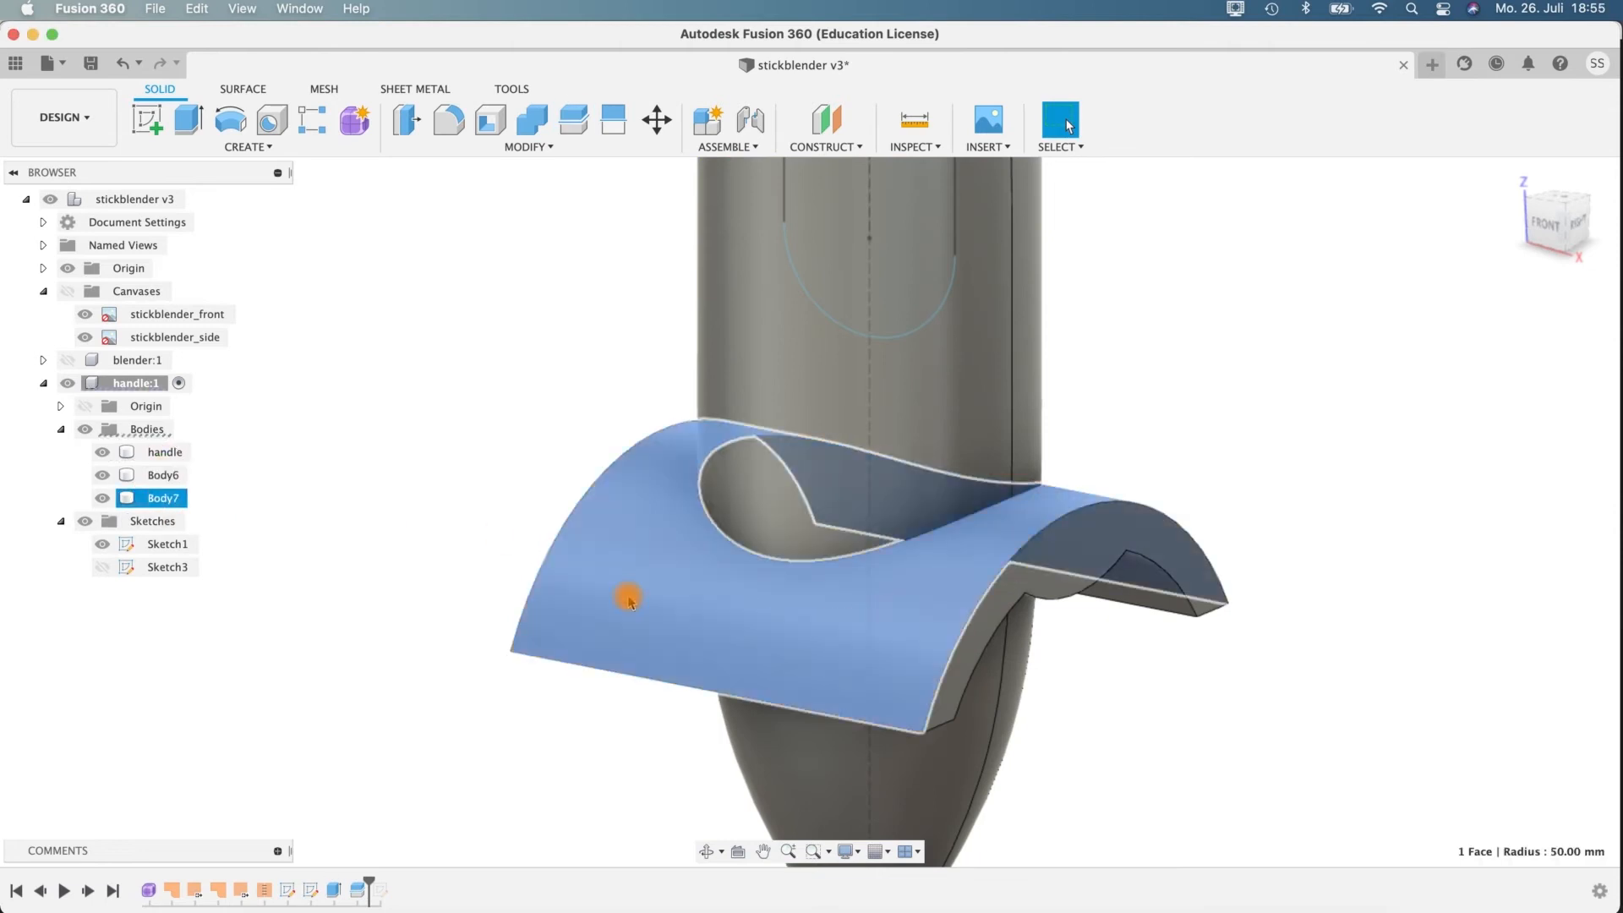
click(161, 475)
click(169, 499)
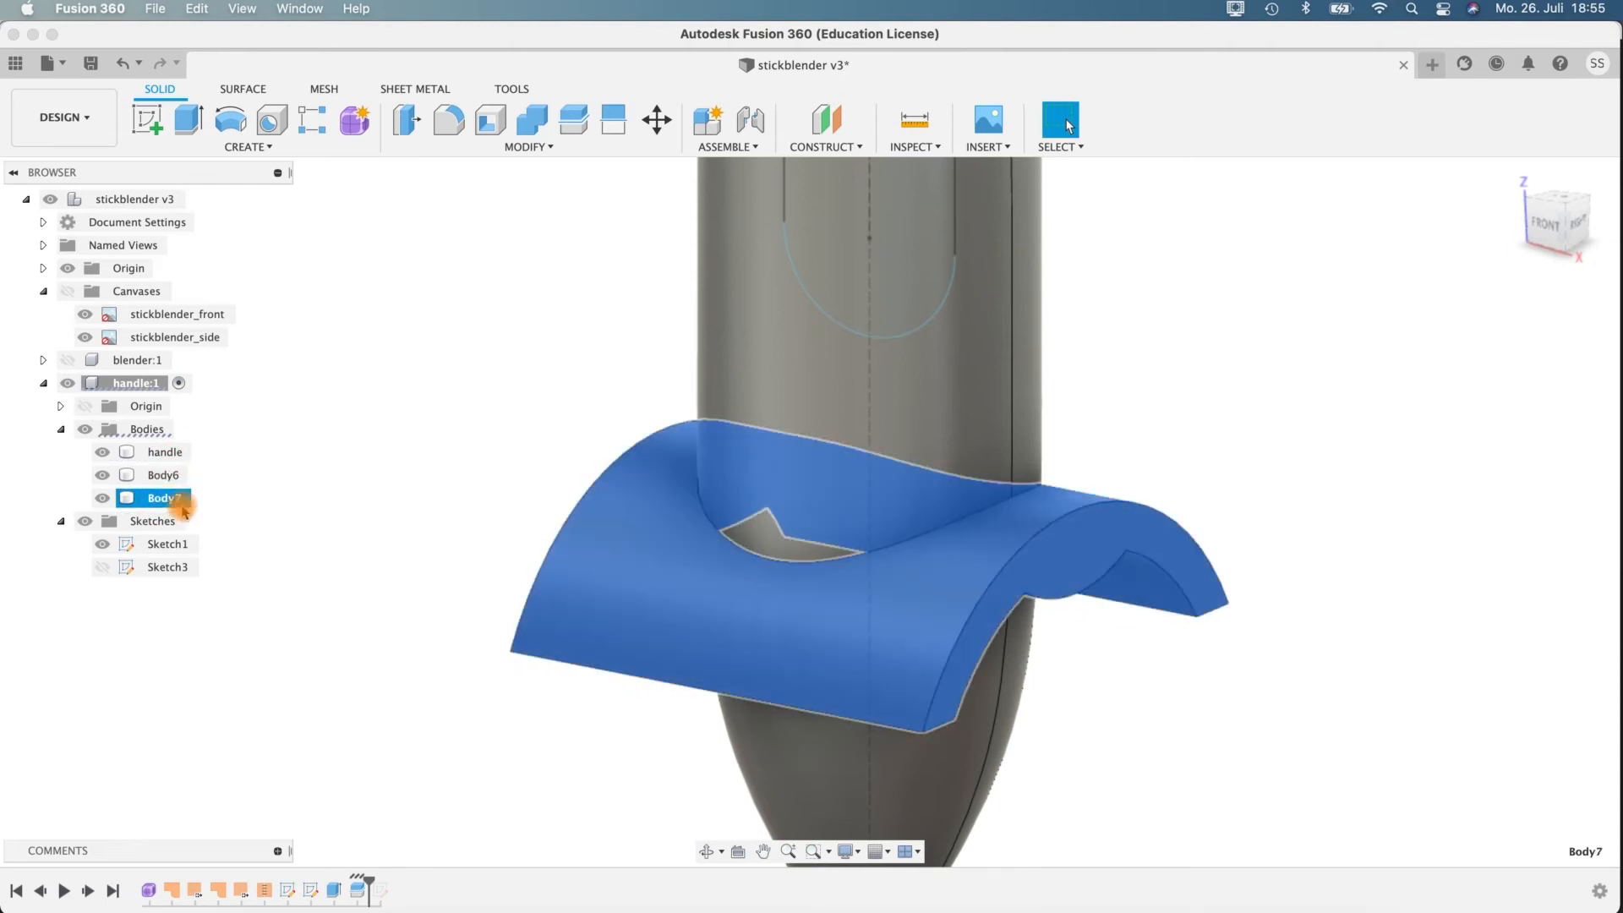
right_click(179, 508)
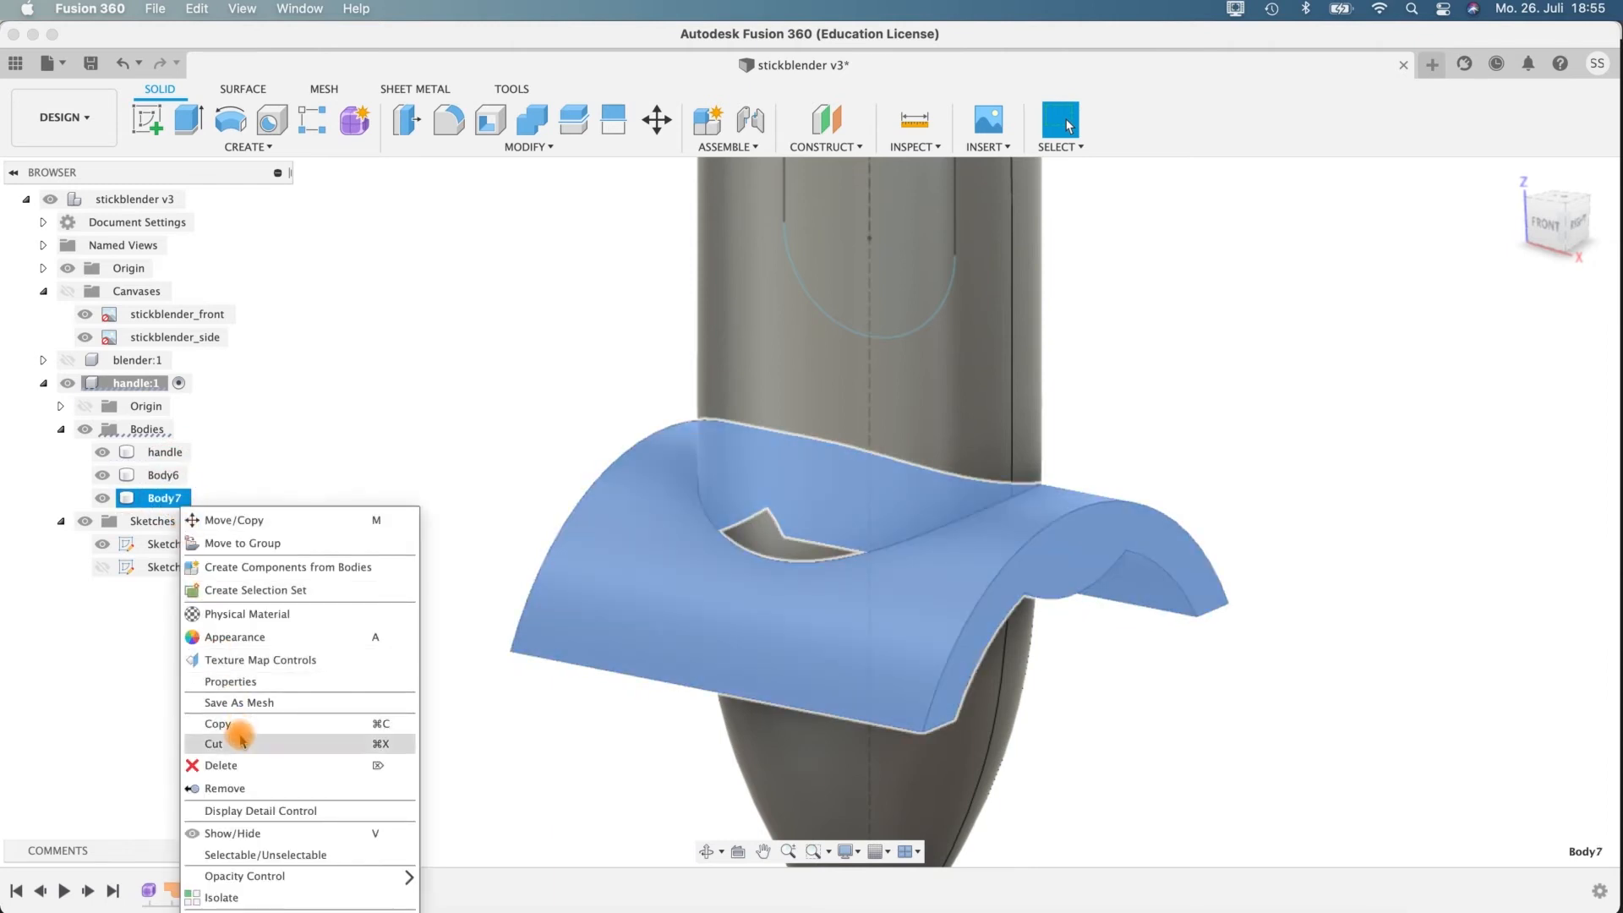
click(227, 788)
click(789, 572)
shift+middle_drag(1116, 467, 1076, 522)
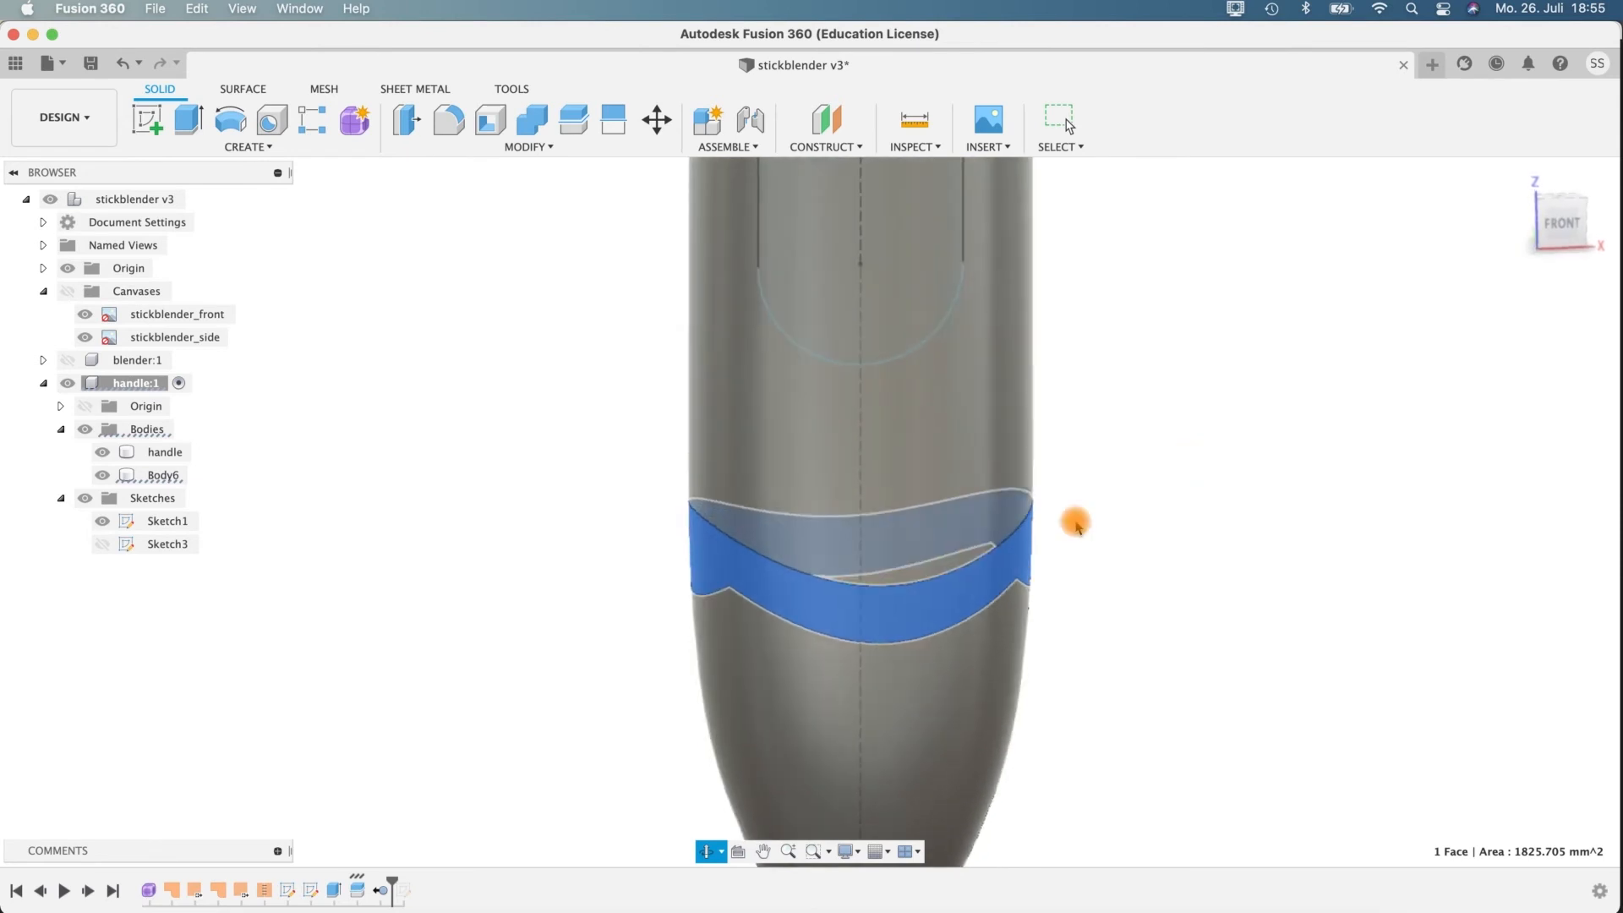
scroll(1082, 550, up, 5)
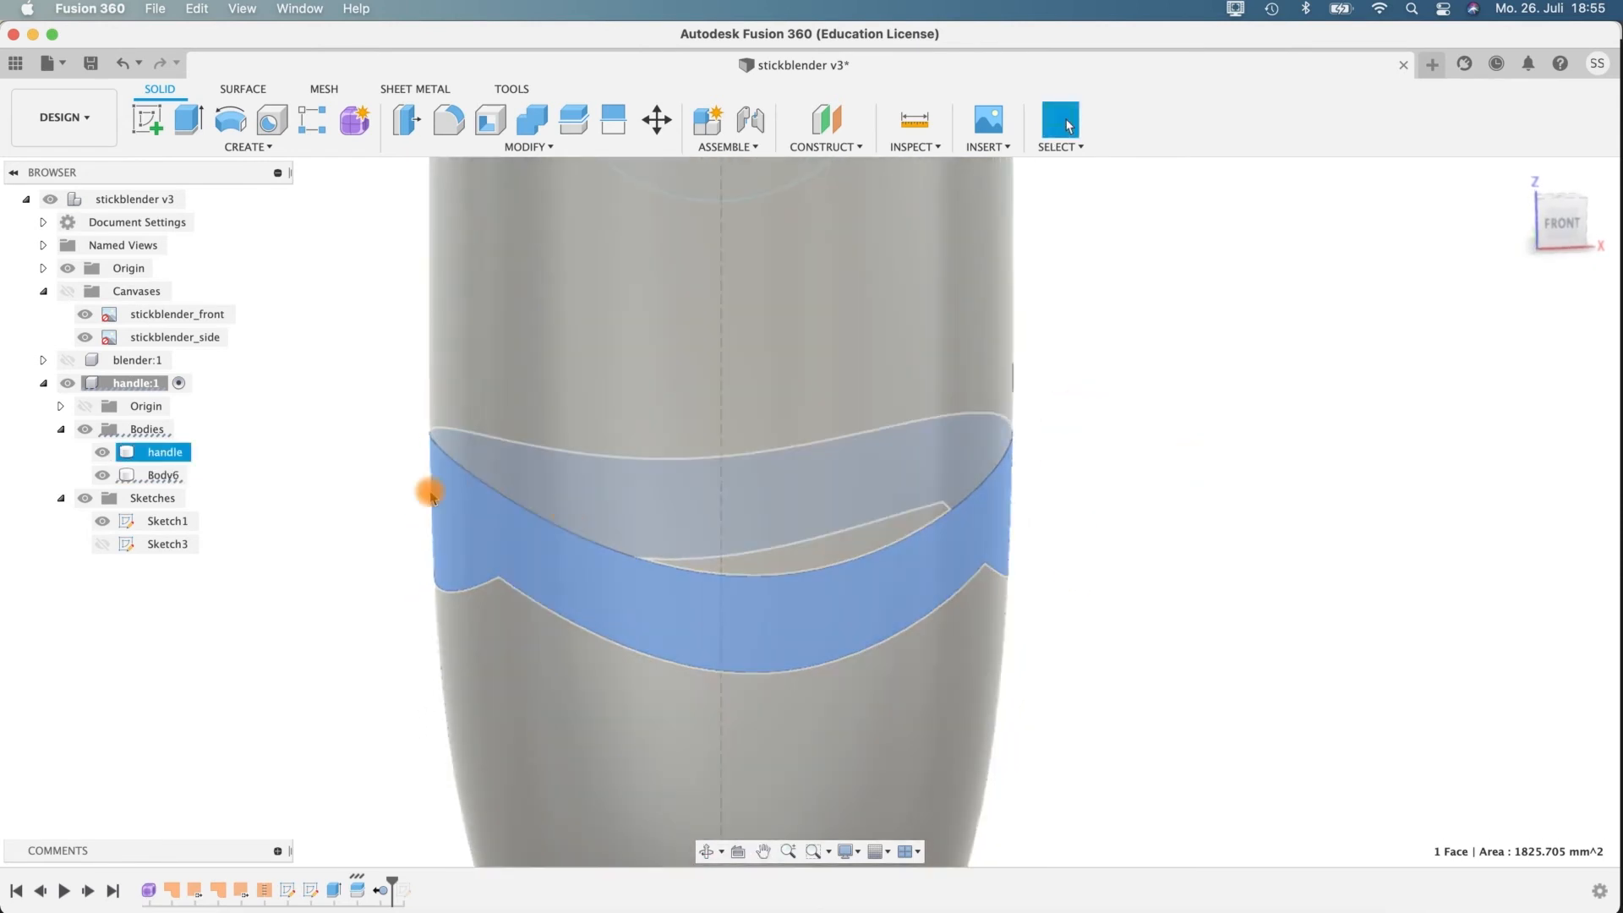
click(144, 475)
shift+middle_drag(1204, 534, 1225, 518)
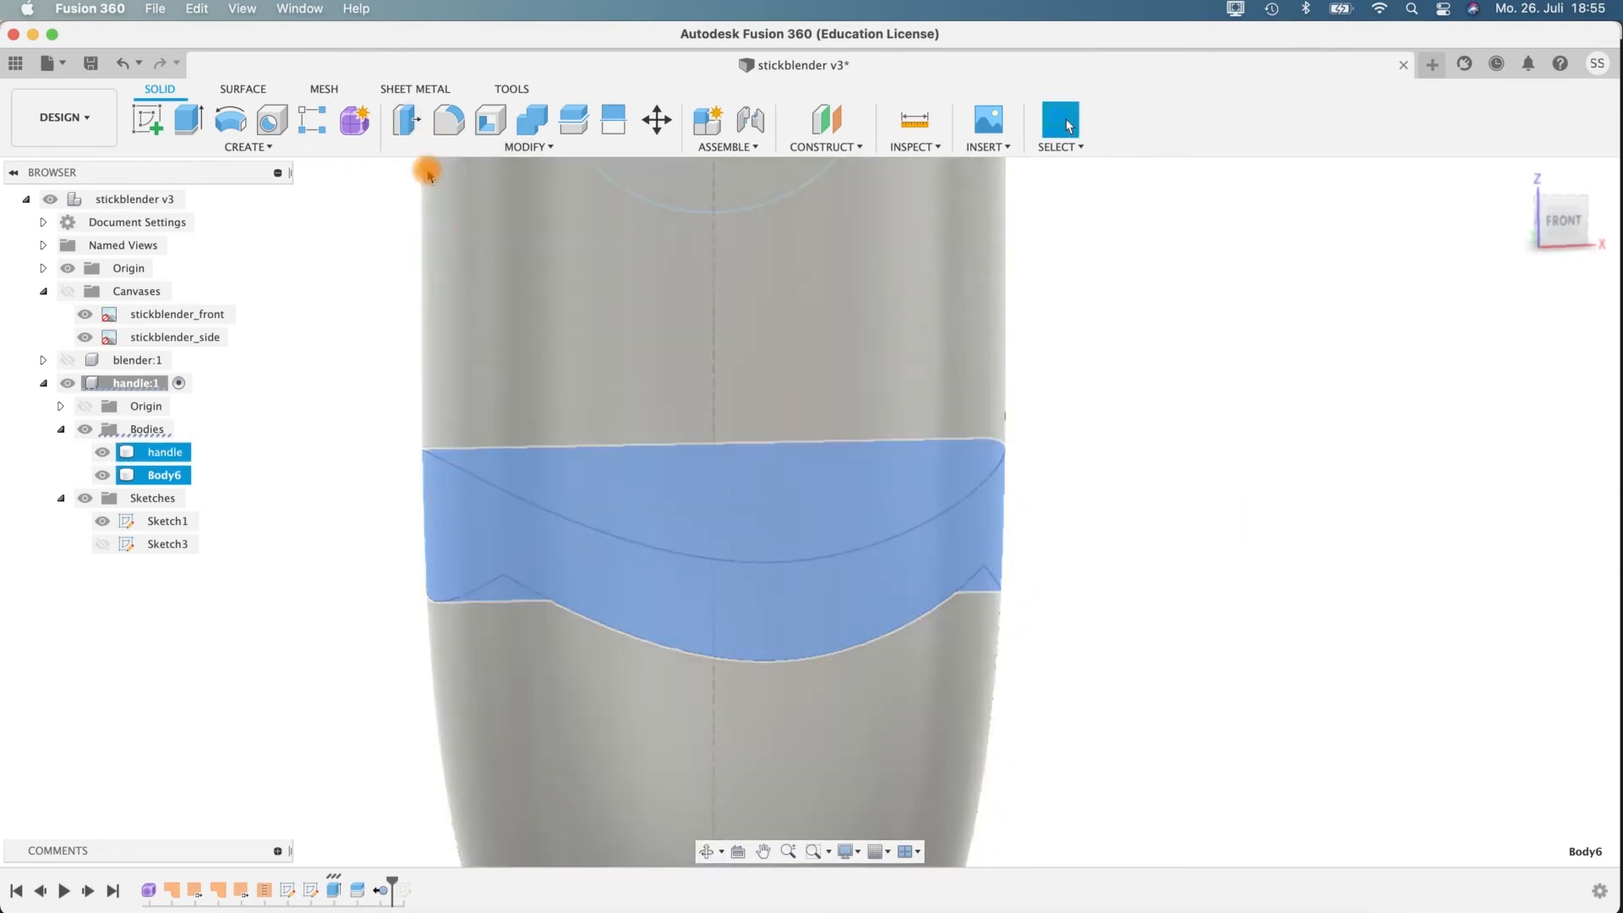
click(404, 127)
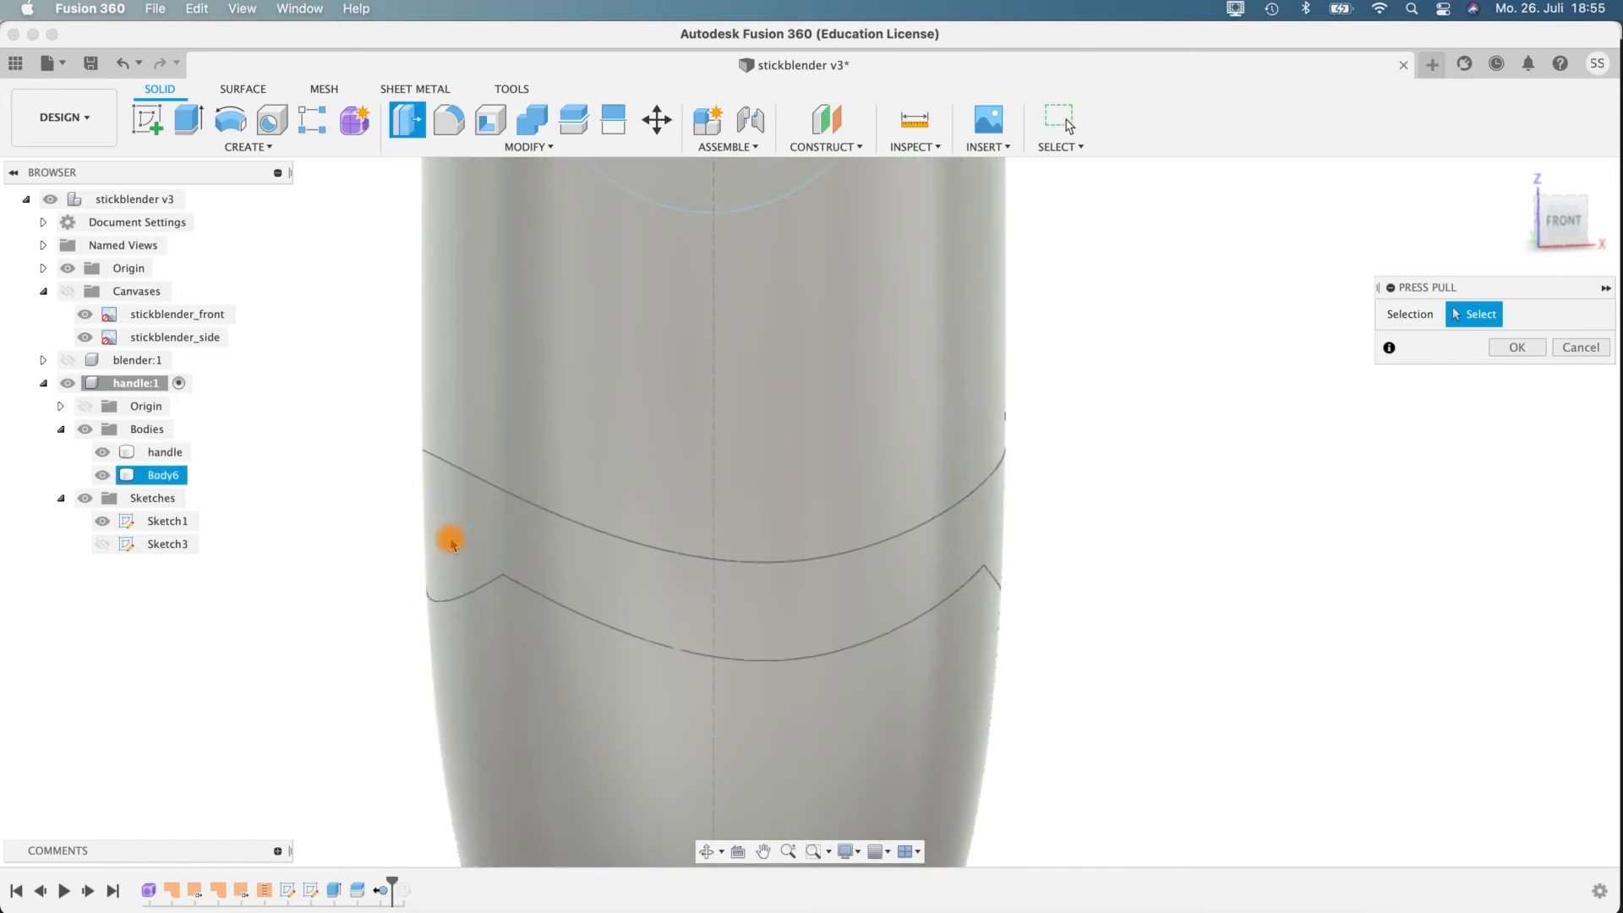
click(446, 533)
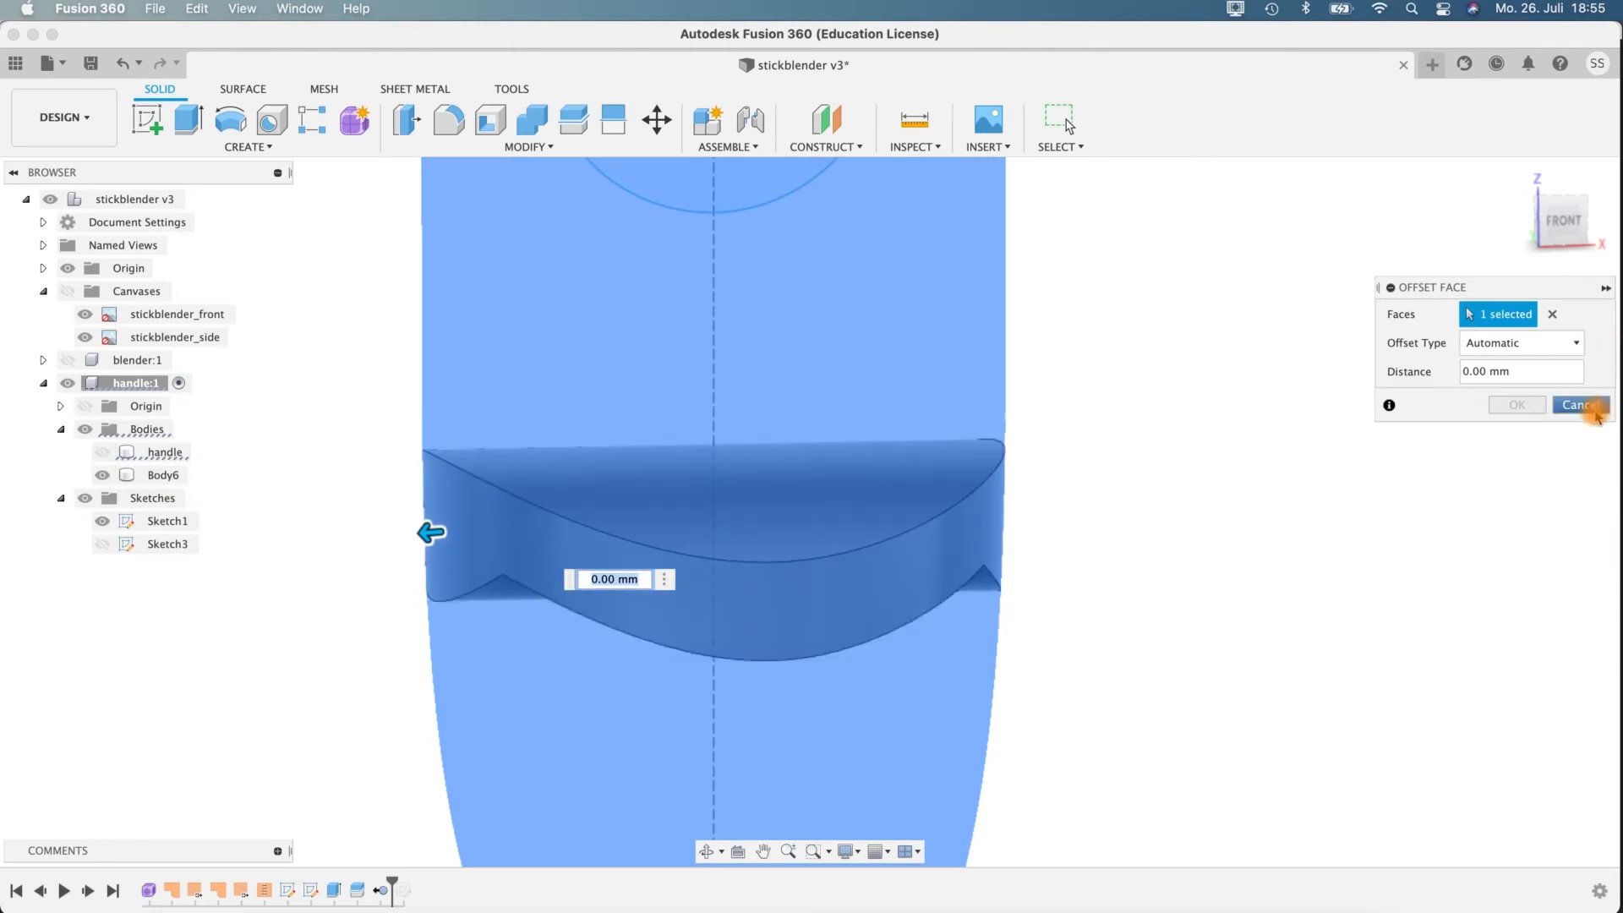
click(1596, 414)
Hide the handle body and offset the outer face of the band body outward by 1 mm.
click(102, 452)
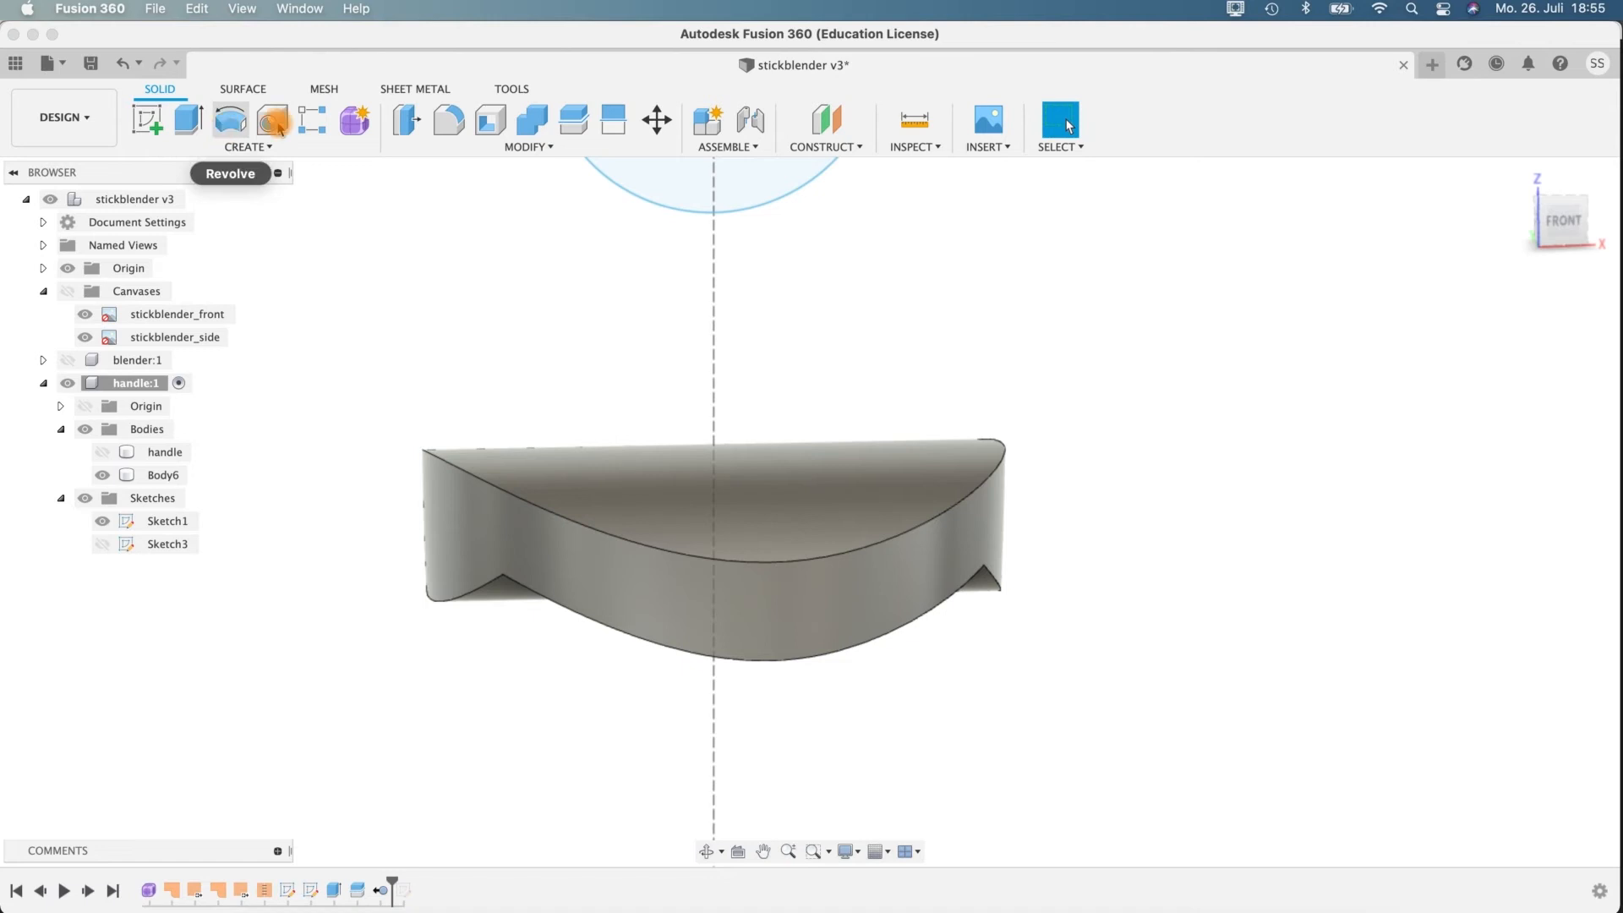
click(407, 120)
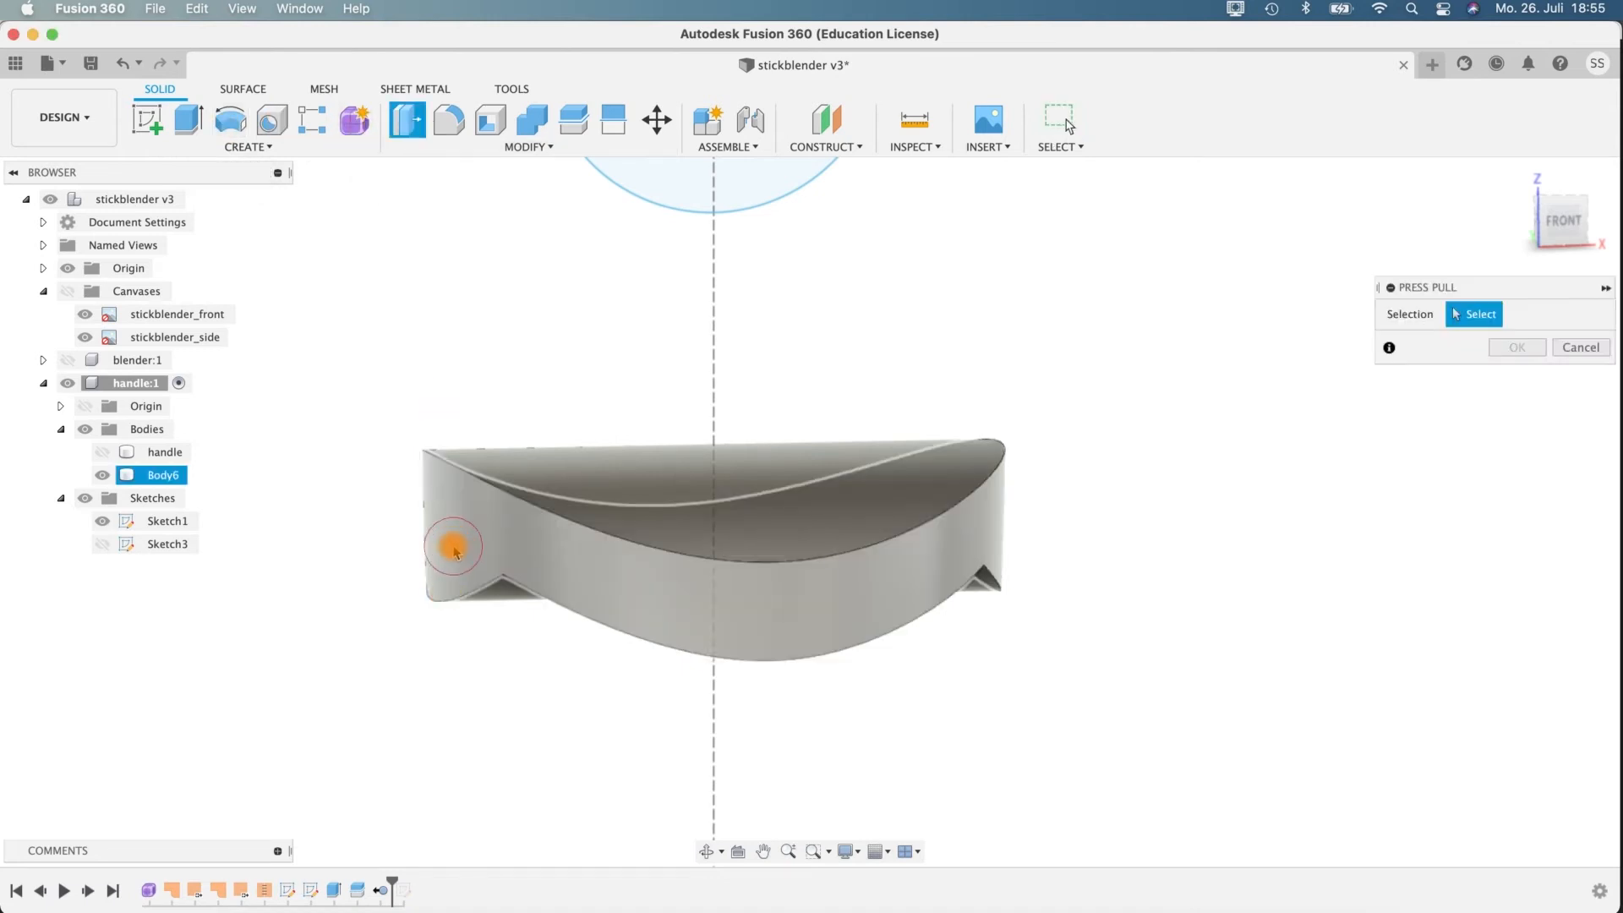
click(454, 550)
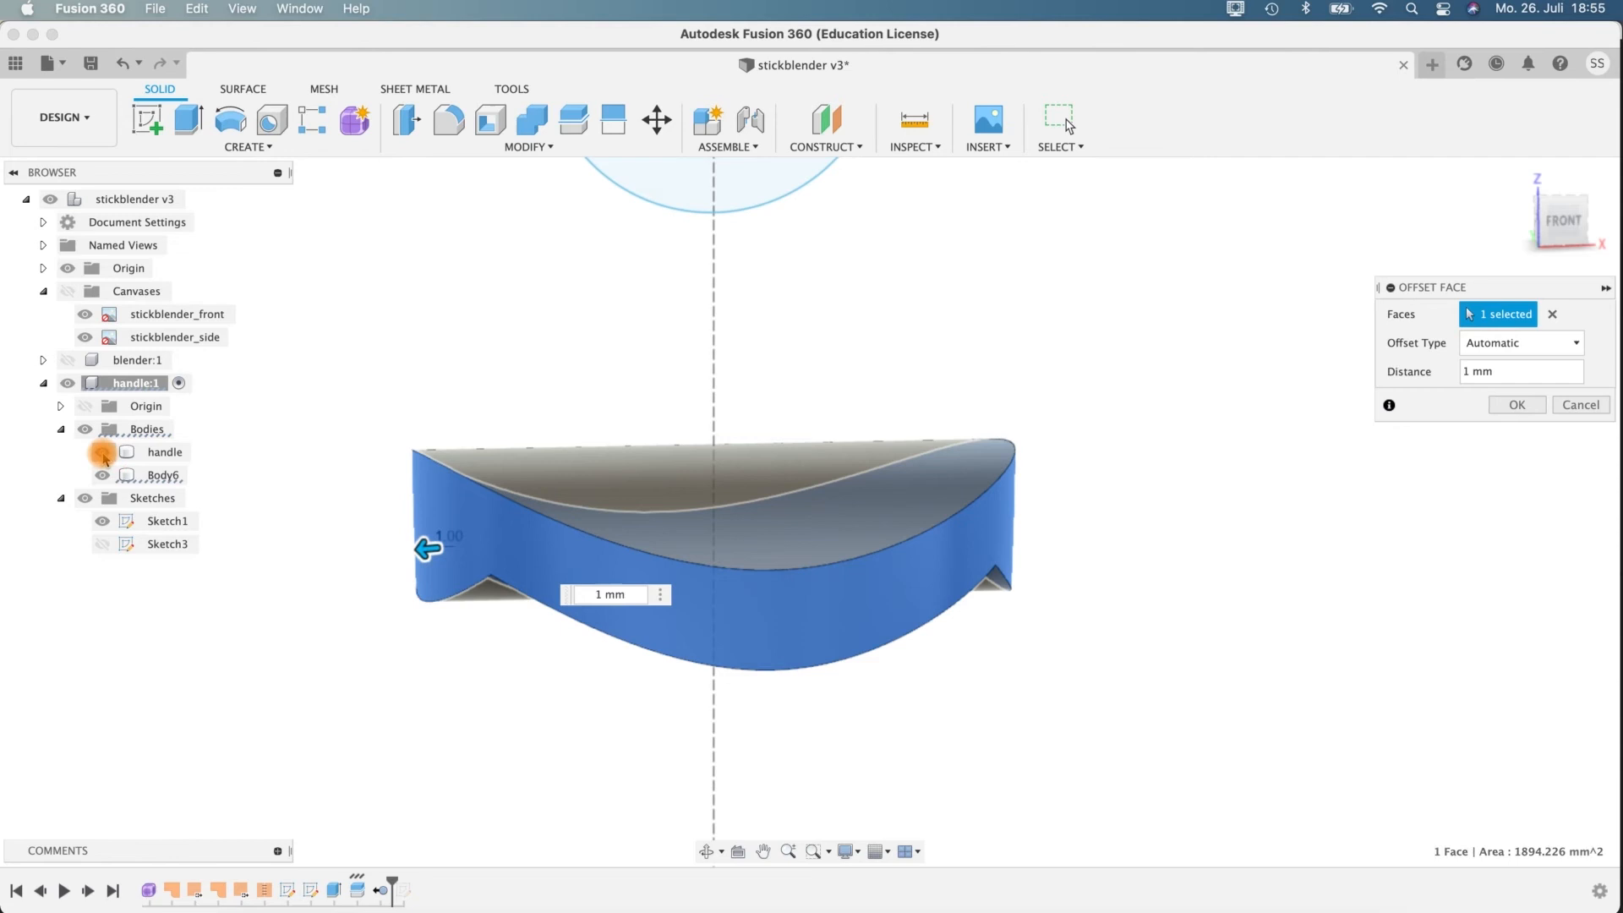
Show the handle body again and apply the band's outer face offset at a reduced distance of 0.7 mm.
click(102, 453)
shift+middle_drag(1133, 461, 1195, 423)
click(1463, 372)
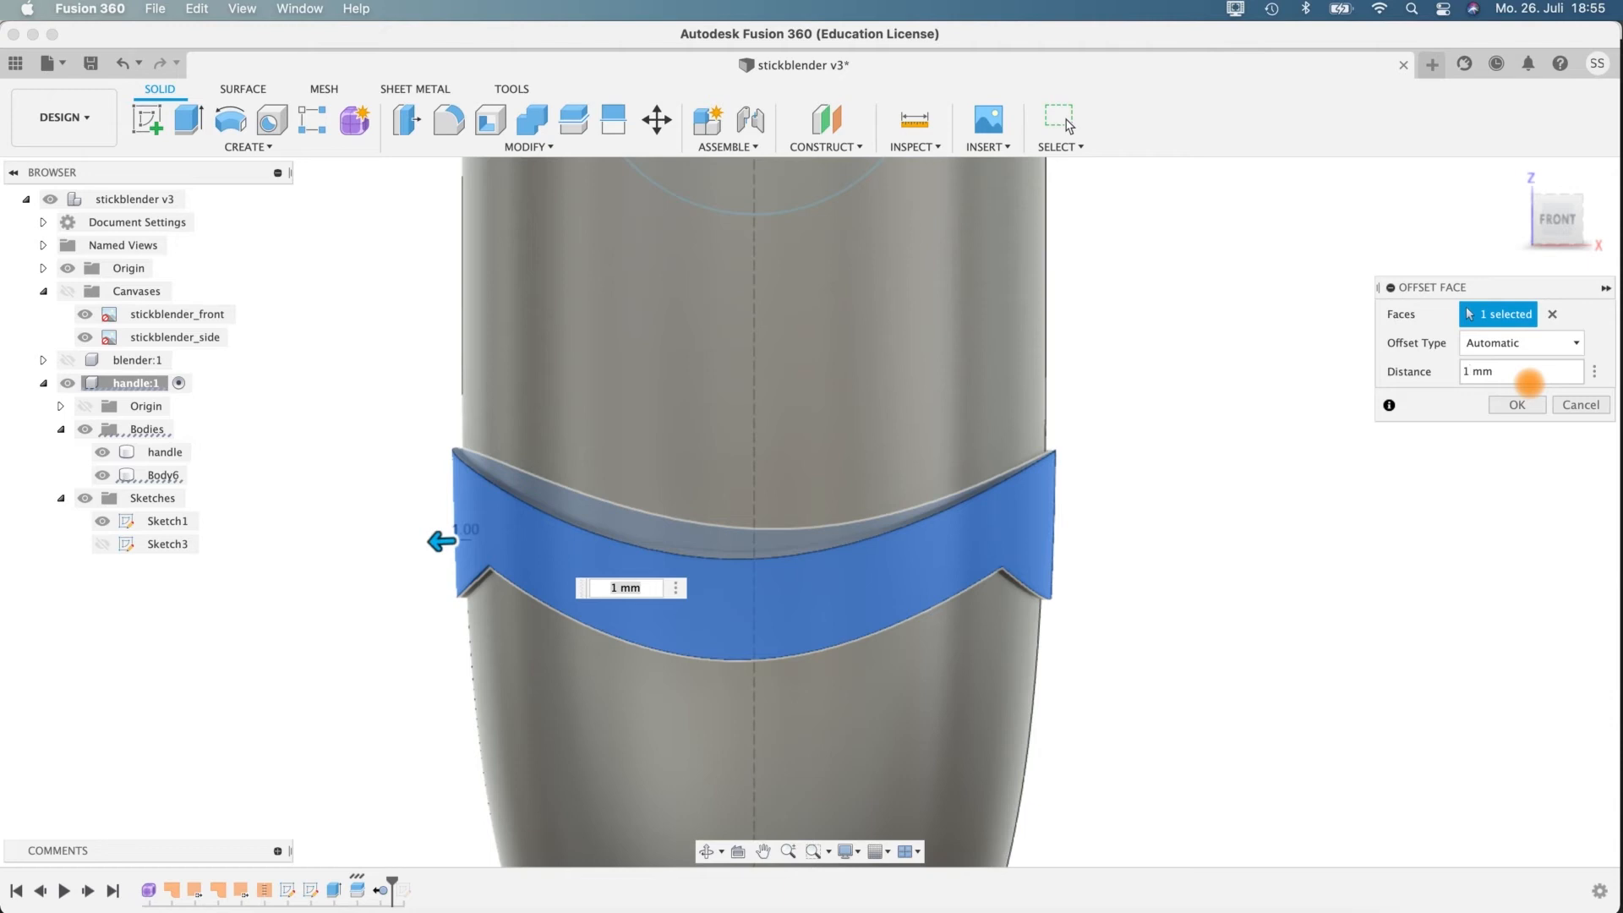
text(0.8)
key(Return)
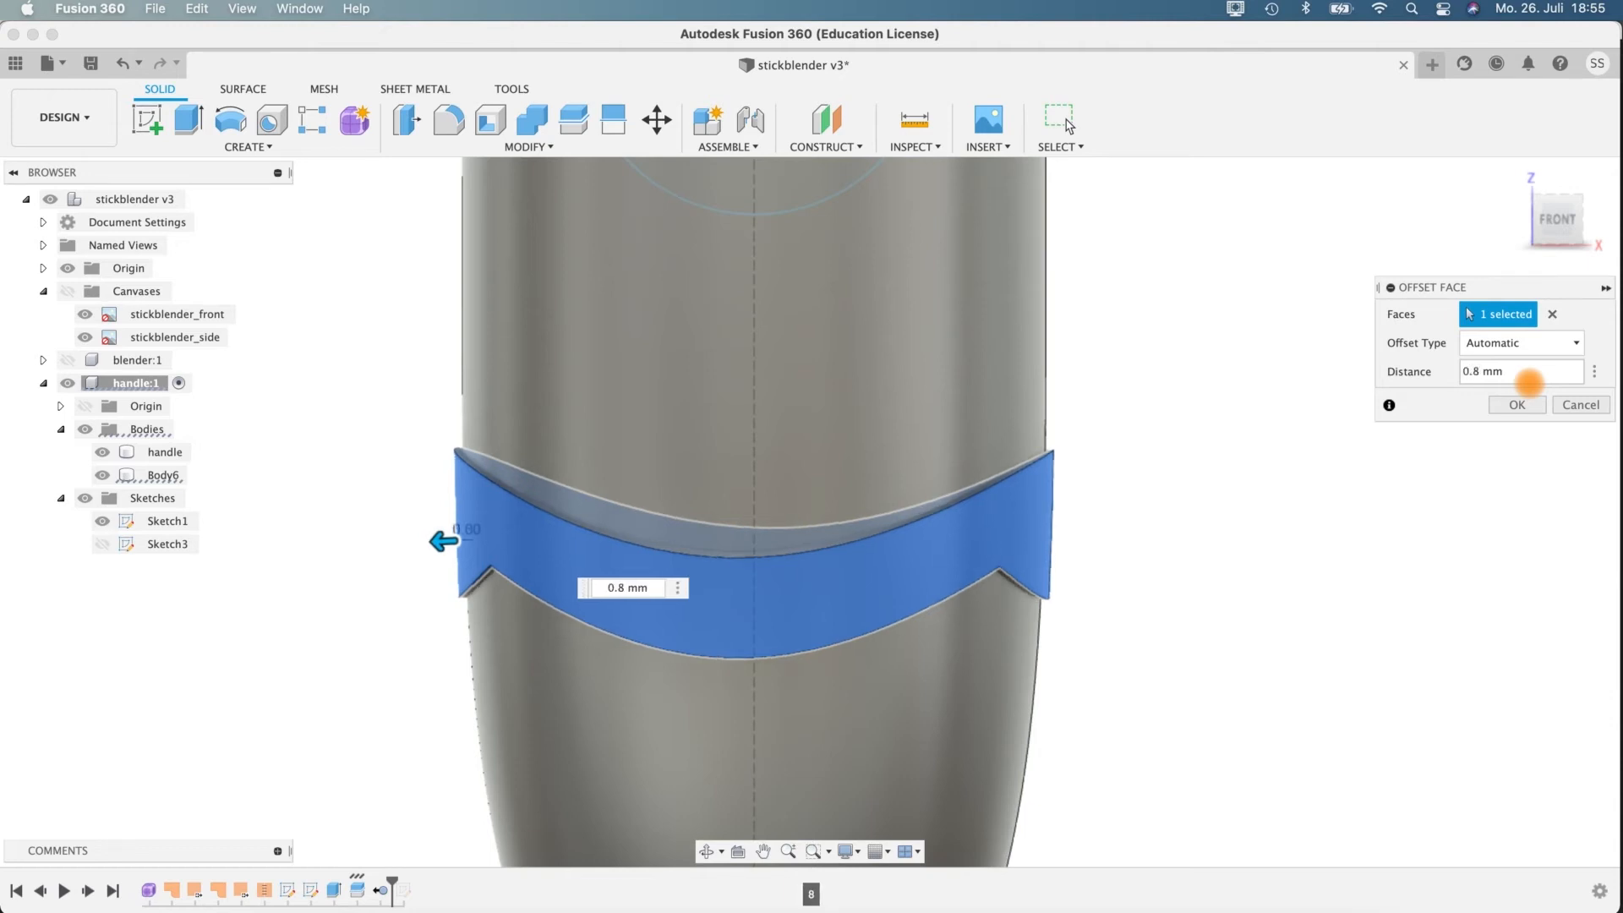
key(Return)
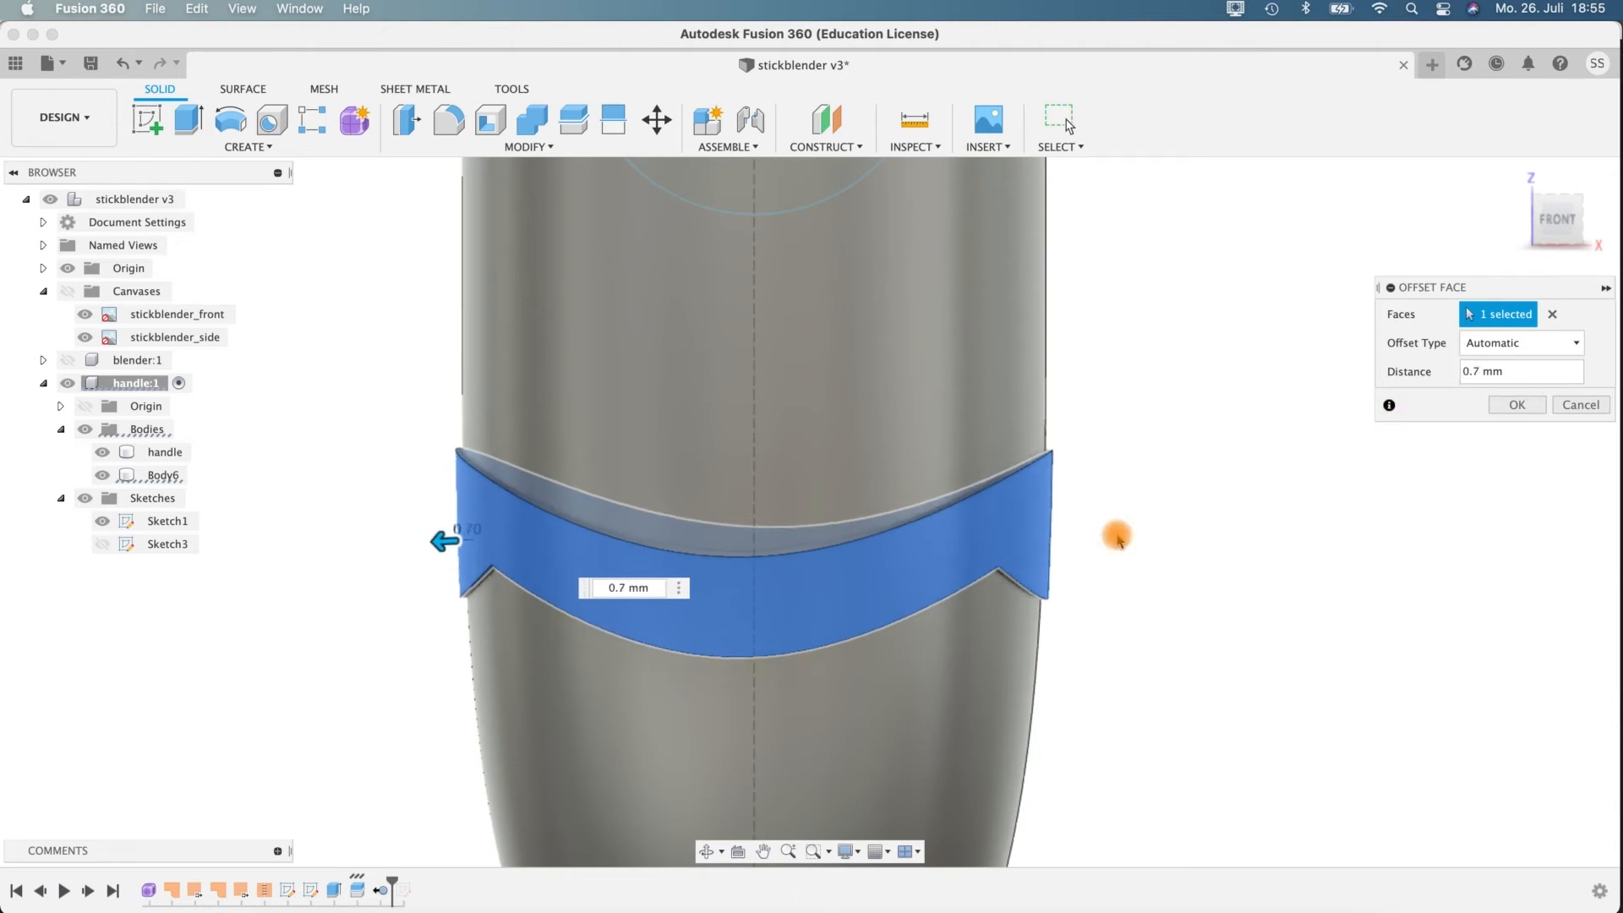
mouse_move(1110, 601)
shift+middle_down()
mouse_move(1055, 637)
mouse_move(1145, 572)
mouse_move(1131, 533)
mouse_move(1107, 580)
mouse_move(1117, 607)
shift+middle_up()
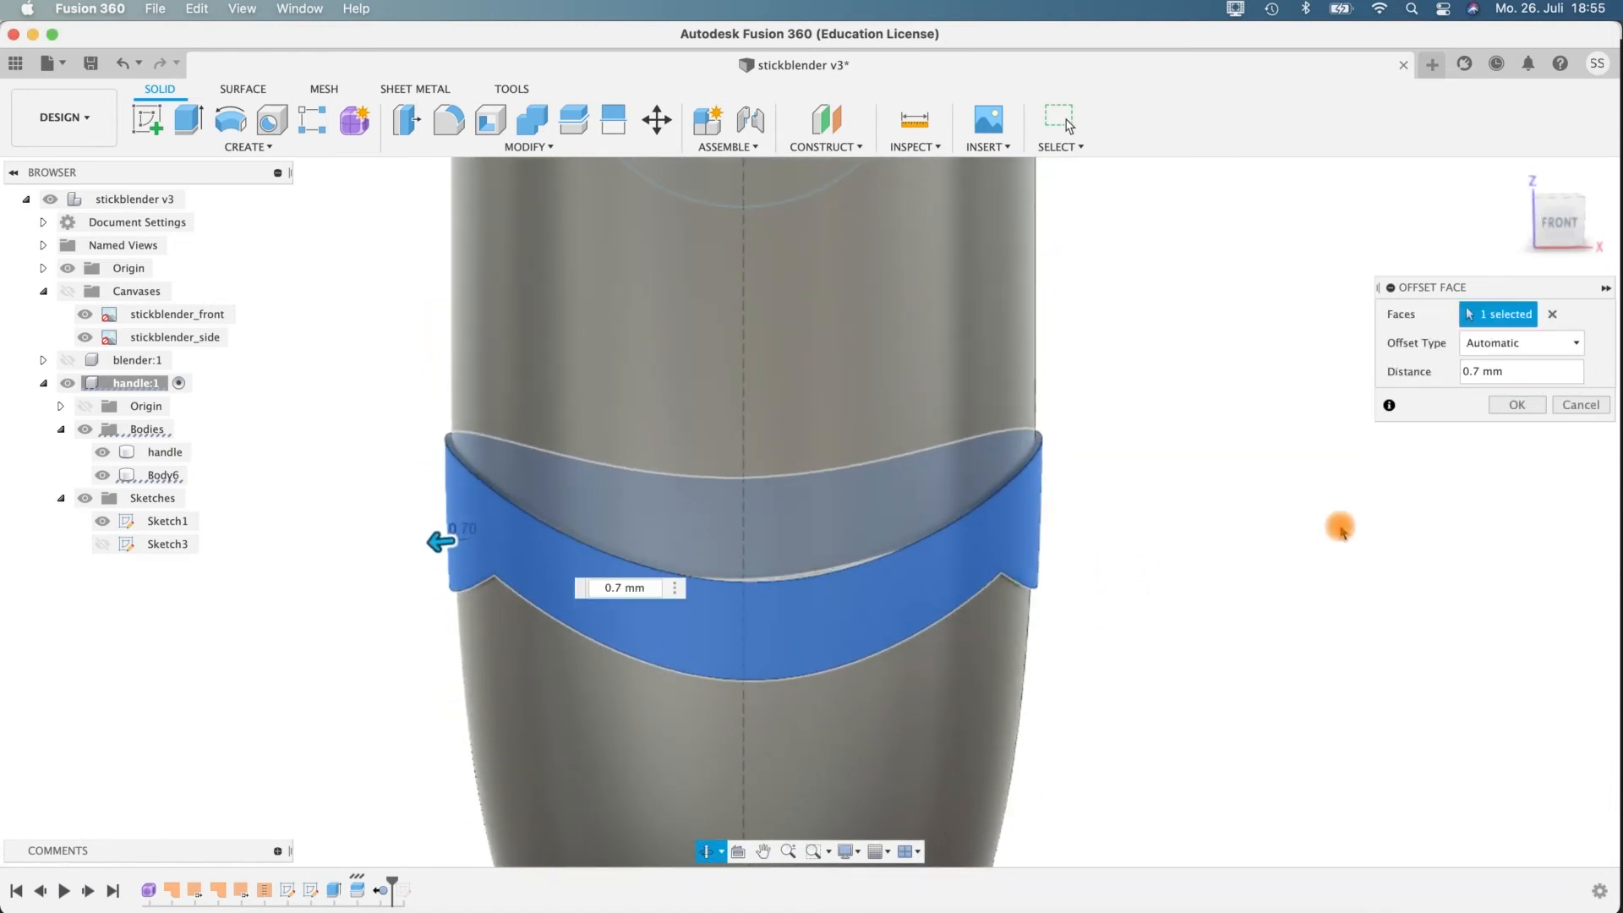
click(1518, 406)
shift+middle_drag(1120, 623, 1179, 490)
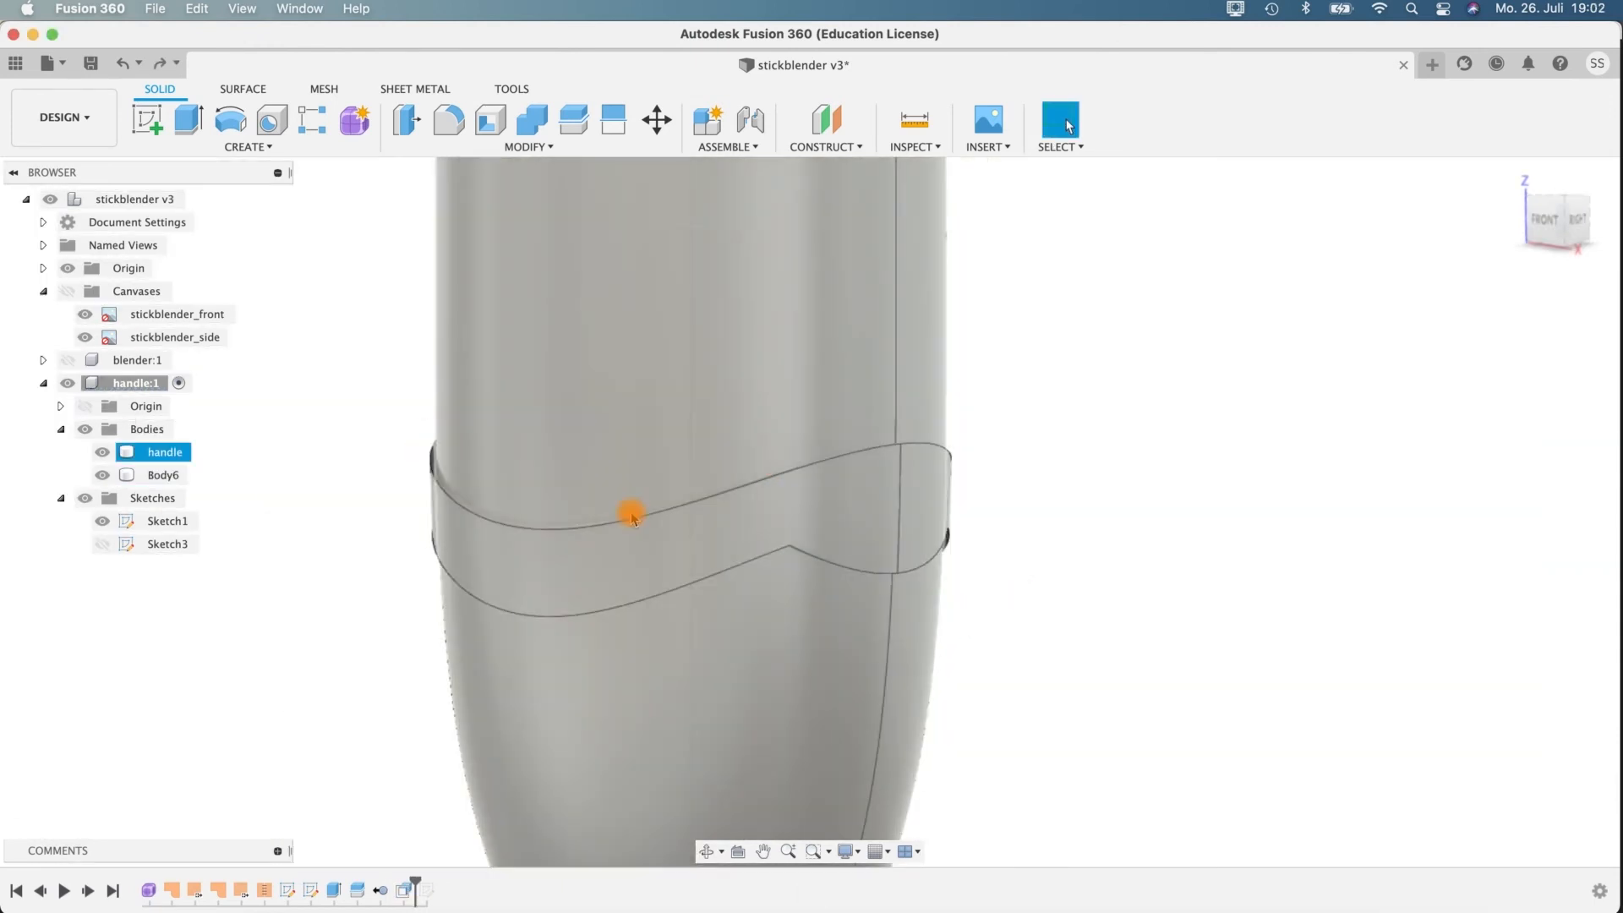
Show Sketch3 and split the band's outer face using the sketched ellipse as the splitting tool.
click(103, 544)
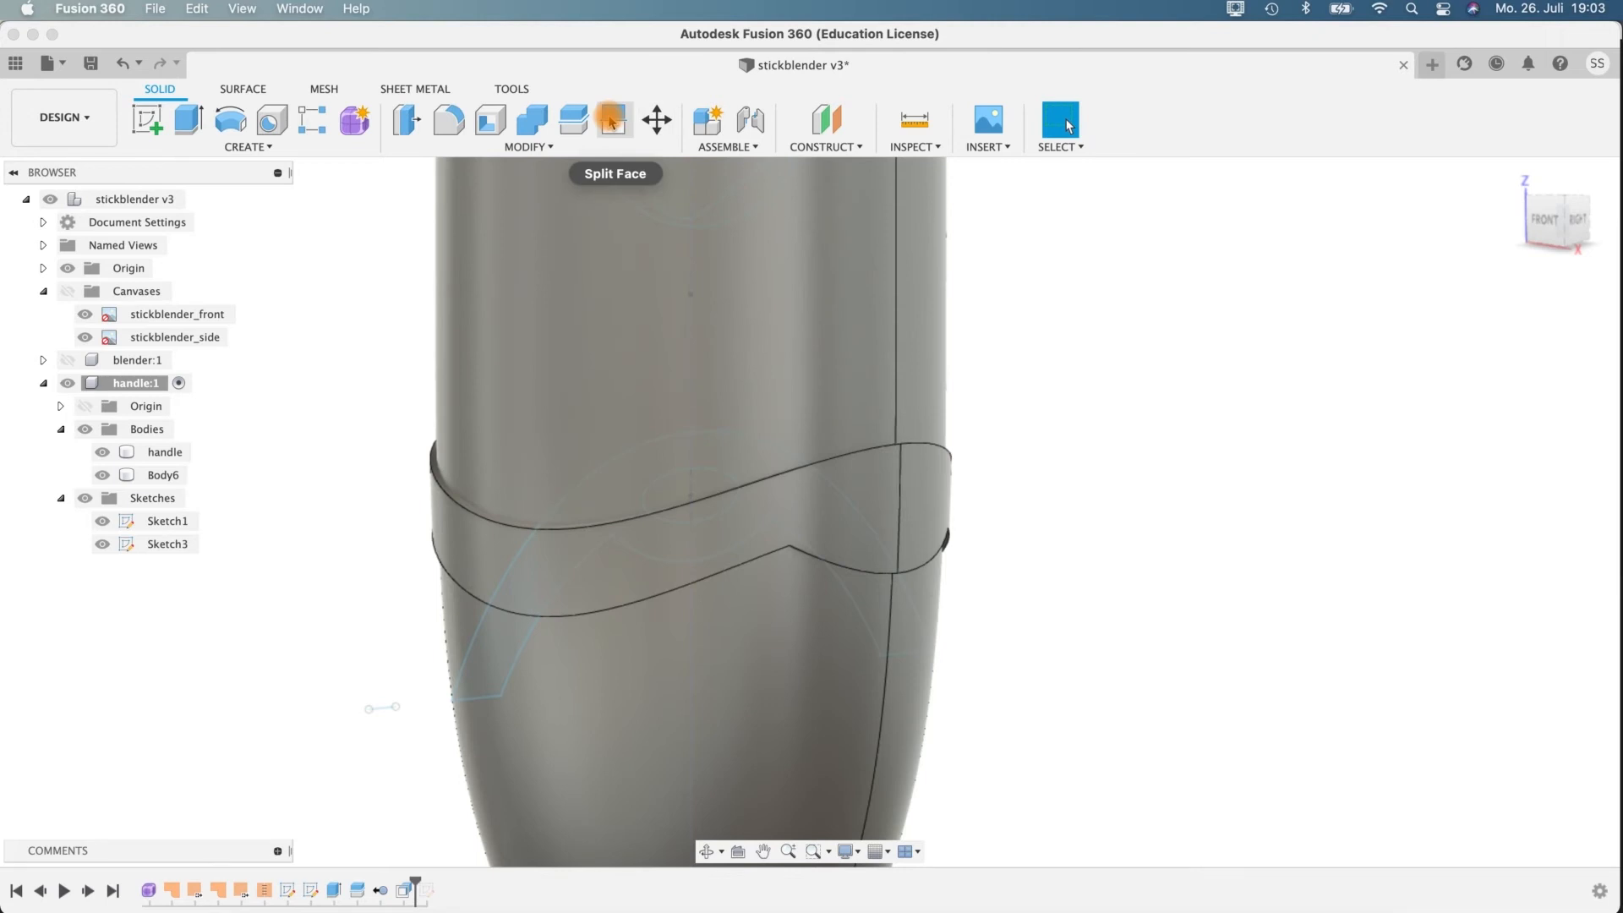
click(552, 149)
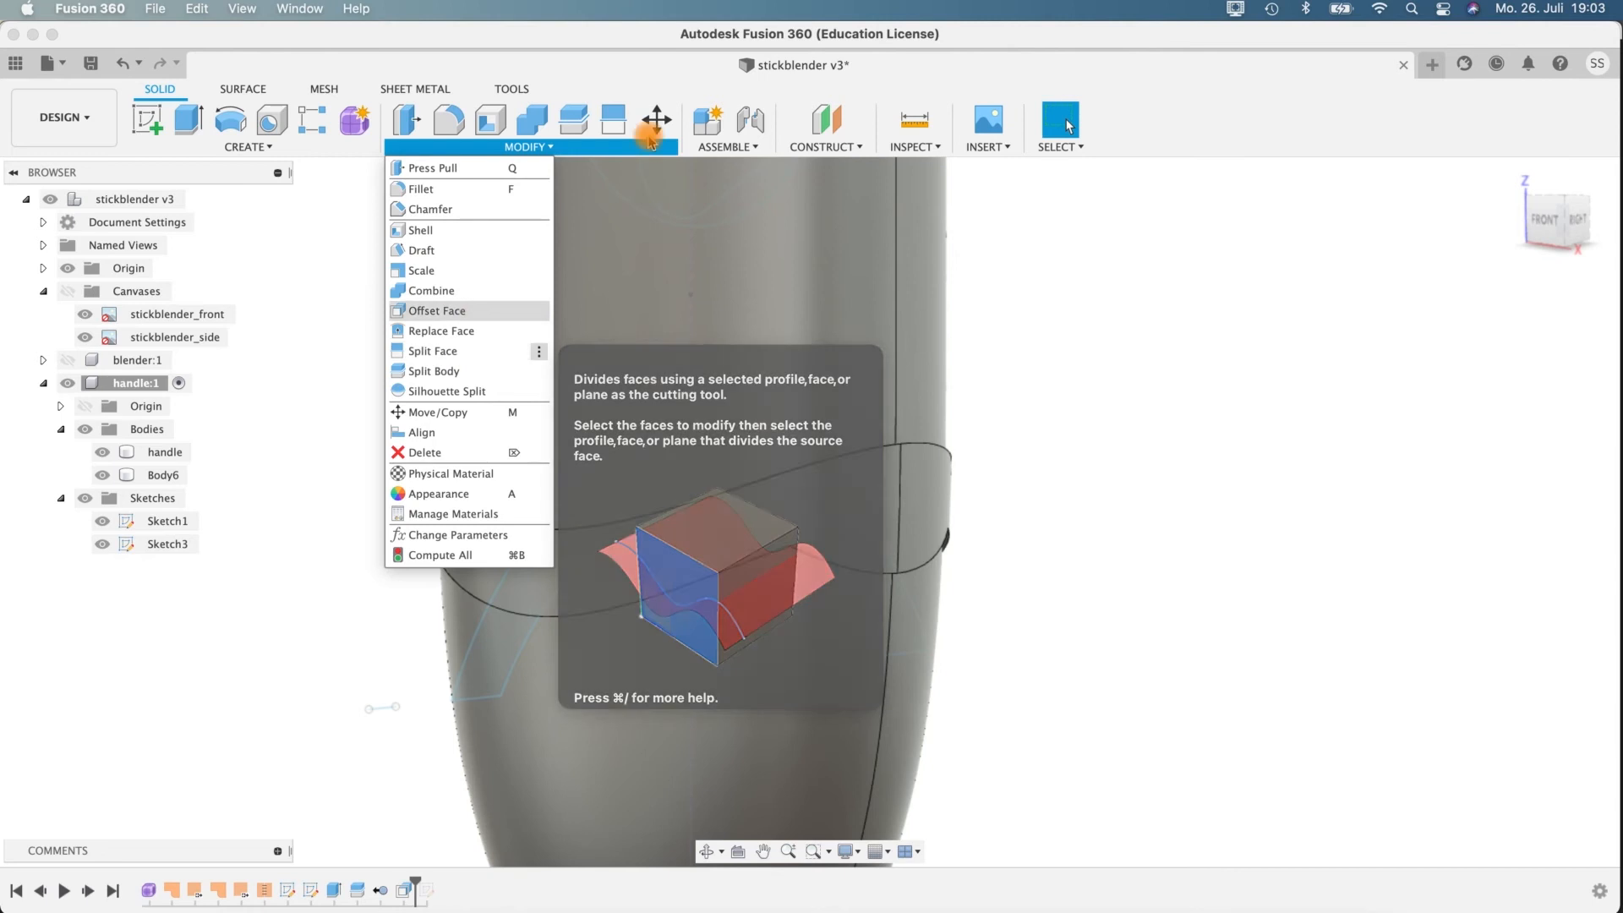
click(614, 119)
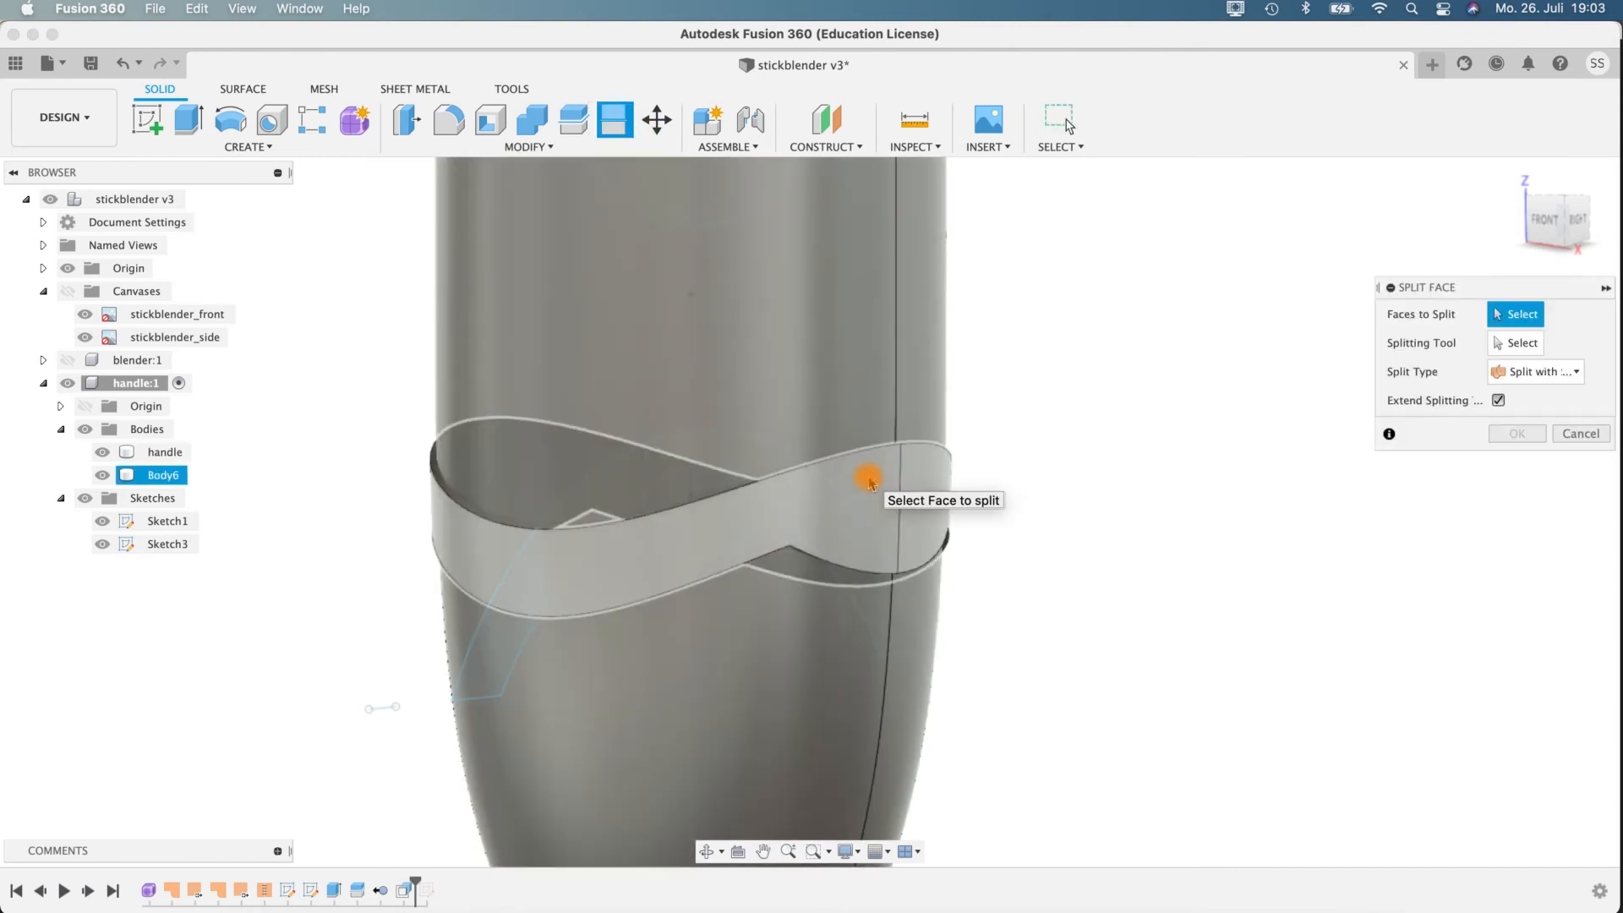
click(870, 483)
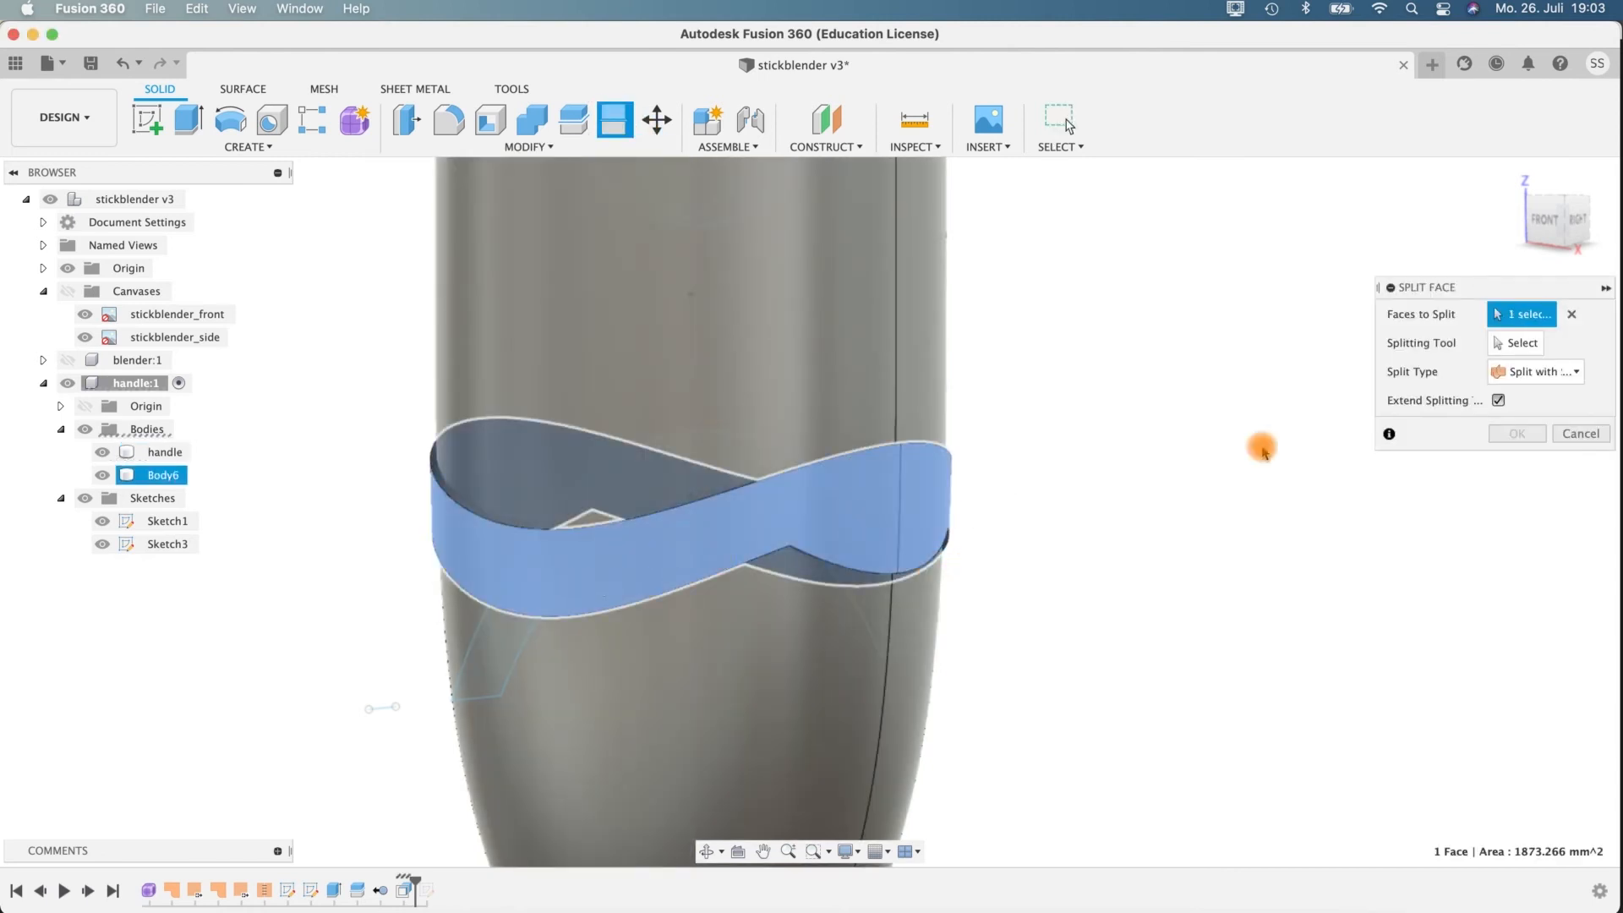
click(1525, 343)
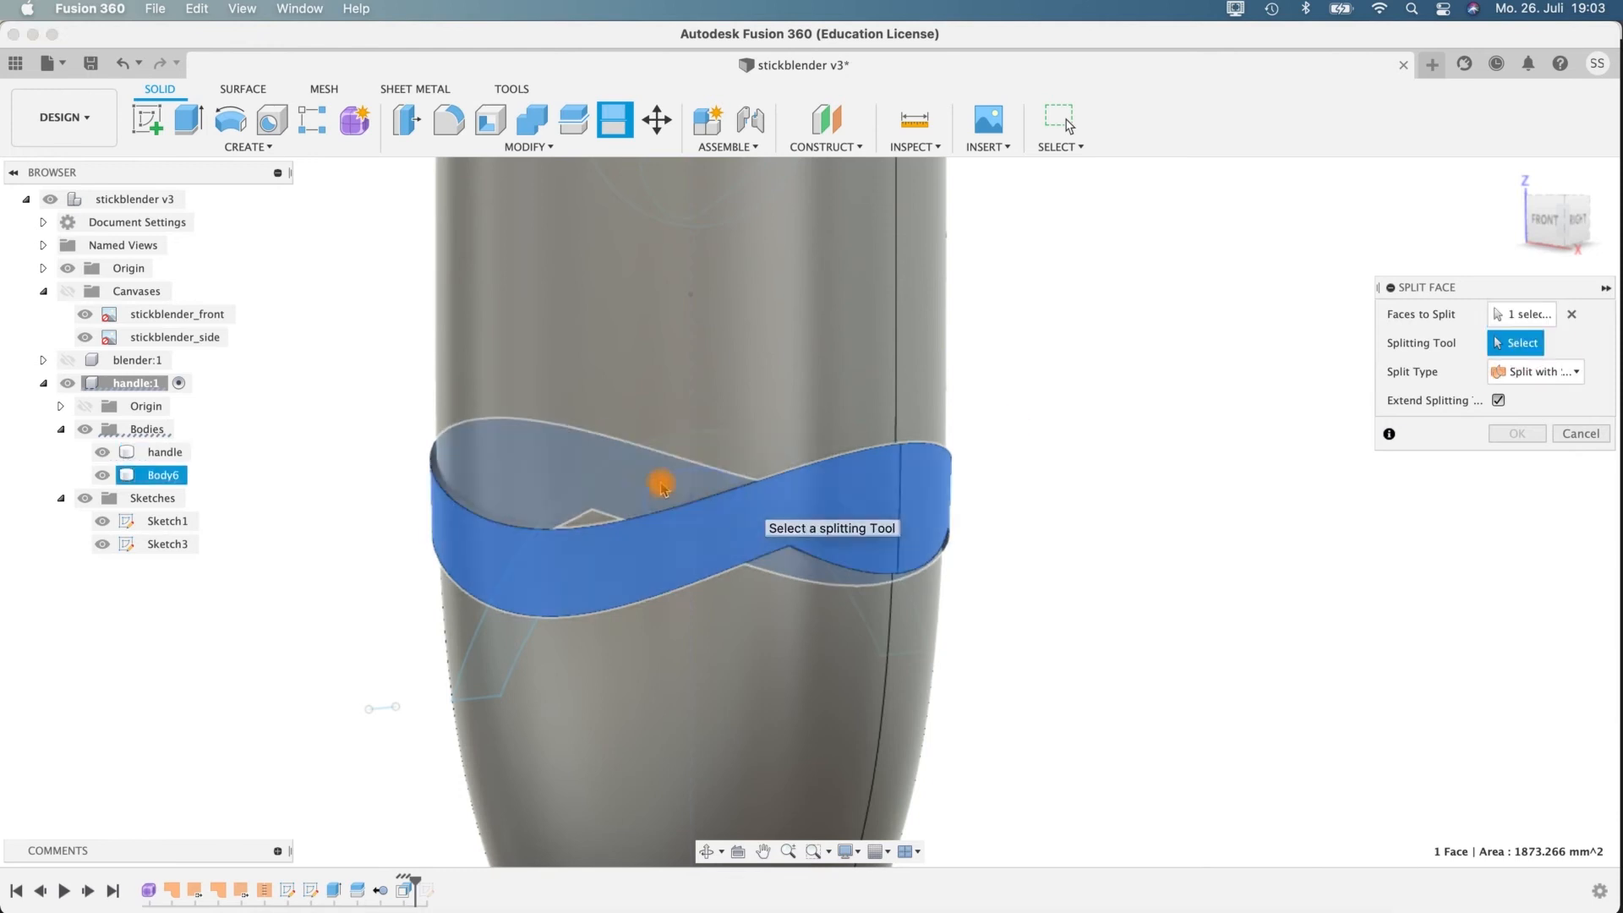
scroll(674, 478, up, 3)
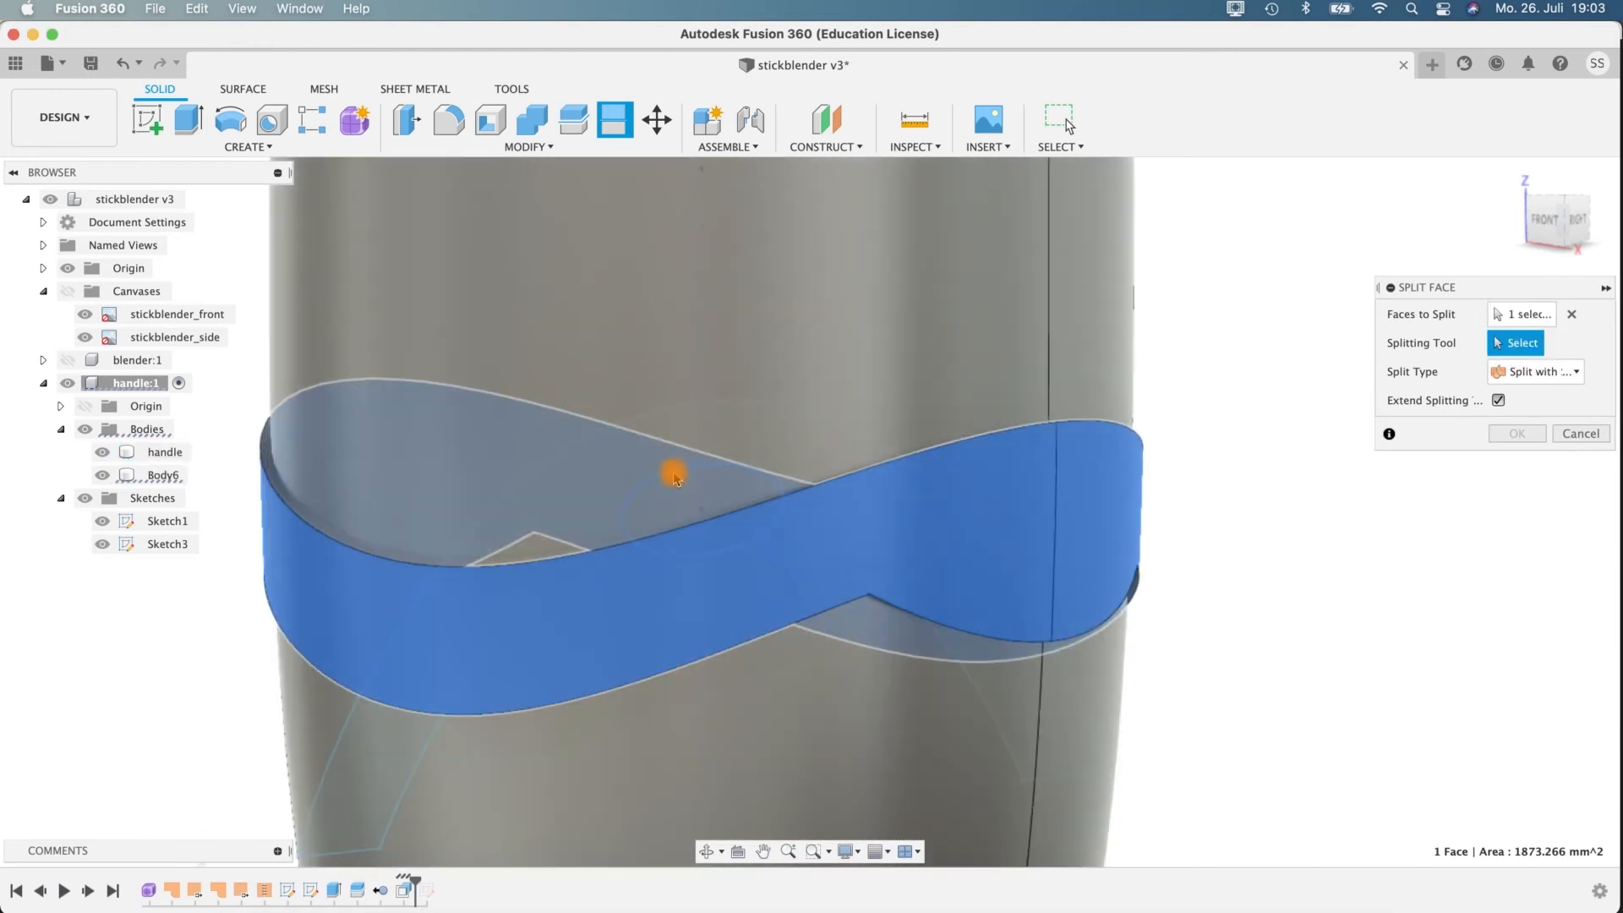
click(1307, 560)
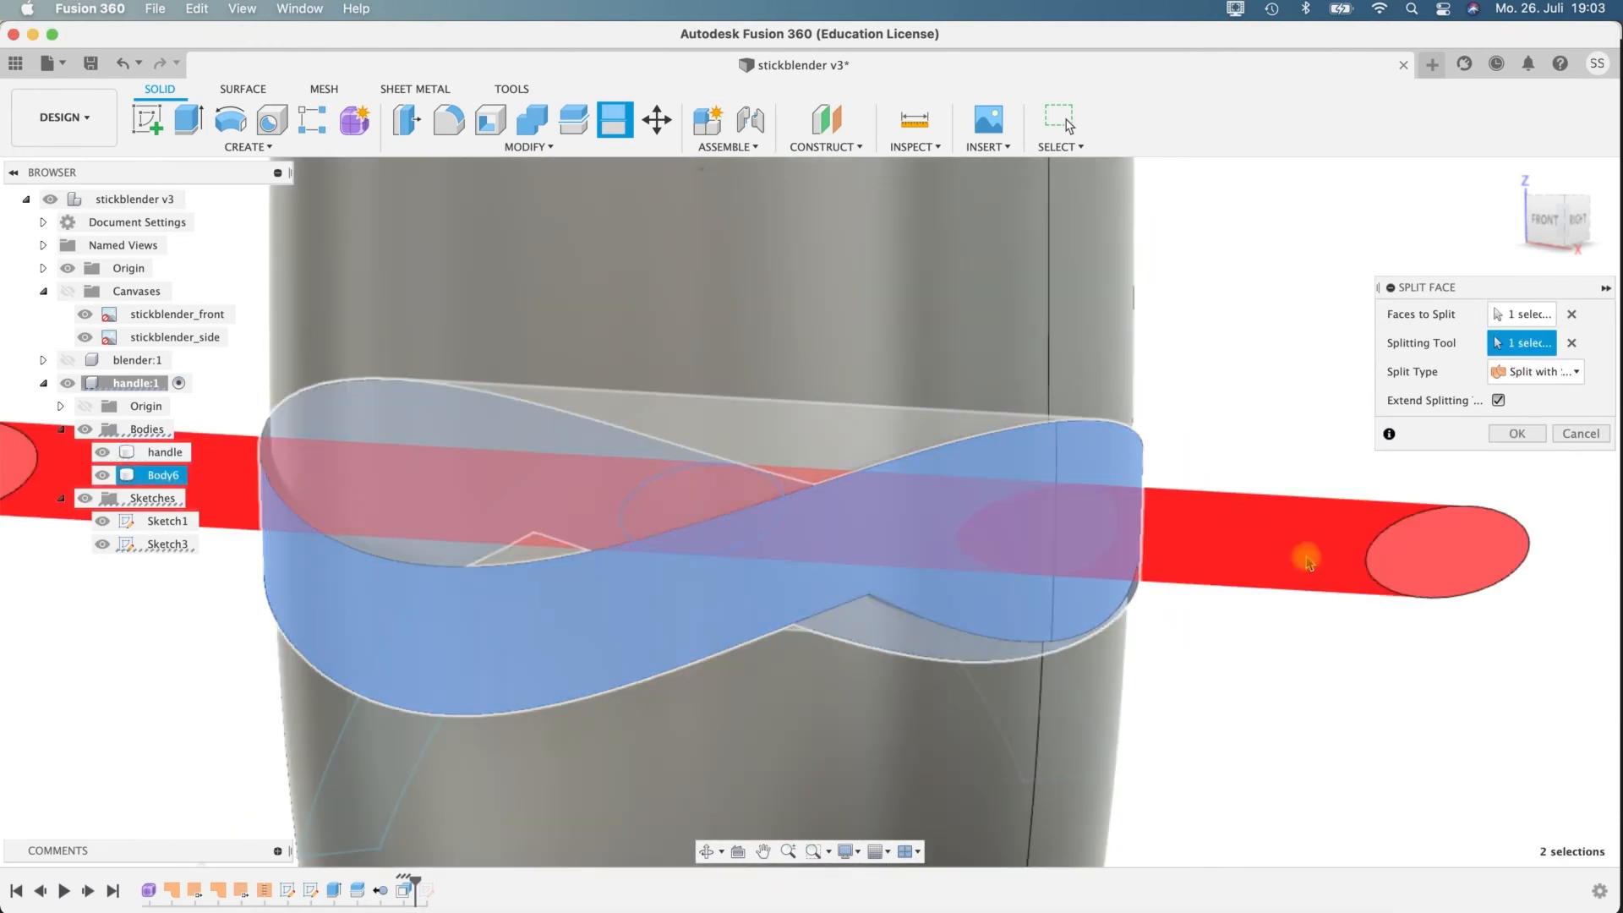
scroll(1335, 592, down, 5)
shift+middle_drag(1369, 623, 1471, 578)
shift+middle_drag(1338, 417, 1341, 495)
click(1524, 436)
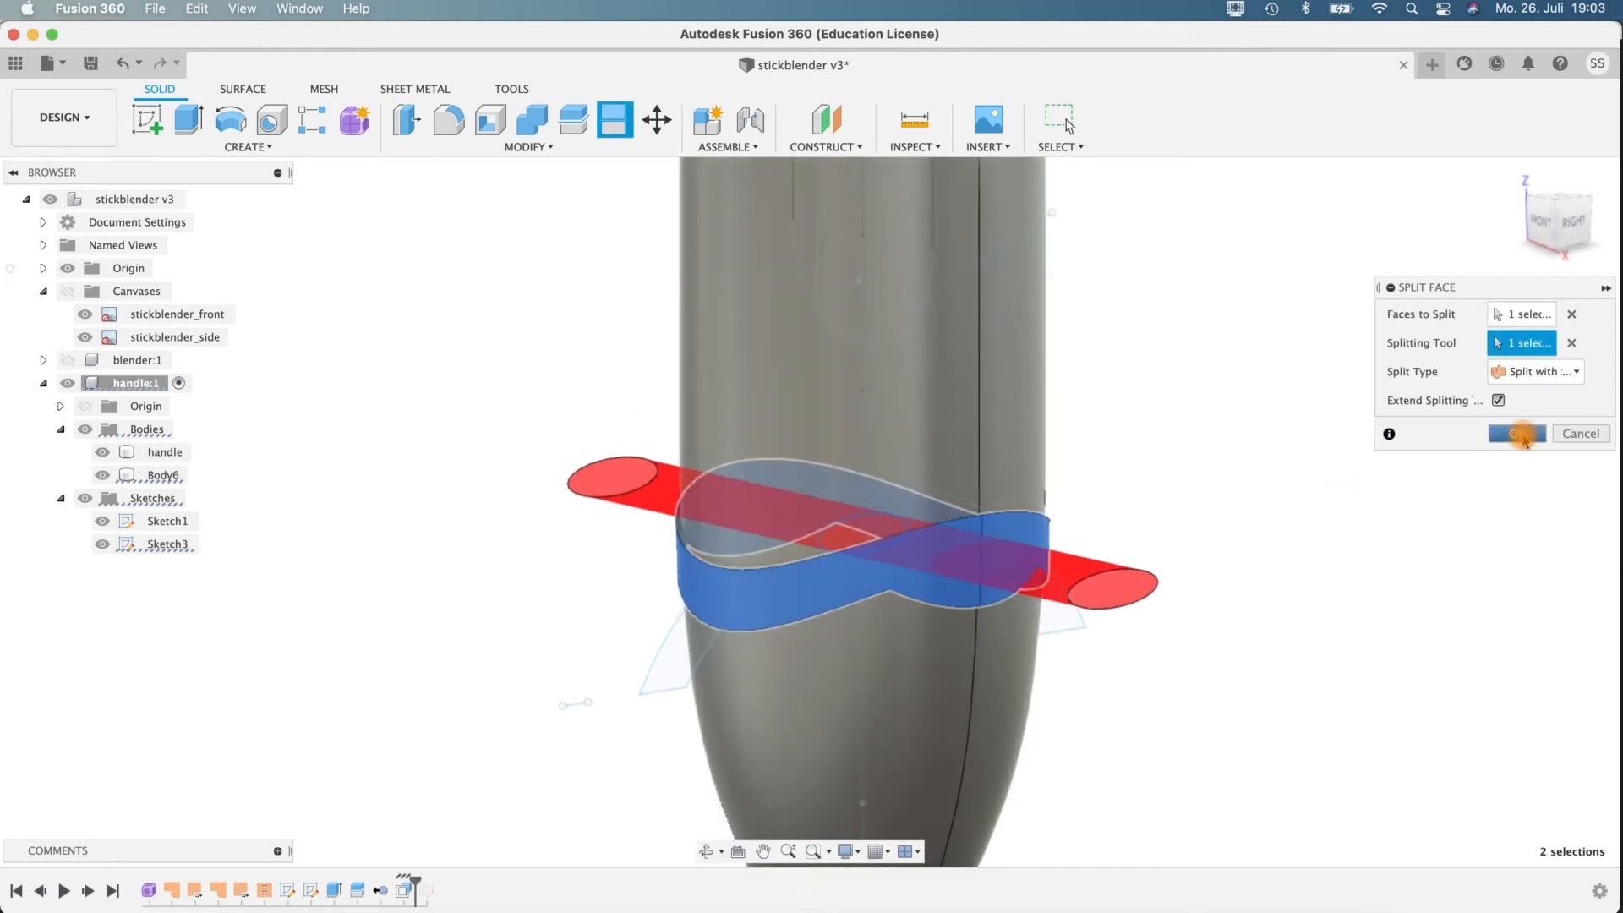
Offset the elliptical split faces on both sides of the band outward by 2 mm.
scroll(1170, 573, up, 5)
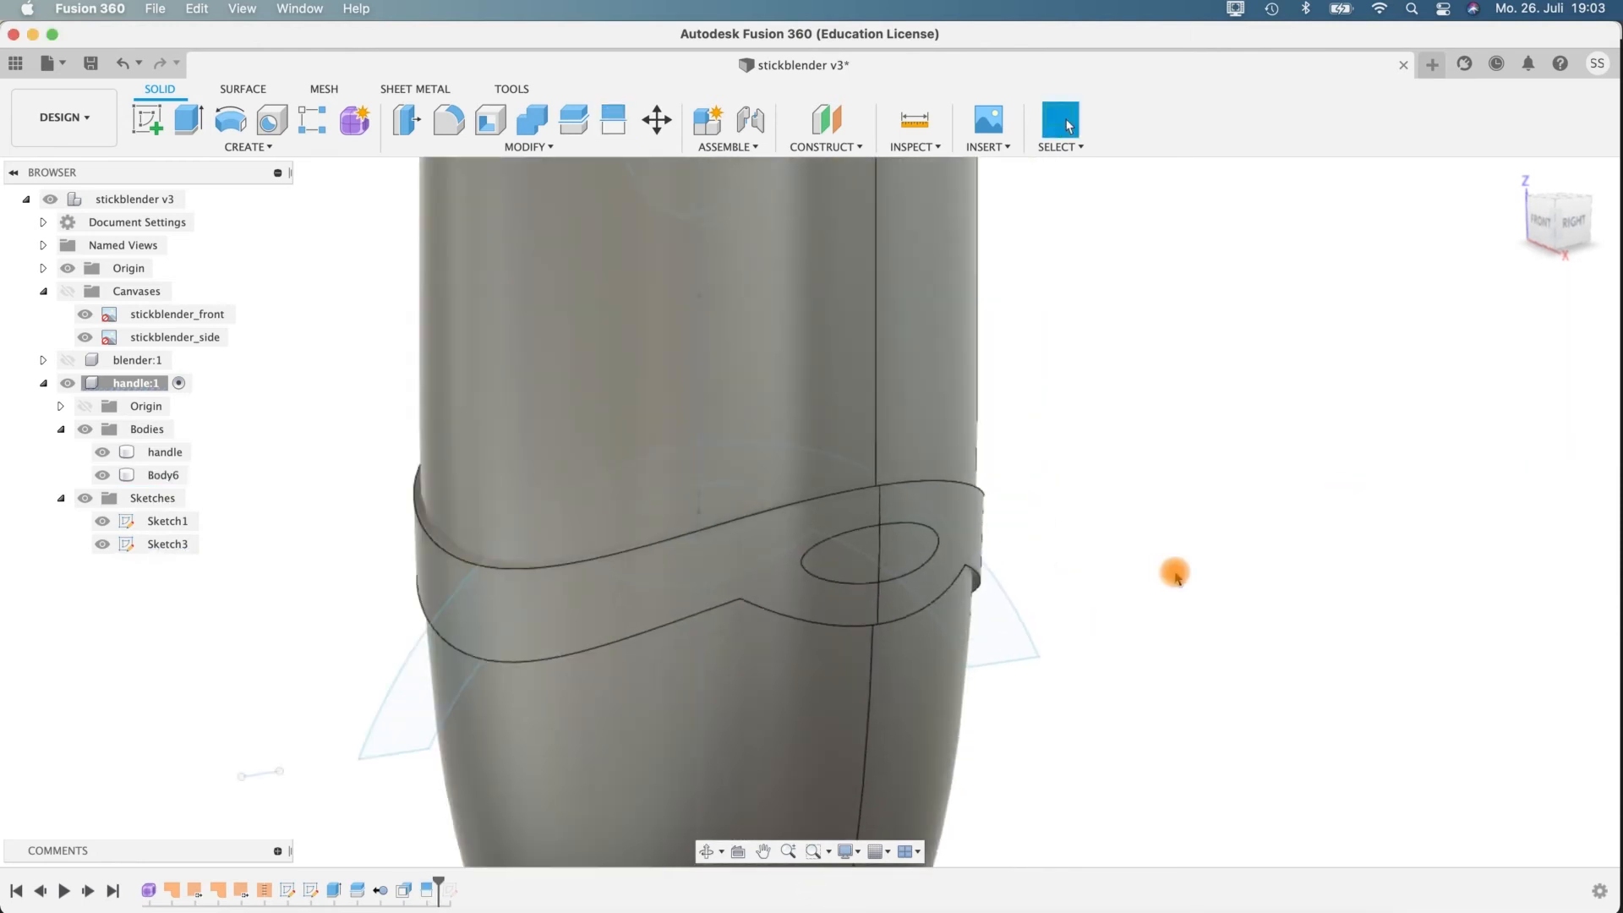
shift+middle_drag(1064, 478, 1134, 508)
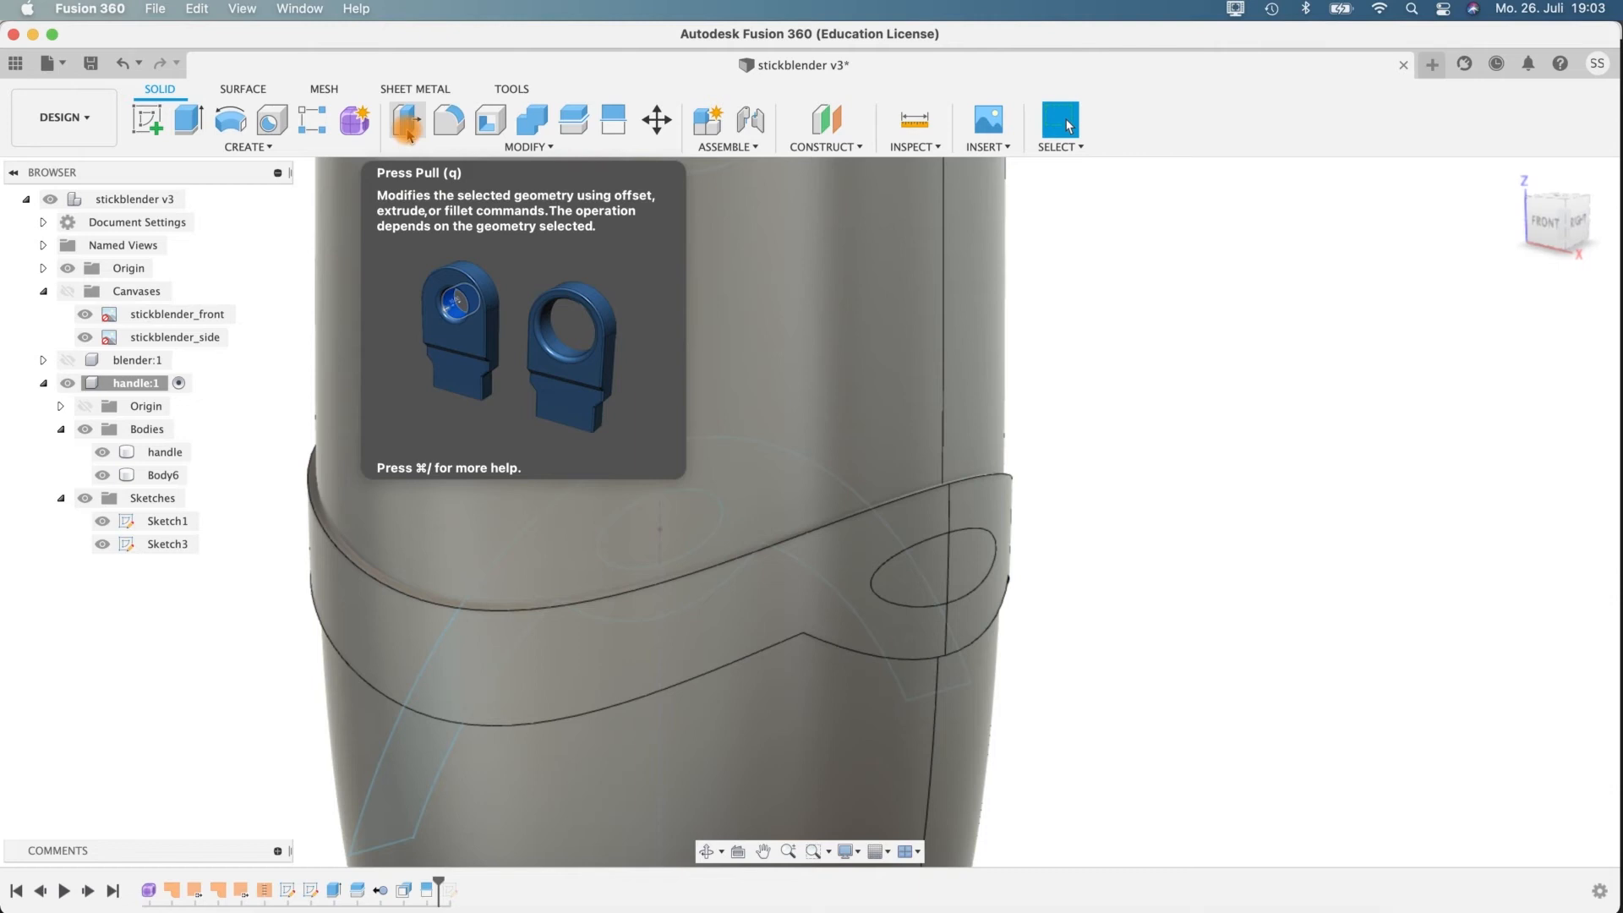
click(408, 126)
click(977, 563)
click(1001, 558)
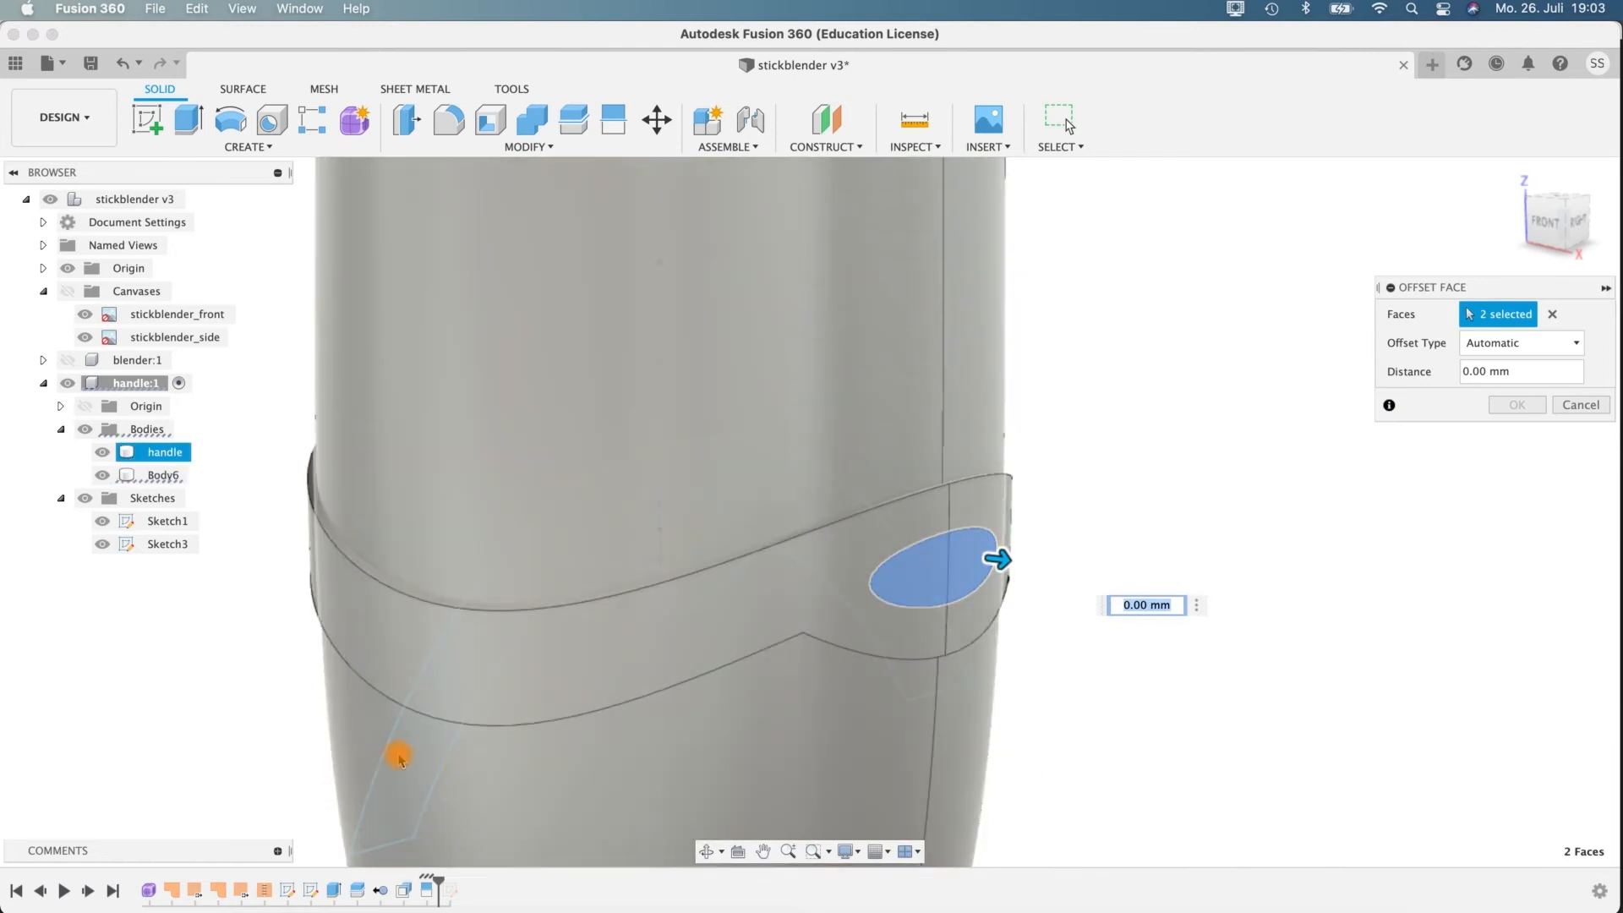
shift+middle_drag(403, 753, 1265, 692)
click(536, 573)
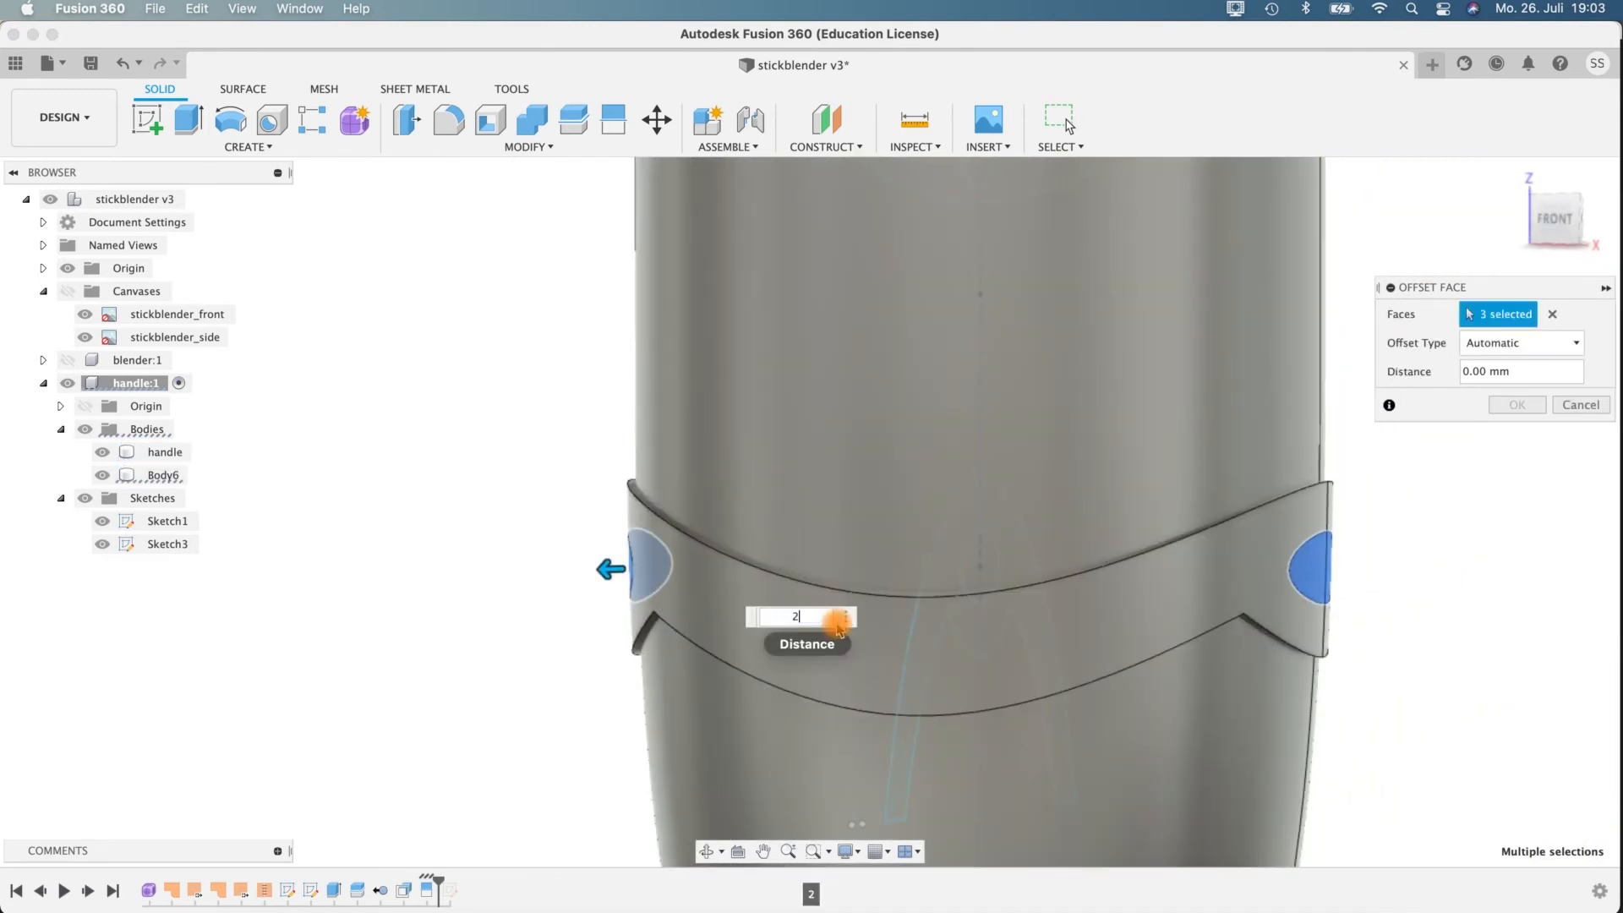
shift+middle_drag(1232, 648, 1264, 637)
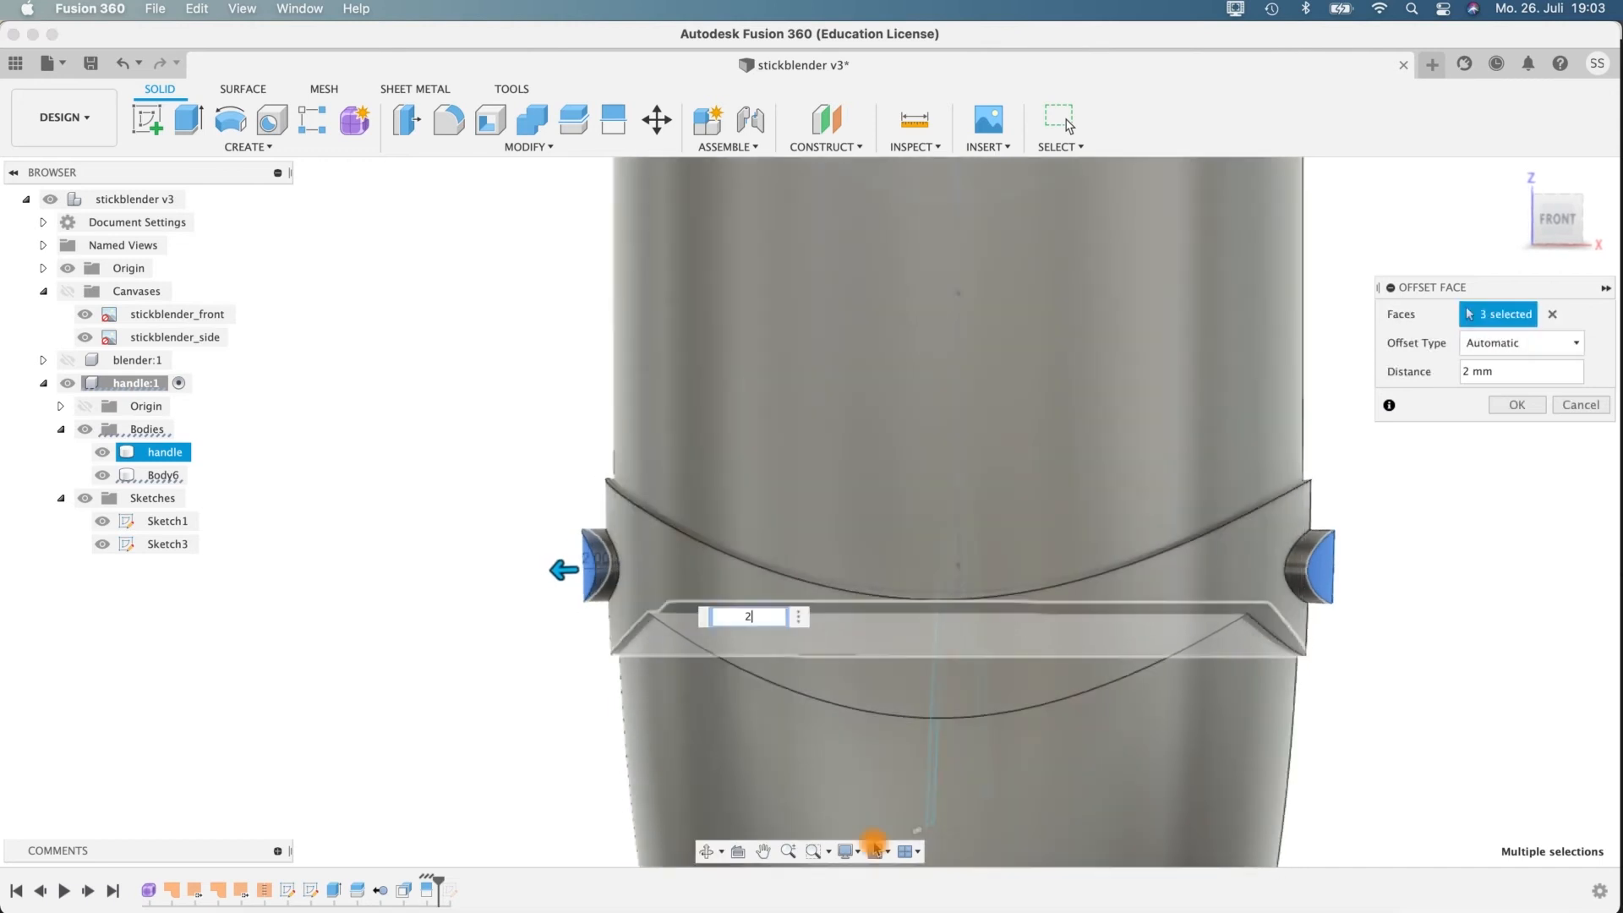
Reduce the elliptical faces' offset distance to 1.5 mm and apply it.
text(1.5)
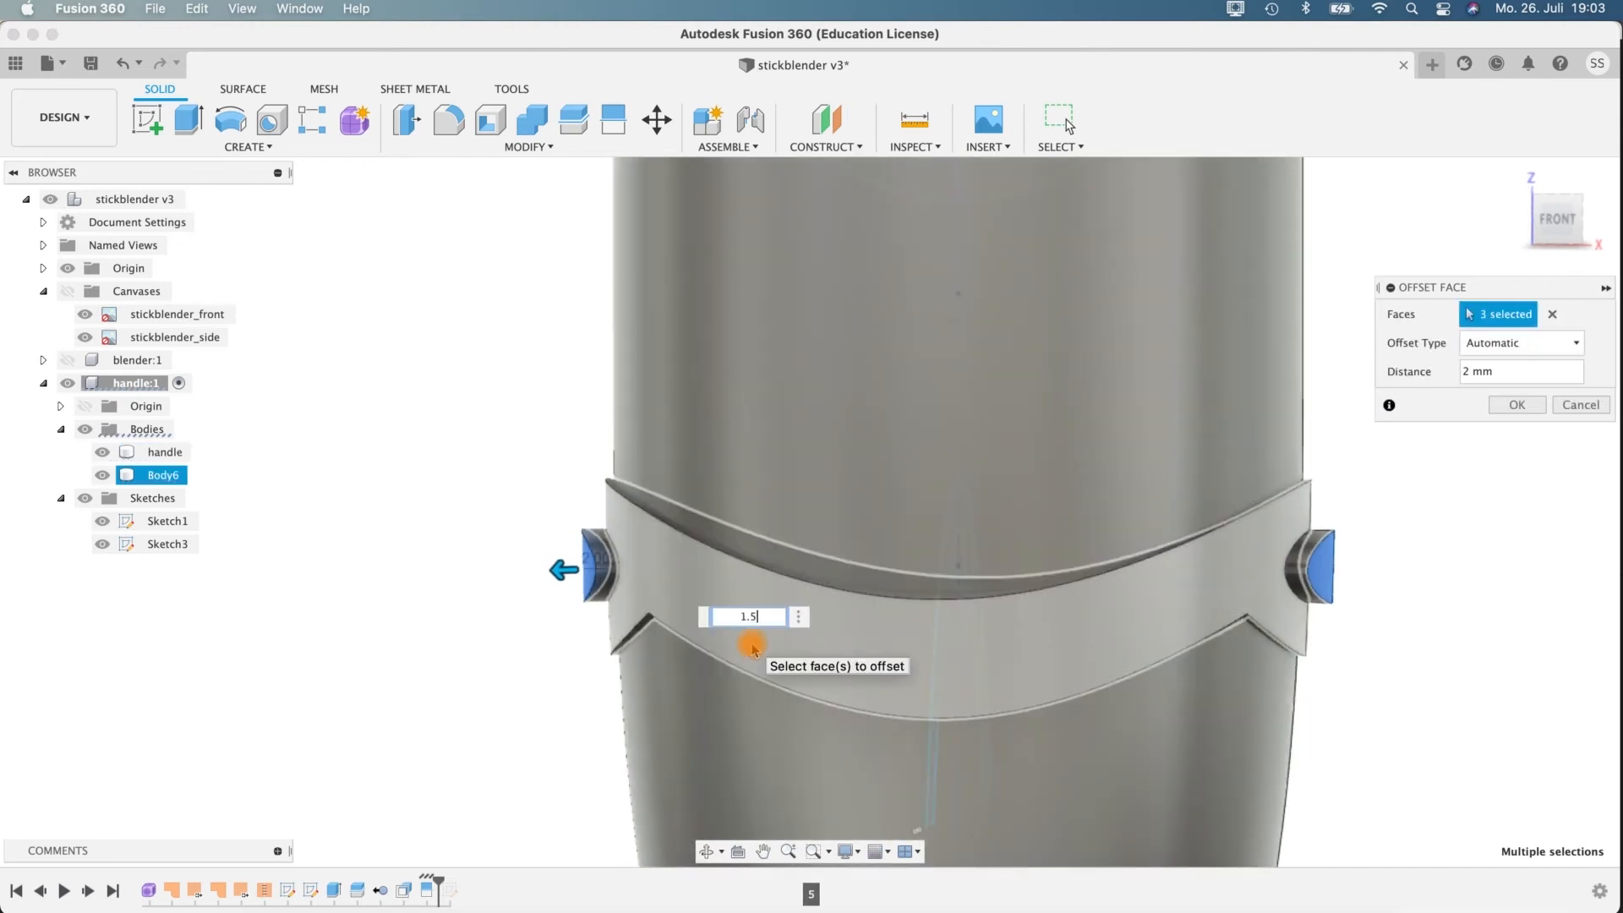
shift+middle_drag(1394, 561, 1401, 600)
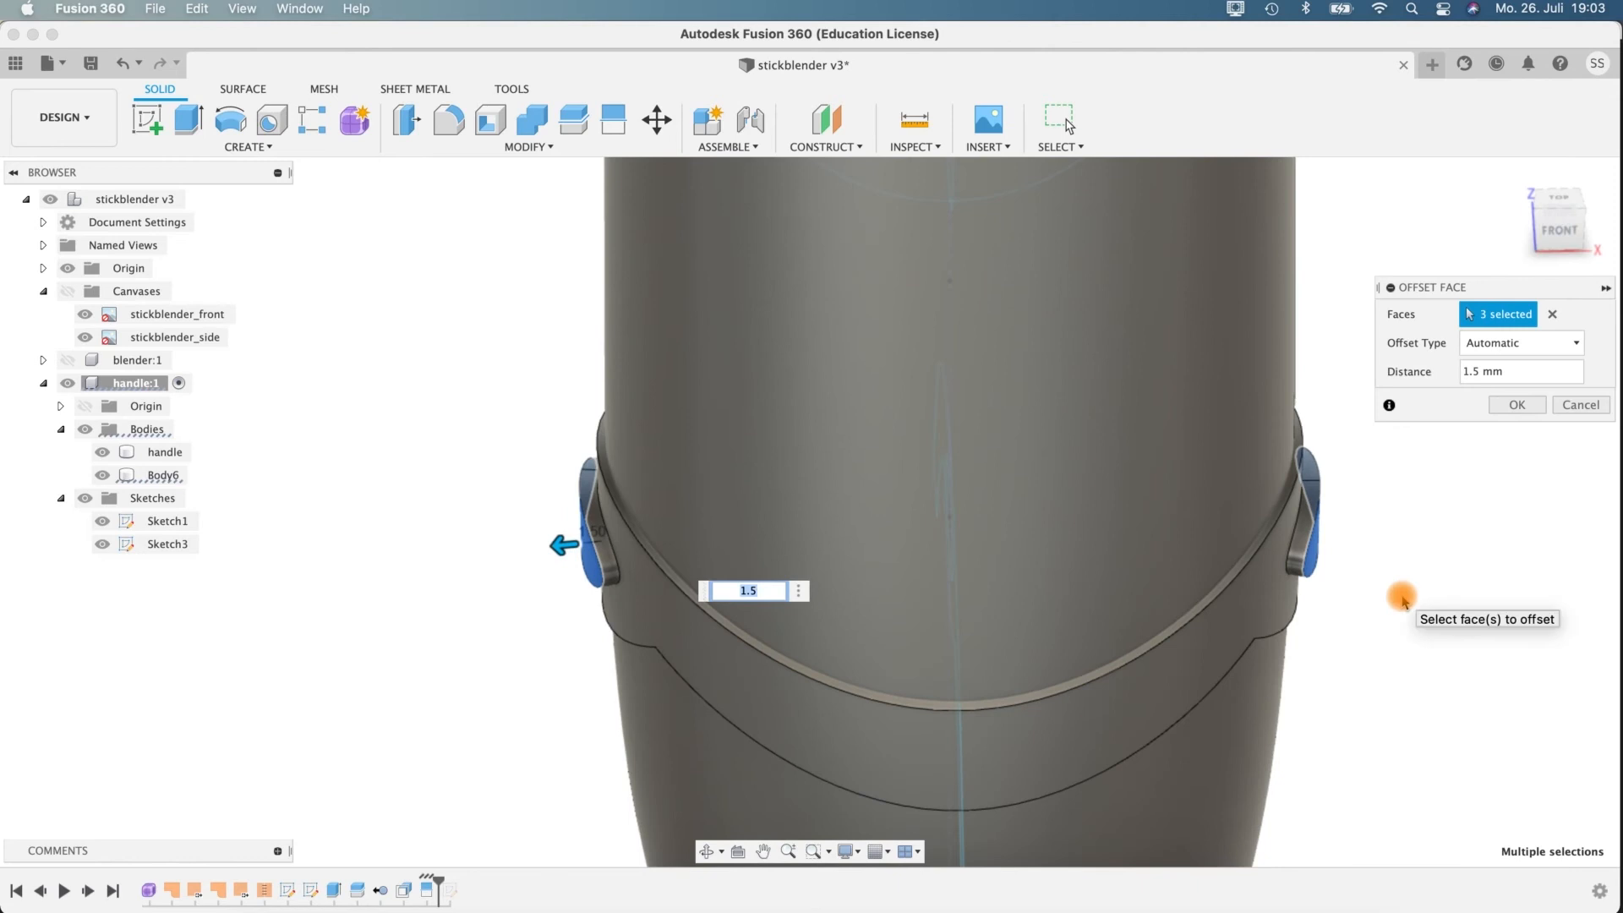
scroll(1402, 599, down, 4)
click(1502, 409)
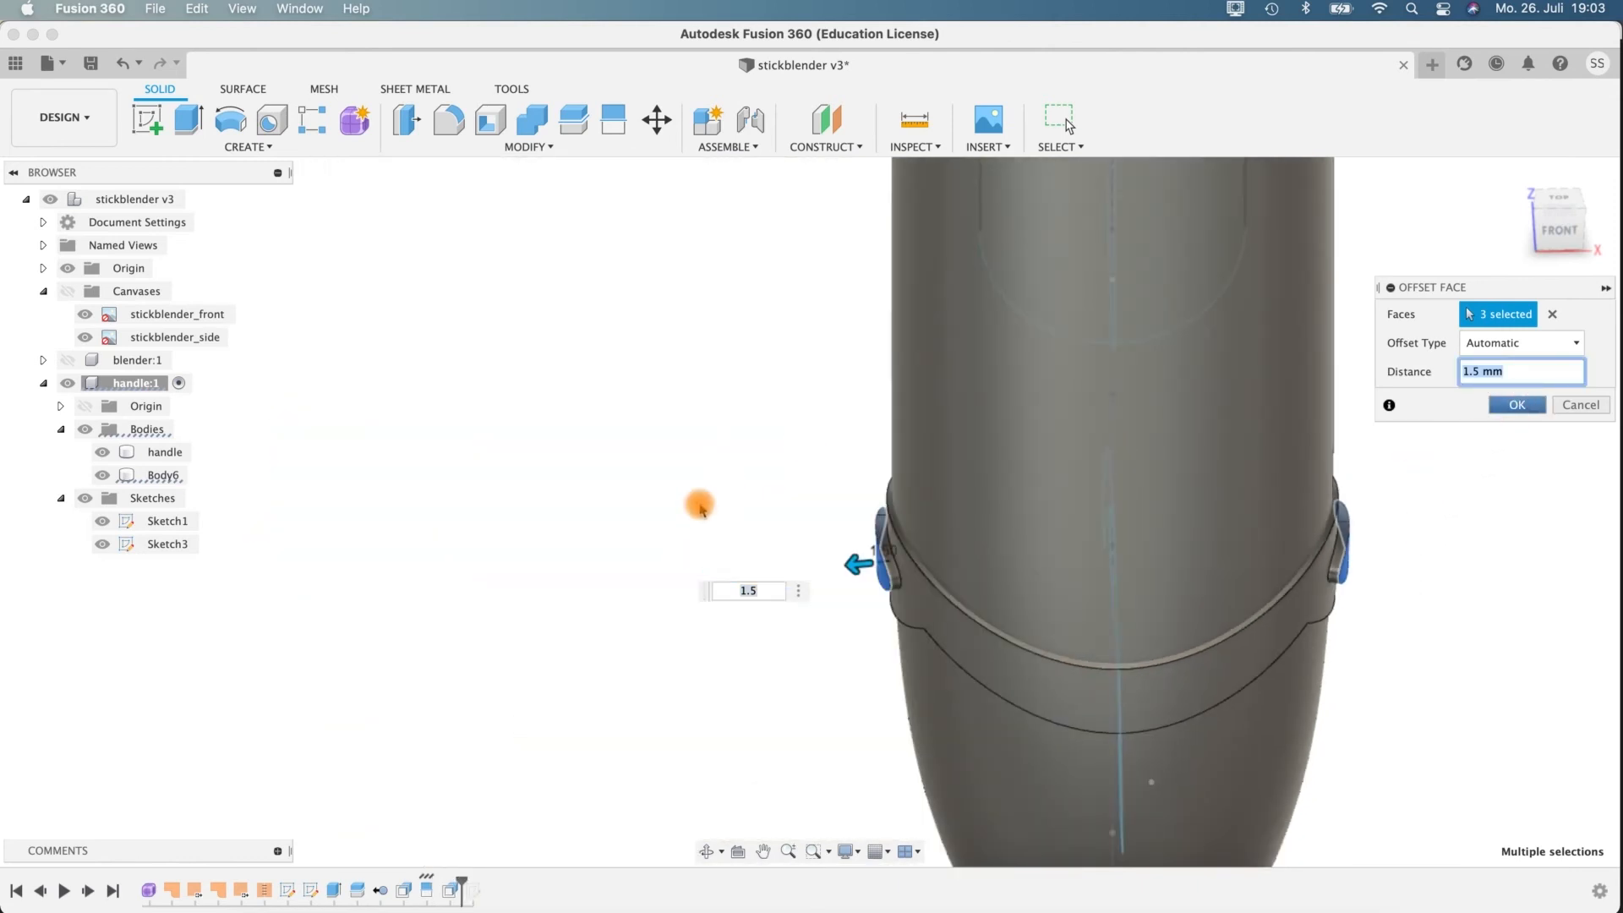
Try a 1.3 mm fillet on the outer rim edges of both raised elliptical buttons.
shift+middle_drag(663, 522, 1099, 490)
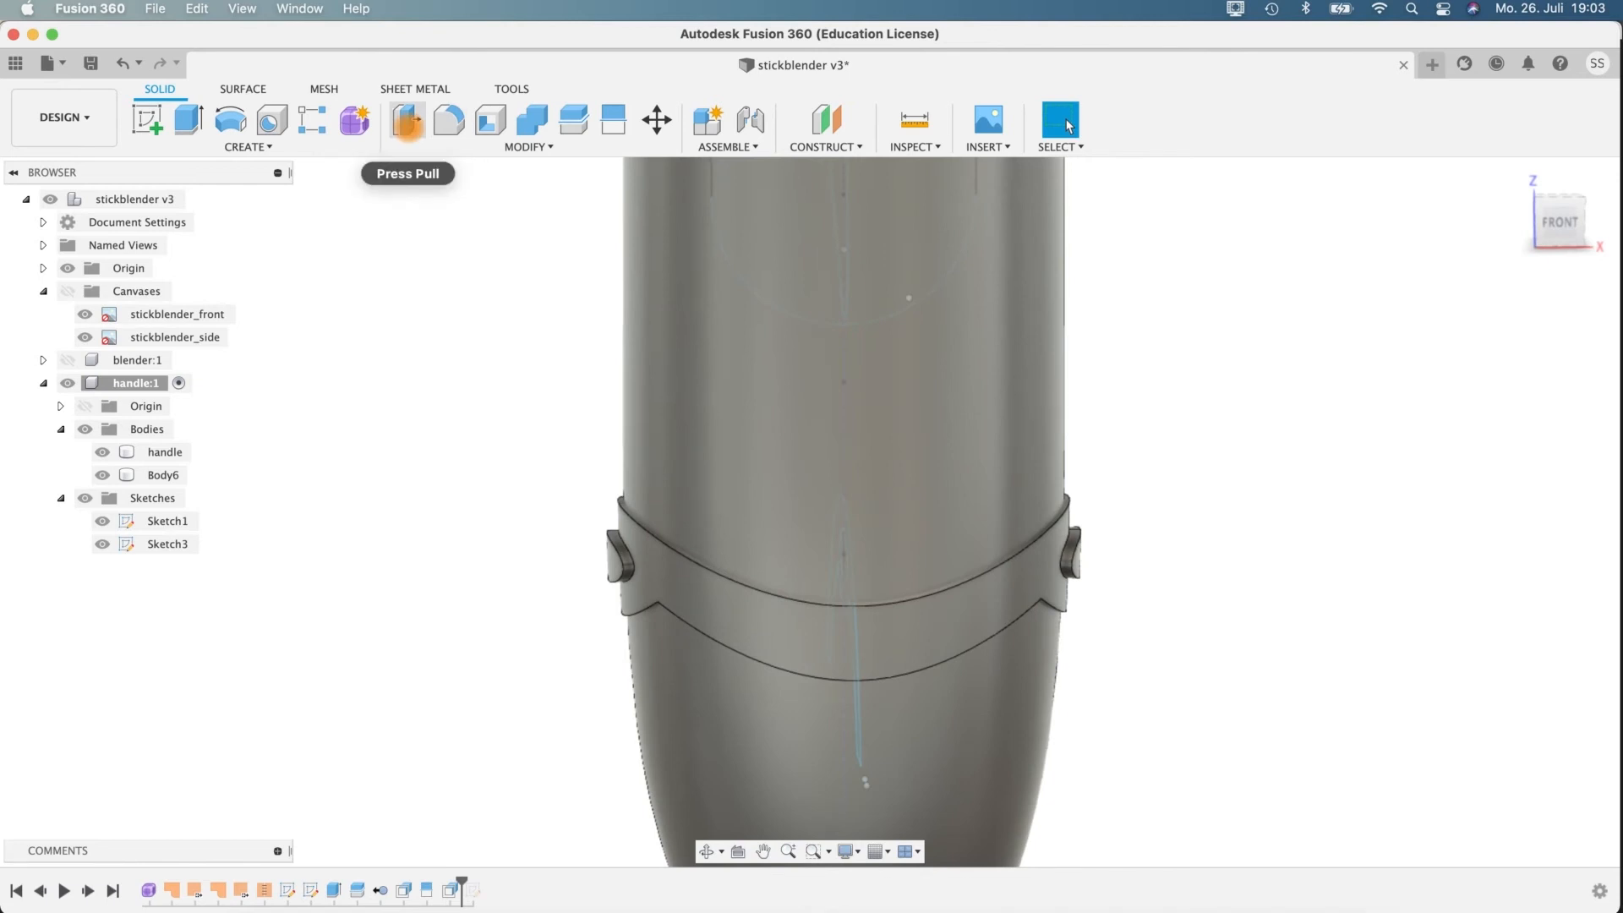
click(448, 121)
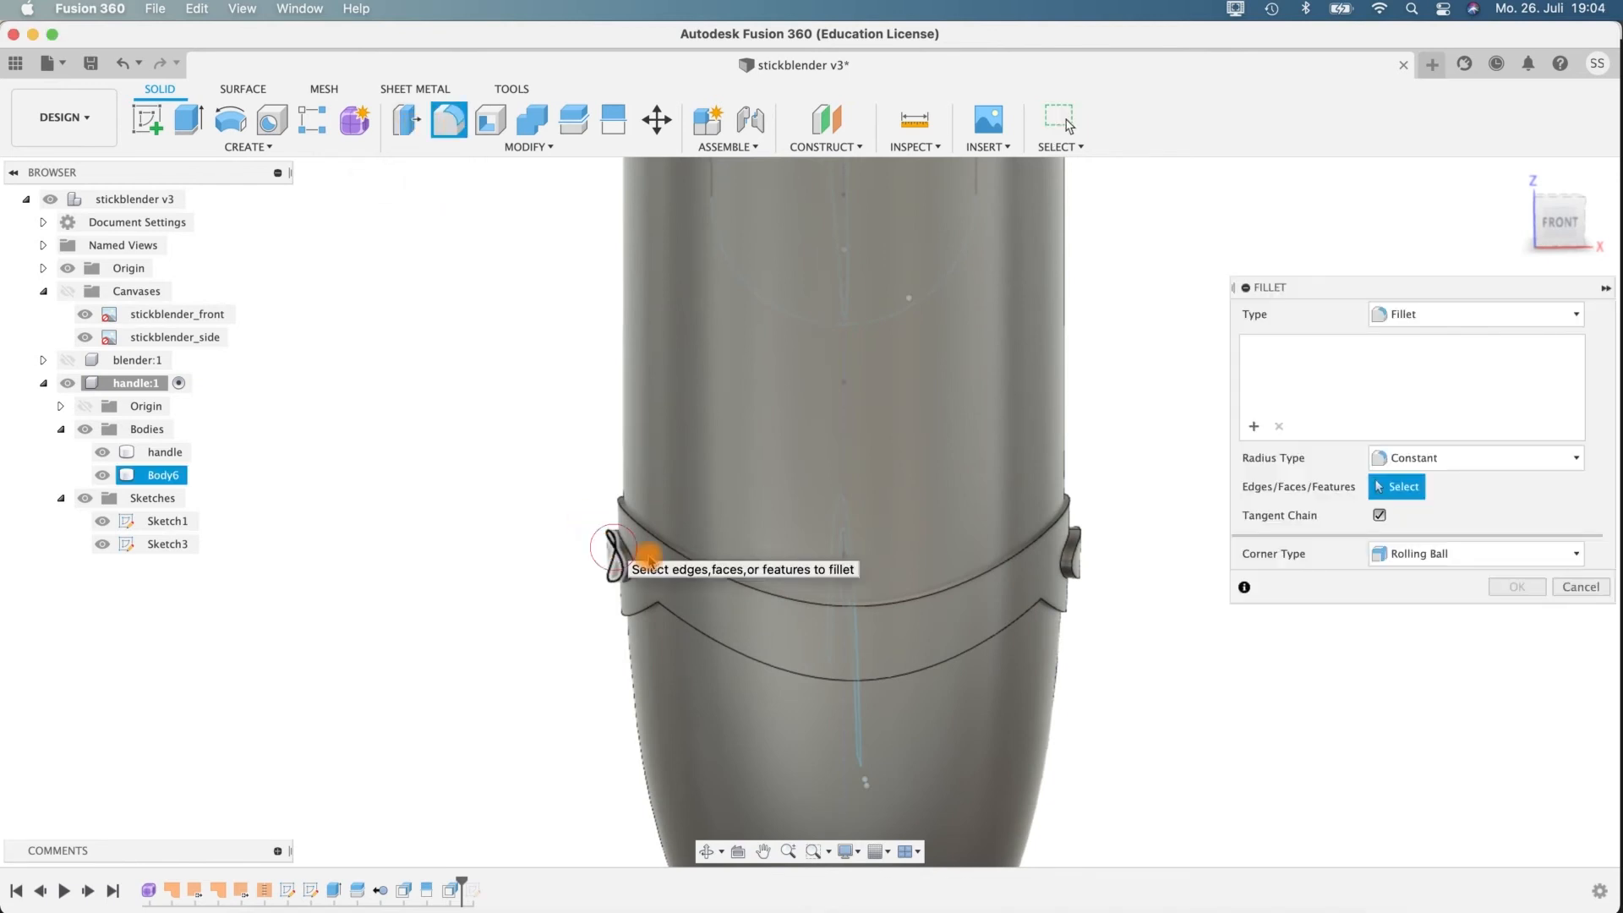
click(649, 558)
shift+middle_drag(1130, 507, 1101, 560)
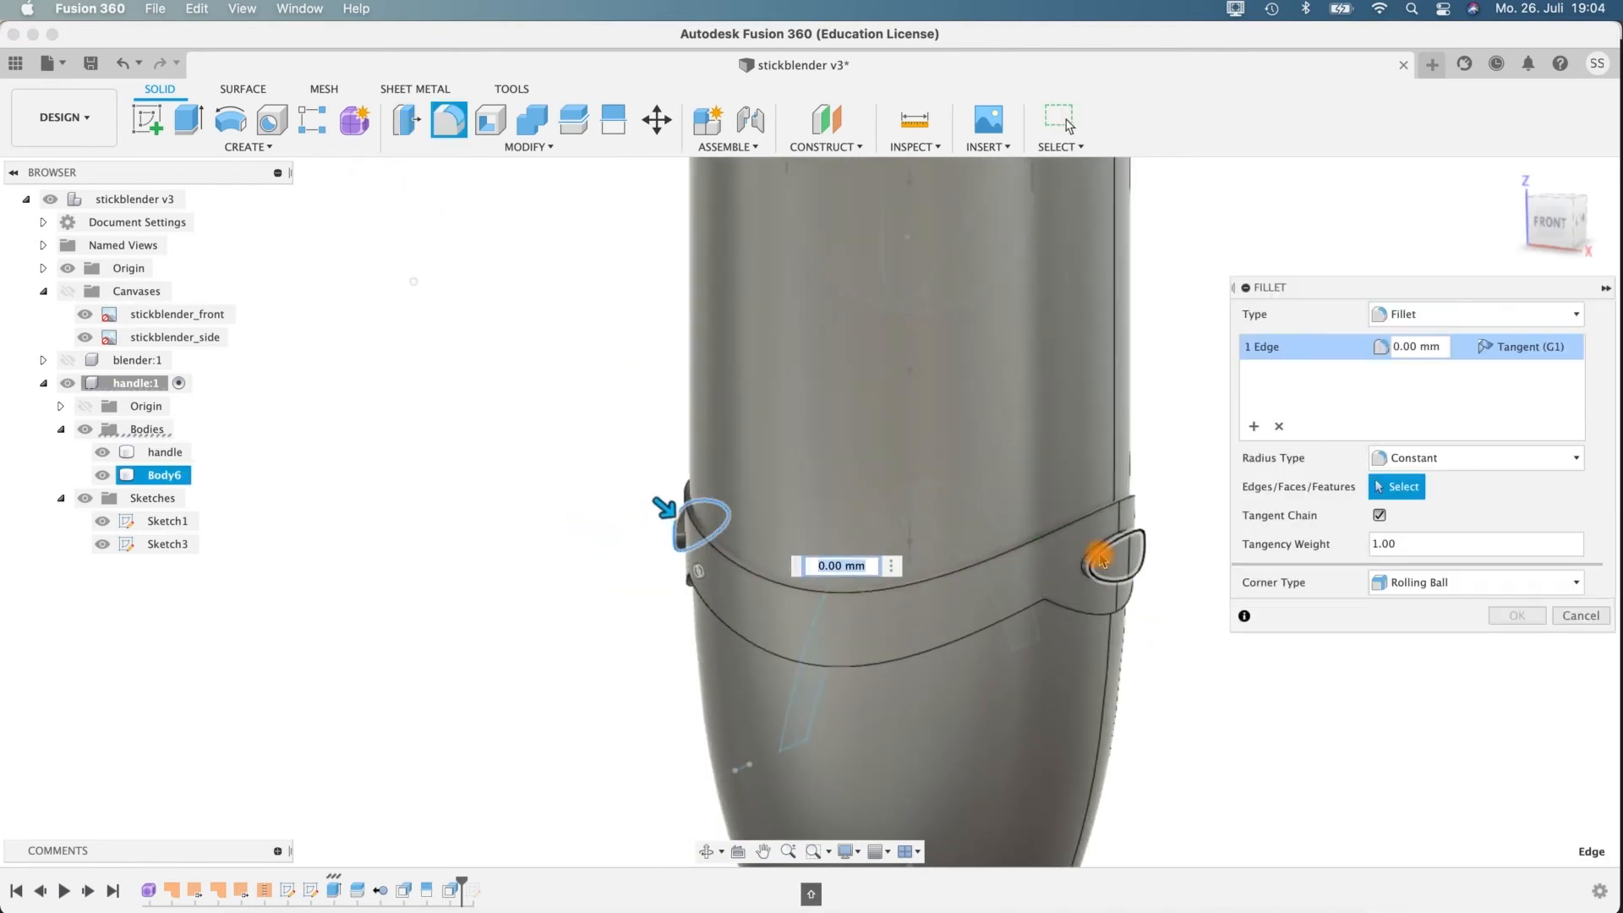
click(1102, 560)
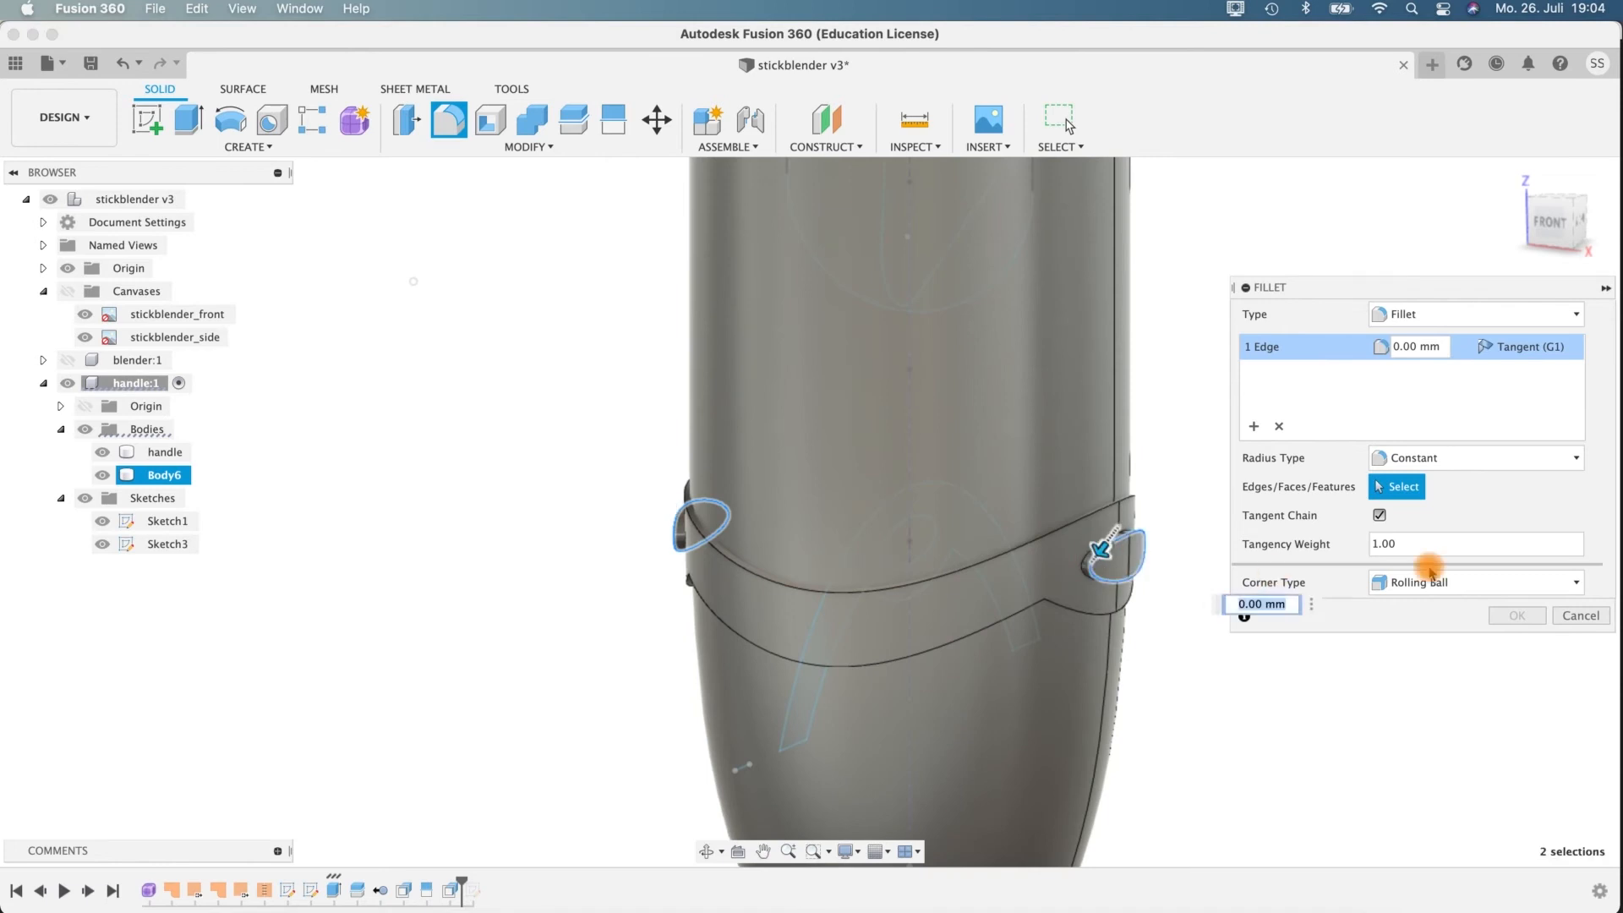
click(1446, 347)
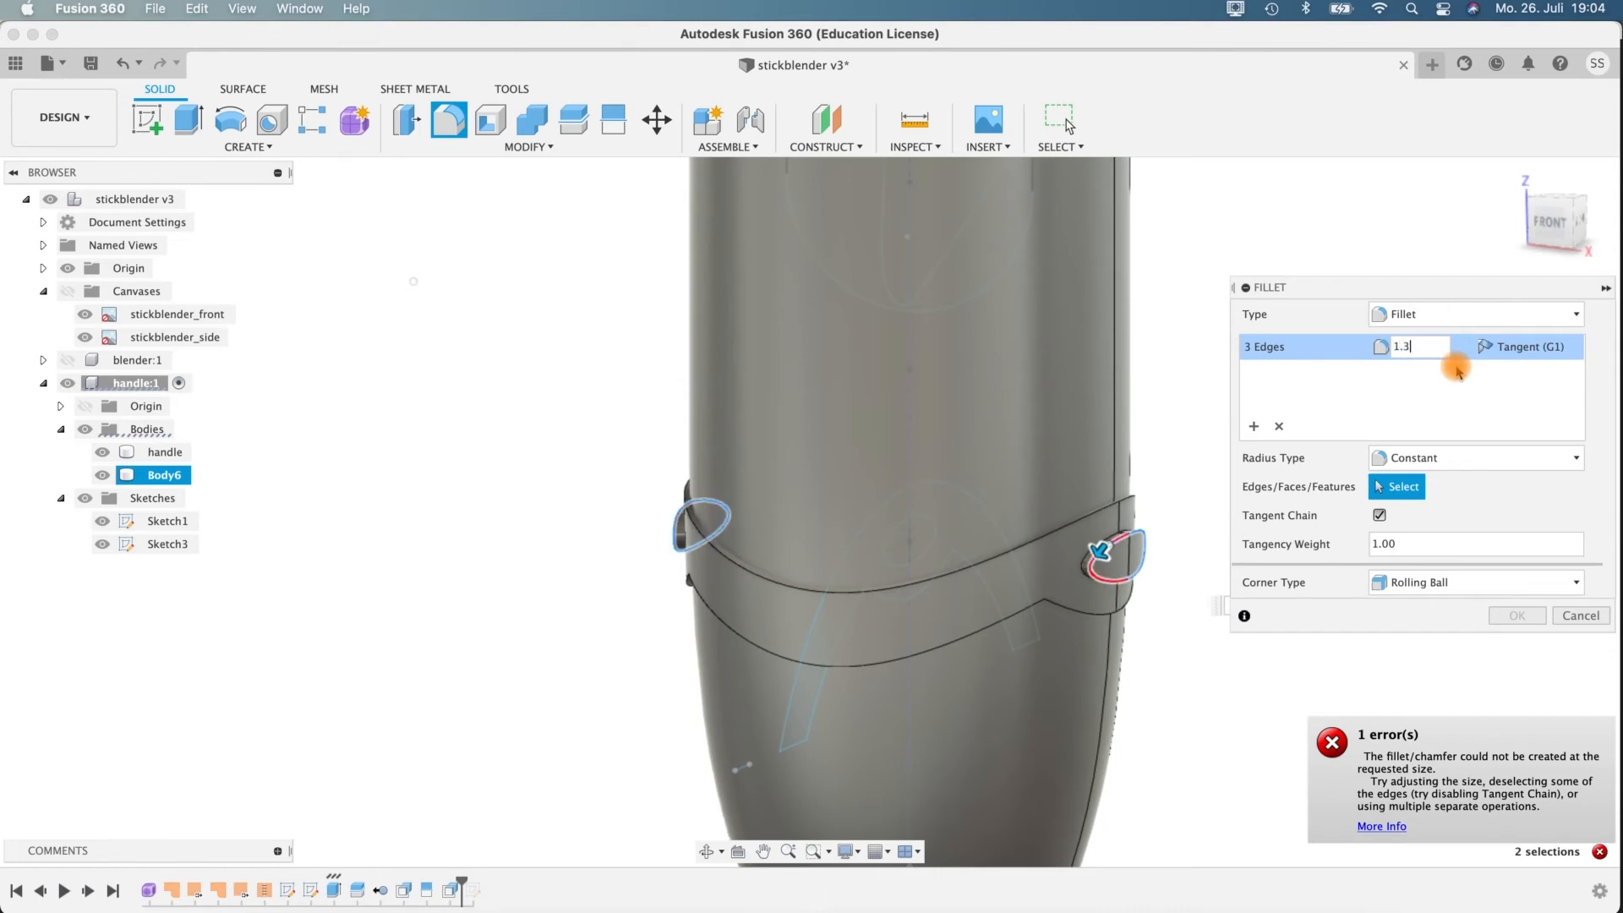
Try a 1 mm radius for the rim fillet on both elliptical side buttons.
scroll(1200, 624, up, 4)
shift+middle_drag(1146, 582, 1213, 563)
click(1437, 350)
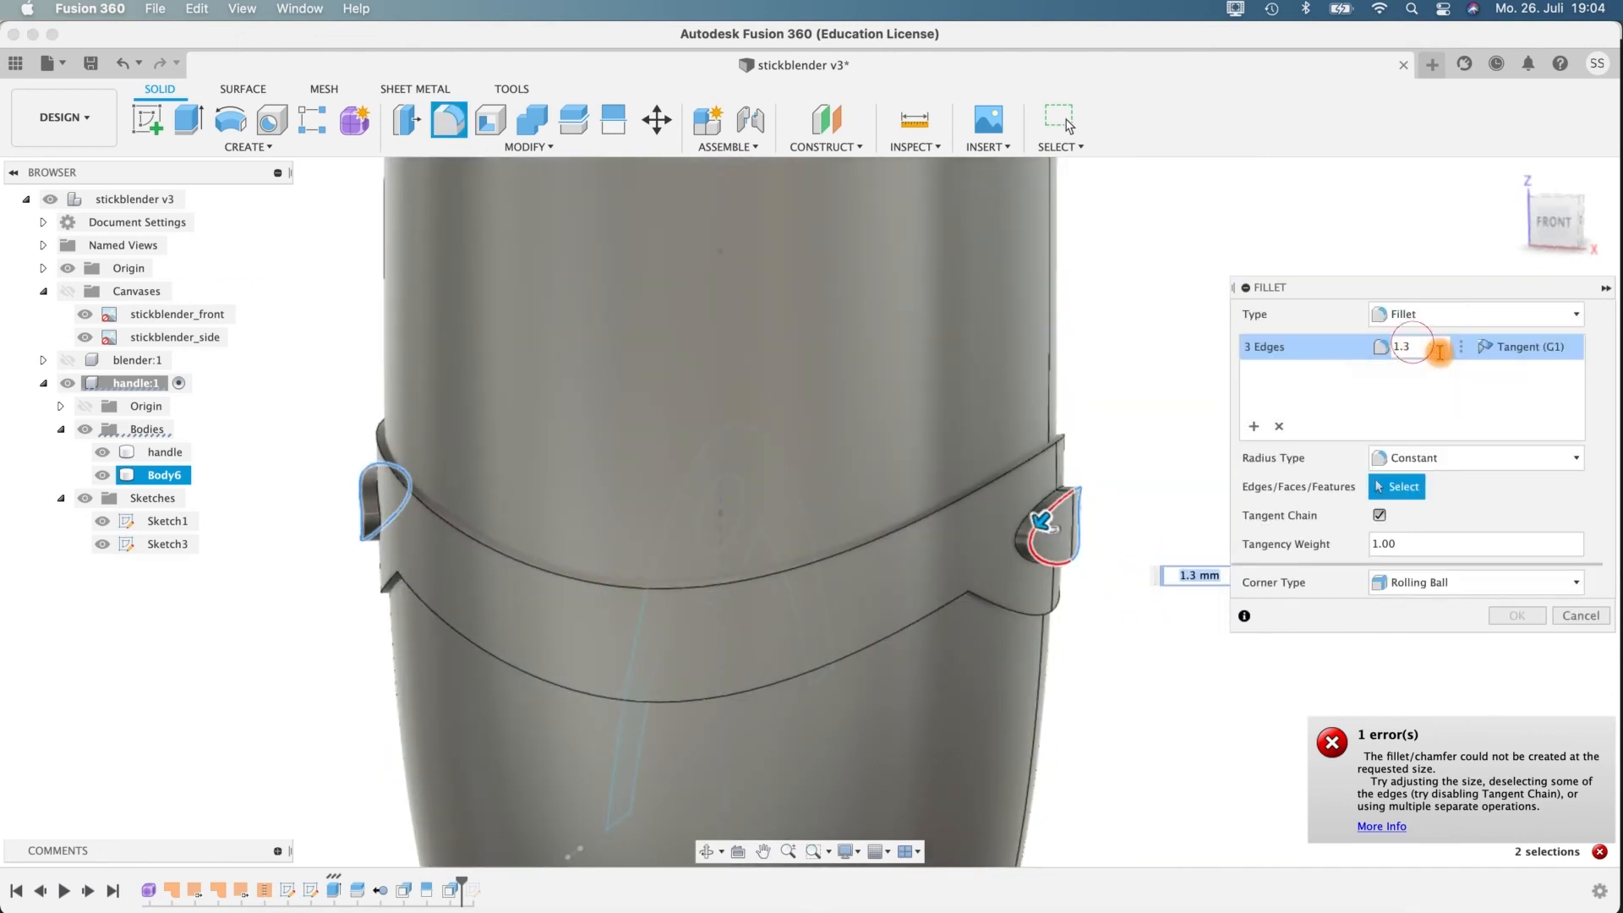
text(10)
key(BackSpace)
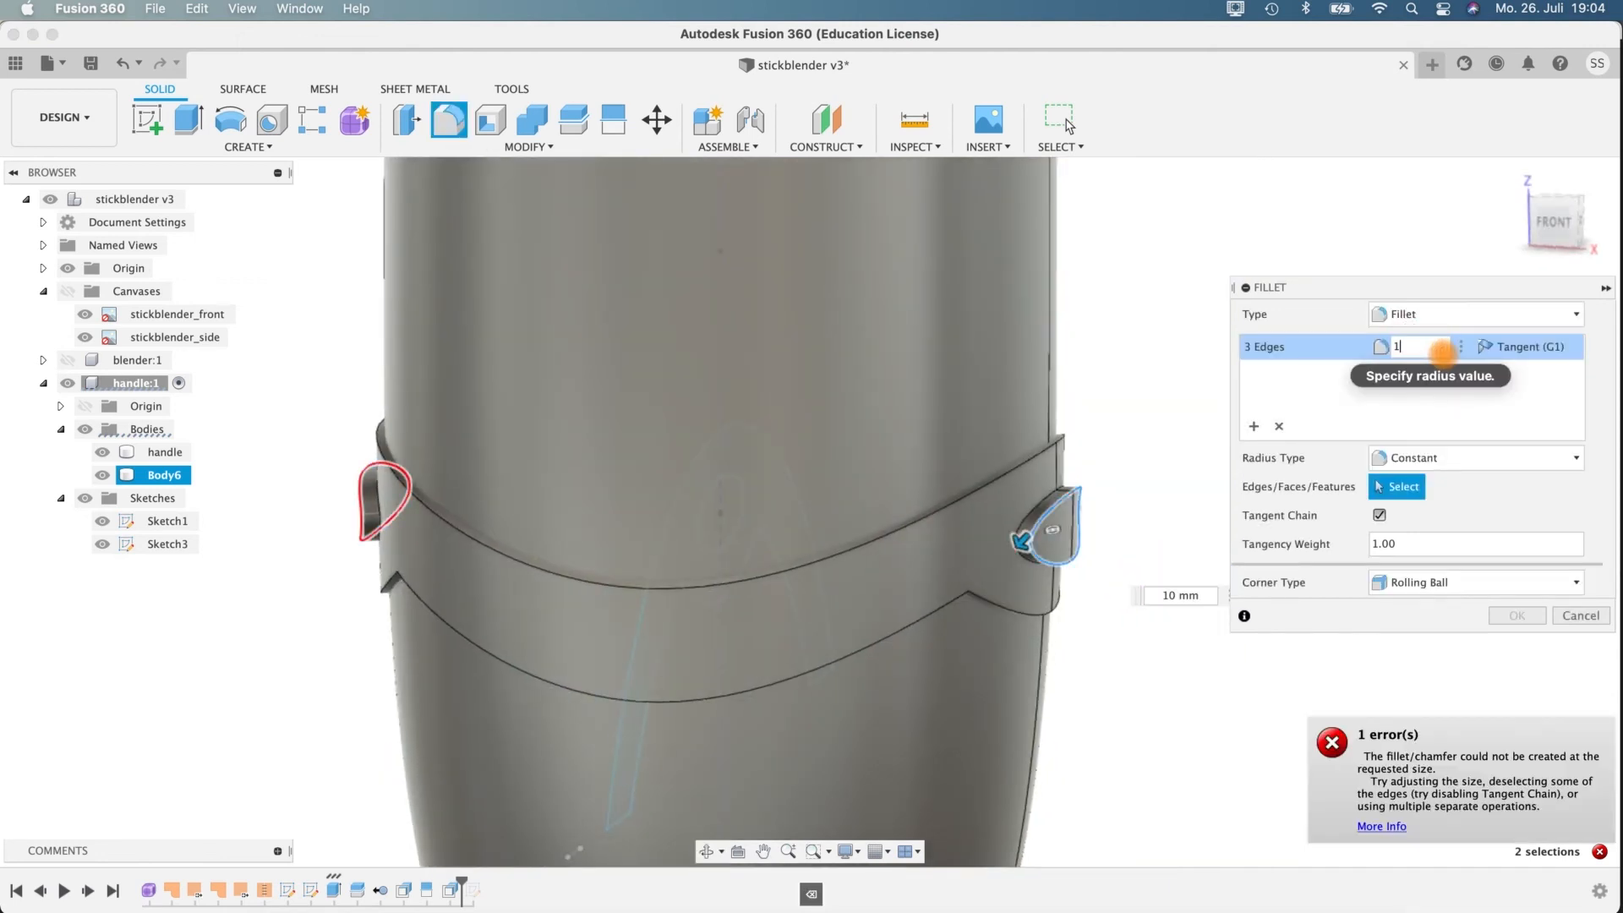
shift+middle_drag(1119, 616, 1171, 624)
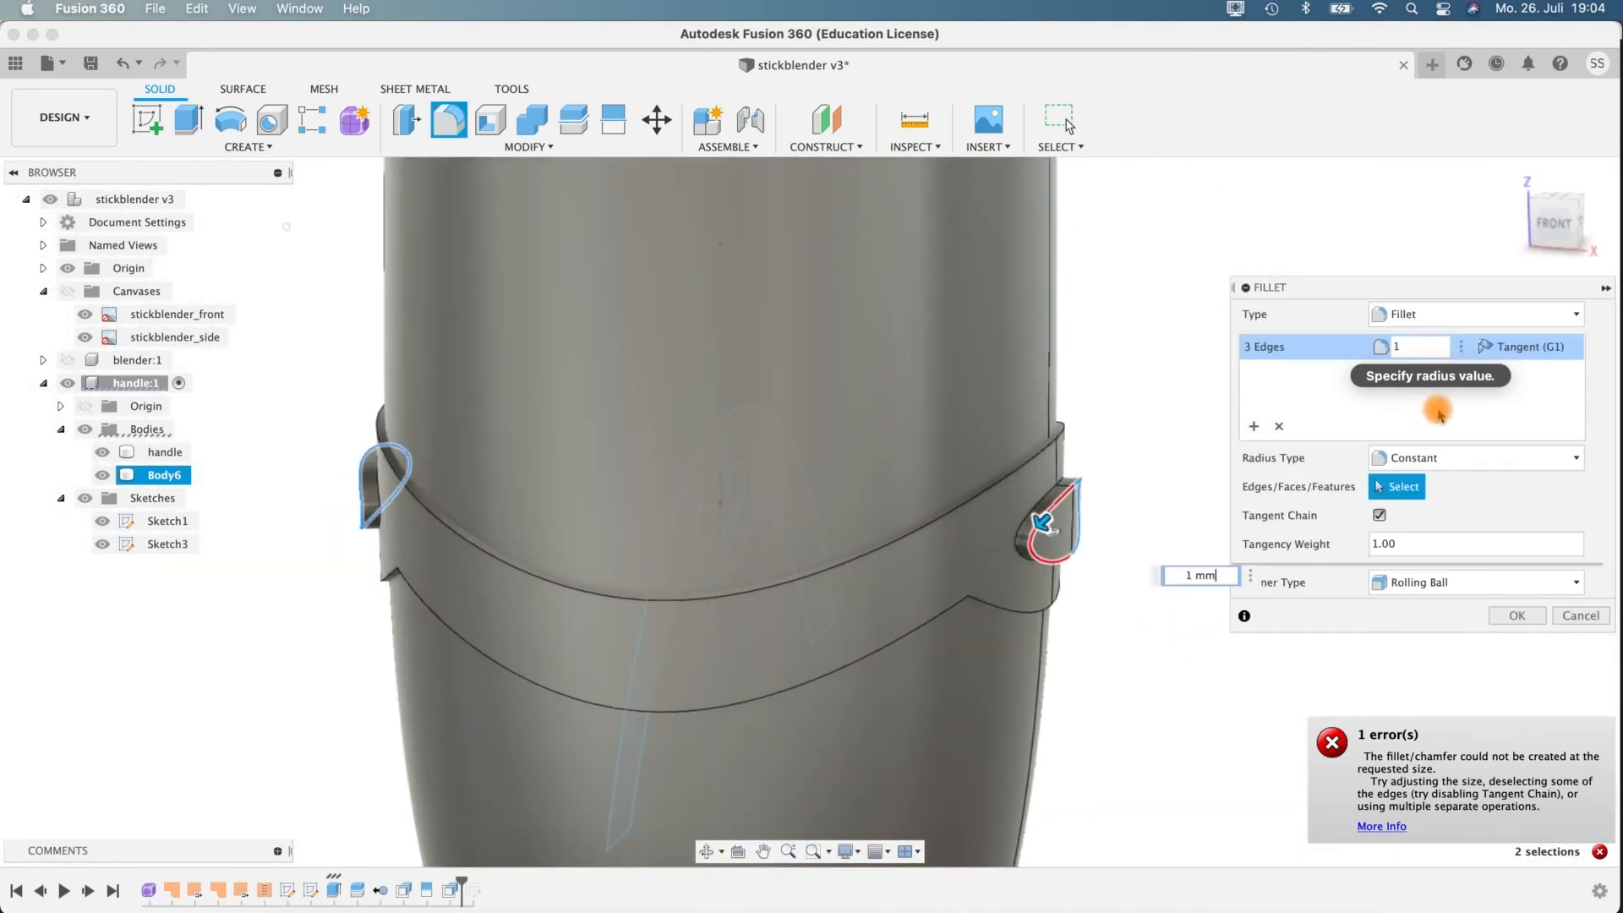
Try a 0.5 mm radius for the elliptical buttons' rim fillet and check its shape from the side.
click(1414, 346)
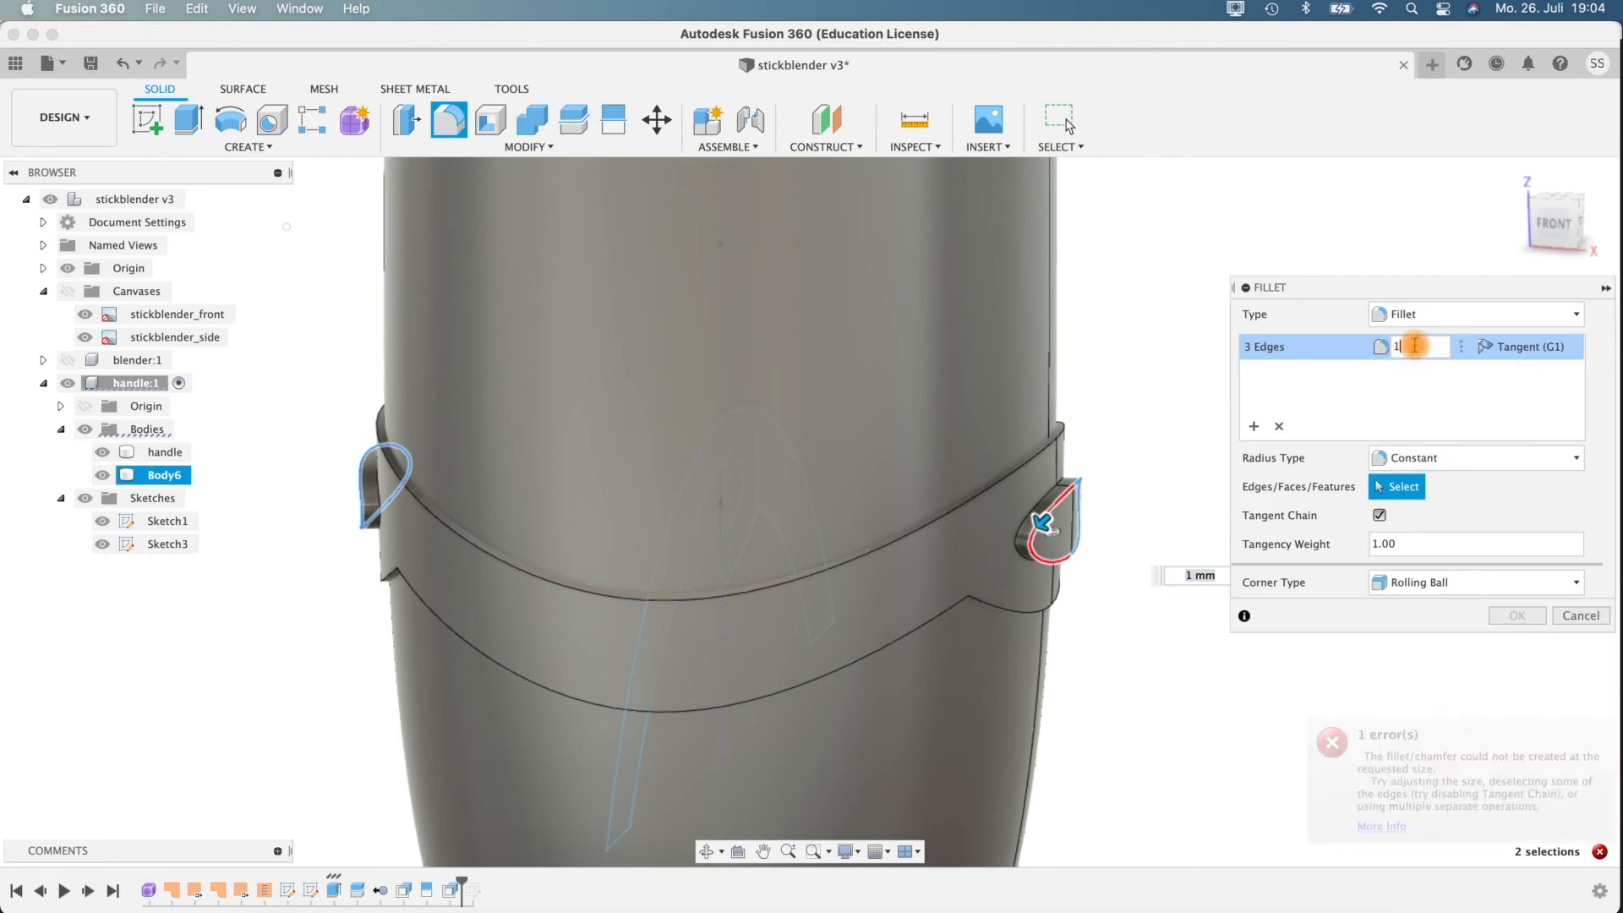
key(BackSpace)
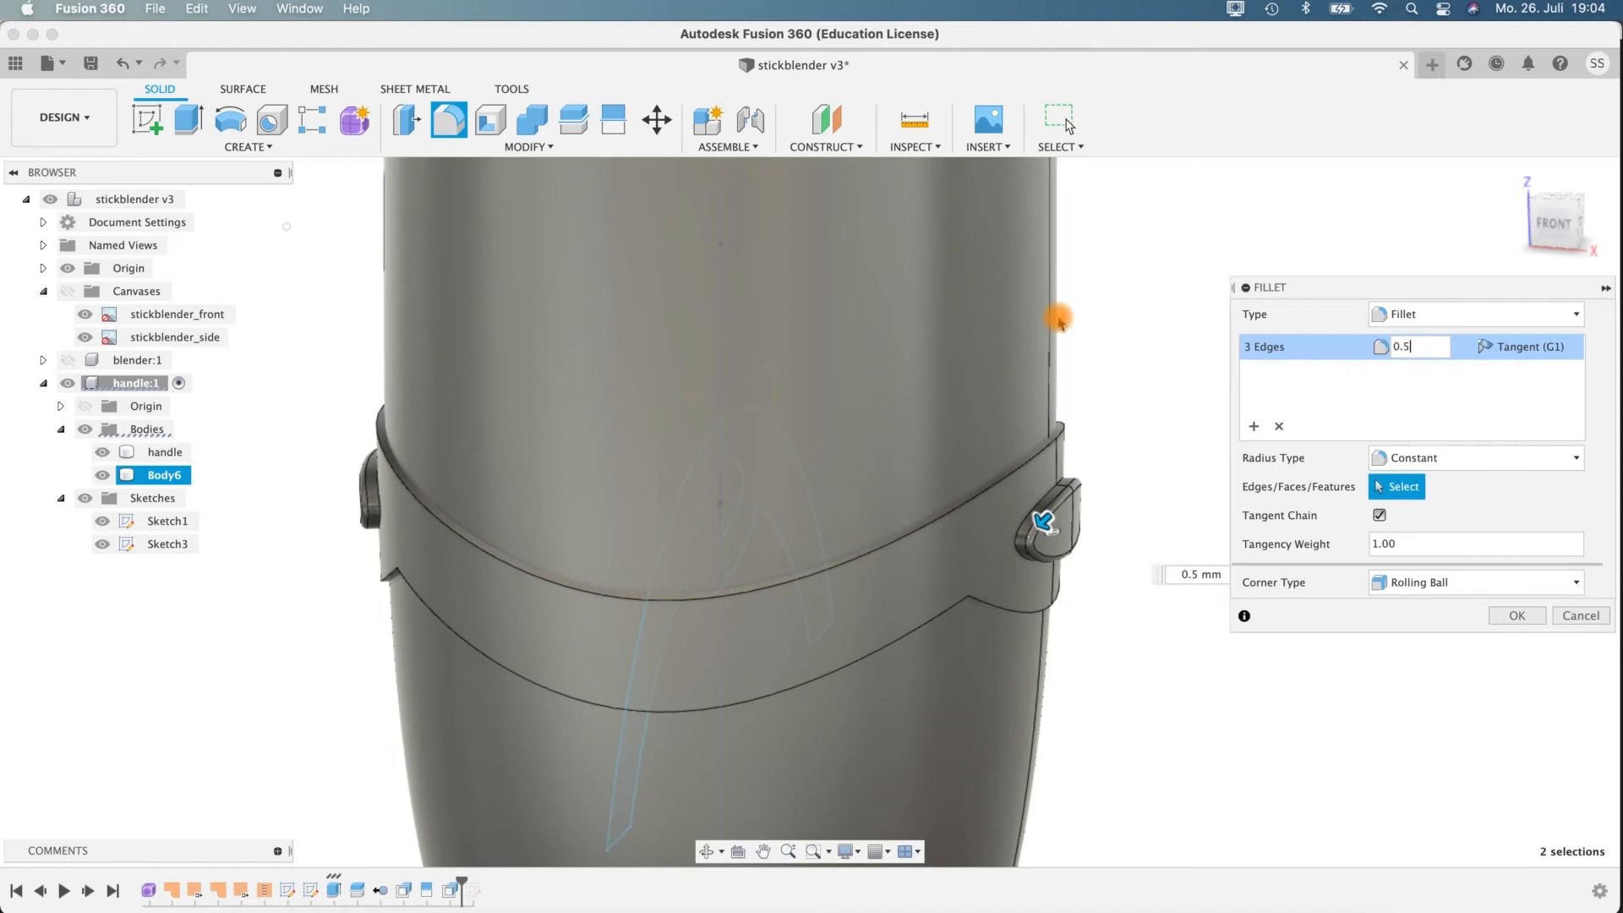
mouse_move(1143, 640)
shift+middle_down()
mouse_move(1076, 620)
mouse_move(1001, 660)
mouse_move(1186, 670)
mouse_move(1155, 638)
mouse_move(1200, 634)
mouse_move(1137, 649)
shift+middle_up()
shift+middle_drag(1119, 609, 1055, 584)
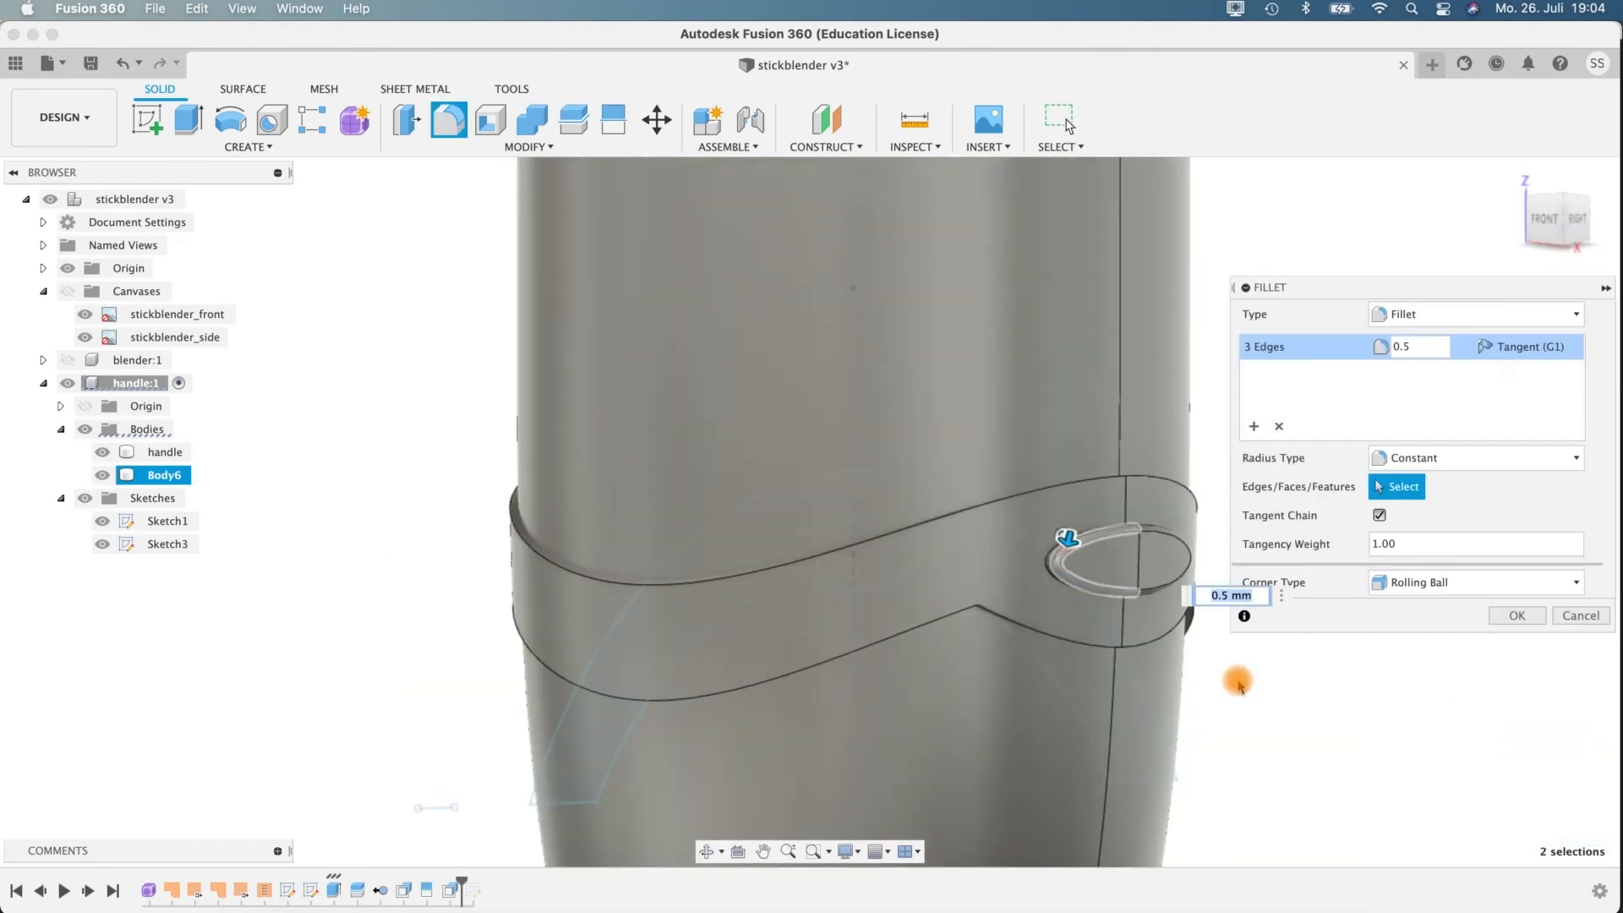
shift+middle_drag(1280, 708, 1351, 689)
Set the elliptical buttons' rim fillet radius to 0.9 mm and inspect the rounded edge up close.
click(1441, 343)
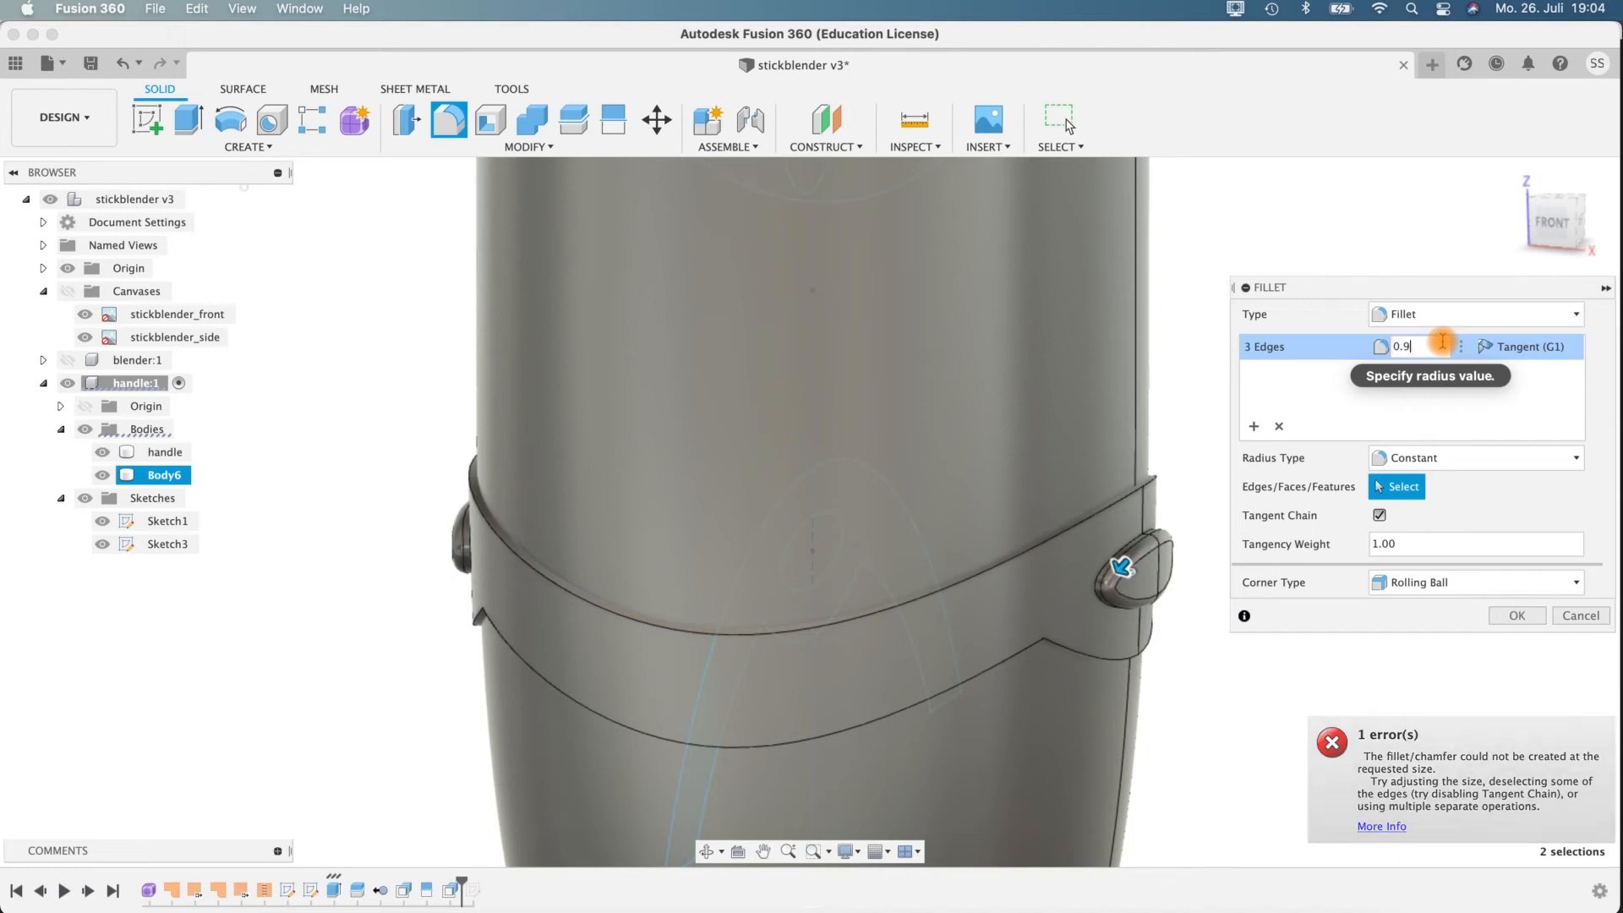
shift+middle_drag(1300, 763, 1132, 625)
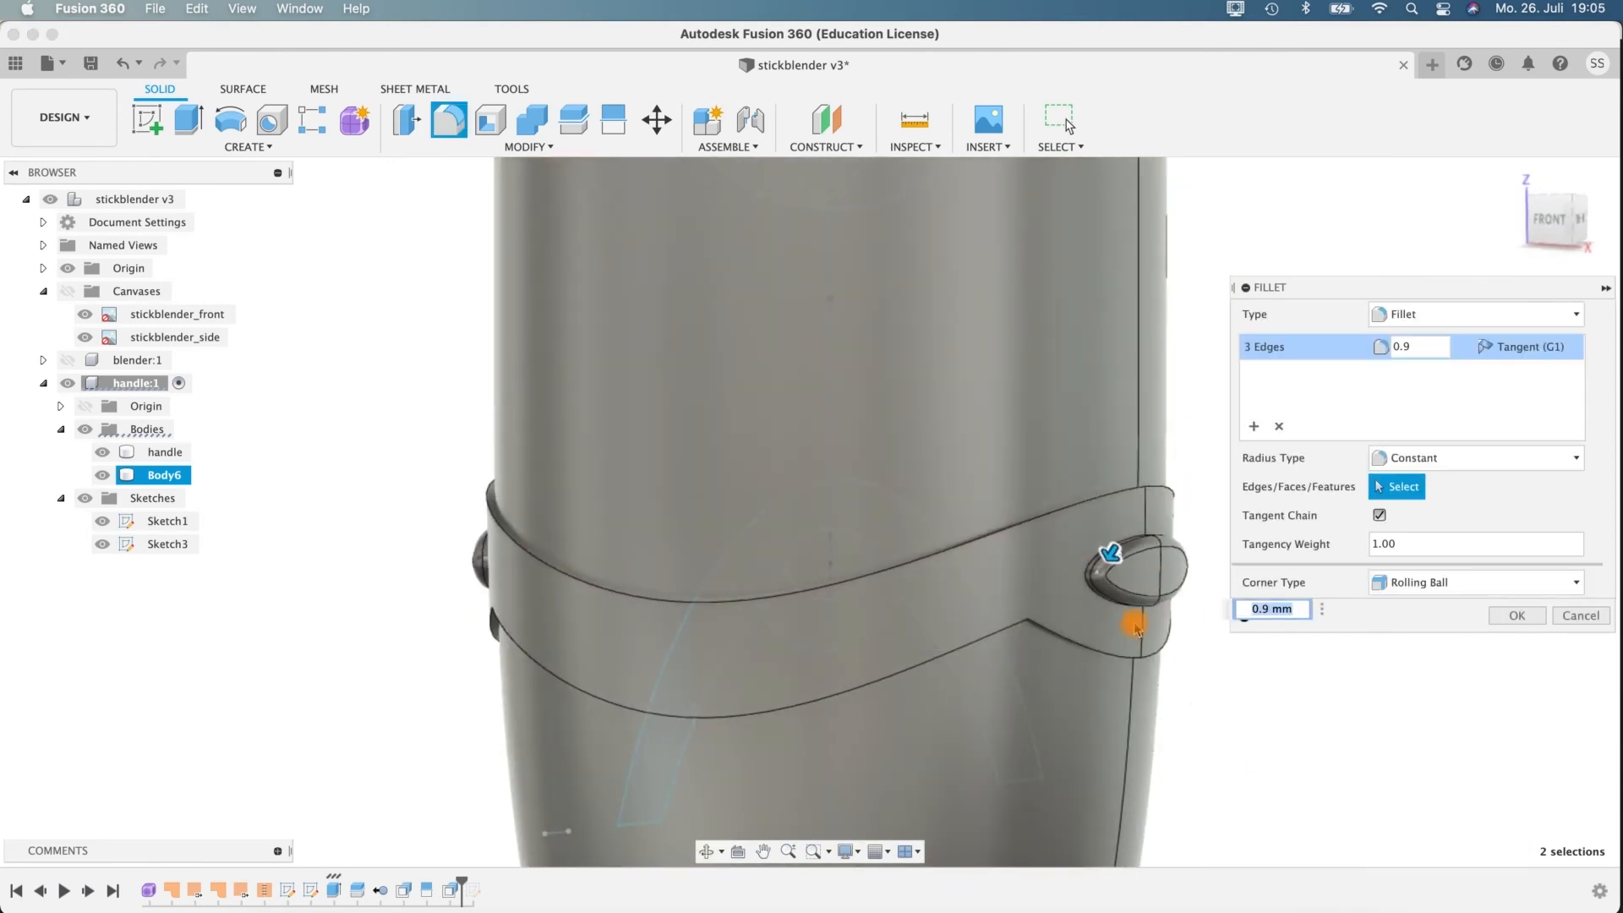
scroll(1170, 617, up, 5)
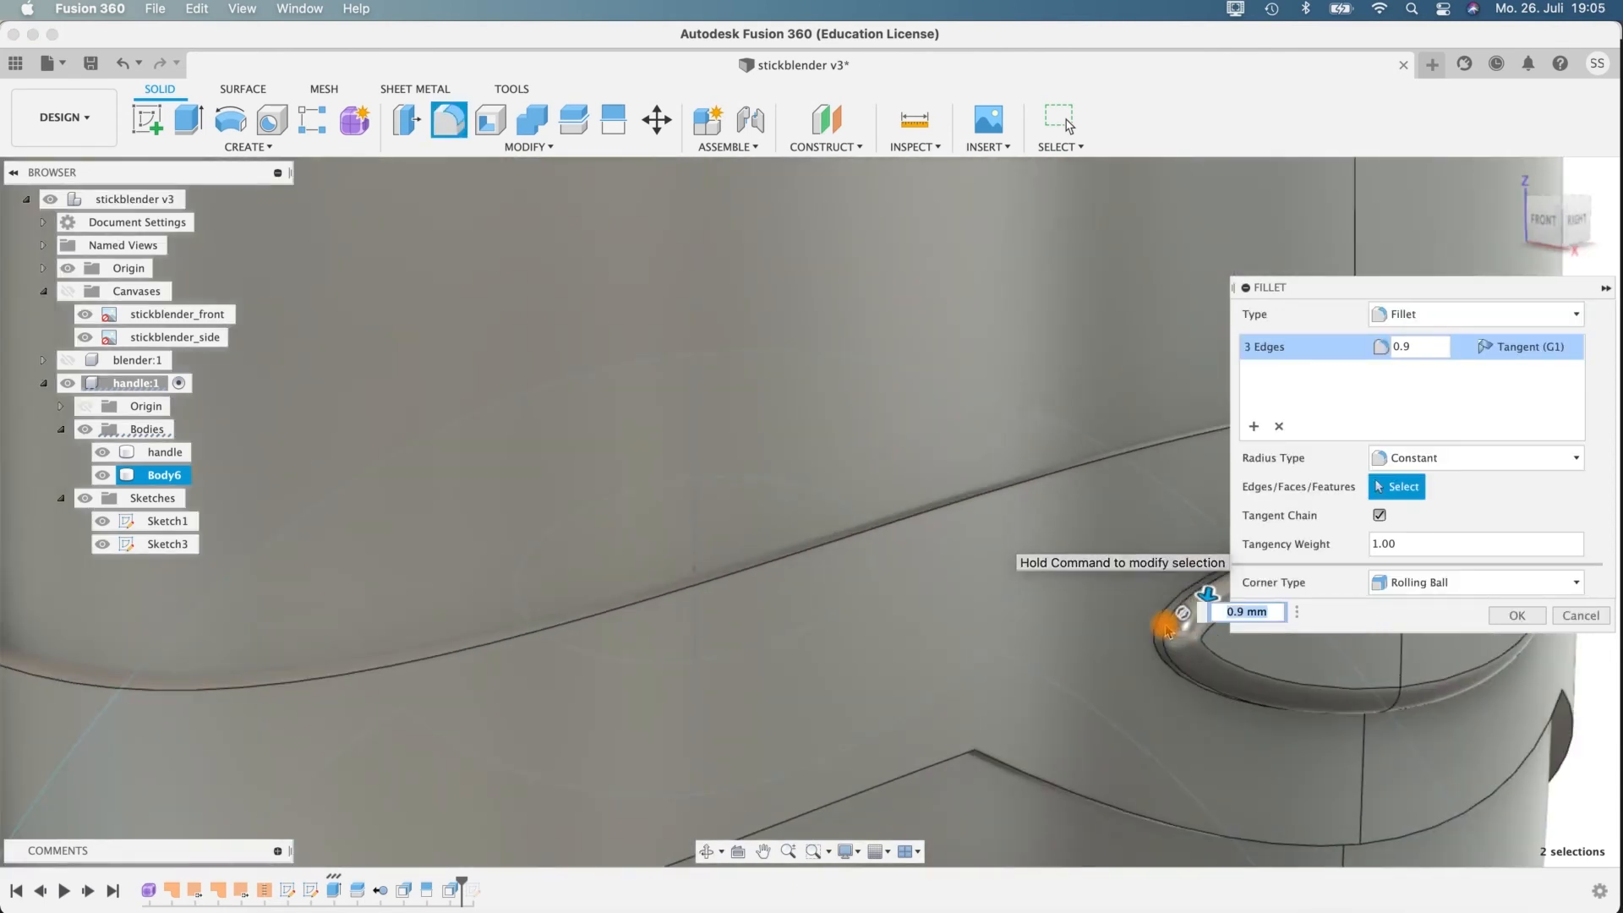
scroll(1205, 646, down, 8)
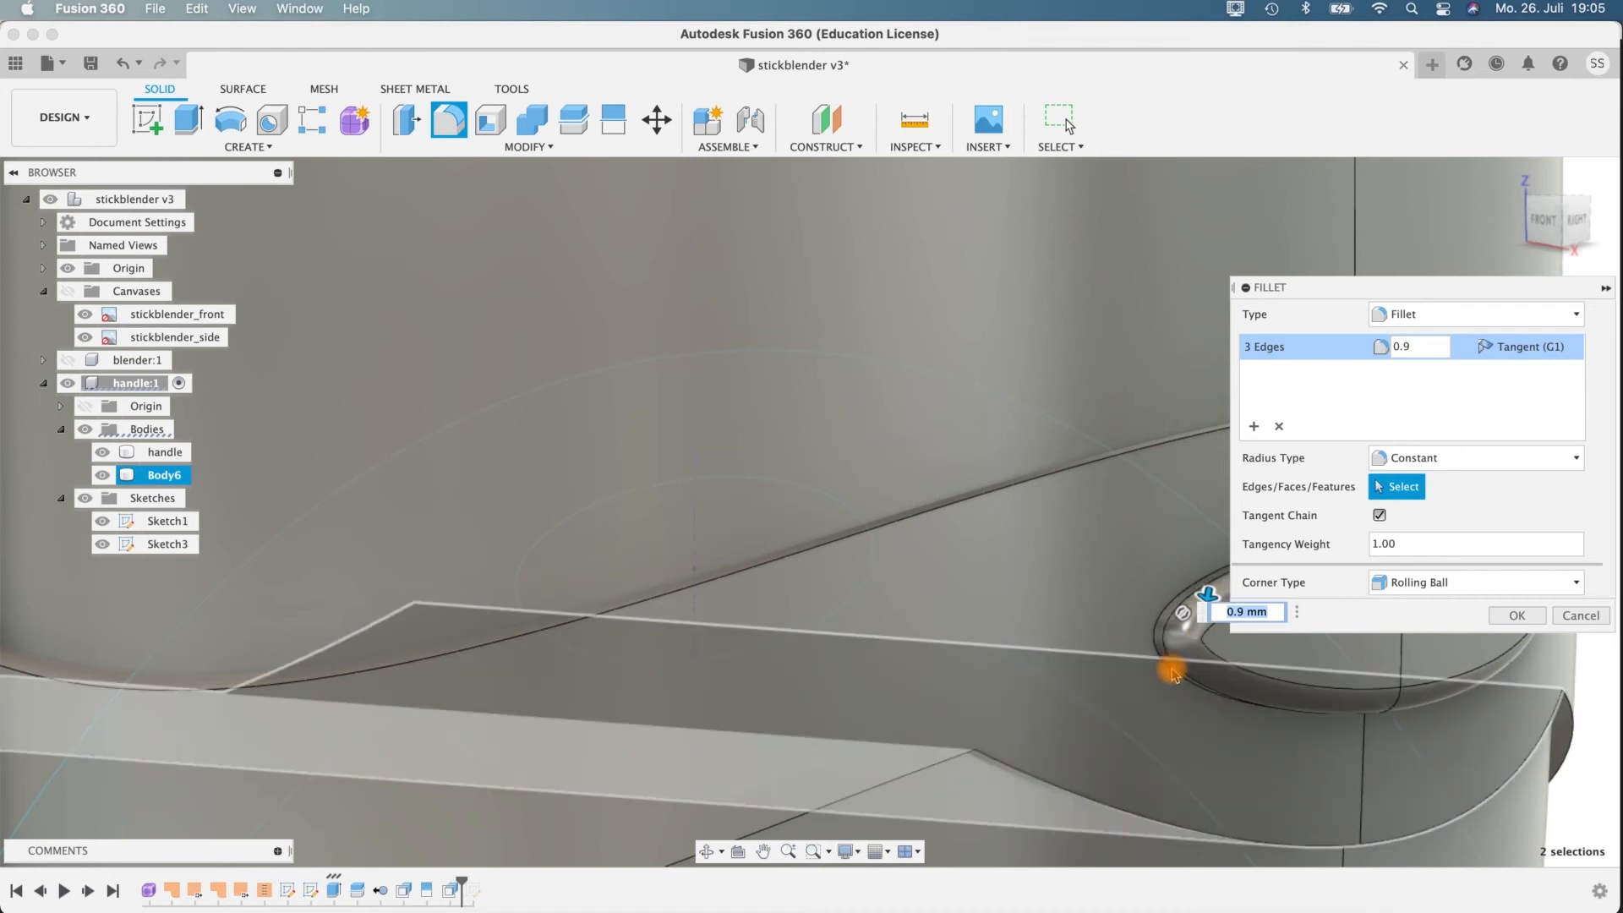
shift+middle_drag(1195, 645, 1094, 681)
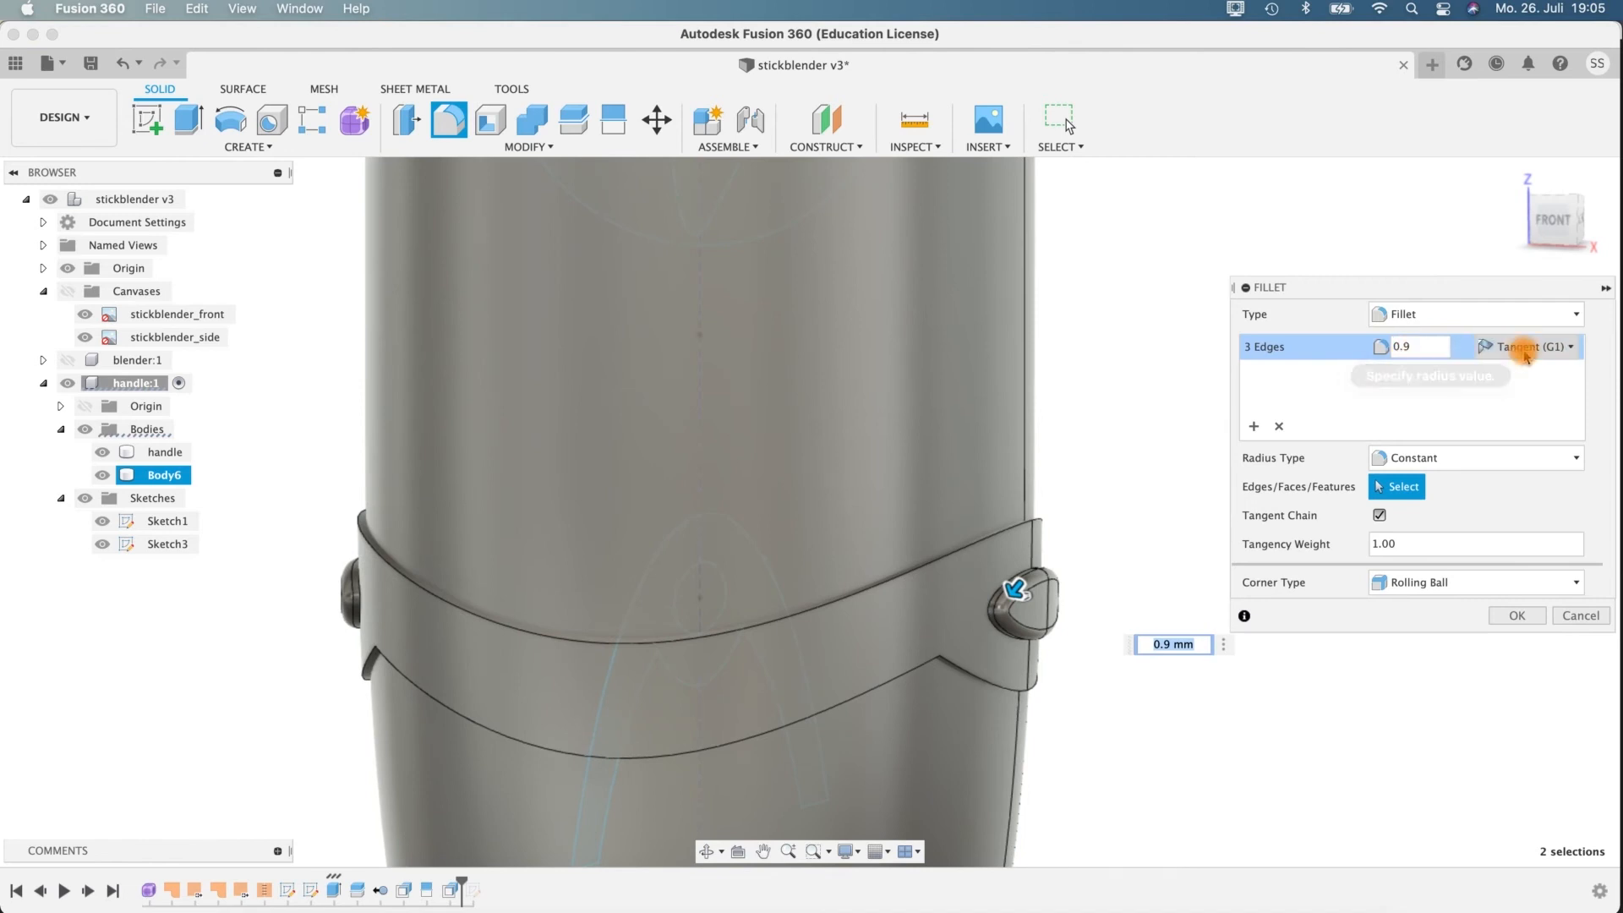
Compare Curvature (G2) continuity for the button fillet, return to Tangent (G1), and apply the fillet.
click(1530, 349)
click(1535, 394)
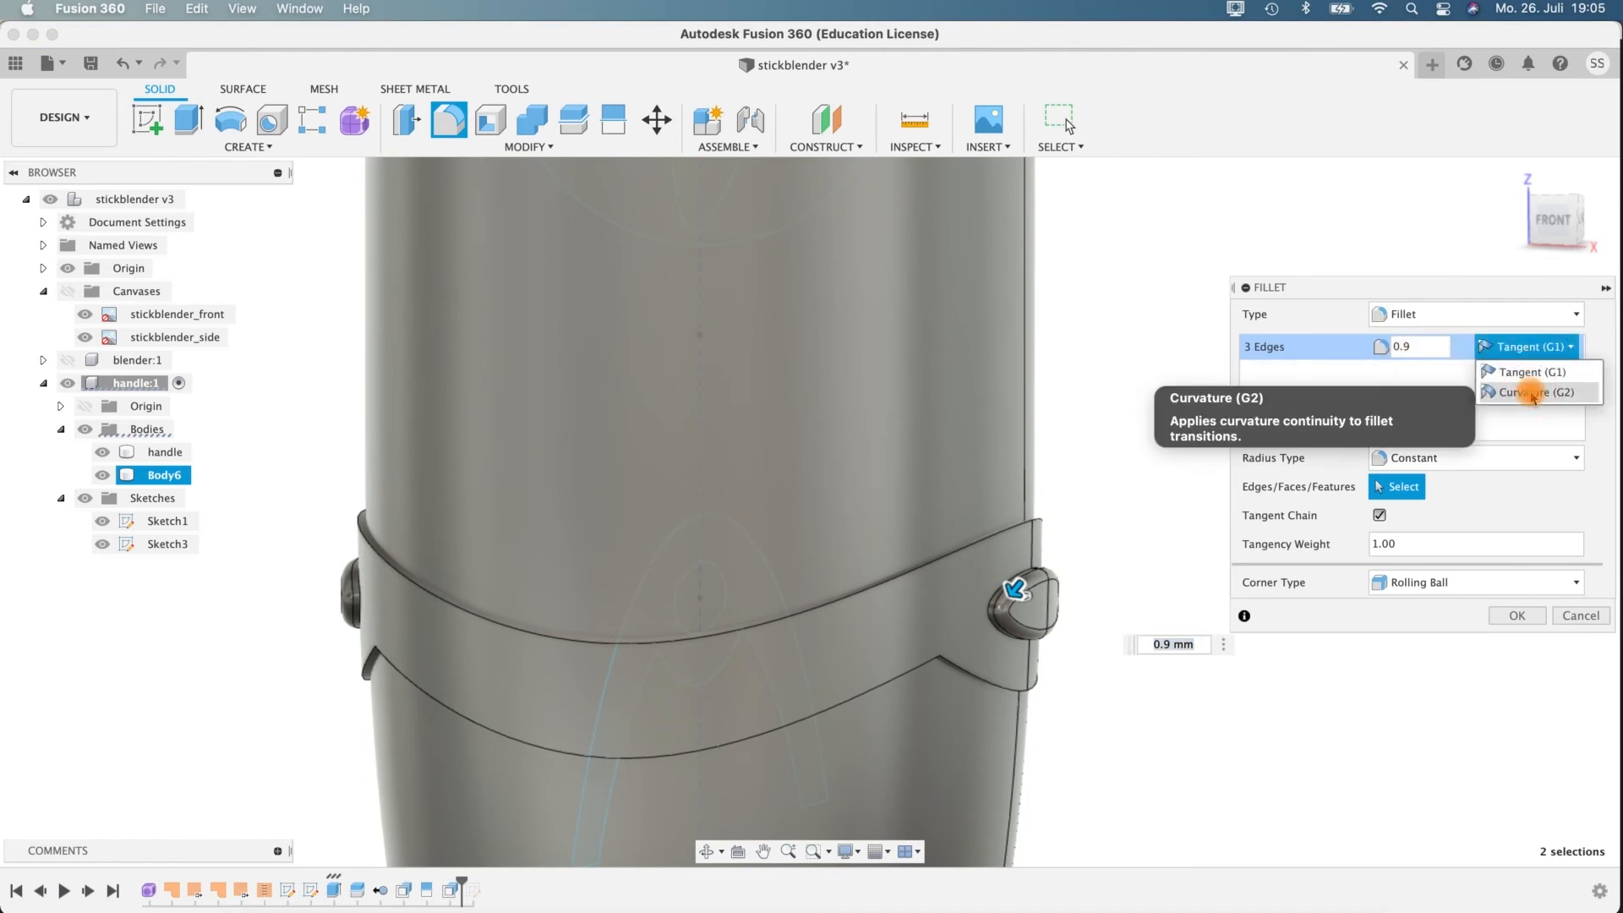
click(1532, 347)
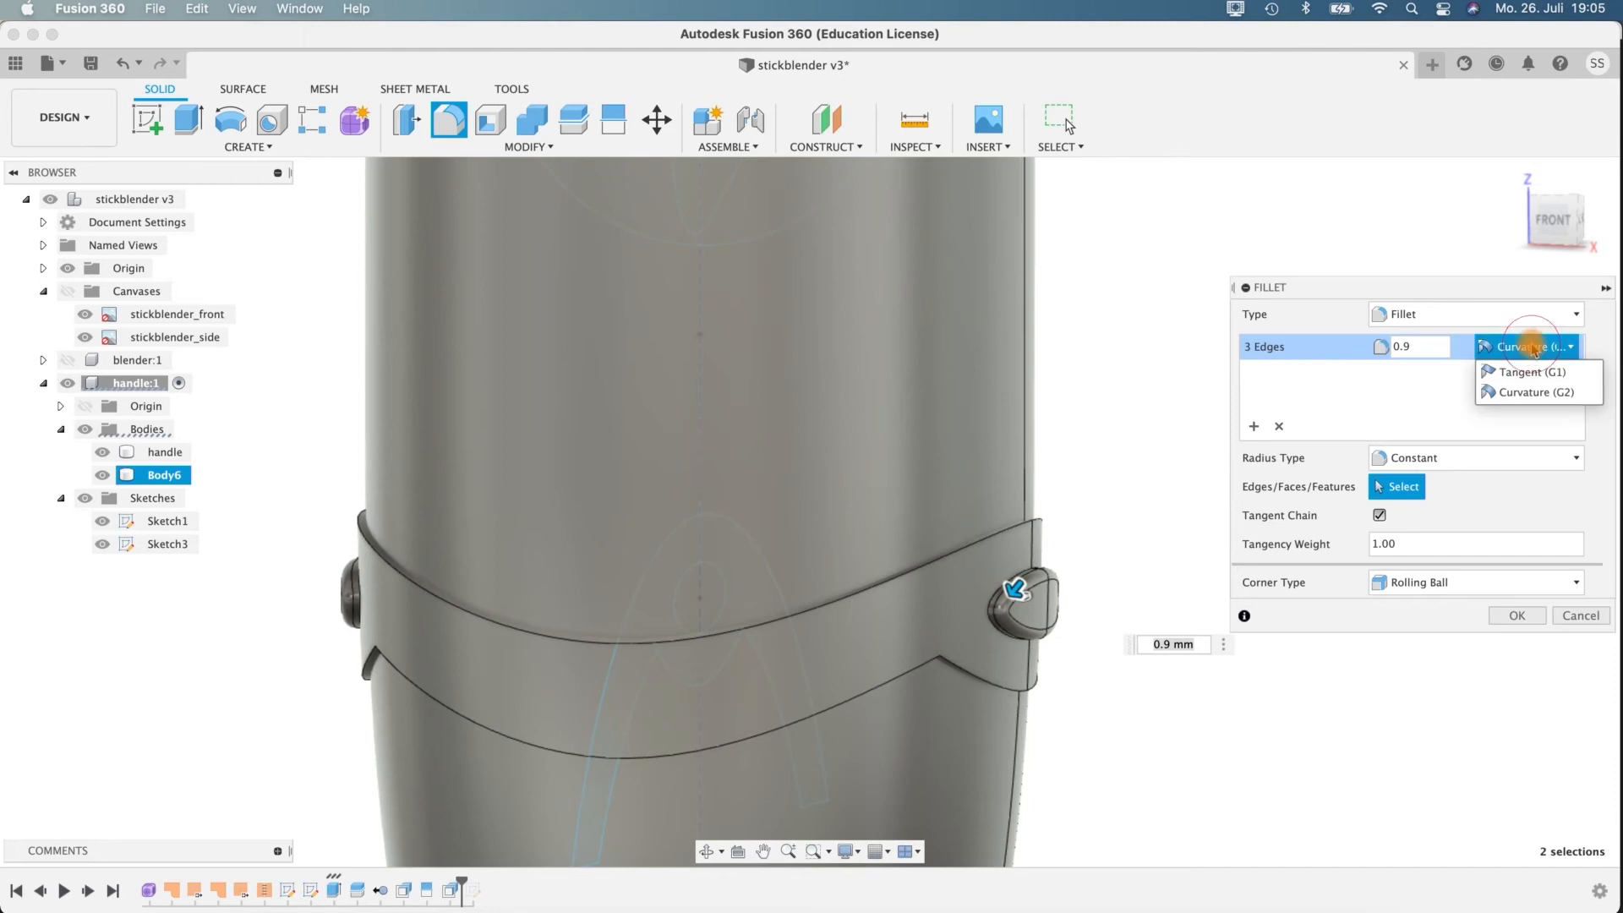
click(1527, 374)
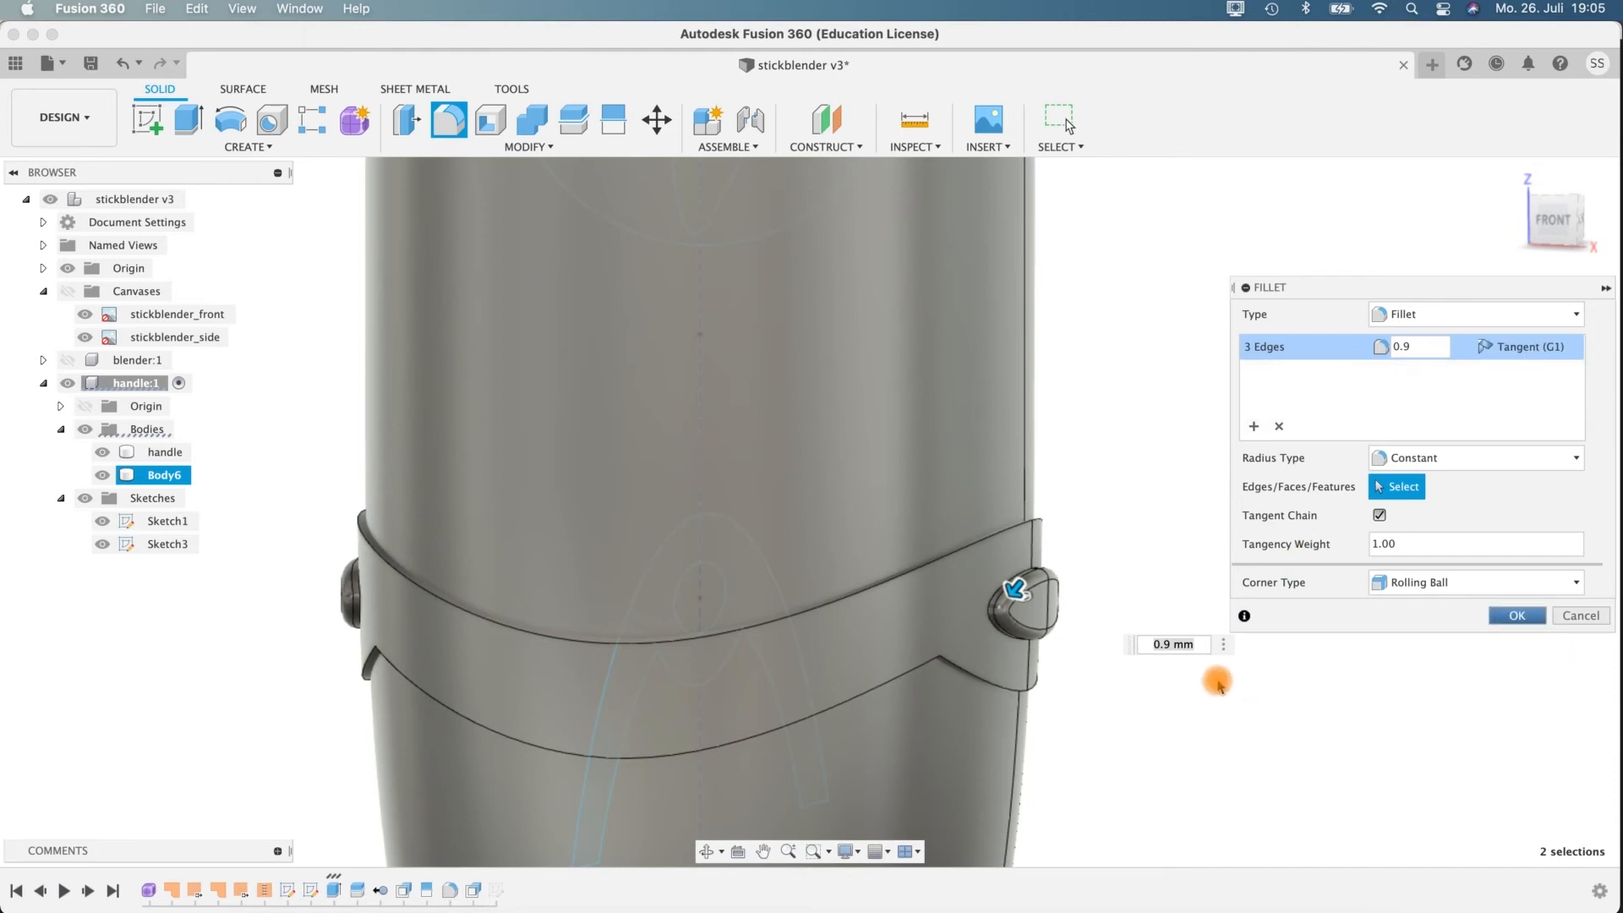
key(Return)
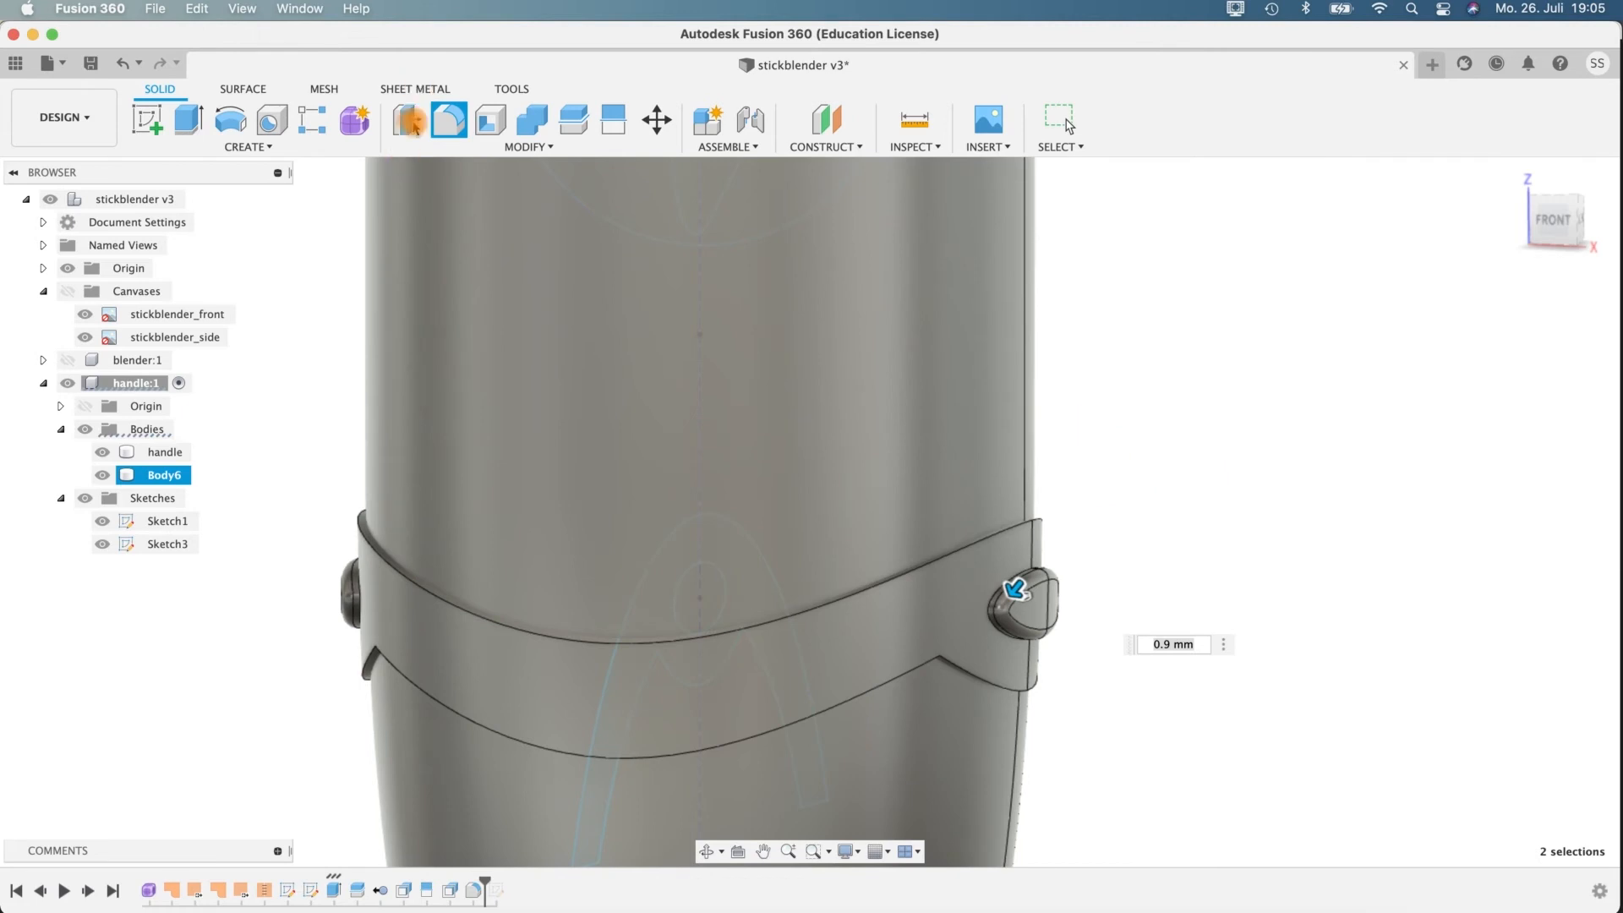
Fillet the raised band's outer upper and lower edges all around the handle with a 0.5 mm radius.
scroll(372, 654, left, 3)
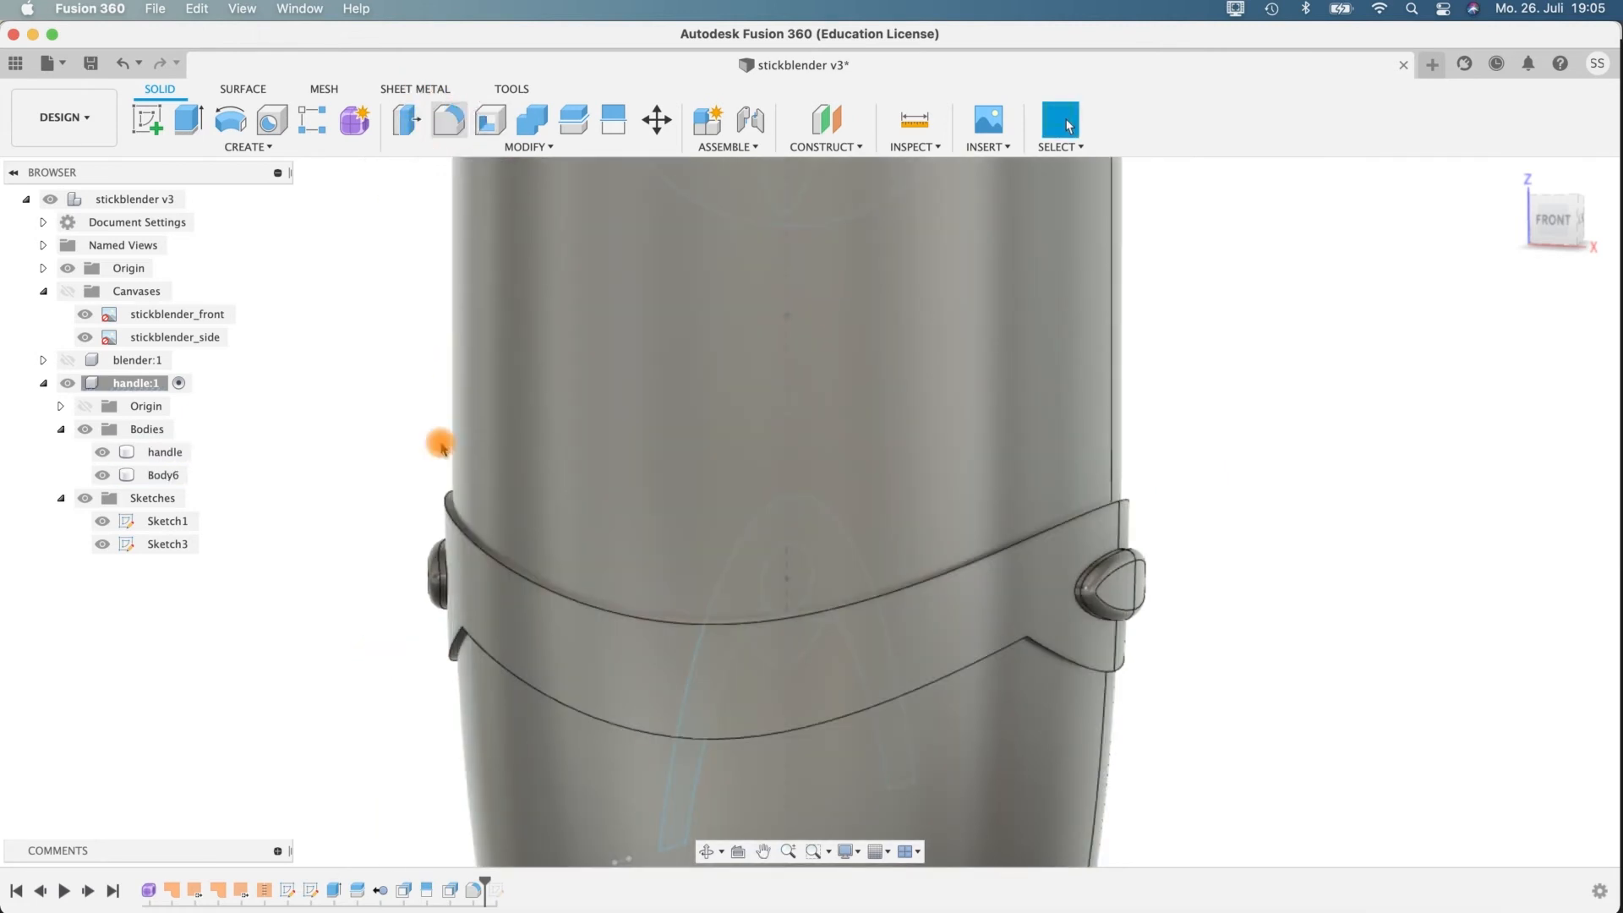
key(f)
click(462, 607)
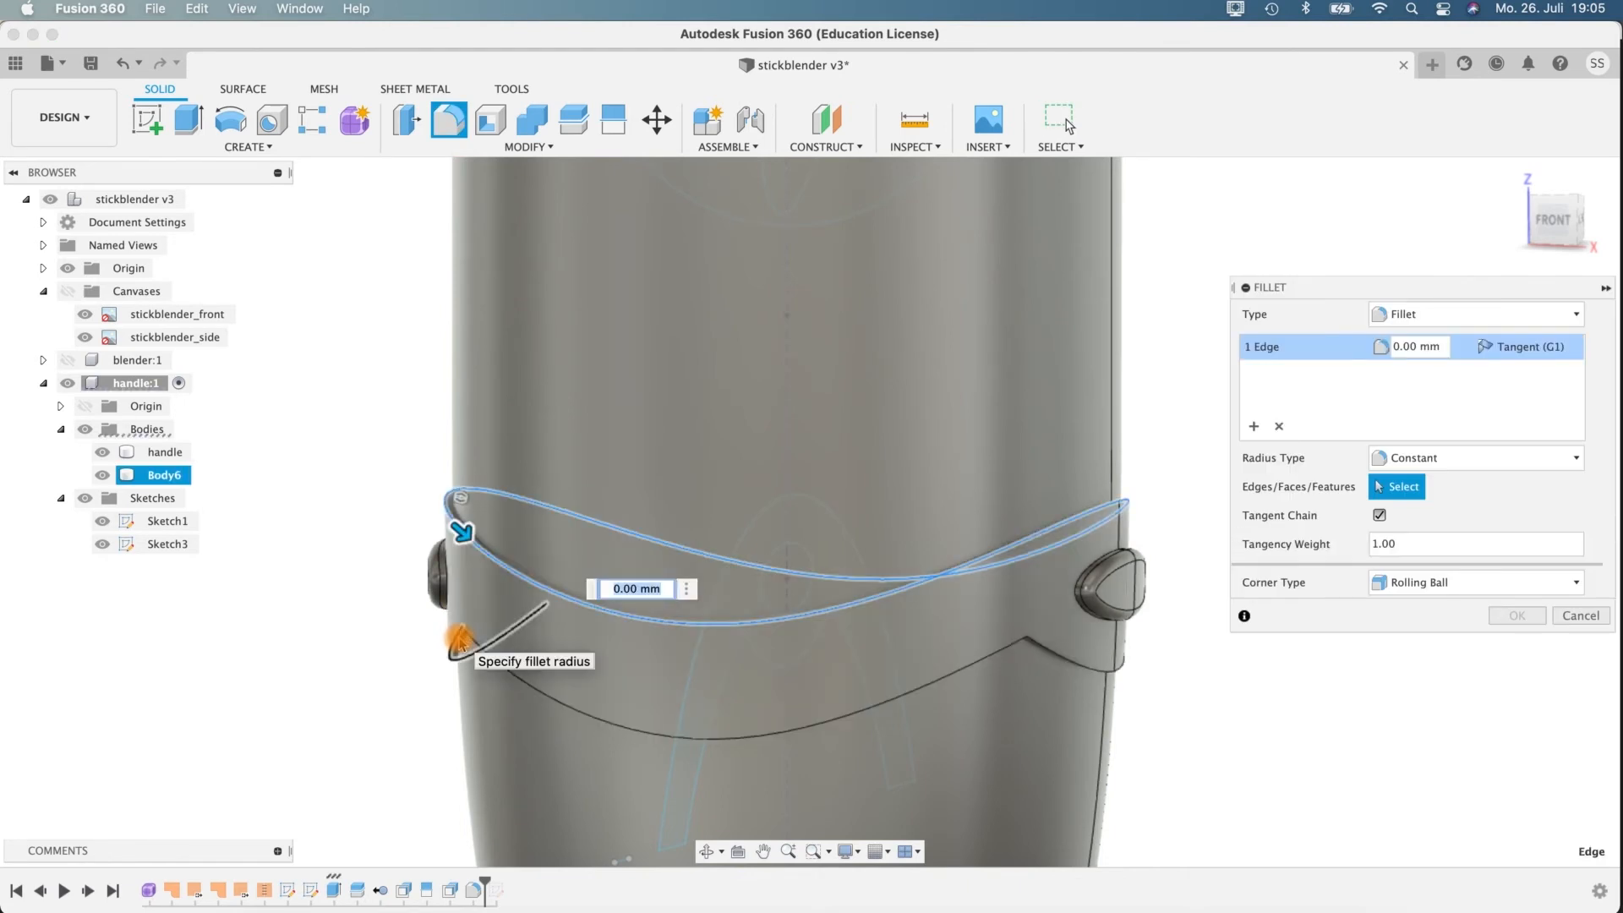
click(500, 672)
shift+middle_drag(1127, 715, 344, 566)
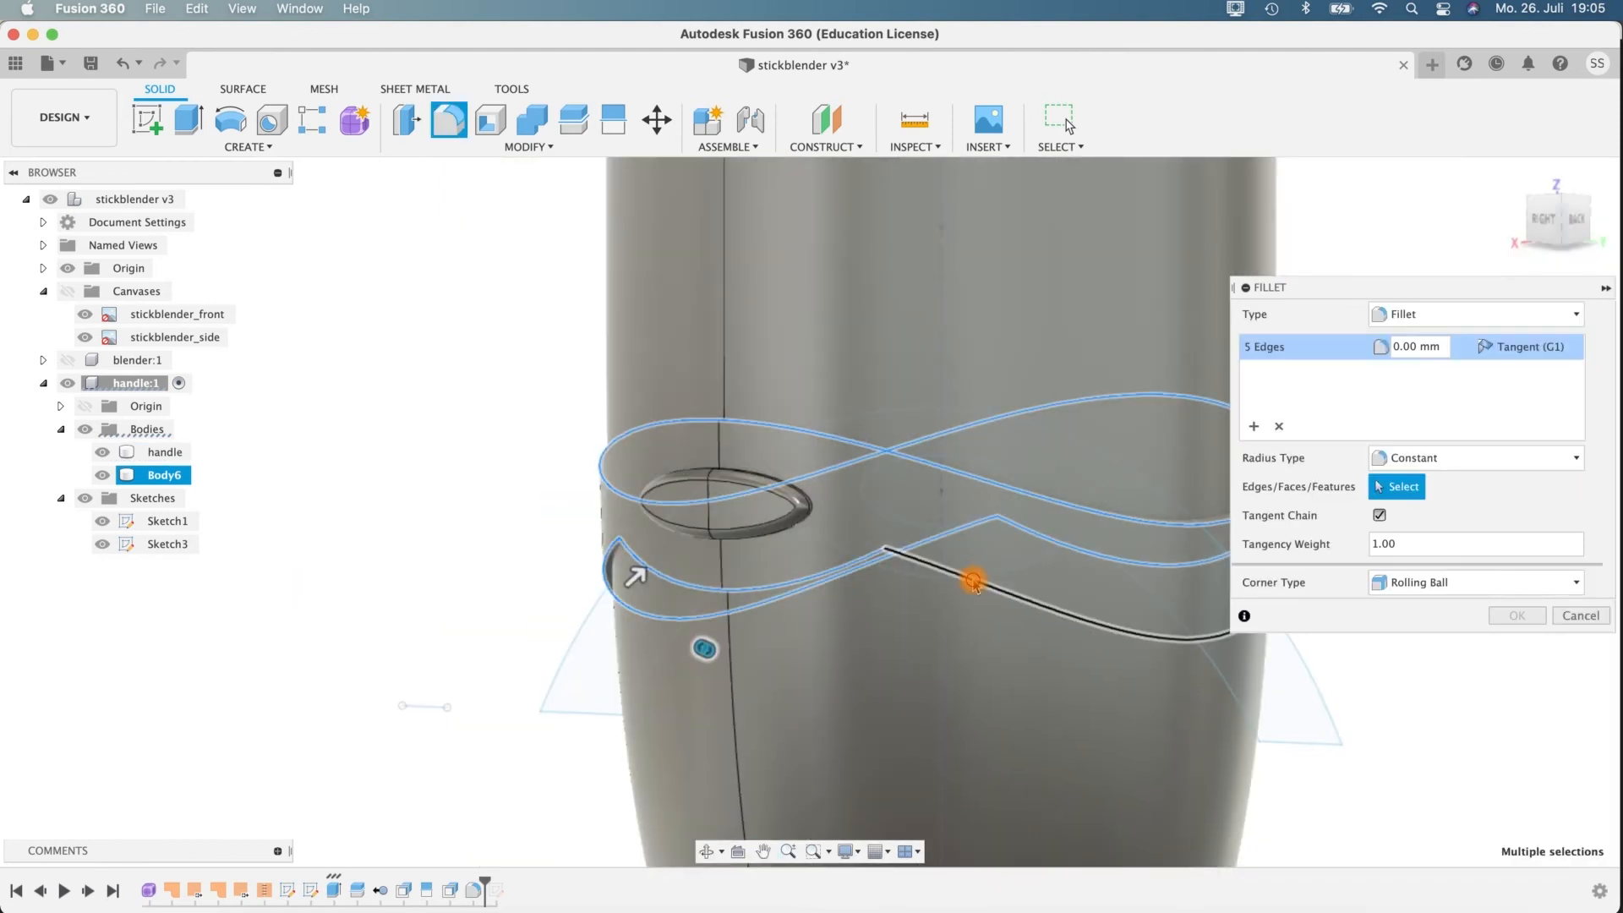
shift+middle_drag(443, 560, 384, 681)
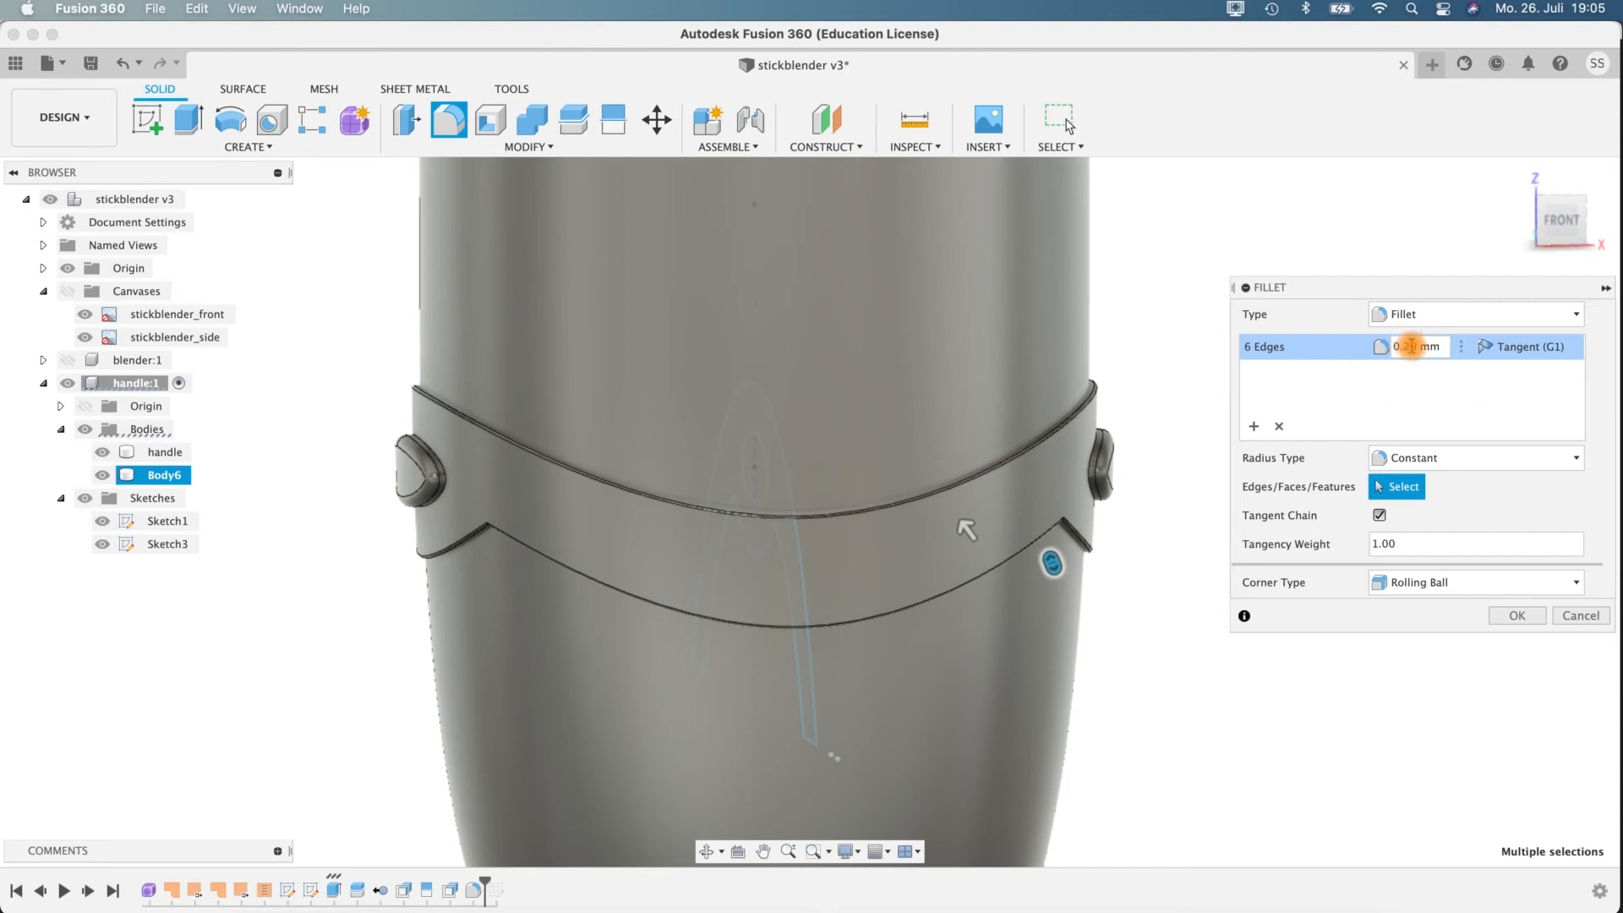
click(1170, 543)
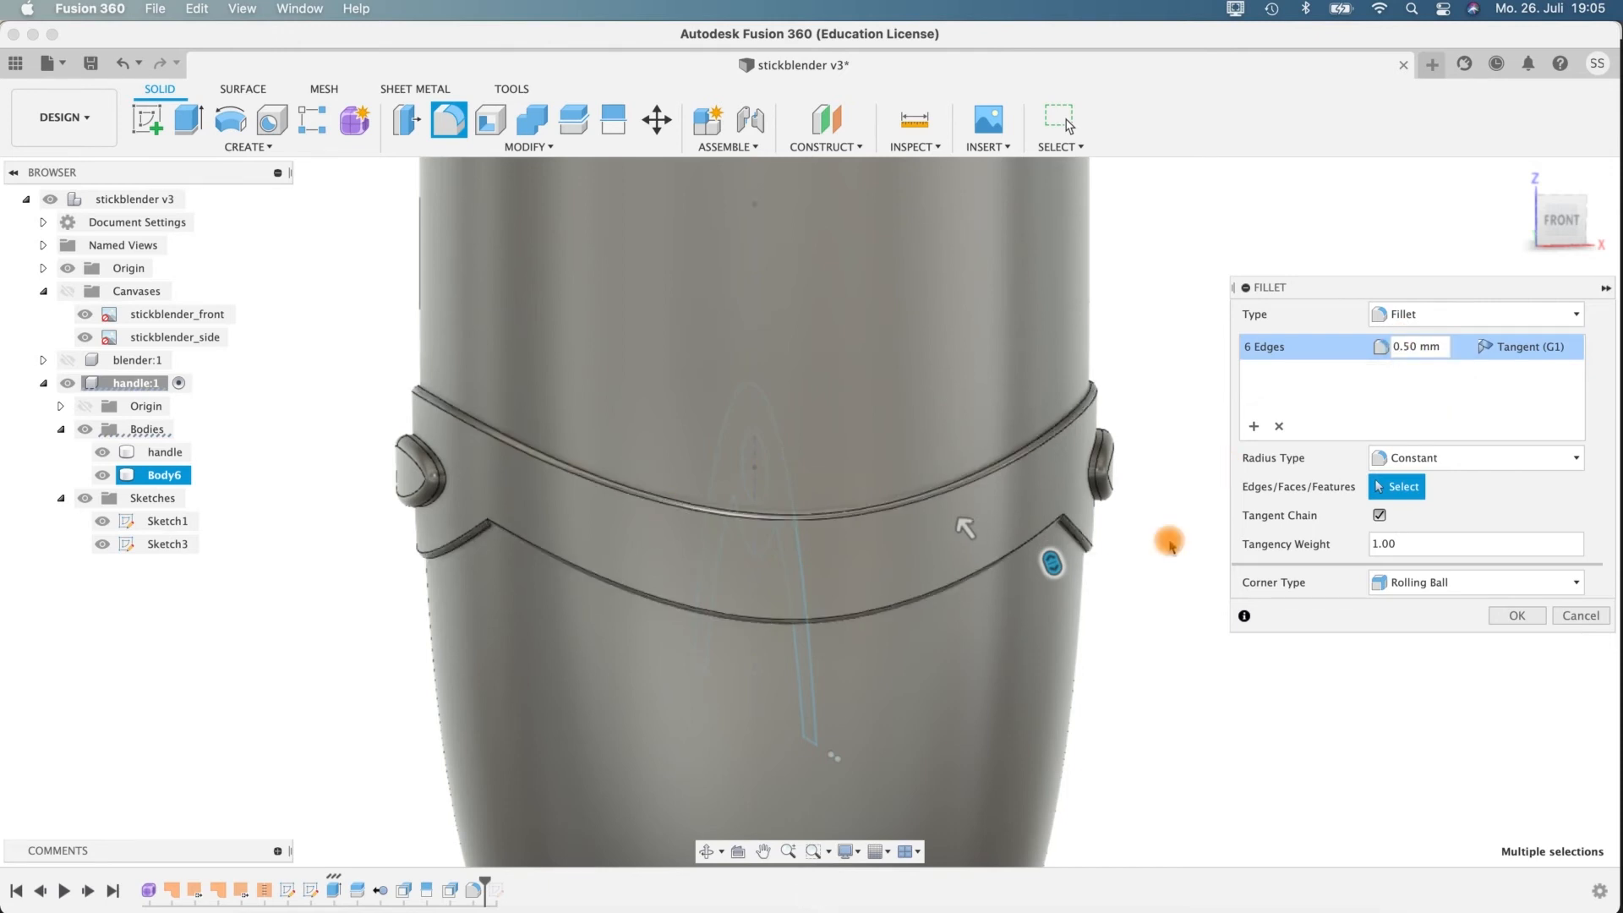
mouse_move(1147, 589)
shift+middle_down()
mouse_move(1149, 612)
mouse_move(1130, 586)
shift+middle_up()
click(1515, 611)
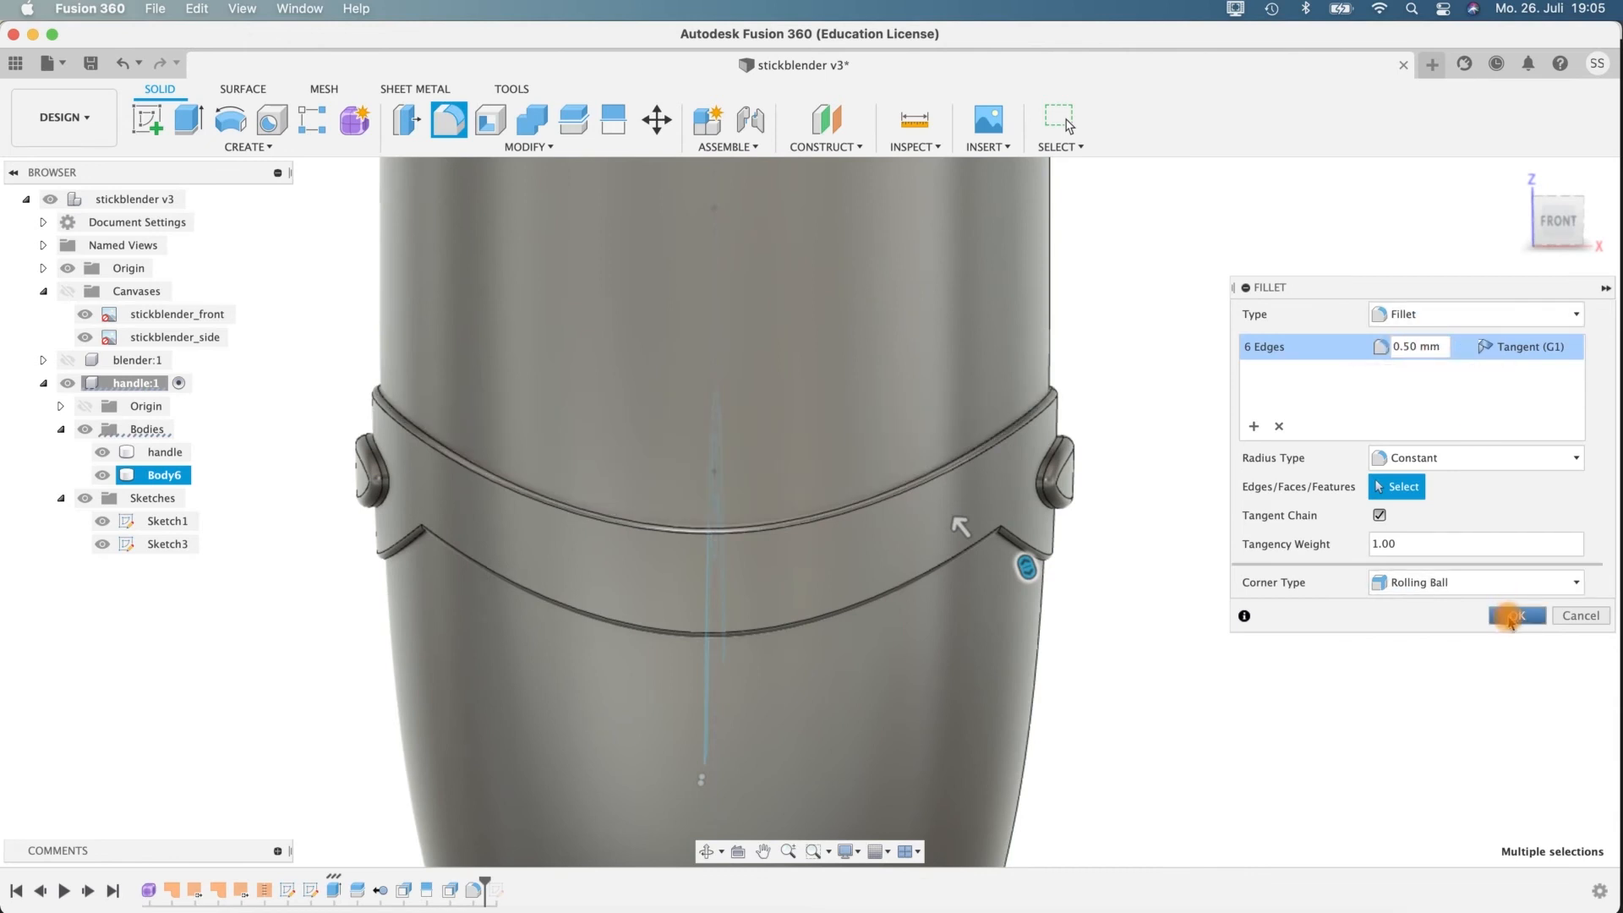
Fillet the base edges where both elliptical buttons meet the band with a 0.4 mm radius.
click(1048, 445)
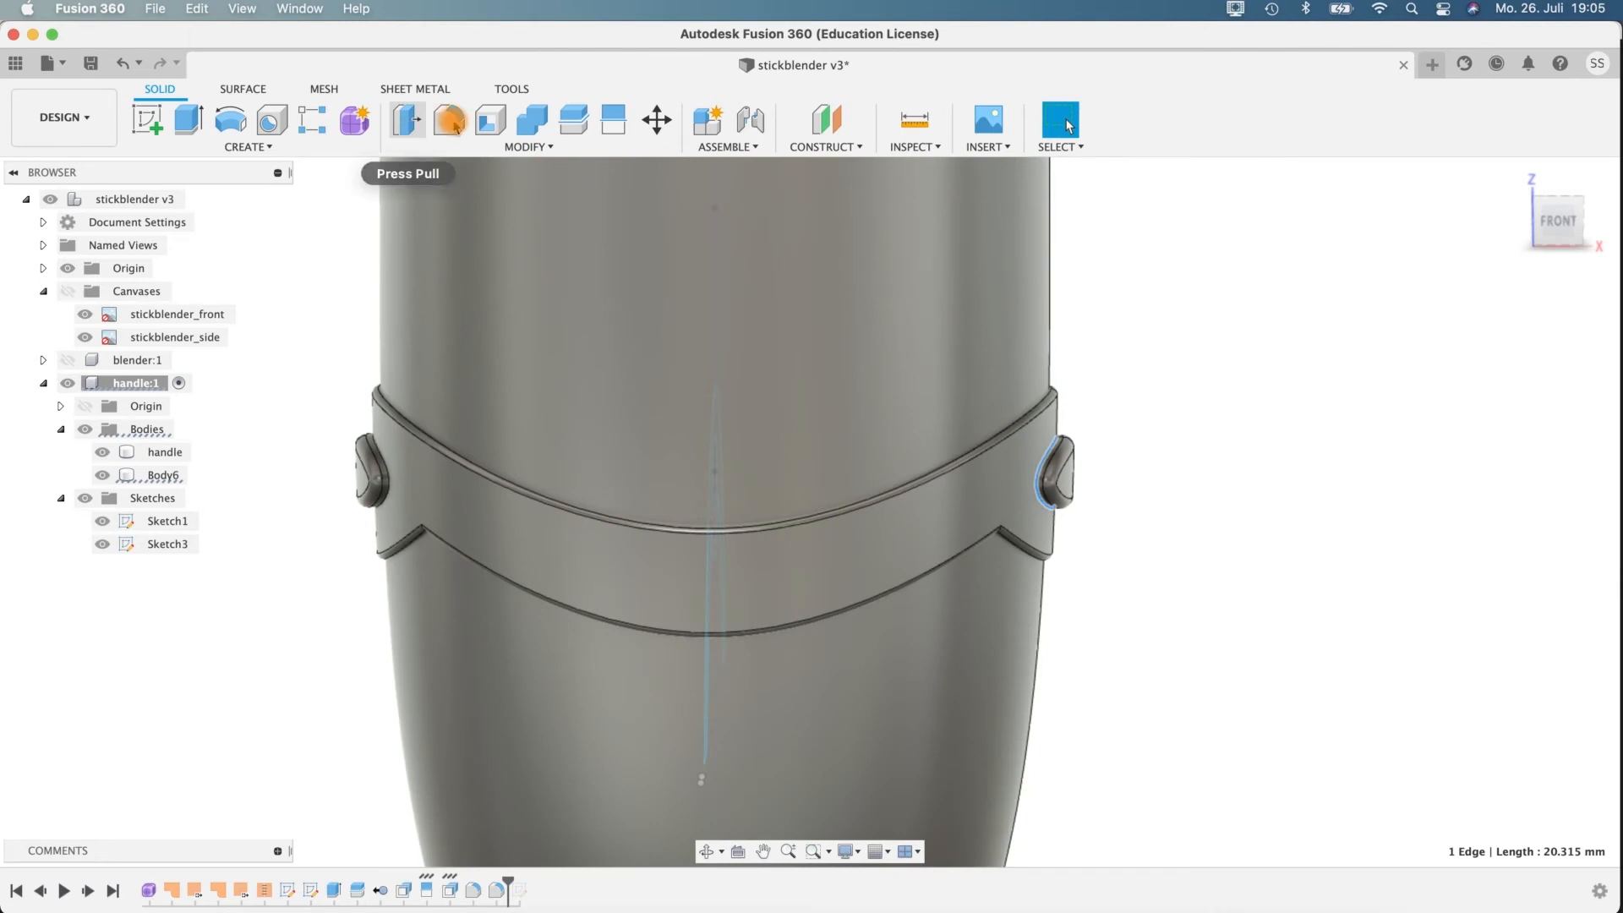
scroll(1134, 485, up, 5)
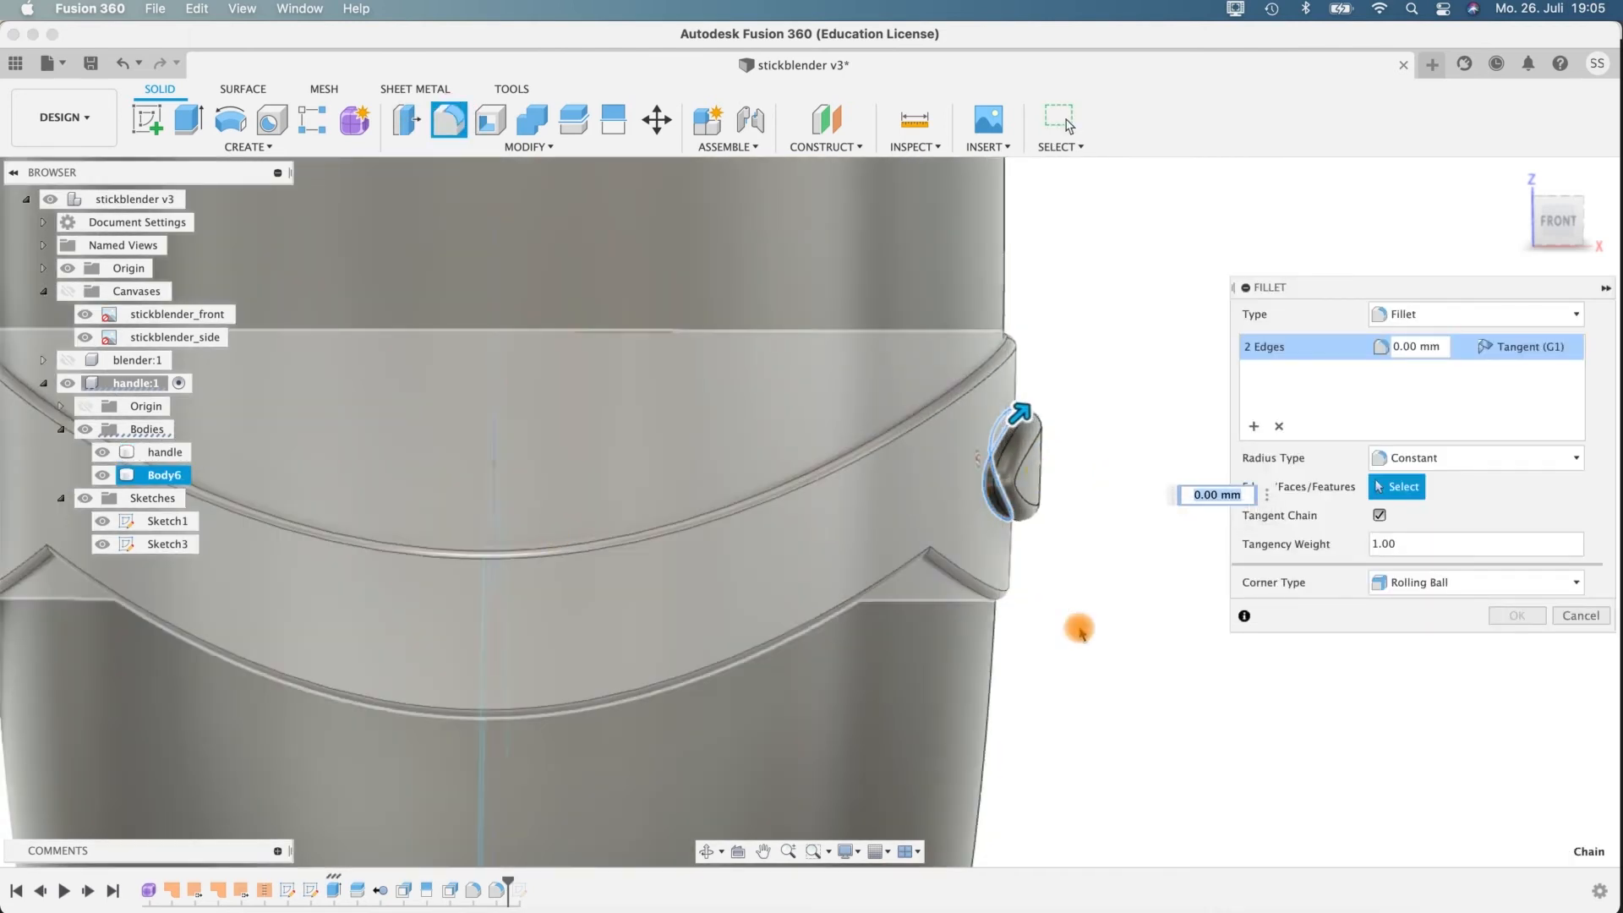
middle_drag(481, 600, 725, 644)
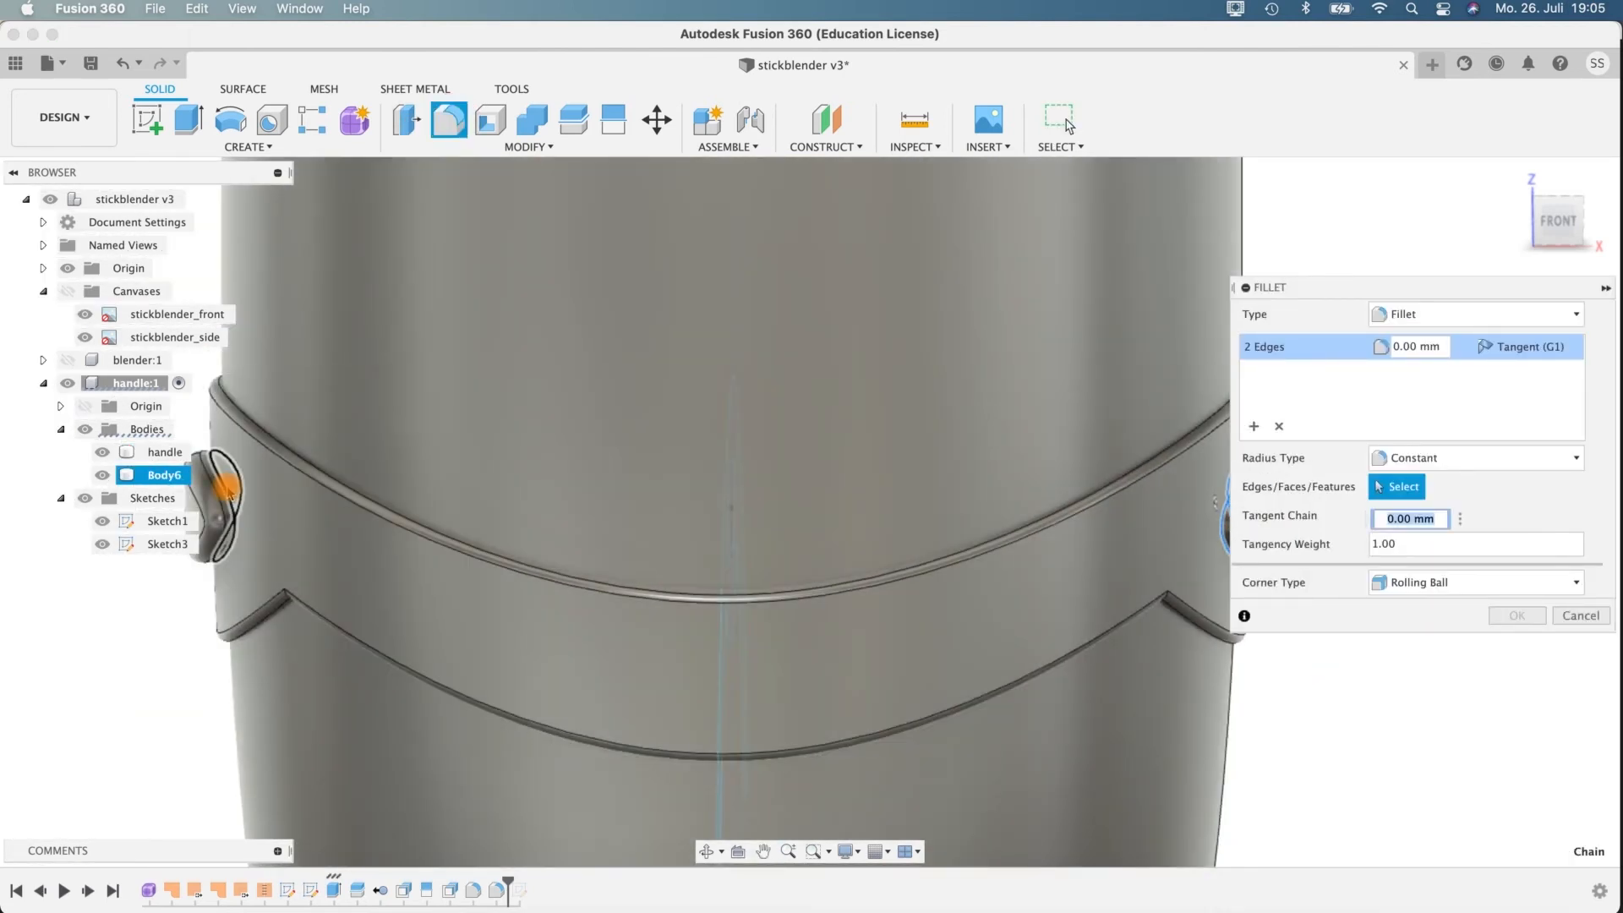
click(229, 494)
shift+middle_drag(206, 667, 613, 711)
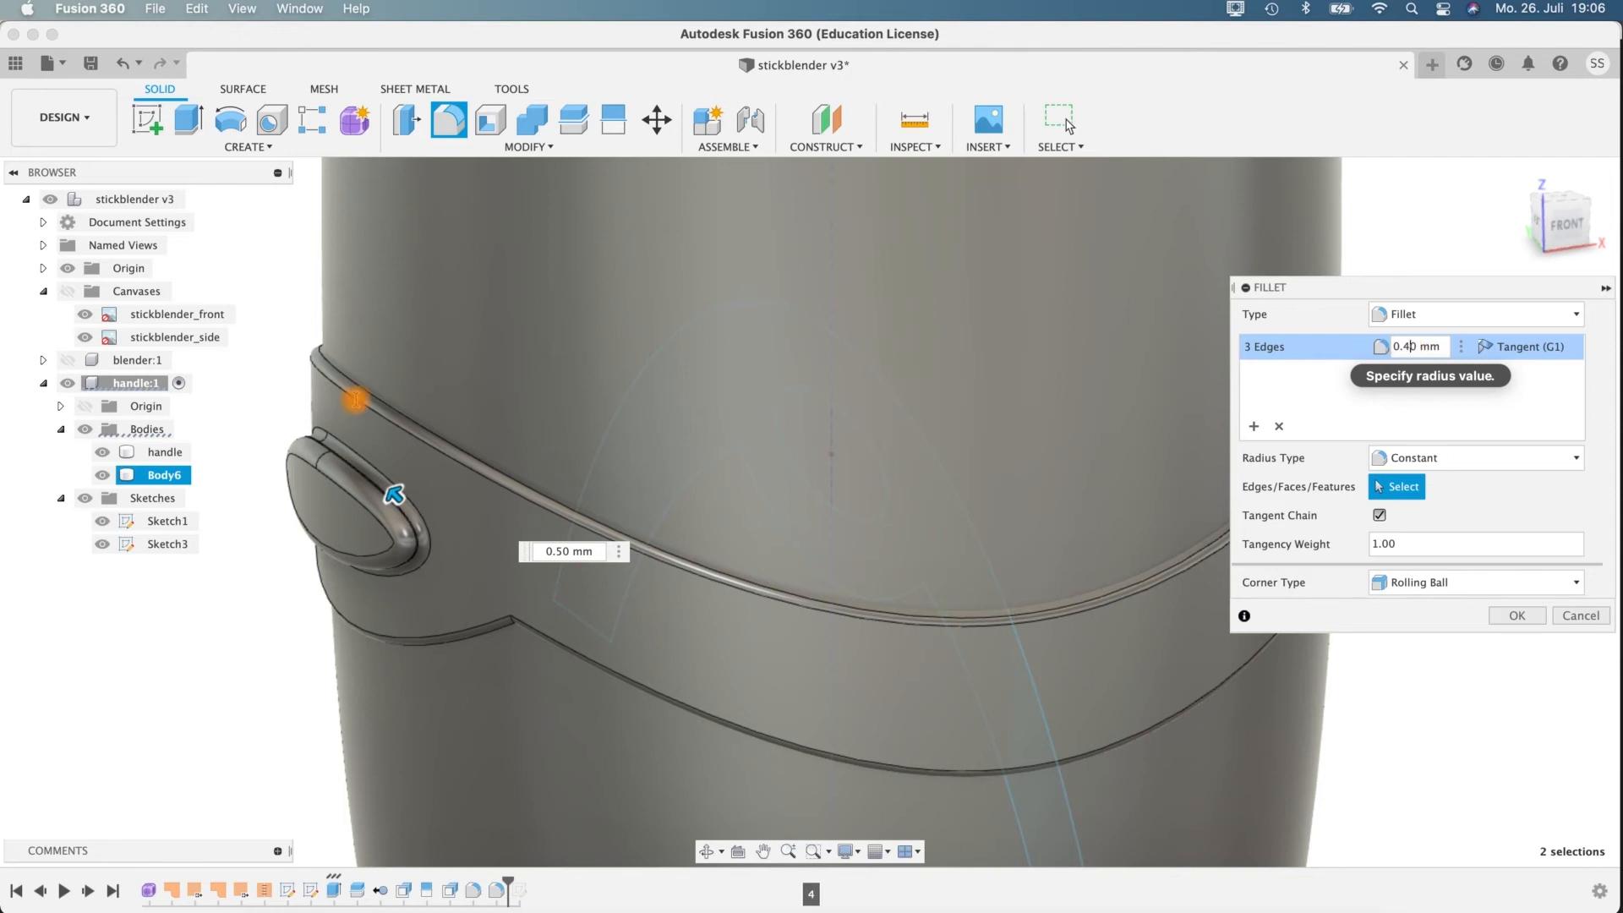
mouse_move(264, 657)
shift+middle_down()
mouse_move(218, 688)
mouse_move(238, 664)
shift+middle_up()
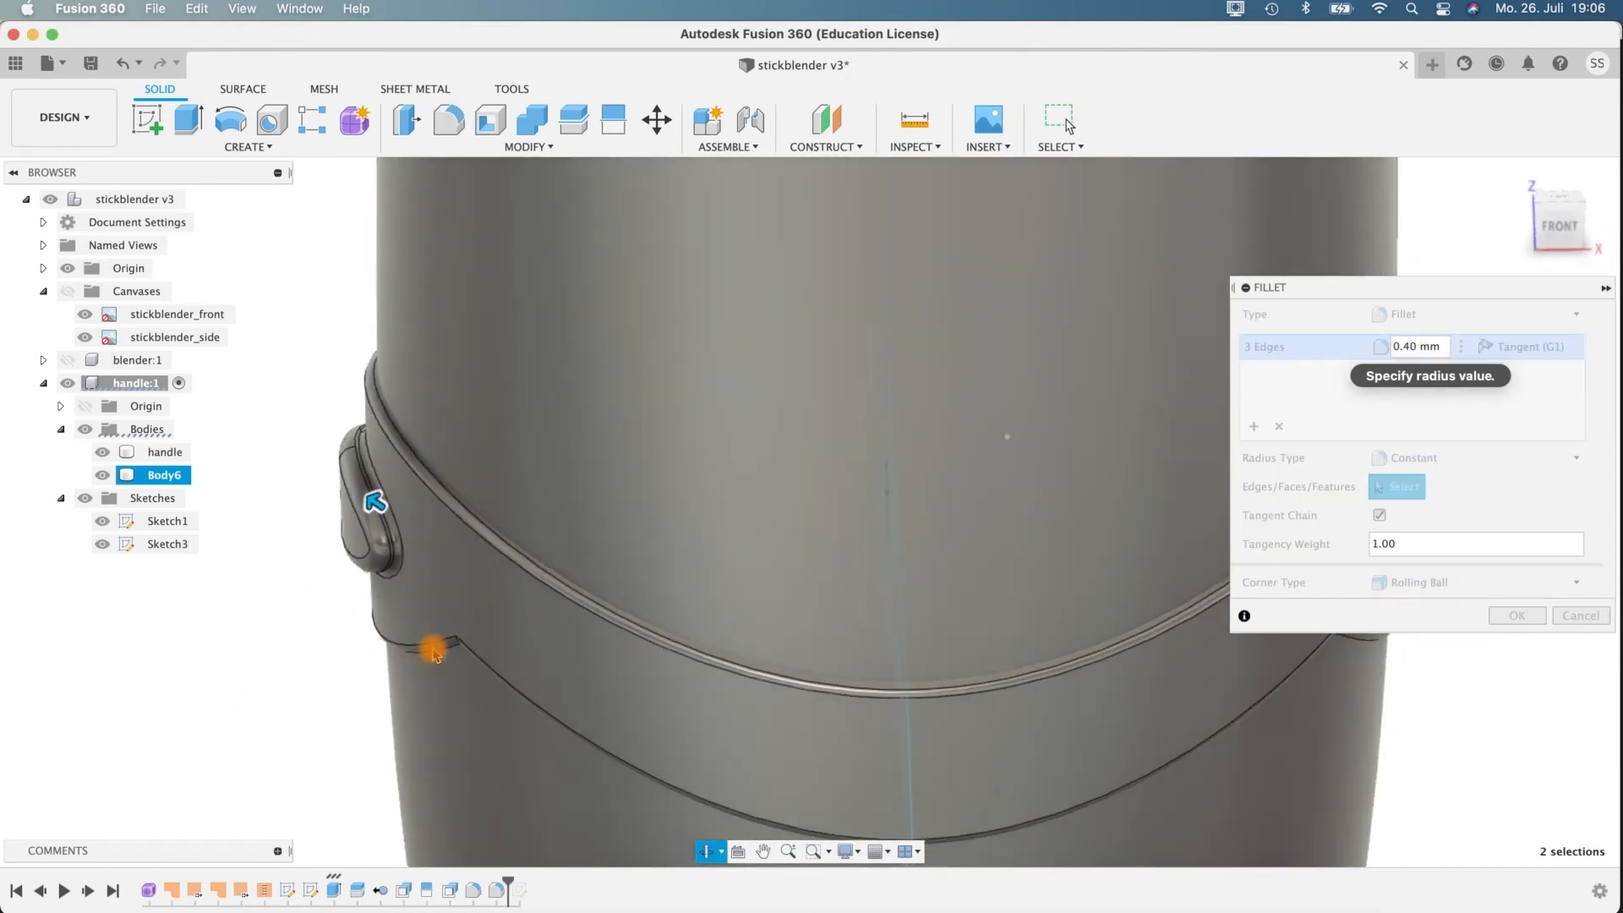
click(1522, 617)
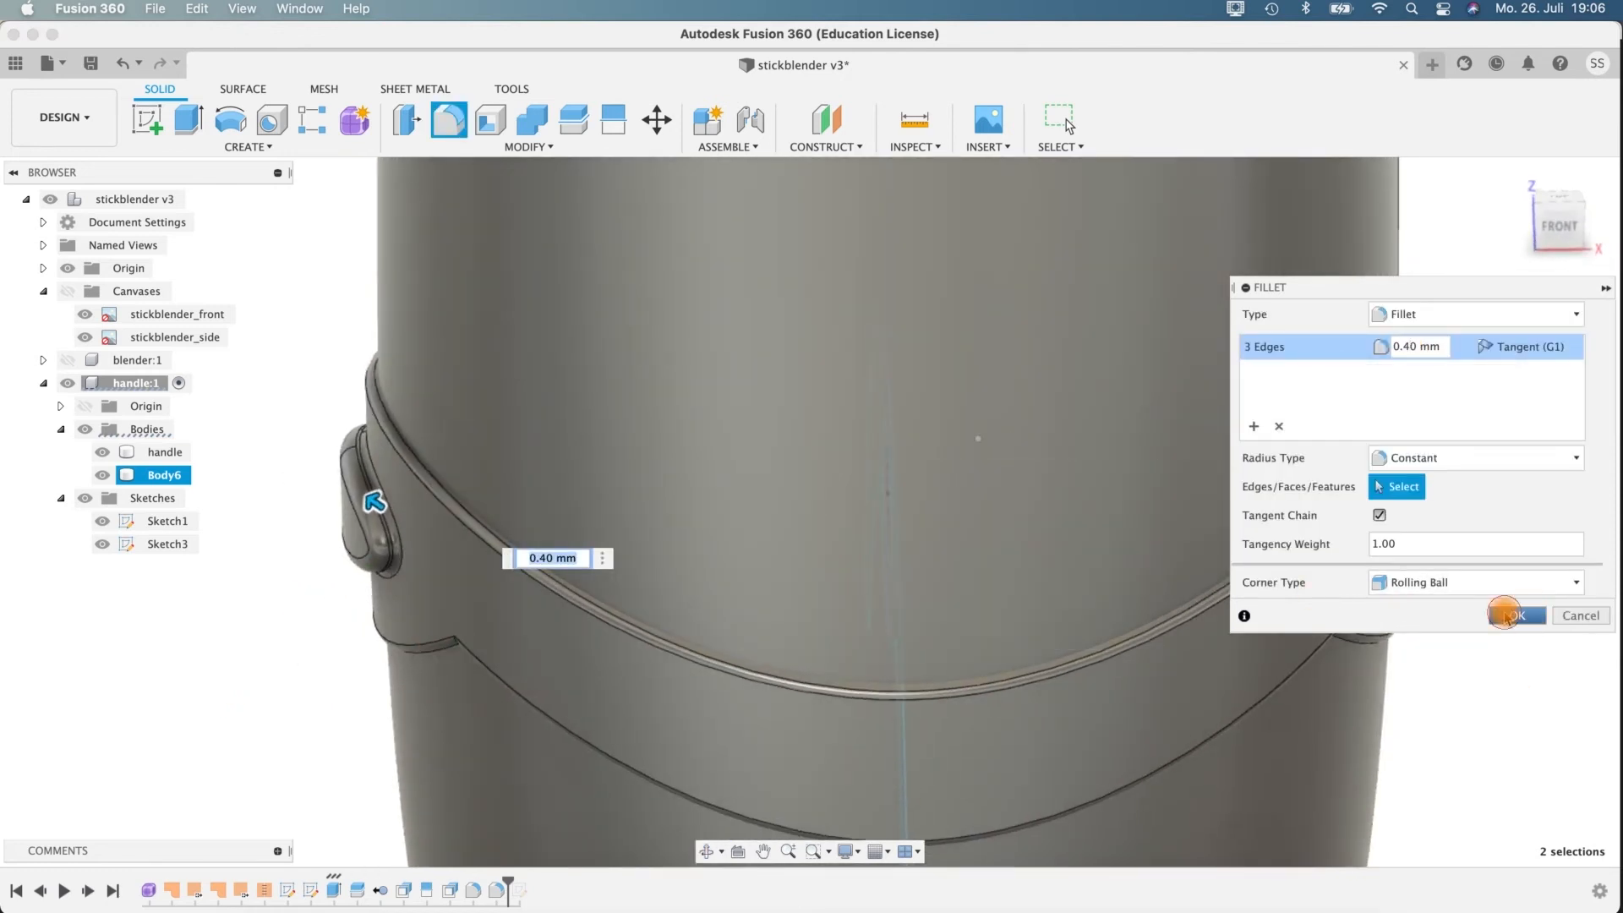
Split the handle body's outer face using the side-view grip profile curve in Sketch3 as the splitting tool.
scroll(1499, 674, up, 3)
scroll(1497, 670, down, 8)
middle_drag(1530, 746, 1306, 643)
shift+middle_drag(1306, 642, 842, 554)
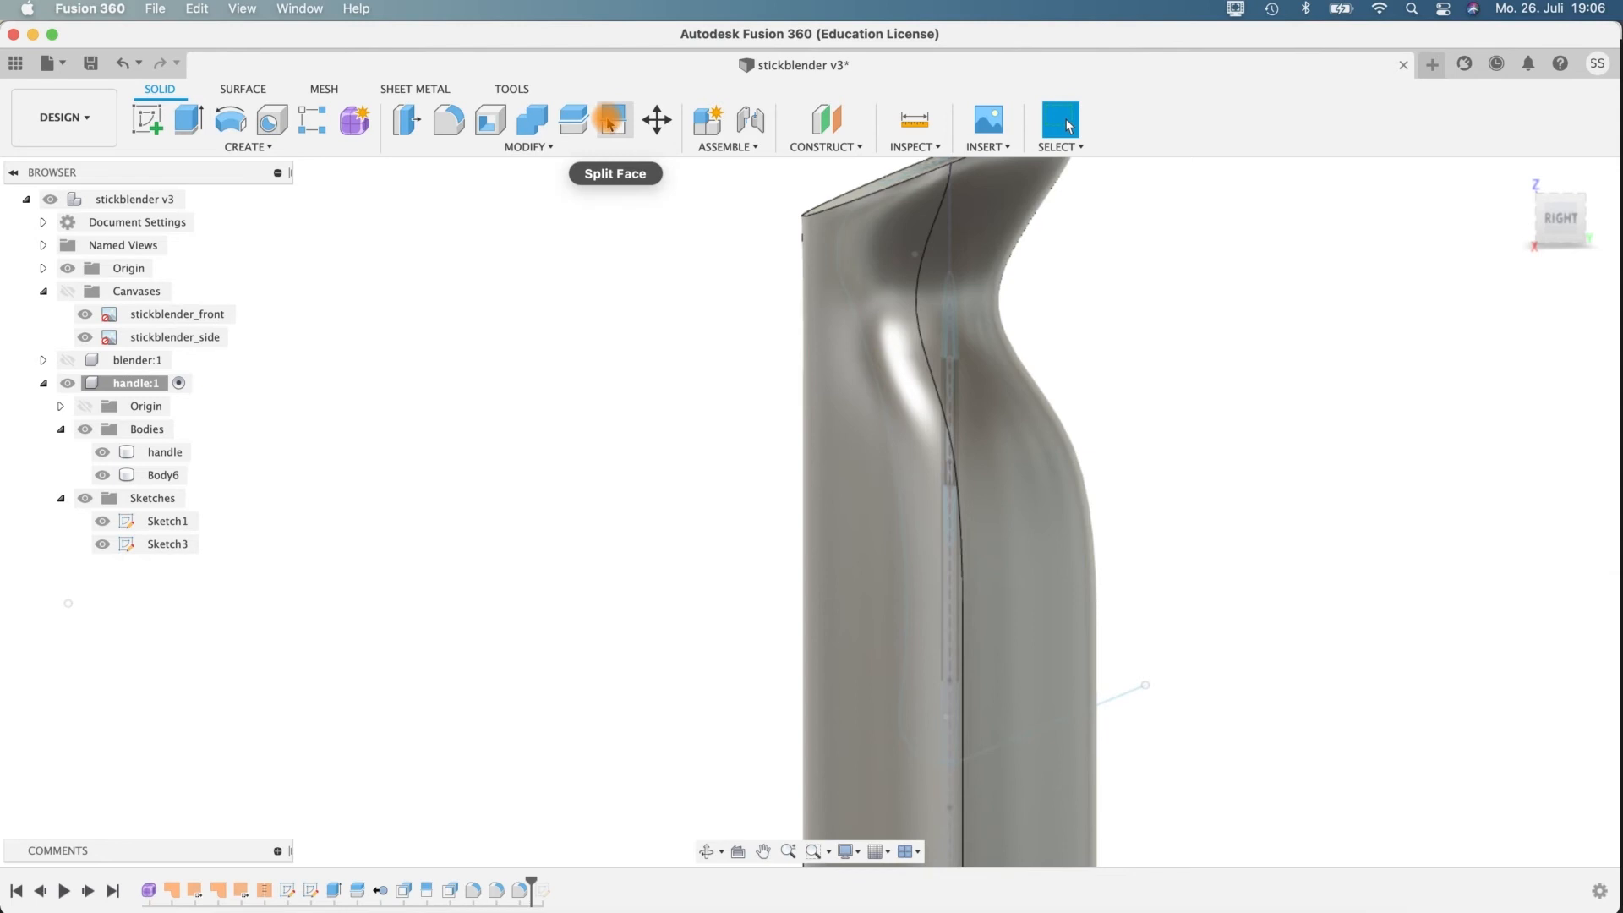
click(611, 123)
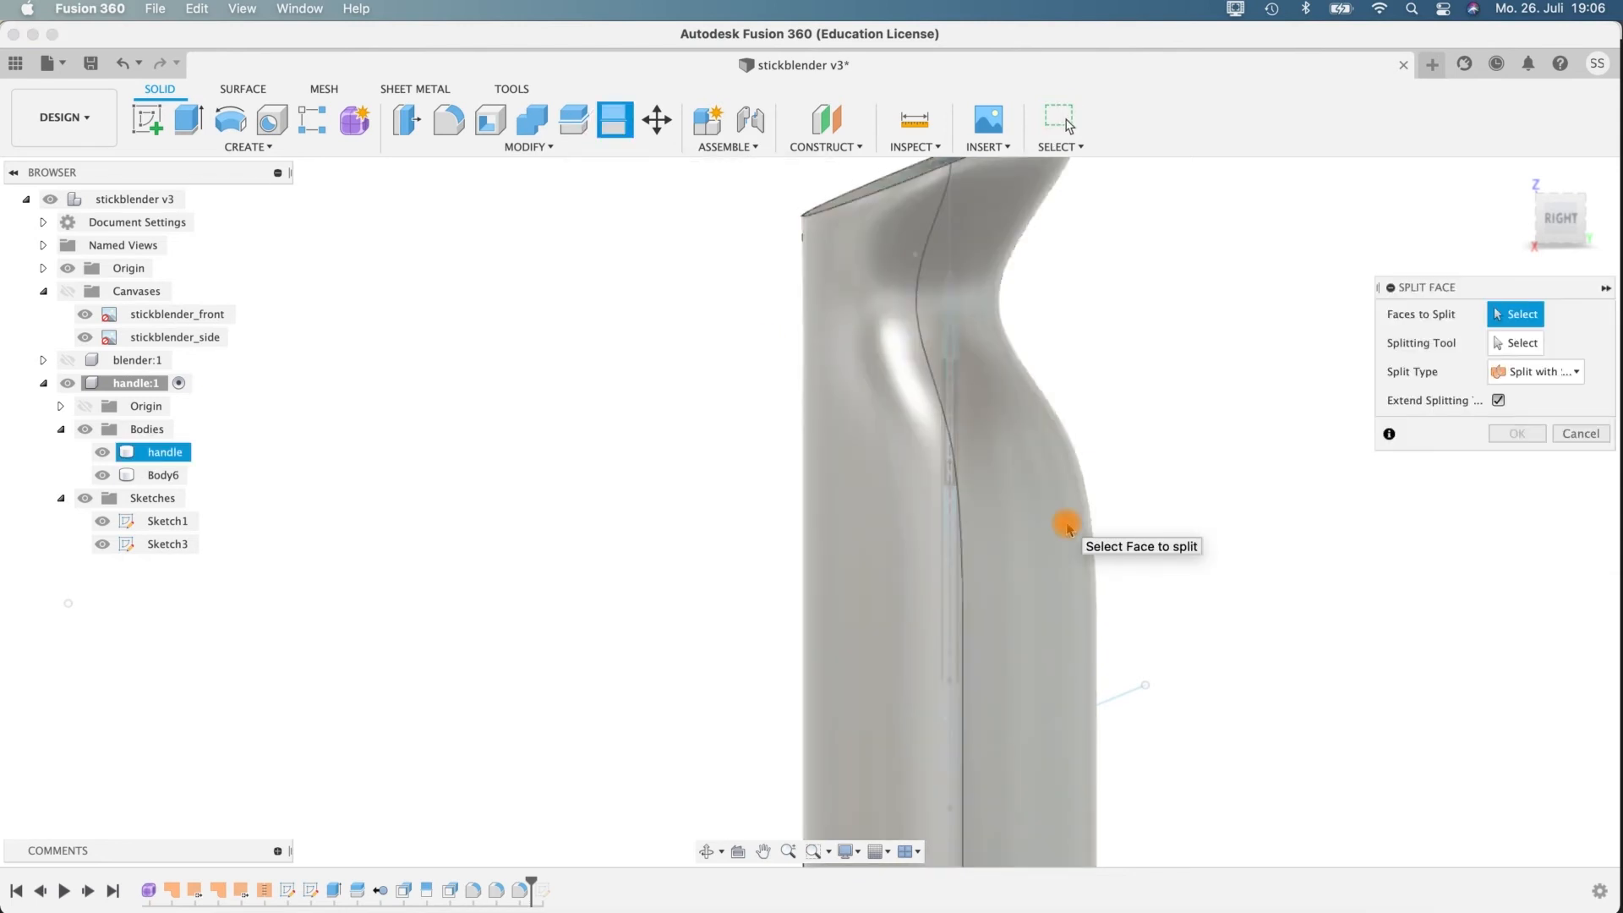
click(1067, 524)
middle_drag(1243, 678, 1196, 581)
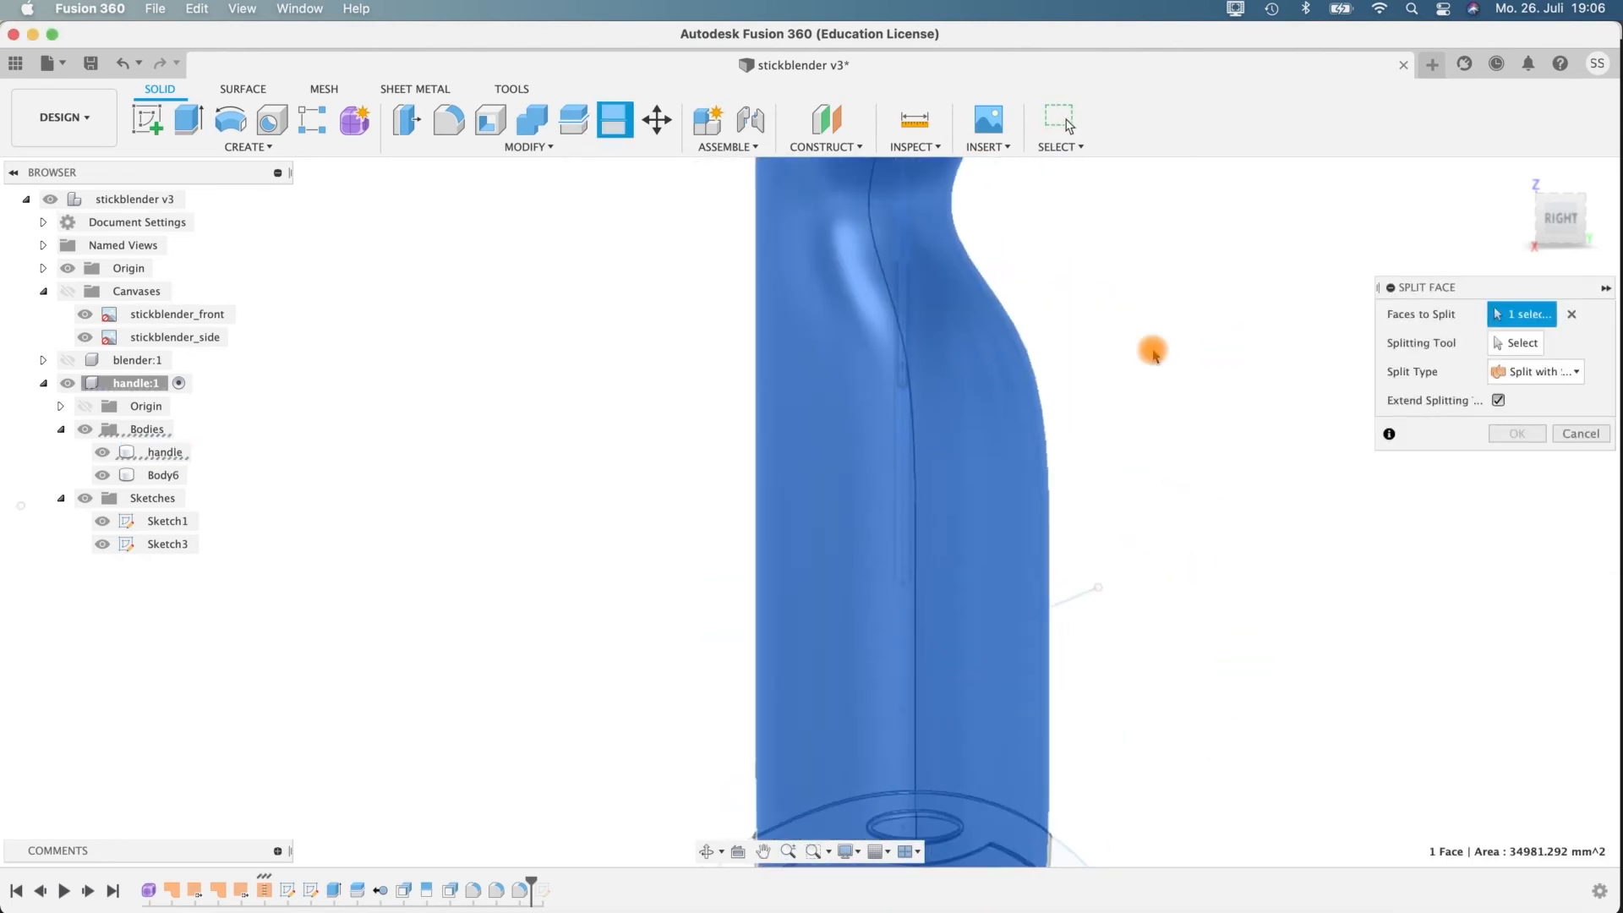
shift+middle_drag(1142, 384, 1300, 373)
click(1534, 341)
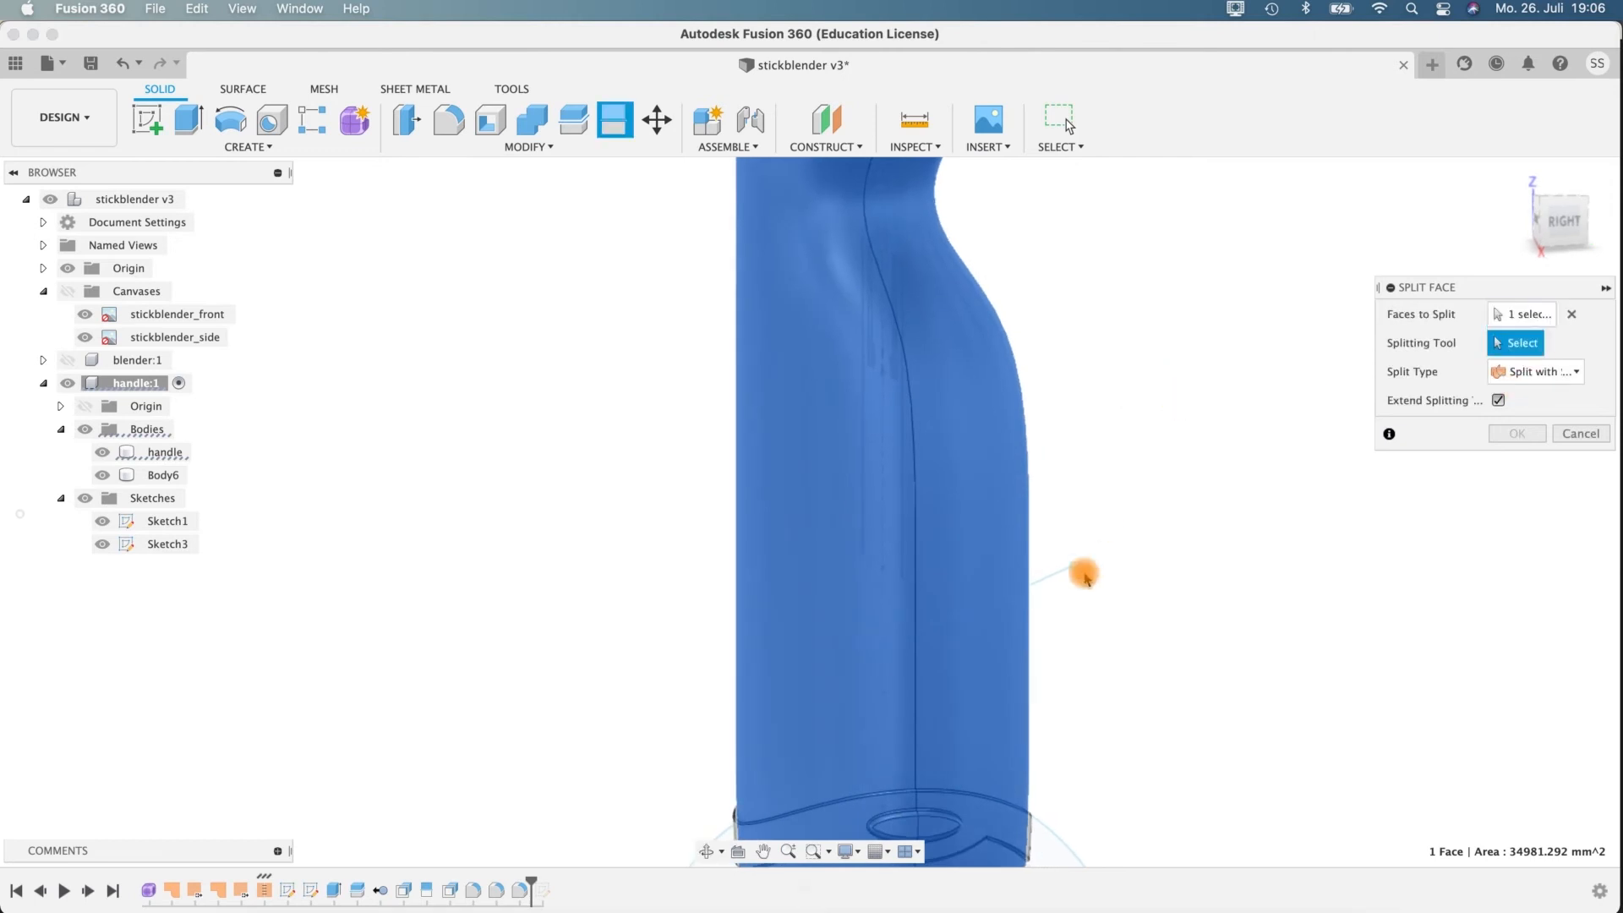
click(1058, 577)
shift+middle_drag(1050, 290, 793, 573)
click(1517, 433)
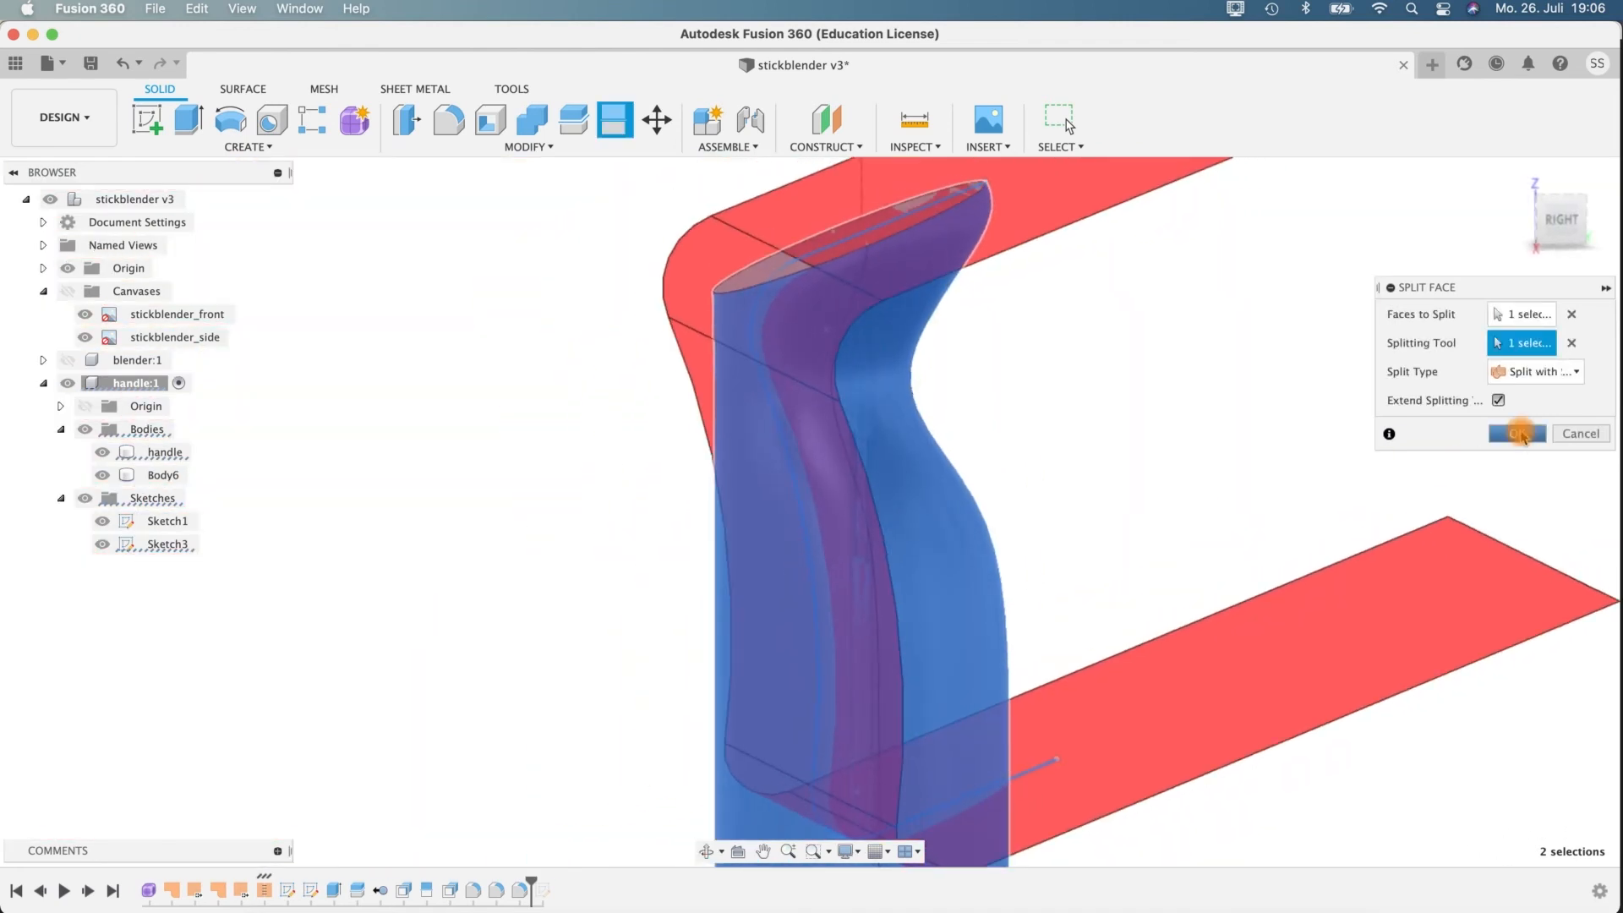
Offset the two split grip faces of the handle by 0.5 mm, keeping the Automatic offset type.
shift+middle_drag(1108, 359, 1000, 446)
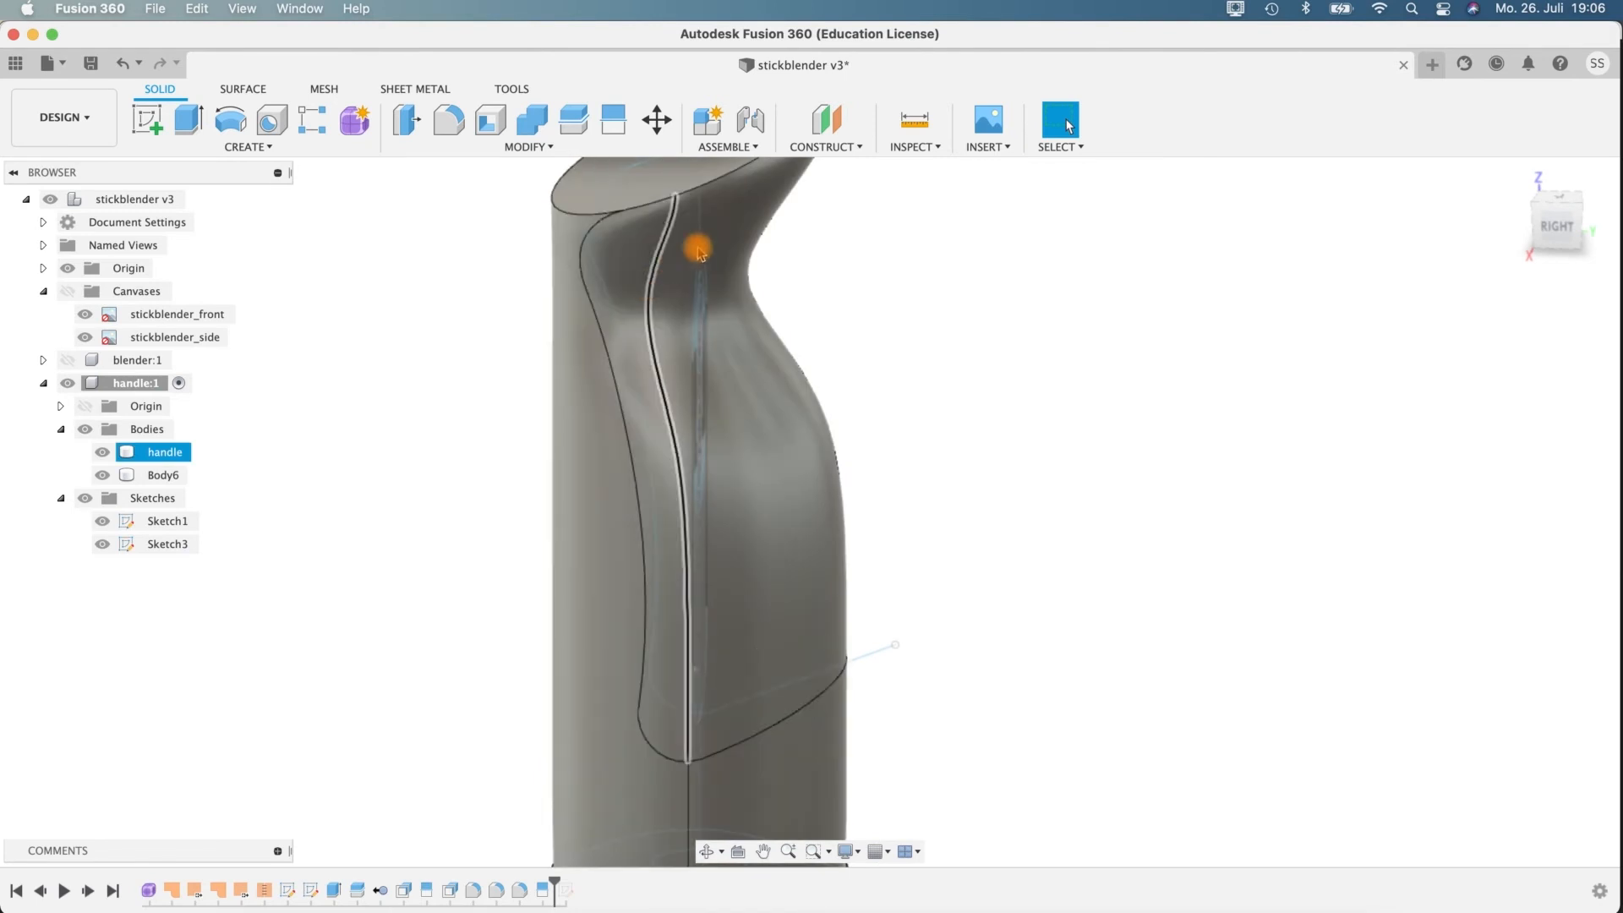
shift+middle_drag(842, 548, 642, 383)
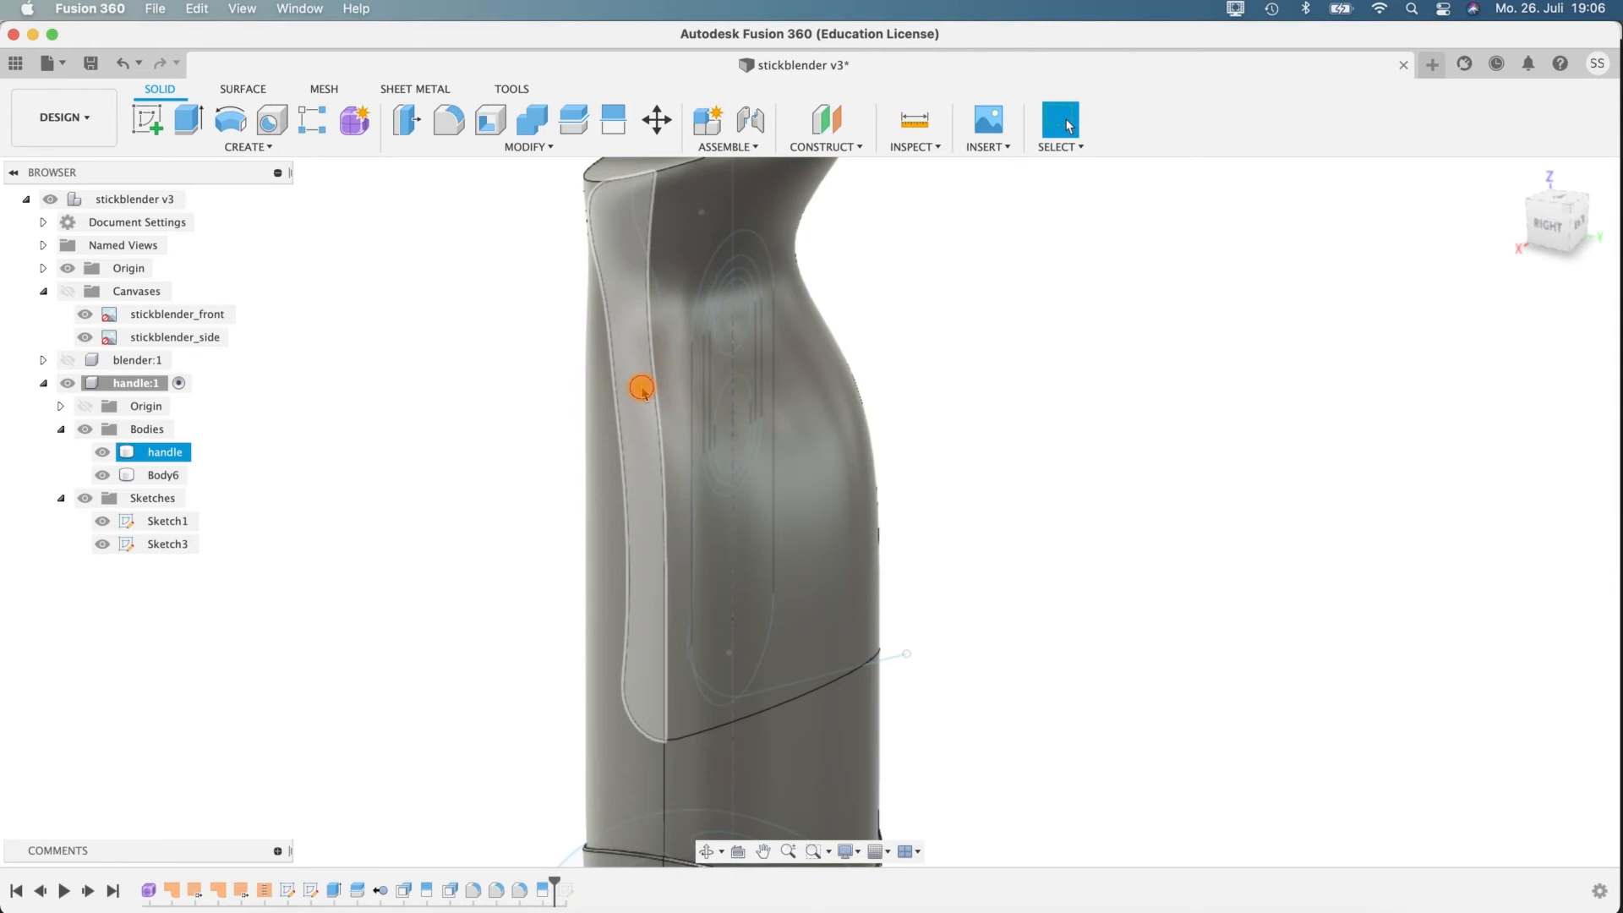
click(642, 384)
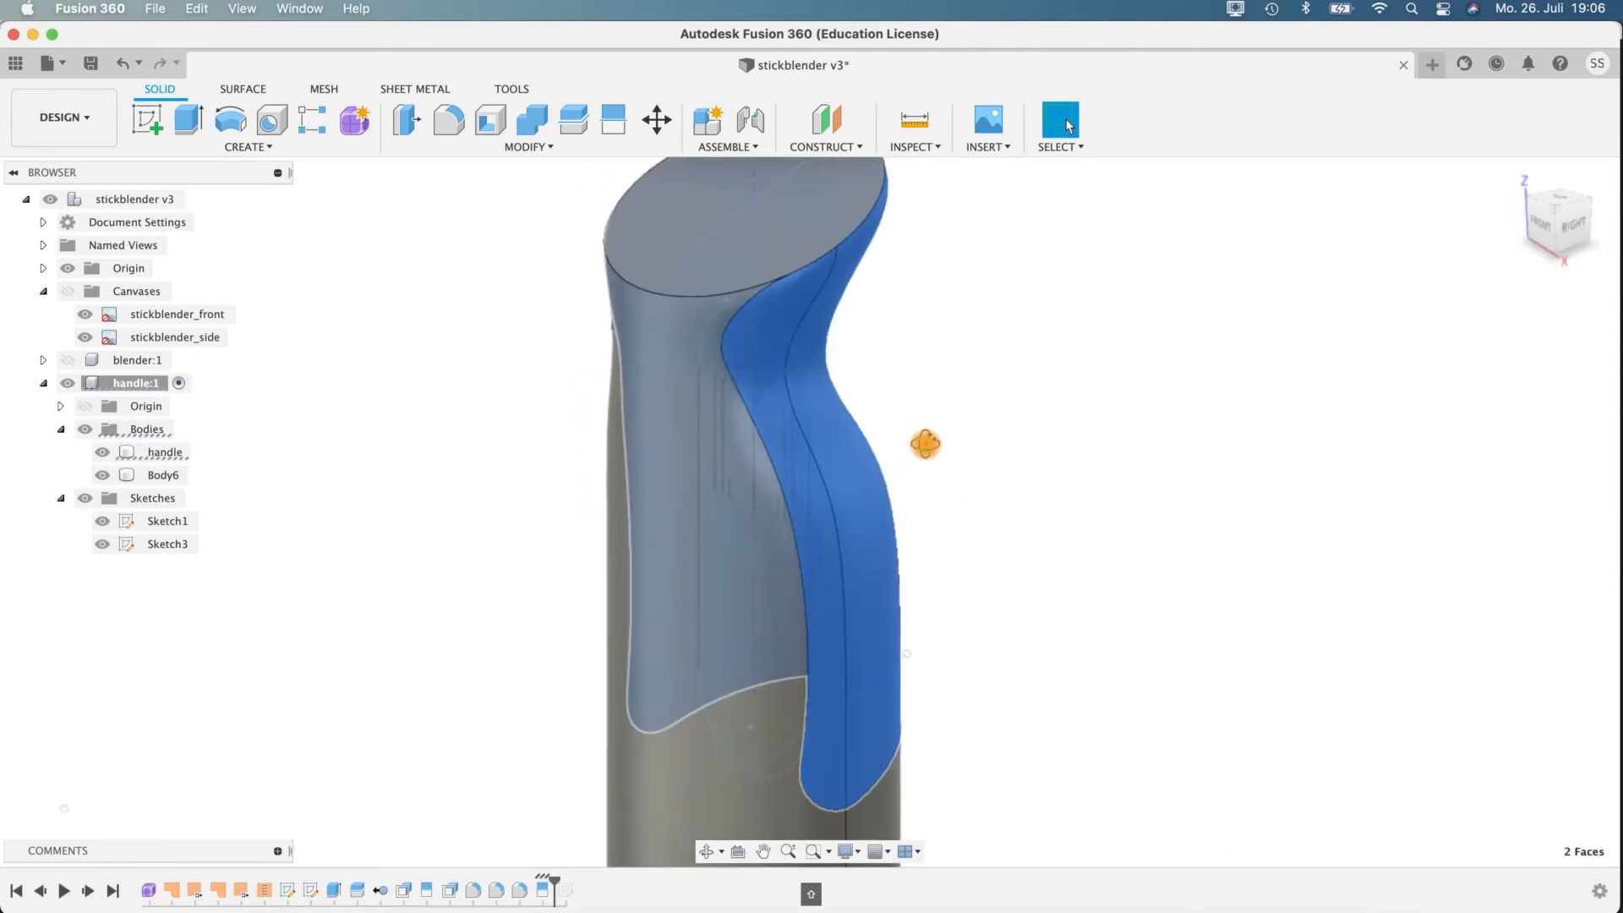
shift+middle_drag(926, 444, 812, 381)
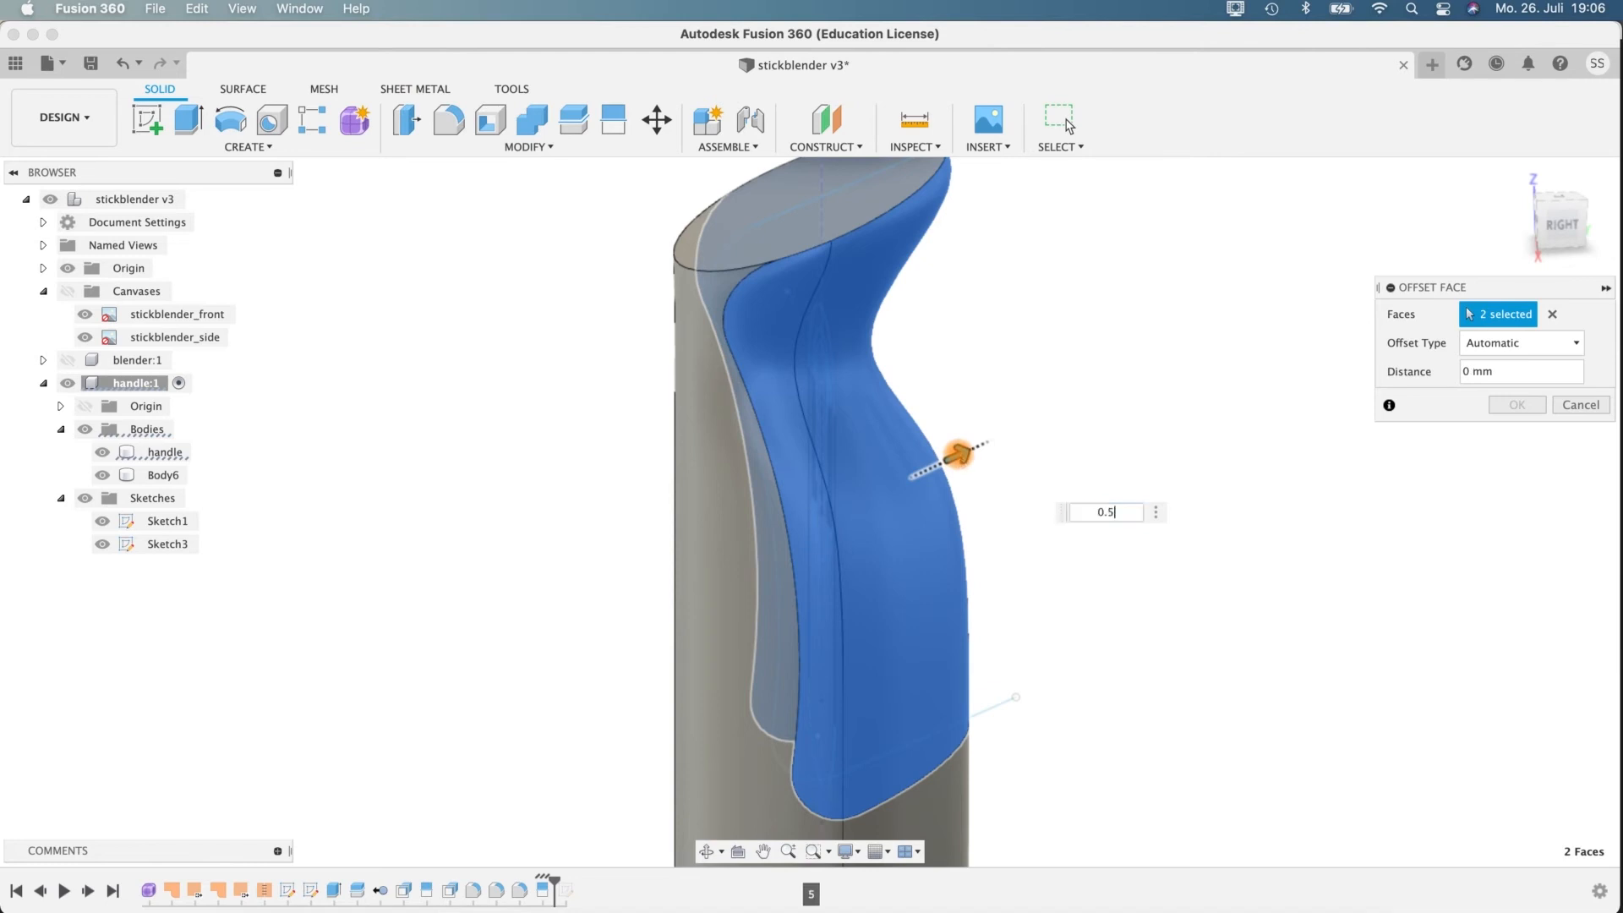
shift+middle_drag(964, 490, 1181, 551)
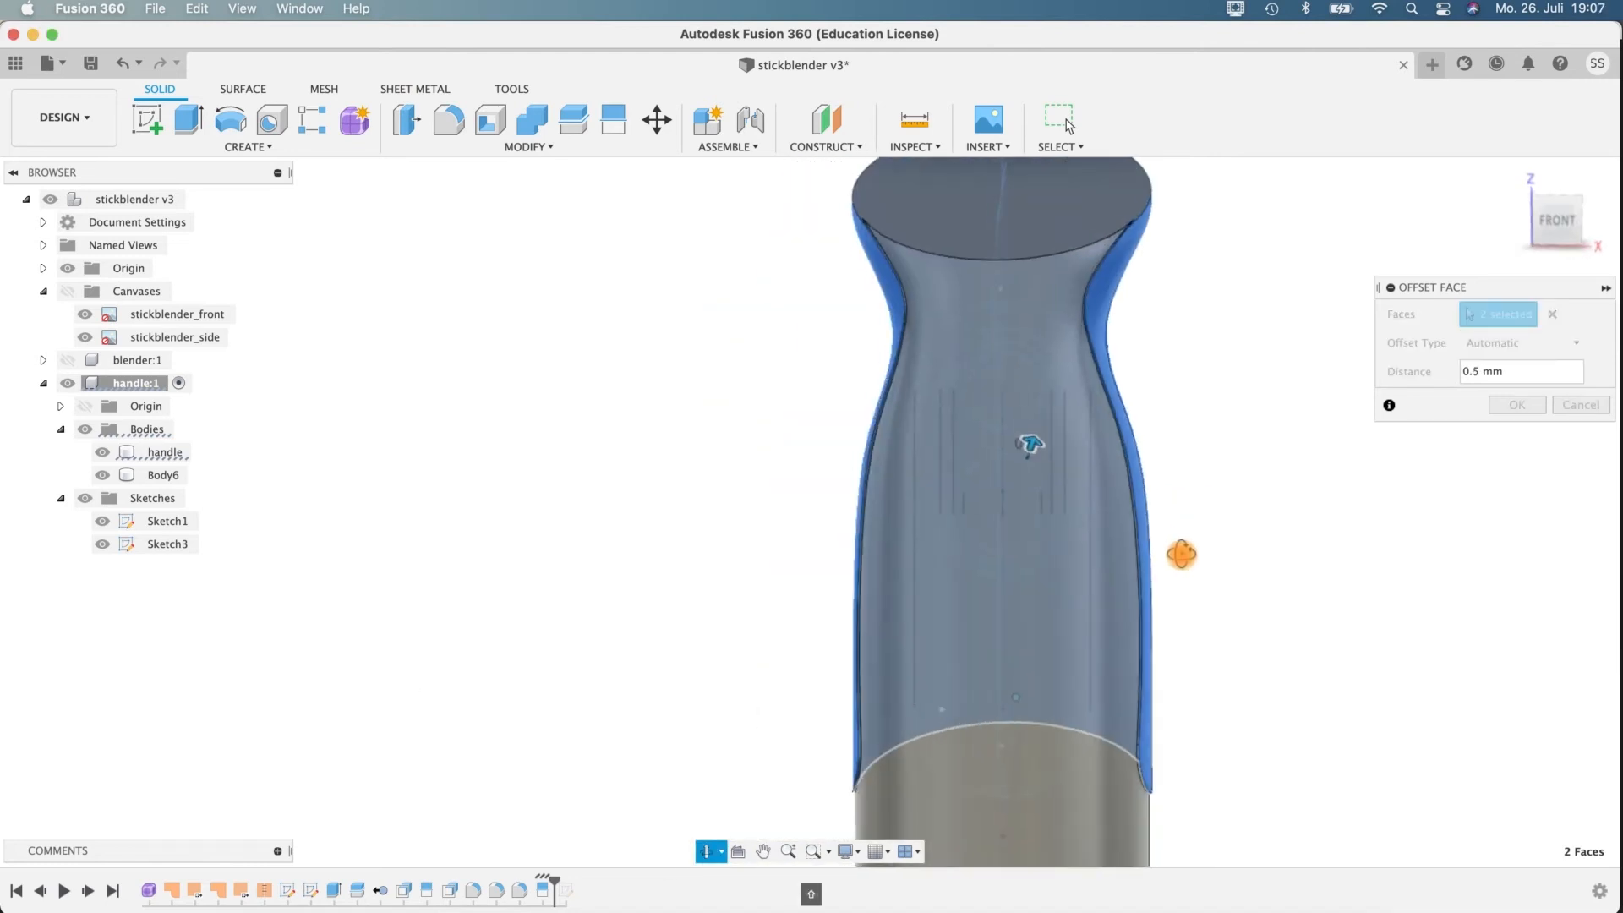
scroll(1215, 338, up, 3)
middle_drag(1215, 338, 1175, 547)
scroll(1174, 547, up, 3)
shift+middle_drag(1130, 461, 322, 333)
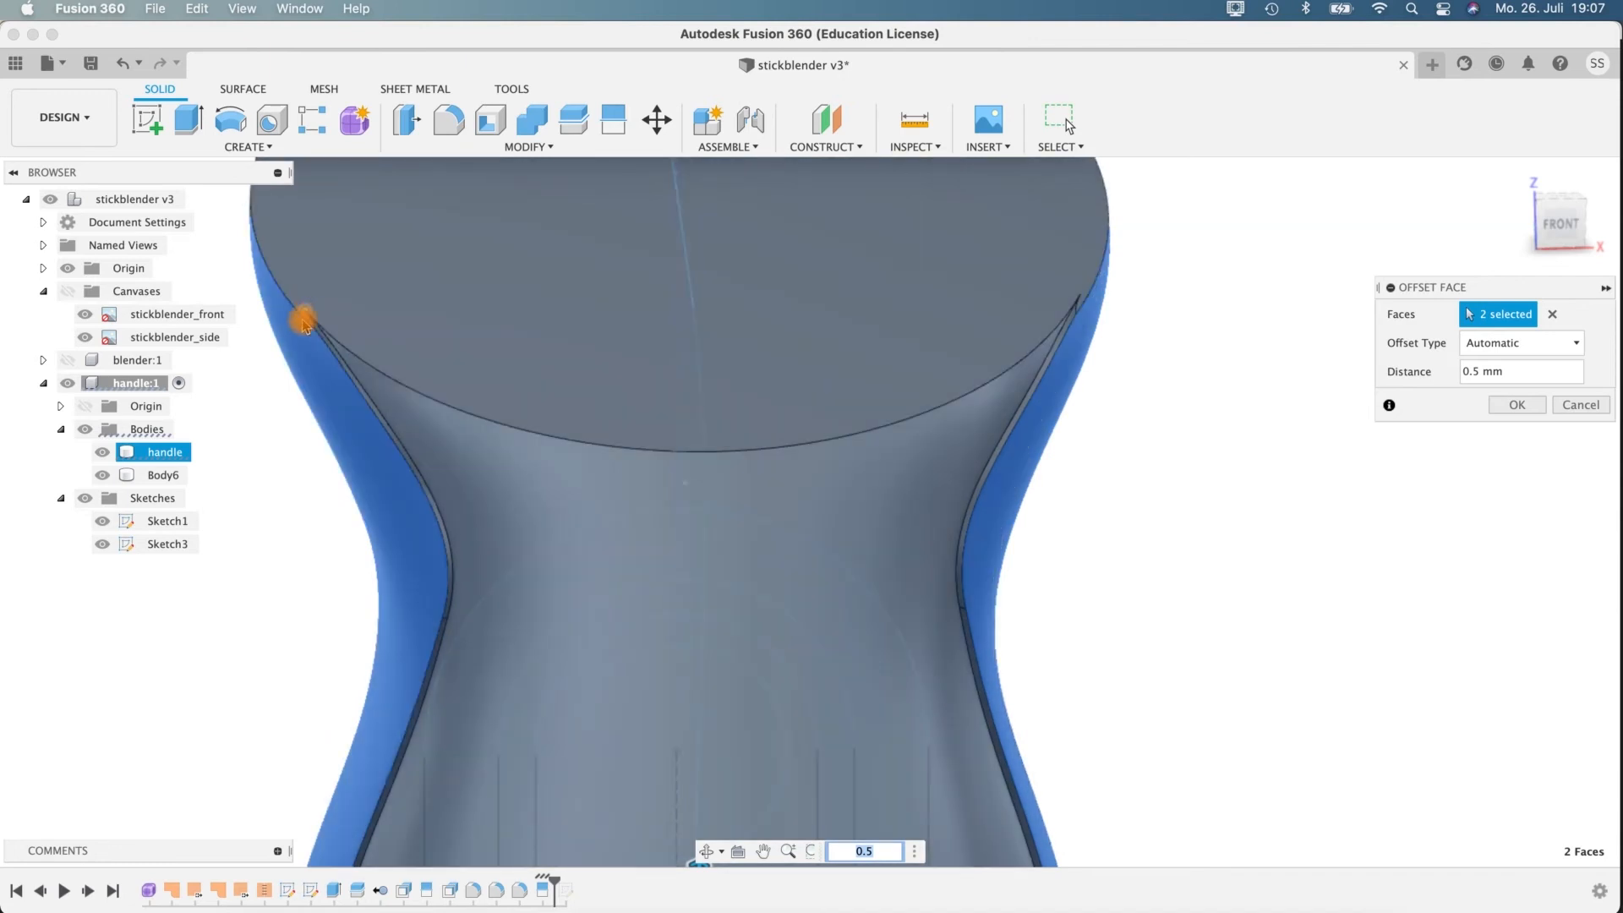
shift+middle_drag(1123, 460, 1192, 463)
scroll(1192, 463, down, 10)
mouse_move(1300, 530)
shift+middle_down()
mouse_move(1322, 518)
mouse_move(1252, 467)
mouse_move(1214, 471)
mouse_move(1231, 511)
mouse_move(1127, 468)
mouse_move(1297, 506)
shift+middle_up()
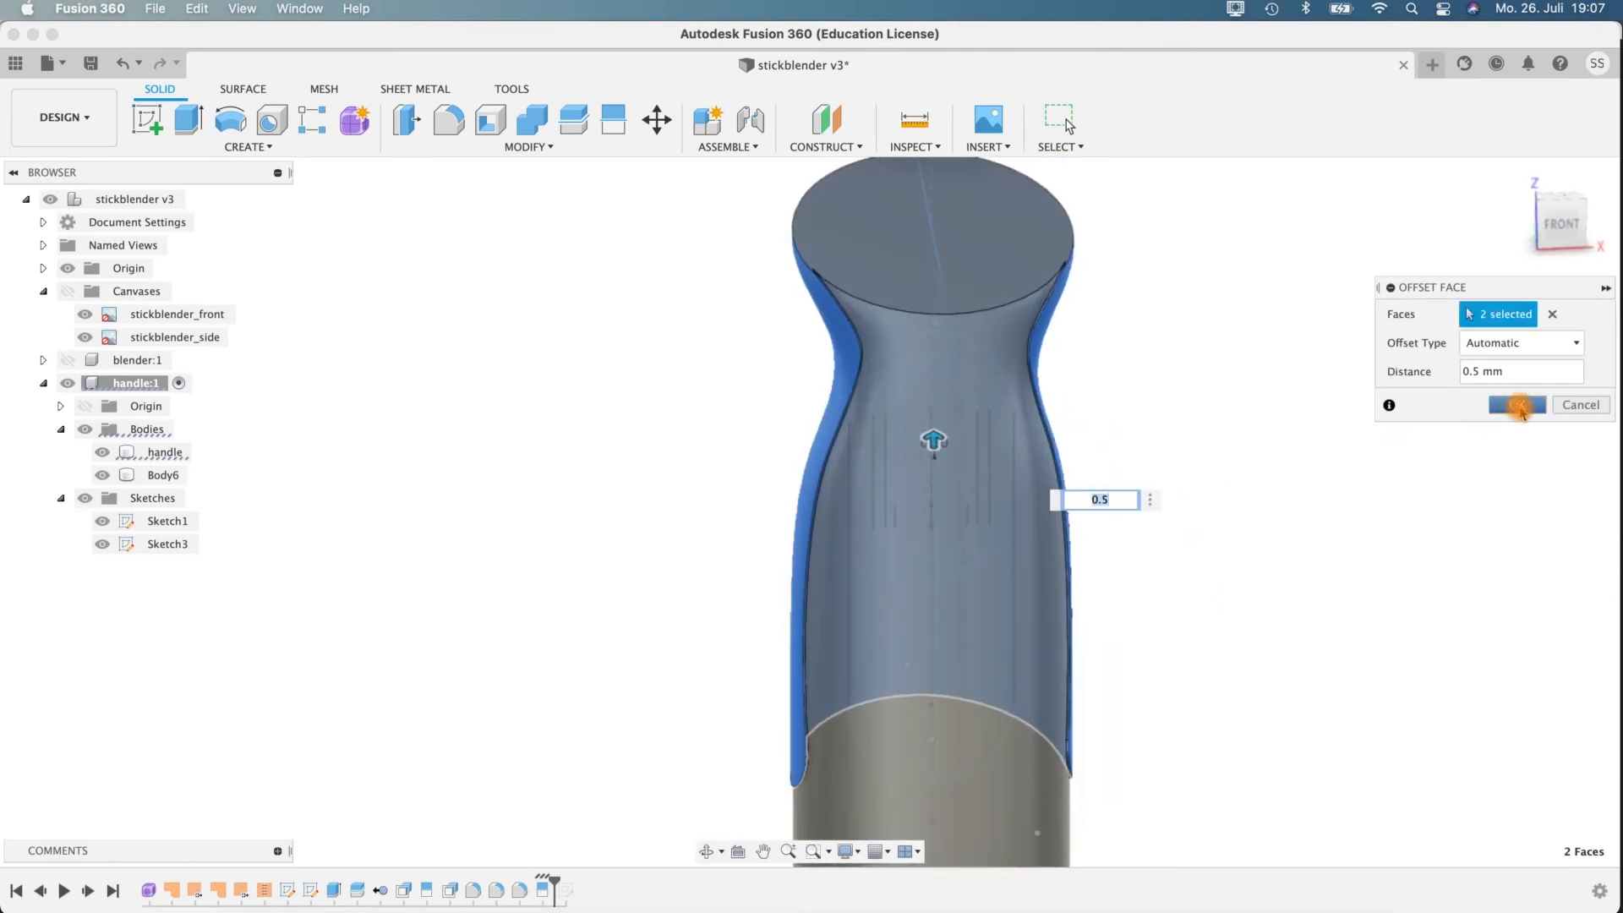
key(Return)
Examine the offset edge around the grip area and the adjoining front face of the handle.
scroll(1123, 435, up, 5)
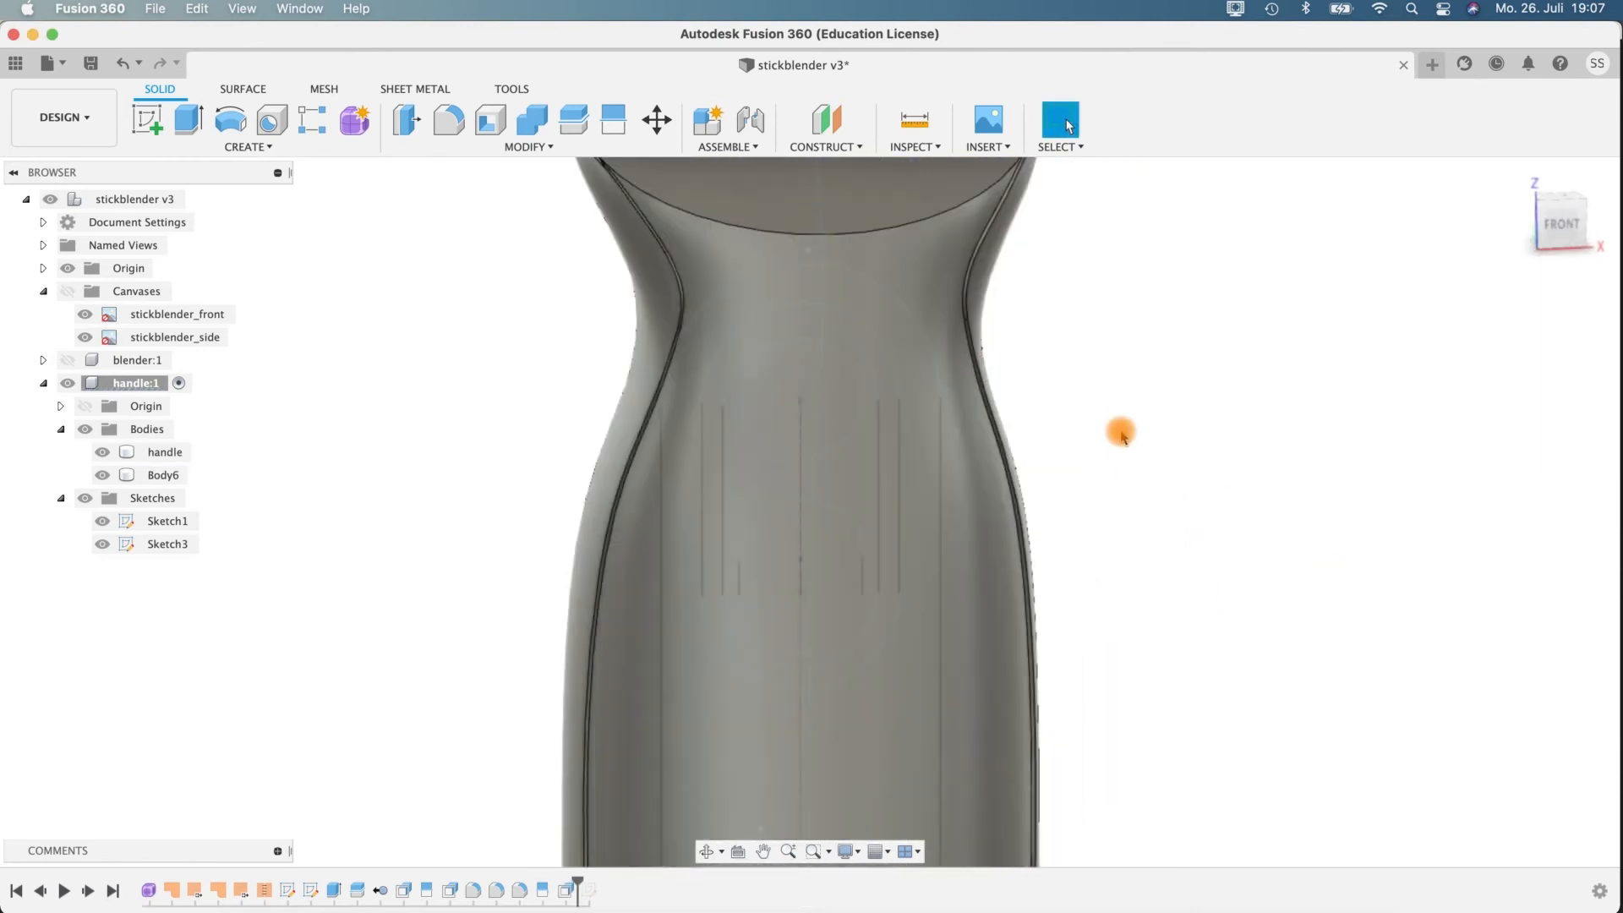
shift+middle_drag(1073, 414, 1142, 284)
shift+middle_drag(1172, 381, 892, 795)
click(892, 795)
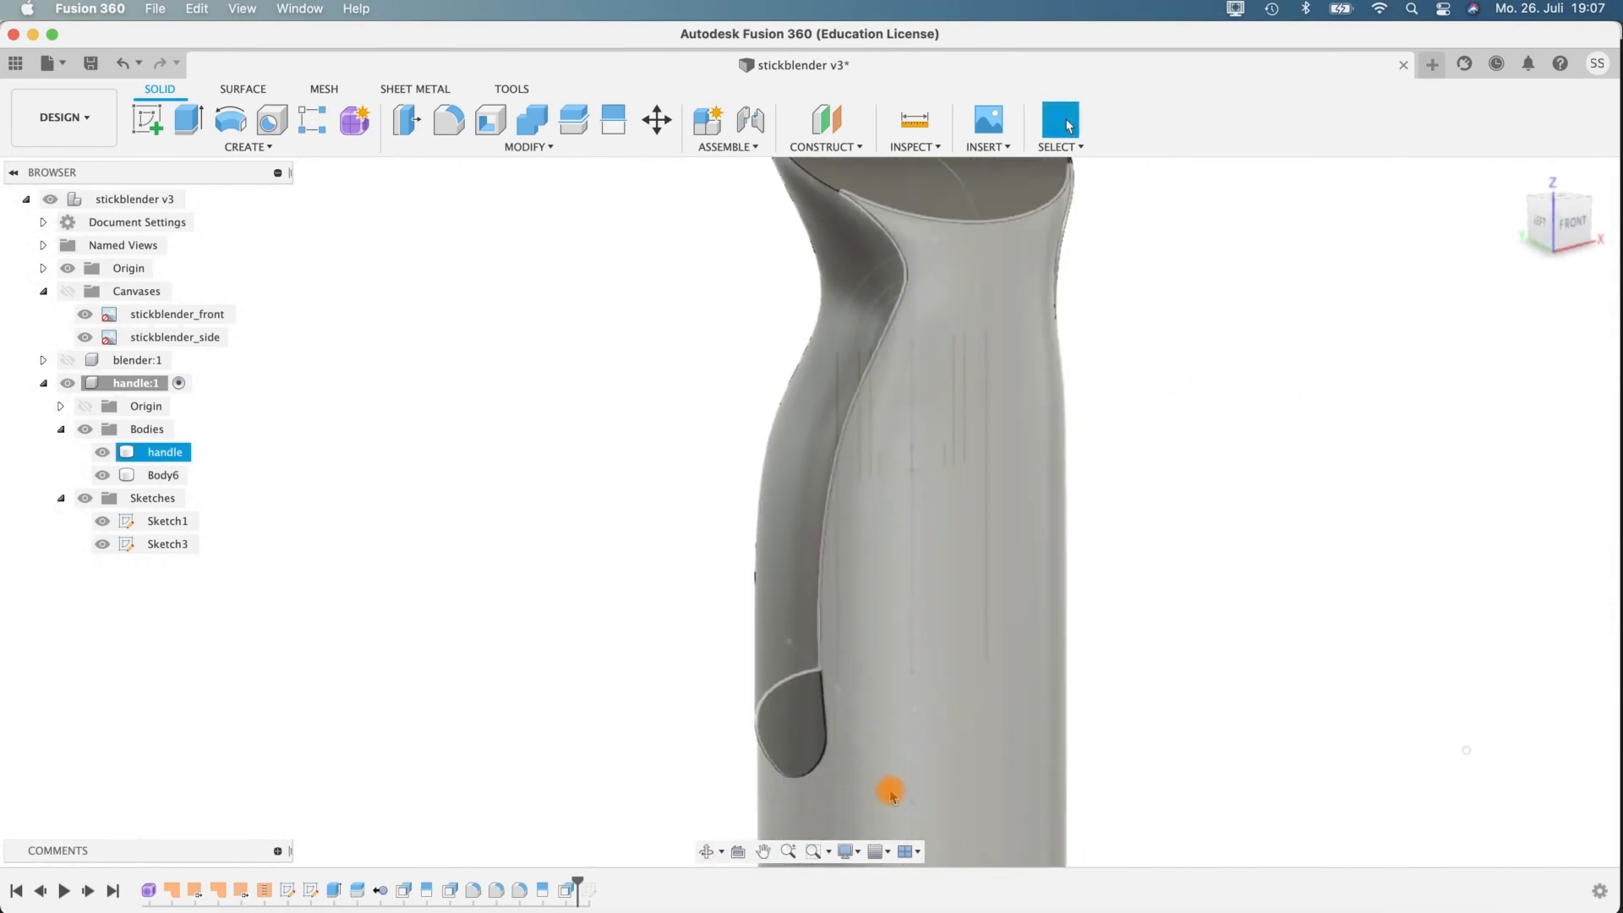
shift+middle_drag(1133, 598, 1066, 511)
shift+middle_drag(970, 354, 711, 298)
click(699, 390)
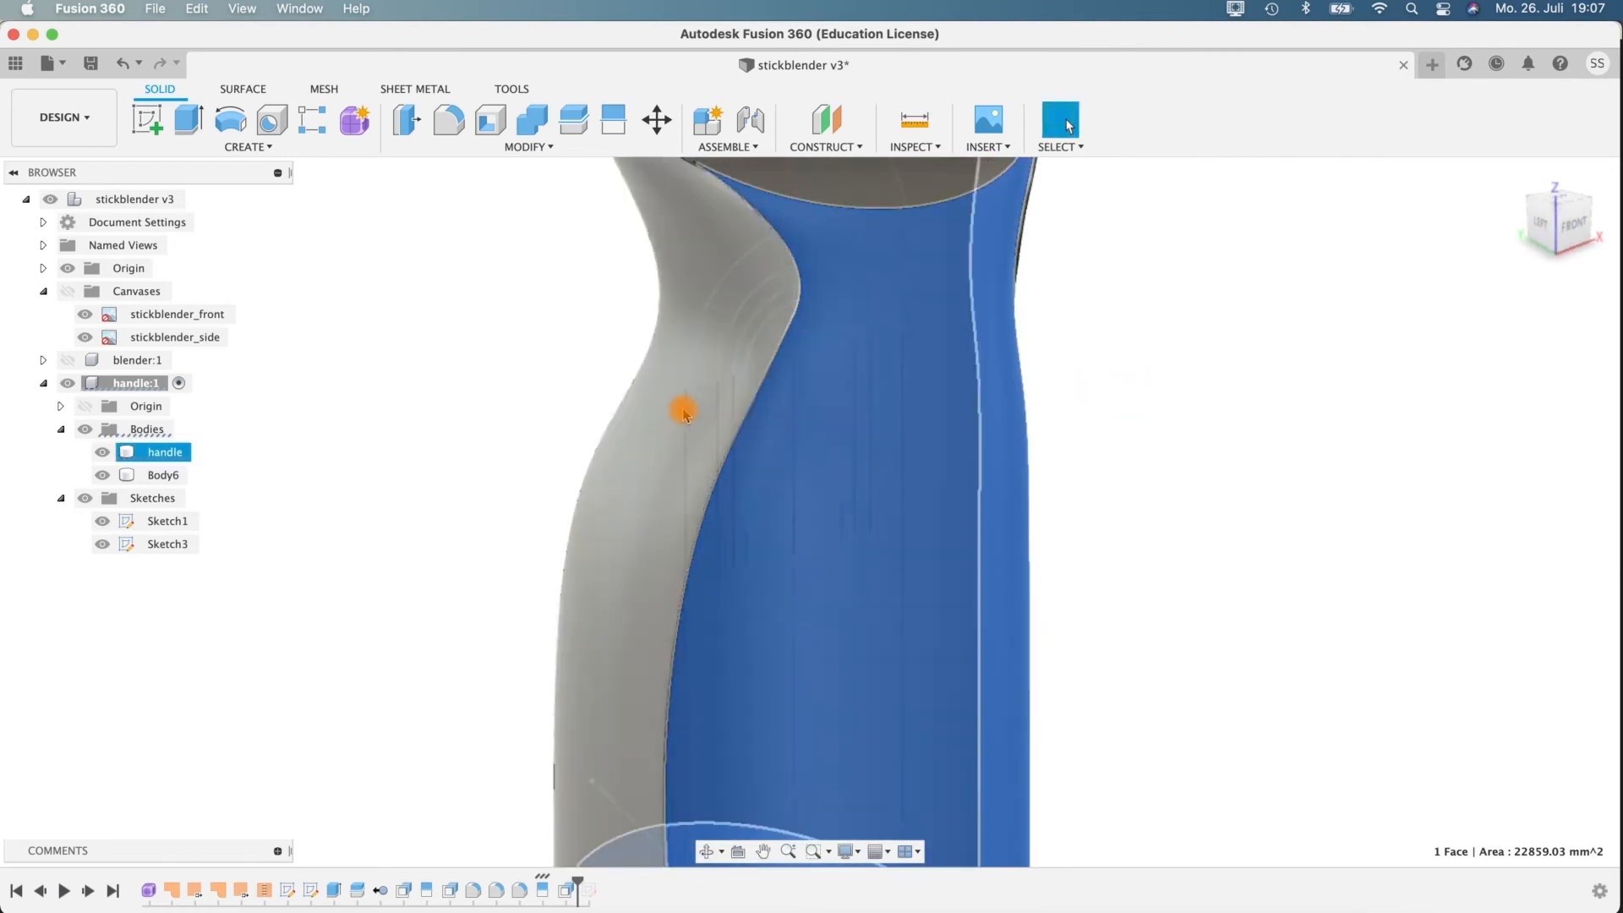
shift+middle_drag(1185, 468, 1127, 404)
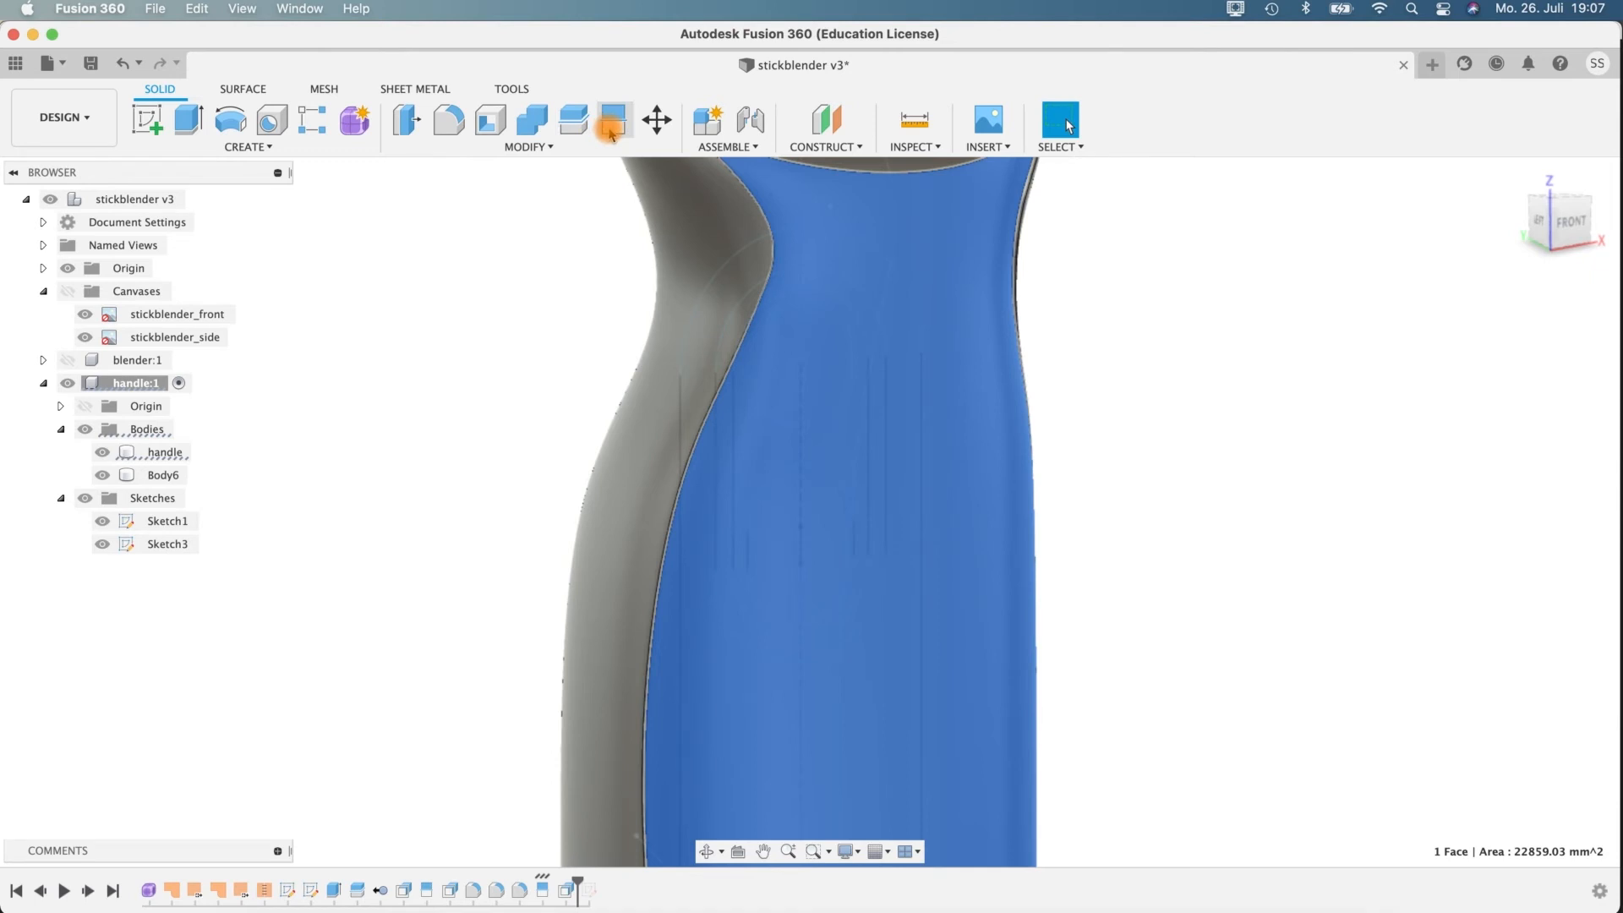
Split the handle's front face using the outermost elongated slot outline in Sketch1 as the splitting tool.
click(610, 127)
click(1526, 313)
click(886, 301)
click(936, 258)
click(1495, 343)
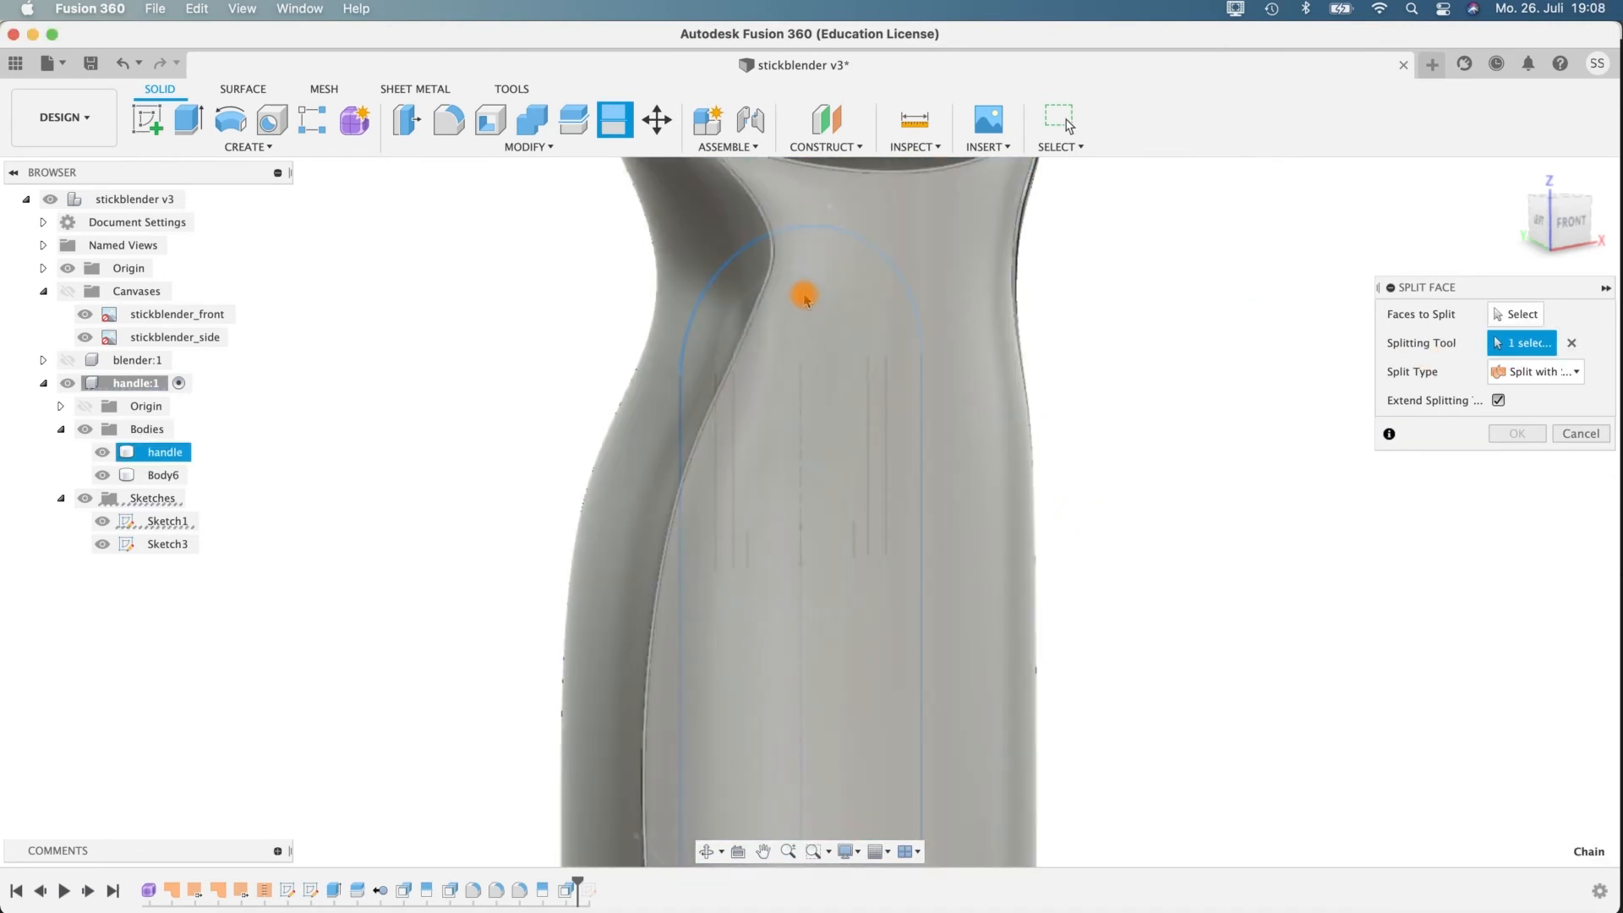
scroll(1199, 541, up, 2)
scroll(1199, 541, down, 4)
shift+middle_drag(1227, 573, 1003, 203)
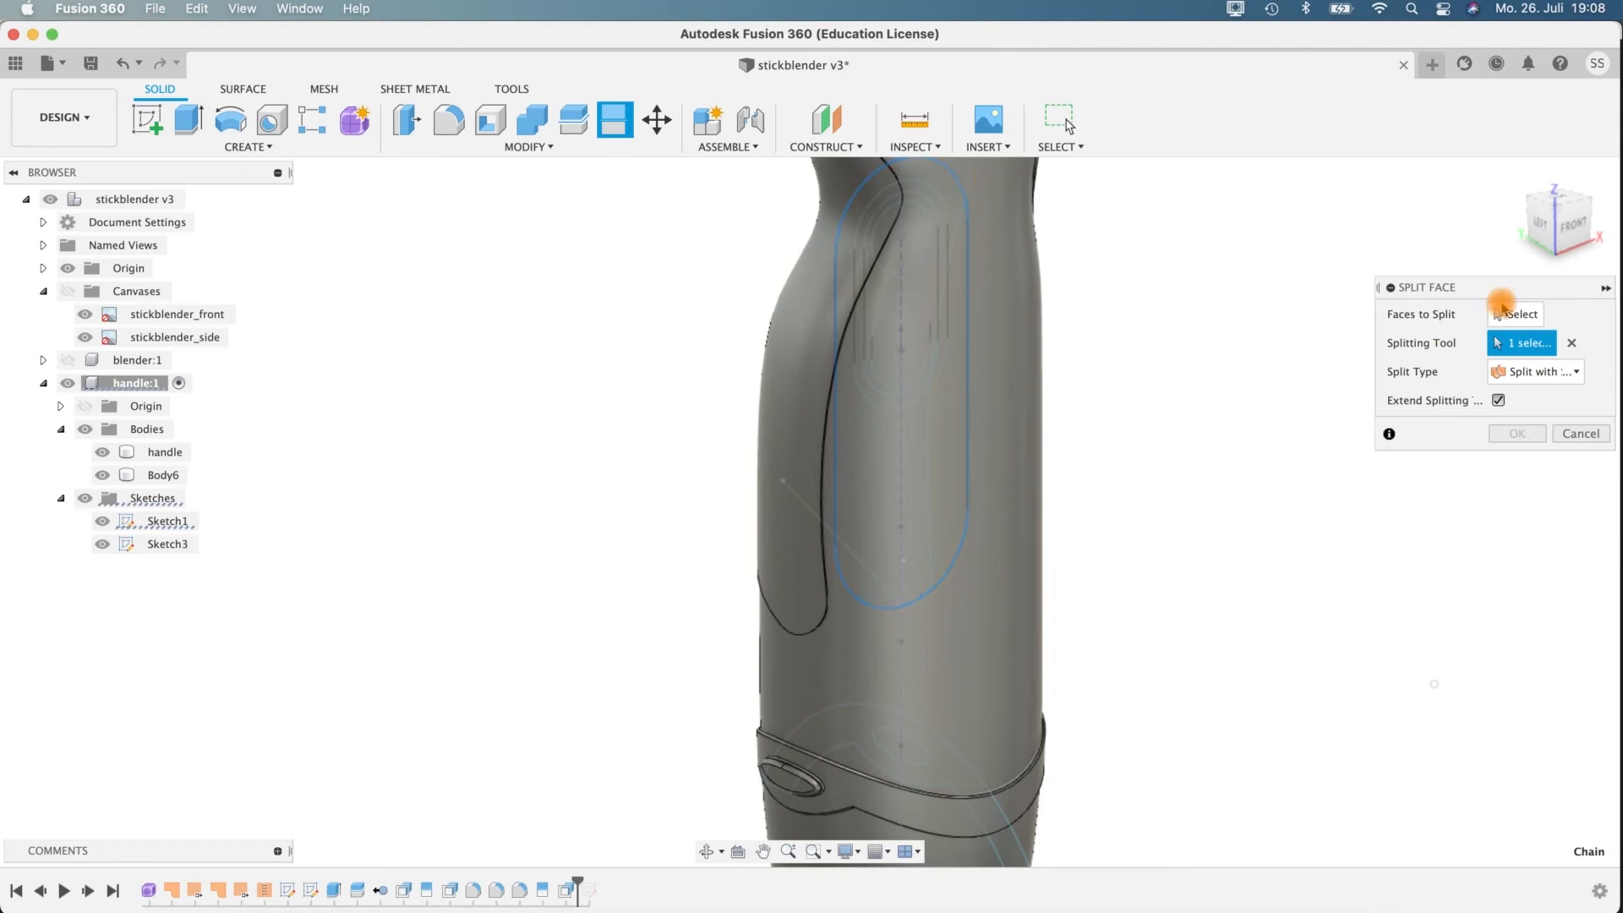
click(972, 626)
shift+middle_drag(1192, 273, 844, 355)
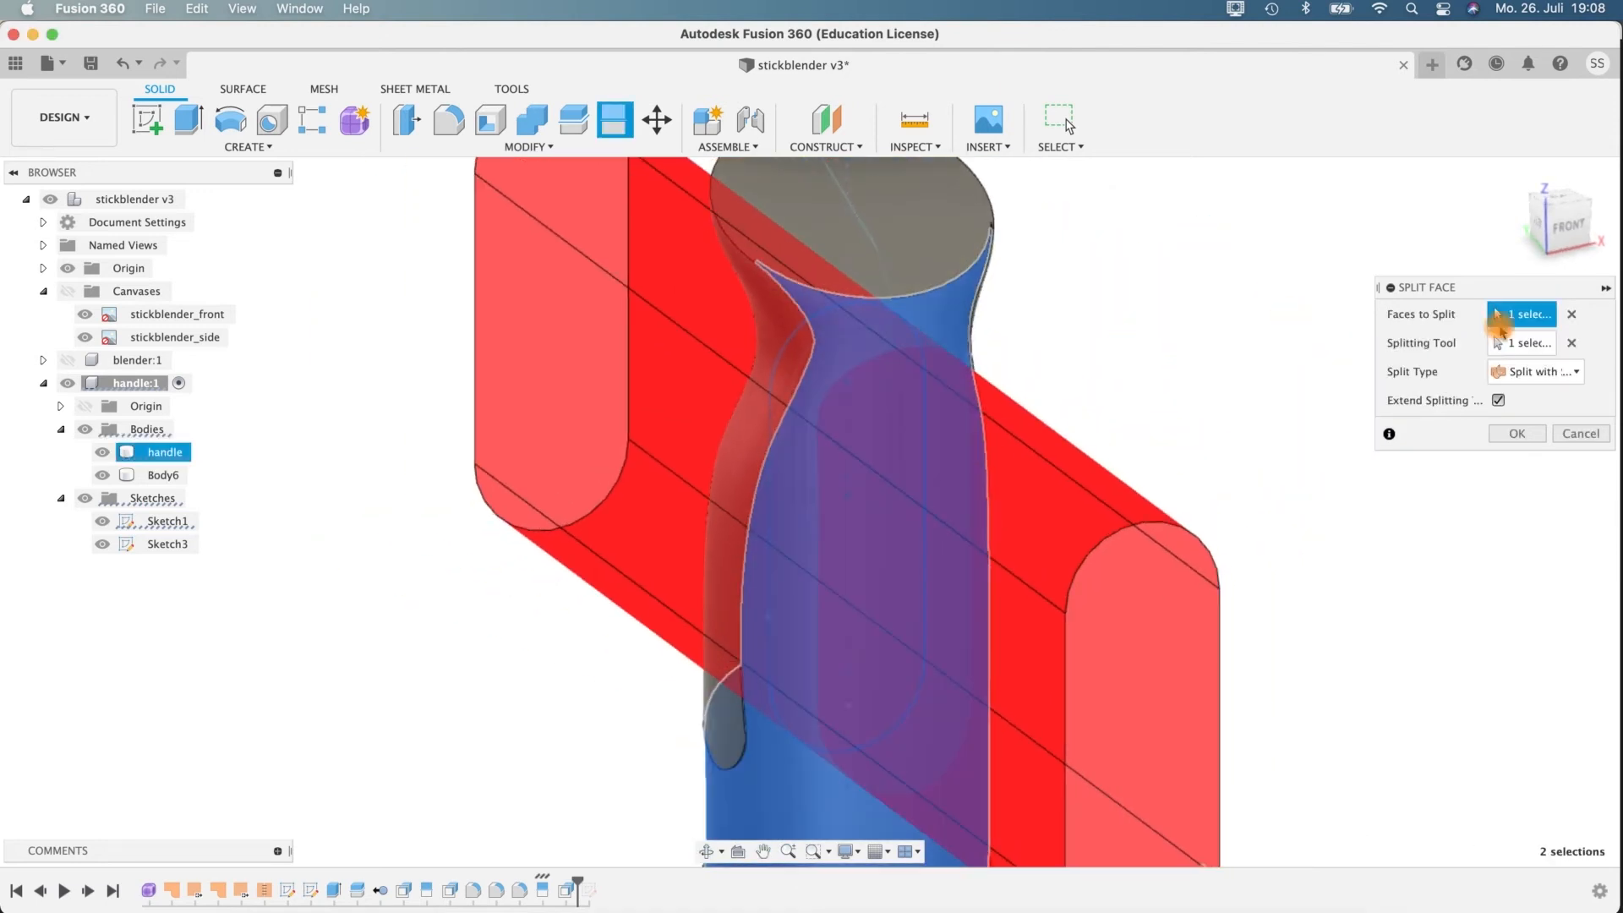
click(1525, 347)
scroll(931, 315, up, 5)
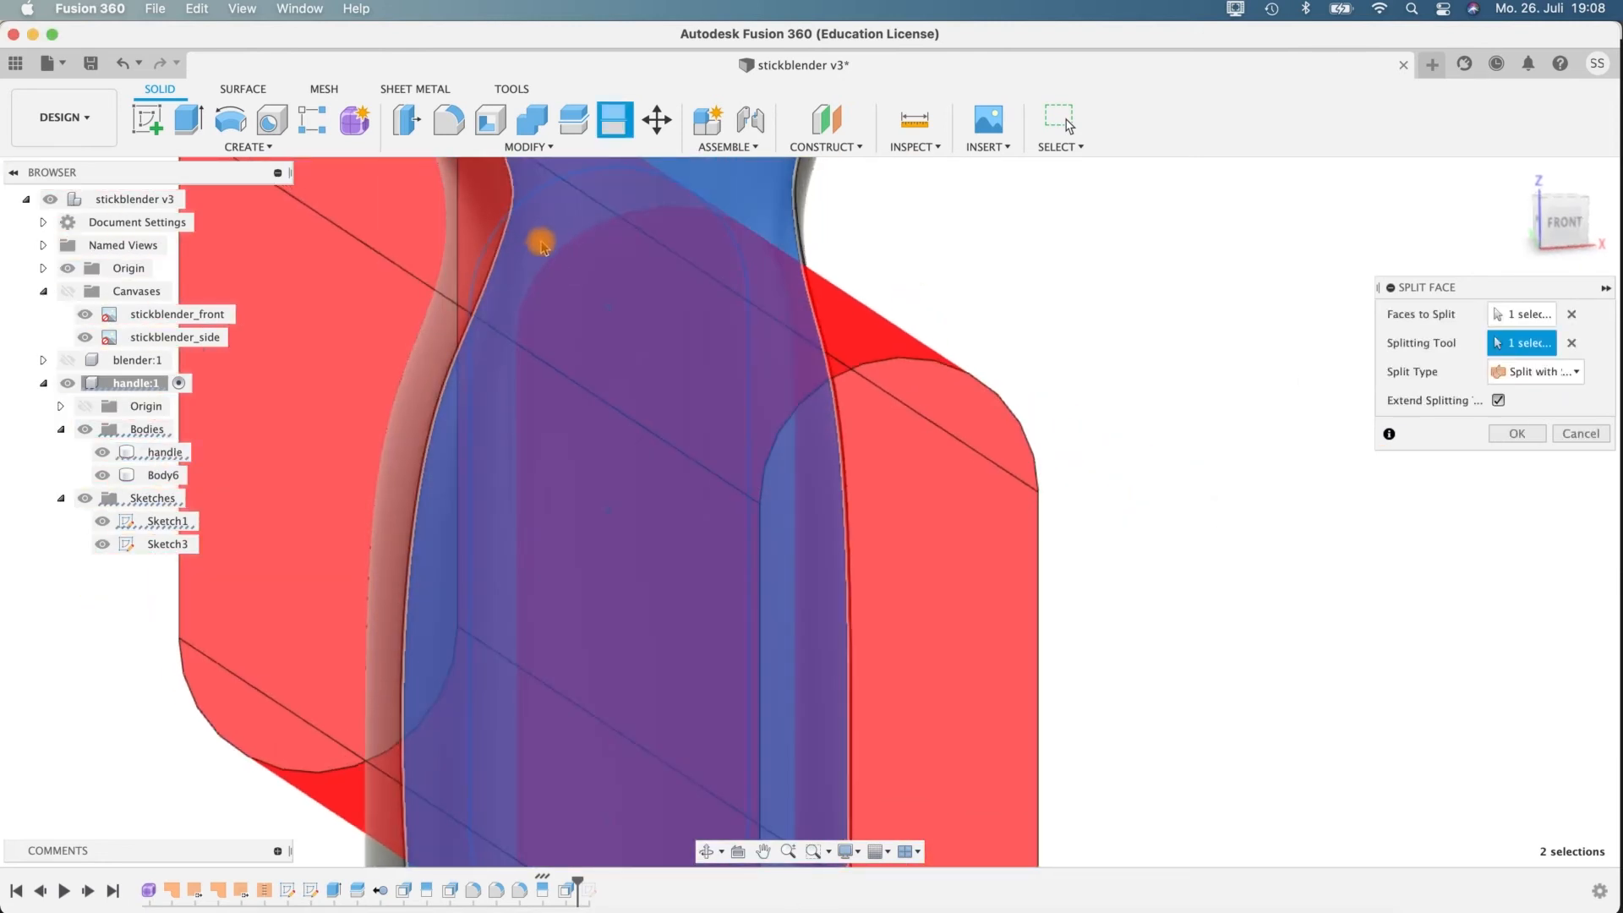
shift+middle_drag(1178, 597, 1123, 578)
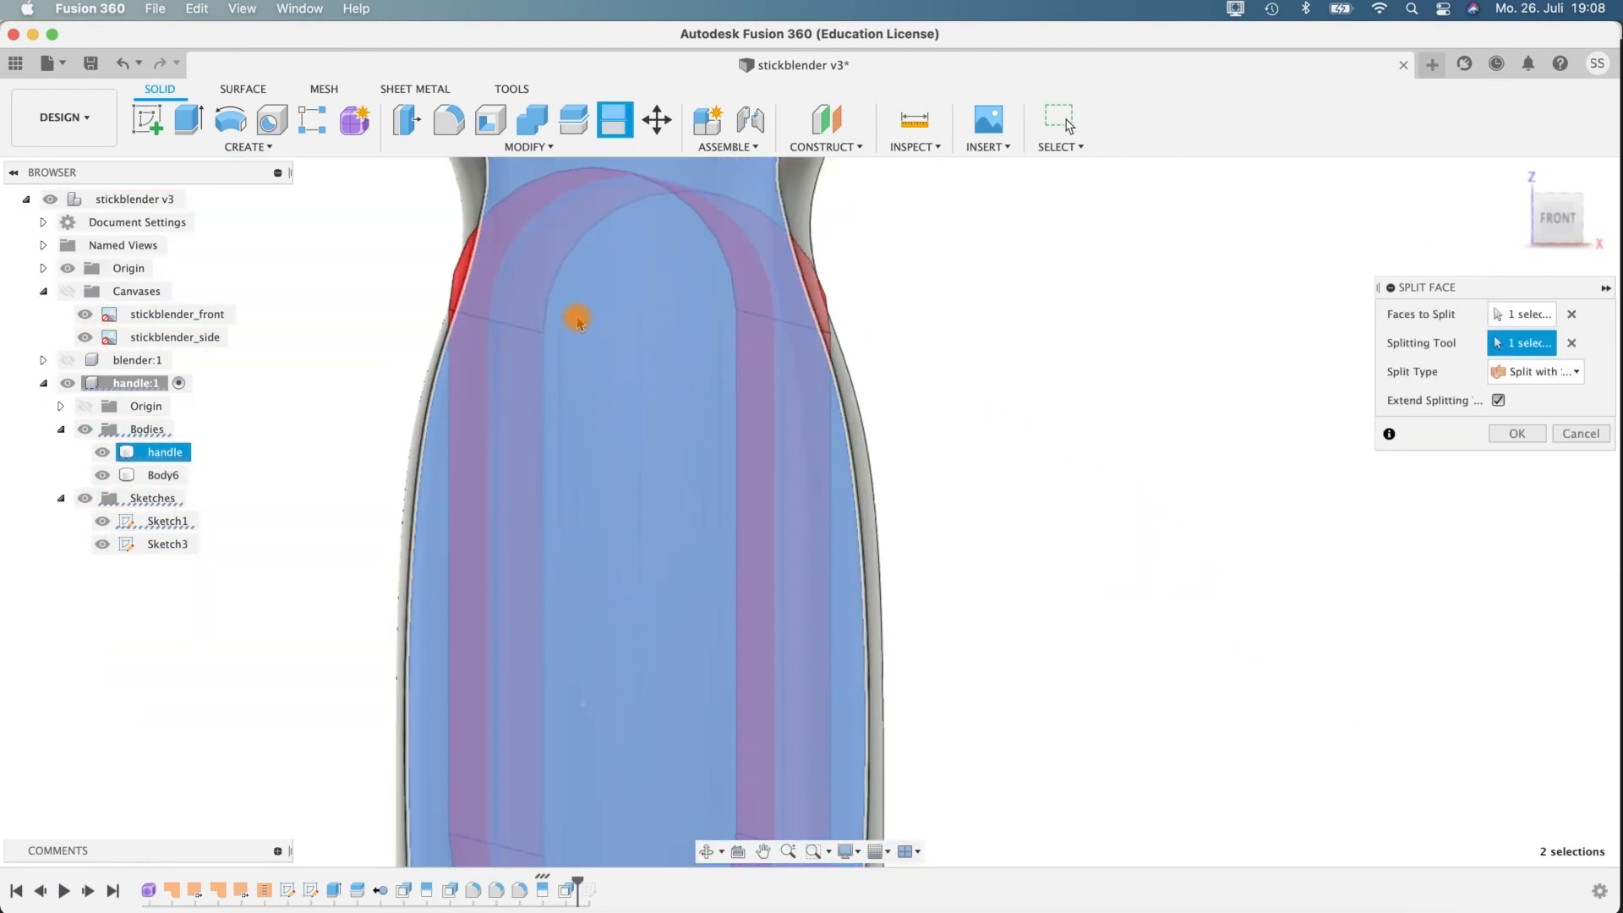
shift+middle_drag(779, 287, 1134, 290)
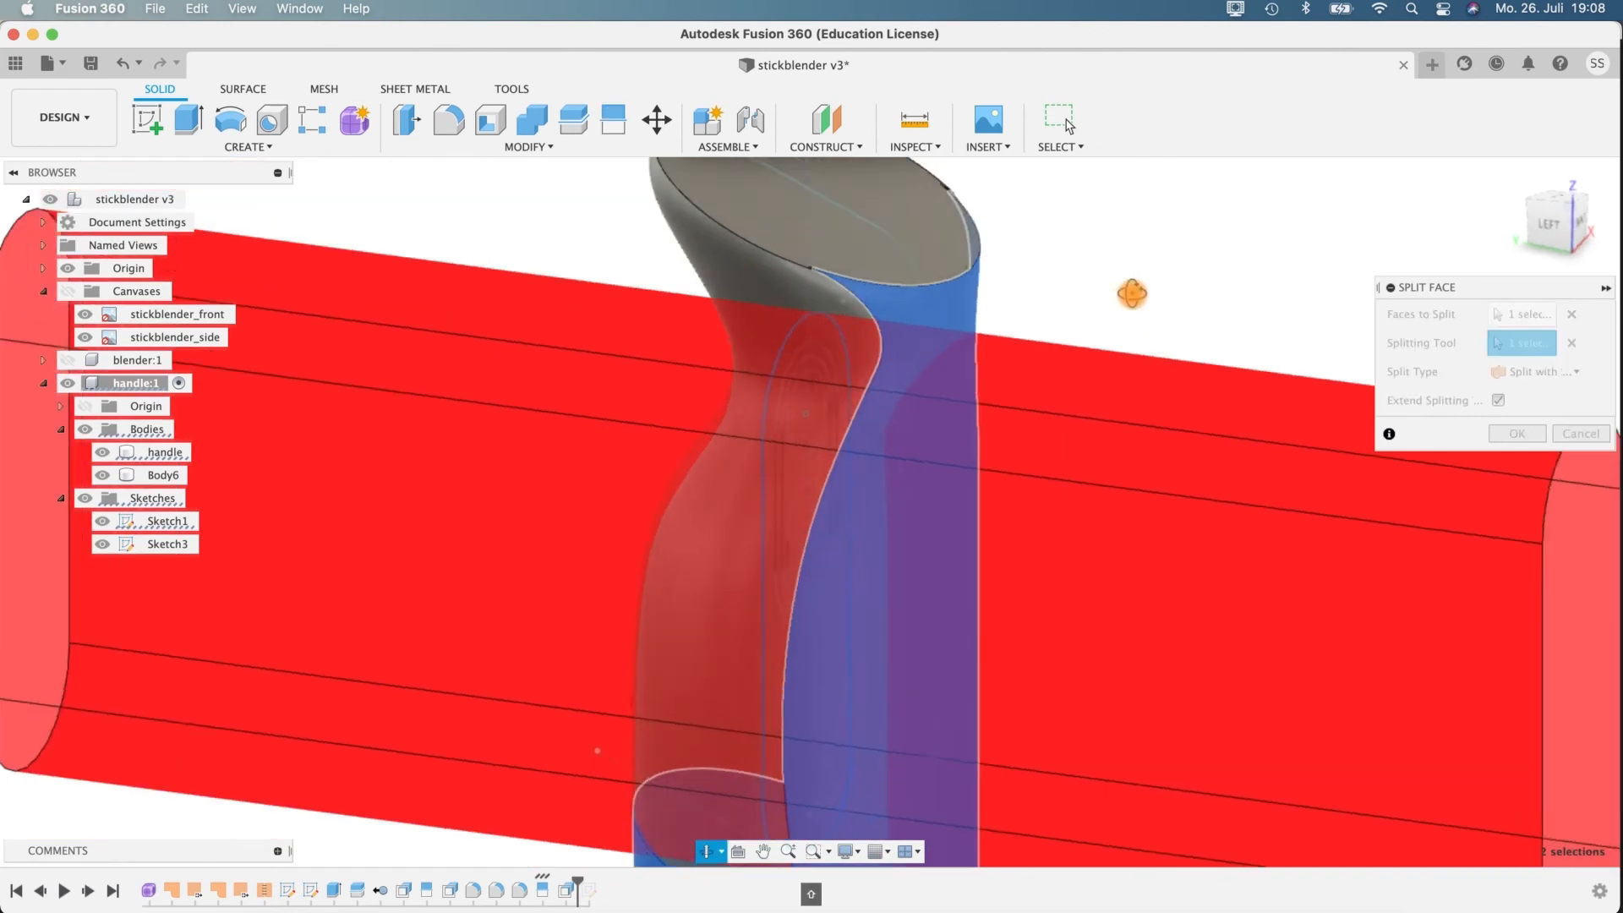
key(Return)
Show Sketch1 again and split the slot-shaped front face with the next smaller slot outline nested inside it.
shift+middle_drag(1116, 380, 1063, 337)
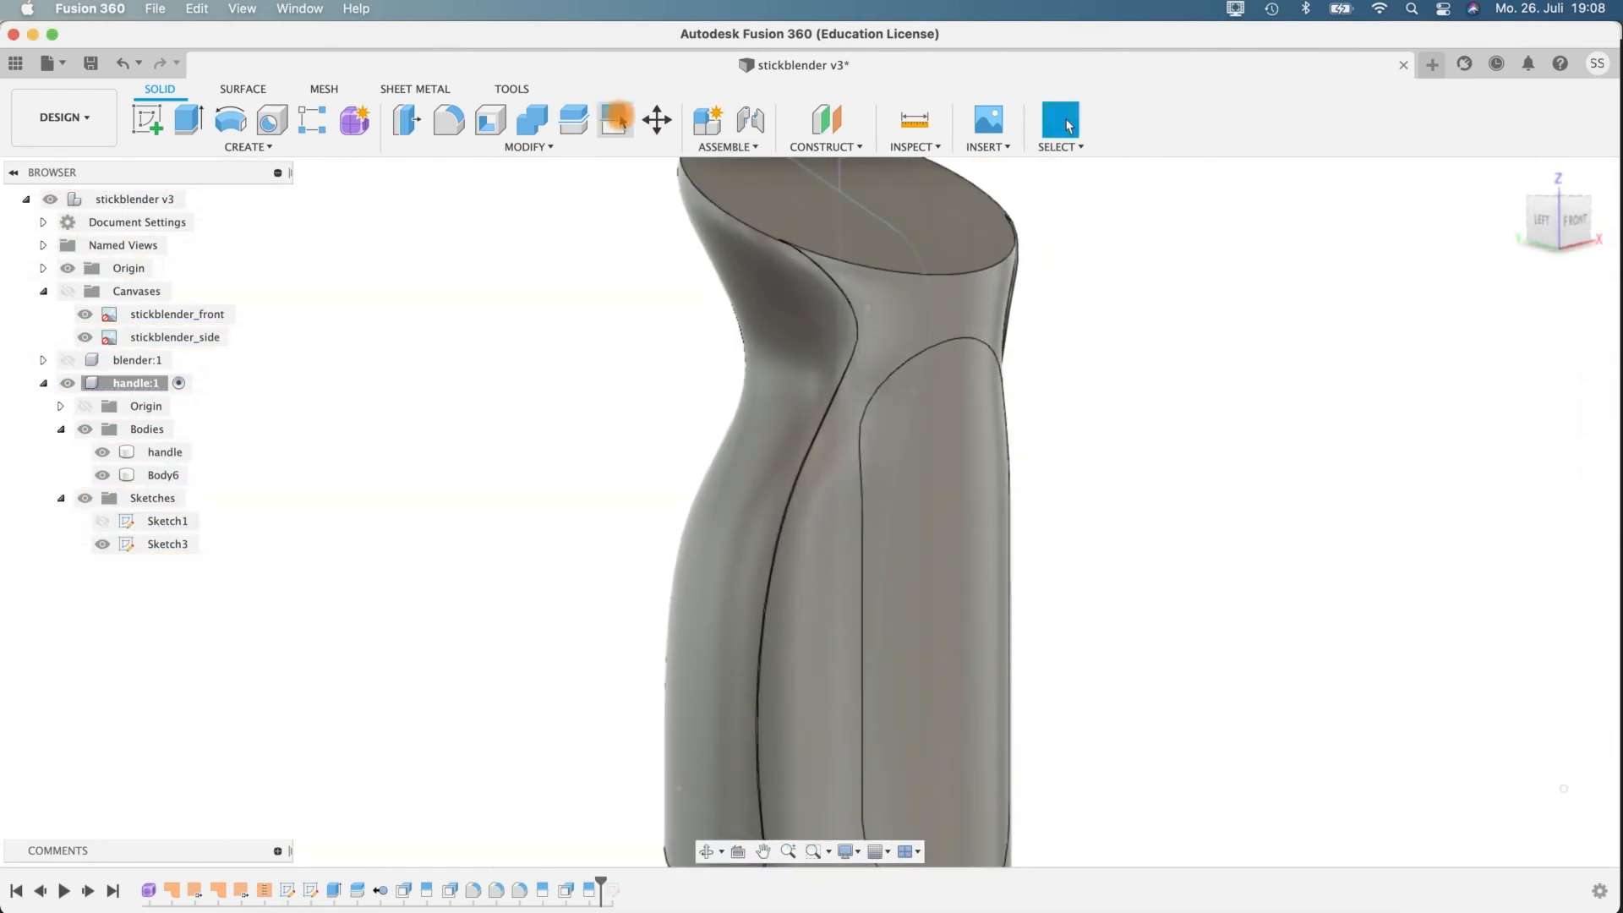
click(614, 119)
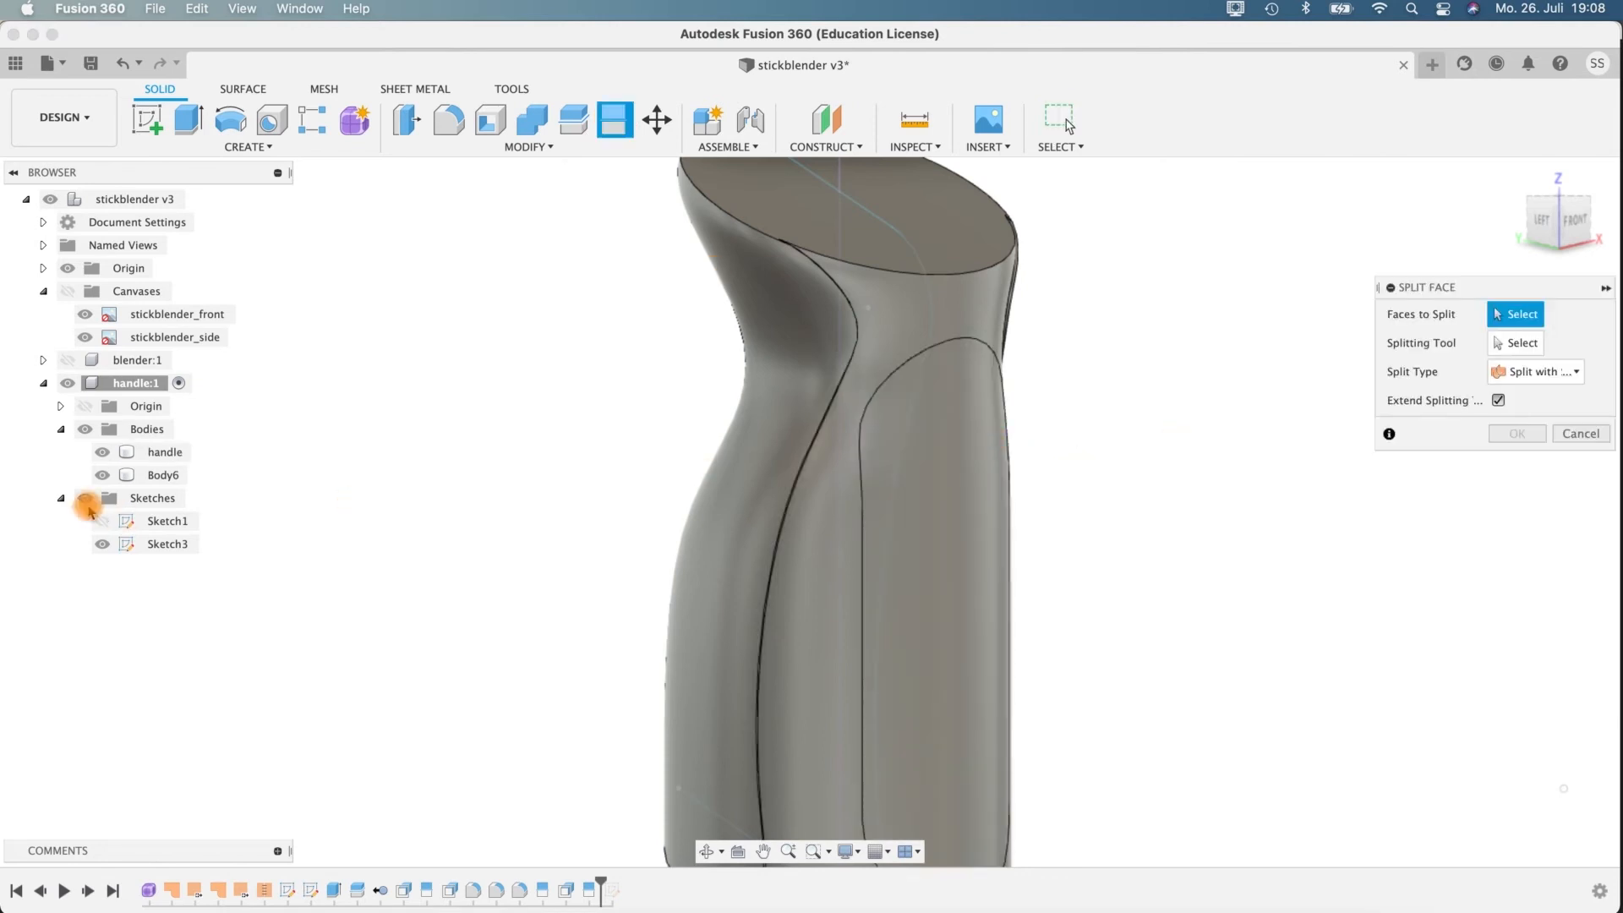
shift+middle_drag(1226, 508, 1001, 496)
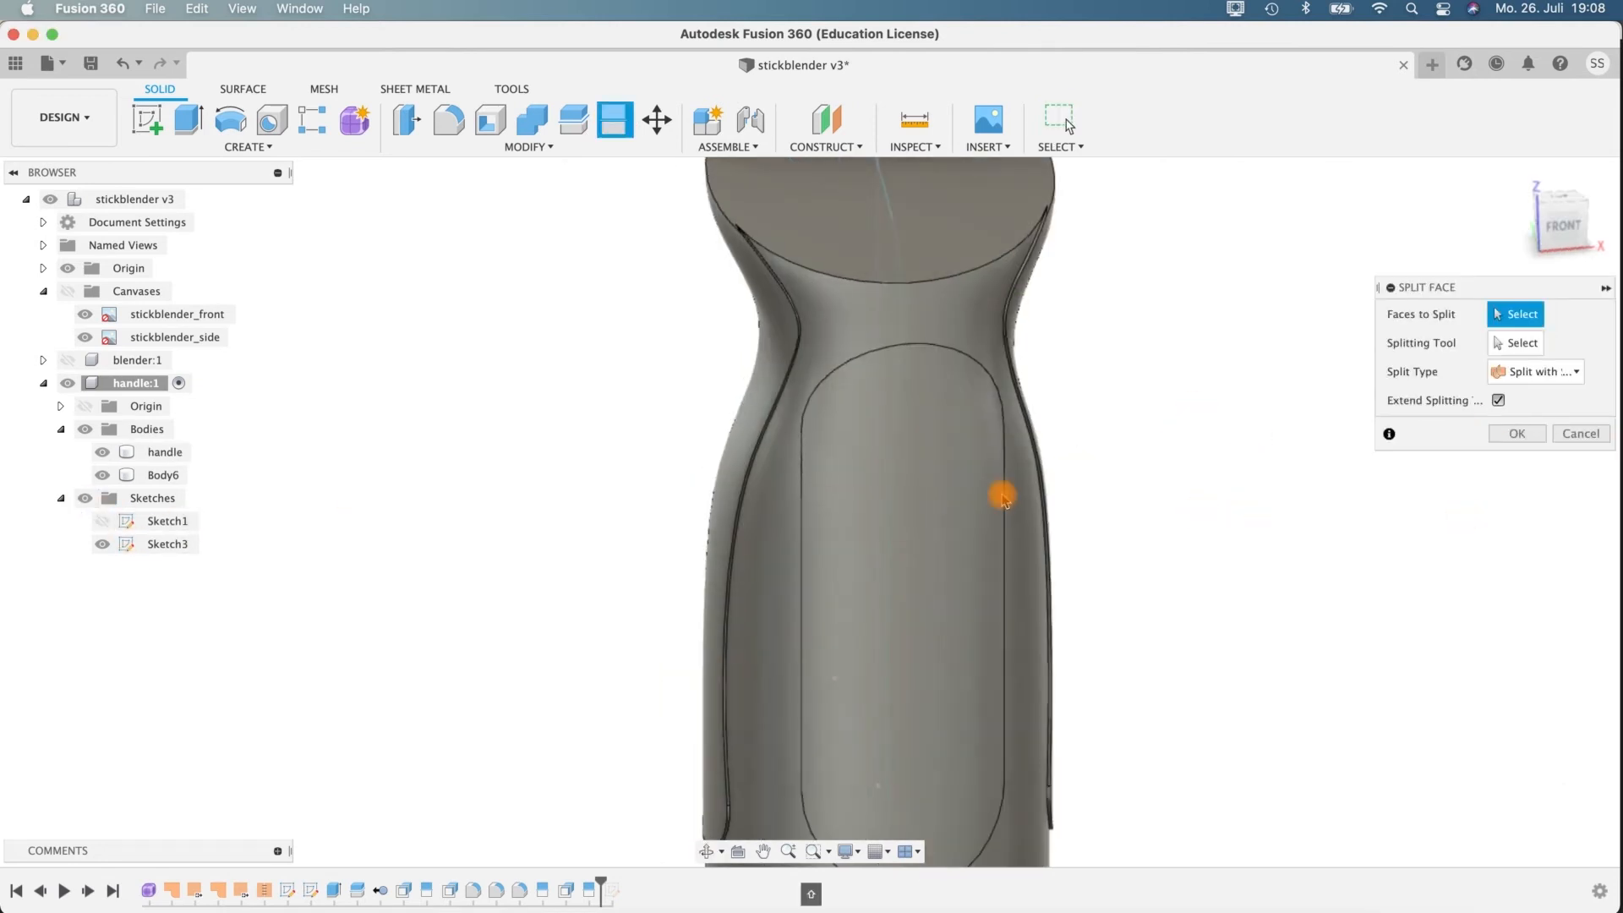
click(978, 555)
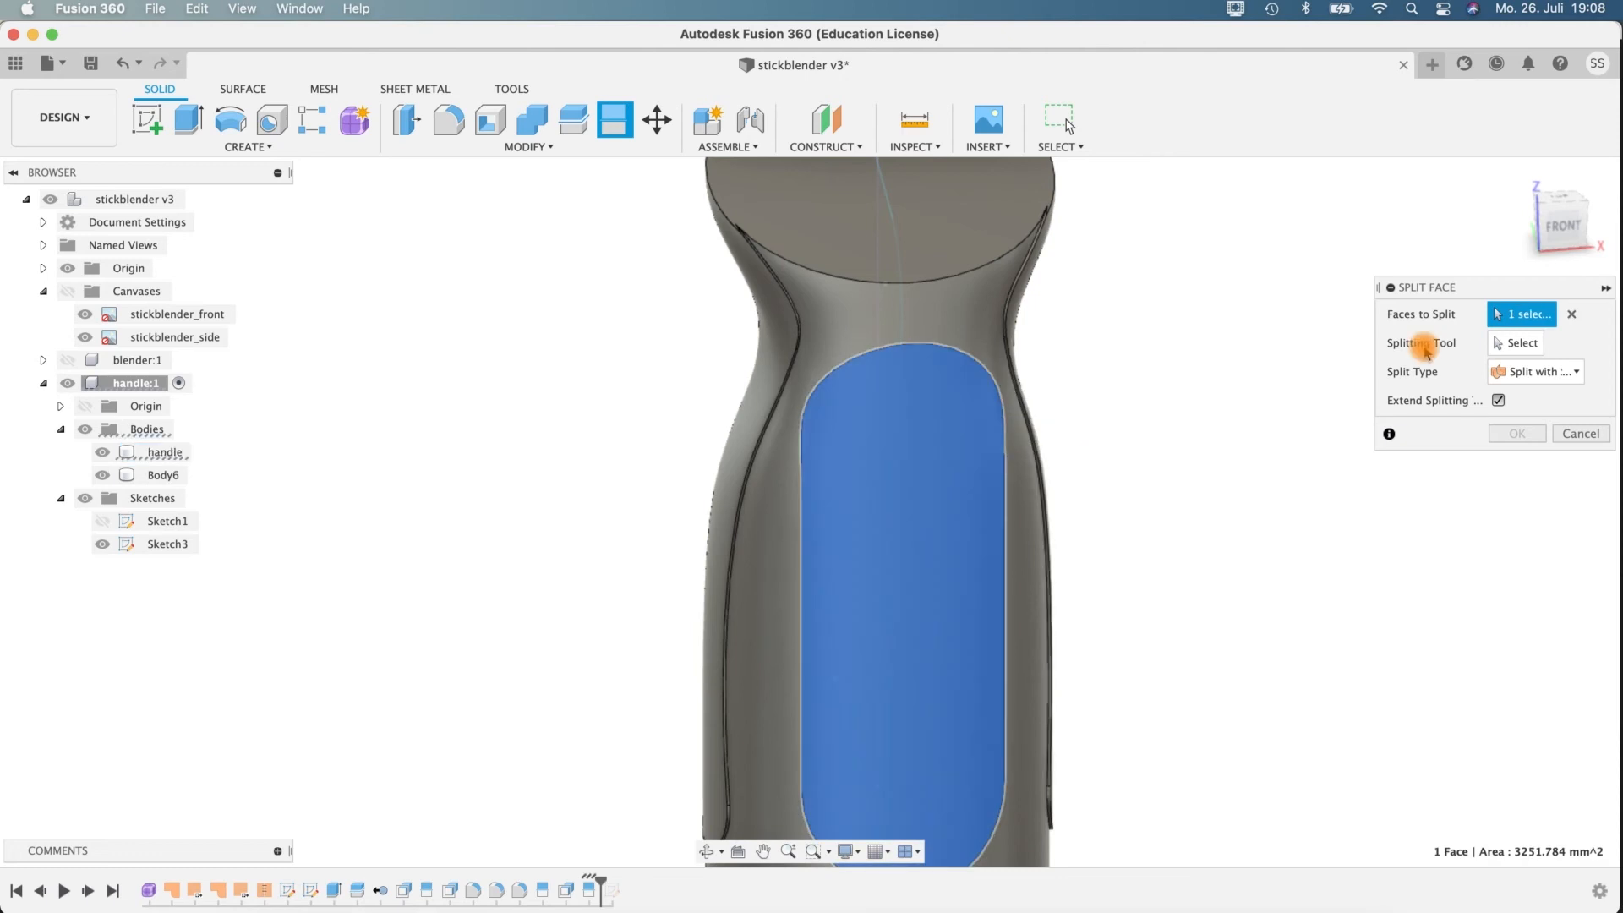
click(1547, 347)
shift+middle_drag(1087, 486, 362, 428)
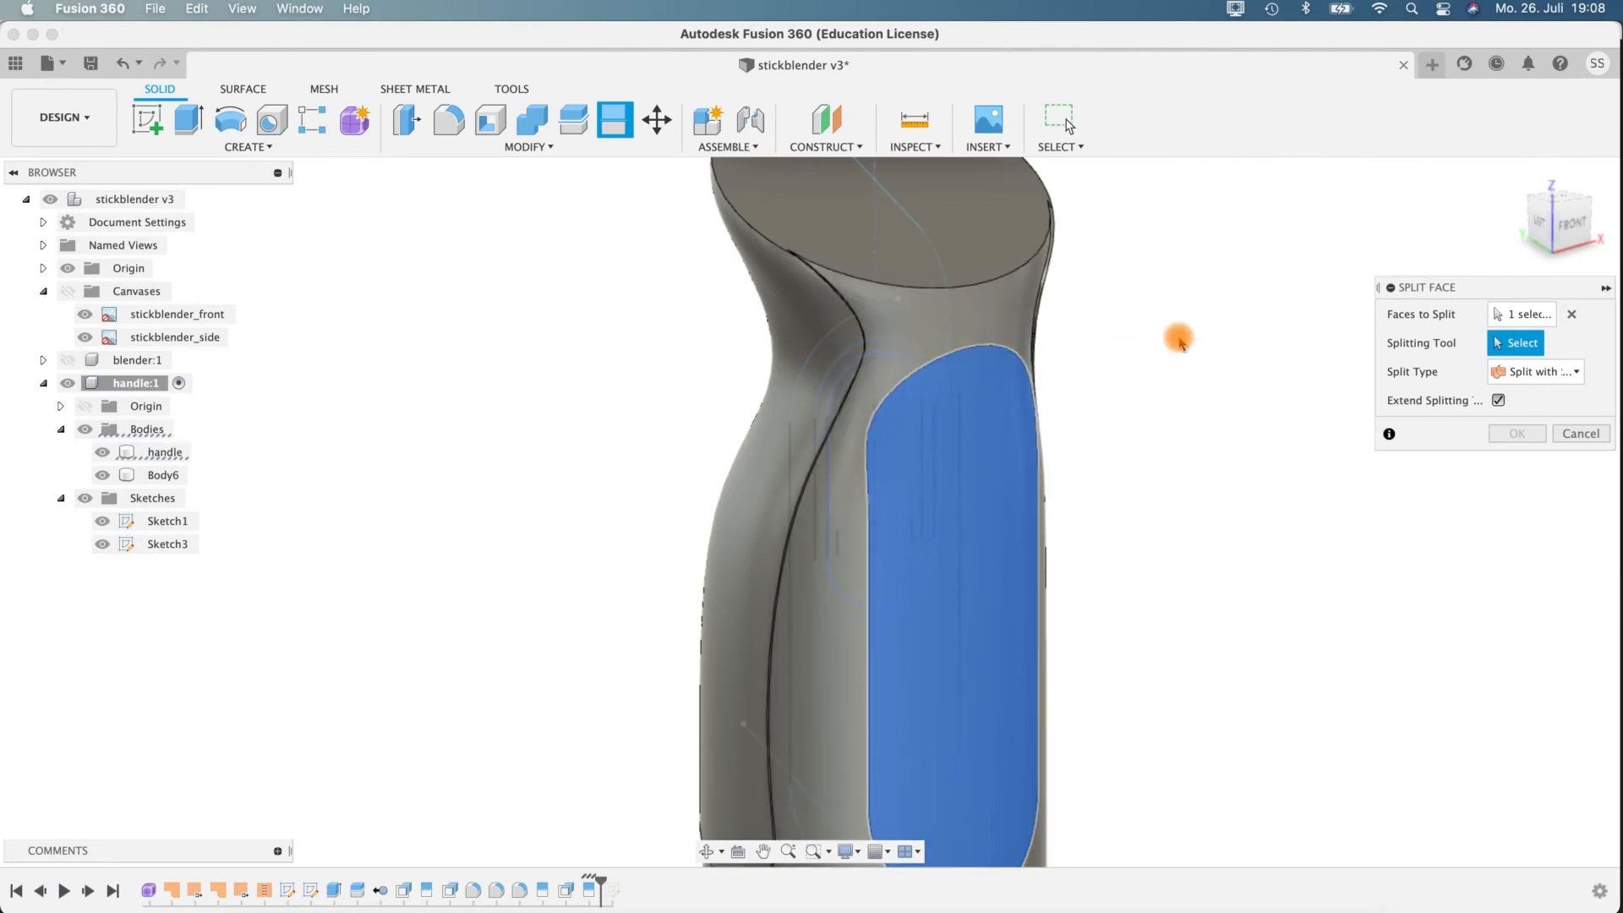
shift+middle_drag(1177, 336, 894, 344)
click(850, 333)
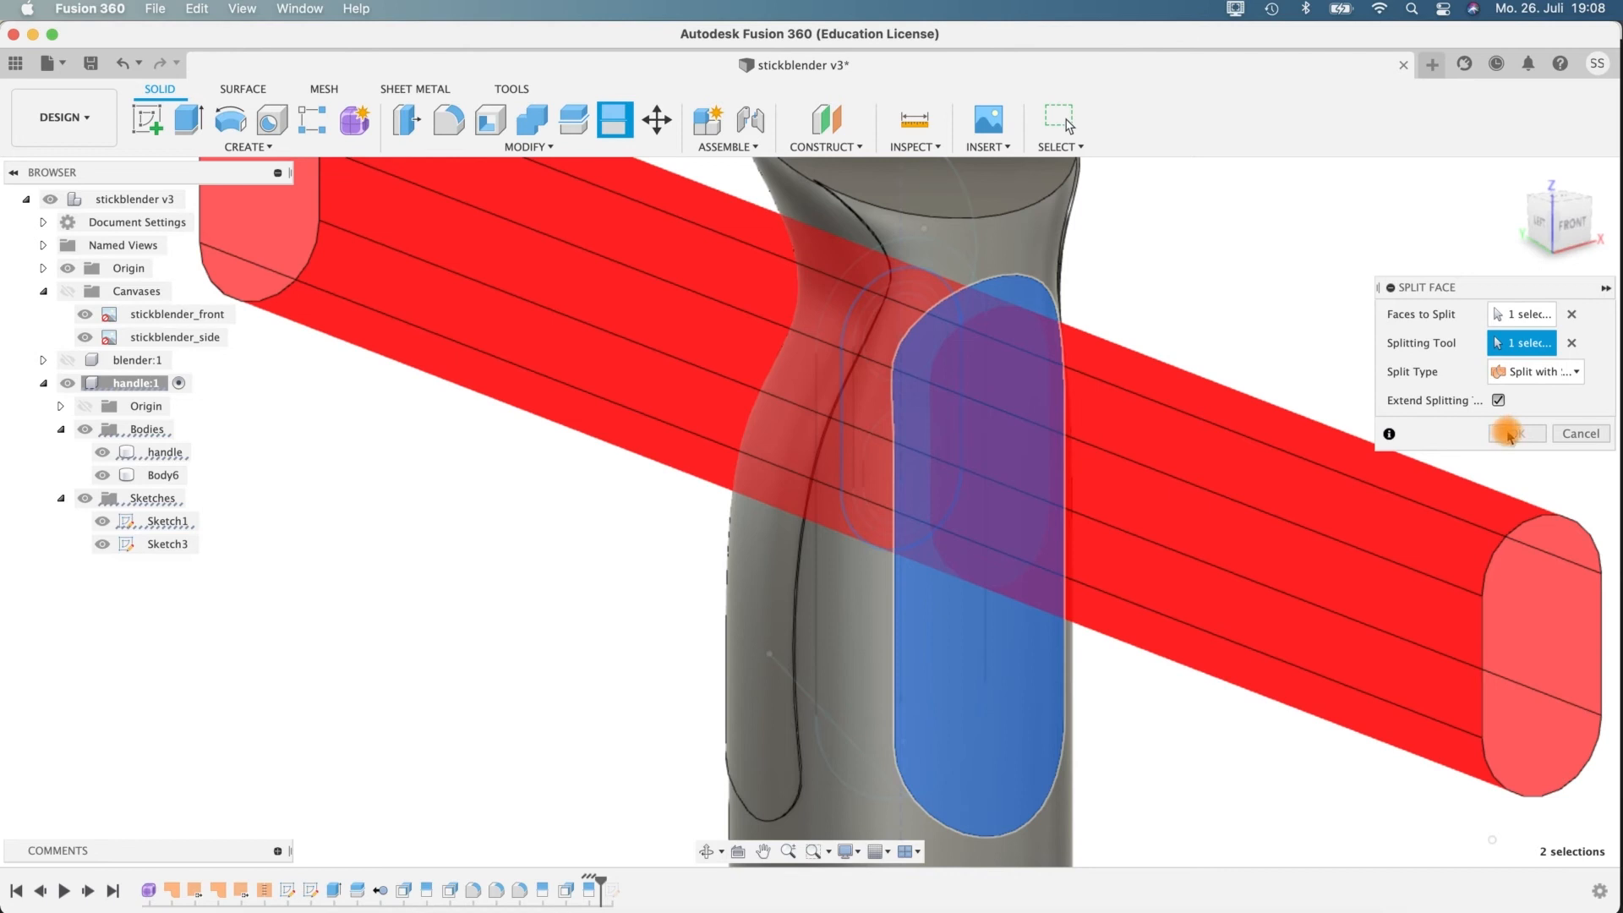
shift+middle_drag(1000, 359, 1007, 572)
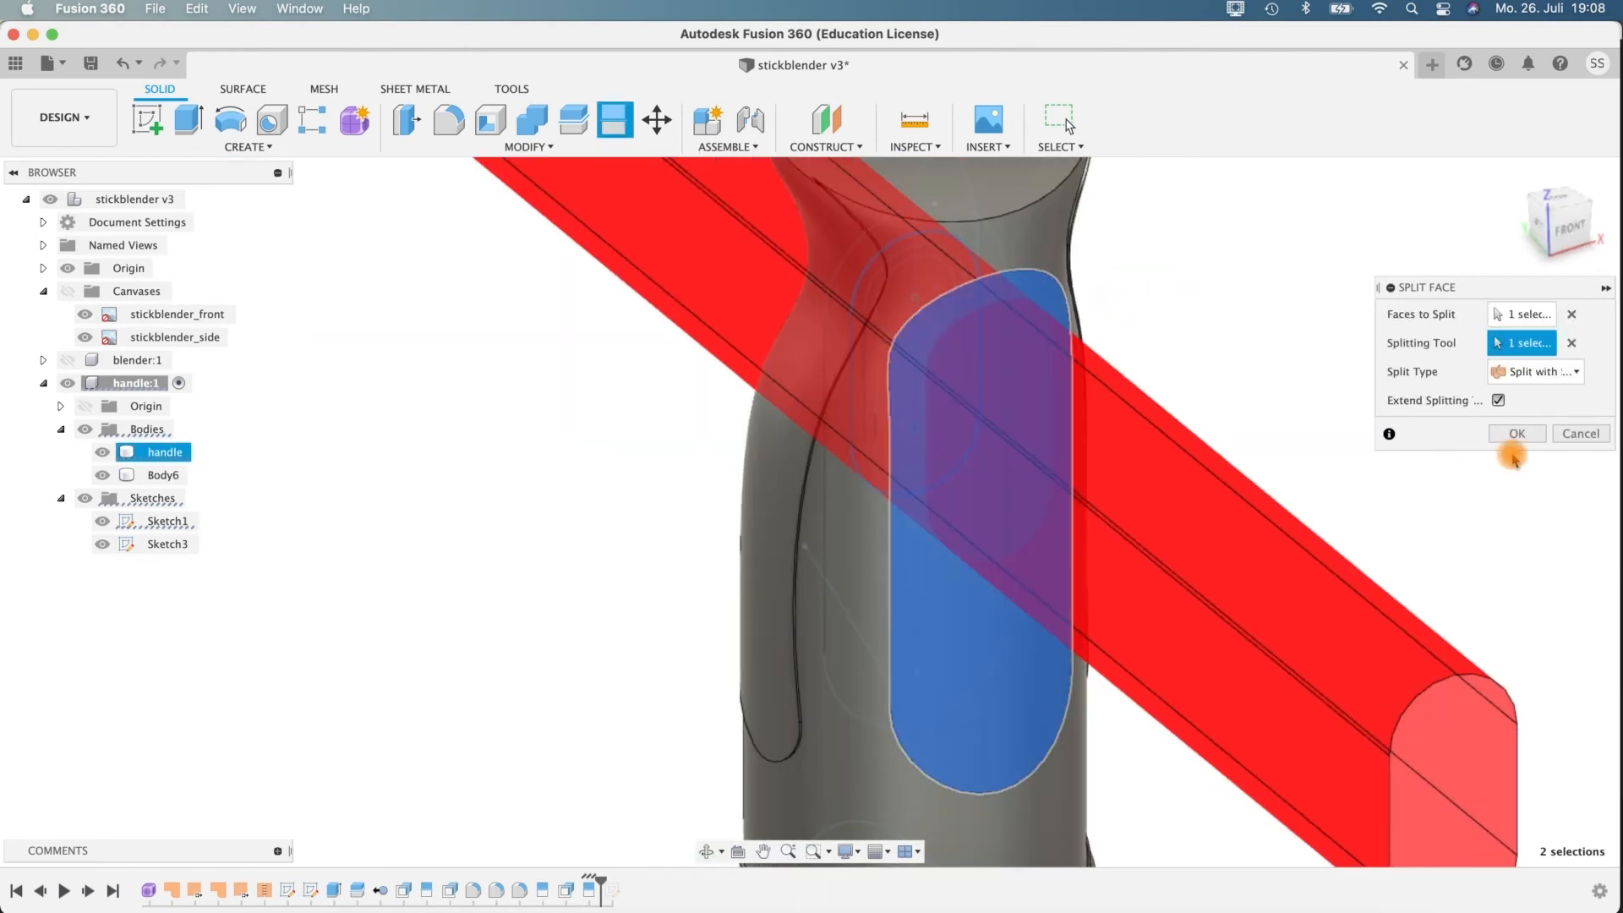
shift+middle_drag(1250, 328, 1203, 296)
Split the smaller slot face on the handle's front with the innermost slot outline from Sketch1.
shift+middle_drag(1029, 301, 964, 355)
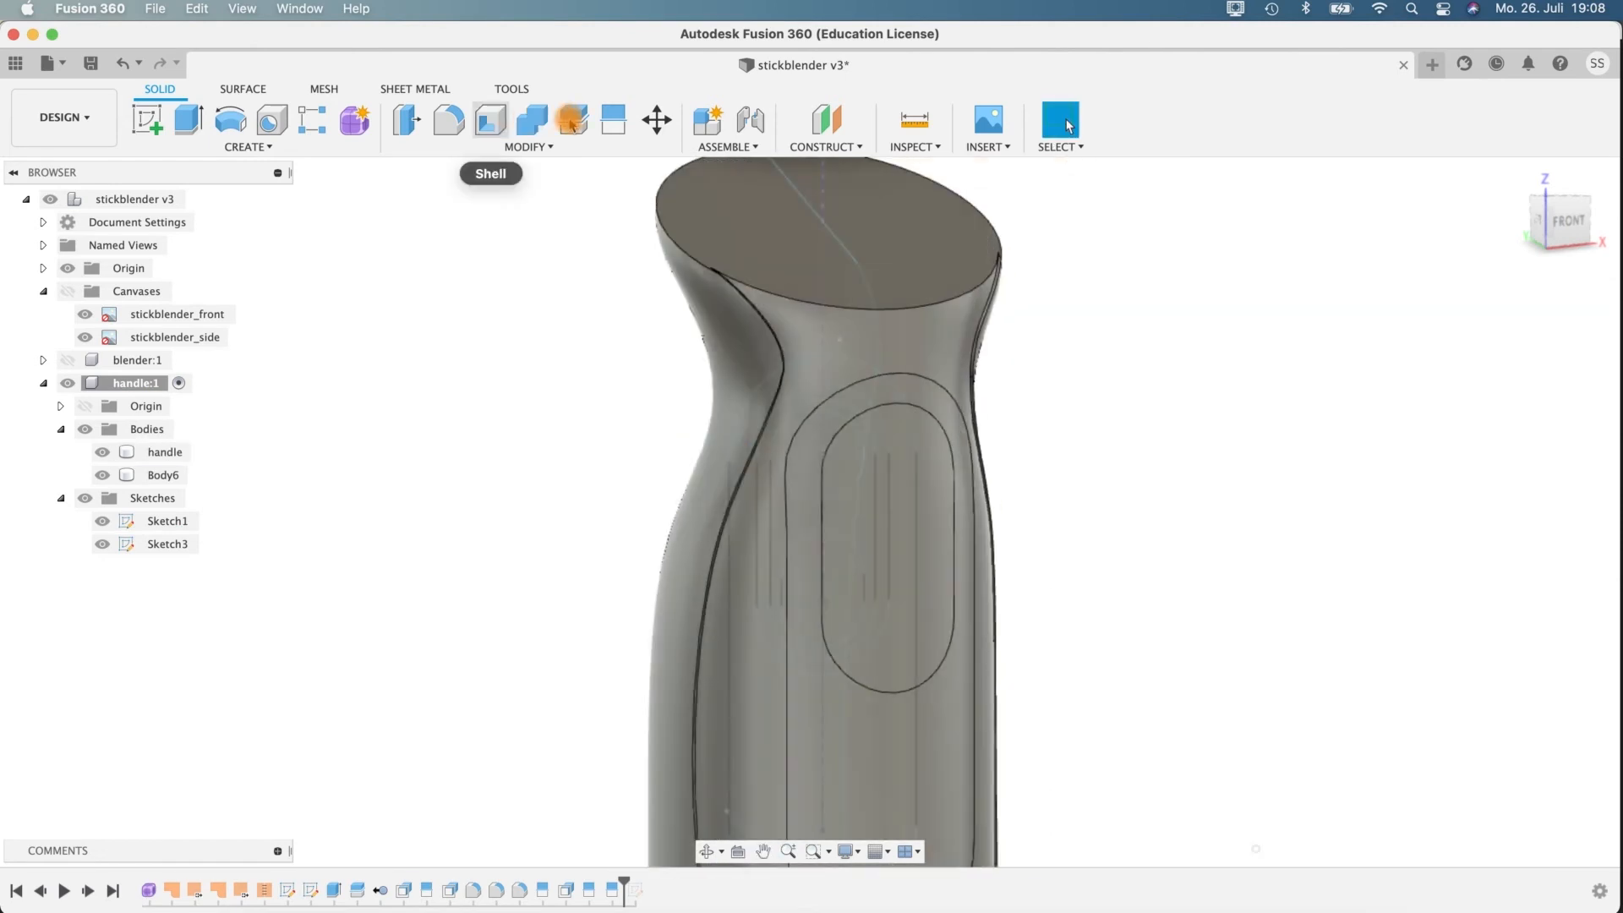
click(615, 120)
click(908, 445)
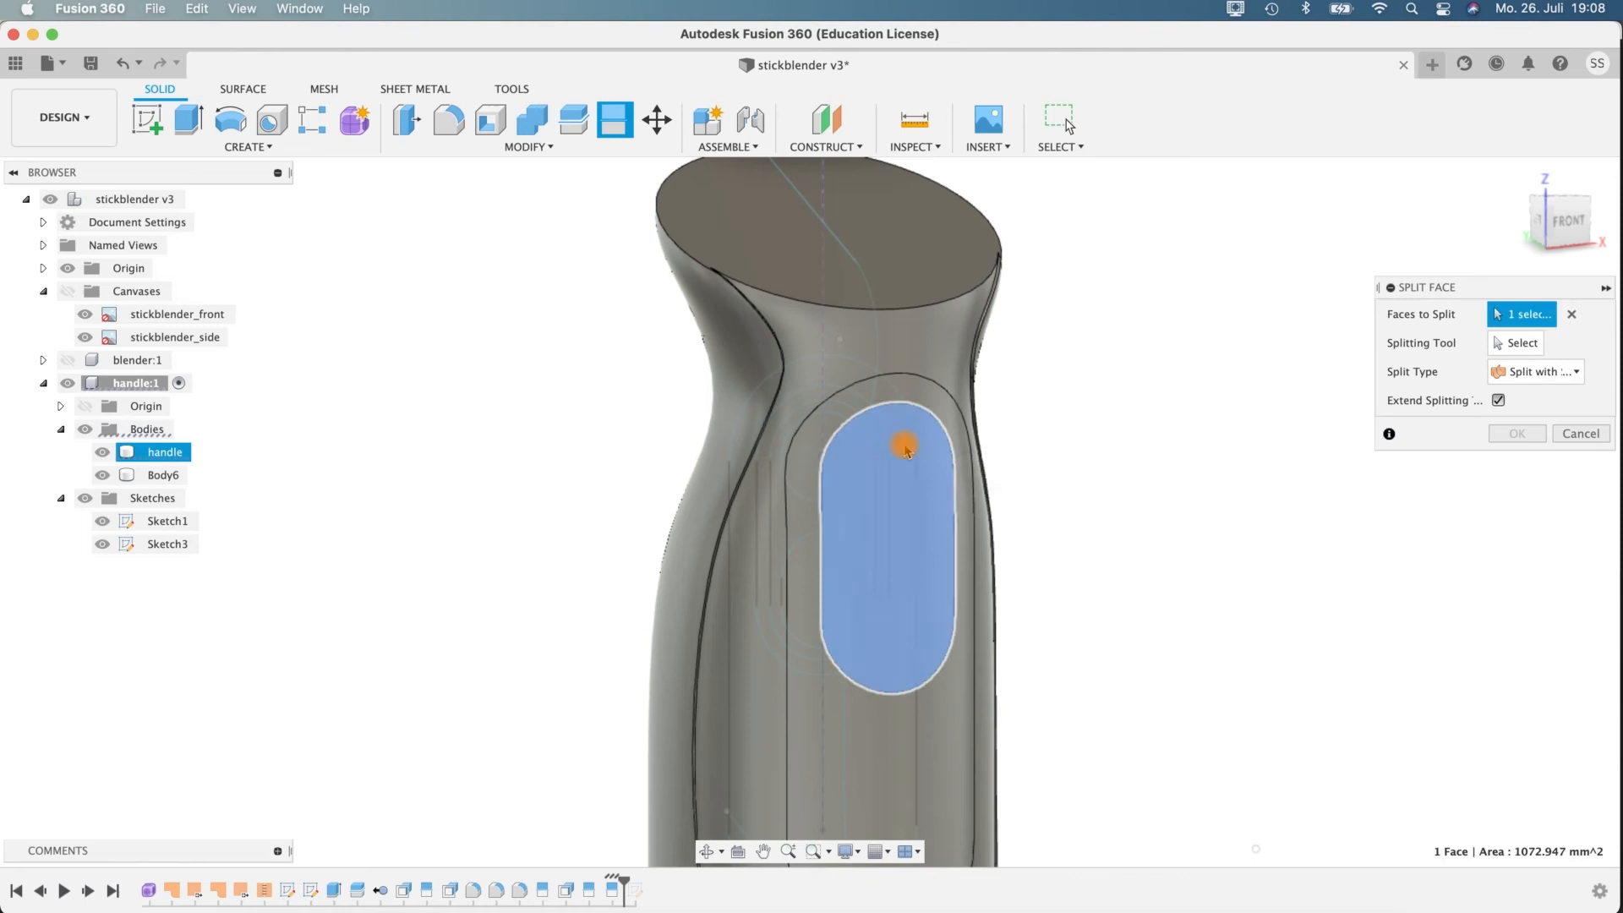
click(1514, 342)
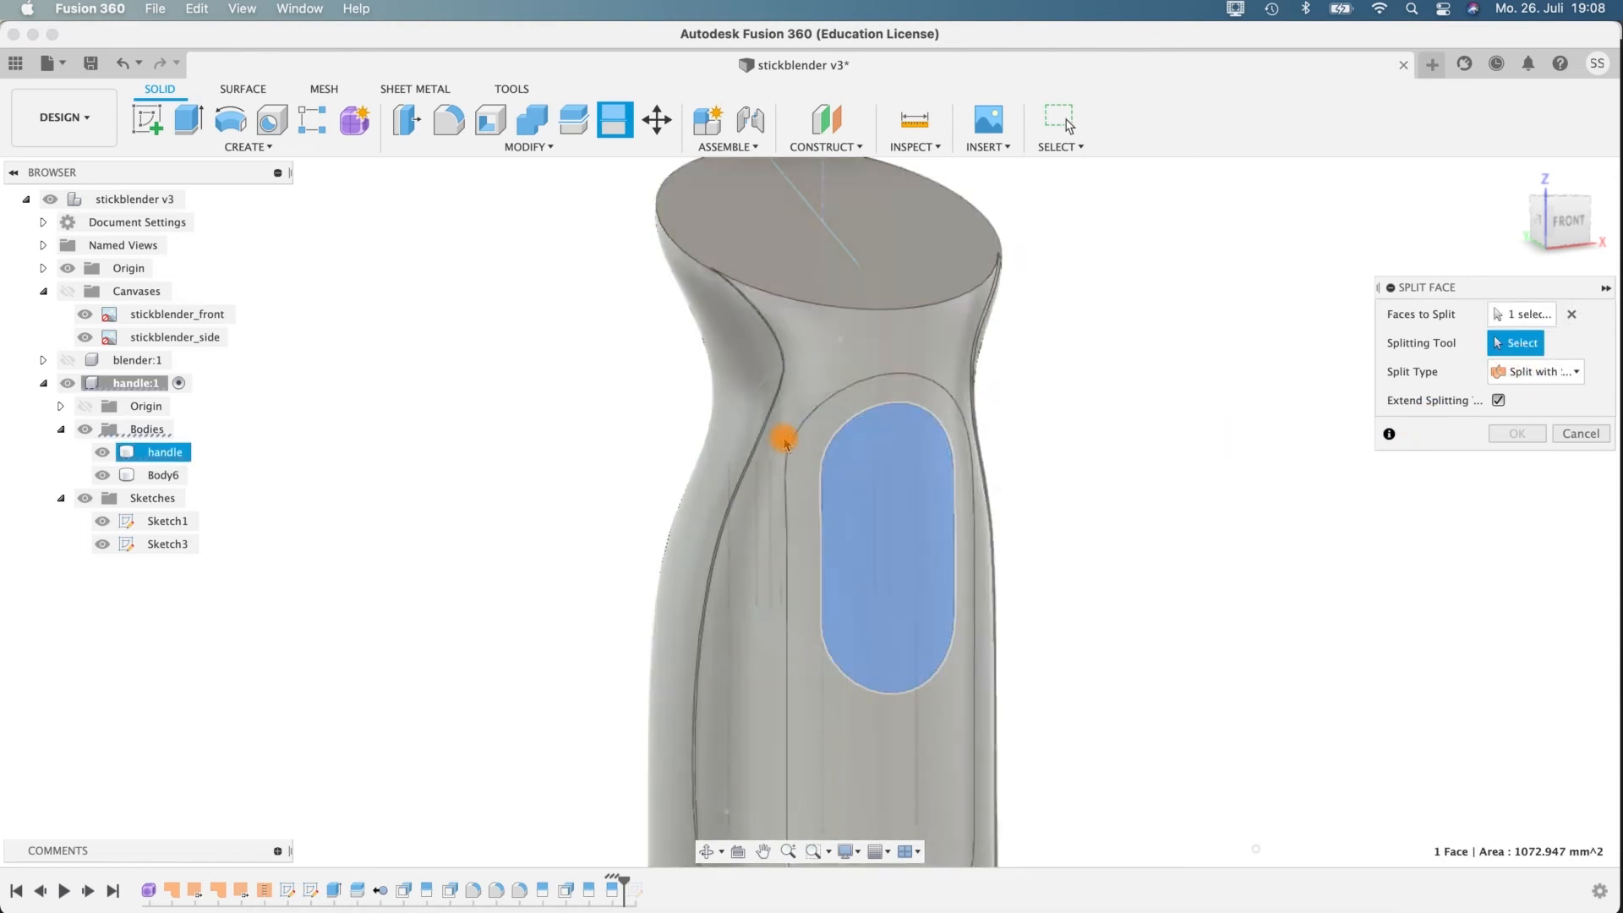
click(779, 442)
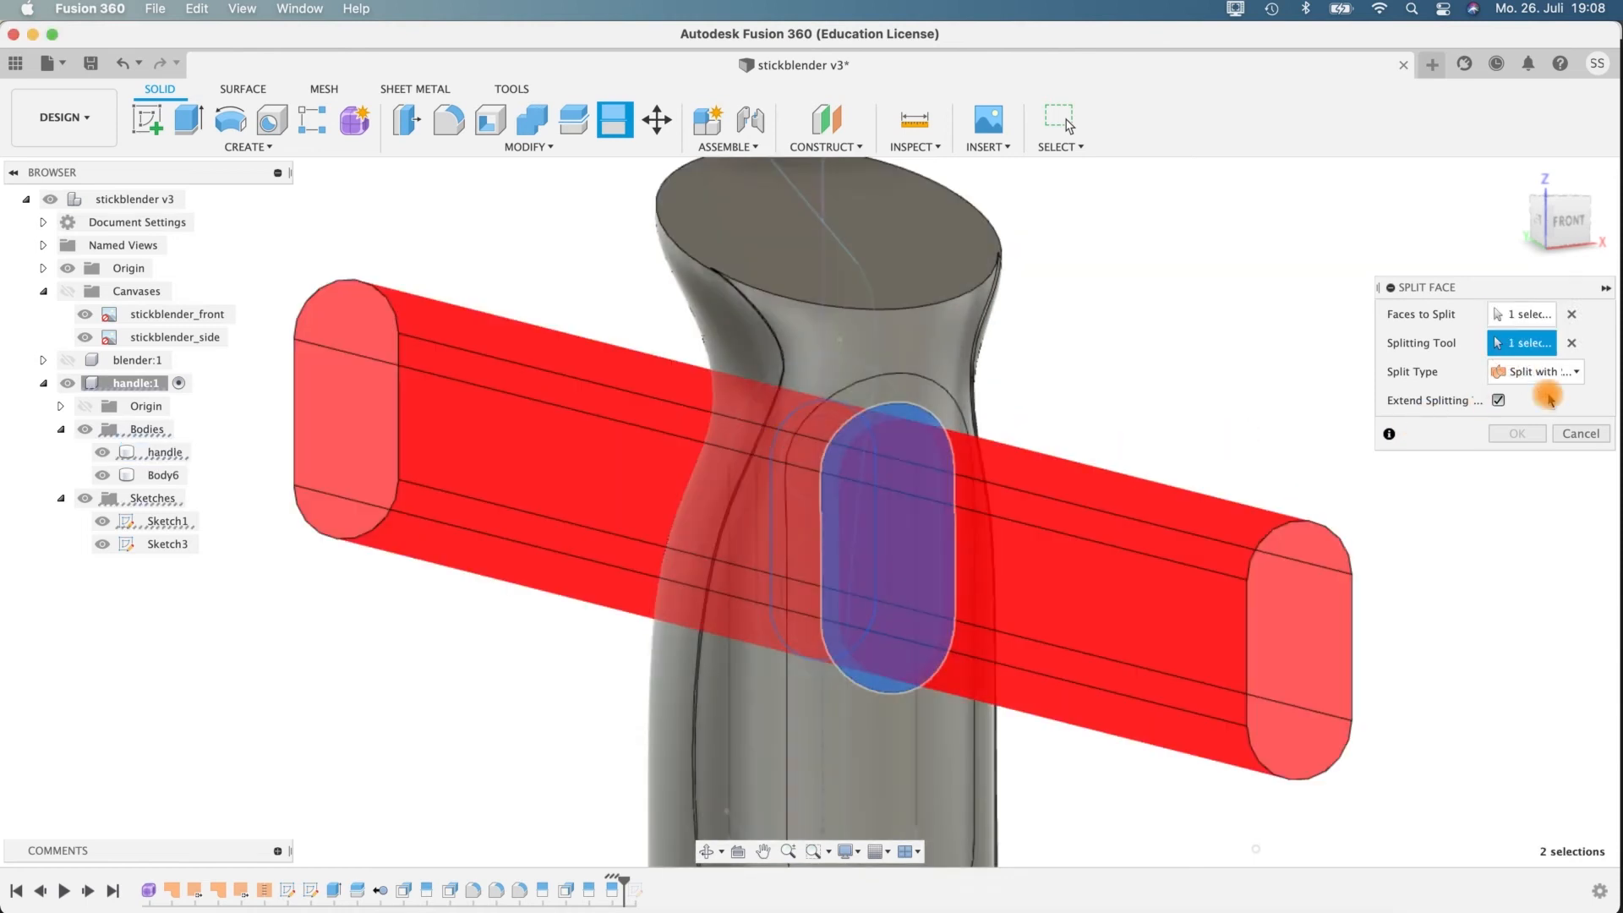
shift+middle_drag(1285, 444, 1268, 442)
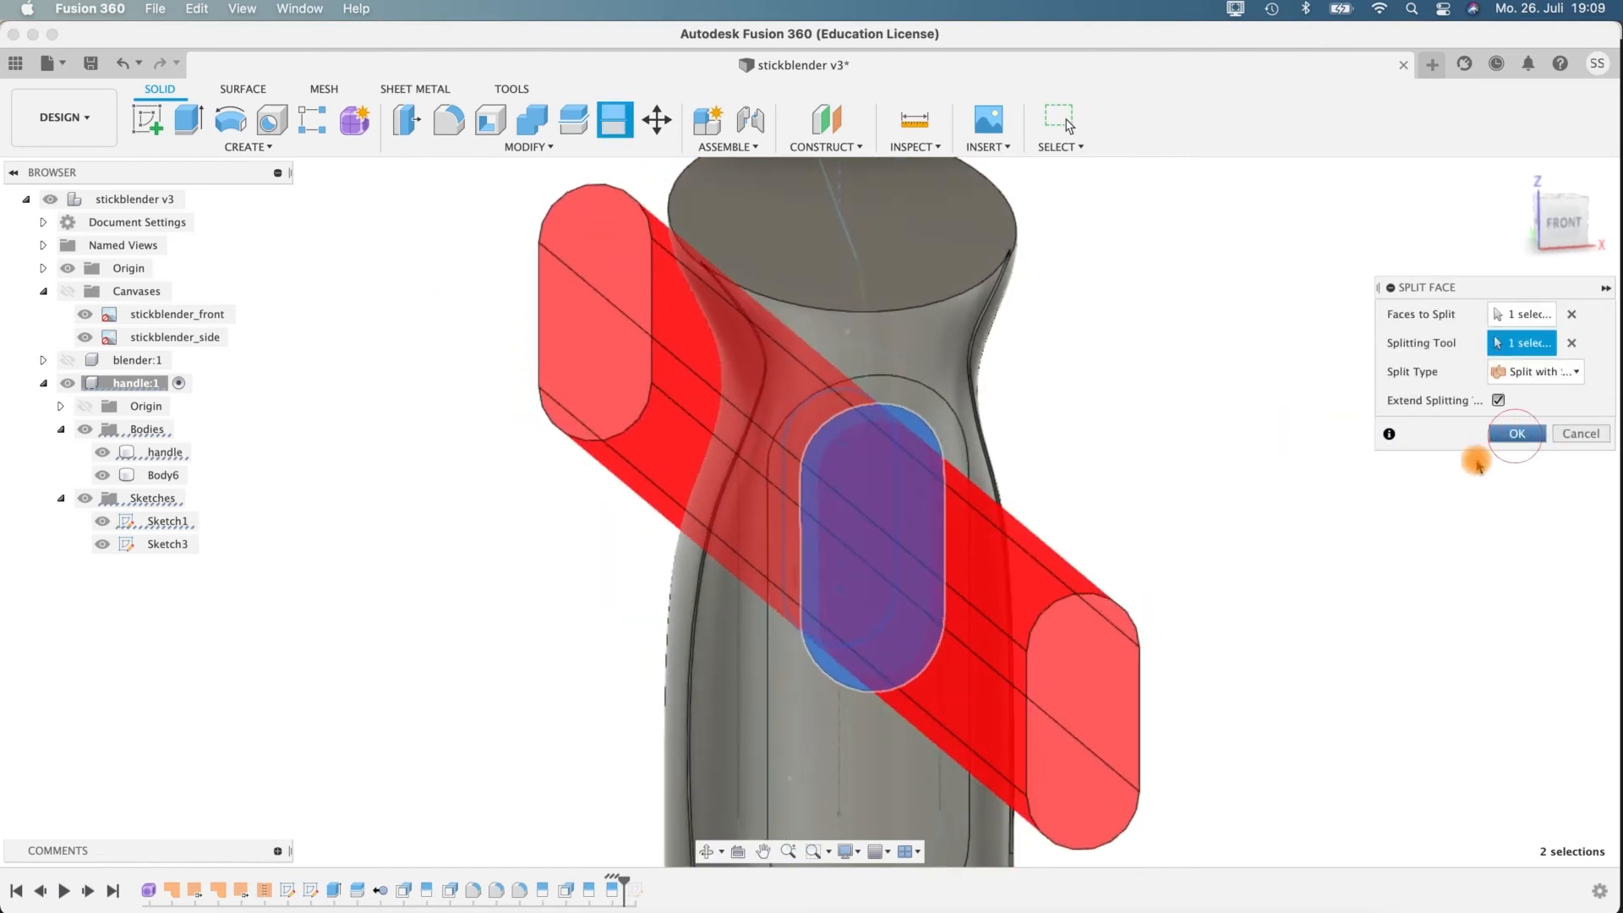
click(1517, 433)
Split the innermost slot face on the front with the circle near the slot's upper end in Sketch1.
mouse_move(1099, 475)
shift+middle_down()
mouse_move(1113, 461)
mouse_move(1102, 479)
shift+middle_up()
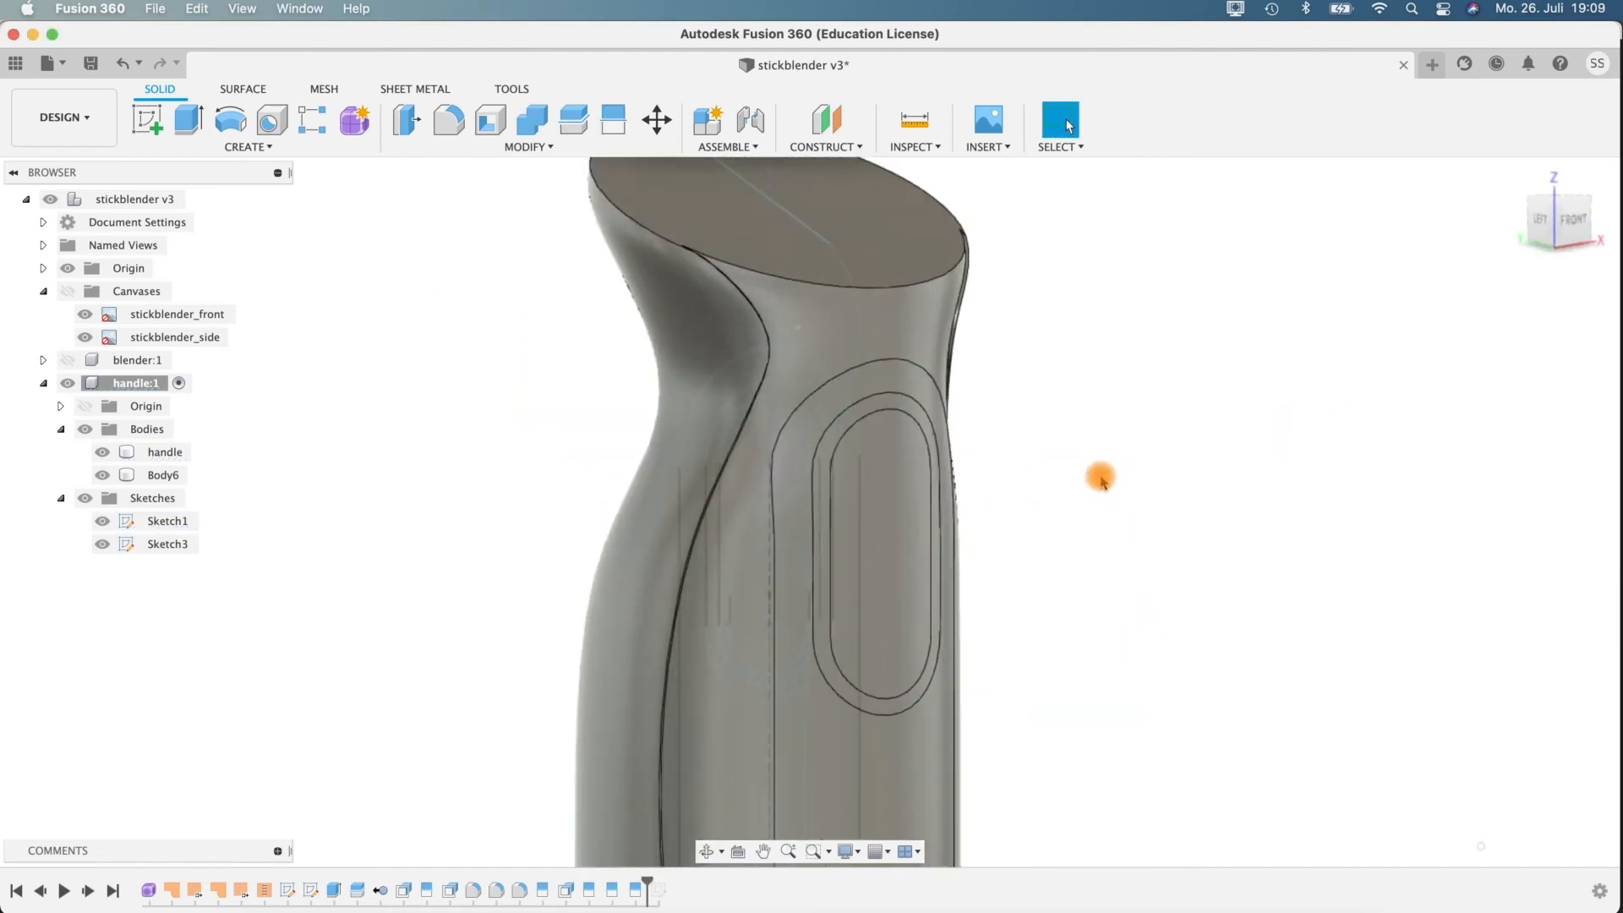
scroll(1102, 478, up, 3)
middle_drag(1021, 388, 1061, 372)
mouse_move(864, 382)
shift+middle_down()
mouse_move(996, 402)
mouse_move(598, 247)
mouse_move(581, 128)
shift+middle_up()
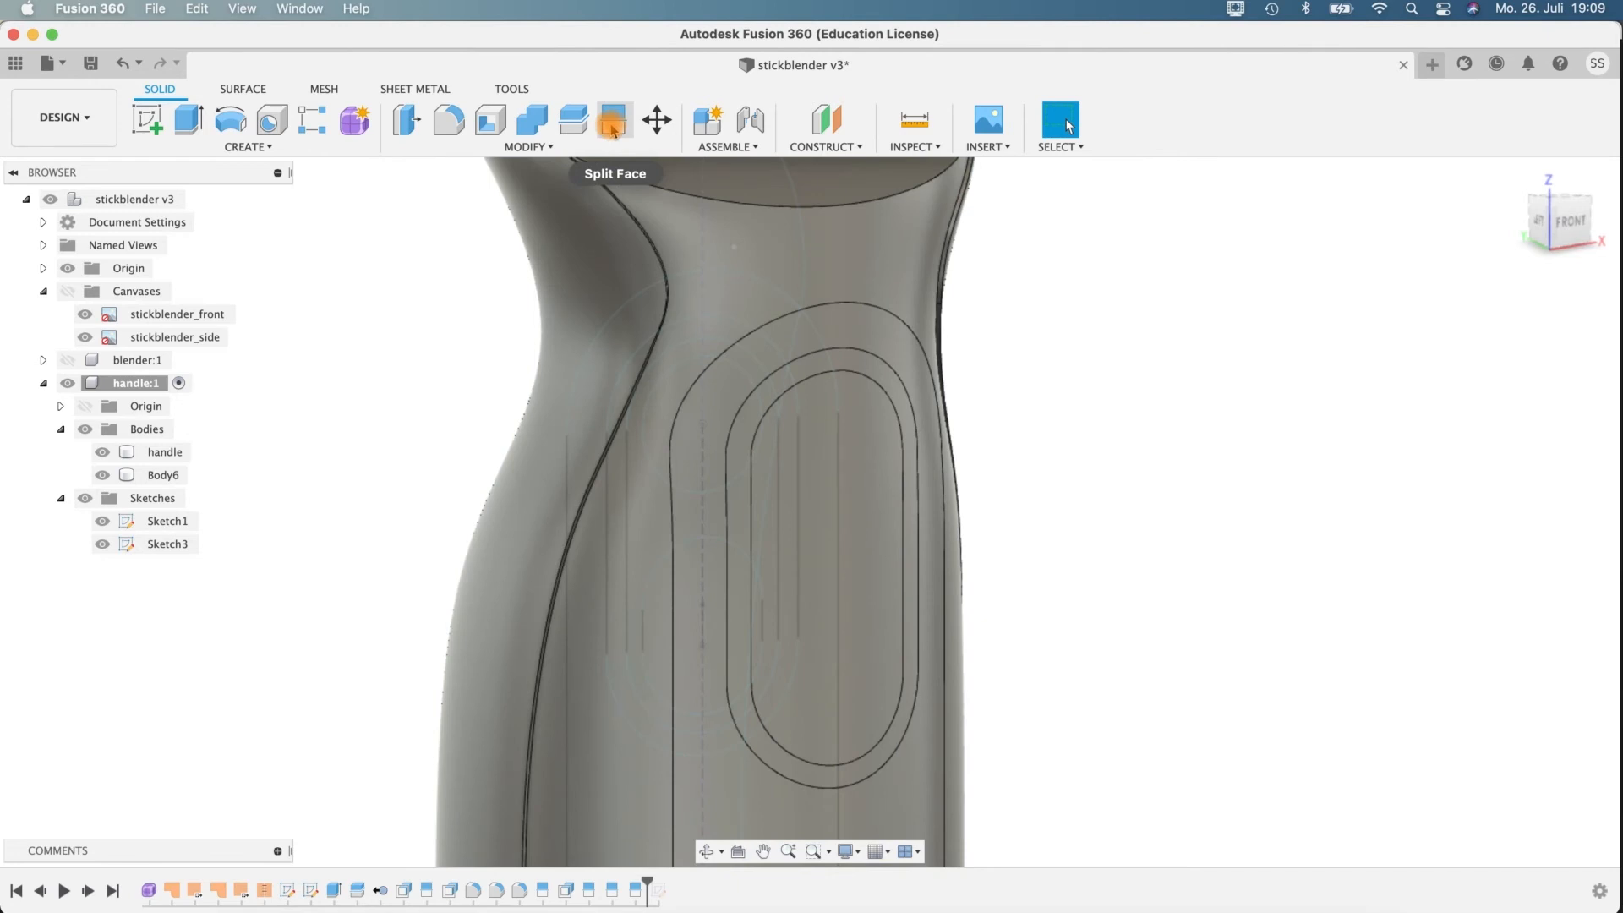
click(612, 126)
click(849, 449)
click(1513, 345)
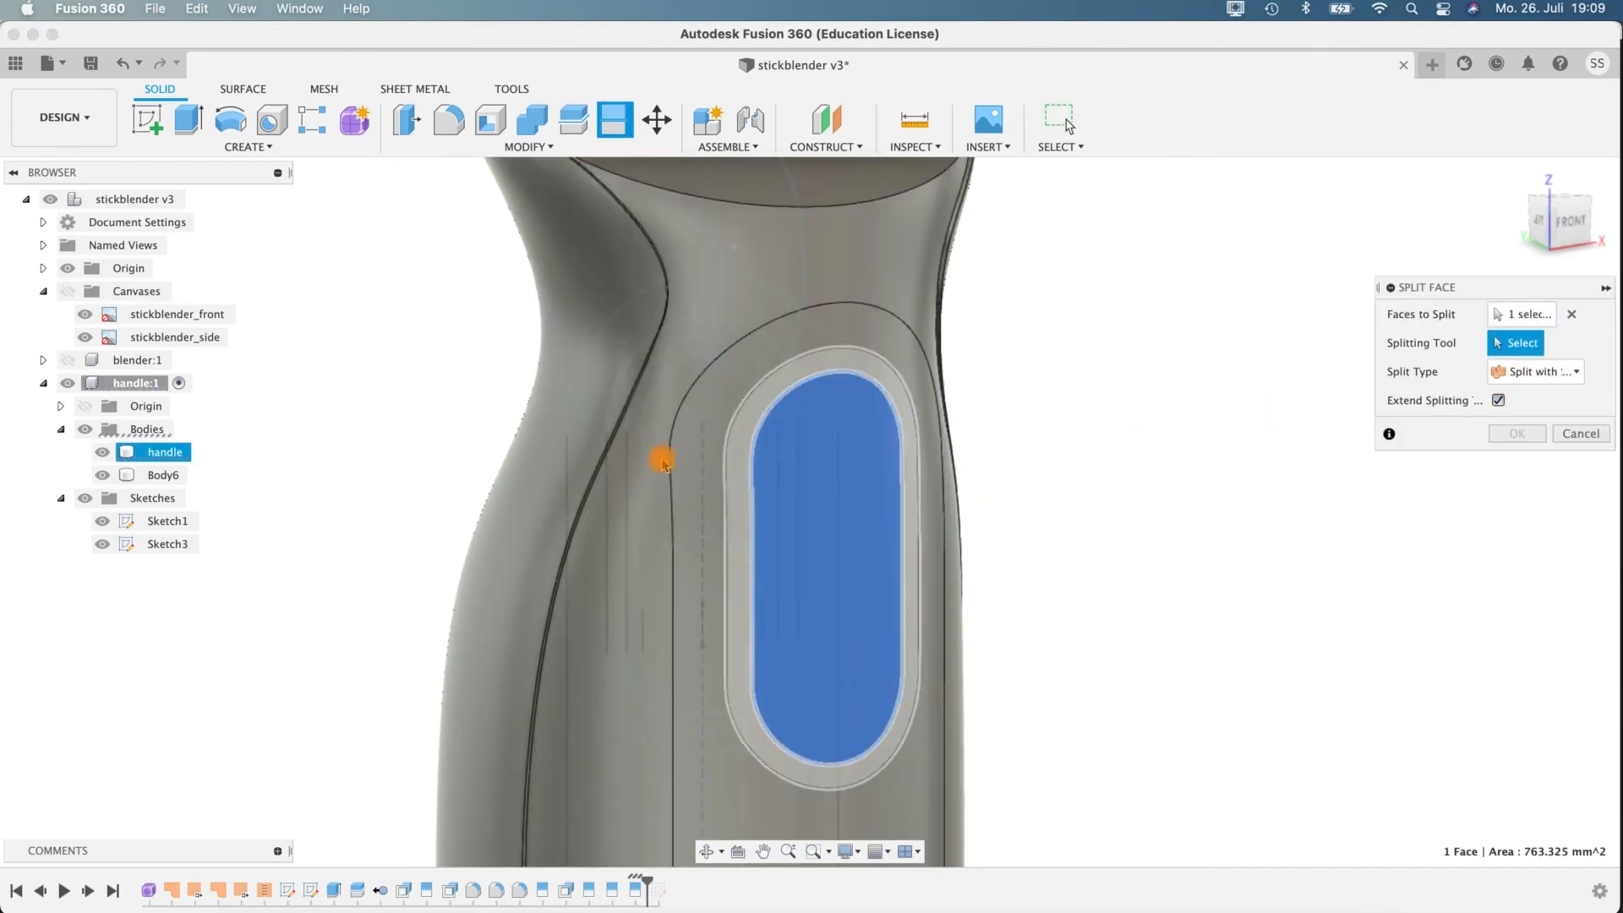
click(655, 394)
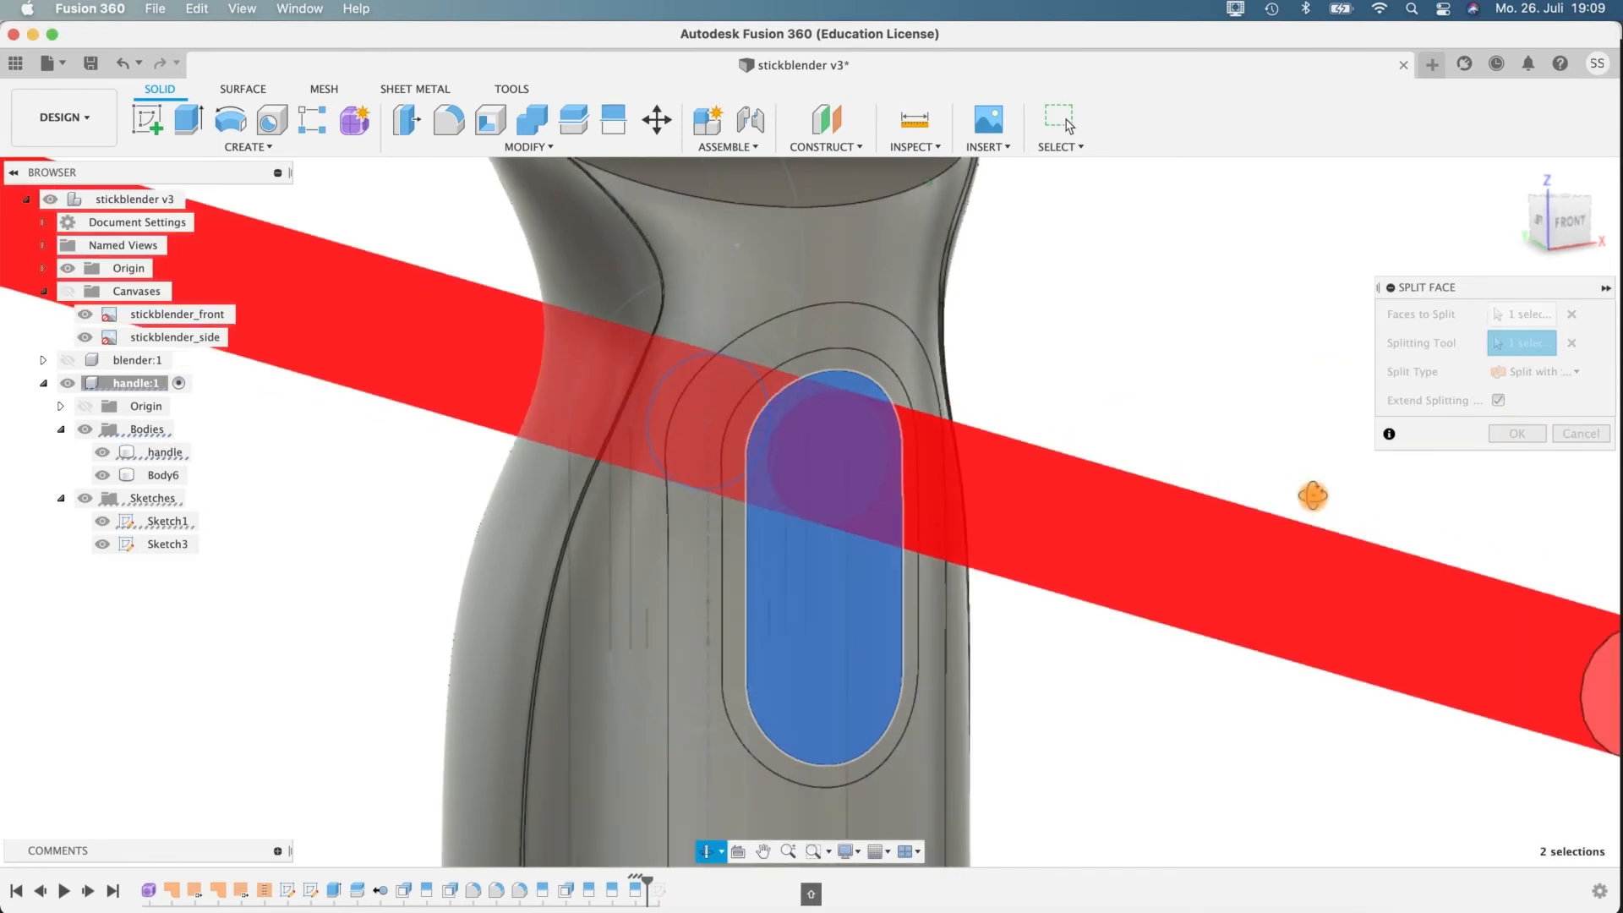
Split the remaining inner slot face on the handle's front with the rounded outline below the circle in Sketch1.
click(616, 119)
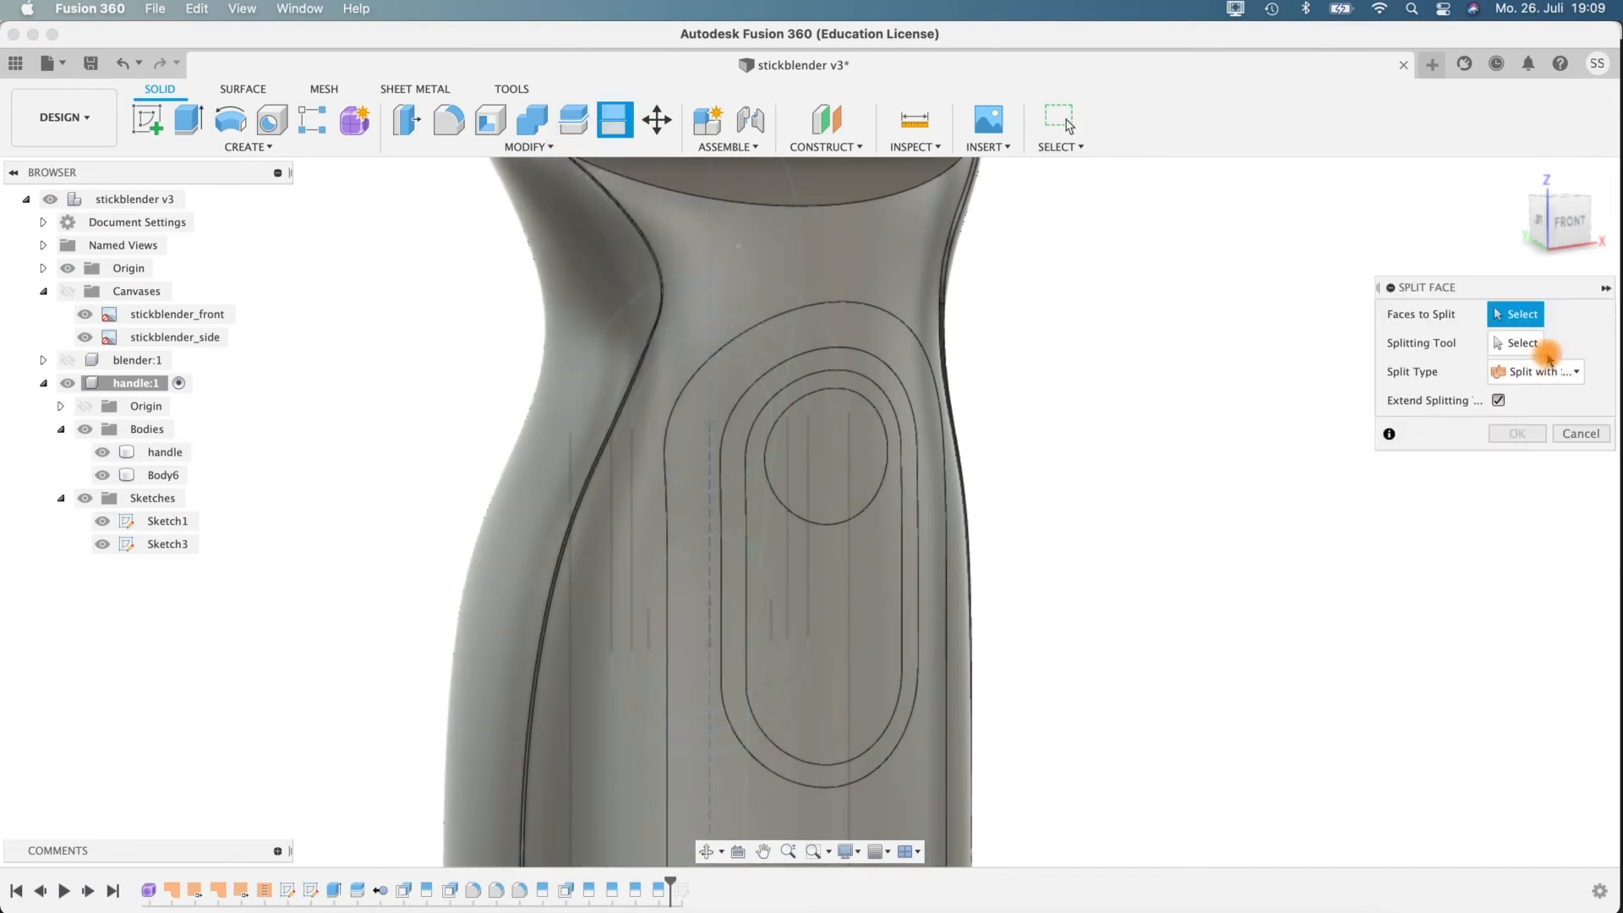
click(863, 575)
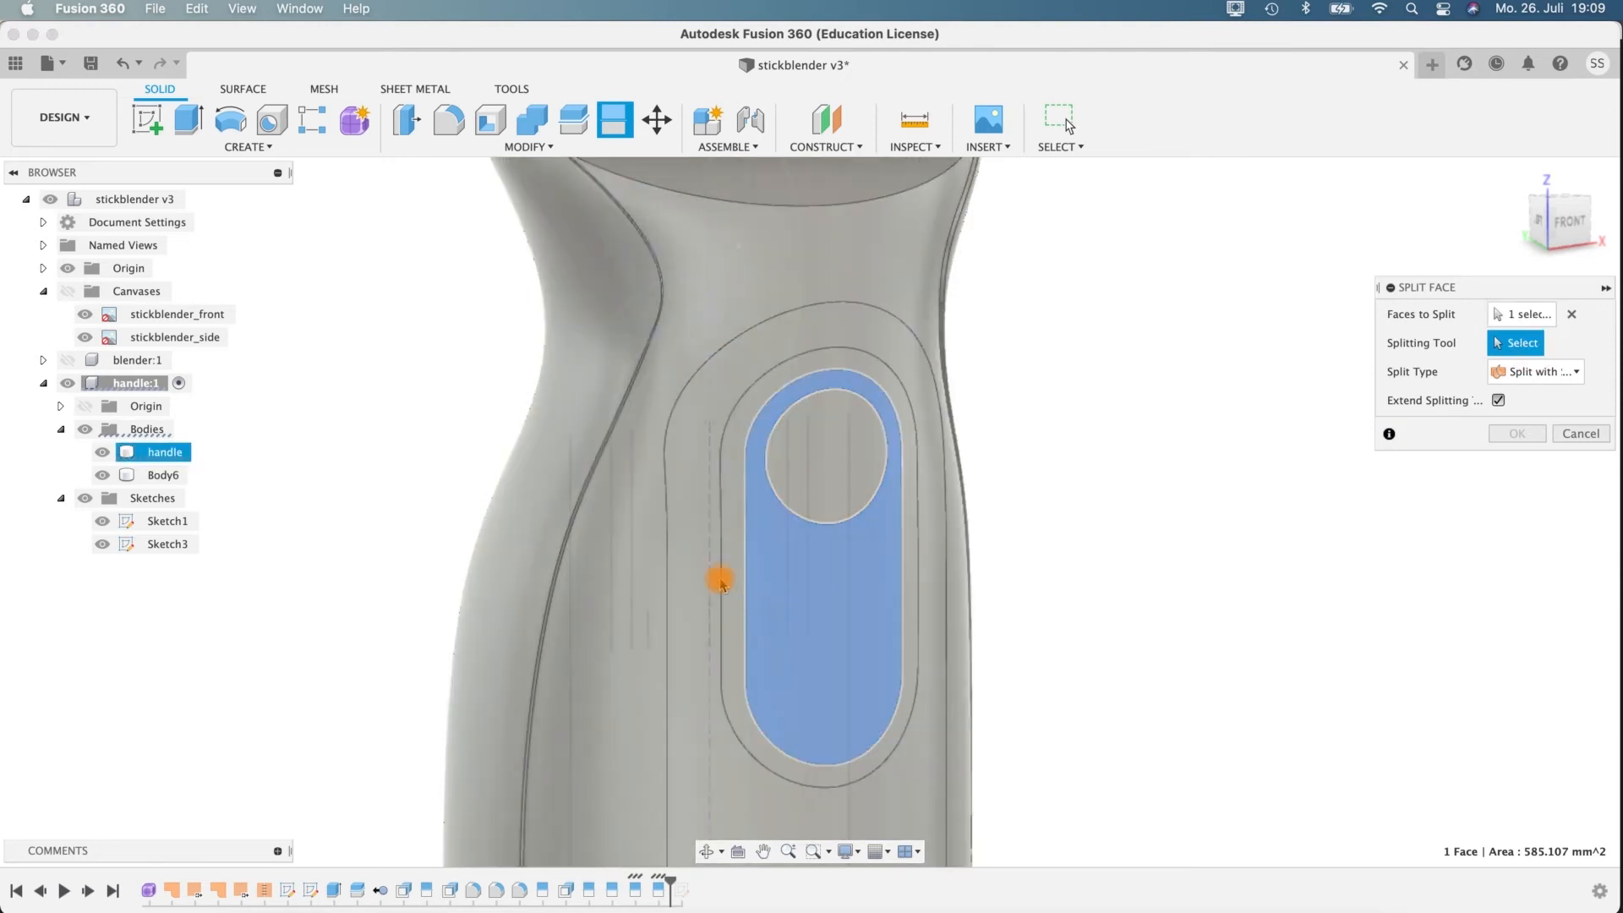
click(692, 551)
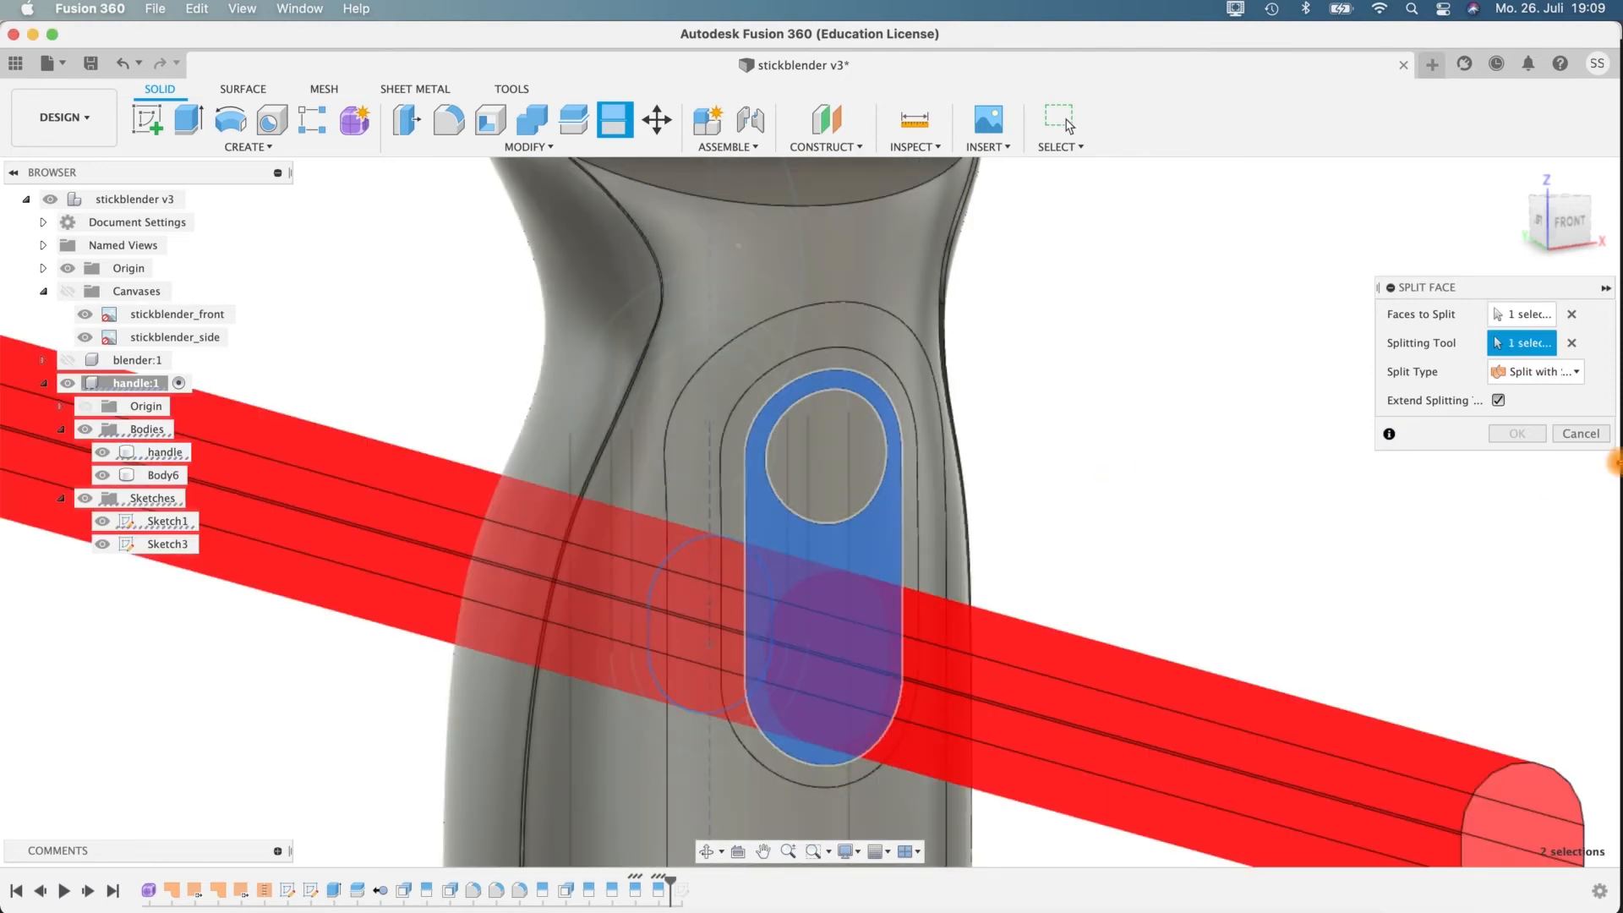
shift+middle_drag(1362, 578, 1369, 566)
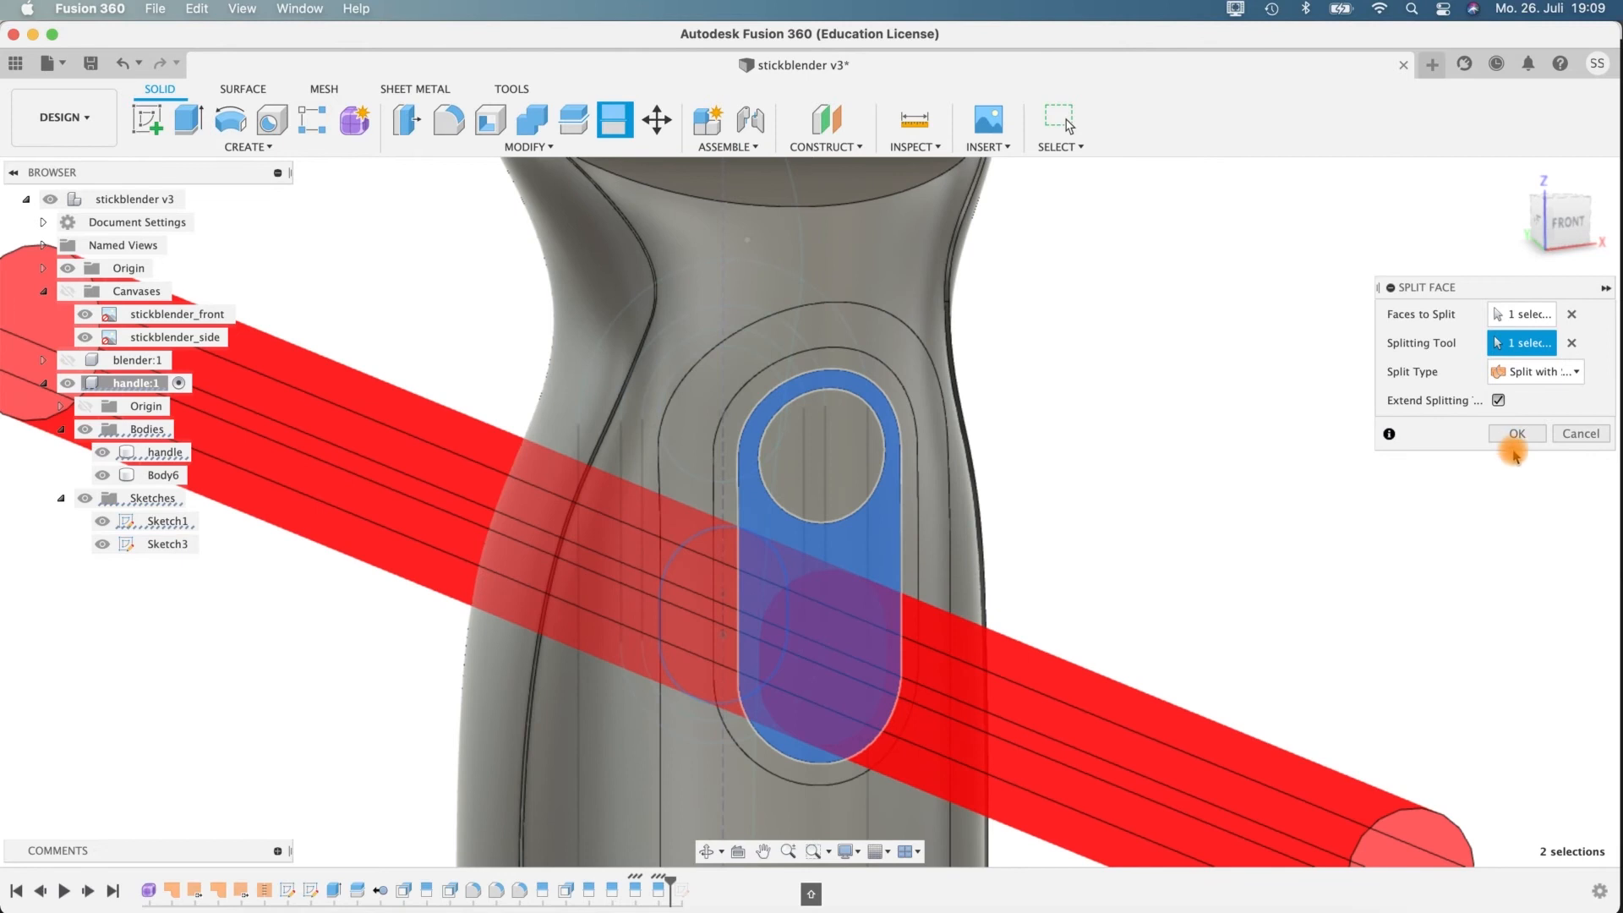
key(Return)
Offset the outermost slot-shaped border face on the handle's front by 0.5 mm.
shift+middle_drag(1141, 555, 1048, 553)
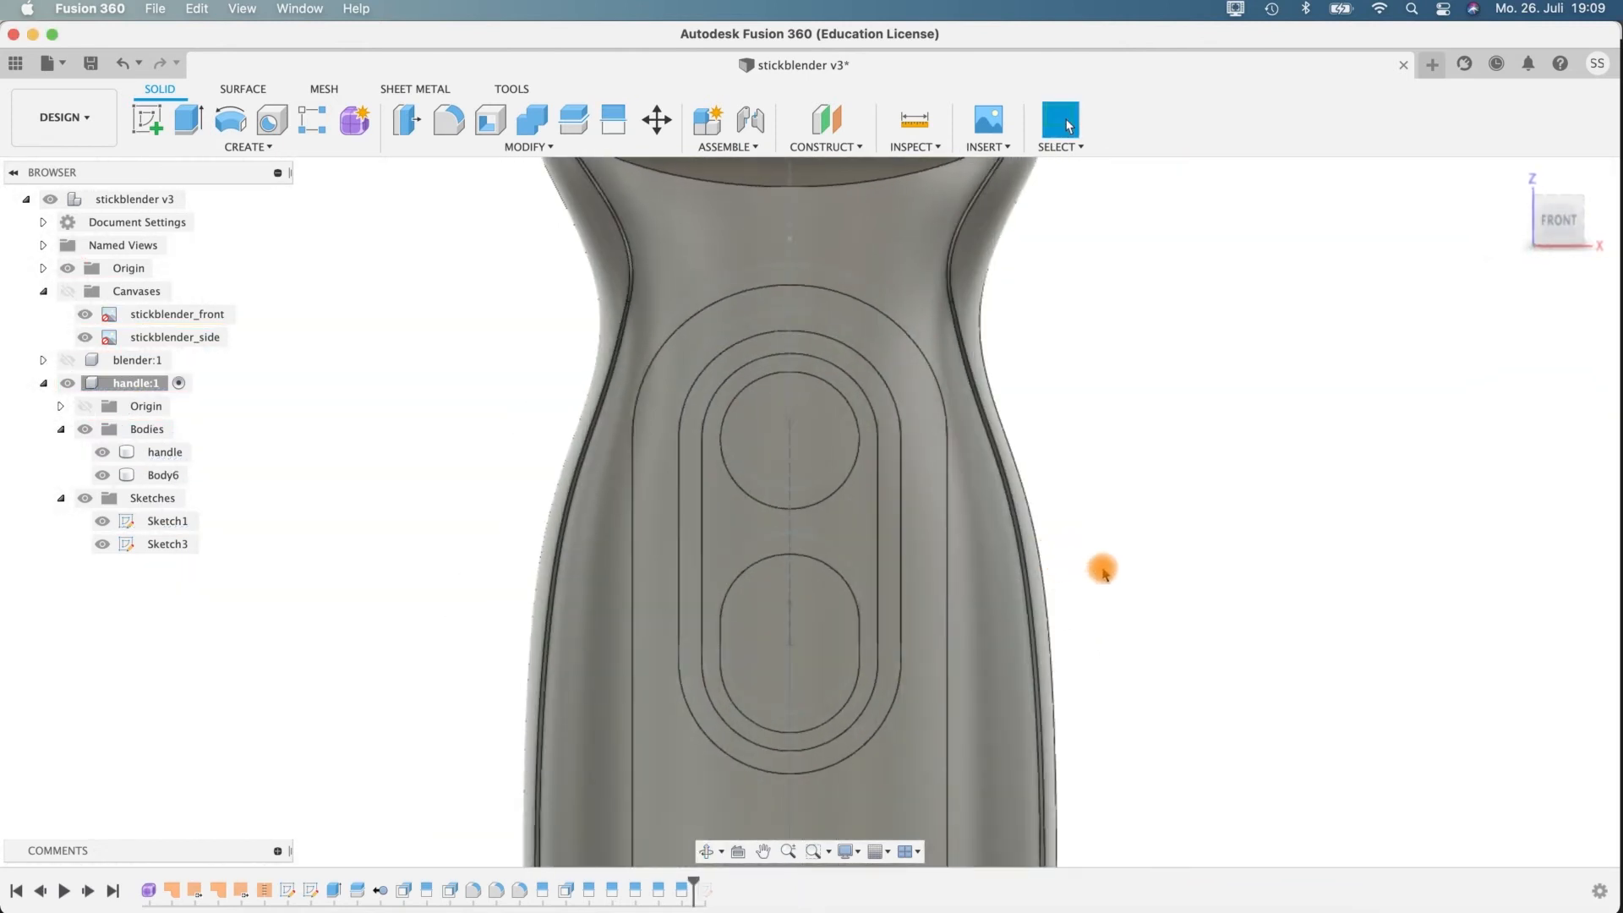
click(665, 457)
shift+middle_drag(1220, 550, 1105, 284)
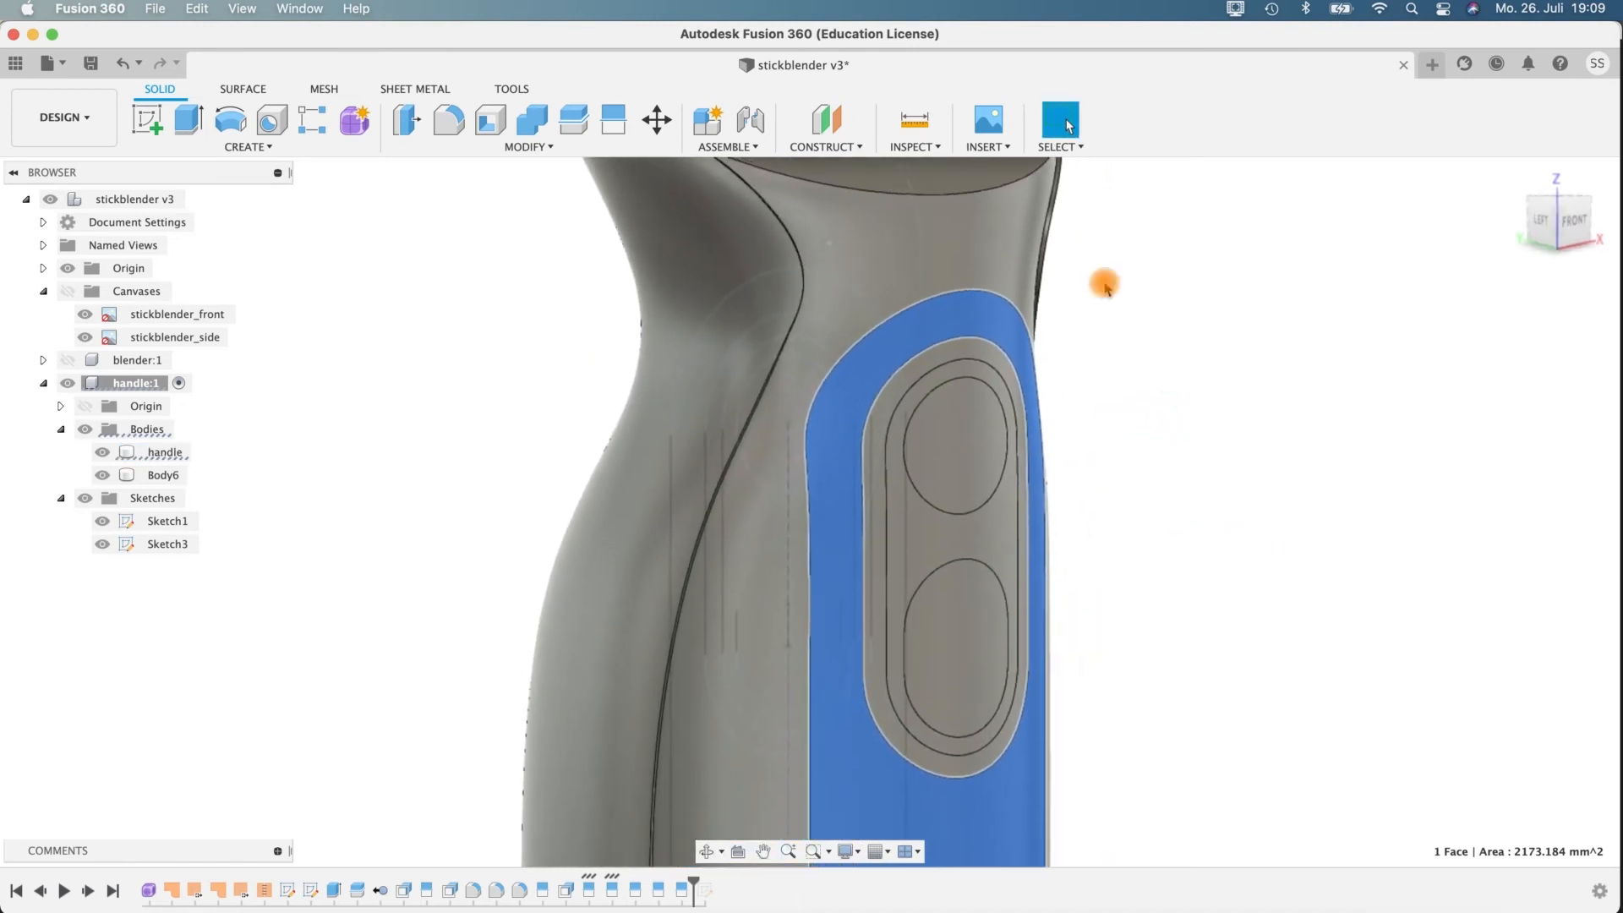
click(407, 120)
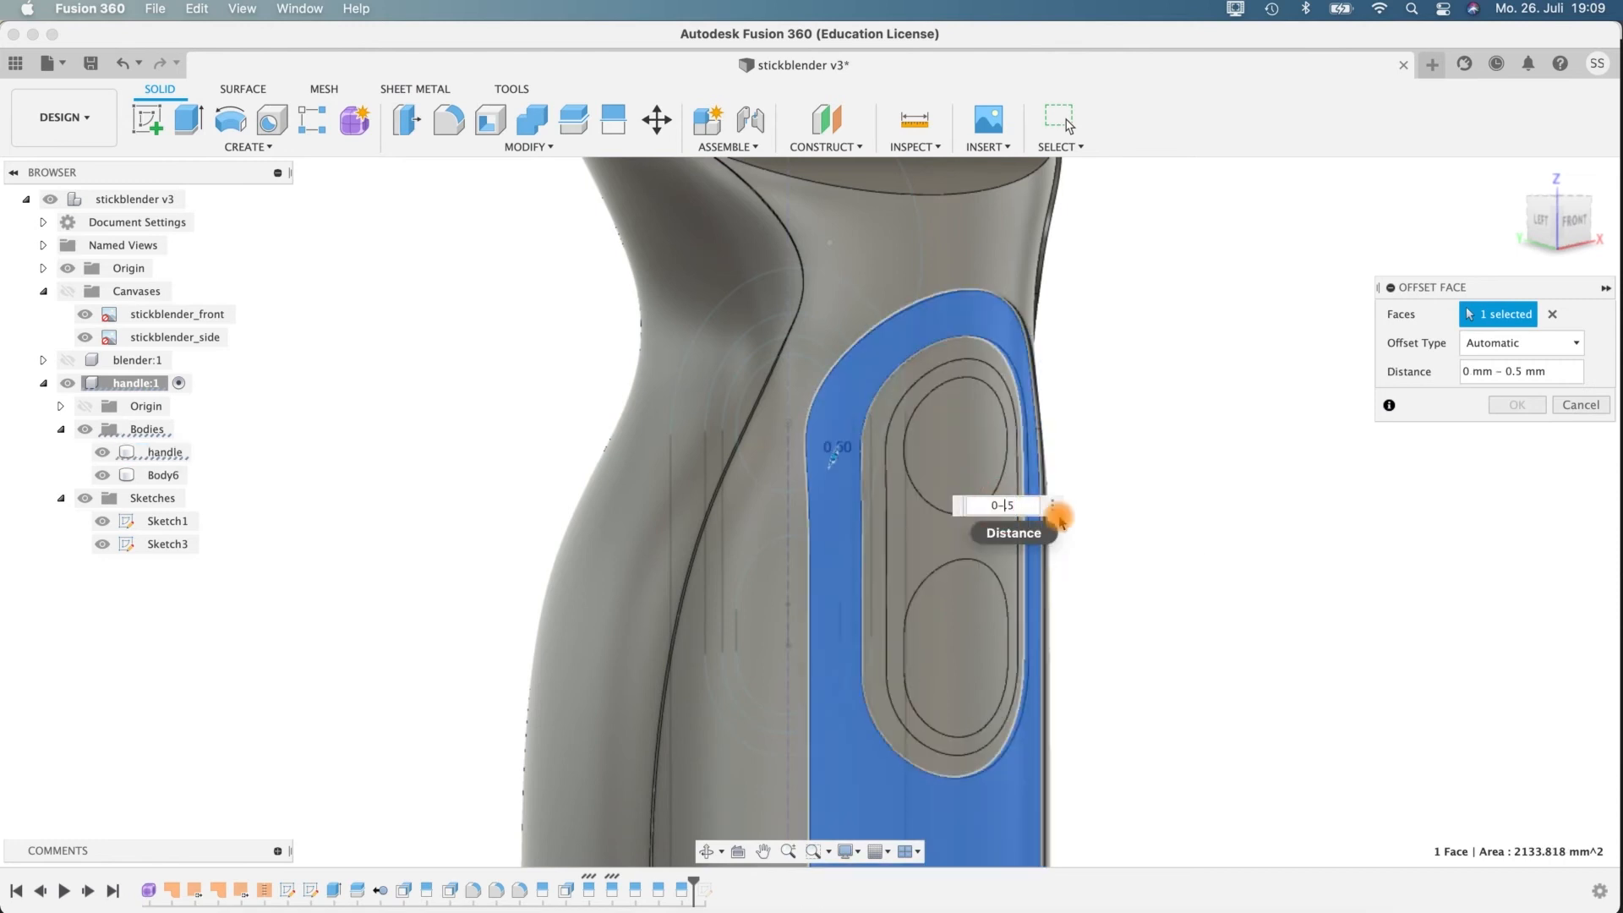
key(BackSpace)
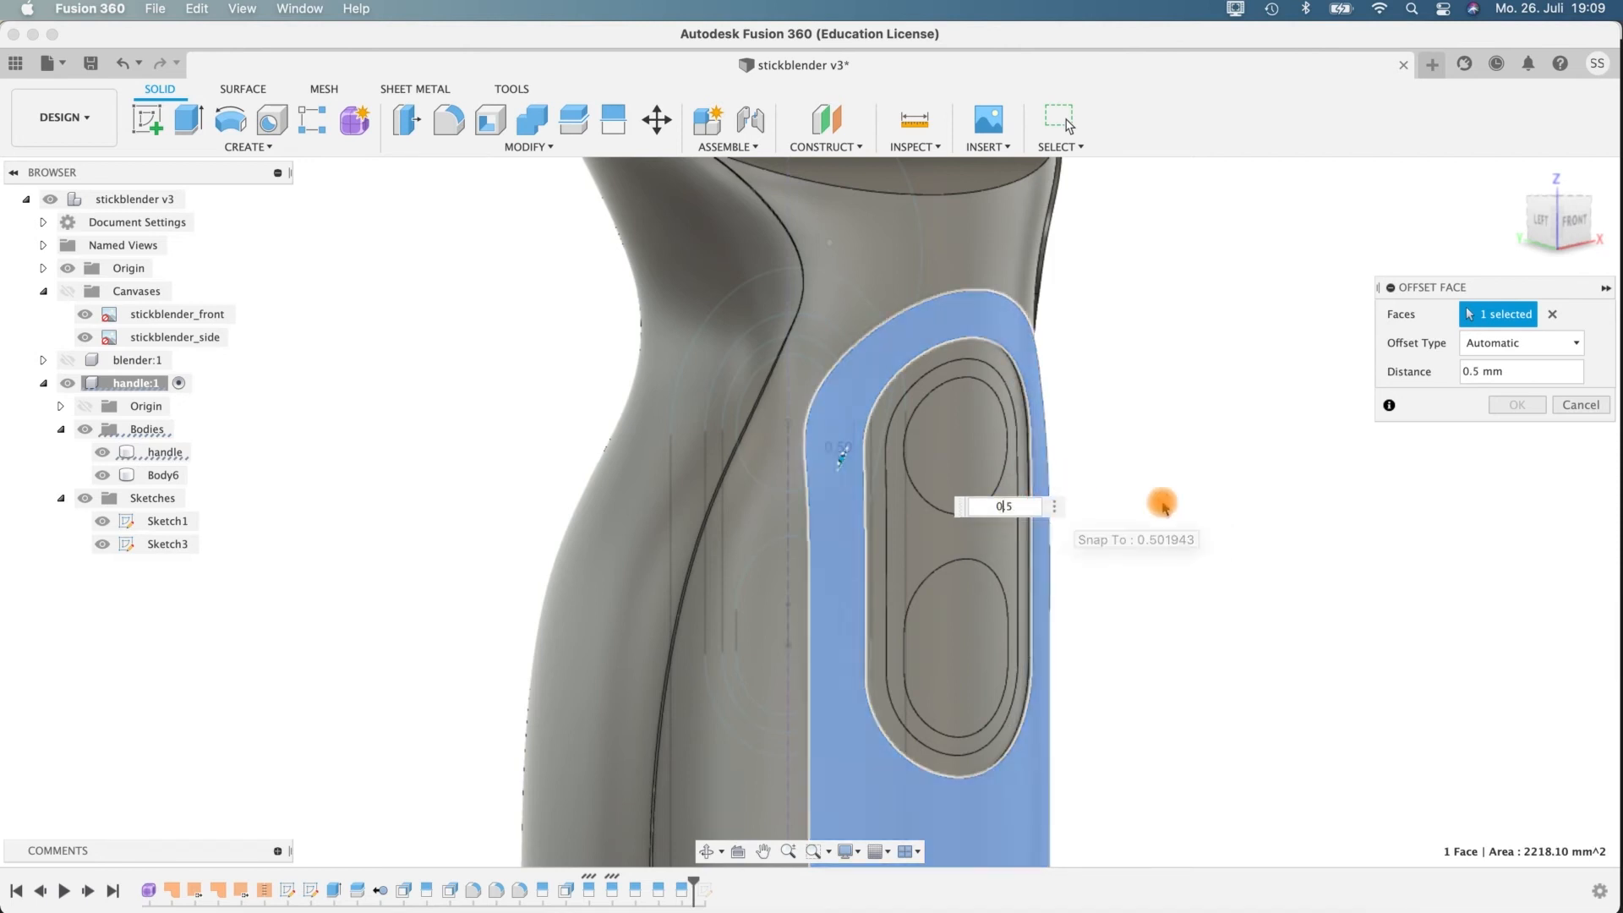
shift+middle_drag(1278, 548, 1320, 523)
shift+middle_drag(1209, 468, 971, 482)
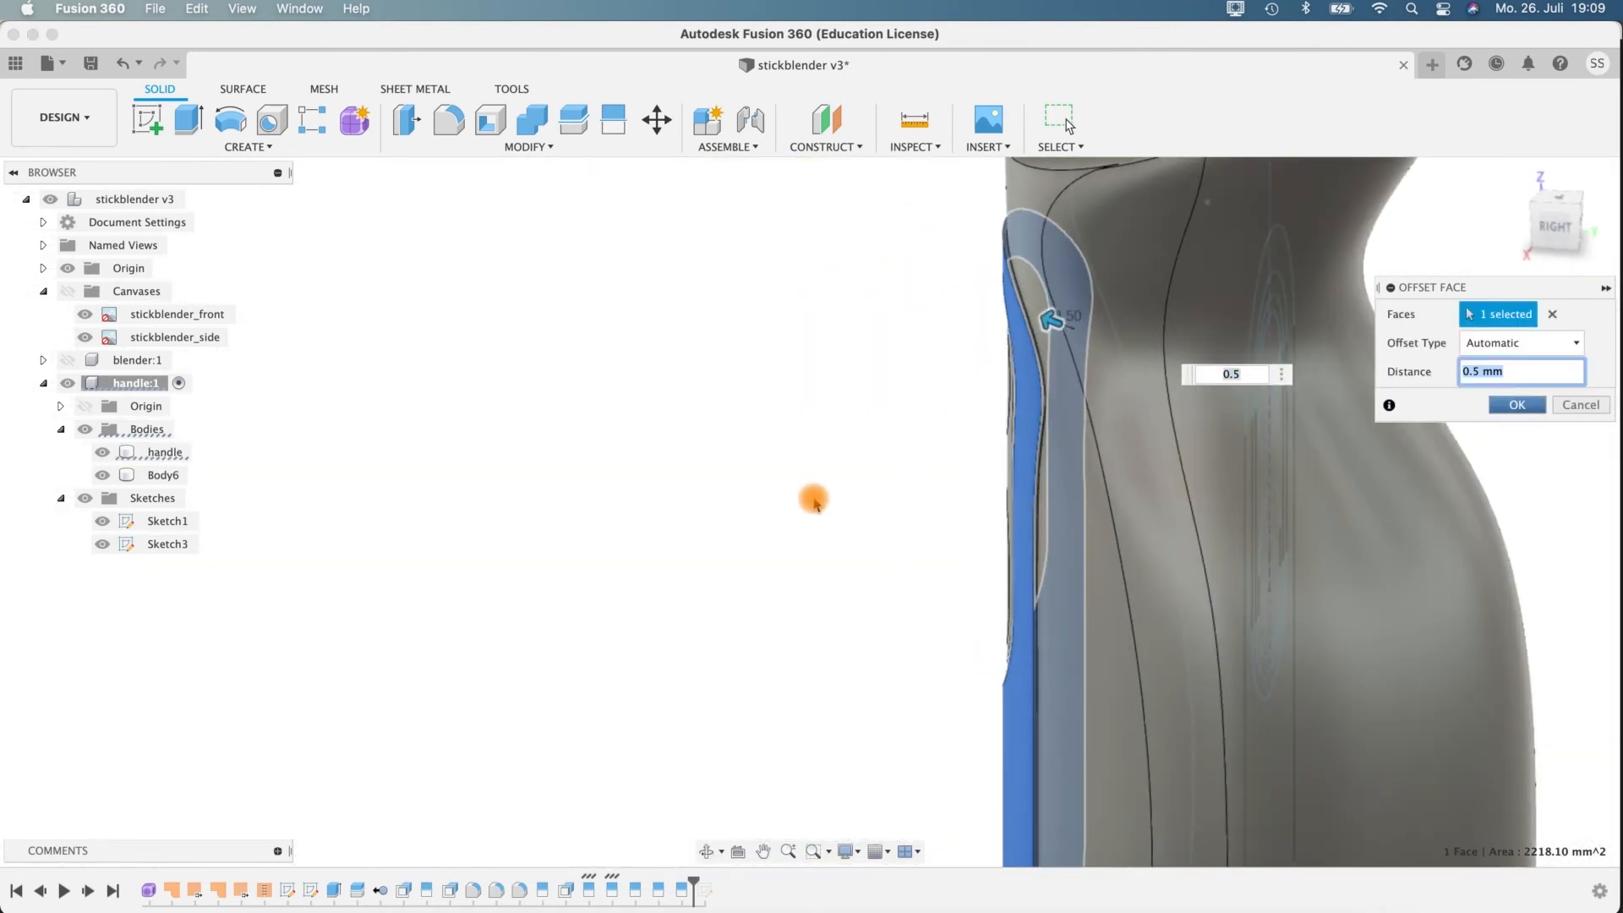
shift+middle_drag(824, 510, 1086, 356)
Offset the inner slot face surrounding the two button outlines by 0.5 mm.
click(875, 428)
shift+middle_drag(1144, 478, 1228, 532)
click(407, 119)
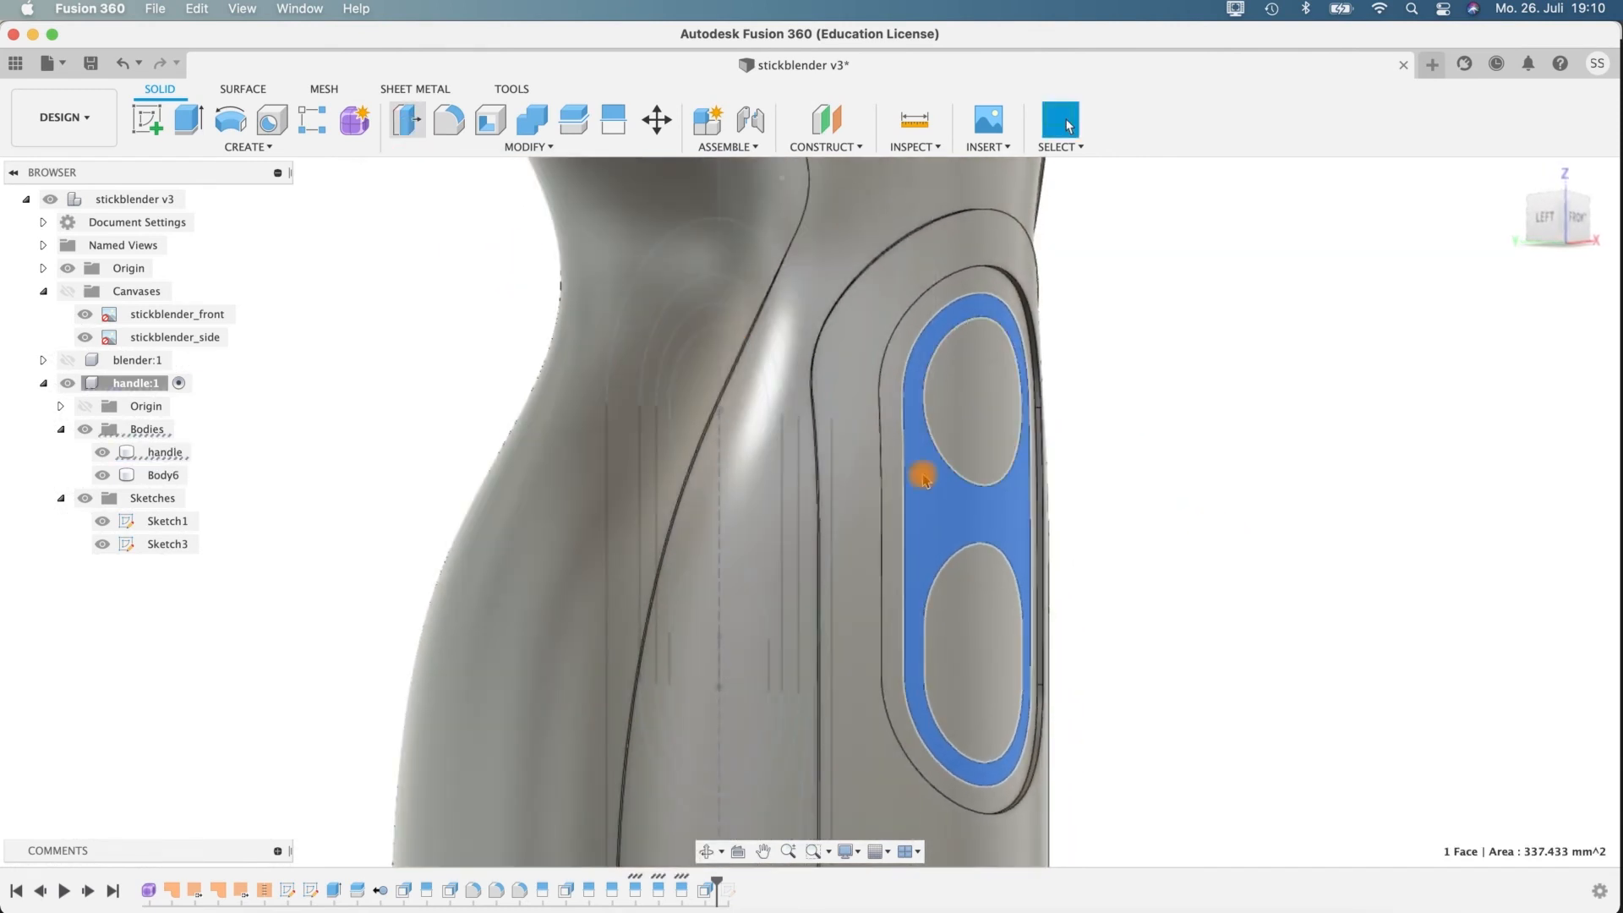
click(1034, 555)
click(1099, 541)
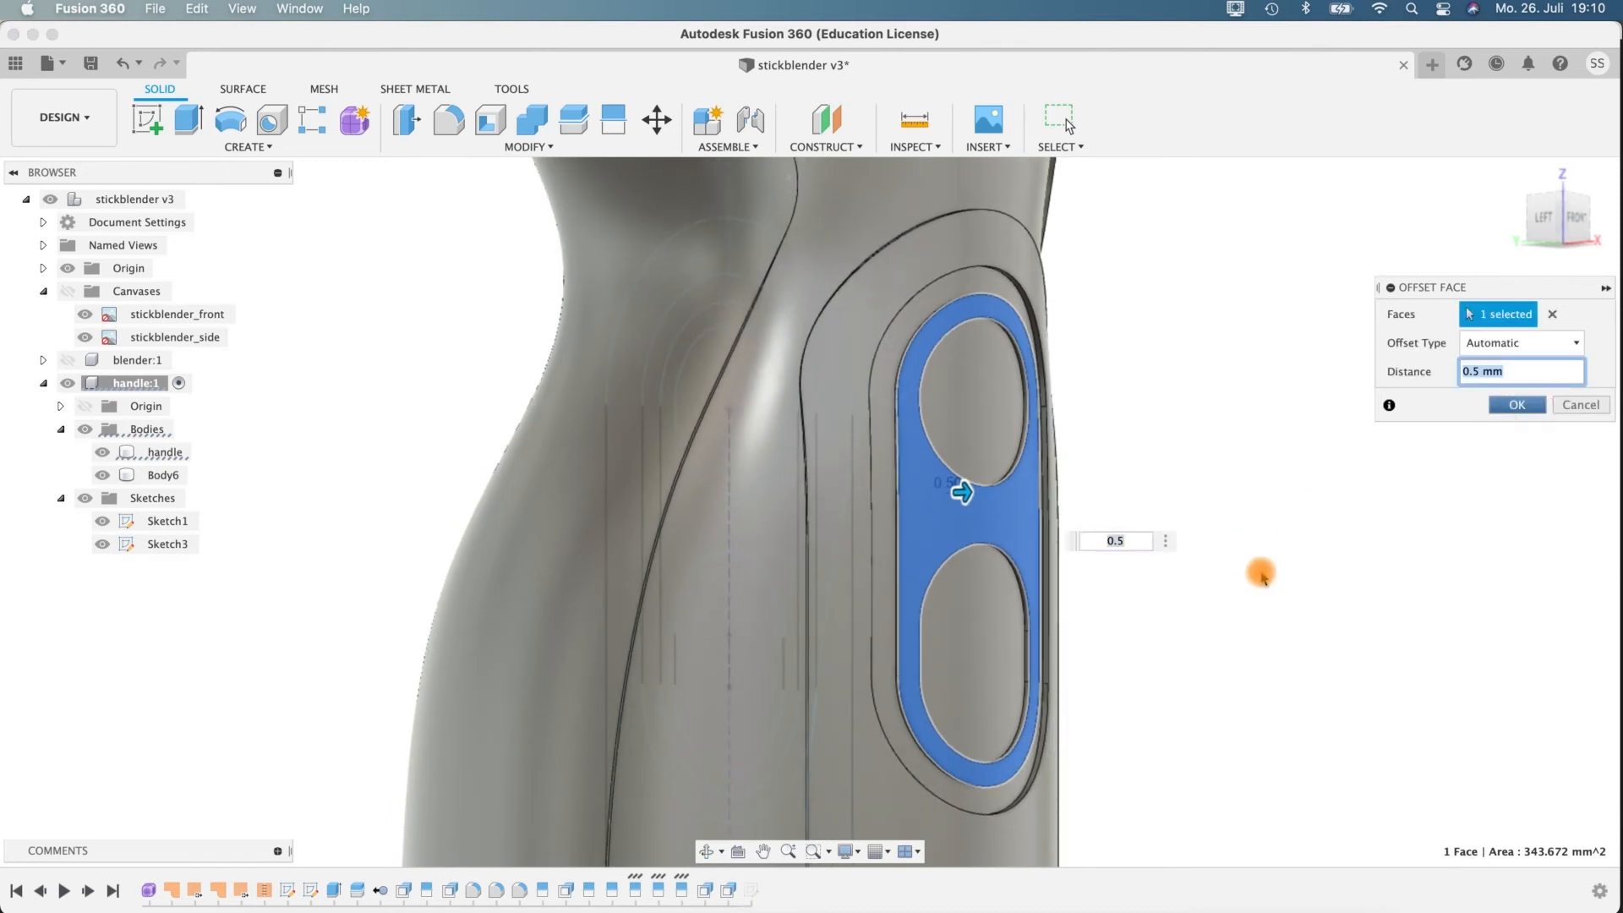
key(Return)
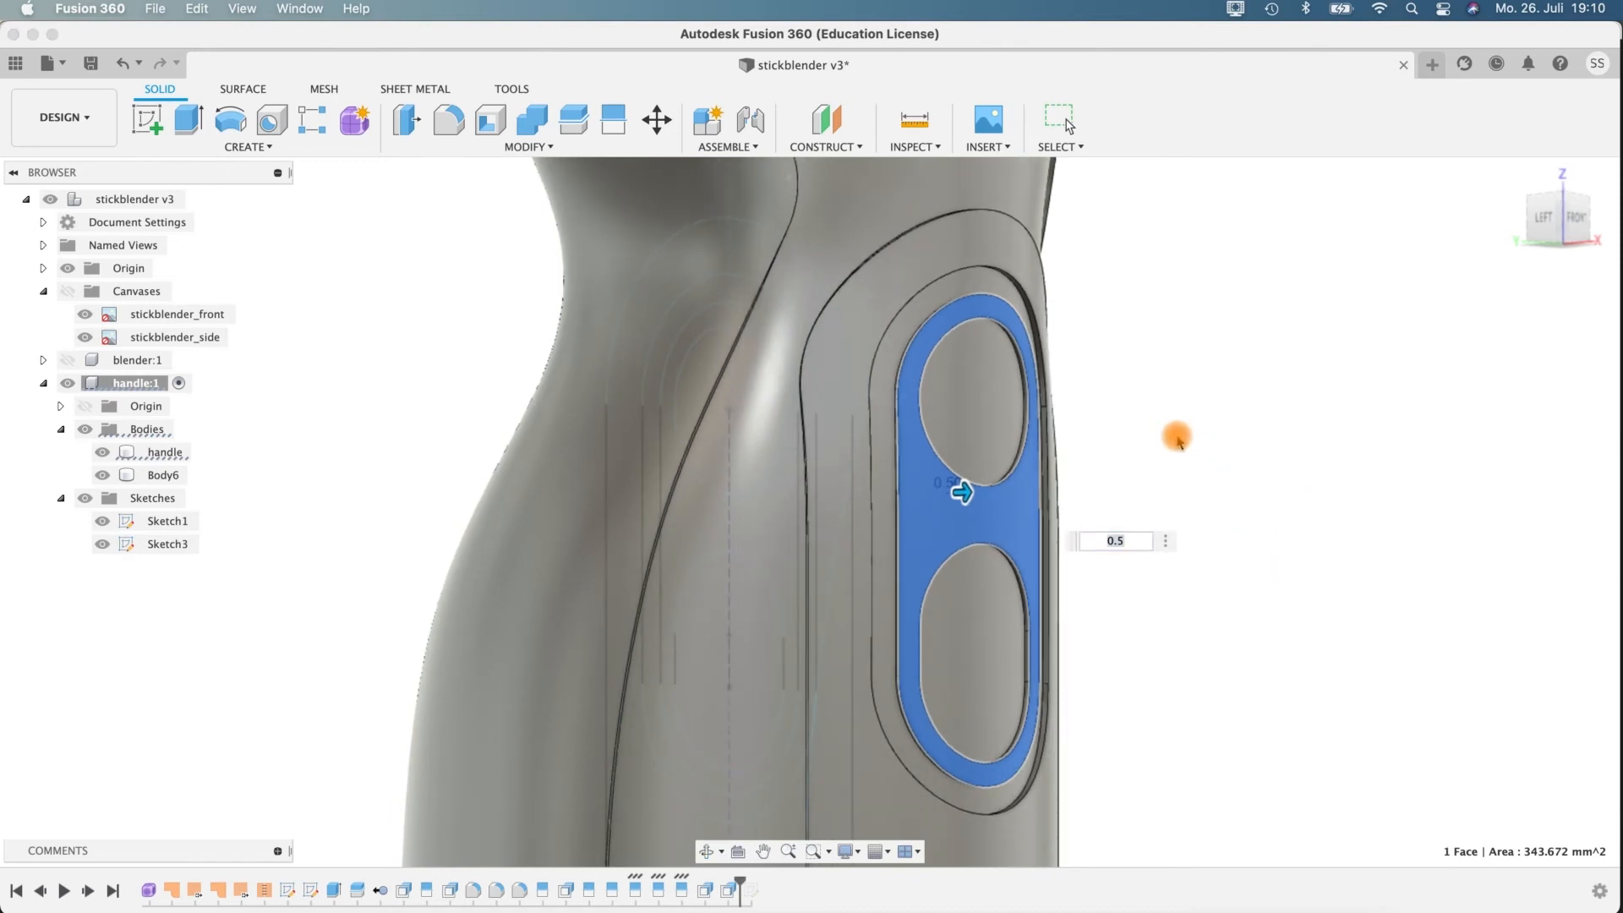
click(1178, 440)
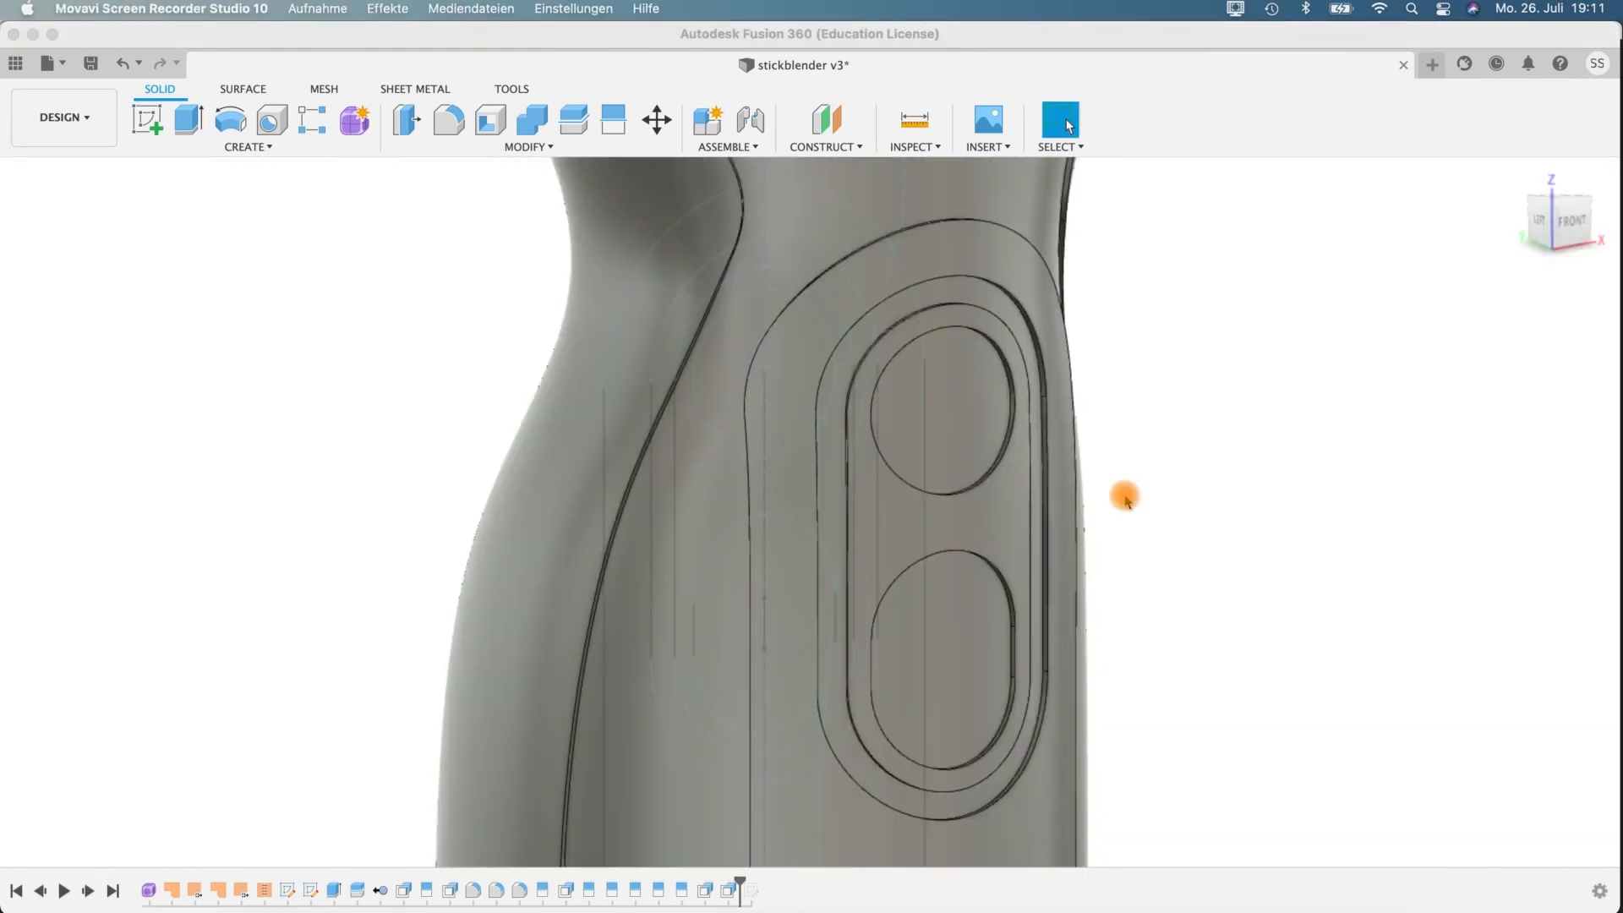
Offset both button faces inside the inner slot by -1 mm to recess them into the handle.
shift+middle_drag(1126, 500, 1152, 609)
click(1118, 376)
shift+click(1145, 617)
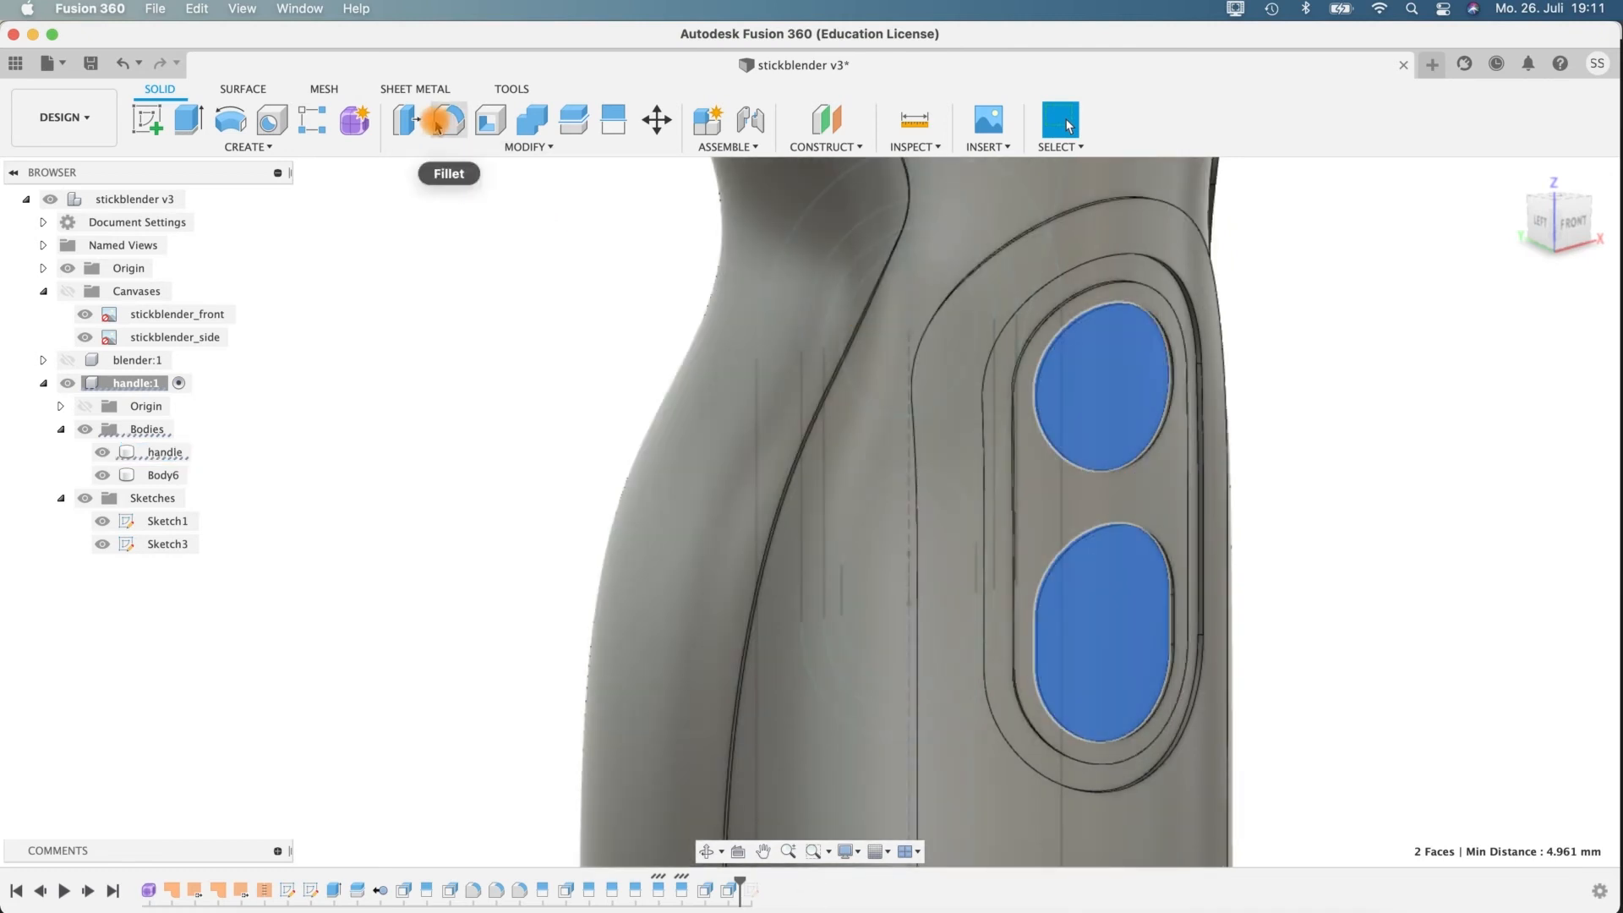
click(408, 121)
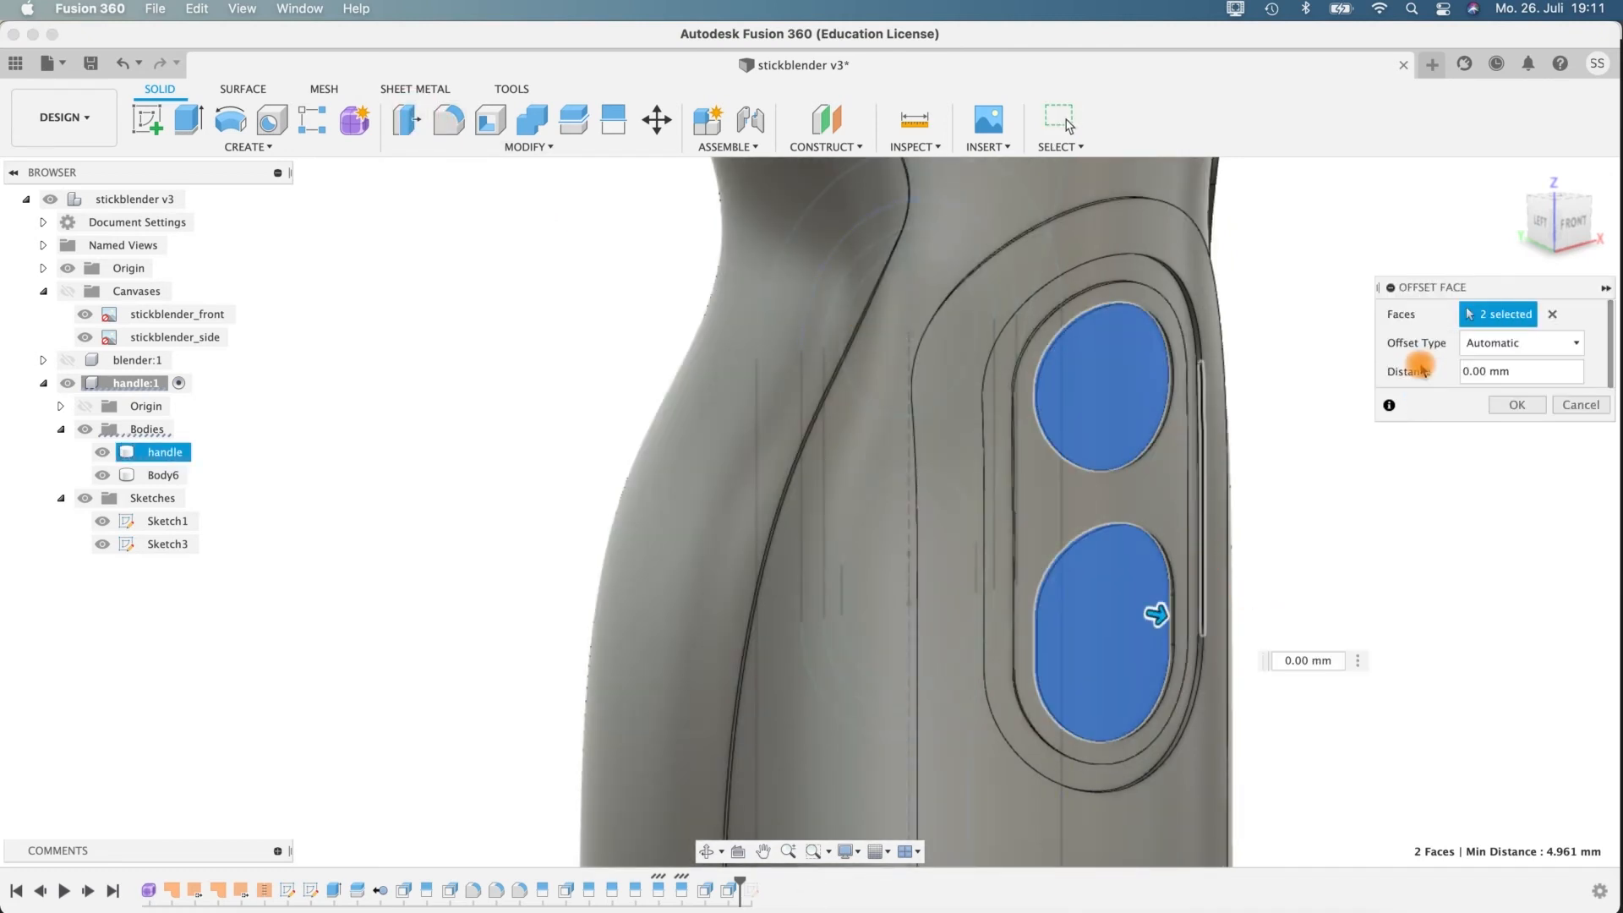
mouse_move(1158, 615)
mouse_down()
mouse_move(1134, 615)
mouse_move(1150, 613)
mouse_up()
mouse_move(1268, 553)
shift+middle_down()
mouse_move(1342, 546)
mouse_move(1293, 555)
shift+middle_up()
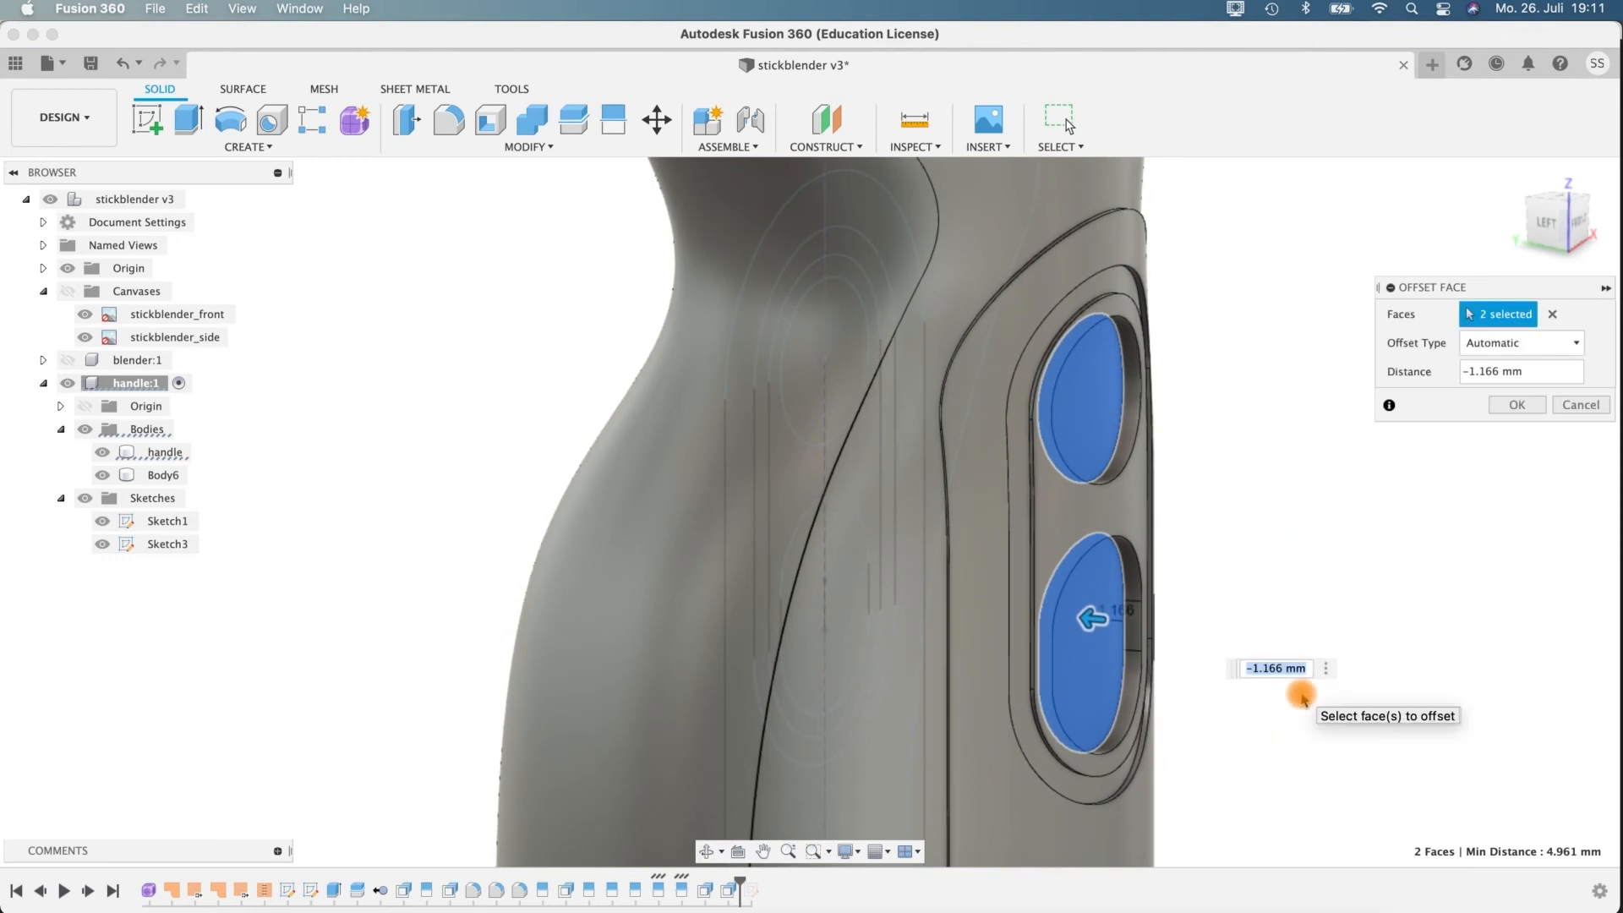
key(Return)
shift+middle_drag(1199, 464, 1007, 471)
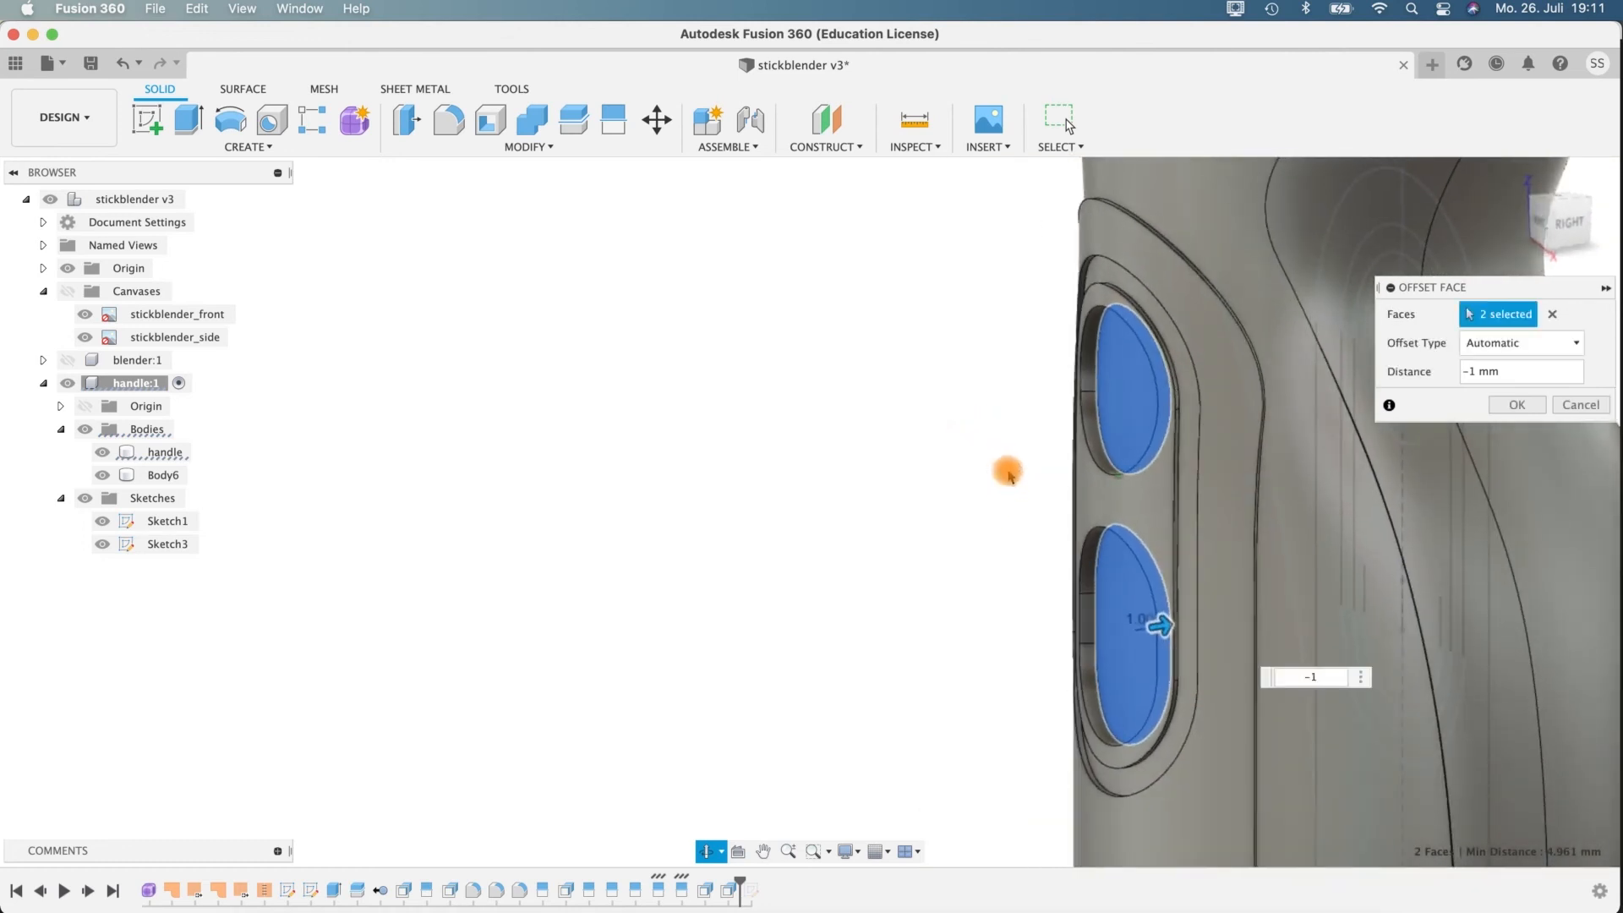
click(1519, 406)
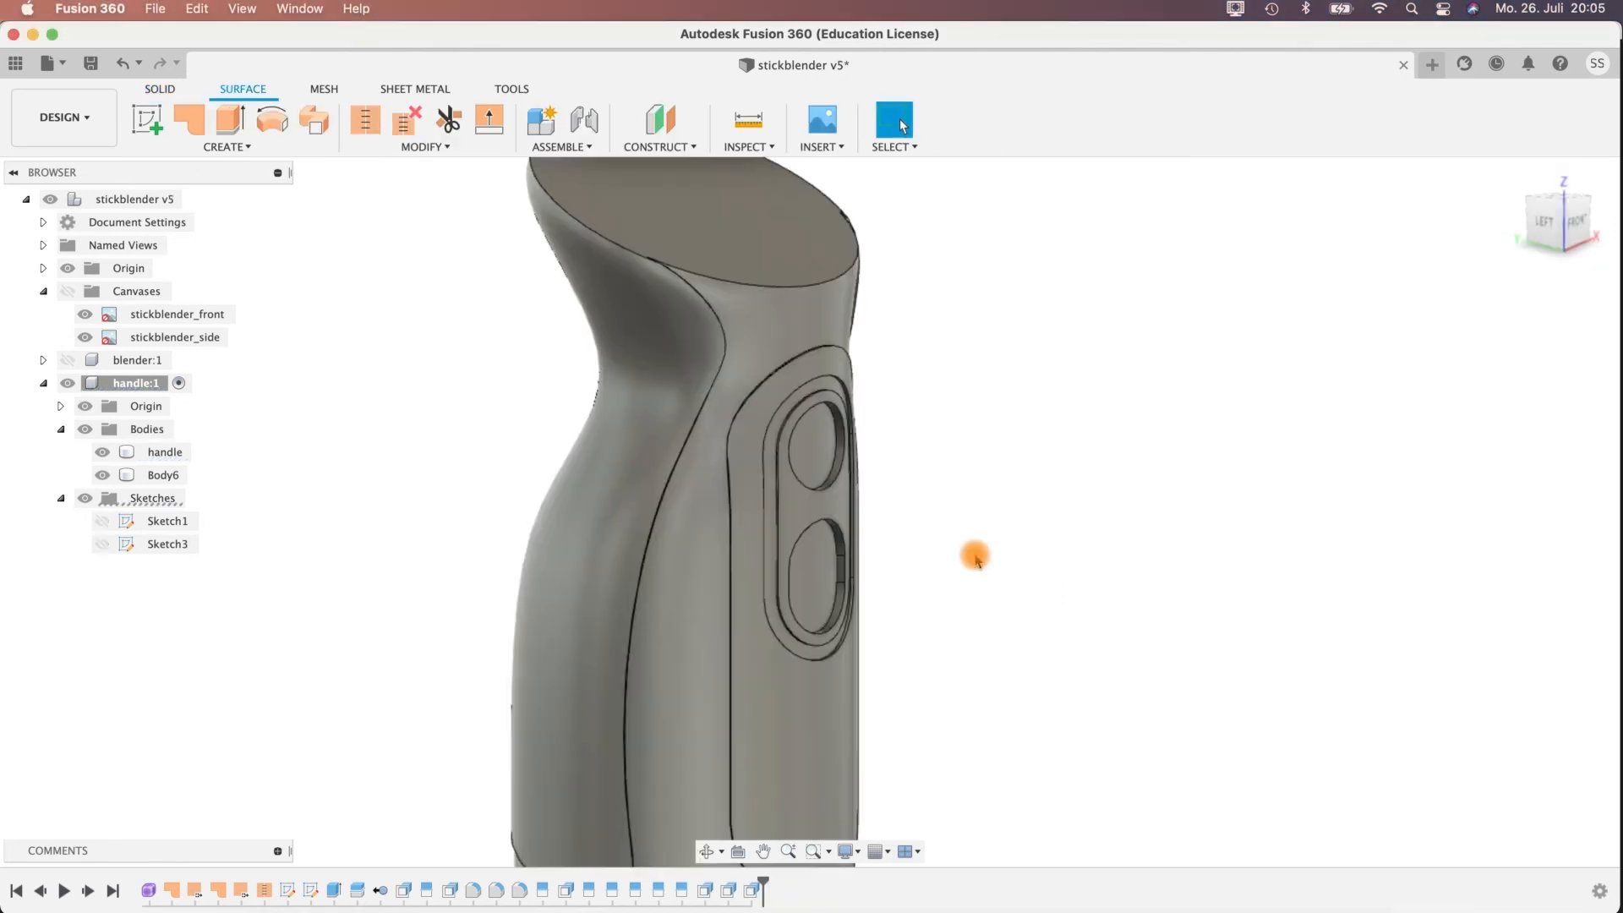
Create a new sketch on the origin's YZ plane, running lengthwise through the middle of the handle.
shift+middle_drag(962, 560, 811, 558)
click(829, 452)
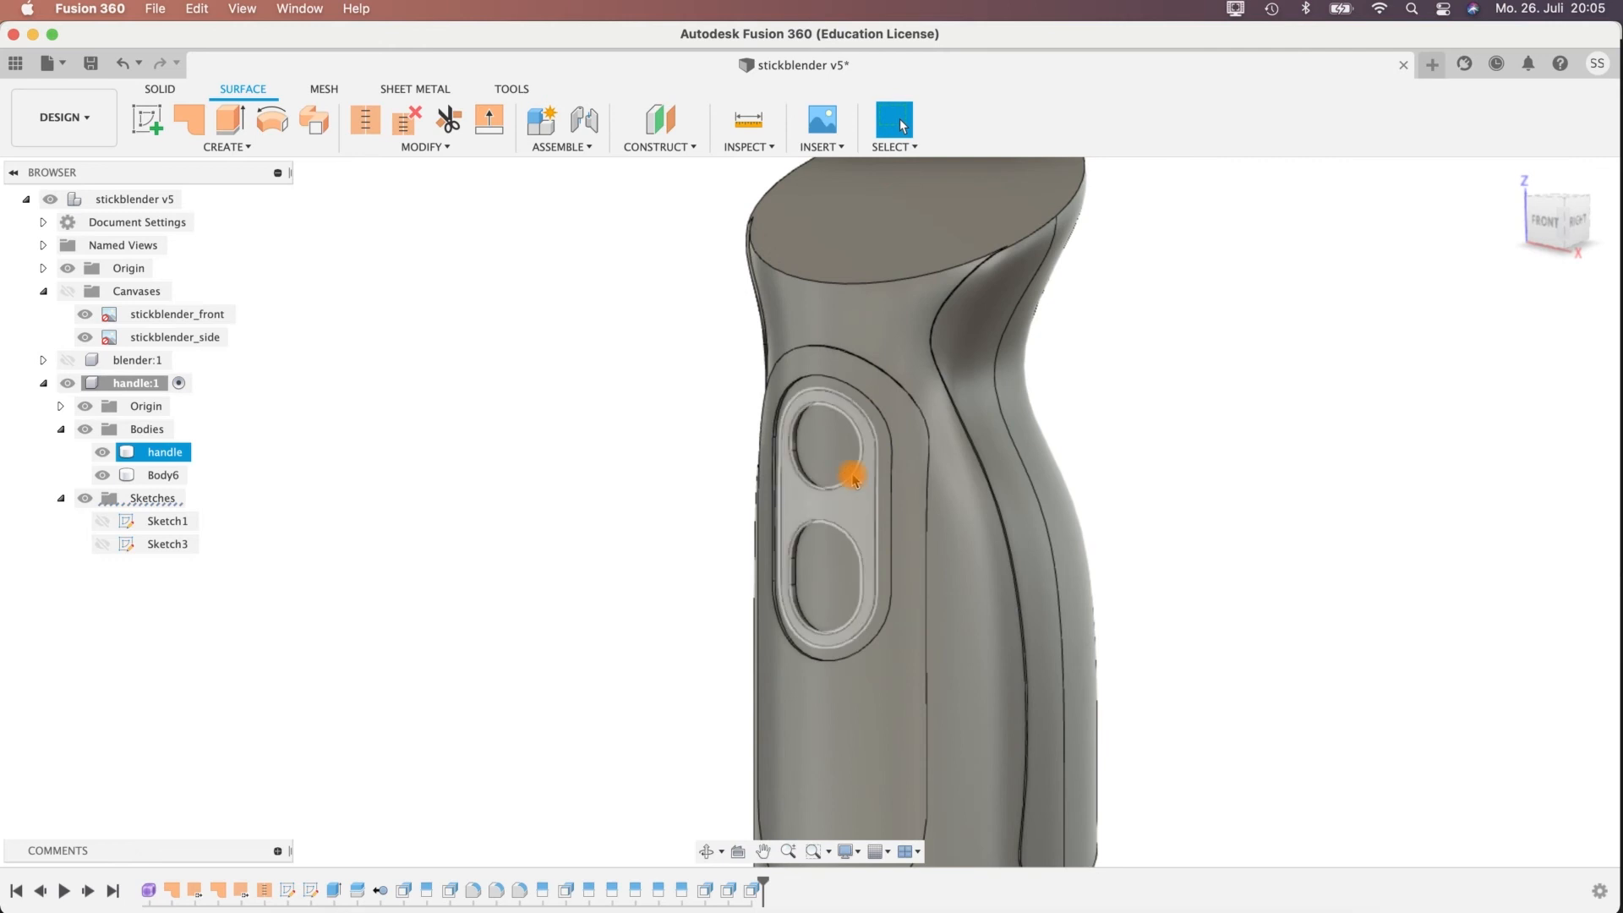
shift+middle_drag(1116, 536, 893, 479)
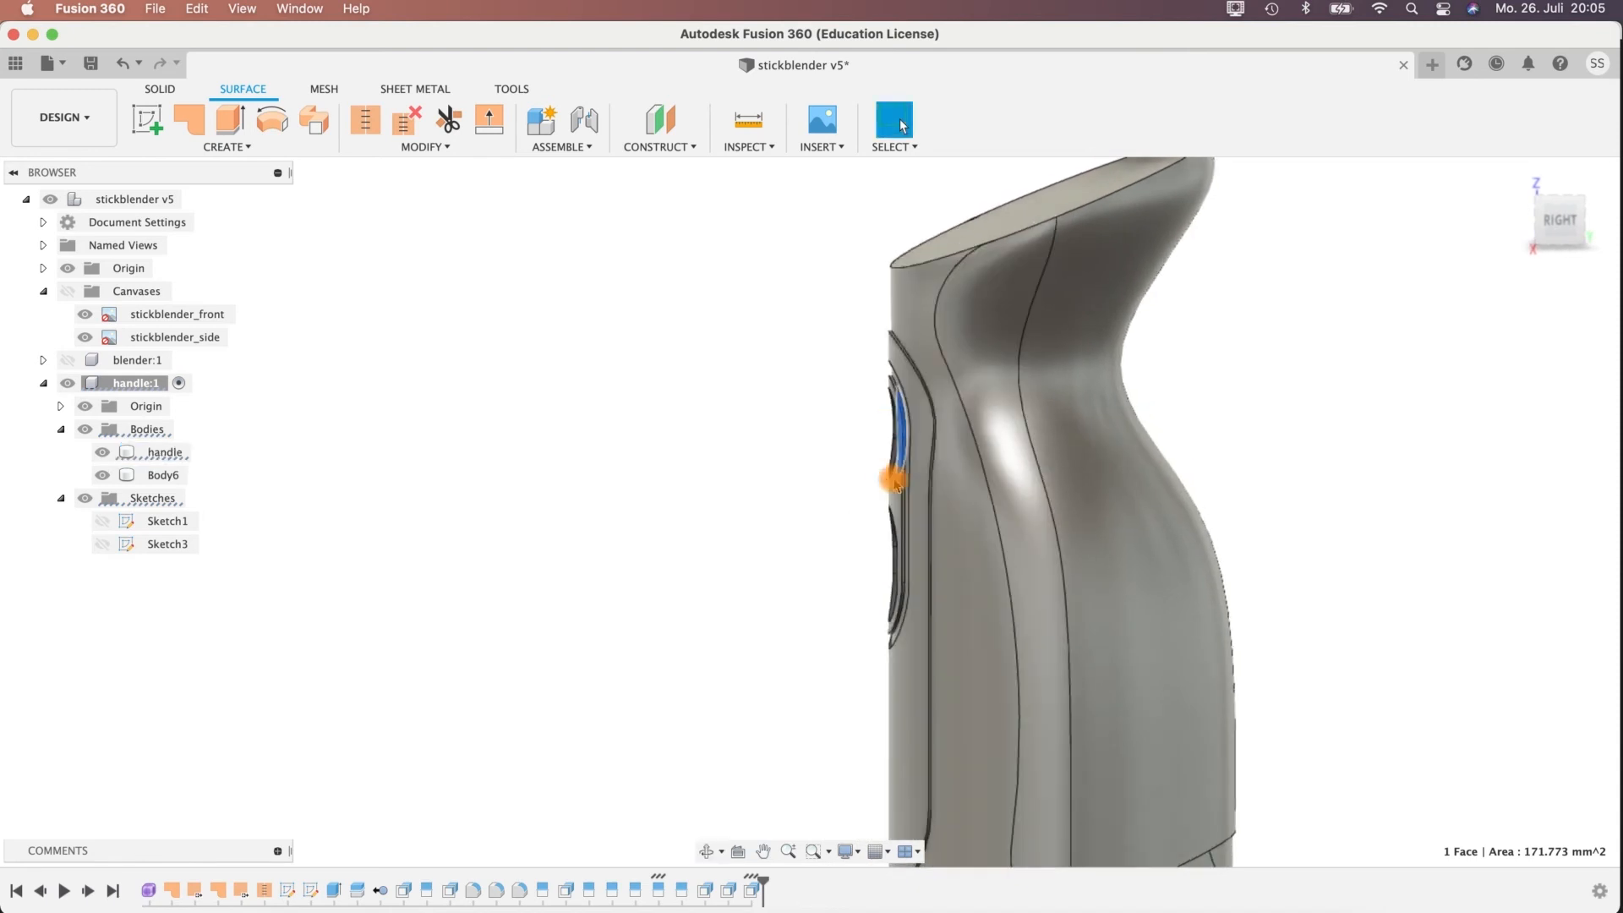
shift+middle_drag(846, 546, 971, 551)
shift+middle_drag(1094, 529, 1148, 478)
scroll(1148, 478, up, 3)
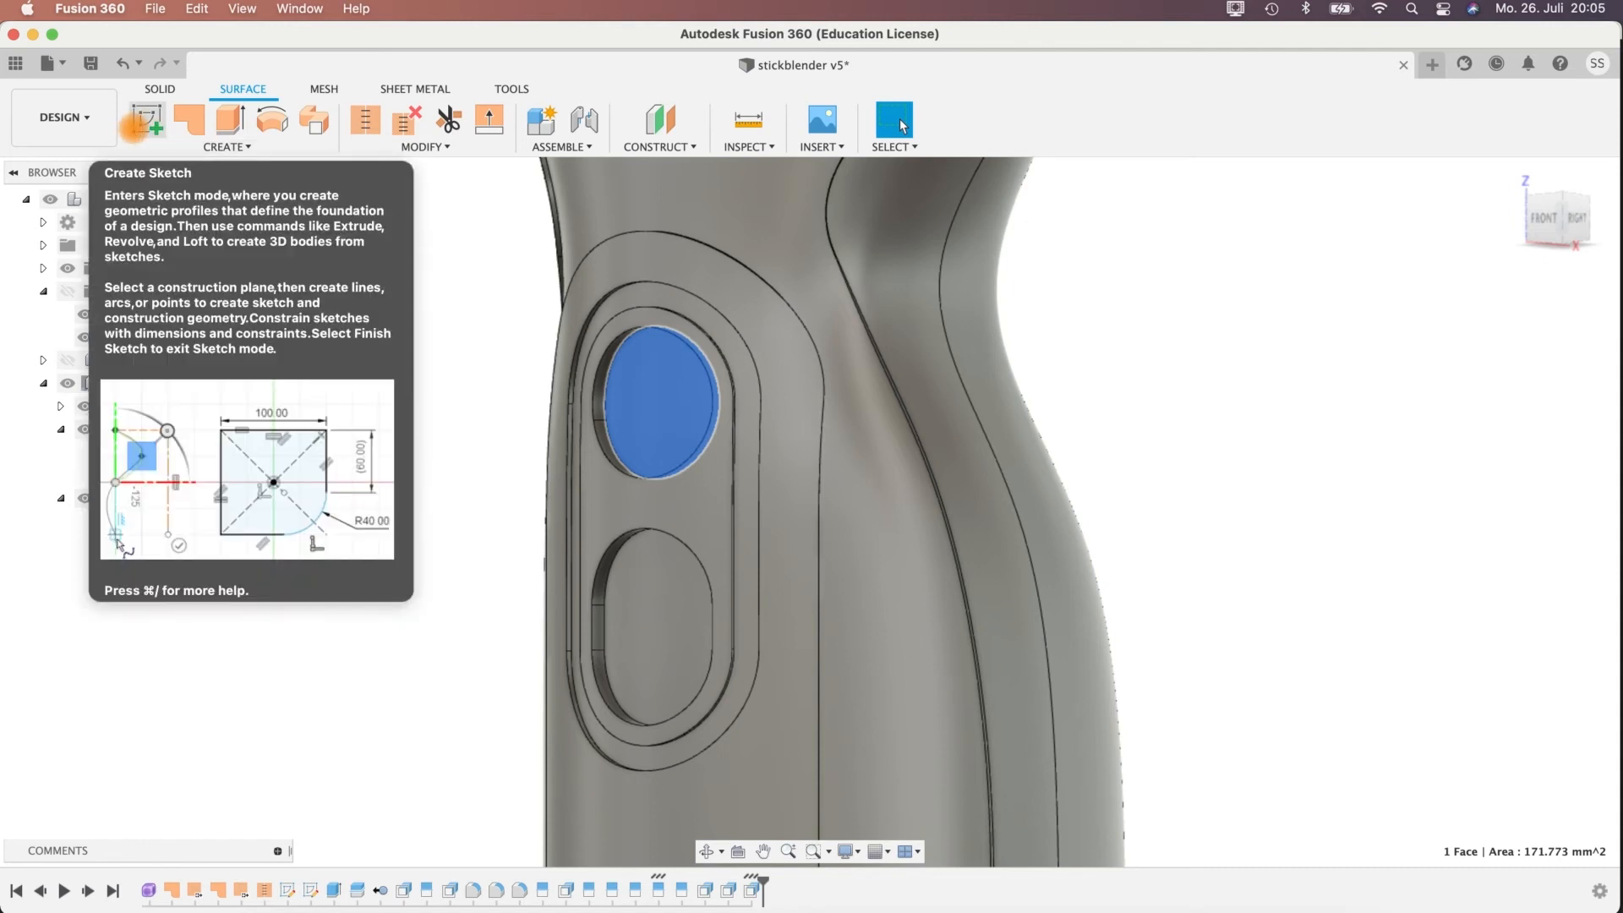
click(135, 123)
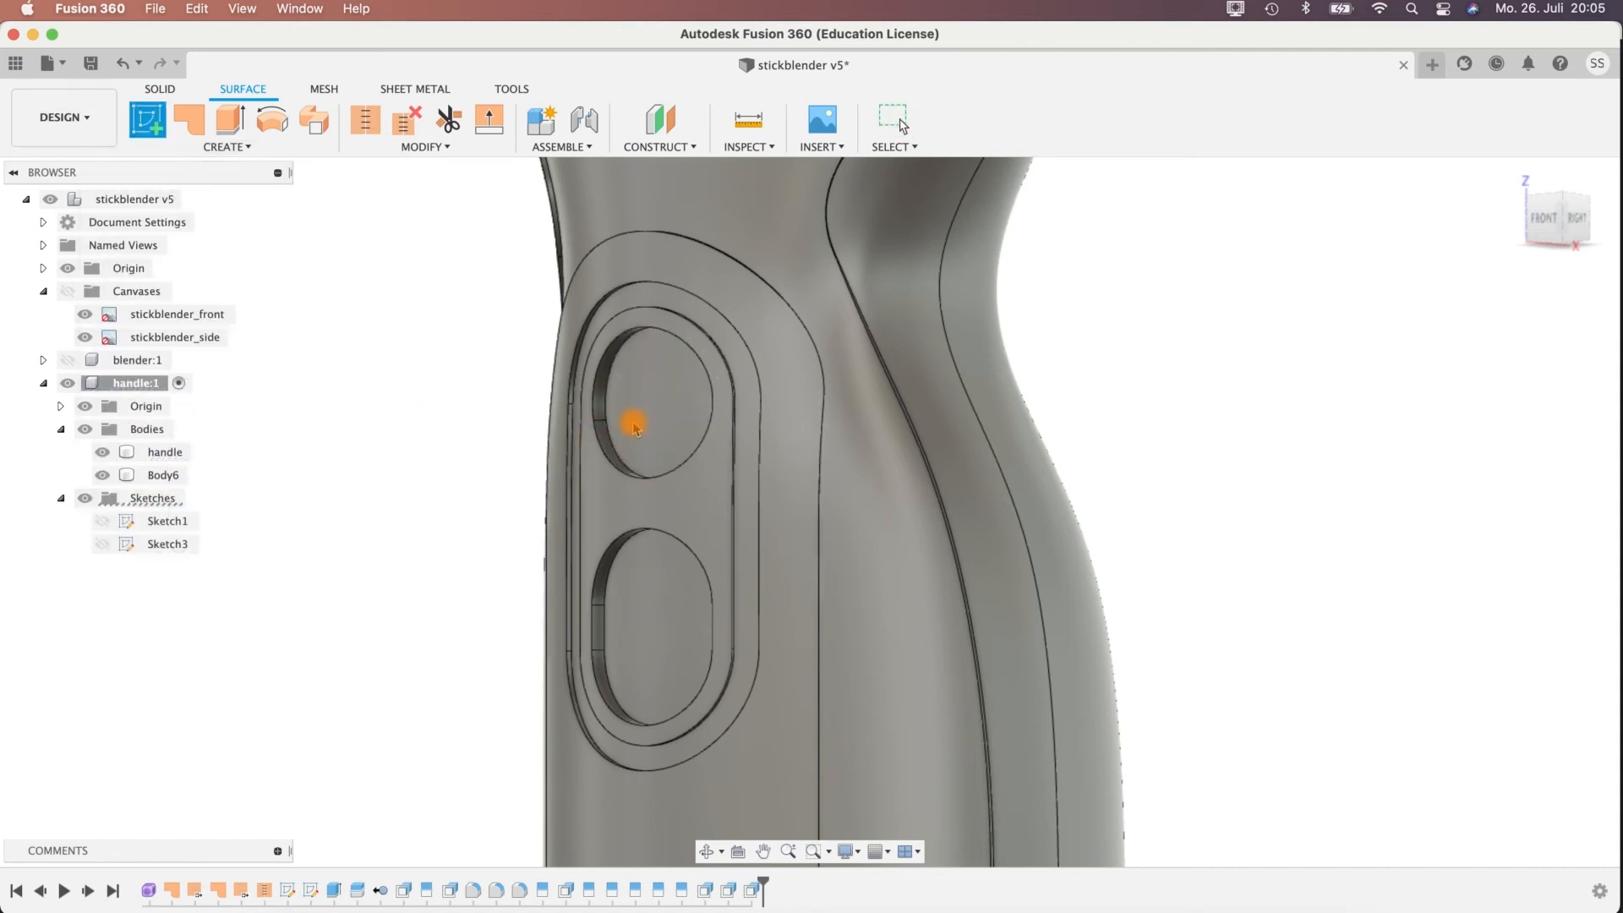
scroll(1169, 718, down, 3)
middle_drag(1200, 696, 1192, 460)
scroll(1192, 458, up, 2)
scroll(1192, 457, down, 5)
middle_drag(1194, 632, 1114, 347)
middle_drag(1134, 577, 1029, 403)
shift+middle_drag(1078, 527, 994, 565)
click(931, 503)
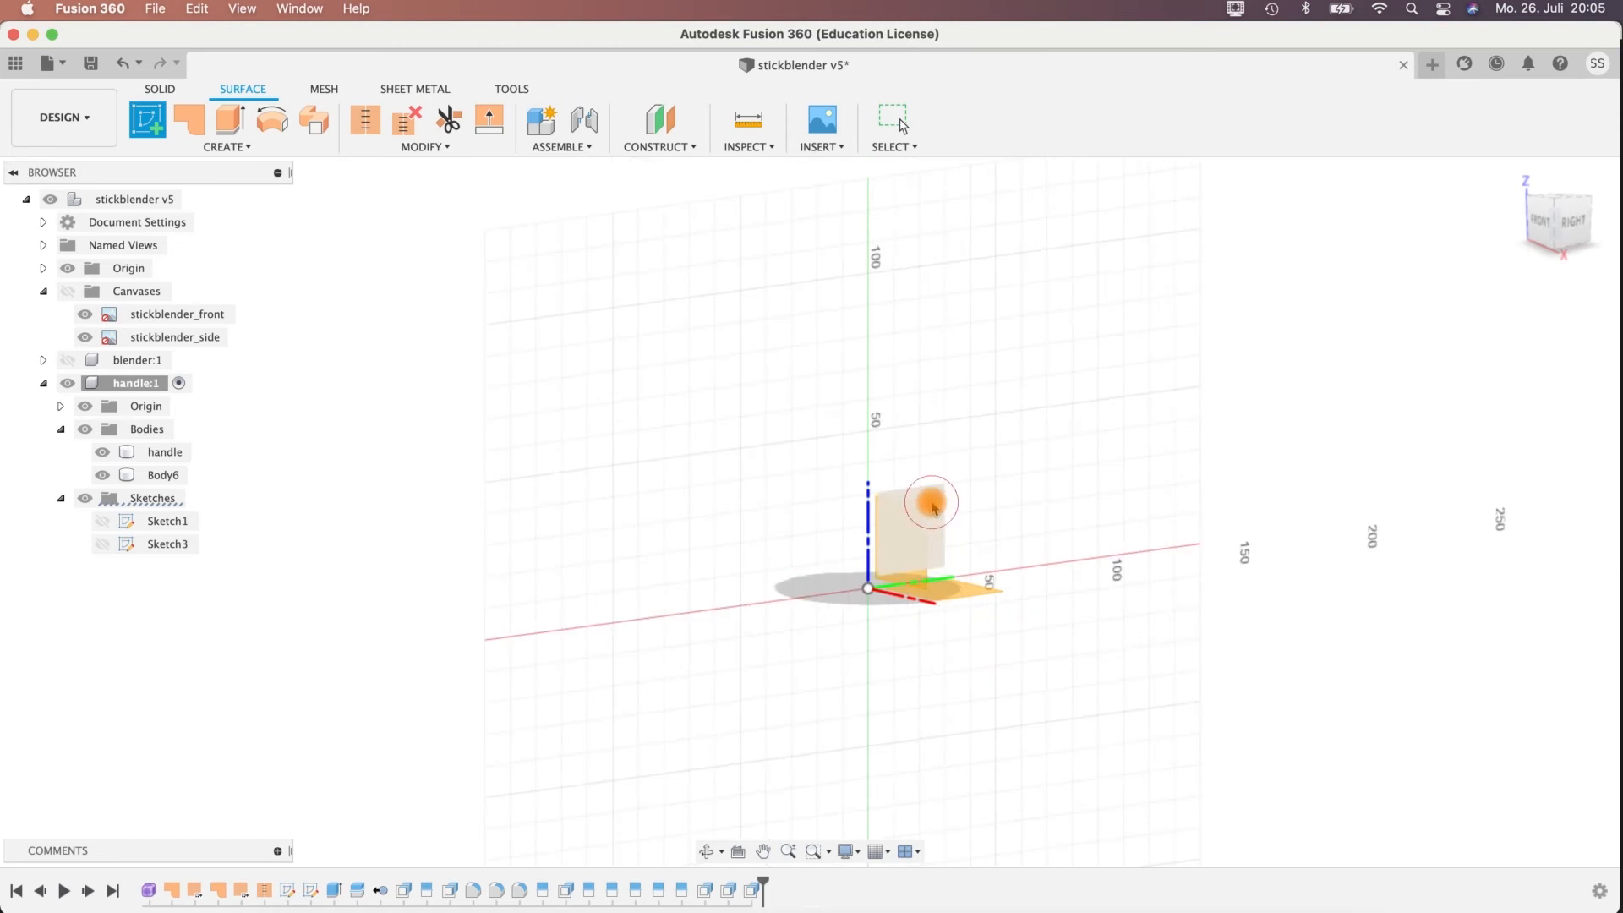
middle_drag(942, 312, 1004, 718)
mouse_move(1036, 220)
middle_down()
mouse_move(1097, 425)
mouse_move(1130, 391)
mouse_move(1080, 504)
mouse_move(1116, 504)
mouse_move(1021, 373)
mouse_move(429, 246)
middle_up()
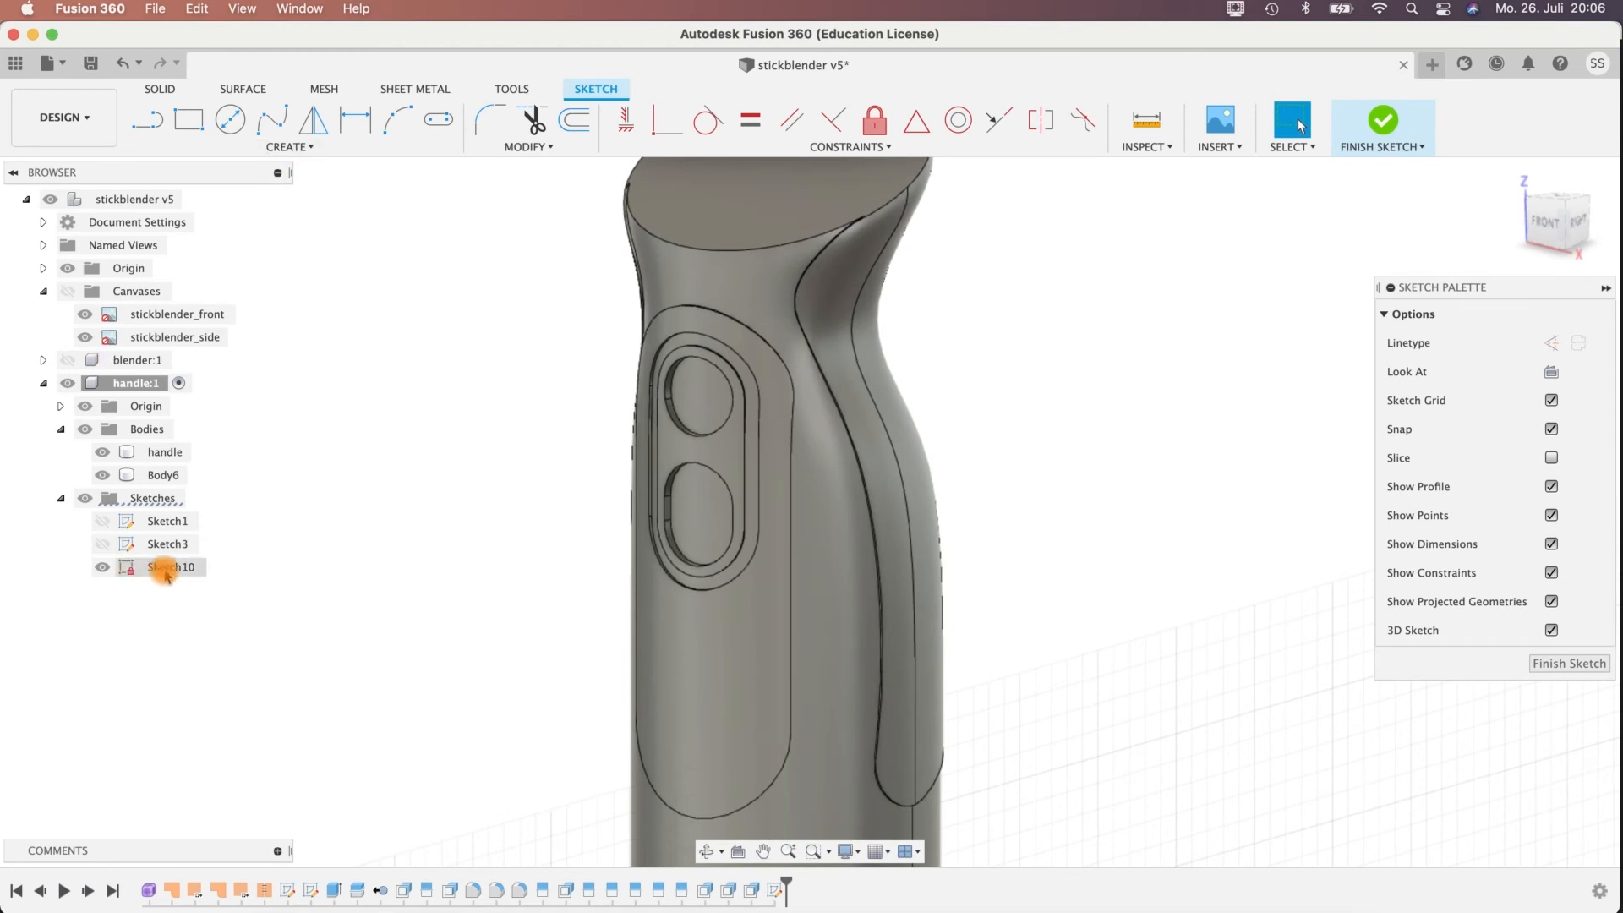
Intersect the handle body with the sketch plane to get its section outline, and hide the handle component's bodies.
click(183, 146)
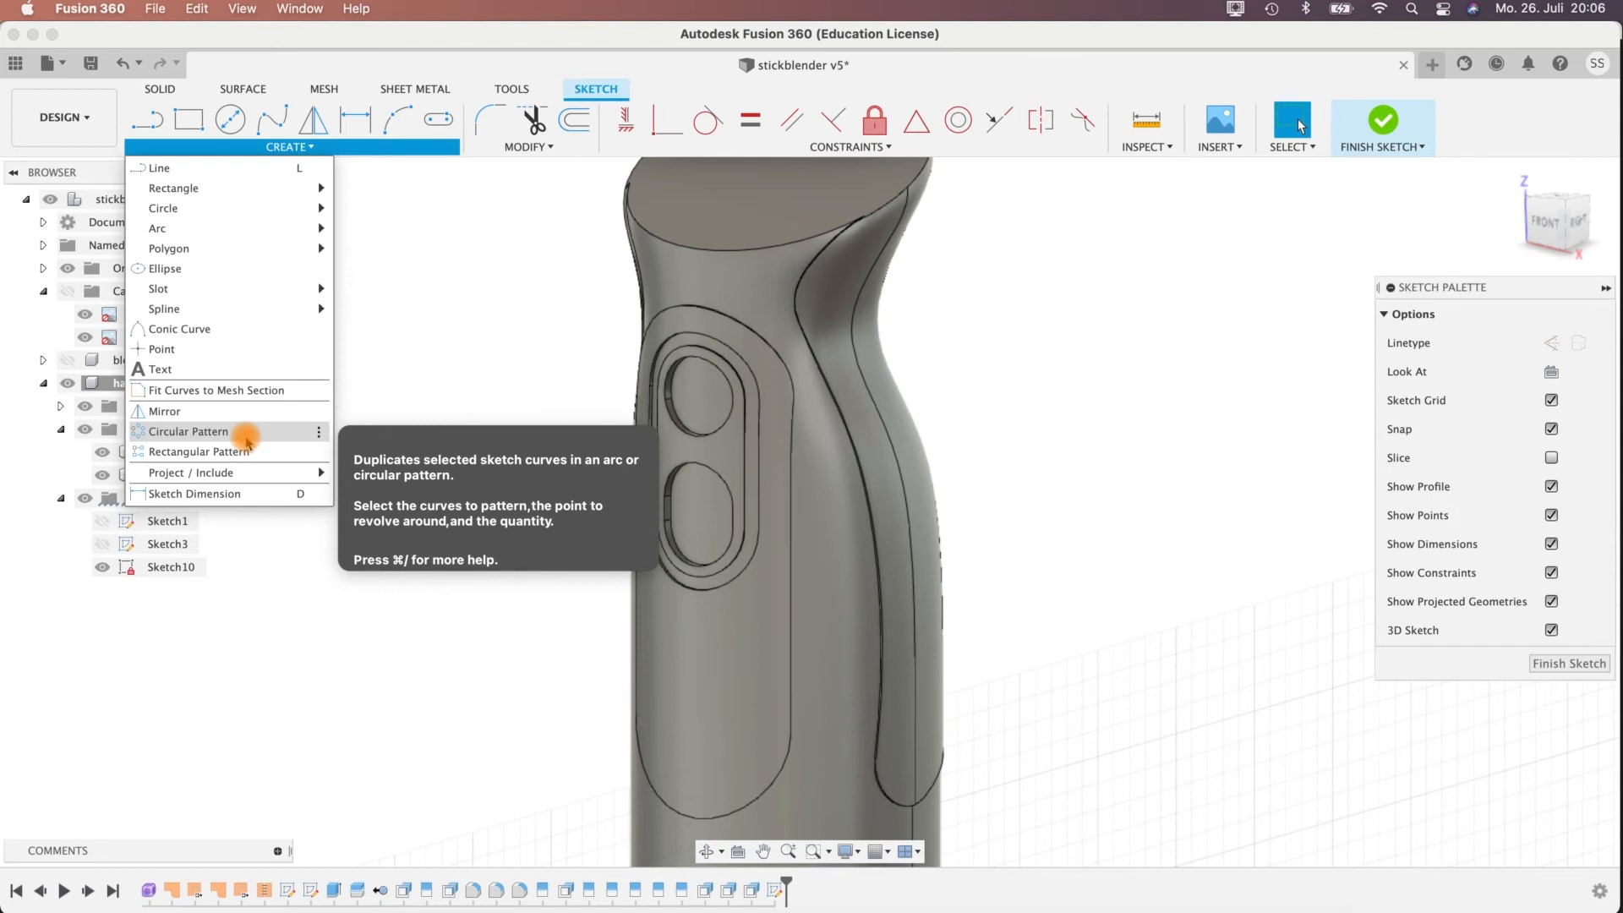
mouse_move(231, 475)
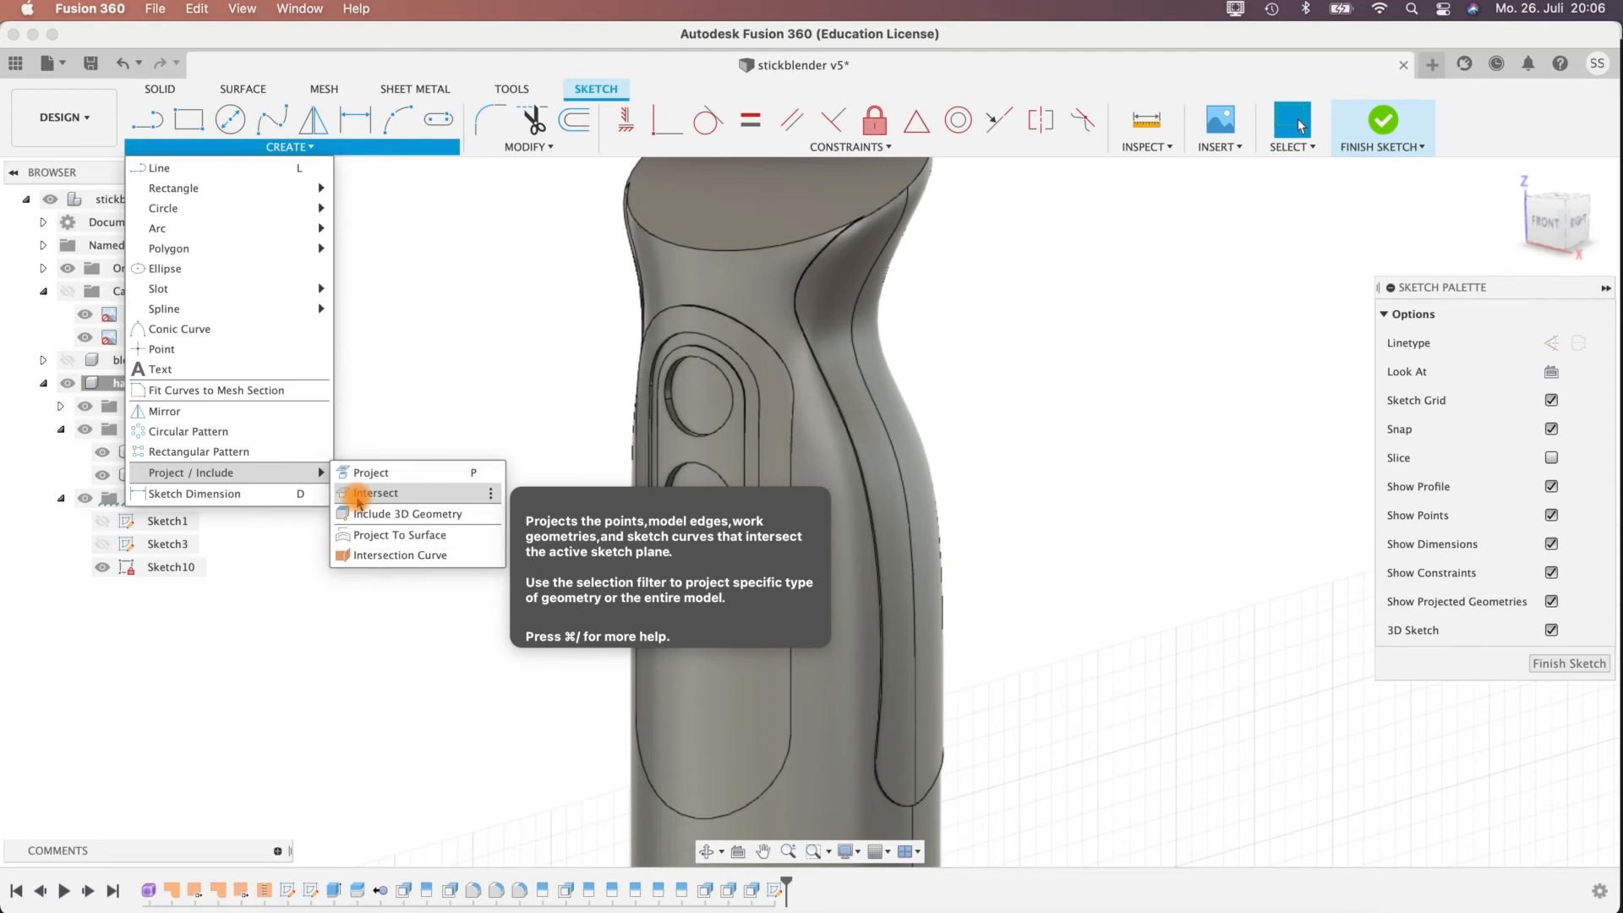
click(358, 499)
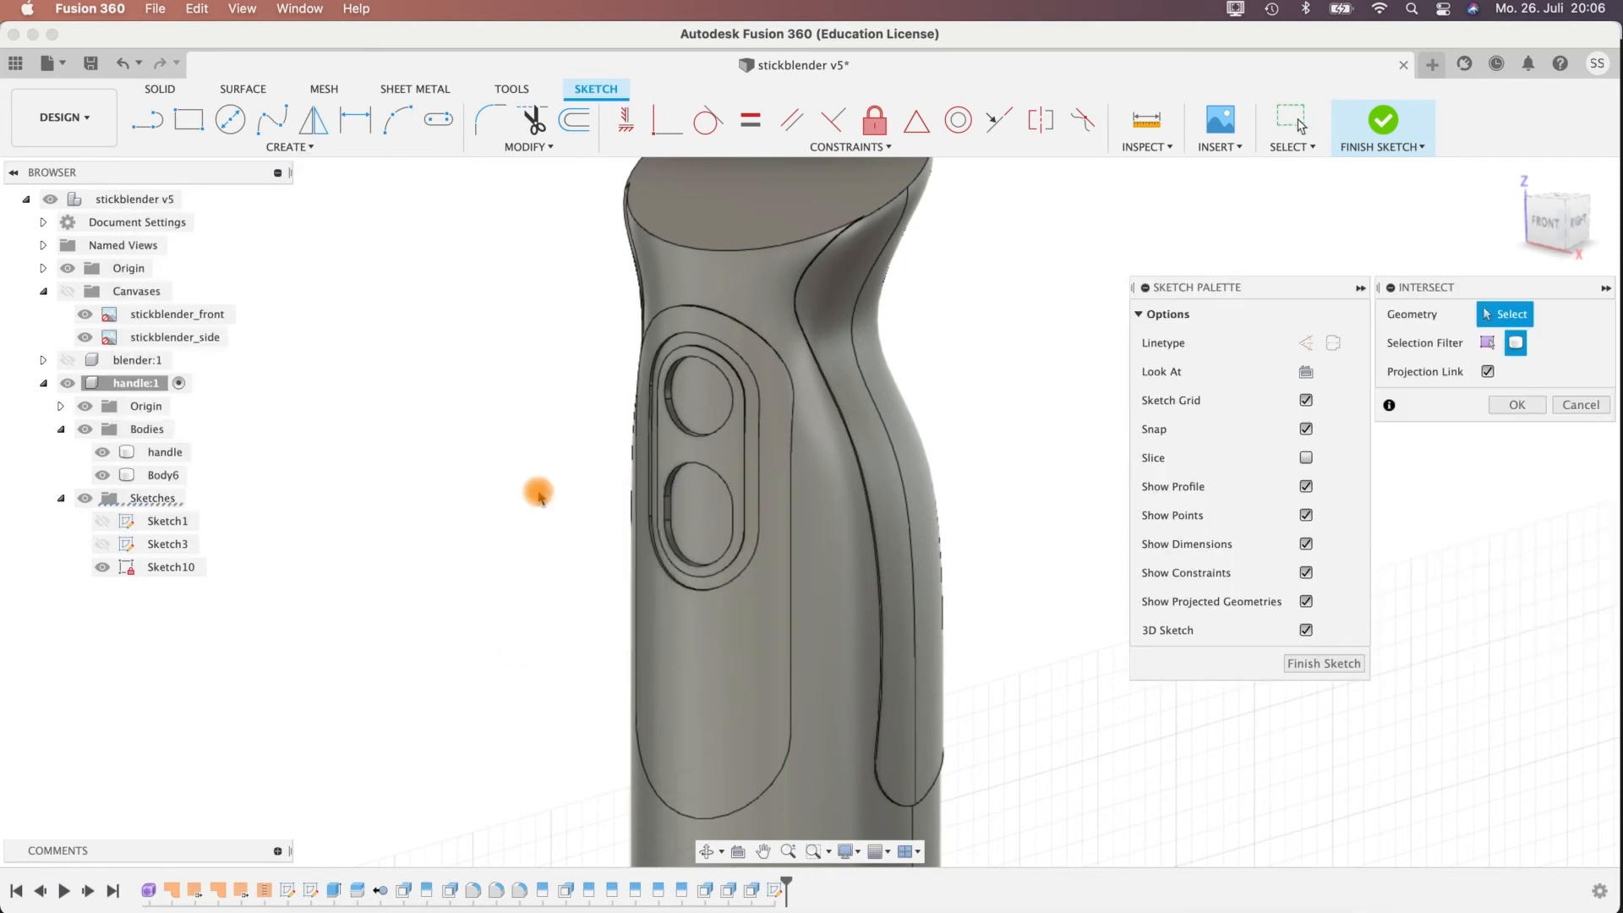
click(718, 404)
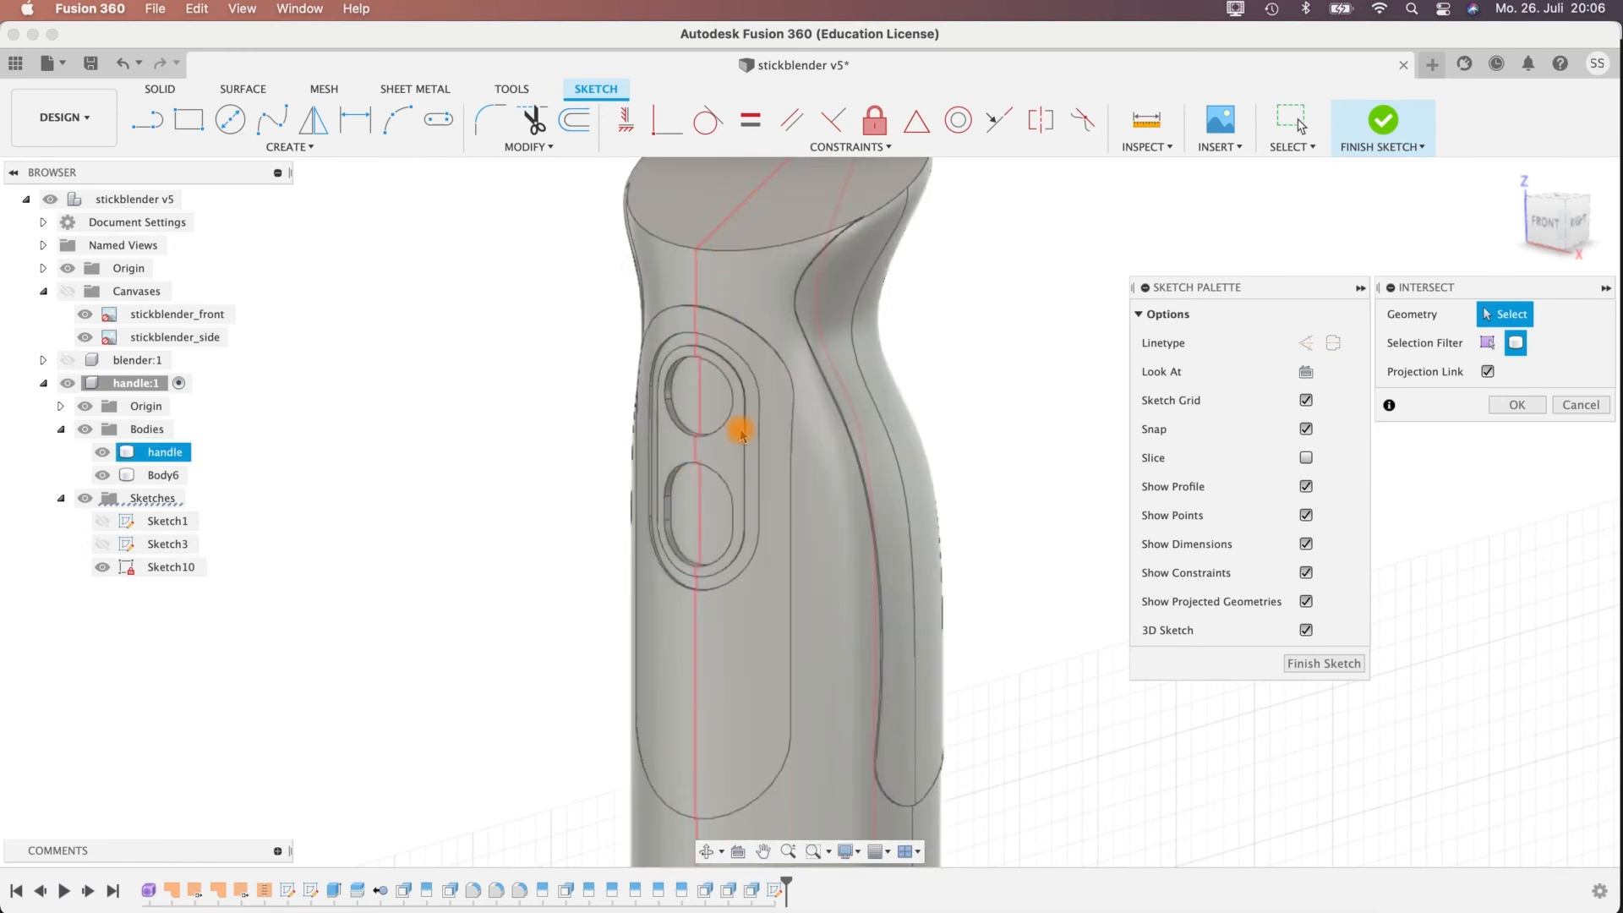
click(775, 533)
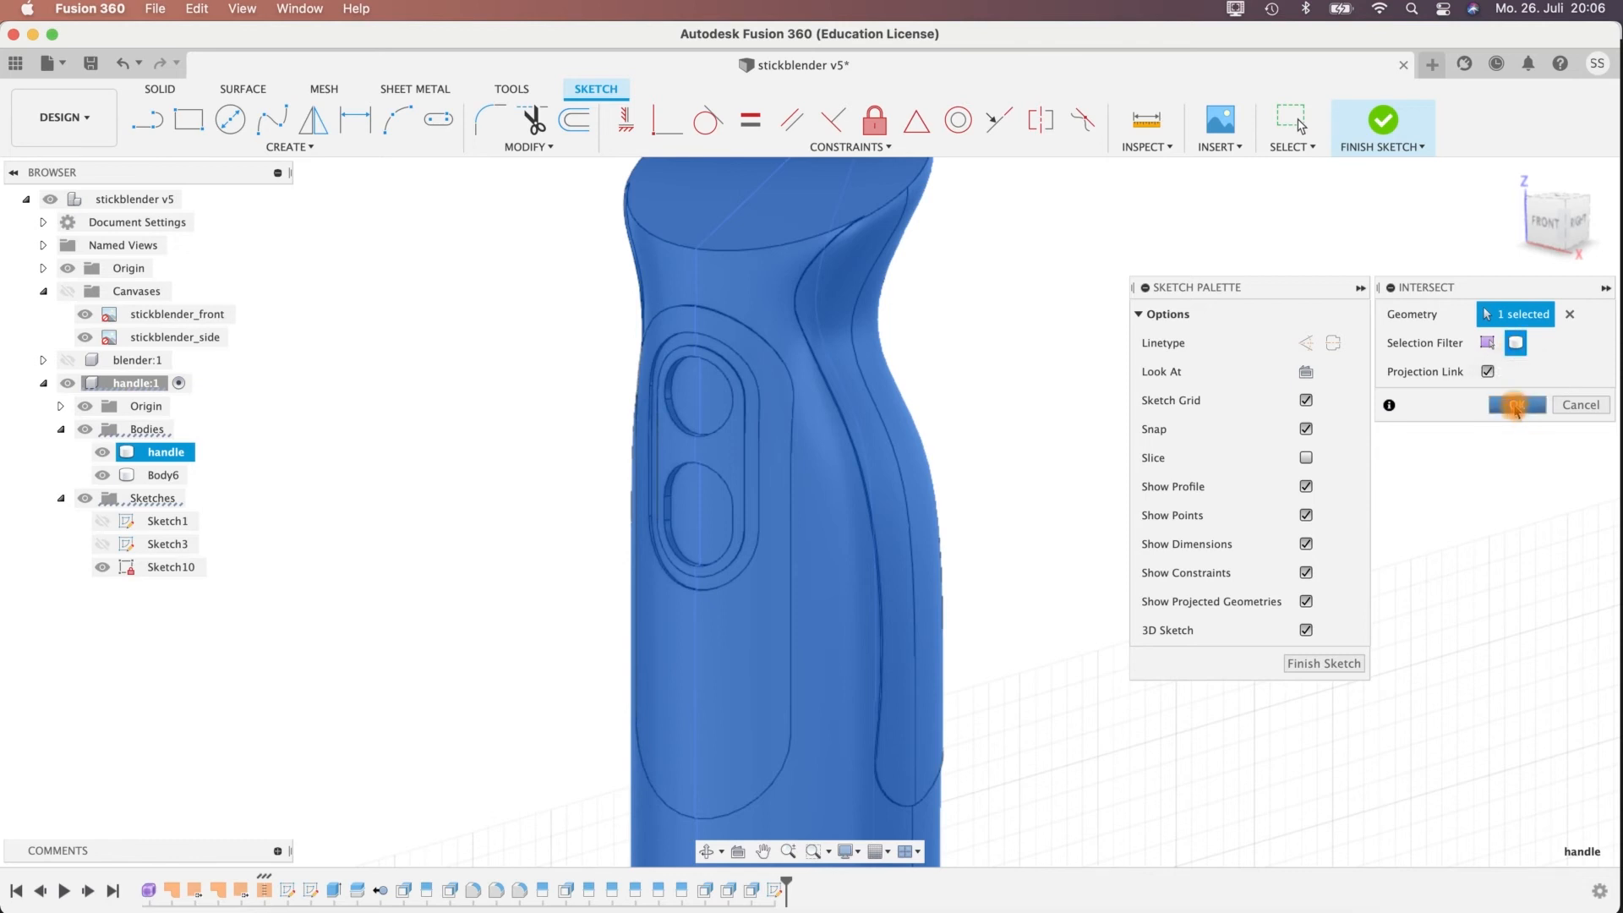
key(Return)
mouse_move(956, 417)
shift+middle_down()
mouse_move(906, 409)
mouse_move(964, 431)
shift+middle_up()
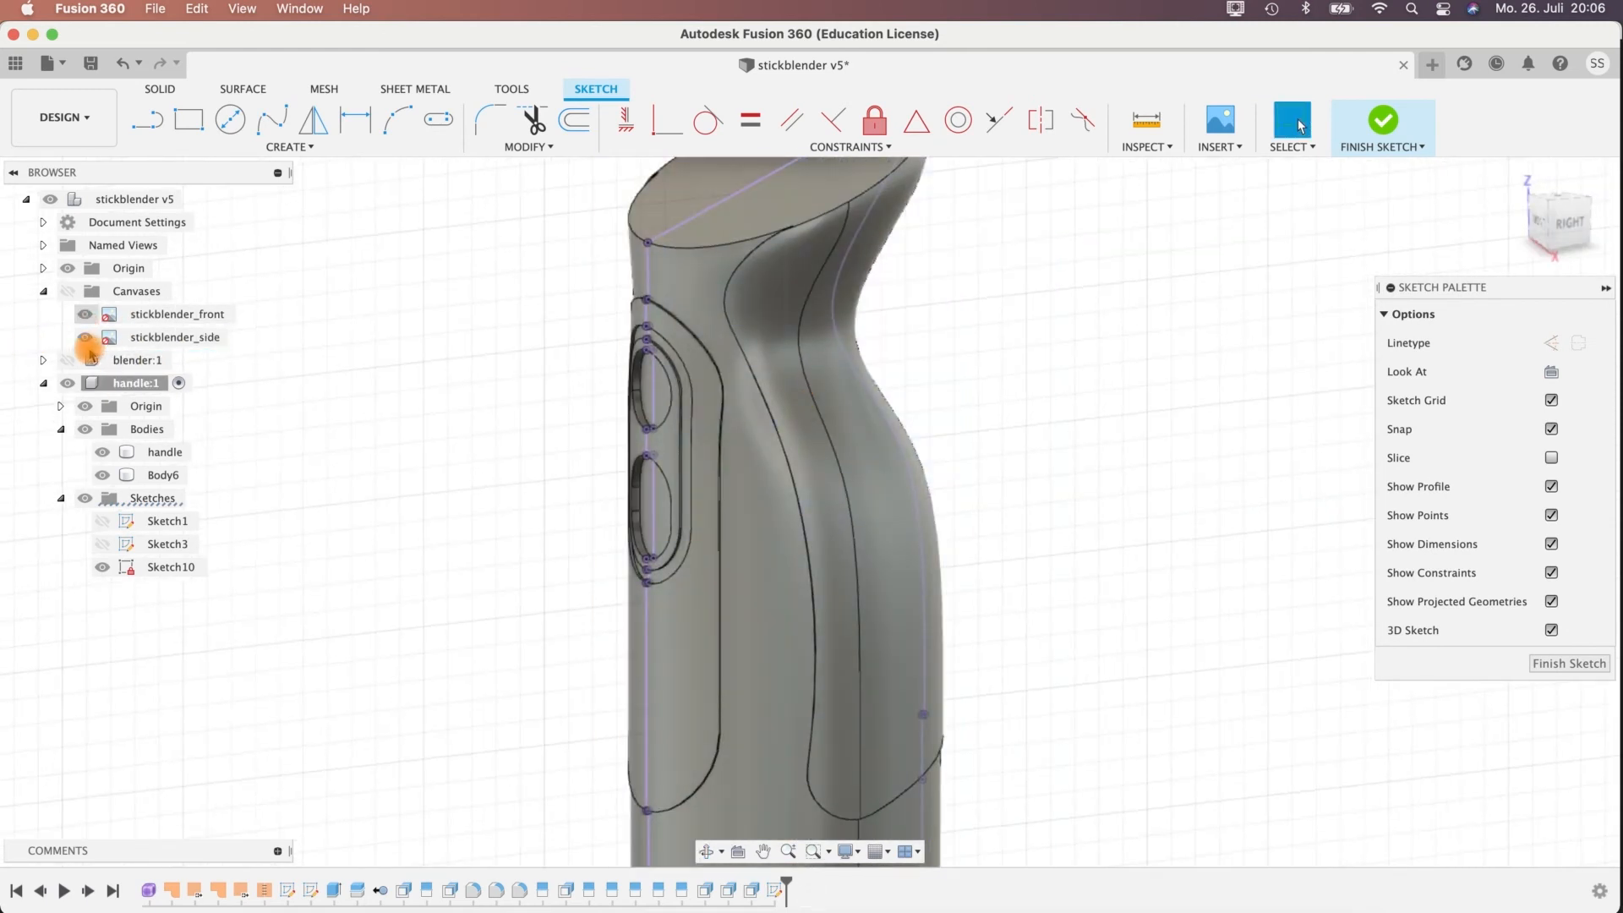
click(100, 431)
Draw a three-point arc across the upper button recess, spanning about 15 mm between its floor corners and bulging out to the handle's front line.
mouse_move(1022, 388)
shift+middle_down()
mouse_move(968, 392)
mouse_move(1048, 421)
mouse_move(931, 315)
mouse_move(690, 454)
shift+middle_up()
scroll(690, 454, up, 5)
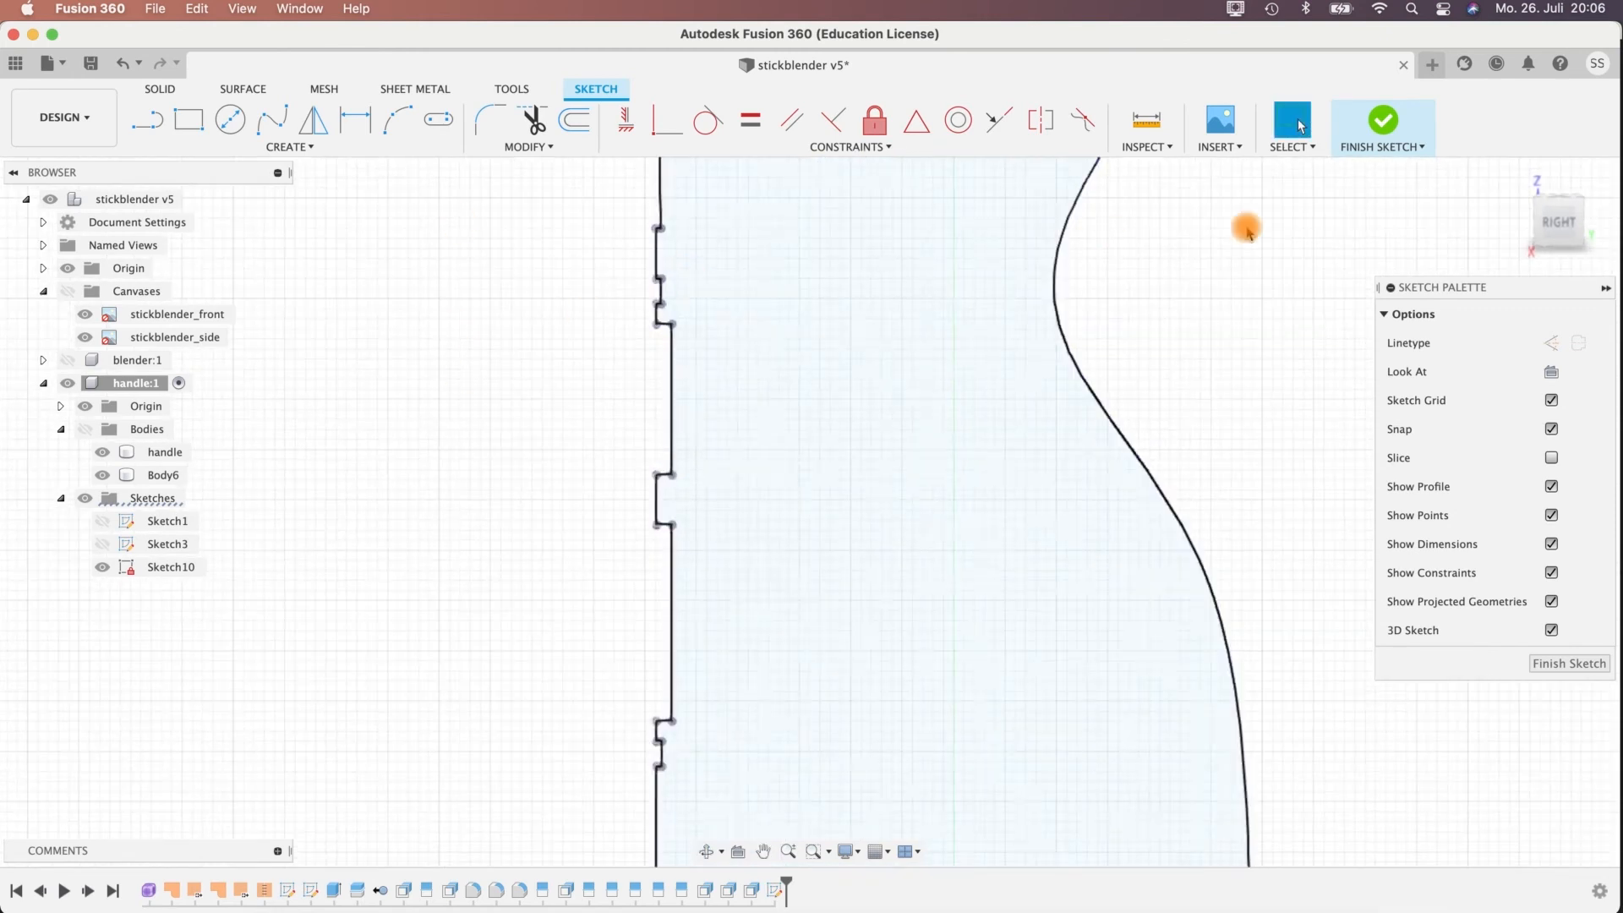
middle_drag(505, 394, 387, 348)
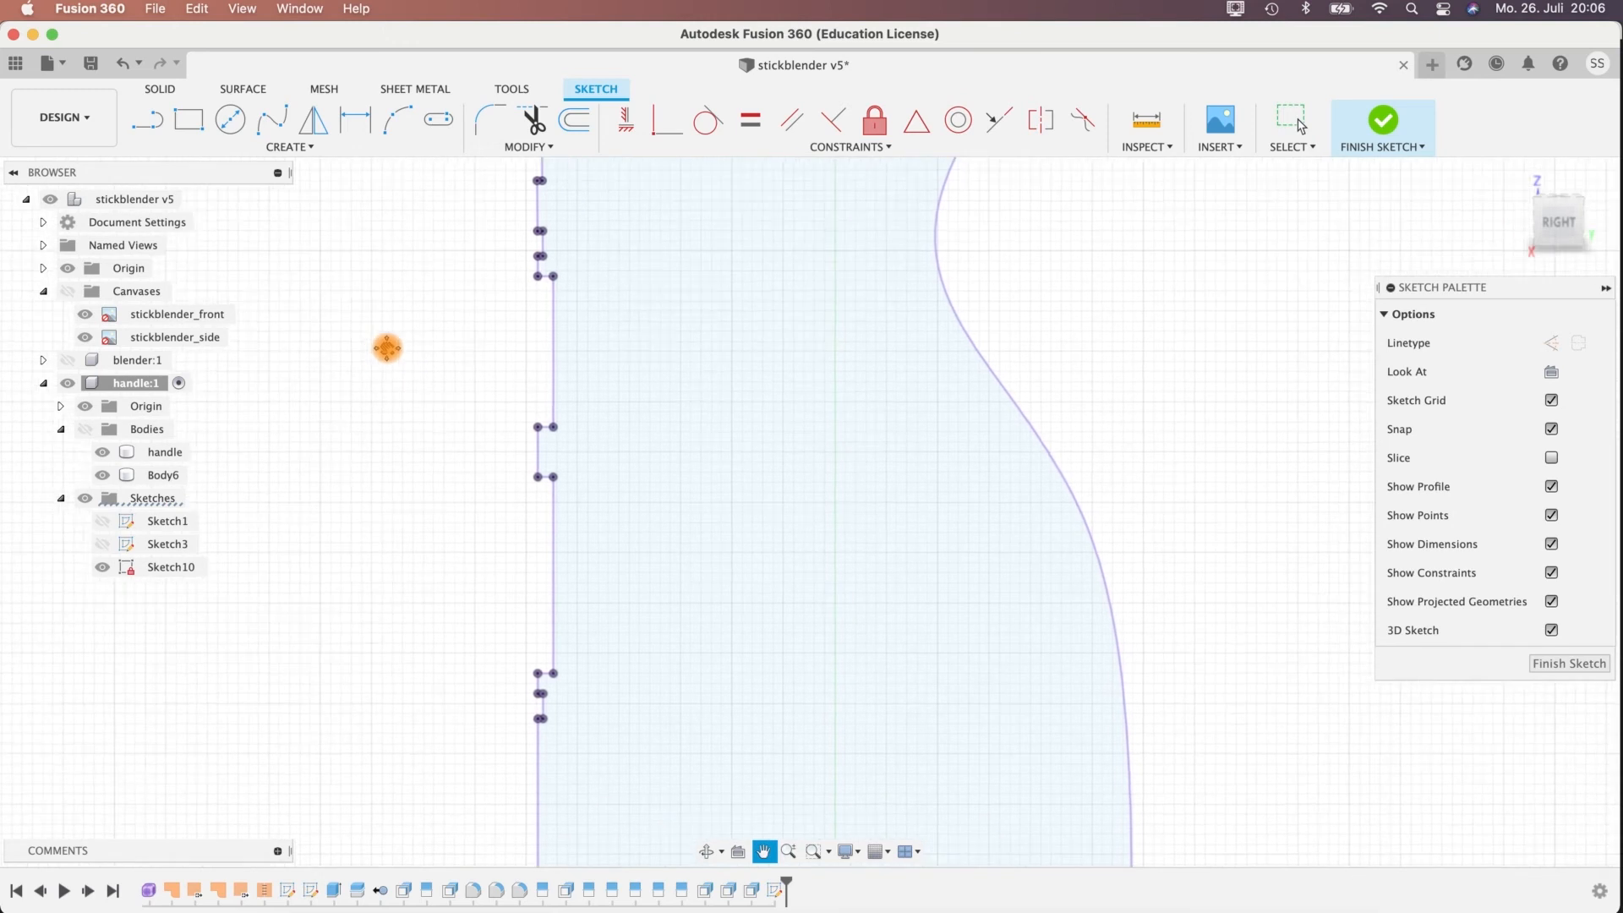
click(397, 120)
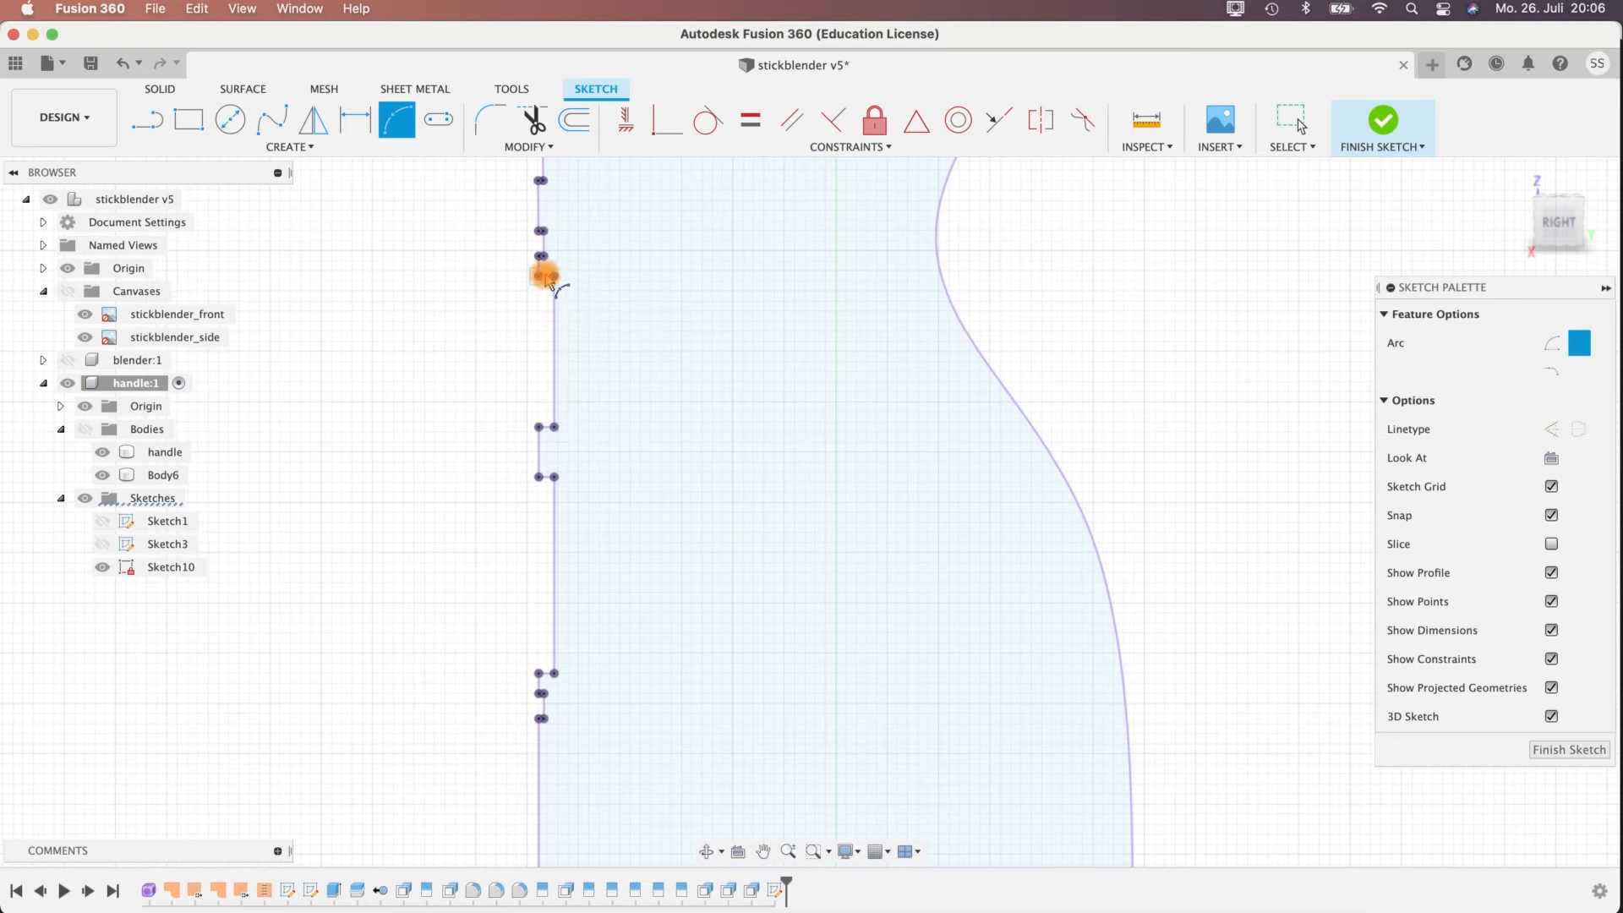
click(554, 278)
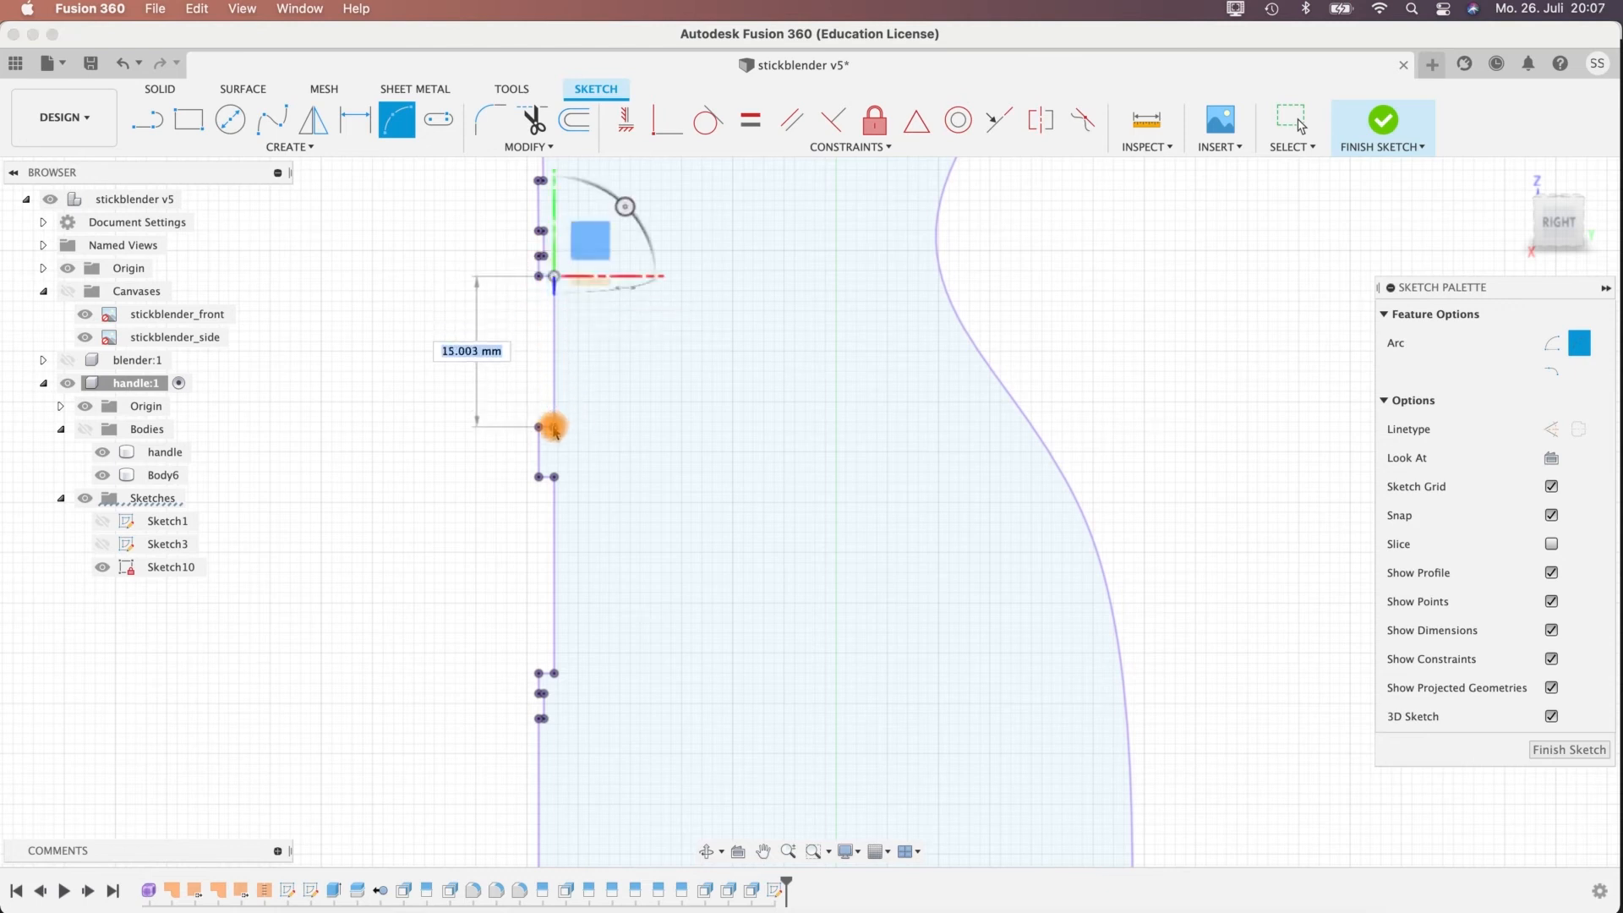
click(553, 427)
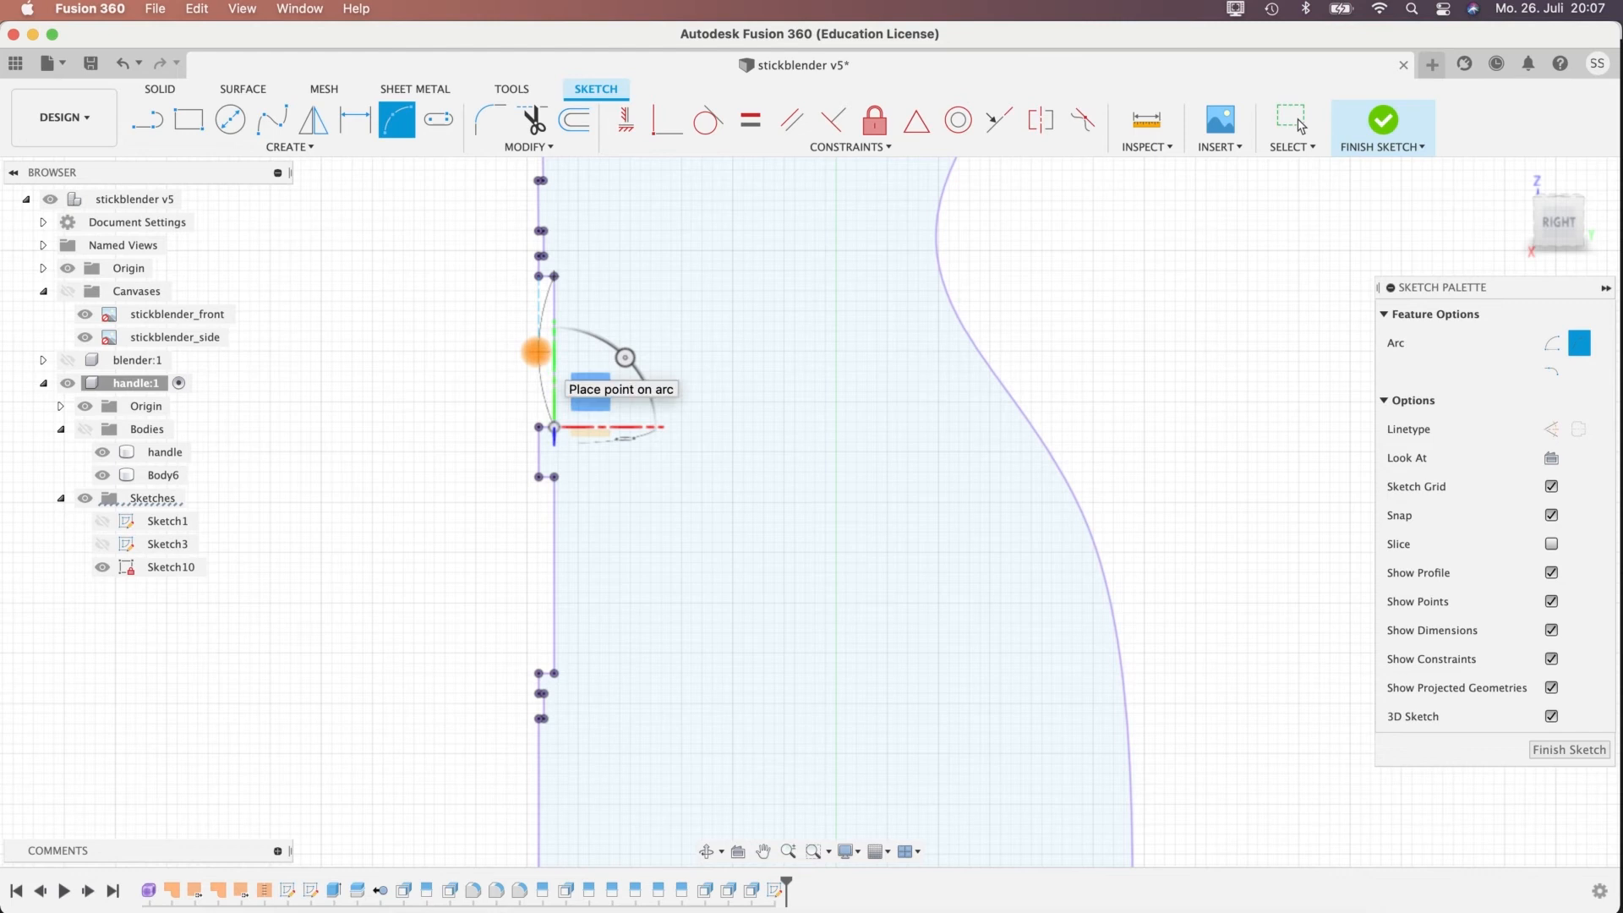
click(536, 351)
scroll(532, 315, up, 5)
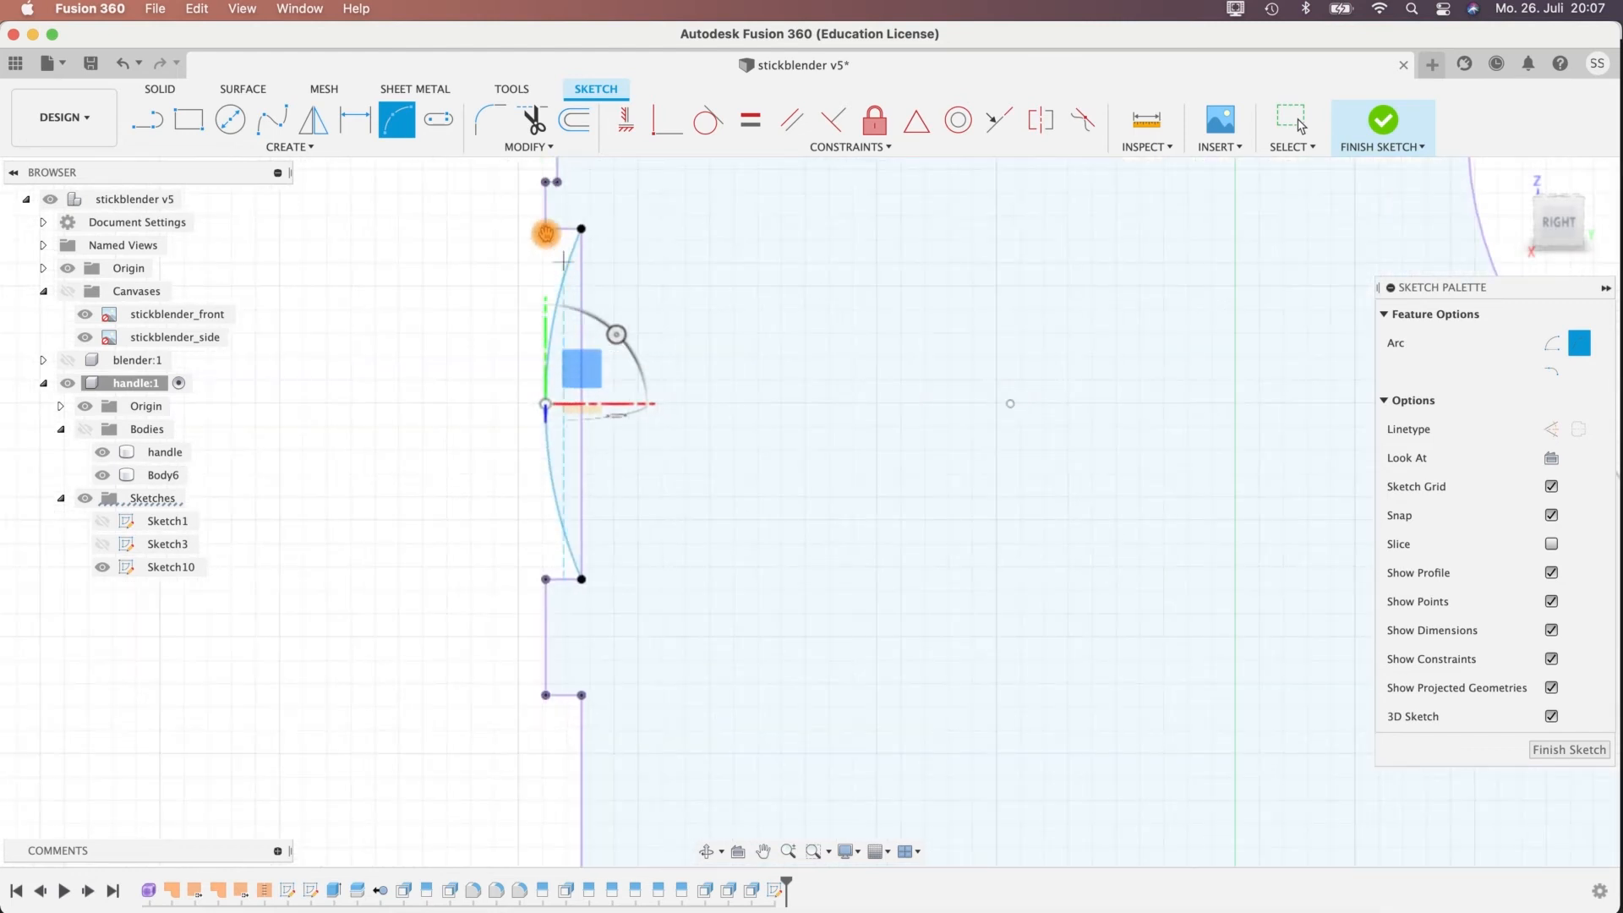
click(545, 407)
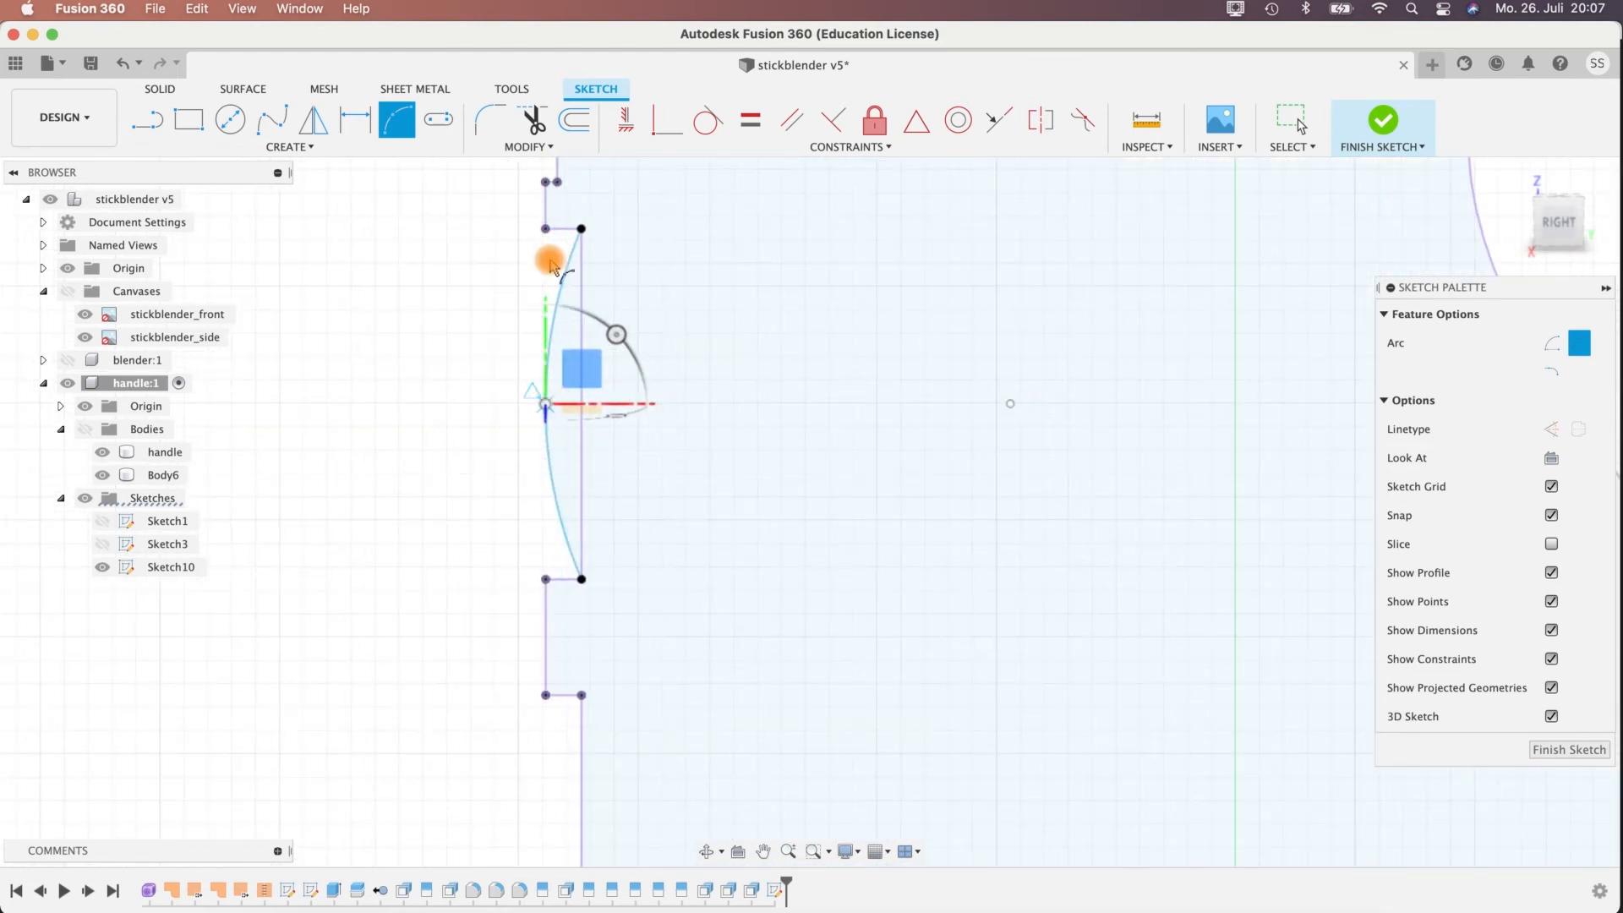
Draw a three-point arc between the floor corners of the lower button recess, bulging outward at mid-height to the handle's front line.
scroll(525, 533, down, 10)
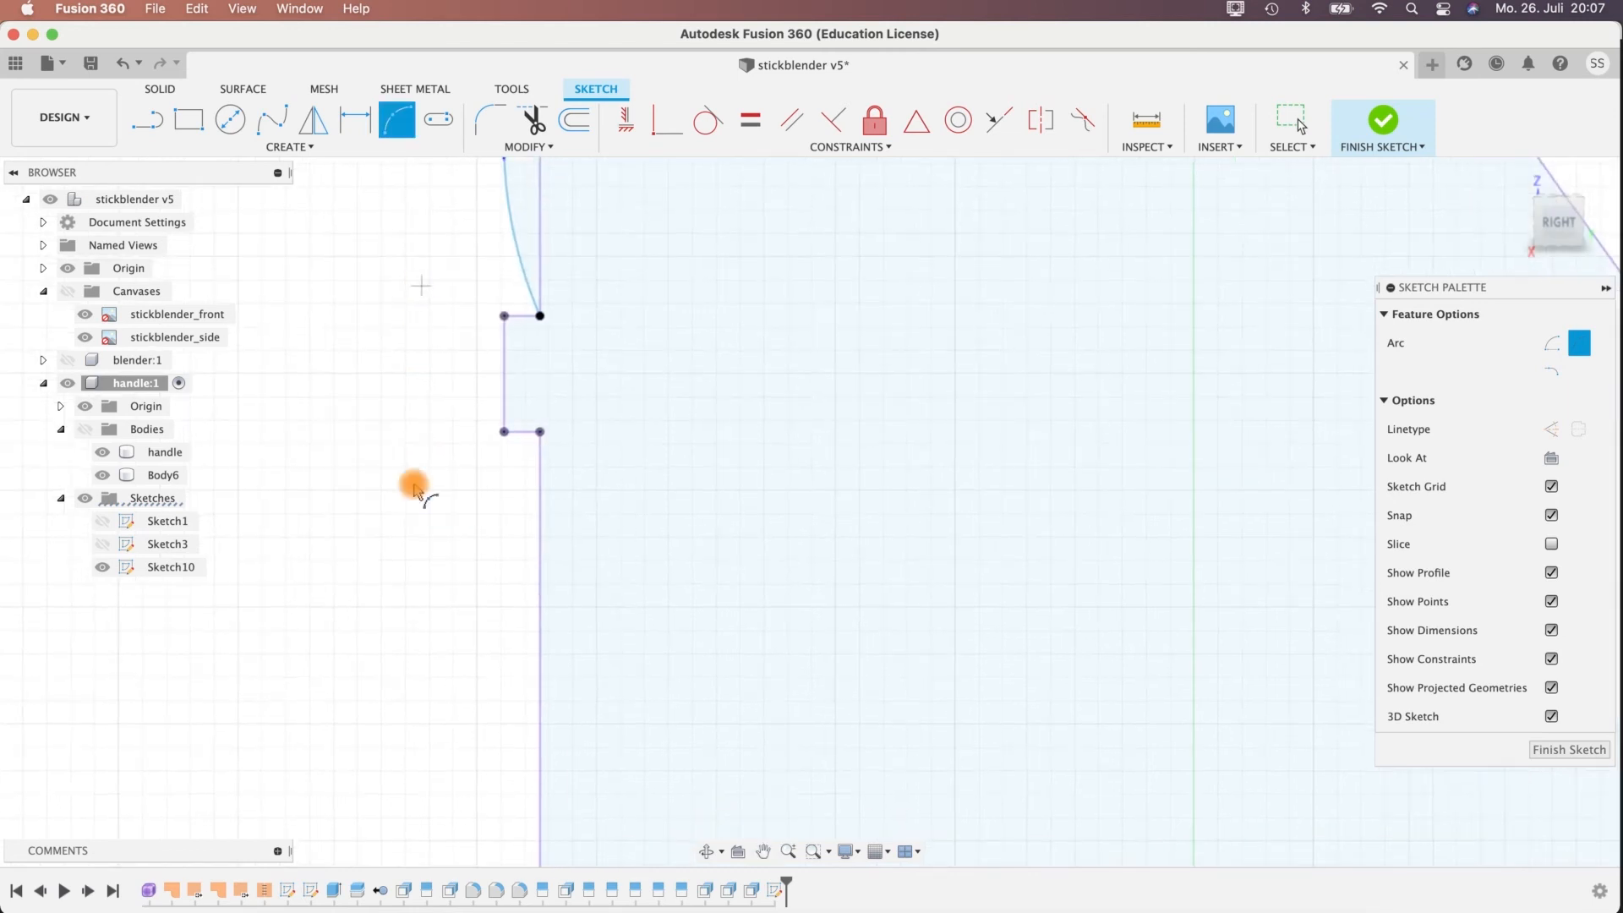
scroll(454, 463, up, 2)
scroll(454, 463, down, 3)
click(407, 122)
click(510, 277)
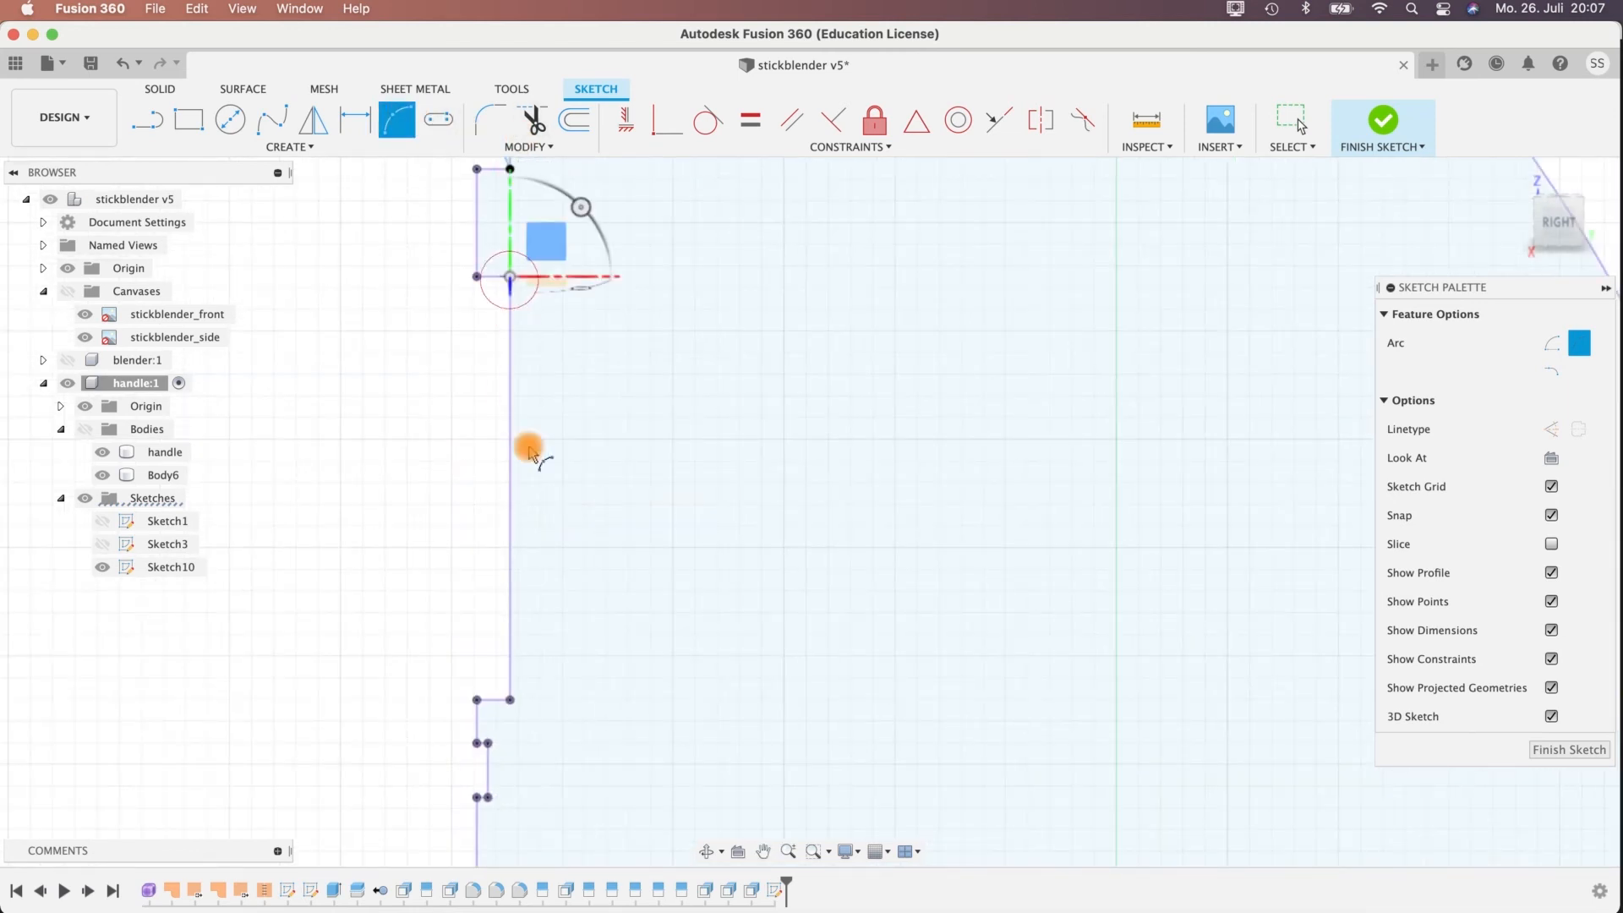
click(509, 700)
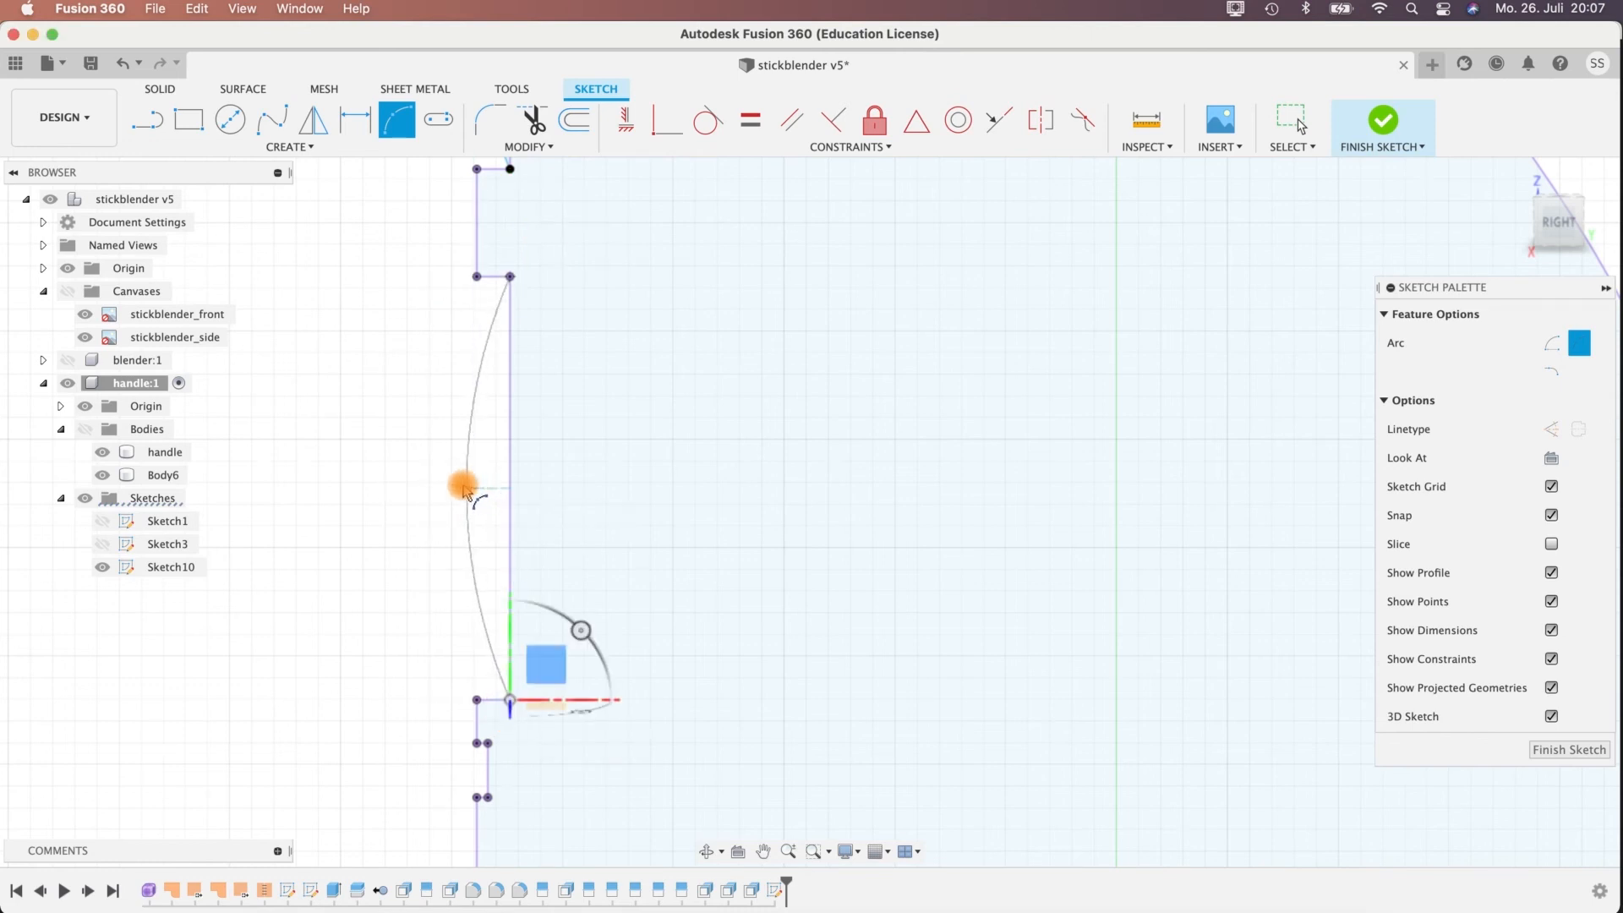
click(477, 489)
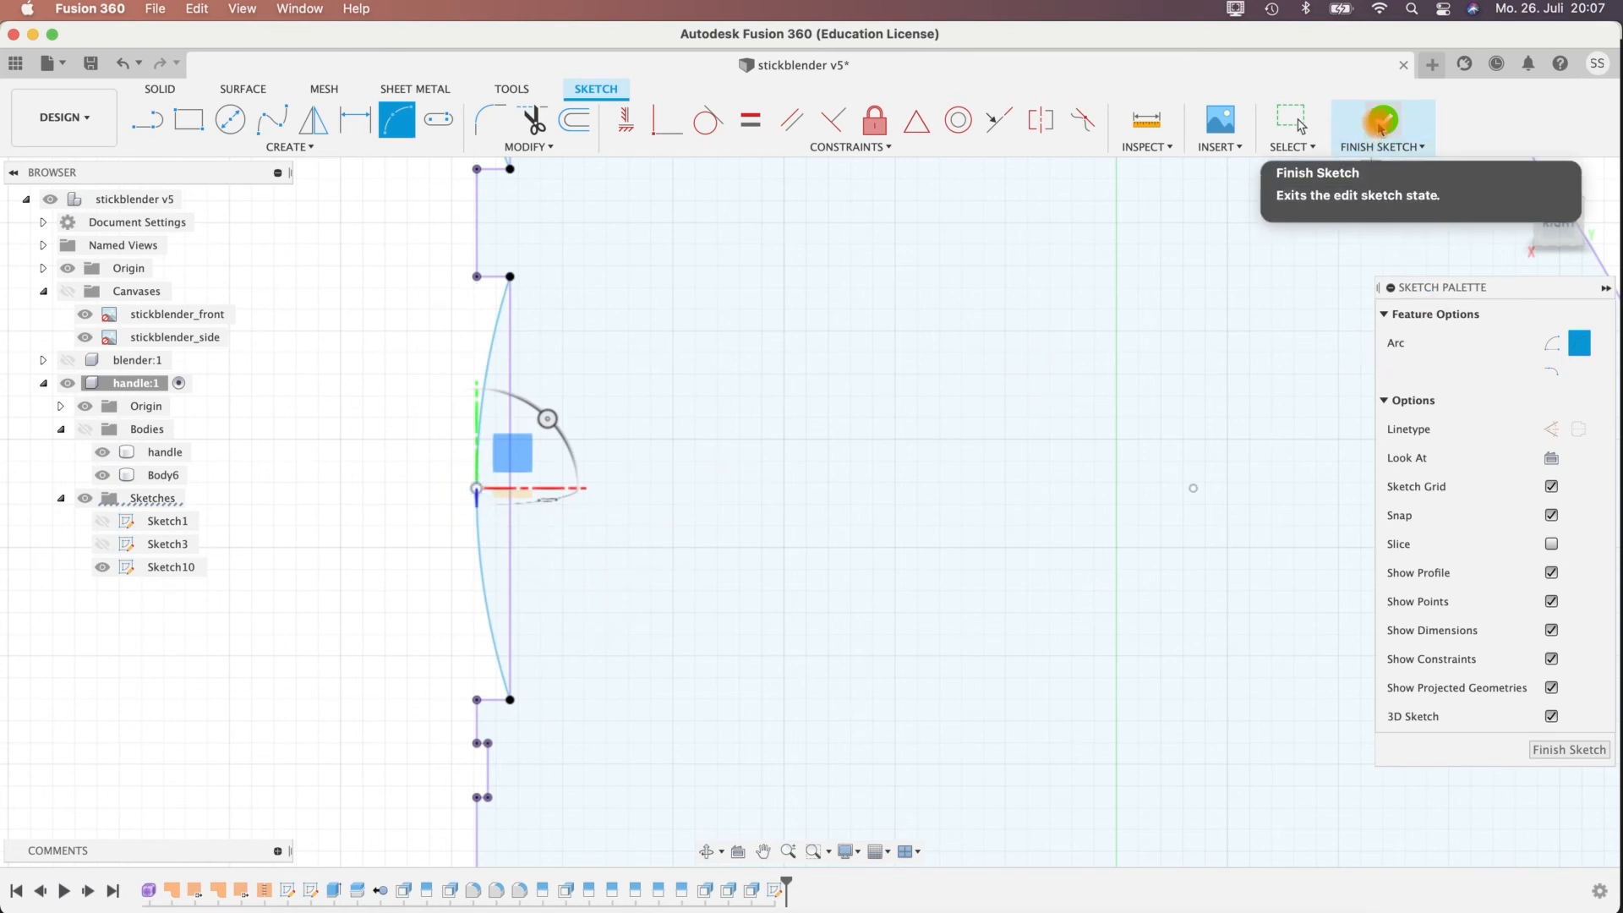
Show the handle component's bodies again and inspect both arcs within the button recesses.
mouse_move(367, 431)
shift+middle_down()
mouse_move(472, 442)
mouse_move(160, 457)
shift+middle_up()
click(86, 432)
scroll(562, 434, down, 4)
middle_drag(328, 358, 269, 372)
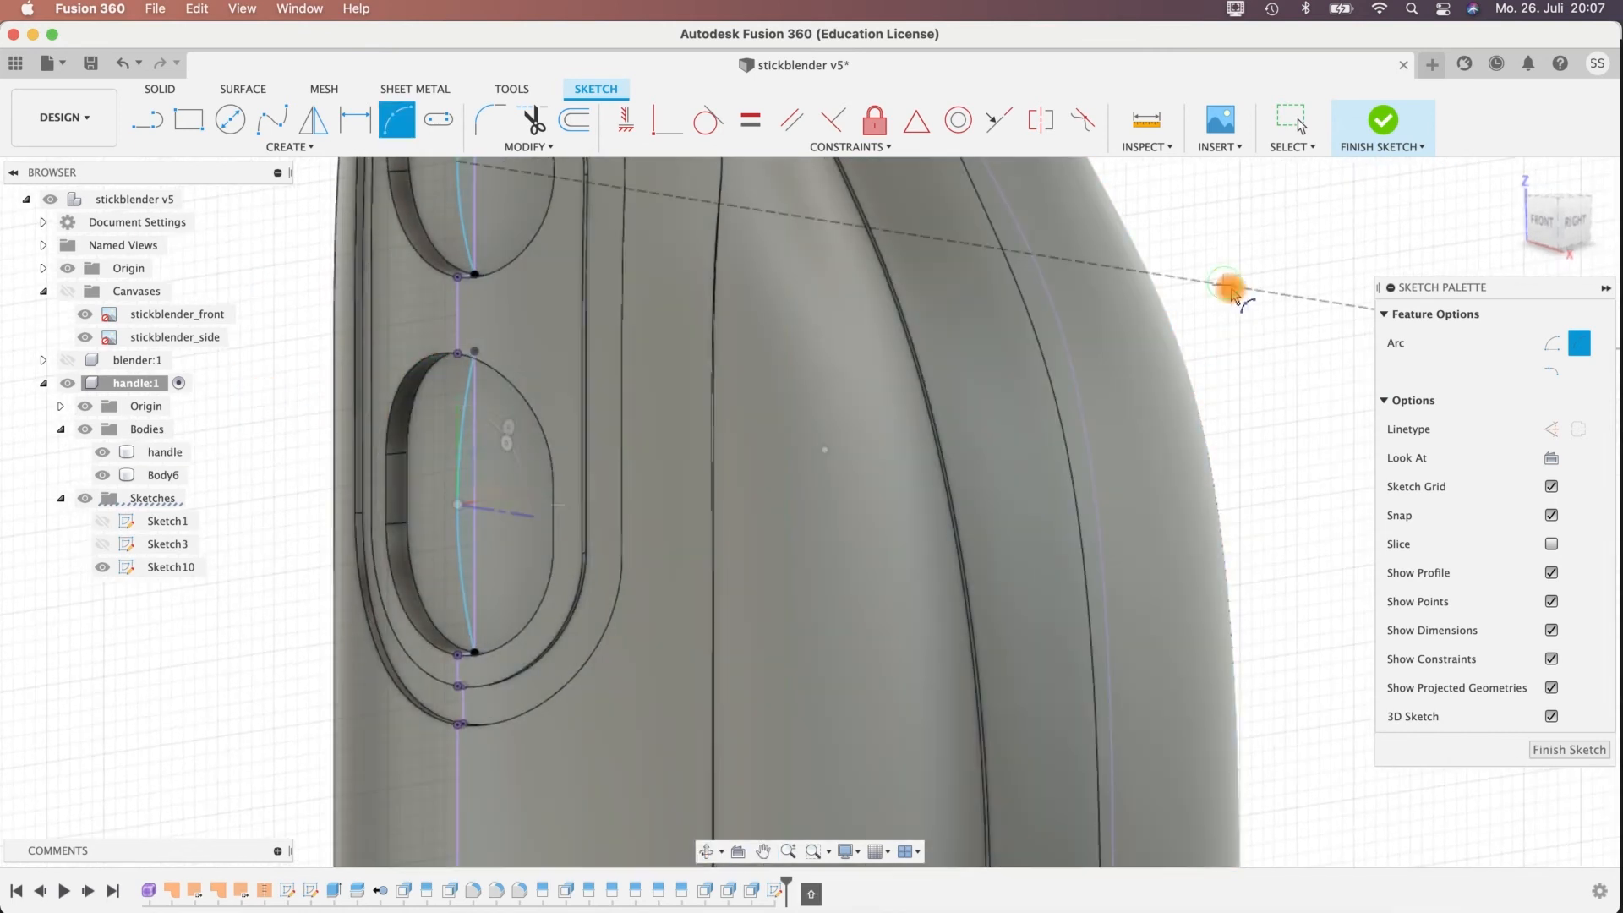
shift+middle_drag(1232, 292, 1239, 299)
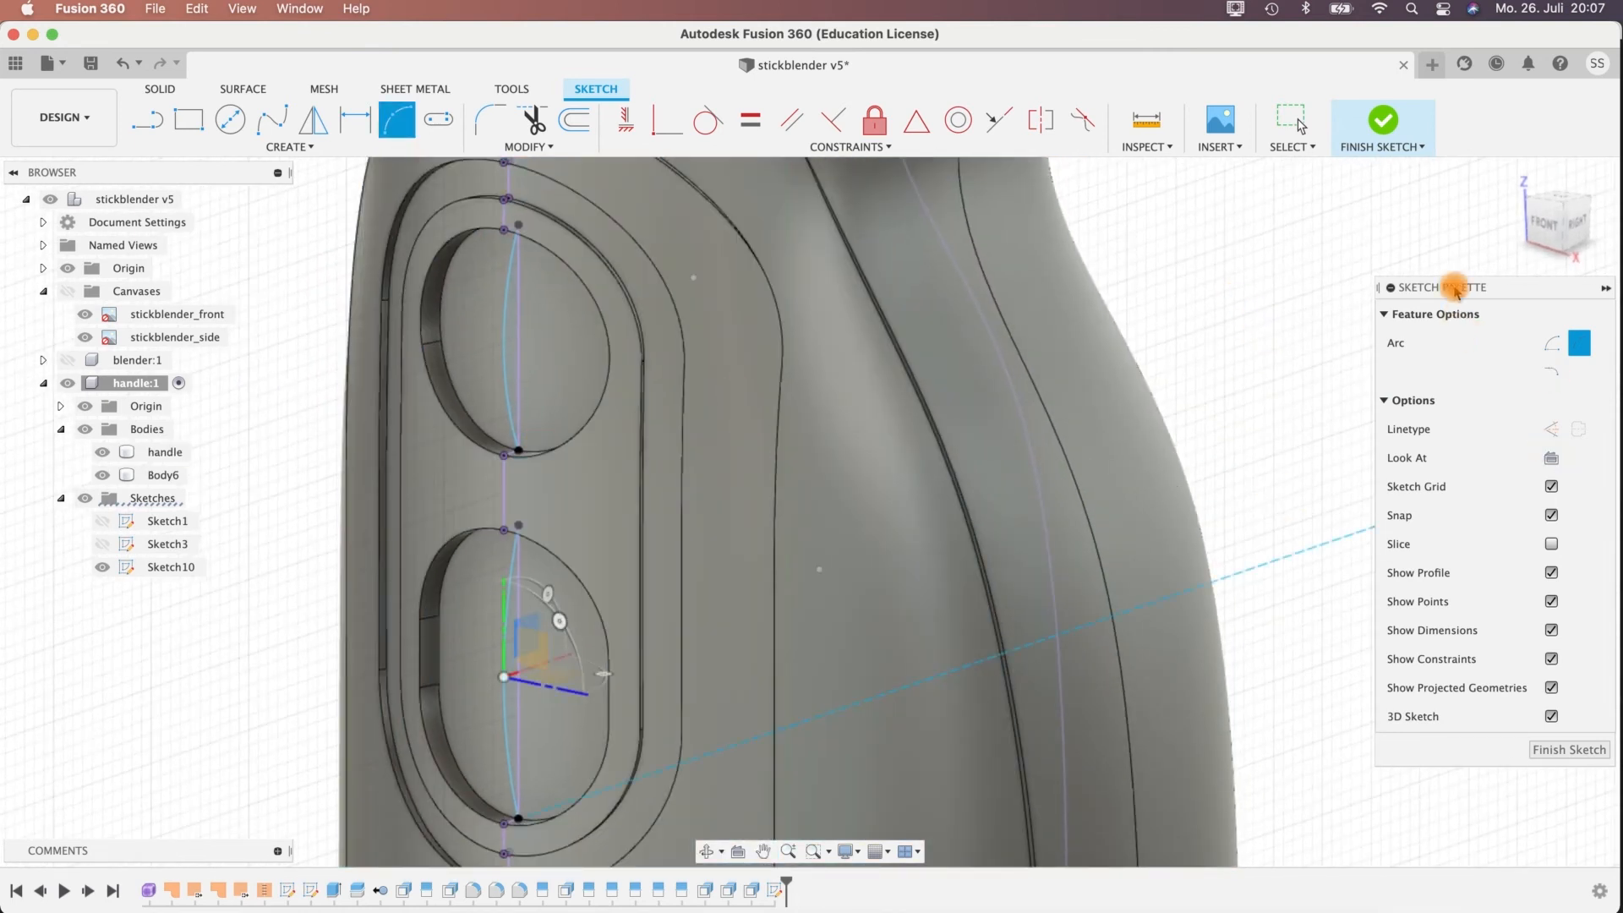
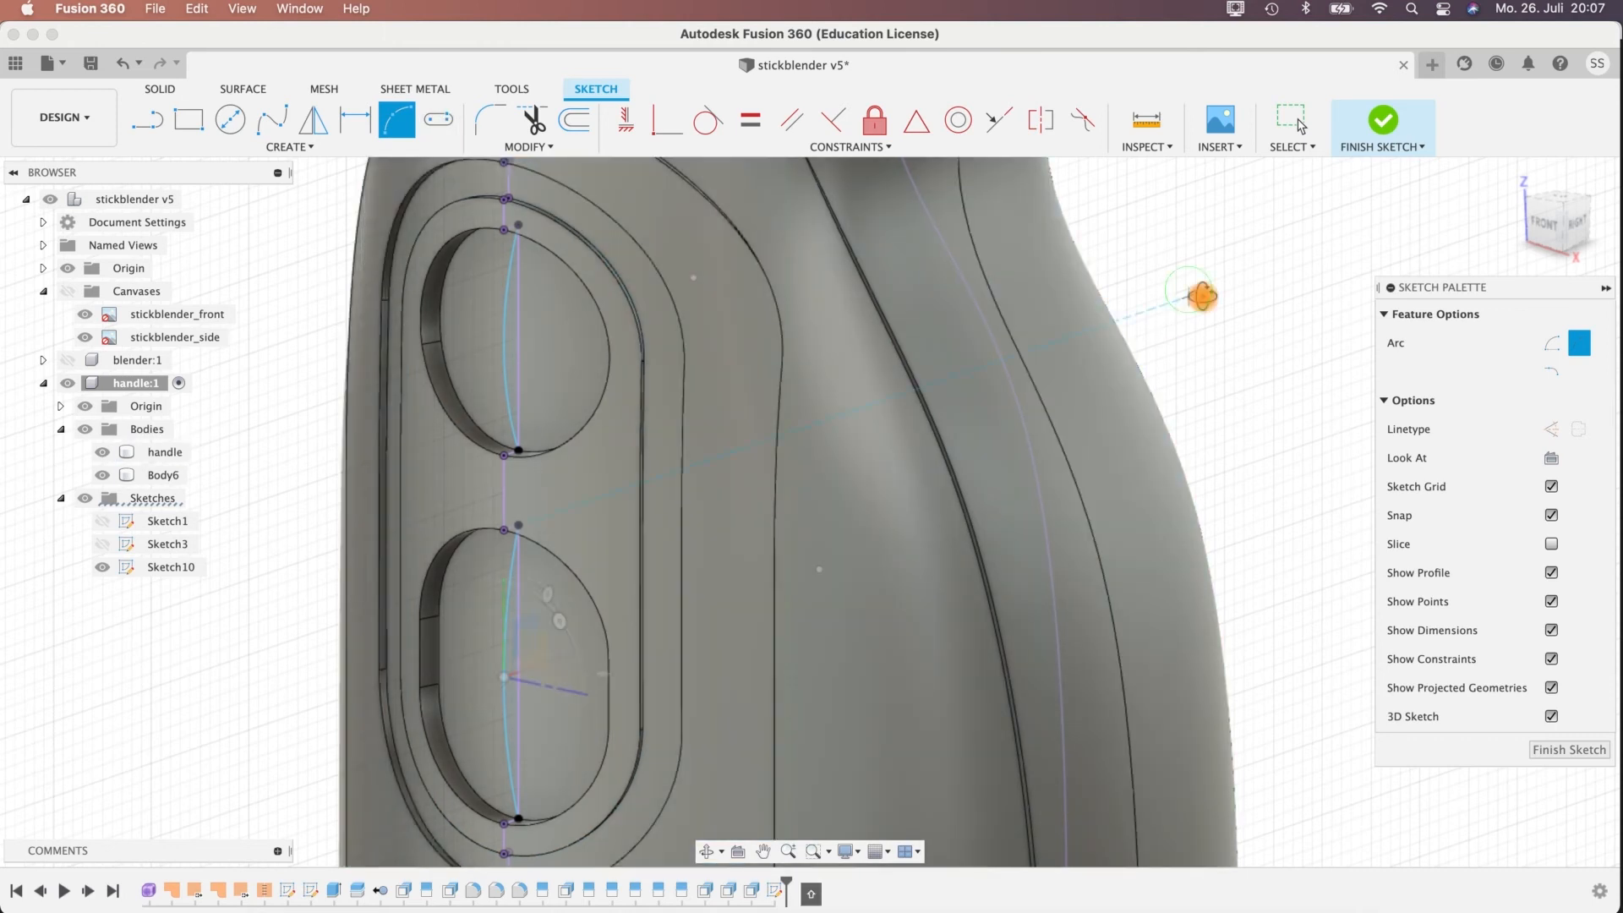
Sketch a three-point arc about 14 mm wide across the upper round recess, passing through the existing vertical arc.
shift+middle_drag(1200, 297, 1147, 296)
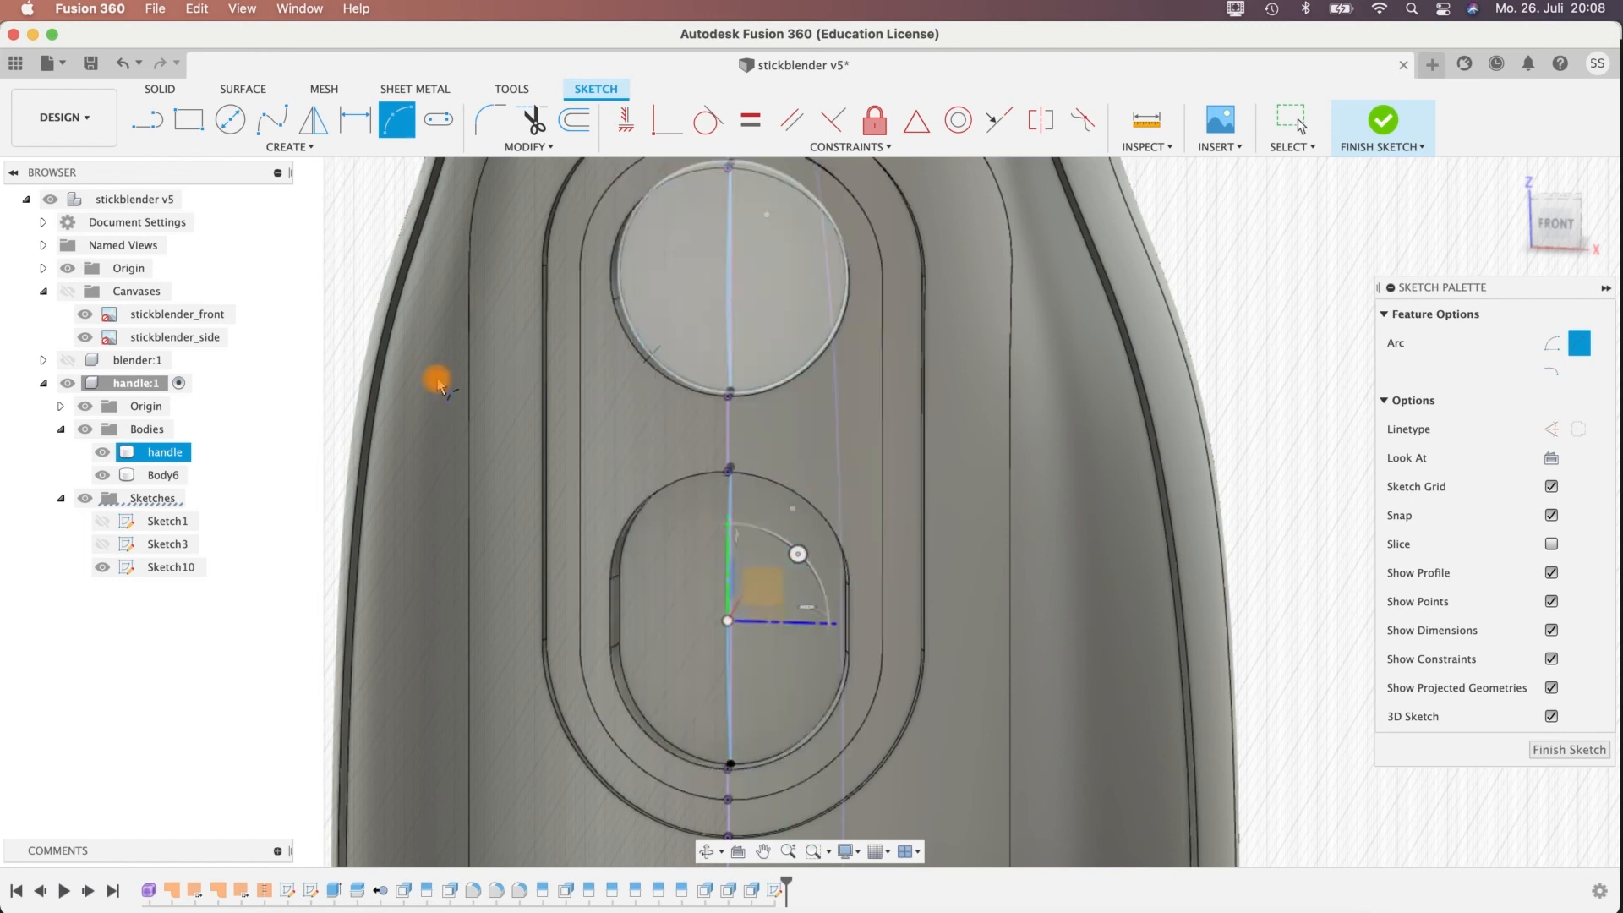
shift+middle_drag(304, 305, 443, 359)
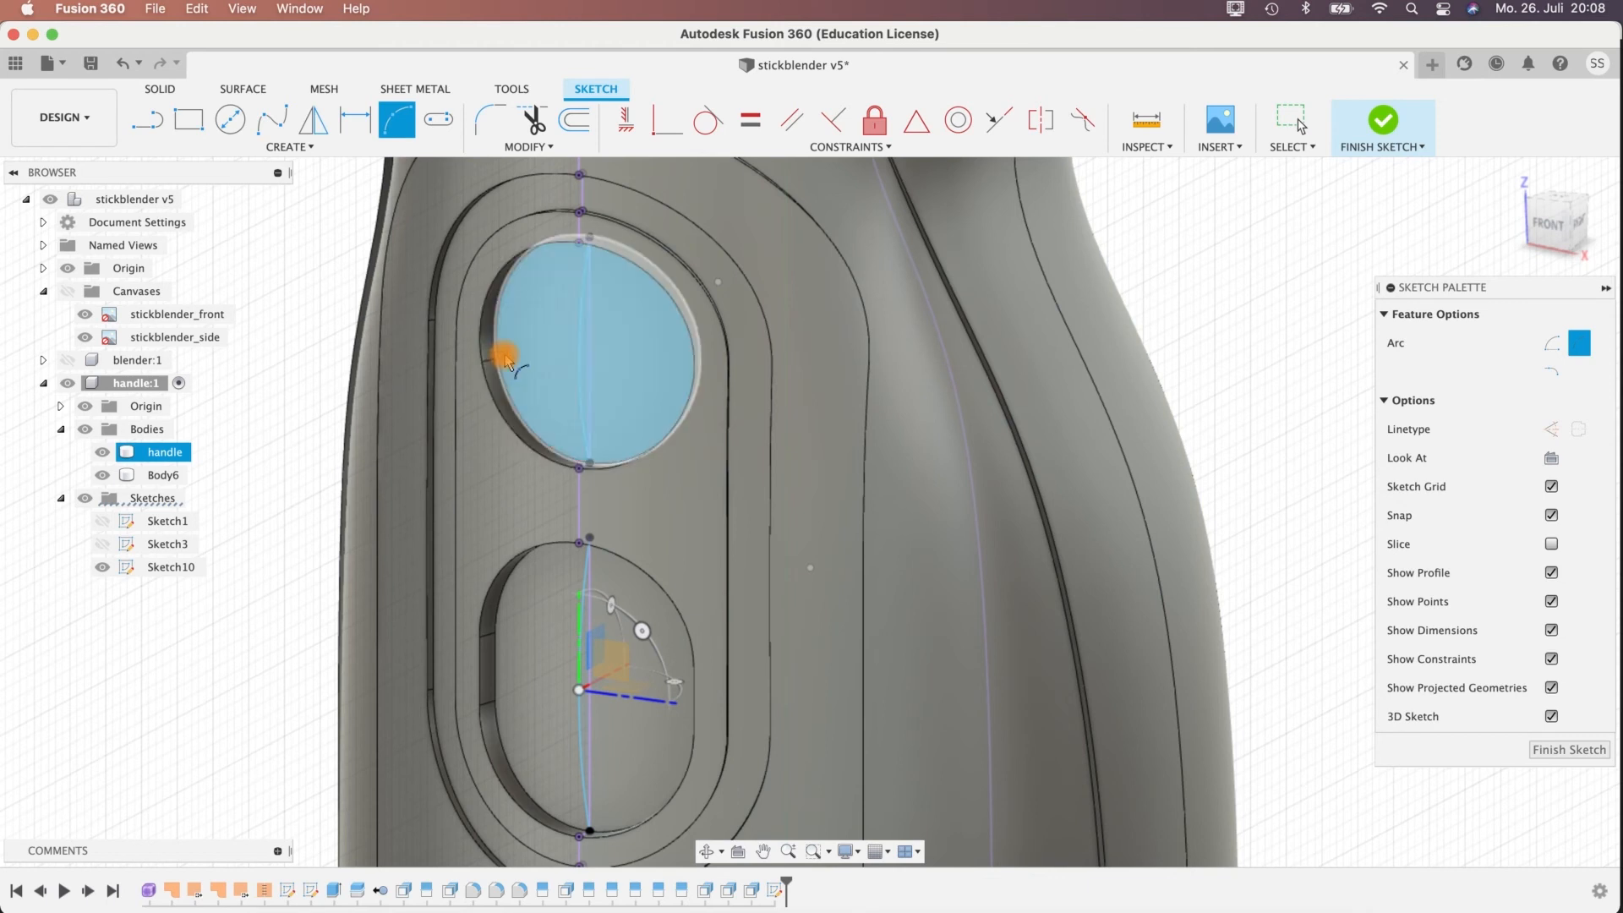
click(499, 360)
mouse_move(293, 391)
shift+middle_down()
mouse_move(525, 465)
mouse_move(391, 344)
mouse_move(442, 349)
shift+middle_up()
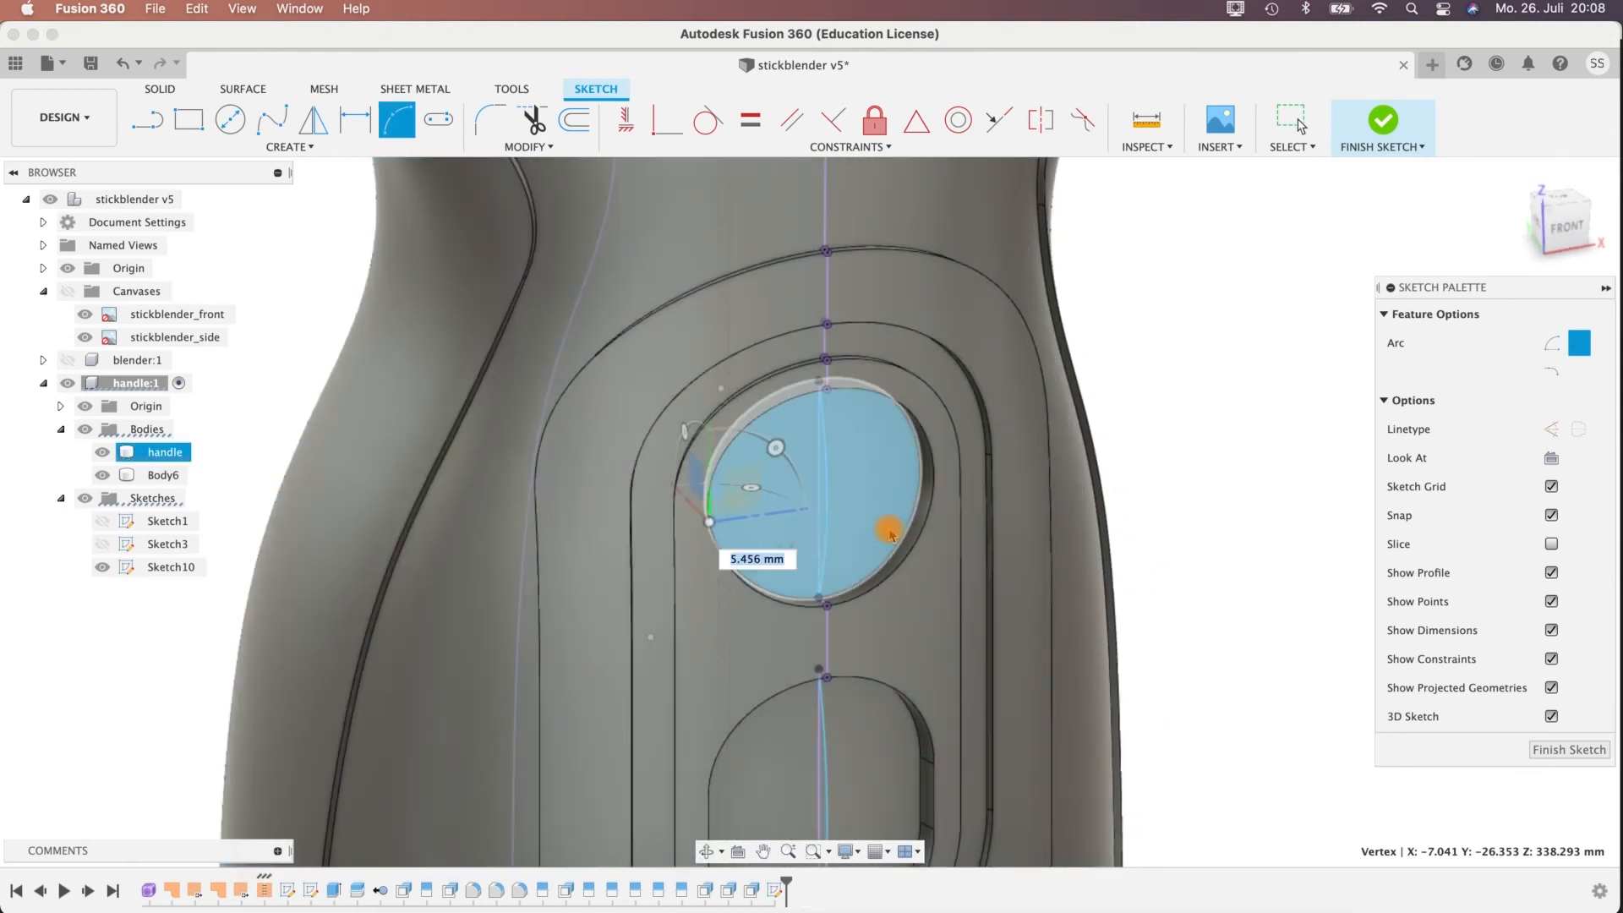
scroll(913, 486, up, 4)
shift+middle_drag(903, 451, 885, 410)
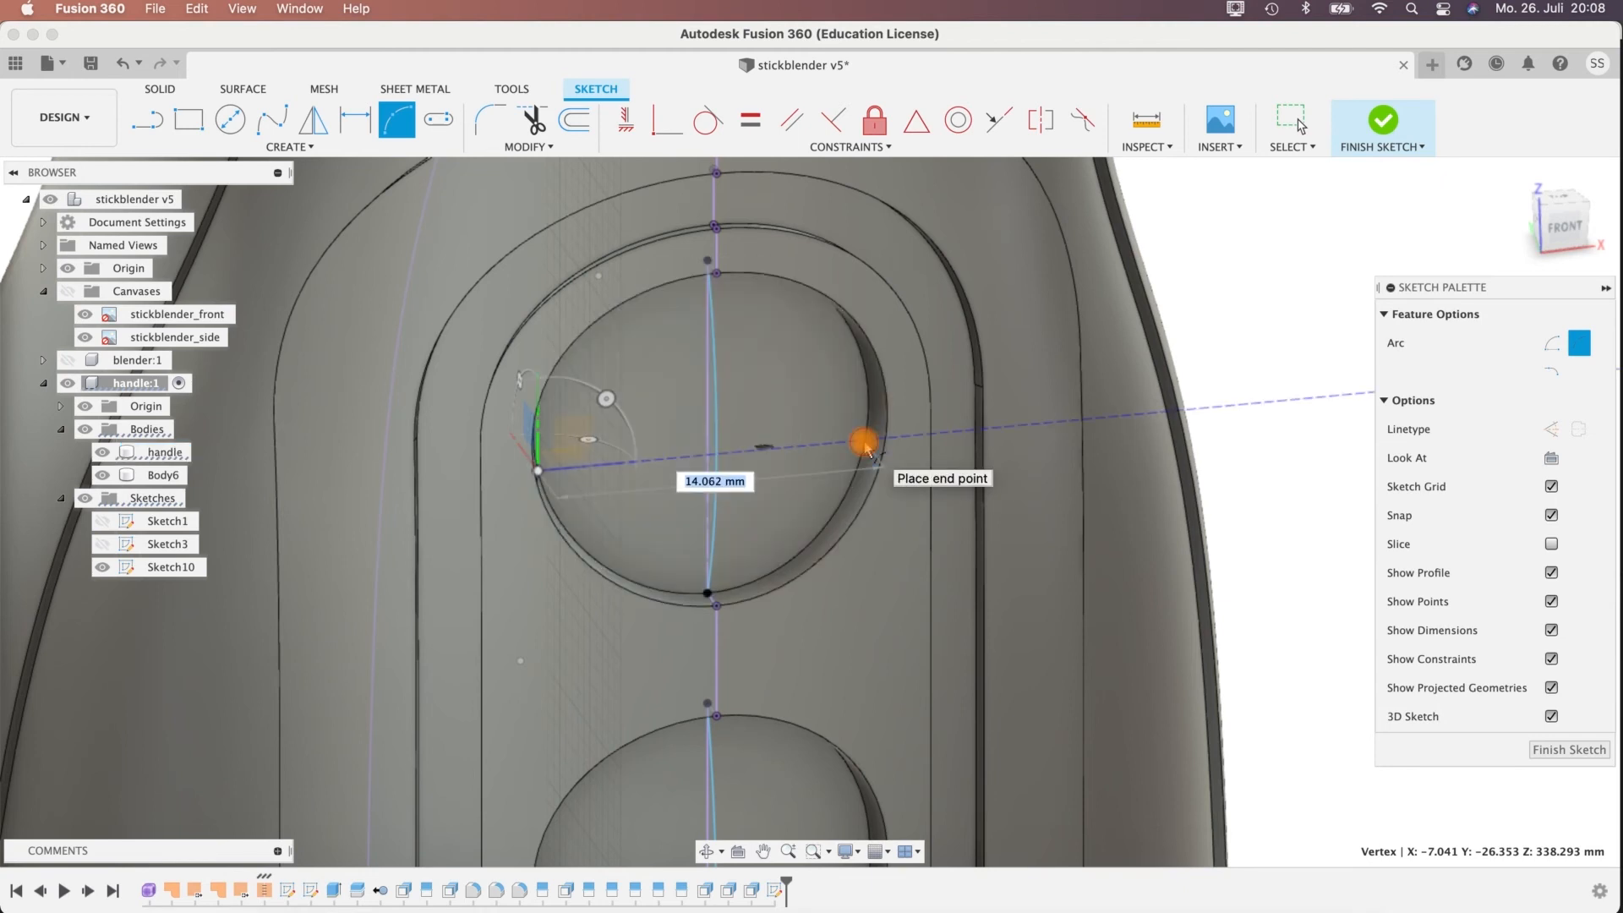
click(864, 441)
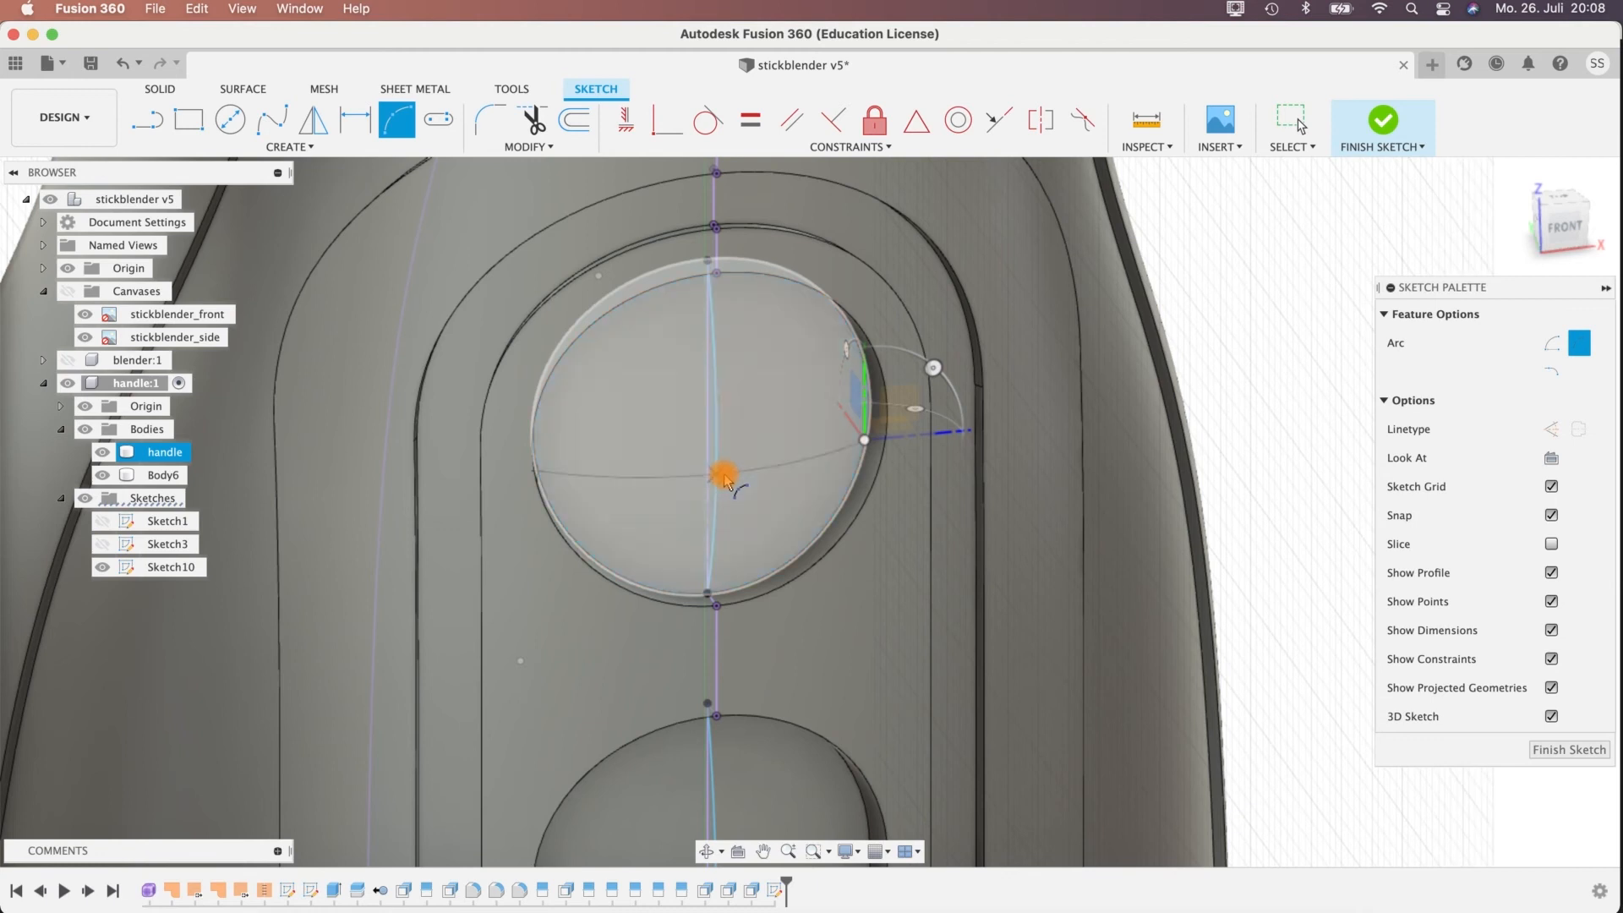
shift+middle_drag(725, 480, 769, 465)
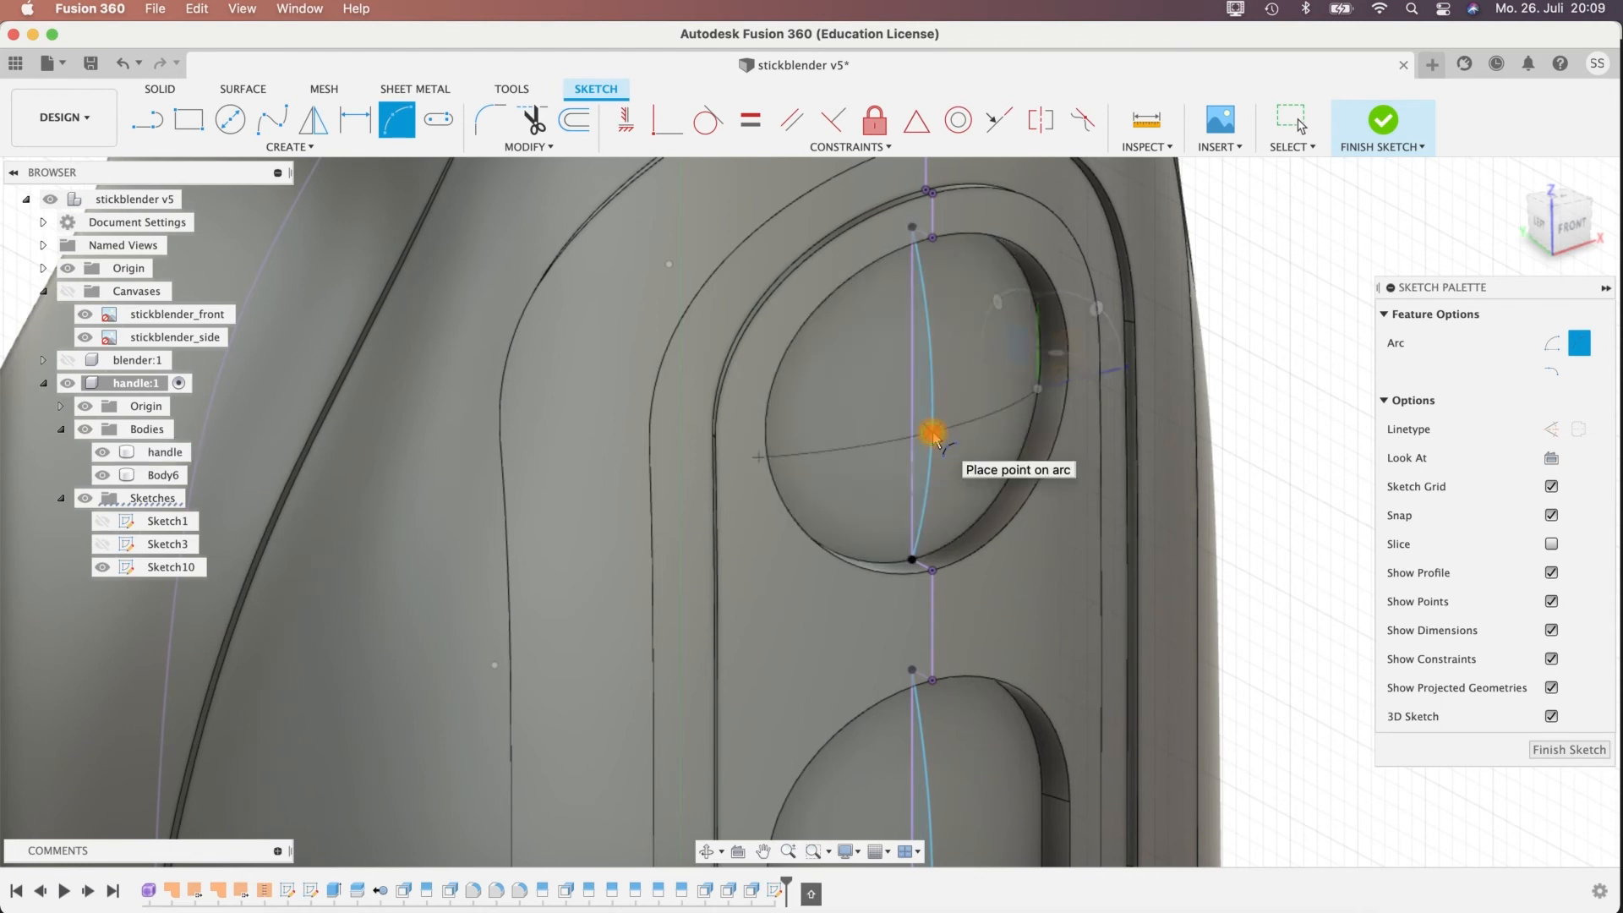
click(932, 433)
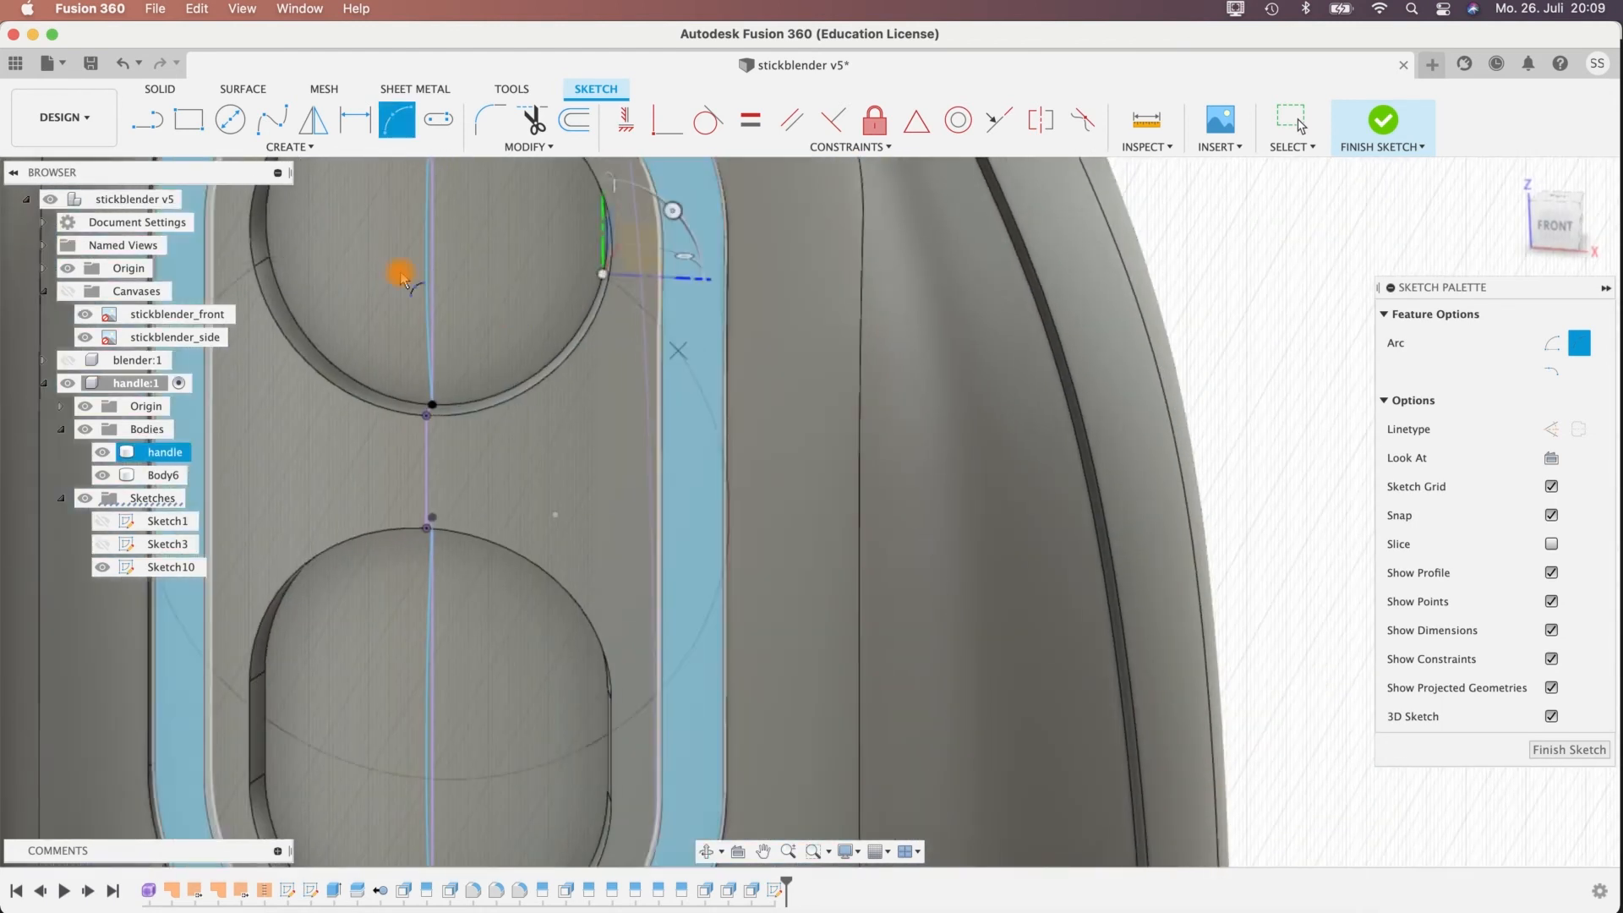
mouse_move(420, 269)
shift+middle_down()
mouse_move(674, 304)
mouse_move(928, 428)
mouse_move(837, 329)
mouse_move(550, 114)
mouse_move(738, 343)
mouse_move(803, 391)
mouse_move(760, 377)
mouse_move(750, 282)
shift+middle_up()
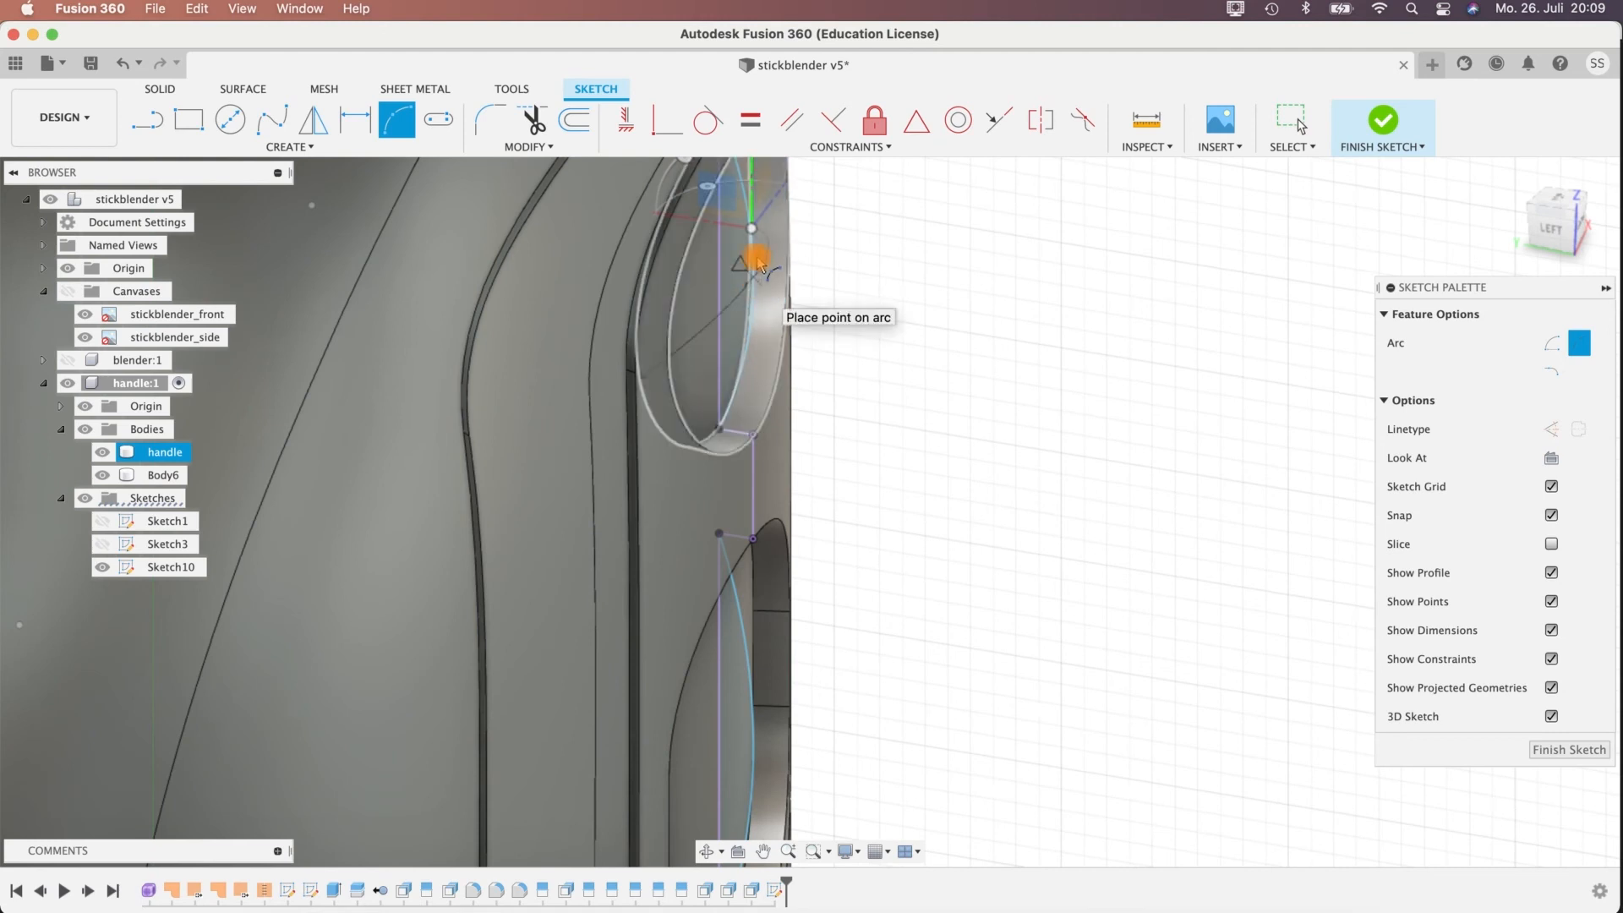
shift+middle_drag(752, 281, 693, 353)
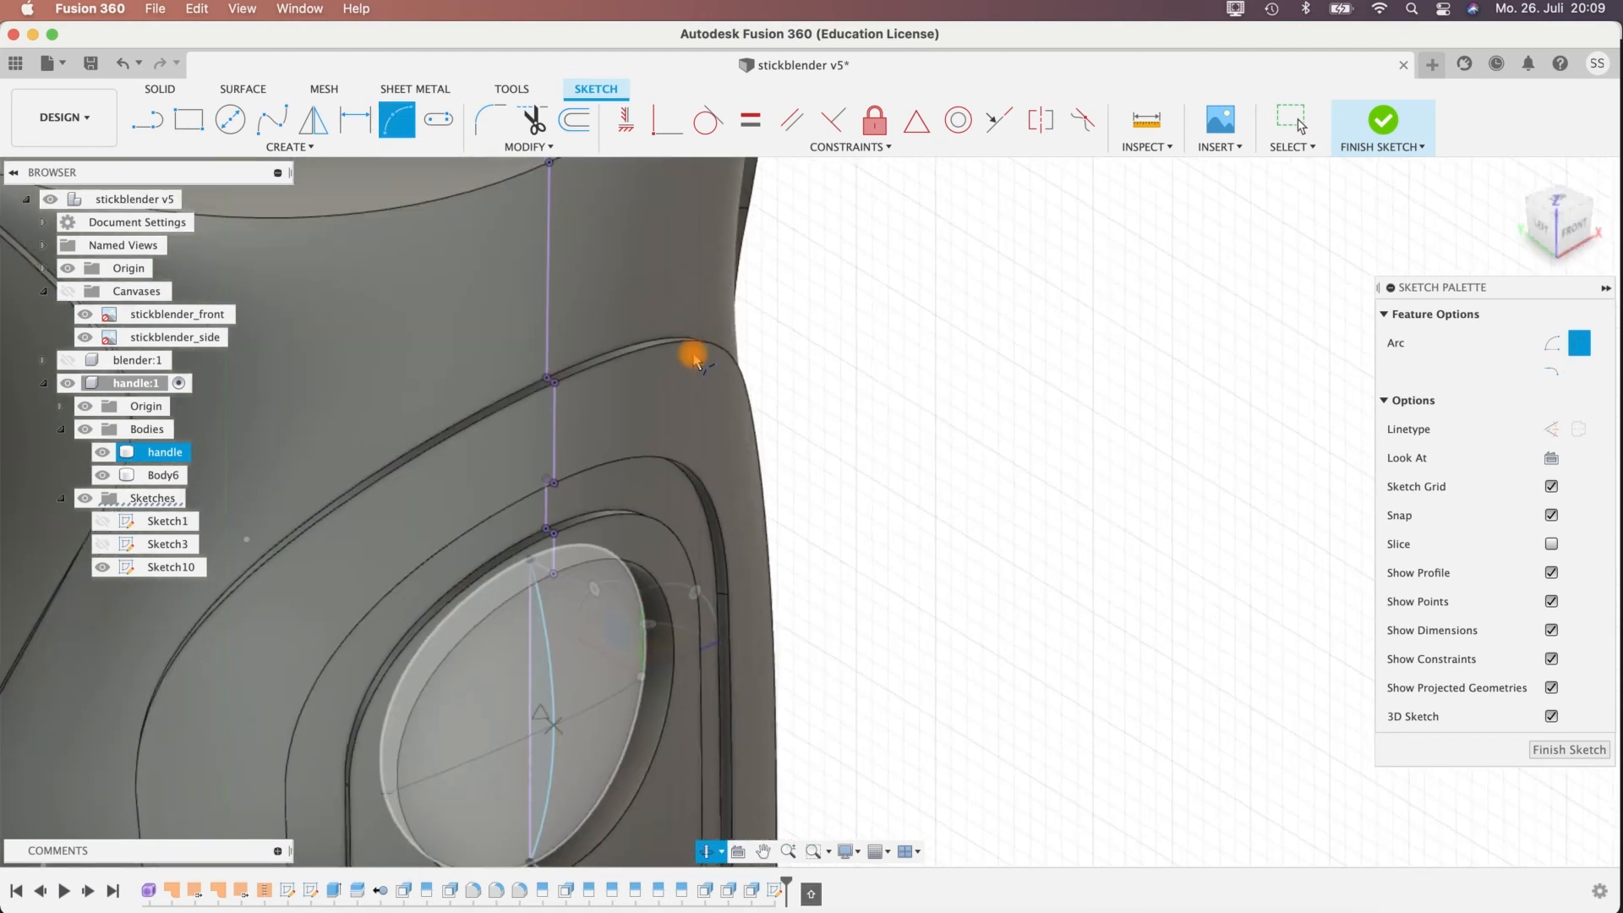
click(555, 728)
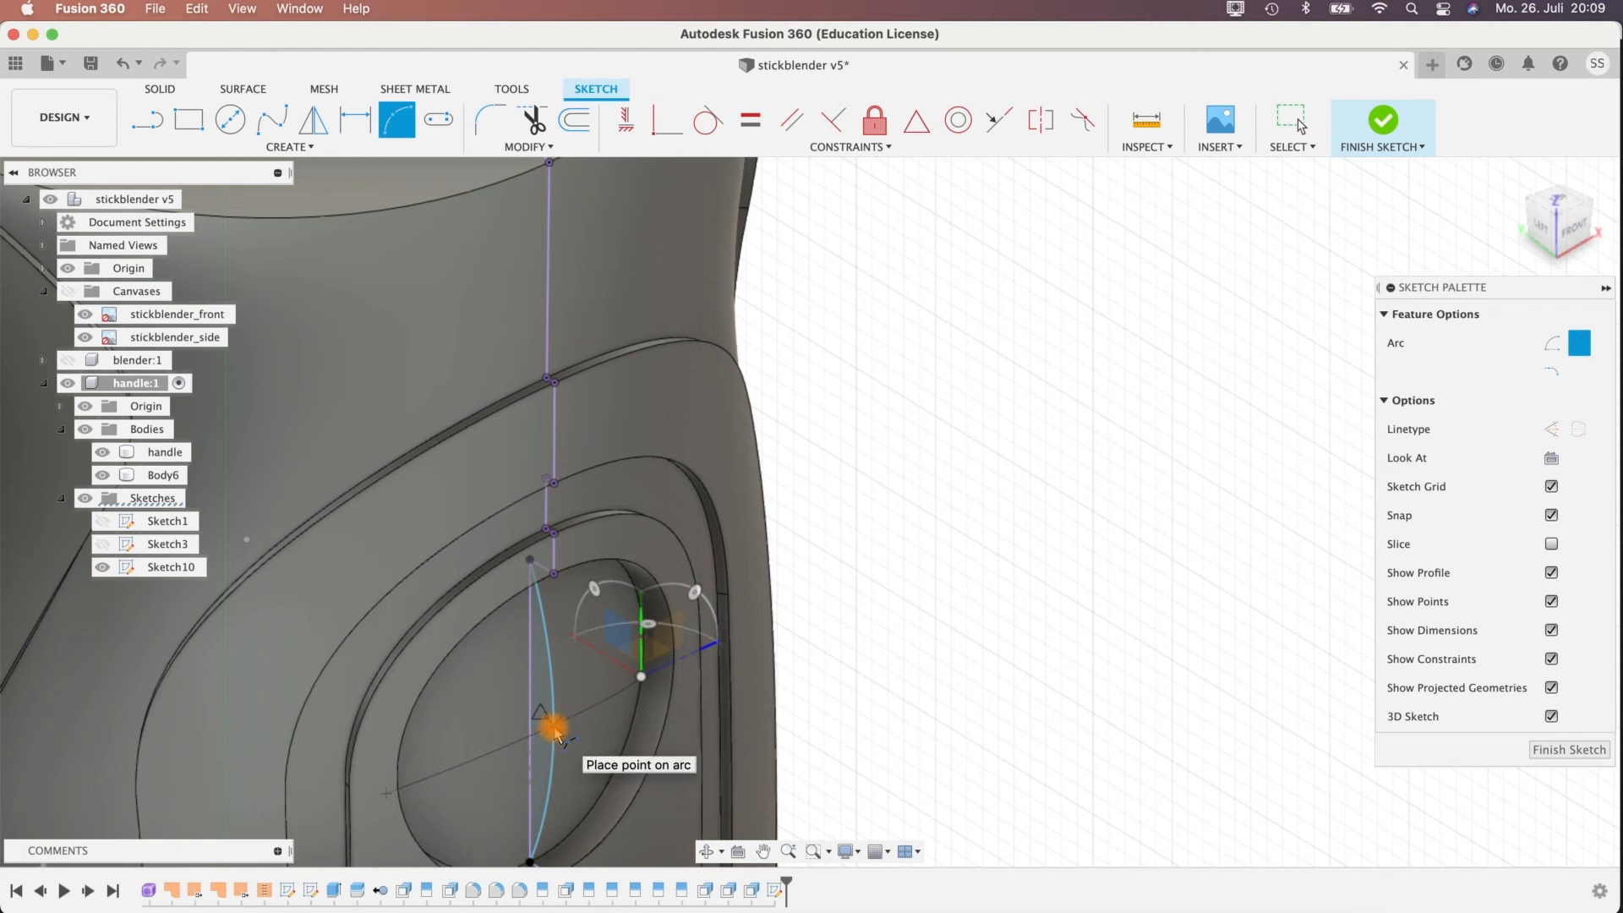
key(Escape)
Sketch a three-point arc about 14.5 mm wide across the upper part of the lower oblong recess, through its vertical arc.
mouse_move(837, 598)
shift+middle_down()
mouse_move(804, 631)
mouse_move(906, 428)
mouse_move(1142, 408)
mouse_move(1048, 380)
shift+middle_up()
shift+middle_drag(1170, 417, 1029, 679)
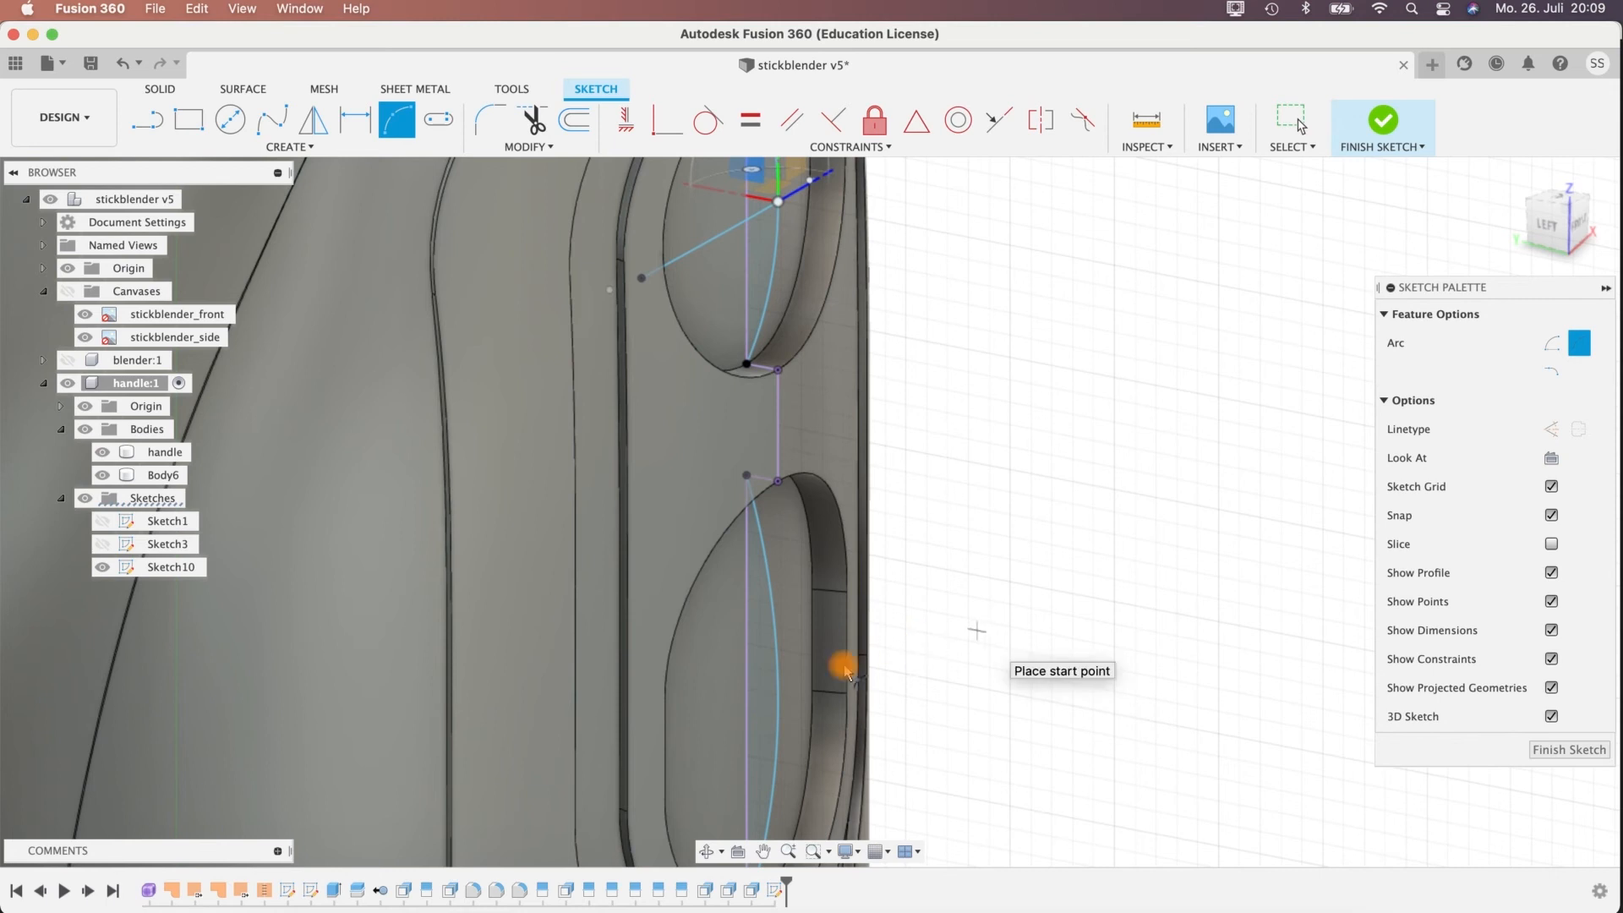
middle_drag(935, 616, 824, 583)
middle_drag(1062, 428, 1463, 199)
shift+middle_drag(603, 664, 585, 680)
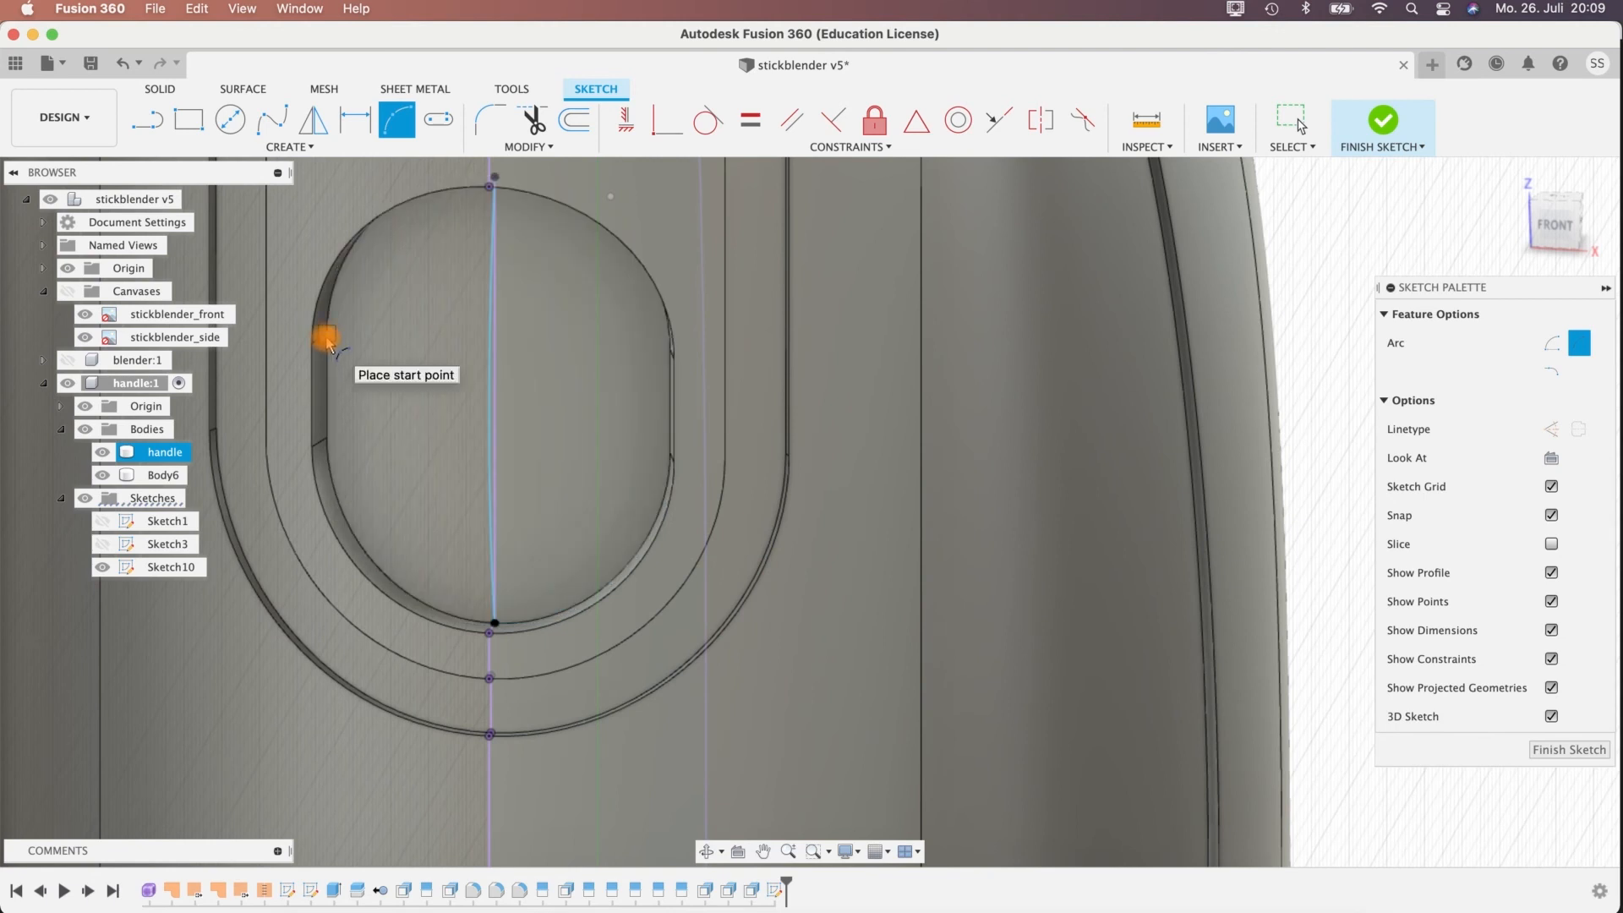
click(326, 338)
shift+middle_drag(761, 395, 827, 397)
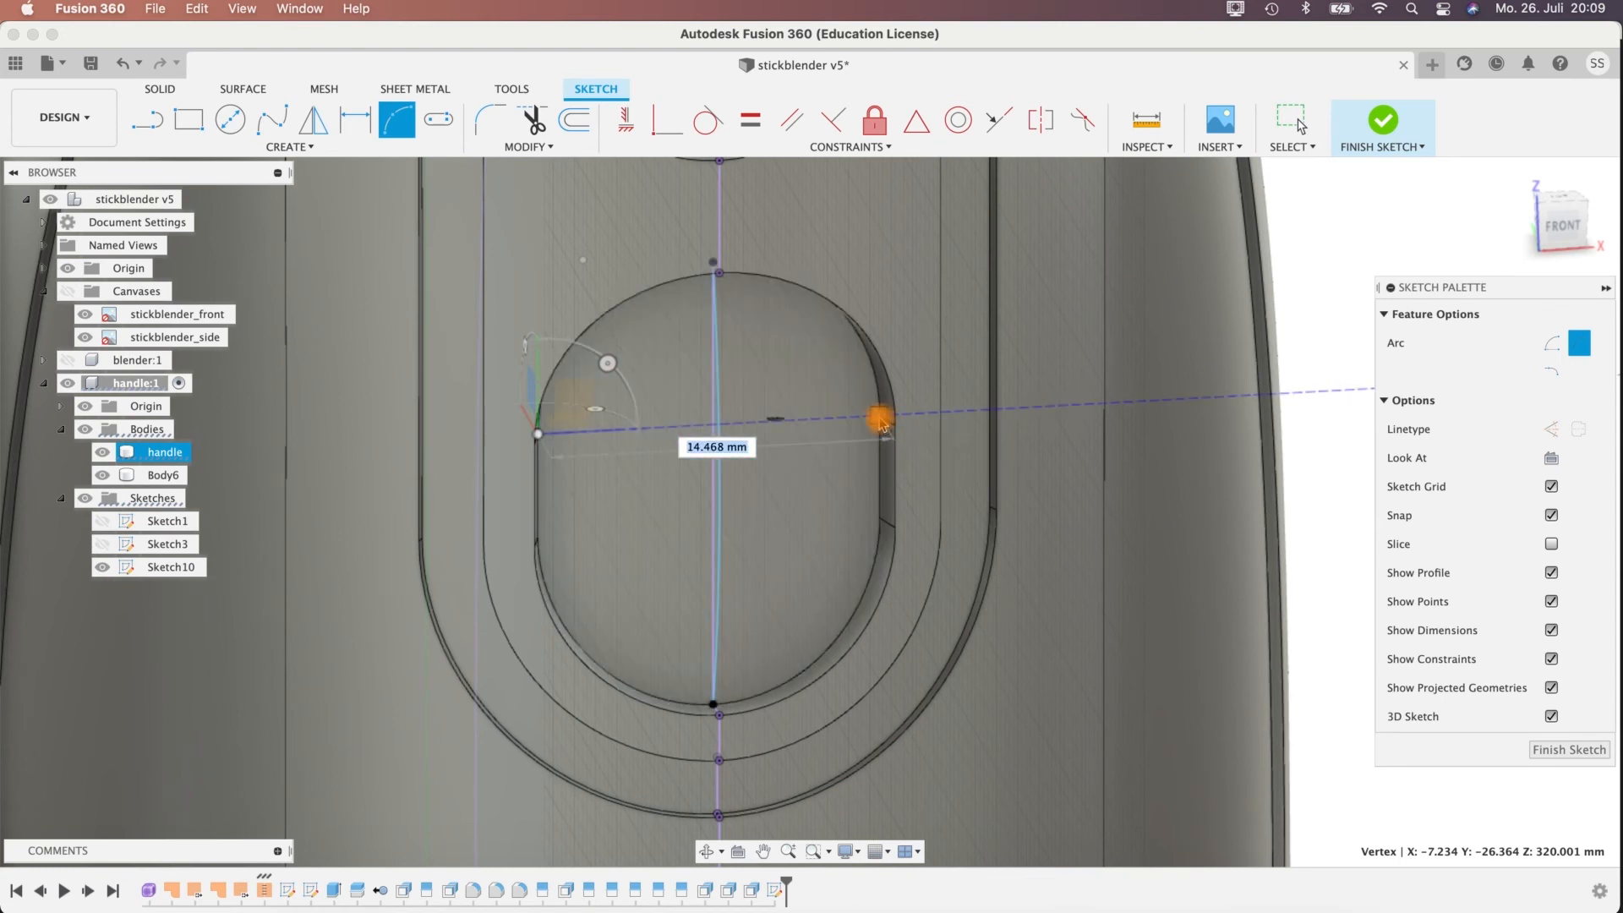
click(875, 419)
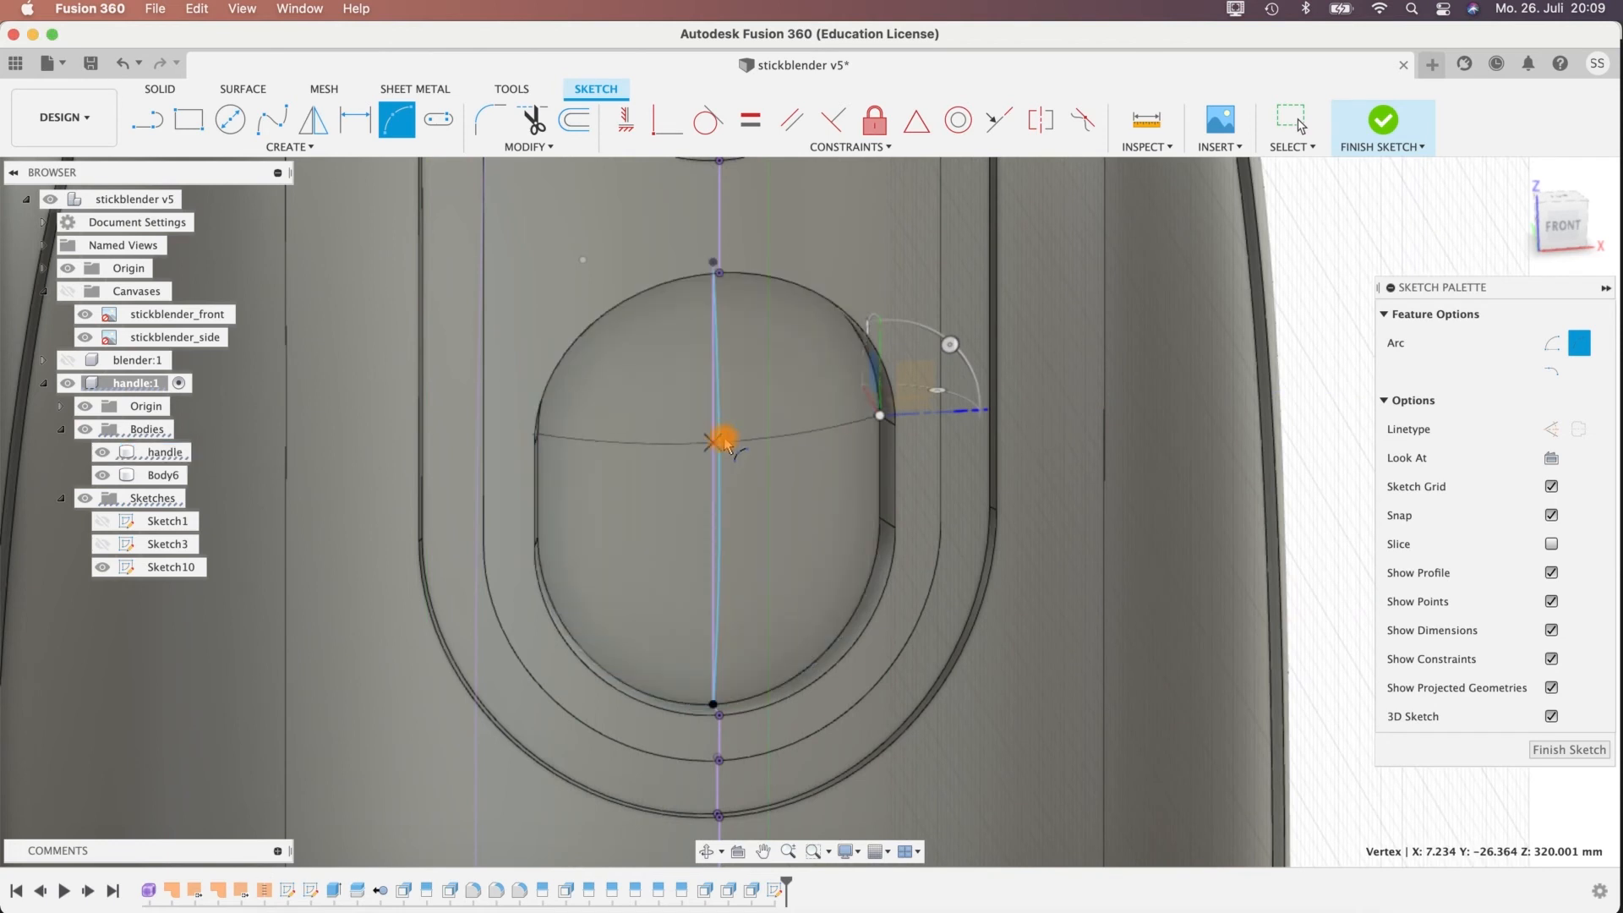
shift+middle_drag(743, 434, 970, 506)
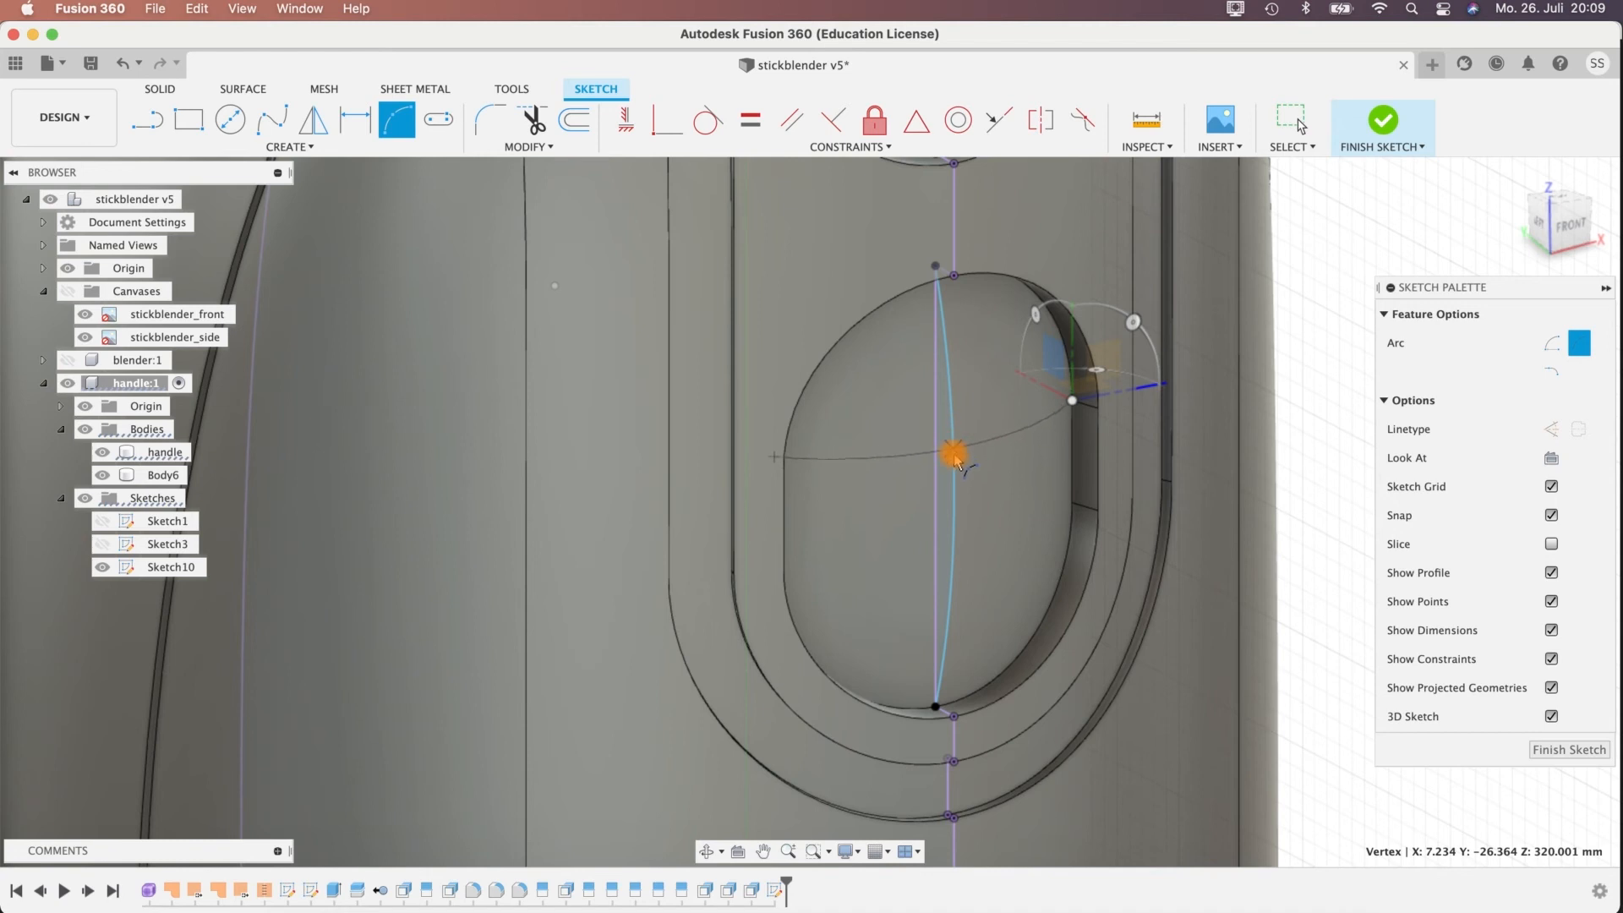
click(957, 470)
Add a second three-point cross arc, about 14.5 mm wide, lower in the oblong recess through its vertical arc, and finish the sketch.
shift+middle_drag(954, 464, 711, 502)
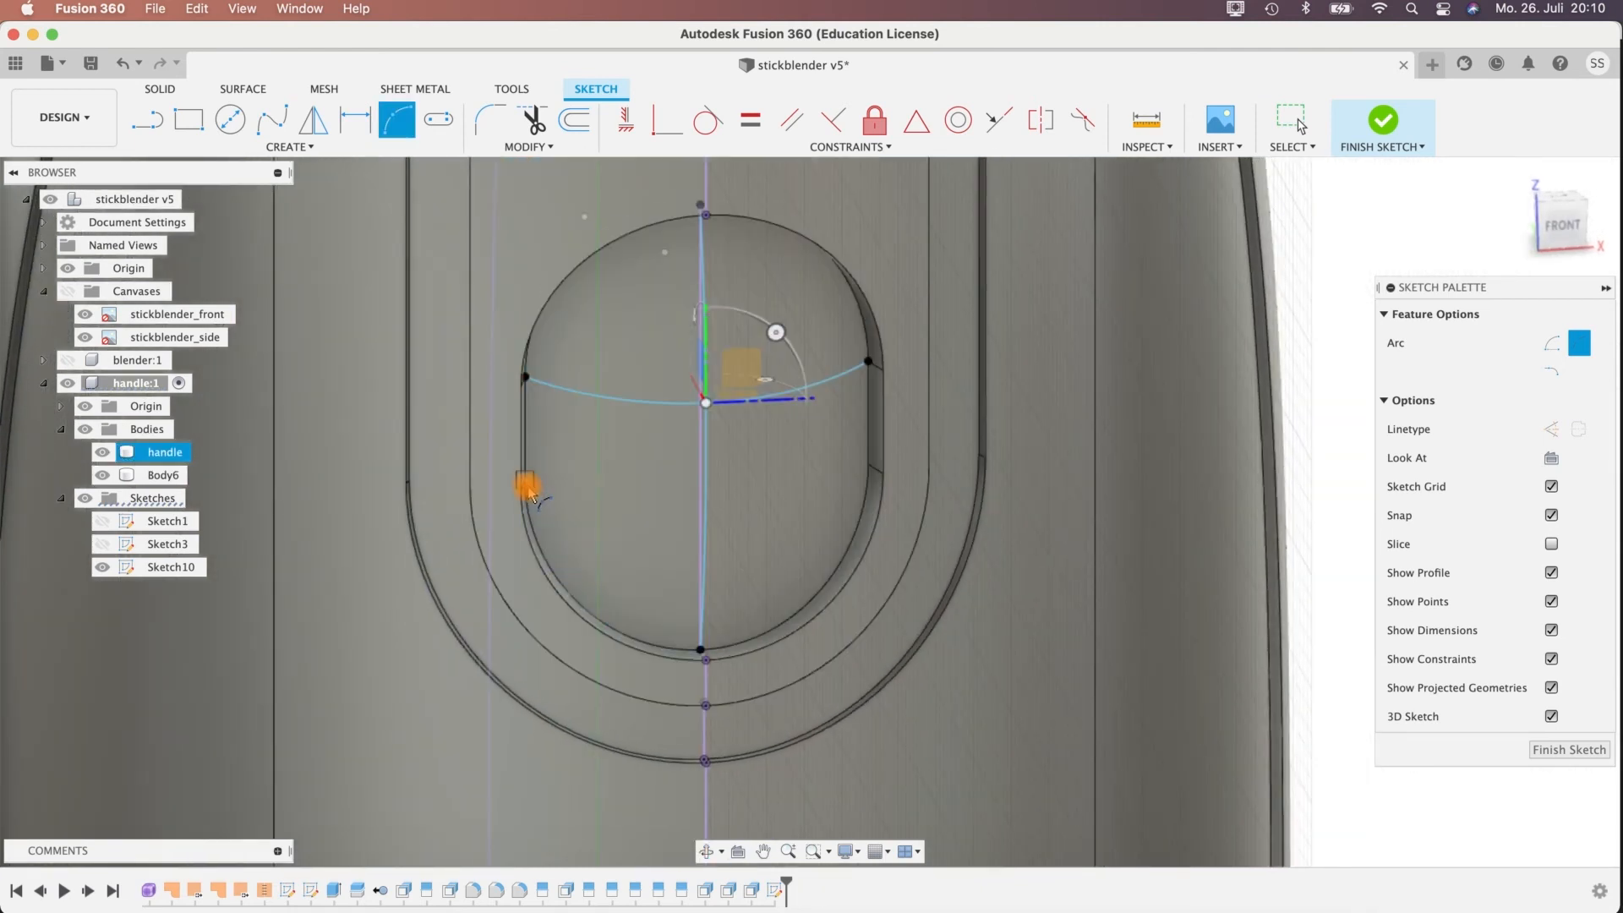
shift+middle_drag(380, 483, 363, 481)
shift+middle_drag(743, 569, 991, 486)
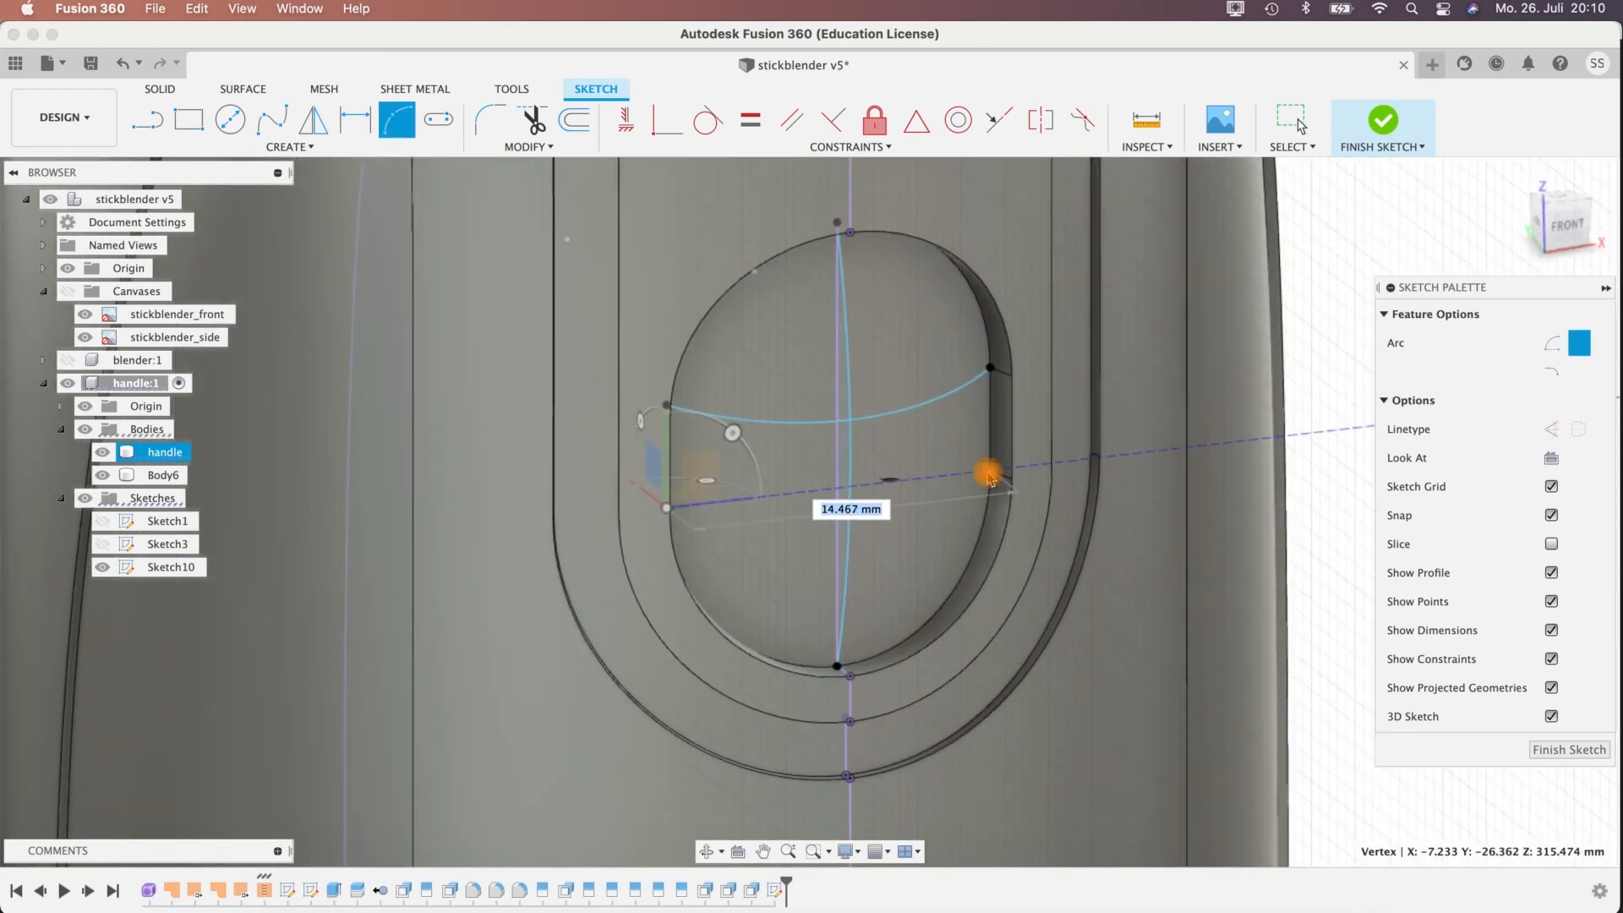
click(989, 474)
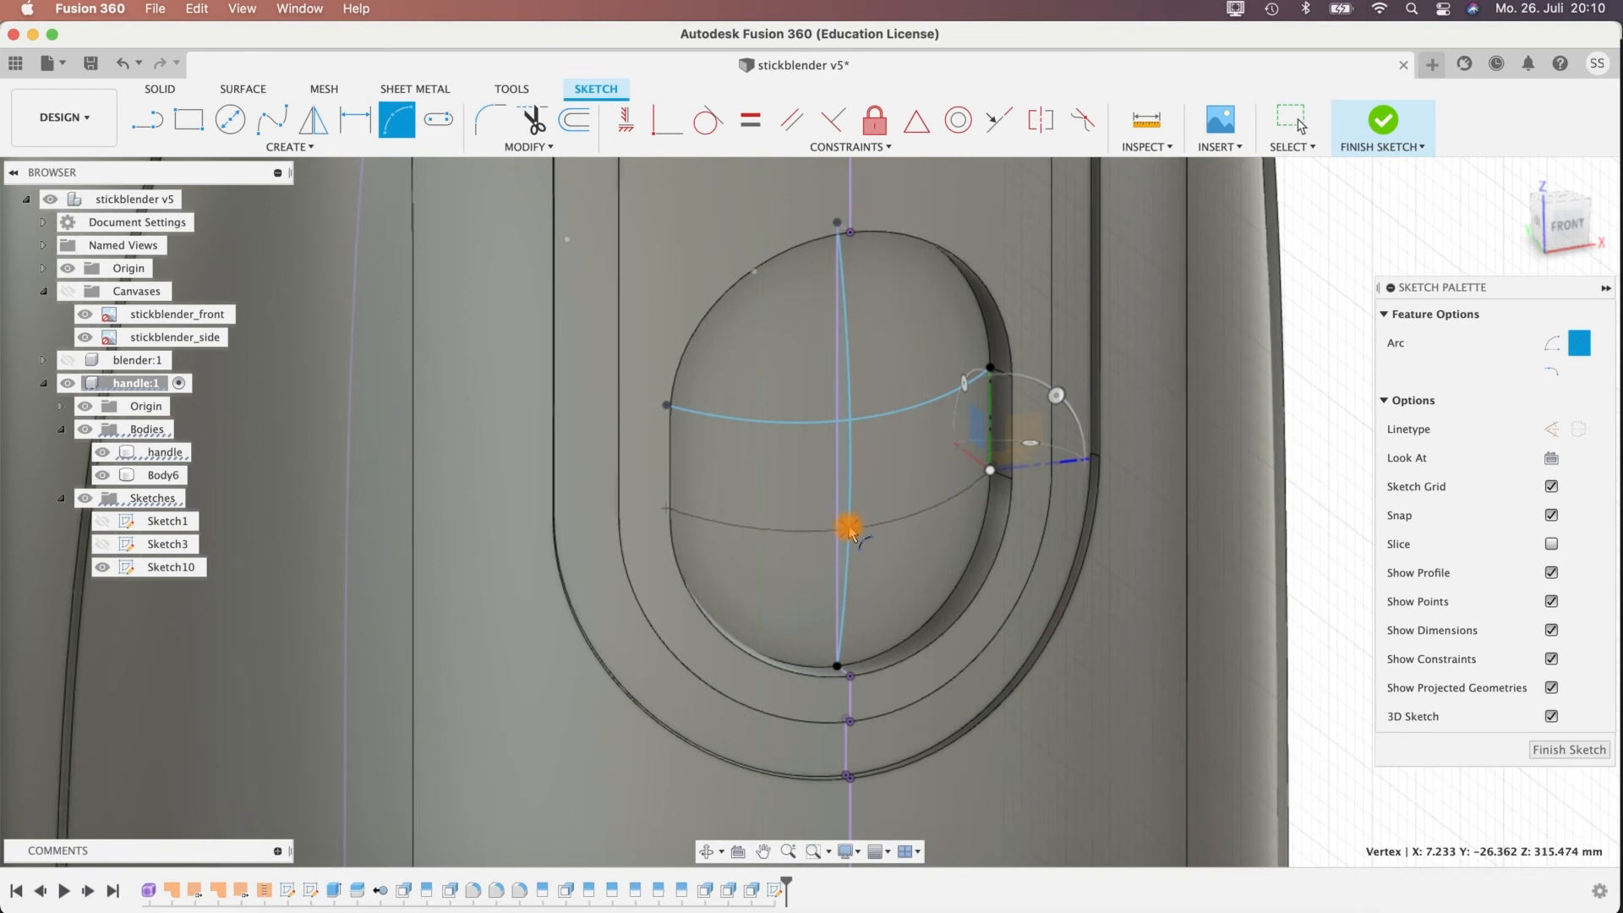
click(851, 527)
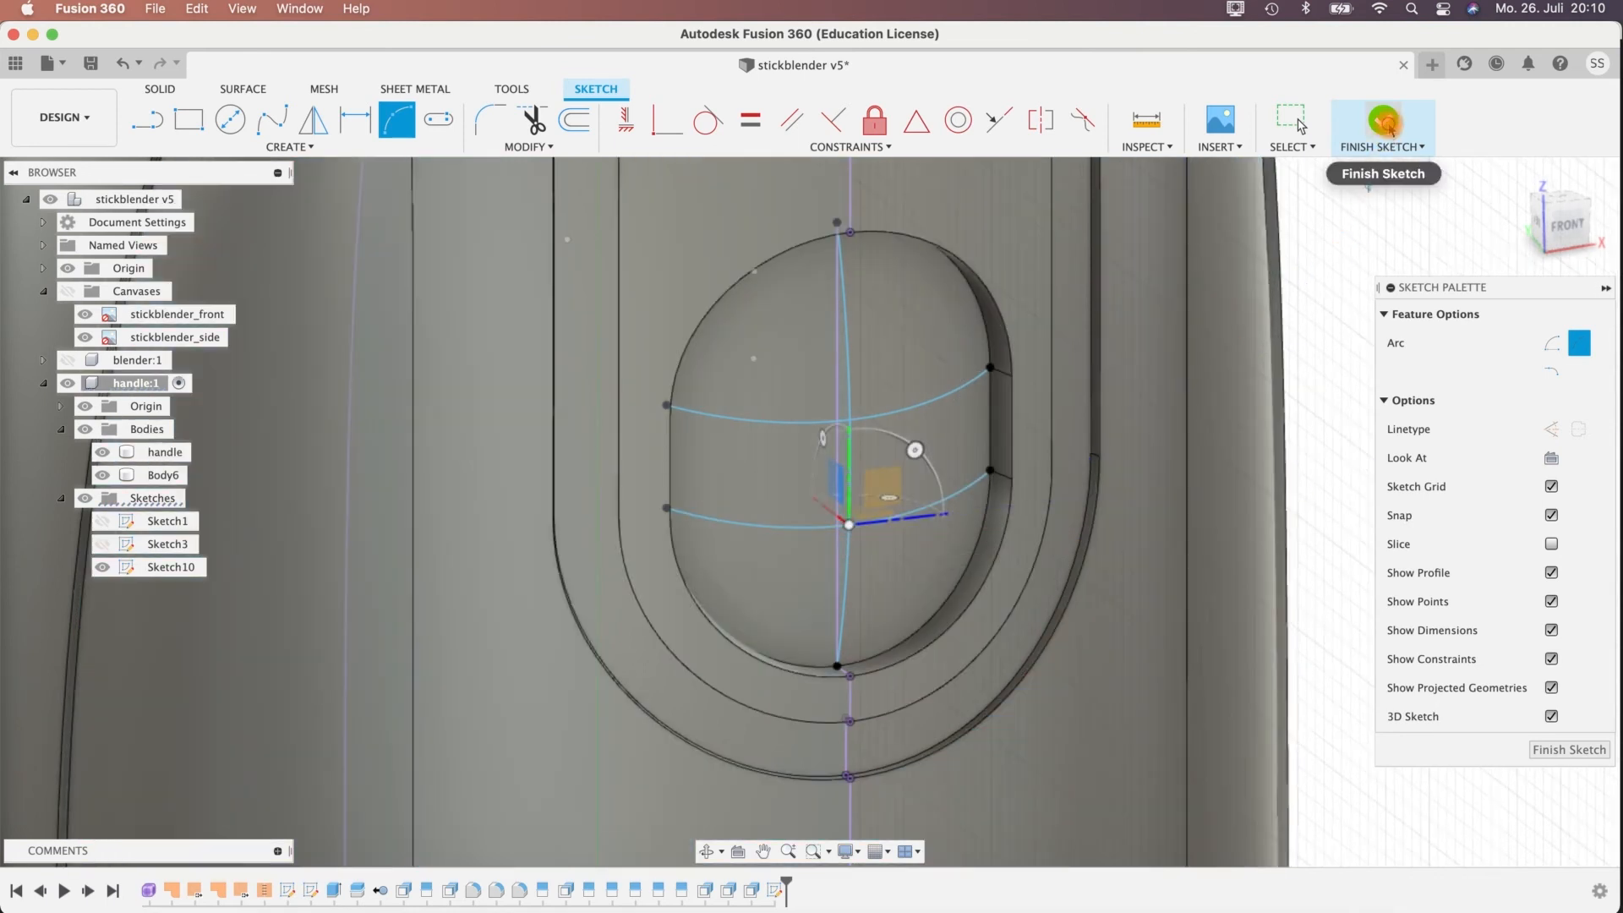
key(Escape)
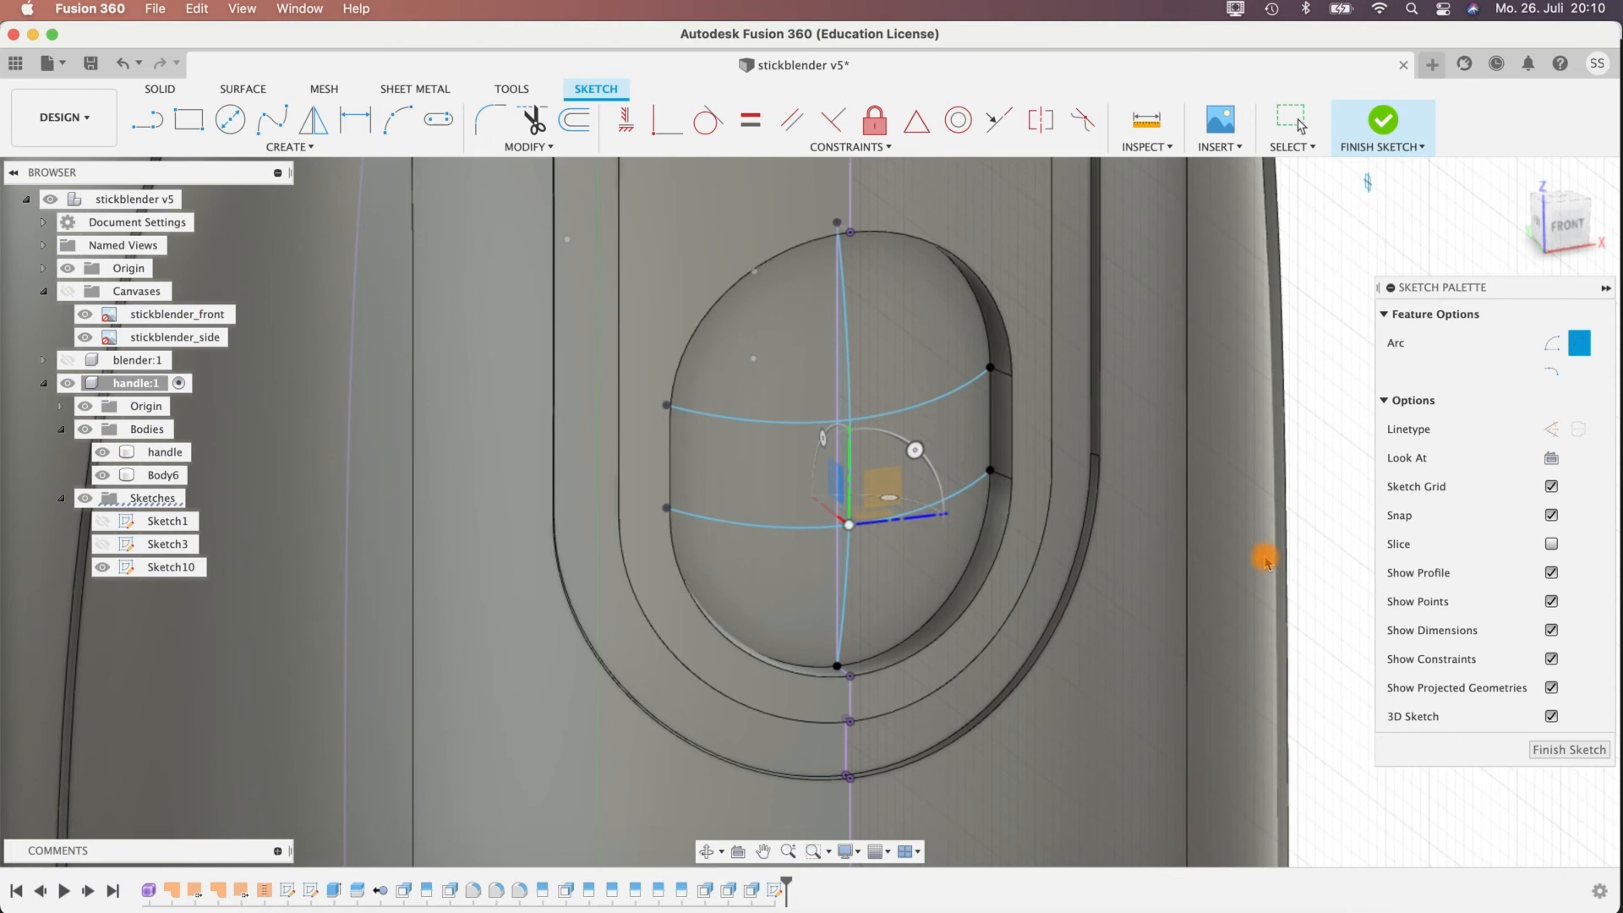
click(1383, 128)
Delete the flat face inside the upper round recess of the handle.
scroll(1358, 442, up, 2)
scroll(1359, 442, down, 4)
mouse_move(1359, 442)
shift+middle_down()
mouse_move(1265, 510)
mouse_move(1260, 536)
mouse_move(1175, 448)
mouse_move(1200, 445)
mouse_move(612, 428)
mouse_move(551, 638)
mouse_move(620, 585)
mouse_move(525, 500)
mouse_move(475, 388)
mouse_move(405, 433)
mouse_move(432, 373)
mouse_move(373, 366)
mouse_move(529, 373)
mouse_move(561, 398)
mouse_move(457, 371)
mouse_move(536, 224)
mouse_move(913, 314)
mouse_move(575, 342)
shift+middle_up()
mouse_move(701, 346)
shift+middle_down()
mouse_move(453, 388)
mouse_move(410, 363)
mouse_move(589, 339)
mouse_move(688, 366)
mouse_move(519, 363)
mouse_move(626, 294)
shift+middle_up()
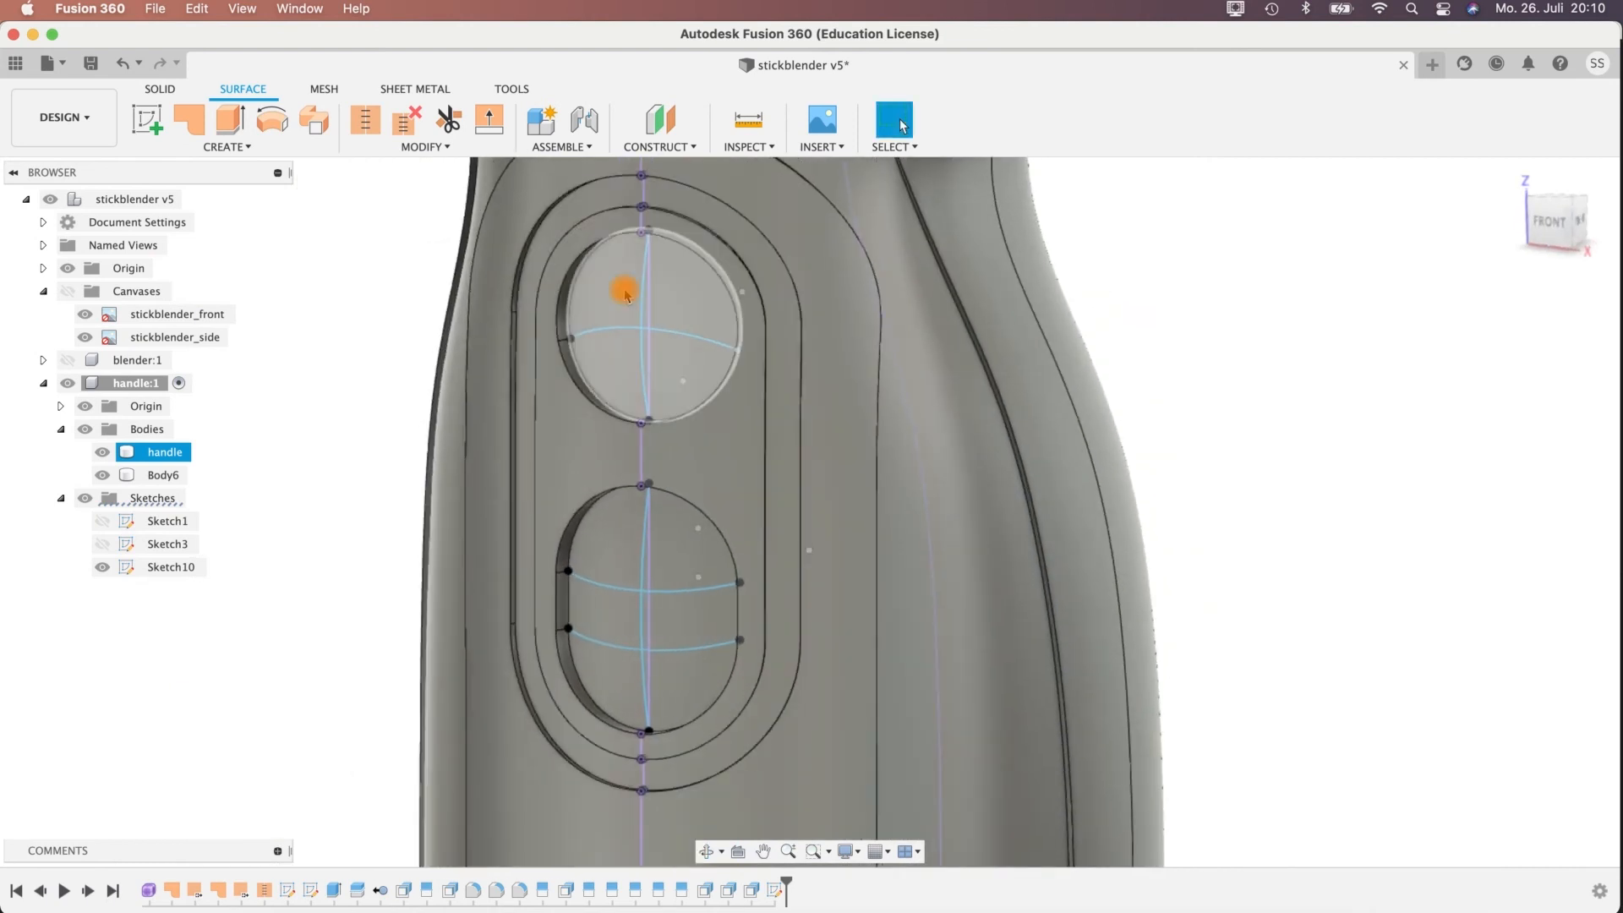
click(591, 321)
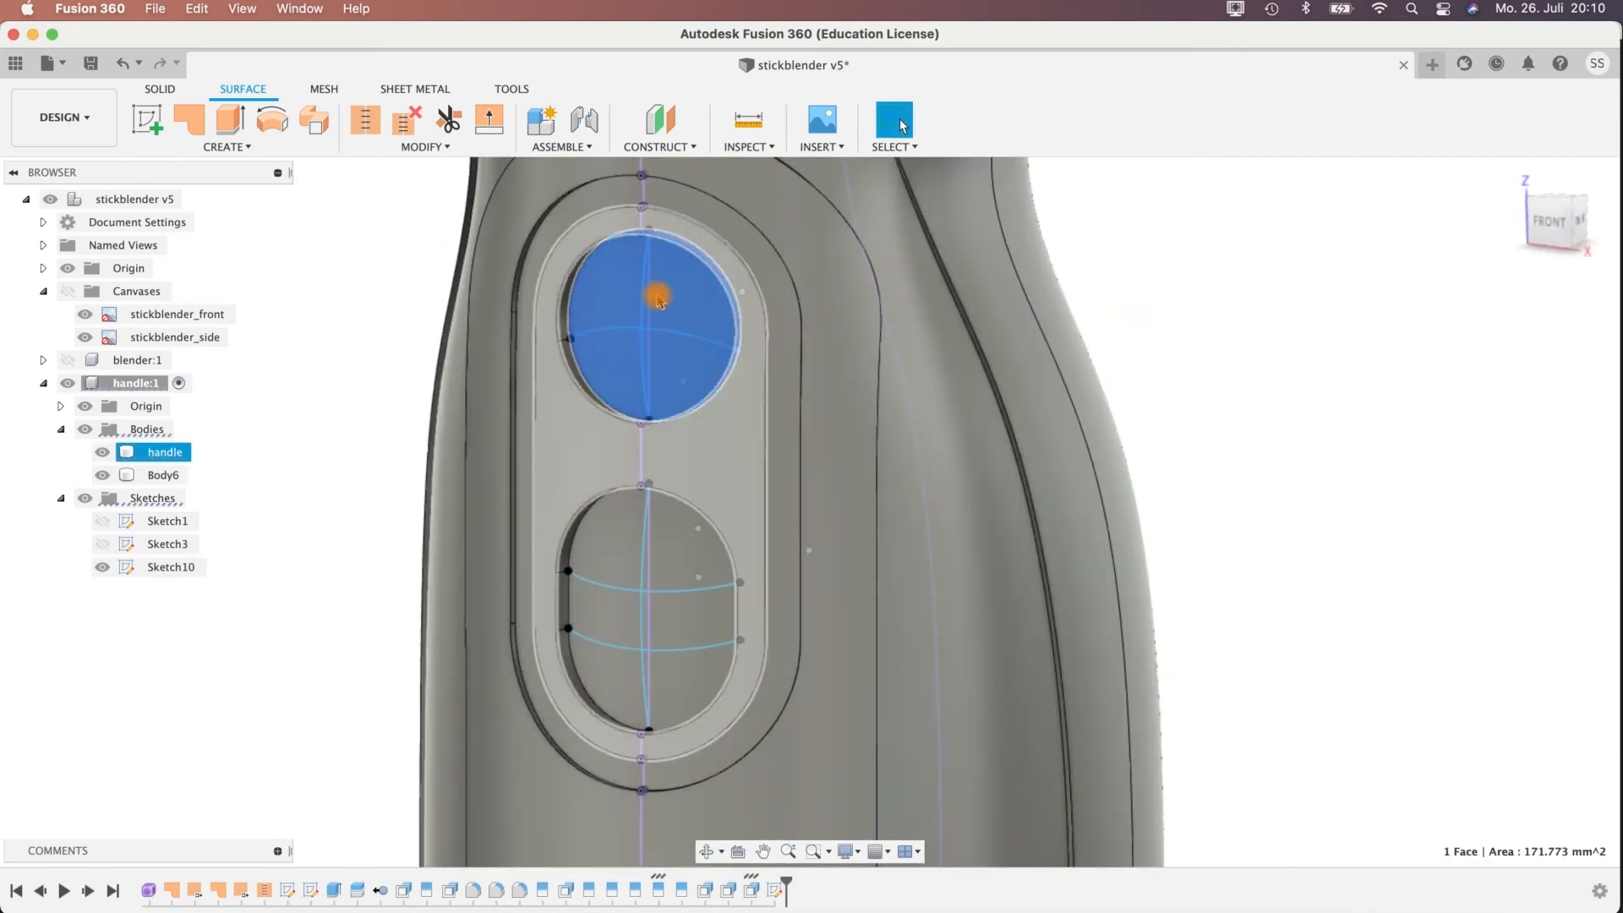
key(Delete)
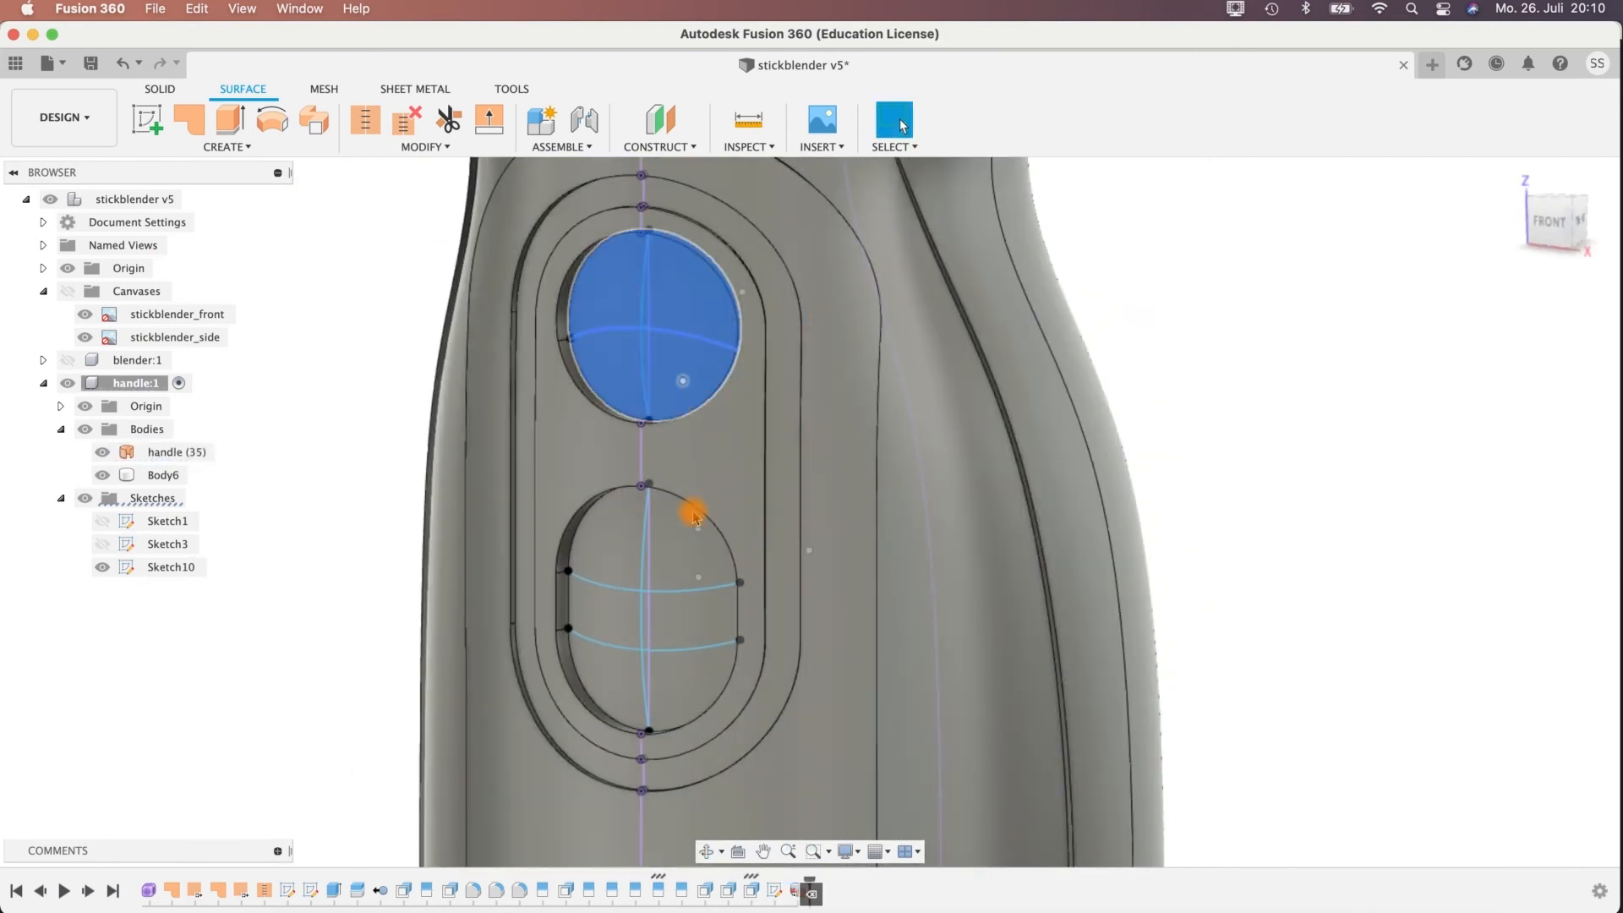
Delete the flat face inside the lower oblong recess of the handle.
click(179, 454)
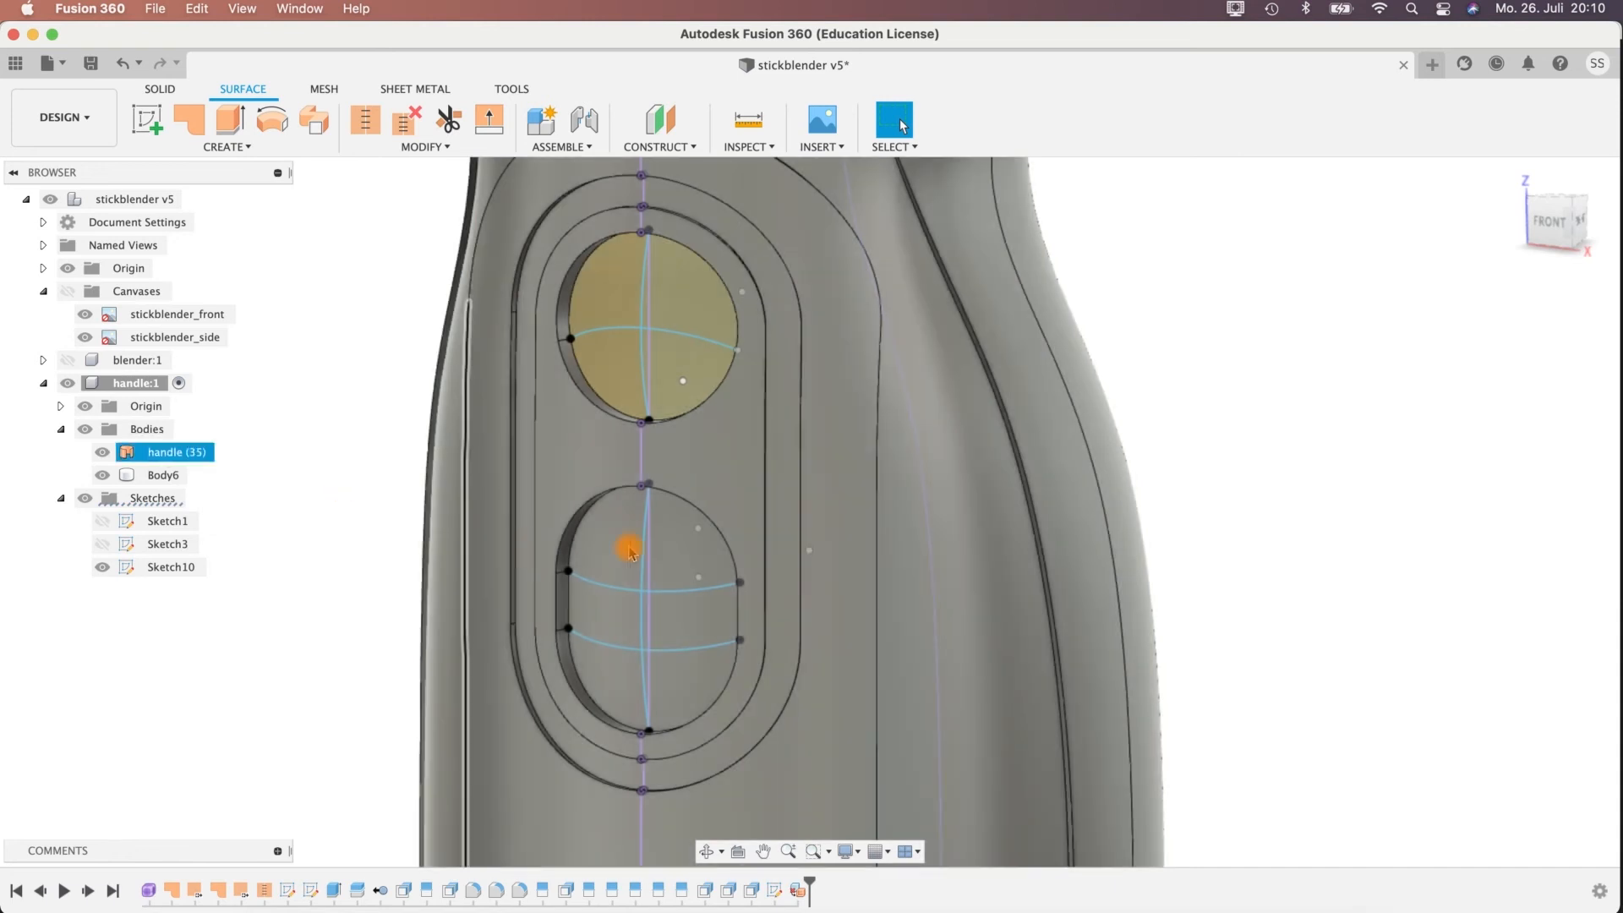
click(683, 573)
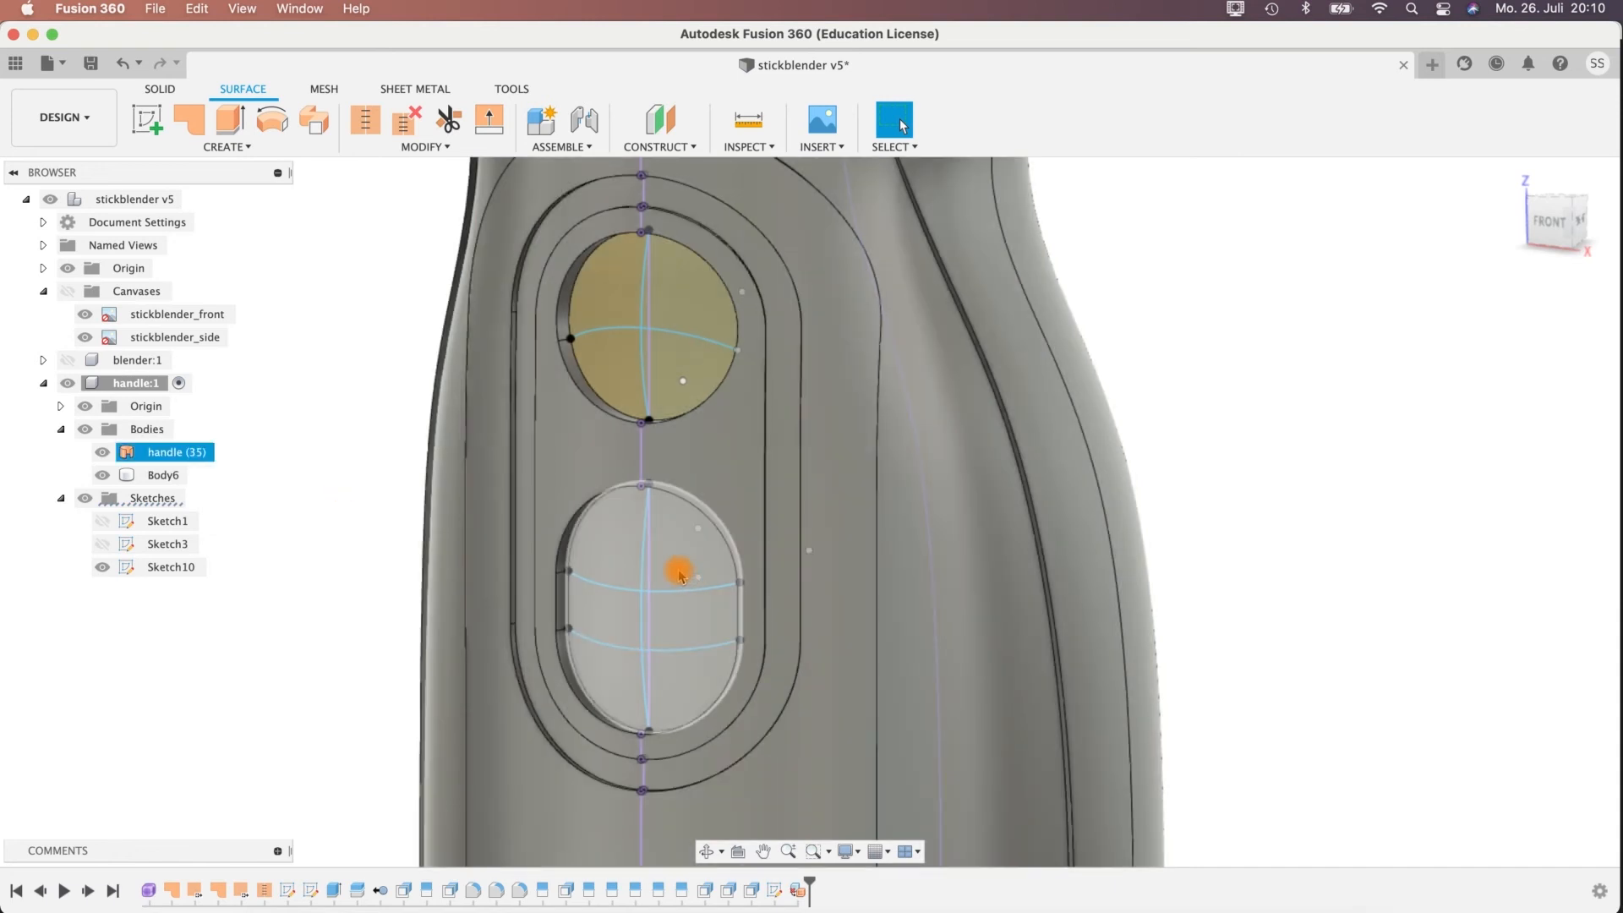
click(680, 575)
key(Delete)
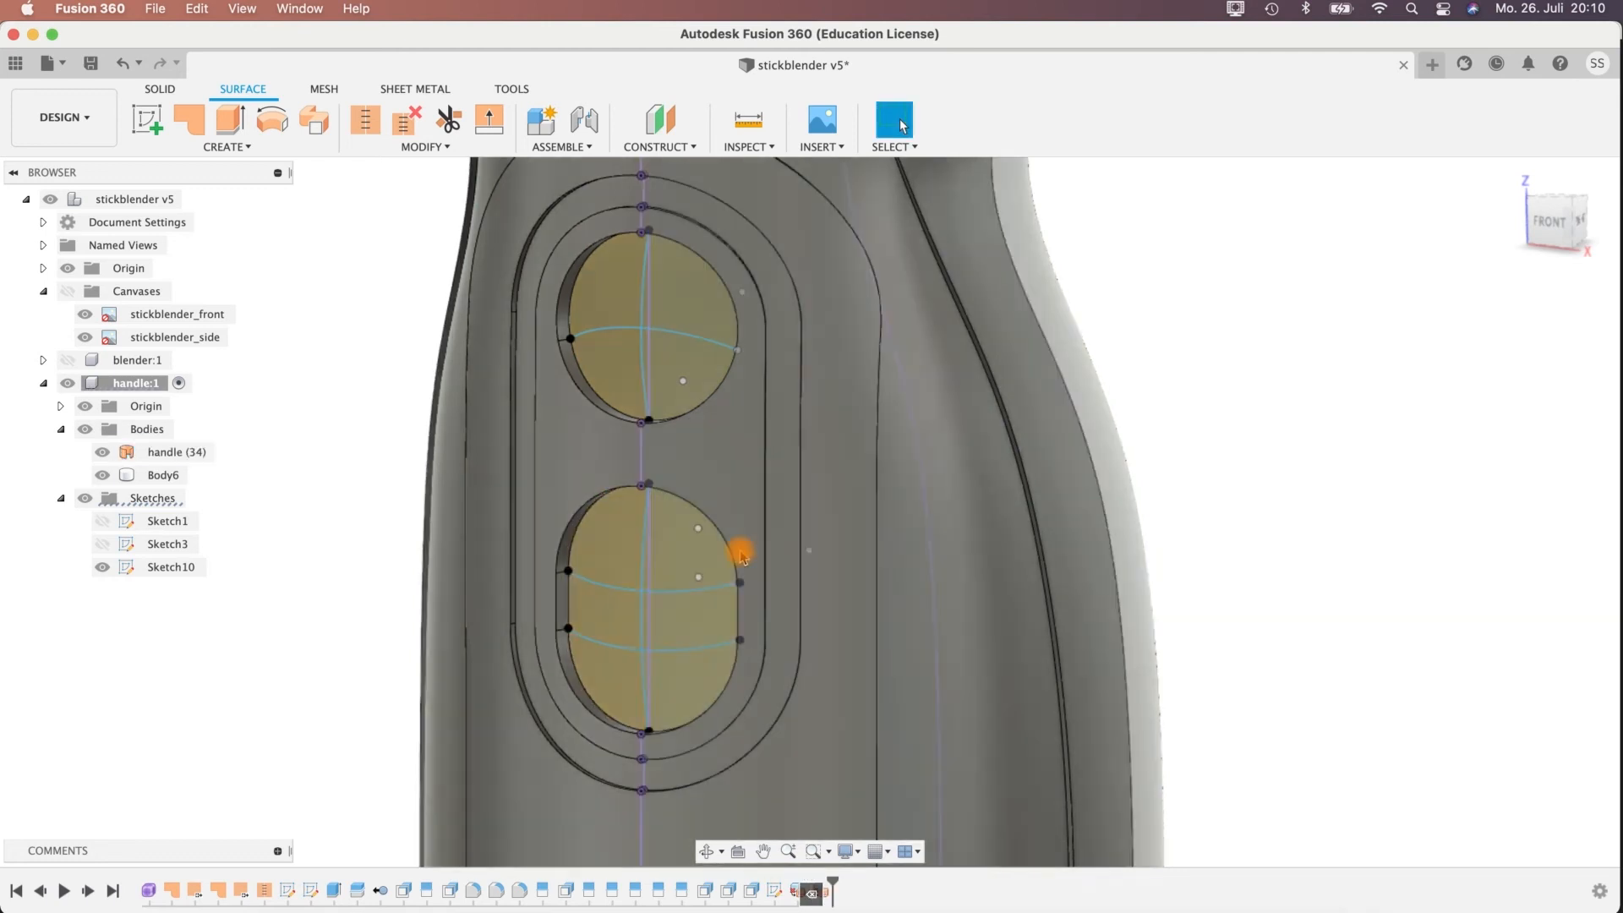
Start a surface patch using the rim edge of the upper round recess as its boundary.
mouse_move(1089, 478)
shift+middle_down()
mouse_move(1051, 435)
mouse_move(971, 428)
mouse_move(1048, 439)
mouse_move(637, 279)
shift+middle_up()
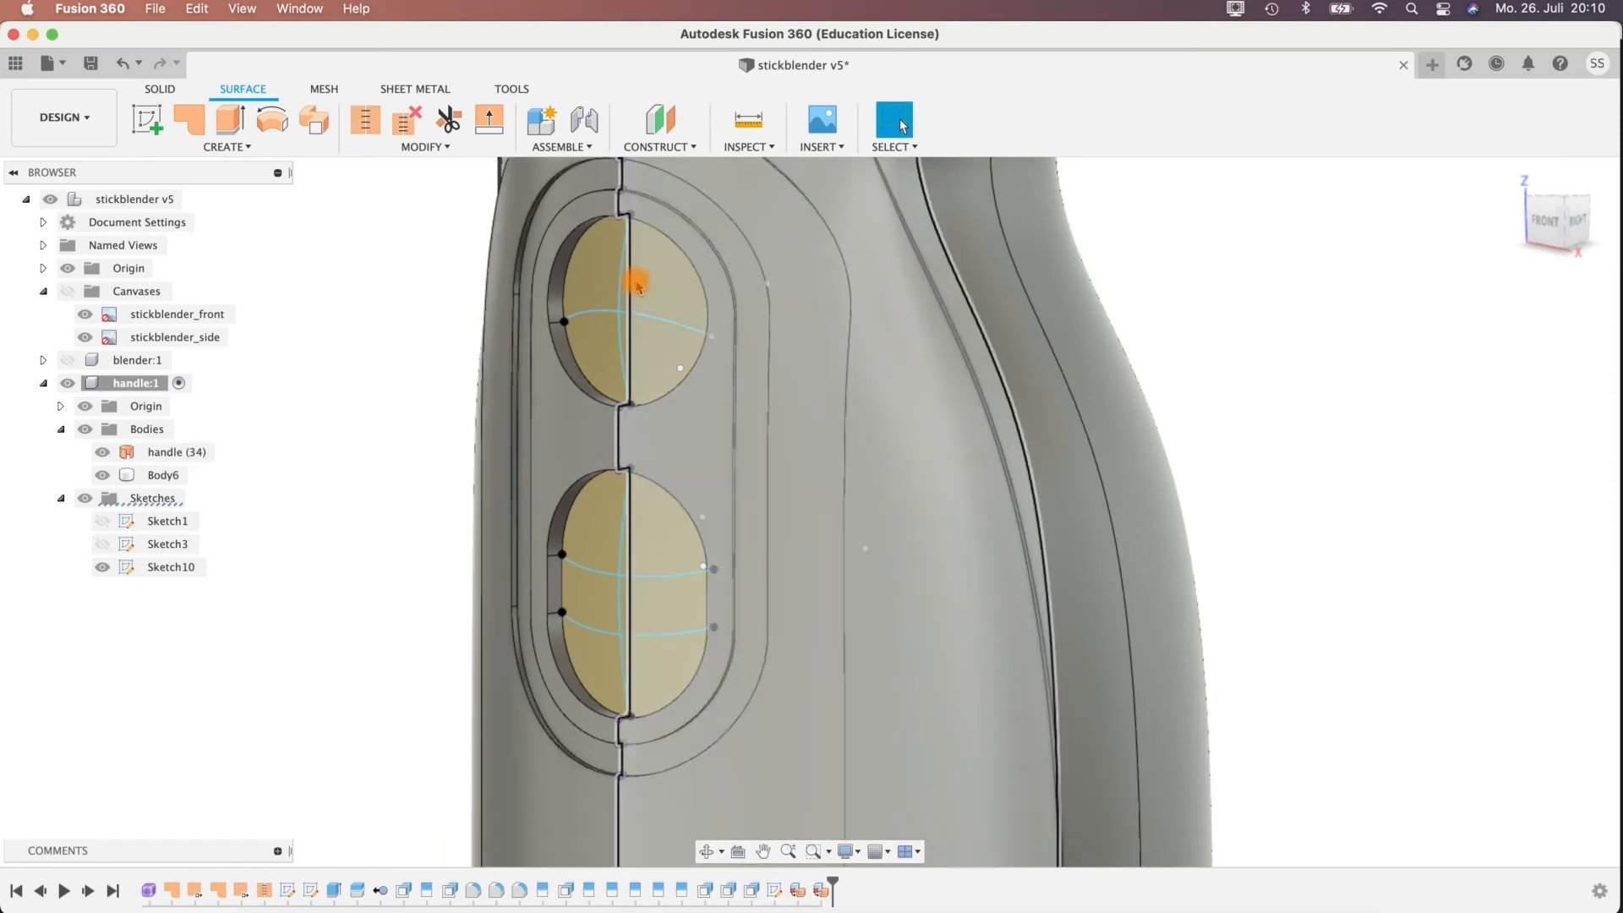
shift+middle_drag(589, 472, 607, 567)
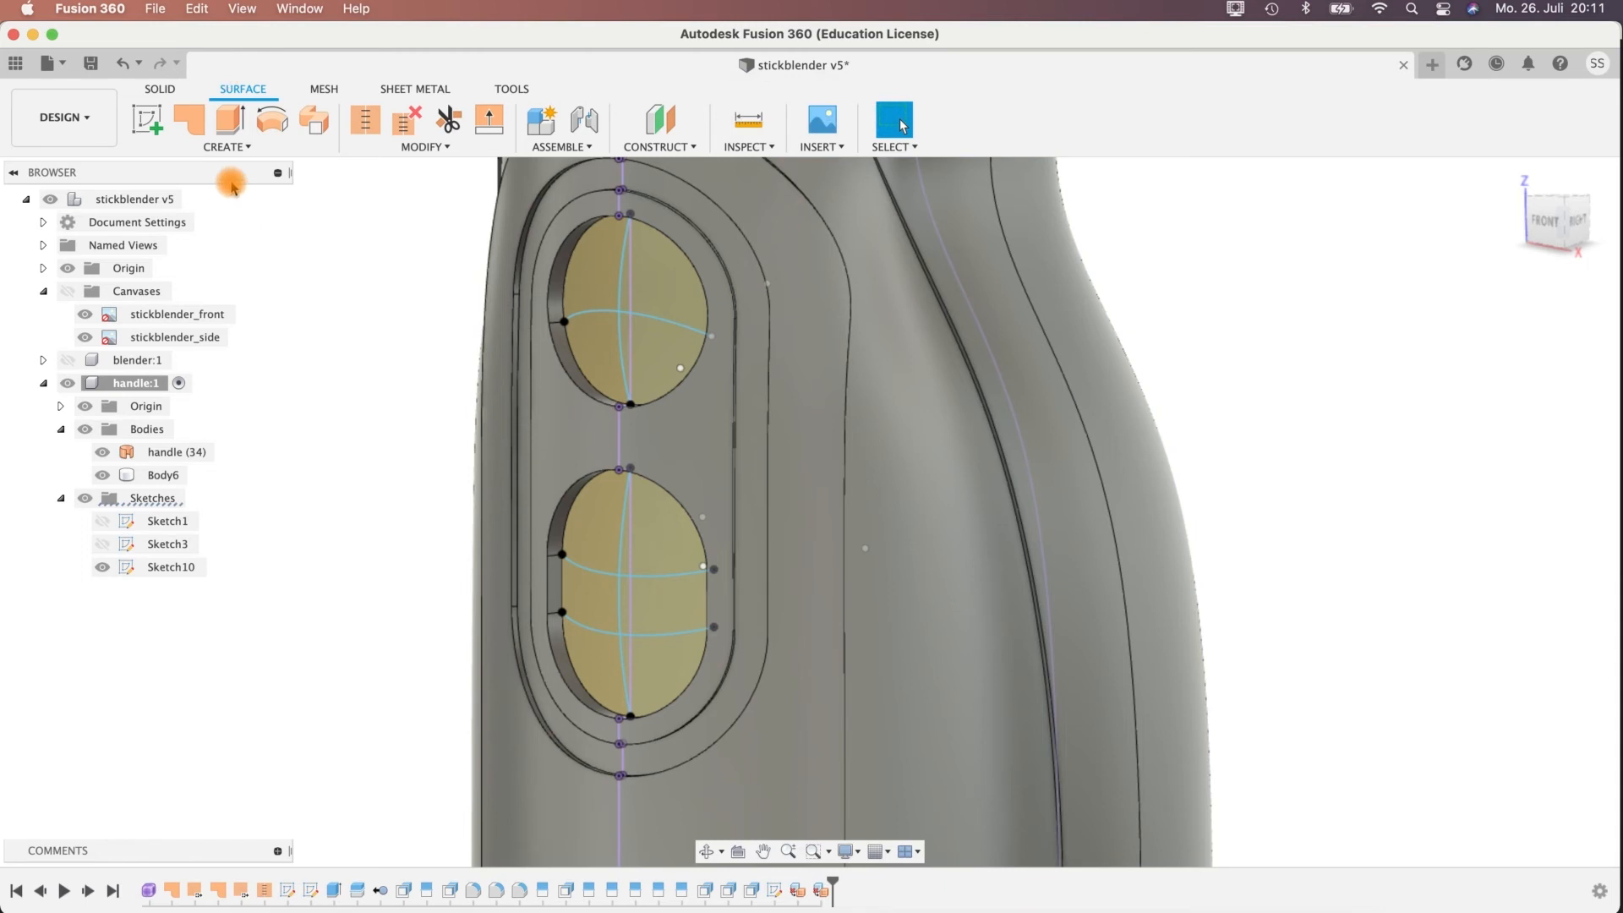
click(221, 148)
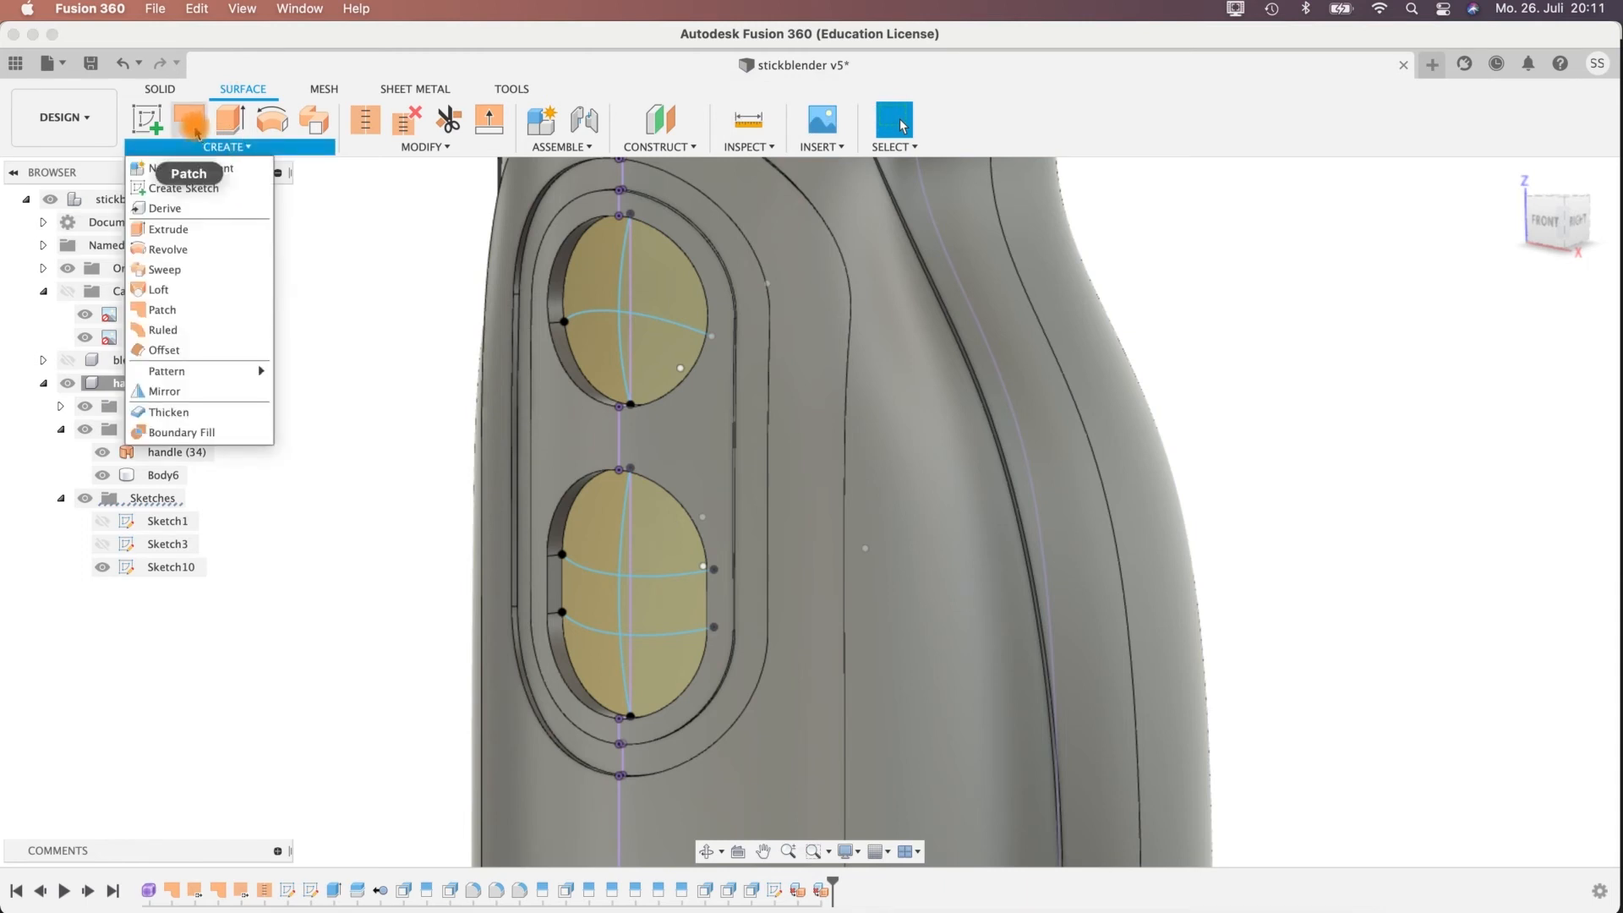
click(241, 49)
click(190, 127)
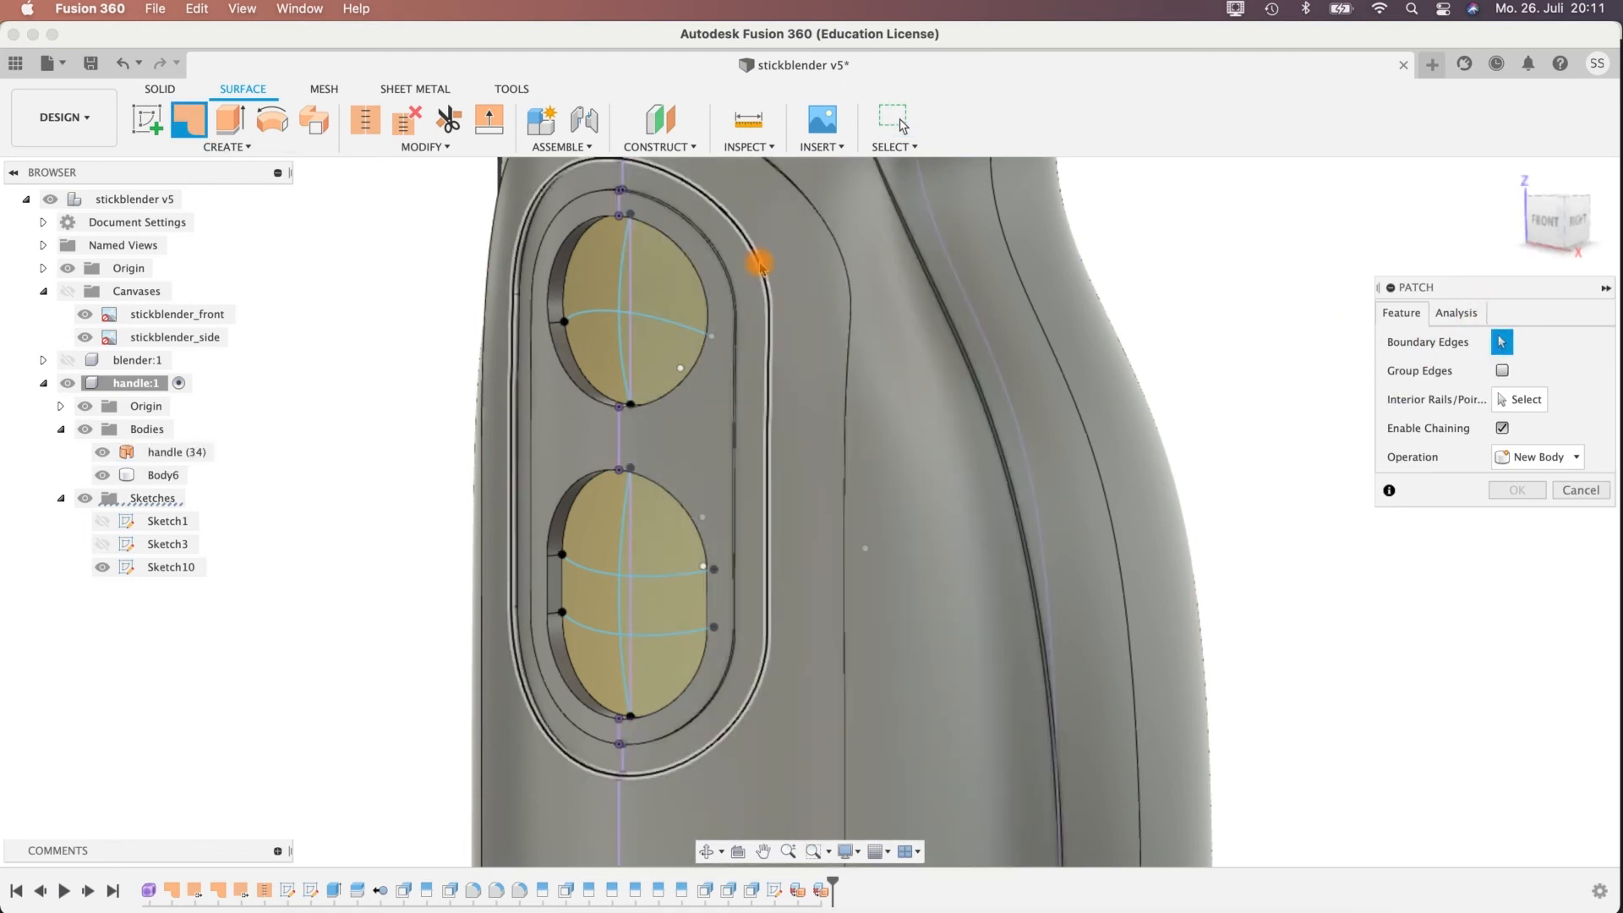
click(563, 257)
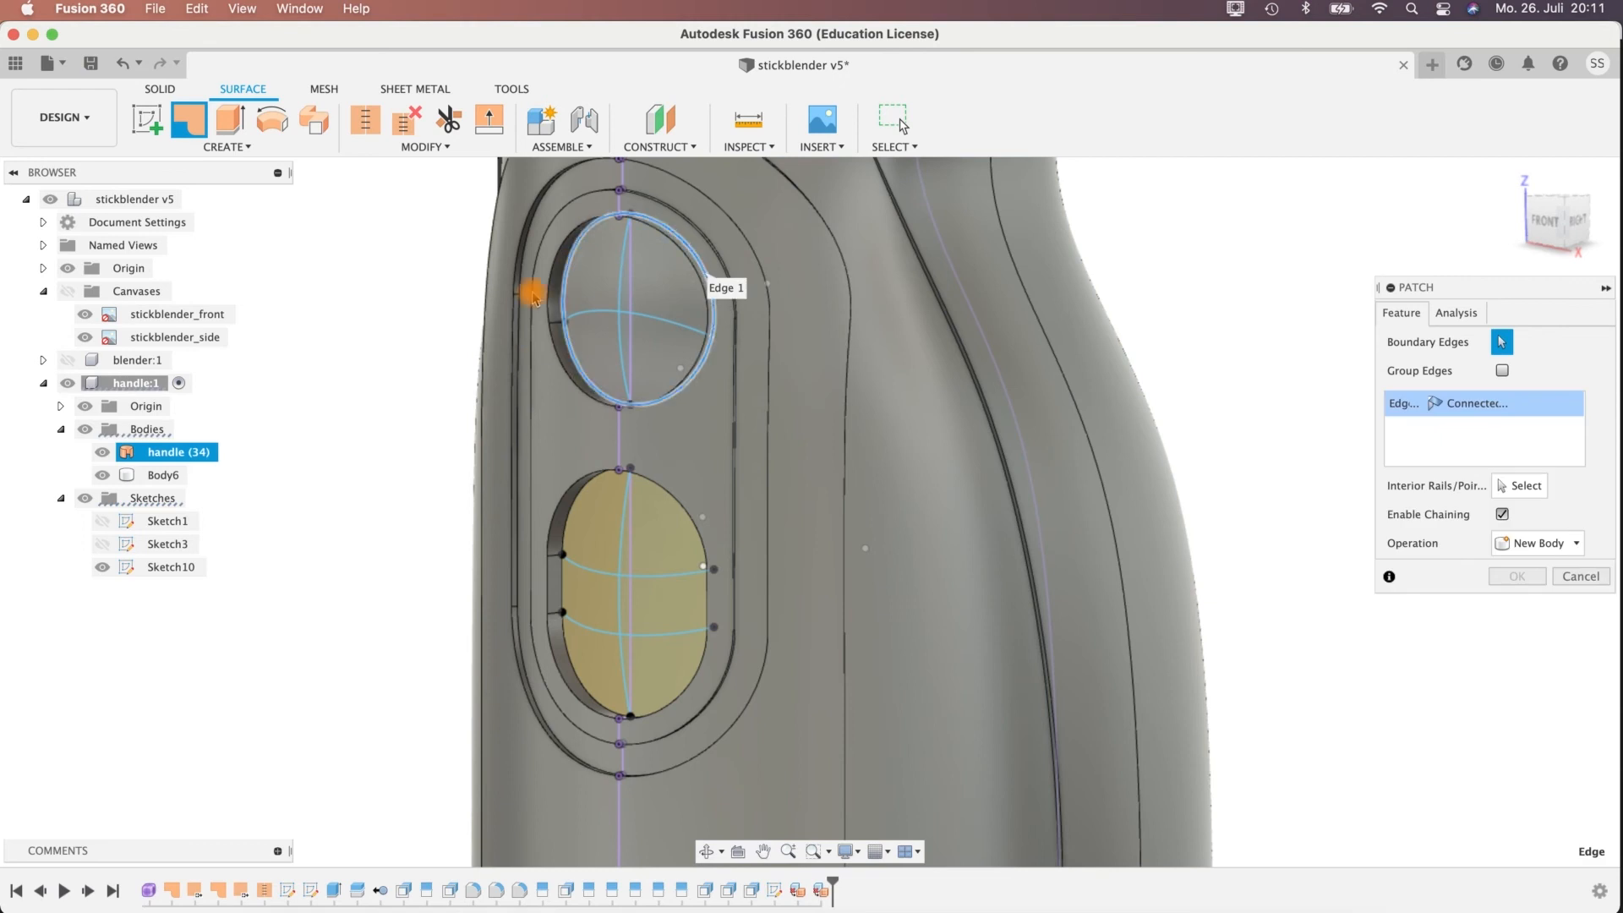
middle_drag(1123, 369, 986, 442)
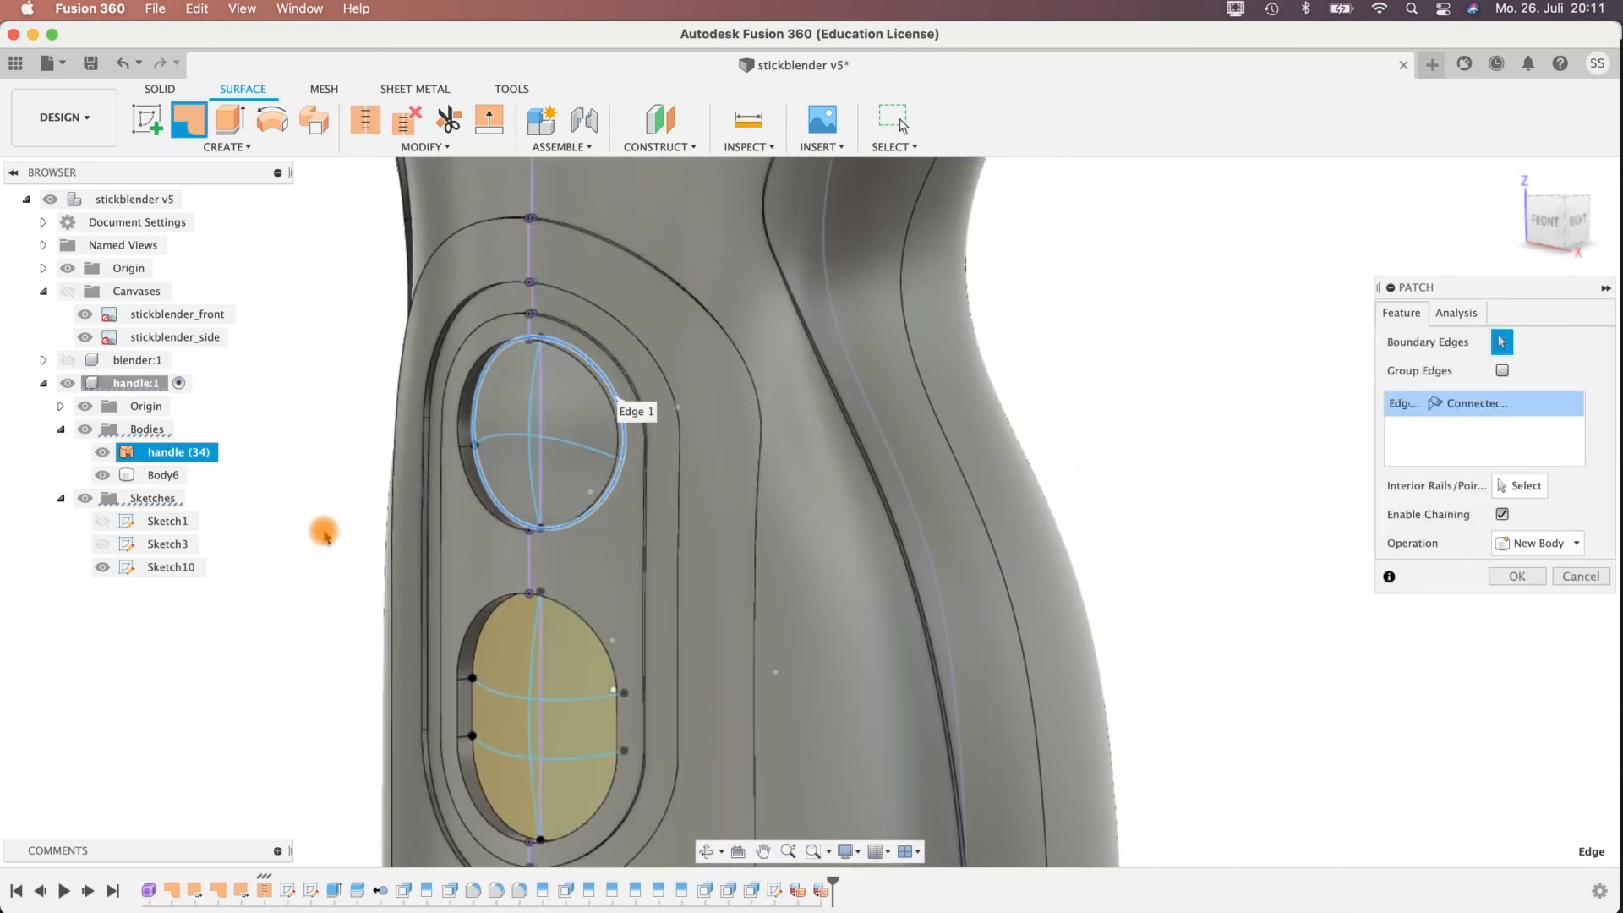
mouse_move(359, 497)
shift+middle_down()
mouse_move(308, 482)
mouse_move(364, 498)
shift+middle_up()
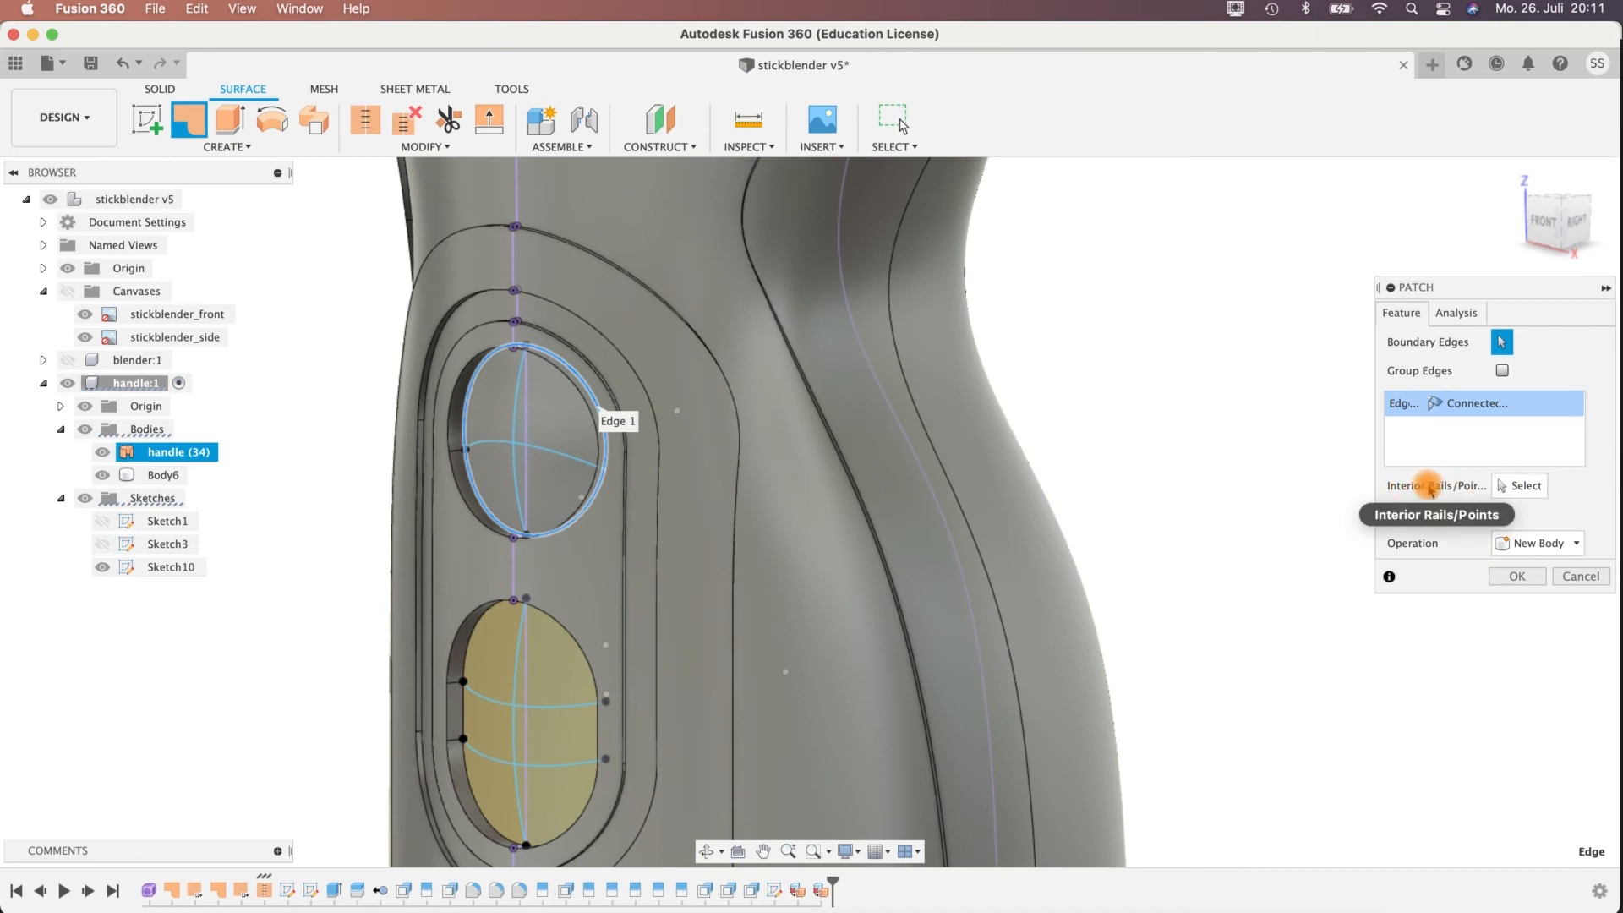
Guide the upper recess's patch with its vertical and cross arcs as interior rails and create it as a new body.
click(1521, 488)
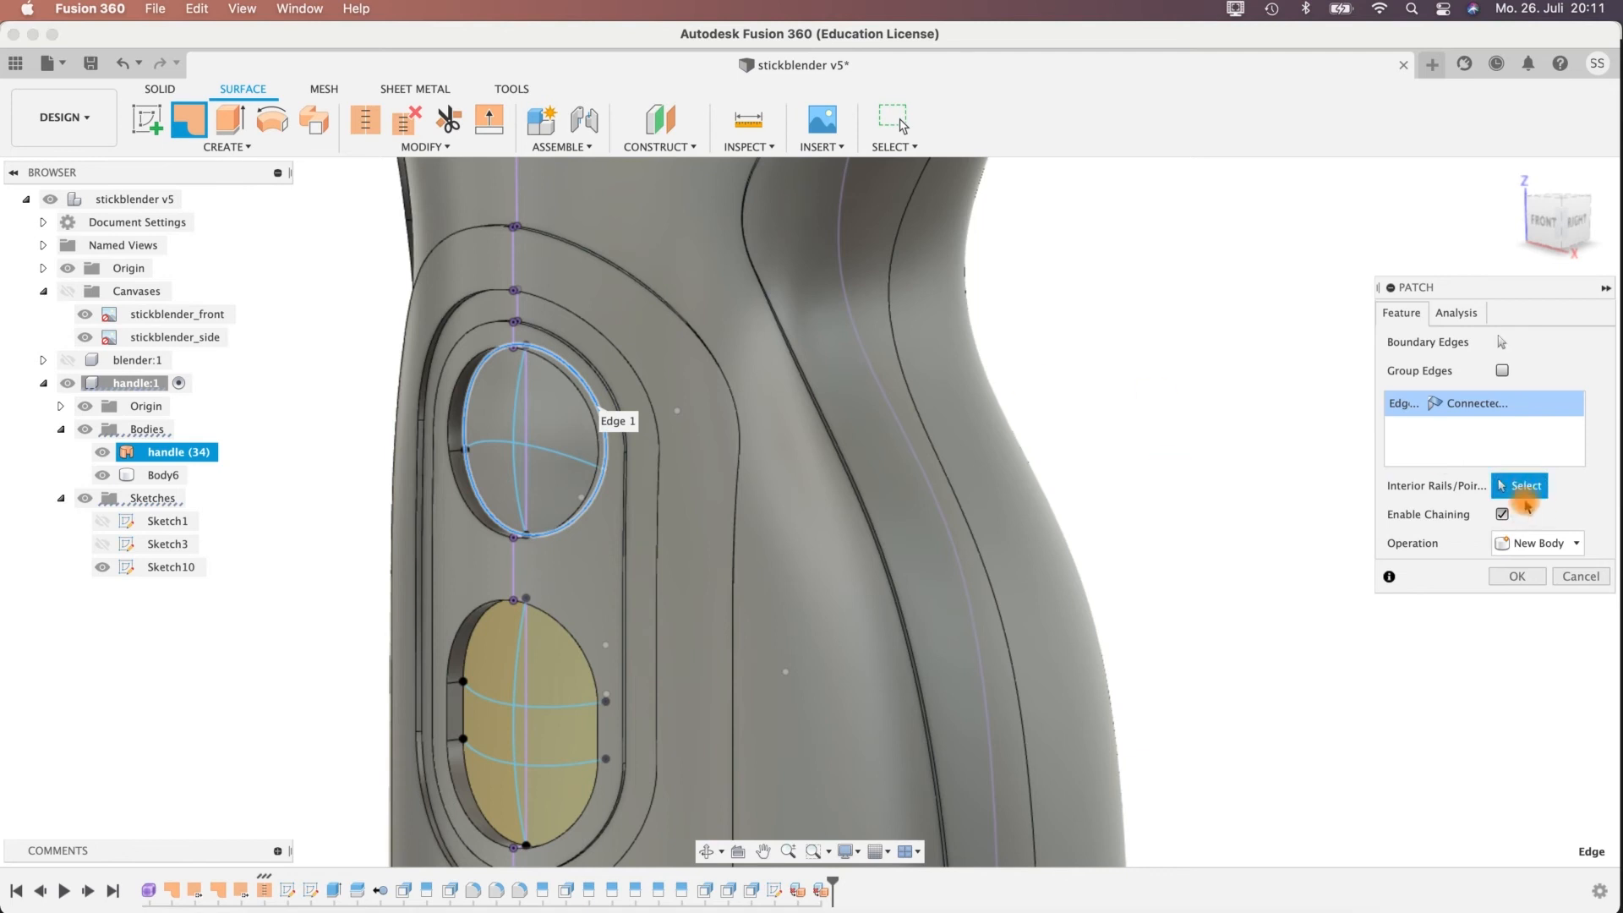
click(517, 415)
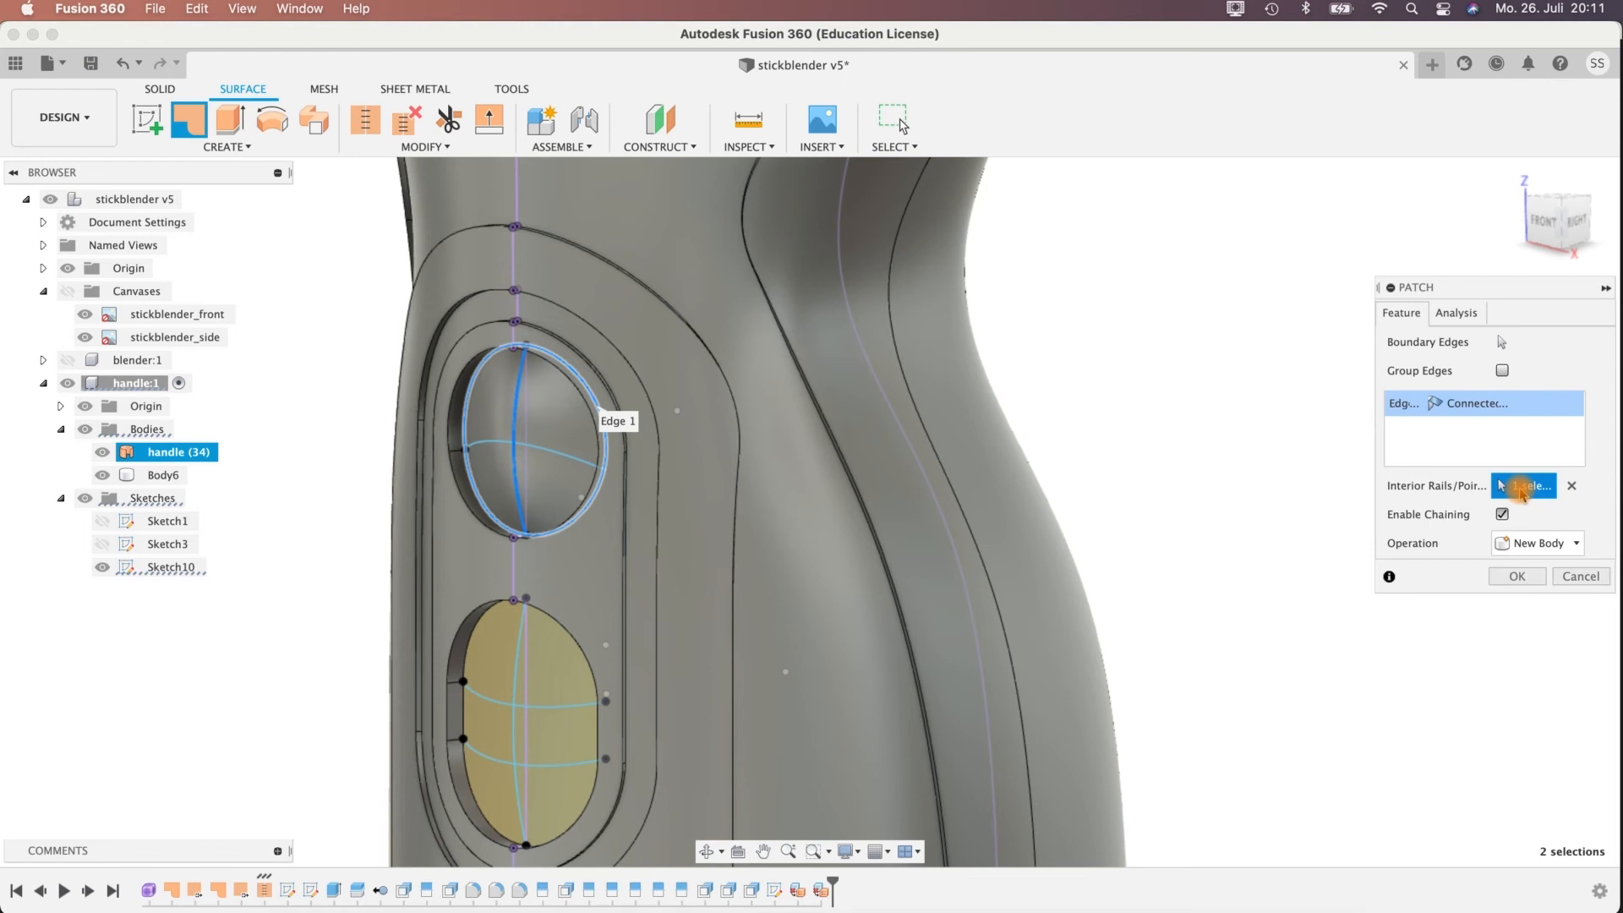
click(580, 464)
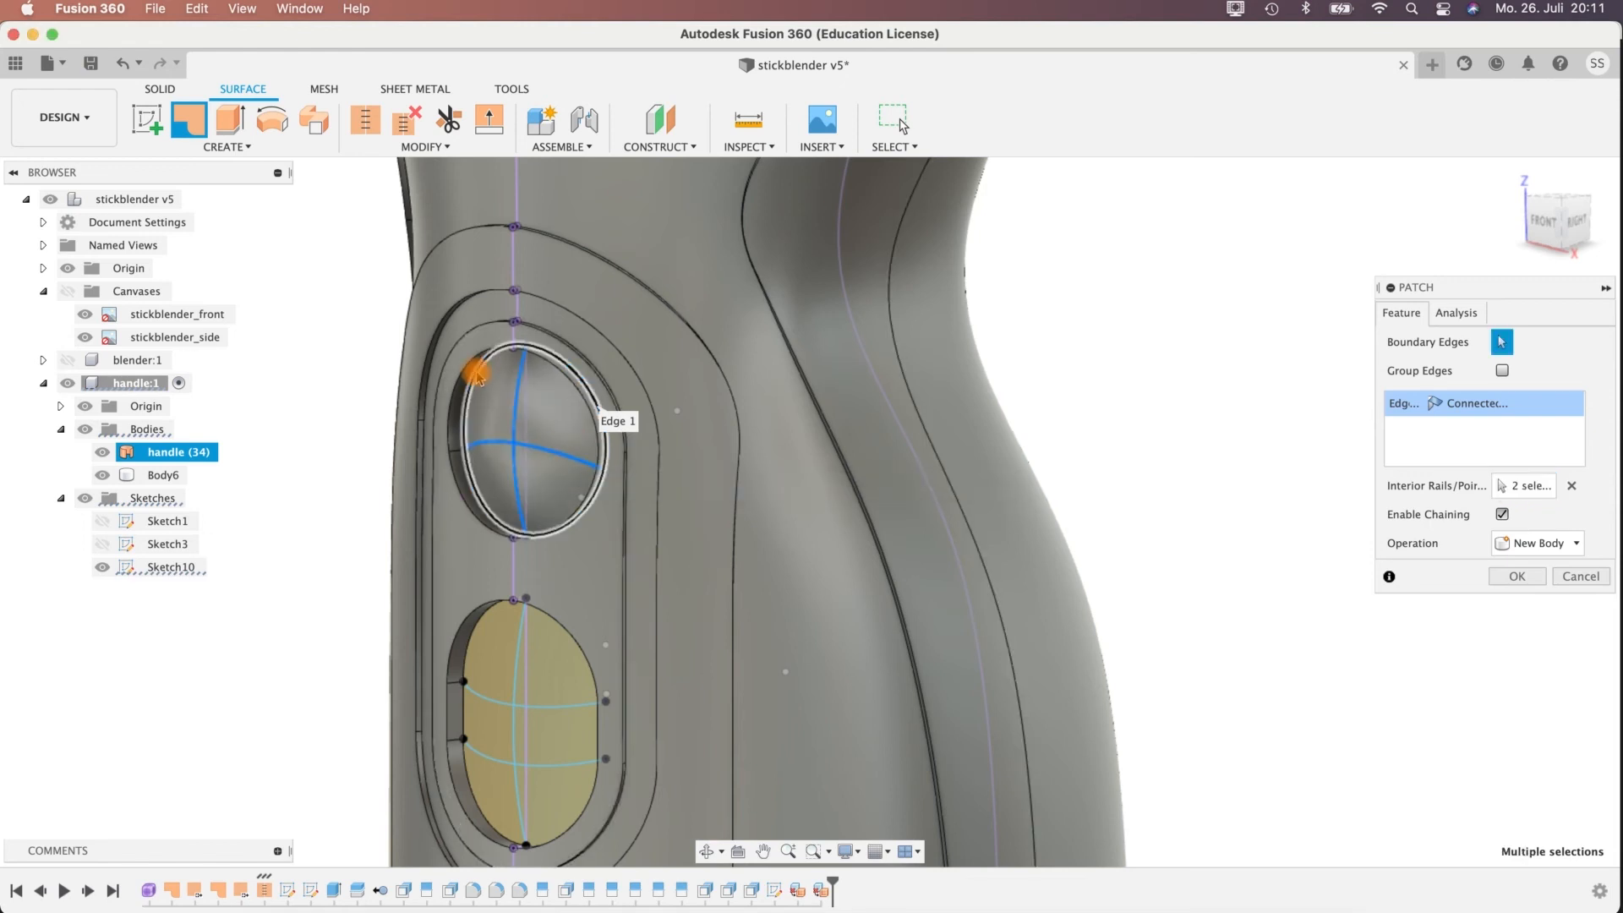
shift+middle_drag(293, 506, 488, 506)
shift+middle_drag(689, 419, 851, 447)
middle_drag(962, 352, 1211, 480)
click(1518, 579)
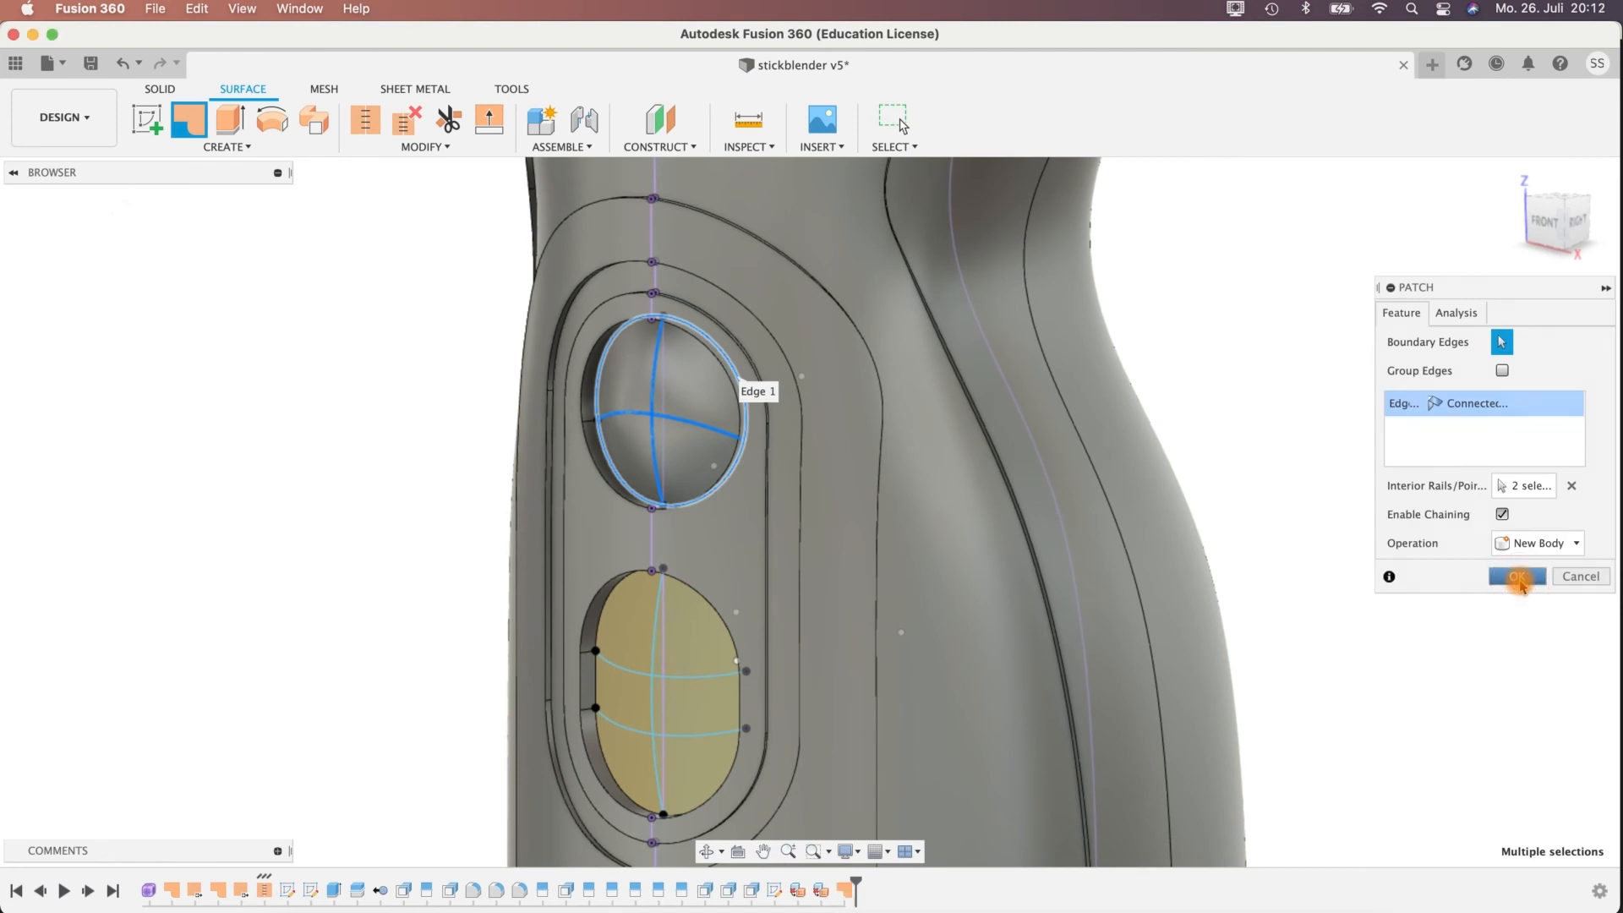
Show Sketch10 again and start a patch bounded by the chained rim edges of the lower oblong recess.
shift+middle_drag(558, 500, 1195, 297)
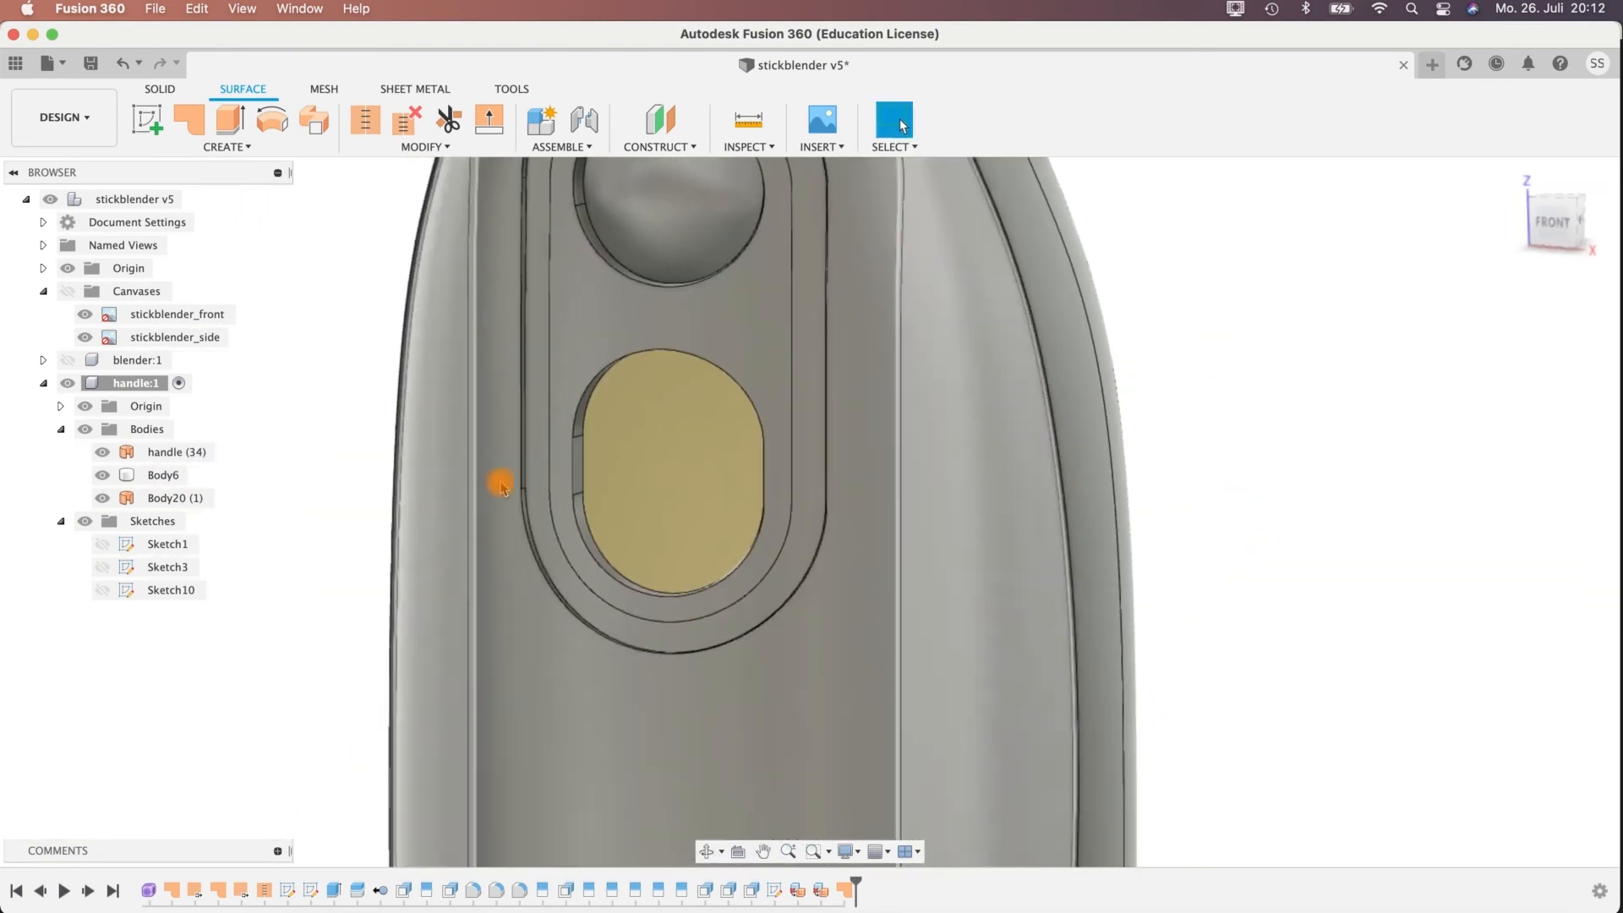
shift+middle_drag(362, 530, 342, 519)
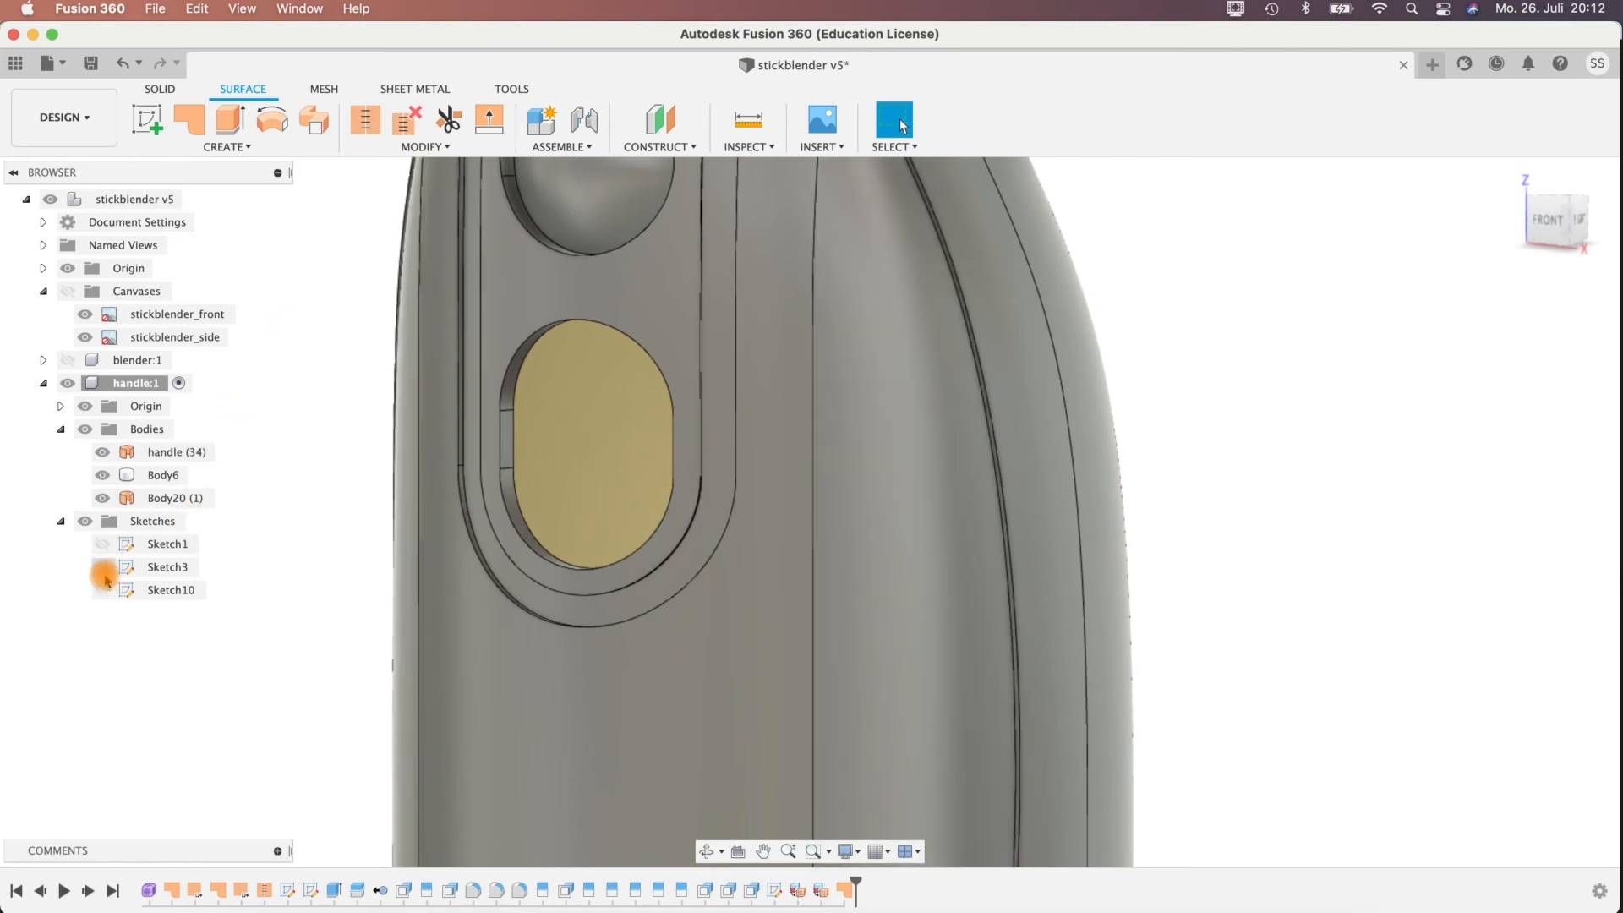
click(102, 589)
click(339, 327)
shift+middle_drag(339, 328, 319, 225)
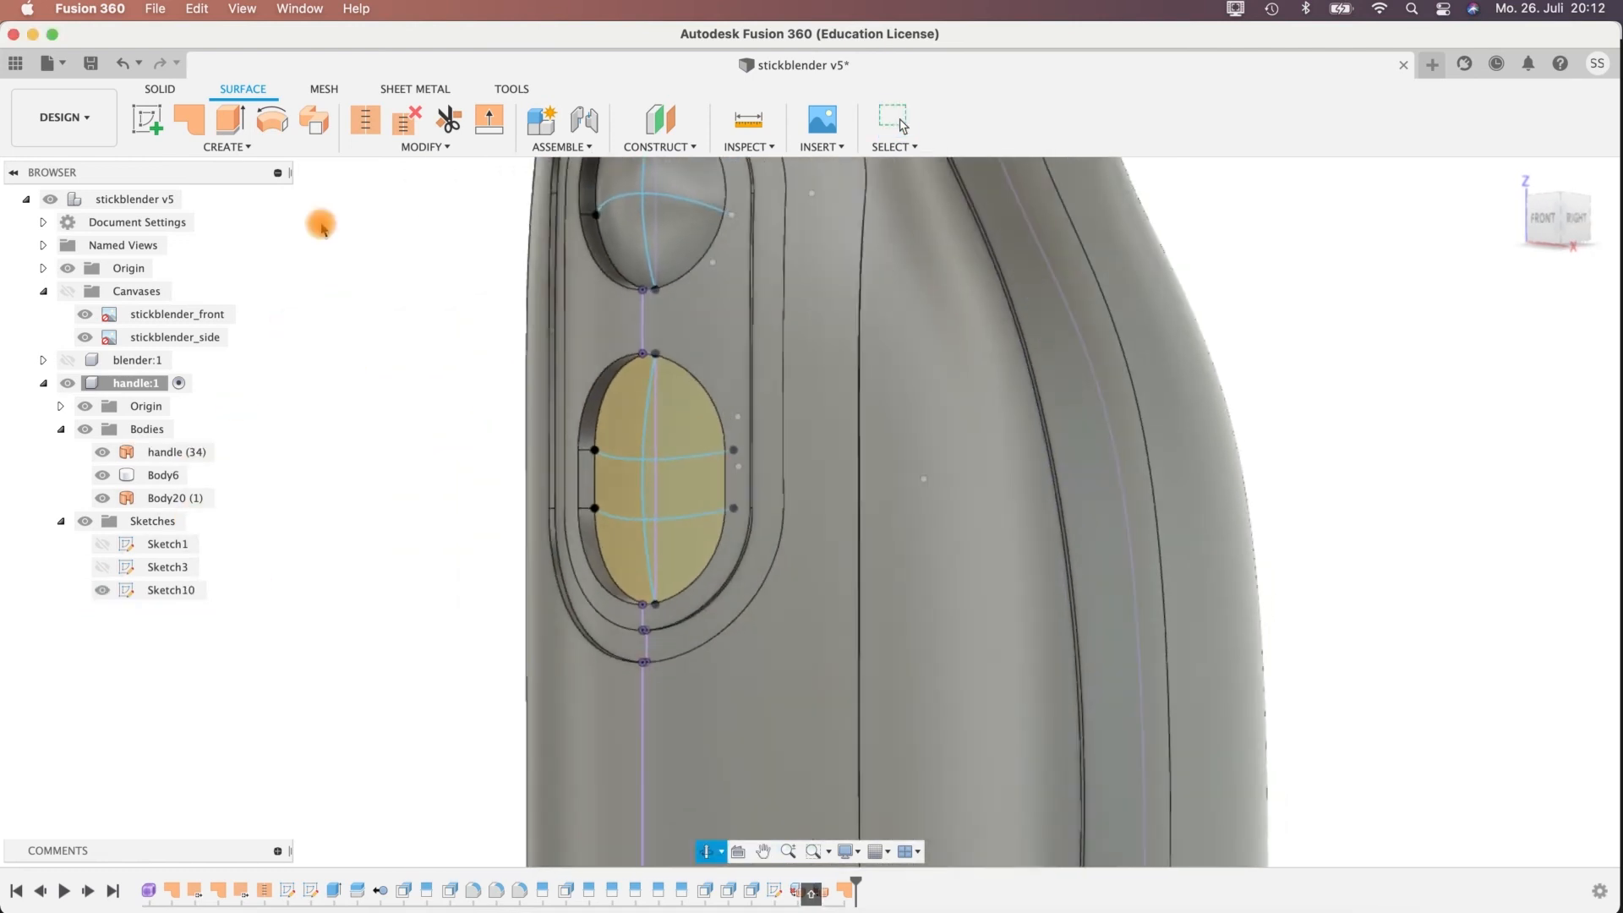
click(612, 391)
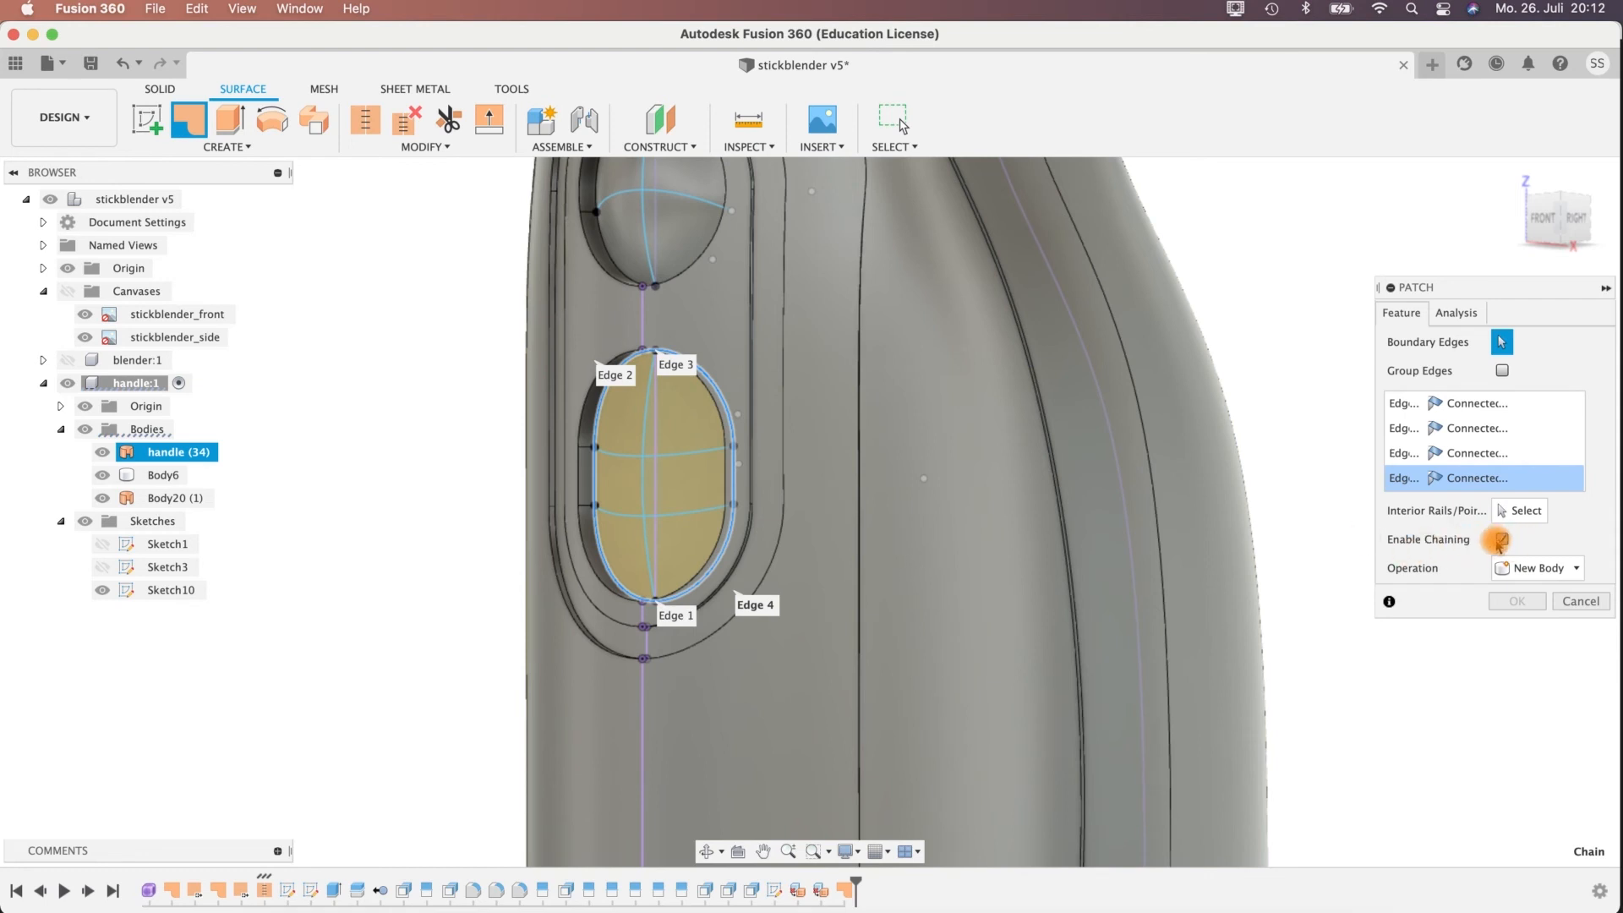
Guide the oblong recess's patch with its vertical arc and both cross arcs as interior rails, creating it as a new body.
click(1502, 540)
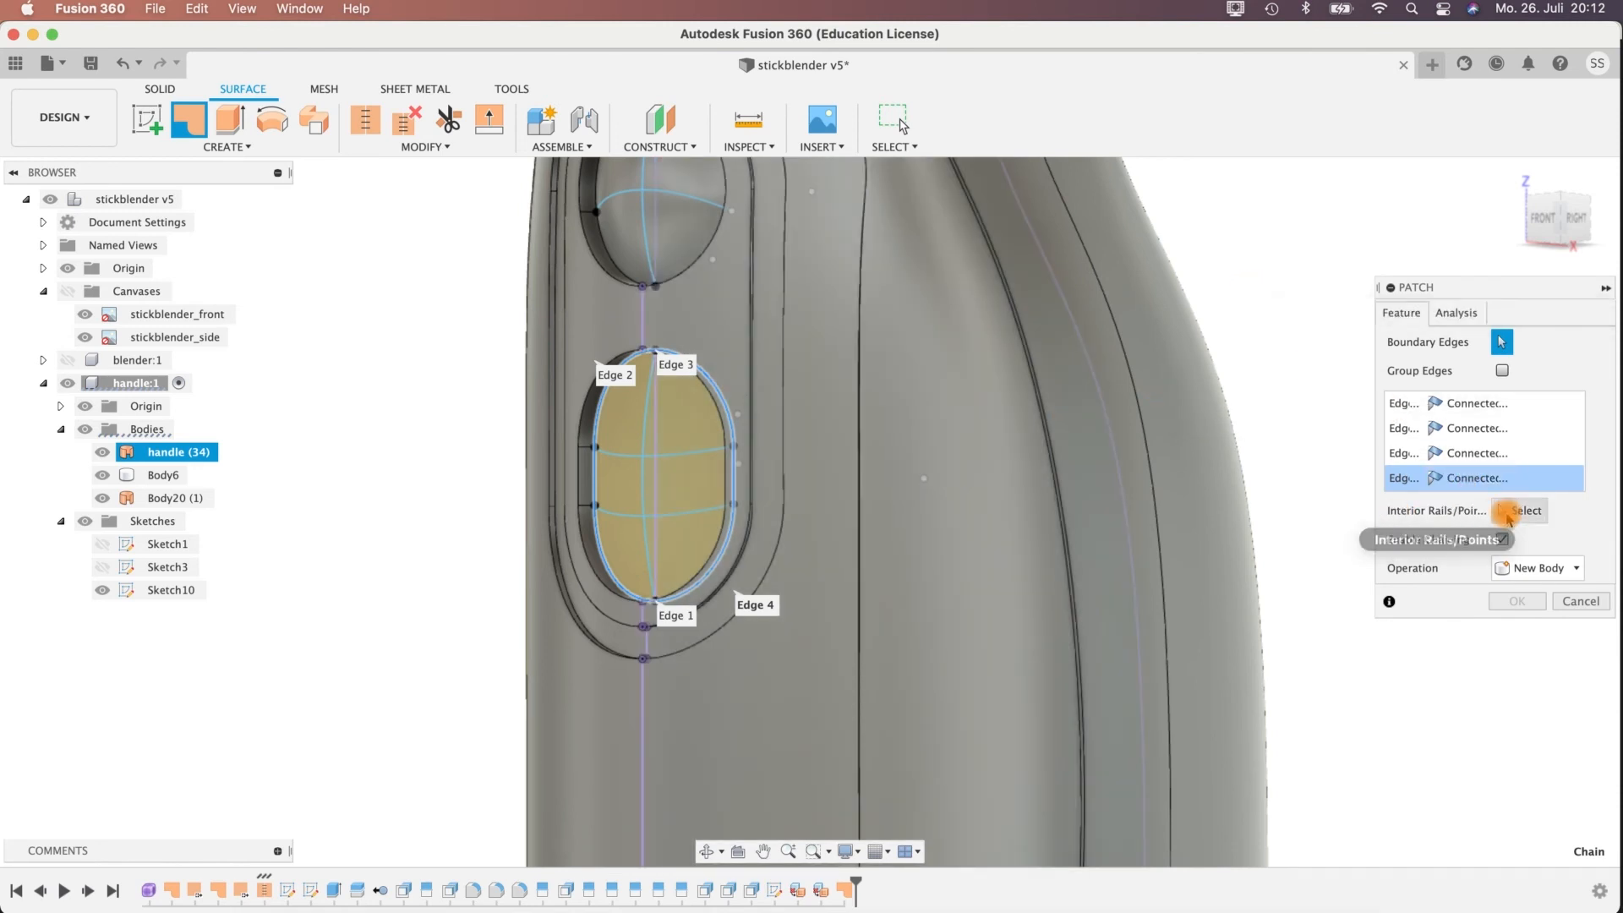
click(646, 433)
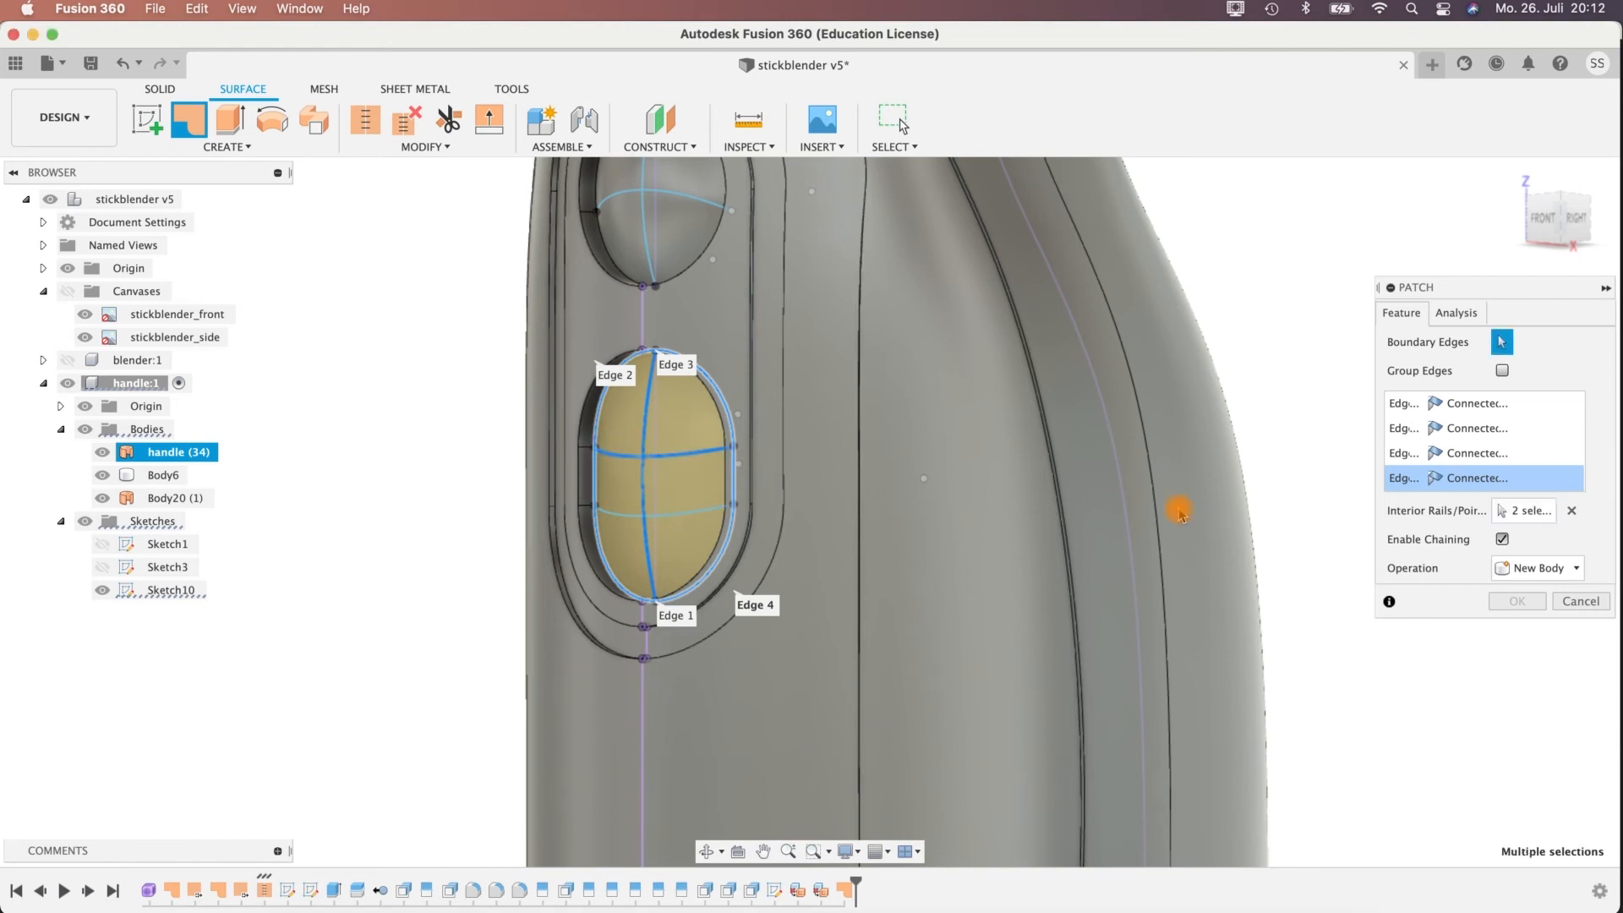
click(624, 515)
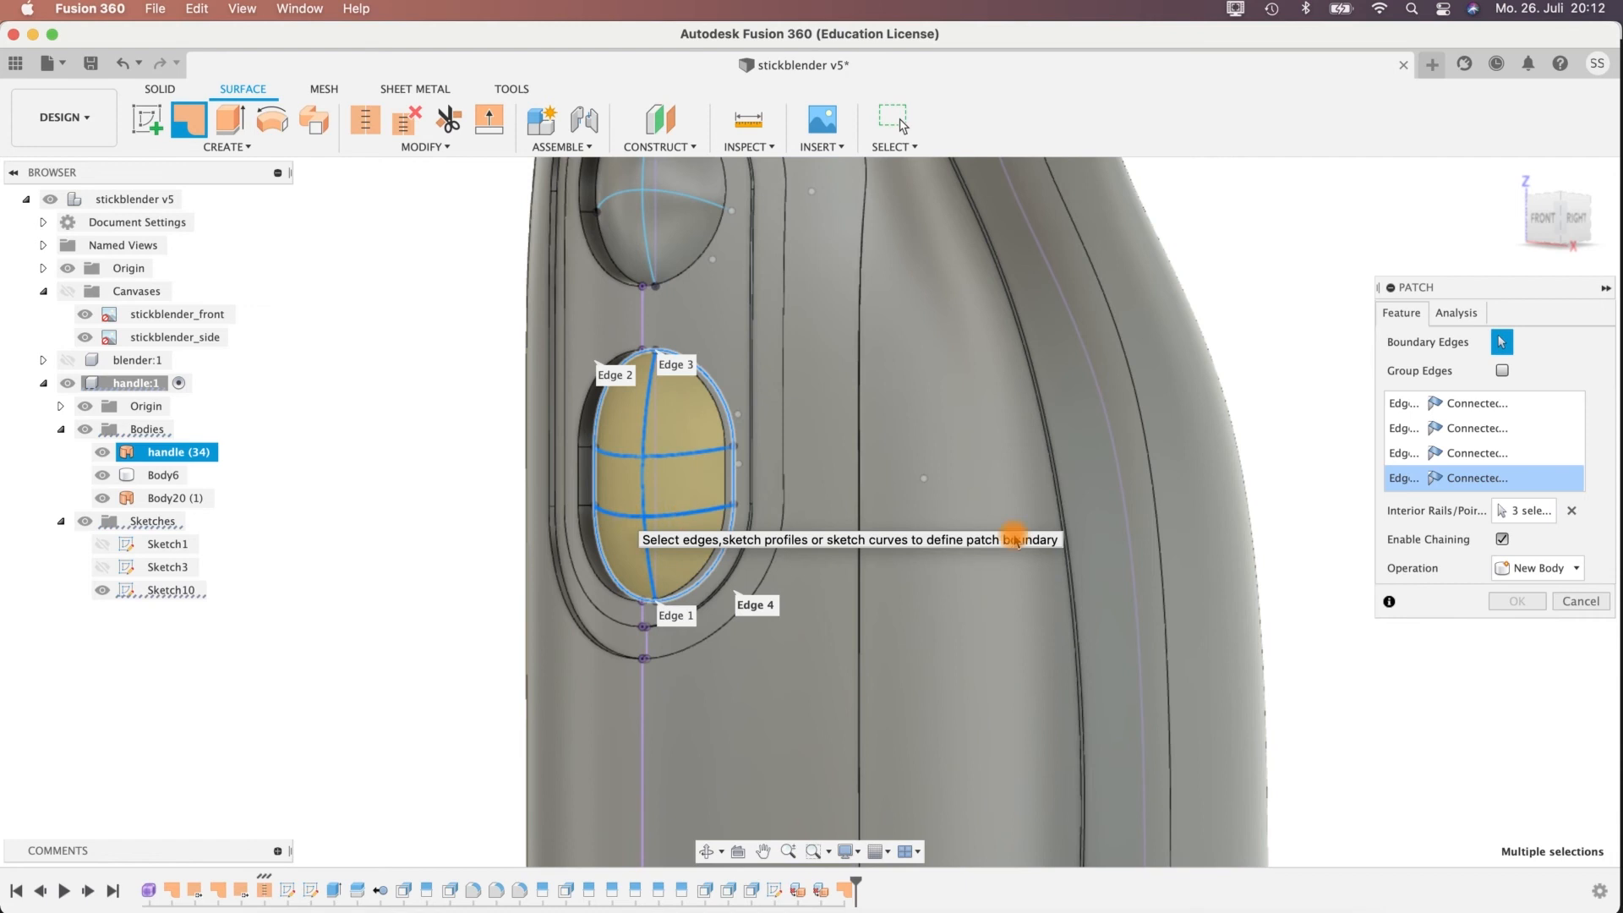
shift+middle_drag(1321, 689, 1388, 674)
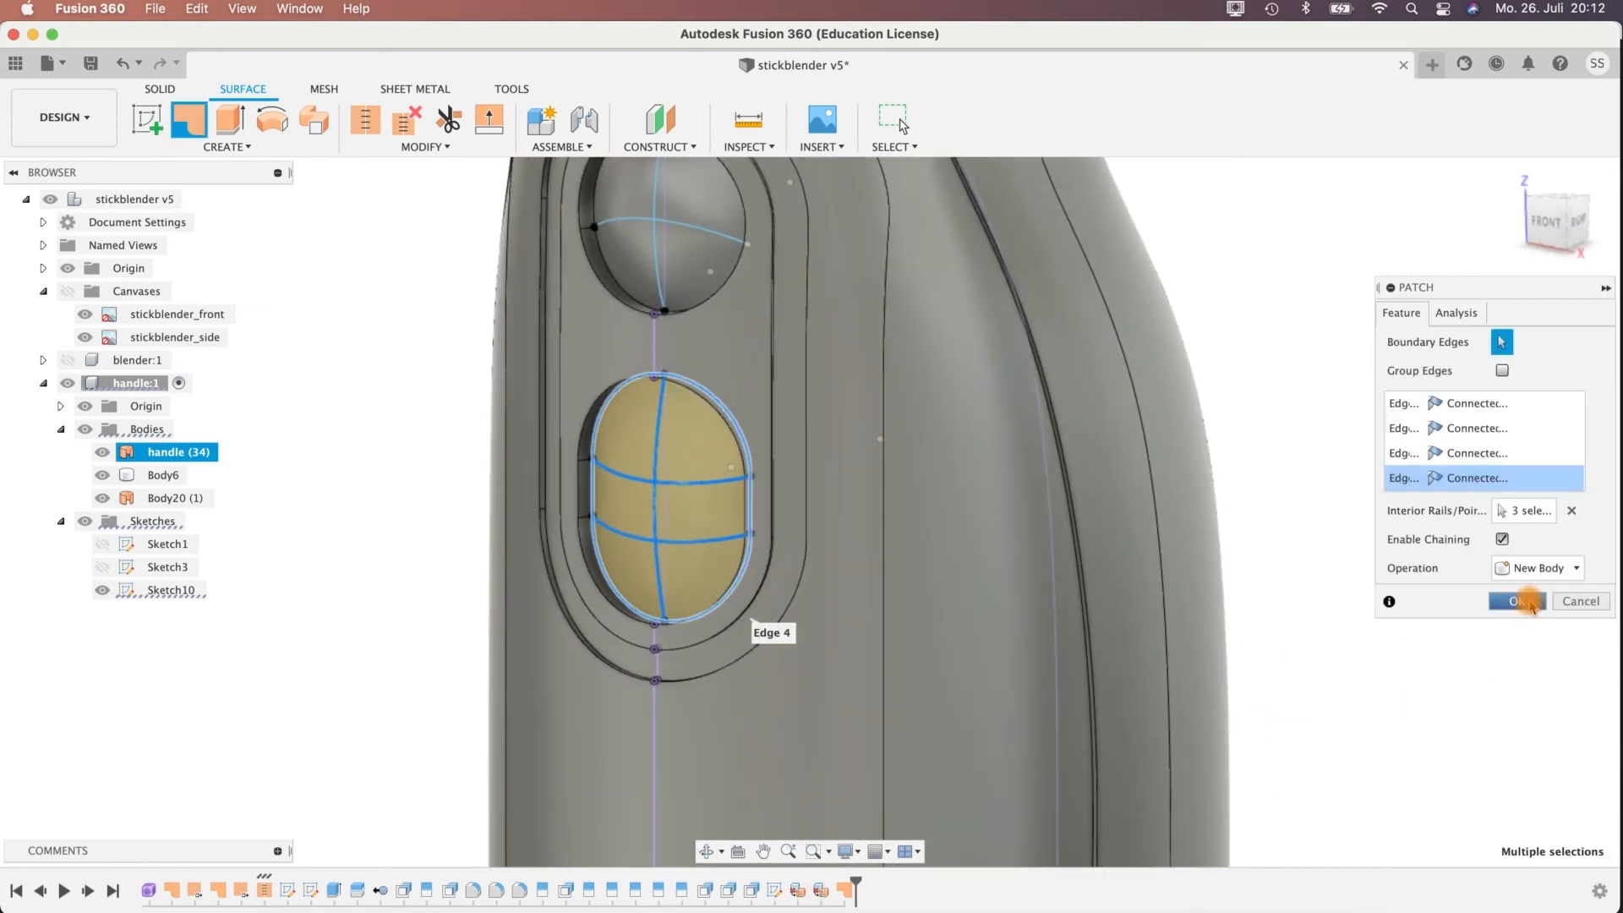
shift+middle_drag(1268, 473, 902, 529)
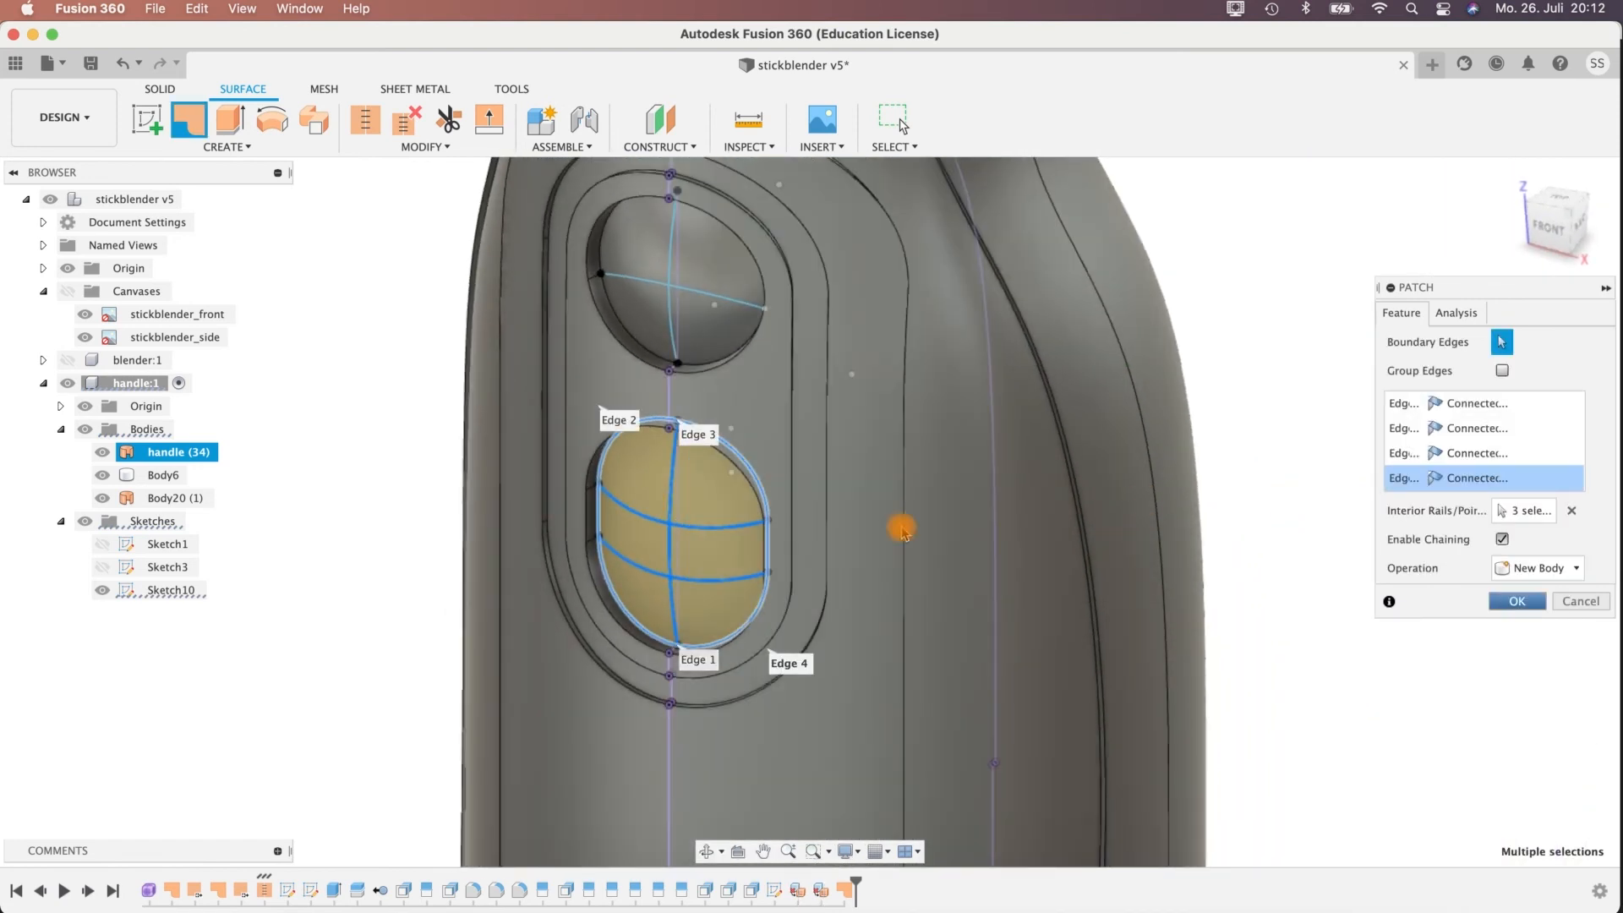
click(1522, 607)
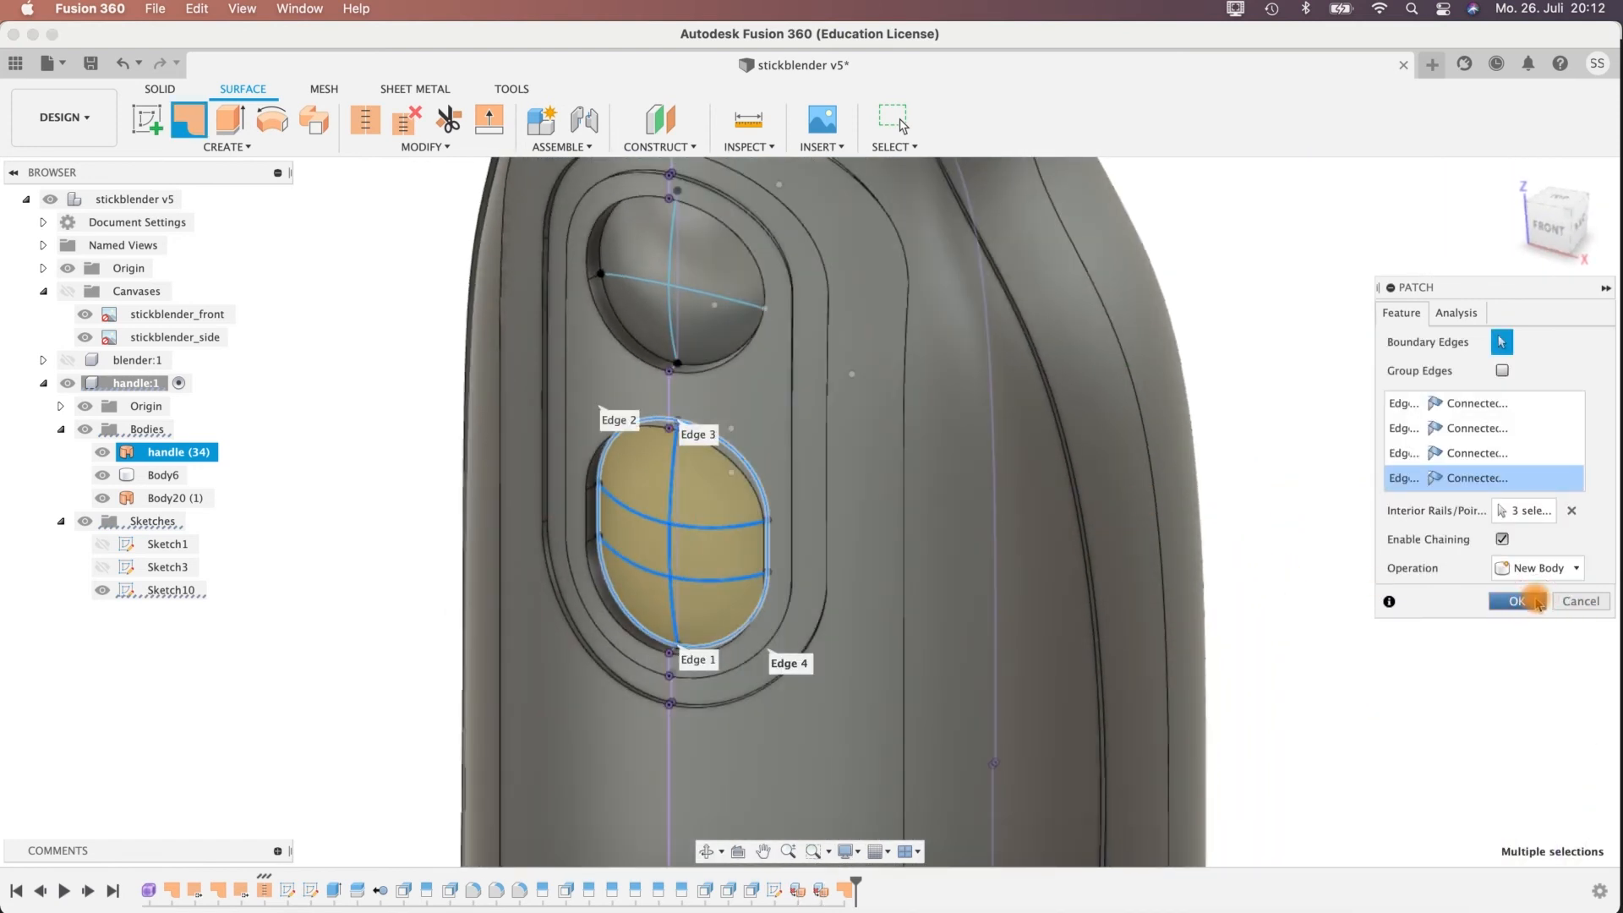
Reverse the normal of the new patch face in the lower oblong recess.
click(653, 506)
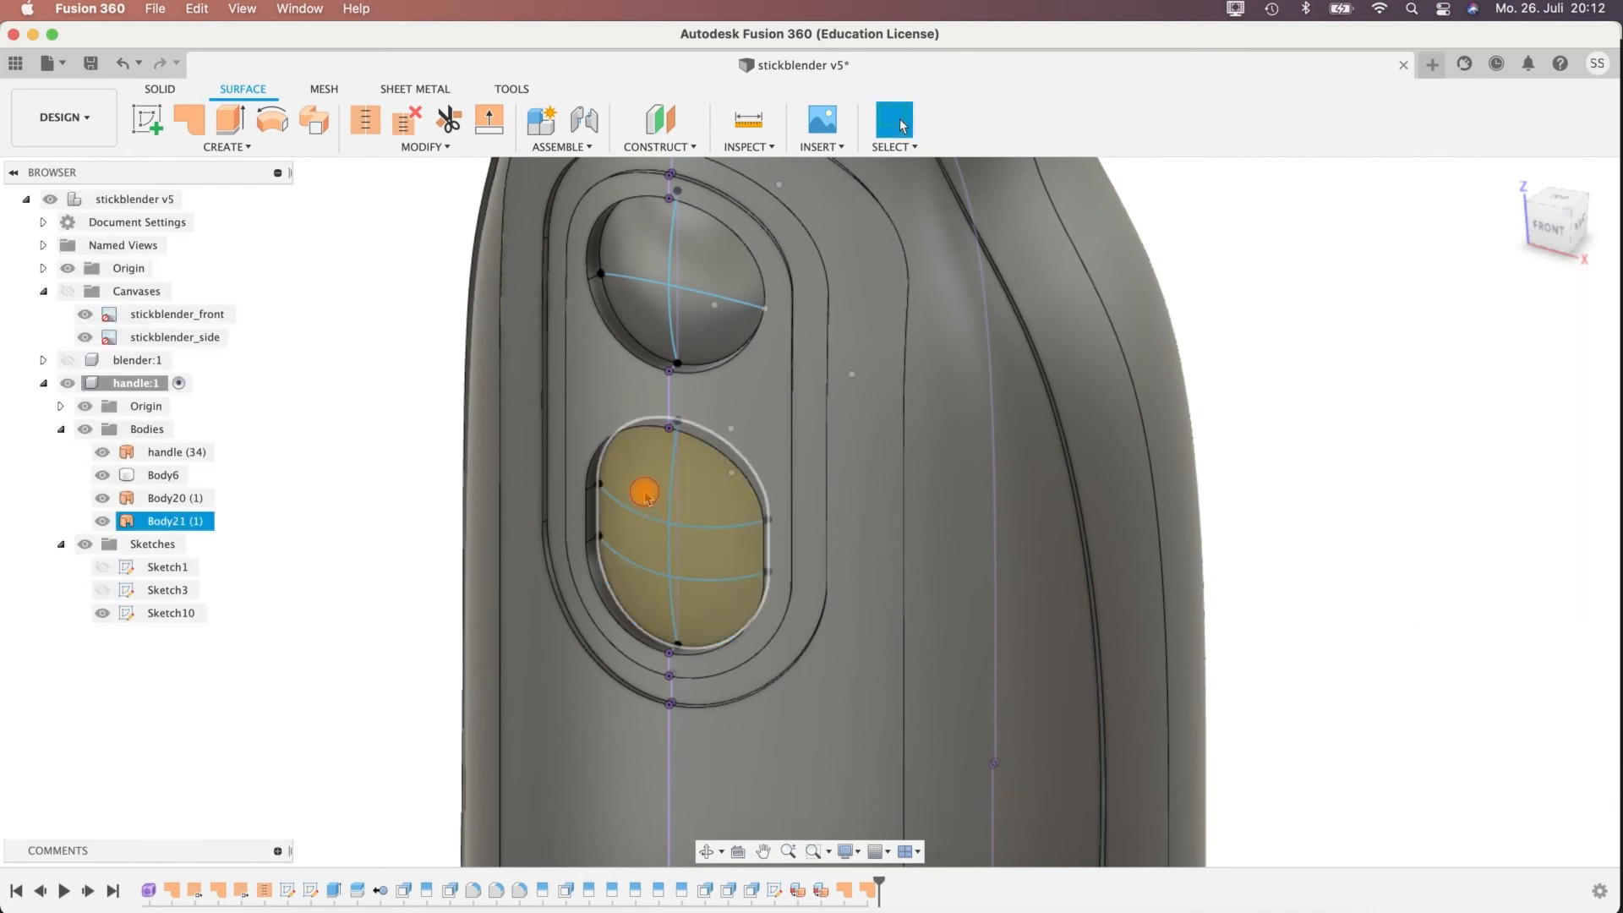
click(676, 506)
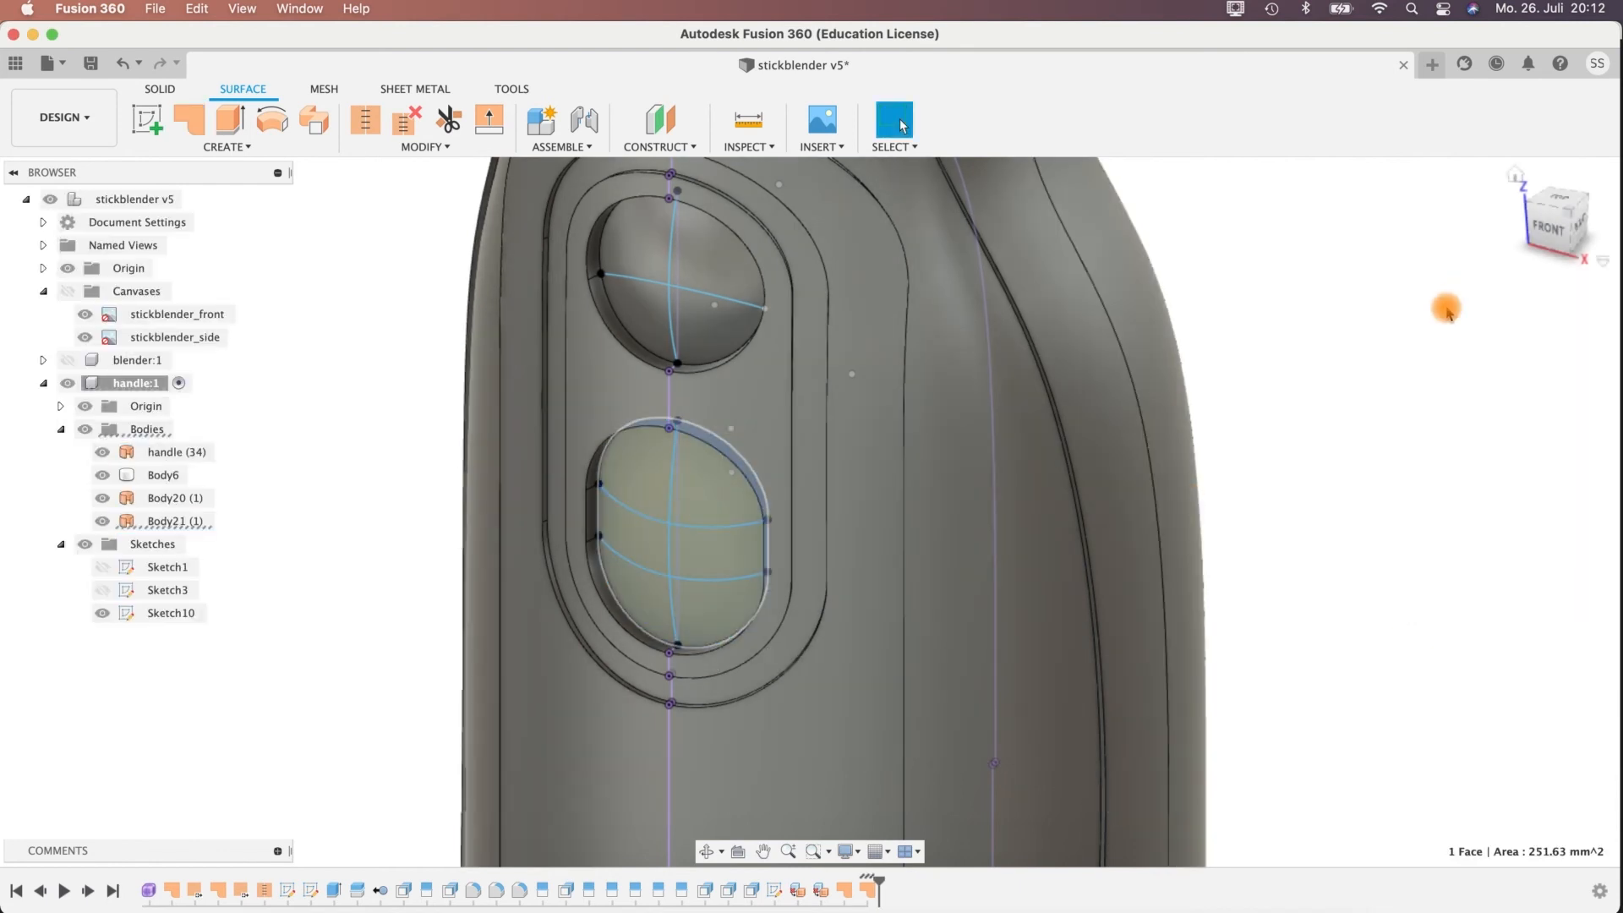
click(1447, 309)
click(640, 478)
click(420, 147)
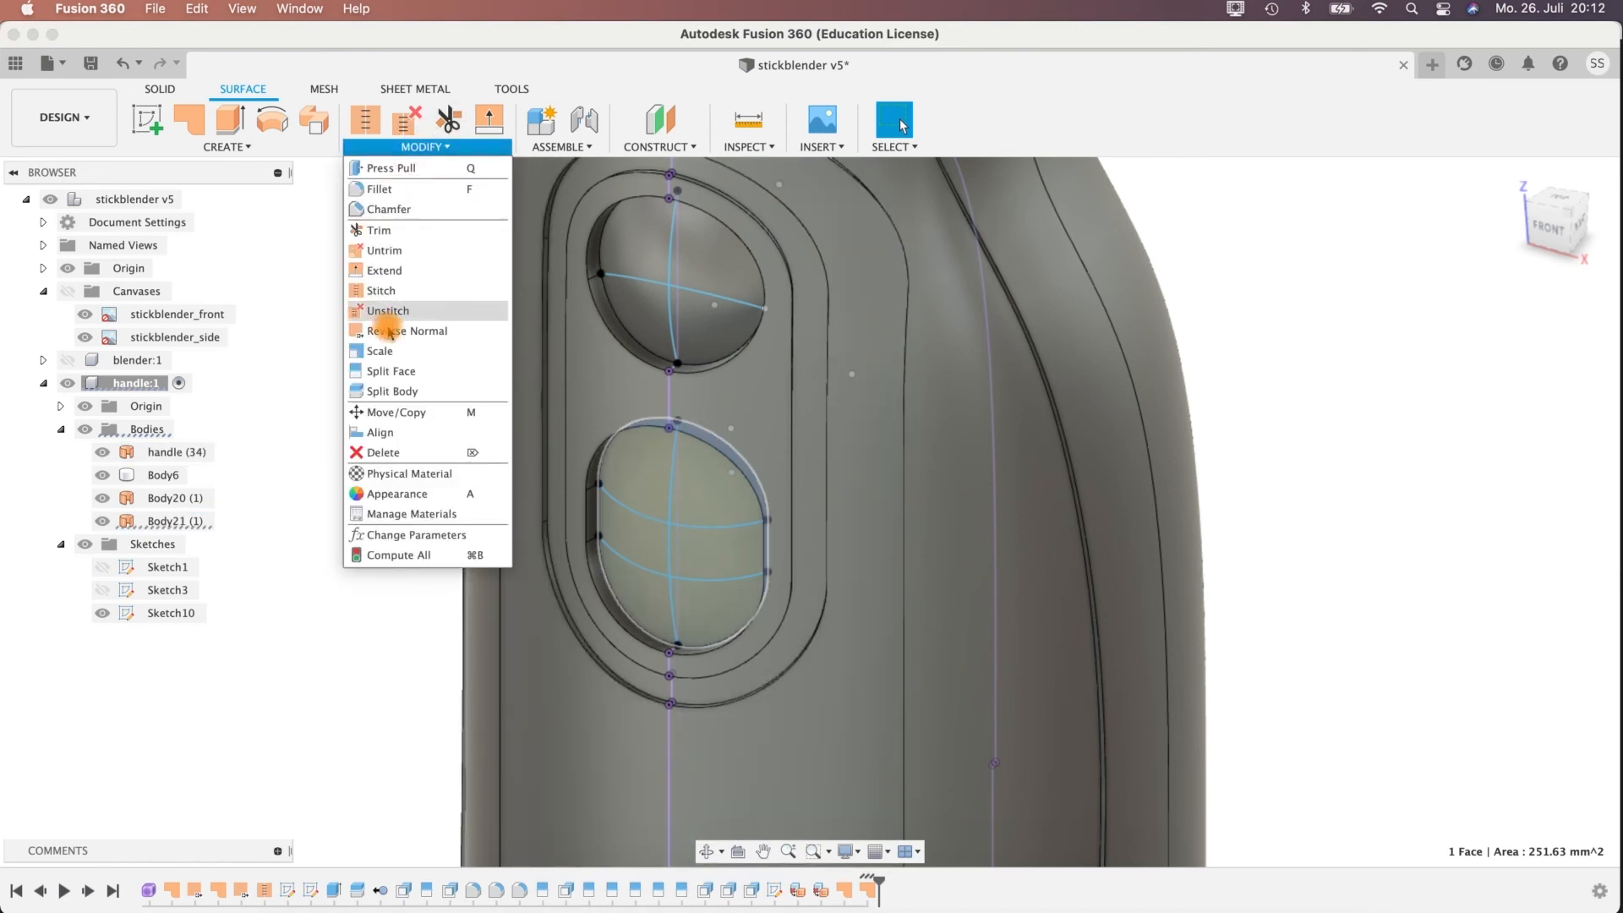
click(389, 331)
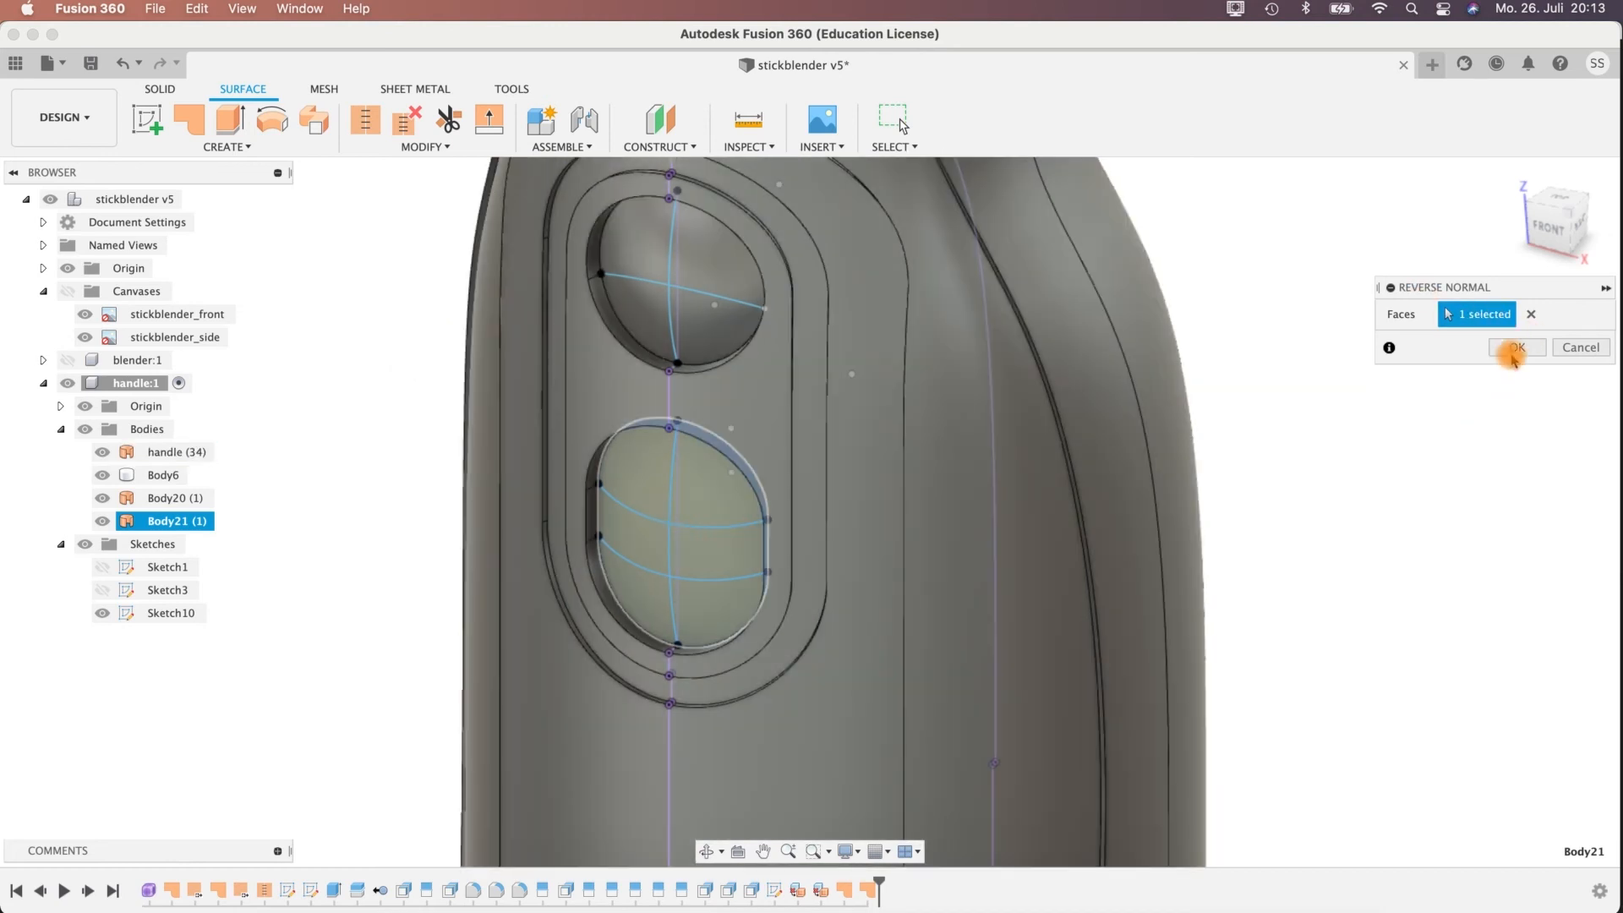
click(1515, 347)
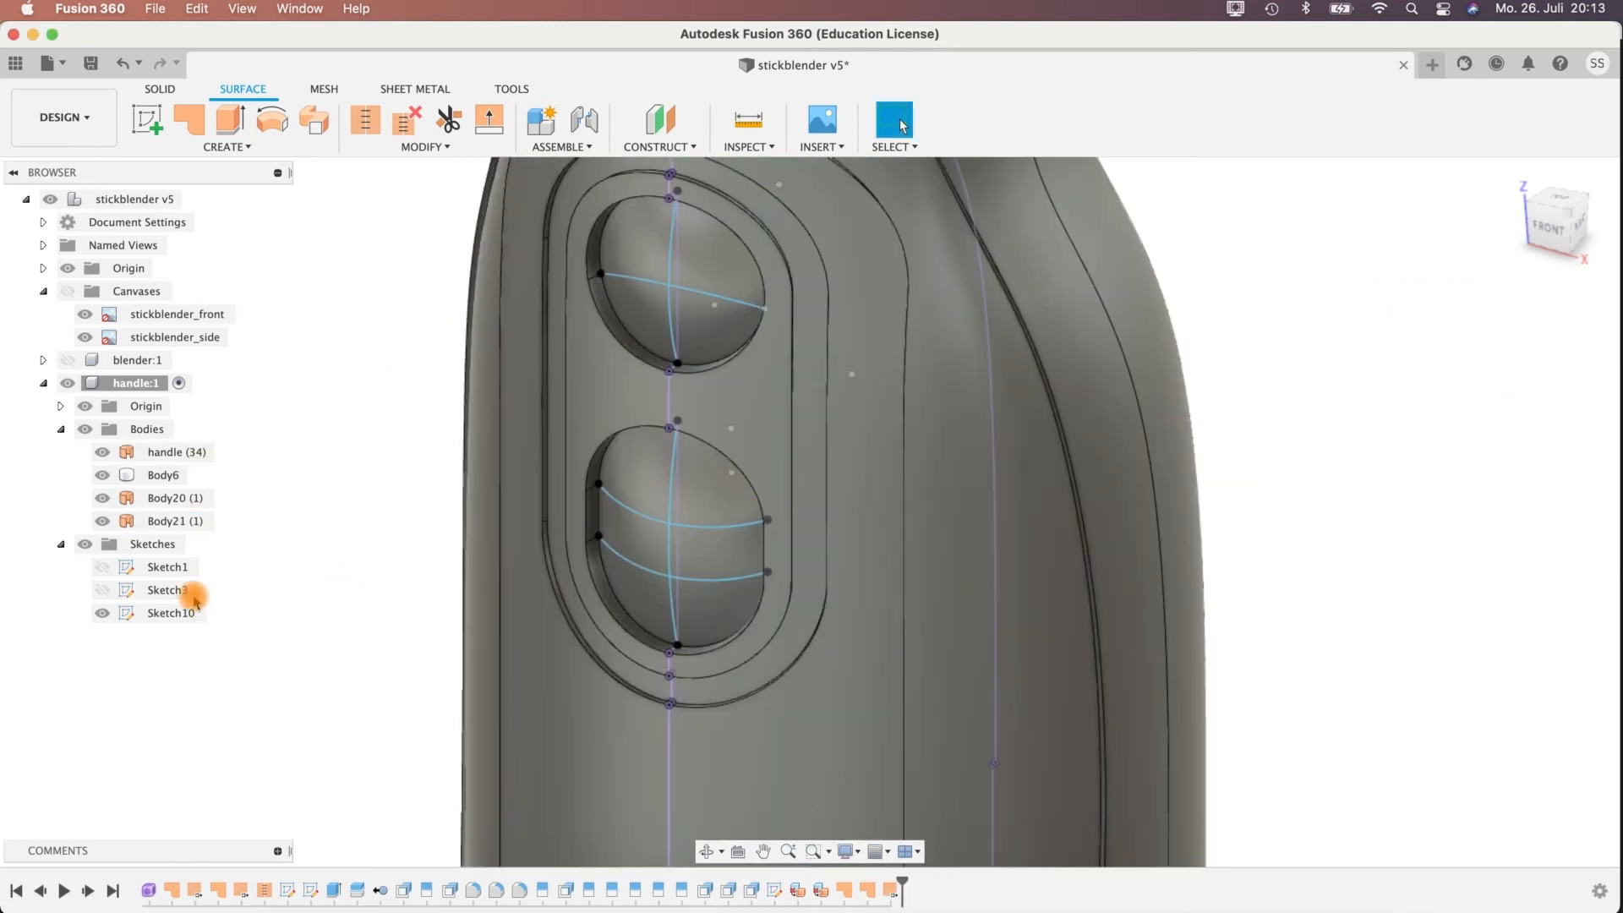
Hide all sketches and inspect the curved surfaces of both buttons from several angles.
click(87, 544)
shift+middle_drag(1347, 526, 1314, 467)
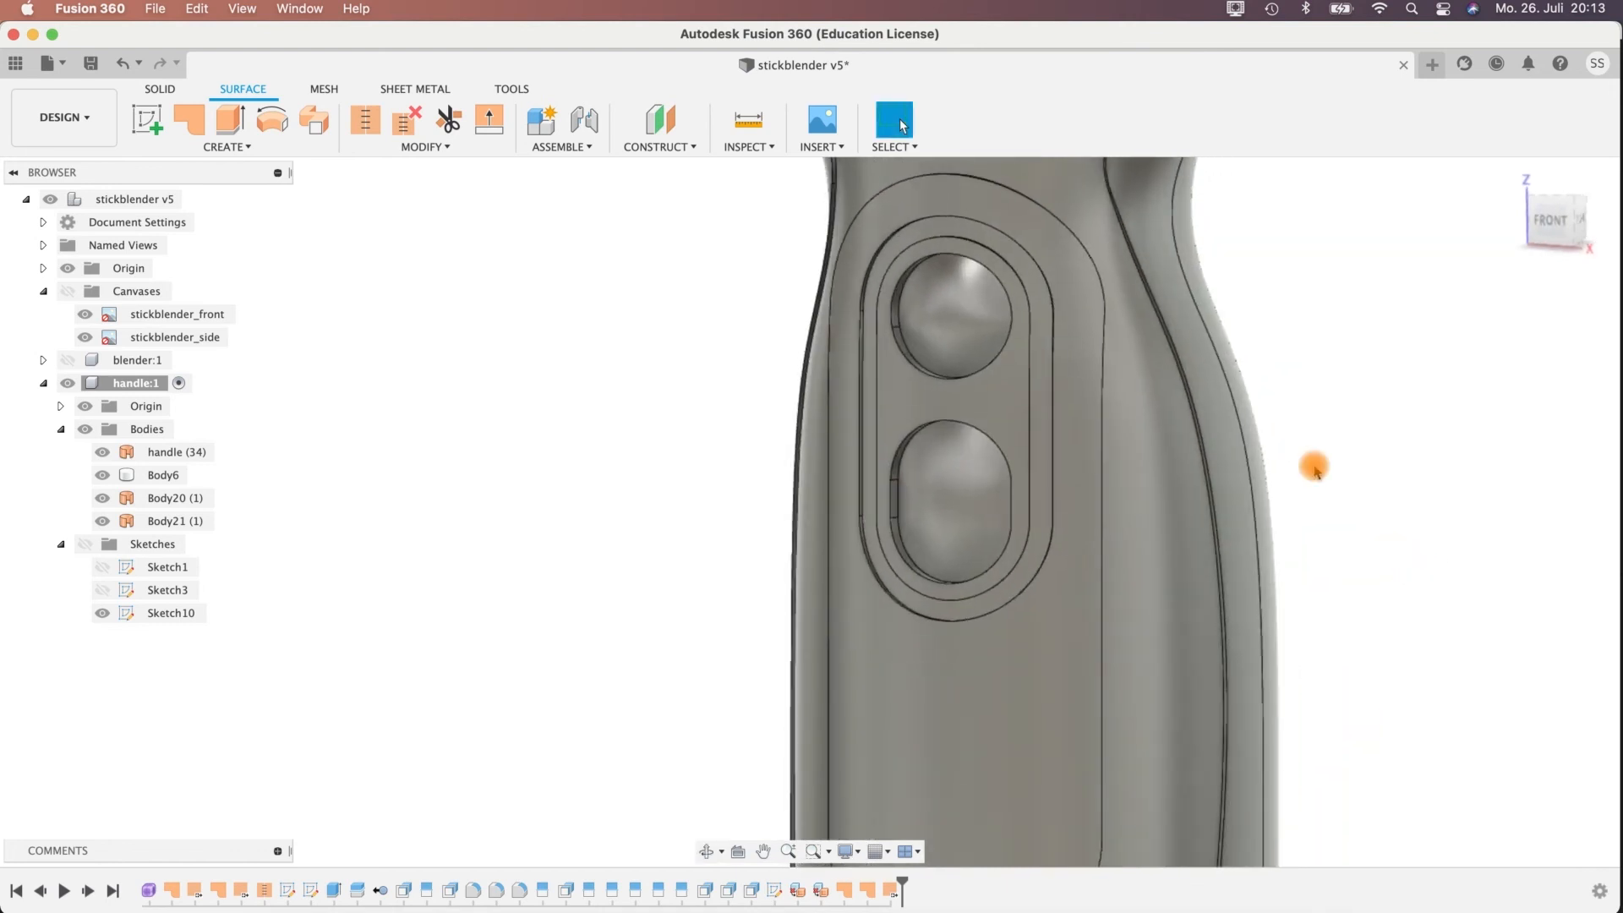
shift+middle_drag(1327, 370, 1170, 418)
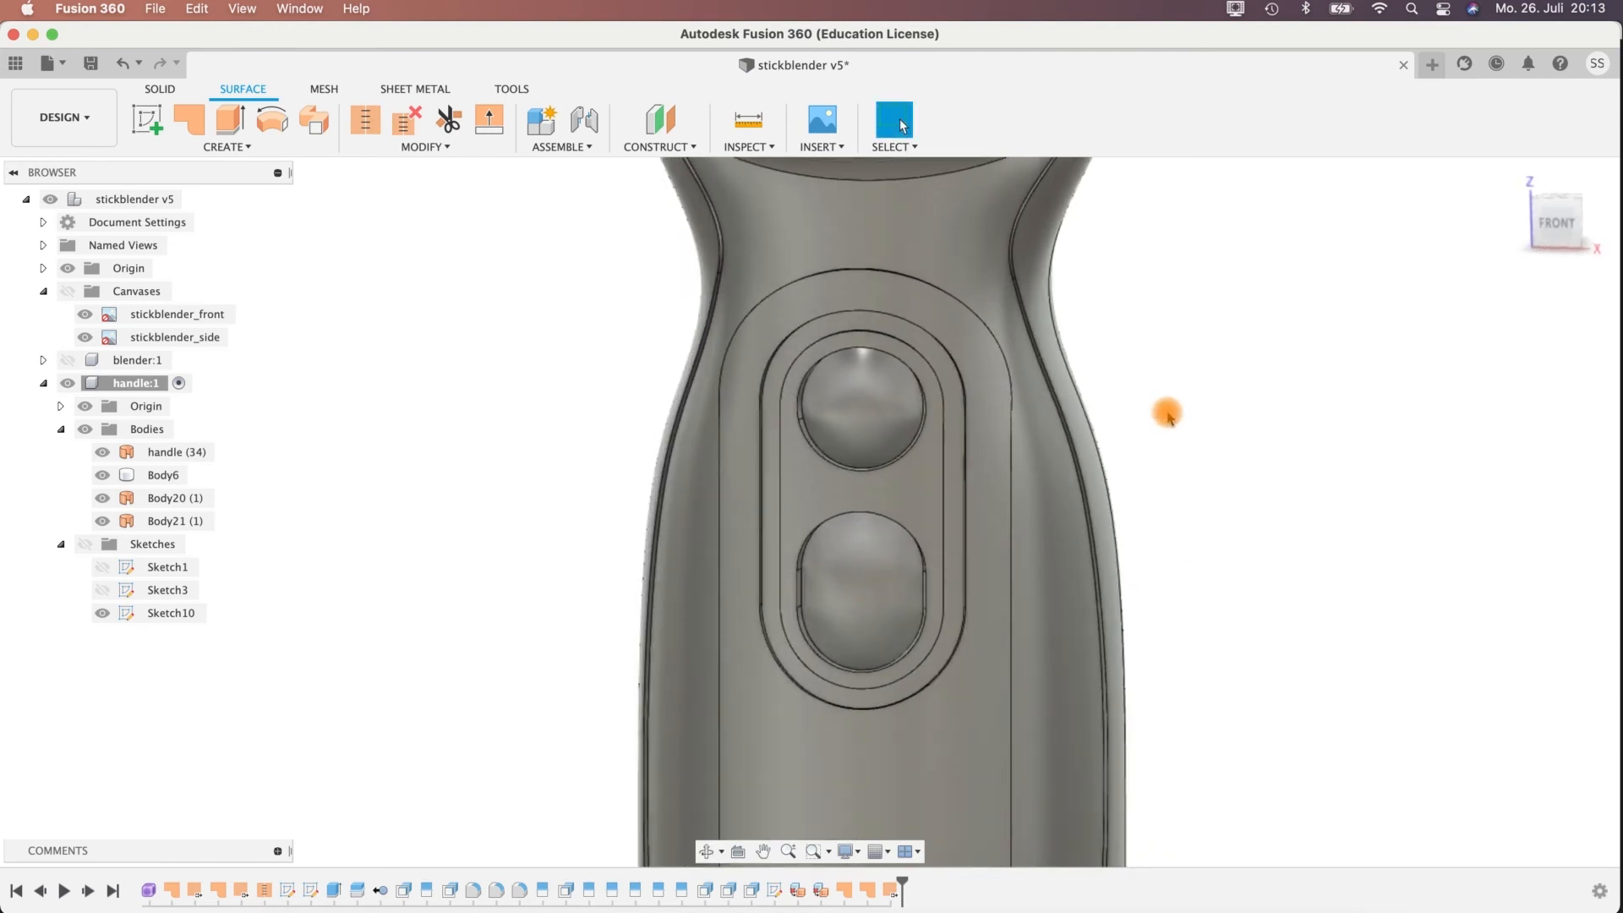
shift+middle_drag(1271, 691, 1132, 465)
shift+middle_drag(1201, 570, 1099, 550)
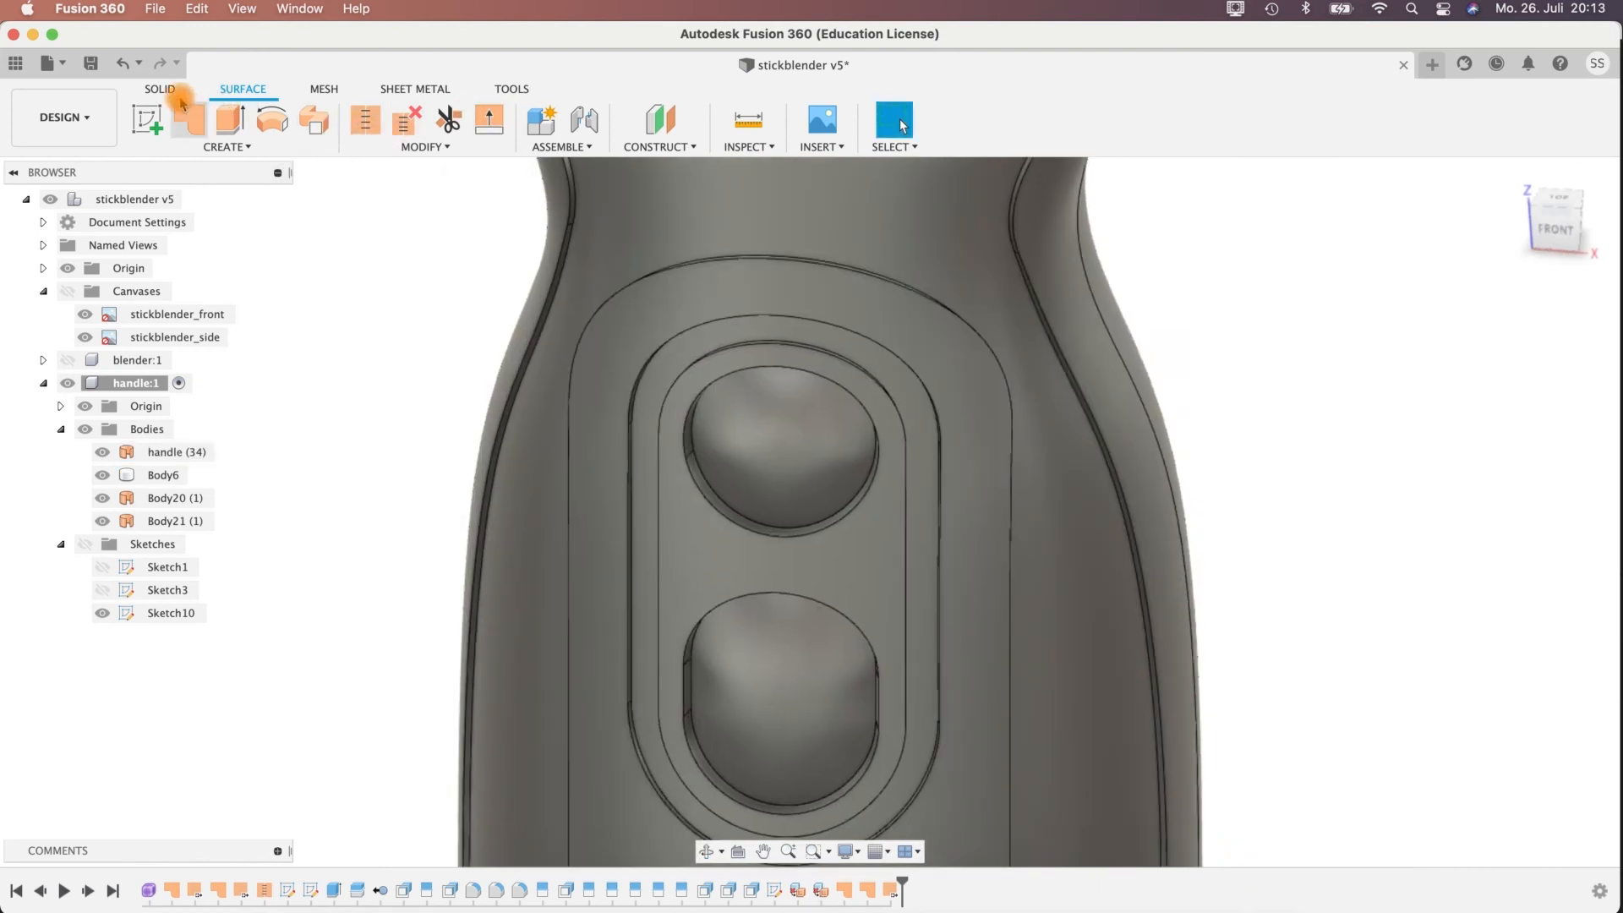
click(160, 499)
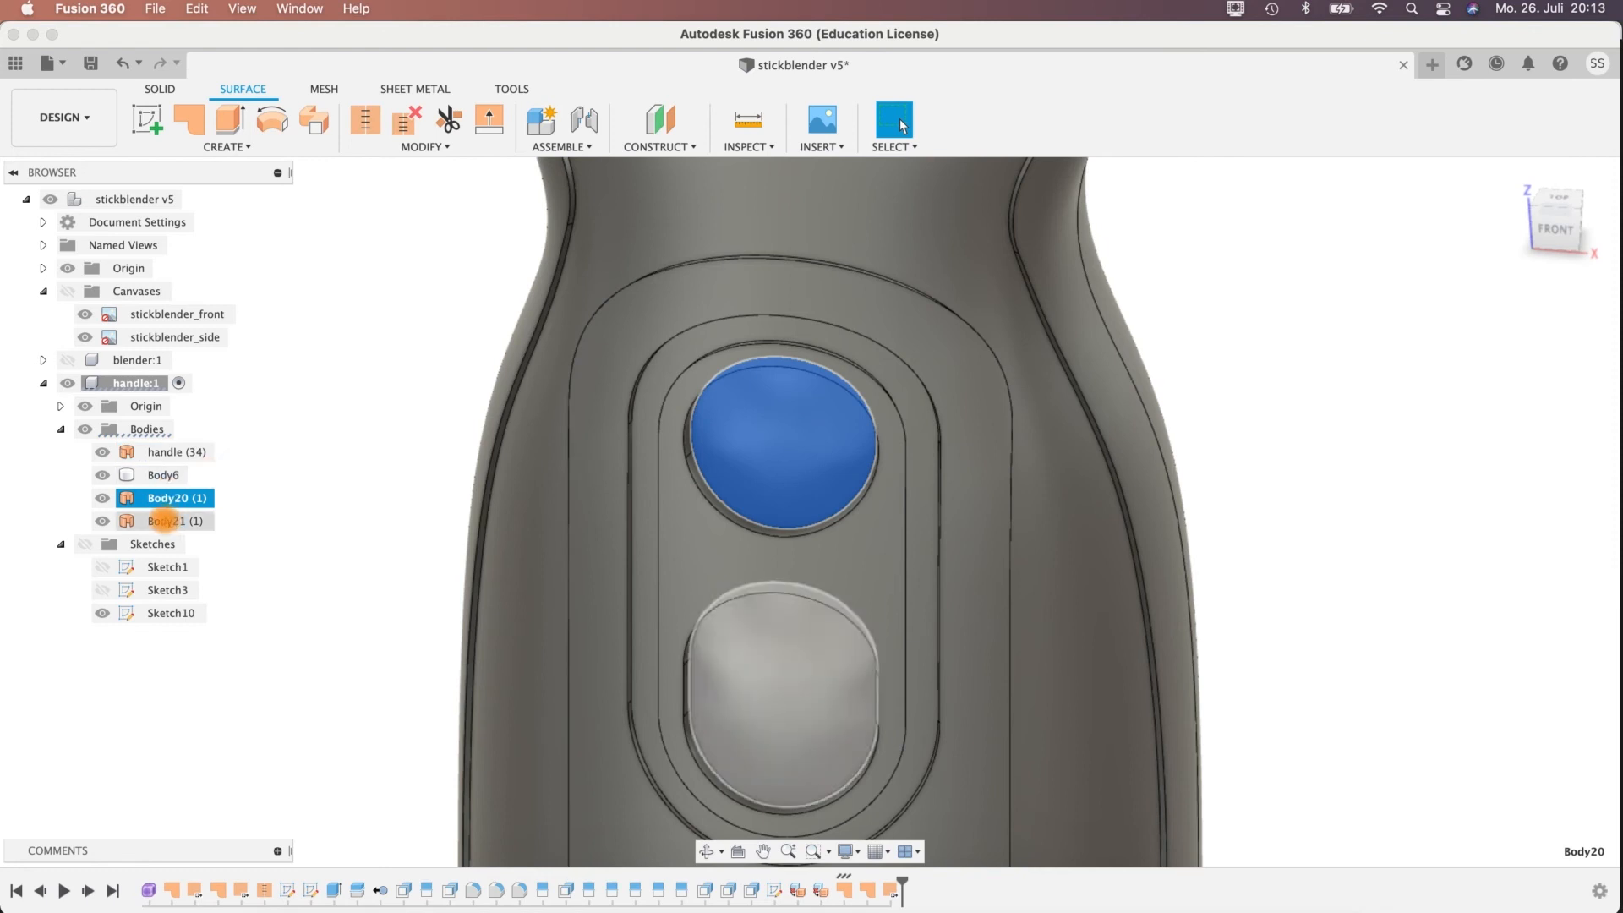
shift+click(165, 520)
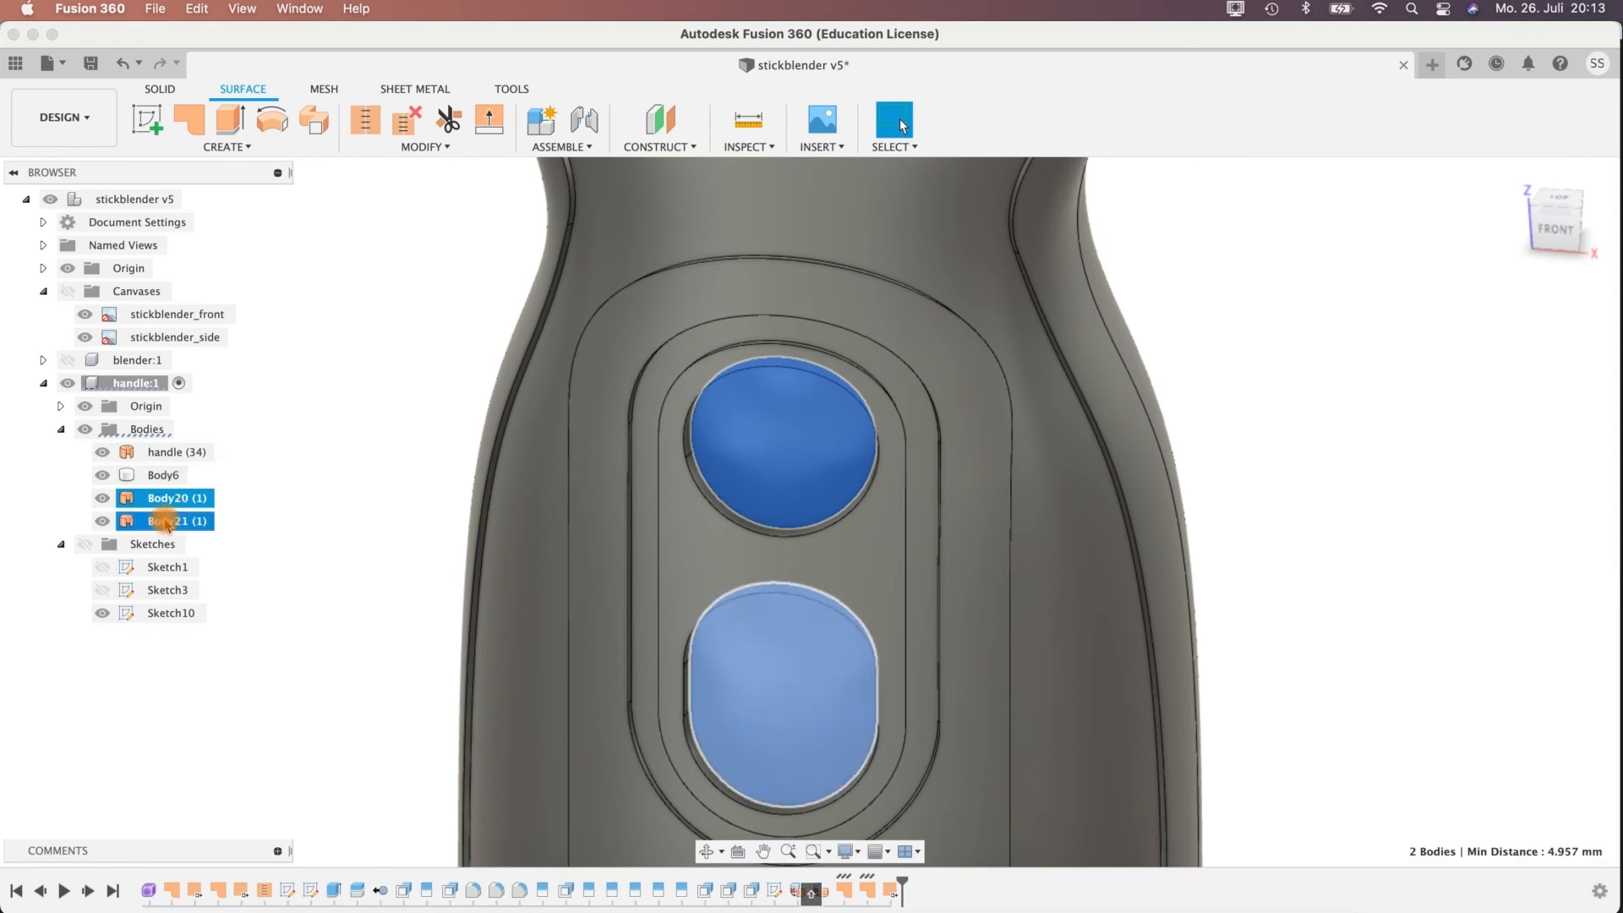
shift+click(173, 453)
scroll(1032, 598, down, 10)
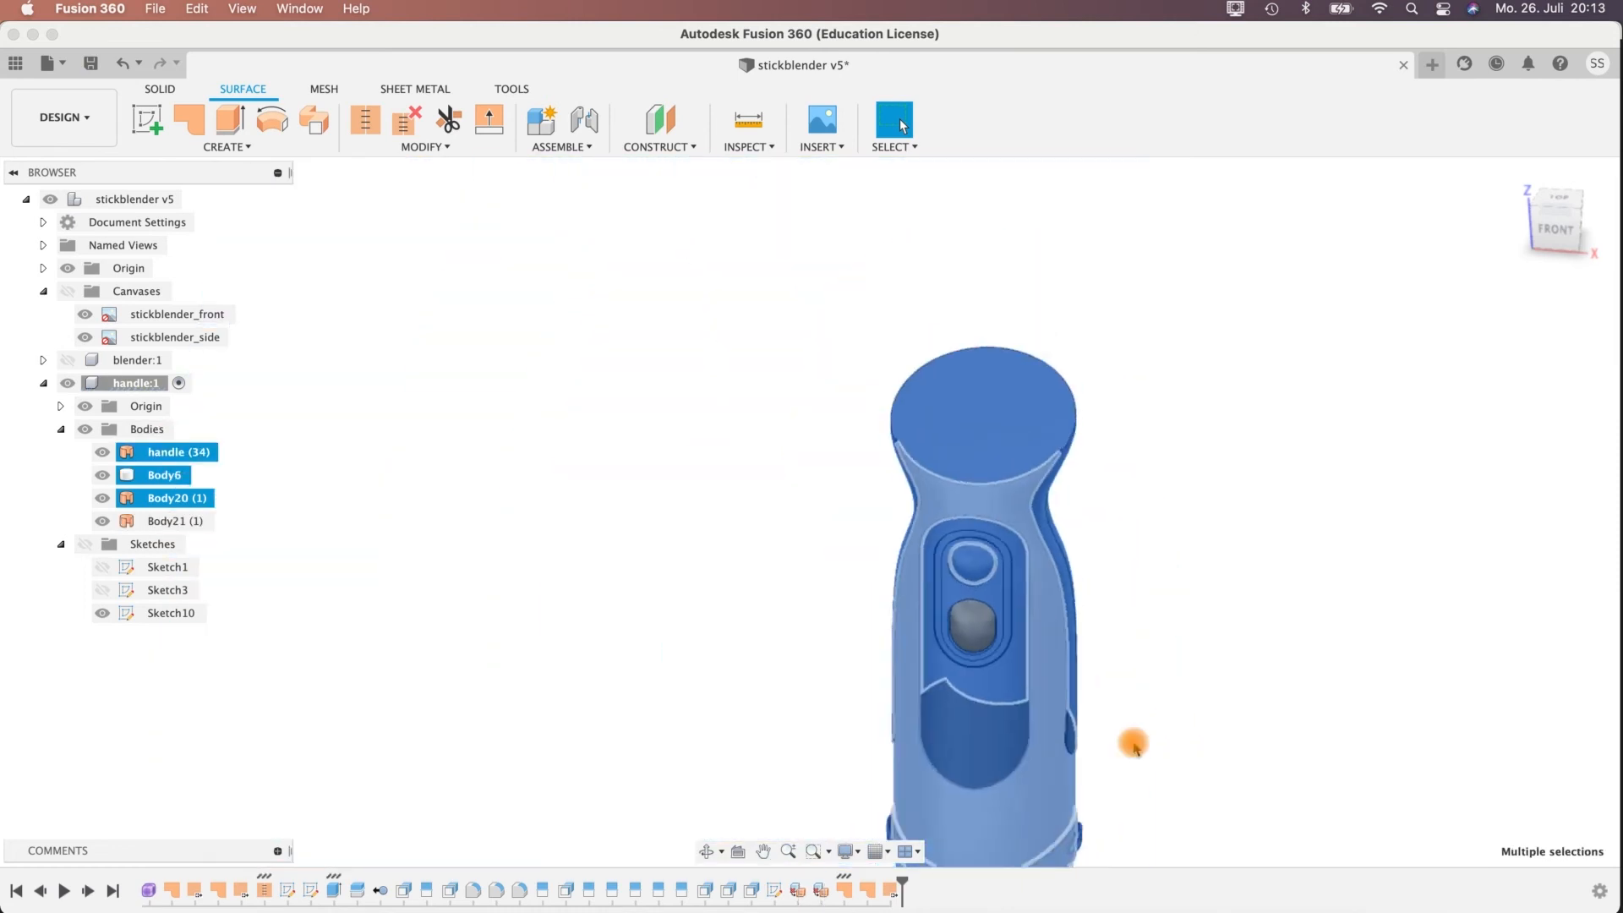
middle_drag(1133, 744, 971, 435)
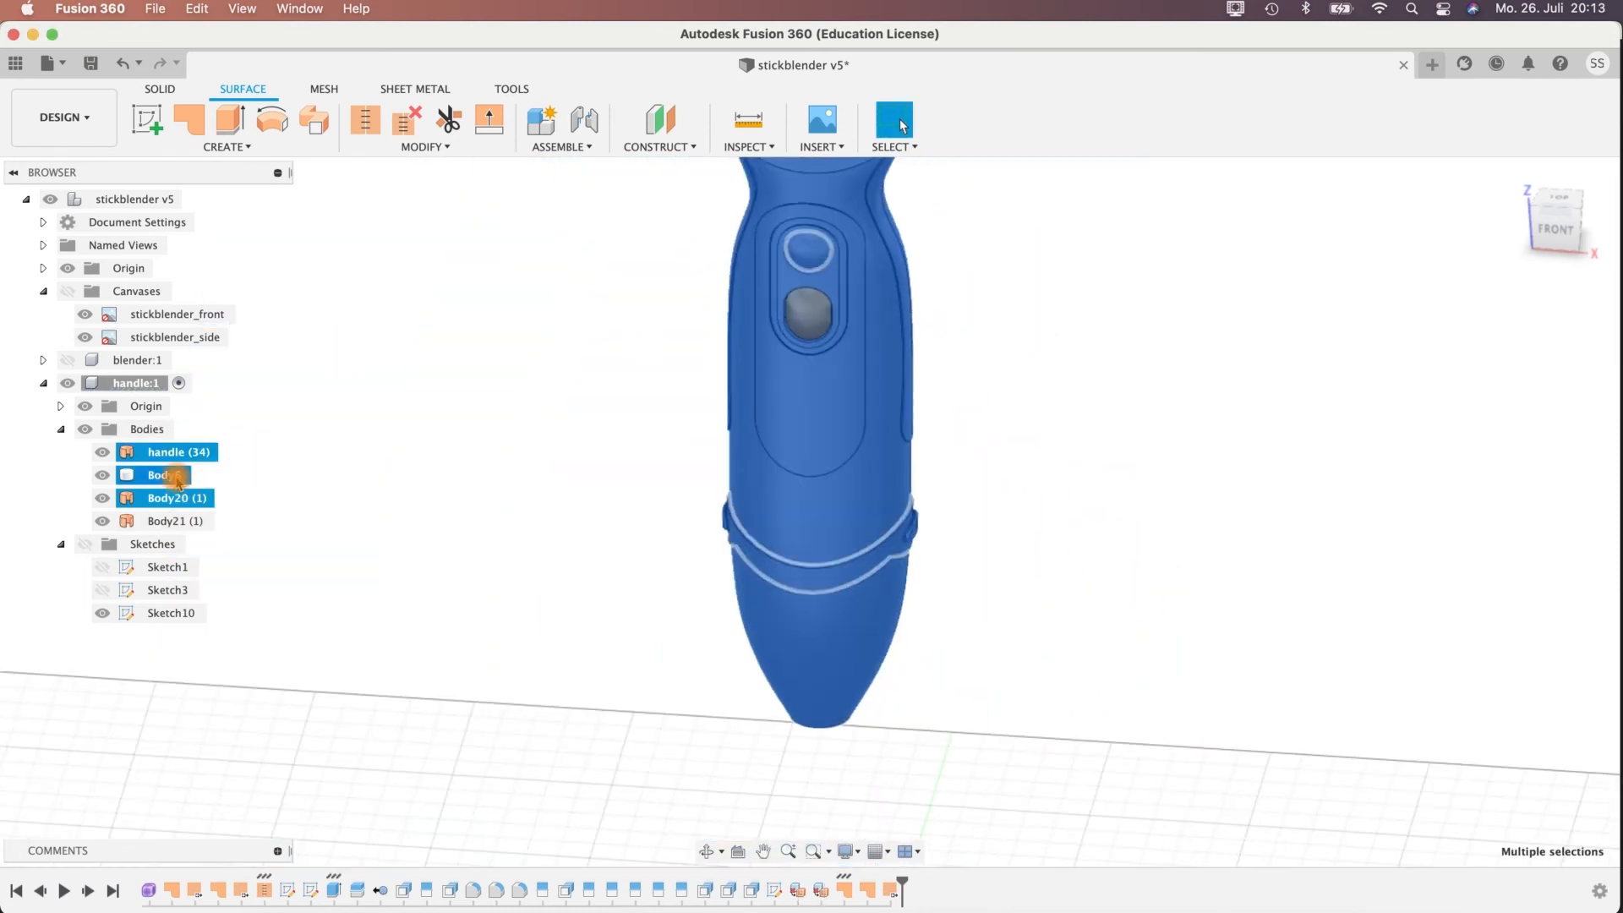
click(162, 479)
click(326, 524)
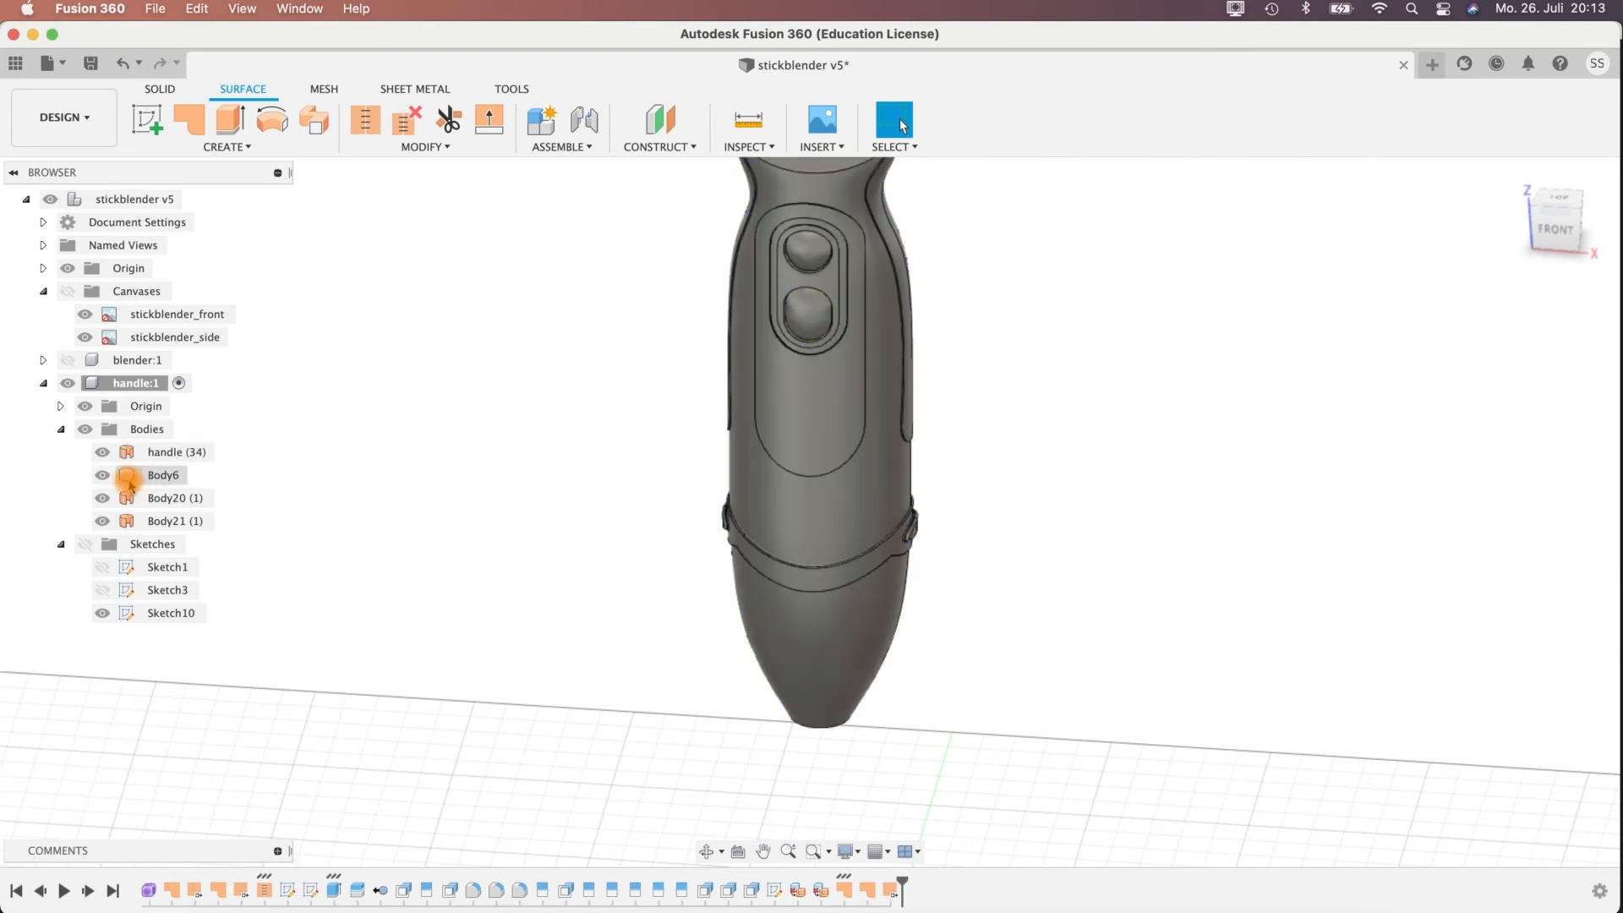
Hide Body6 and stitch the handle surface with both button patches, Body20 and Body21, as a new body.
click(102, 476)
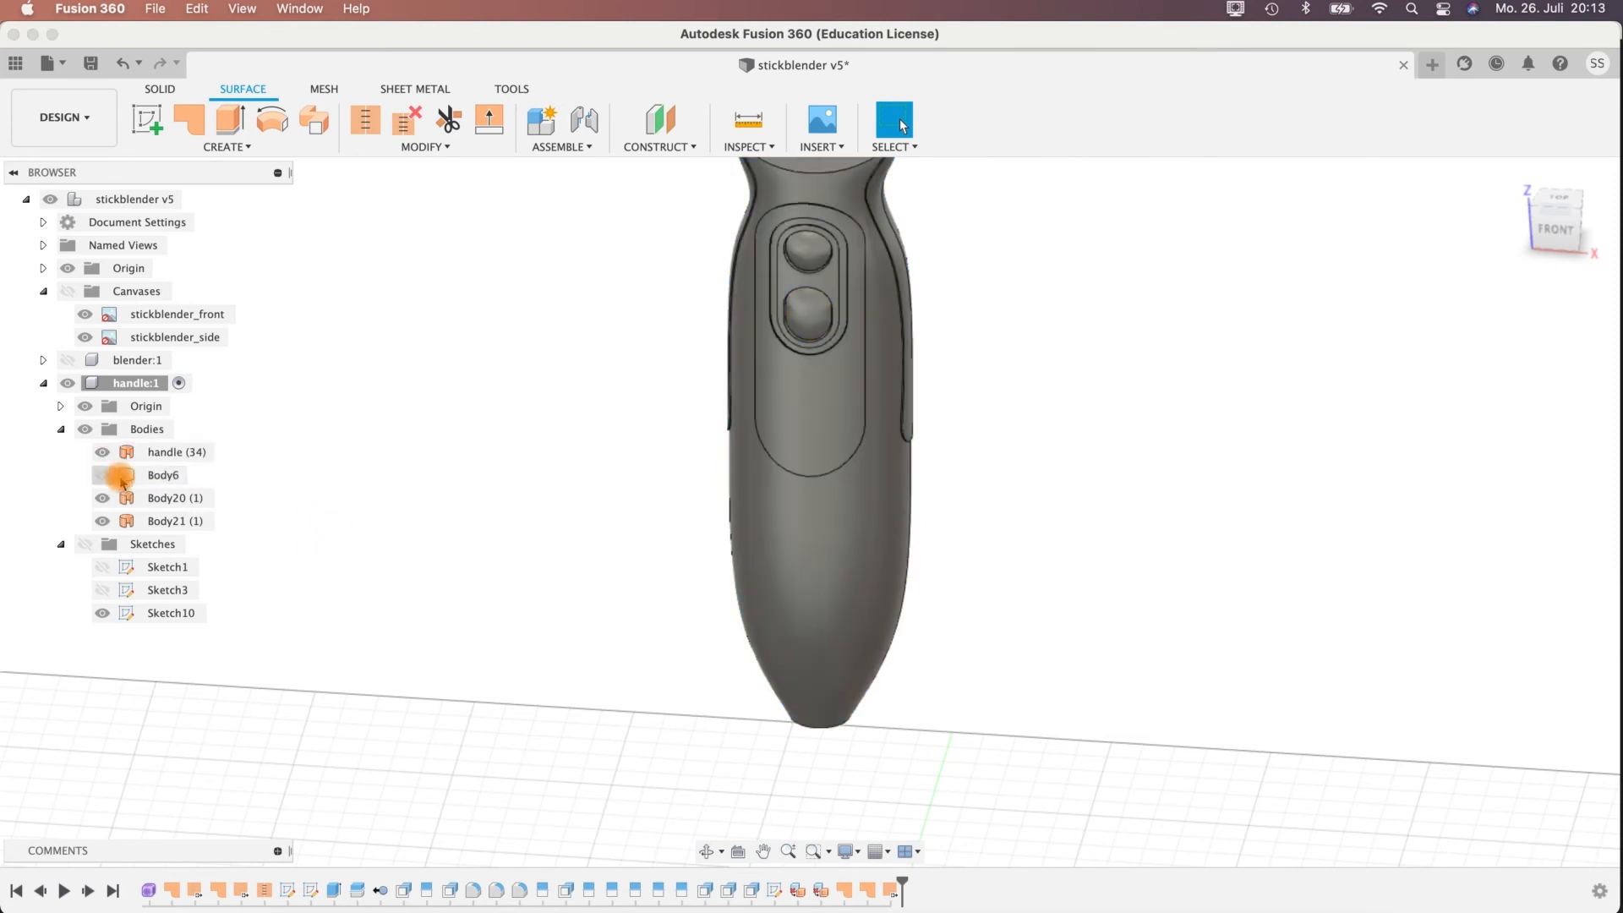
click(165, 522)
click(167, 523)
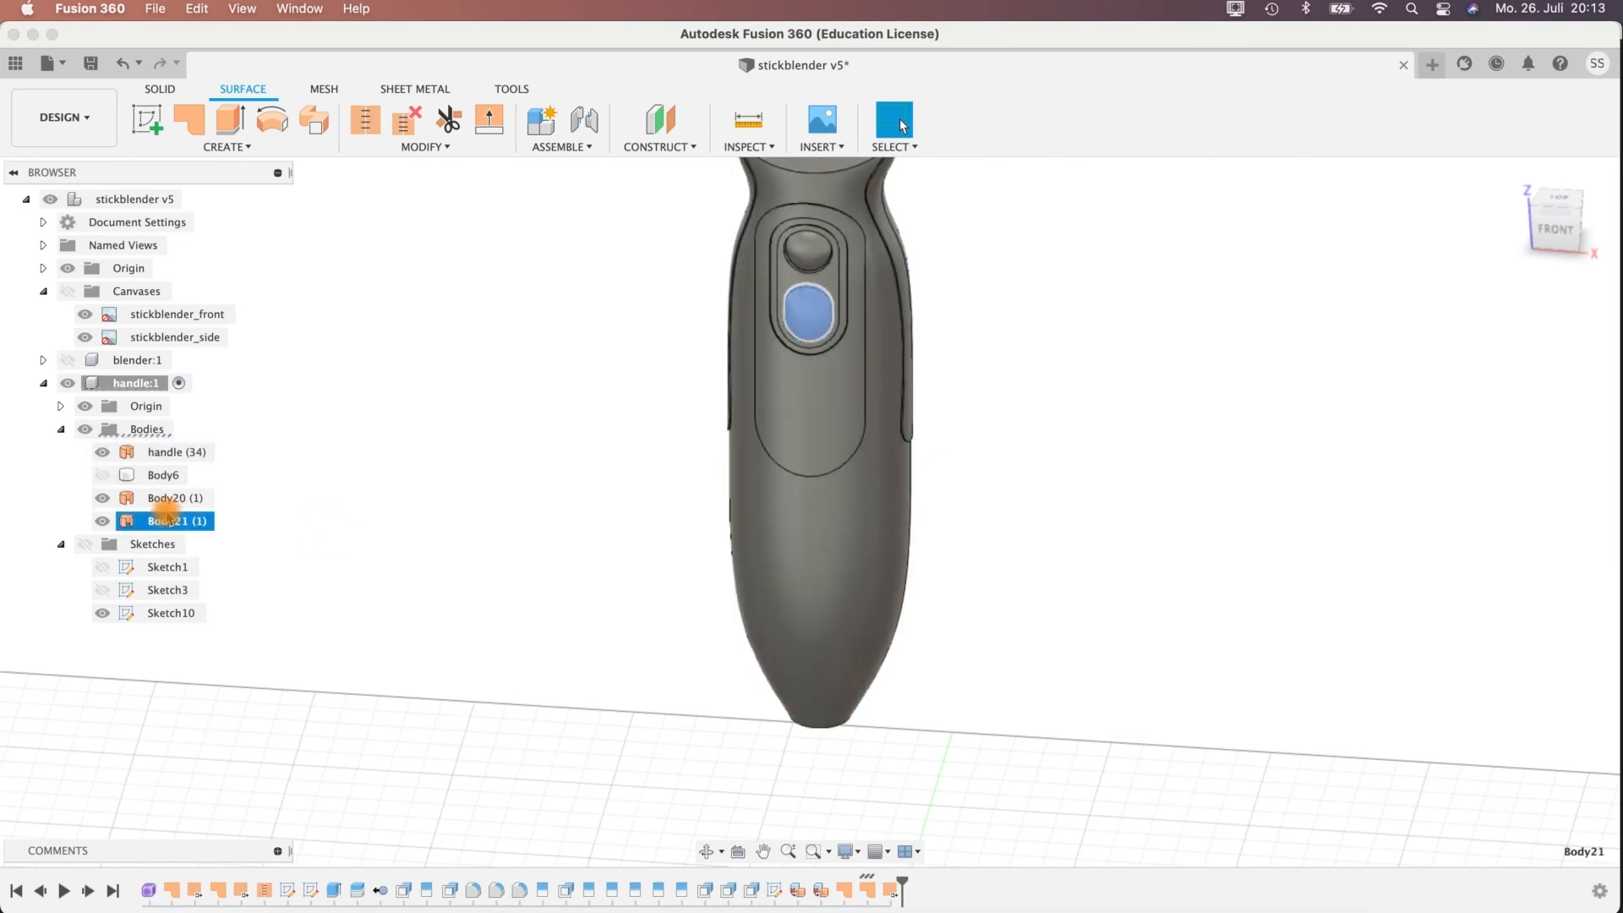
super+click(165, 500)
super+click(164, 456)
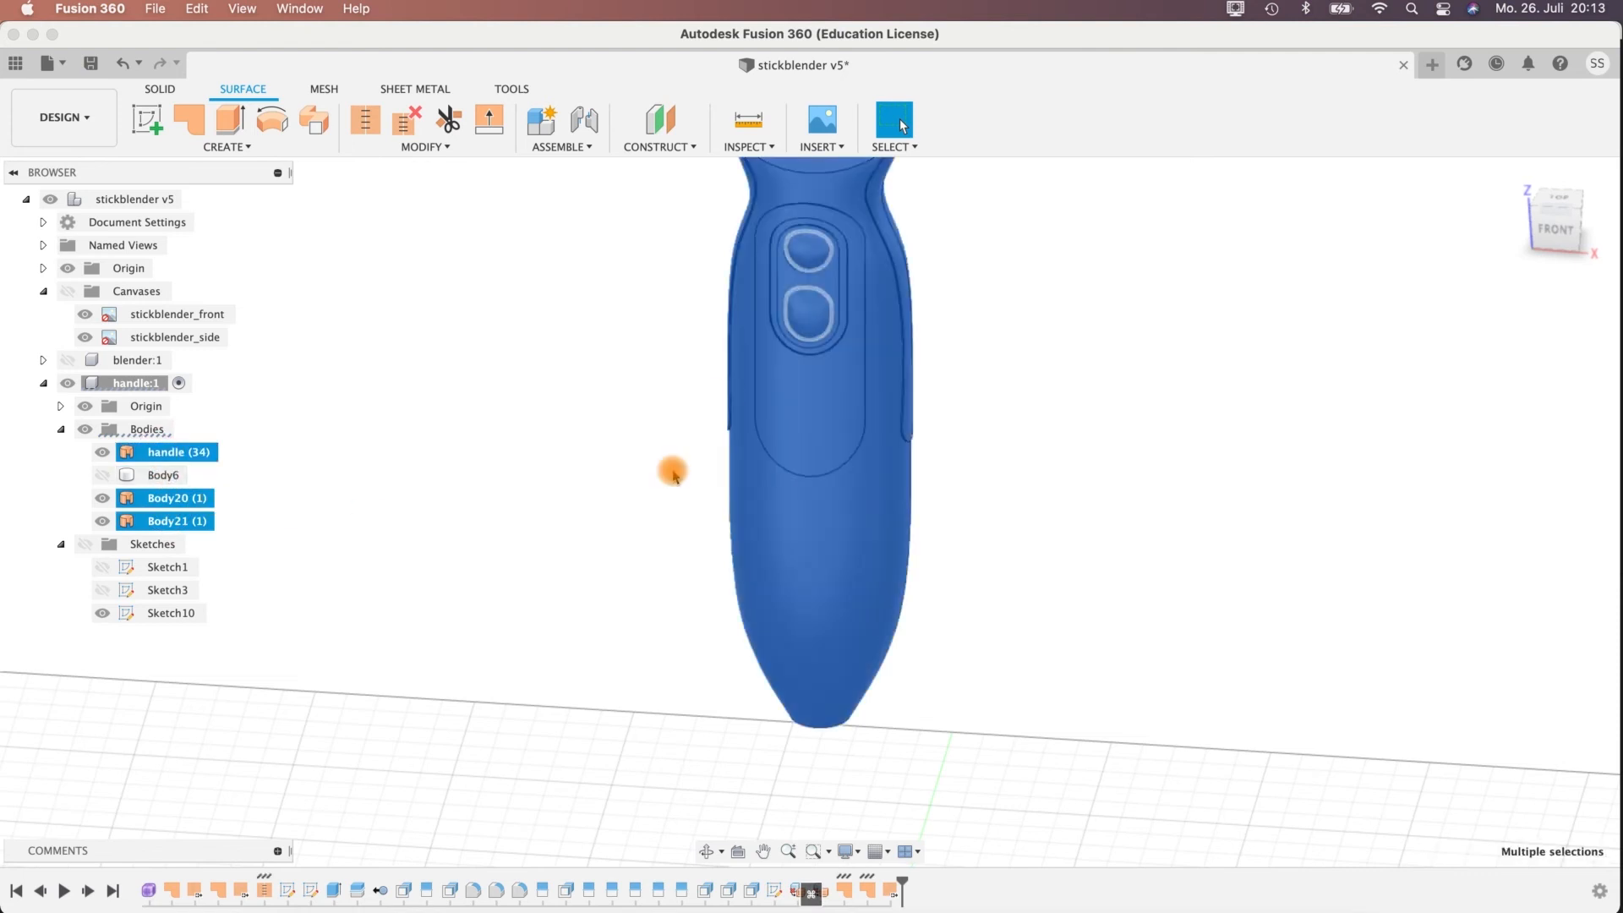
click(365, 123)
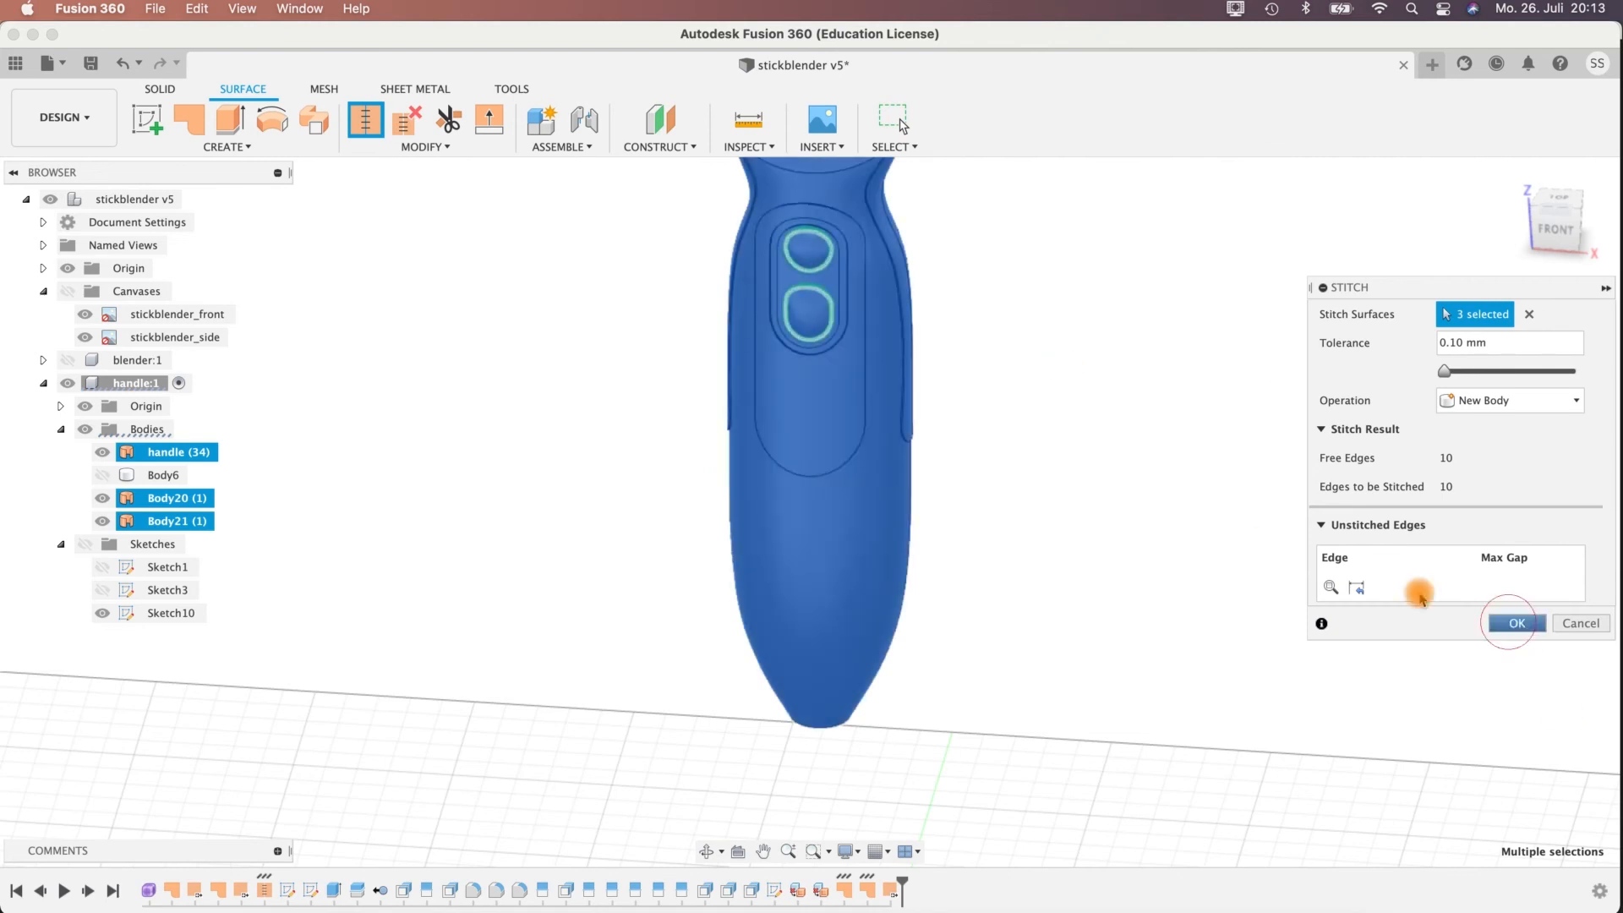
Rename the stitched body as handle and show Body6 again.
click(164, 476)
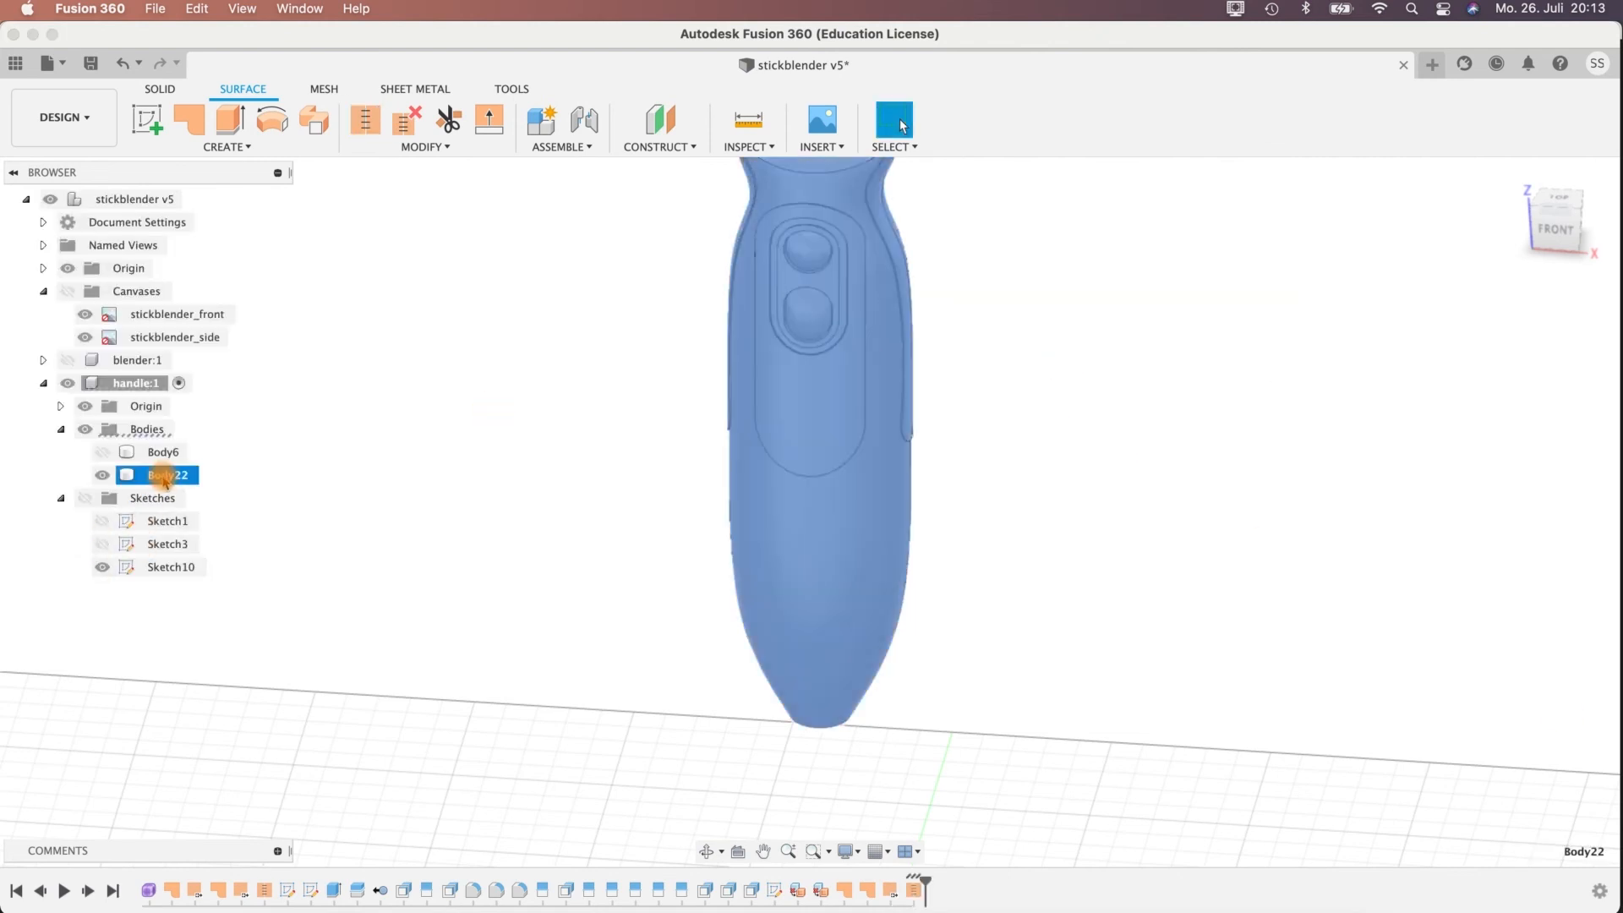
text(handle)
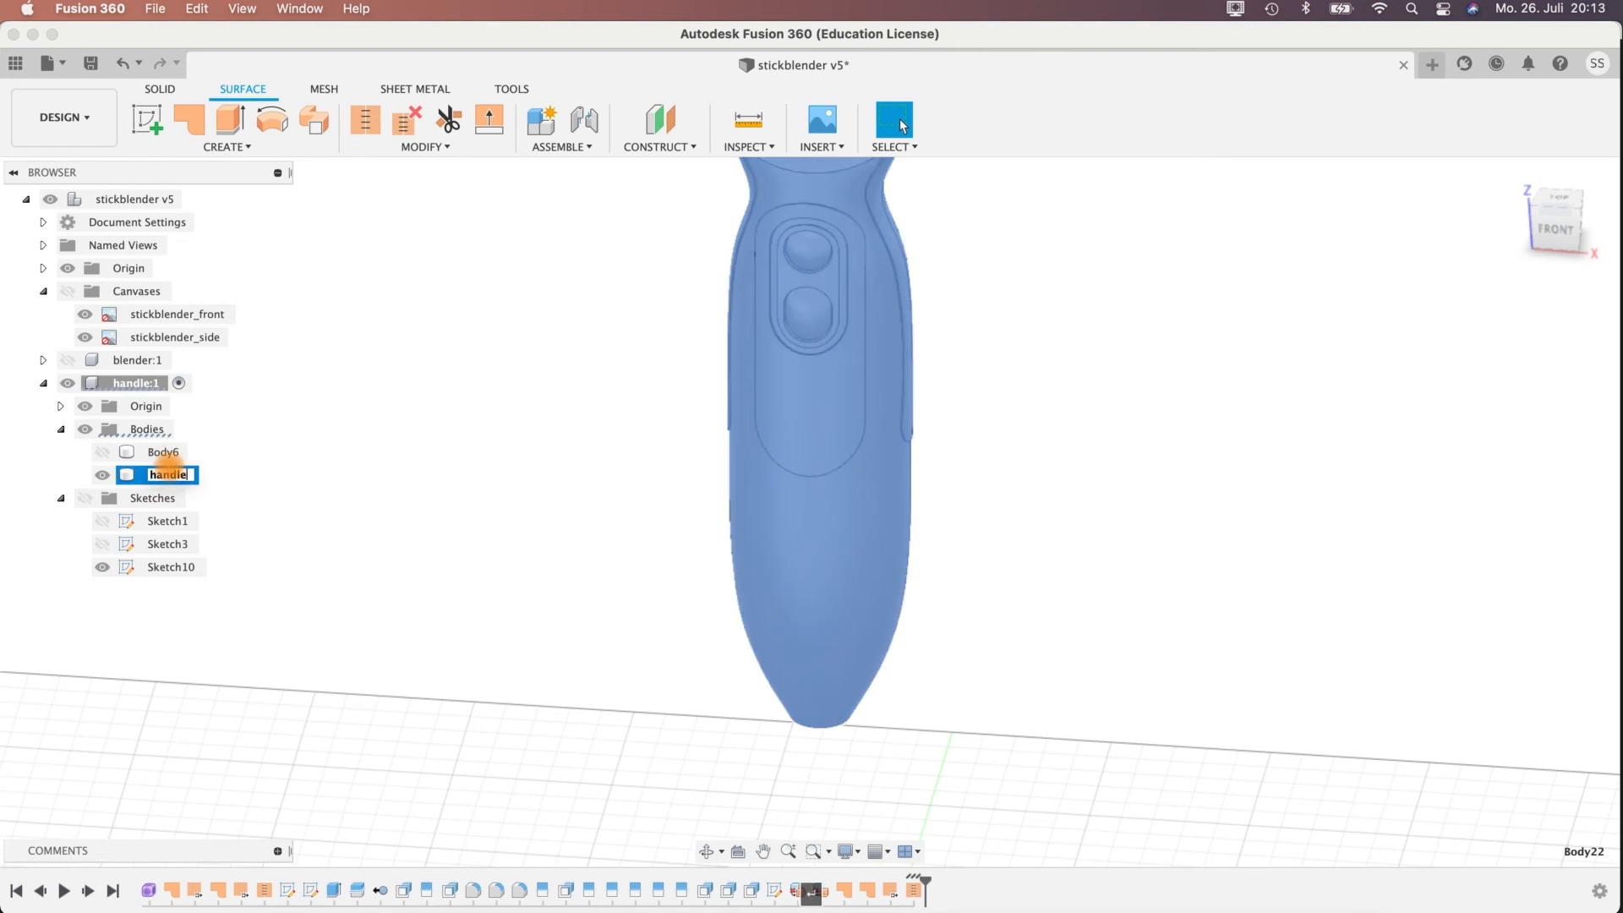
key(Return)
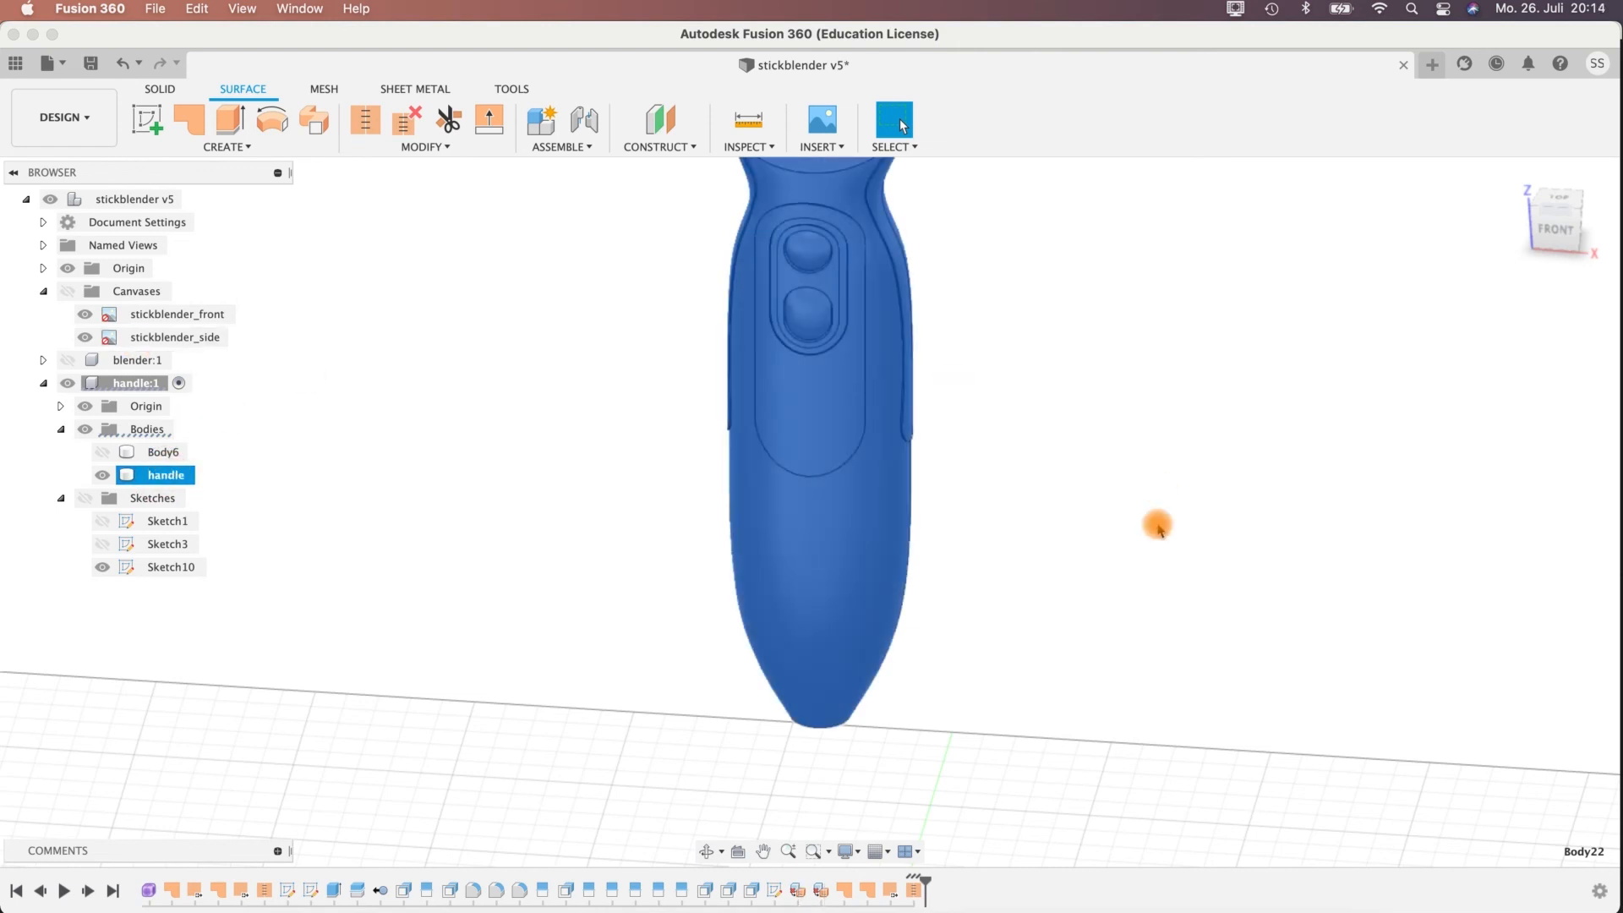
mouse_move(1004, 493)
shift+middle_down()
mouse_move(1009, 473)
mouse_move(1023, 782)
mouse_move(972, 491)
mouse_move(1011, 491)
shift+middle_up()
click(104, 458)
Start a constant fillet on the handle's side contour edges, the front panel outline and the two oblong outlines around the buttons, with Tangent Chain.
scroll(978, 558, up, 5)
click(153, 90)
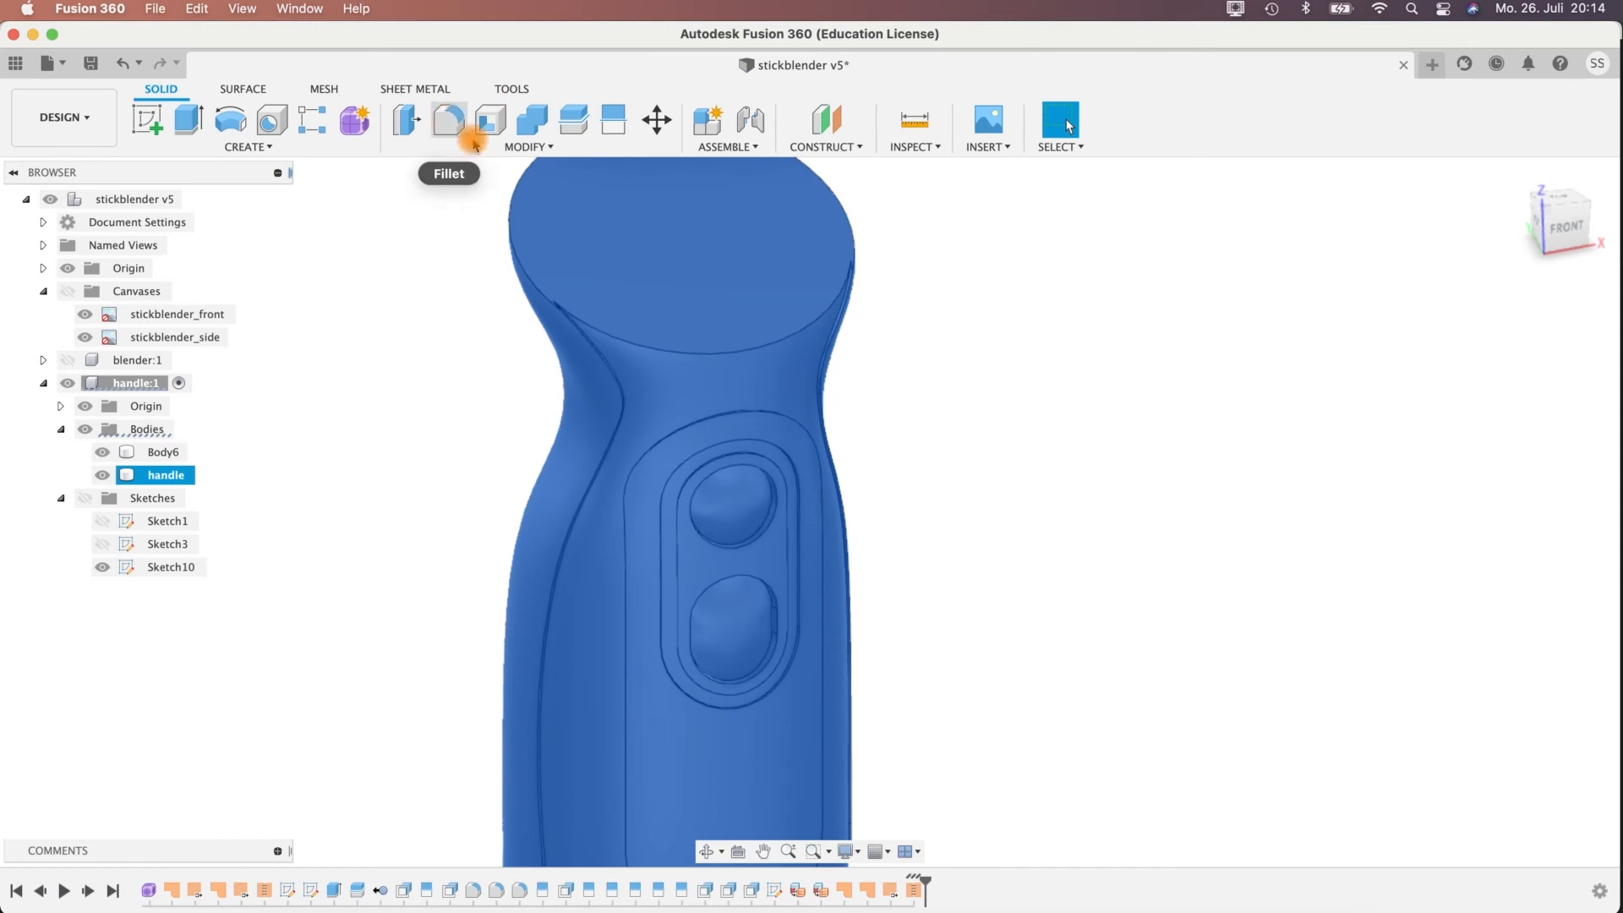
scroll(924, 366, up, 4)
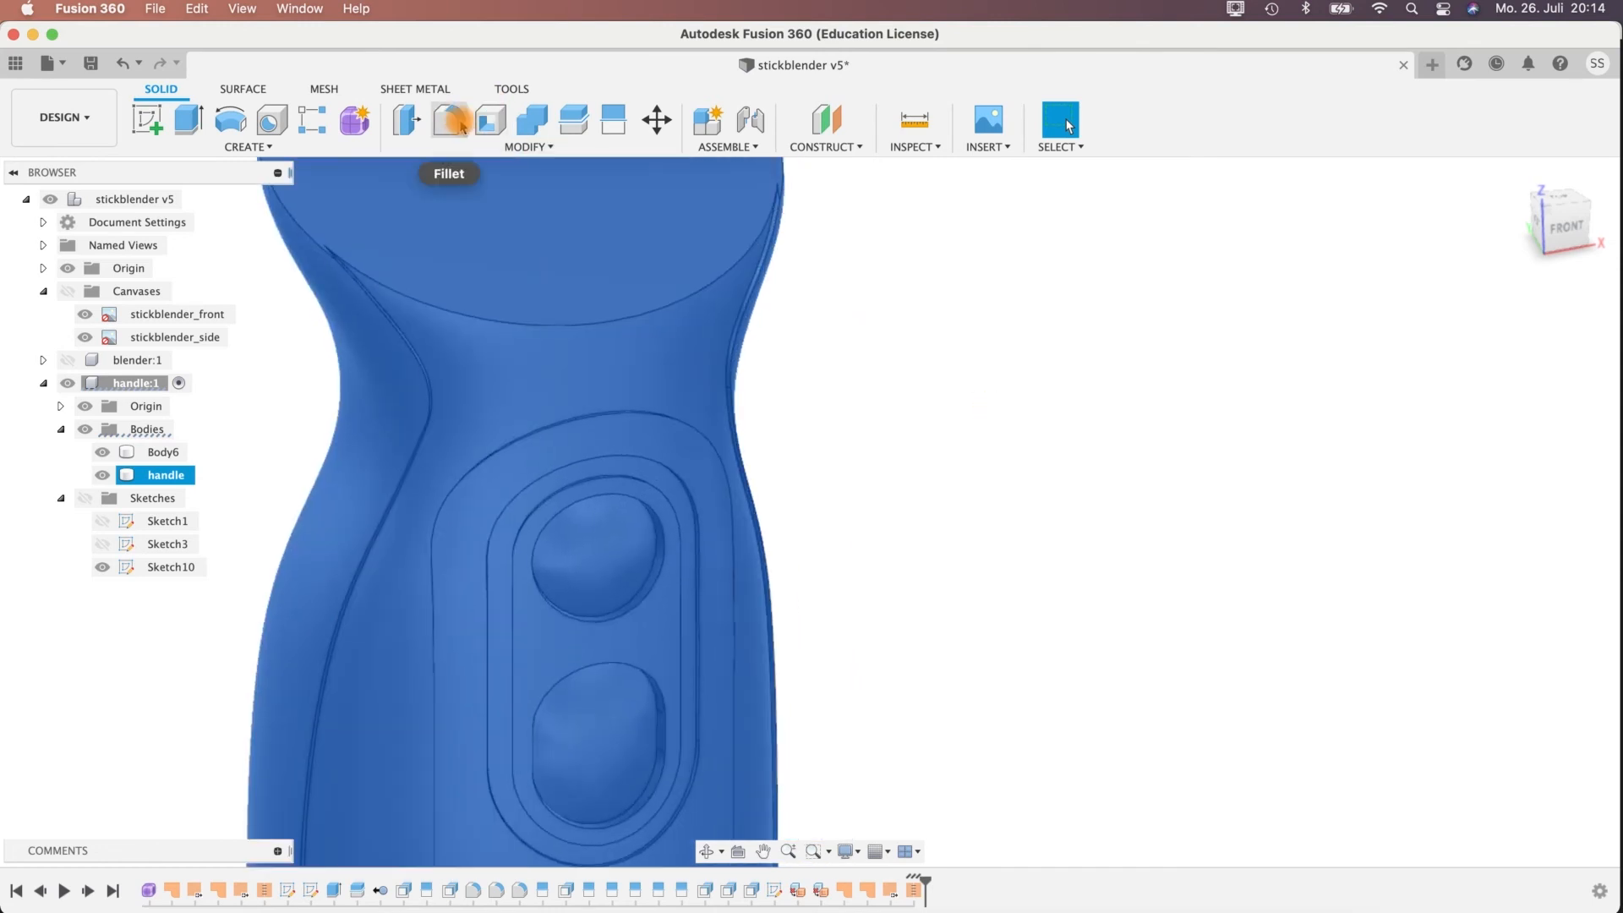
shift+middle_drag(905, 446, 743, 420)
click(711, 454)
shift+middle_drag(761, 504, 518, 457)
click(567, 364)
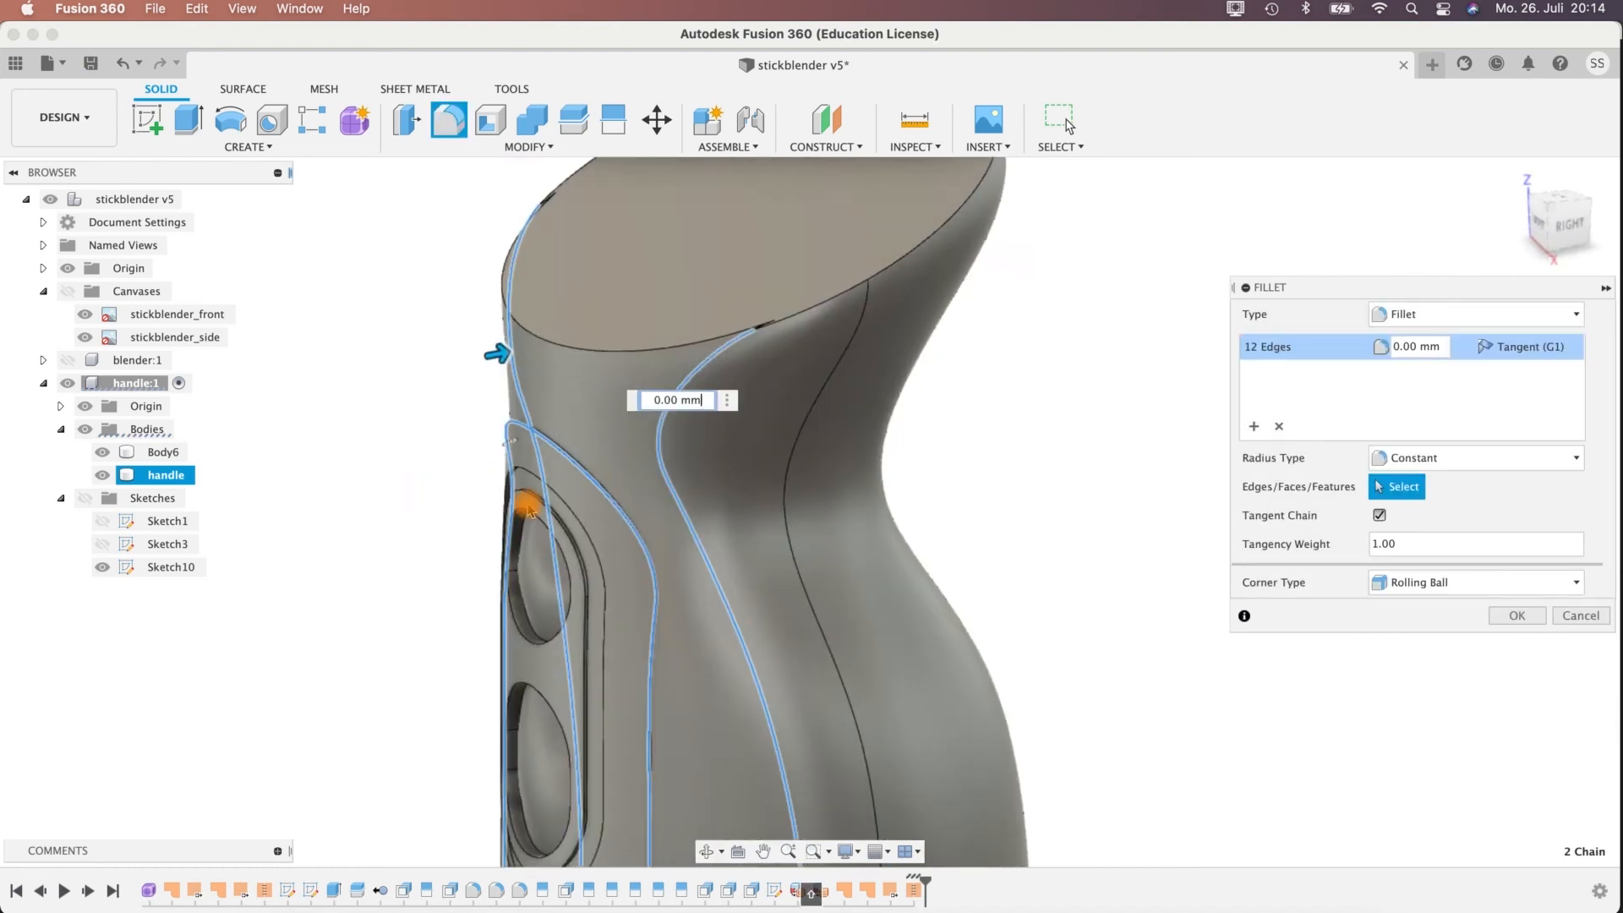
click(524, 486)
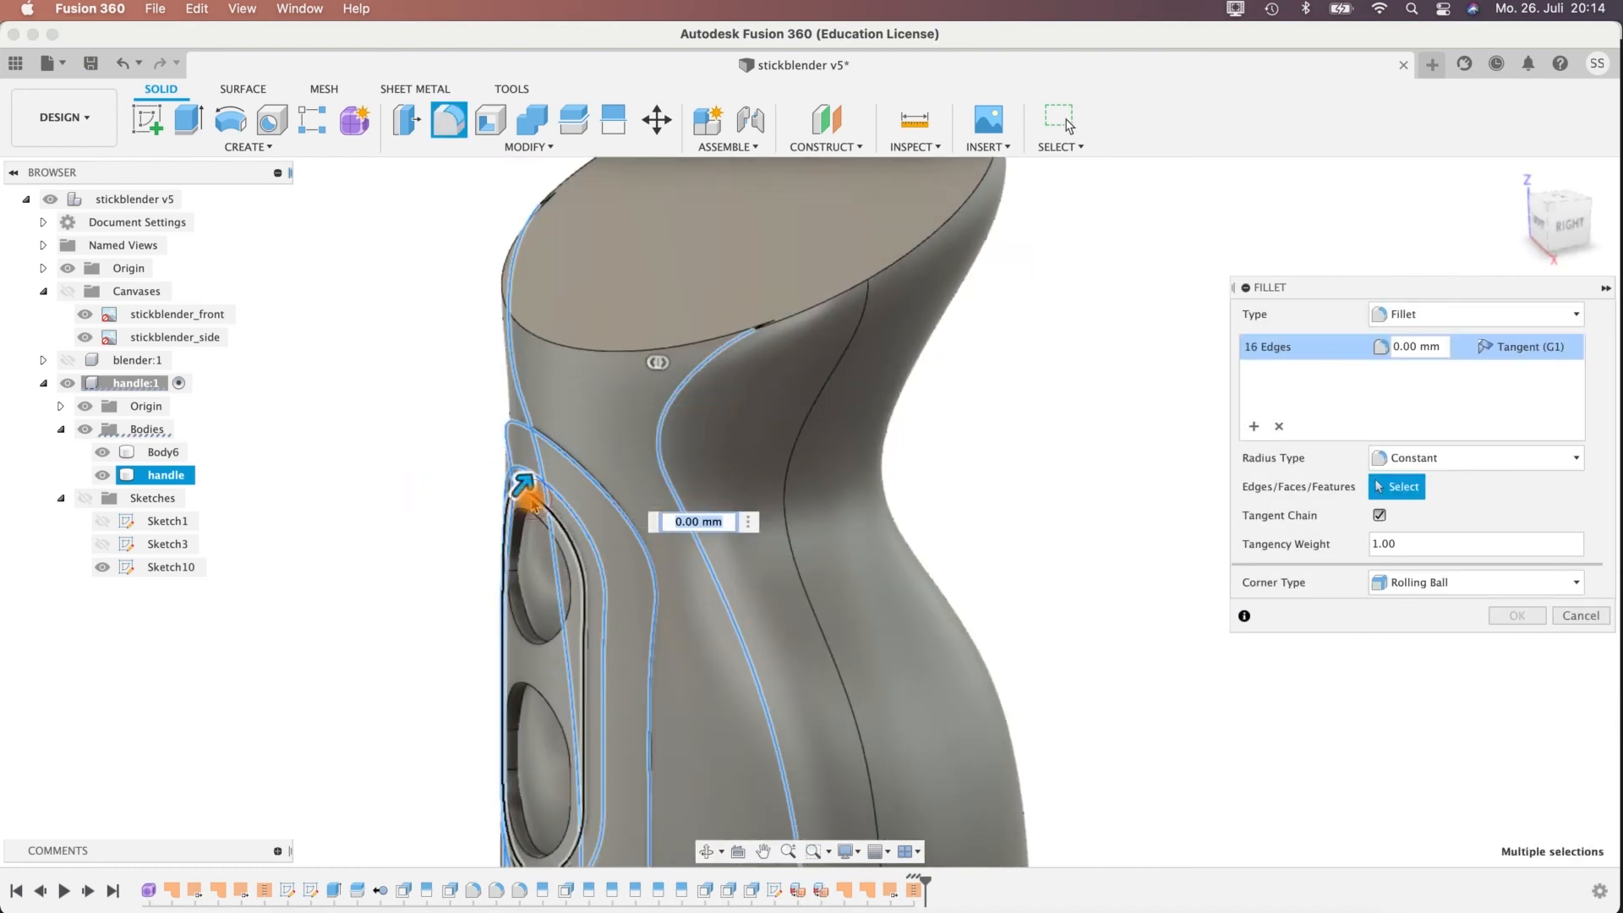
click(532, 500)
click(530, 513)
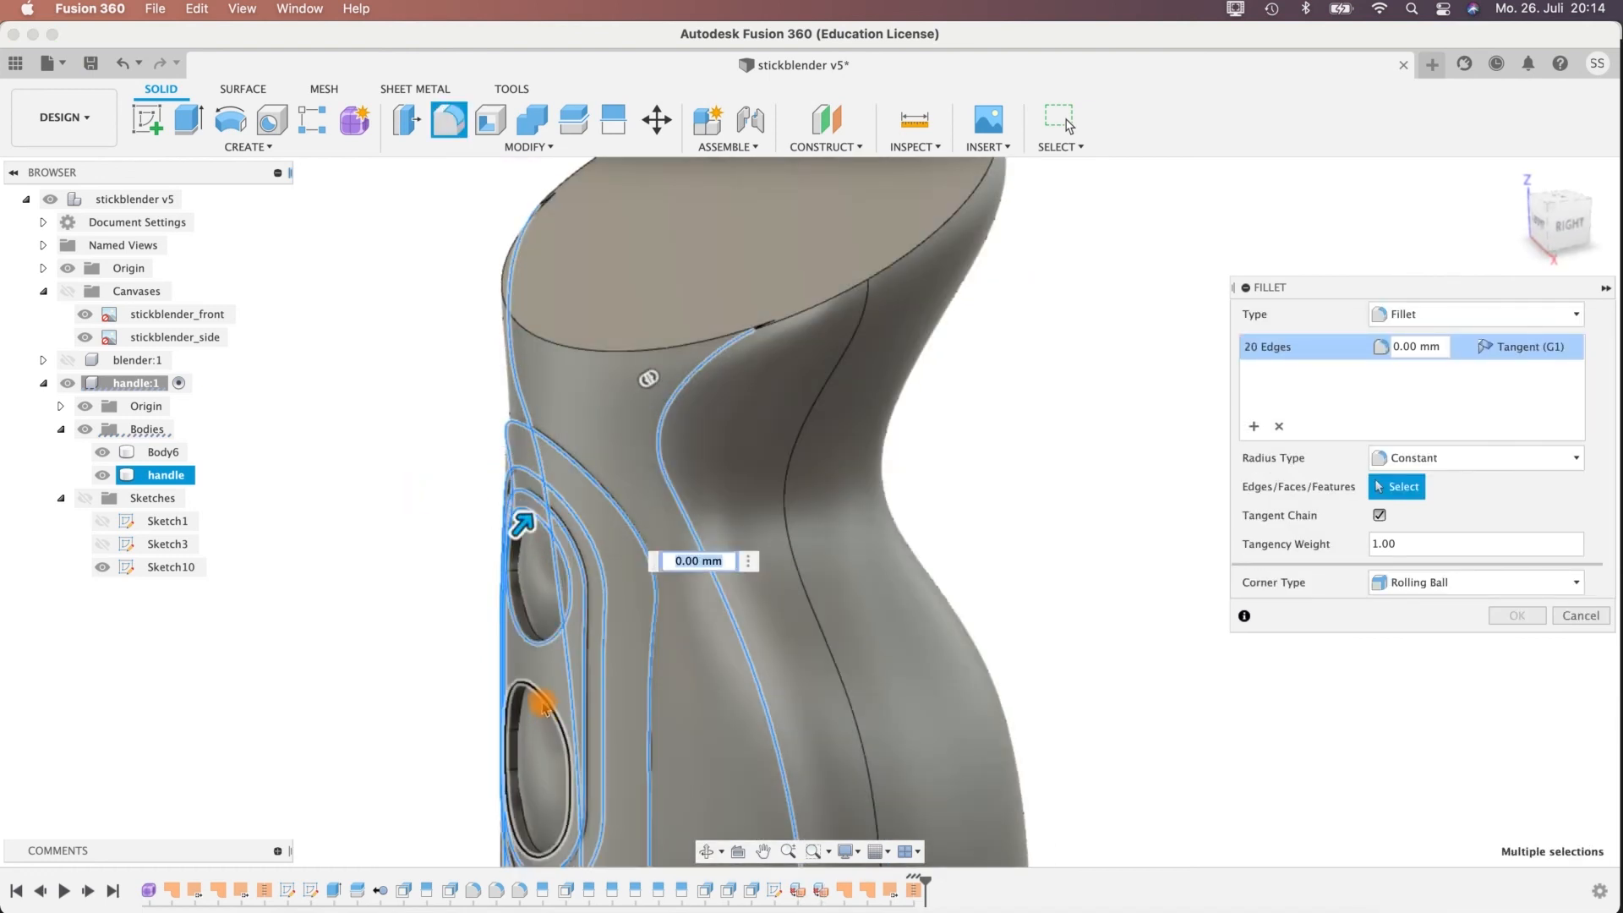
click(541, 700)
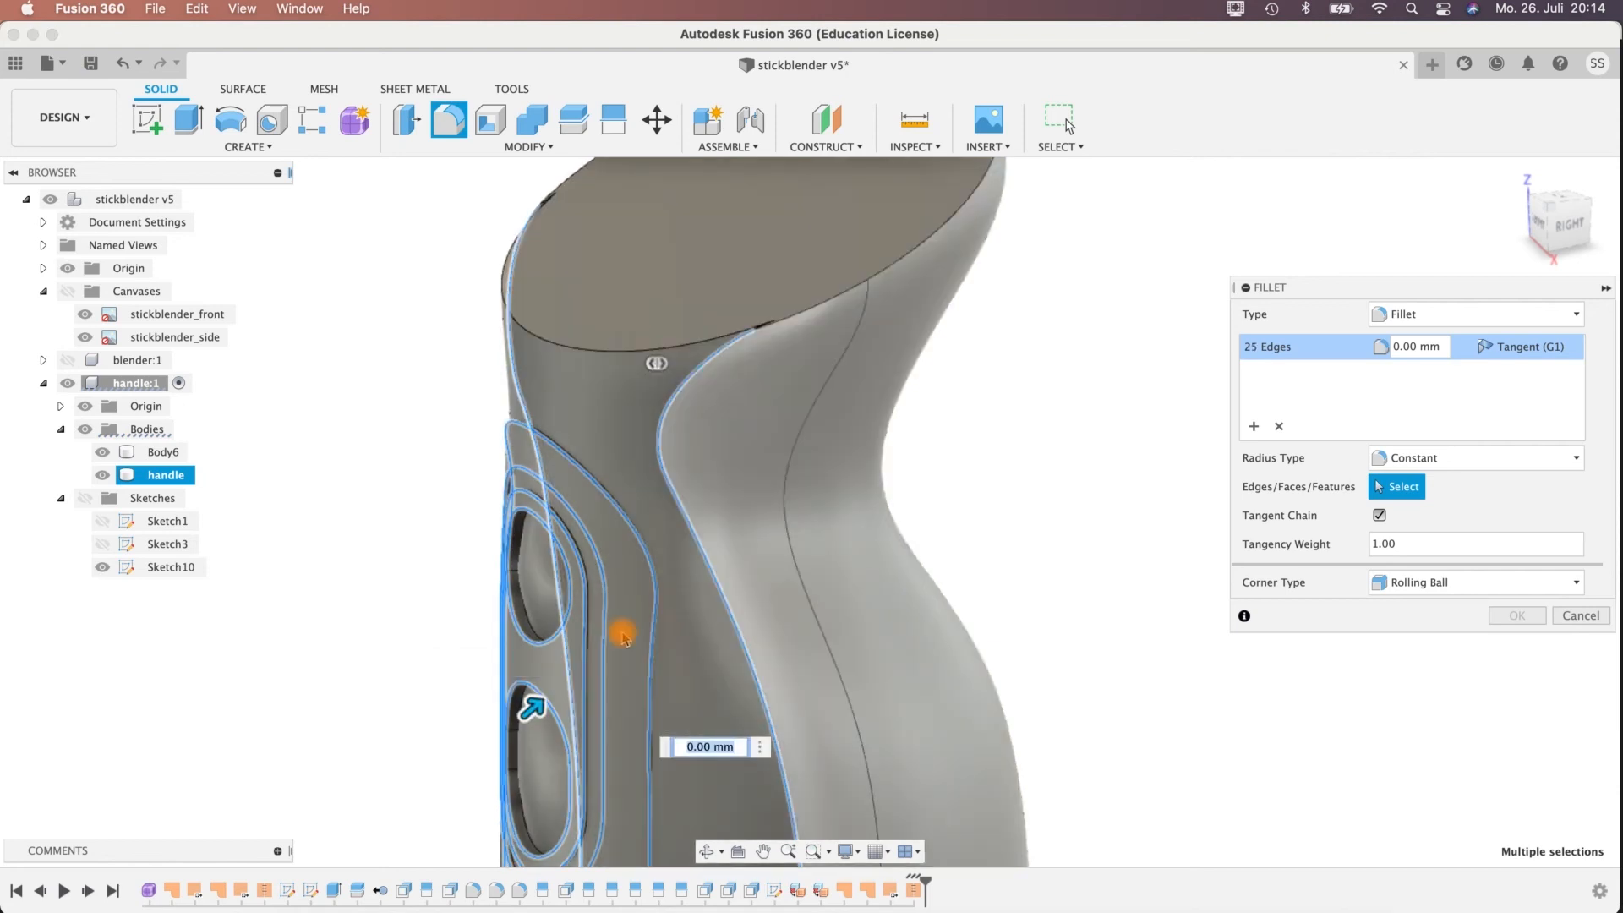
click(526, 687)
click(536, 647)
Set the radius of the contour and outline fillet to 0.1 mm, check the rounded edges and create the fillet.
shift+middle_drag(980, 461, 1088, 453)
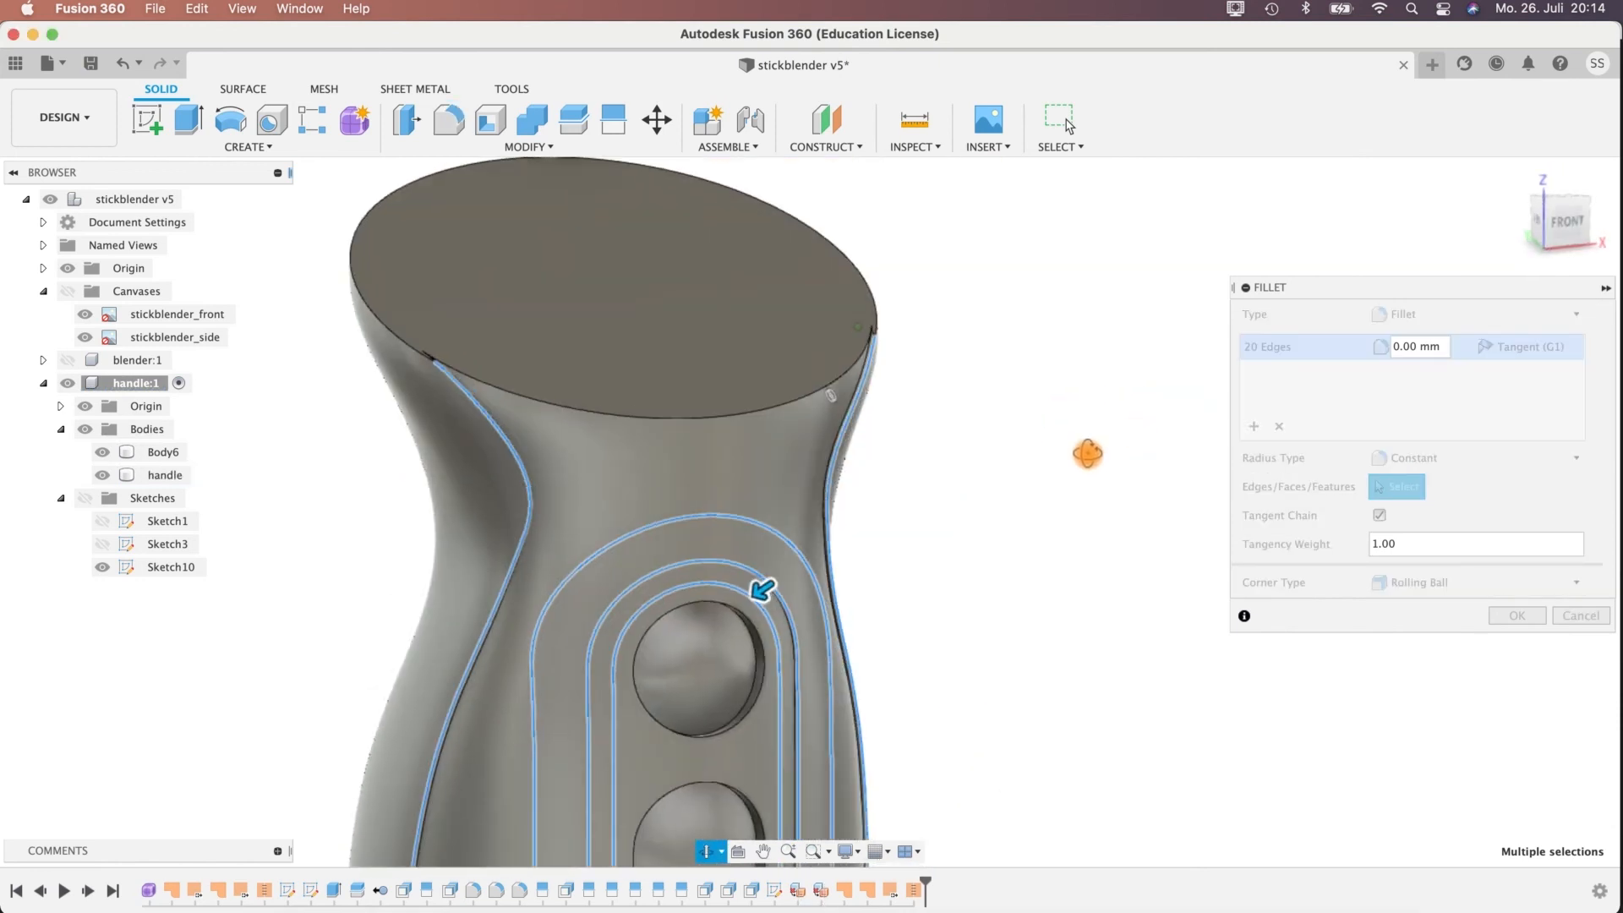
middle_drag(920, 765, 939, 504)
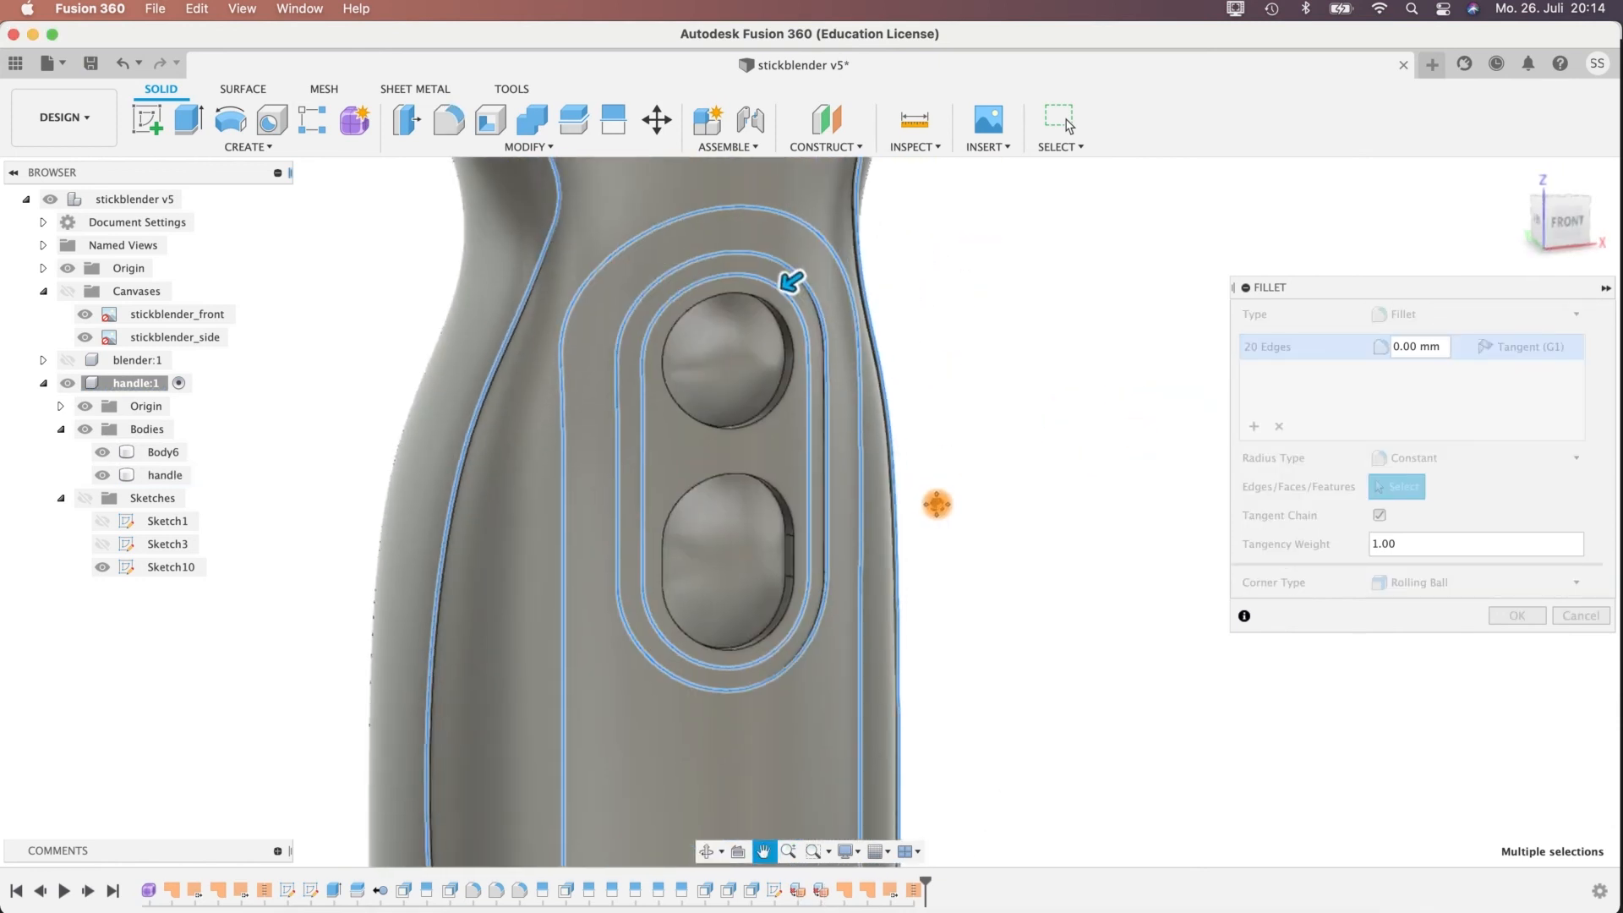
click(1409, 345)
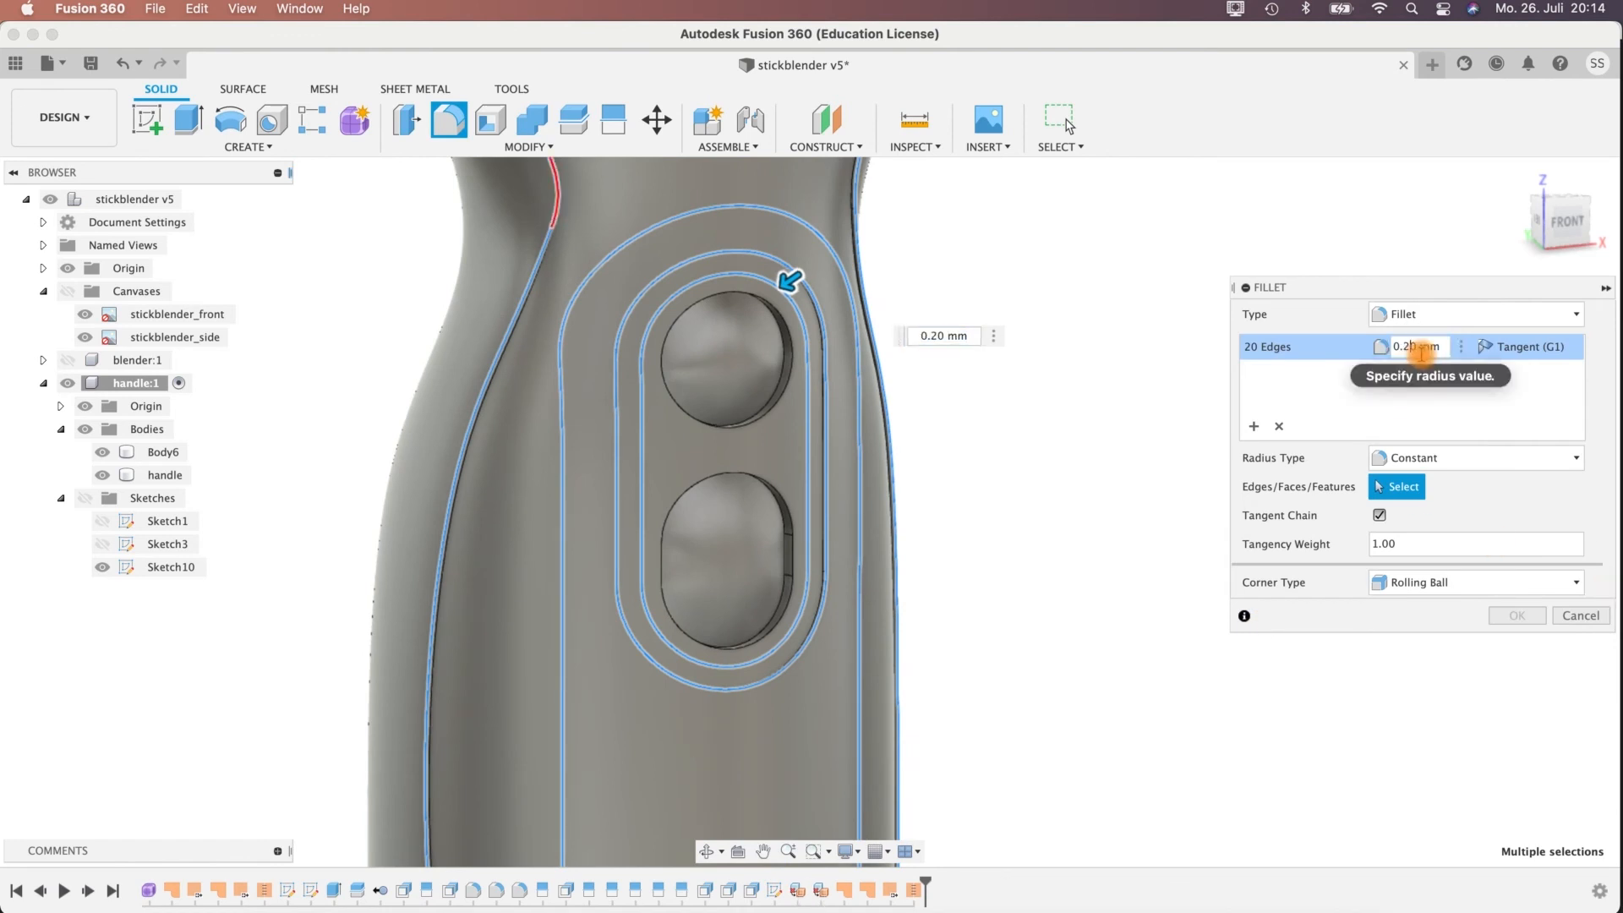
key(Delete)
text(1)
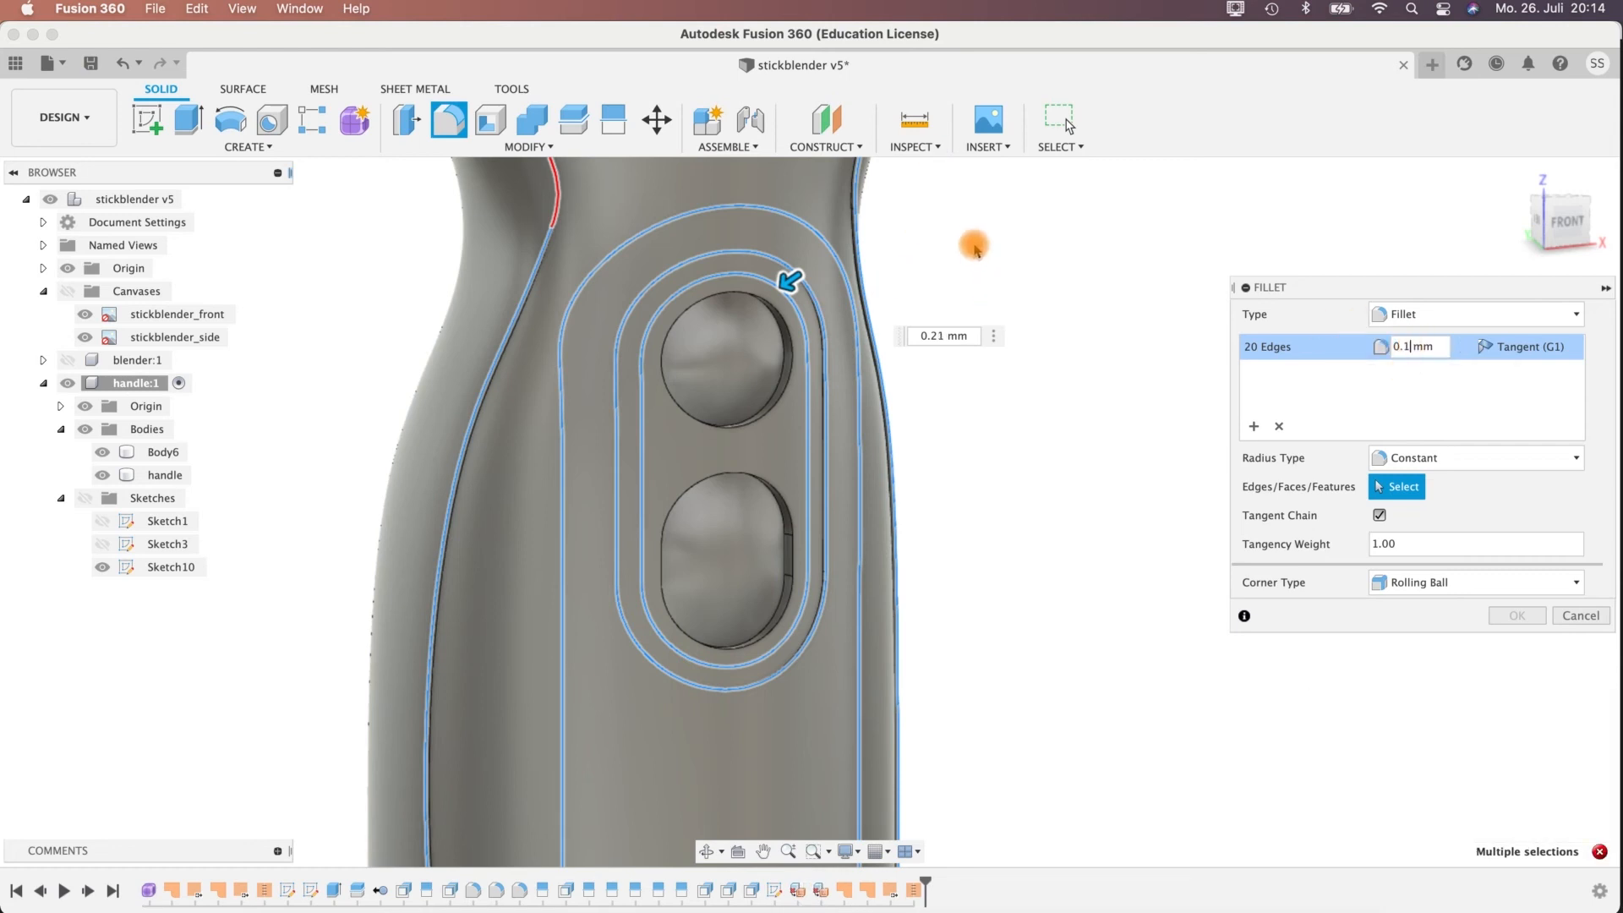
shift+middle_drag(982, 297, 490, 351)
click(1108, 464)
shift+middle_drag(1104, 565, 939, 592)
scroll(810, 553, up, 8)
shift+middle_drag(640, 548, 703, 268)
shift+middle_drag(373, 457, 611, 422)
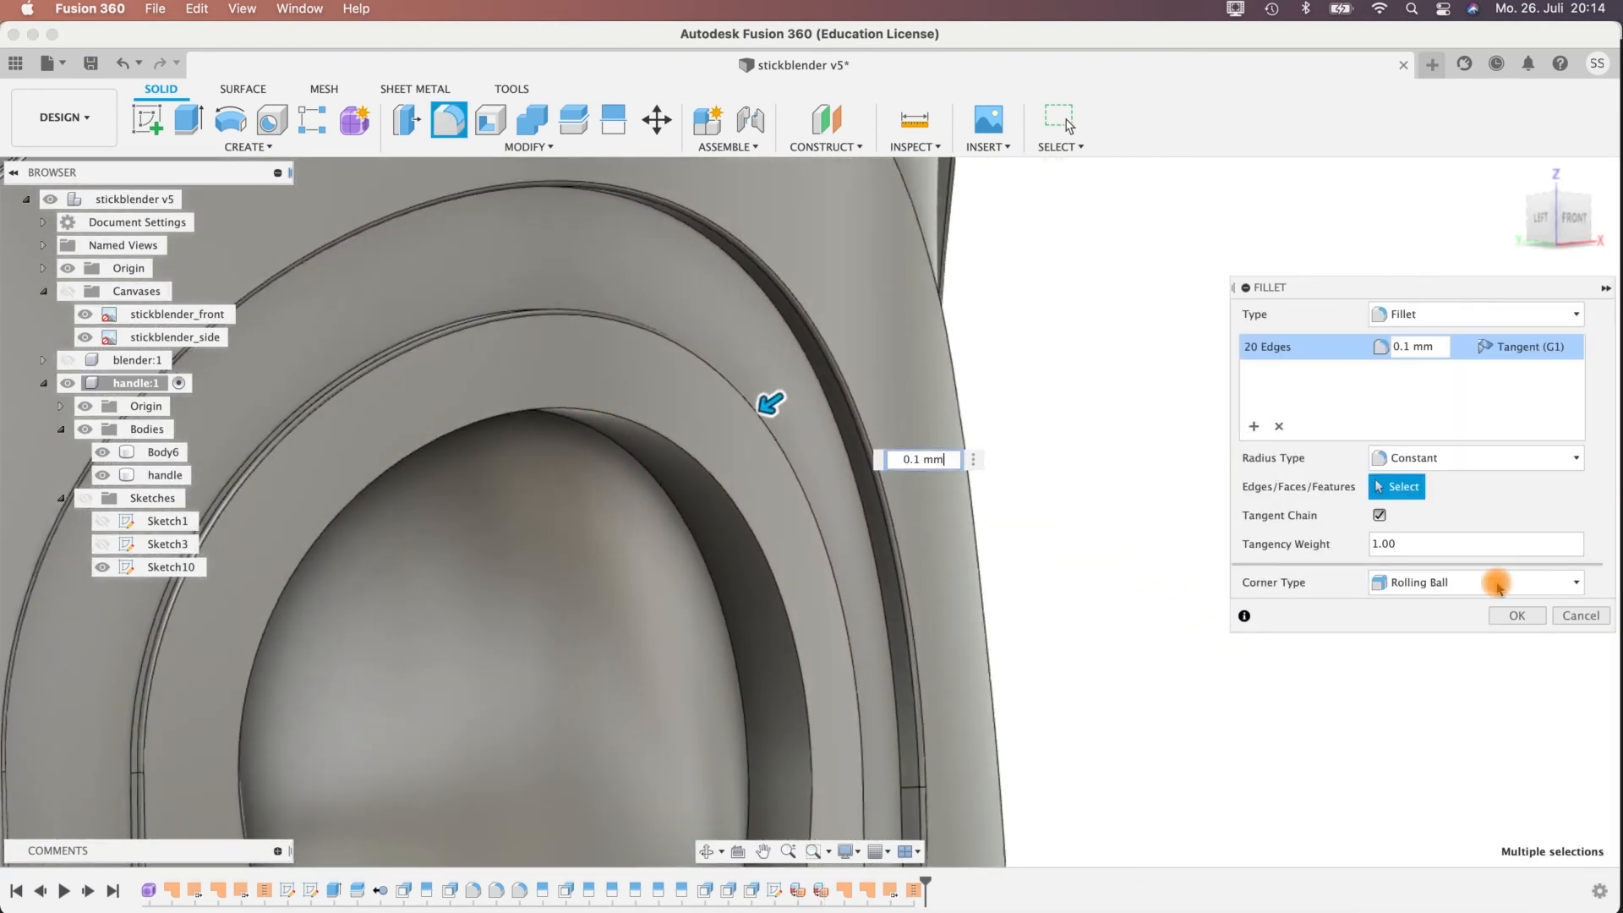
key(Return)
Fillet the outer rim edges of the round and oblong button recesses with a 0.70 mm radius.
click(590, 416)
scroll(1105, 586, up, 3)
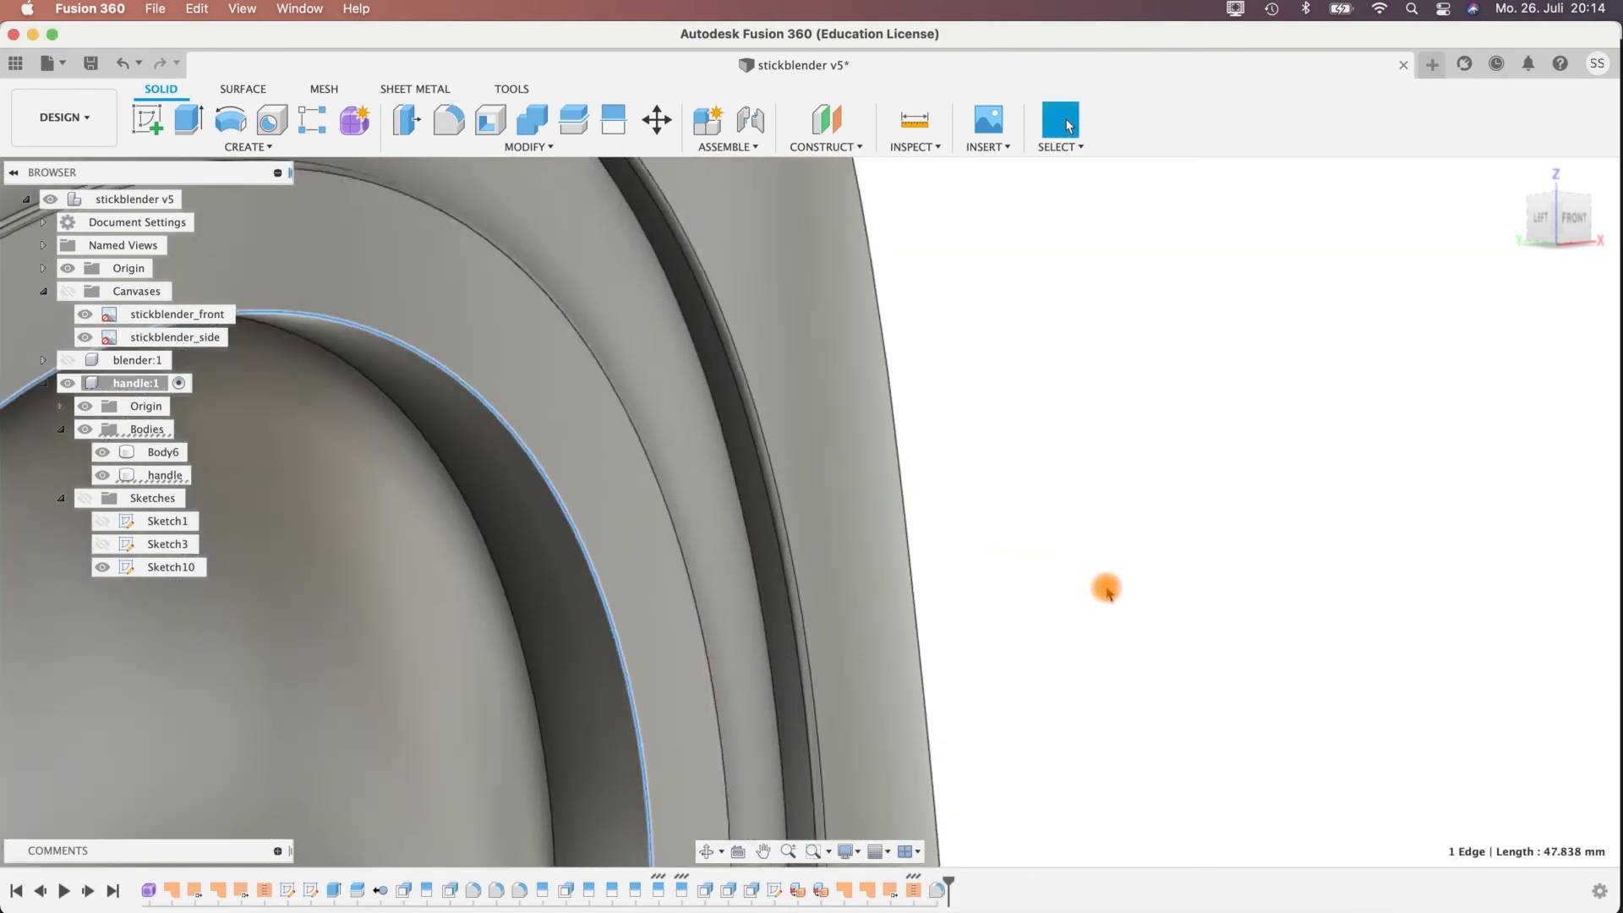
scroll(1107, 586, down, 5)
scroll(1107, 586, down, 3)
middle_drag(1159, 682, 1098, 318)
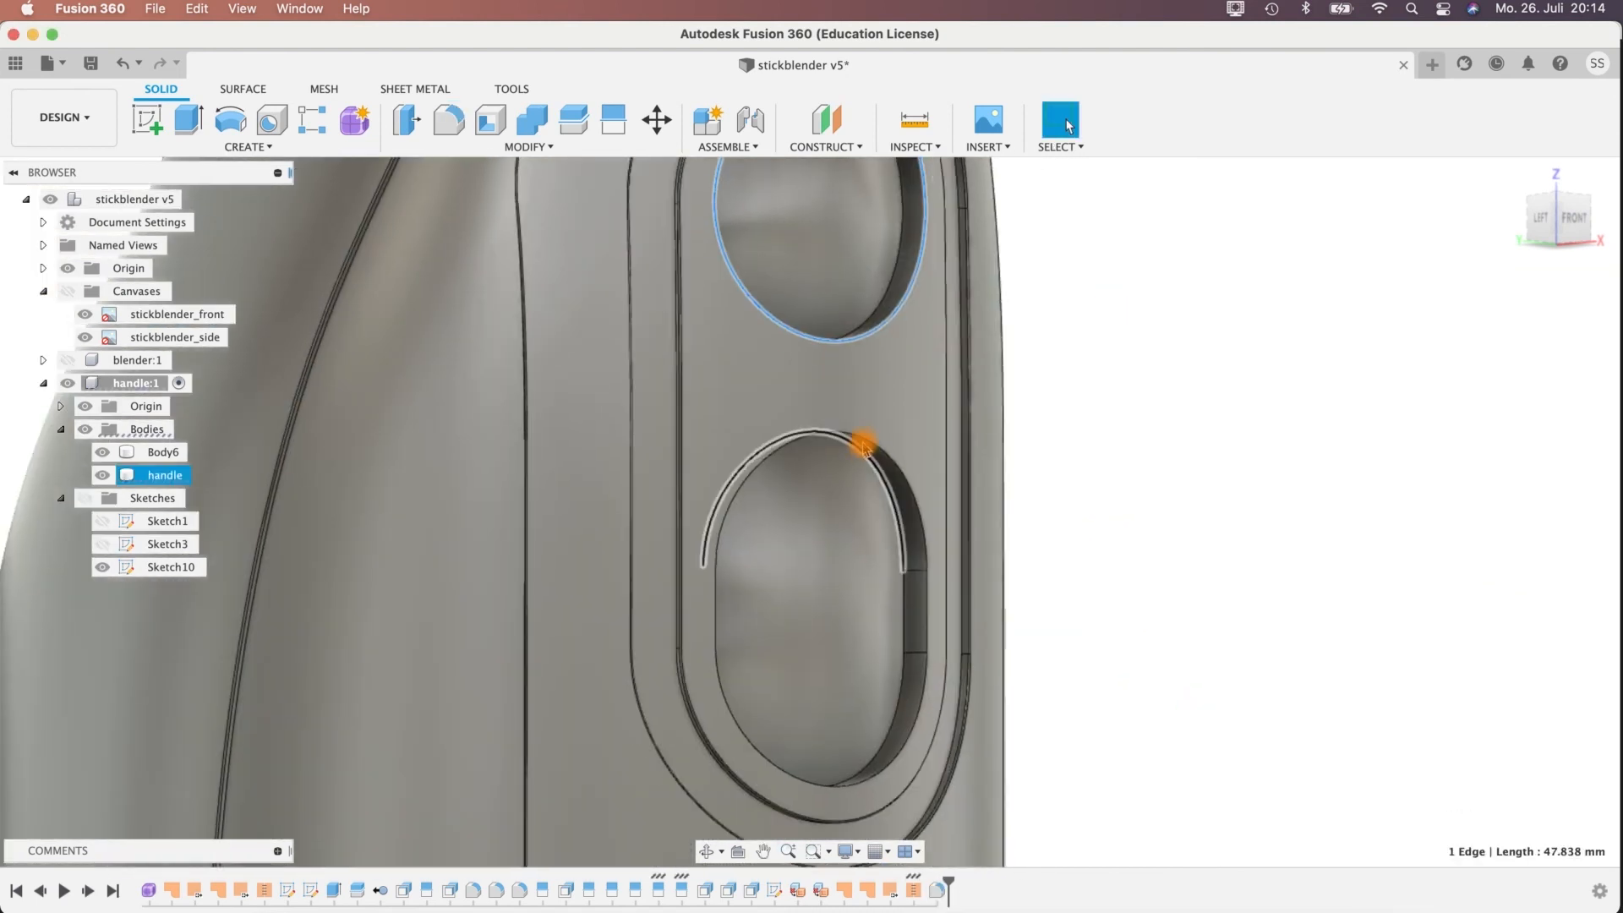
click(1185, 276)
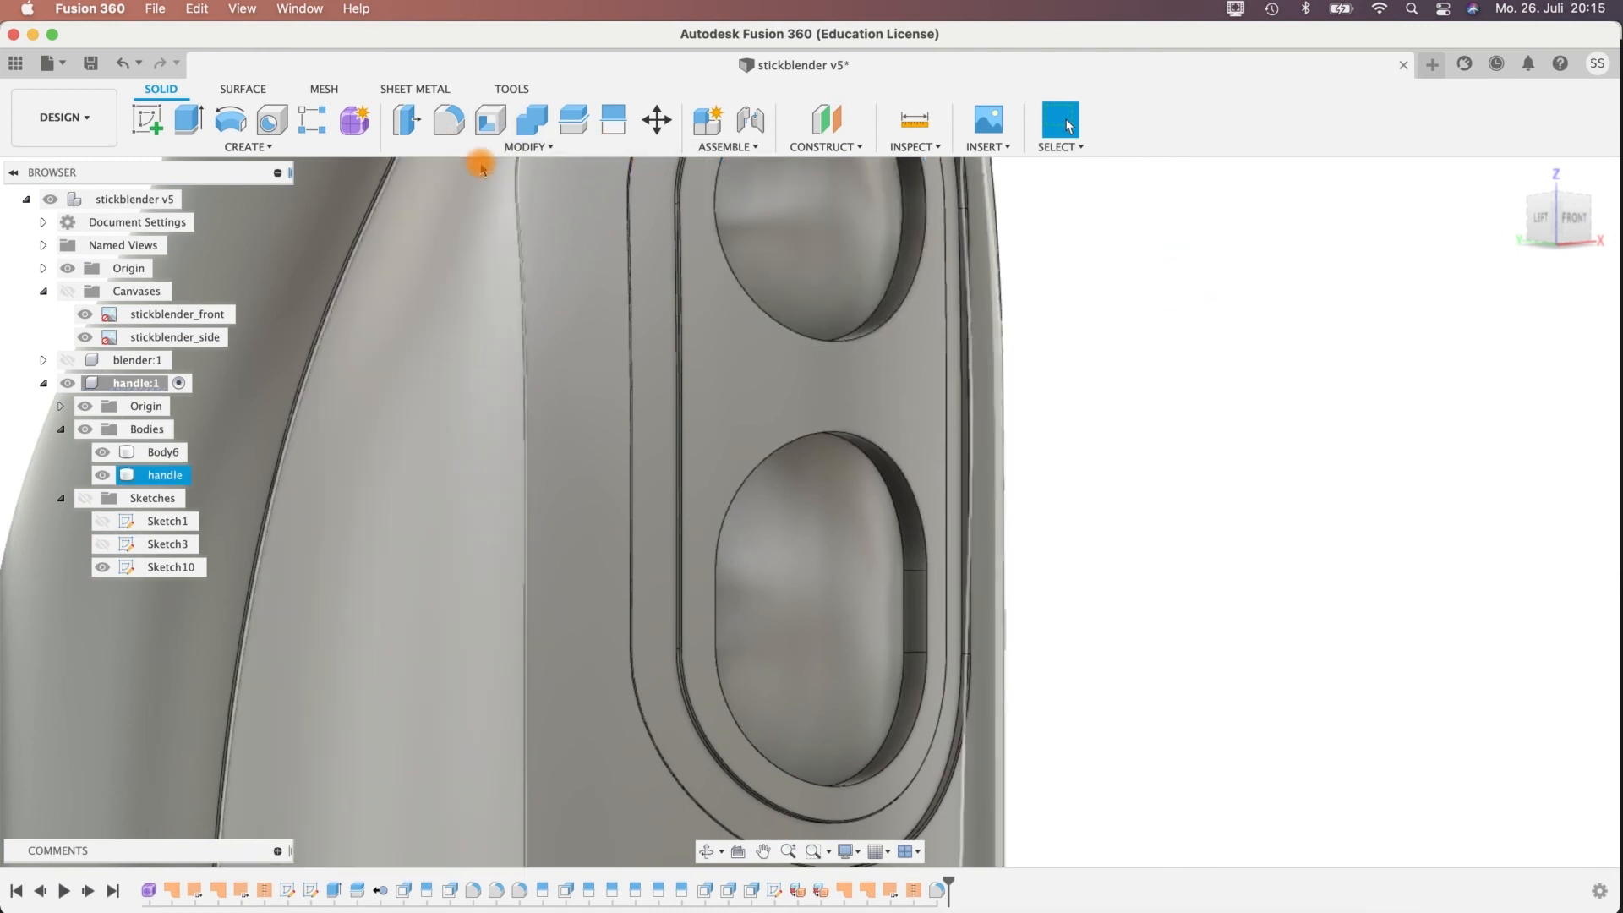
click(457, 120)
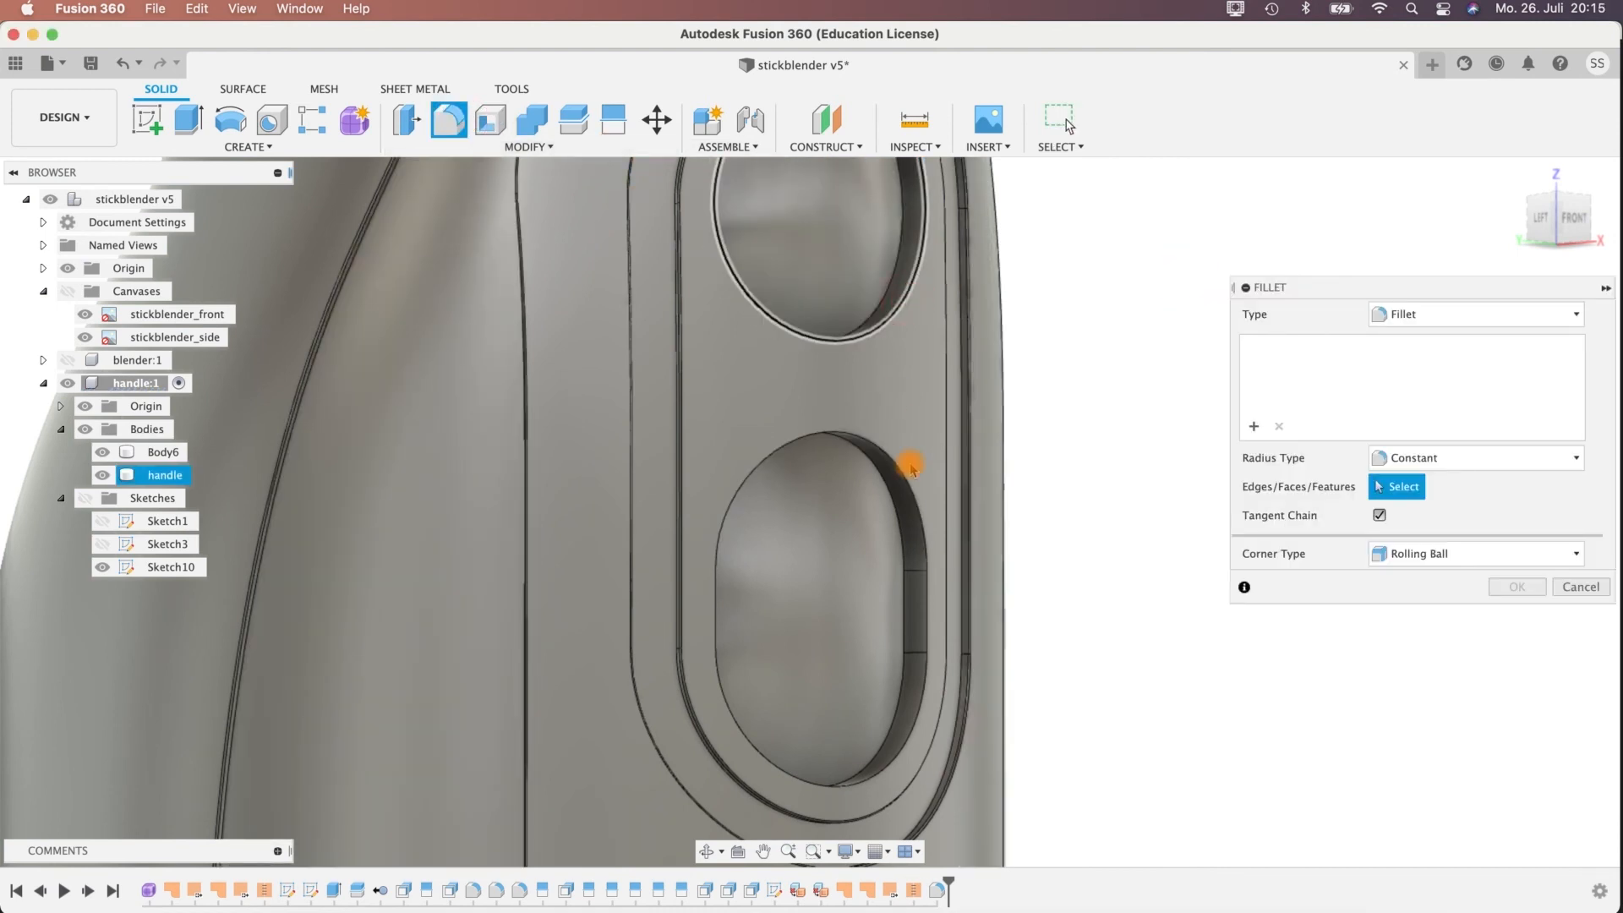
click(907, 289)
click(900, 470)
click(1405, 347)
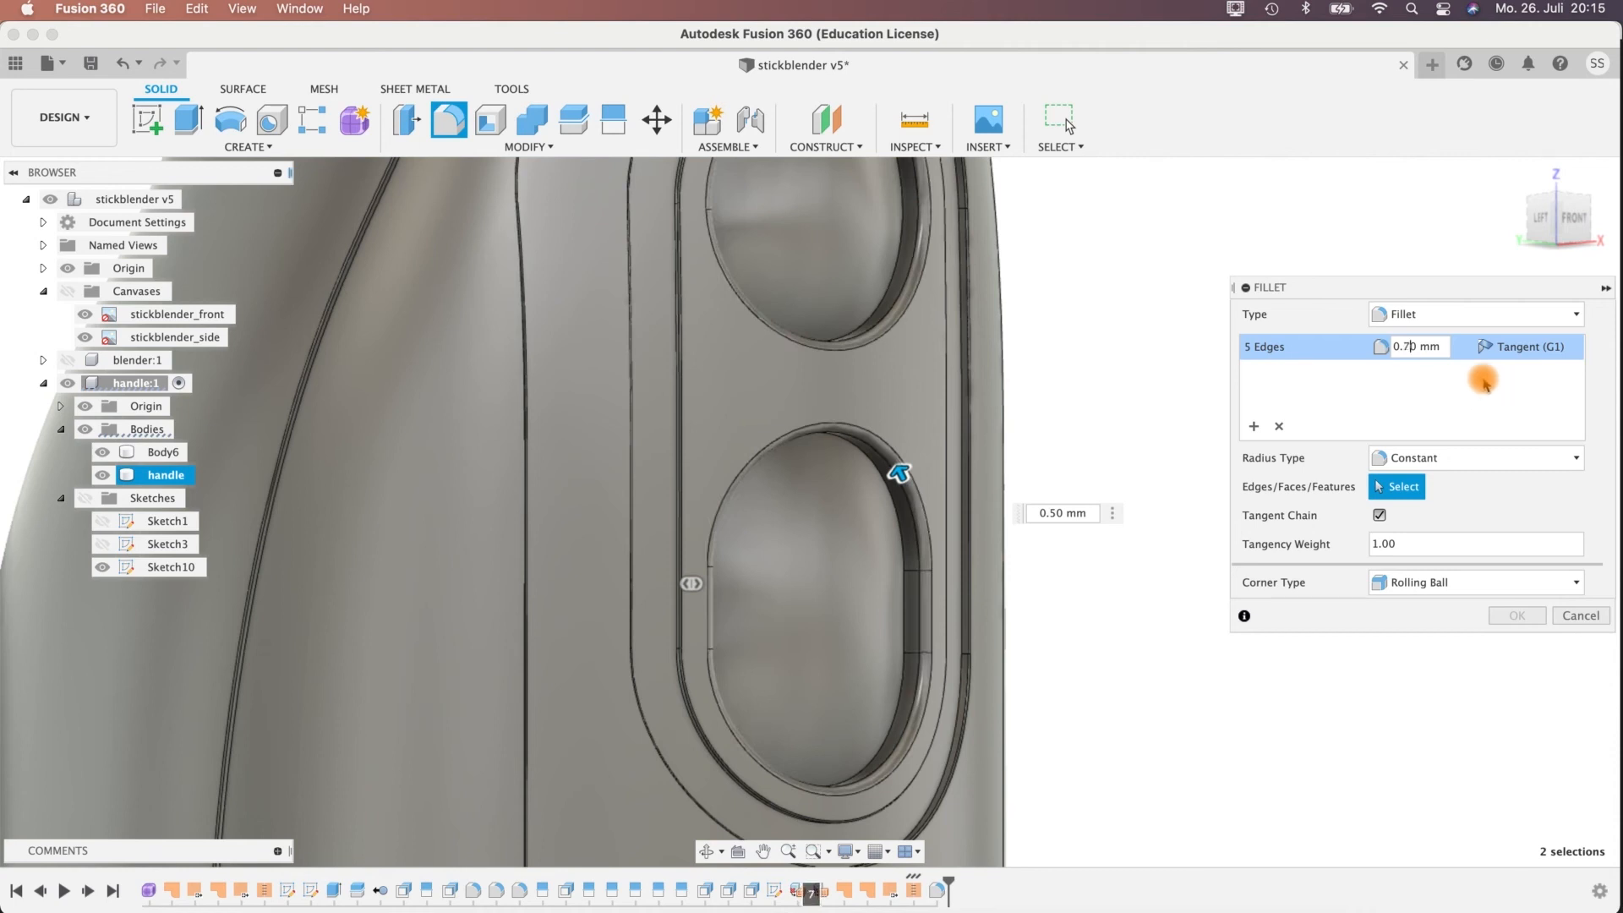
shift+middle_drag(979, 458, 1019, 448)
key(Return)
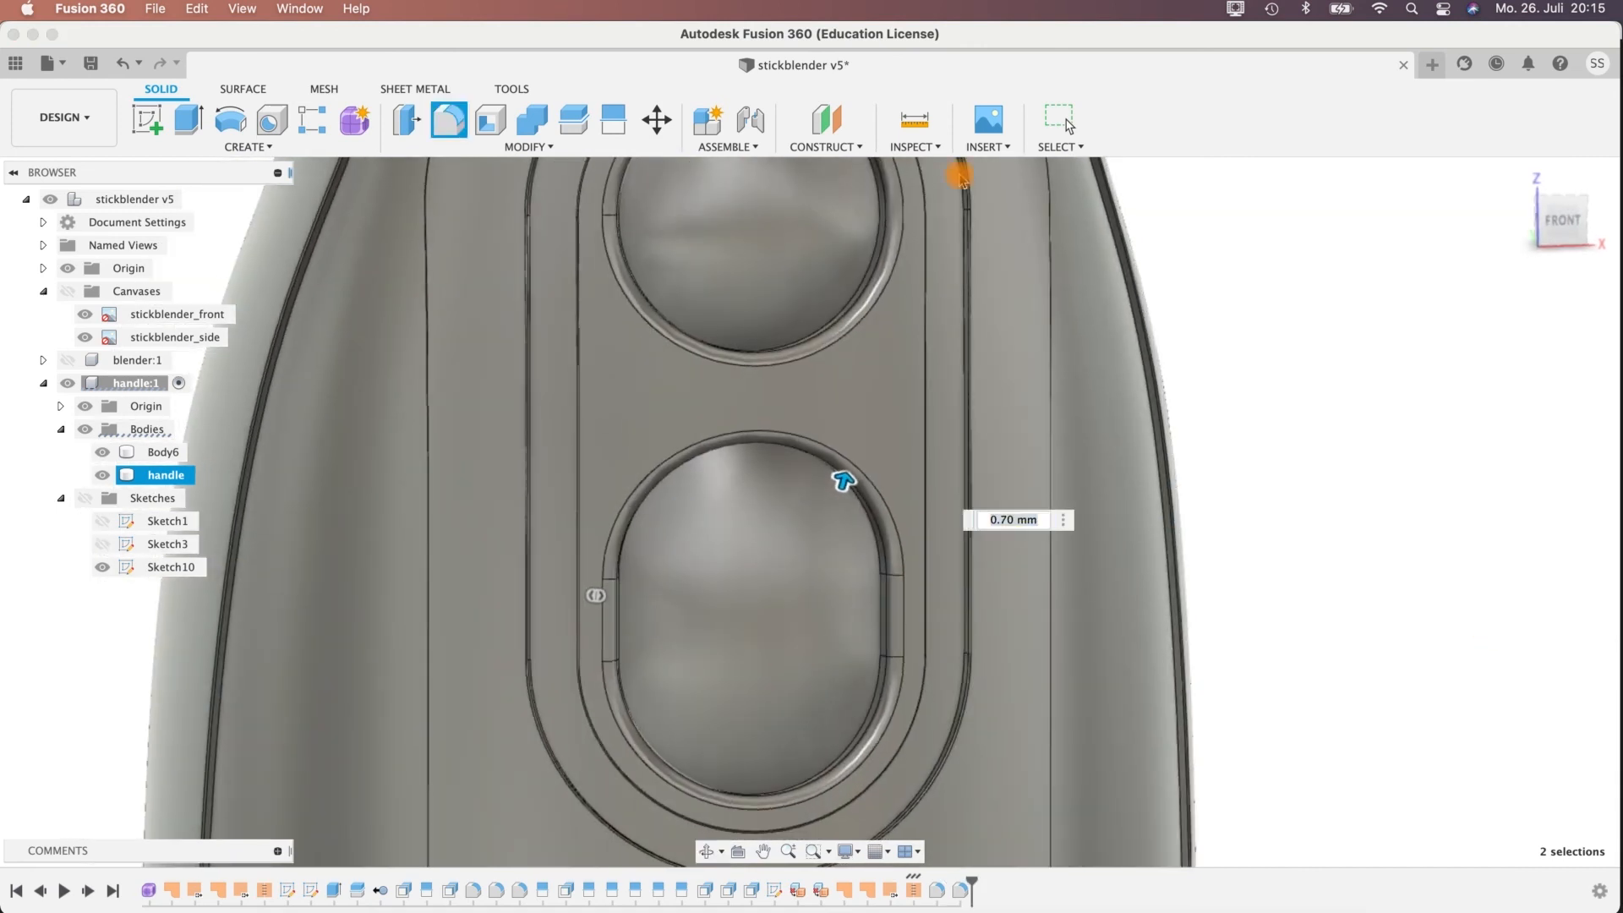
Fillet the edges where both curved button surfaces meet their recess walls with a 0.20 mm radius.
shift+middle_drag(1217, 355, 1214, 311)
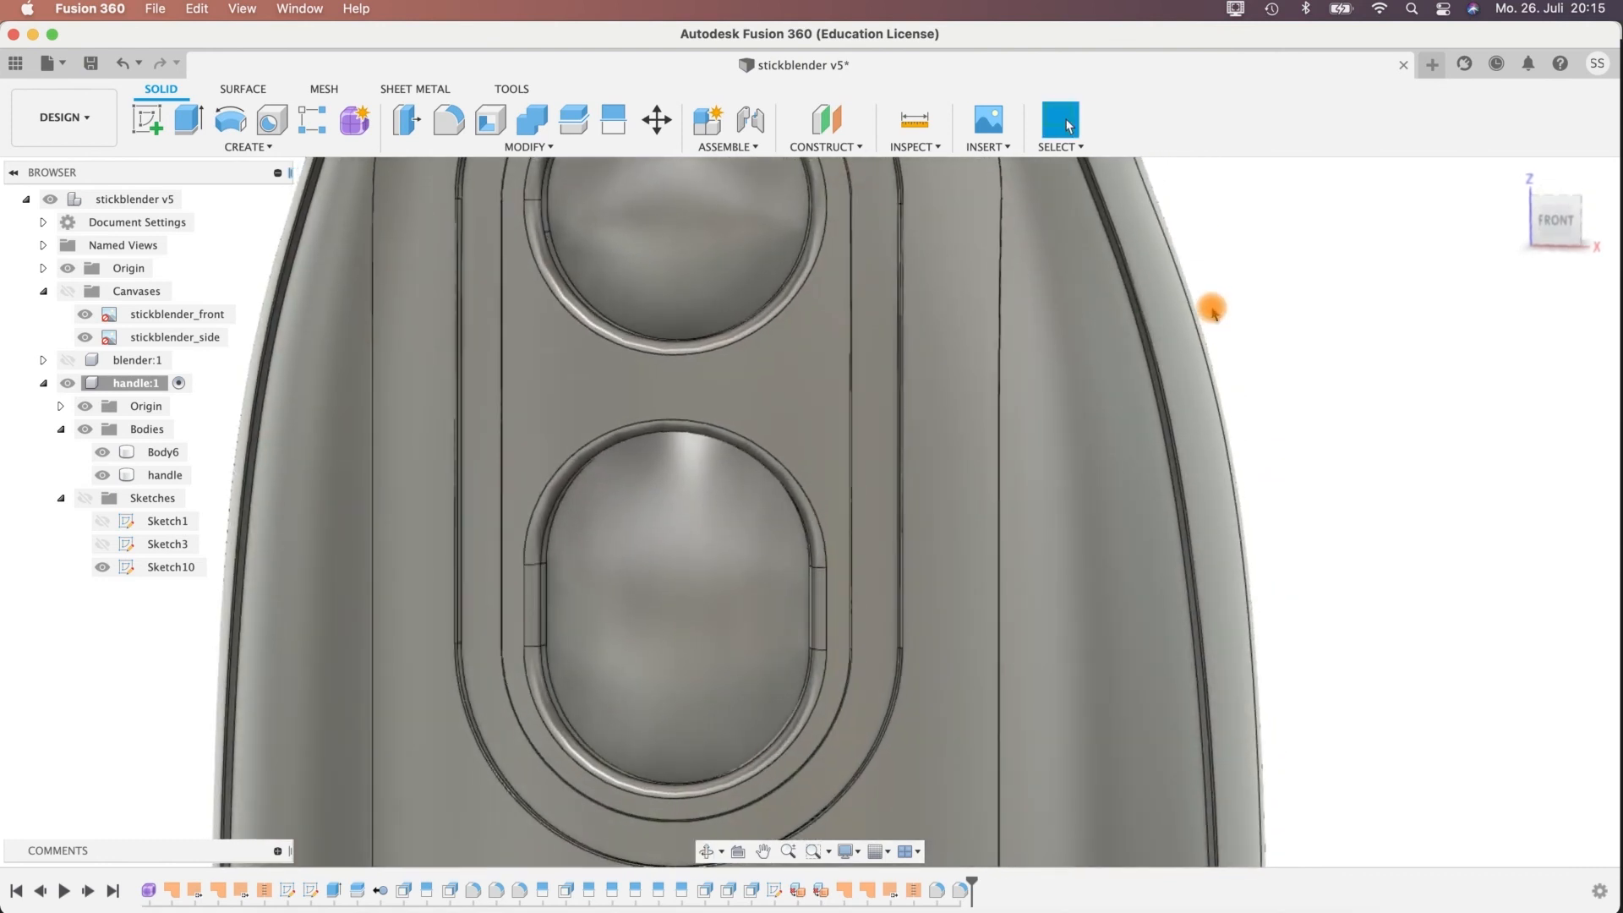
click(1138, 323)
shift+middle_drag(519, 471, 707, 348)
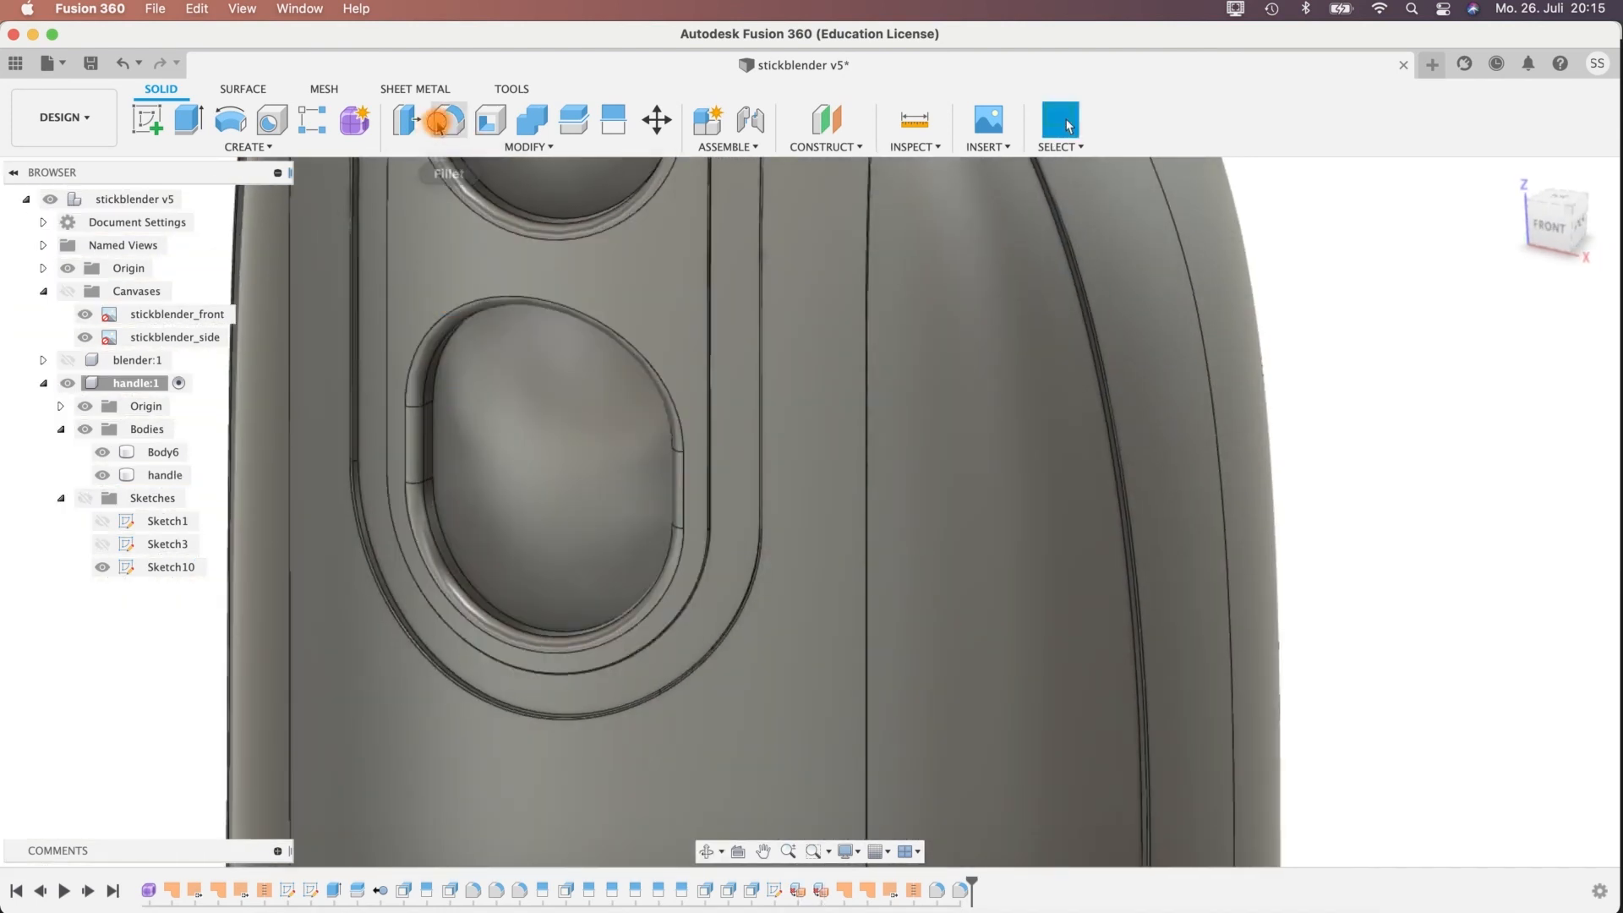
key(f)
click(594, 318)
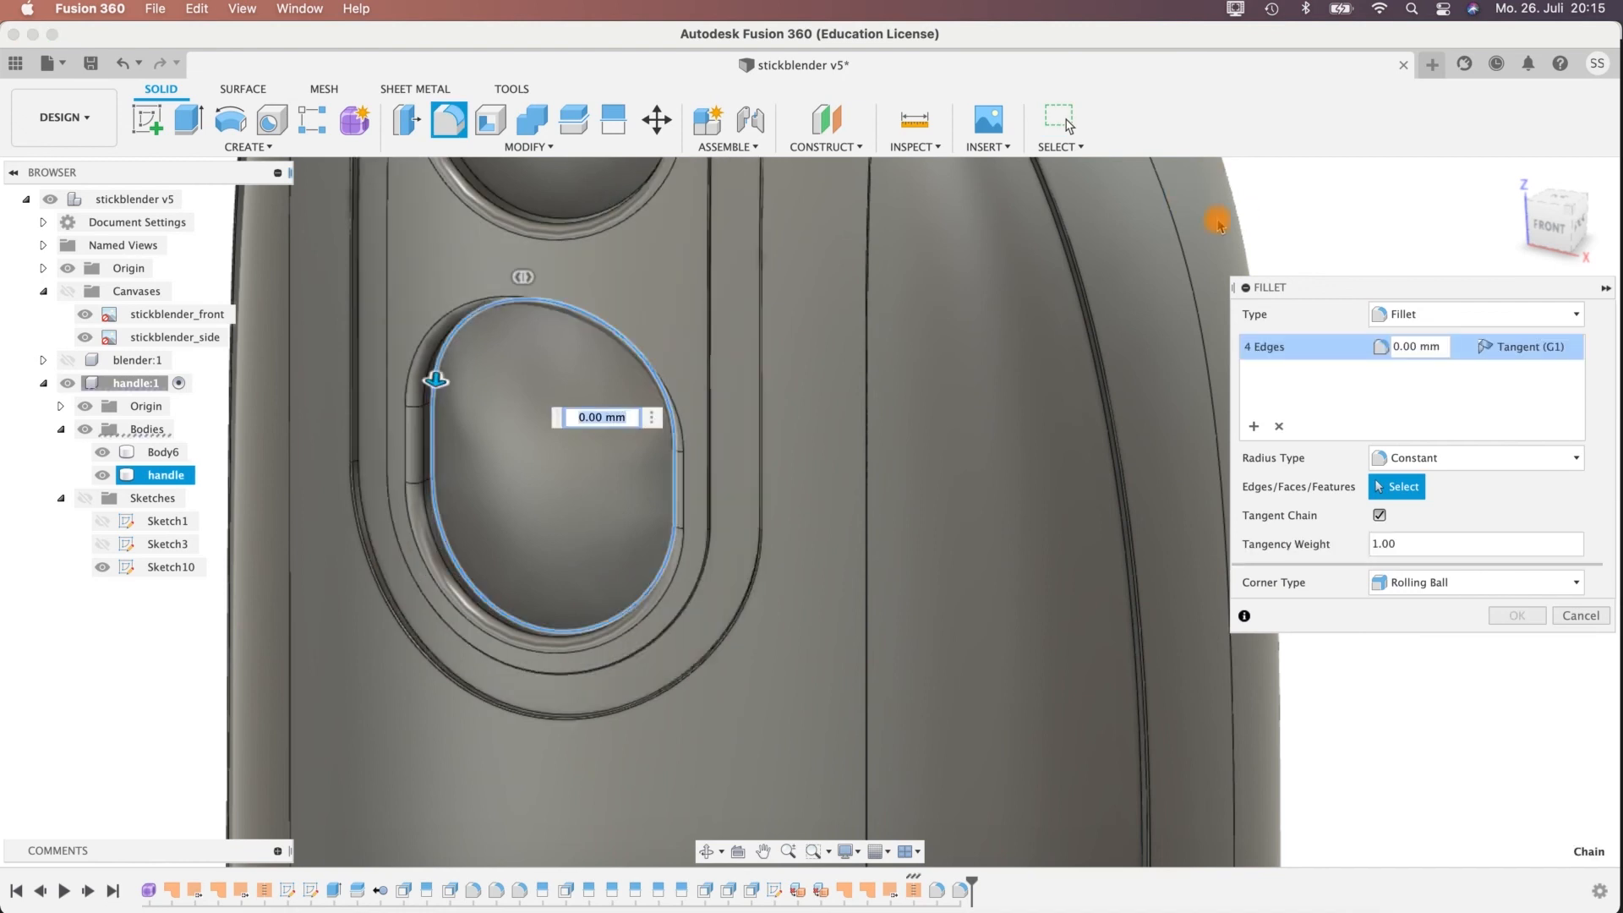
middle_drag(943, 238, 907, 360)
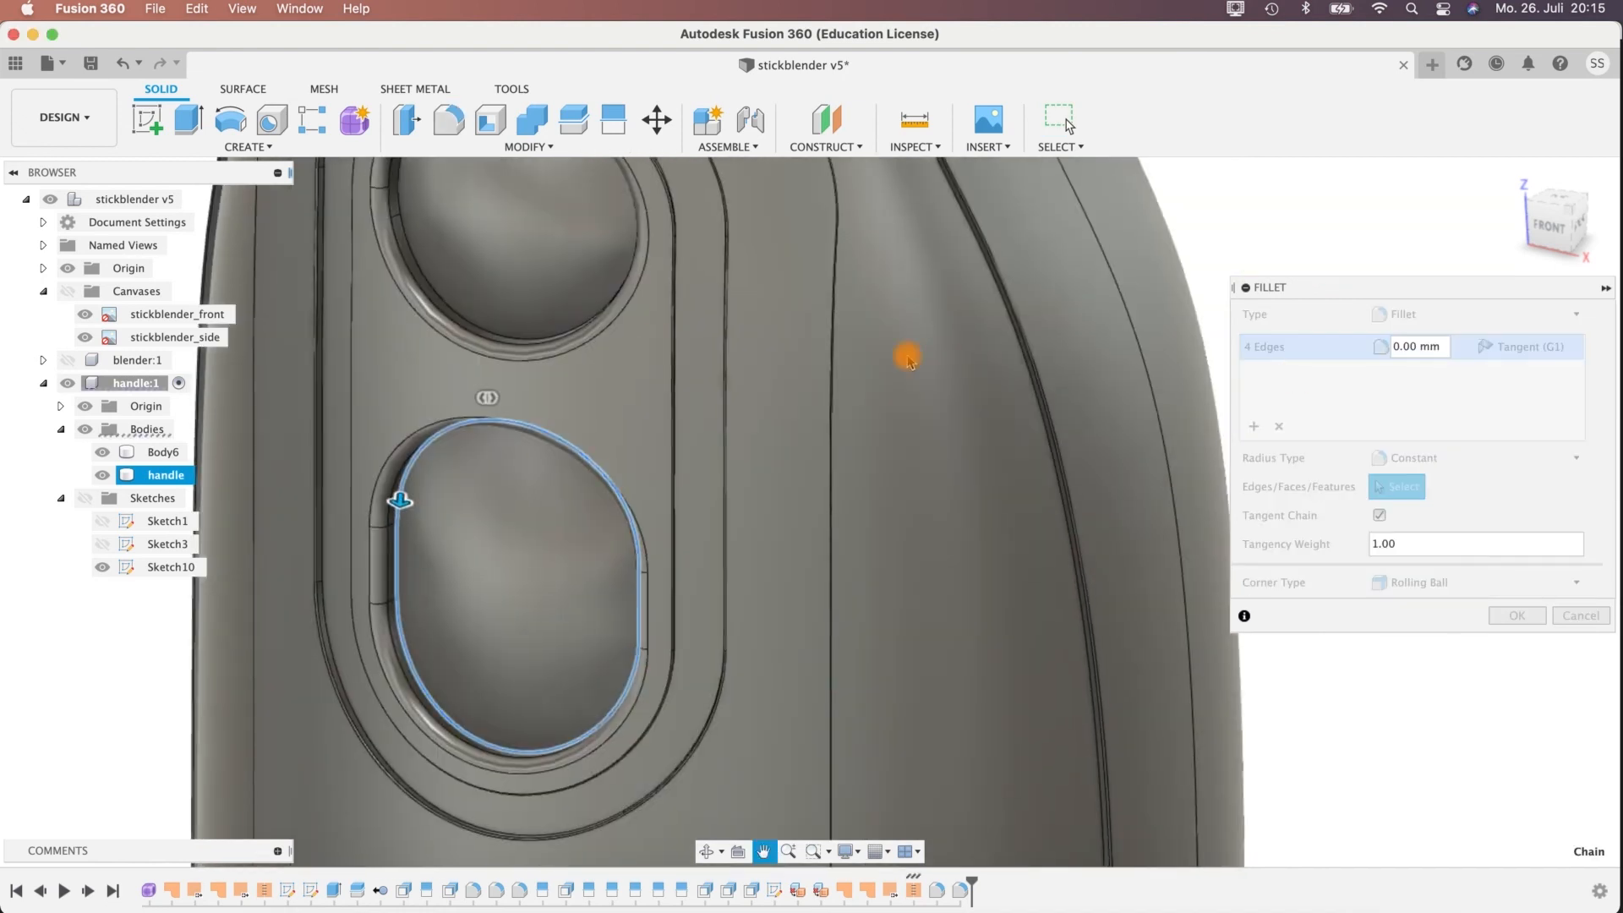
click(449, 264)
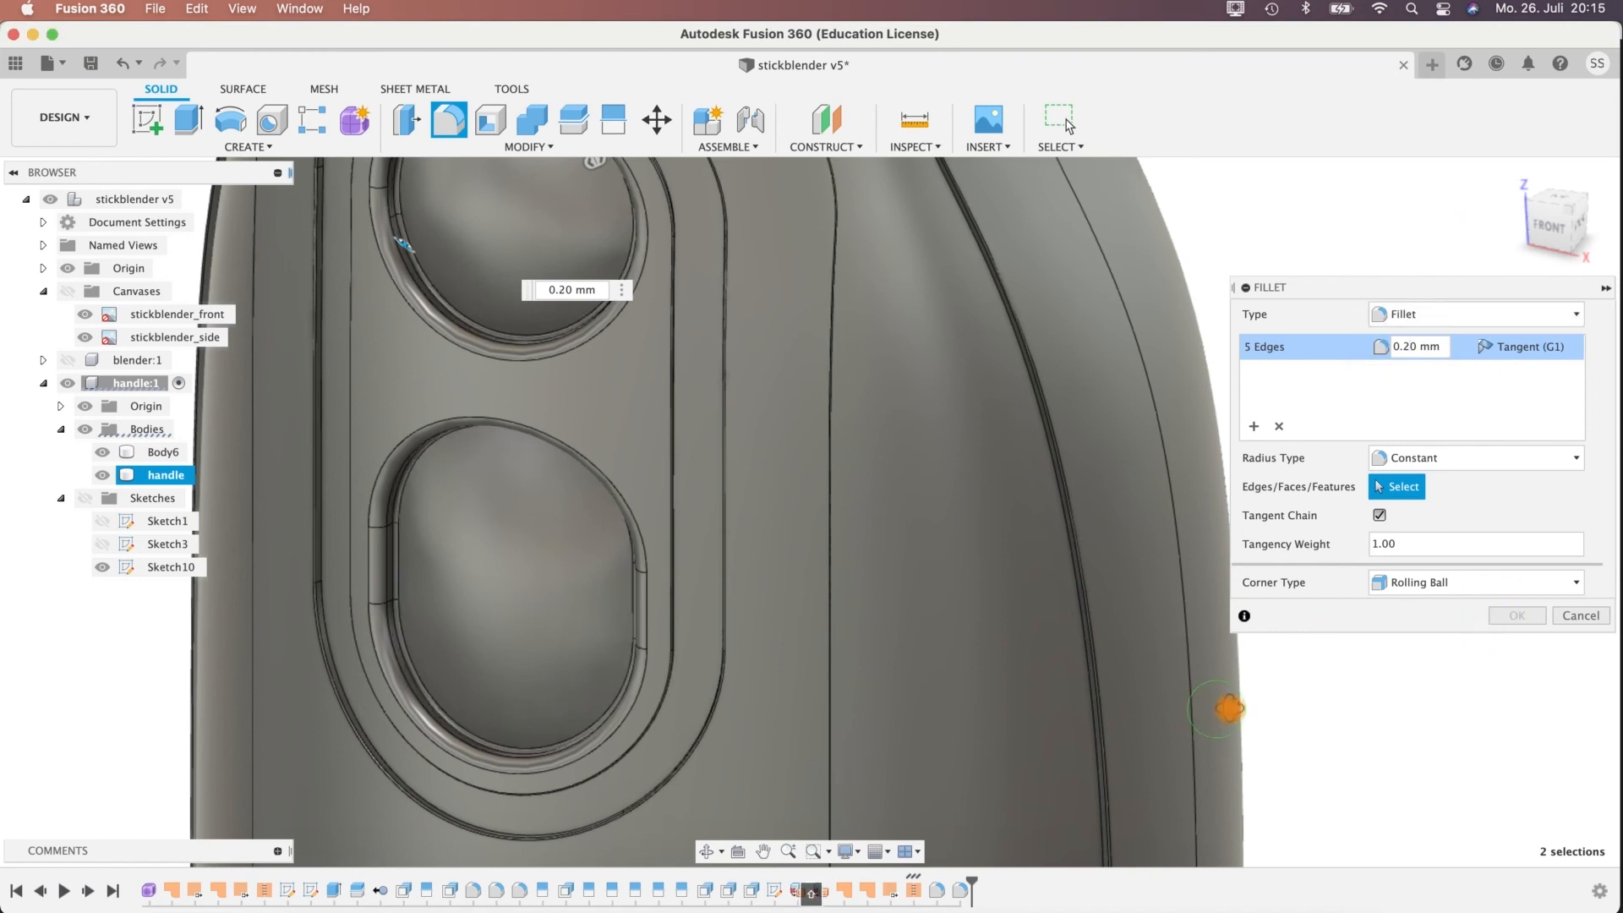
shift+middle_drag(1230, 708, 1261, 729)
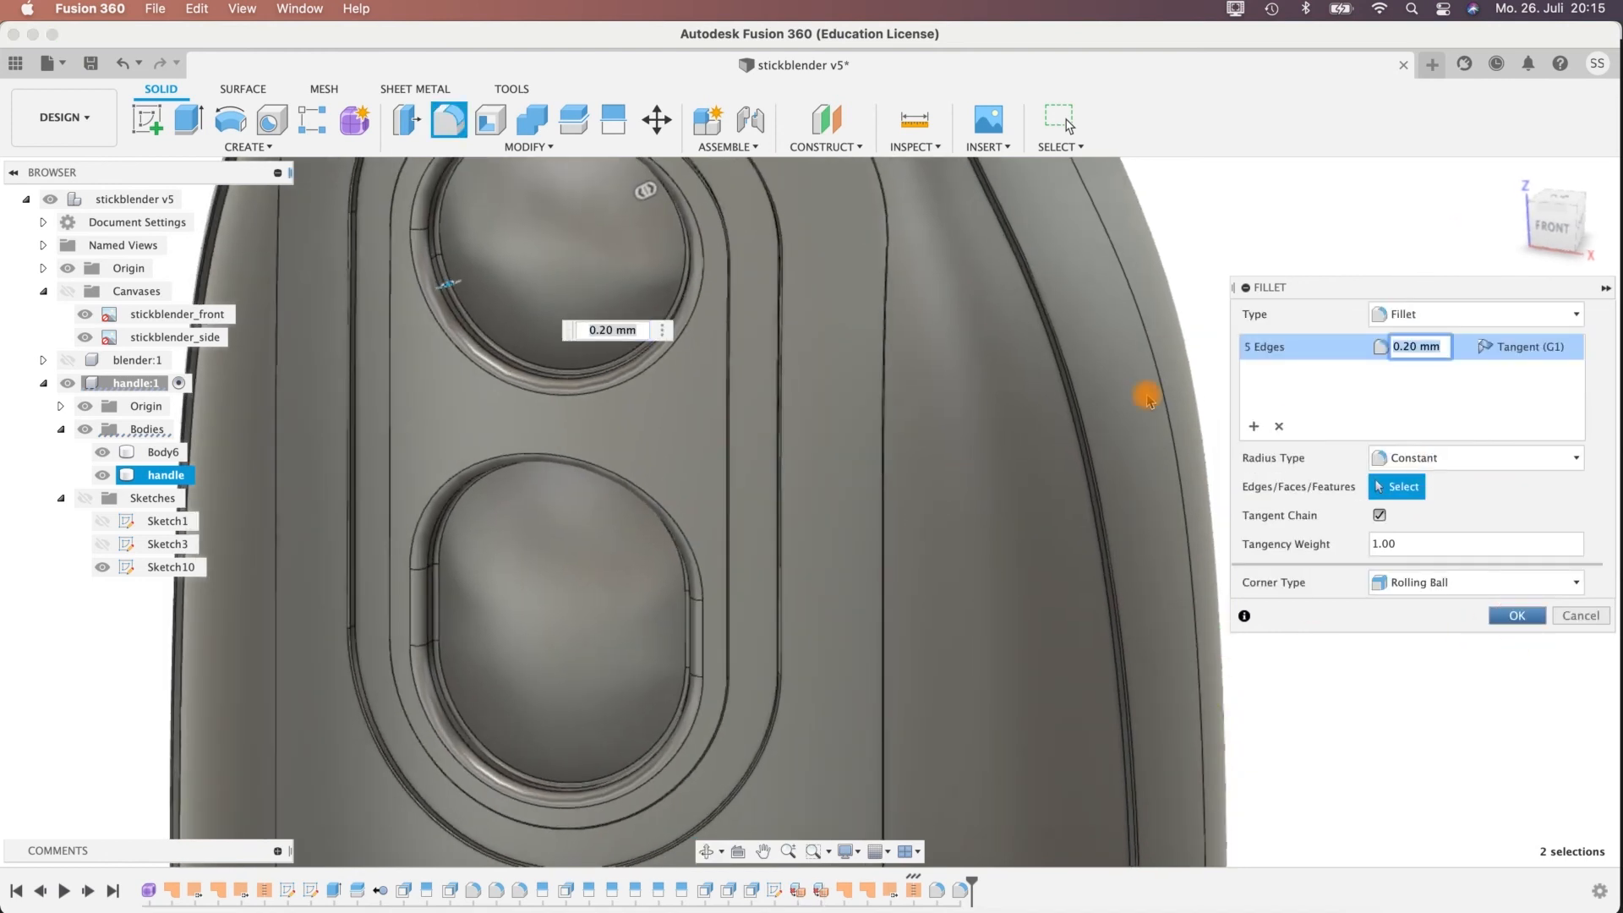
key(Return)
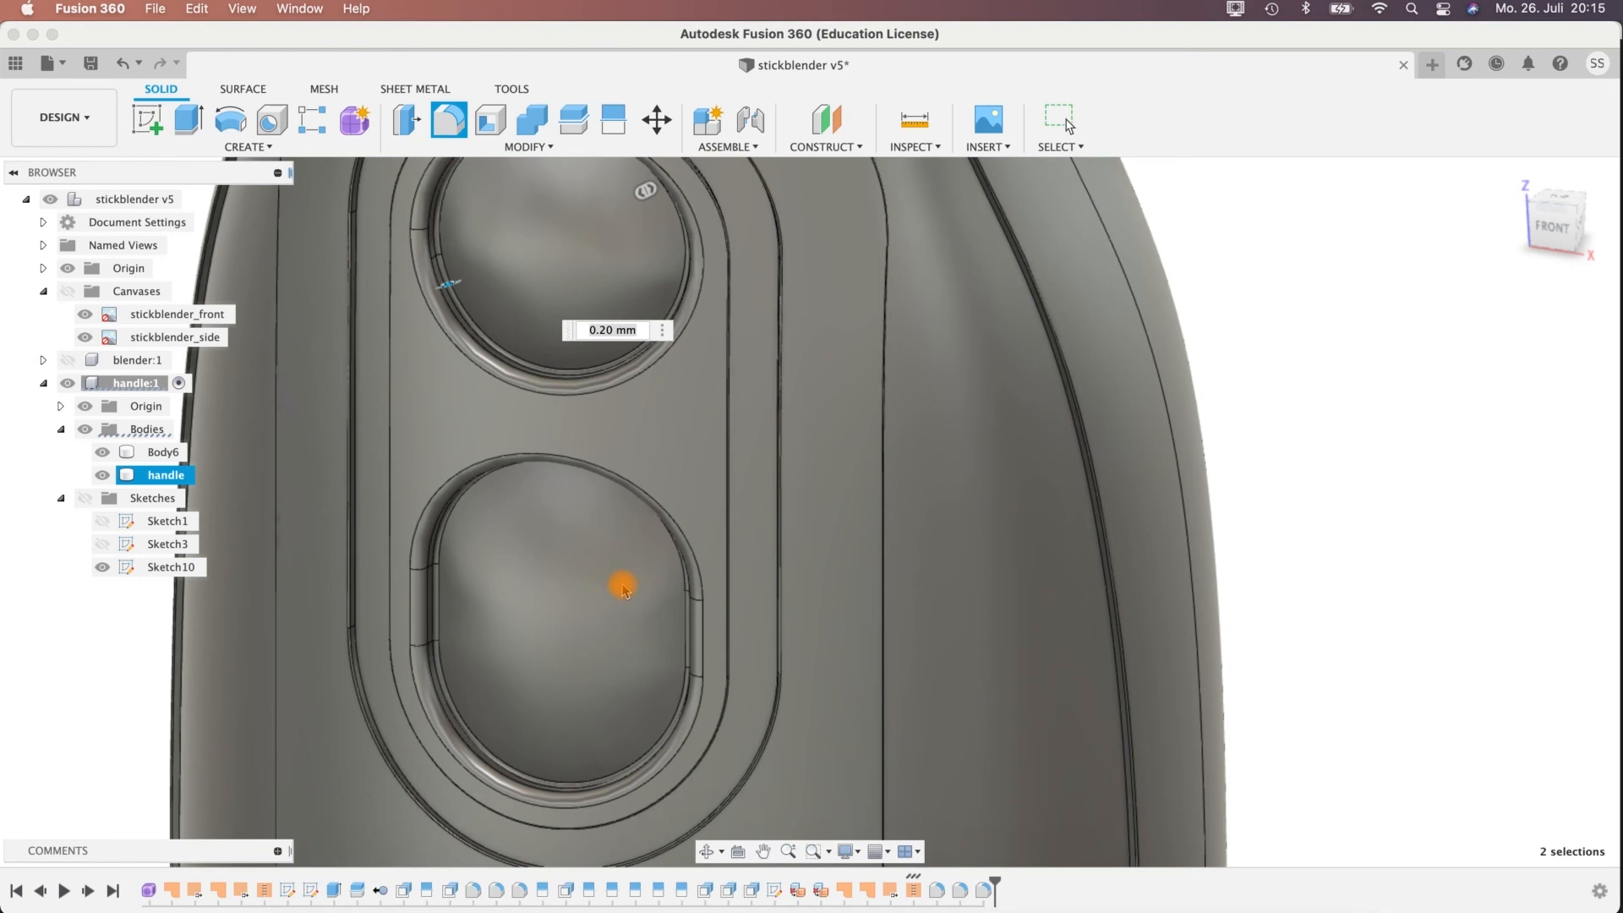
click(1269, 528)
Show the reference canvases and fillet the circular edge at the handle's lower end with a constant 3 mm radius.
scroll(1275, 525, down, 10)
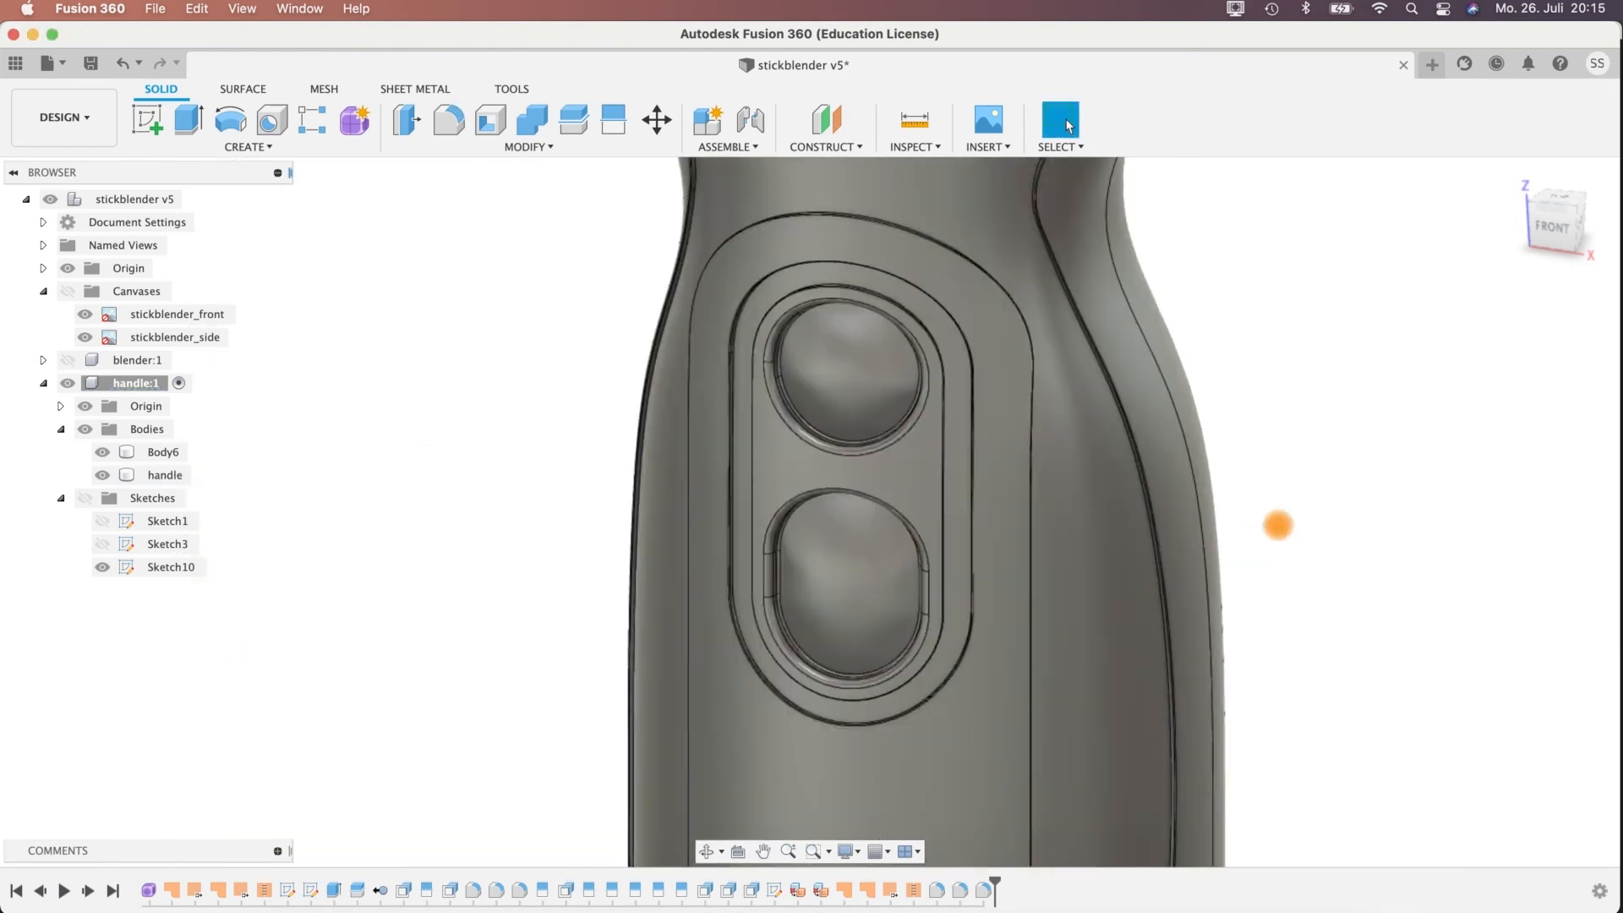
middle_drag(1319, 562, 1199, 330)
middle_drag(1242, 701, 1125, 445)
shift+middle_drag(1108, 504, 1133, 471)
middle_drag(1057, 554, 1034, 386)
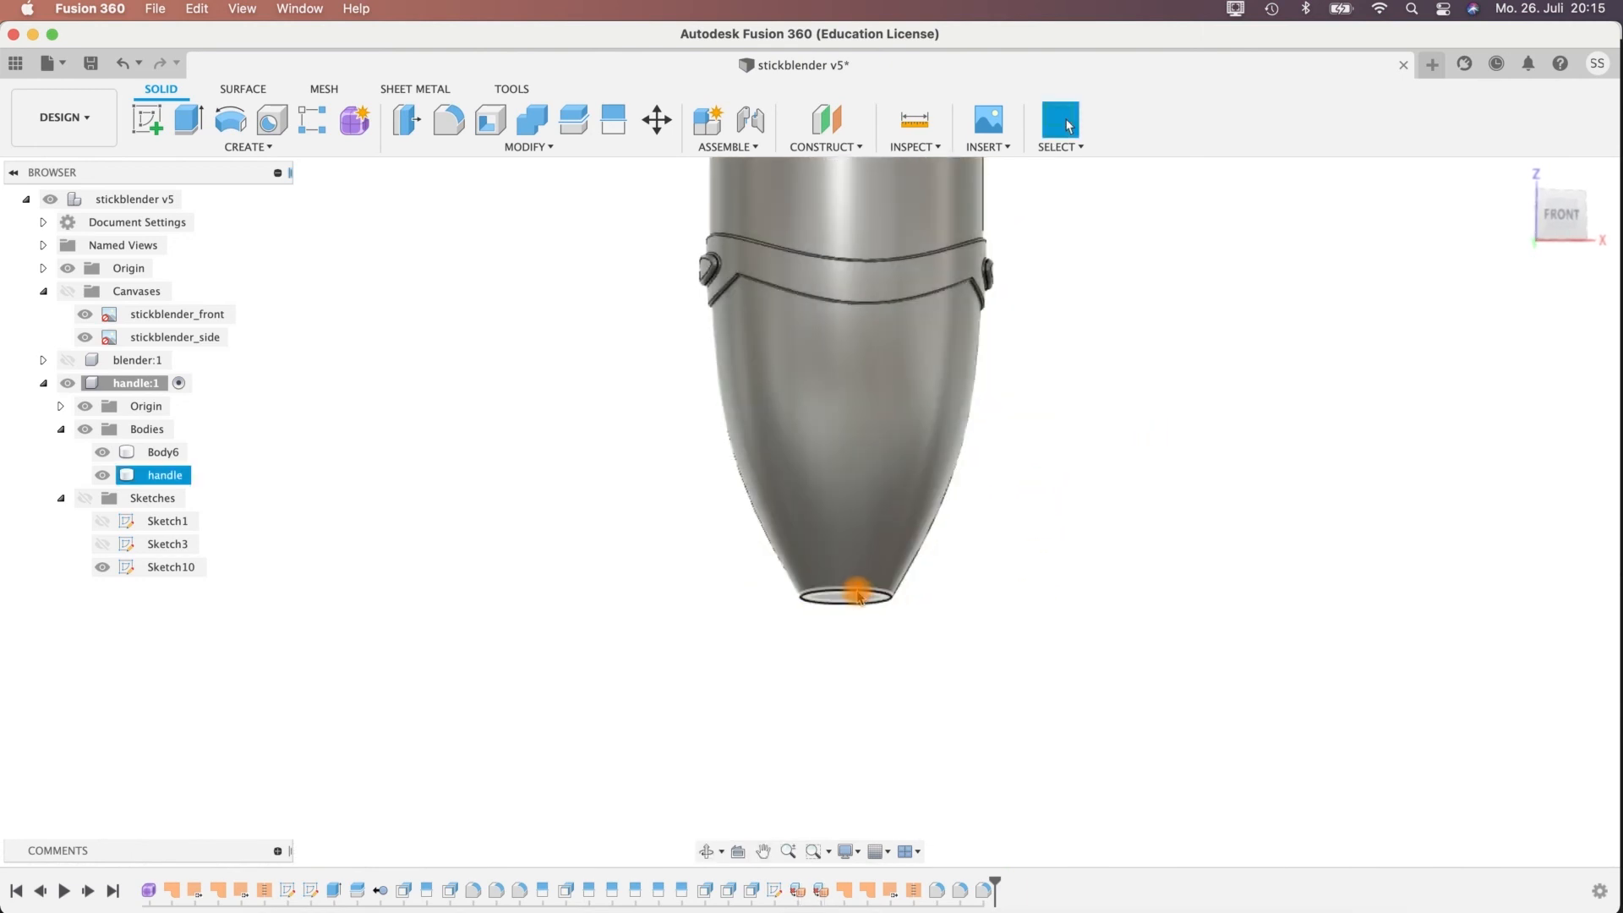
click(442, 121)
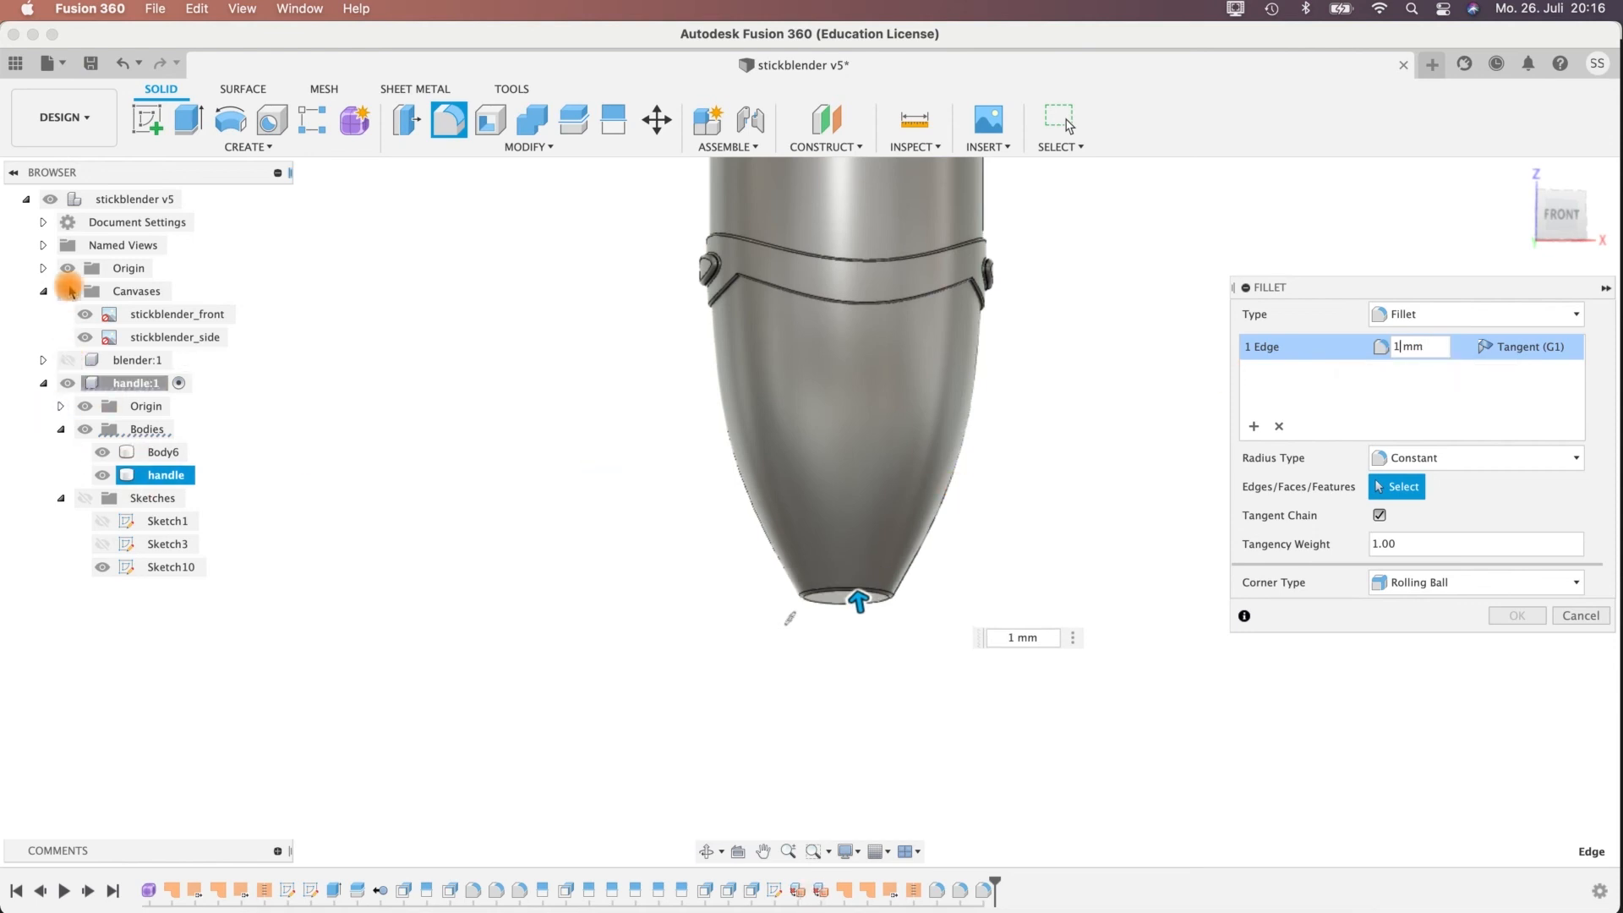
click(68, 290)
scroll(1007, 682, up, 5)
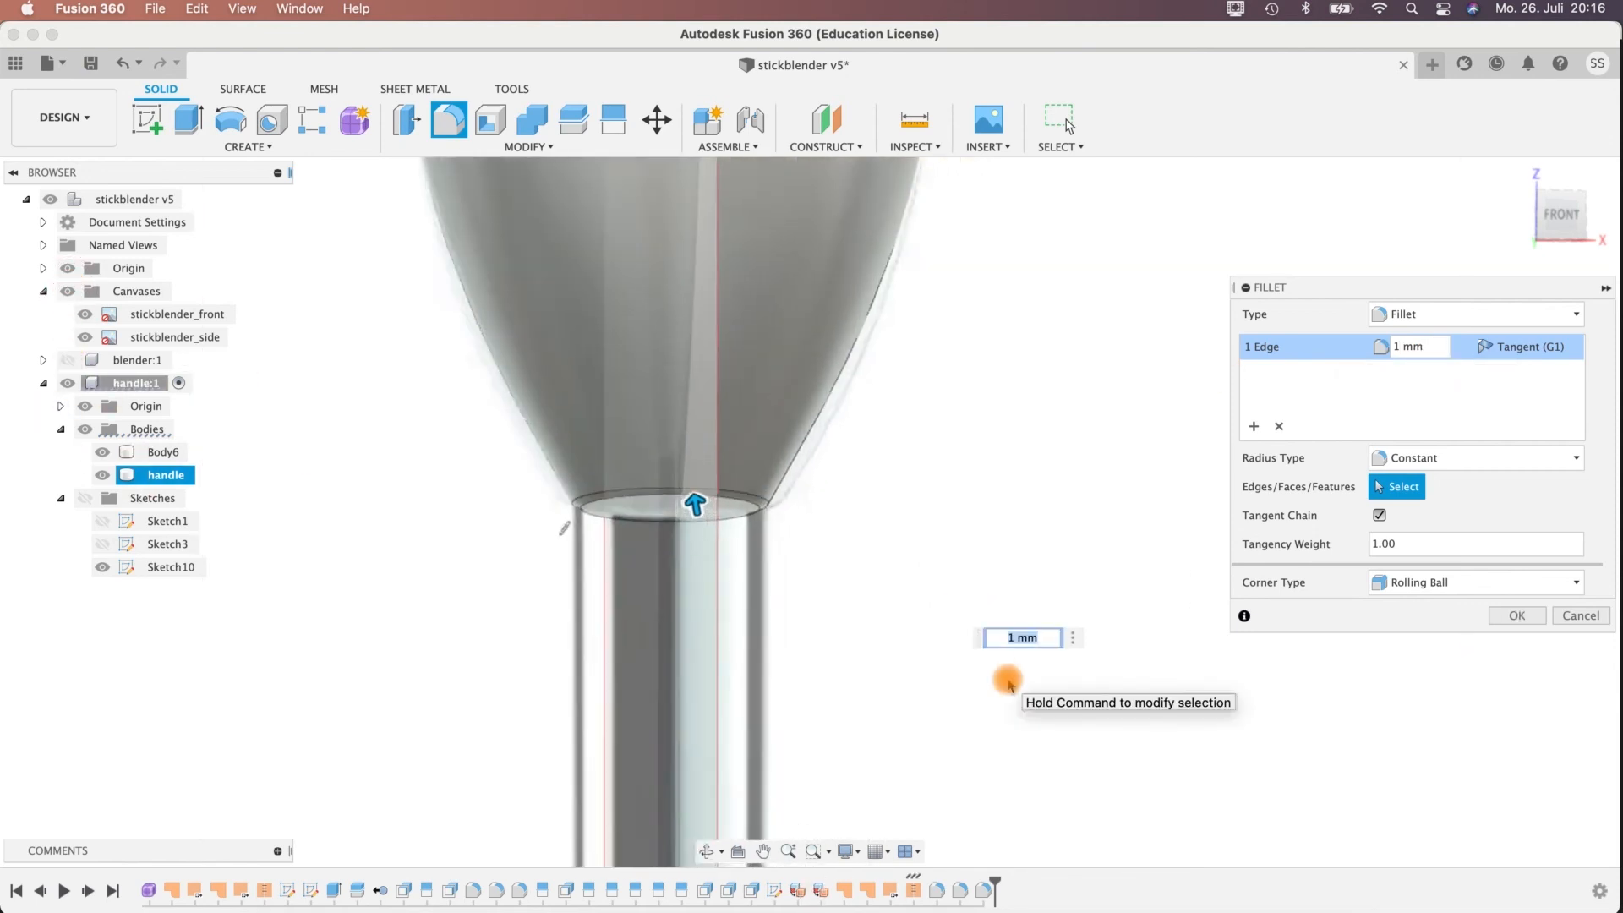
shift+middle_drag(792, 494, 801, 512)
click(1399, 351)
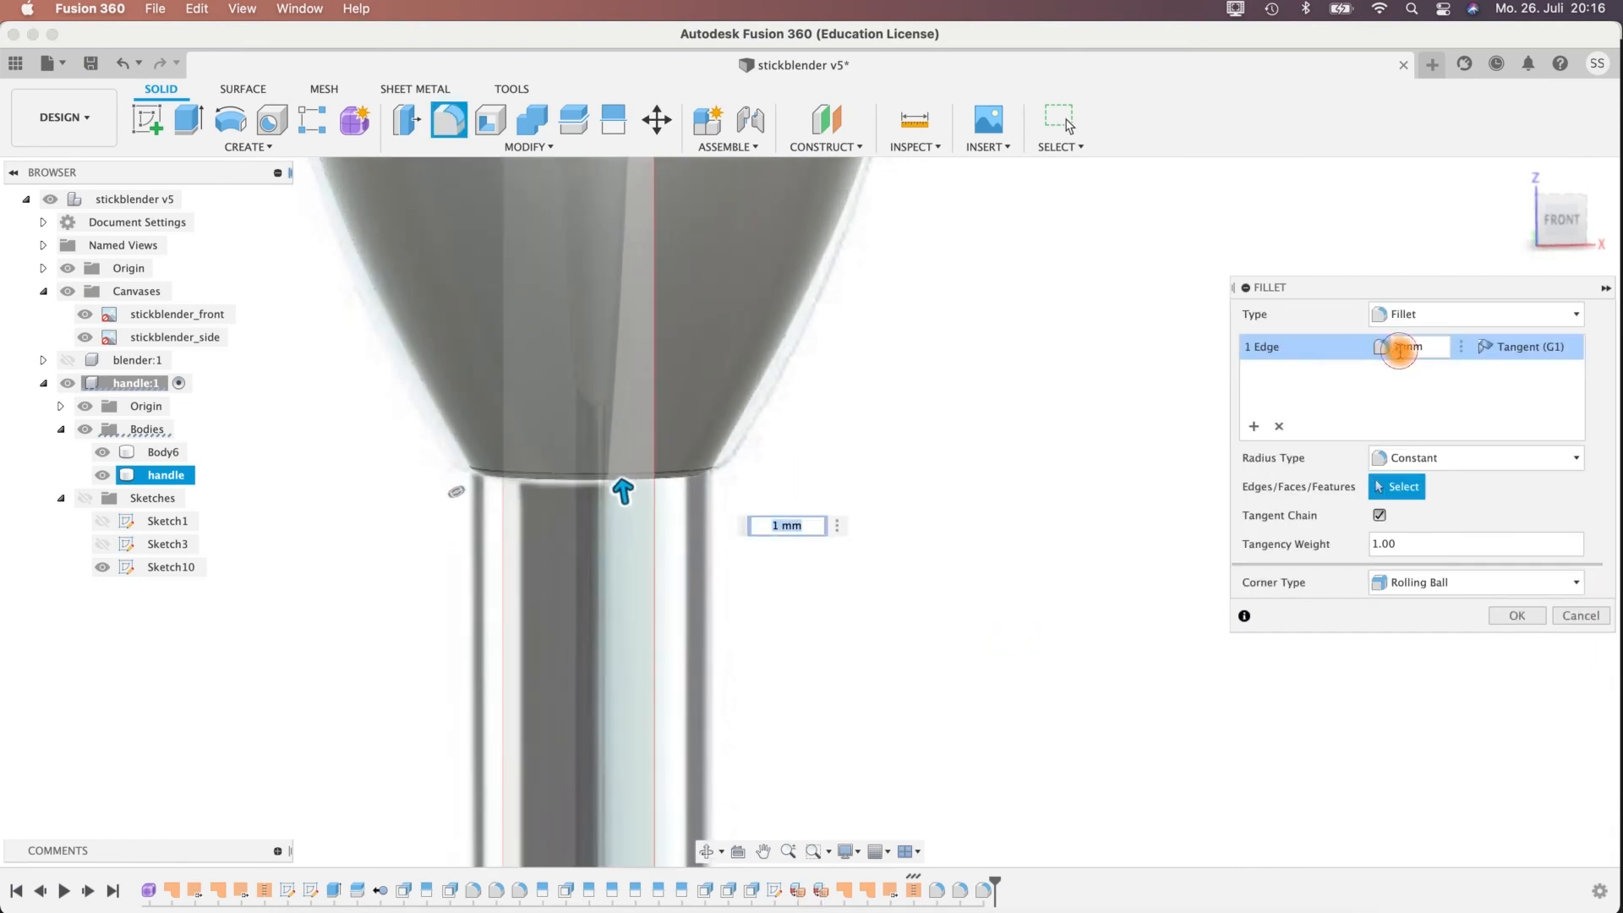
text(3)
key(Return)
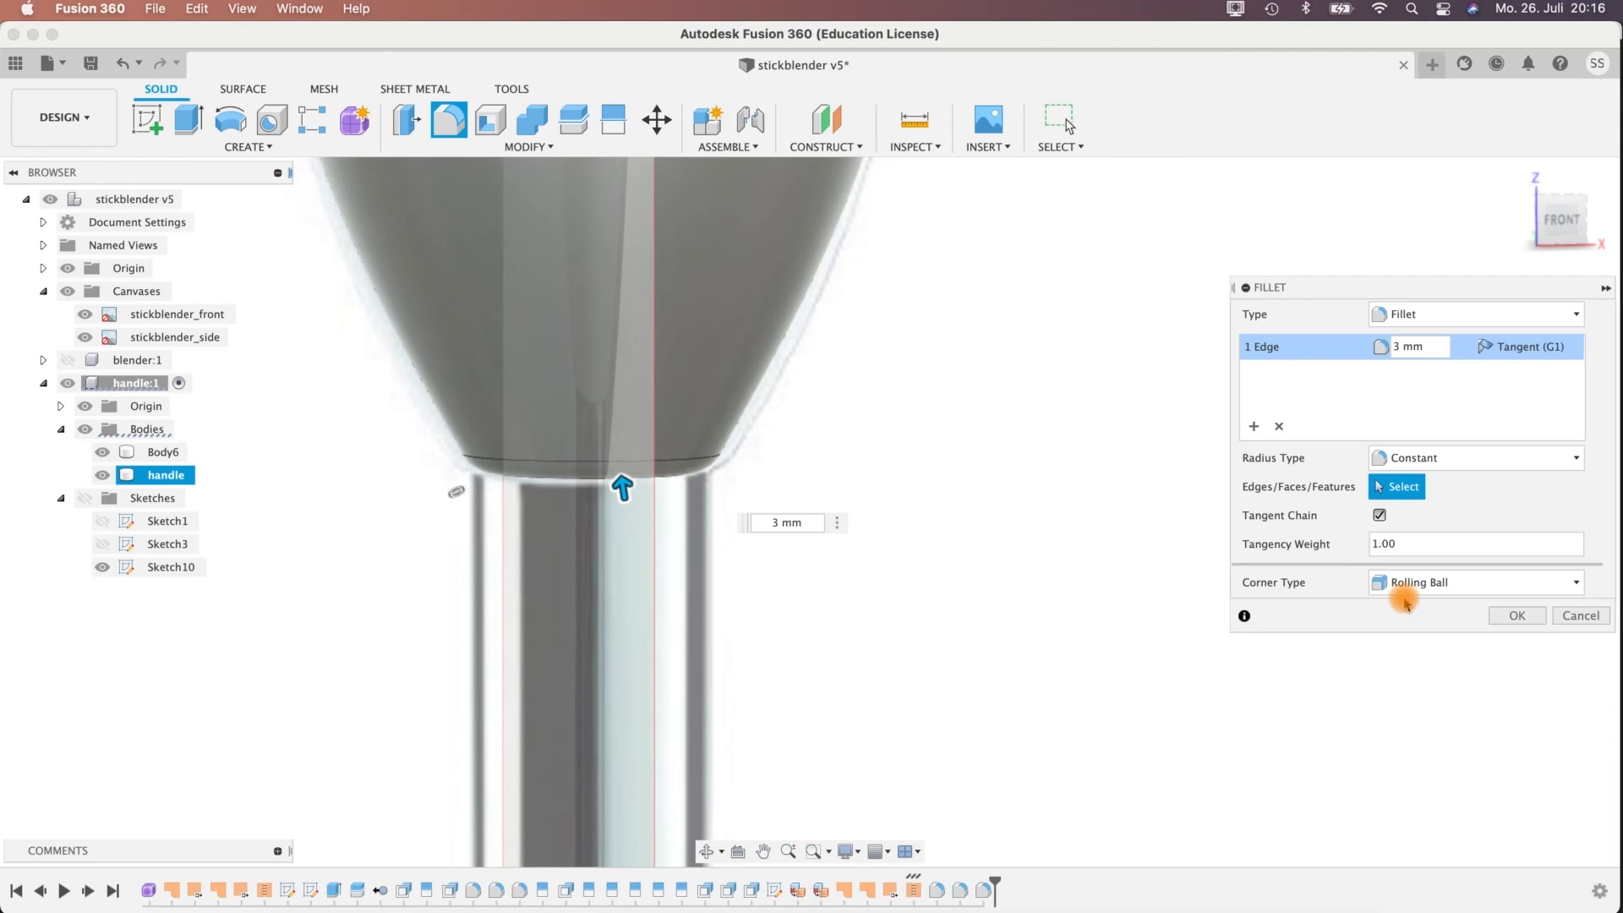
click(1513, 615)
Show the blender component and examine how the handle's lower end meets the shaft.
shift+middle_drag(971, 536, 879, 473)
scroll(879, 473, down, 5)
middle_drag(873, 326, 838, 552)
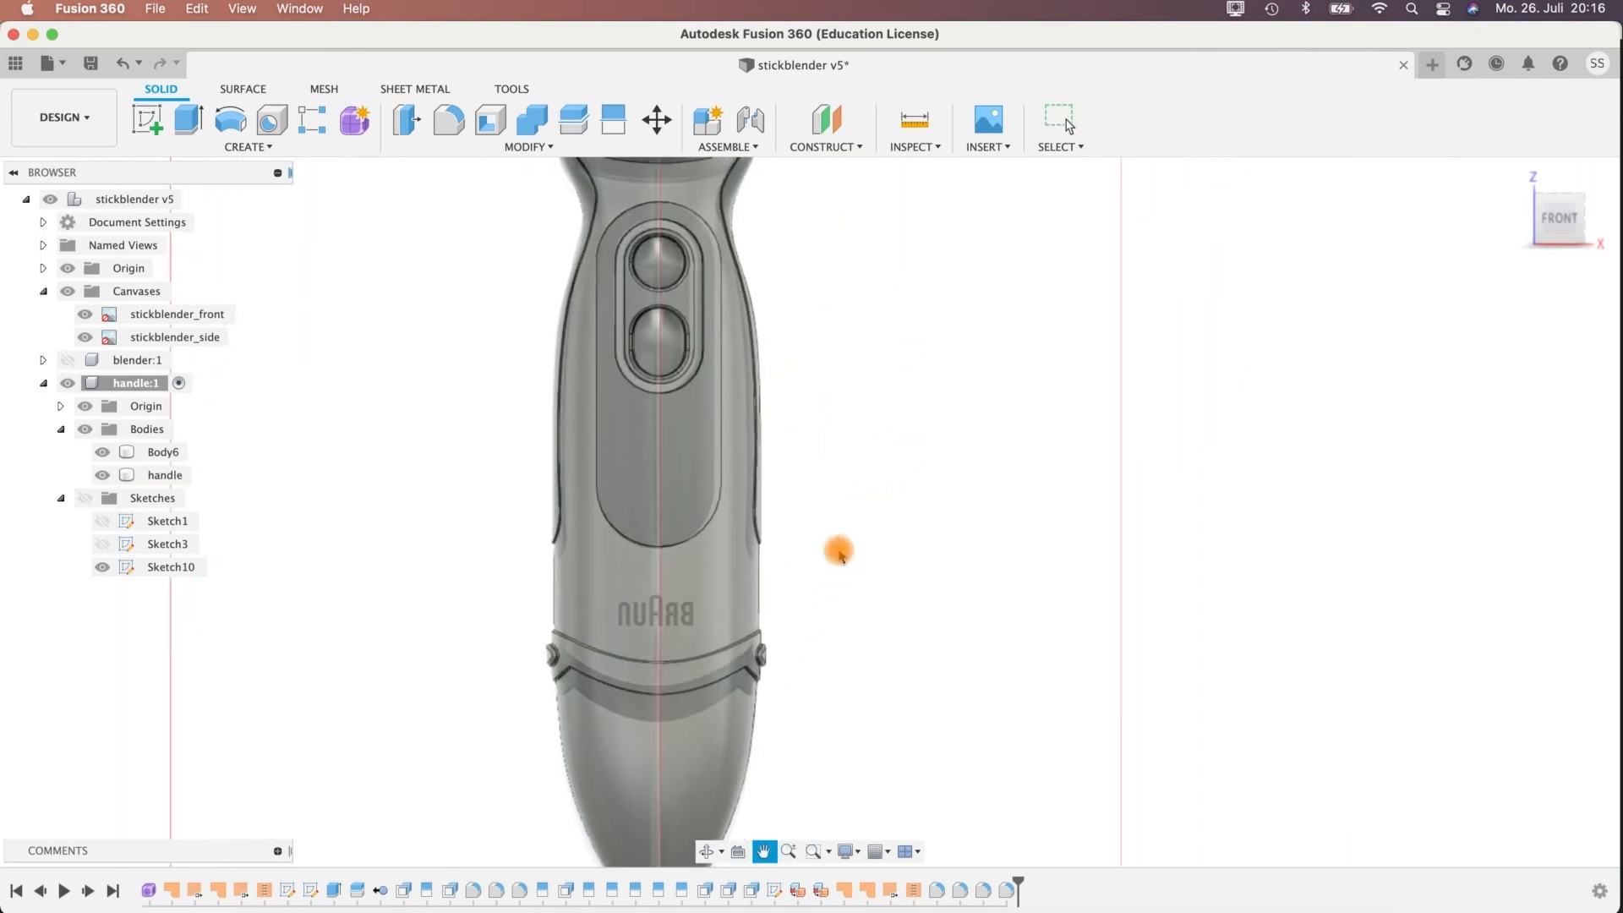
middle_drag(818, 424, 798, 273)
click(70, 359)
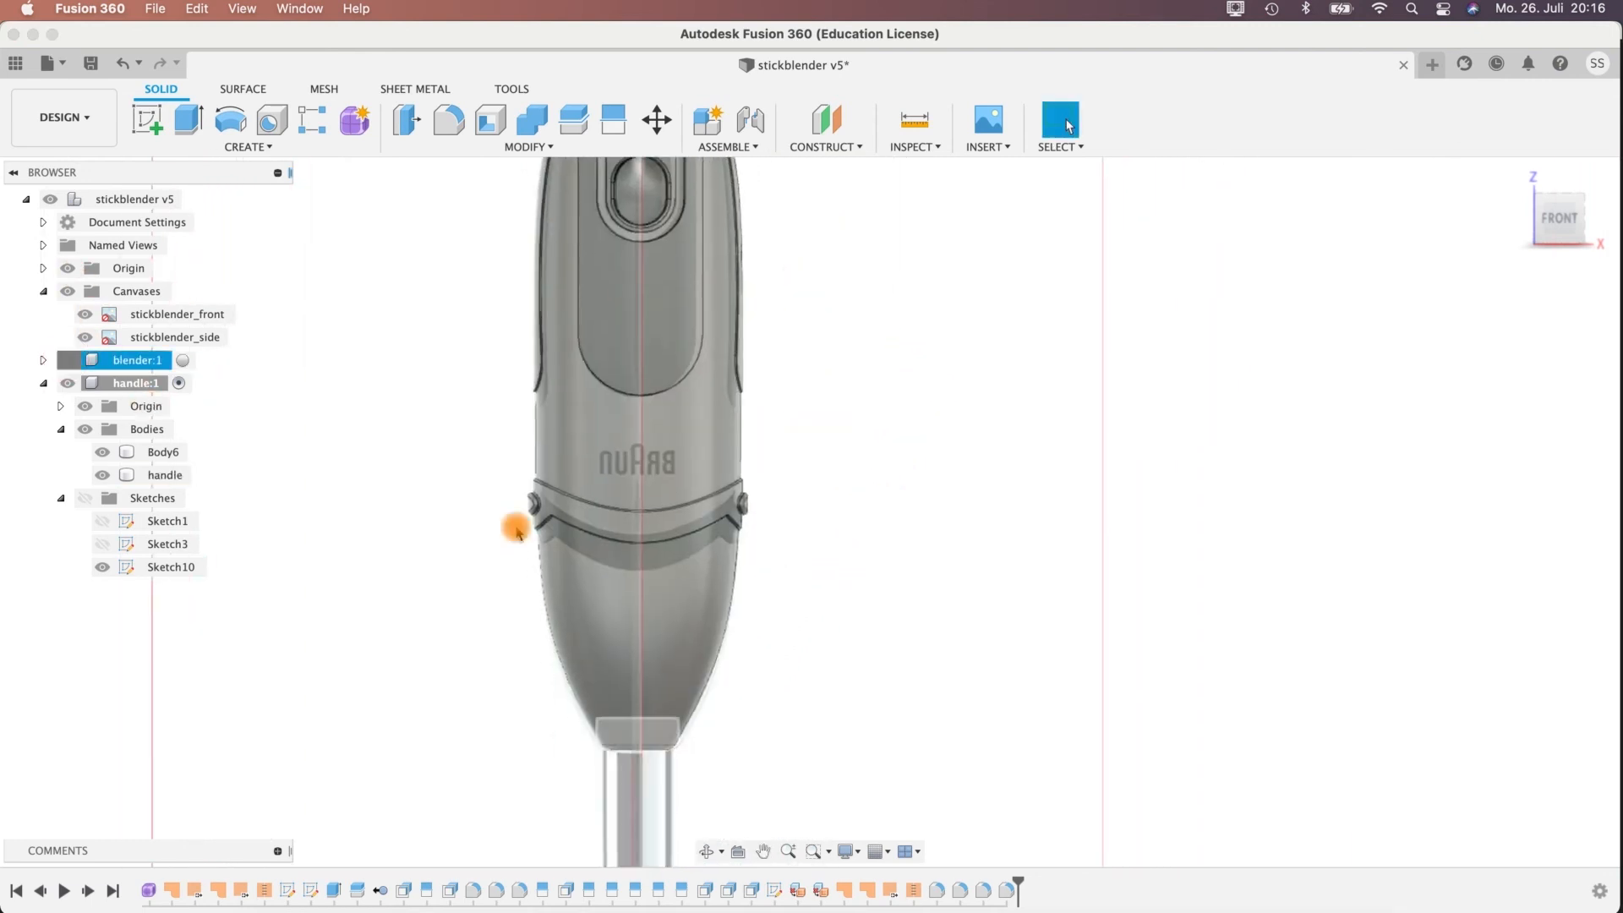
middle_drag(790, 667, 755, 499)
click(732, 475)
scroll(683, 576, up, 5)
scroll(630, 335, up, 5)
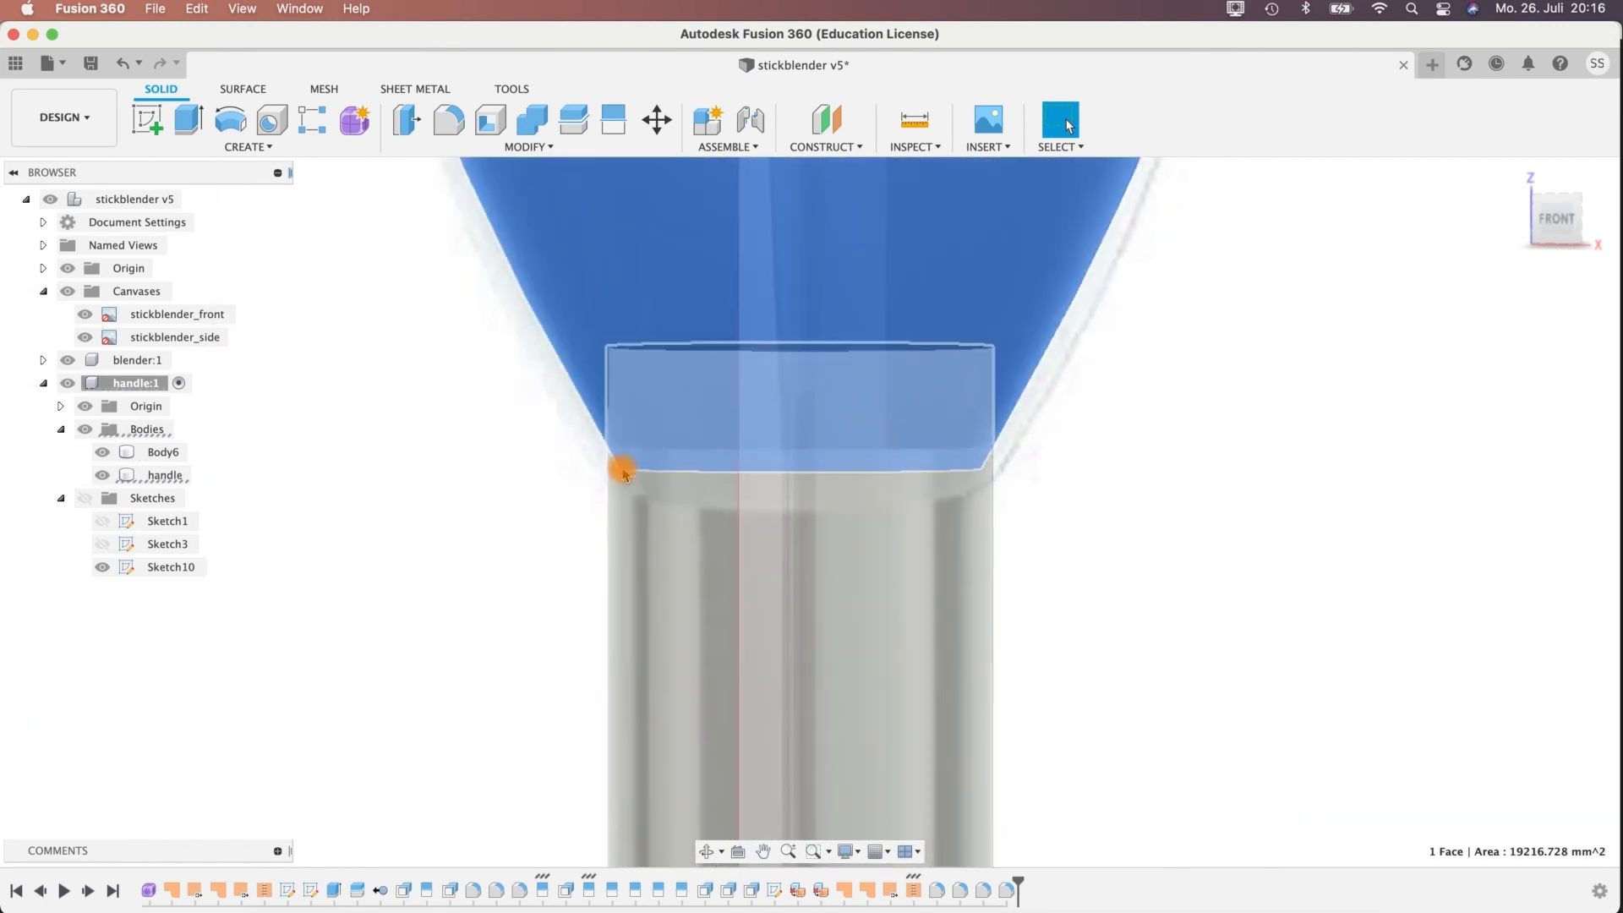
shift+middle_drag(1071, 394, 1063, 362)
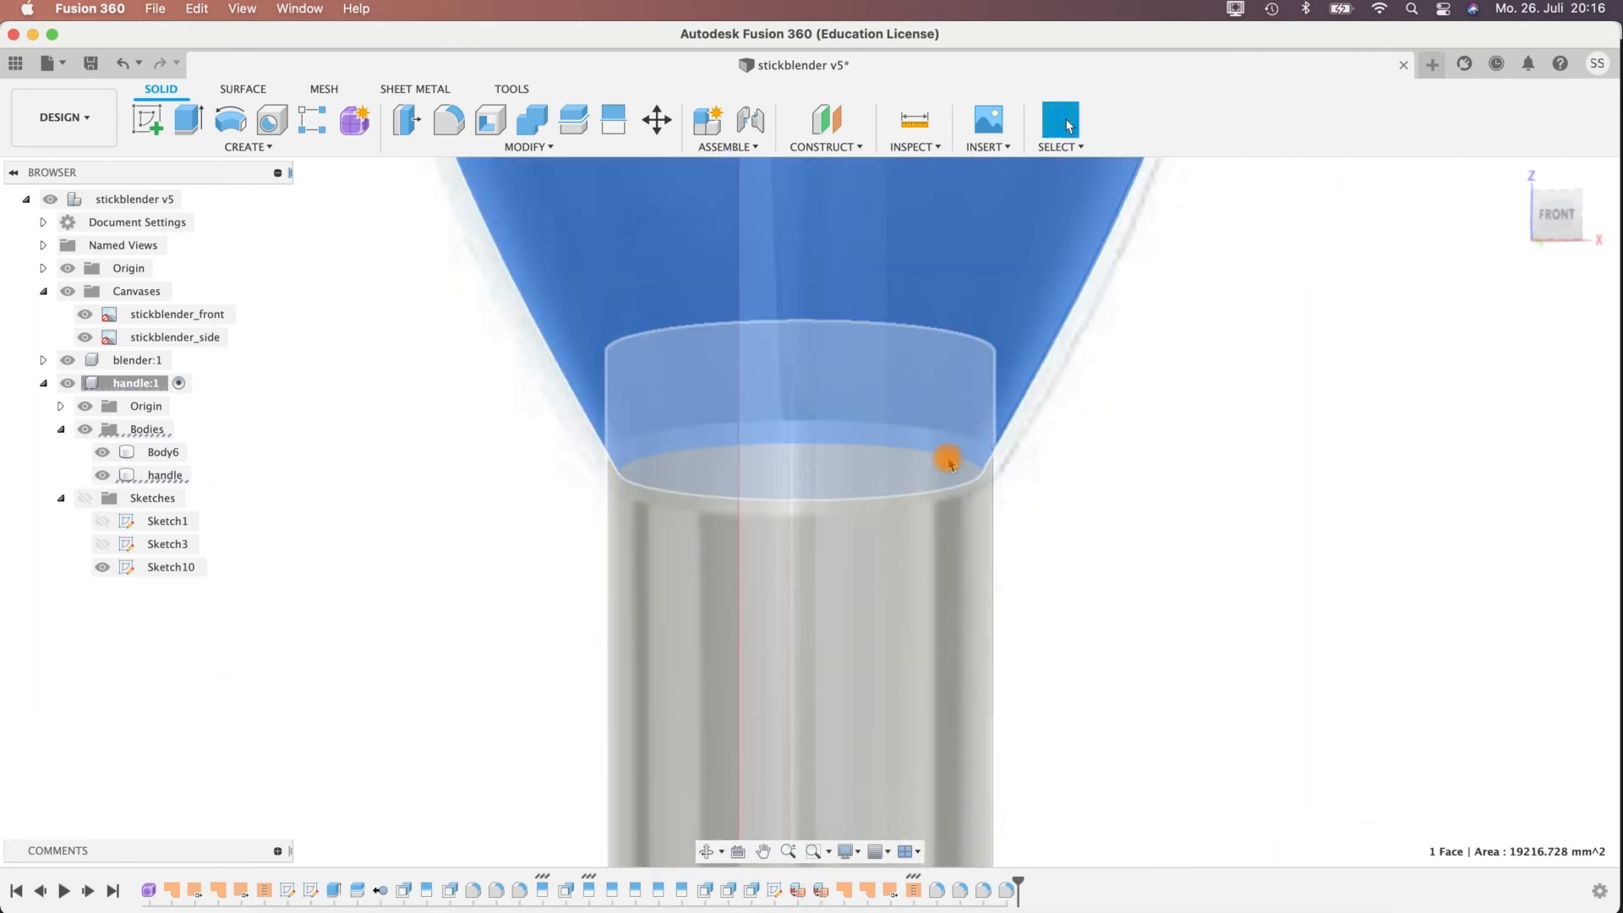
shift+middle_drag(1116, 449, 894, 444)
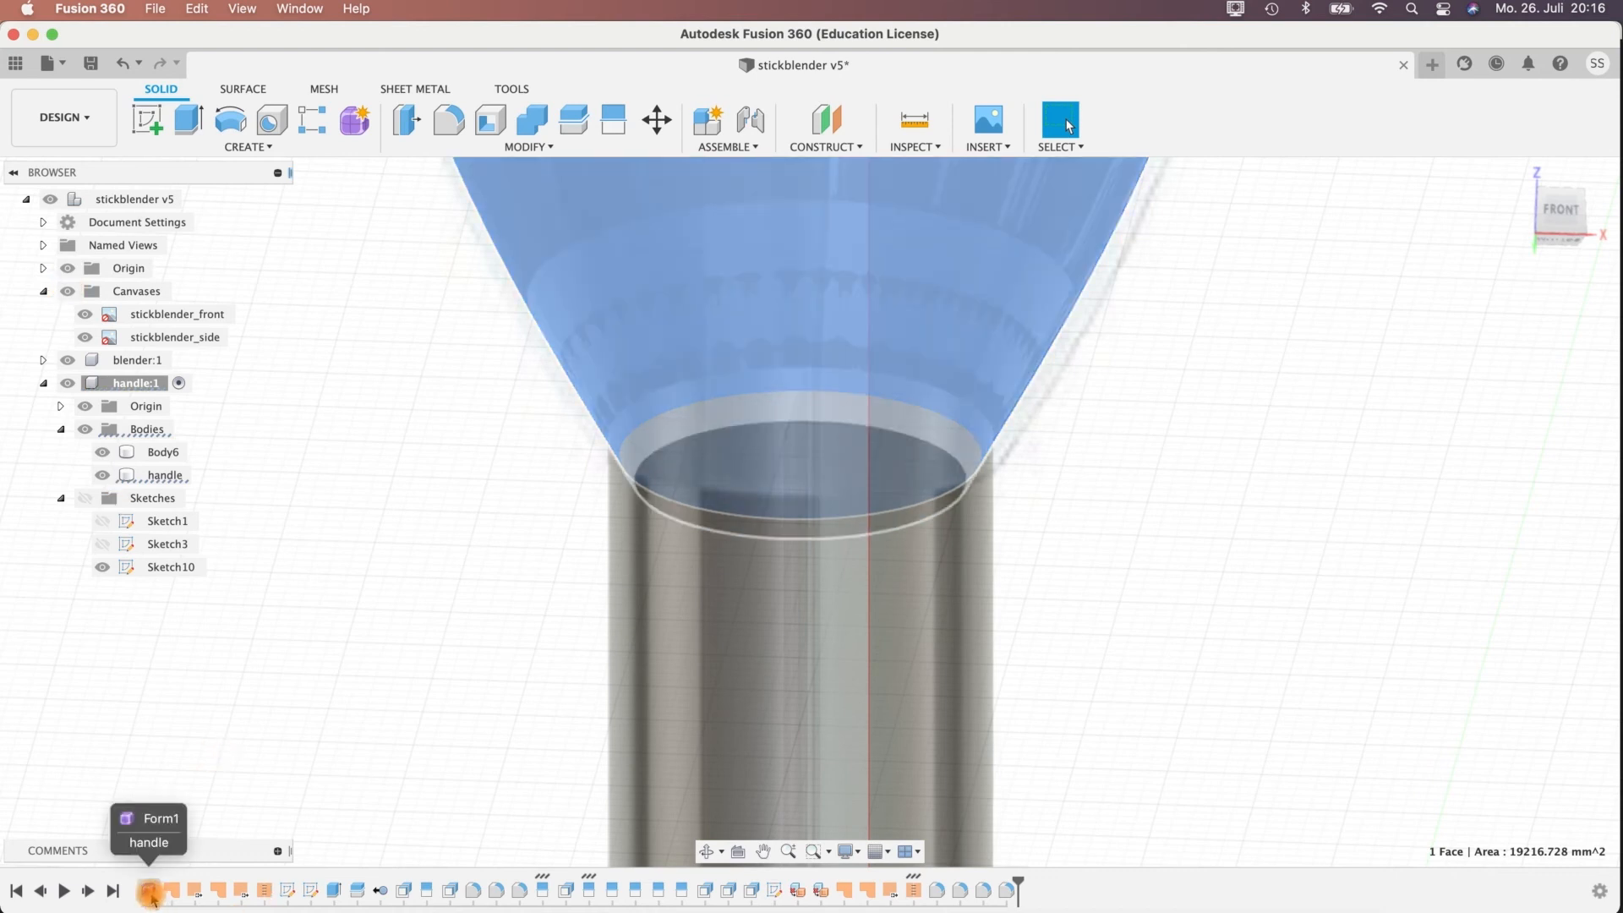
Save a new version of the design with the description "User Saved".
click(1098, 677)
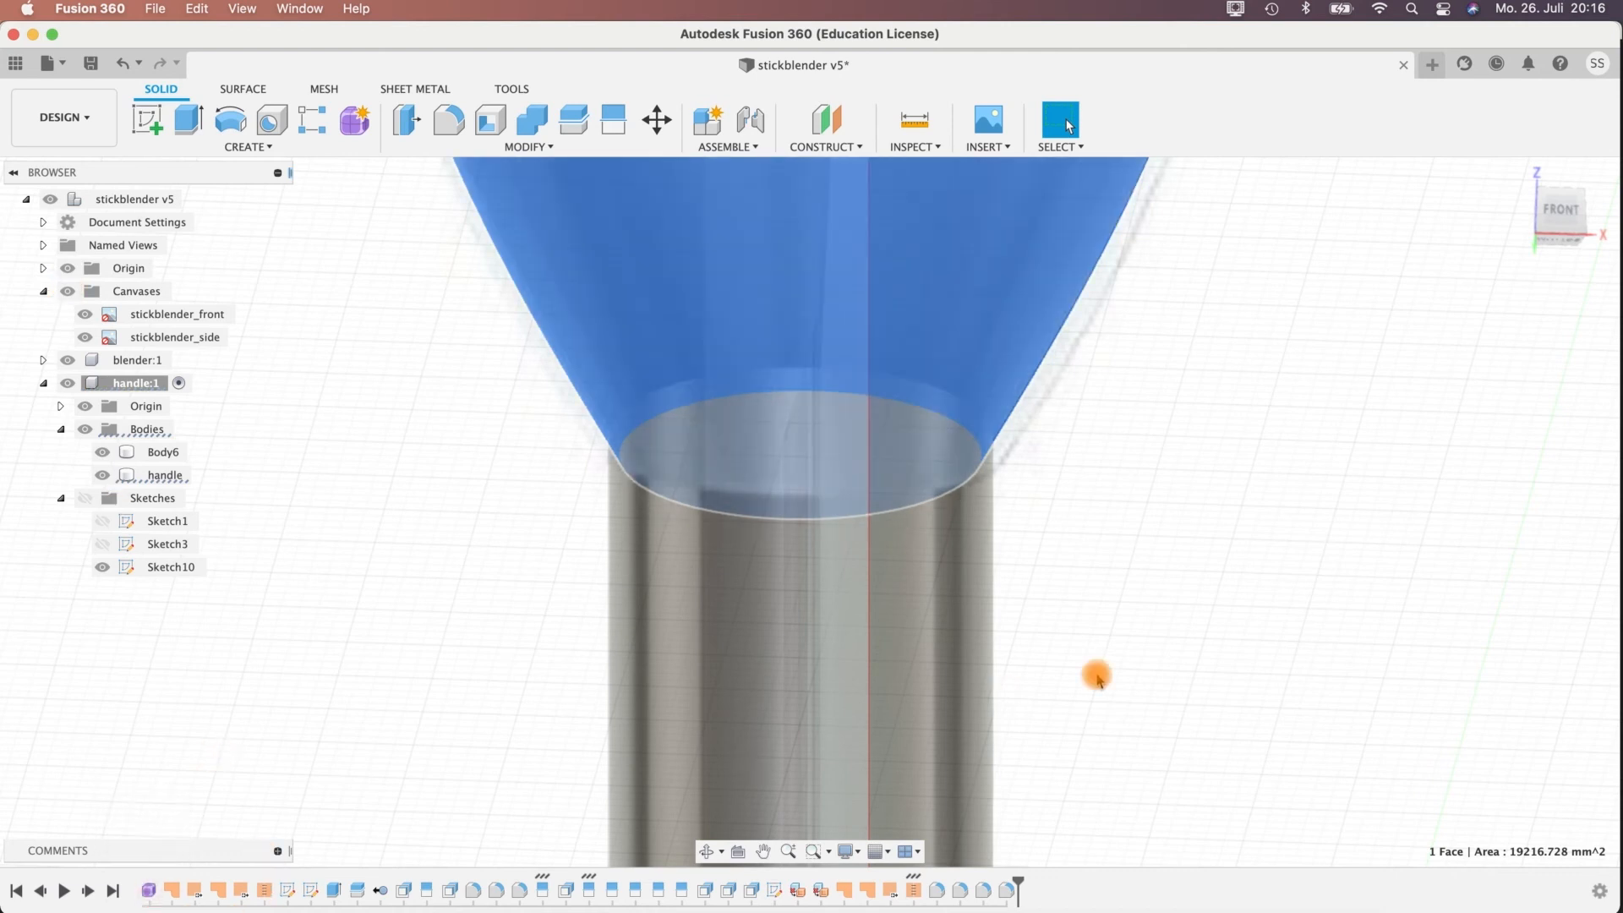
click(149, 893)
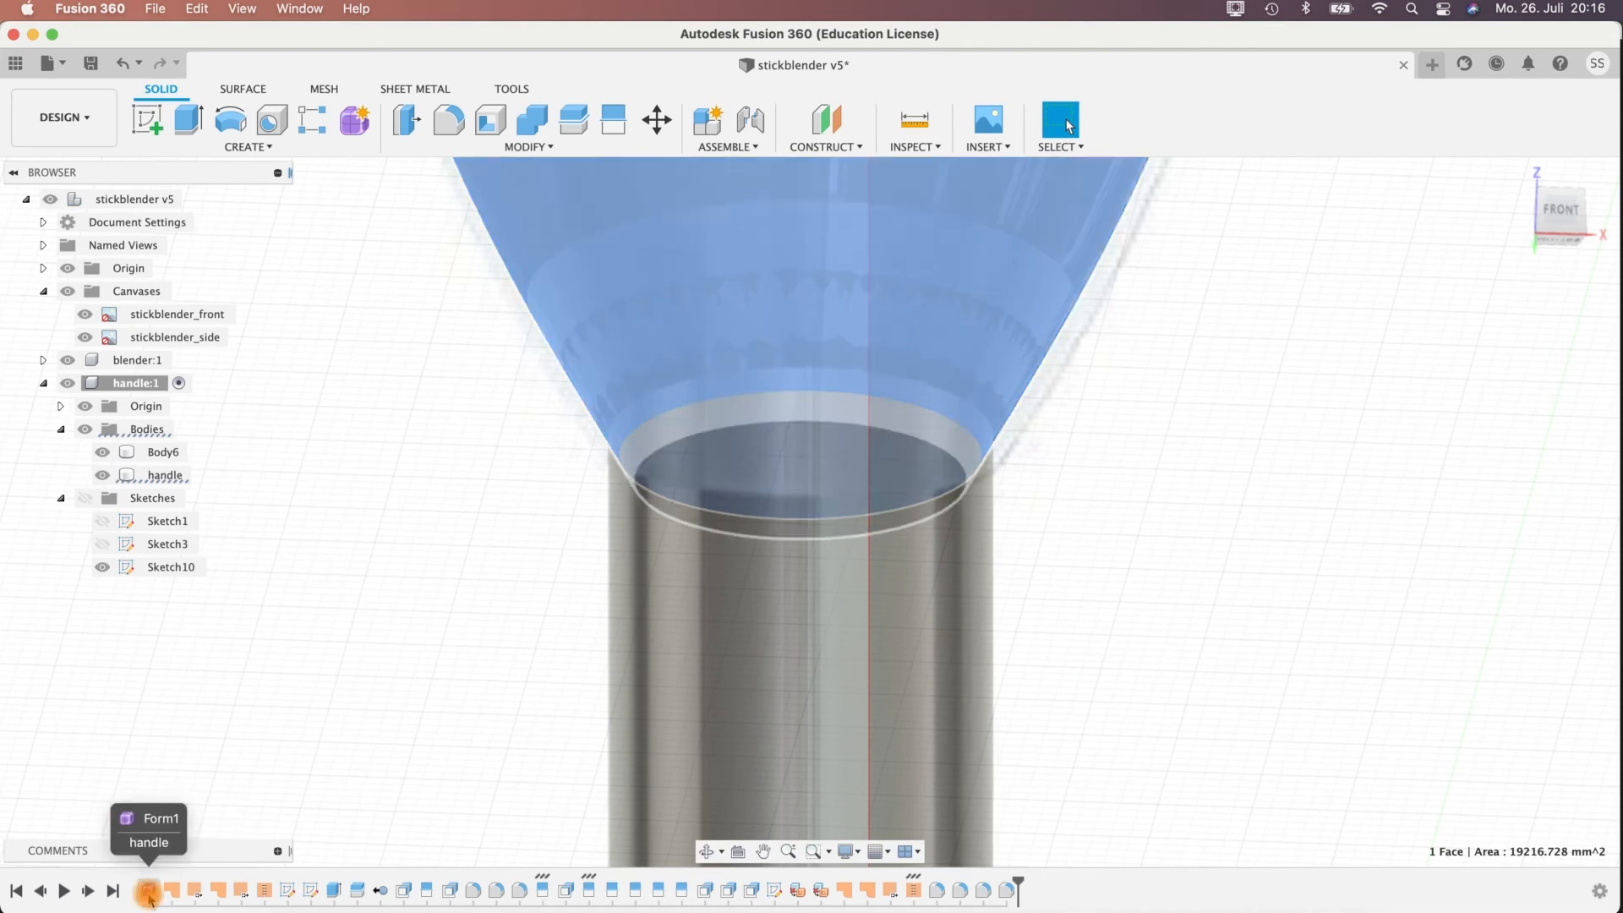
key(super+s)
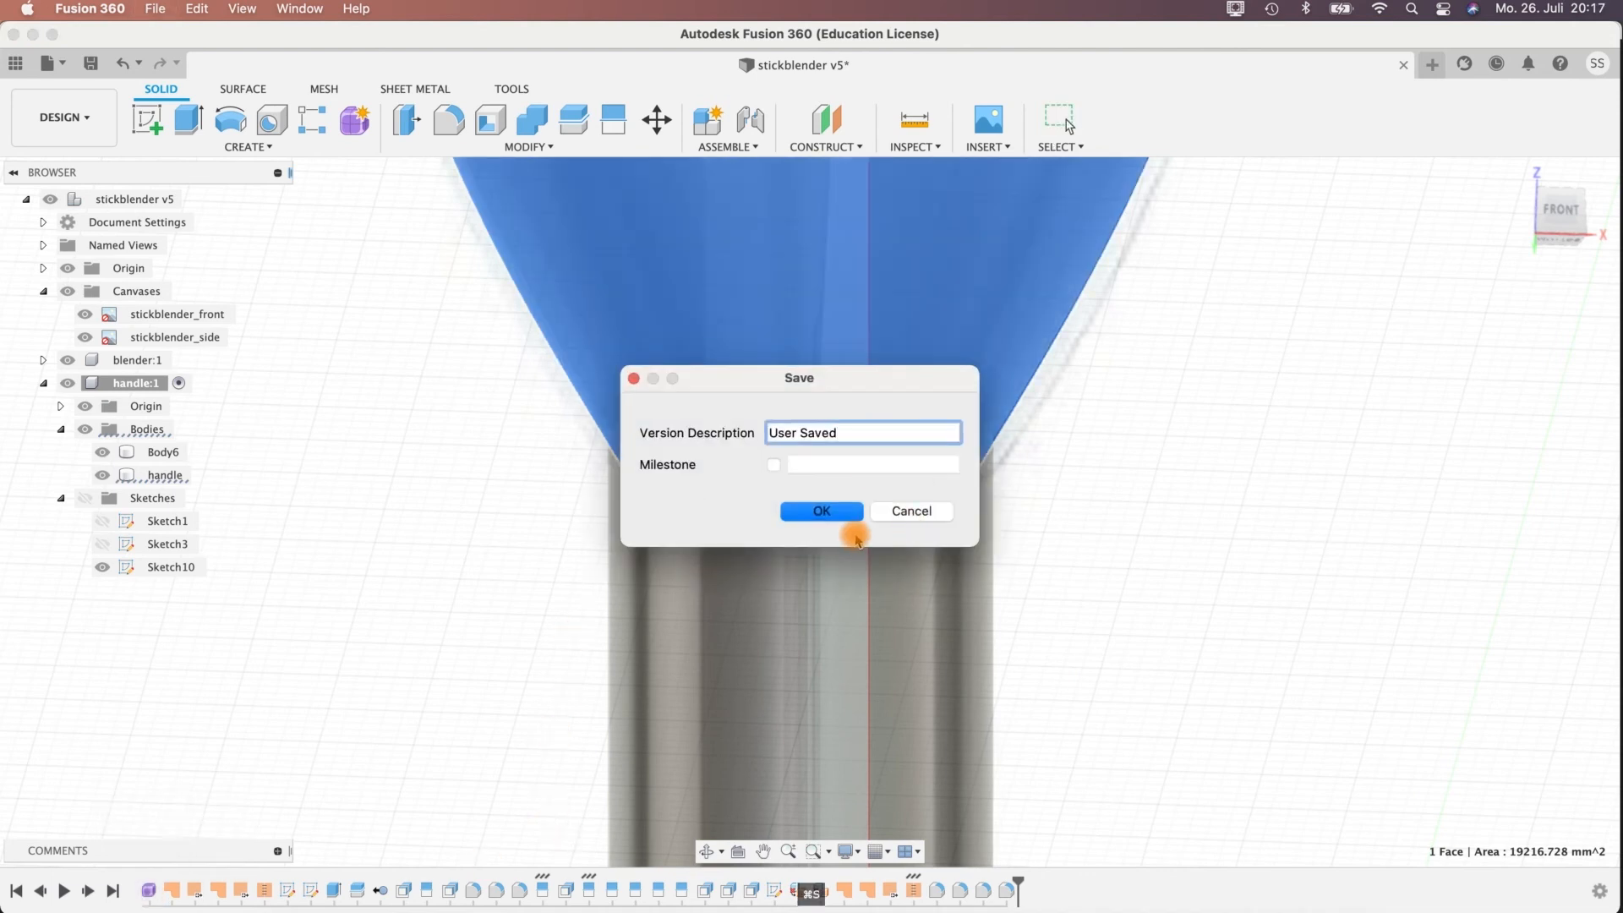
click(837, 511)
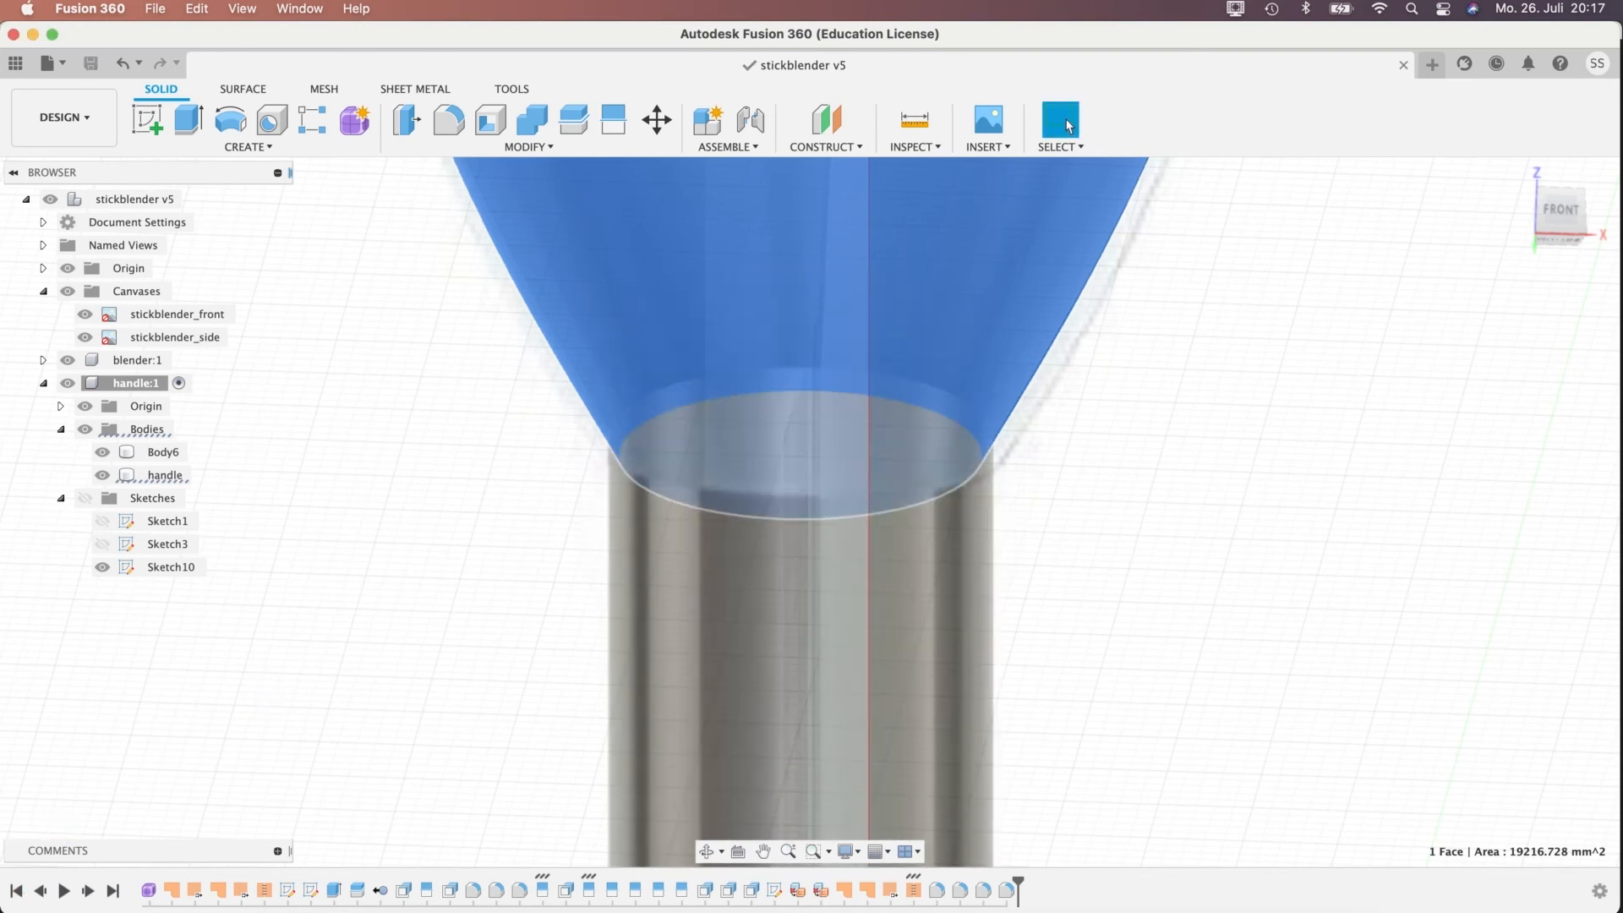
Reopen the handle's original form feature, Form1, for editing and select the complete open edge loop at its lower end.
right_click(146, 890)
click(191, 720)
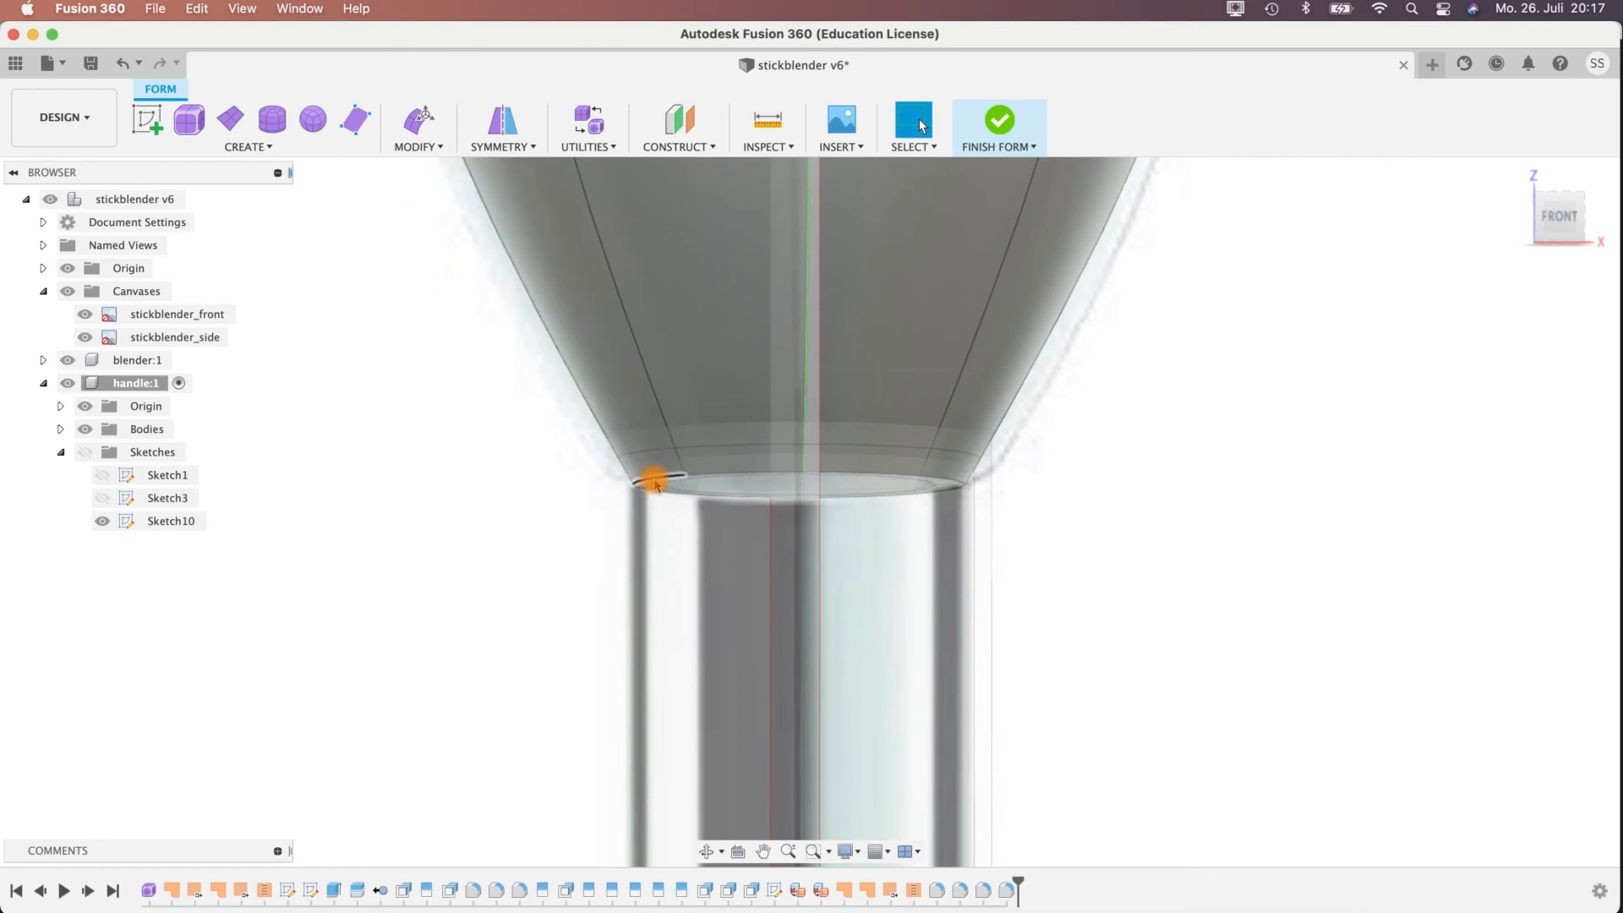
double_click(654, 480)
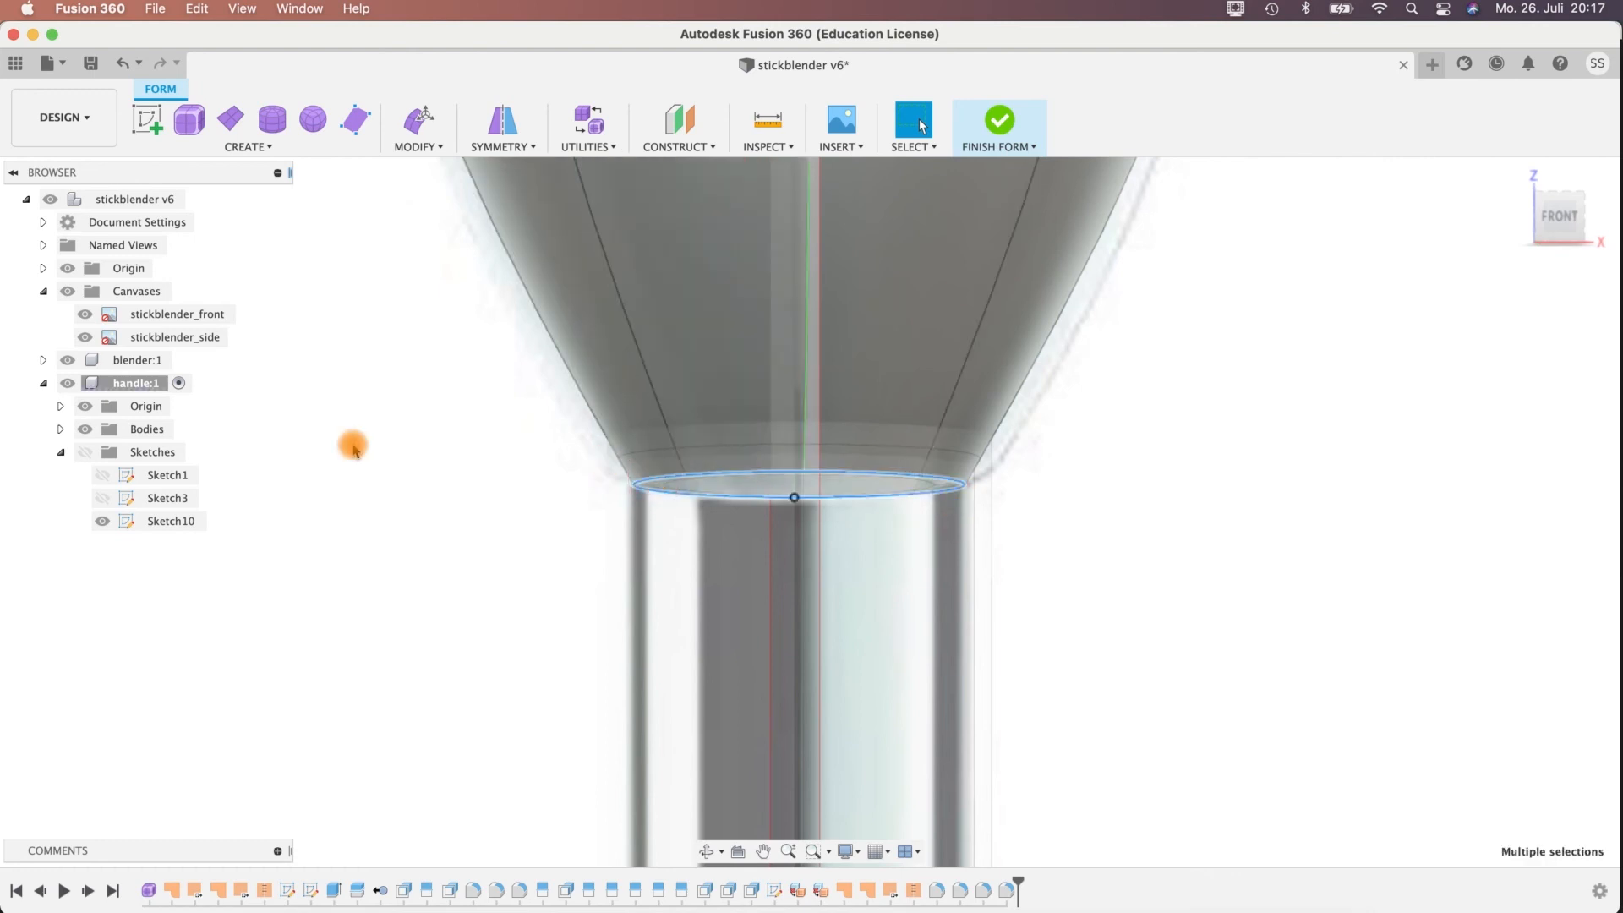
shift+middle_drag(1263, 517, 1260, 528)
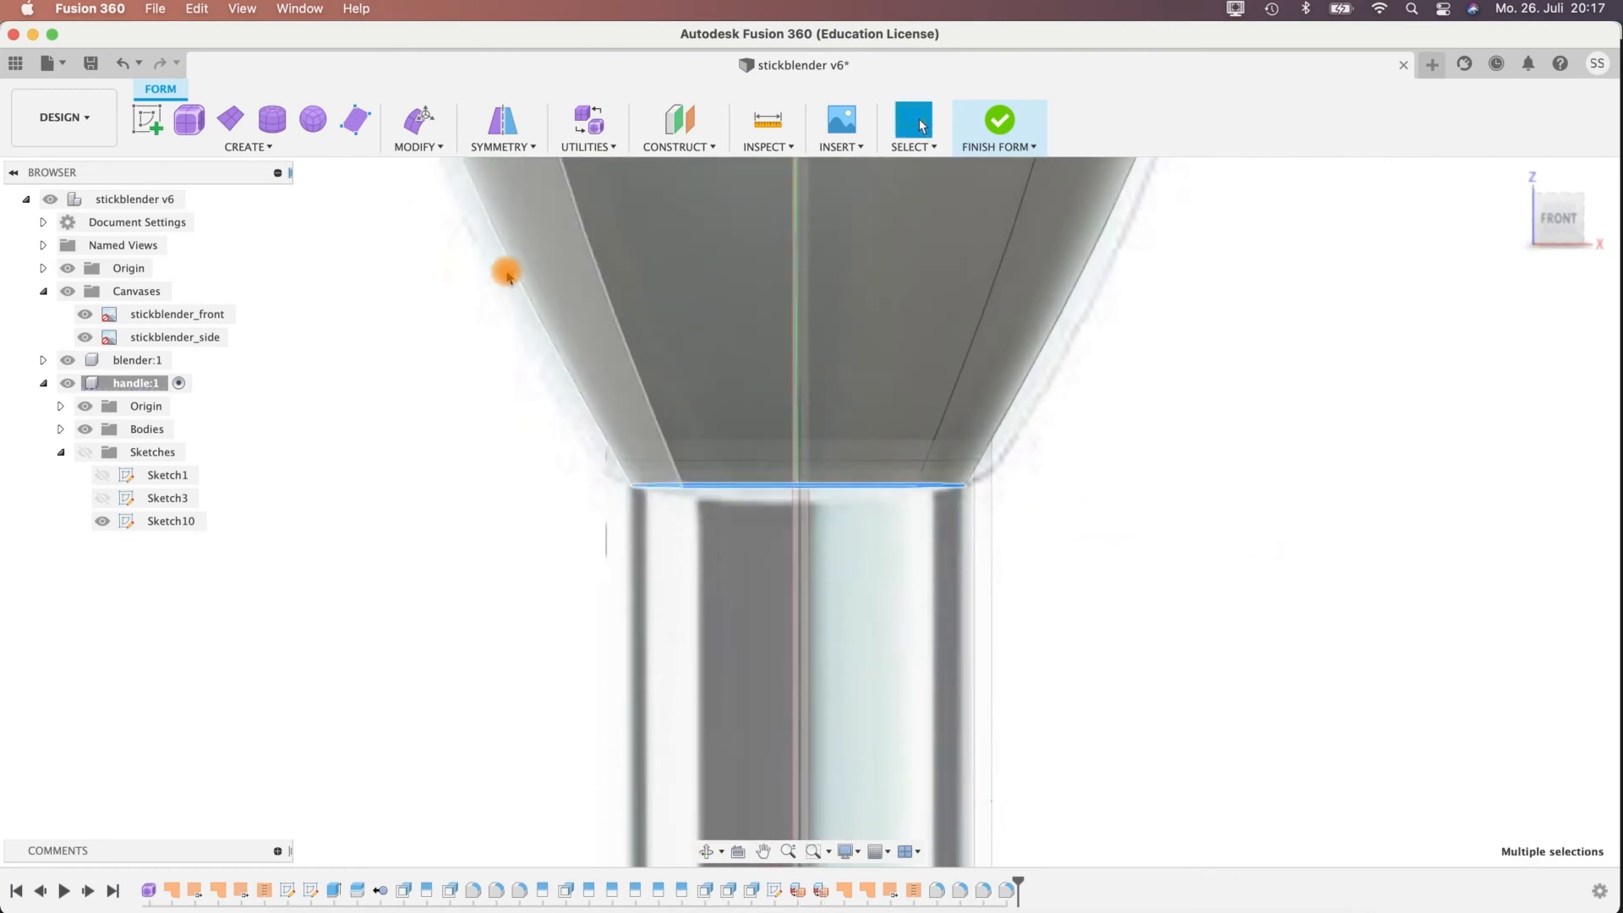
Scale the lower edge loop outward with Edit Form until it is slightly wider than the blender shaft, and finish the form.
key(e)
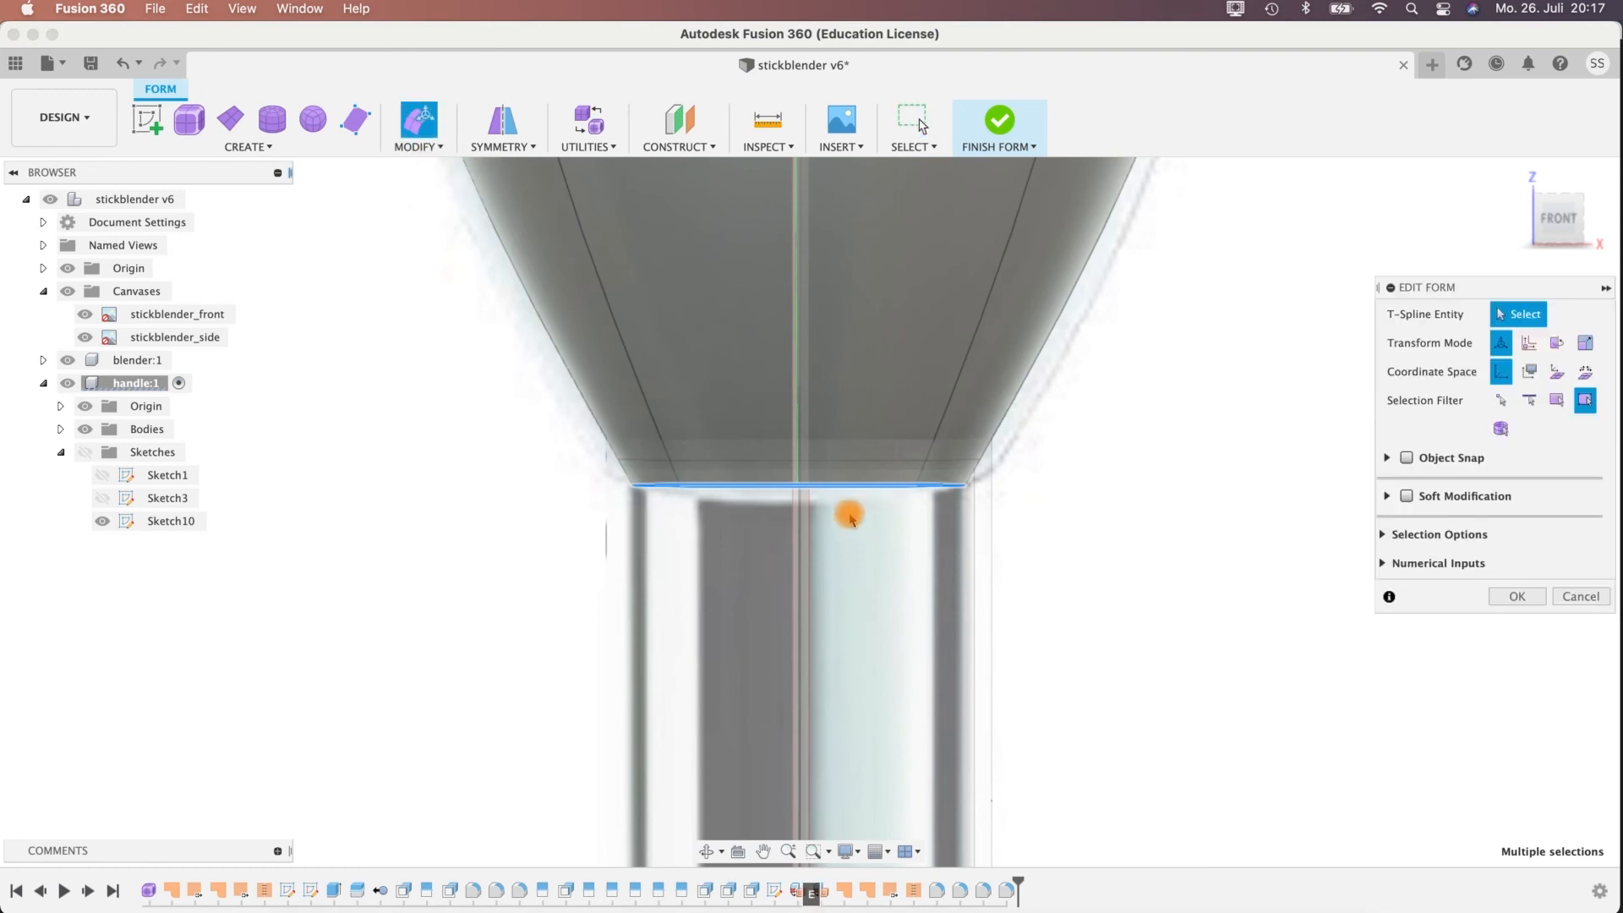
shift+middle_drag(1075, 487, 1080, 468)
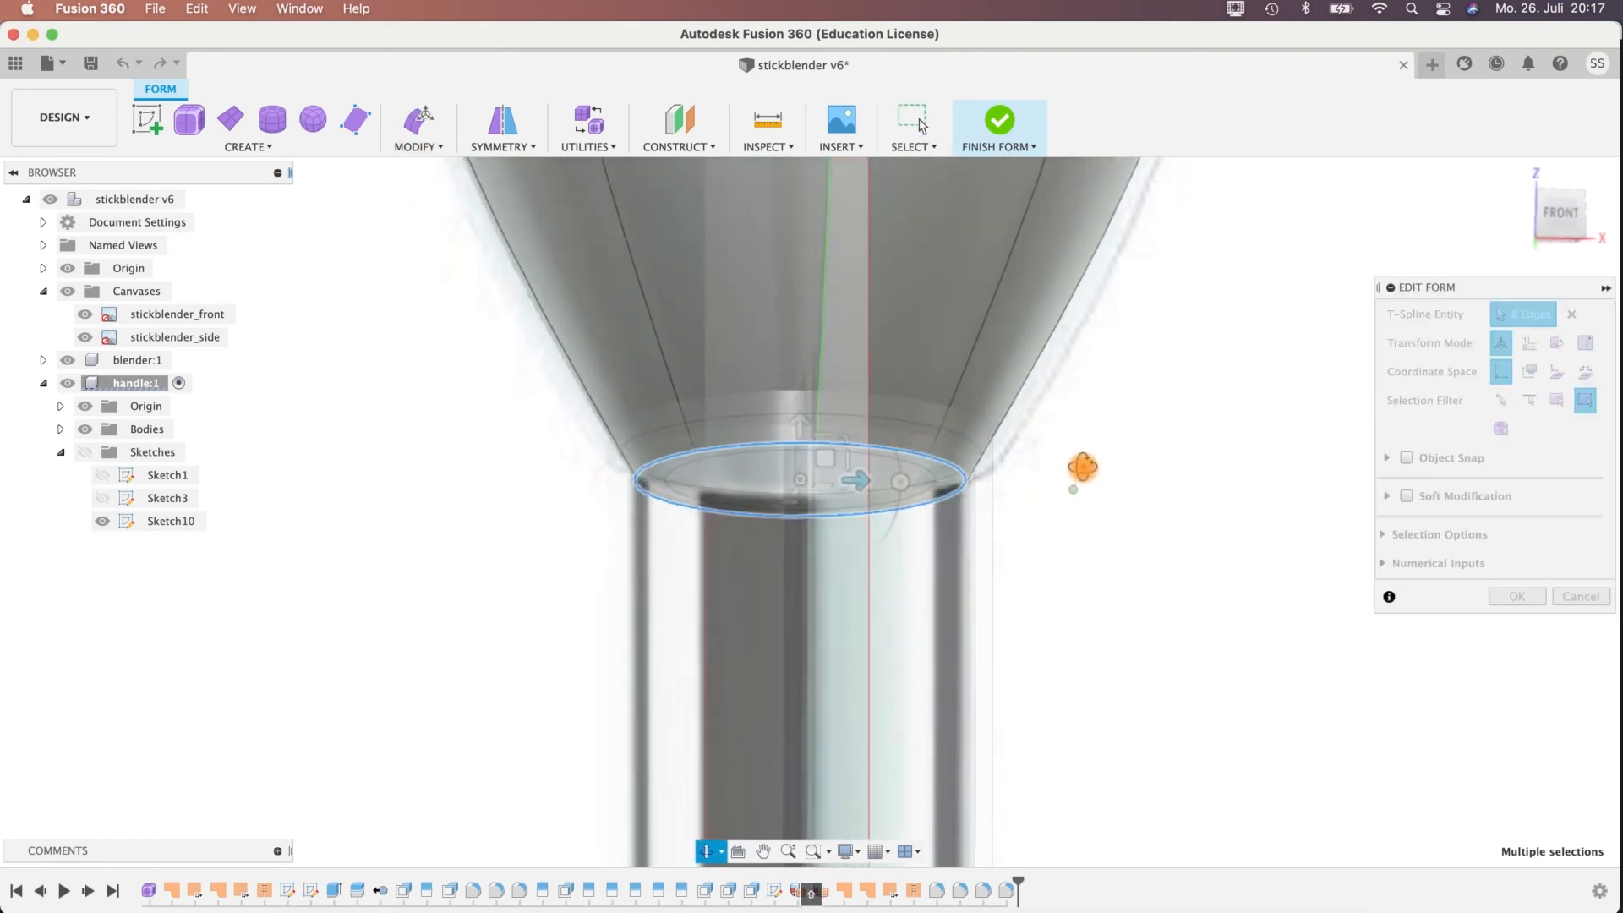
drag(800, 480, 813, 485)
mouse_move(1059, 561)
shift+middle_down()
mouse_move(1056, 577)
mouse_move(1063, 551)
shift+middle_up()
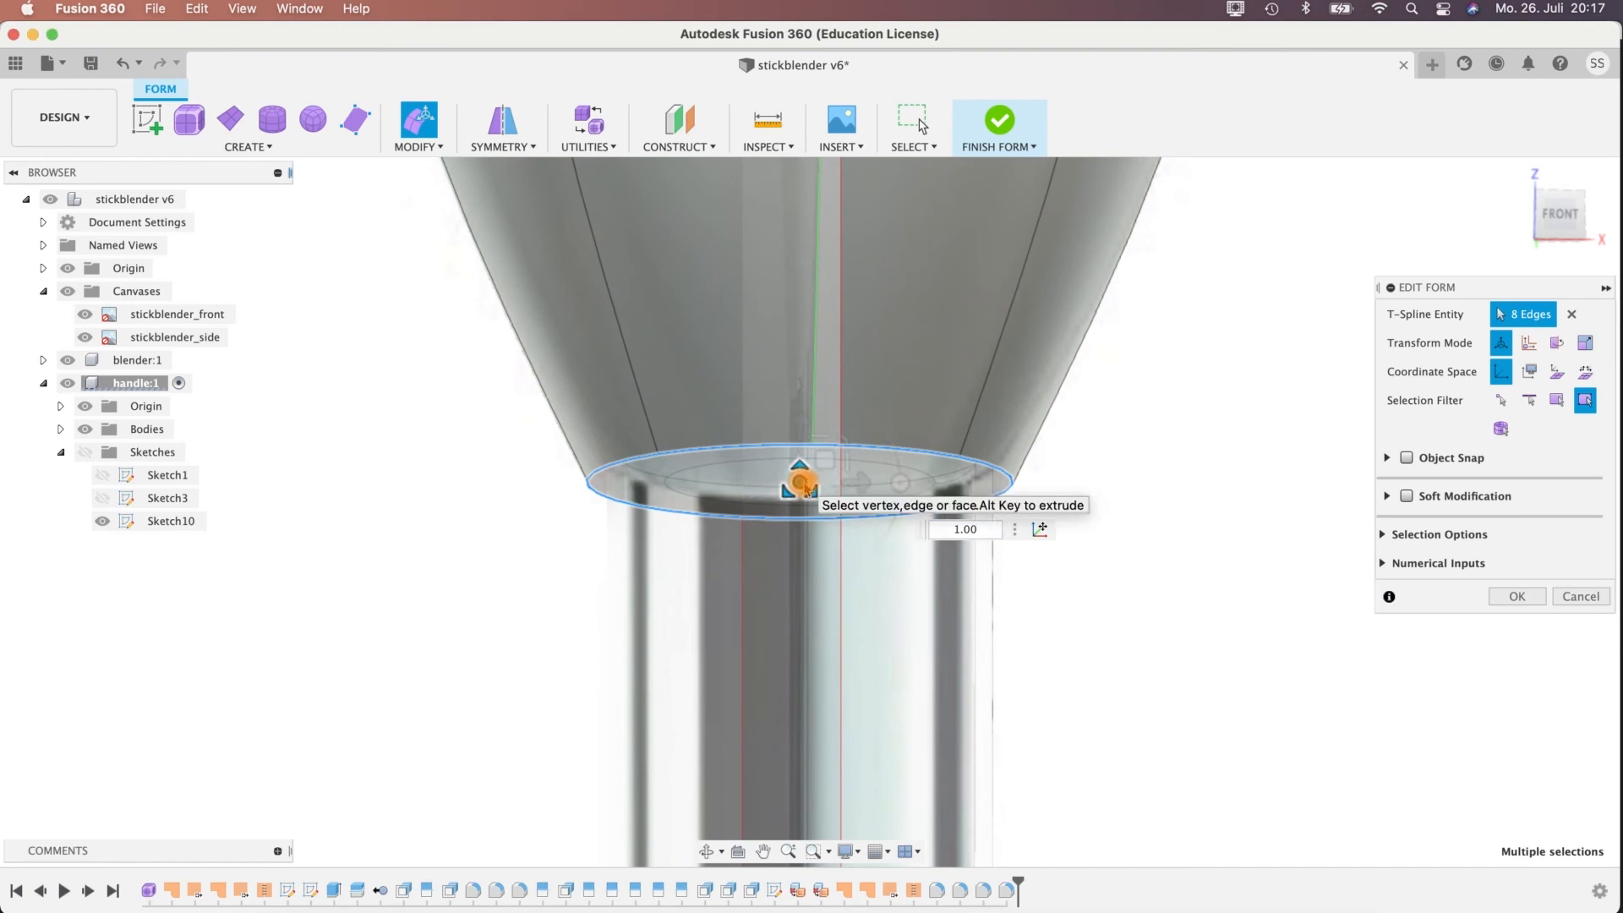
click(1517, 596)
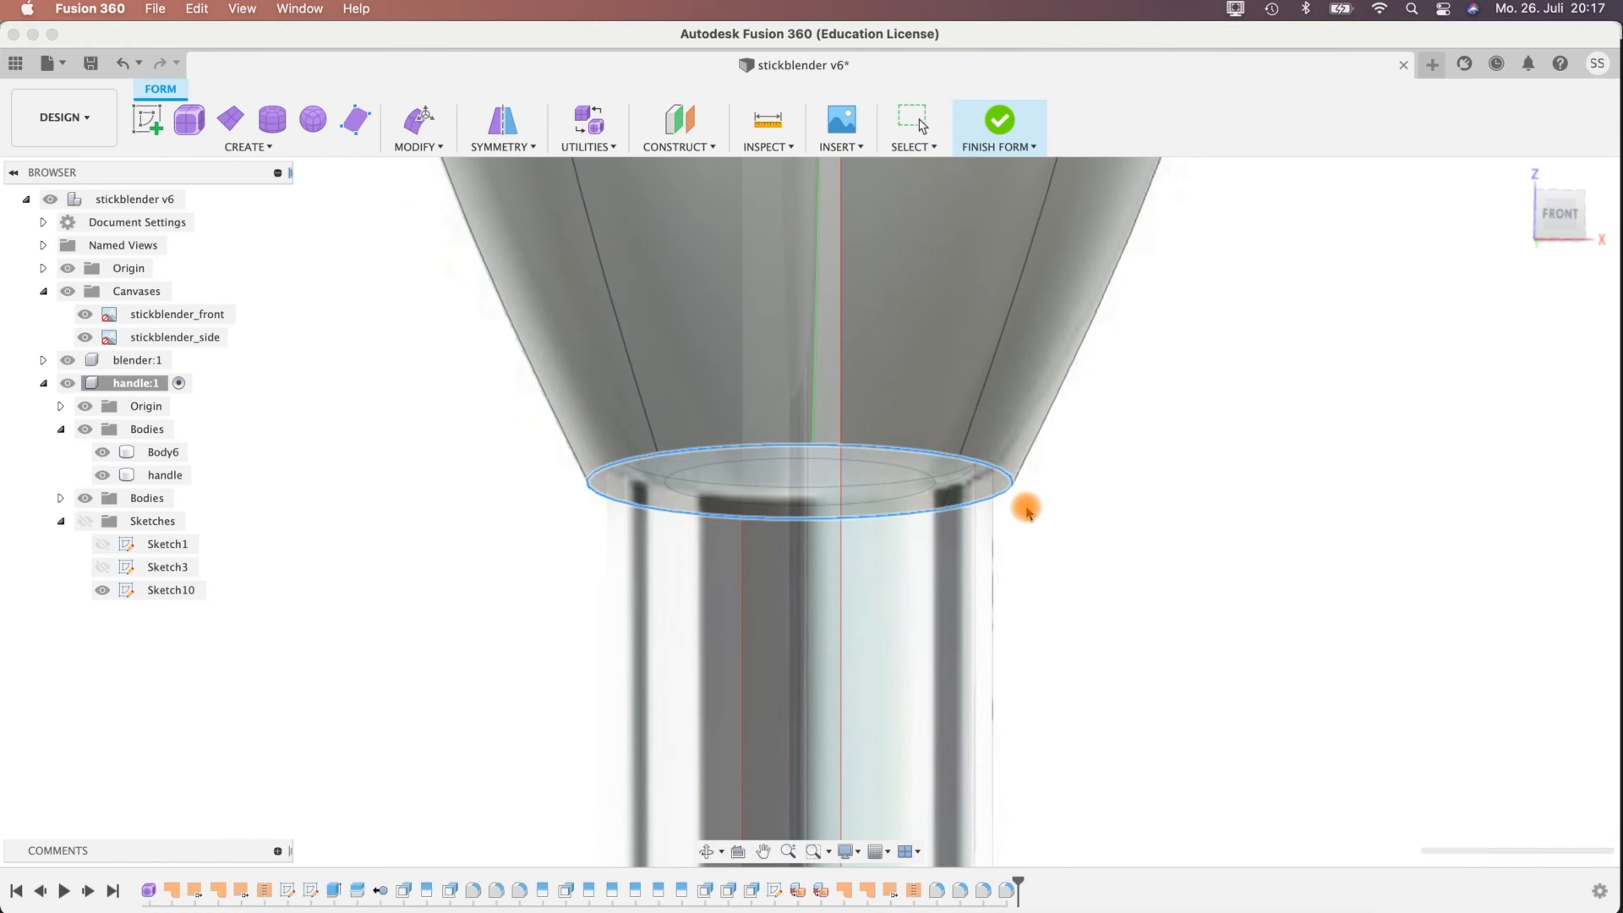
Examine the widened lower end of the handle around the blender shaft from the front and from below.
shift+middle_drag(1076, 544, 878, 549)
scroll(1073, 619, up, 3)
scroll(1076, 612, down, 5)
scroll(1105, 654, up, 1)
scroll(1105, 654, down, 3)
shift+middle_drag(783, 507, 793, 517)
scroll(793, 517, up, 5)
shift+middle_drag(649, 410, 670, 450)
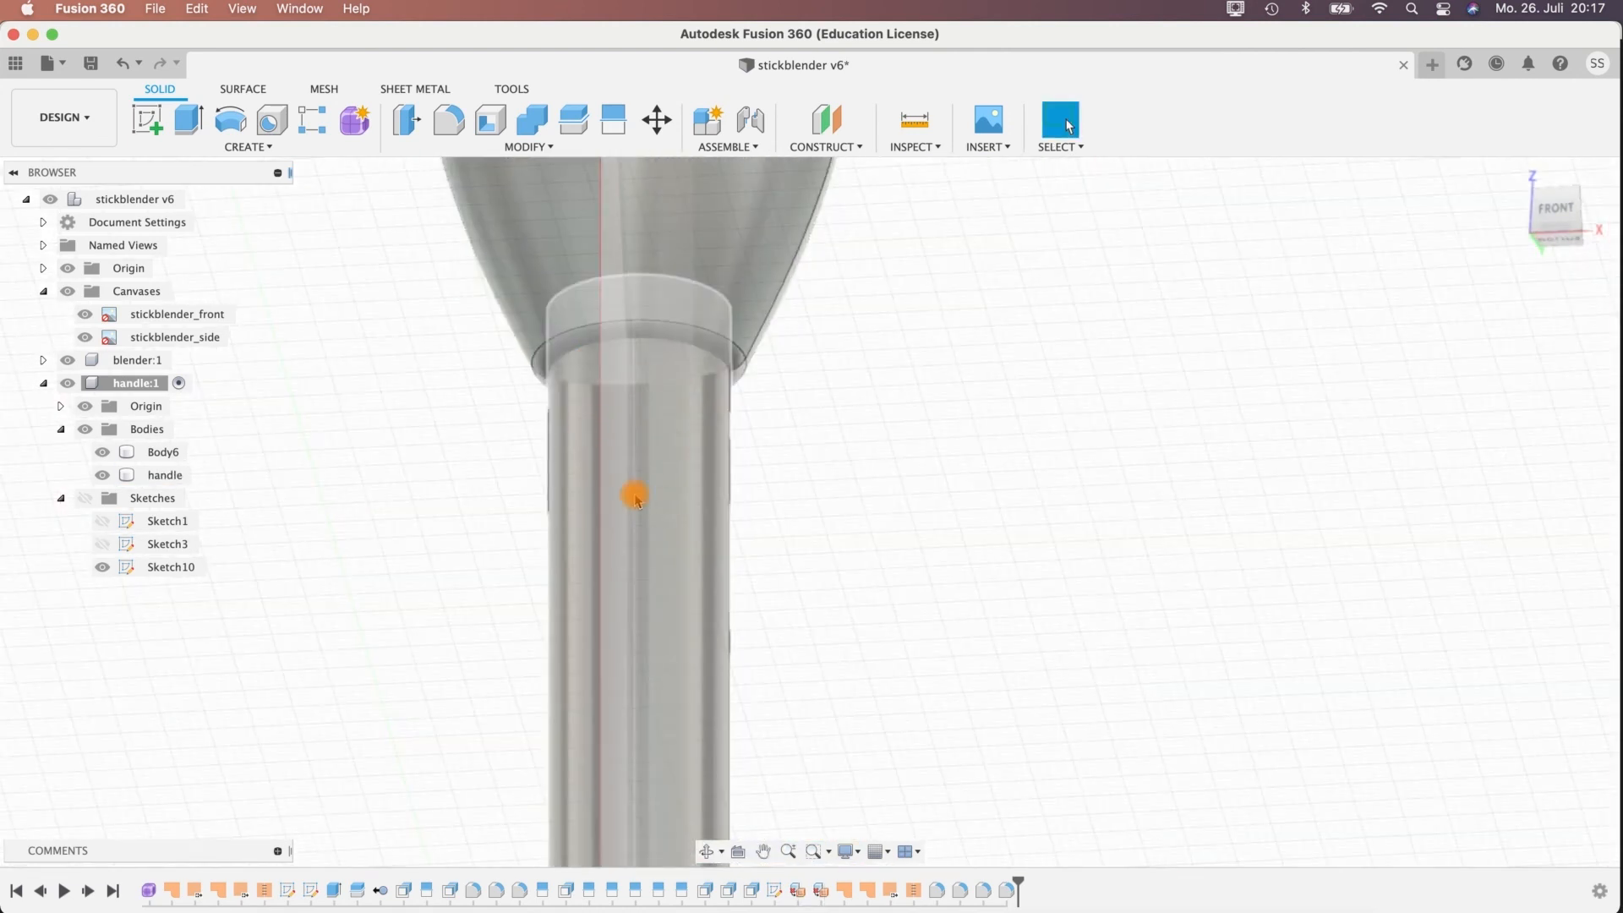
Cut the blender shaft body out of the handle body with Combine, using the Cut operation and Keep Tools.
click(526, 124)
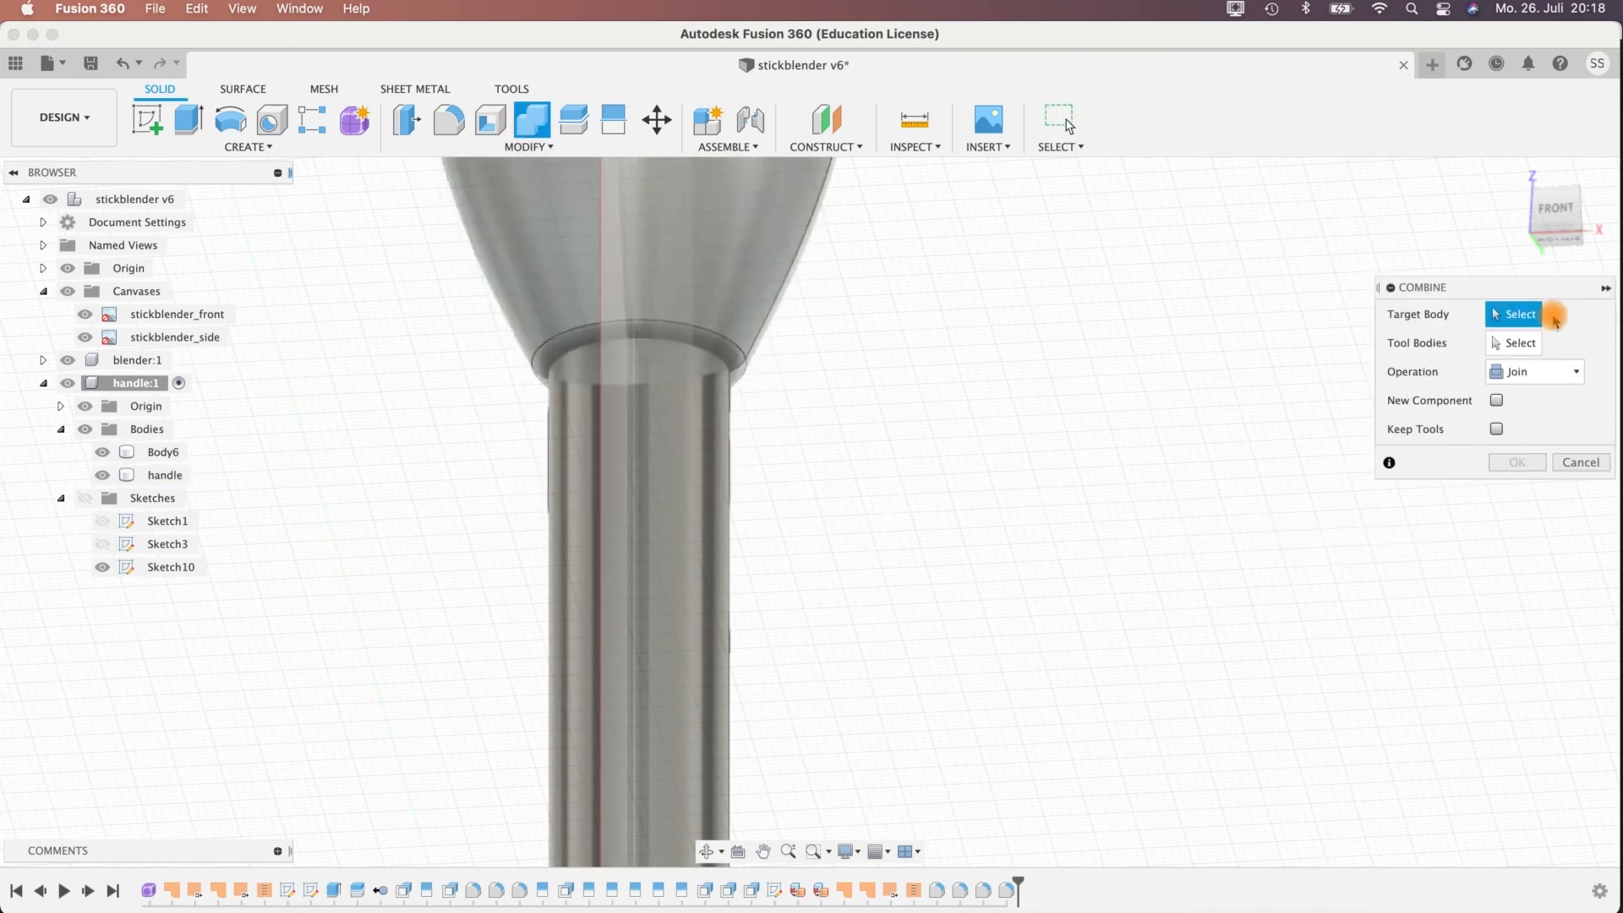
click(725, 271)
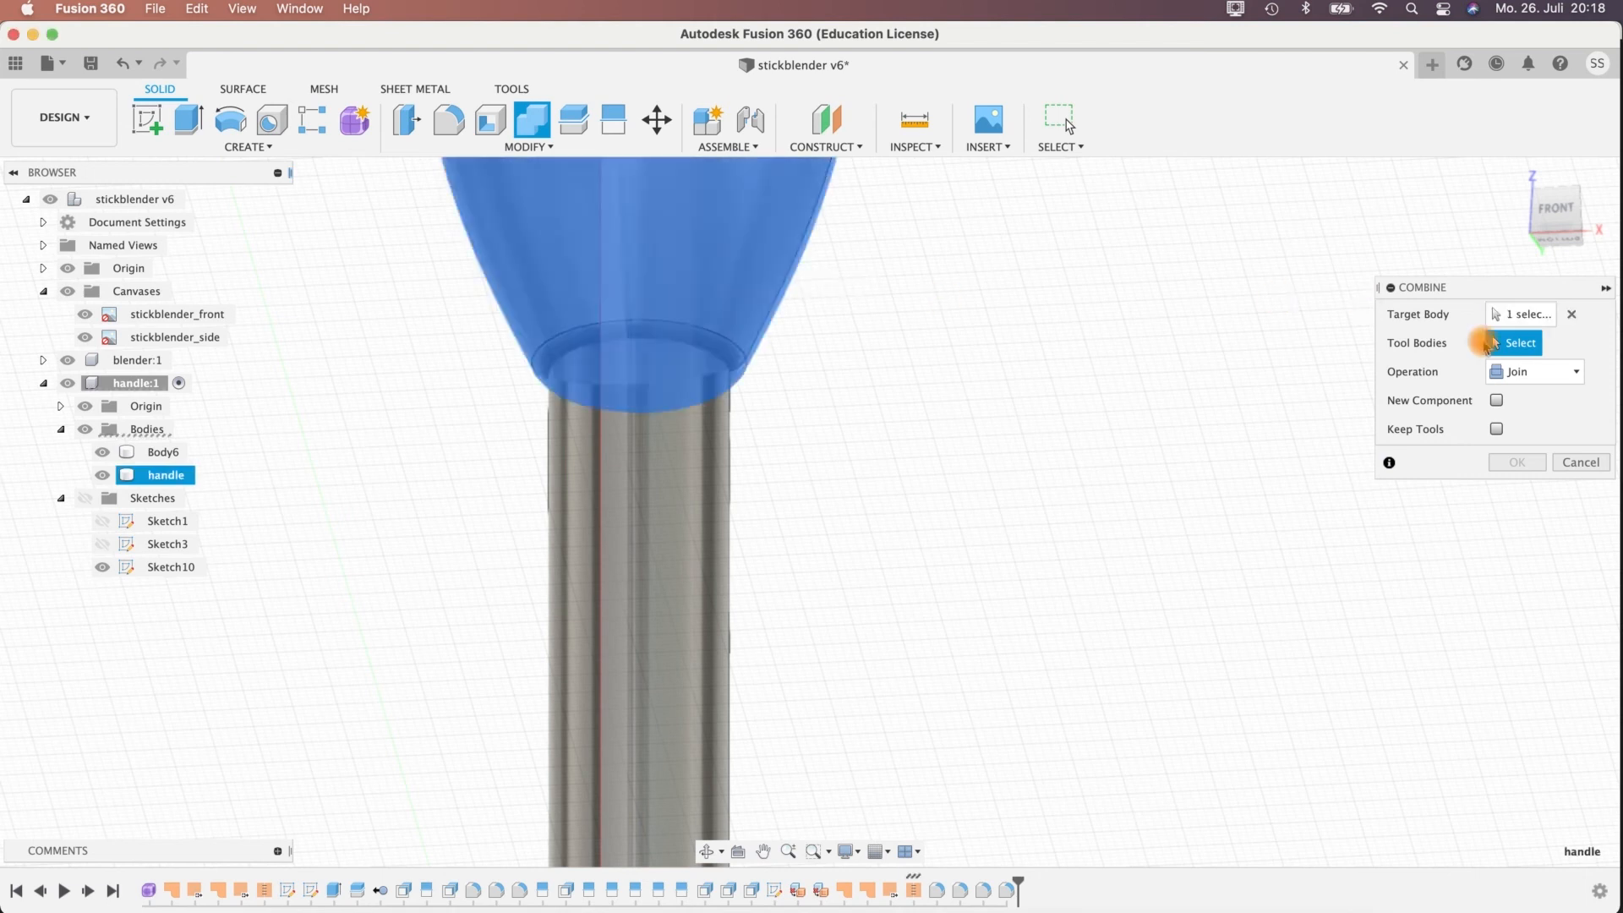
click(671, 526)
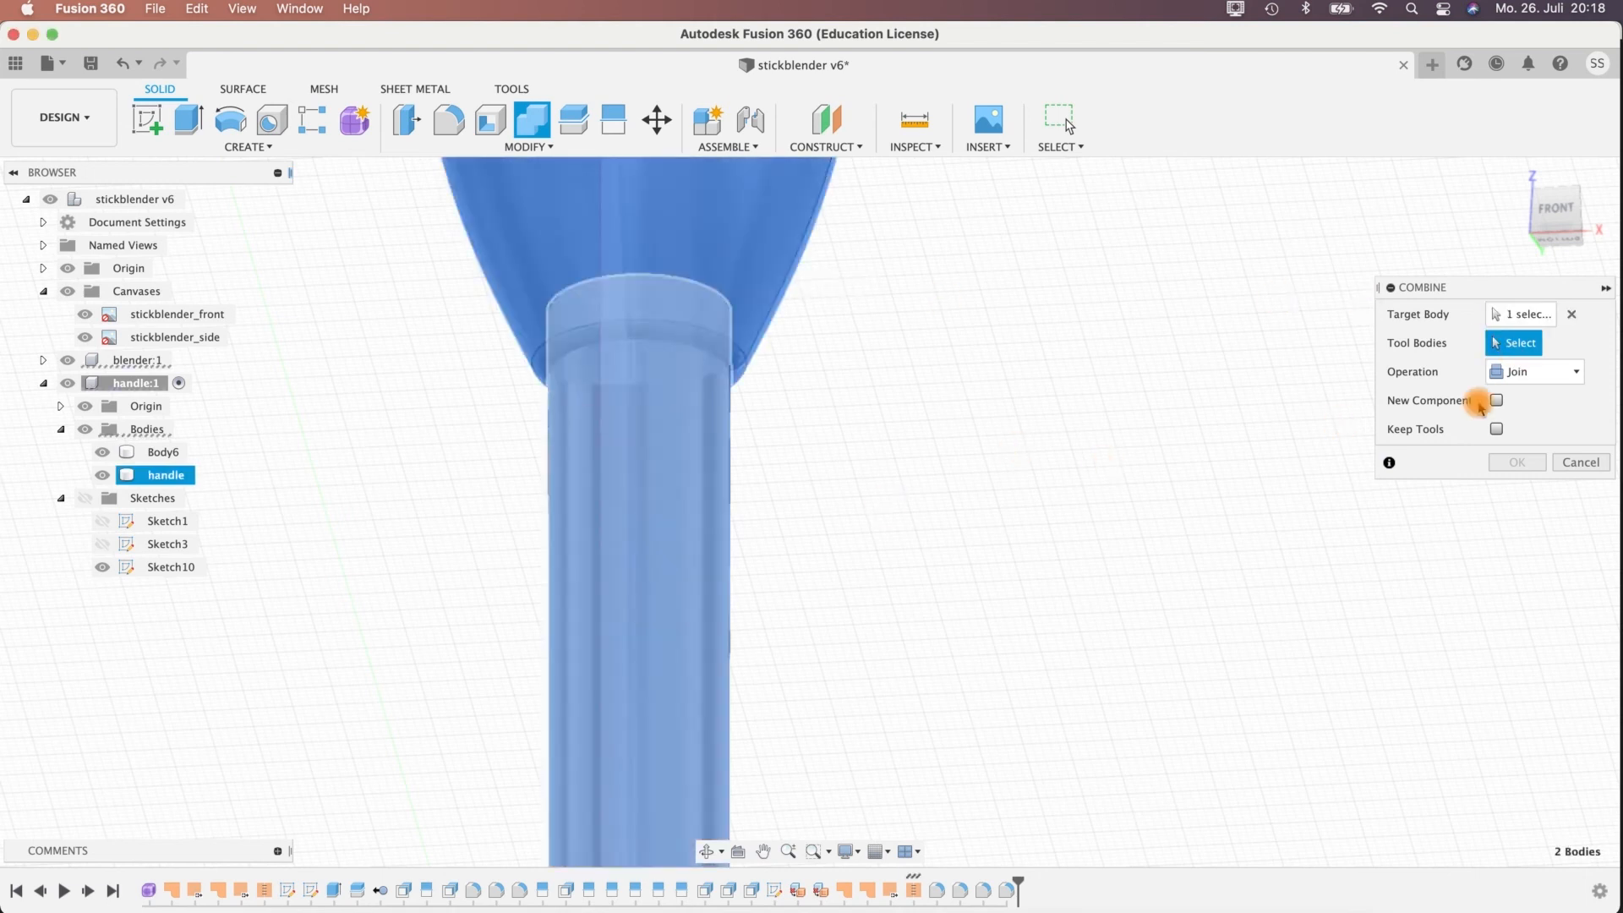
click(1542, 375)
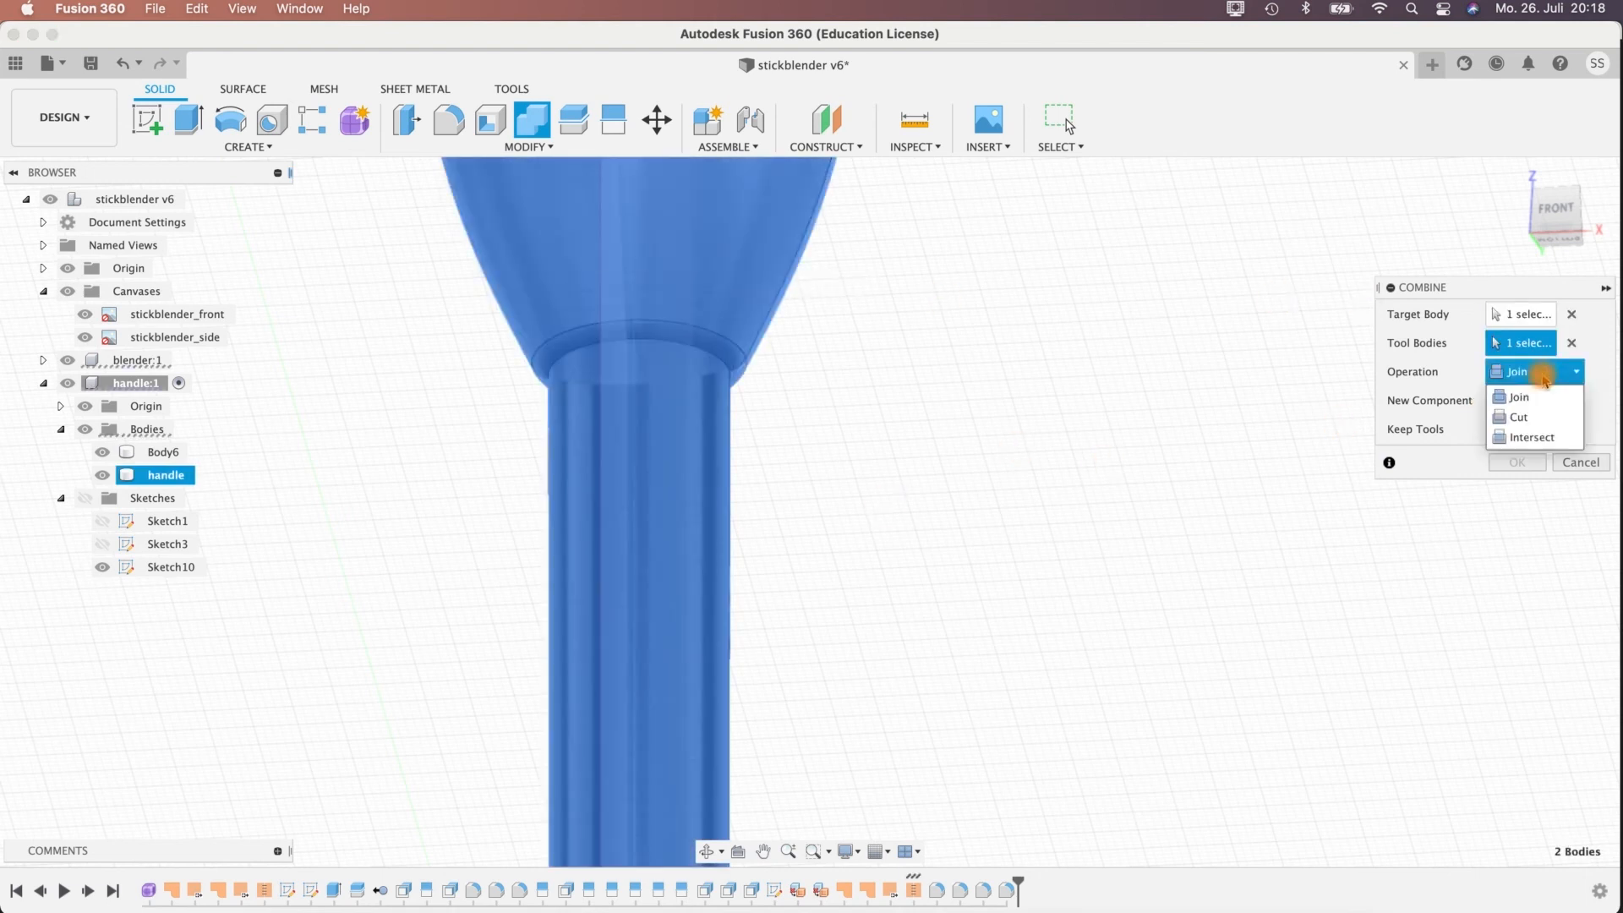
click(1526, 417)
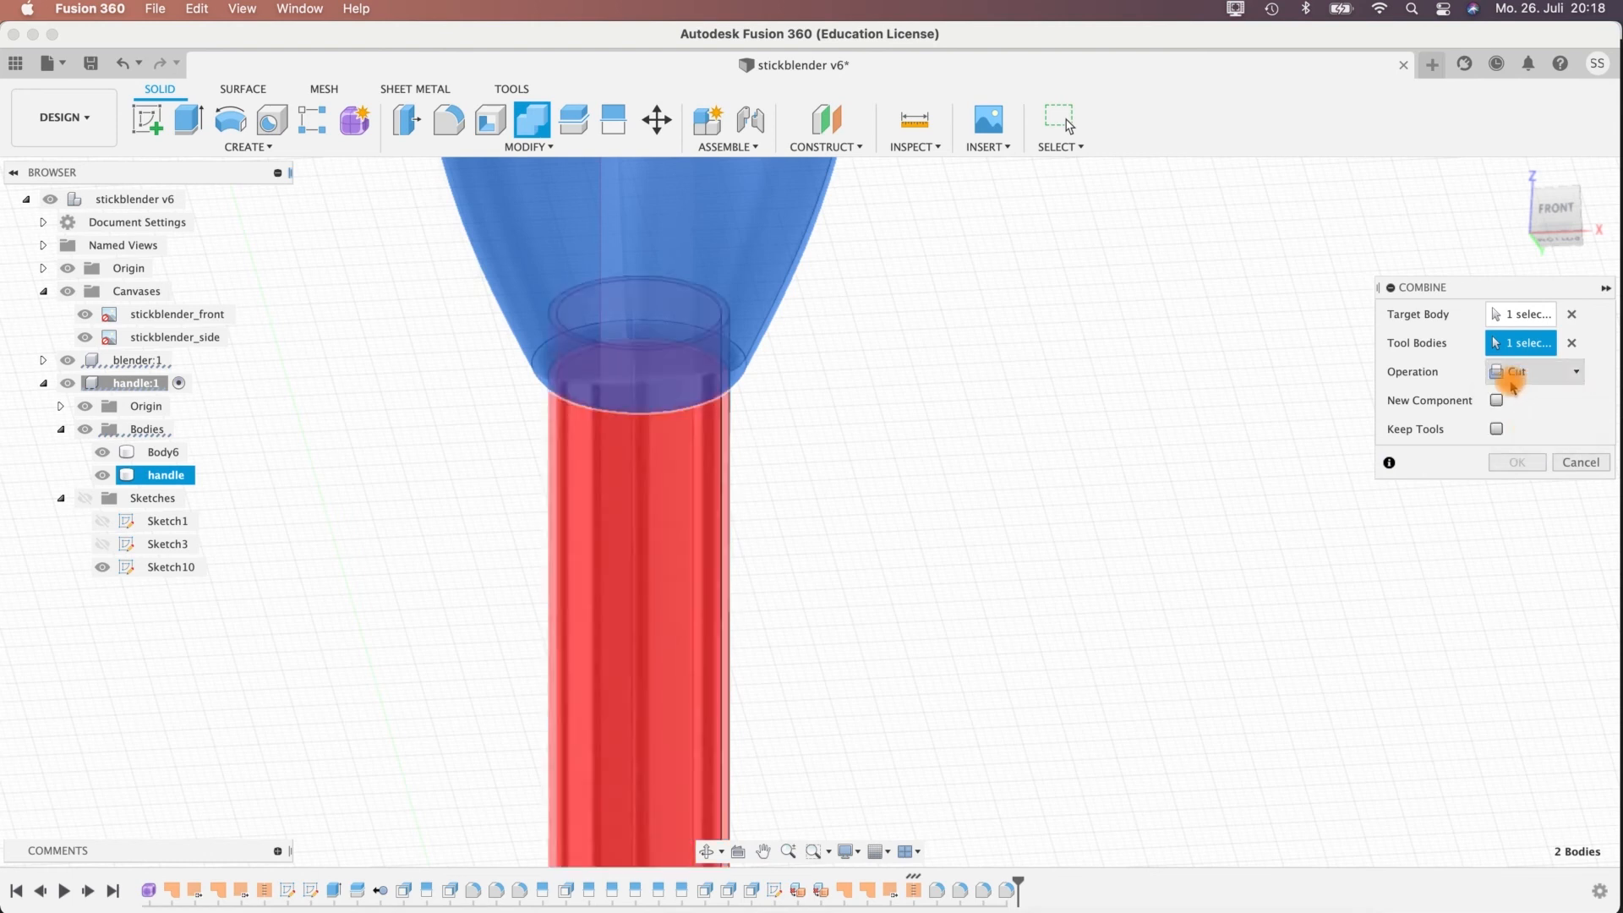
click(1496, 430)
shift+middle_drag(877, 403, 888, 418)
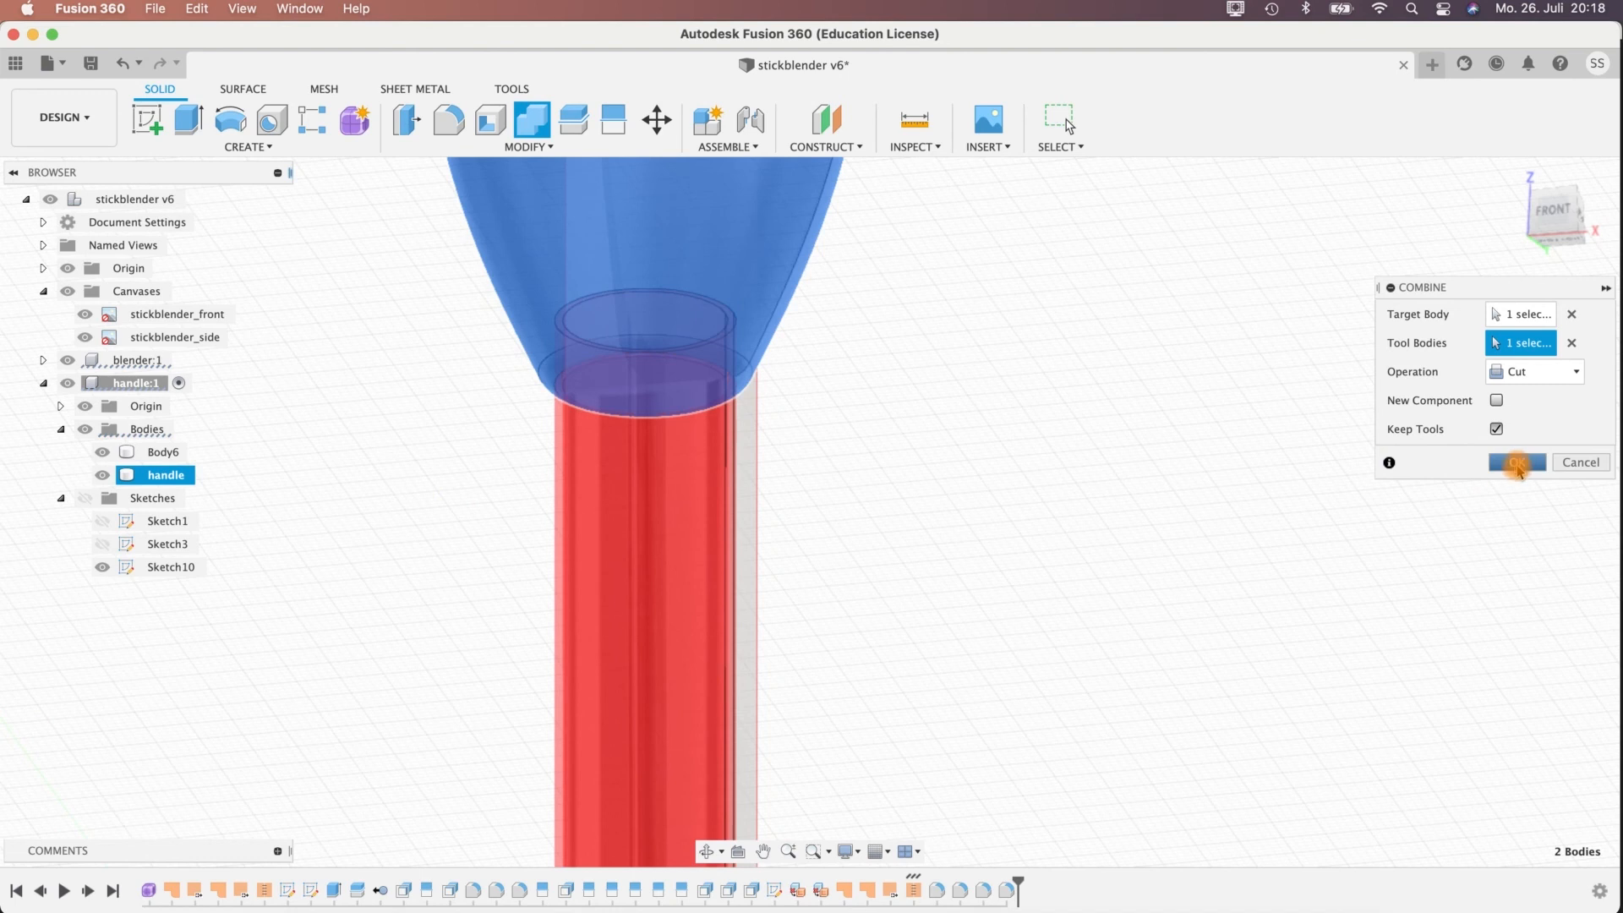
key(Return)
Fillet the handle's lower rim edge around the shaft opening with a constant 0.20 mm radius.
shift+middle_drag(880, 421, 743, 381)
scroll(760, 355, up, 5)
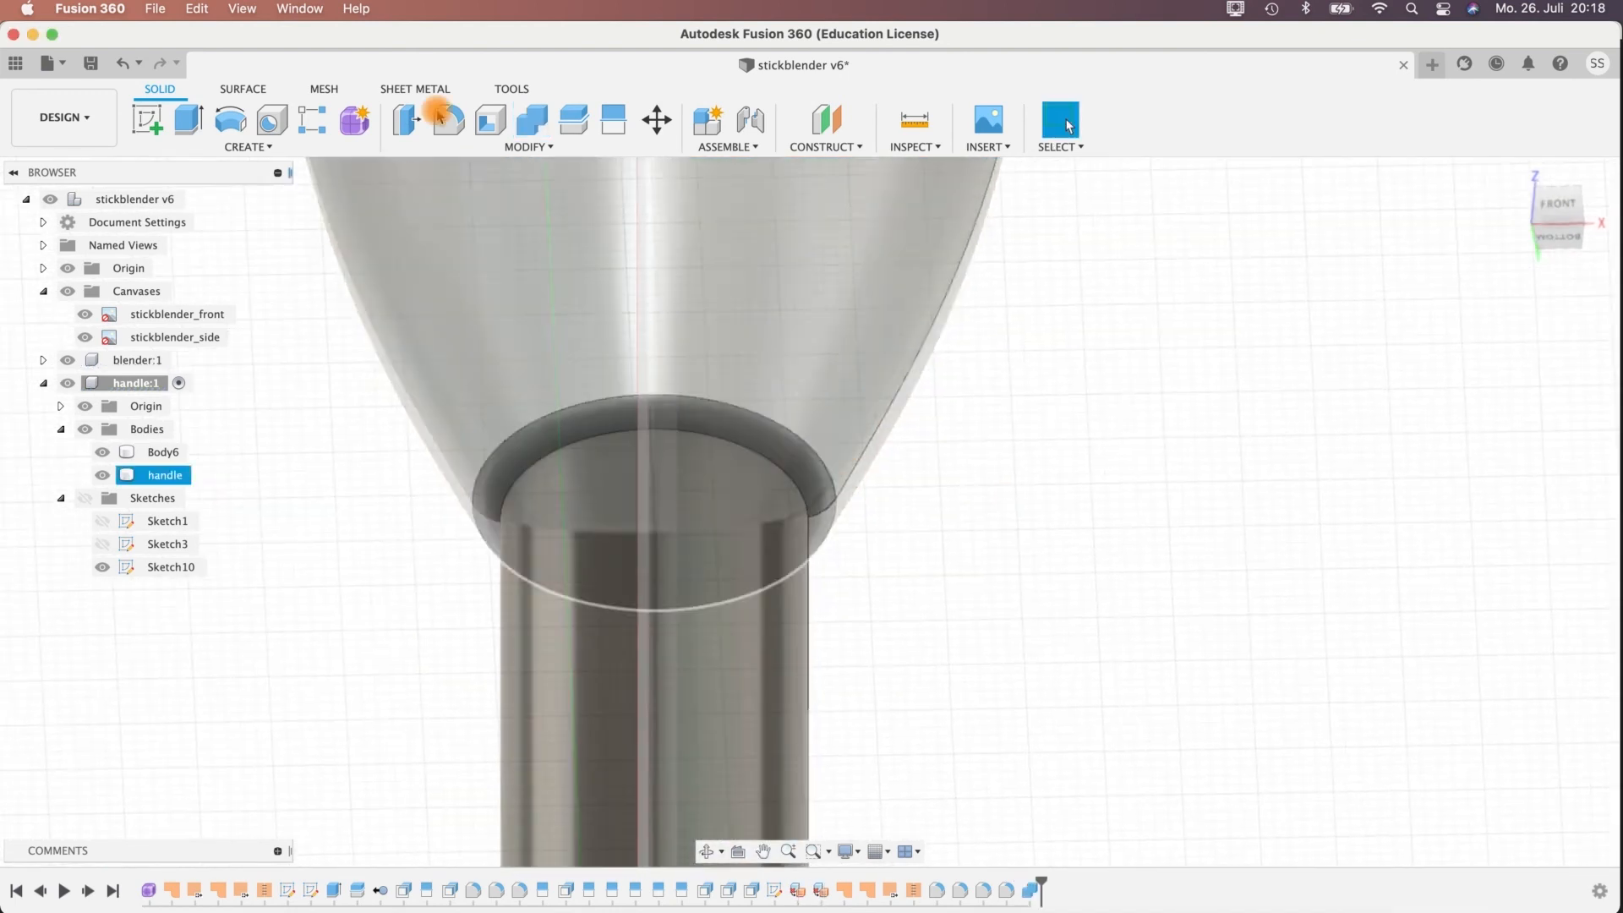
click(448, 119)
click(591, 429)
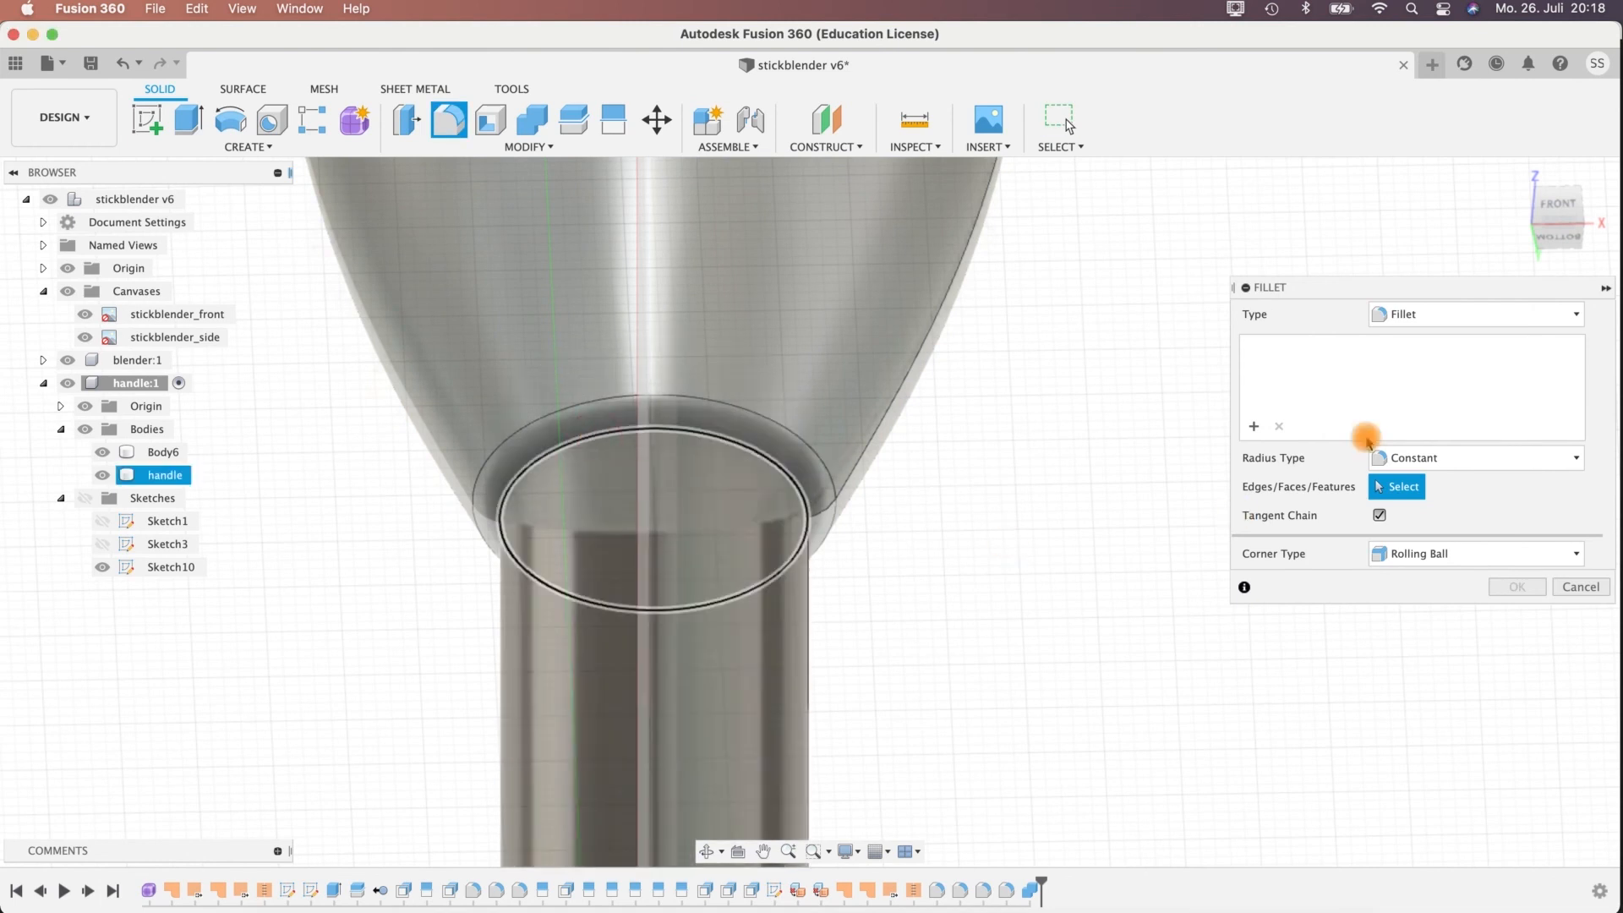
click(1427, 348)
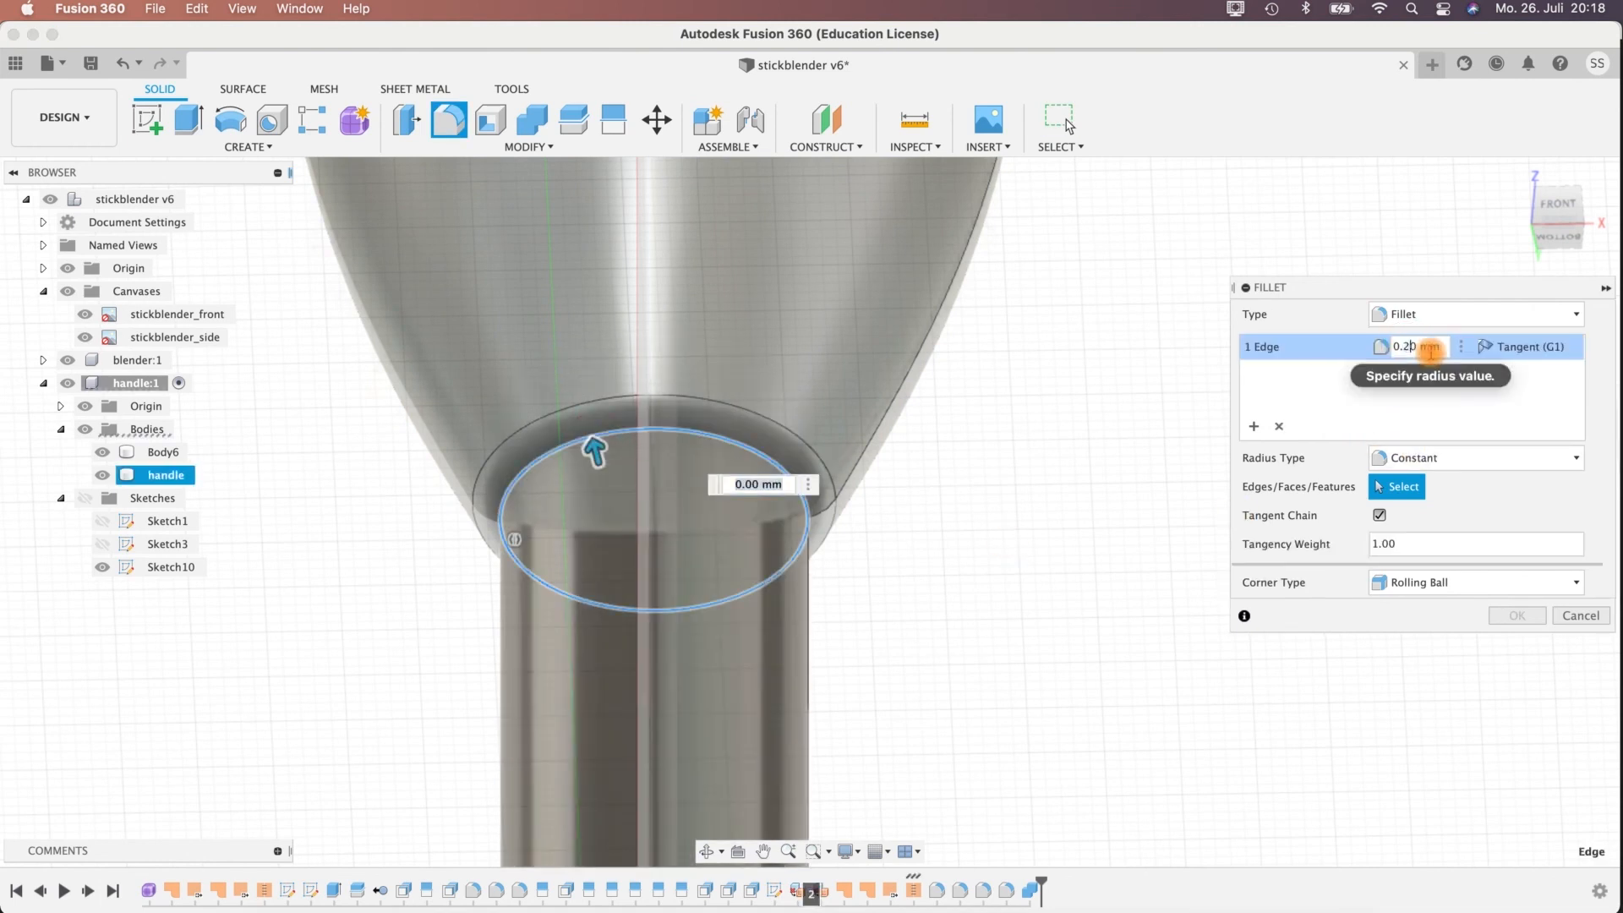
shift+middle_drag(927, 525, 1023, 562)
click(1490, 622)
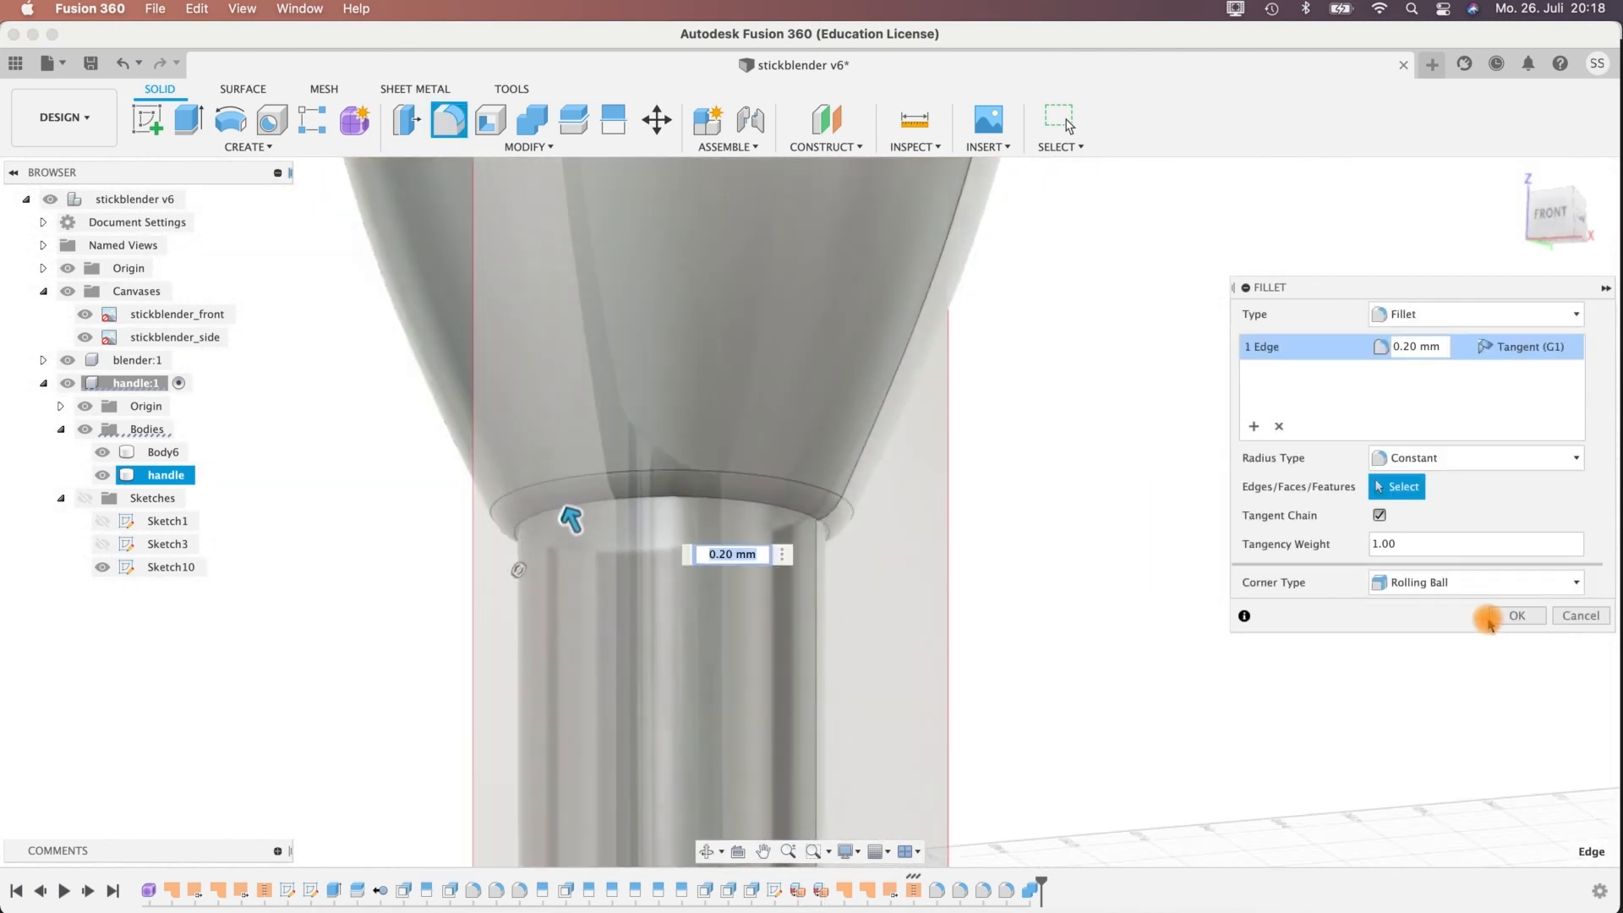
Inspect the rounded shaft joint and the complete stick blender handle.
scroll(1108, 569, up, 3)
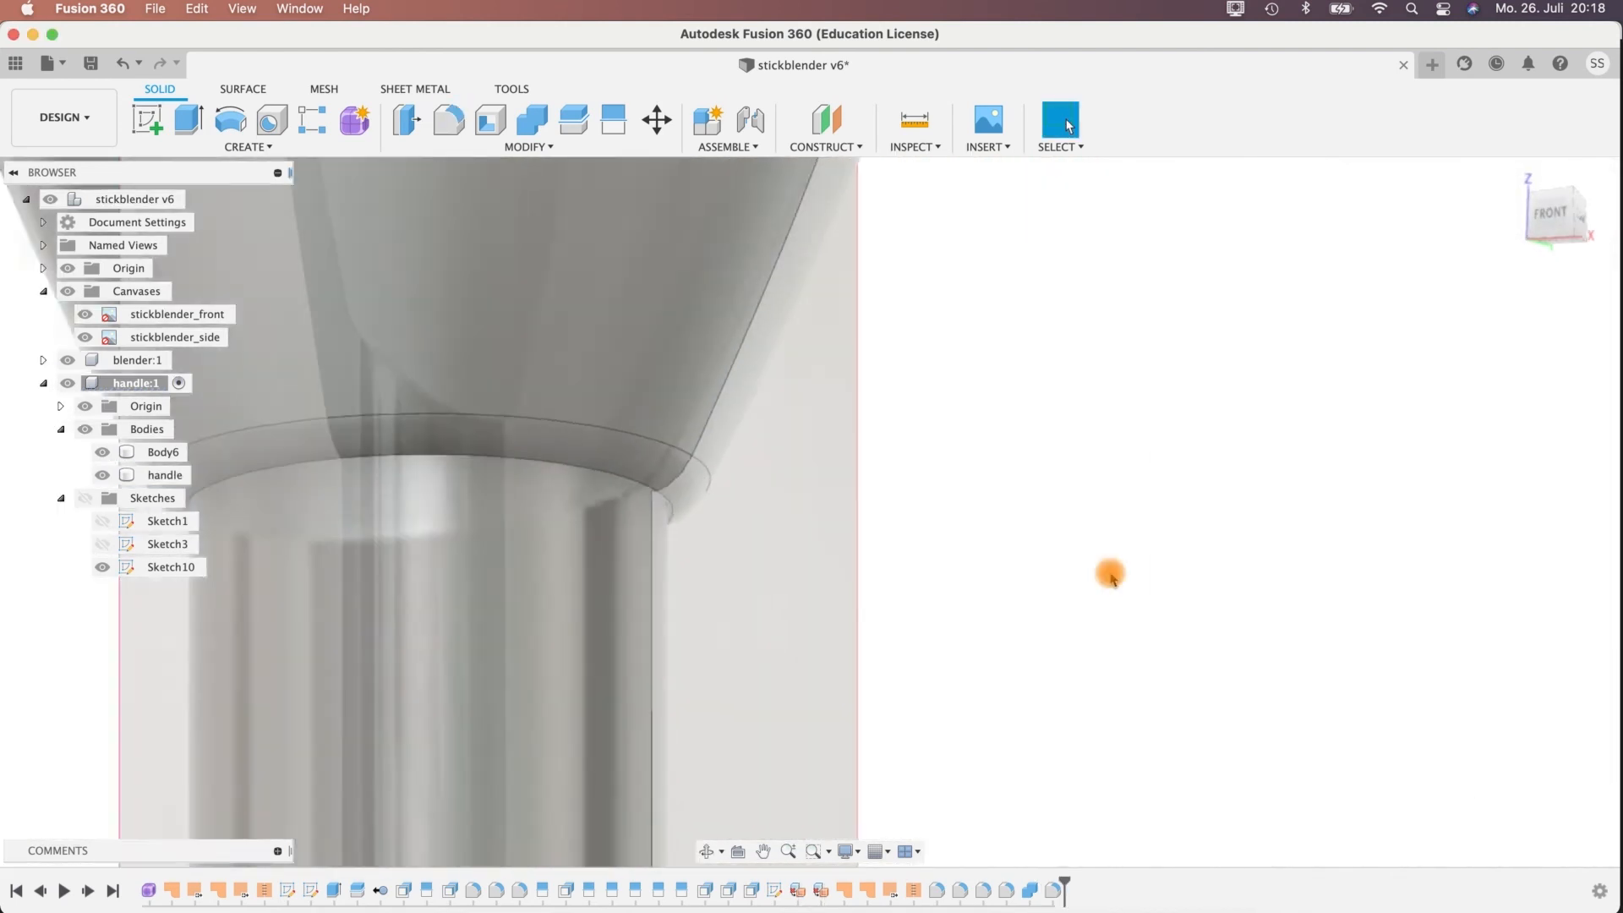
scroll(1111, 575, down, 8)
shift+middle_drag(1152, 616, 1240, 706)
middle_drag(1089, 546, 1023, 535)
middle_drag(1010, 301, 903, 626)
scroll(902, 626, up, 5)
middle_drag(964, 437, 986, 626)
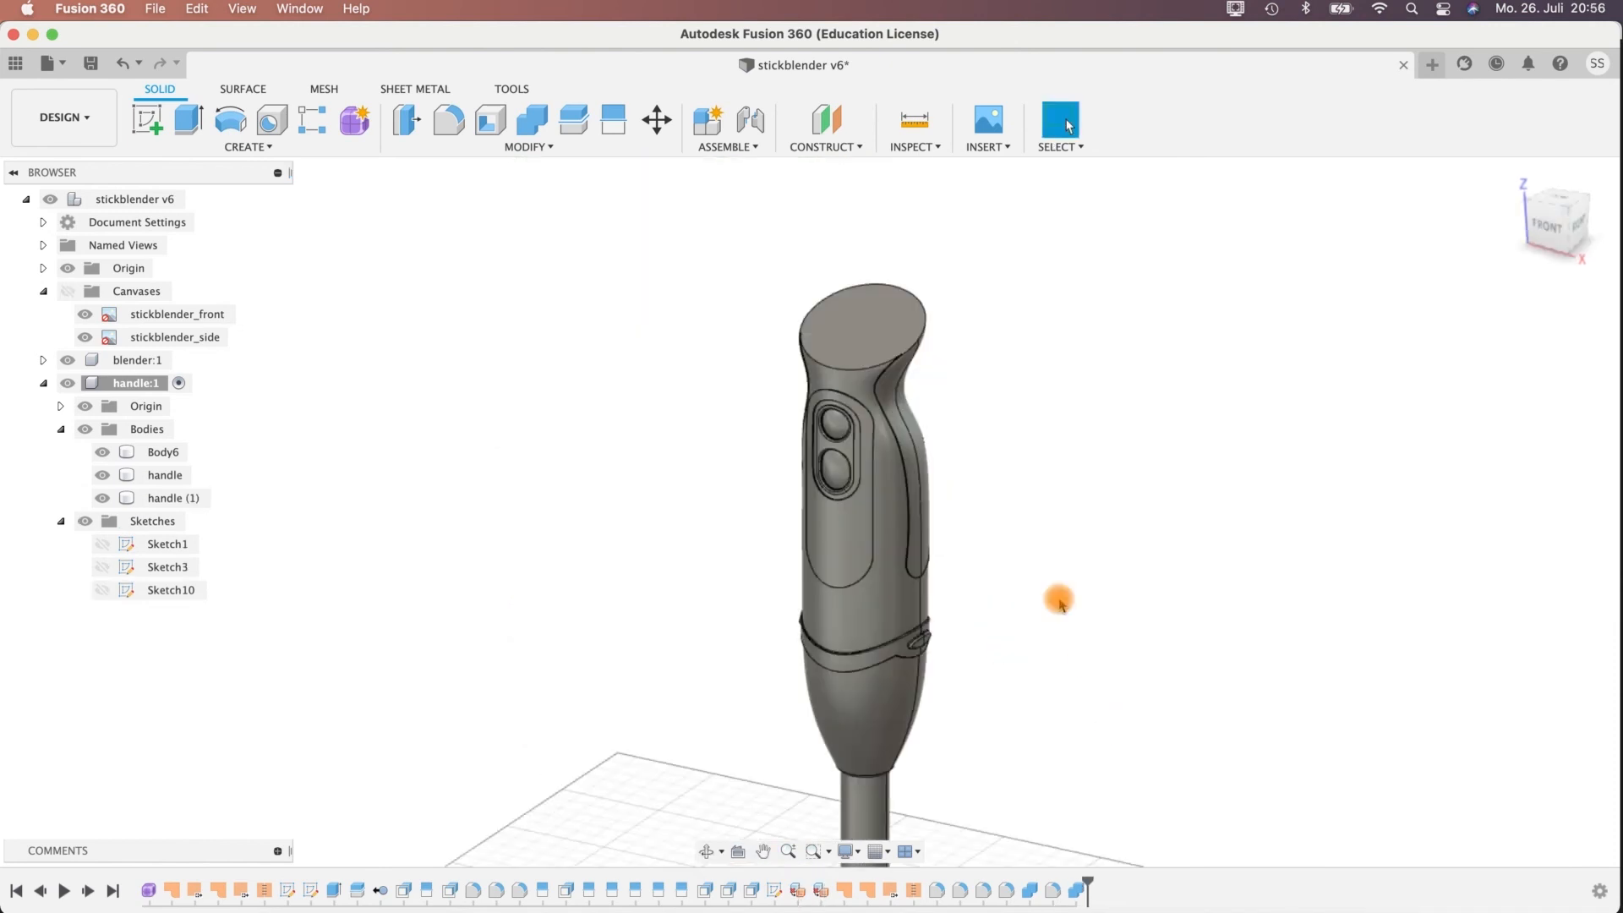
Create a new sketch on the flat slanted top face of the handle.
shift+middle_drag(1053, 614, 1061, 624)
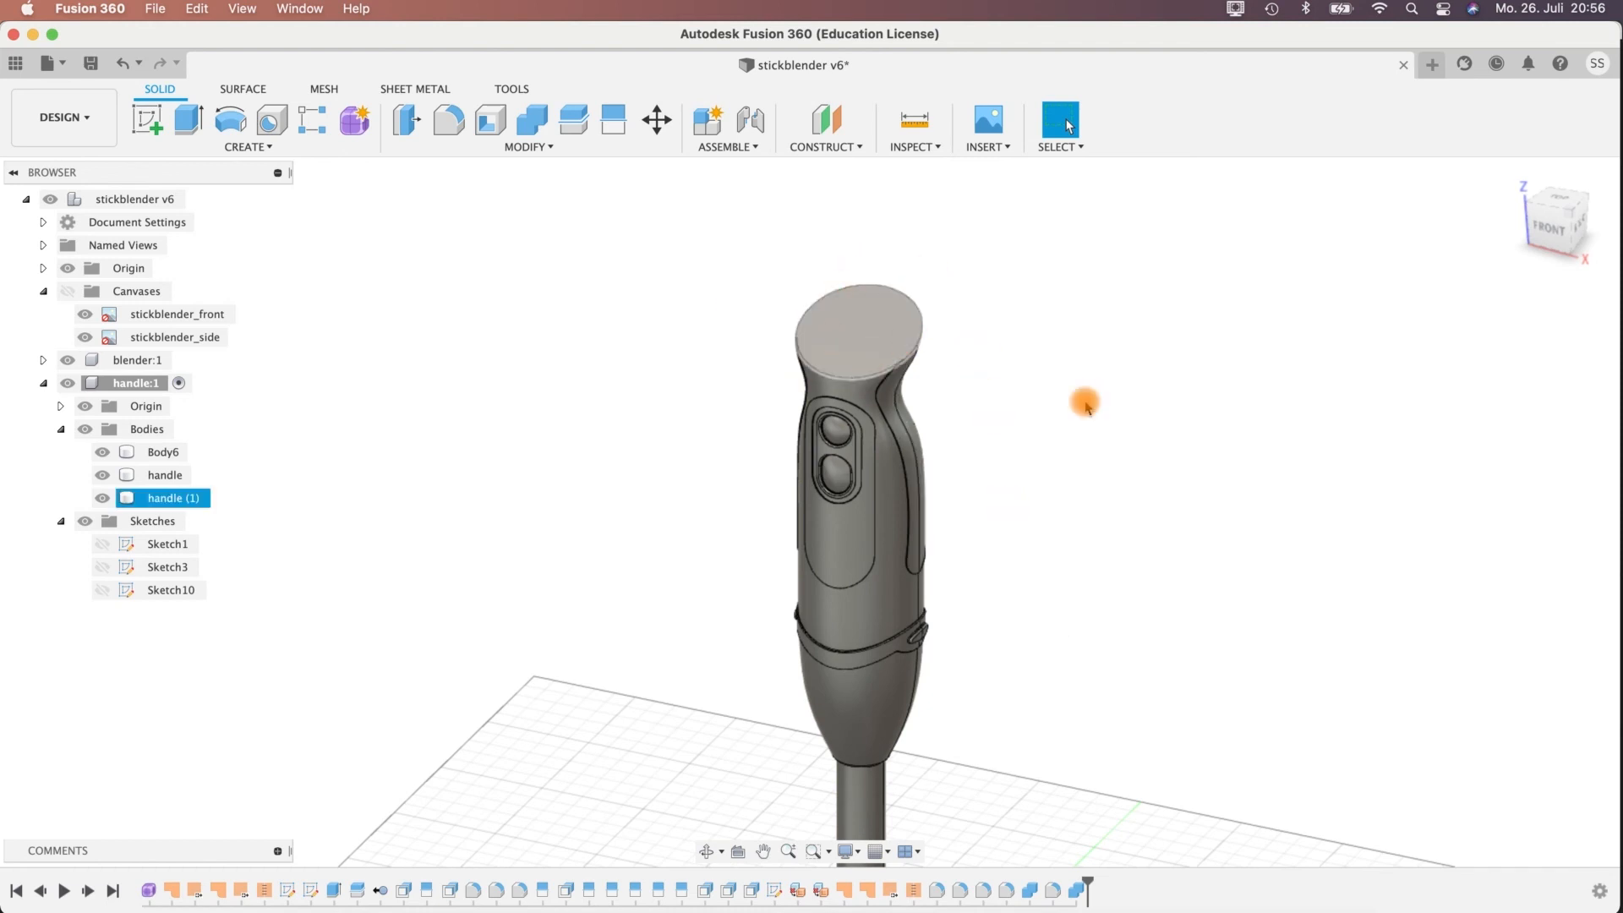
shift+middle_drag(1047, 419, 1094, 414)
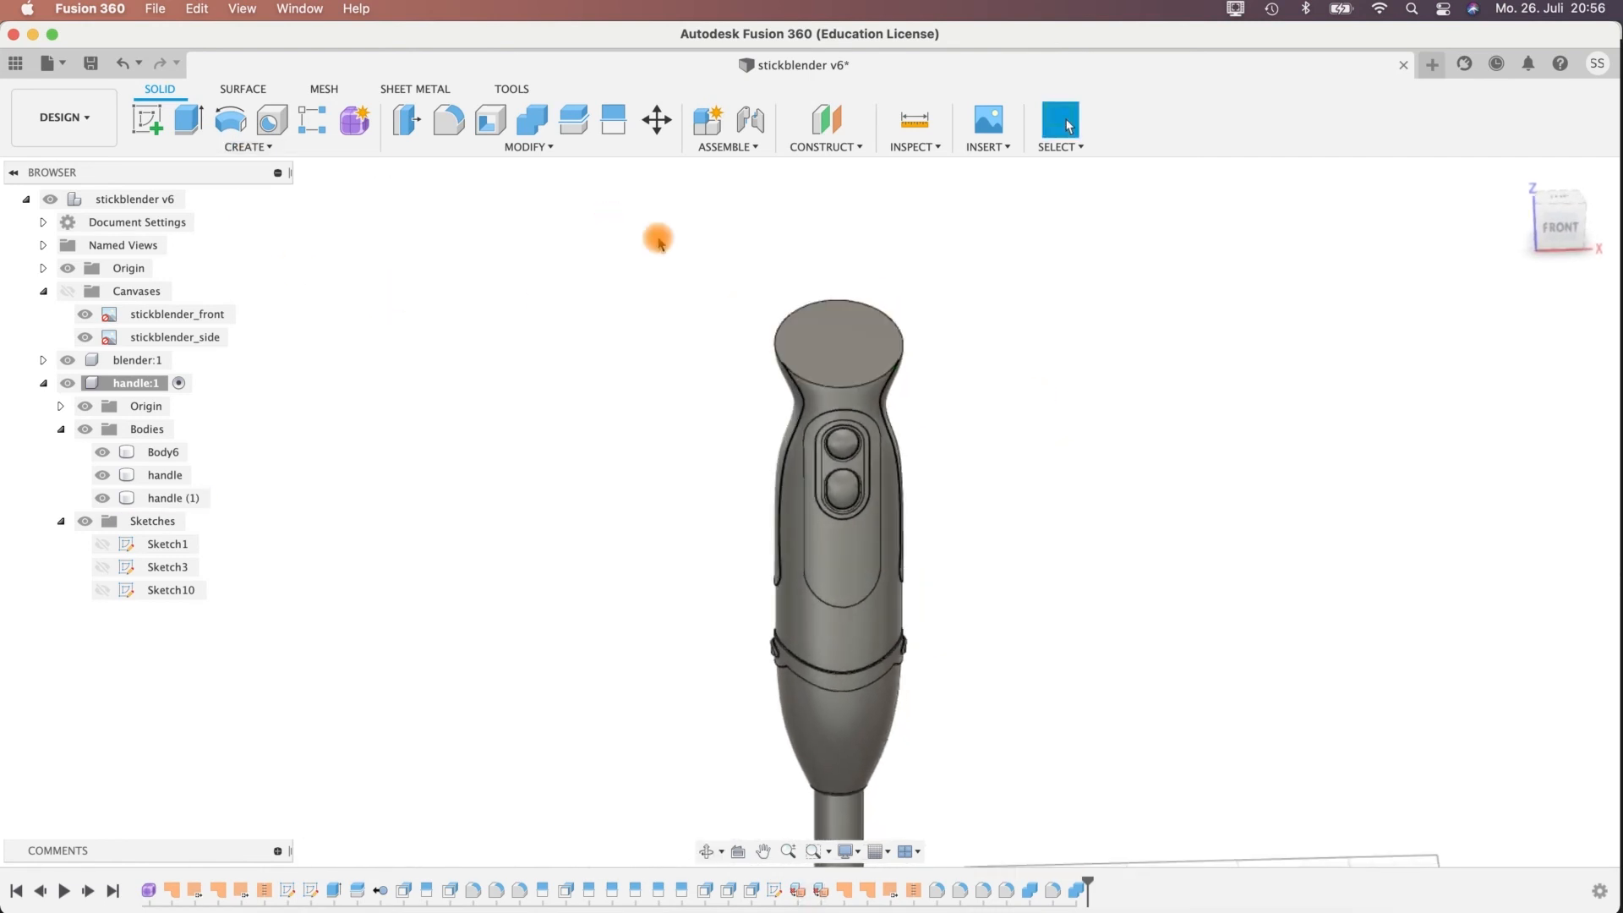
click(837, 343)
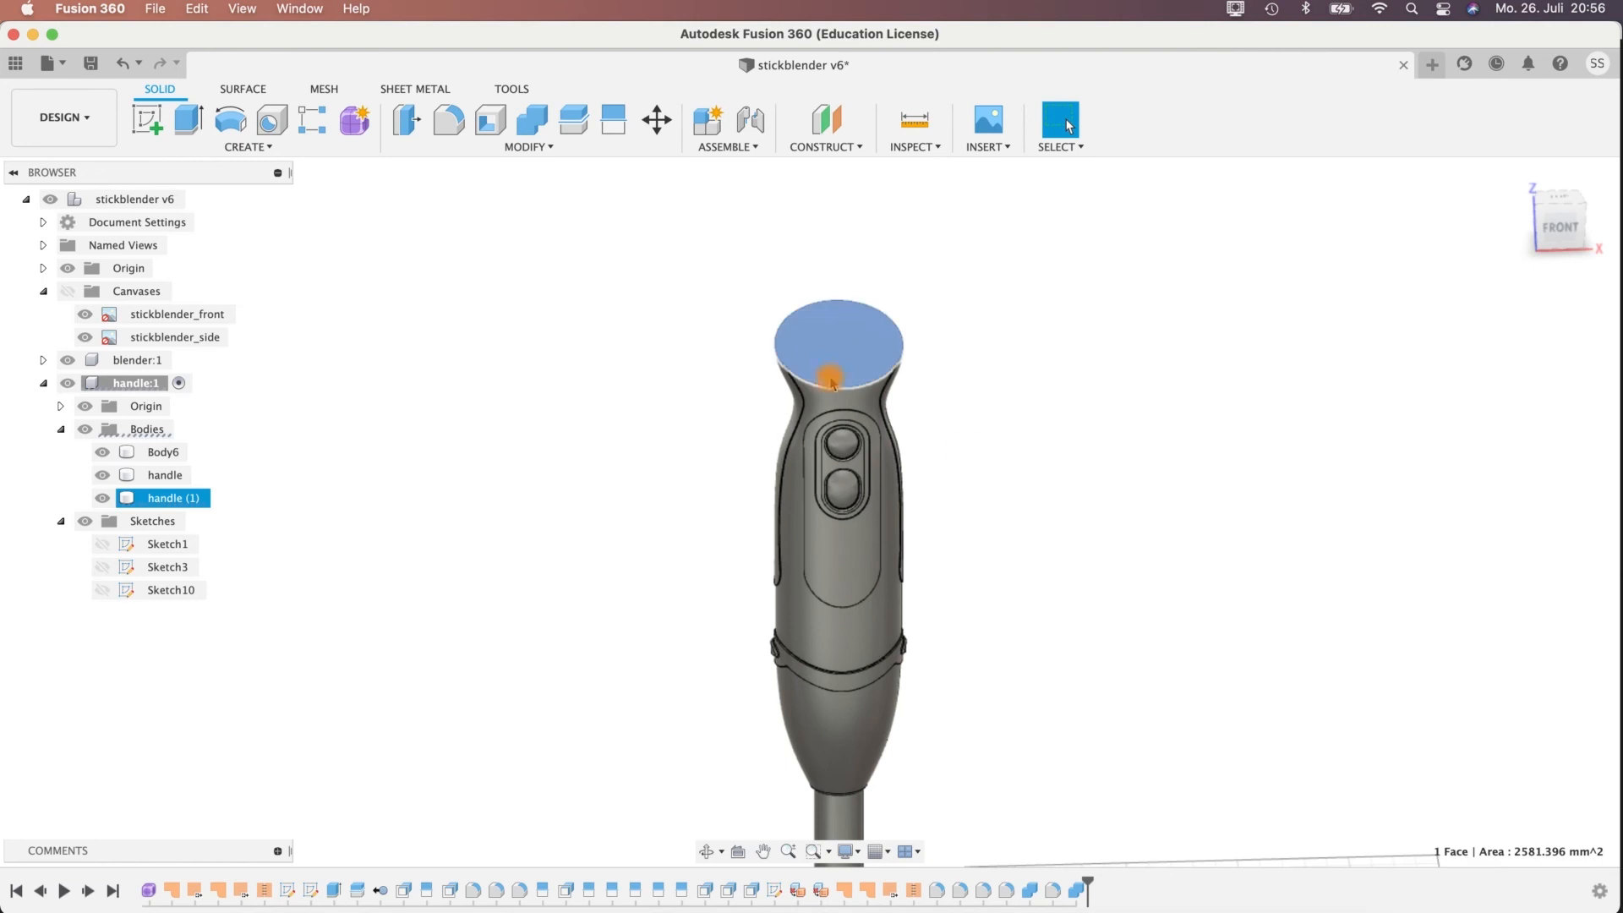
shift+middle_drag(946, 407, 794, 344)
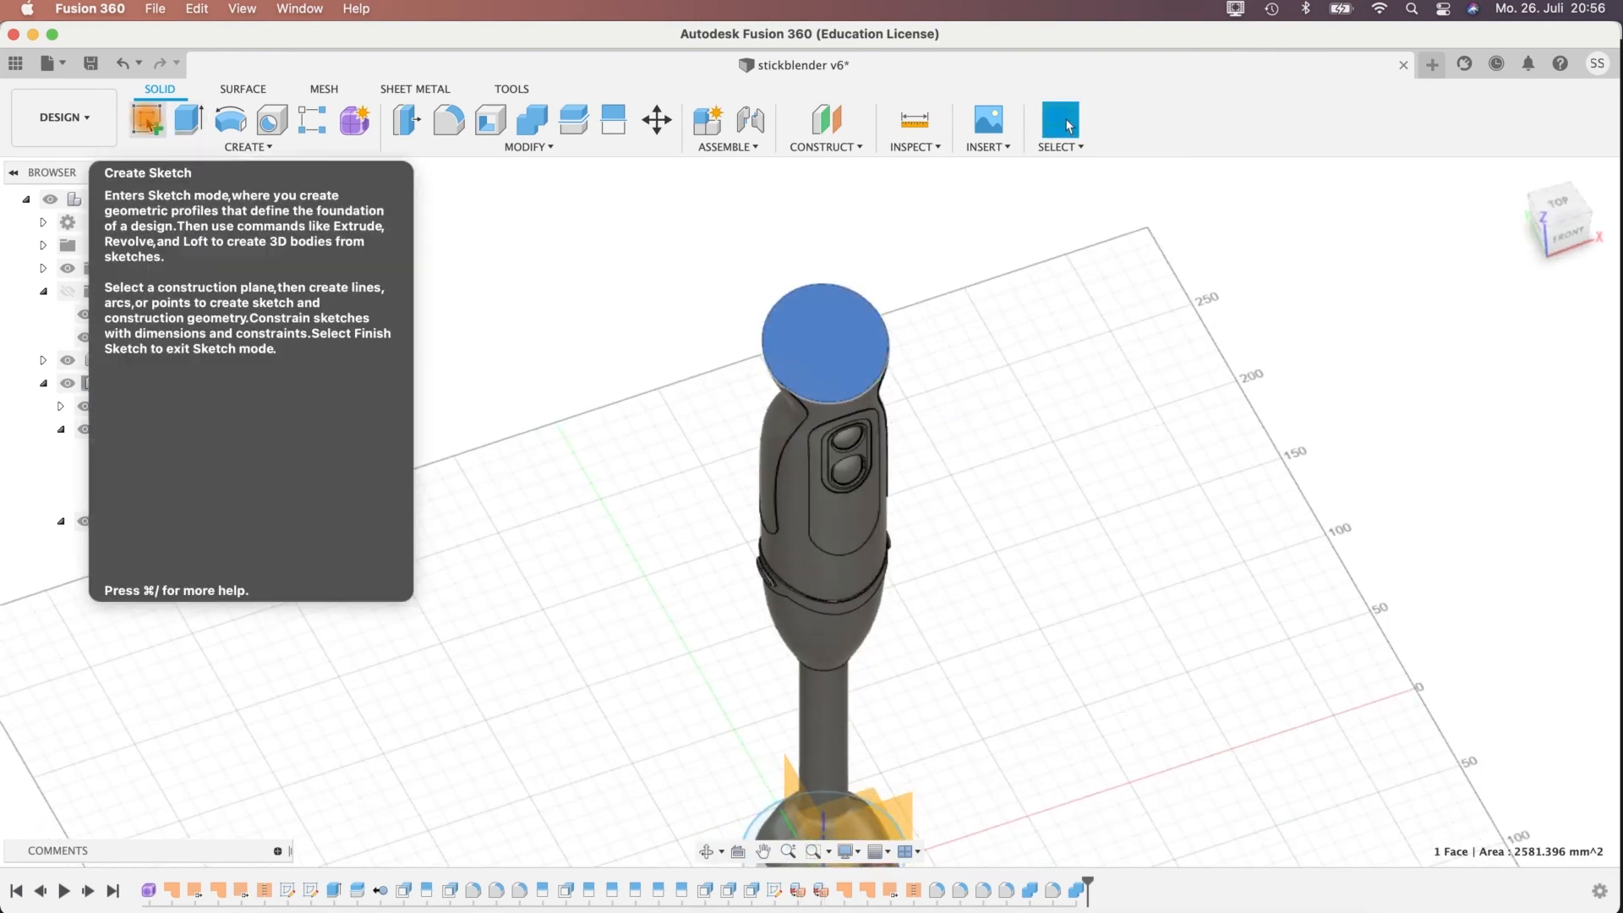
right_click(834, 333)
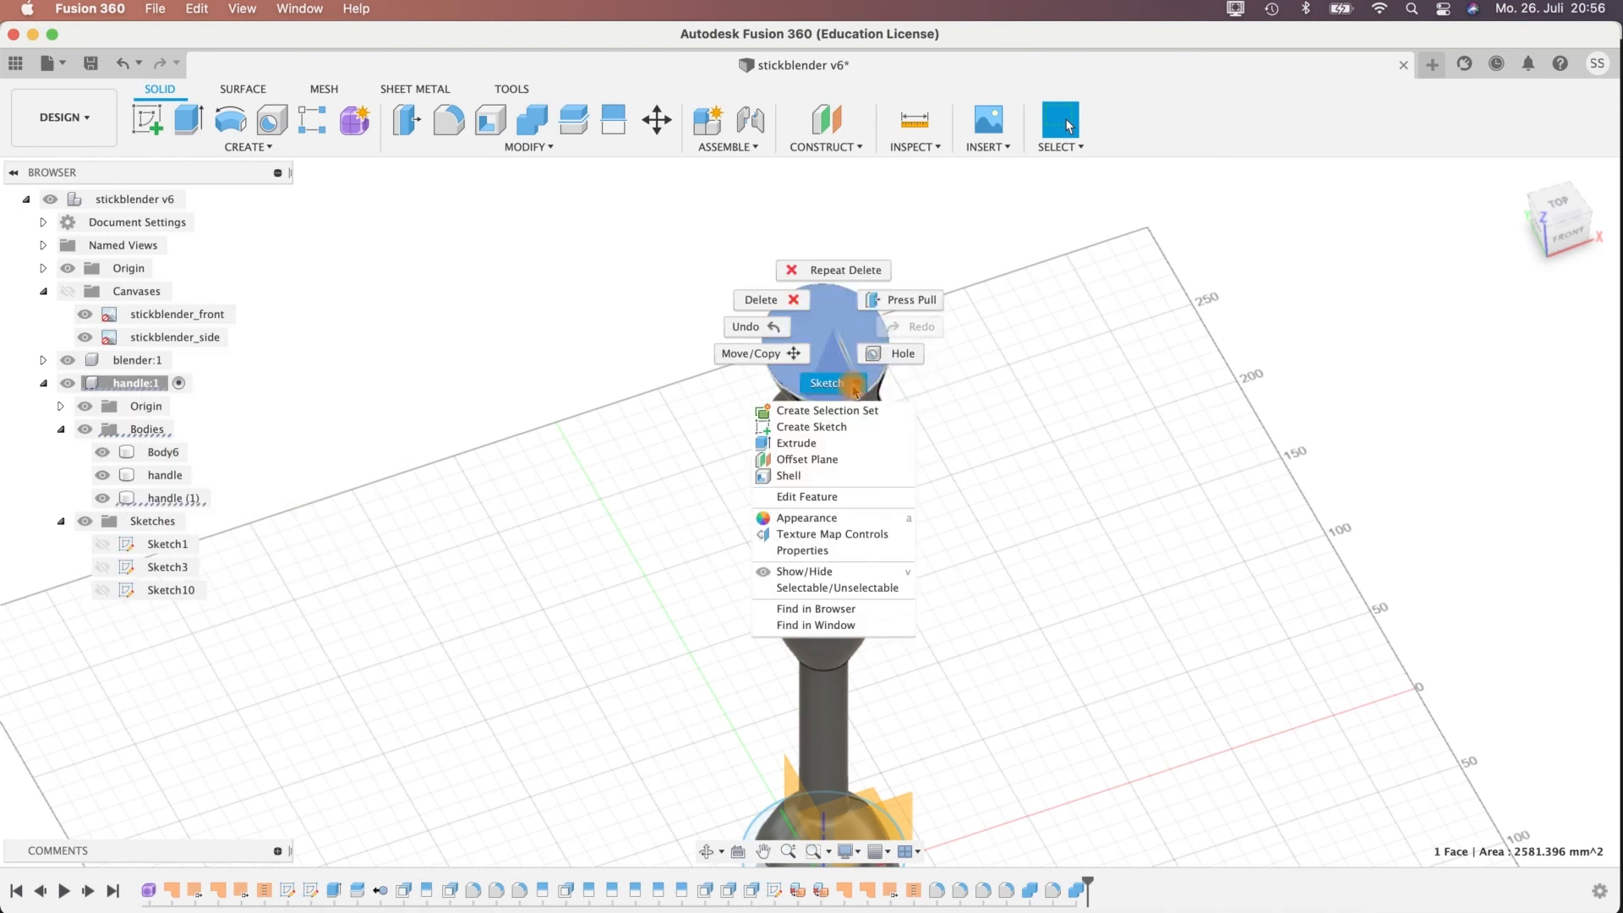
click(829, 430)
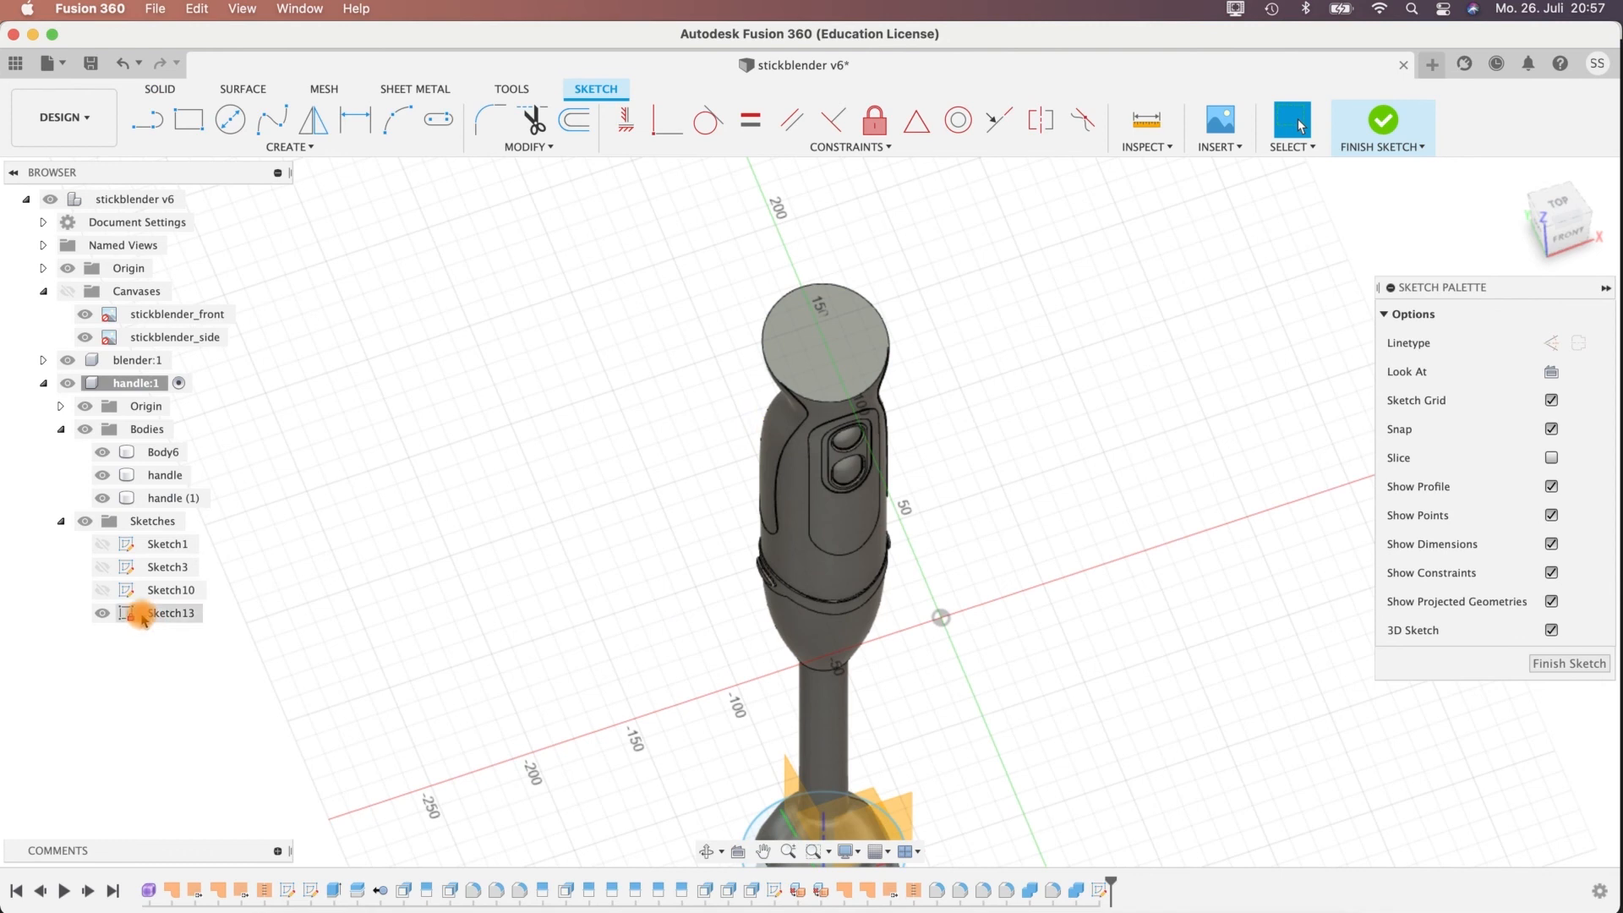
click(822, 347)
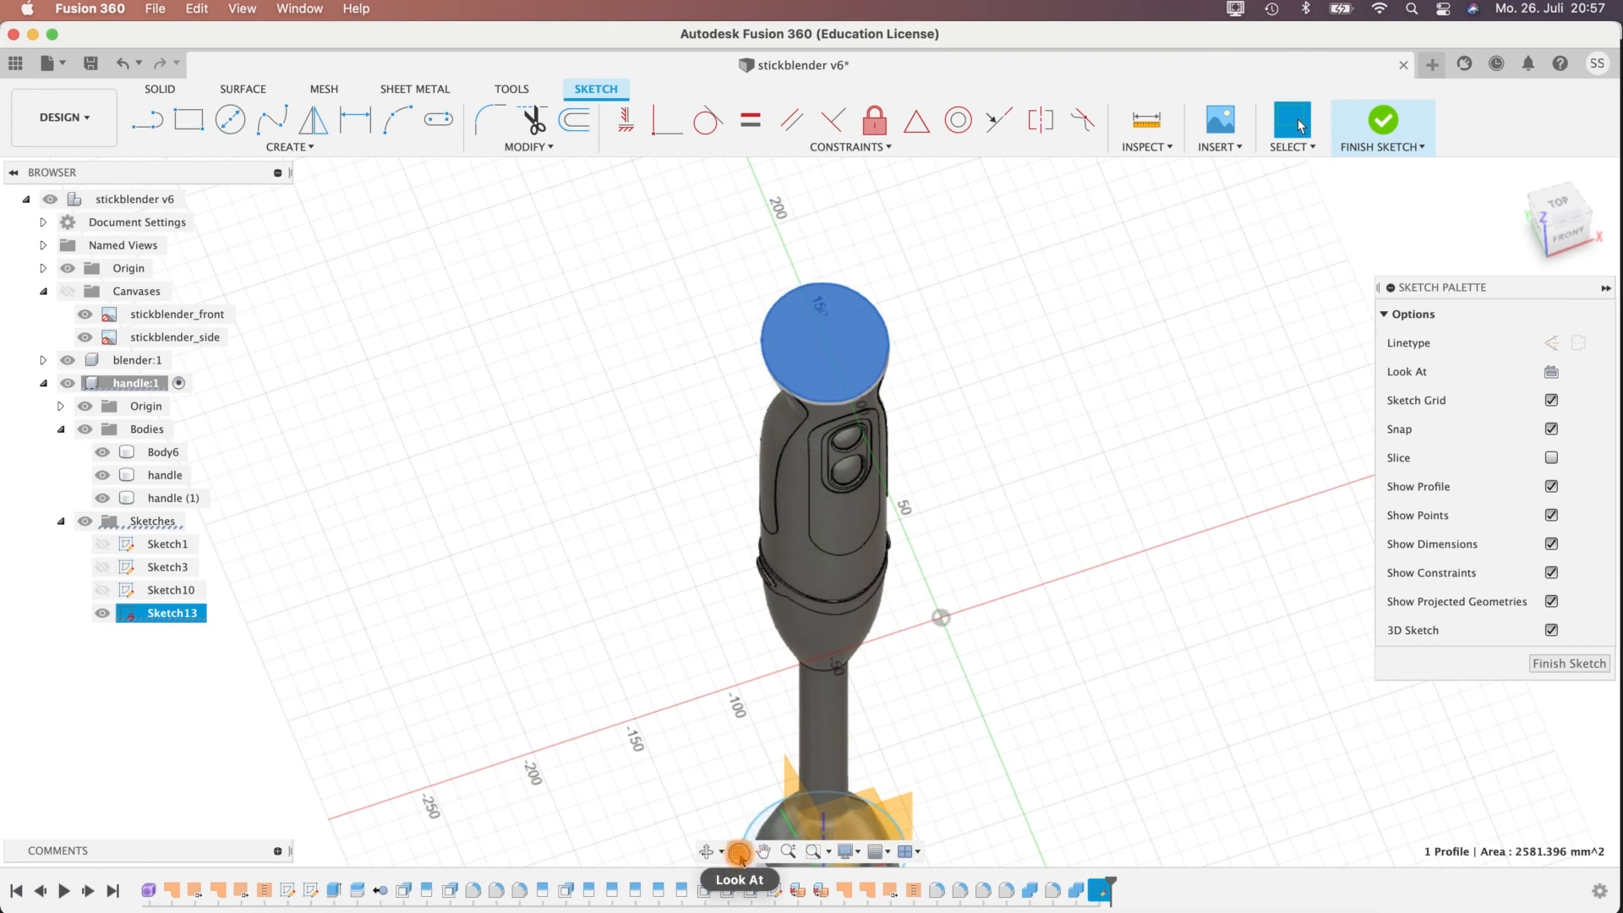
click(739, 854)
scroll(937, 533, up, 10)
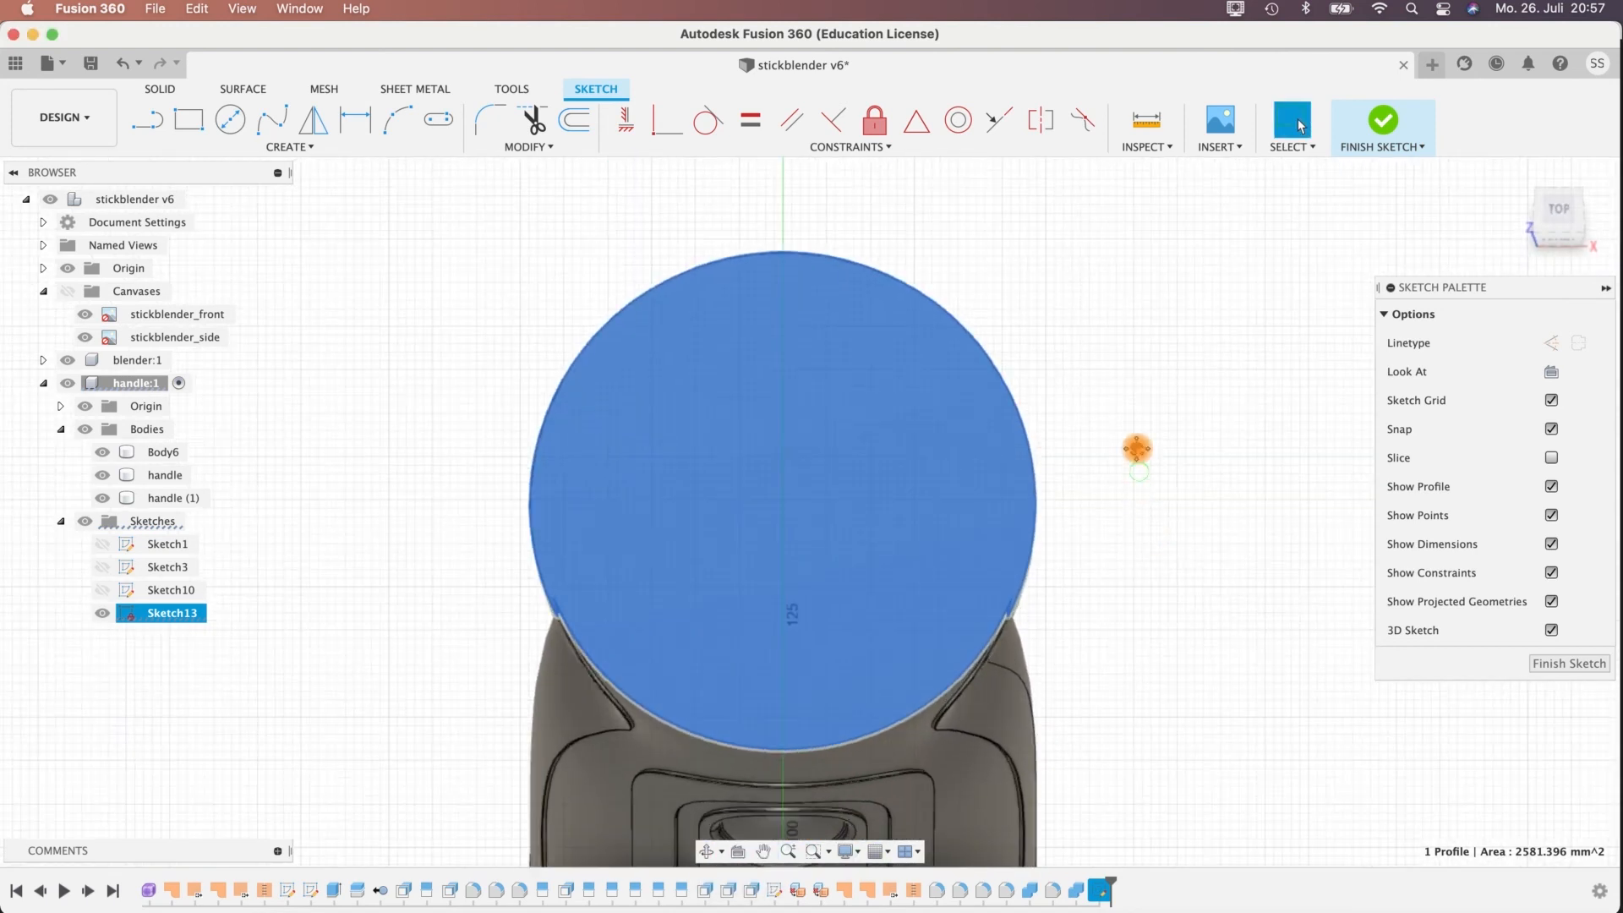
middle_drag(1137, 449, 1124, 384)
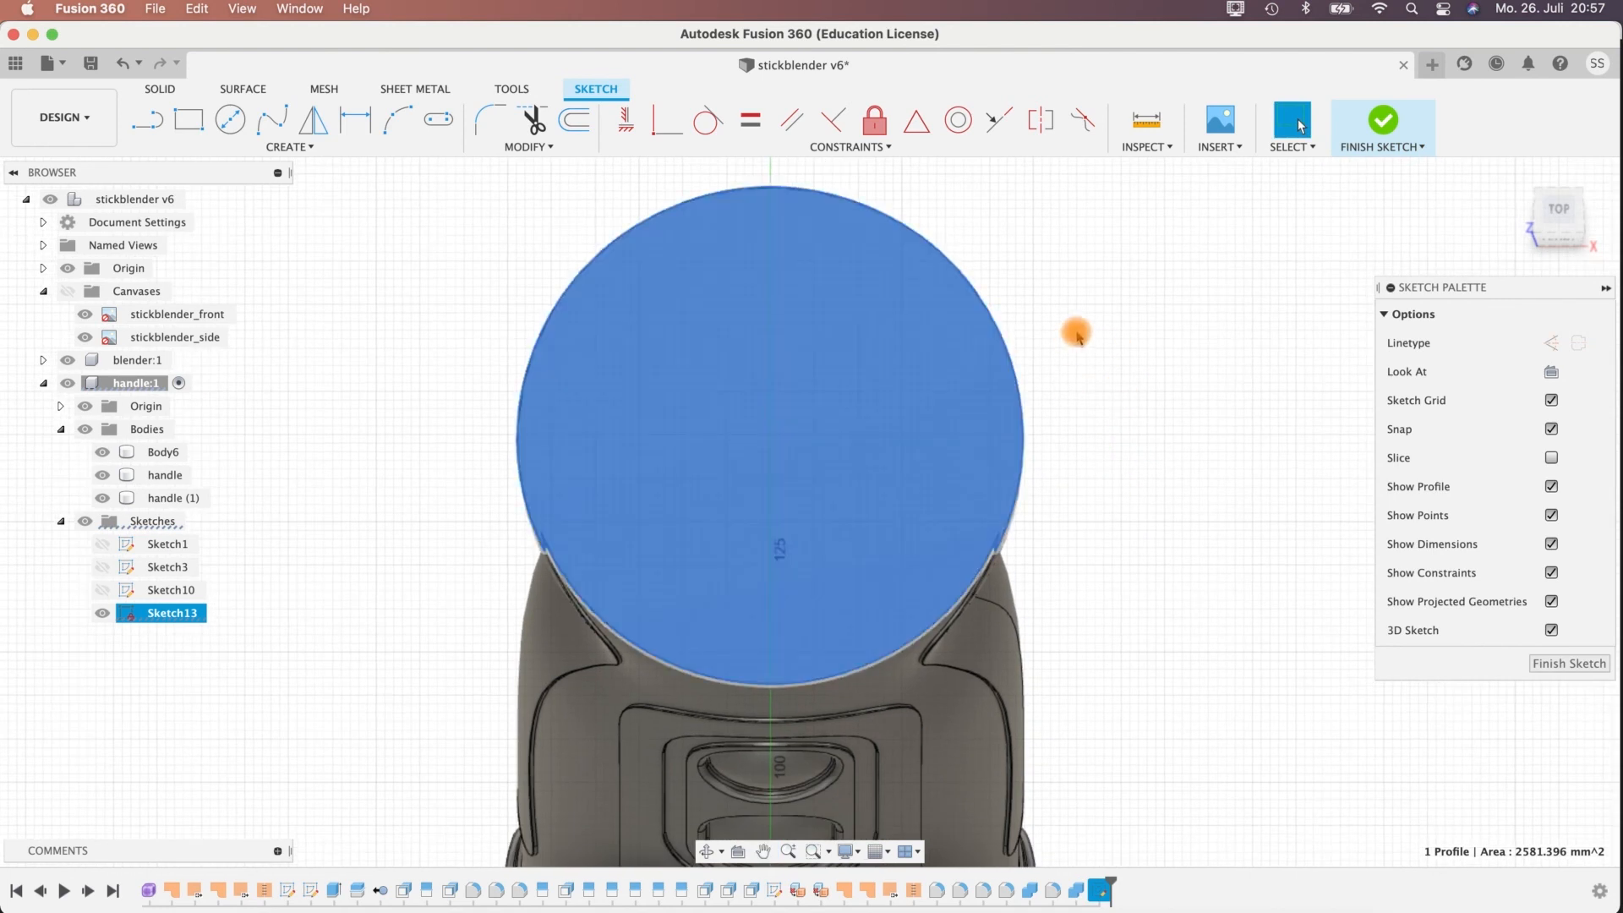
Draw a 58 mm center-diameter circle around the middle of the handle's top face.
click(229, 118)
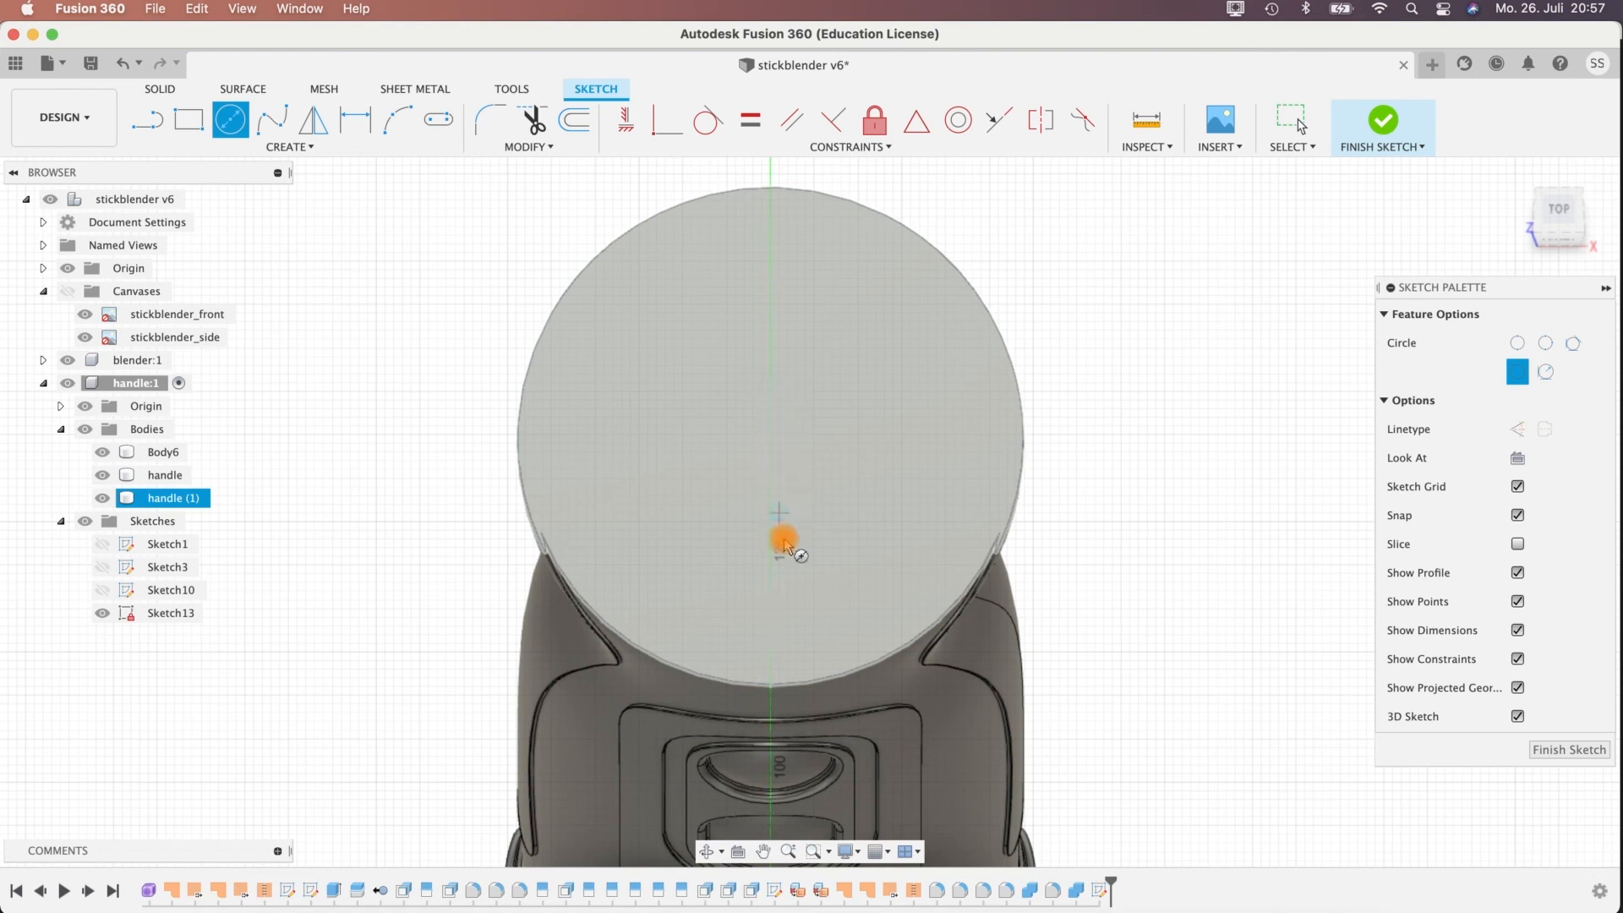
click(772, 436)
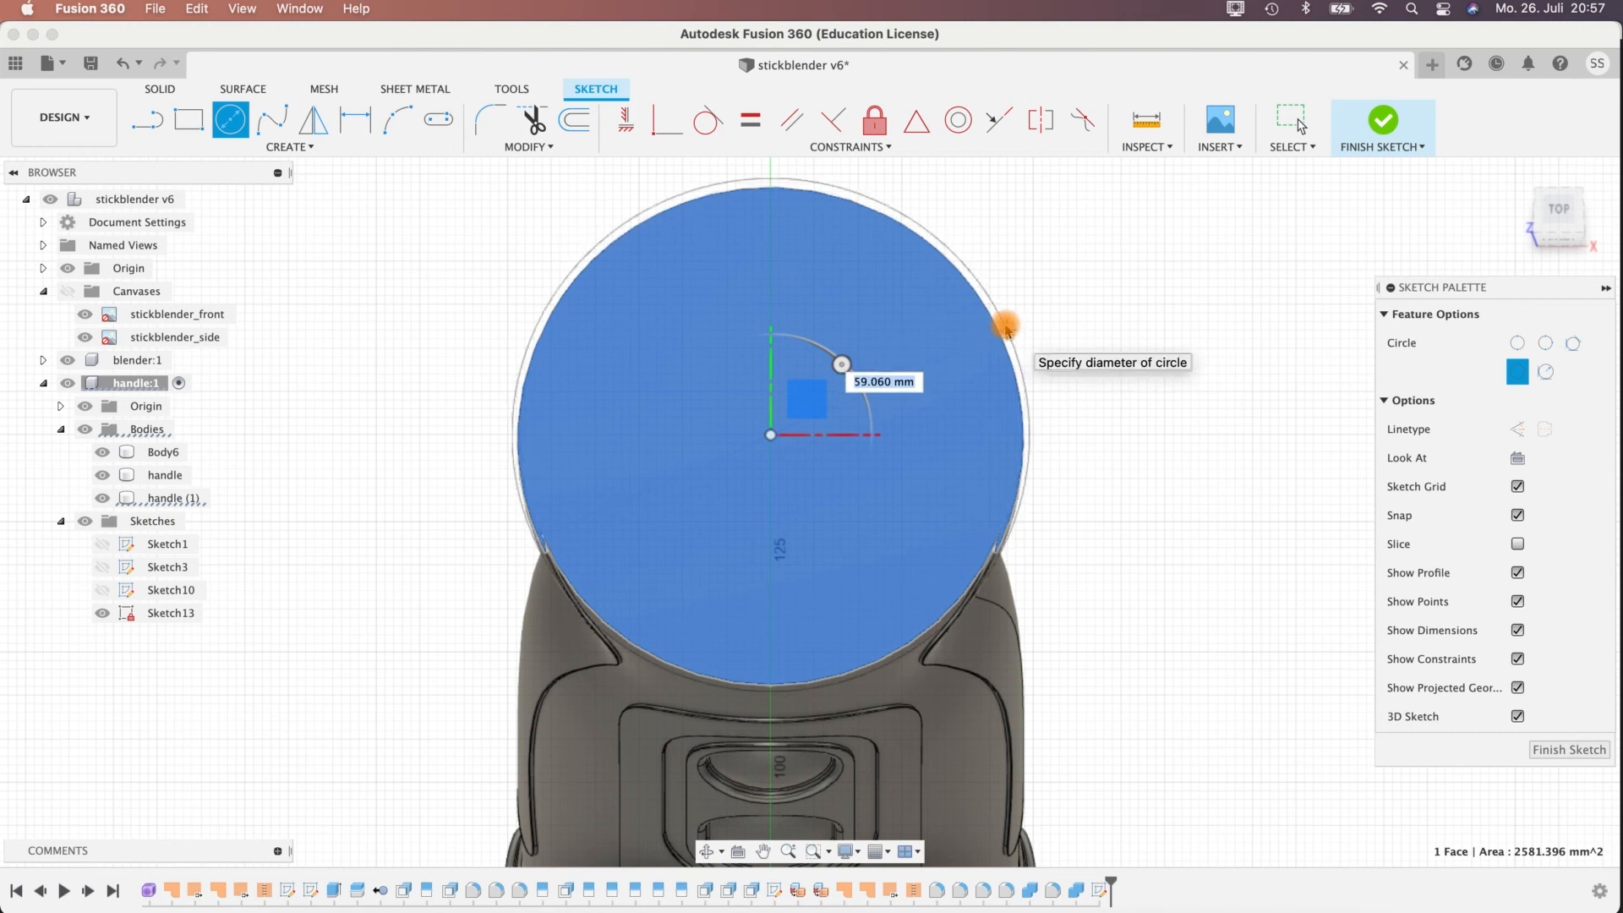
key(Tab)
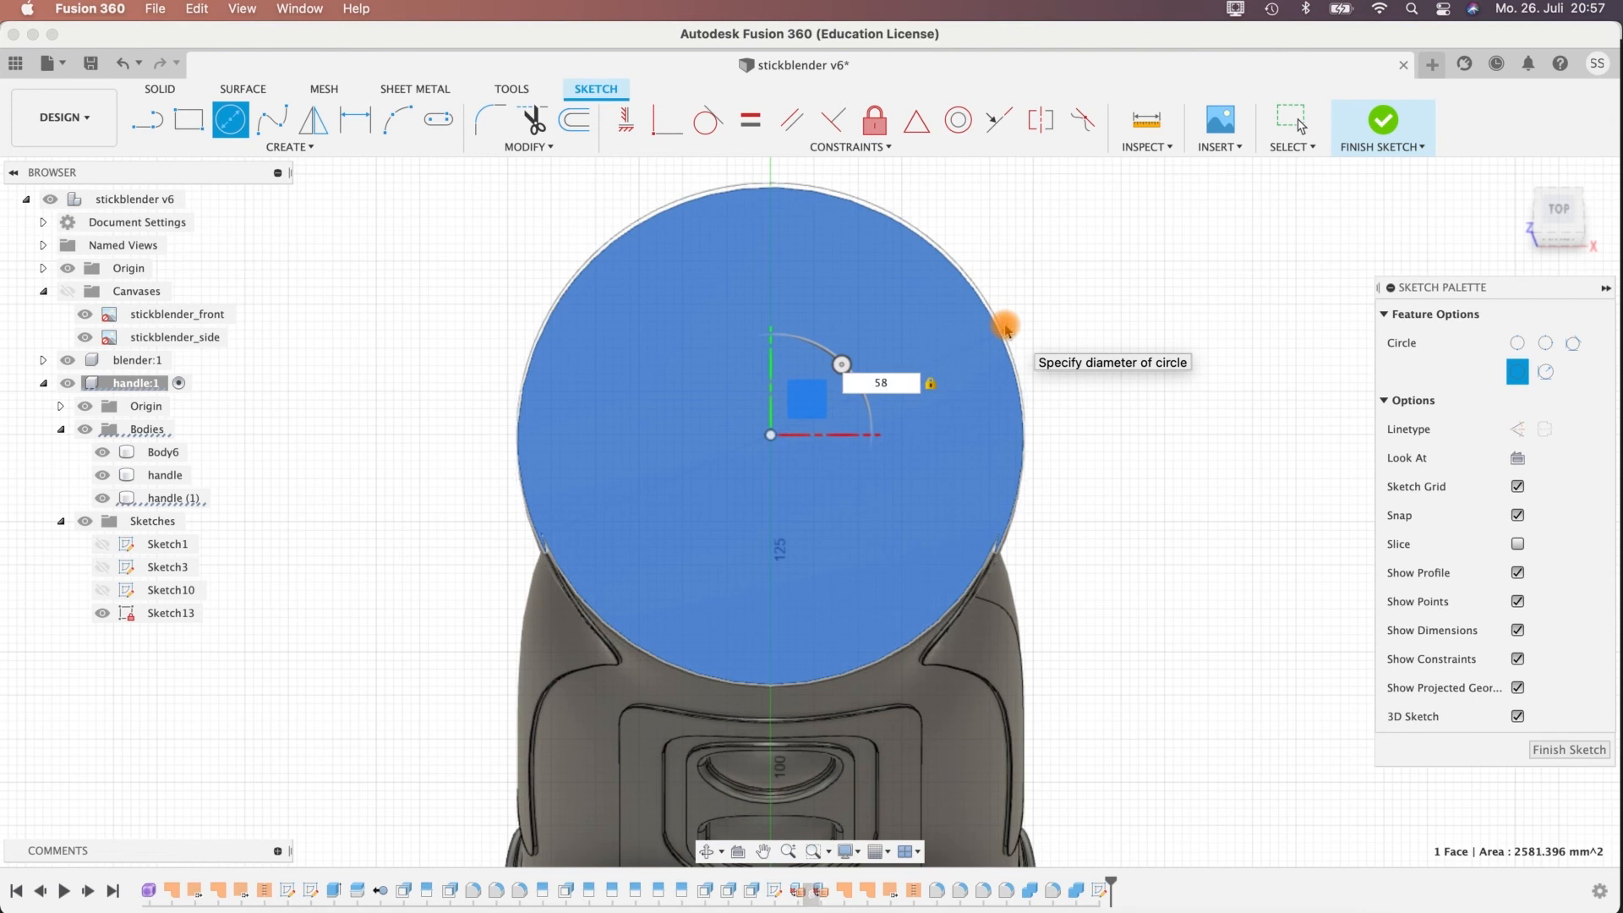
click(1006, 327)
key(Escape)
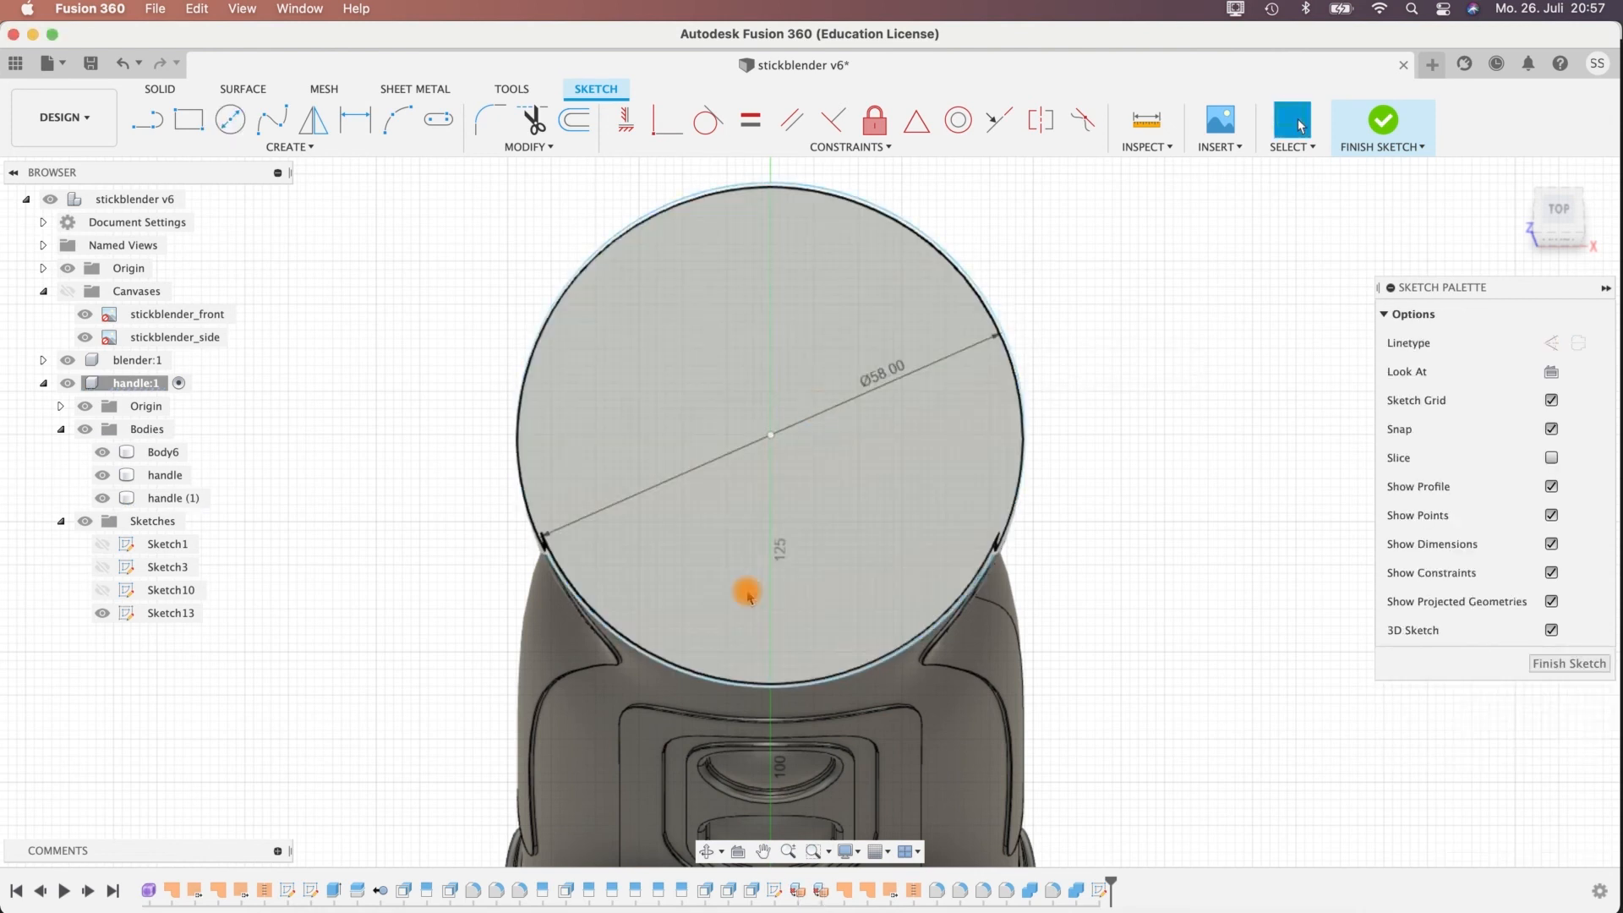
scroll(1089, 592, up, 5)
scroll(1074, 456, down, 5)
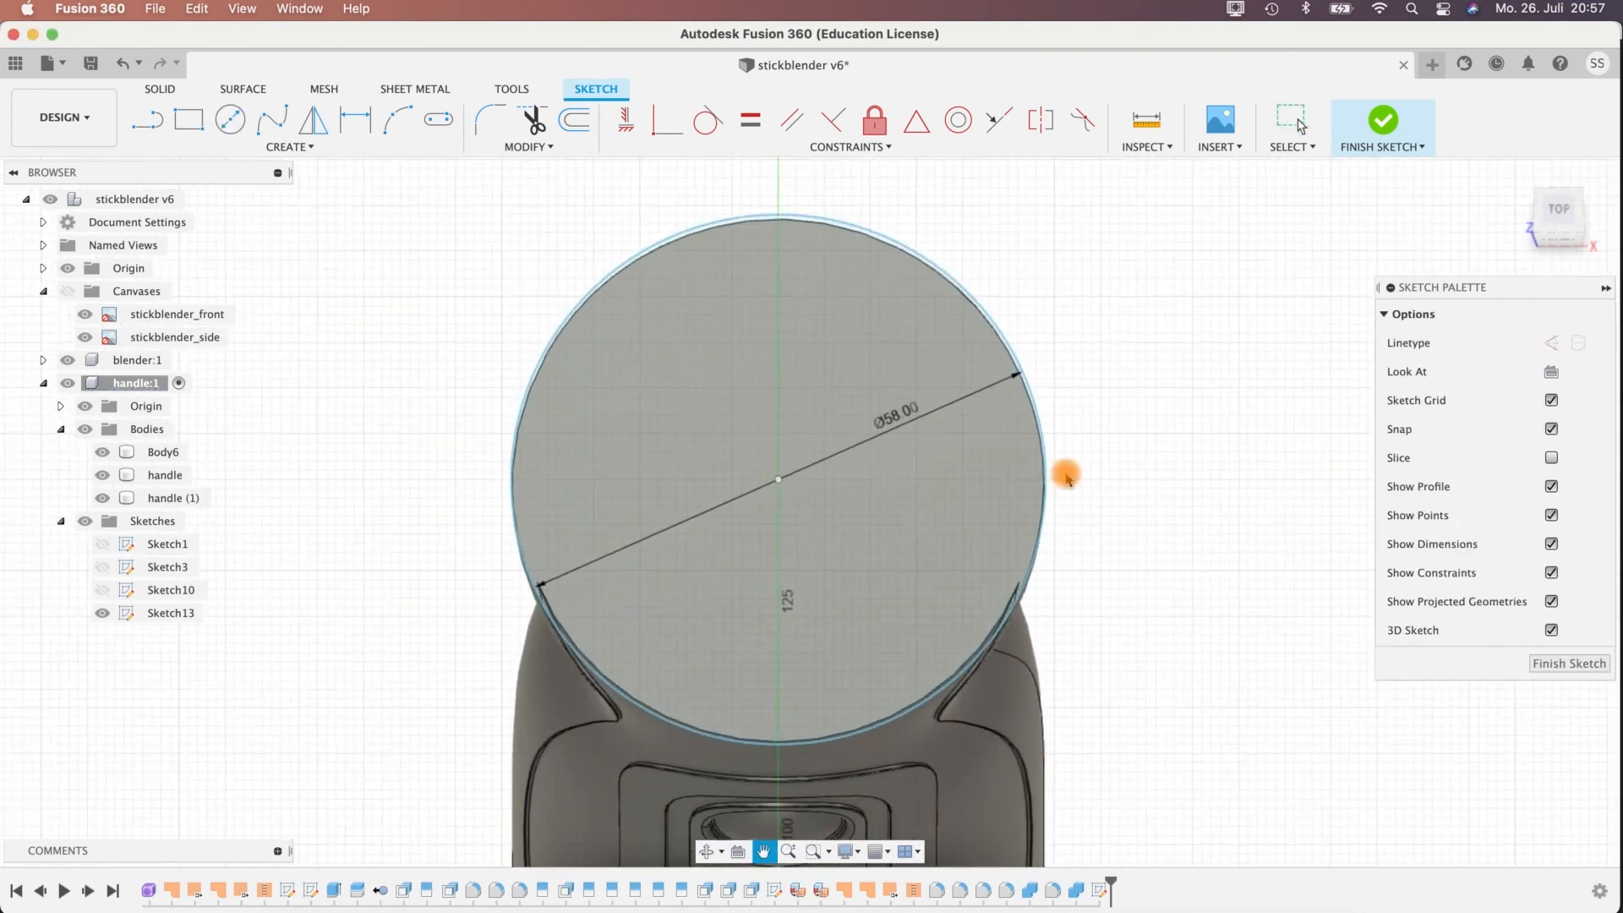
Move the circle's center point about -0.419 mm in Y so the circle sits closer to the face outline.
click(778, 481)
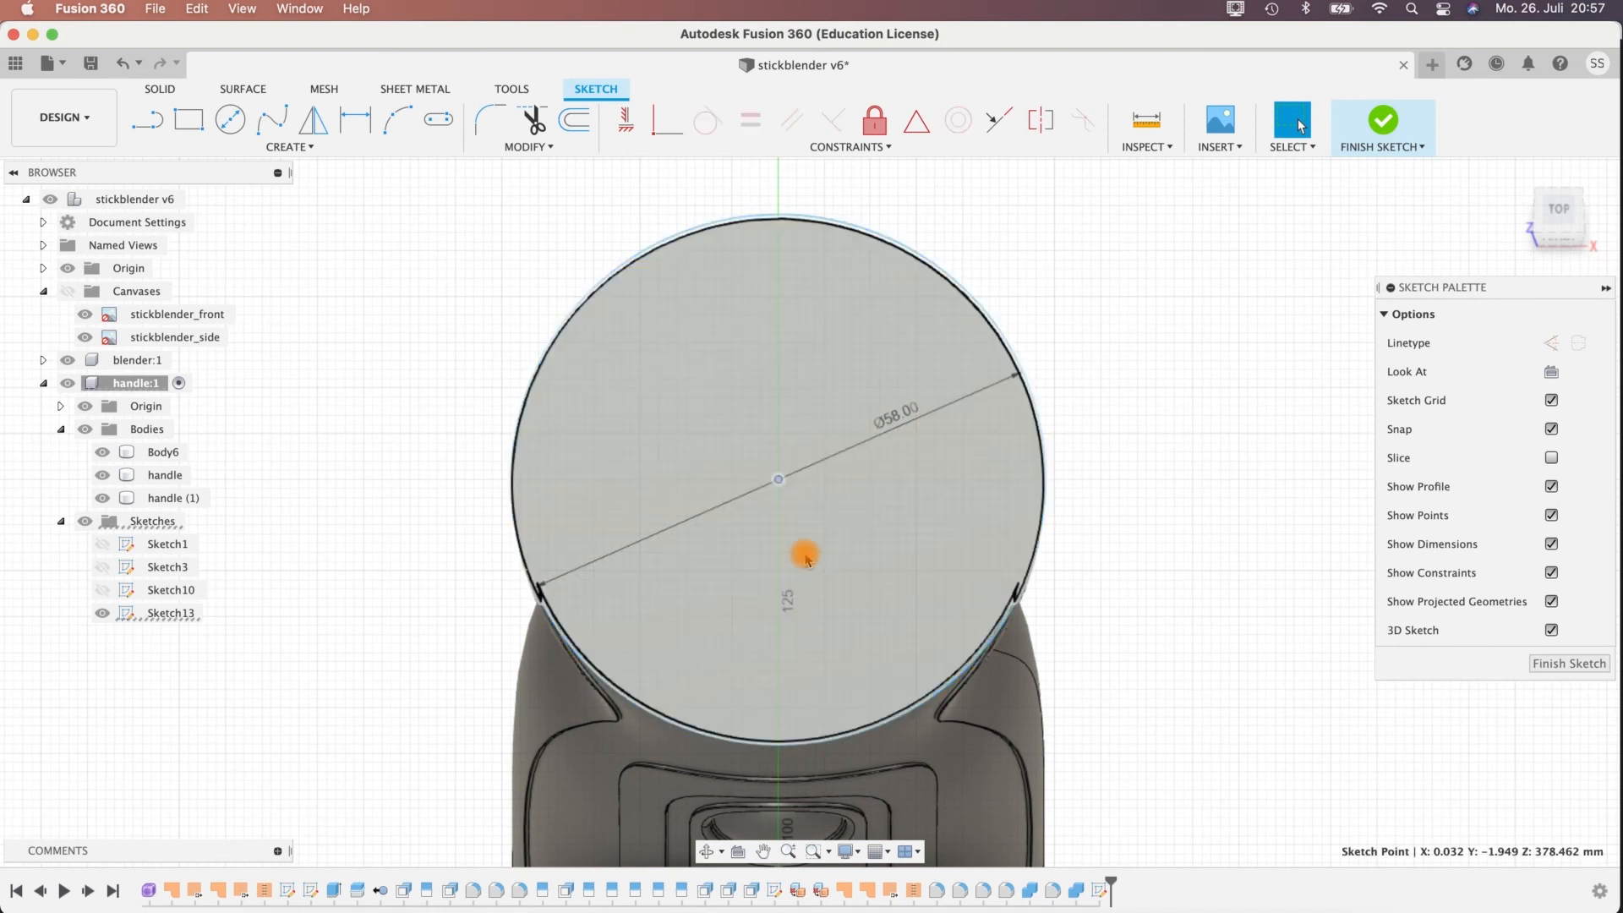
key(m)
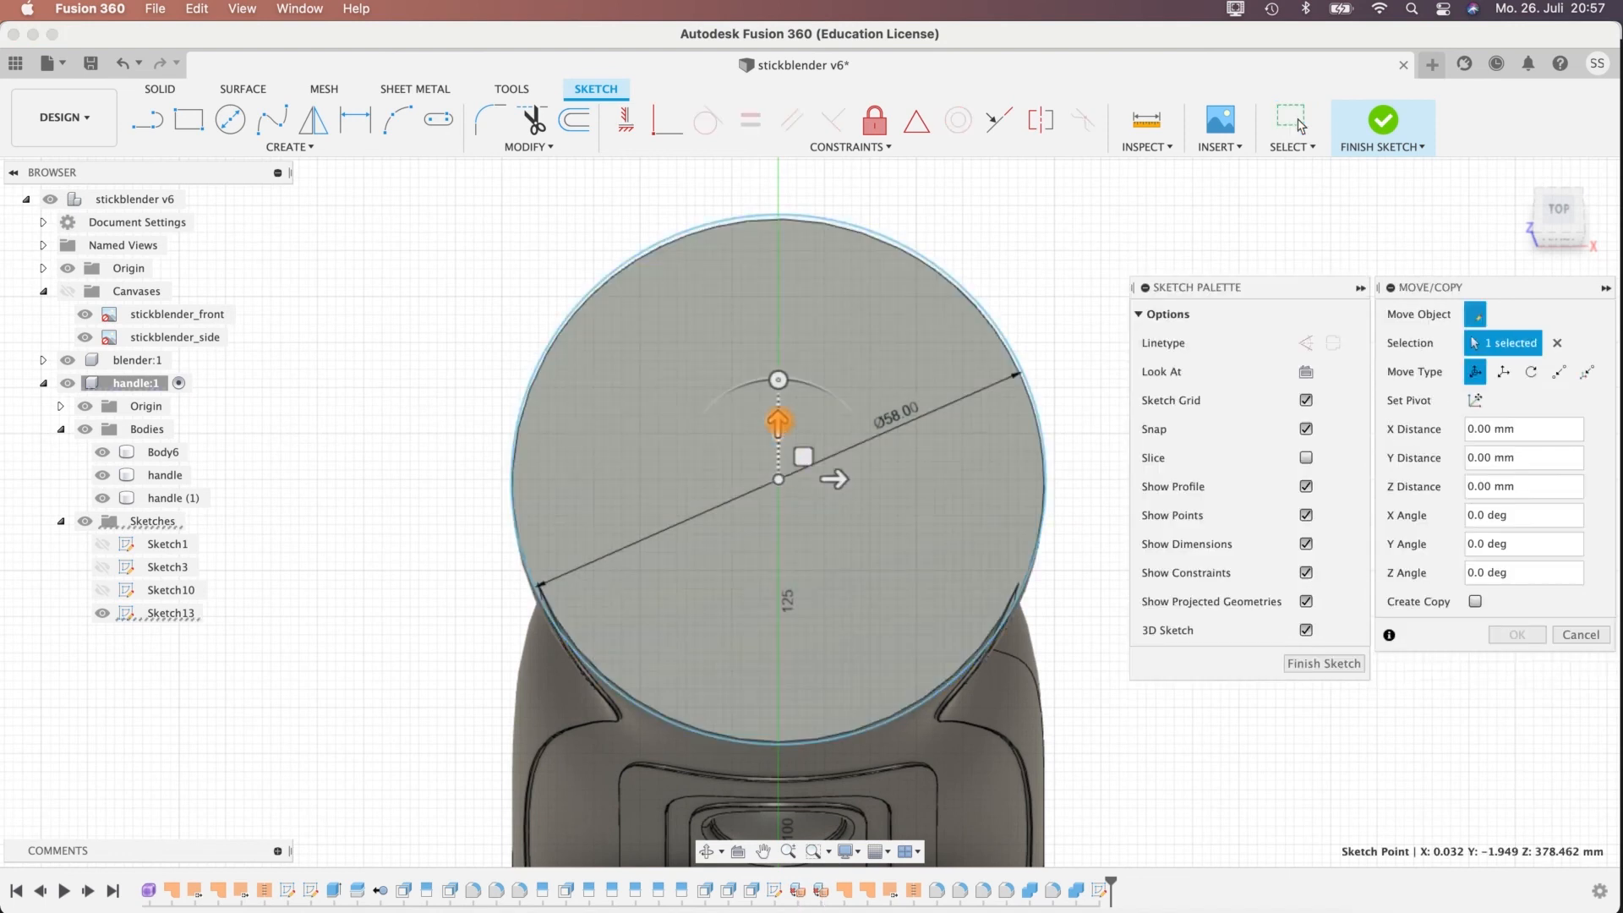
drag(778, 422, 779, 429)
scroll(784, 416, up, 4)
scroll(785, 417, down, 3)
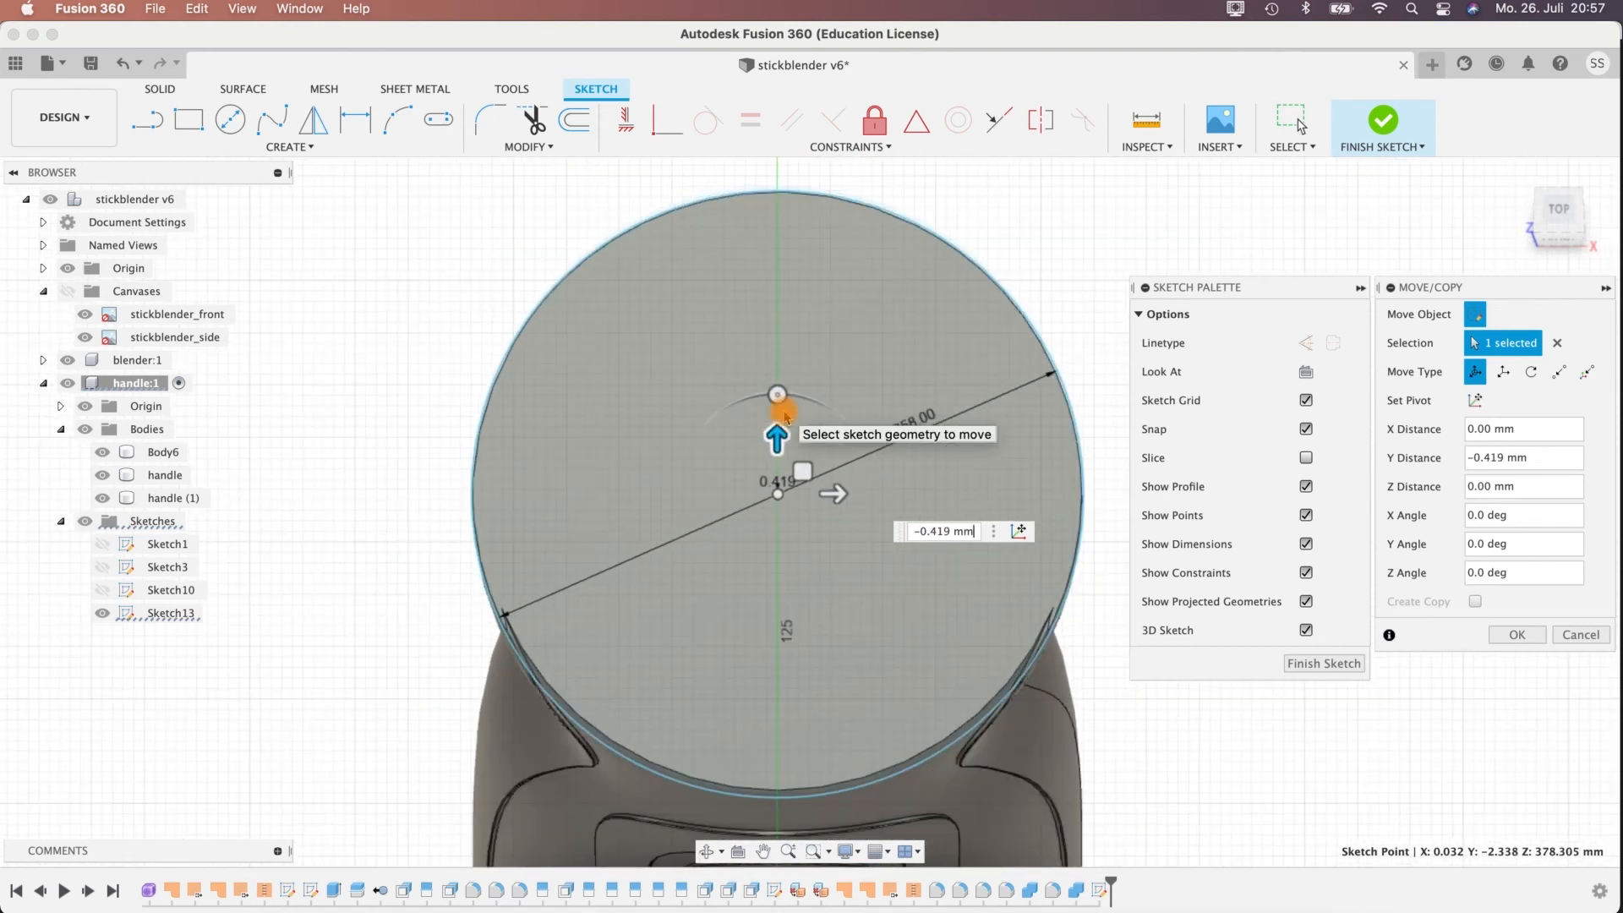
Examine how the shifted circle's outline fits the rim of the handle's top face all the way round.
scroll(1040, 643, up, 3)
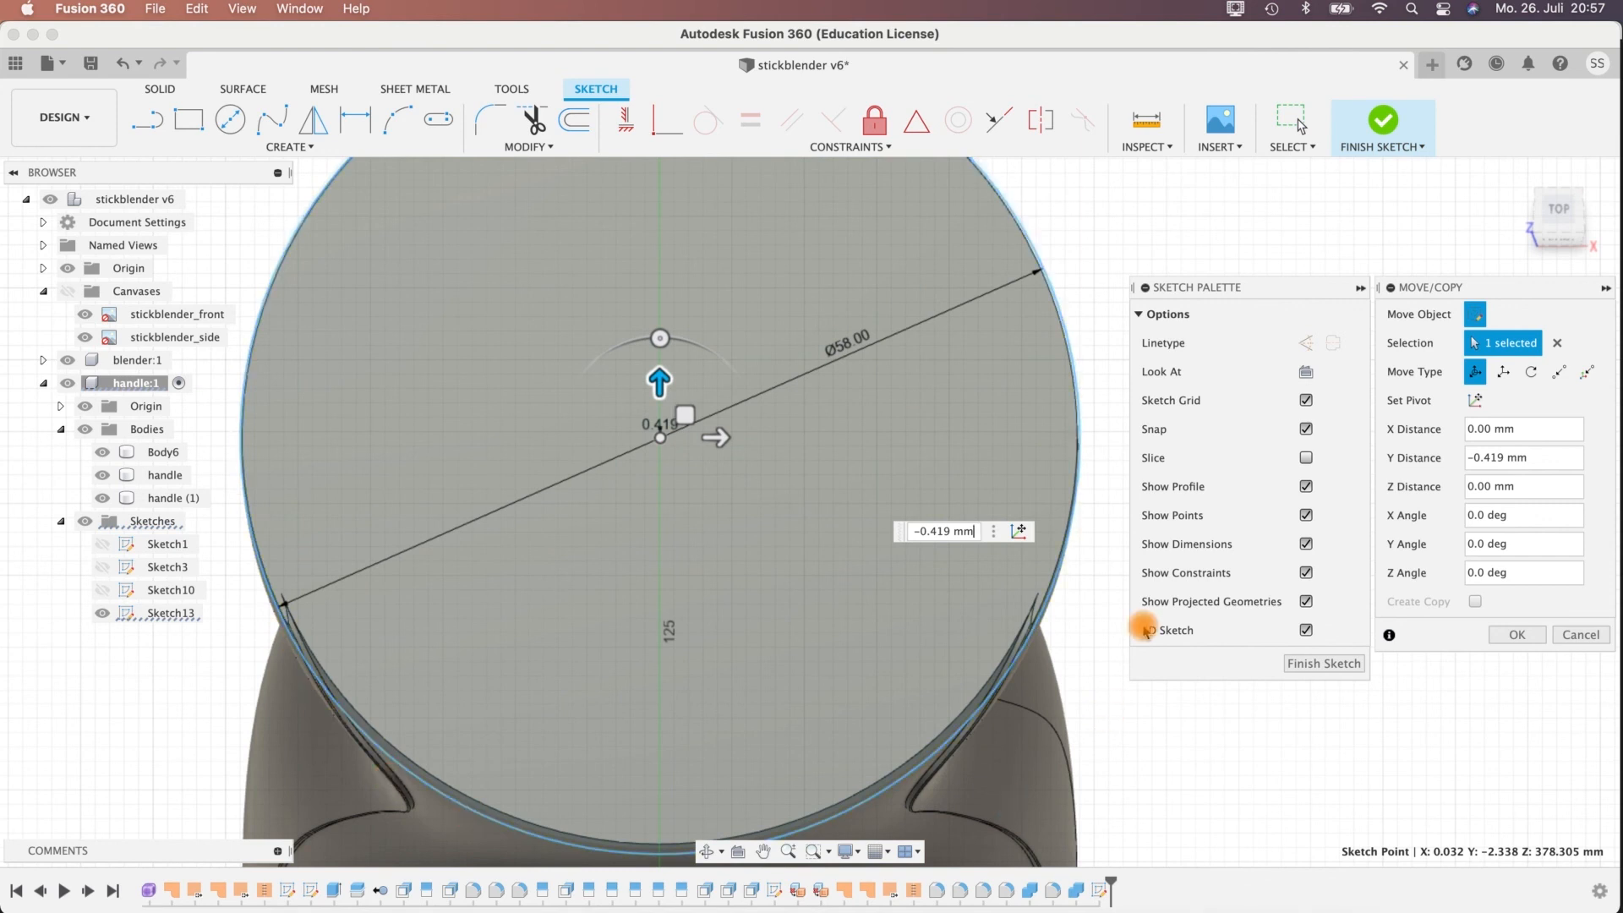
mouse_move(1081, 320)
middle_down()
mouse_move(1105, 639)
mouse_move(1092, 597)
middle_up()
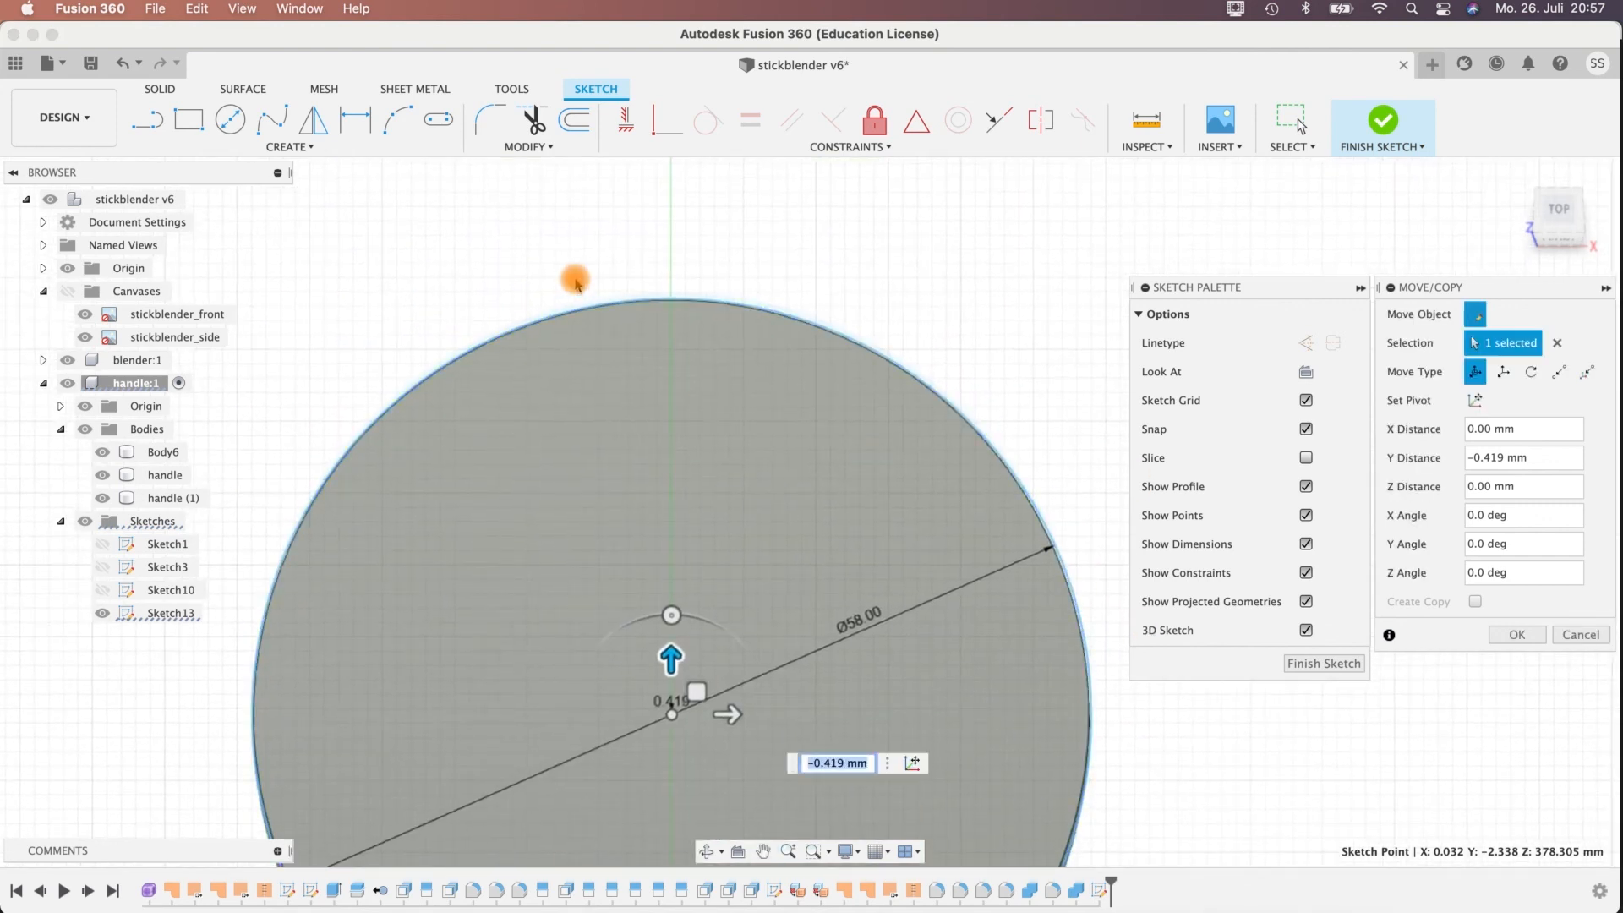
scroll(1117, 750, up, 3)
scroll(1117, 751, down, 5)
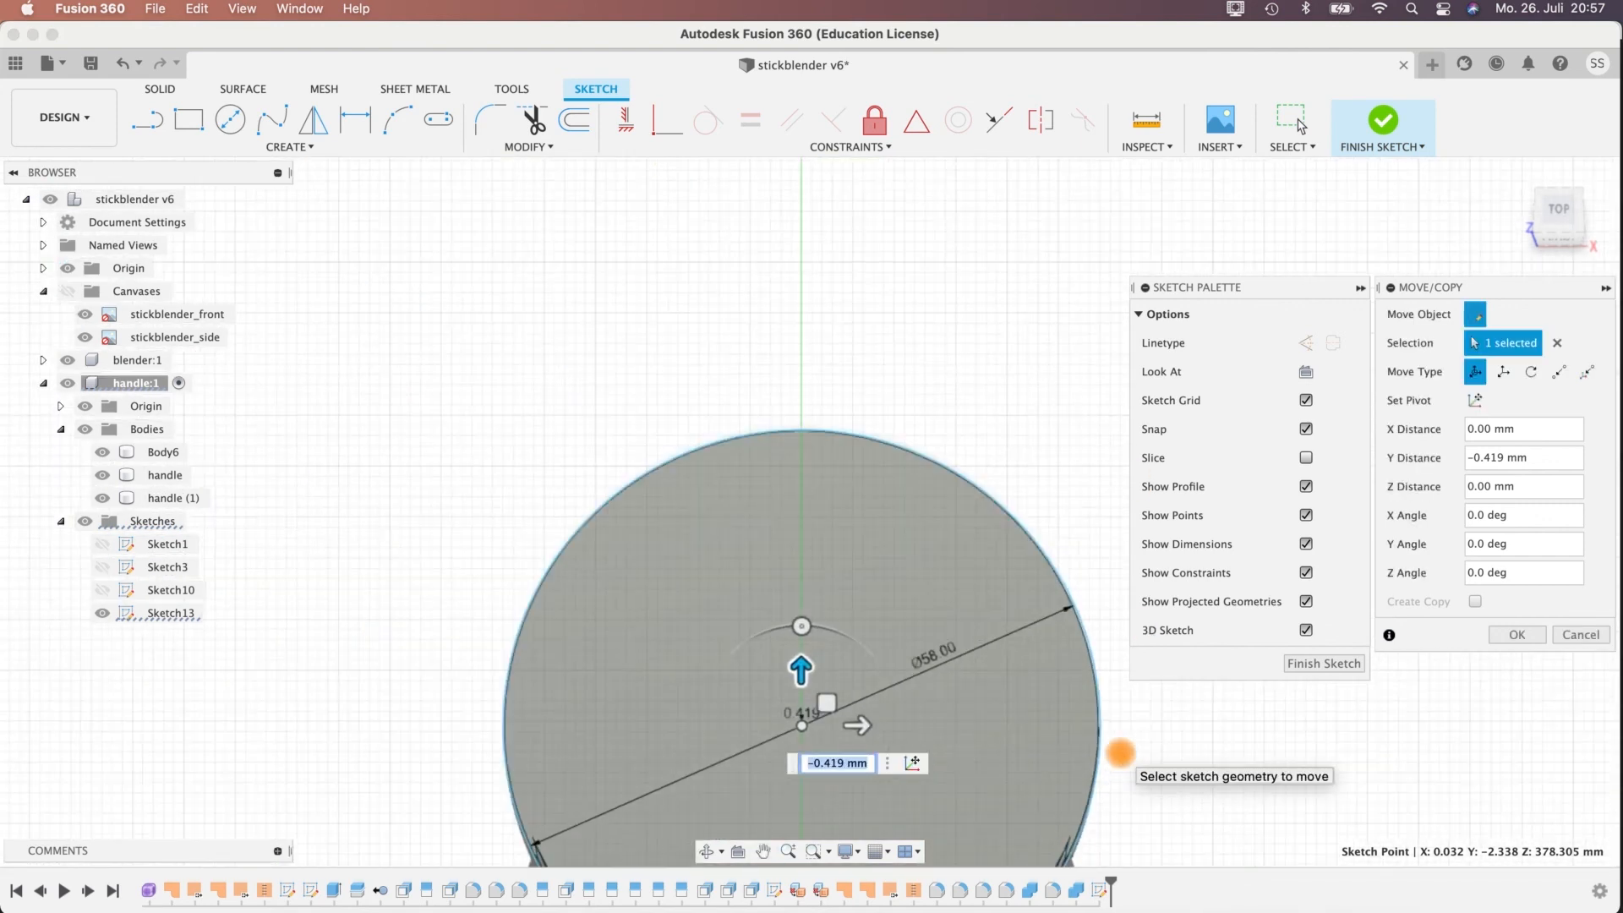
middle_drag(1061, 514, 1077, 419)
scroll(901, 512, up, 5)
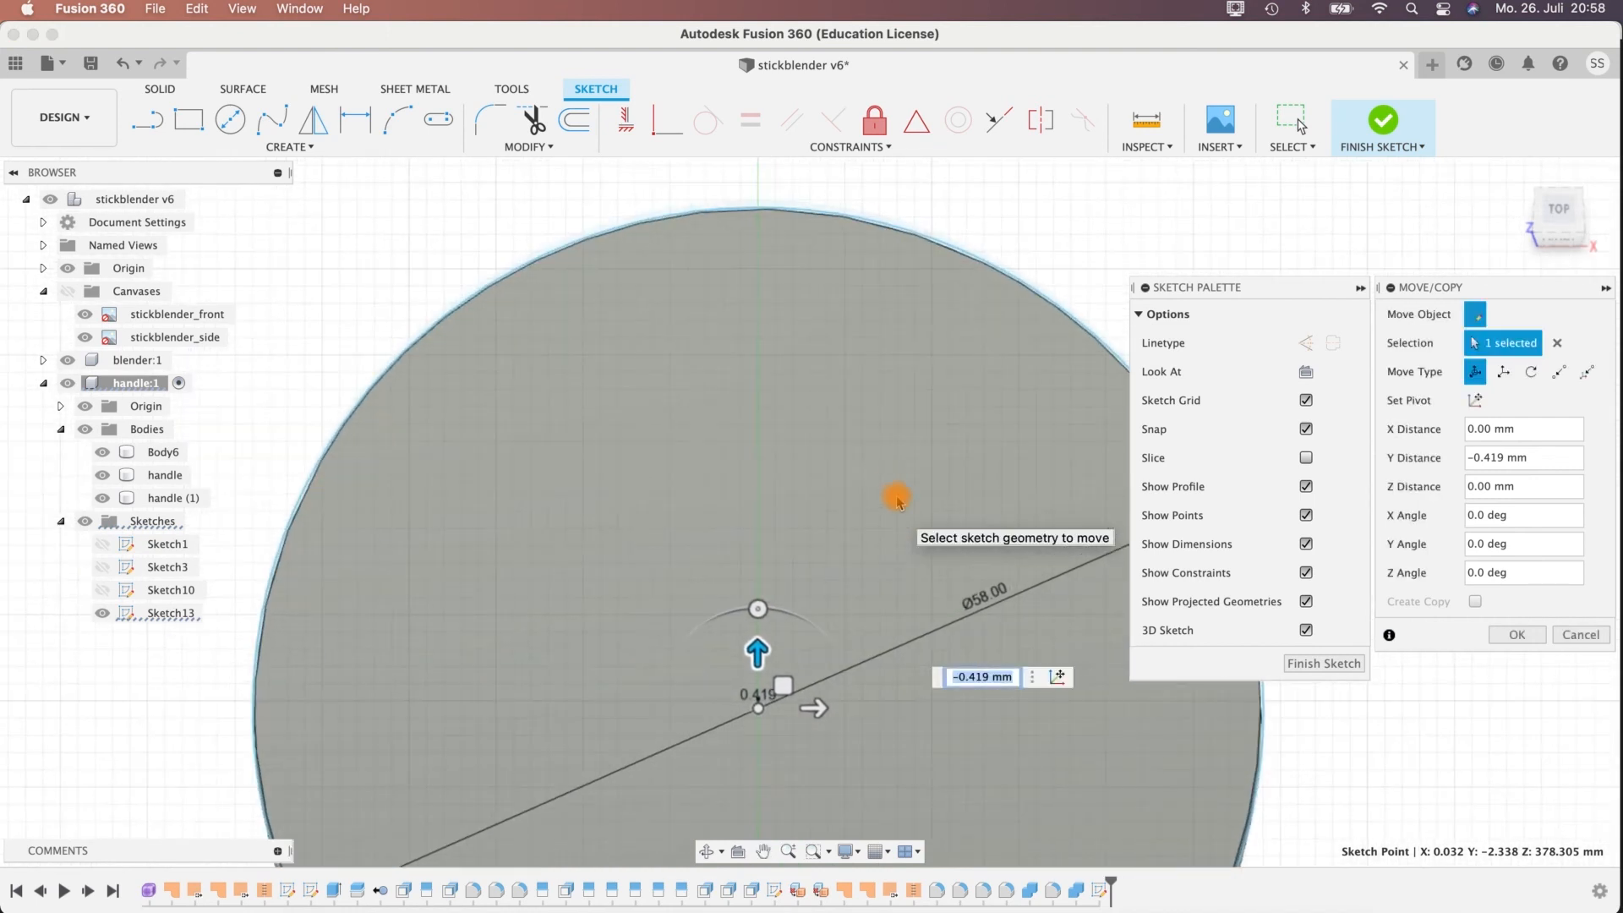
middle_drag(825, 571, 829, 502)
drag(762, 582, 763, 576)
scroll(1330, 776, down, 4)
middle_drag(560, 446, 381, 292)
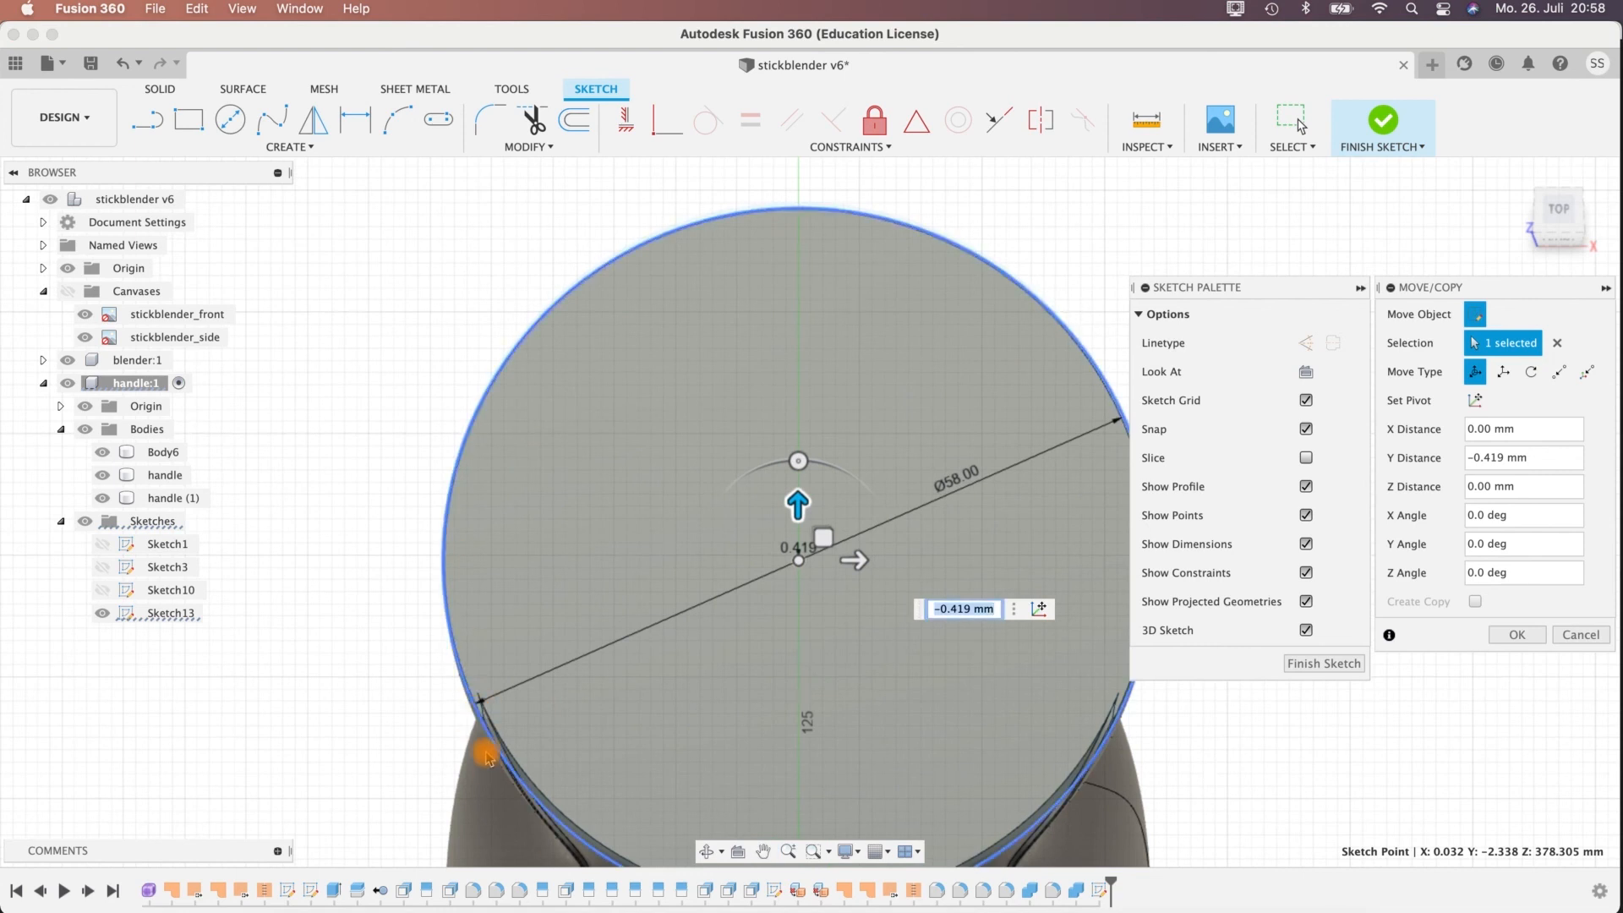
mouse_move(1174, 749)
middle_down()
mouse_move(1069, 743)
mouse_move(975, 674)
middle_up()
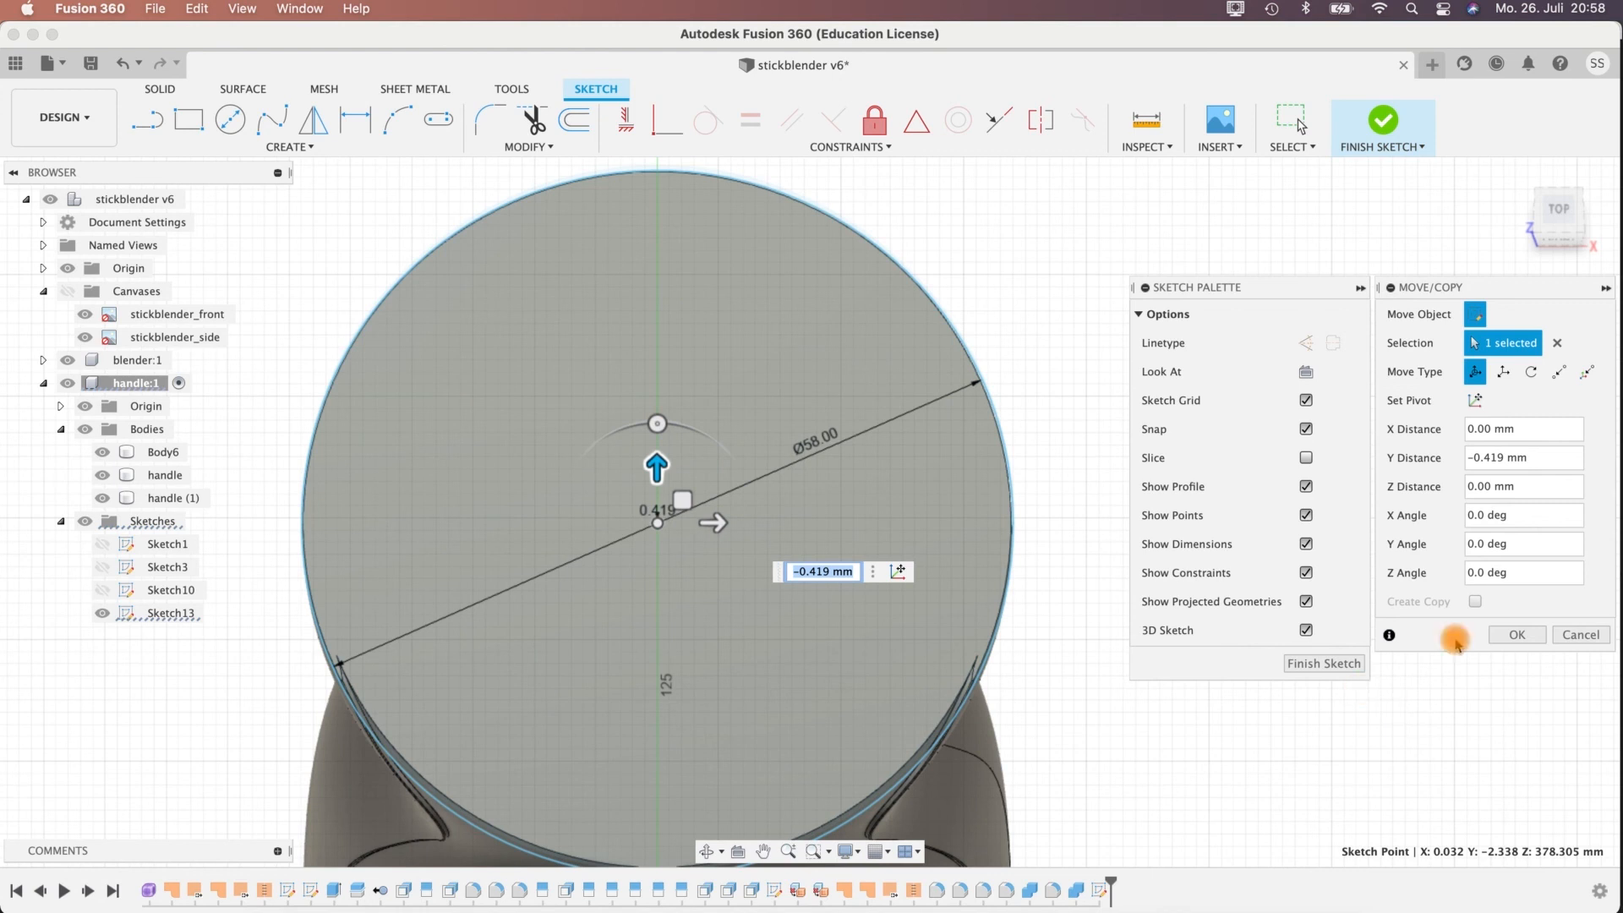
Finish the sketch and choose the top disc profile plus the thin crescent profile along its rim for an Extrude.
click(1298, 665)
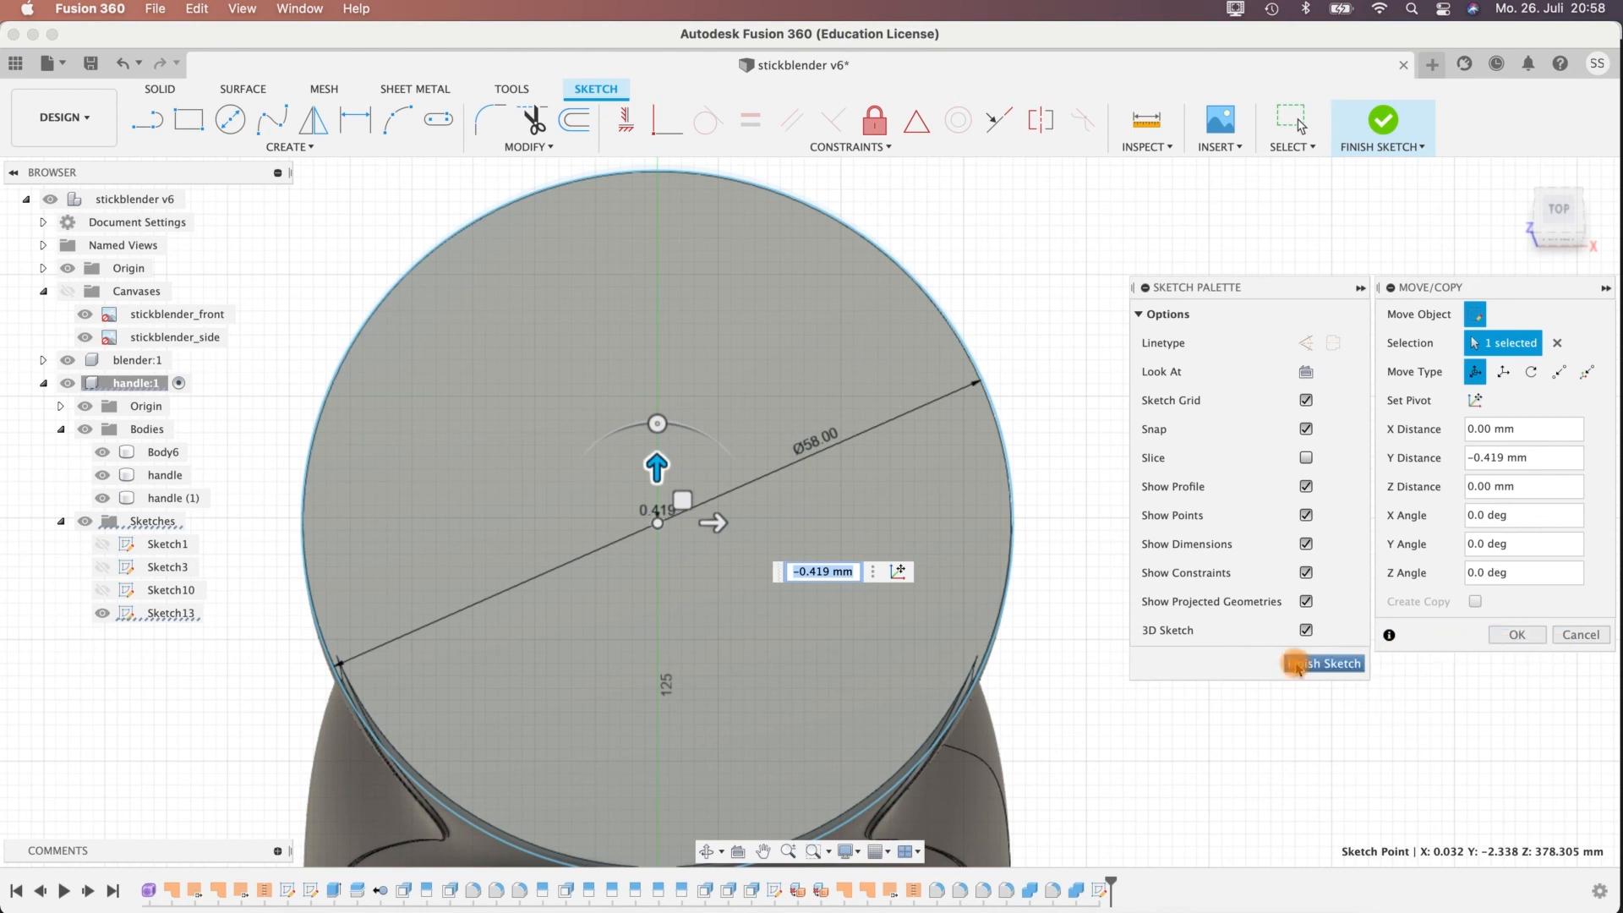
mouse_move(1116, 699)
shift+middle_down()
mouse_move(1225, 601)
mouse_move(1014, 541)
shift+middle_up()
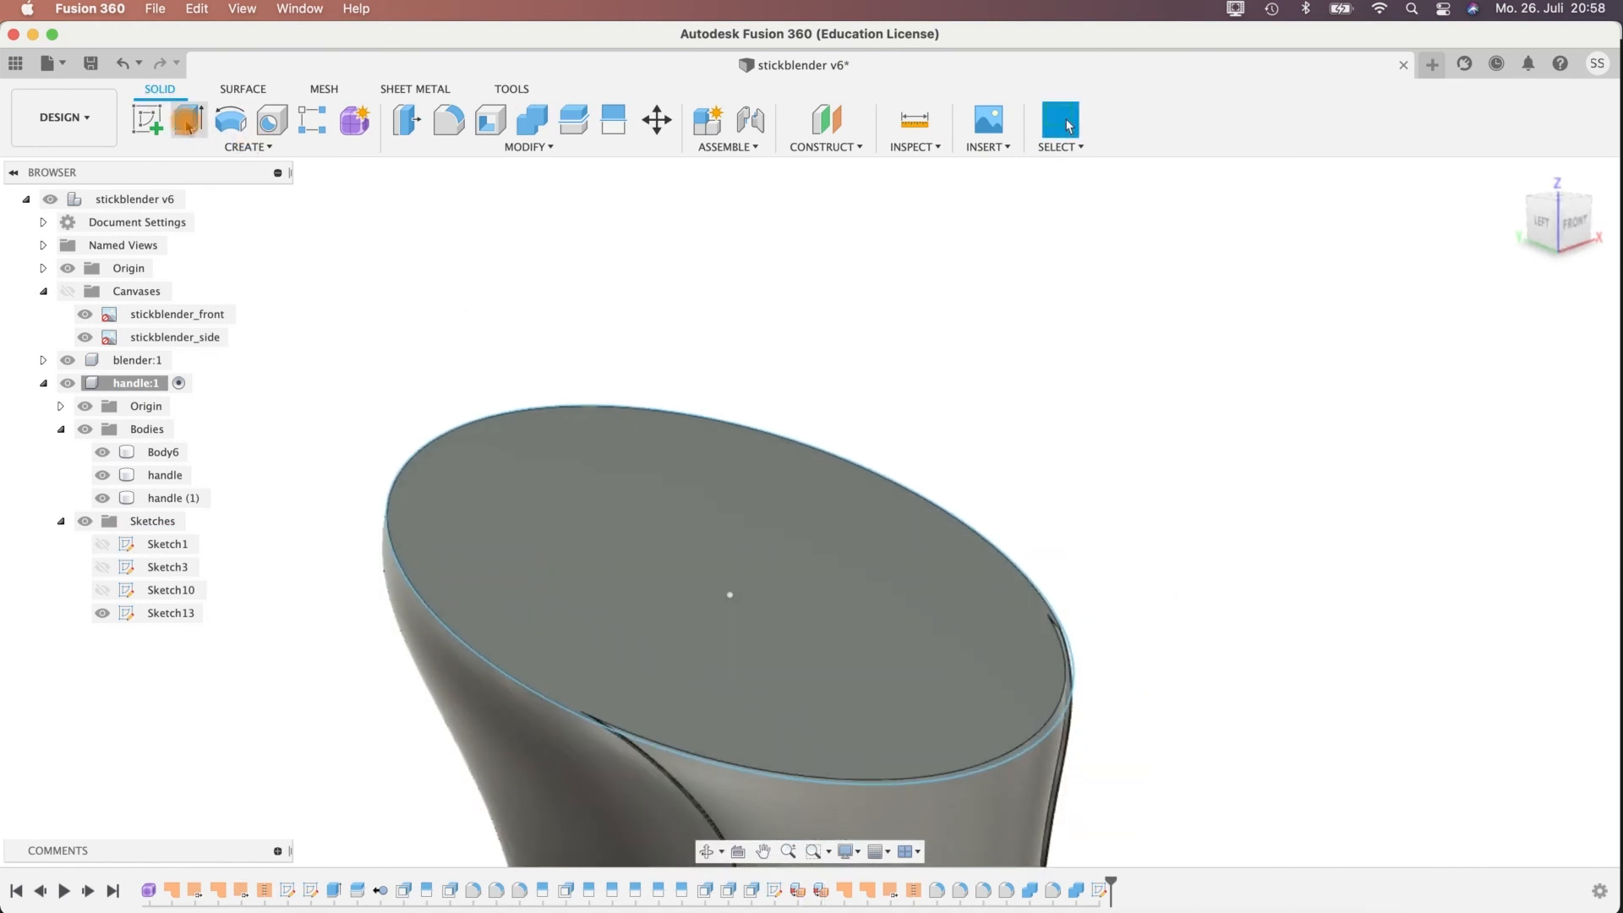
click(189, 119)
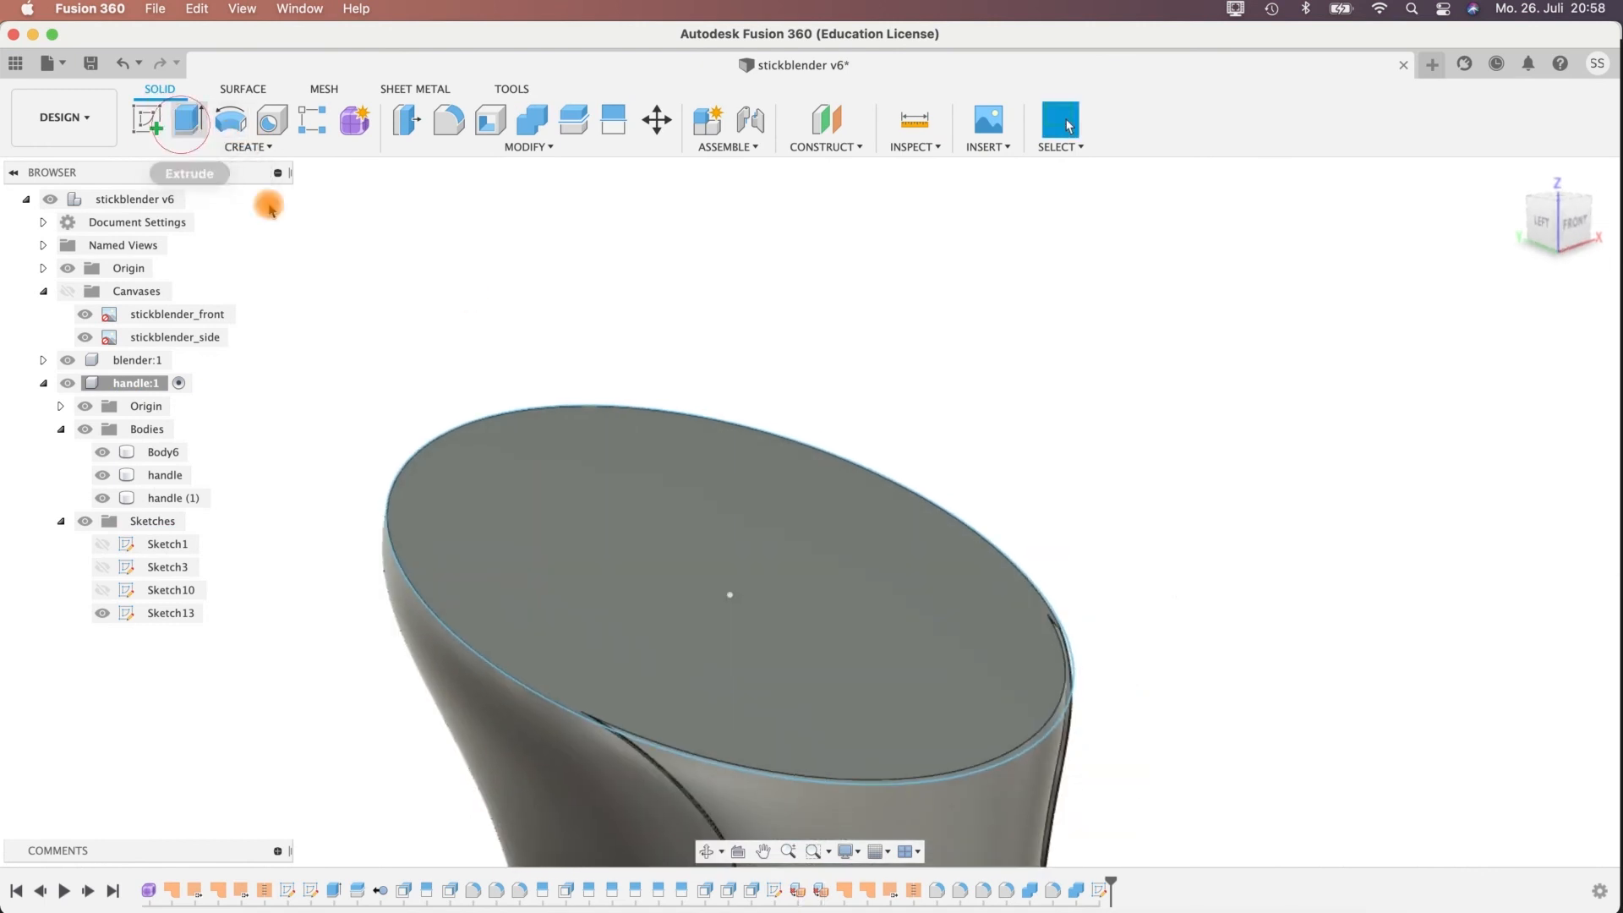
shift+middle_drag(1039, 496, 719, 474)
click(685, 558)
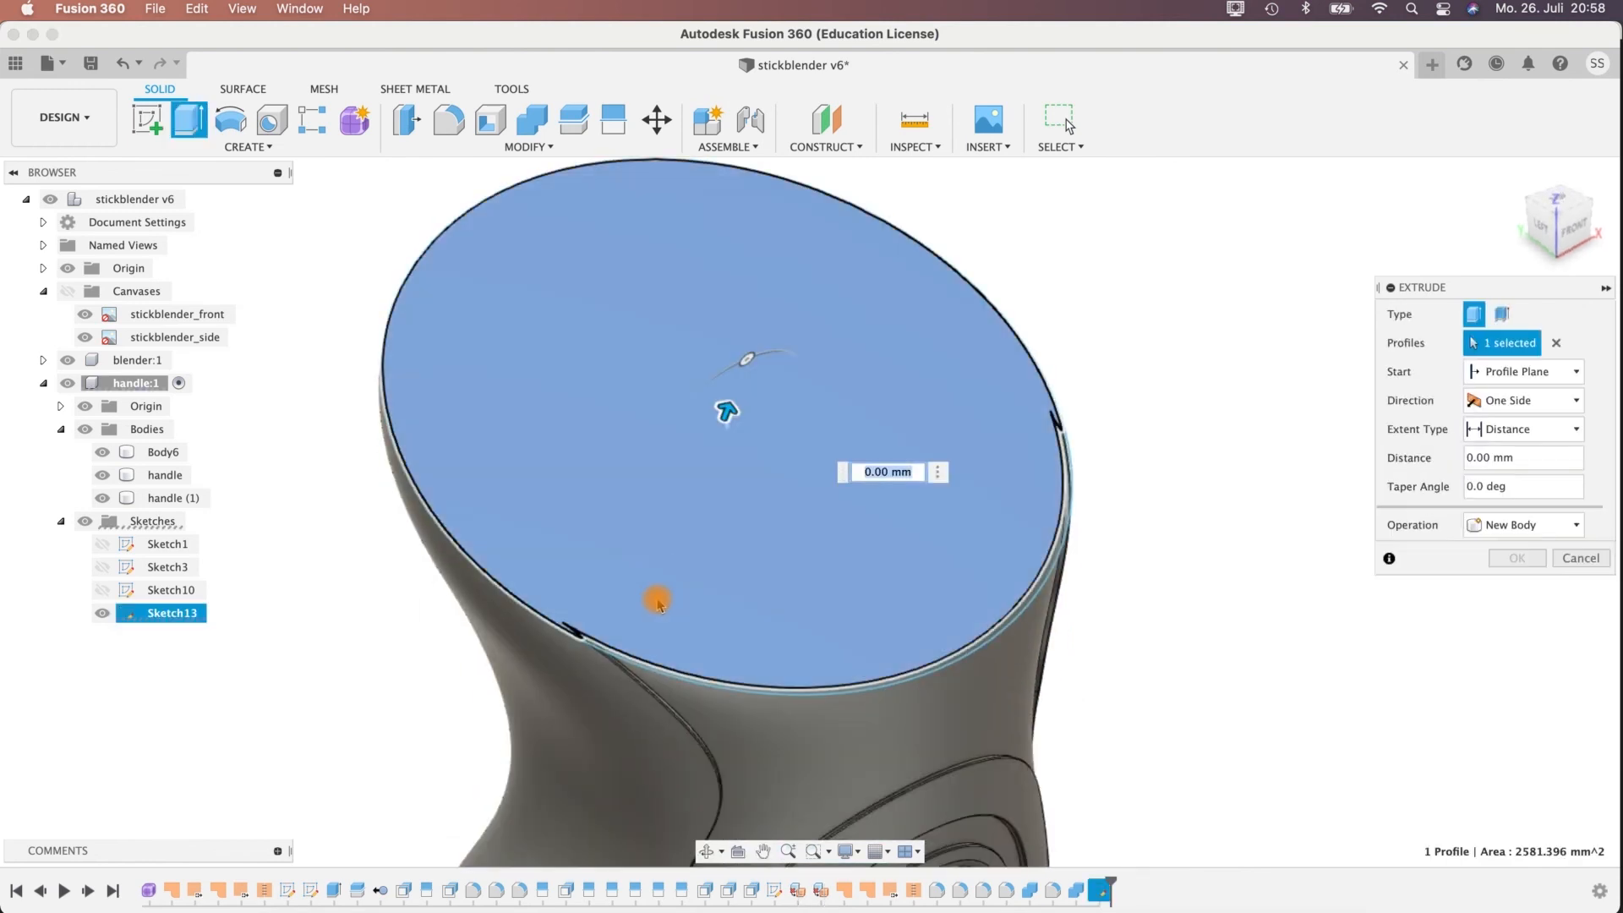
scroll(582, 702, up, 5)
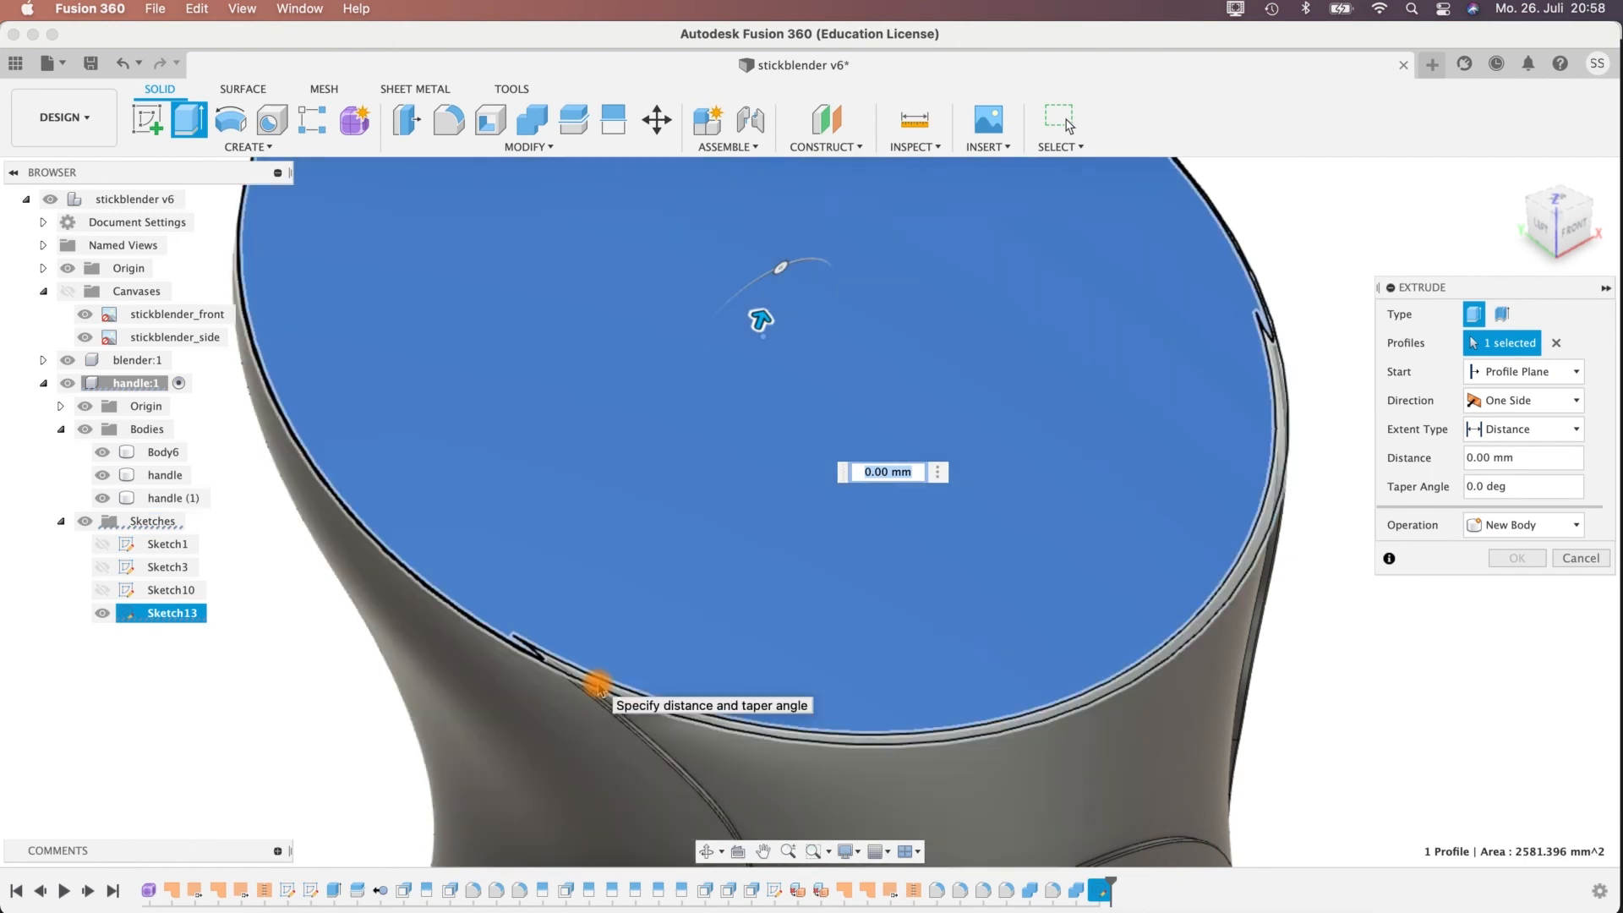
click(598, 686)
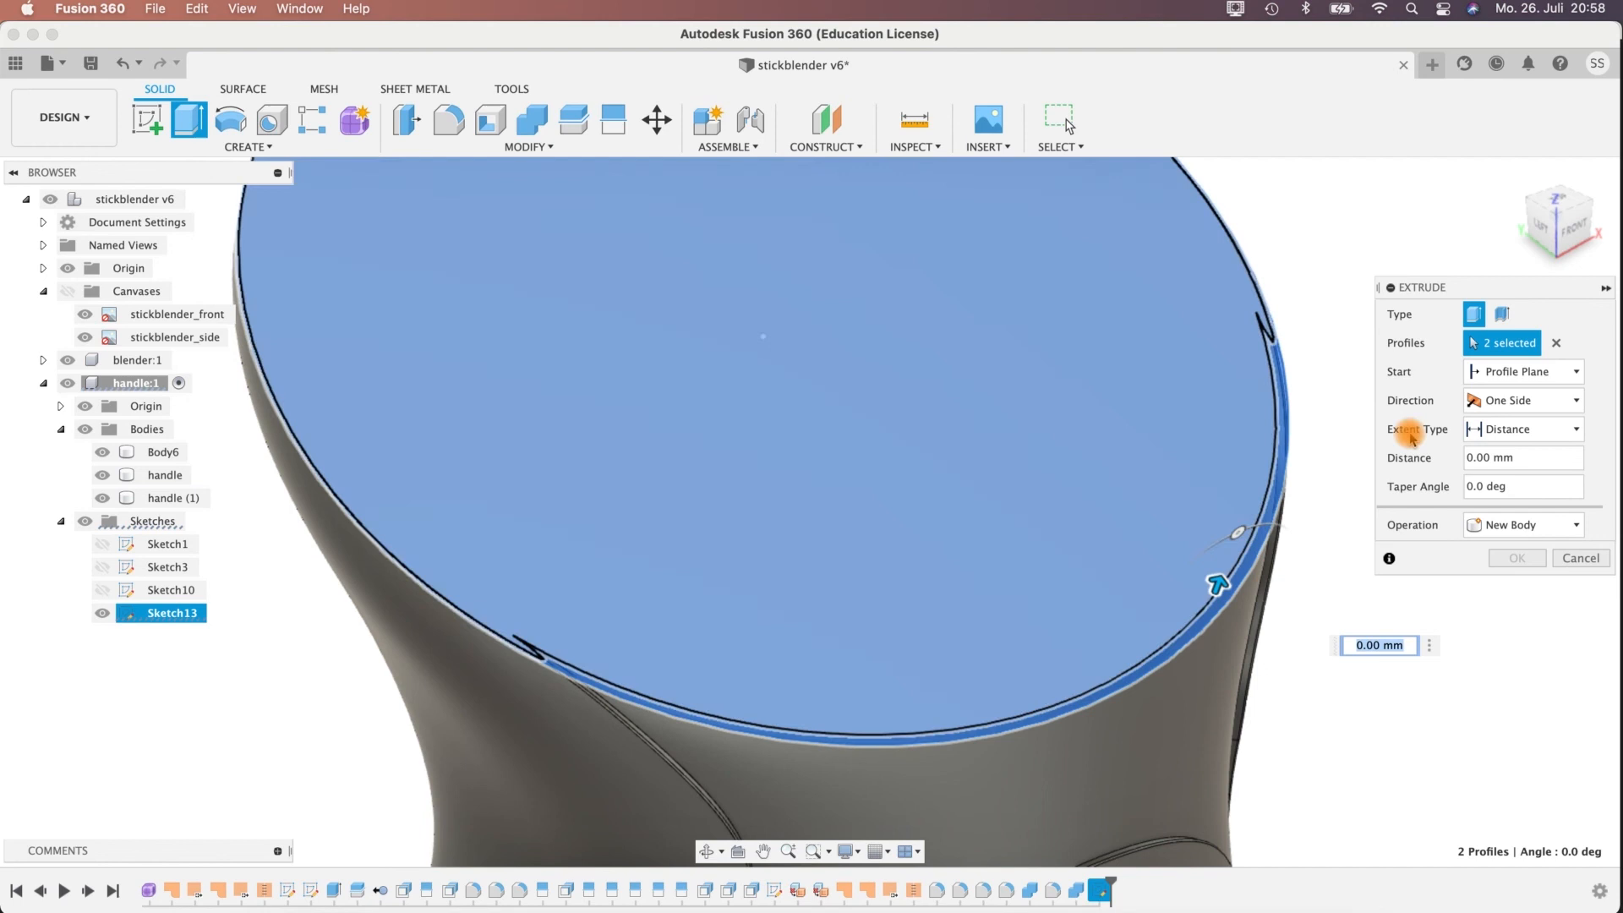
Extrude the selected top disc and crescent profiles 0.7 mm upward, joined to the handle body.
shift+middle_drag(1217, 583, 474, 467)
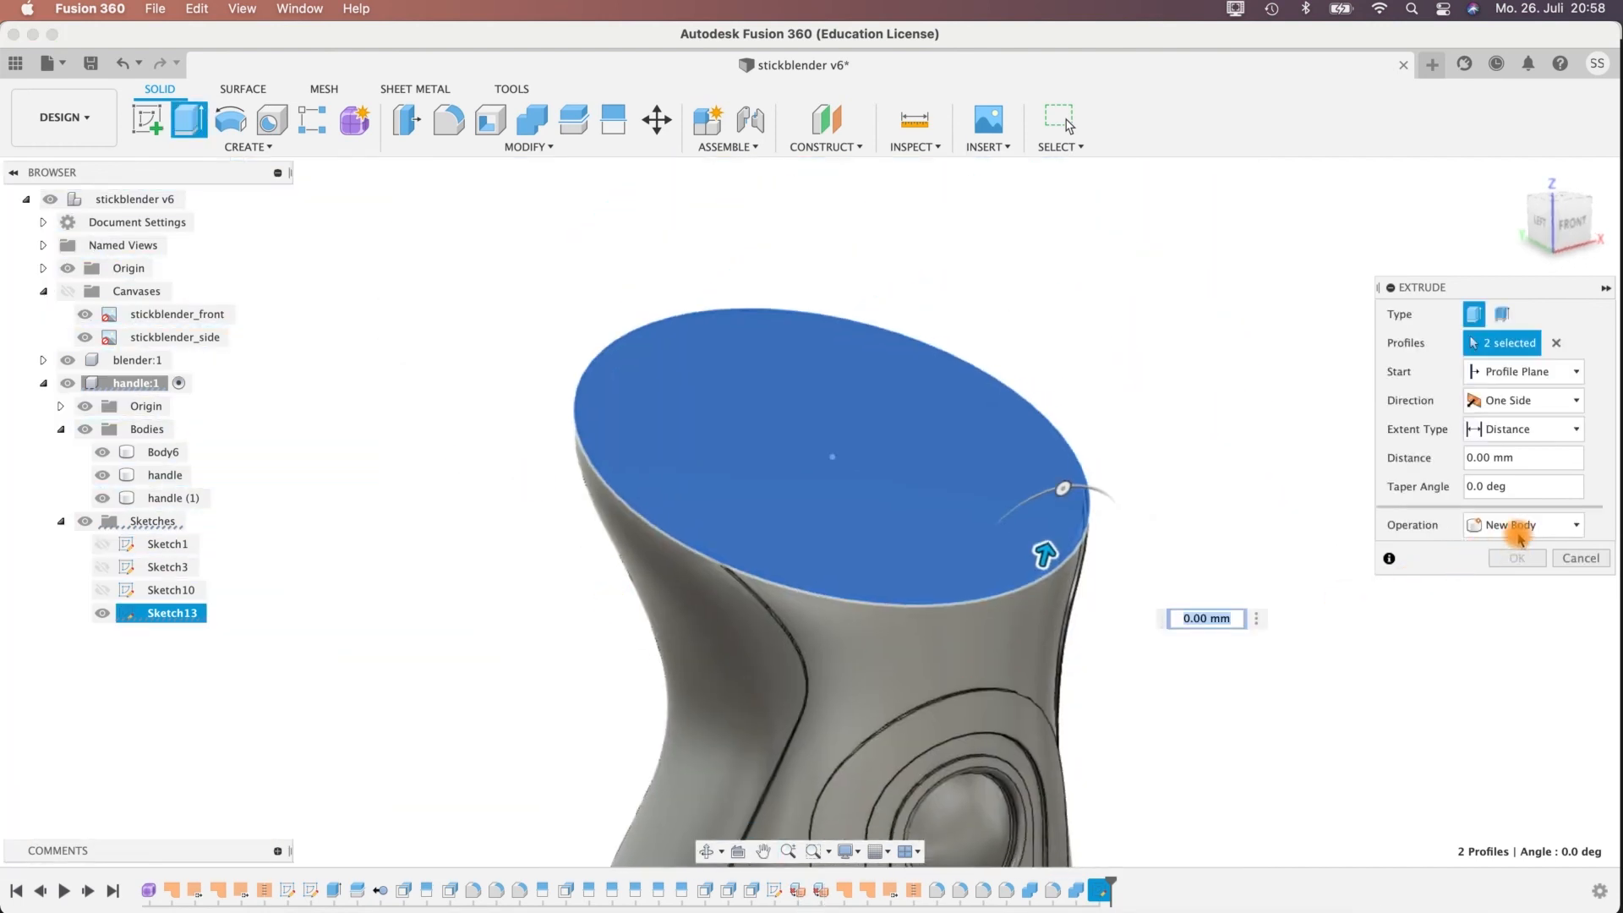
click(1520, 536)
click(1485, 464)
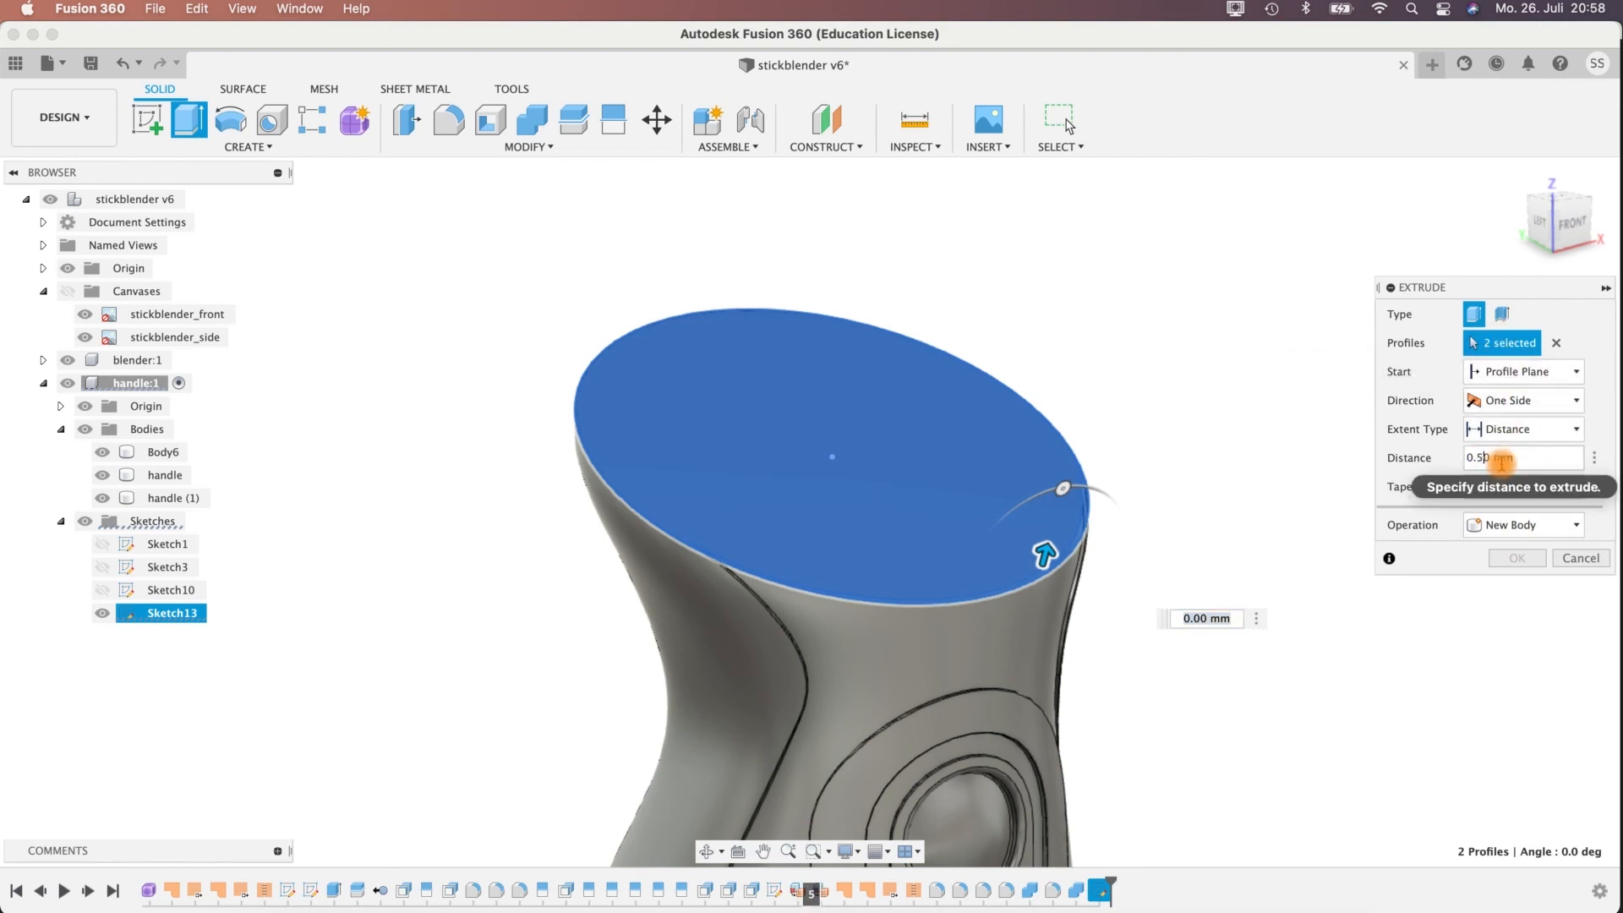
shift+middle_drag(1170, 449, 1244, 419)
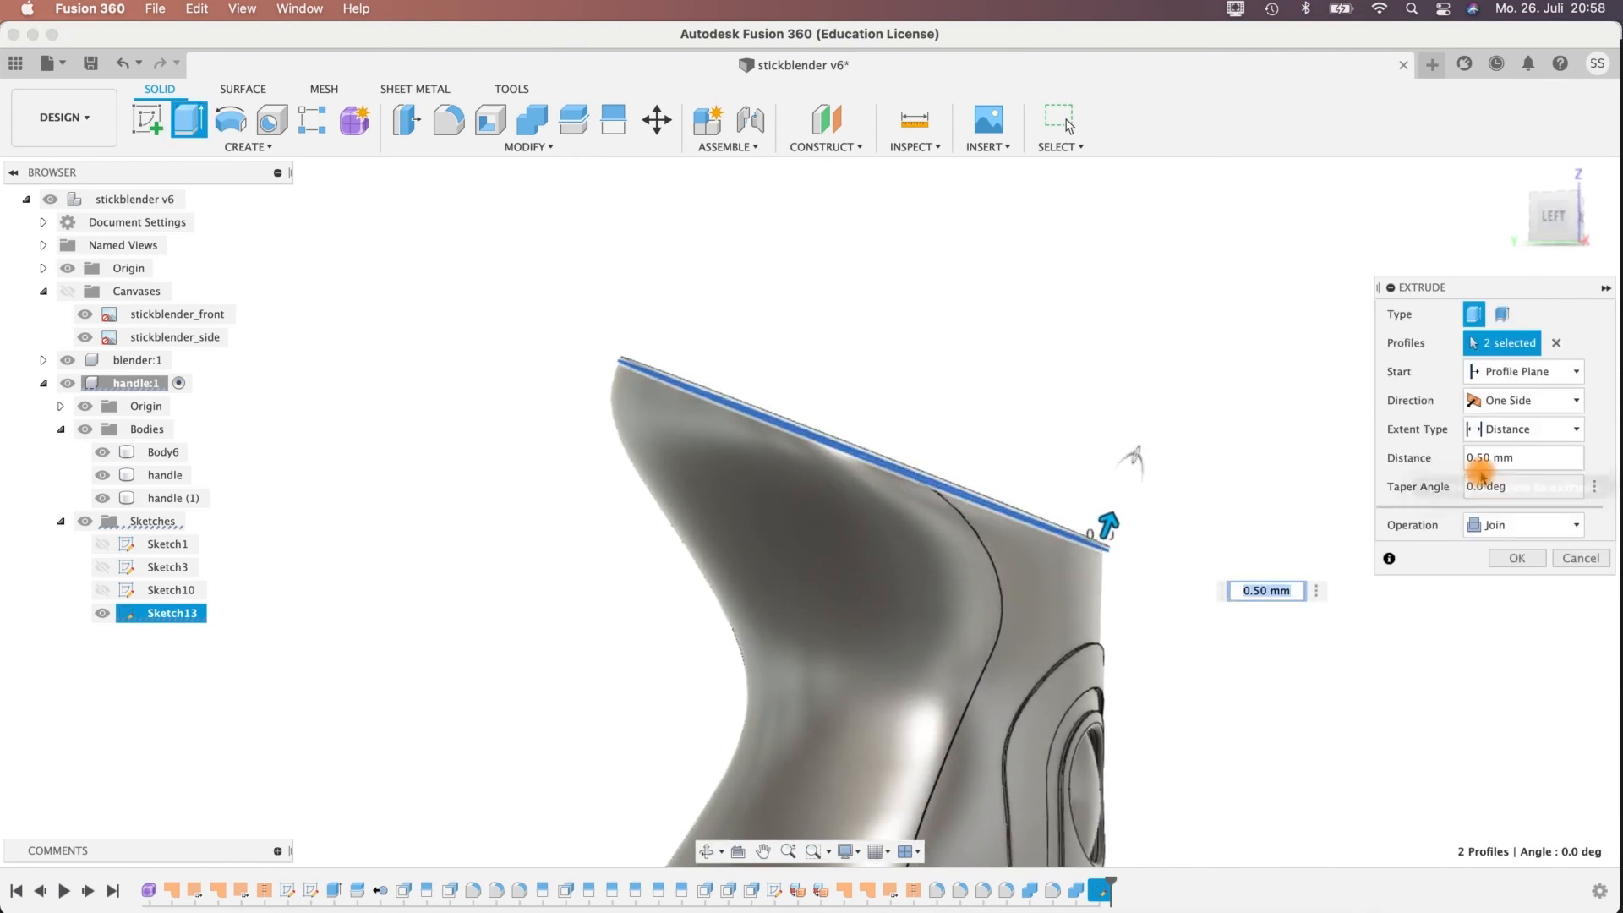
drag(1523, 462, 1417, 468)
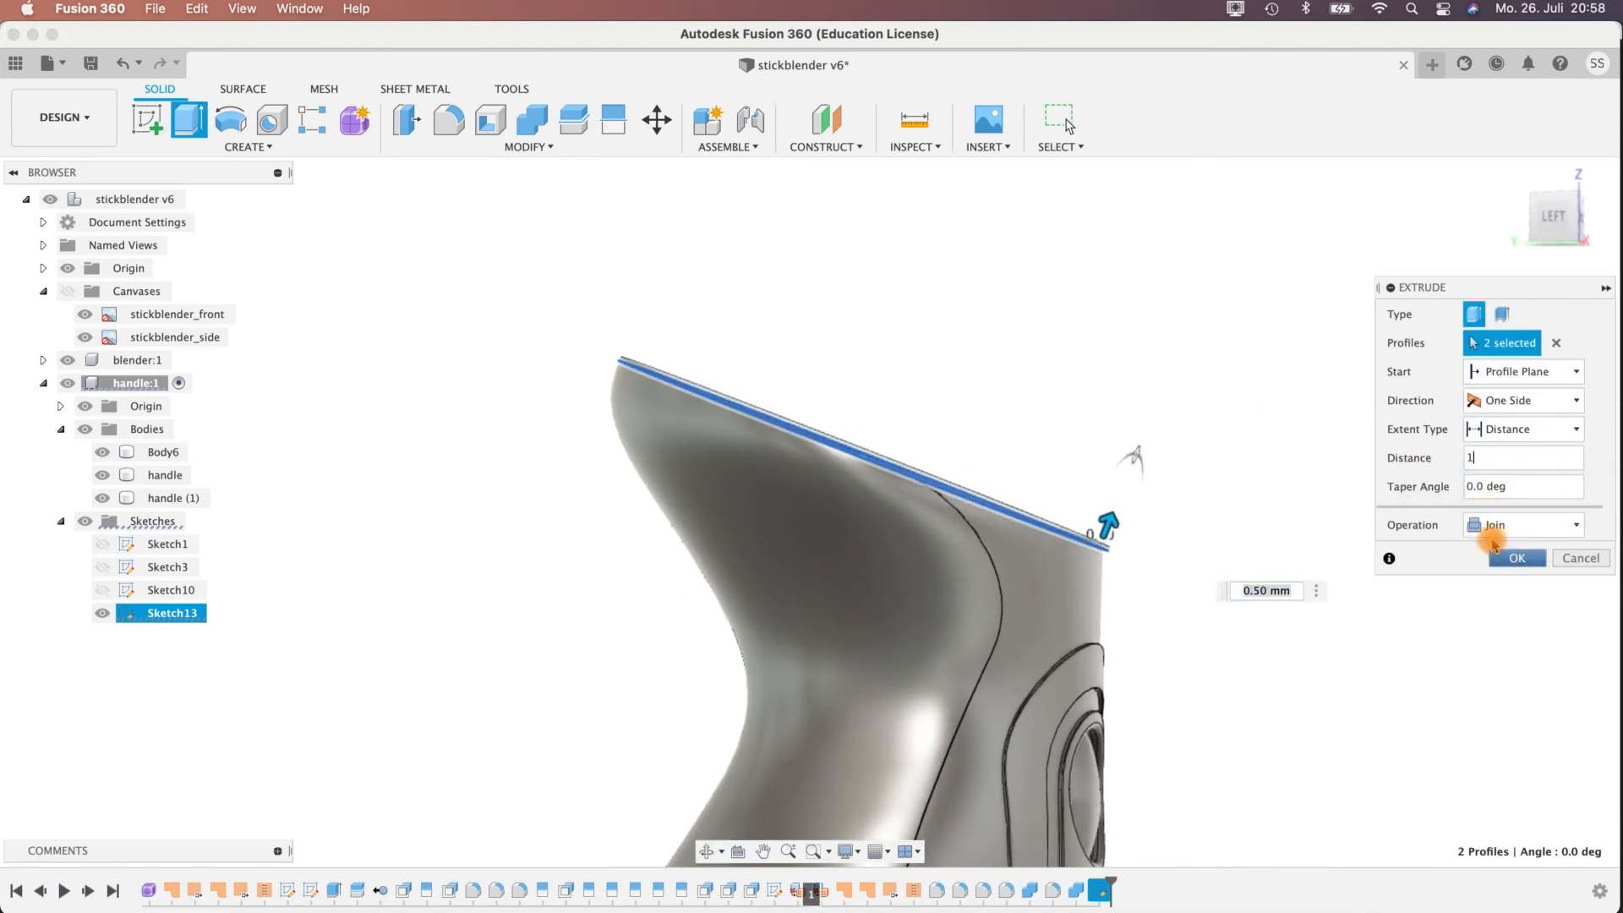
shift+middle_drag(988, 431, 981, 446)
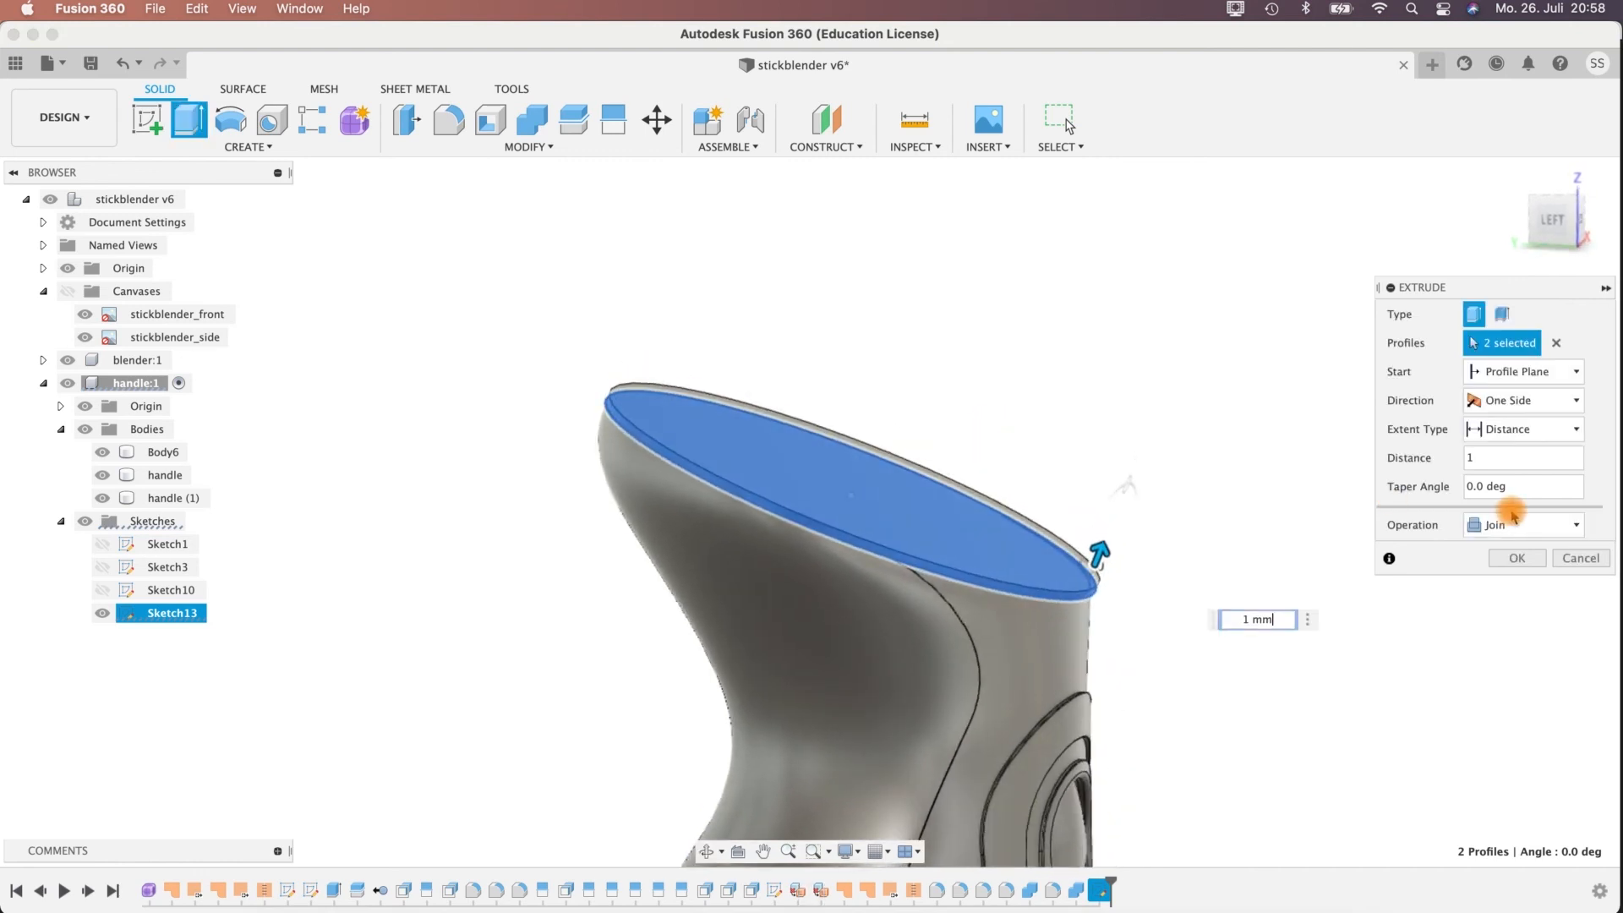
click(1482, 463)
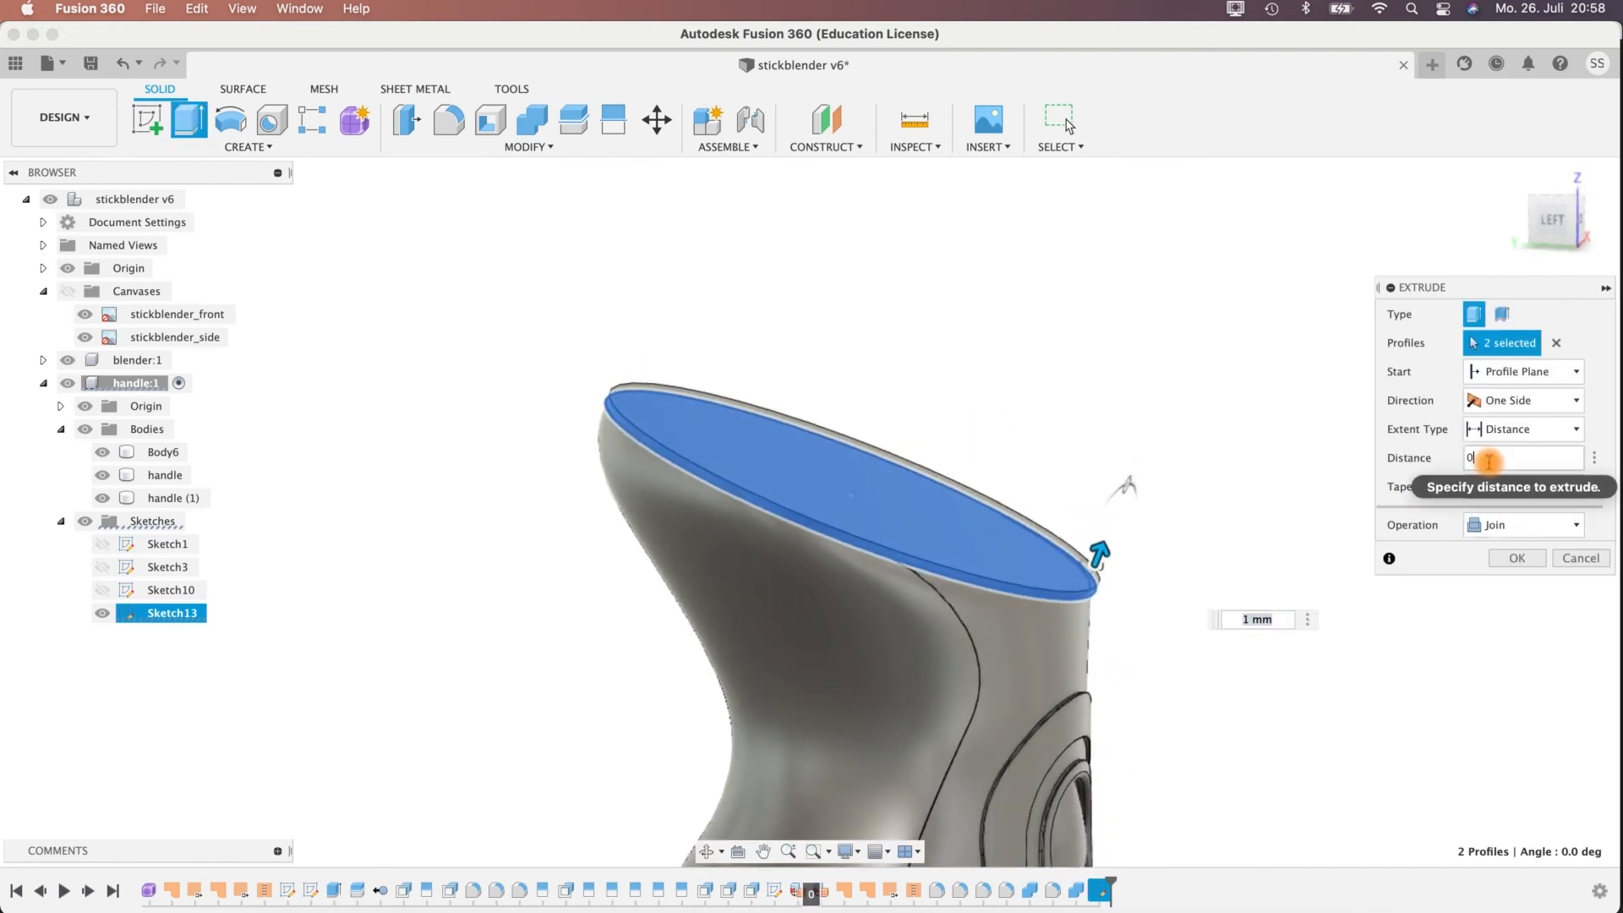
key(Return)
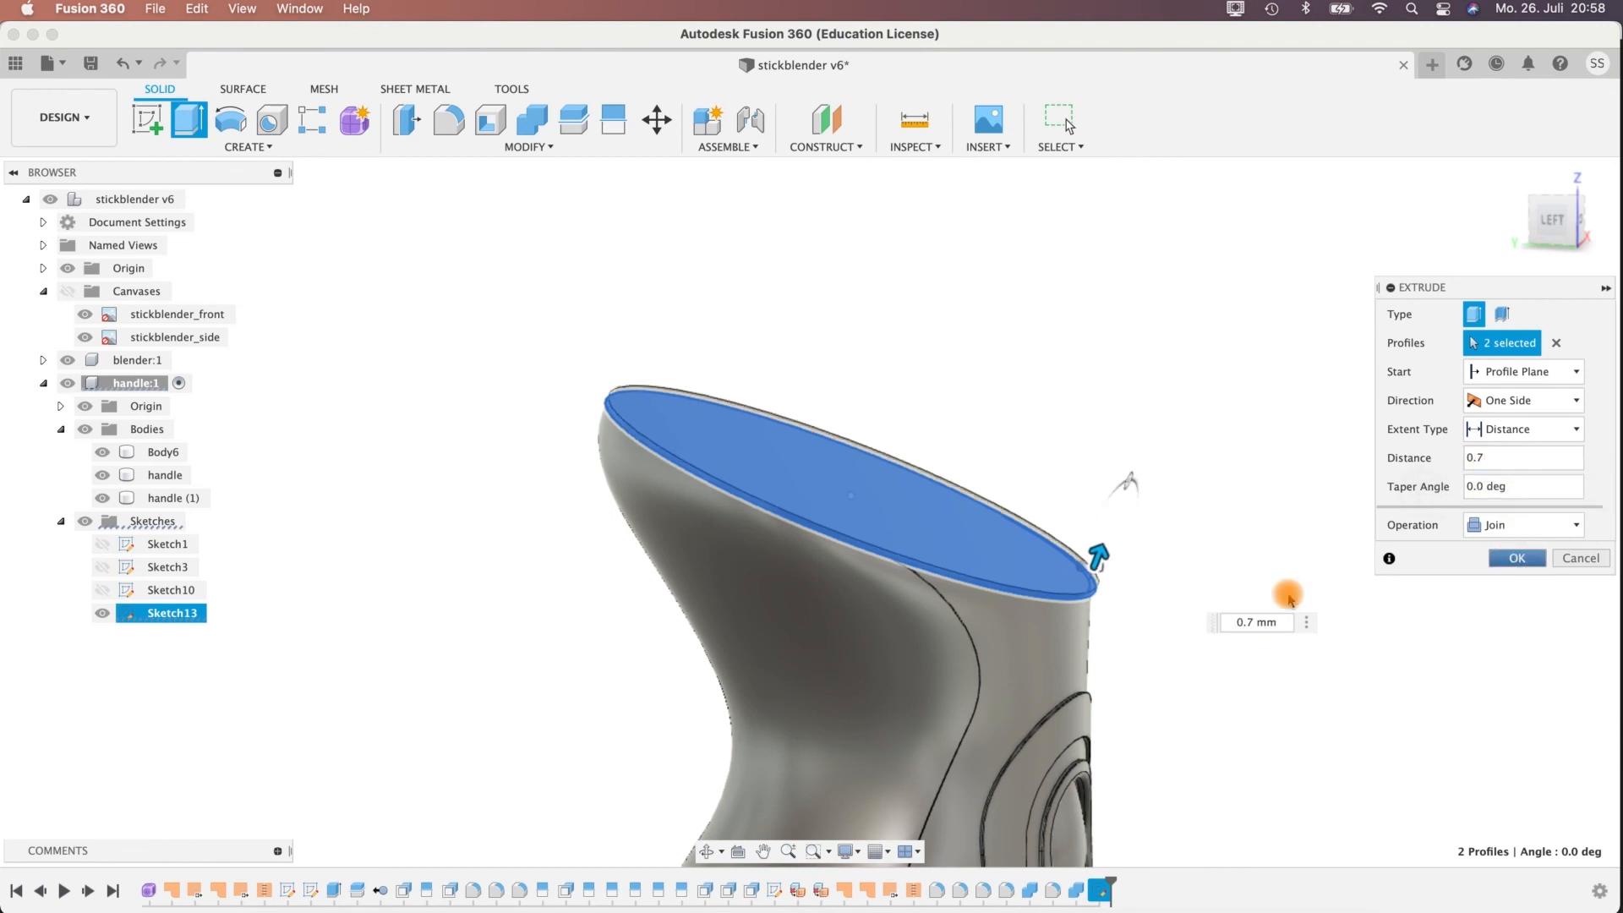
key(Return)
Create a sketch on the top face of the thin cap and view it face-on.
shift+middle_drag(696, 544, 524, 622)
click(858, 460)
click(1014, 445)
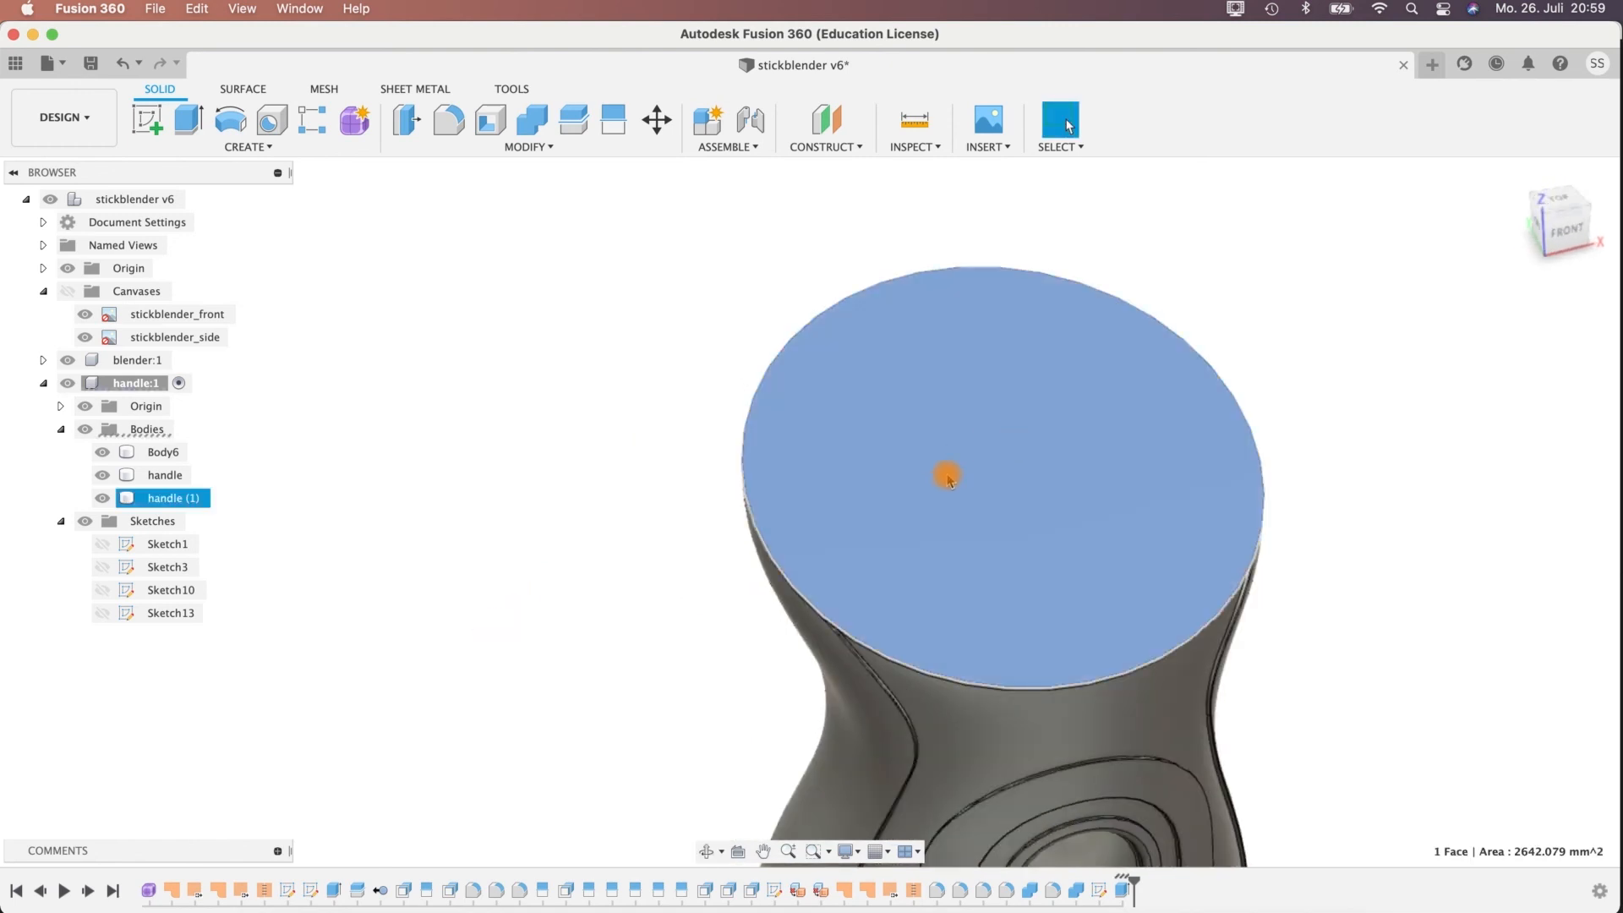
shift+middle_drag(623, 464, 916, 409)
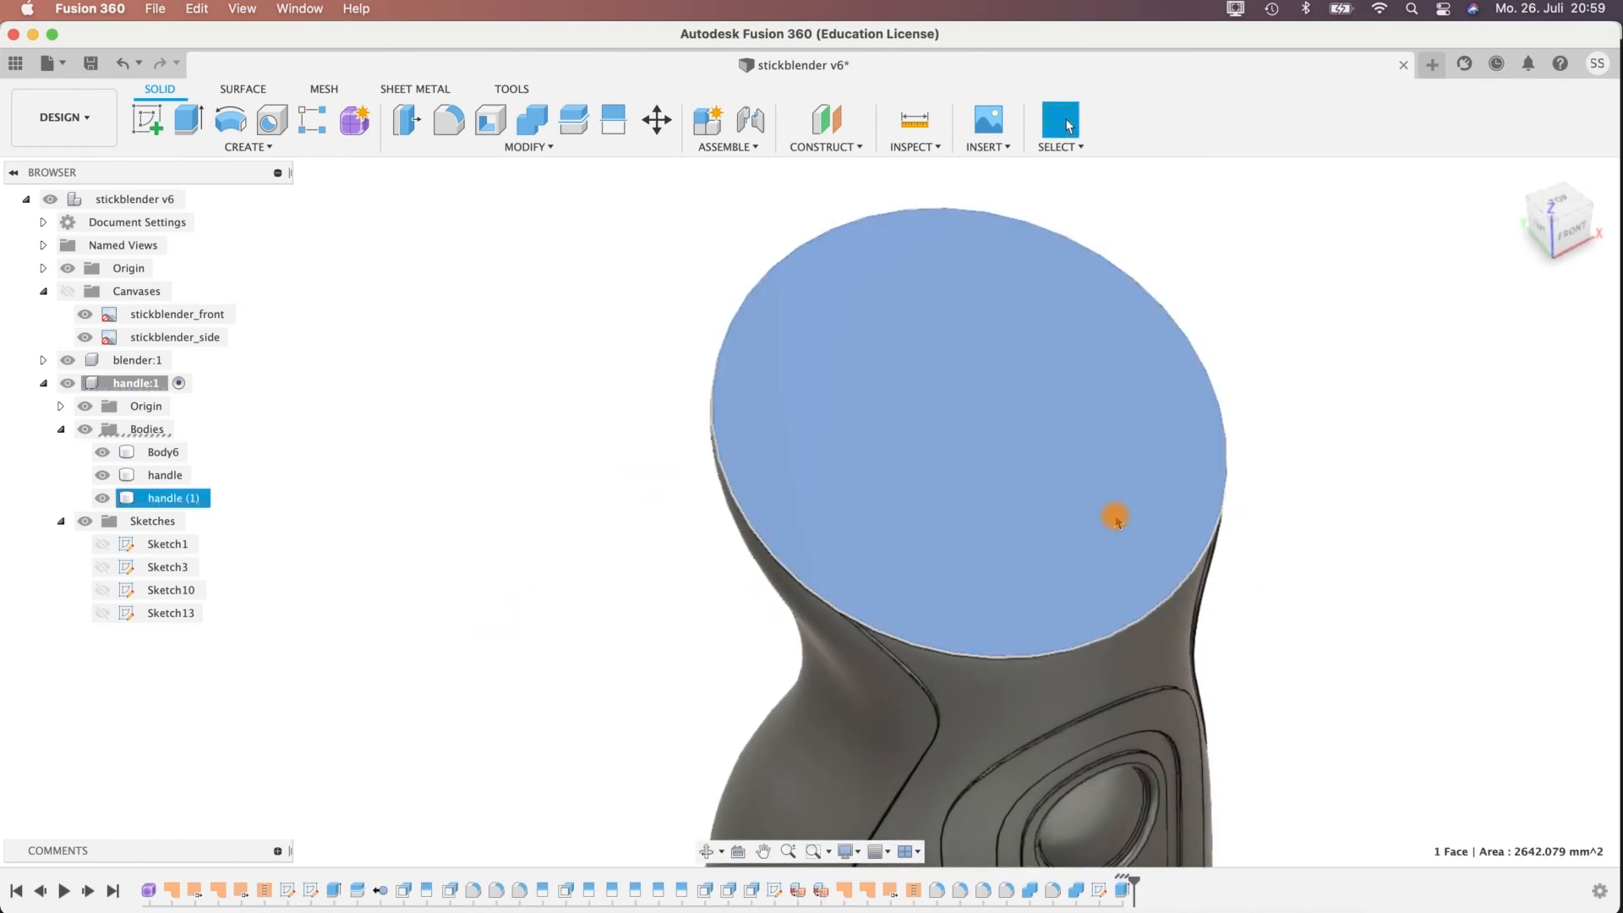
right_click(1005, 384)
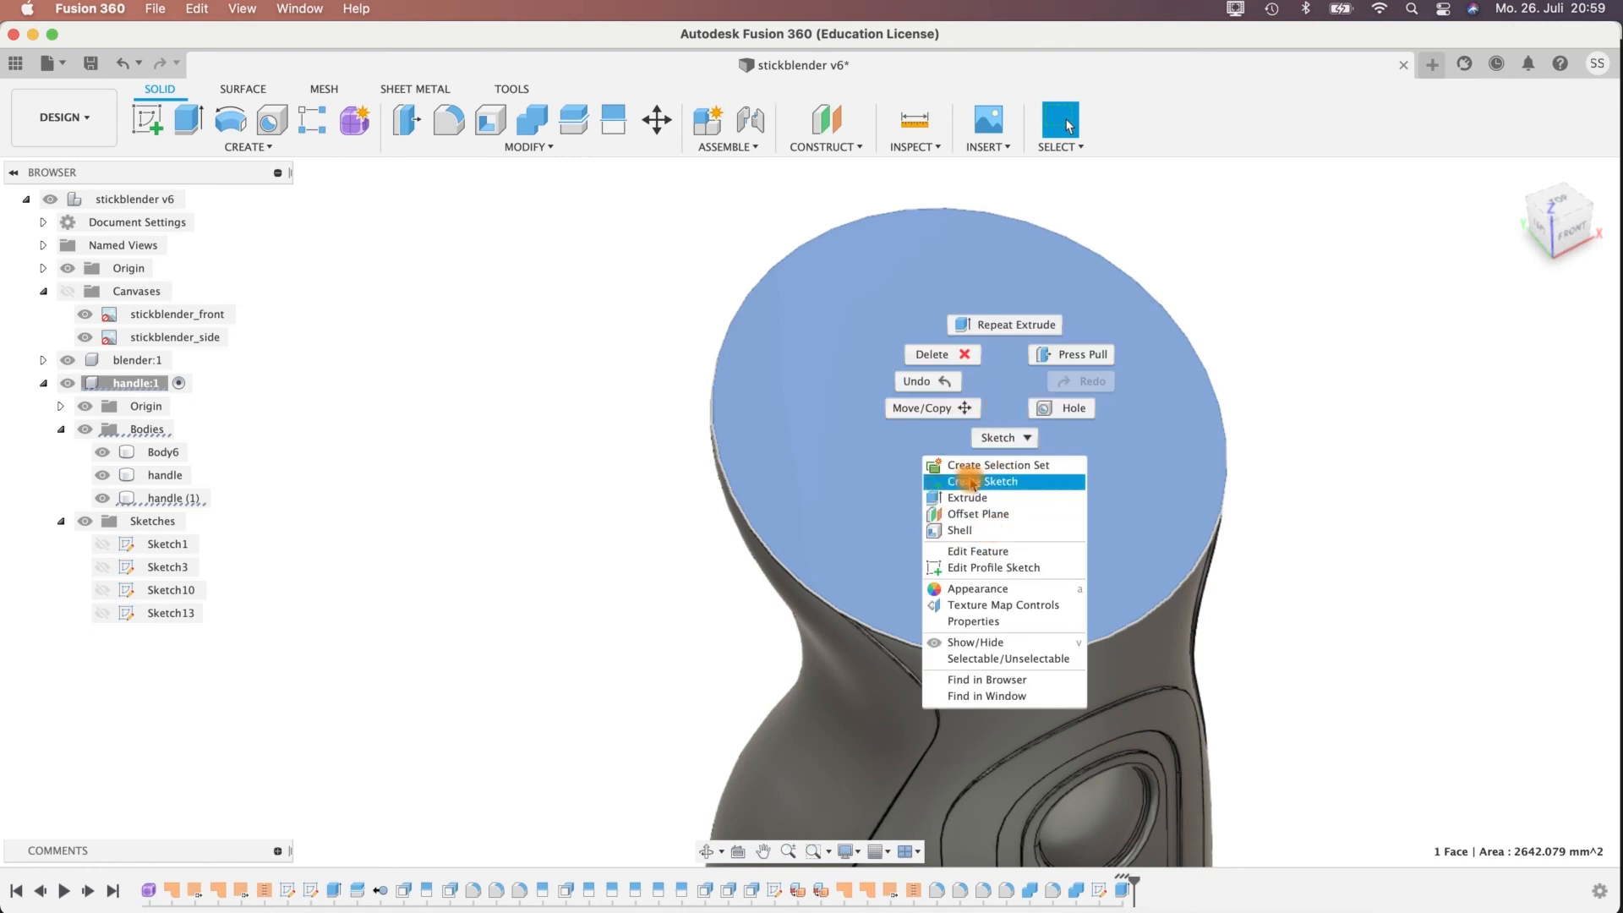
click(968, 481)
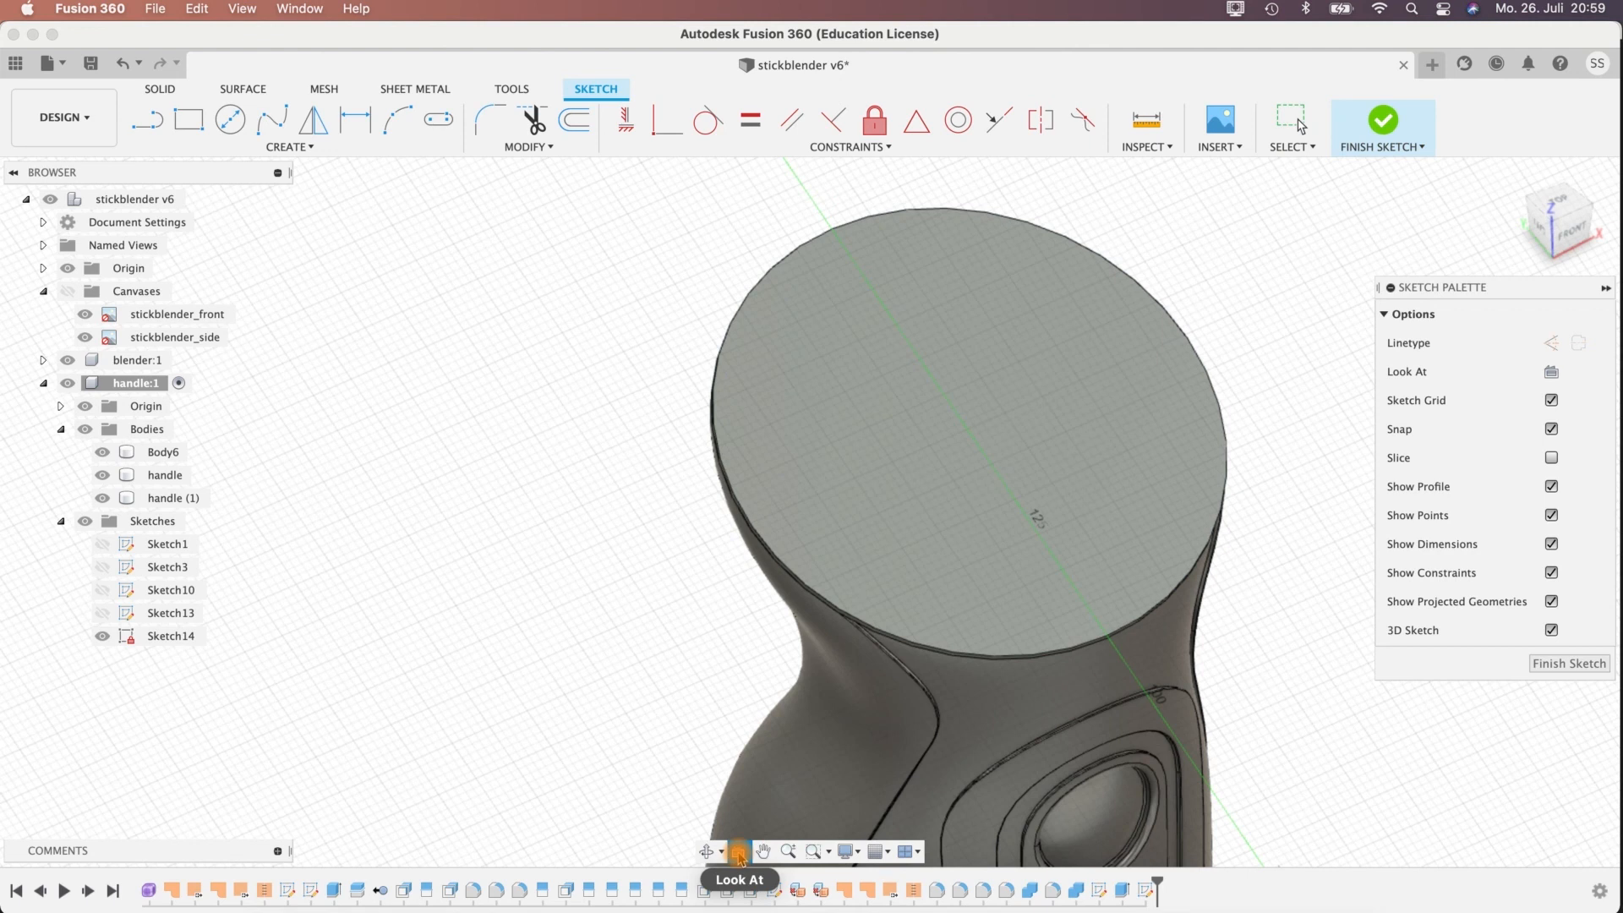
click(739, 852)
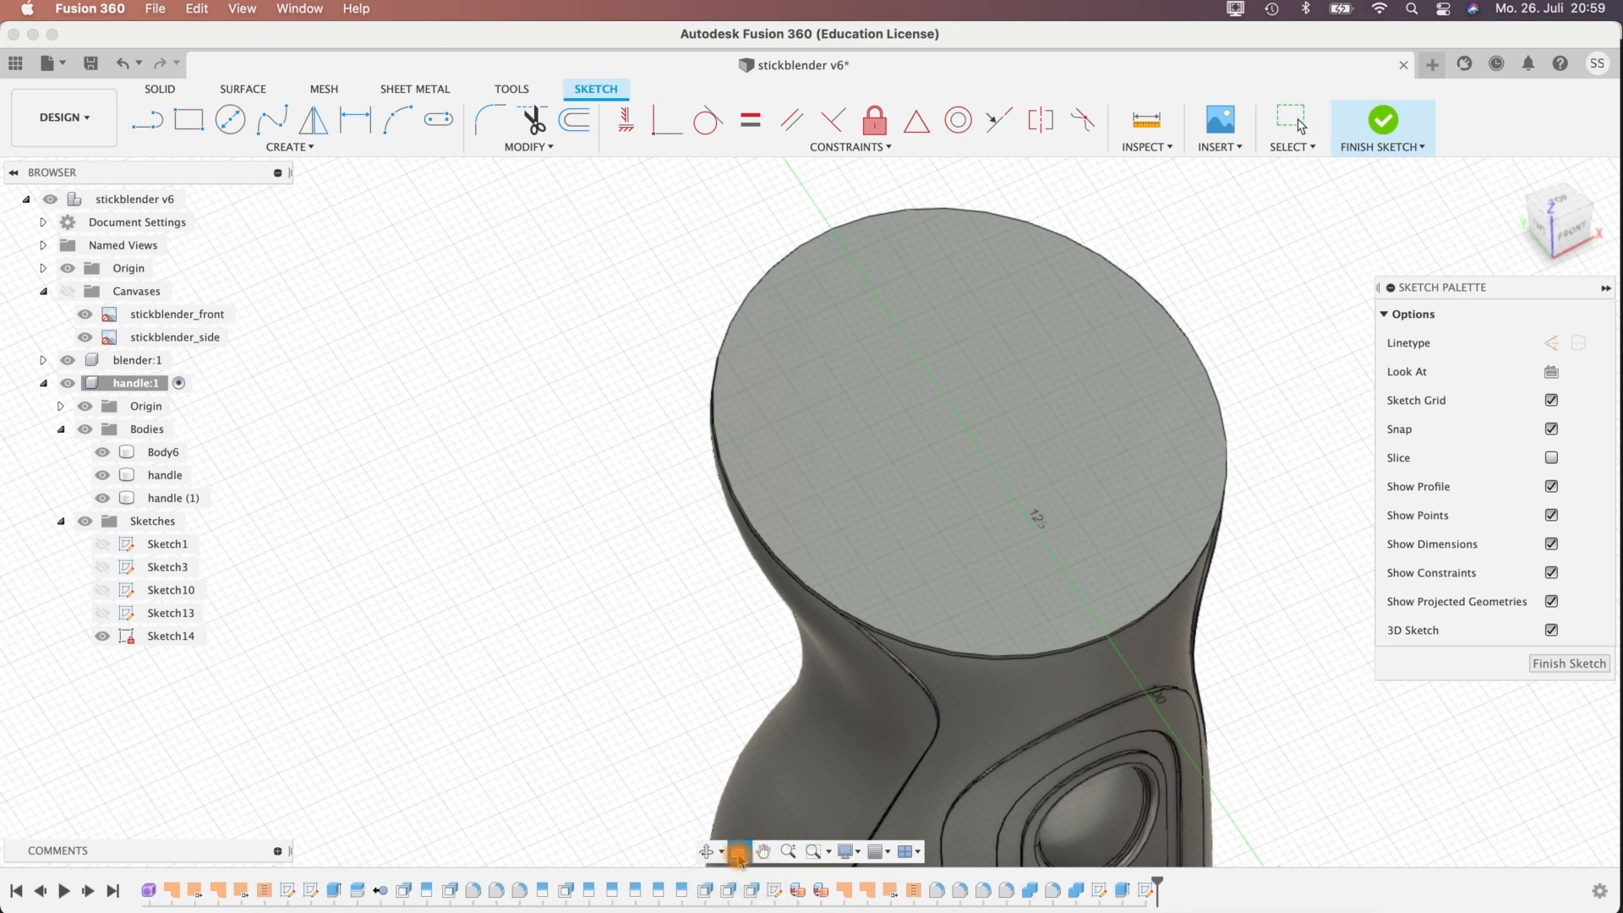
click(926, 509)
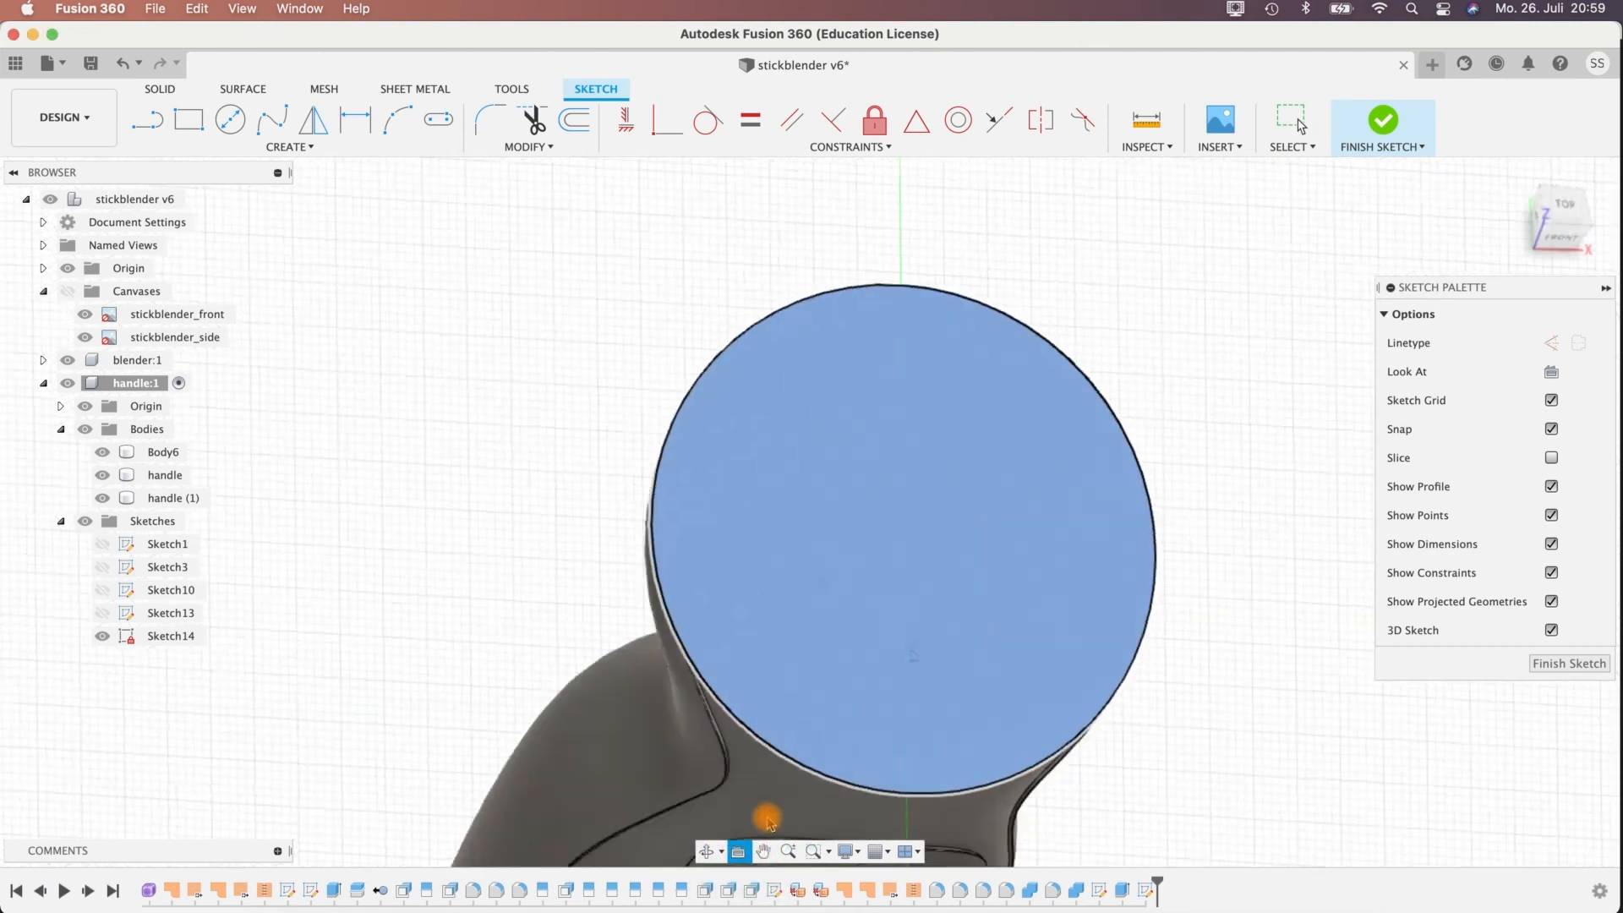
middle_drag(1243, 352, 1158, 380)
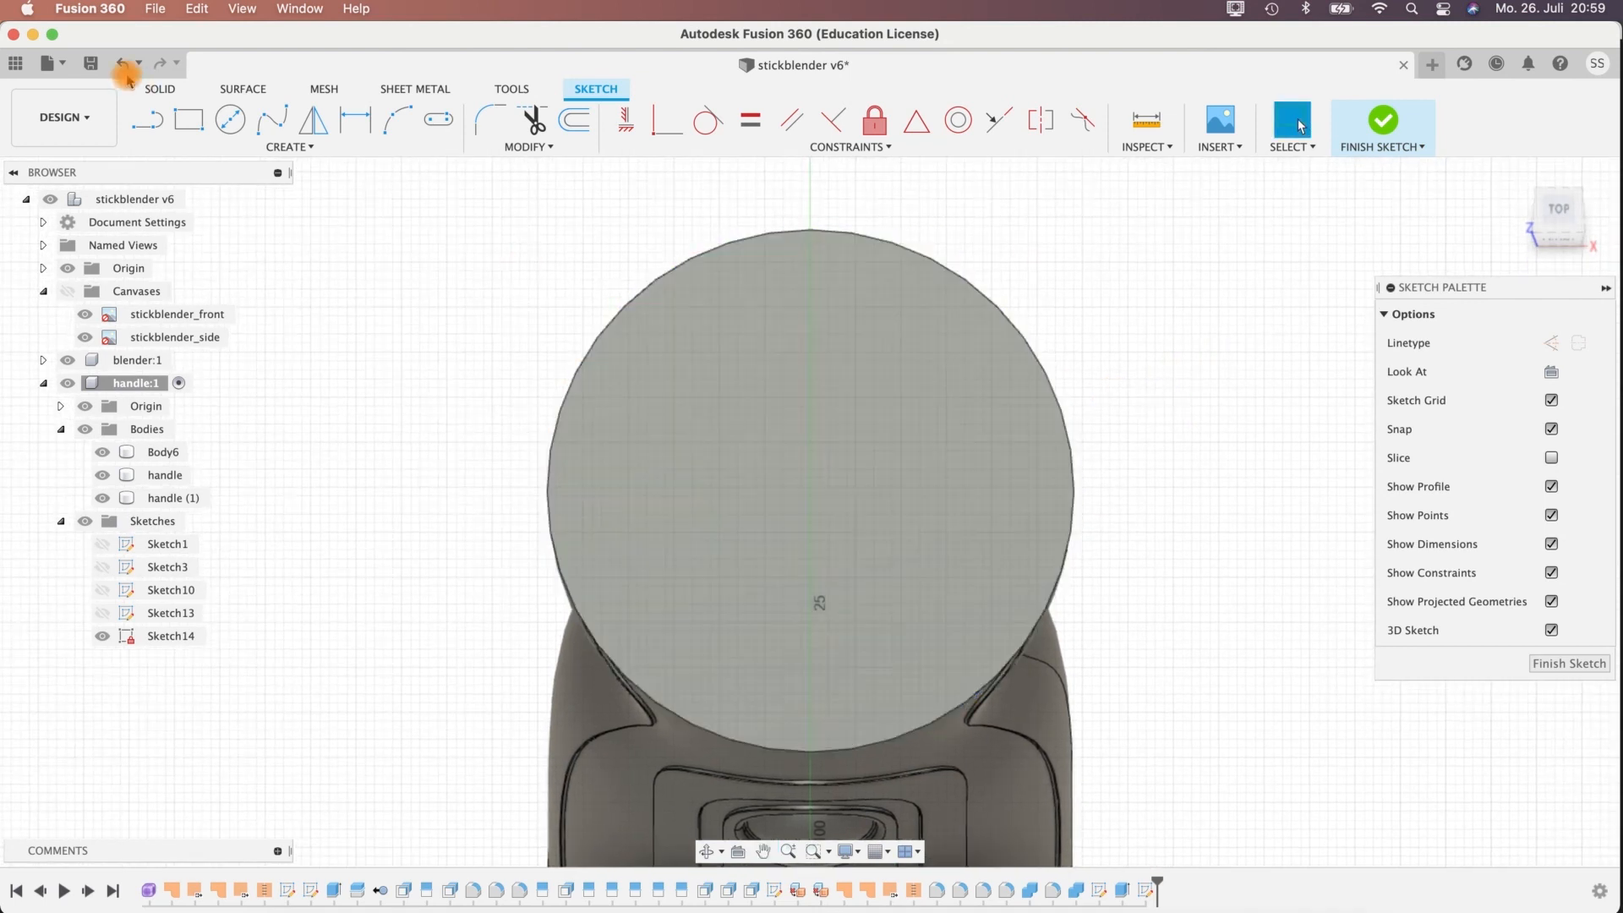
Draw a 40 mm center-diameter circle at the middle of the cap's top face and finish the sketch.
click(398, 120)
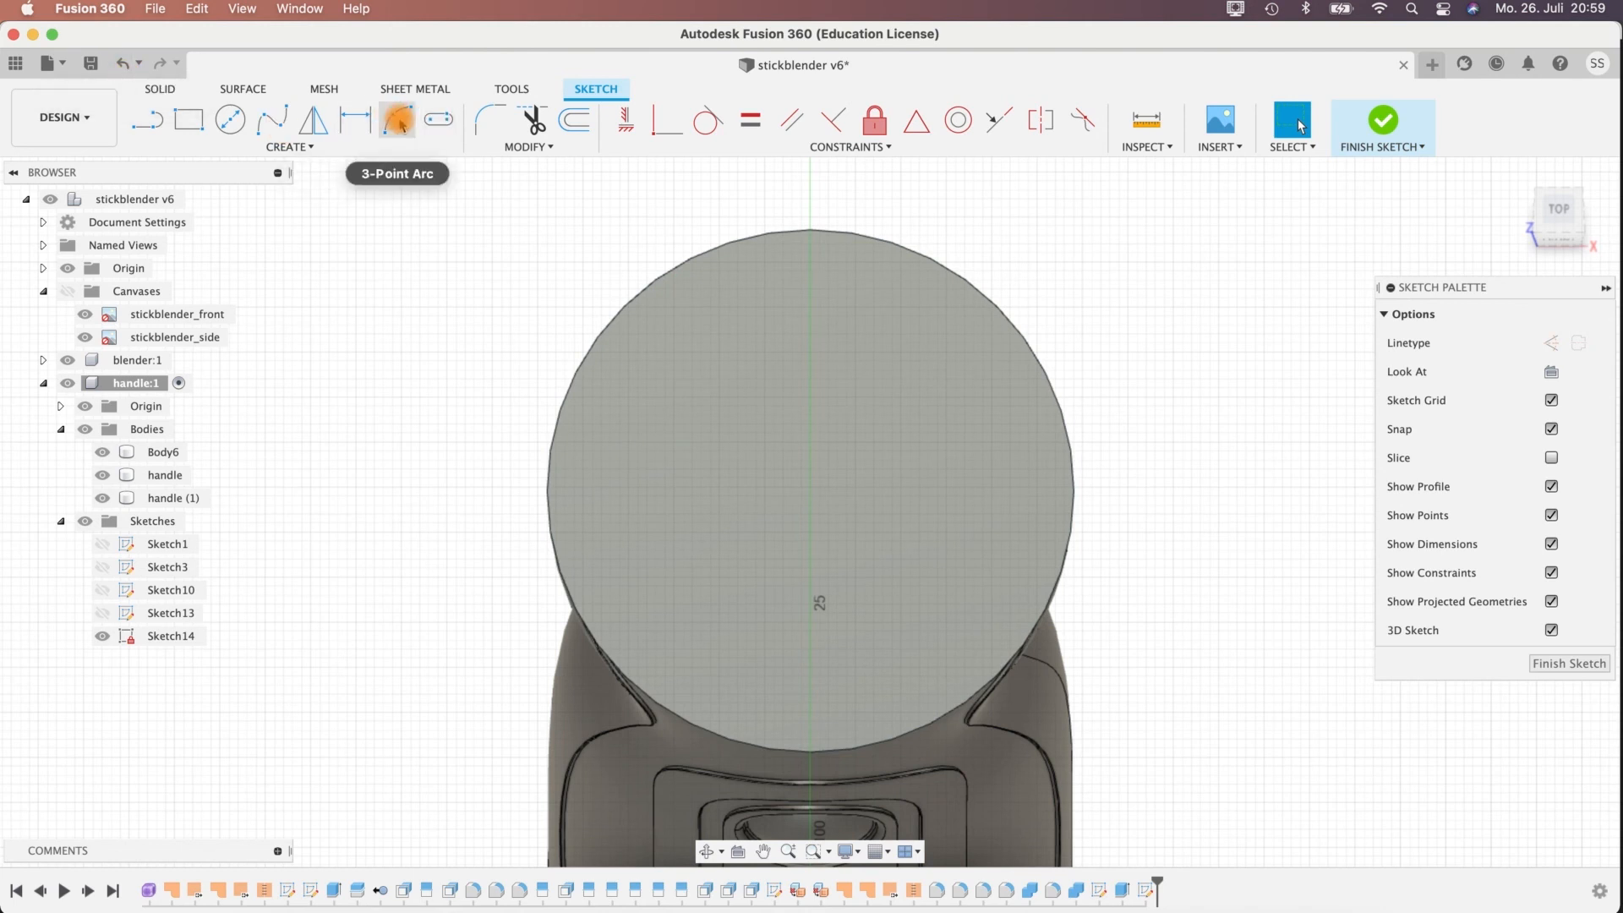
key(c)
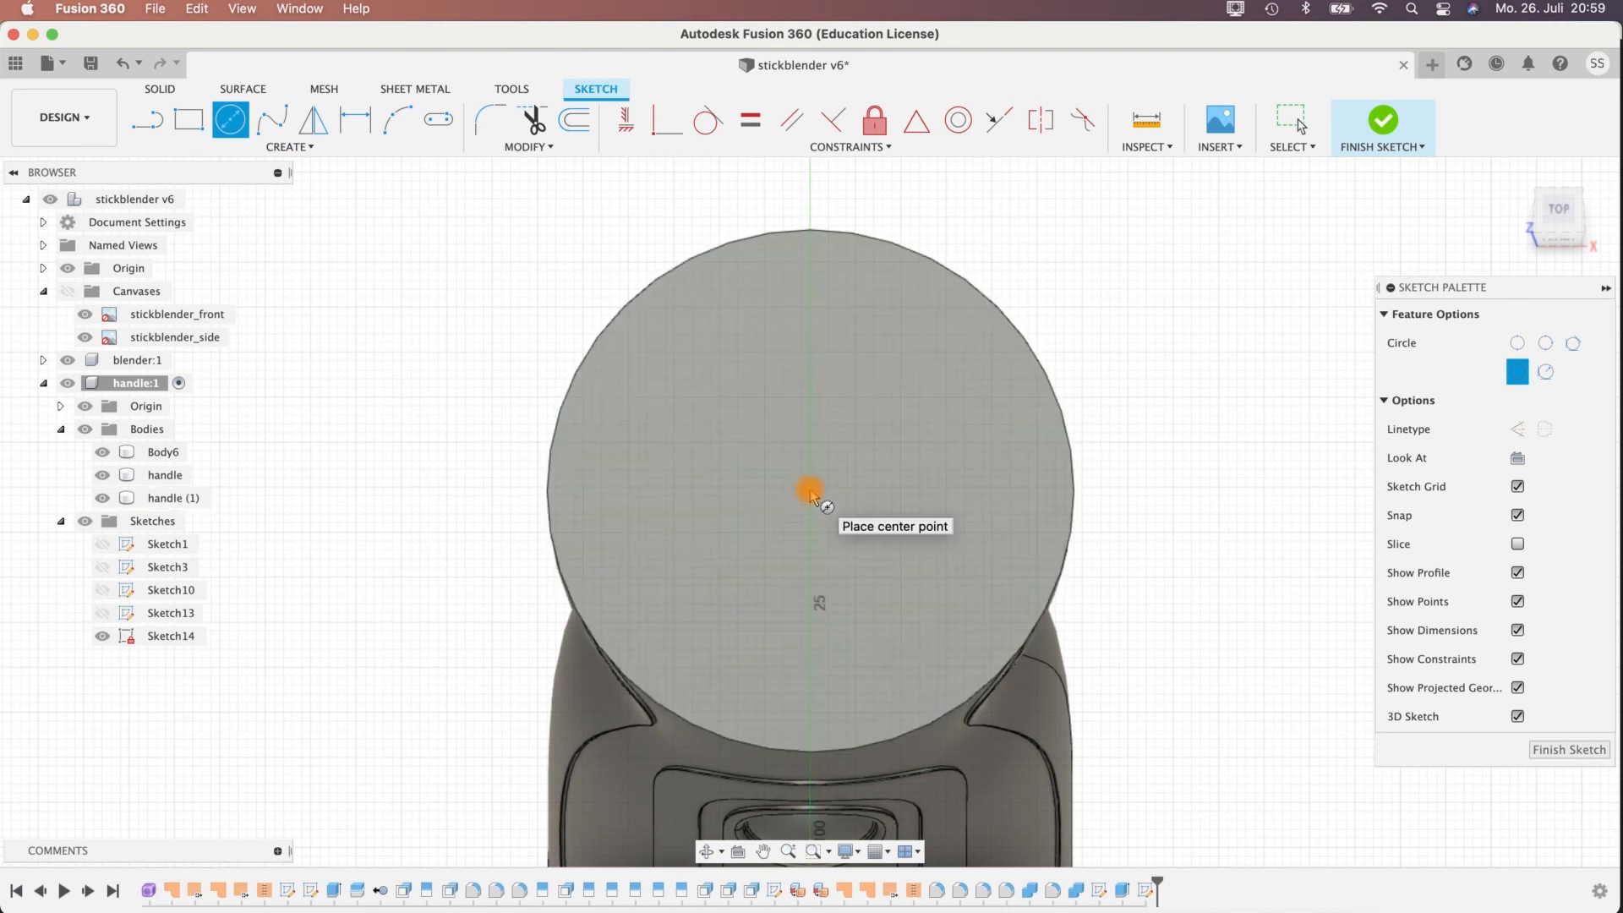
click(810, 491)
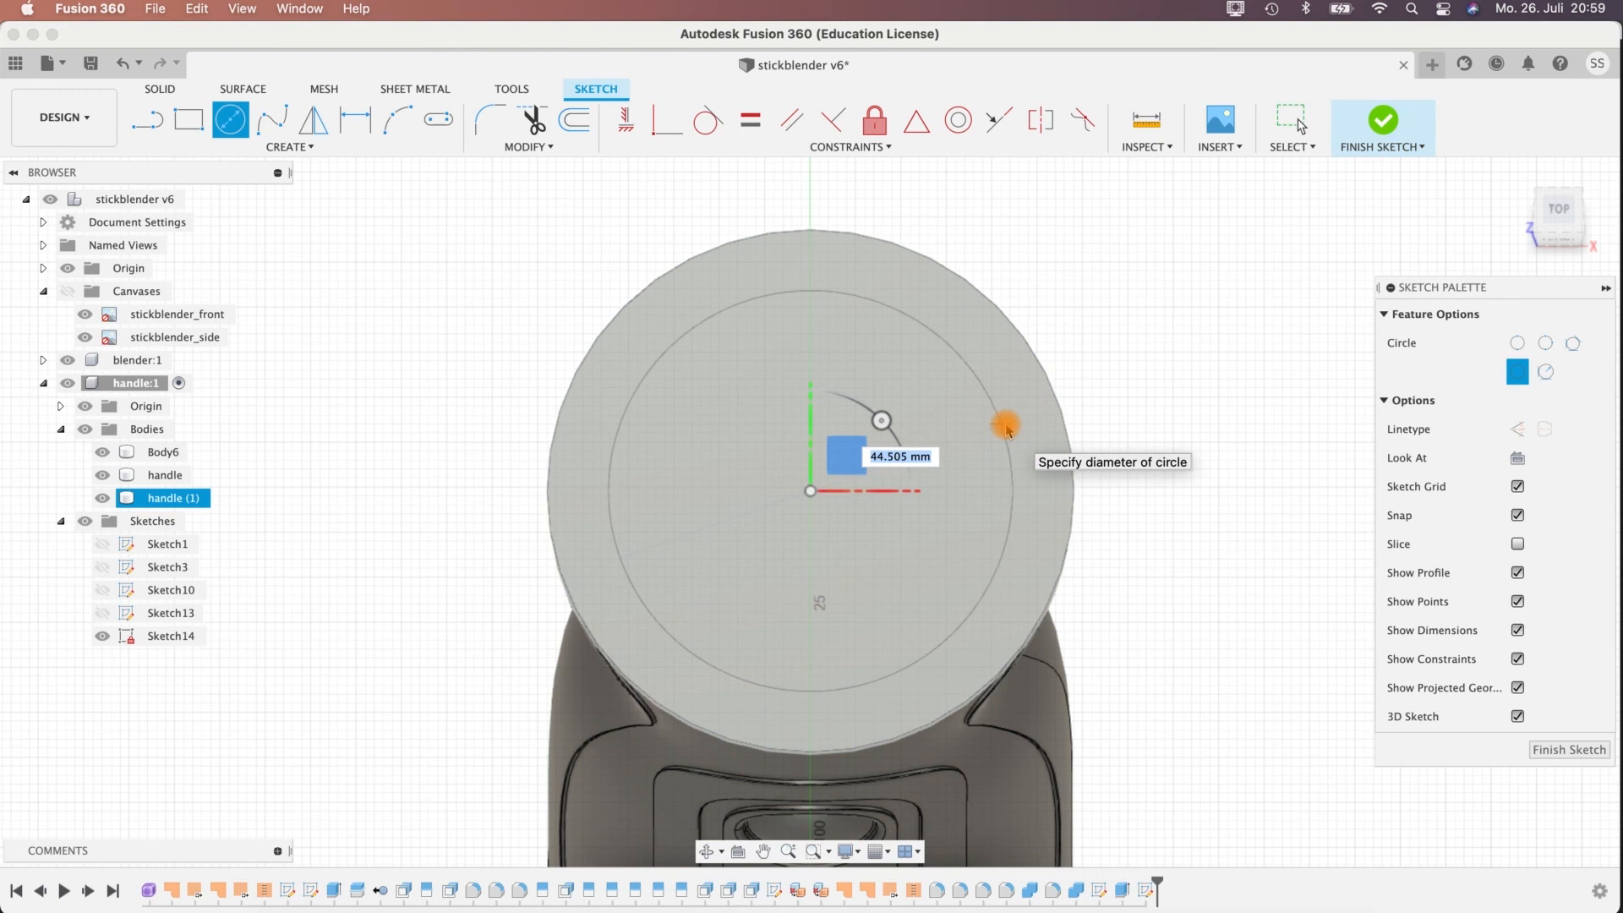
text(40)
key(Tab)
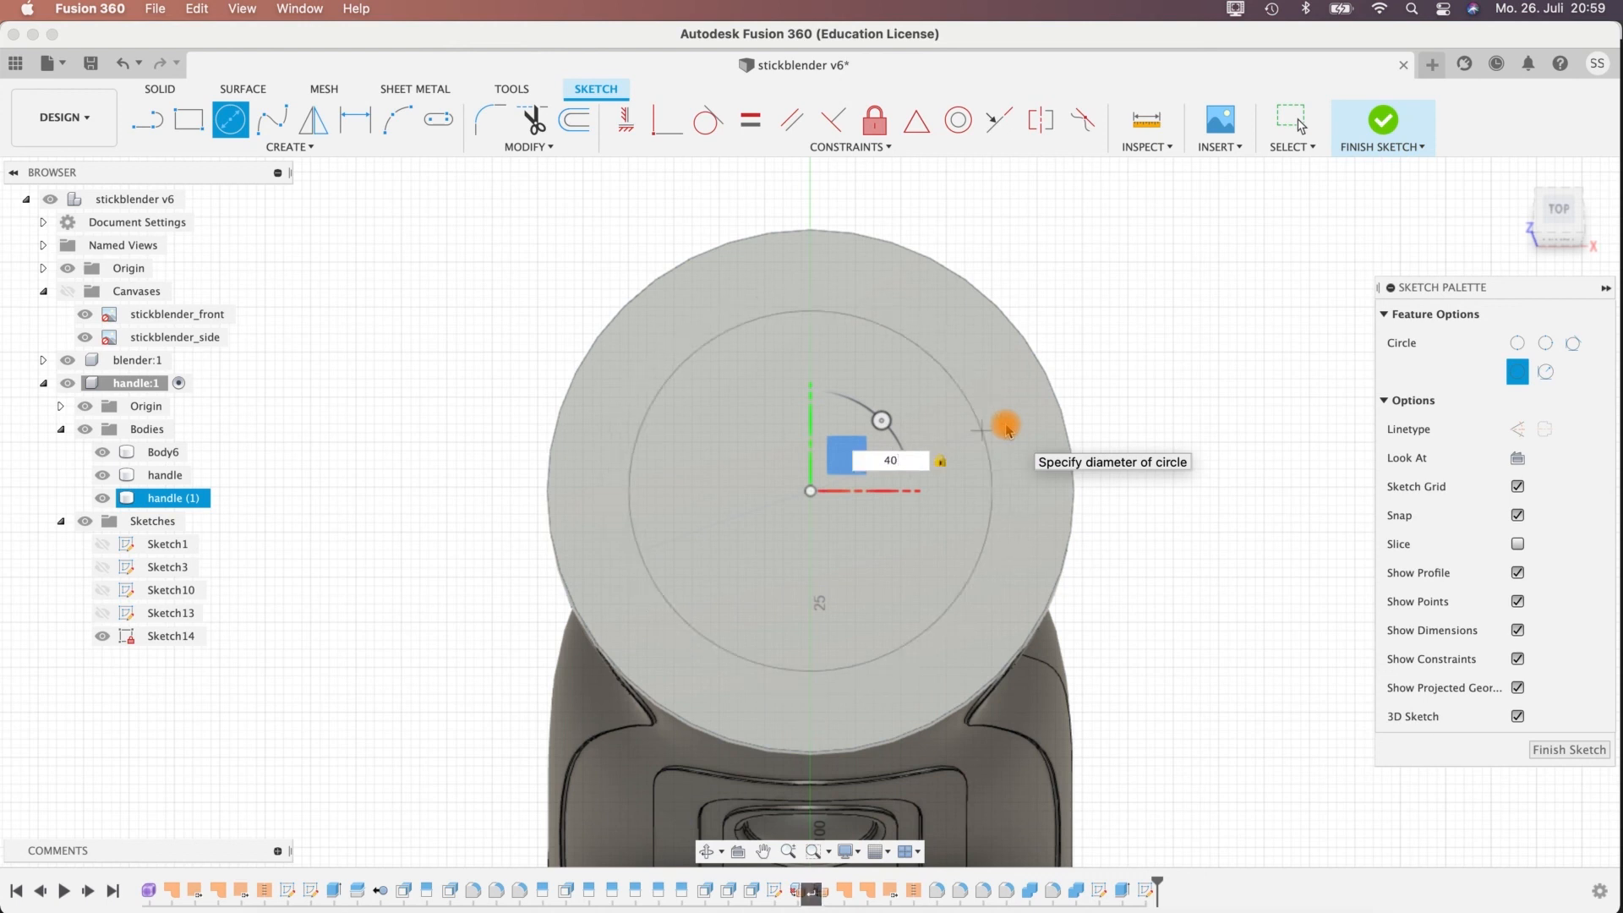
key(Return)
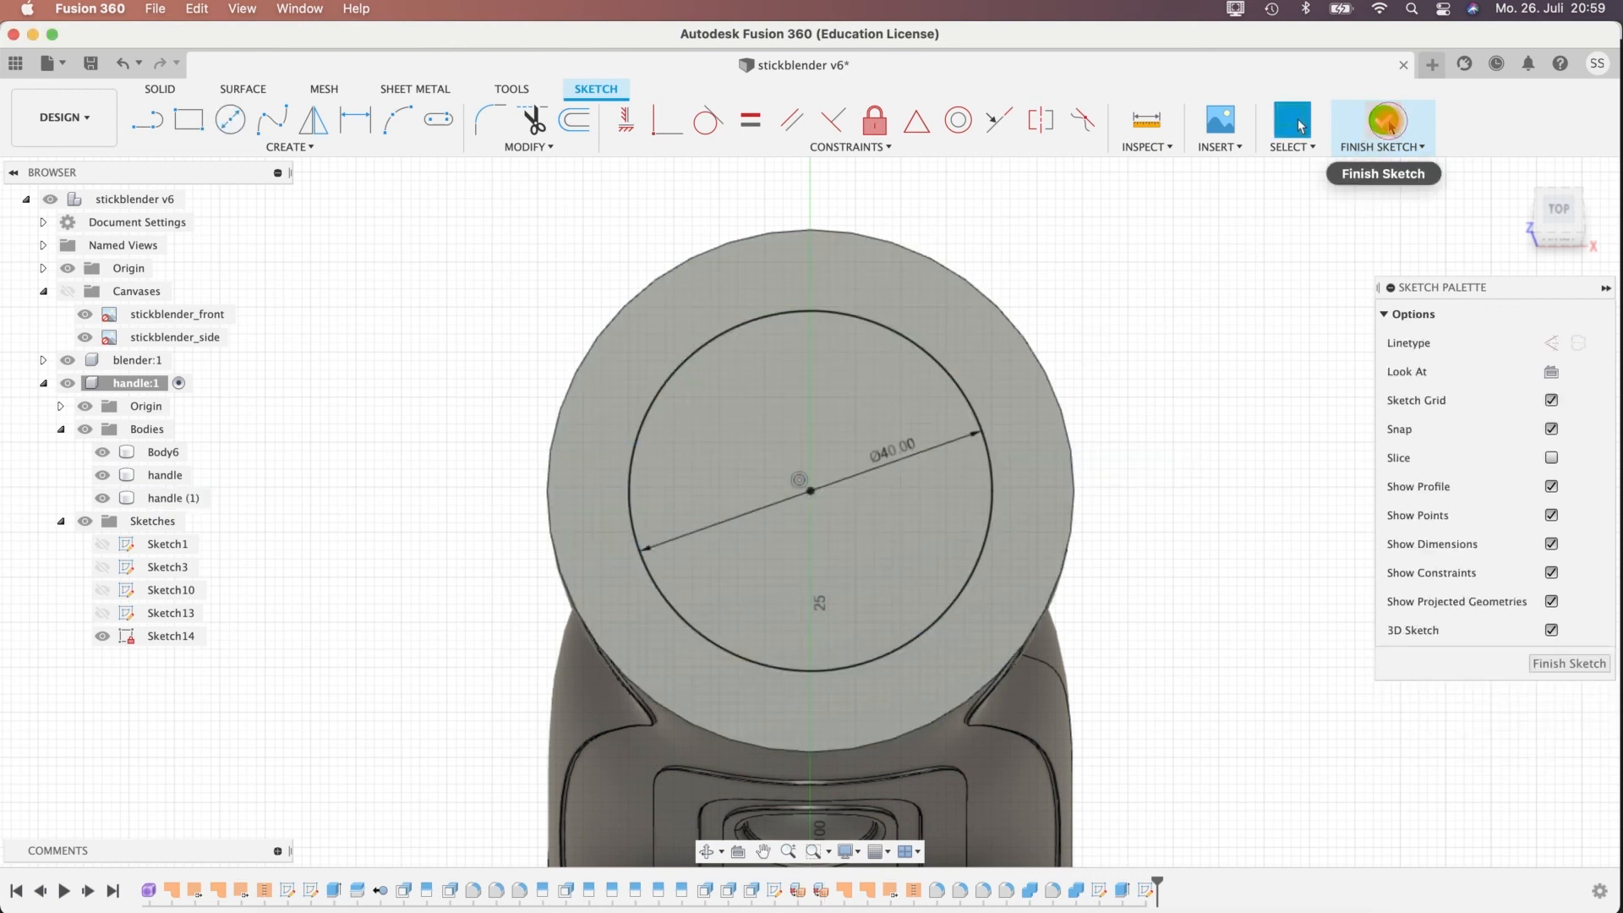
click(1386, 123)
Extrude the outer ring profile around the 40 mm circle 10 mm upward as a new body.
mouse_move(1124, 591)
shift+middle_down()
mouse_move(1206, 525)
mouse_move(1014, 490)
mouse_move(1011, 366)
mouse_move(580, 450)
shift+middle_up()
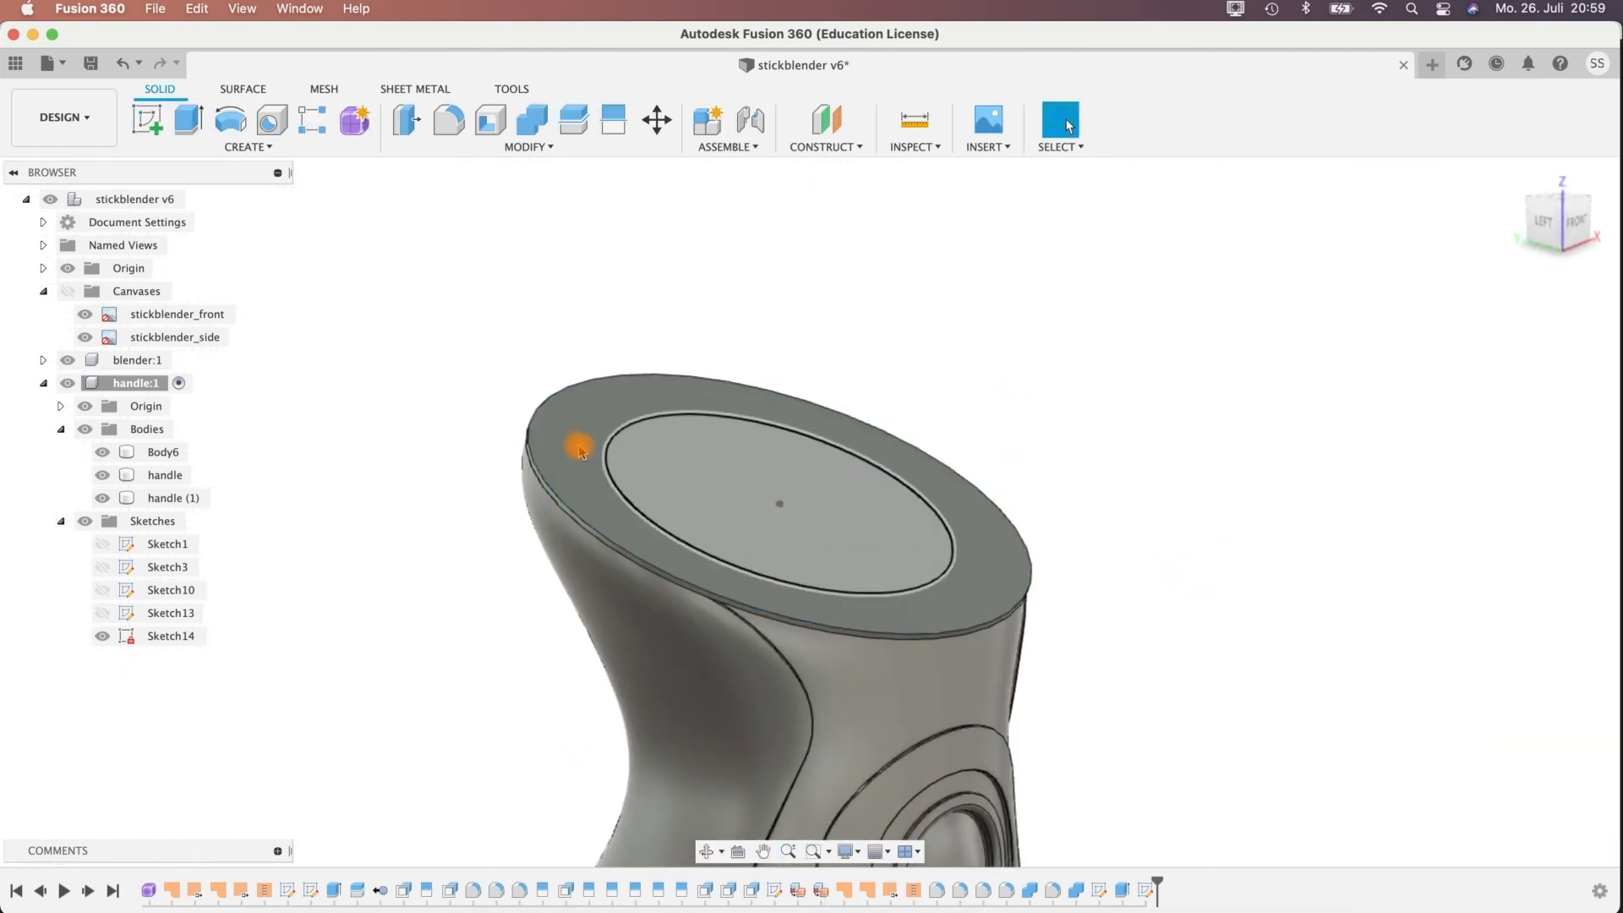
click(188, 120)
click(586, 415)
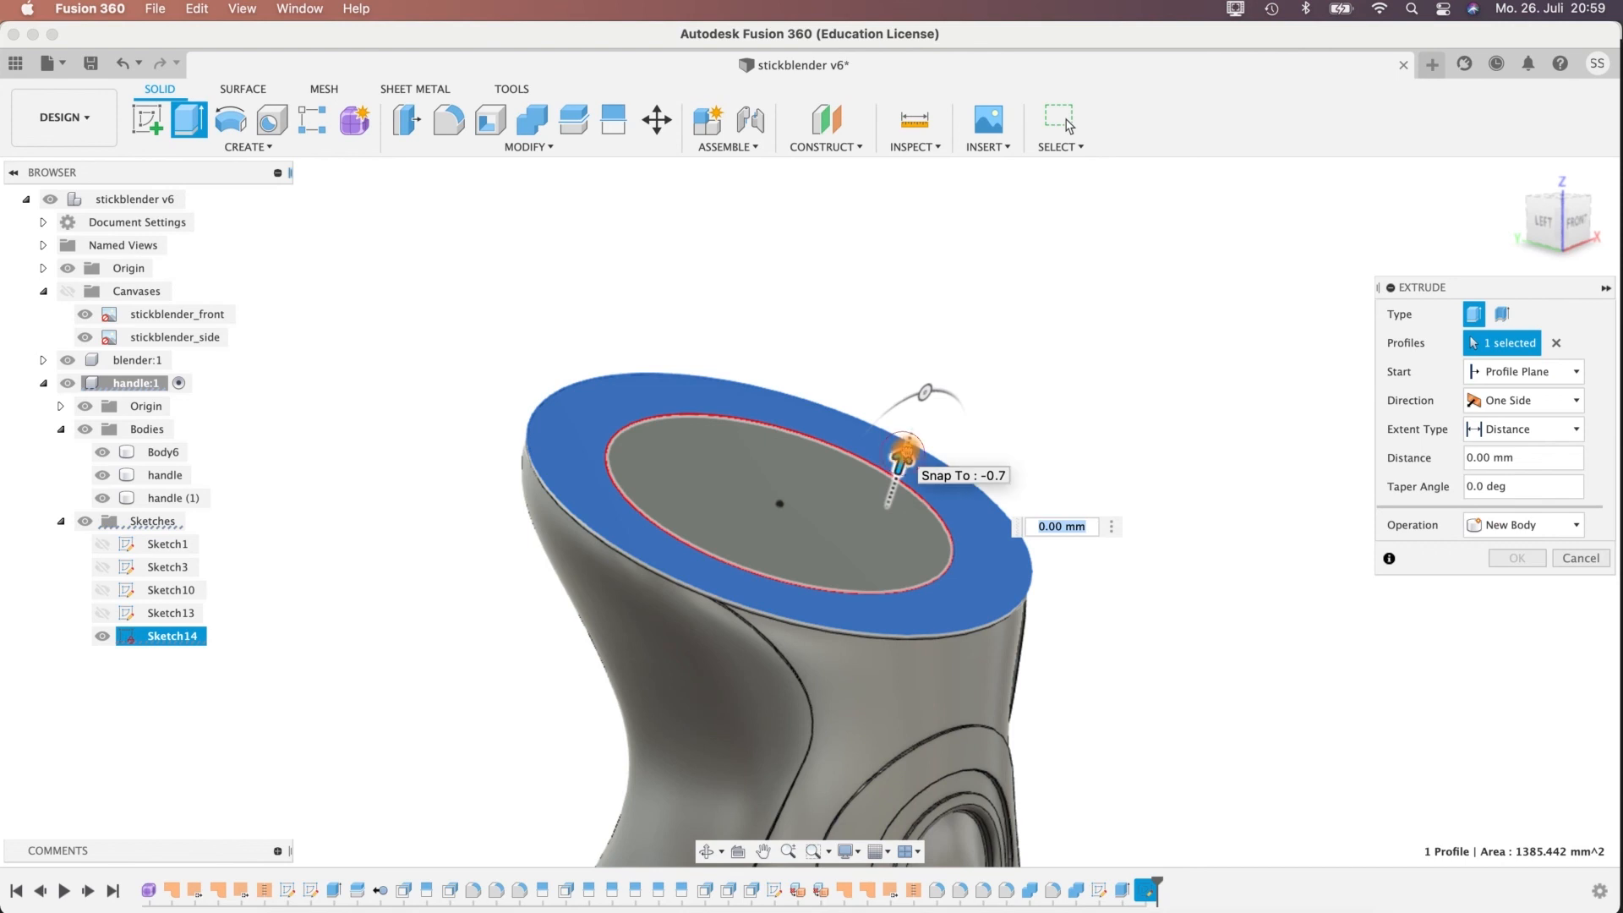
drag(902, 456, 911, 434)
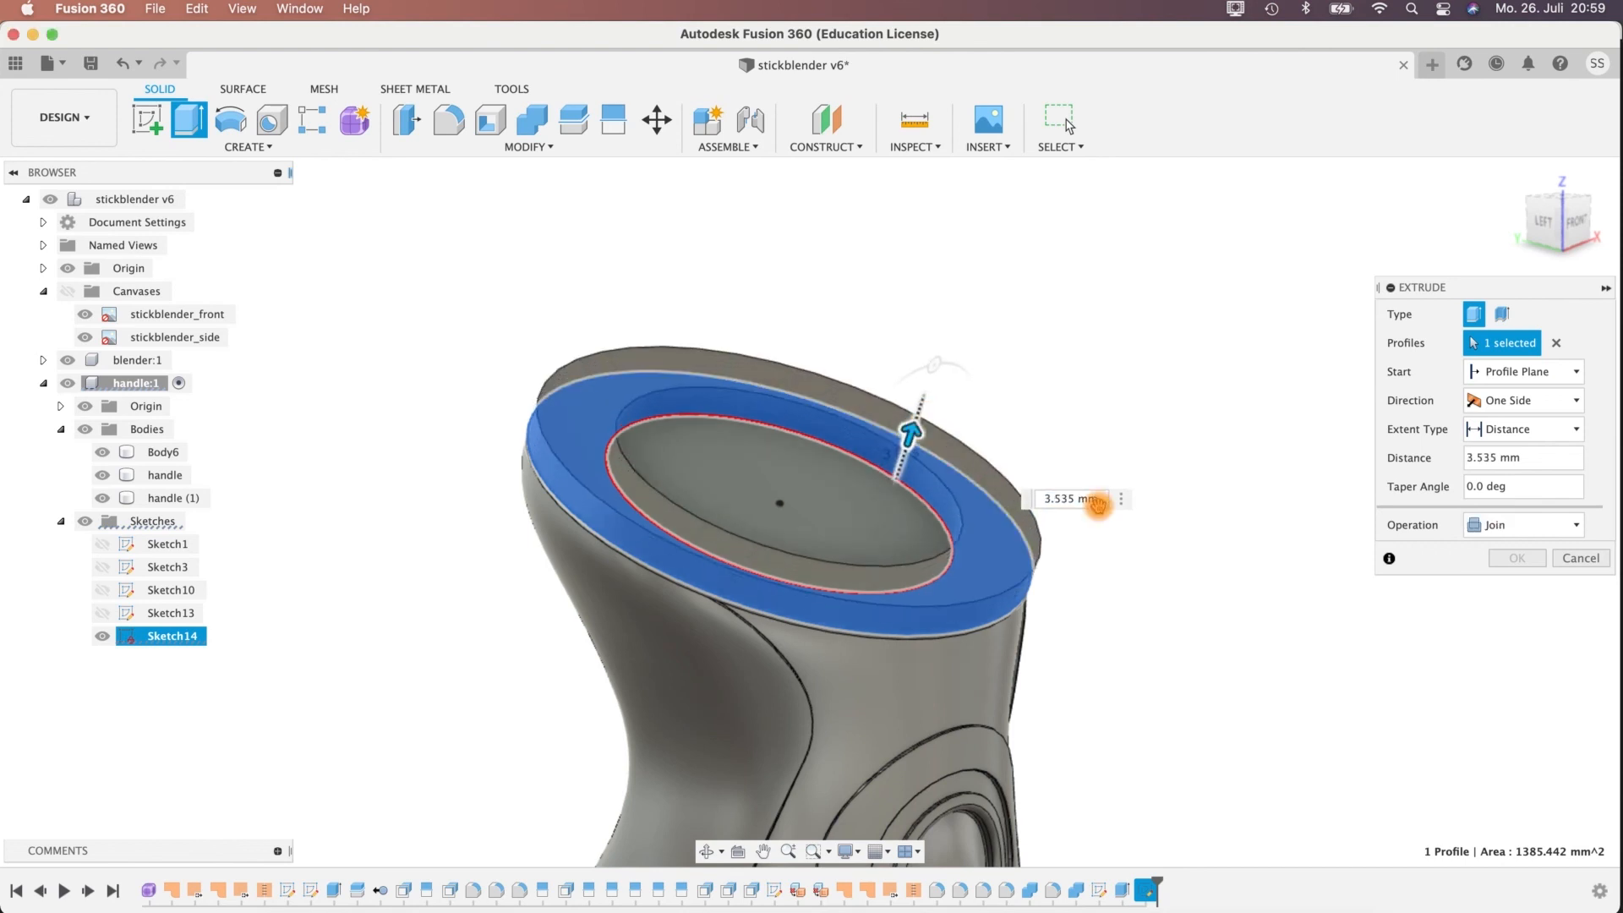
click(1518, 526)
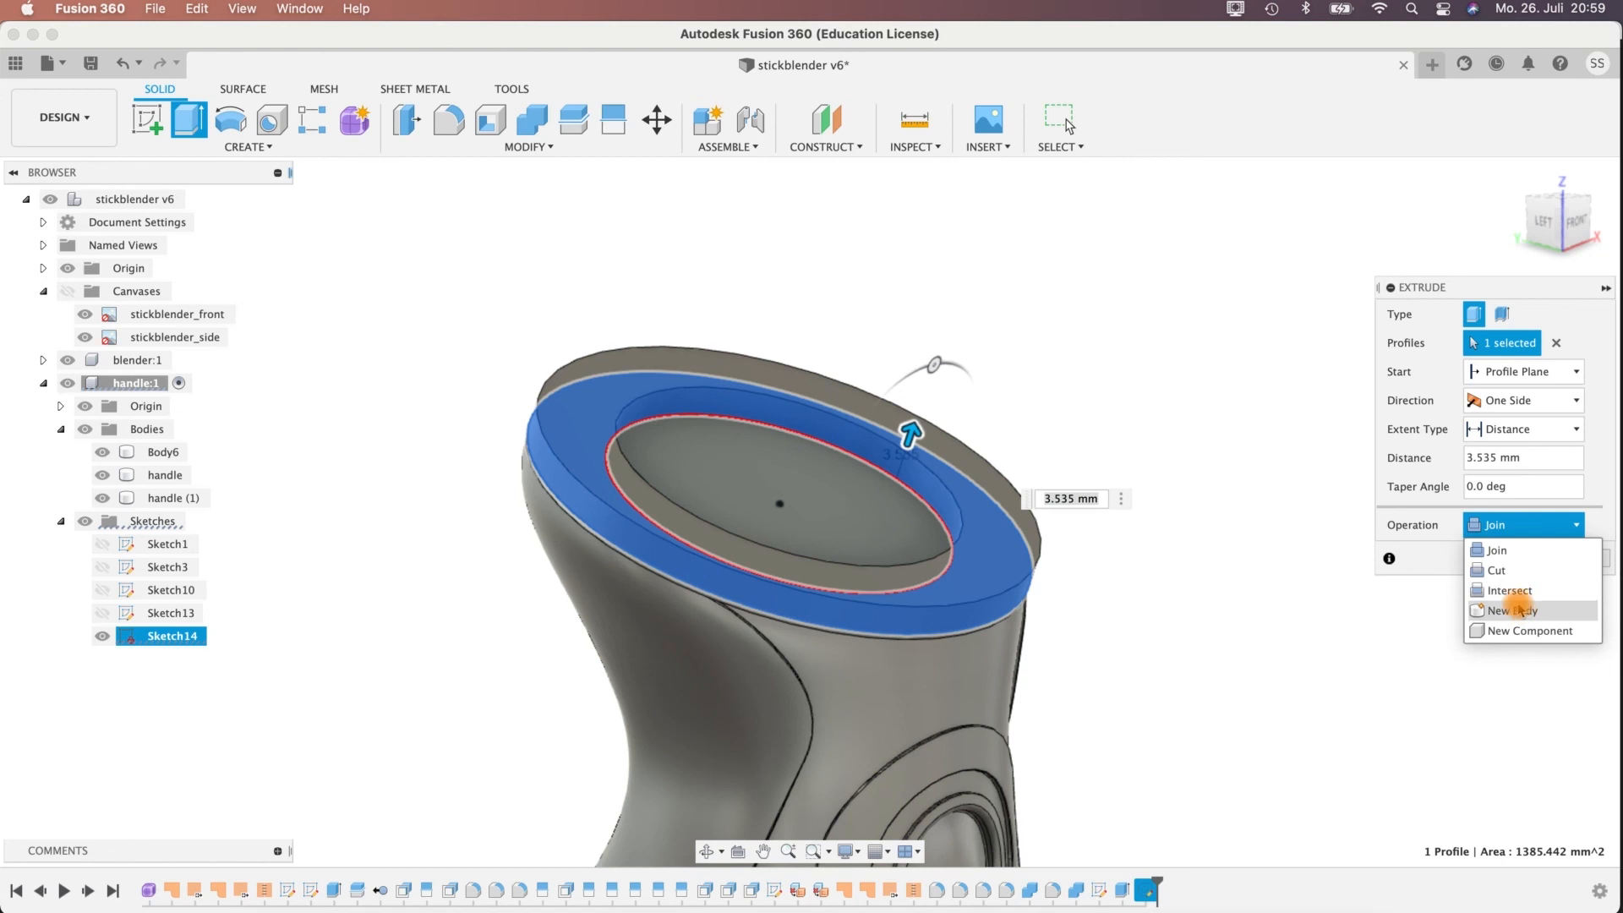
click(1511, 609)
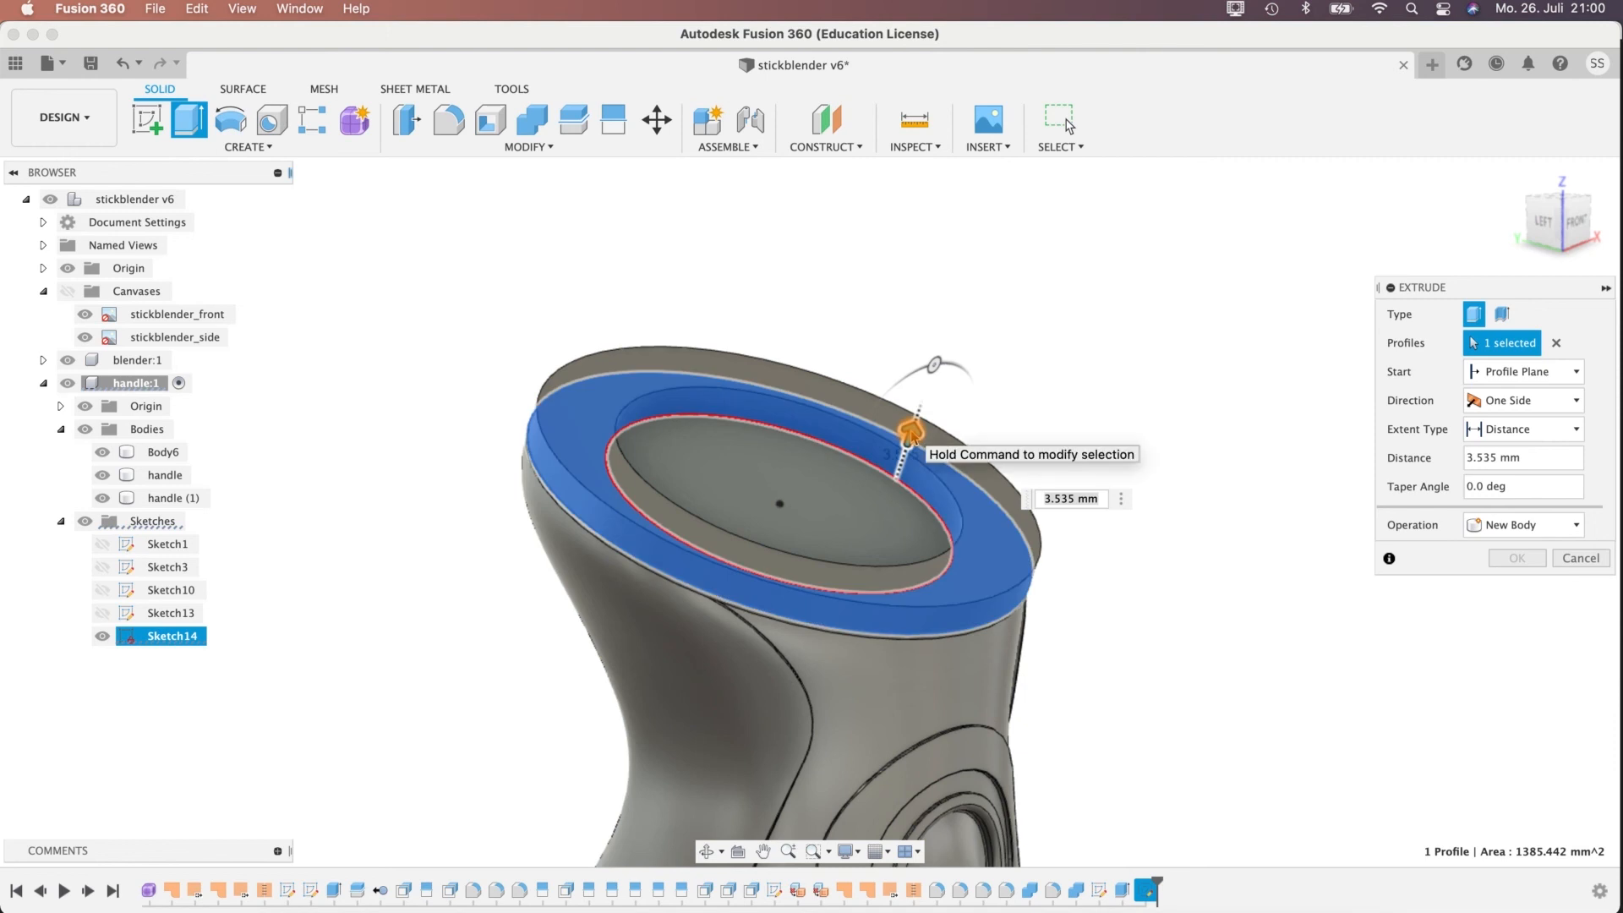
click(1438, 457)
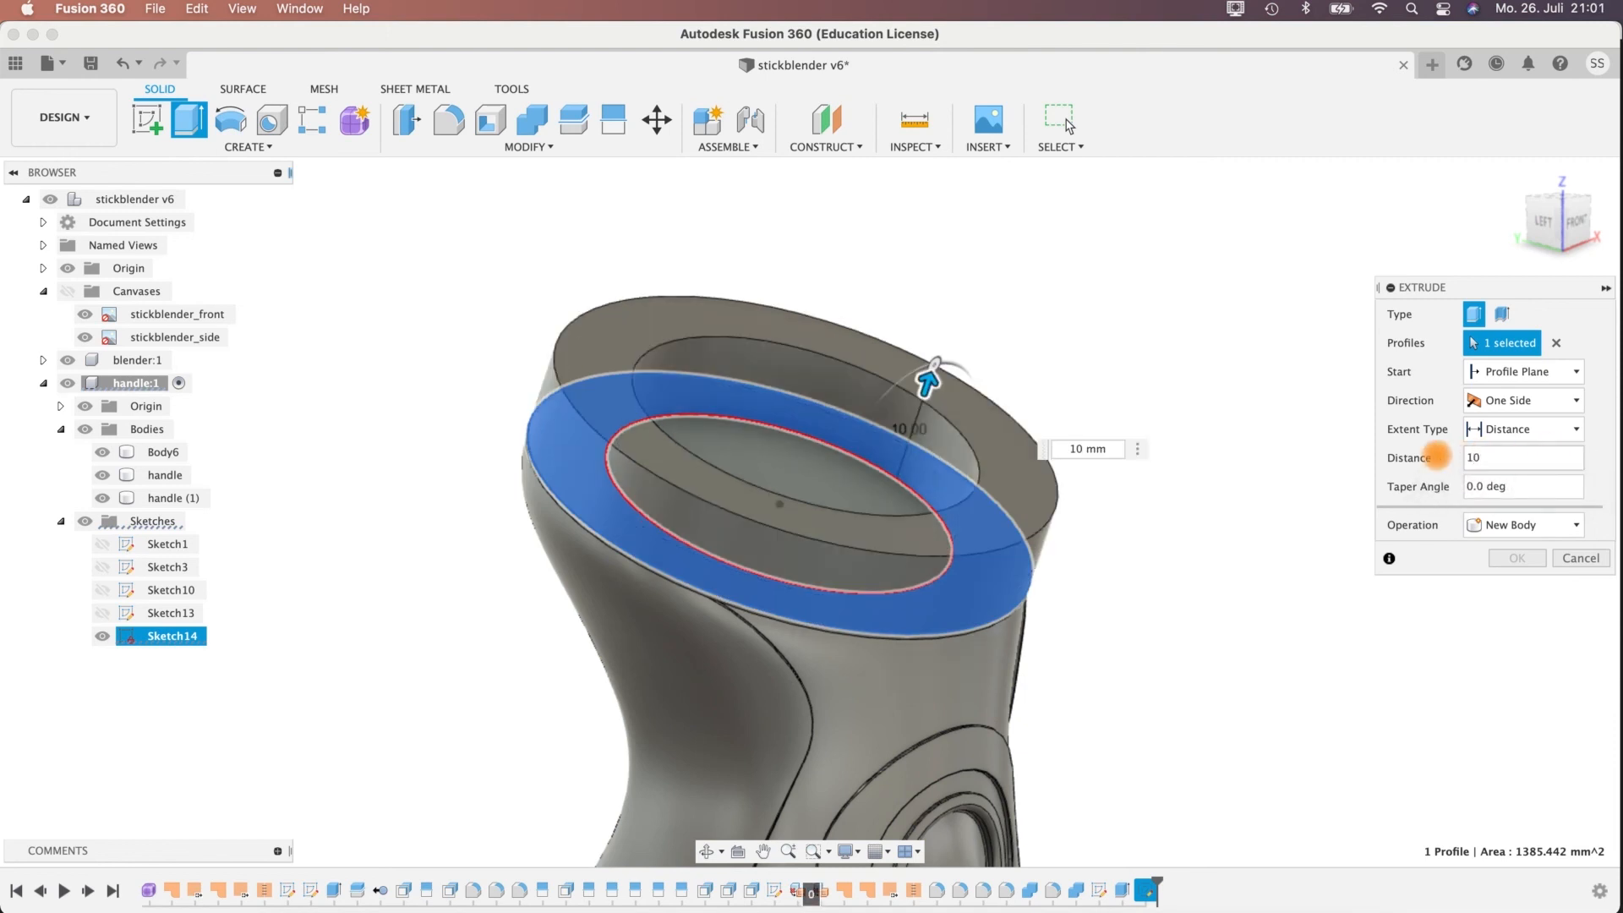
shift+middle_drag(1094, 543, 1151, 583)
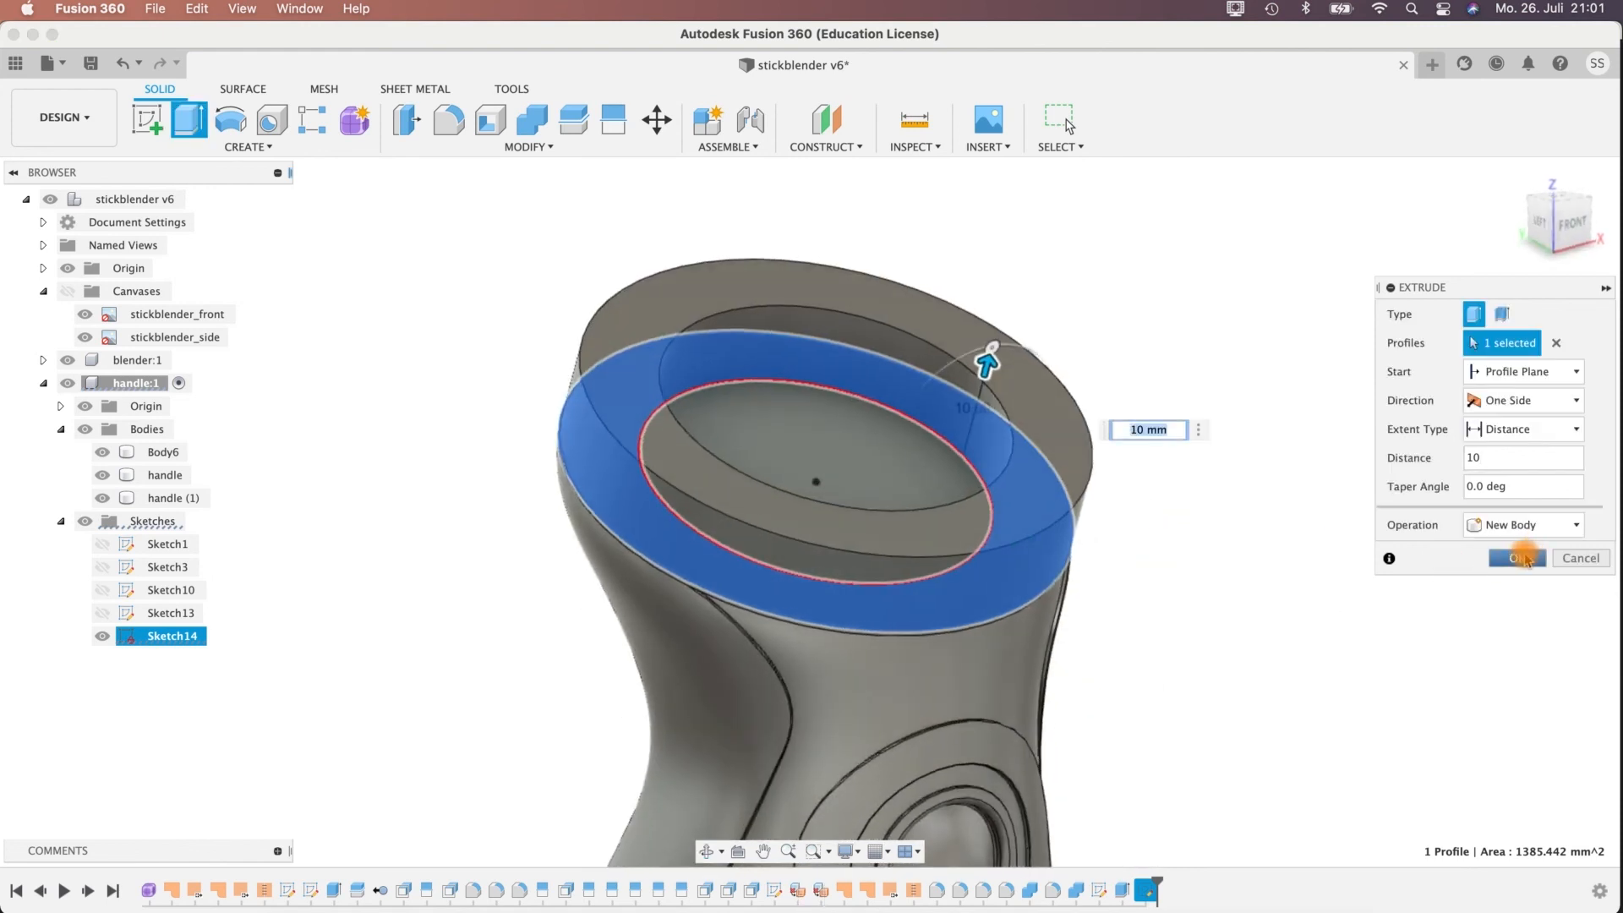
click(1517, 558)
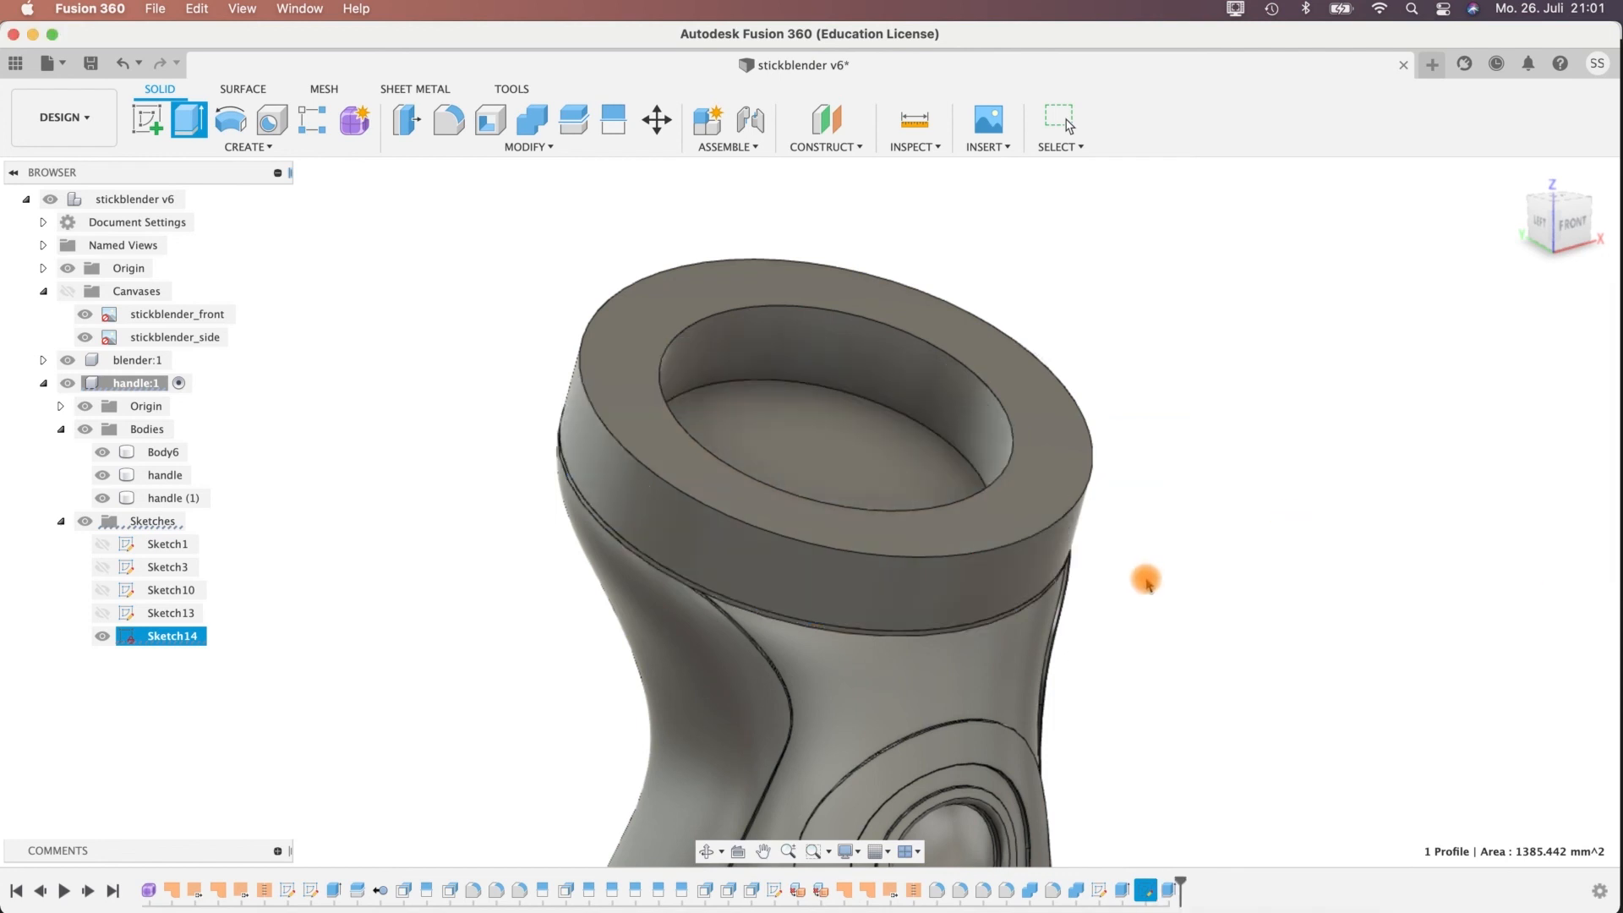
Start another Extrude, show the sketch with the 40 mm circle and hide the new ring body.
shift+middle_drag(1144, 609, 1078, 633)
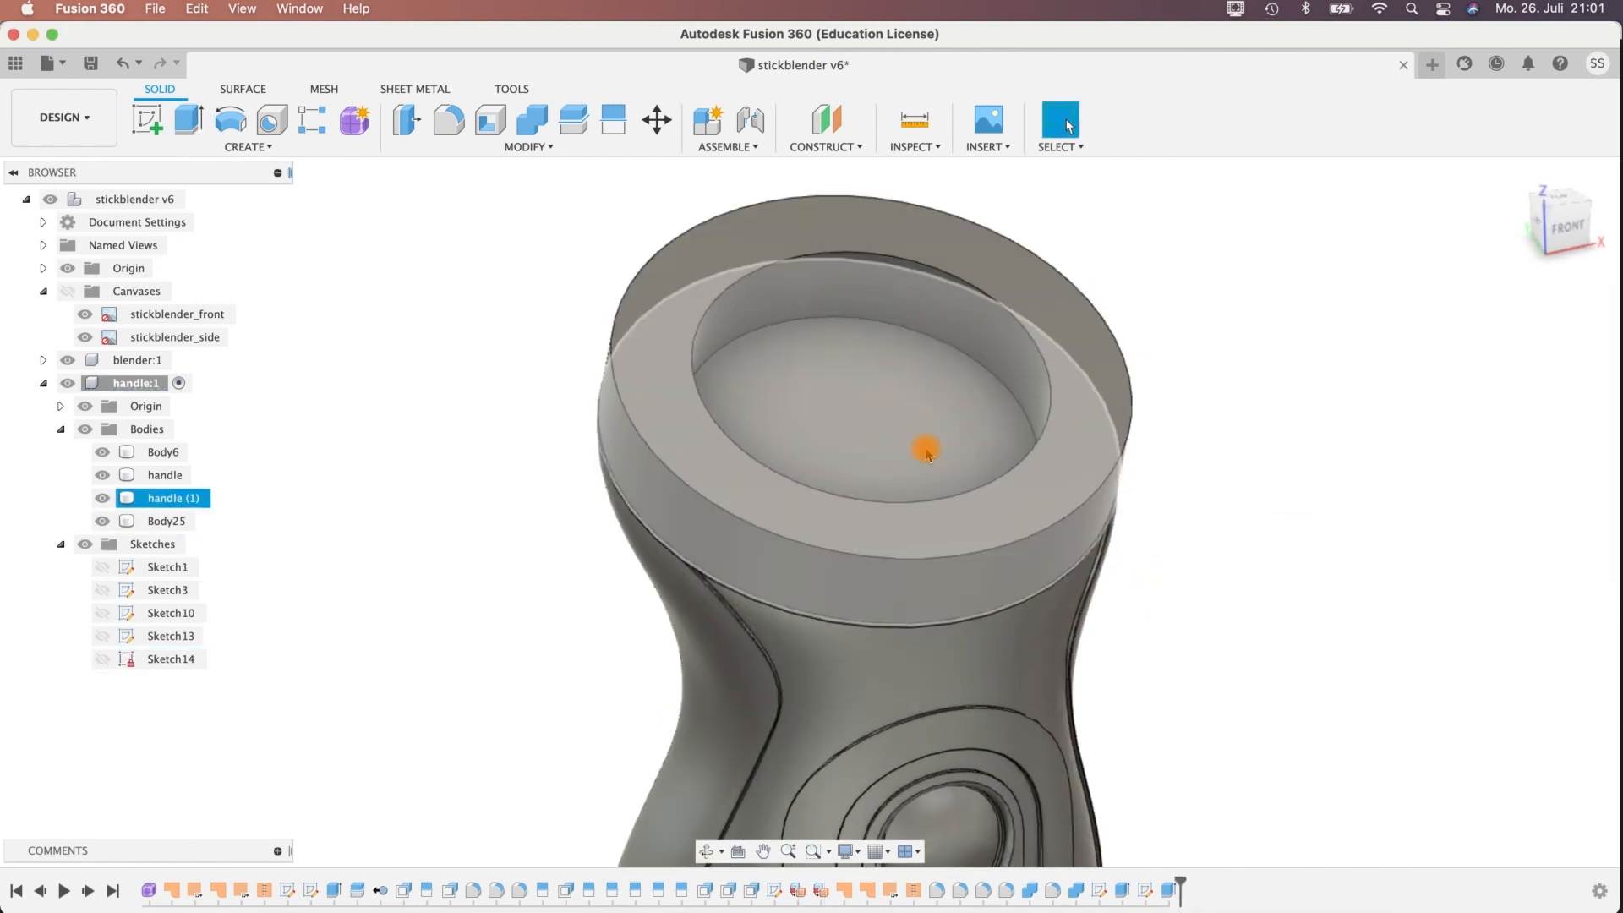
click(188, 119)
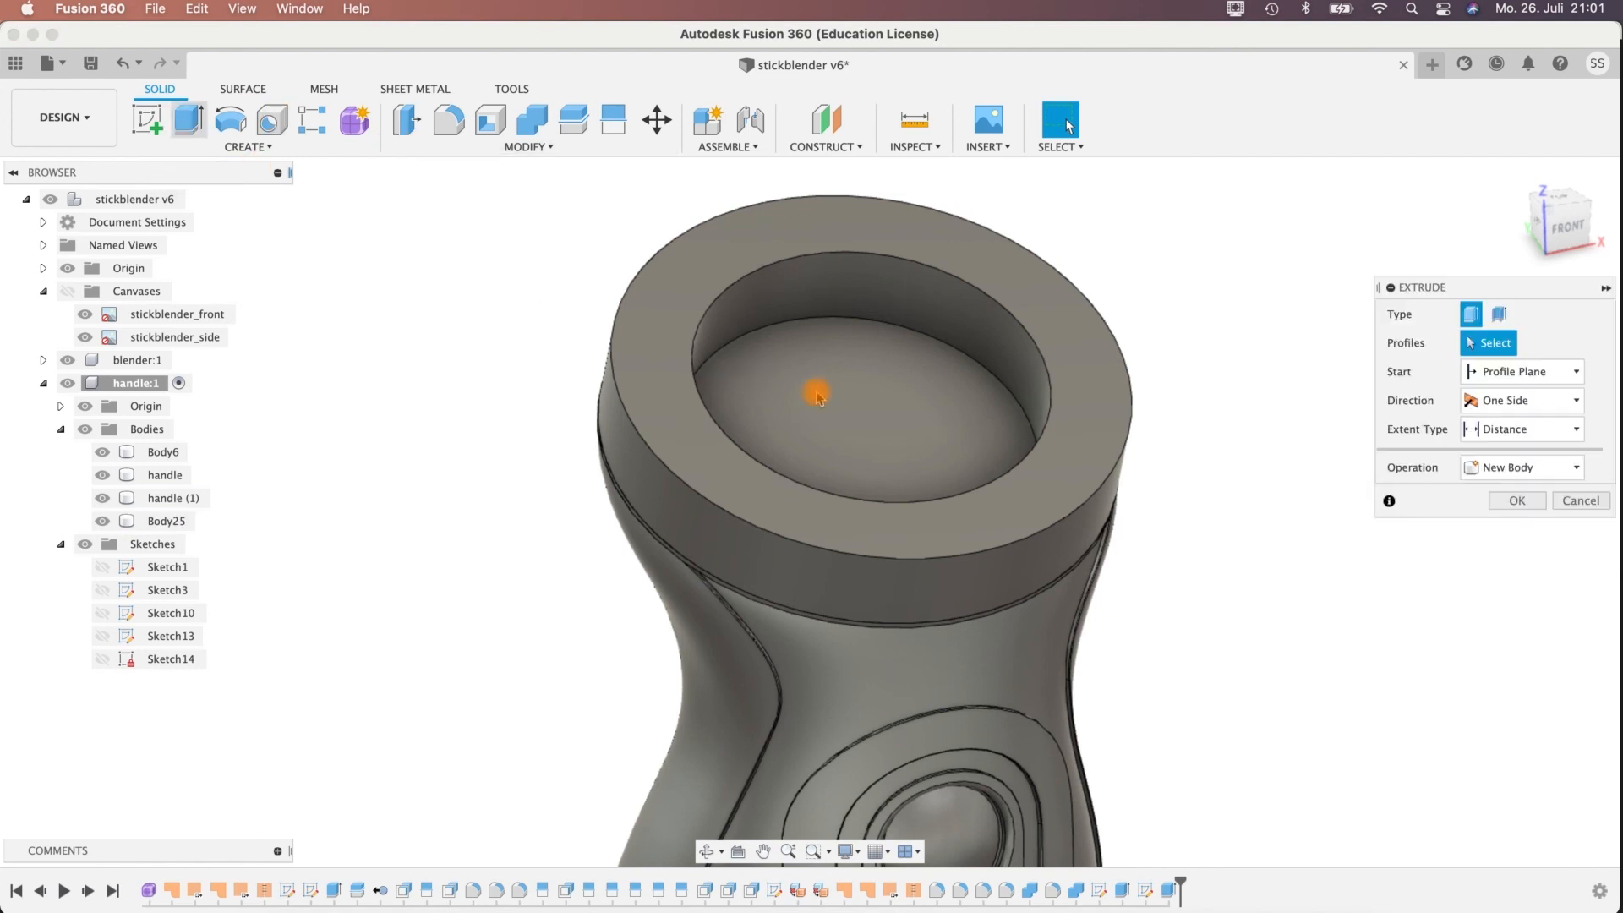
shift+middle_drag(1099, 475, 1184, 583)
click(104, 662)
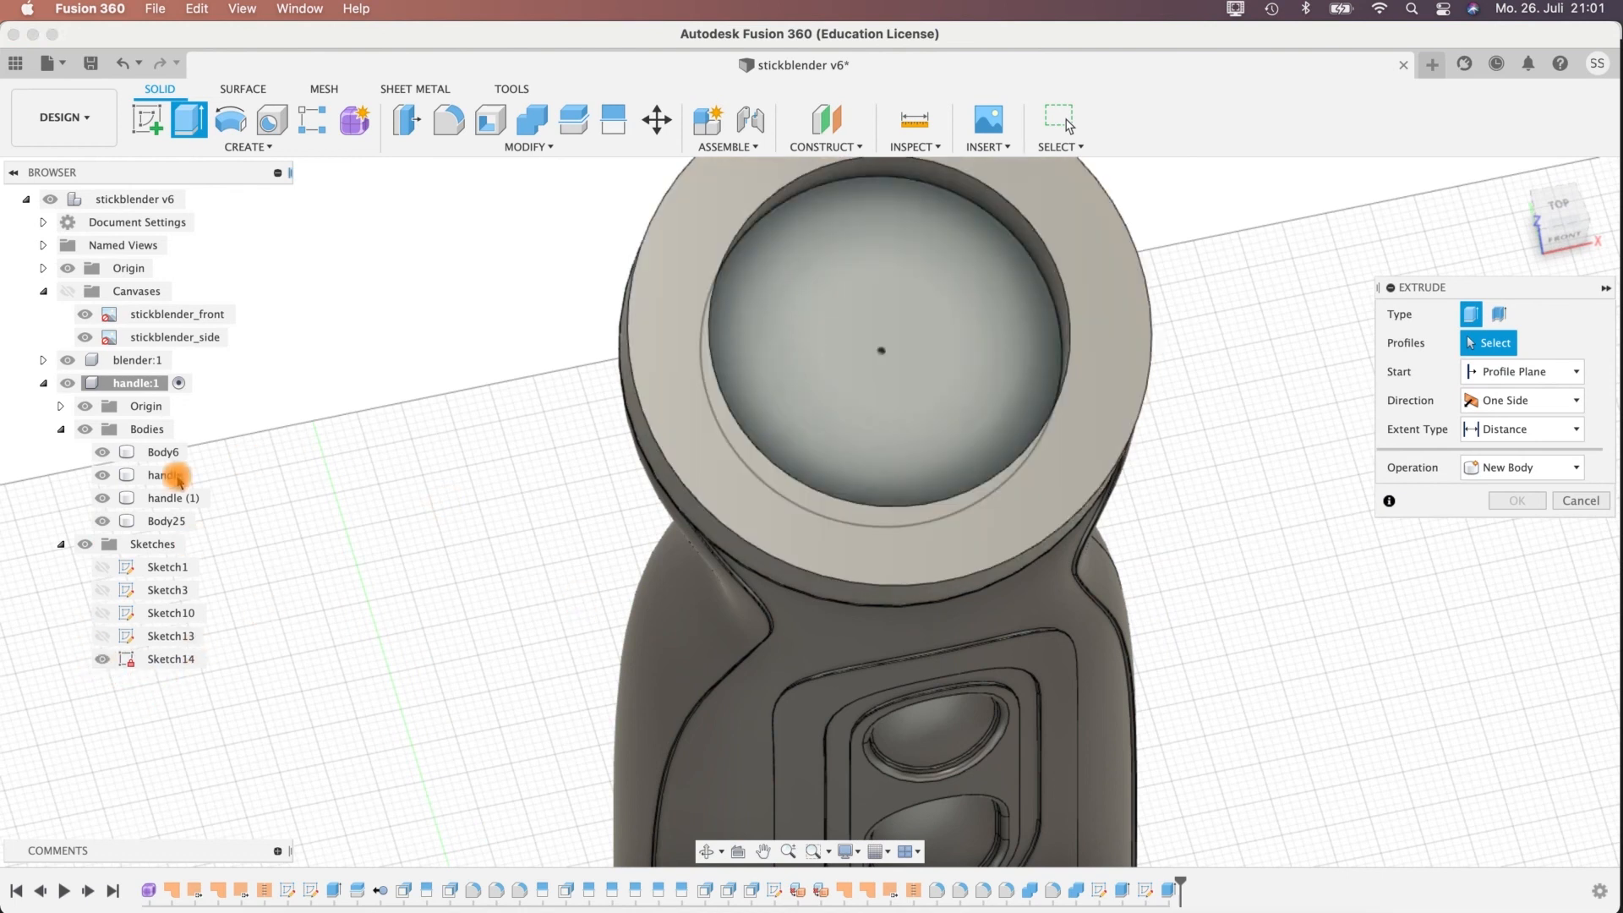
click(102, 520)
mouse_move(916, 503)
shift+middle_down()
mouse_move(1243, 457)
mouse_move(804, 417)
mouse_move(987, 522)
shift+middle_up()
Extrude the inner 40 mm circle profile 10 mm upward as a separate new body.
click(988, 523)
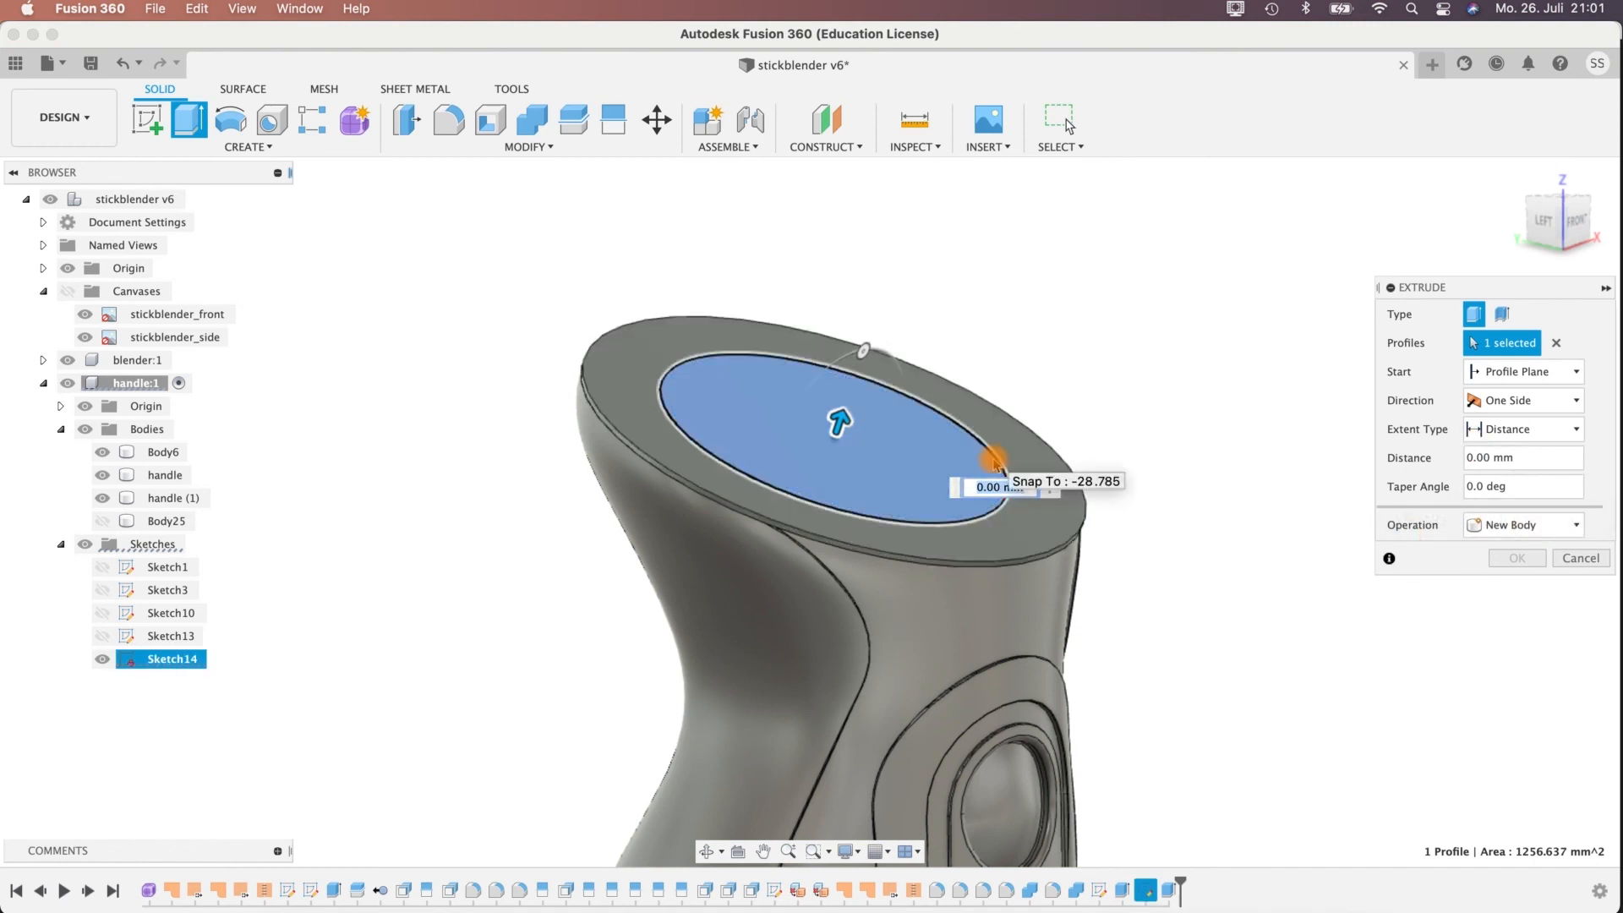
text(0)
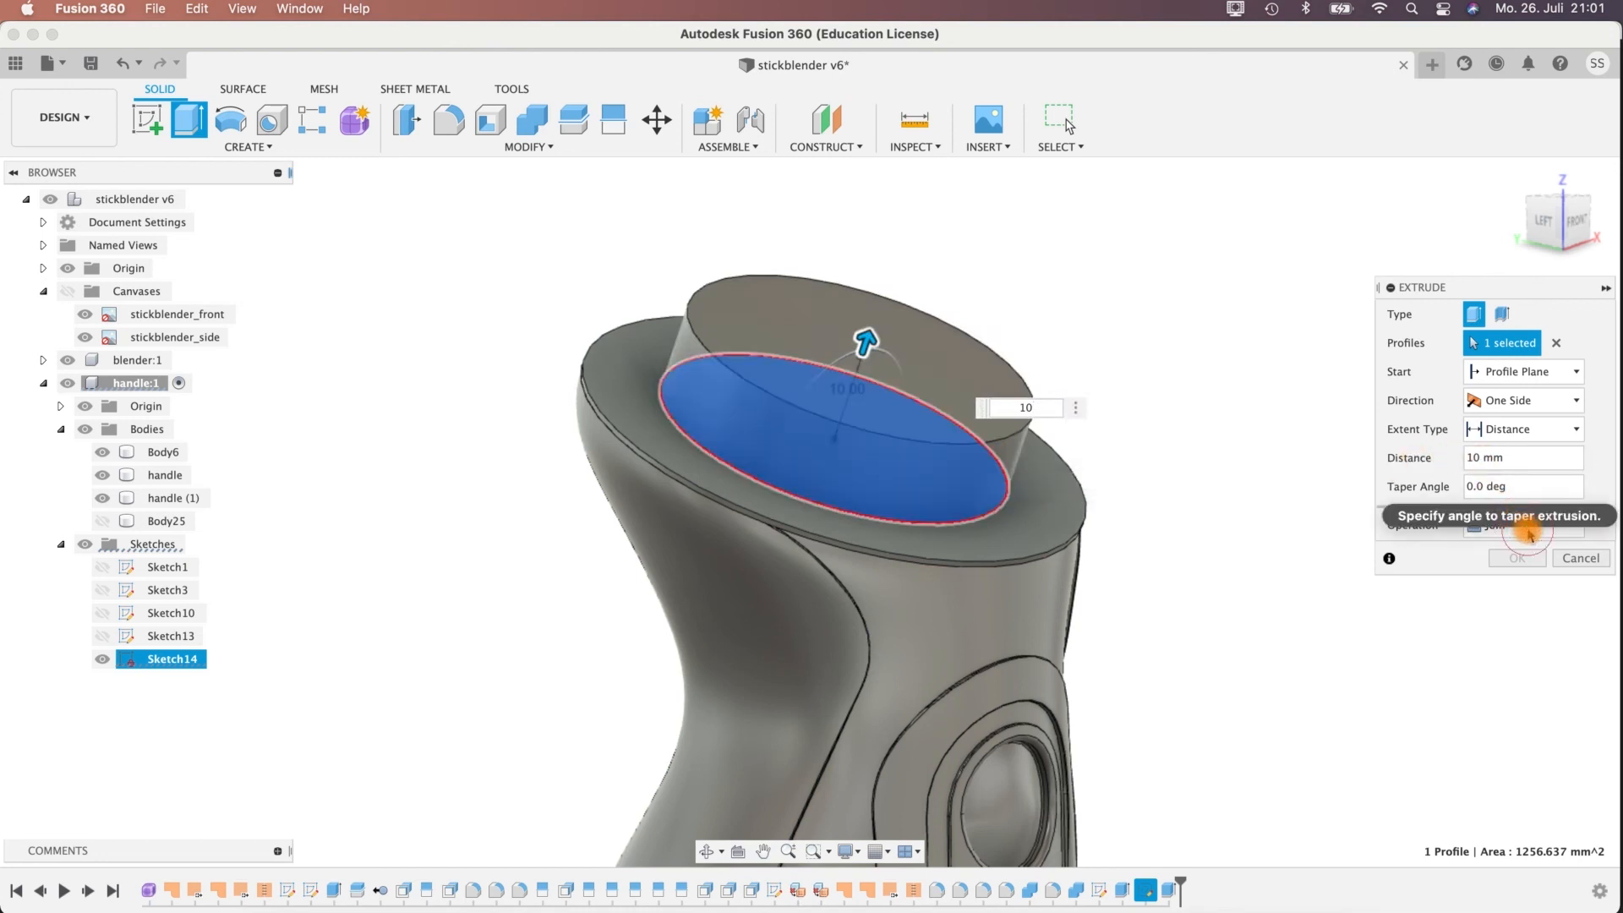
click(1576, 525)
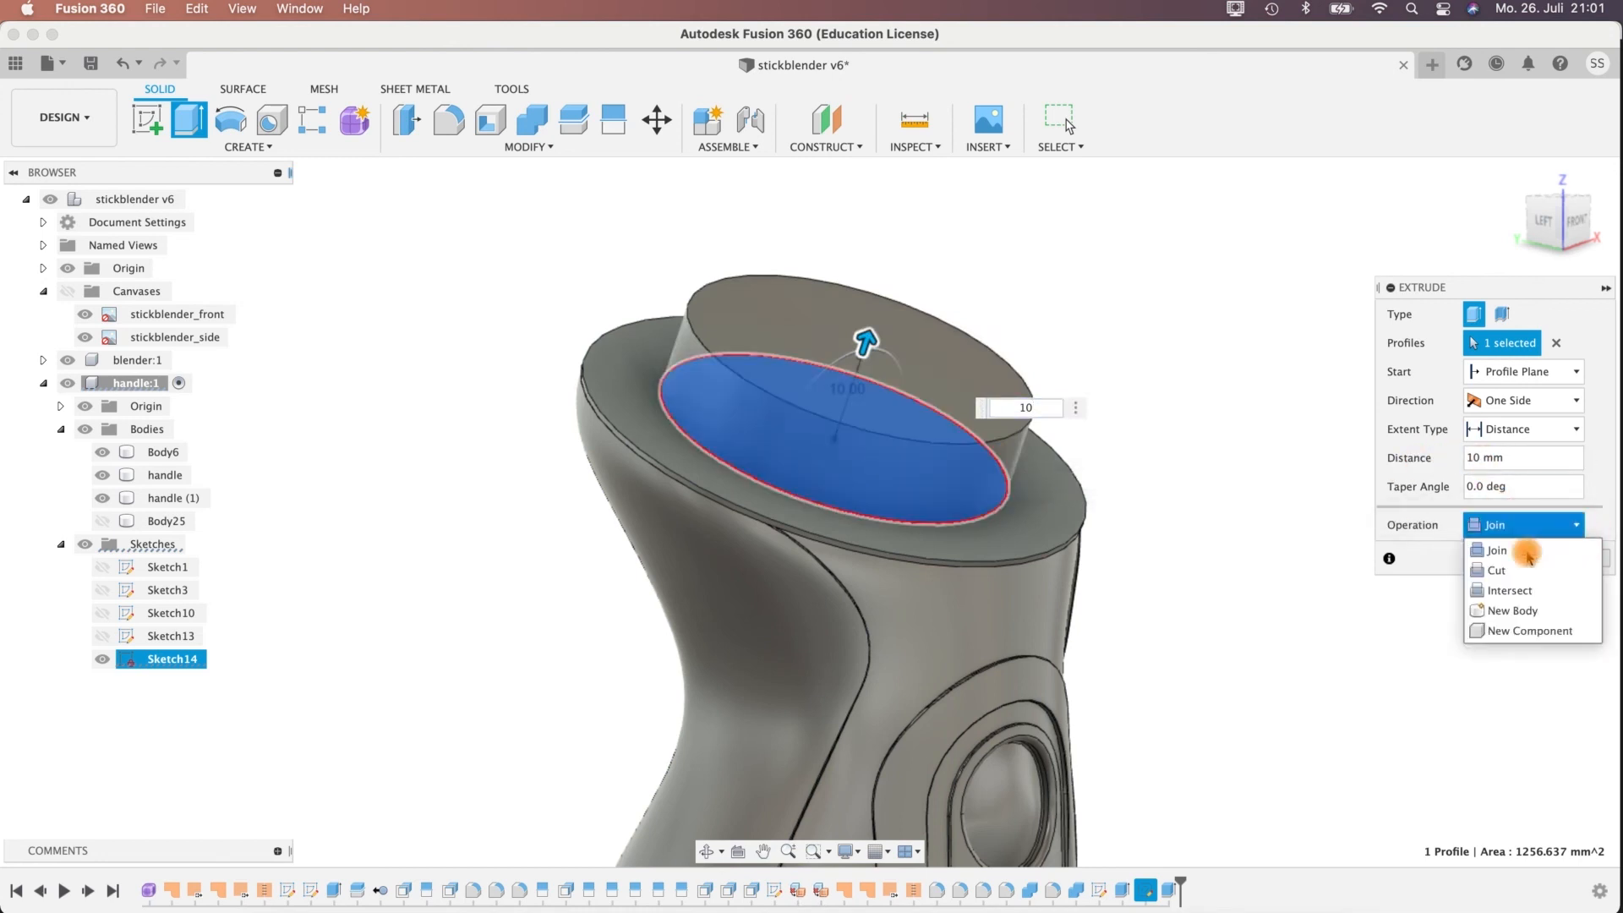
click(1529, 612)
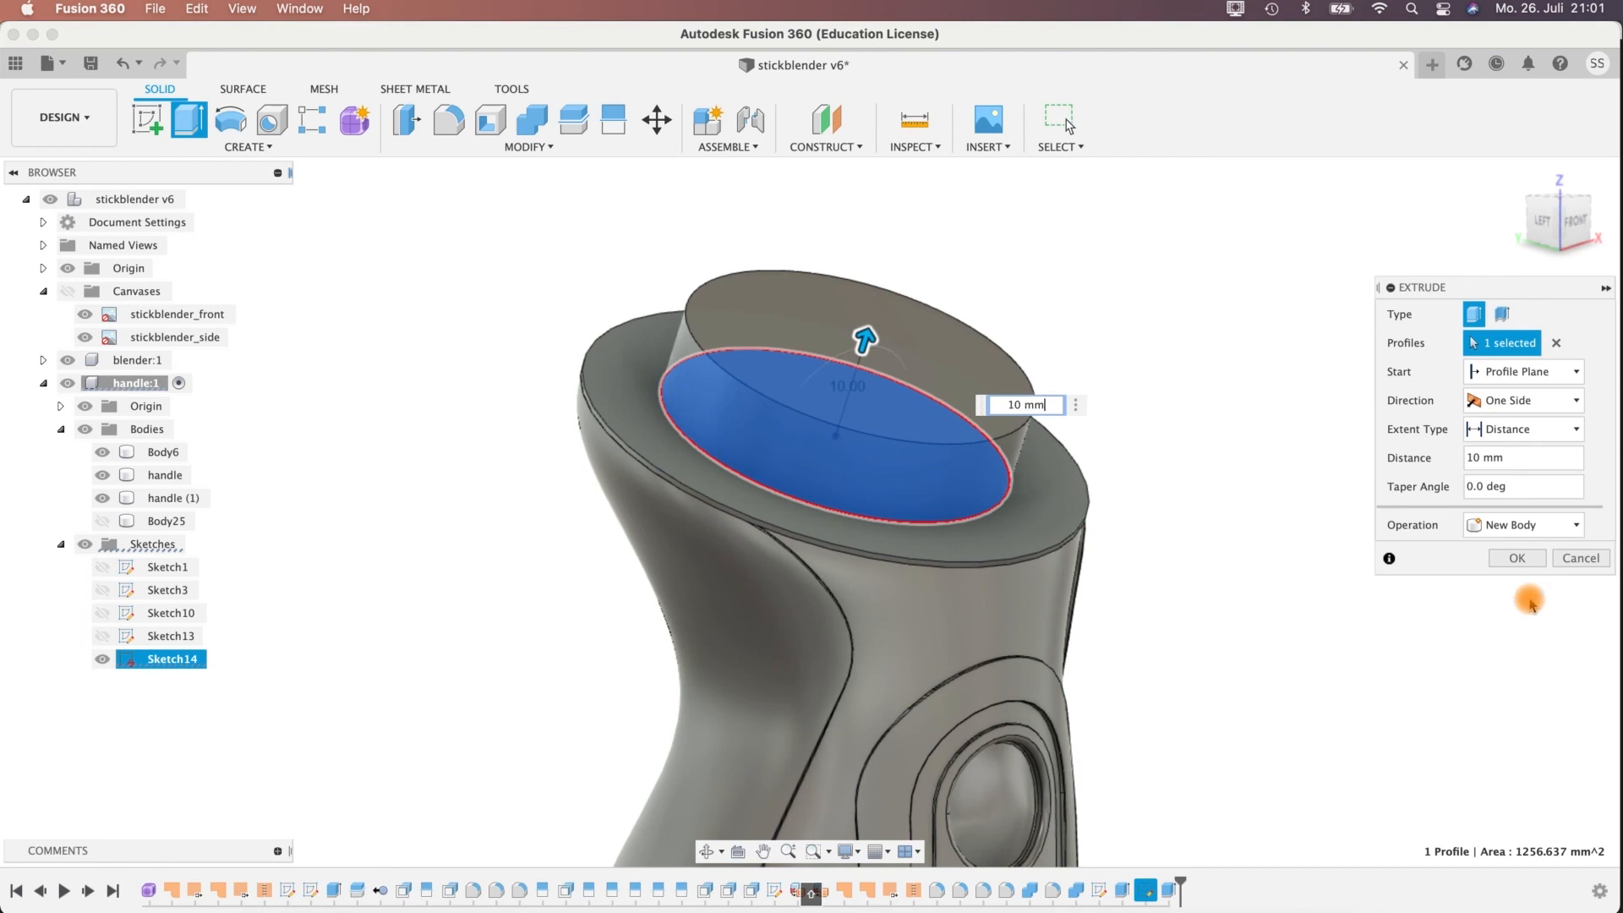
click(1516, 560)
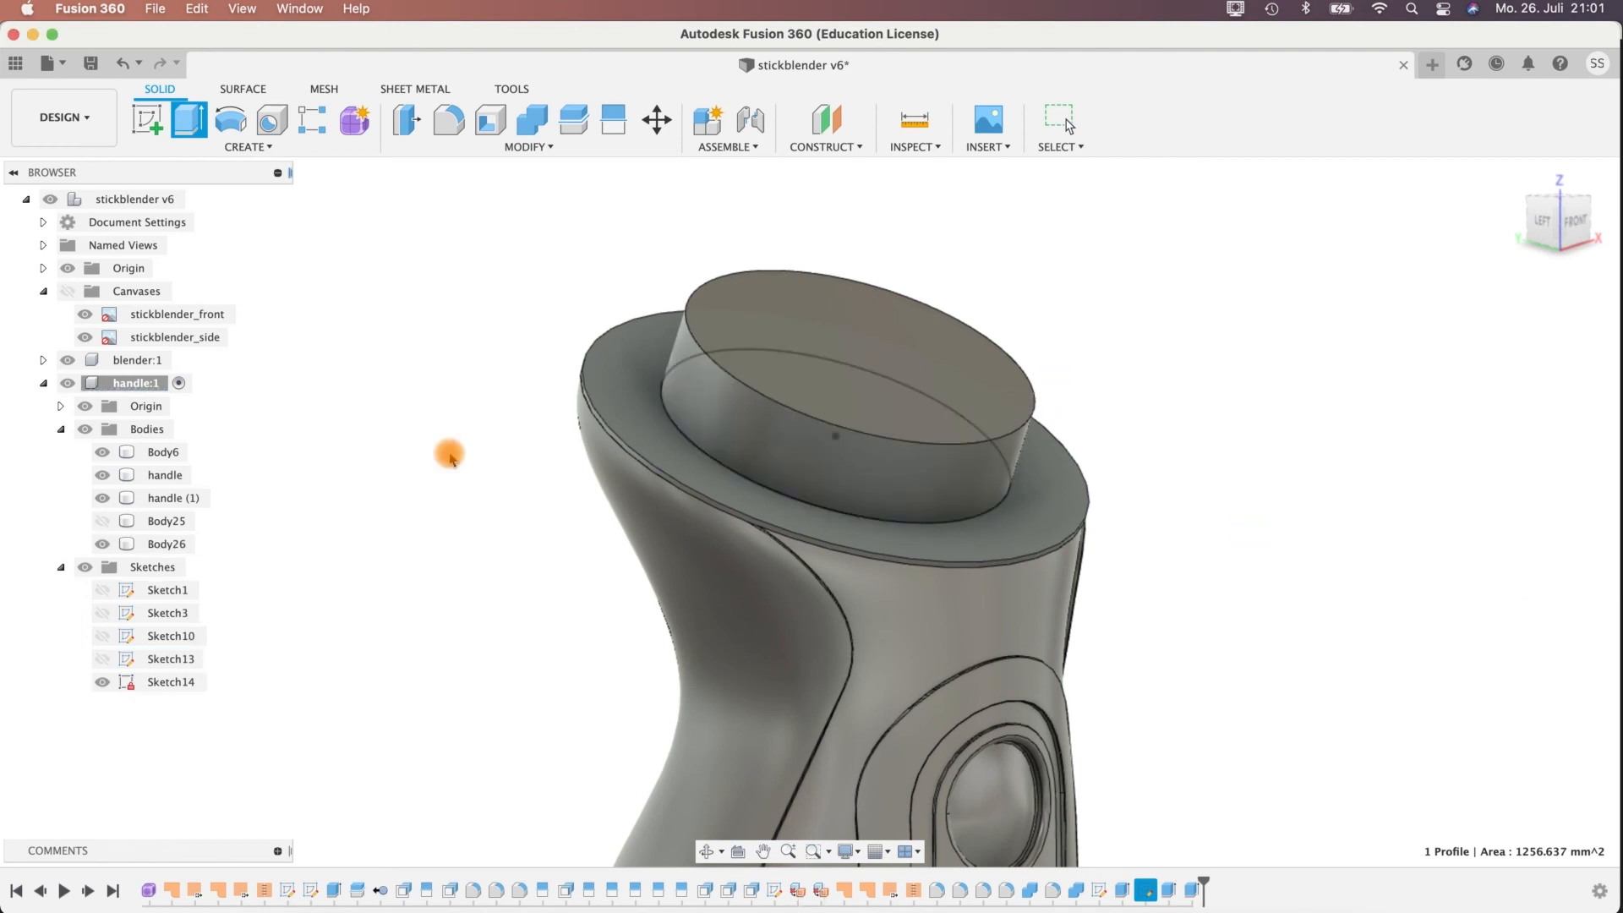
Show the outer ring body again and check the ring and inner disc from both sides of the handle.
click(102, 522)
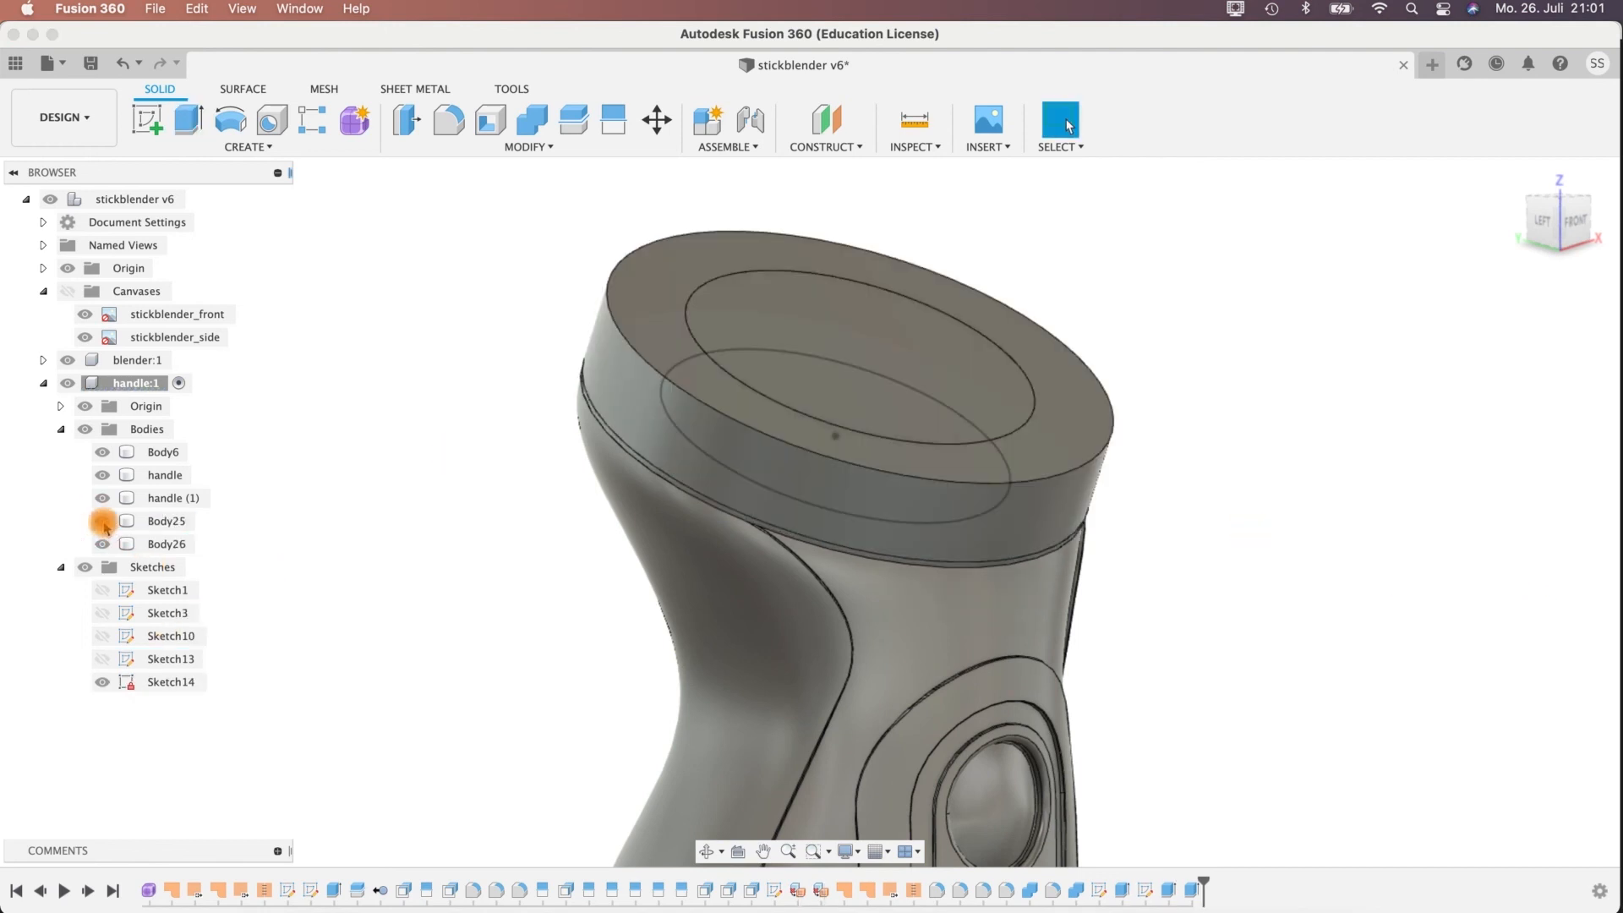
shift+middle_drag(1348, 550, 1243, 415)
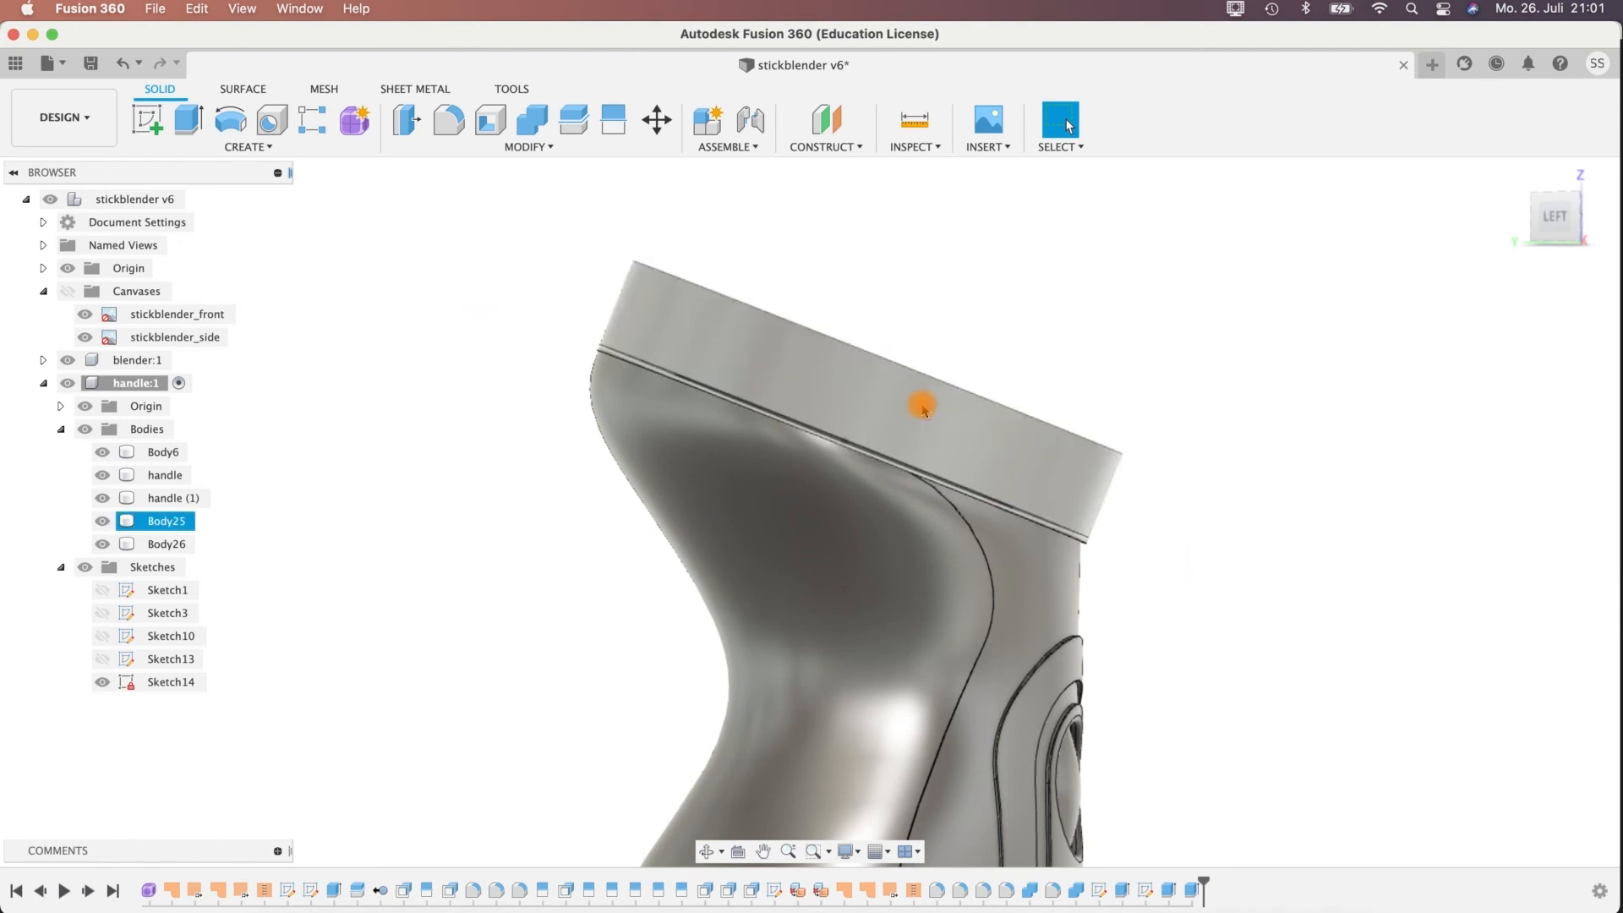
shift+middle_drag(928, 402, 1003, 362)
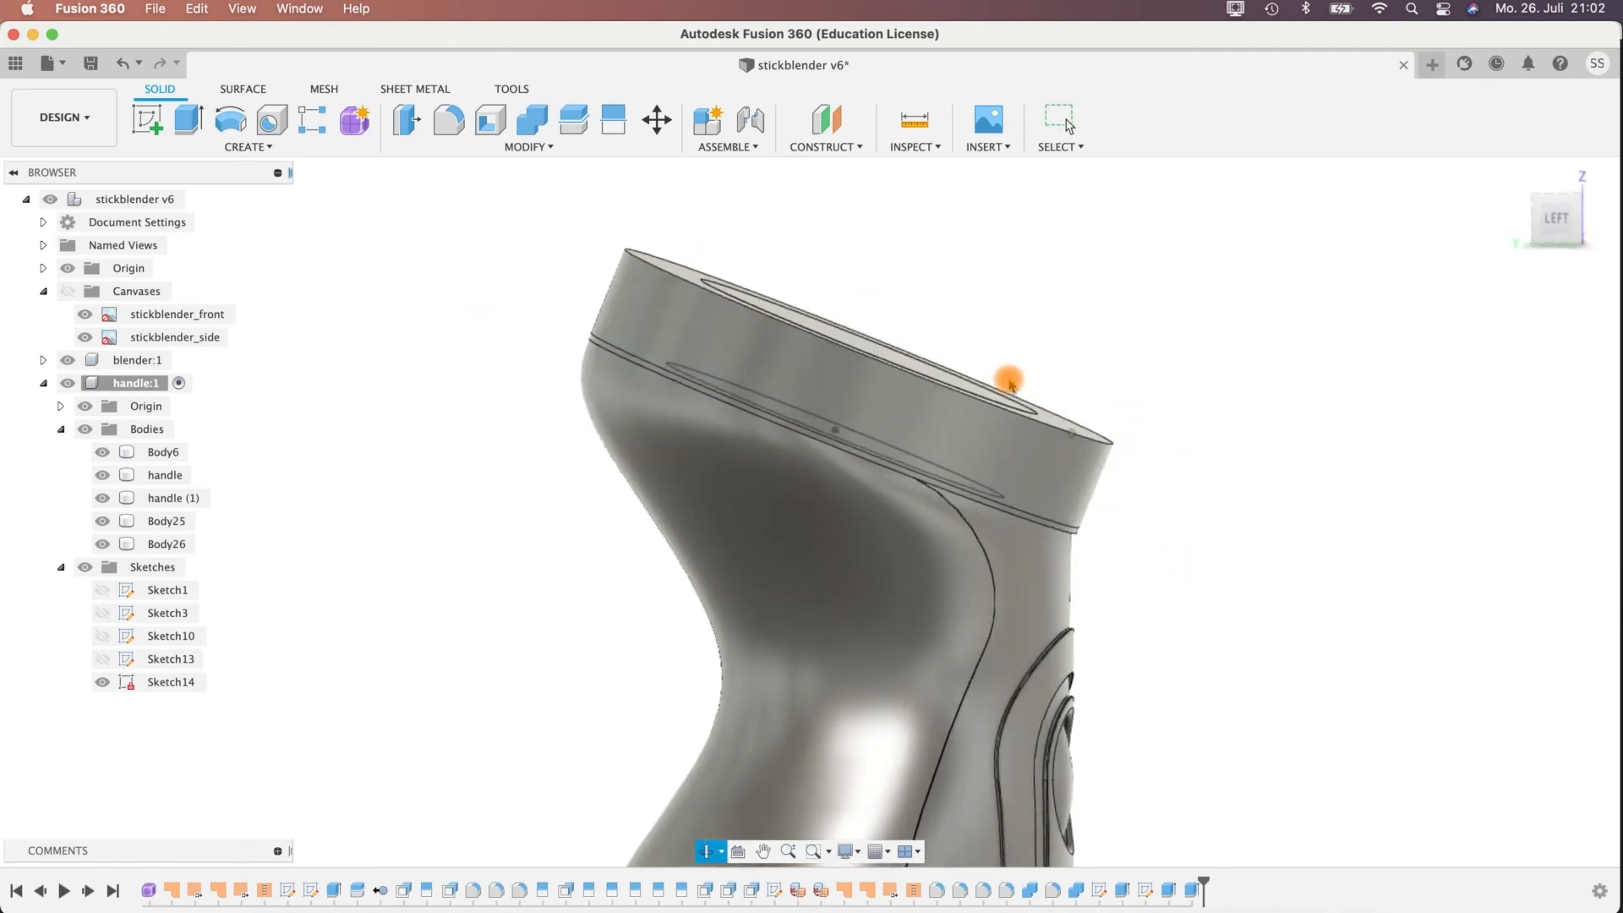
shift+middle_drag(1221, 373, 1344, 444)
shift+middle_drag(1065, 499, 969, 372)
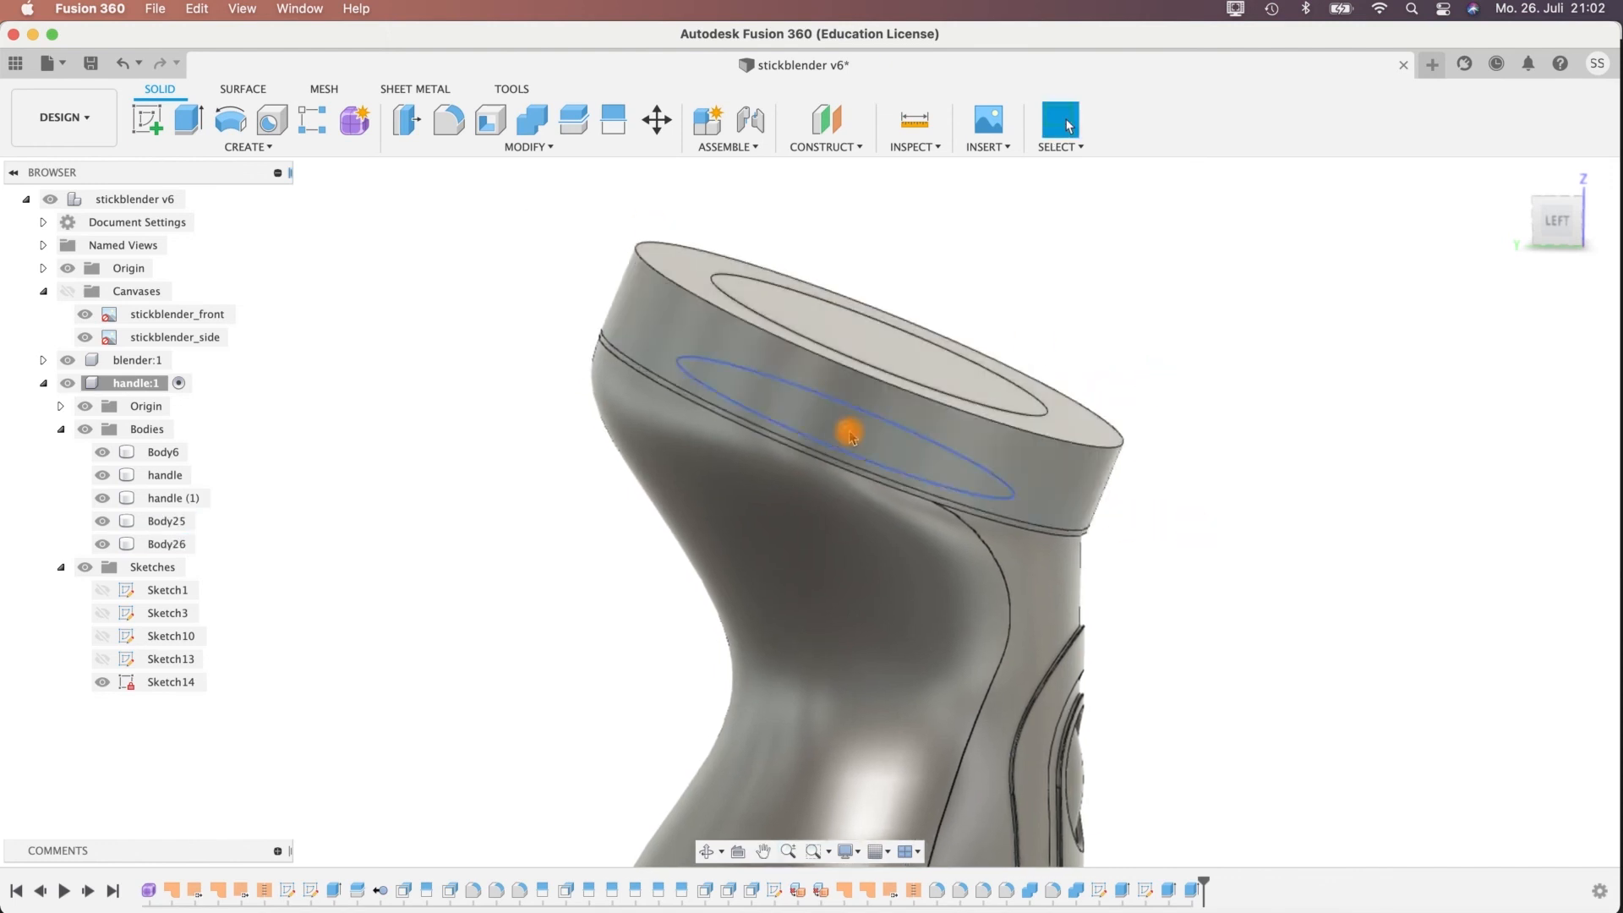
click(808, 424)
click(851, 440)
shift+middle_drag(919, 446, 949, 467)
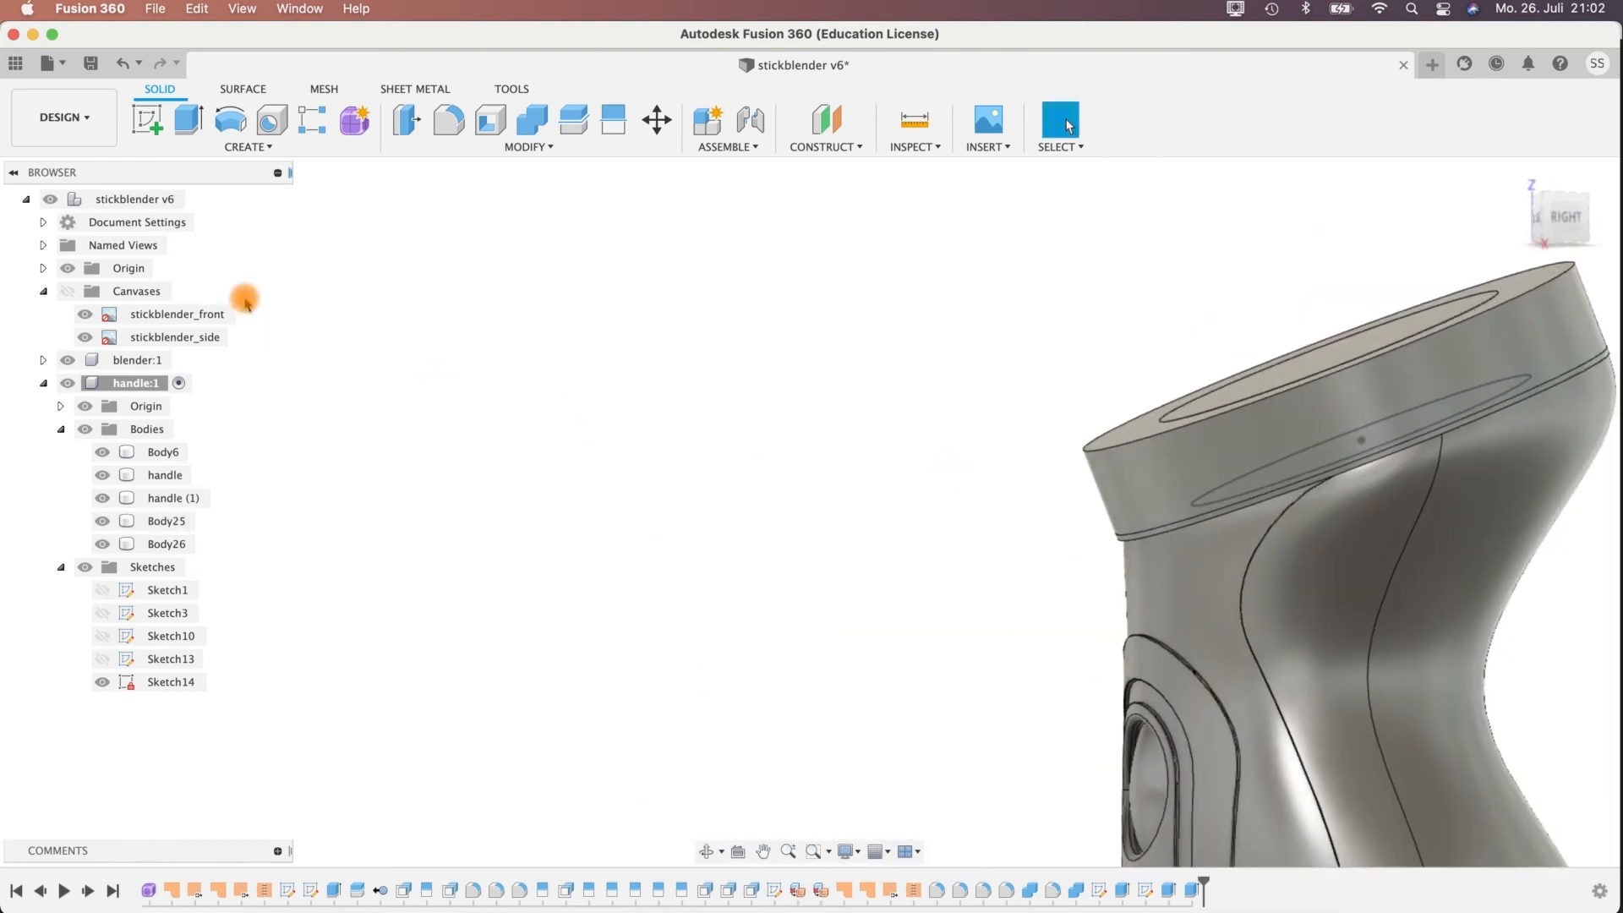
Start a new sketch on the vertical YZ origin plane, which cuts lengthwise through the blender.
click(148, 120)
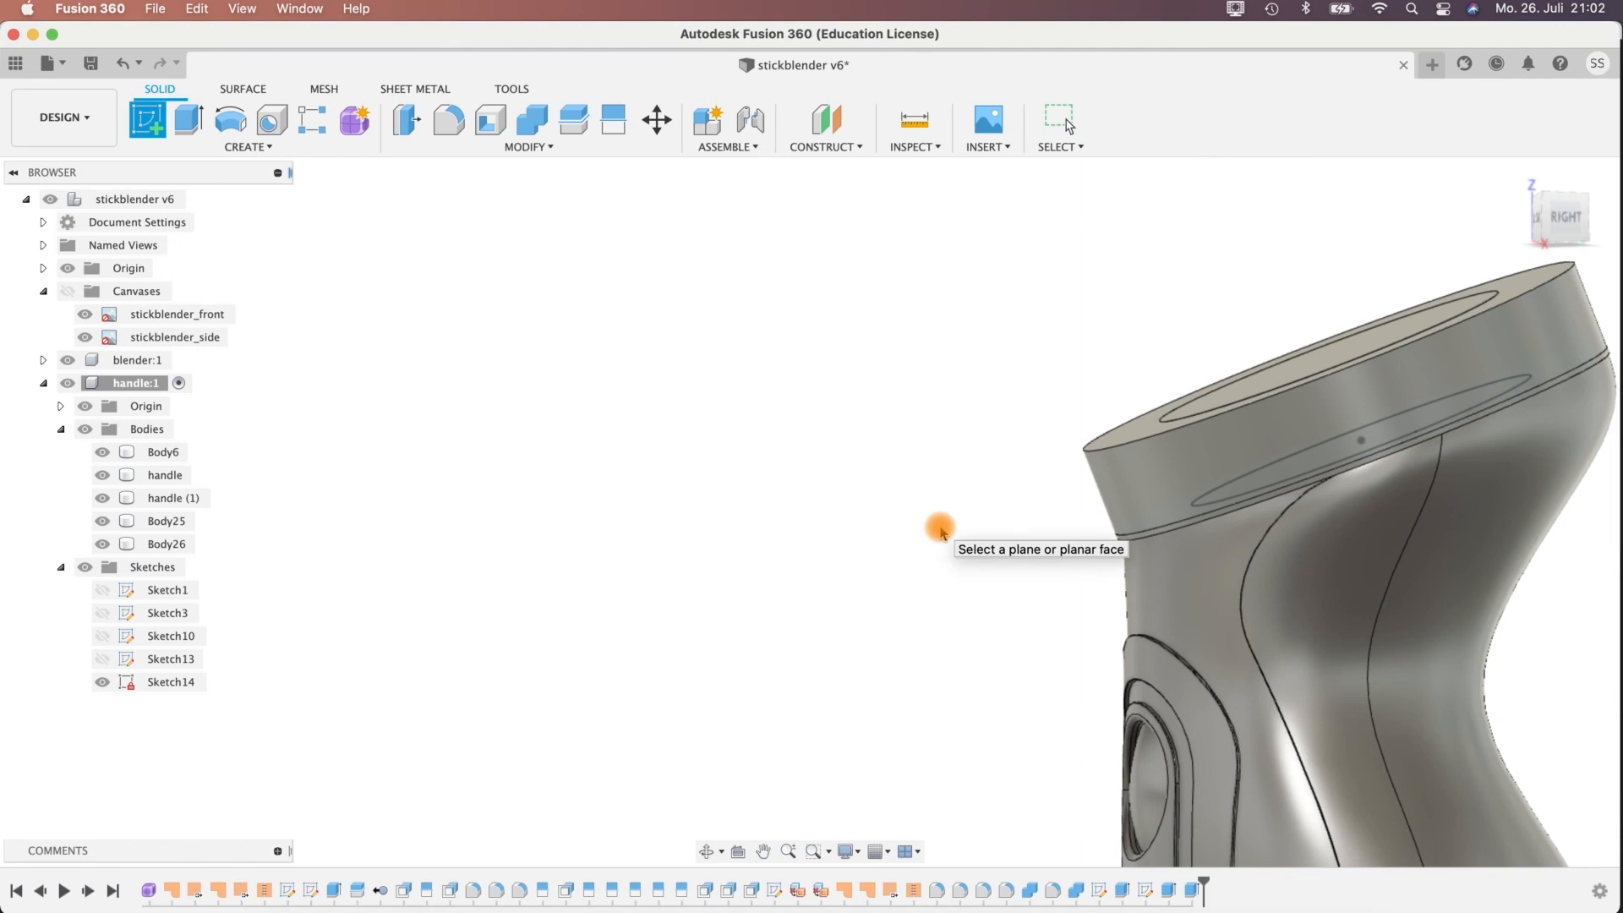
scroll(940, 531, down, 5)
mouse_move(1173, 519)
middle_down()
mouse_move(1006, 160)
mouse_move(946, 208)
middle_up()
shift+middle_drag(1054, 497, 1015, 576)
middle_drag(876, 823, 840, 543)
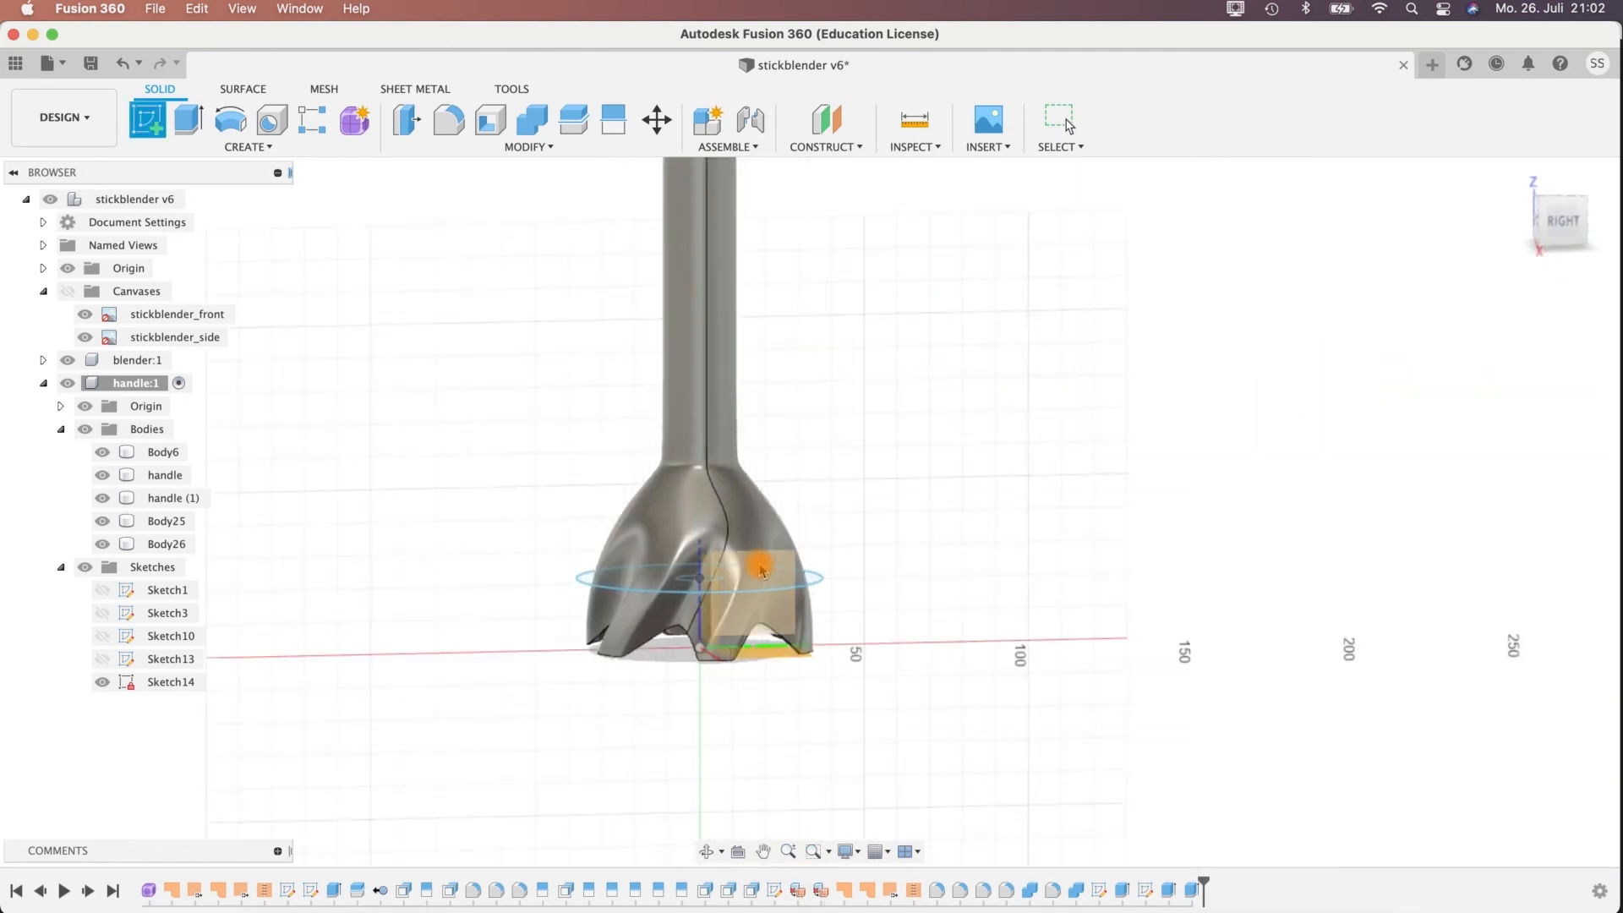
click(784, 558)
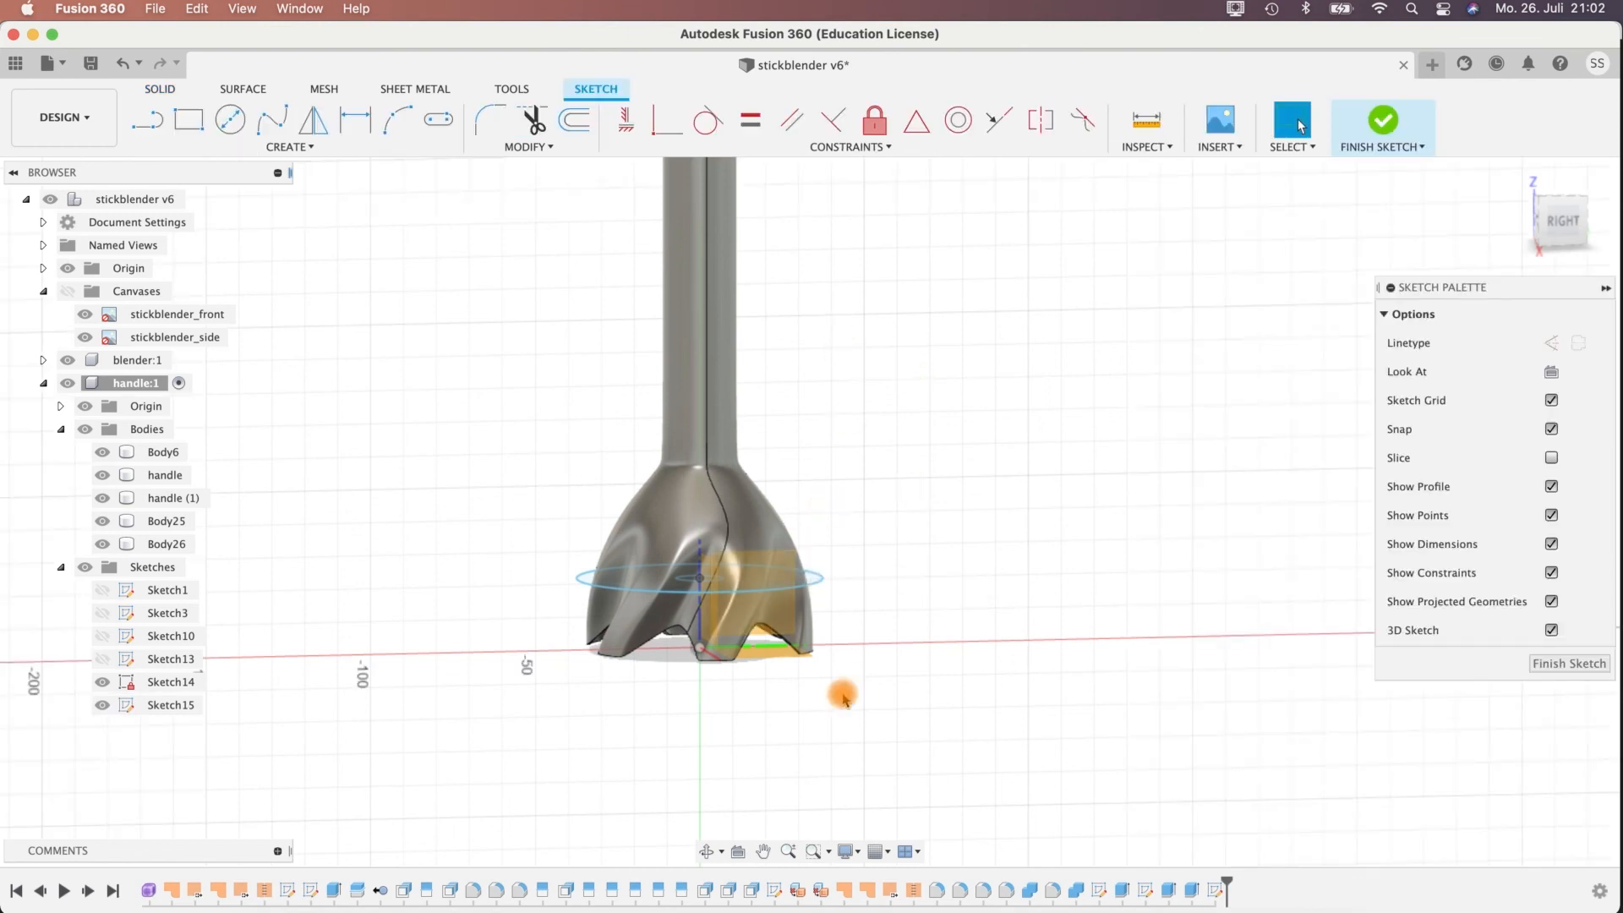
click(738, 851)
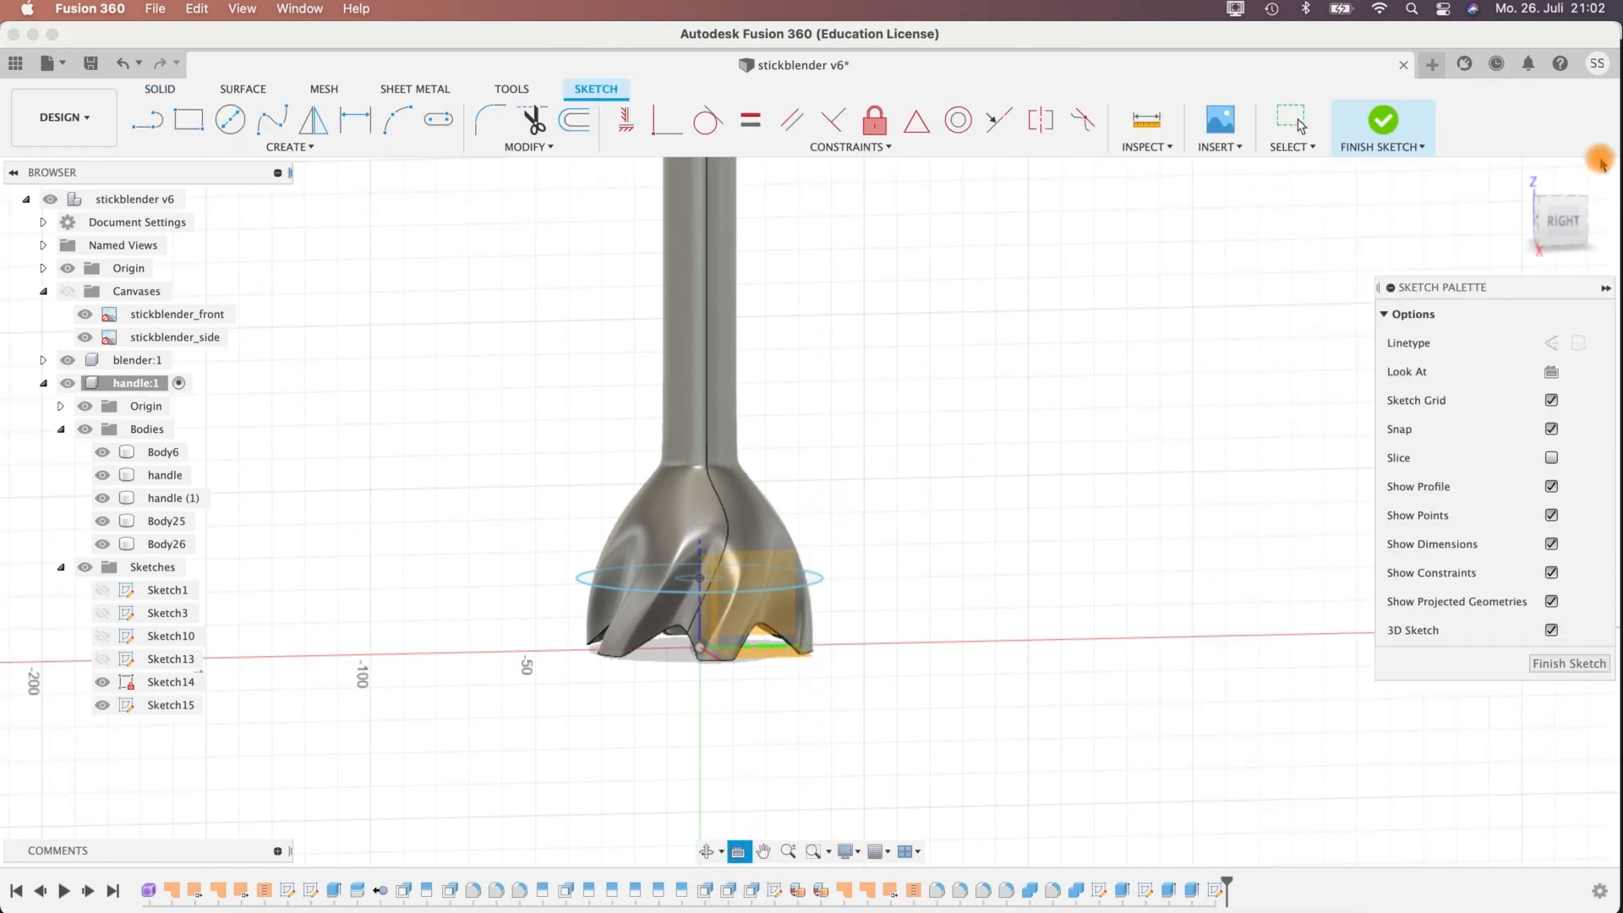
Intersect the outer ring and inner disc bodies at the top of the handle with the sketch plane, with Projection Link on.
middle_drag(905, 268, 935, 786)
middle_drag(885, 381, 986, 786)
scroll(985, 417, up, 5)
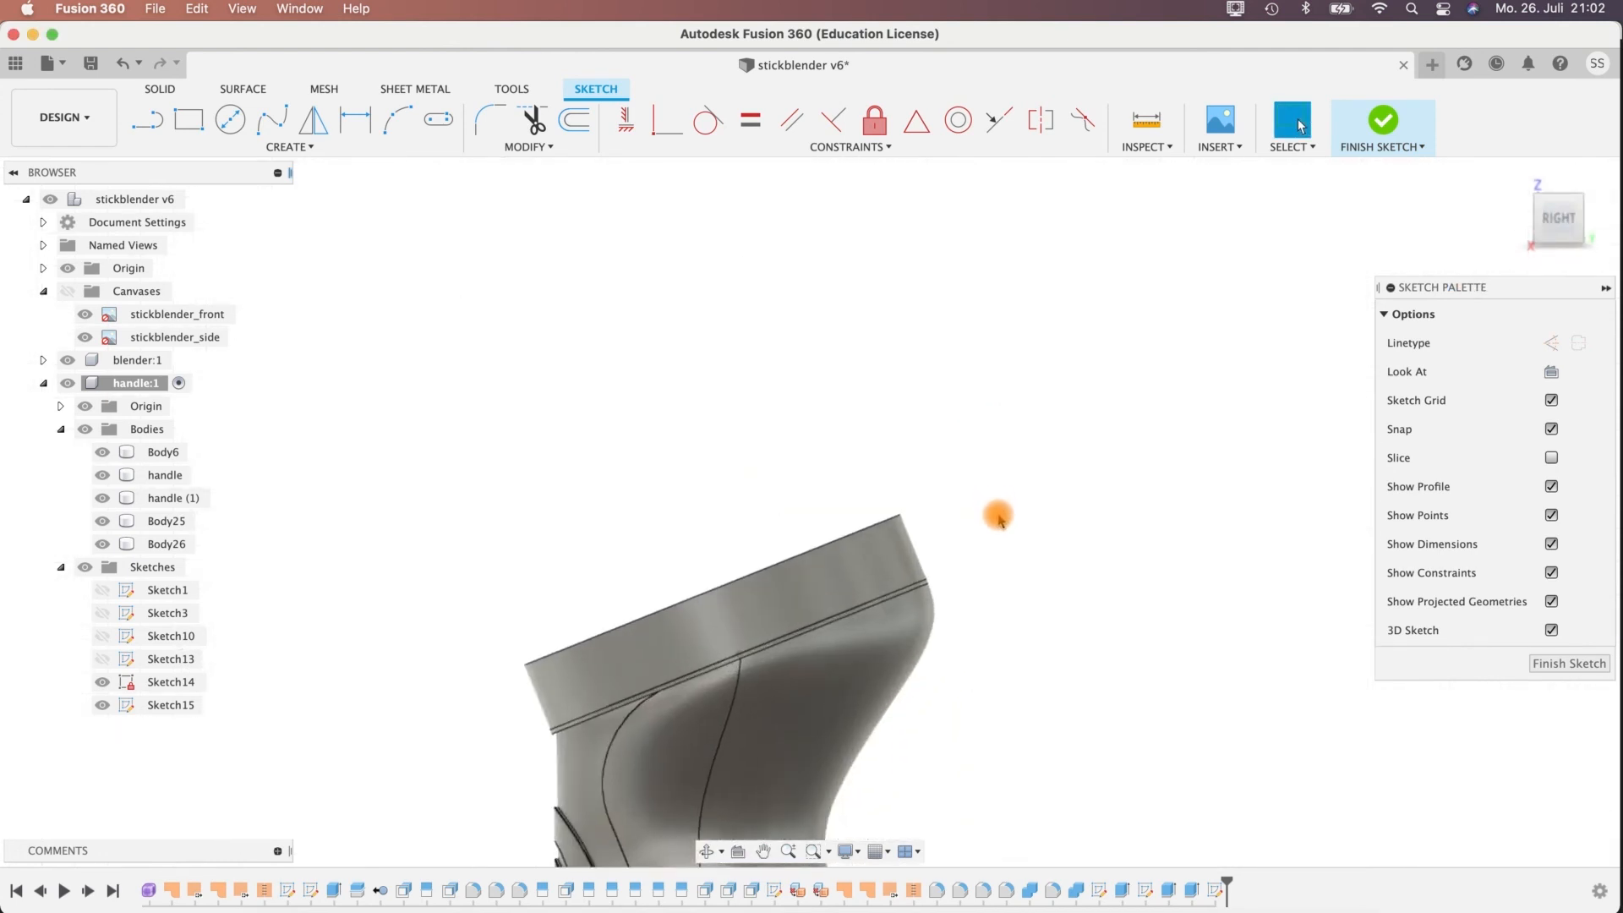
middle_drag(990, 458, 1024, 400)
scroll(1025, 398, up, 1)
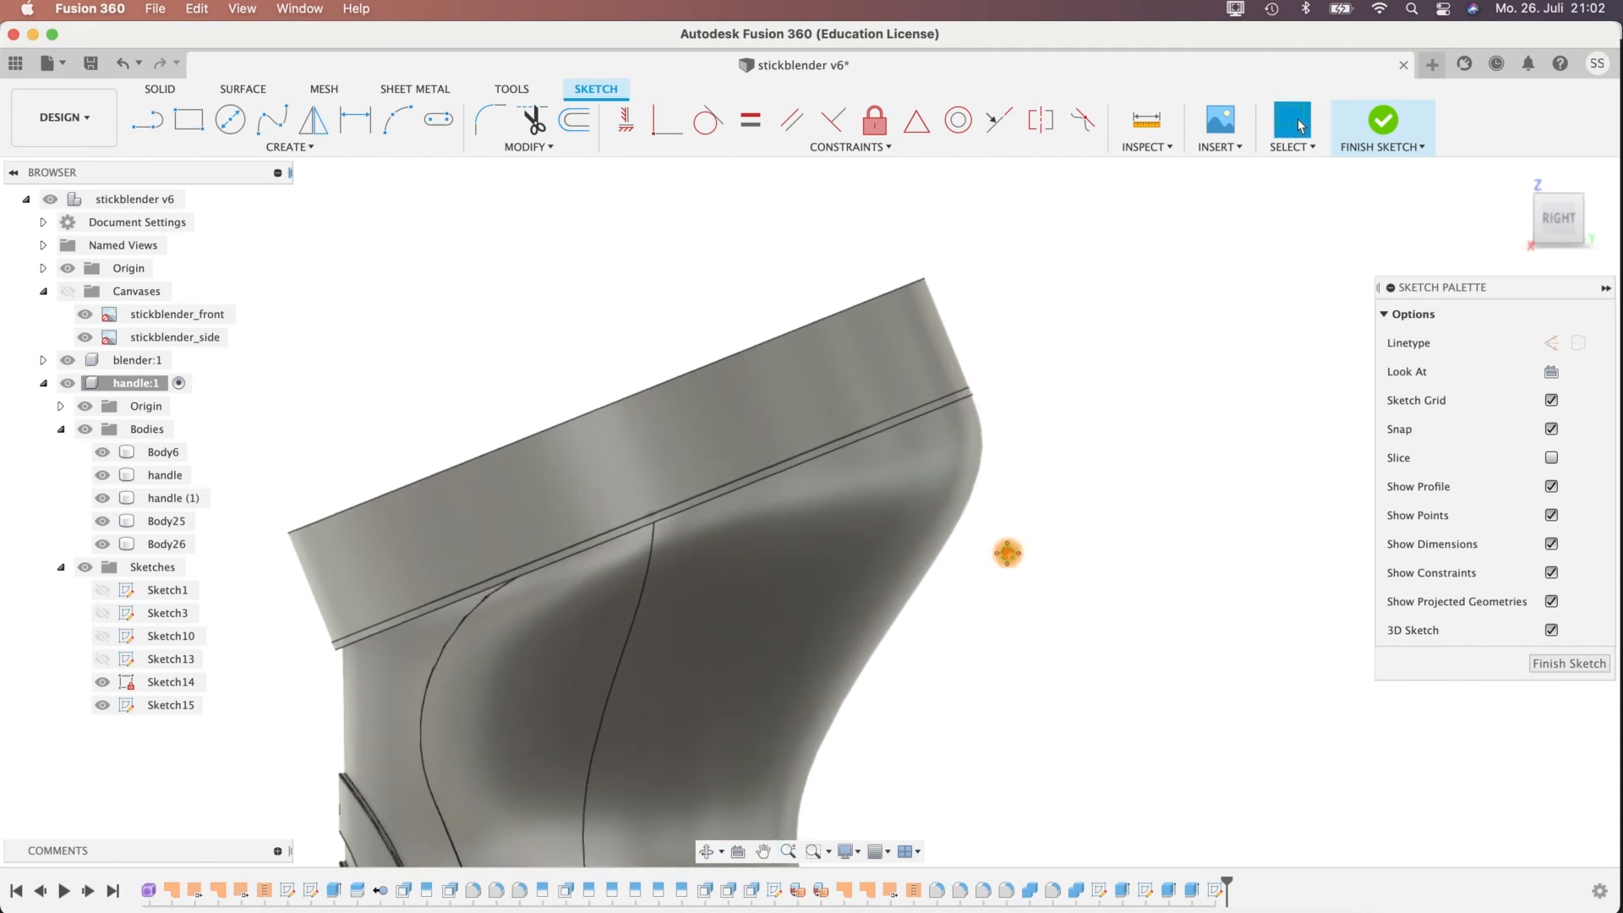
middle_drag(1007, 554, 1116, 541)
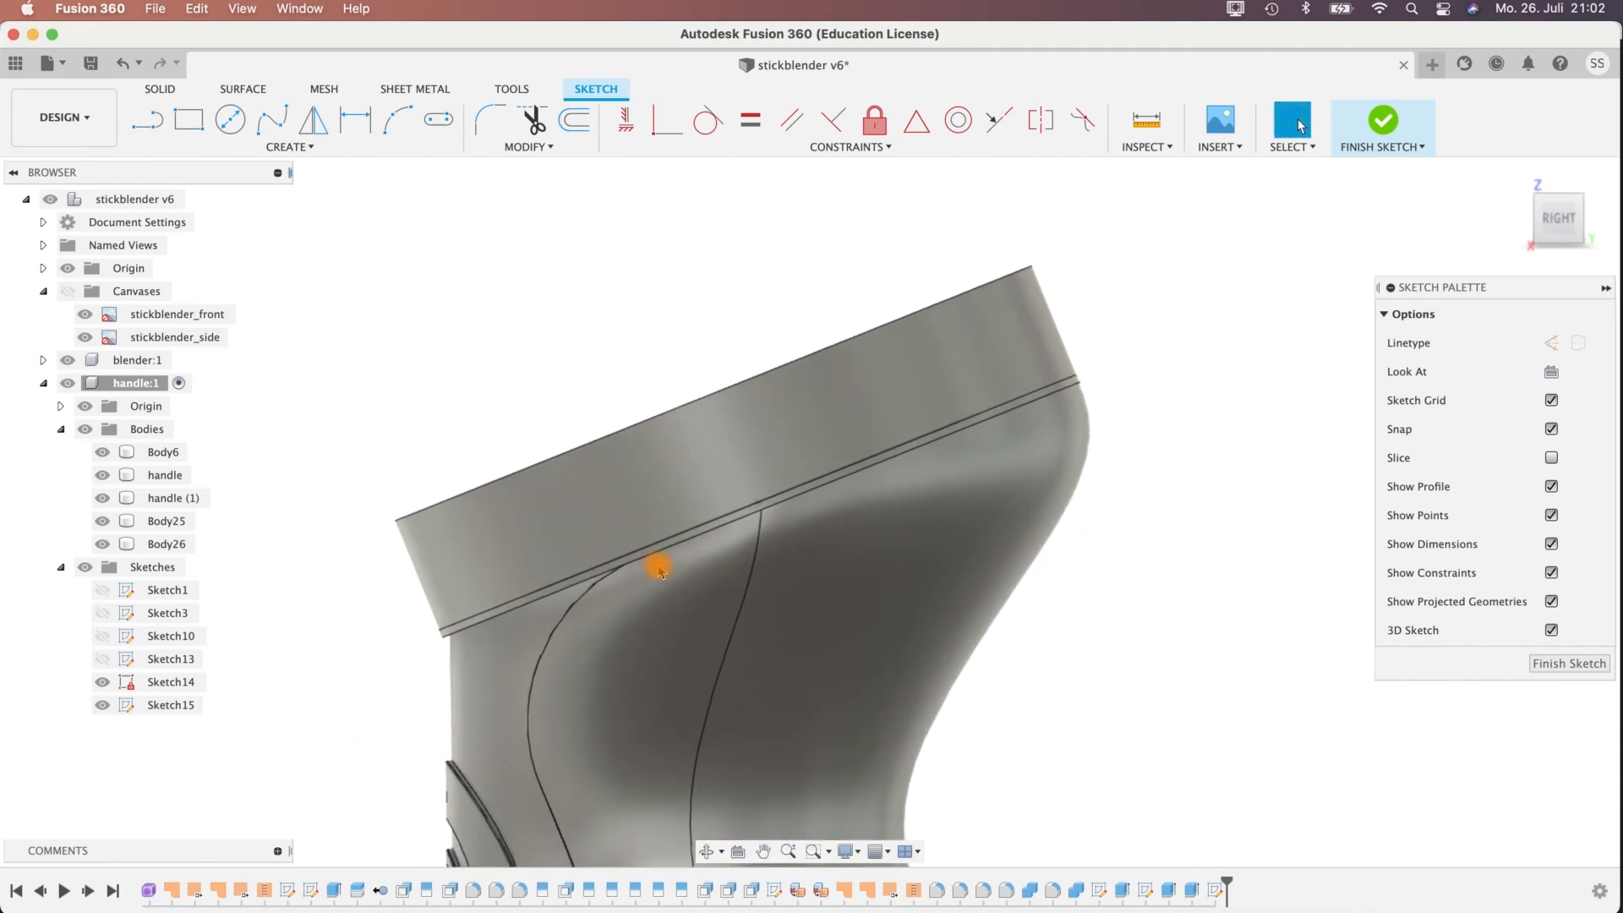
click(266, 148)
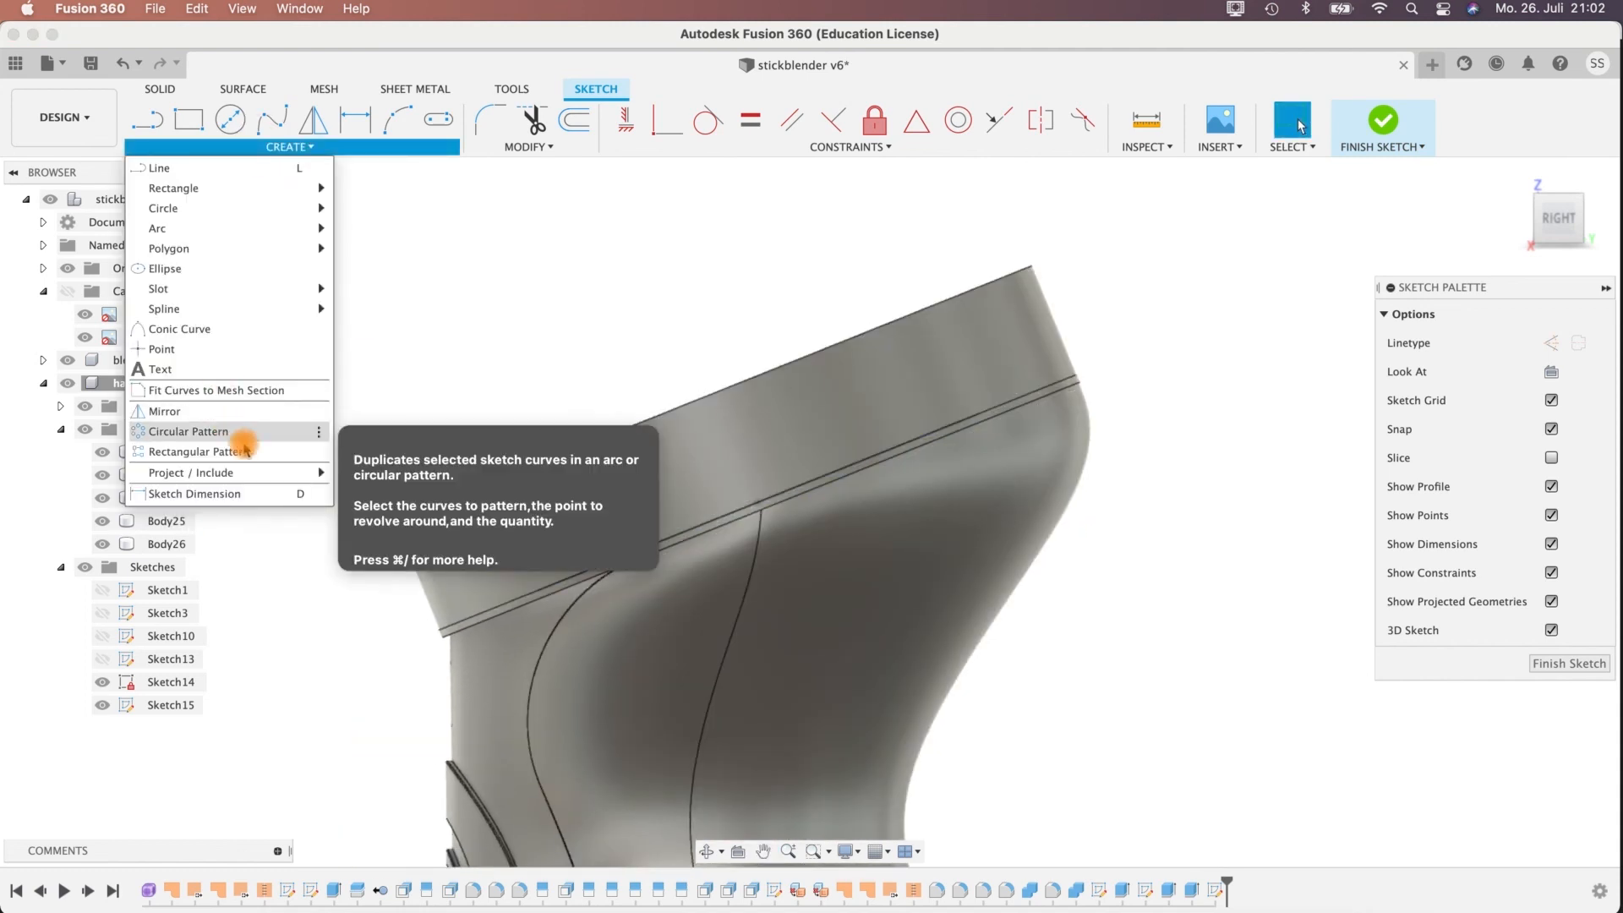
mouse_move(262, 476)
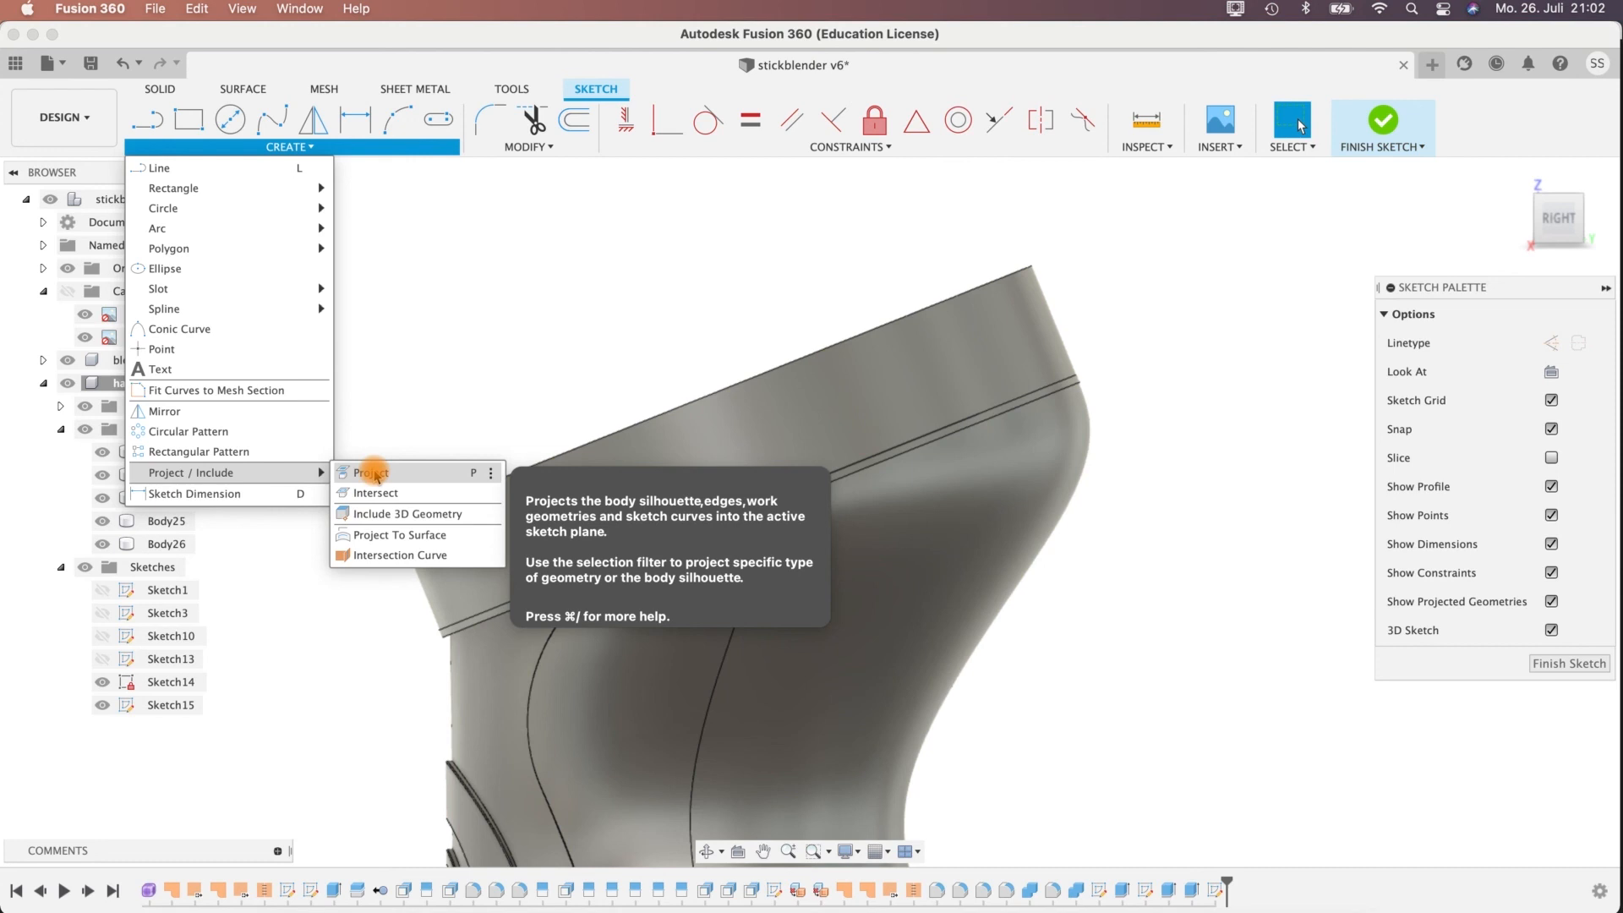
click(377, 493)
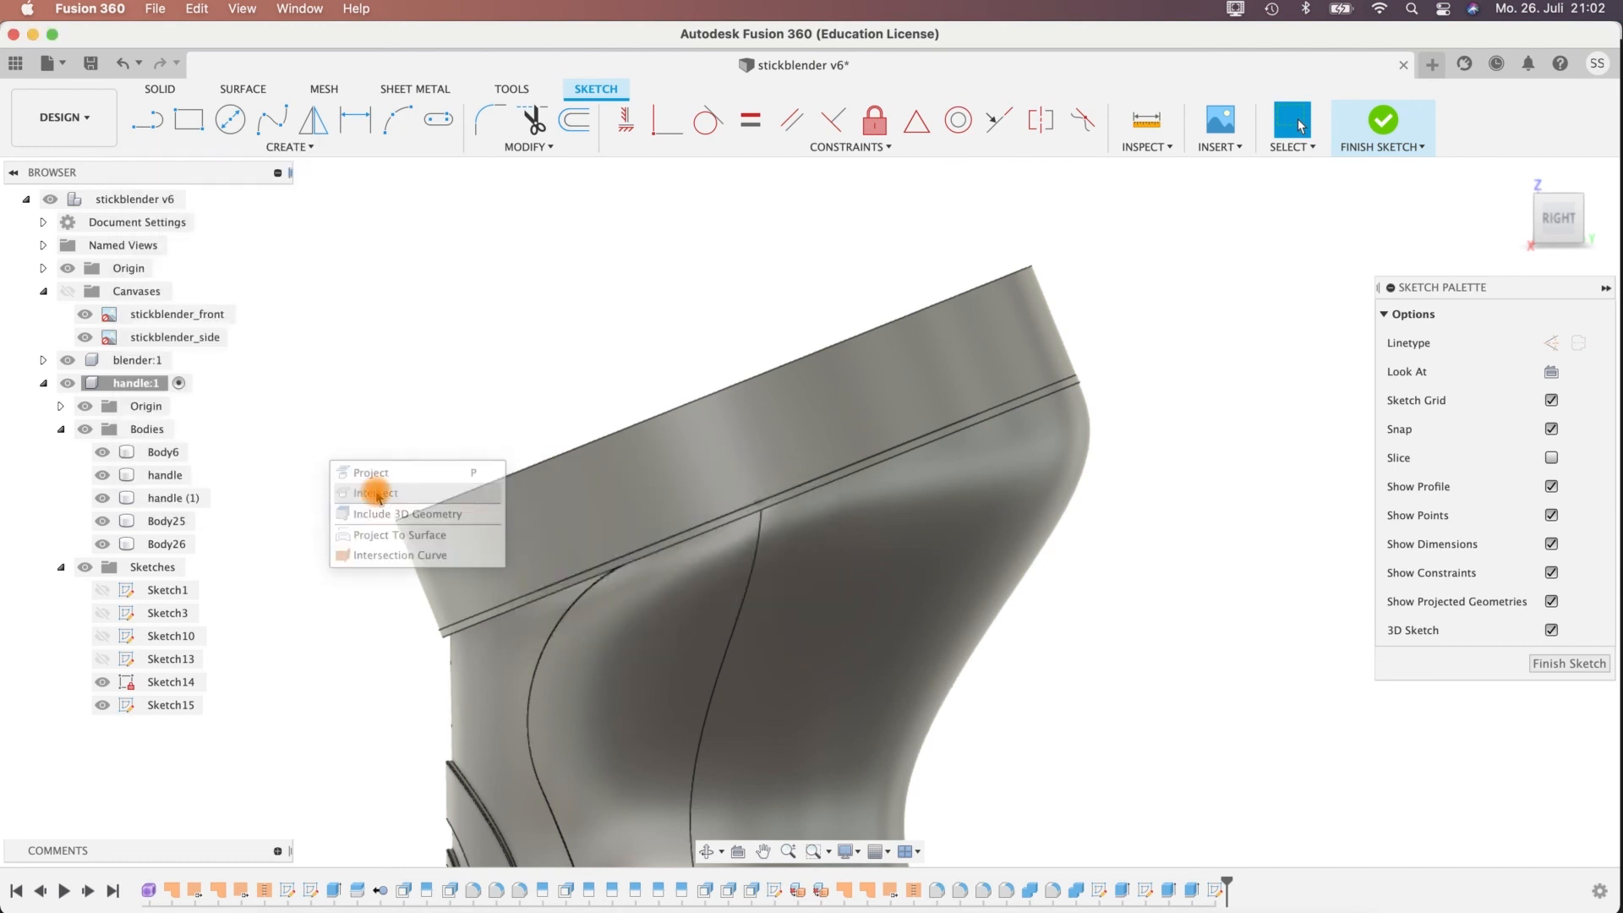
shift+middle_drag(1053, 619, 1011, 612)
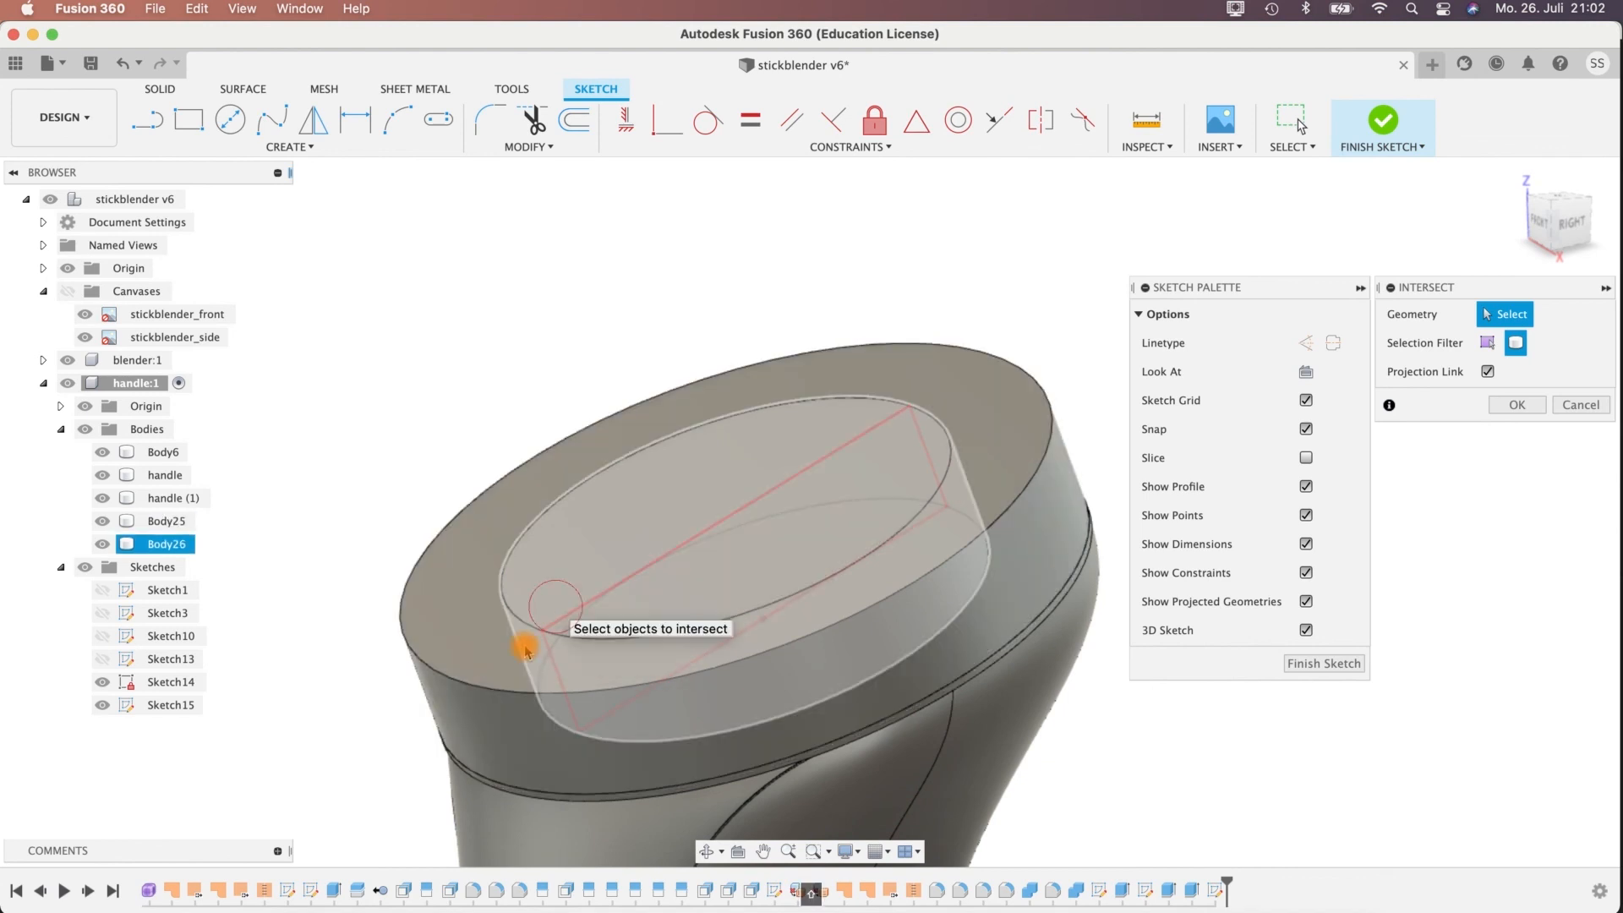
click(504, 651)
click(499, 671)
shift+middle_drag(354, 516, 321, 472)
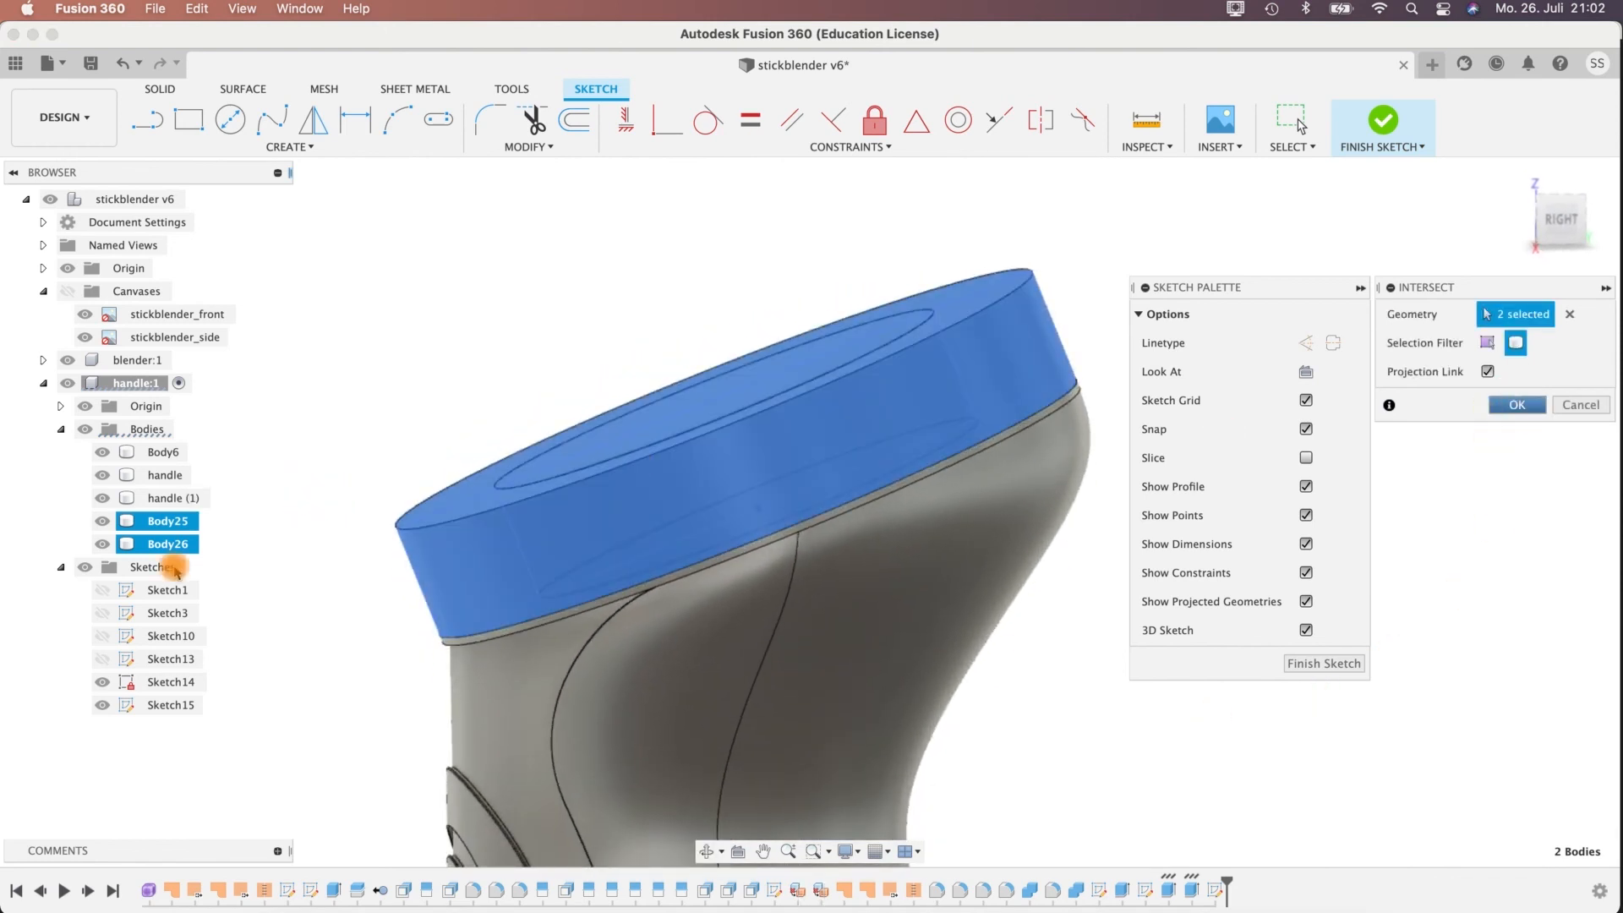
Hide the sketch with the 40 mm circle and all handle bodies so only the section outlines remain.
click(102, 683)
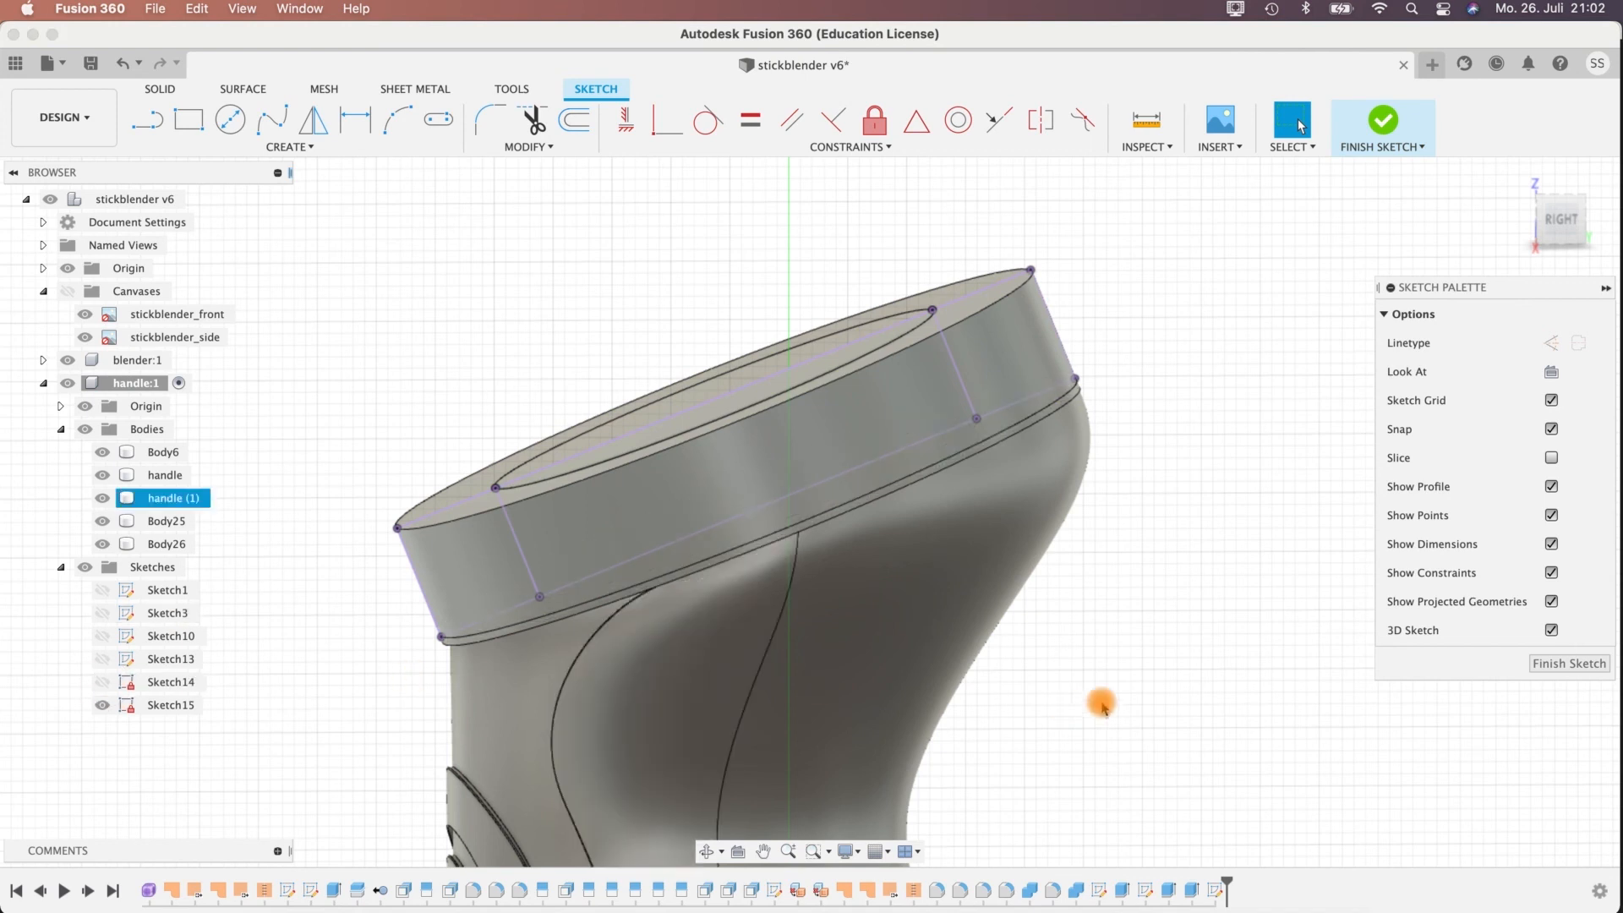
click(85, 429)
mouse_move(1038, 633)
shift+middle_down()
mouse_move(992, 612)
mouse_move(1029, 627)
shift+middle_up()
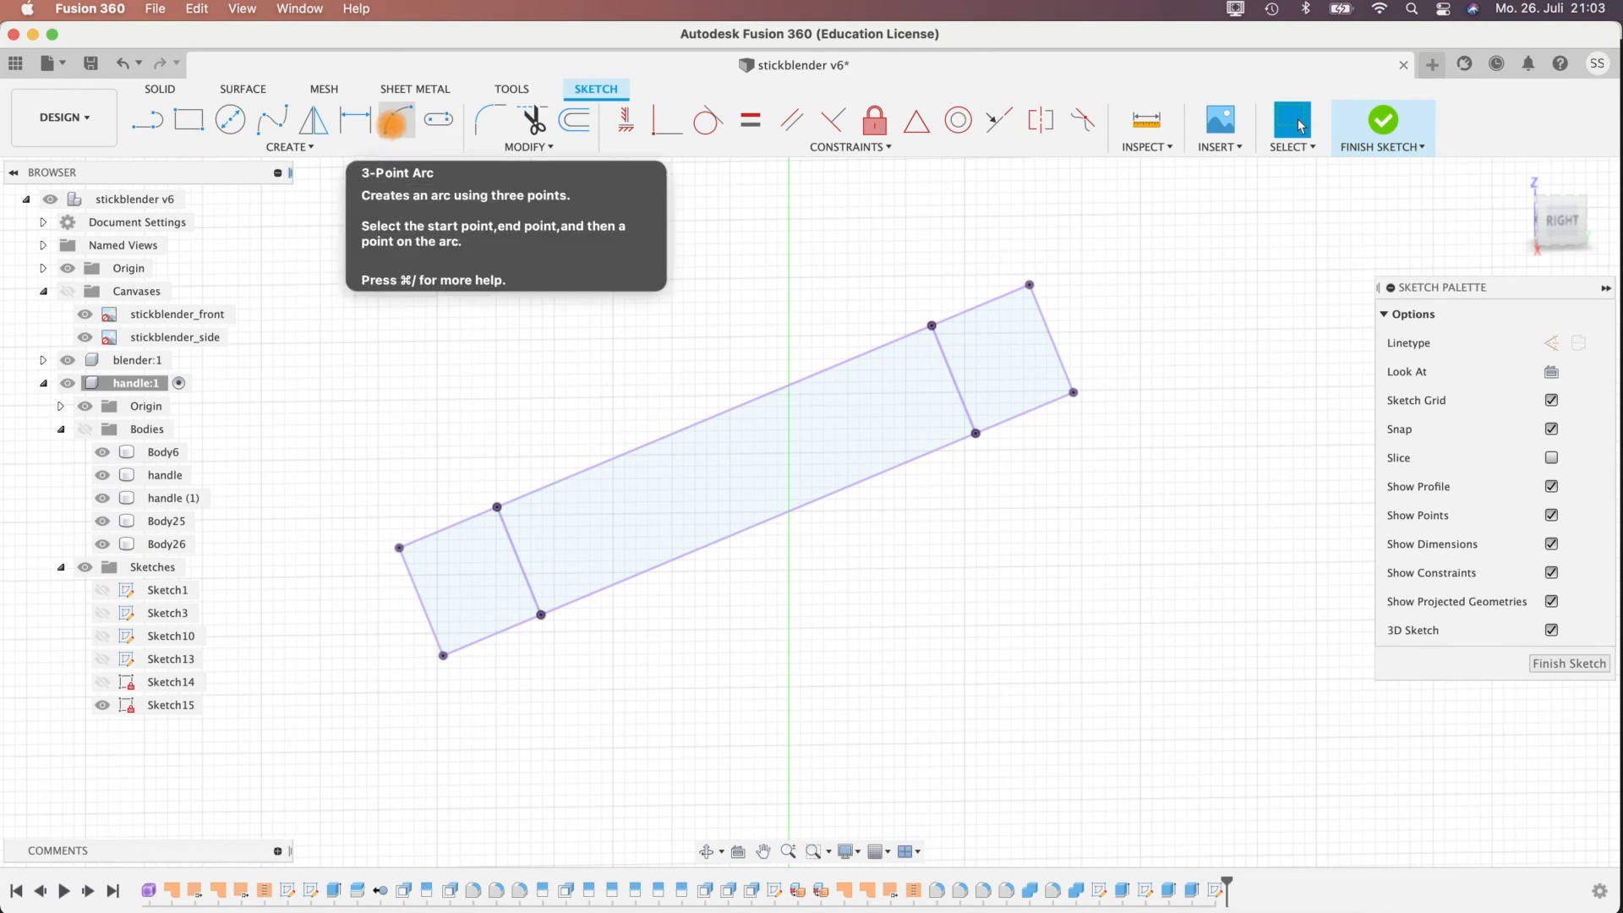
Draw a 9 mm line from the midpoint of the disc section's lower edge, perpendicular to it and pointing upward.
click(393, 127)
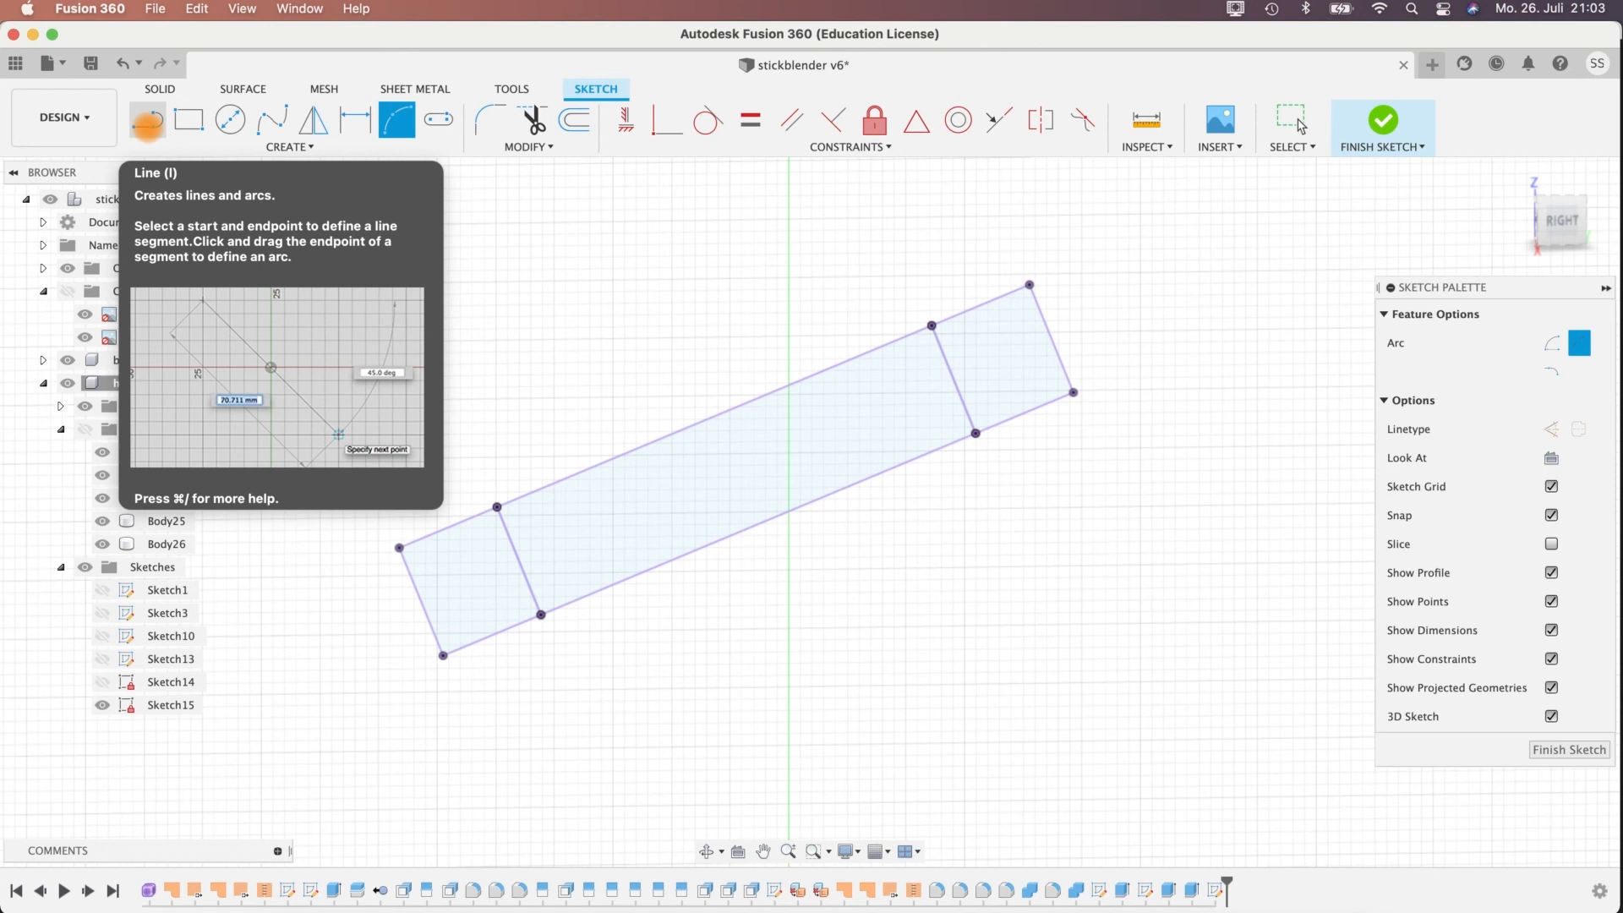
click(147, 123)
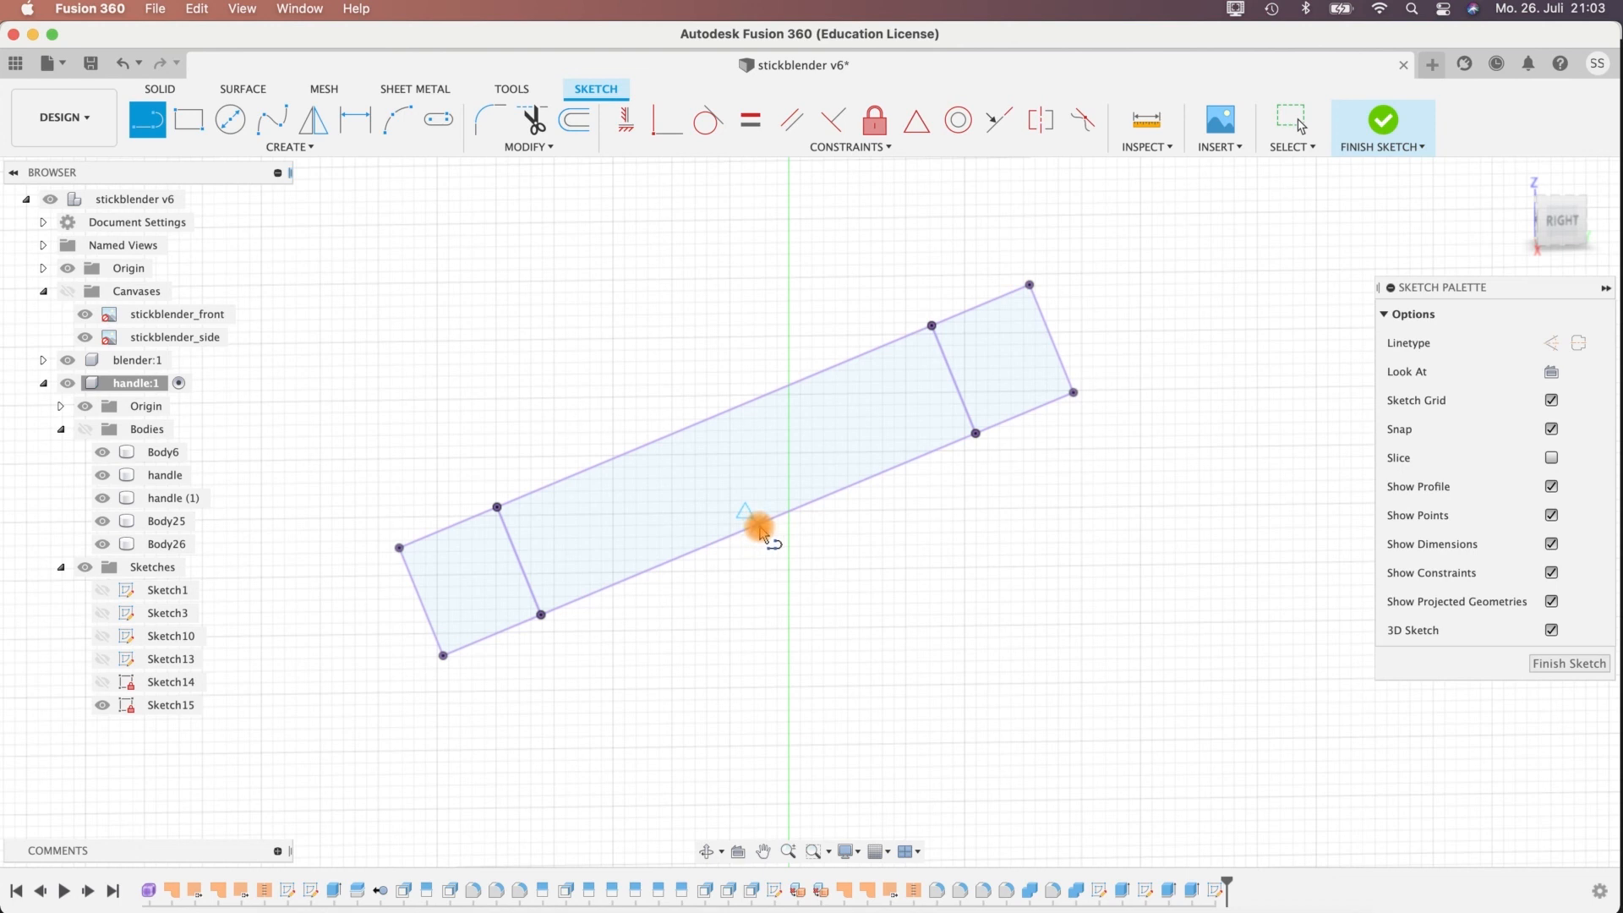
click(758, 525)
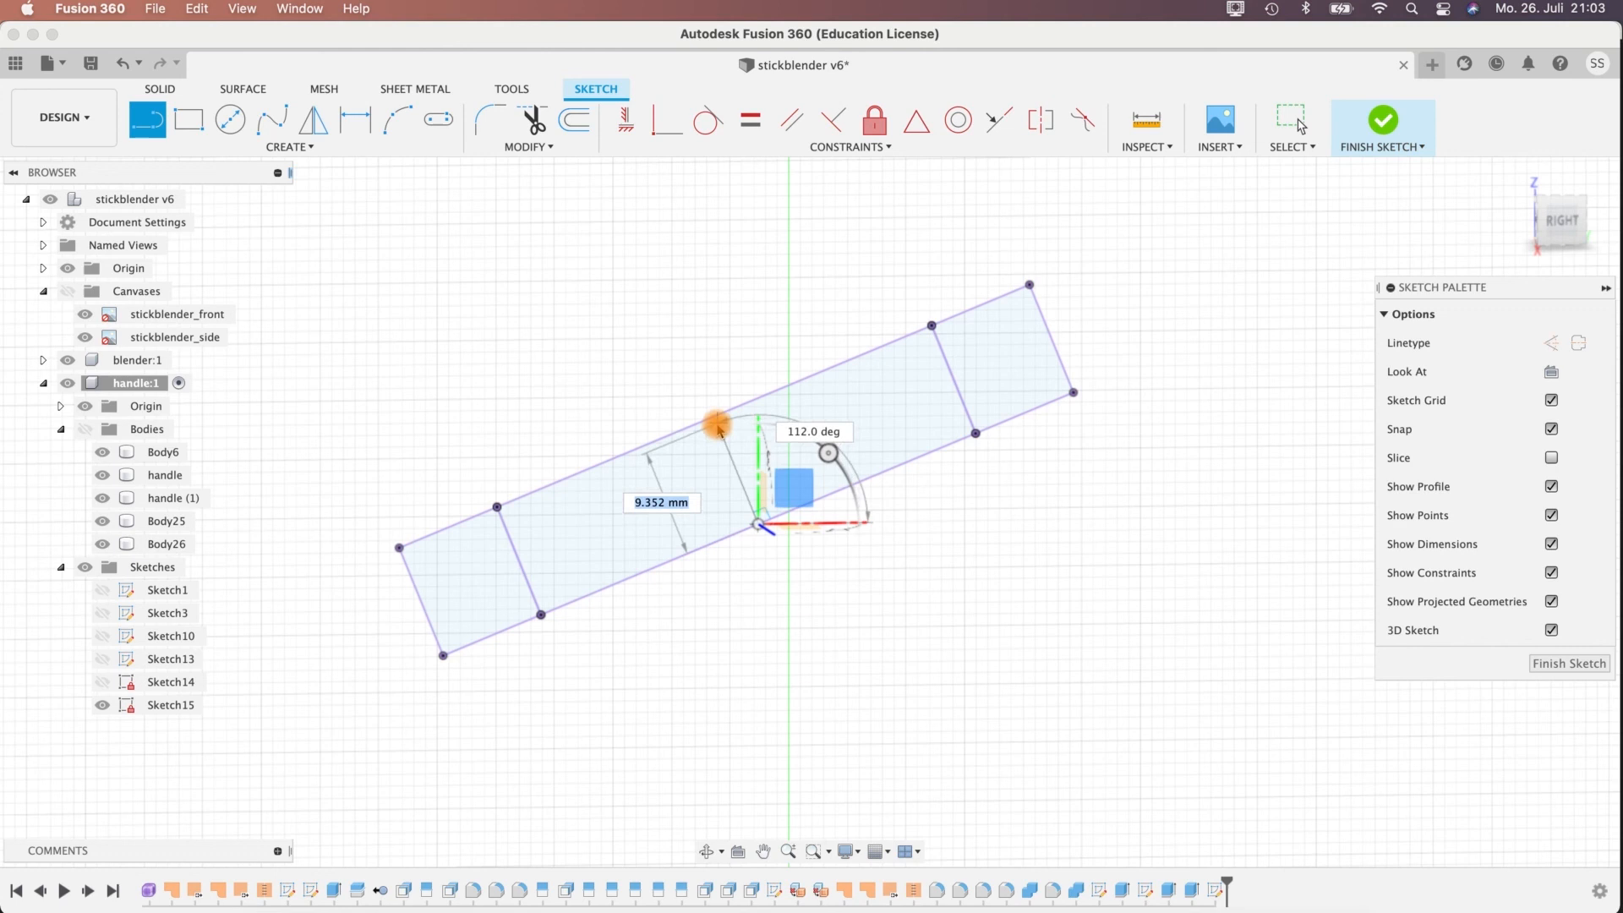
key(Tab)
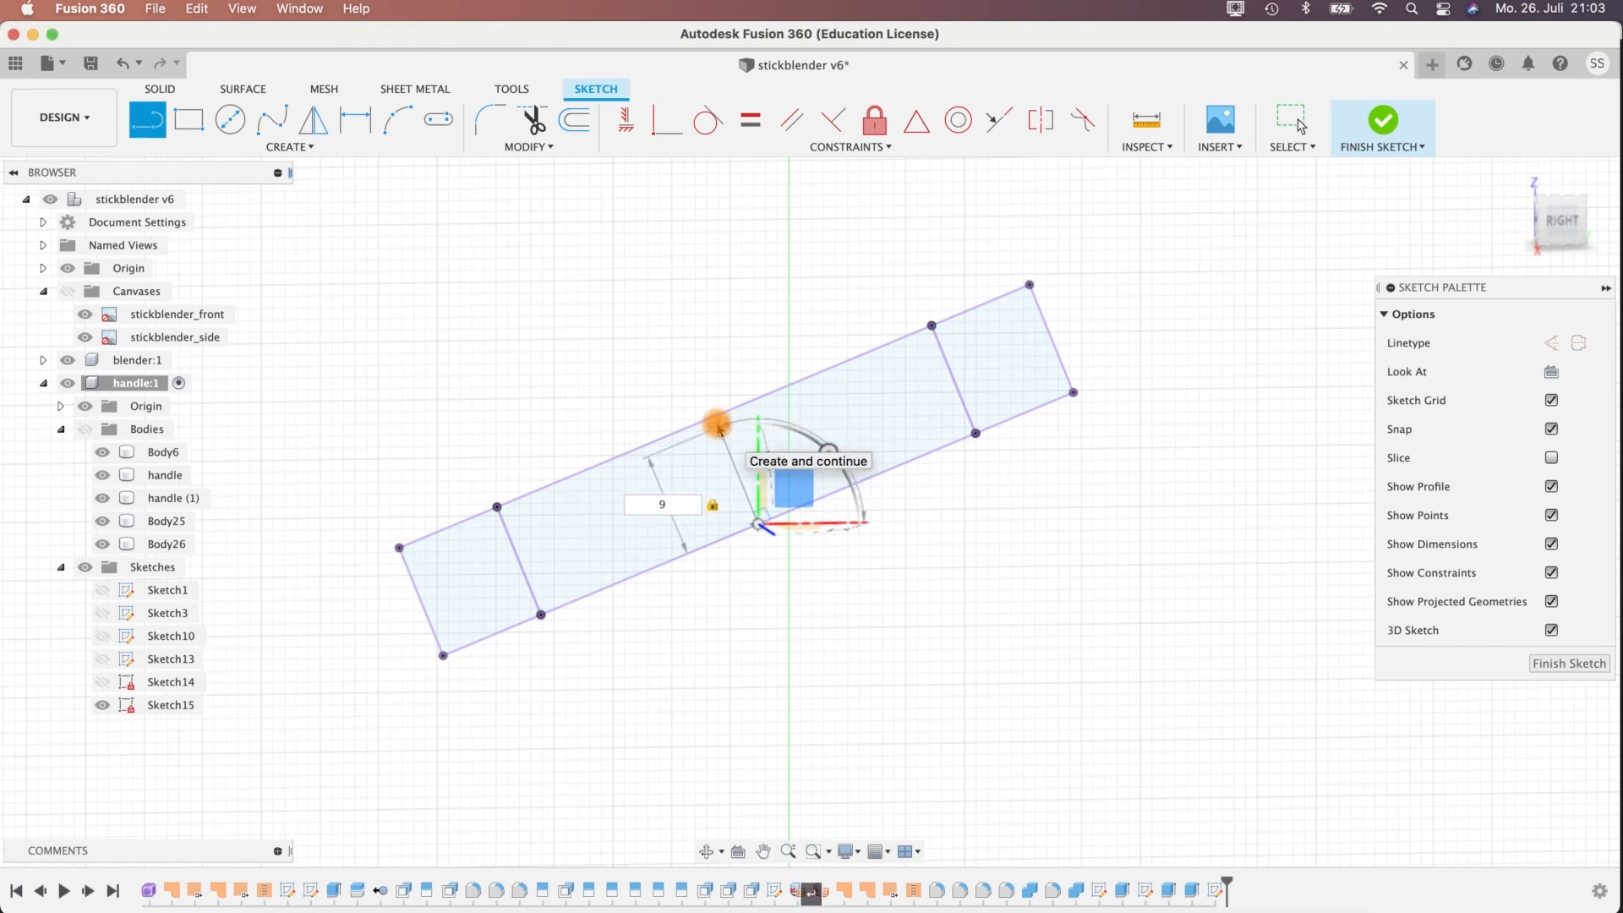
key(Return)
key(Escape)
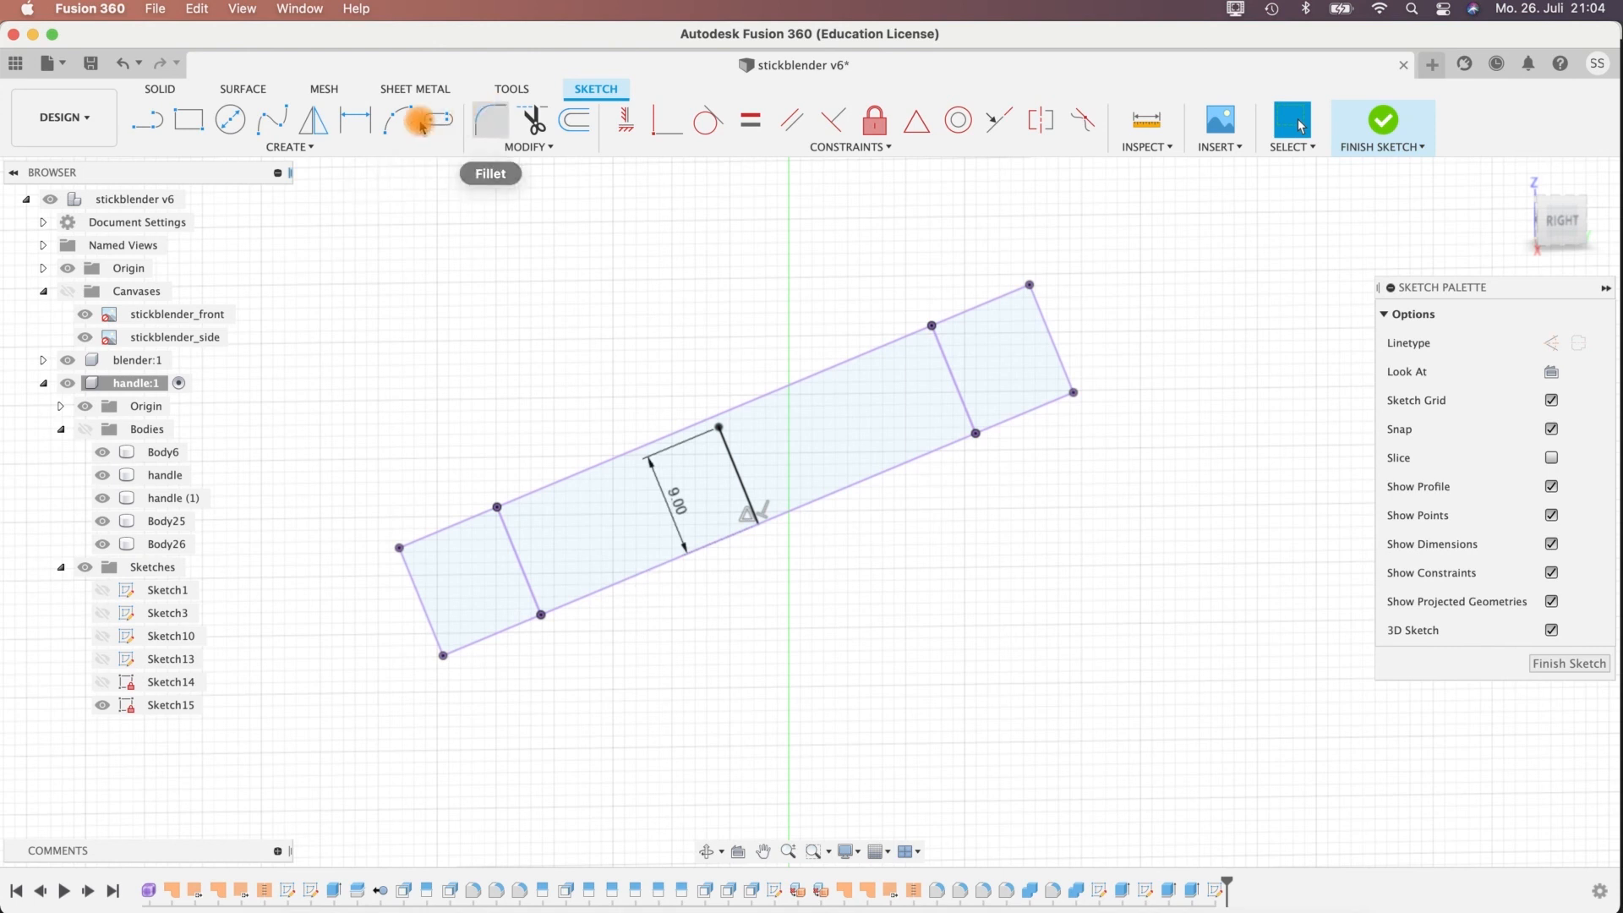
Offset only the lower edge of the ring section's lower-lying end by 6 mm into the section, with Chain Selection off.
click(574, 120)
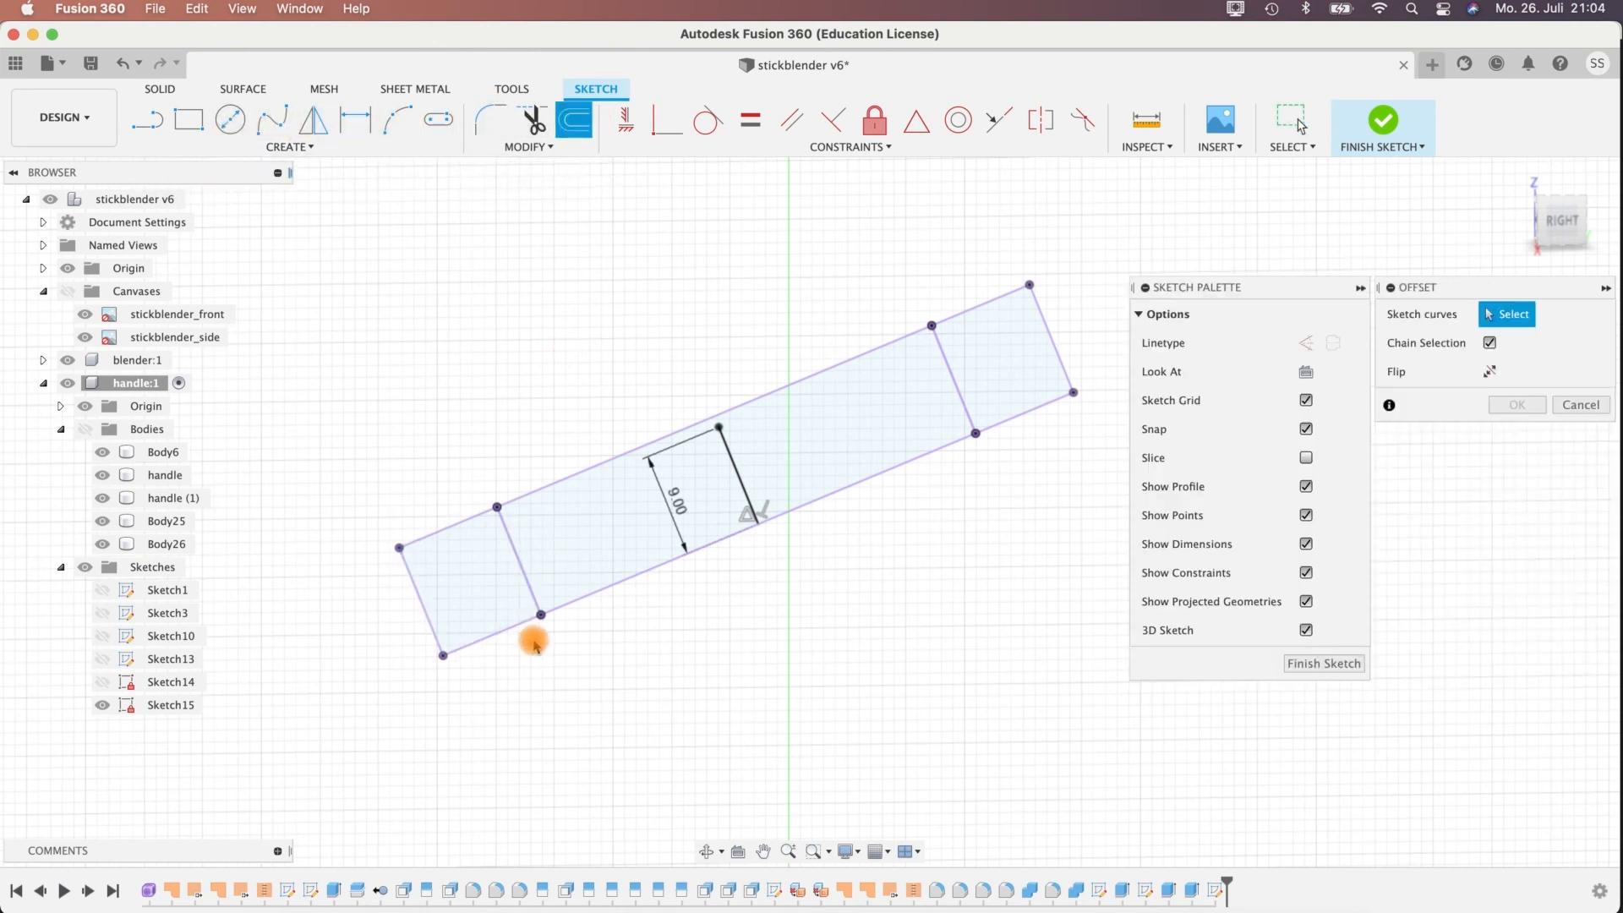
click(1491, 343)
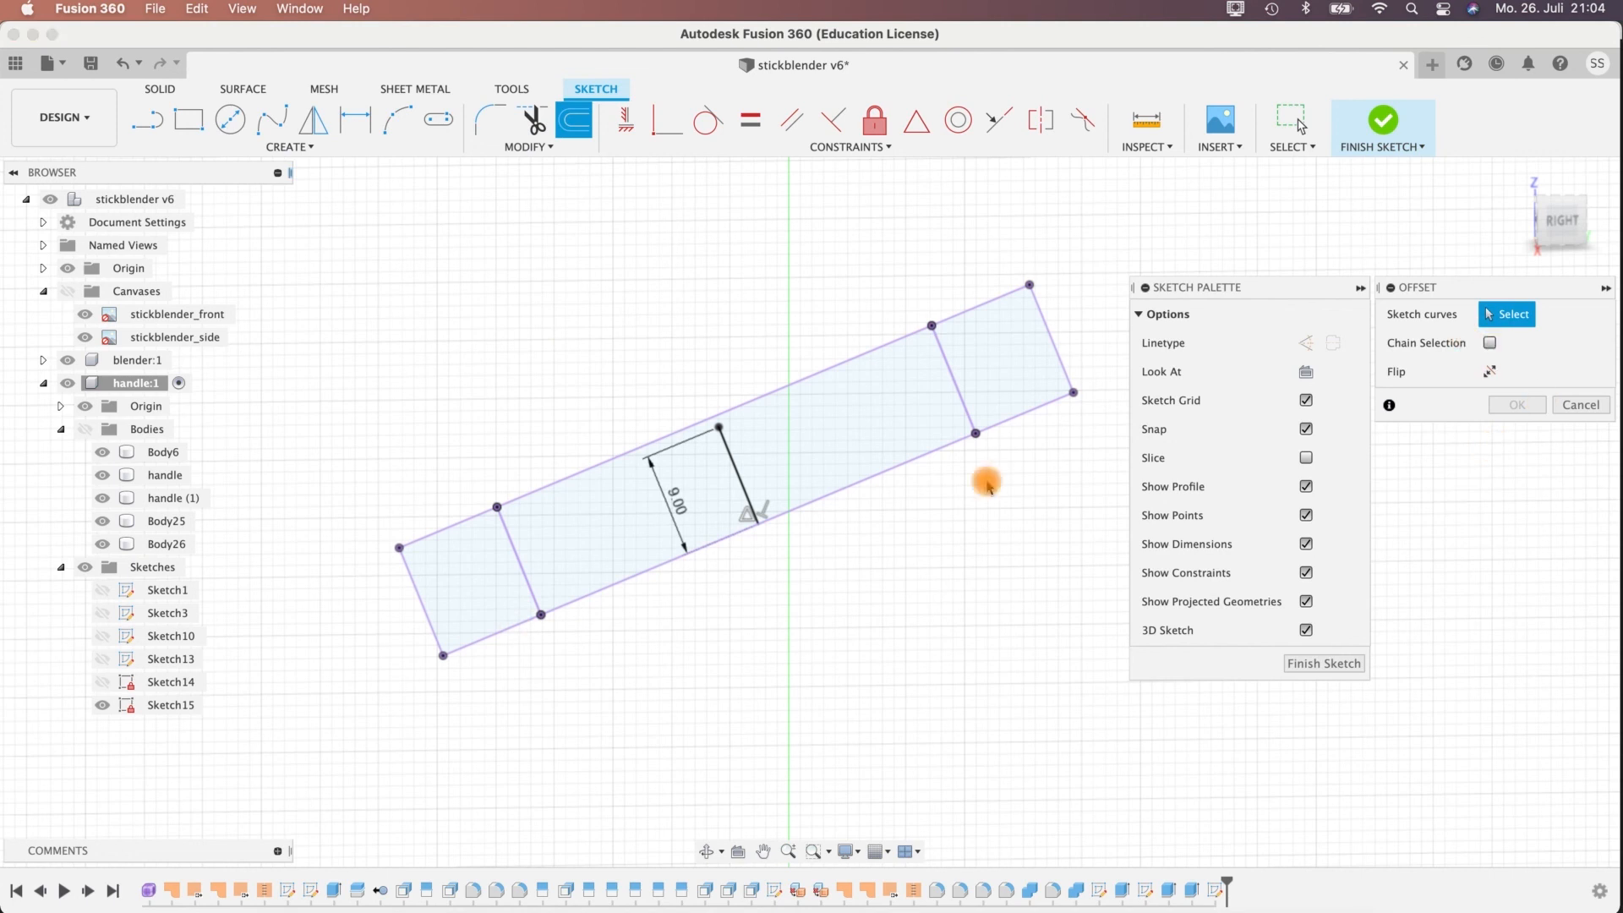
click(487, 643)
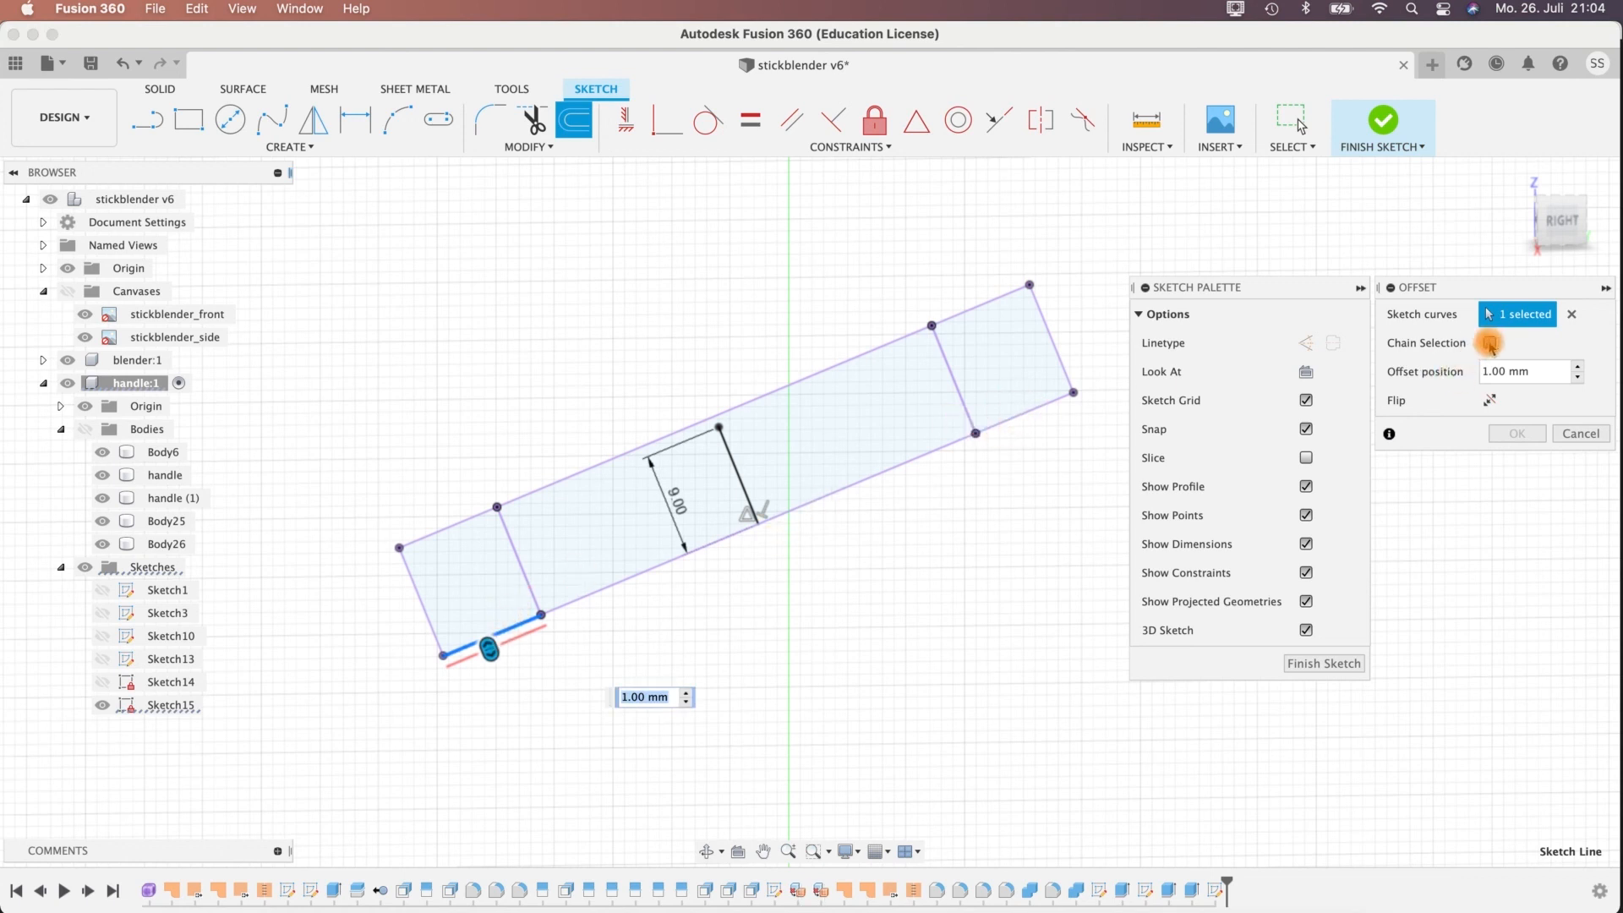
drag(489, 642, 459, 573)
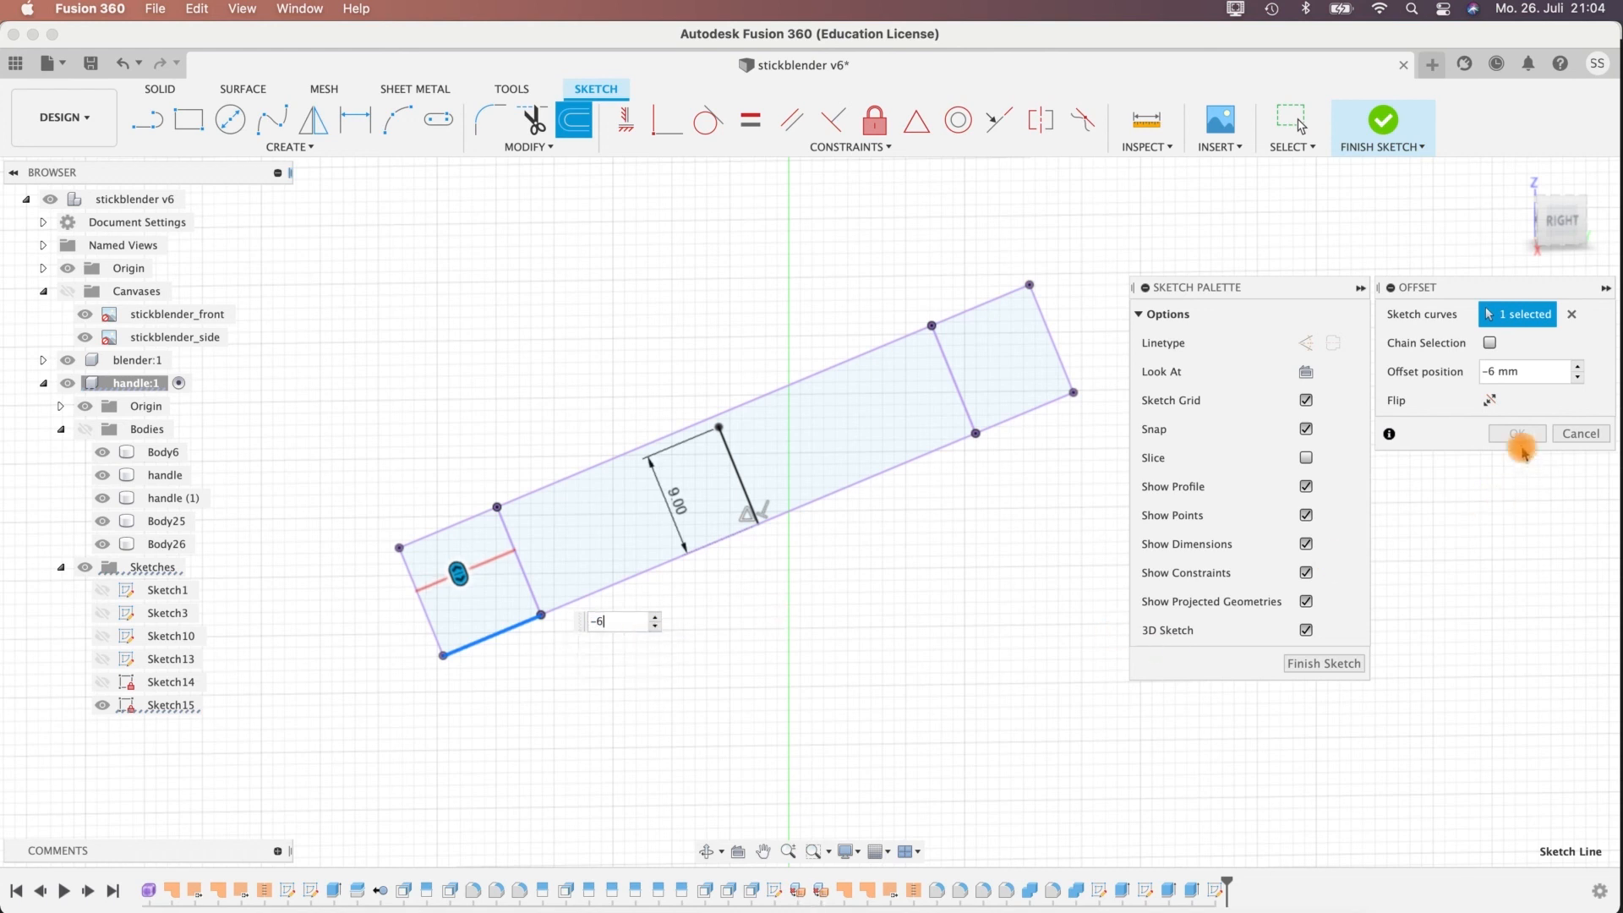
key(Return)
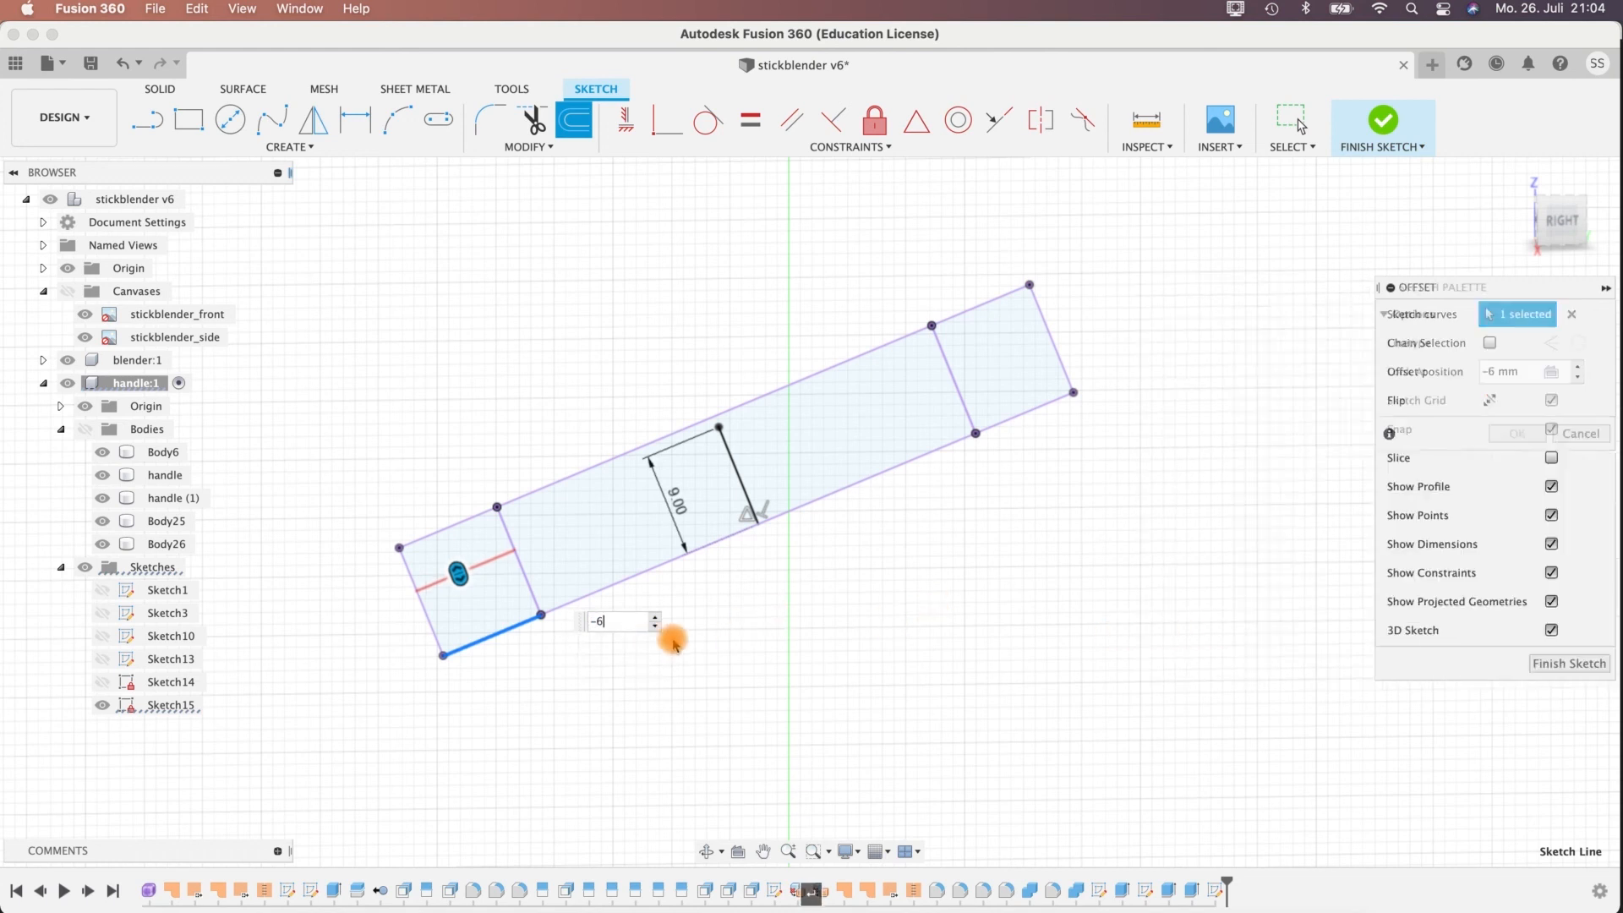
Draw a slightly upward-bulging 3-point arc from the upper end of the 9 mm line to the outer end of the 6 mm offset line.
click(420, 108)
drag(720, 430, 417, 592)
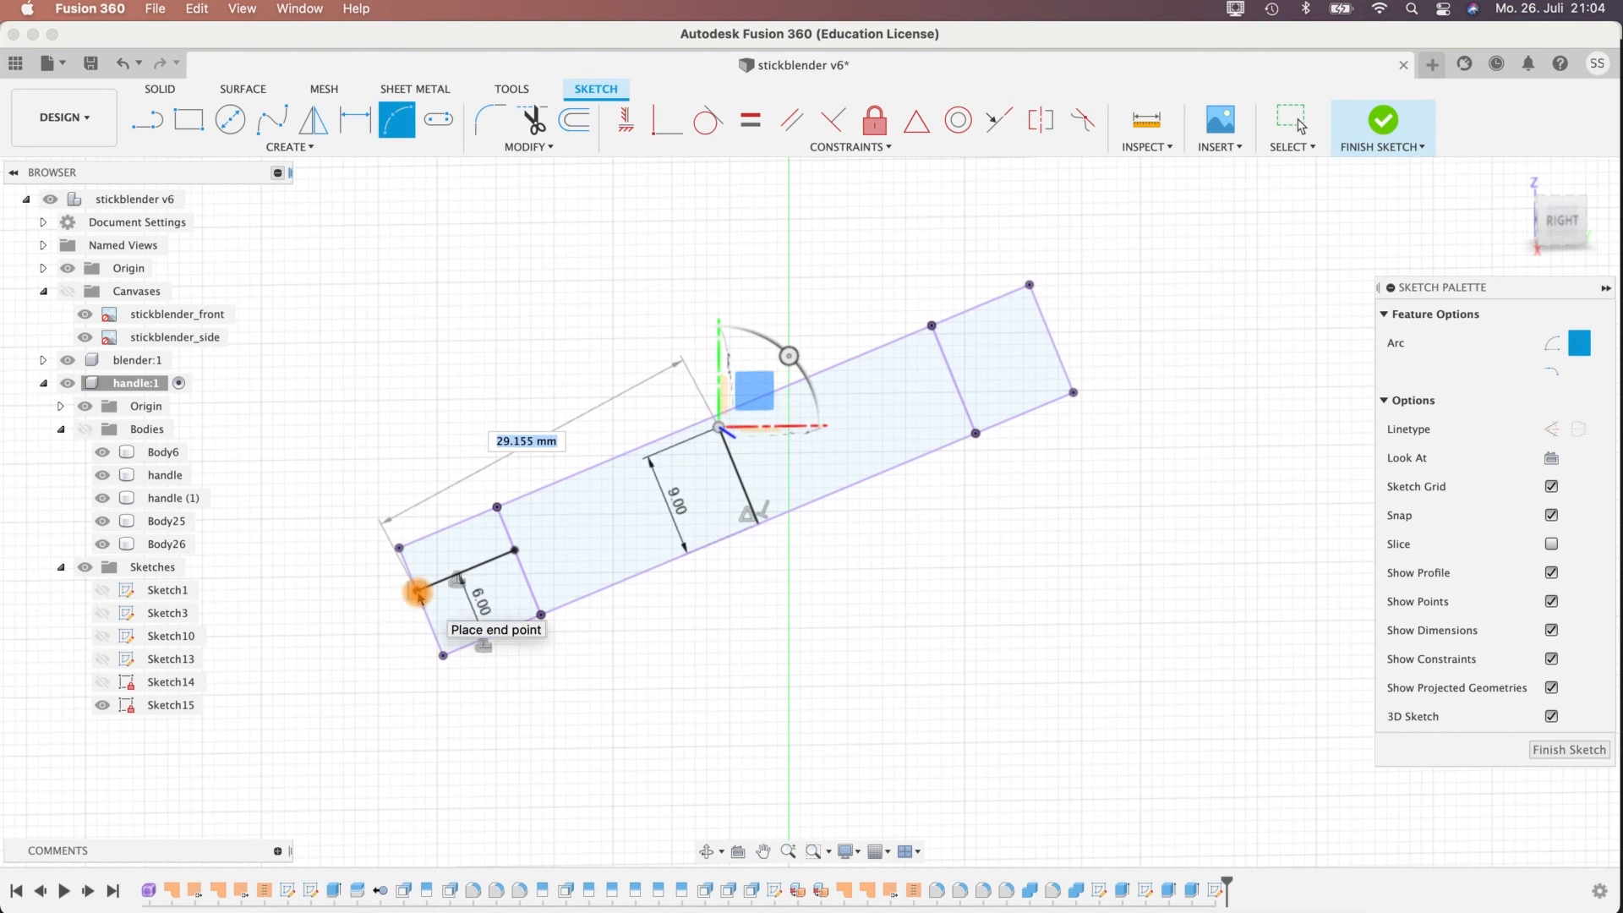
drag(416, 592, 418, 601)
click(417, 594)
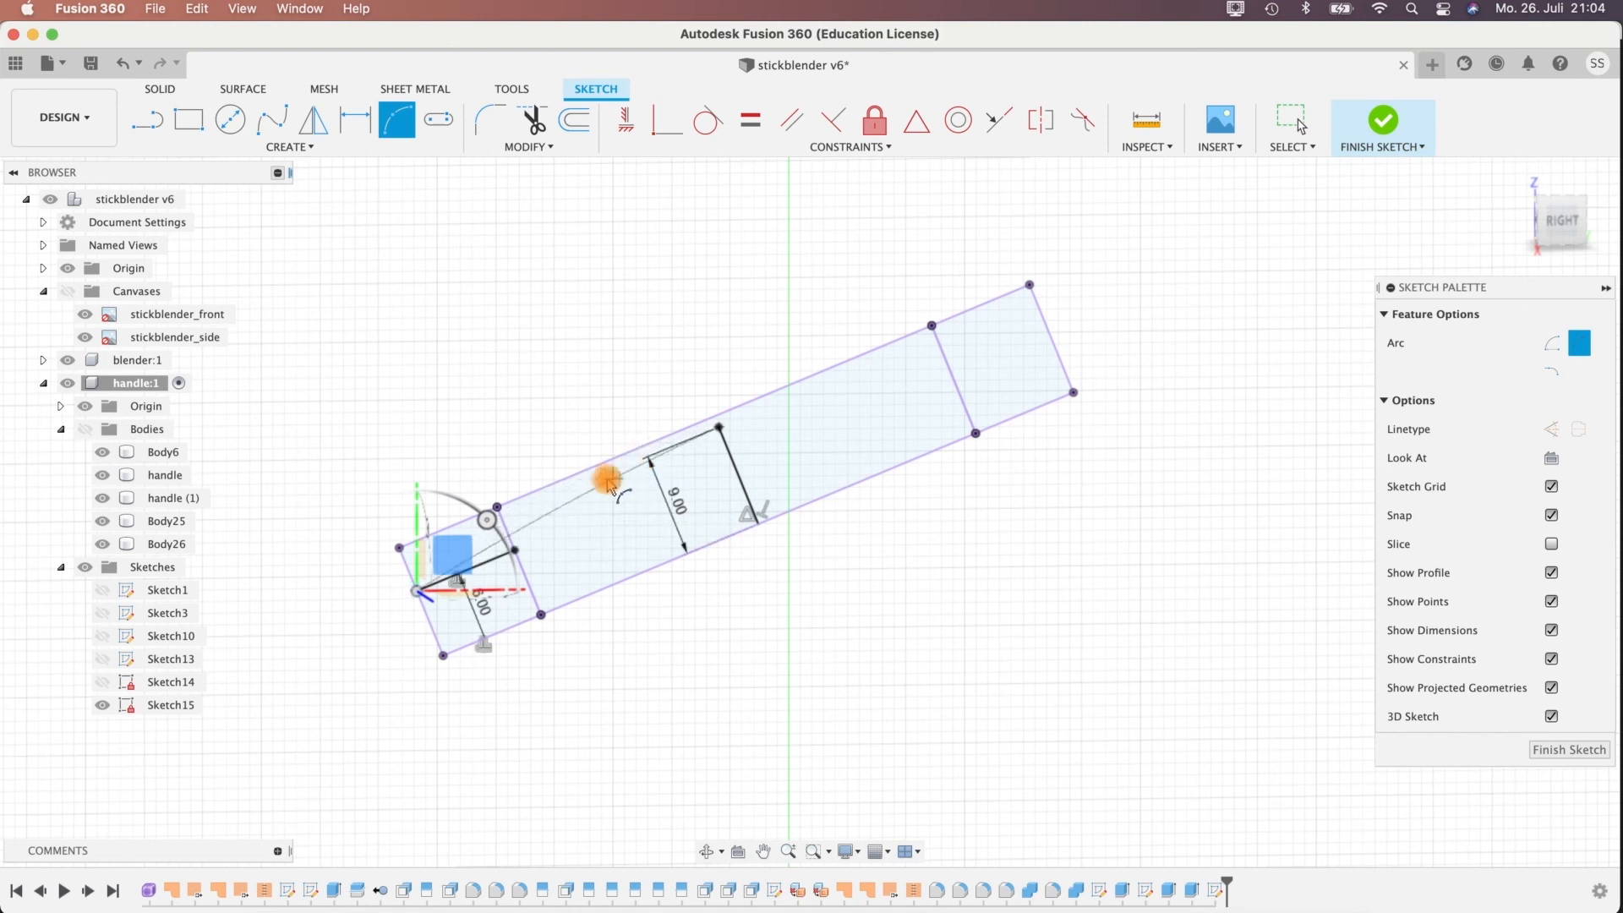
click(571, 503)
key(Escape)
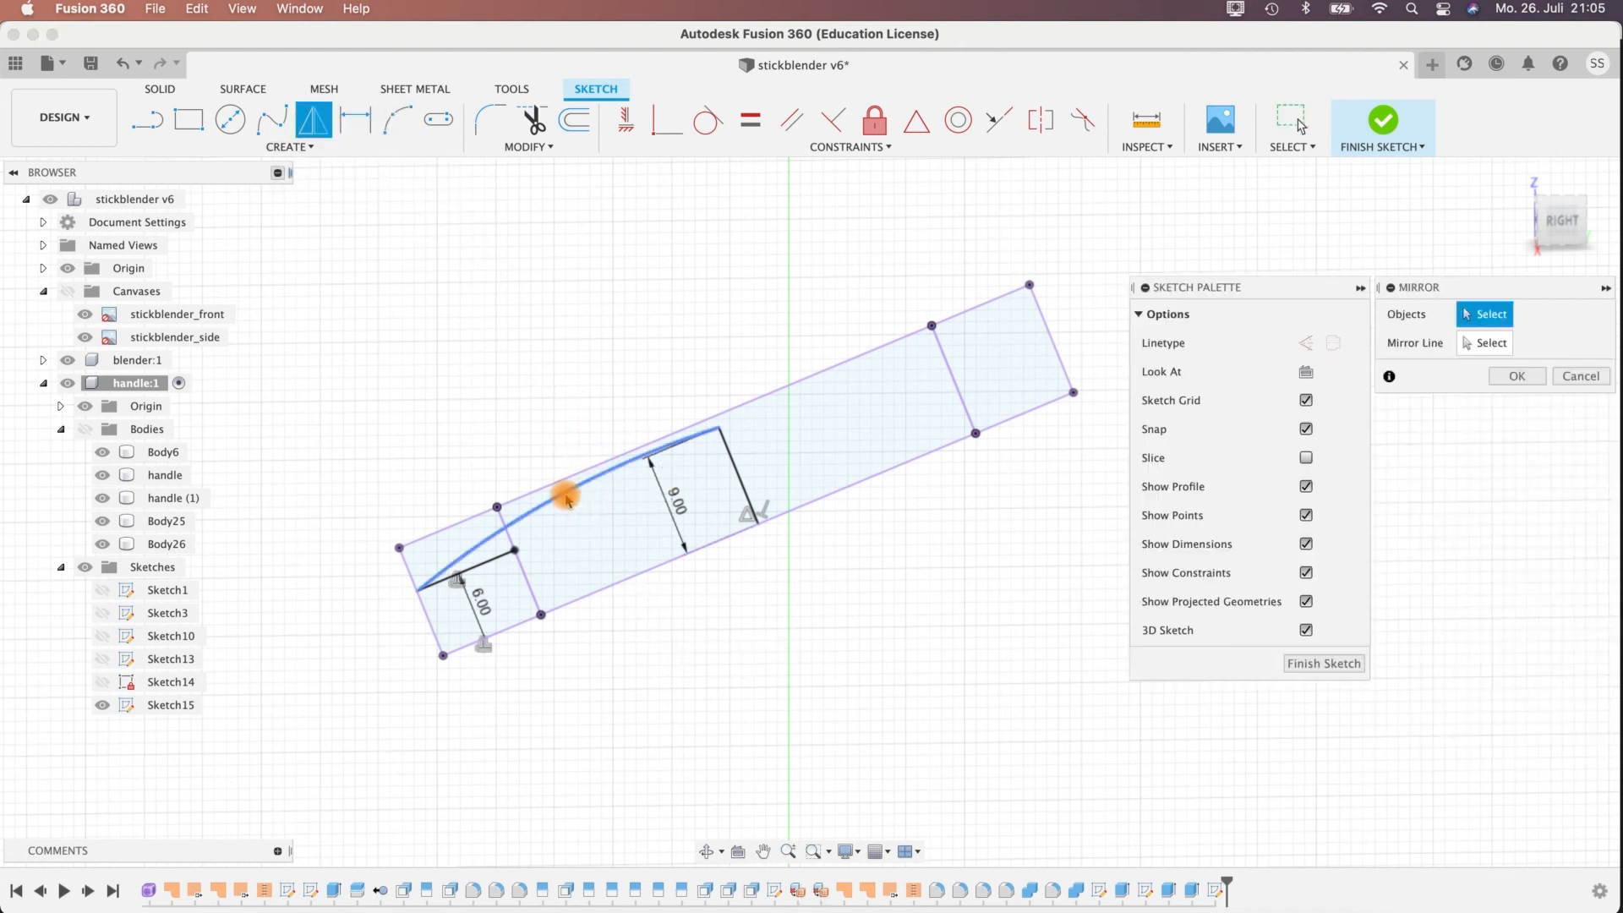
Mirror the arc about the 9 mm centre line onto the other half of the section.
click(565, 499)
click(1478, 345)
click(728, 453)
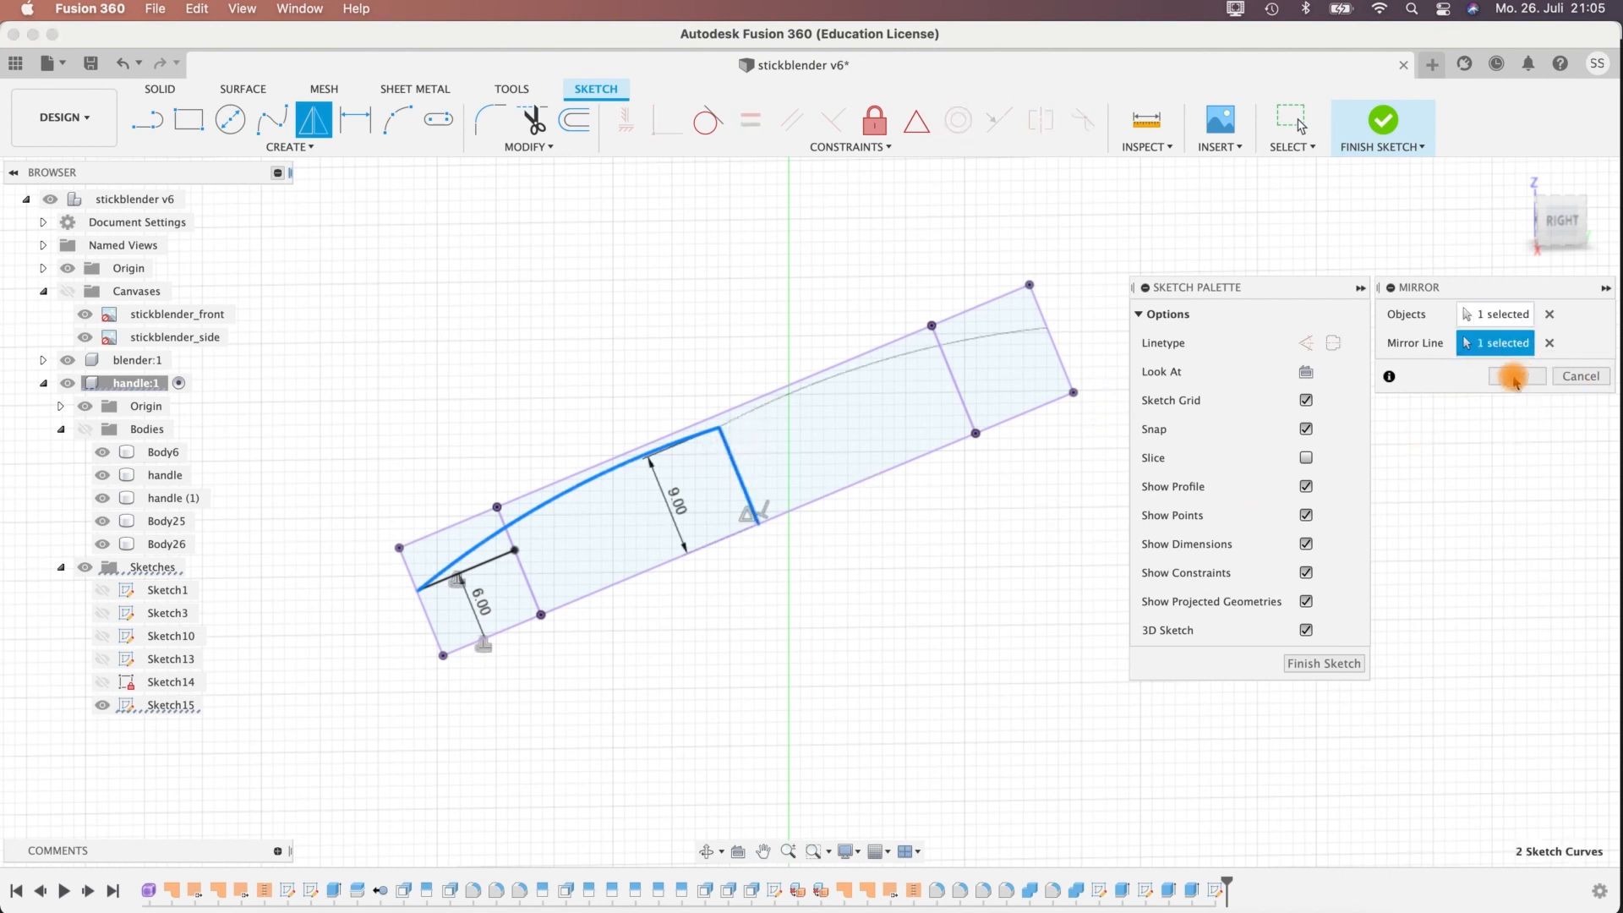
shift+middle_drag(927, 601, 930, 603)
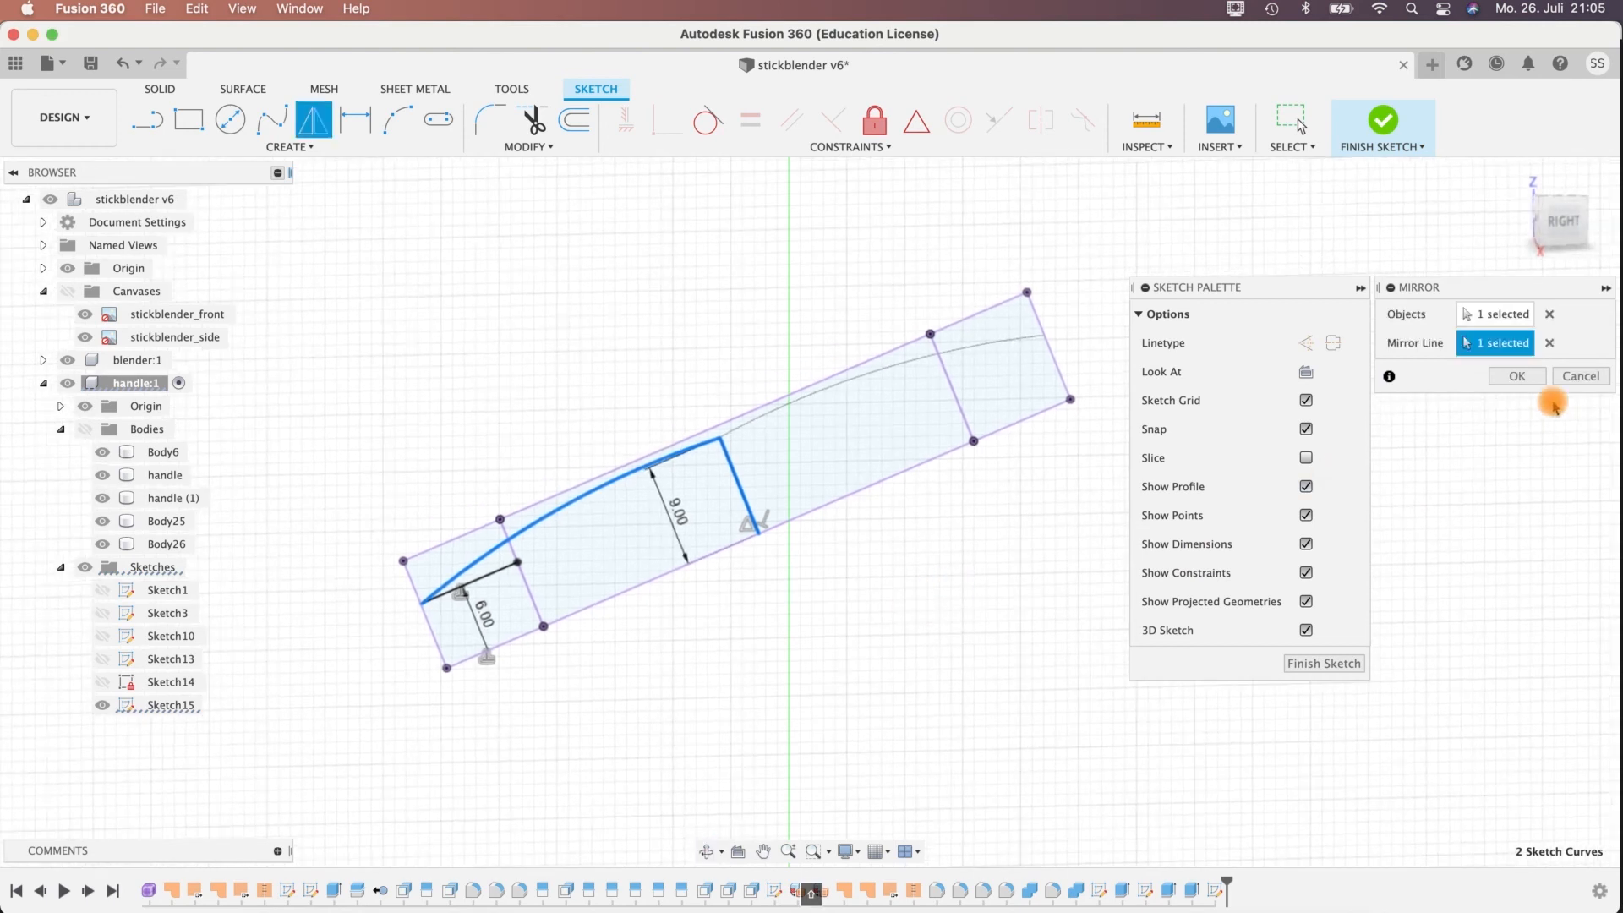
key(Return)
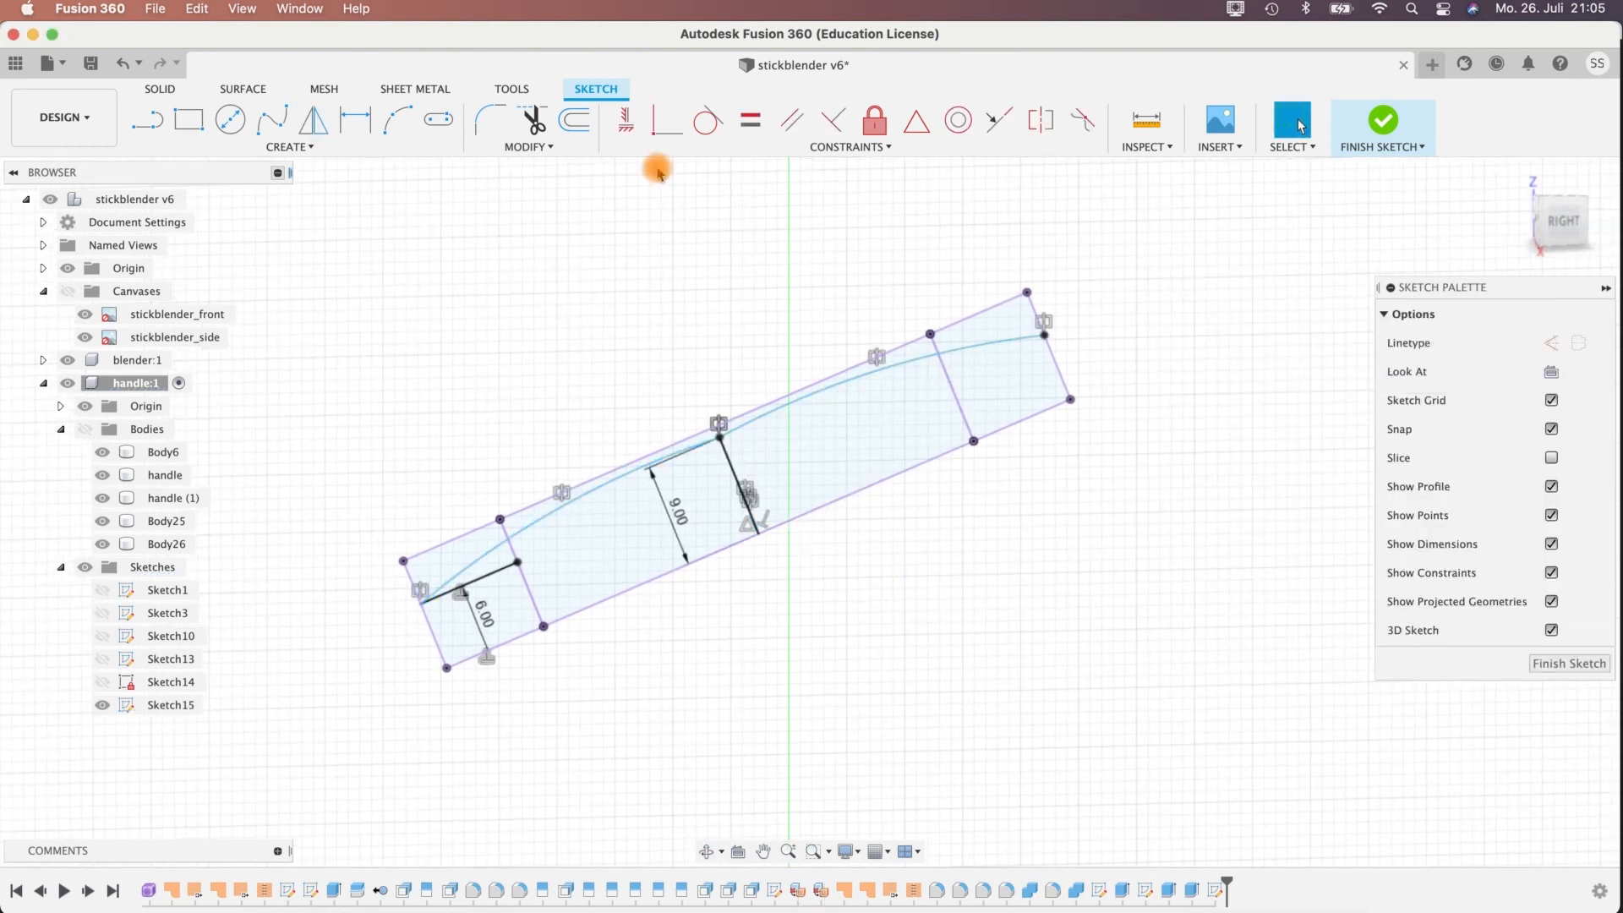
Make the original arc and its mirrored half tangent to each other at the top of the centre line.
click(708, 125)
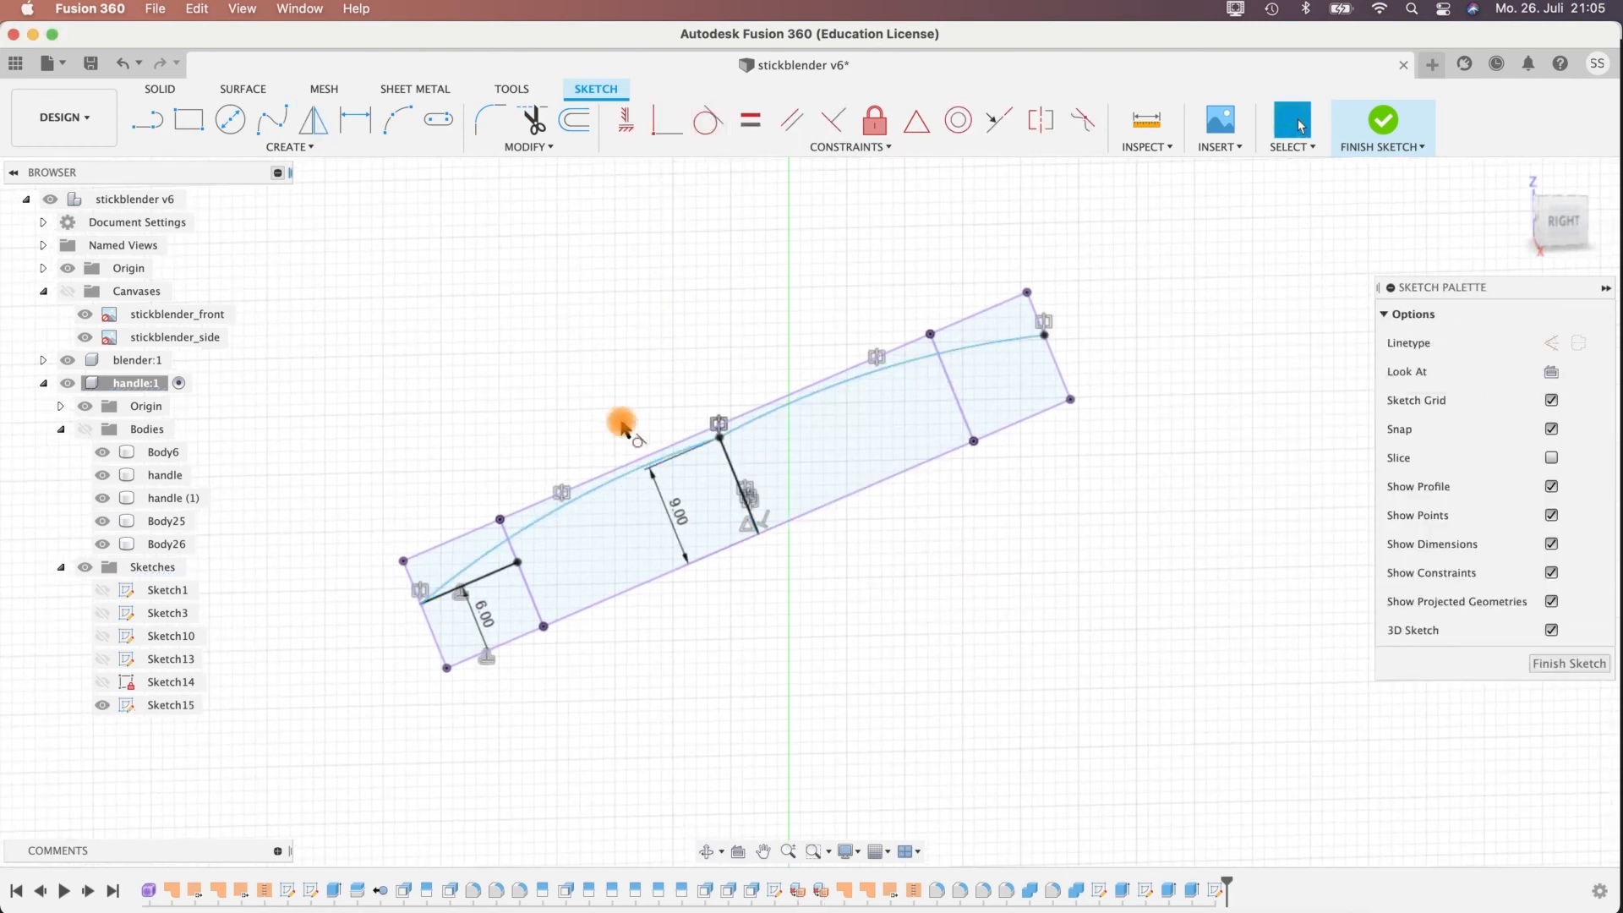
click(616, 478)
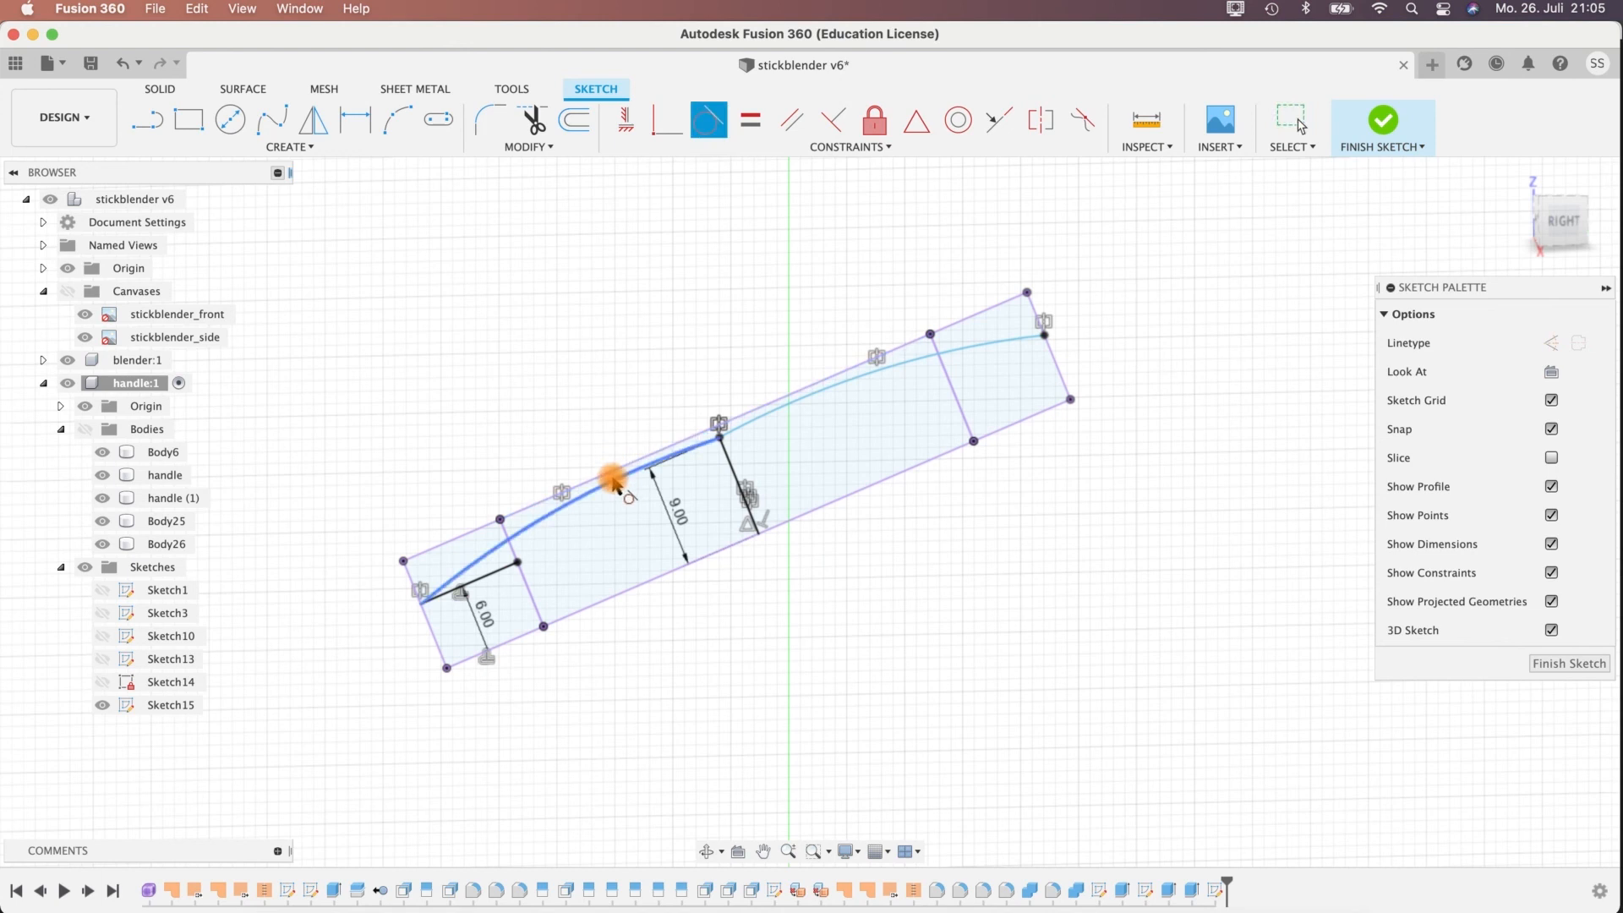
click(755, 427)
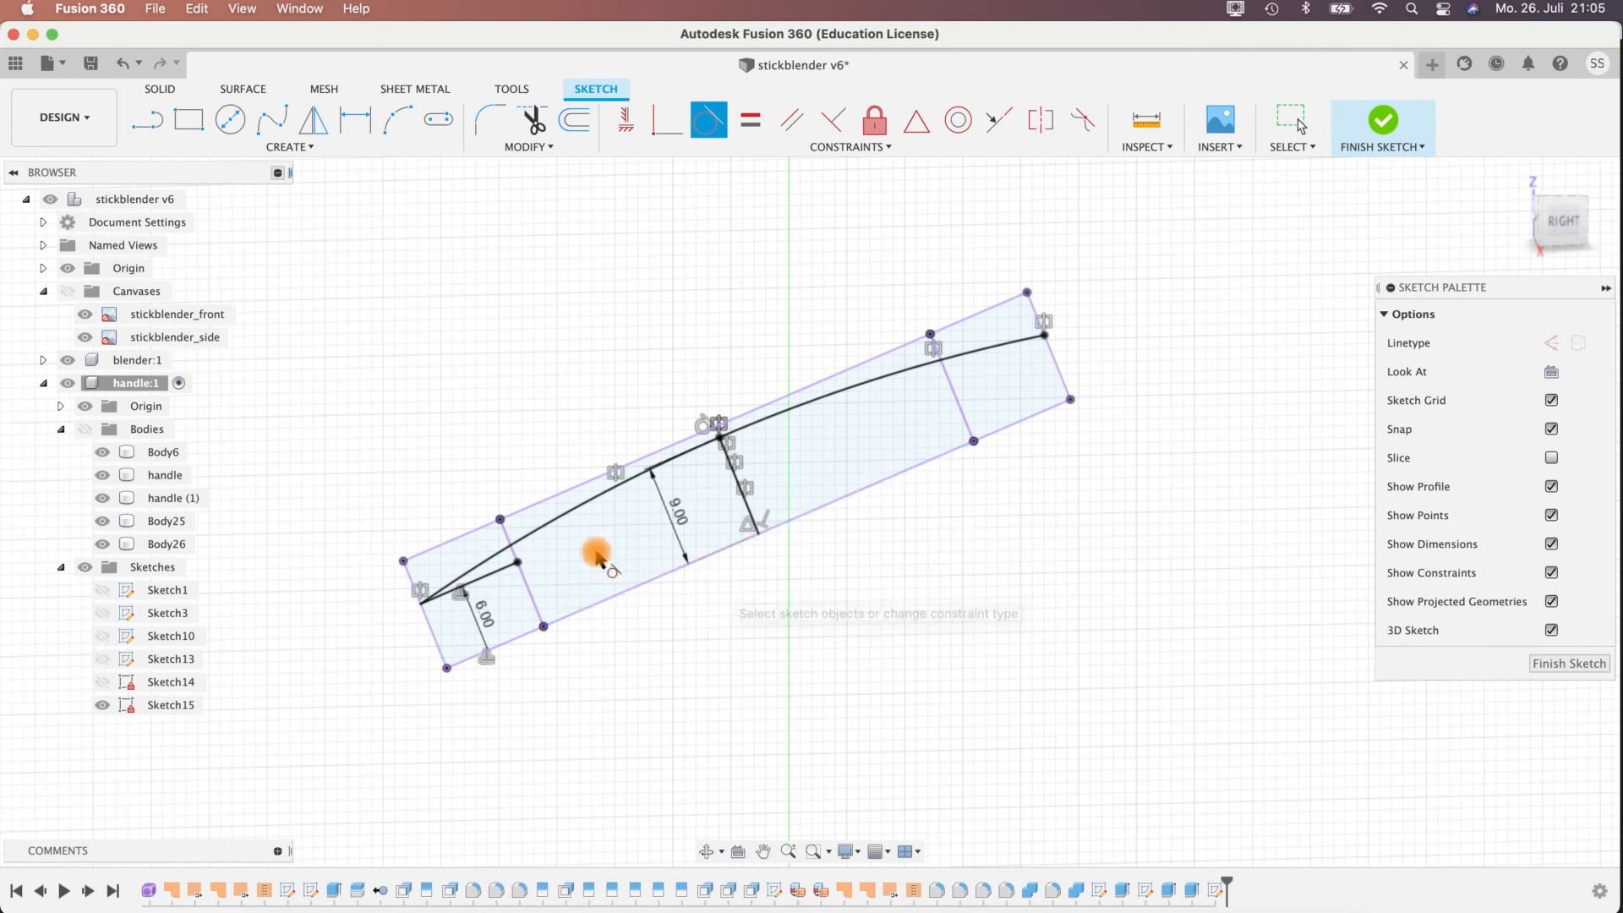
Delete the 6 mm offset line in the ring section.
click(544, 553)
click(509, 565)
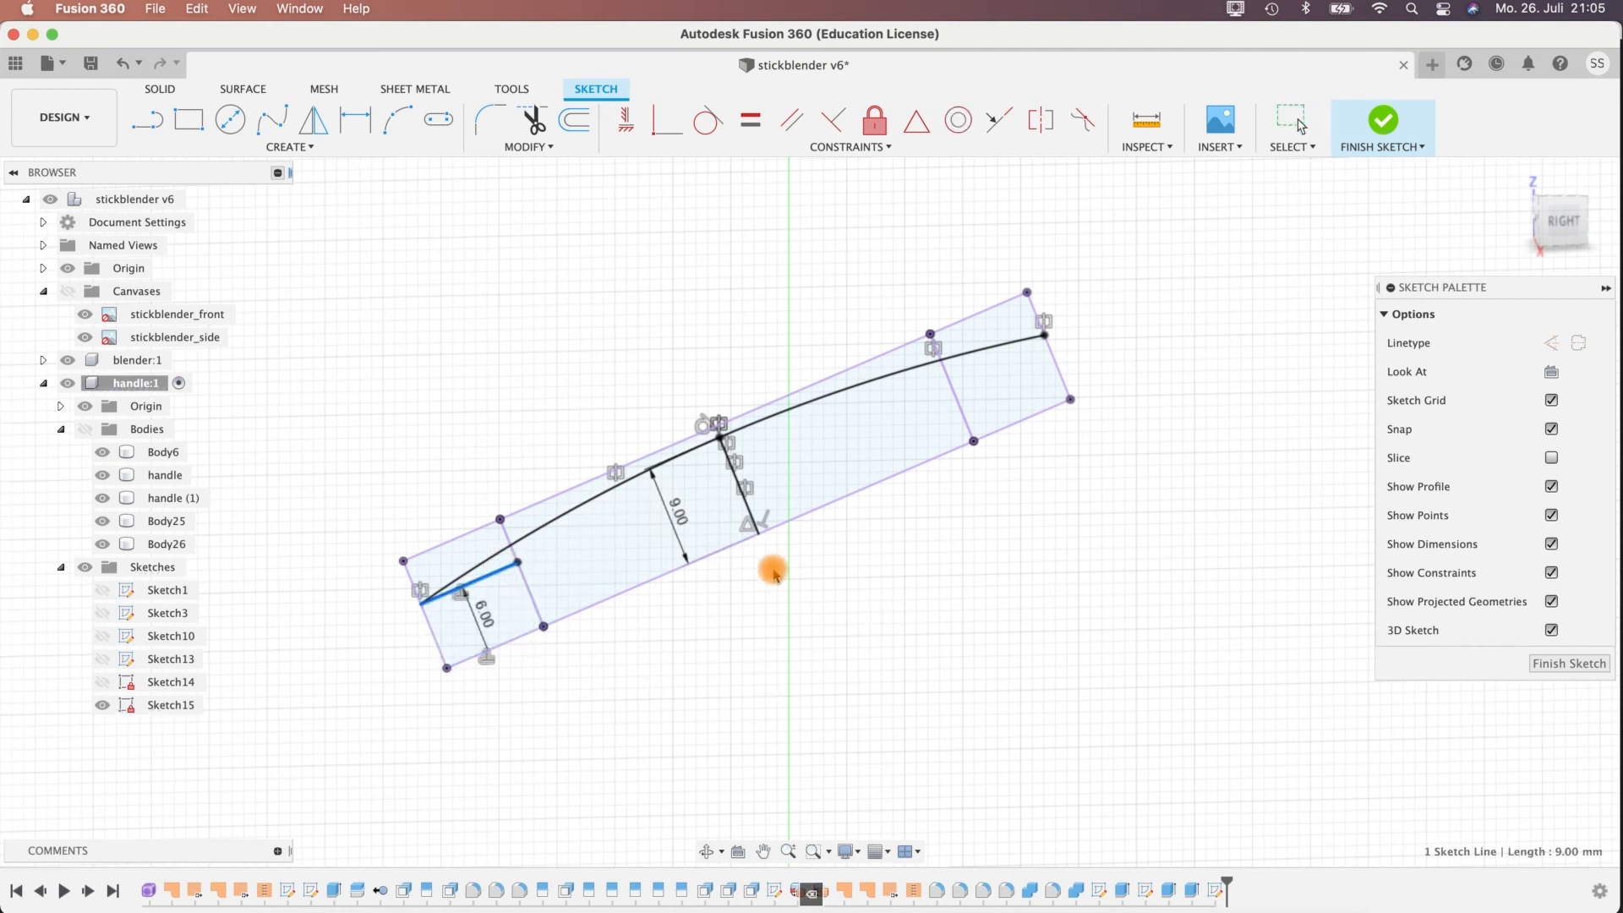
key(Delete)
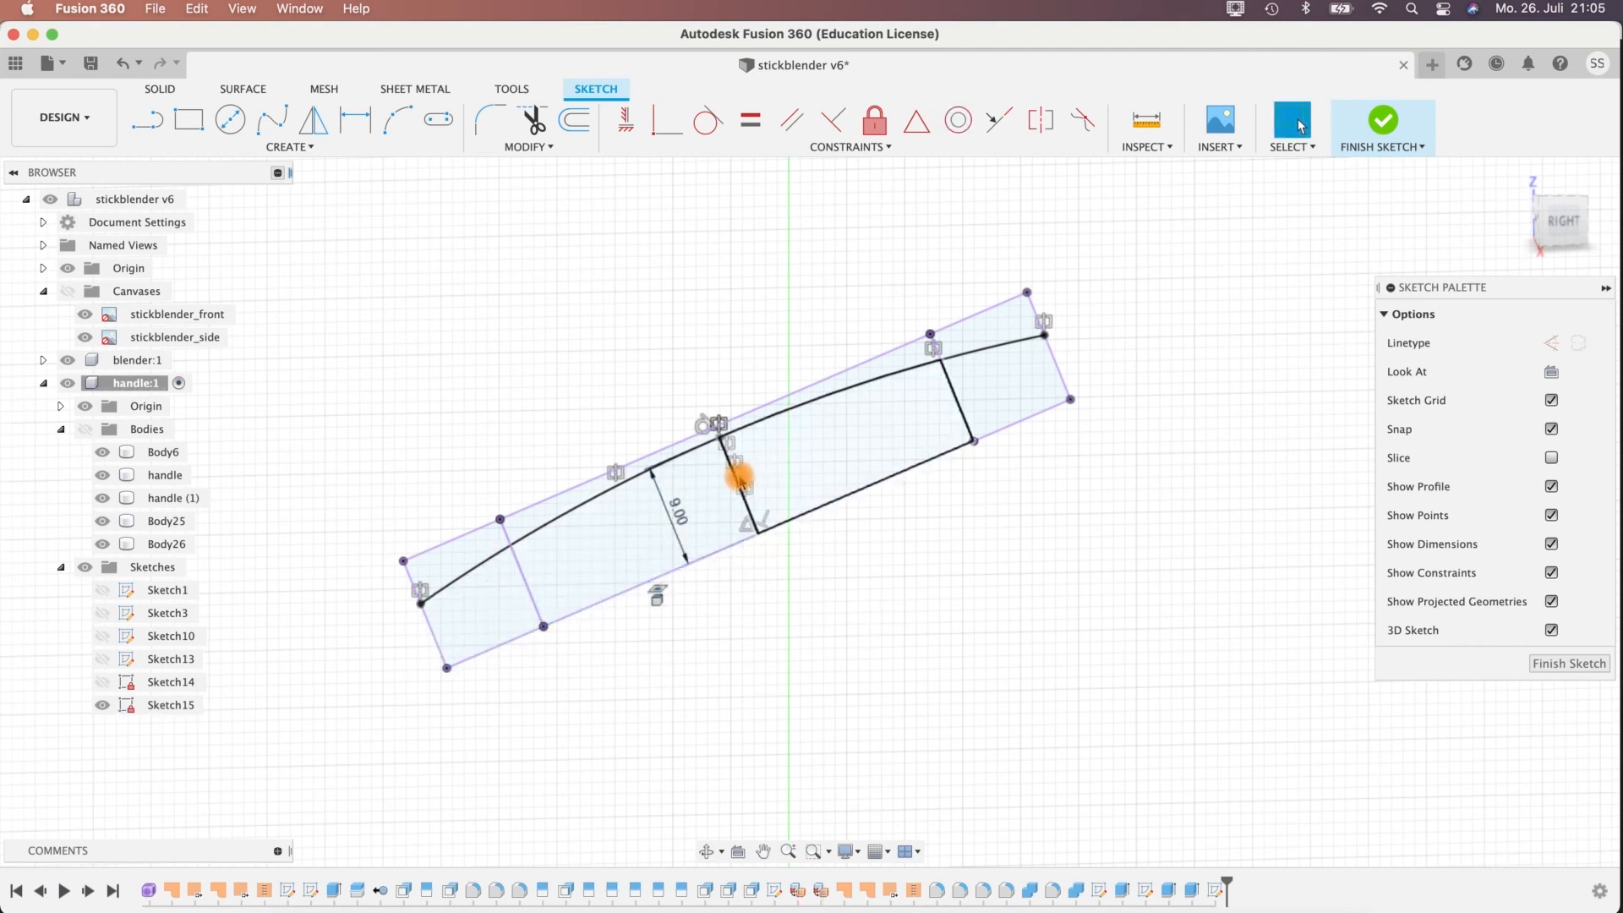
Convert the 9 mm centre line to construction geometry and delete the mirrored arc, leaving only the original arc in the finished sketch.
click(738, 478)
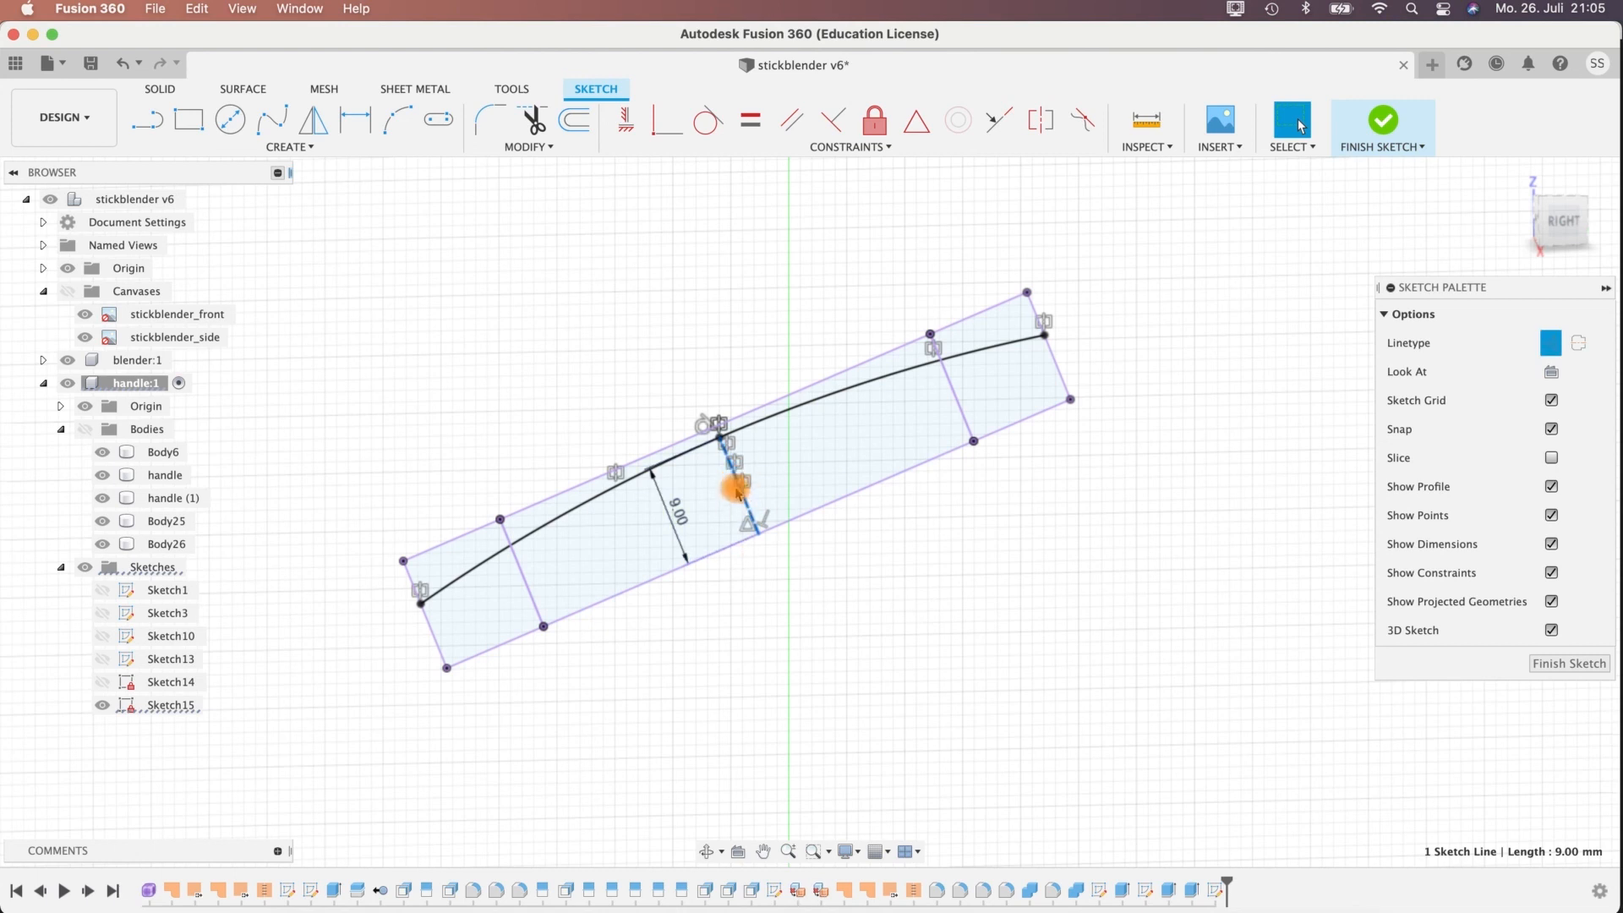
click(776, 414)
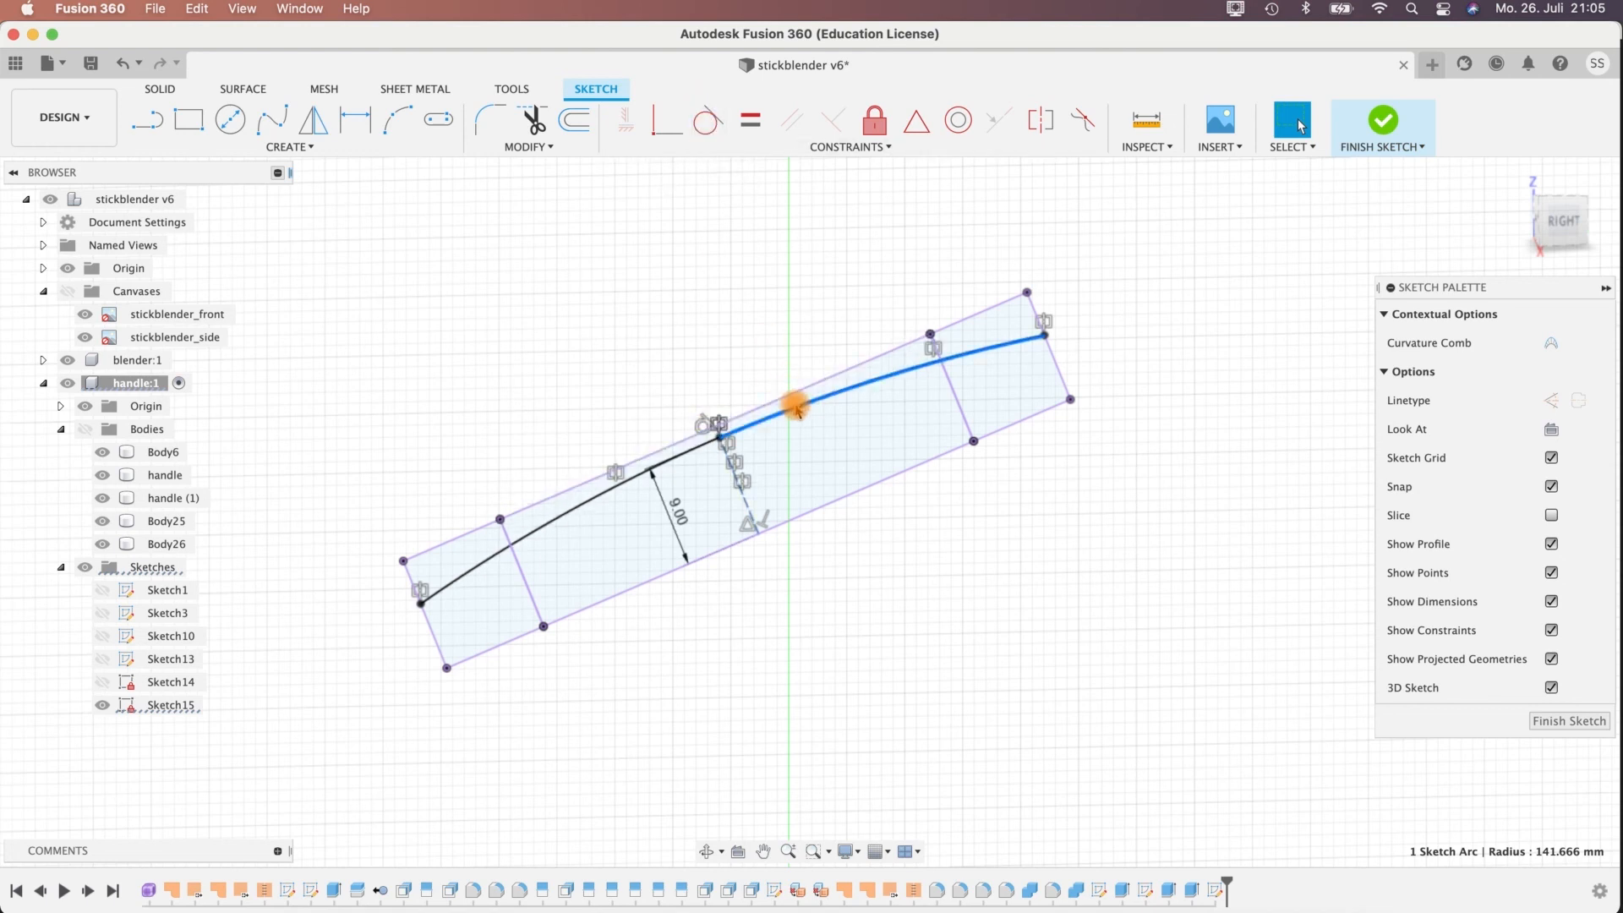
key(Delete)
click(612, 489)
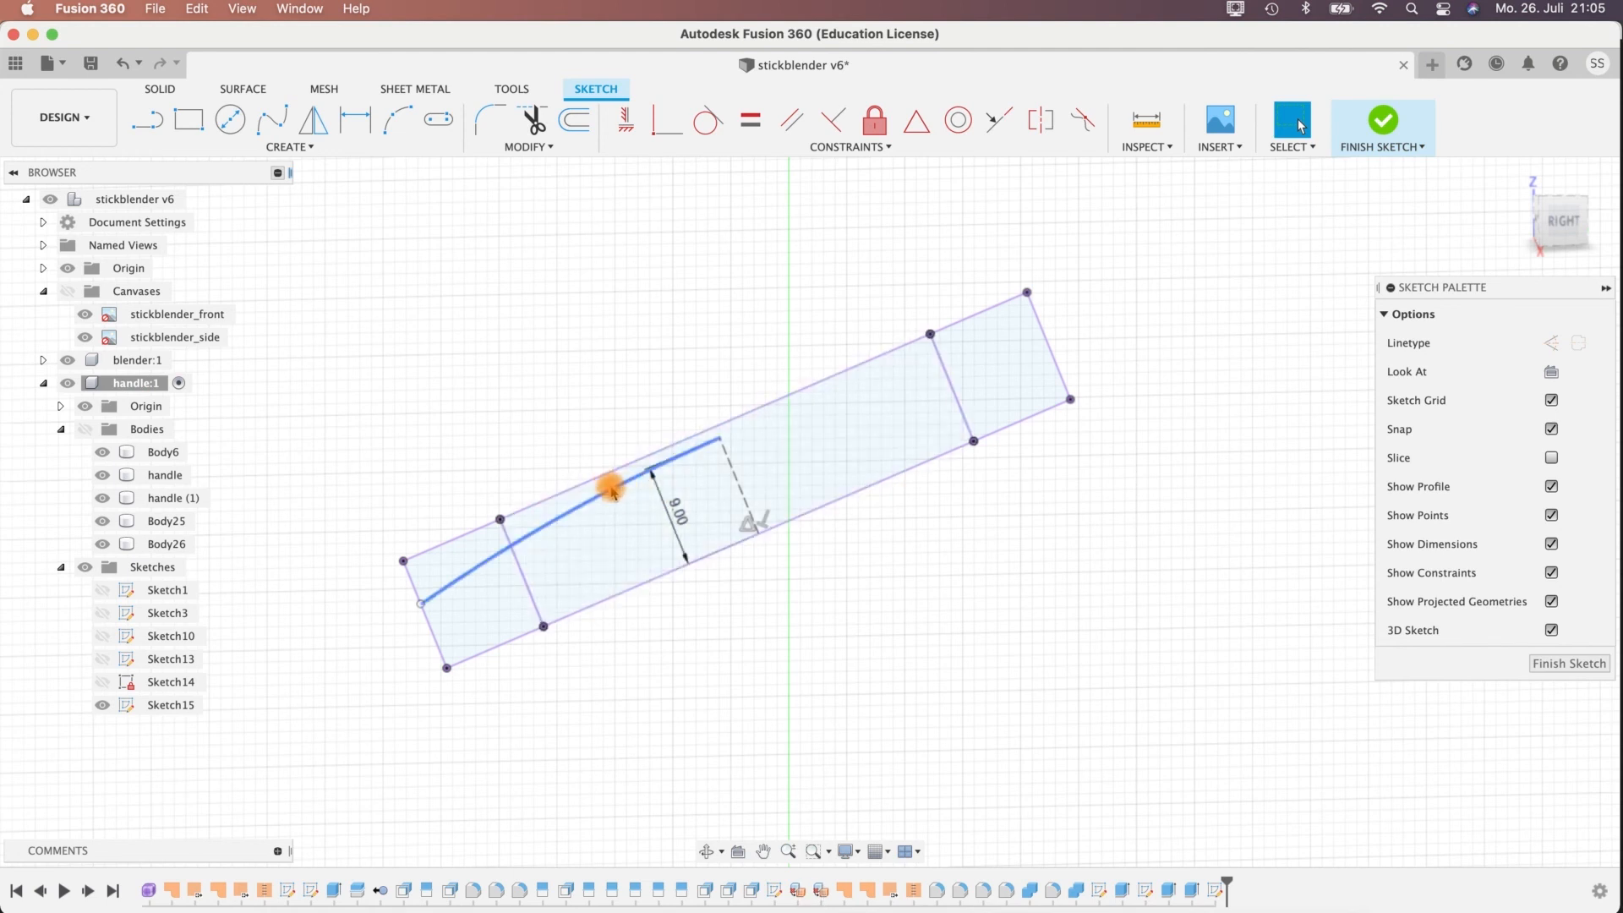
click(591, 502)
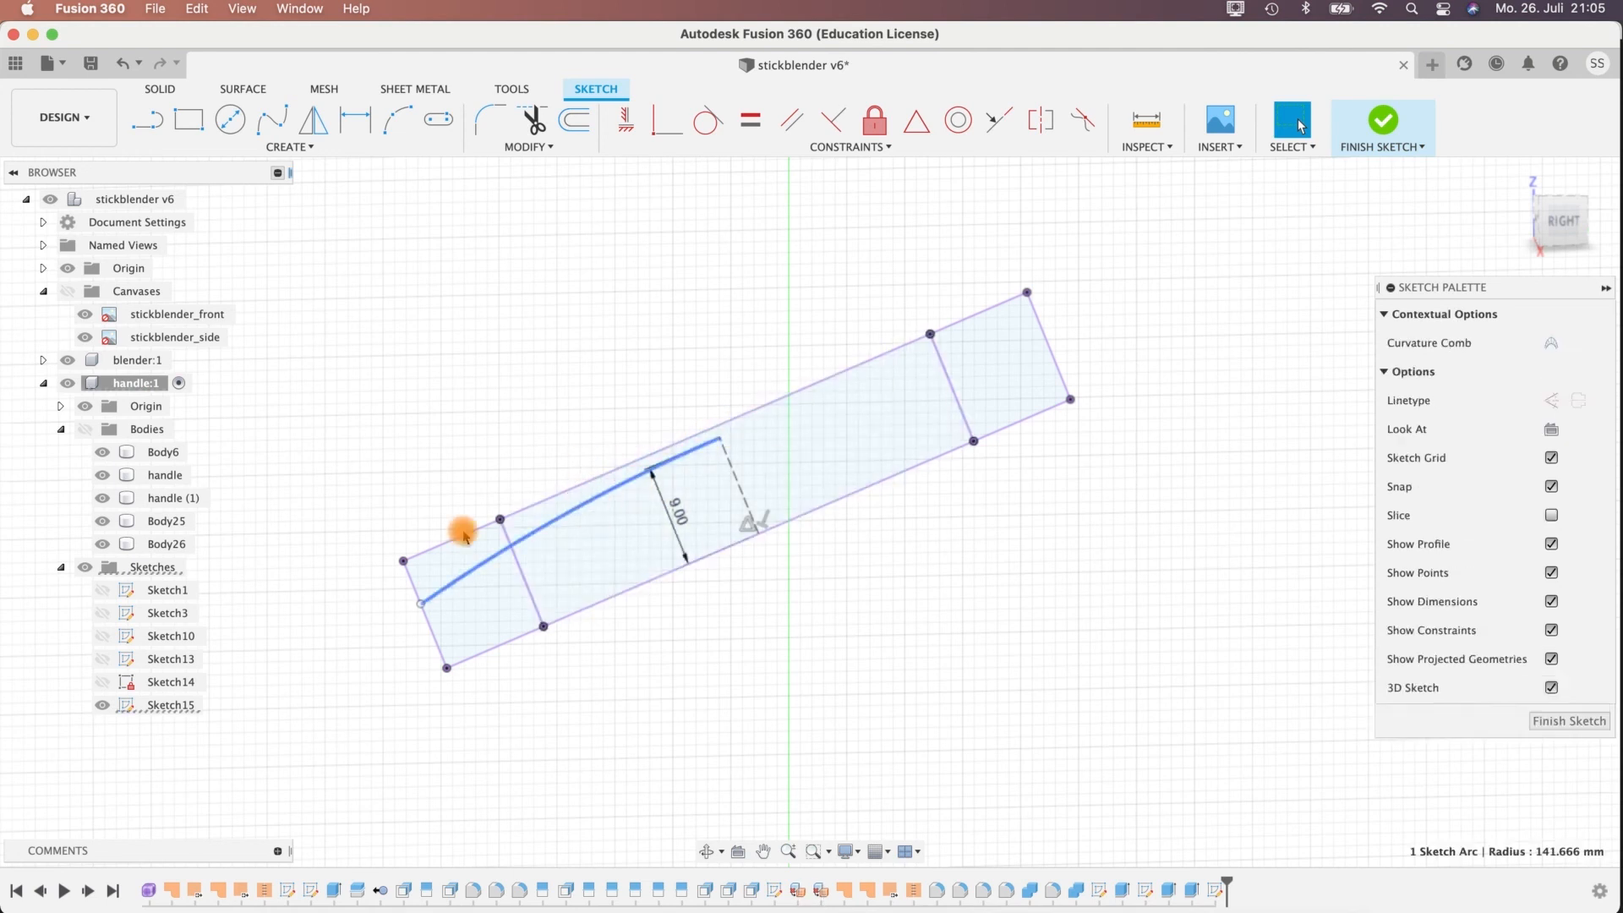
click(1384, 126)
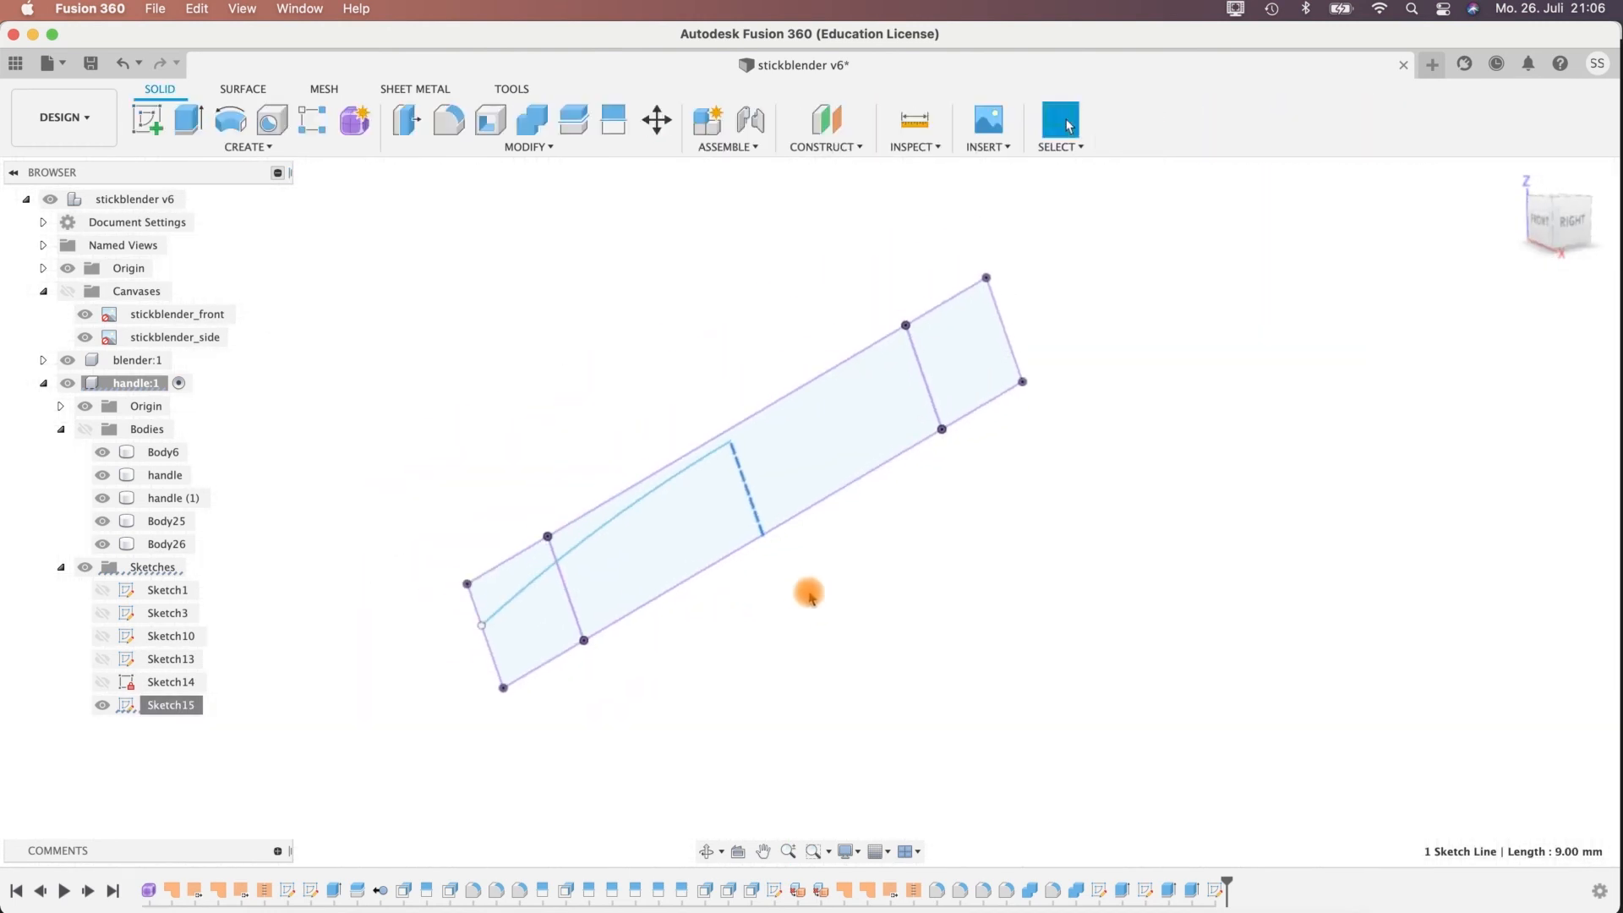
Set up a surface Revolve with the remaining arc as profile and the dashed centre line as axis.
shift+middle_drag(719, 558, 754, 539)
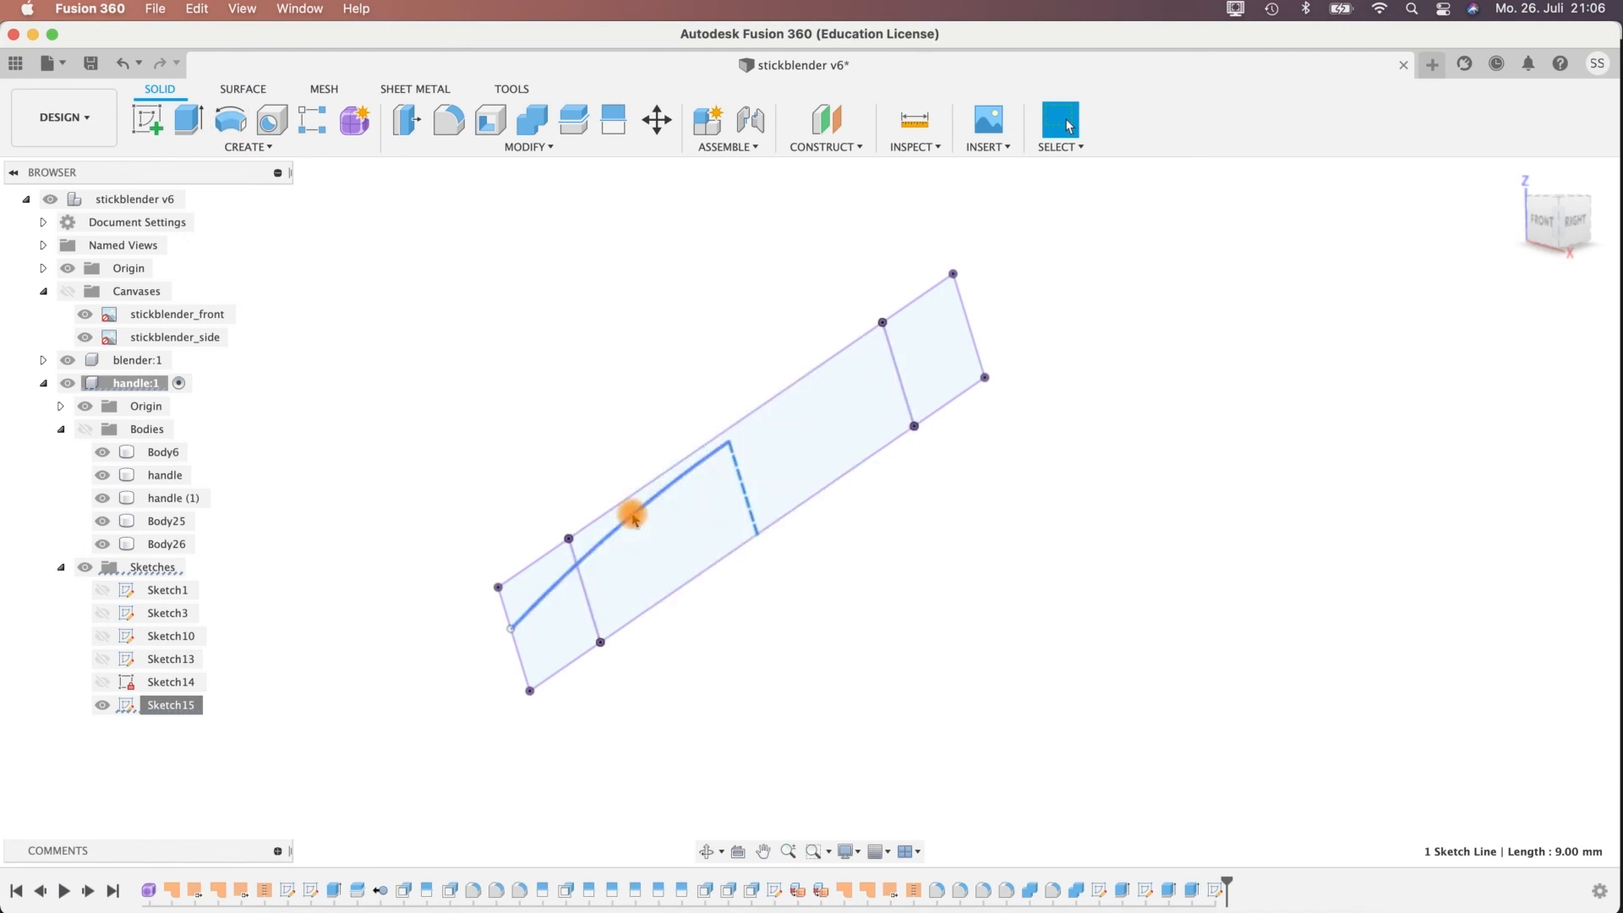
click(238, 90)
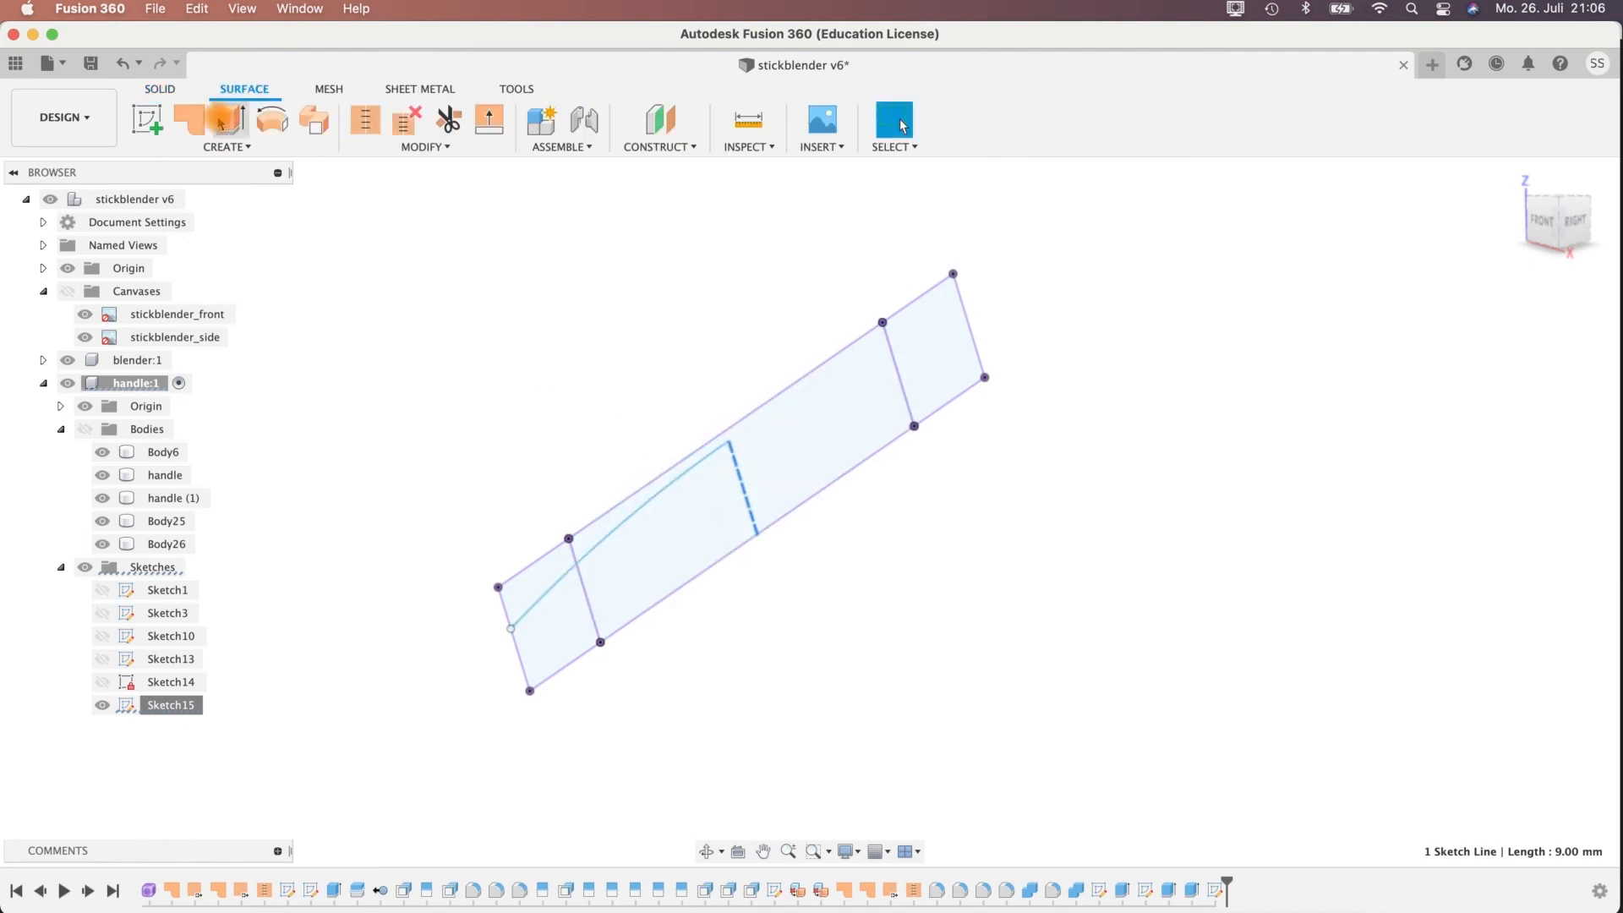
click(272, 127)
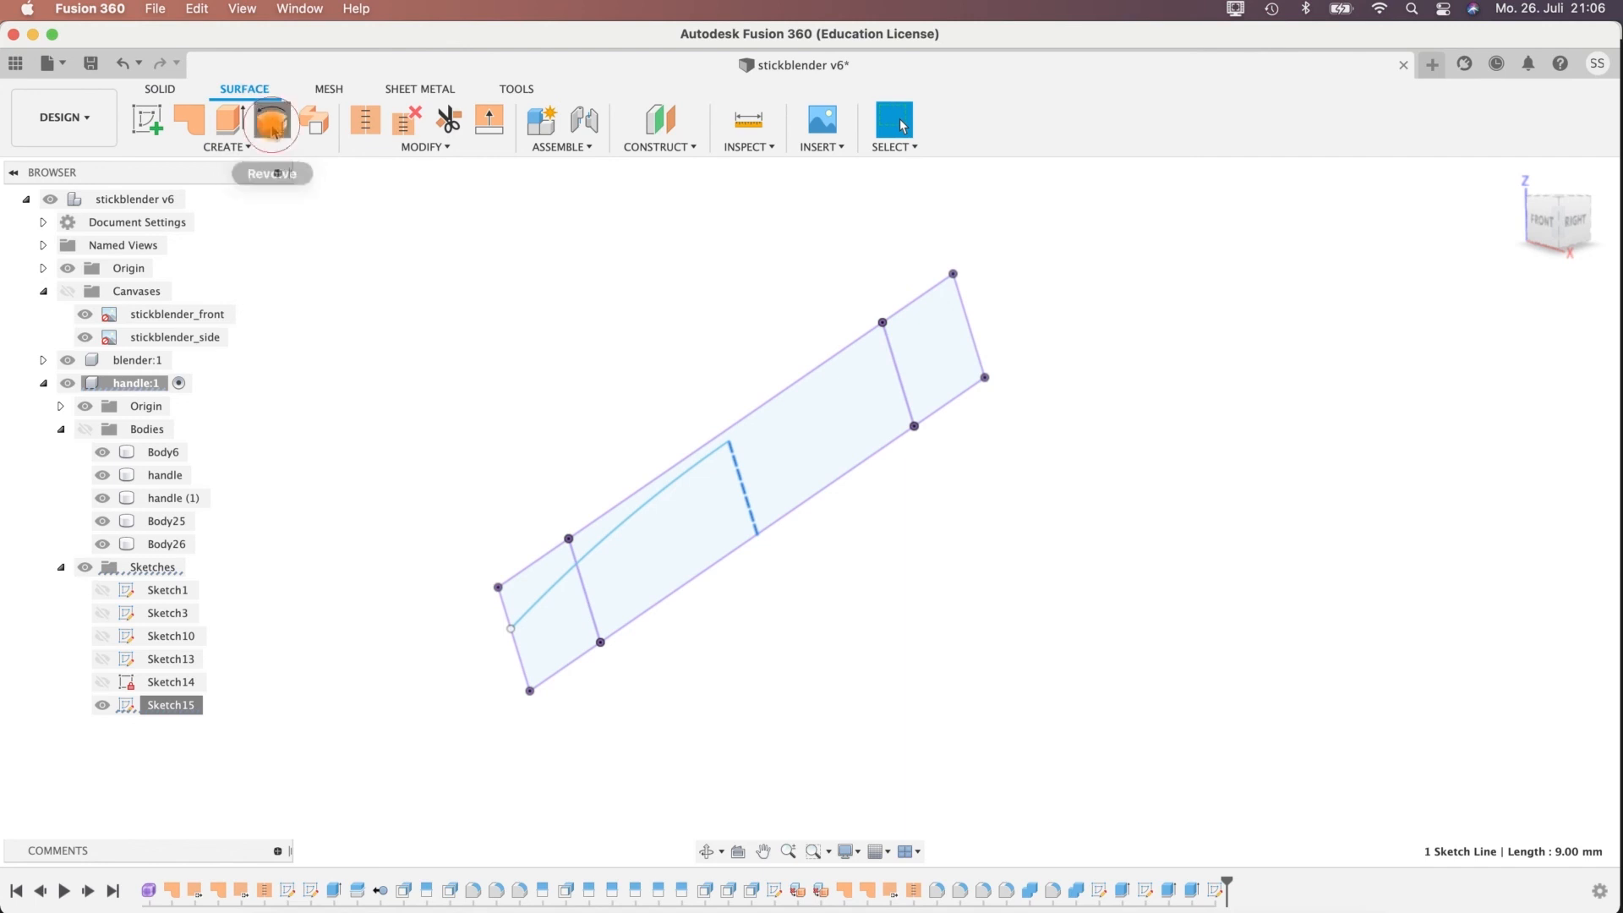
click(615, 518)
click(1484, 311)
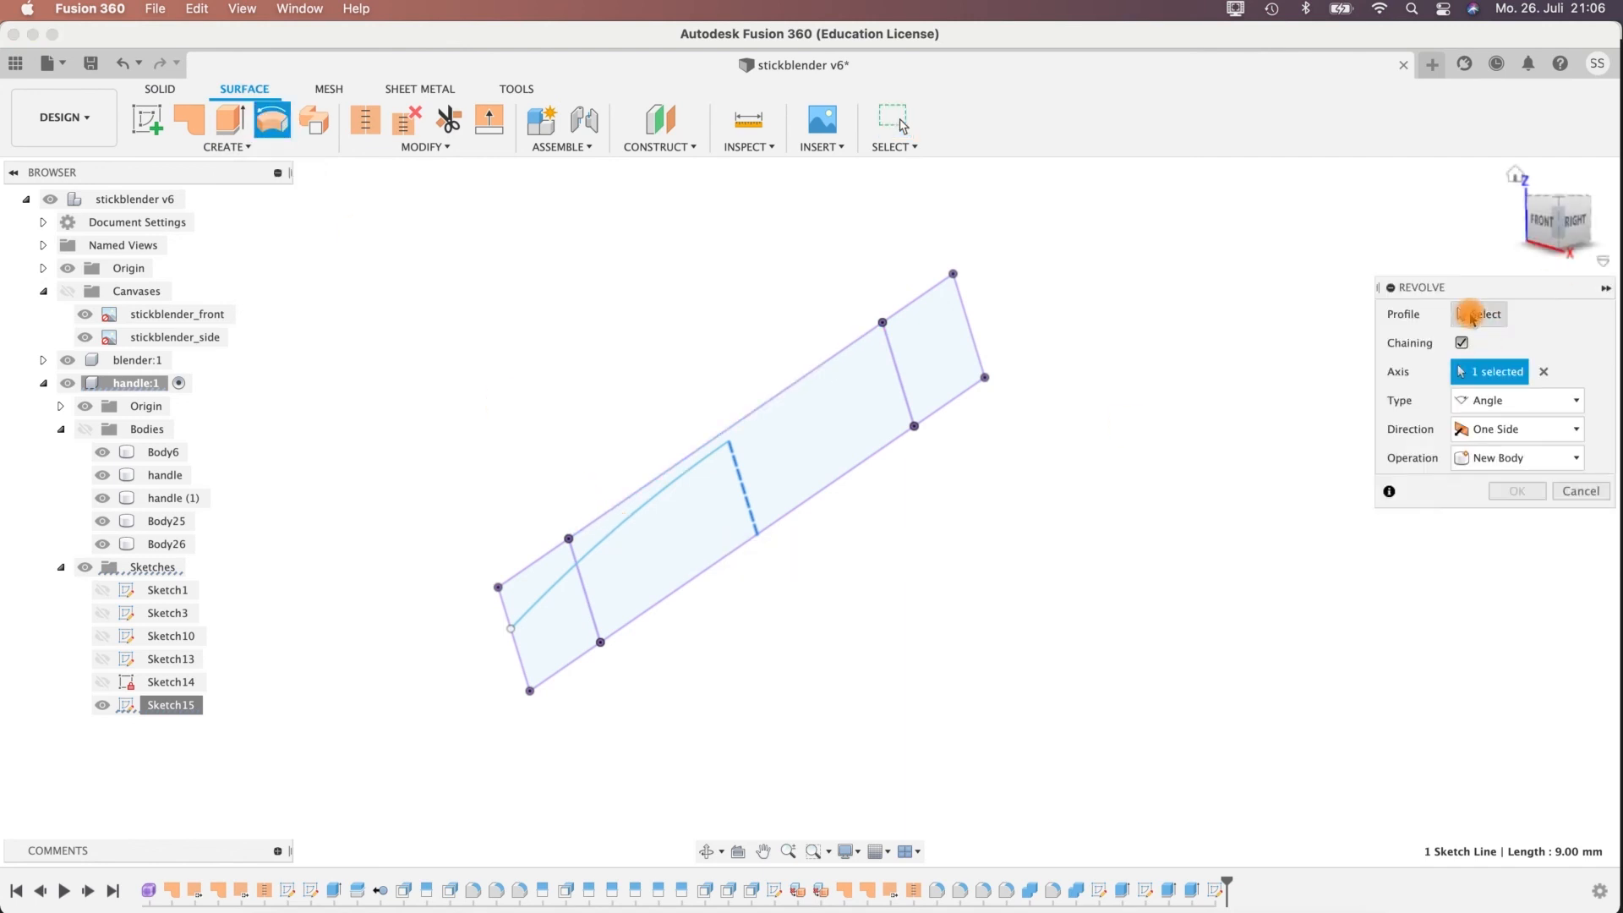
click(596, 562)
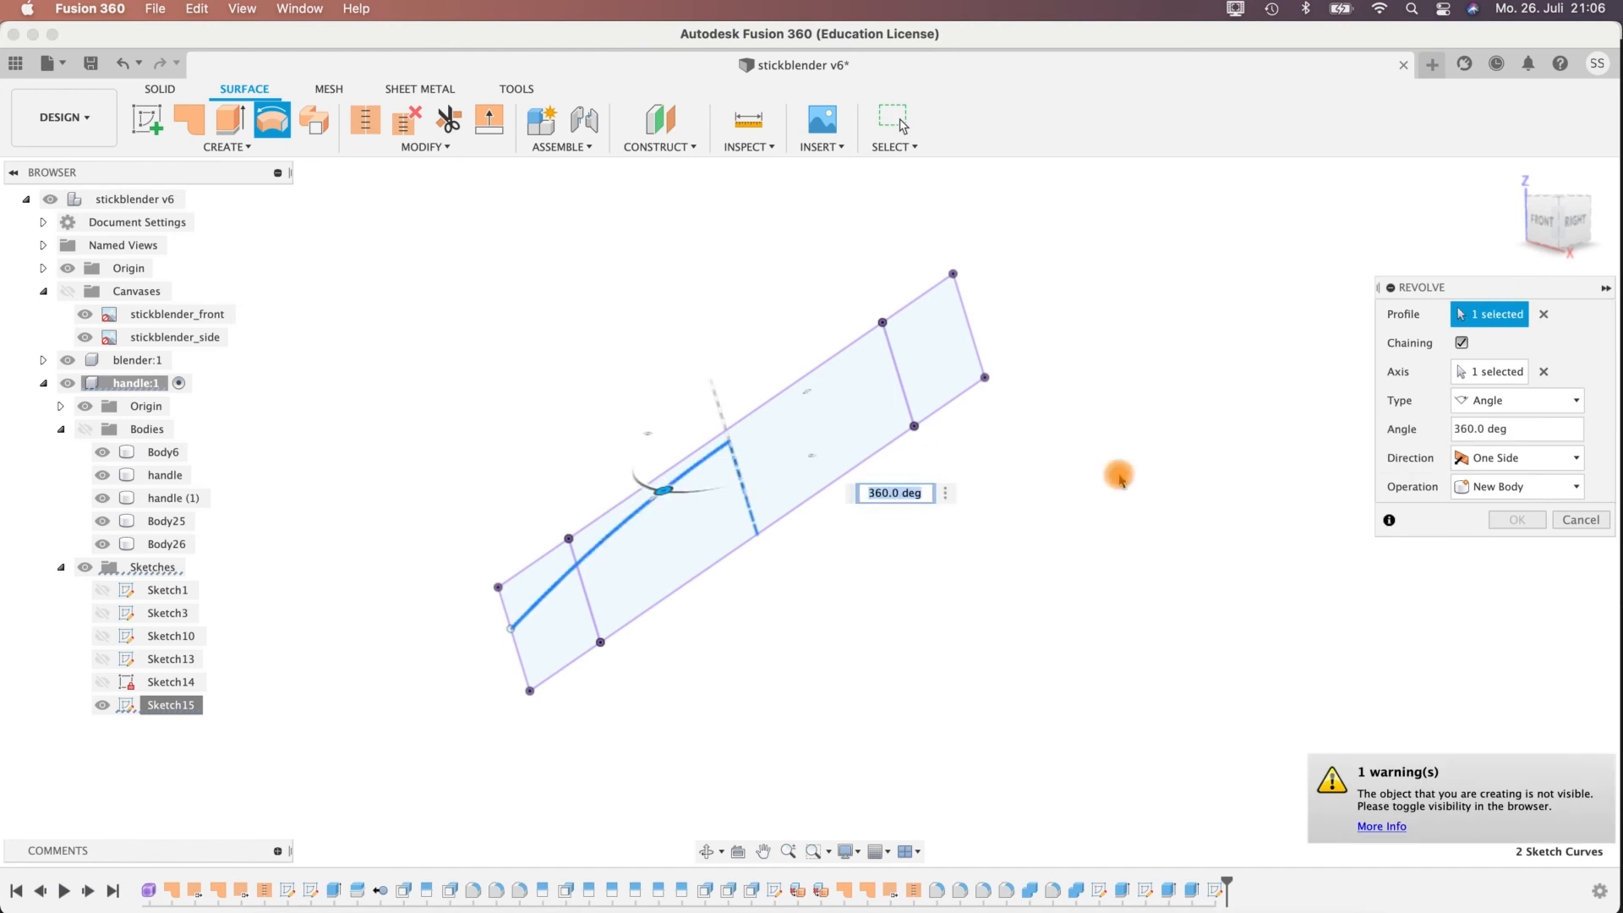
click(1495, 373)
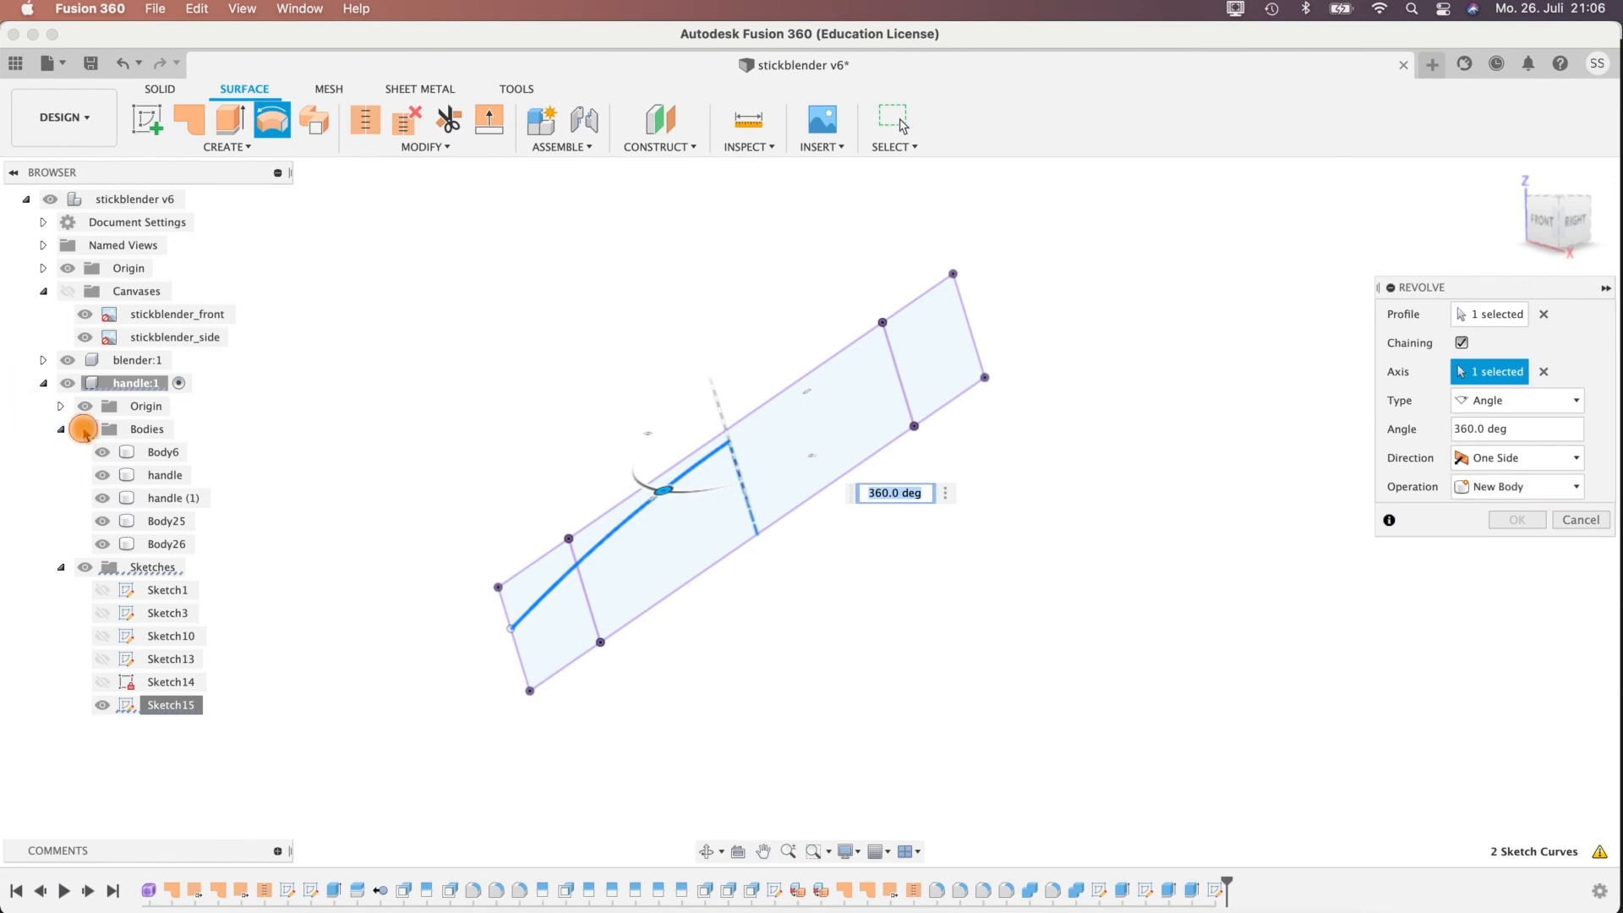
Show the handle's bodies with the ring and disc hidden, and complete the 360° surface revolve as a new body.
click(85, 429)
shift+middle_drag(1120, 366, 1019, 365)
click(102, 545)
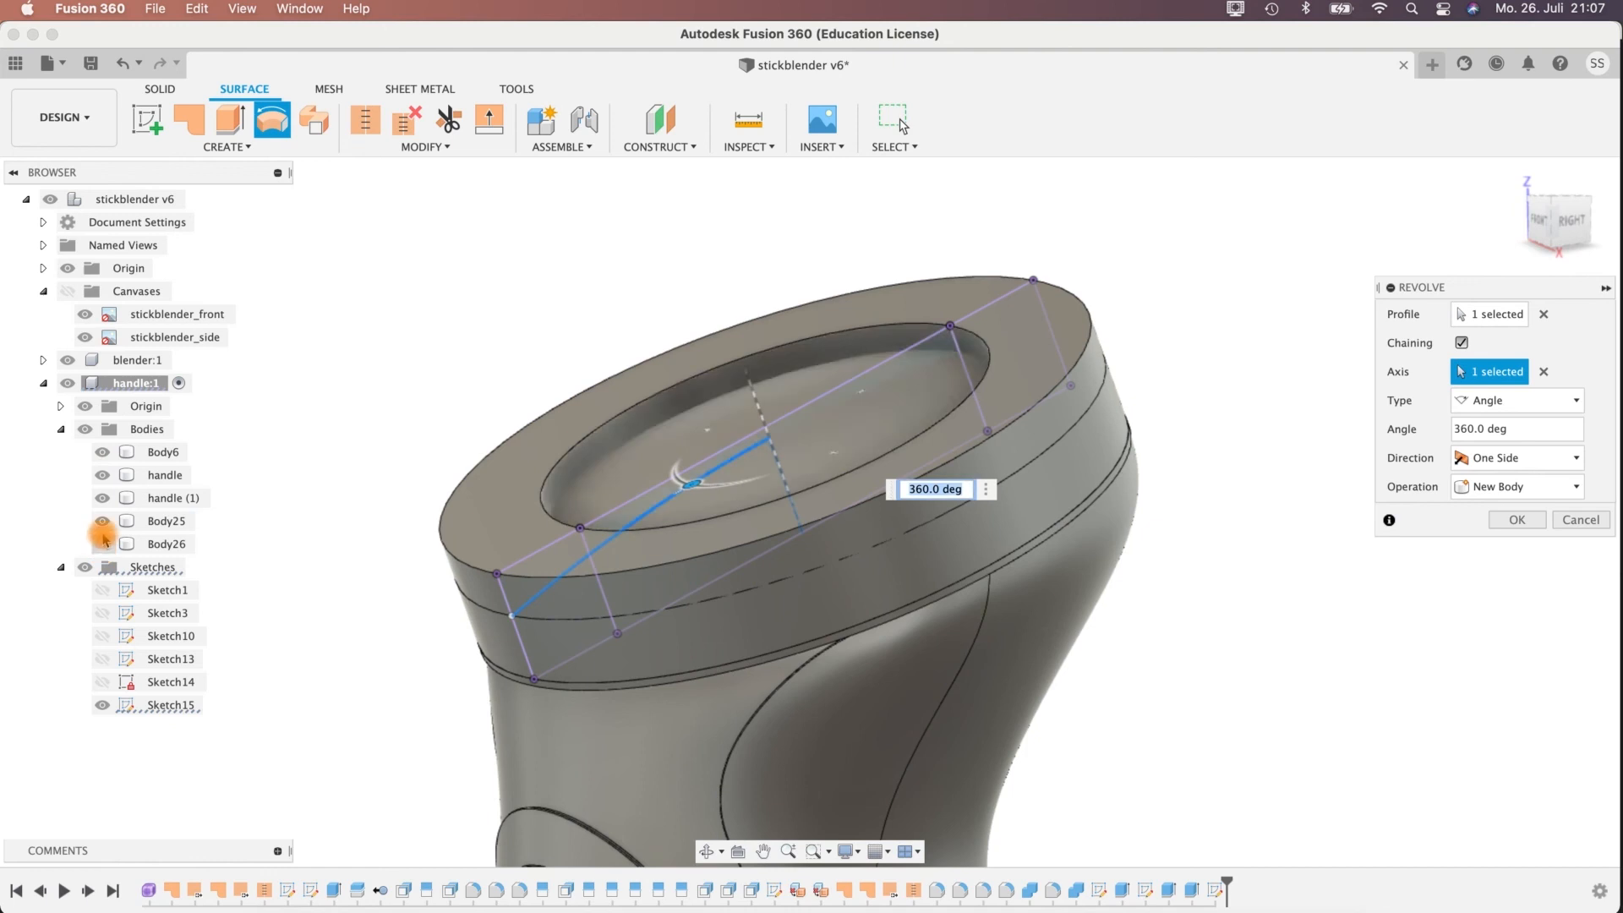
click(102, 521)
shift+middle_drag(1268, 608, 1398, 591)
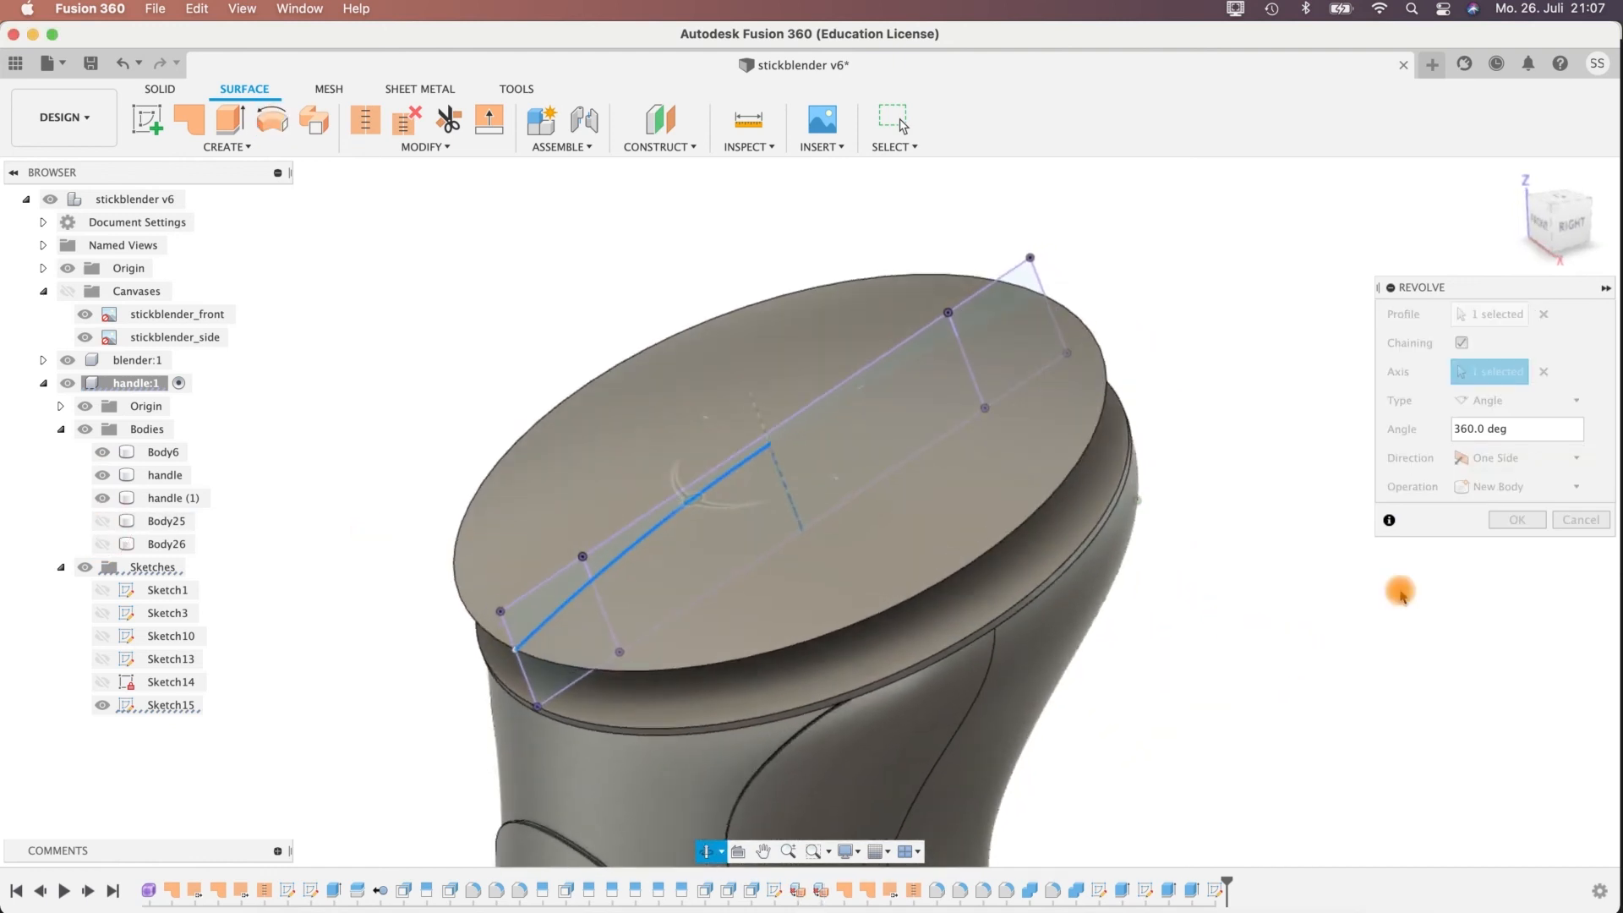
shift+middle_drag(1182, 482, 1150, 442)
click(1514, 520)
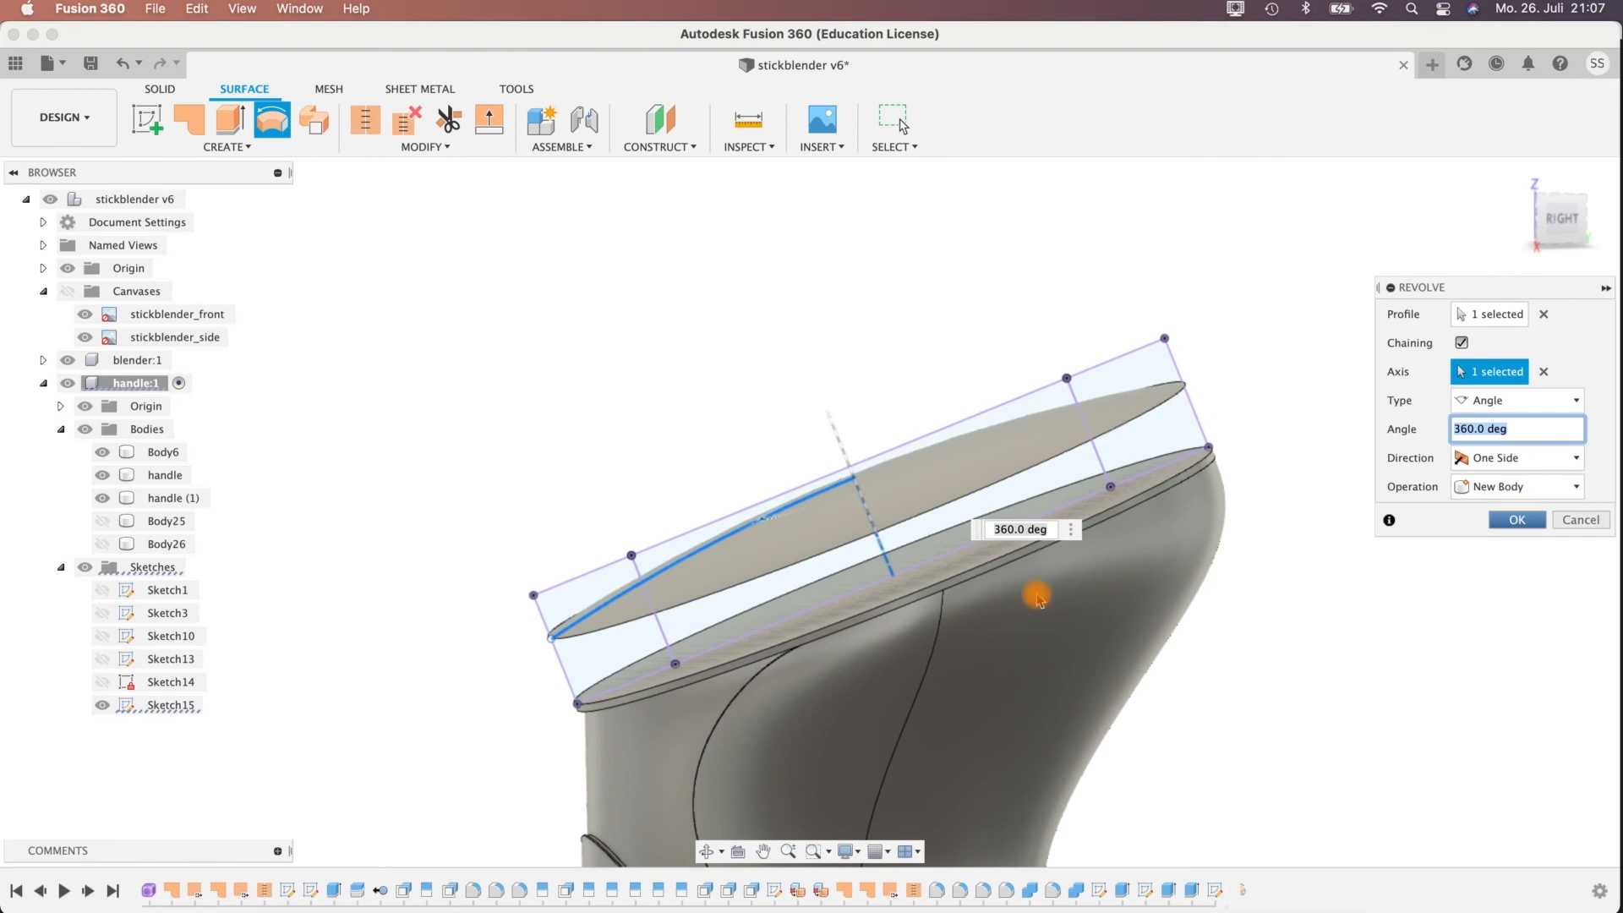
Show the ring and disc bodies, Body25 and Body26, again.
click(106, 546)
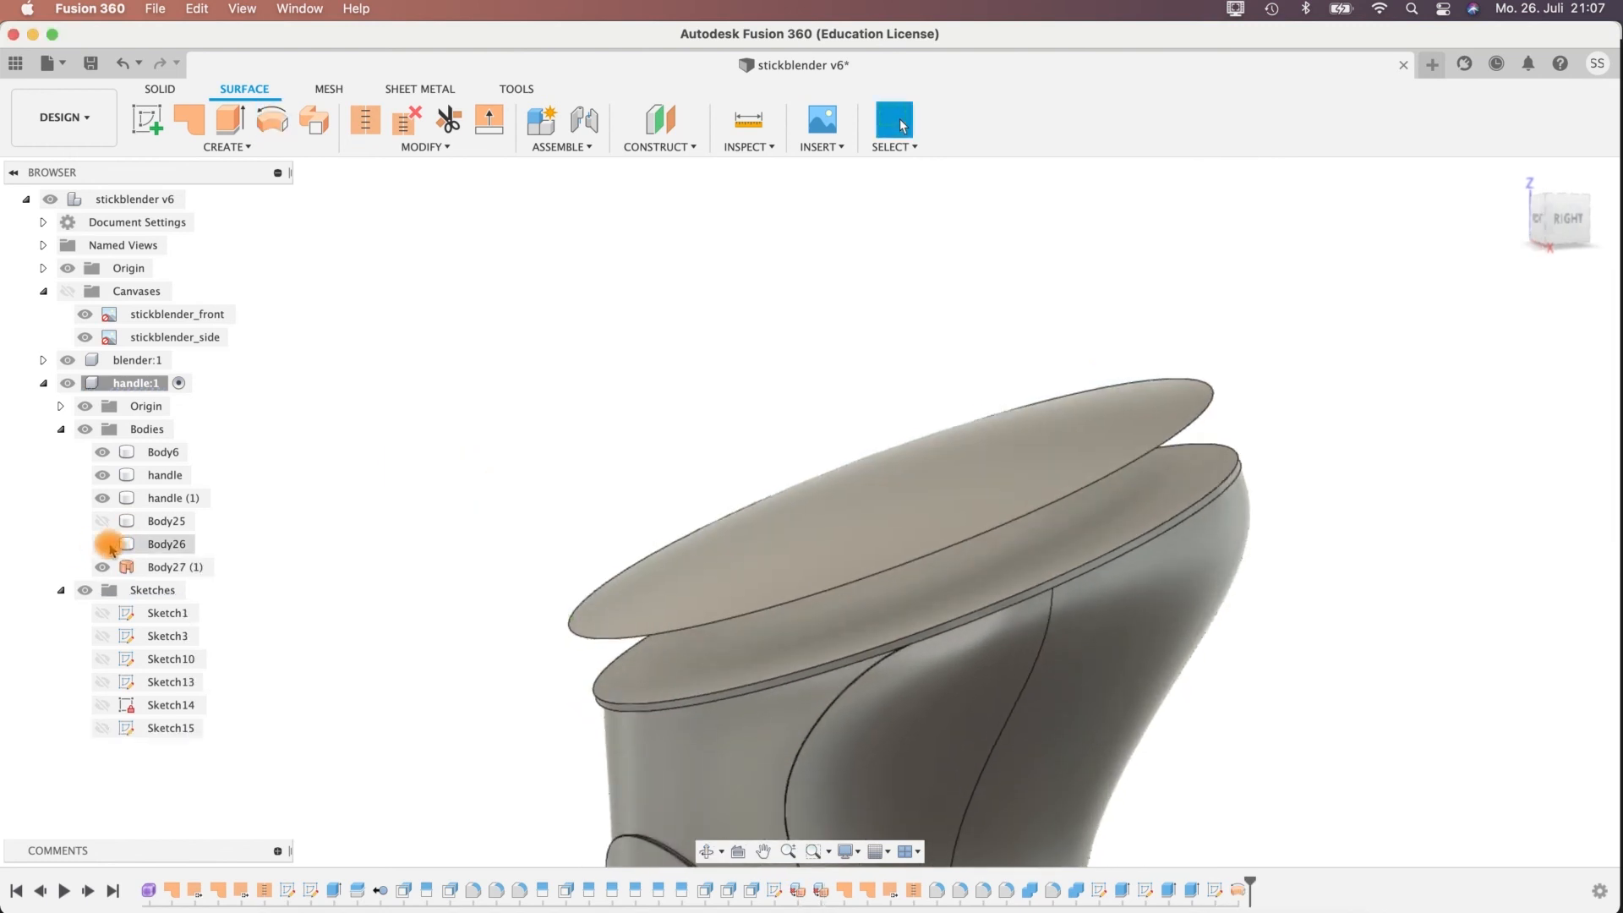
click(108, 543)
click(105, 522)
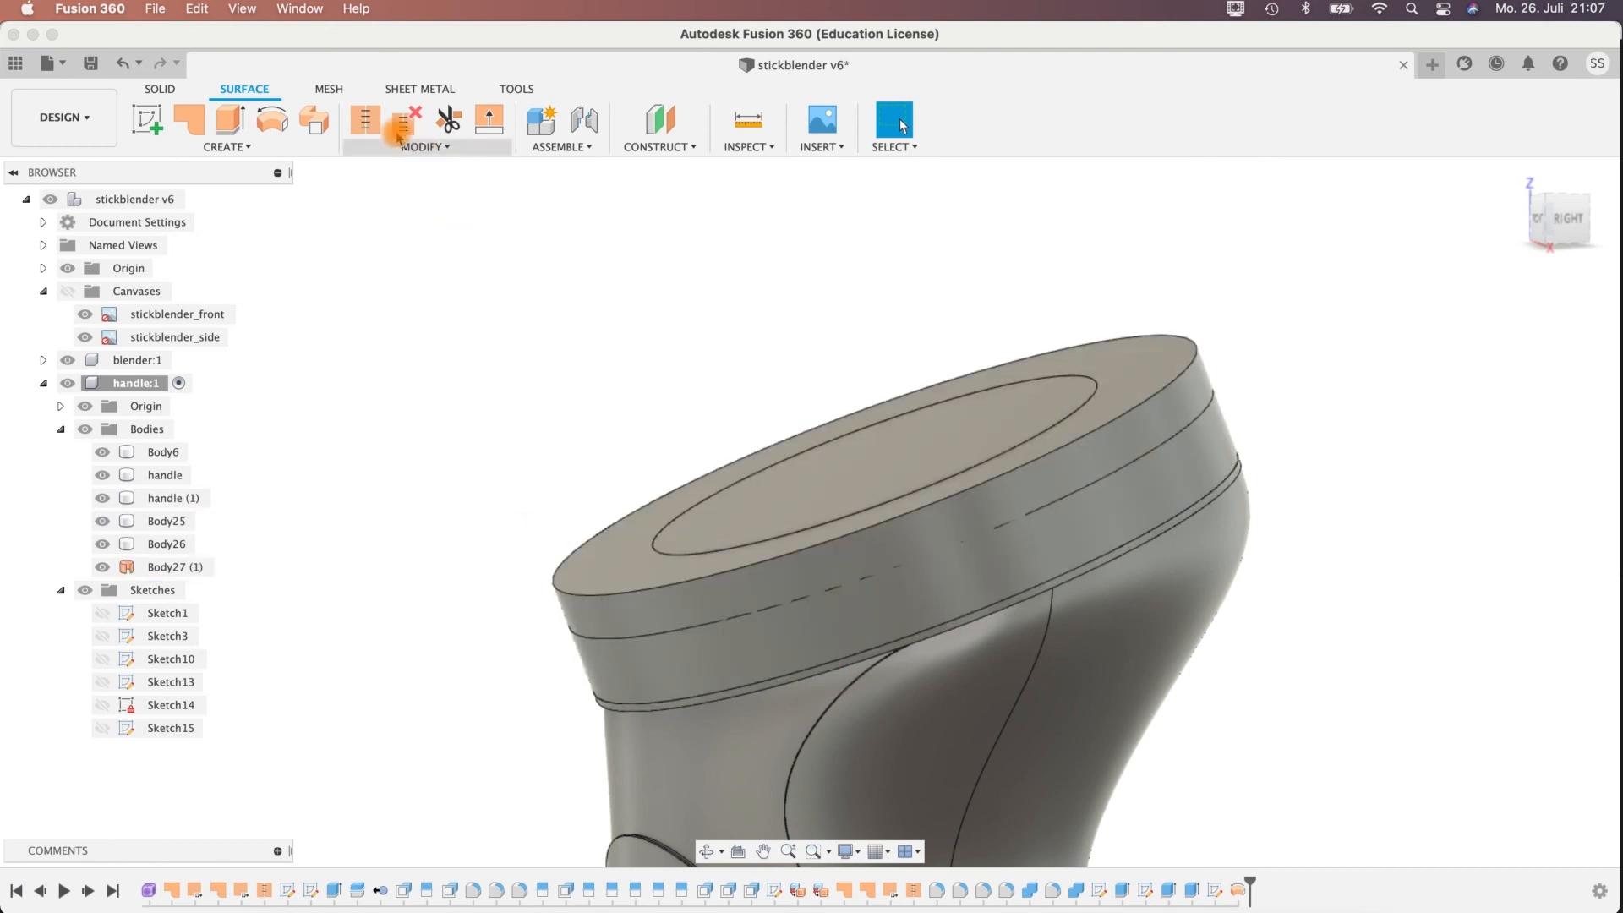
Split the ring and disc bodies with the domed revolved surface, with Extend Splitting Tool(s) enabled.
click(160, 89)
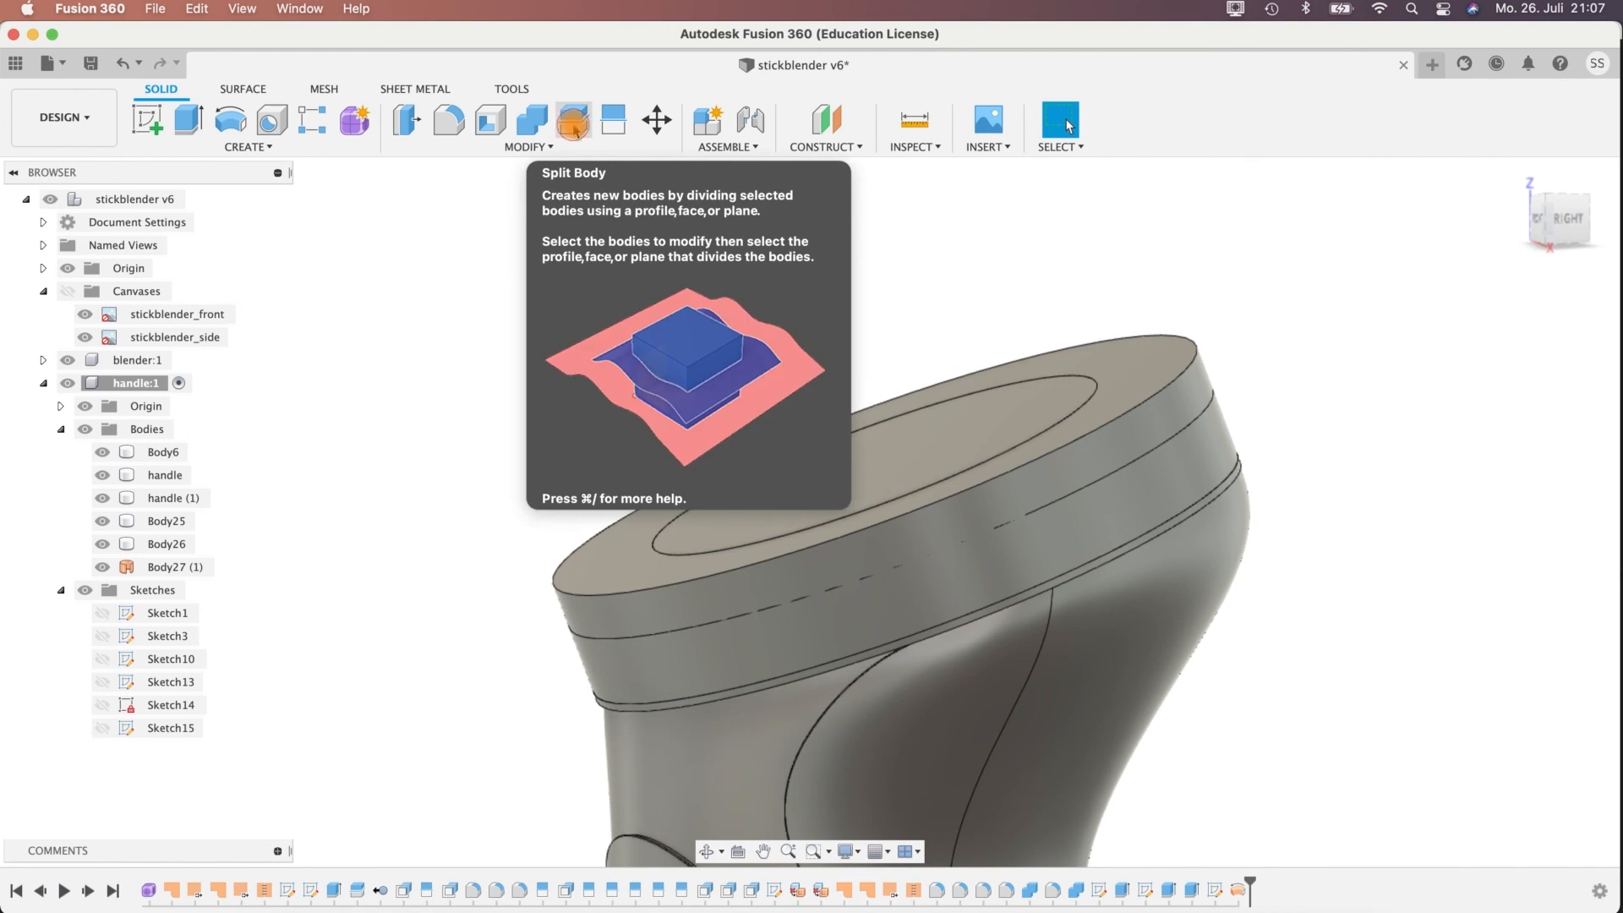
click(574, 125)
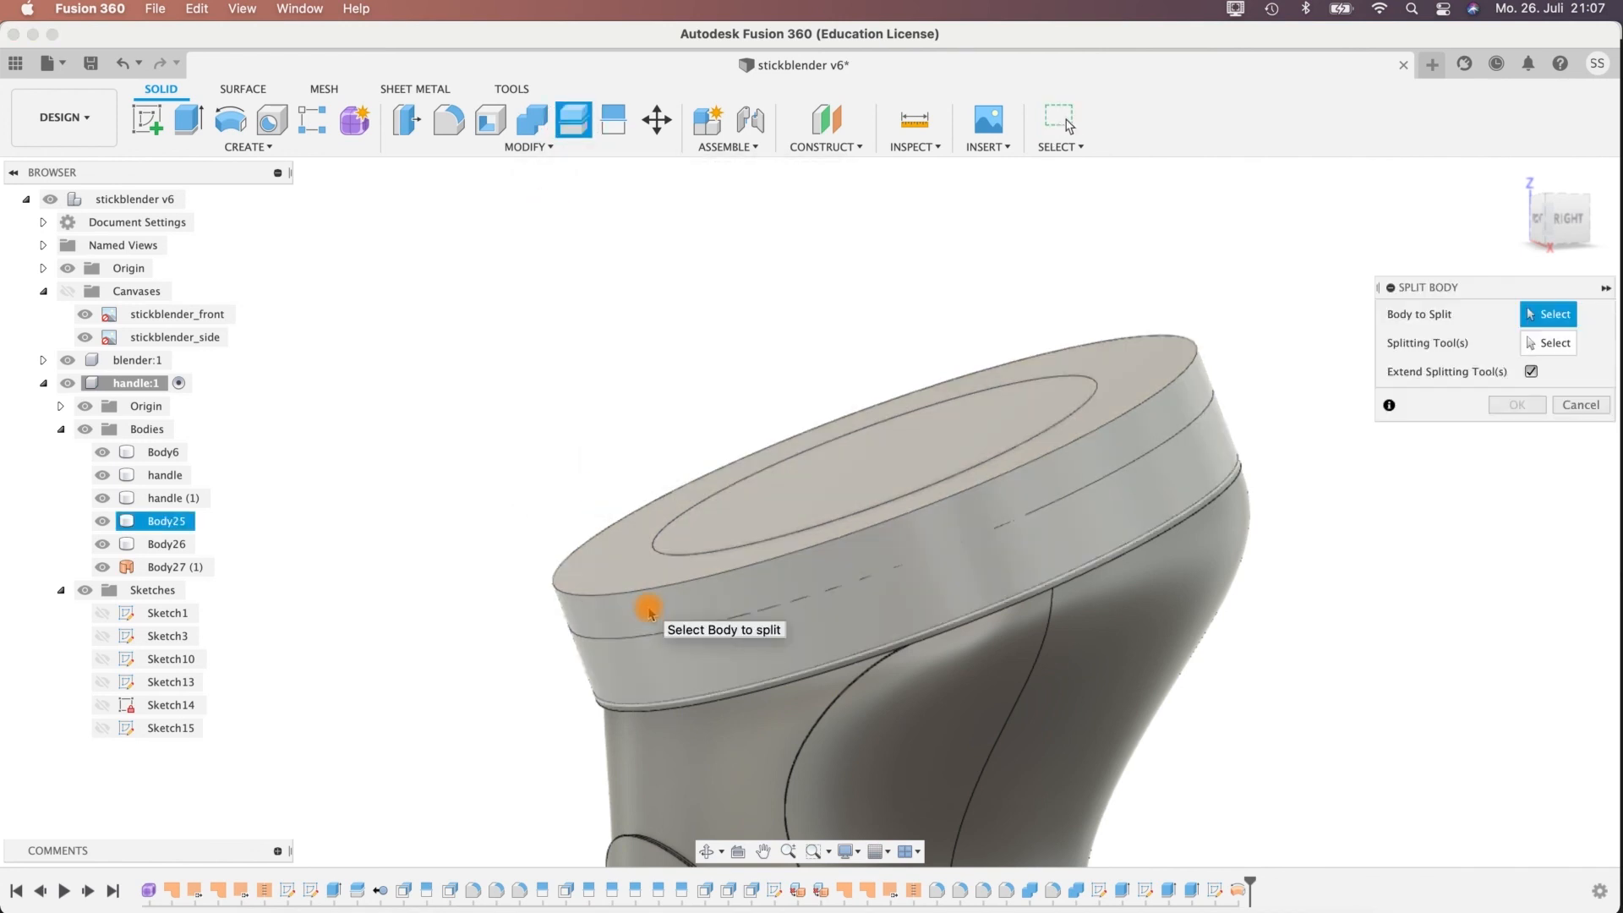
click(649, 609)
click(689, 533)
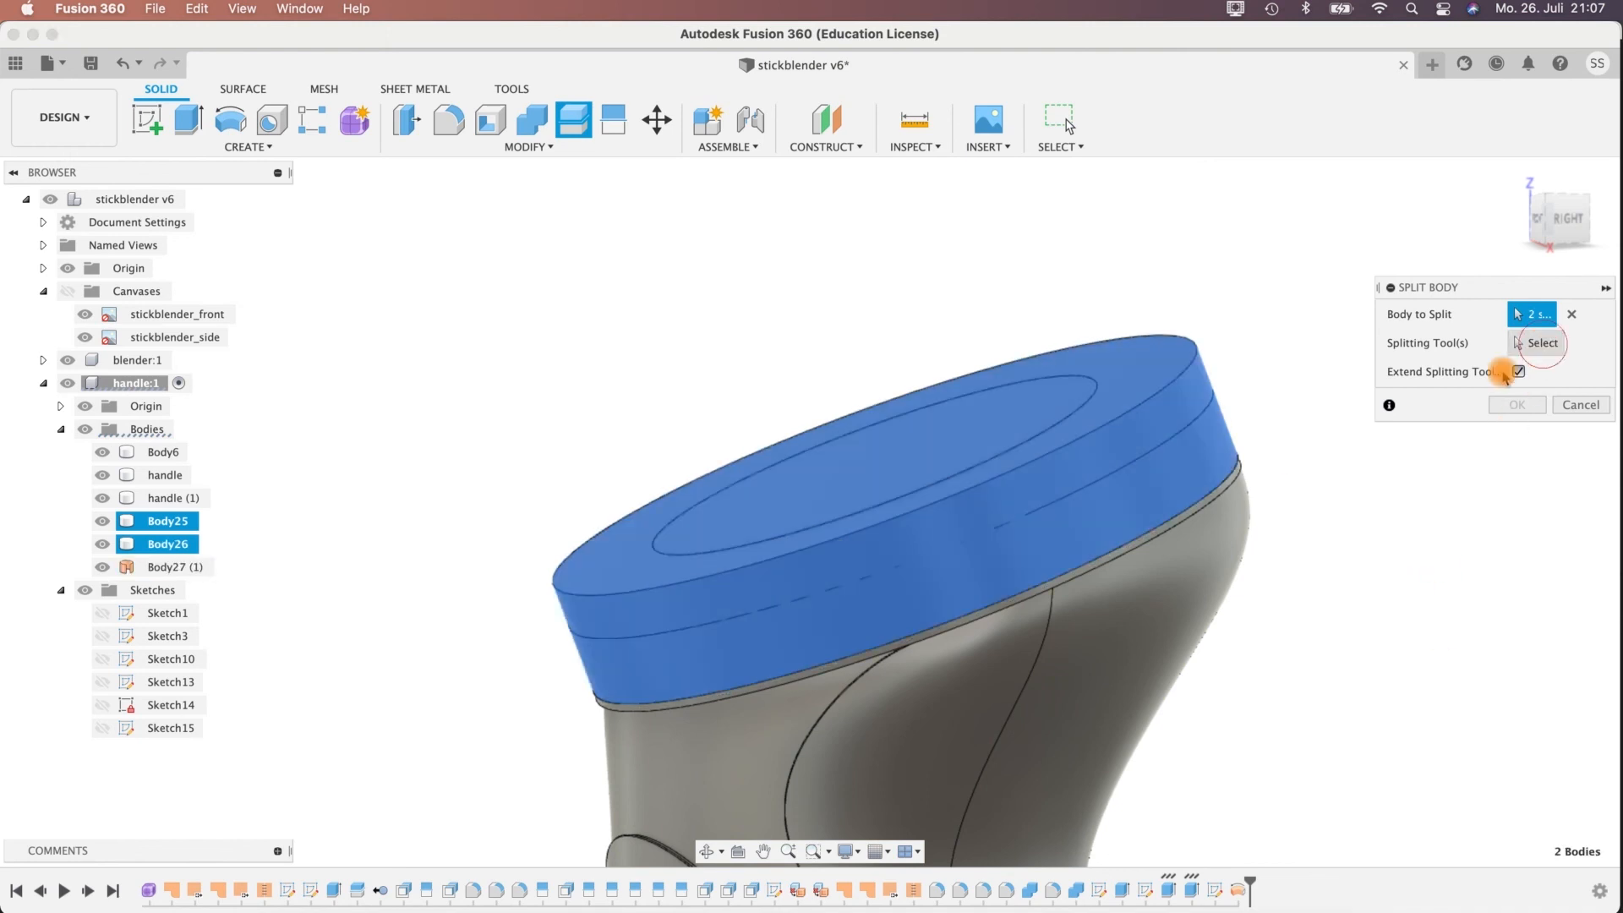
click(1541, 345)
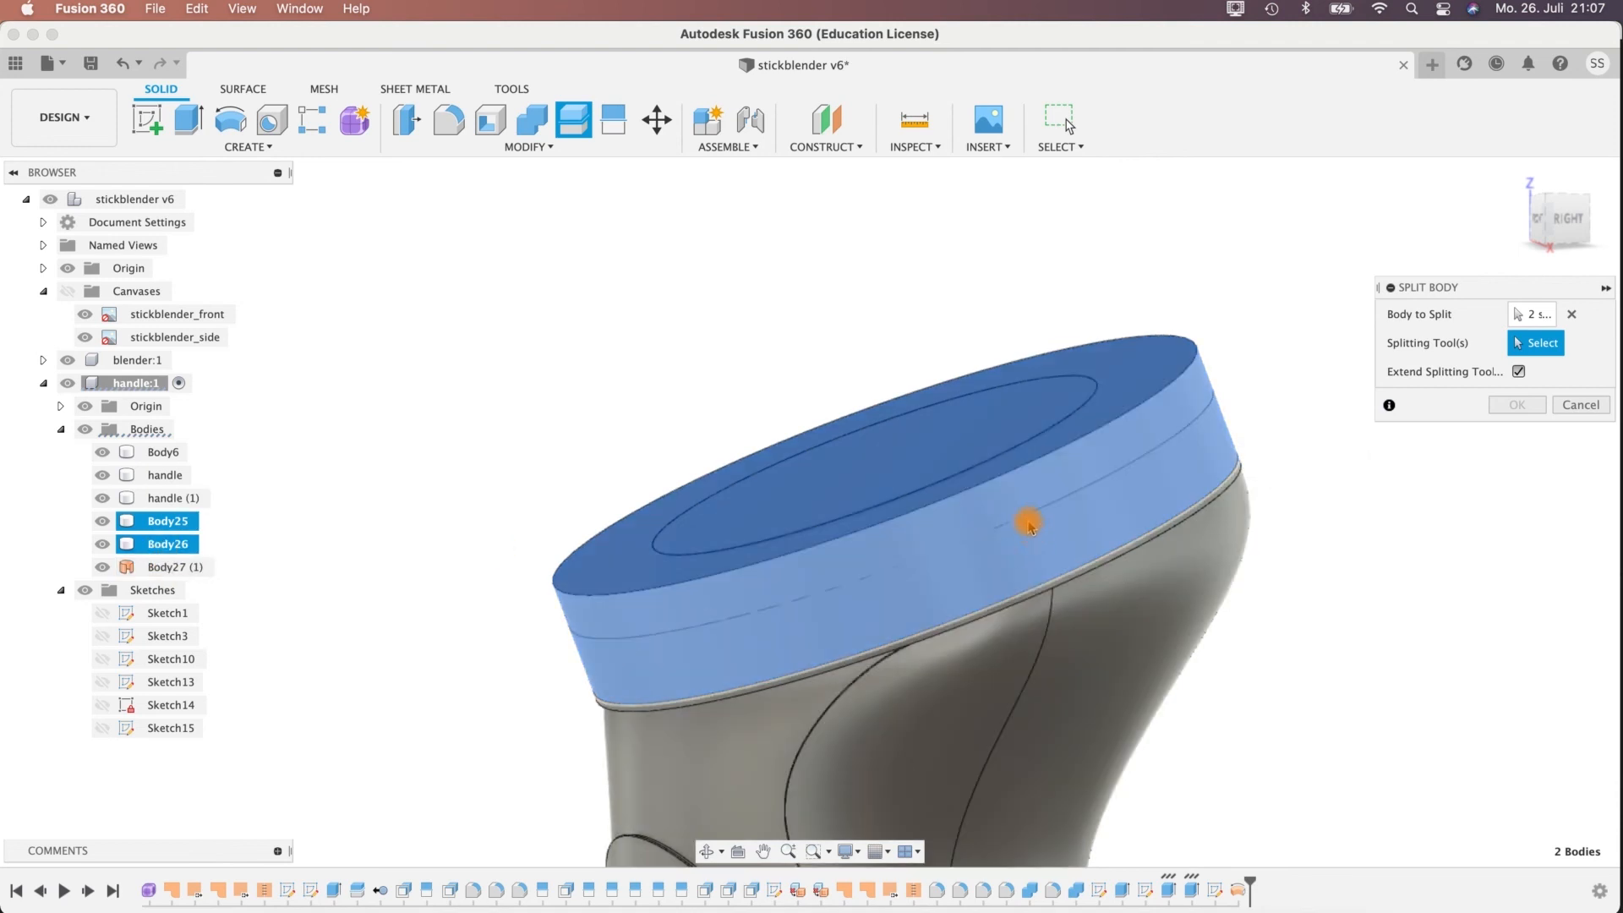
click(1028, 524)
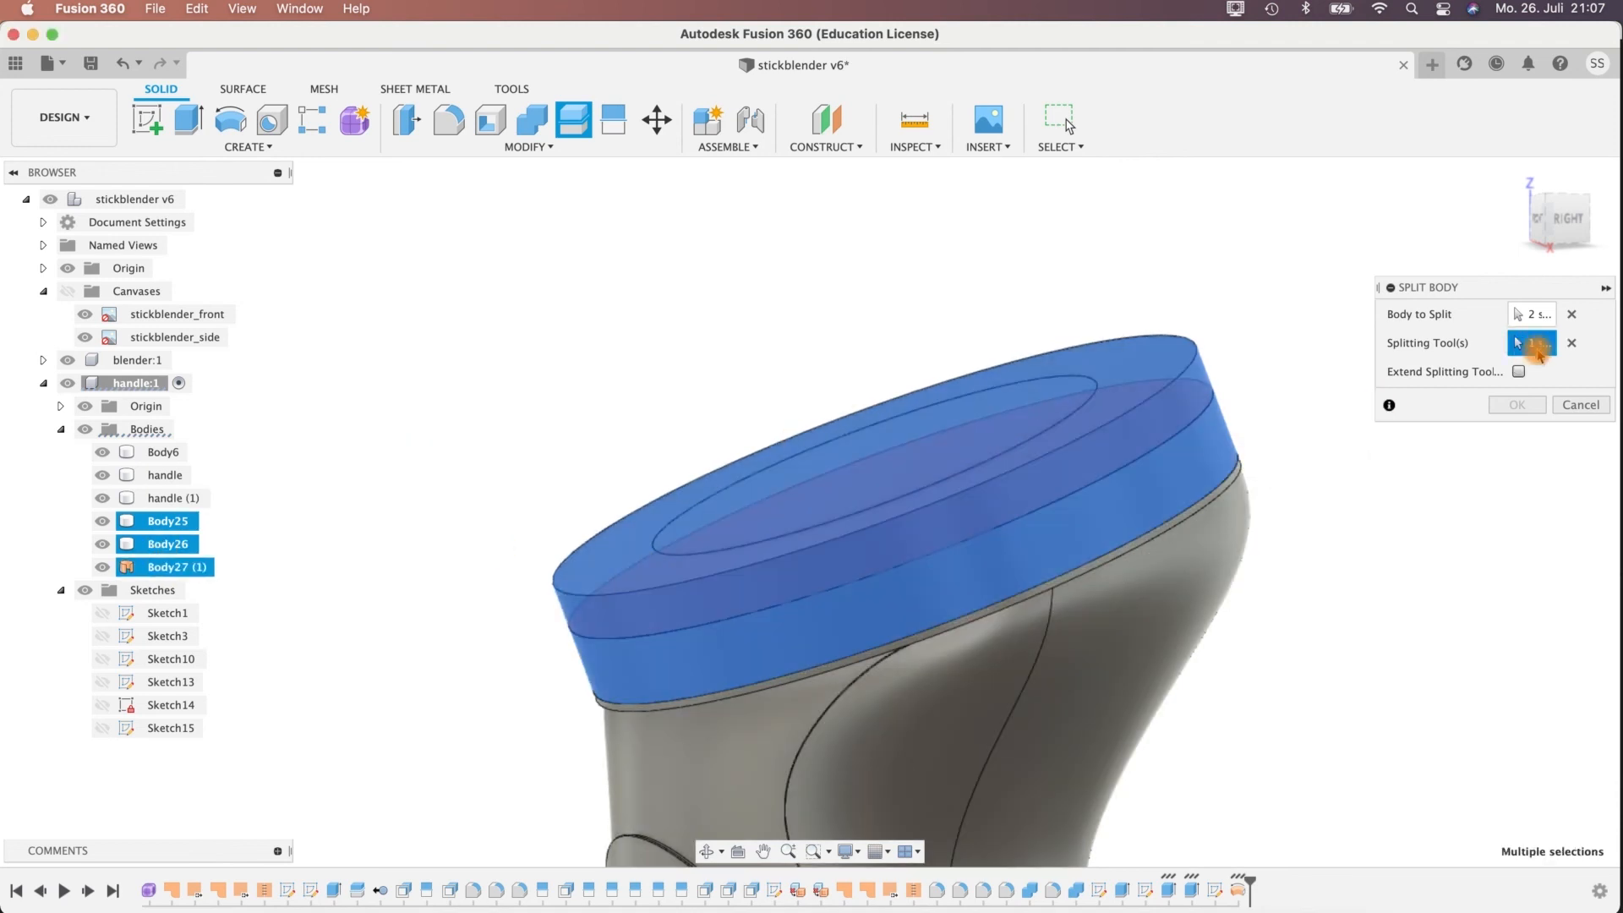
click(1522, 373)
shift+middle_drag(263, 489, 343, 464)
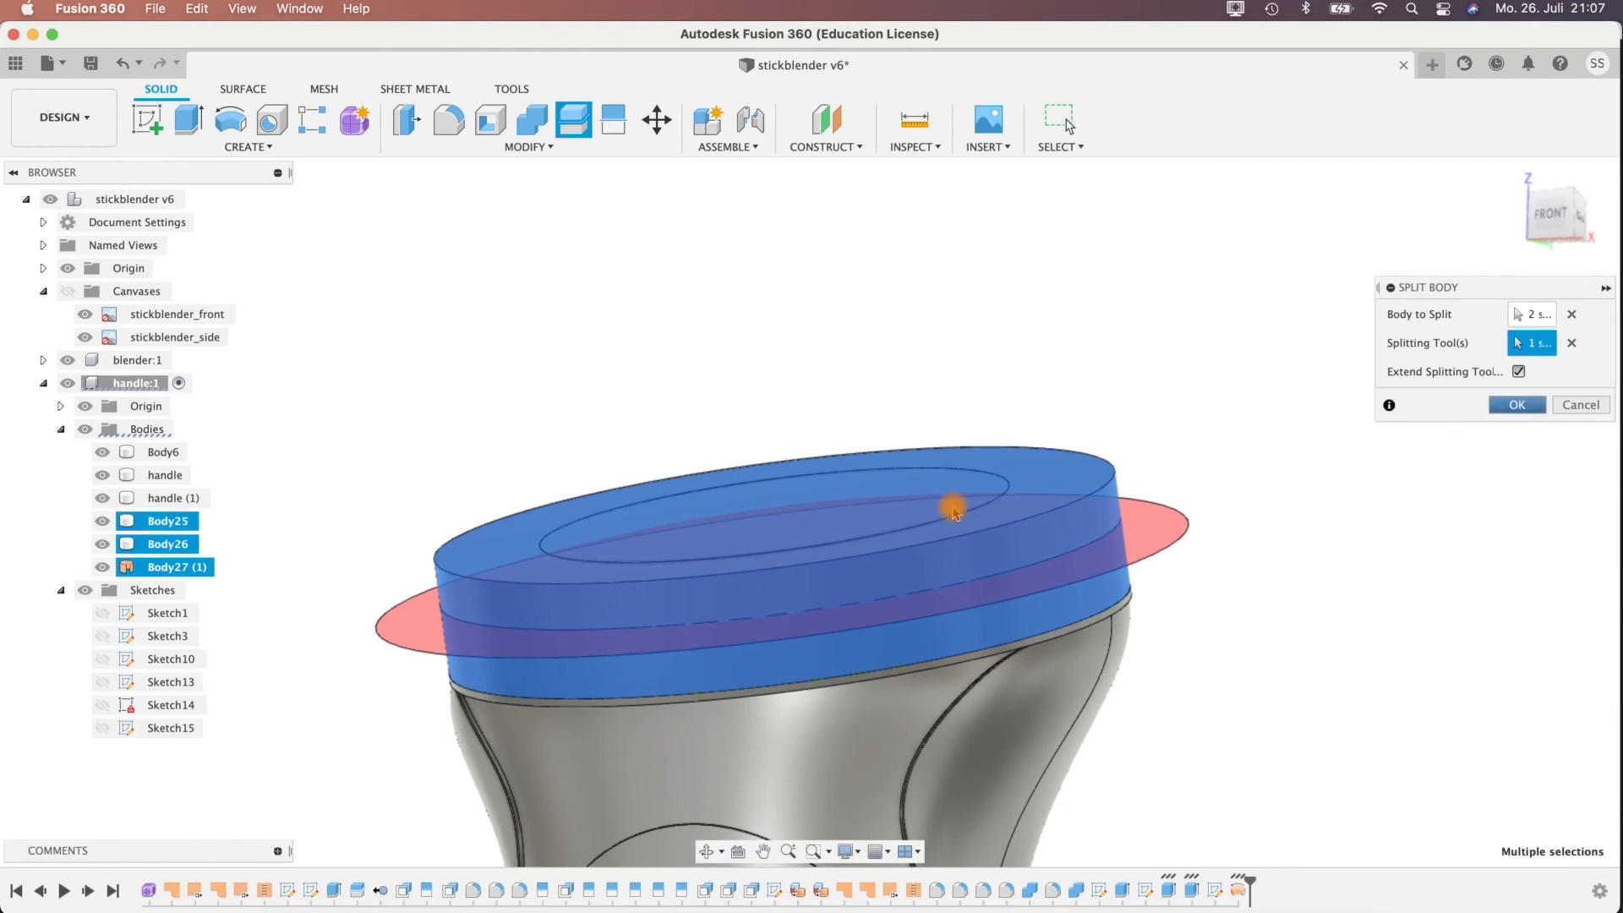
click(1510, 406)
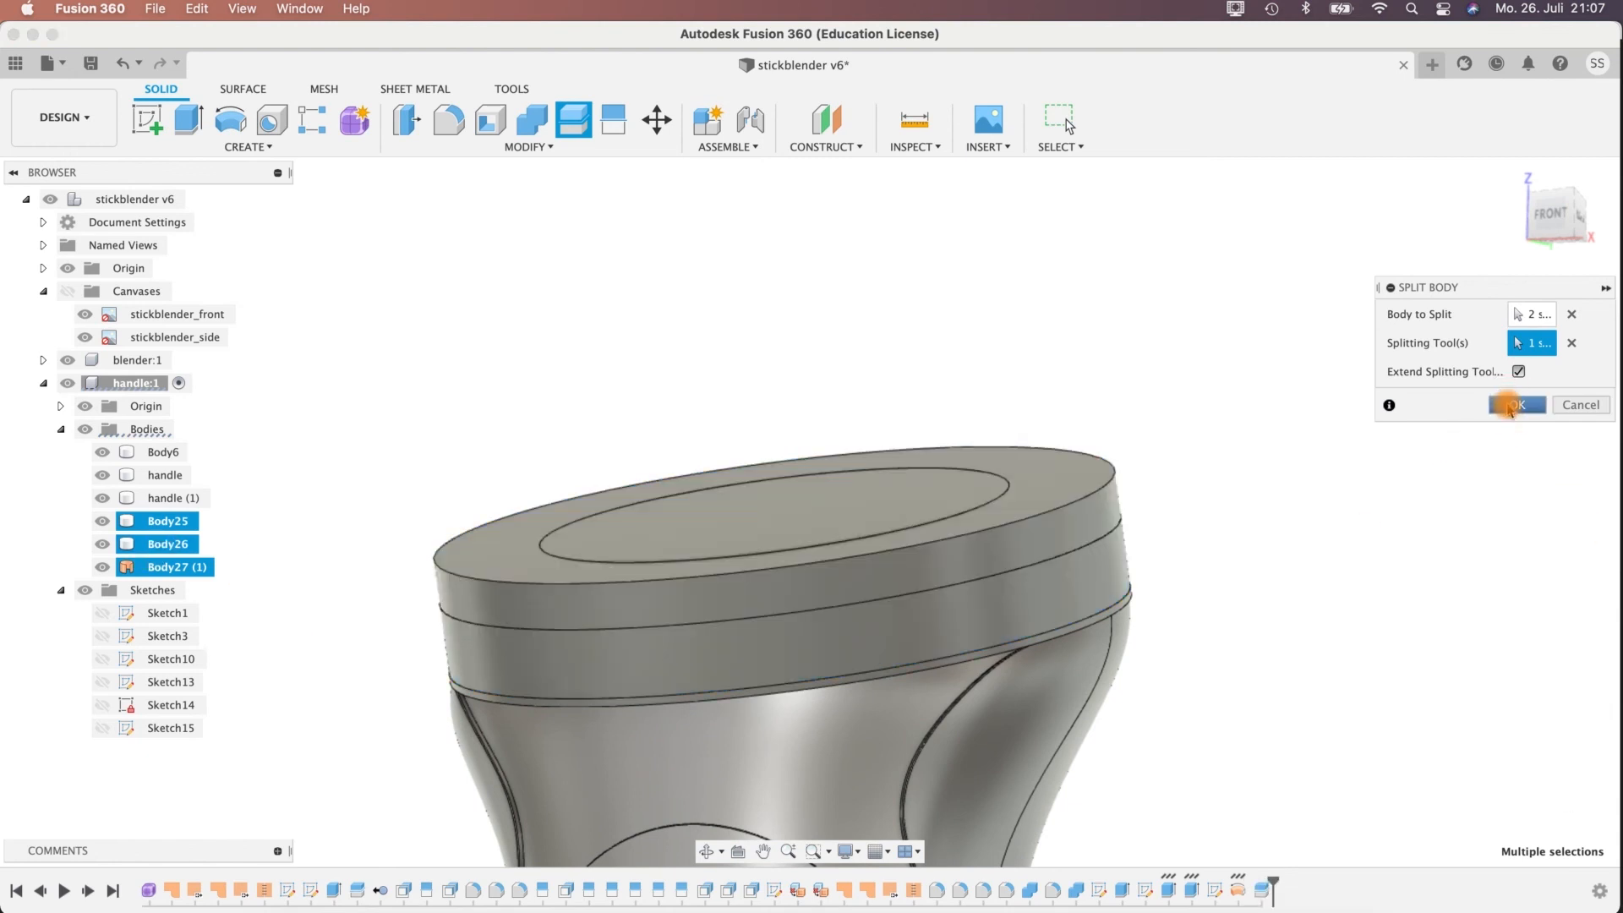
Remove the split-off upper pieces of the disc and ring, Body29 and Body28.
click(160, 615)
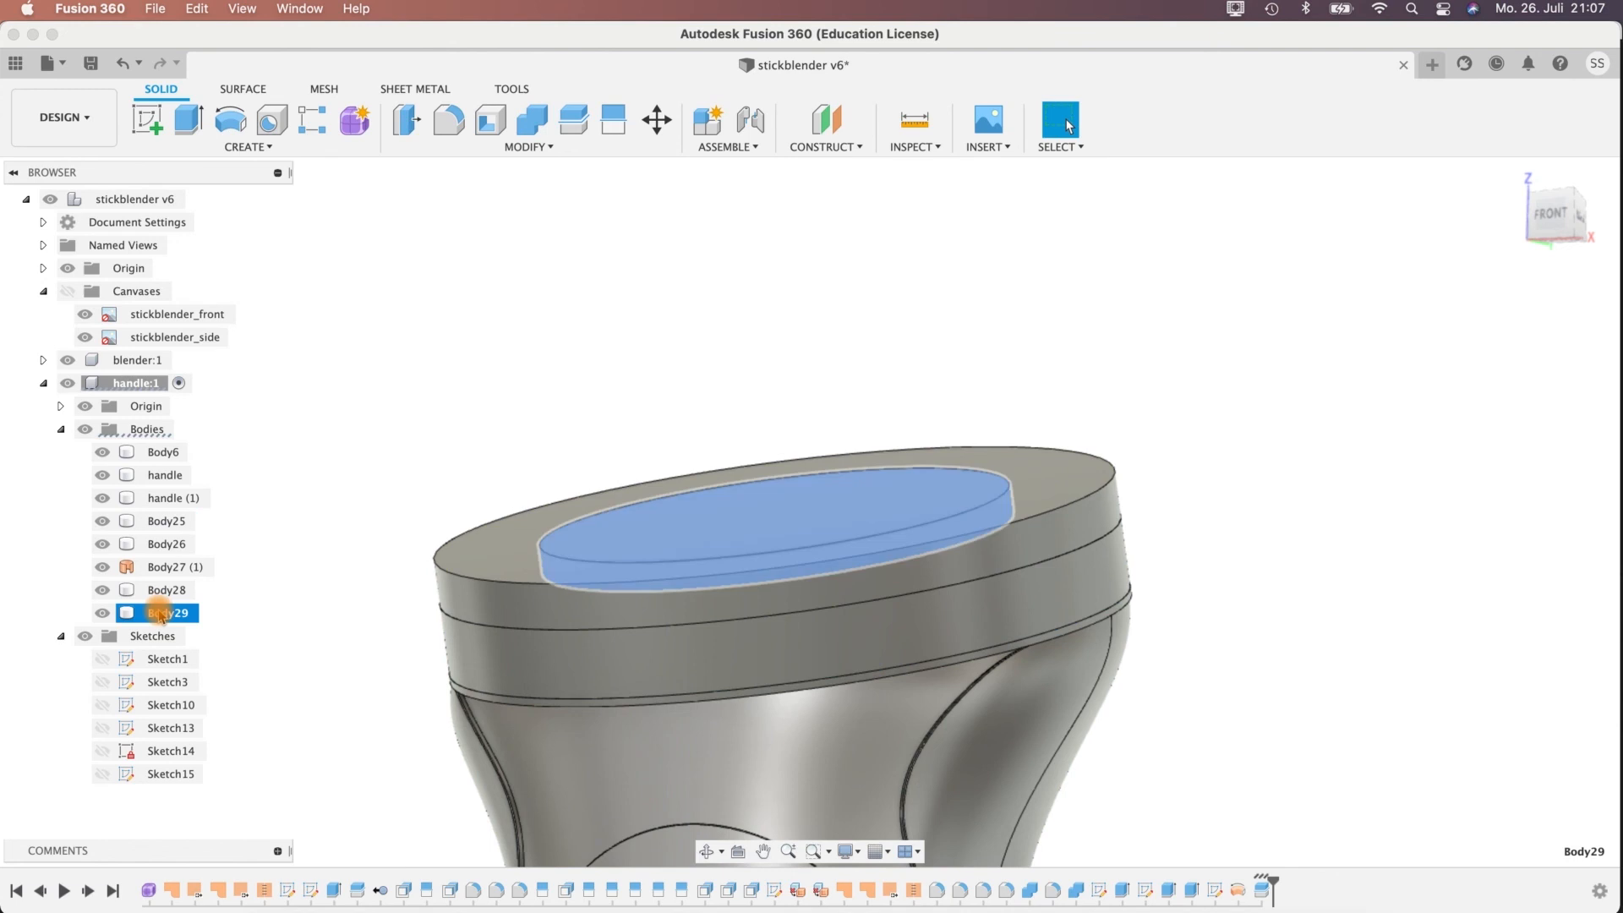
right_click(161, 614)
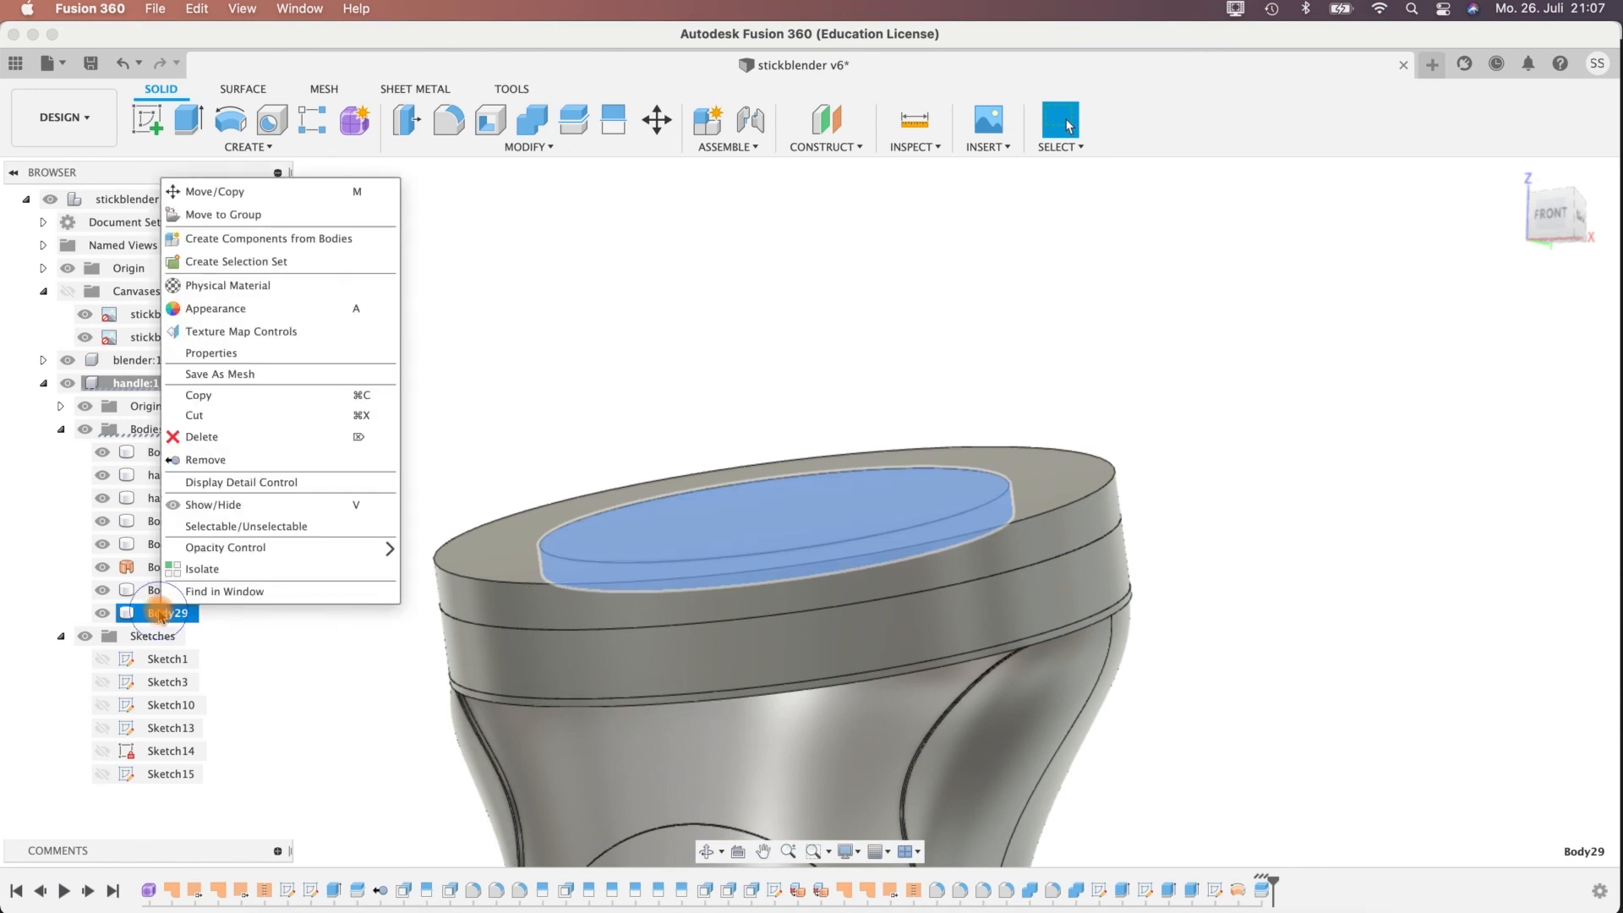
click(200, 461)
click(154, 594)
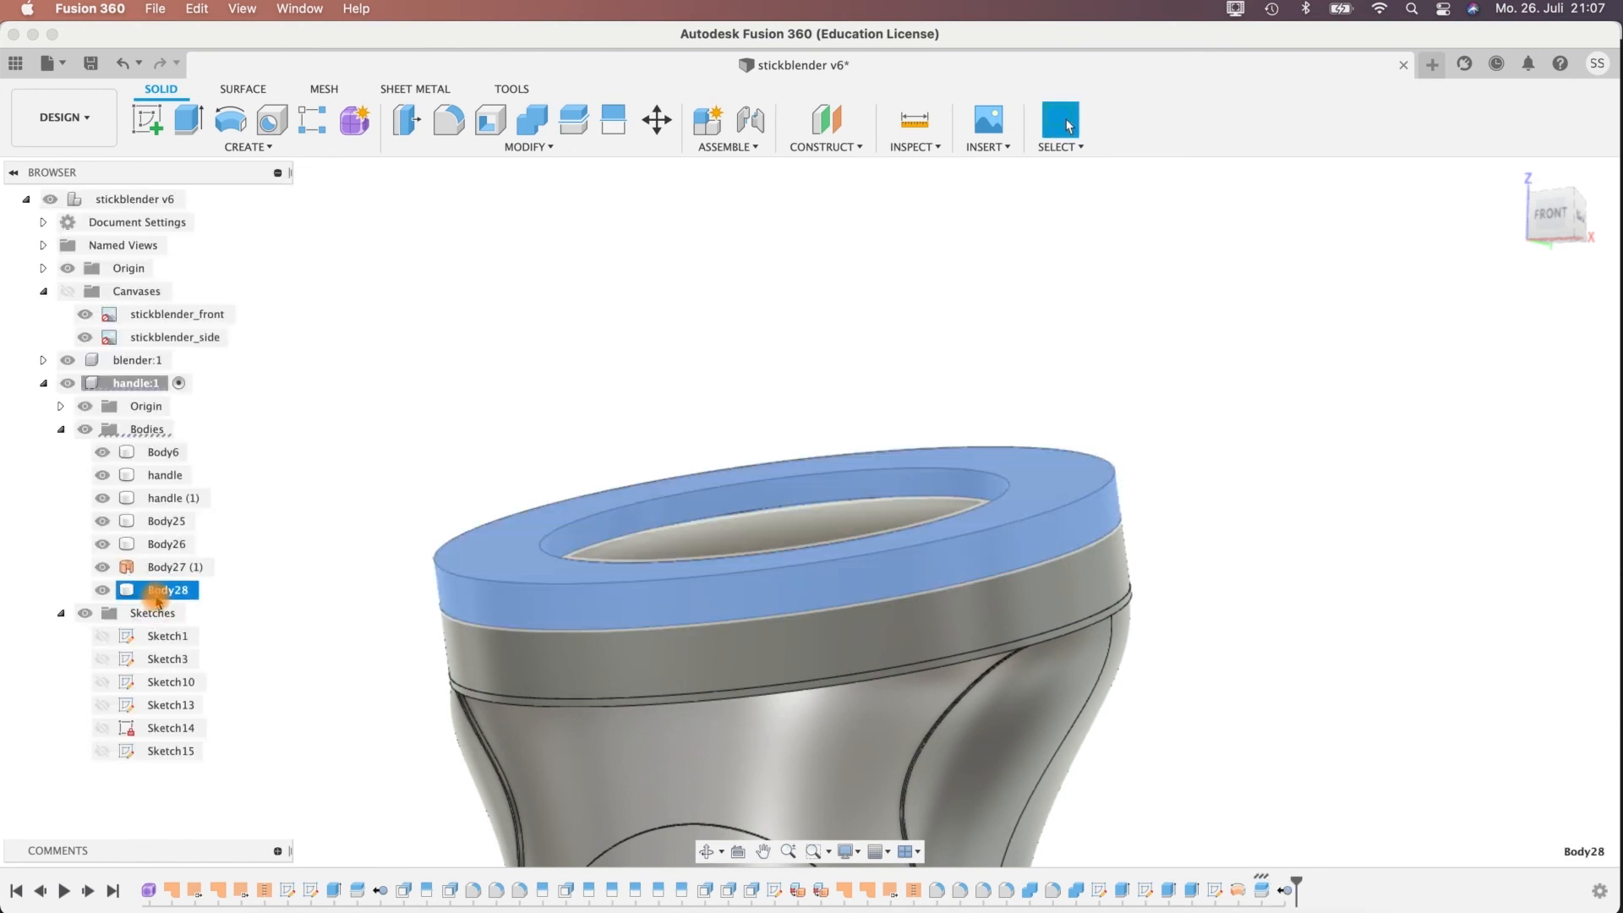
right_click(156, 597)
click(193, 449)
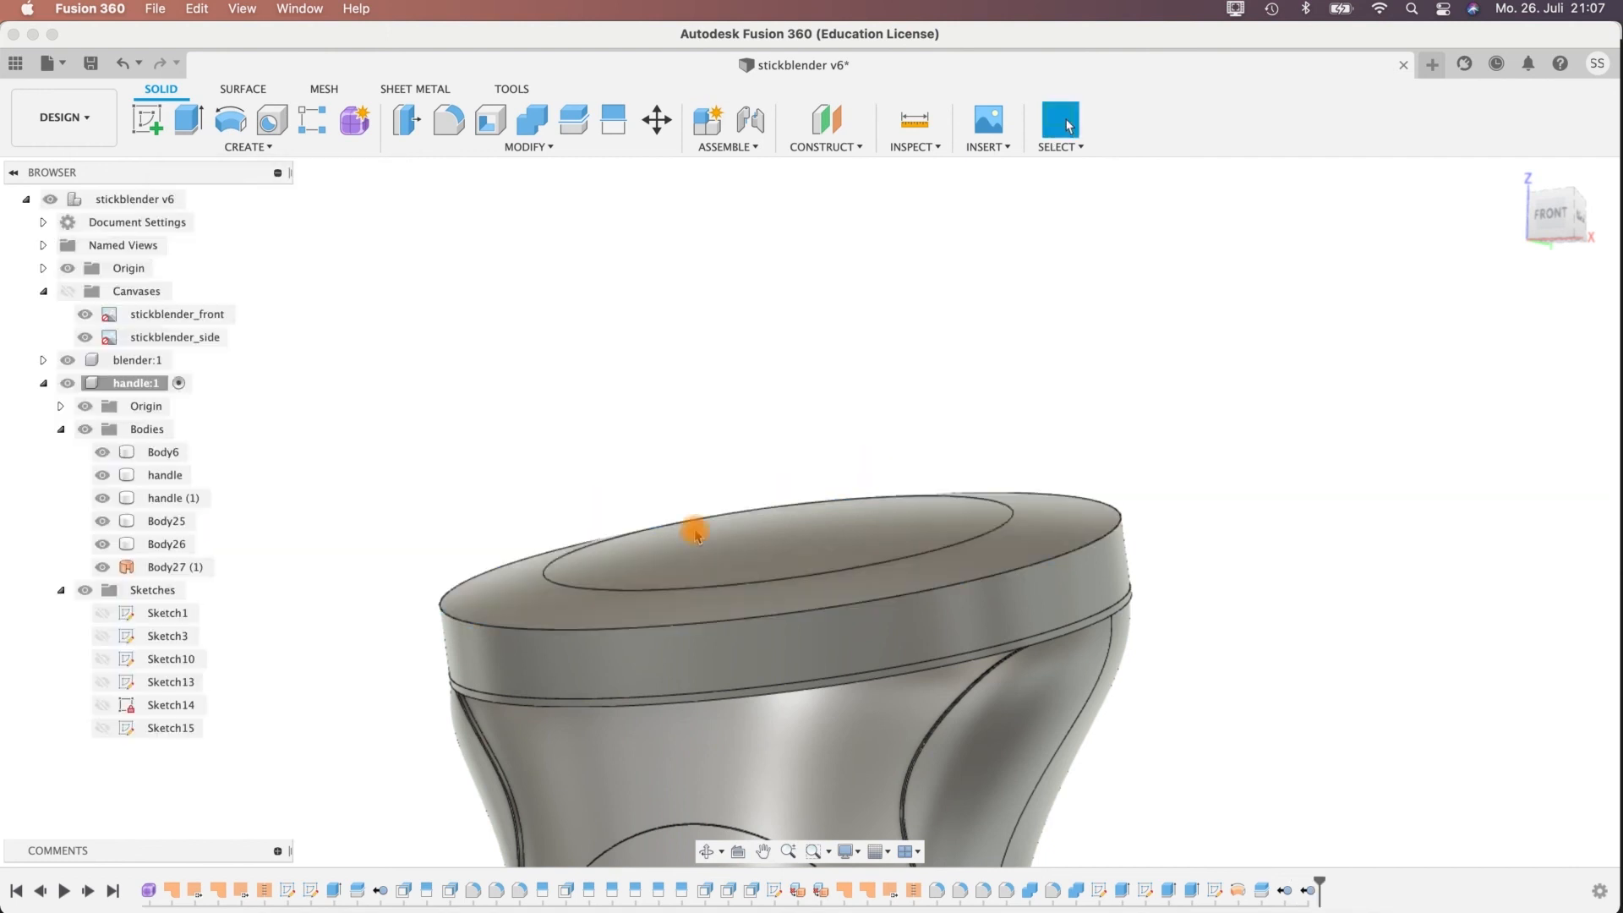
mouse_move(1243, 663)
shift+middle_down()
mouse_move(1274, 651)
mouse_move(1304, 685)
mouse_move(1443, 713)
mouse_move(1297, 696)
mouse_move(1306, 867)
mouse_move(1246, 743)
mouse_move(1243, 619)
mouse_move(1272, 663)
mouse_move(1257, 670)
shift+middle_up()
middle_drag(430, 421, 503, 356)
shift+middle_drag(482, 435, 467, 429)
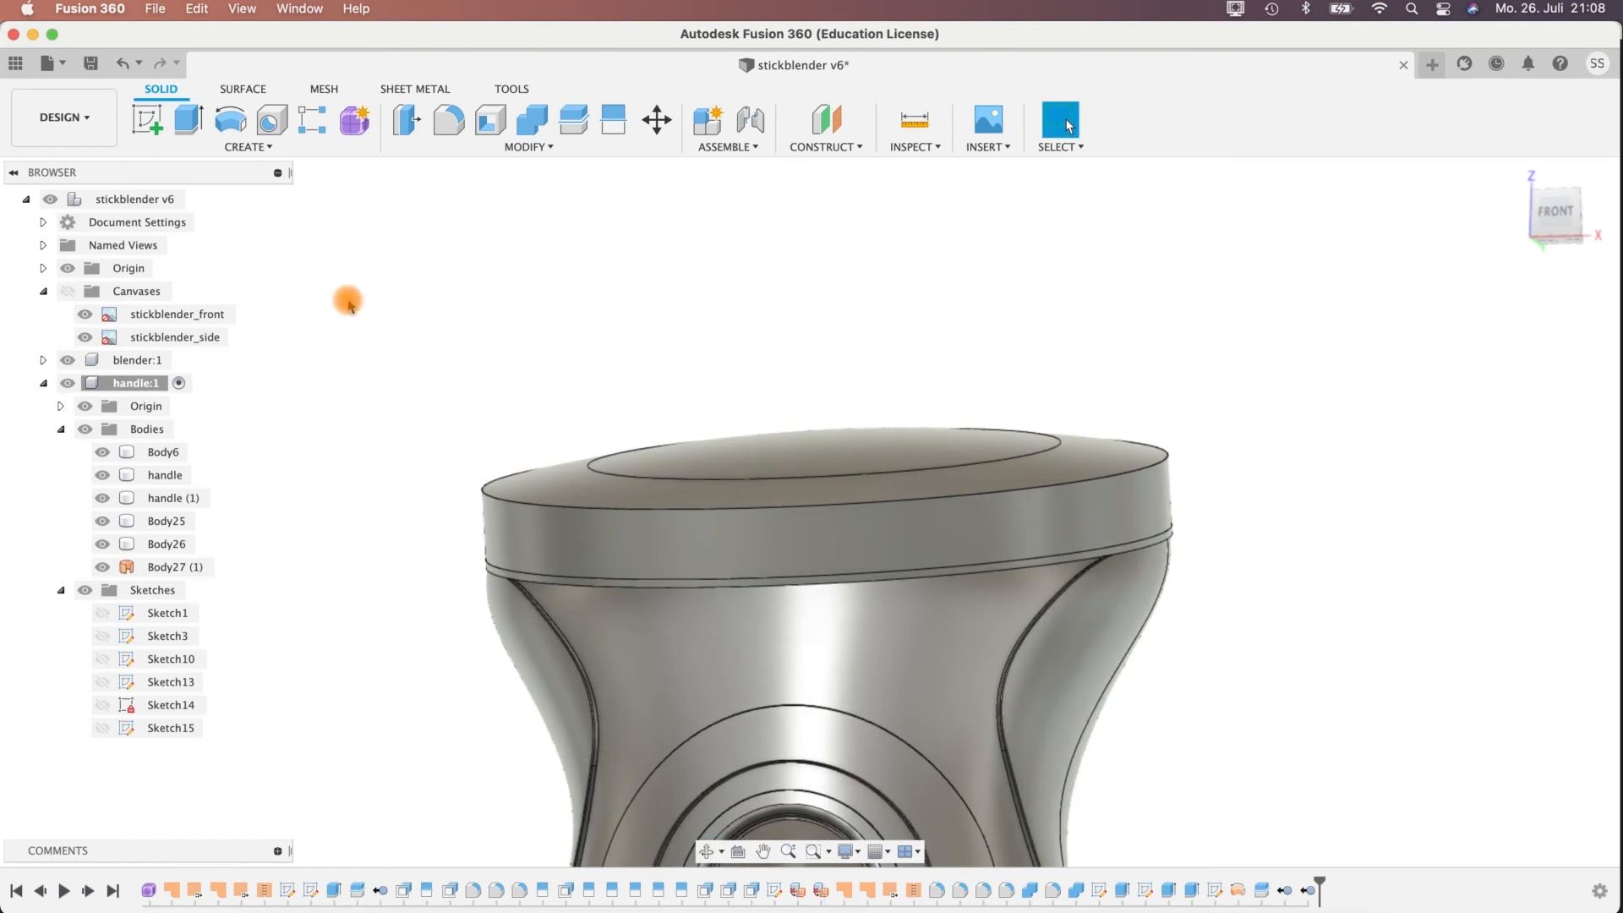
click(406, 112)
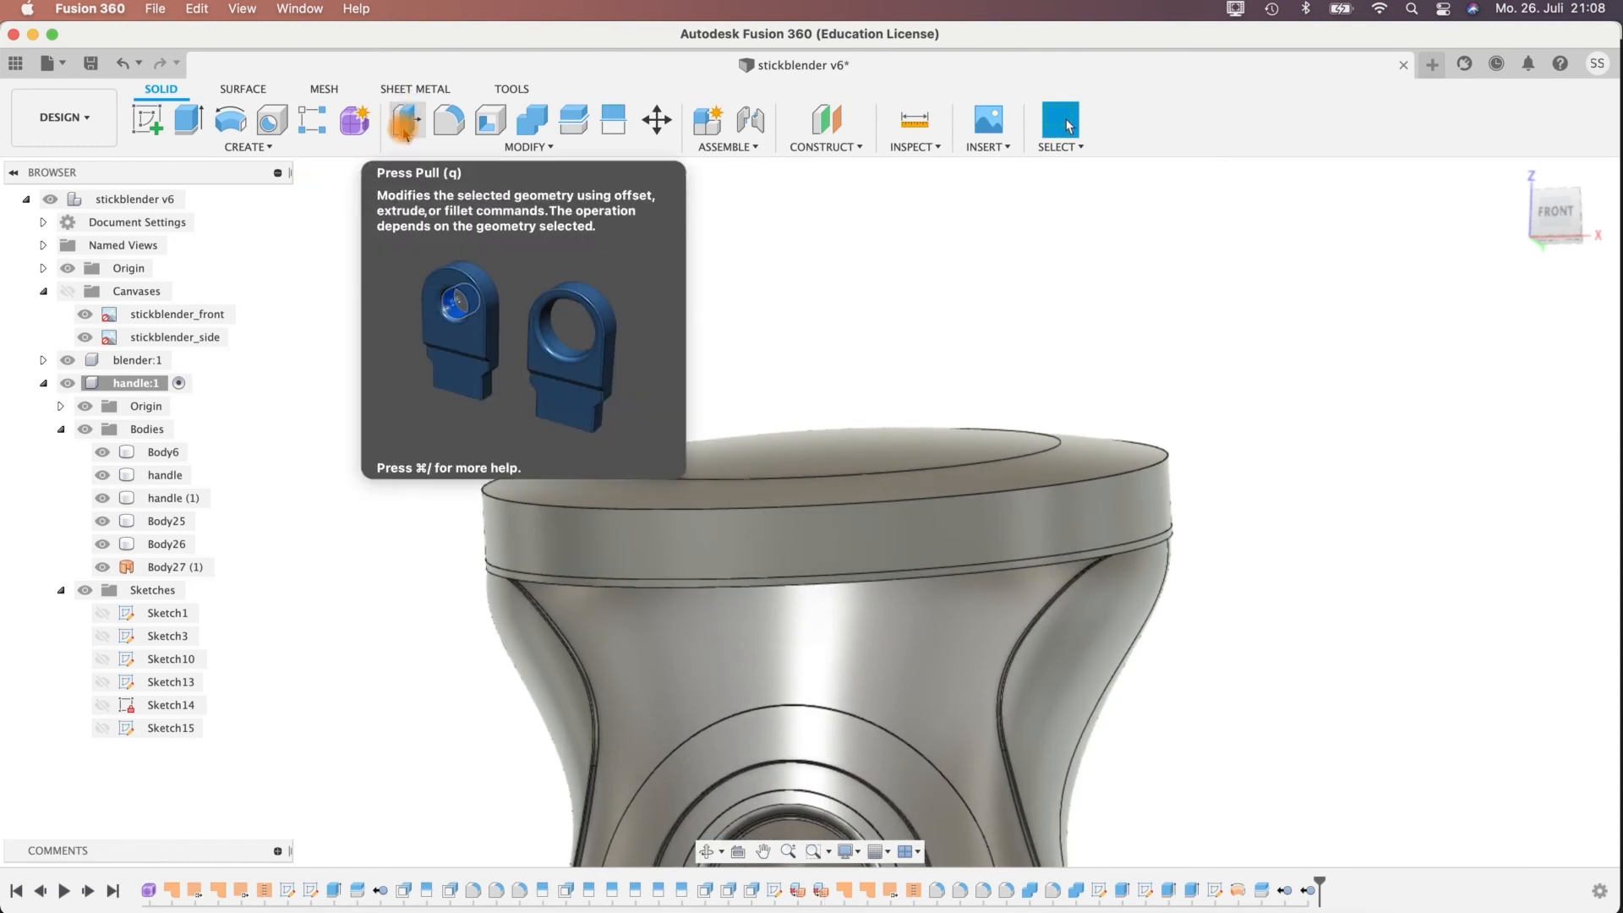
click(448, 121)
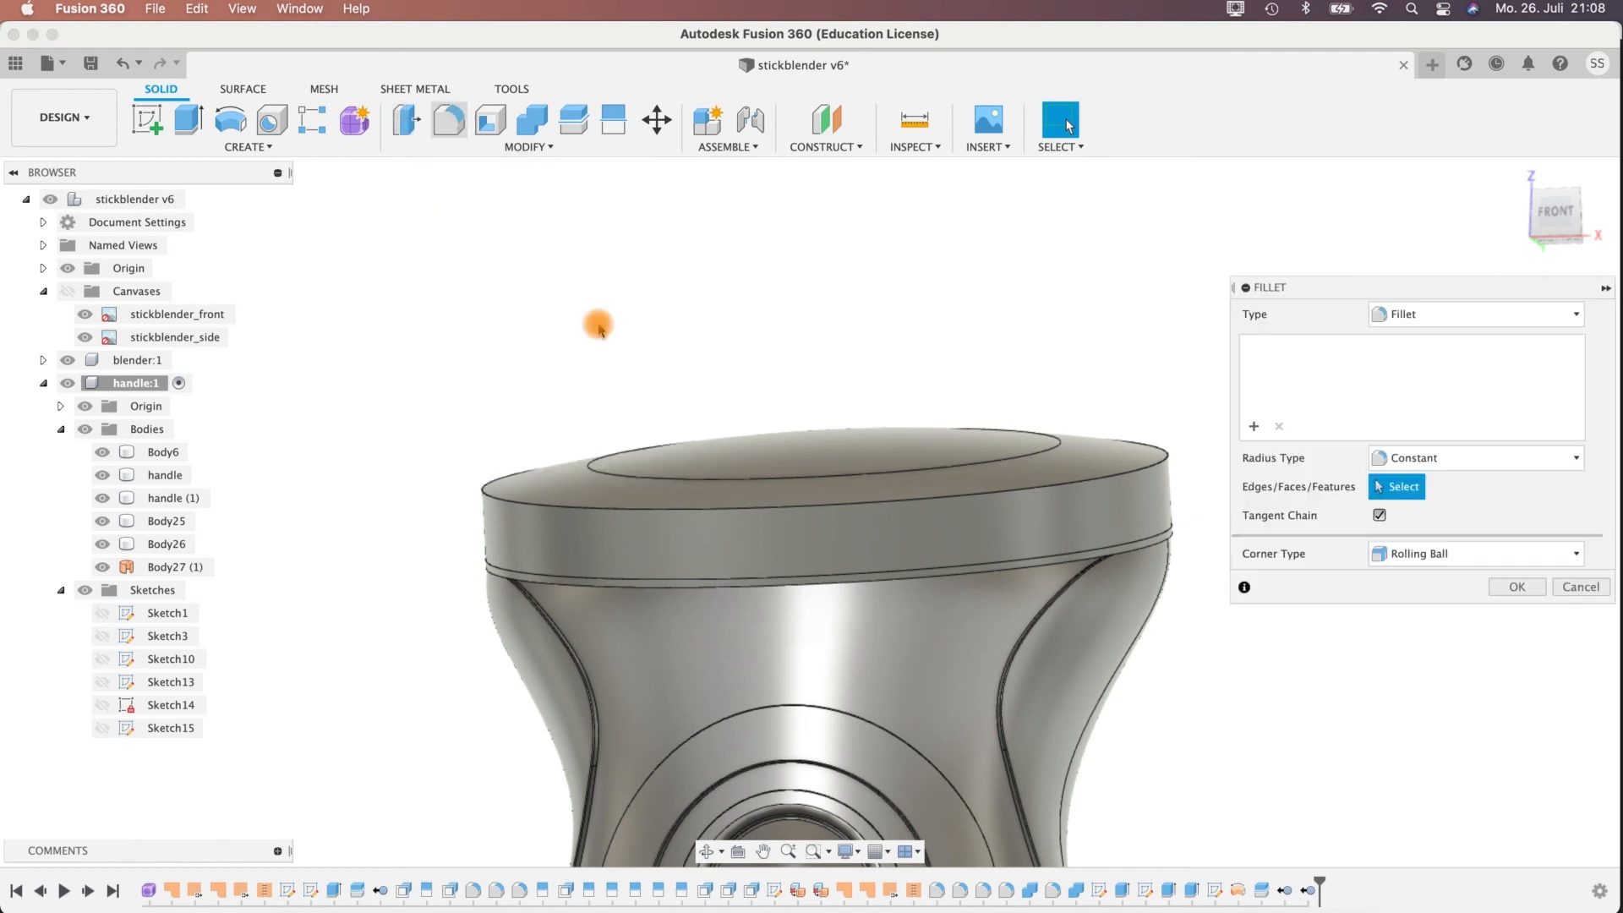
click(505, 576)
scroll(422, 634, up, 5)
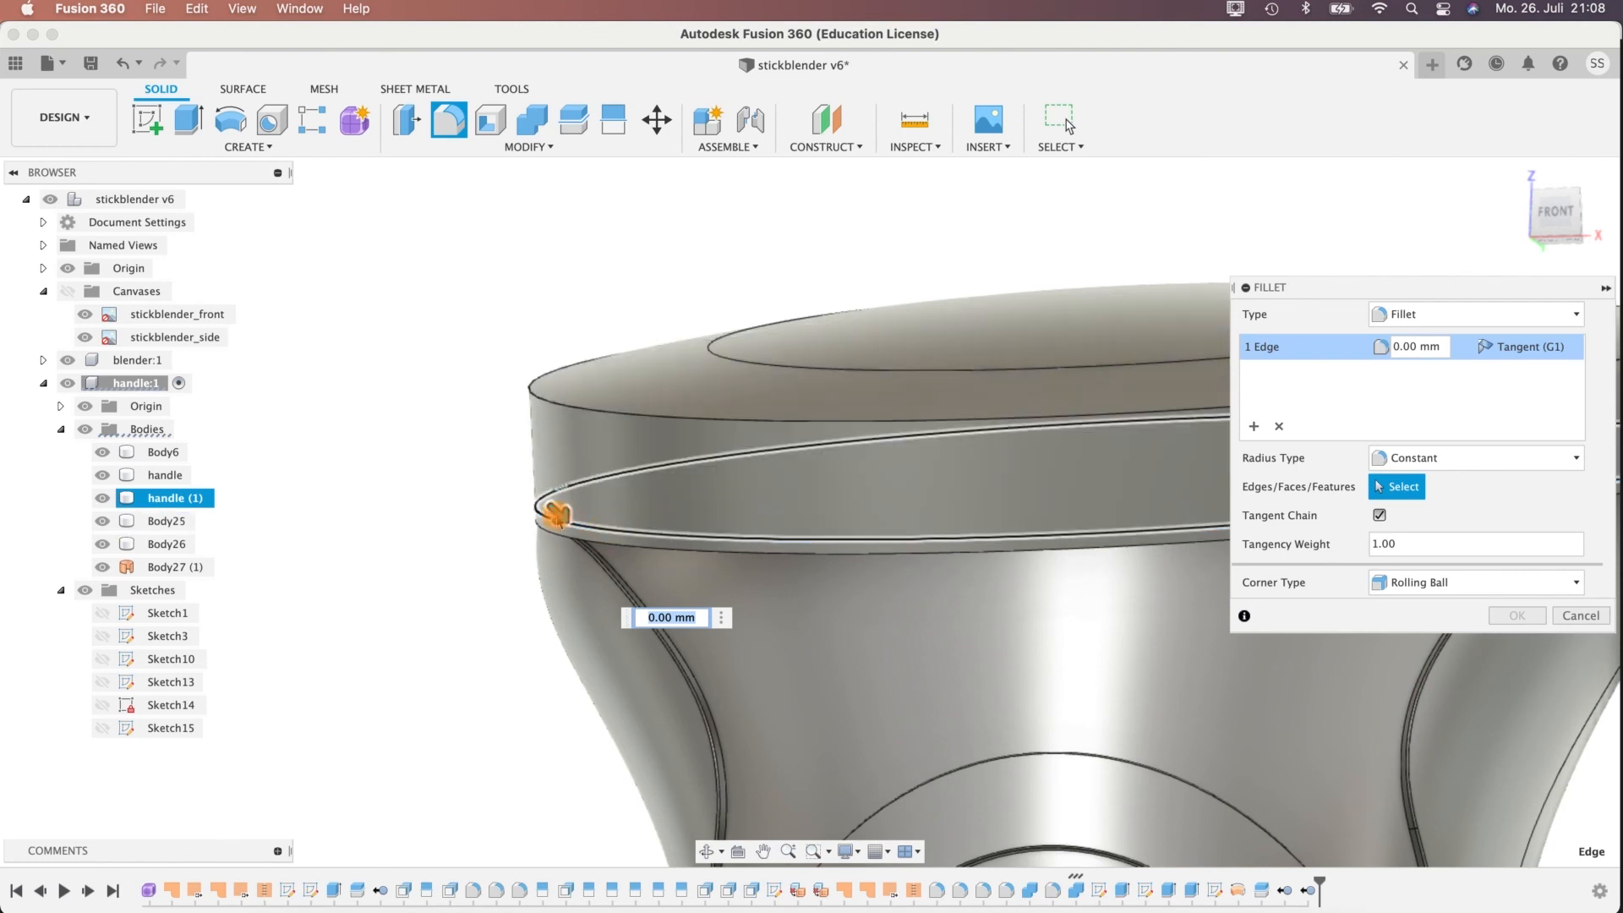
click(598, 552)
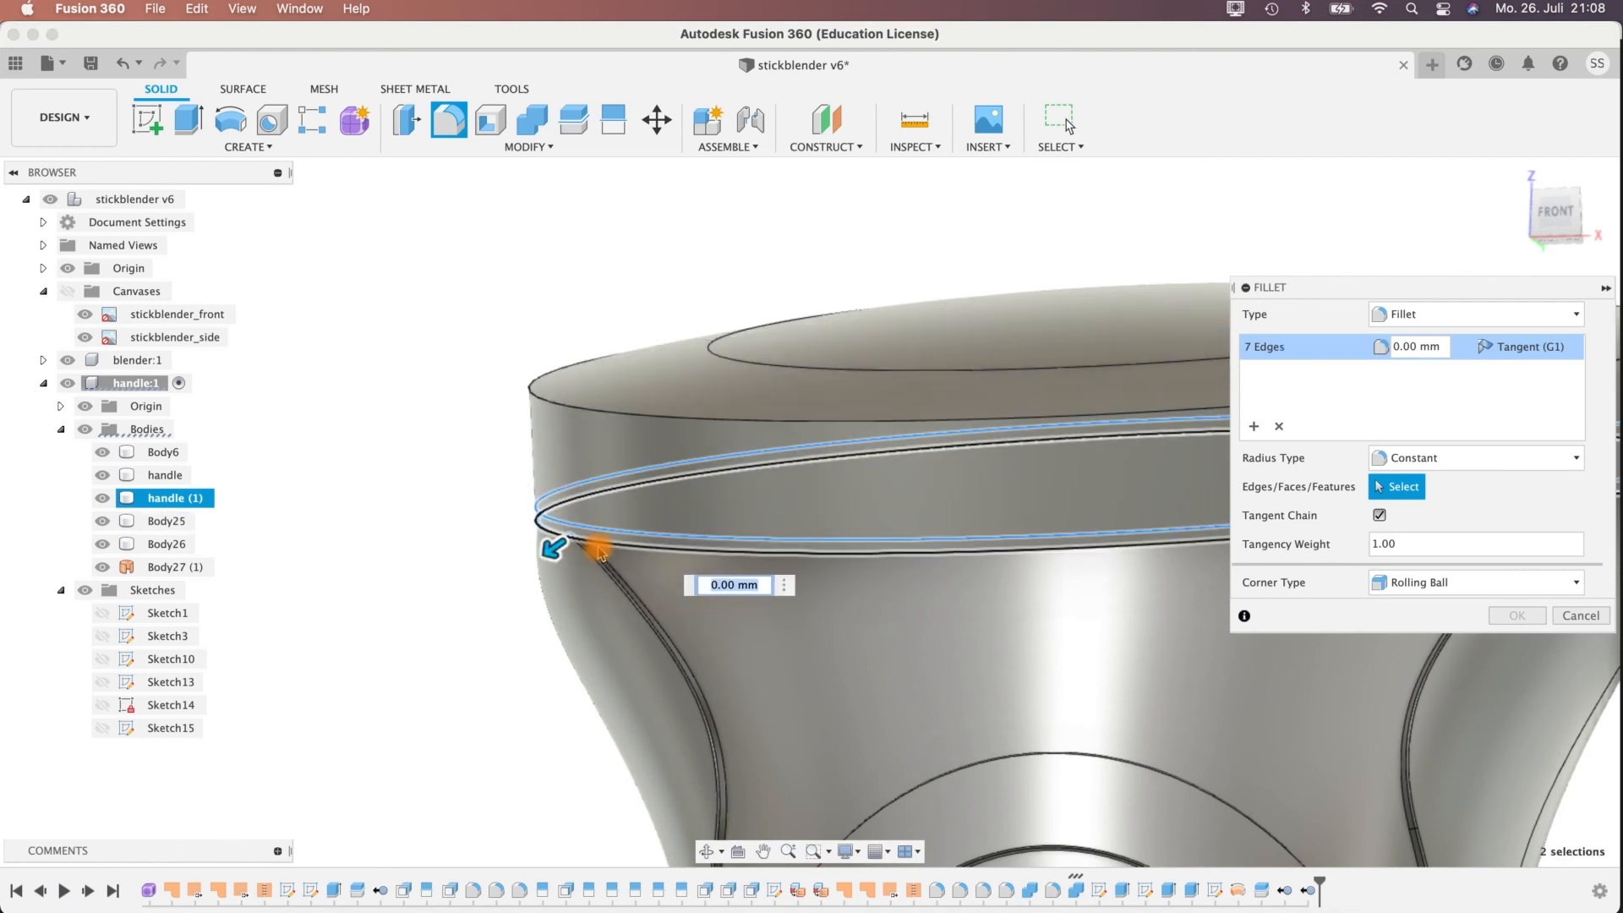
key(Escape)
Fillet both edges of the narrow band at the top of the handle, just beneath the ring, with a 0.2 mm radius.
click(623, 551)
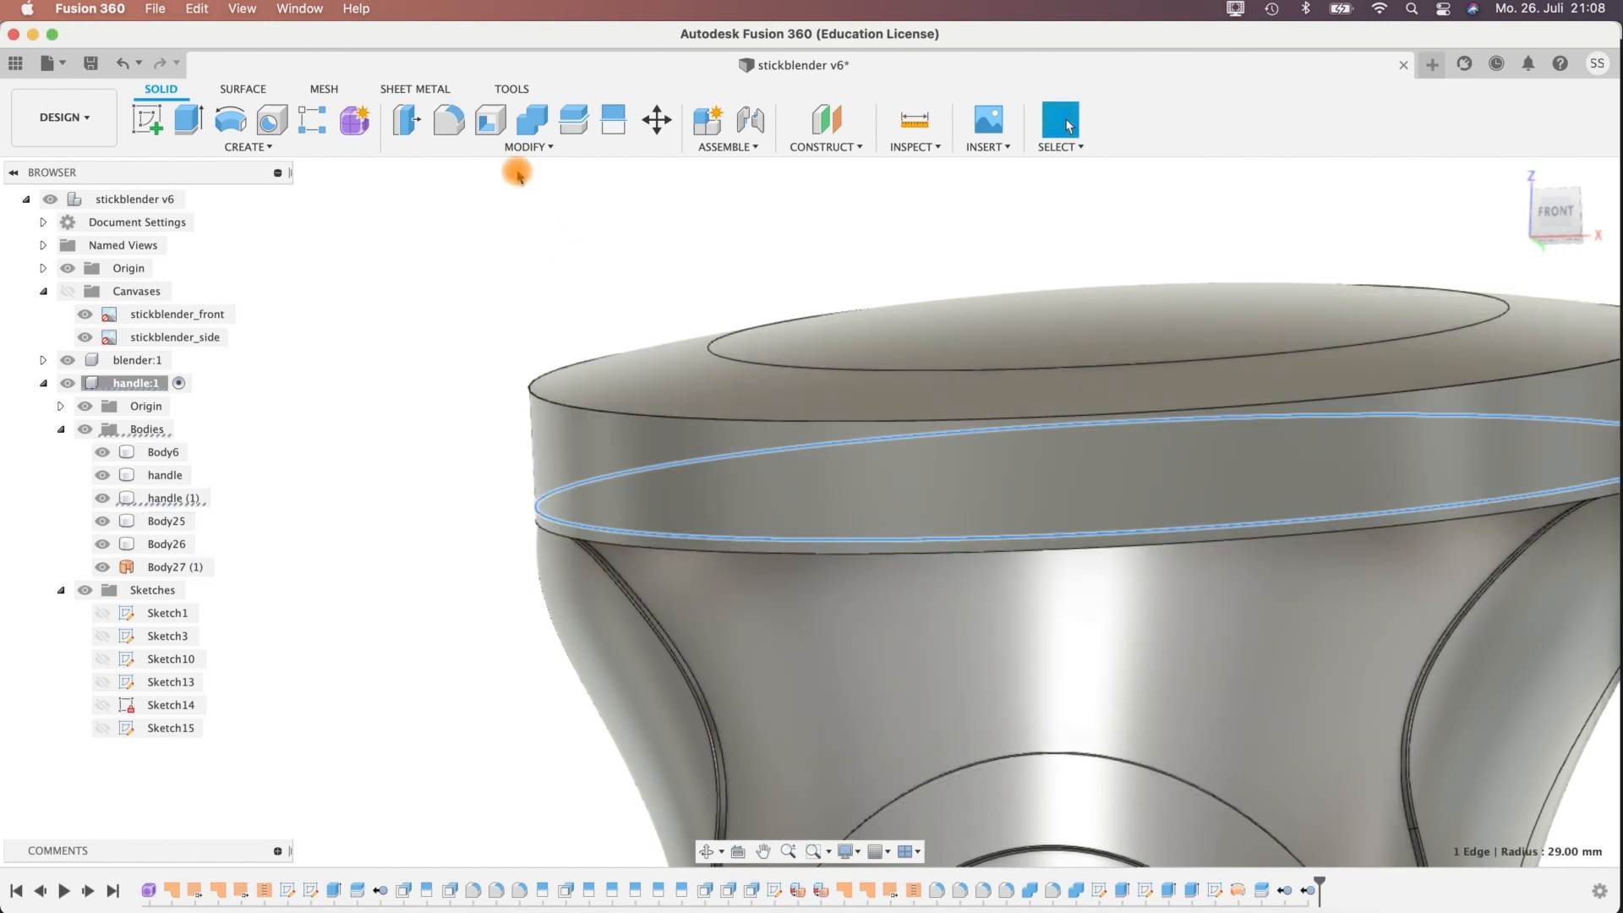
middle_drag(990, 232, 770, 194)
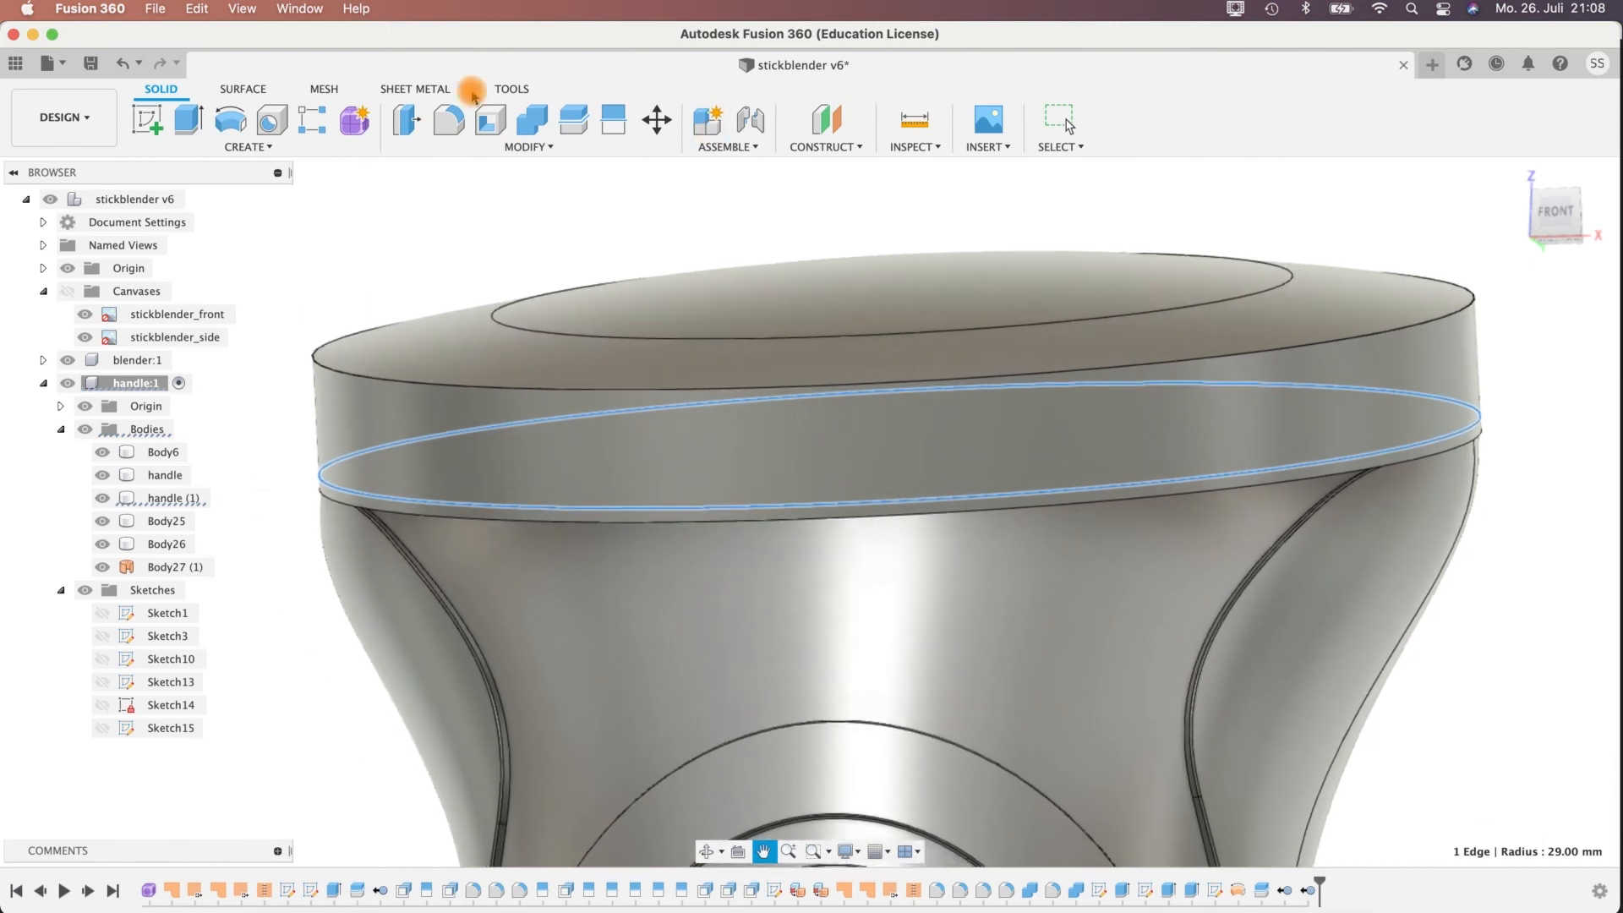
click(451, 517)
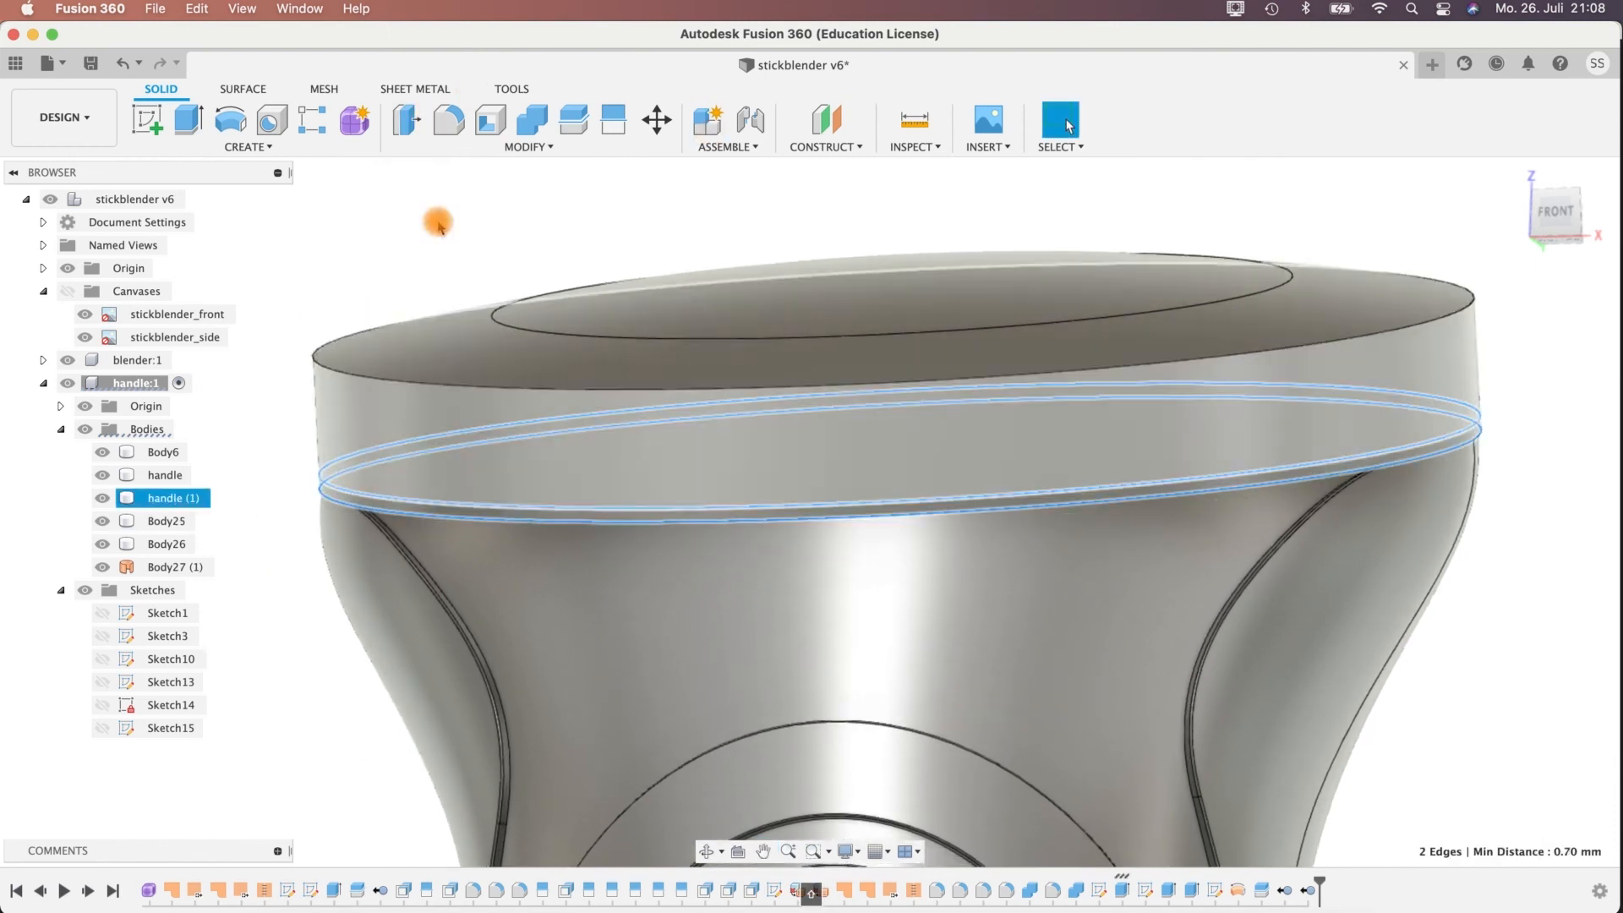
click(448, 119)
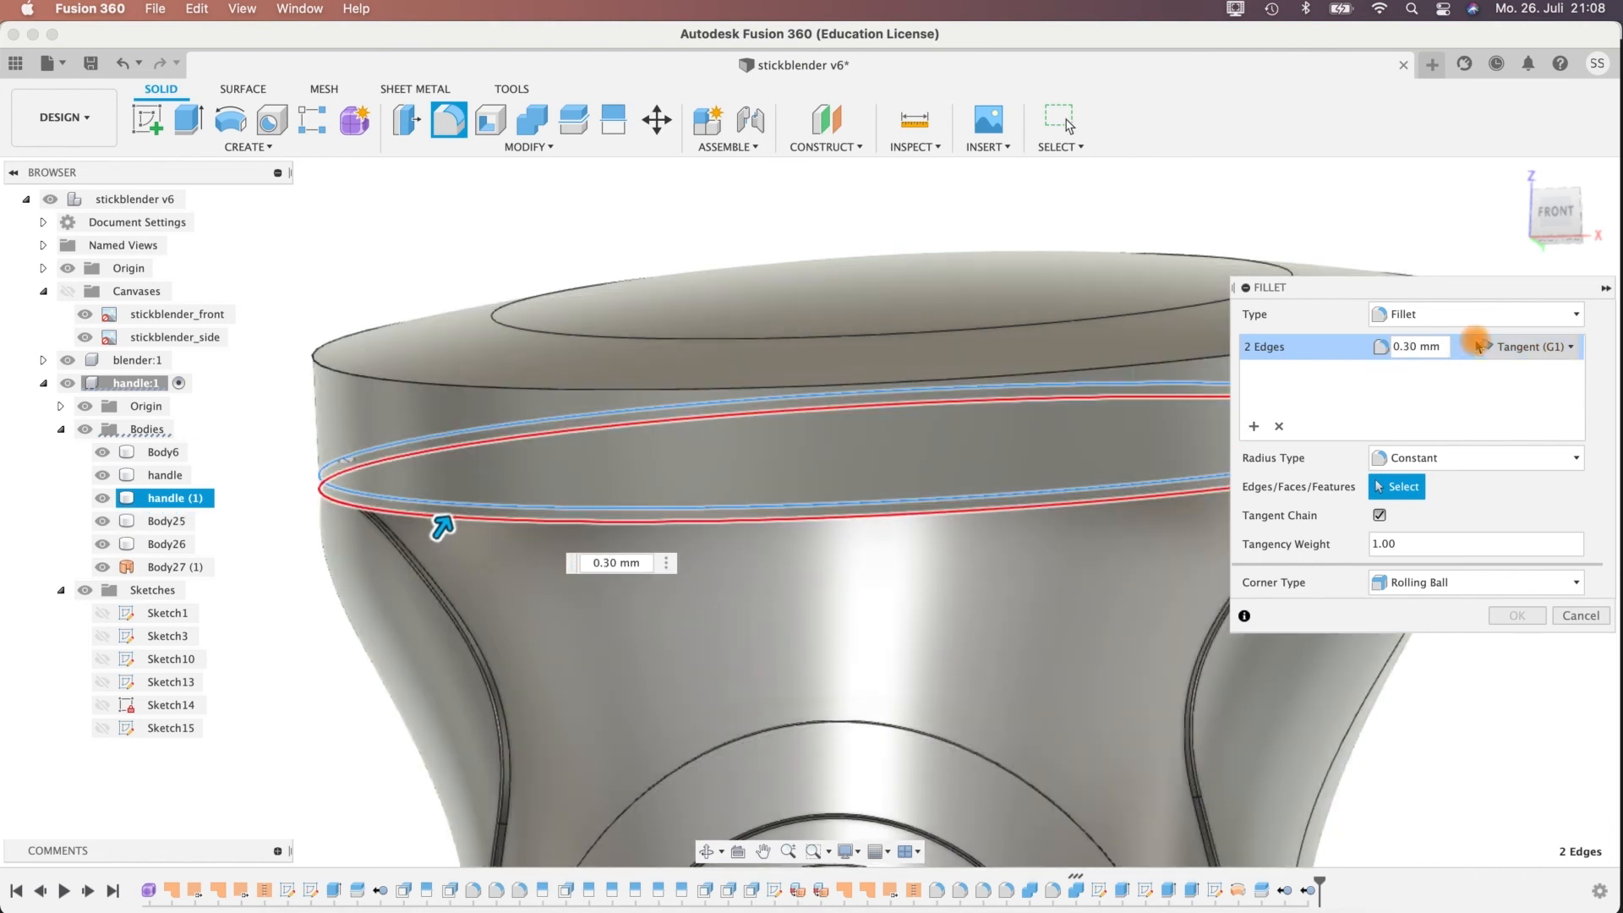
click(1512, 617)
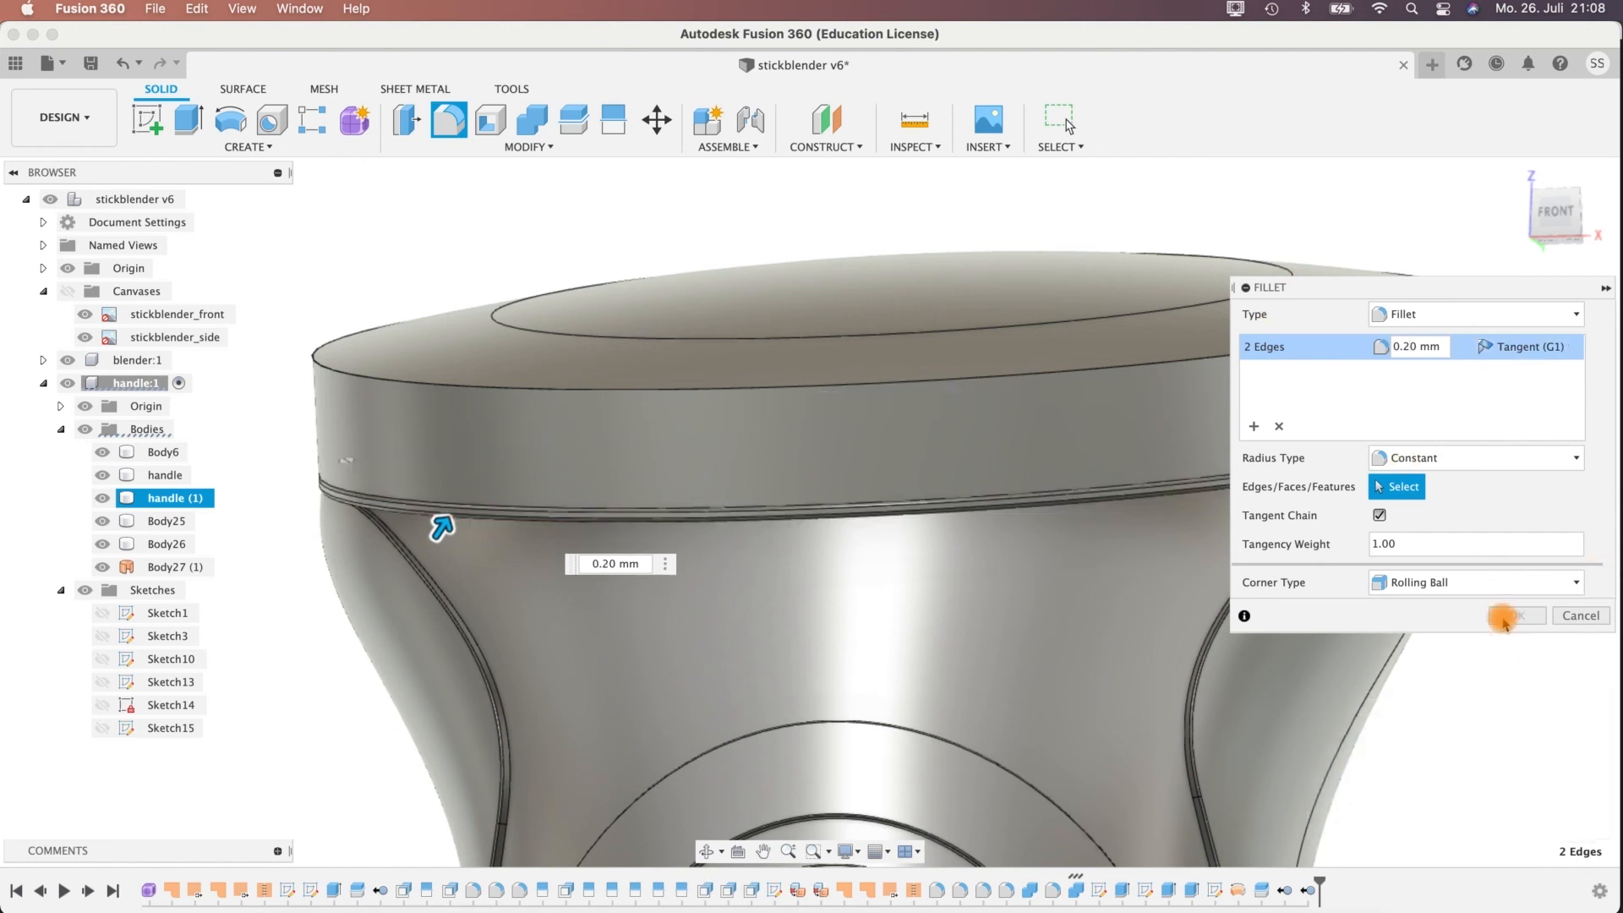
click(1514, 617)
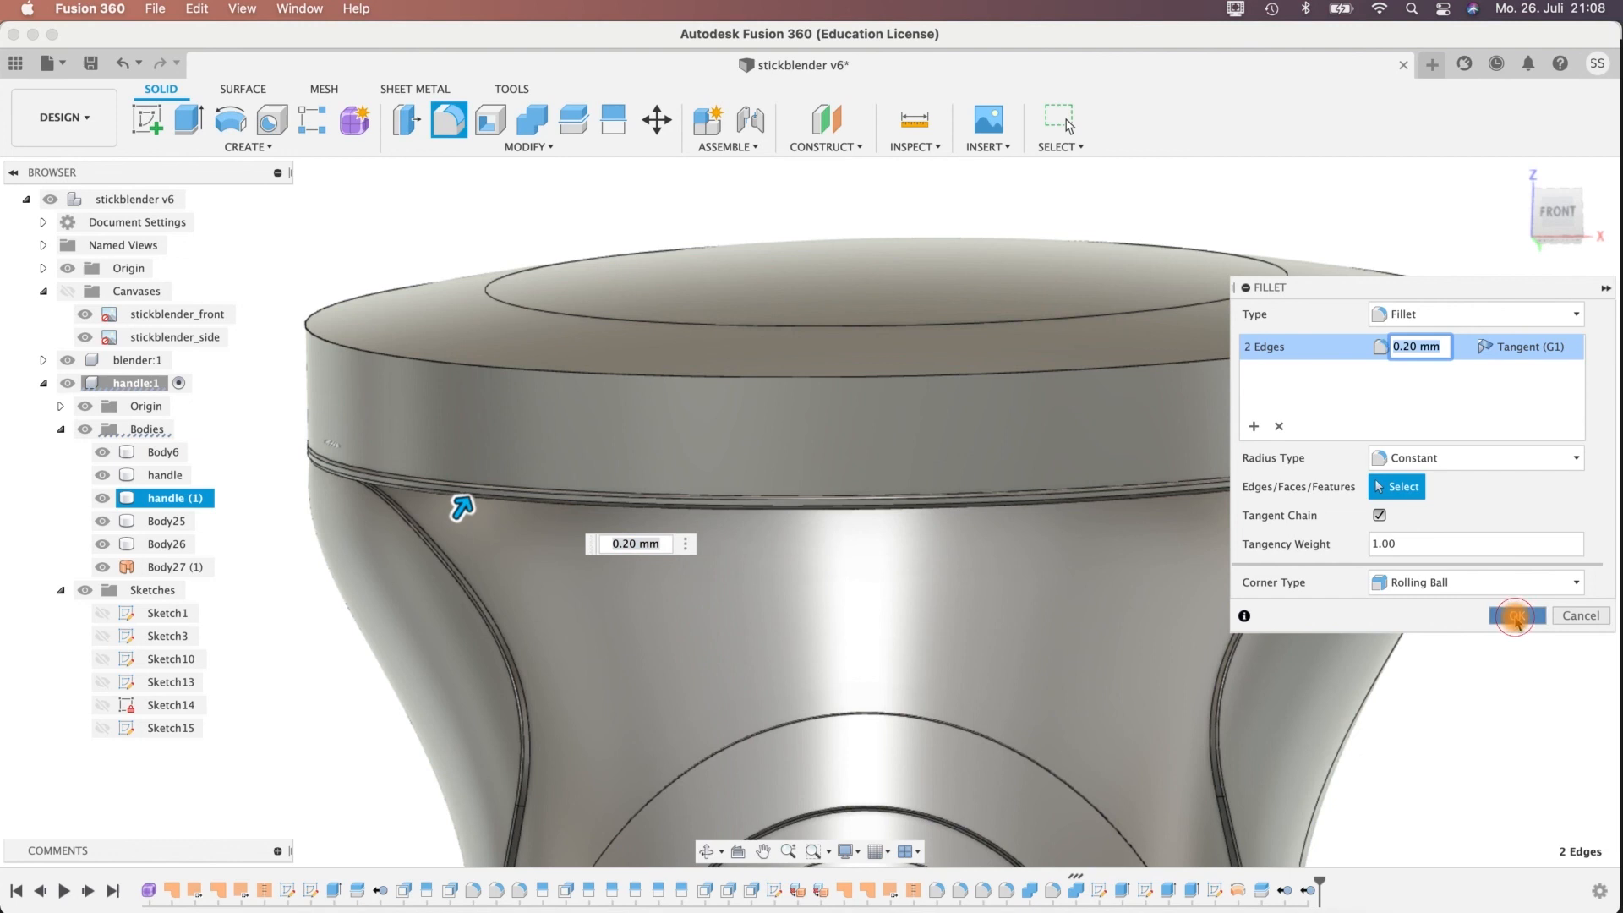
Chamfer the lower outer edge of the ring, Body25, with an equal distance of 0.5 mm.
click(315, 328)
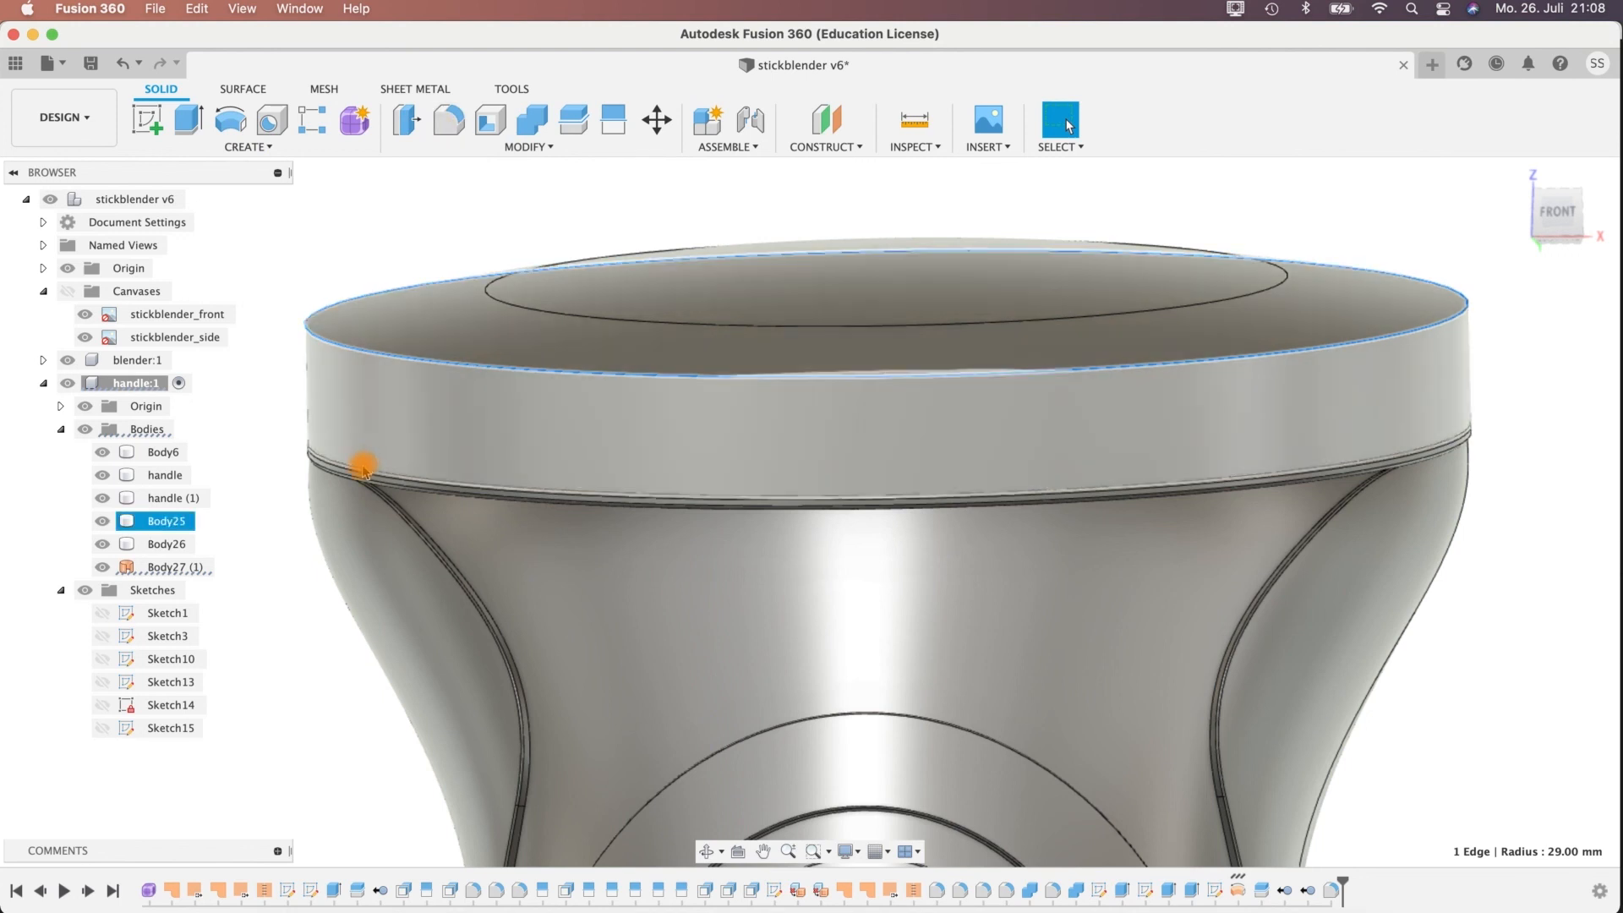
shift+middle_drag(362, 399, 360, 212)
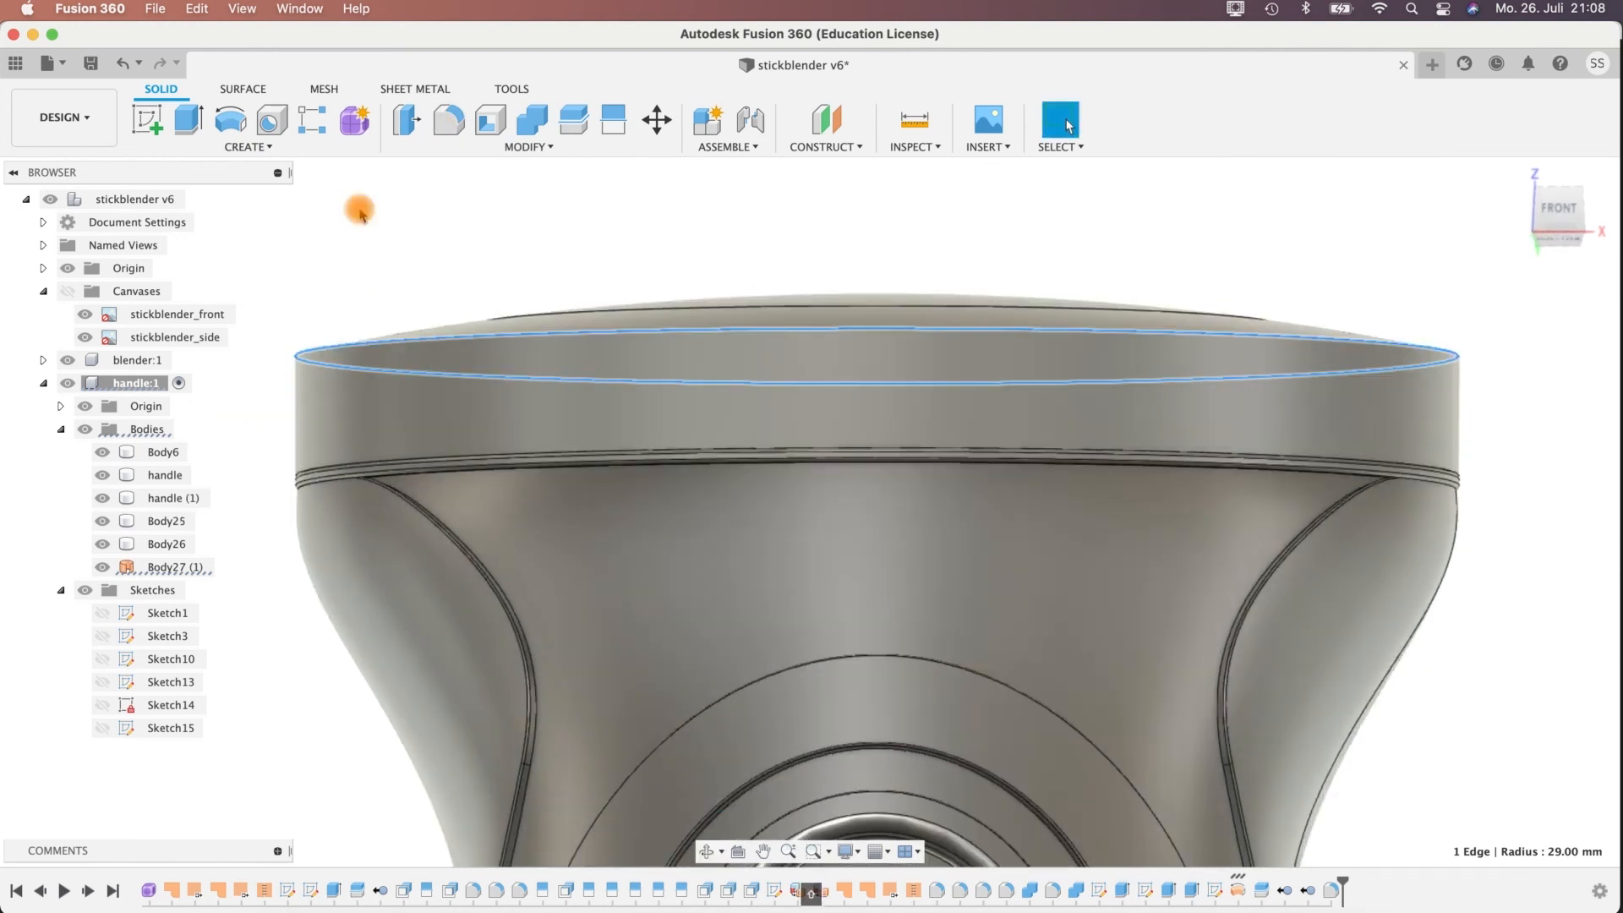
click(534, 148)
click(436, 214)
click(305, 481)
click(1452, 450)
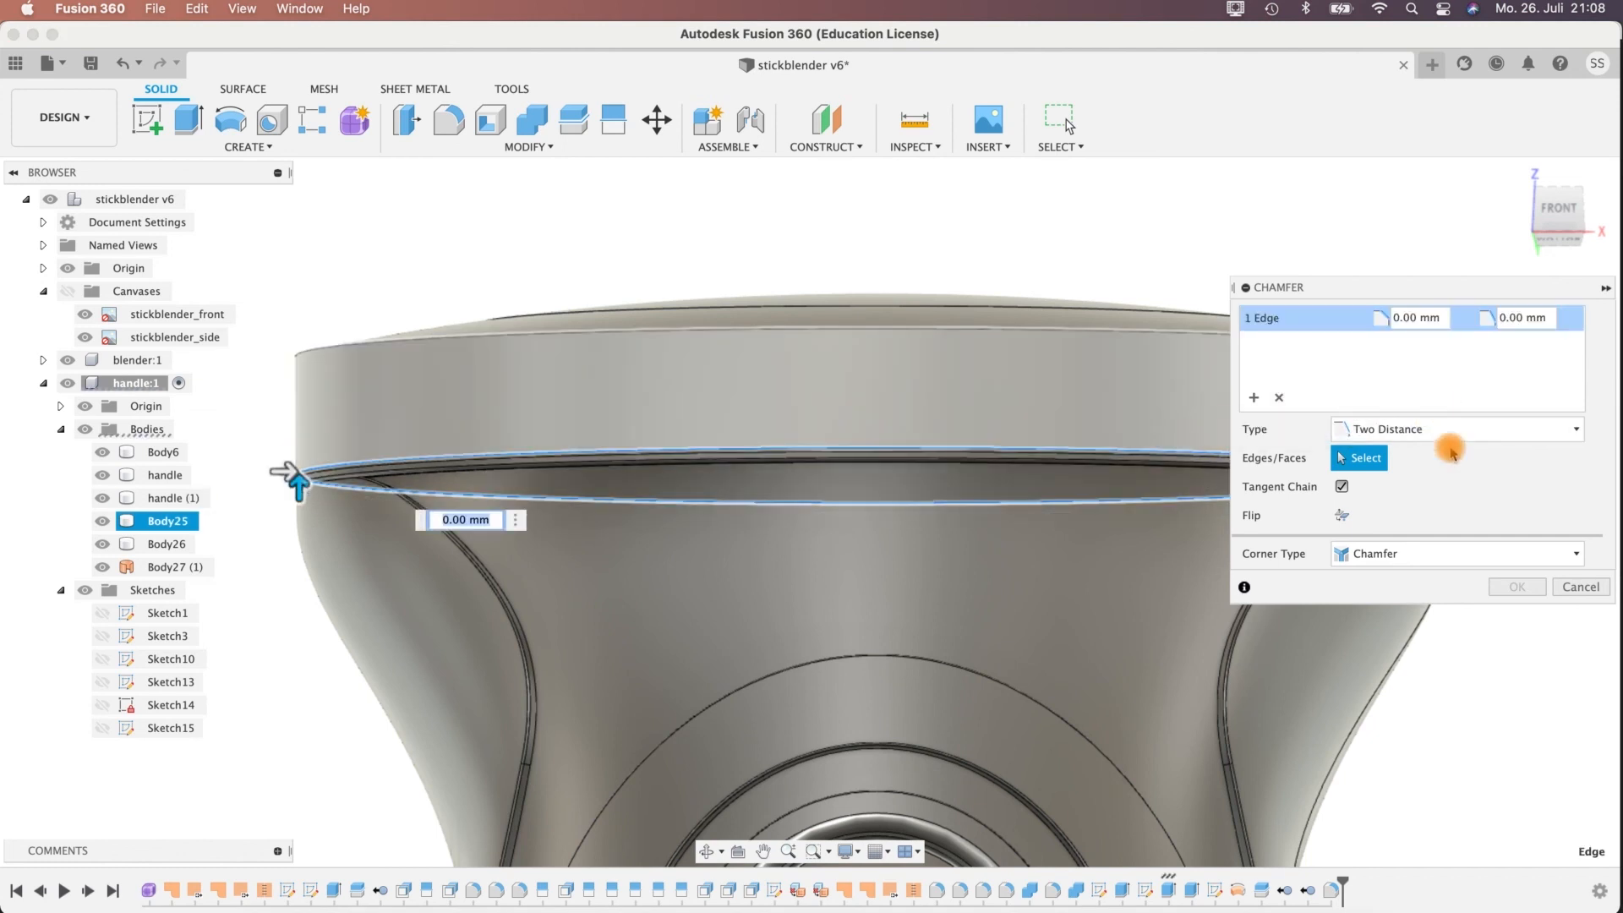
click(1423, 453)
click(1418, 319)
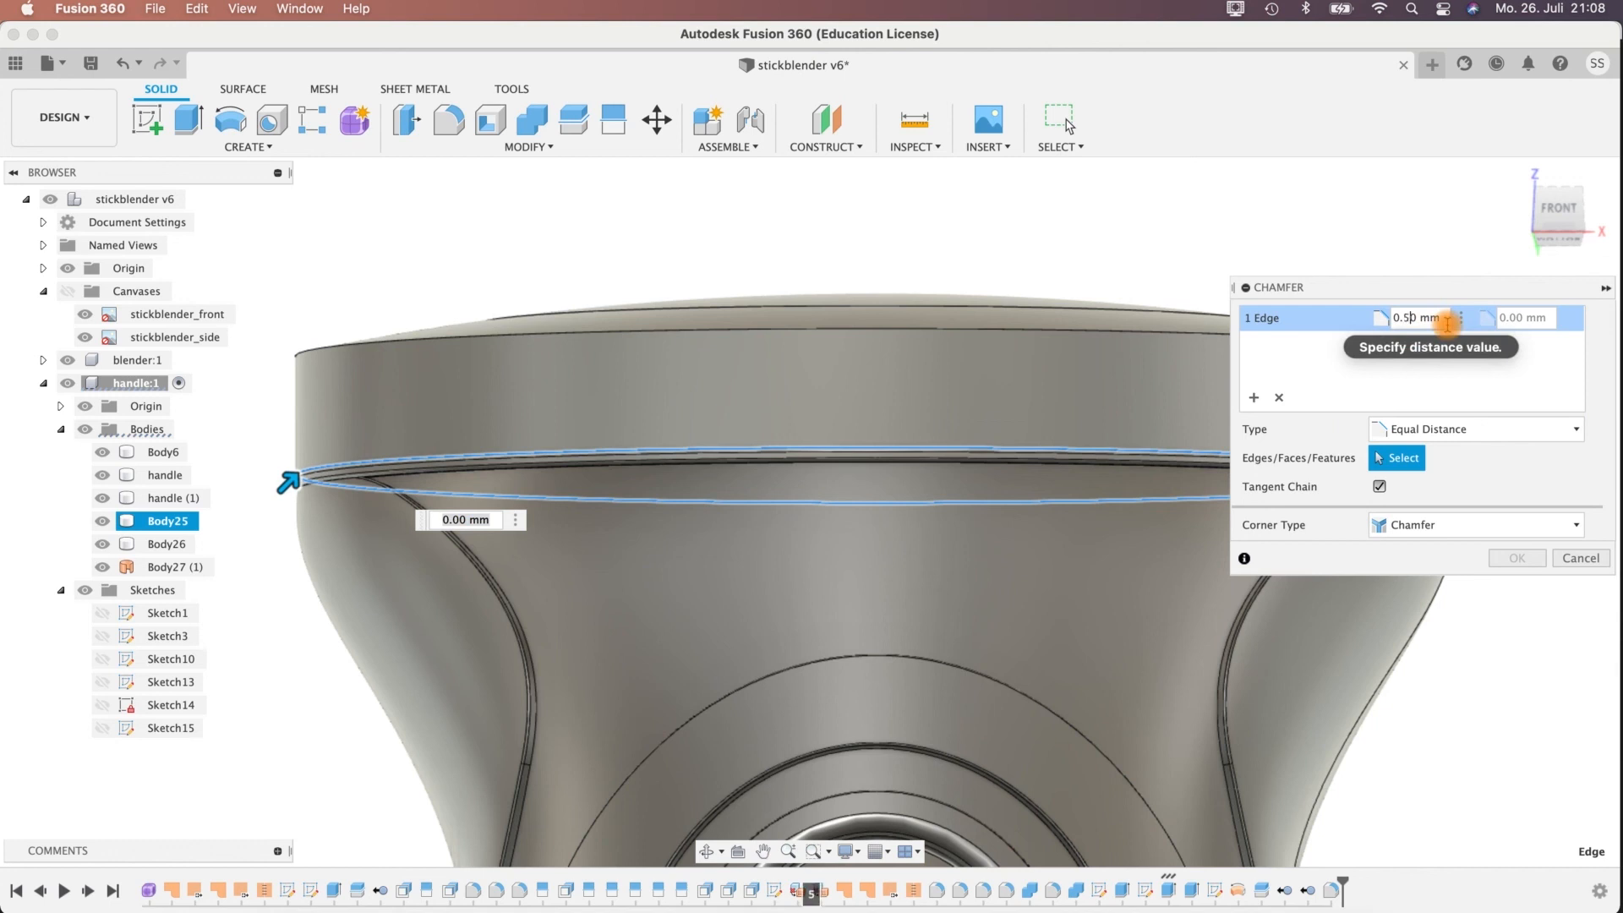
mouse_move(287, 592)
shift+middle_down()
mouse_move(268, 617)
mouse_move(283, 550)
mouse_move(282, 563)
shift+middle_up()
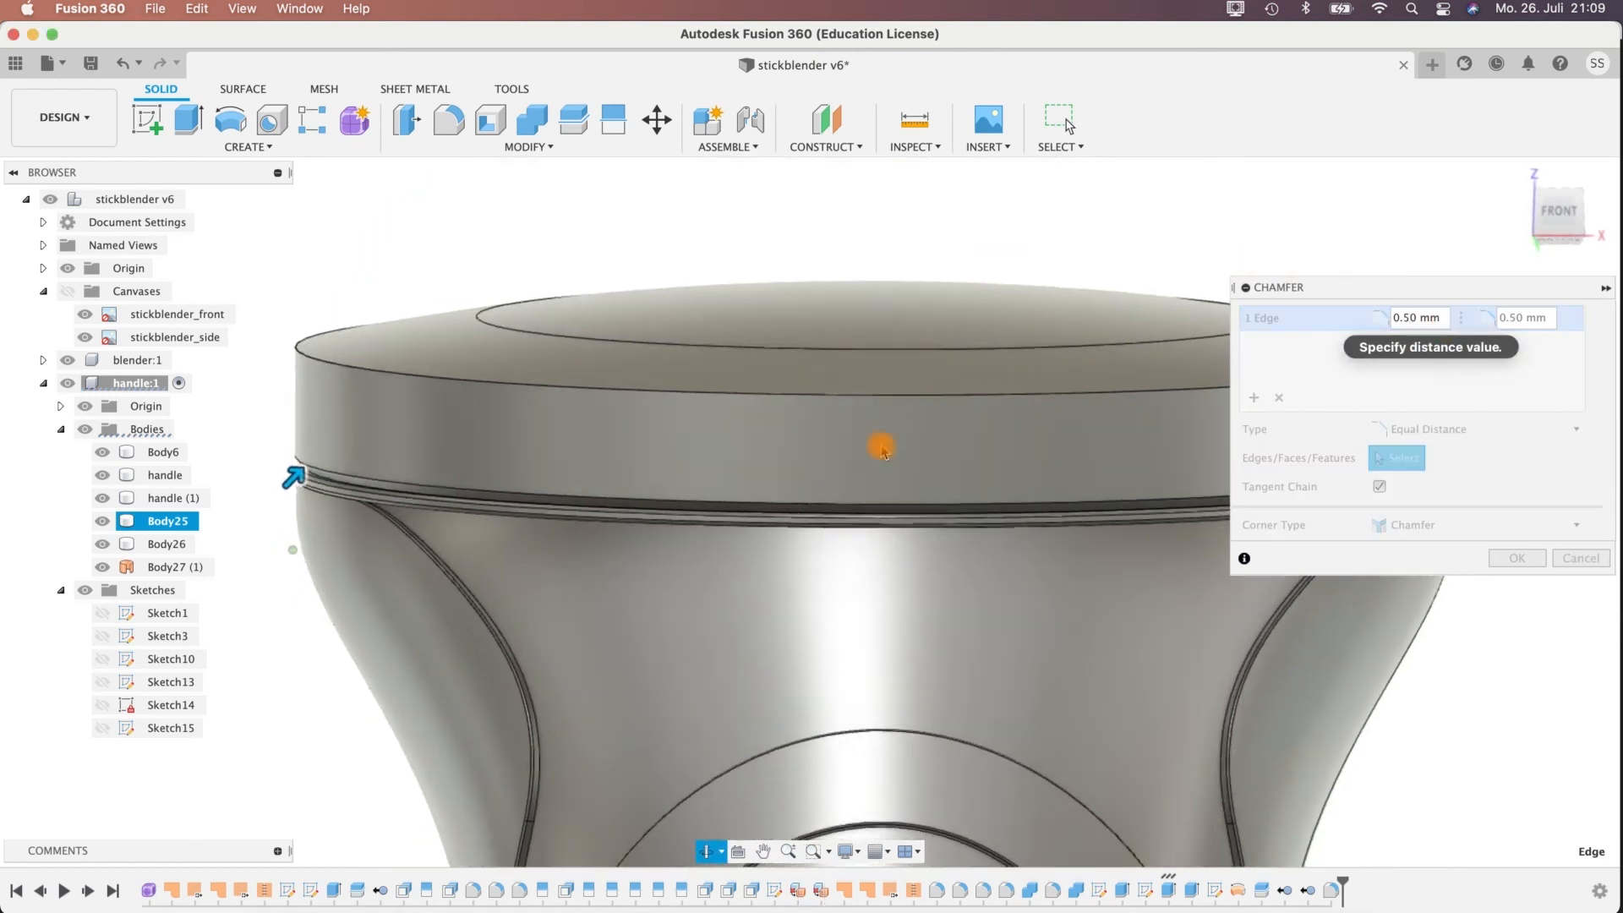
shift+middle_drag(290, 704, 320, 675)
click(1520, 558)
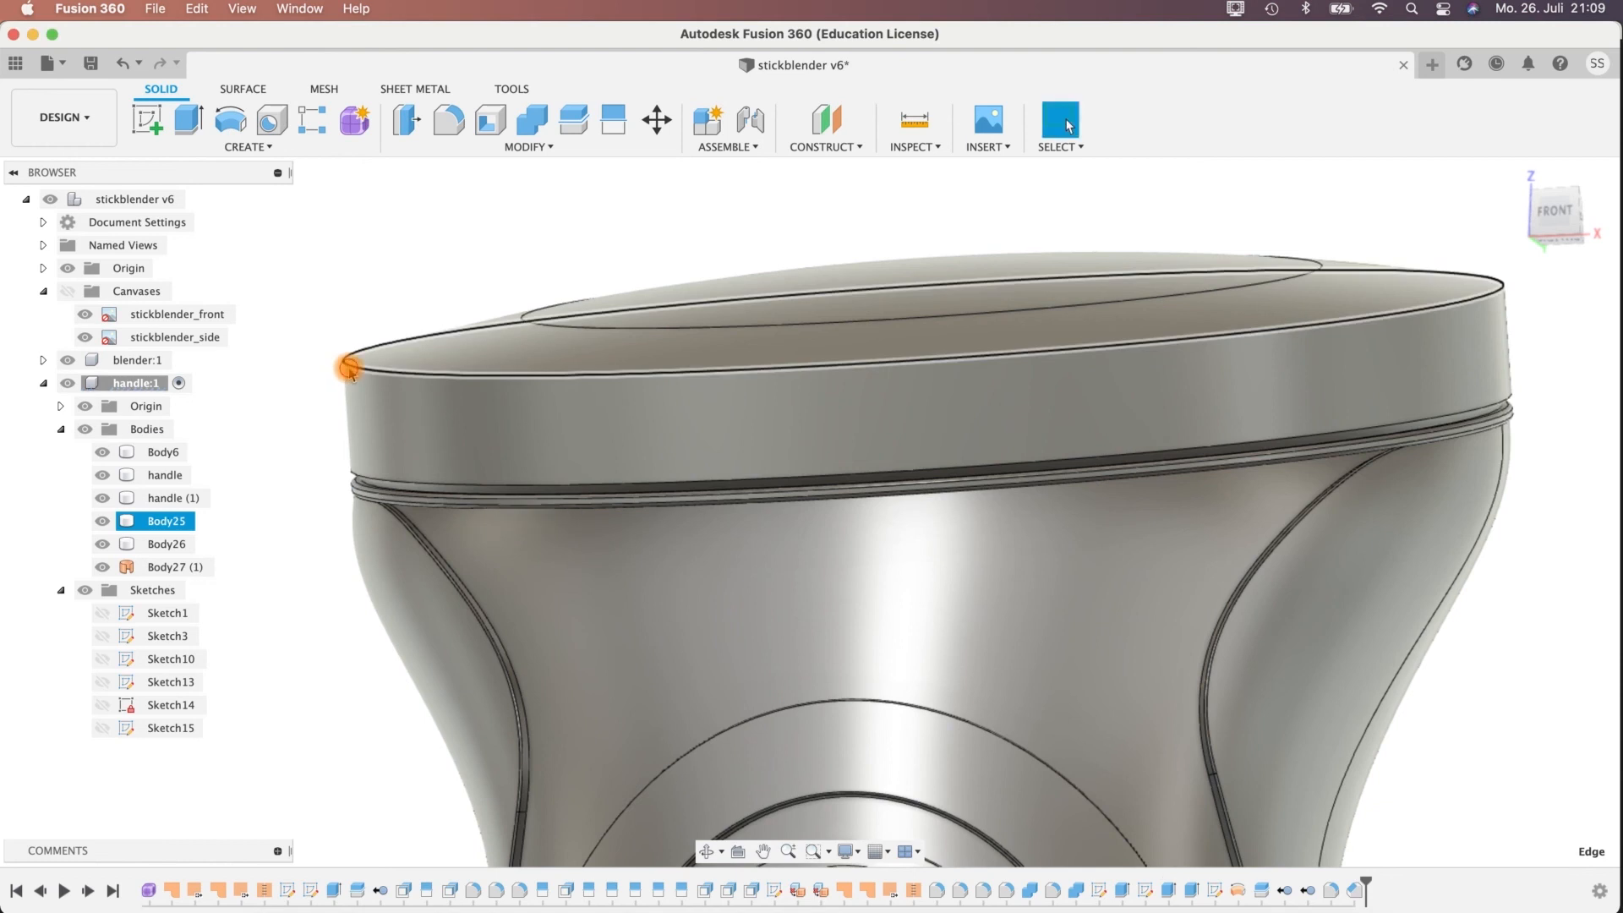
Fillet the upper outer edge of the ring with a 3 mm radius.
click(347, 361)
click(450, 124)
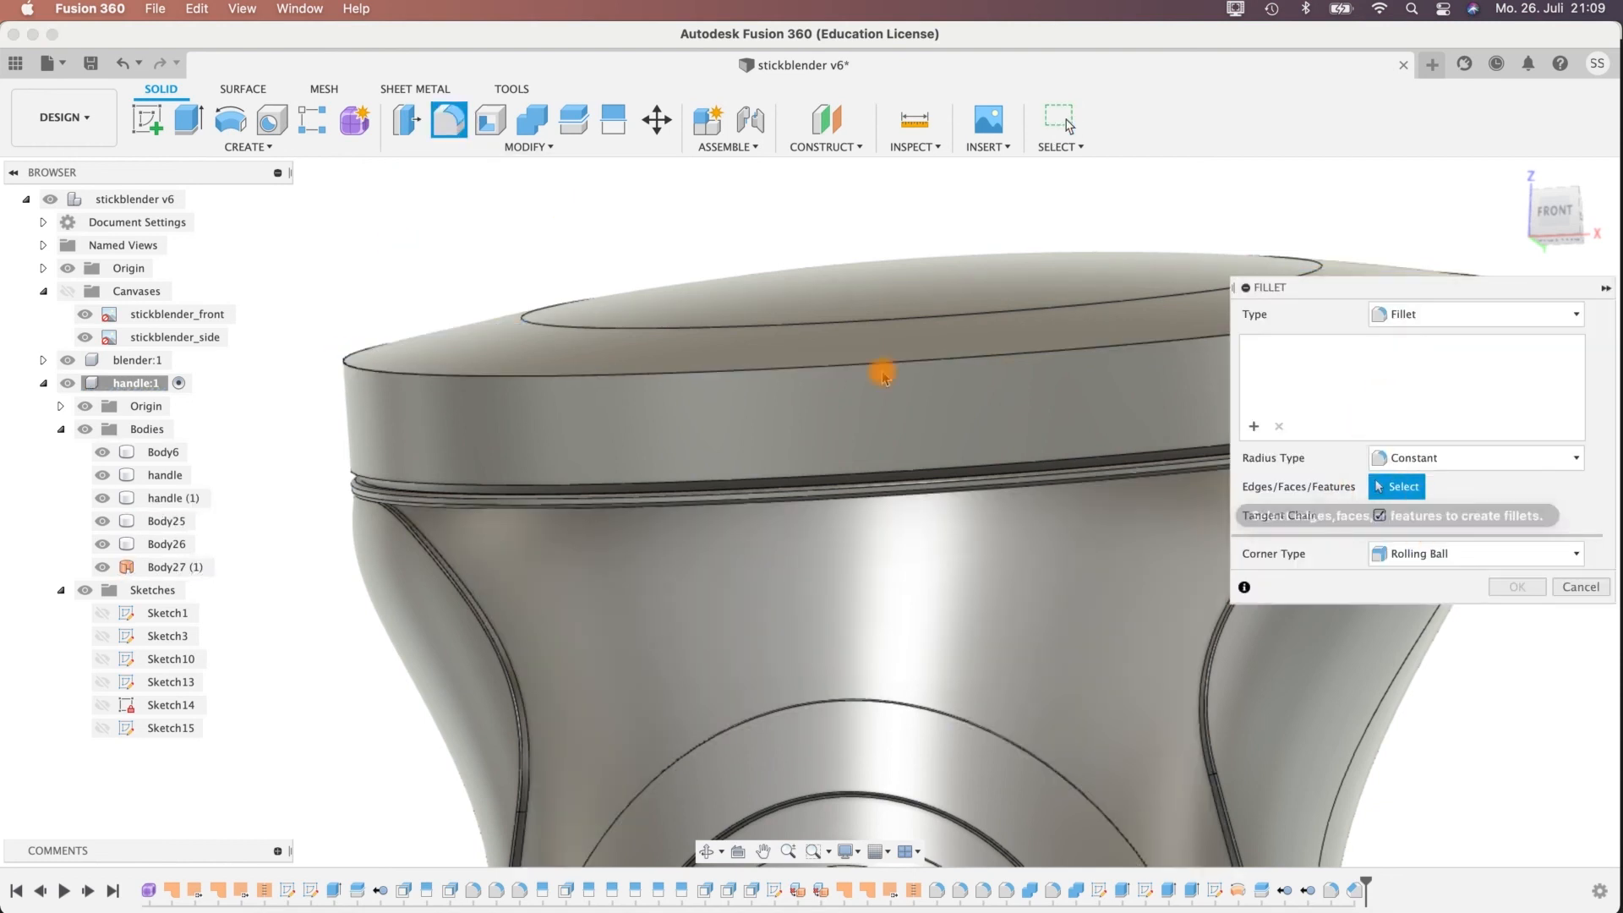
click(707, 365)
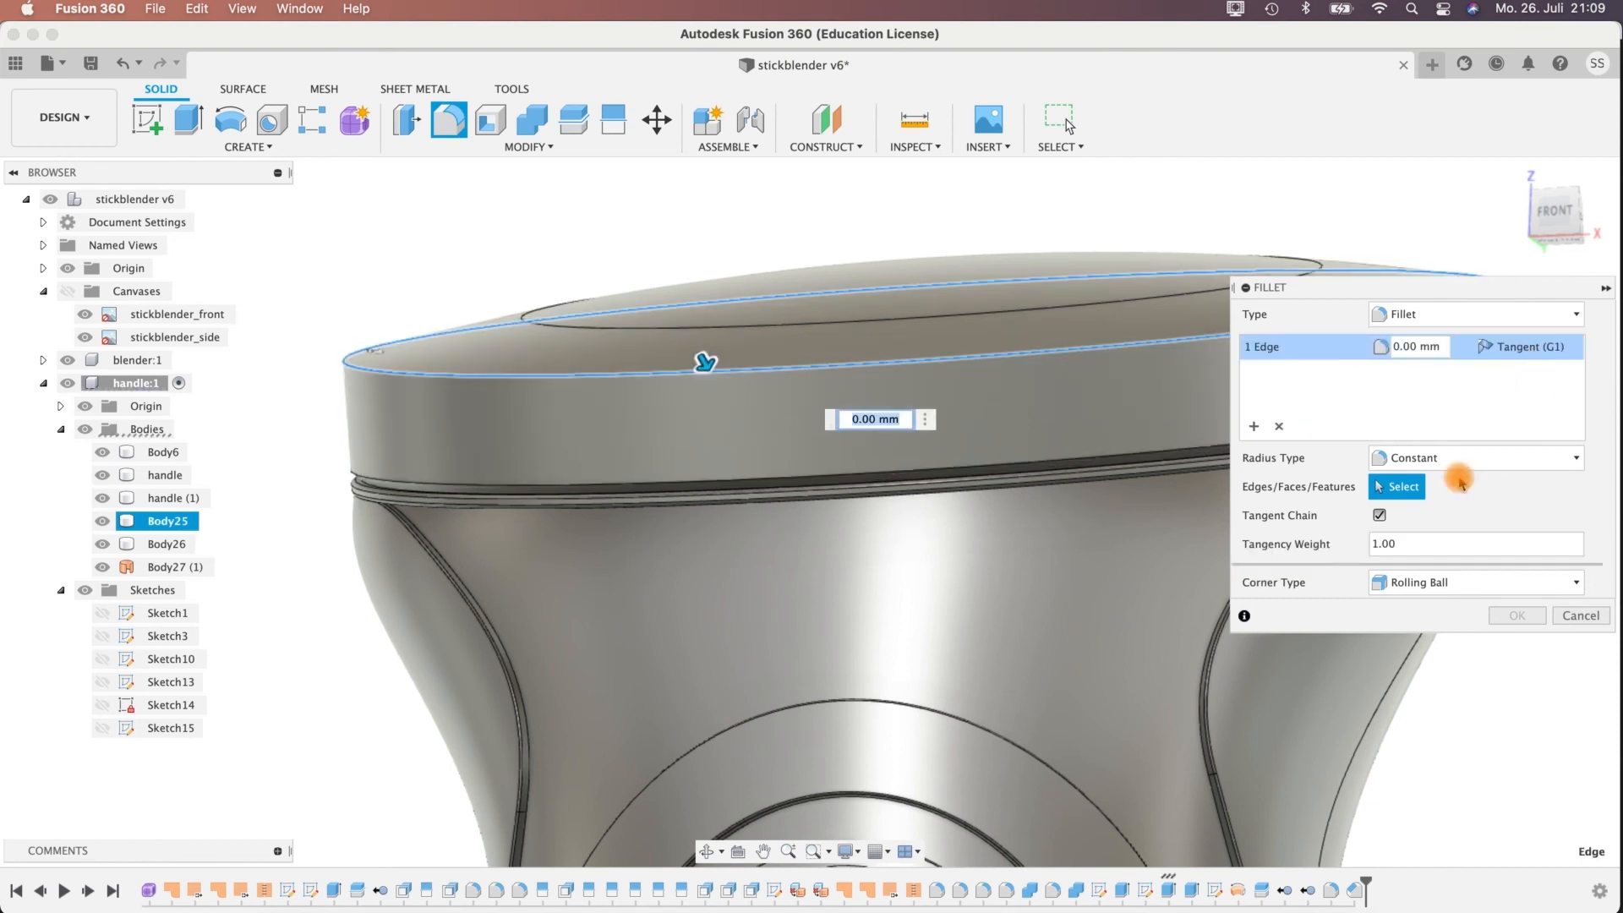
click(1397, 350)
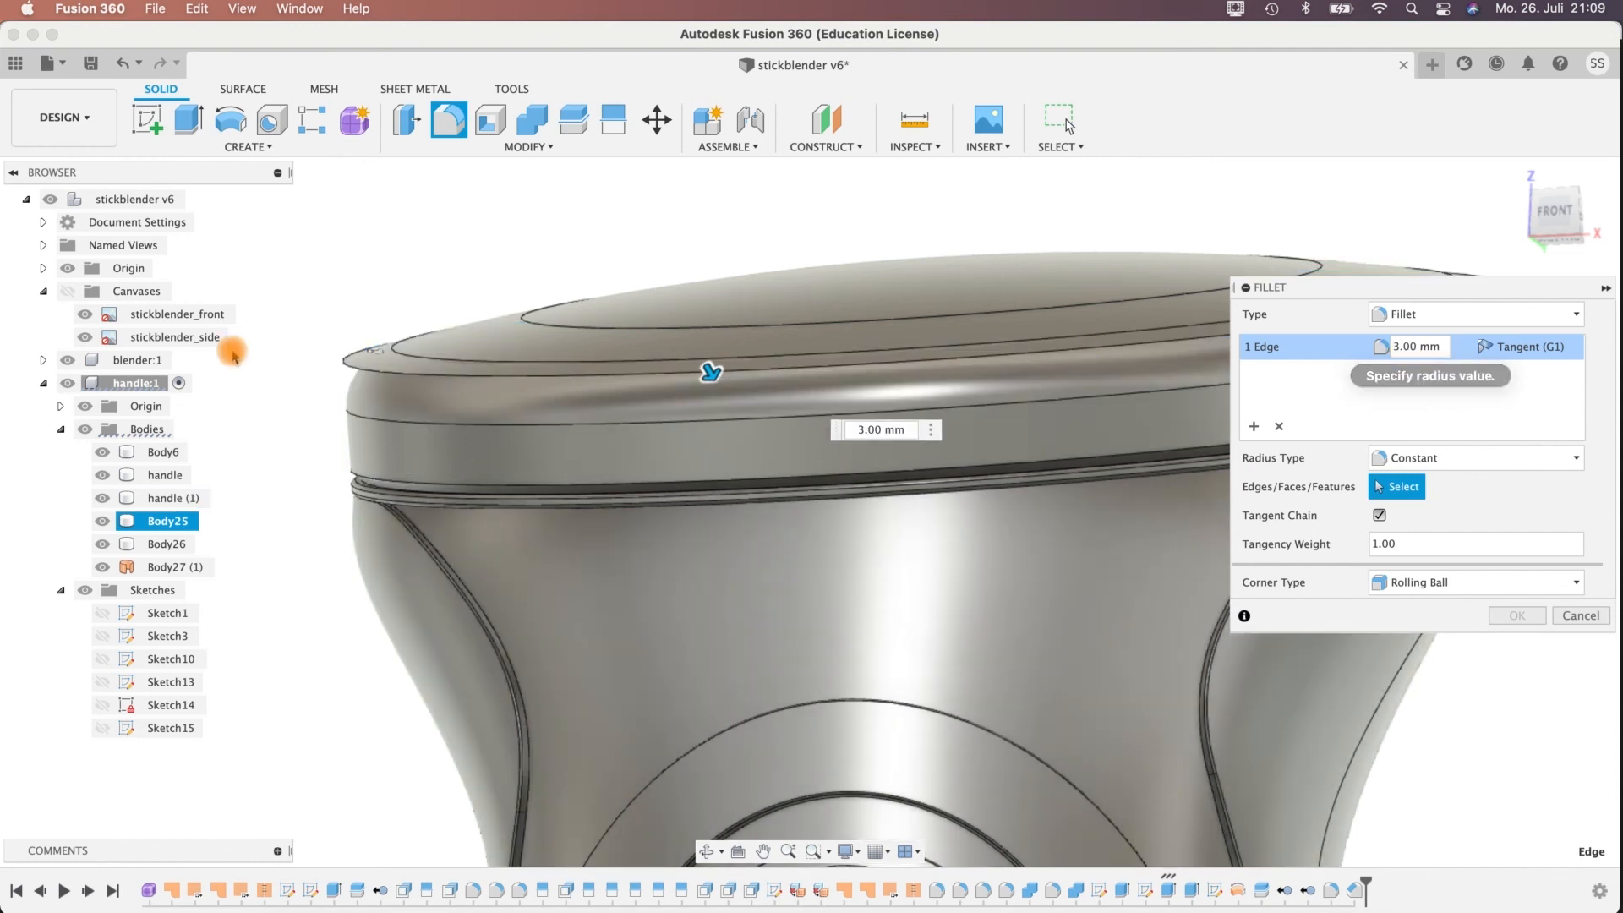
shift+middle_drag(287, 413, 344, 399)
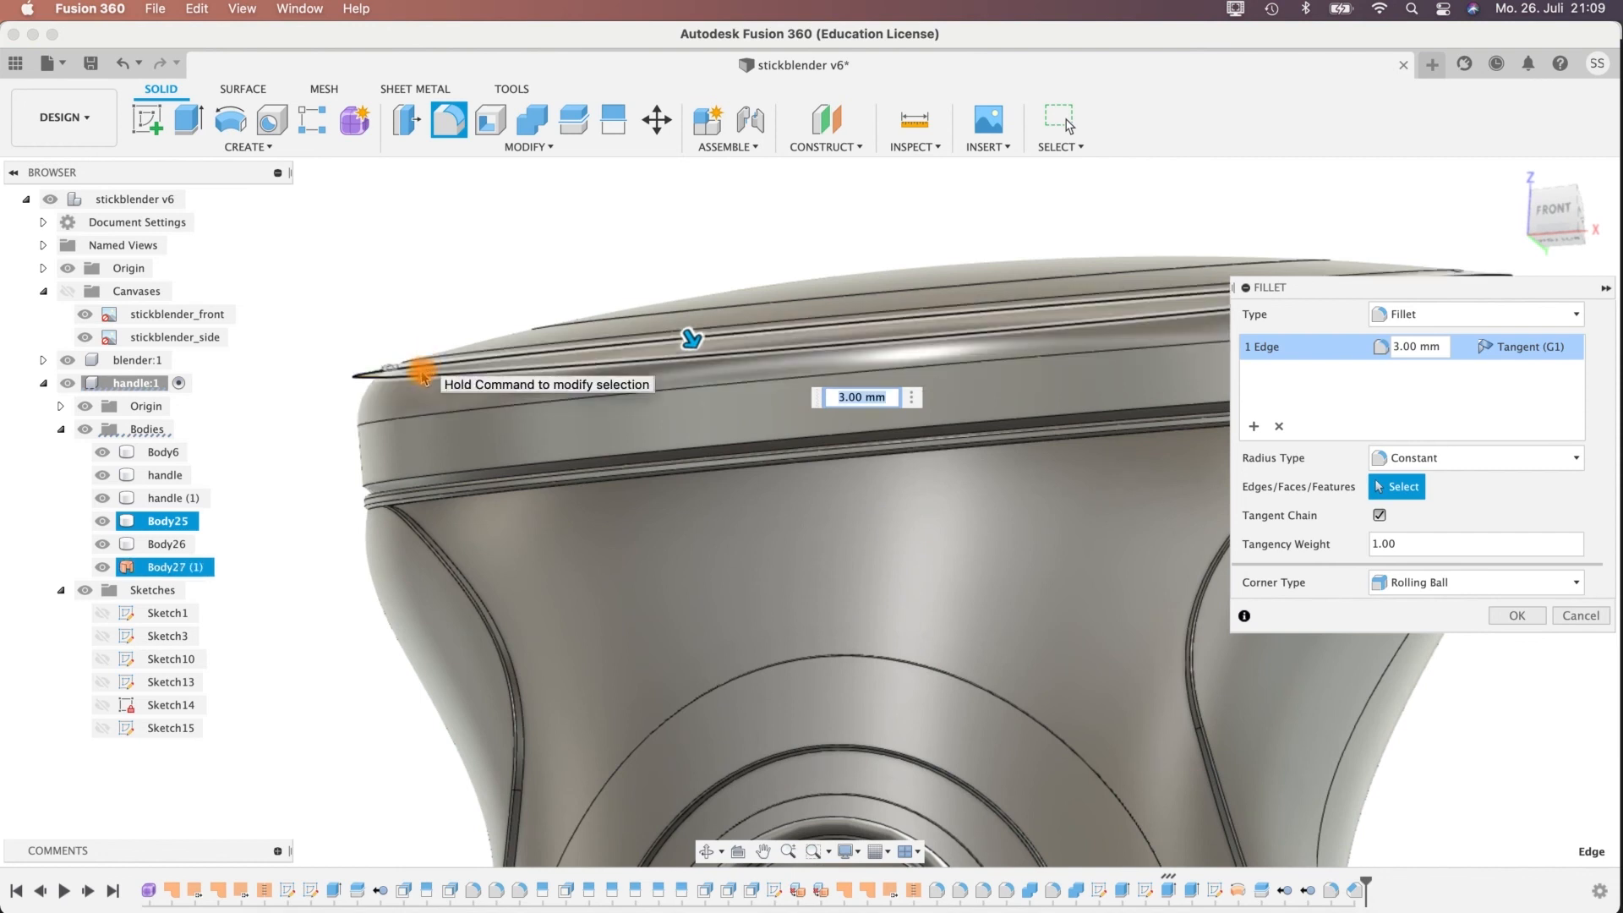
shift+middle_drag(318, 453, 292, 490)
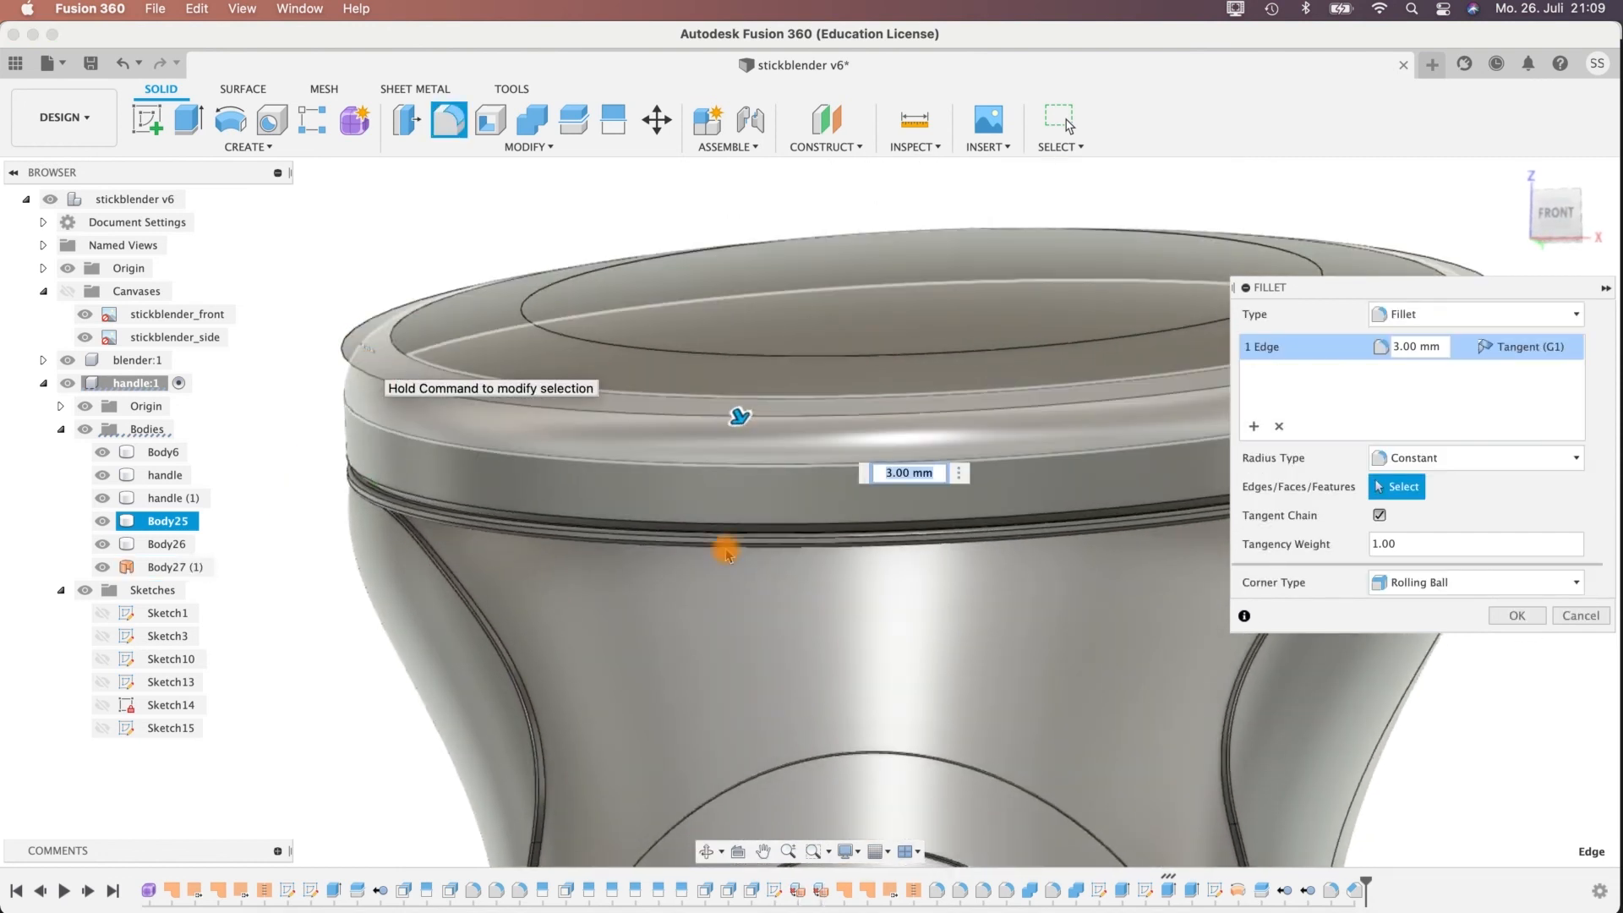
key(Return)
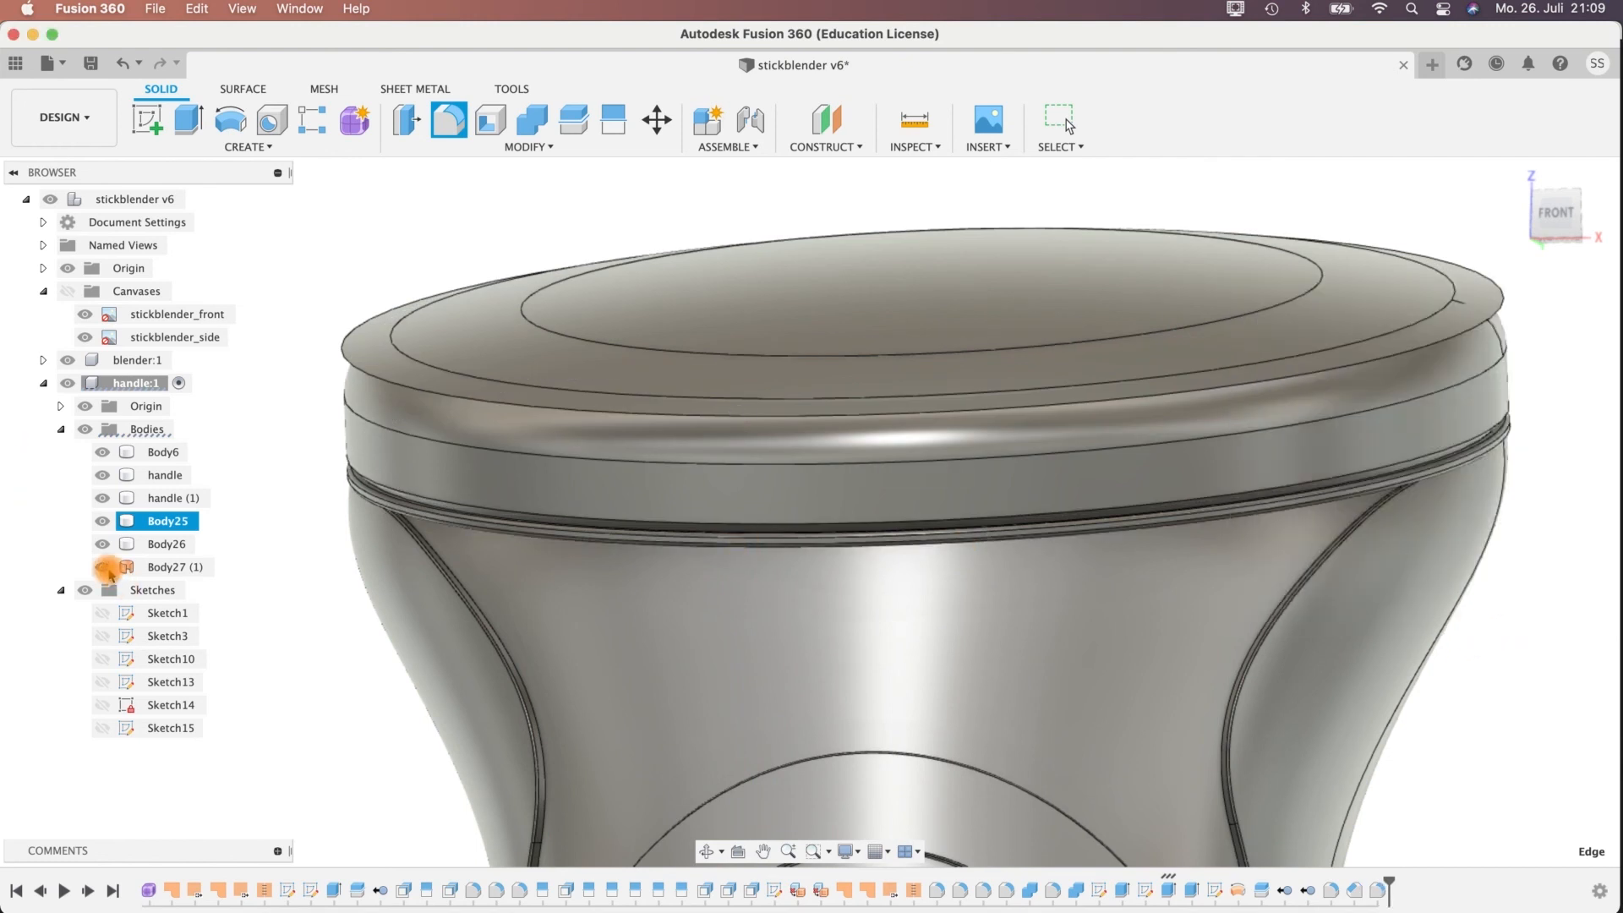
Hide and remove the domed splitting surface, Body27 (1).
click(102, 567)
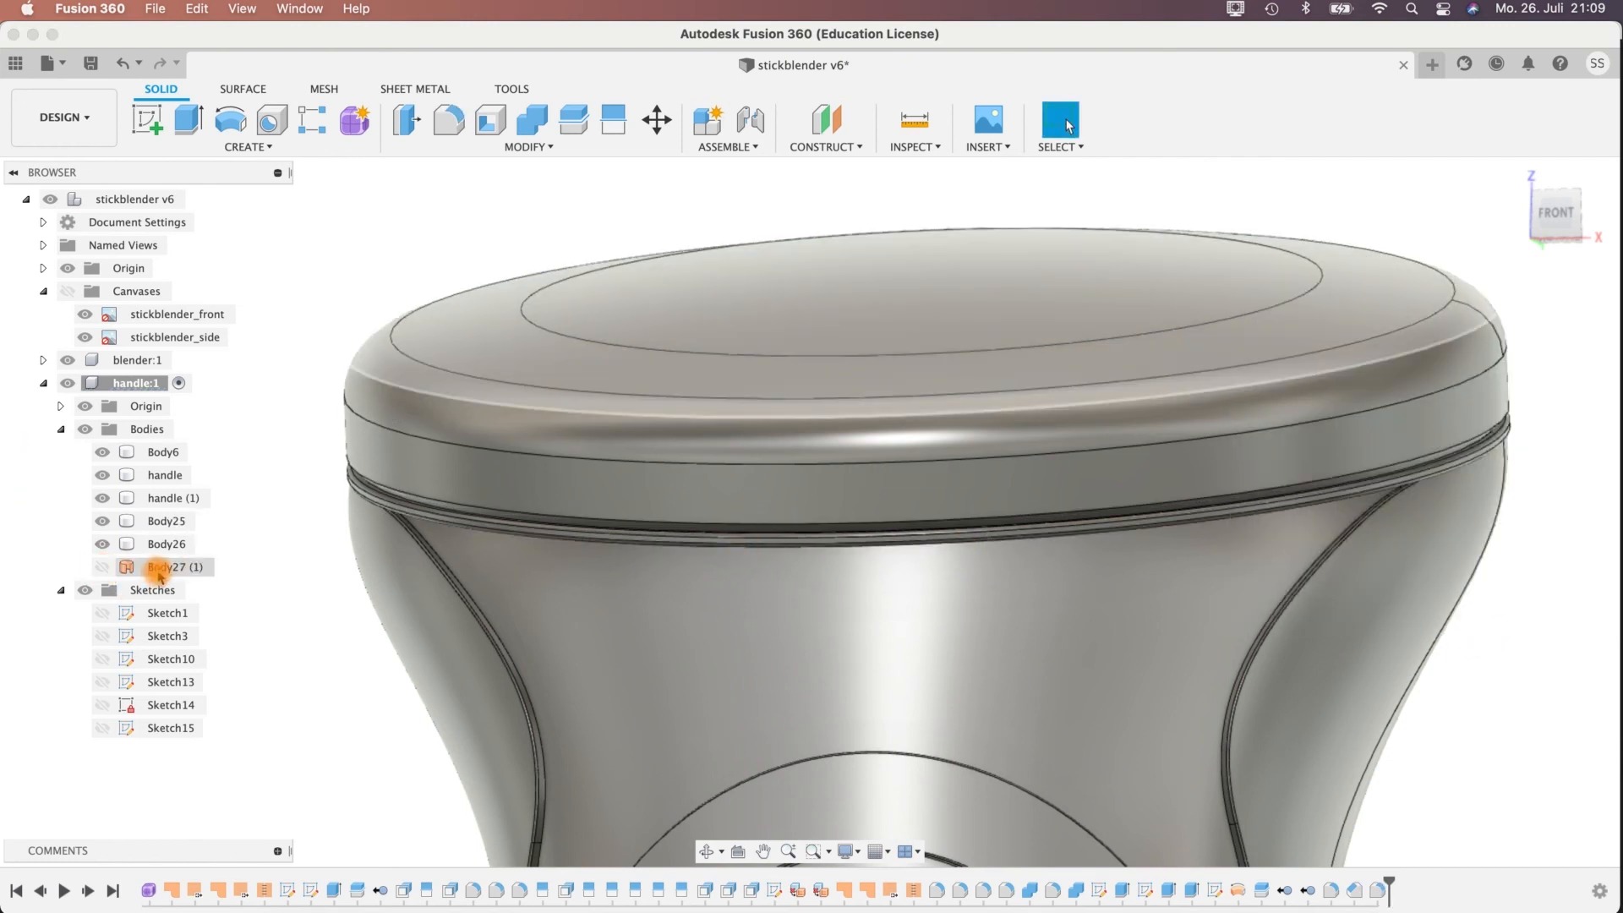
shift+middle_drag(217, 385, 221, 383)
right_click(169, 567)
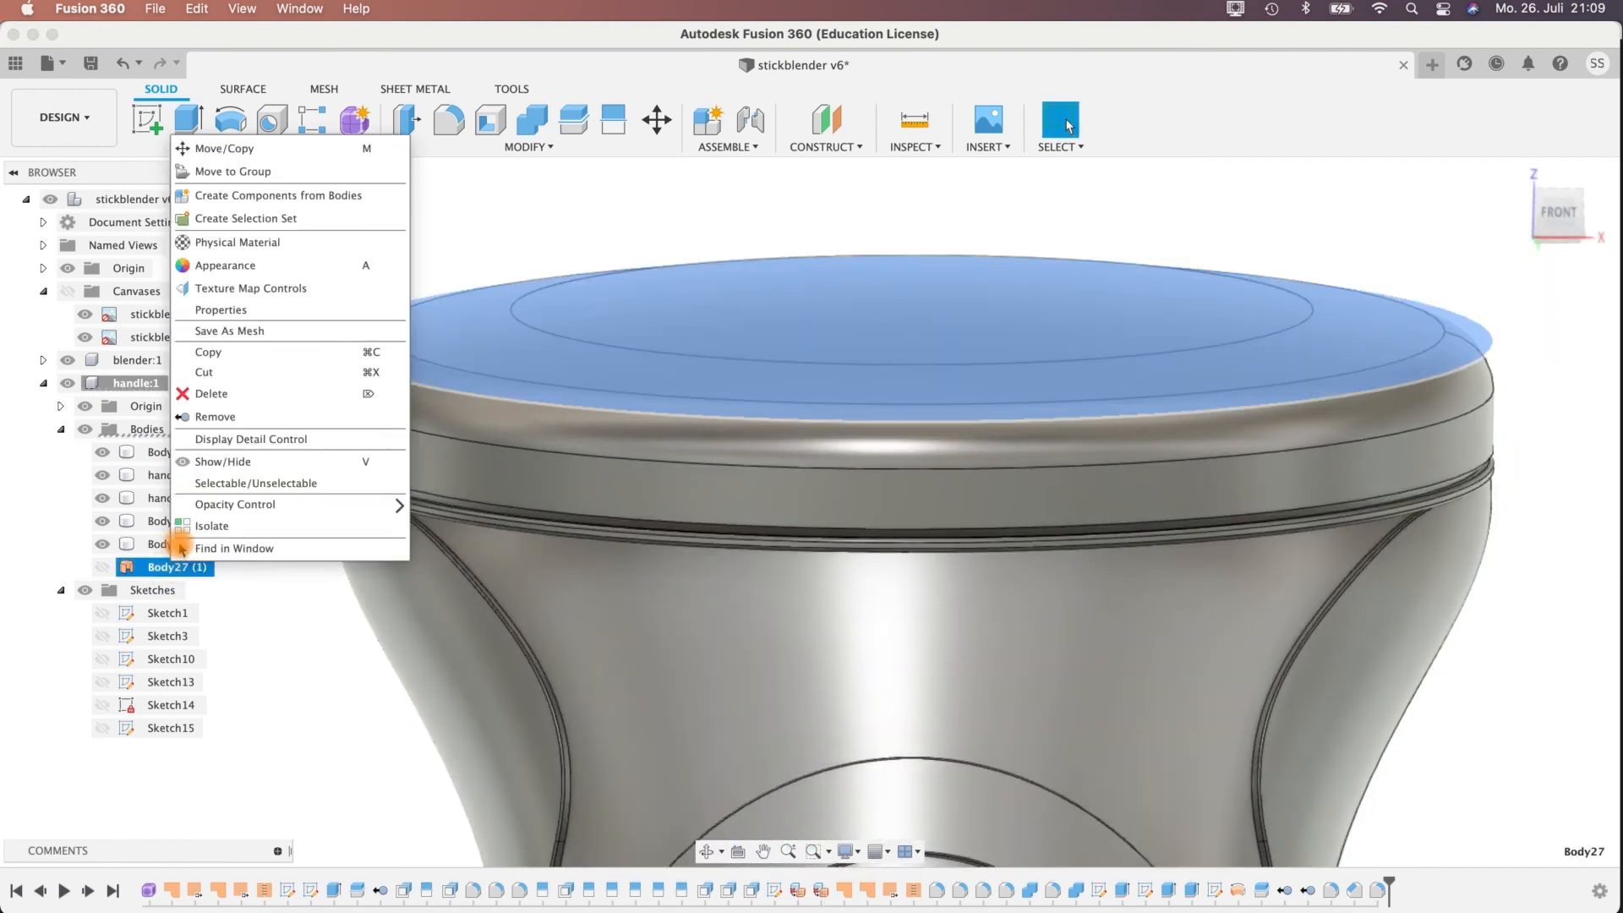
click(175, 410)
Fillet the upper edge of the central disc, Body26, with a 0.3 mm radius.
shift+middle_drag(315, 257, 442, 305)
click(504, 304)
key(f)
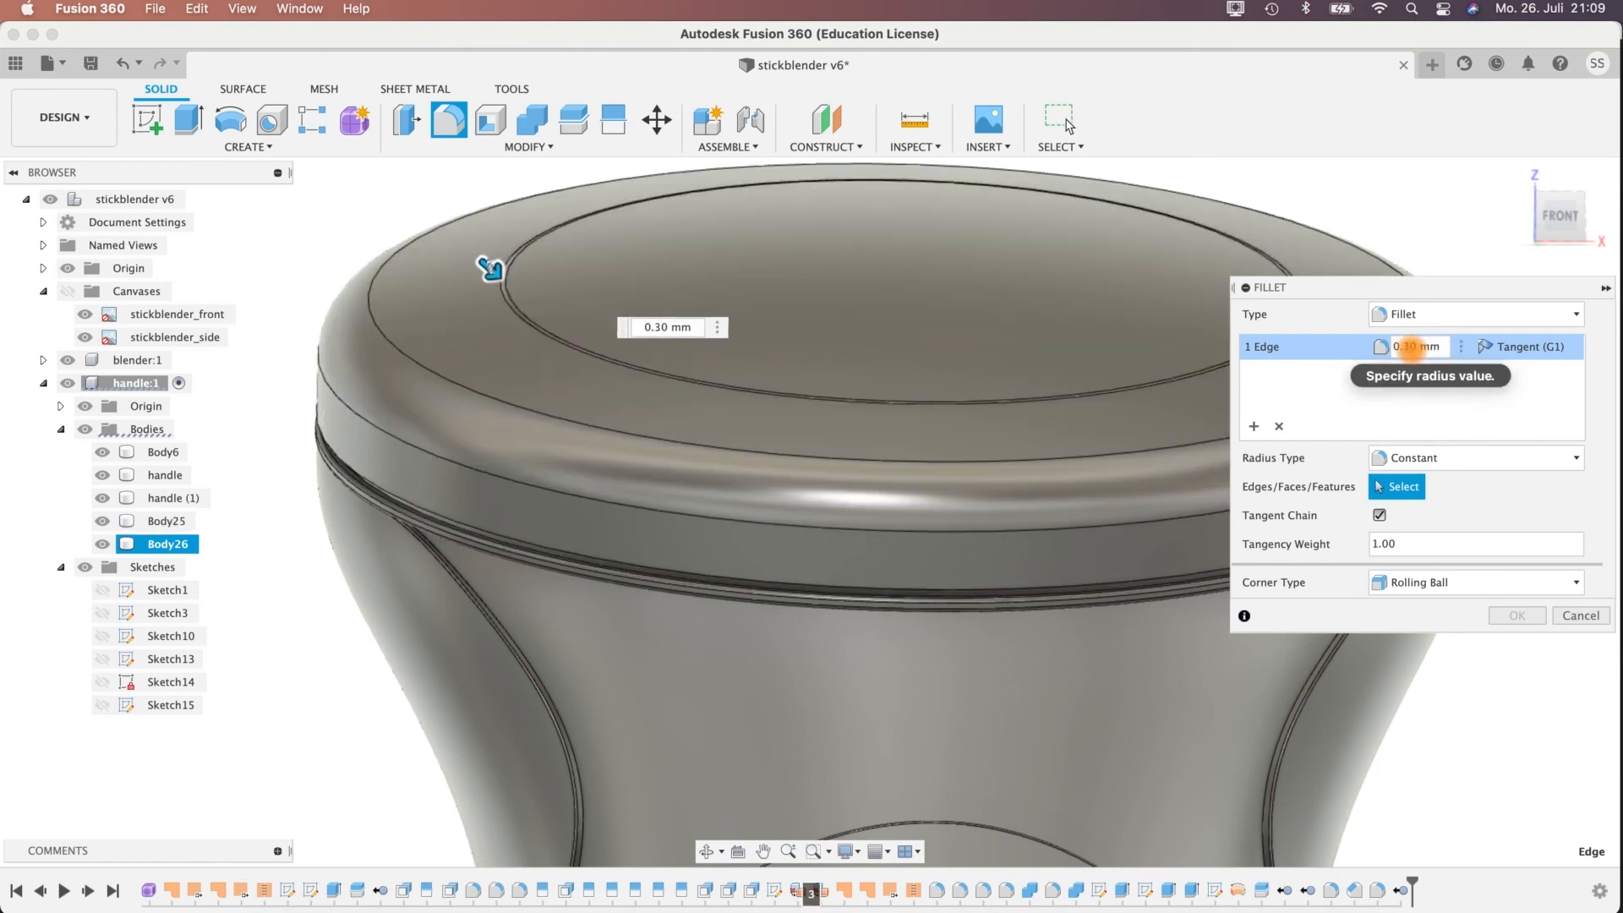
click(1515, 619)
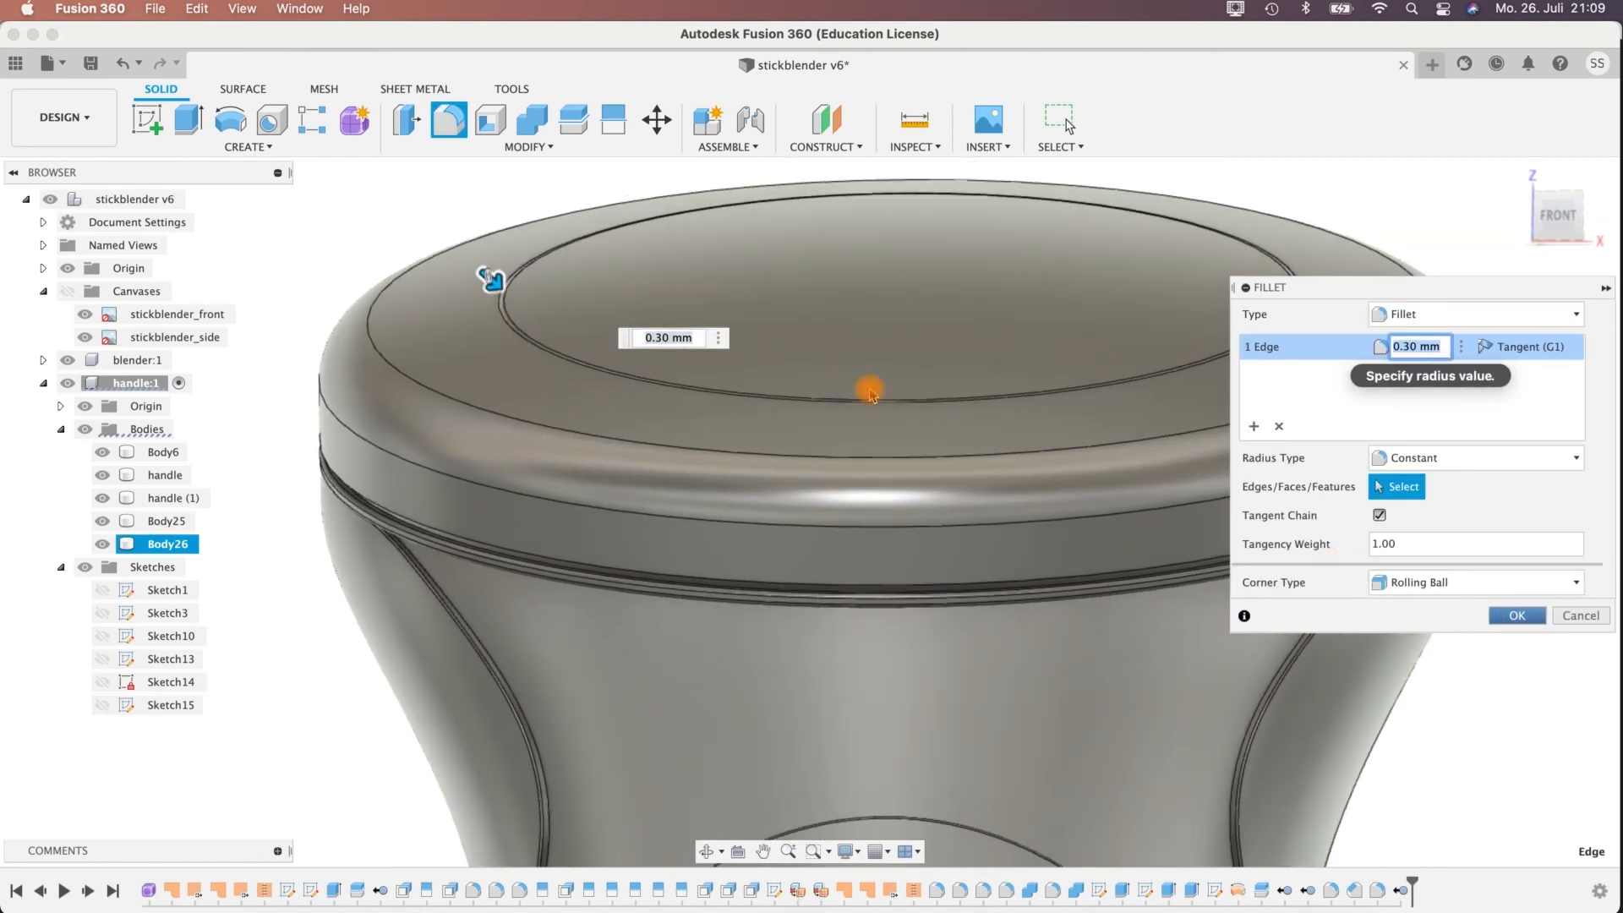
Fillet the ring's upper inner edge around the disc with a 0.3 mm radius.
shift+middle_drag(246, 261, 344, 304)
scroll(439, 324, up, 3)
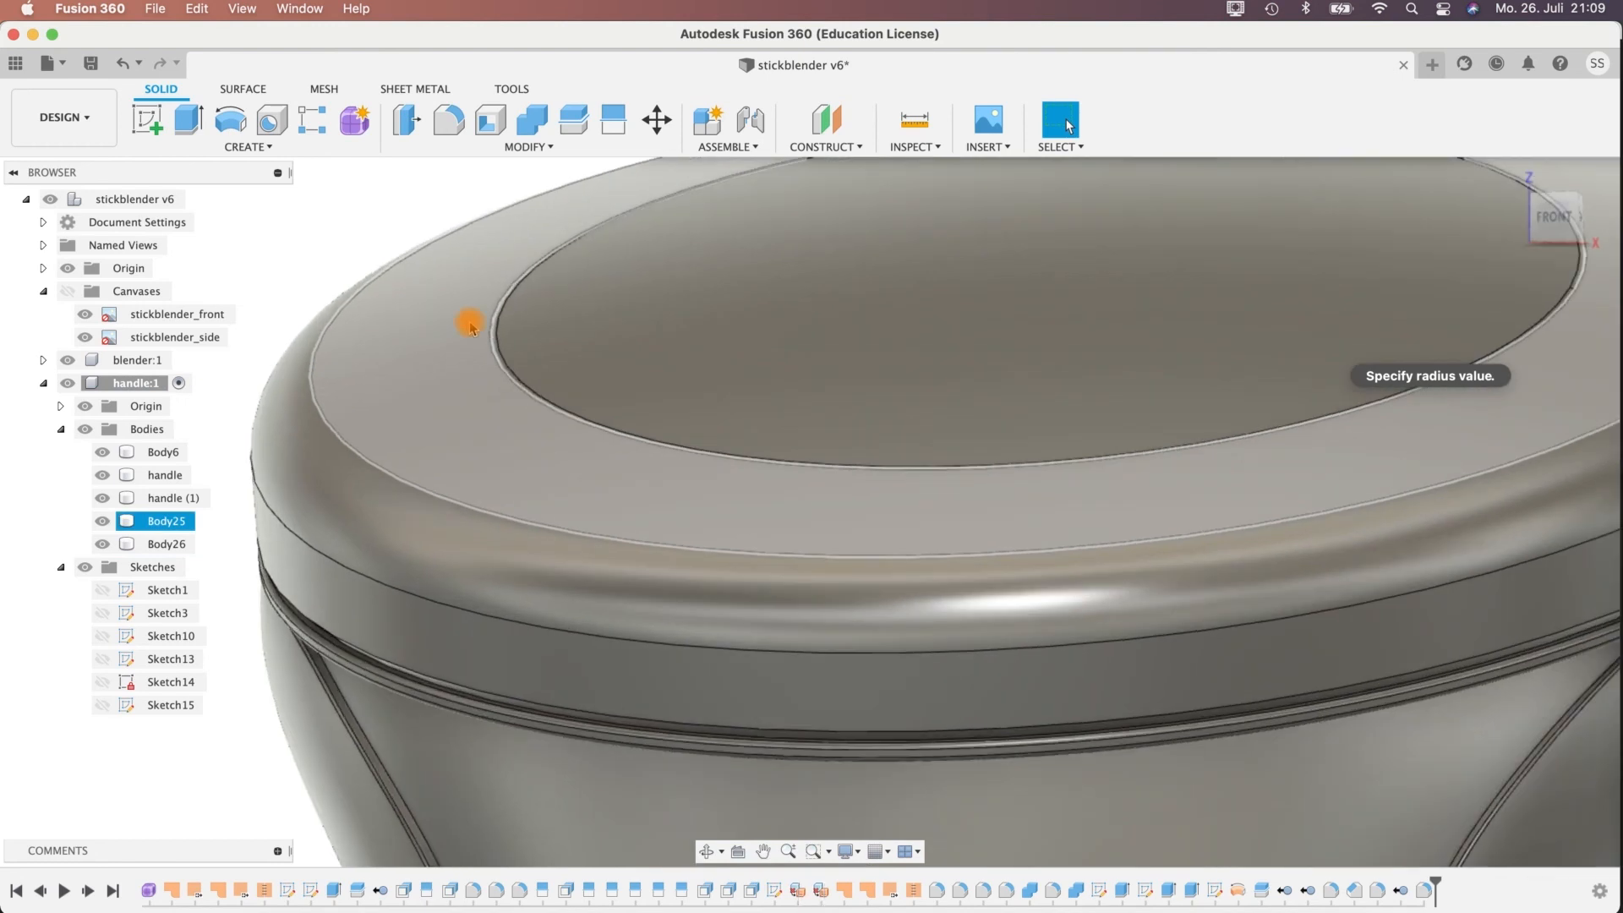
click(492, 326)
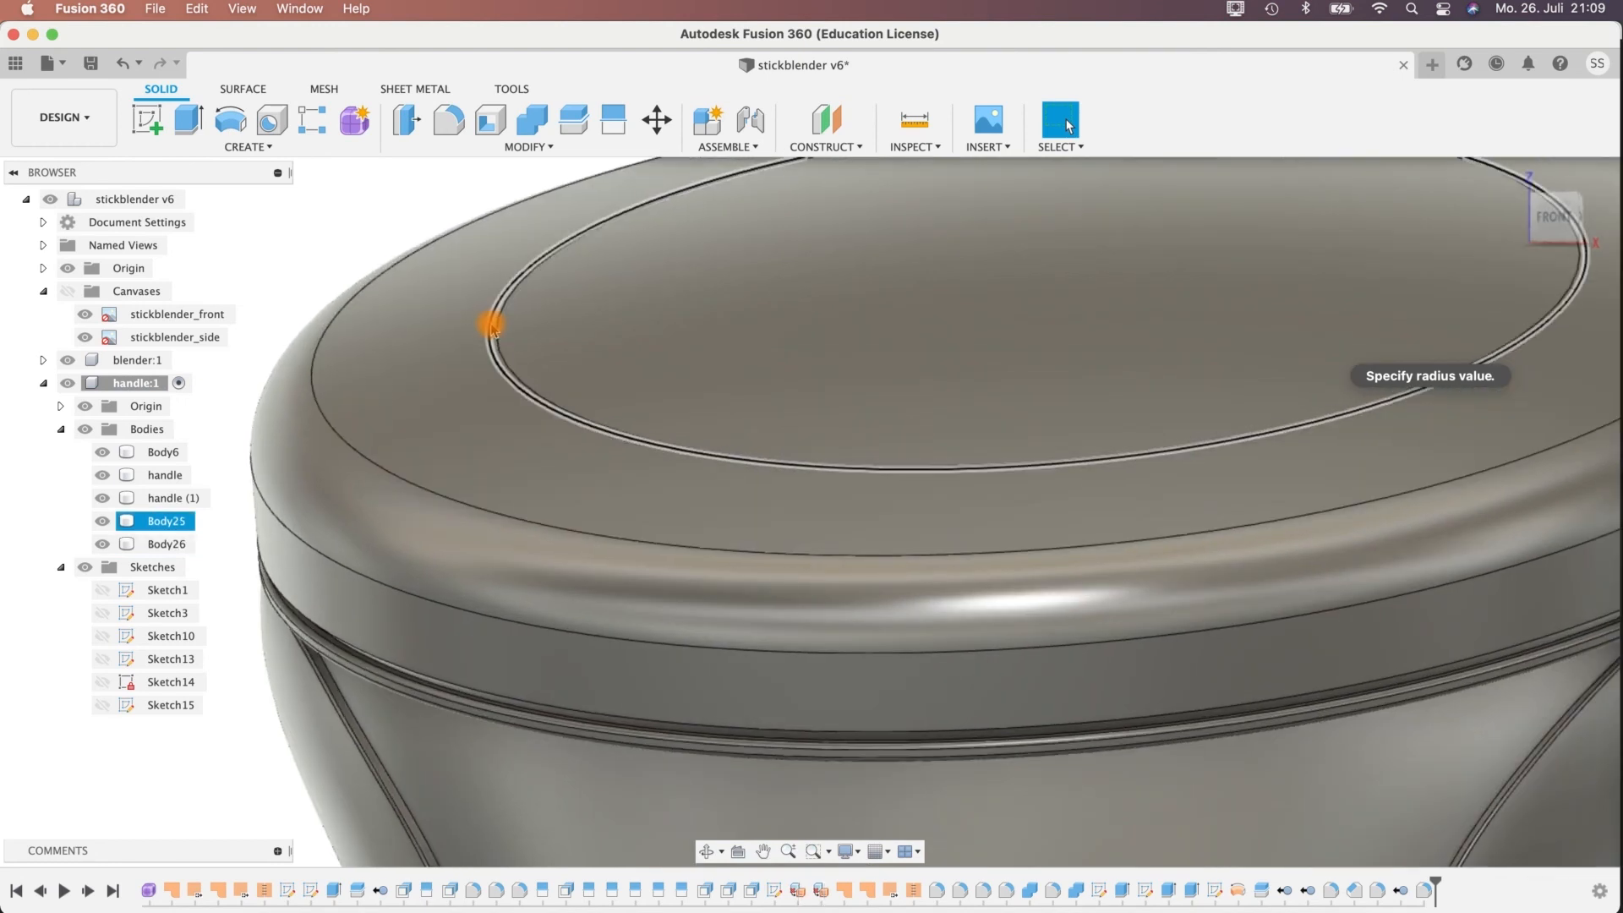
click(449, 120)
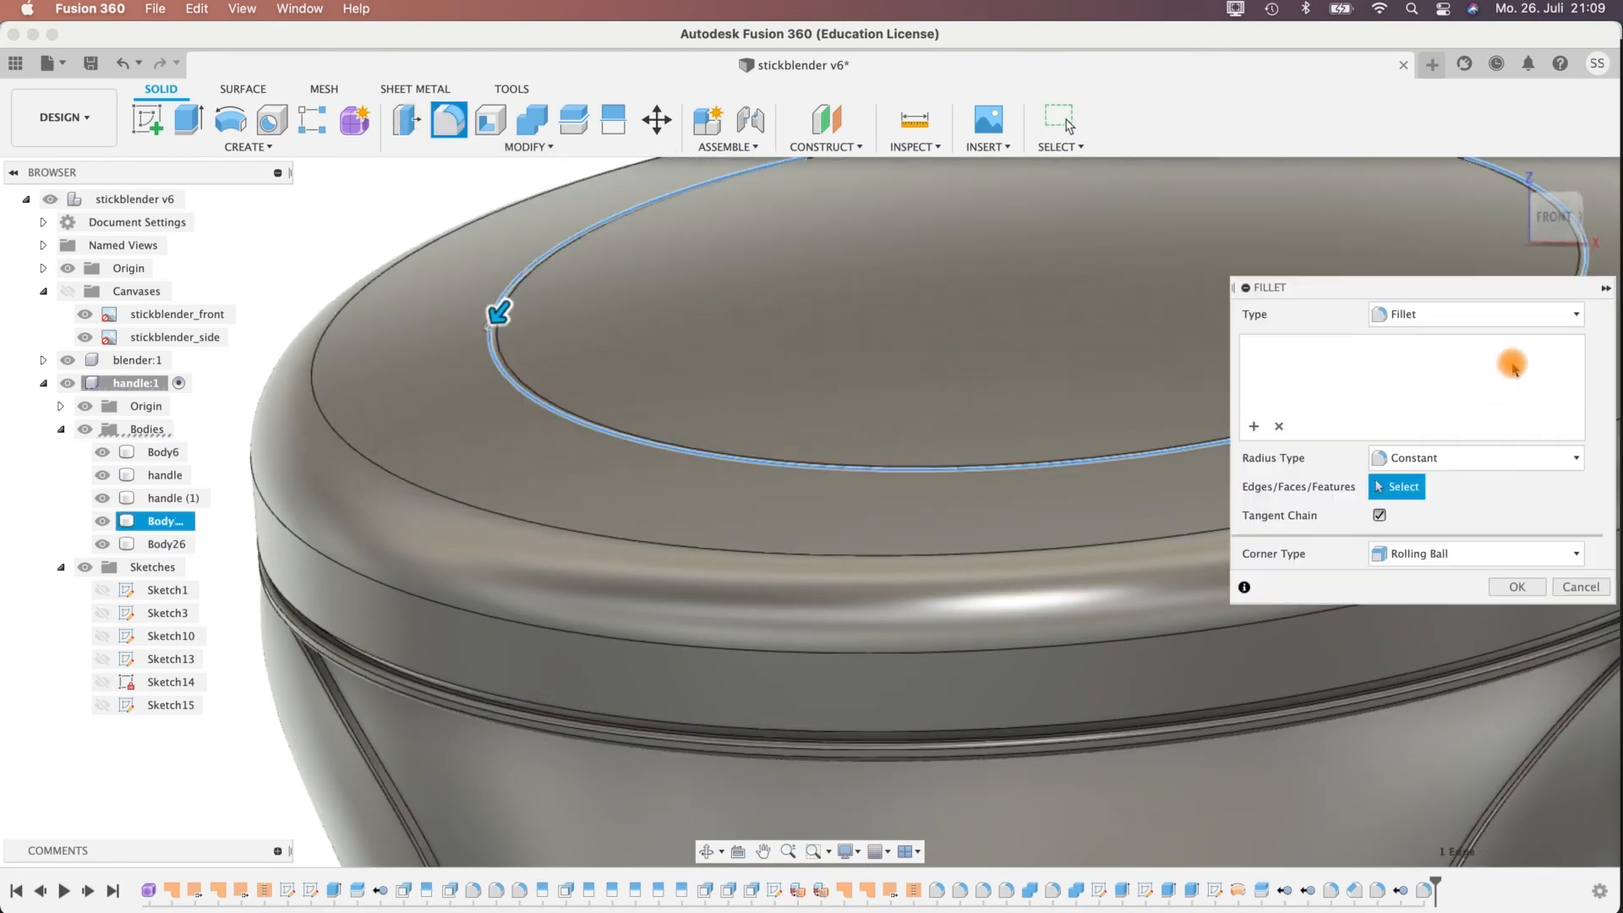
click(1403, 347)
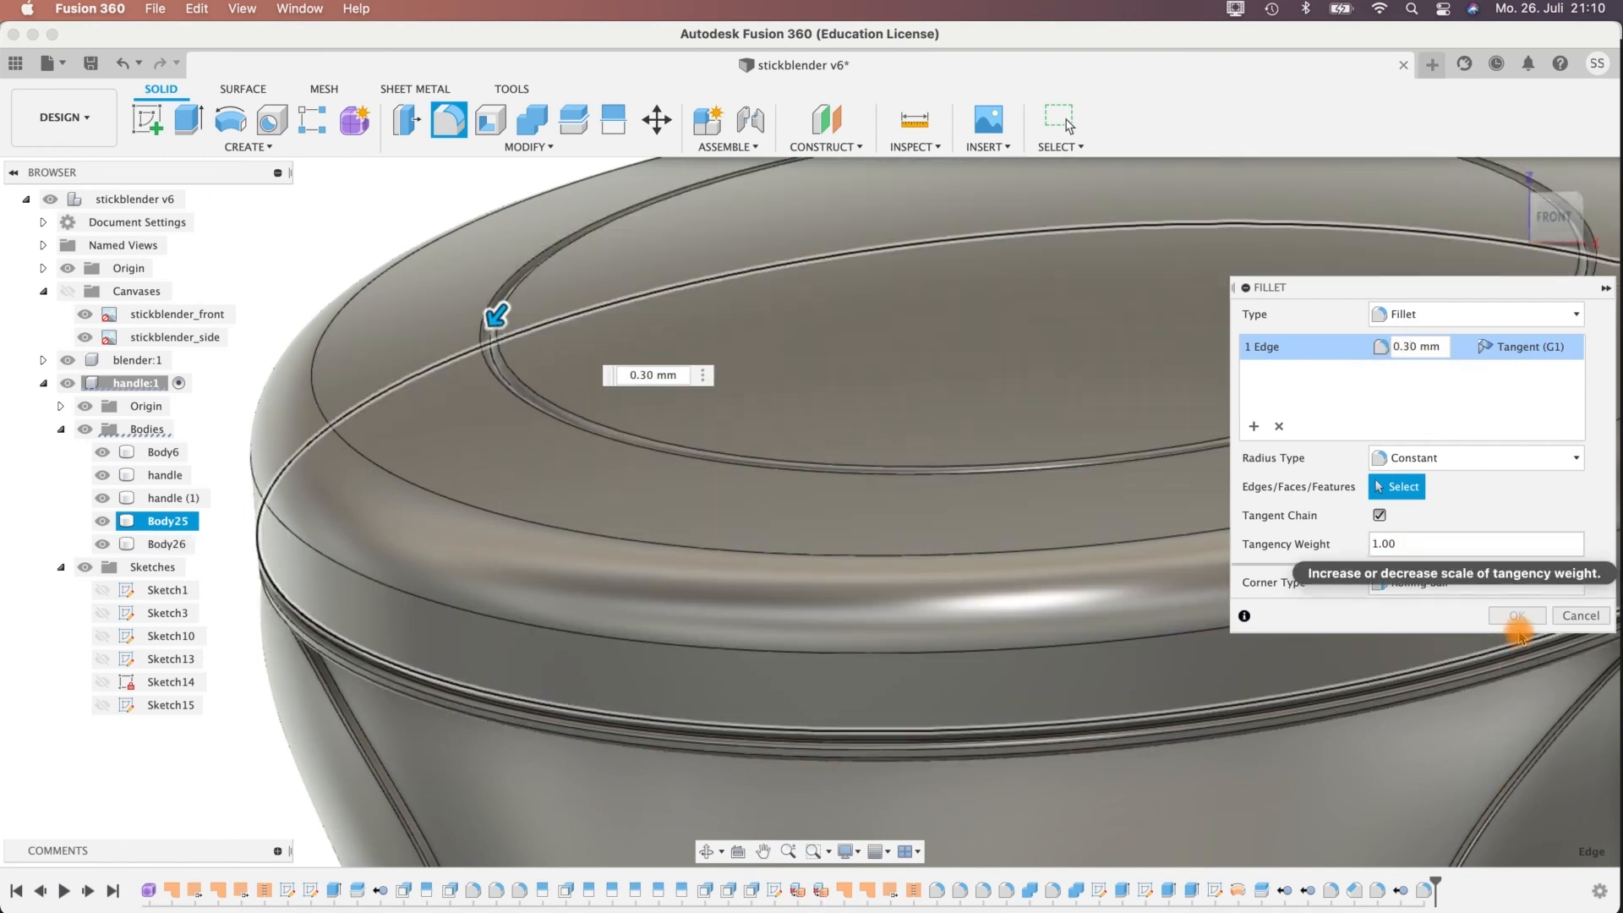
shift+middle_drag(297, 283, 311, 297)
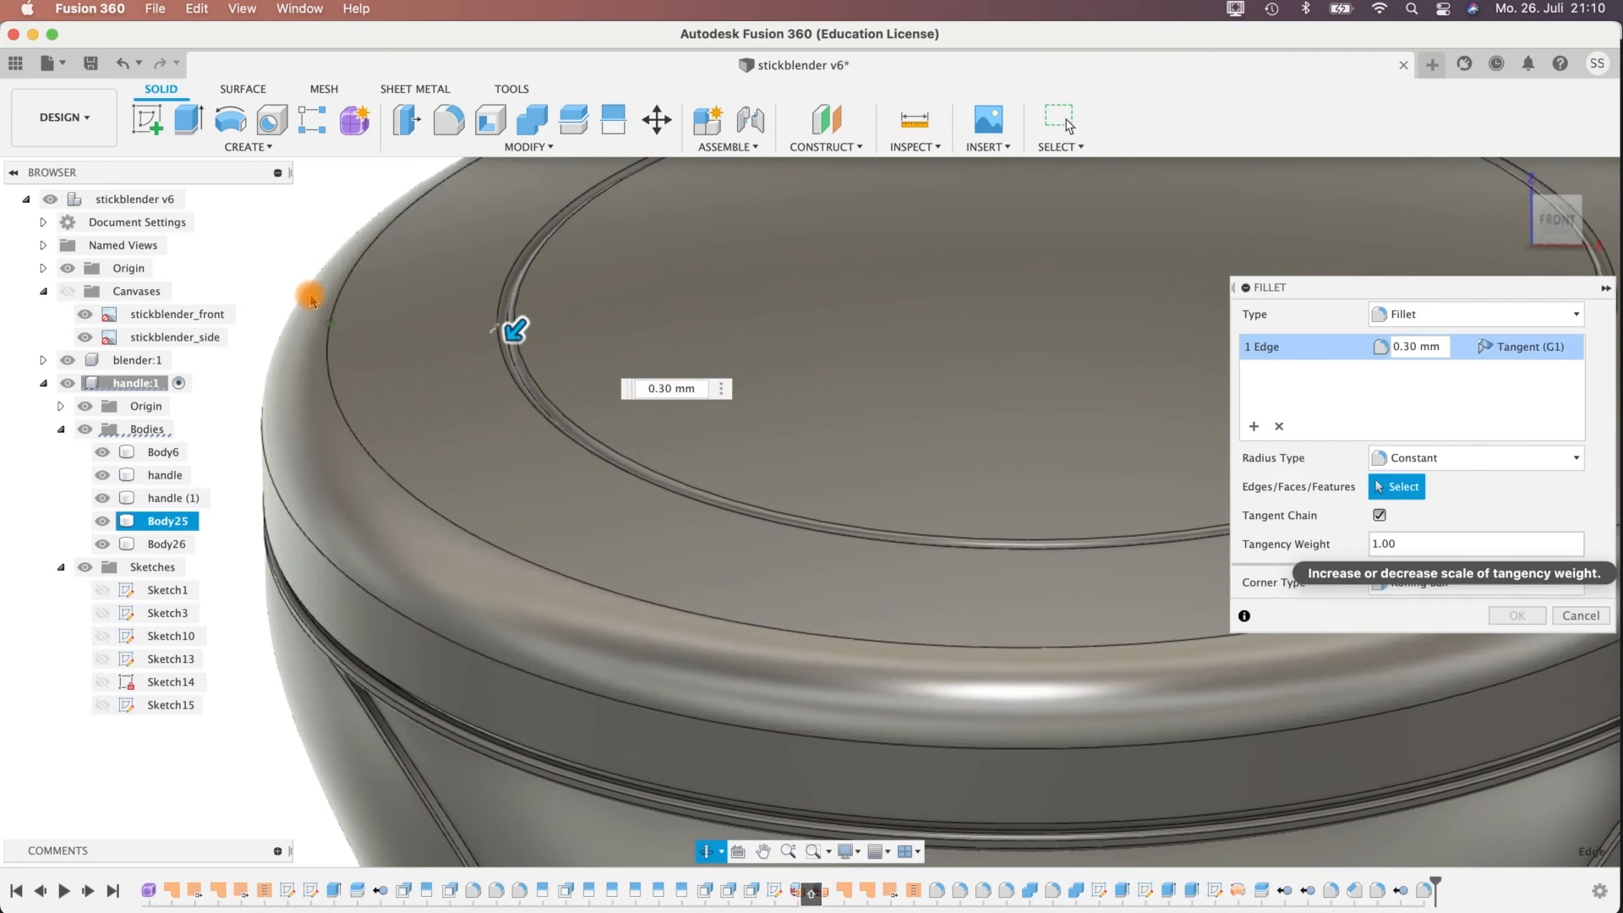
scroll(587, 514, up, 2)
scroll(587, 514, down, 5)
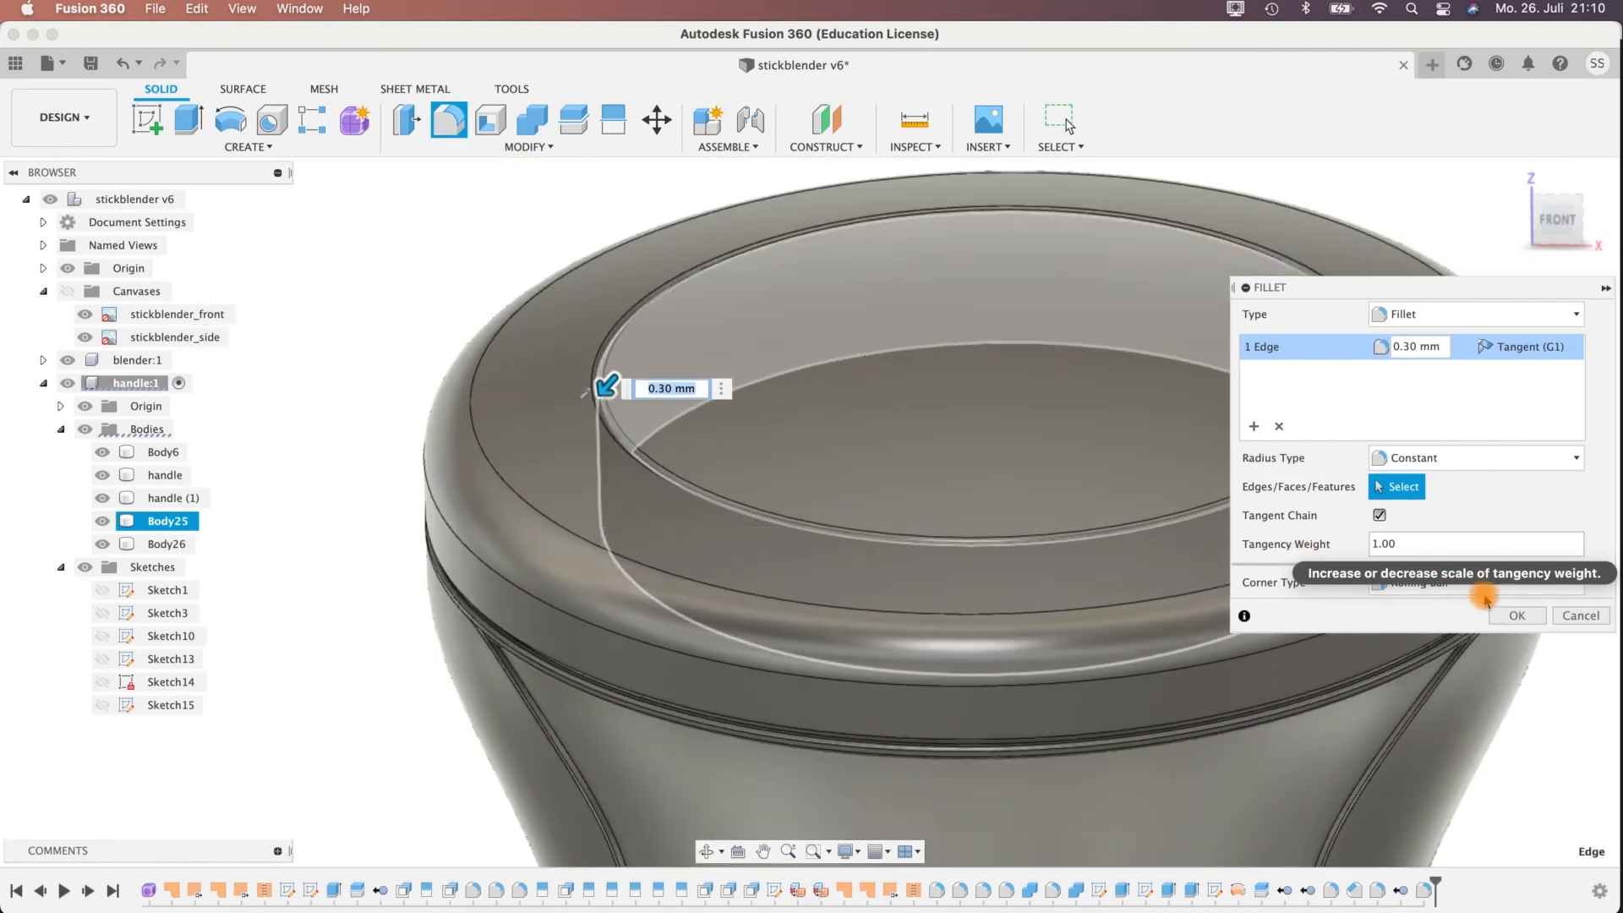
click(1516, 614)
Examine the rounded edges on top of the handle and the whole stick blender from several angles.
scroll(1536, 723, down, 2)
scroll(1536, 723, up, 3)
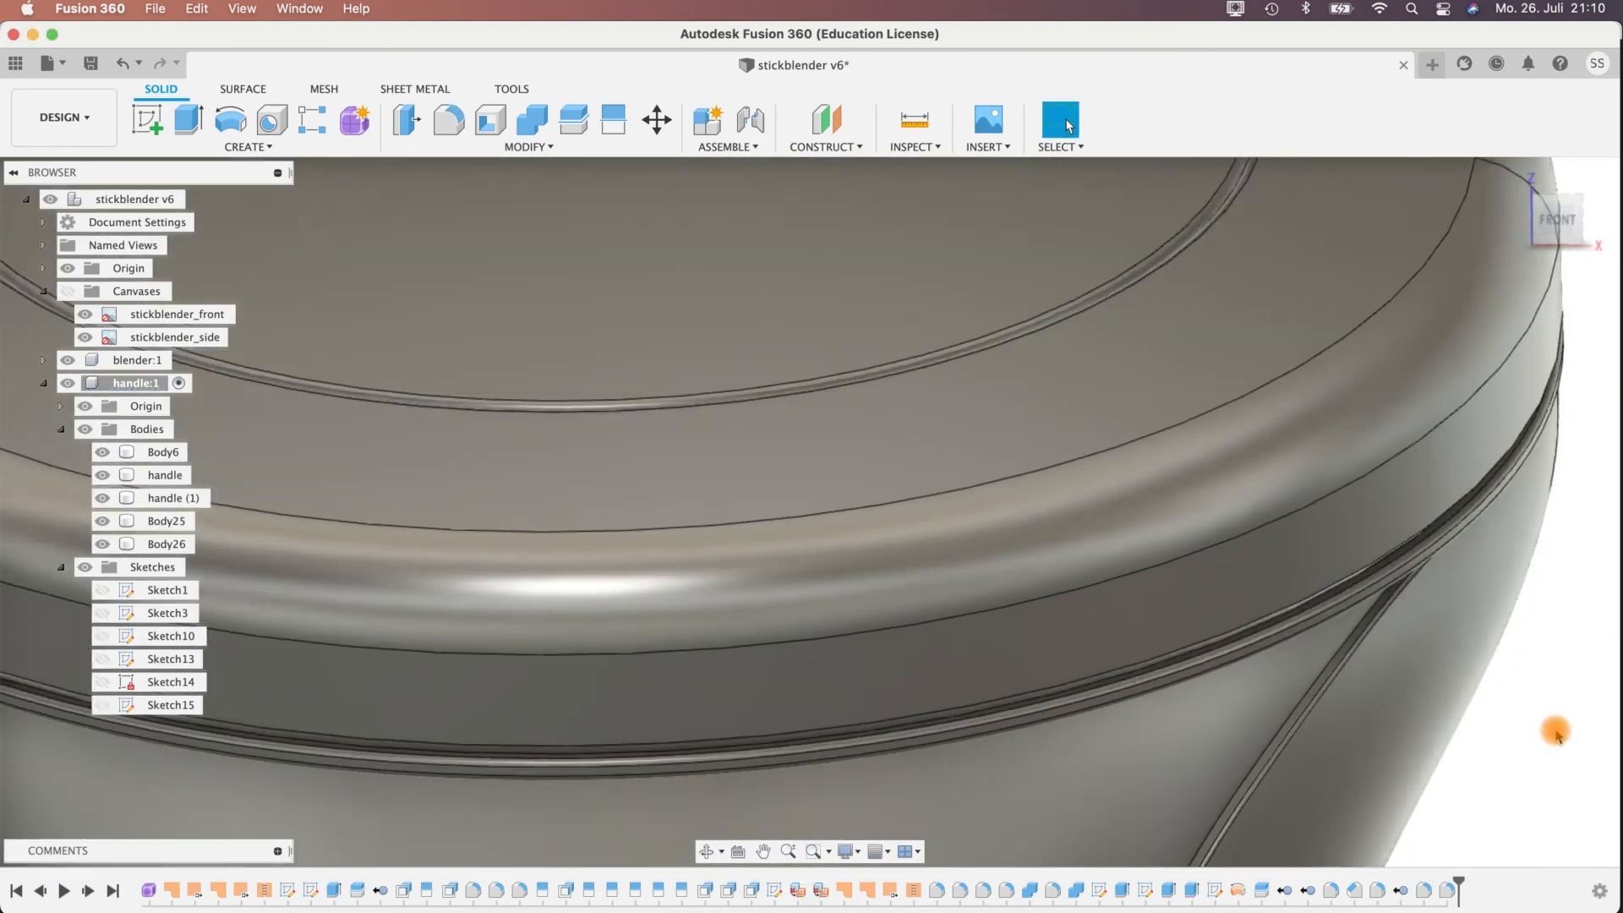
scroll(1536, 723, down, 6)
shift+middle_drag(1005, 672, 1160, 549)
scroll(1164, 536, down, 5)
click(929, 404)
shift+middle_drag(940, 423, 689, 496)
middle_drag(1192, 641, 1043, 373)
middle_drag(1116, 777, 989, 541)
scroll(1077, 511, down, 5)
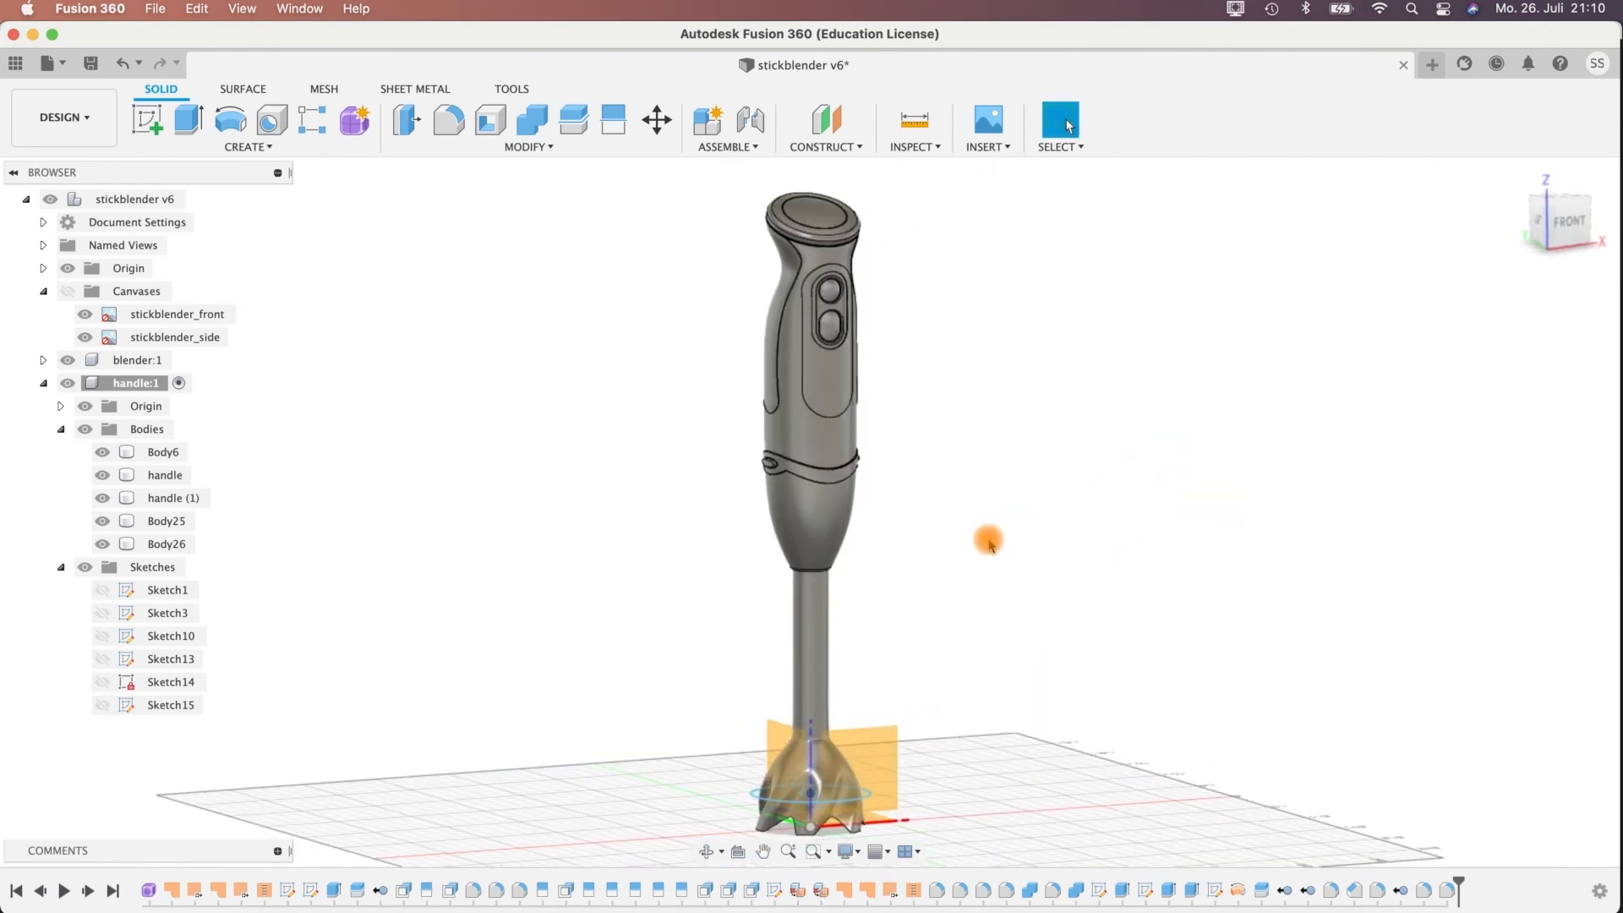
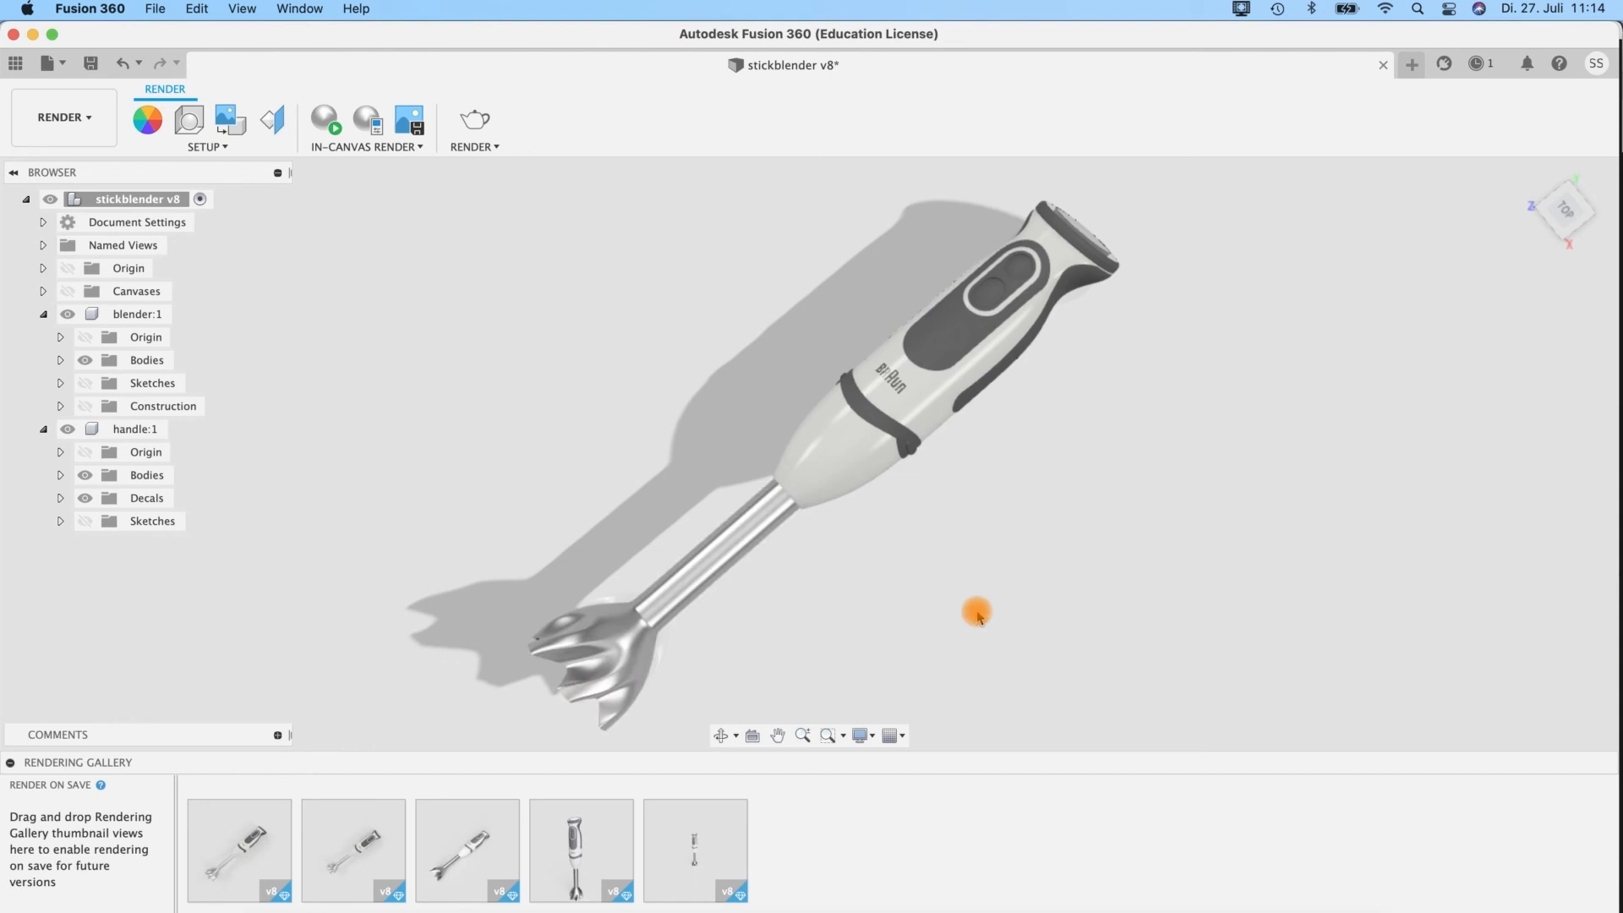
Open the Appearance settings and examine which of the design's materials are assigned to the handle, grip and logo.
click(147, 121)
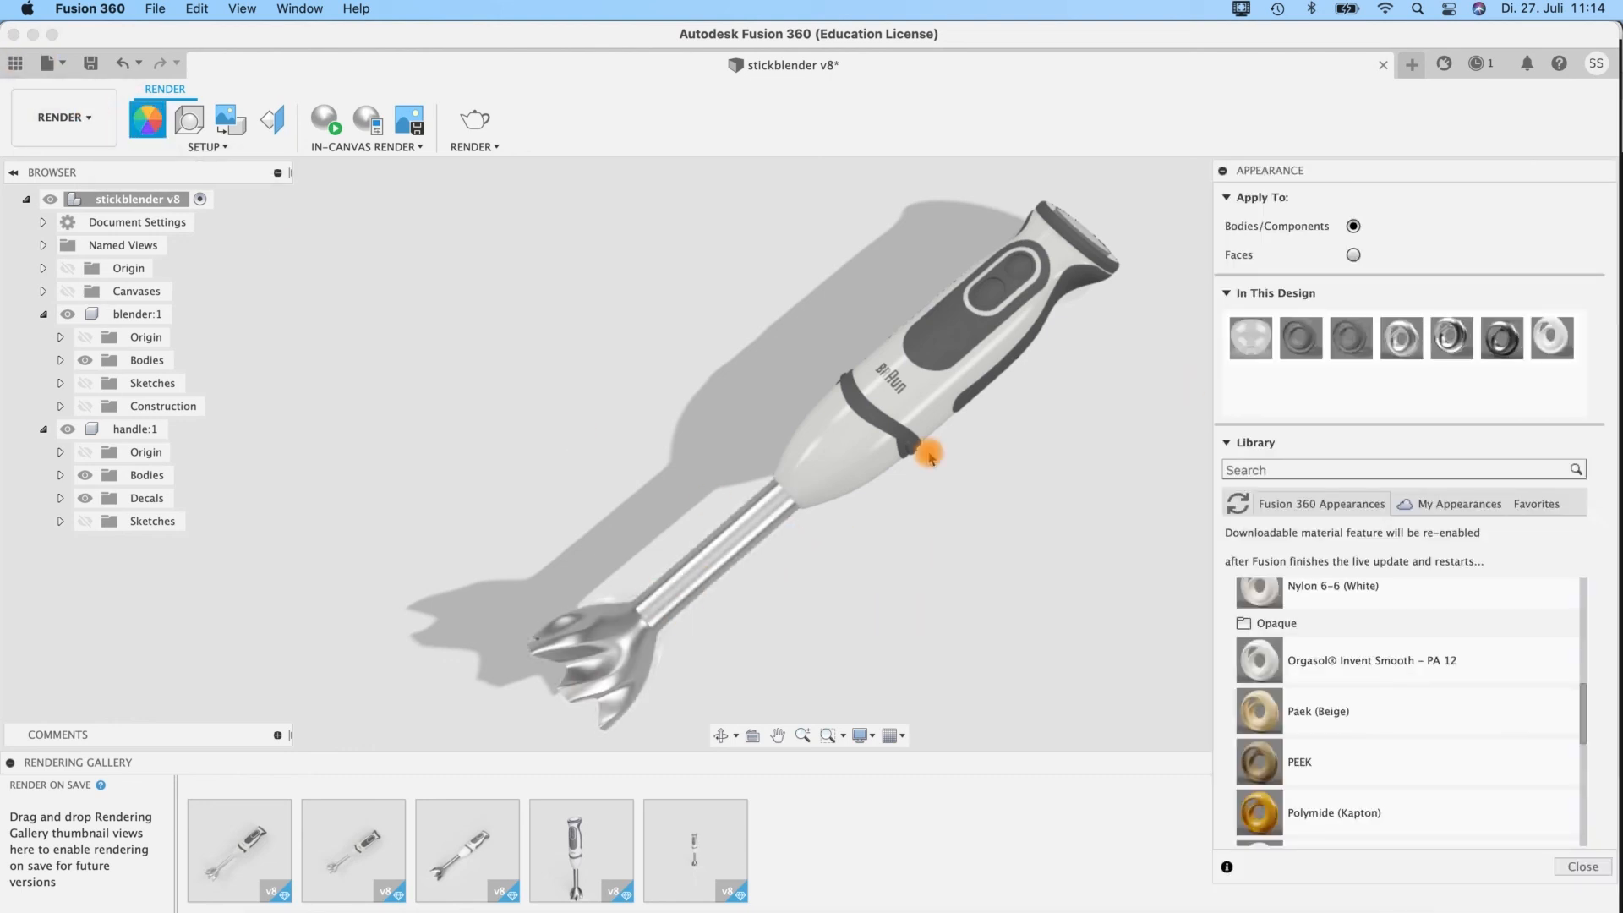
drag(1251, 336, 1071, 214)
drag(1262, 353, 992, 379)
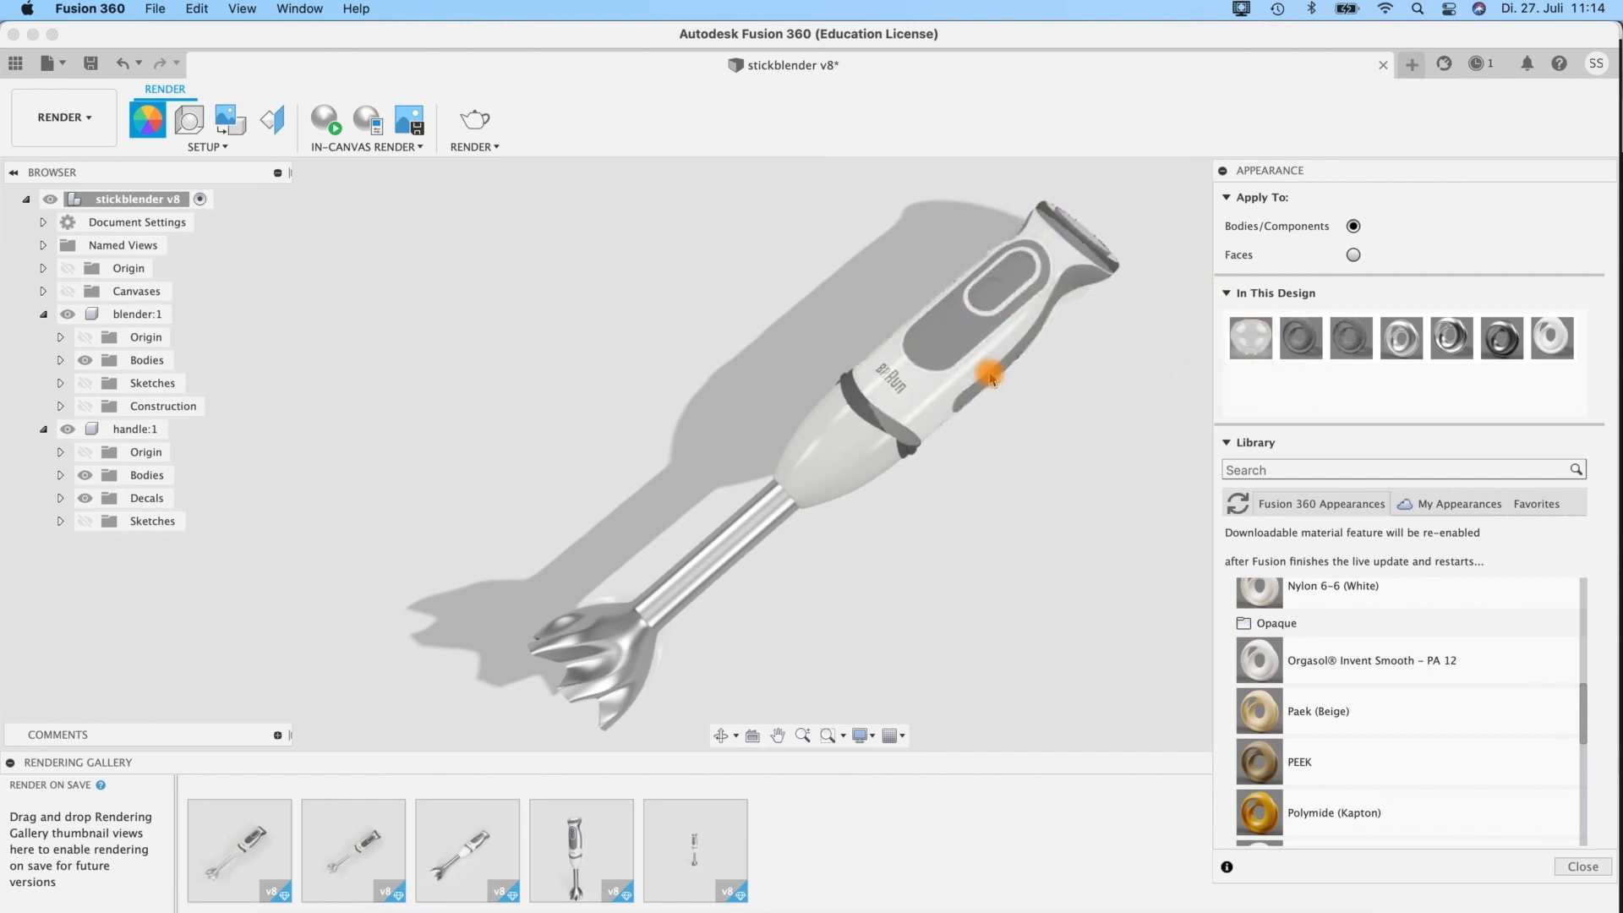
drag(1071, 278, 1072, 279)
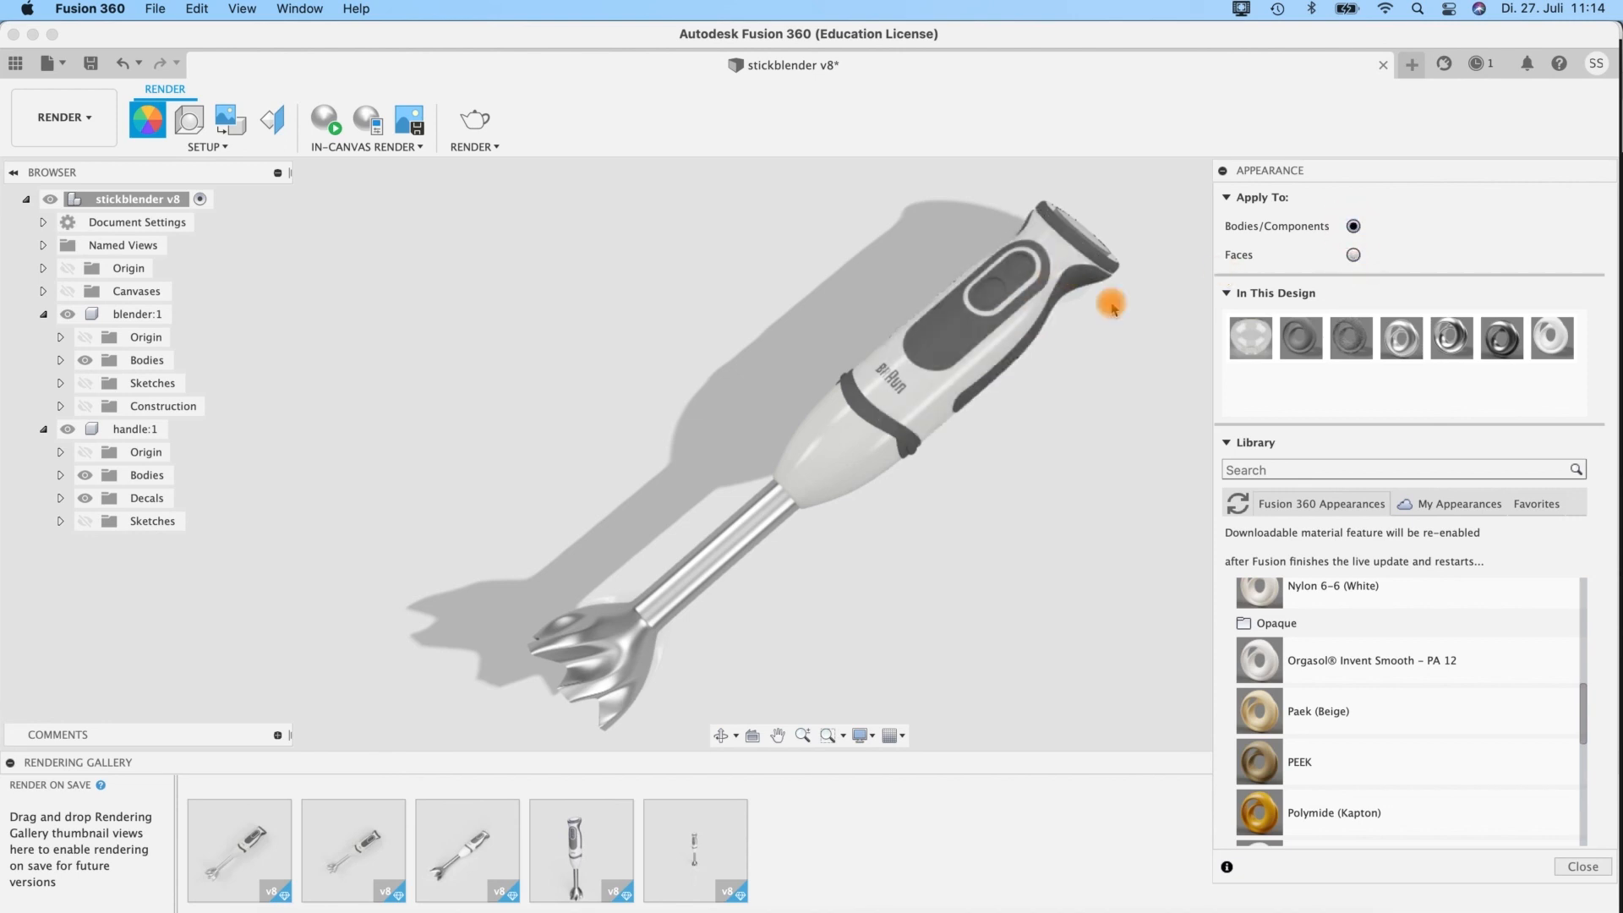
click(883, 377)
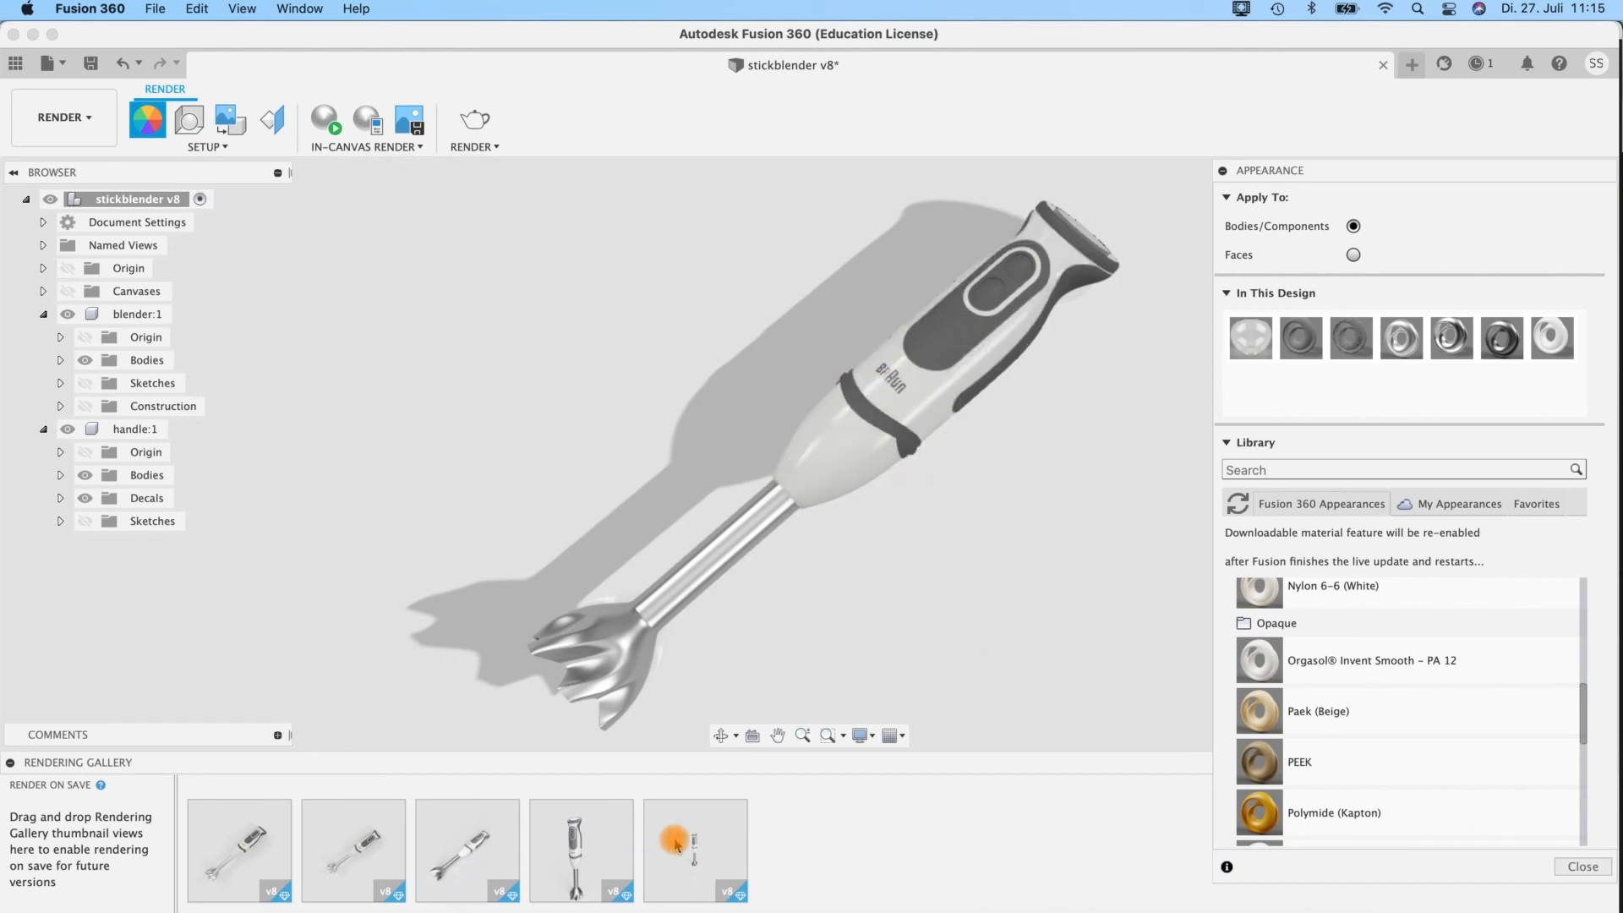
Open the last rendering in the gallery enlarged and browse back through the finished blender renderings to the first one.
click(676, 845)
double_click(692, 856)
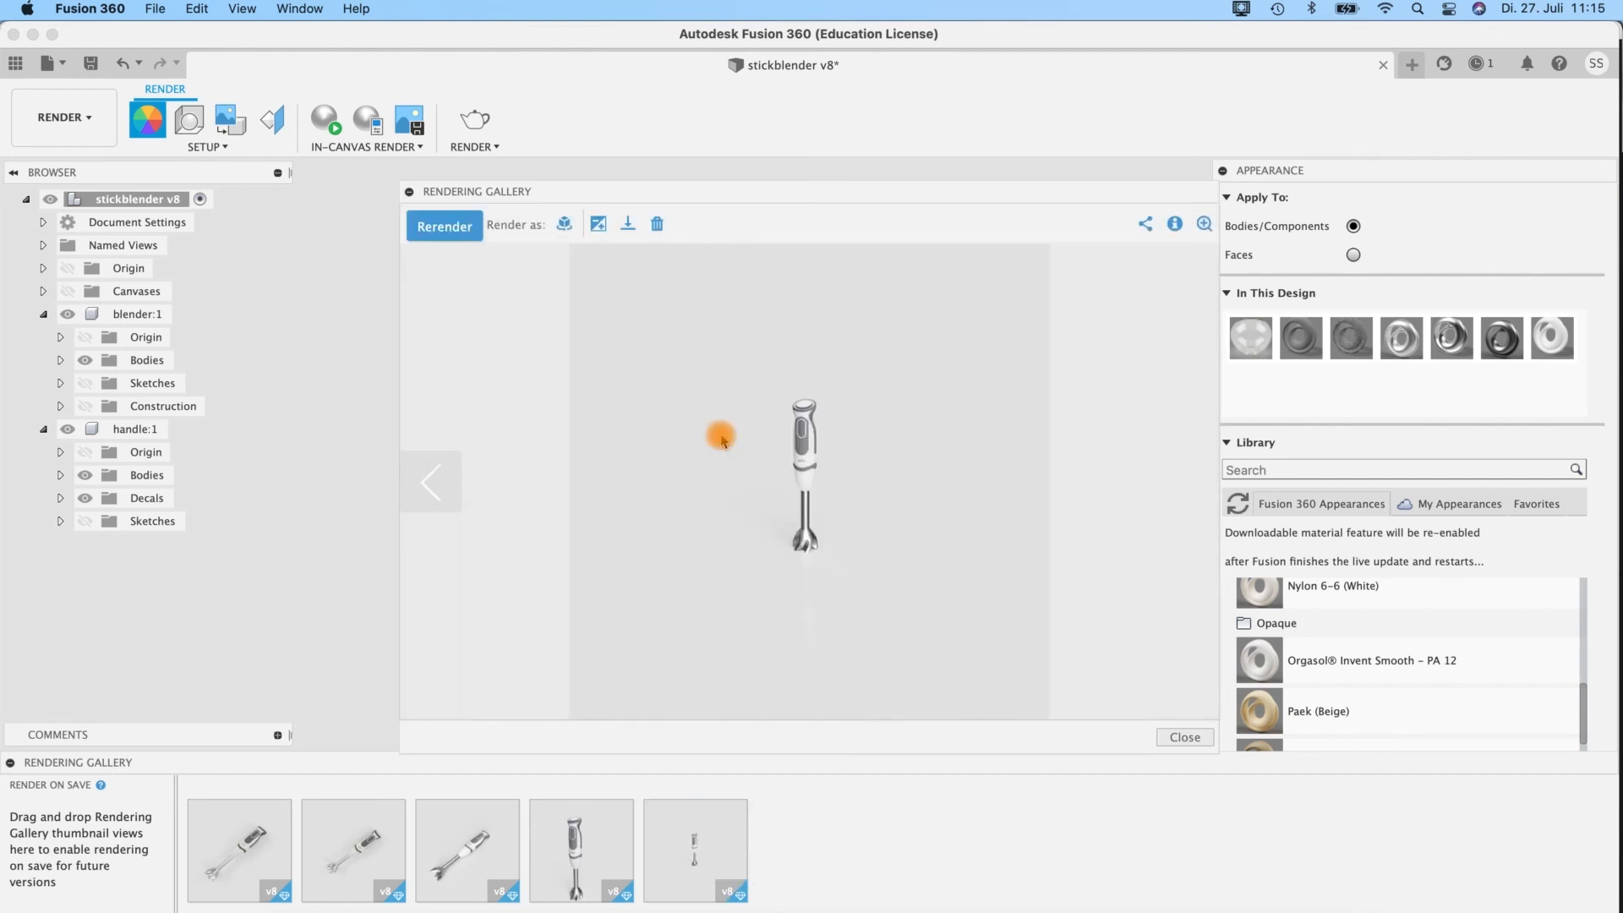
click(433, 486)
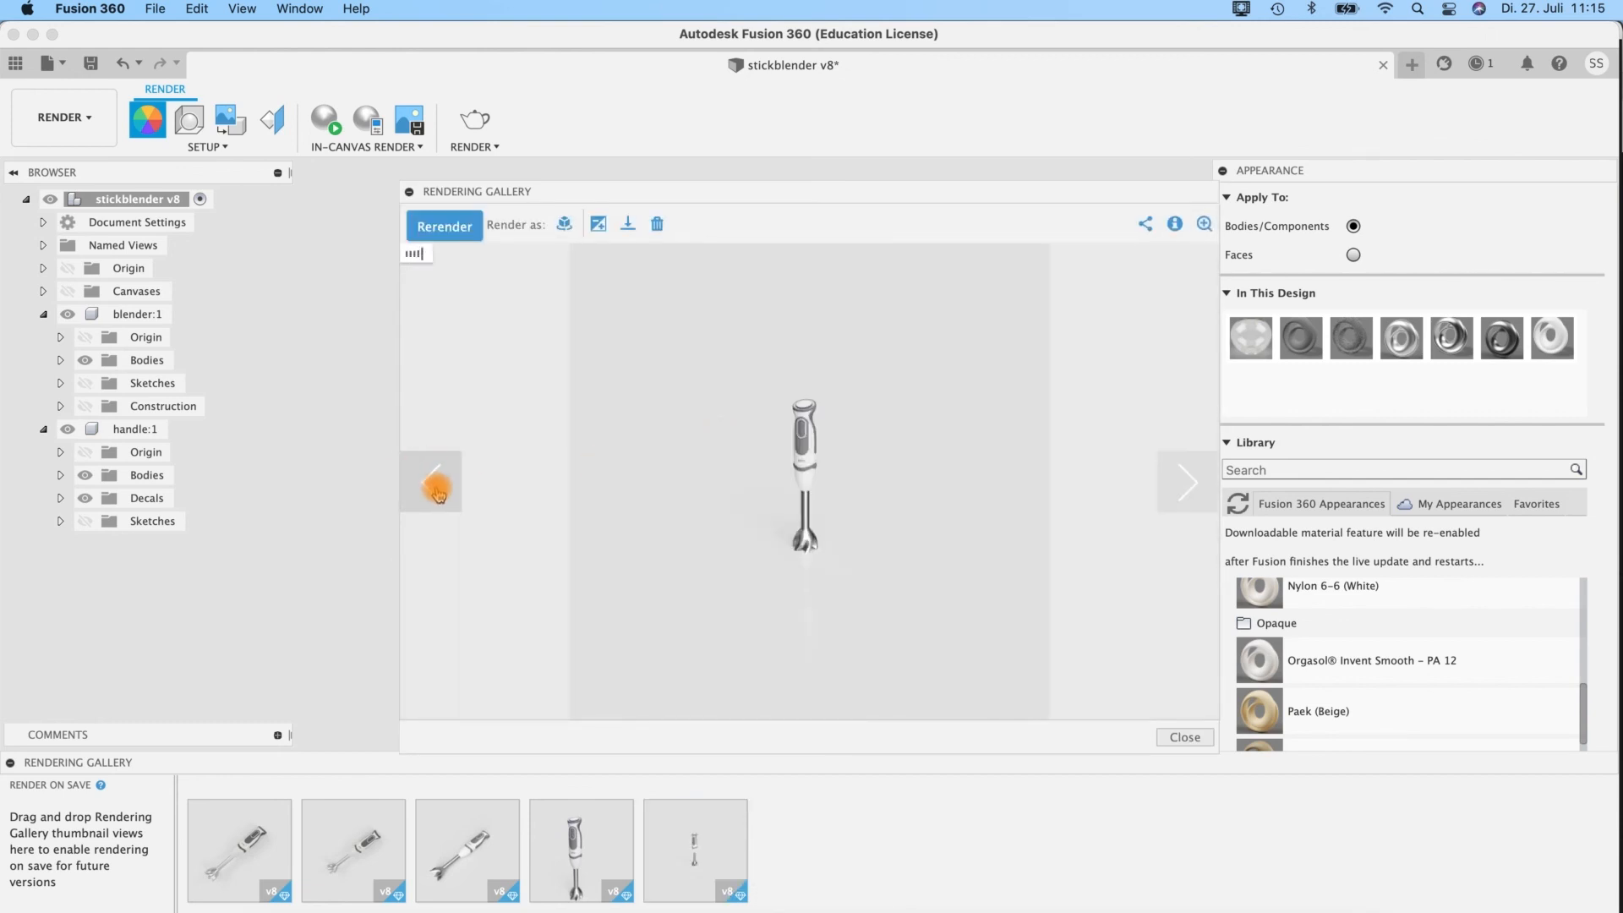
click(436, 488)
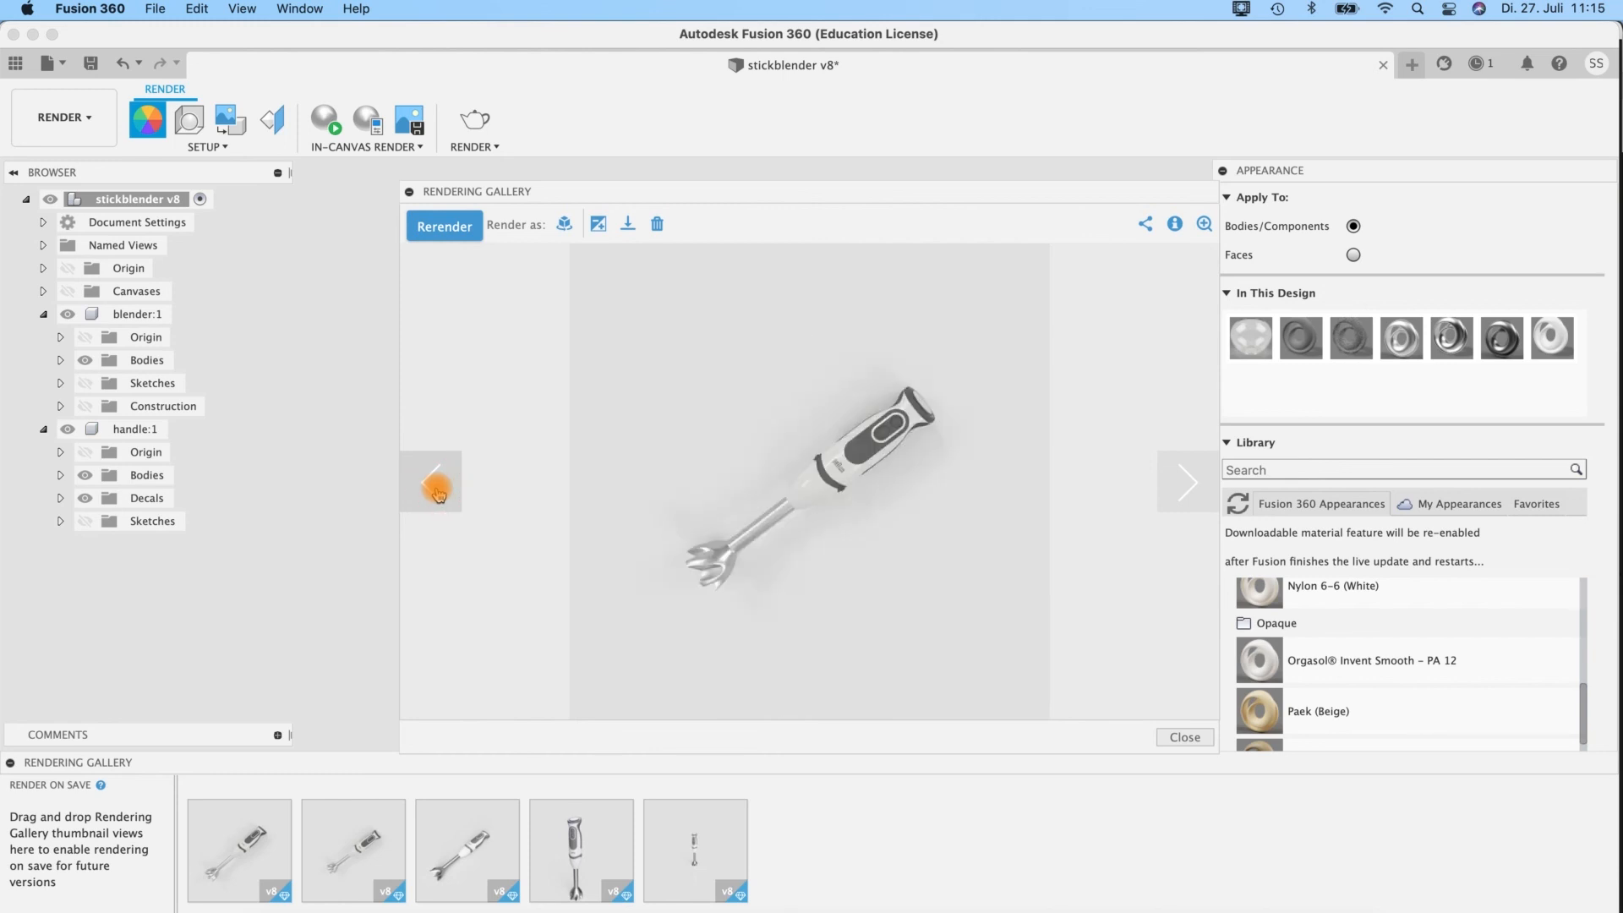
click(436, 489)
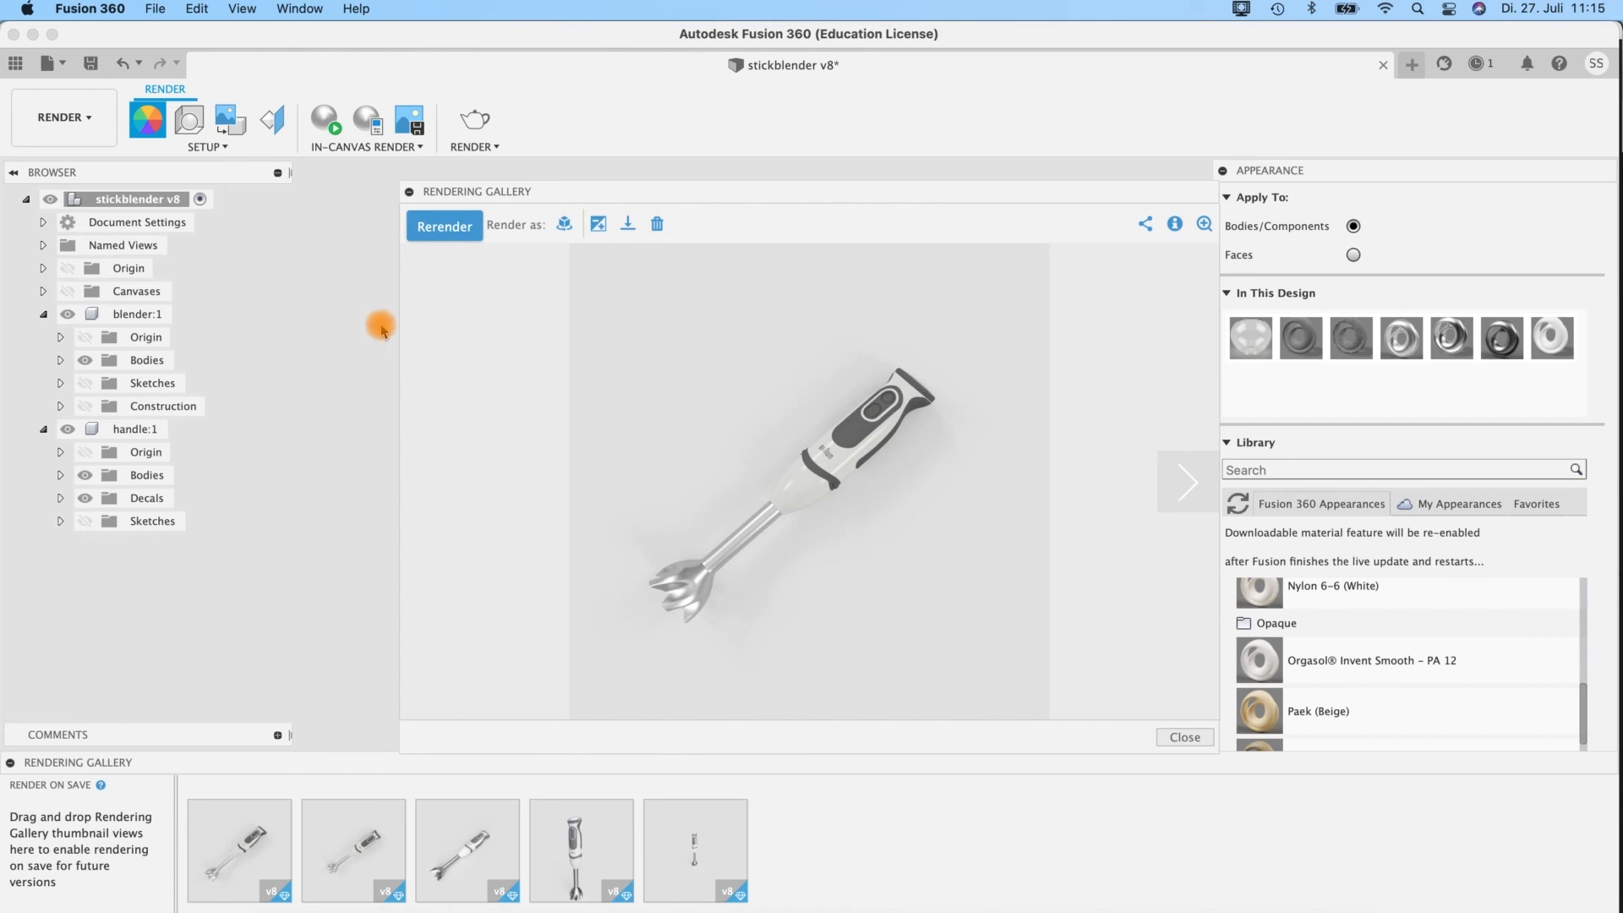
drag(664, 201, 645, 190)
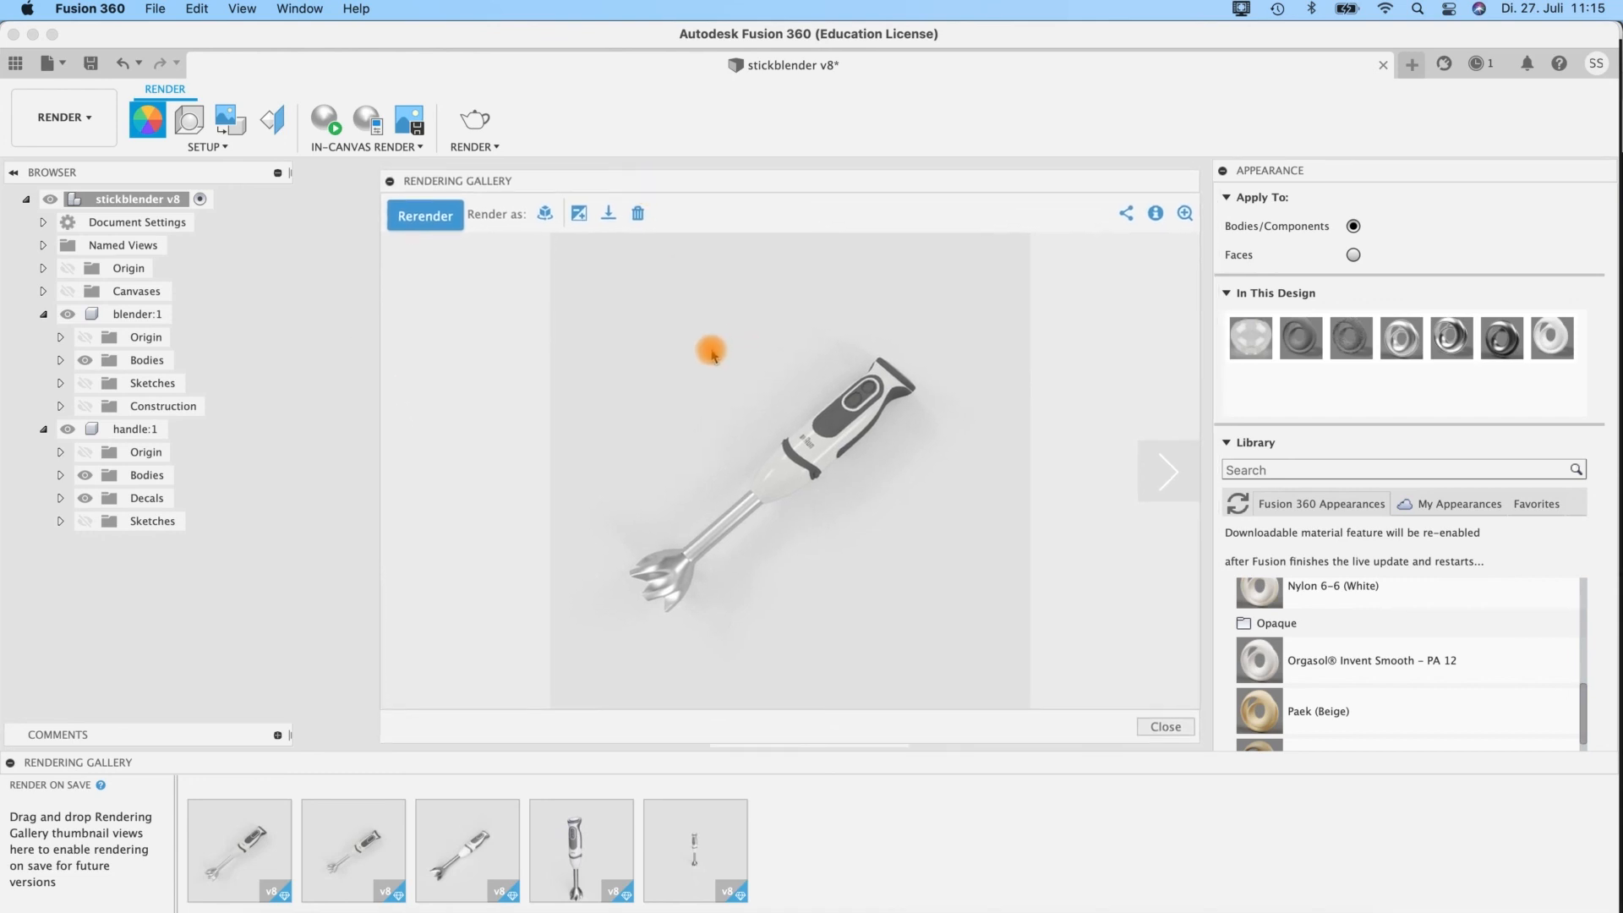